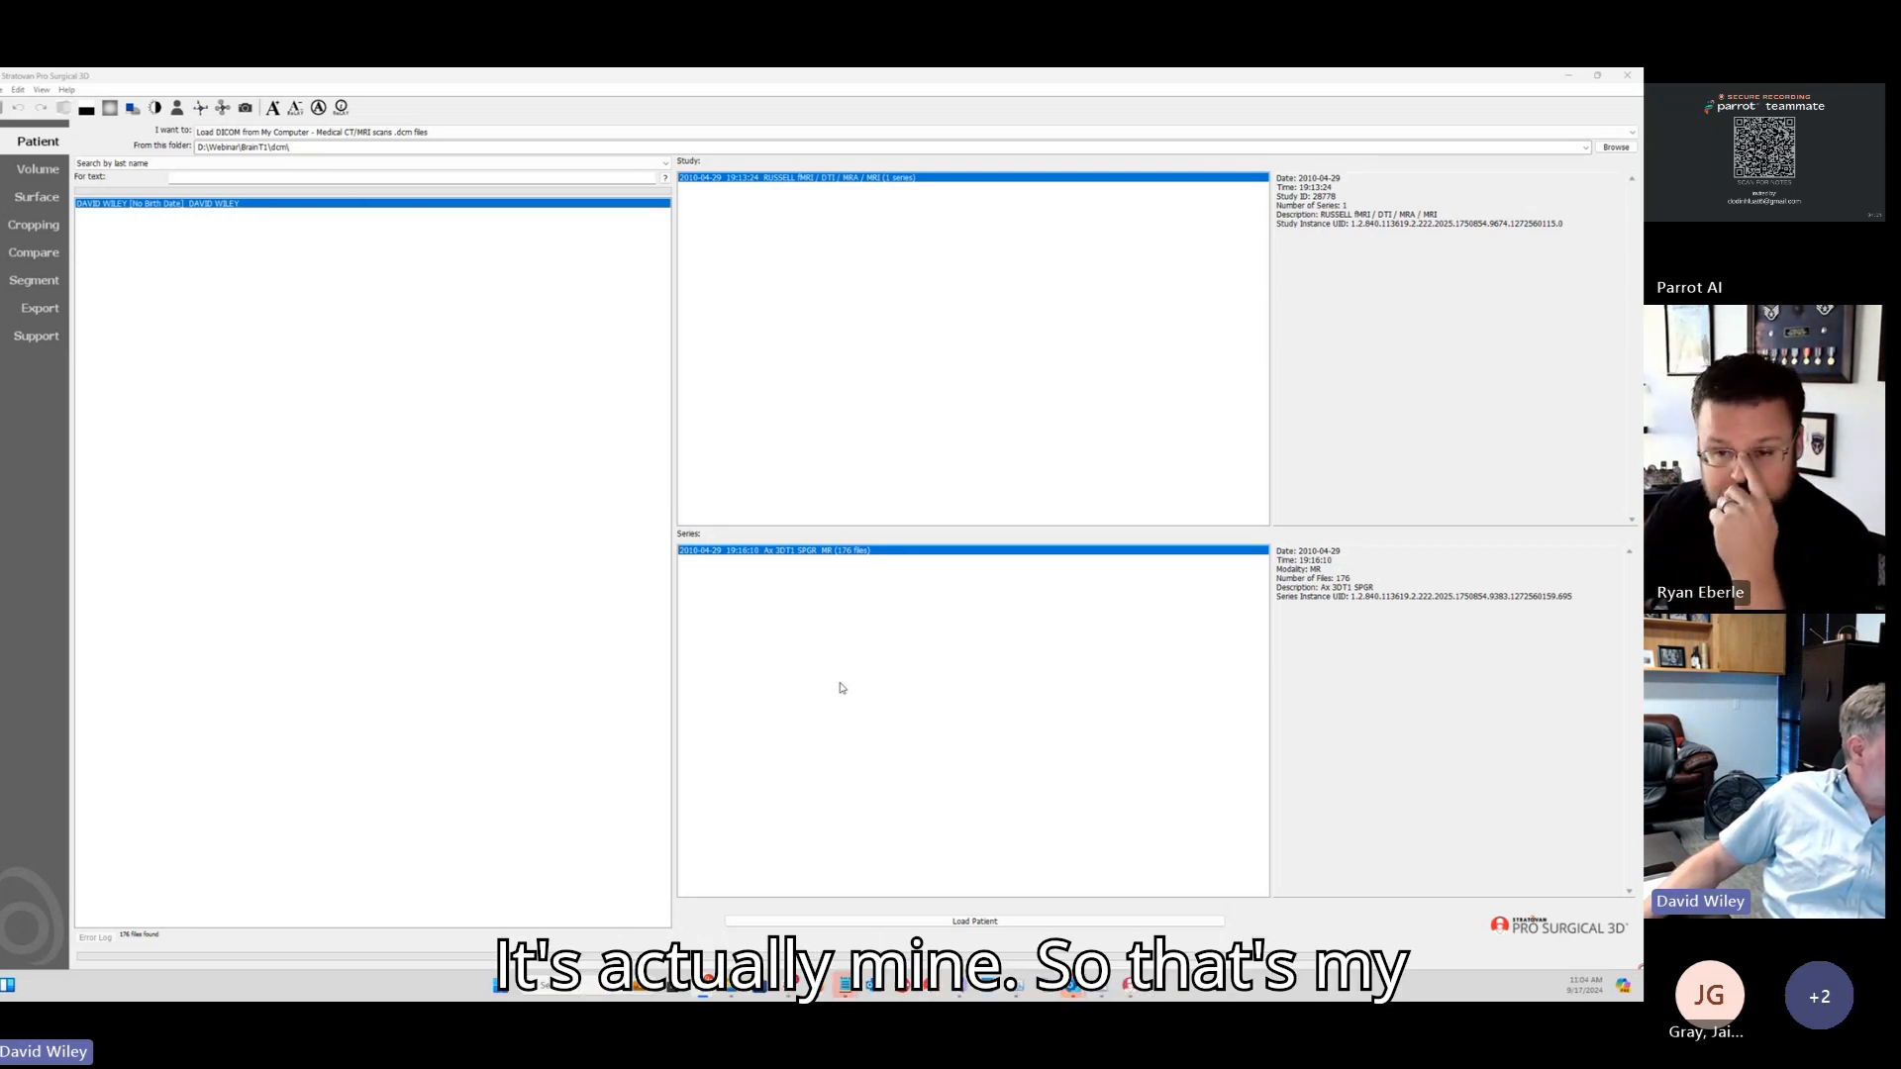
Step: Load the selected Ax 3DT1 SPGR MR series from the local DICOM folder and review the available data source options
left_click(1033, 923)
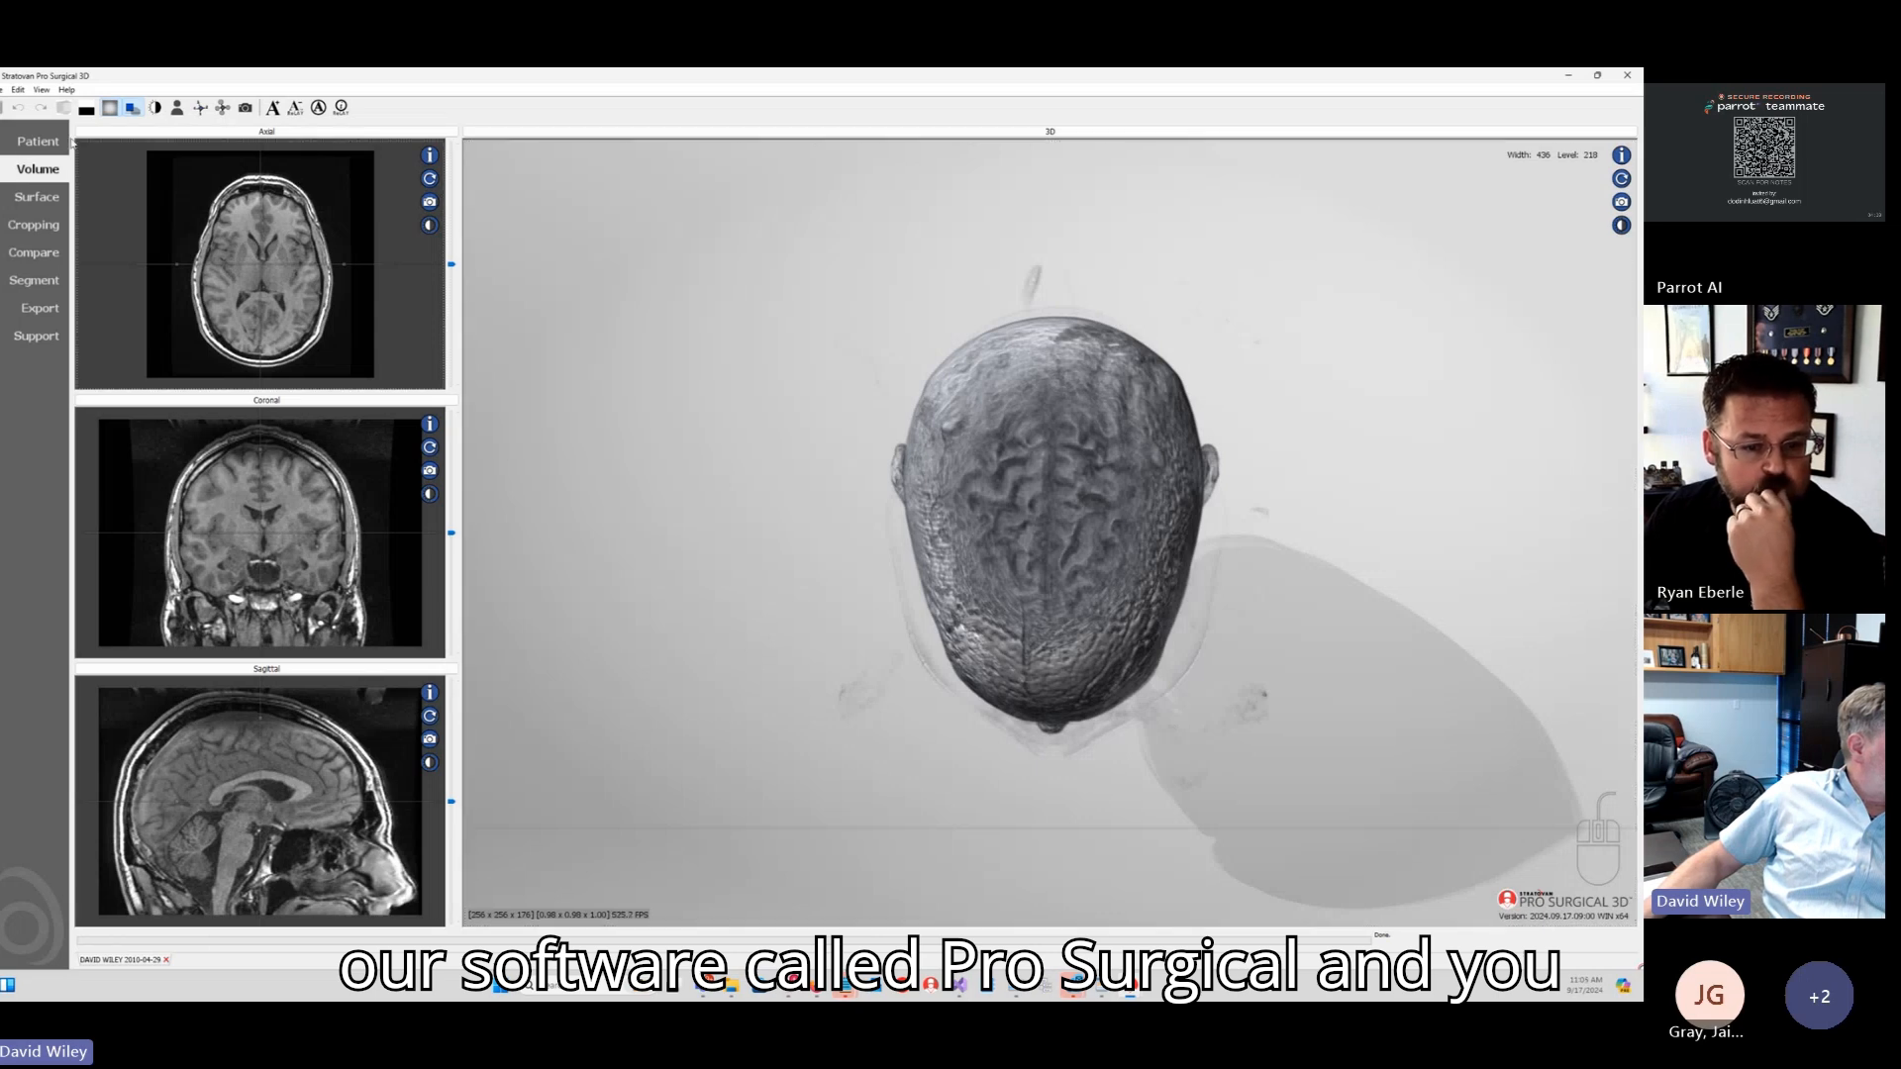
left_click(39, 142)
left_click(246, 133)
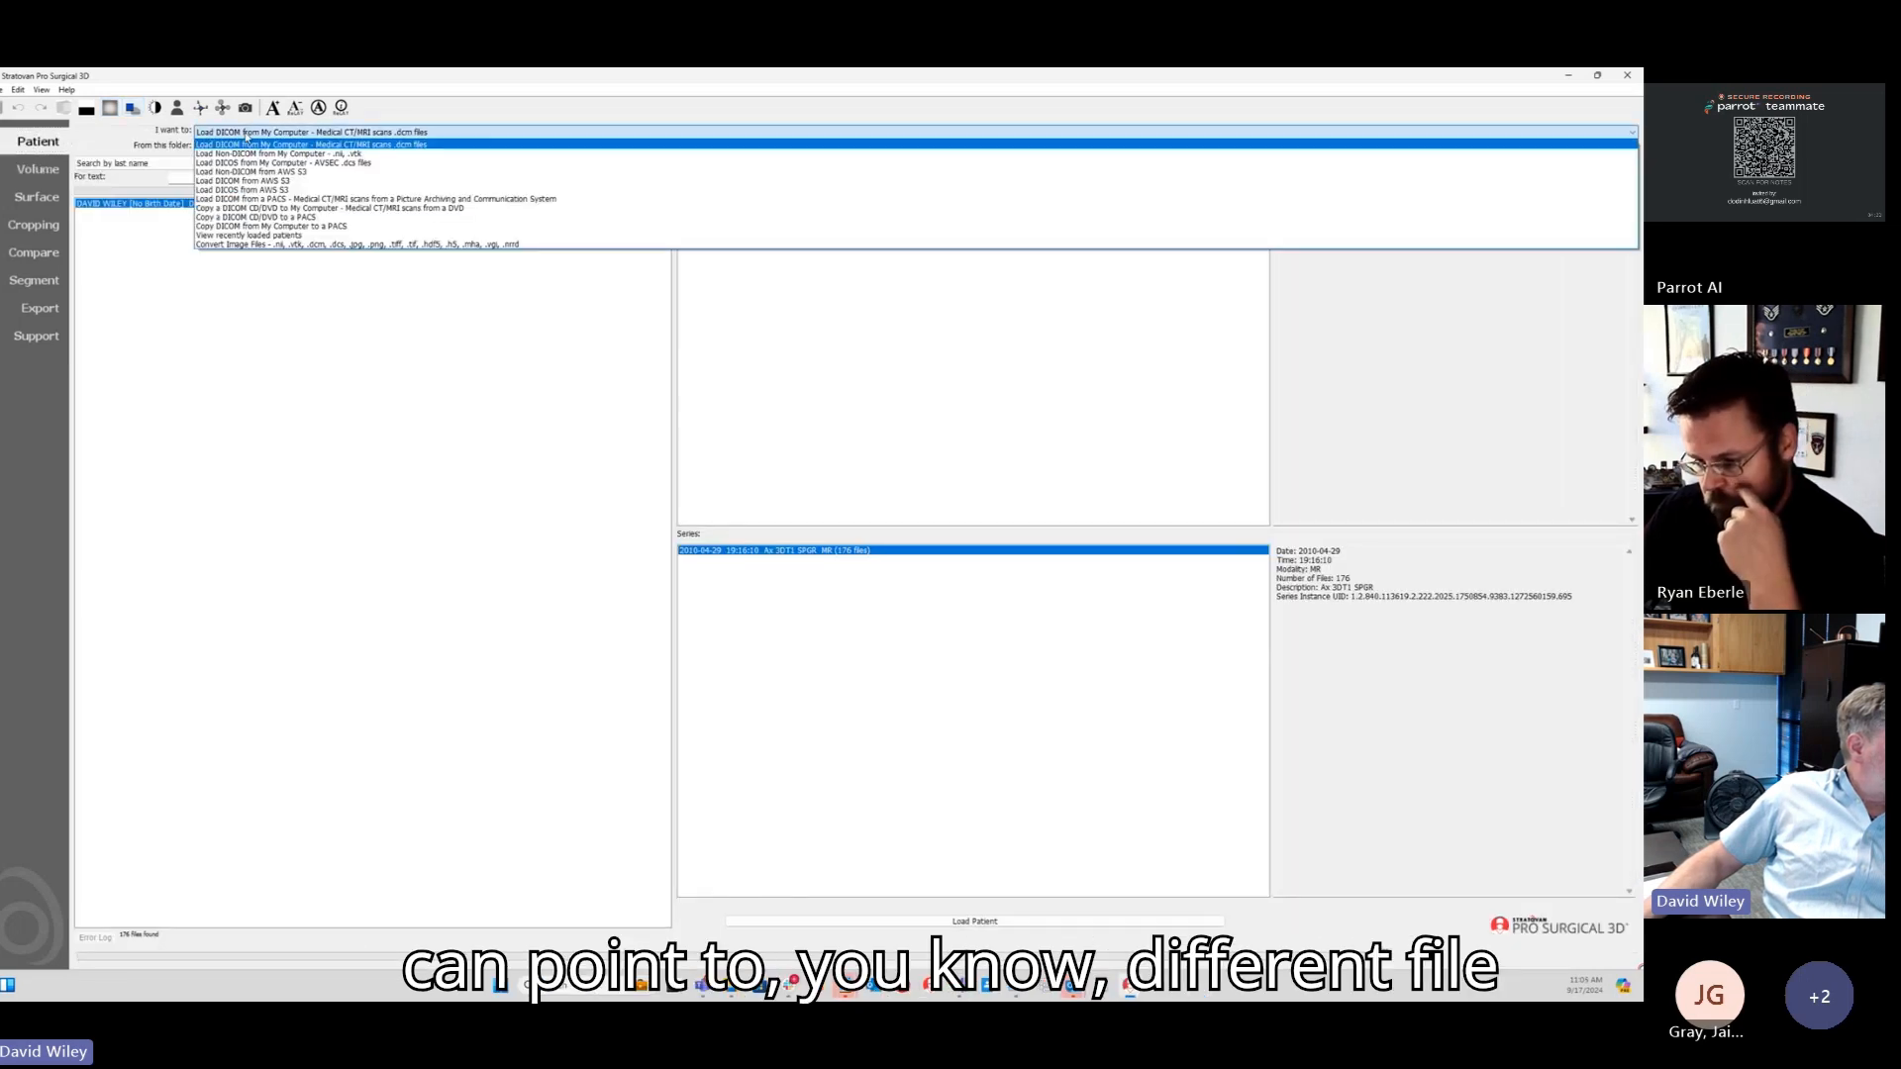
left_click(168, 133)
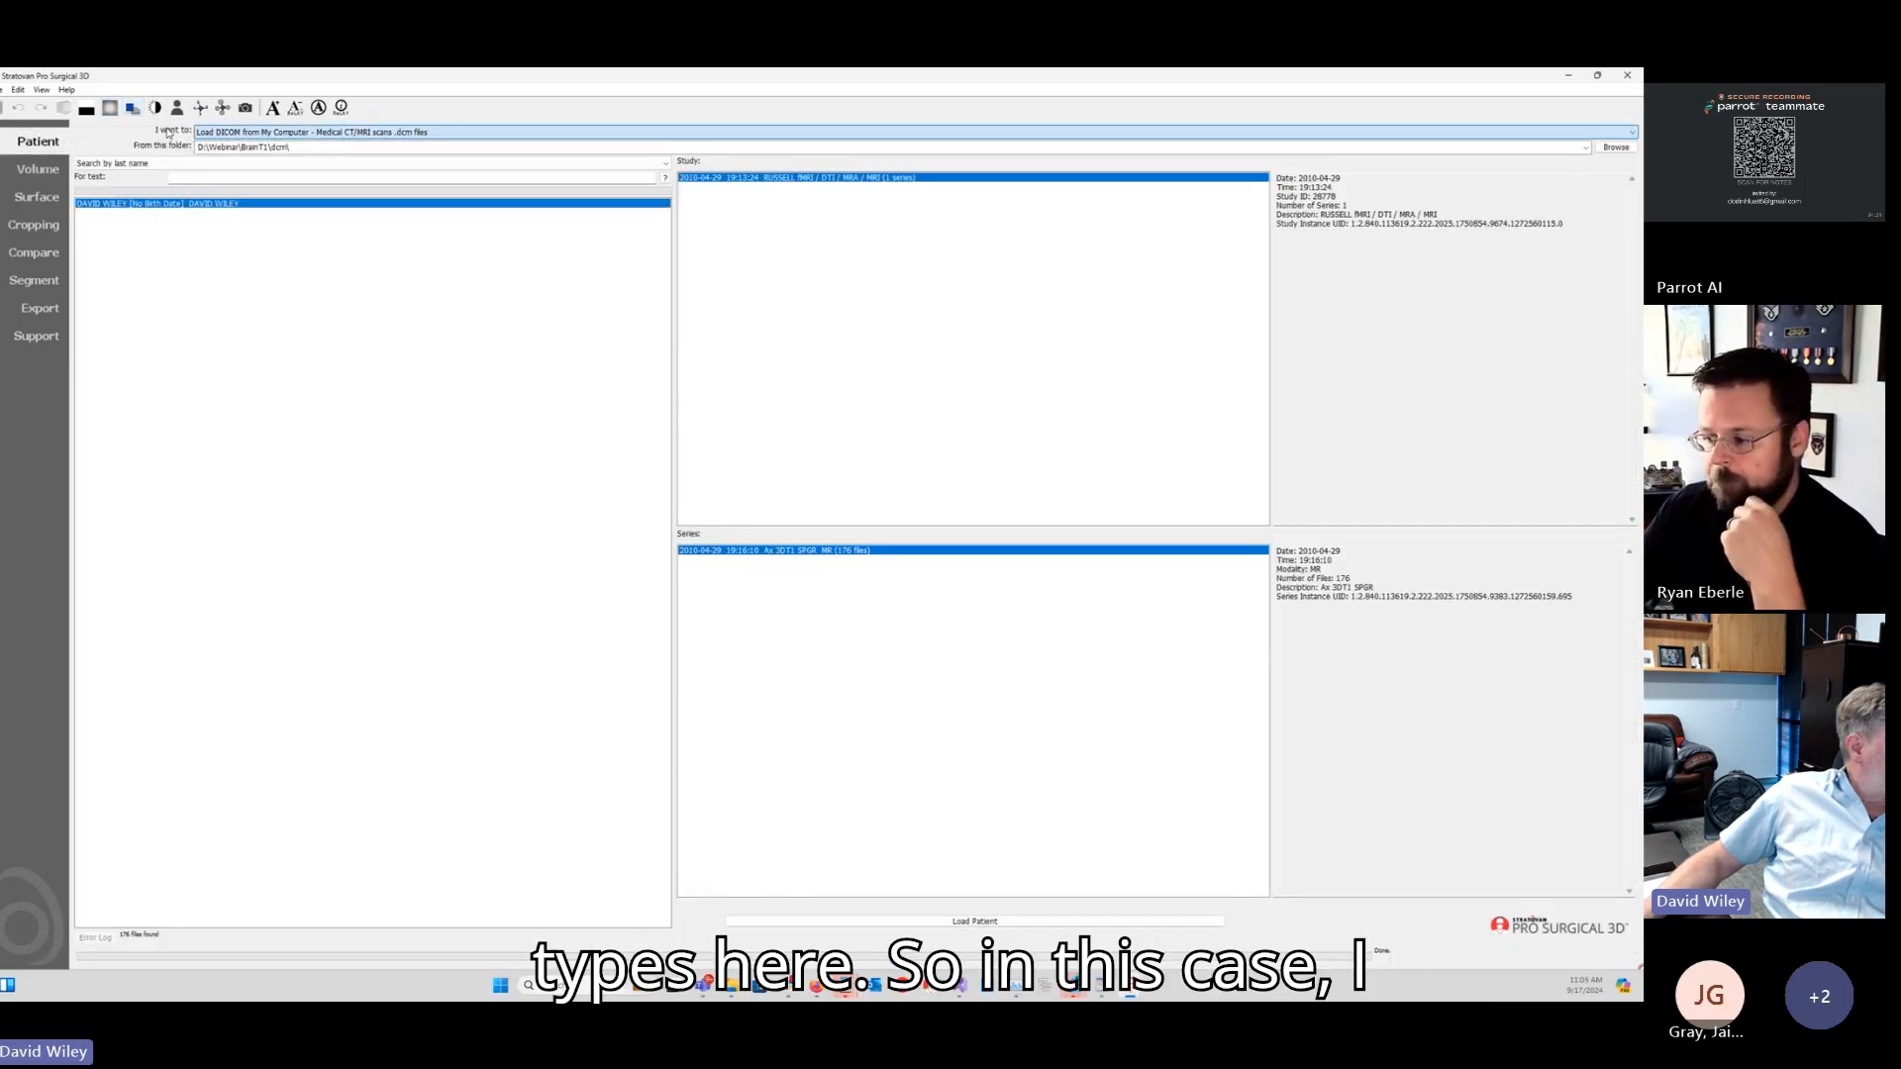
left_click(236, 146)
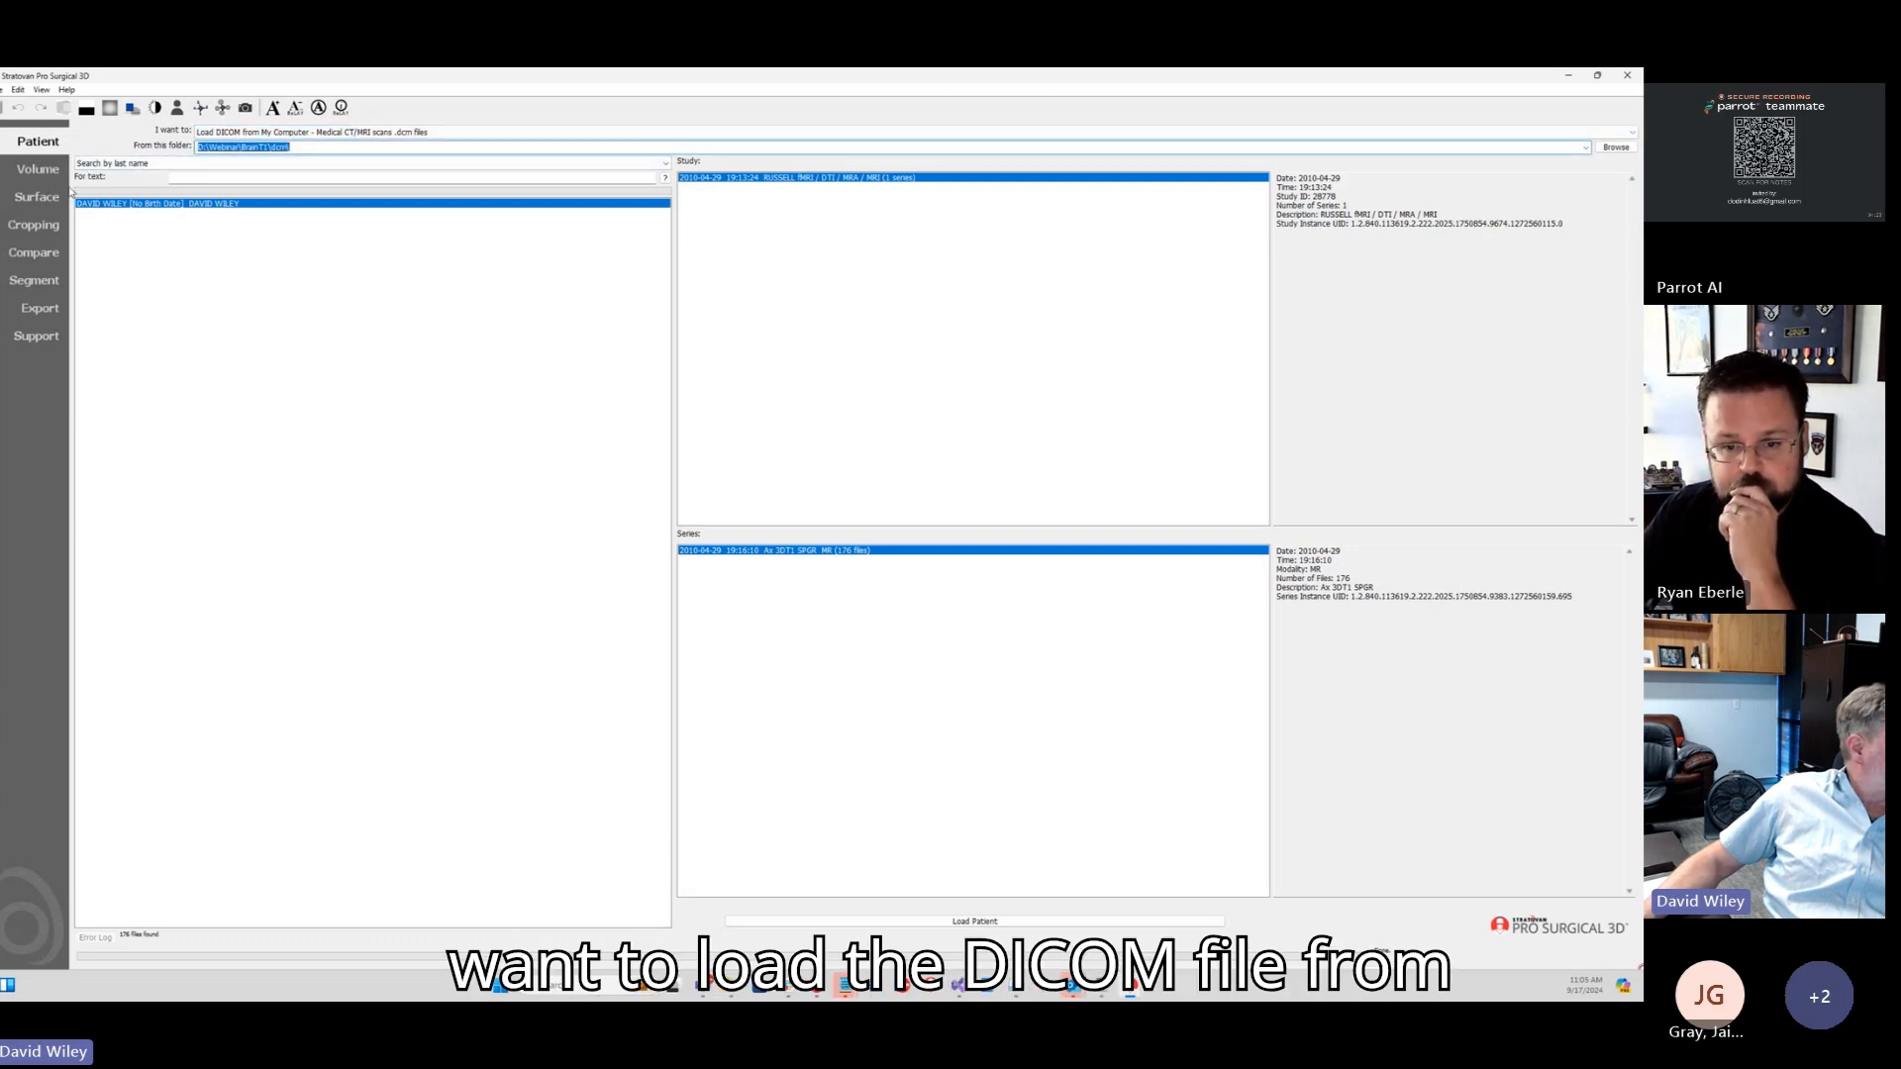
Step: Show the volume rendering of the scan and rotate the 3D head from its top to a three-quarter front view
left_click(37, 170)
left_click_drag(913, 657, 916, 479)
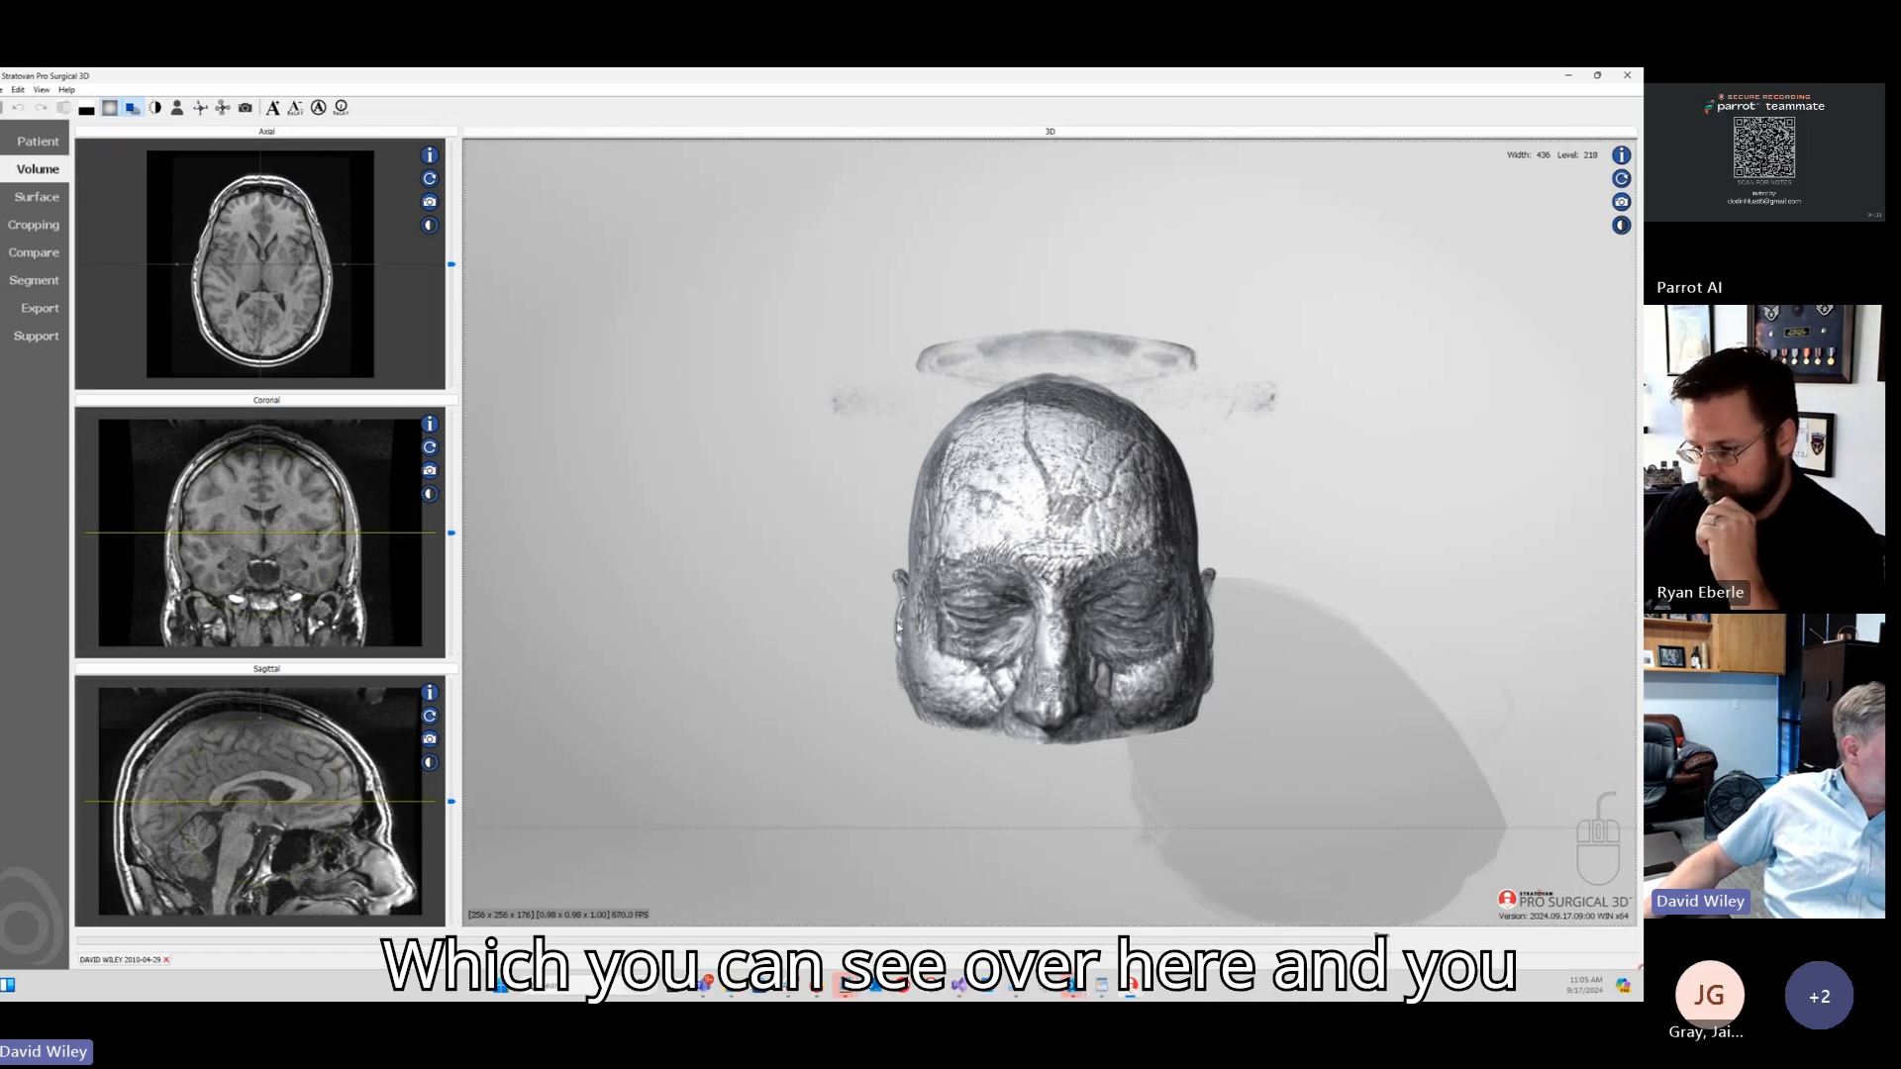
left_click_drag(986, 696, 1515, 752)
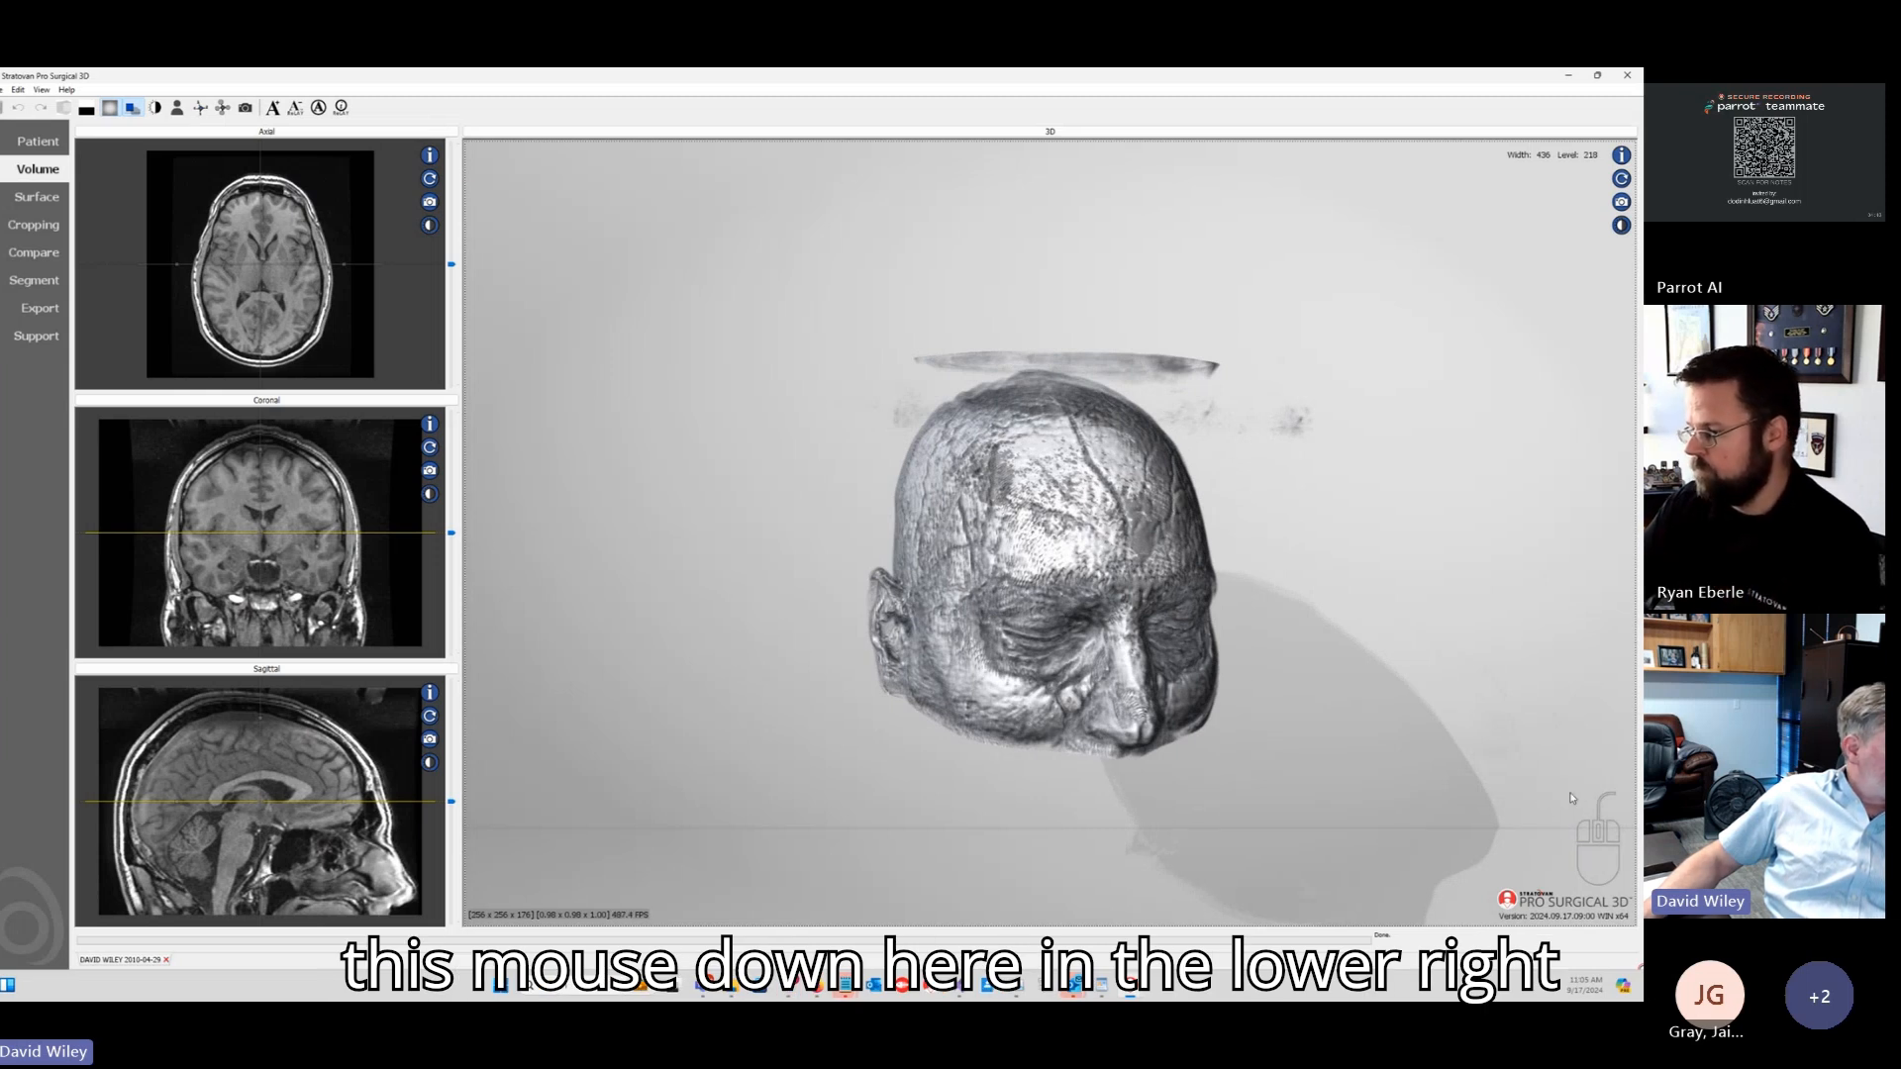
Step: Examine the 3D head rendering at a slightly different zoom and rotate it to show its left side
left_click(1490, 710)
right_click(1490, 710)
left_click(1462, 697)
right_click(1461, 697)
scroll(1462, 702, "up", 3)
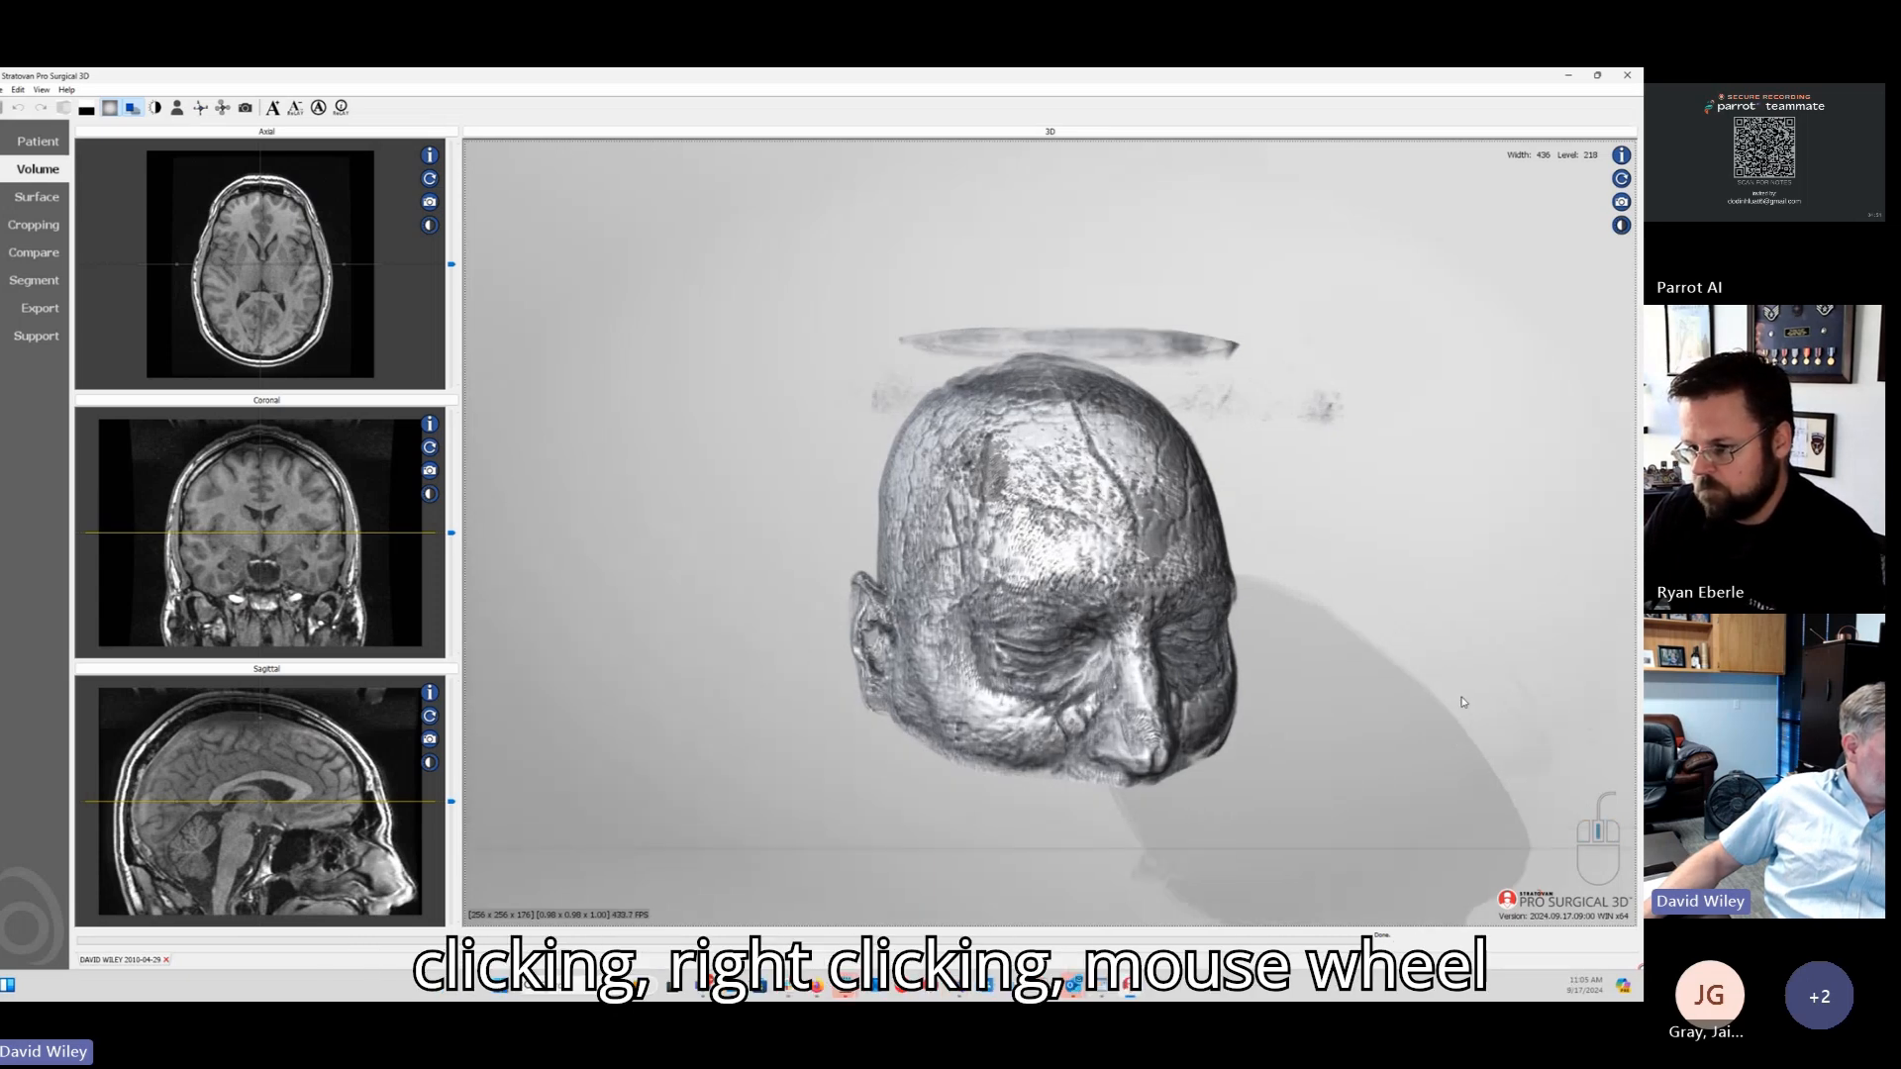
middle_click(1465, 702)
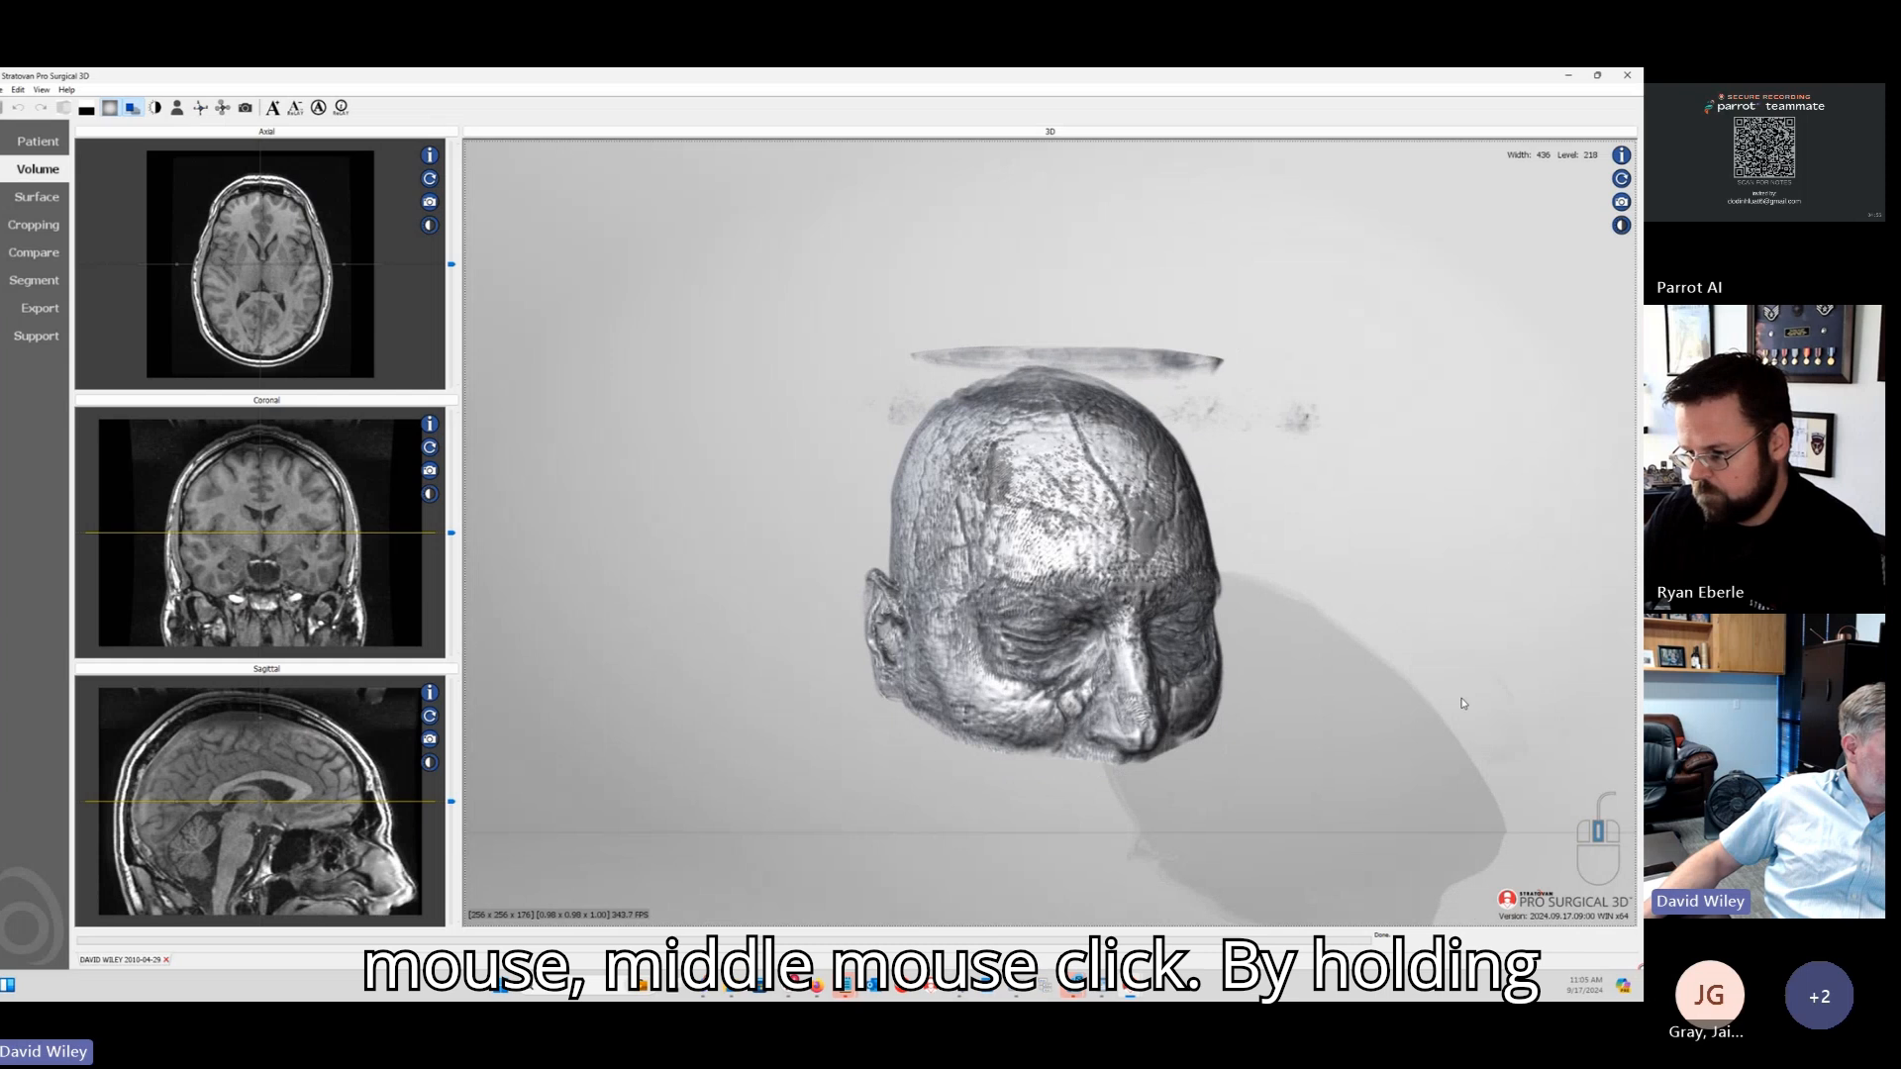
key("shift")
key("ctrl")
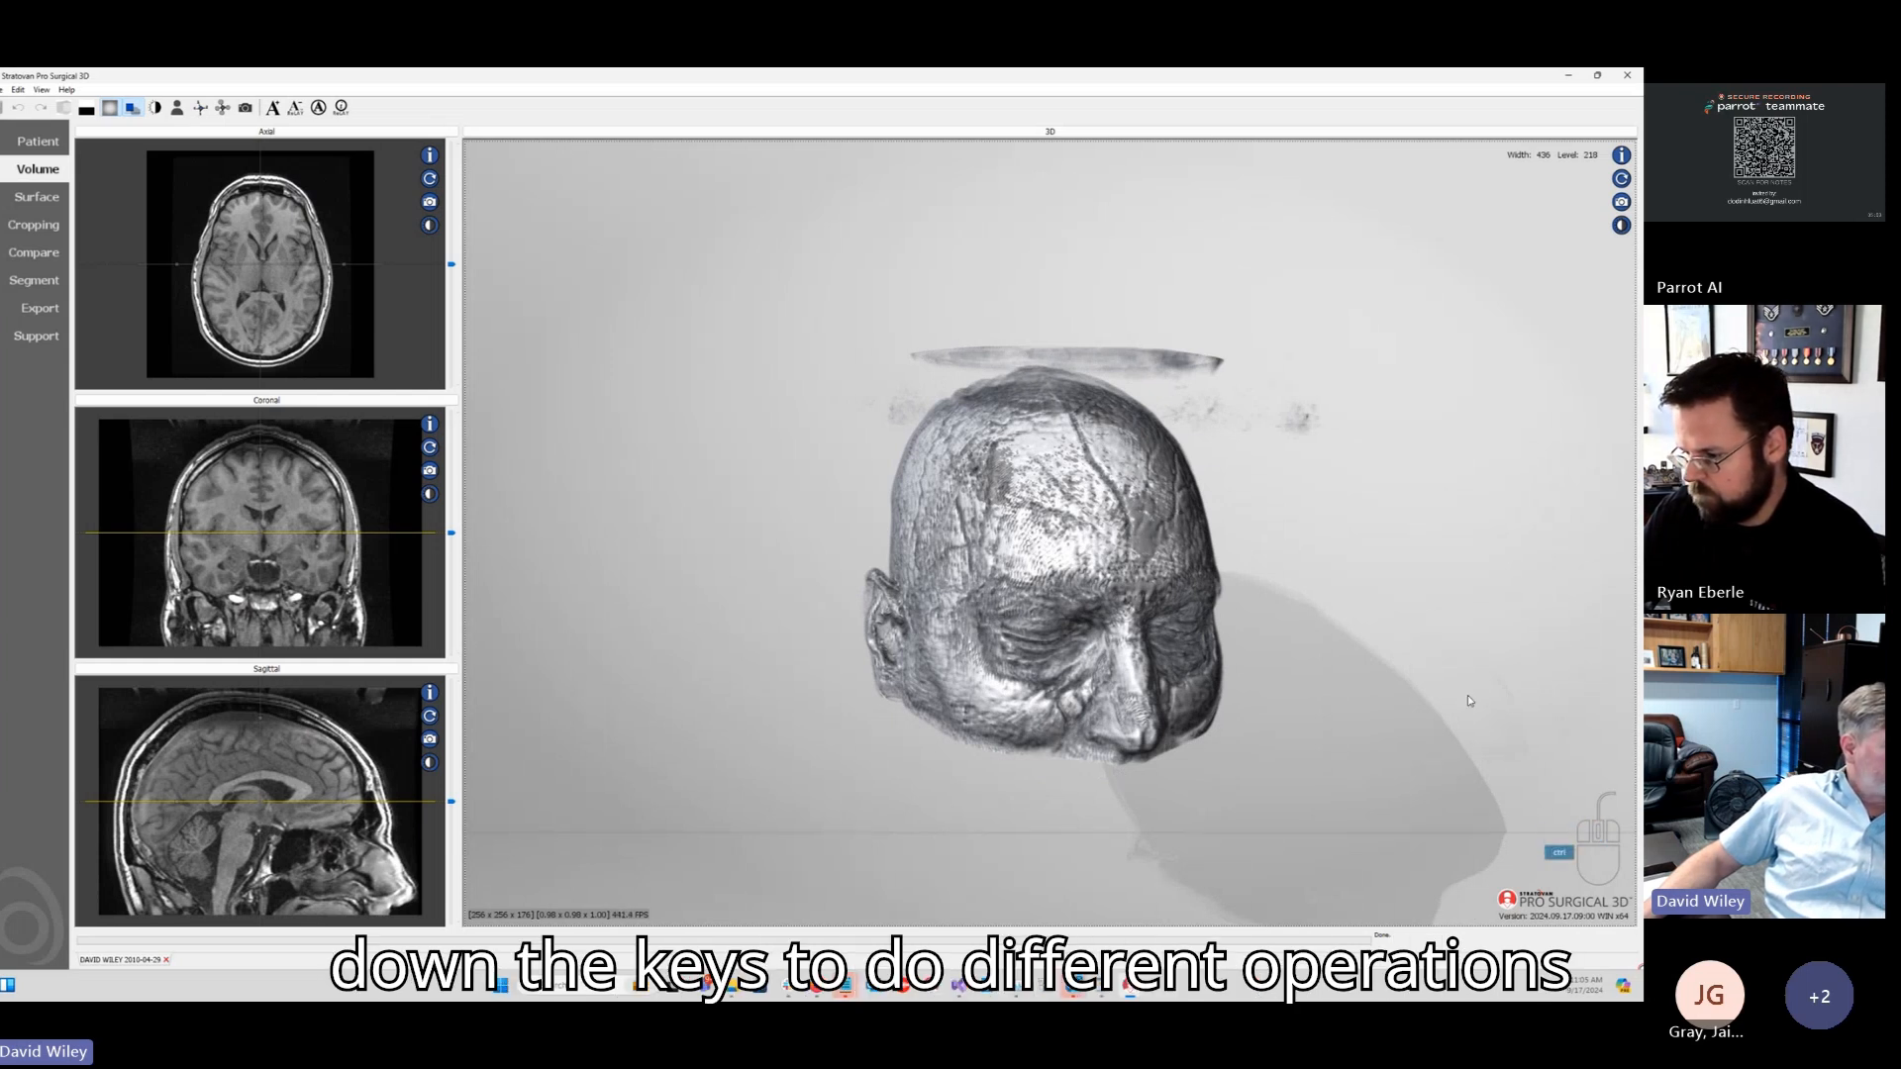
key("shift")
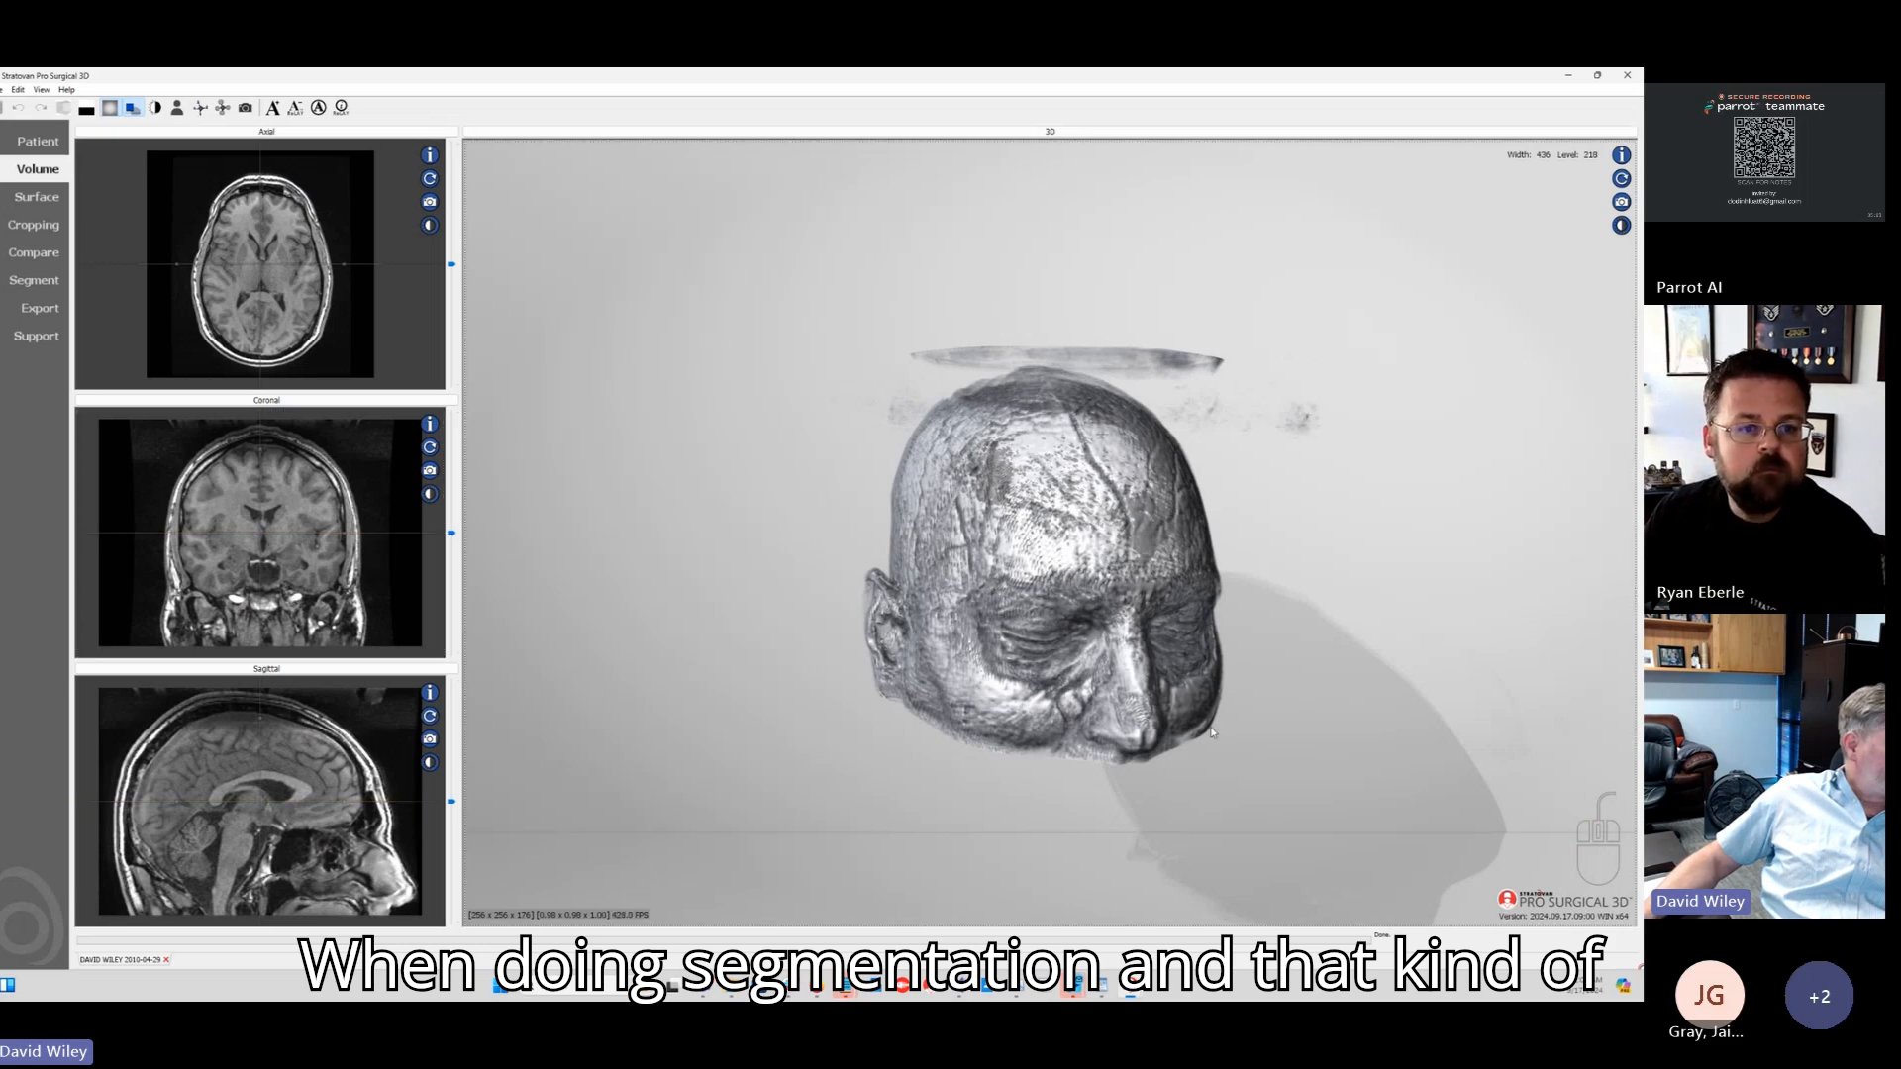
left_click_drag(1352, 754, 1160, 707)
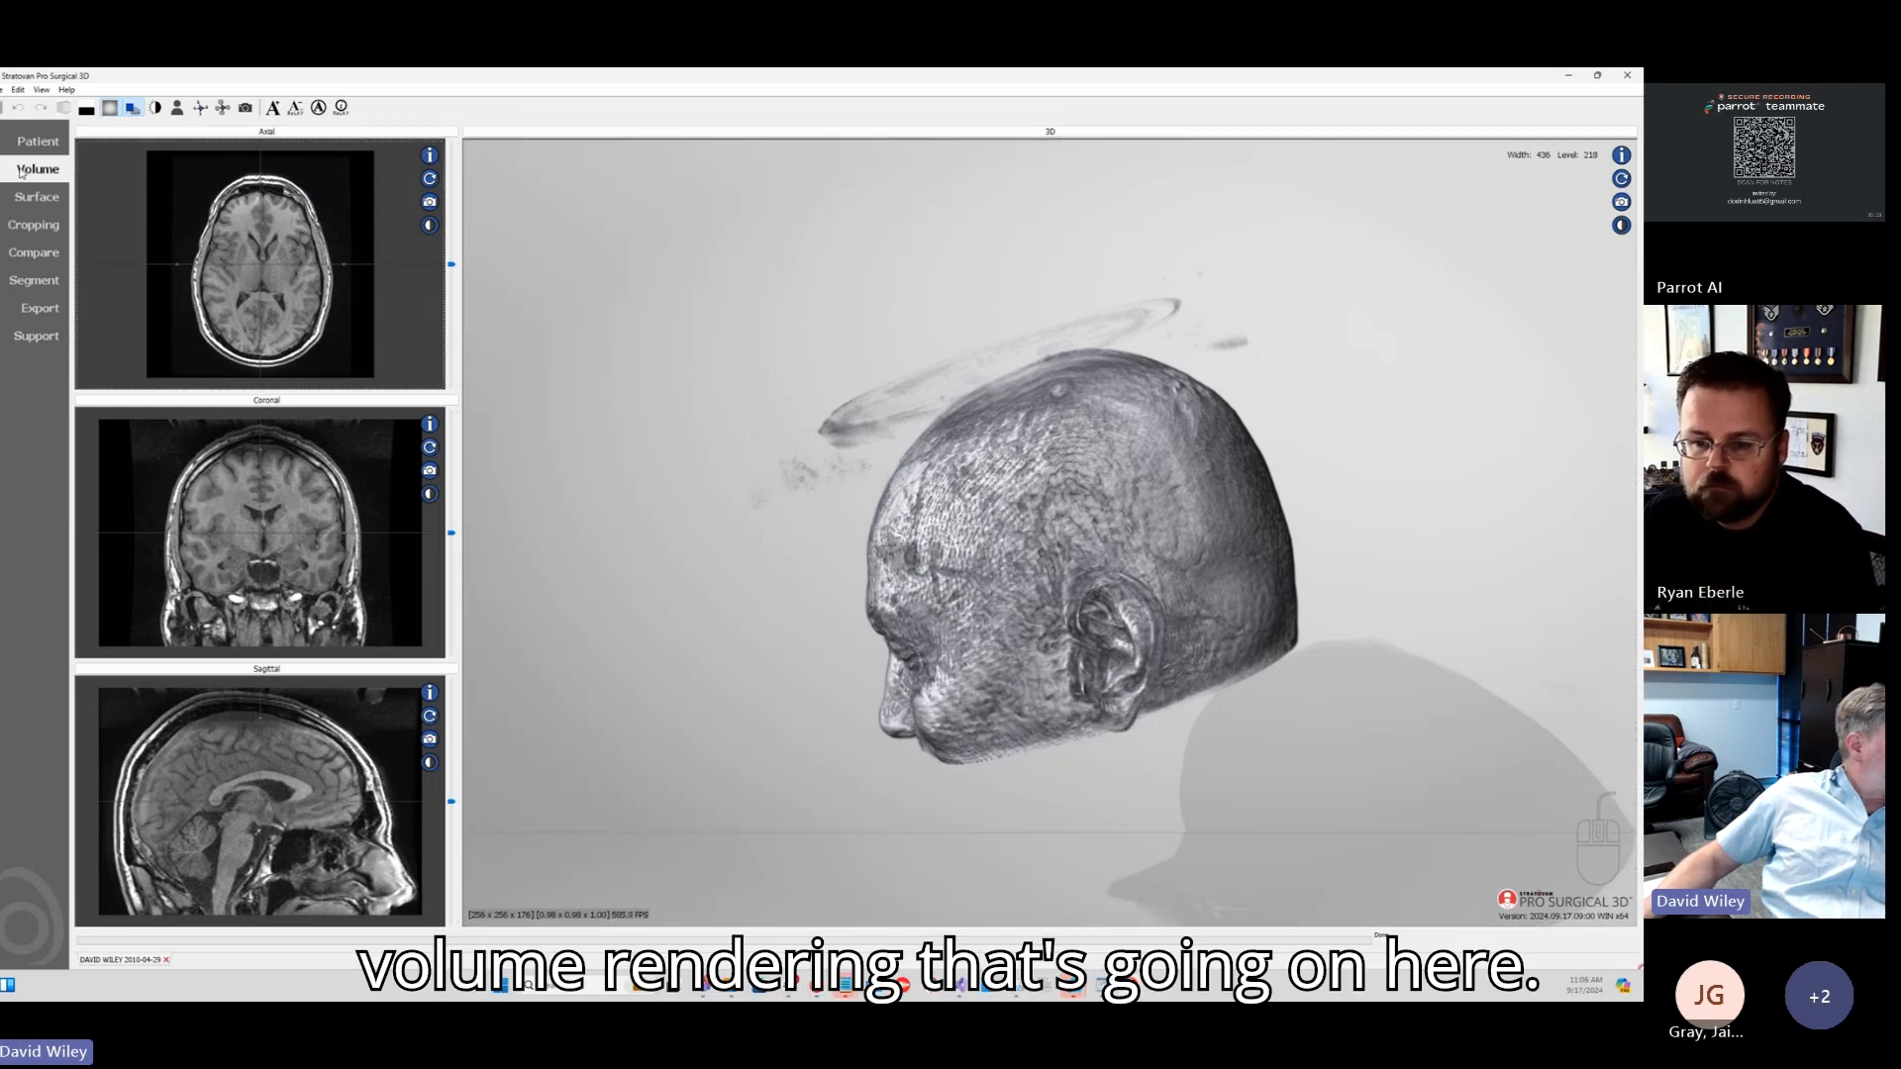
Step: Show the axial, coronal and sagittal slices in the main view in turn, and expand the sagittal slice to fill the workspace
double_click(341, 220)
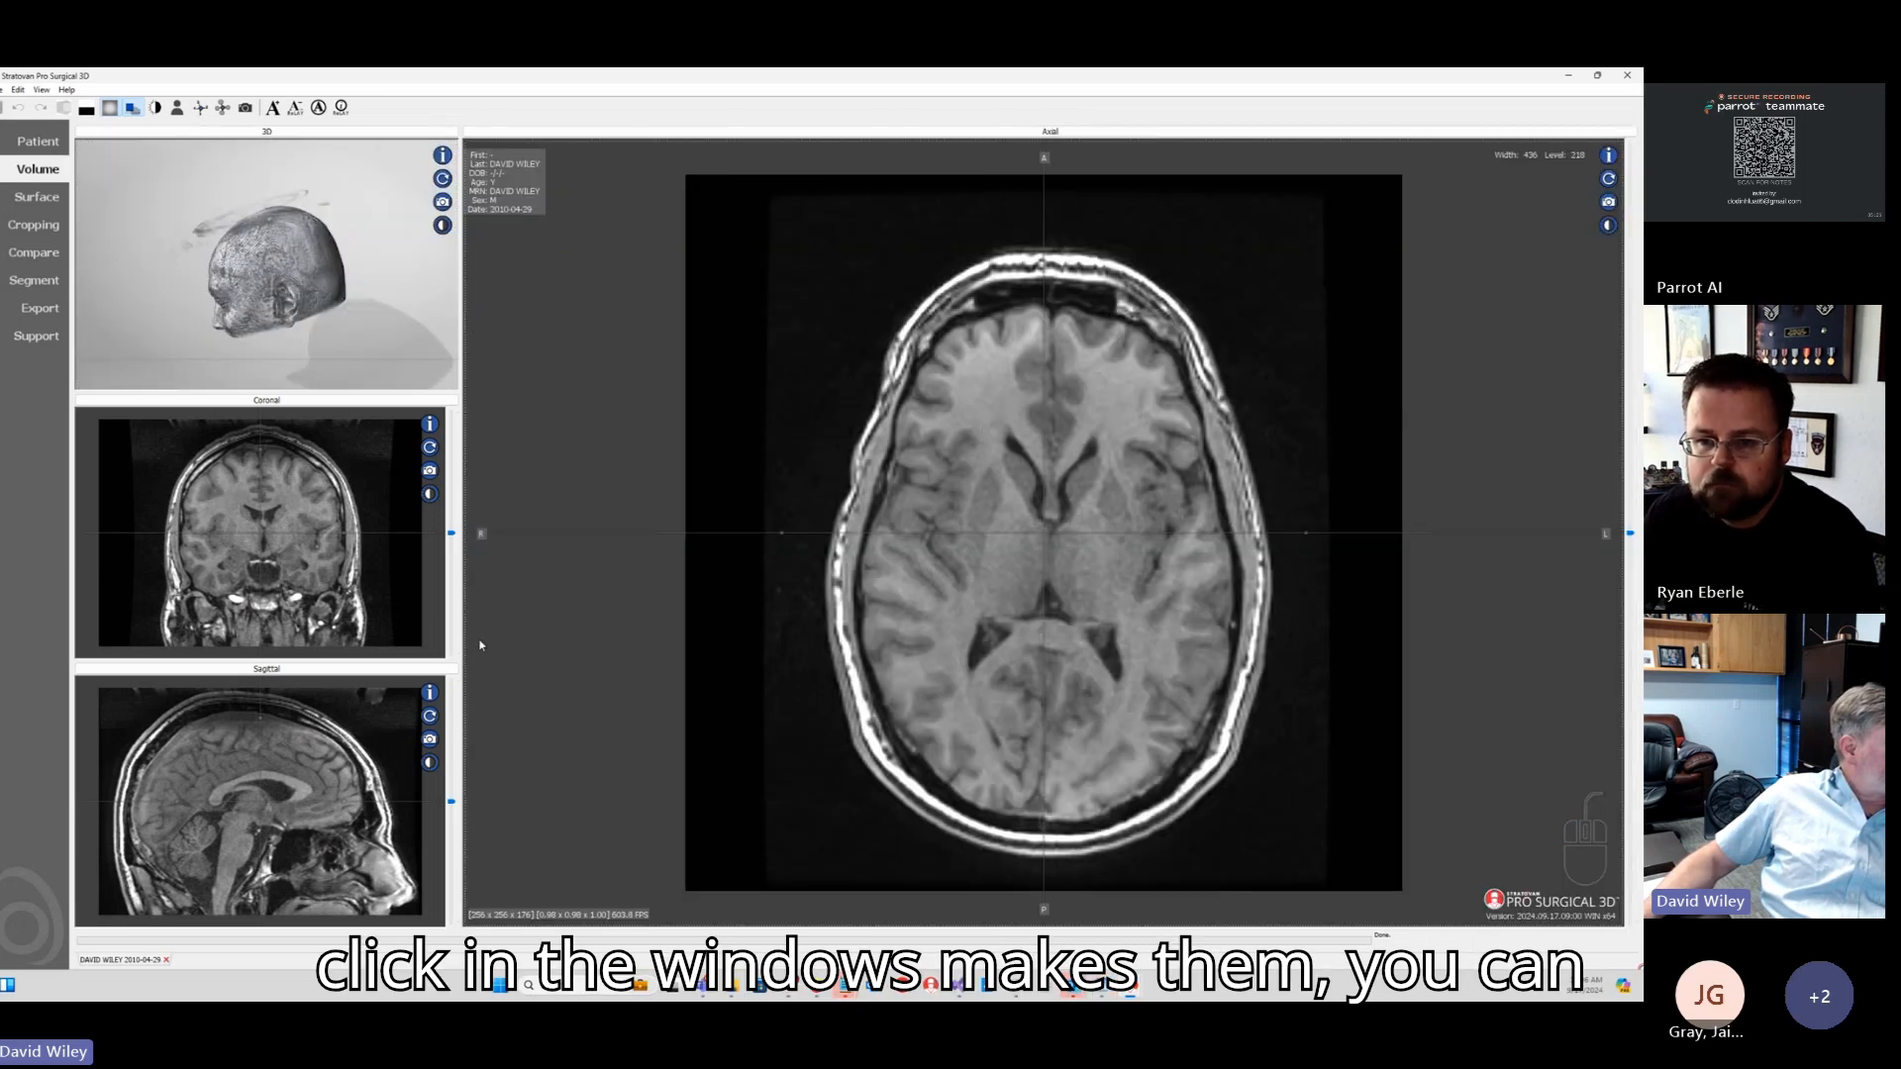
double_click(421, 604)
double_click(370, 768)
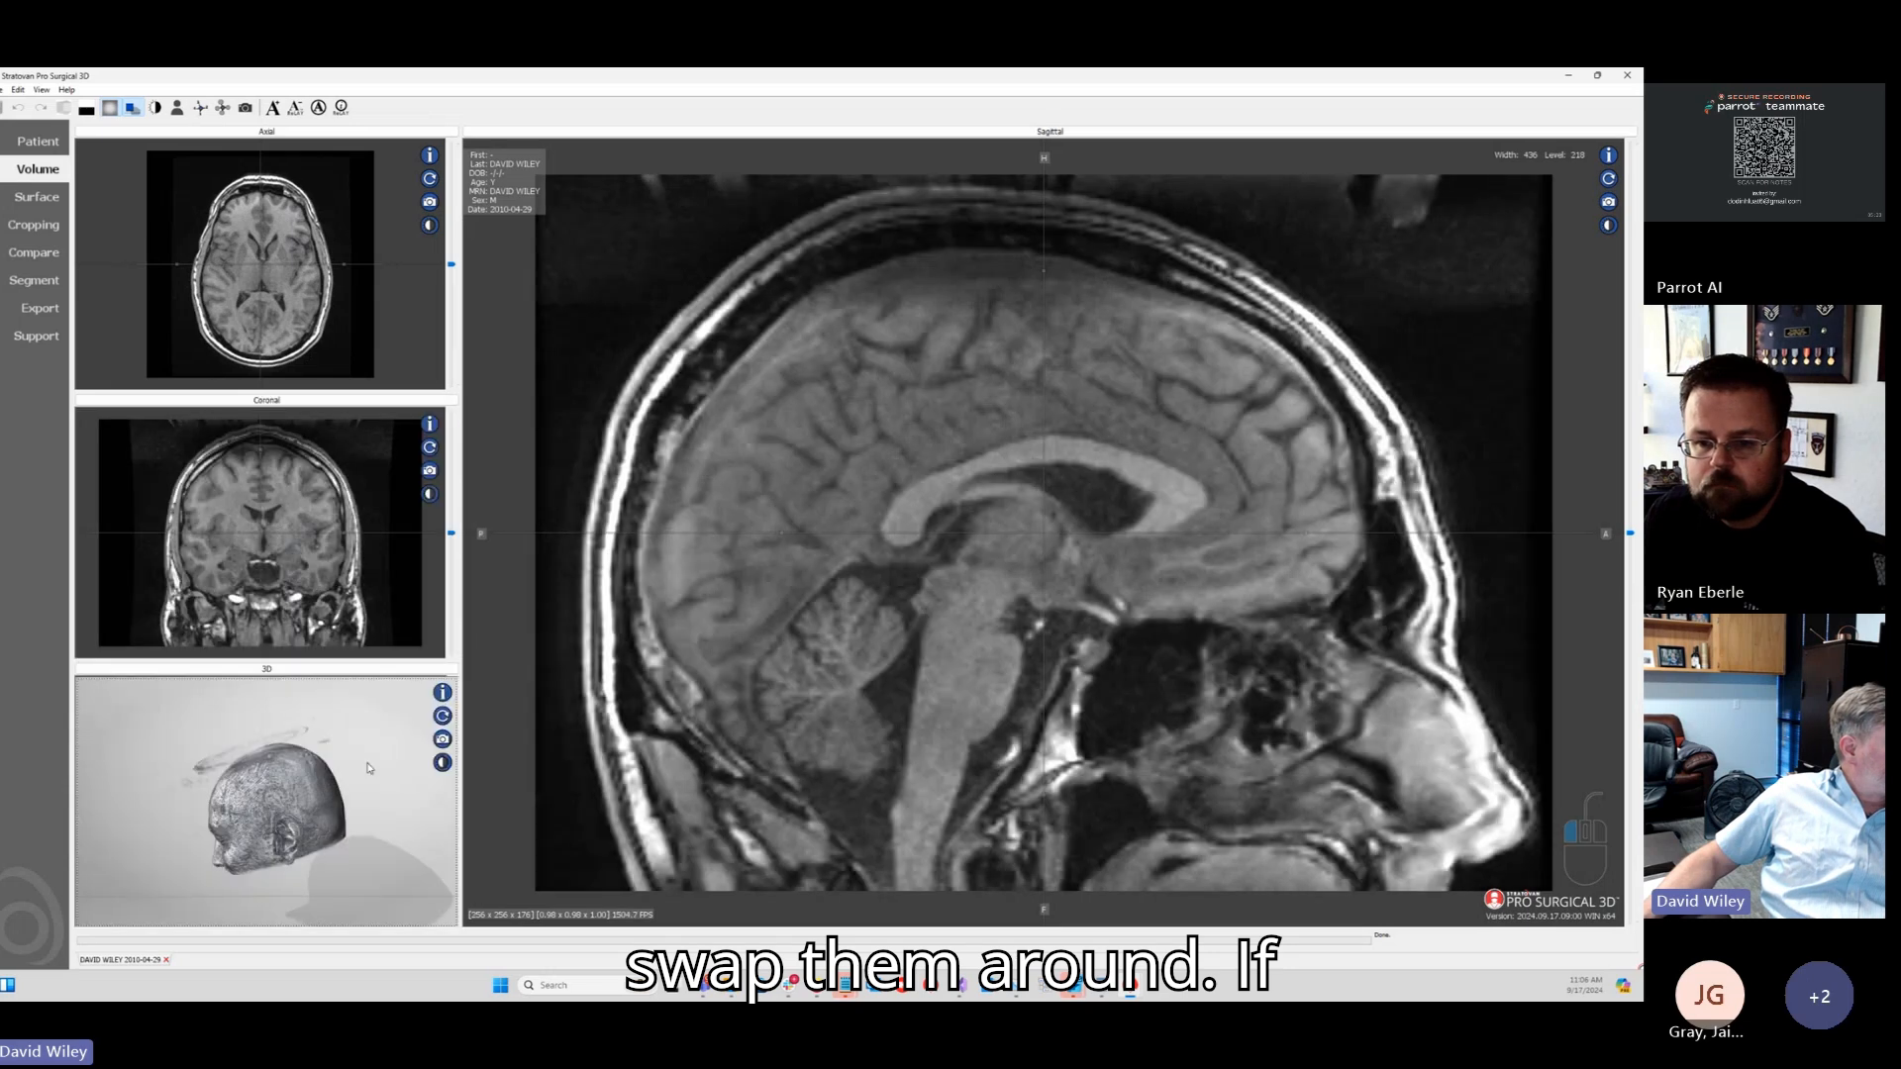
double_click(907, 400)
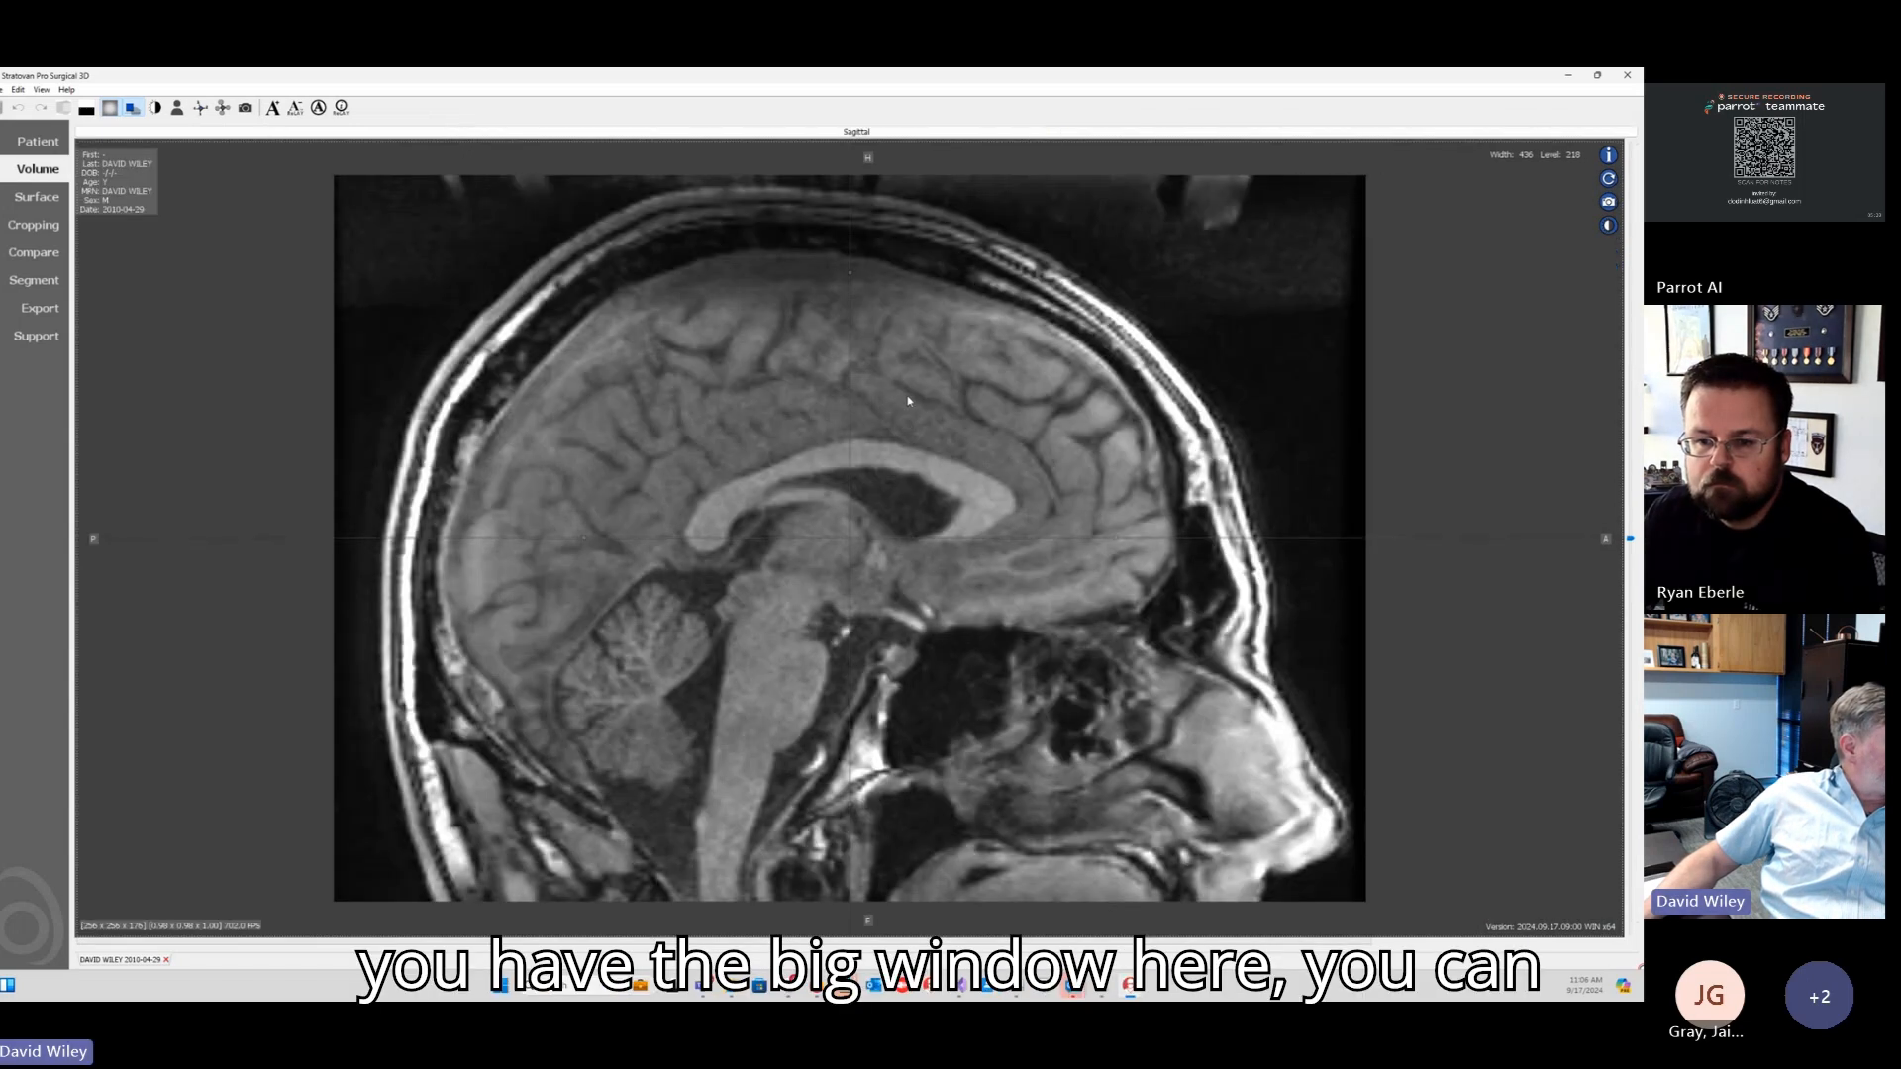
Step: Browse through the sagittal slices of the head and restore the multi-view layout
scroll(1005, 485, "down", 6)
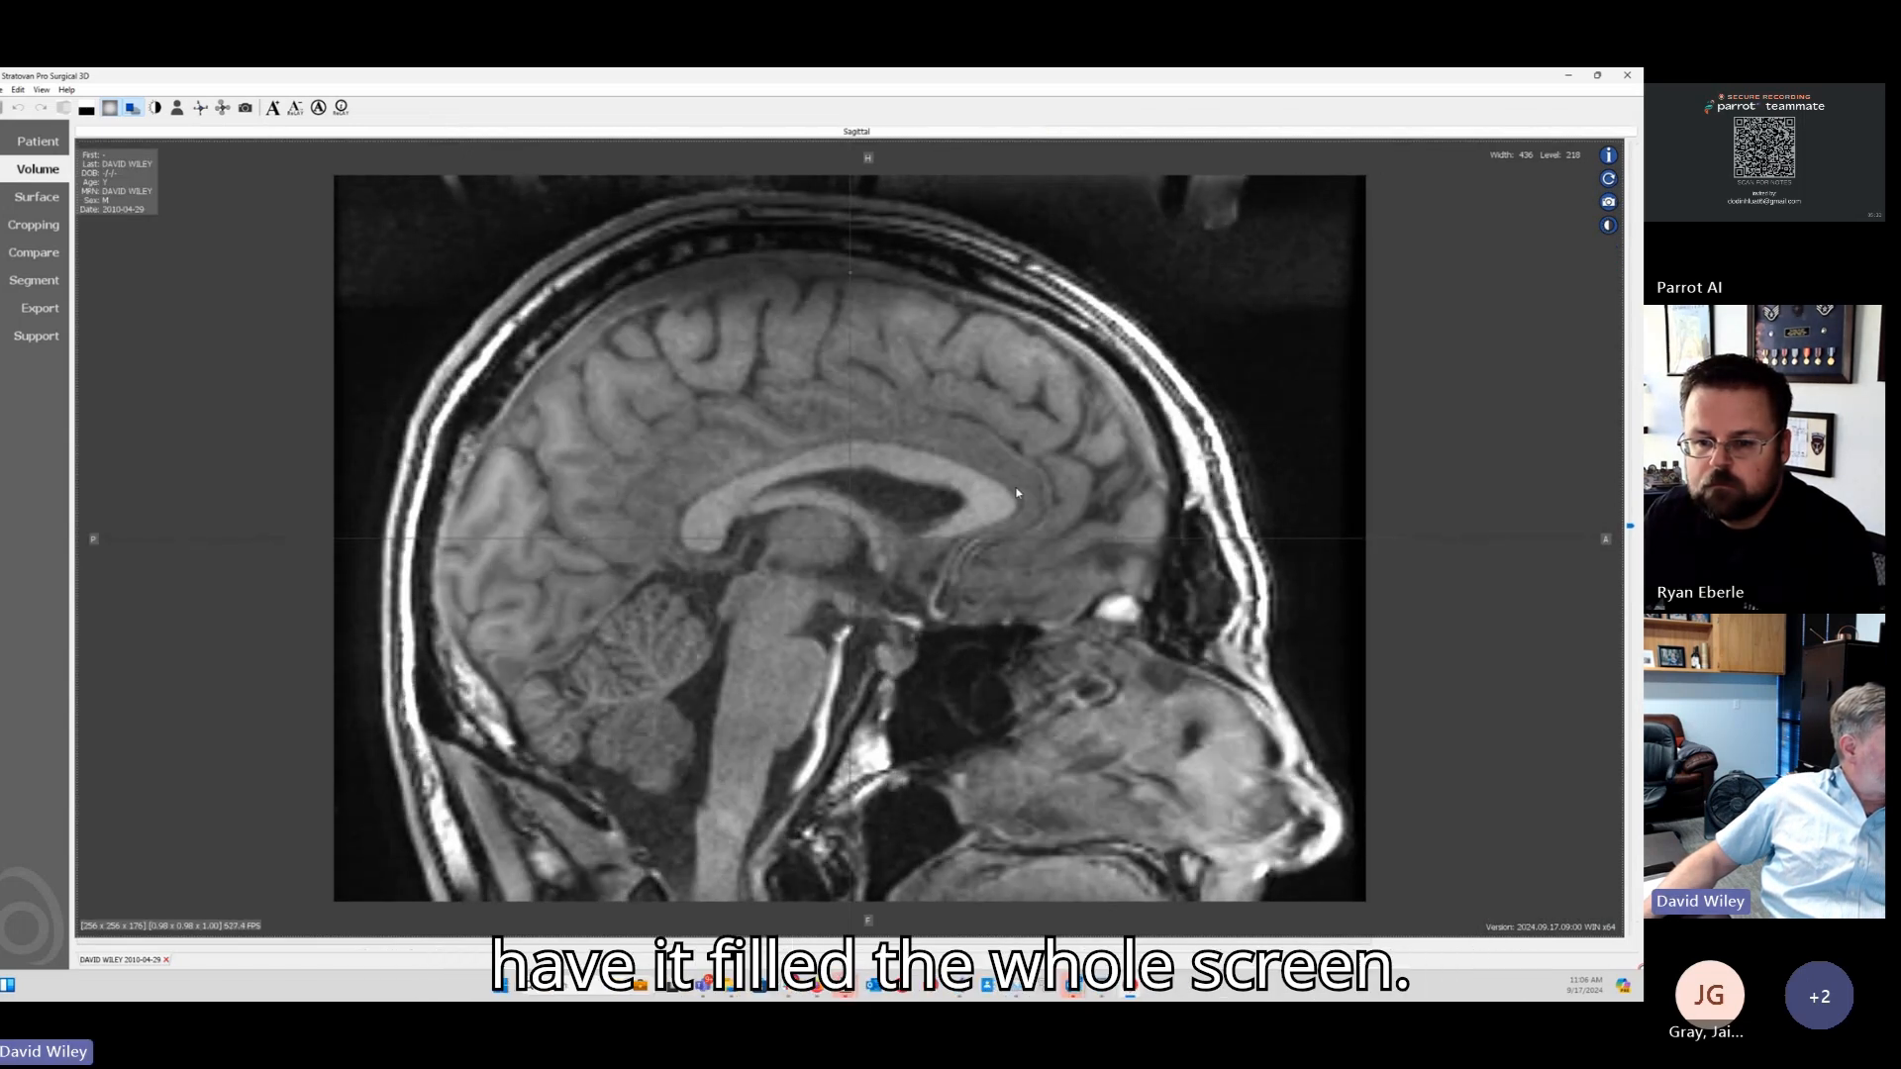
scroll(1036, 434, "down", 1)
double_click(1035, 436)
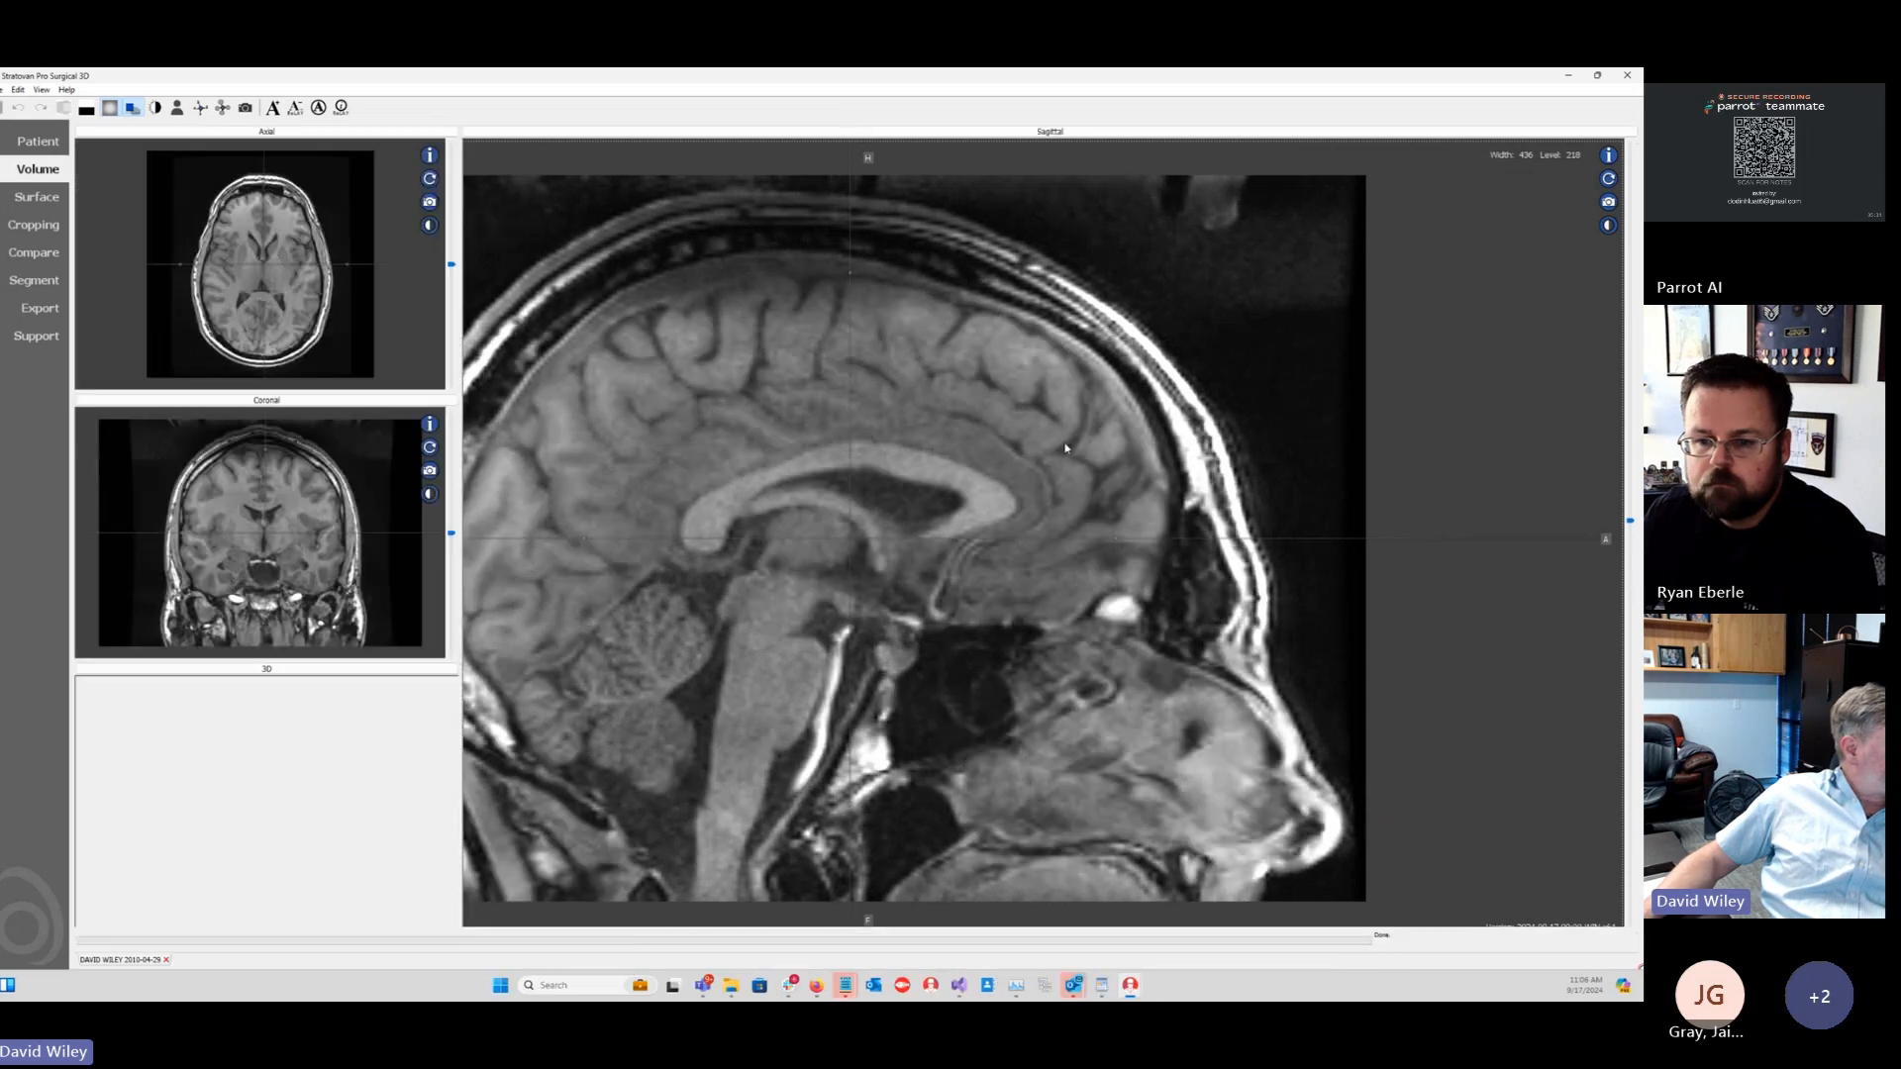
scroll(1260, 714, "down", 4)
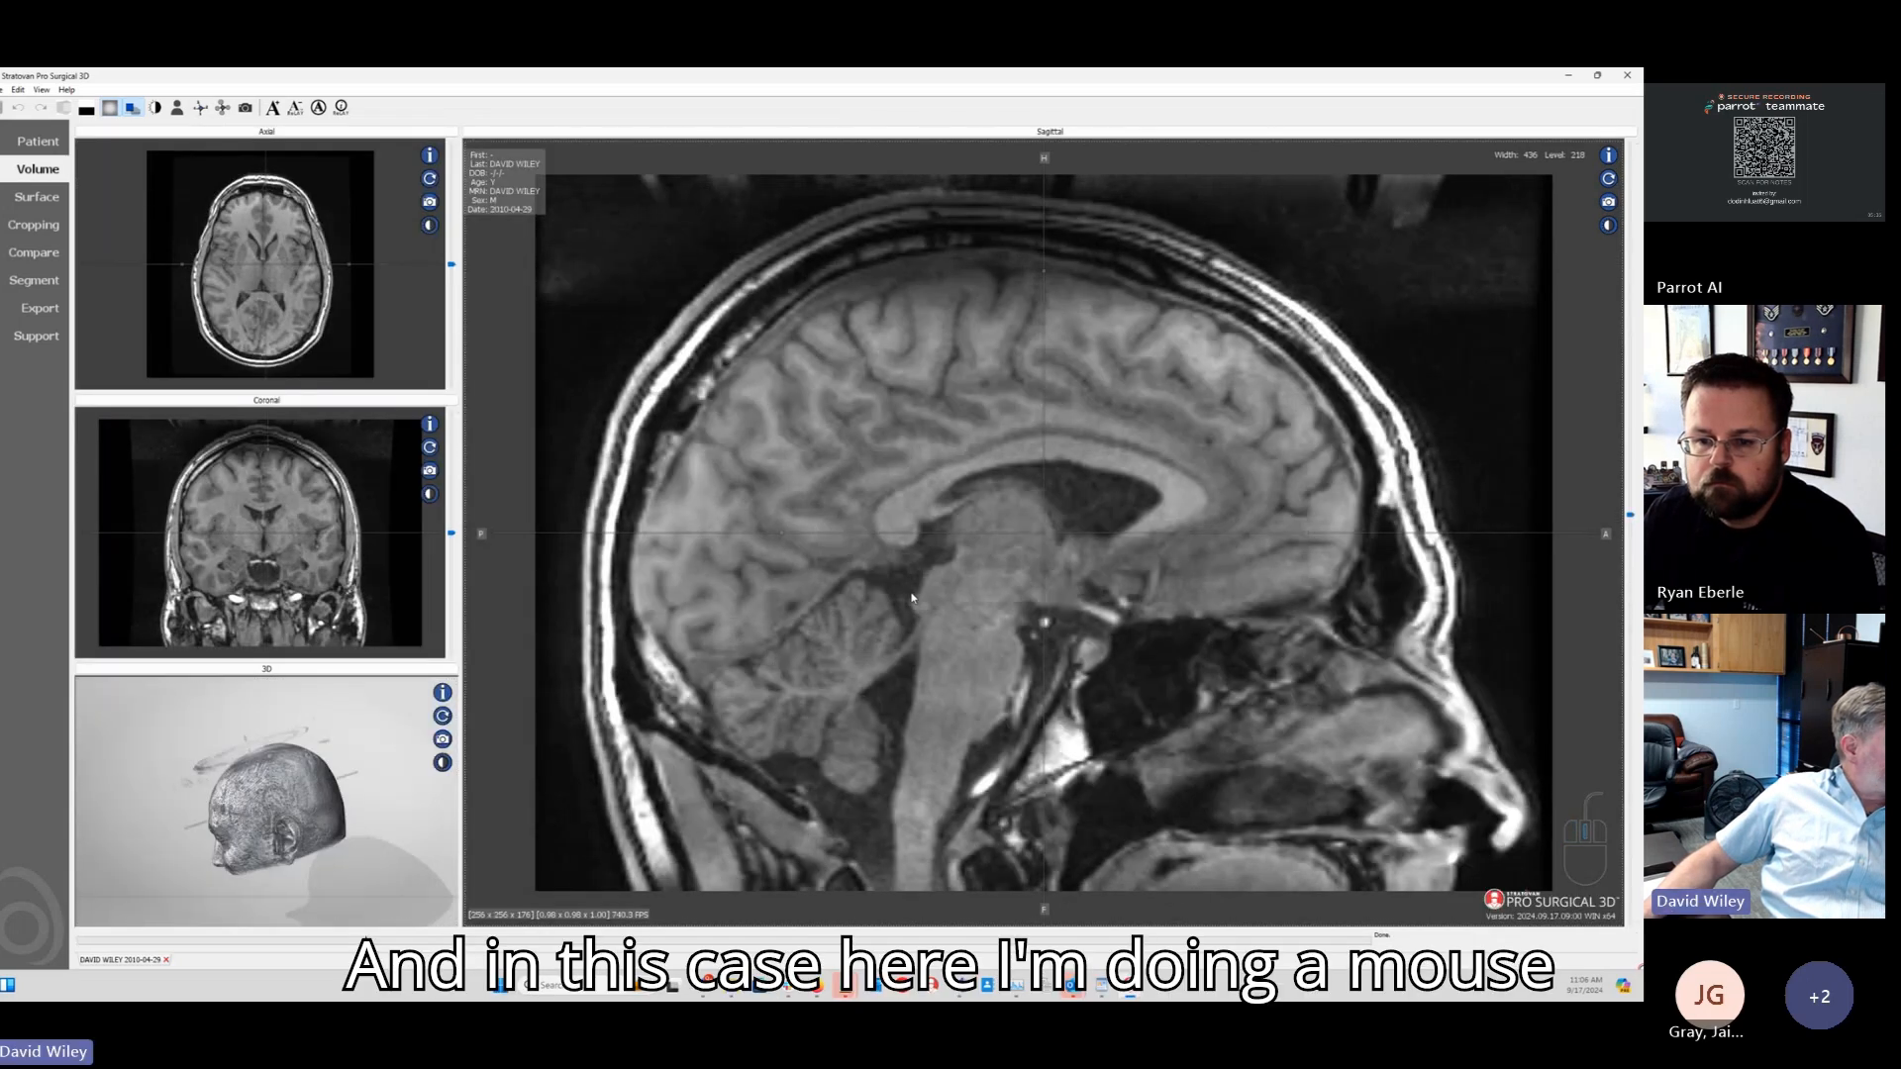
scroll(1259, 714, "down", 5)
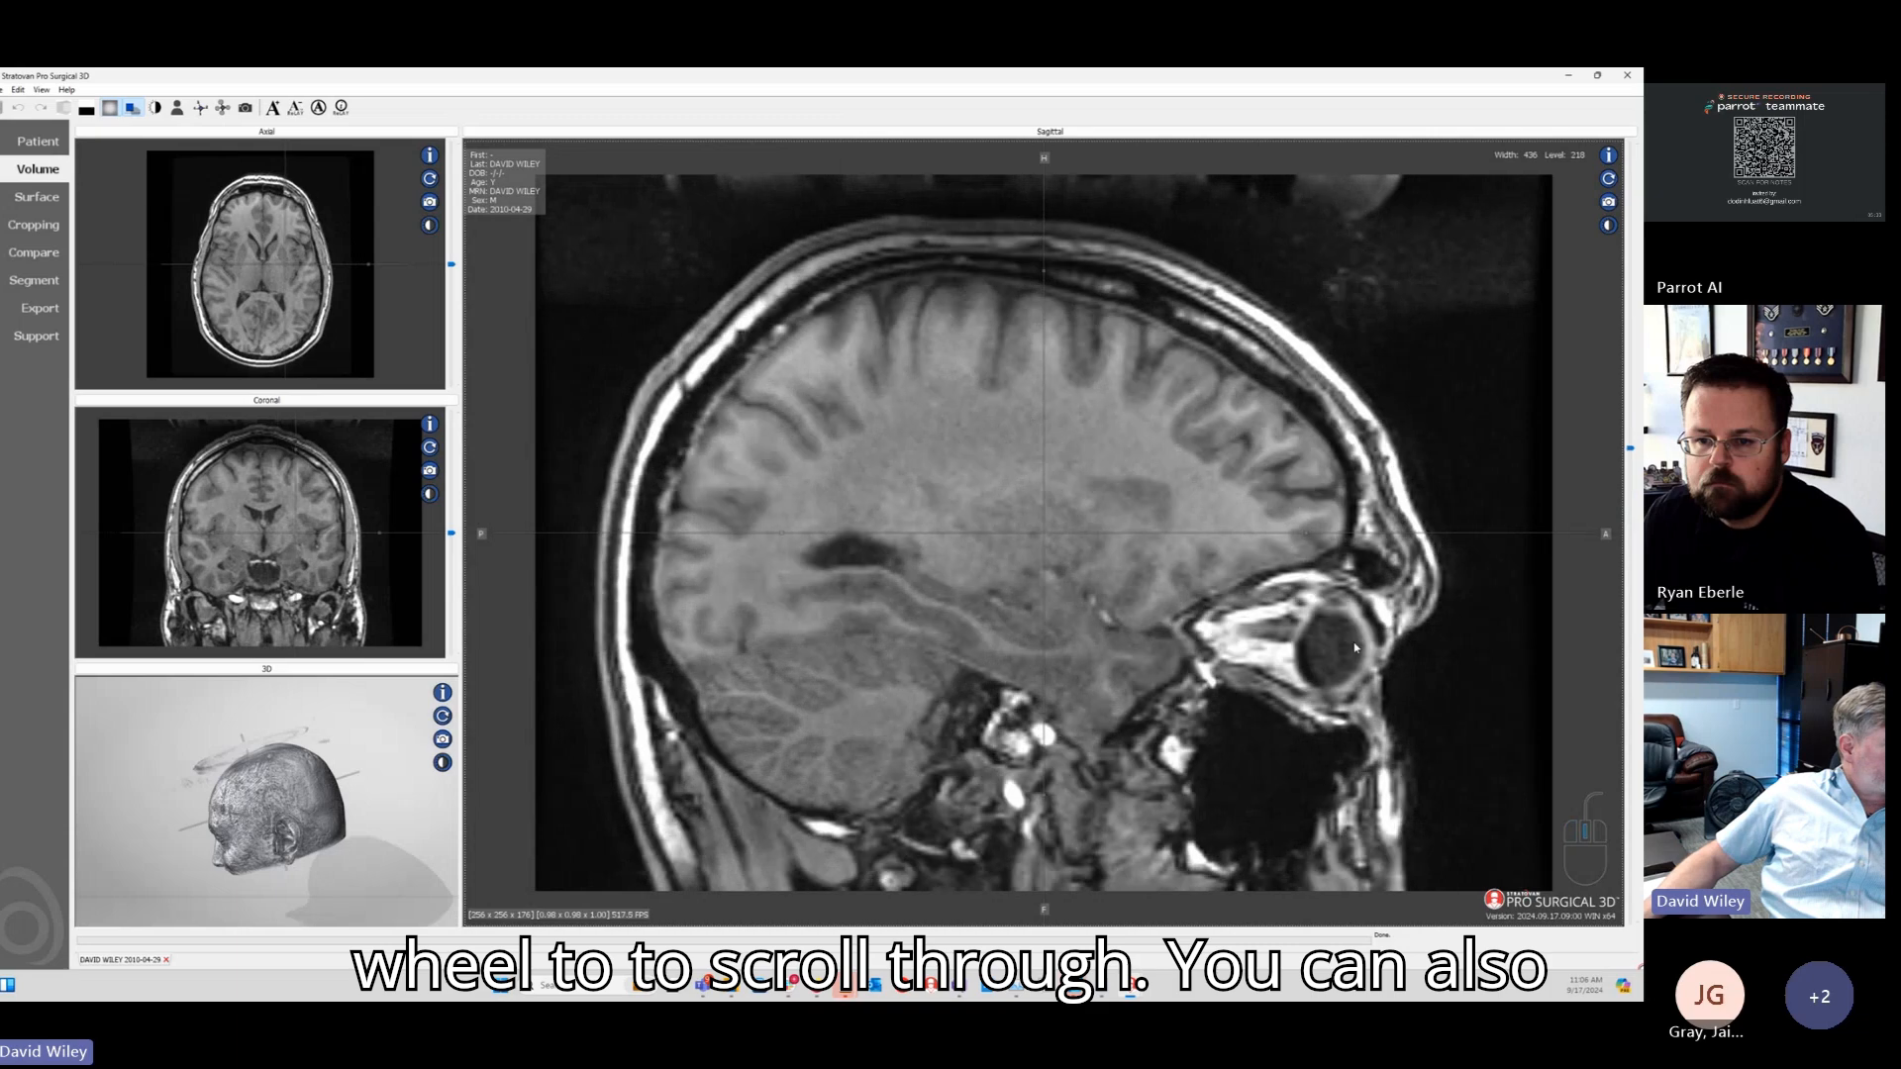
left_click_drag(1633, 453, 1630, 518)
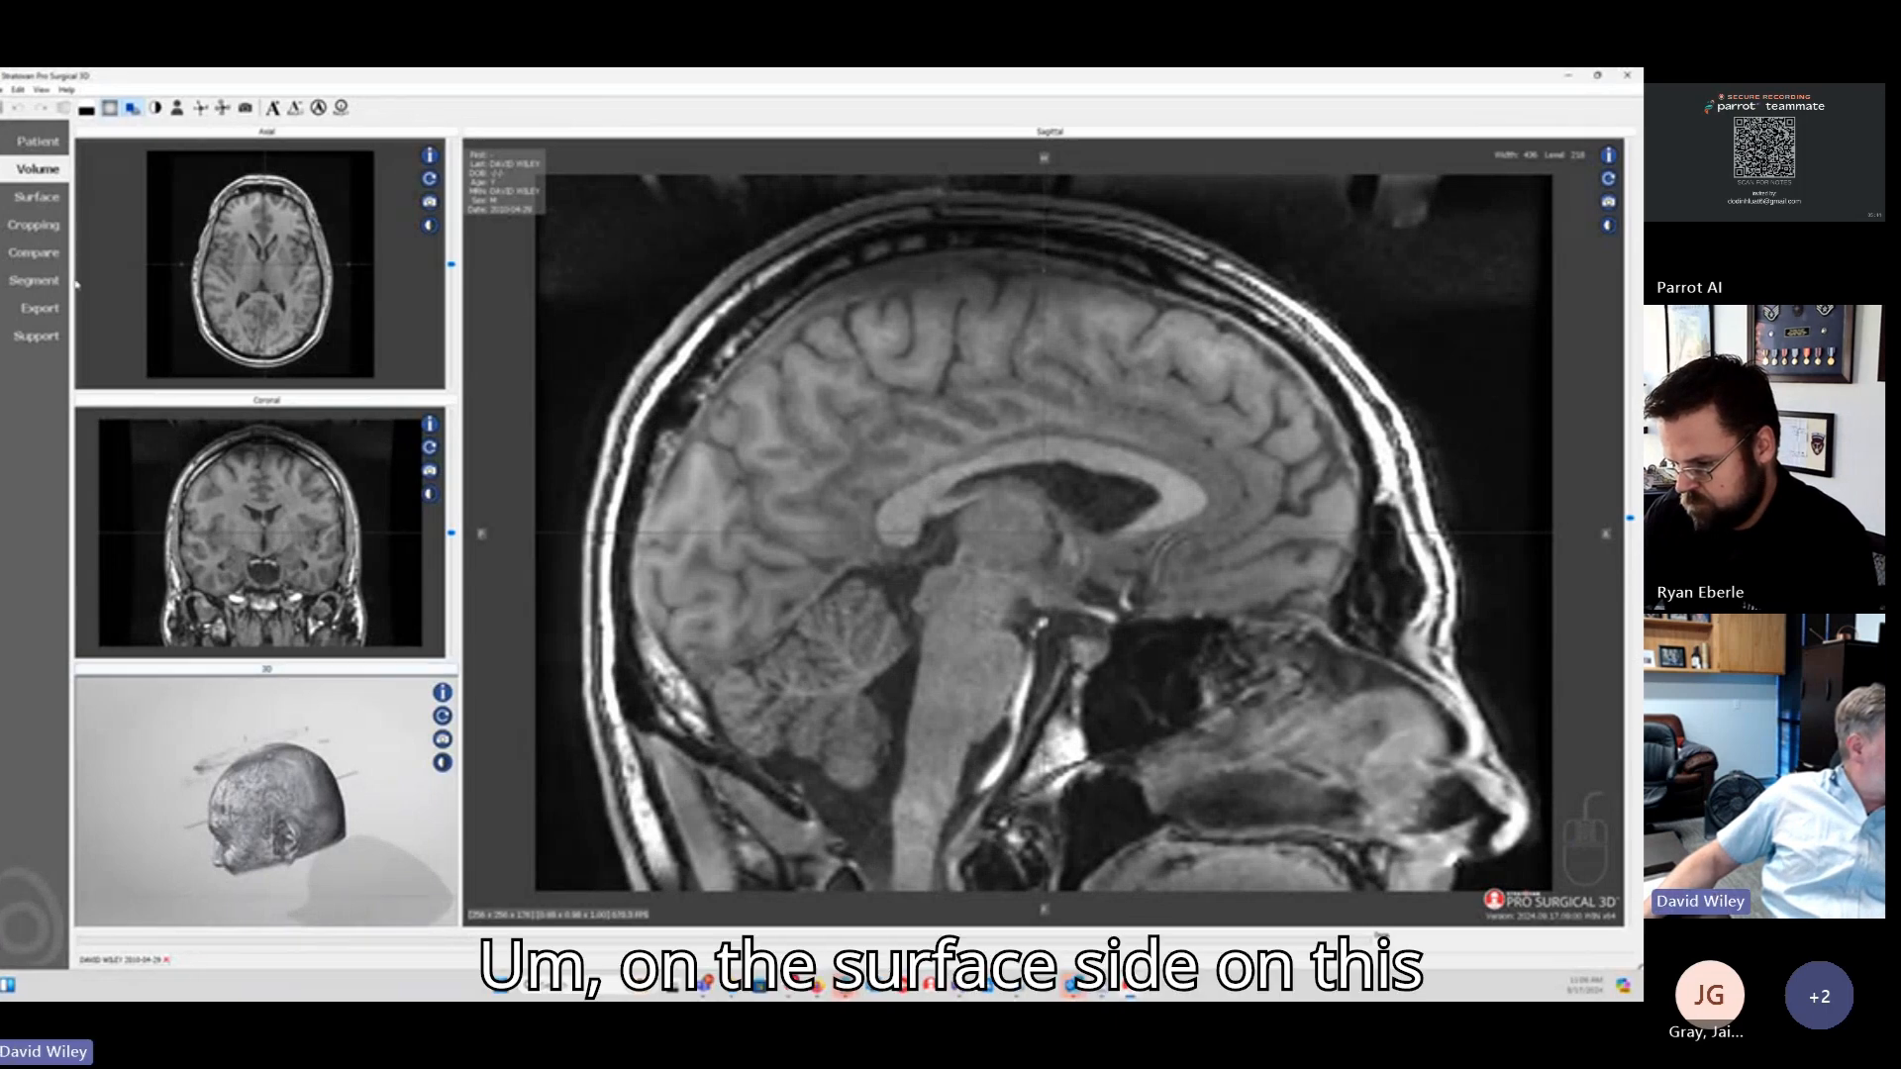
Step: Show the surface rendering and adjust its histogram threshold, first low enough to capture the skin and finally to about 330
left_click(36, 196)
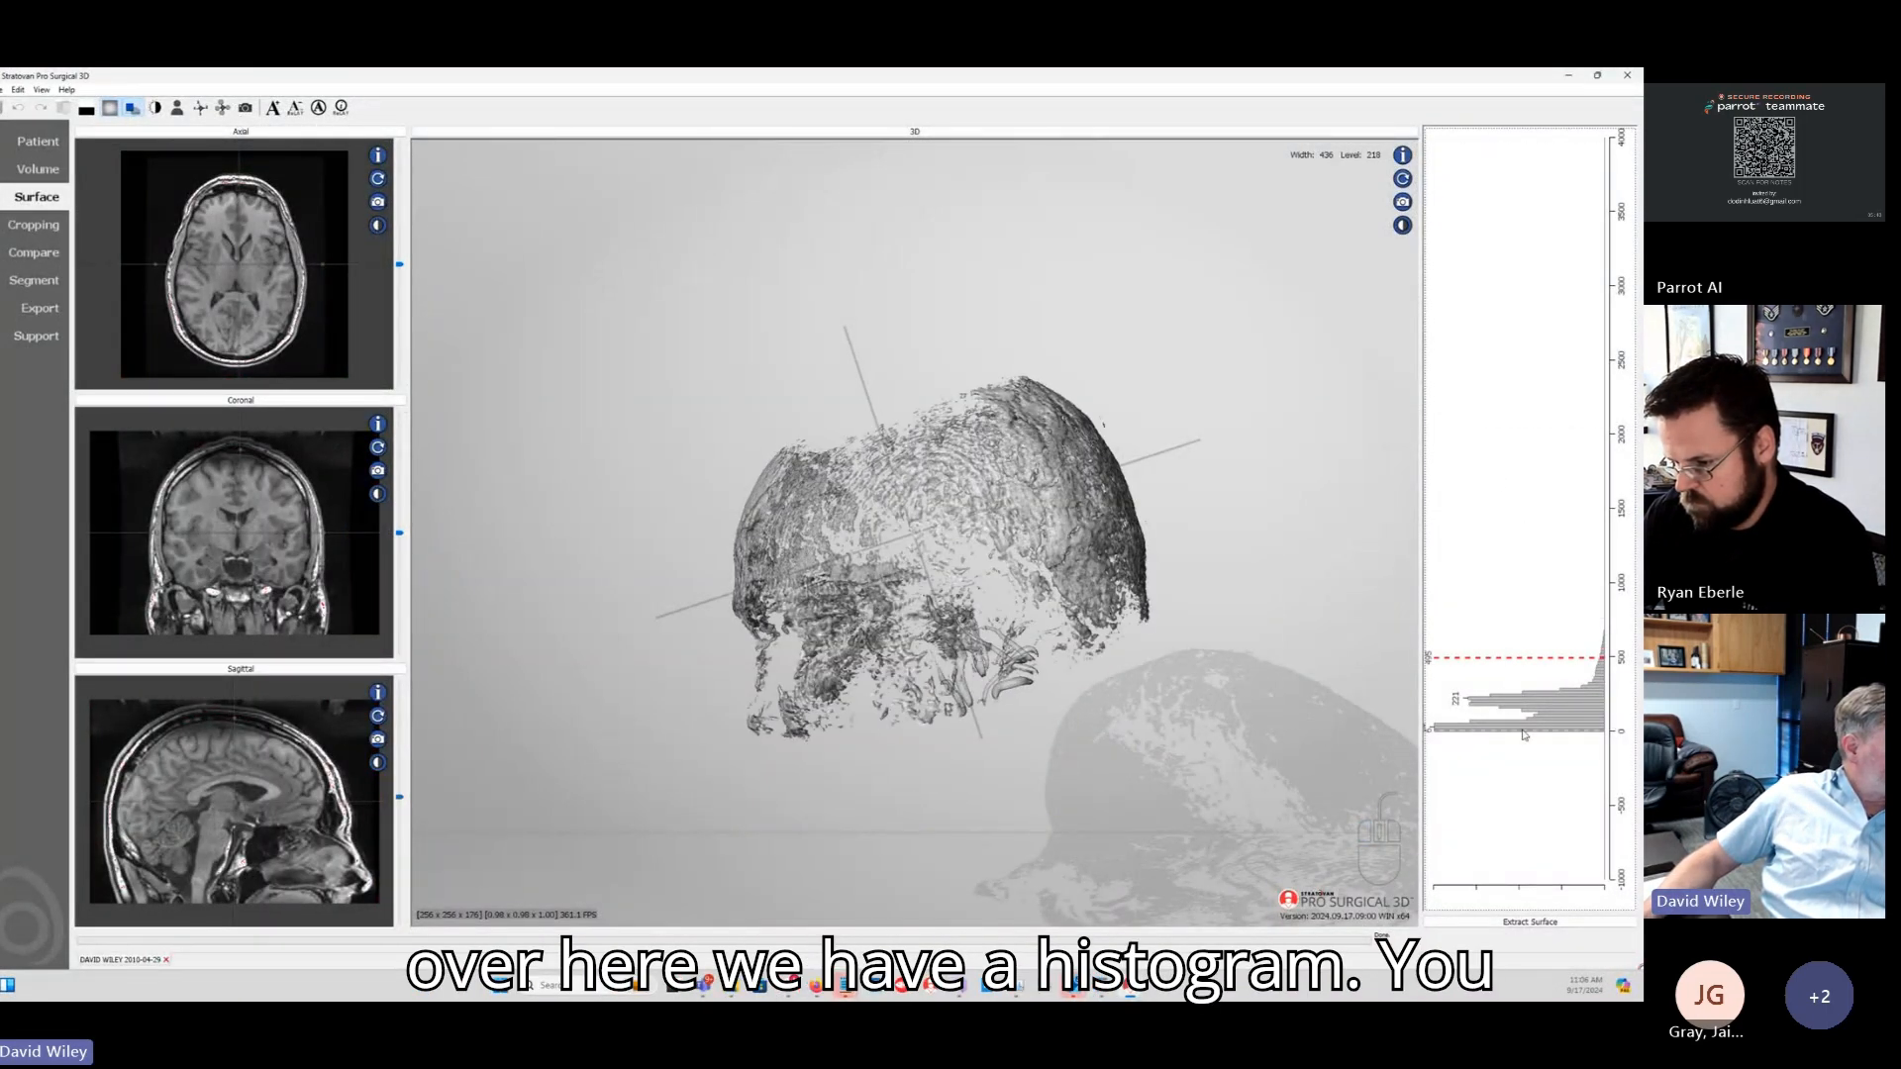
left_click_drag(1524, 735, 1513, 718)
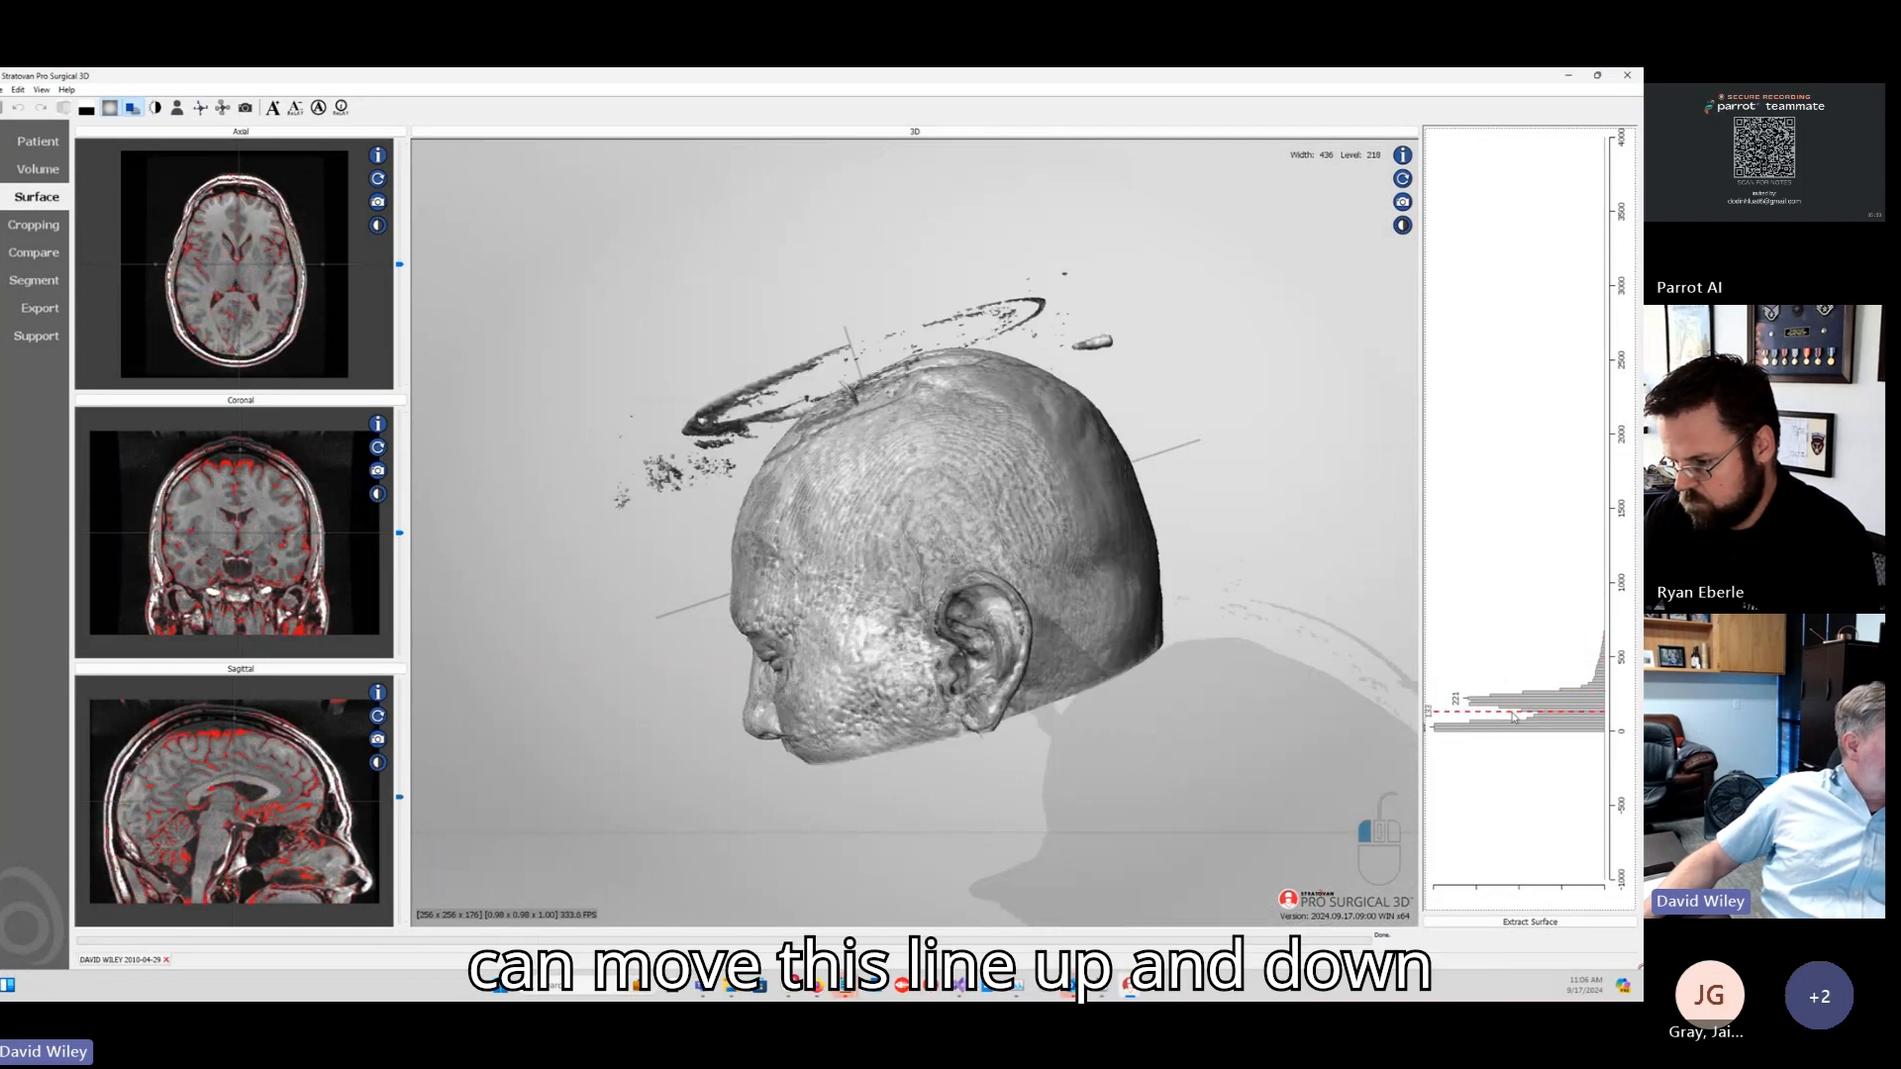
left_click_drag(1375, 651, 1119, 453)
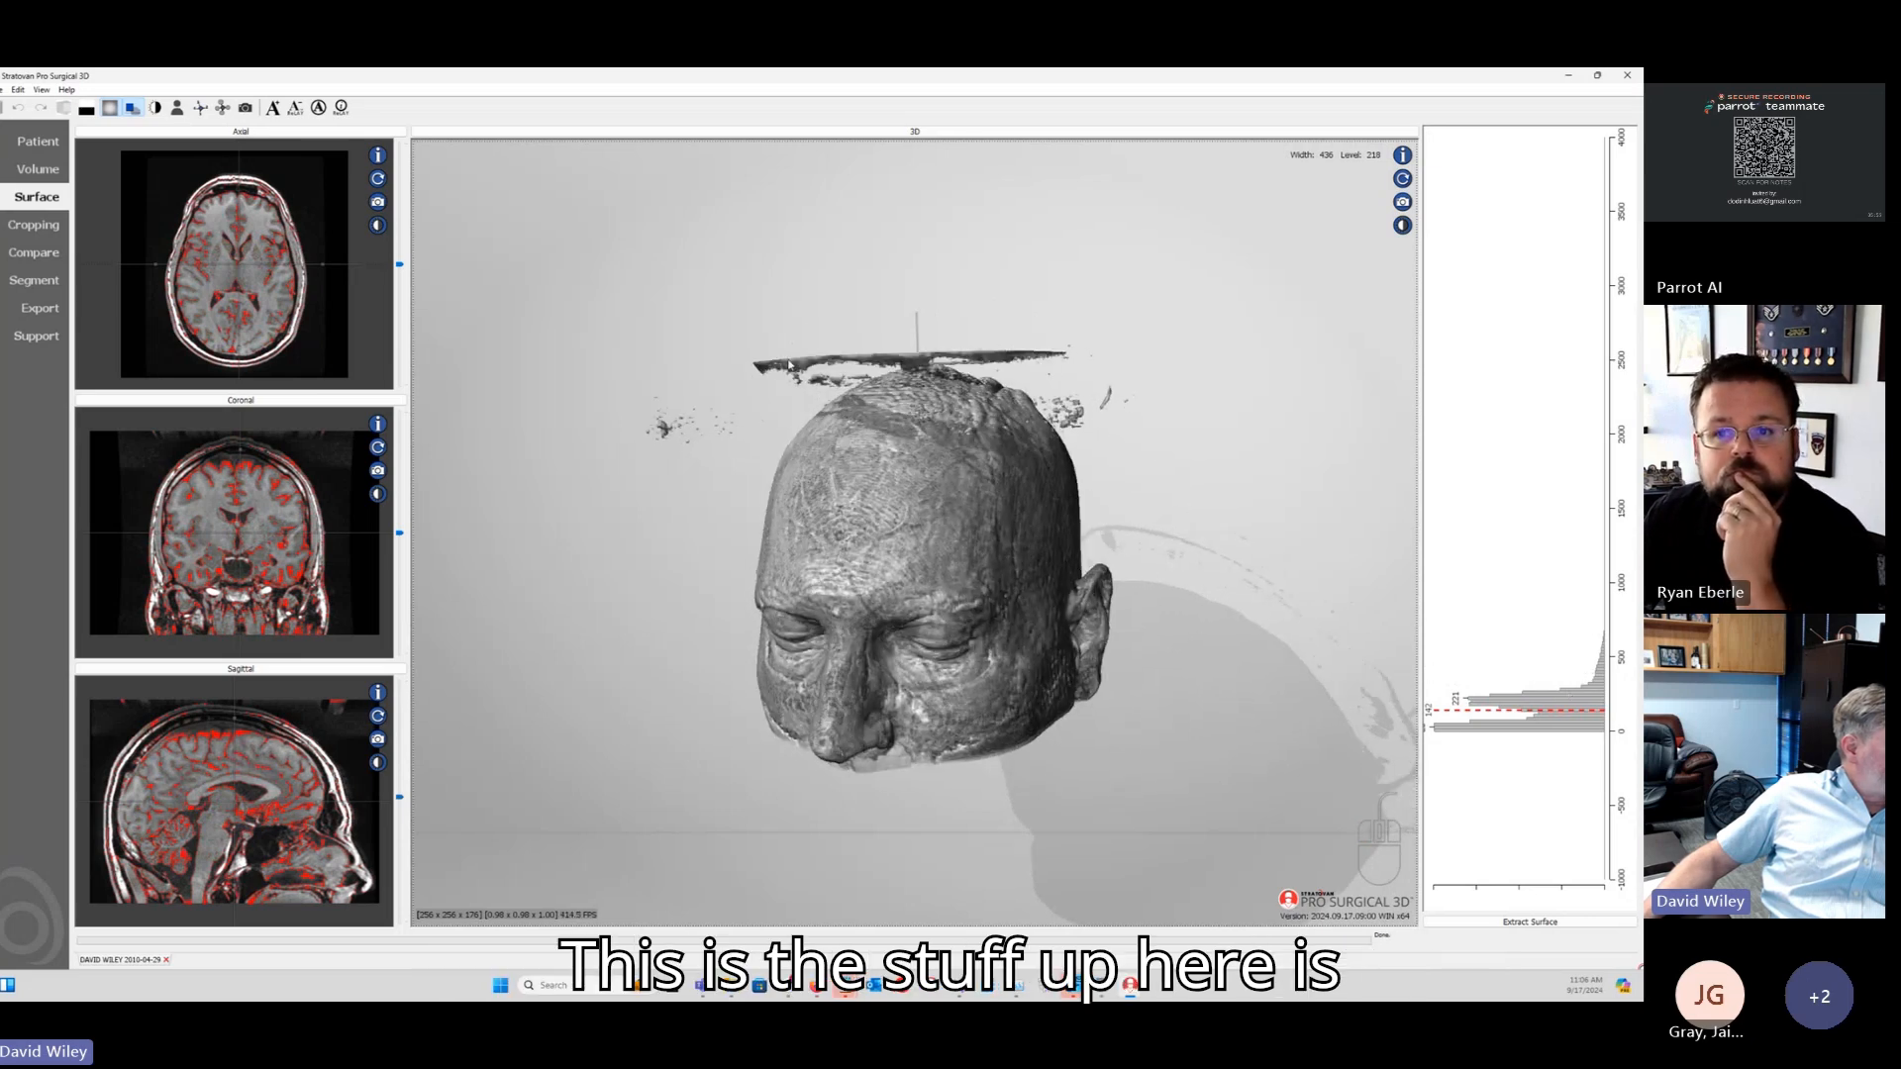
left_click_drag(1488, 699, 1544, 686)
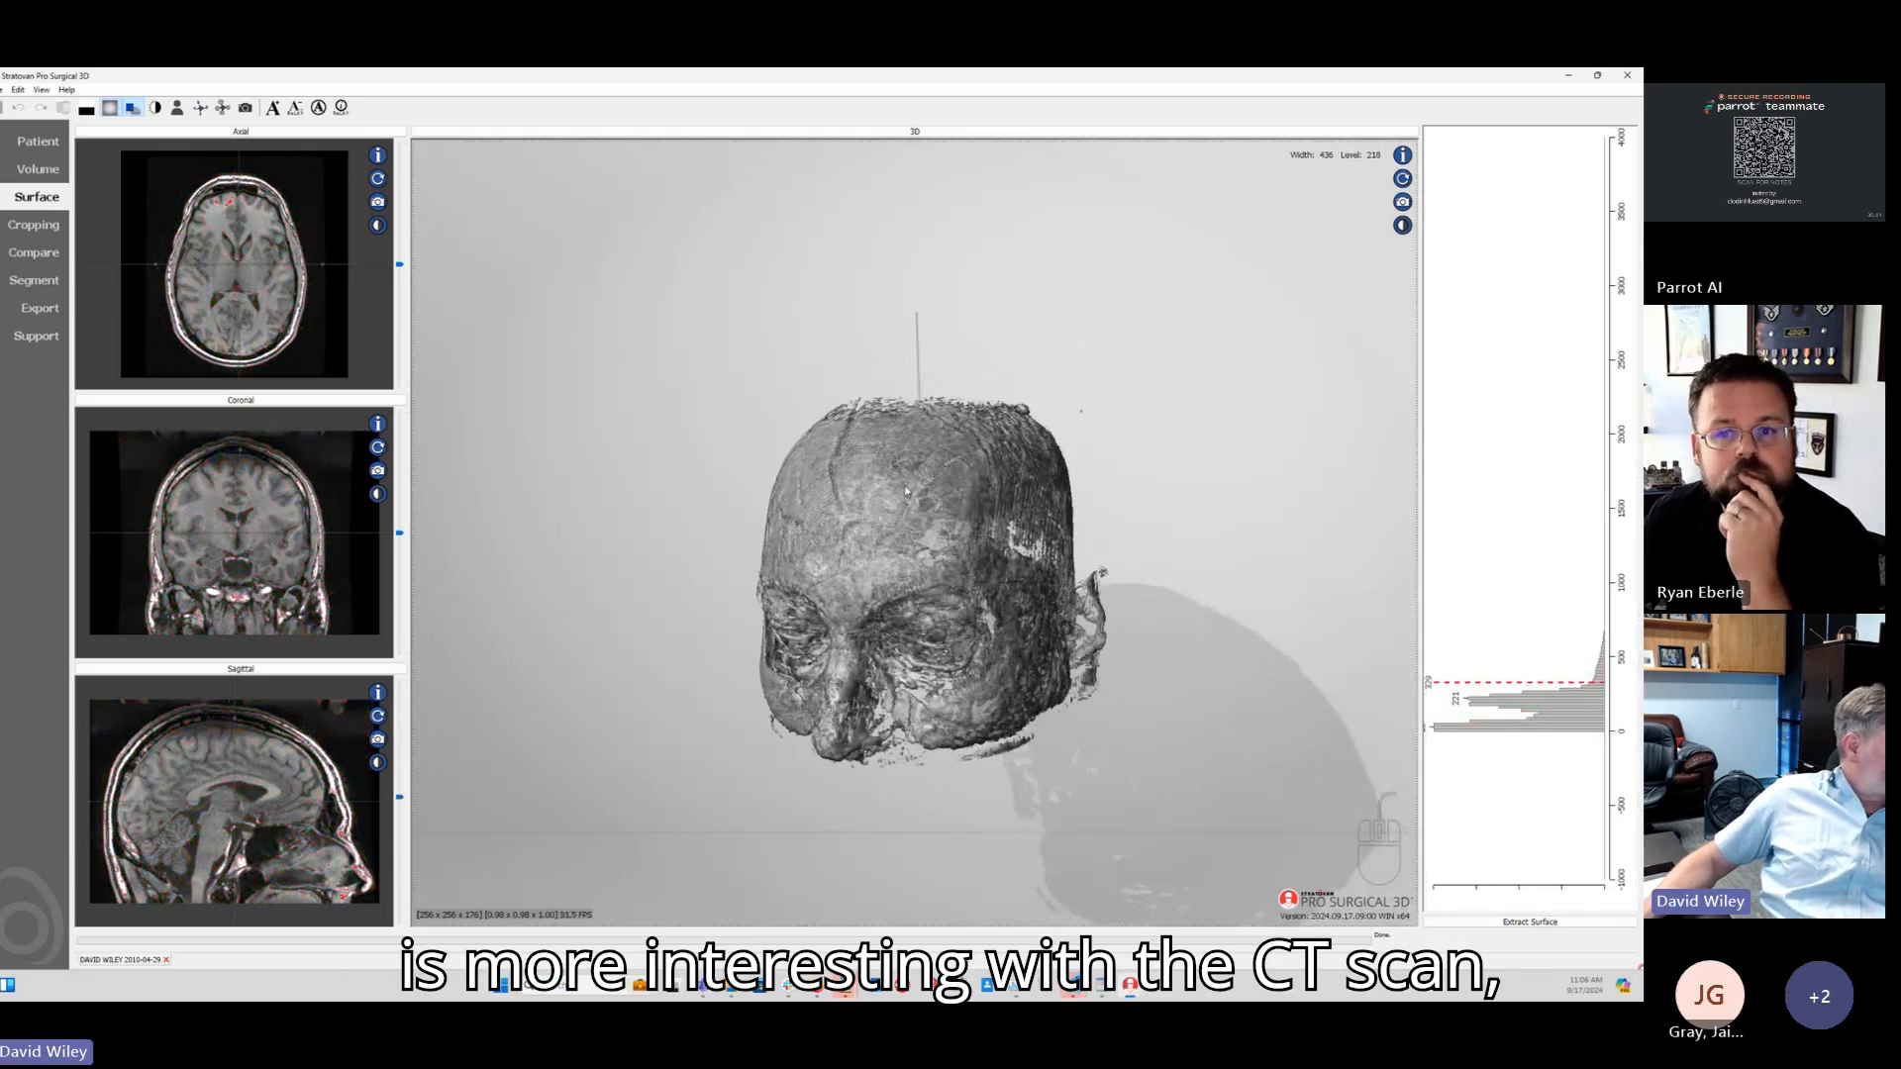
Step: Crop away most of the head's left half using the boundary in the axial slice, and rotate the 3D view to show the cut
left_click(29, 227)
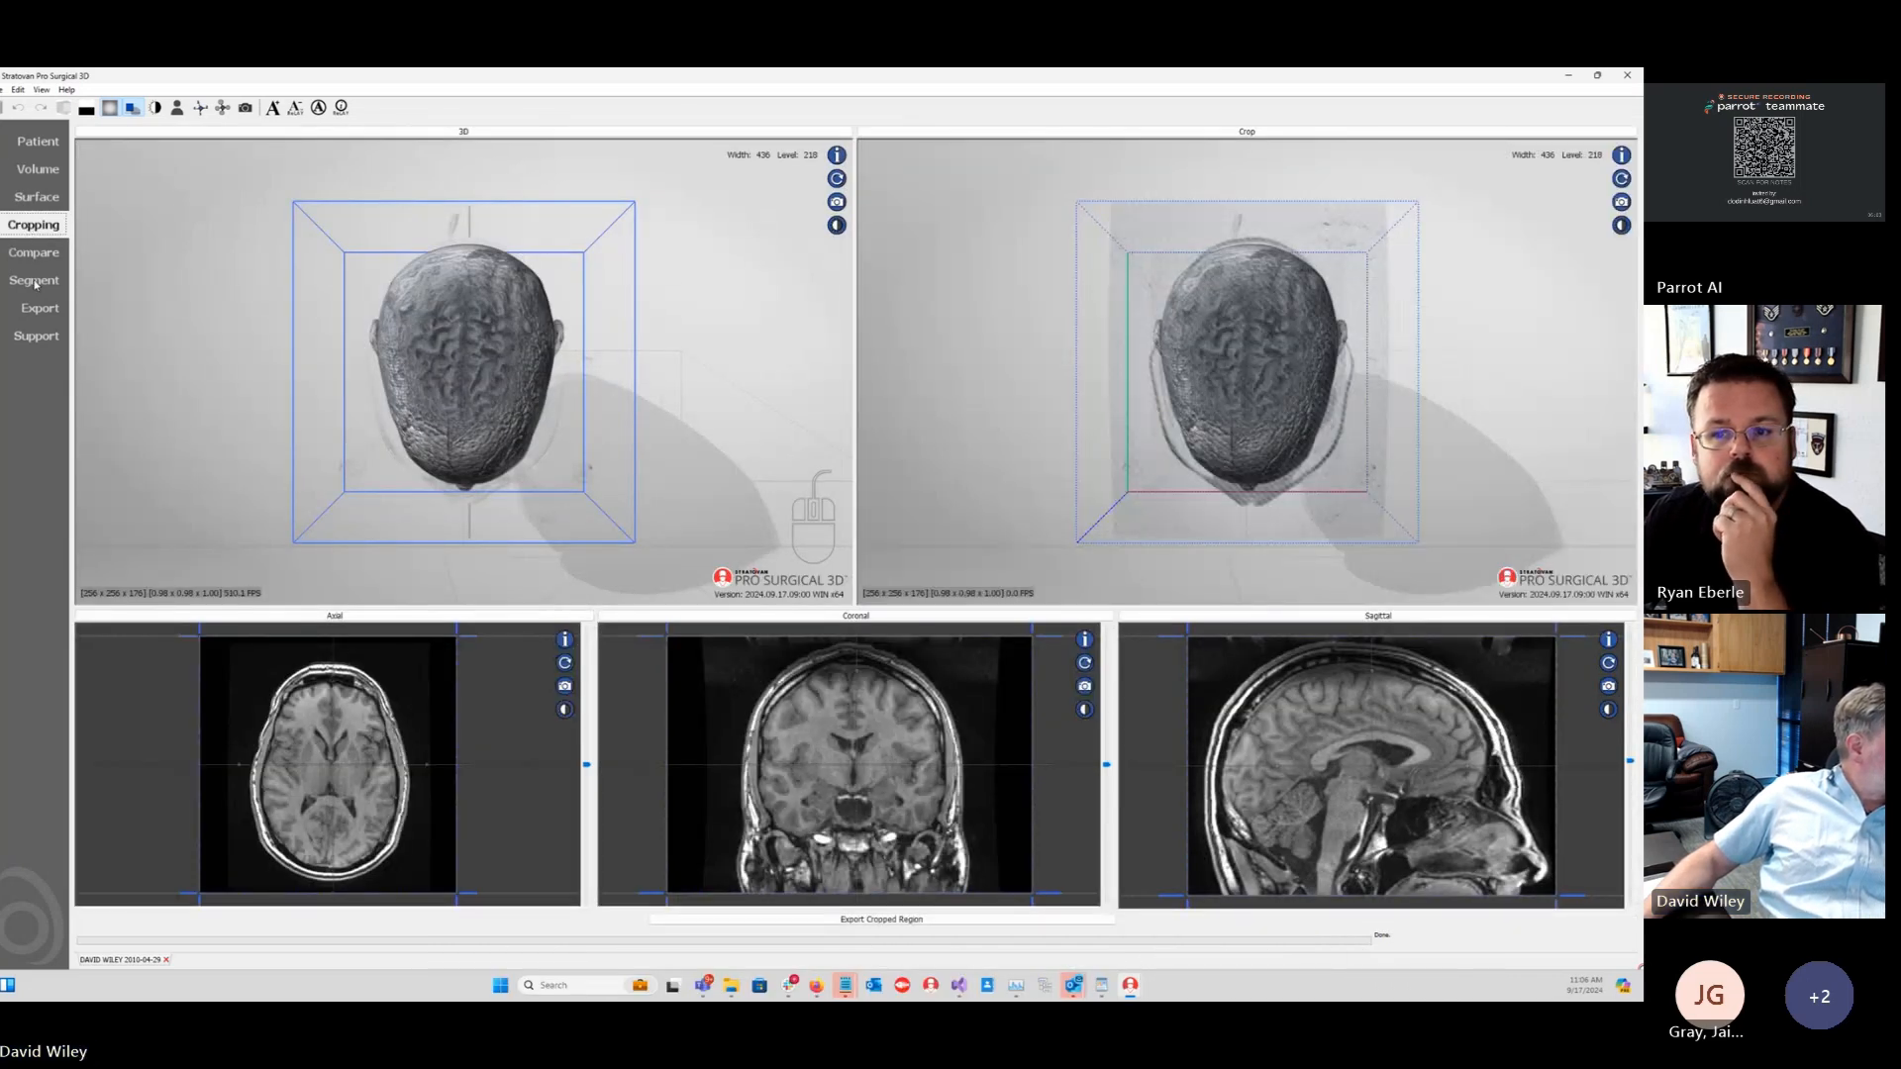
left_click_drag(320, 431, 336, 243)
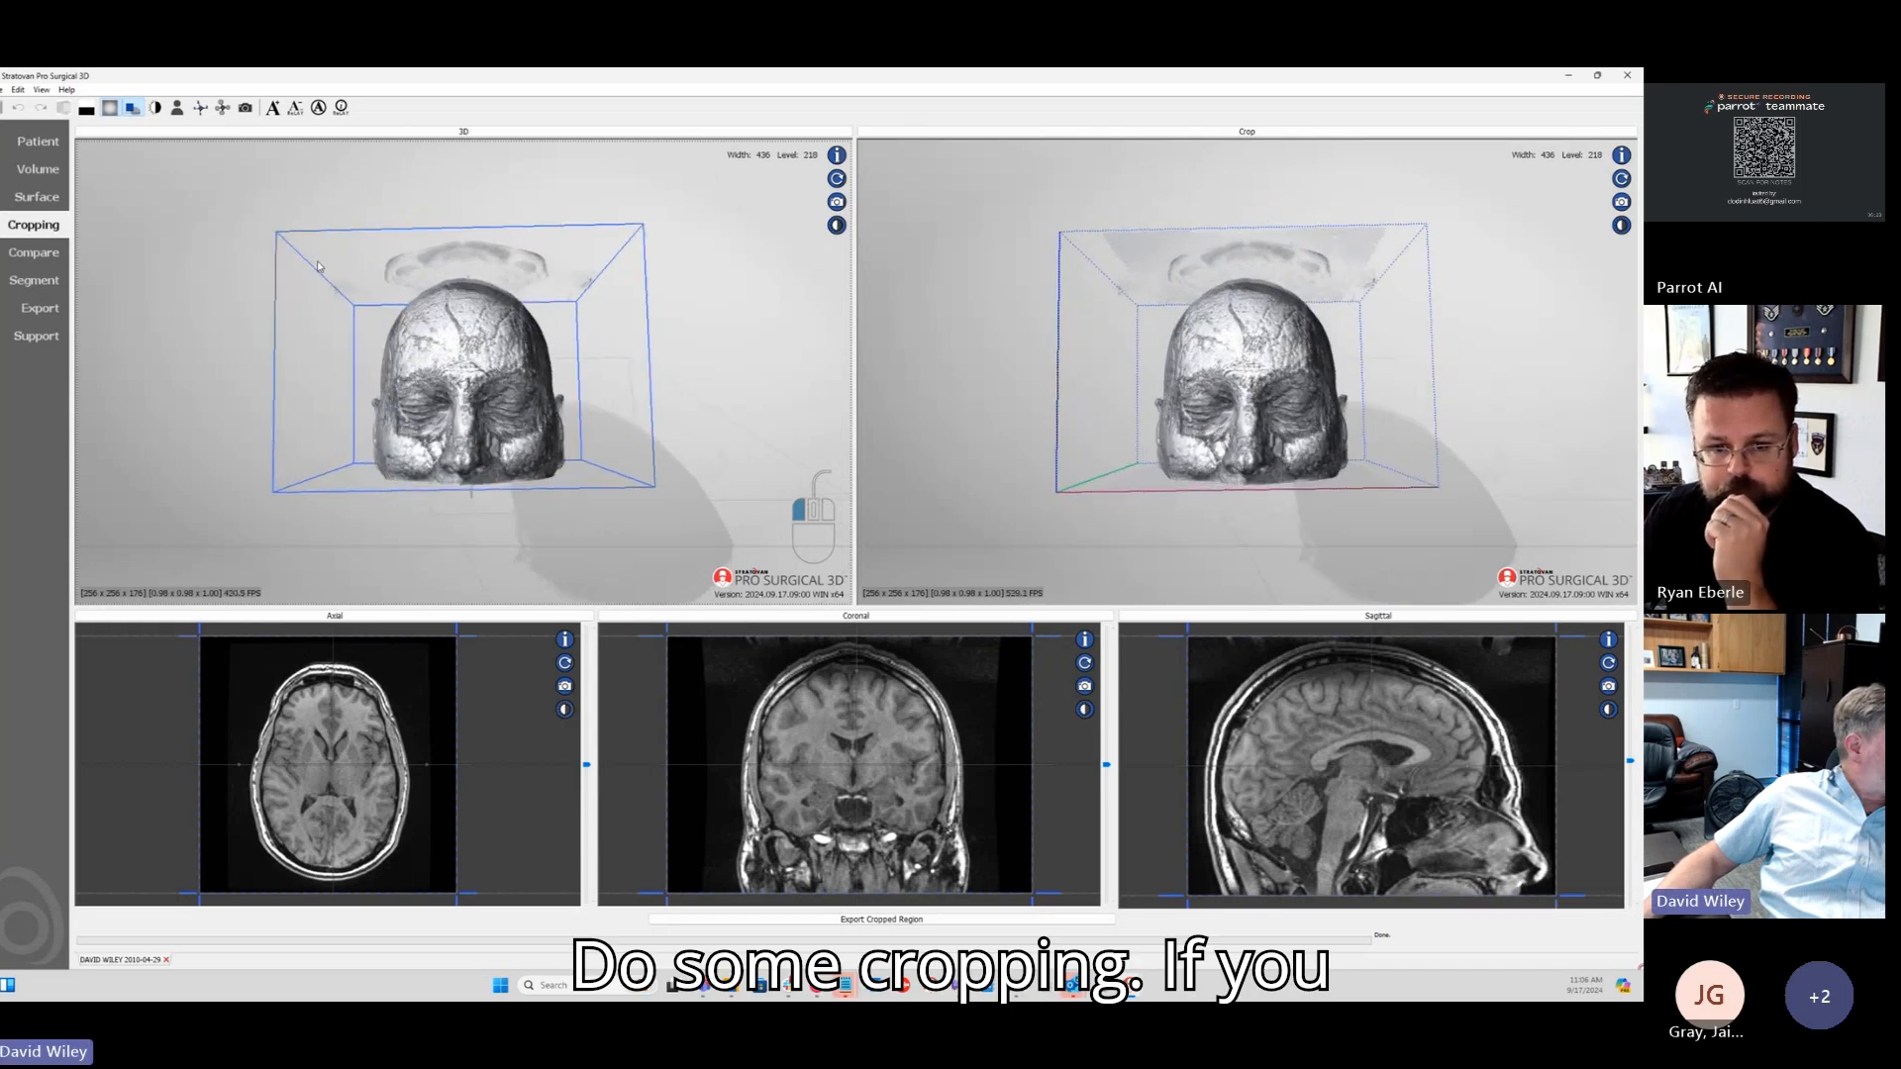
left_click_drag(456, 688, 357, 686)
left_click_drag(624, 476, 534, 458)
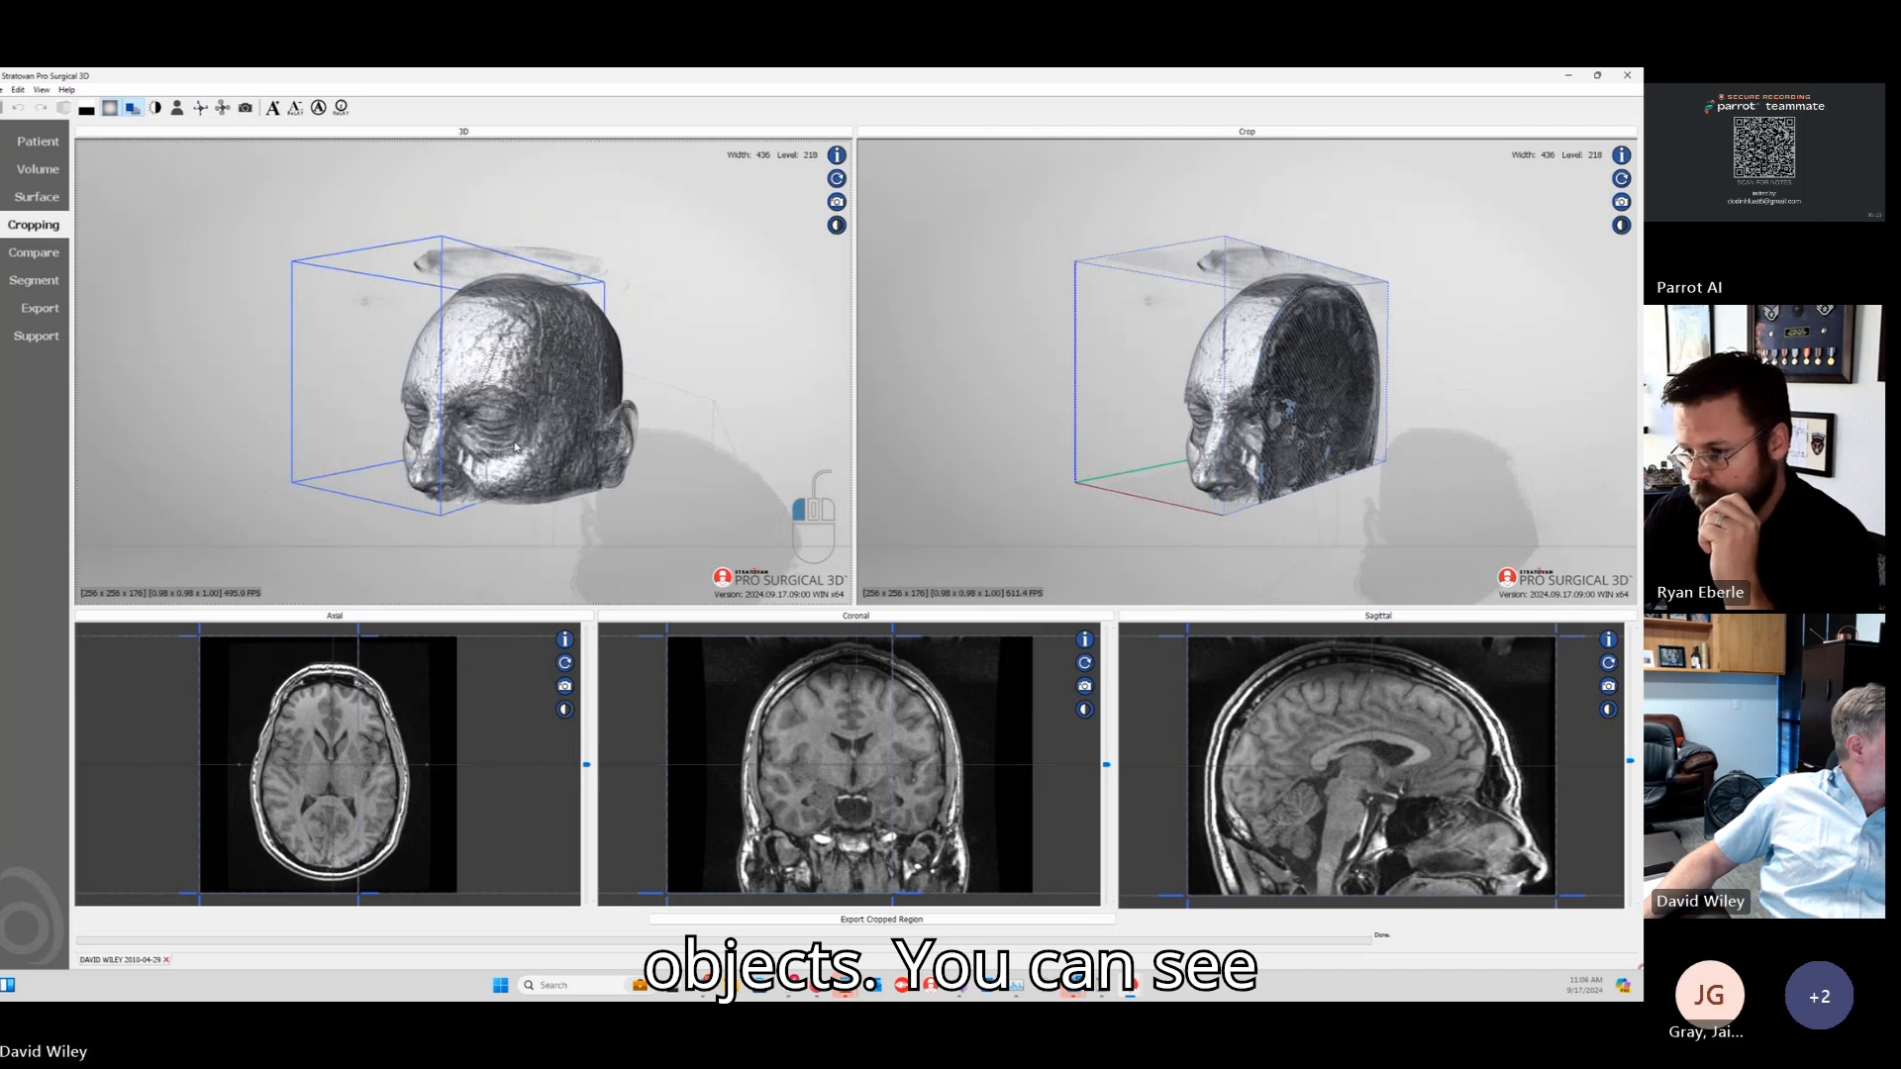
Step: Open the side-by-side comparison layout and rotate the loaded scan's 3D head to show its left side
left_click(30, 254)
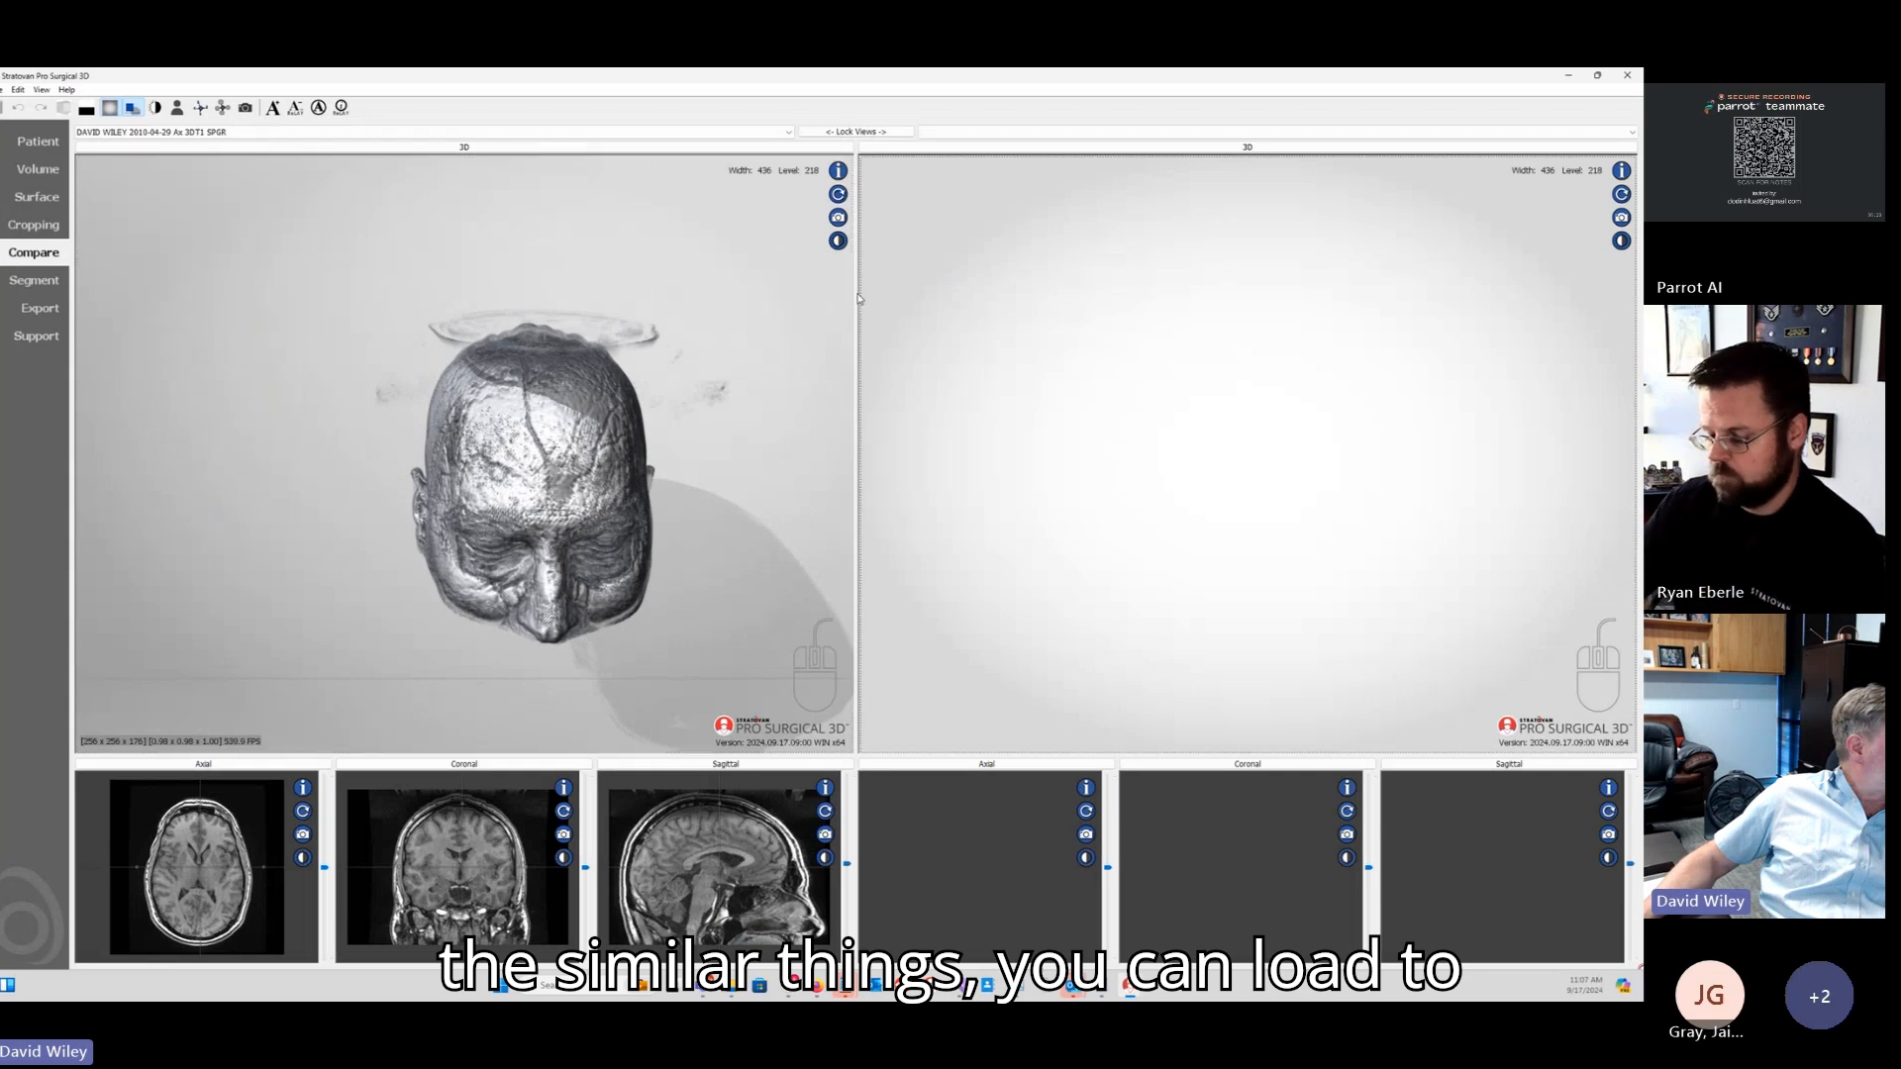
left_click_drag(517, 444, 376, 415)
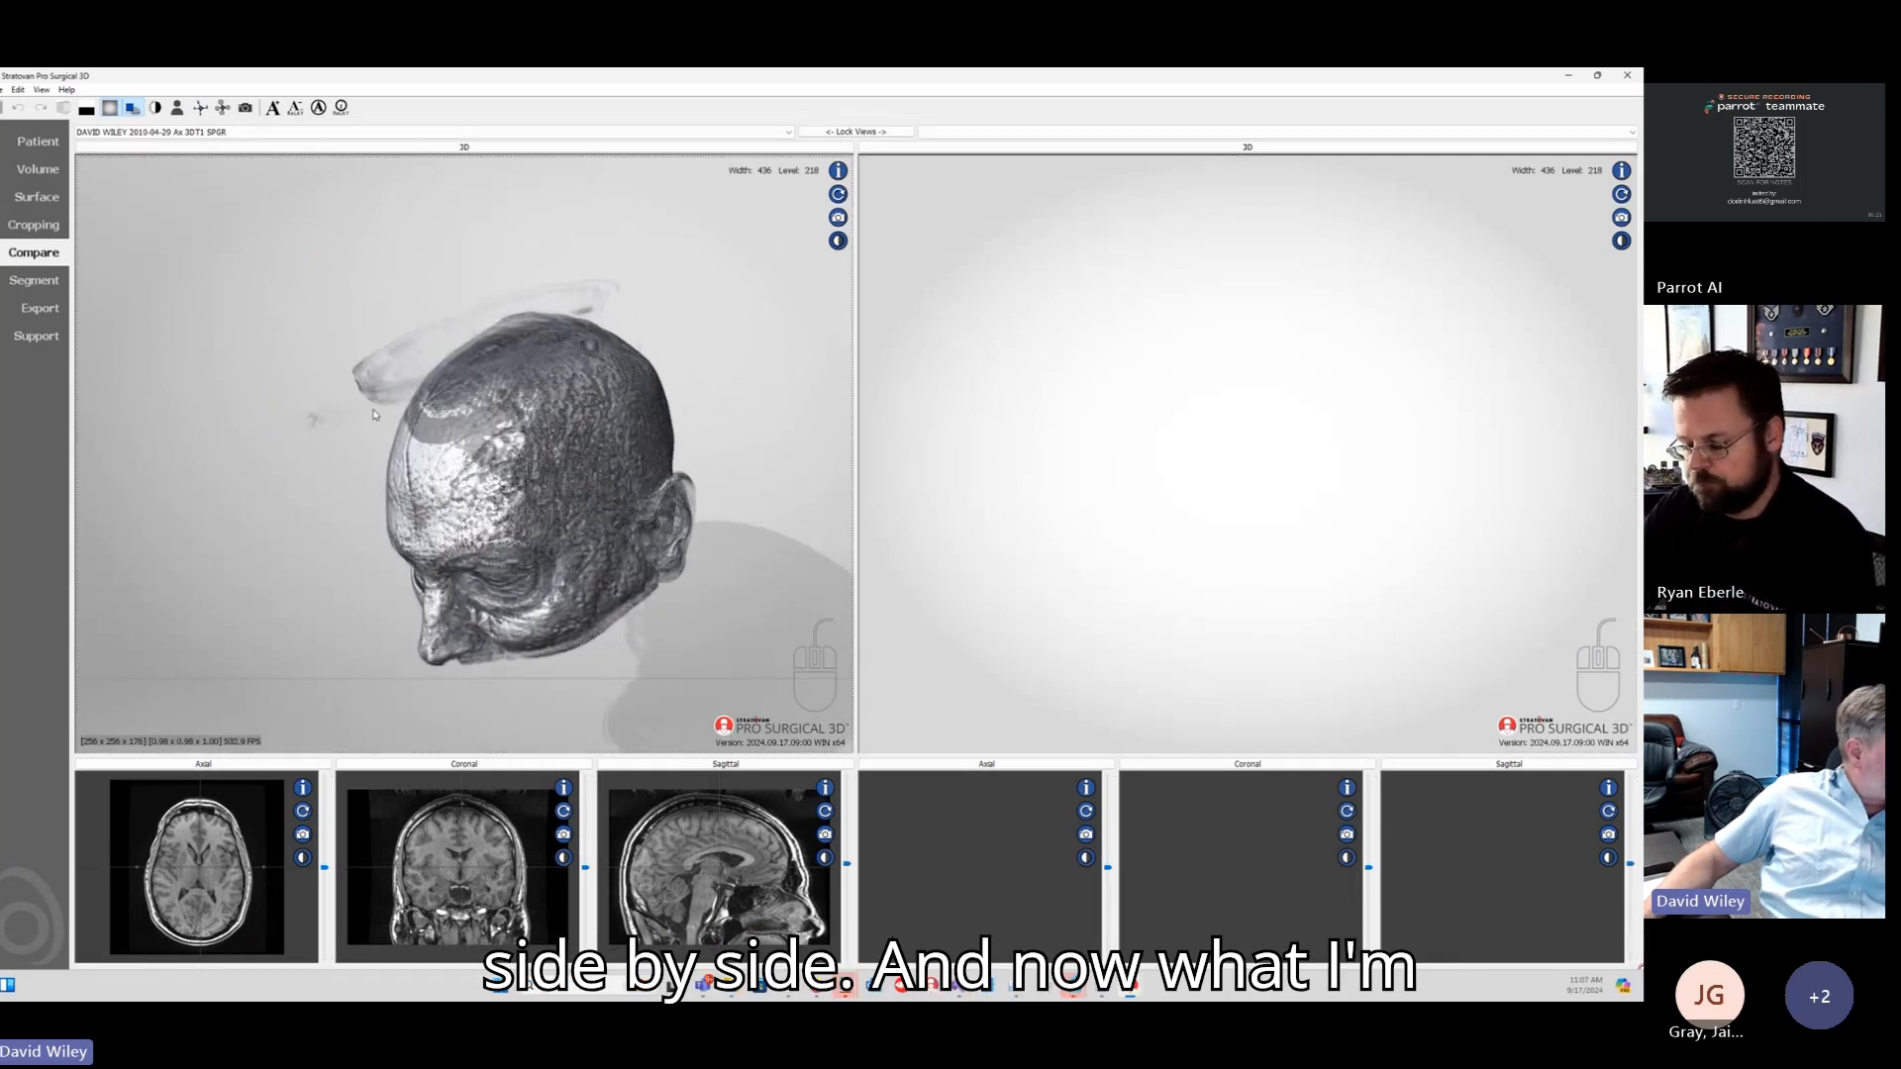
Step: Open the segmentation workspace for the scan and rotate its 3D head to a left profile
left_click(34, 280)
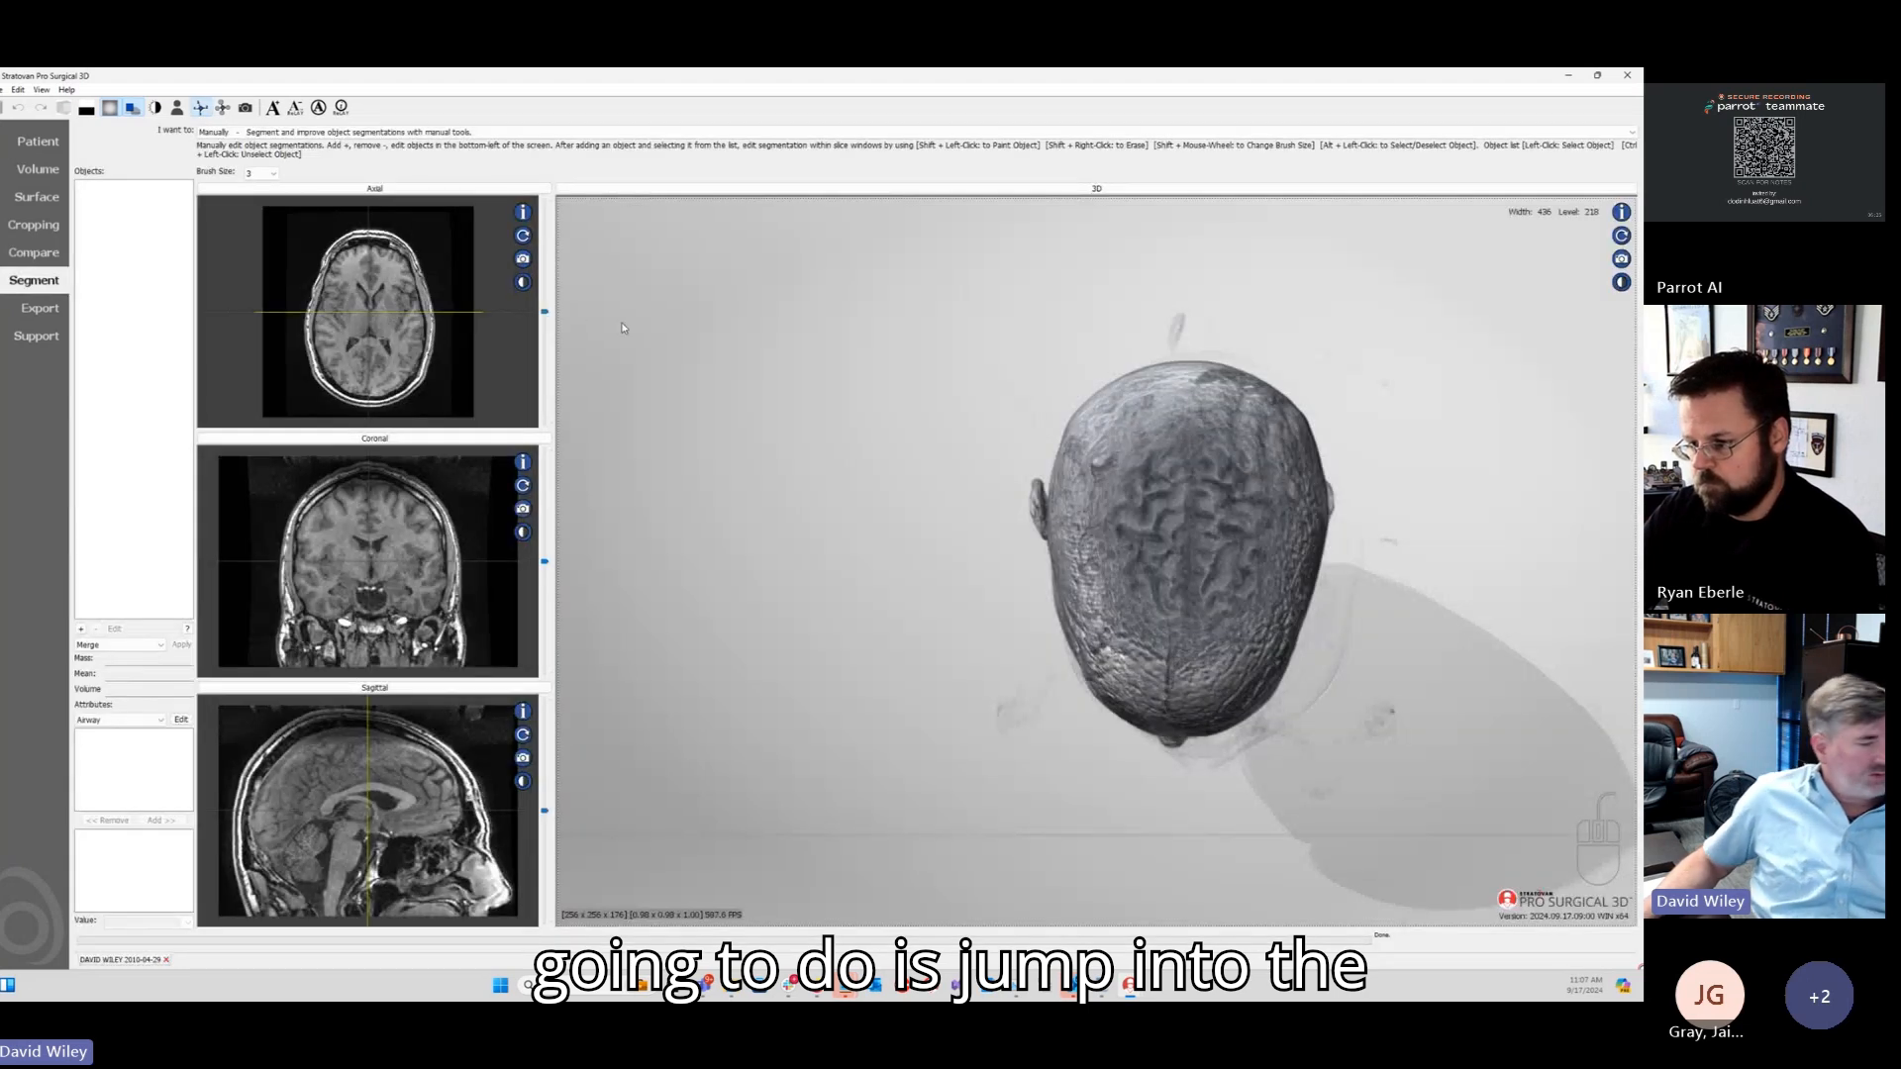
left_click_drag(852, 711, 900, 621)
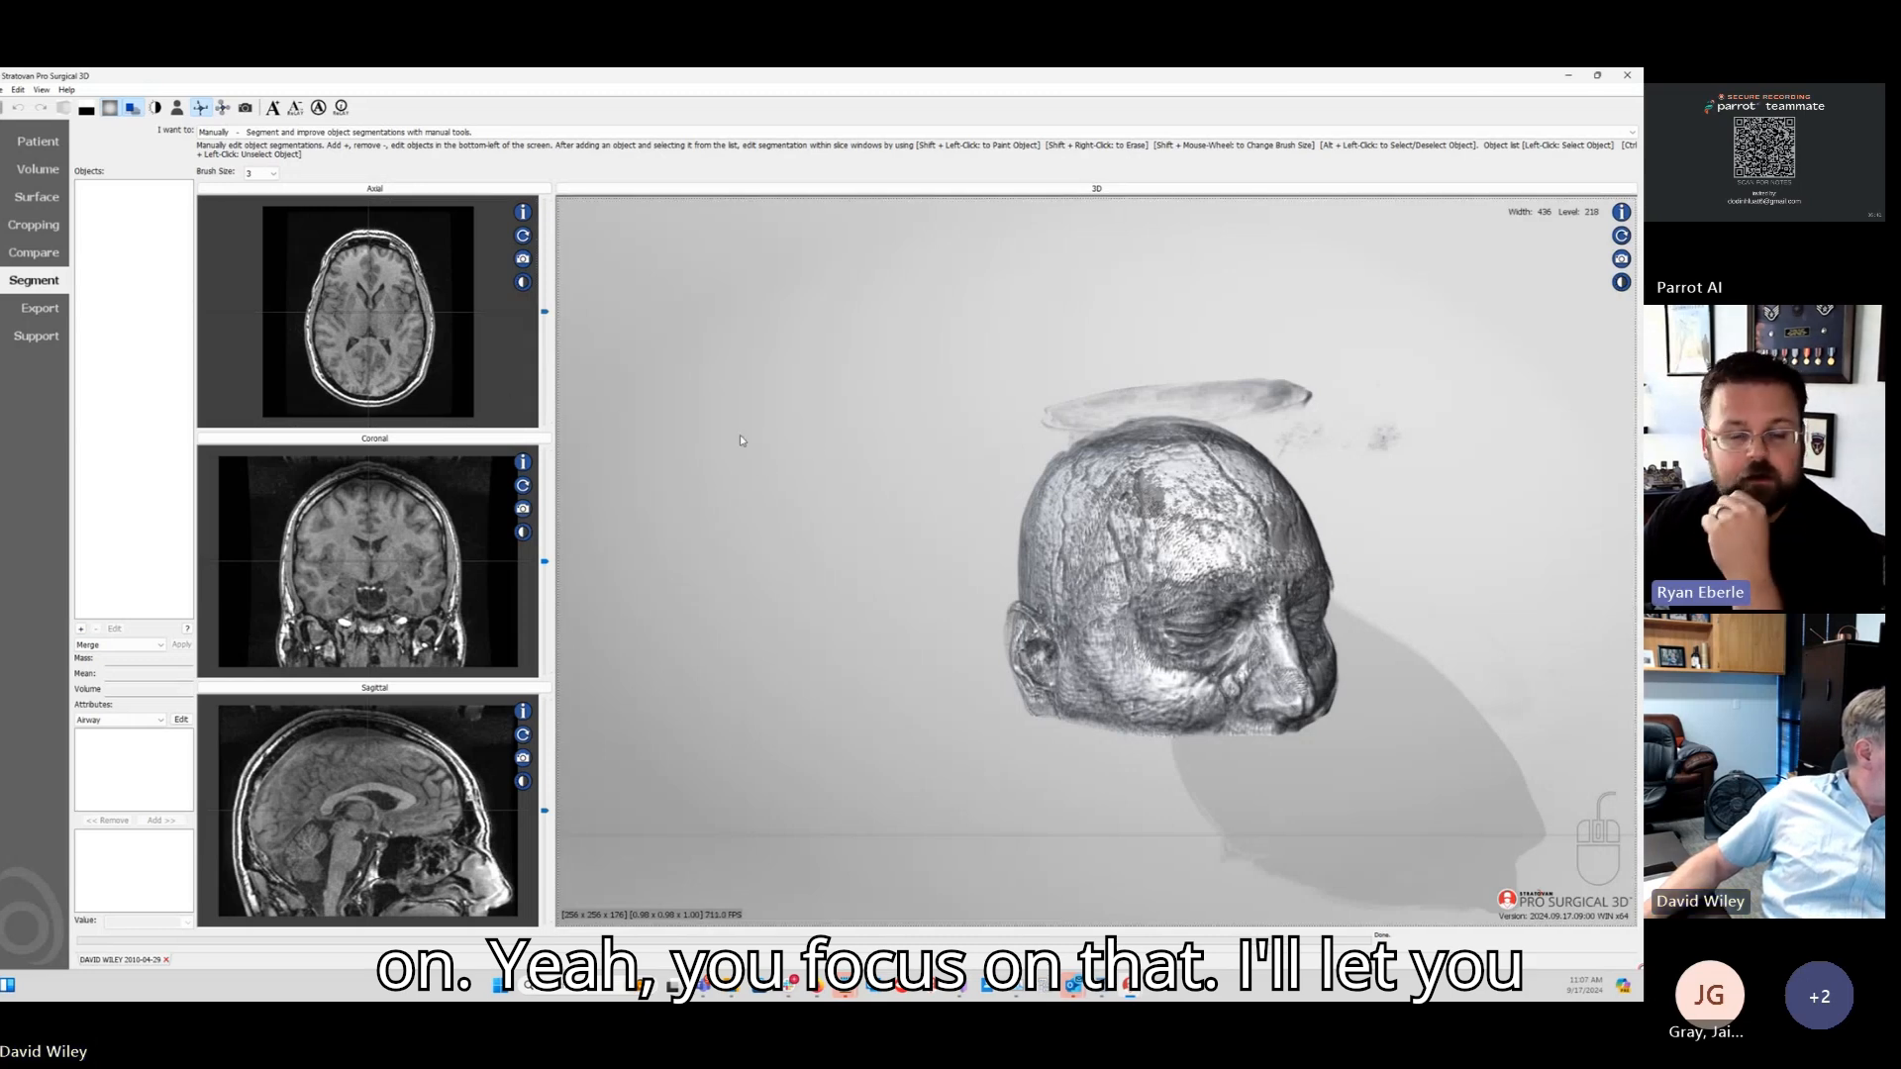
left_click_drag(856, 575, 727, 609)
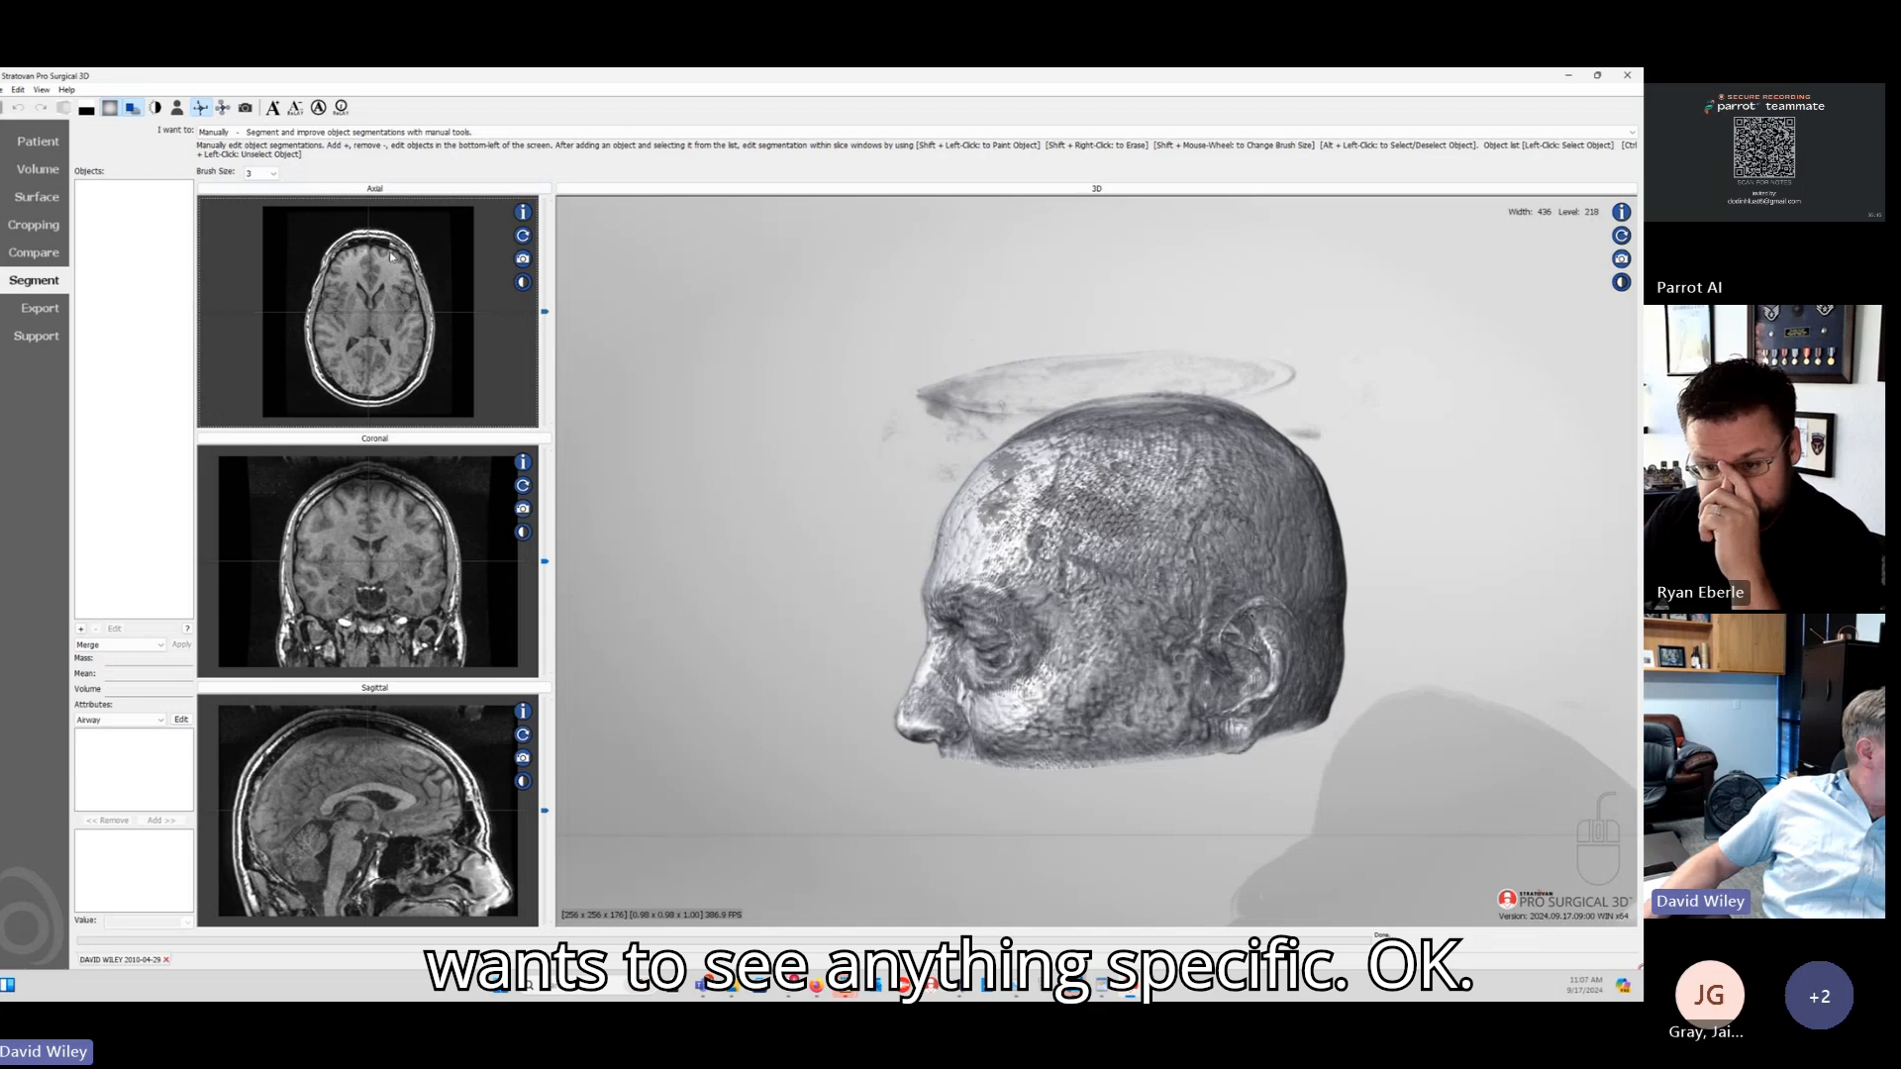
Step: Swap the axial slice into the main view and back, and review the available segmentation modes
left_click(448, 190)
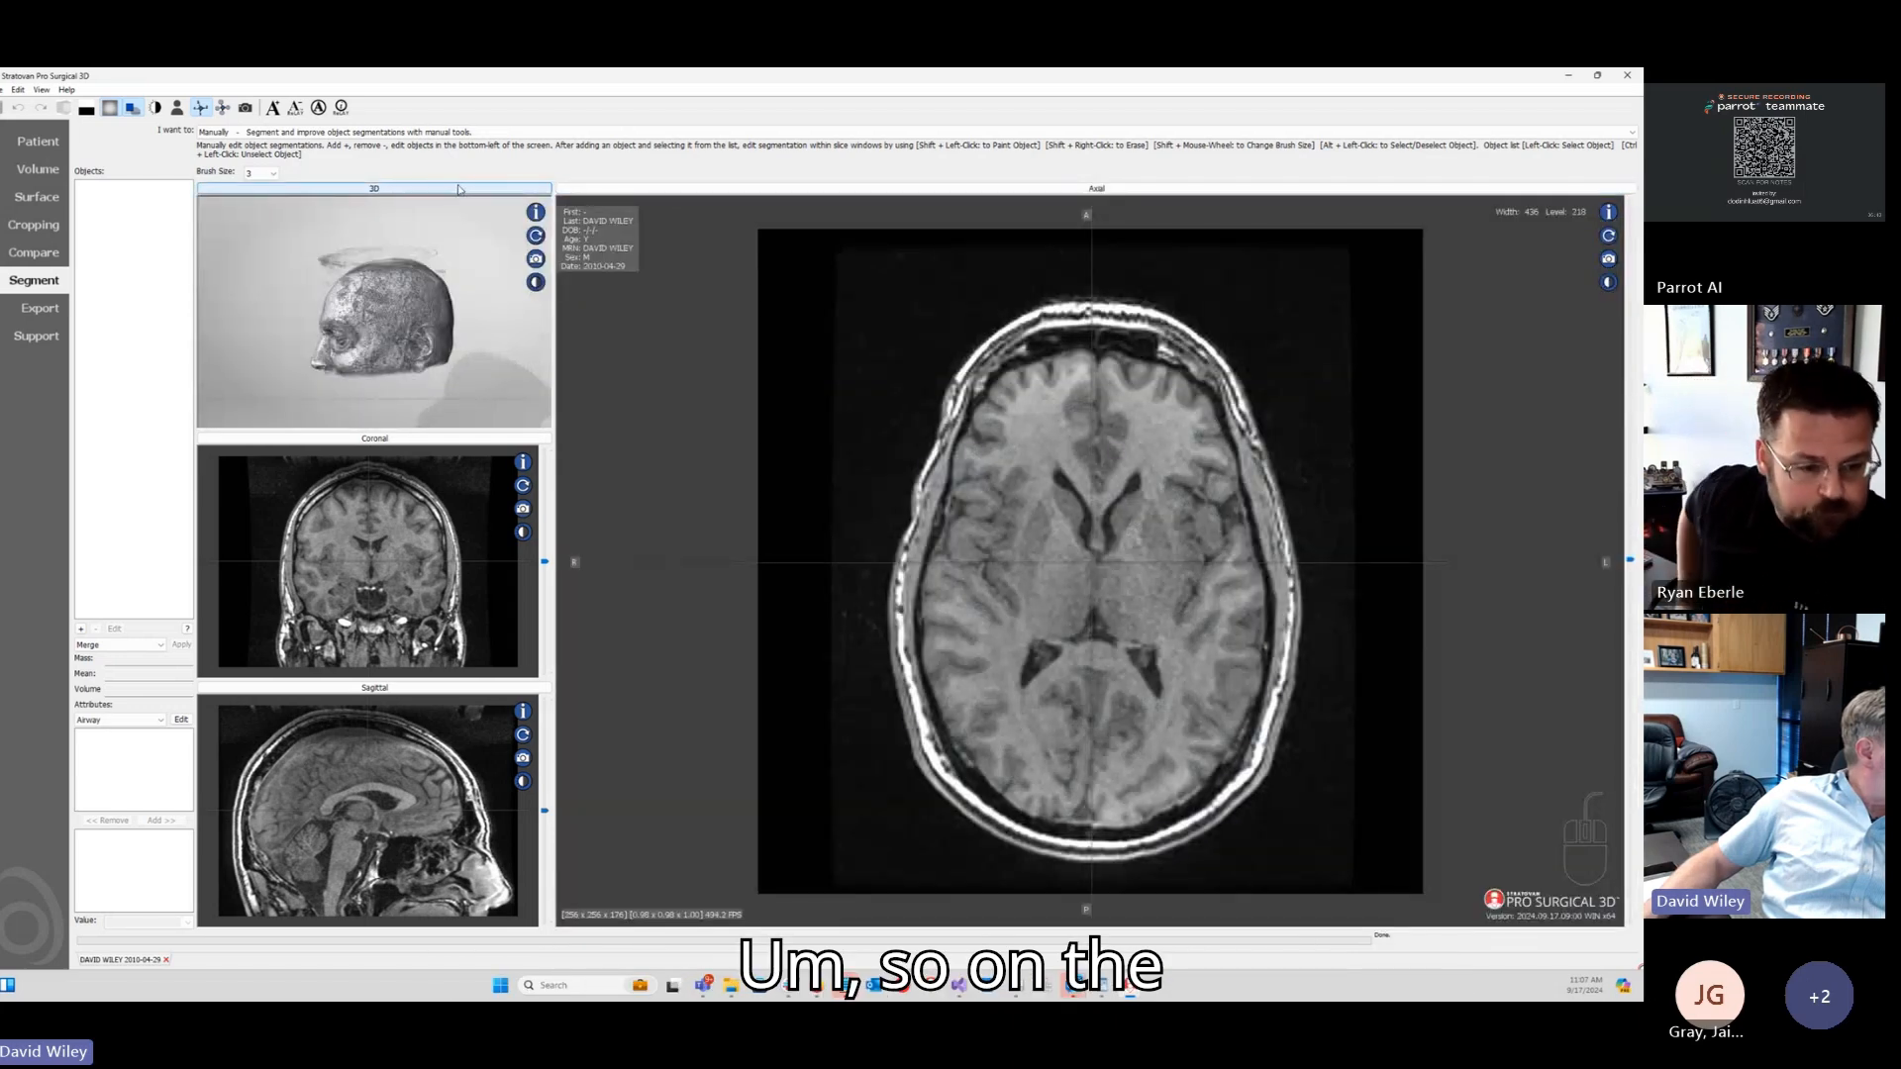
left_click(458, 190)
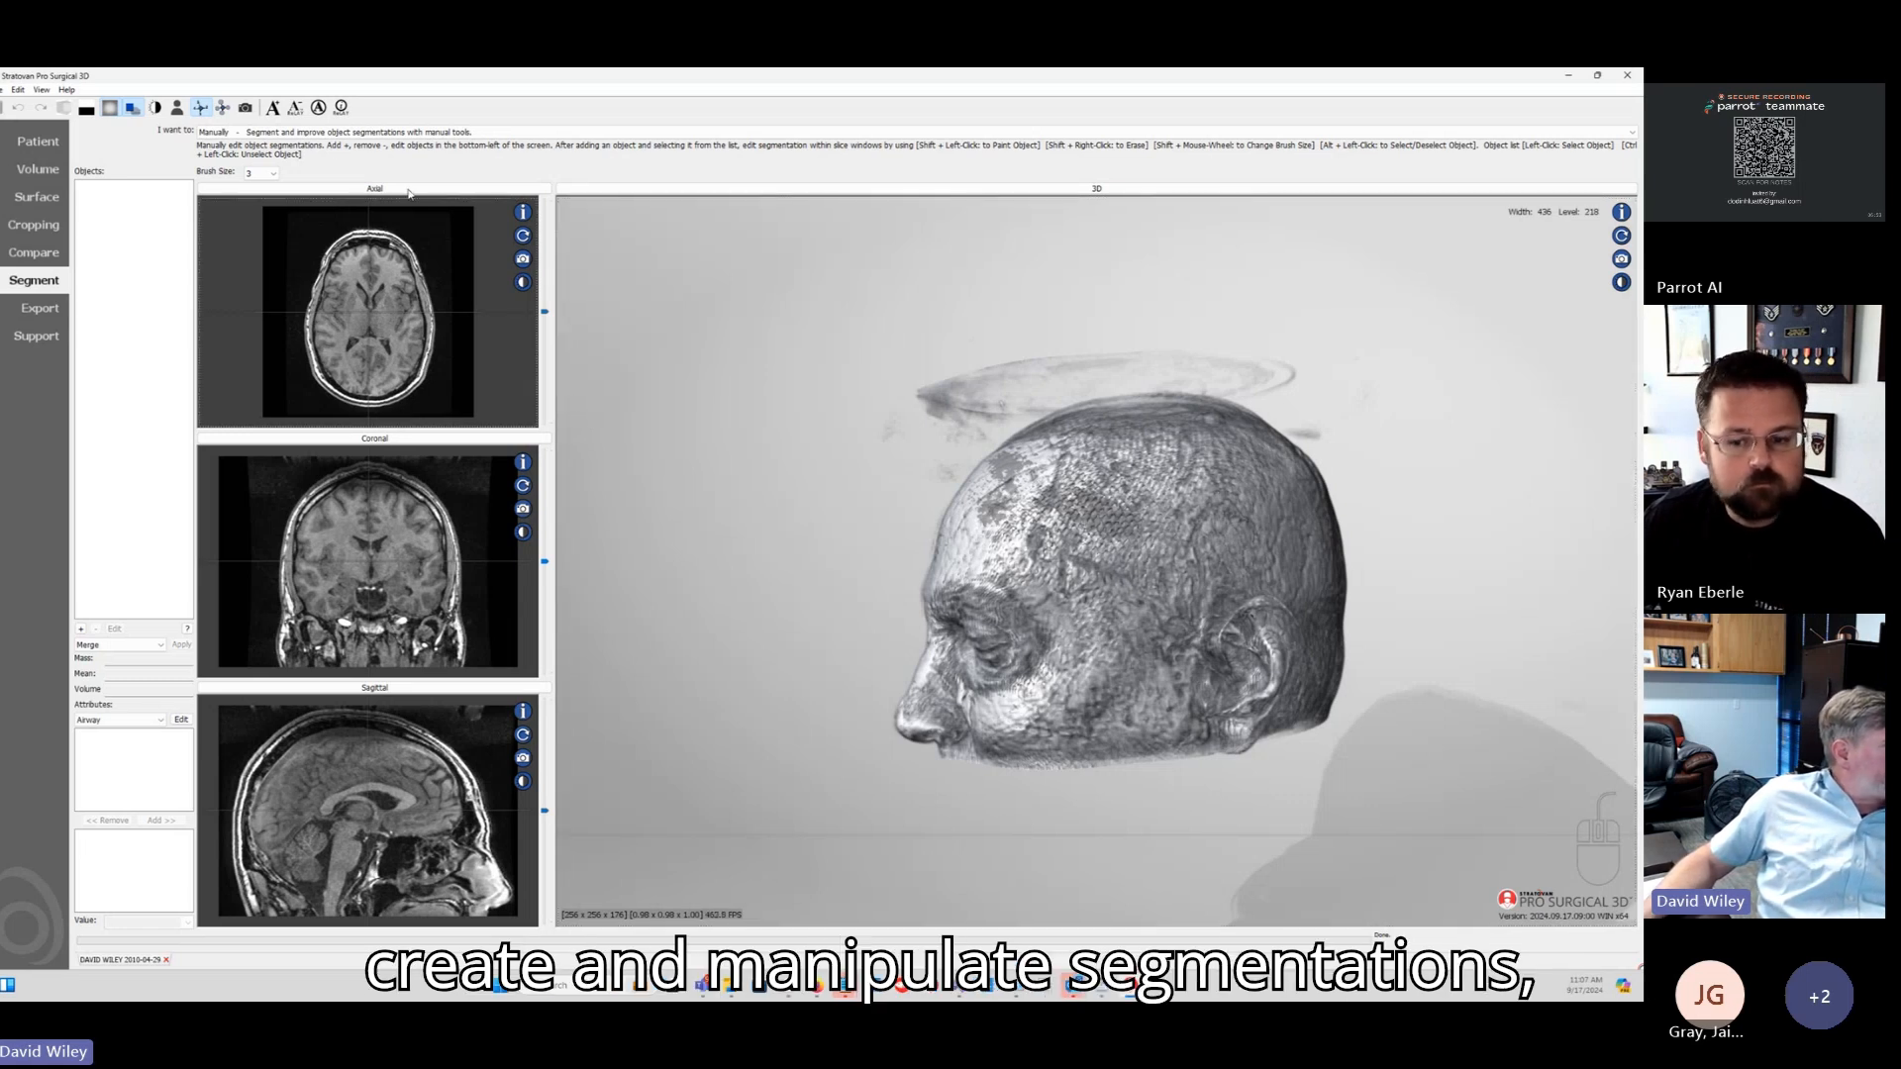
left_click(241, 135)
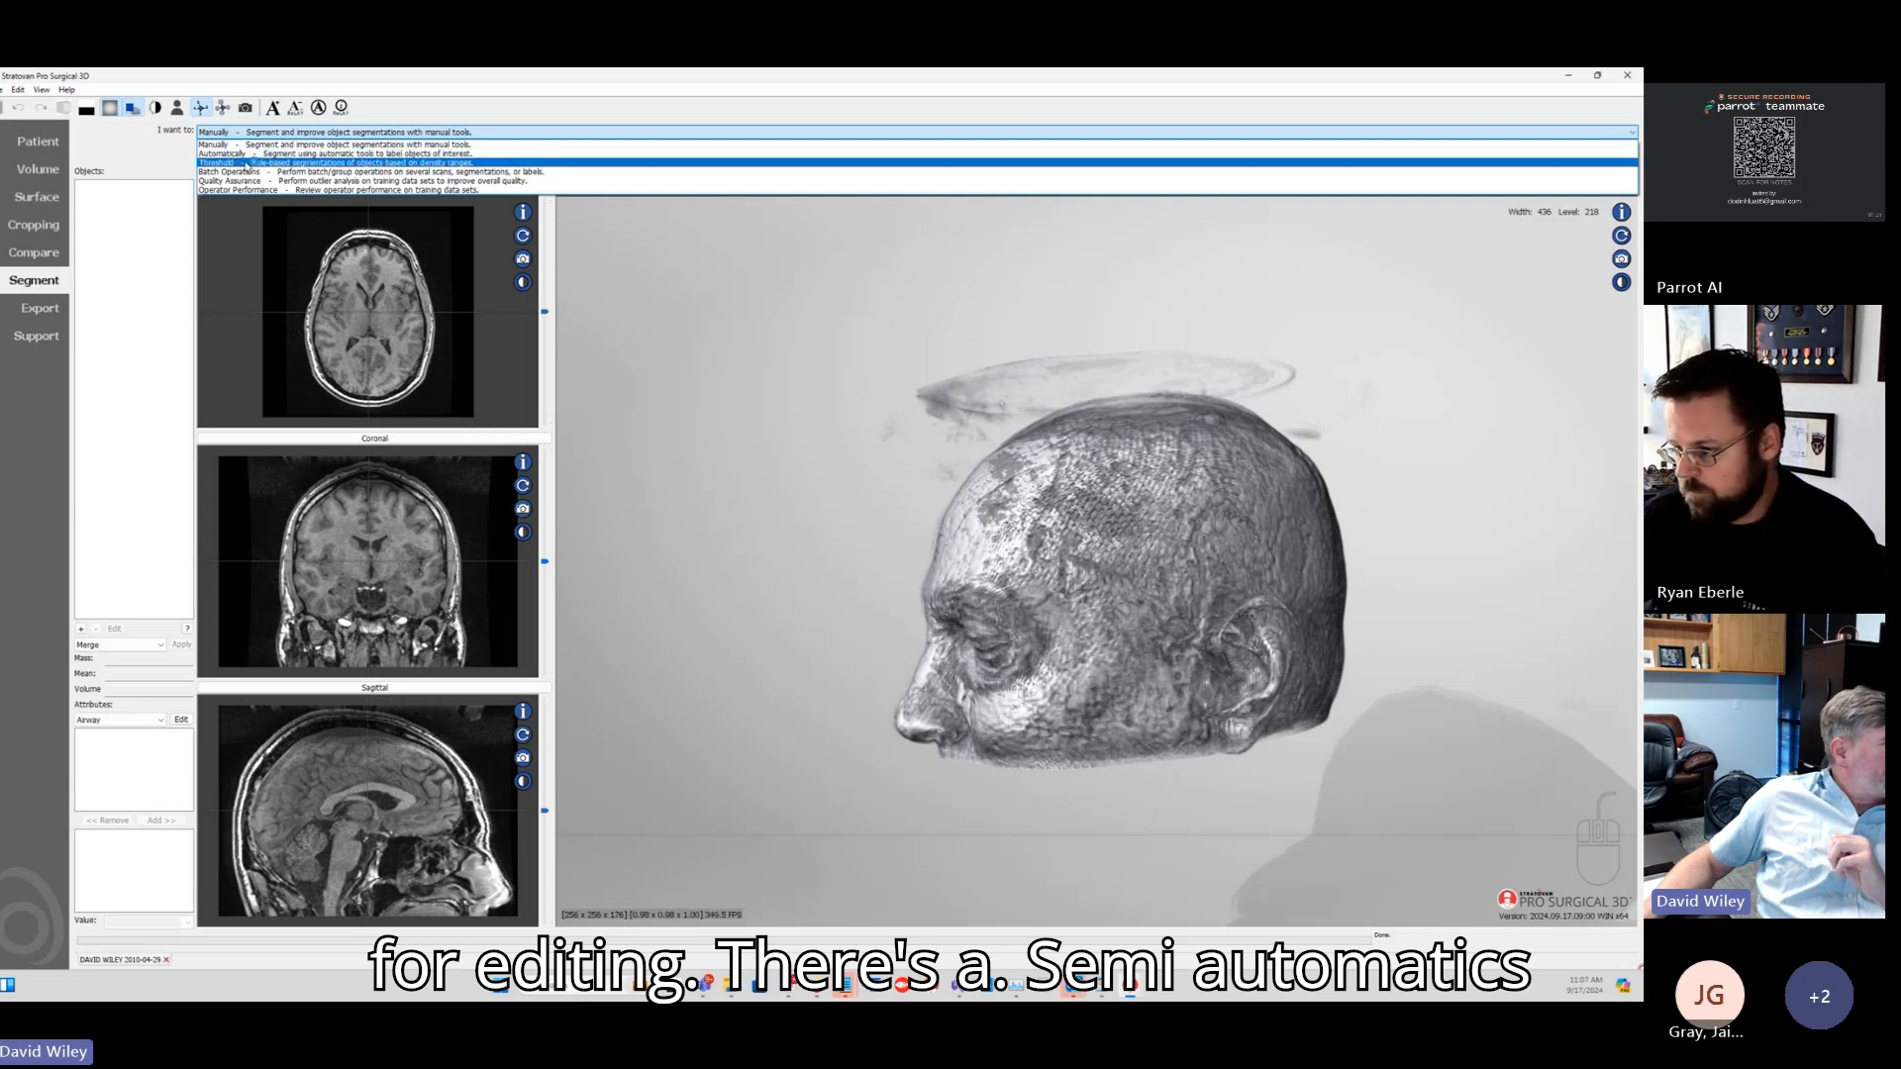
left_click(693, 360)
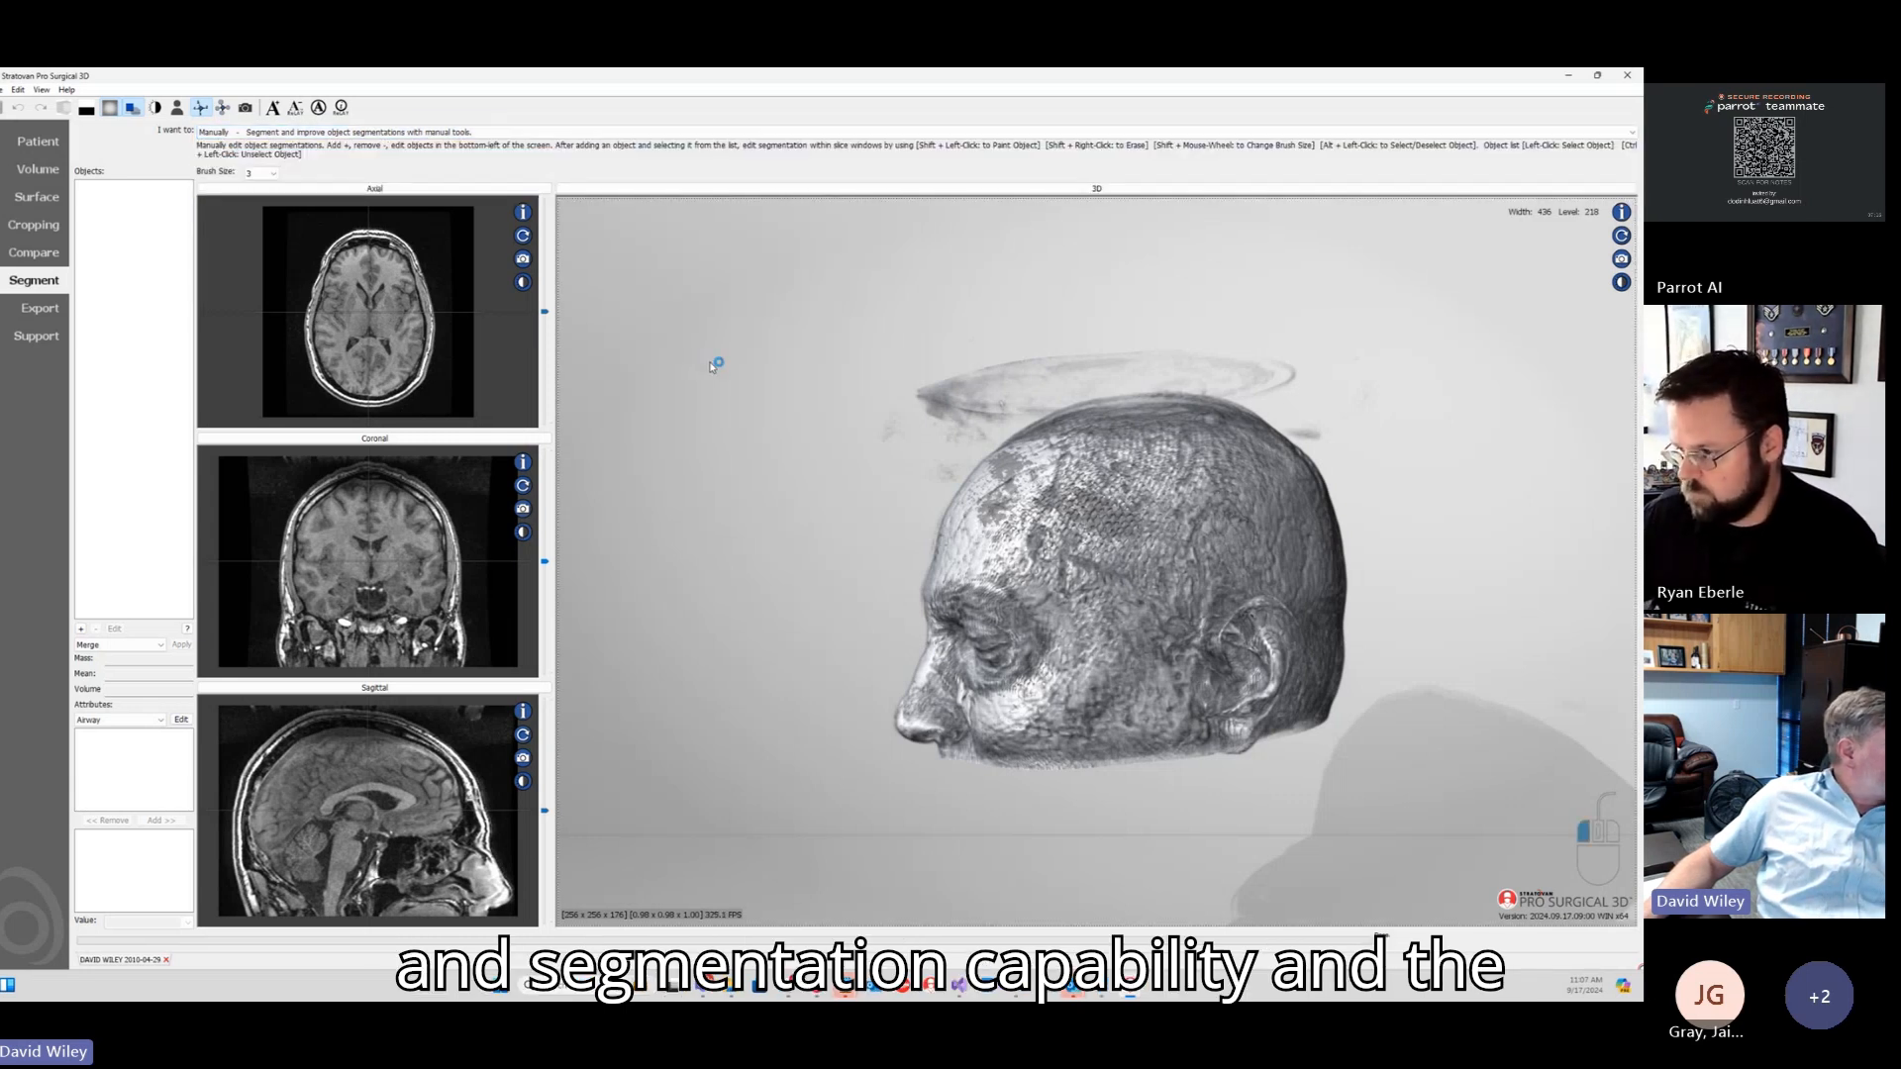
Step: Switch to Threshold segmentation in an enlarged sagittal view, and extend the axial crop boundary to include the head's cropped left half
left_click(301, 133)
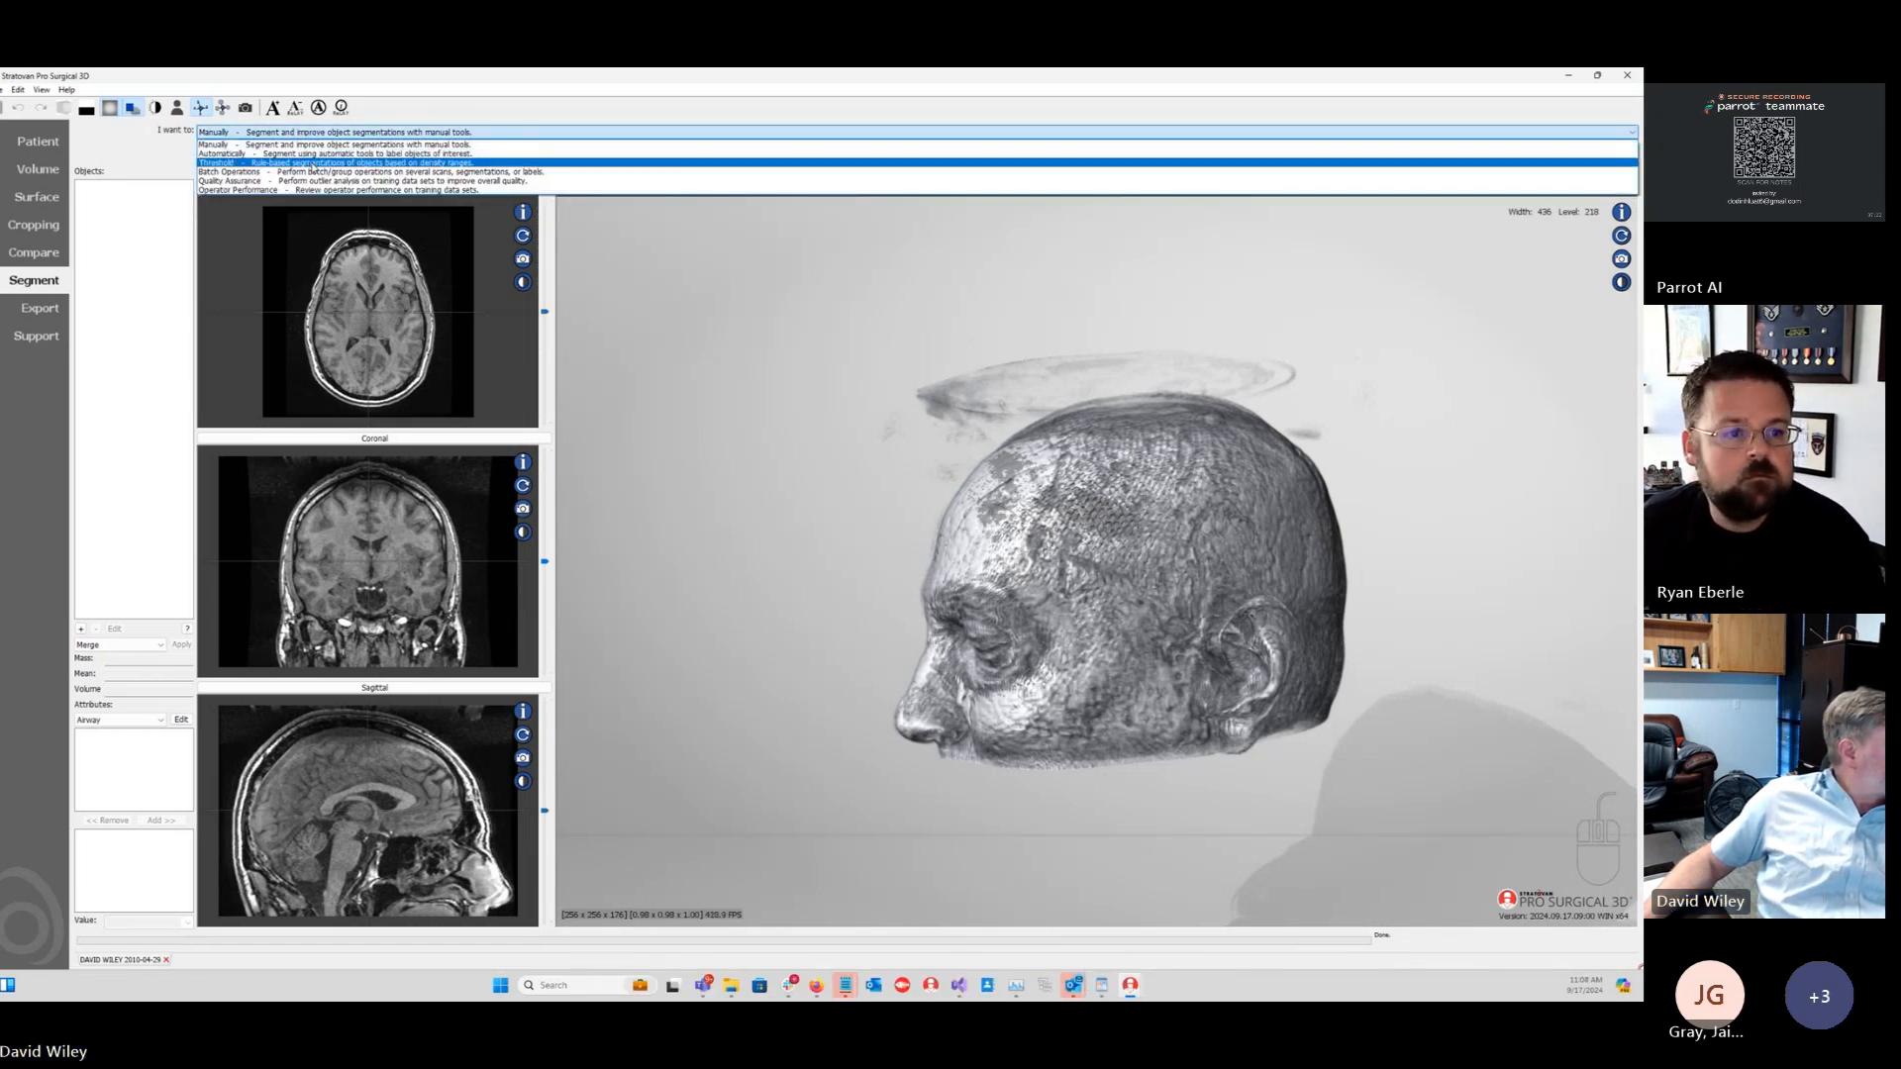
left_click(313, 164)
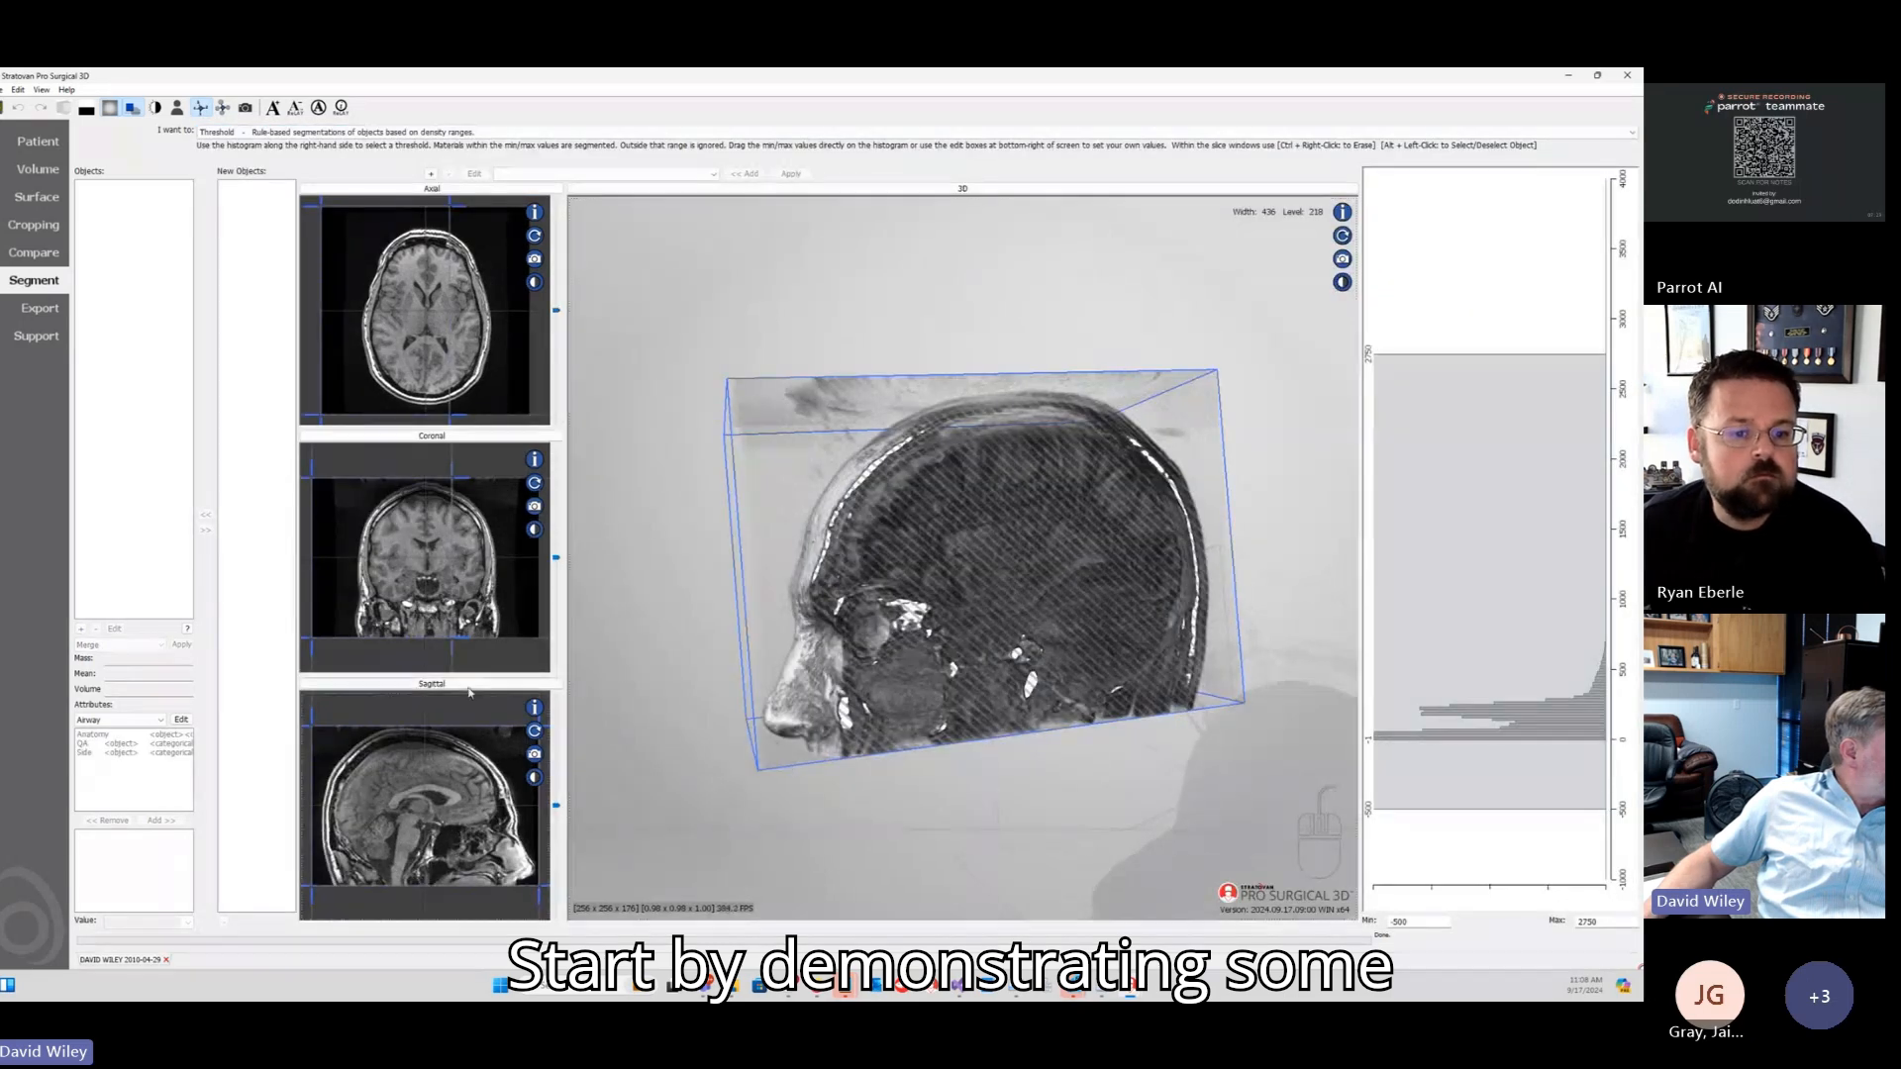
left_click(470, 692)
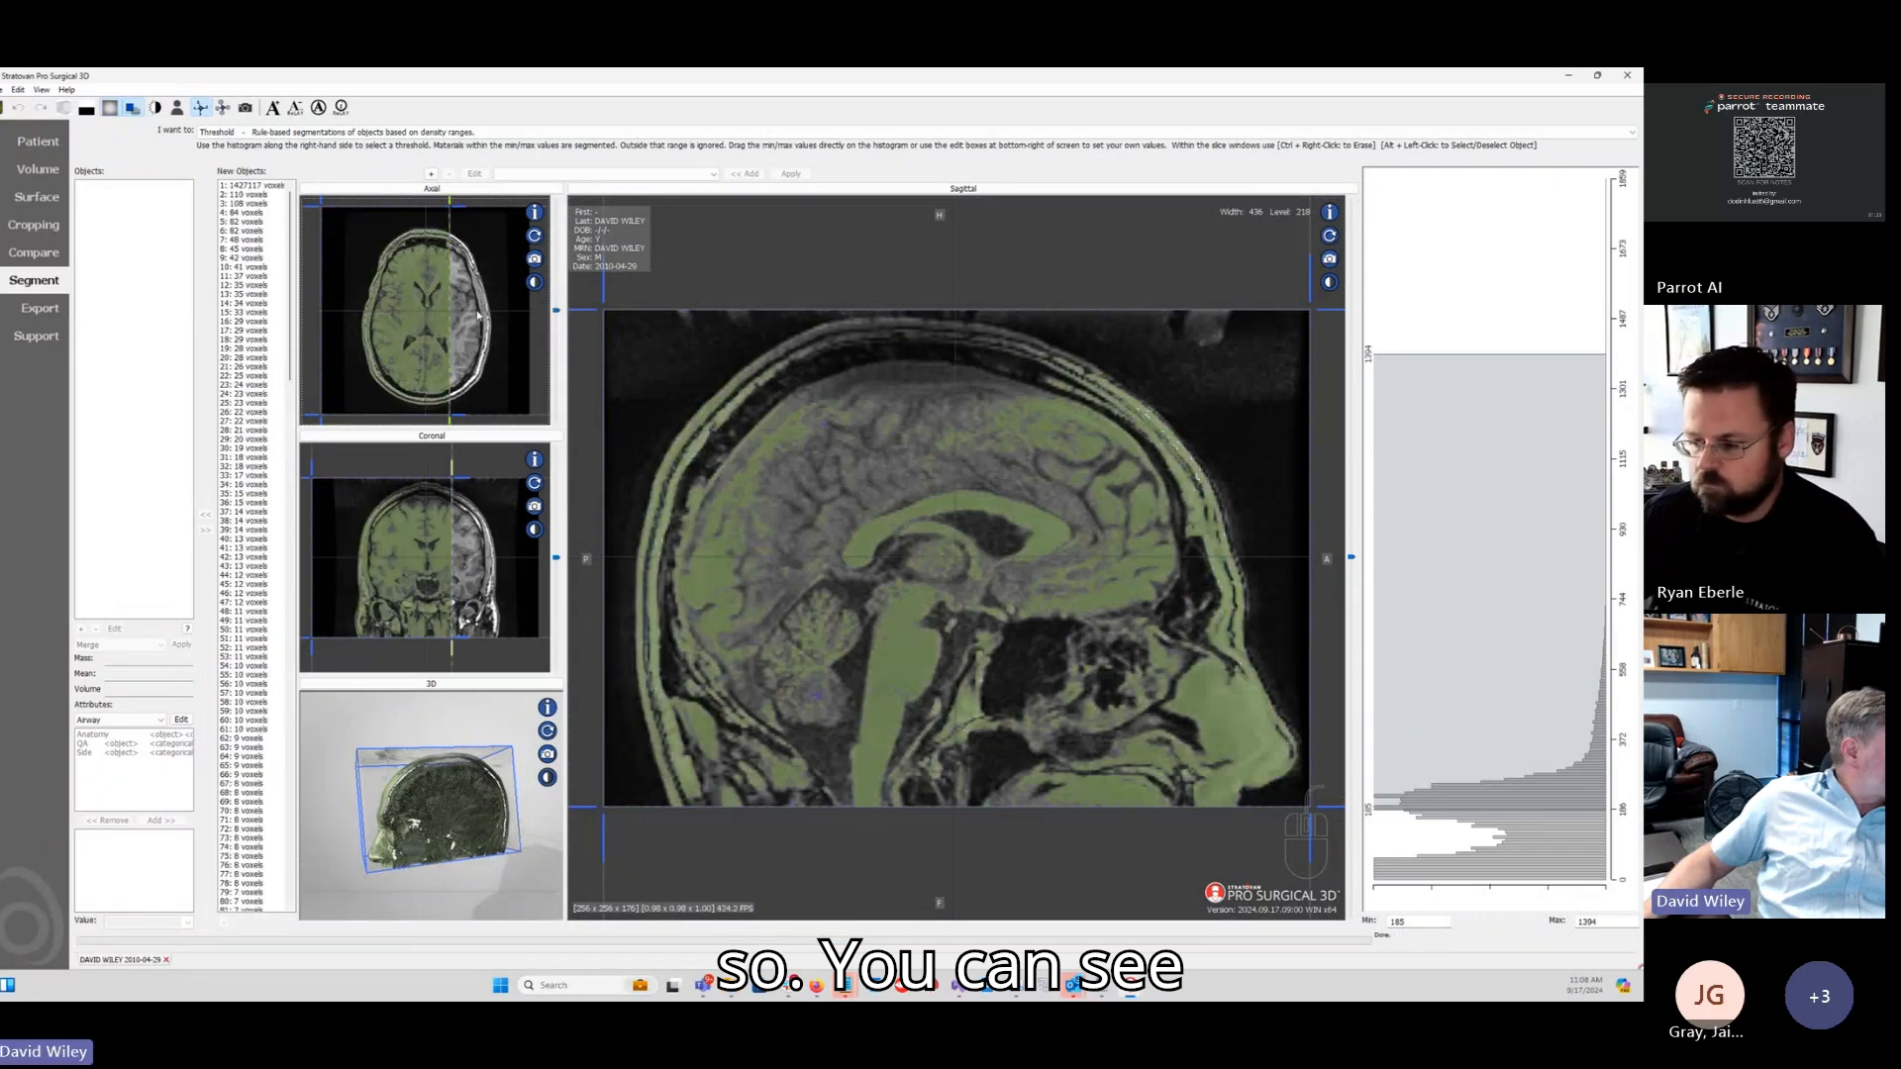
left_click_drag(450, 356, 536, 363)
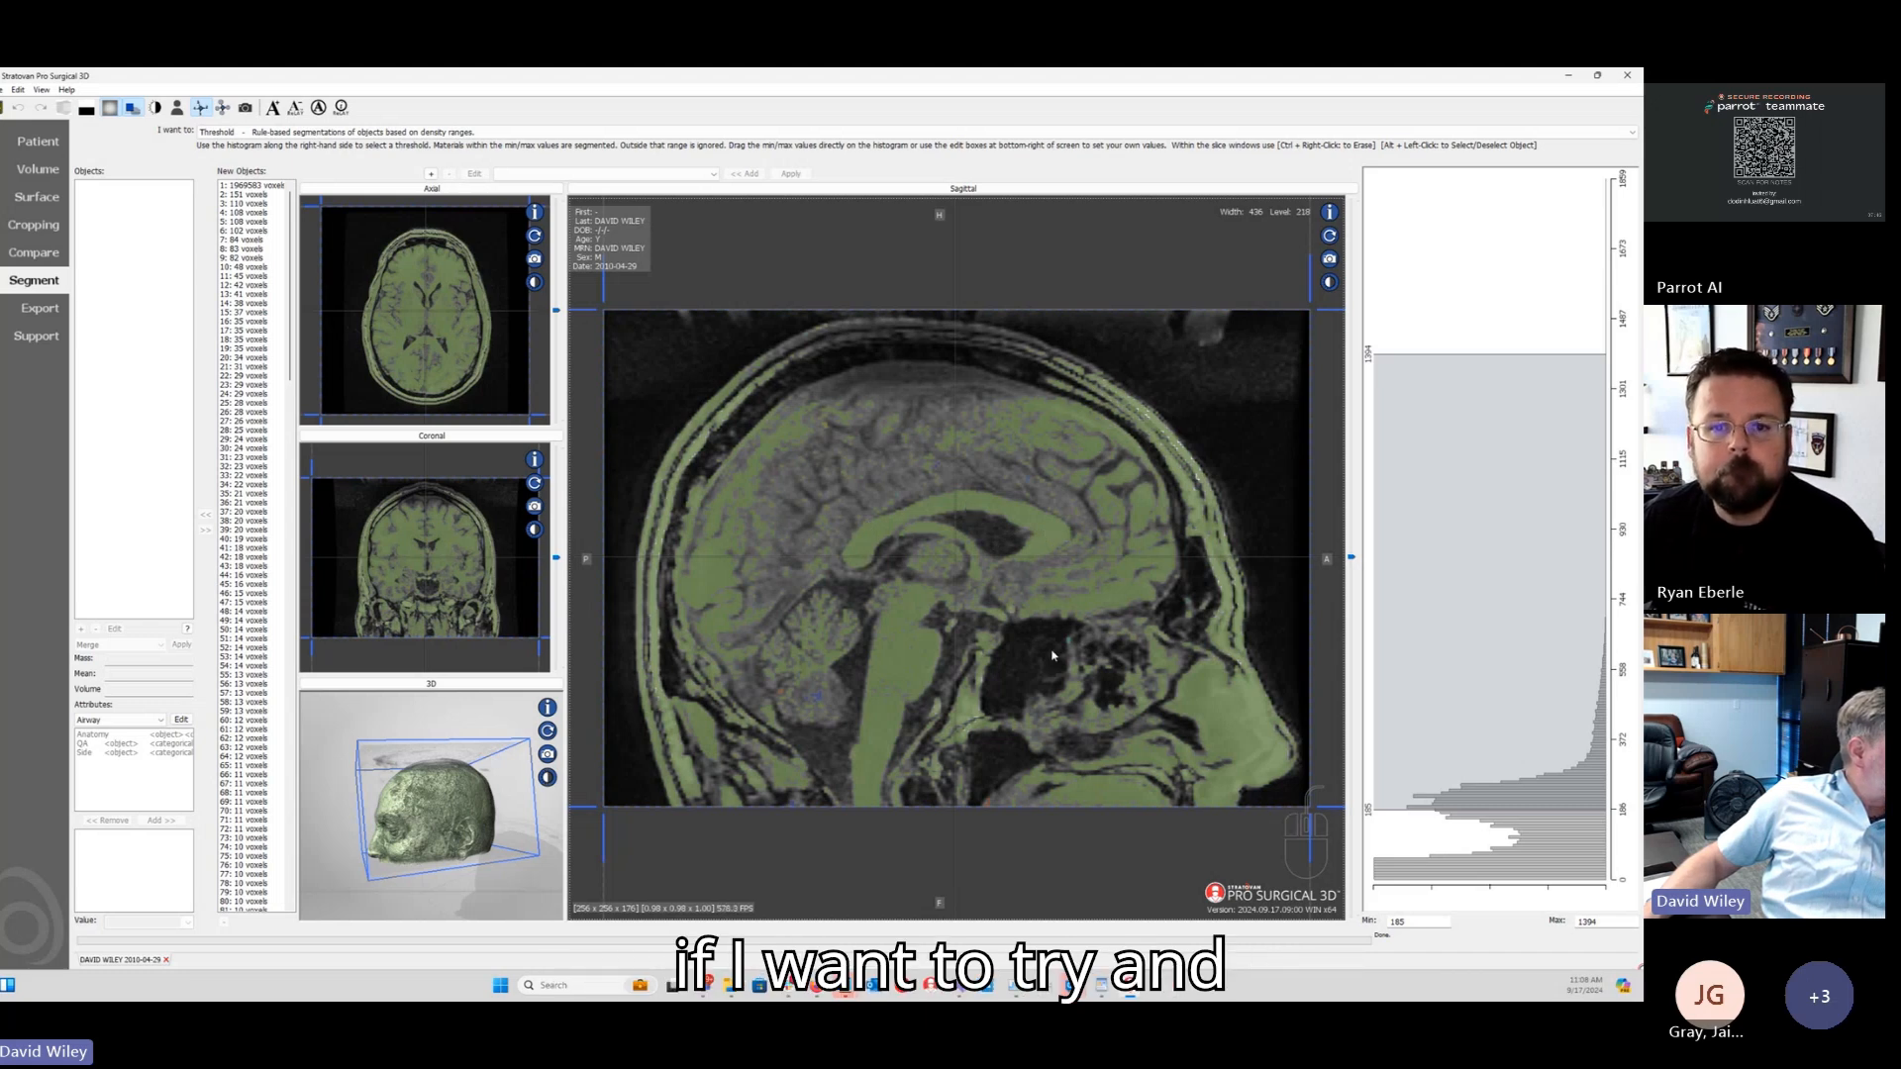
Step: Centre the slice crosshair on the ventricles and raise the minimum threshold to 799
scroll(1053, 654, "down", 10)
scroll(1052, 655, "up", 10)
scroll(1055, 654, "down", 3)
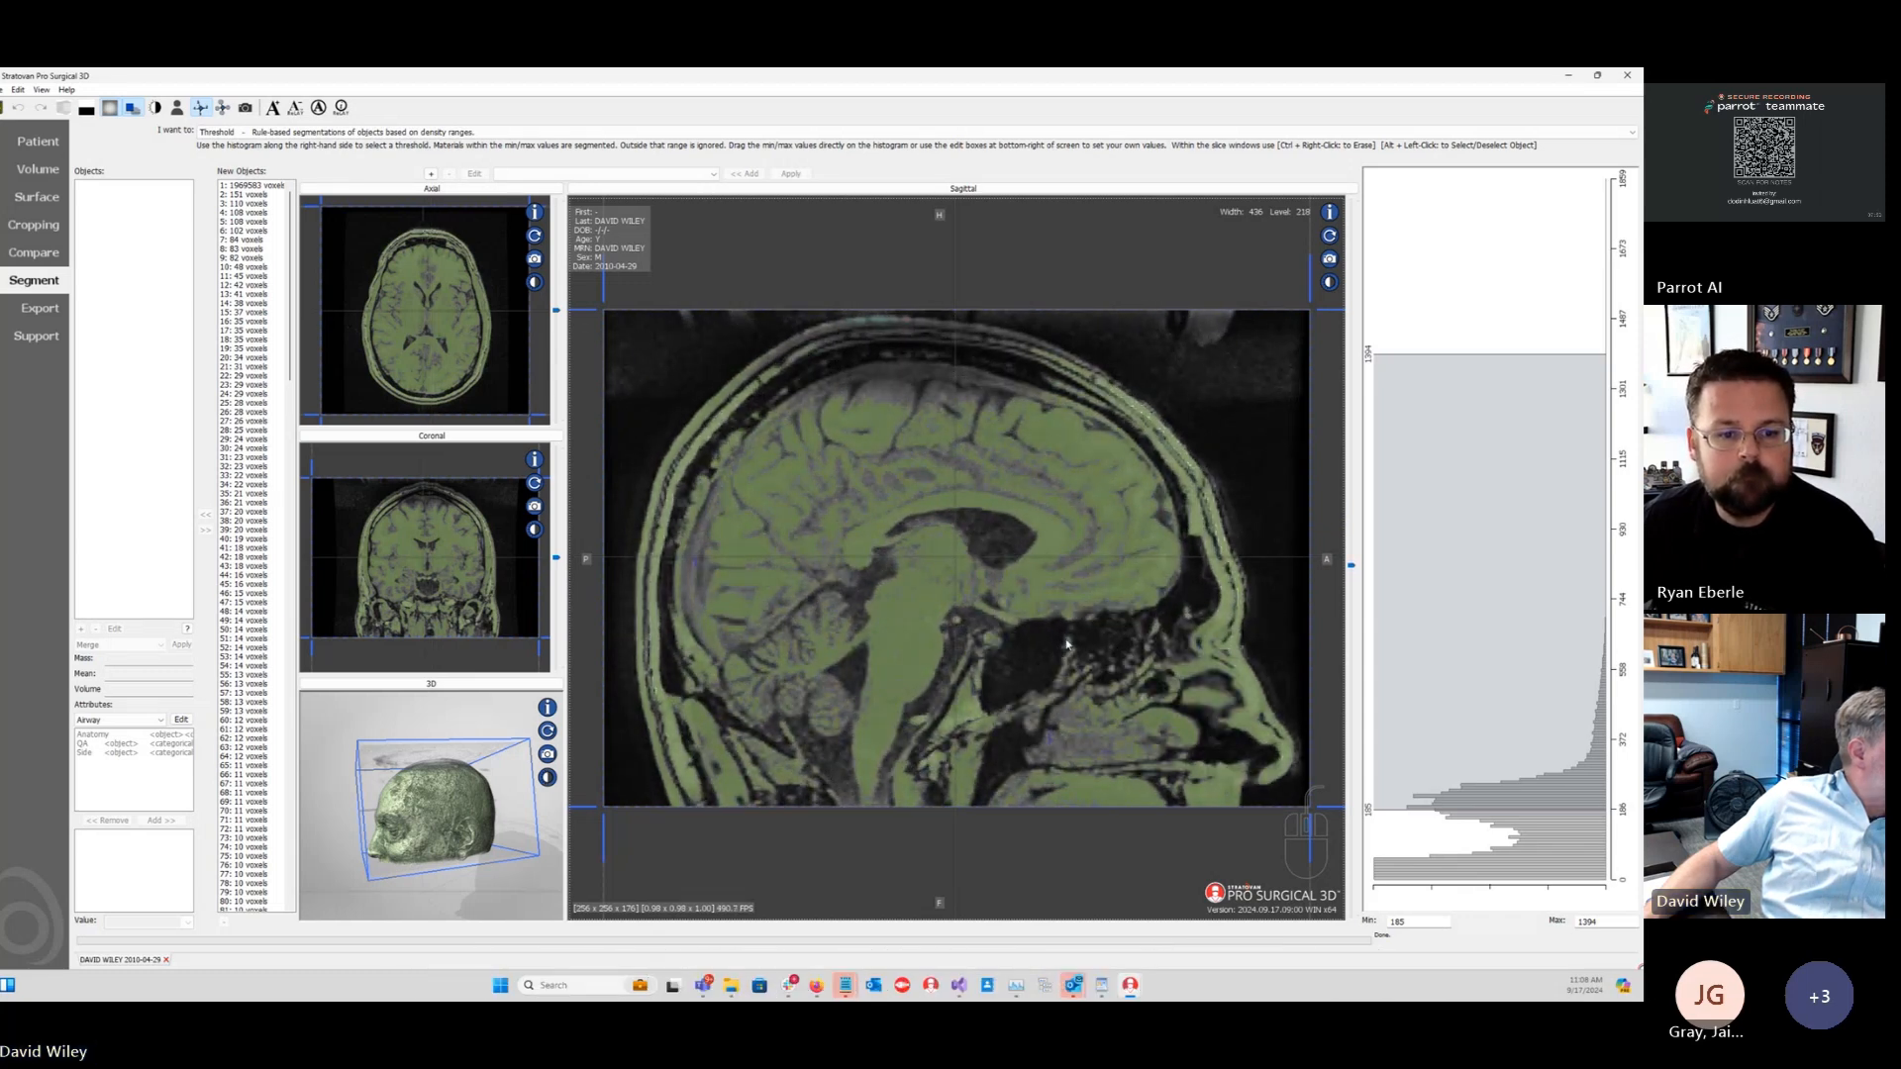
left_click_drag(424, 555, 429, 546)
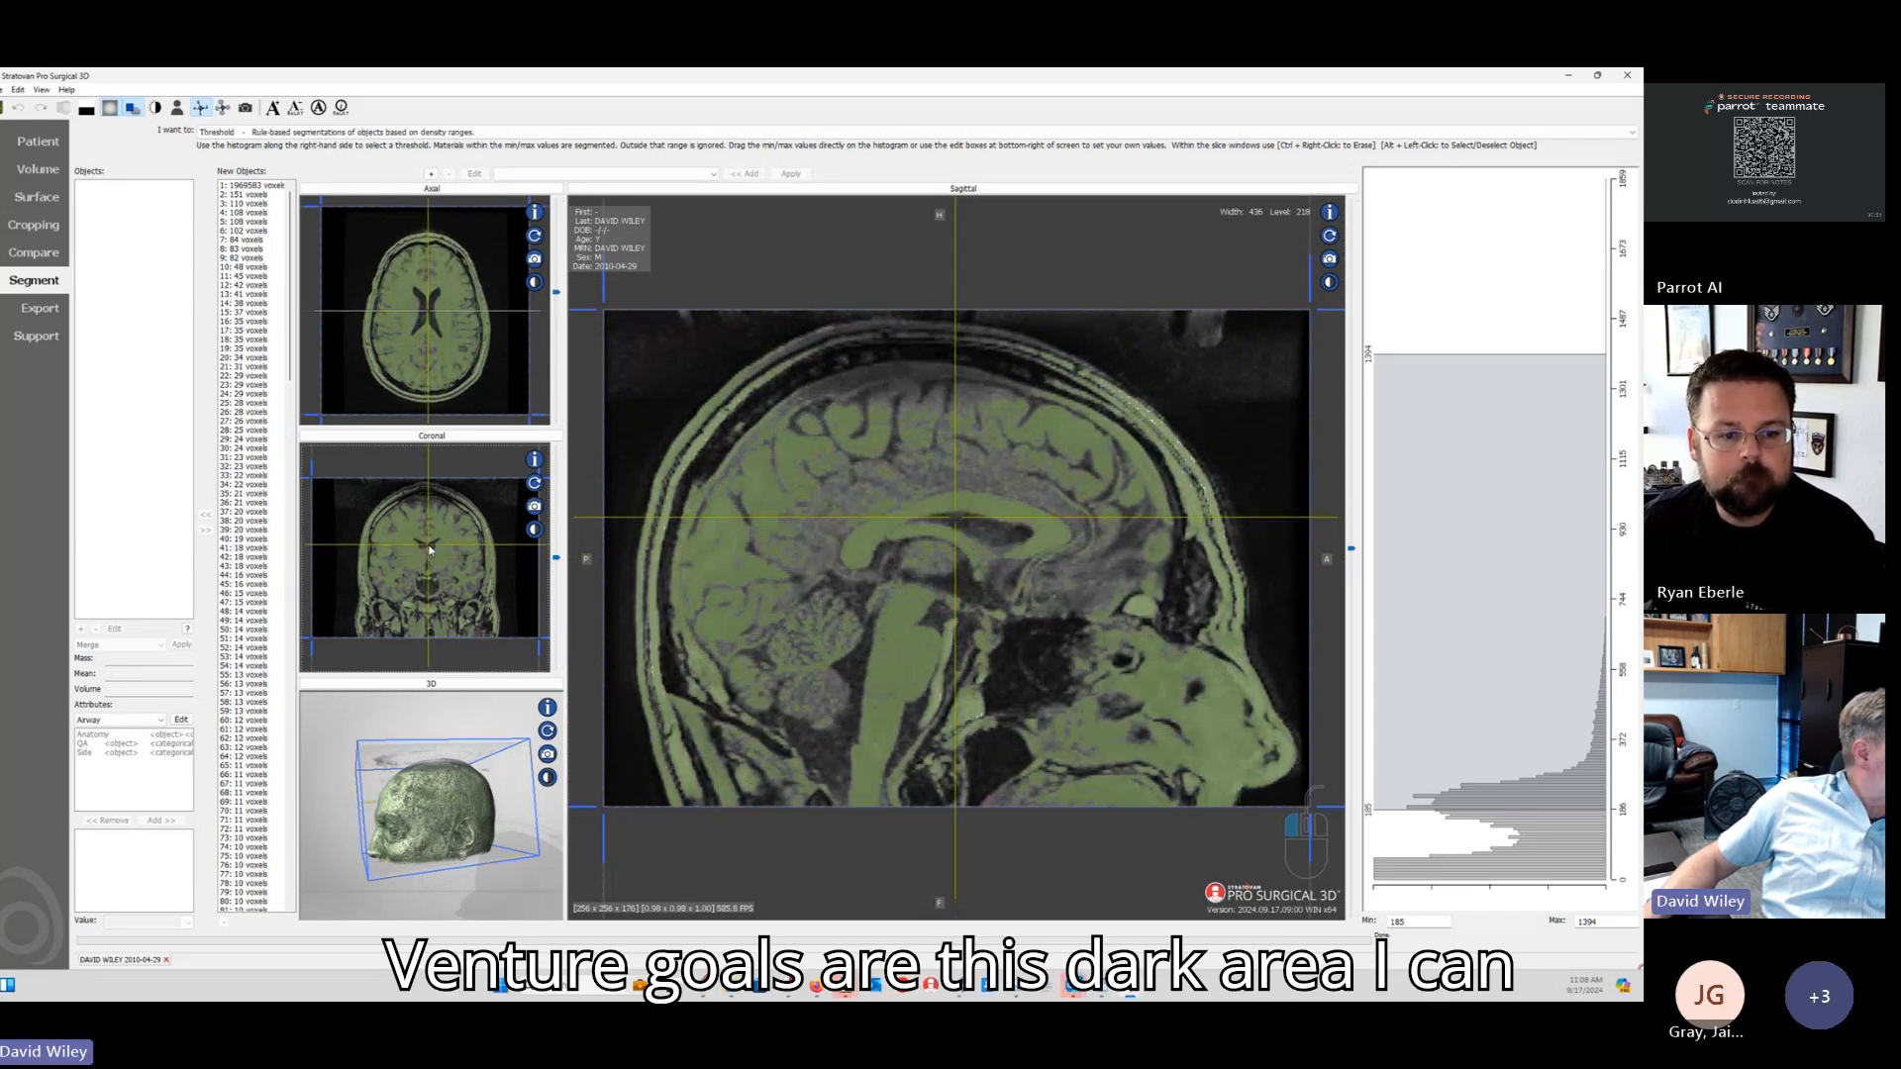
left_click_drag(1557, 814, 1552, 651)
left_click_drag(1551, 581, 1552, 580)
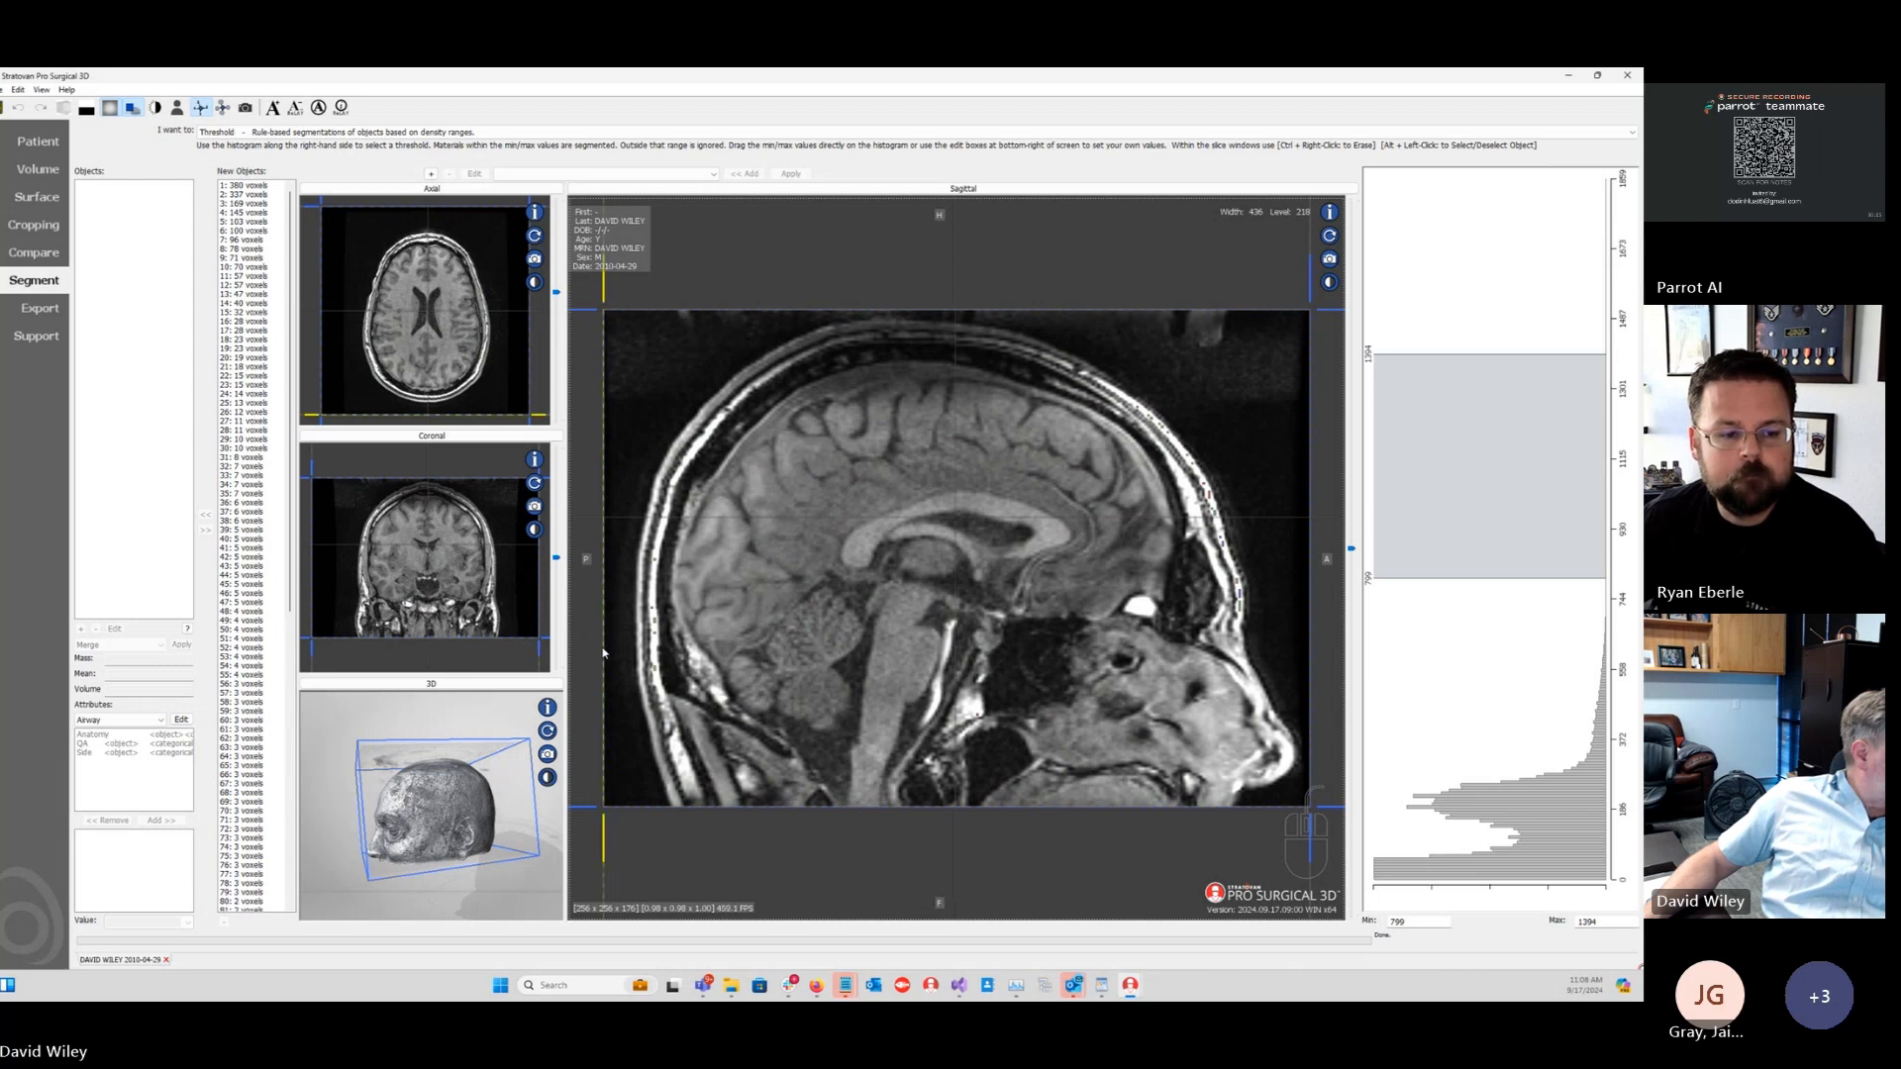
Step: Tighten the crop region around the ventricles on the sagittal and coronal slices, and show the axial slice in the main view
left_click_drag(603, 652, 777, 693)
left_click_drag(1117, 807, 1117, 679)
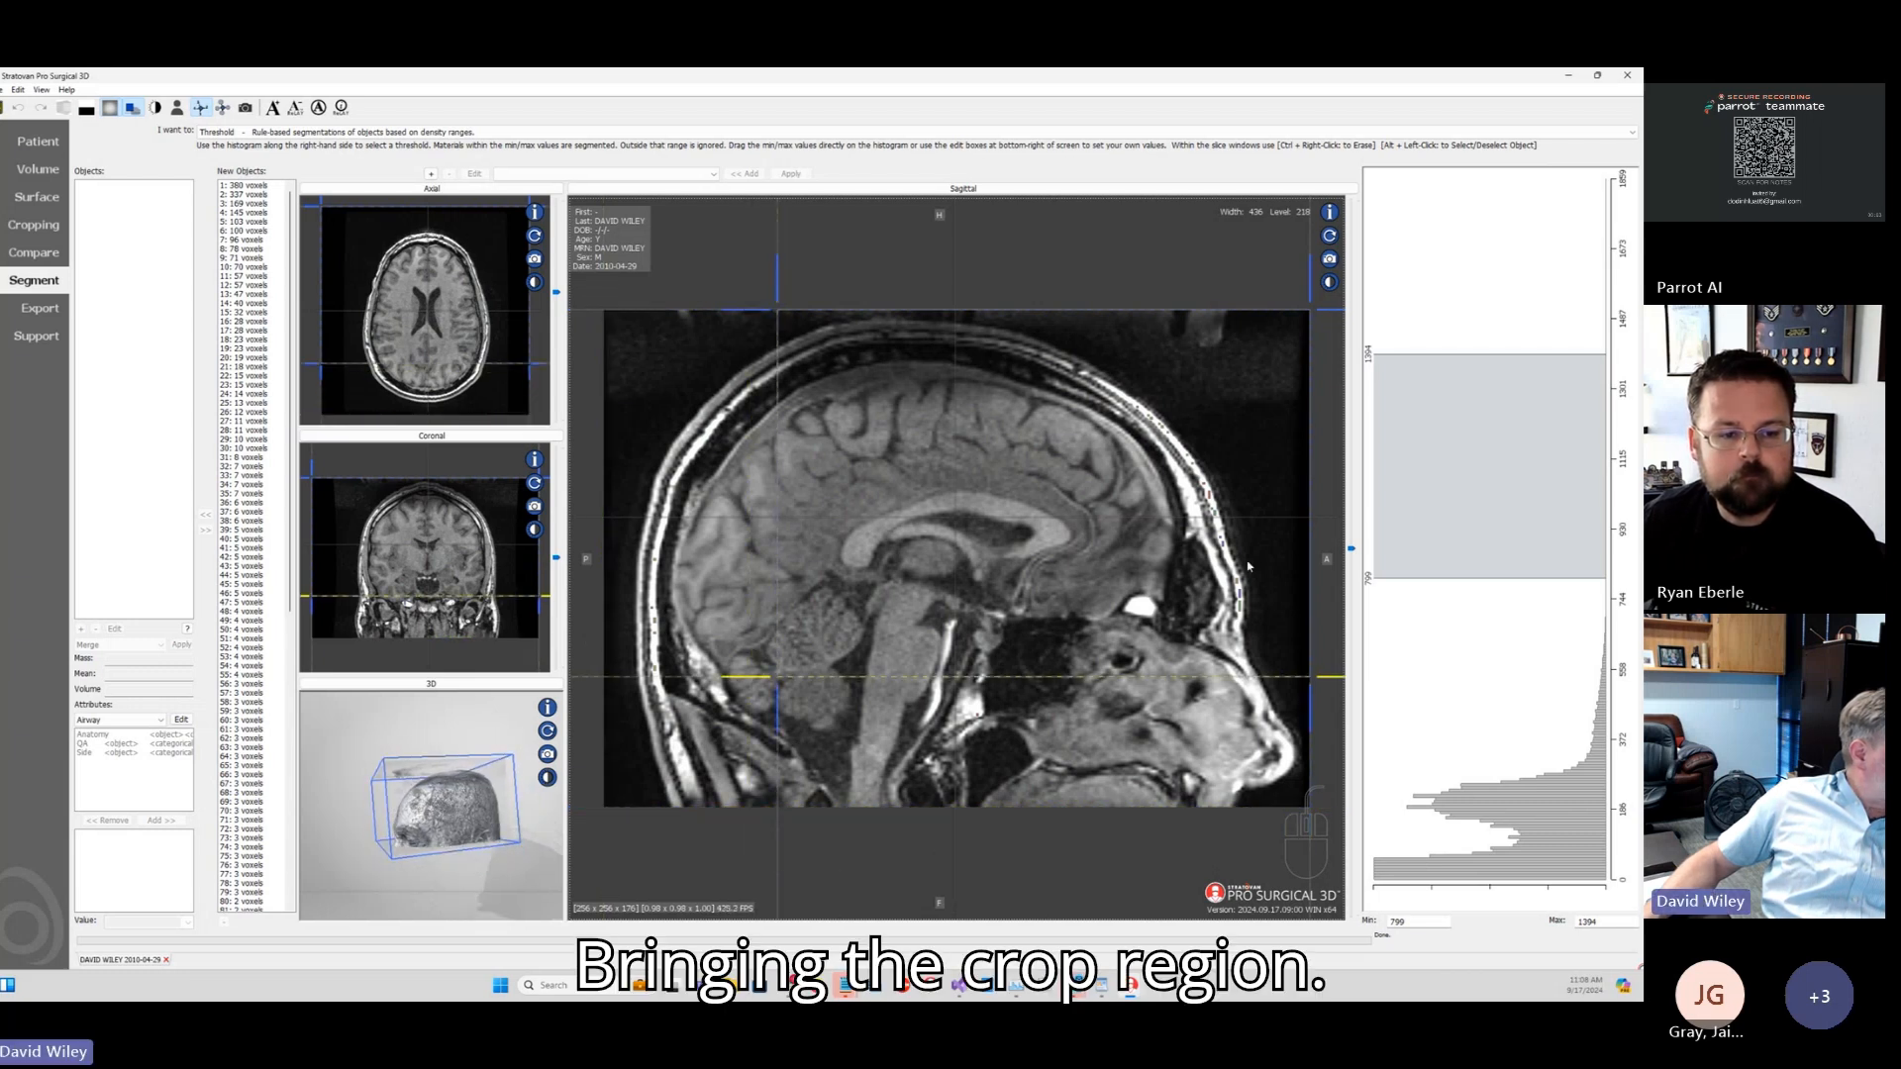
left_click_drag(1309, 577, 1152, 577)
left_click_drag(1066, 310, 1060, 435)
left_click_drag(313, 535, 407, 535)
left_click_drag(529, 546, 469, 546)
left_click(460, 197)
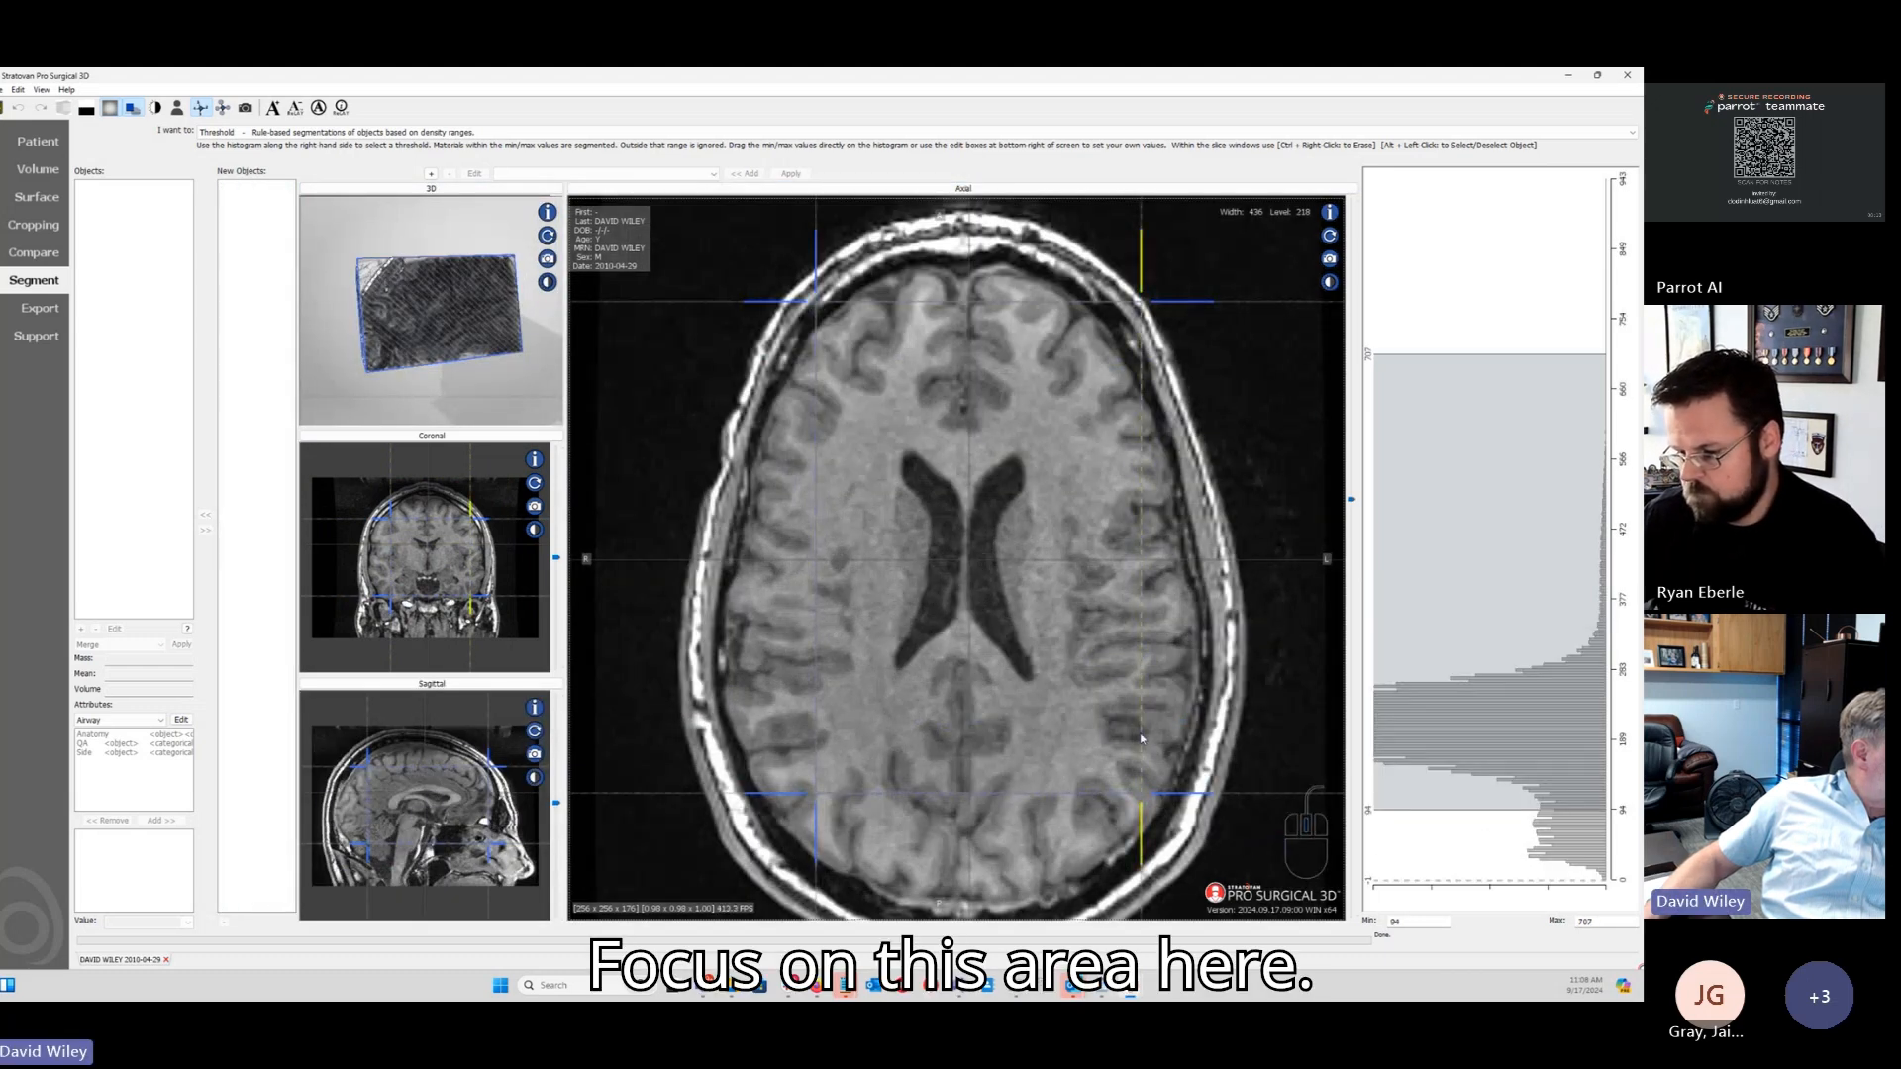
Step: Set the threshold range to 0–140 to segment the dark ventricles inside the crop region
left_click(1495, 747)
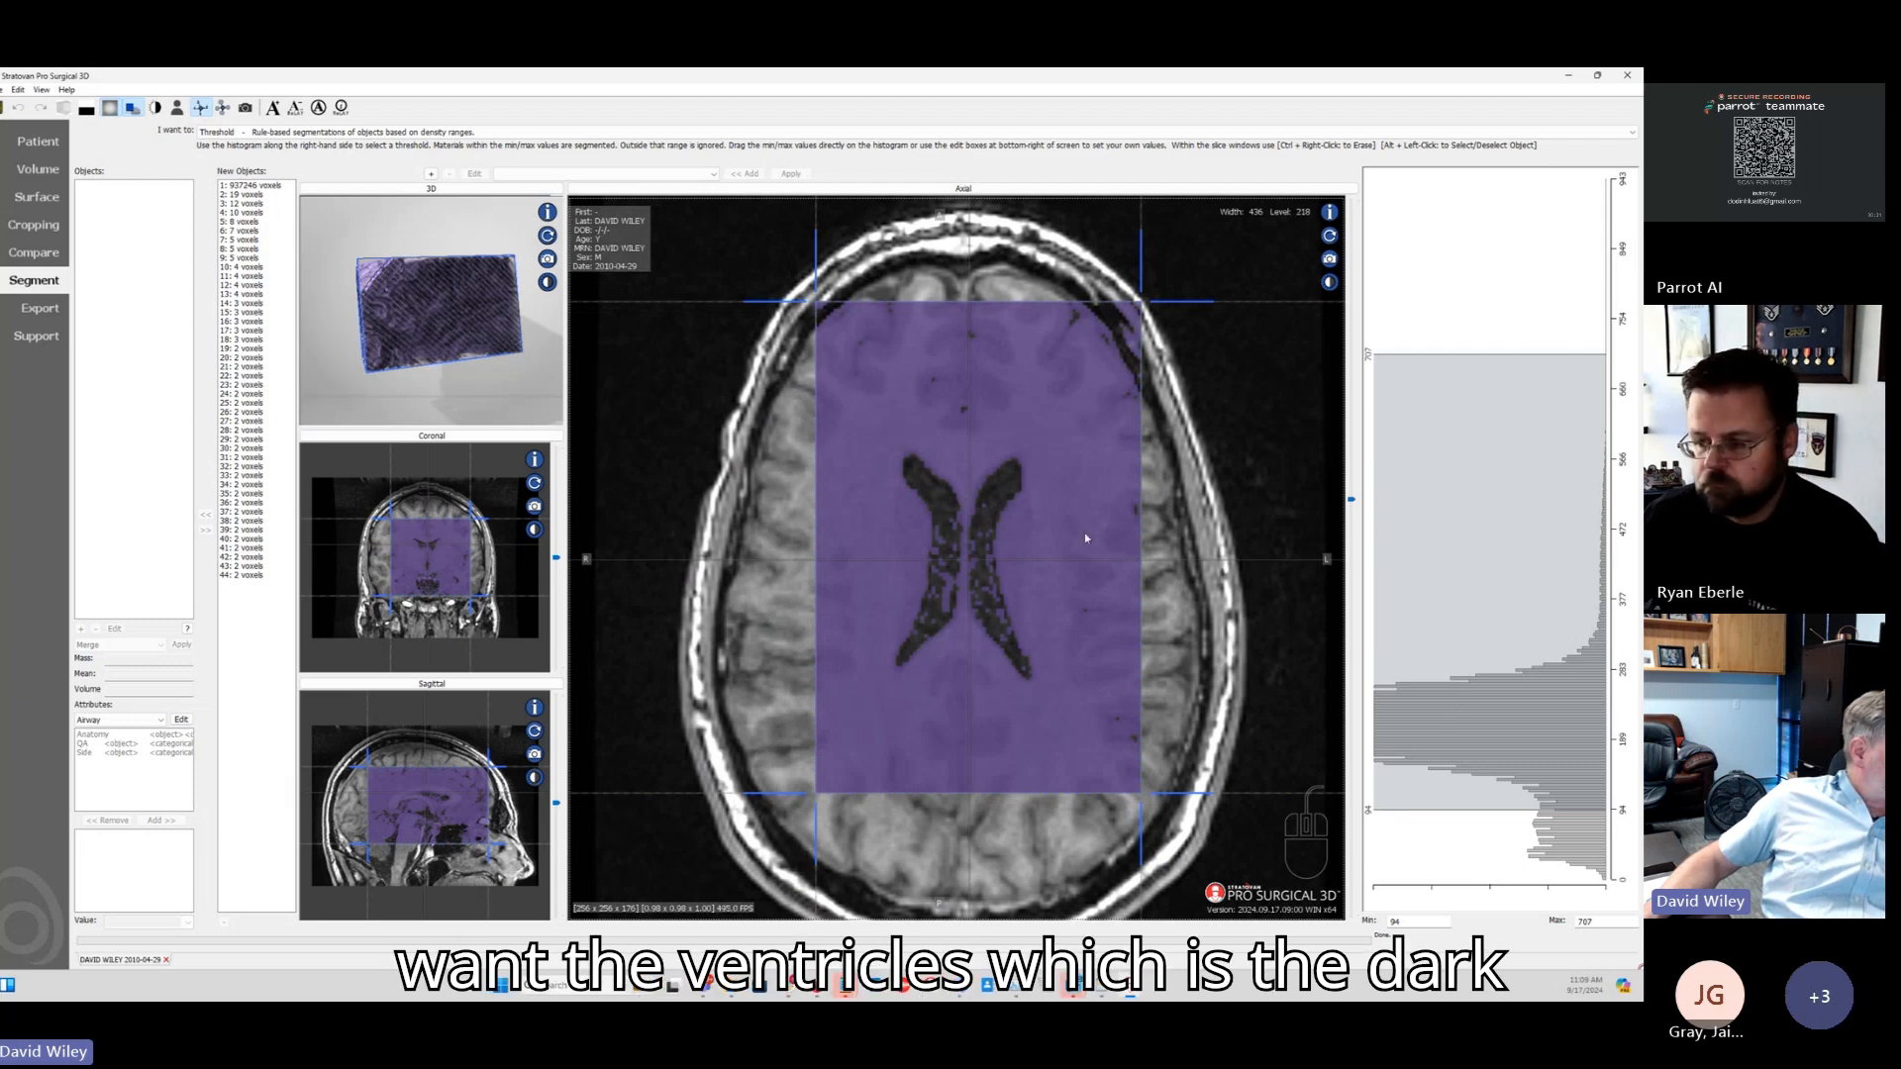
left_click_drag(1572, 811, 1568, 886)
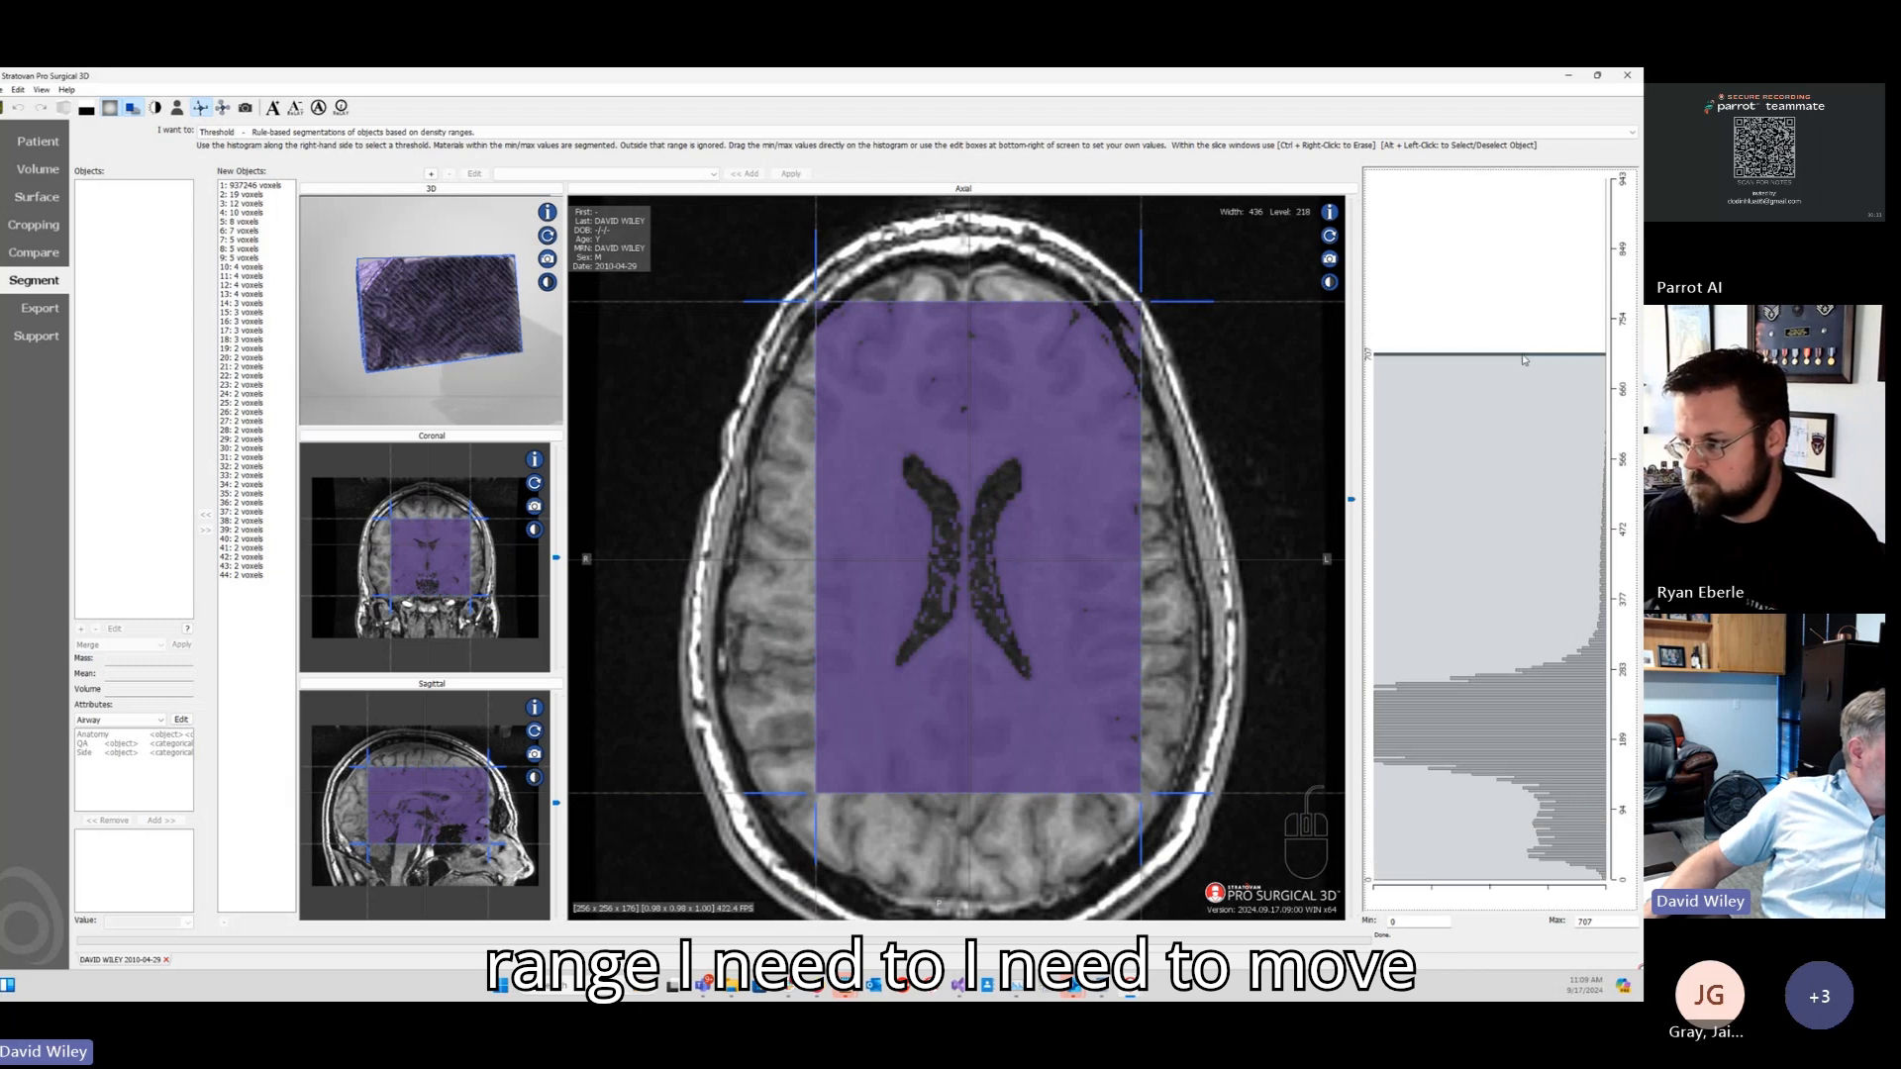
left_click_drag(1523, 532, 1530, 669)
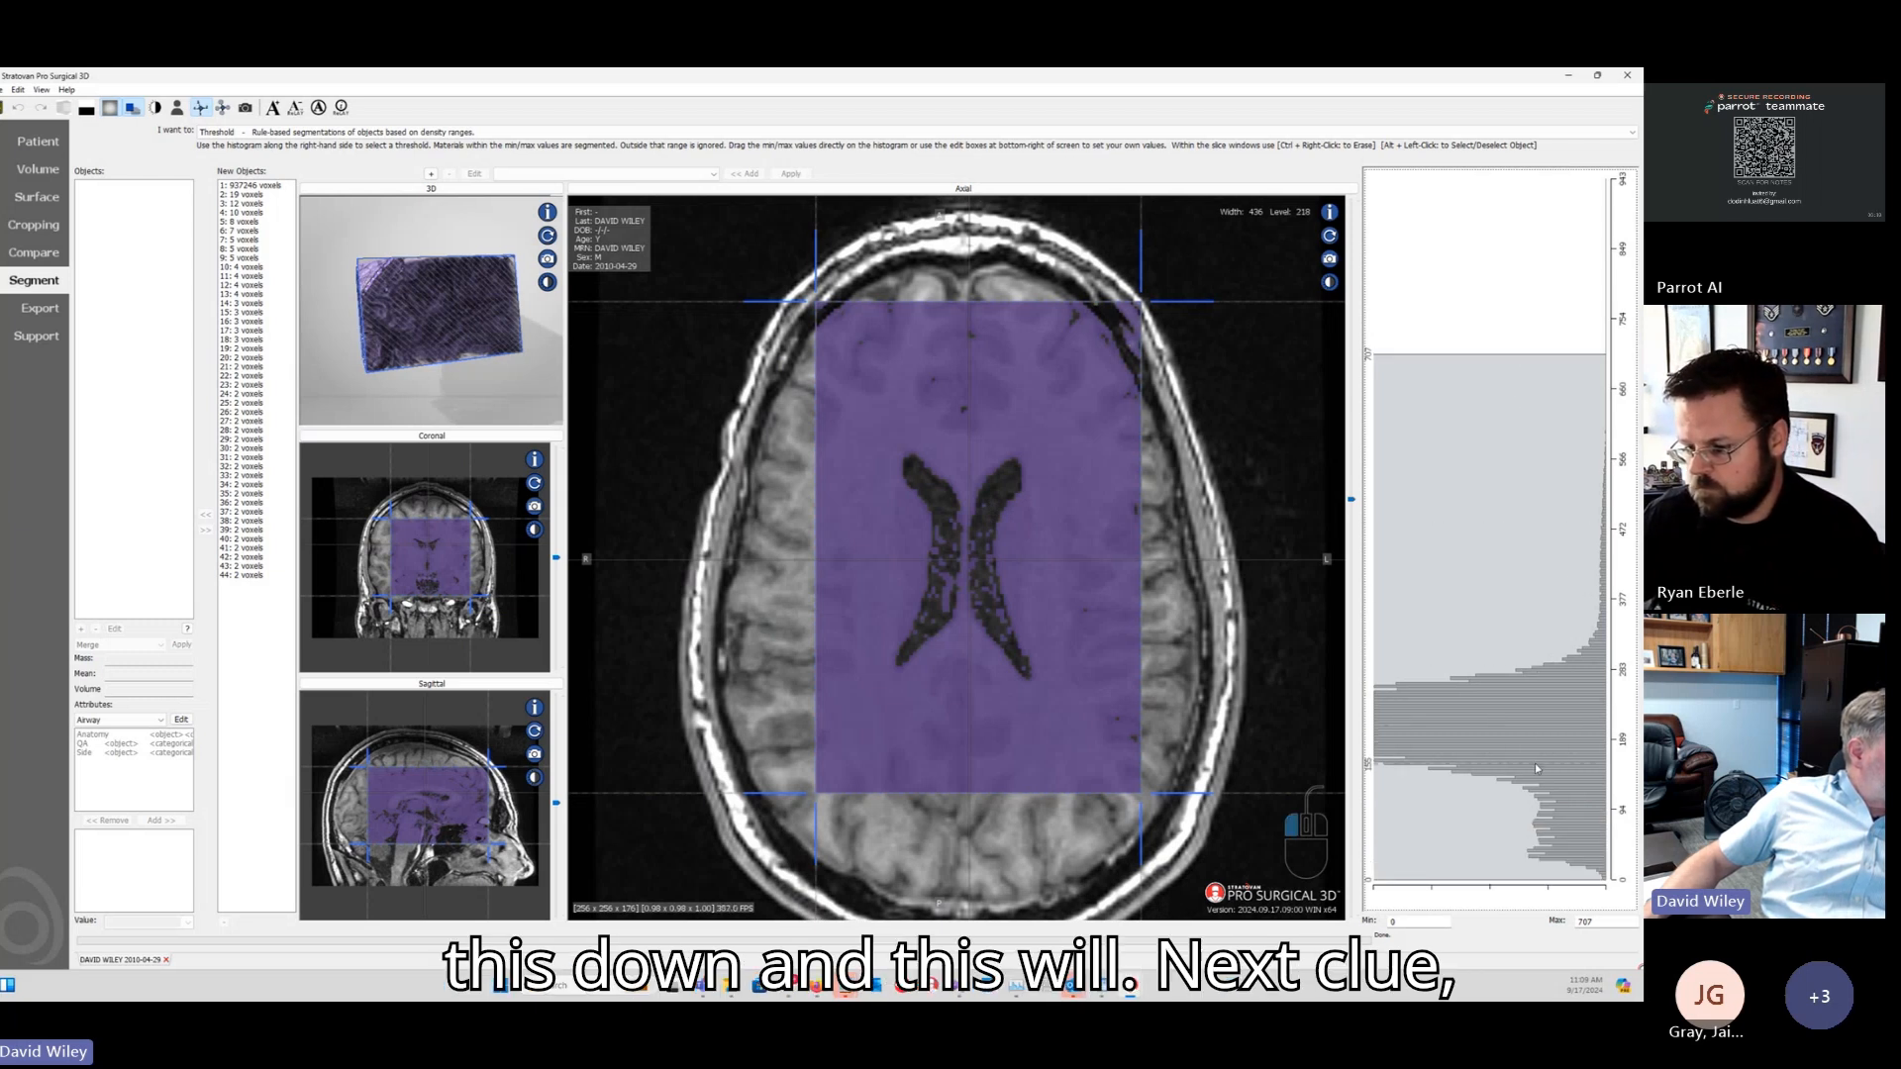
left_click_drag(1539, 779, 1539, 779)
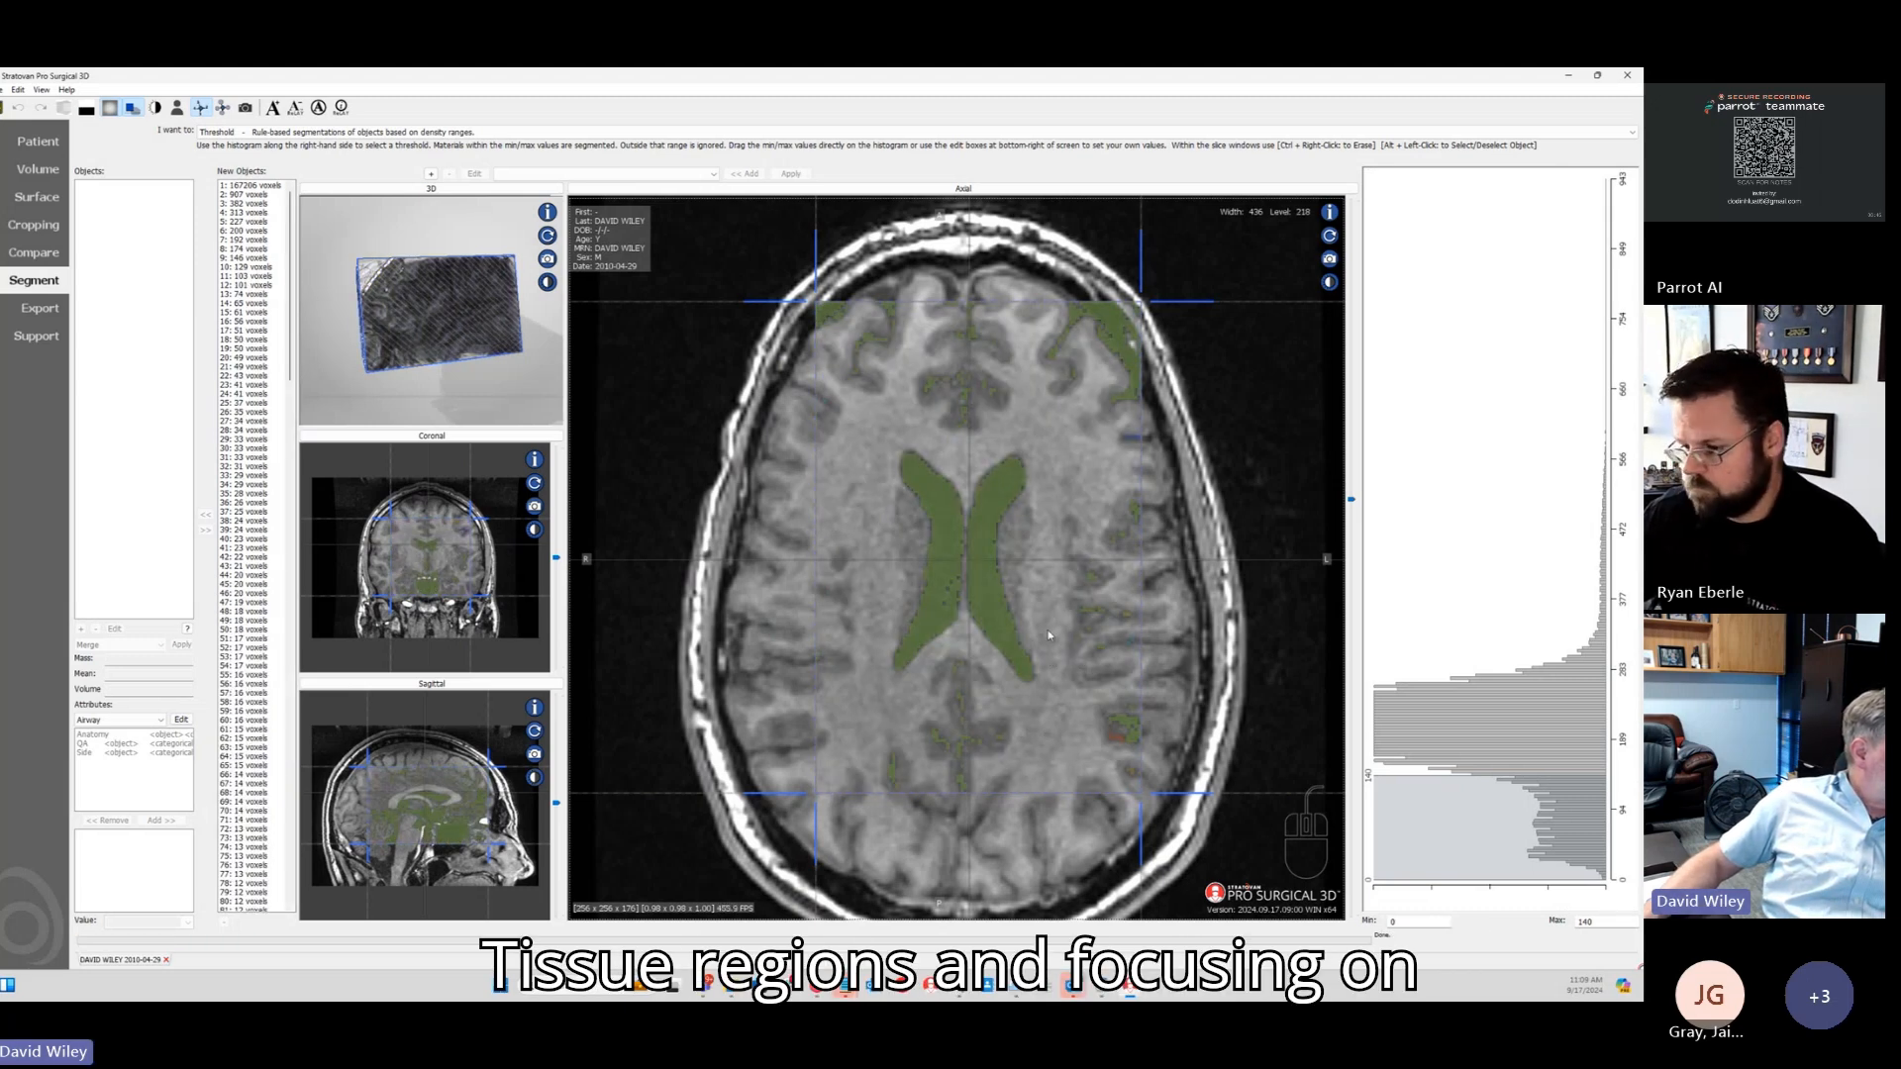
Step: Check the thresholded regions through the axial slices and extend the crop region toward the back of the head
scroll(1057, 619, "up", 10)
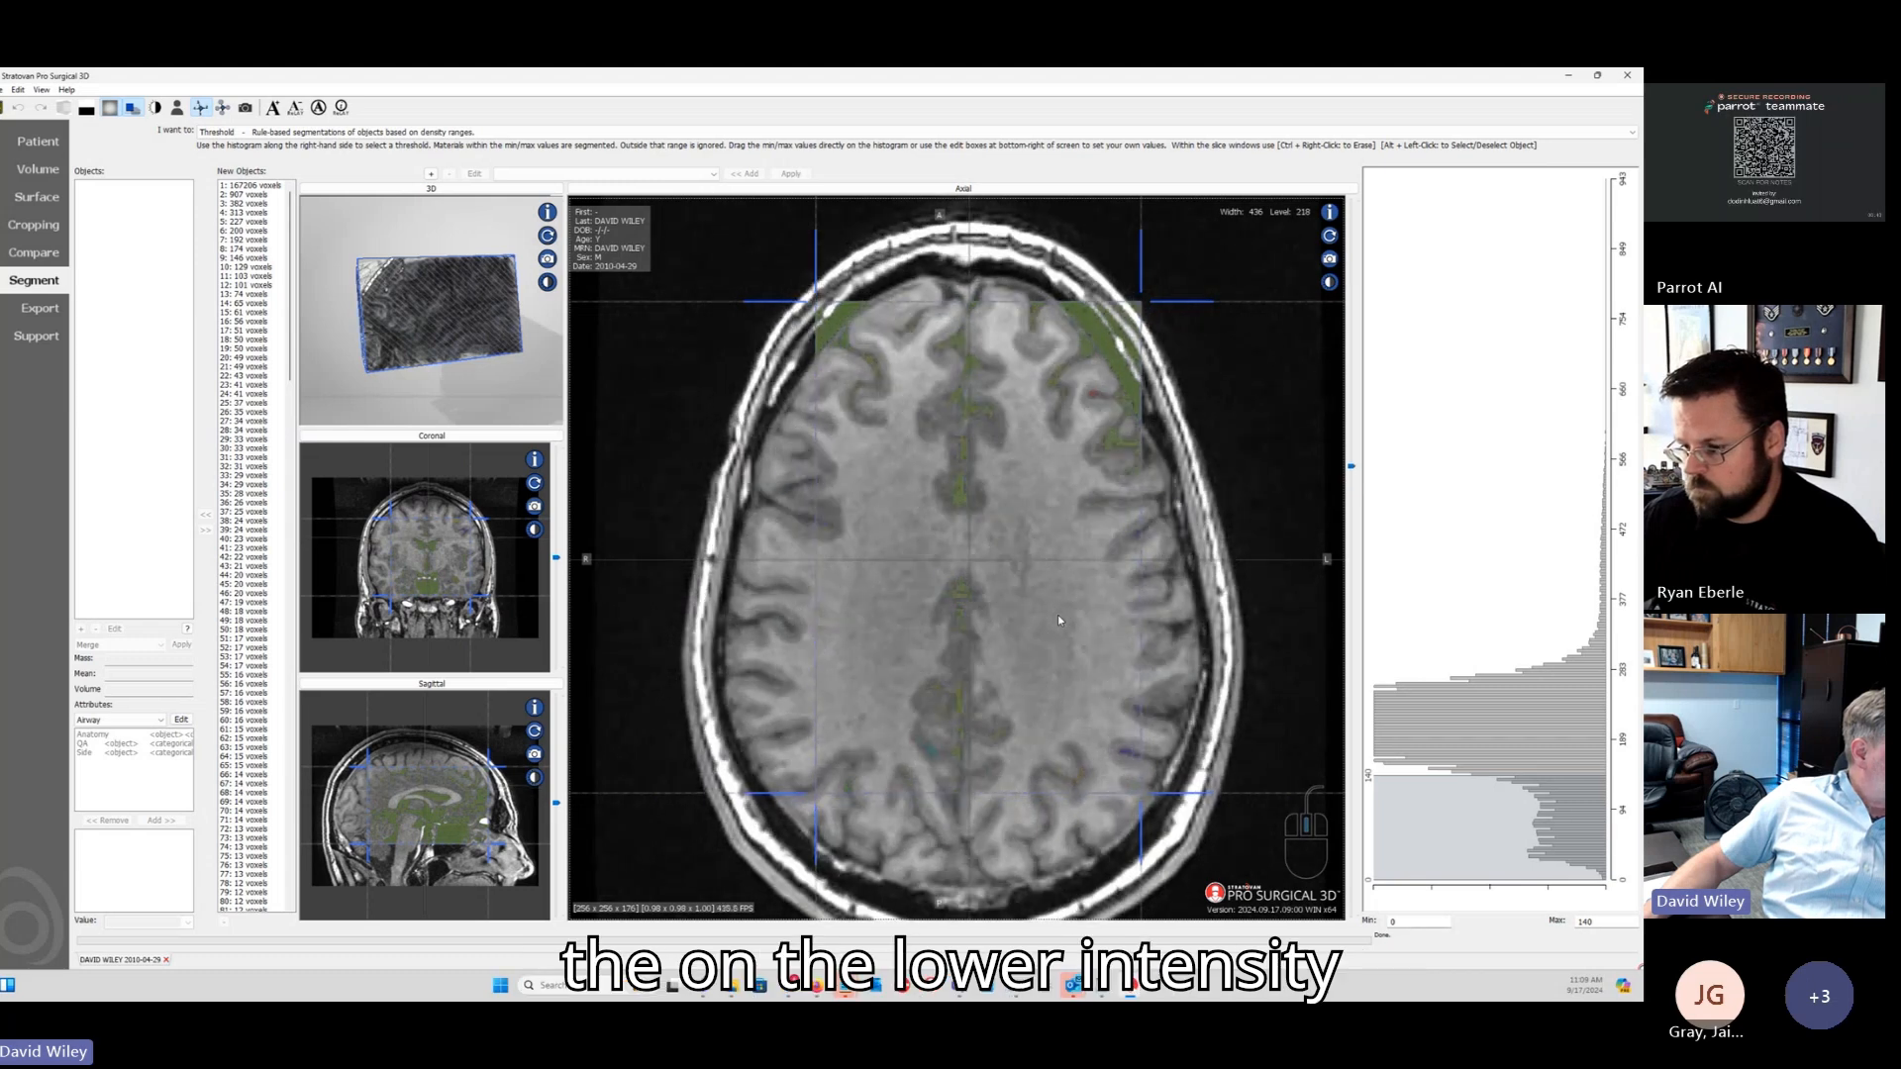
scroll(1058, 620, "down", 6)
scroll(1030, 638, "down", 5)
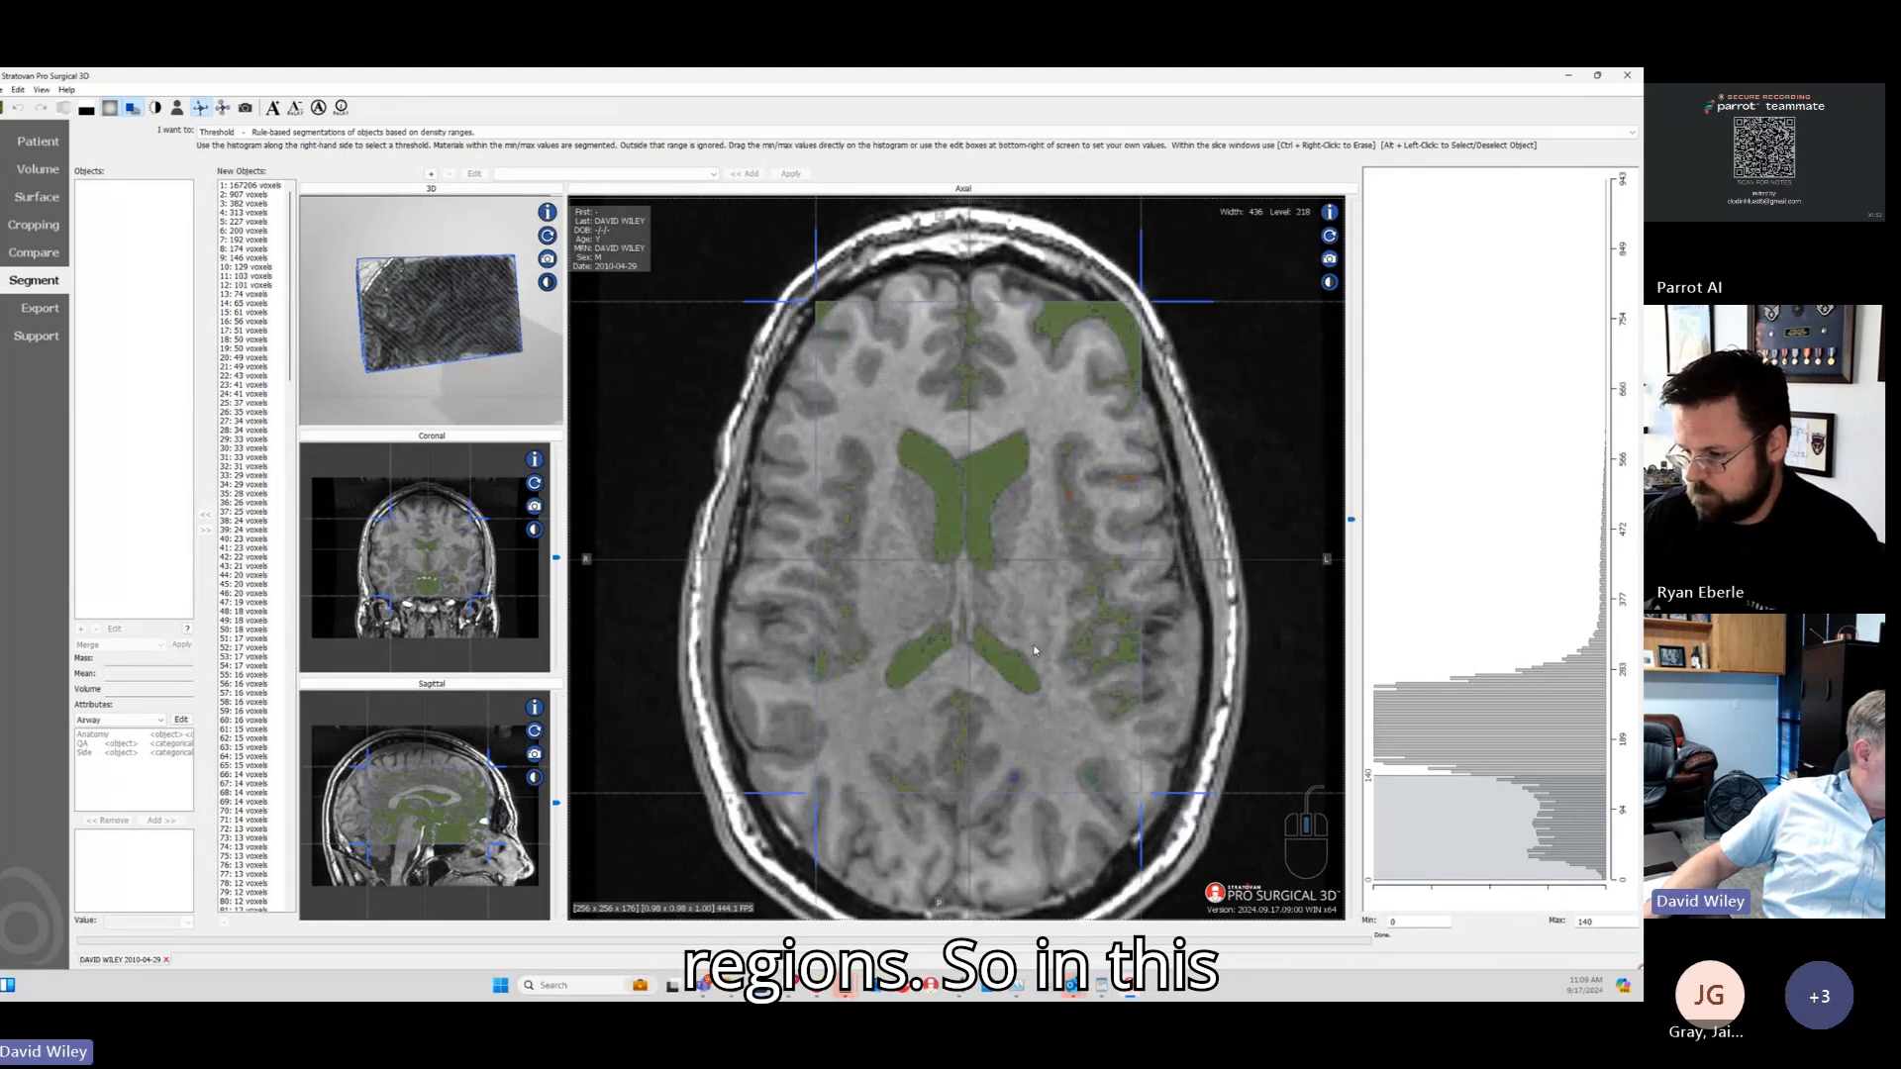
scroll(1033, 650, "down", 5)
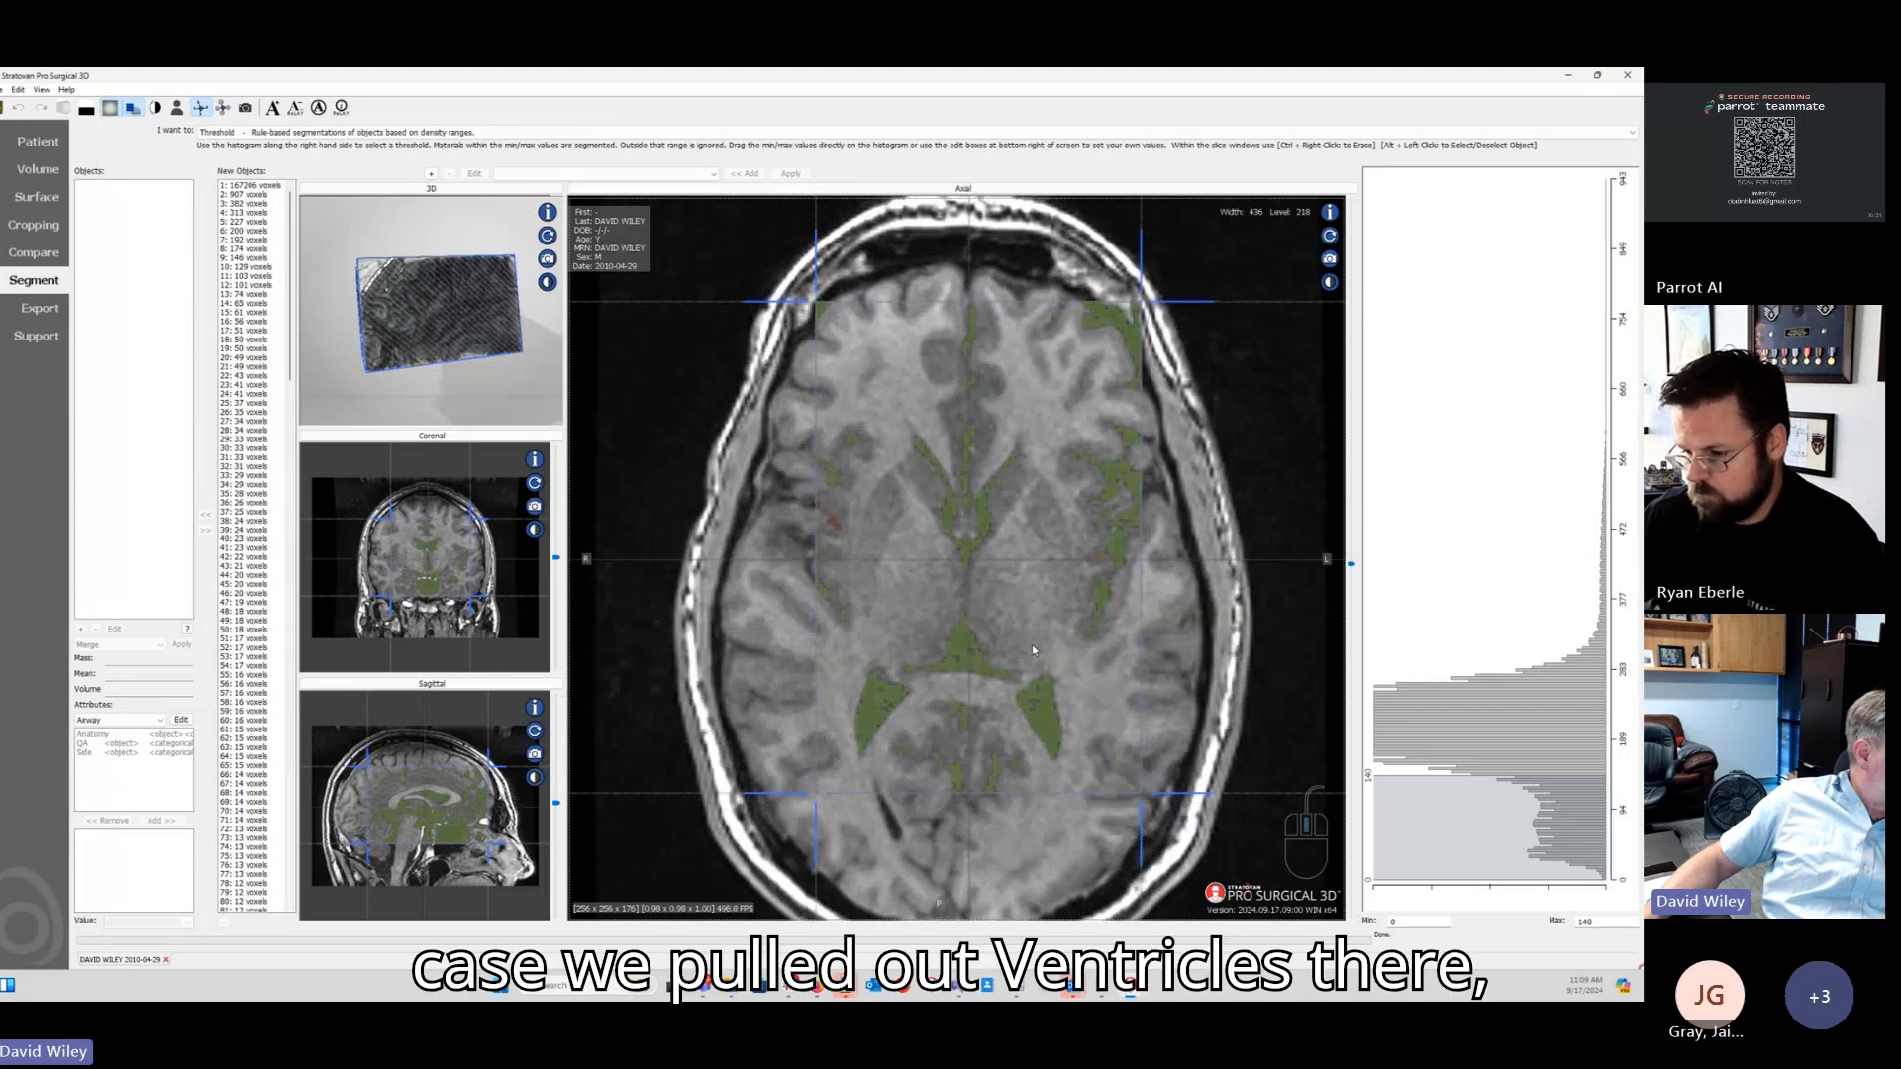
scroll(1033, 649, "down", 5)
left_click_drag(1070, 797, 1077, 877)
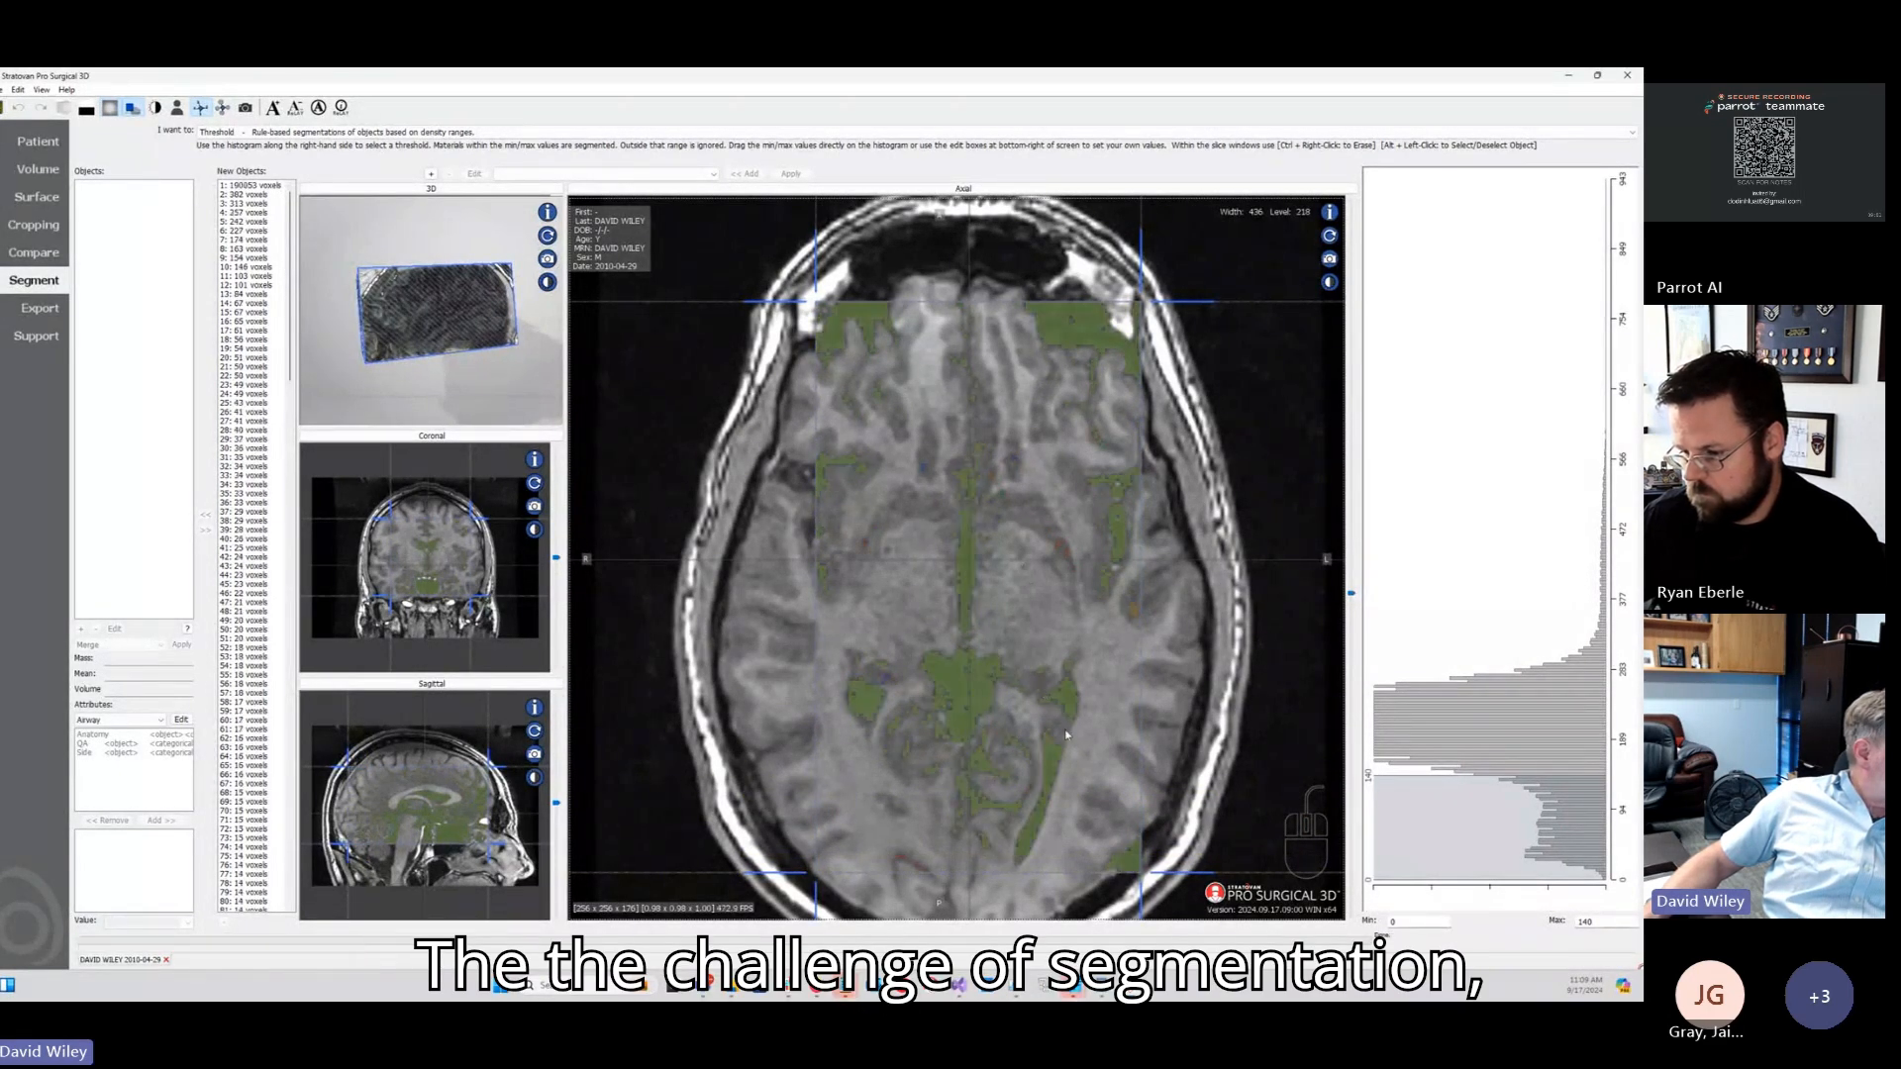
Step: Check the thresholded regions on the sagittal slices, and lower the maximum threshold to 123 before returning to the axial view
left_click(515, 685)
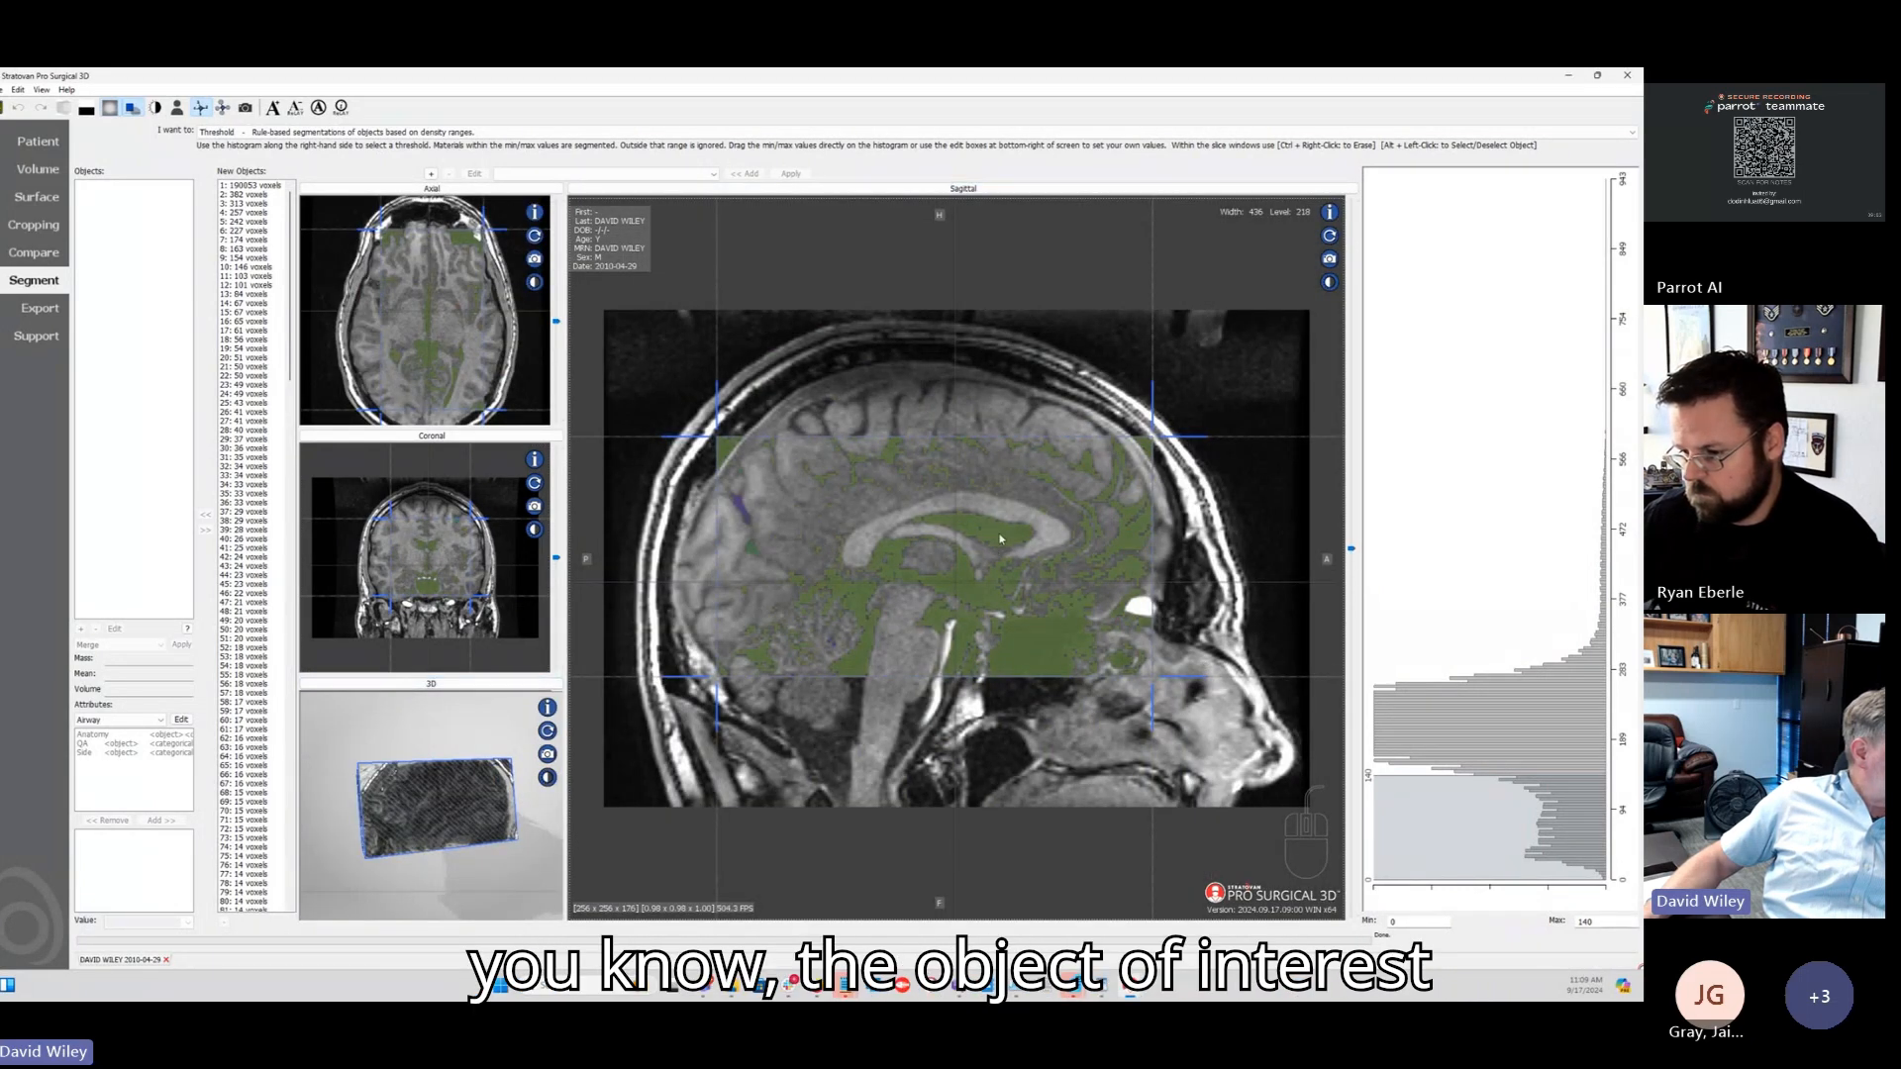
scroll(1097, 612, "up", 3)
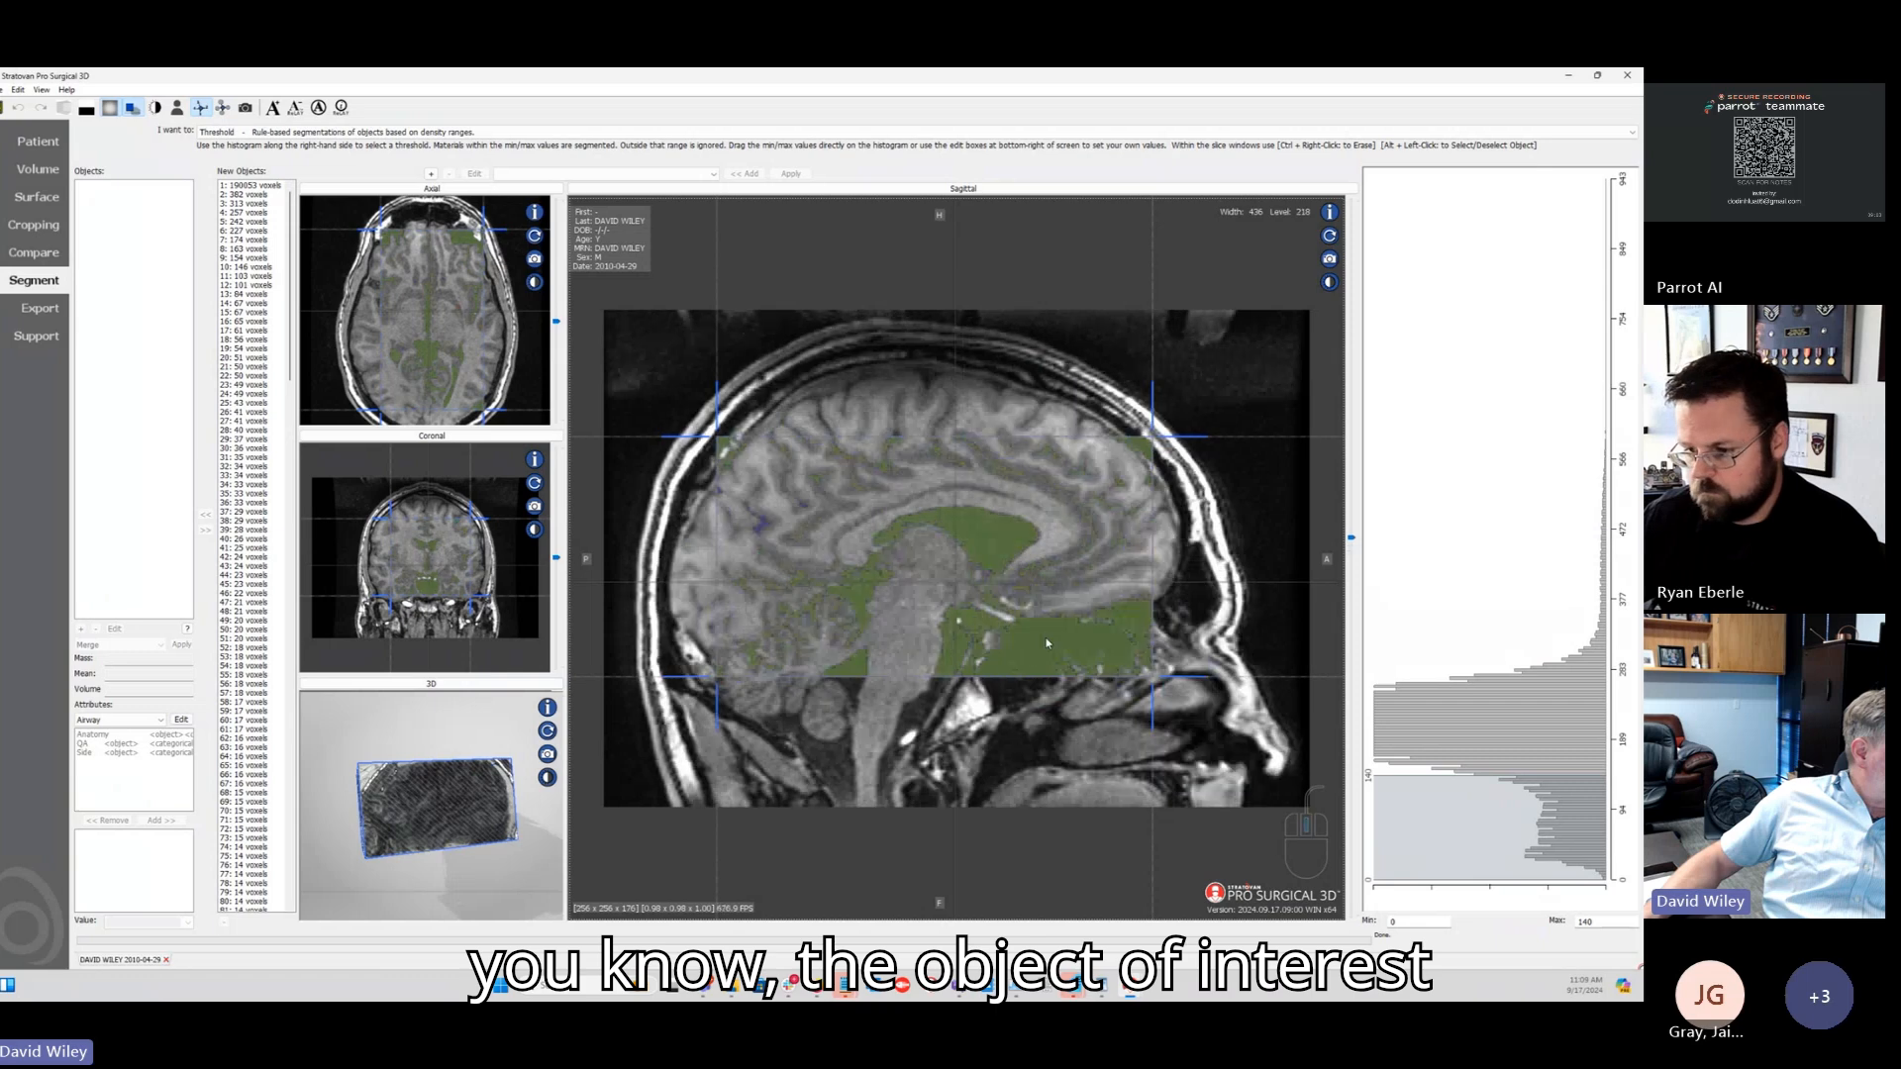
scroll(1018, 639, "up", 1)
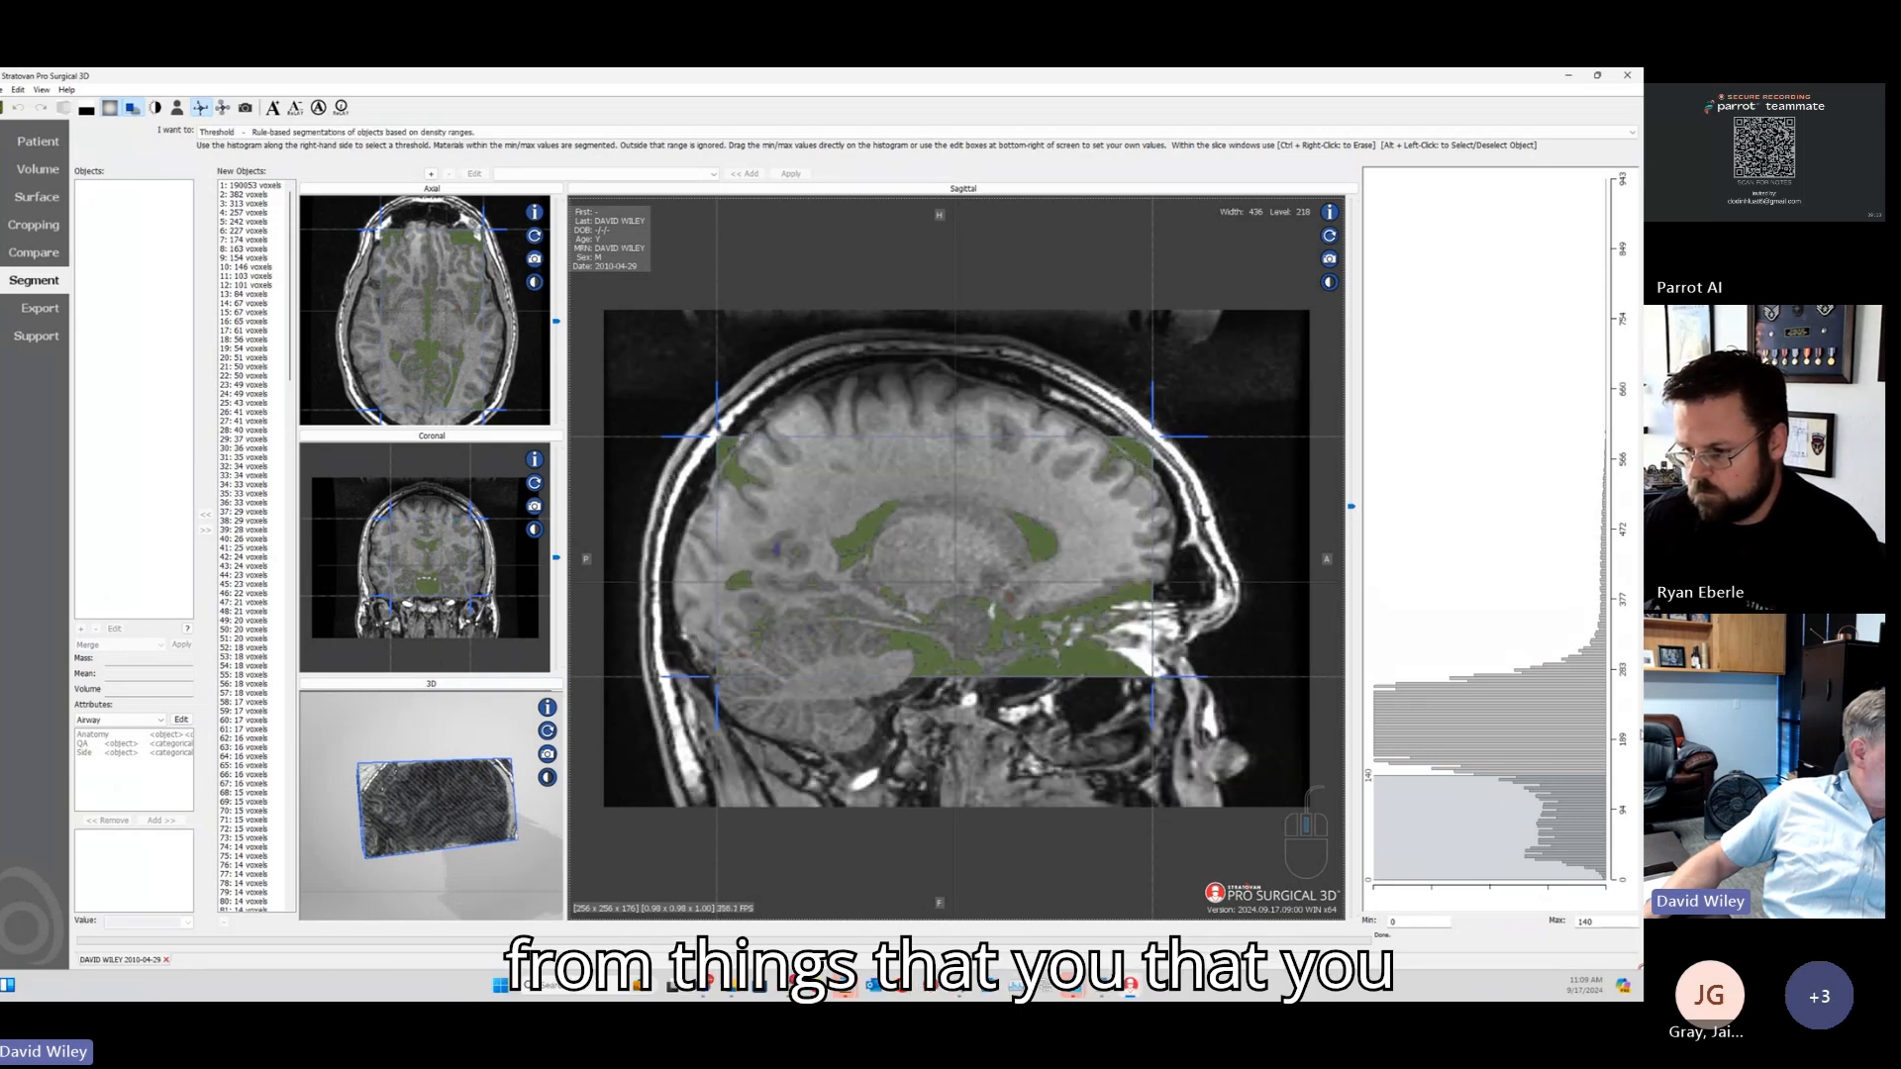
left_click_drag(1482, 781, 1482, 788)
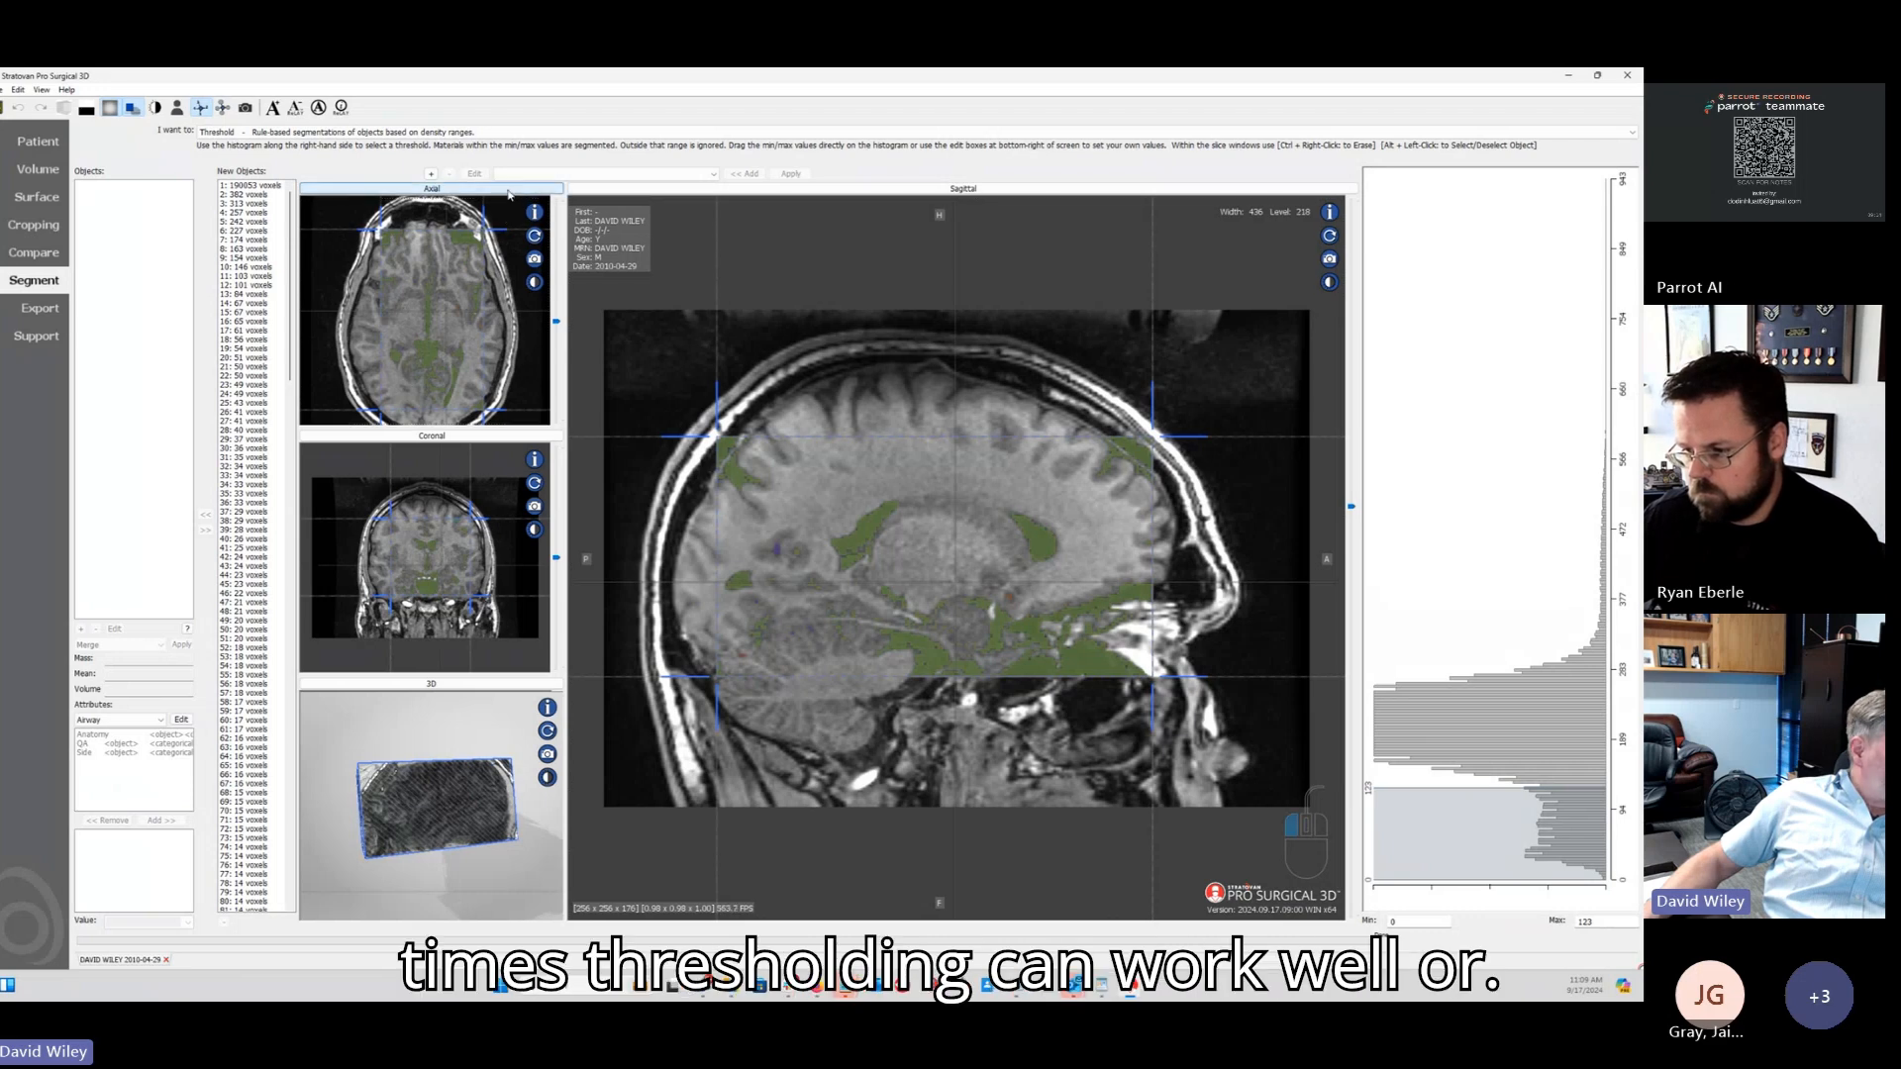
double_click(508, 191)
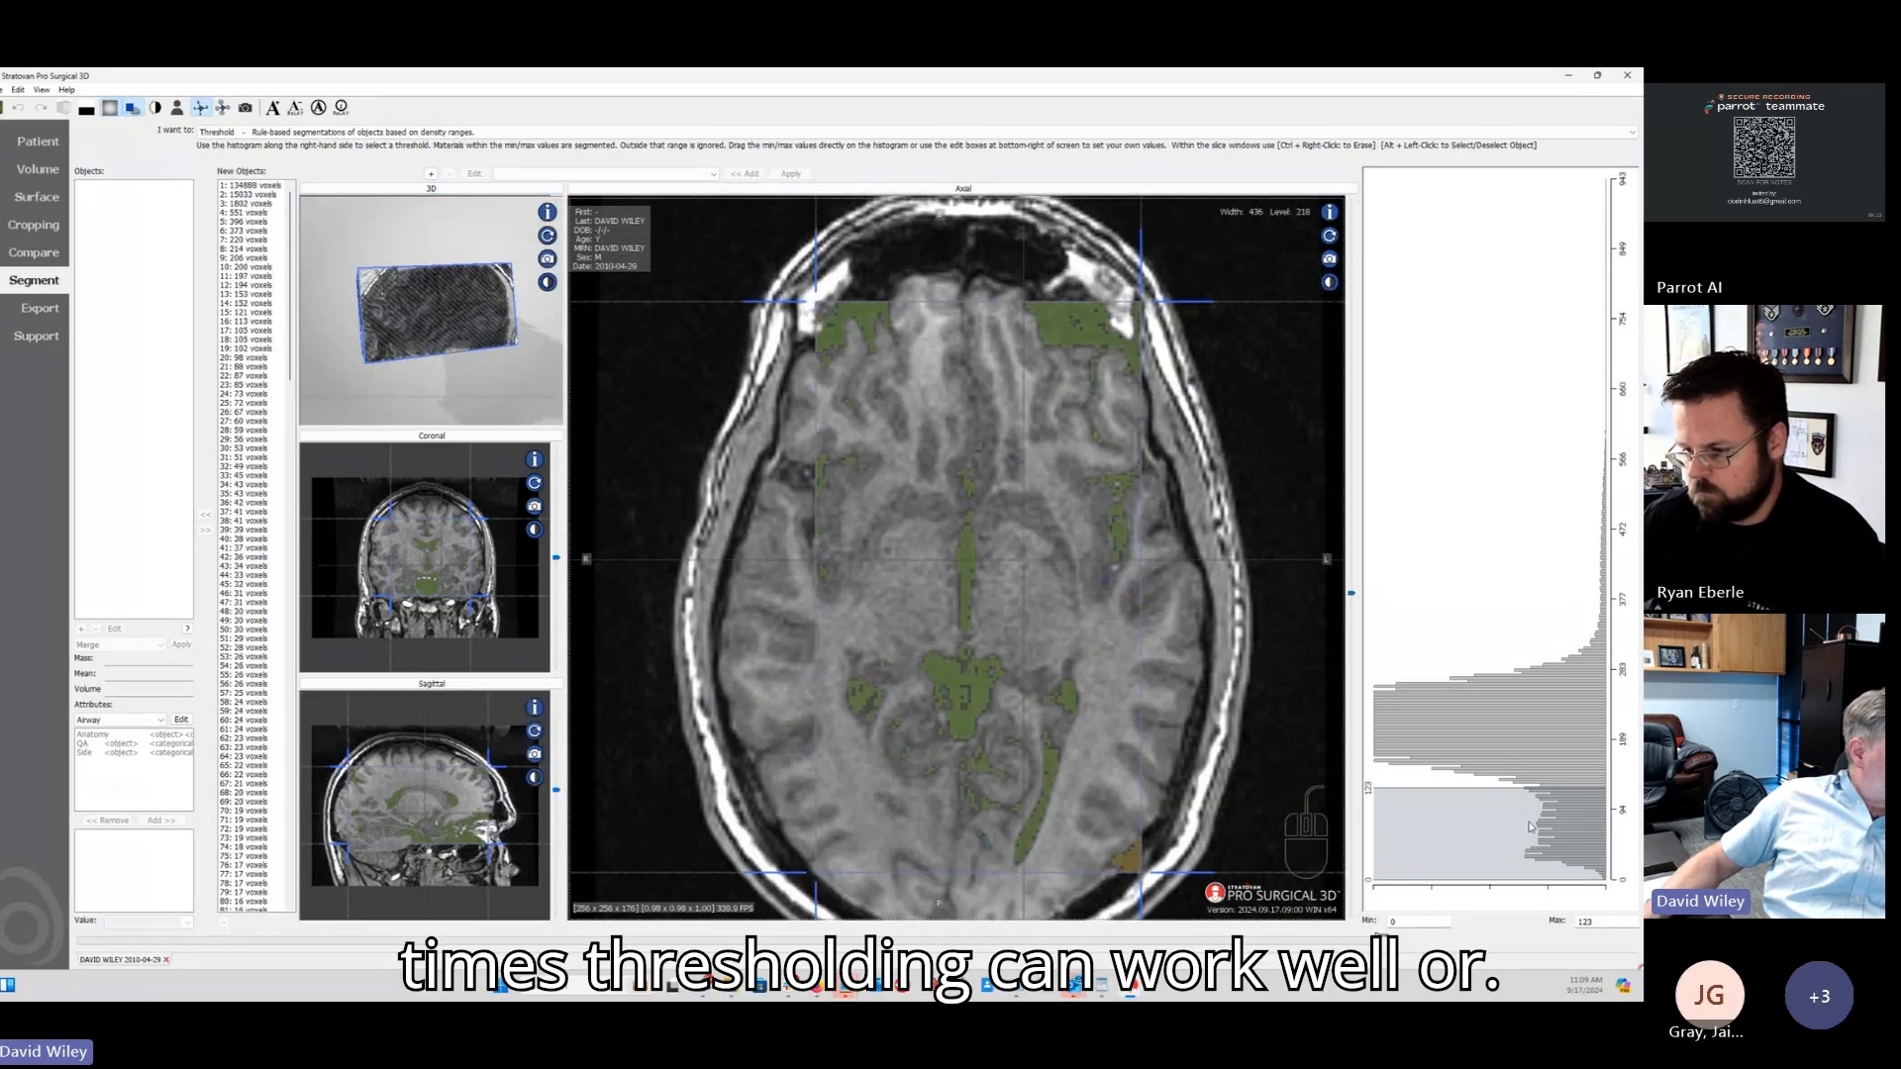
Step: Examine through the axial slices how well the thresholded regions separate the ventricles from the surrounding areas
scroll(1071, 614, "up", 5)
scroll(1072, 614, "up", 3)
scroll(1040, 851, "up", 5)
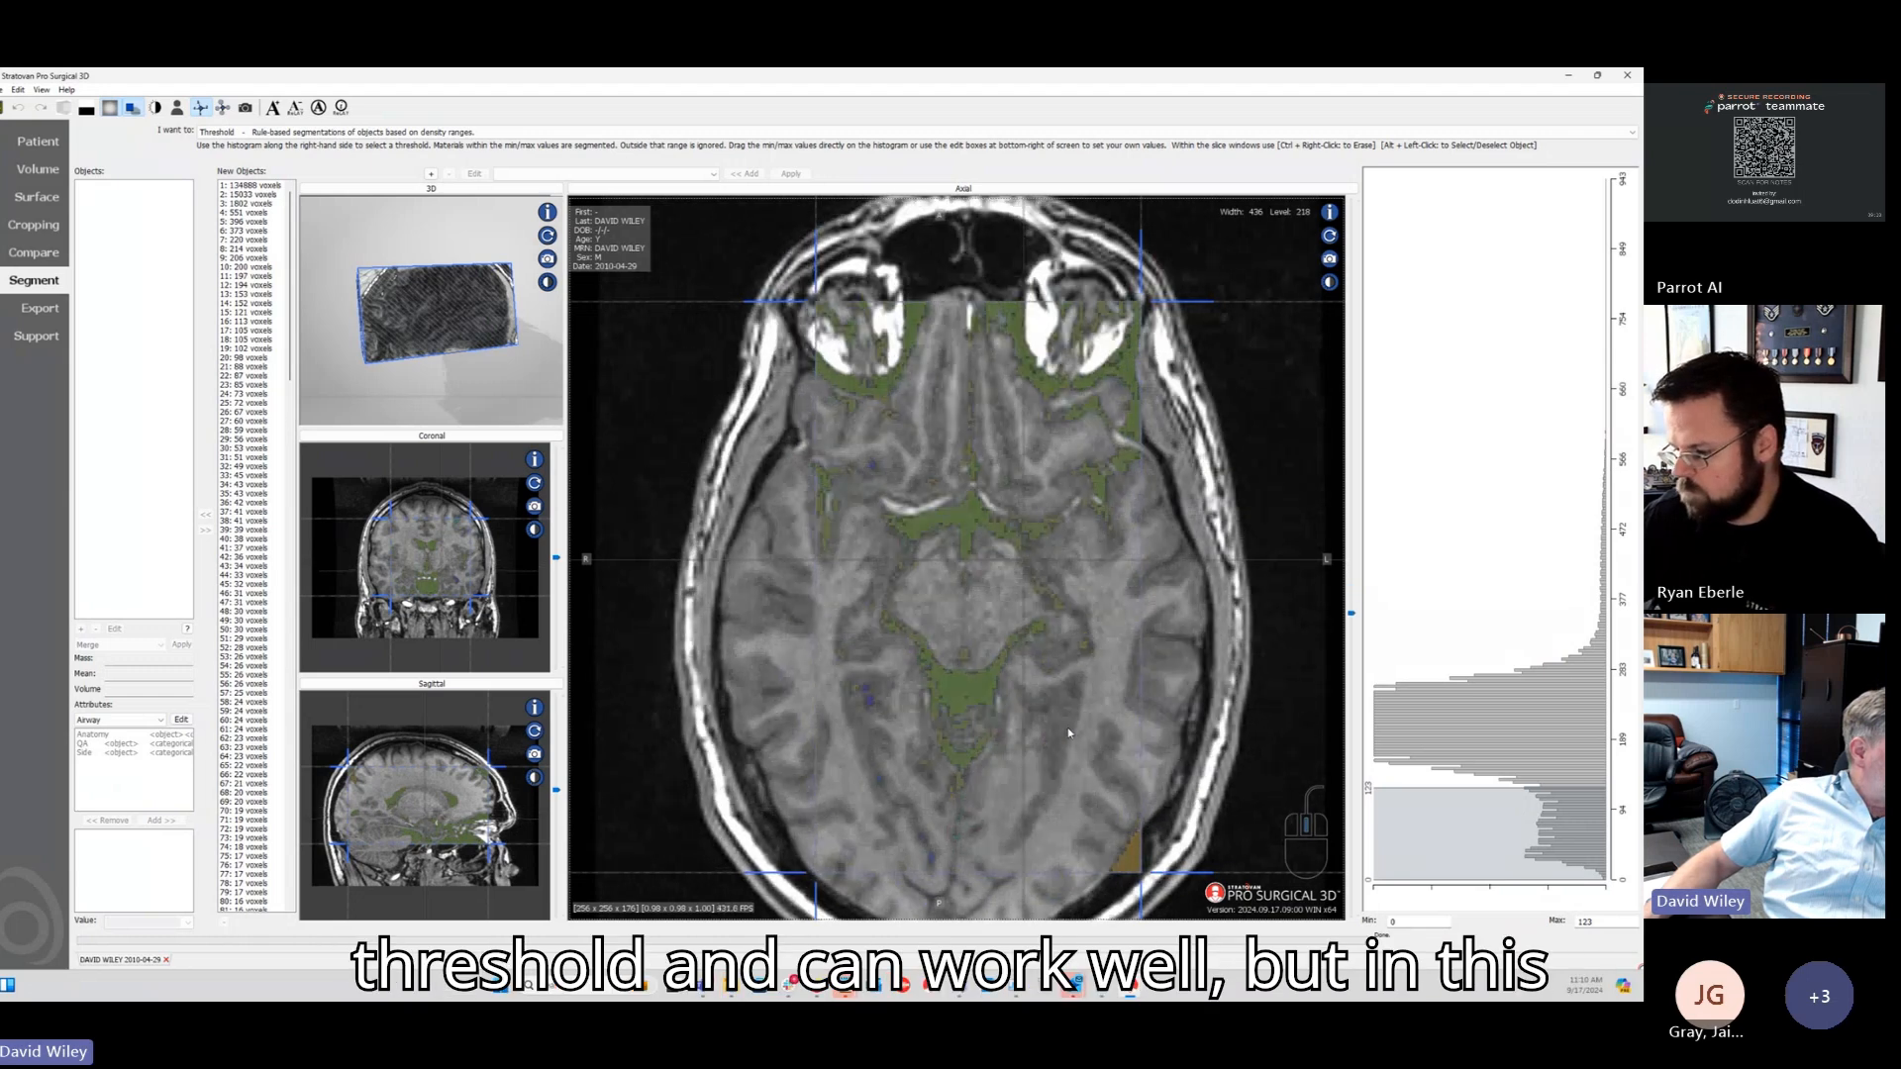
scroll(1073, 632, "down", 4)
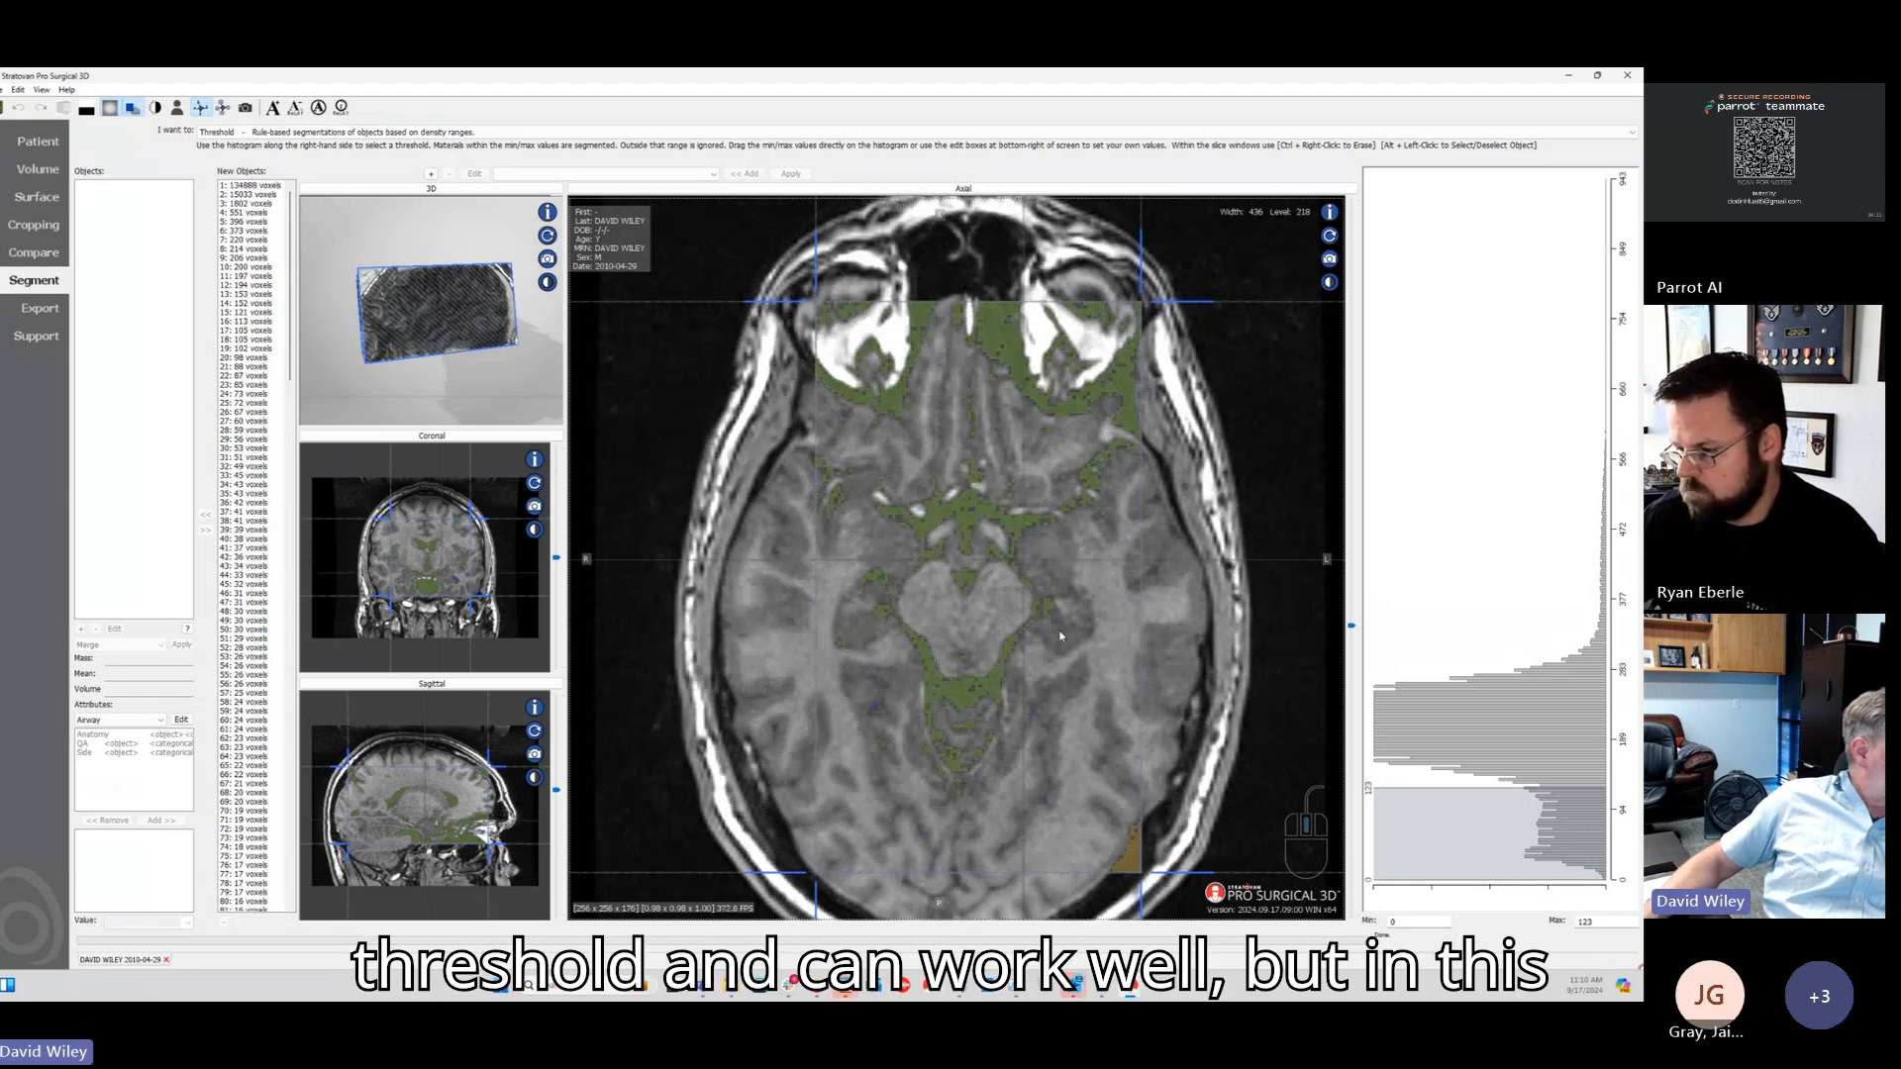
scroll(1083, 627, "down", 5)
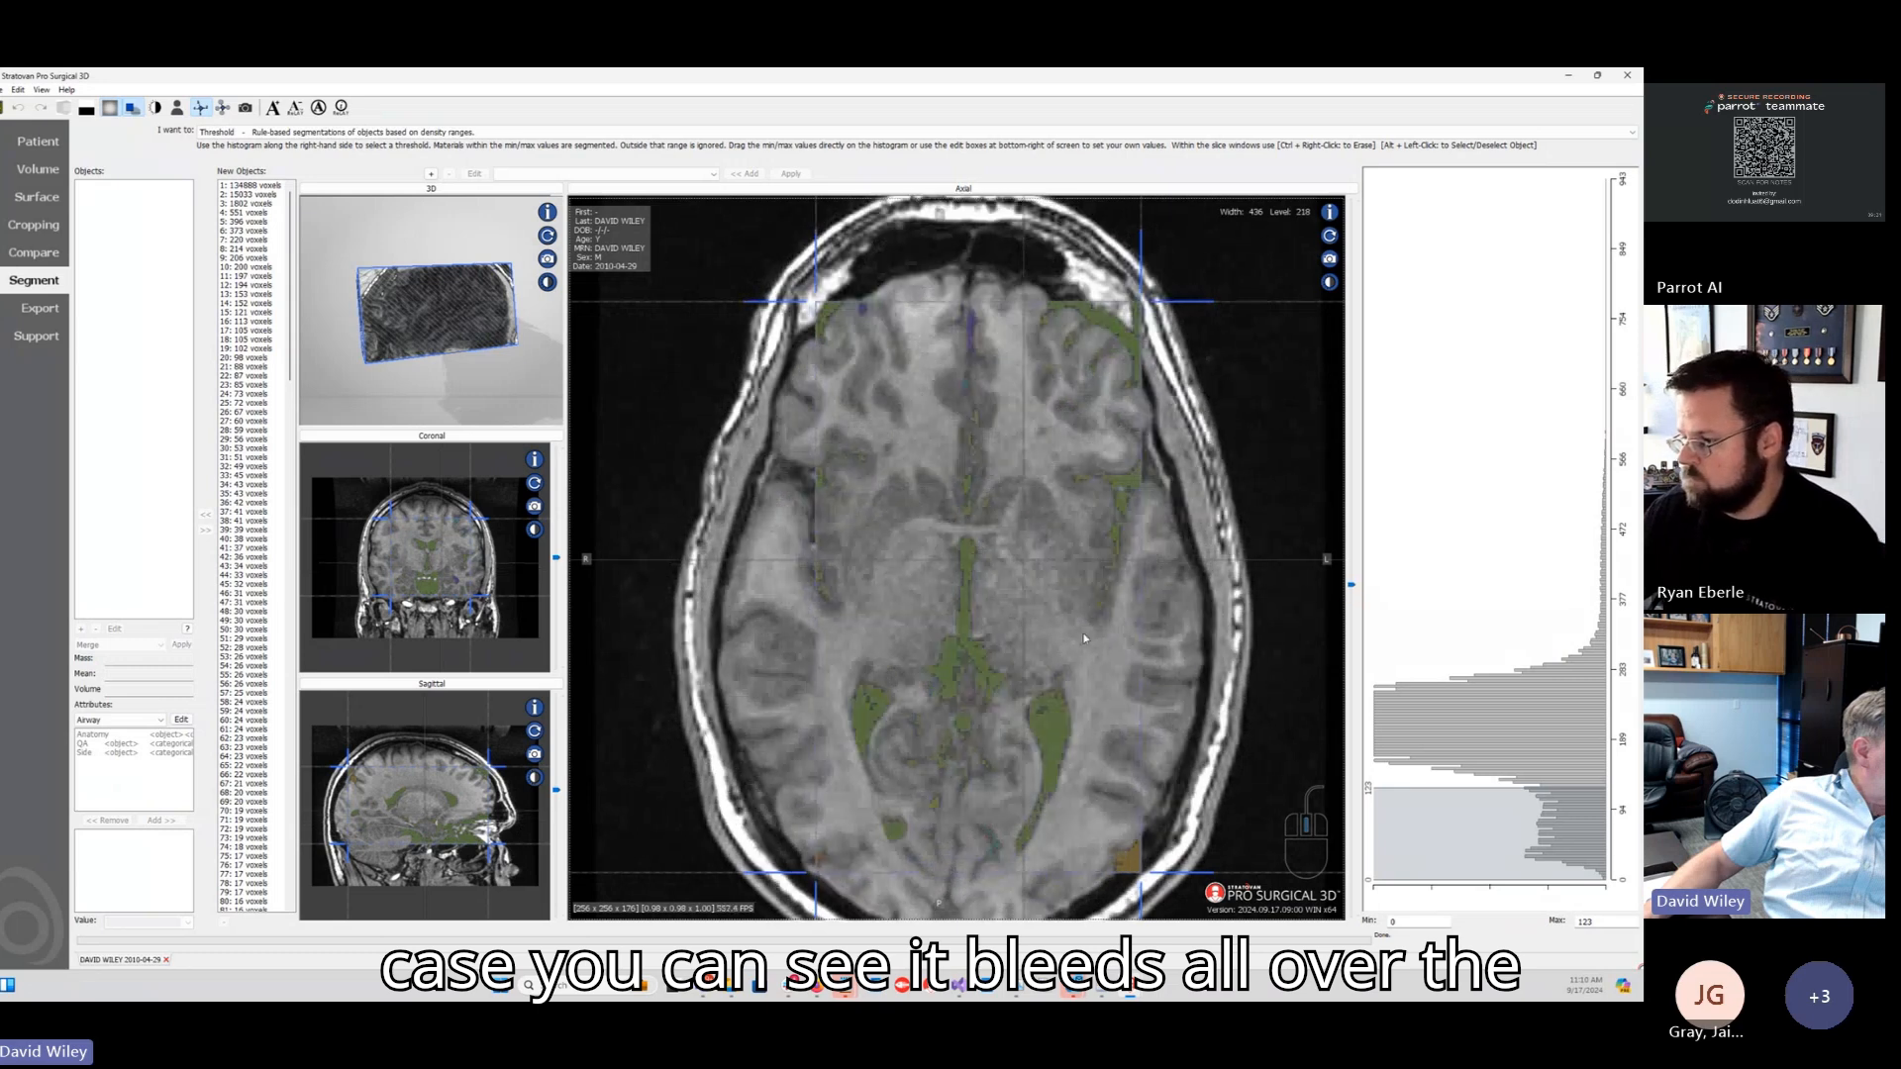
scroll(1060, 662, "down", 1)
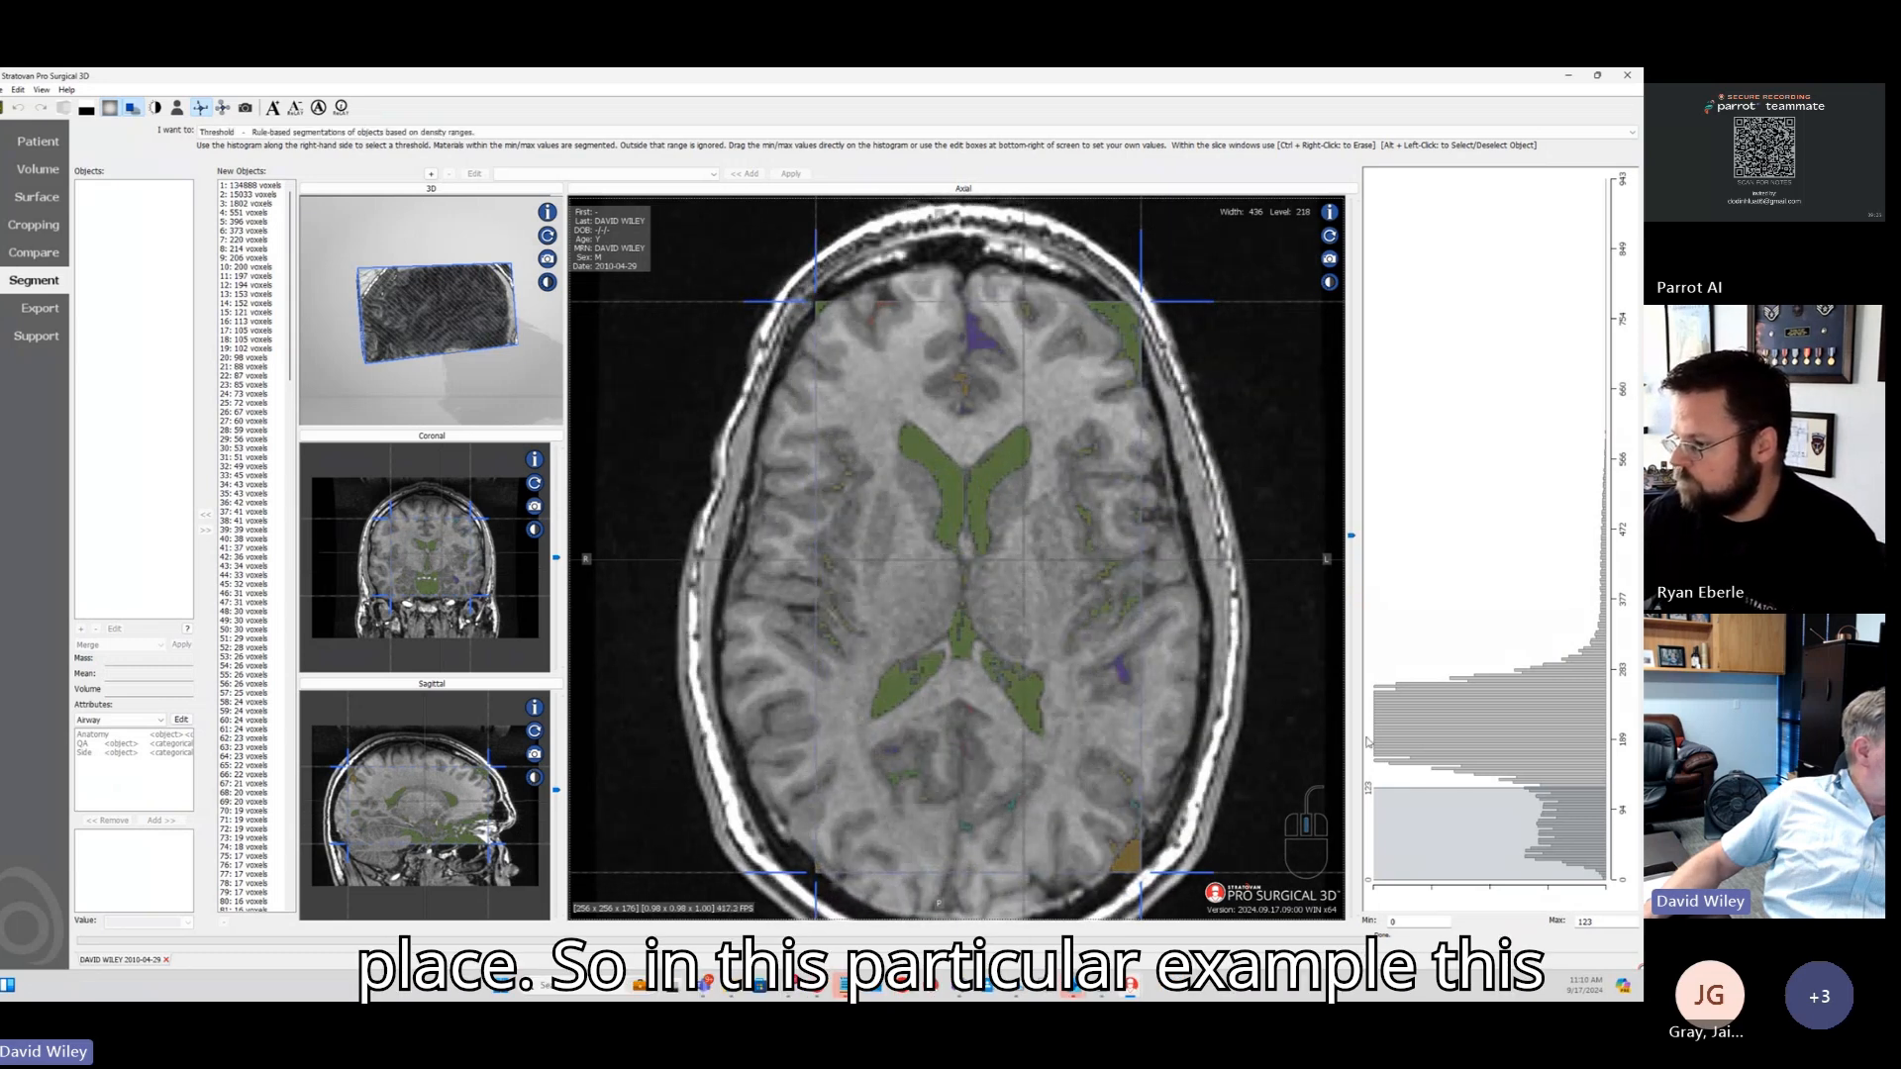
scroll(948, 519, "down", 3)
scroll(948, 519, "down", 3)
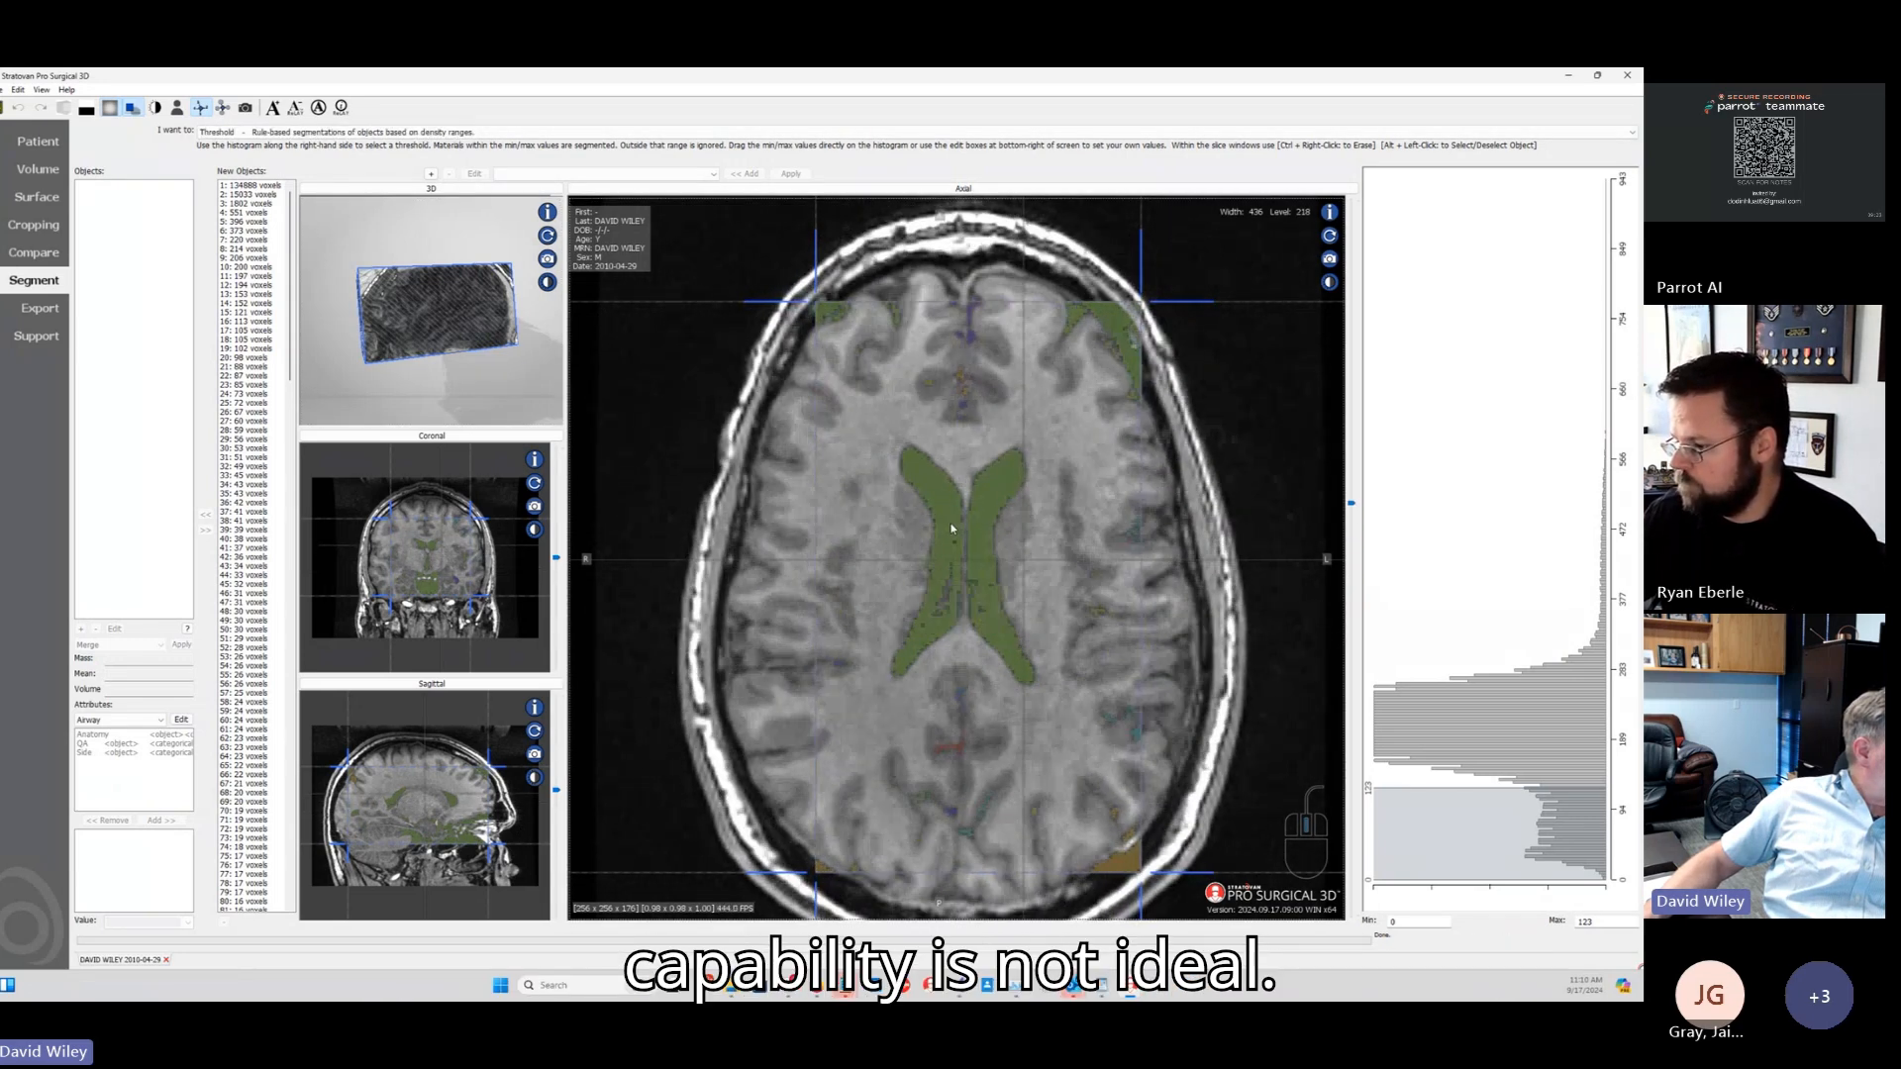
Step: Switch the segmentation mode to Automatically and clear the thresholded objects
left_click(406, 133)
left_click(353, 155)
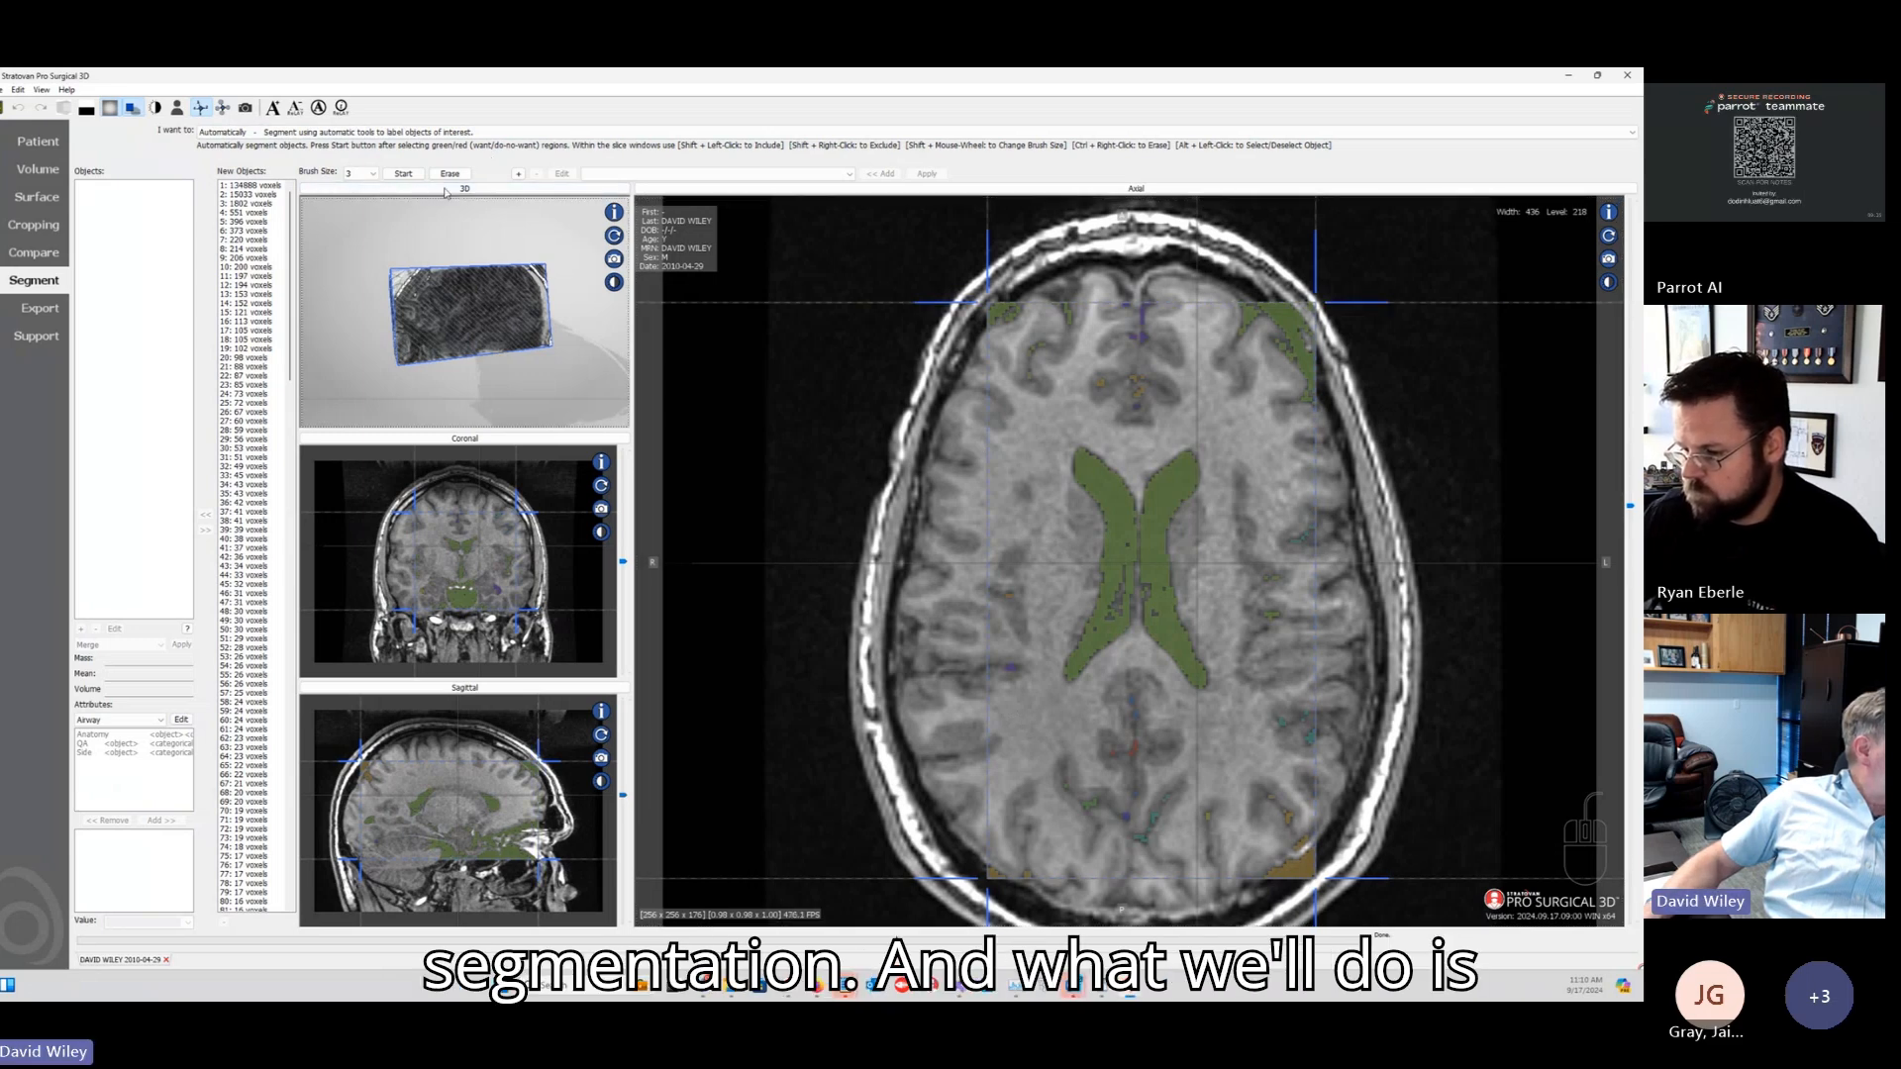
left_click(415, 177)
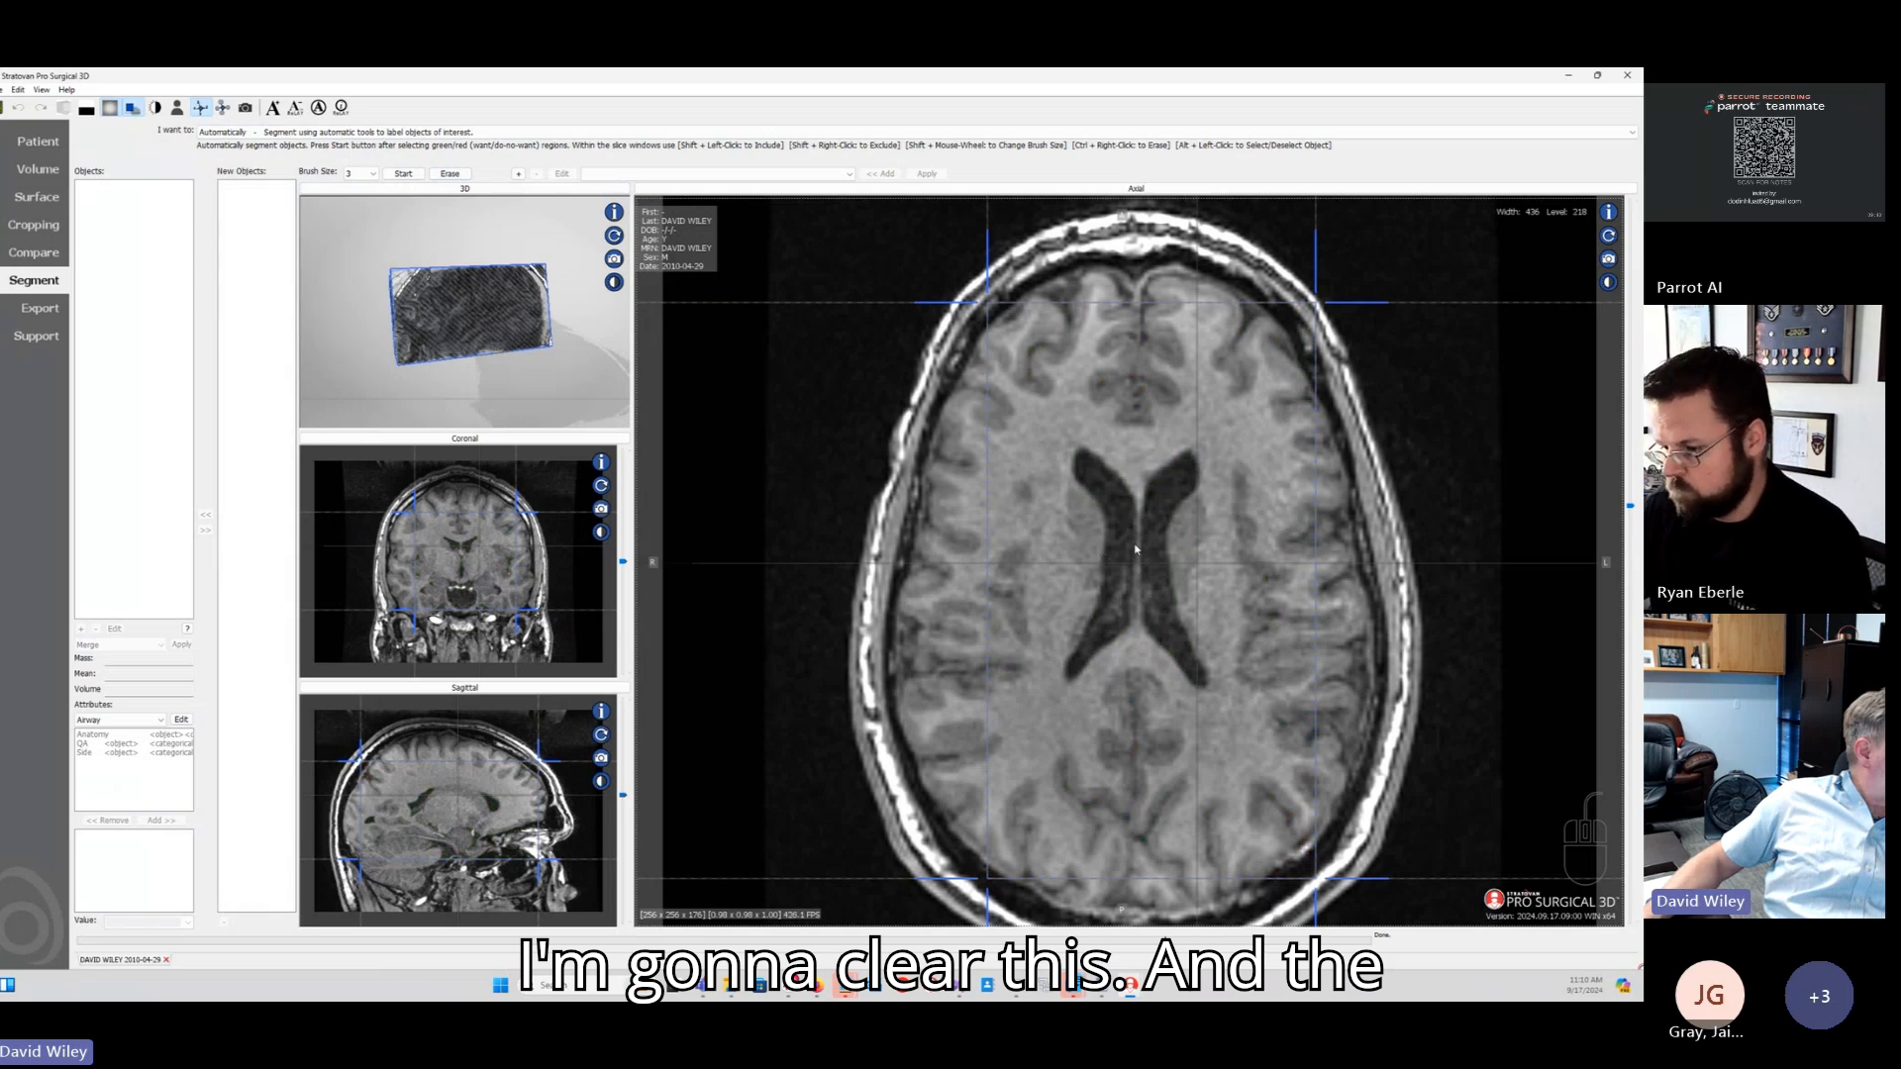
Step: Mark two include spots inside the ventricles and three exclude spots in the surrounding brain tissue on the axial slice
scroll(1124, 534, "up", 2)
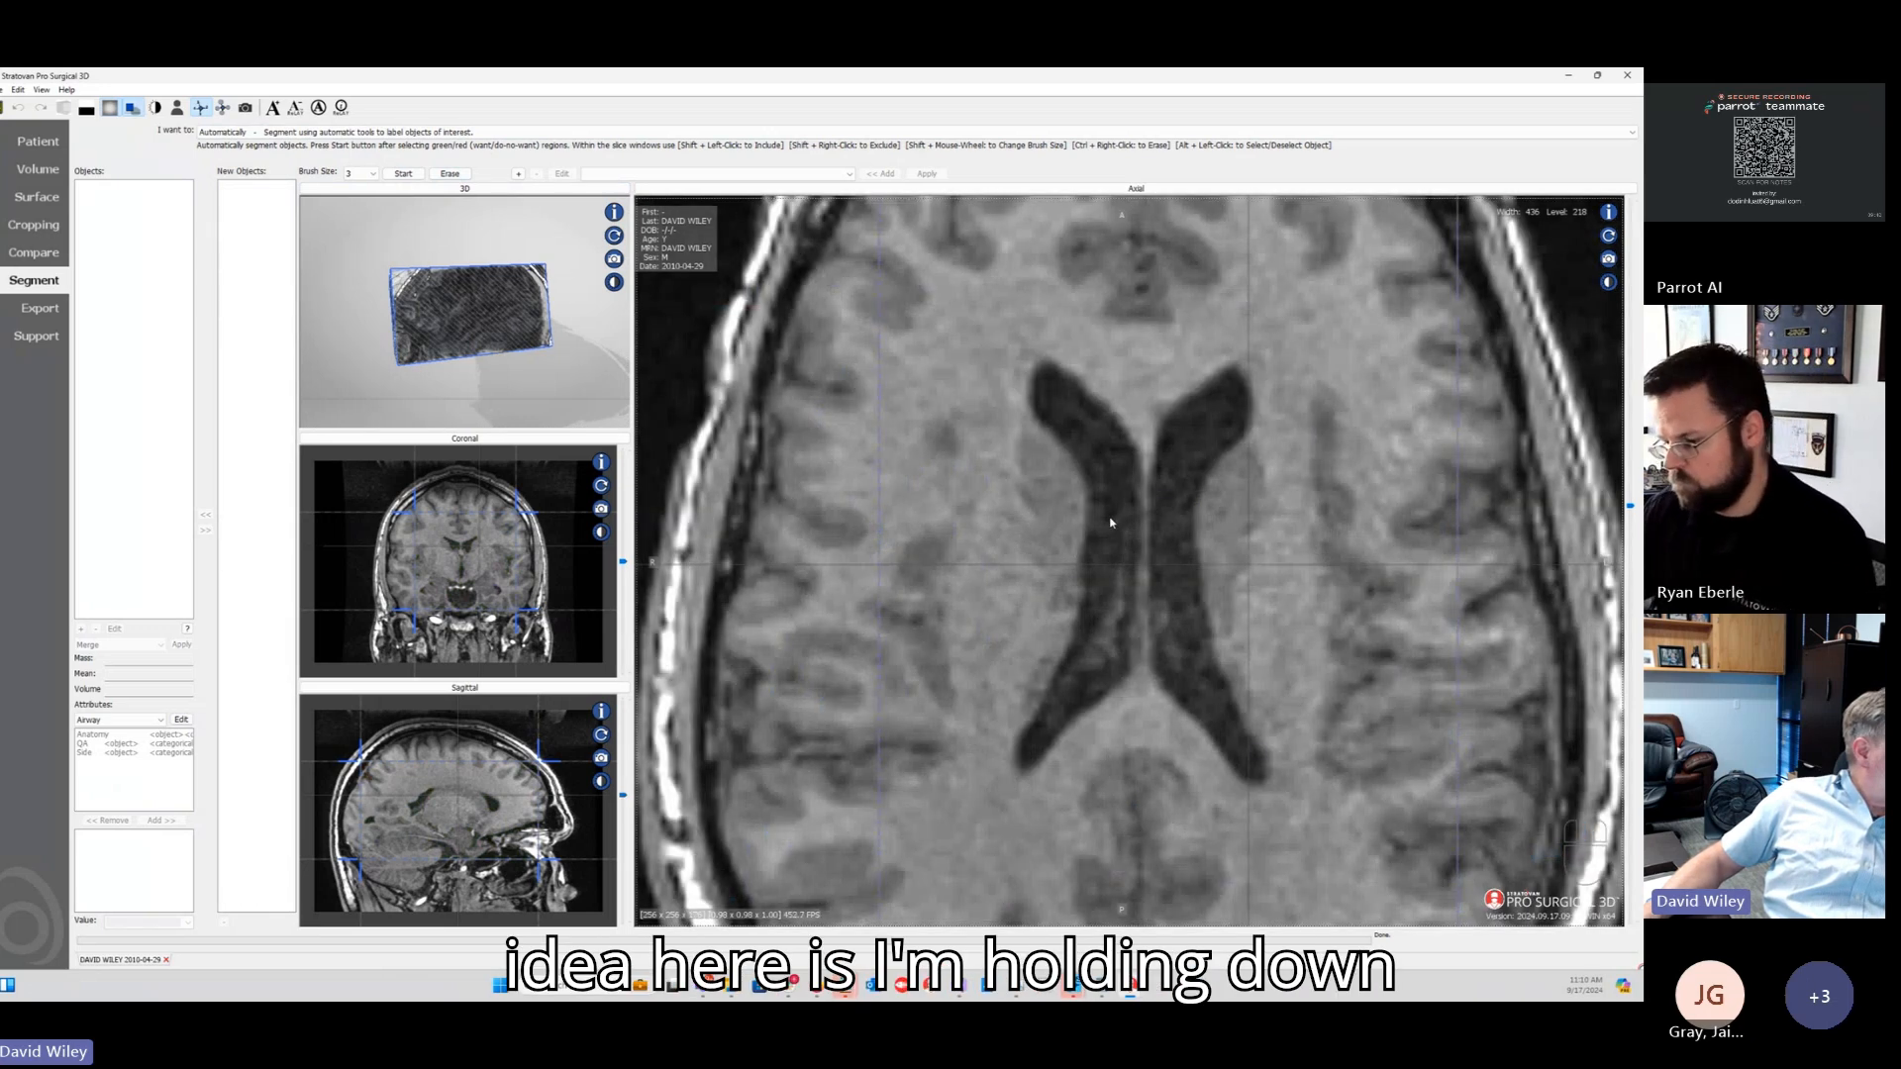
scroll(1111, 522, "down", 3)
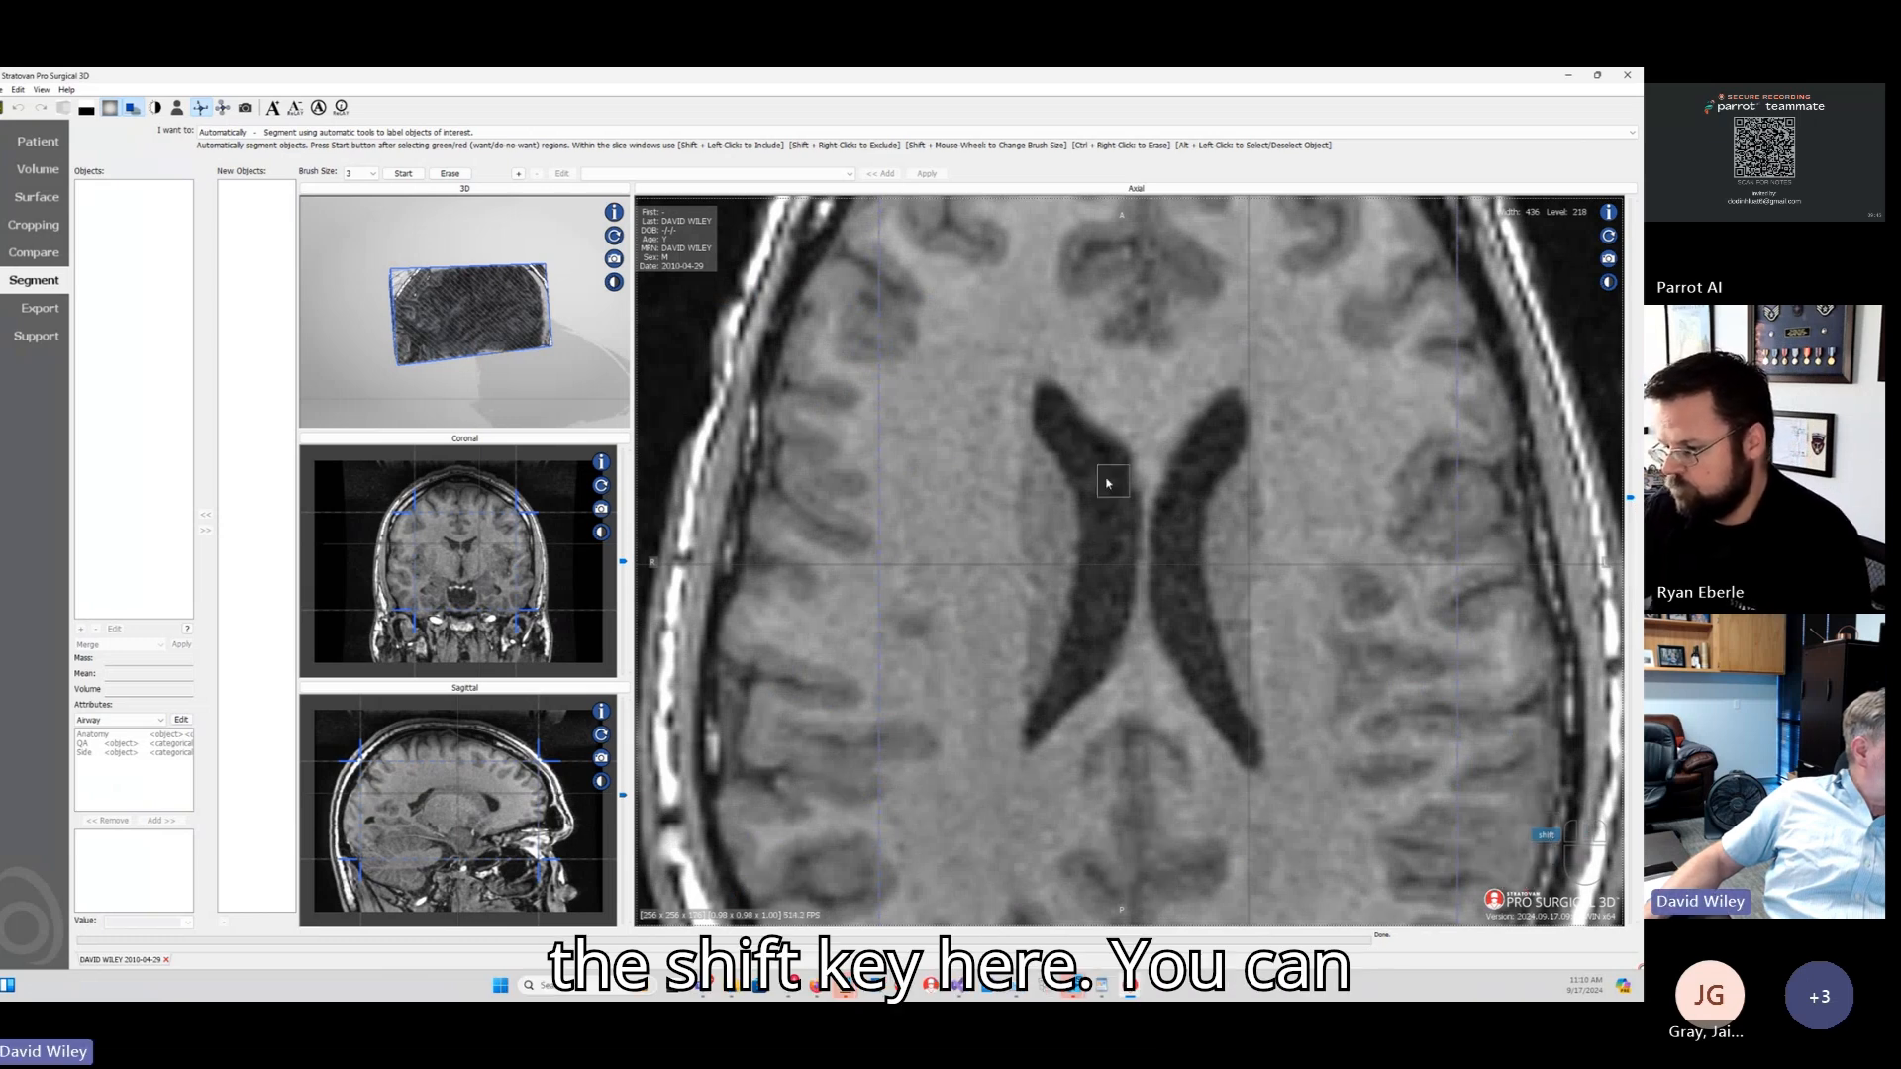
scroll(1069, 452, "up", 2, "shift")
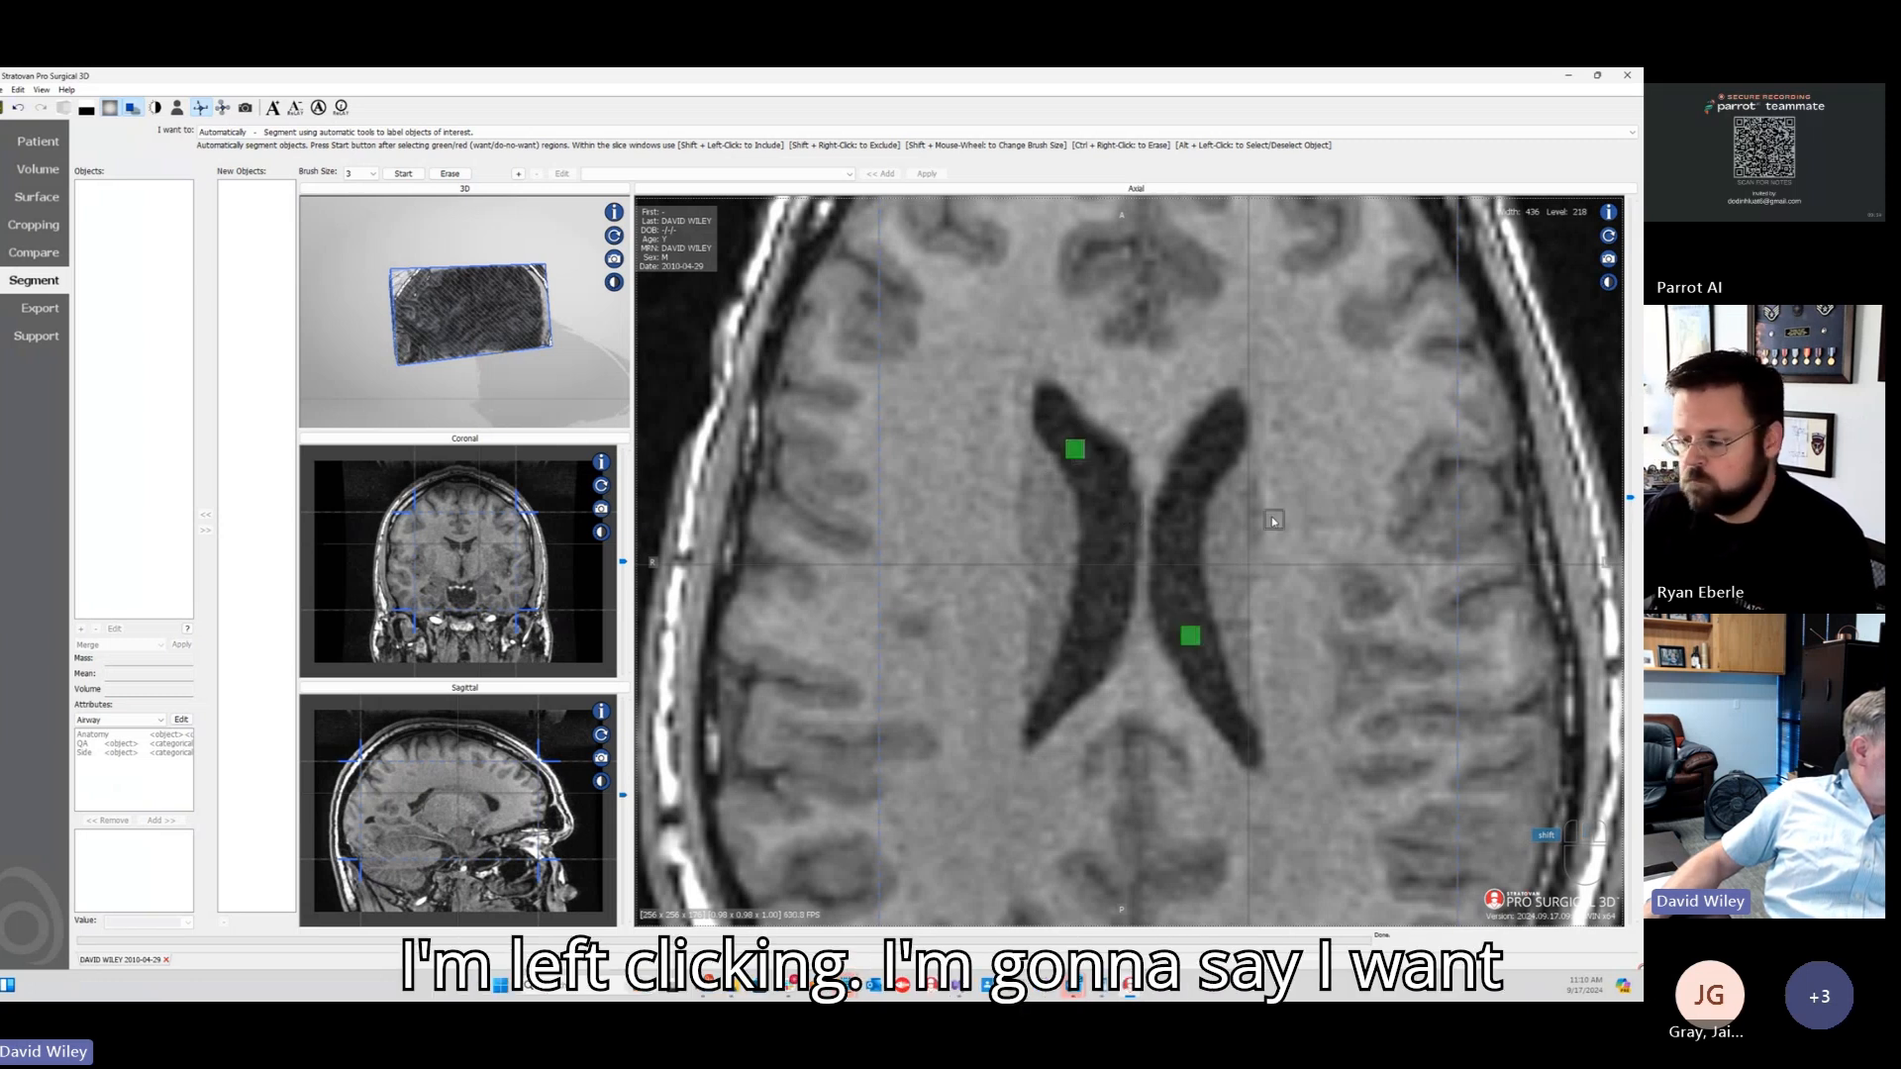
right_click(1004, 526, "shift")
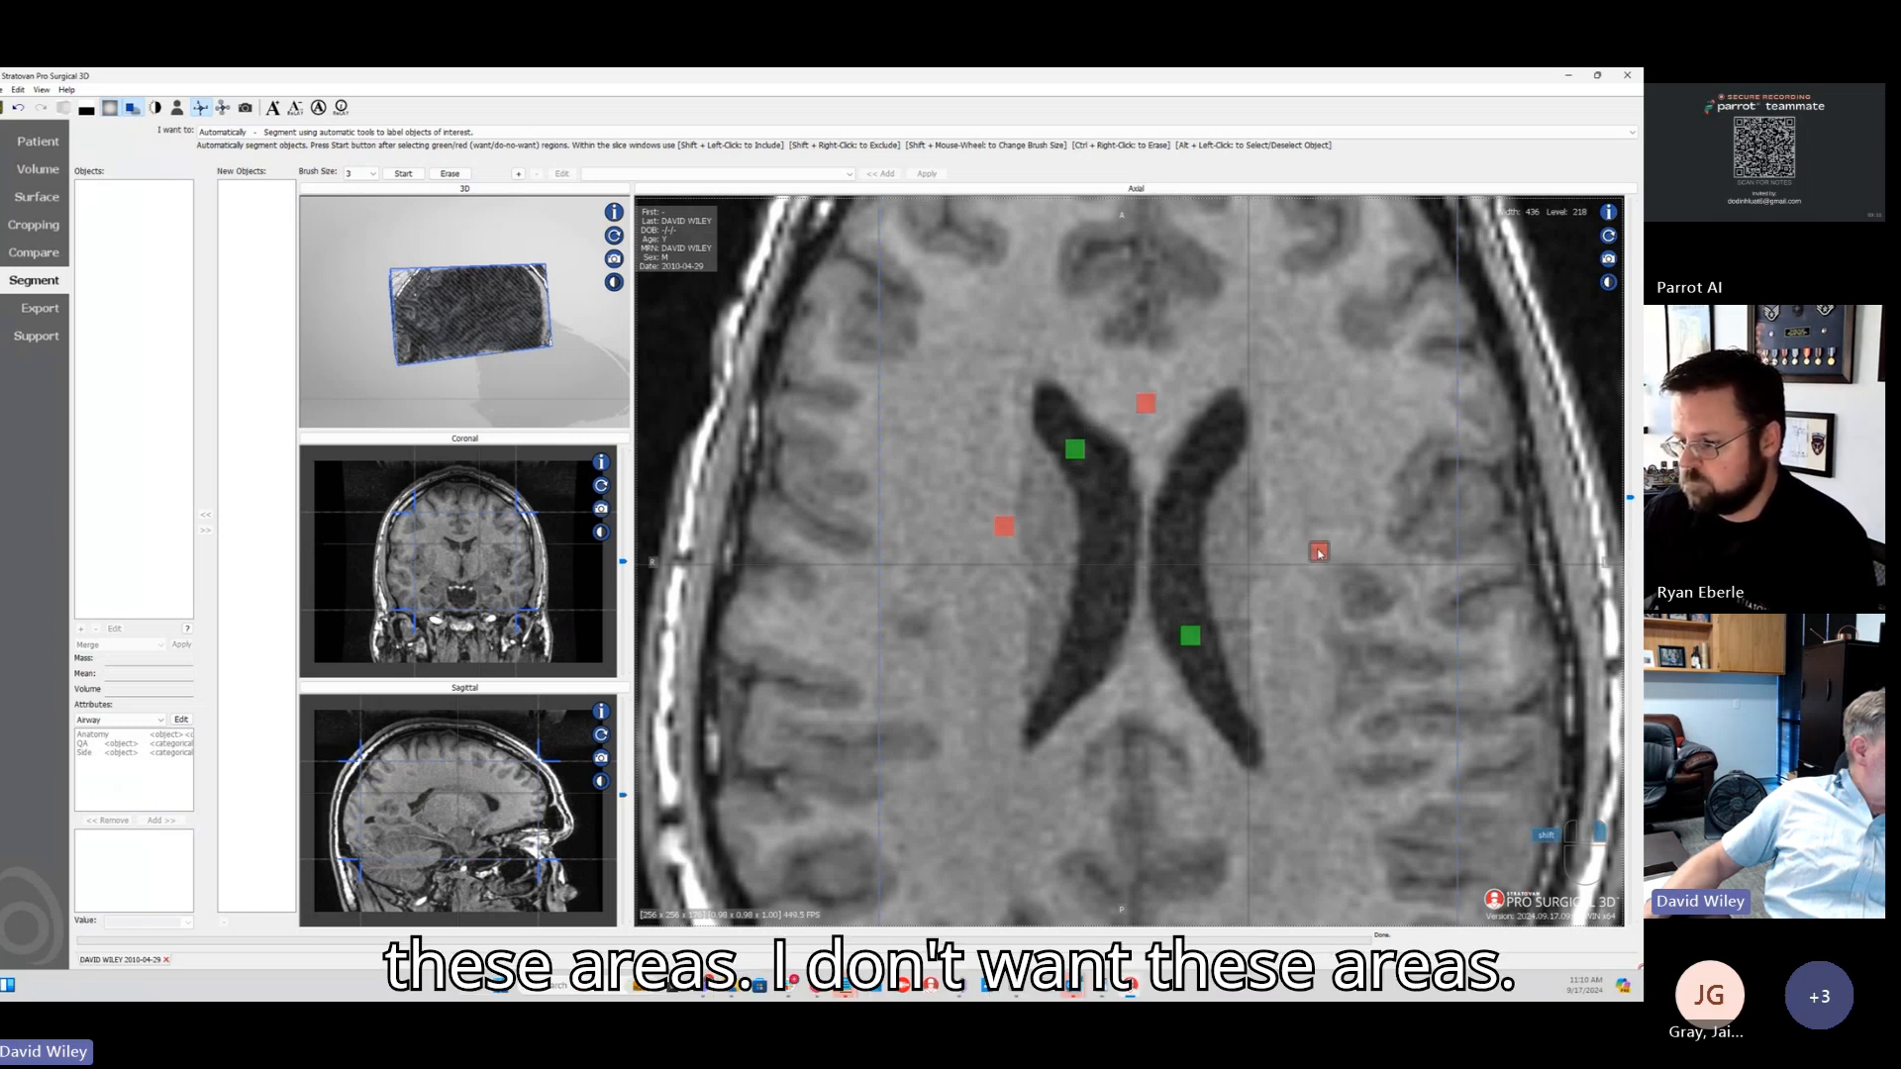
Step: Bring the coronal view into the main viewport and mark one include spot inside each ventricle
left_click_drag(1207, 568, 1151, 568)
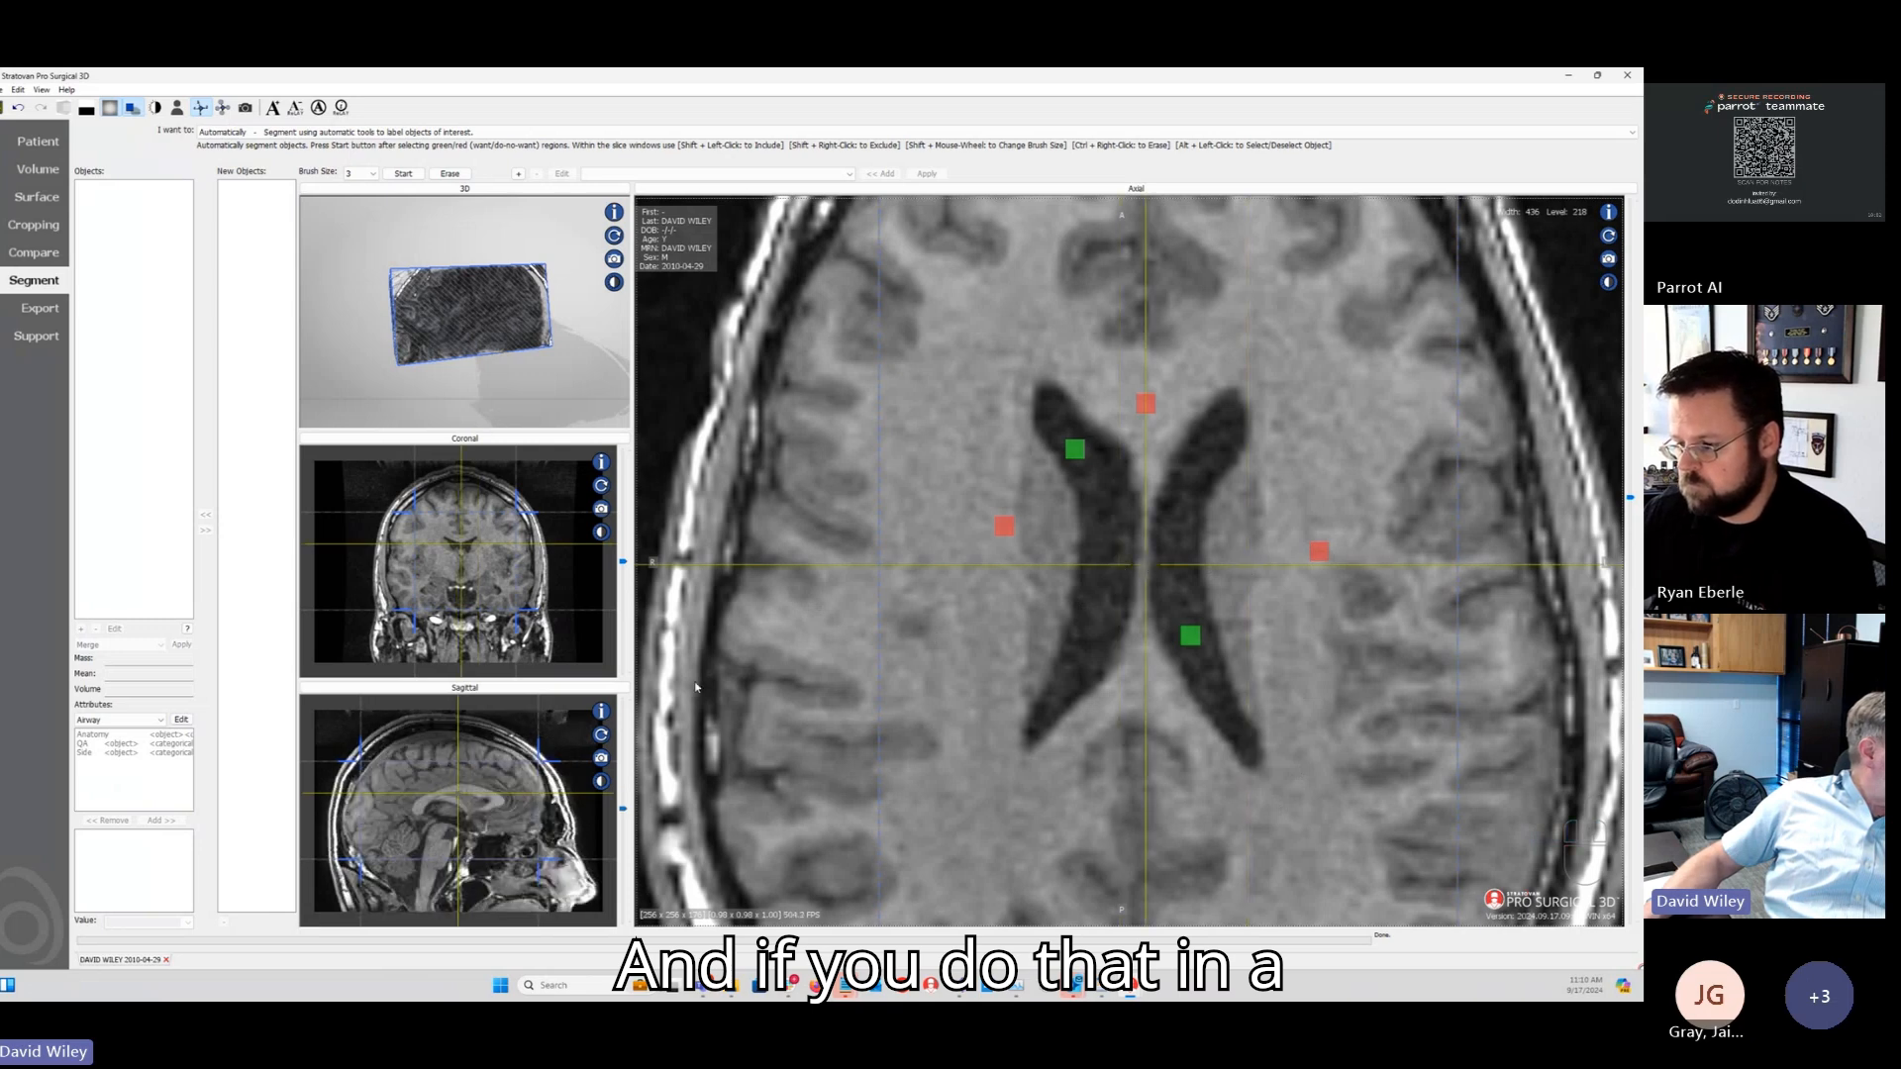
left_click(495, 438)
scroll(1125, 592, "up", 5, "ctrl")
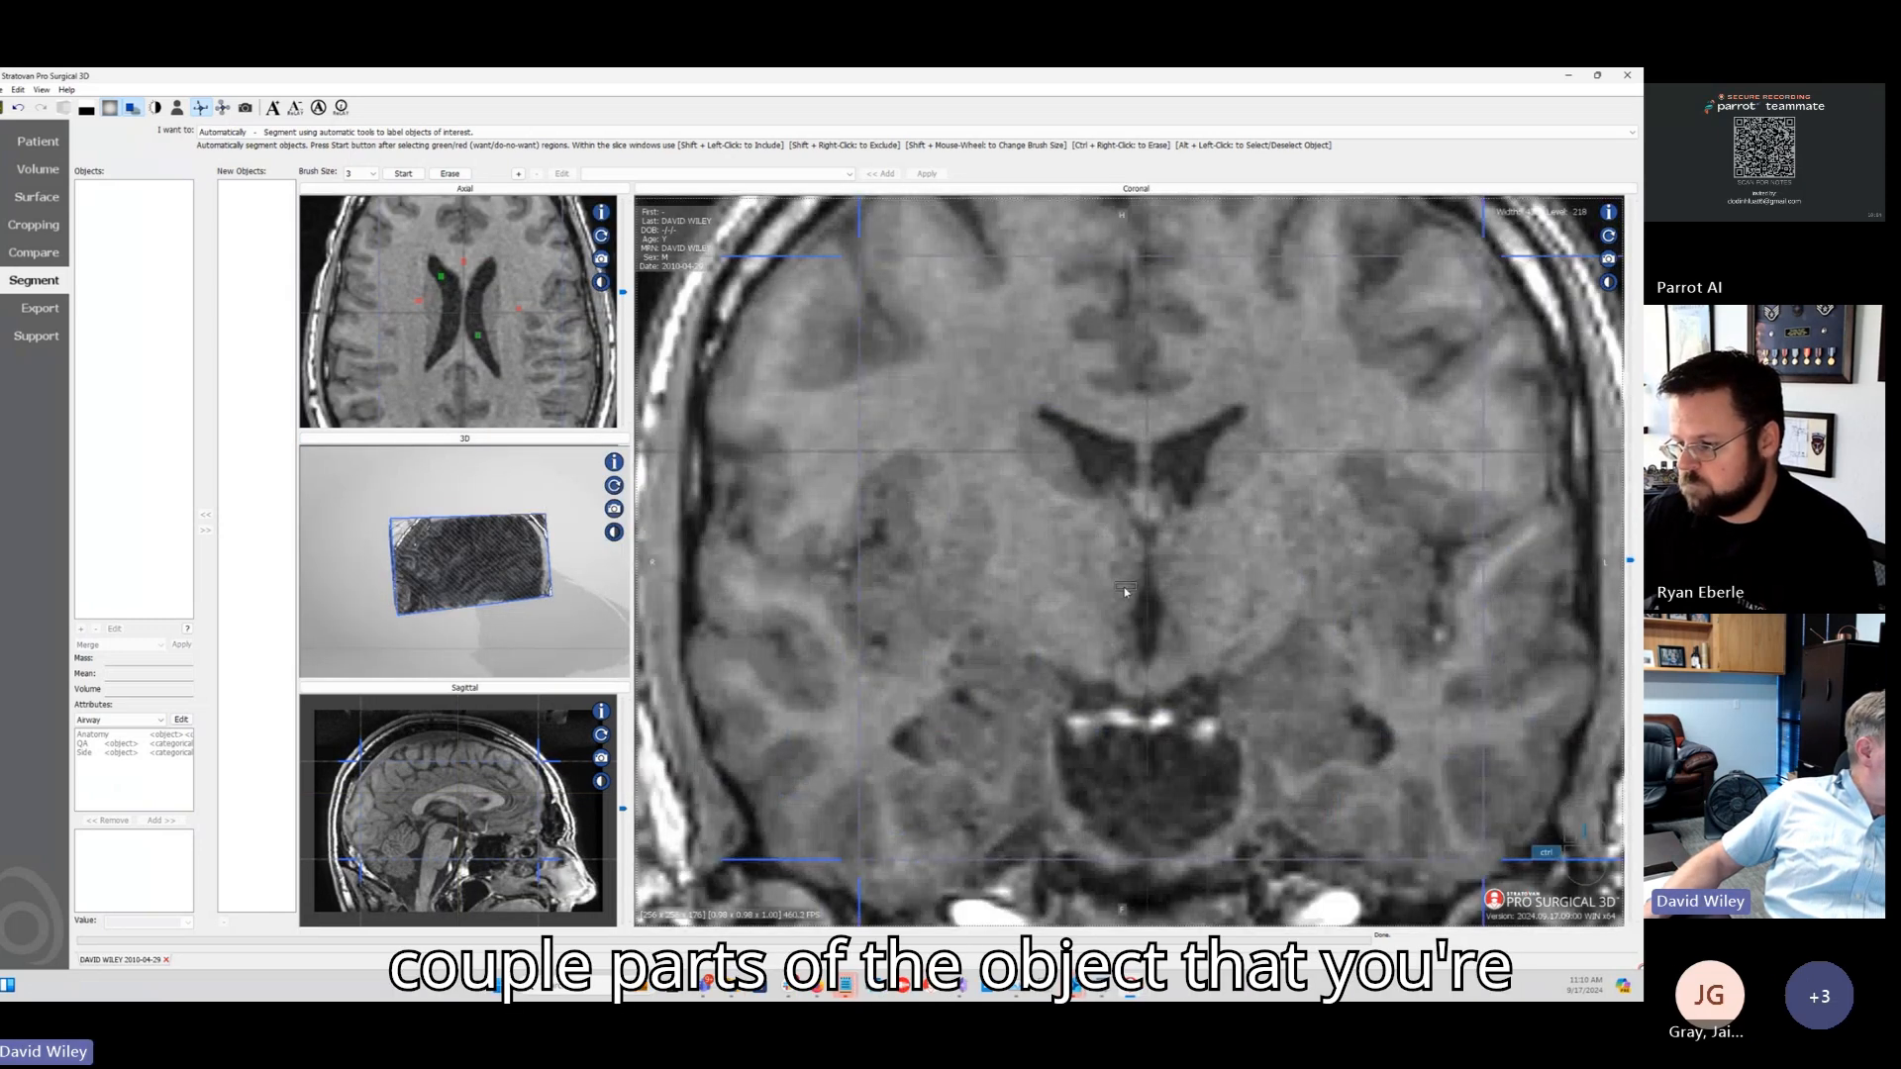
scroll(984, 610, "up", 5, "ctrl")
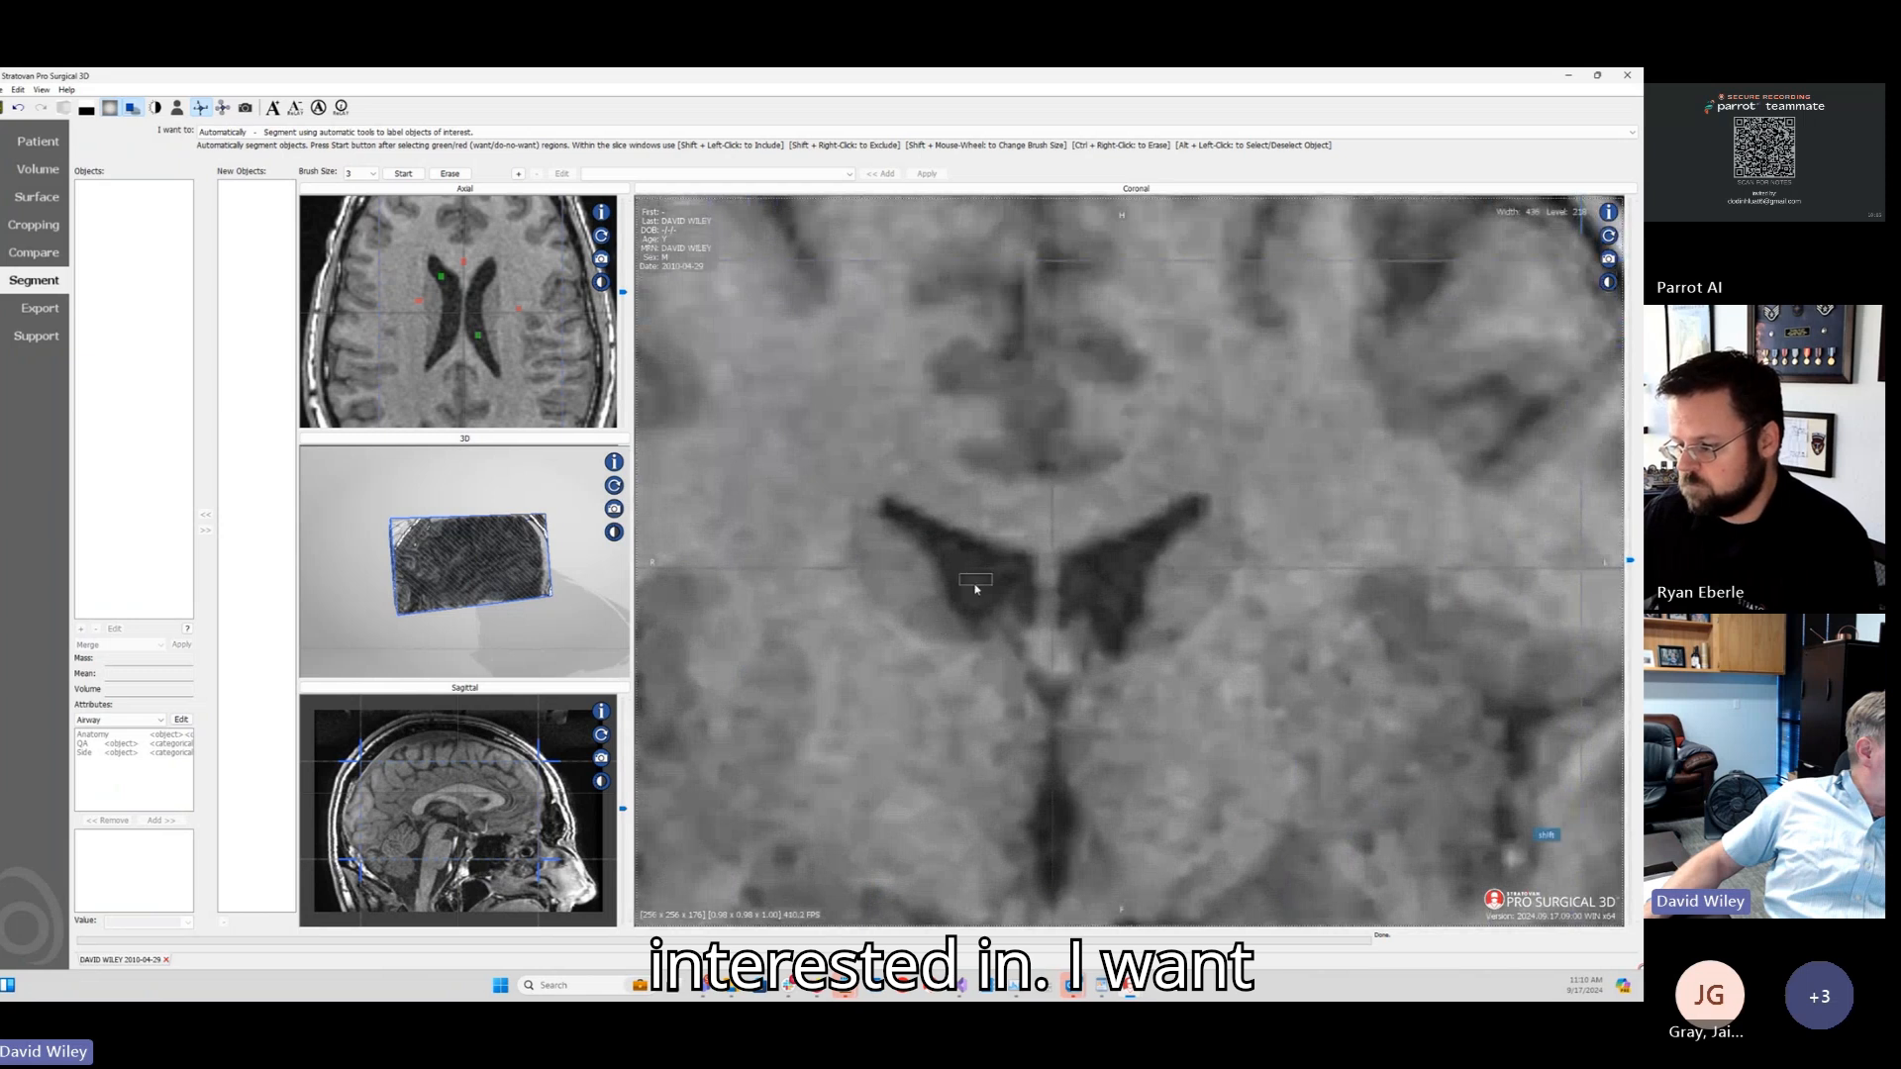
left_click(975, 580, "shift")
left_click(1107, 580, "shift")
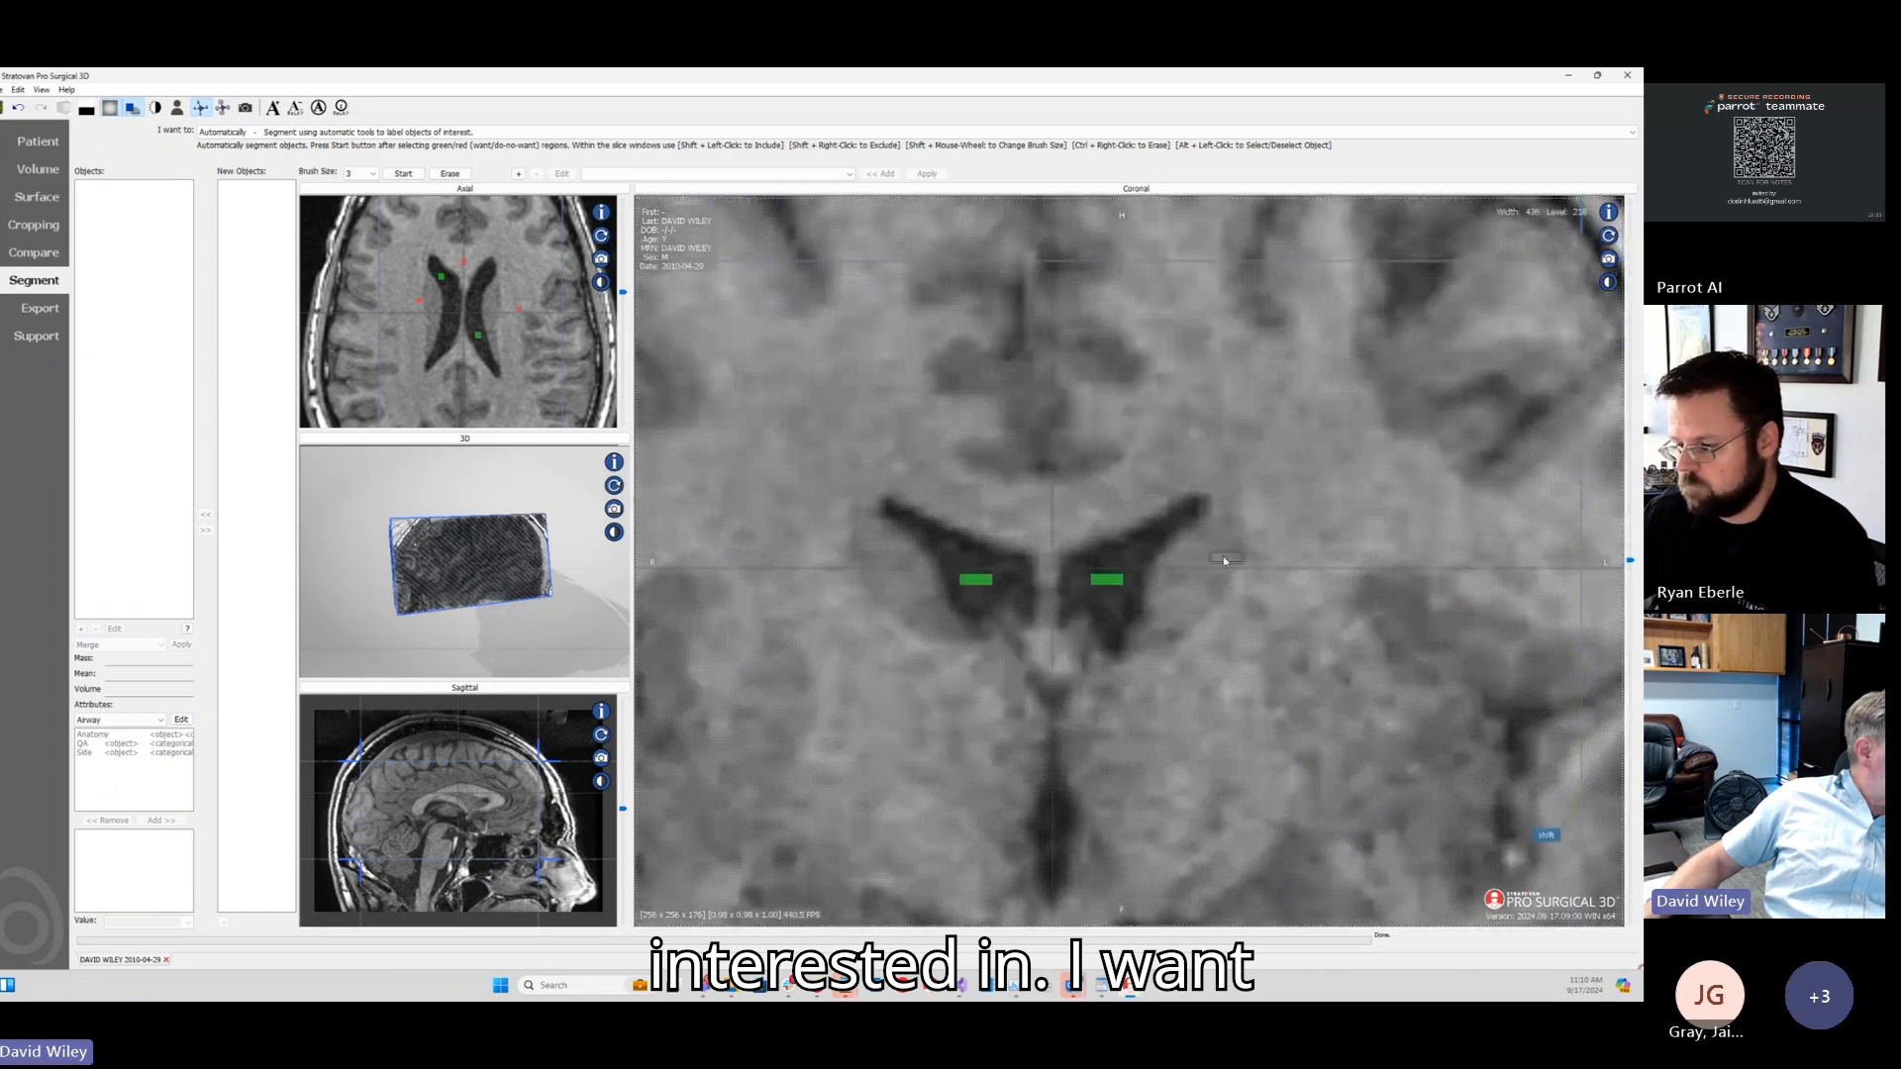
Step: Mark five exclude spots in the brain tissue around the ventricles on the coronal slice and run the automatic segmentation
right_click(1227, 546, "shift")
right_click(1053, 467, "shift")
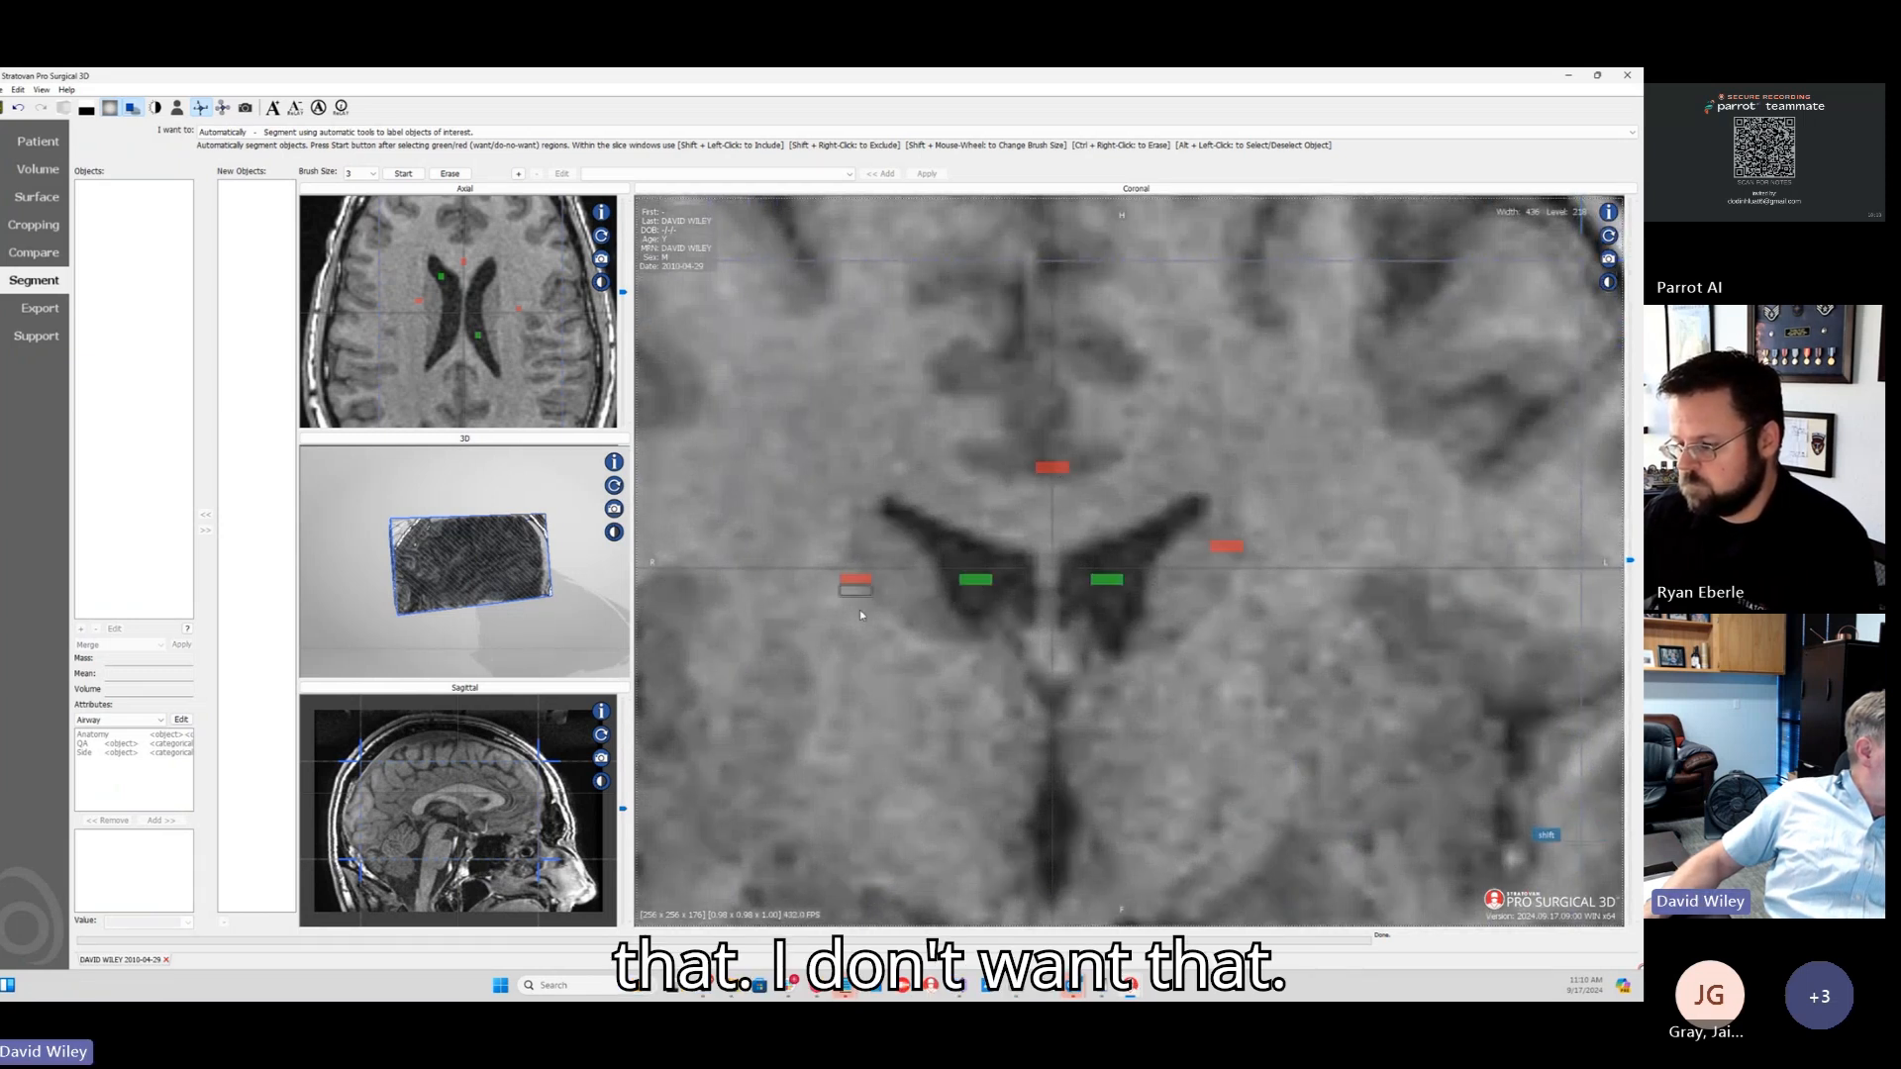
right_click(911, 741, "shift")
right_click(1184, 774, "shift")
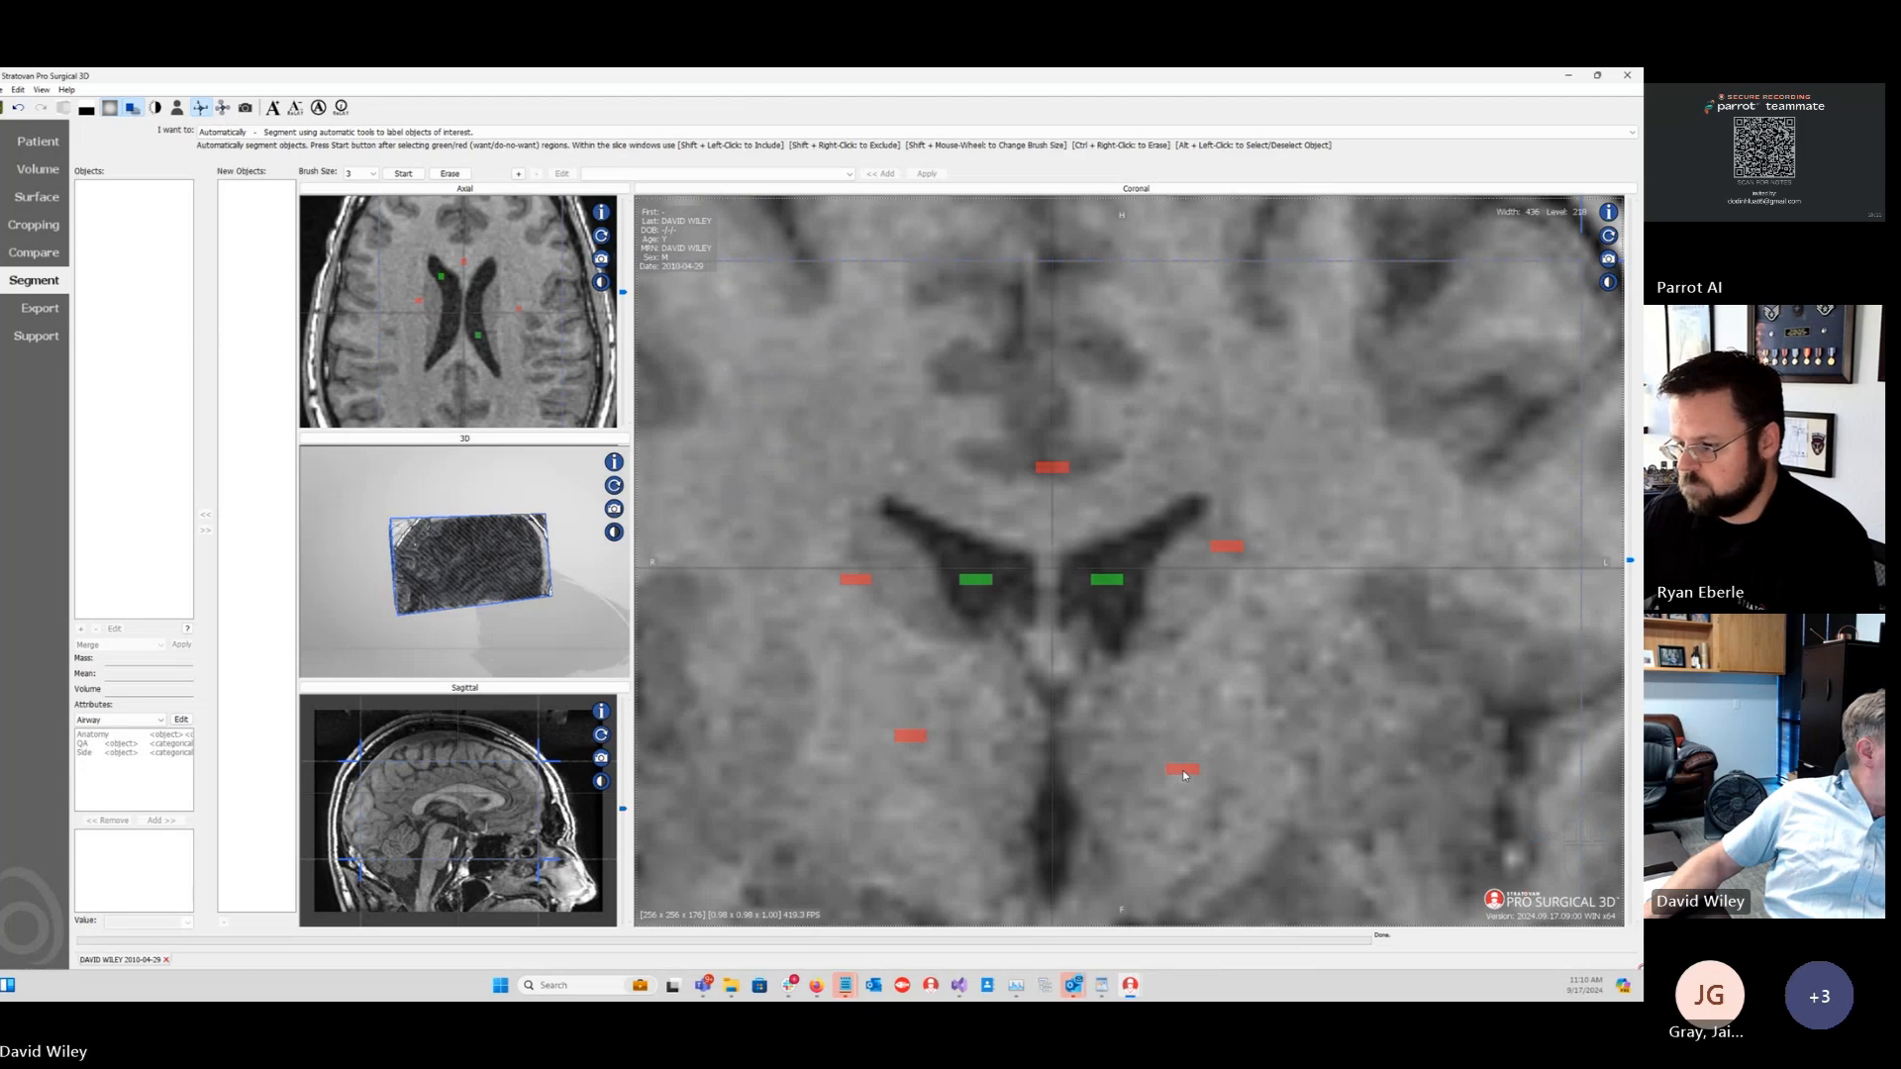
left_click(403, 174)
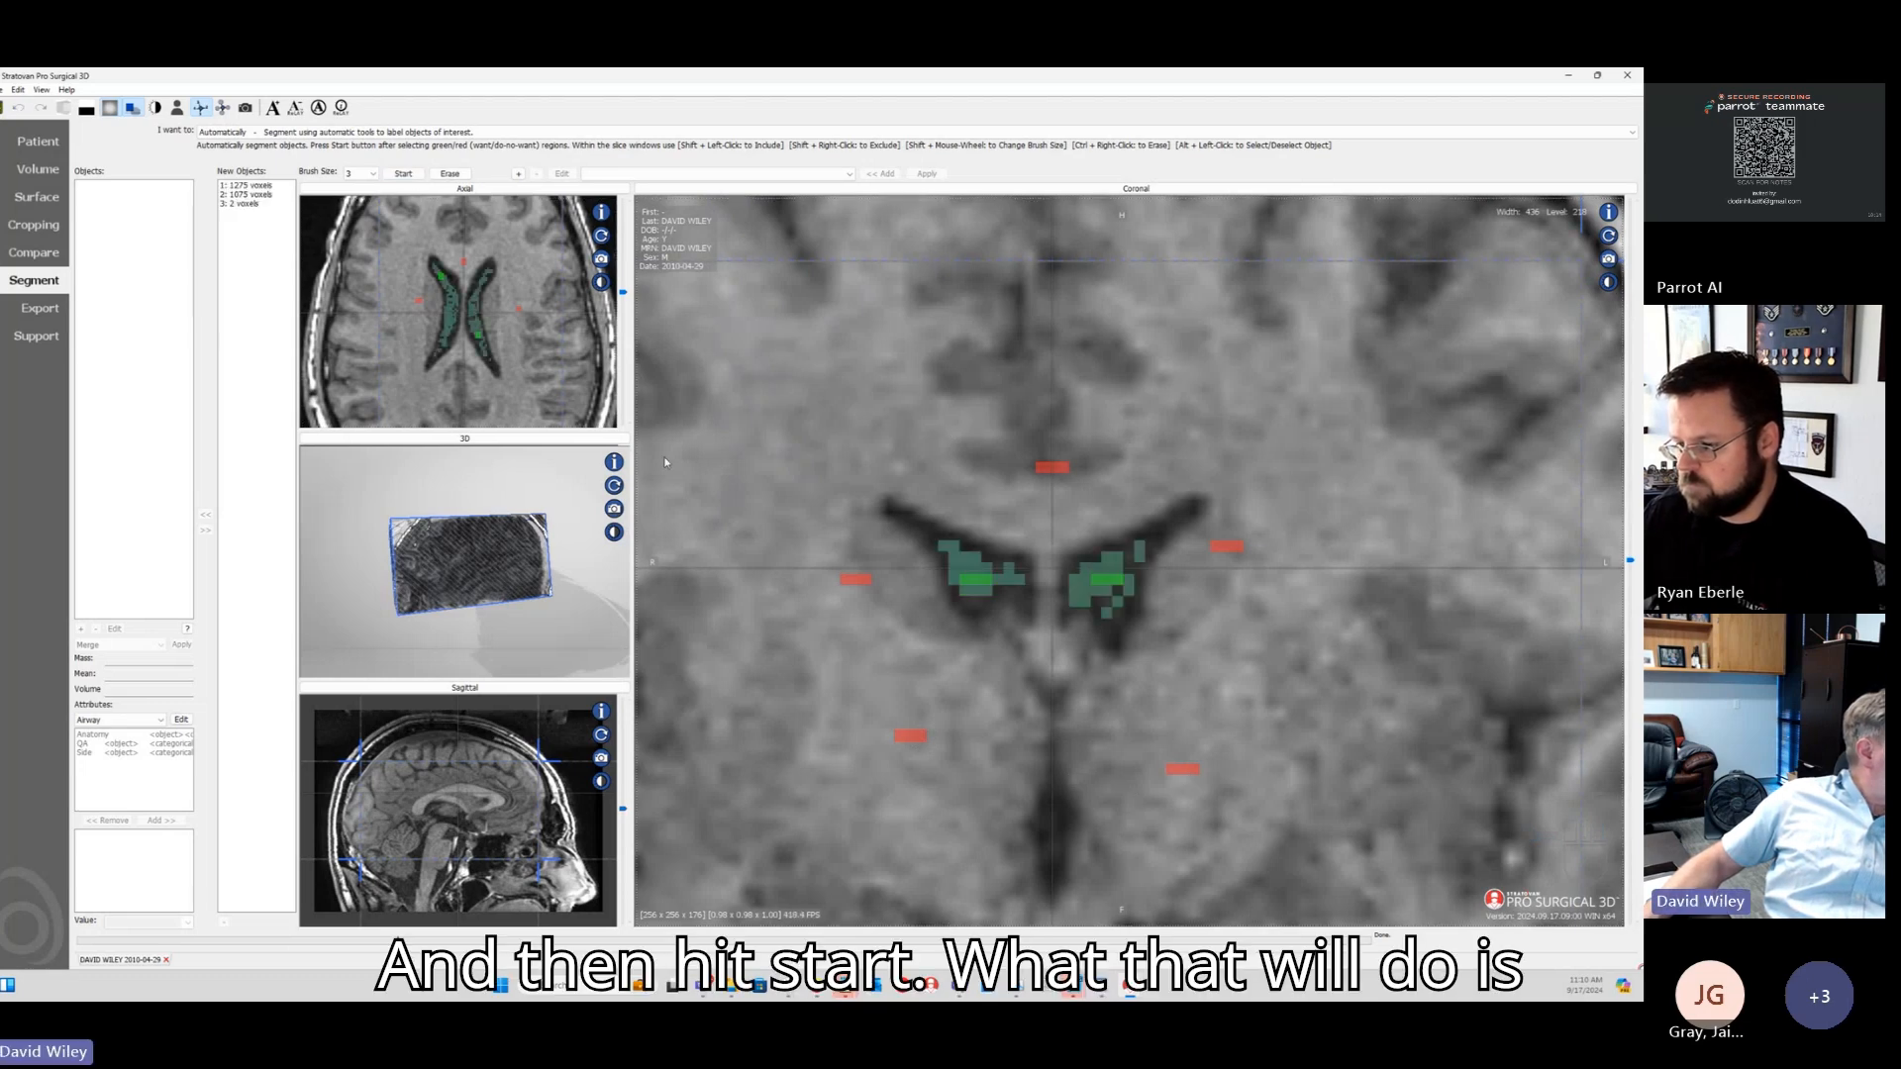
Step: On a coronal slice beyond the segmented area, mark three include spots in the ventricles and two exclude spots around them, and rerun the segmentation
scroll(993, 552, "up", 10)
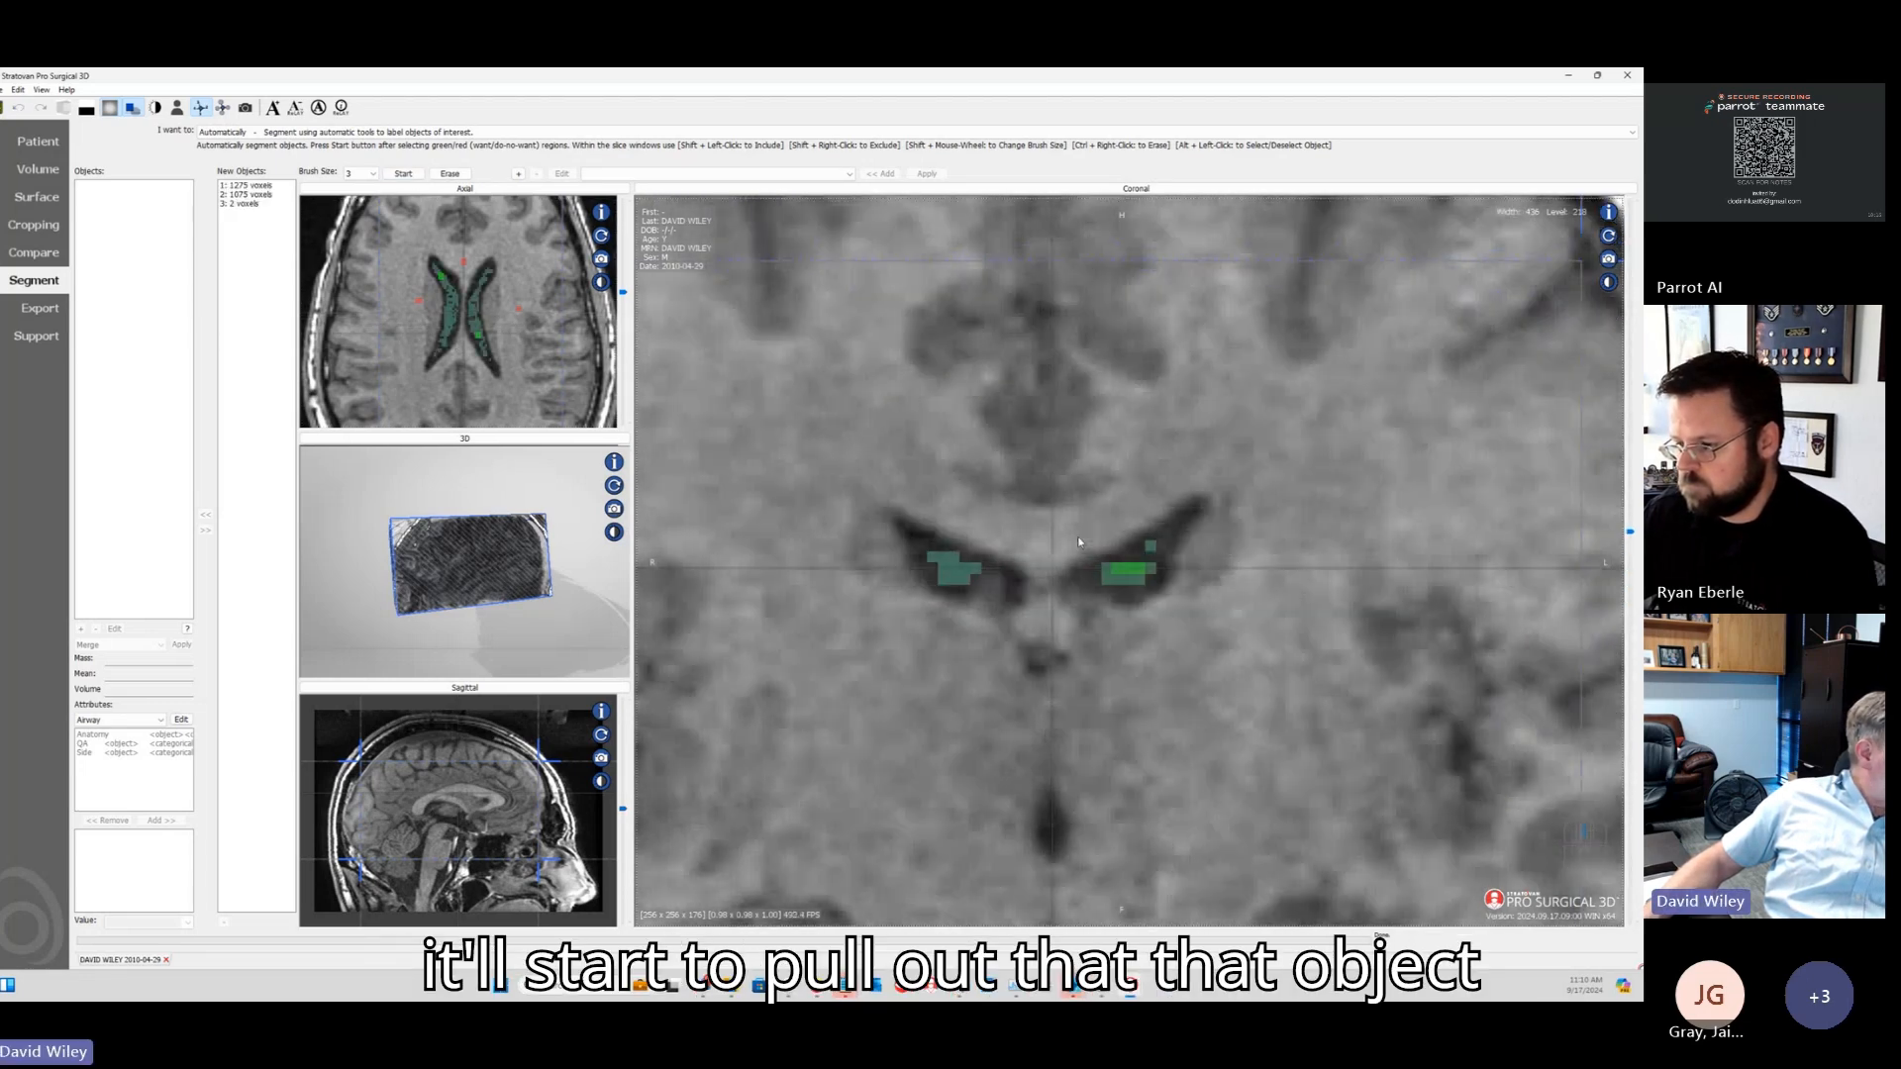
scroll(1079, 541, "up", 7)
scroll(990, 551, "up", 10)
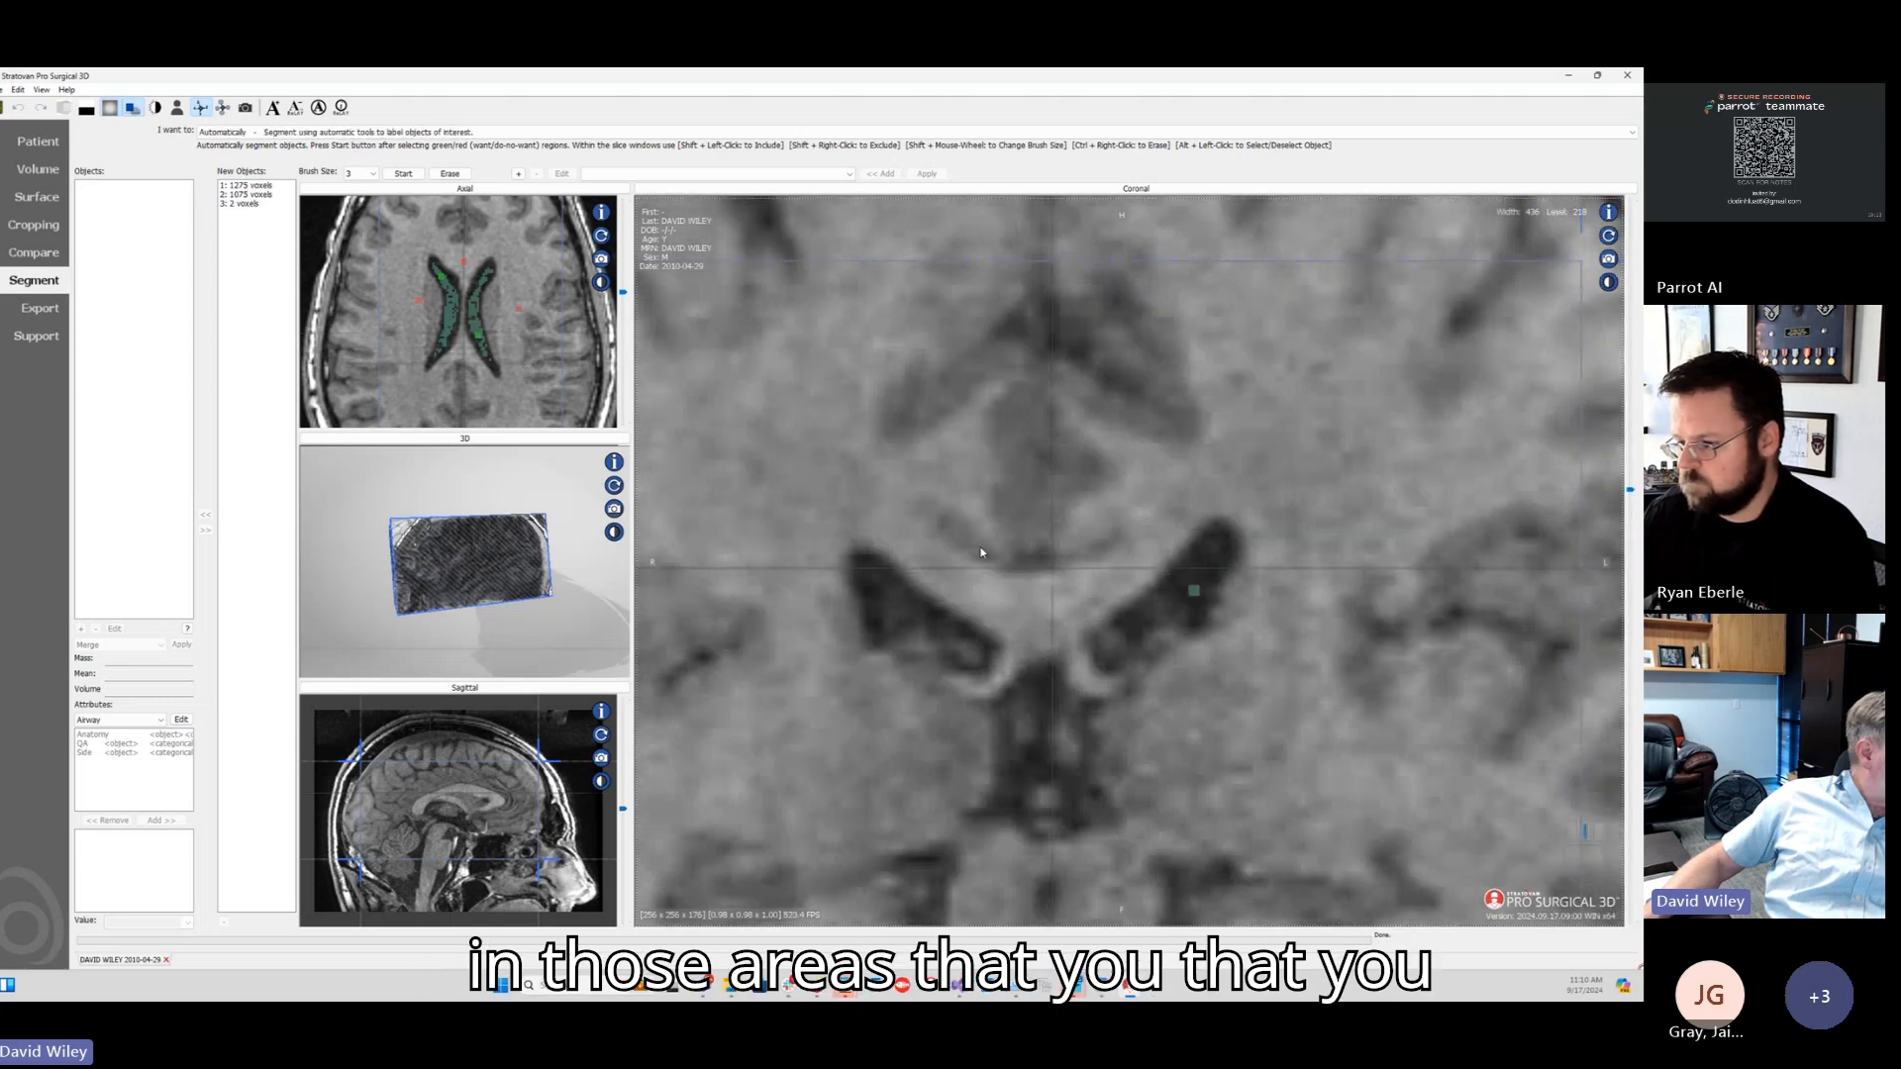
scroll(990, 548, "up", 3)
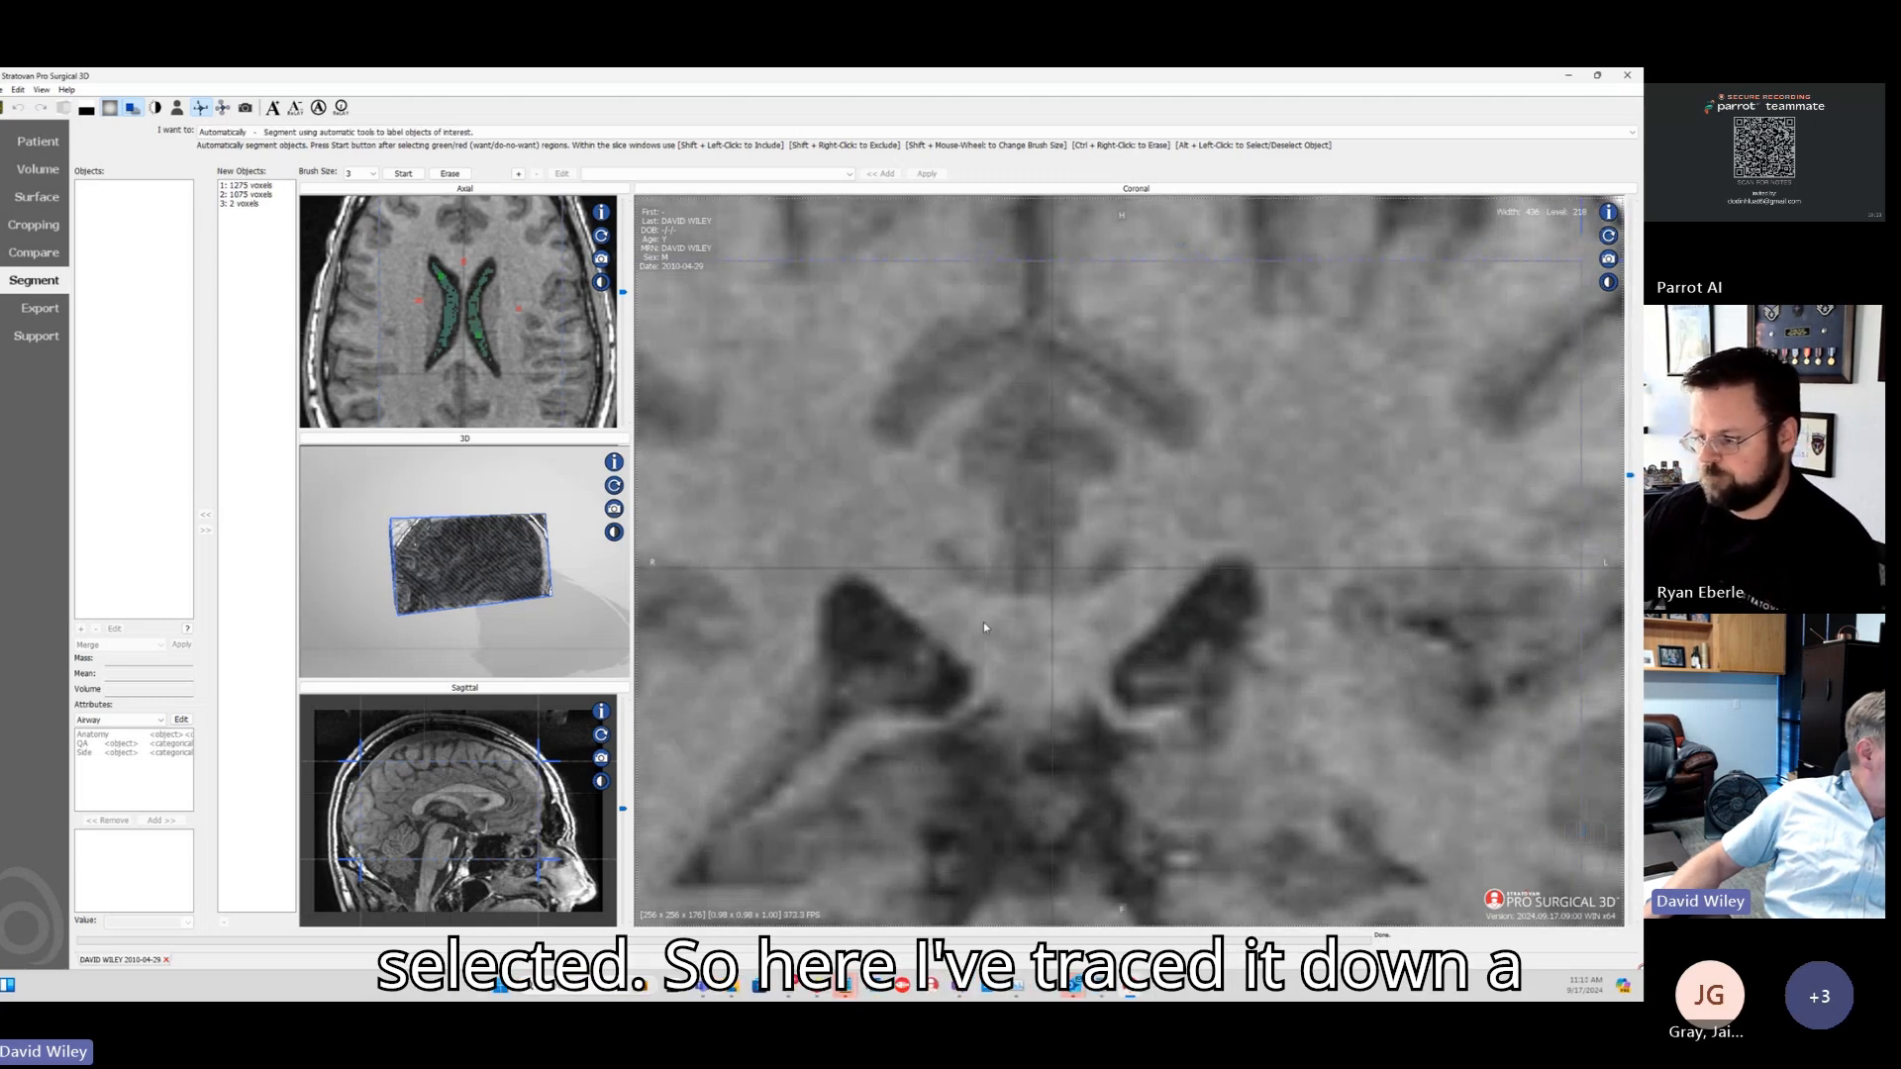
left_click(855, 613, "shift")
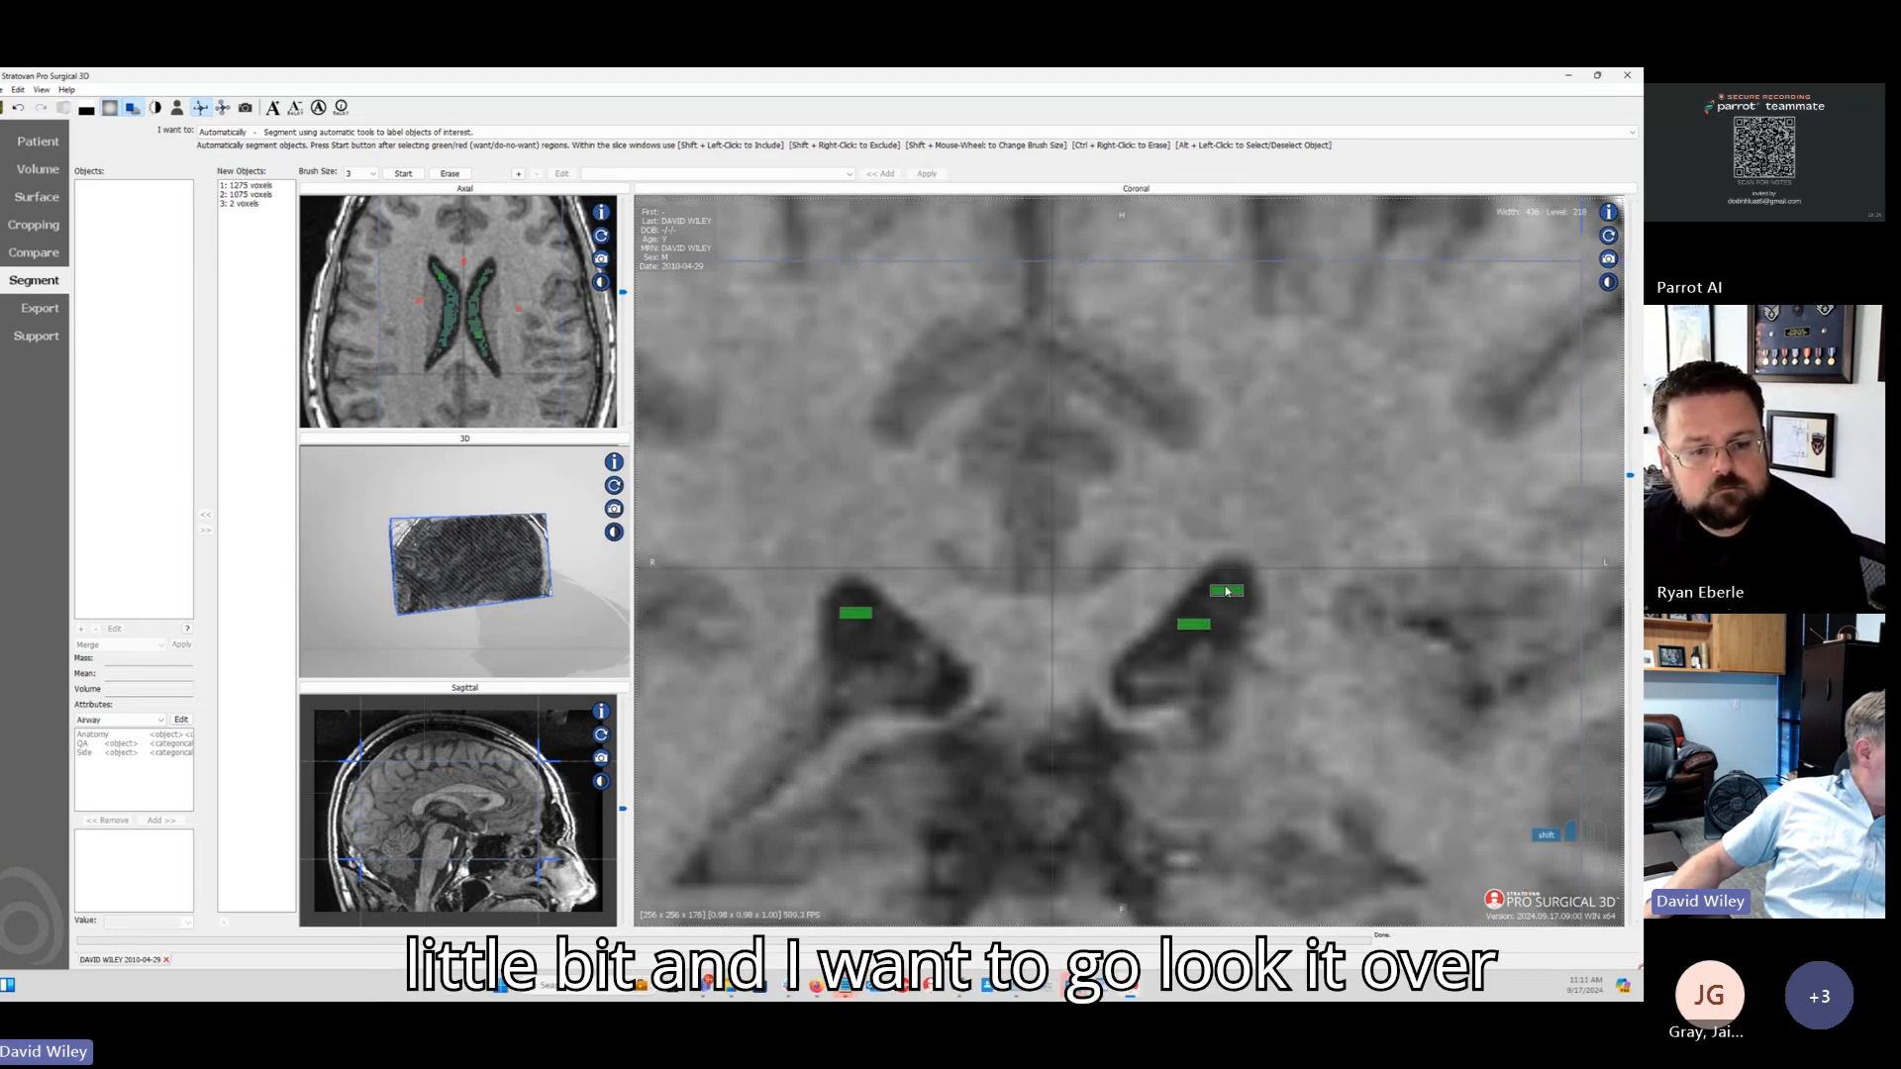
right_click(1078, 639, "shift")
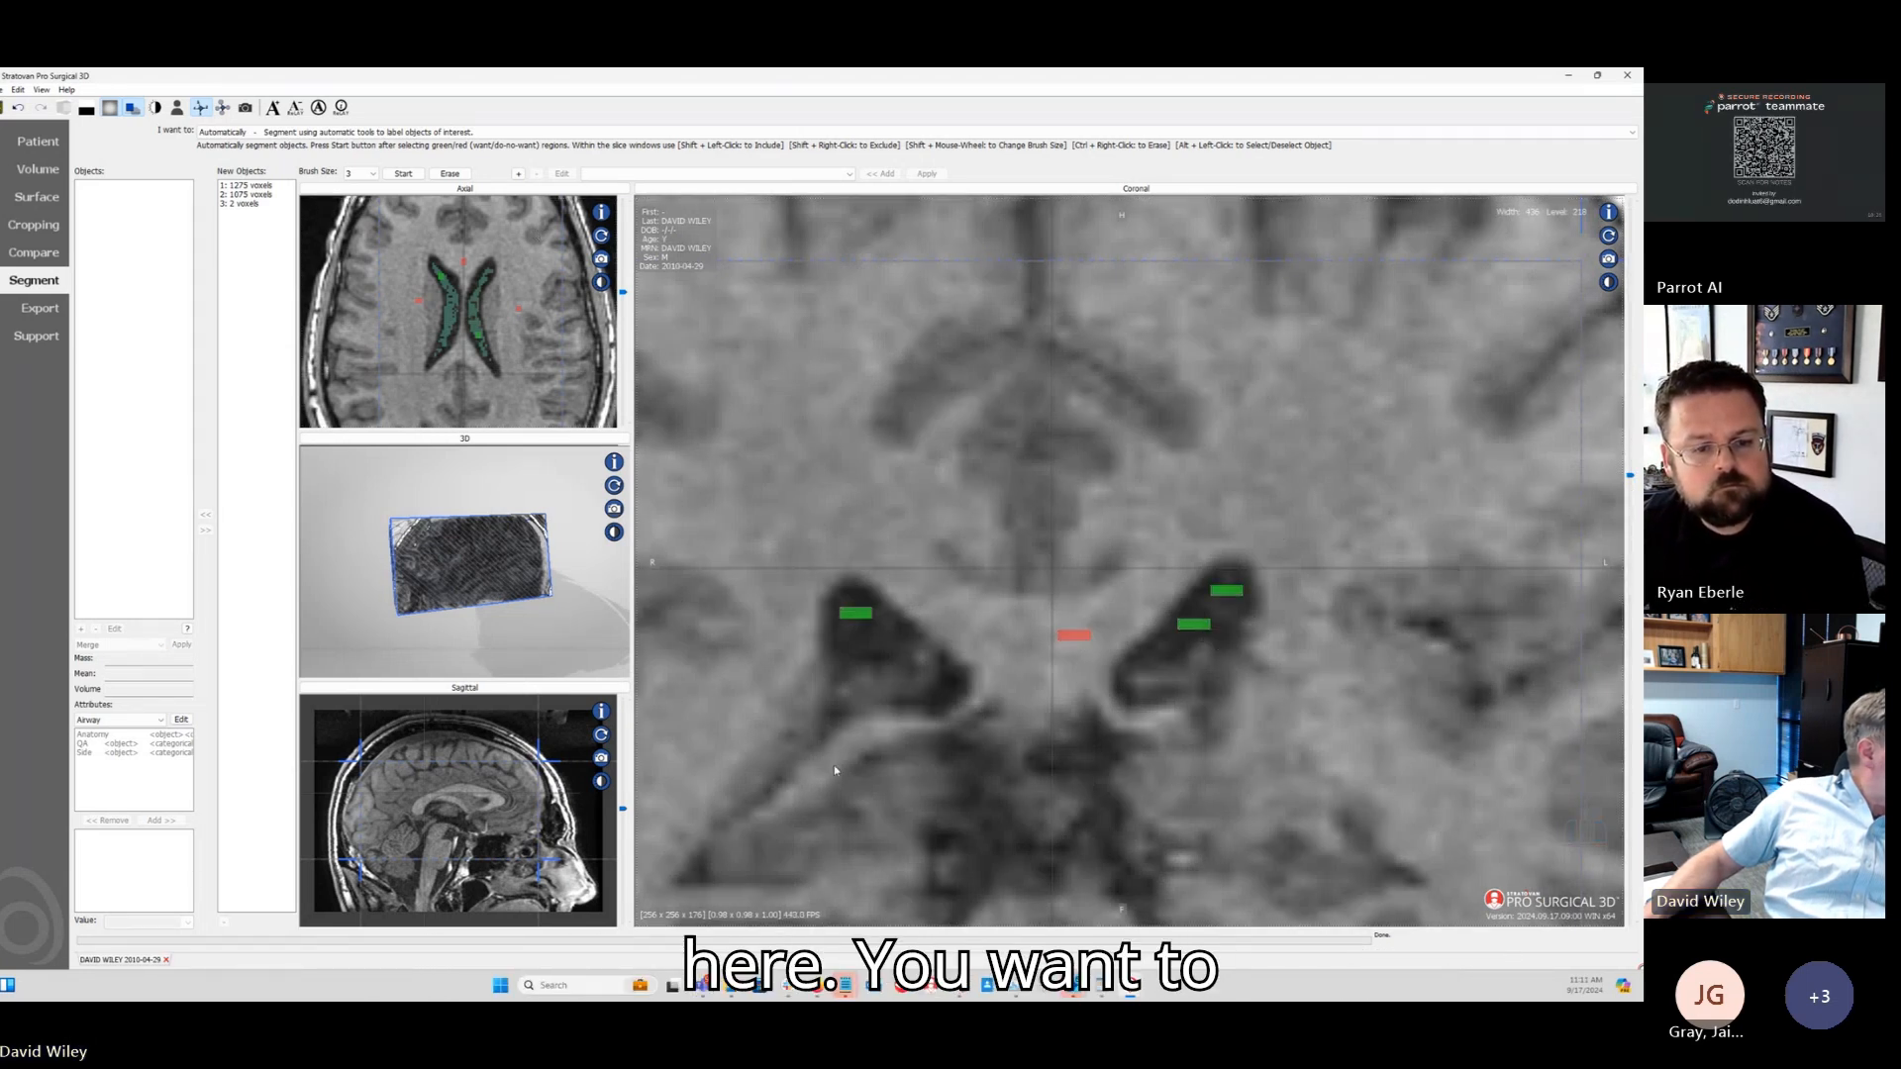
right_click(746, 714, "shift")
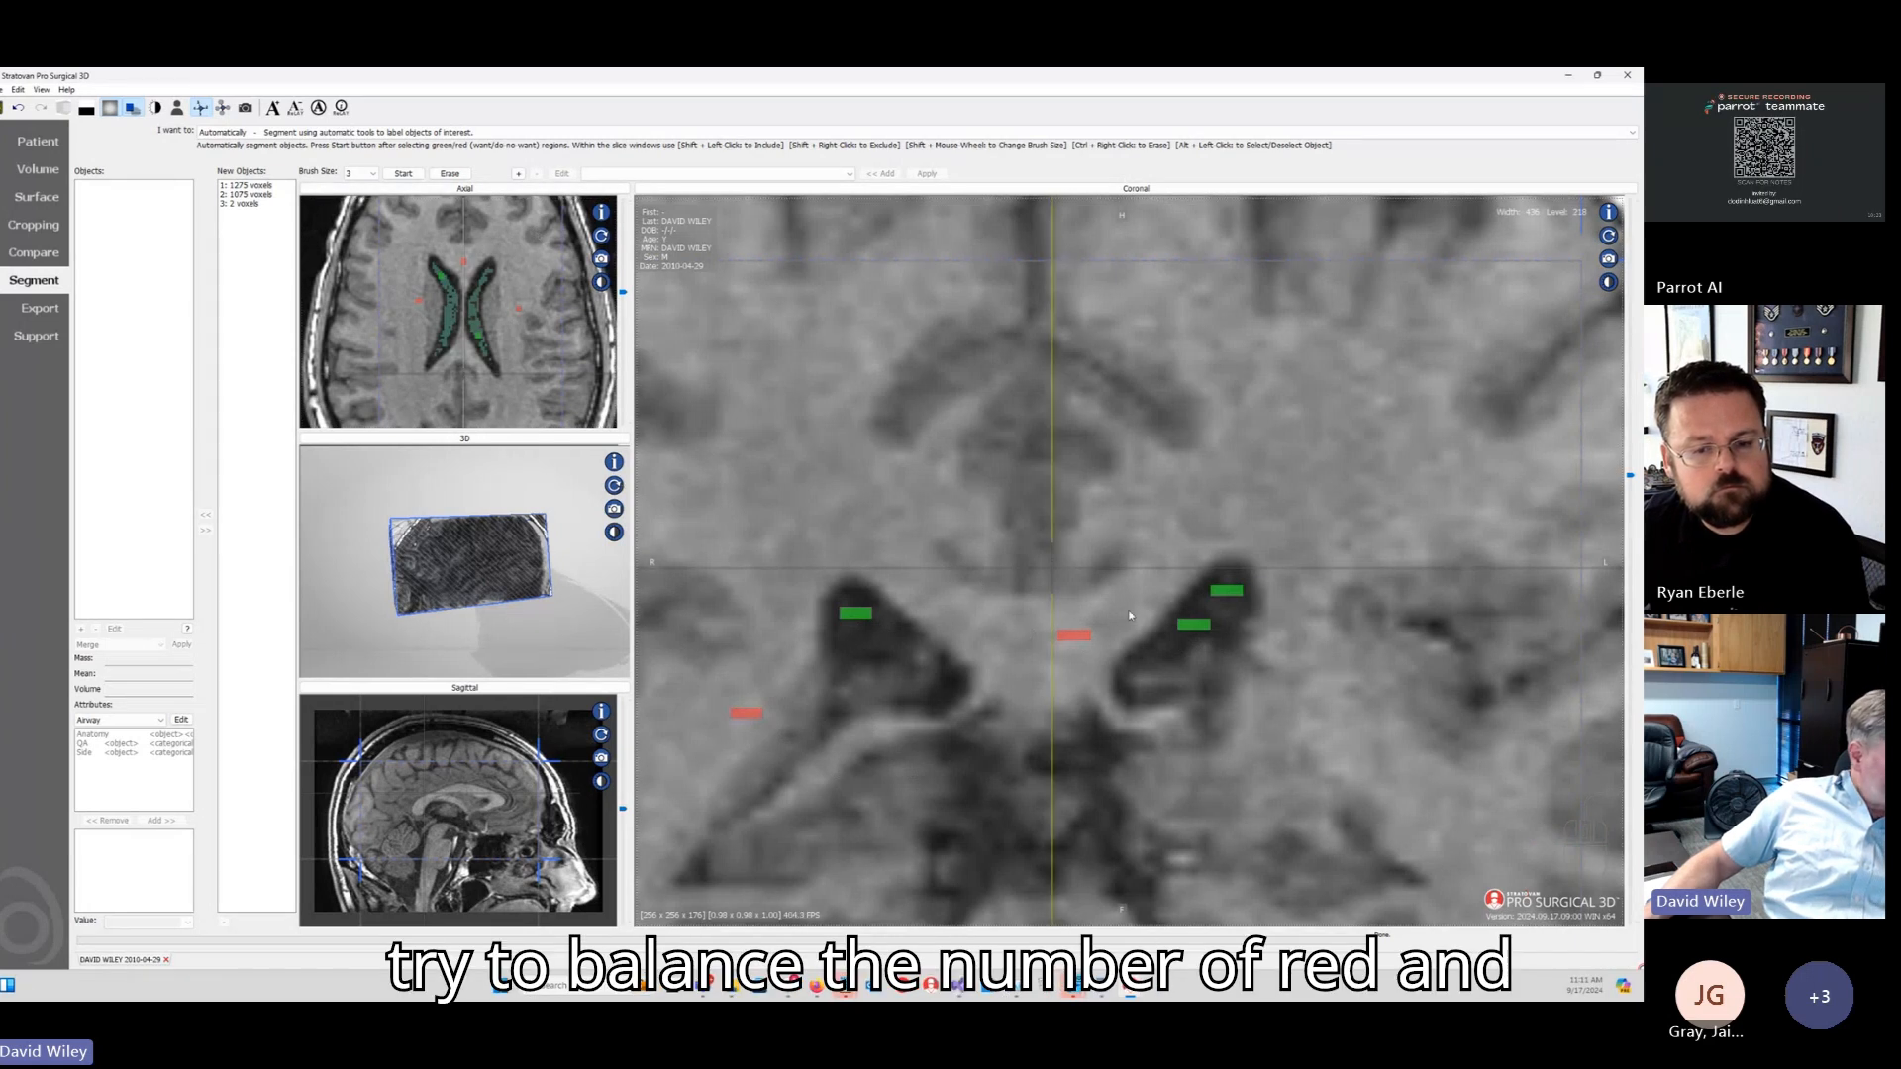
left_click(403, 175)
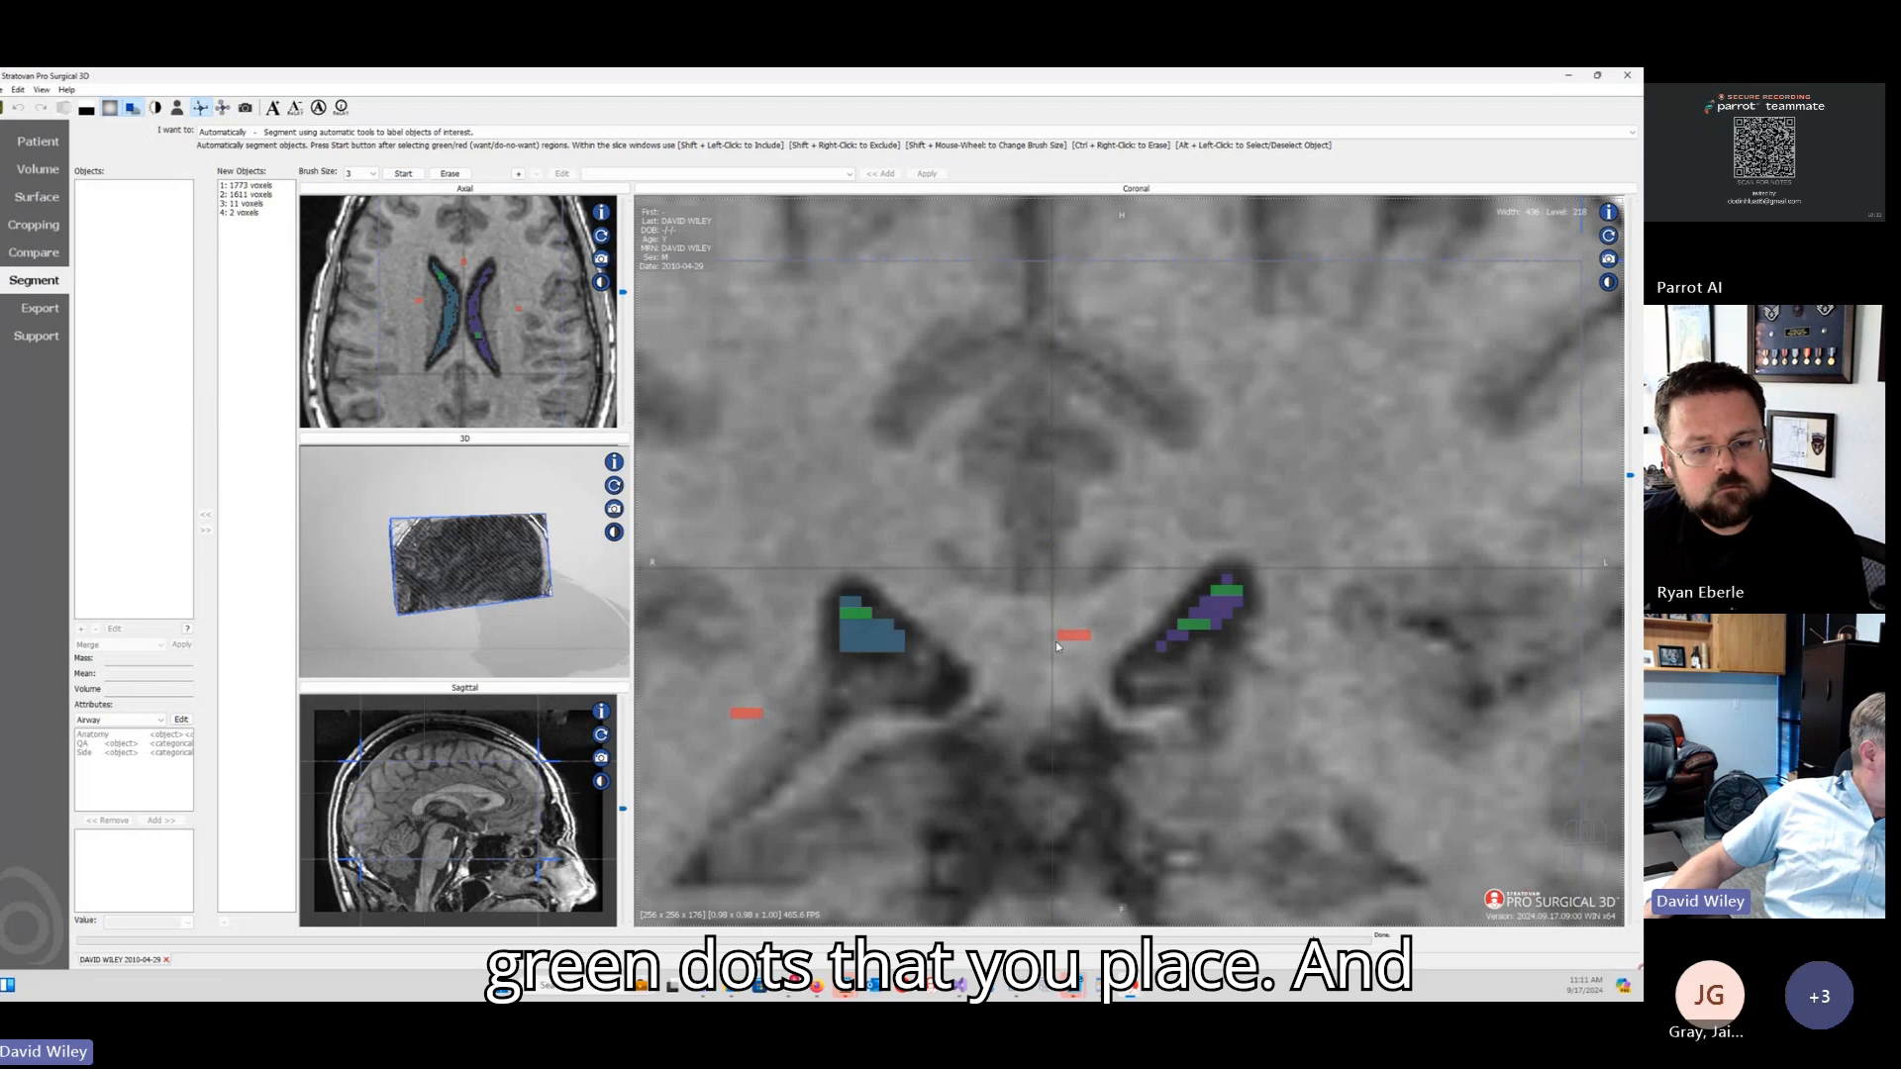
Step: On the coronal slice where both ventricles slant downward, mark one include spot in each and rerun the segmentation
scroll(1055, 640, "down", 5)
scroll(990, 709, "down", 1)
left_click(757, 758, "shift")
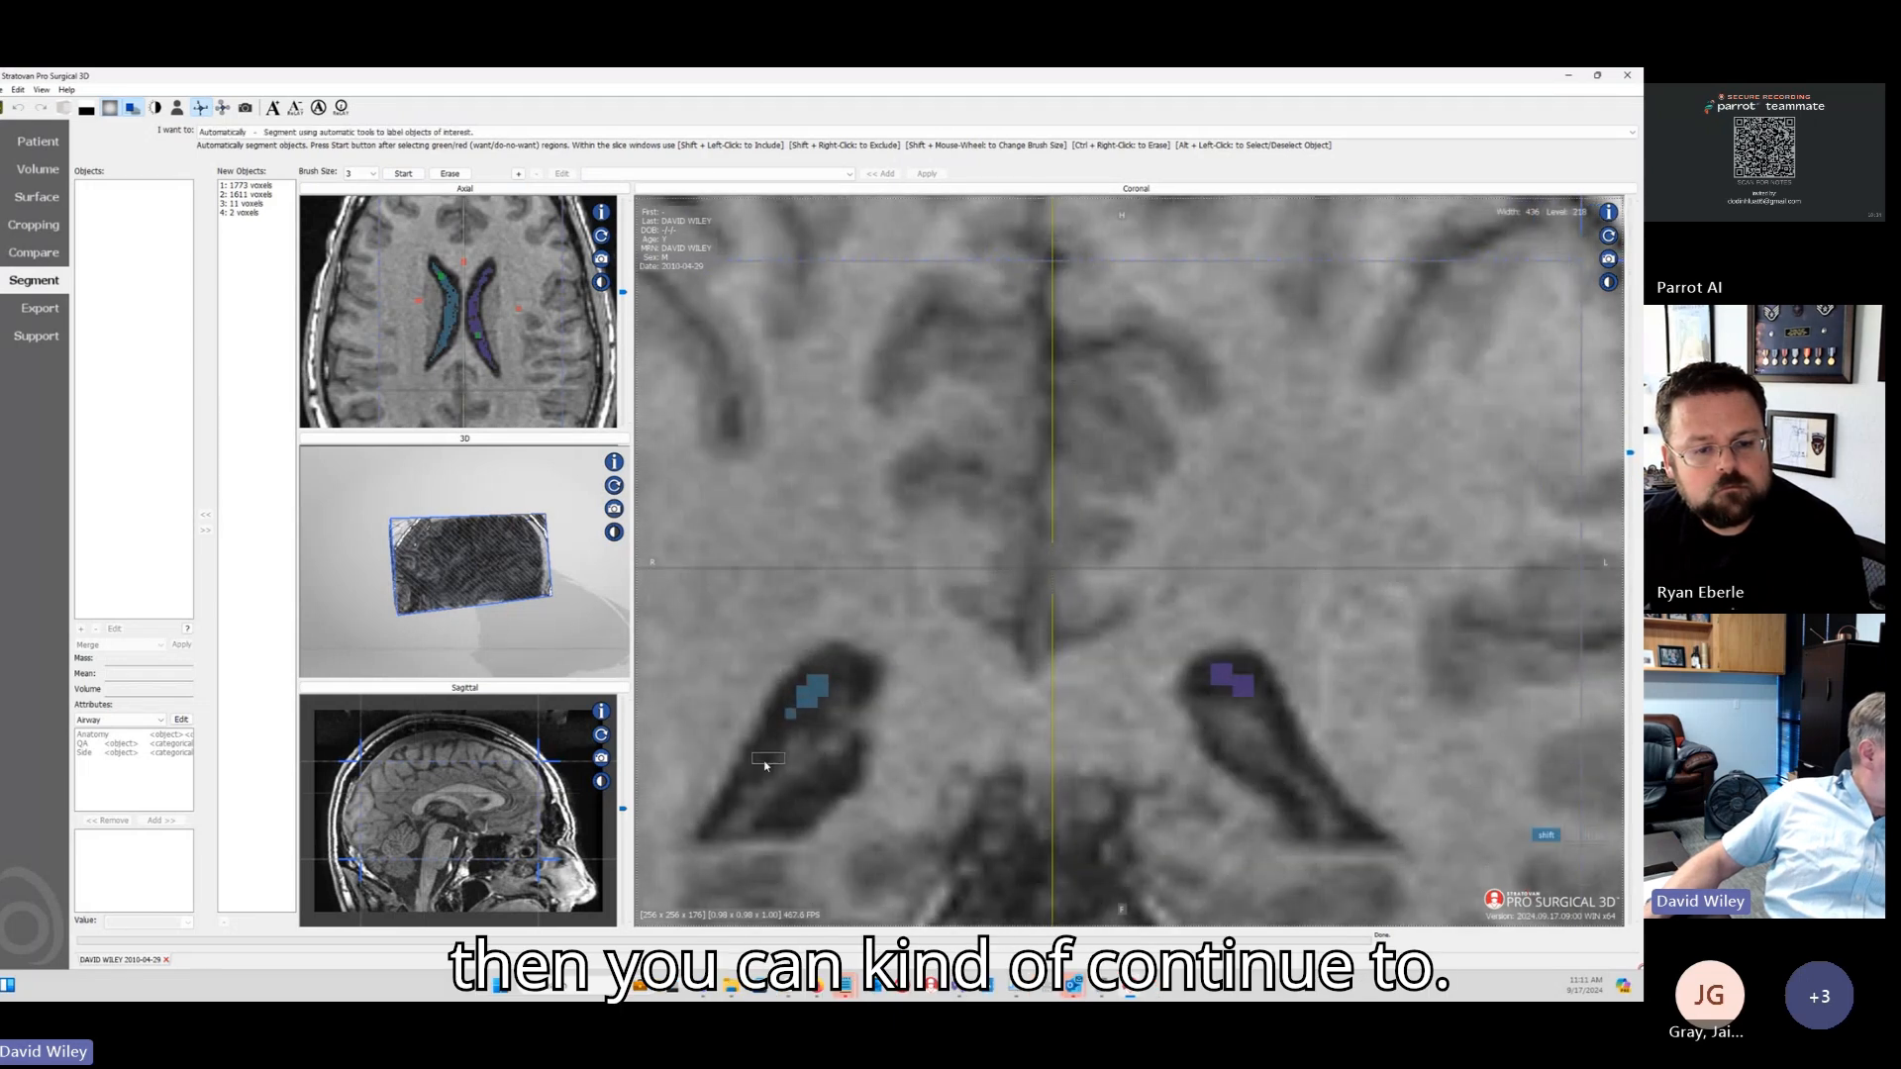
left_click(1290, 748, "shift")
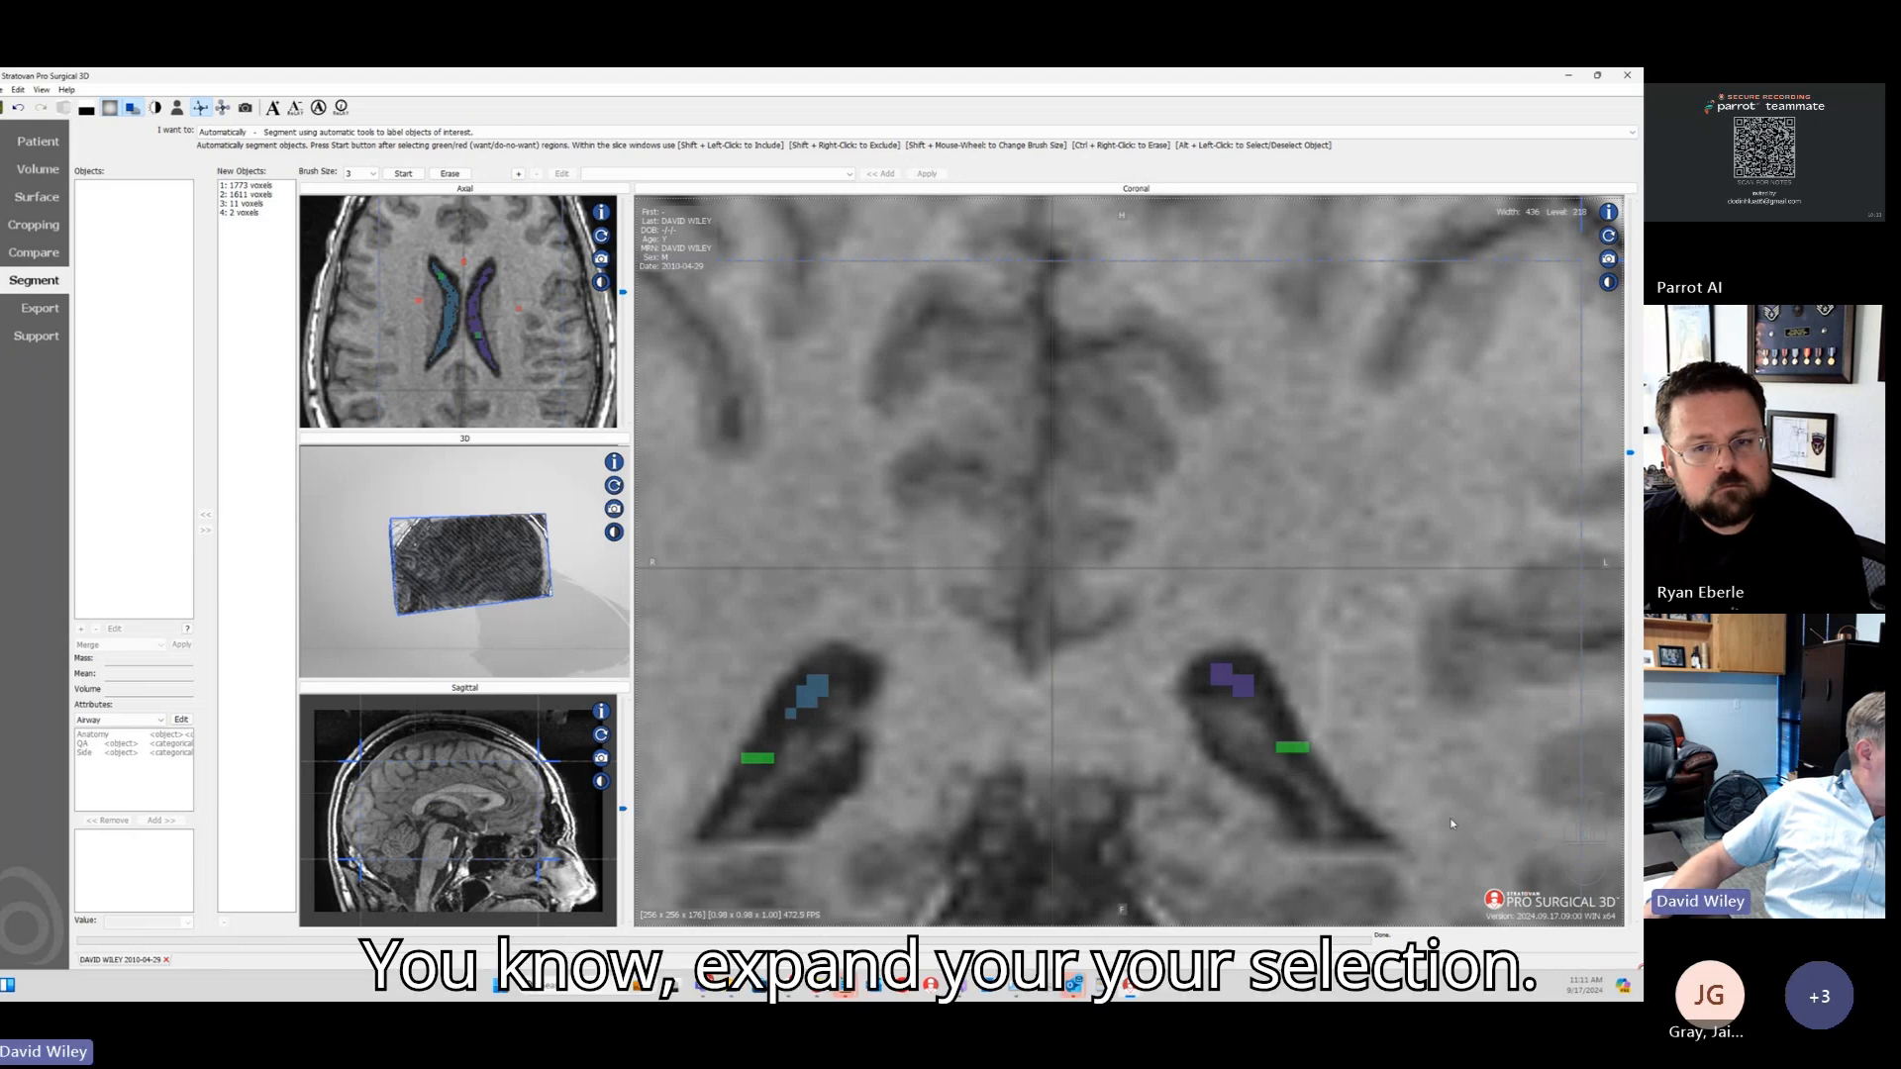
left_click(403, 174)
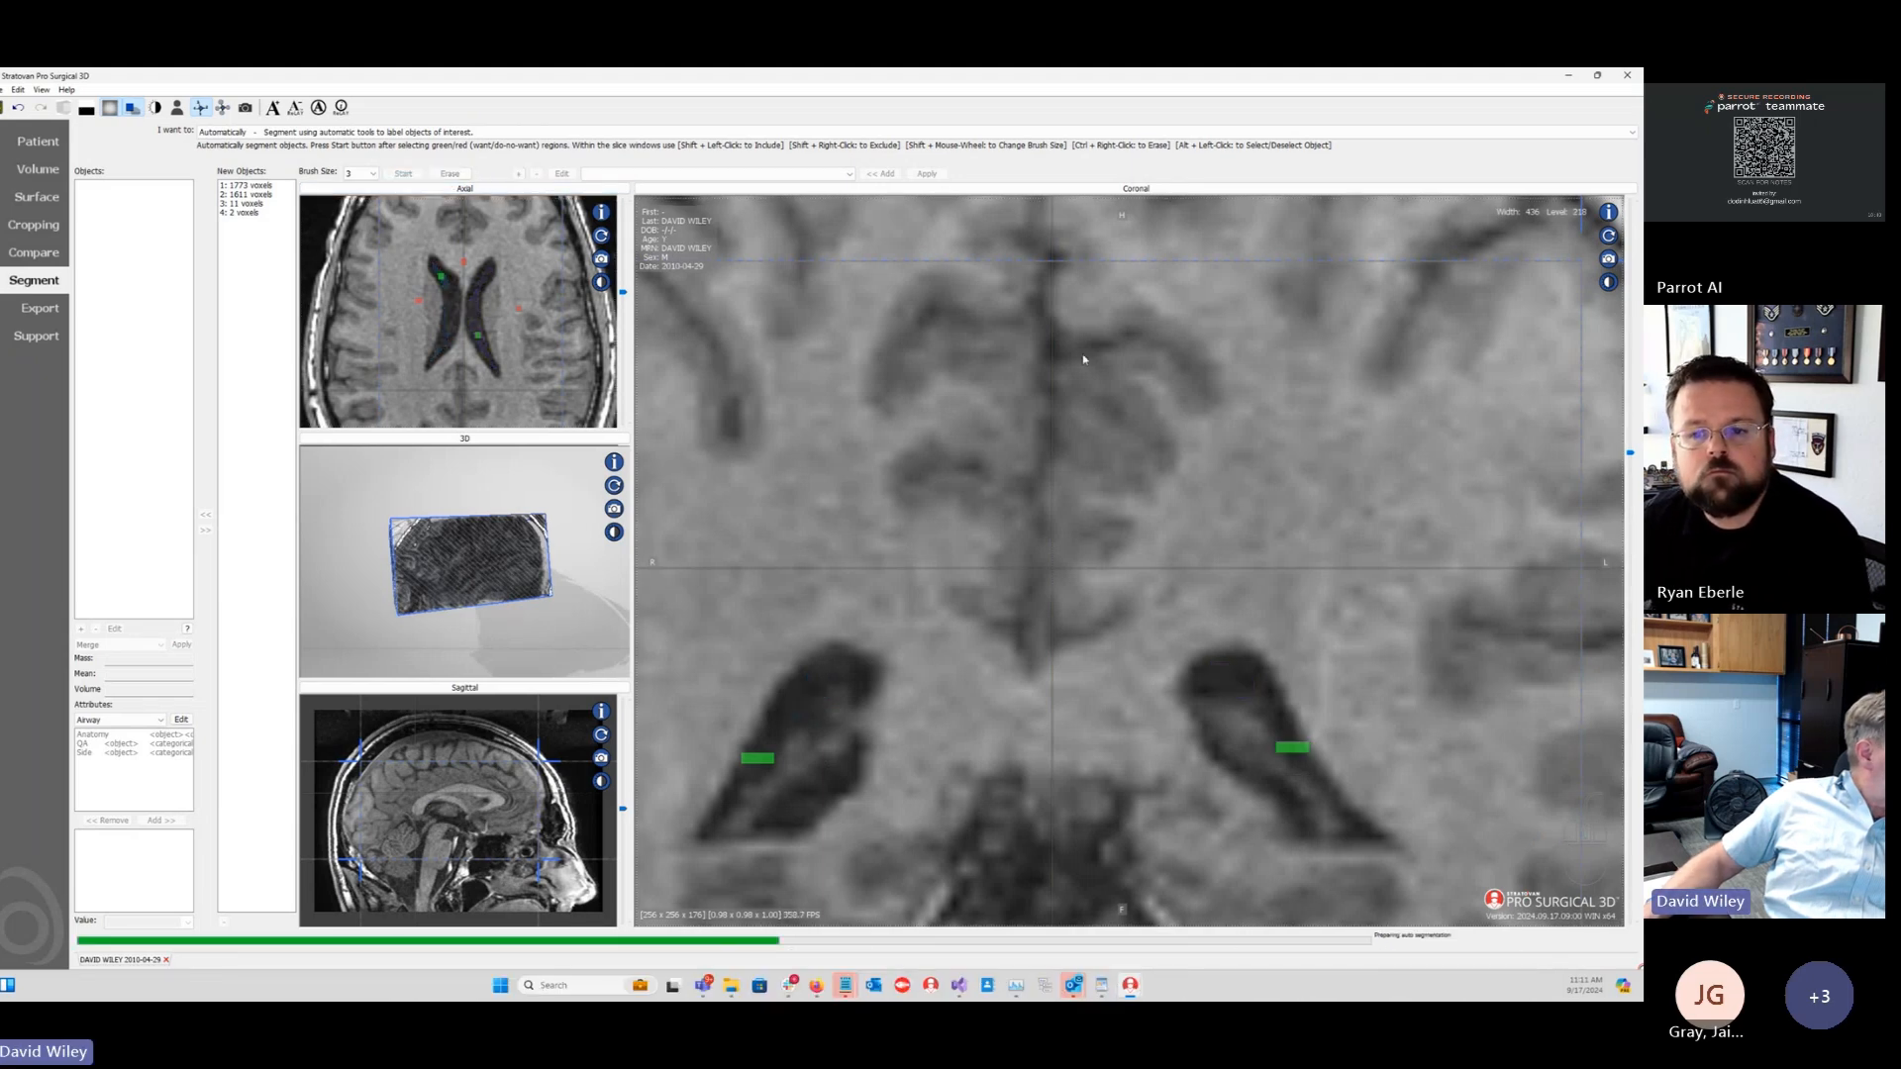
Step: Examine through the coronal slices how completely the left and right ventricles are segmented and whether they are separate objects
scroll(1215, 570, "down", 3)
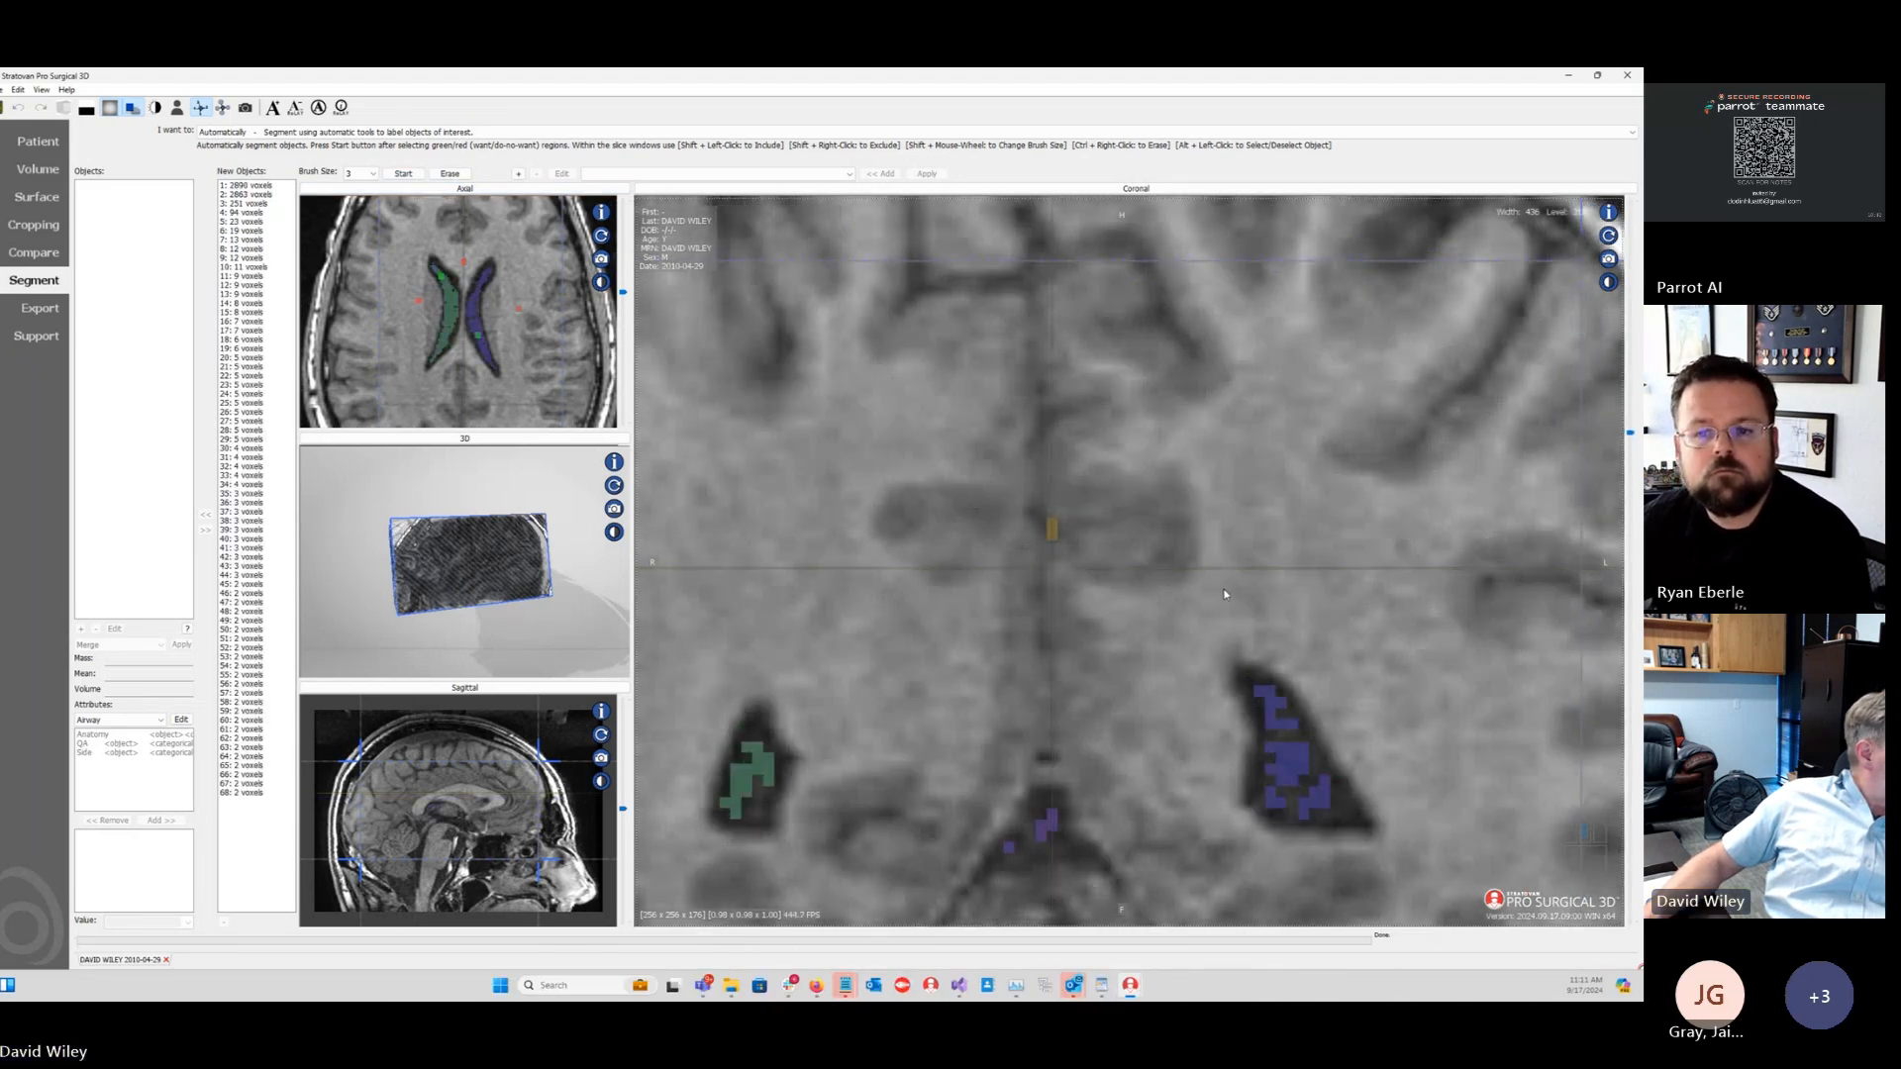
scroll(1220, 586, "down", 2)
scroll(1259, 658, "down", 4)
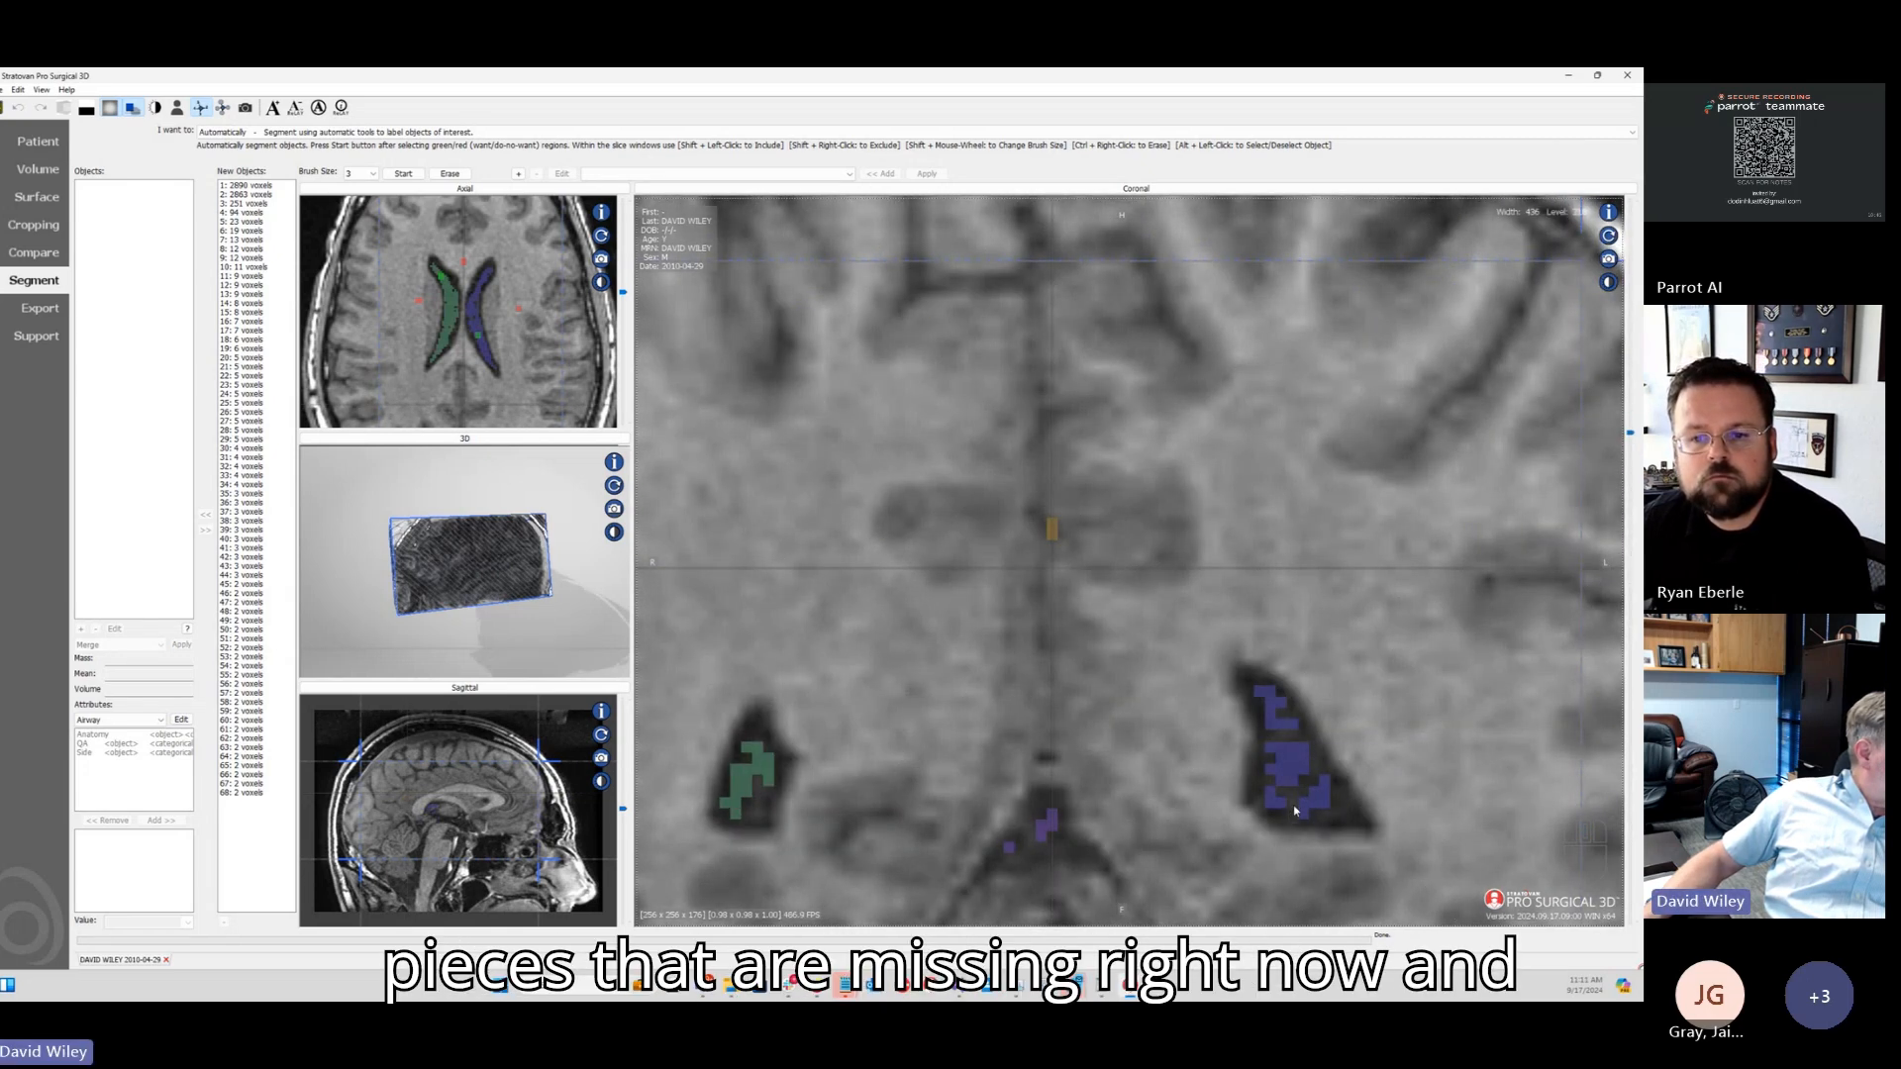
scroll(1287, 797, "down", 4)
scroll(1229, 754, "down", 5)
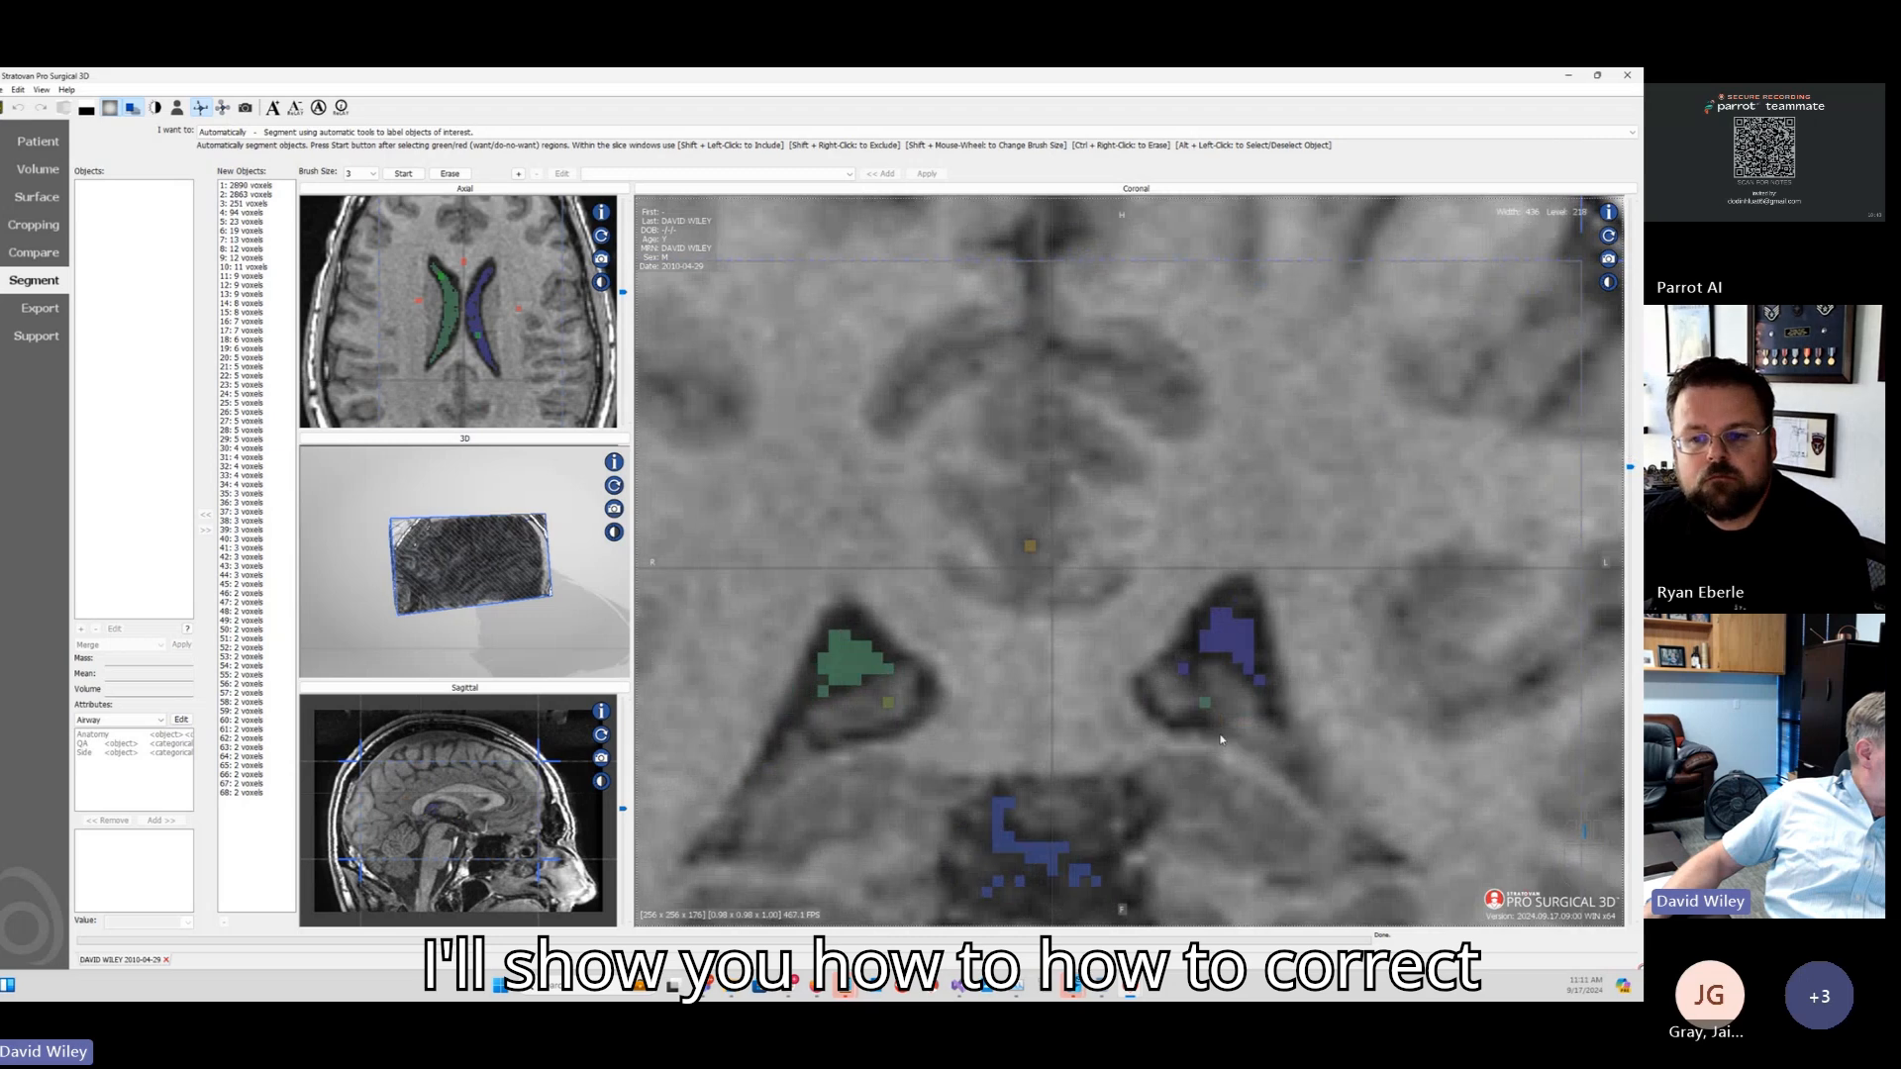
scroll(1130, 678, "down", 4)
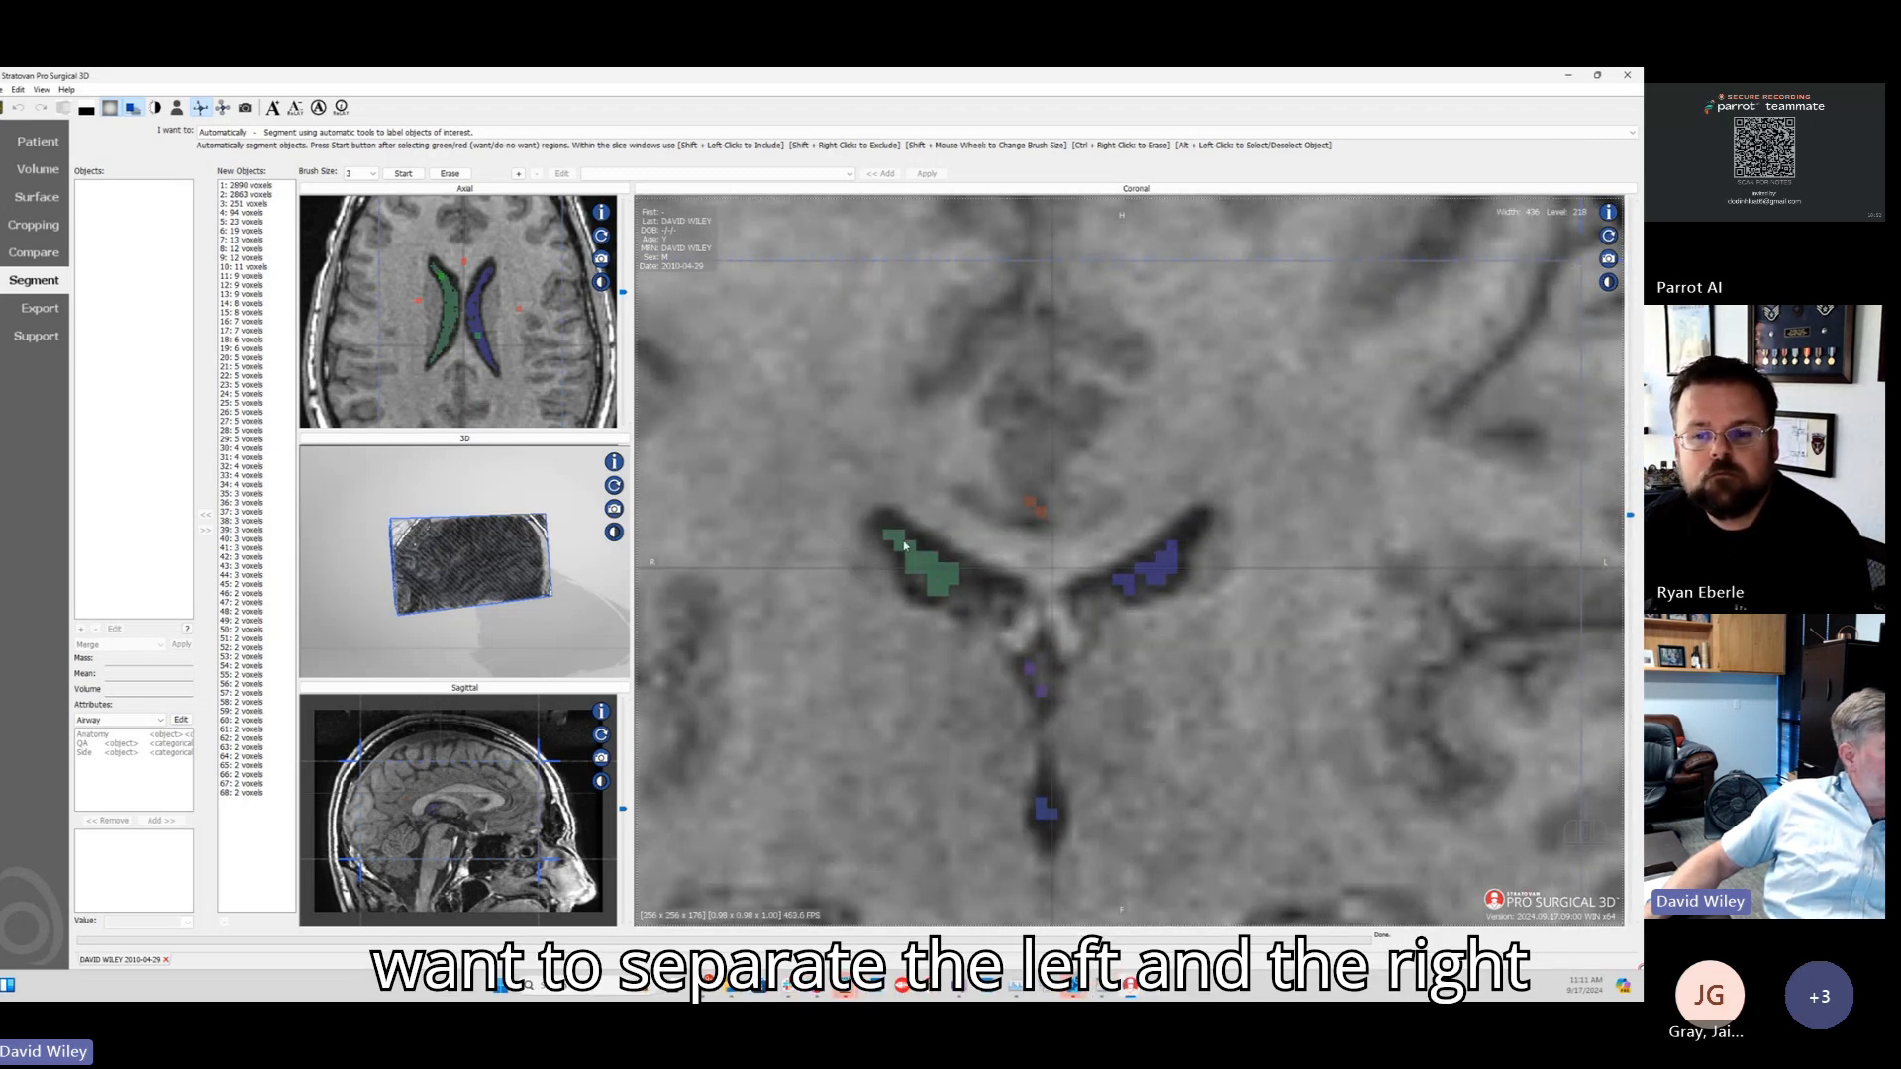
scroll(1090, 574, "down", 3)
scroll(1040, 554, "down", 2)
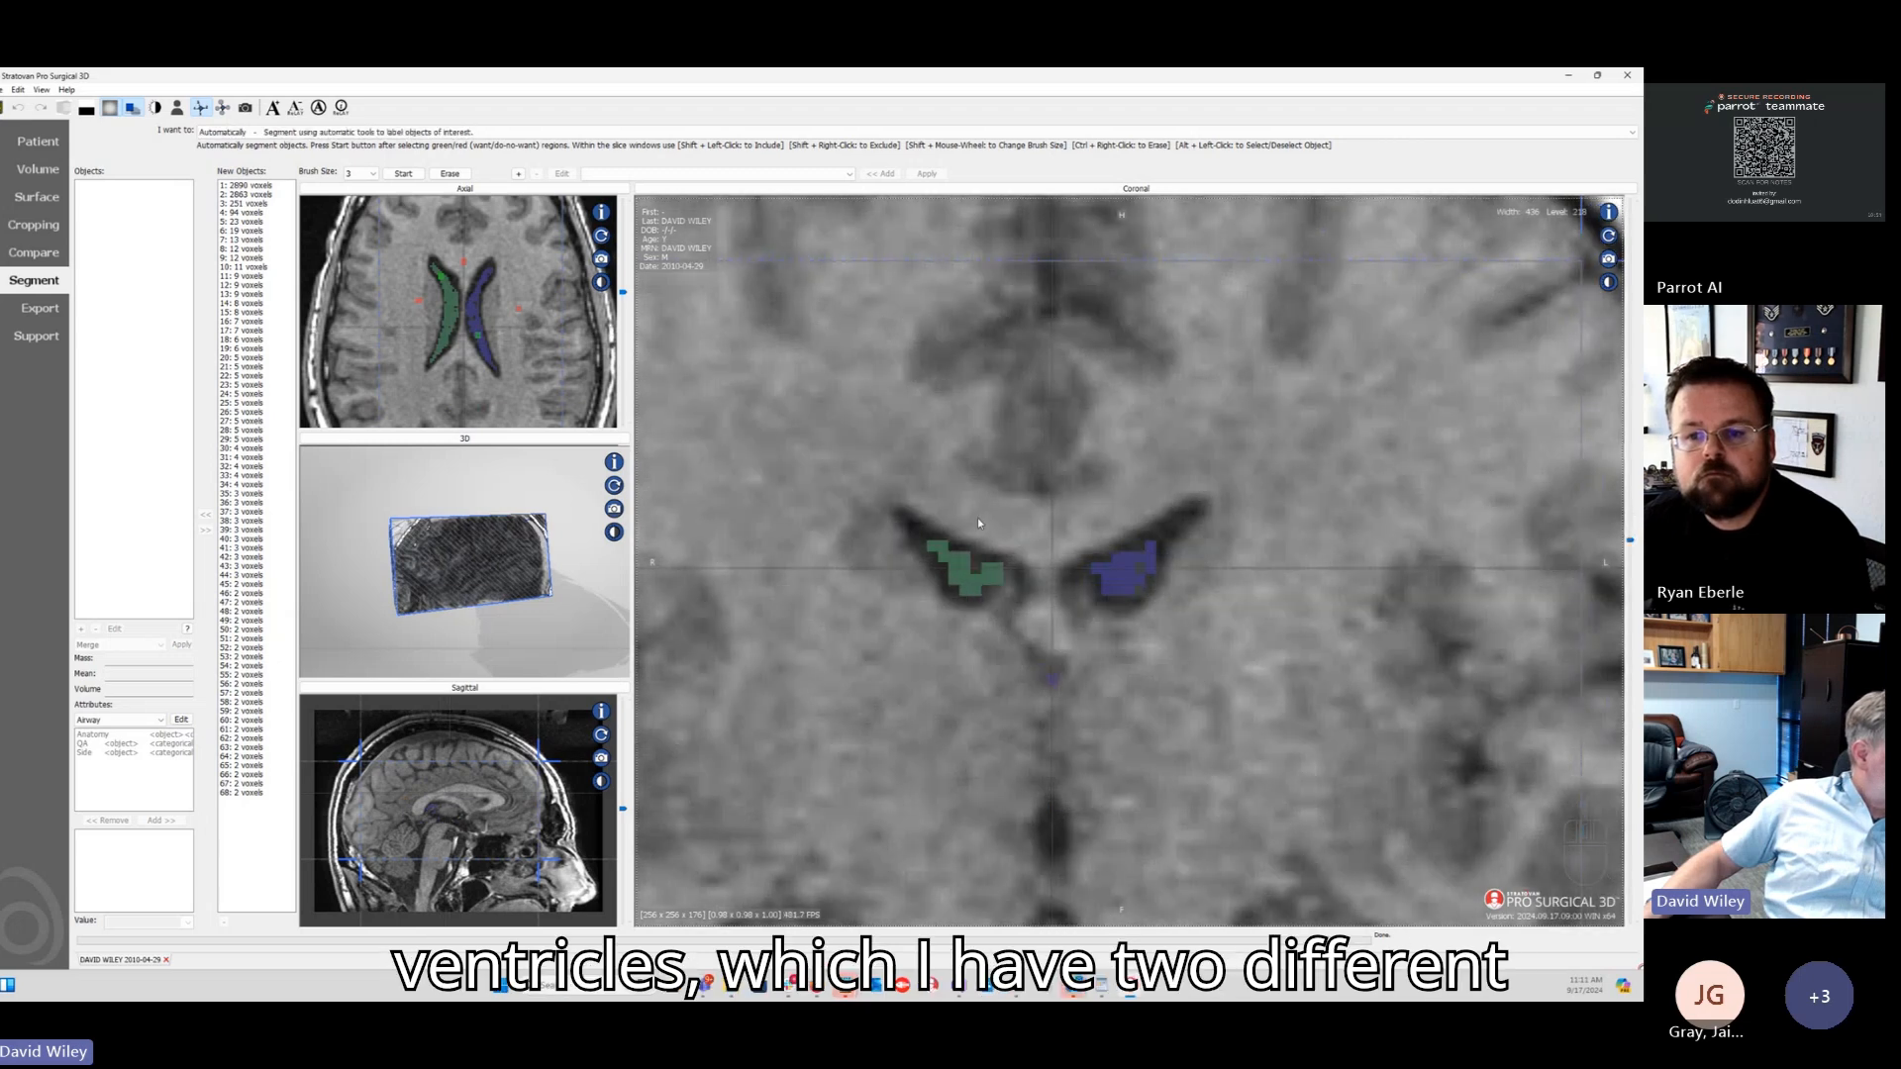
scroll(1039, 594, "down", 3)
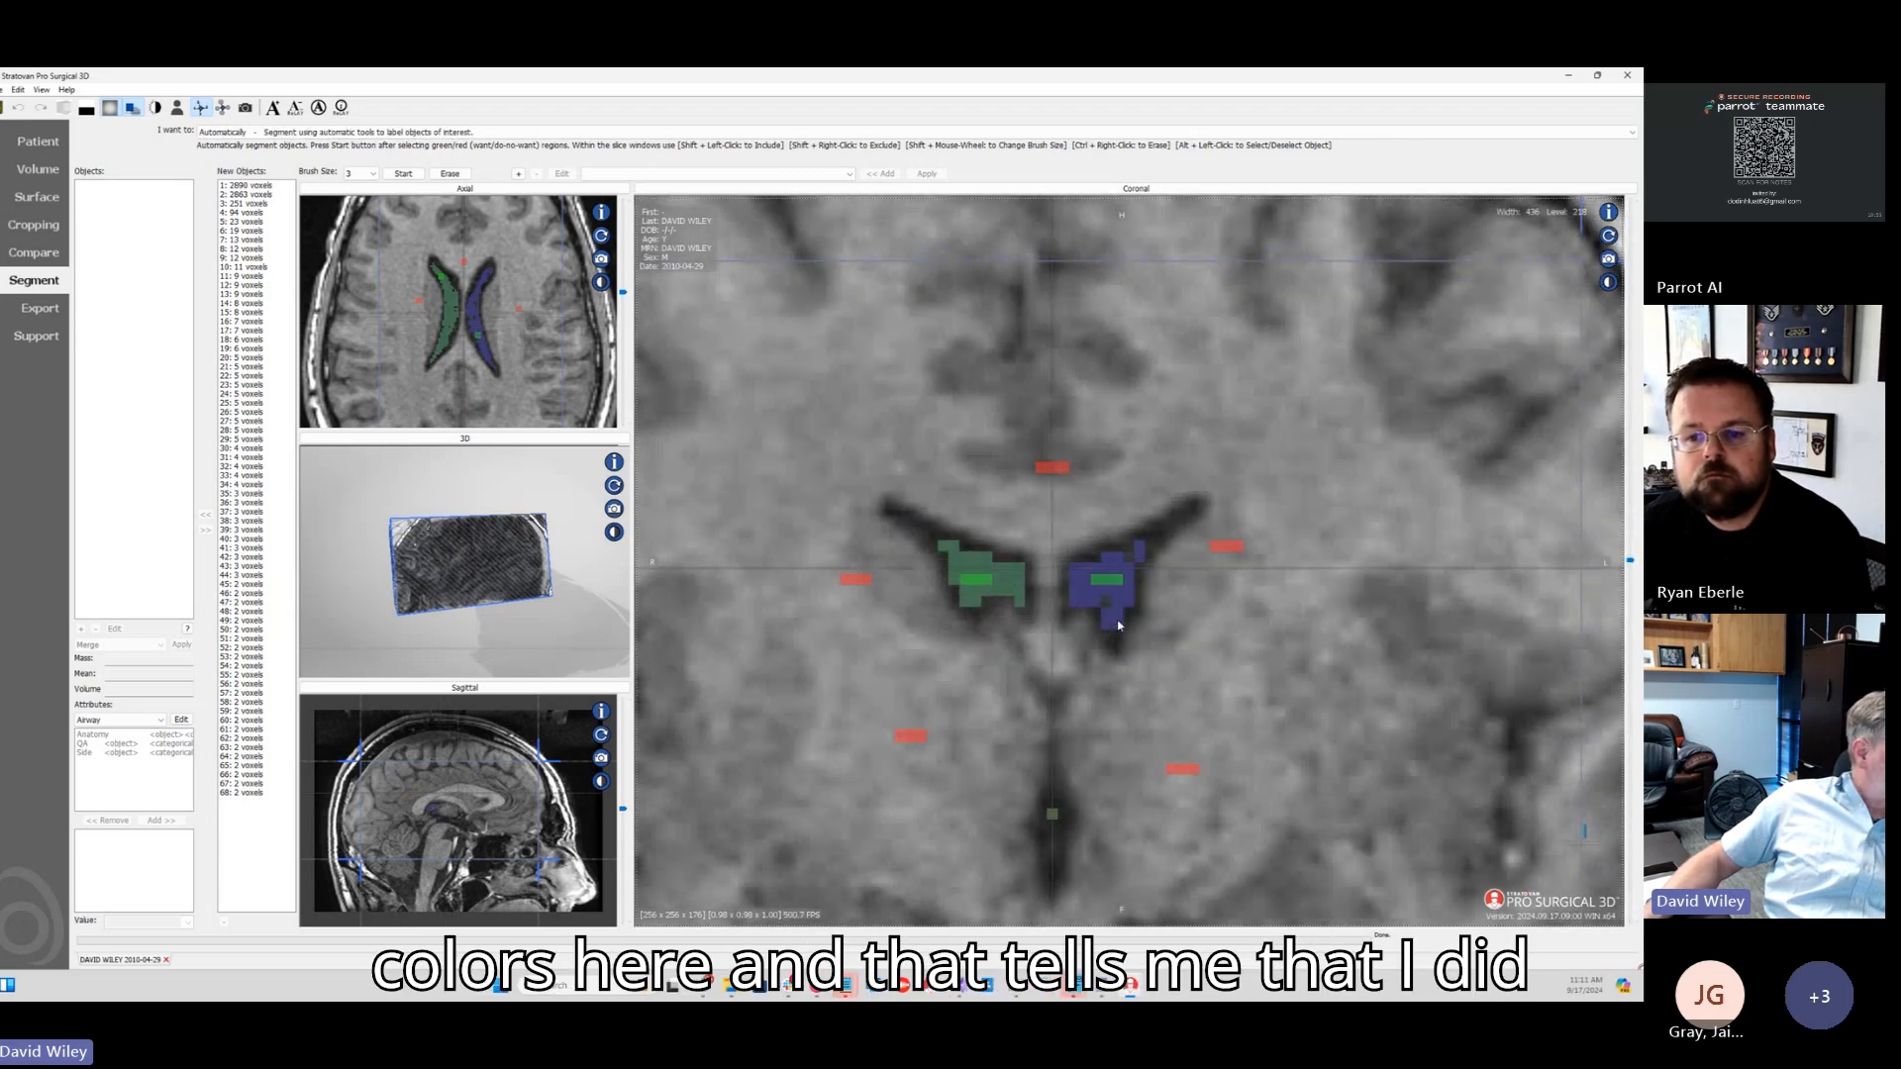
Step: Mark include spots in the unfilled upper tips of the ventricles, two on one coronal slice and one on a nearby slice
left_click(1161, 534, "shift")
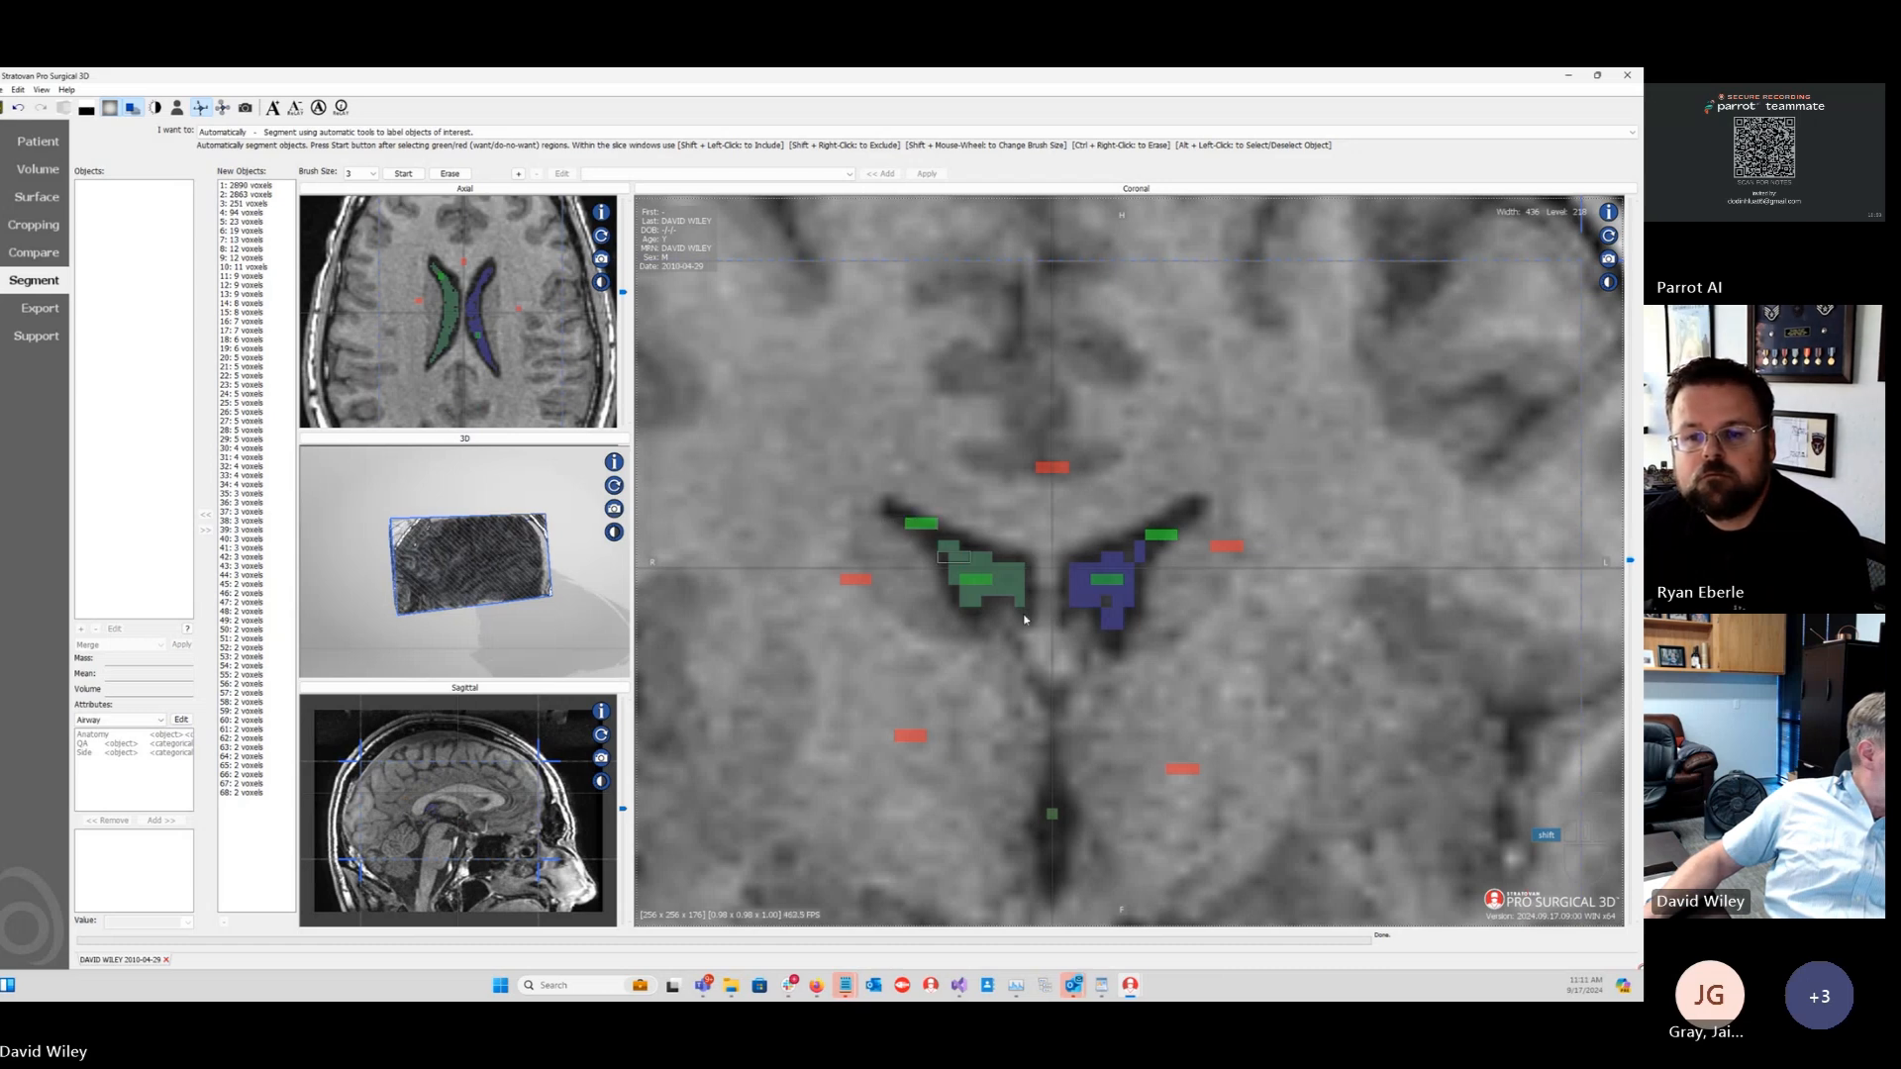
scroll(1149, 608, "down", 2)
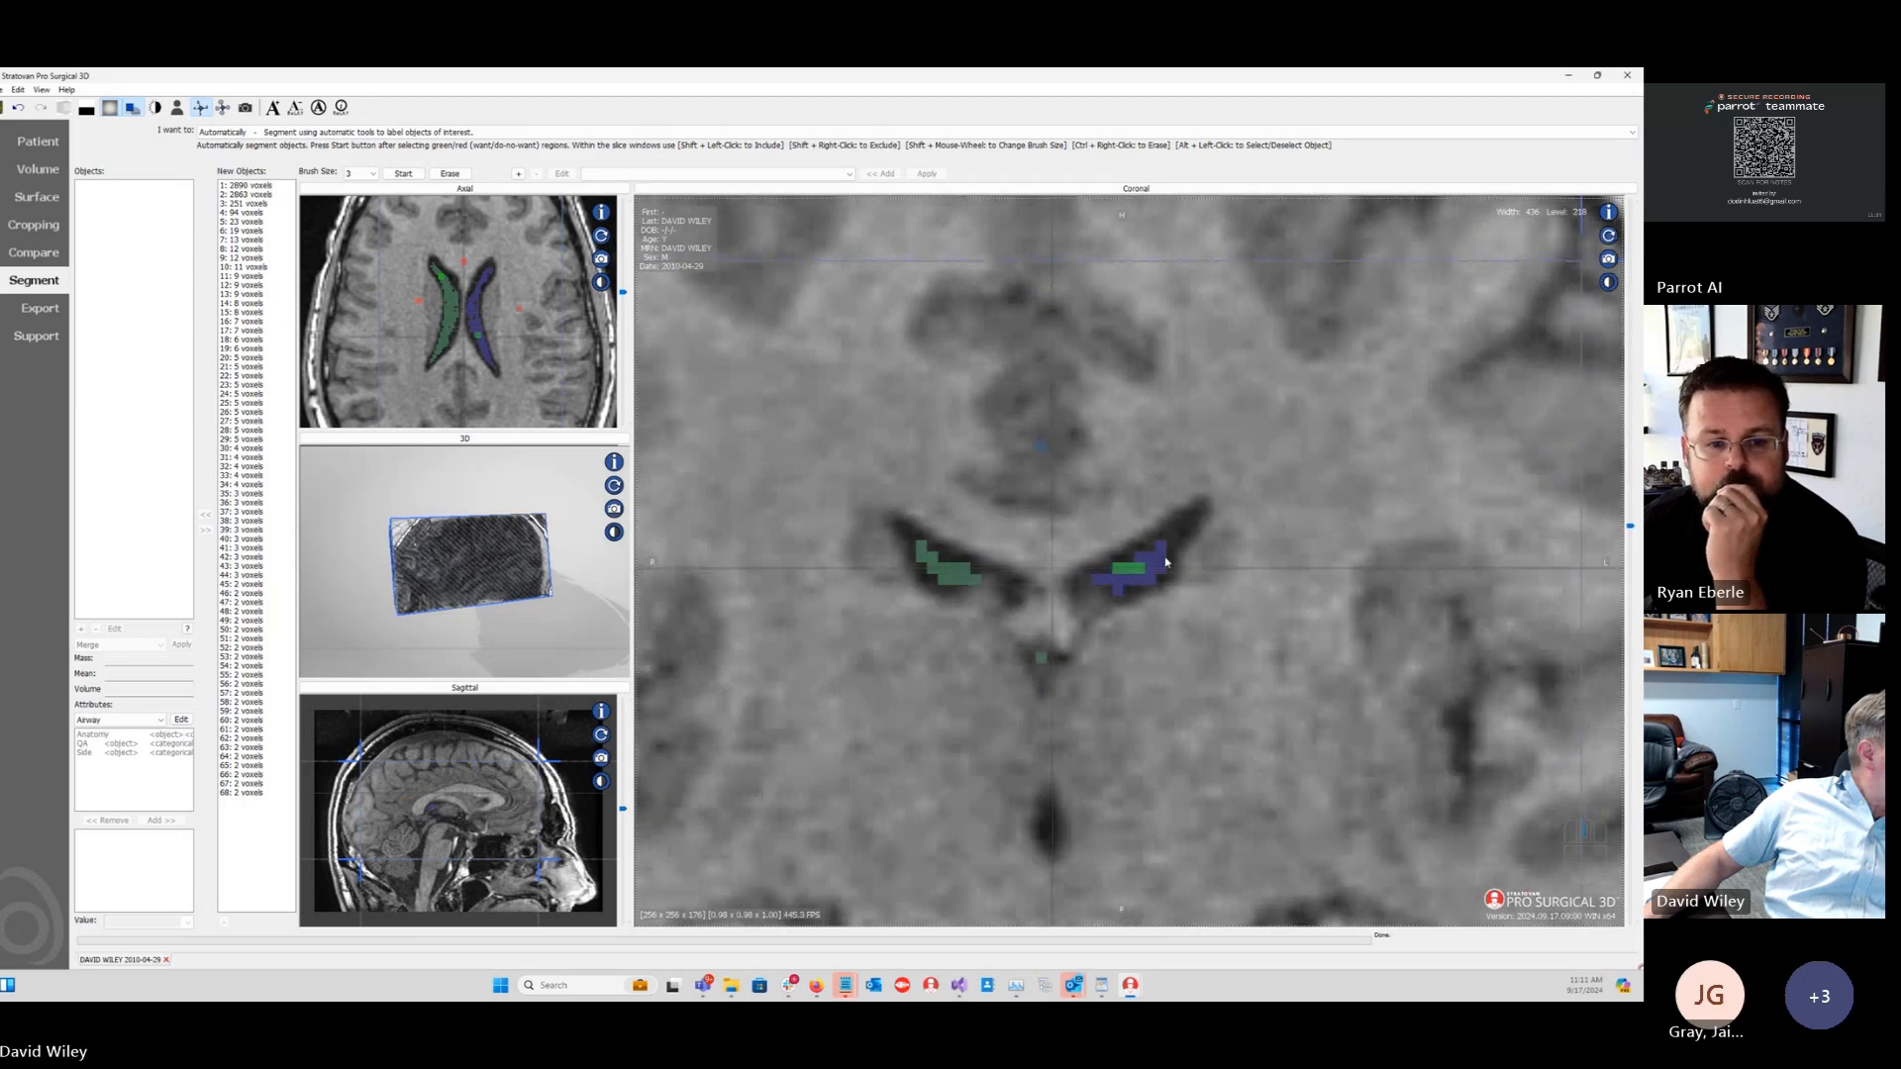
left_click(1181, 527, "shift")
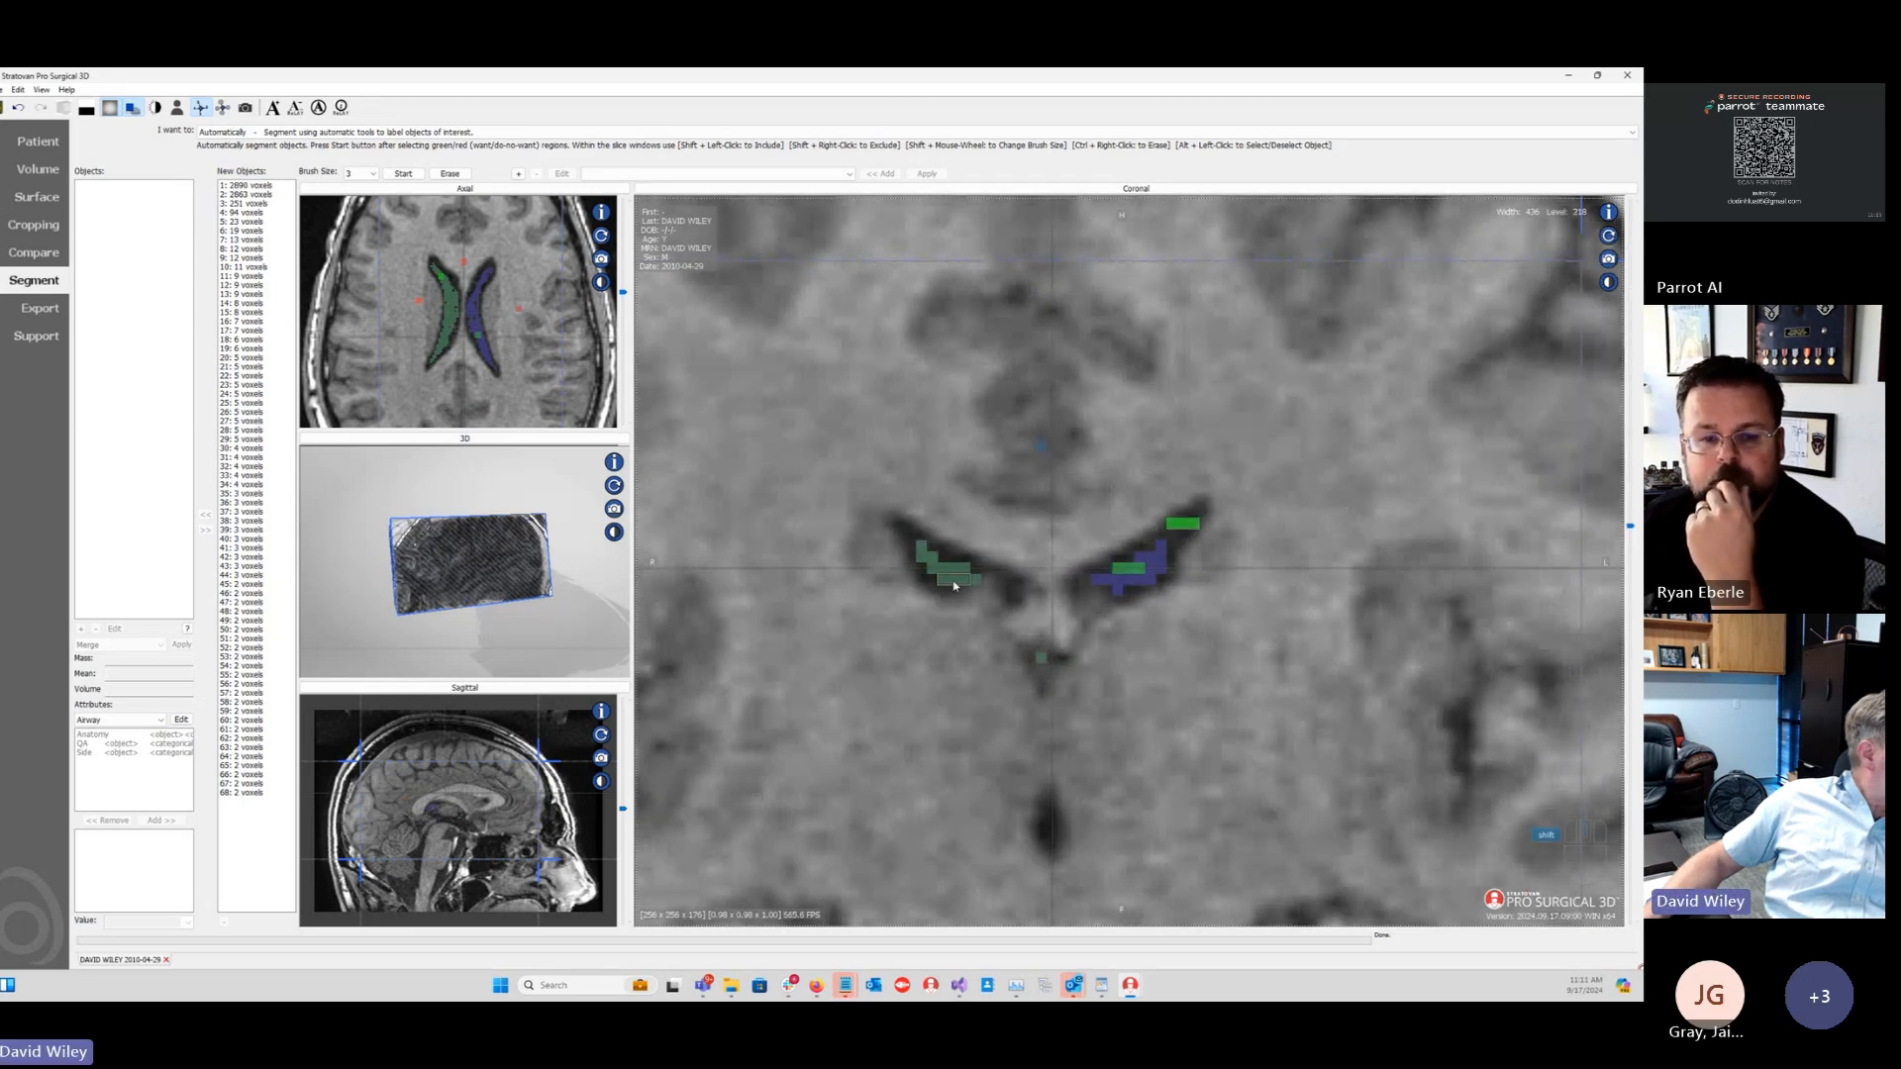
Step: On the coronal slice with wide triangular ventricles, add one include spot low in a ventricle and two exclude spots in surrounding tissue, and rerun the segmentation
scroll(1218, 648, "down", 3)
scroll(1164, 654, "down", 4)
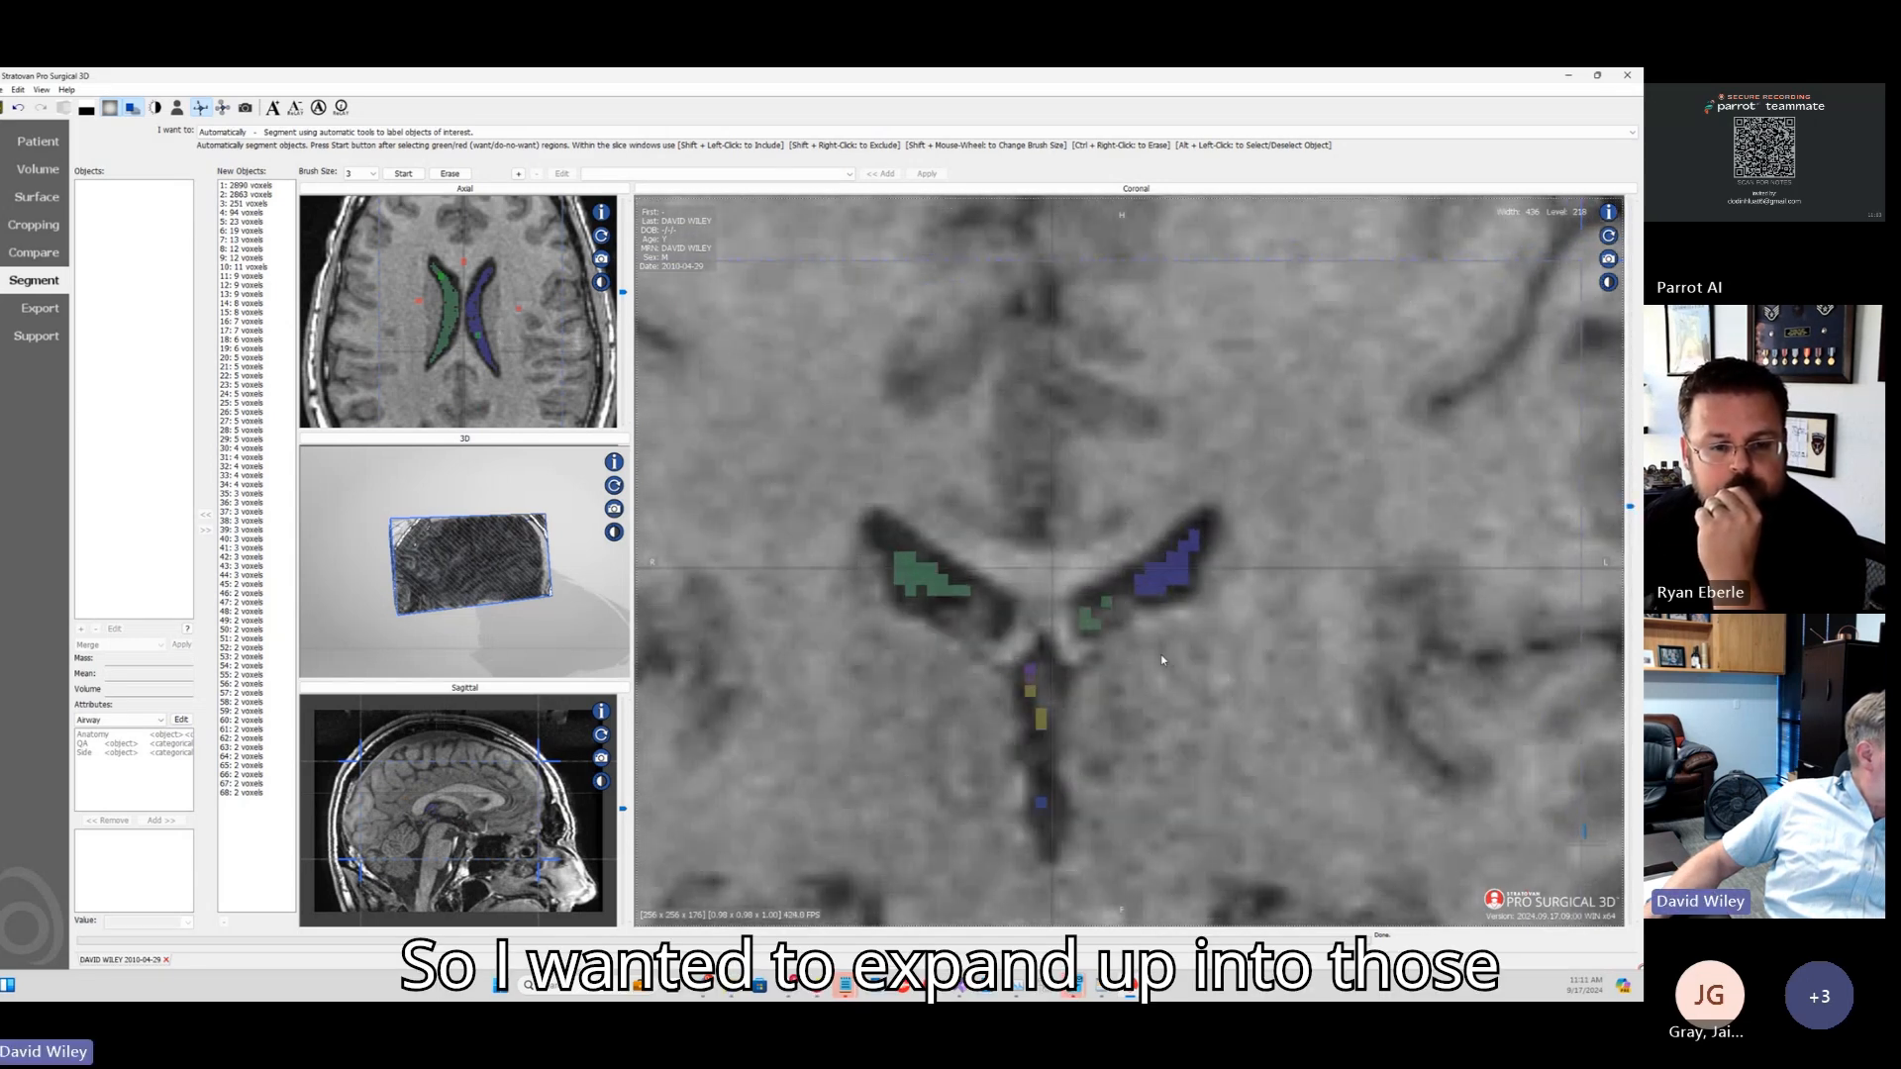
scroll(1179, 671, "down", 4)
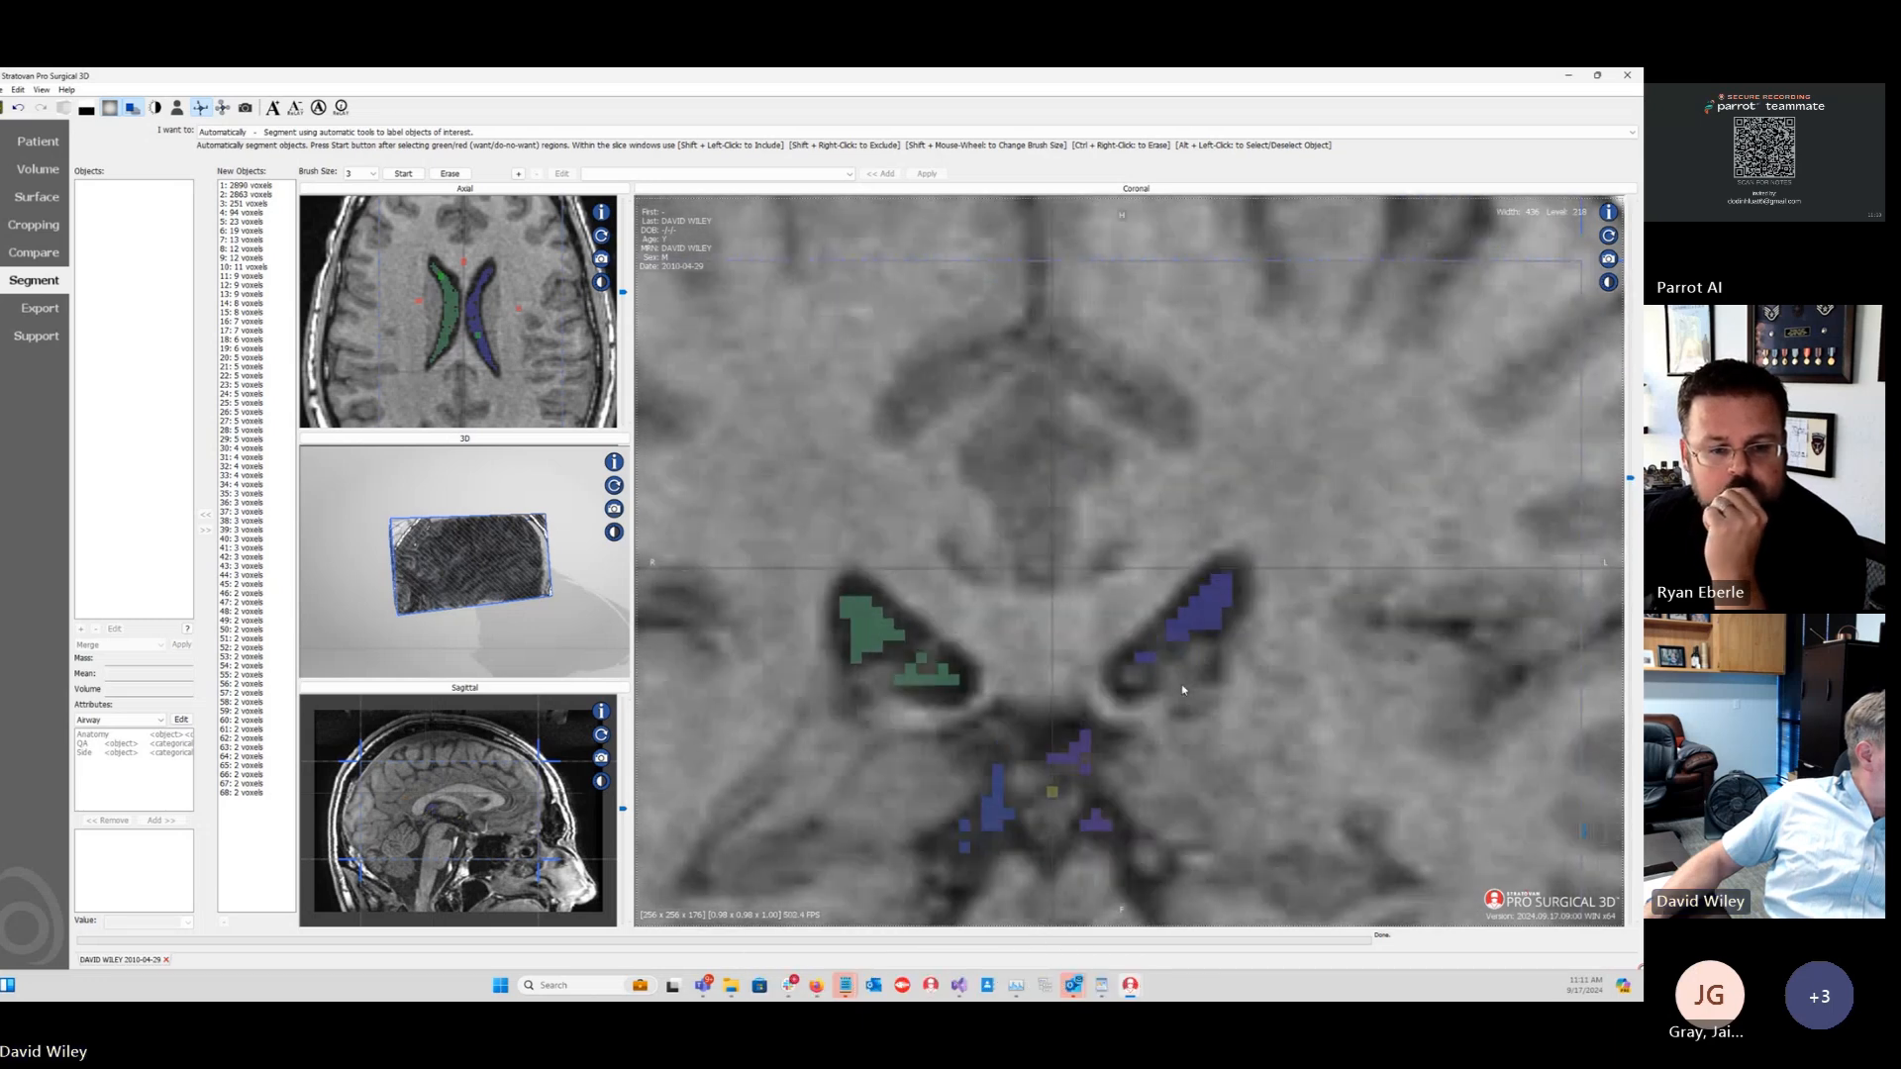
scroll(1187, 680, "down", 5)
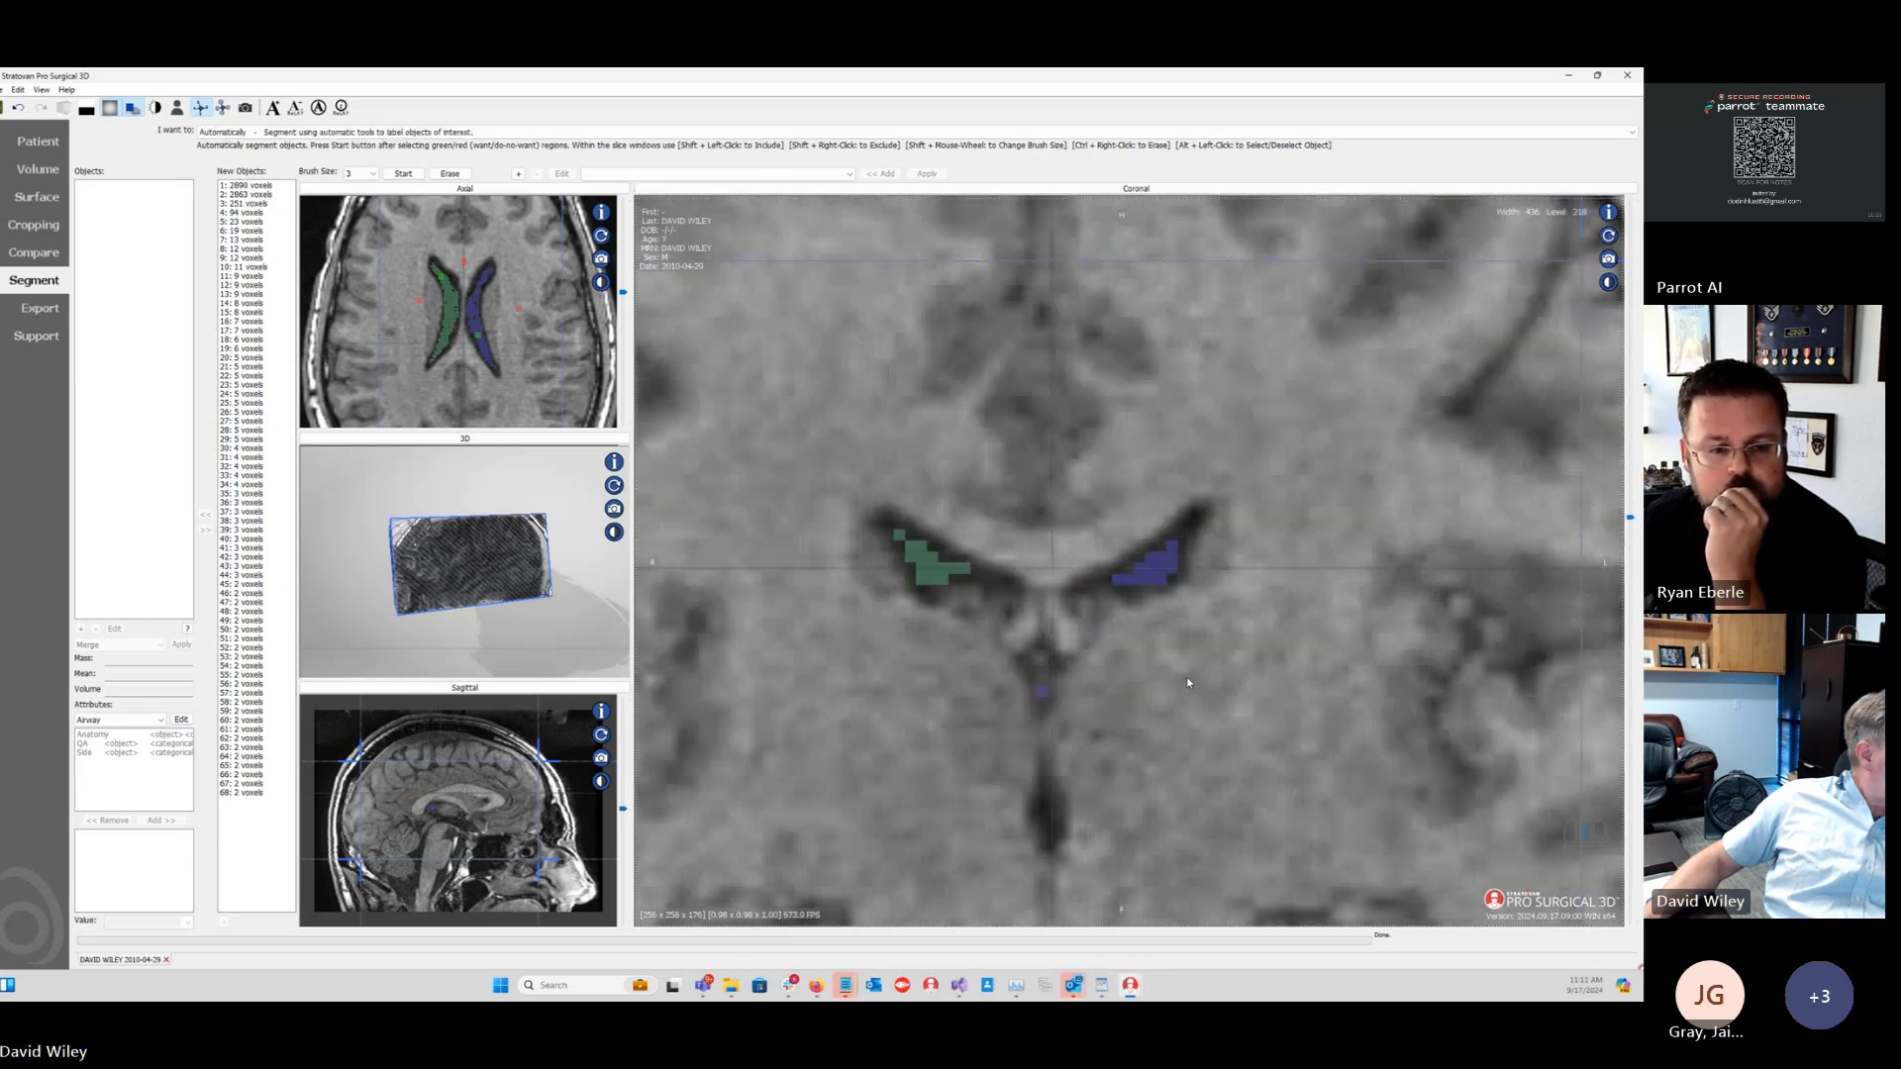
scroll(1188, 681, "down", 6)
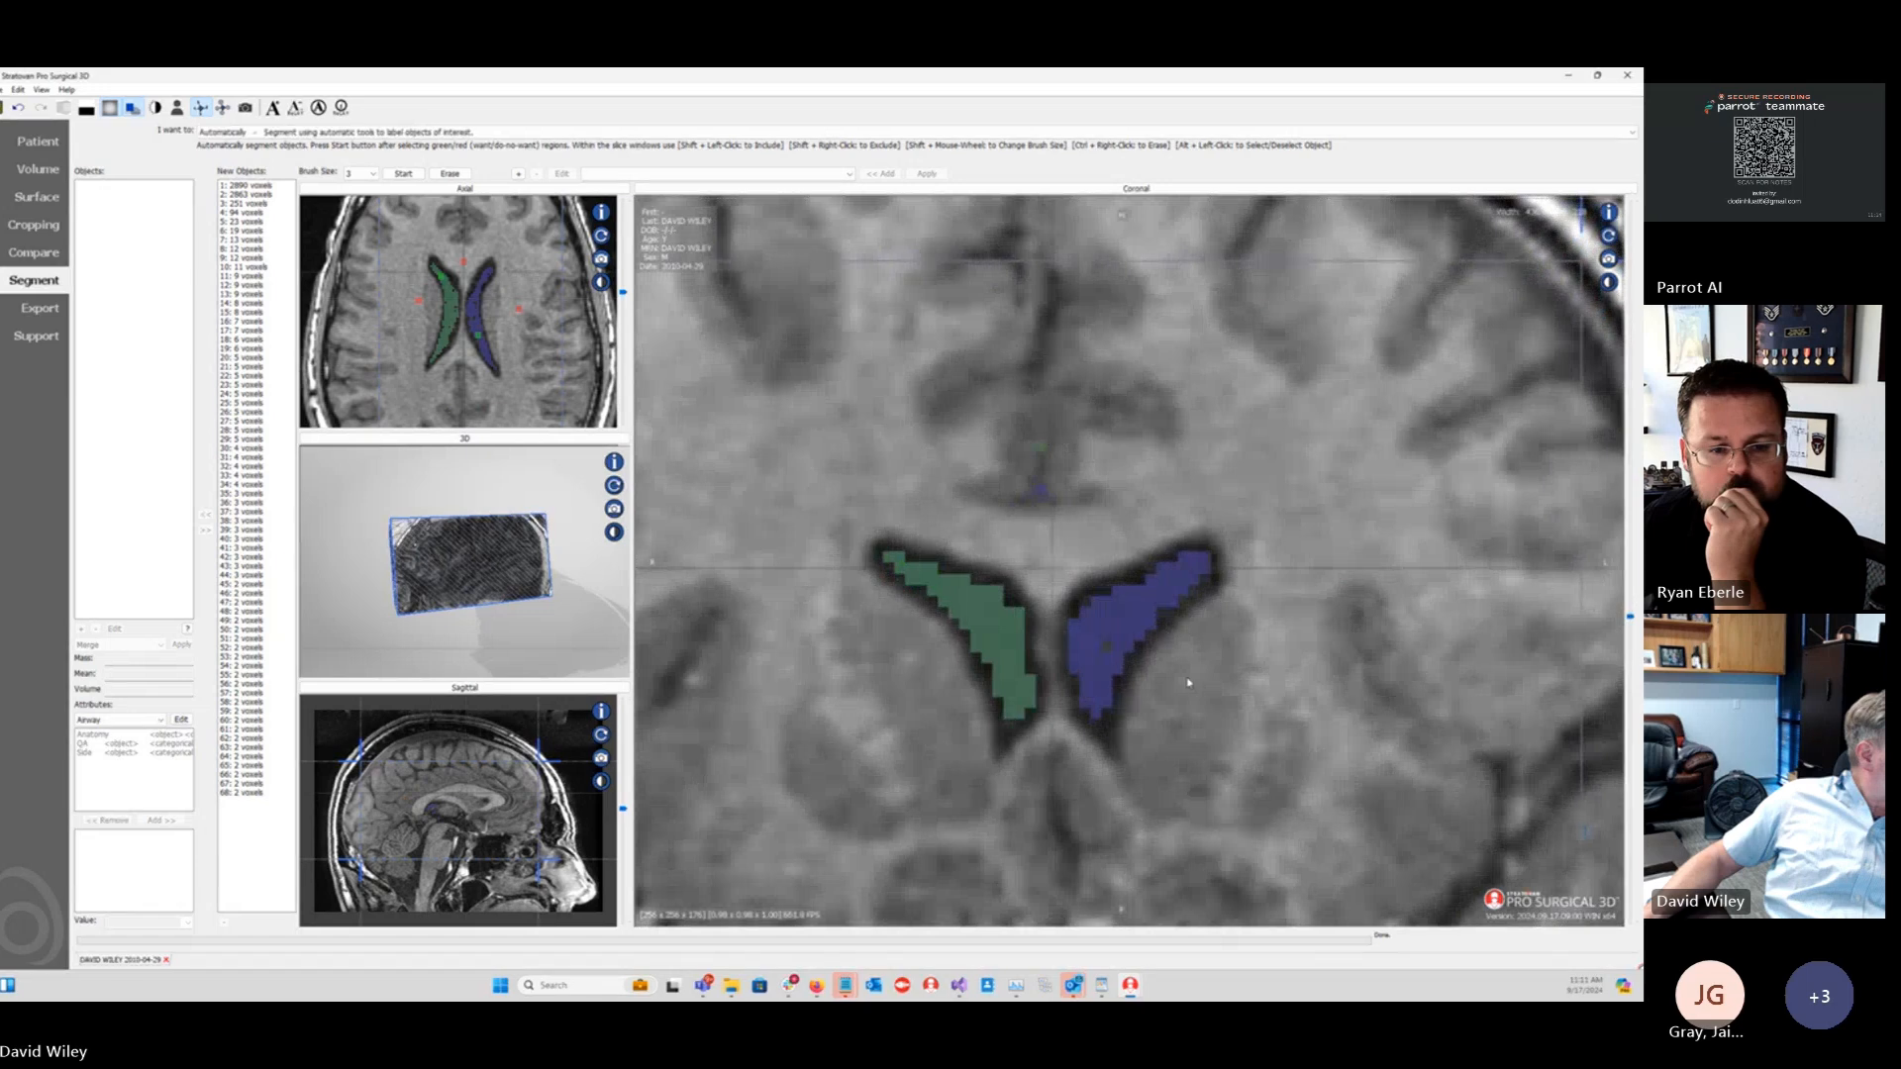
scroll(1197, 696, "down", 2)
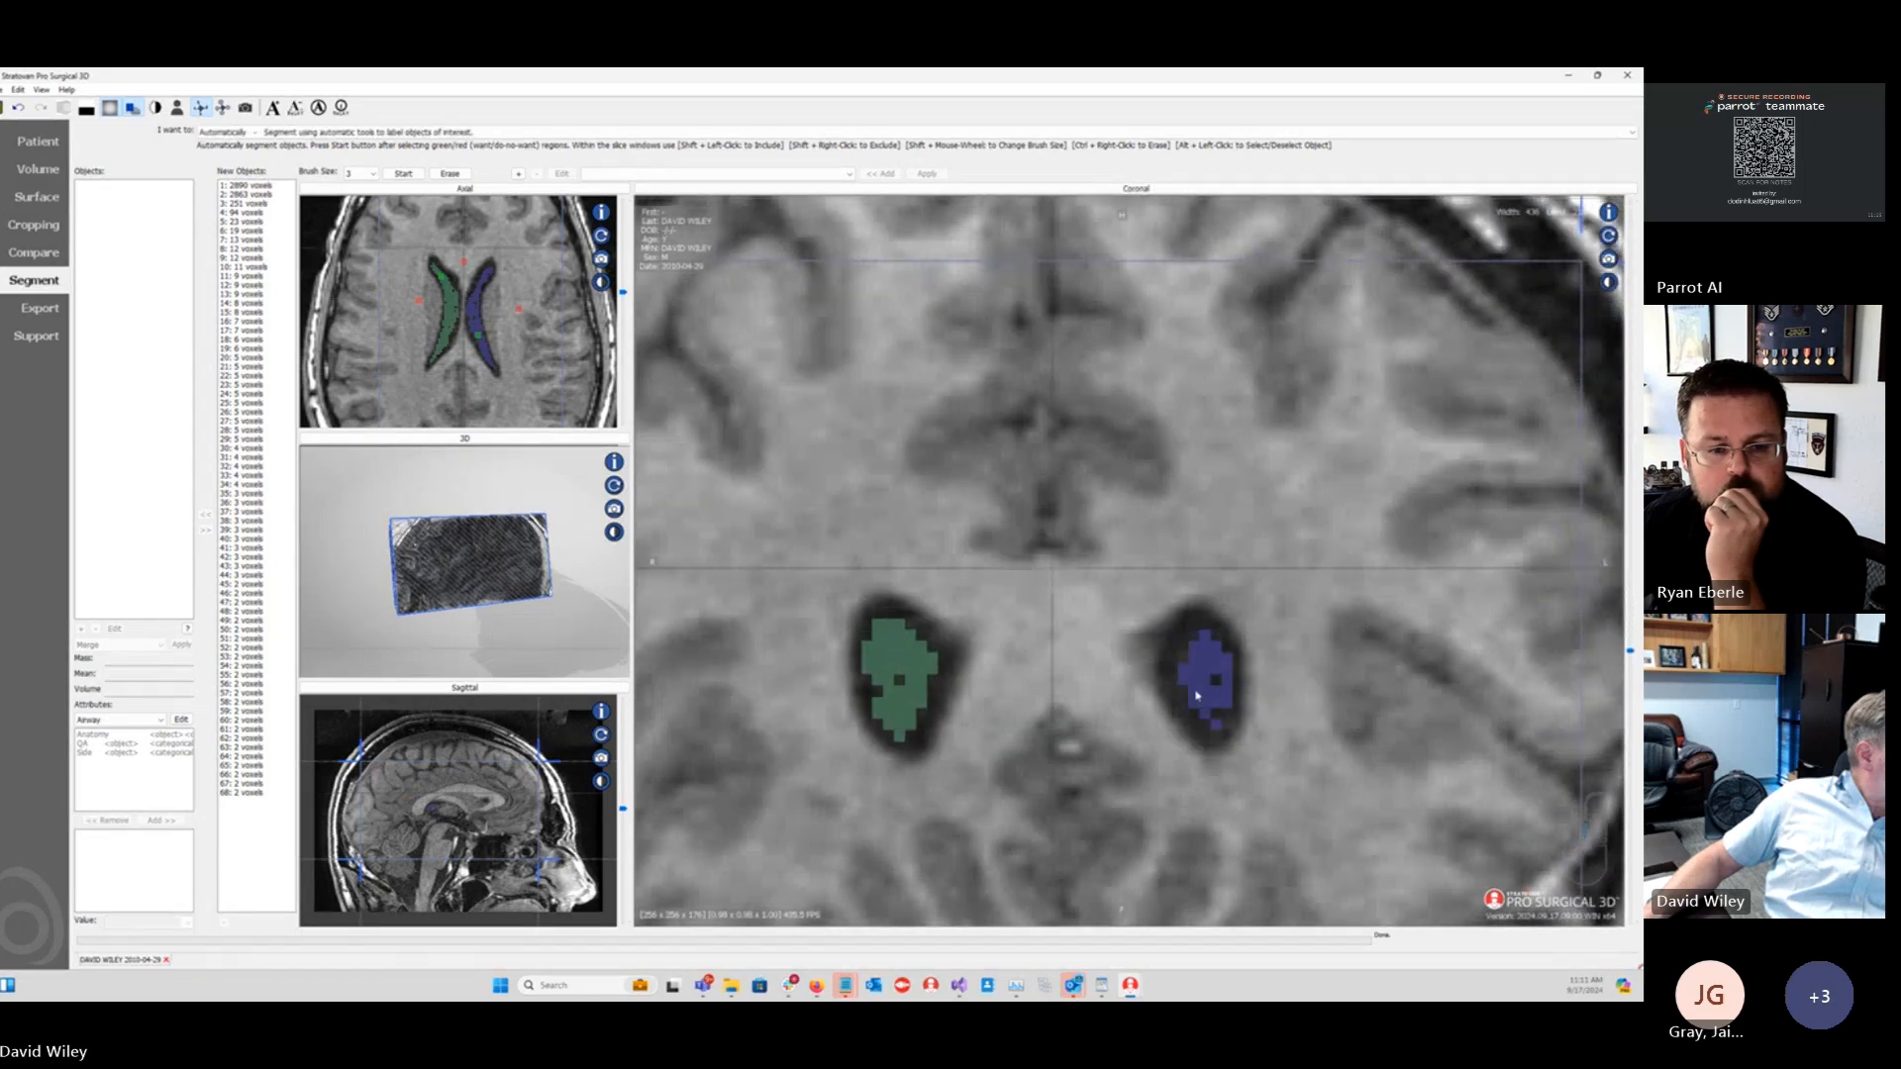
scroll(1193, 696, "down", 4)
left_click(1195, 717, "shift")
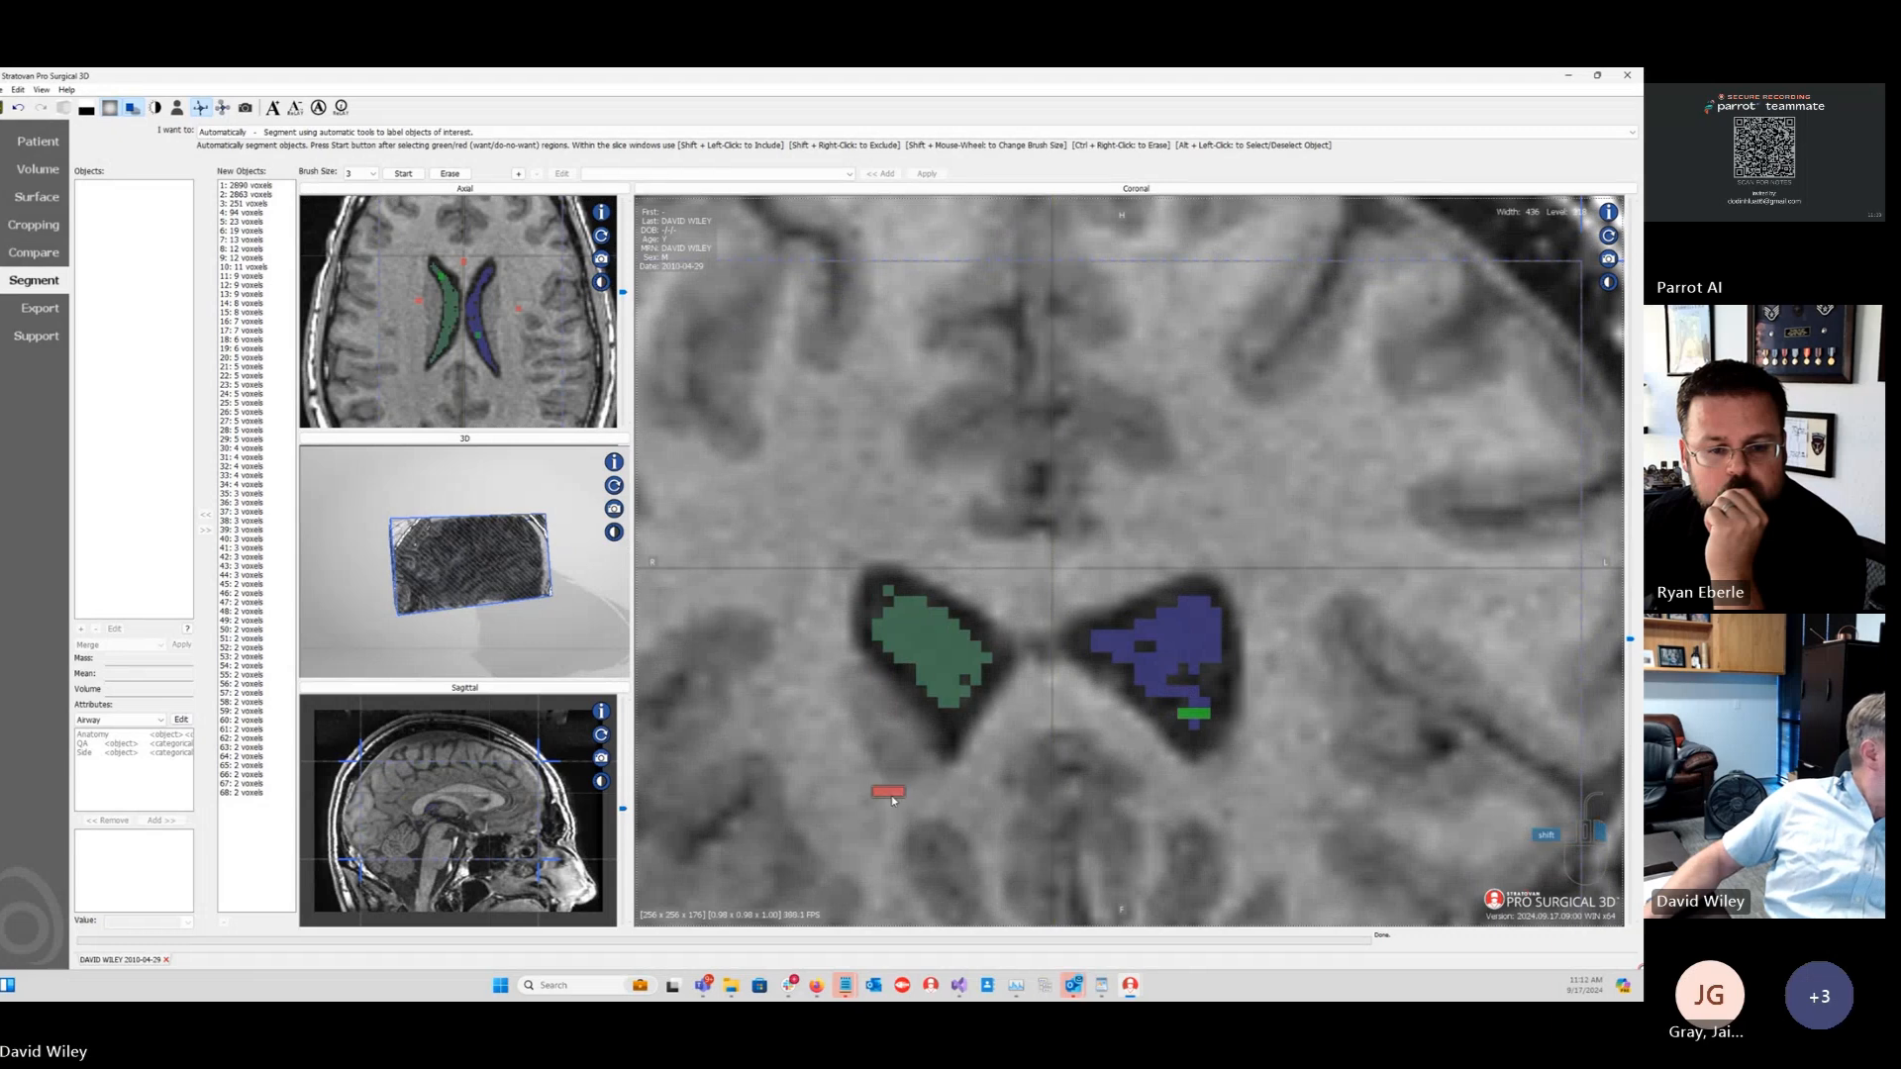
right_click(844, 469, "shift")
left_click(403, 175)
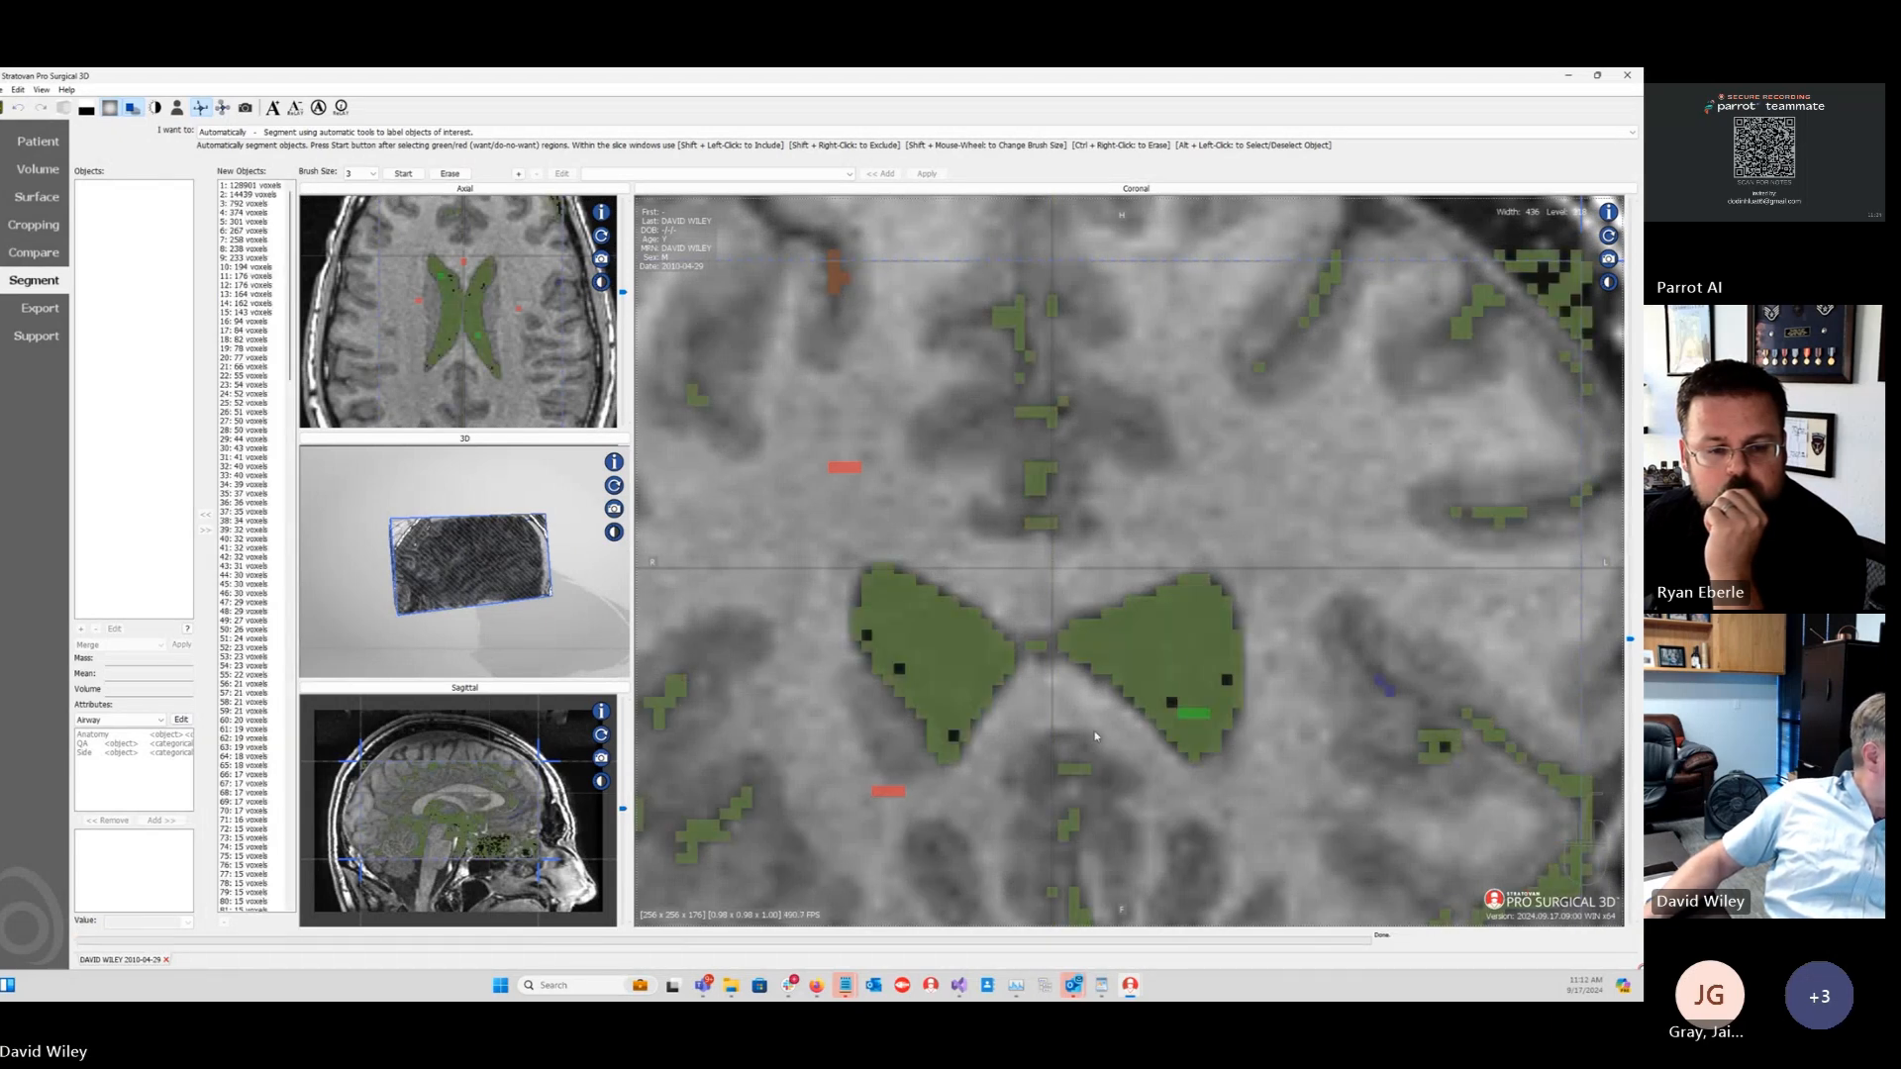
Step: With brush size 1, mark exclude spots between the touching ventricles on two coronal slices and rerun the segmentation
scroll(1089, 722, "down", 4)
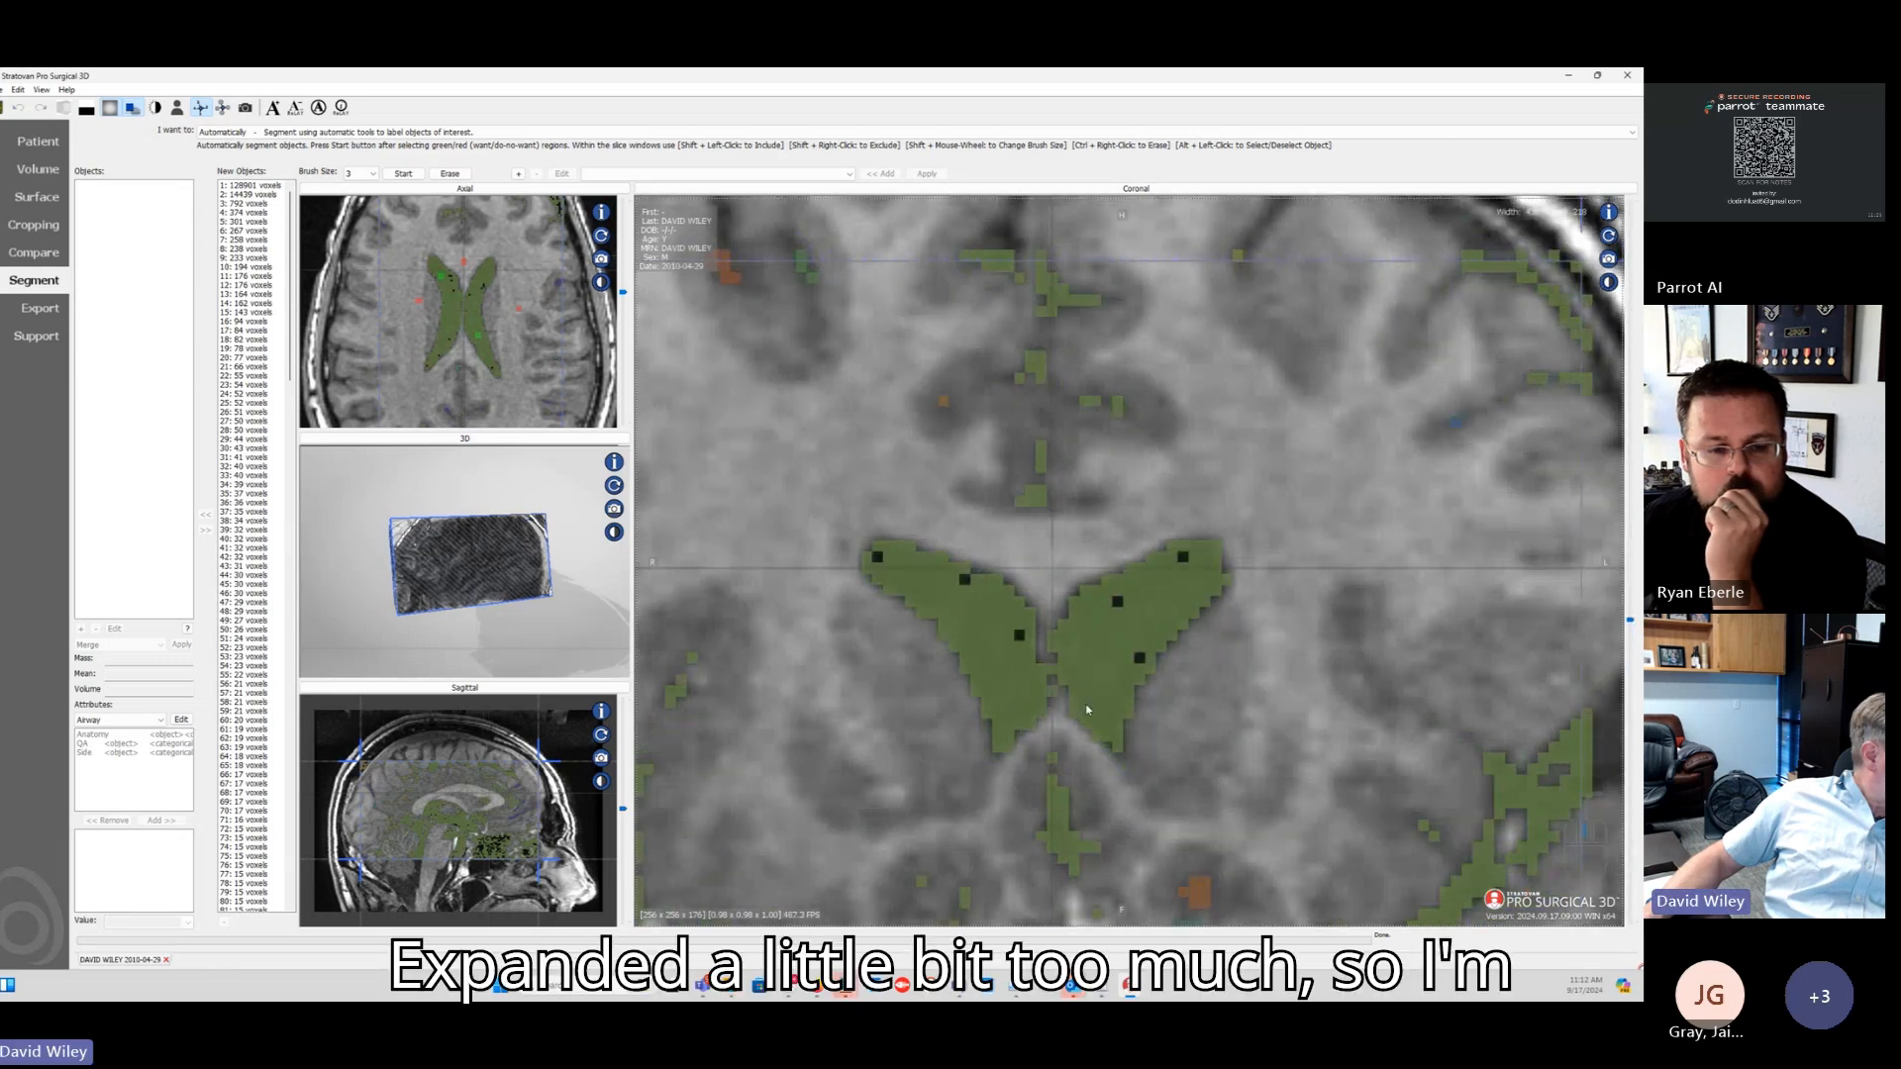
scroll(1080, 709, "down", 2)
scroll(1053, 686, "down", 2, "shift")
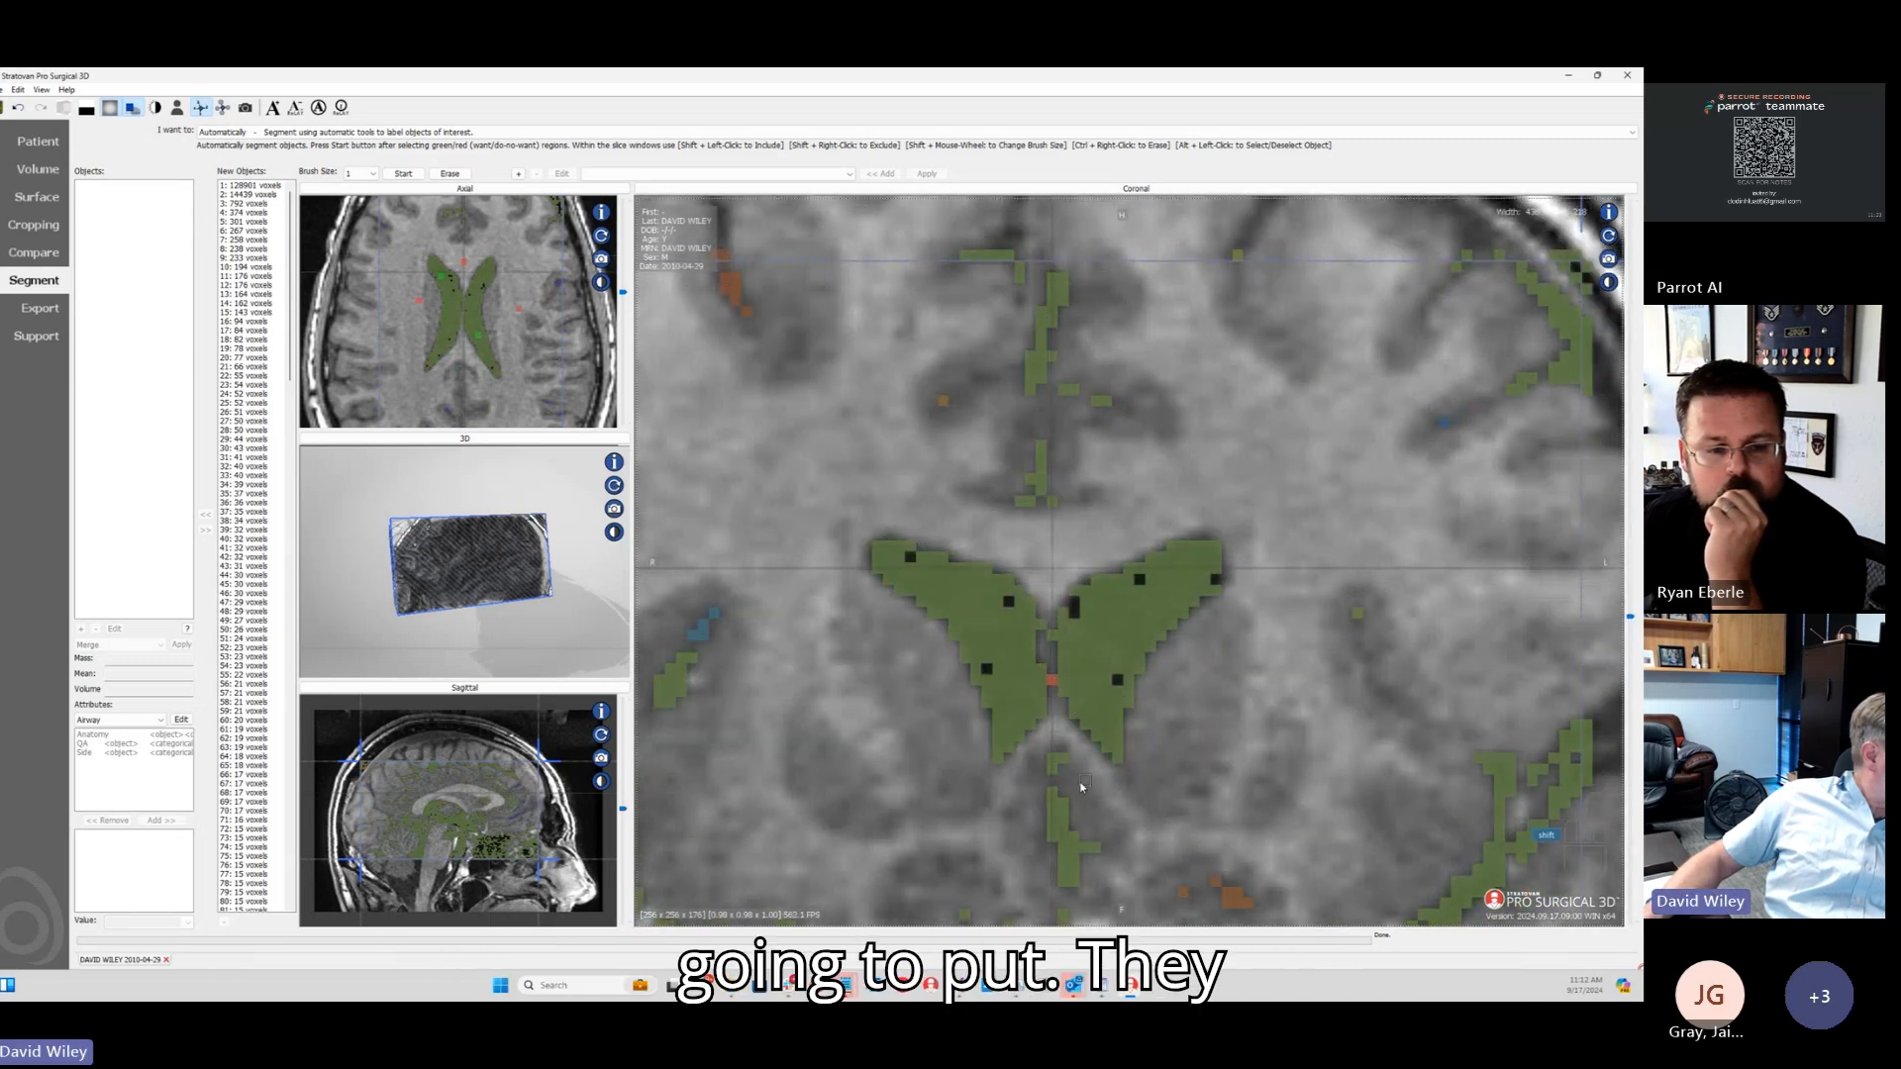
scroll(1064, 742, "down", 2)
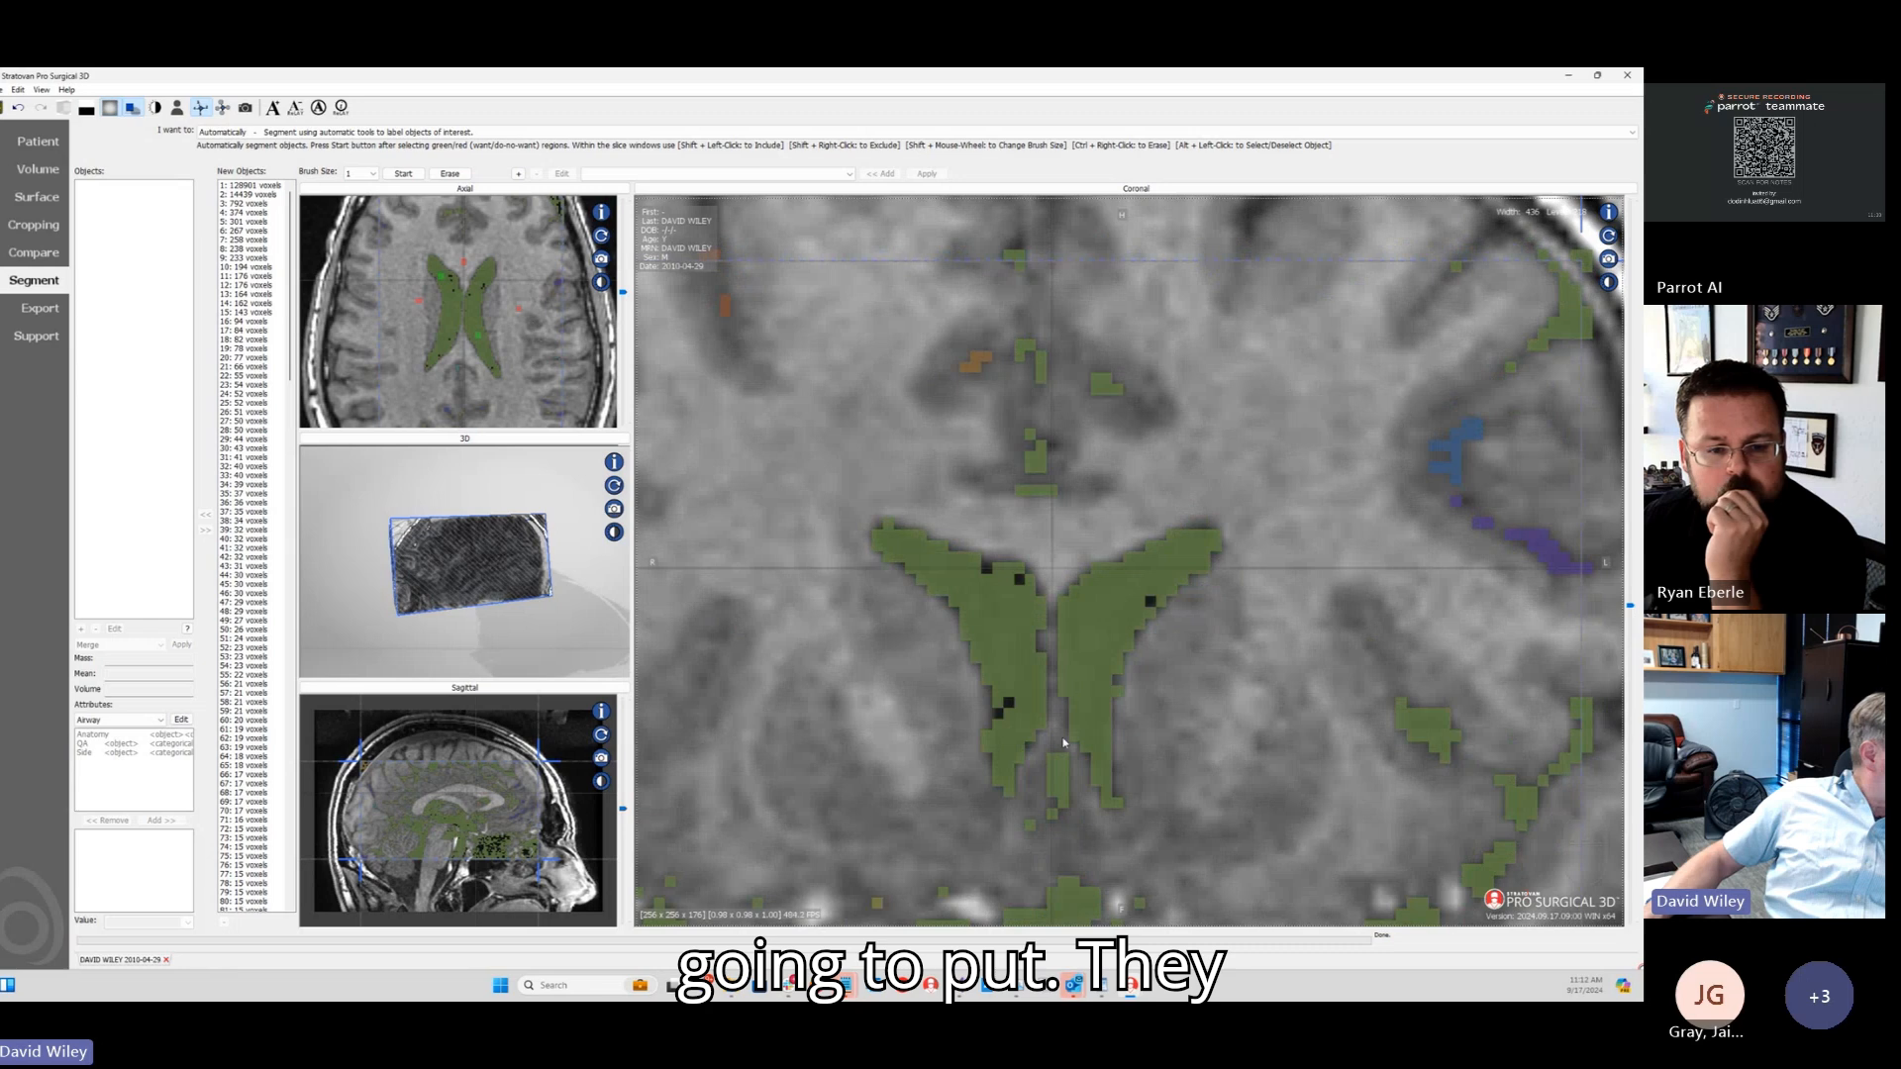
scroll(1064, 743, "down", 4)
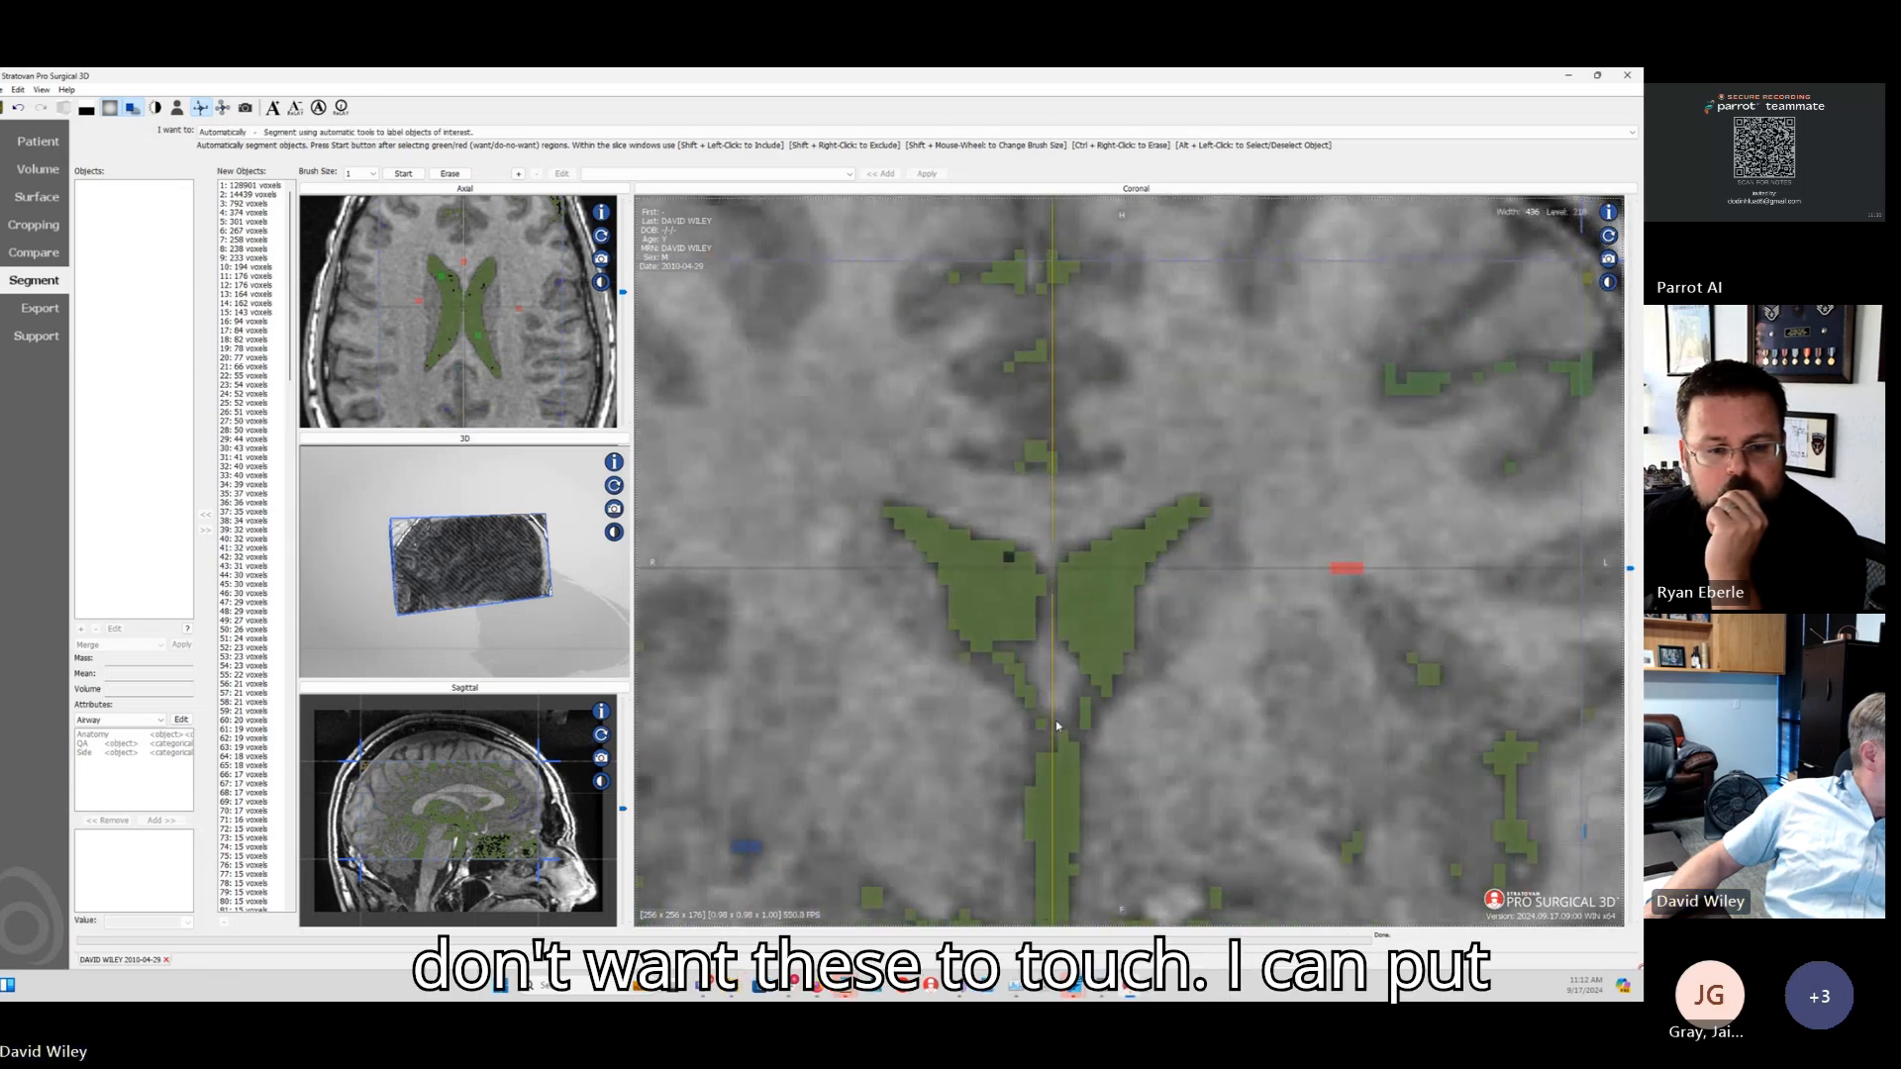
scroll(1058, 725, "down", 2)
right_click(1040, 601, "shift")
left_click(403, 174)
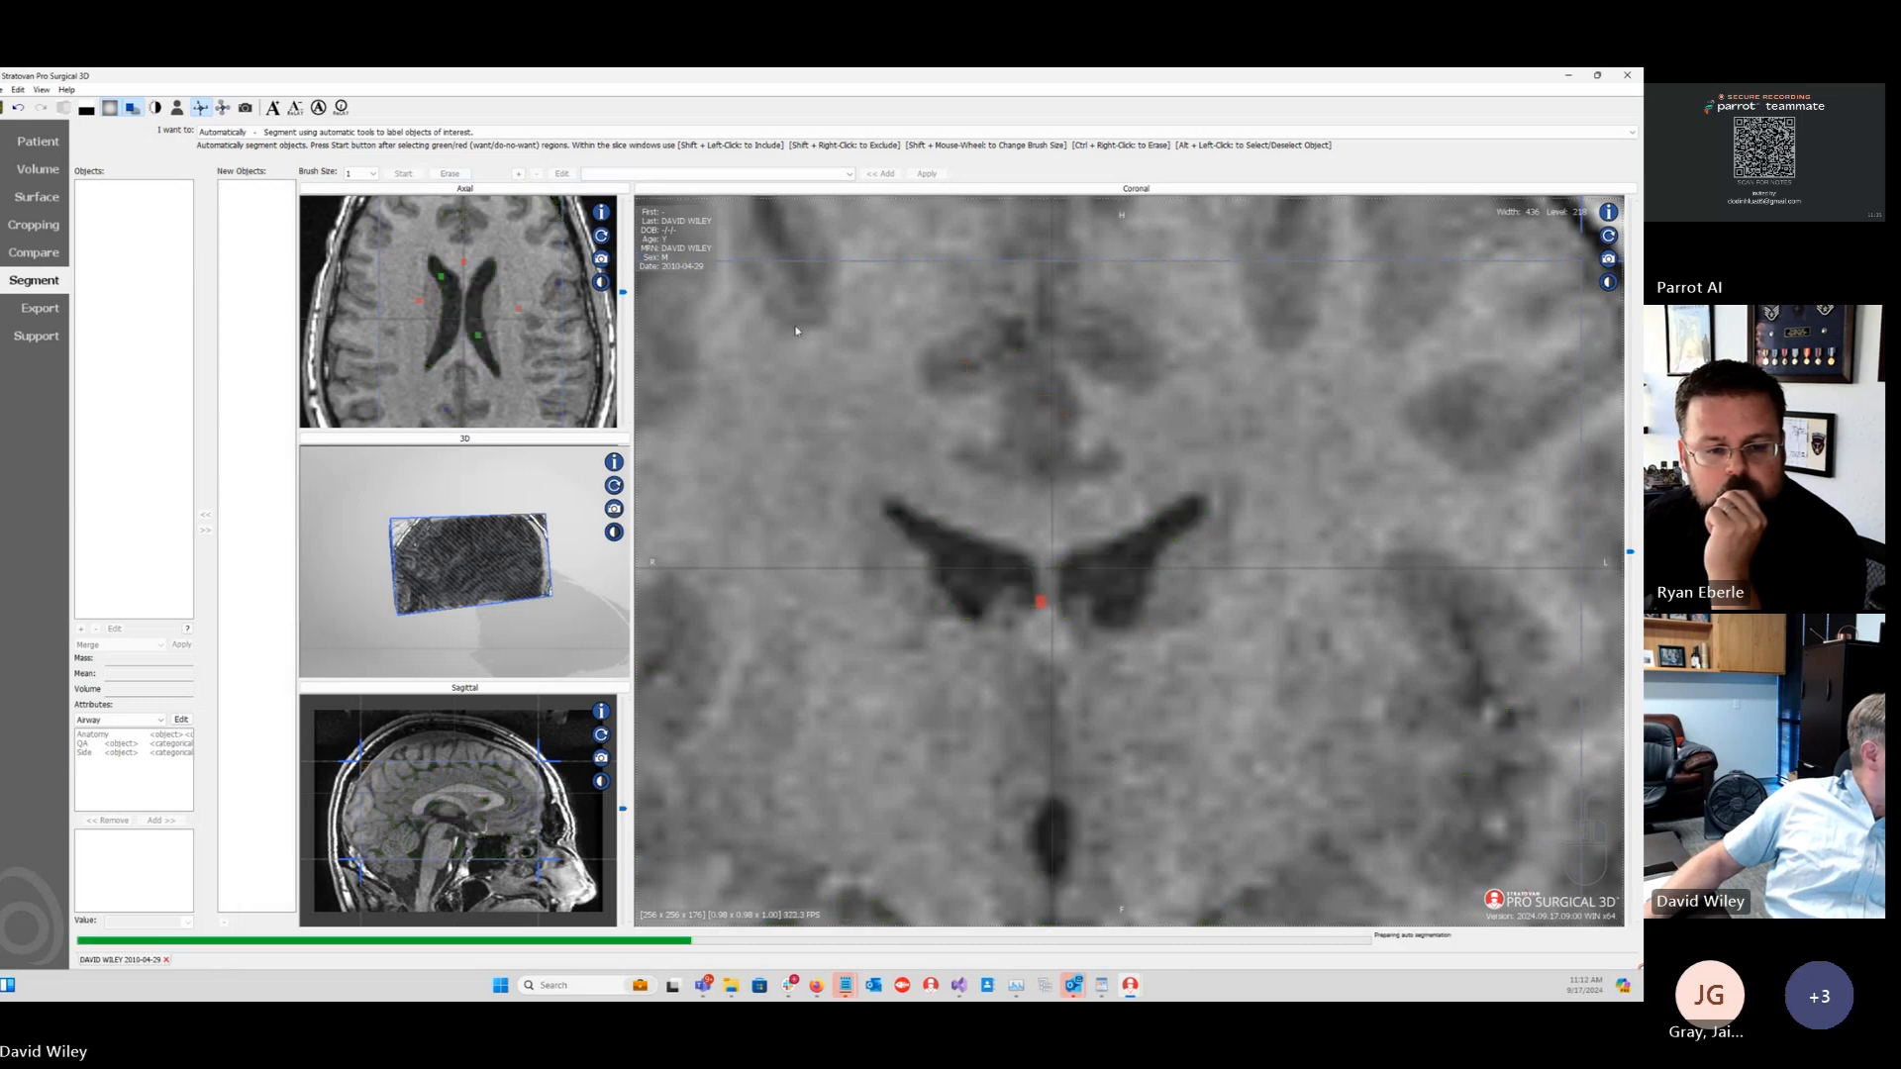
Step: On the coronal slice with the marked ventricle tips, add an exclude spot of brush size 7 at the midline well above the ventricles
scroll(1012, 521, "down", 5)
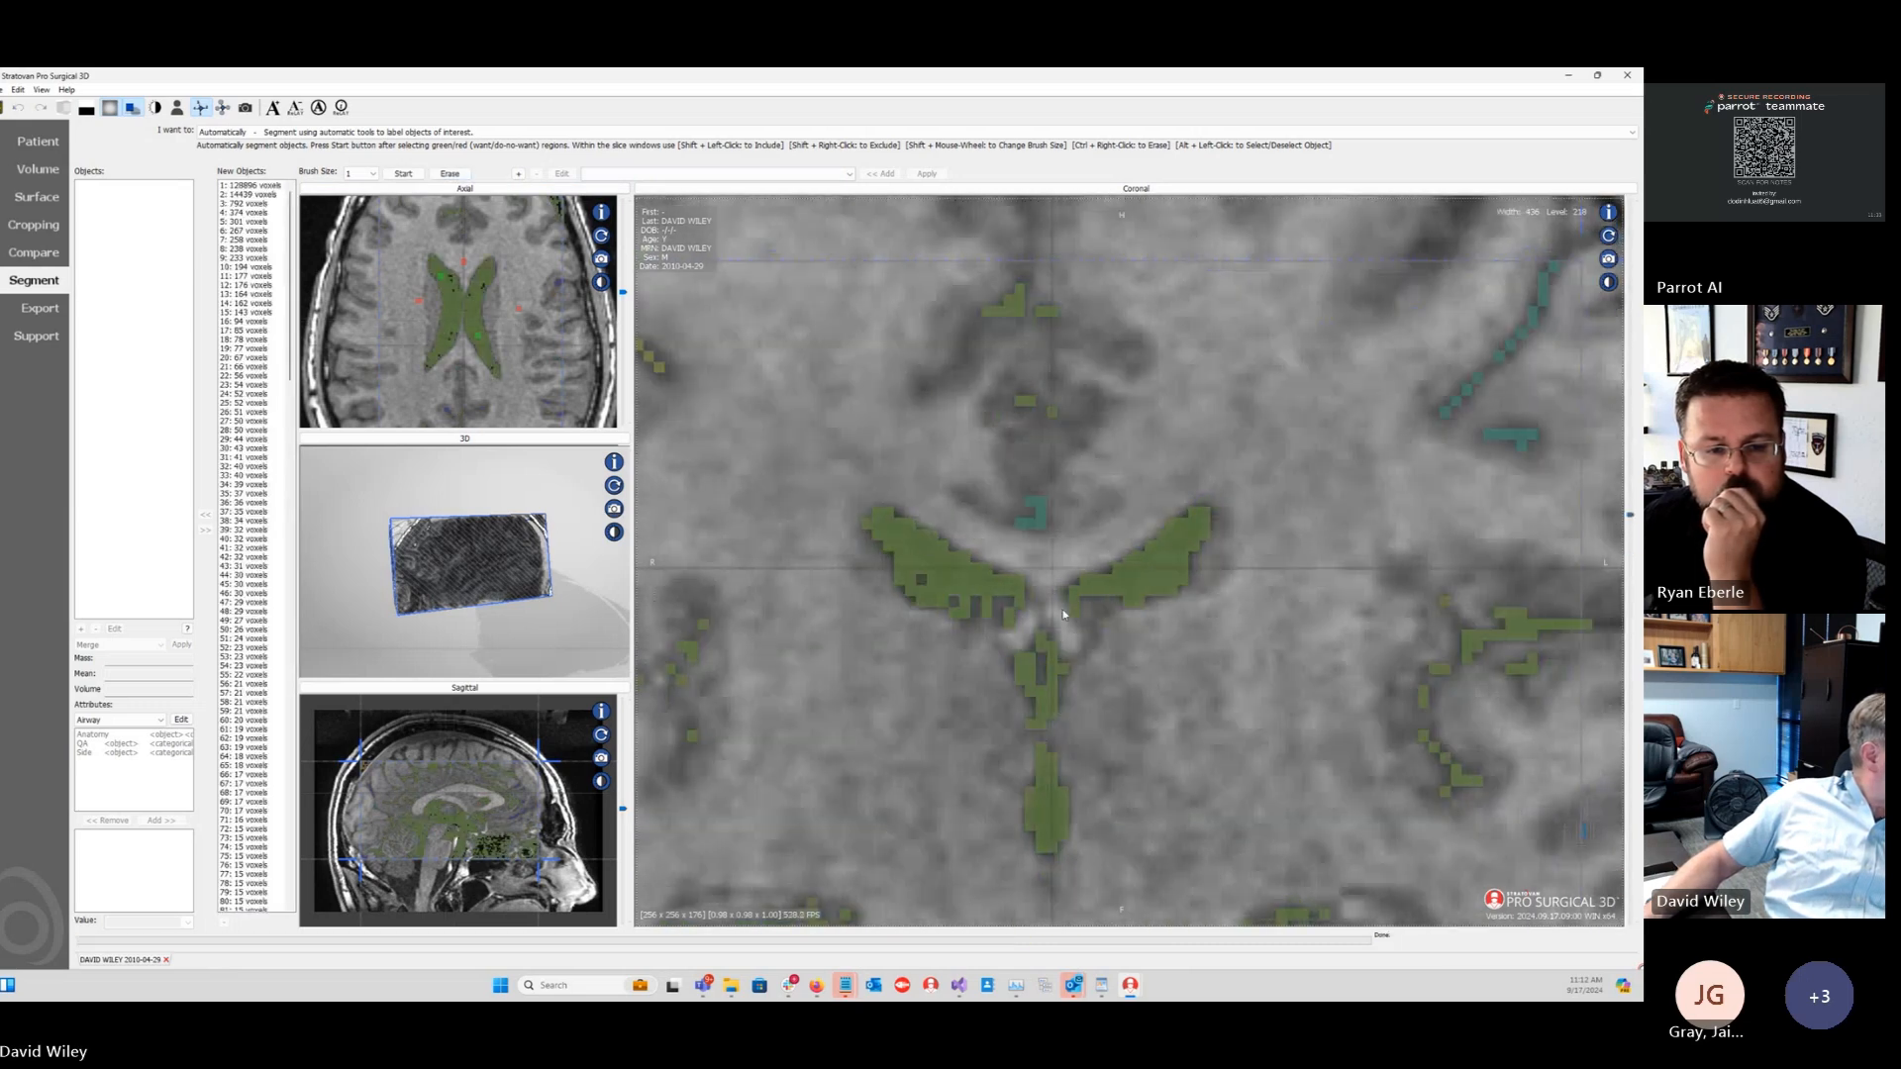
scroll(1083, 642, "up", 1)
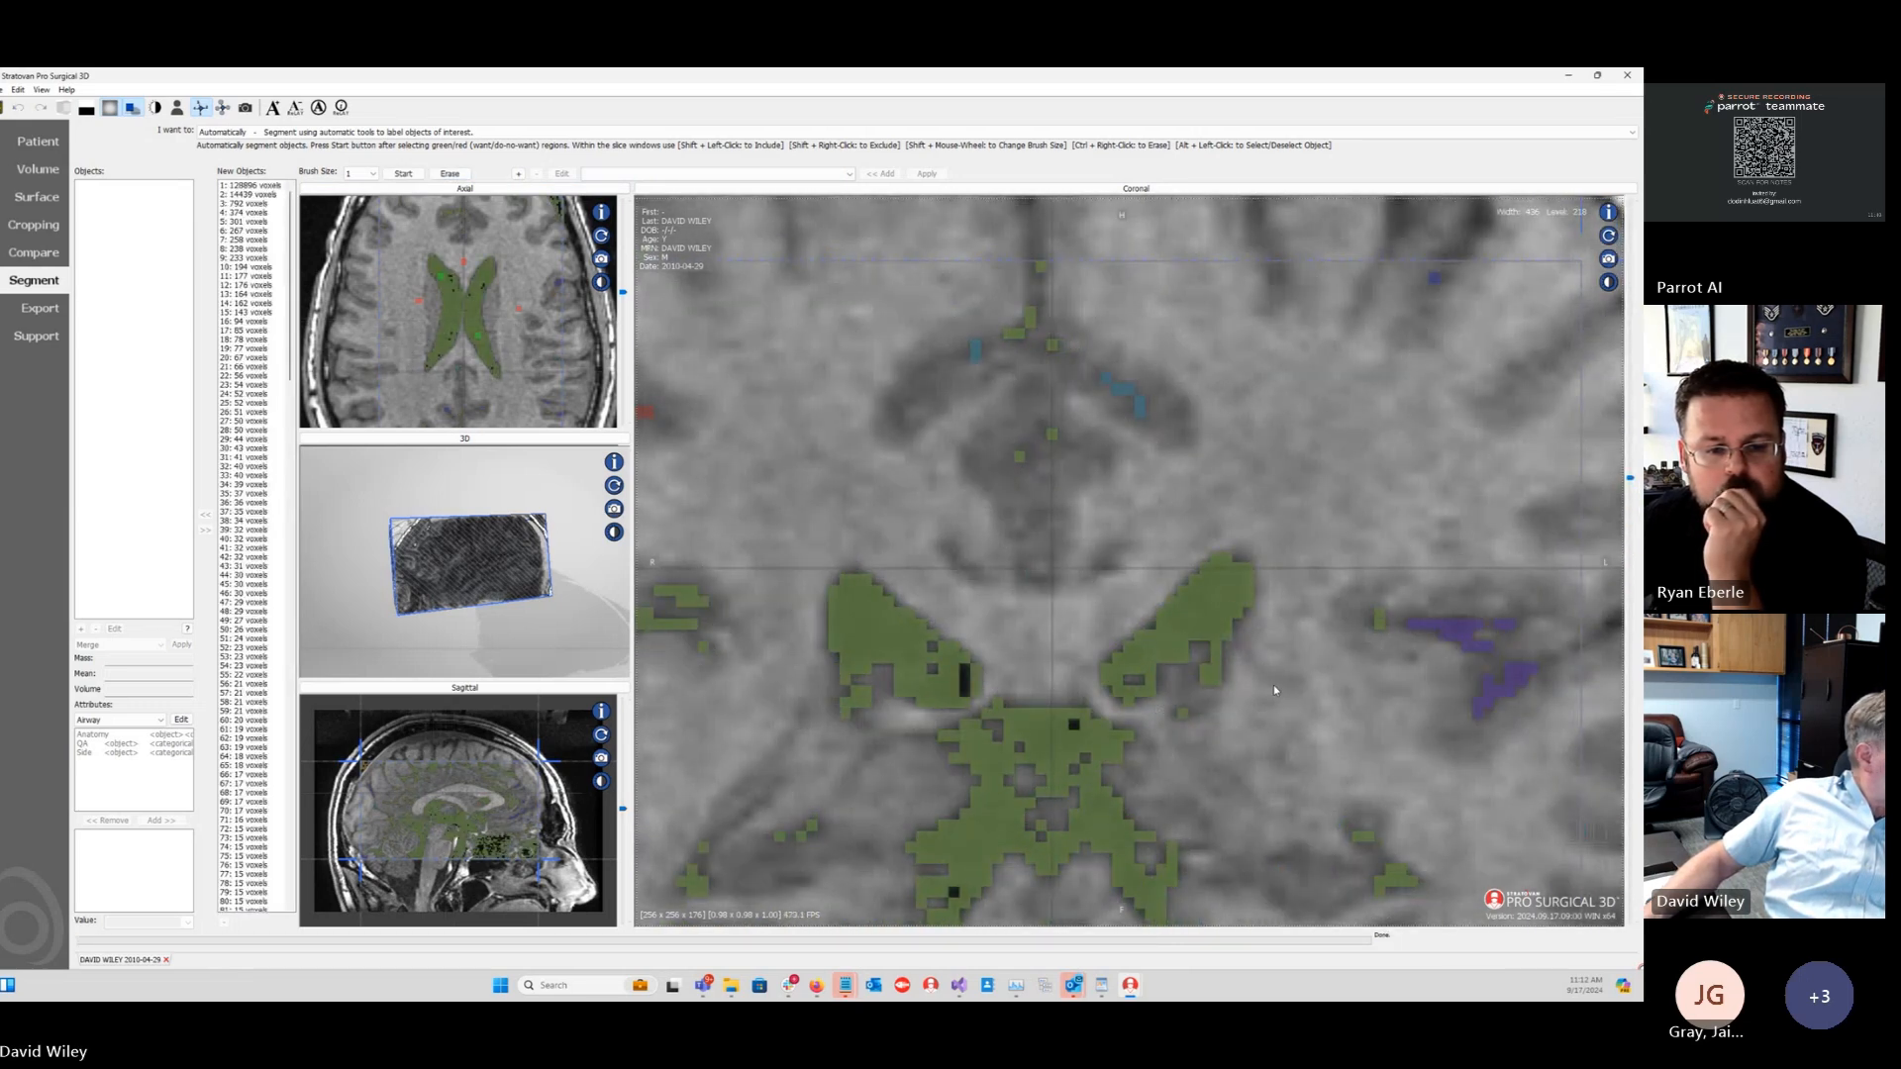
scroll(1273, 686, "up", 1)
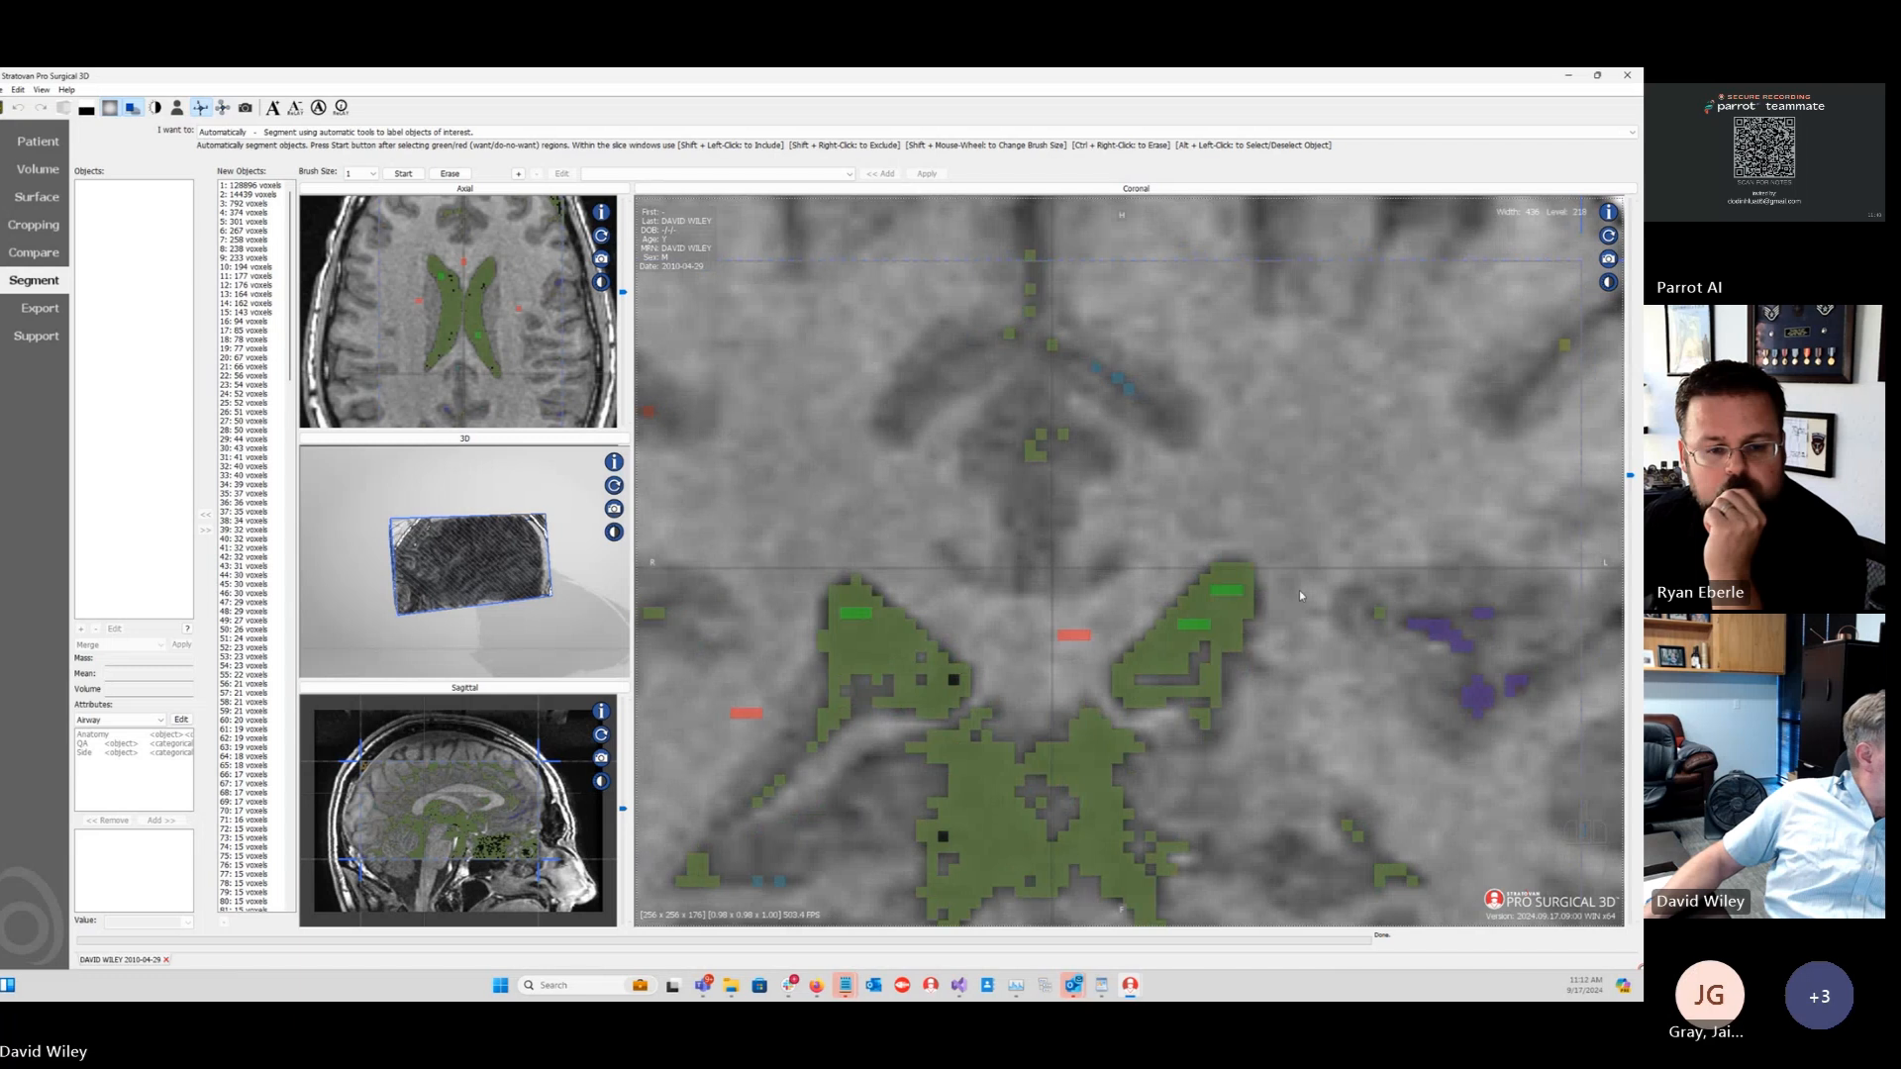
right_click(1024, 313, "shift")
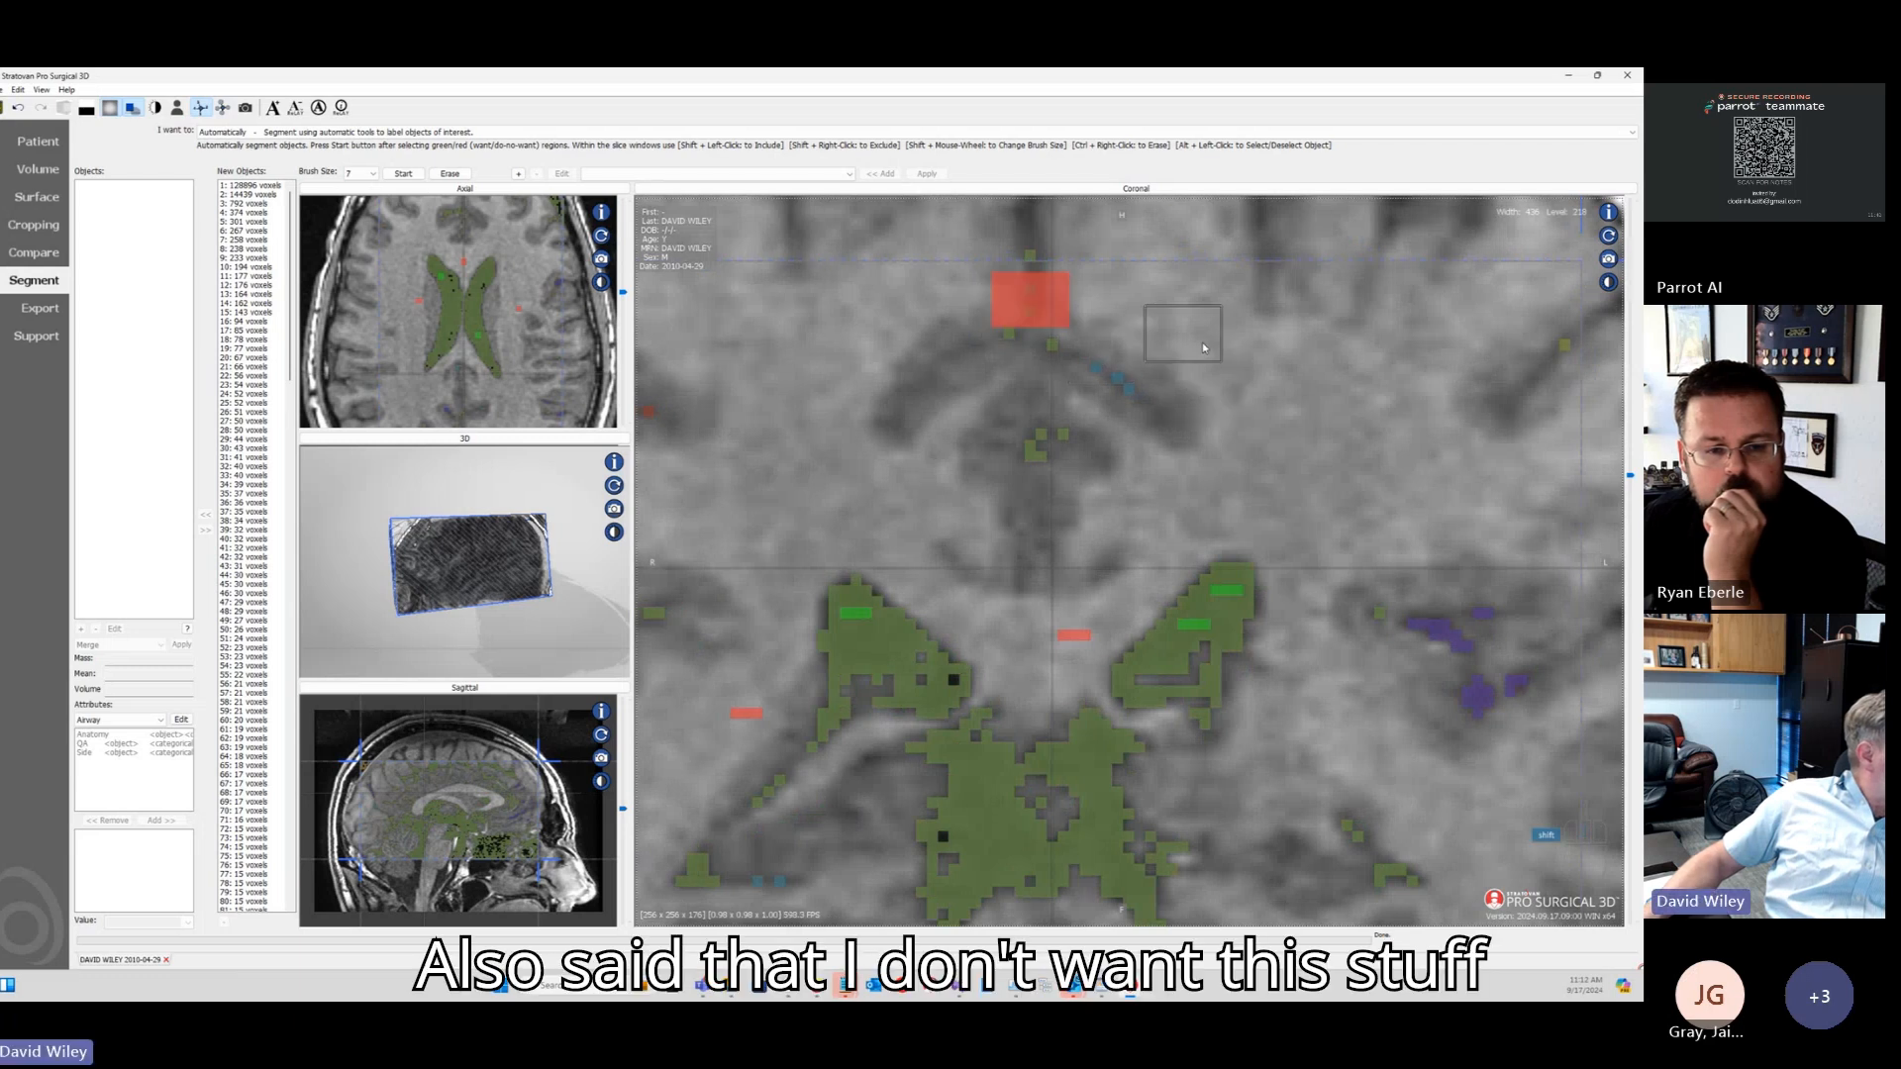
Step: Enlarge the axial view, mark one size 7 exclude spot in the frontal region on each side of the brain, and rerun the segmentation
double_click(555, 217)
middle_click_drag(1247, 382, 1261, 499)
right_click(958, 343, "shift")
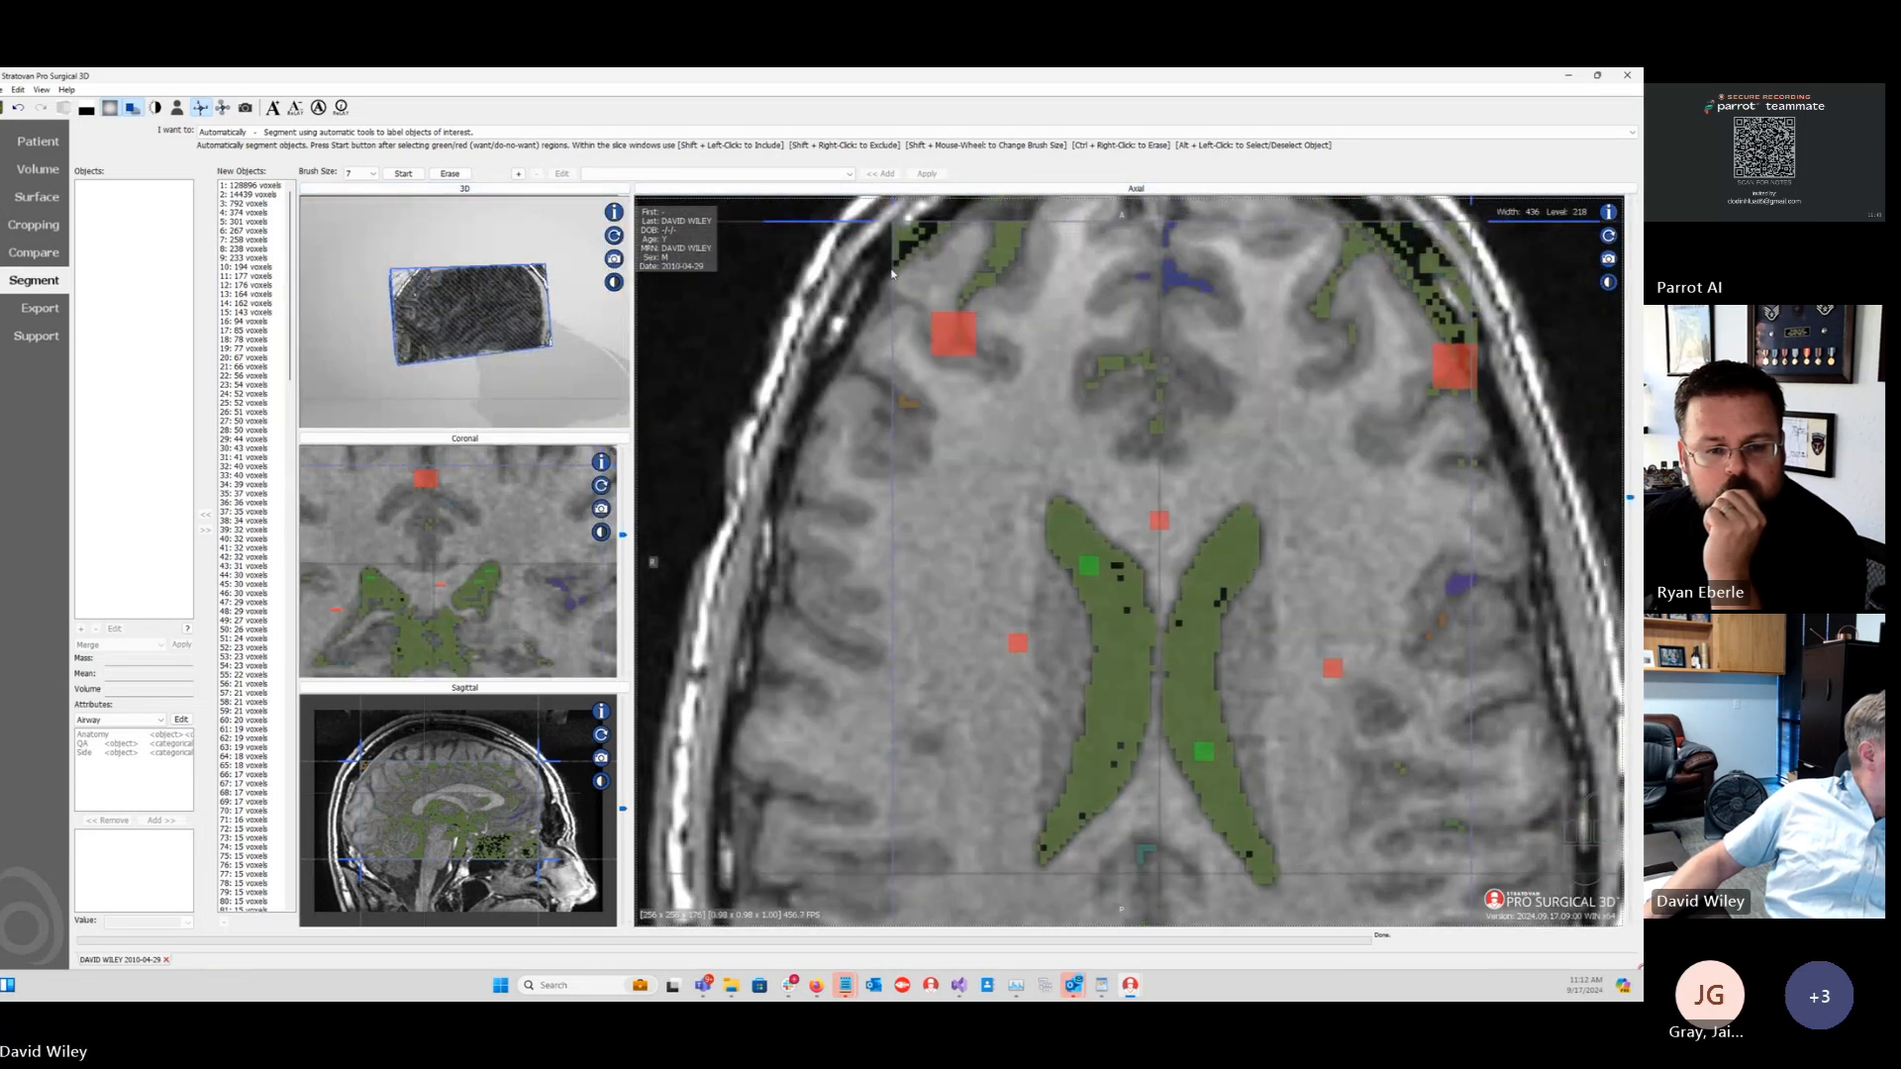
left_click(409, 176)
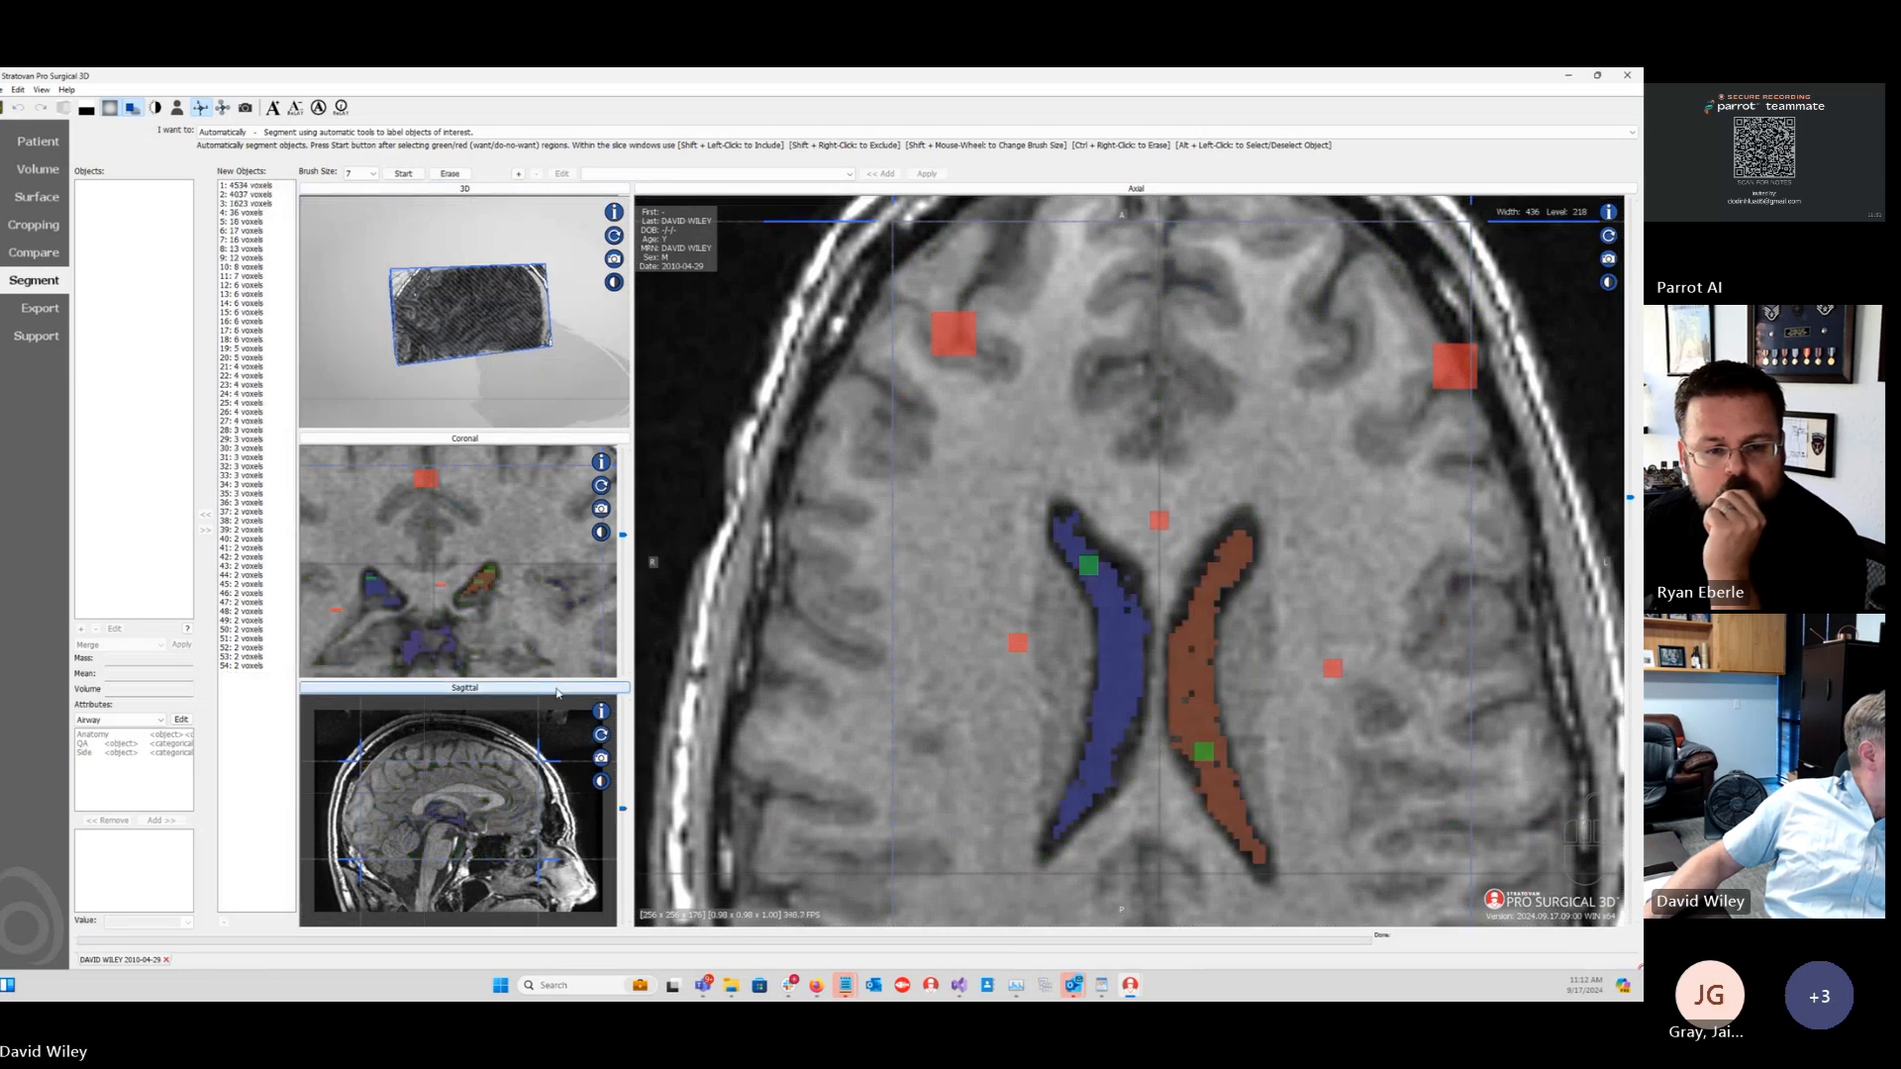
Step: Examine through the axial slices how completely the two ventricles are filled and whether they remain separate objects
left_click(554, 688)
left_click(540, 188)
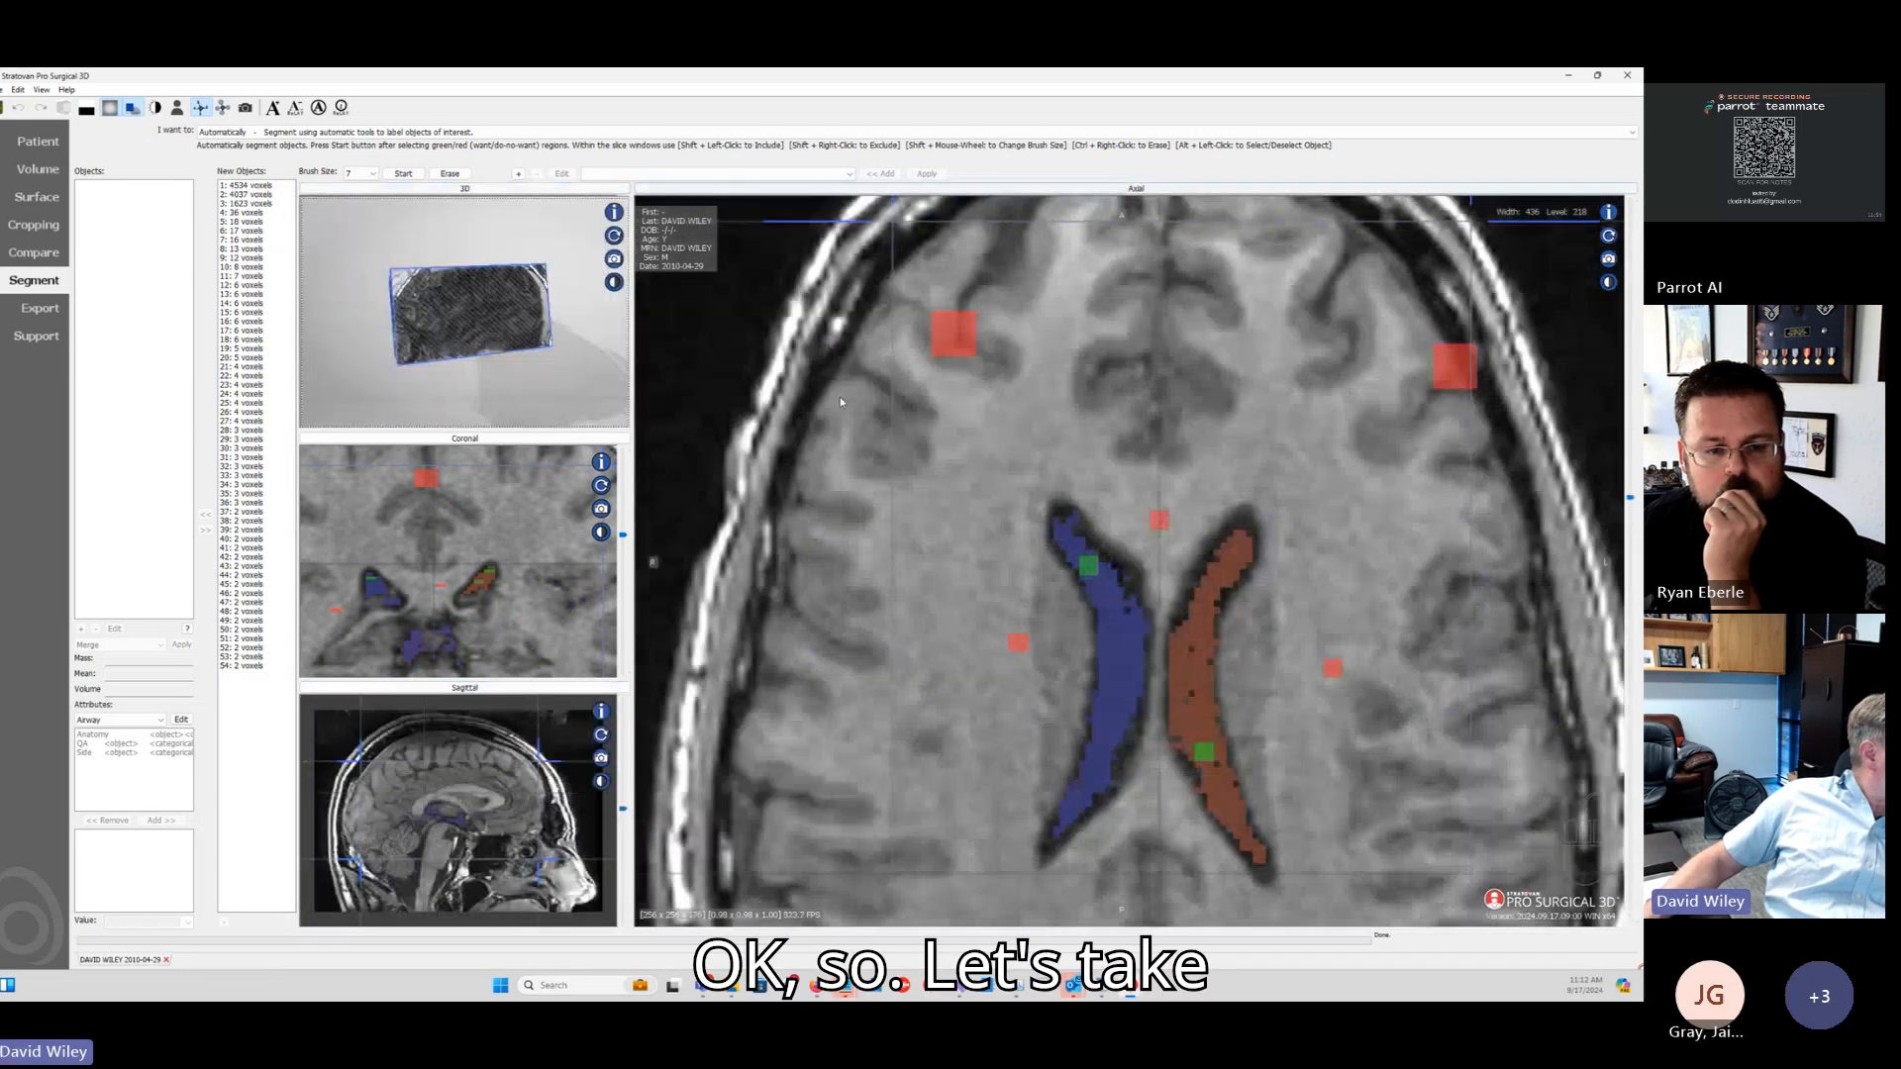
right_click_drag(1258, 642, 1242, 691)
scroll(1242, 691, "up", 8)
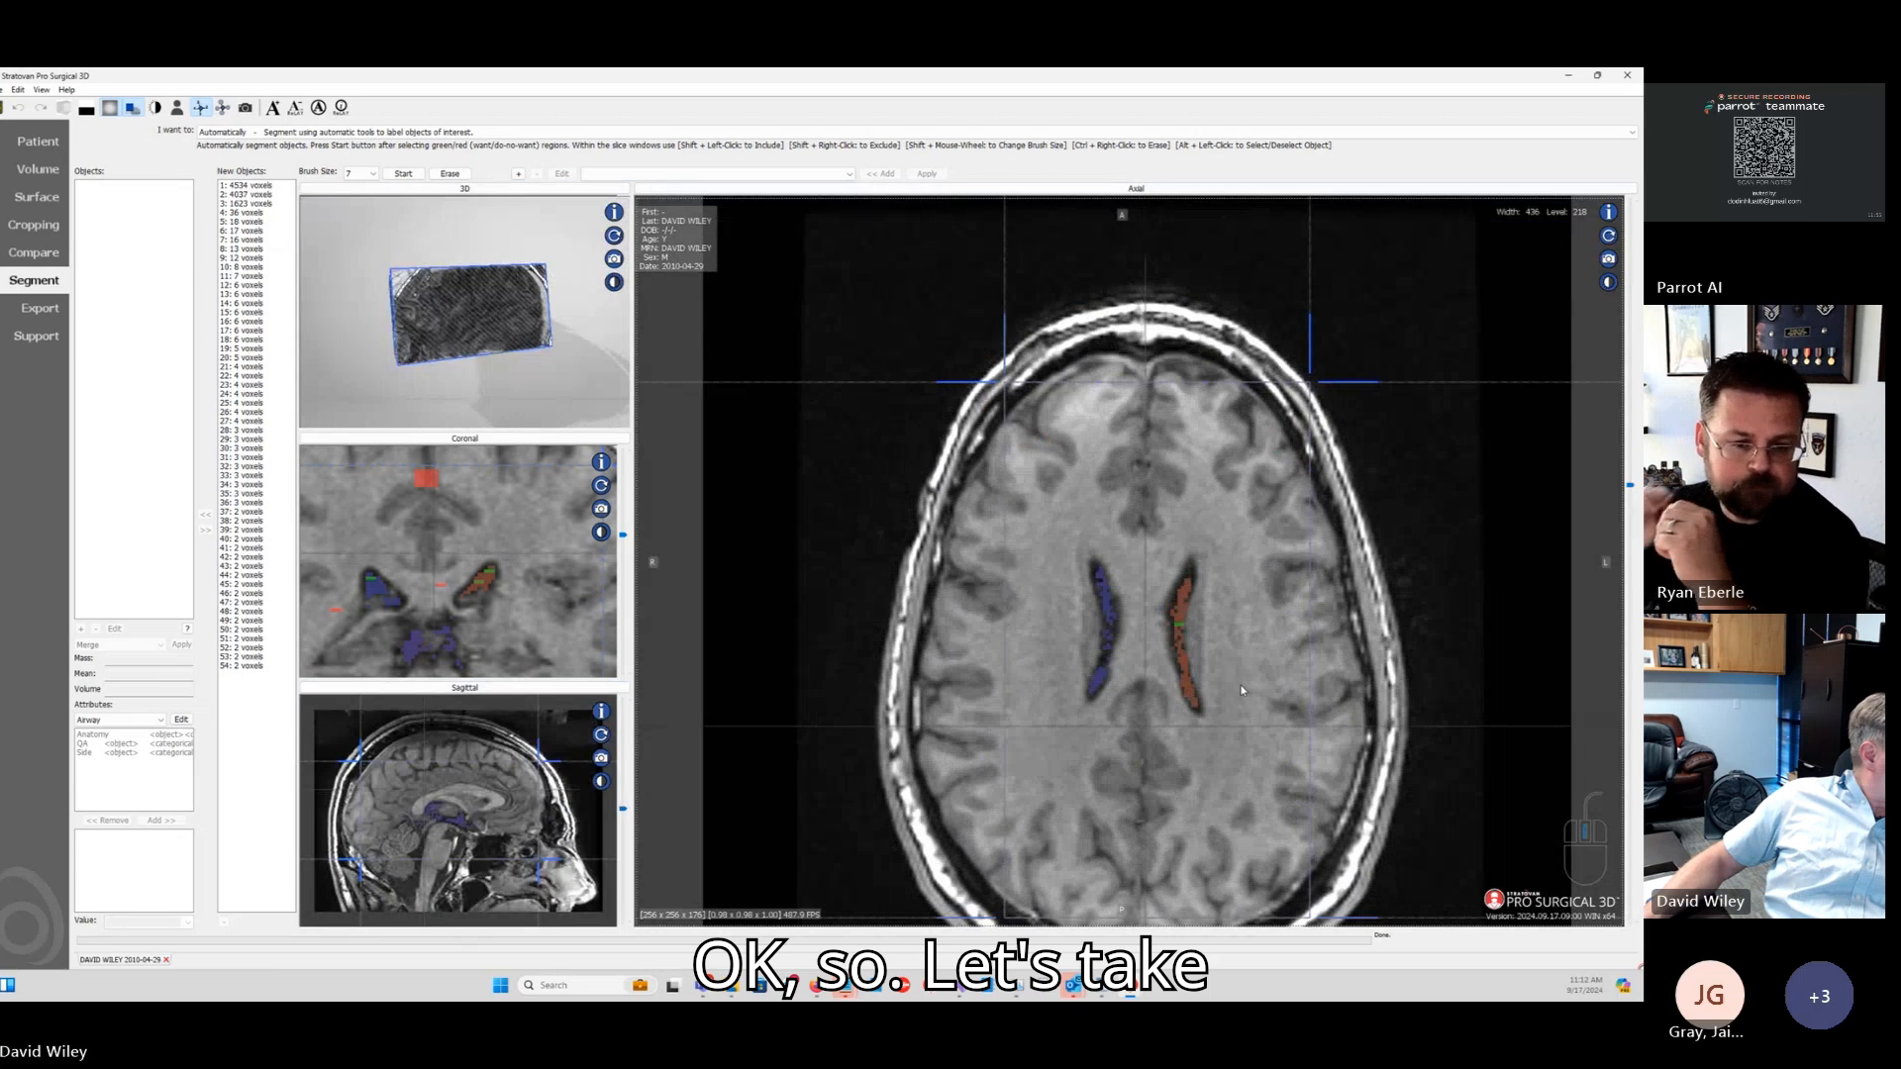
scroll(1241, 690, "down", 8)
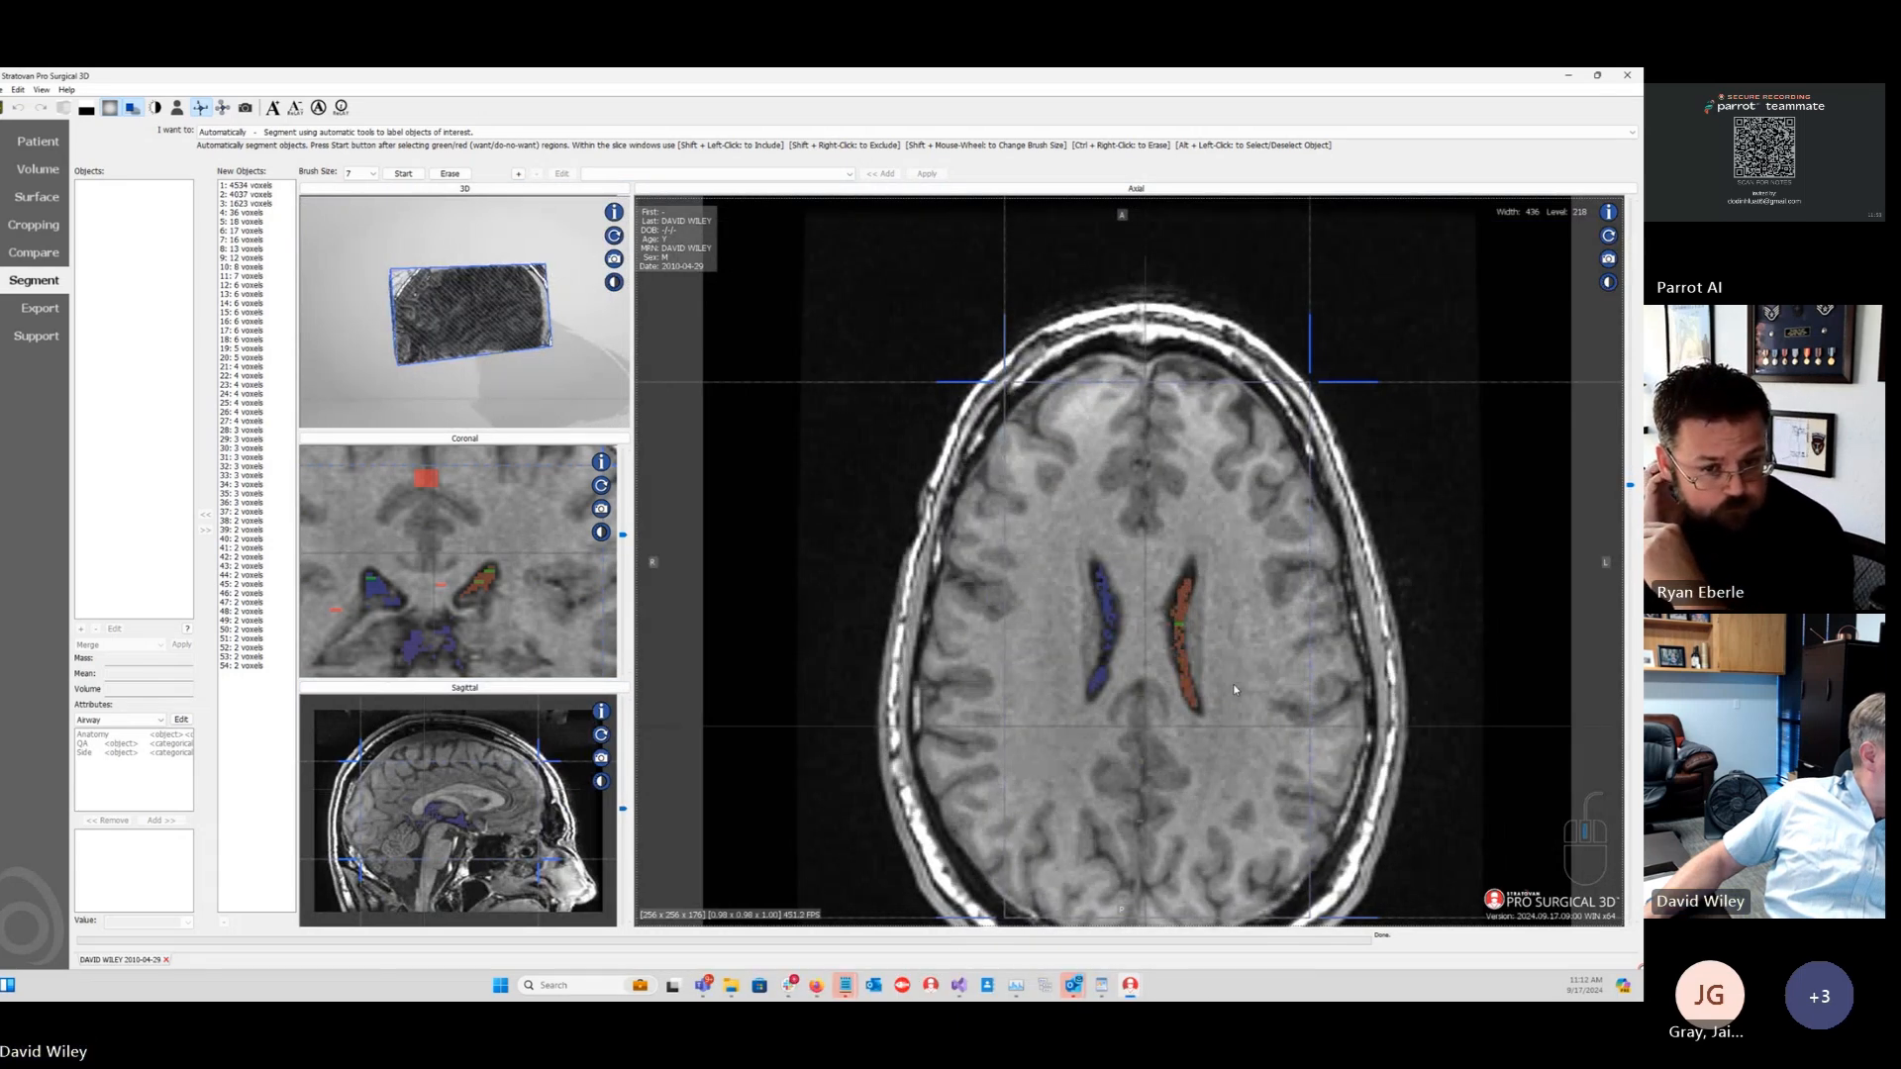
scroll(1236, 690, "down", 2)
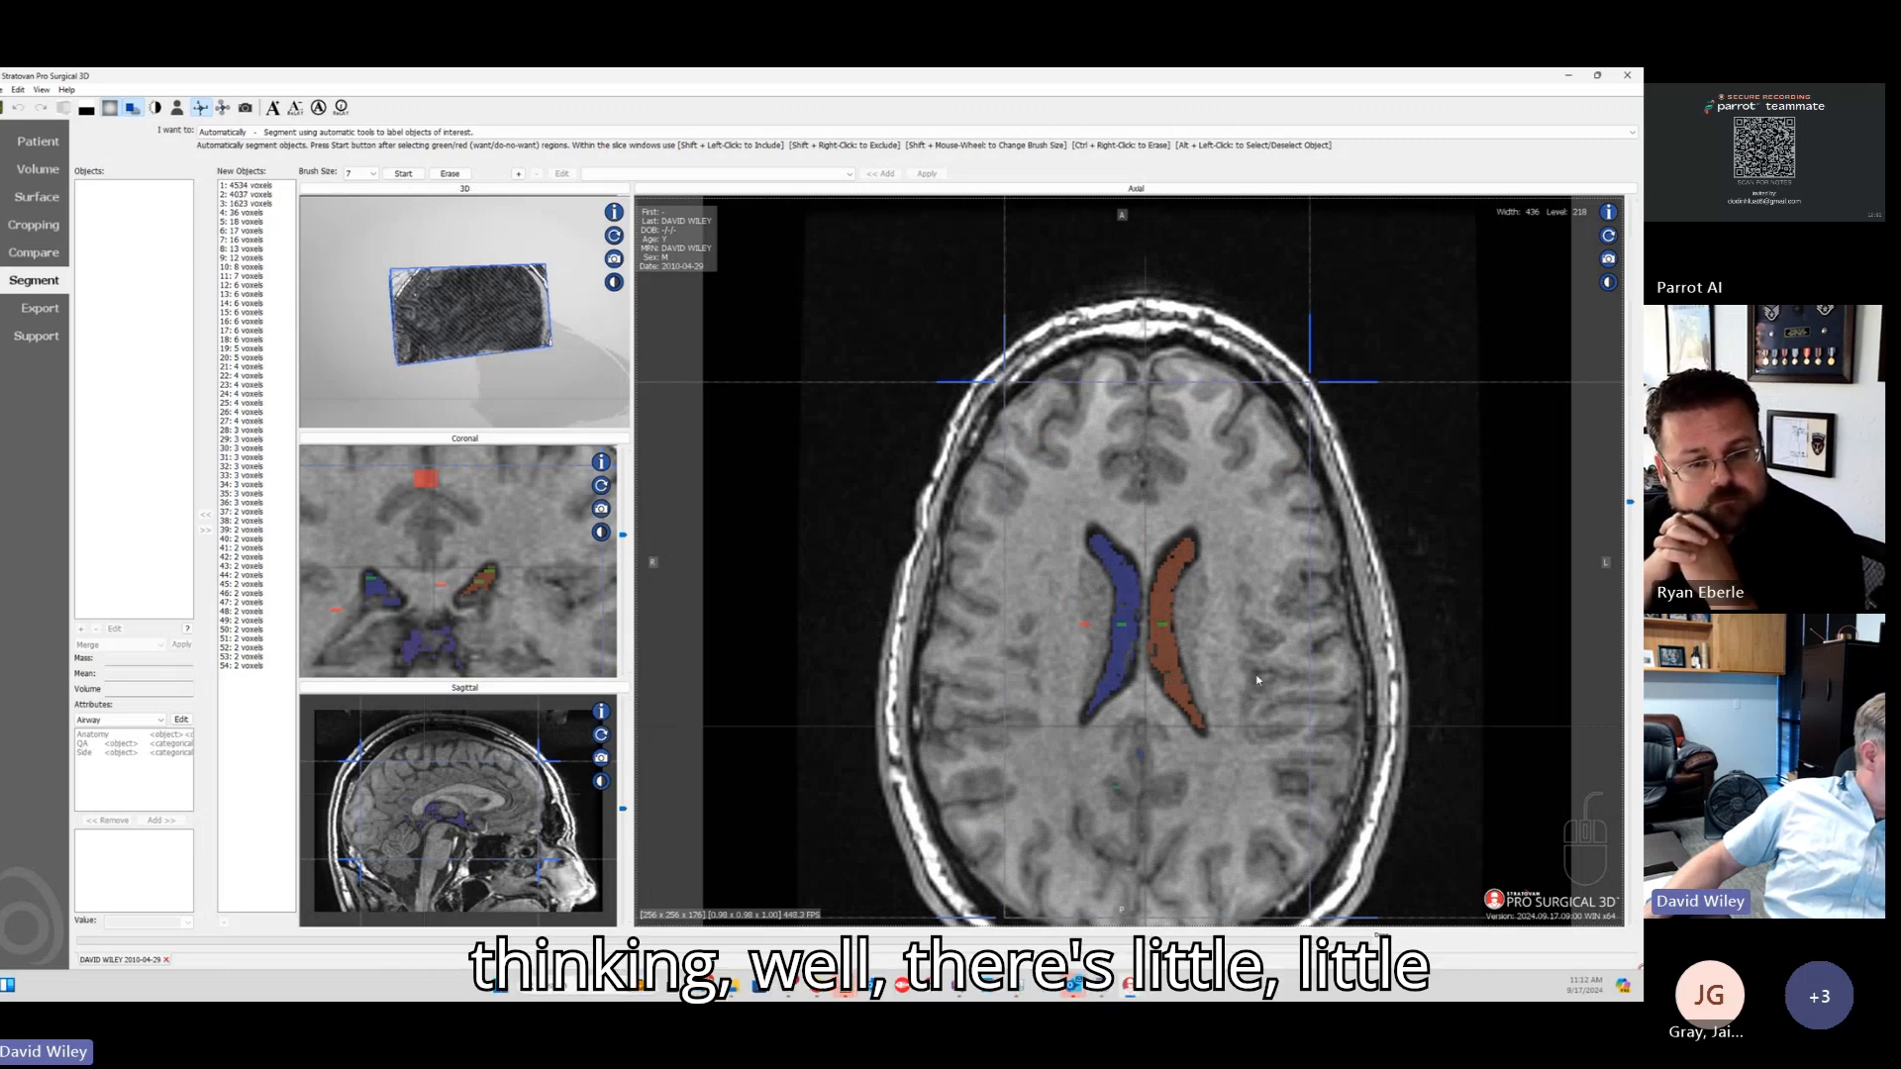
scroll(1256, 675, "down", 1)
scroll(1255, 674, "down", 5)
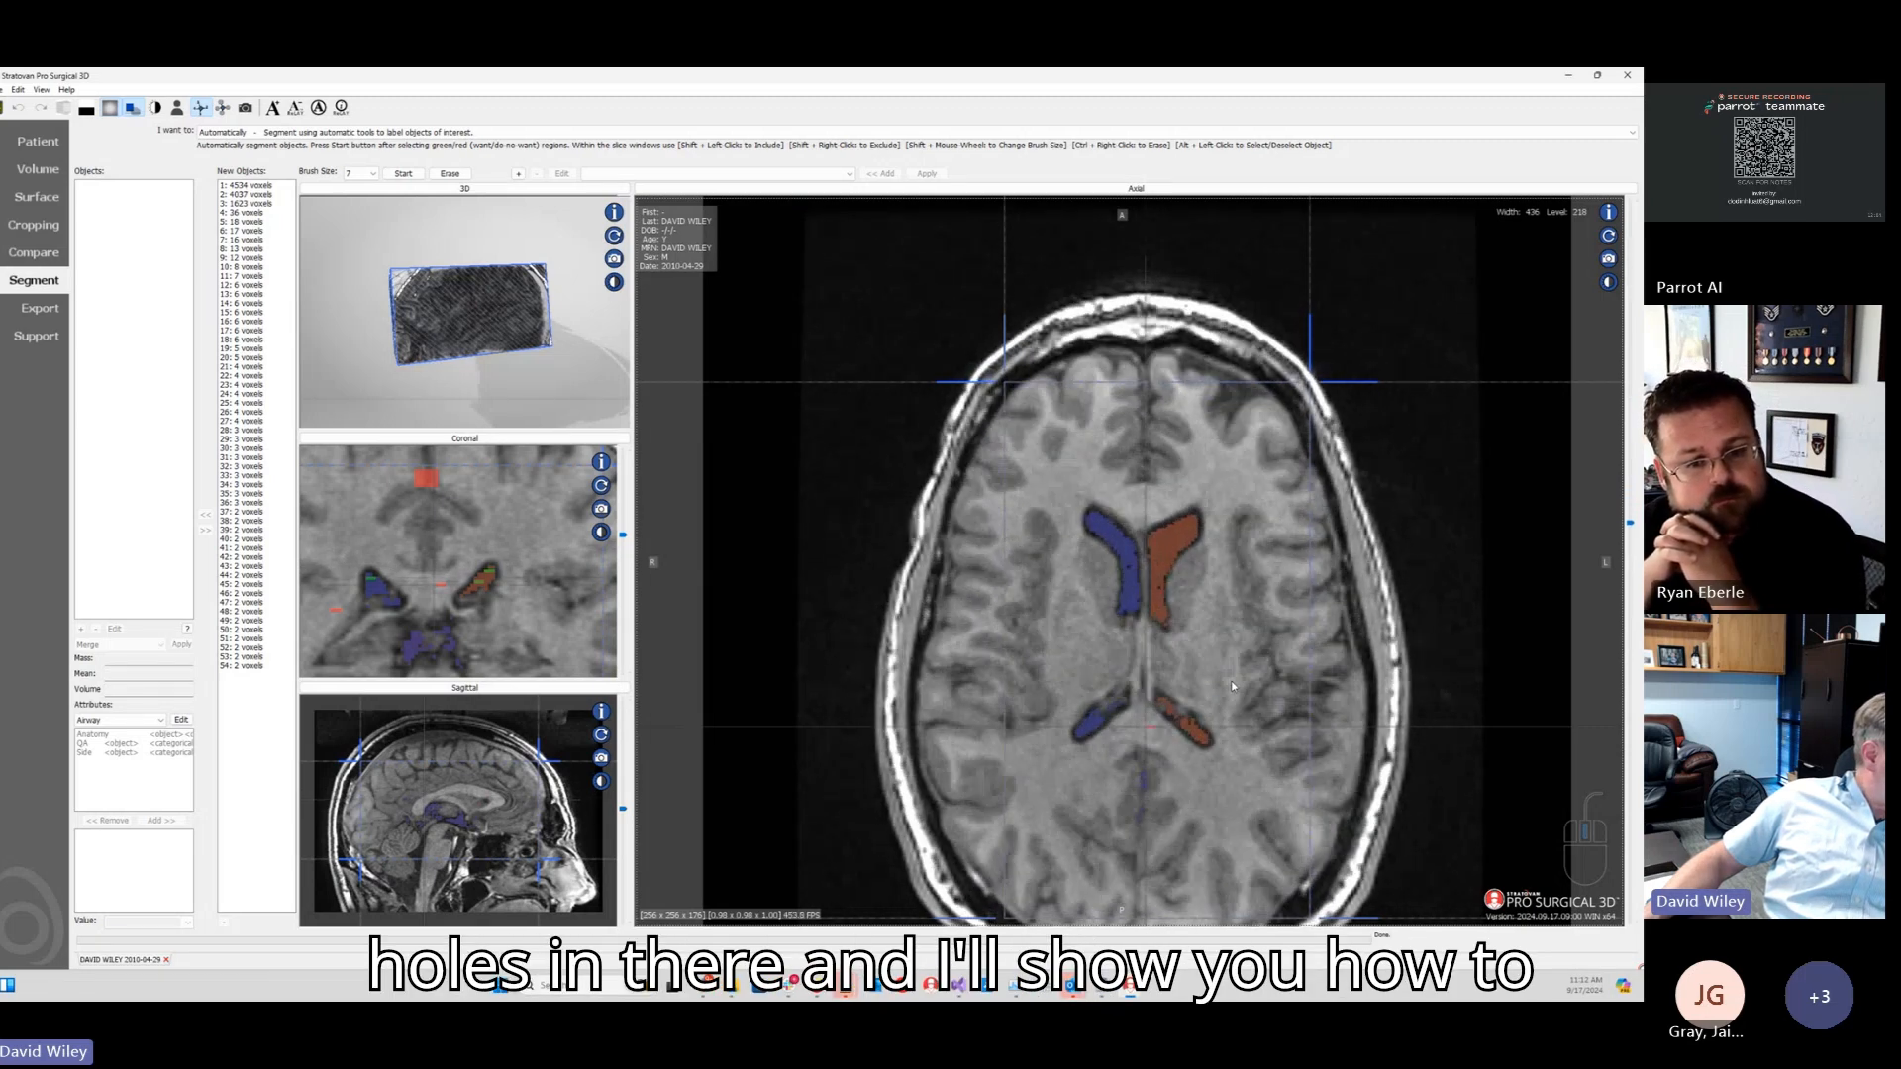
scroll(1232, 680, "down", 5)
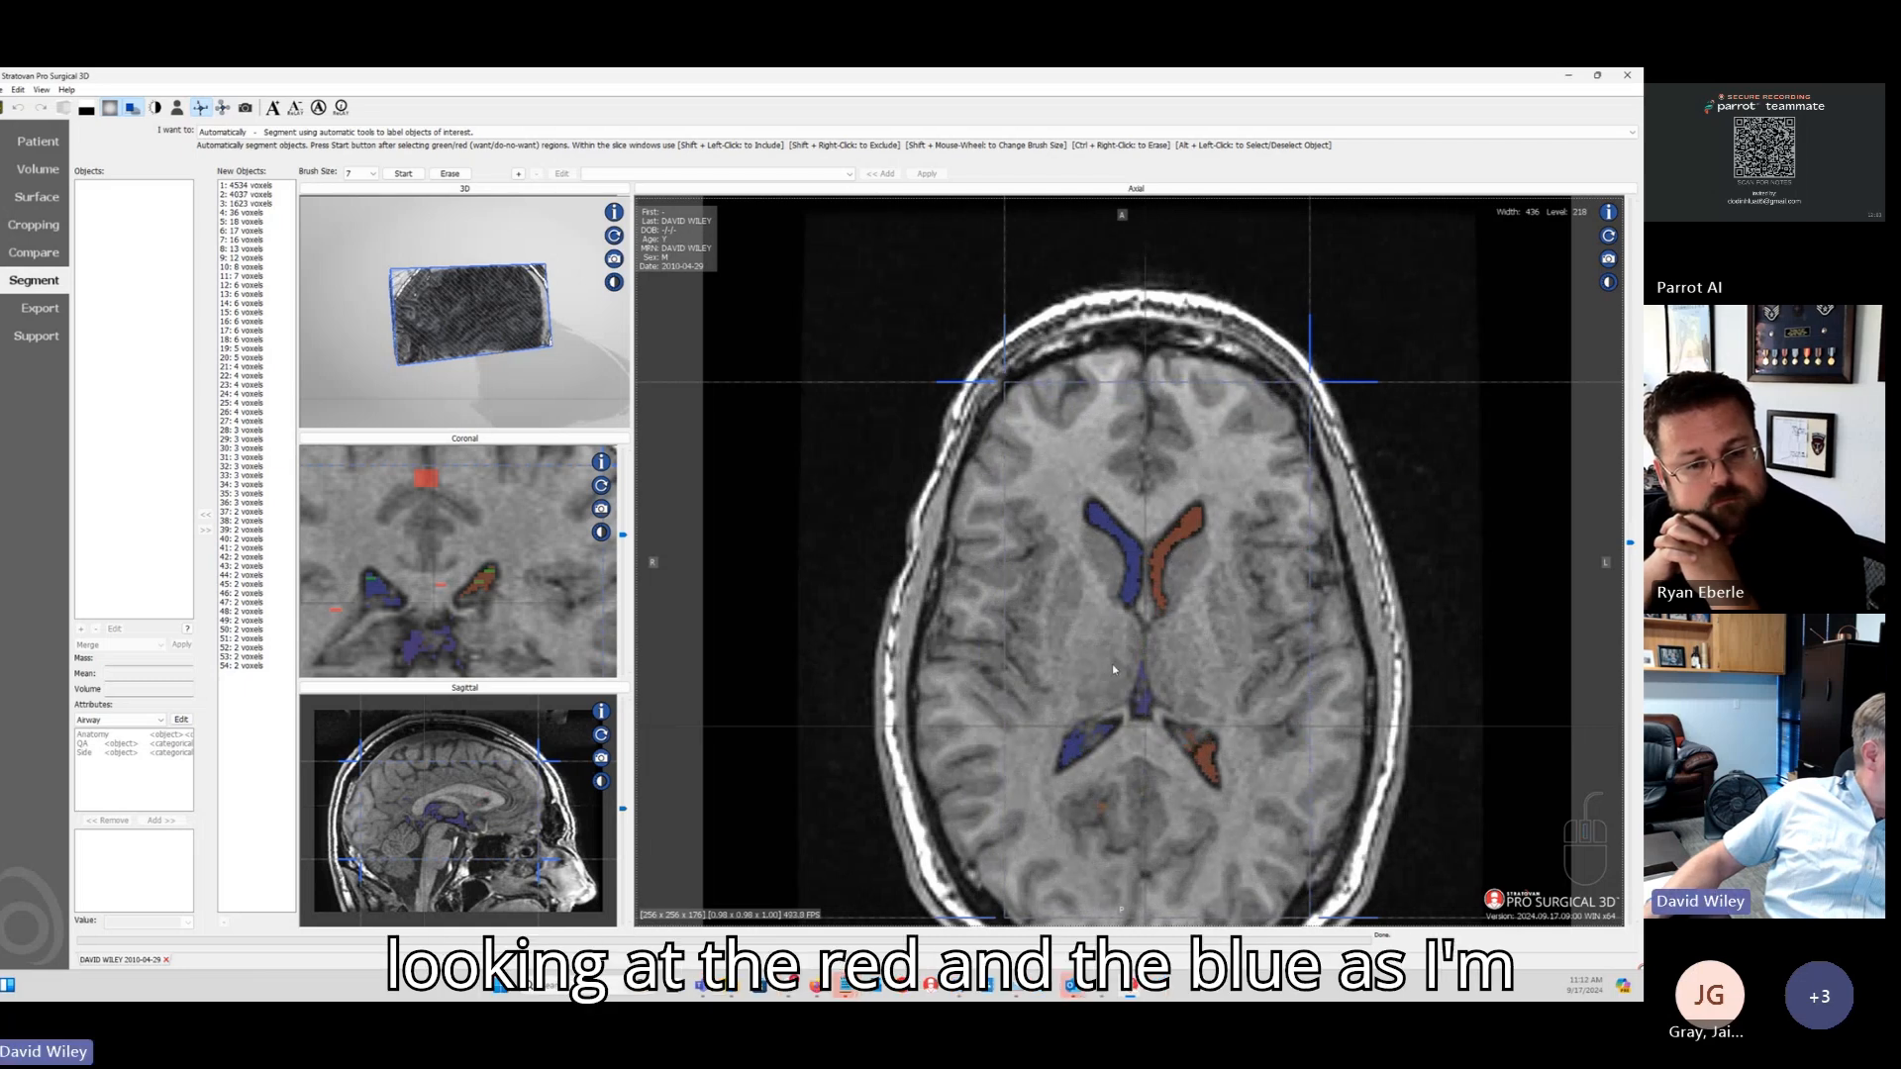
scroll(1113, 663, "down", 3)
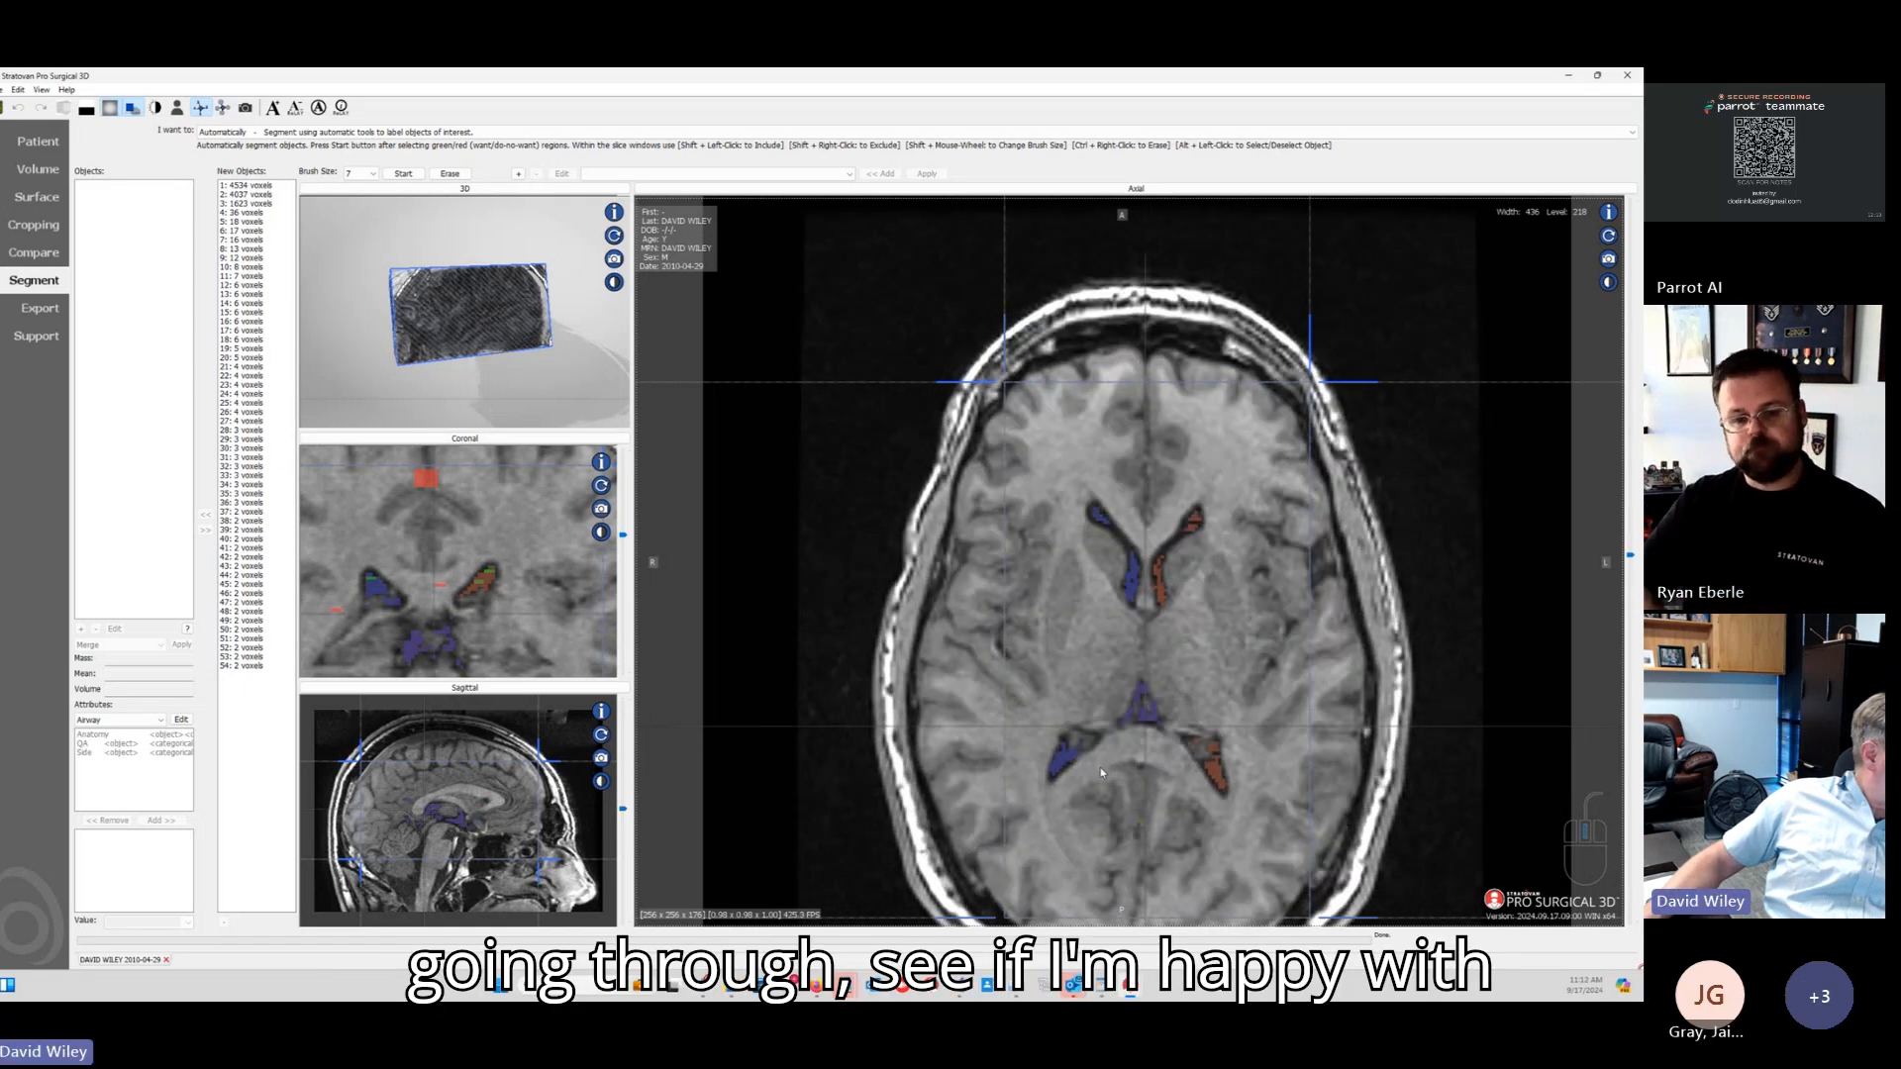
scroll(1100, 772, "down", 5)
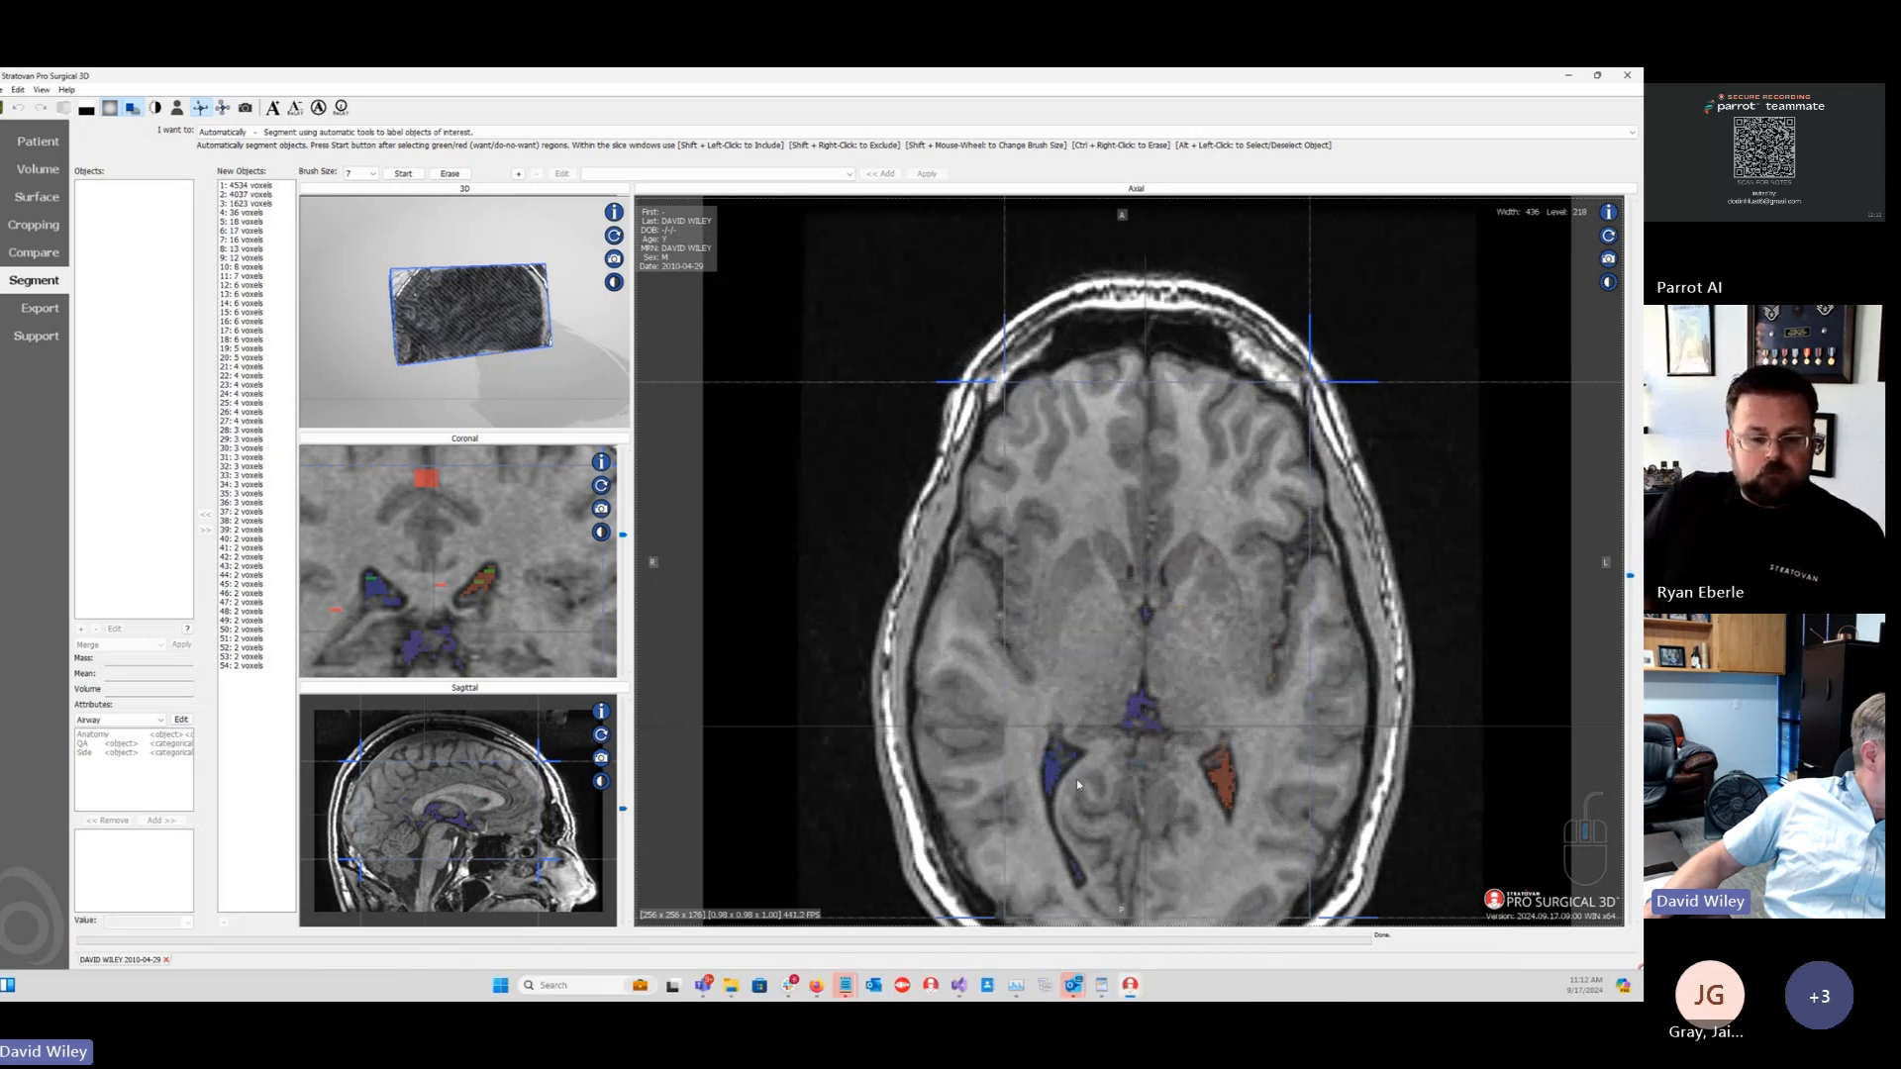
scroll(1077, 781, "down", 4)
Step: With brush size 3, mark one include spot in each underfilled posterior ventricle horn on a lower axial slice and rerun the segmentation
scroll(1079, 785, "down", 2)
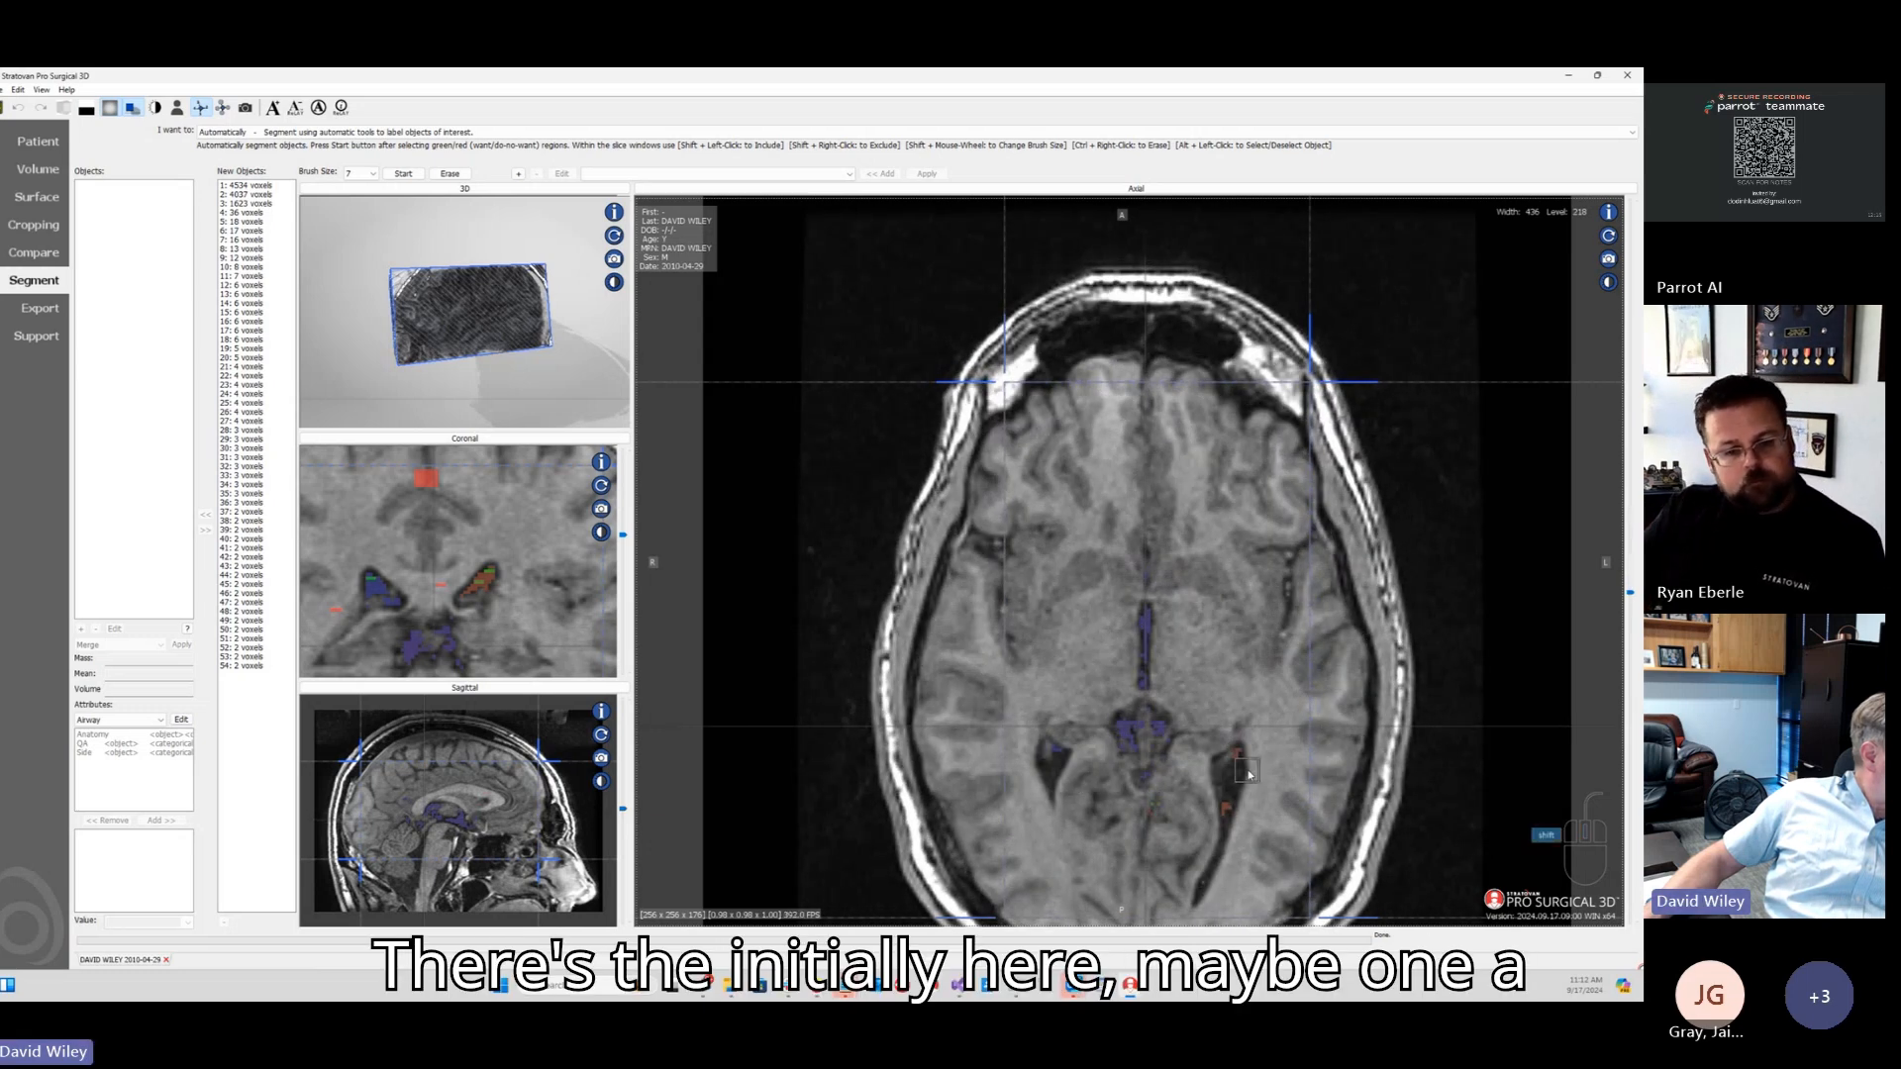
scroll(1239, 782, "down", 2, "shift")
left_click(1235, 781, "shift")
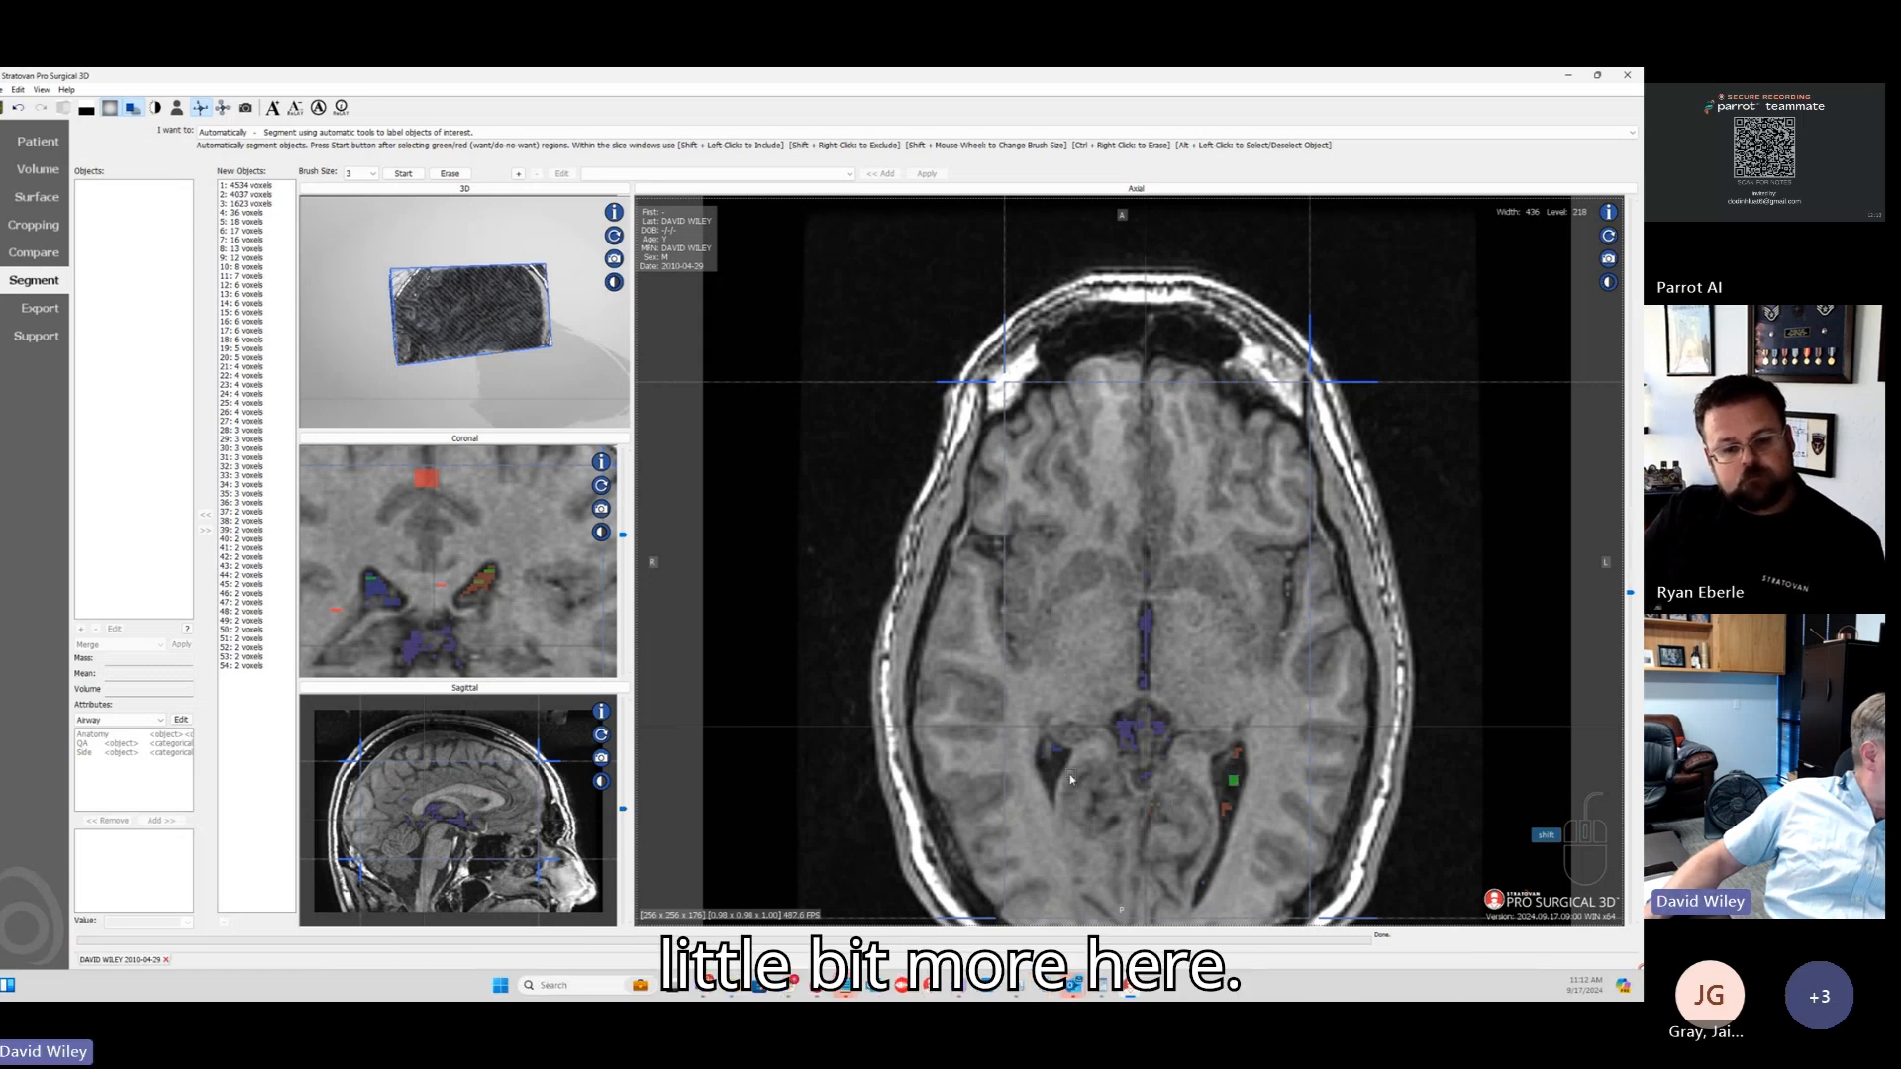
scroll(1252, 853, "up", 3)
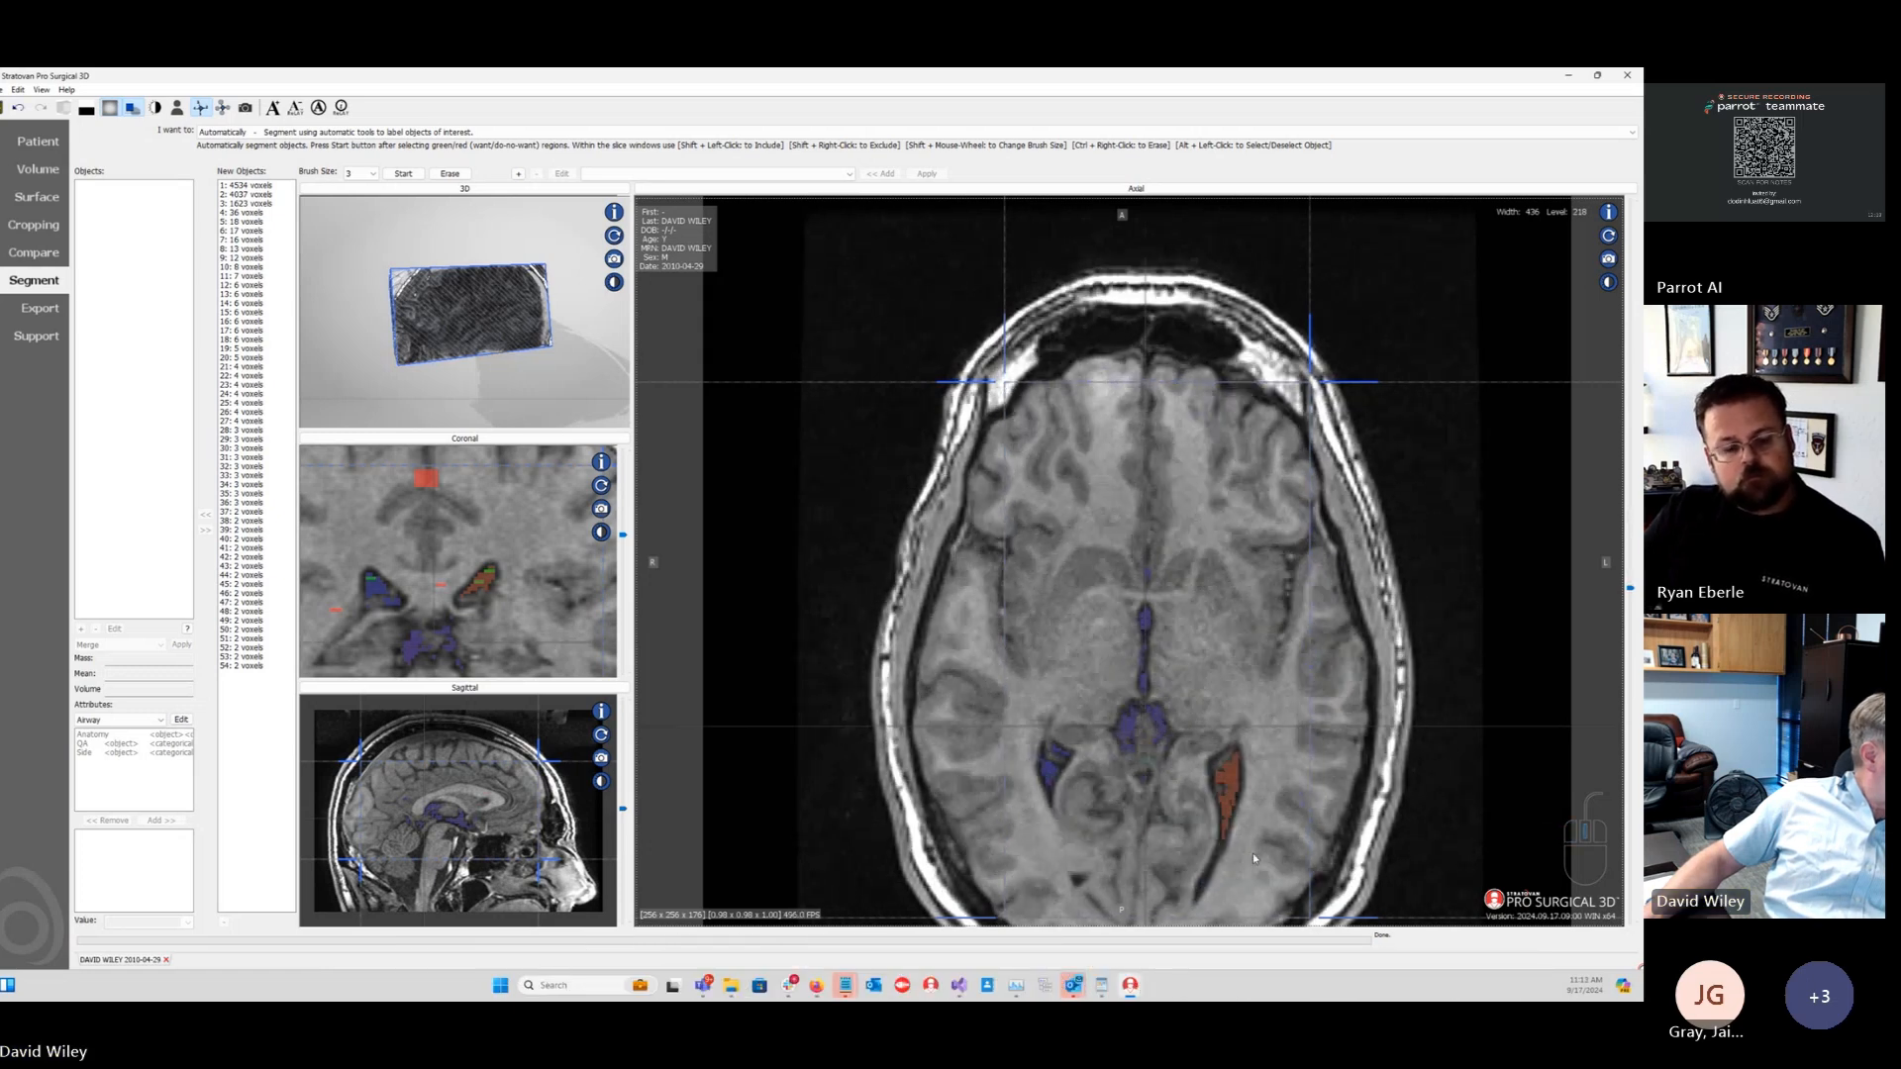
scroll(1251, 853, "down", 3)
left_click(397, 174)
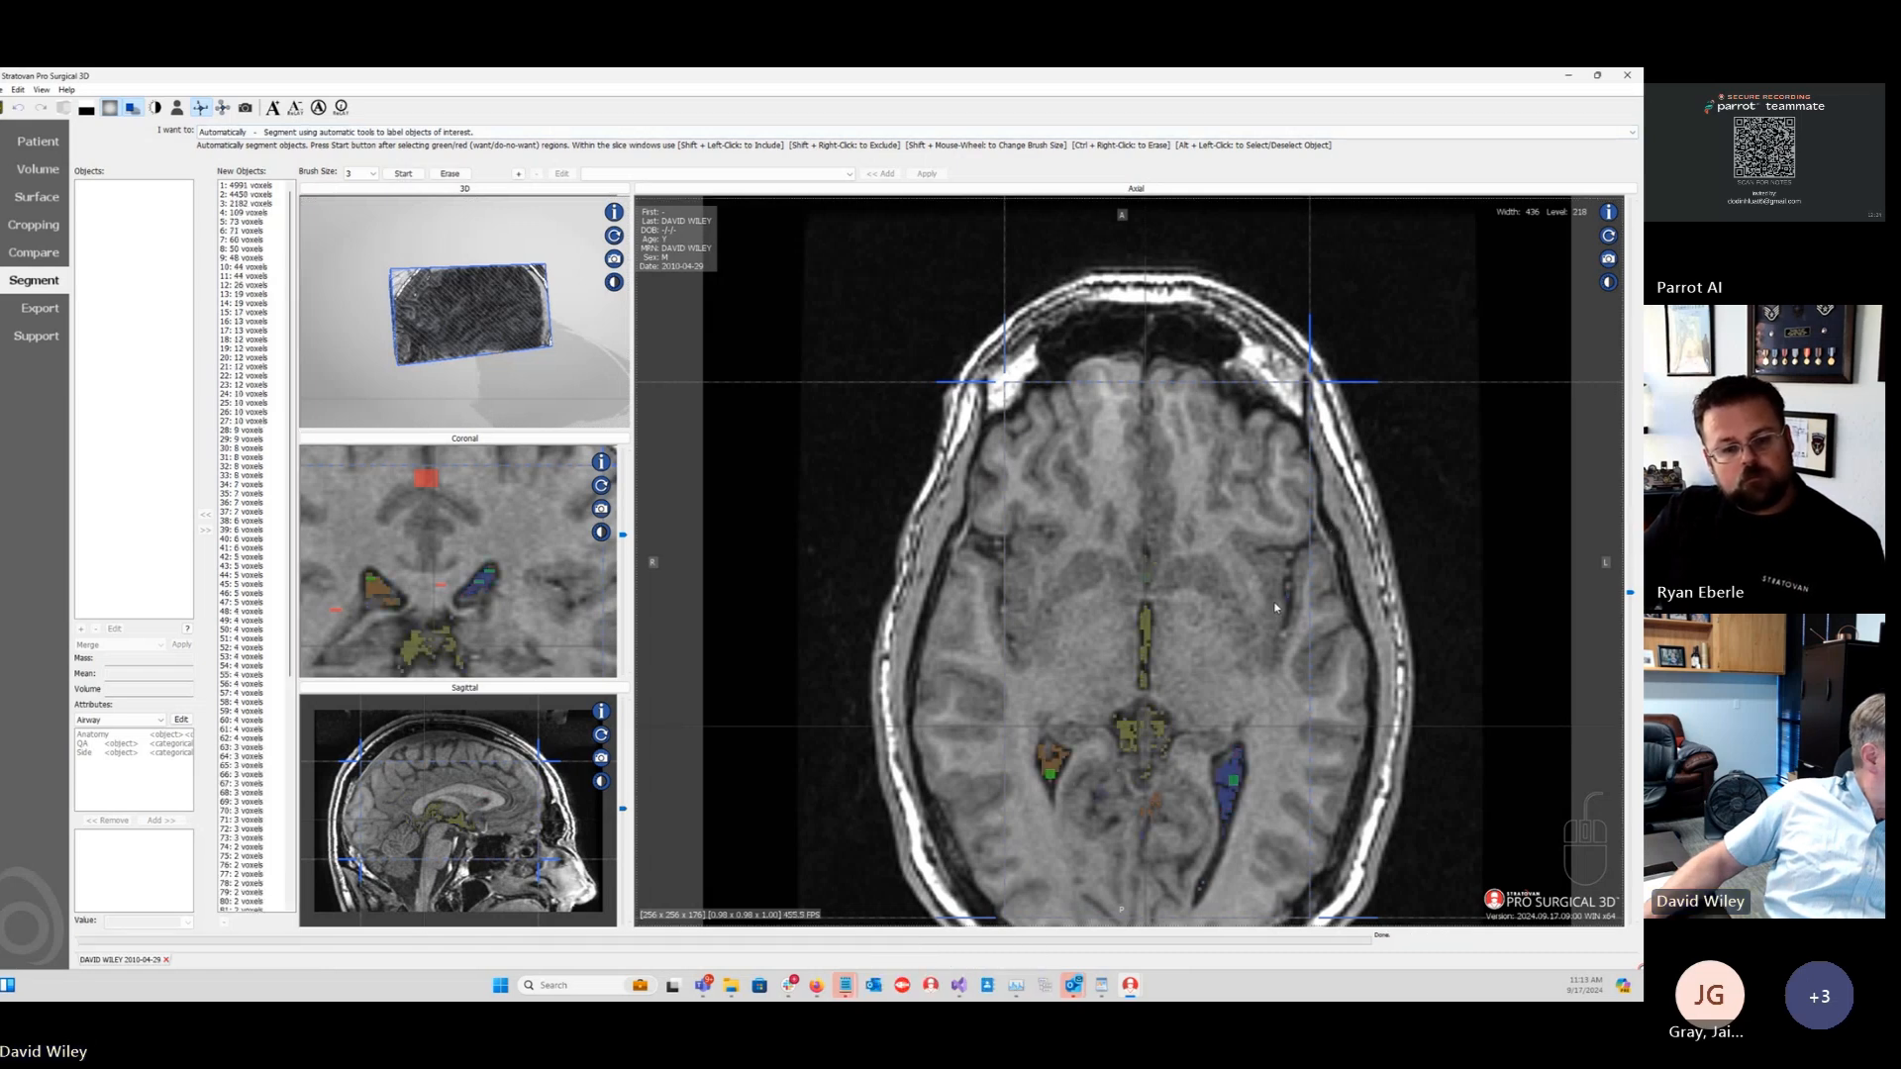
Step: Check the coverage of both ventricles in the new segmentation through the axial slices
scroll(1233, 660, "up", 3)
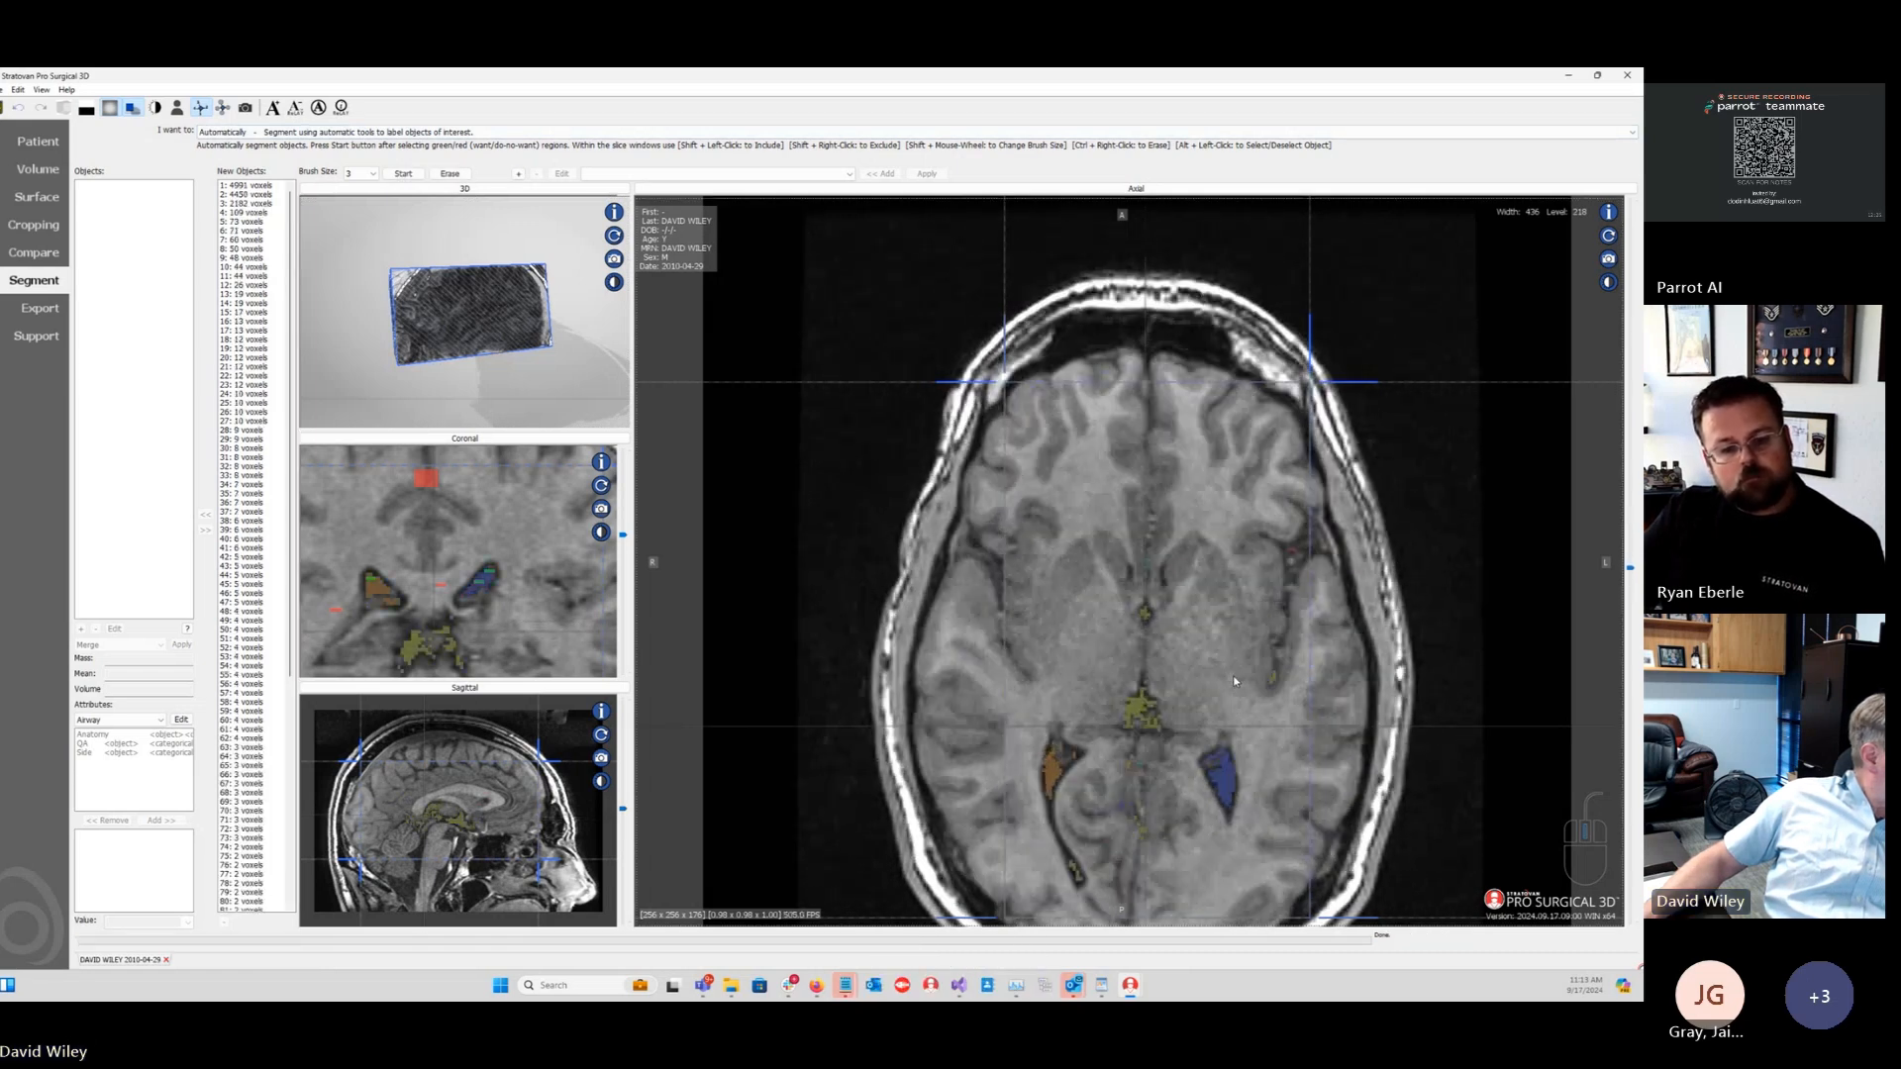
scroll(1233, 675, "down", 5)
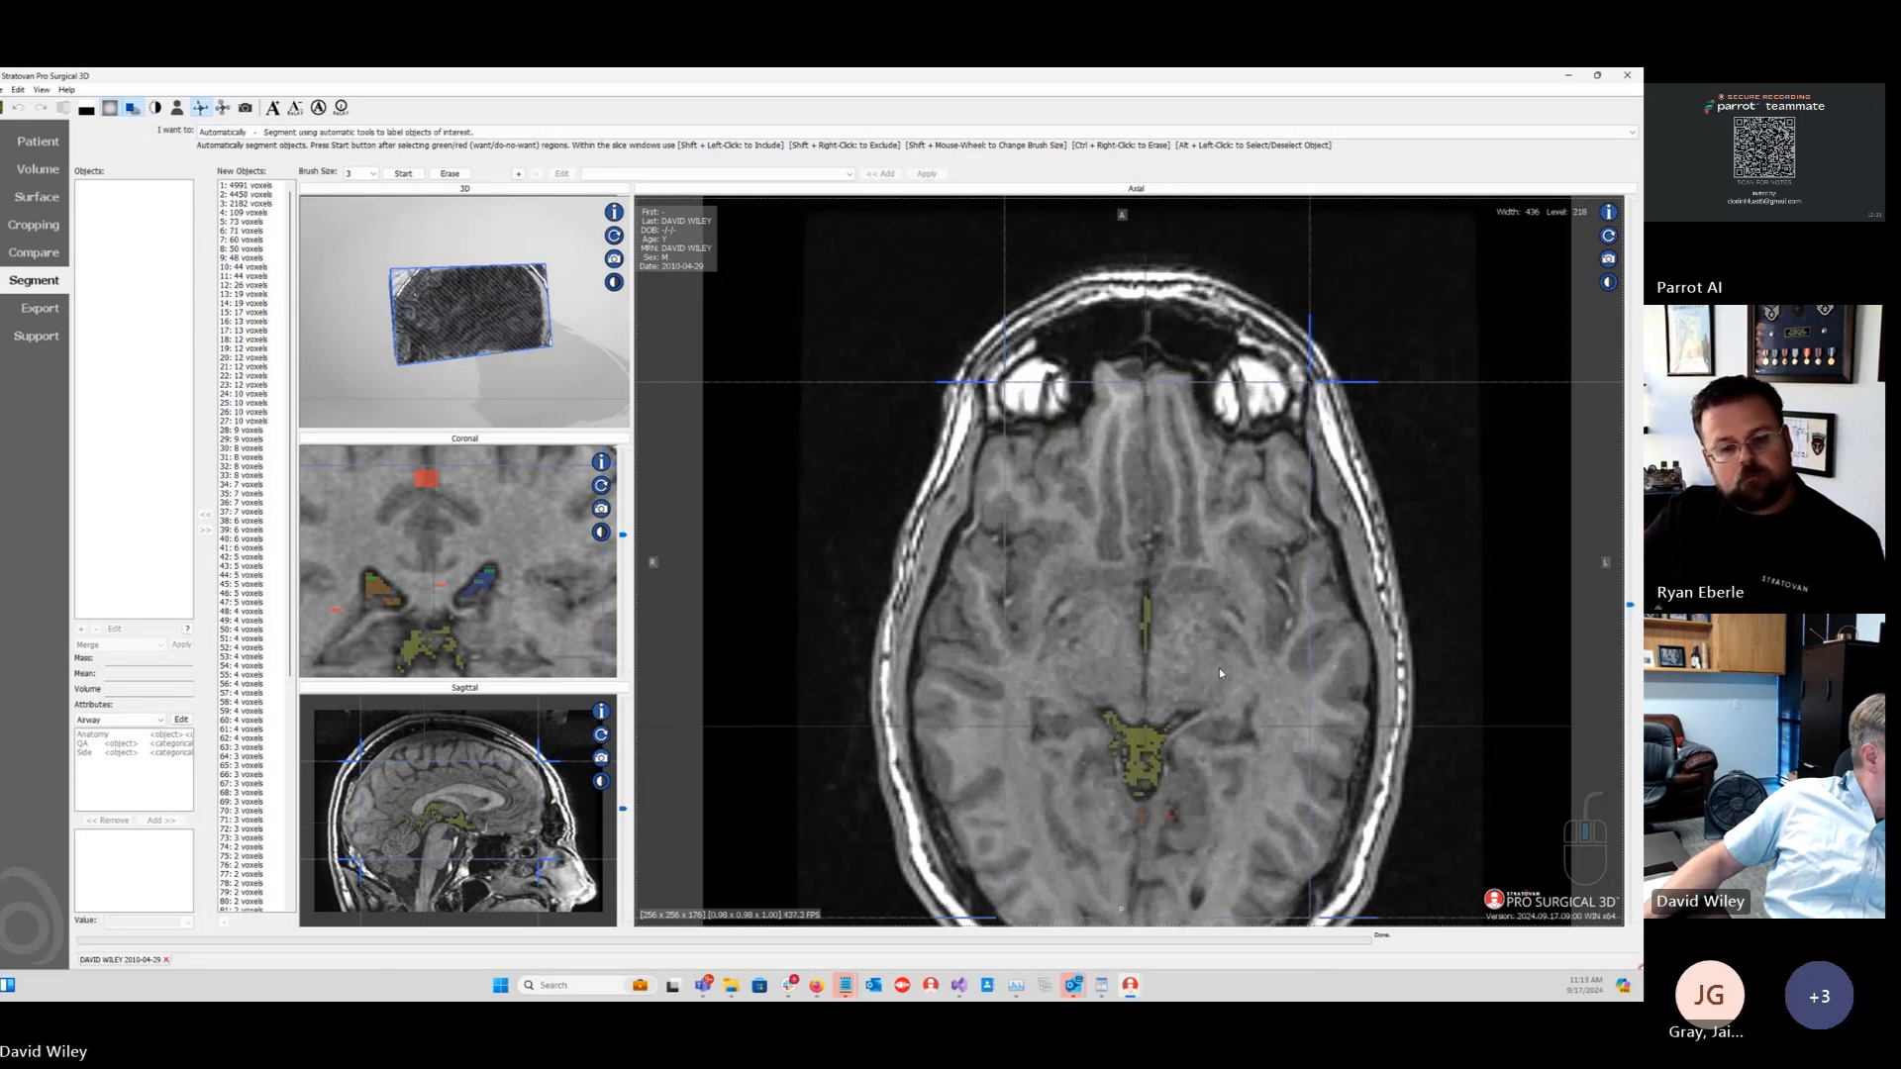
scroll(1220, 673, "up", 8)
scroll(1220, 673, "down", 2)
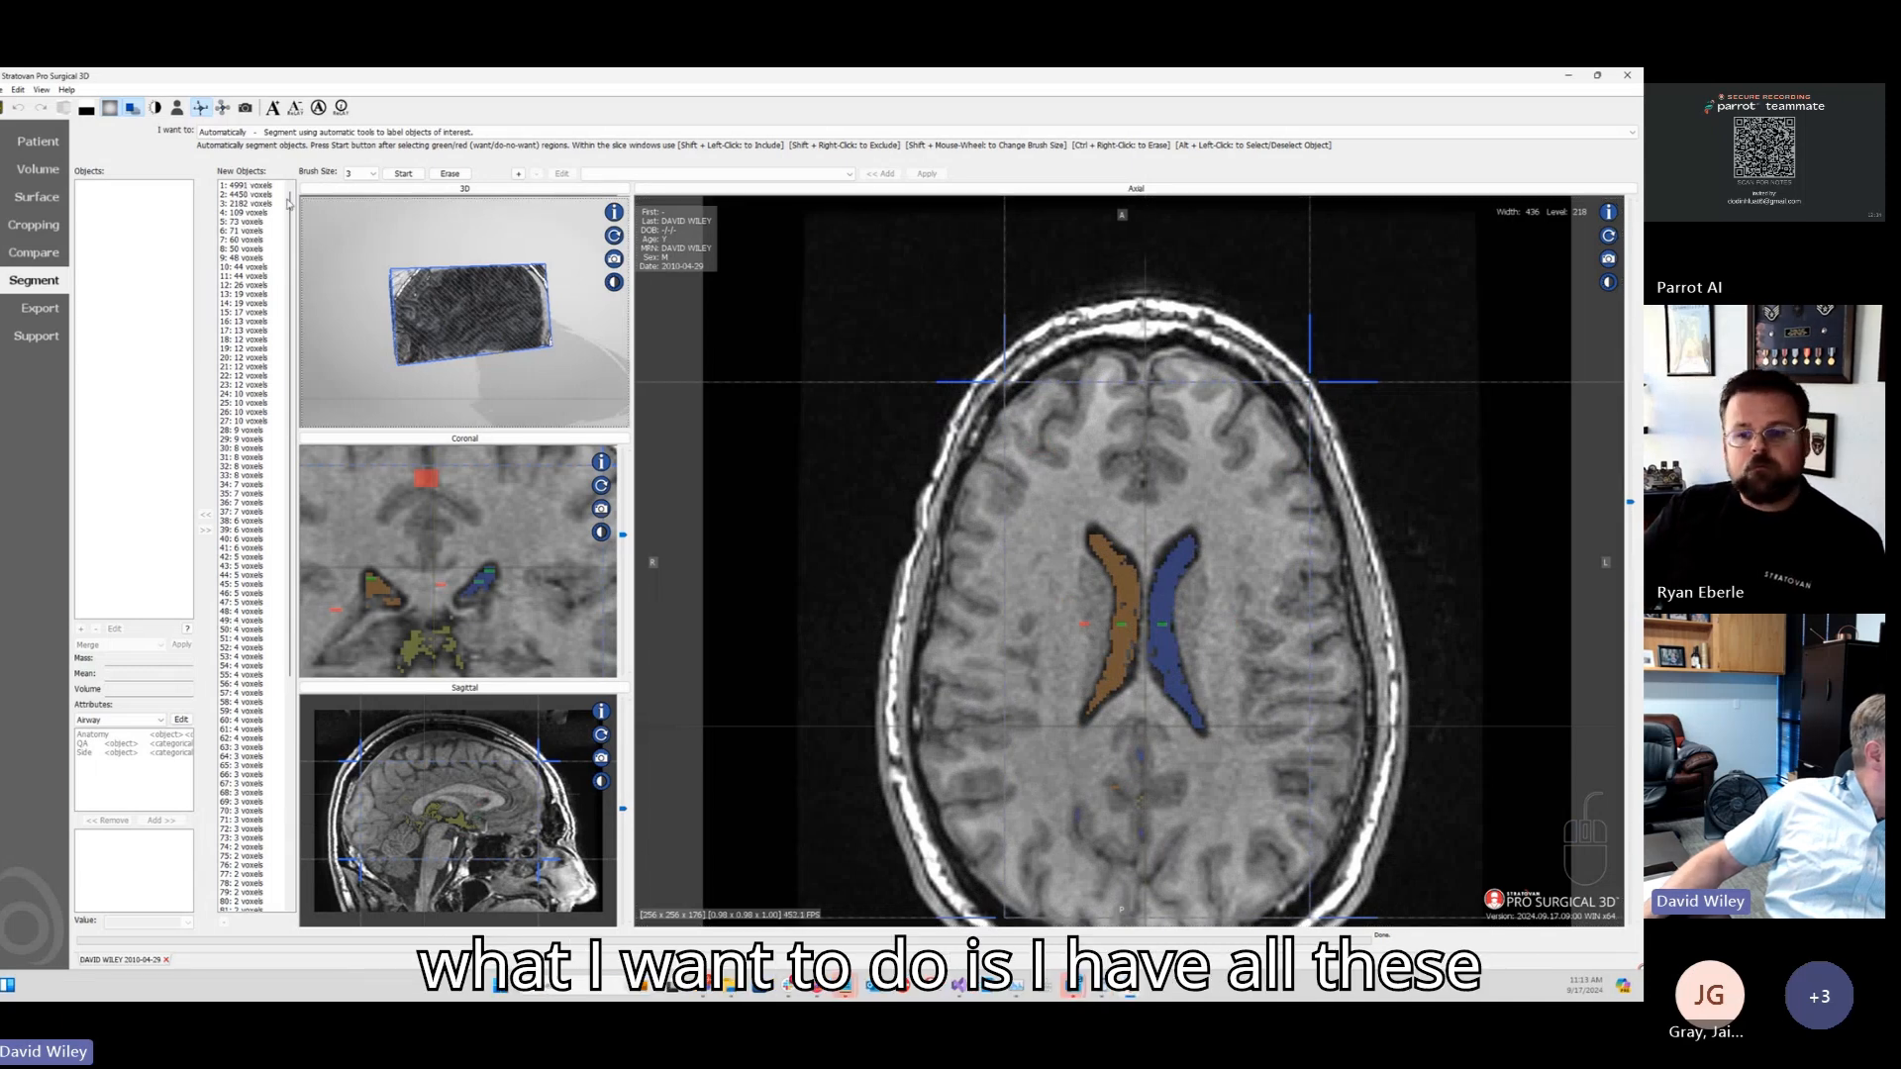
Step: Browse the list of new objects and select several small ones to locate them in the slice views
left_click_drag(288, 486, 236, 335)
left_click(238, 331)
left_click(239, 377)
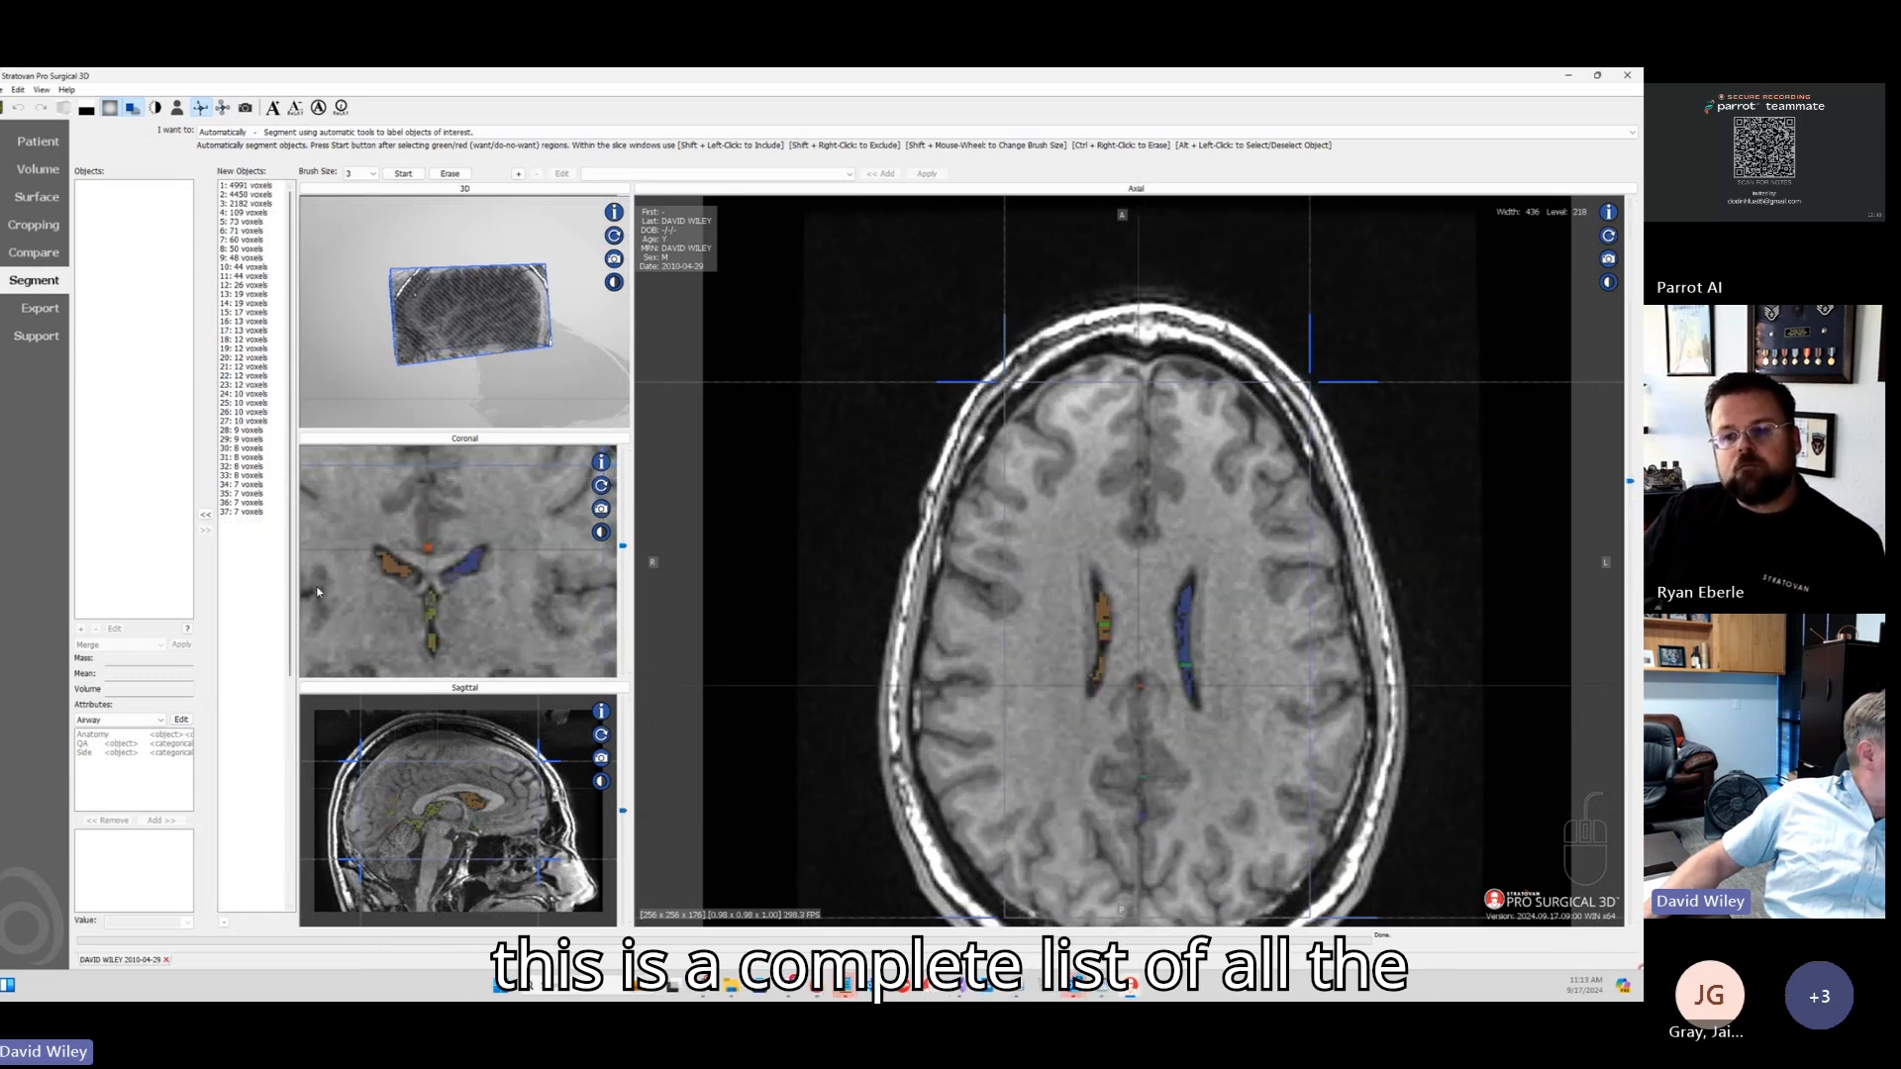
left_click(238, 647)
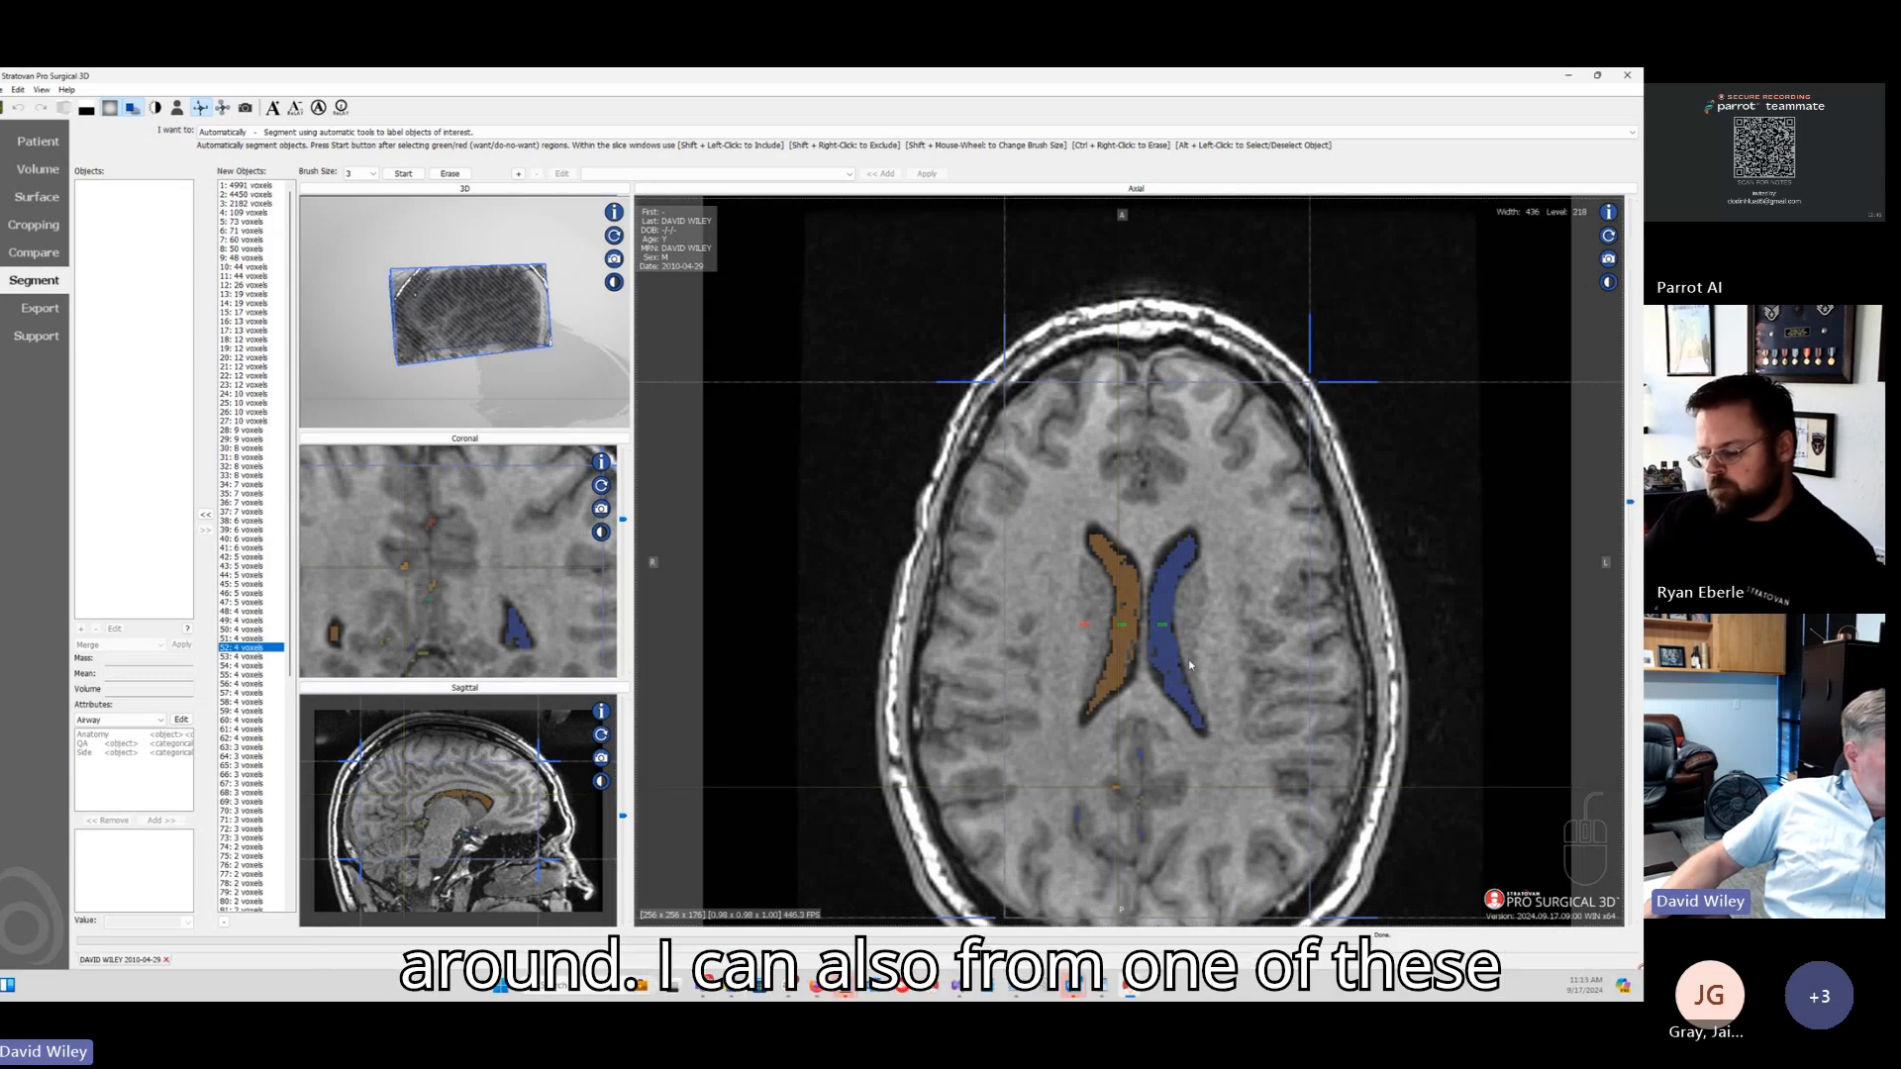
Step: Pick the blue ventricle directly in the axial slice and compare new objects 1 and 2 to identify each ventricle
key("alt")
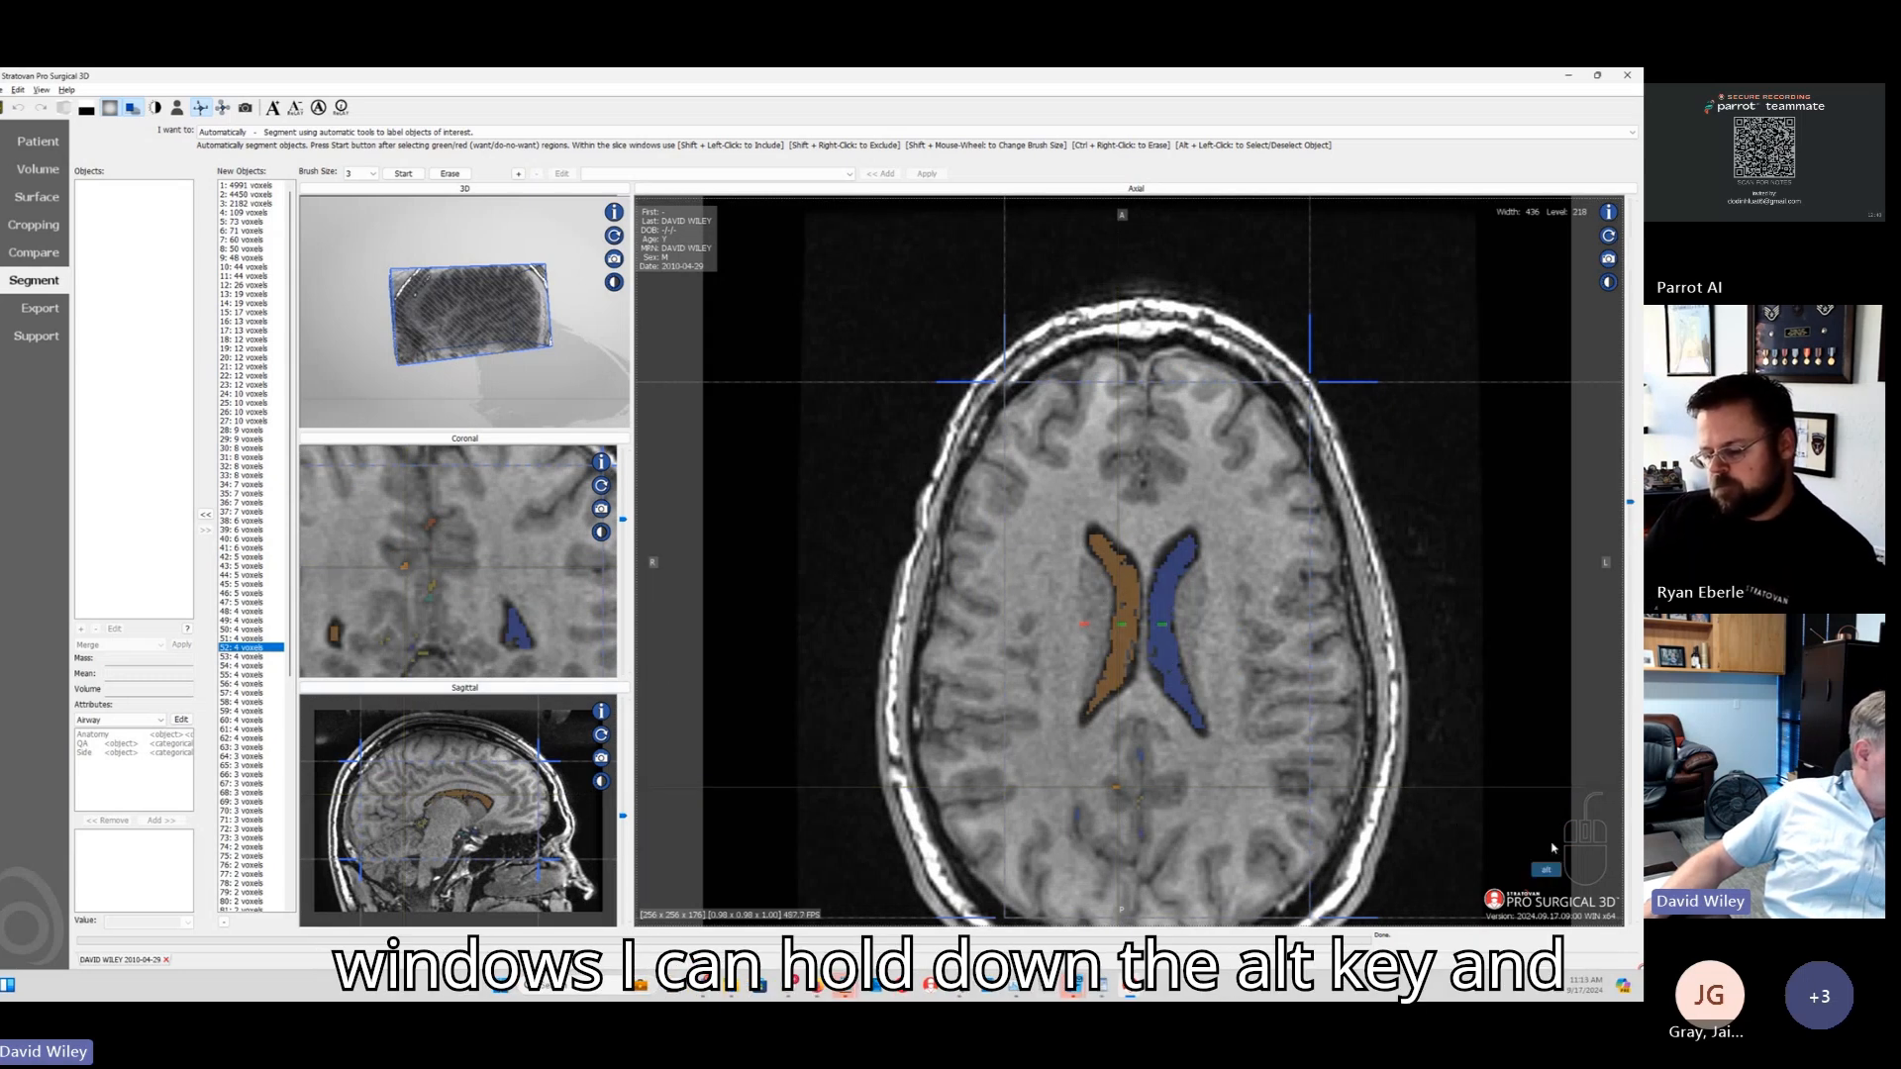
left_click(1169, 658, "alt")
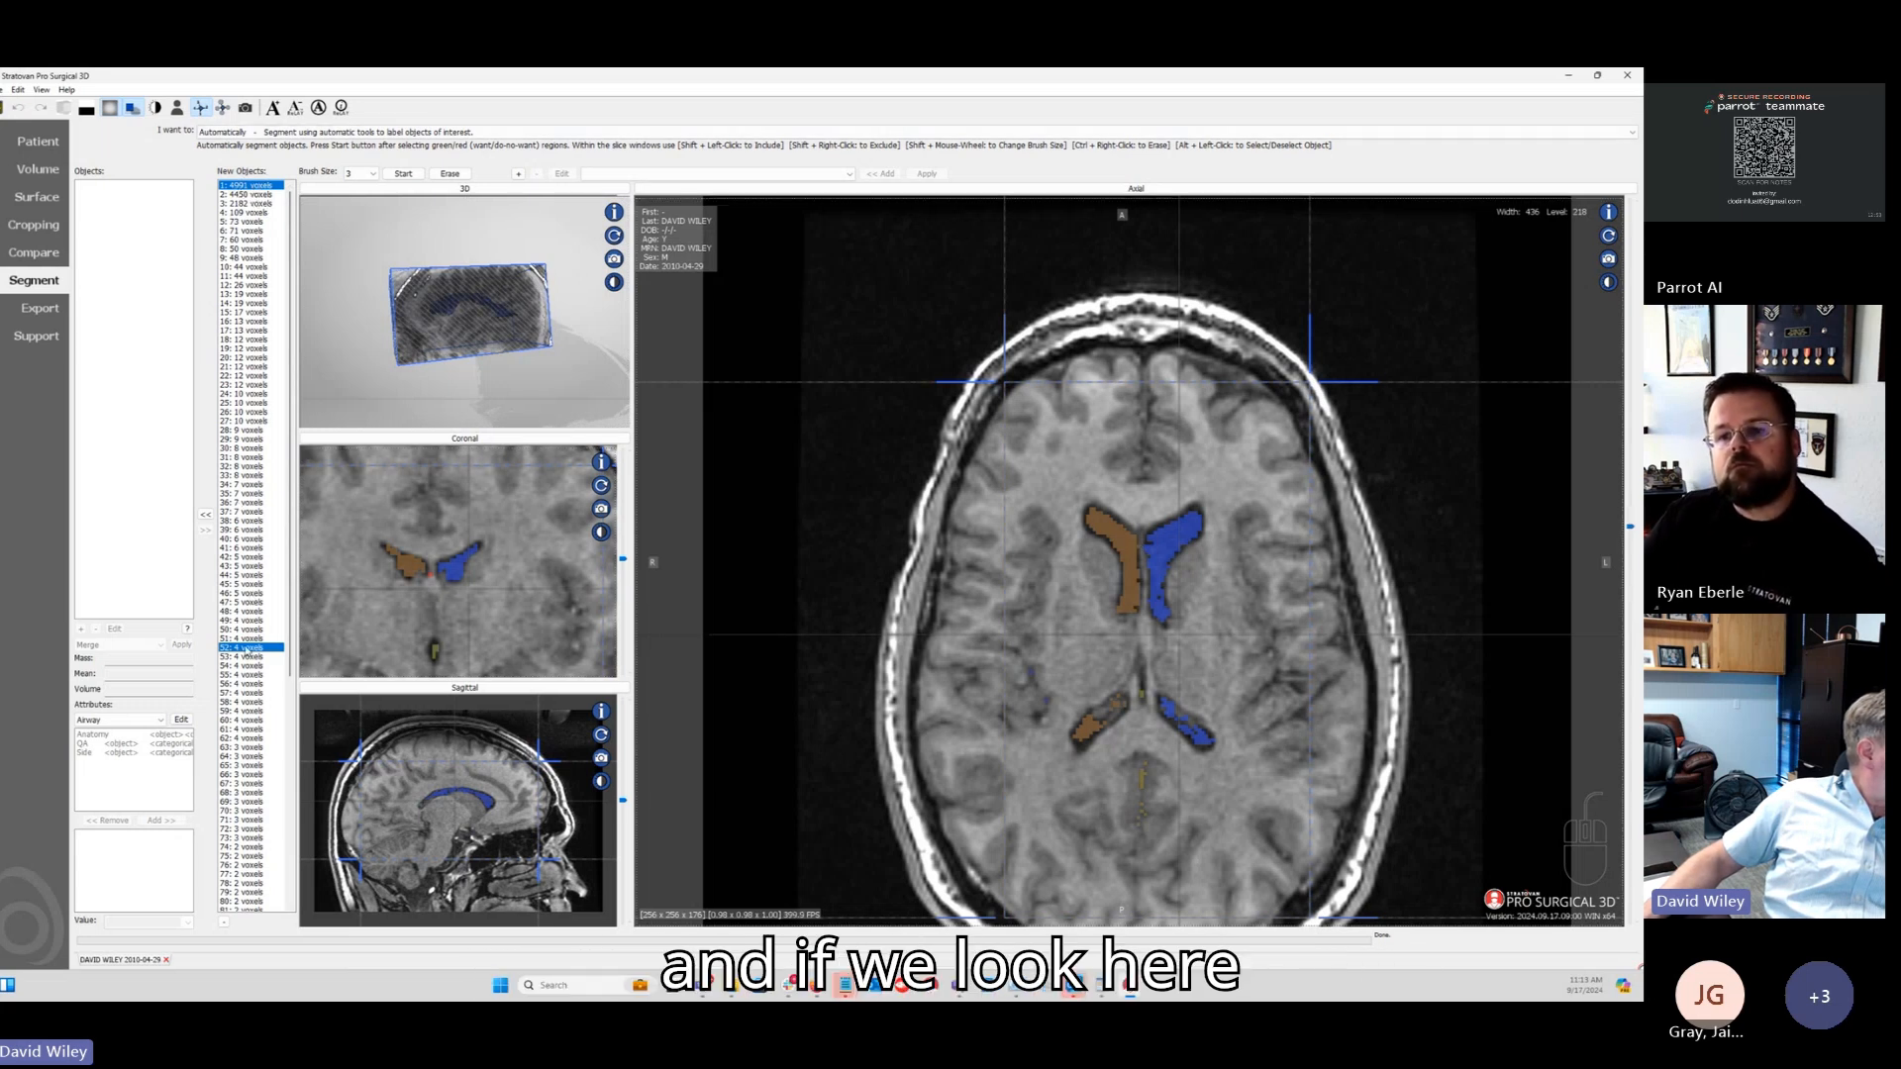
left_click(246, 194)
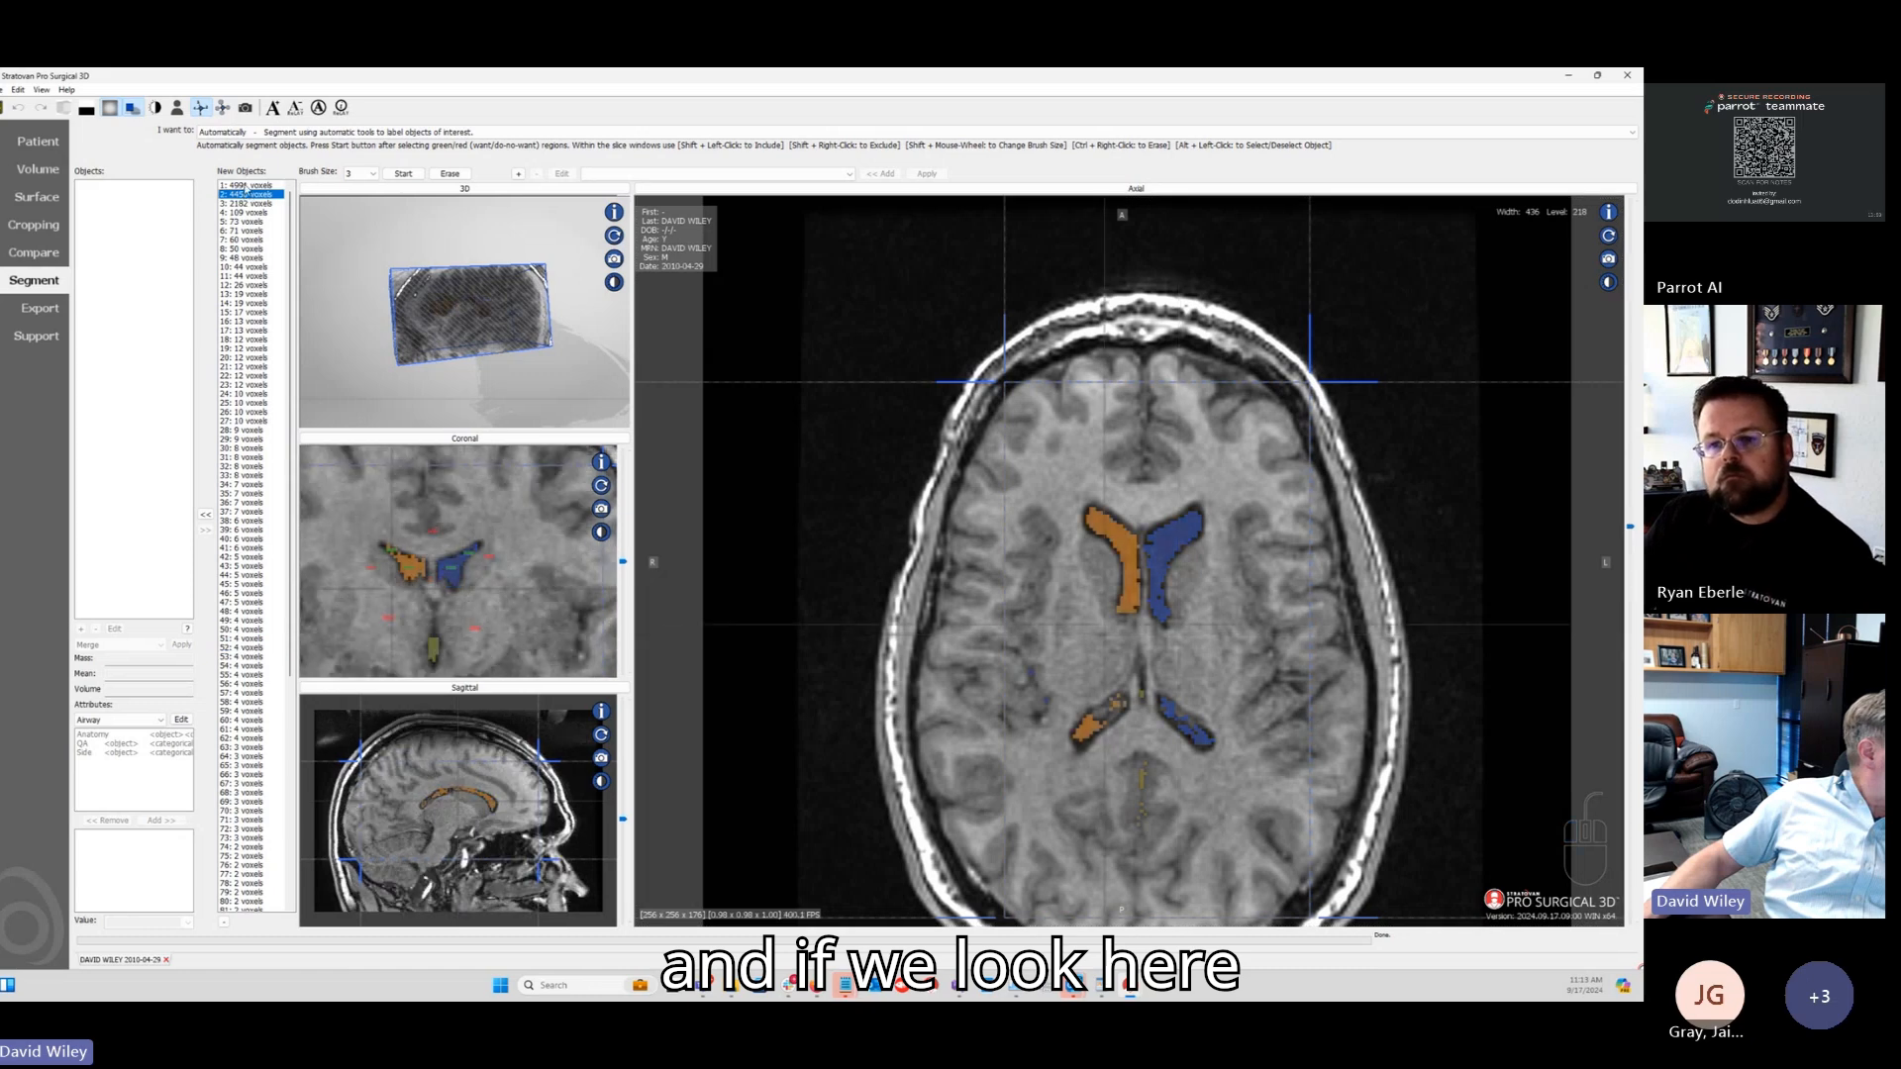
left_click(245, 185)
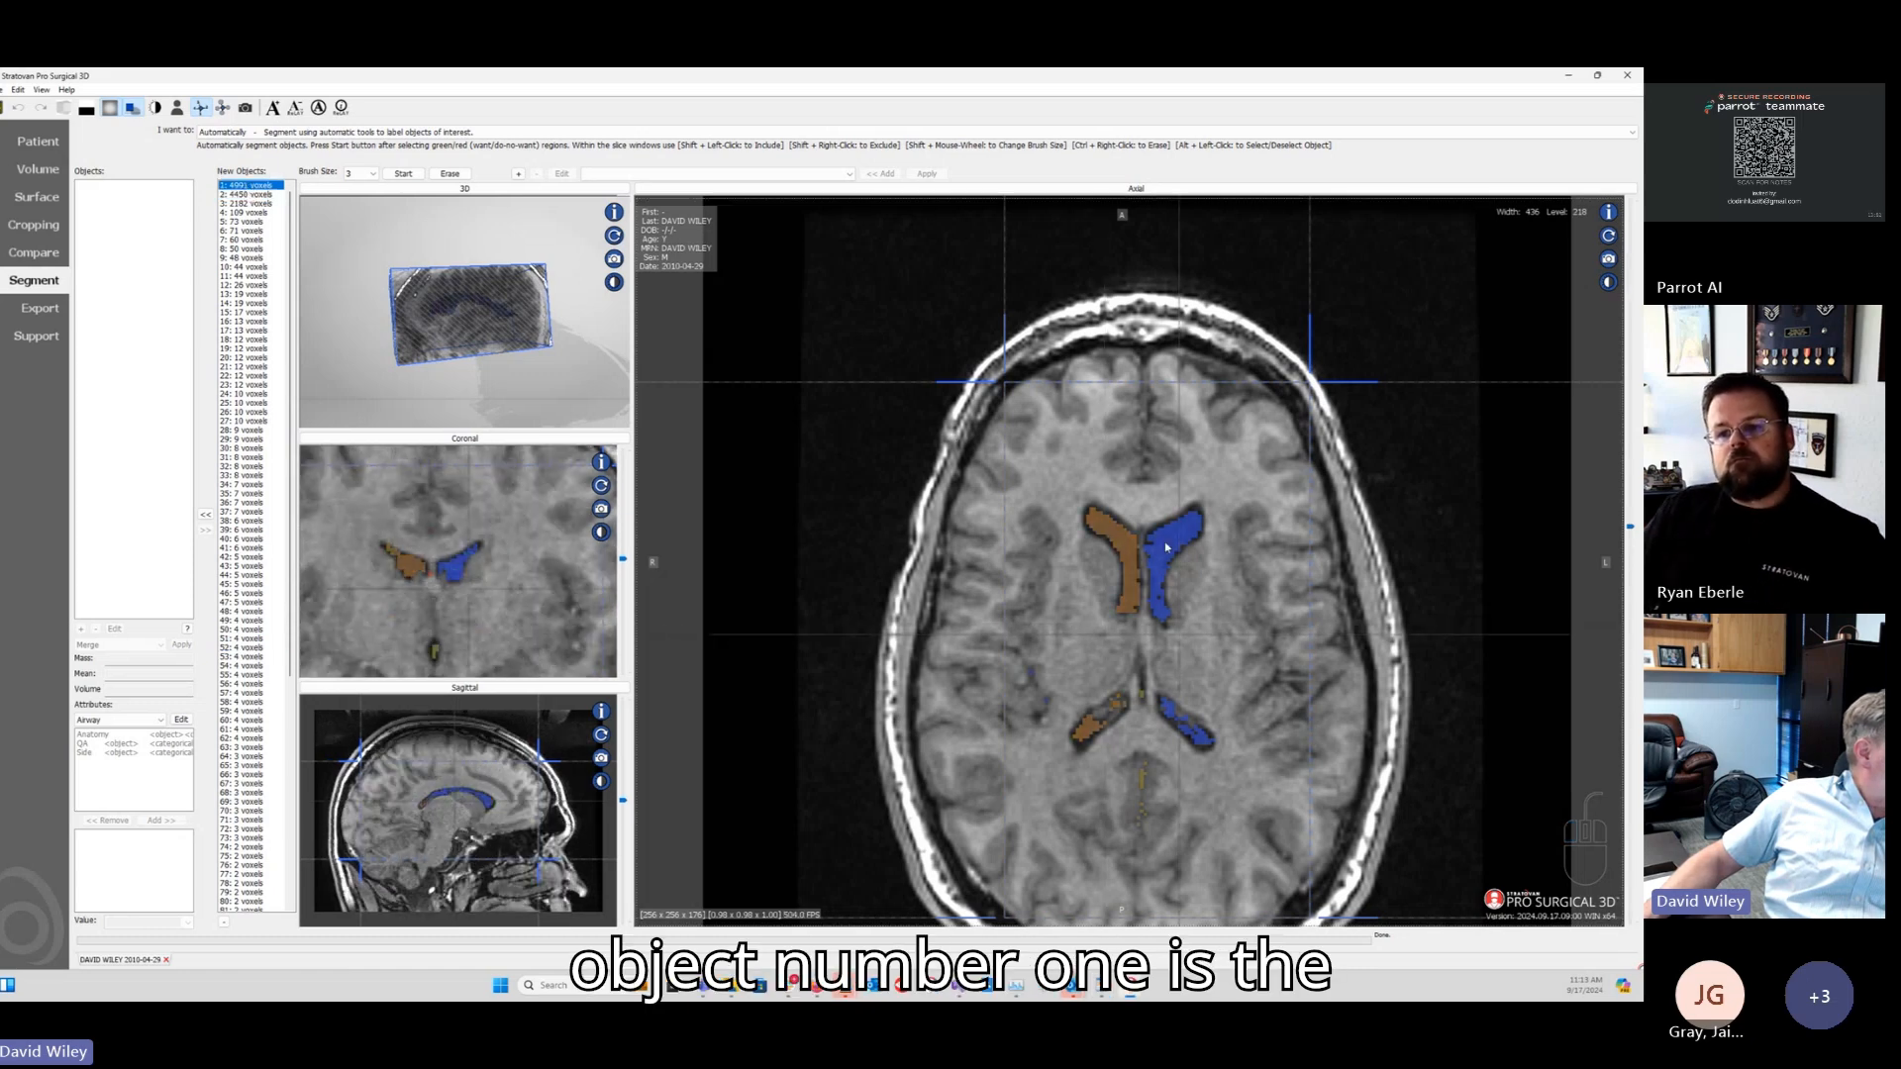
left_click(255, 195)
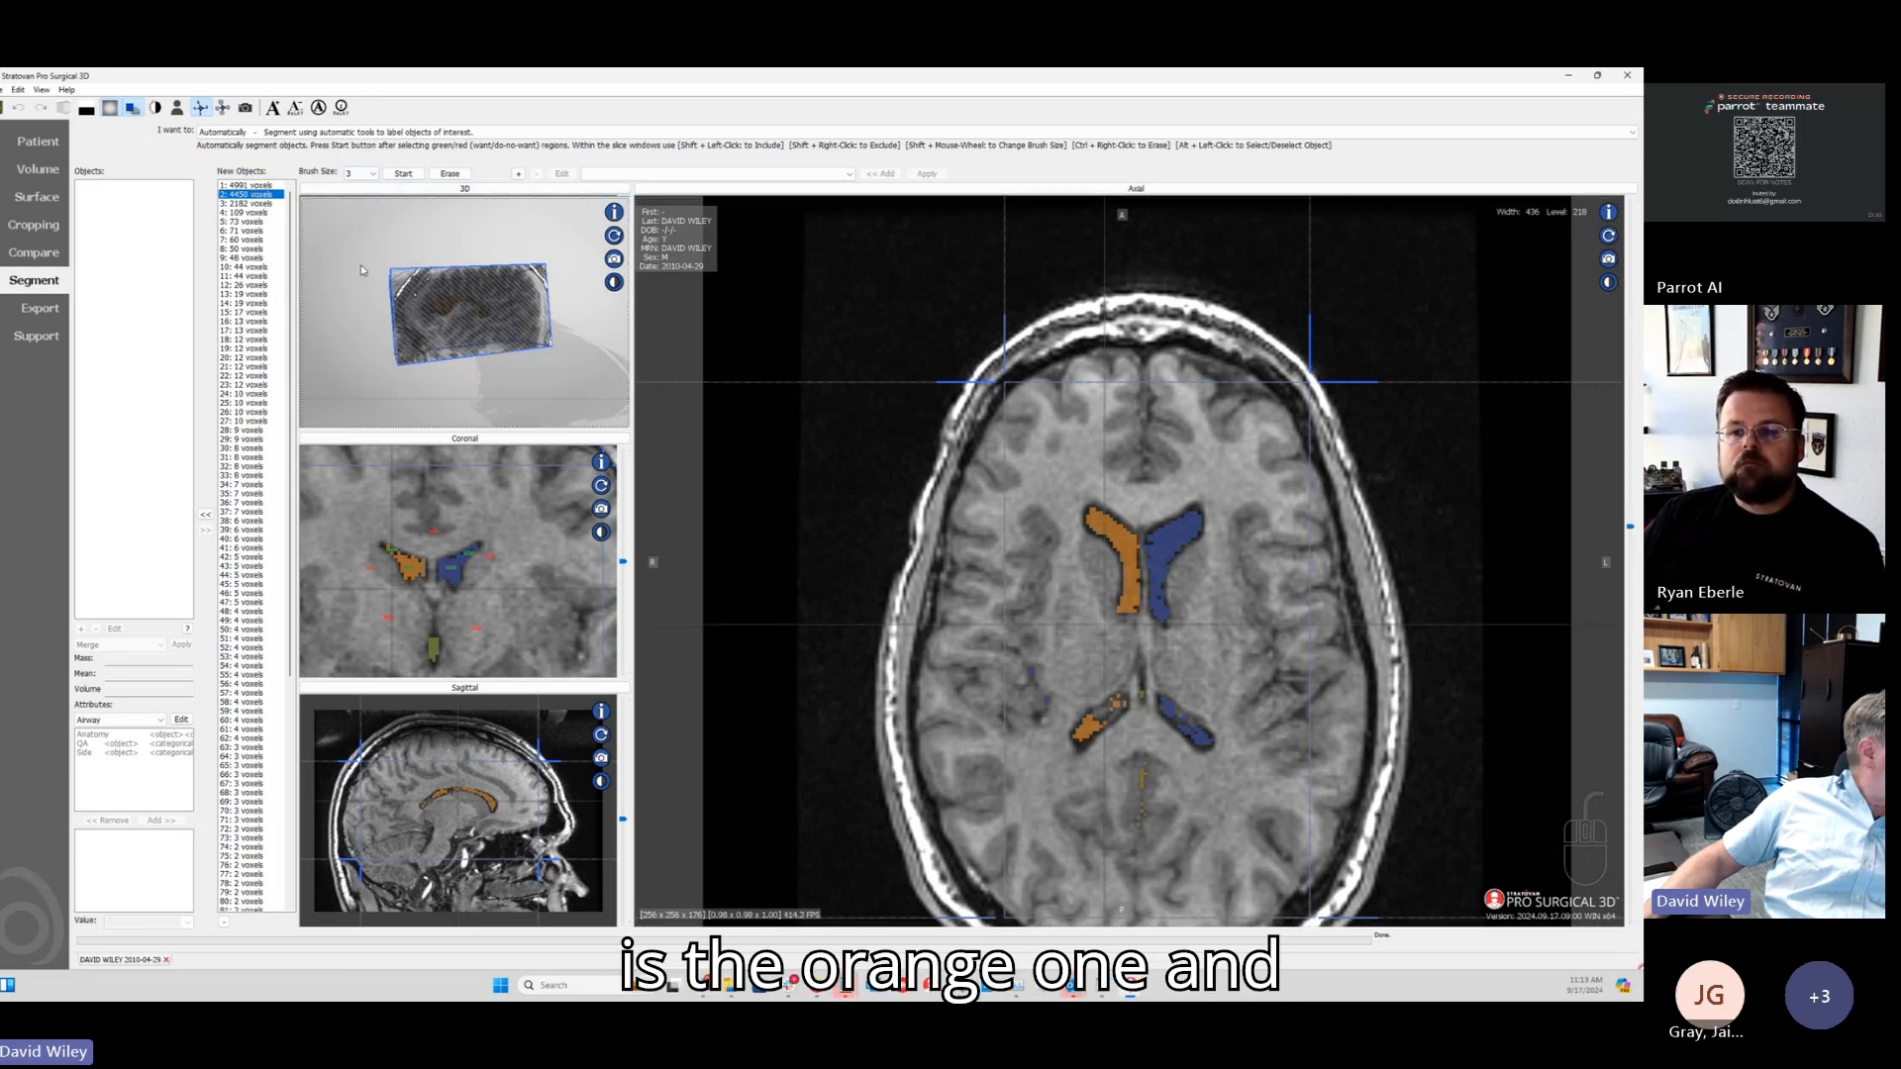
Step: Show new objects 1 and 2 together in the enlarged 3D view and move both into the Objects list
left_click(538, 188)
left_click_drag(703, 421, 804, 509)
left_click_drag(402, 311, 402, 229)
left_click(247, 186, "ctrl")
left_click_drag(1082, 583, 1153, 555)
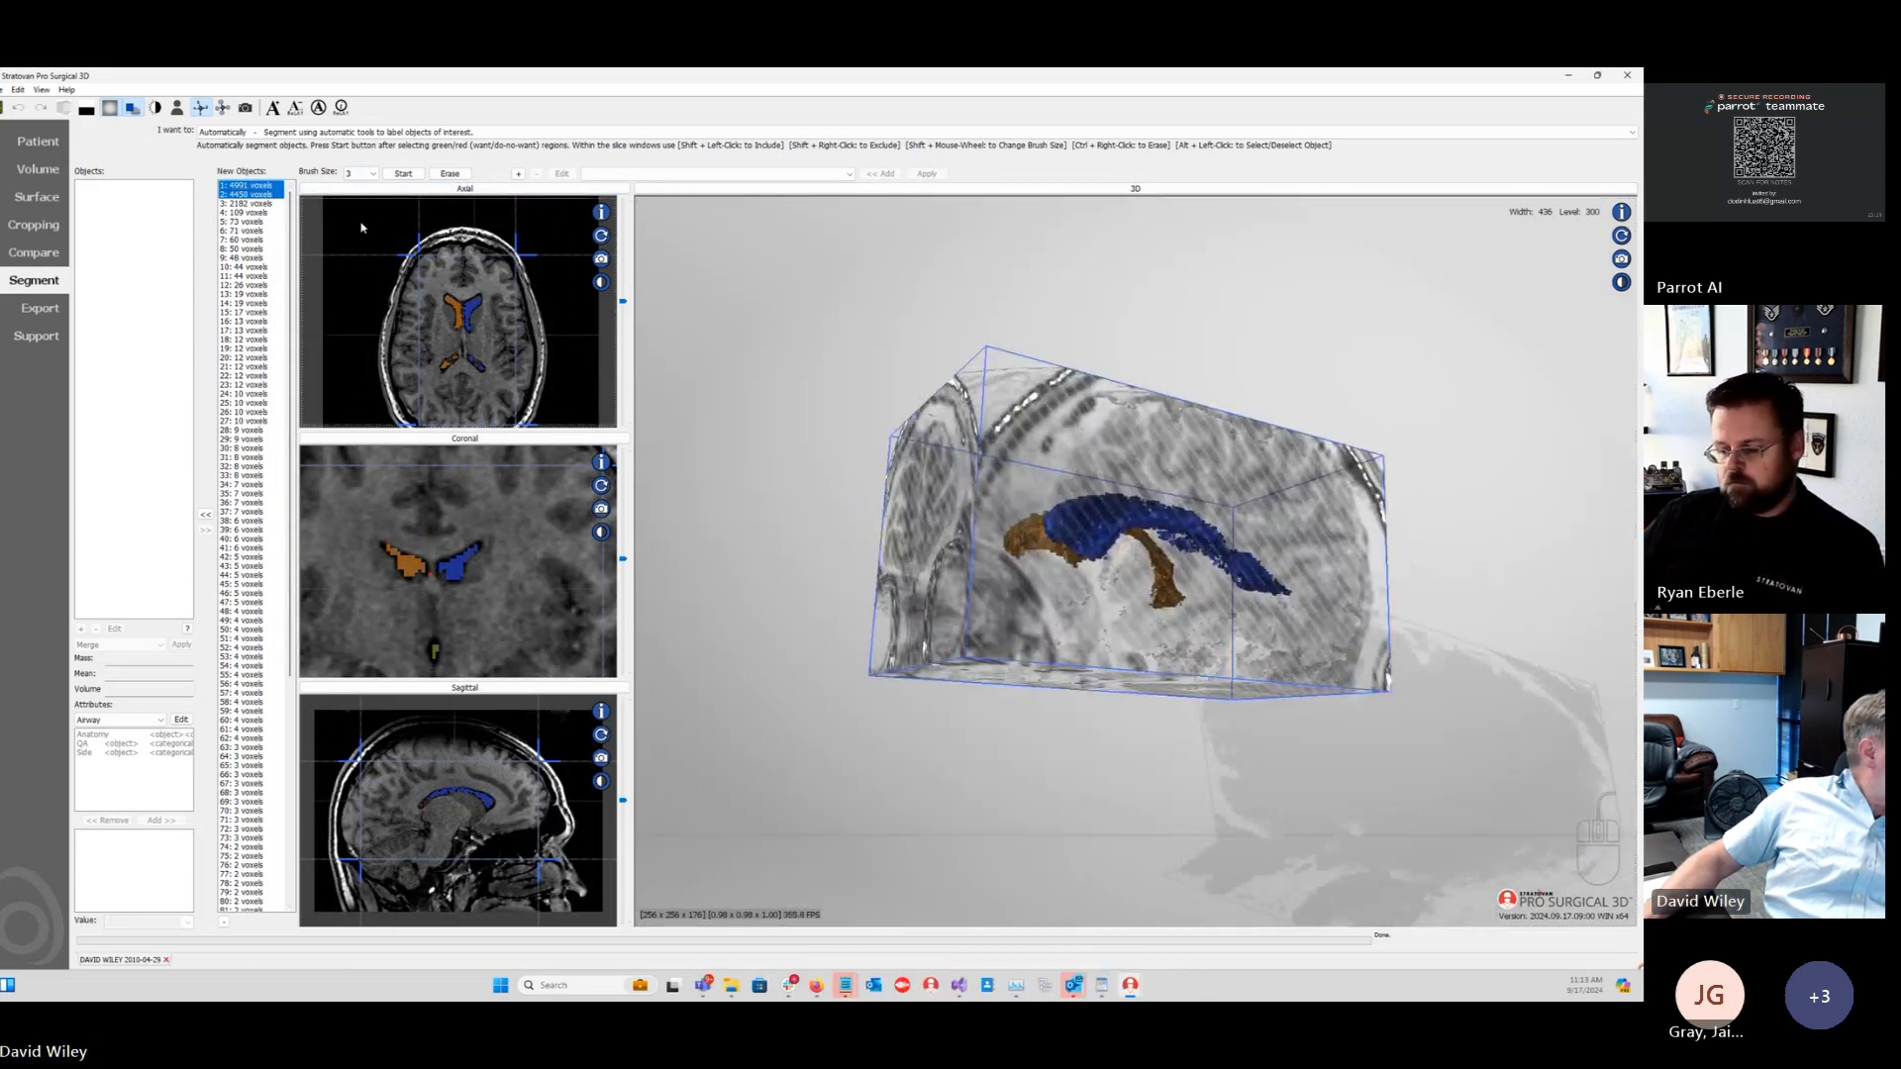
left_click(205, 515)
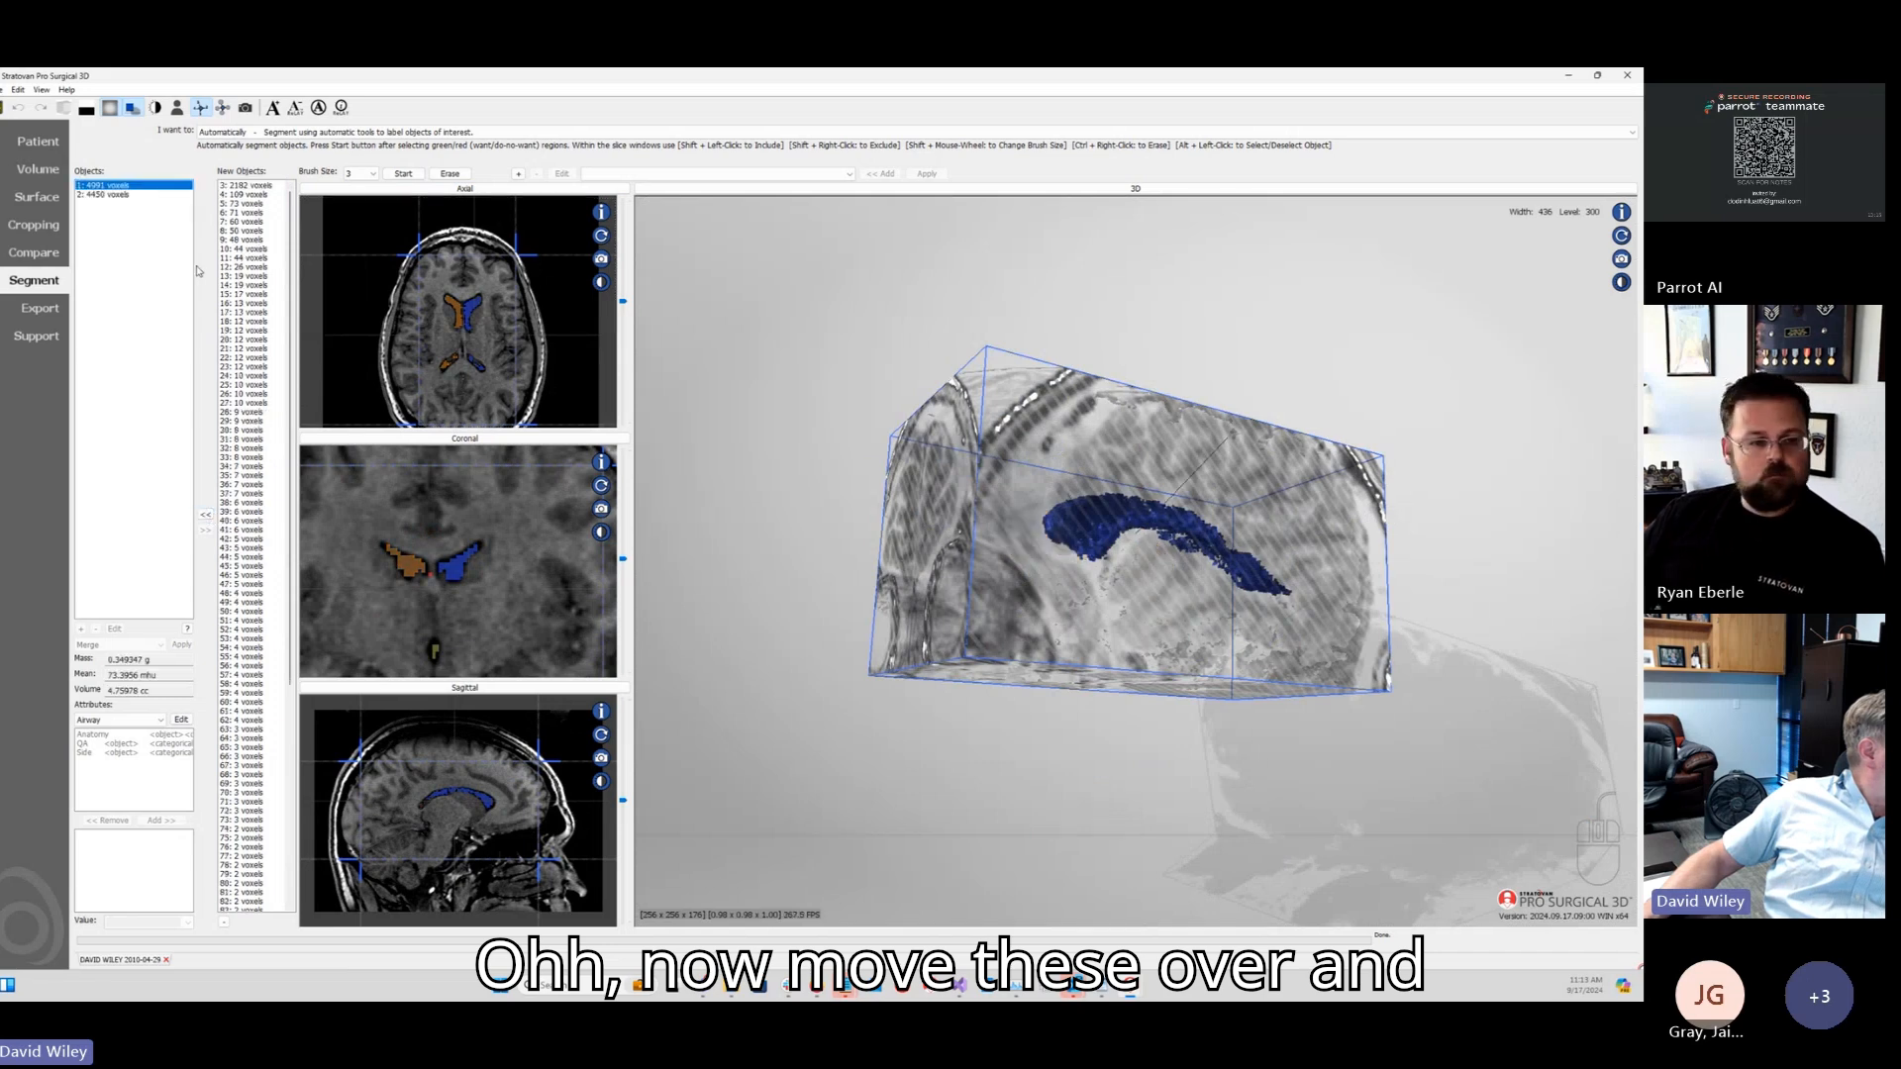
Step: Switch the segmentation task to Manually for editing the two kept ventricle objects
left_click(109, 195)
left_click(113, 186)
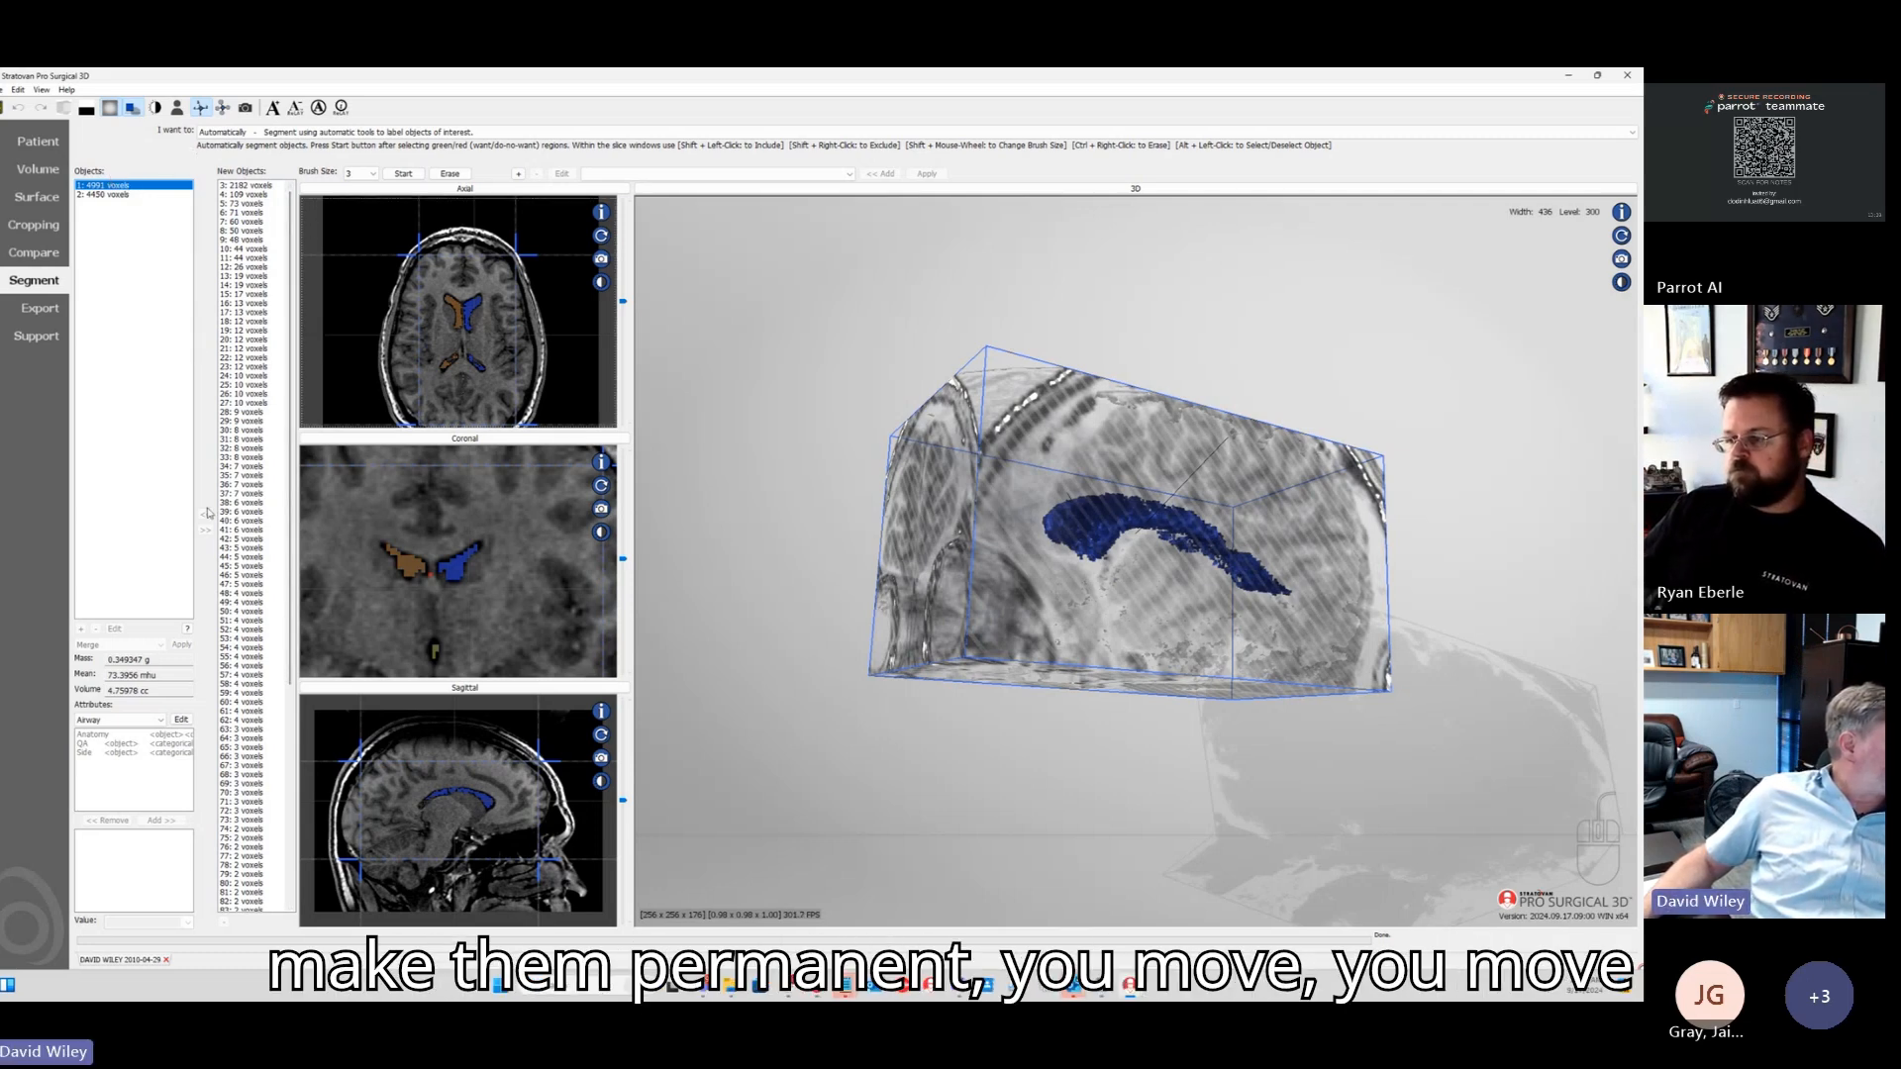
left_click(262, 133)
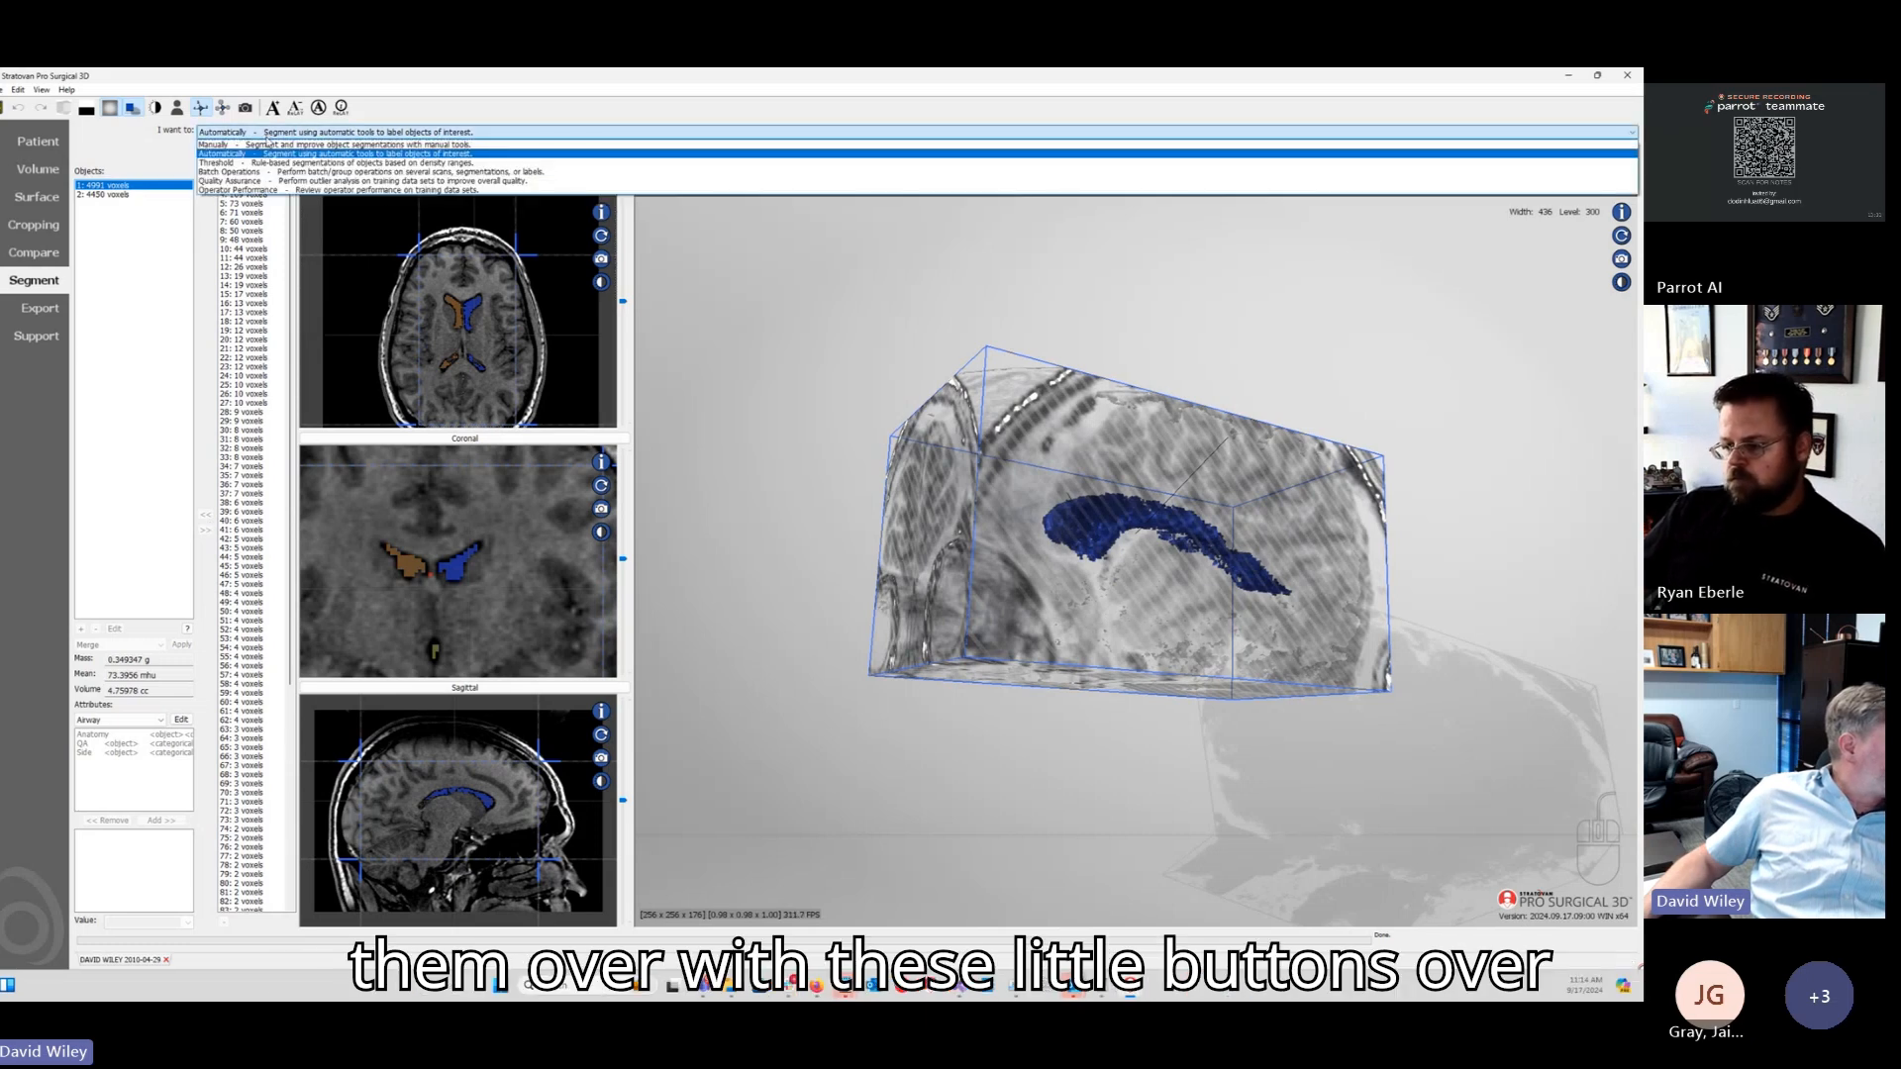
left_click(265, 146)
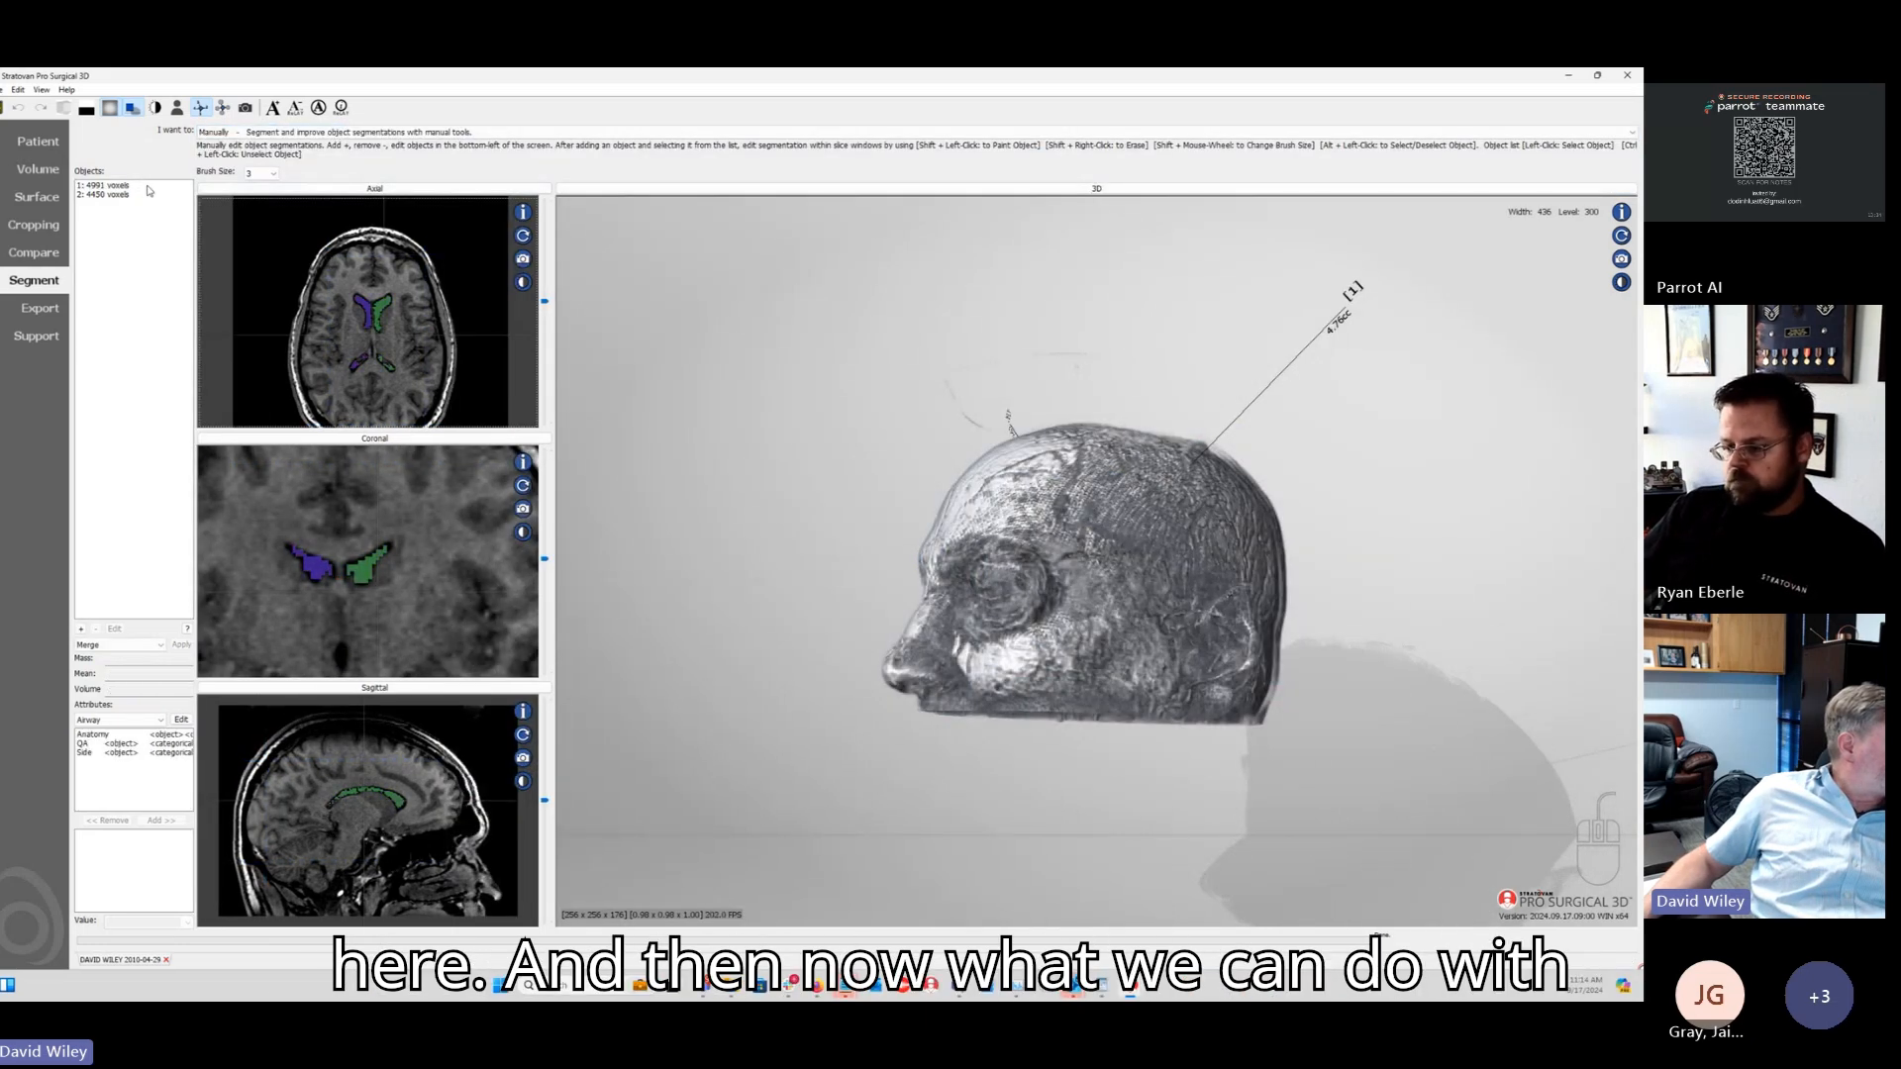
Step: Select both ventricle objects and examine them close up from above in the 3D view
left_click(120, 195, "ctrl")
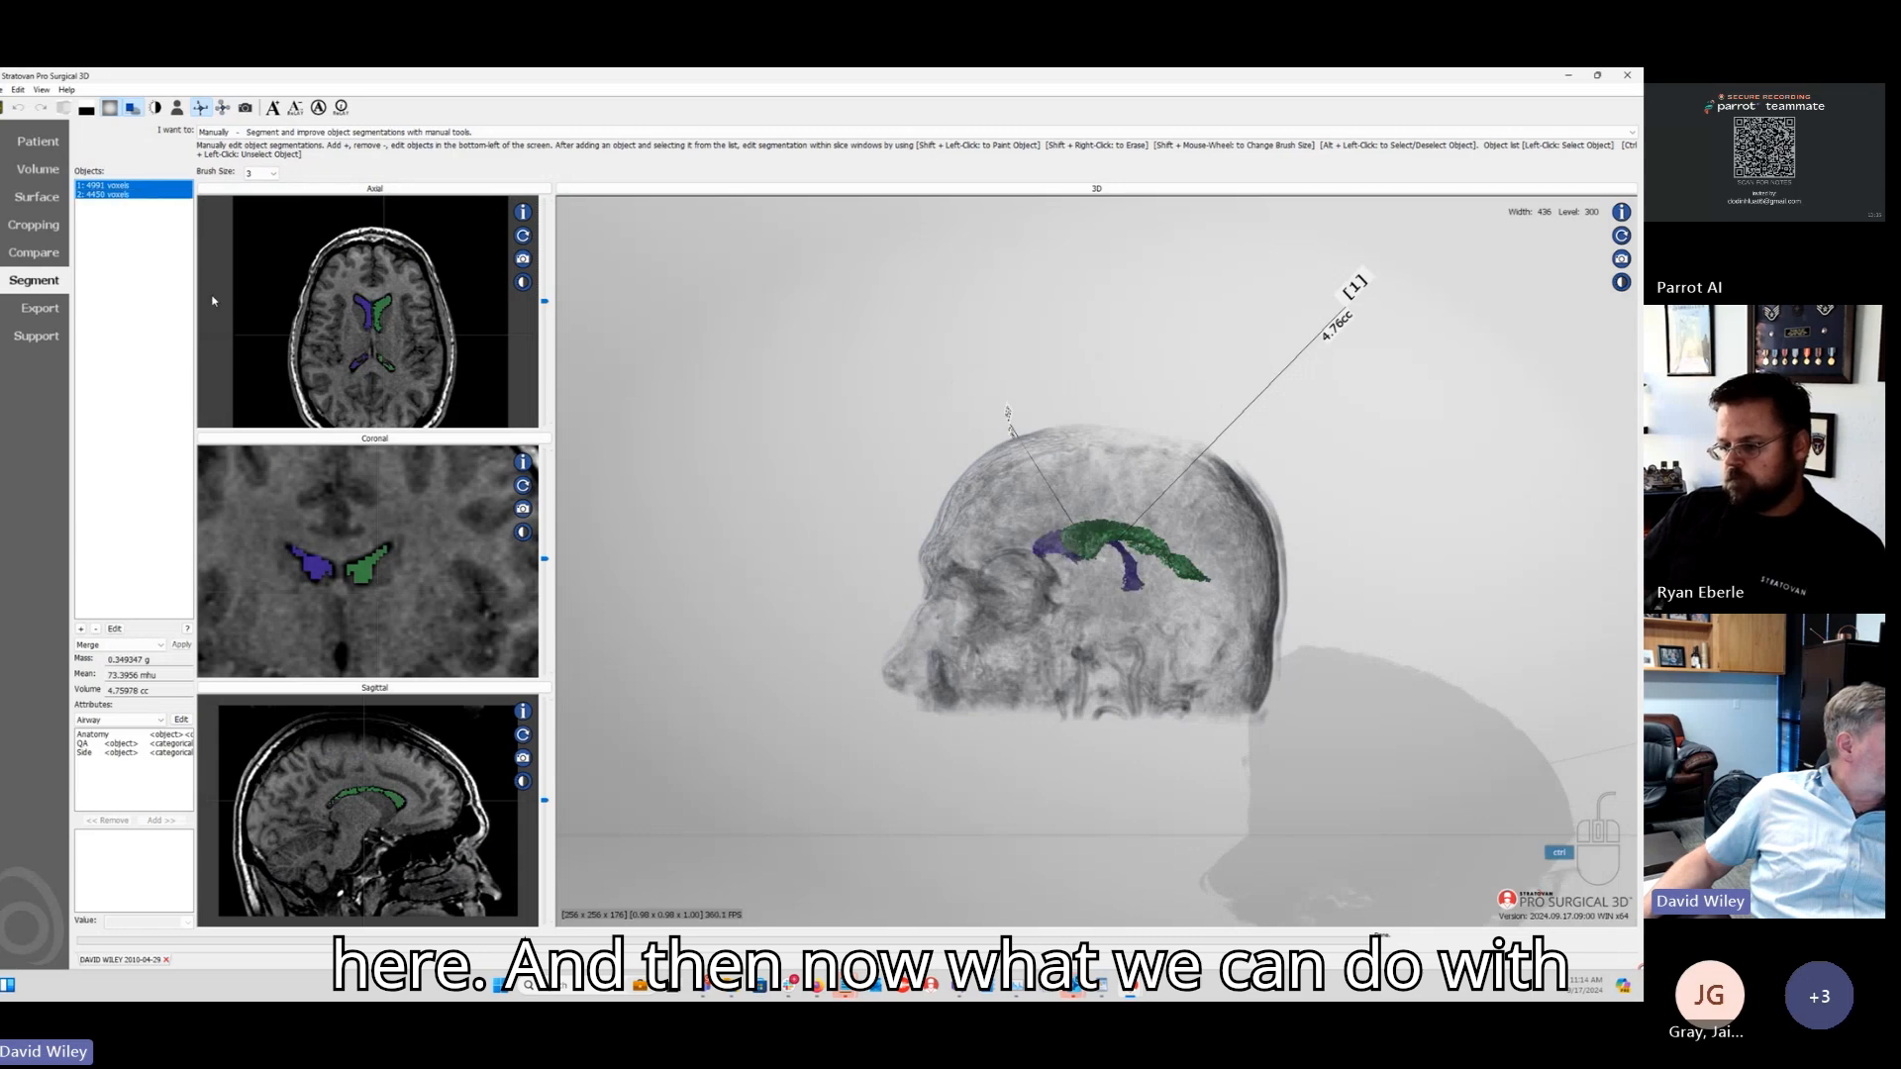
left_click_drag(764, 470, 816, 724)
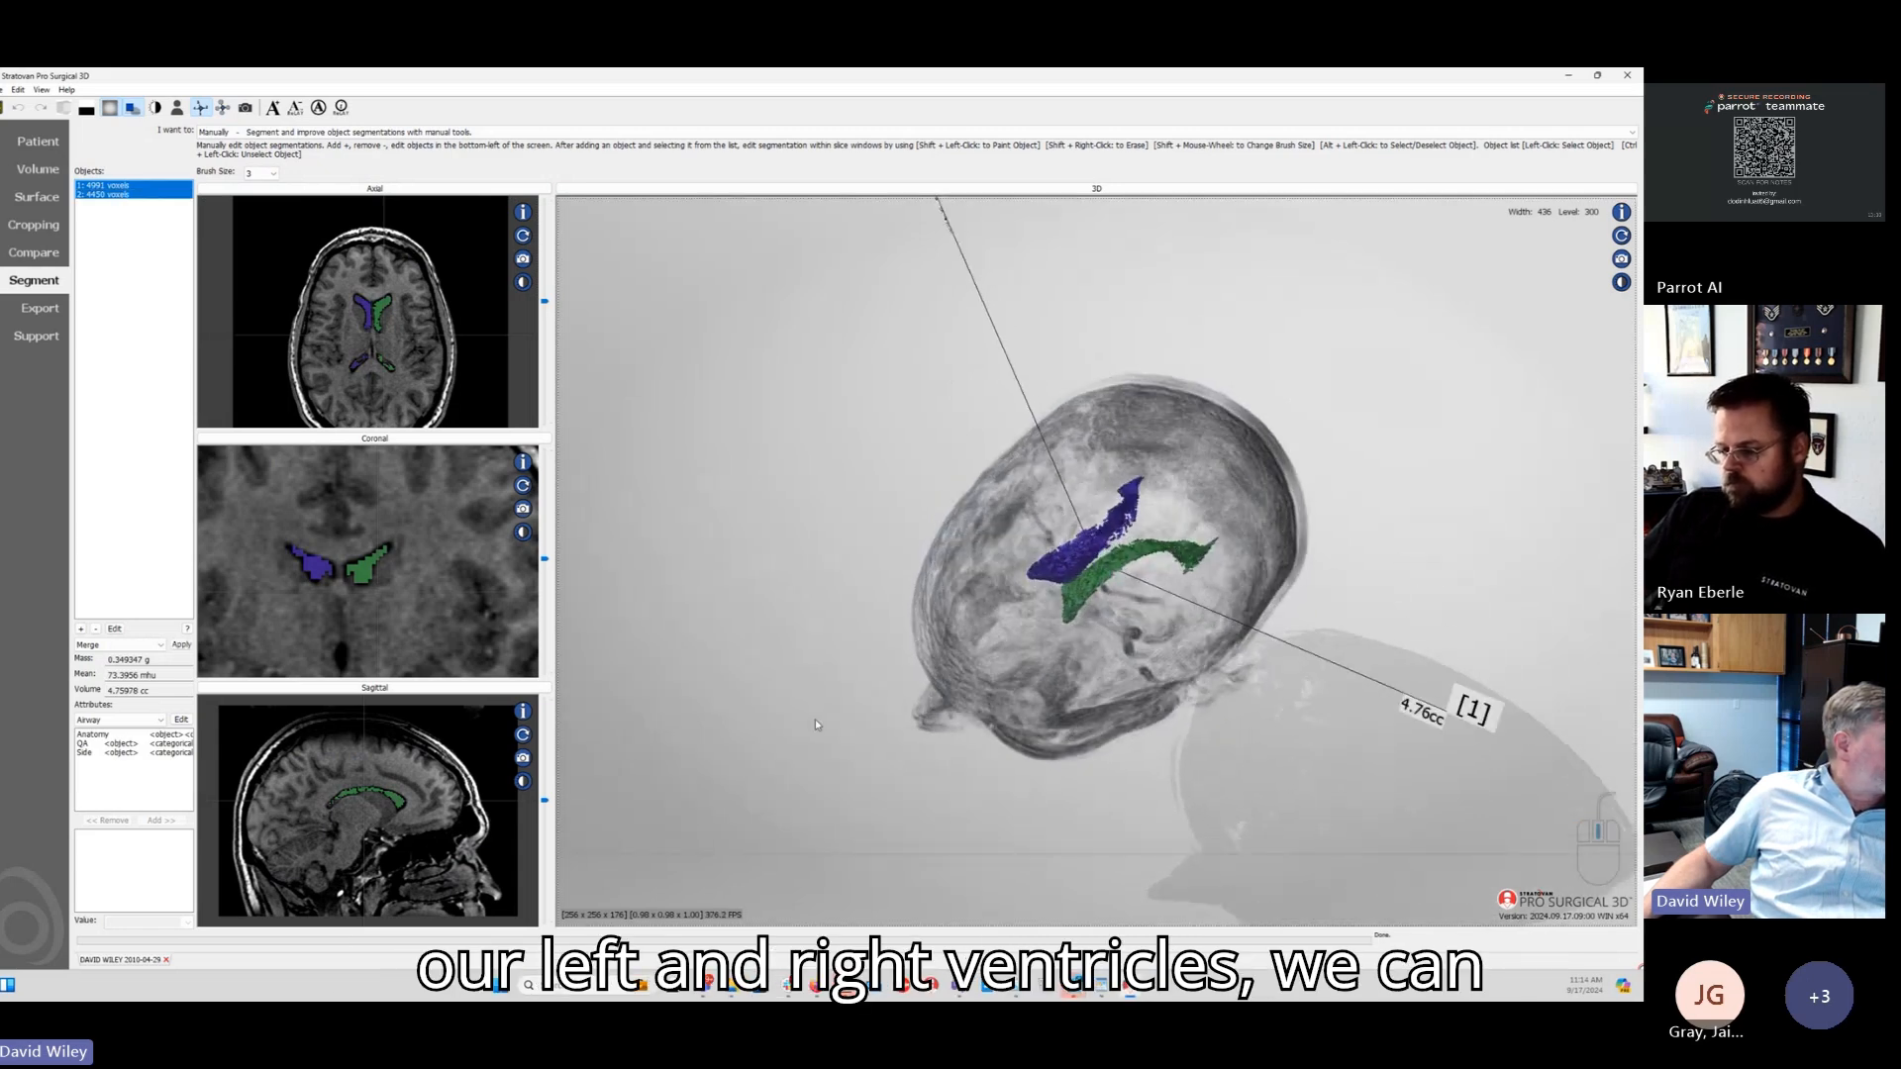
scroll(1097, 539, "up", 3)
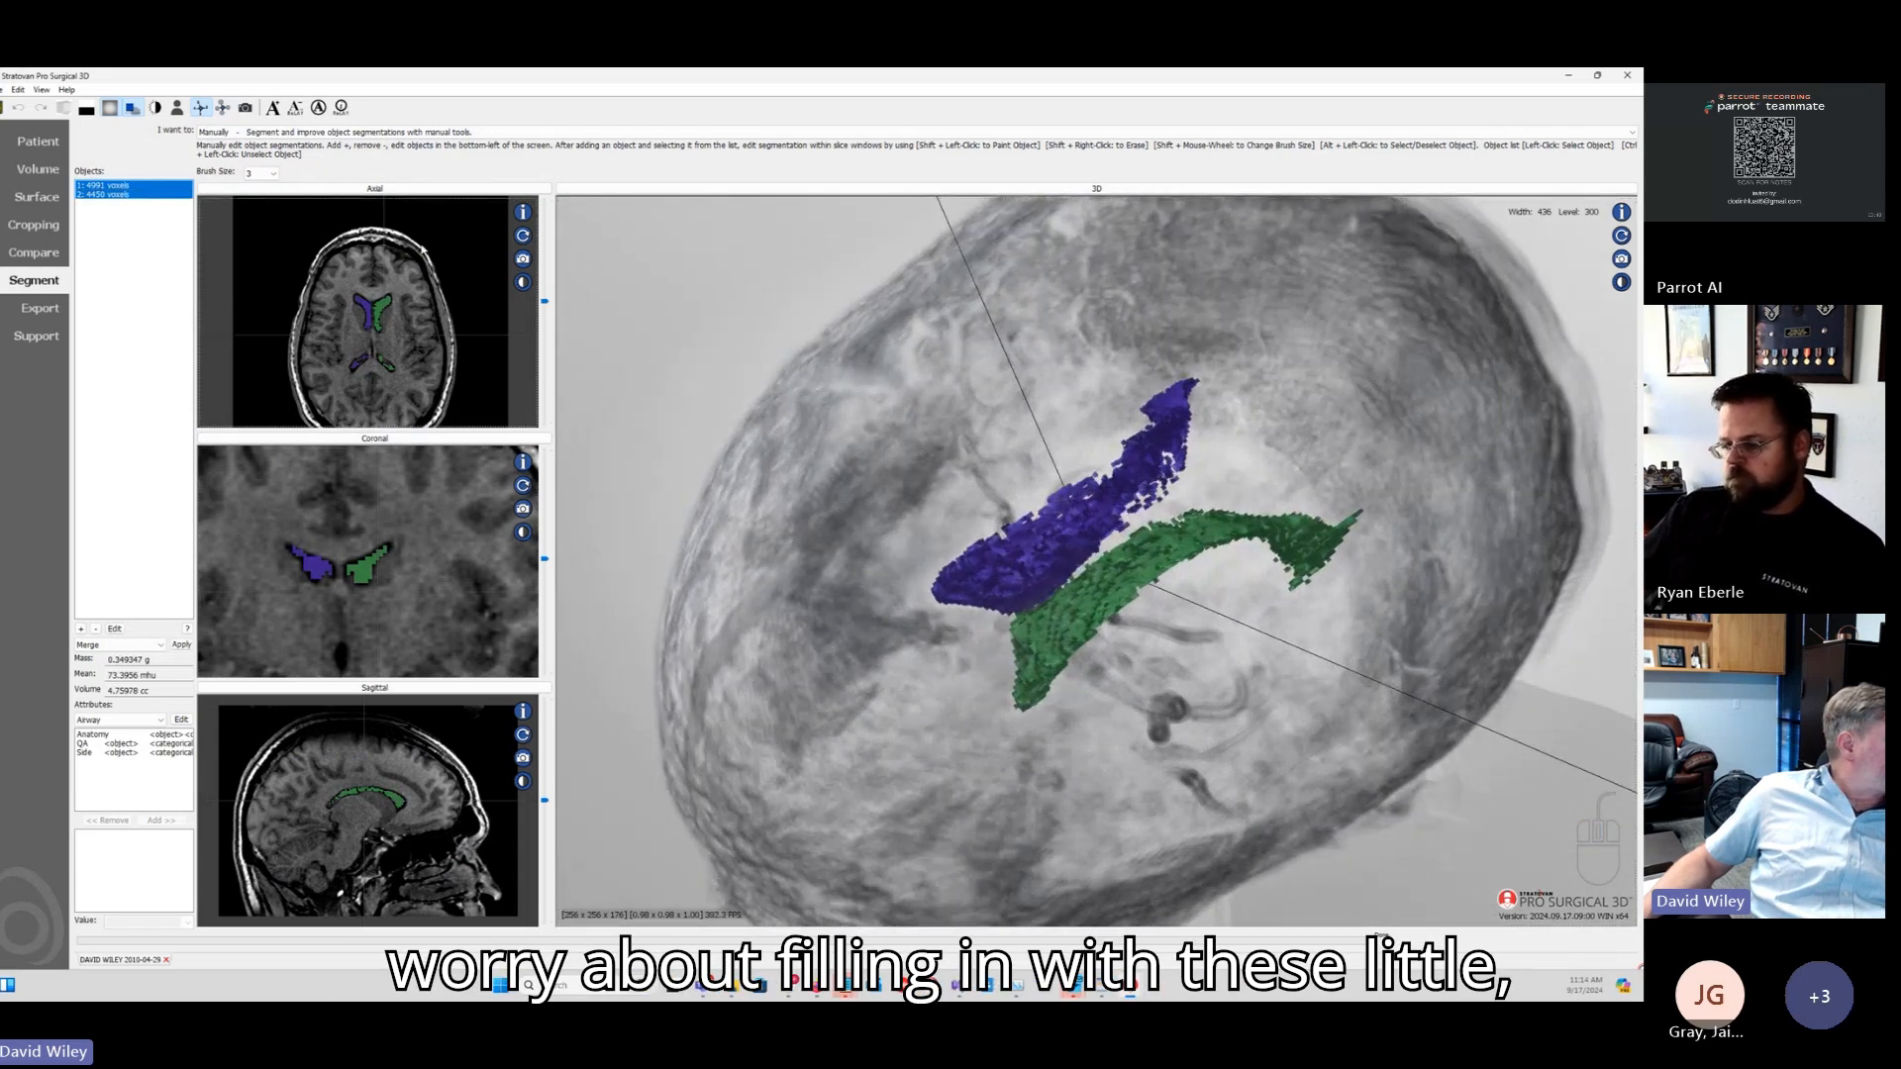
Step: Enlarge the axial view, select object 1 and find a slice showing the holes in the ventricle segmentations
left_click(424, 188)
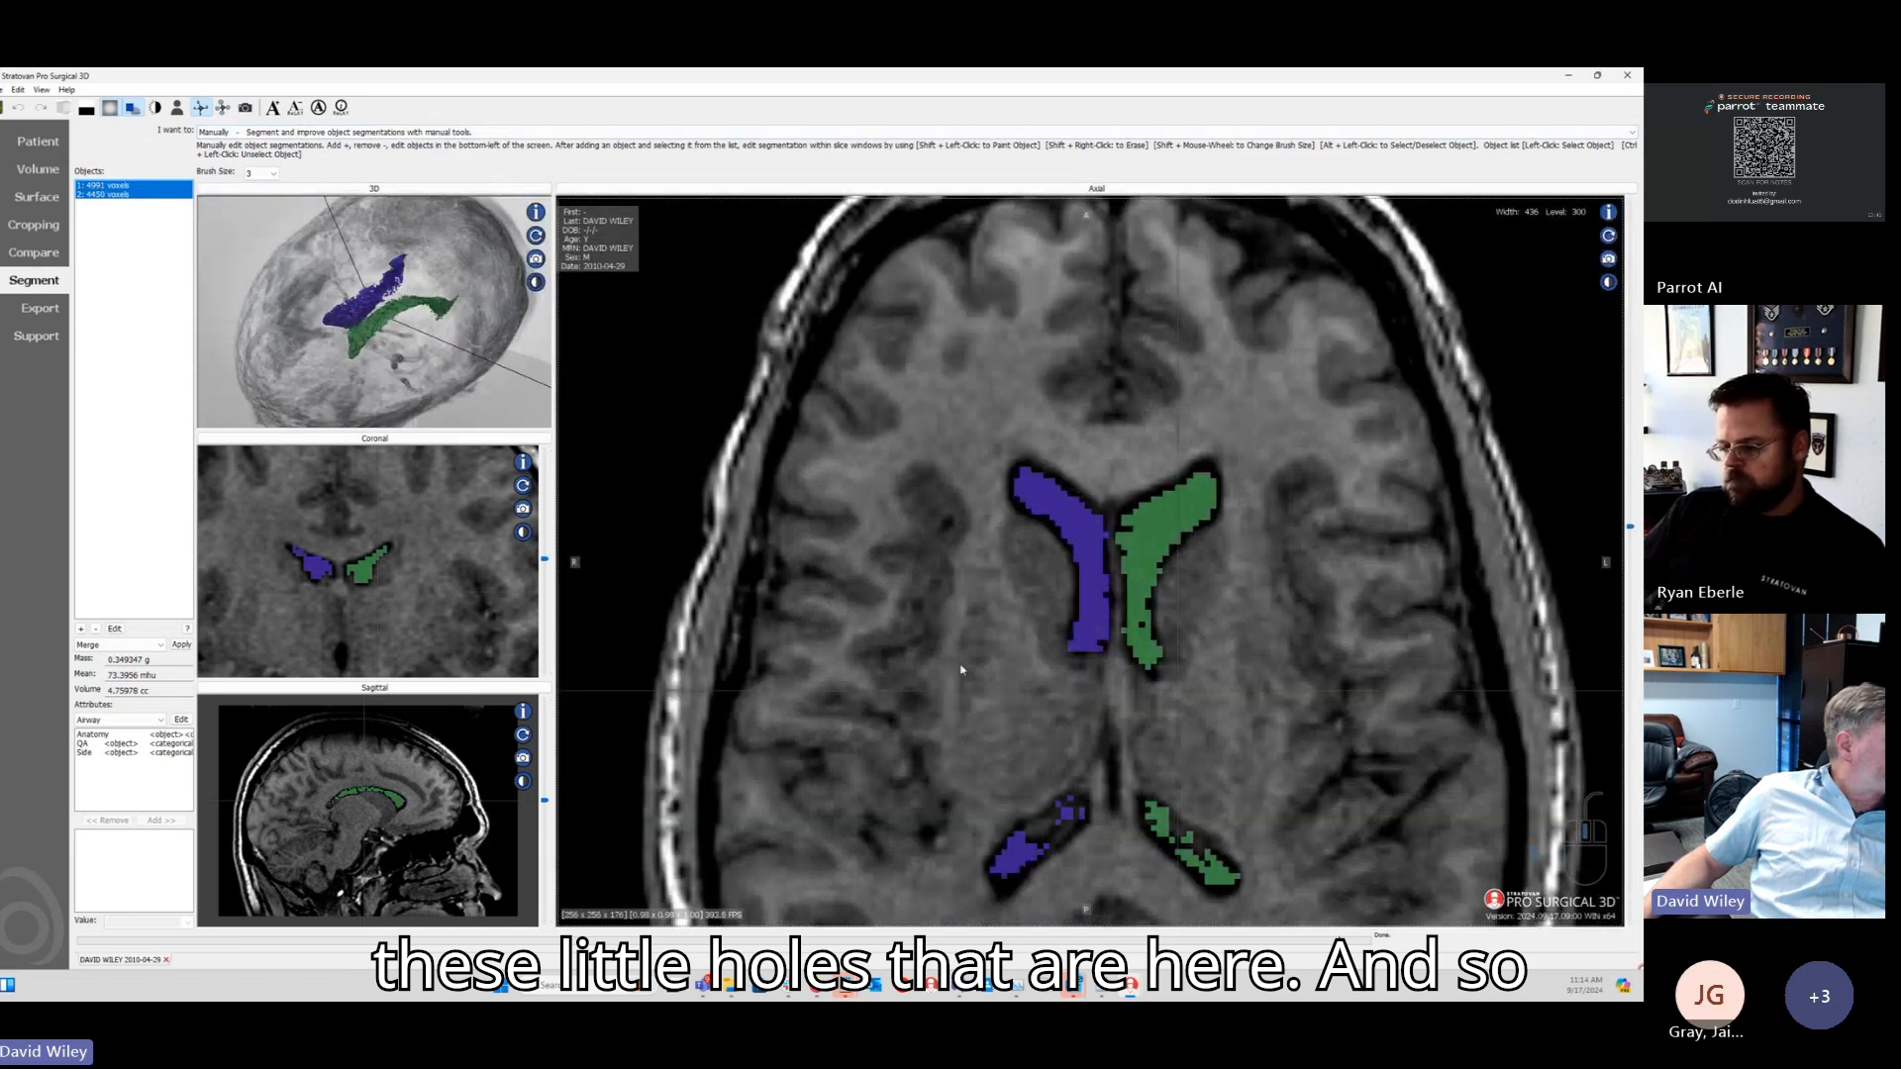
scroll(978, 435, "up", 5)
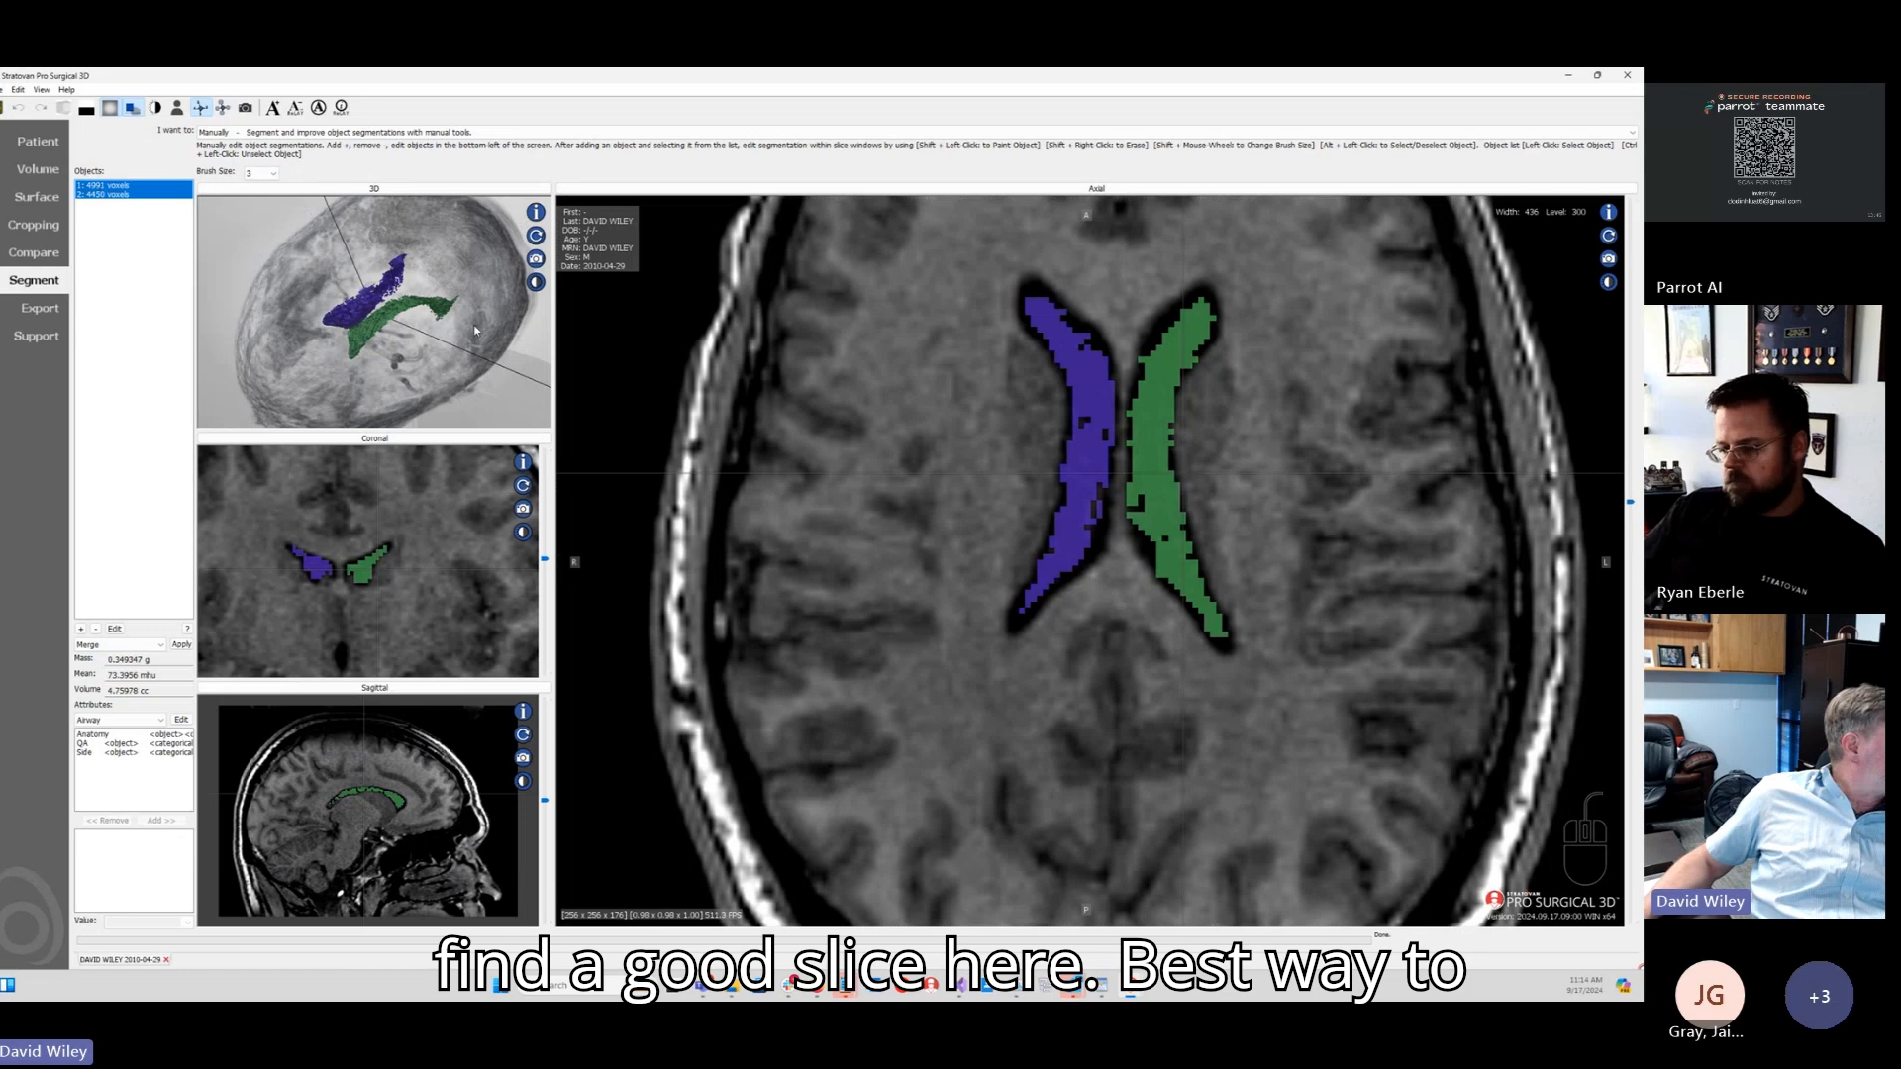
left_click(126, 195)
left_click(125, 186)
scroll(1097, 561, "down", 8)
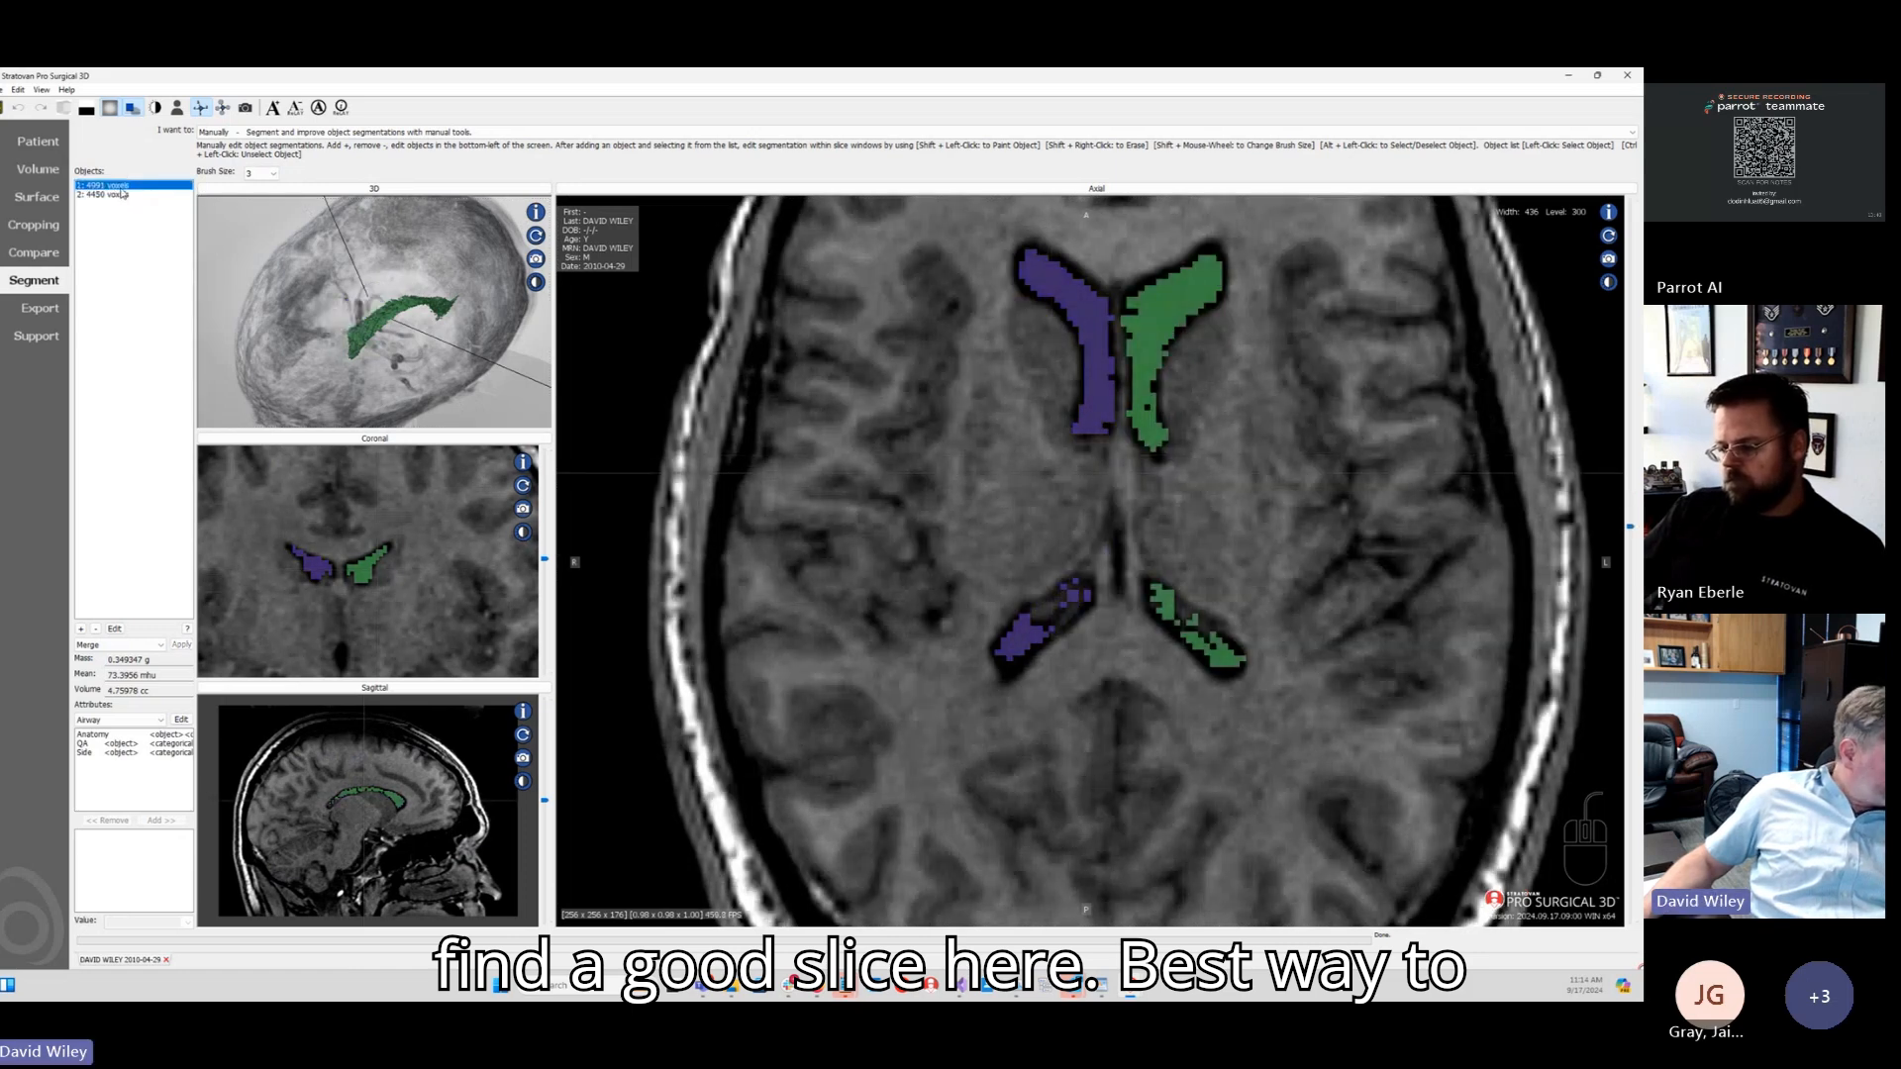
Step: Look through the available object operations and compare the two ventricle objects, leaving object 1 selected
left_click(118, 644)
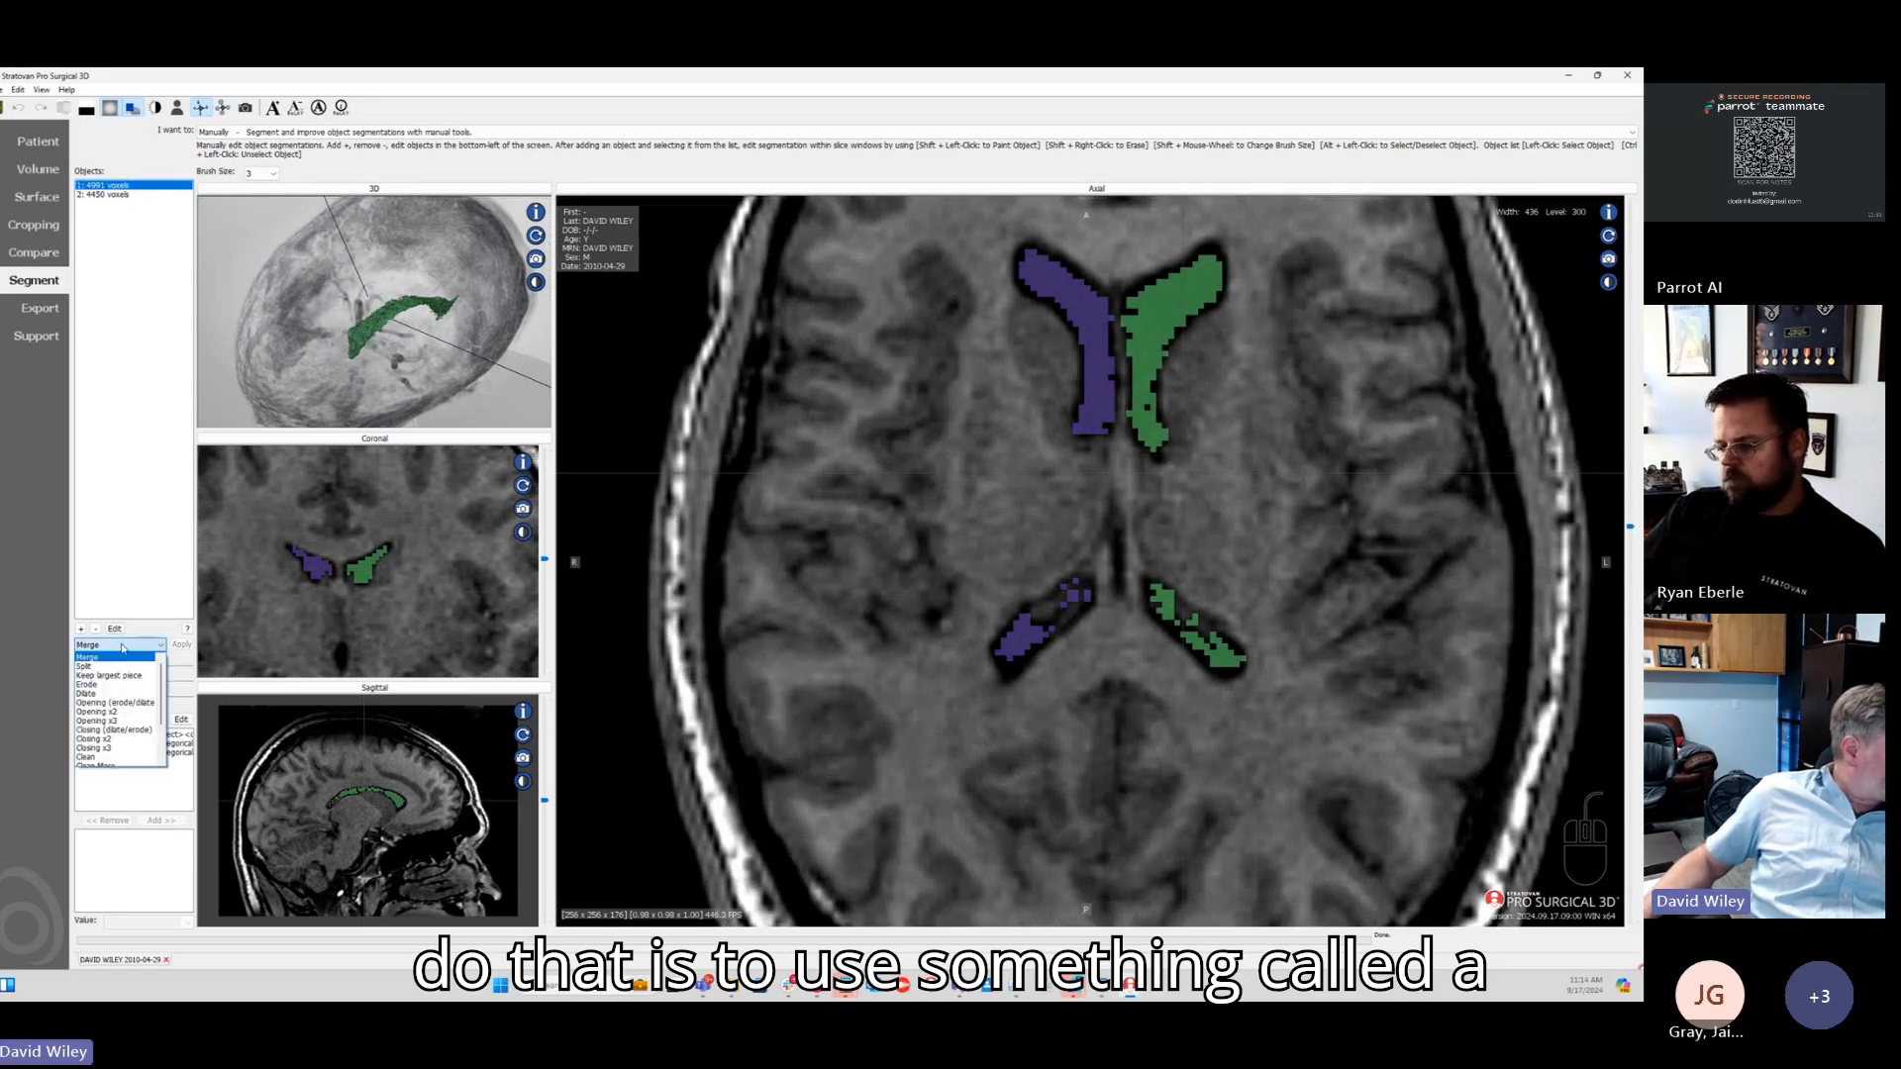
scroll(126, 676, "down", 1)
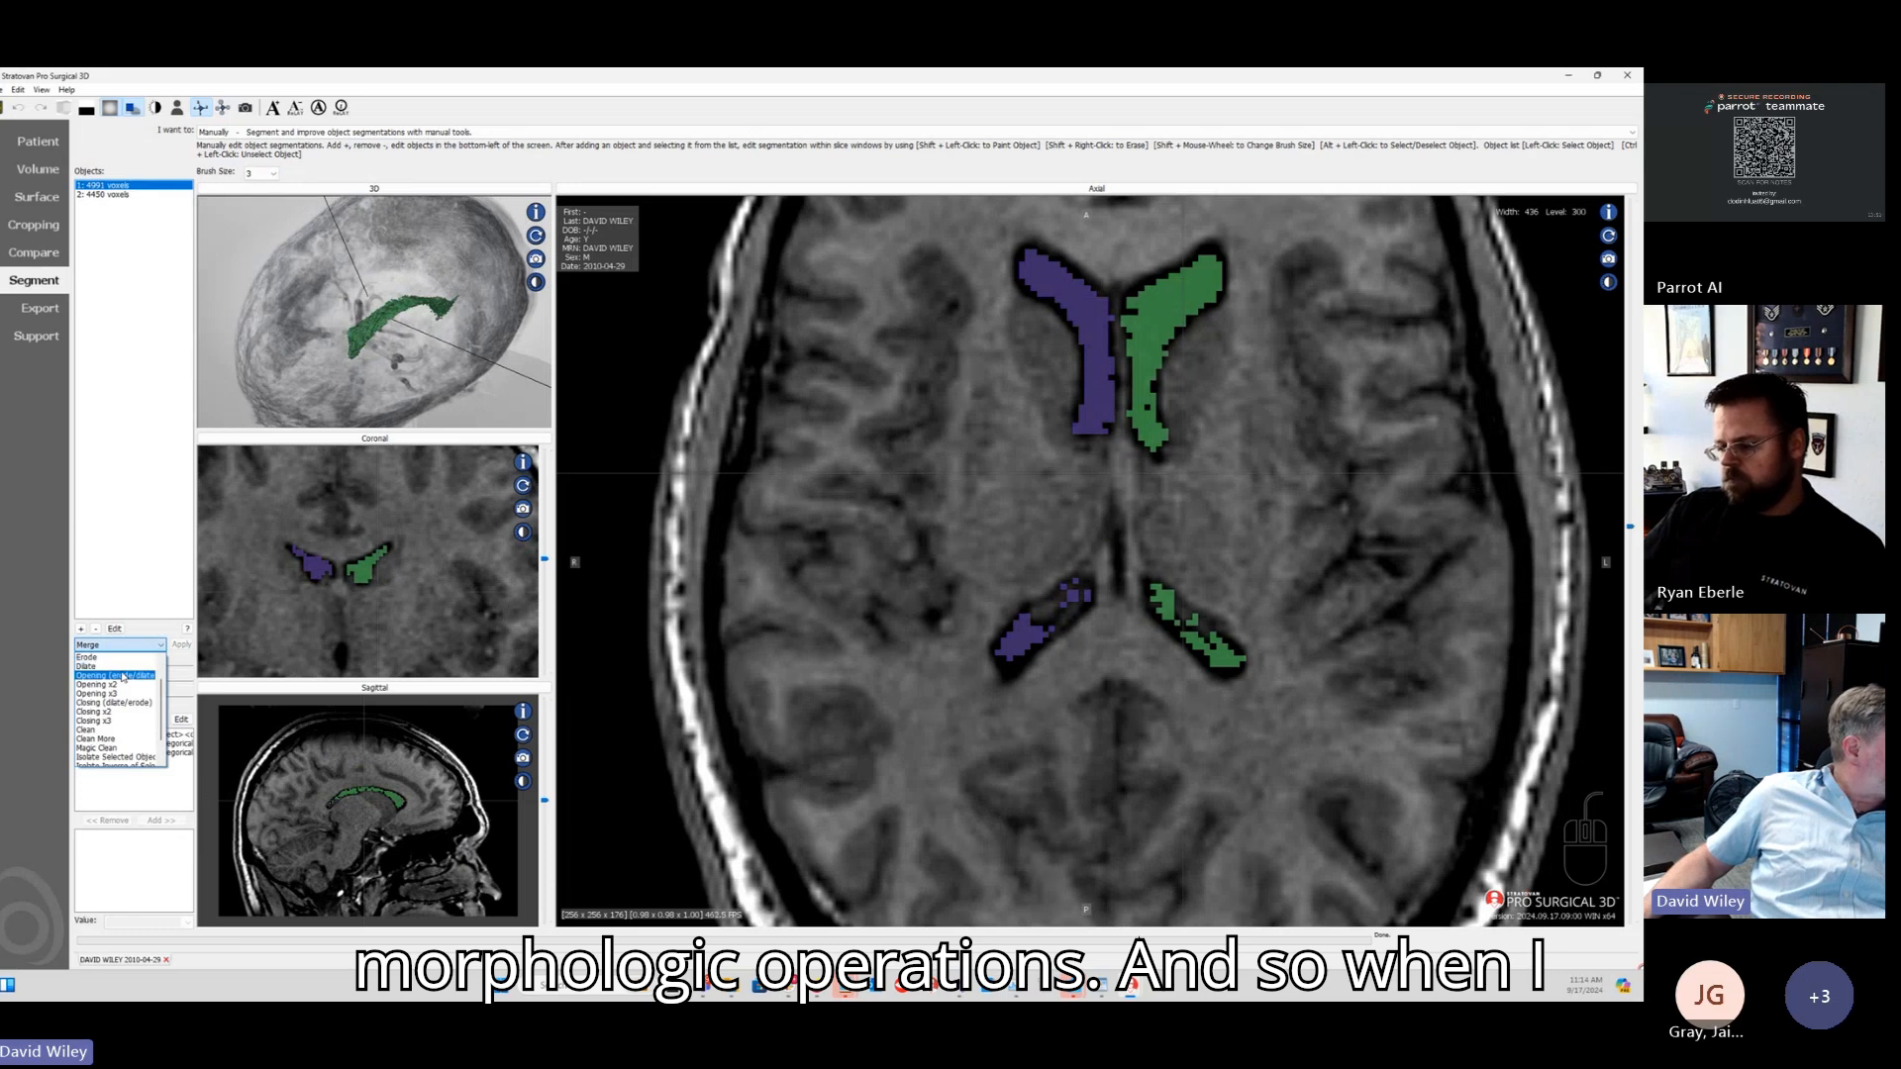
scroll(123, 678, "up", 1)
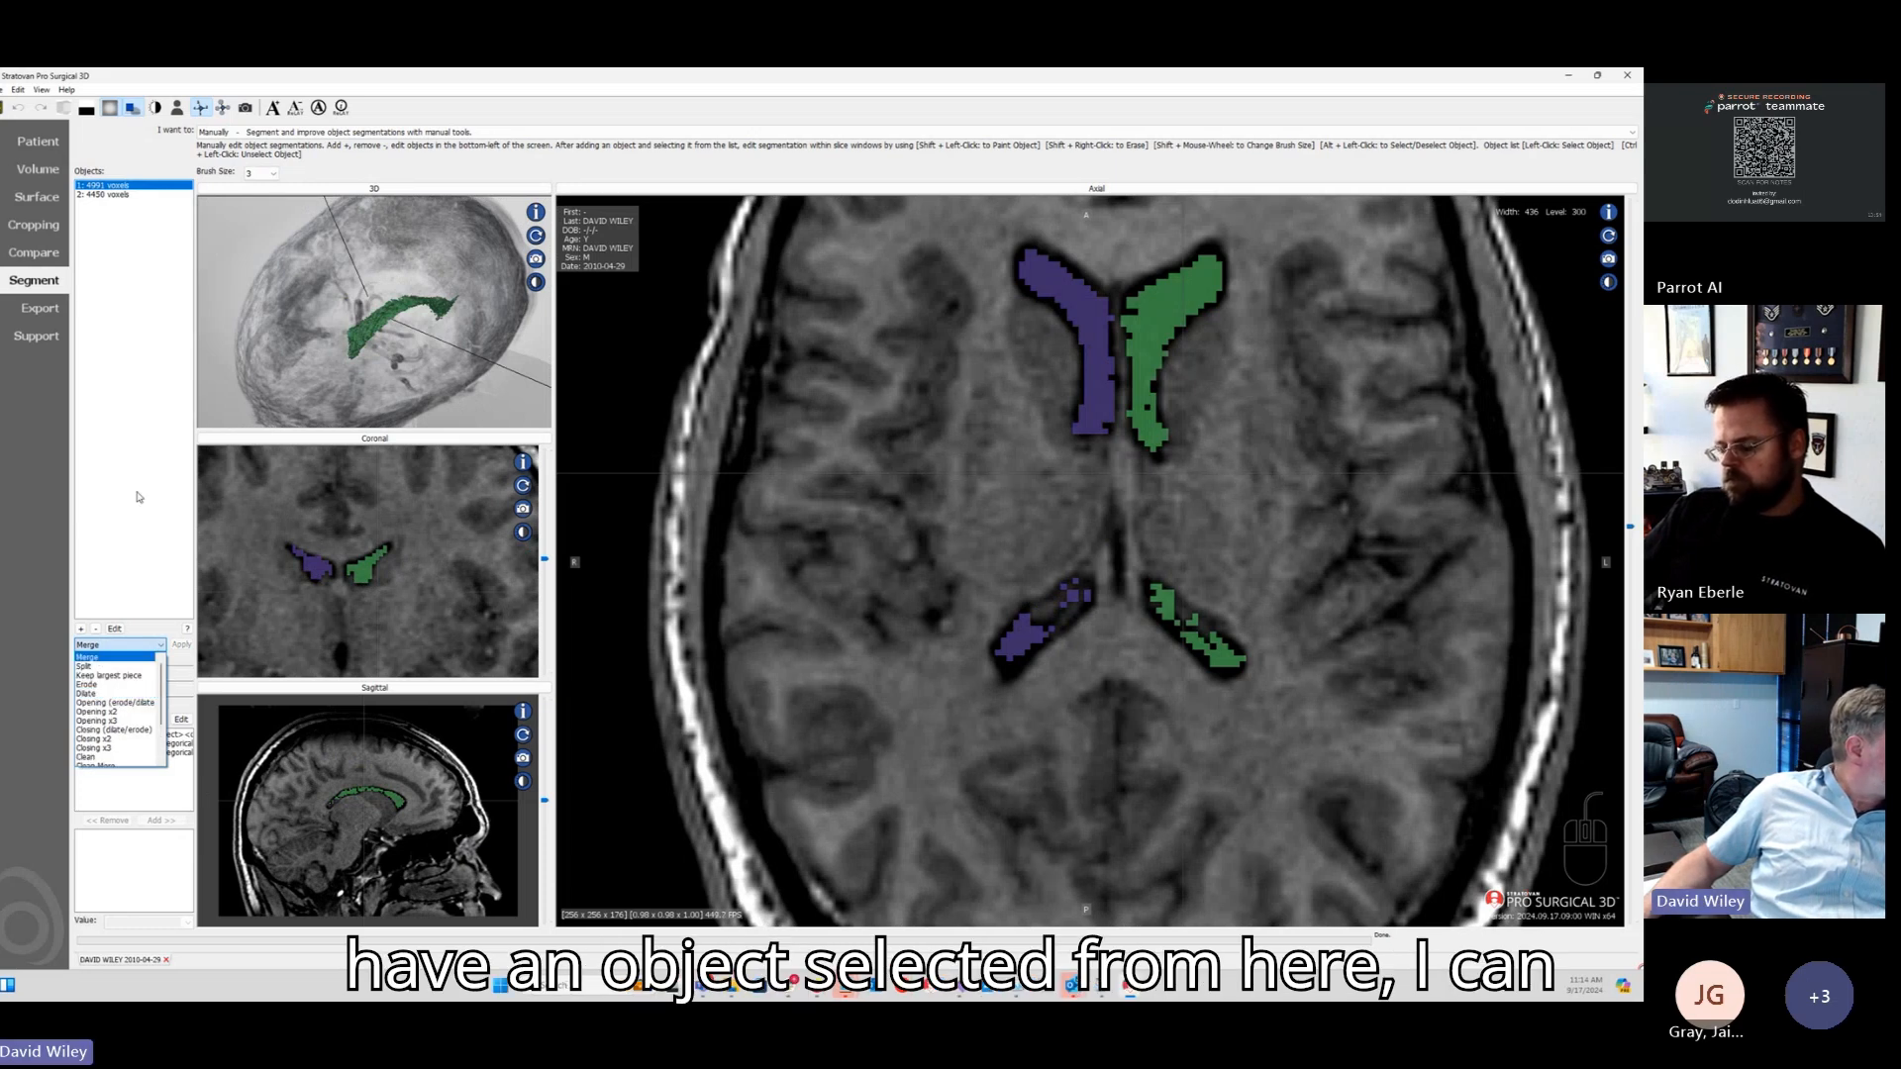
left_click(104, 186)
left_click(112, 197)
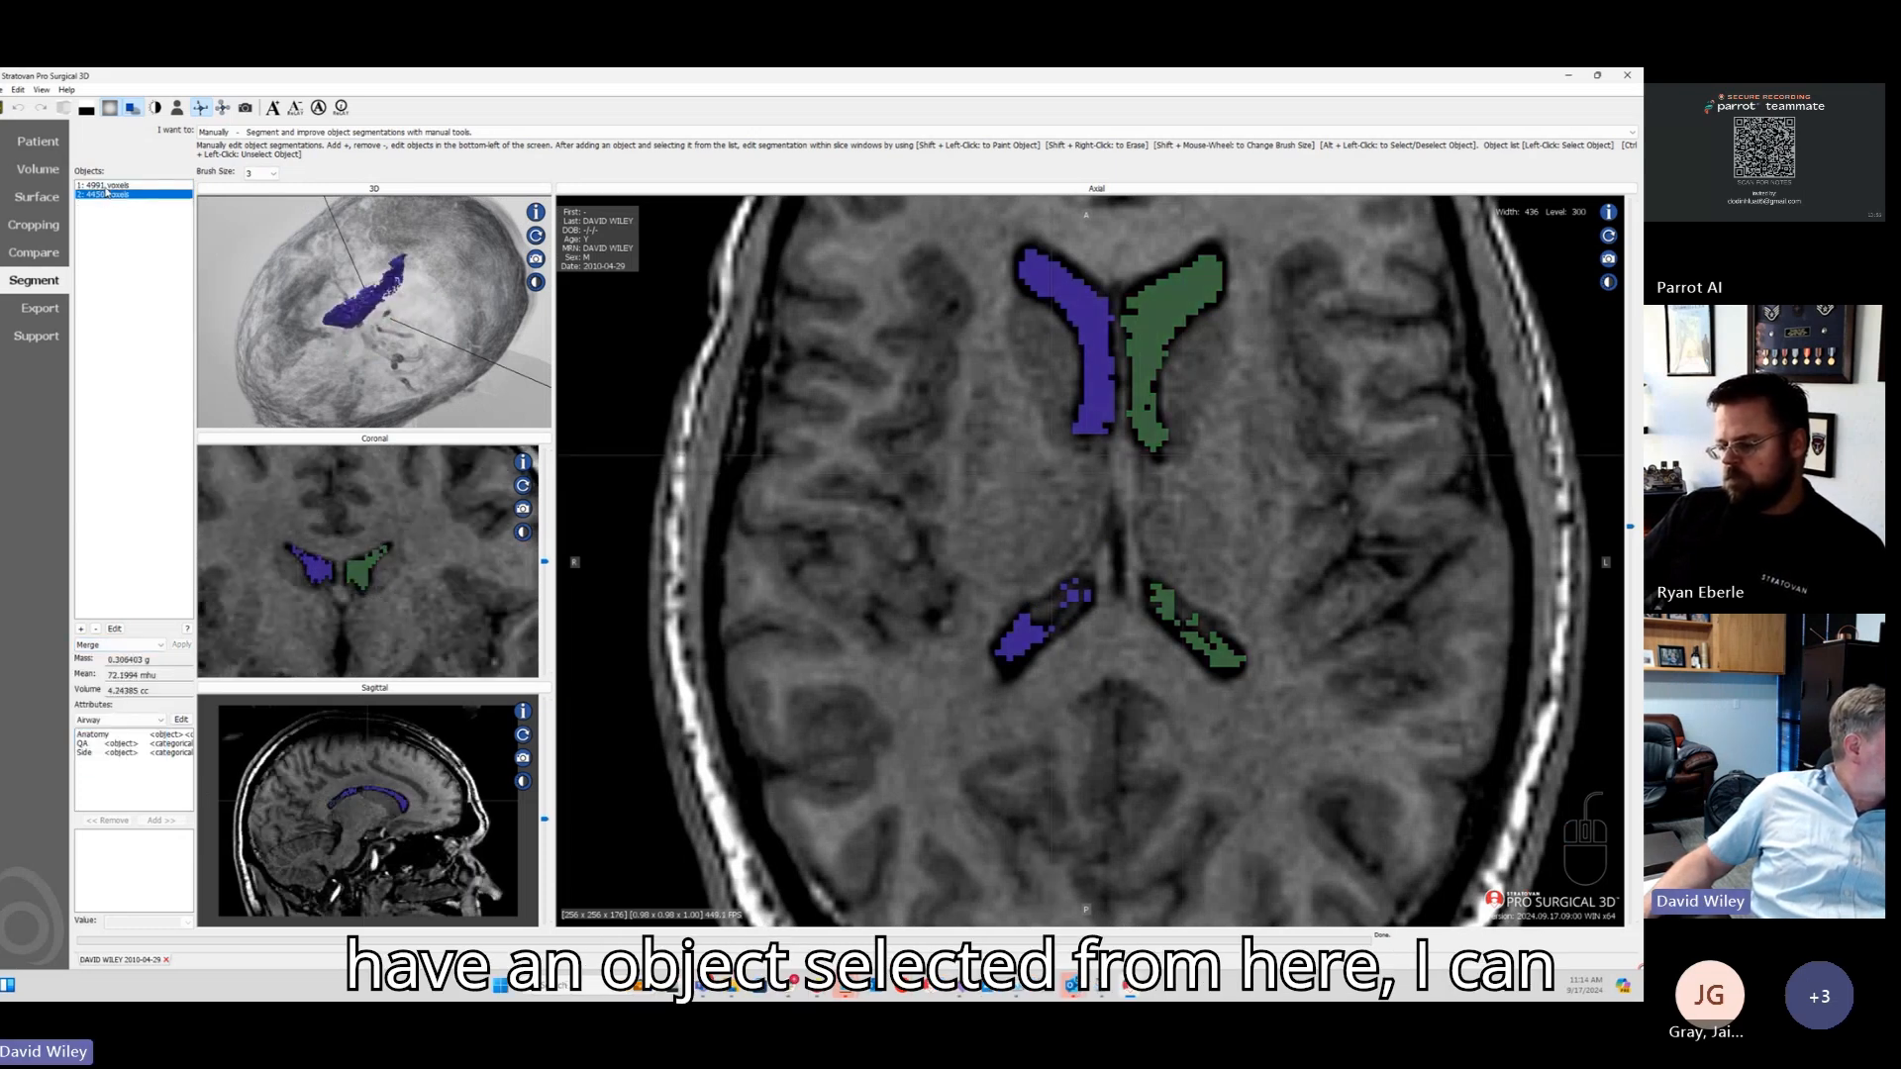
left_click(106, 187)
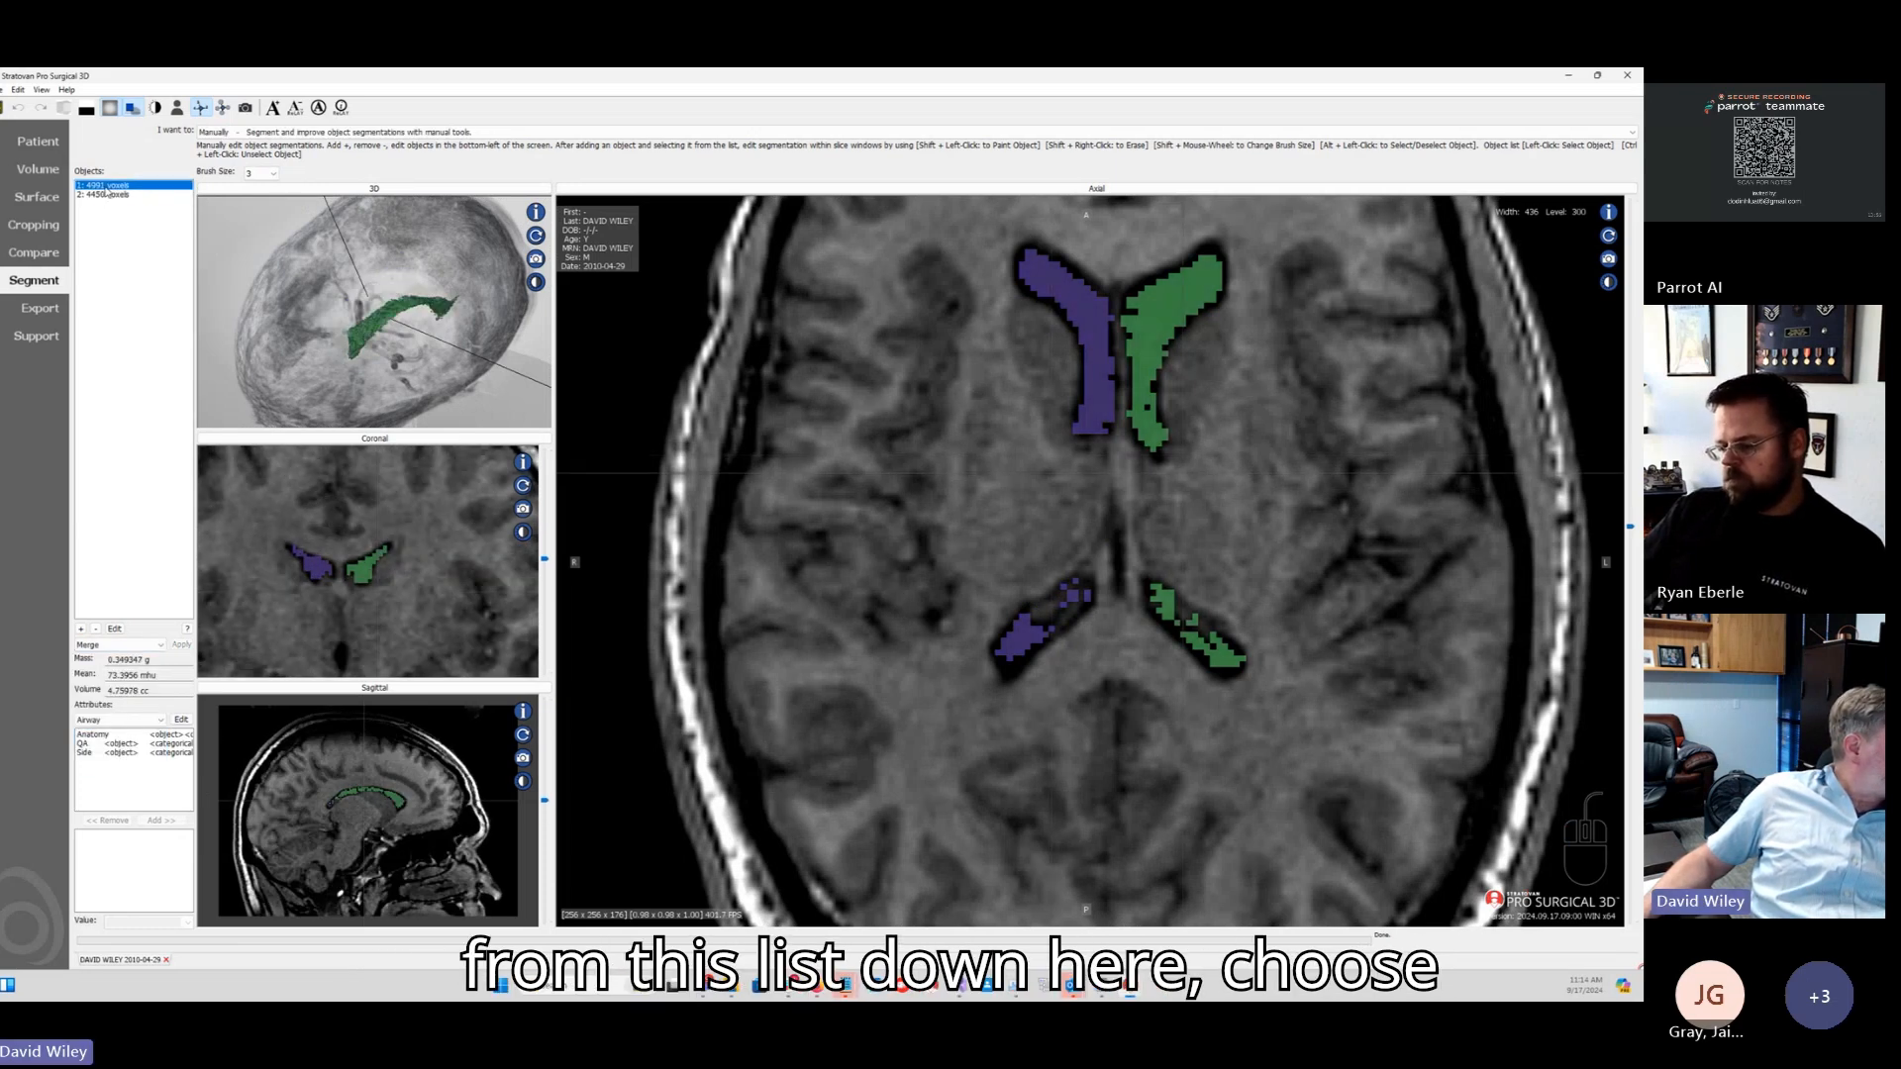
Step: Apply Dilate once to object 1, the green ventricle
left_click(117, 645)
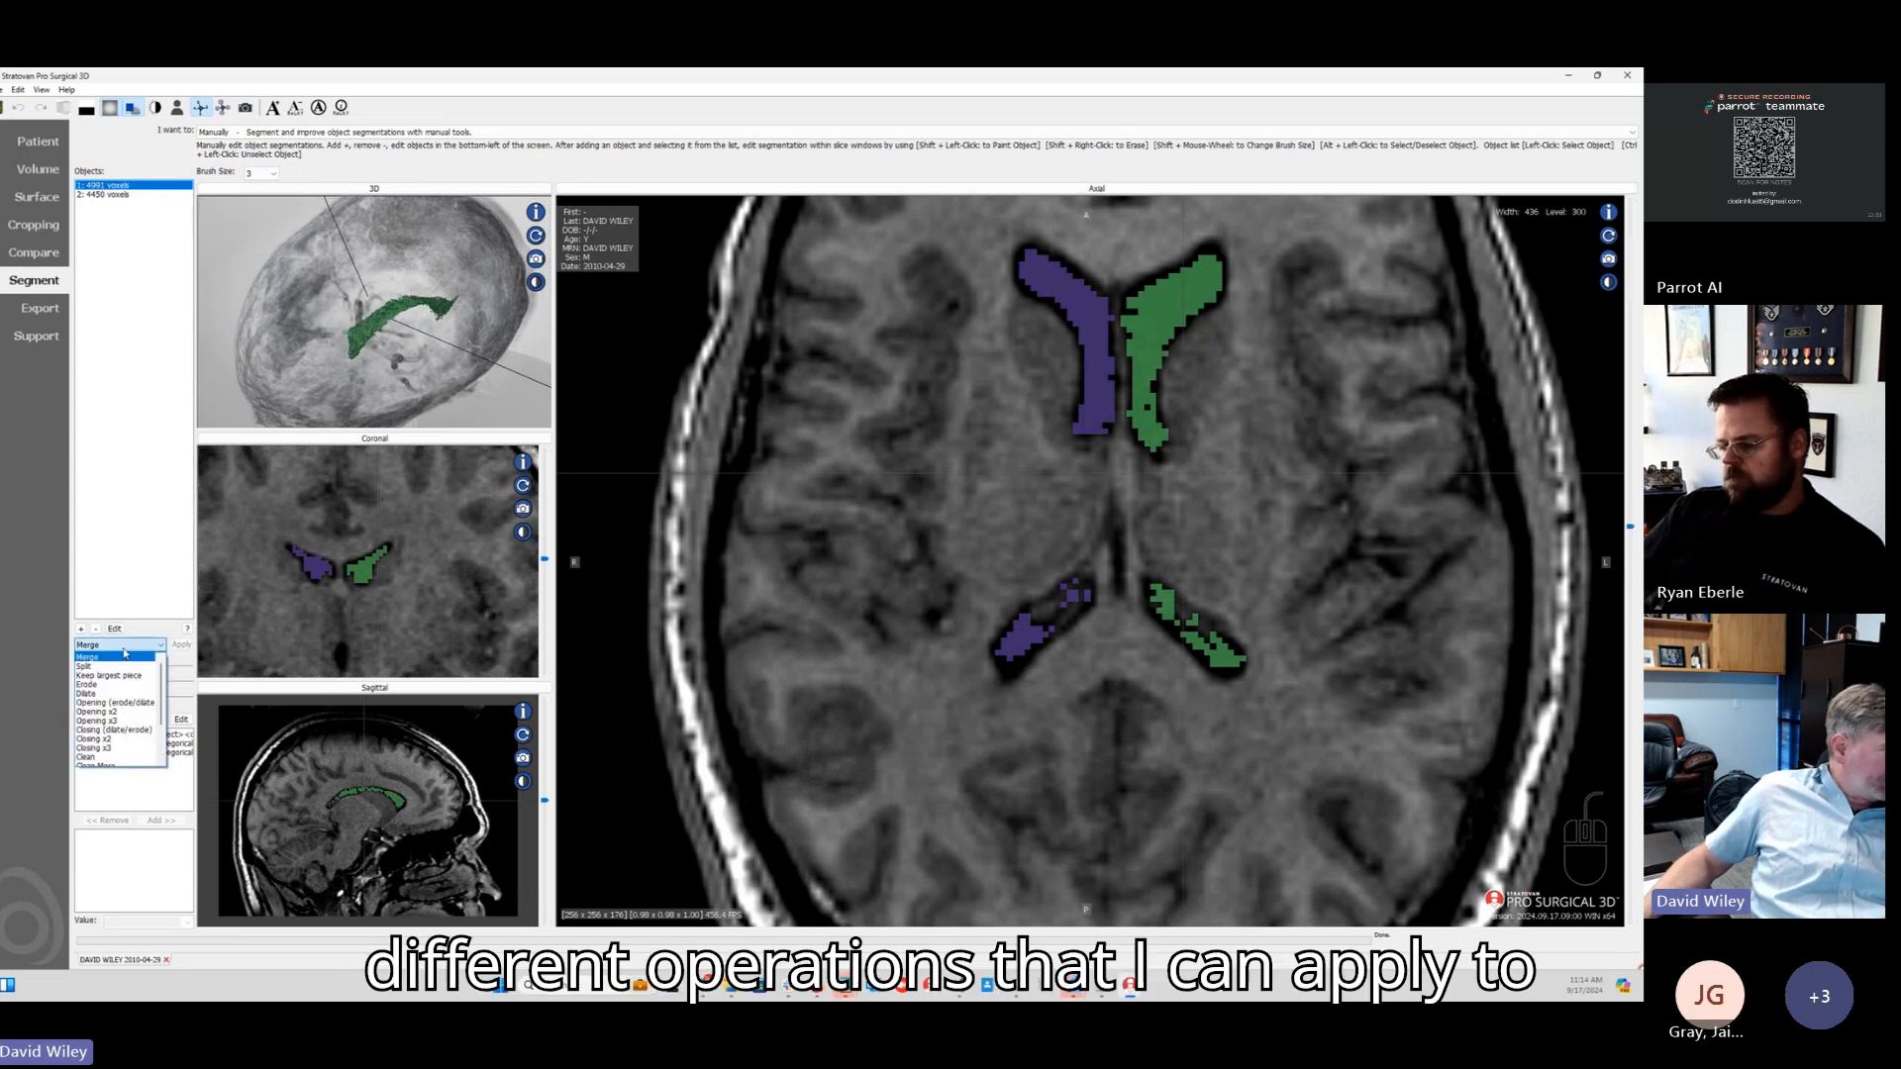
left_click(87, 693)
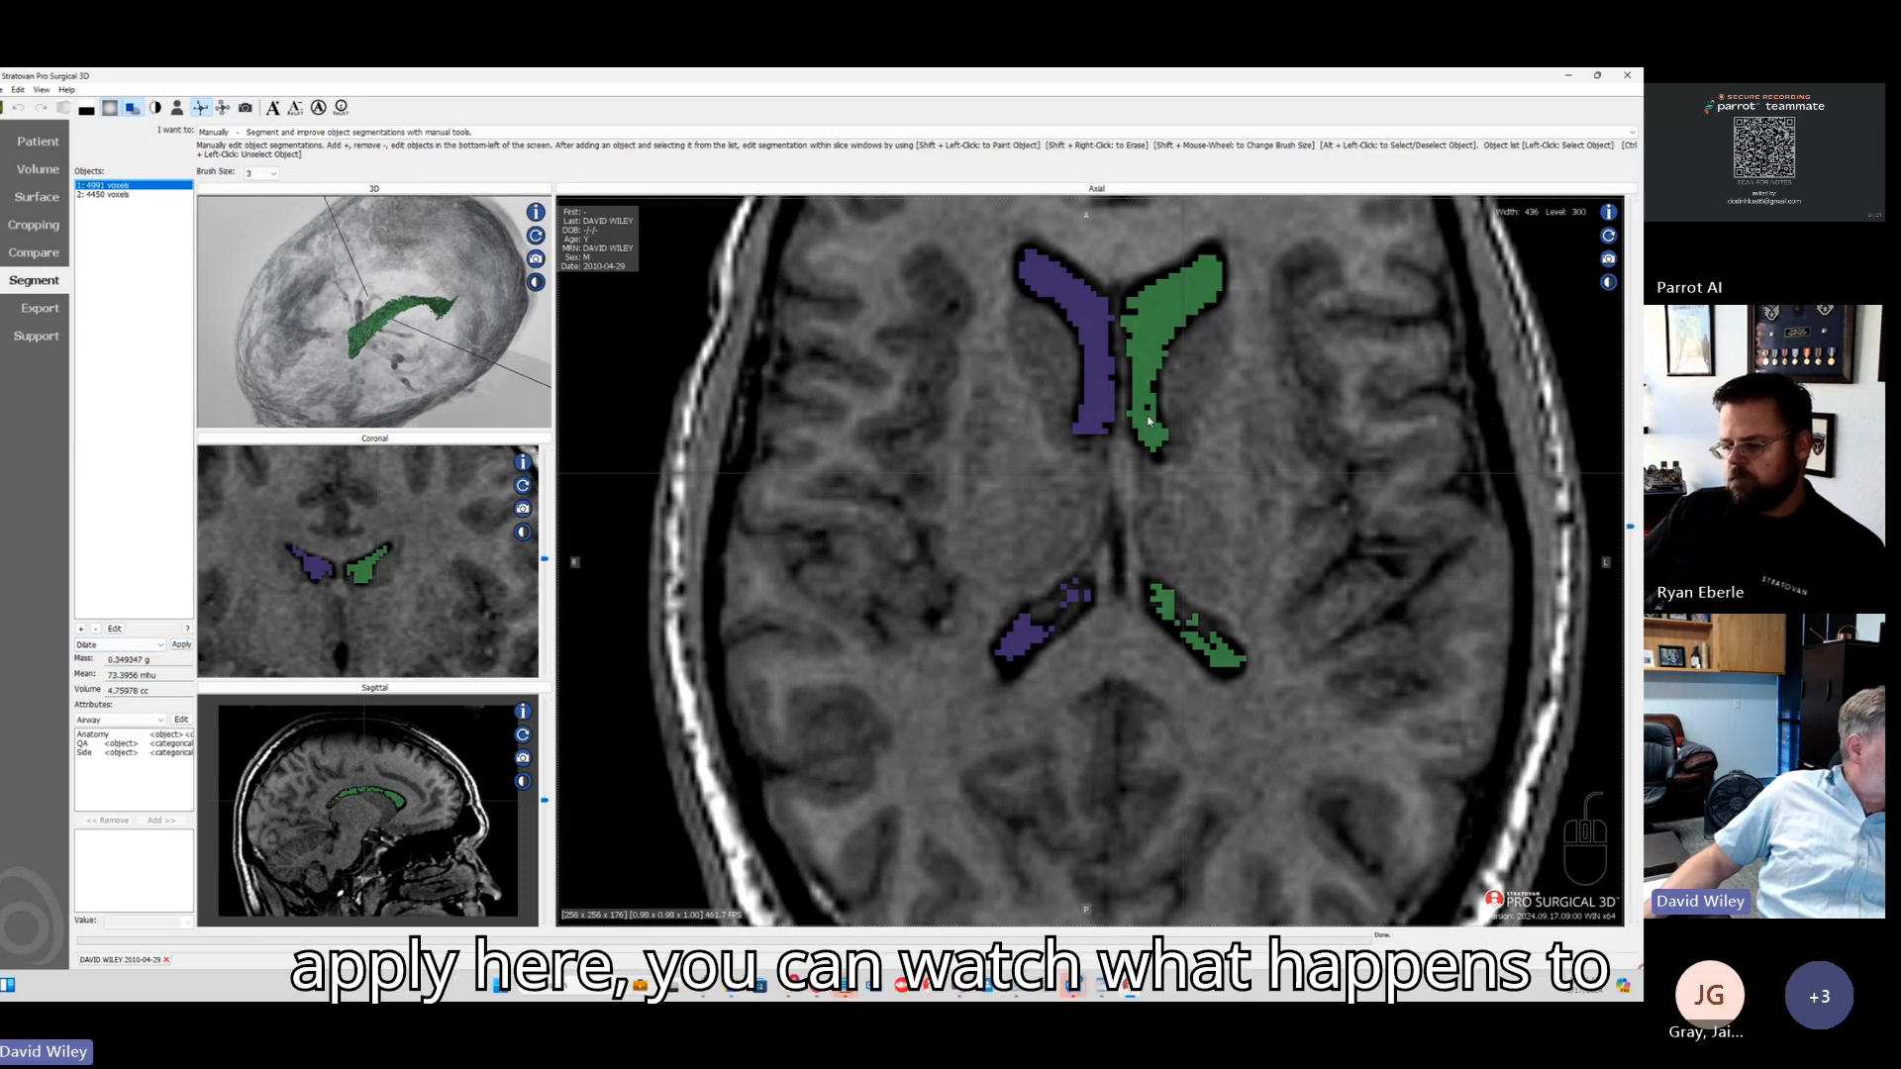
left_click(182, 644)
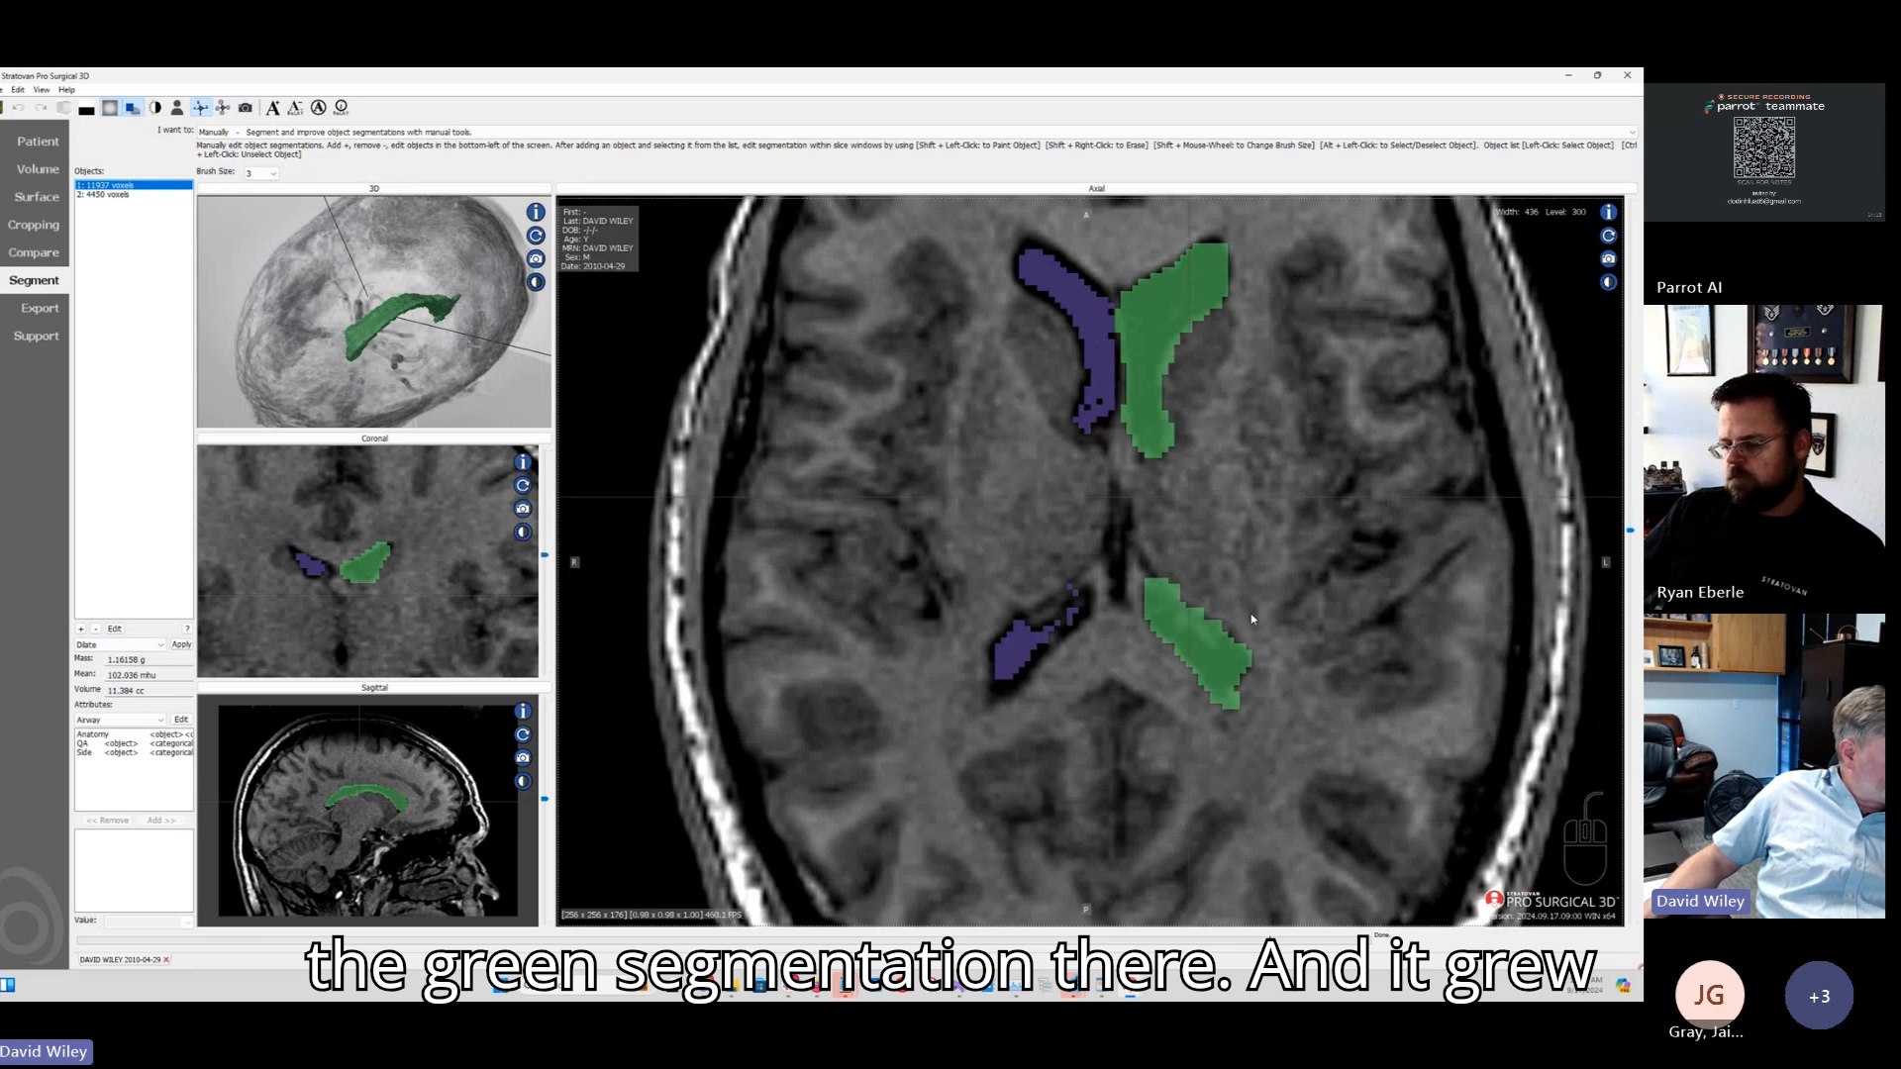
Step: Apply Erode once to the green ventricle and check its outline and holes through the axial slices
left_click(163, 645)
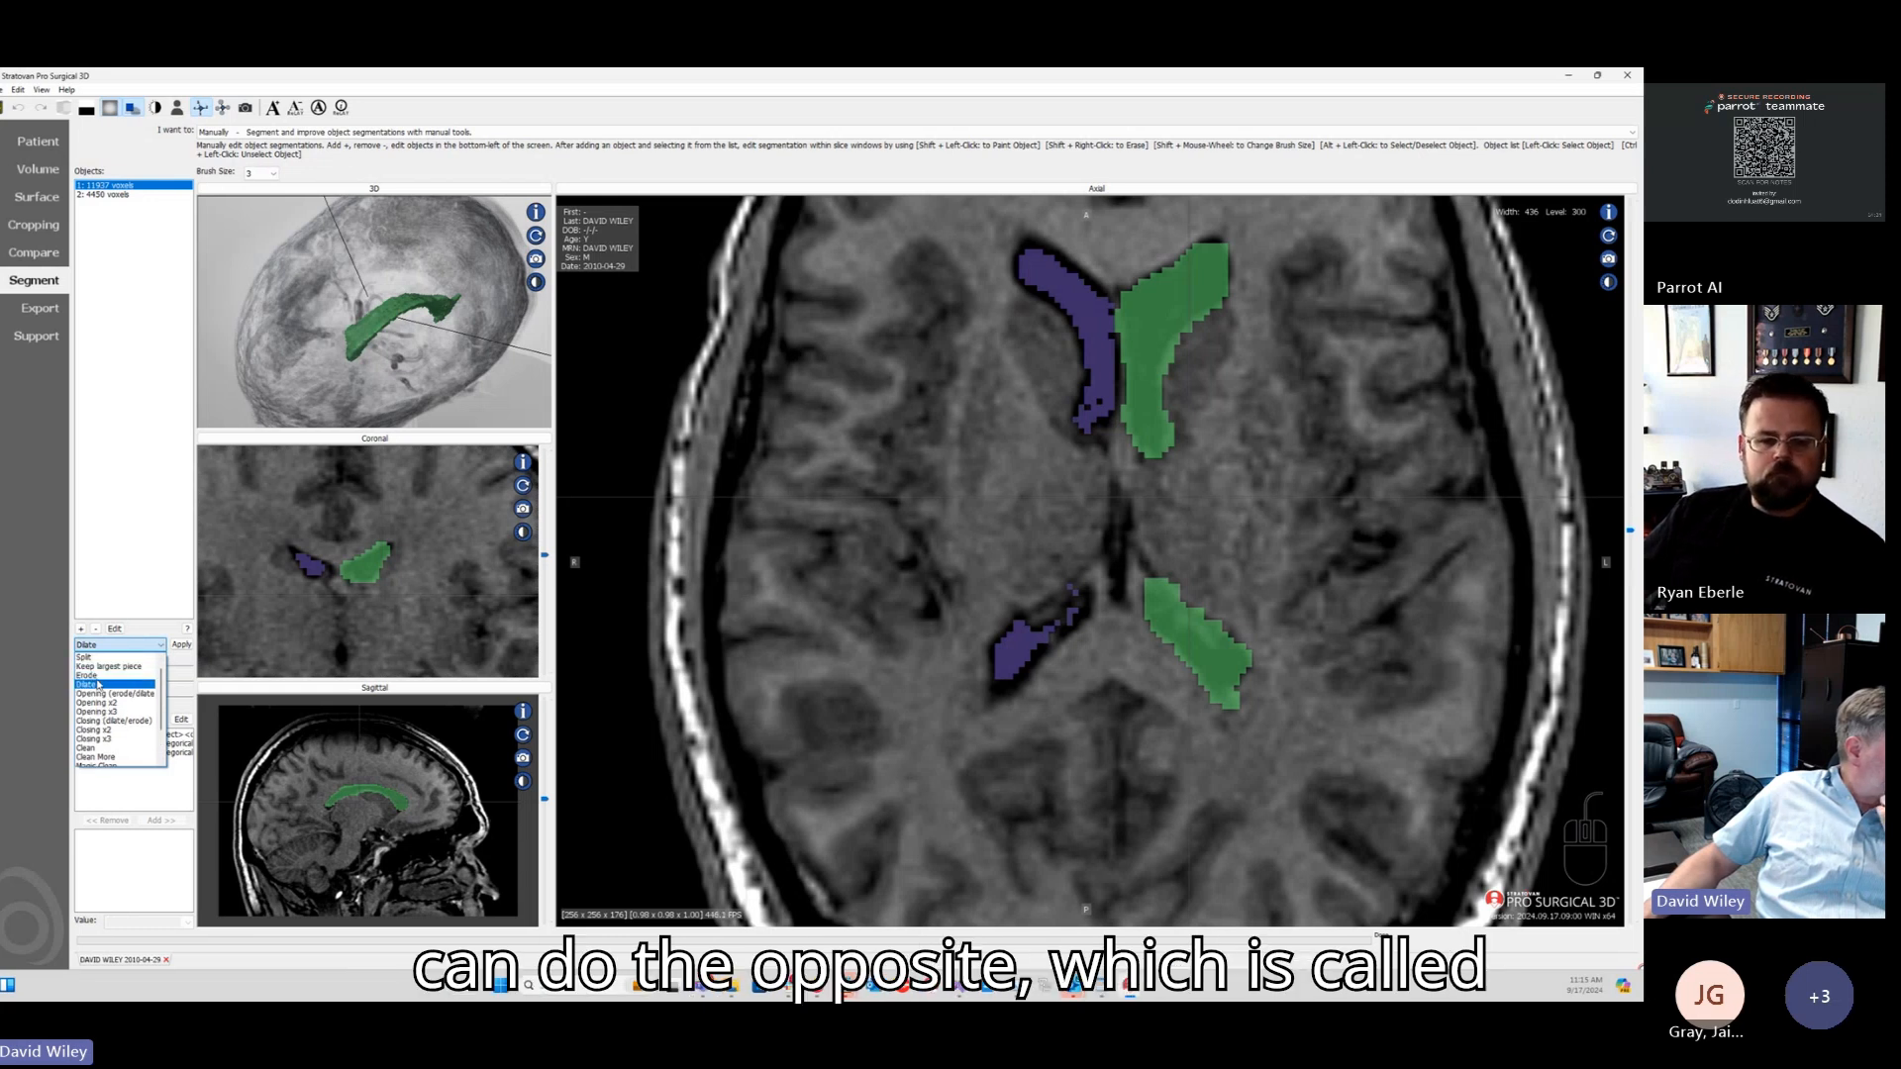
left_click(88, 675)
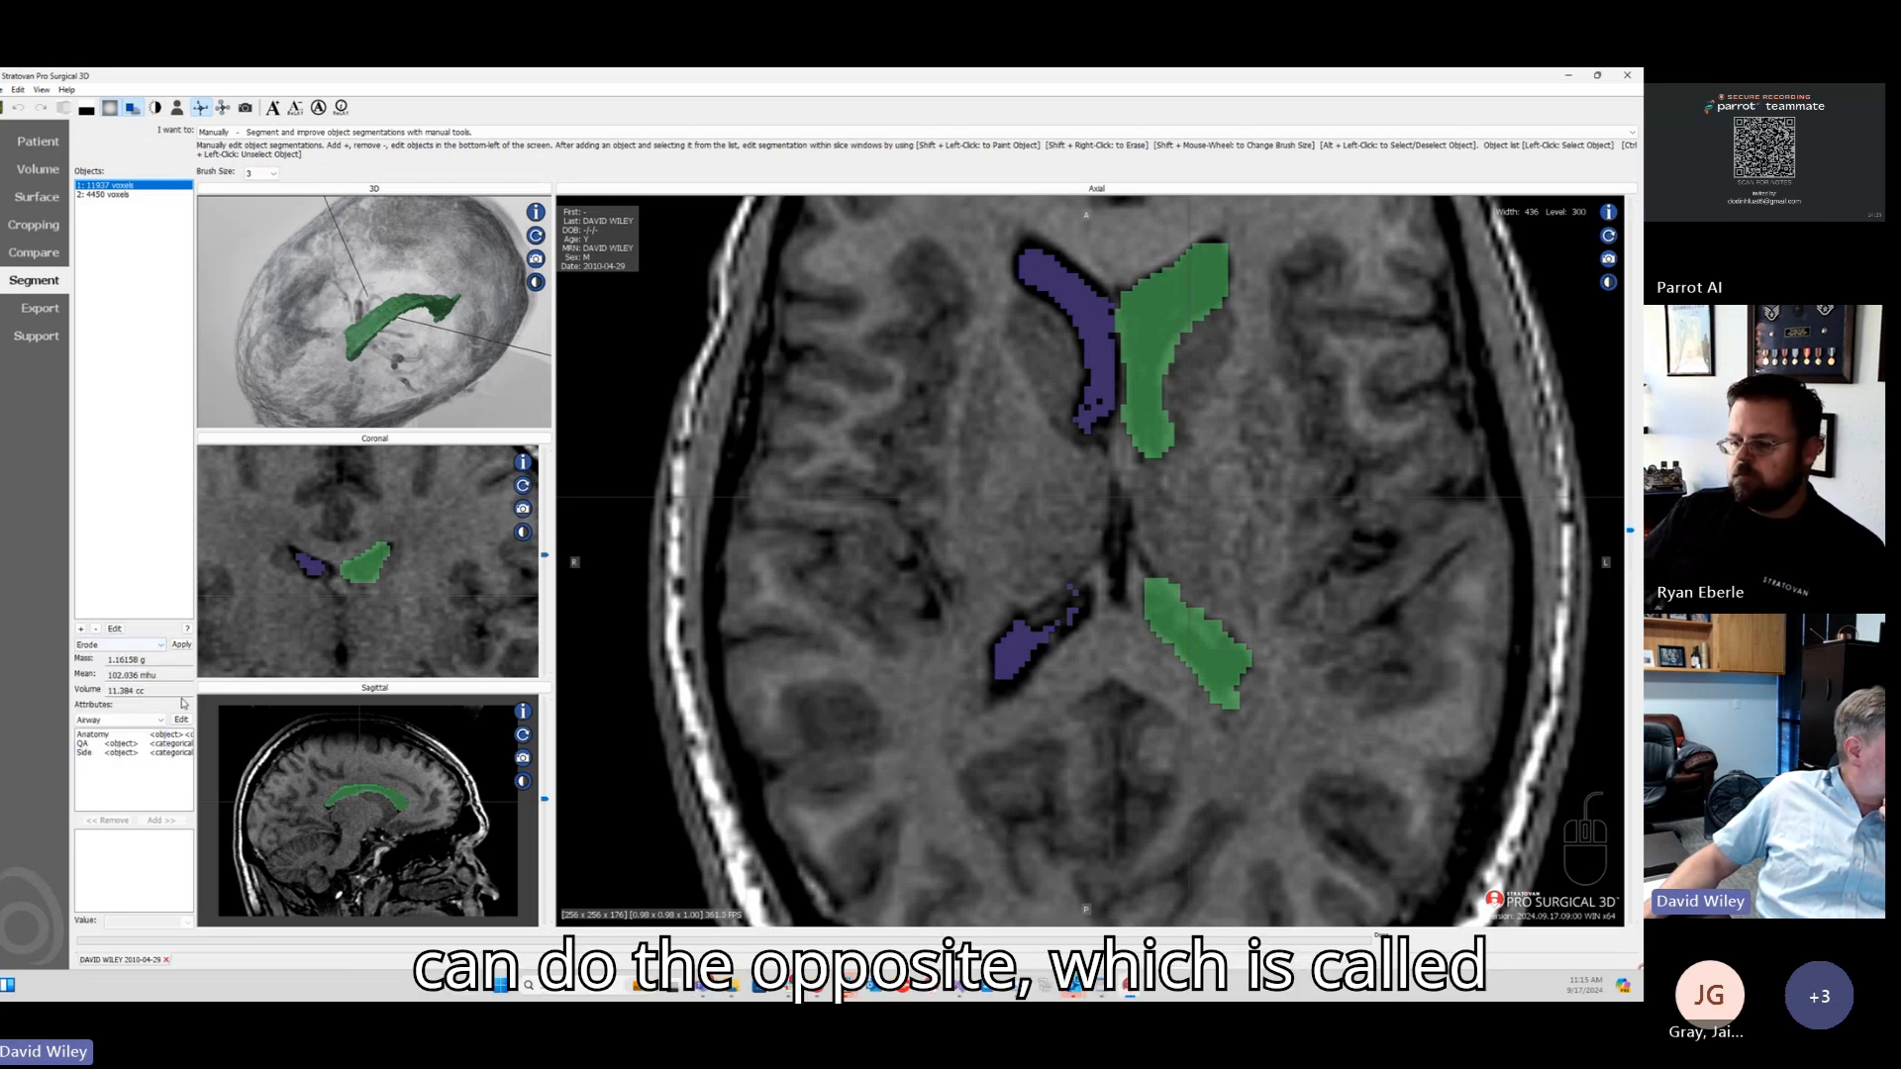
left_click(182, 645)
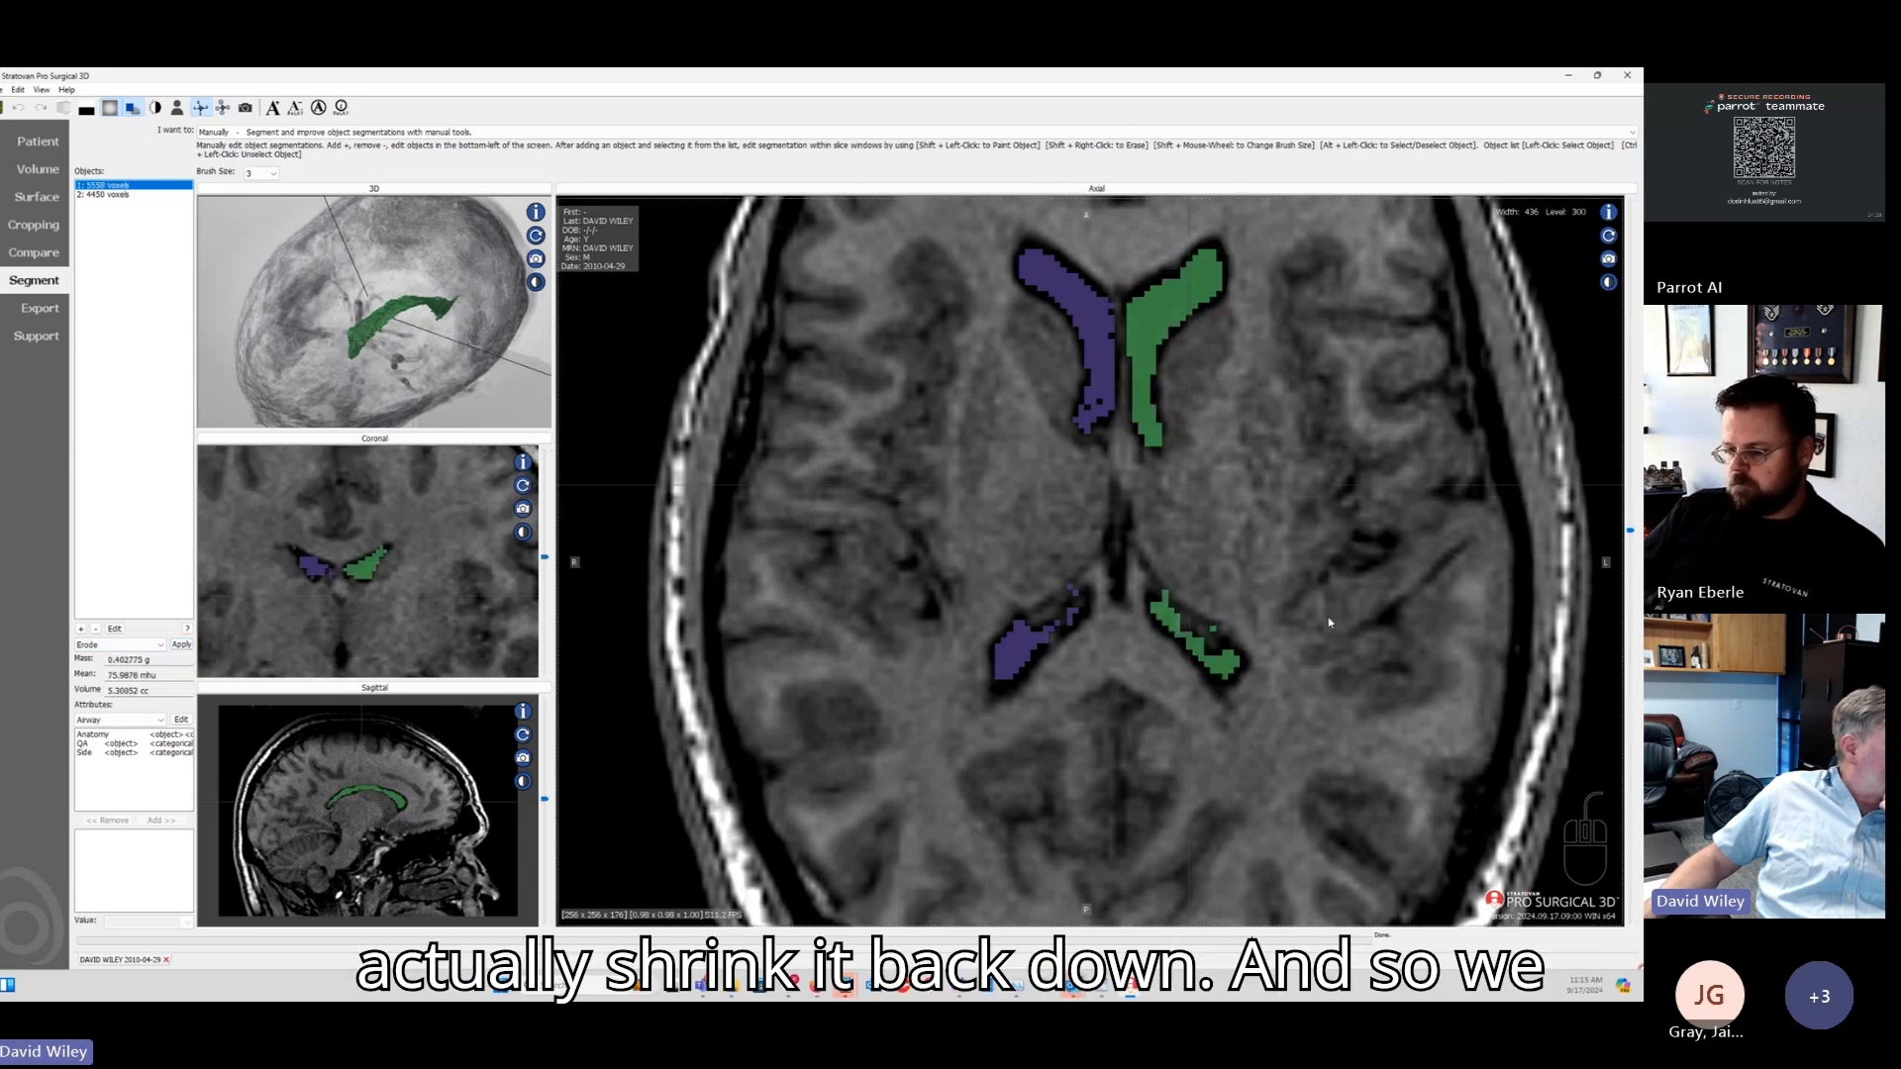
scroll(1329, 622, "up", 3)
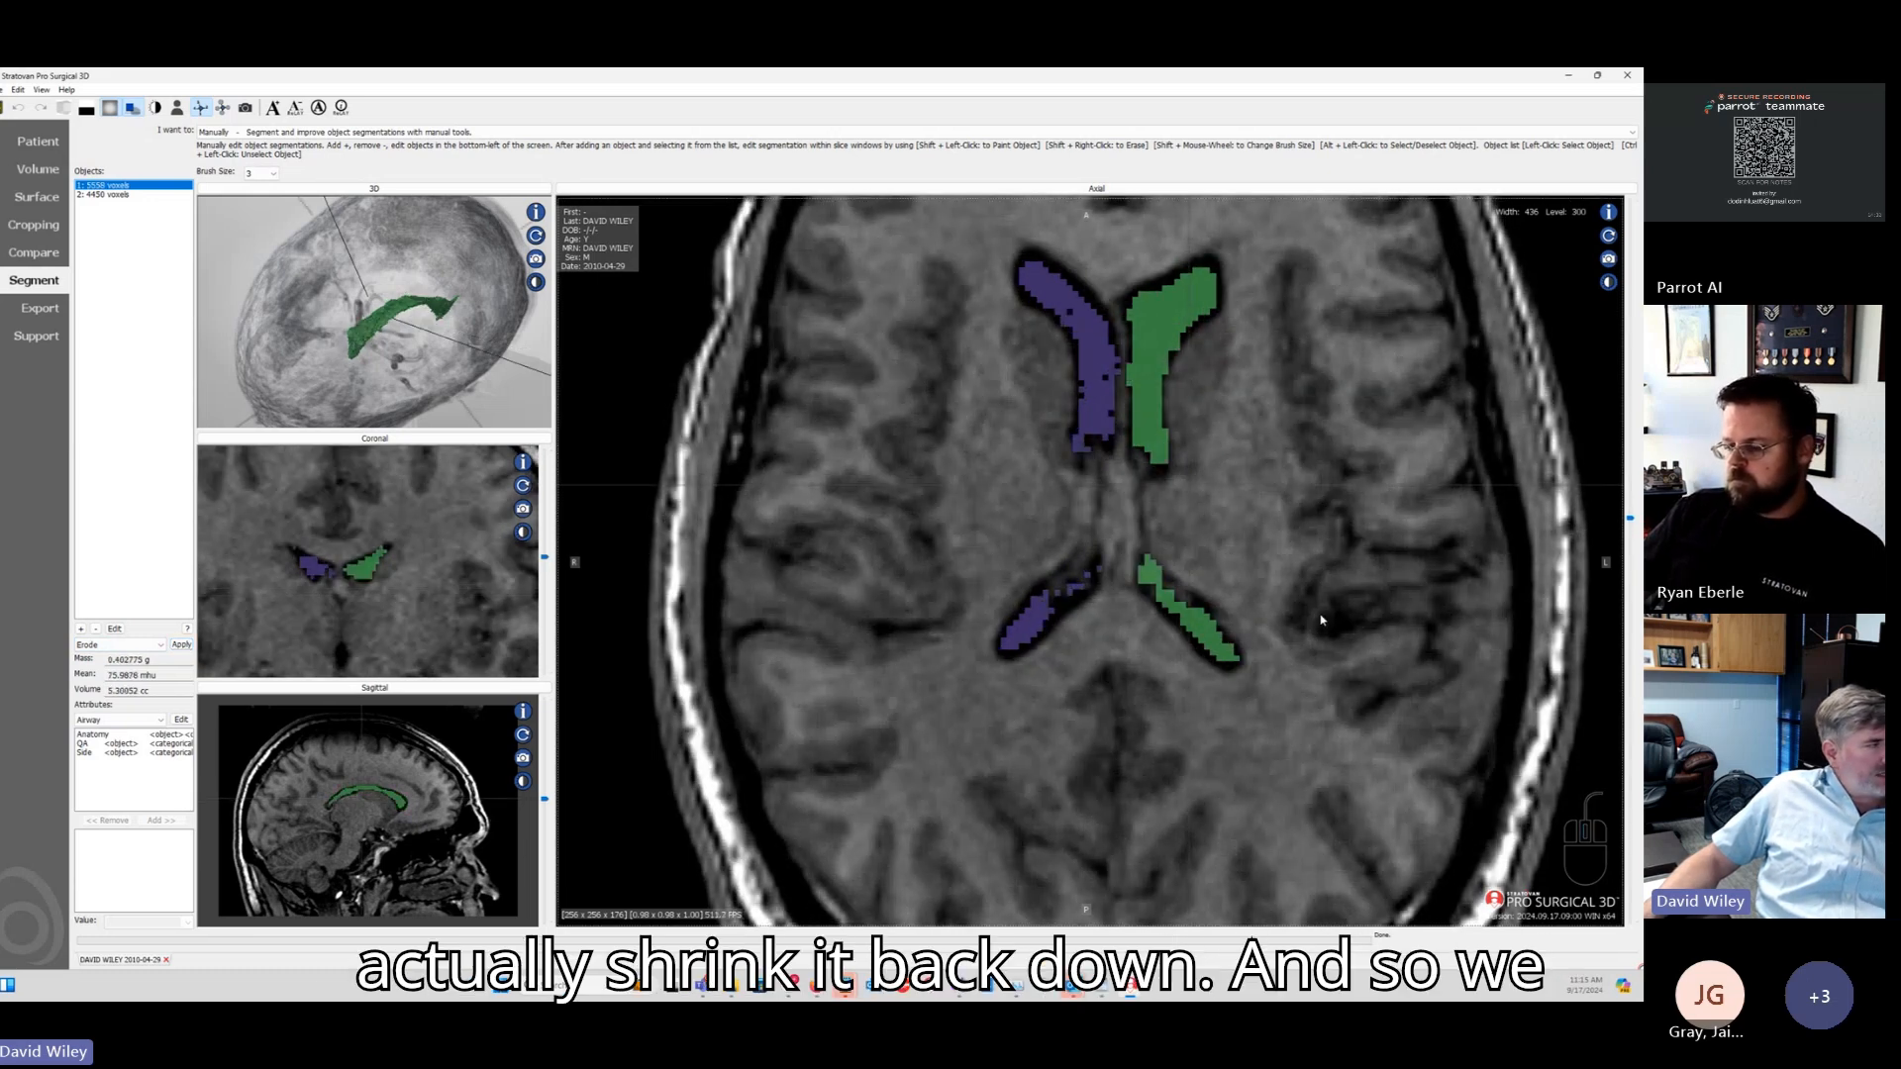
scroll(1321, 621, "up", 5)
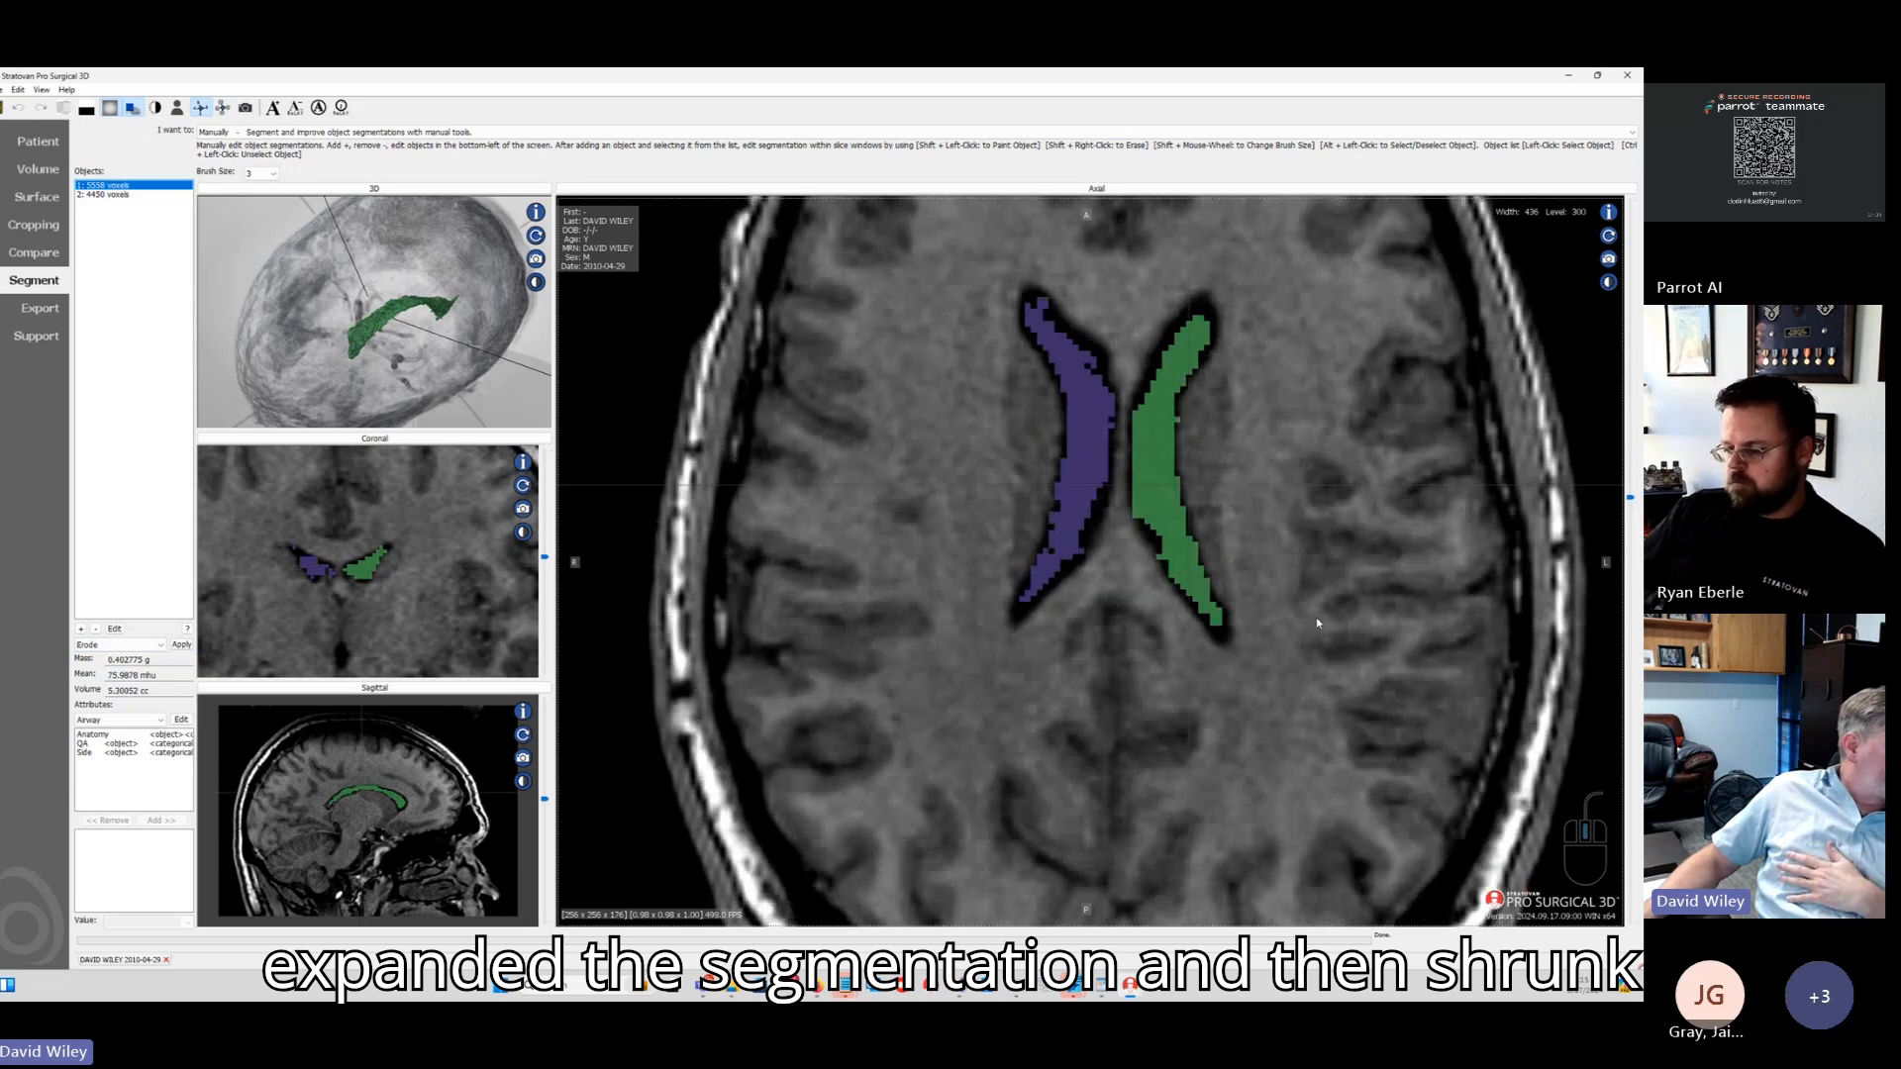
scroll(1317, 622, "up", 5)
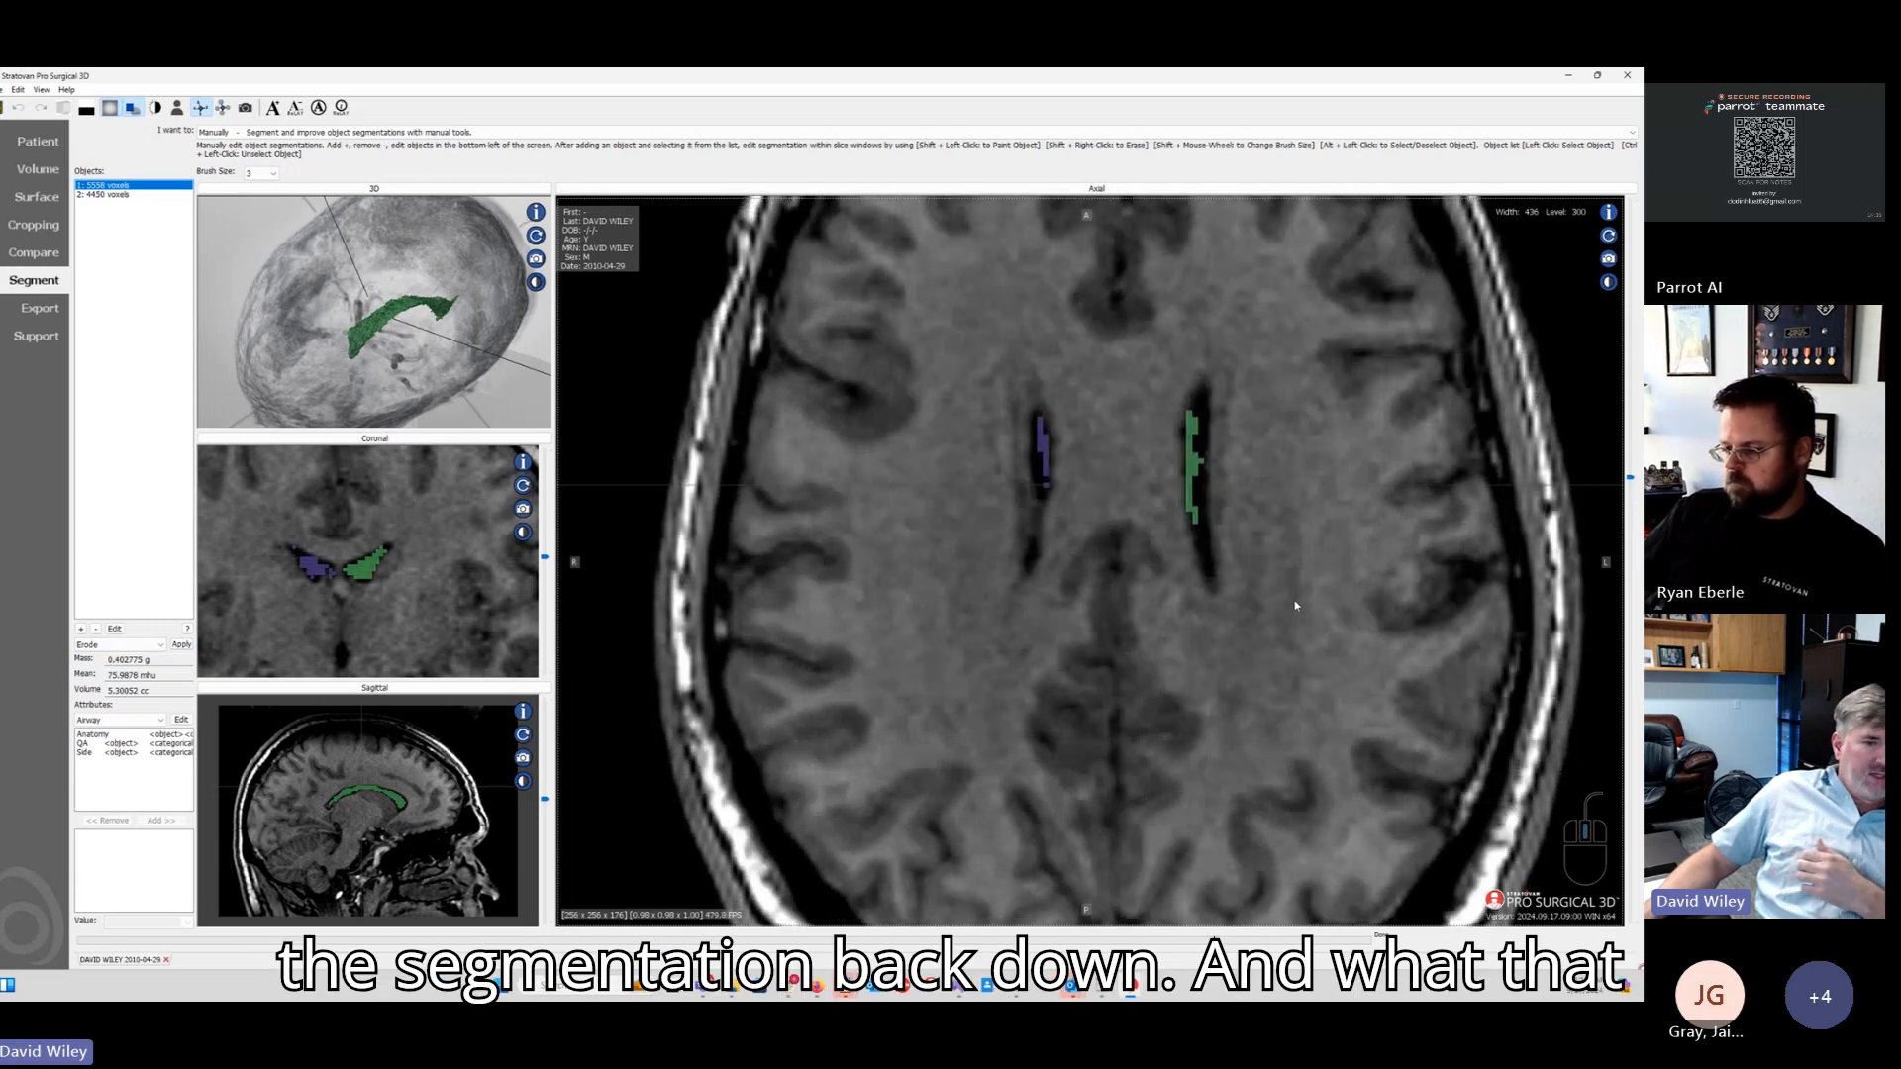
scroll(1295, 594, "down", 3)
scroll(1295, 594, "down", 5)
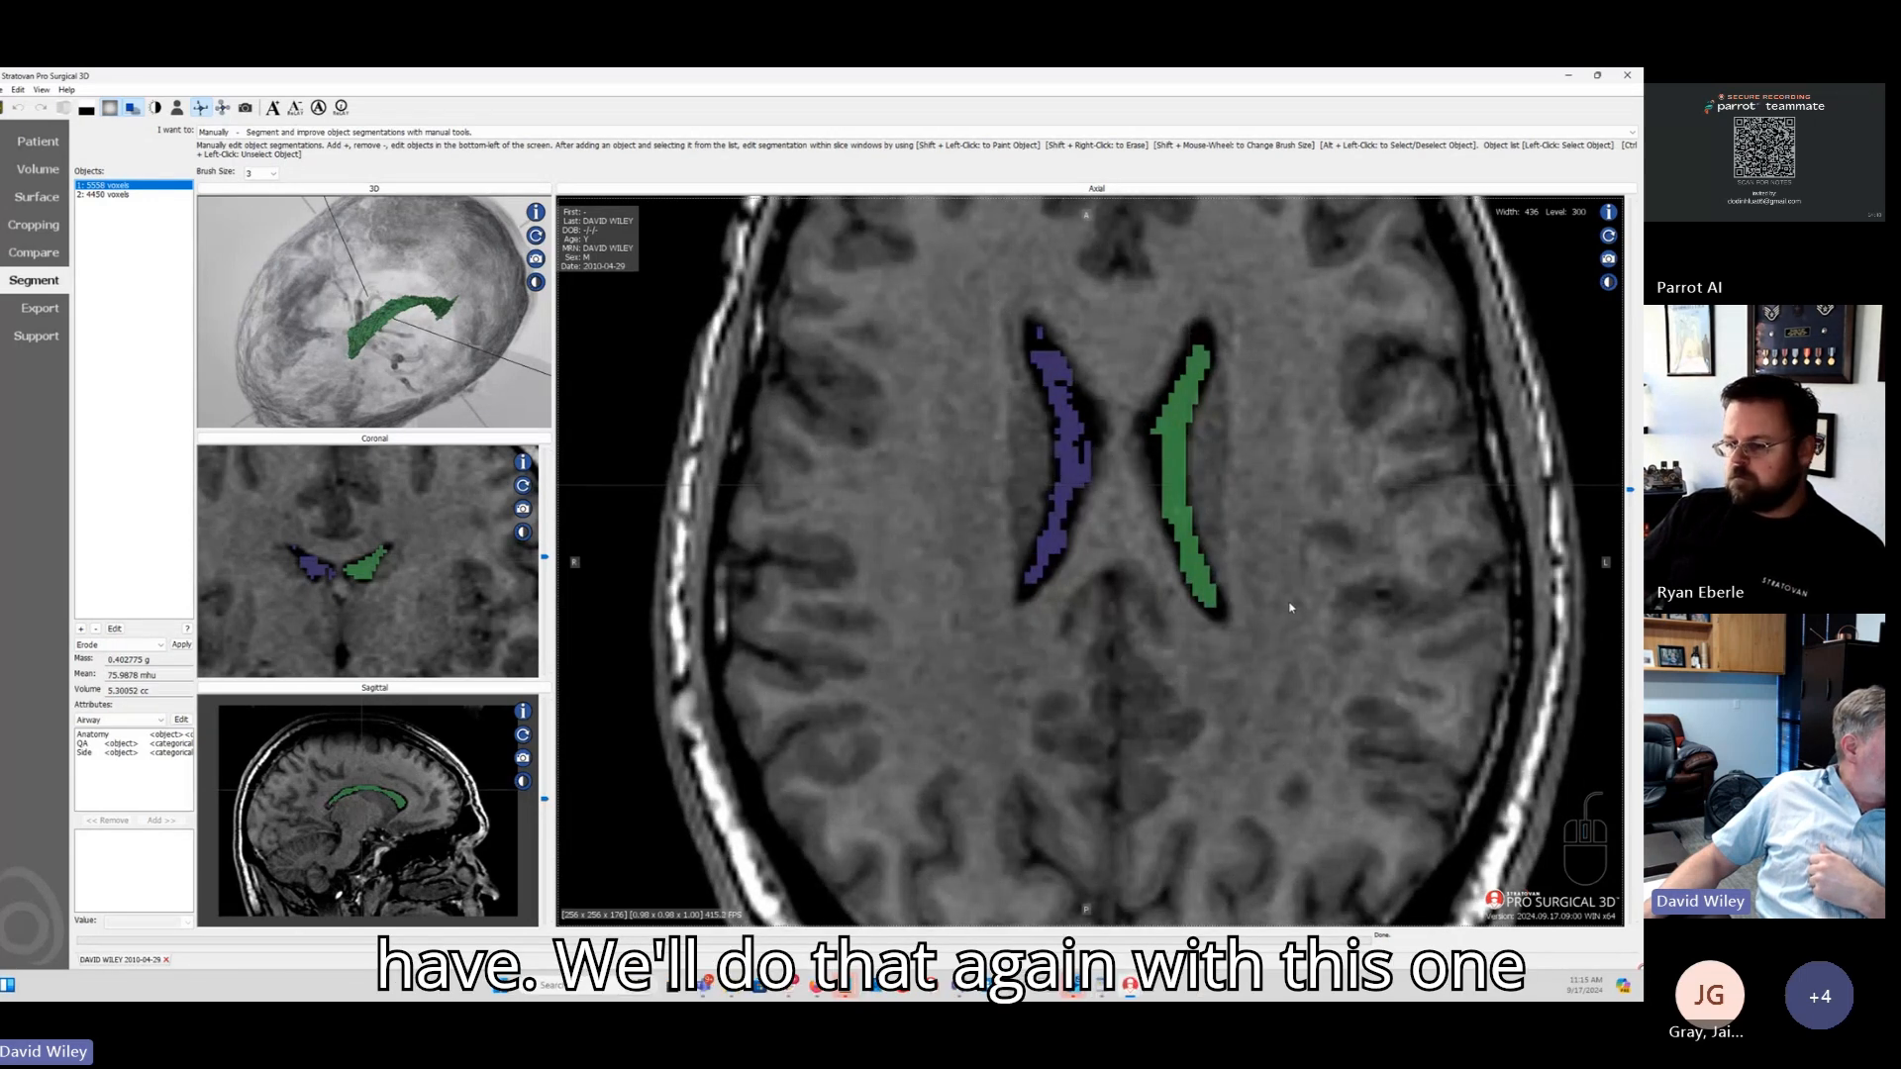
Step: Select object 2, the blue ventricle, and fill its small holes with a single Closing (dilate/erode) operation
left_click(1069, 457, "alt")
scroll(1058, 549, "down", 4)
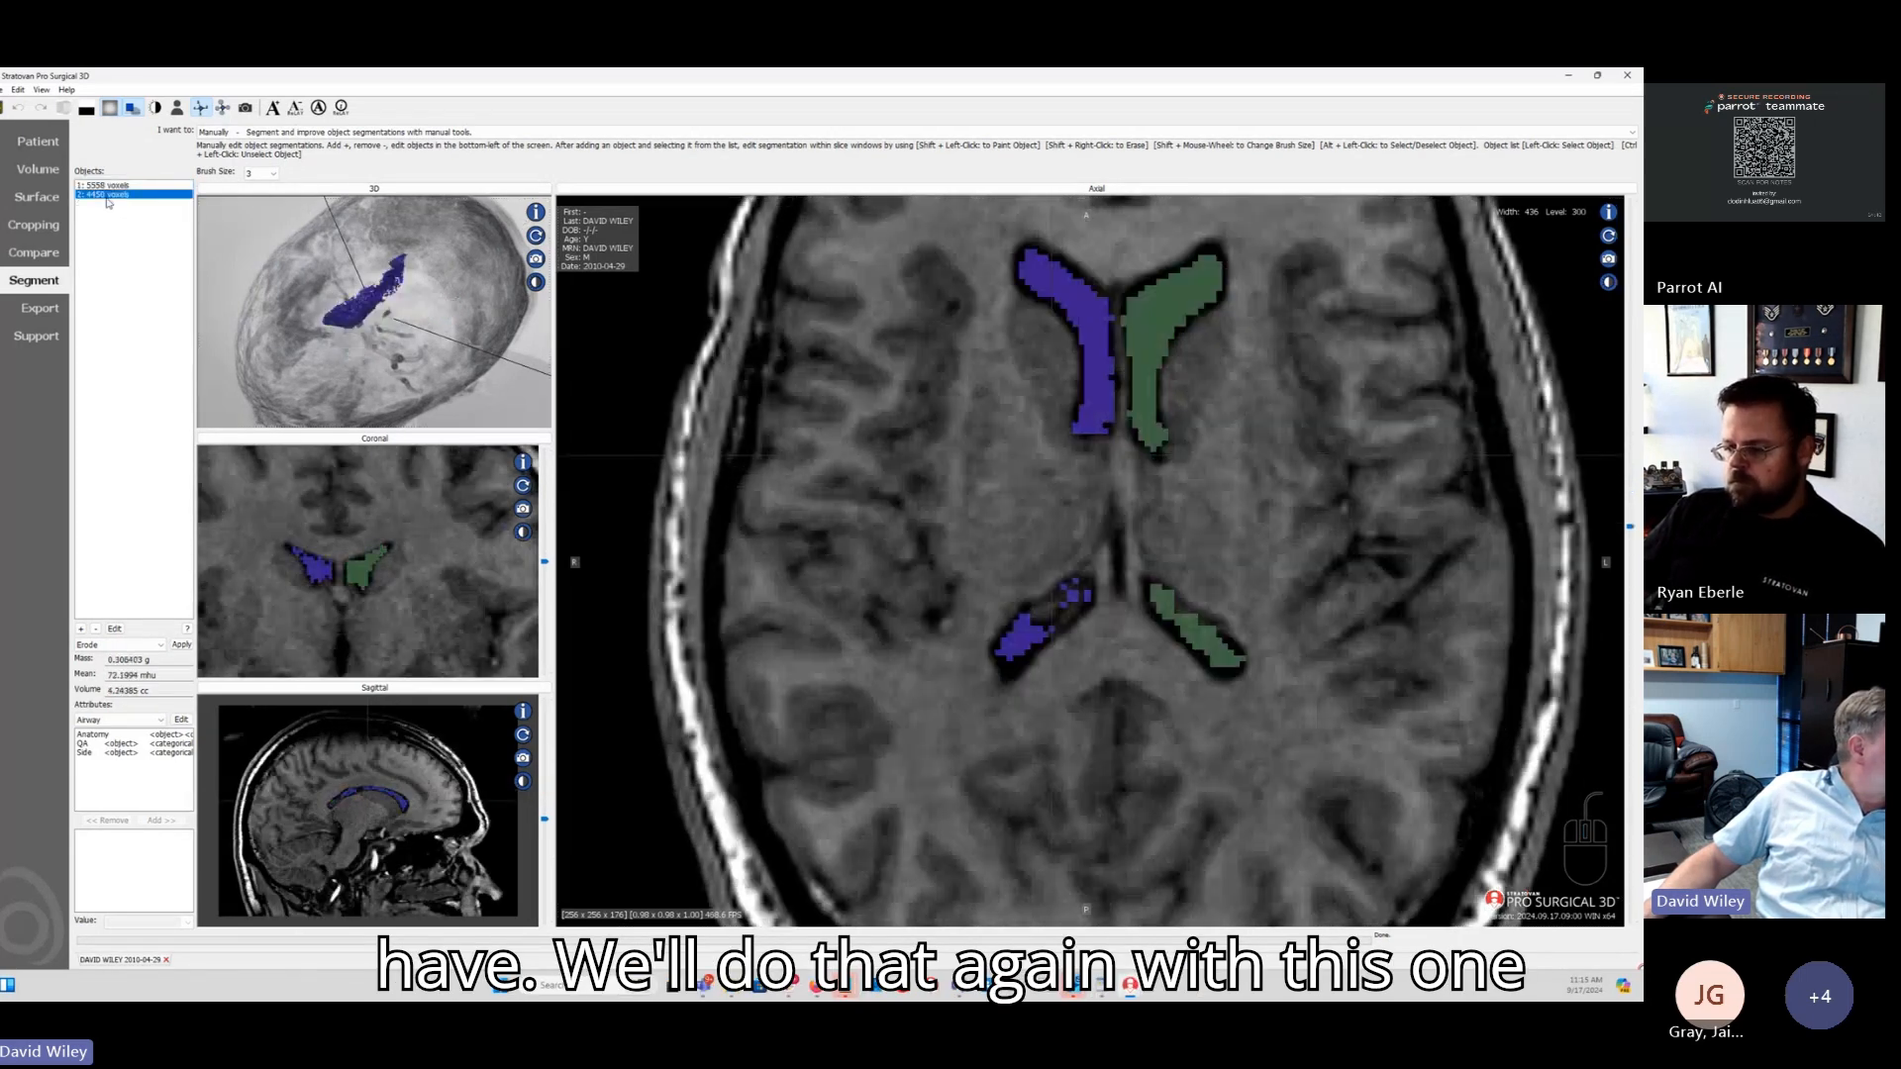
scroll(995, 550, "up", 3)
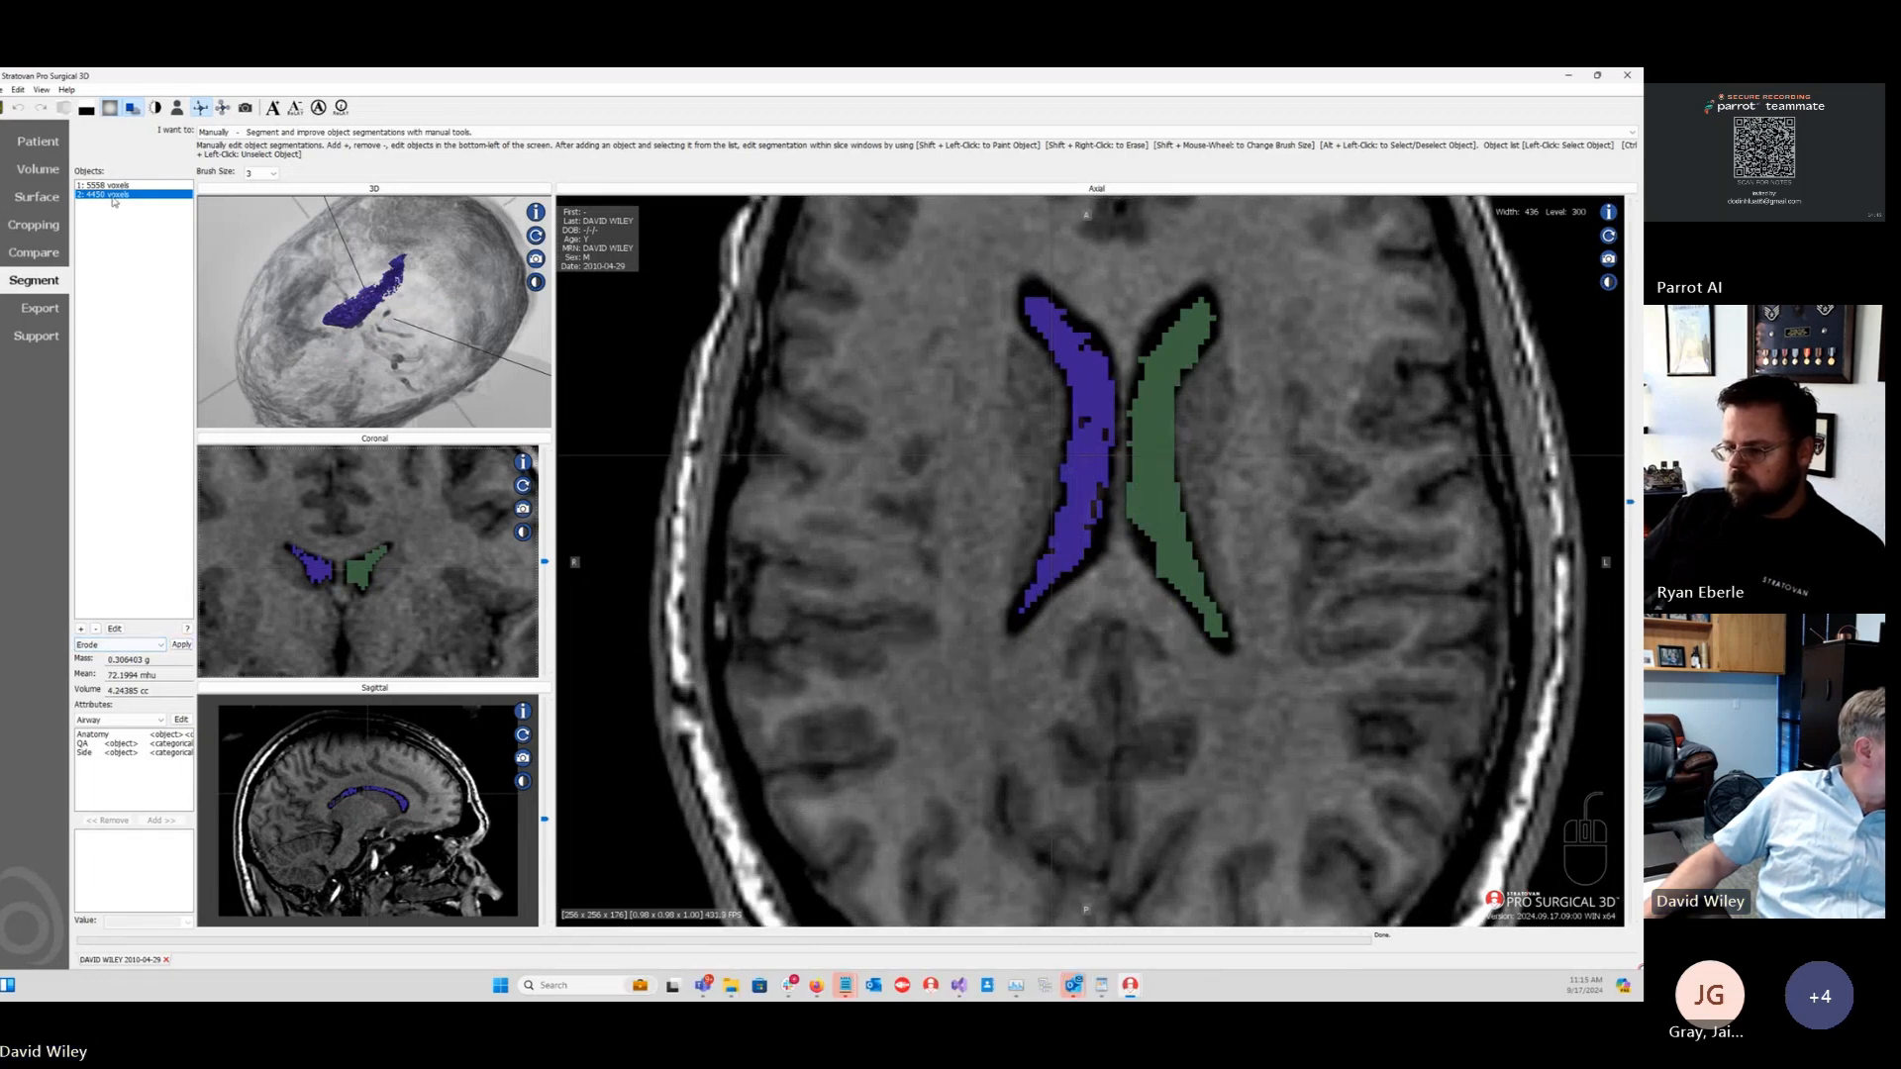
left_click(160, 645)
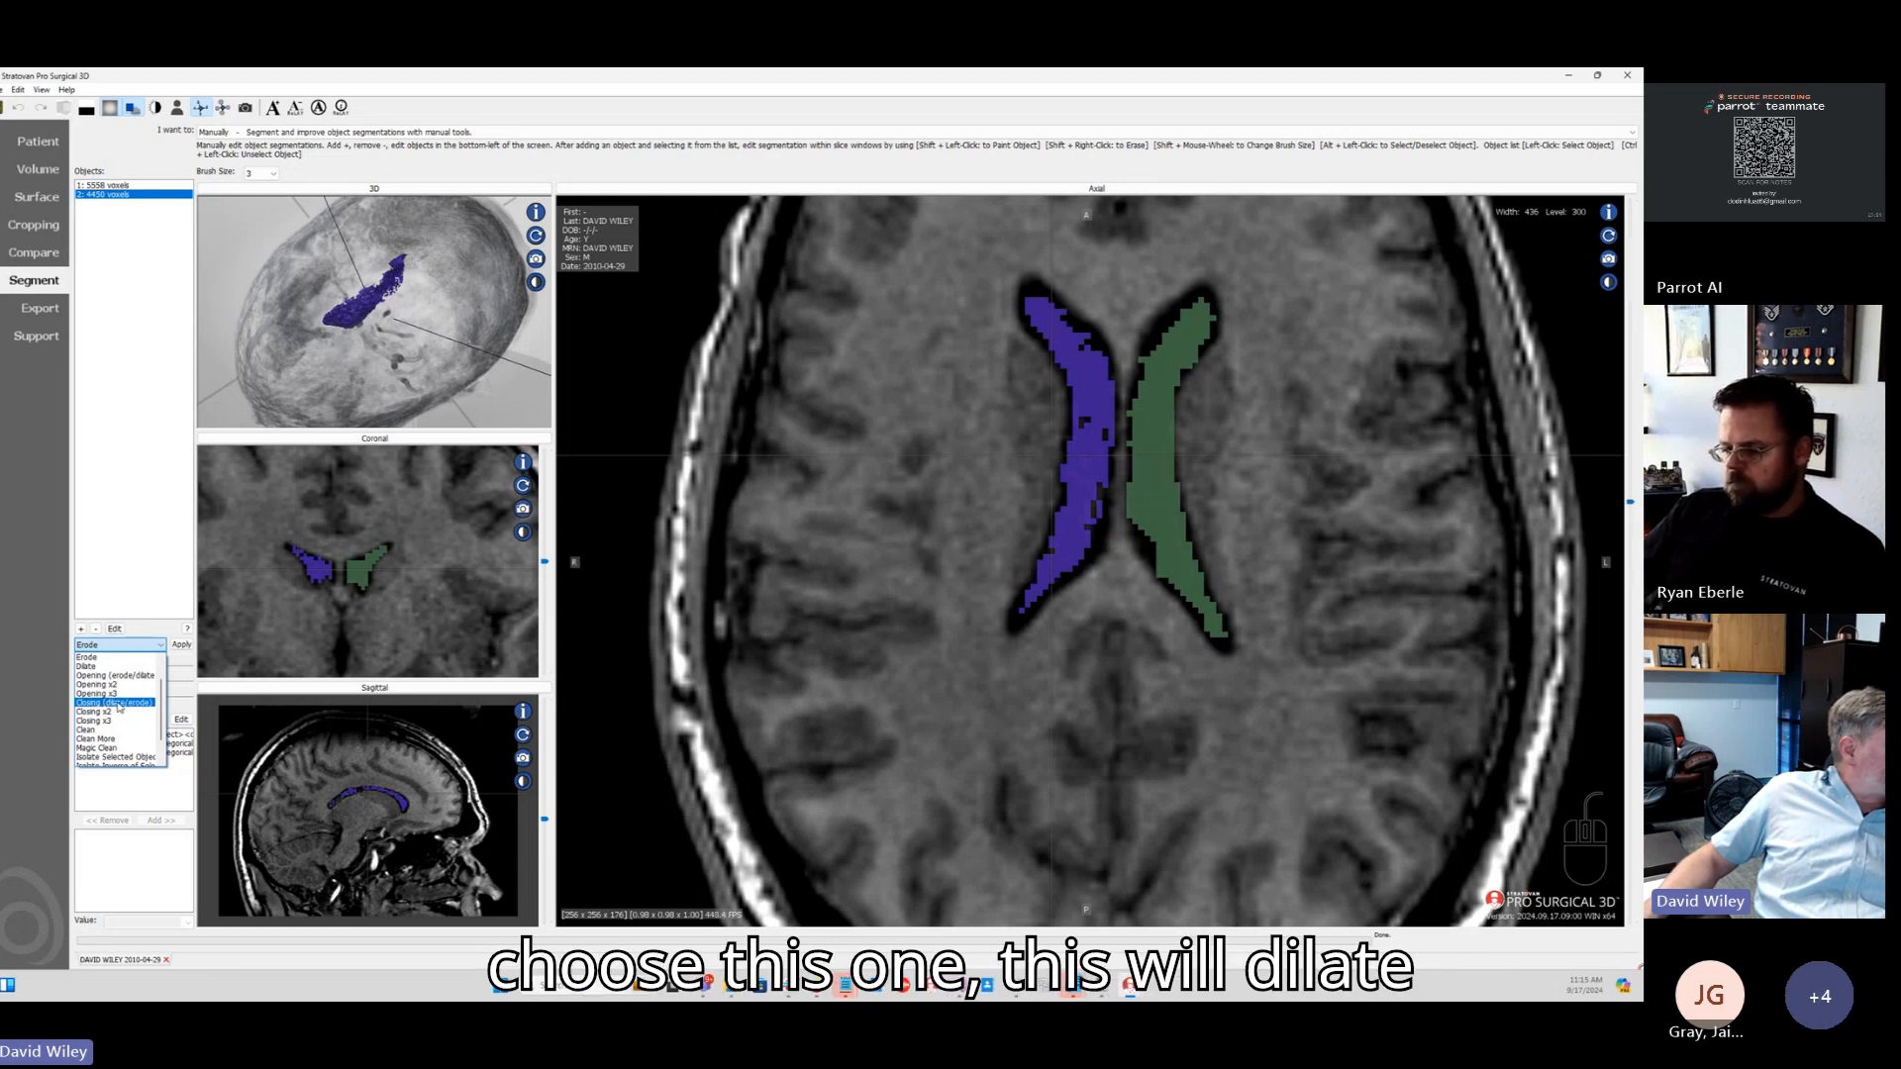
left_click(118, 703)
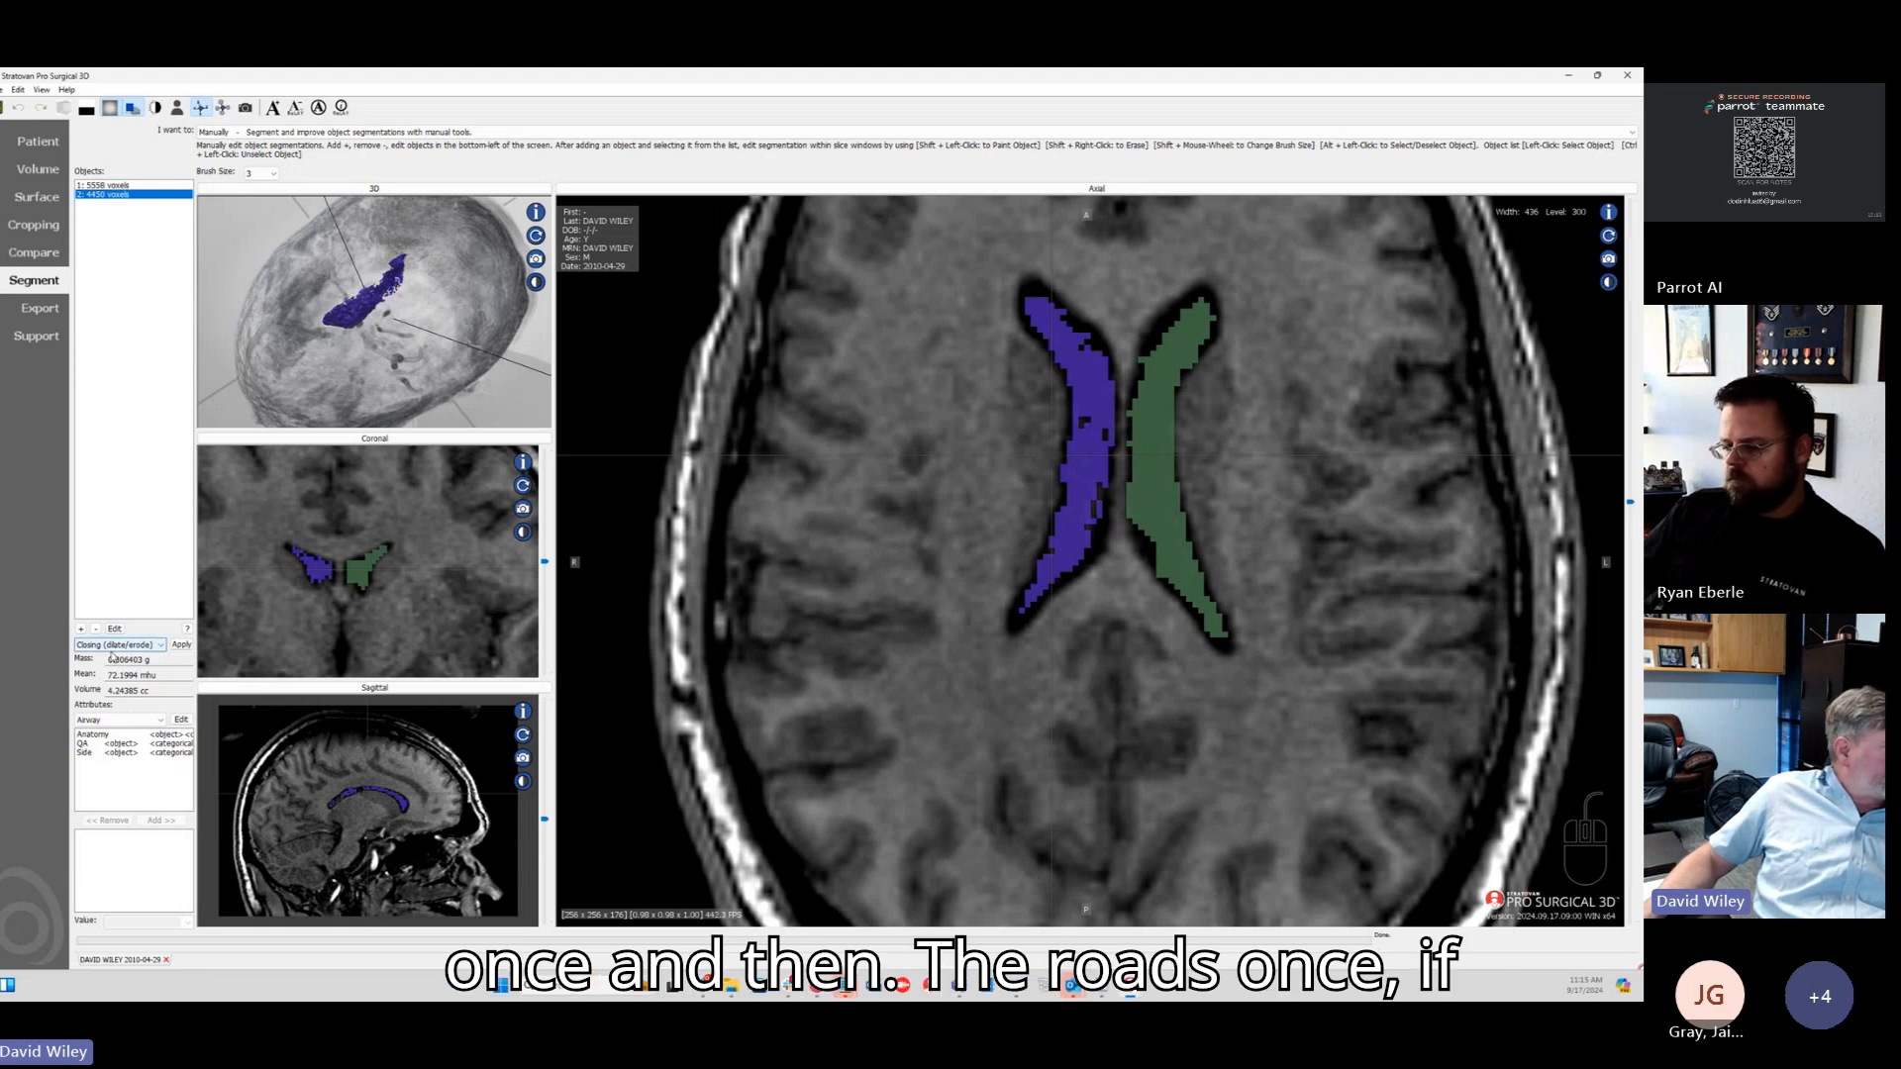
left_click(145, 649)
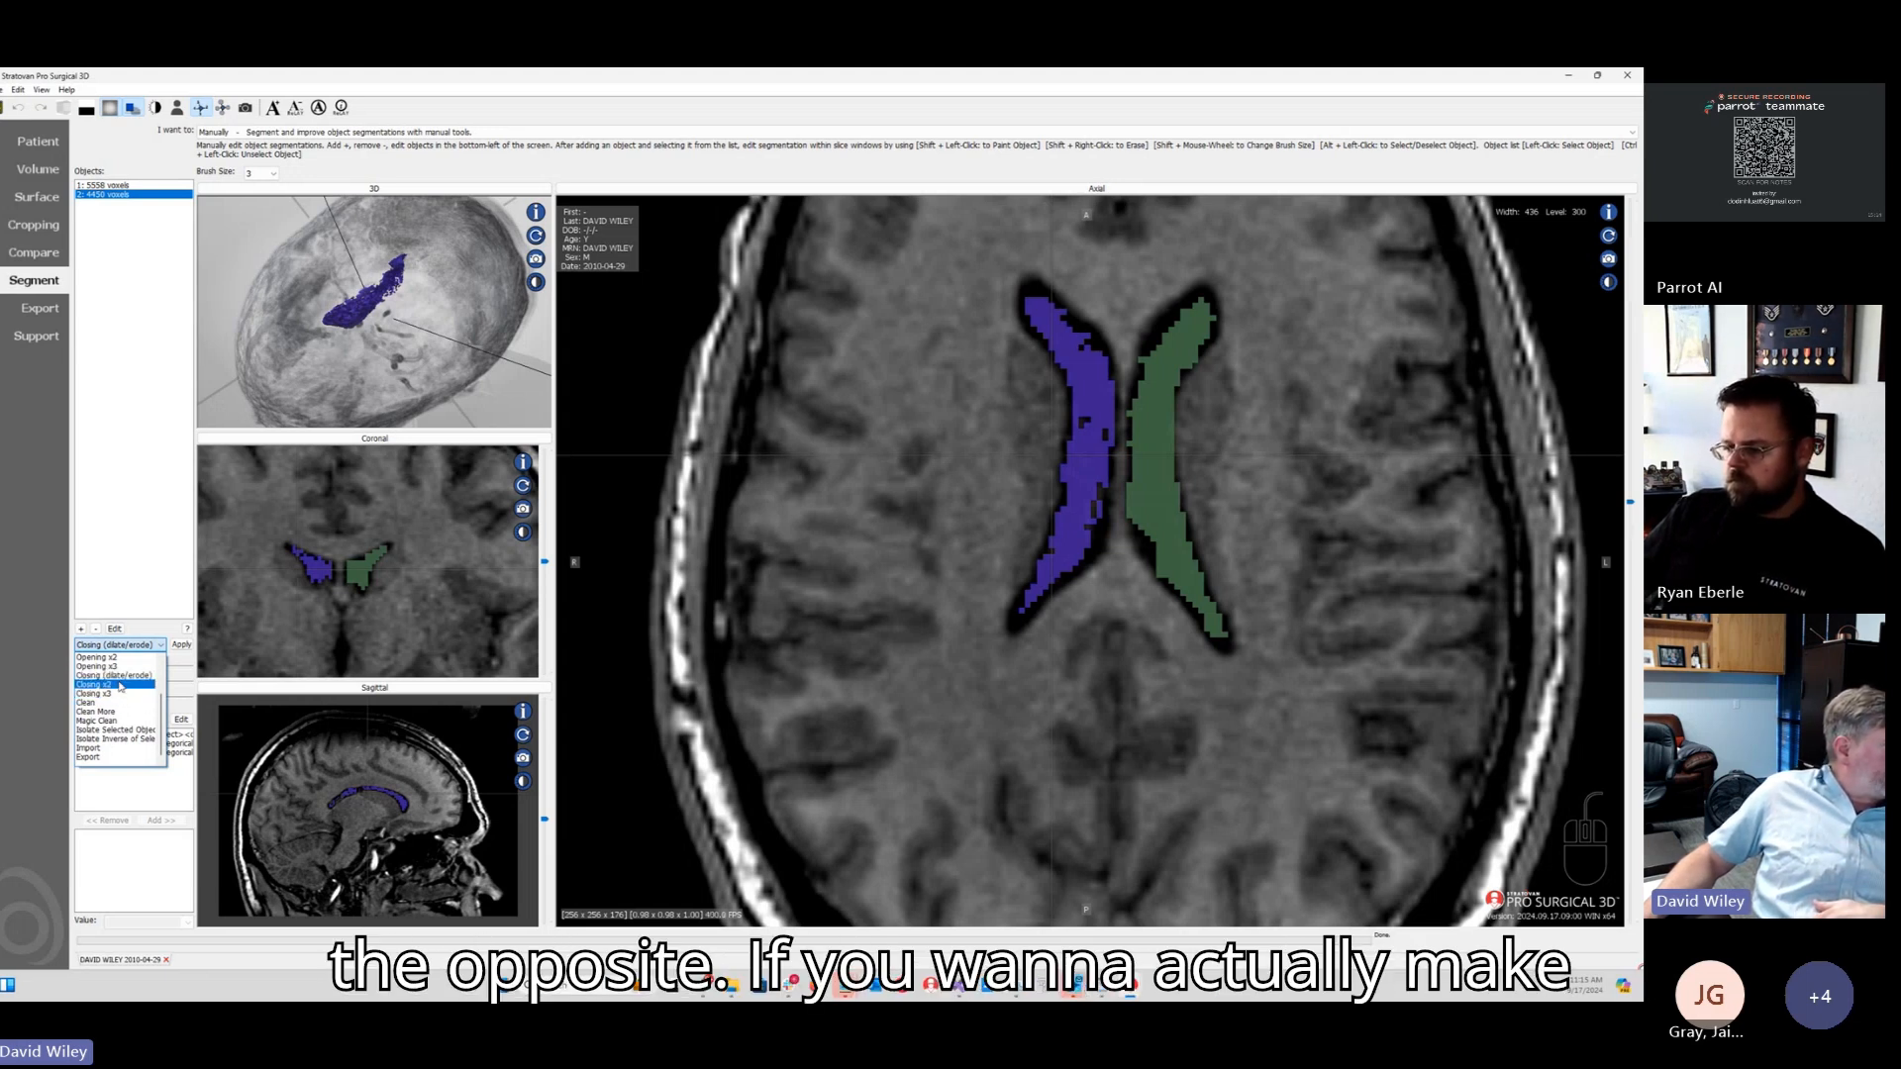
scroll(122, 695, "up", 1)
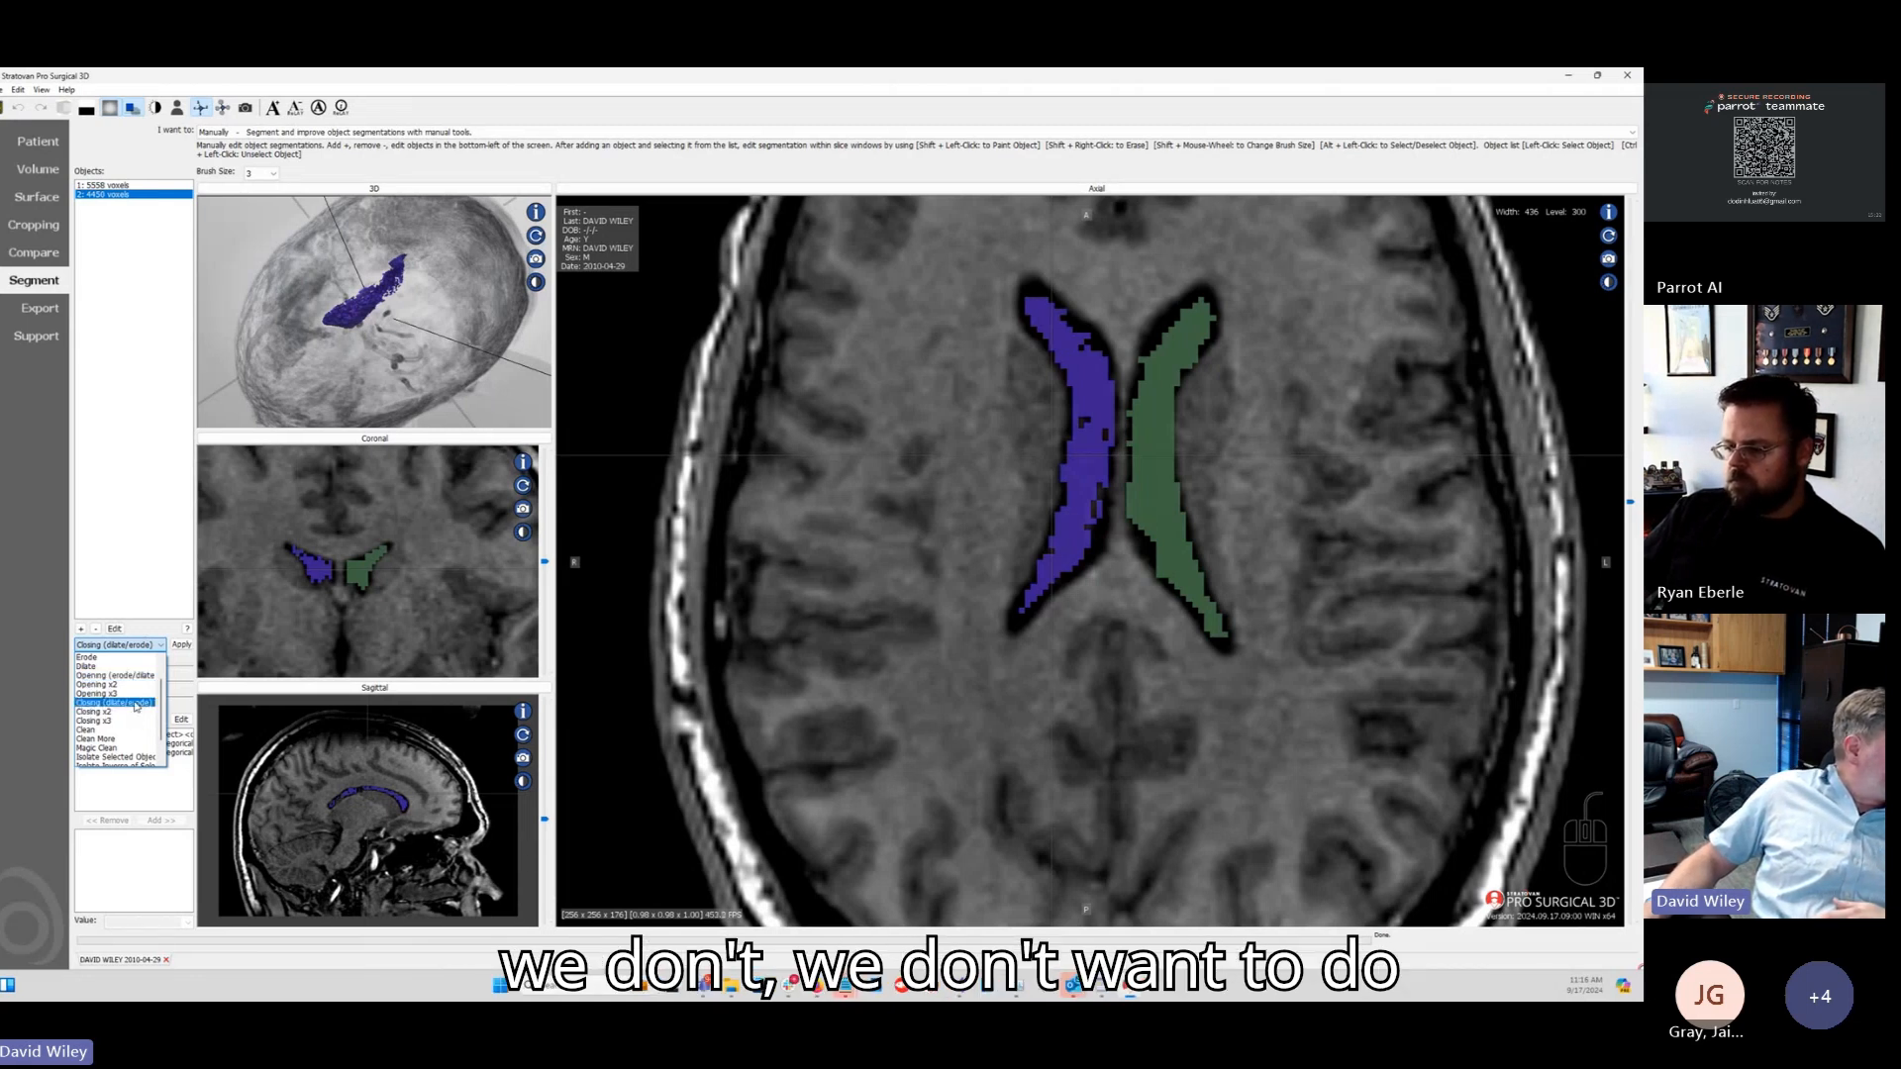
left_click(121, 704)
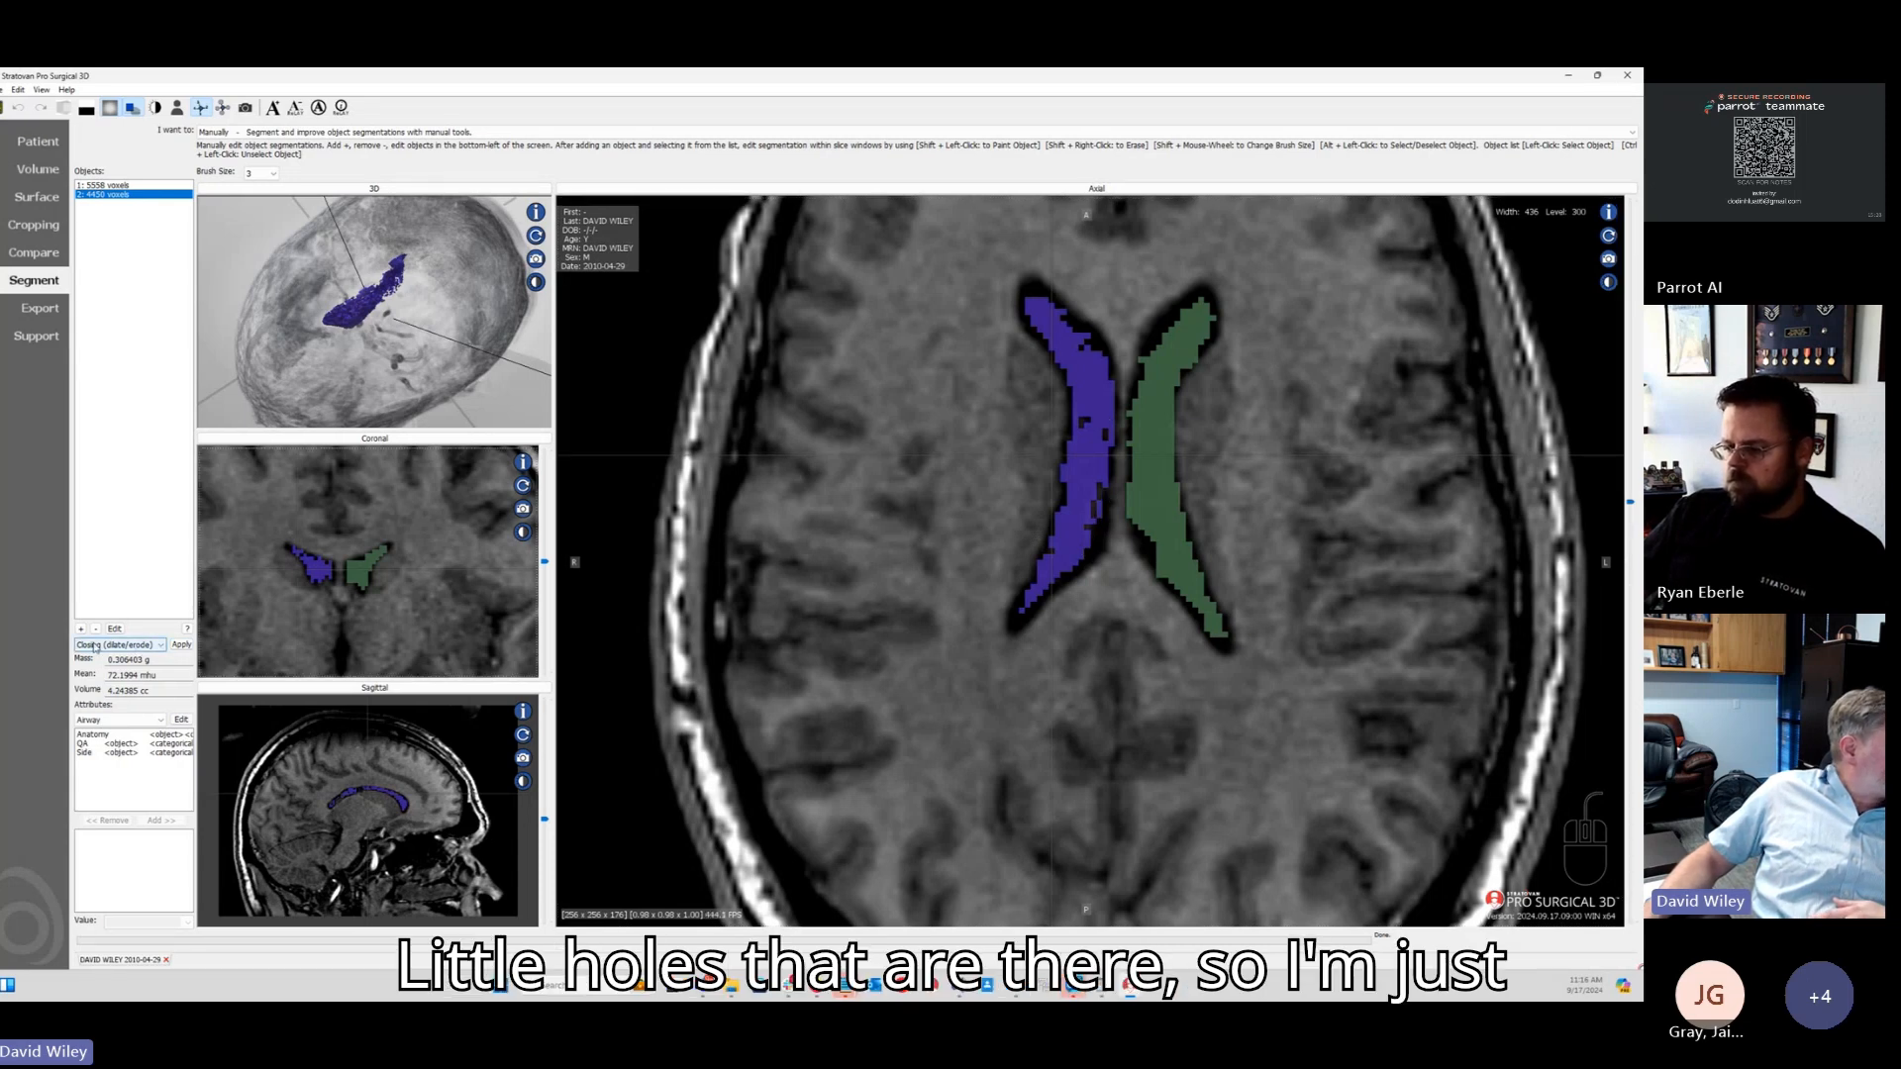
left_click(181, 644)
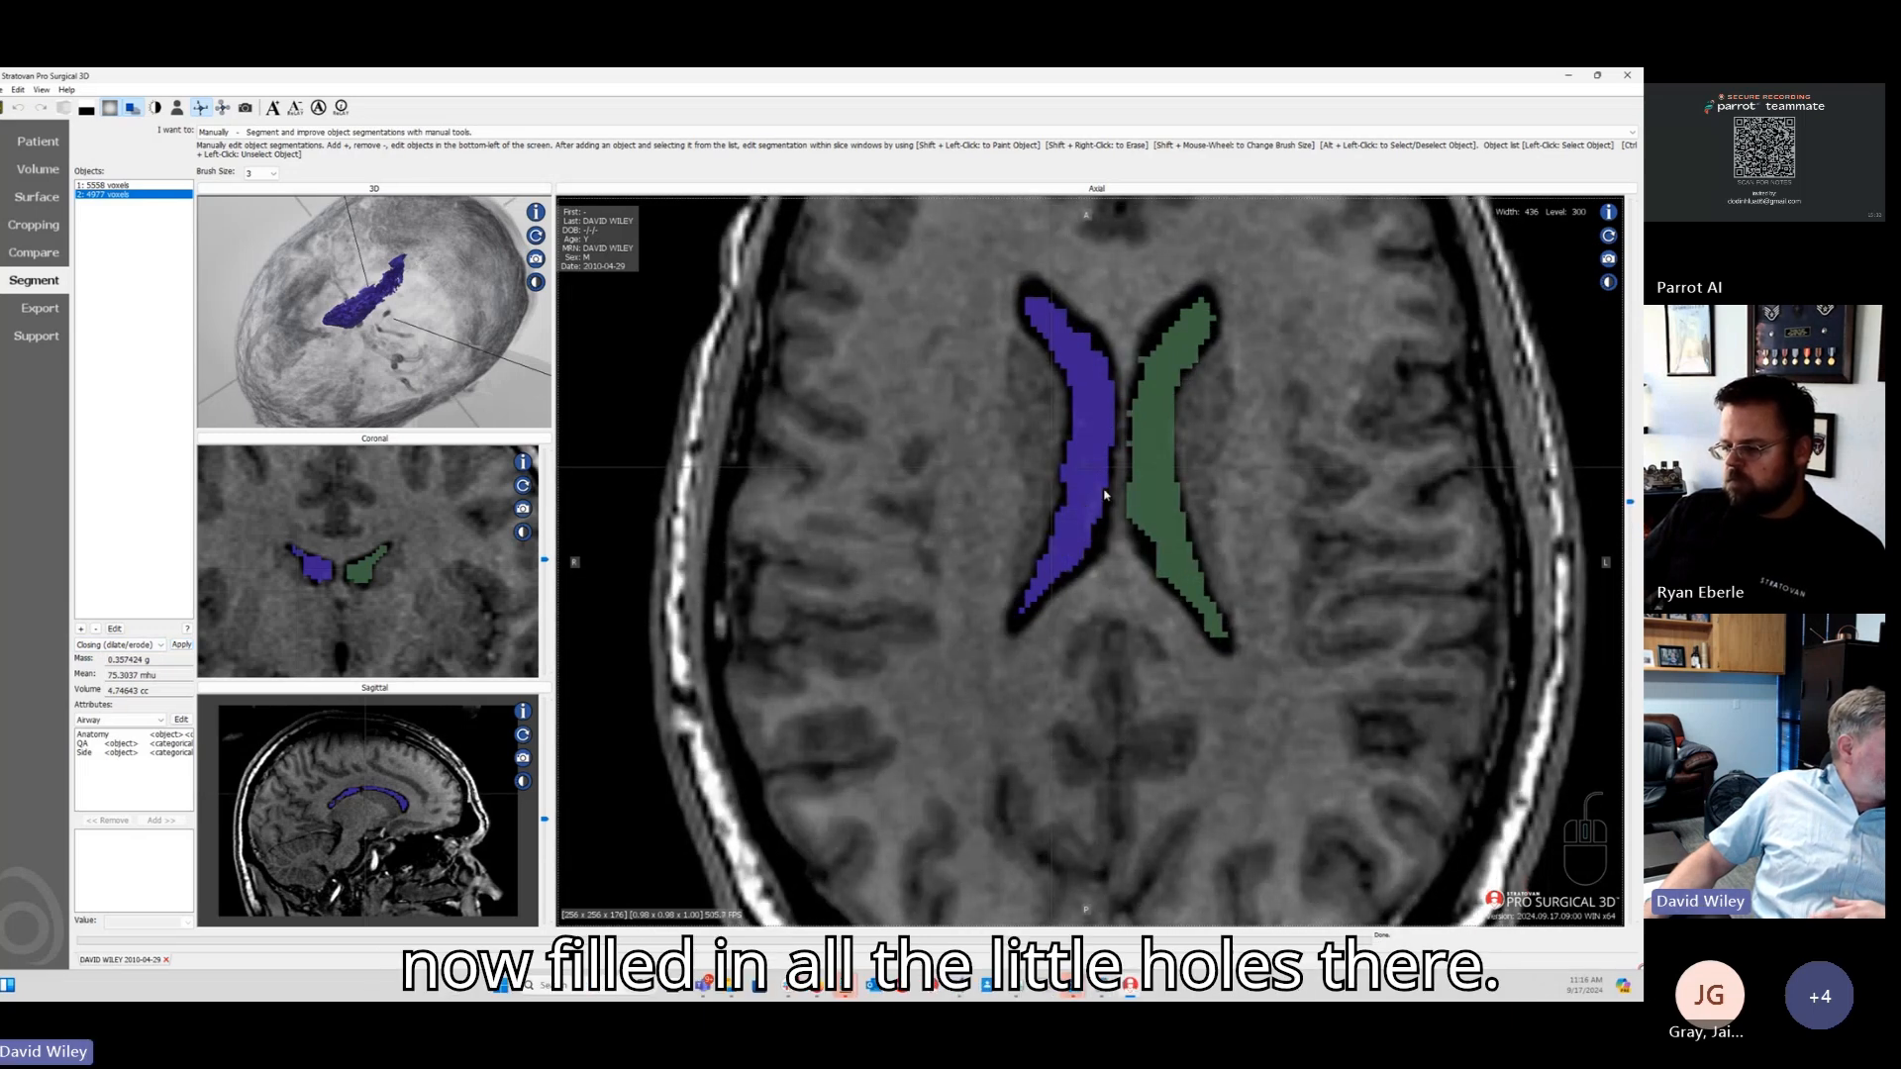
Step: Check the closed blue ventricle for remaining holes through the axial slices
scroll(1080, 467, "up", 5)
scroll(1079, 466, "down", 5)
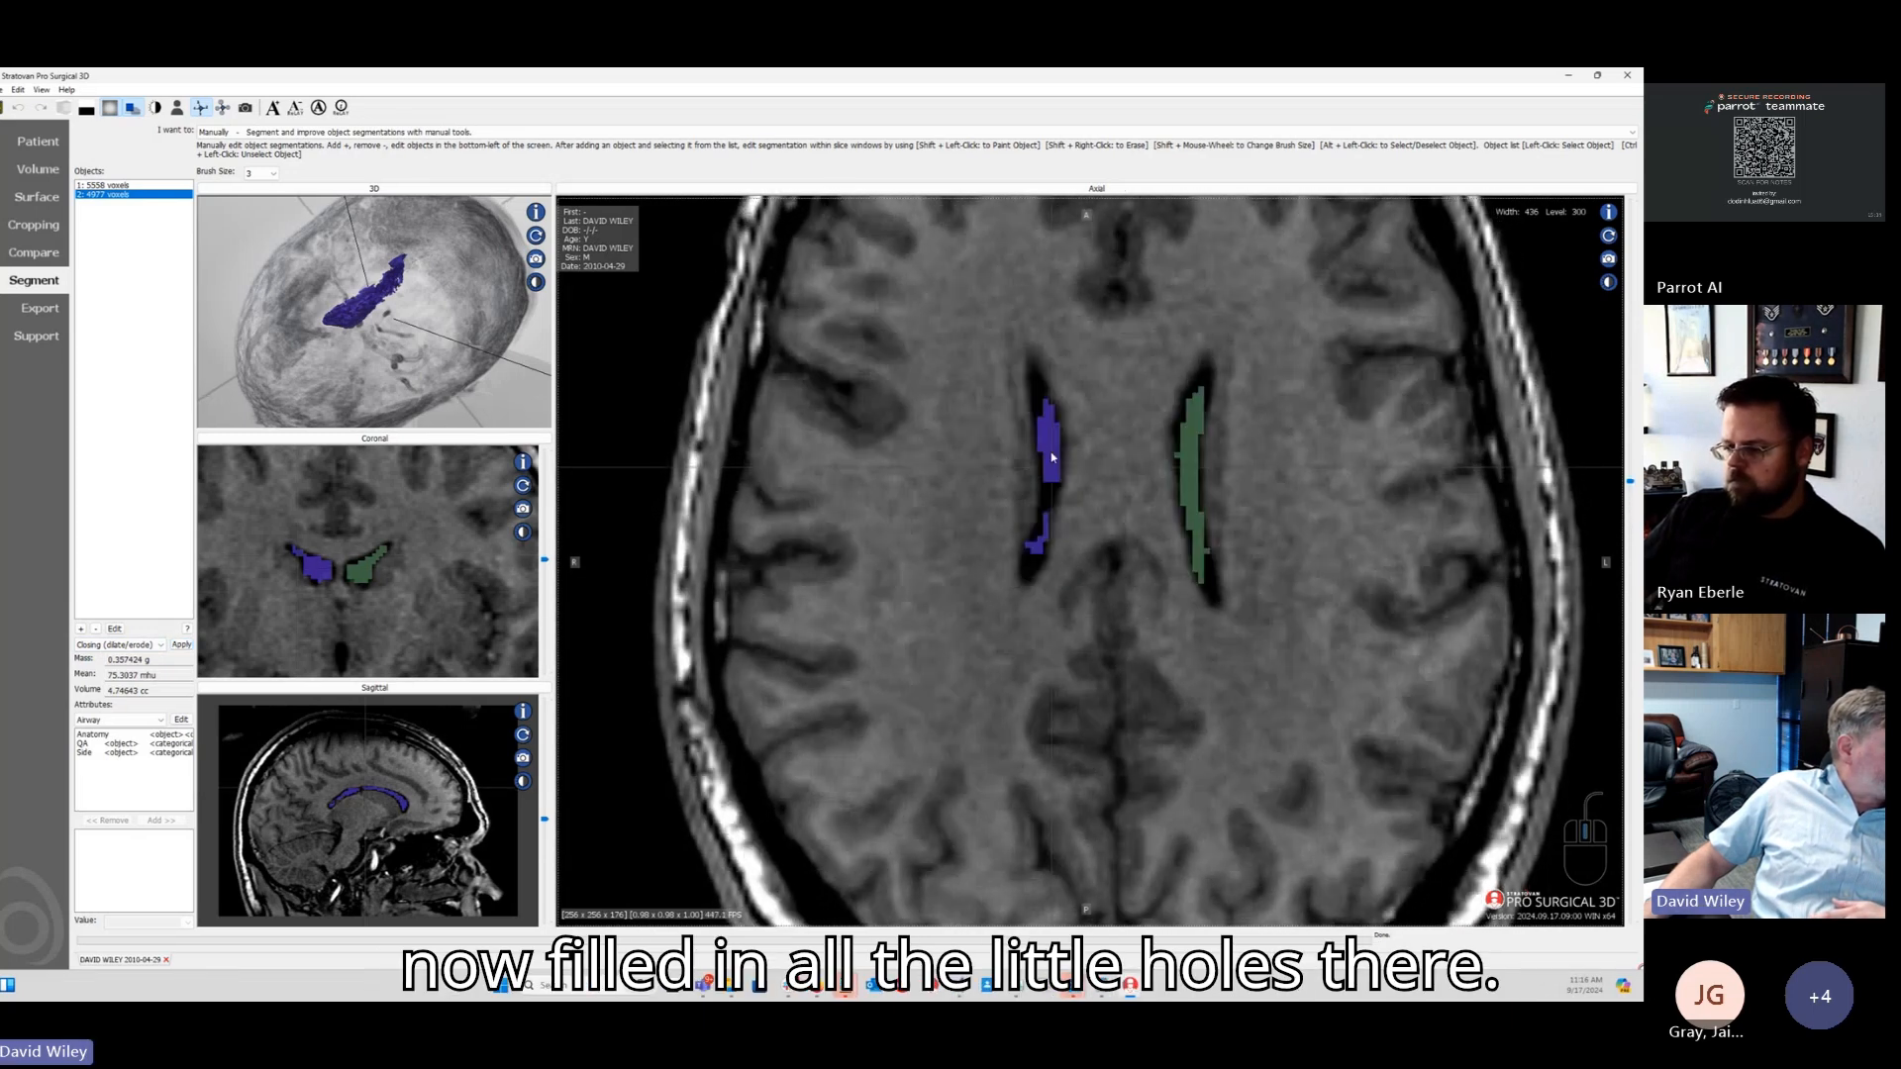
scroll(1082, 452, "down", 10)
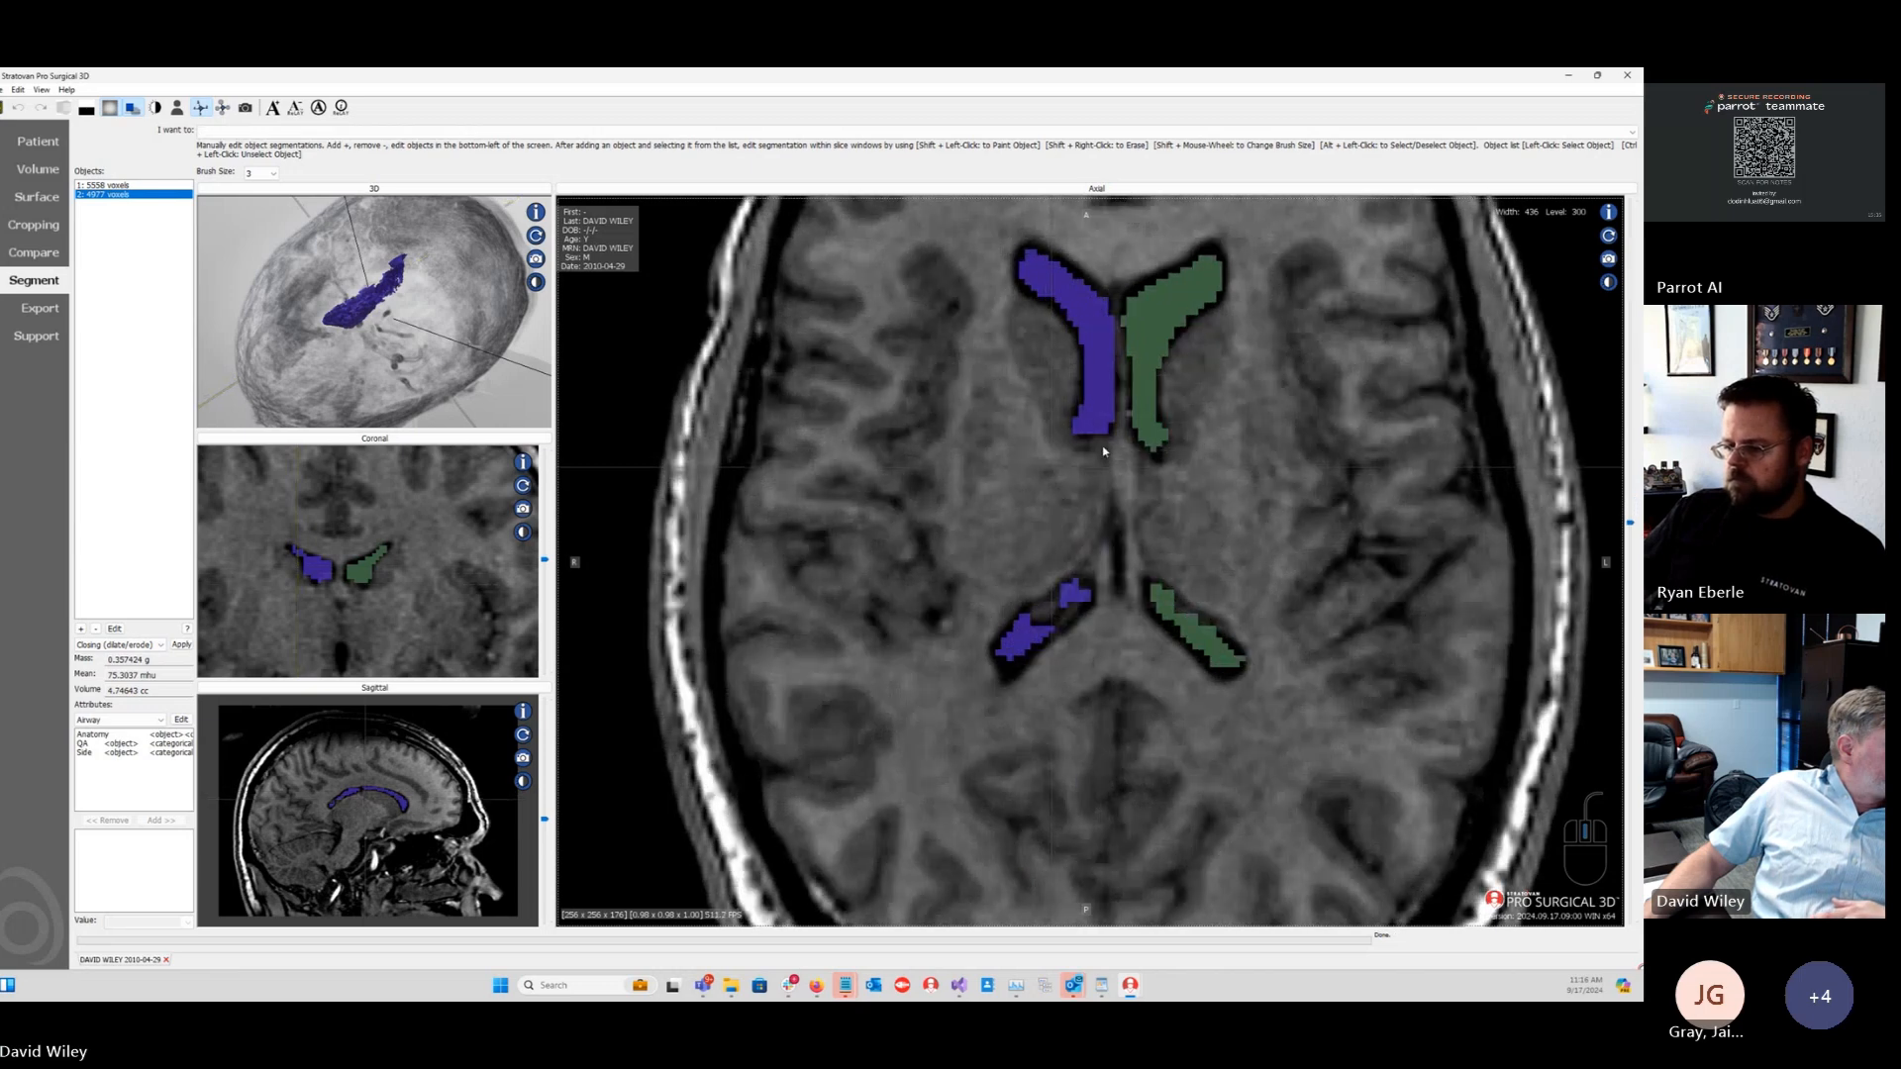
scroll(1105, 455, "down", 10)
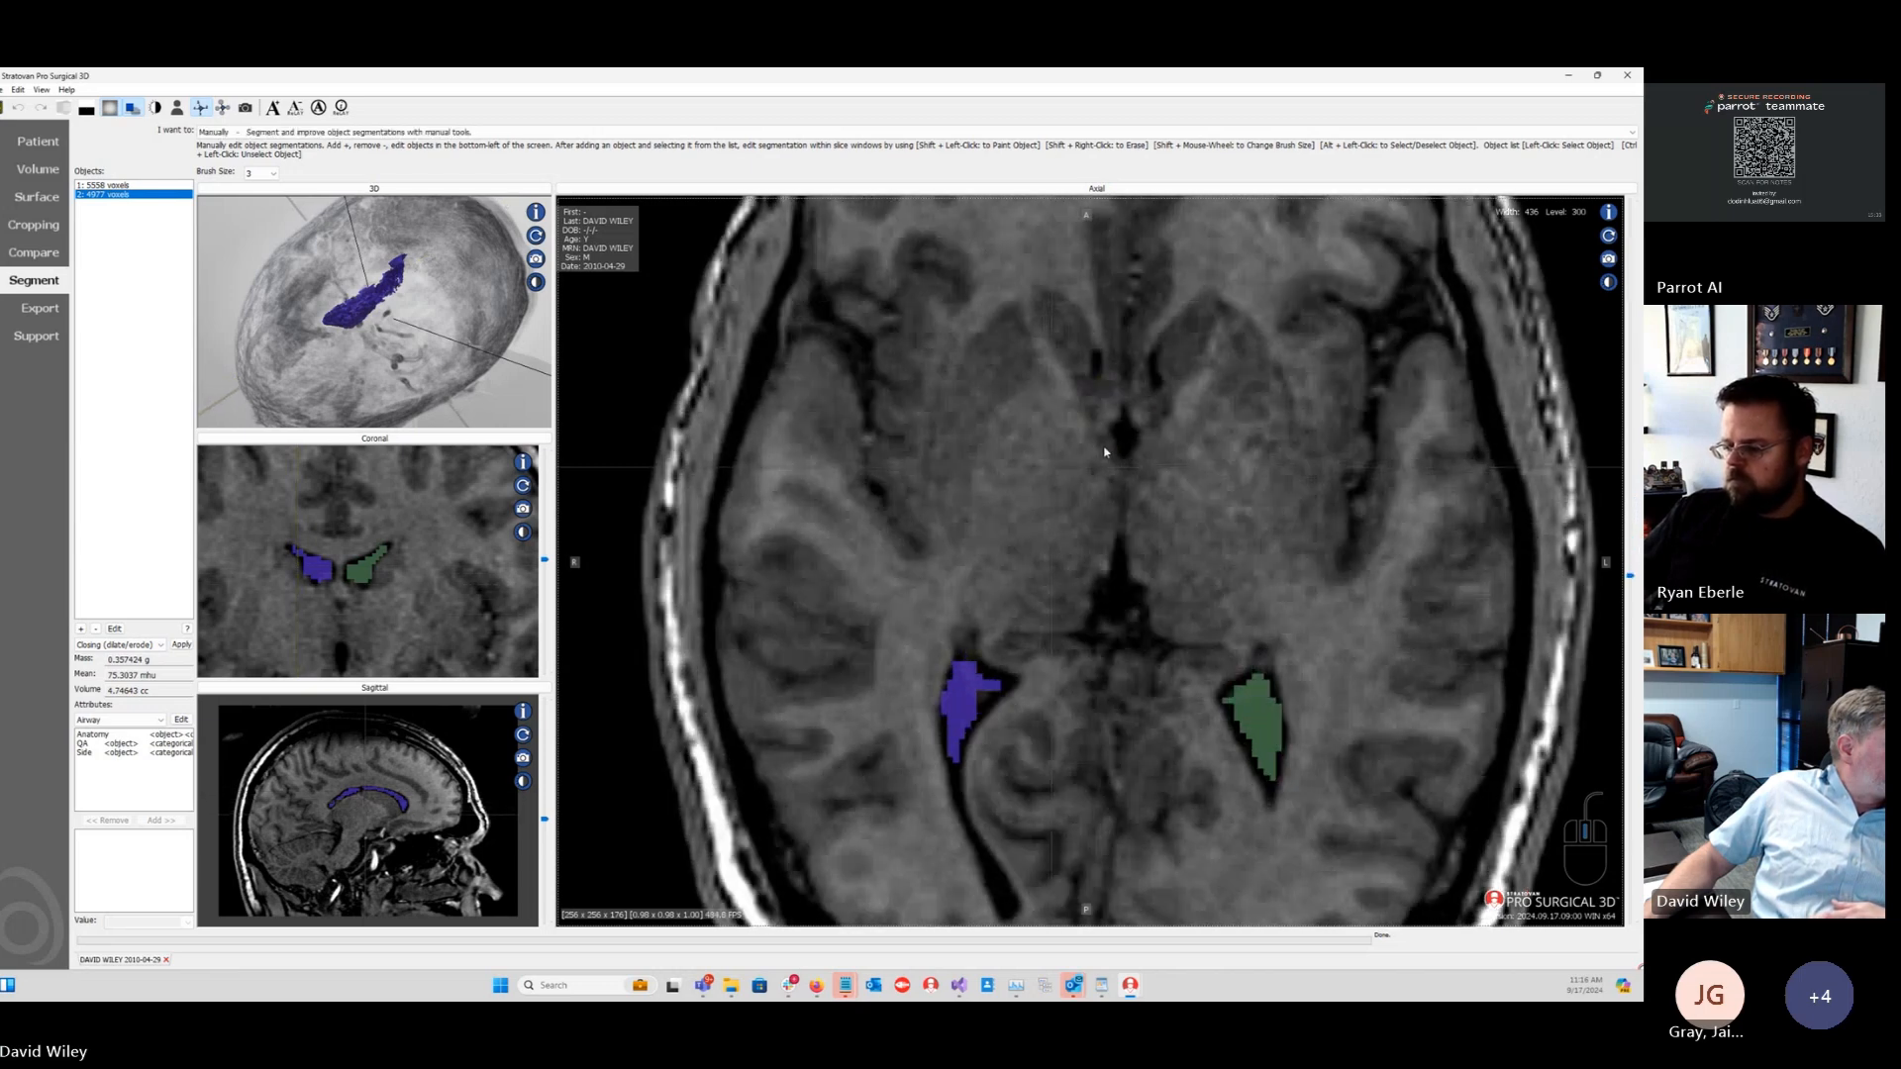
Step: Look through the lower axial slices for unsegmented ventricle tails and switch the segmentation method to Threshold
scroll(1105, 466, "down", 6)
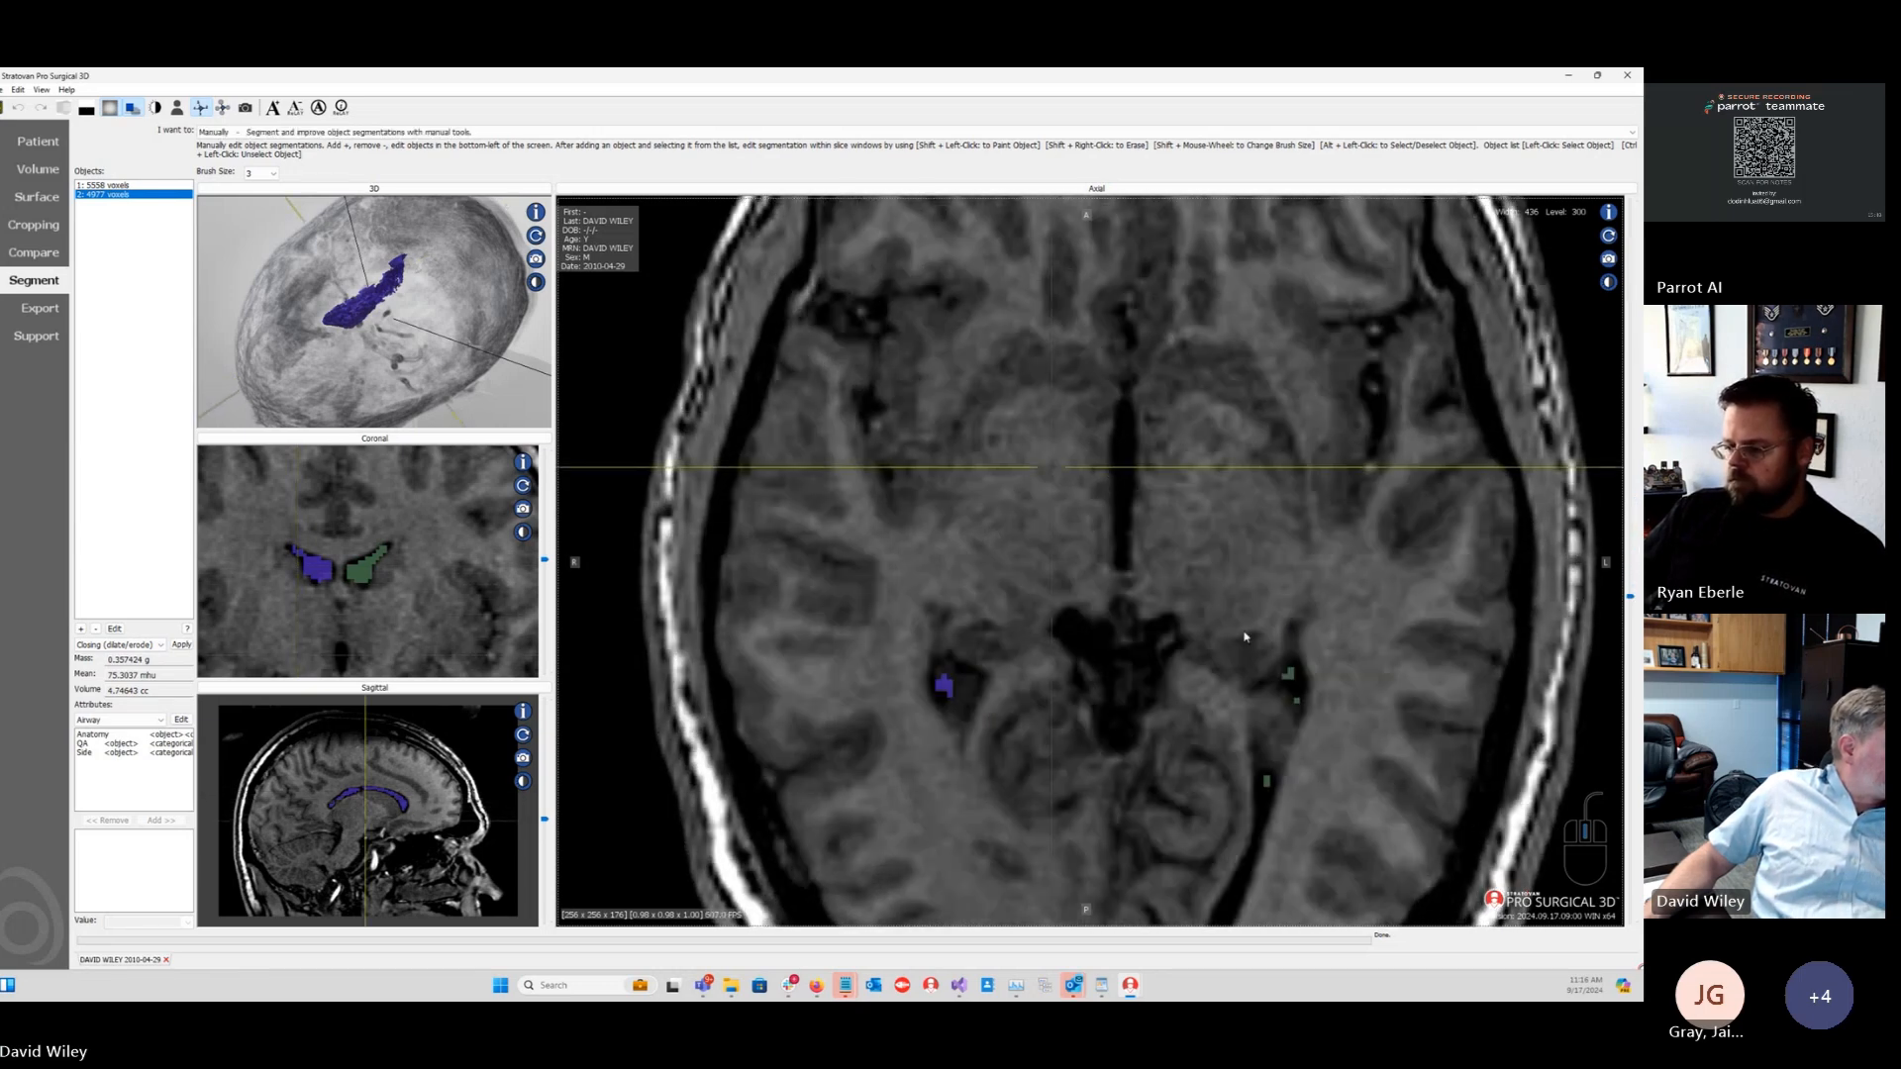
scroll(1160, 567, "down", 3)
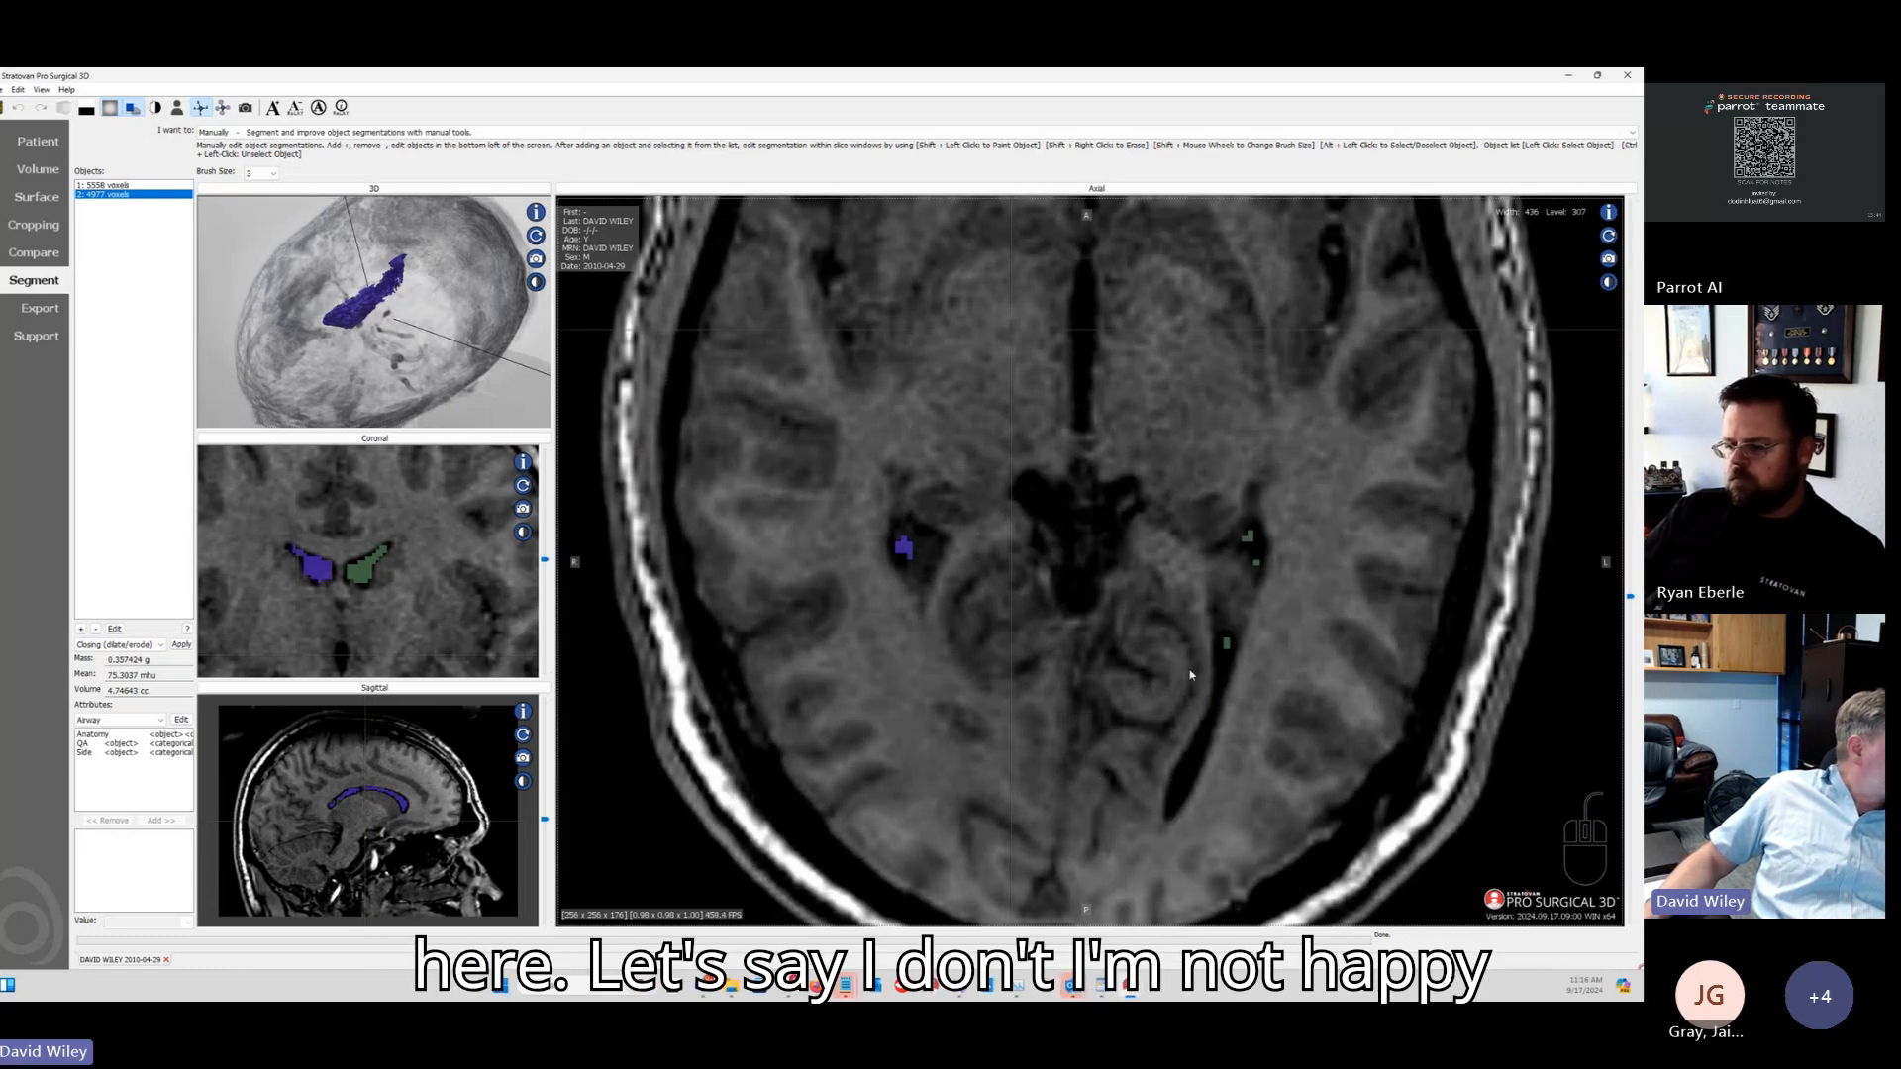
scroll(1233, 715, "down", 5)
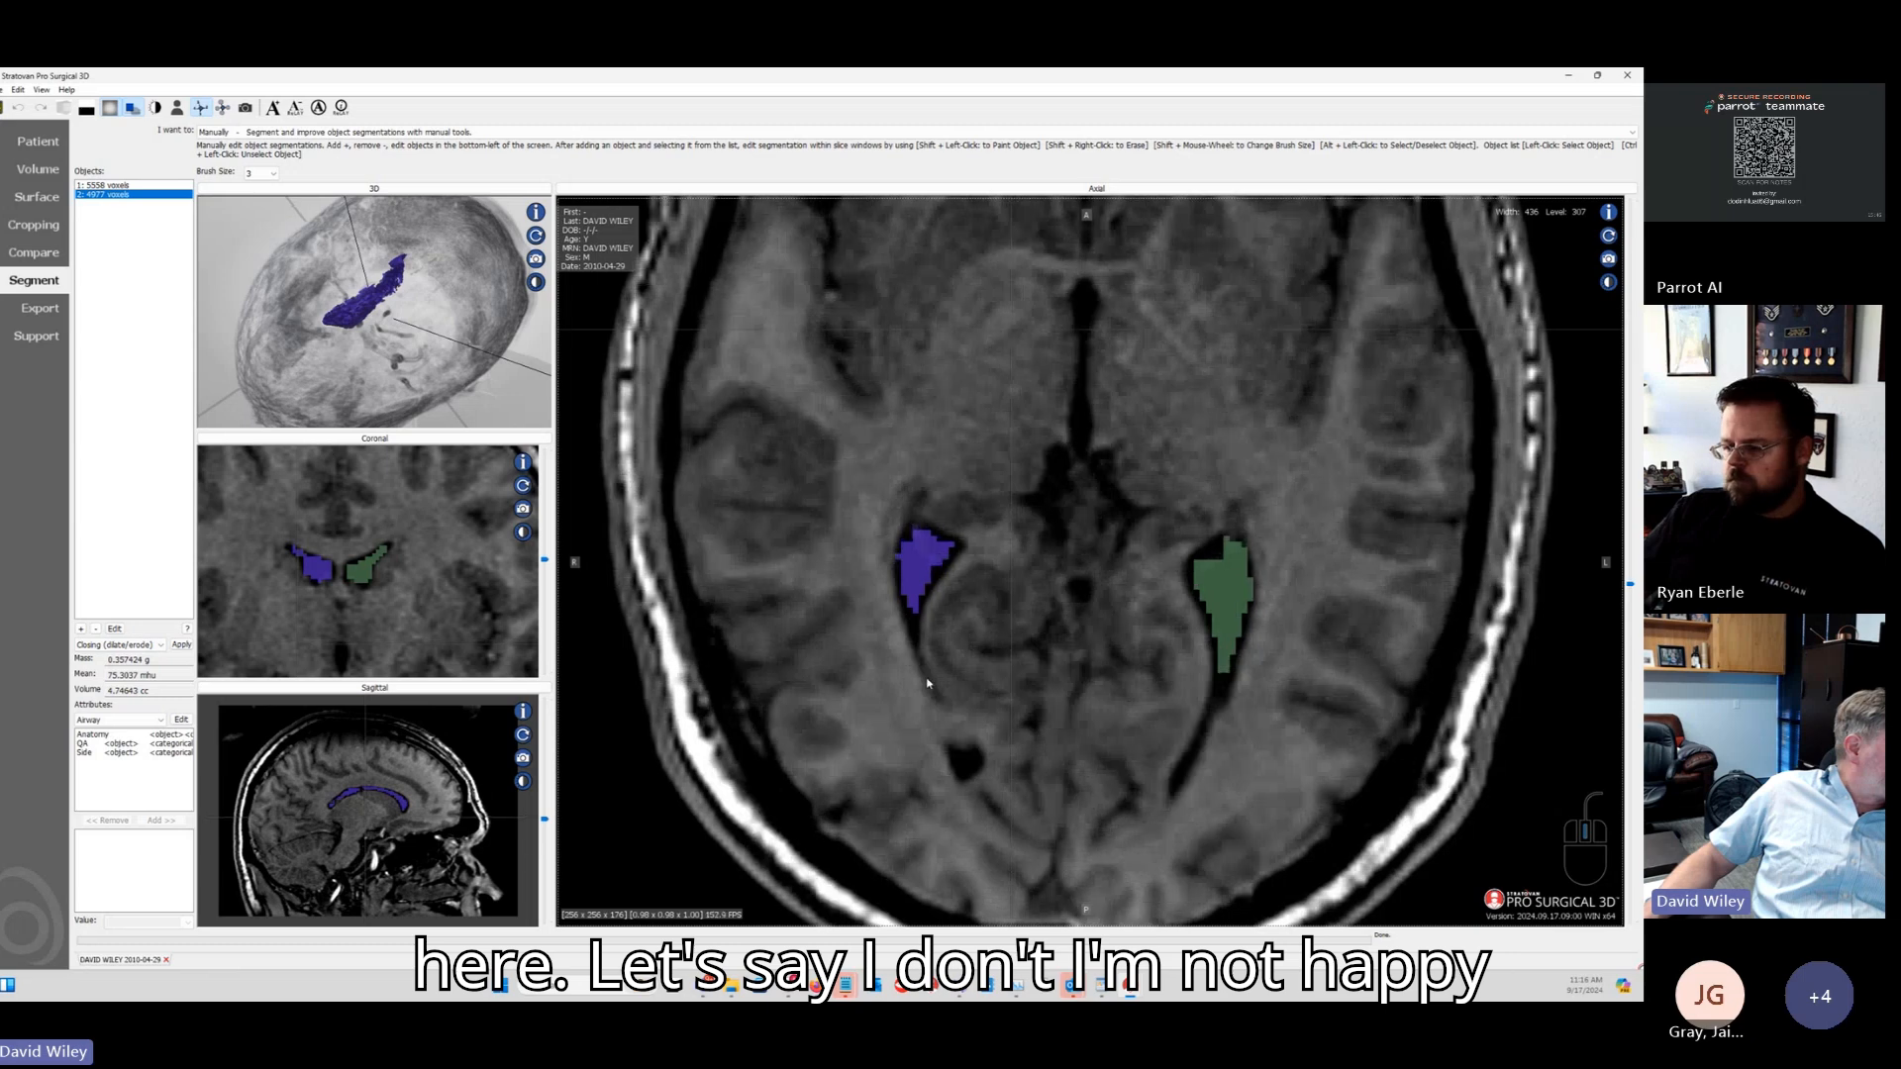
scroll(959, 749, "down", 3)
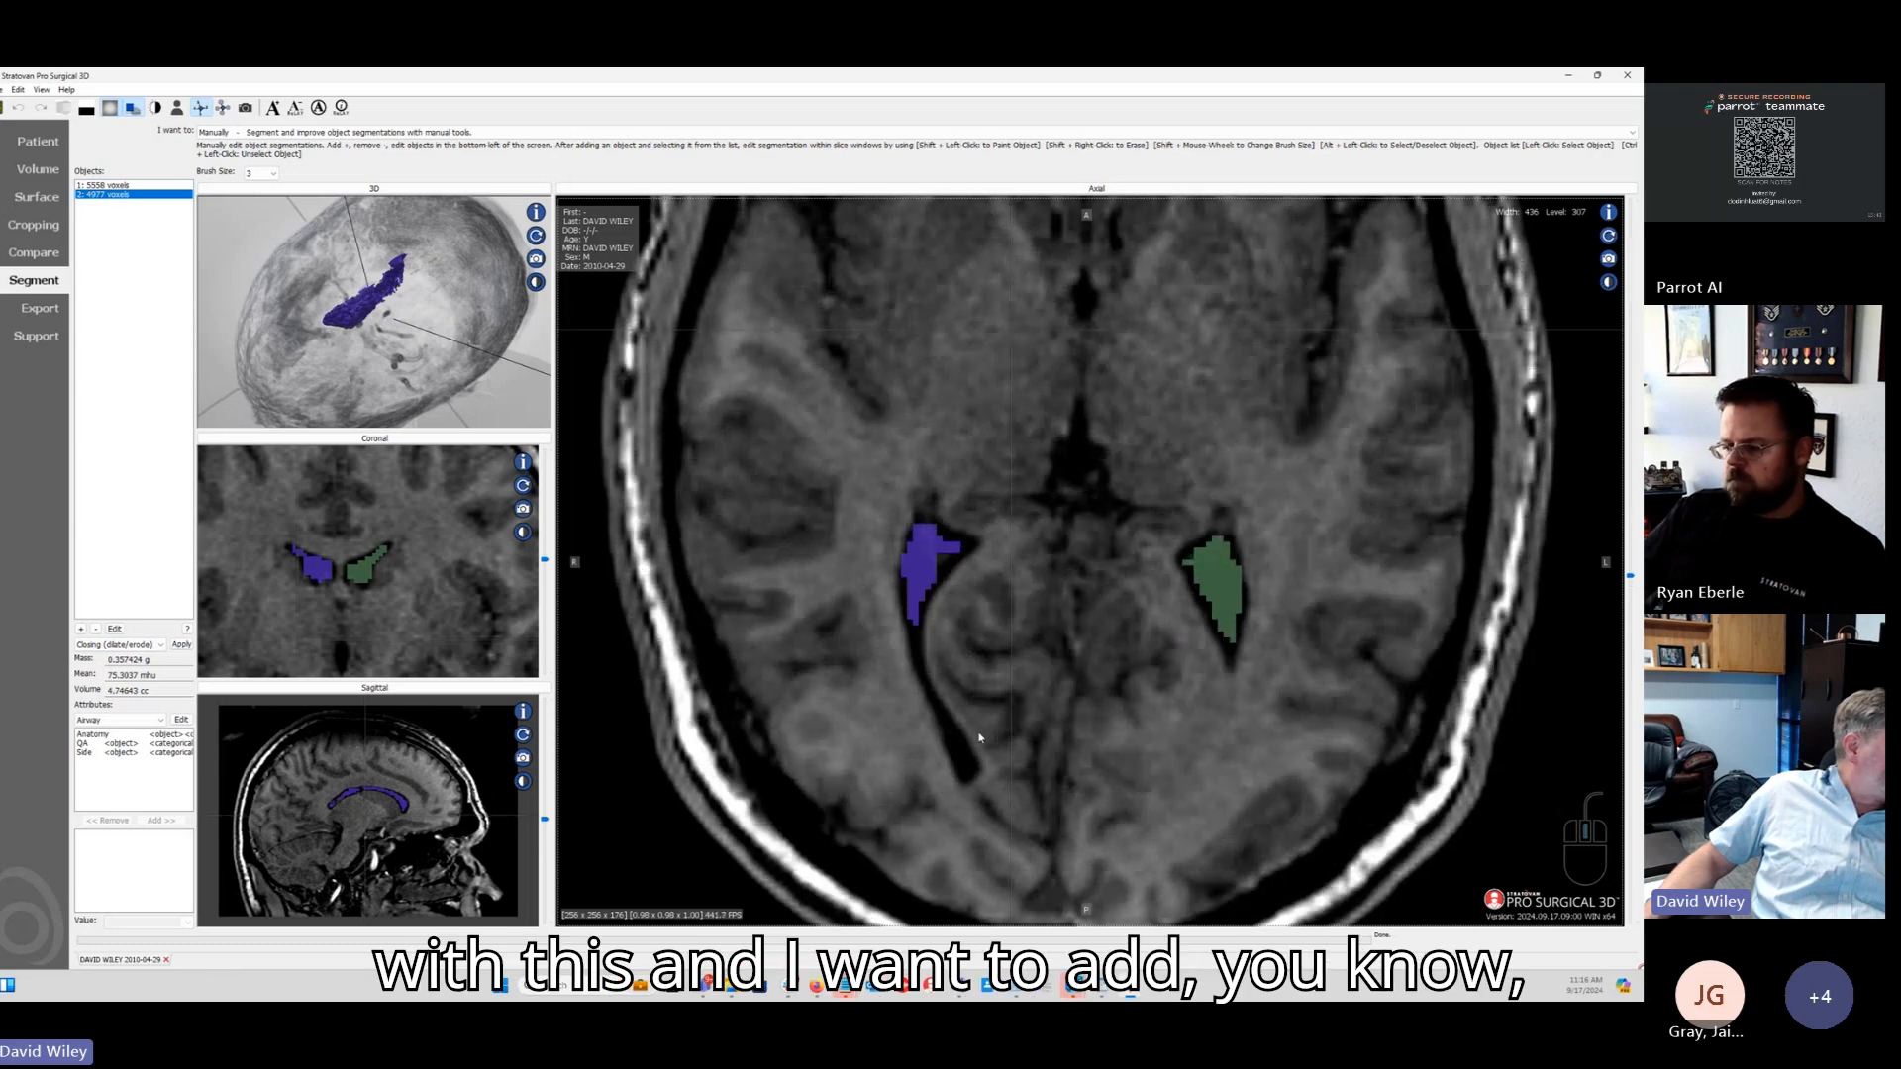
left_click(249, 132)
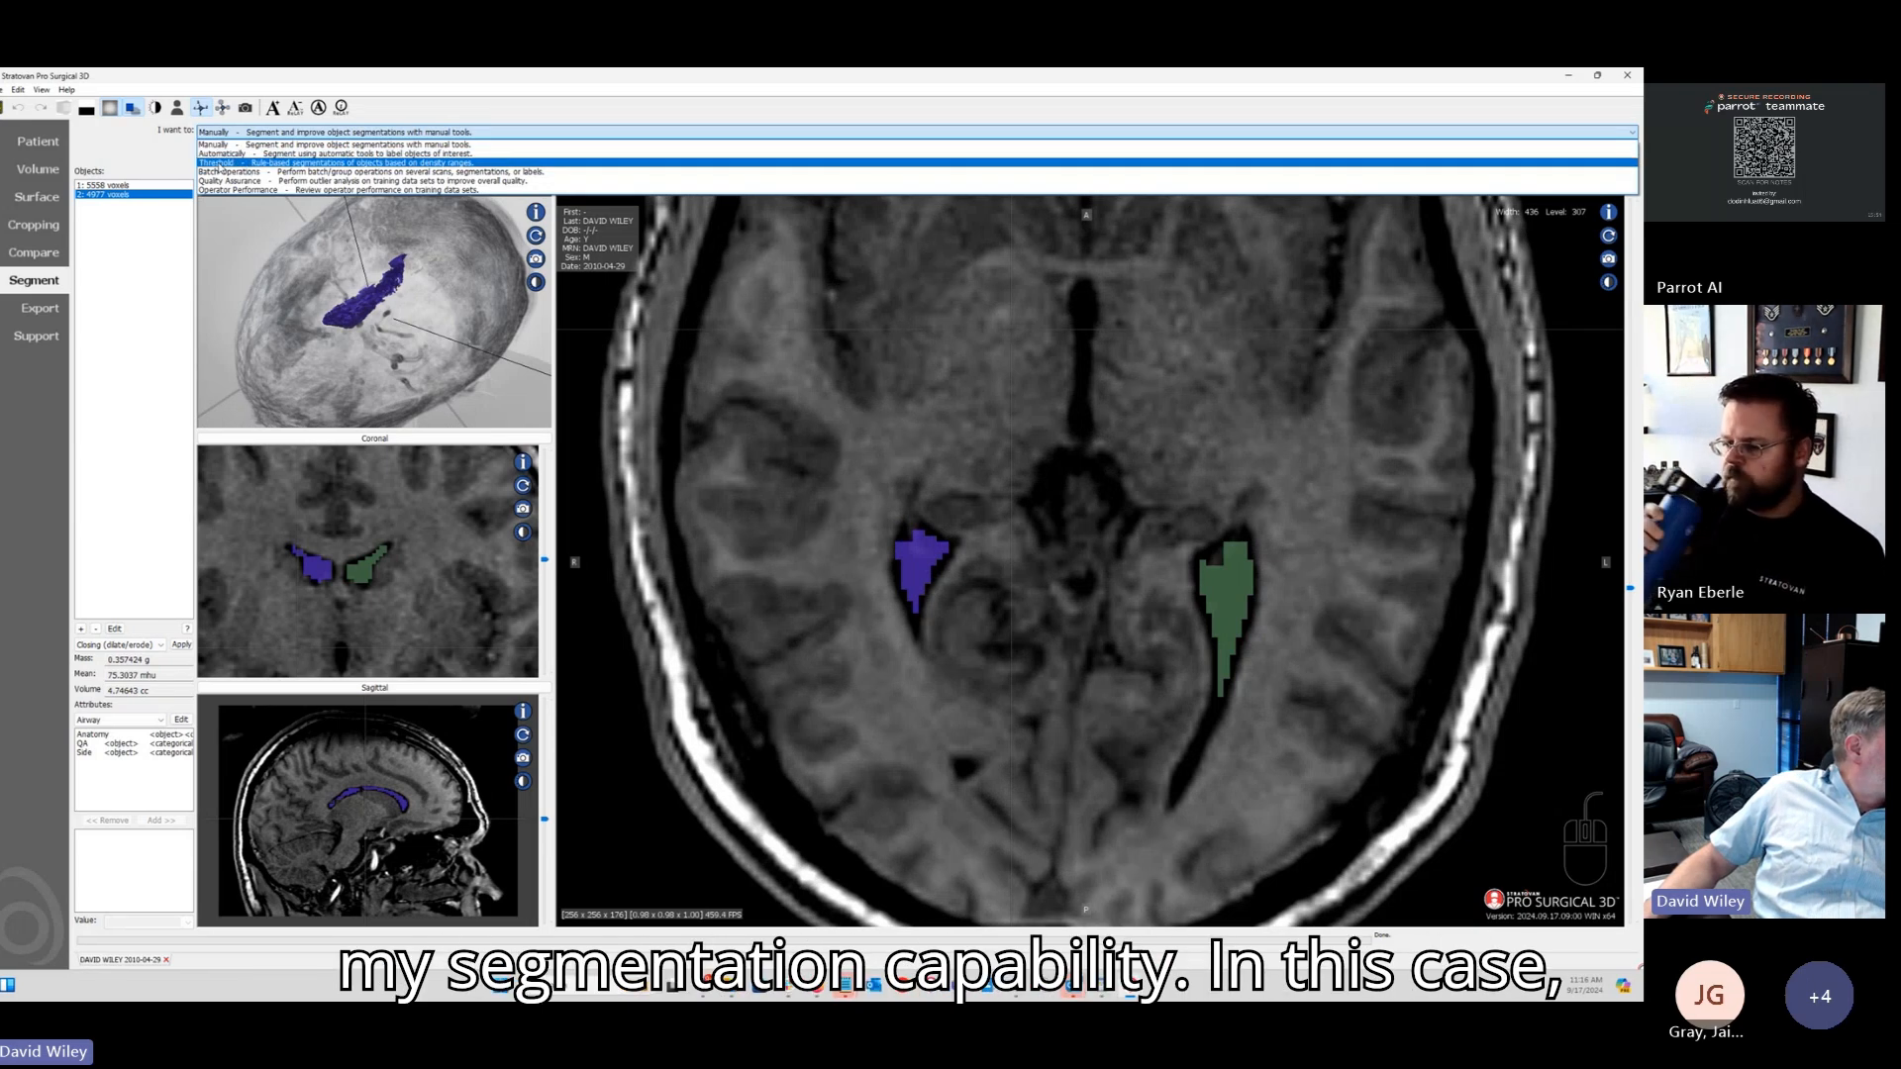
left_click(219, 163)
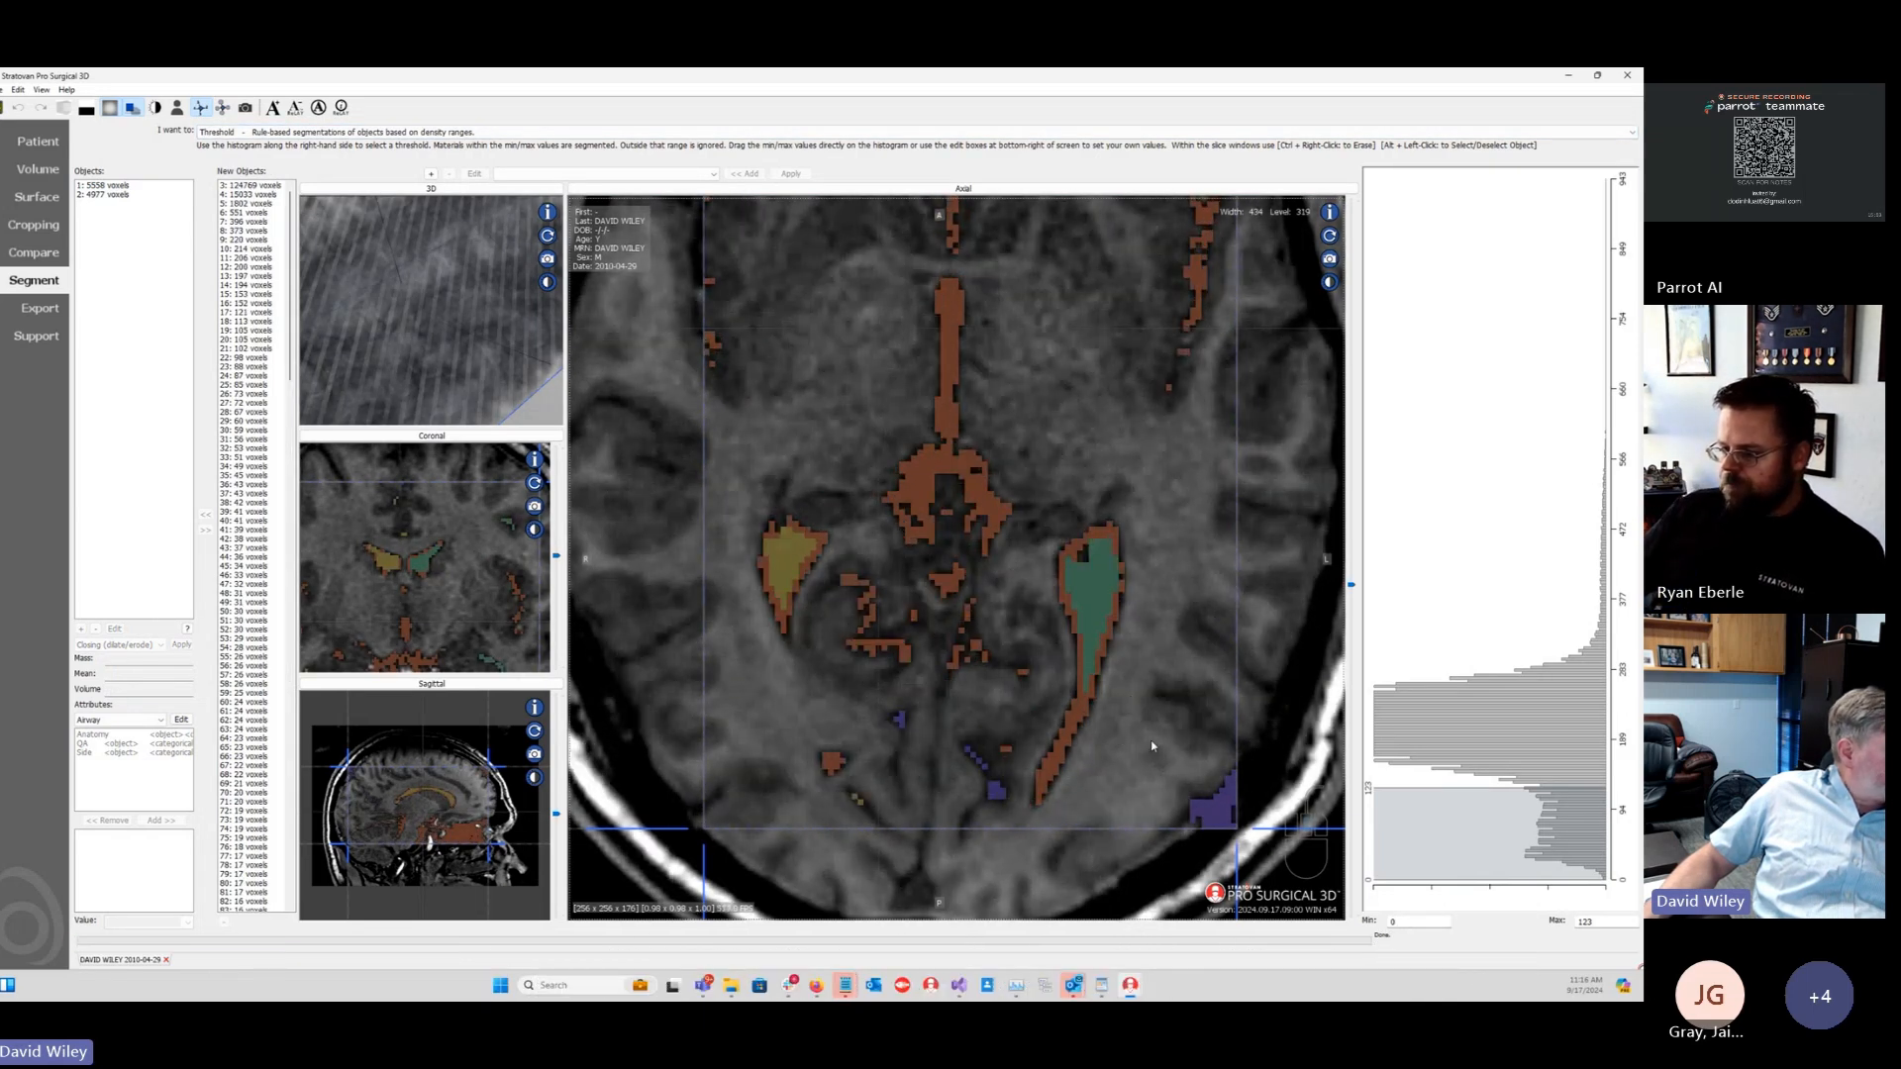
Step: Narrow the threshold region box in the axial view to the back of the brain by adjusting its front and rear boundaries
scroll(1122, 689, "down", 2, "ctrl")
scroll(1122, 690, "down", 2, "ctrl")
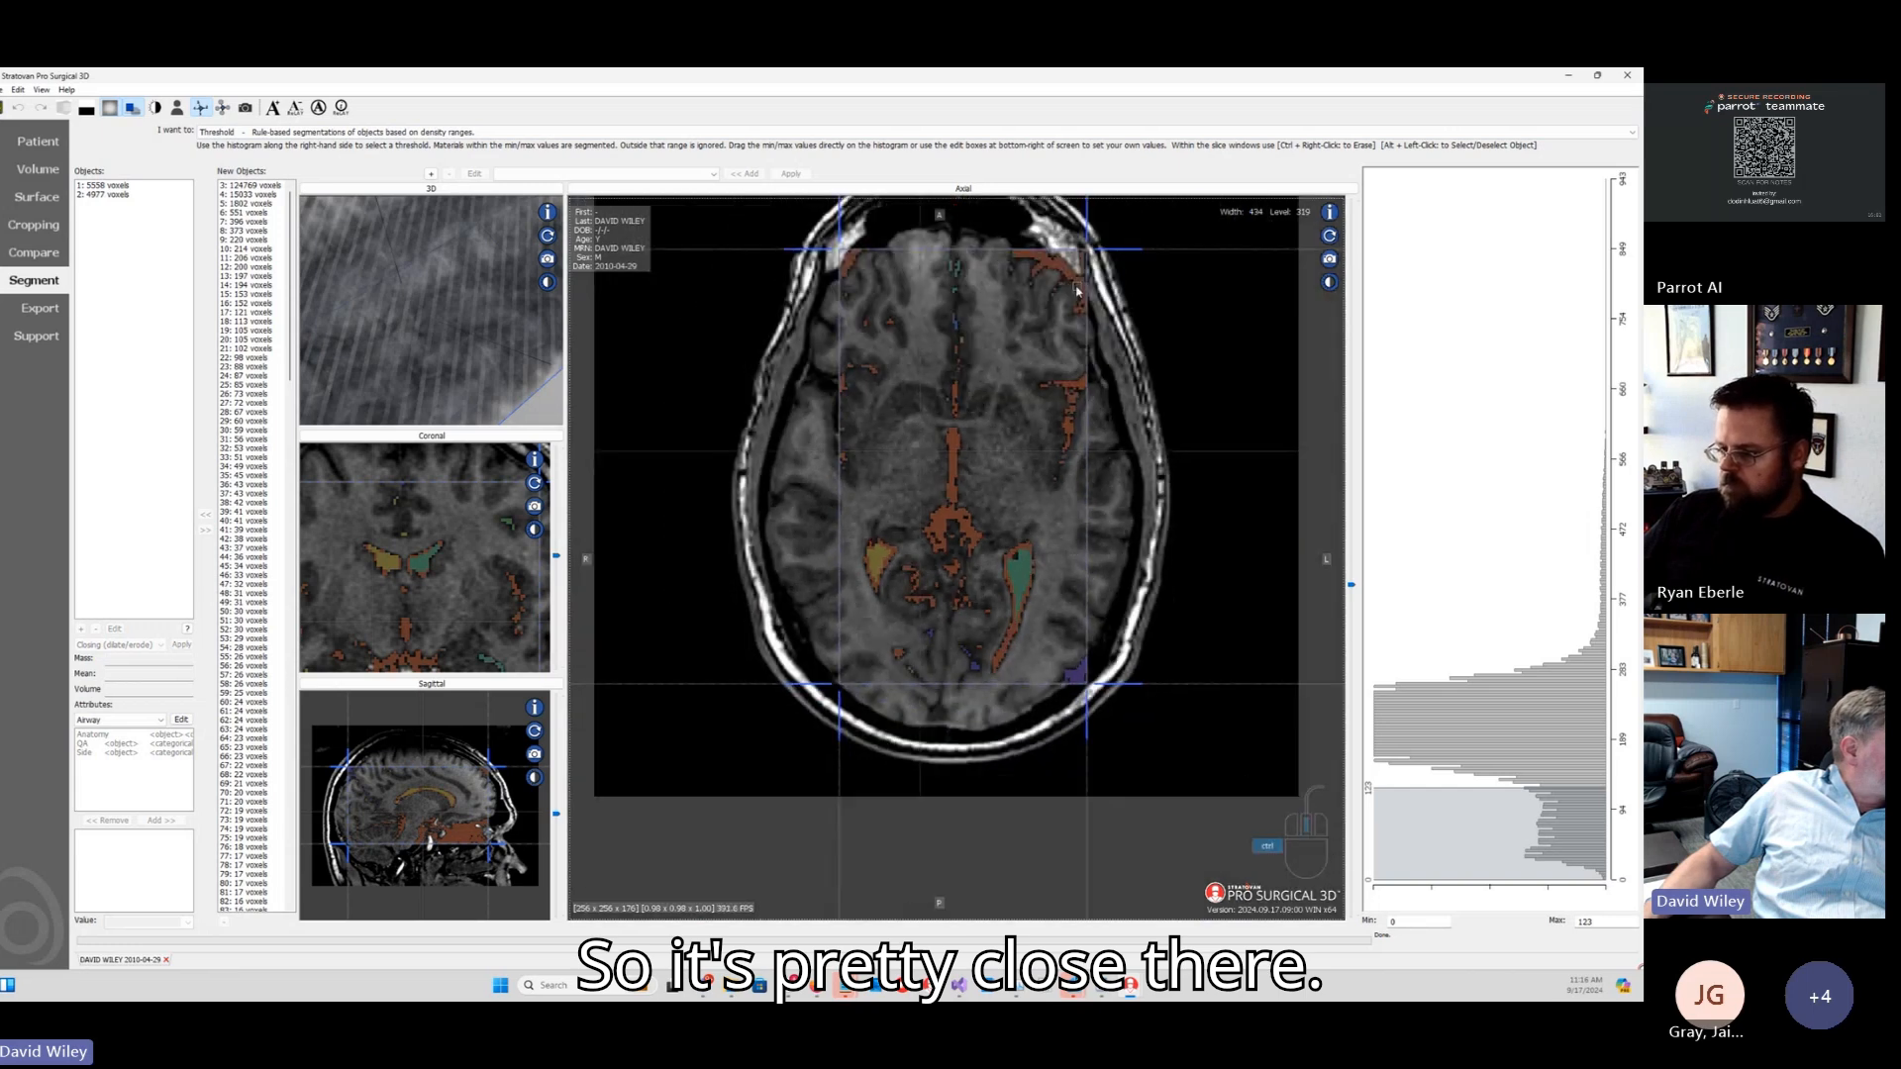
left_click_drag(1032, 256, 1025, 565)
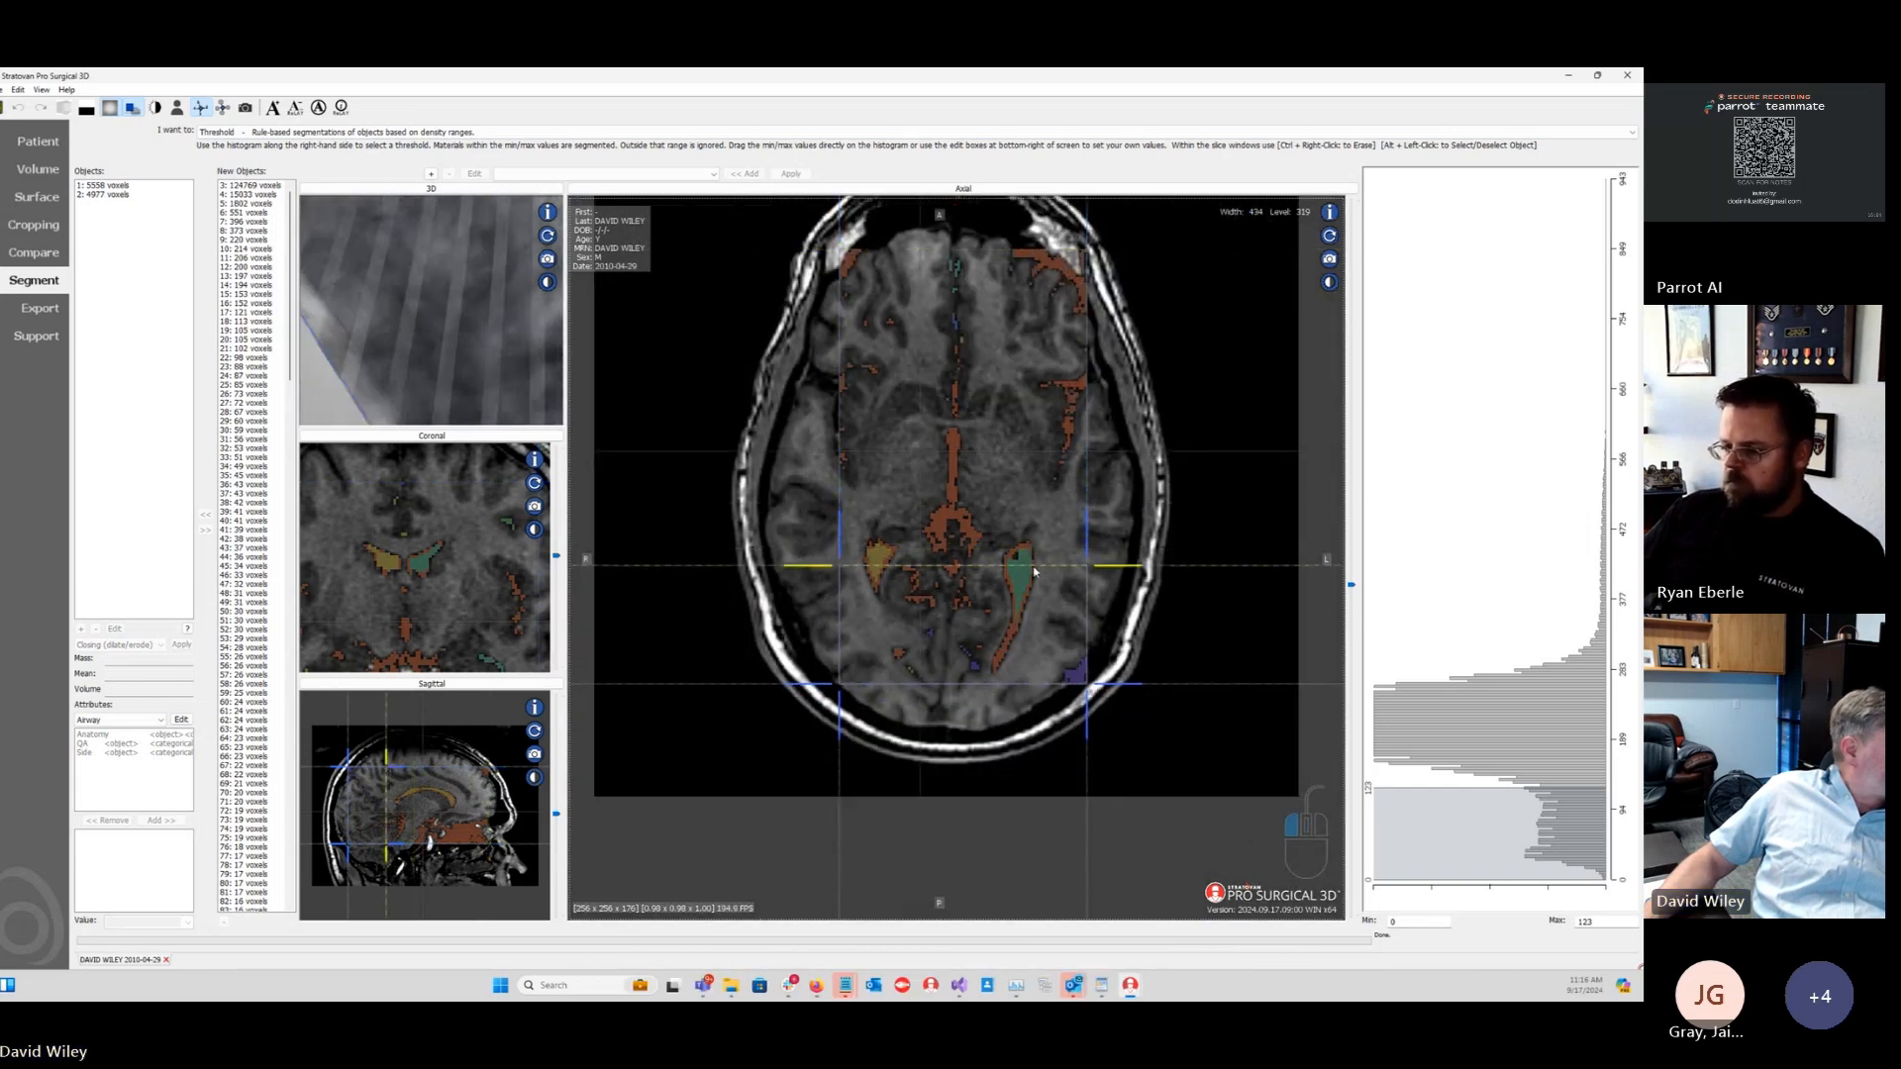
left_click_drag(1020, 685, 1024, 703)
scroll(1027, 676, "up", 4, "ctrl")
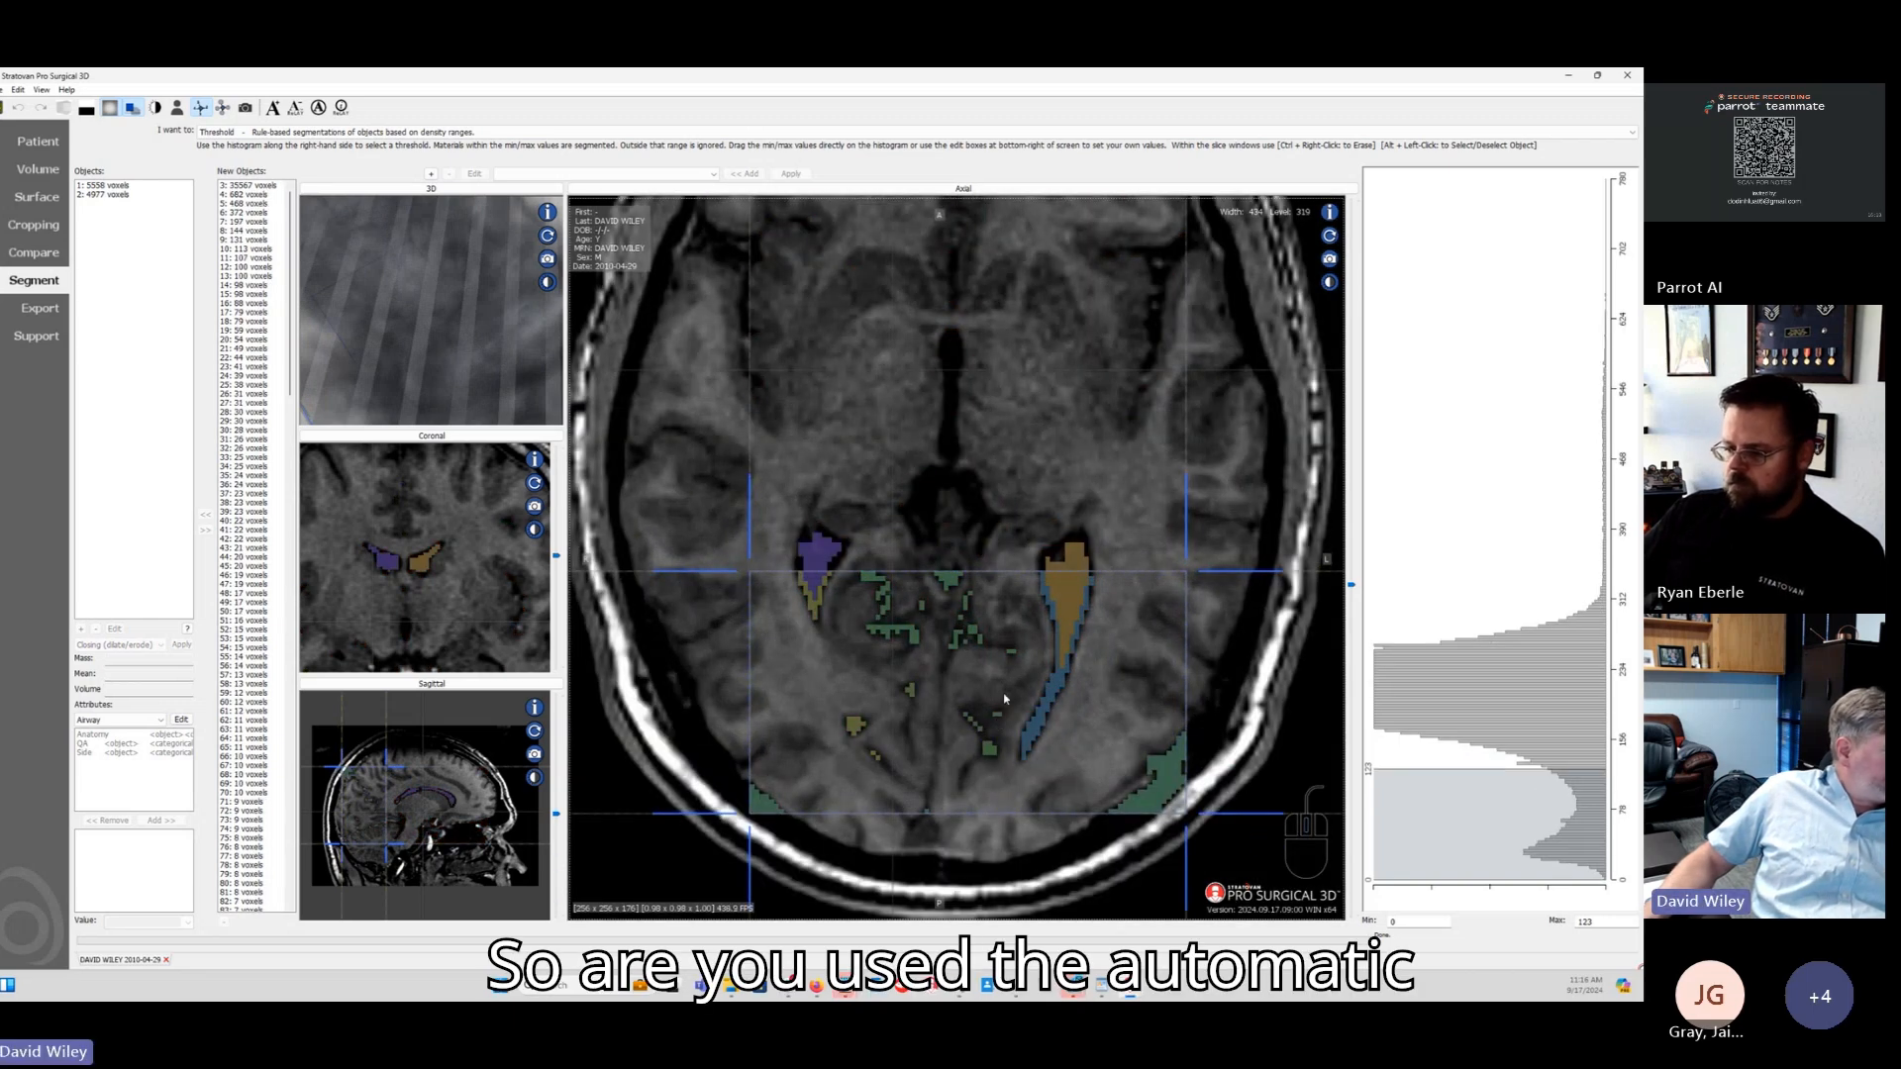
Step: Select the yellow-green posterior tail in the axial slices and lower the maximum density threshold to 87
scroll(1000, 708, "up", 3)
scroll(1003, 699, "up", 3)
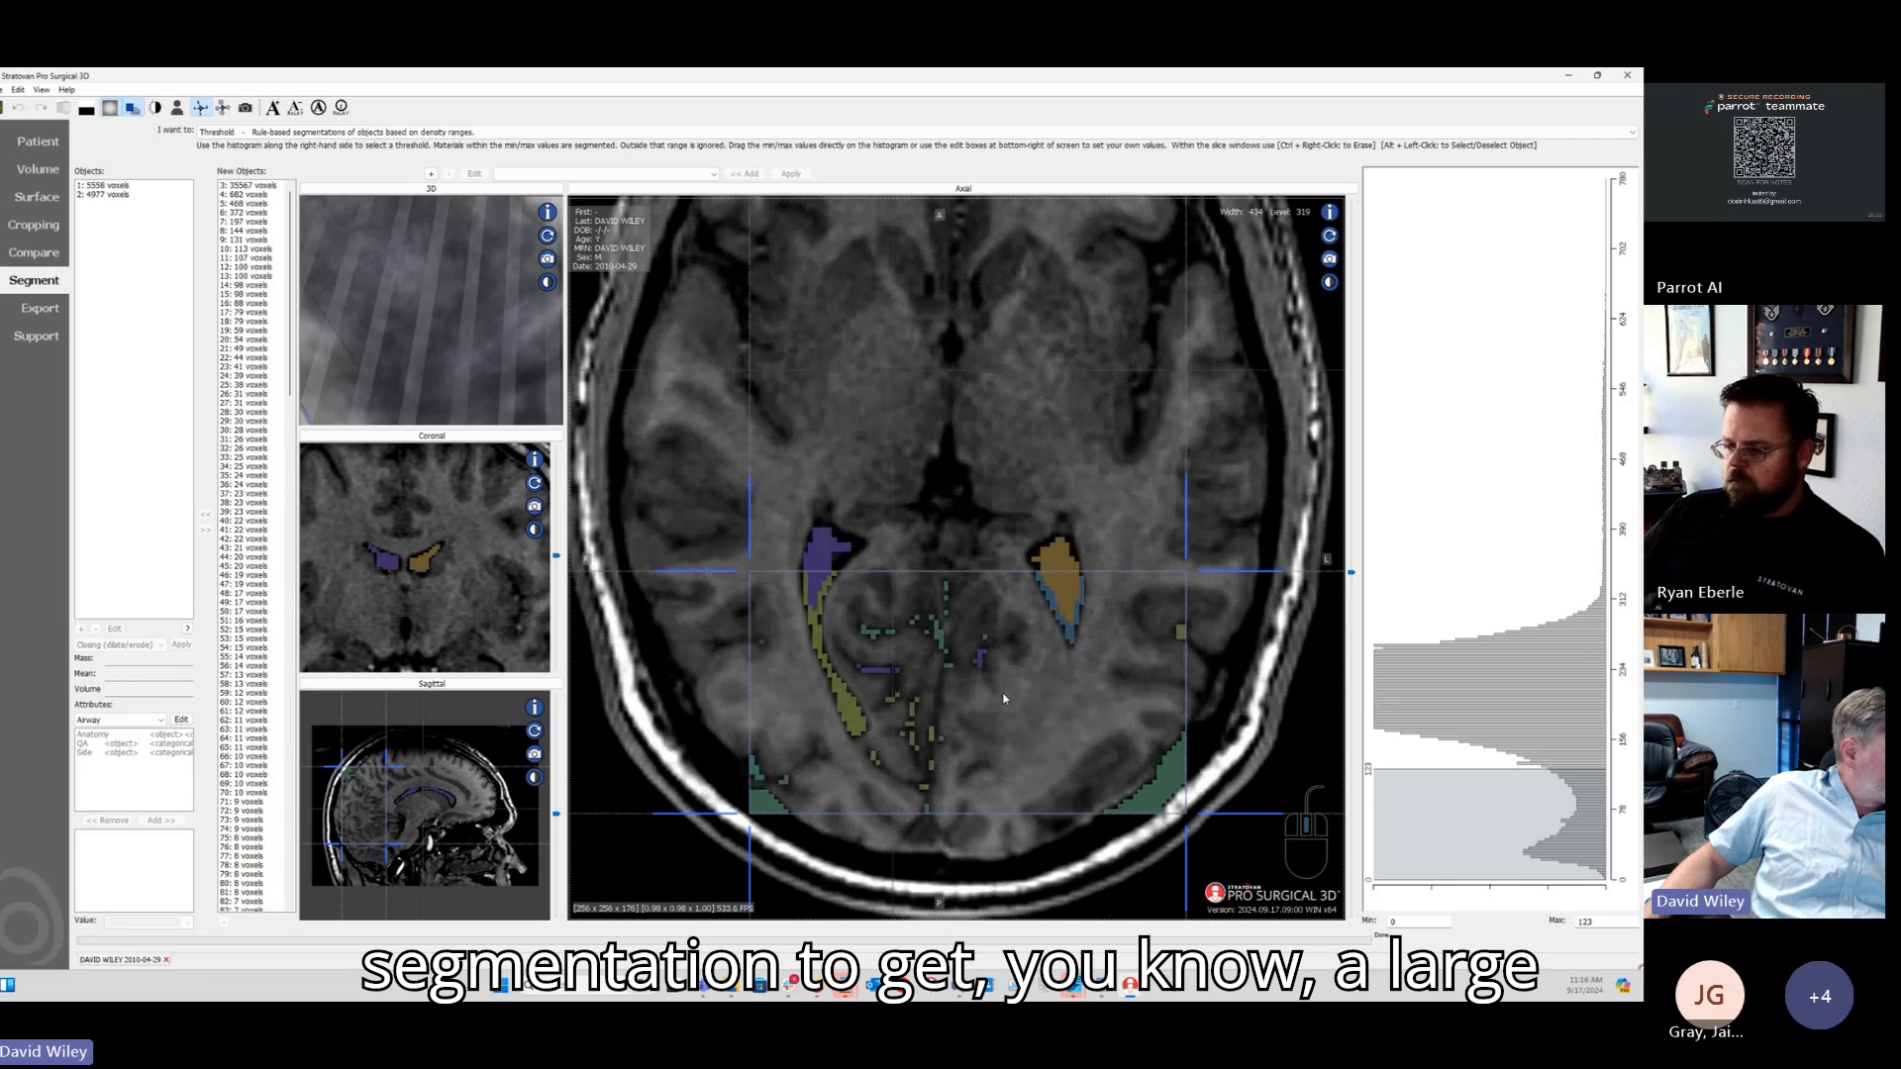
left_click(847, 718, "alt")
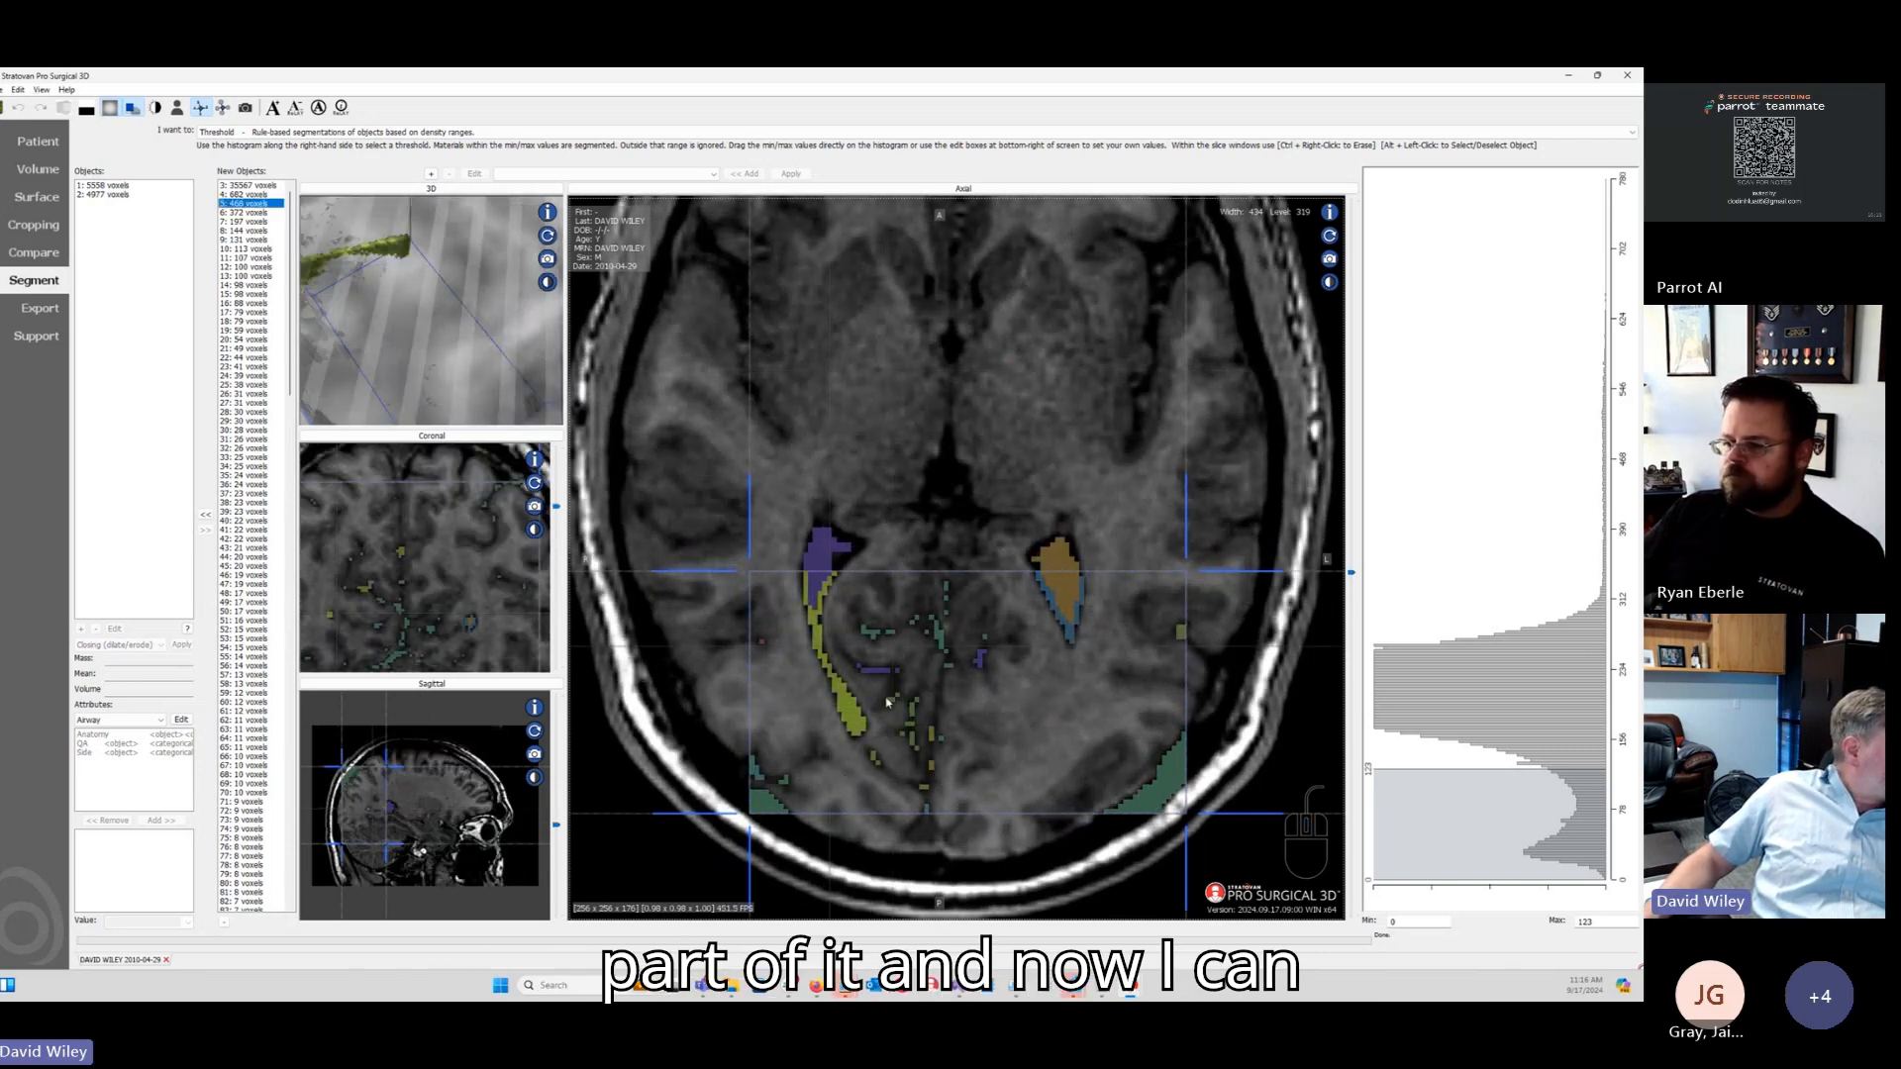
scroll(864, 693, "down", 2)
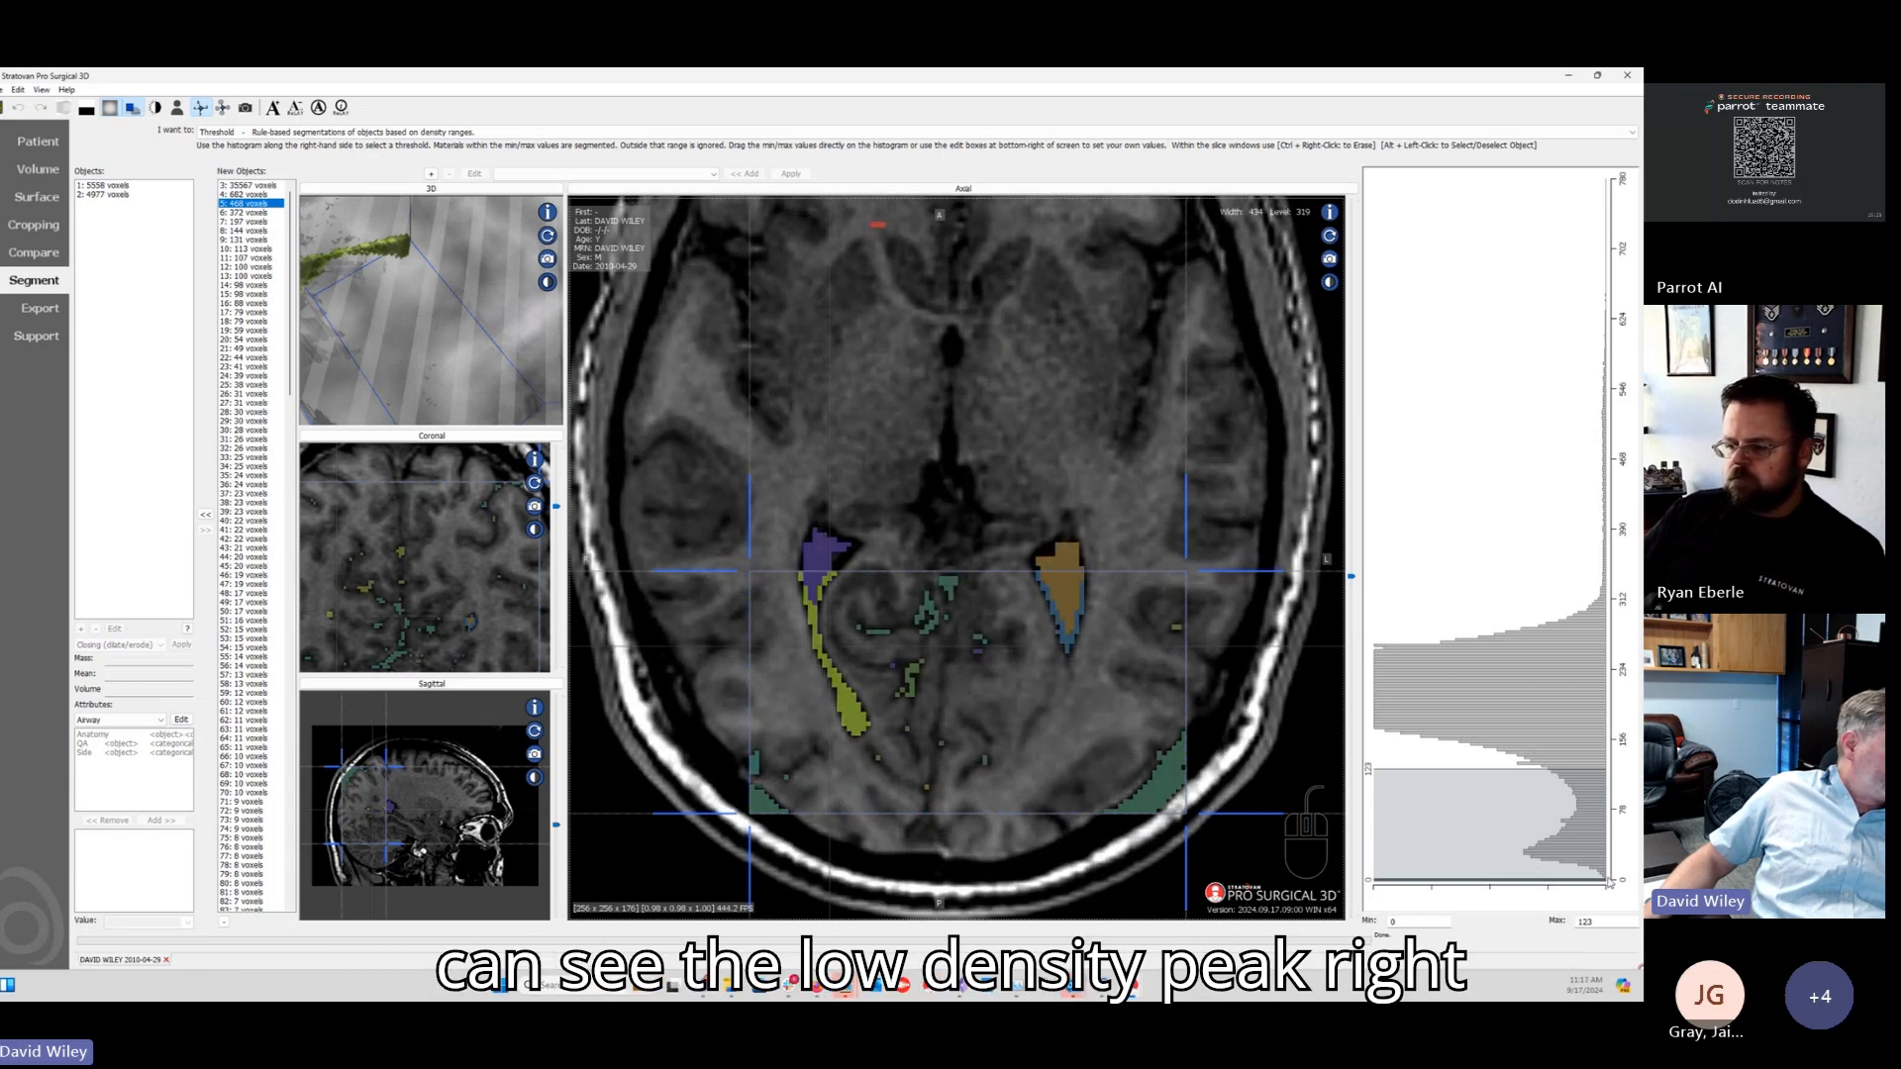
left_click_drag(1542, 769, 1544, 802)
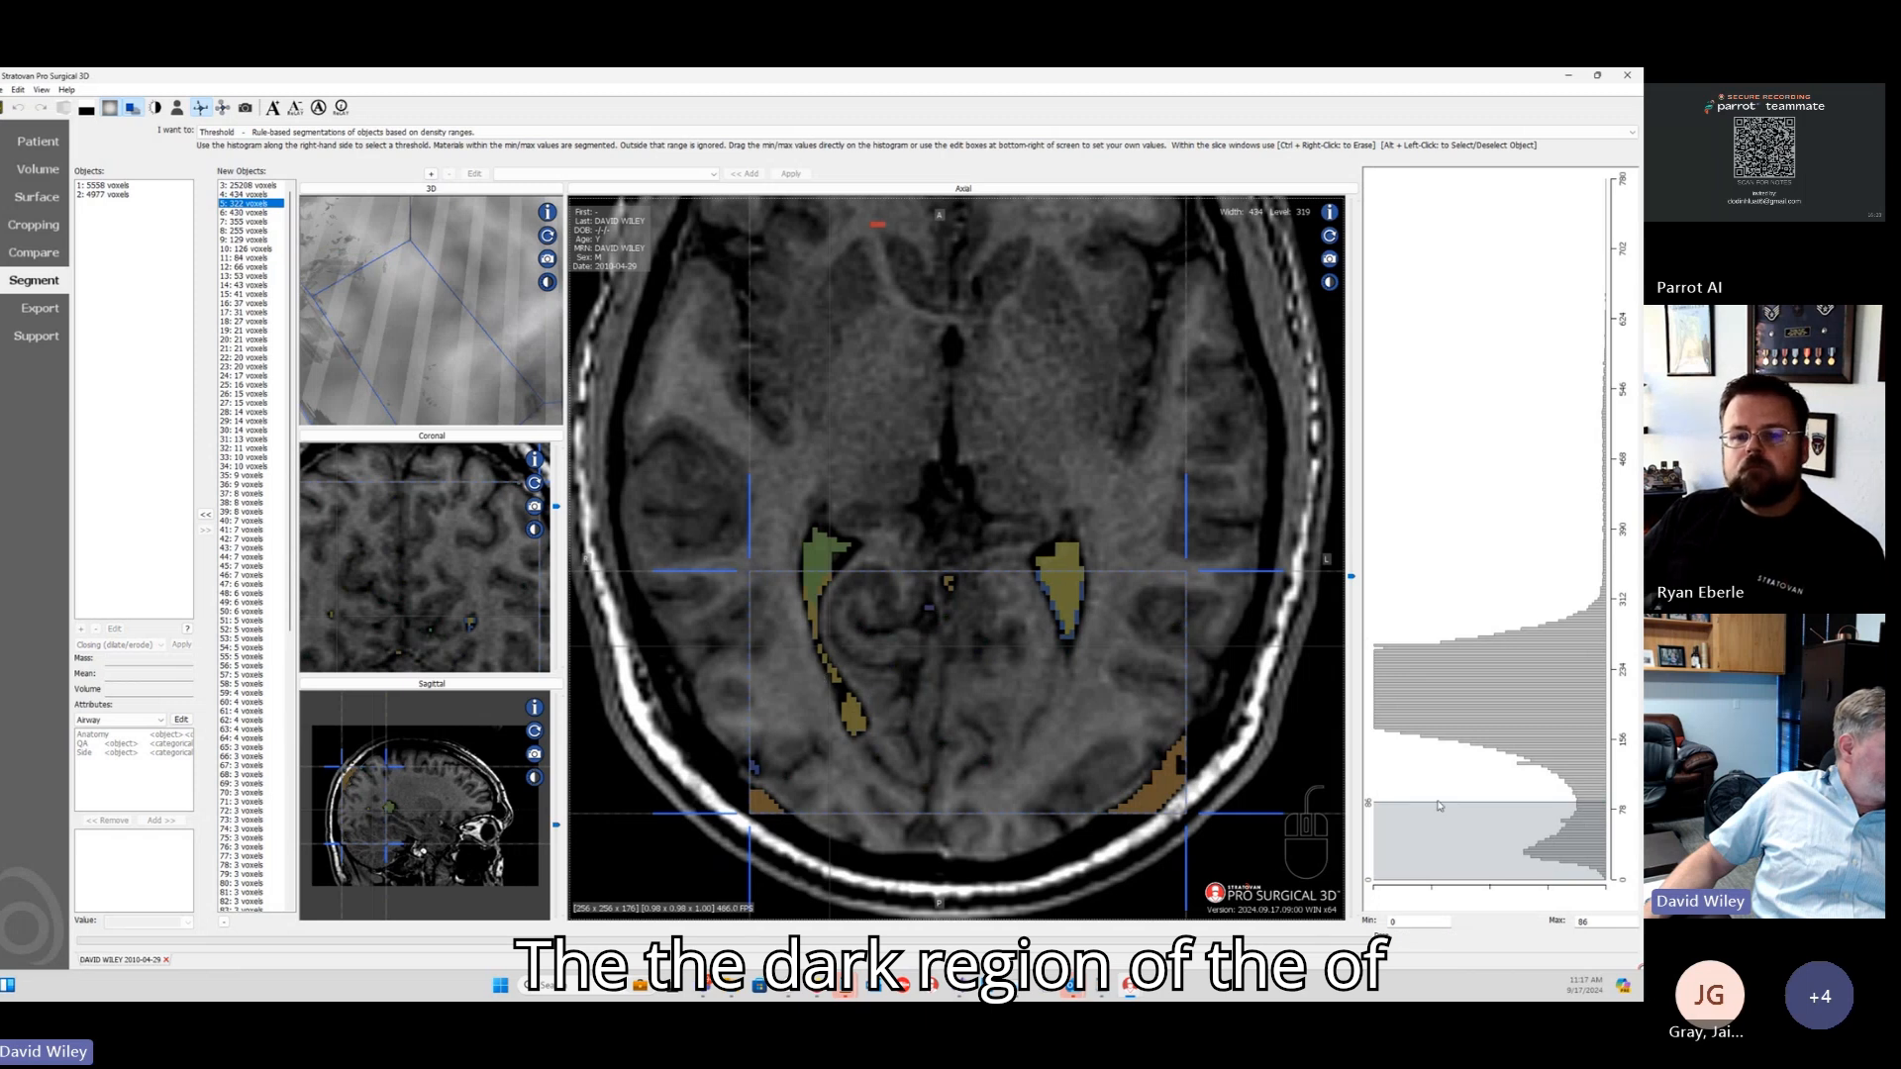
left_click_drag(1573, 803, 1572, 801)
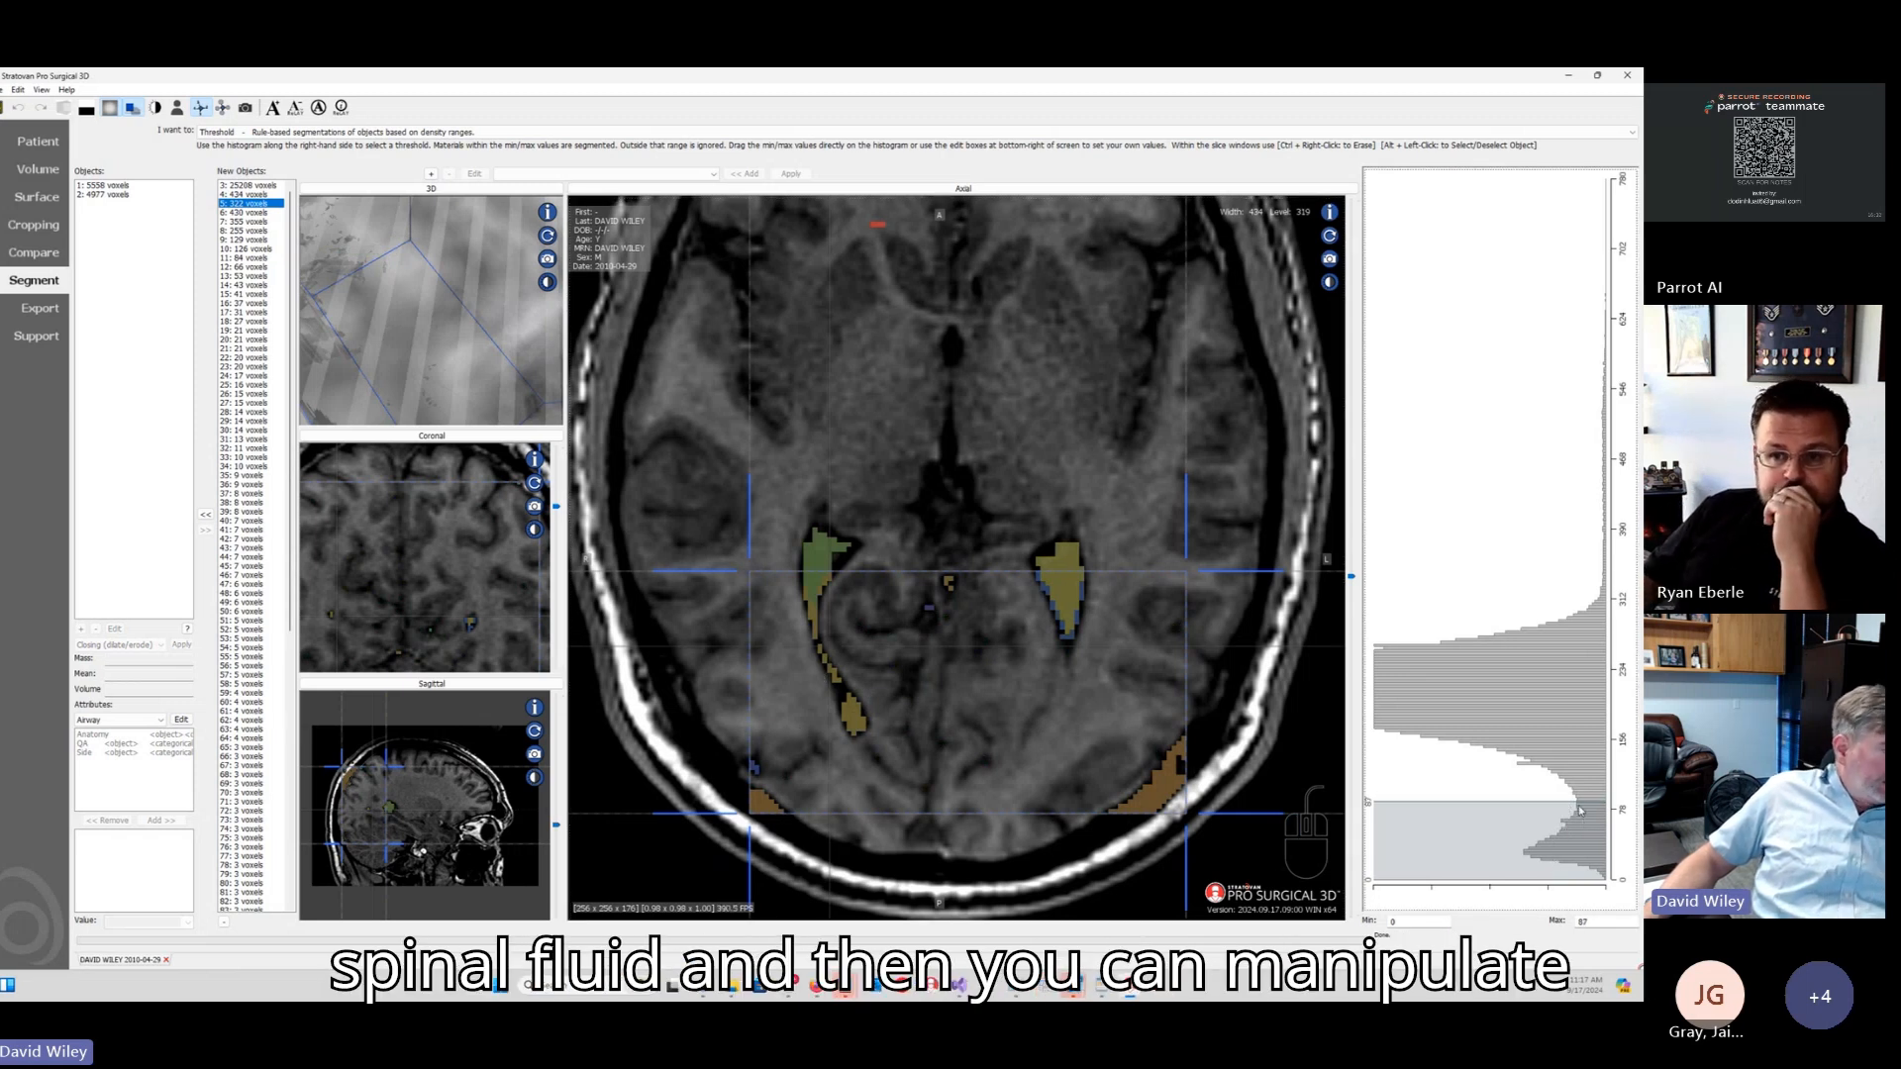
Step: Check the thresholded ventricle pieces through the axial slices and add the yellow posterior tail to the selection
scroll(909, 687, "up", 3)
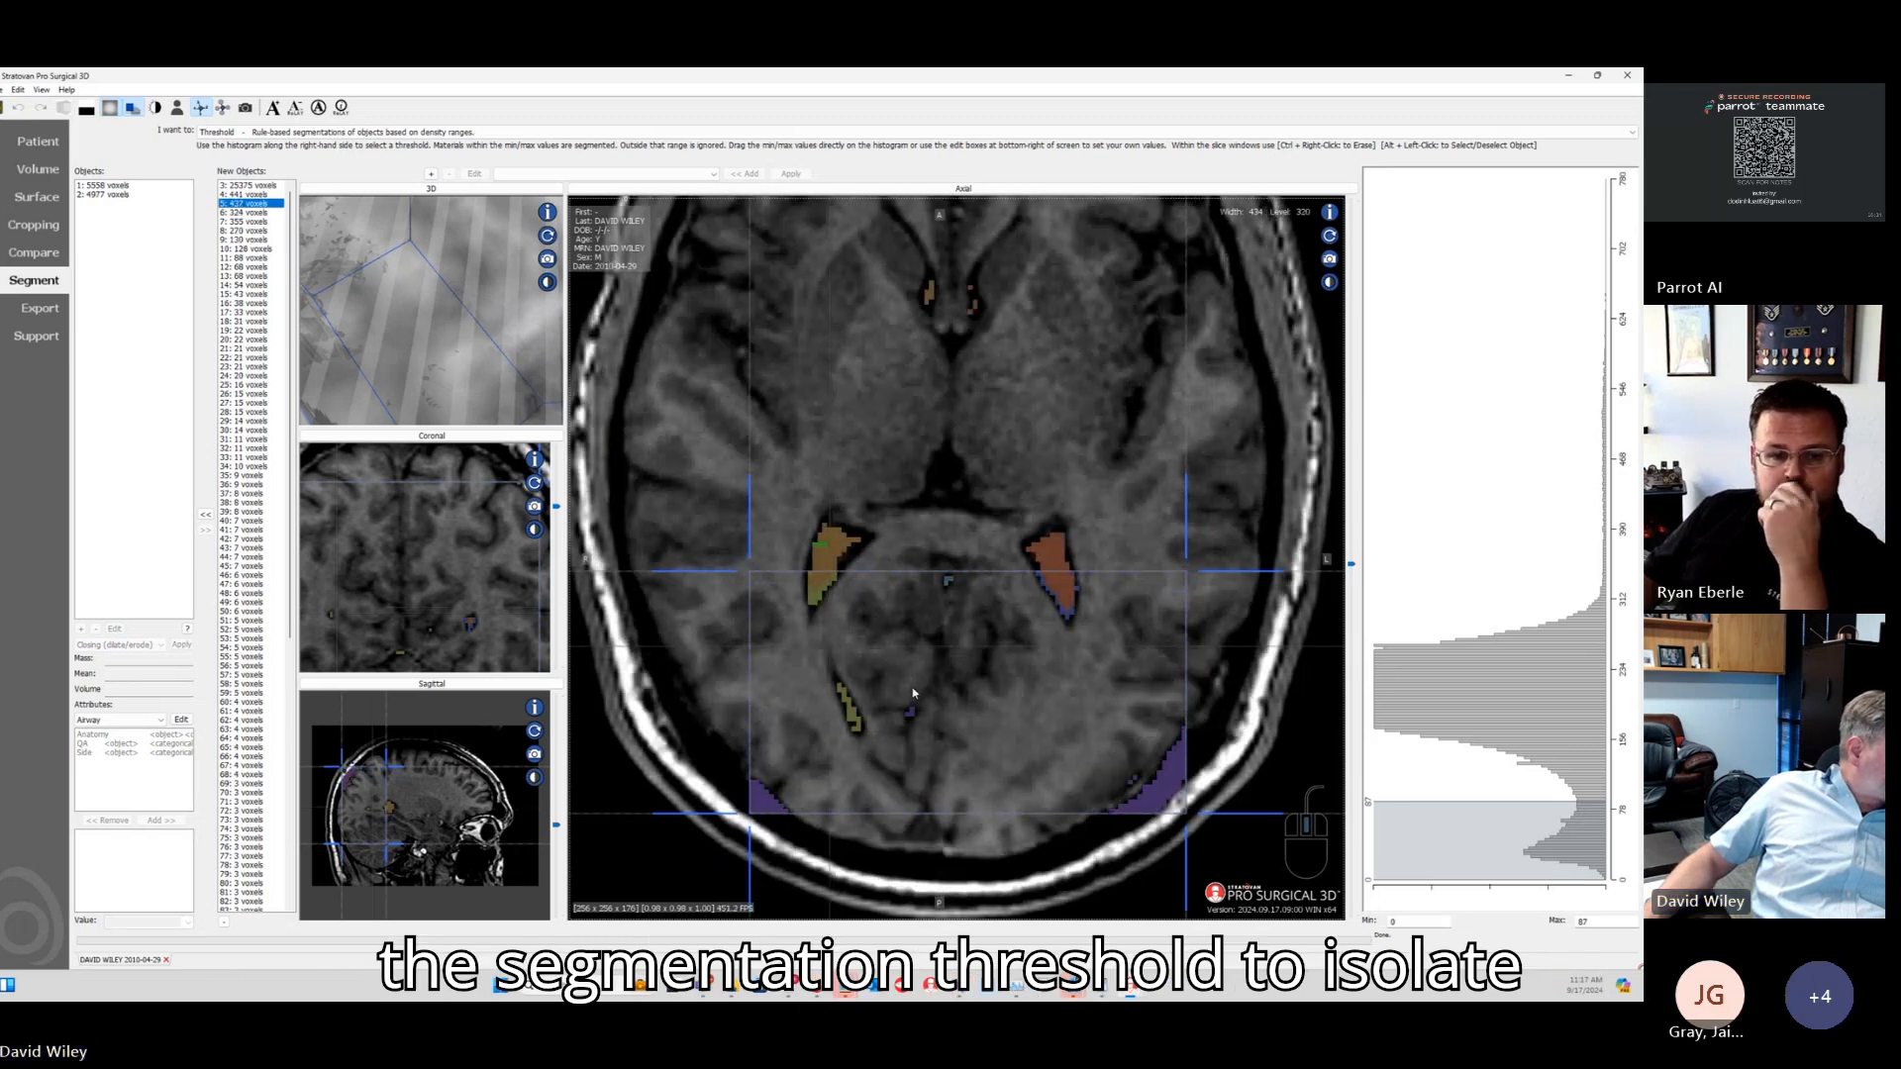
scroll(821, 595, "up", 5)
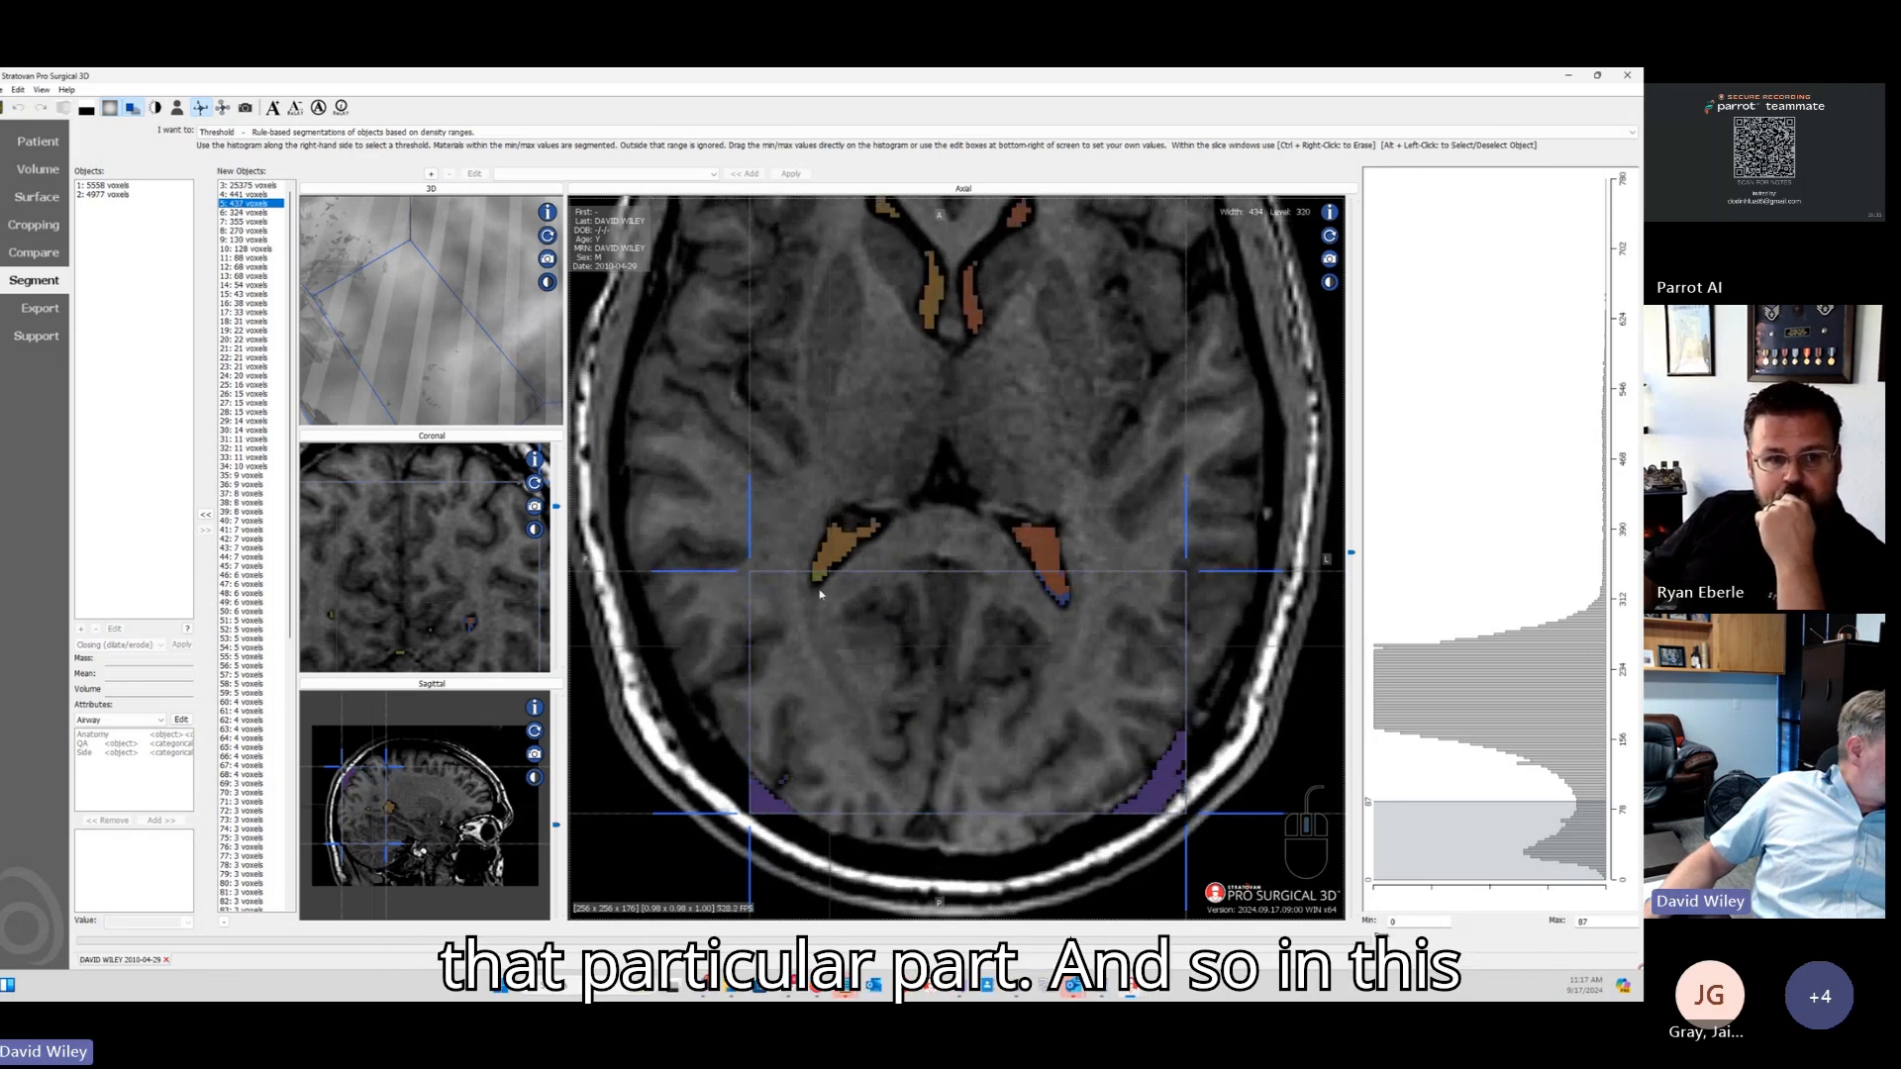
scroll(819, 592, "down", 5)
scroll(820, 592, "down", 5)
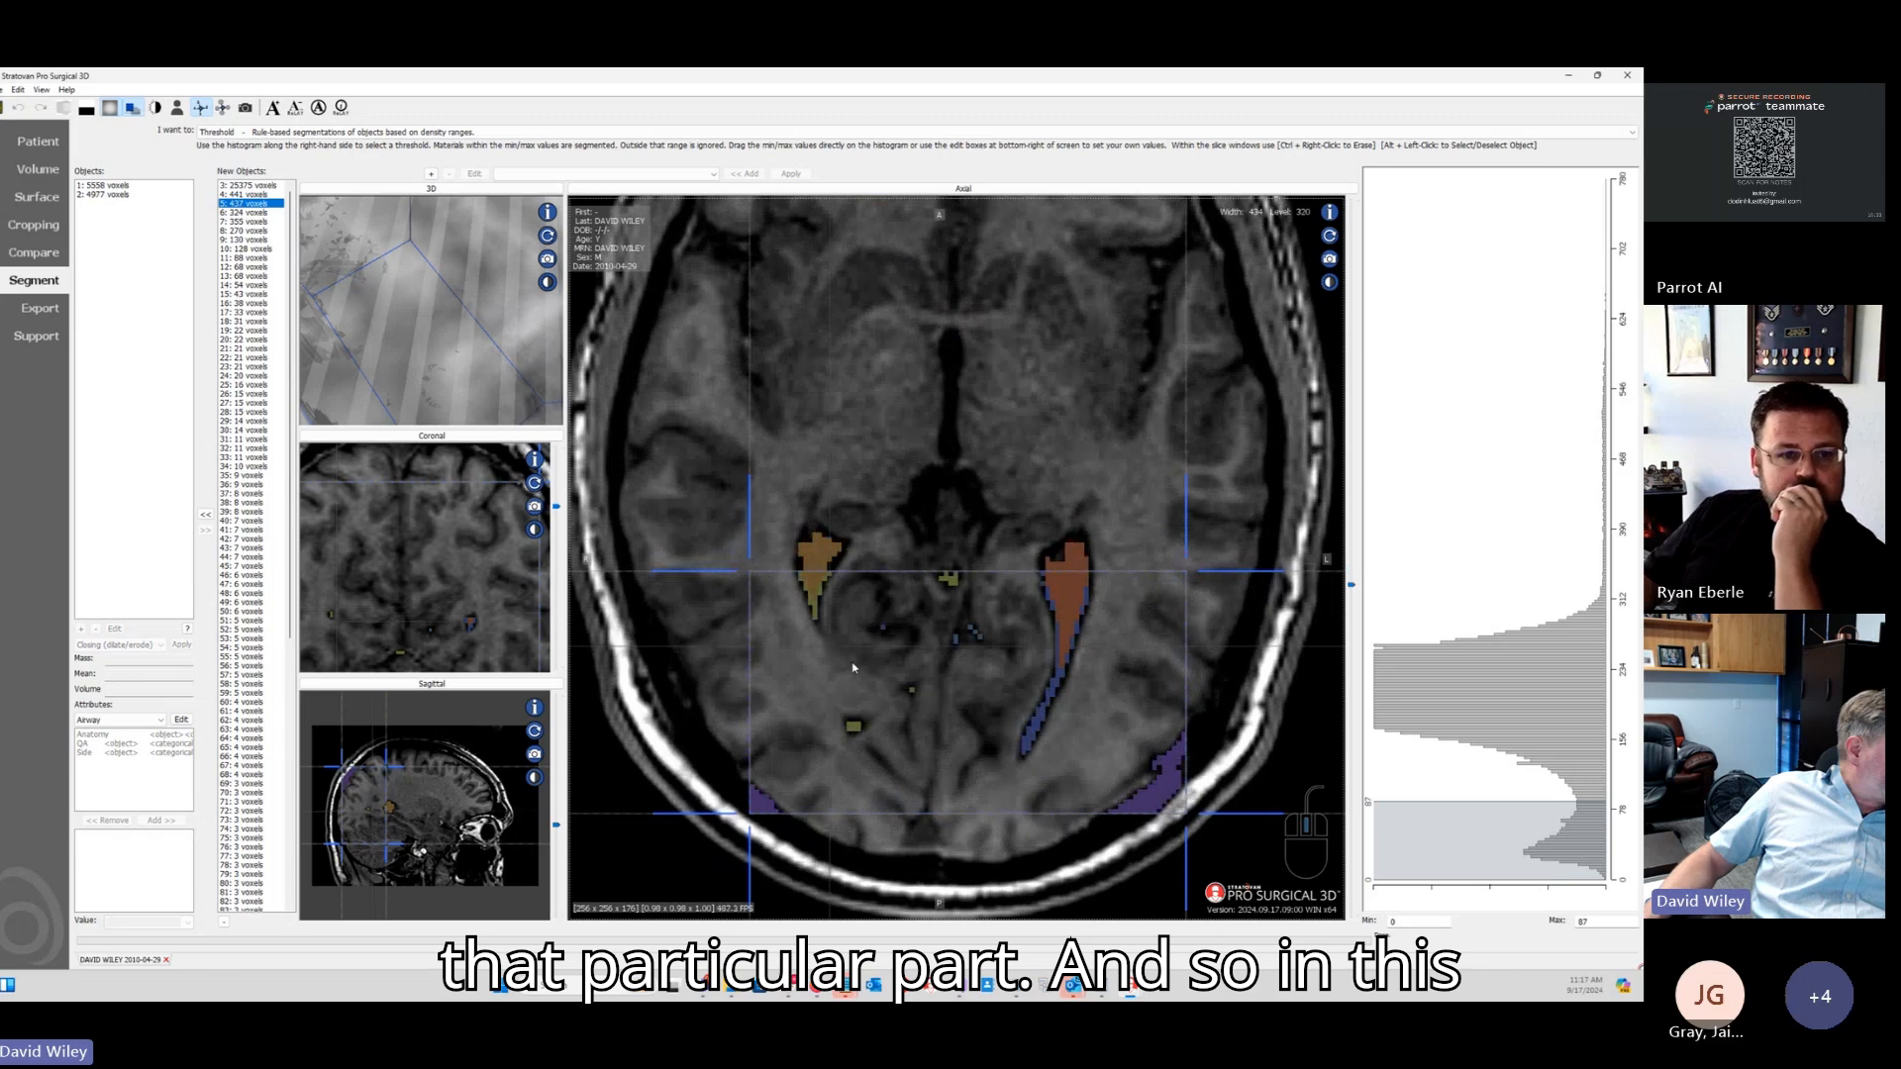
scroll(851, 693, "up", 2)
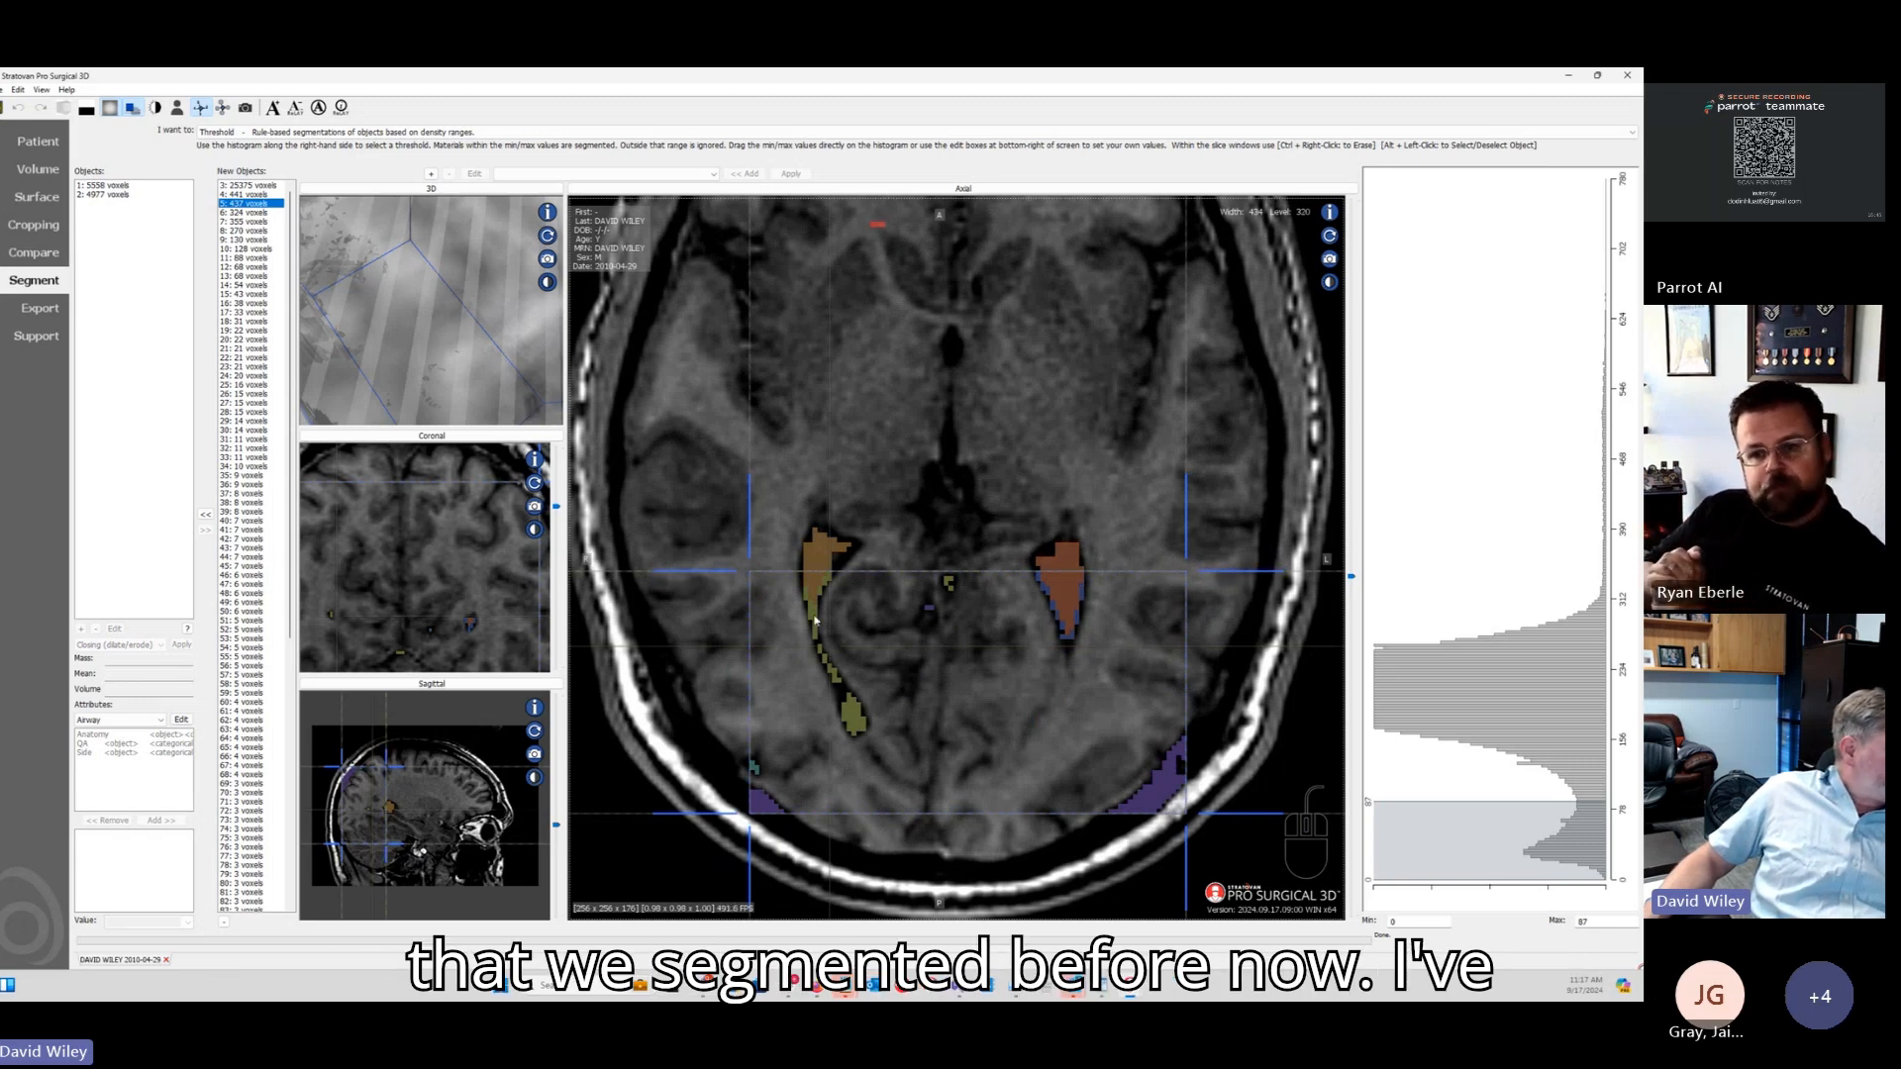
key("alt")
left_click(855, 723, "alt")
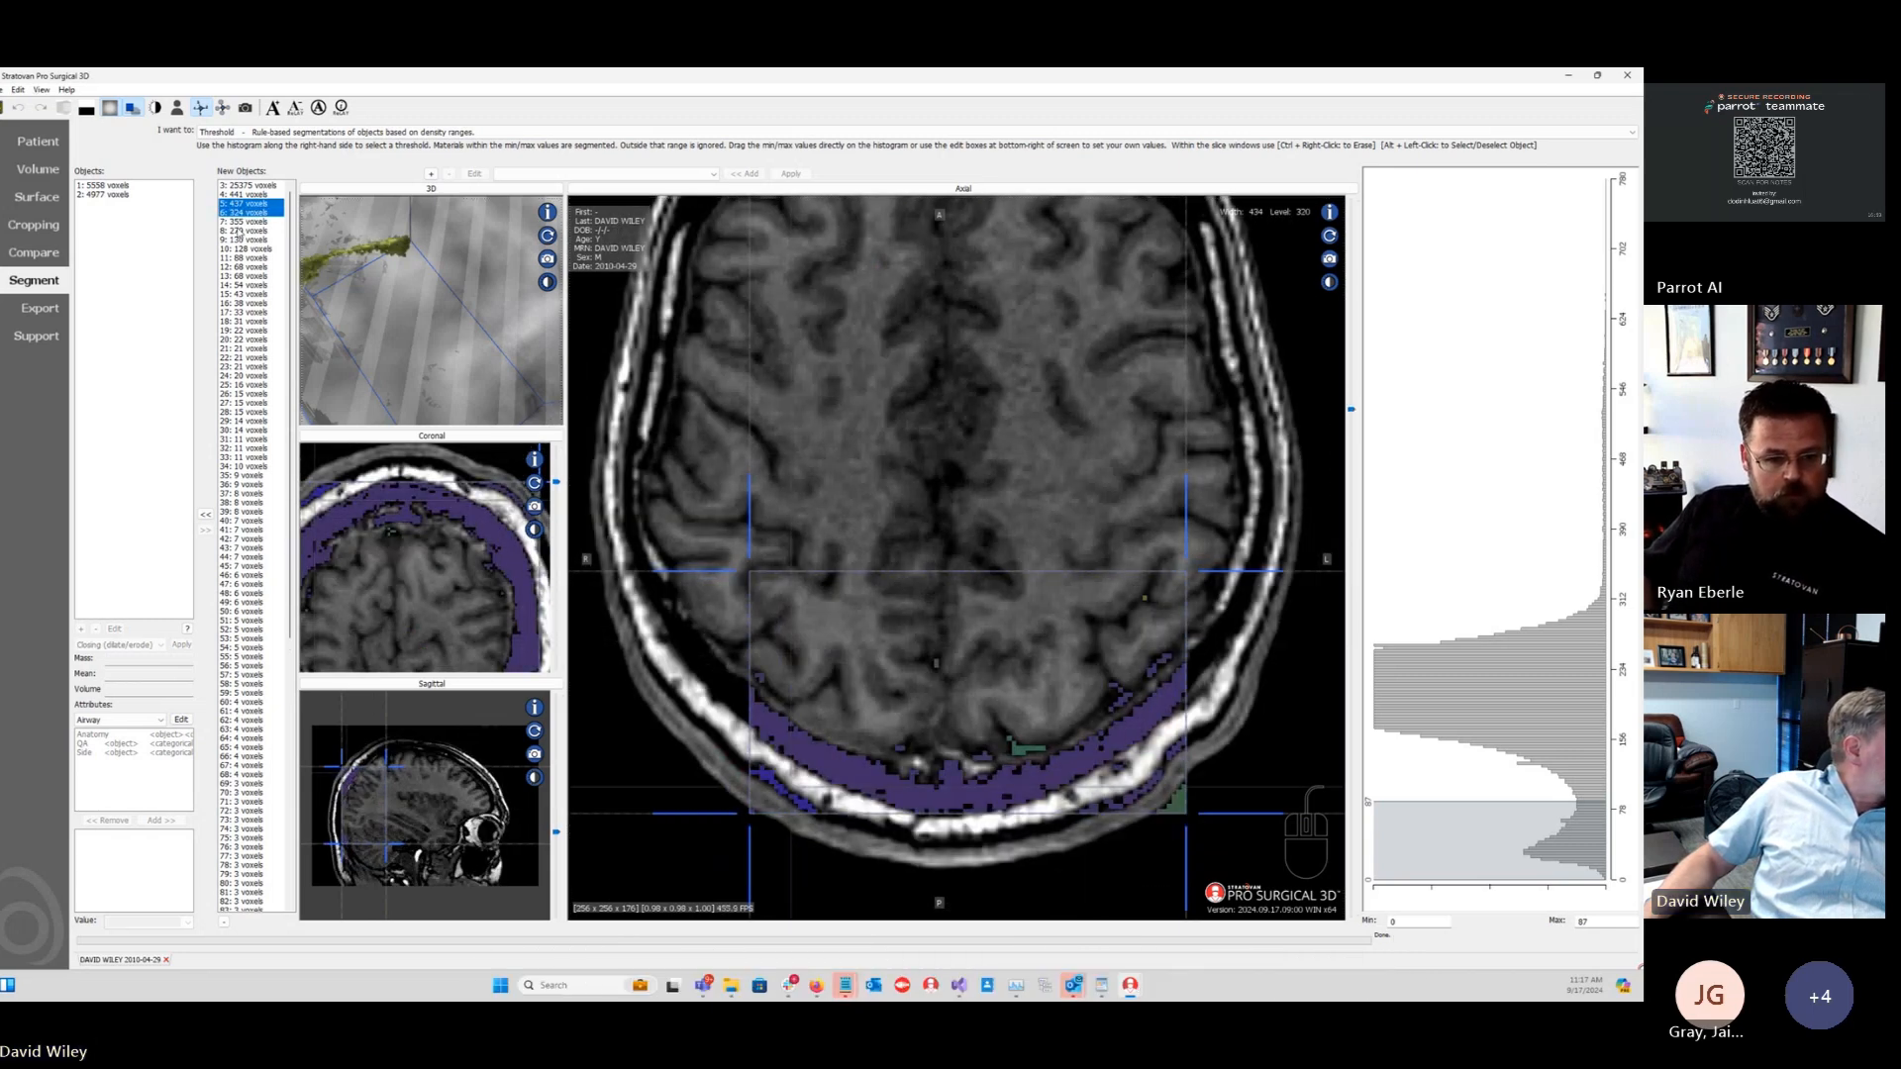
Step: Make 3D the main view and preview new objects 3, 4 and 5 one by one
double_click(424, 300)
left_click(248, 185)
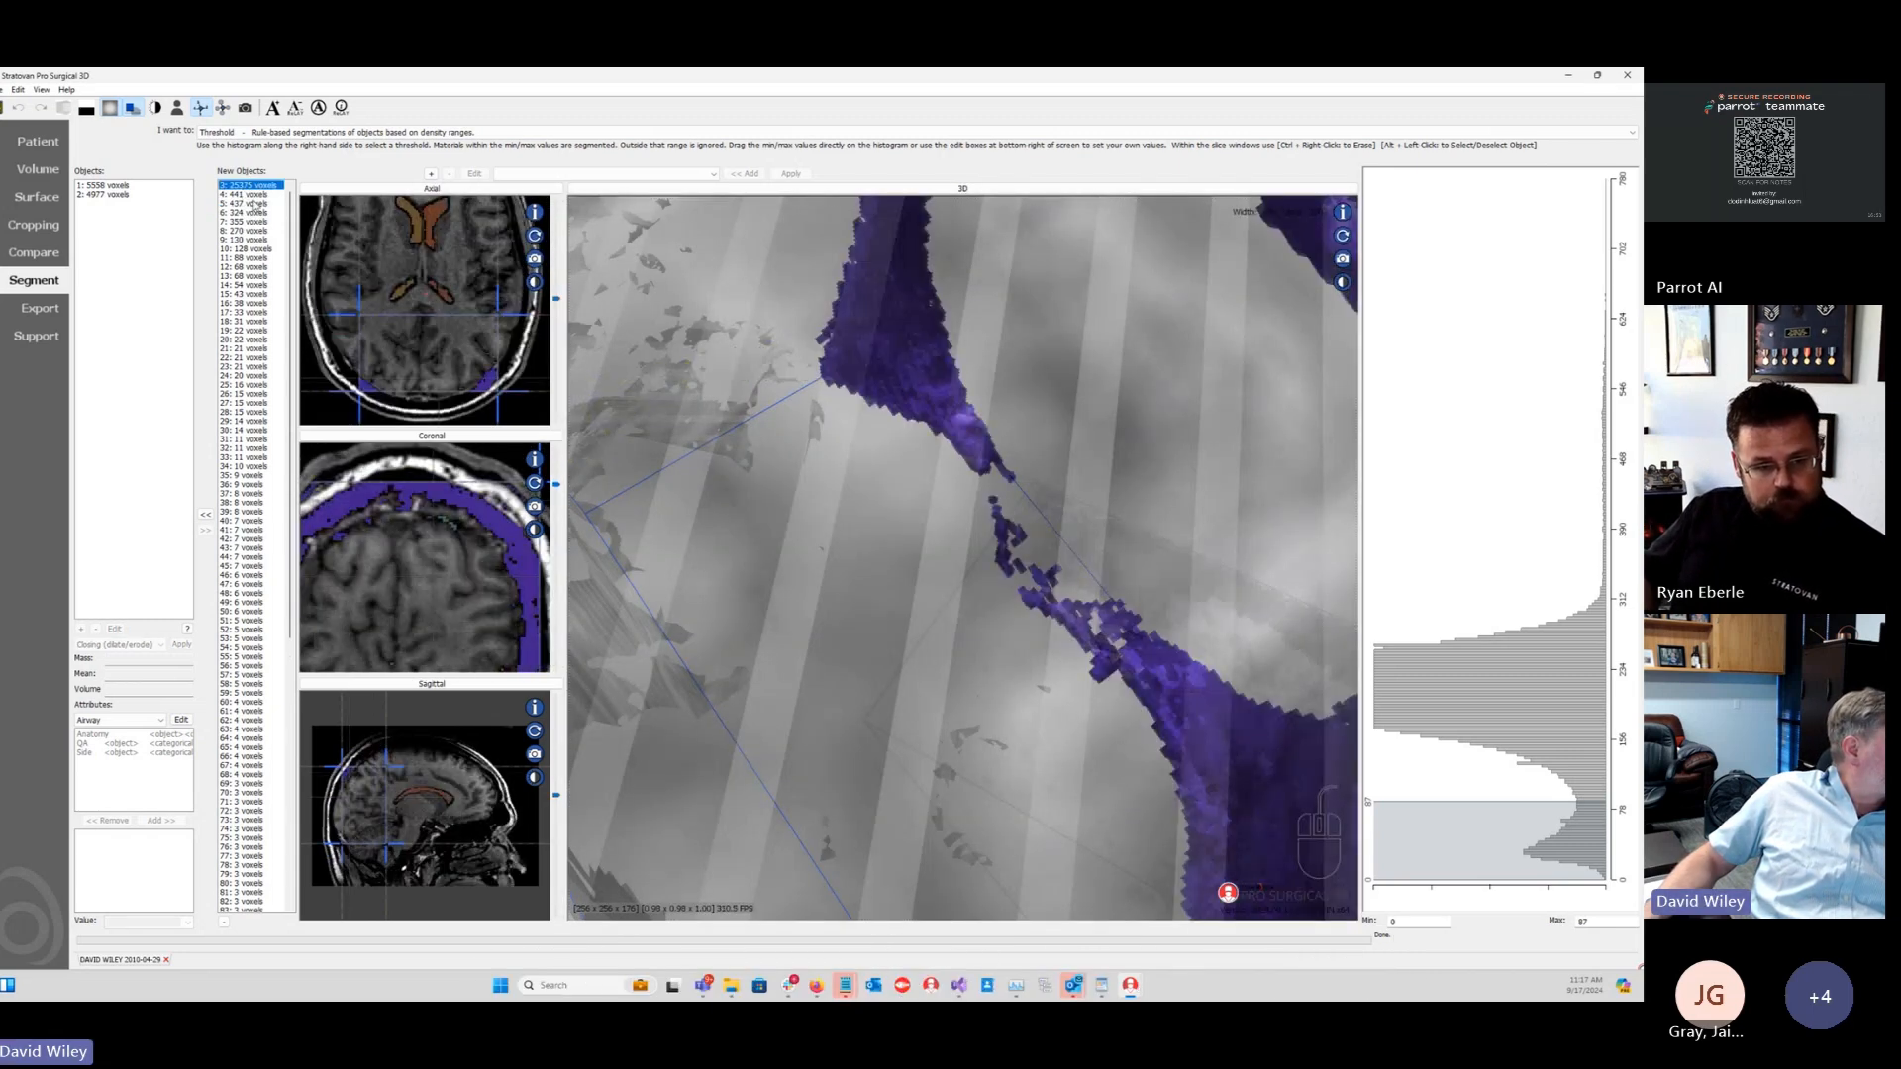
left_click(255, 195)
left_click(256, 204)
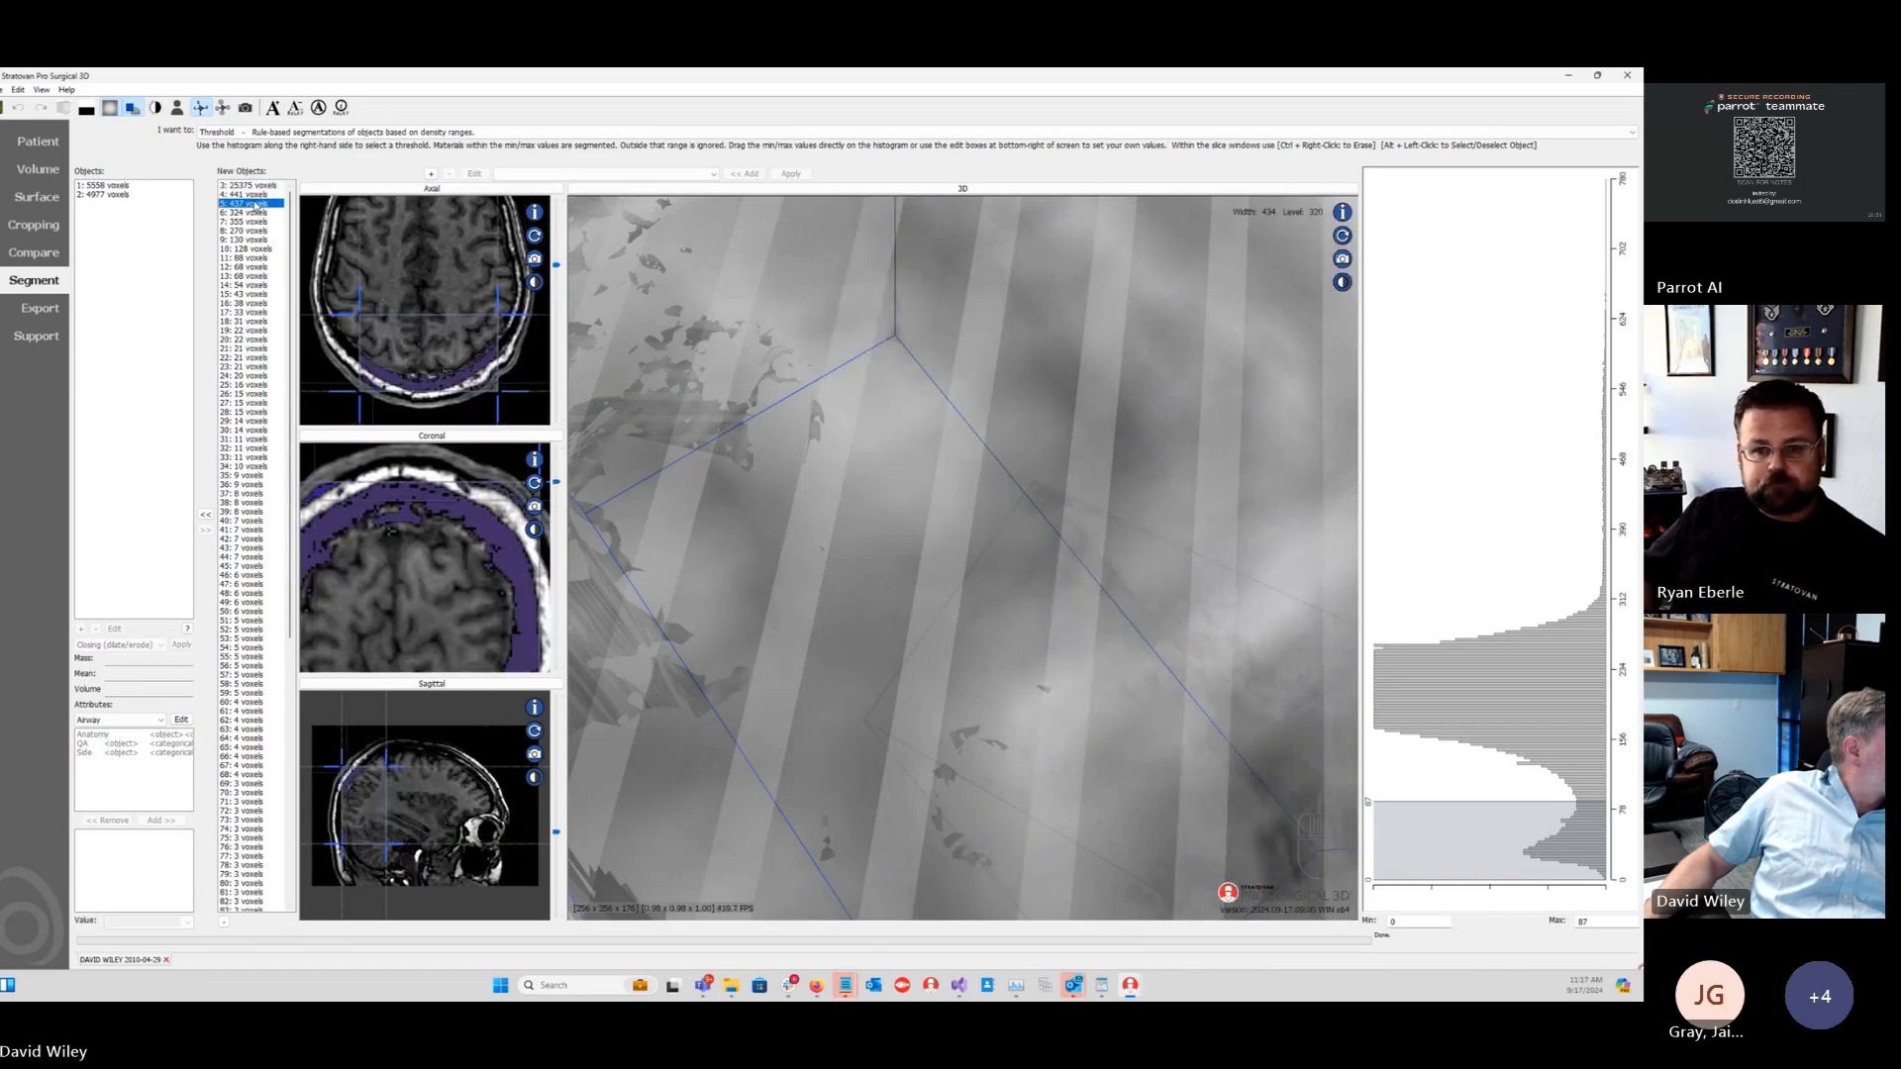
left_click(247, 185)
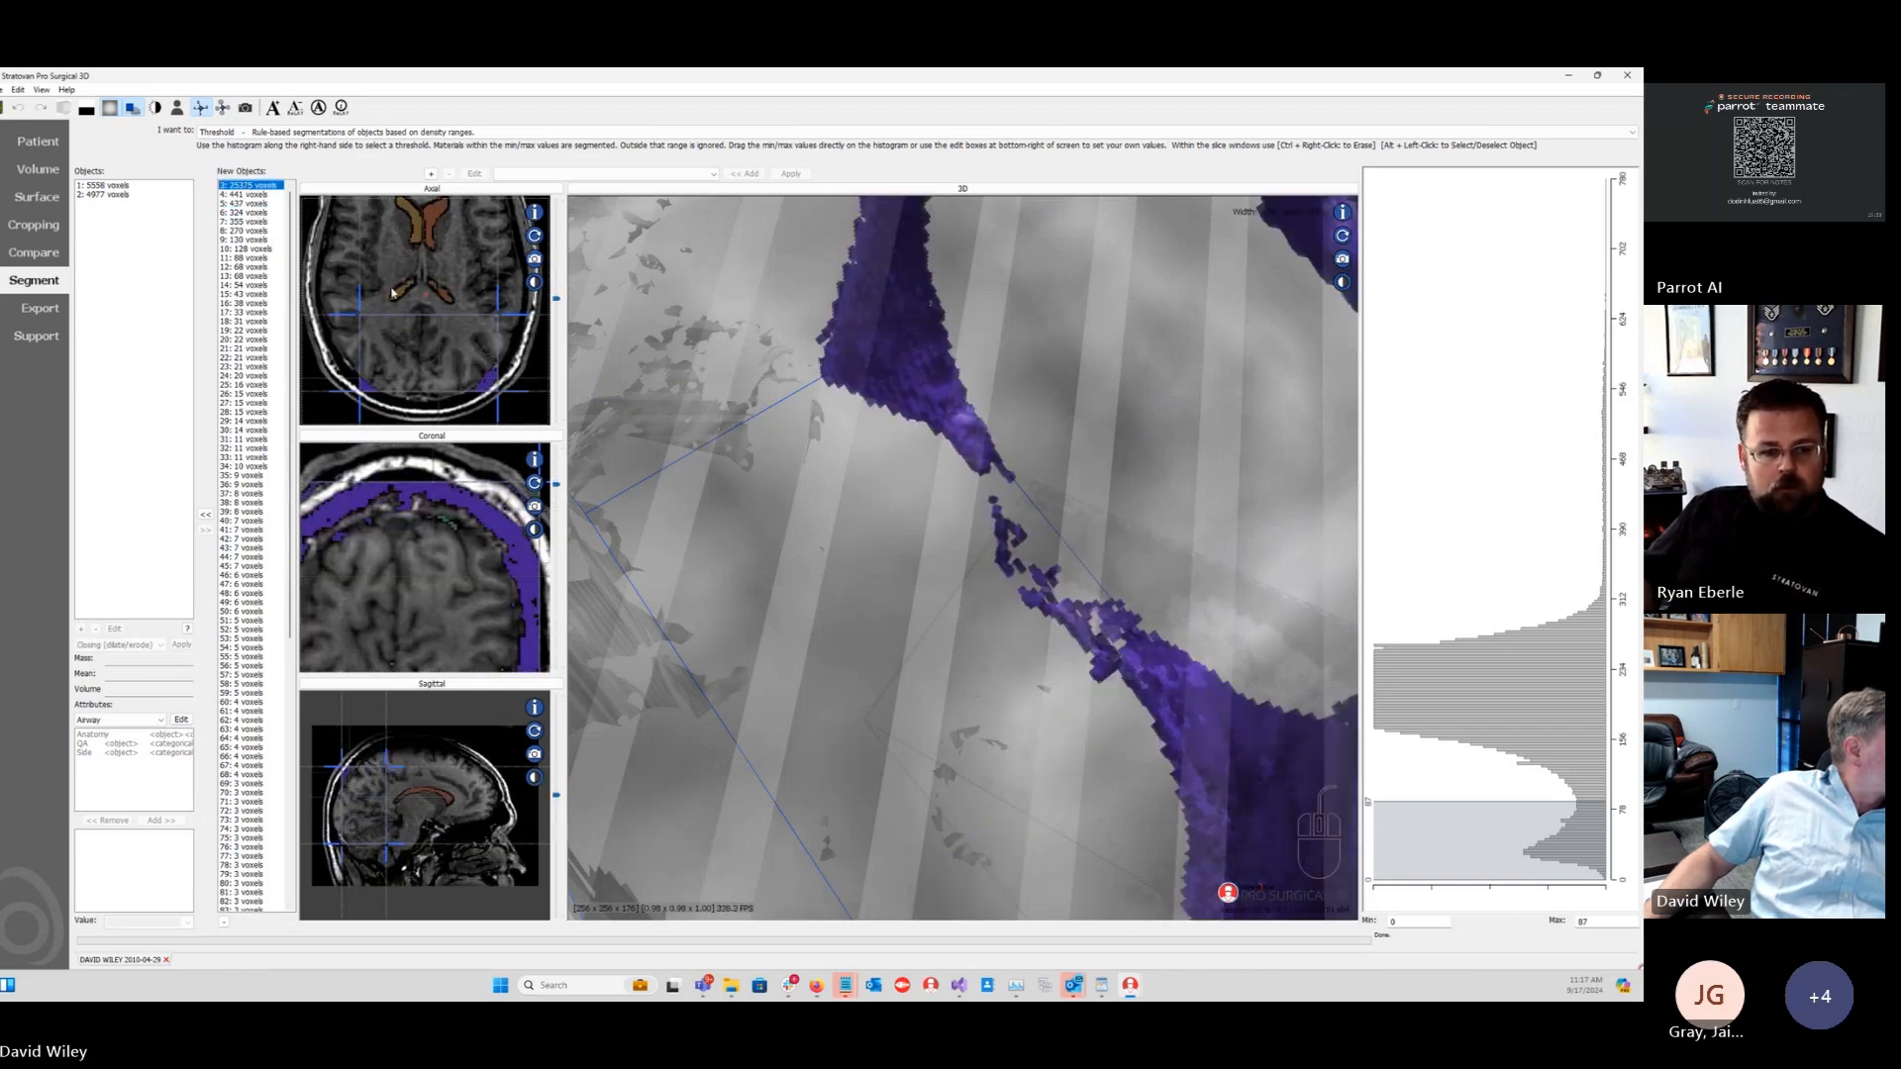
Step: Select the blue and yellow posterior tails, new objects 4 and 6, together and examine both in 3D
left_click(247, 196)
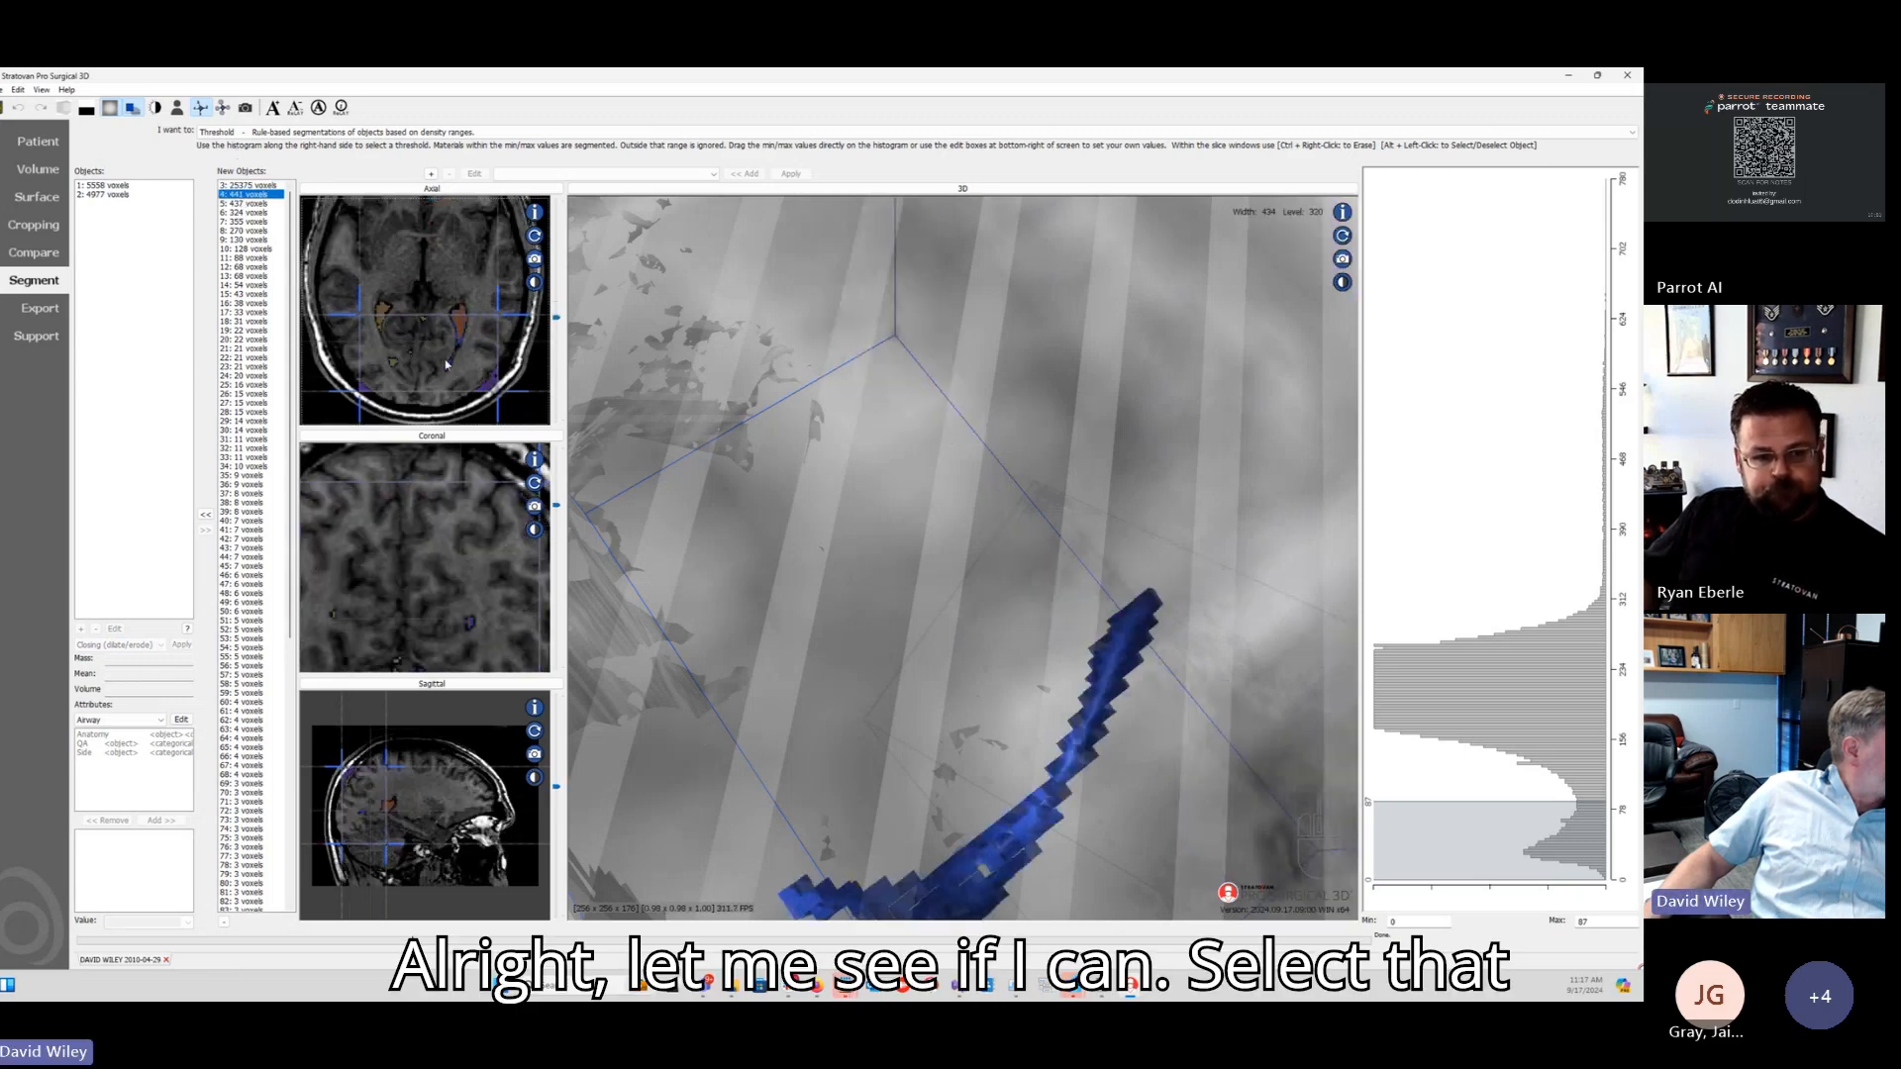
left_click(397, 367, "alt")
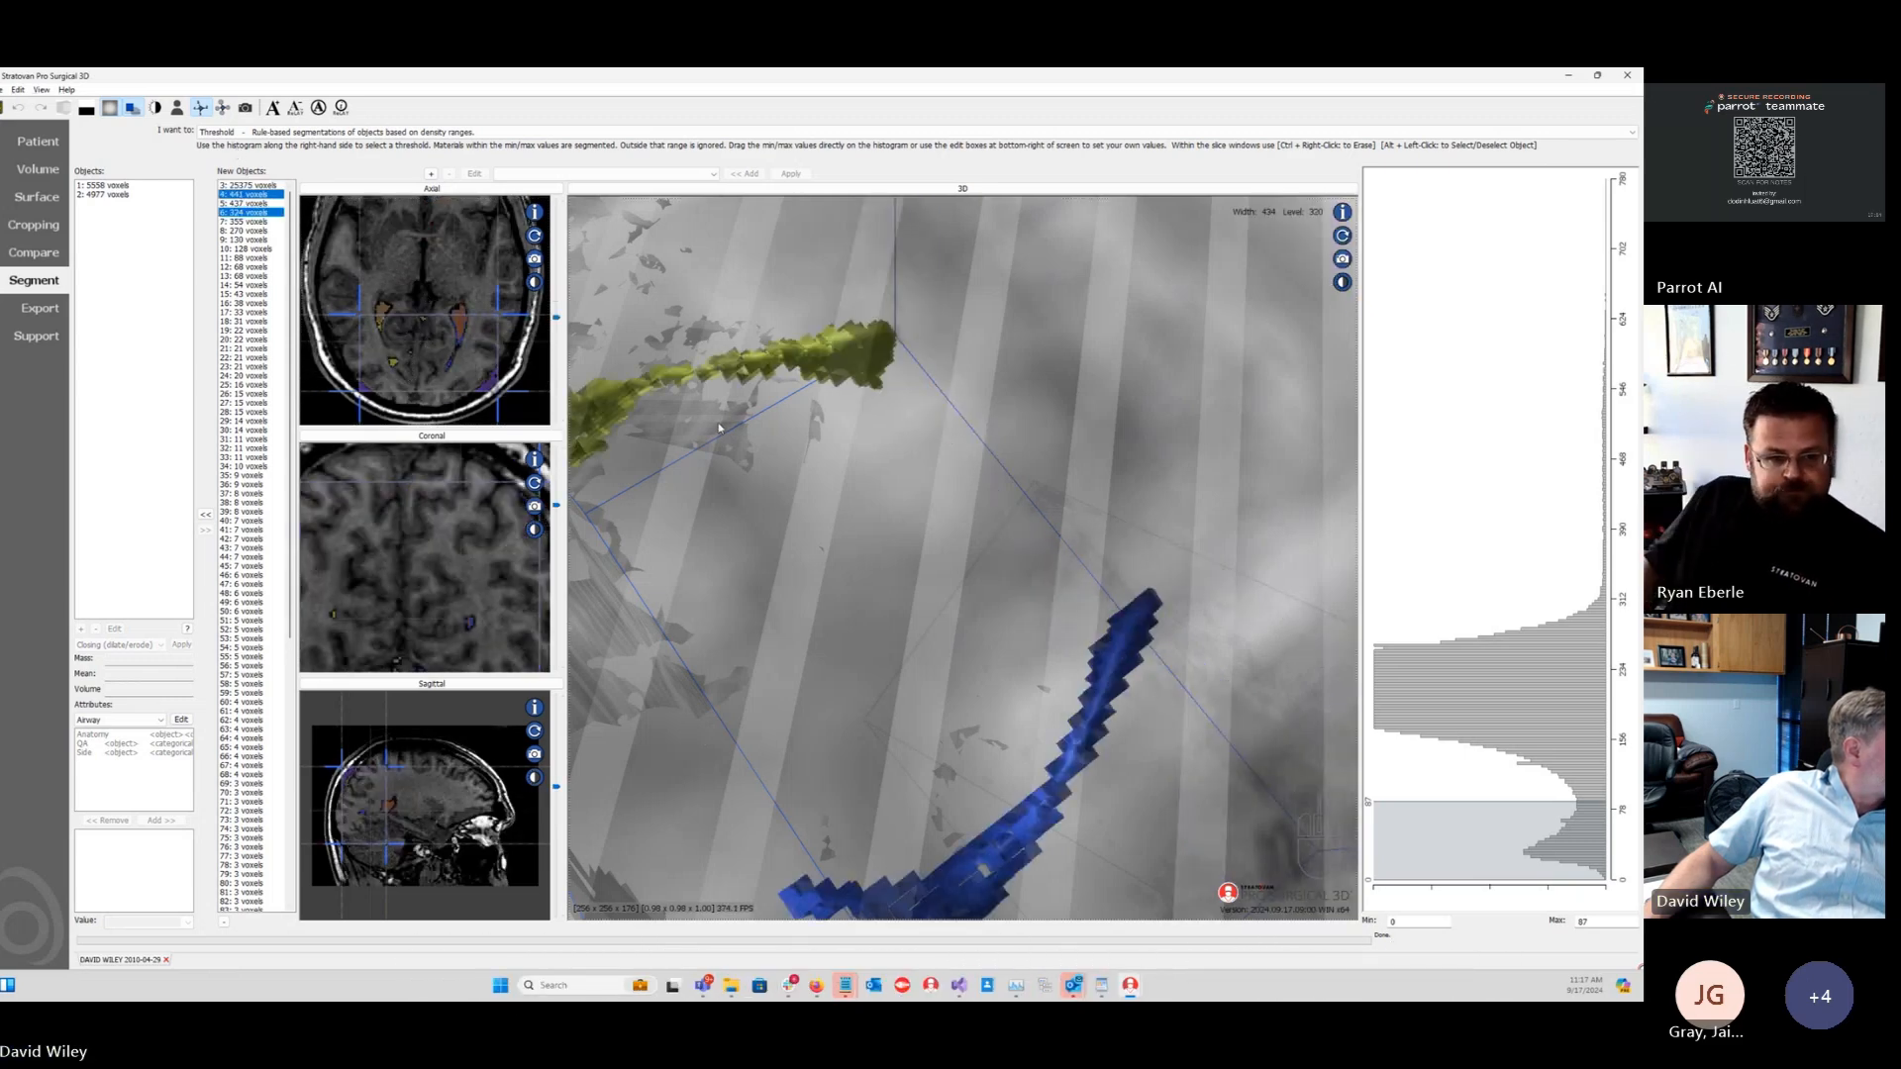
right_click_drag(721, 437, 1087, 586)
left_click_drag(1086, 587, 1056, 558)
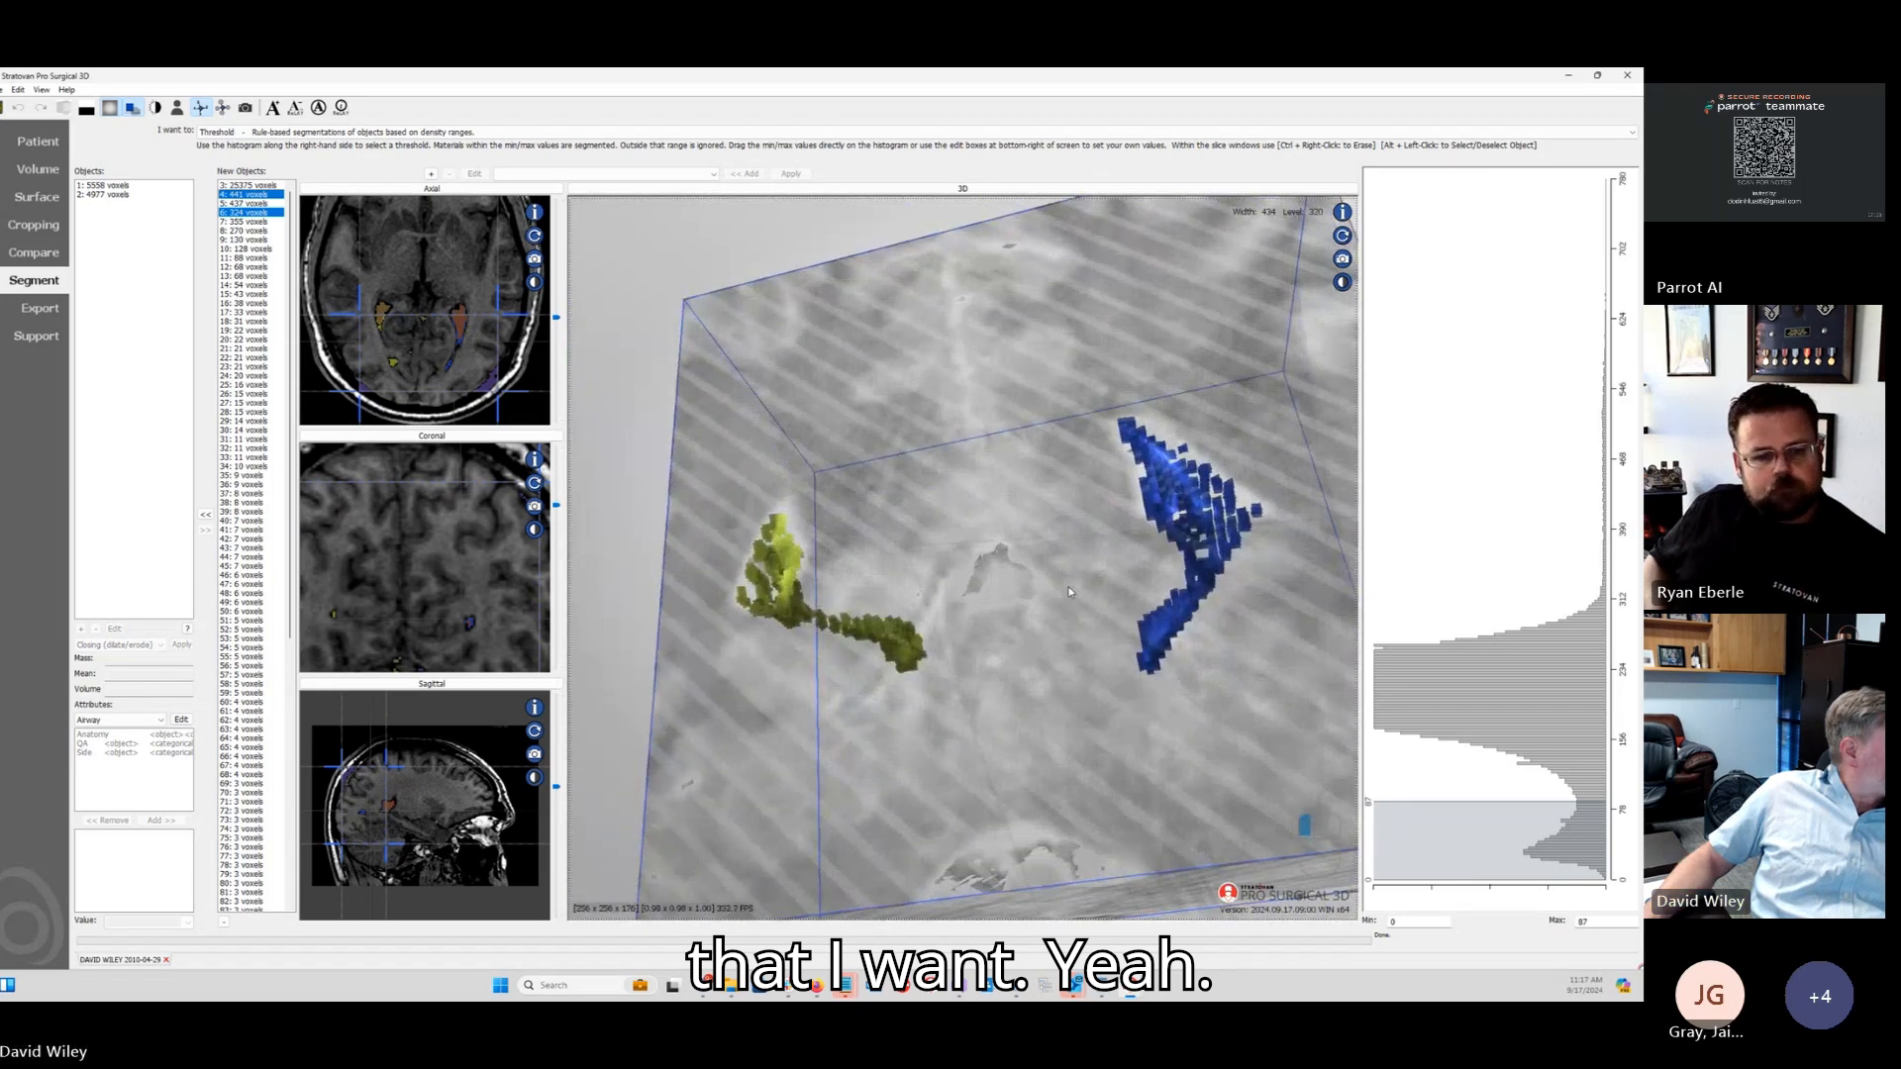
Step: Preview new objects 4 to 7 in 3D and move objects 6 and 4, the two posterior tails, into the kept objects
left_click(243, 195)
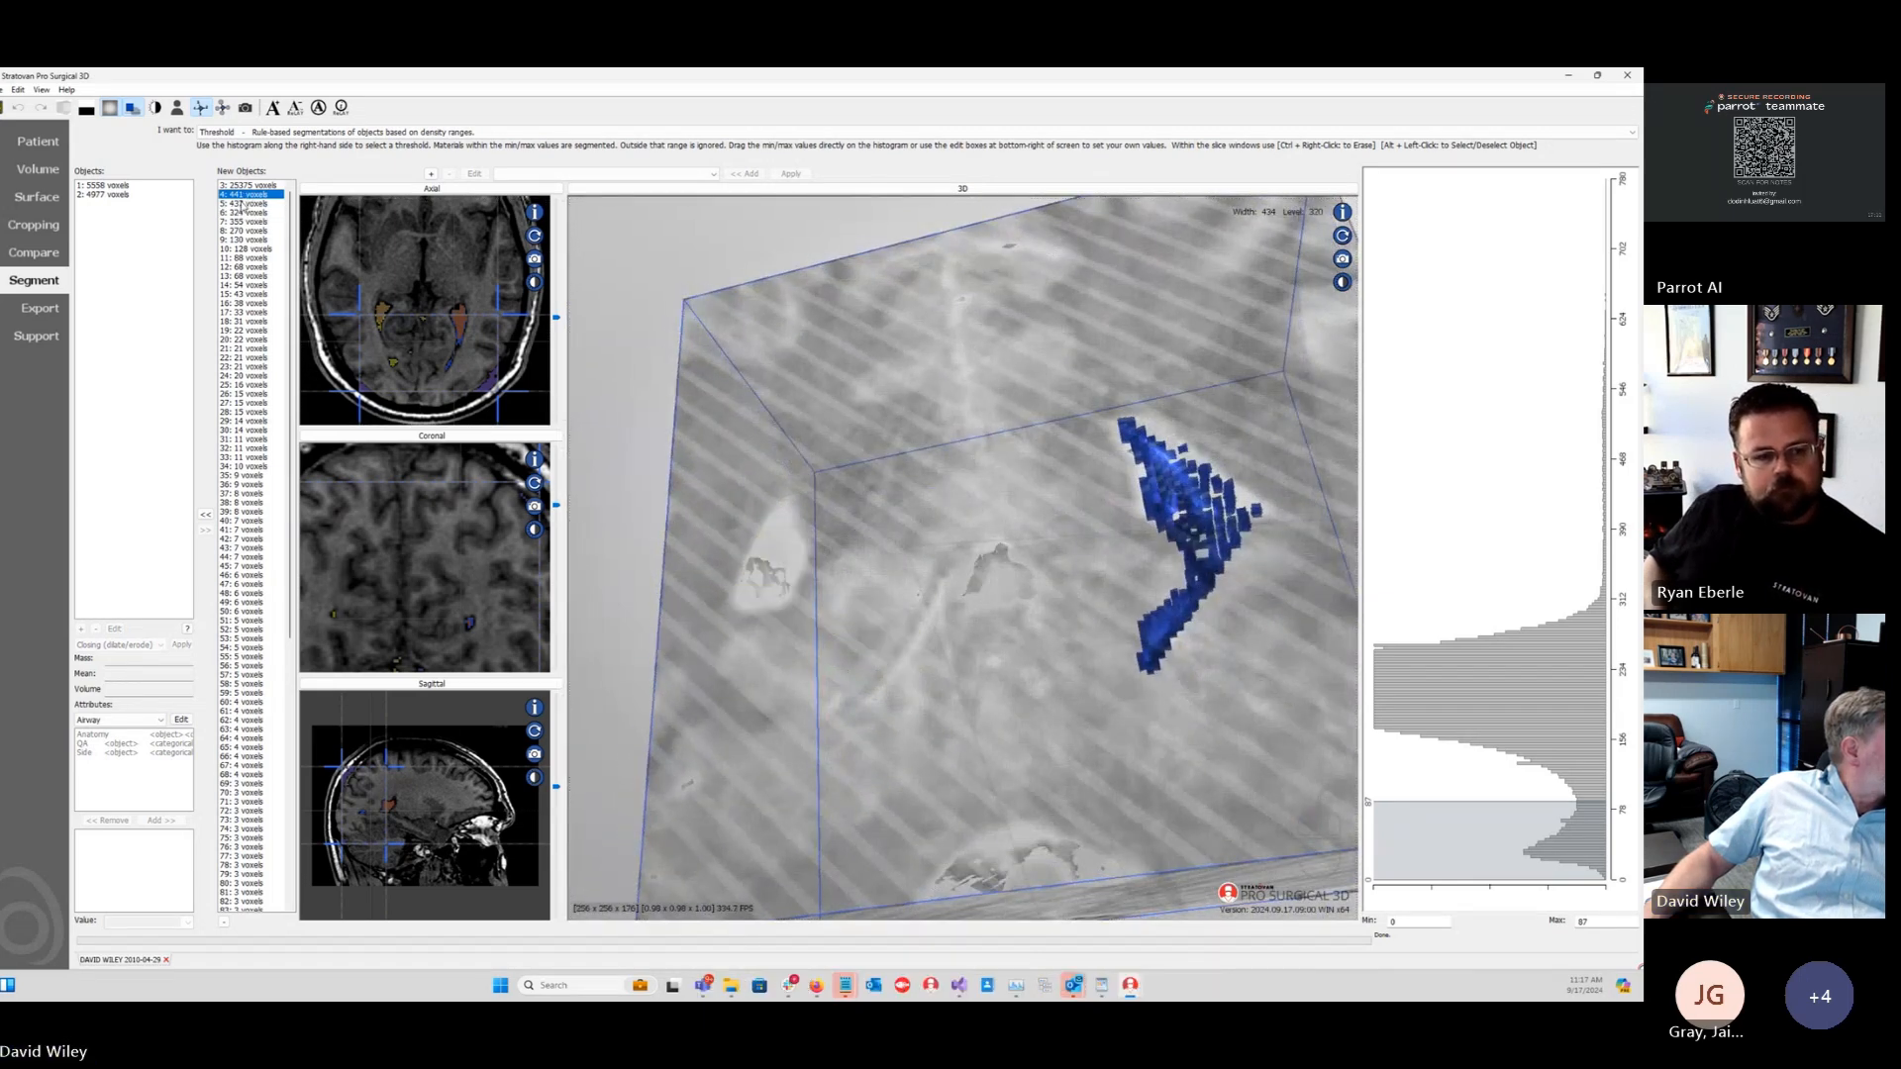
left_click(242, 204)
left_click(243, 213)
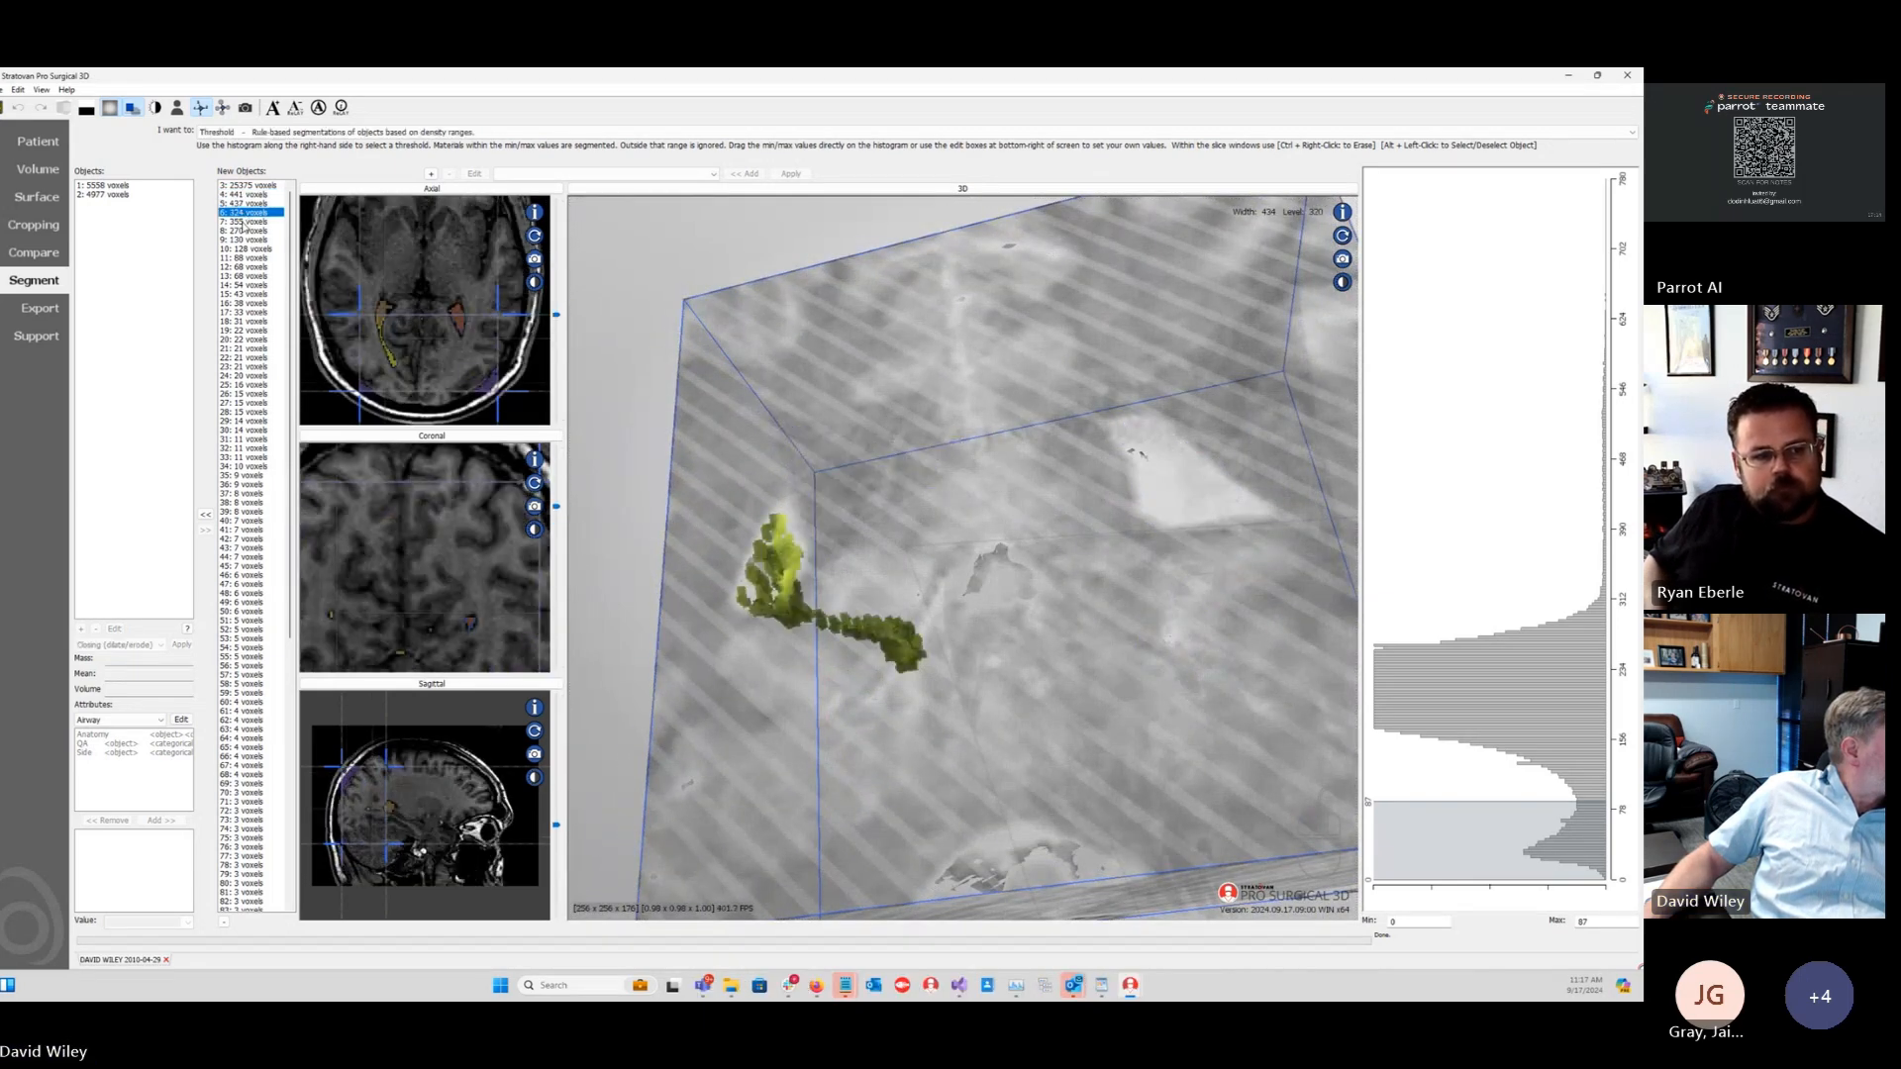
left_click(243, 221)
left_click(248, 212)
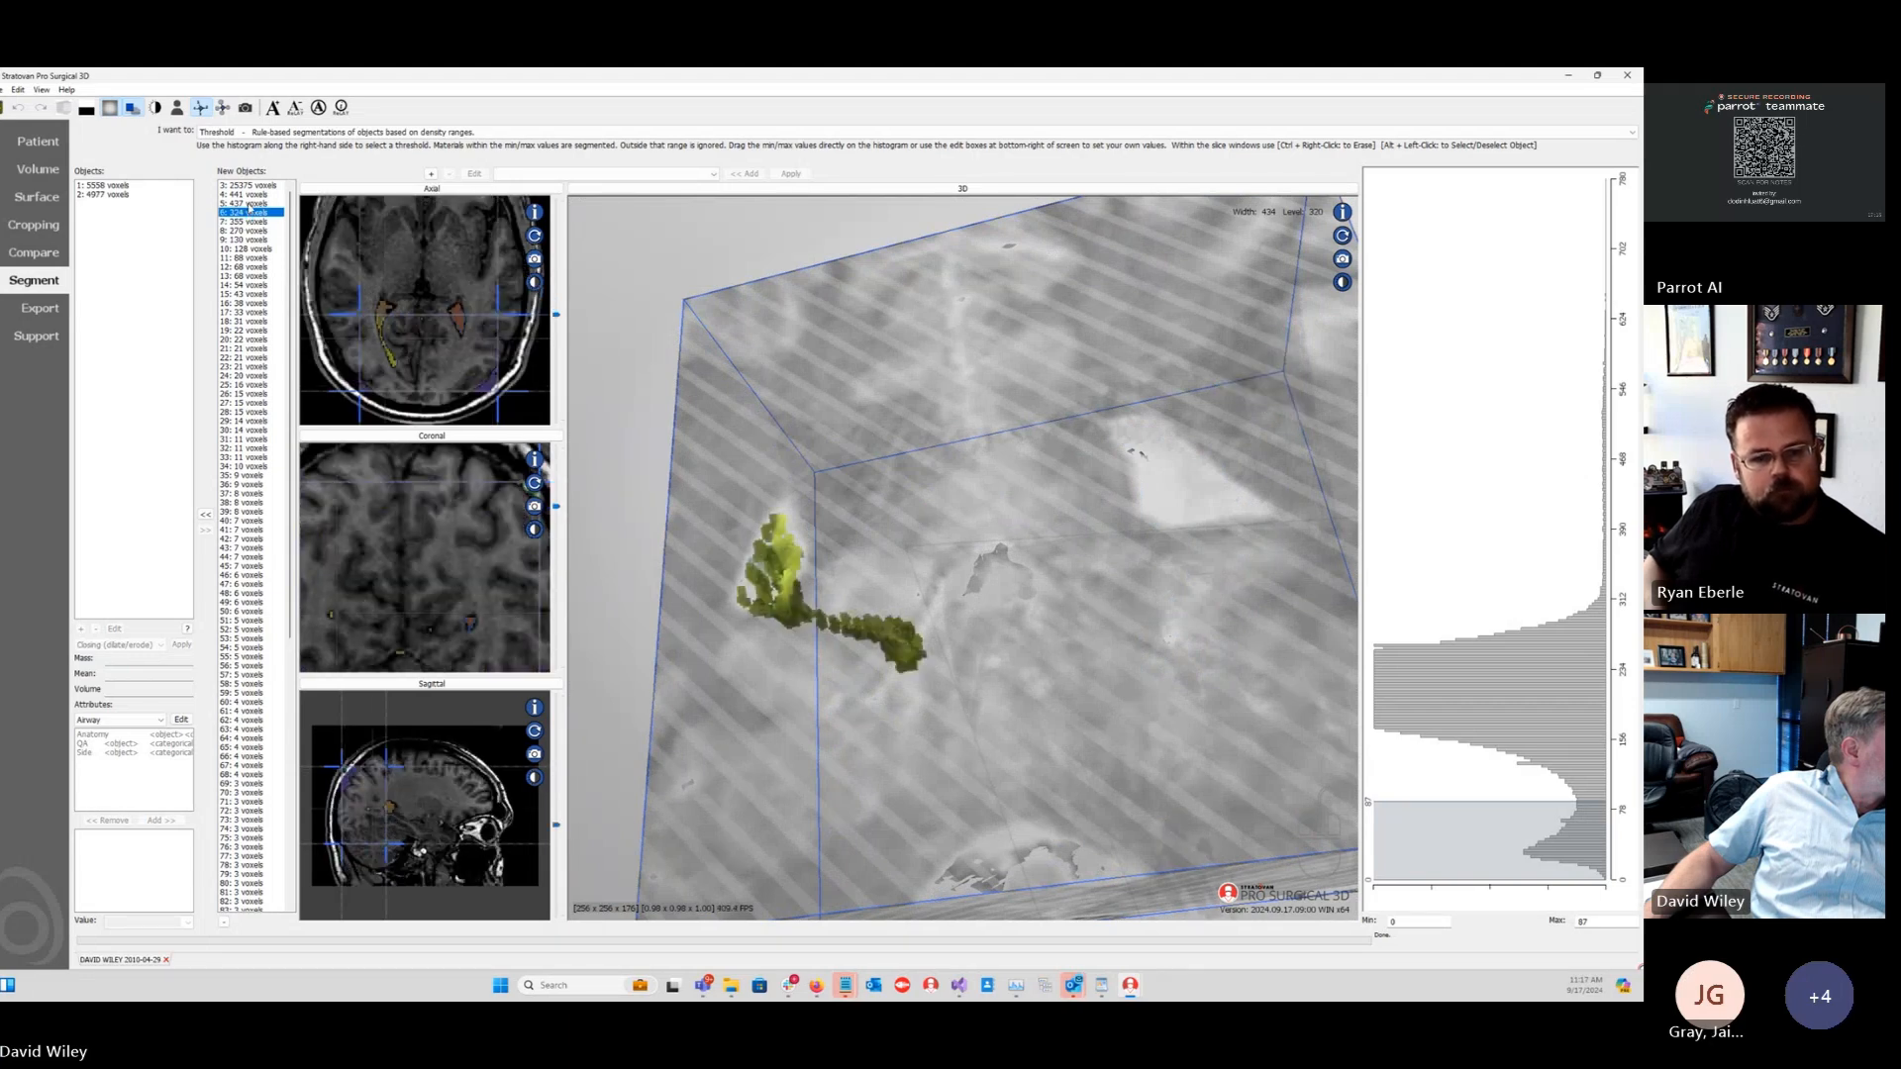
left_click_drag(802, 483, 792, 384)
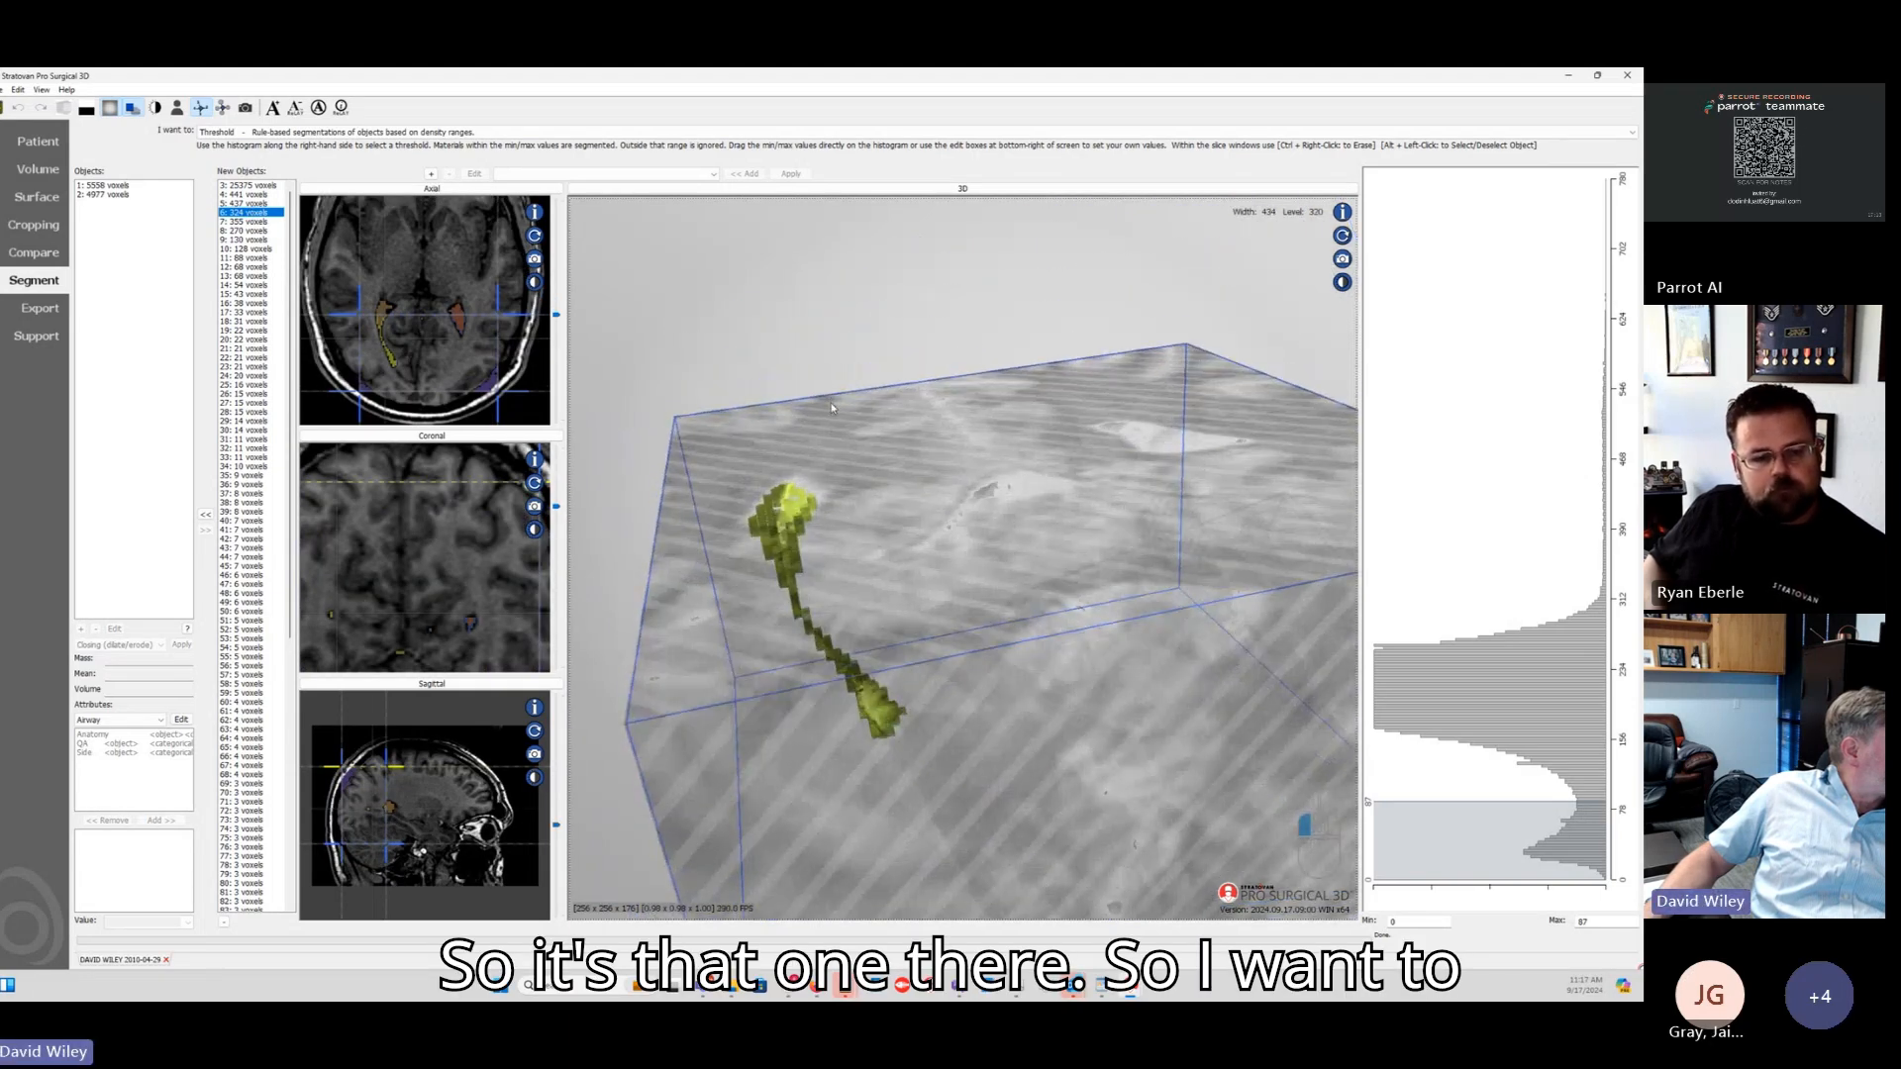
left_click(206, 514)
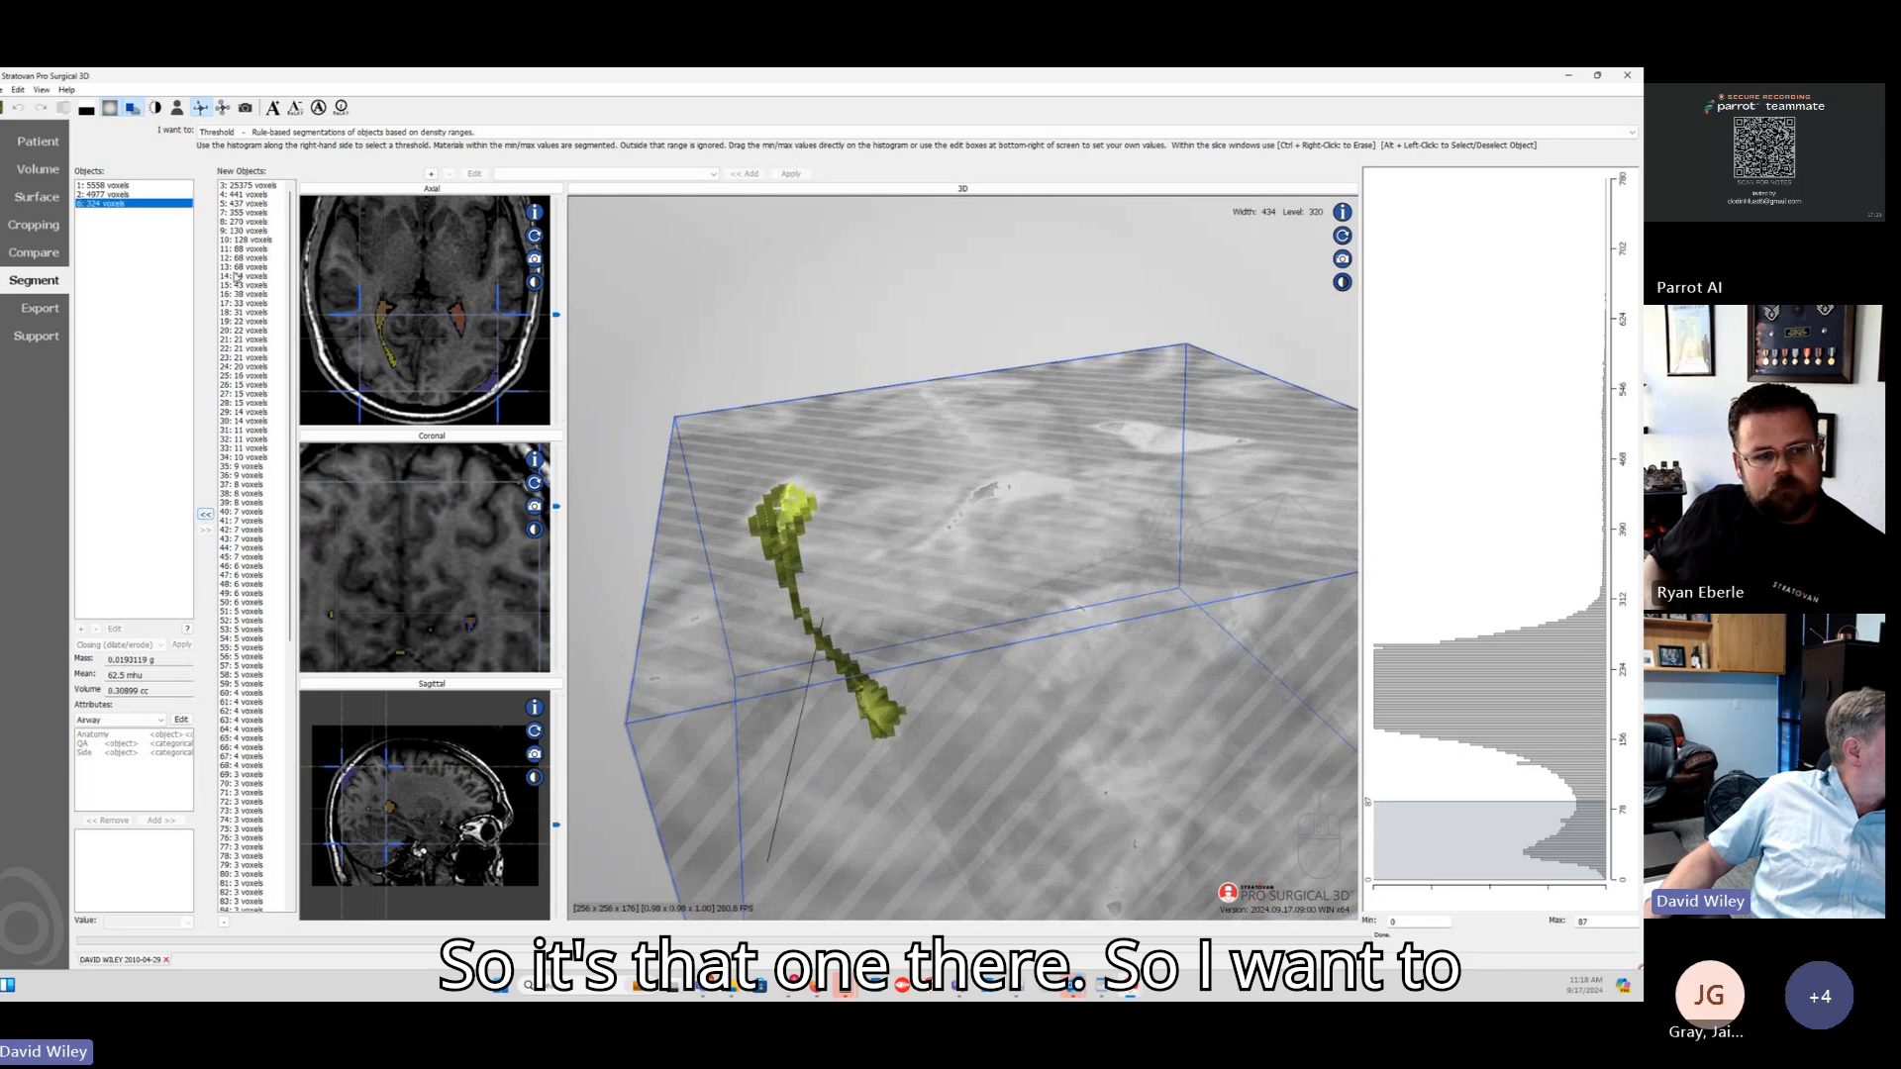
left_click(254, 195)
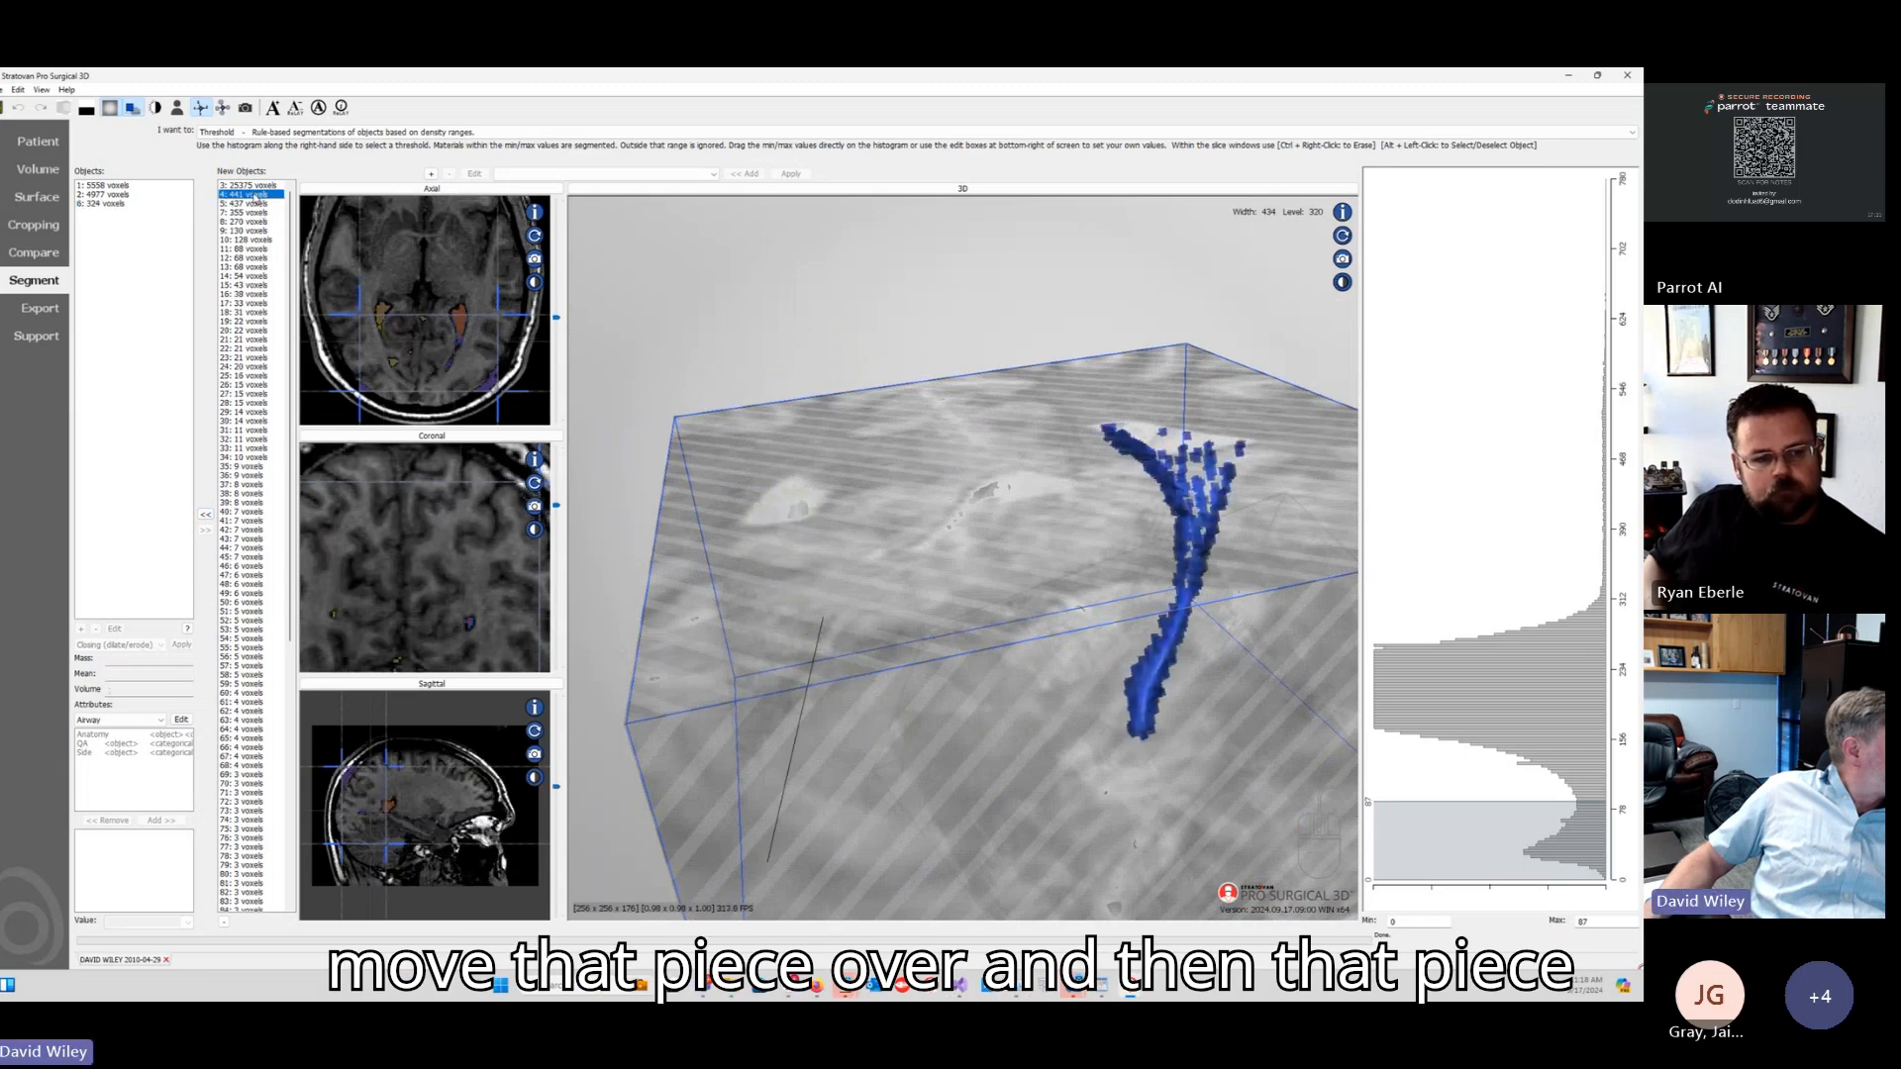
left_click(206, 514)
Step: Switch the segmentation method back to Manually and swap the main view between axial and 3D
left_click(292, 133)
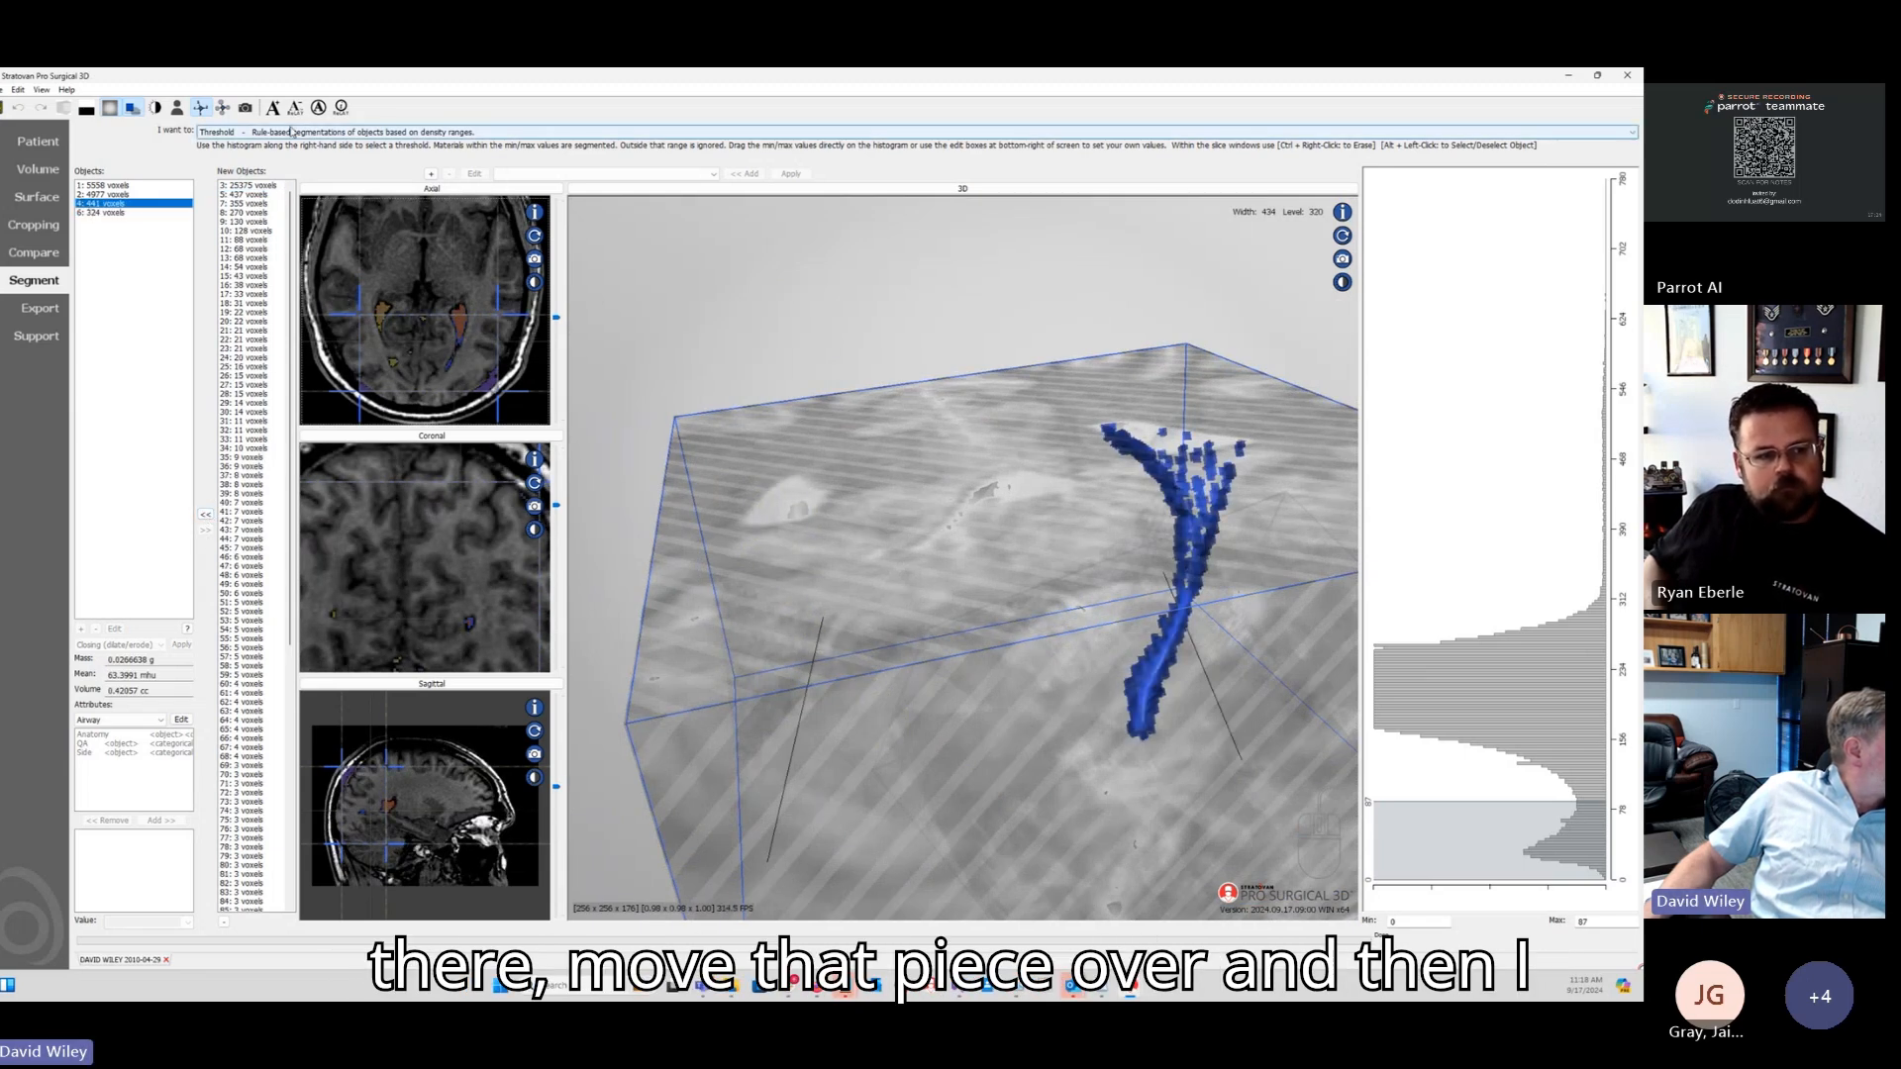
left_click(291, 145)
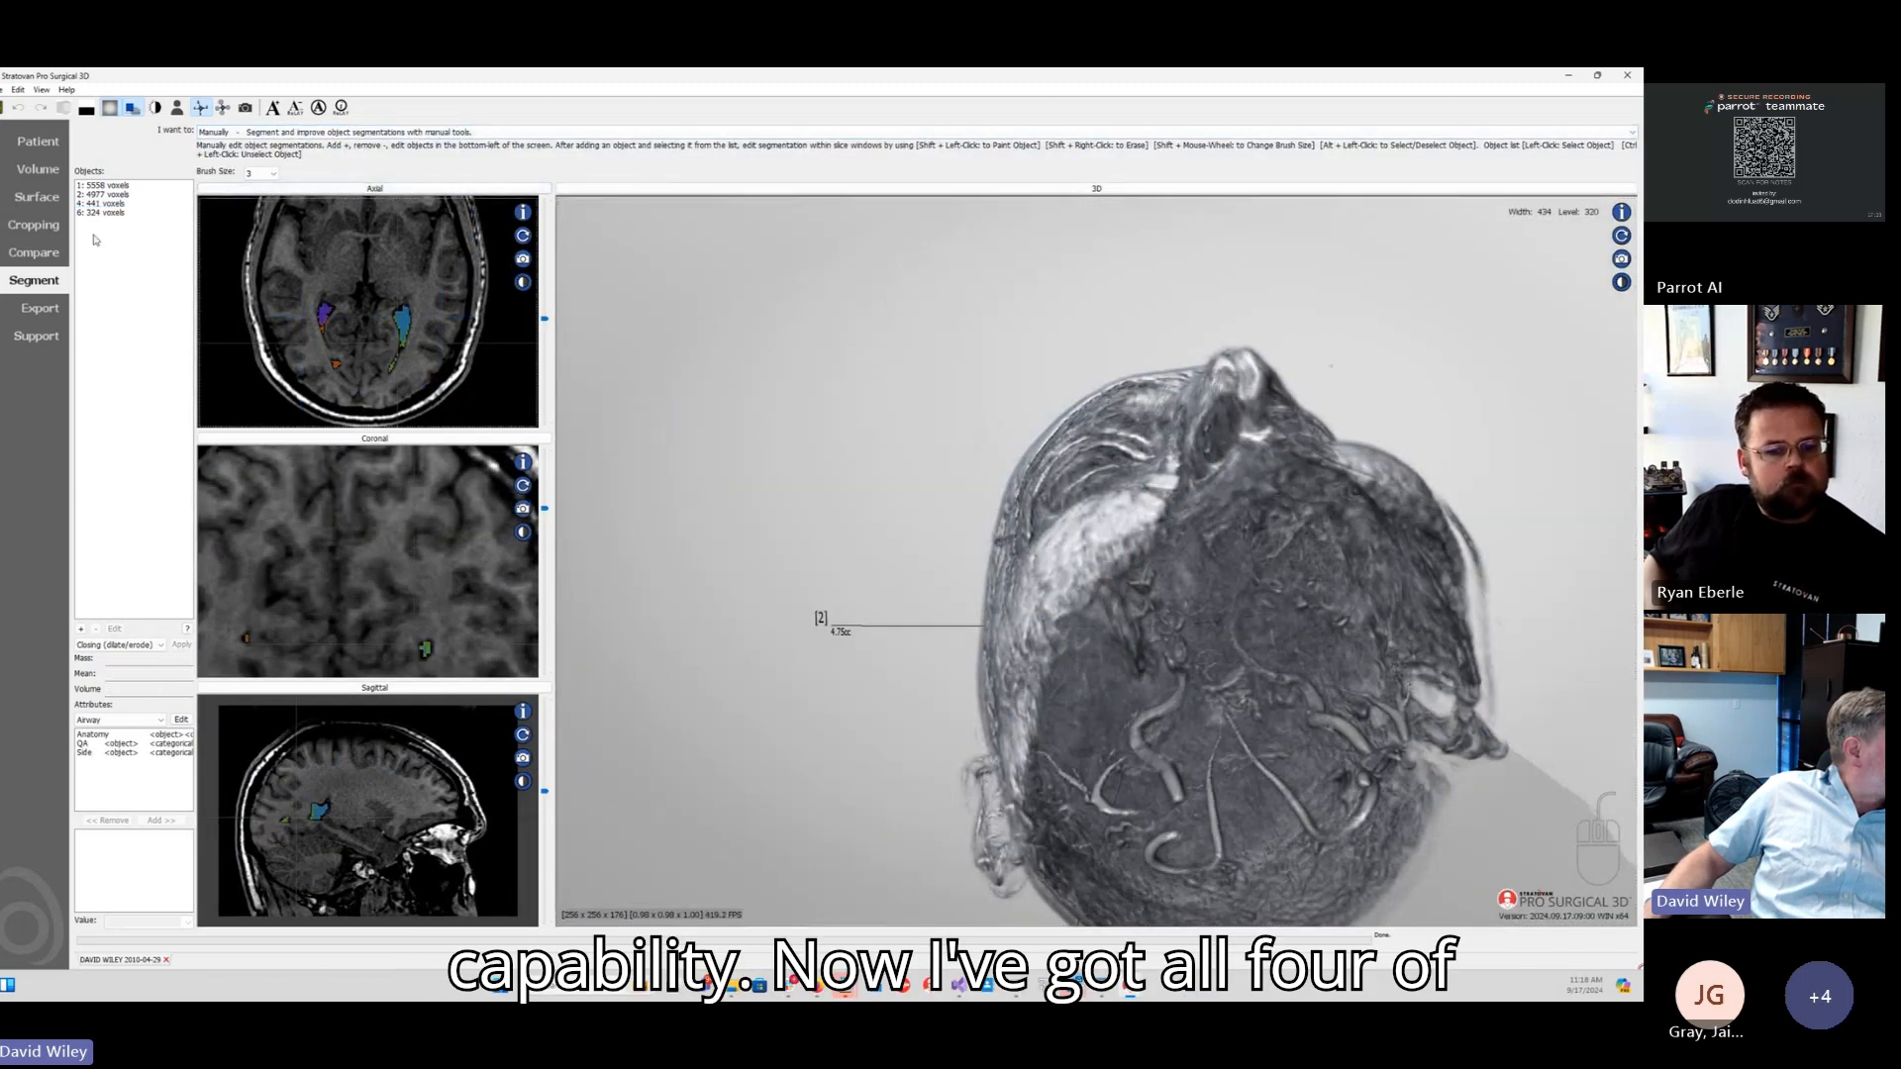
left_click(321, 188)
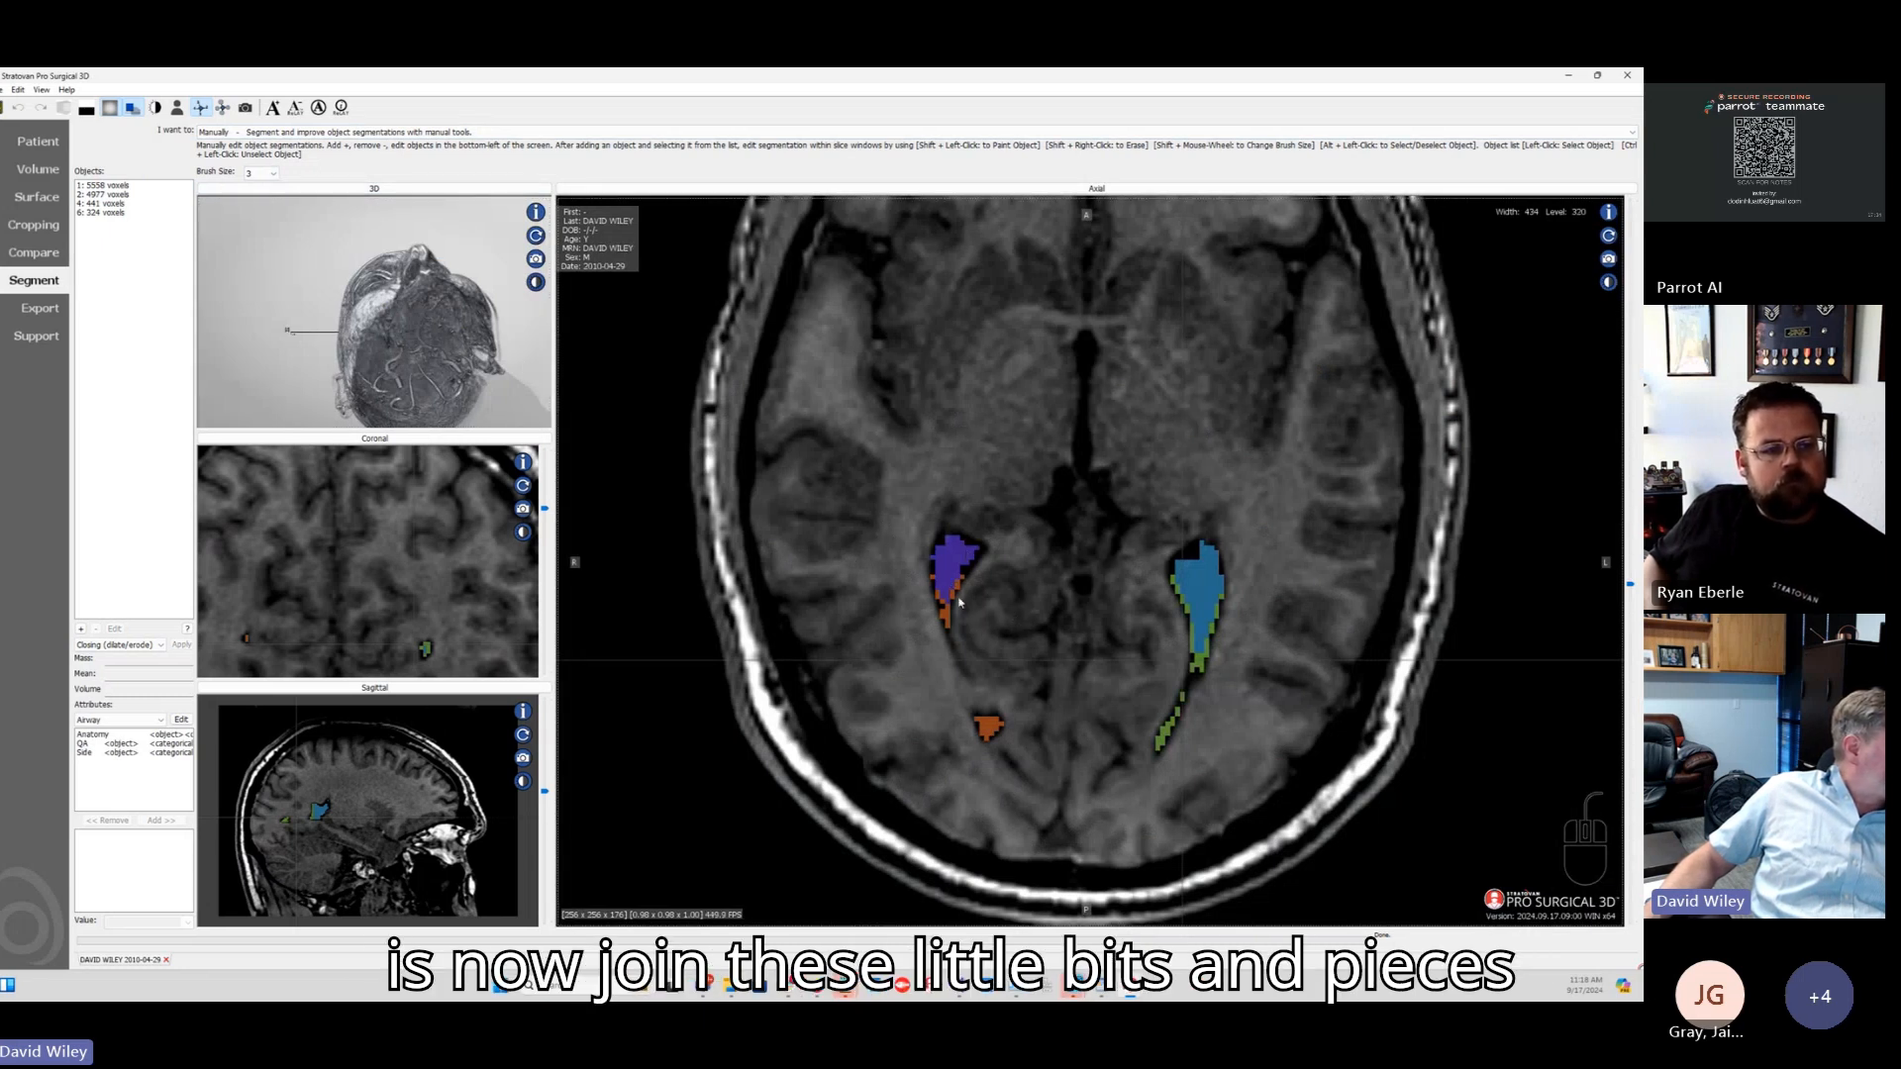
left_click(362, 189)
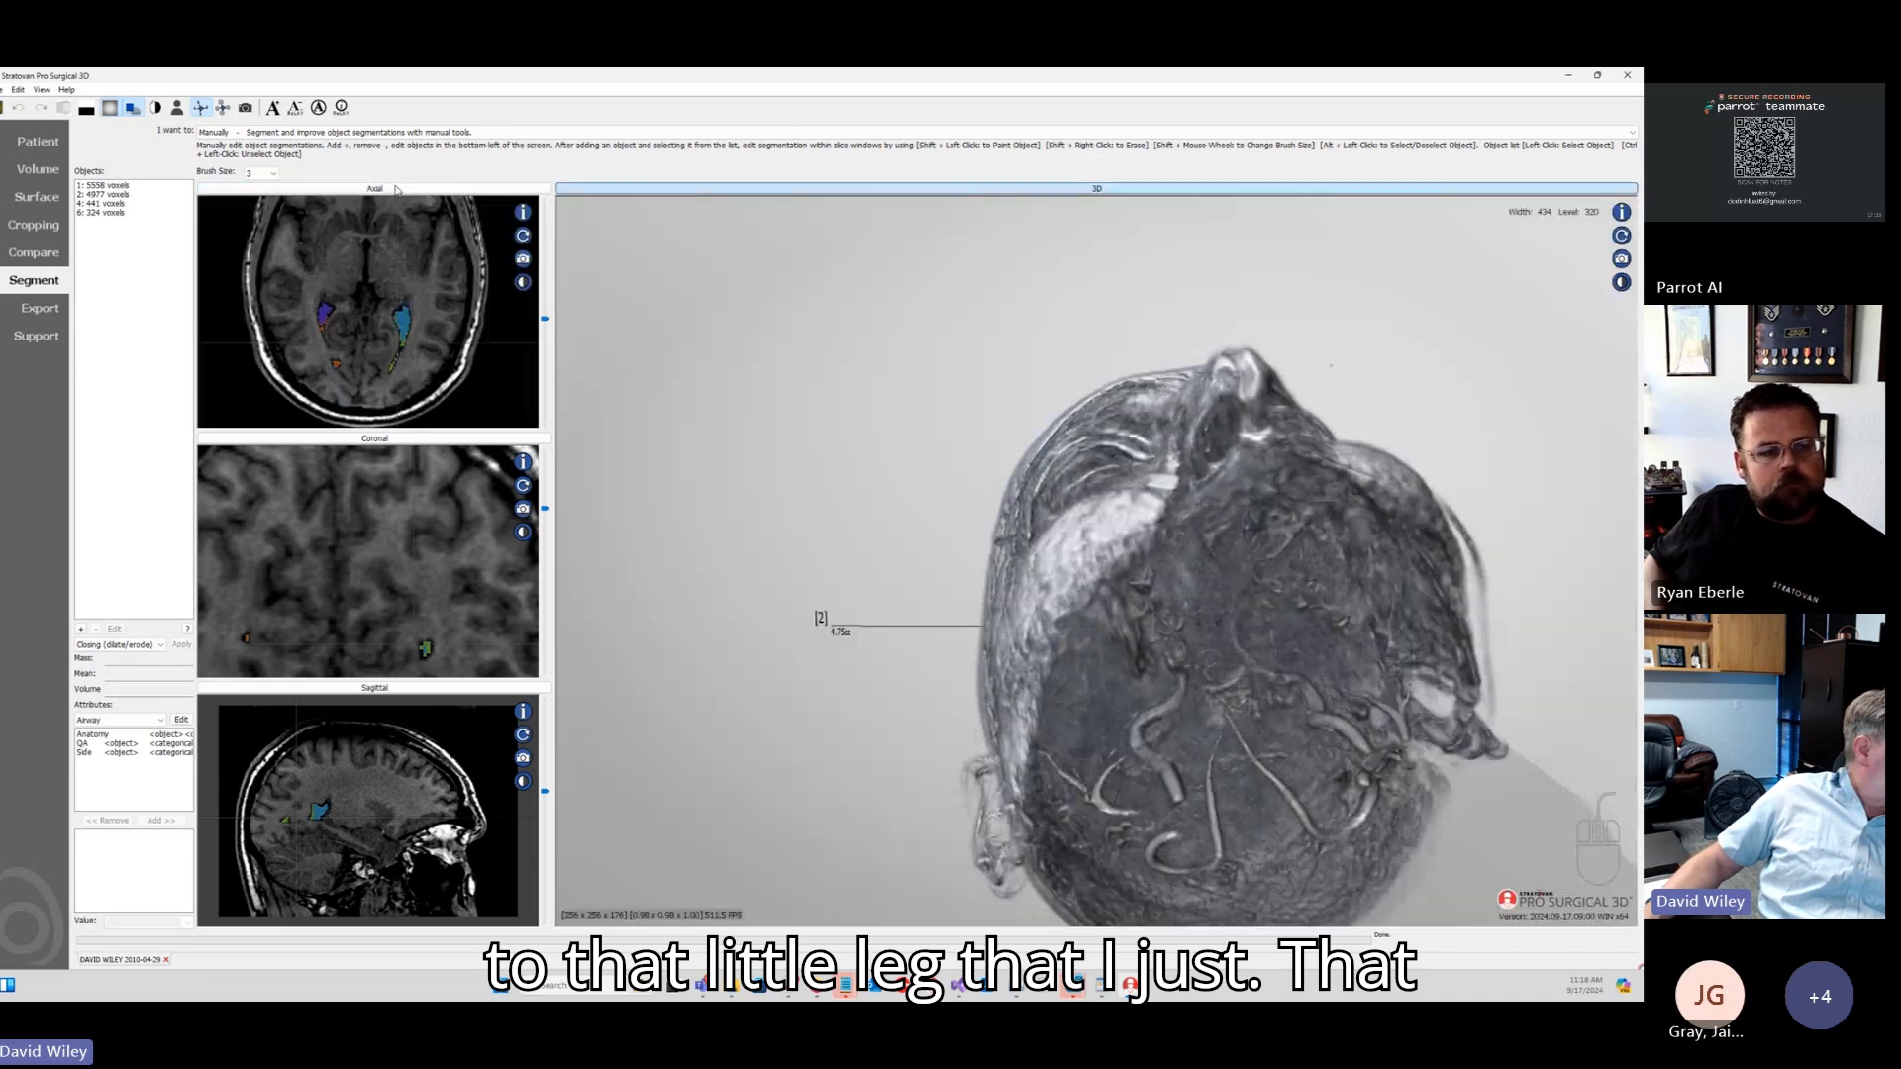
Step: Merge object 1, the larger ventricle, with object 4, its green posterior tail, into one object
left_click_drag(970, 594, 1043, 705)
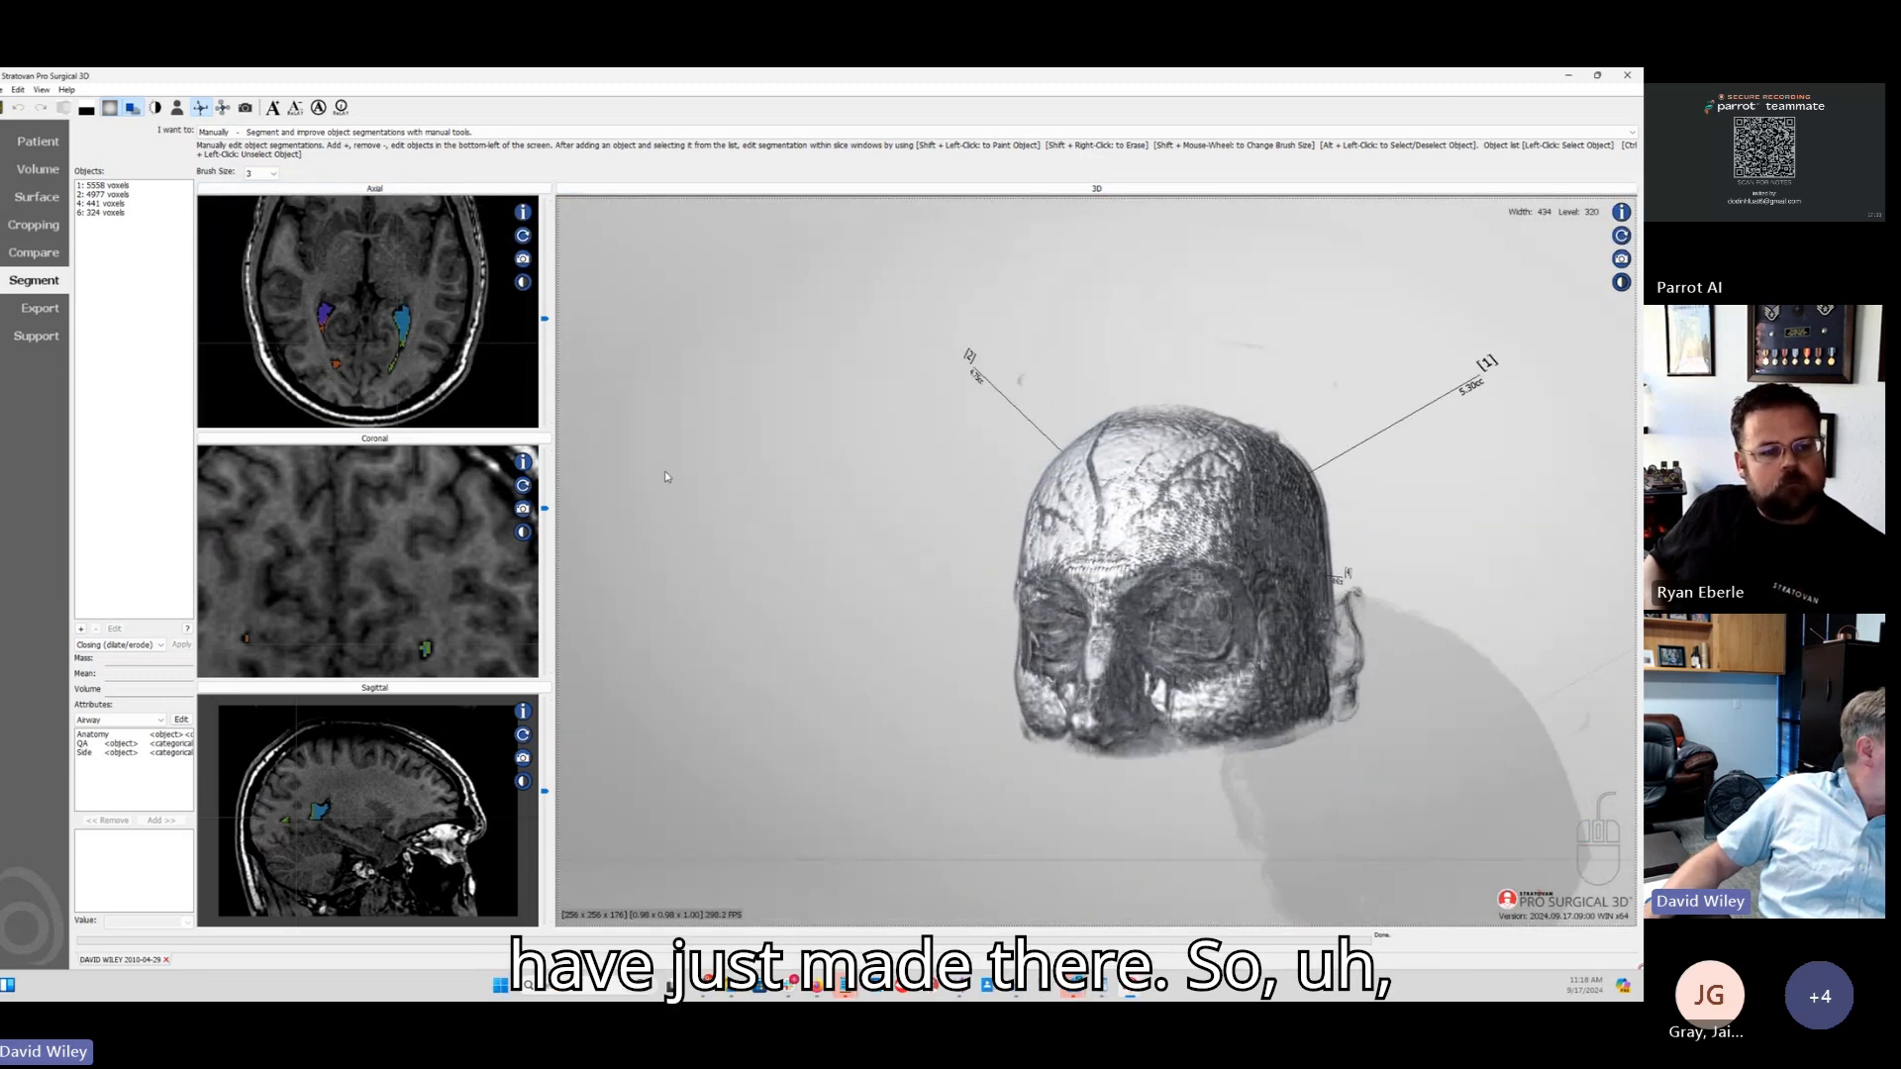
left_click_drag(280, 280, 138, 206)
left_click(102, 186)
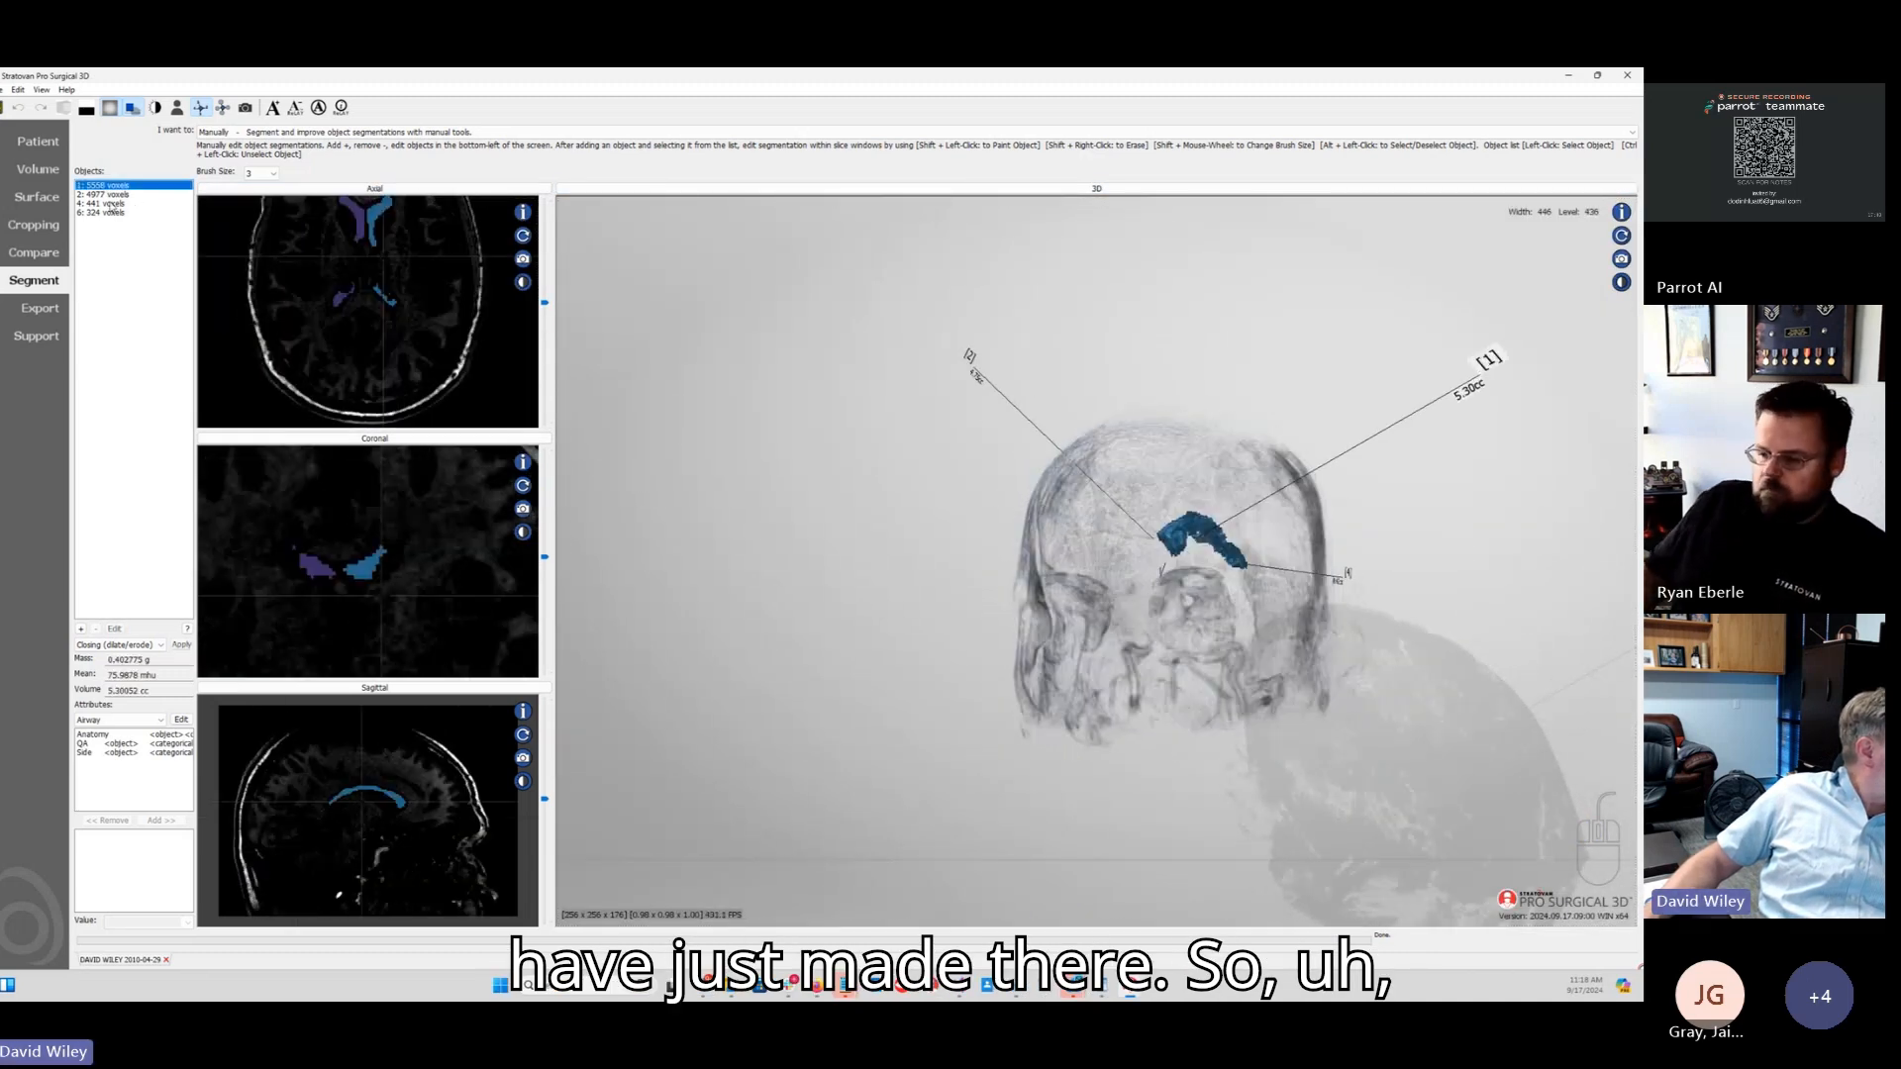
left_click(112, 204, "ctrl")
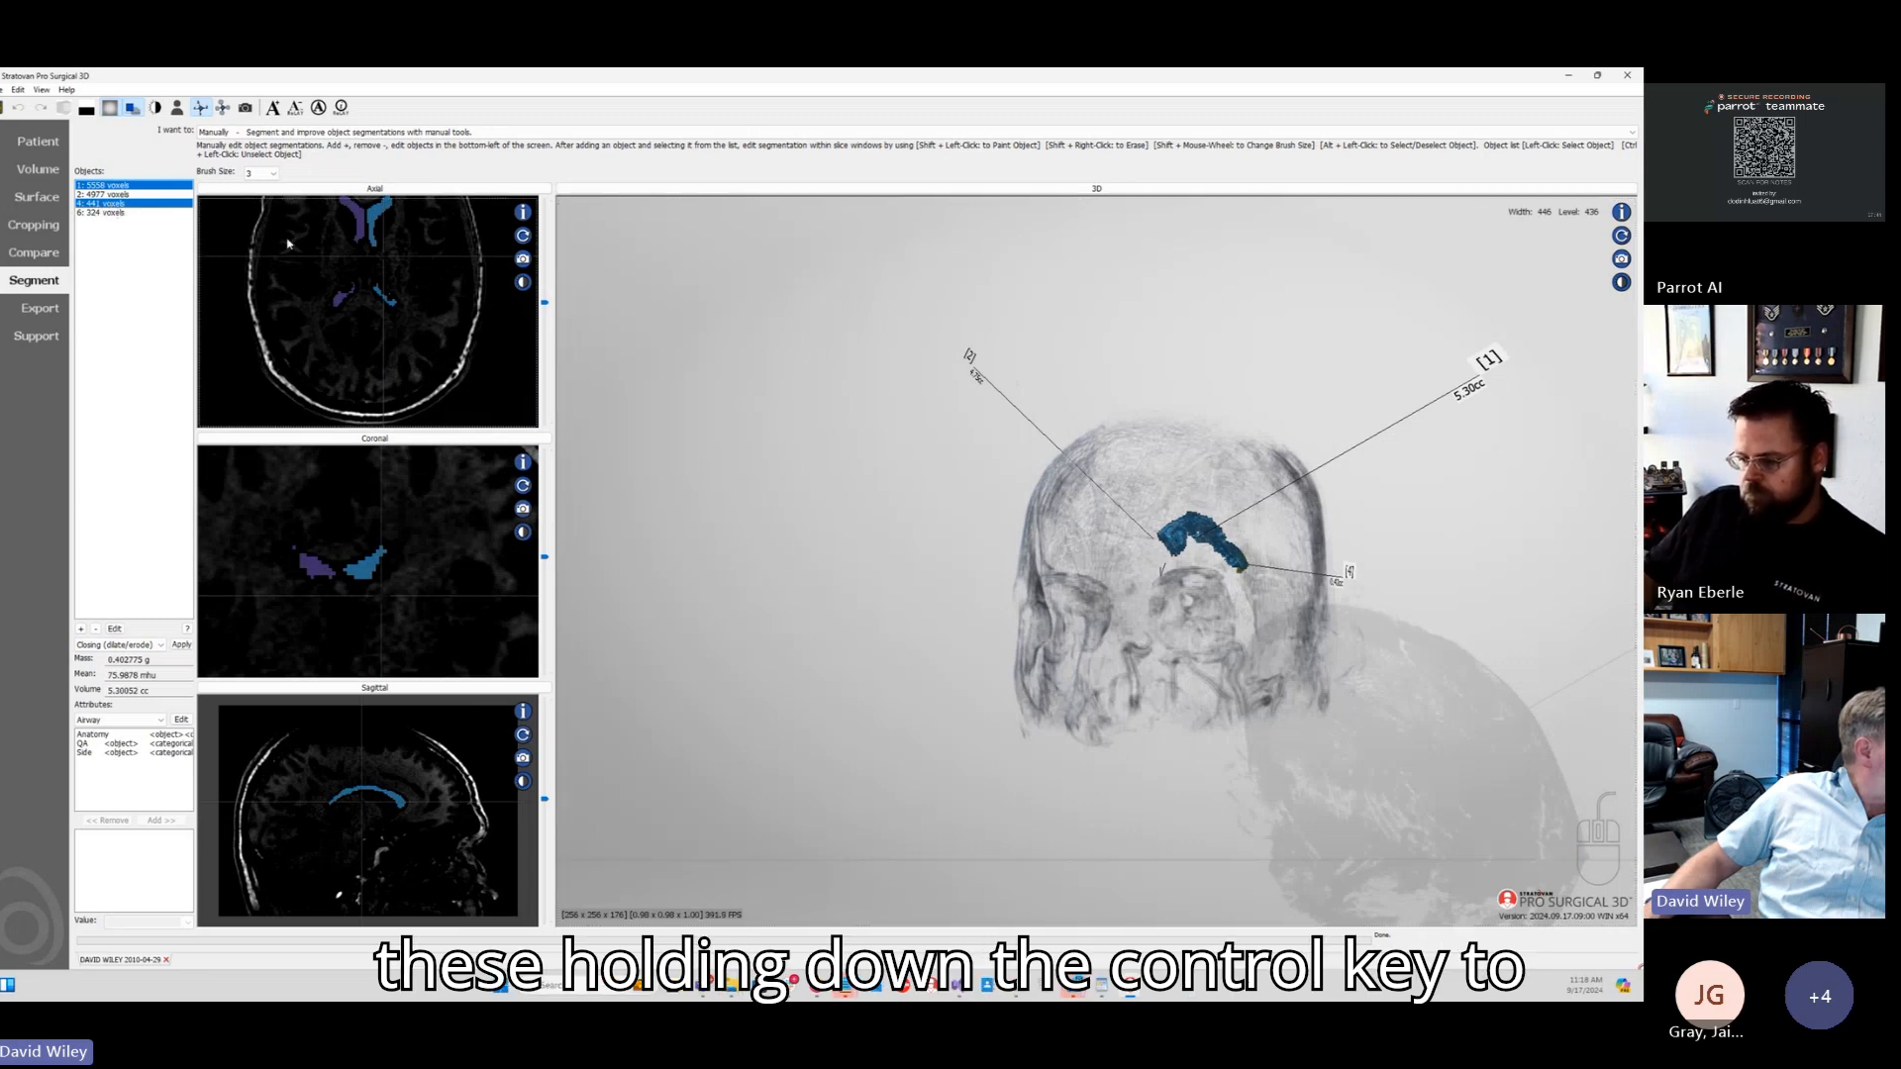
left_click_drag(1167, 630, 1000, 675)
scroll(1121, 684, "up", 5)
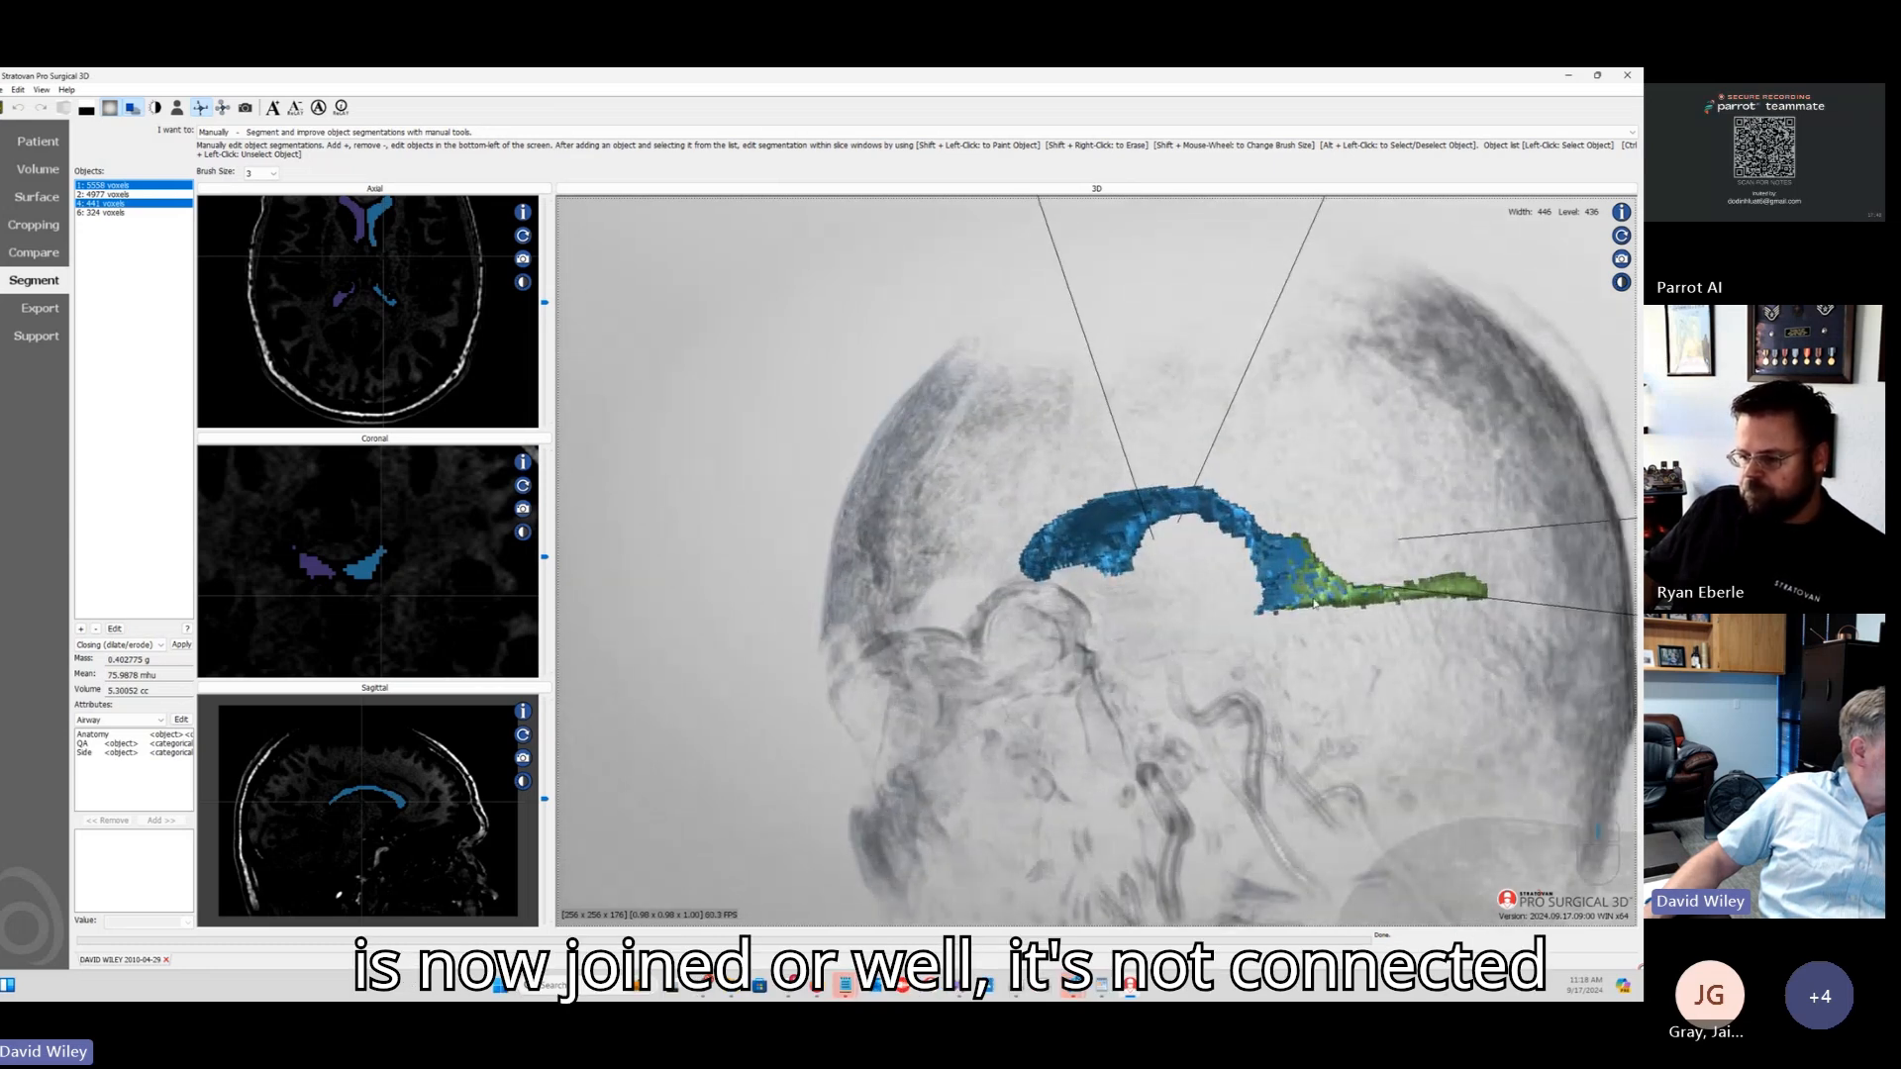
left_click_drag(1355, 606, 1155, 520)
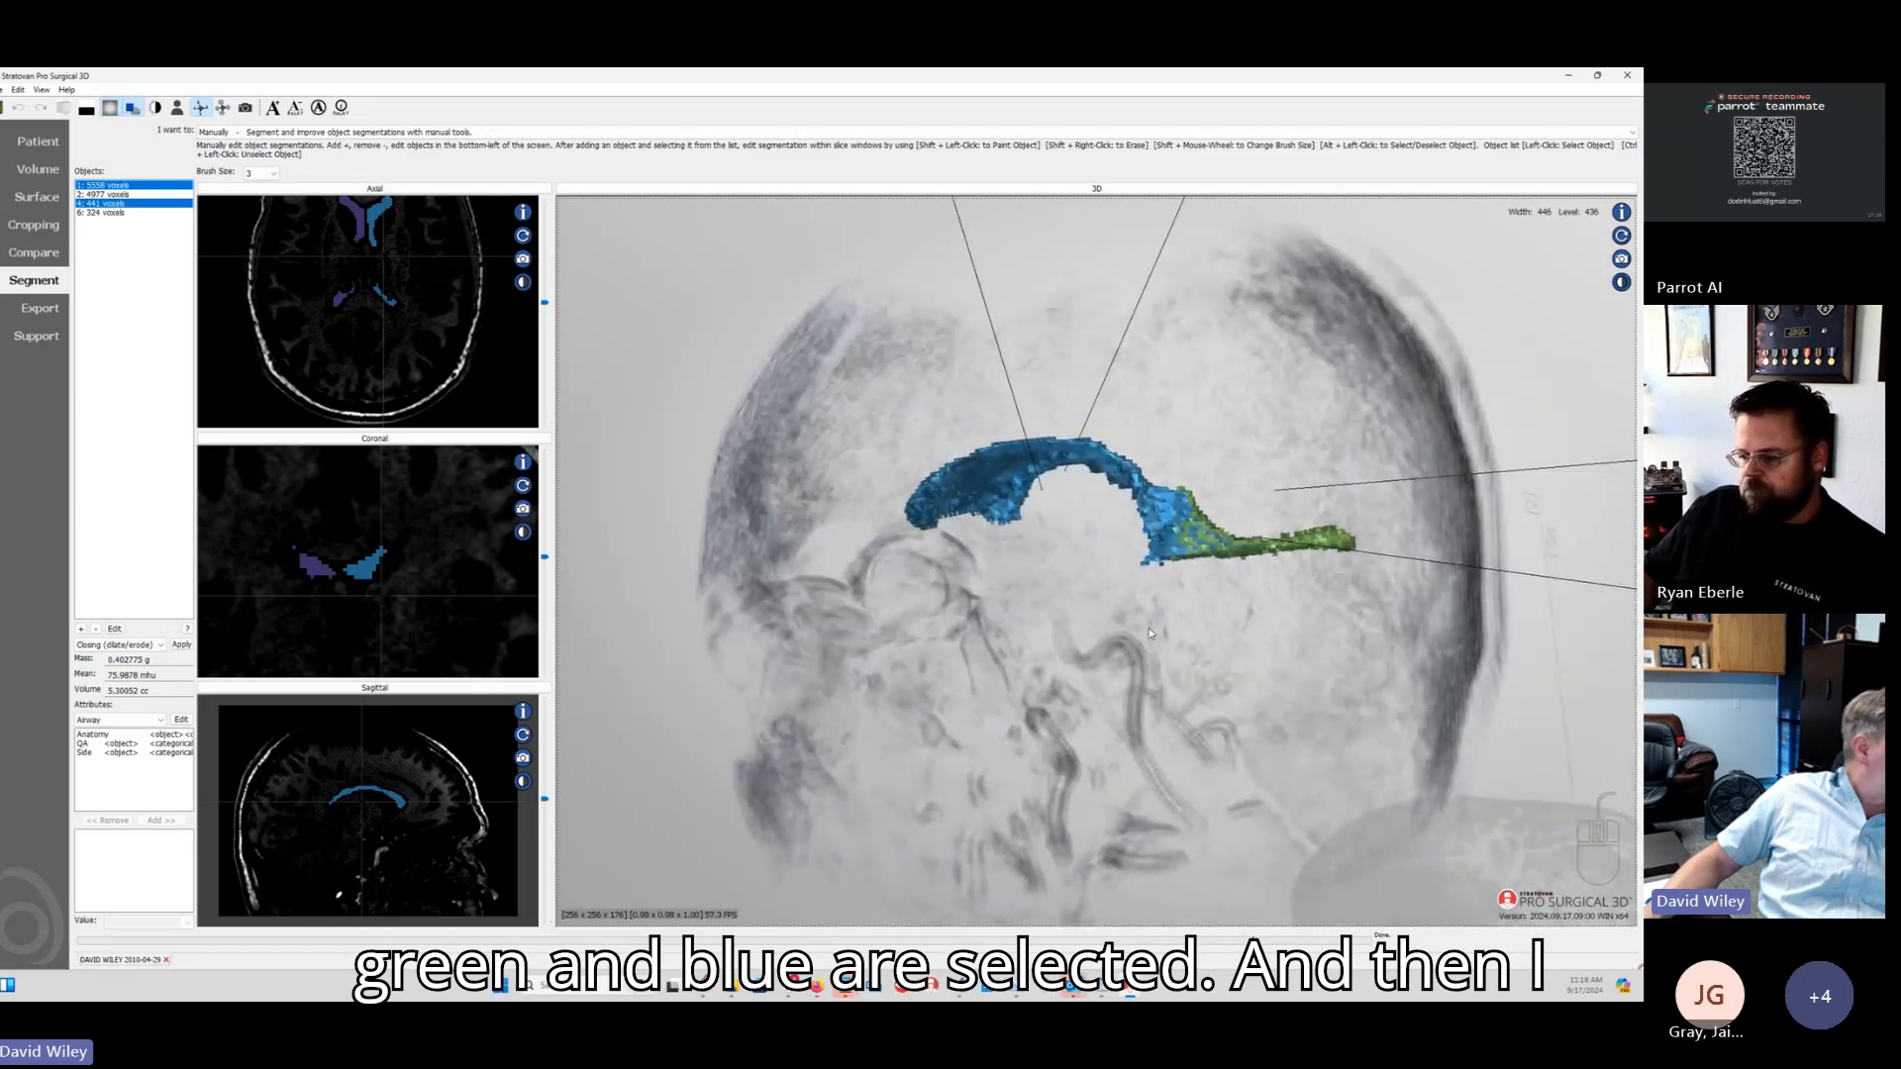
left_click(156, 654)
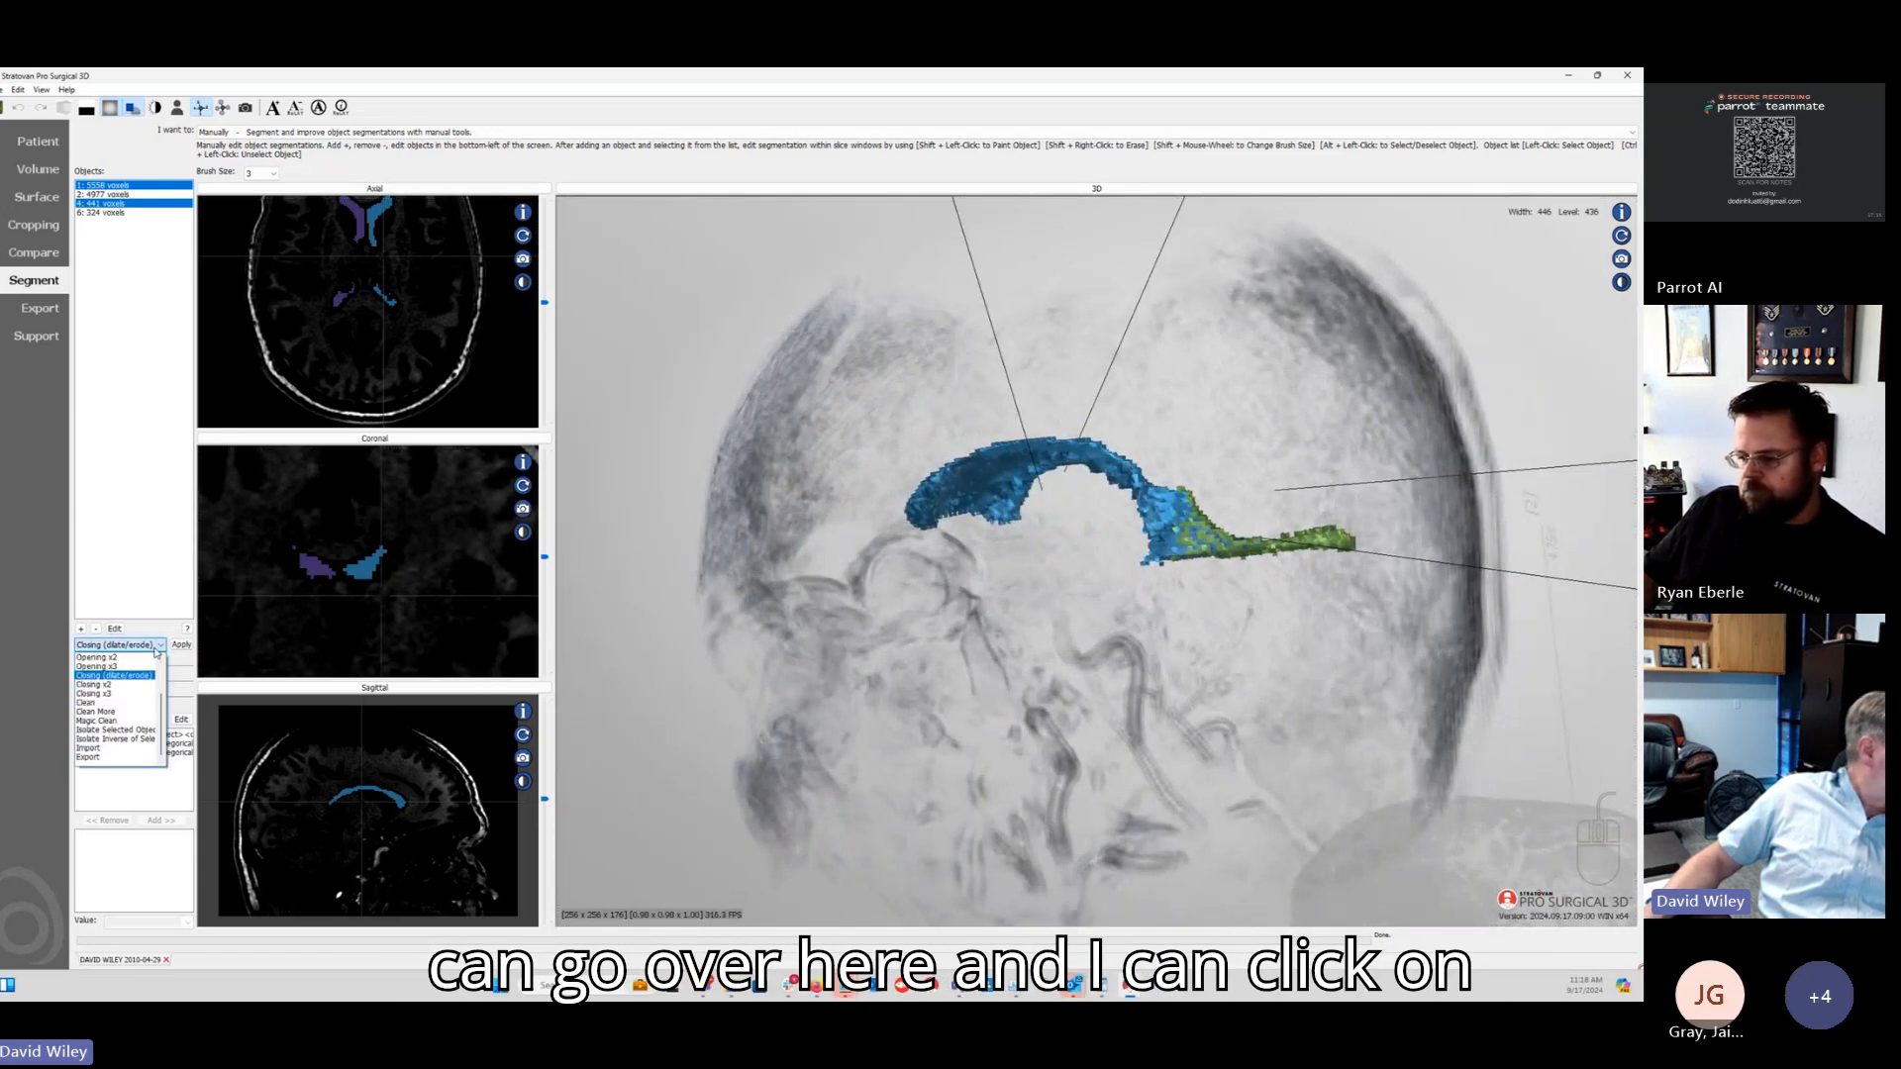
left_click(96, 658)
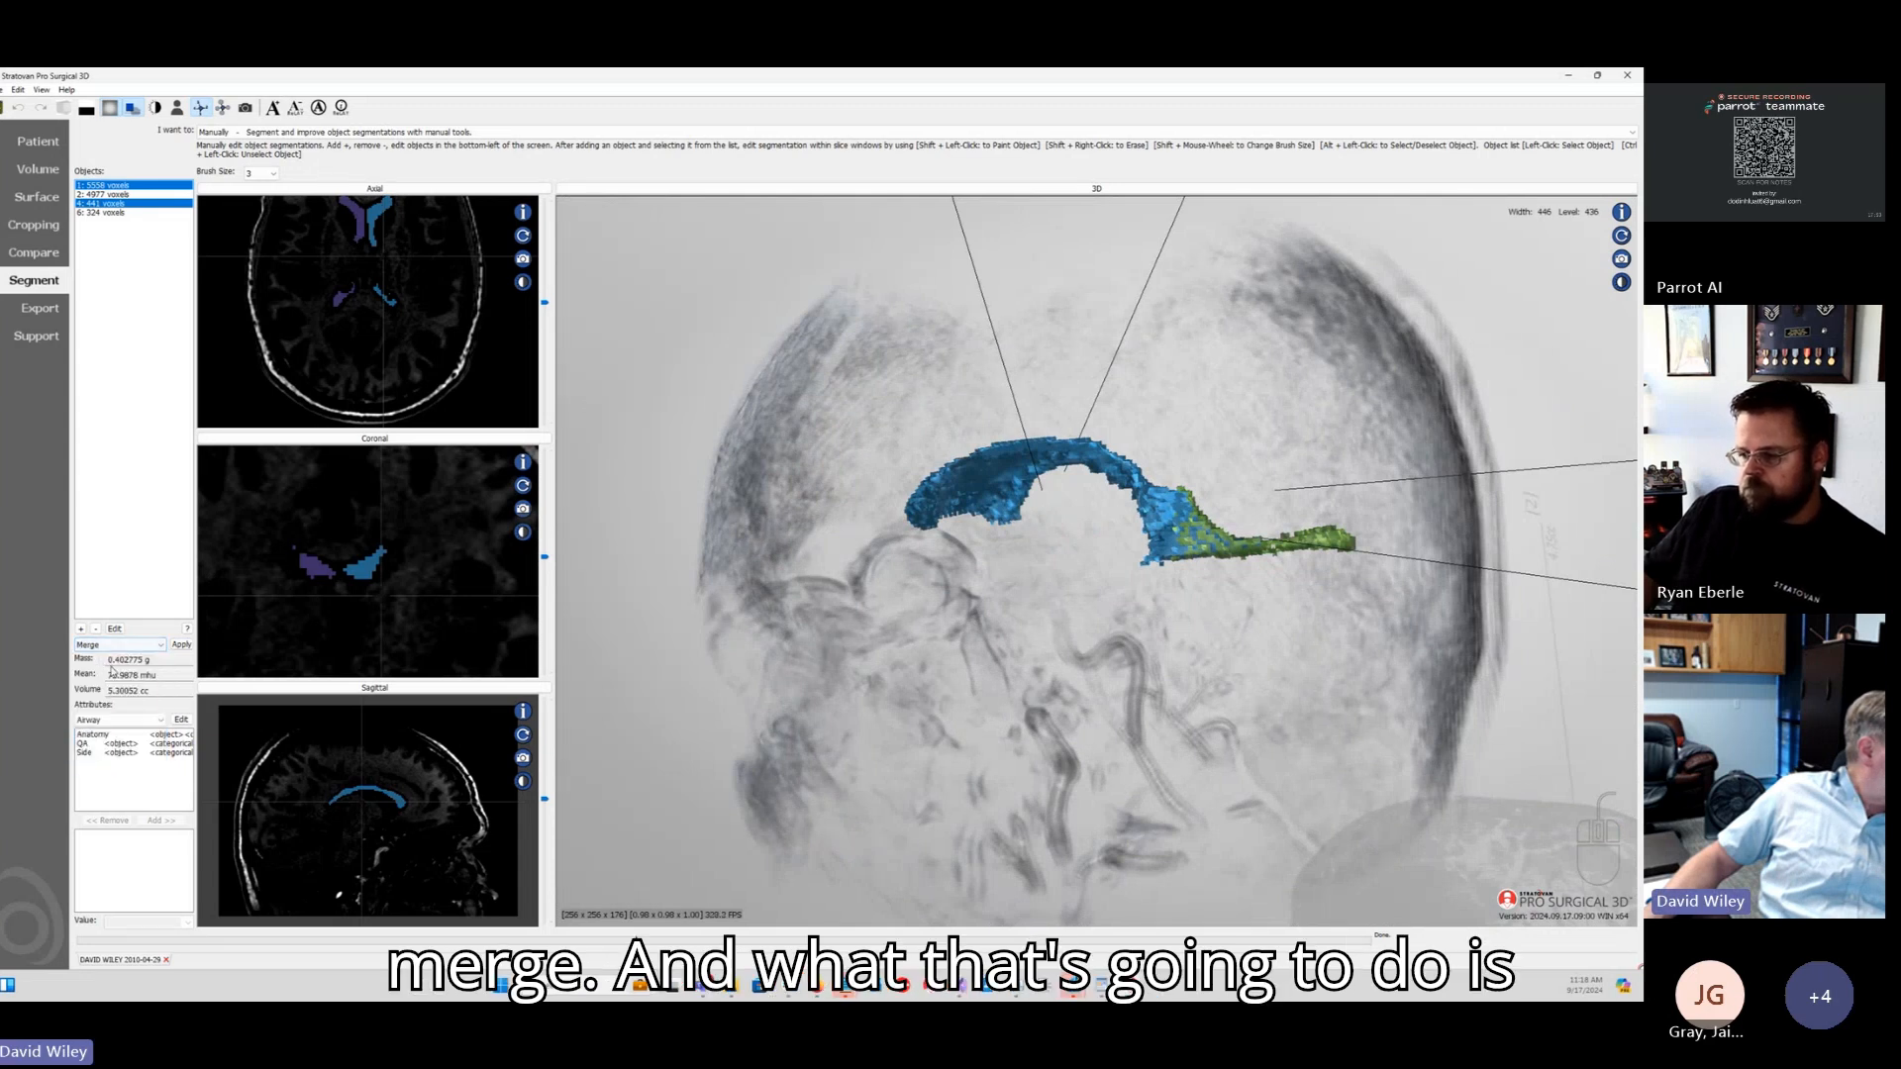
left_click(181, 646)
left_click_drag(1124, 495, 1109, 634)
Step: Merge object 2, the other ventricle, with object 6, its posterior tail, into one object
left_click(134, 194)
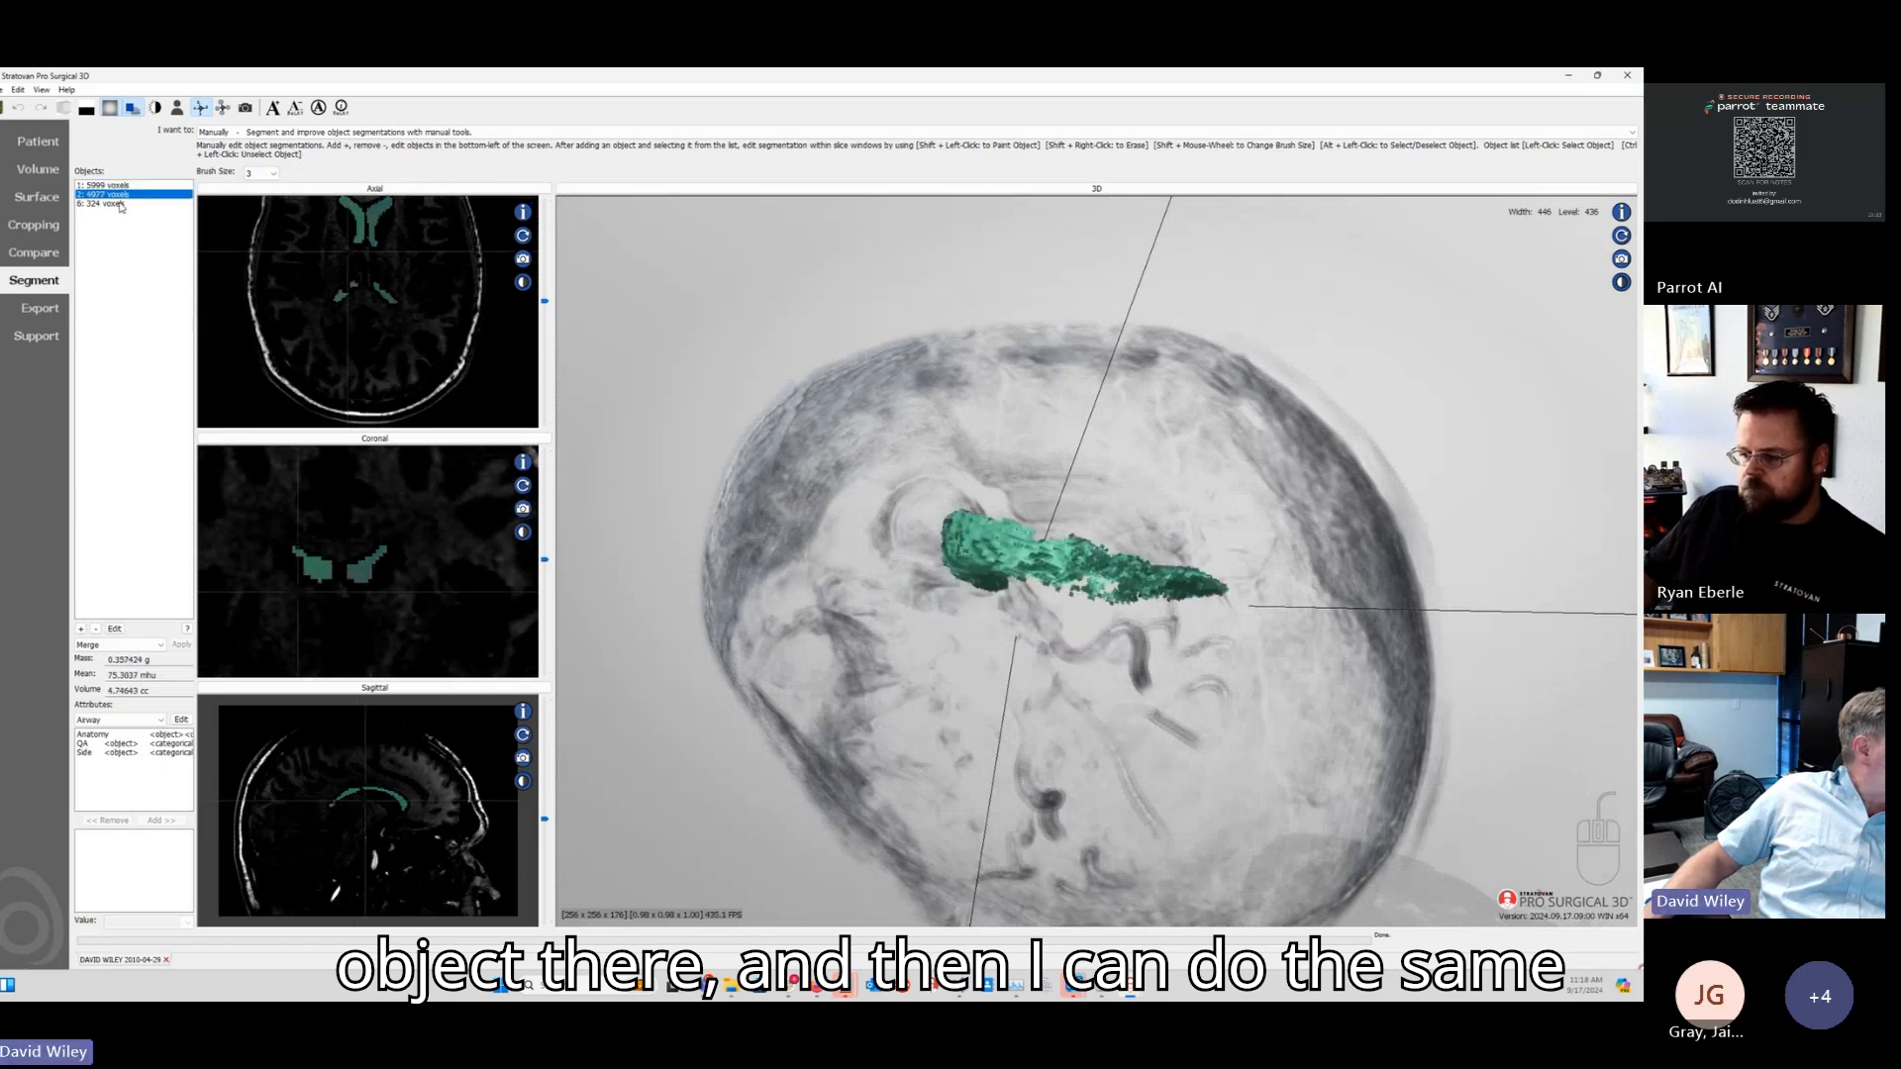
left_click(109, 203, "shift")
left_click_drag(866, 577, 893, 501)
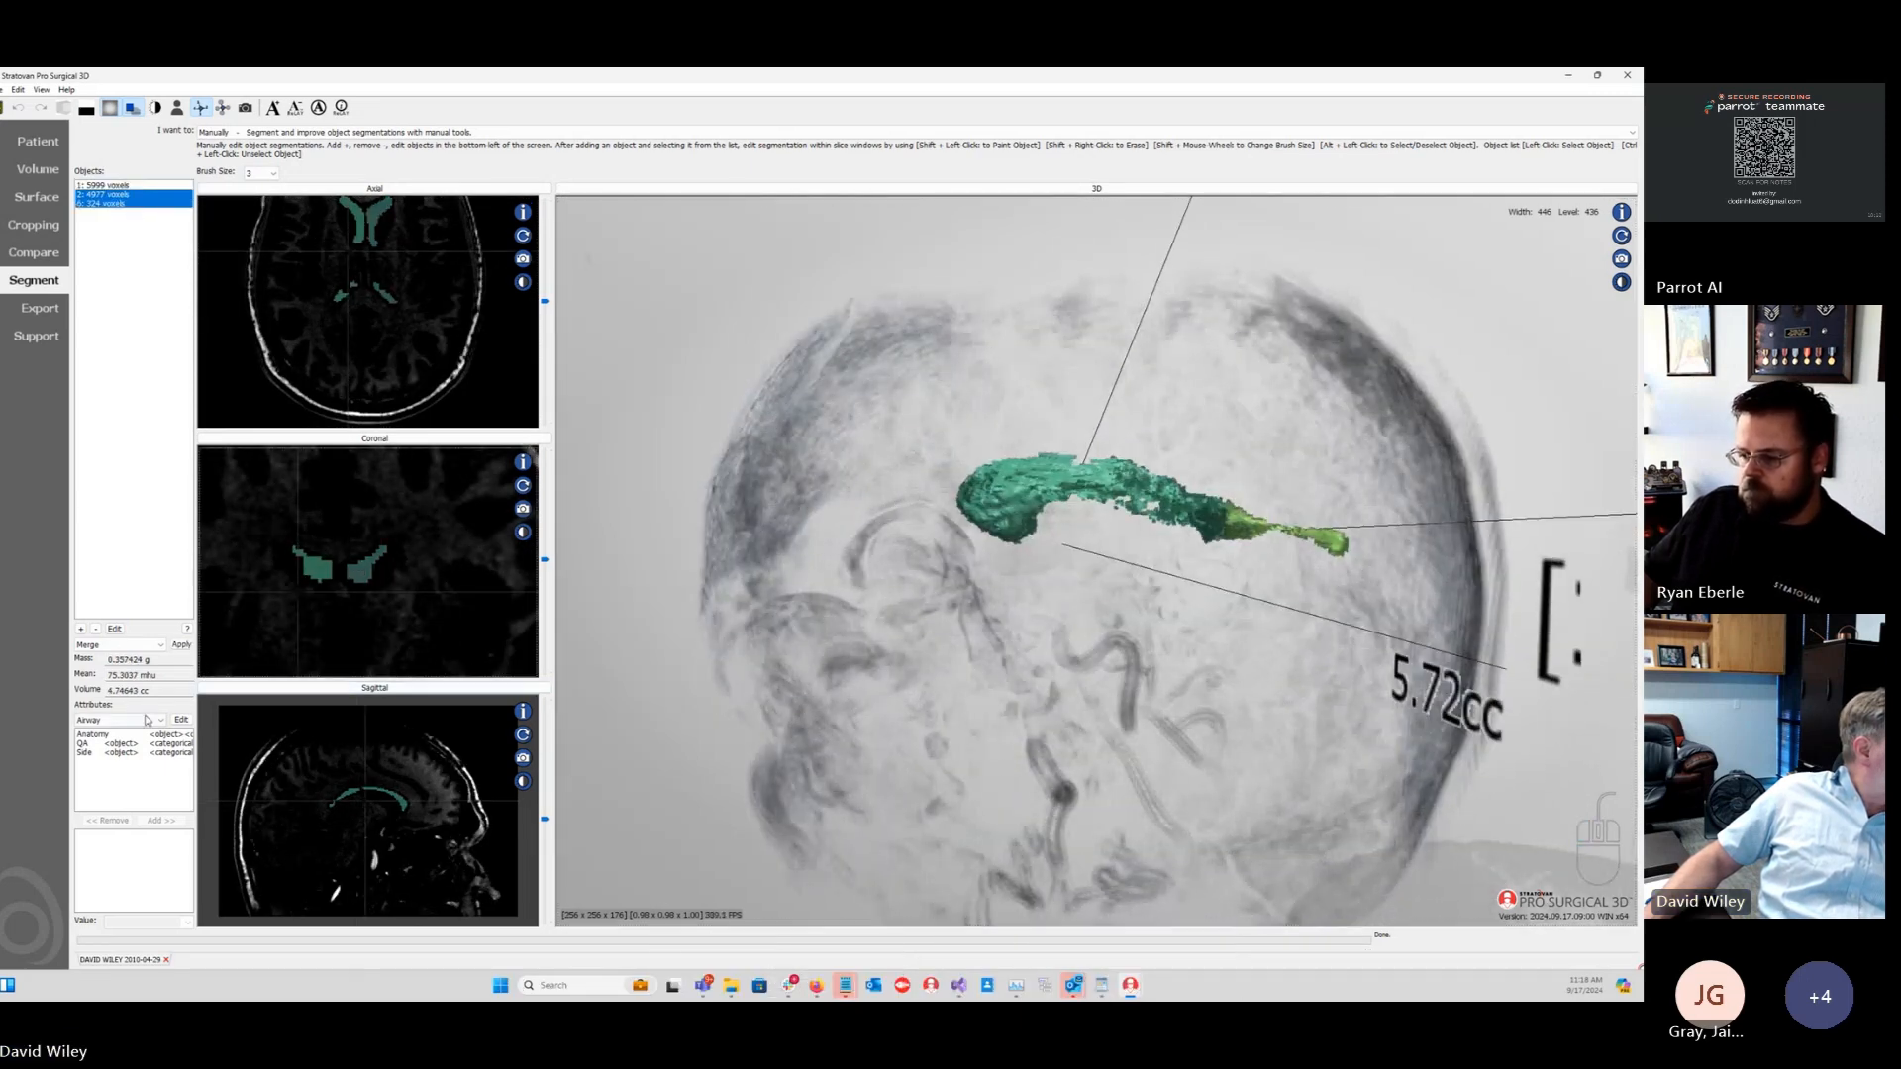
left_click(181, 644)
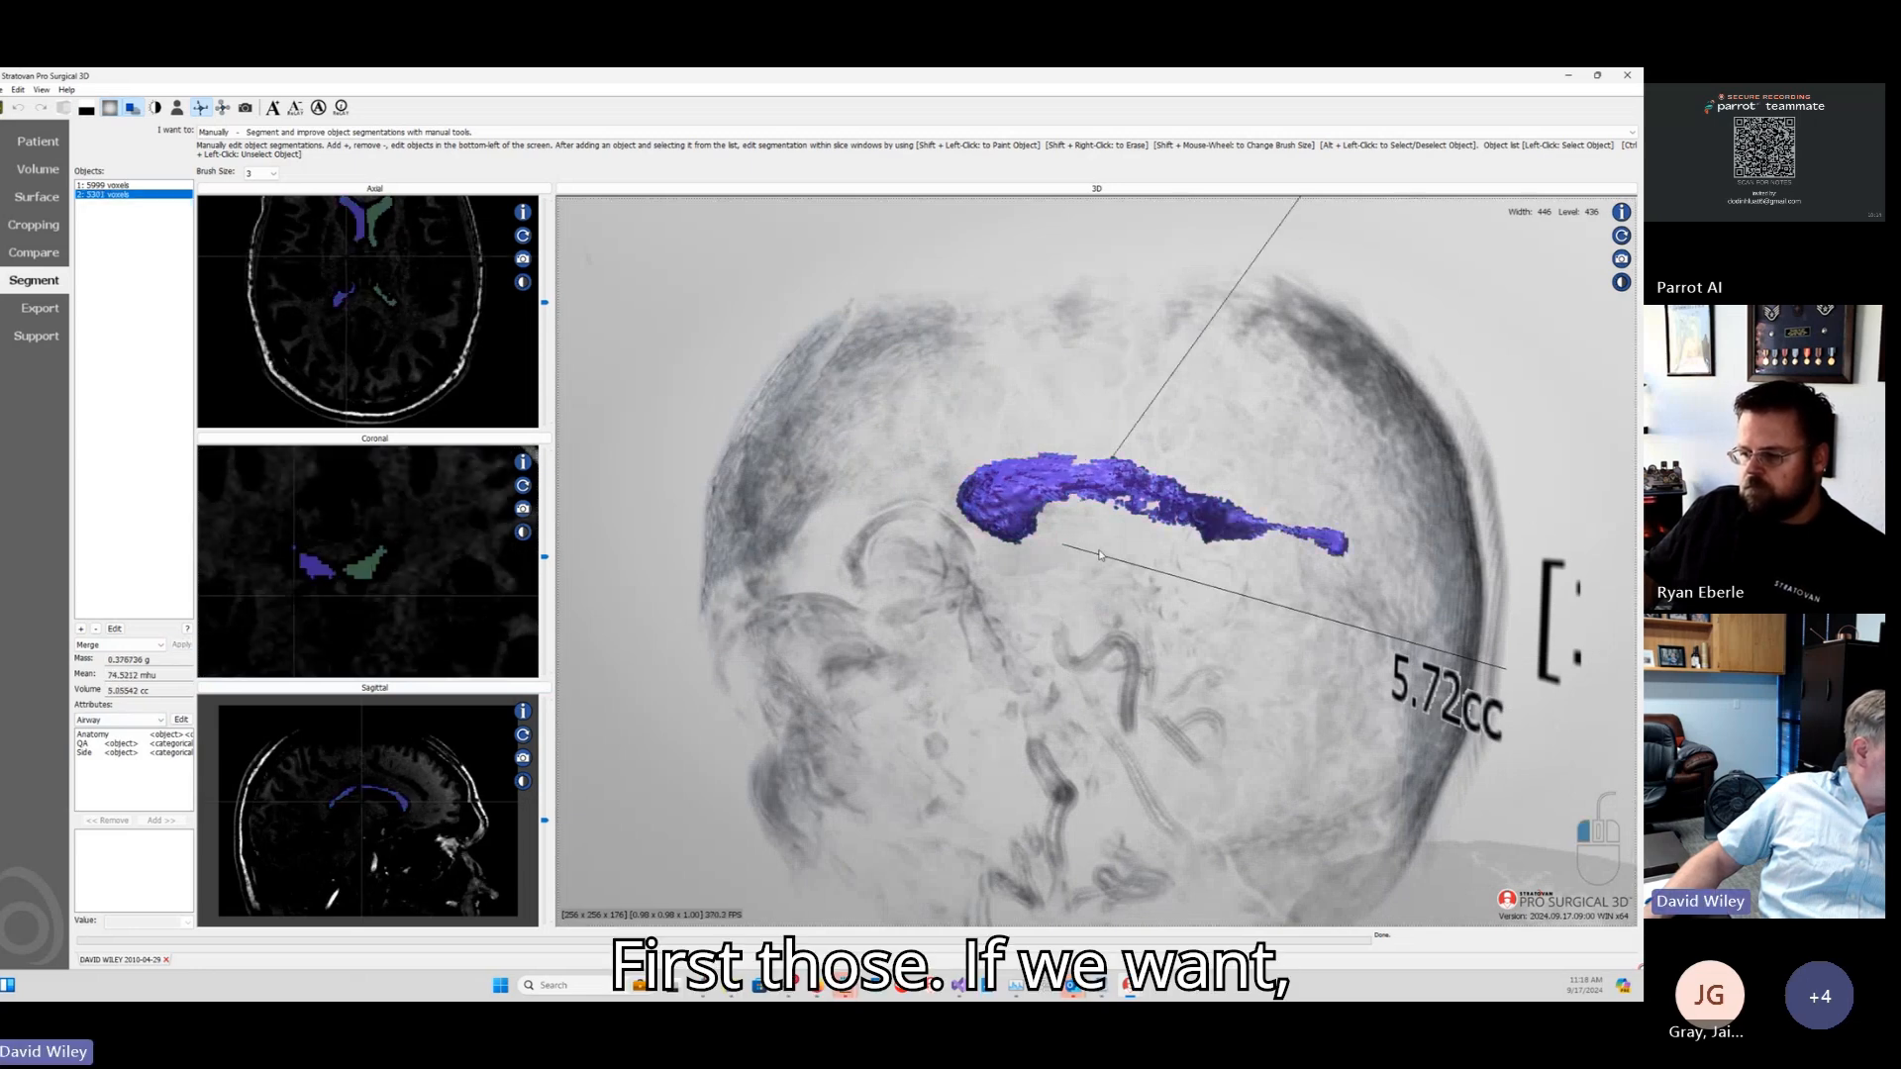
mouse_move(1045, 634)
left_mouse_down()
mouse_move(1068, 518)
mouse_move(1057, 603)
left_mouse_up()
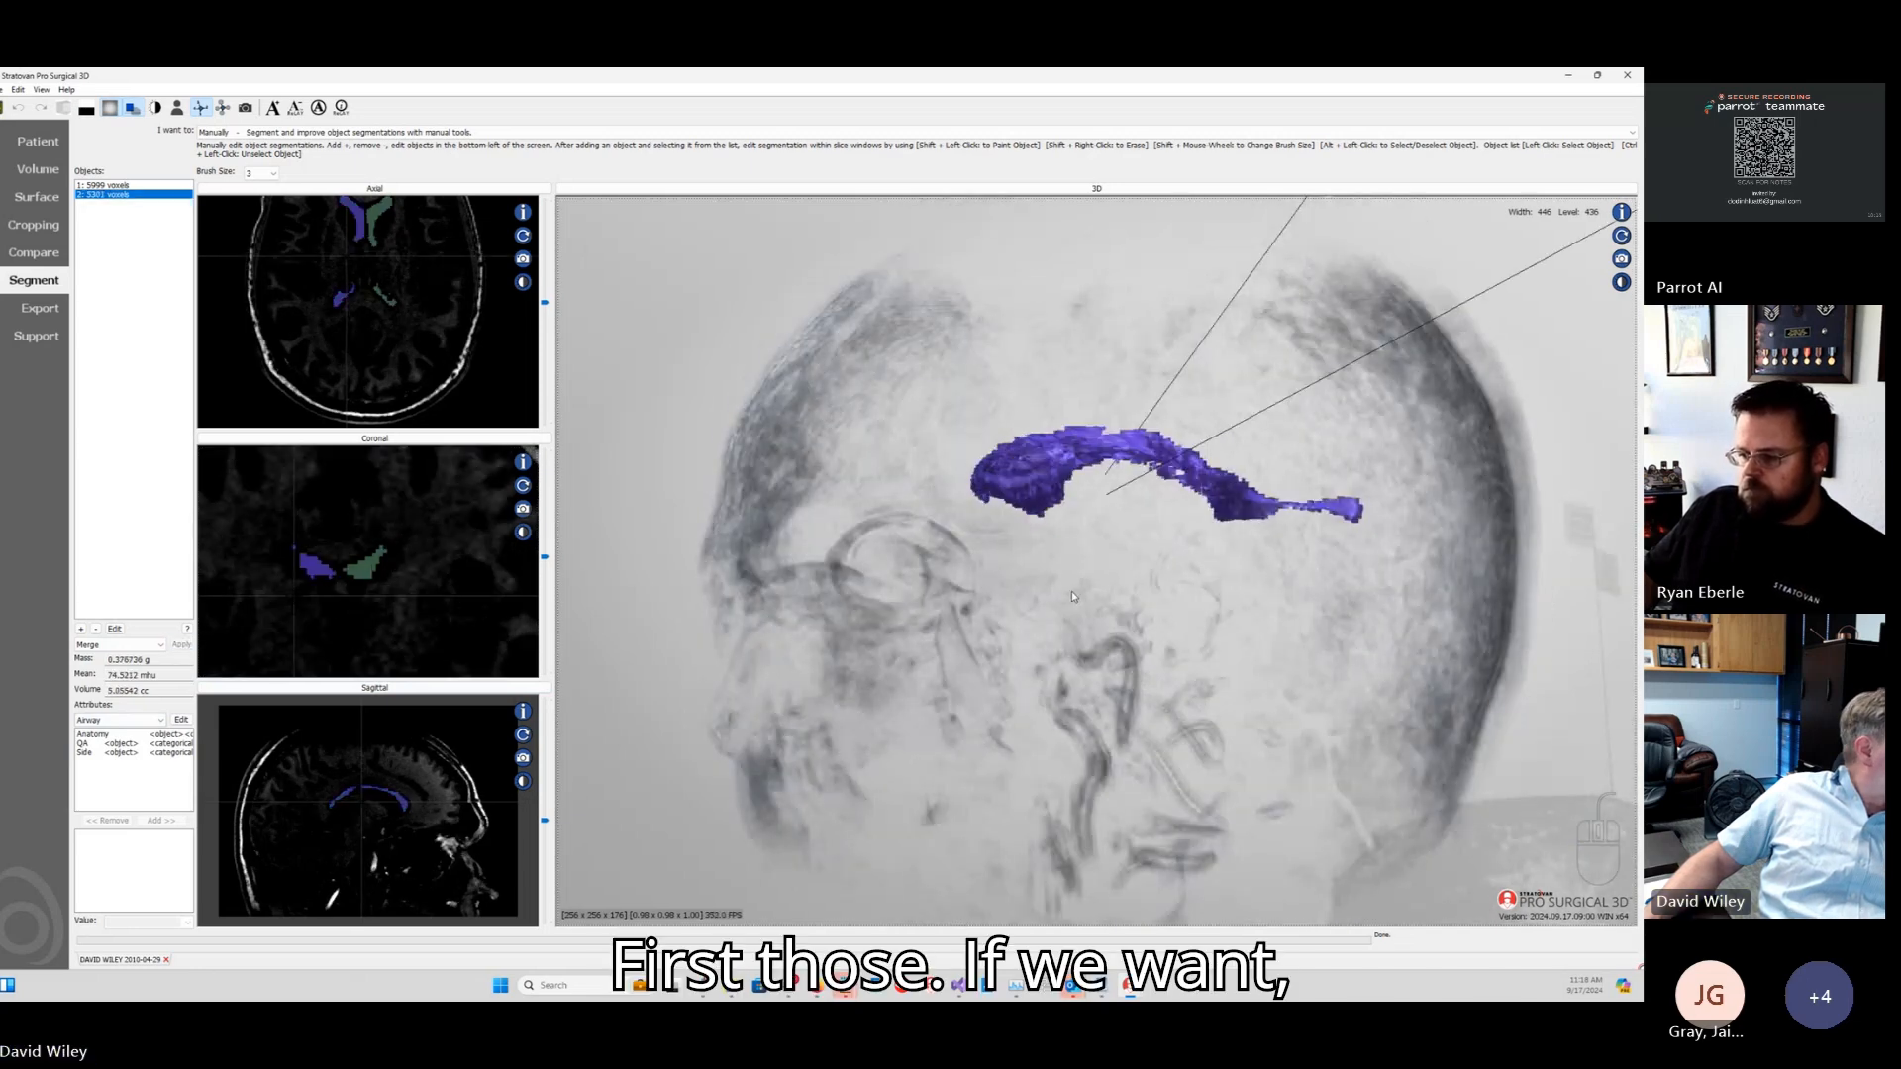
Step: Select merged objects 1 and 2 together and examine the shapes of both ventricles in 3D
left_click(111, 185)
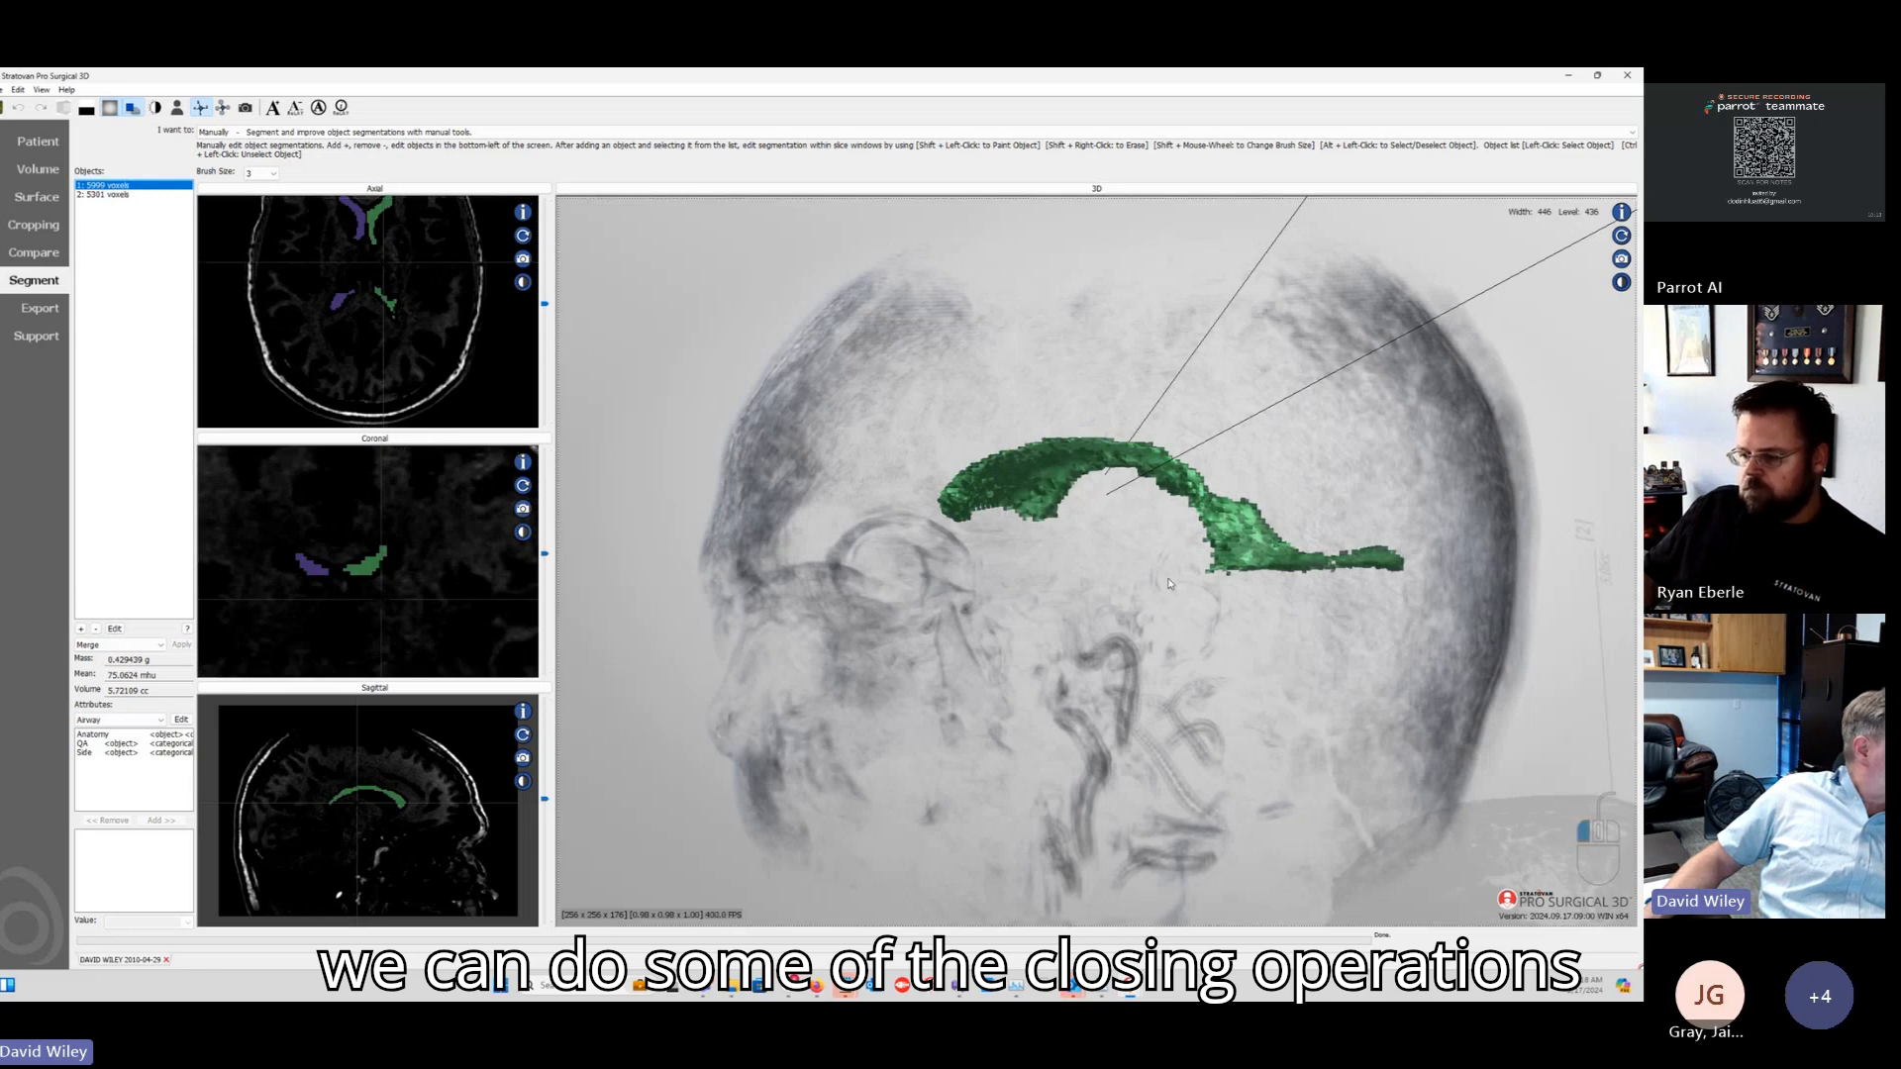
left_click_drag(1143, 590, 1028, 642)
left_click(136, 197, "ctrl")
left_click_drag(956, 554, 1130, 740)
scroll(1032, 580, "down", 1)
scroll(1032, 580, "down", 2)
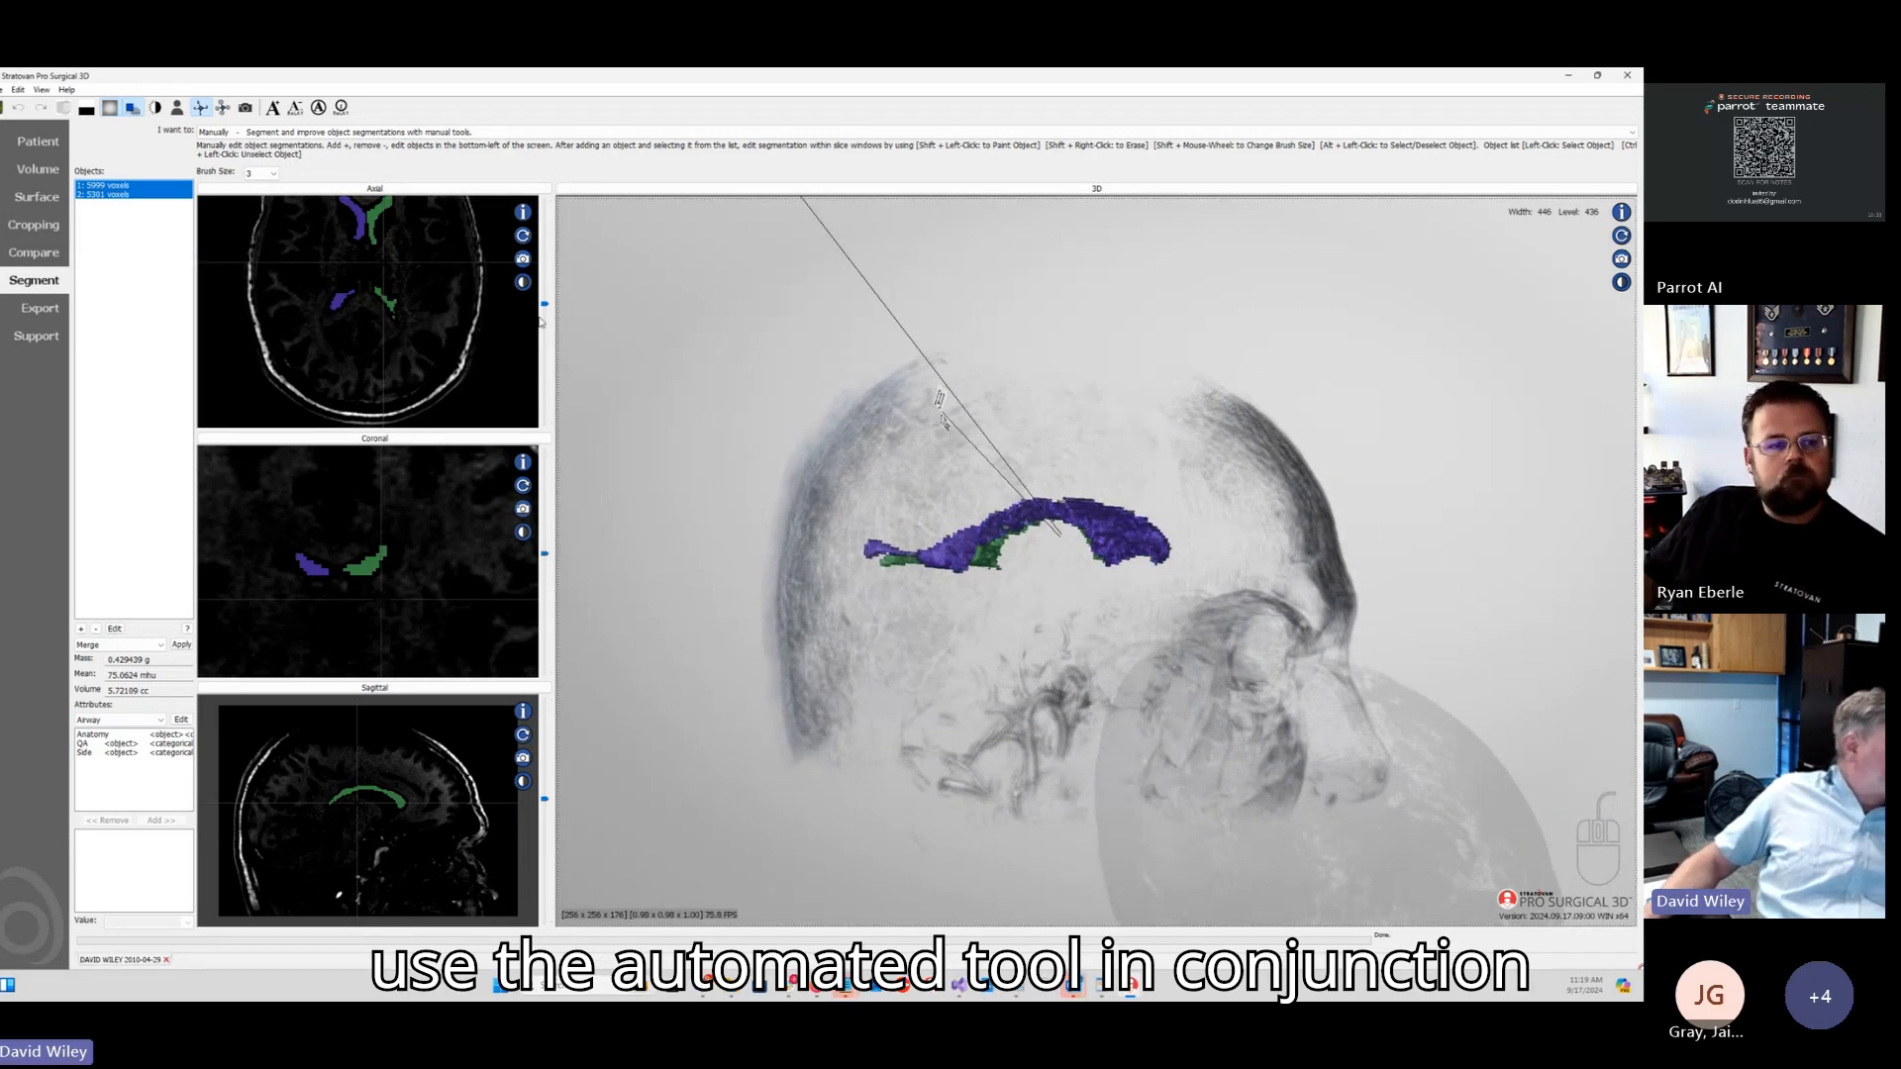
Step: Lower the window level to 396, make axial the main view and activate object 1, the green ventricle
left_click_drag(426, 365, 425, 355)
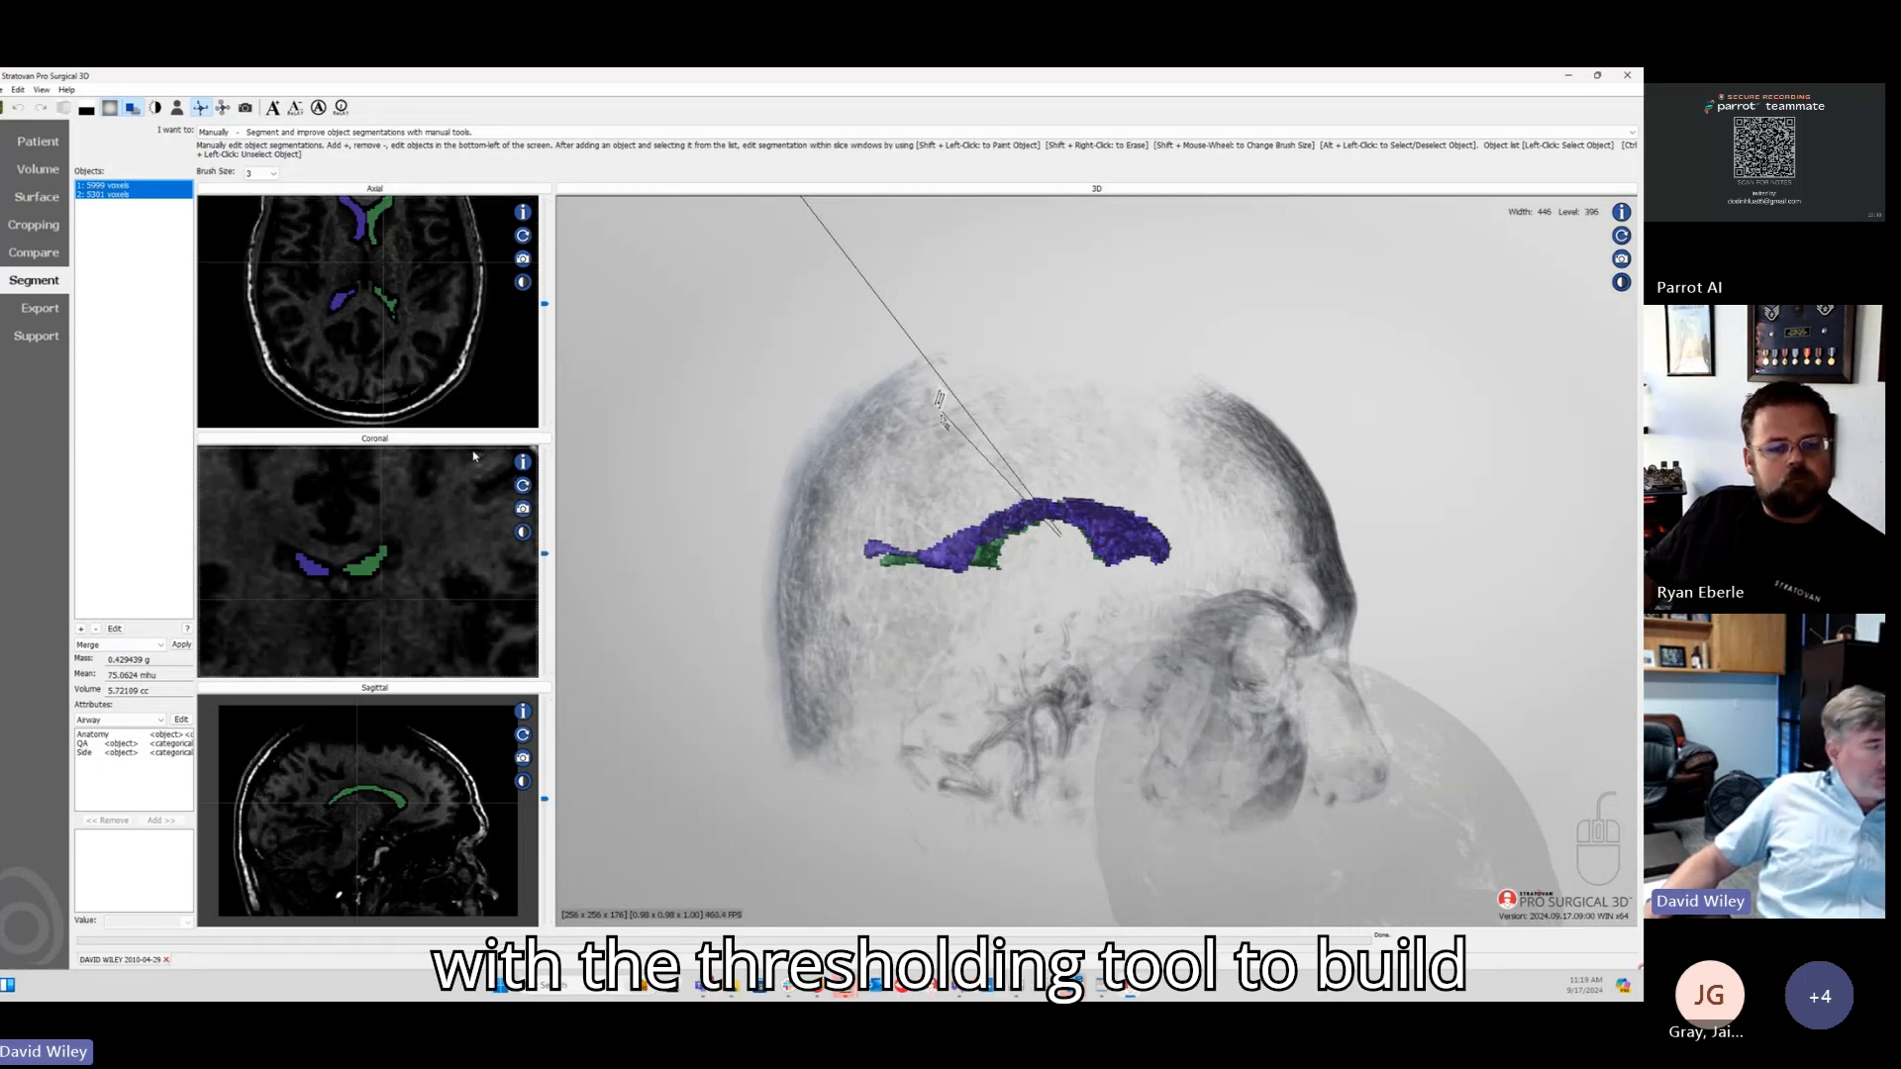
double_click(454, 309)
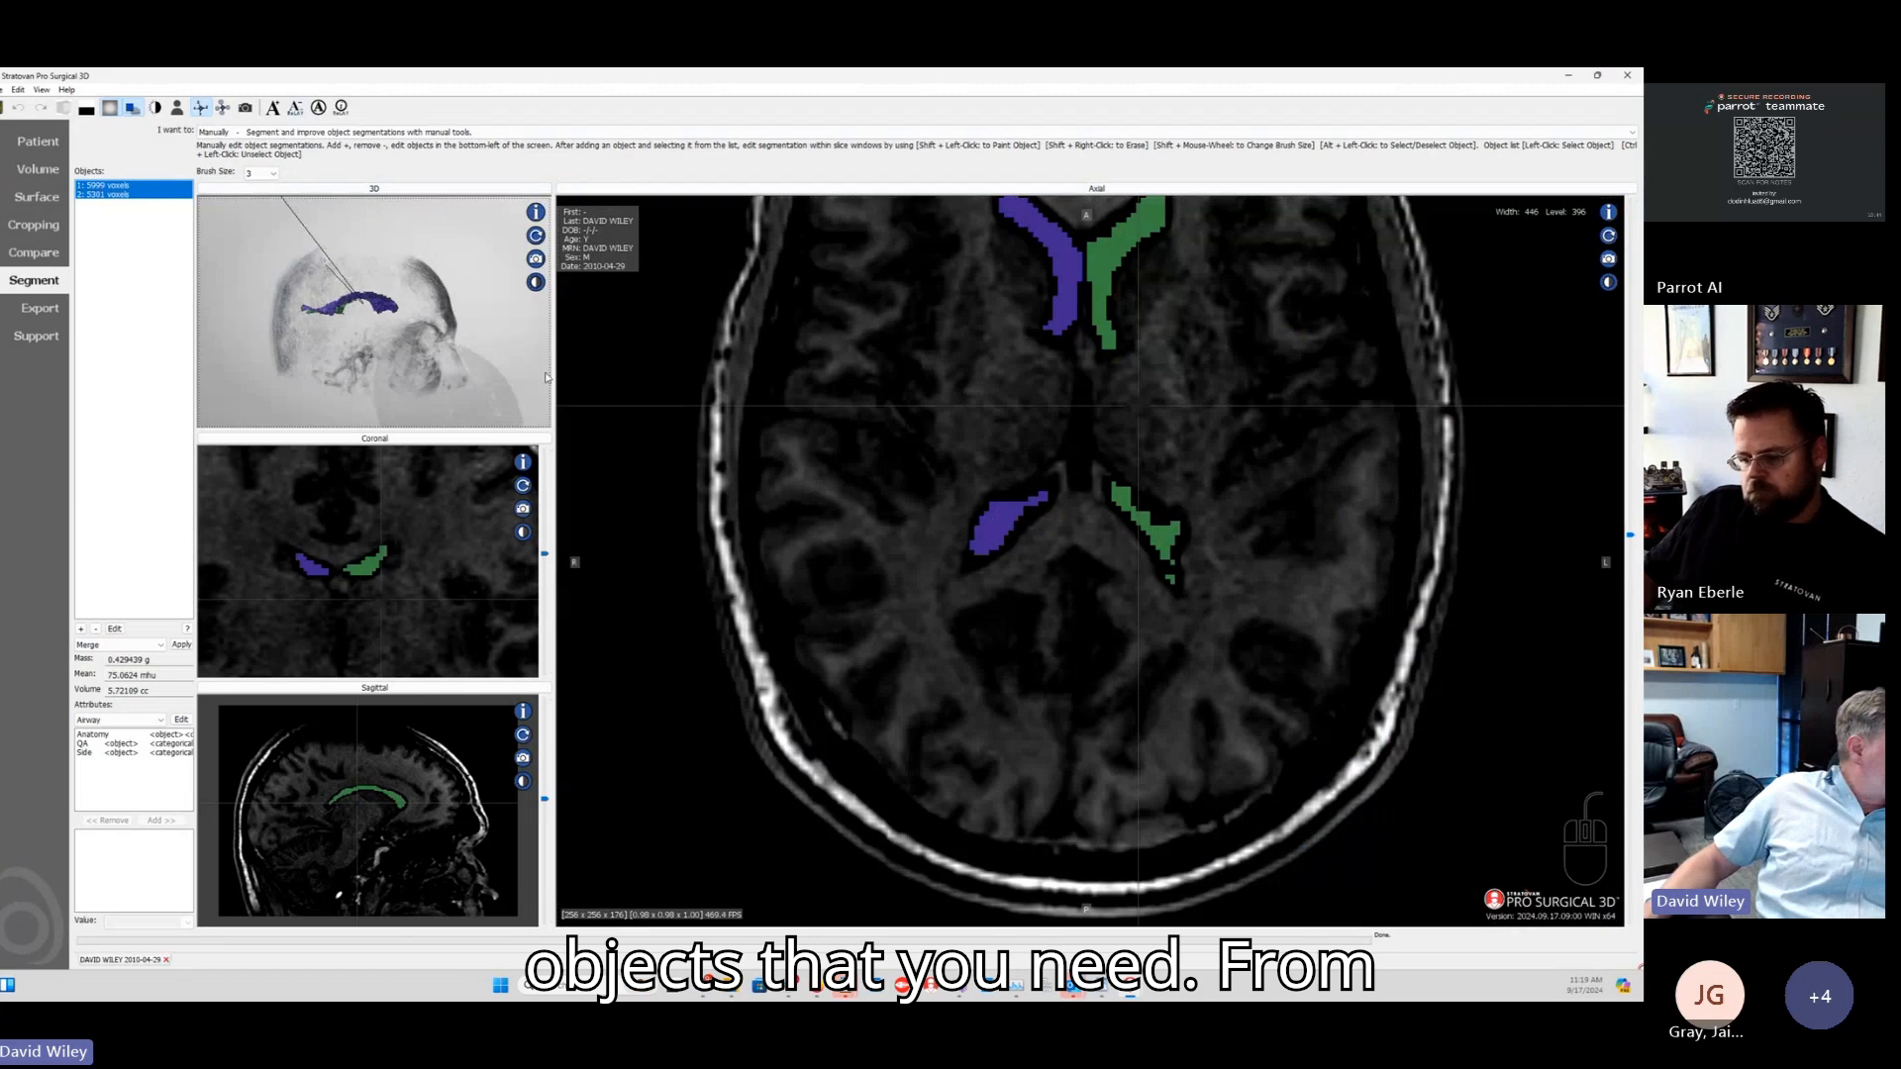
left_click(107, 186)
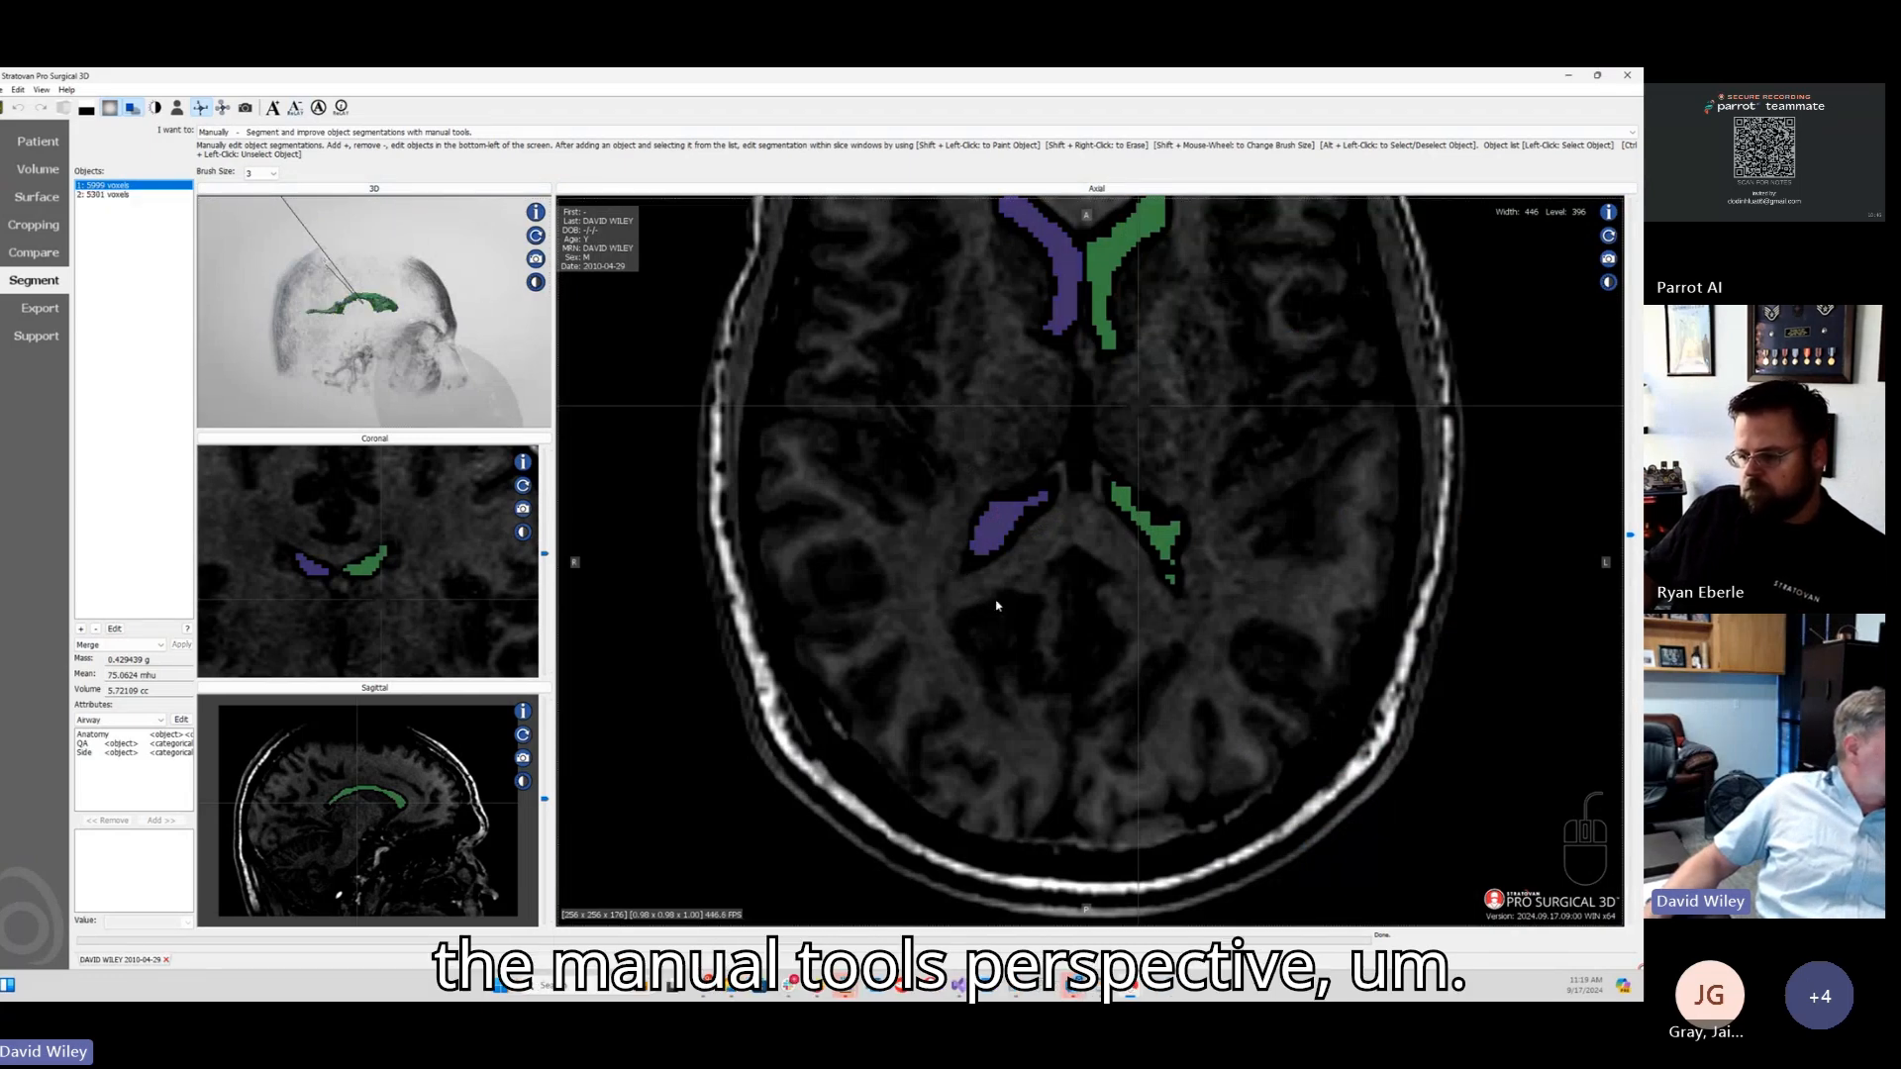
scroll(997, 606, "down", 3)
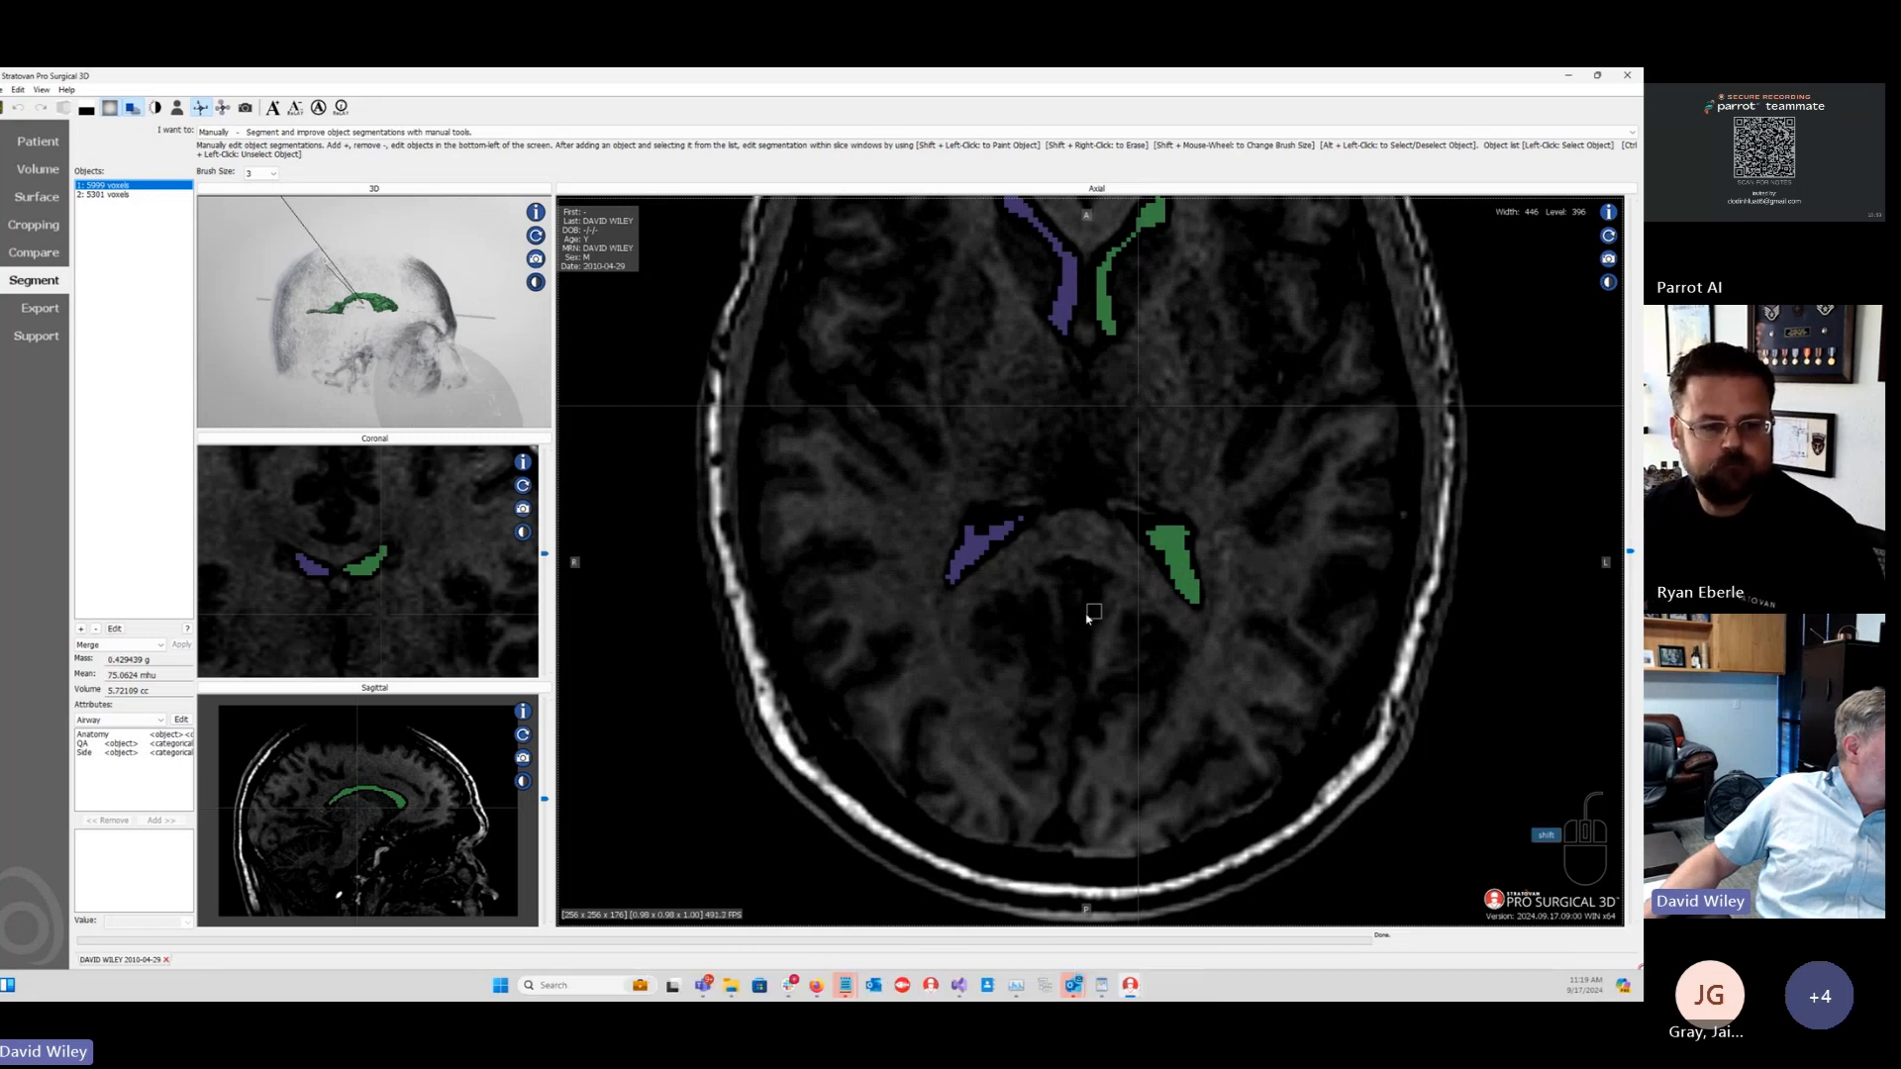
right_click_drag(1298, 506, 1254, 692)
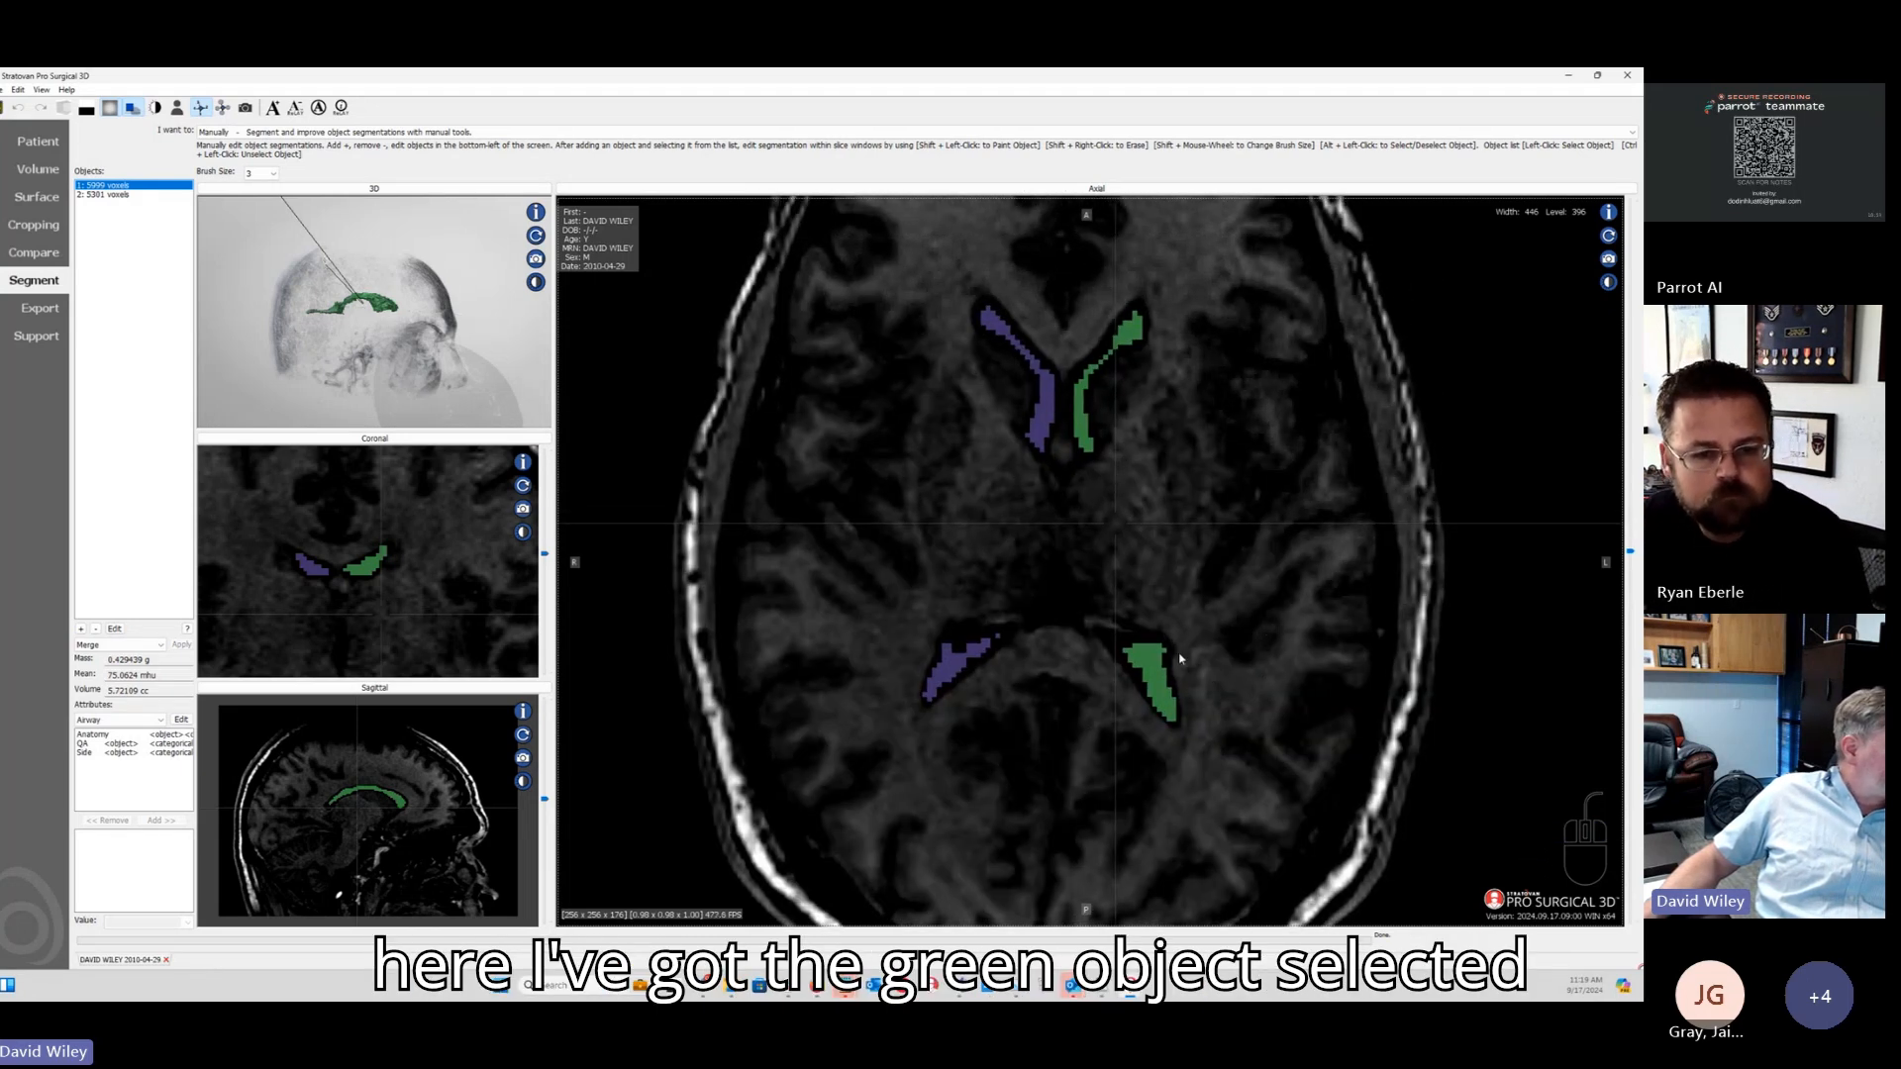
Step: Paint a trial stroke onto object 1 beside its posterior part in the axial slice and undo it
left_click(112, 195)
left_click(112, 186)
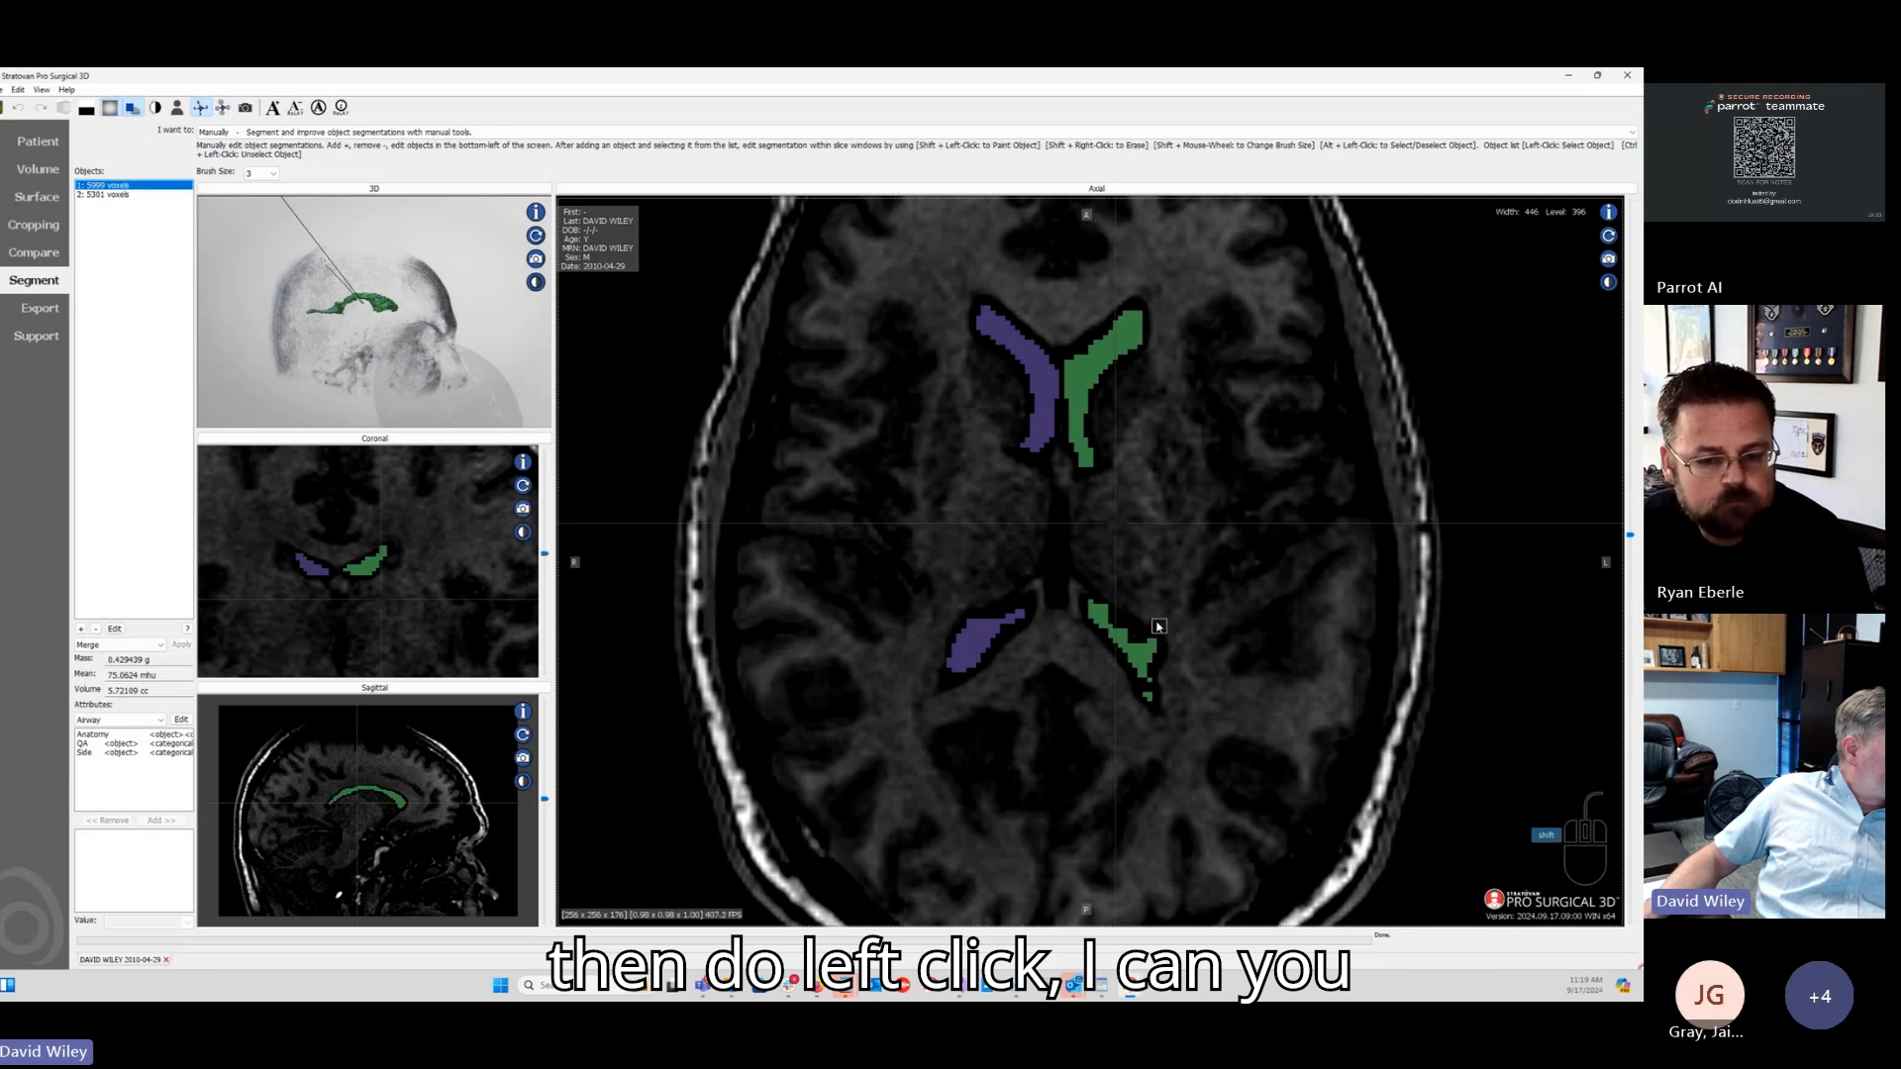
mouse_move(1156, 642)
left_mouse_down("shift")
mouse_move(1259, 604)
mouse_move(1177, 566)
mouse_move(1220, 765)
left_mouse_up("shift")
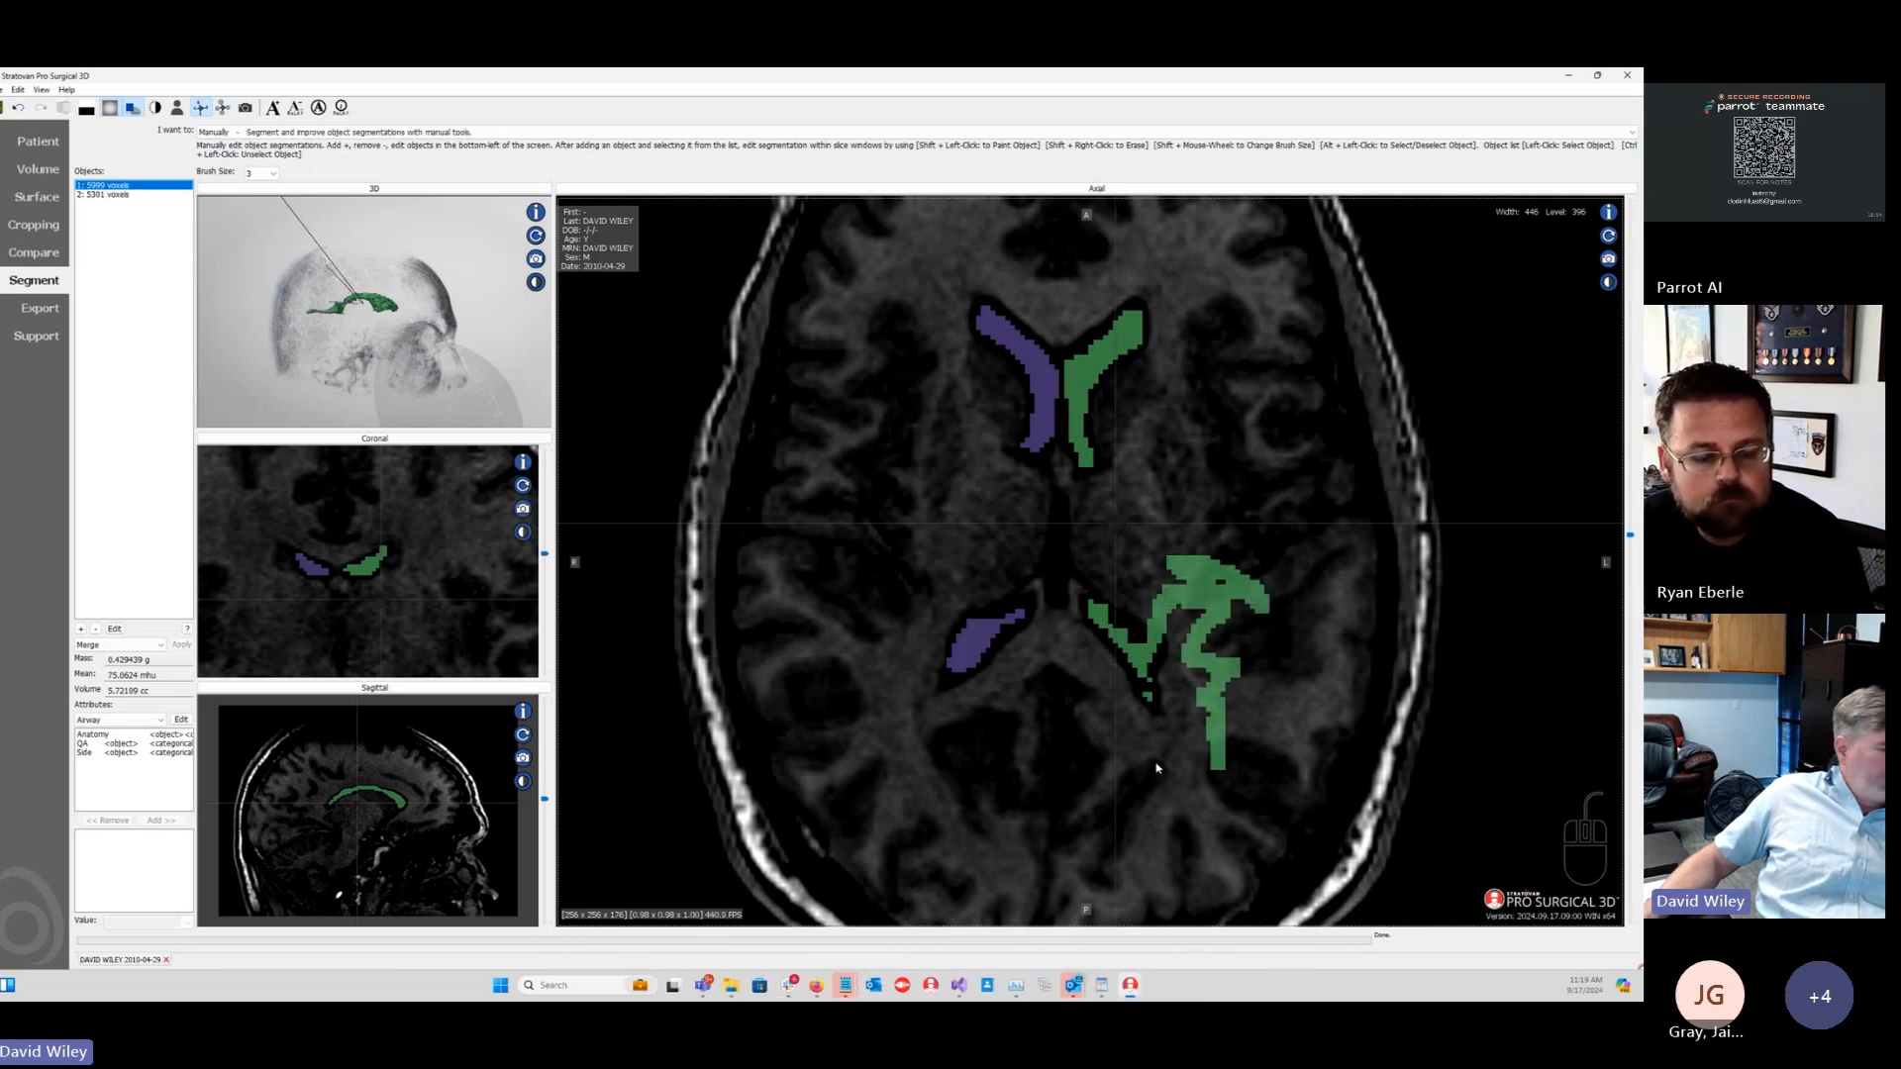
key("ctrl+z")
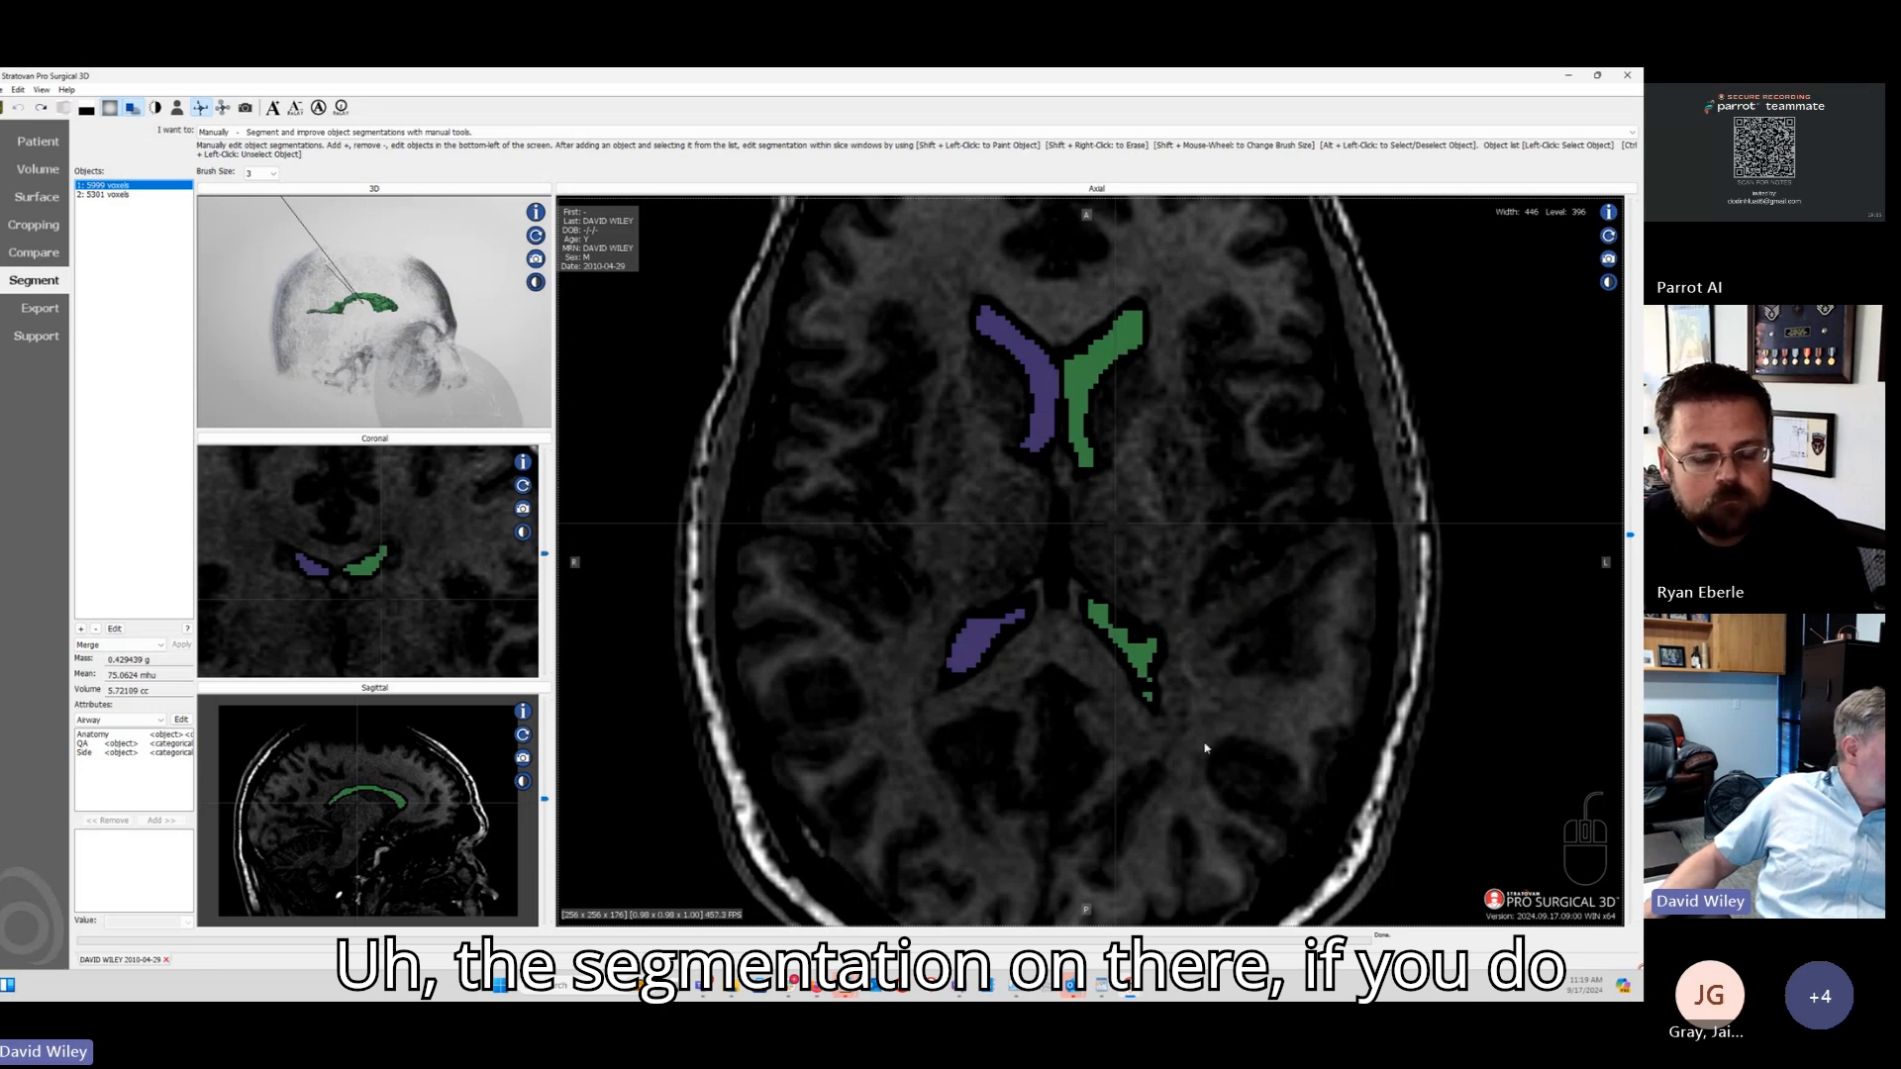
Step: Look through the higher axial slices for spots on both ventricles that need fine manual corrections
scroll(1205, 628, "up", 3)
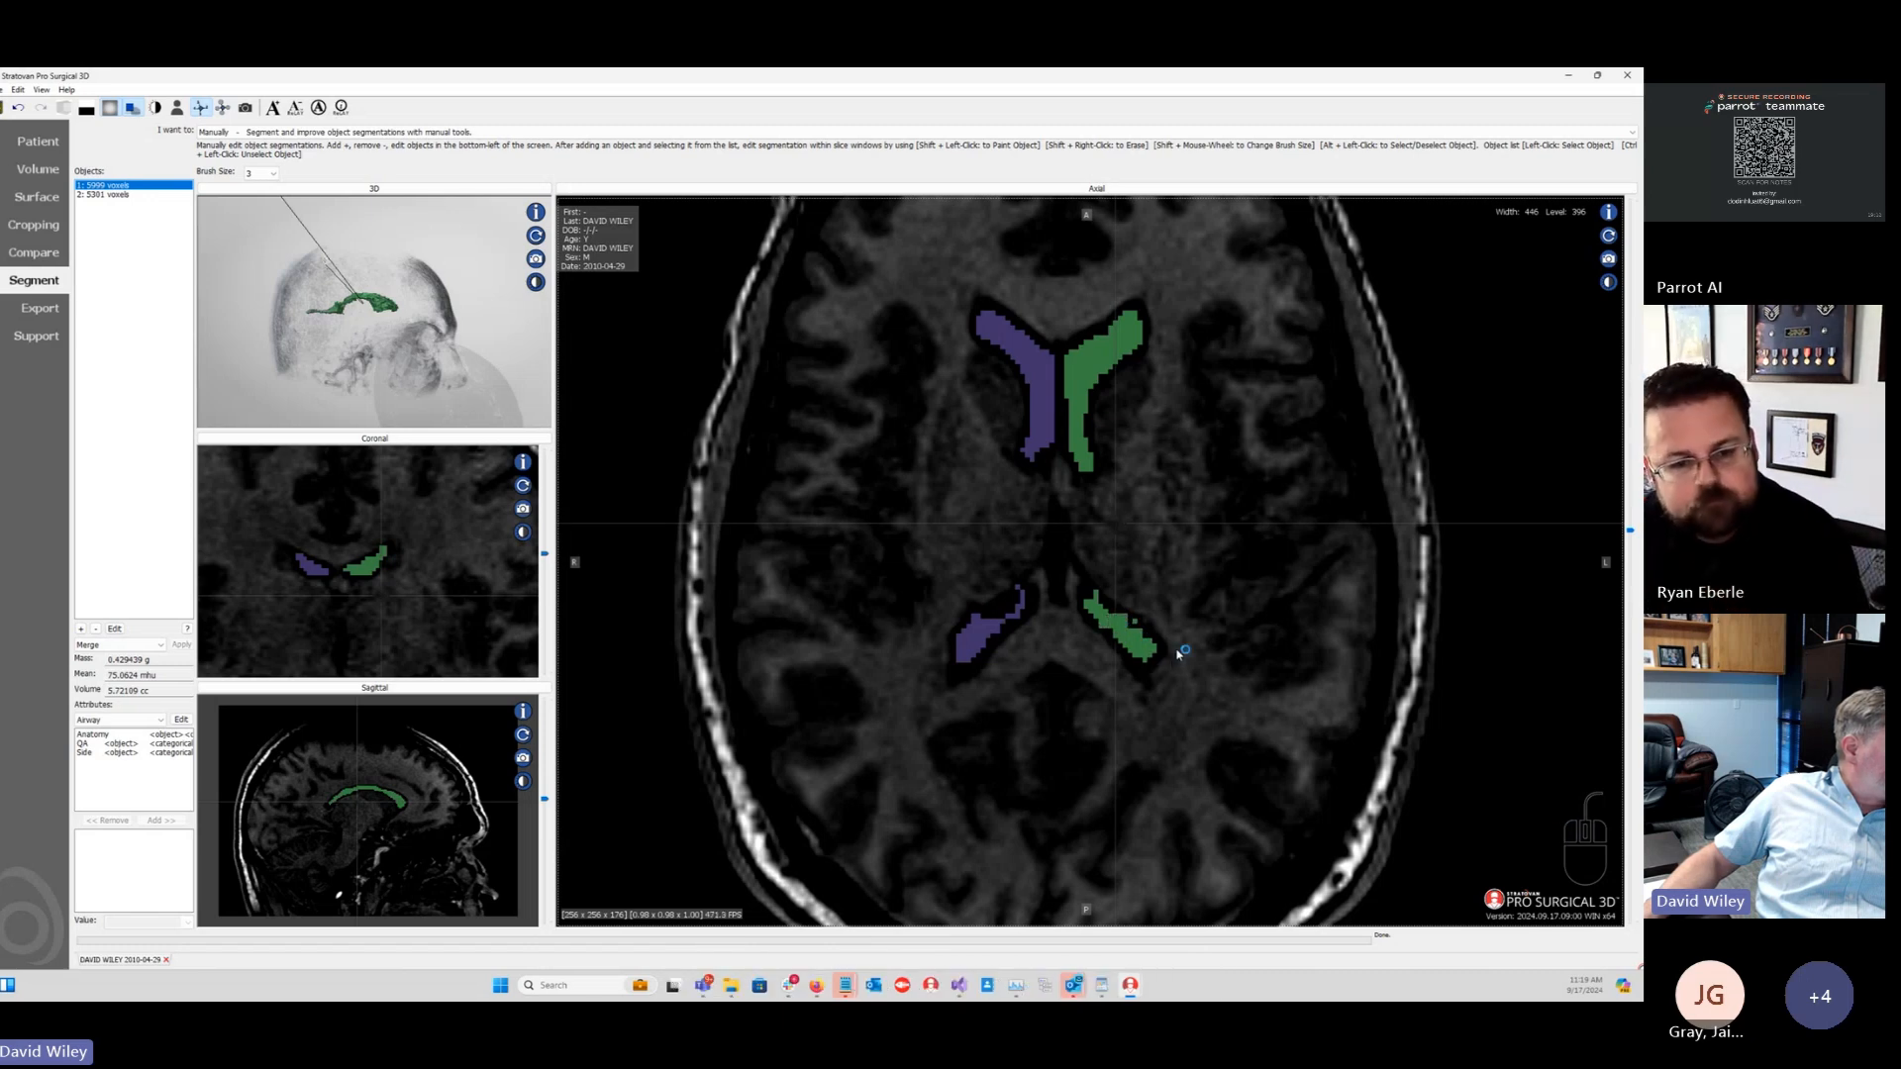
scroll(1179, 656, "up", 4)
scroll(1178, 656, "up", 1)
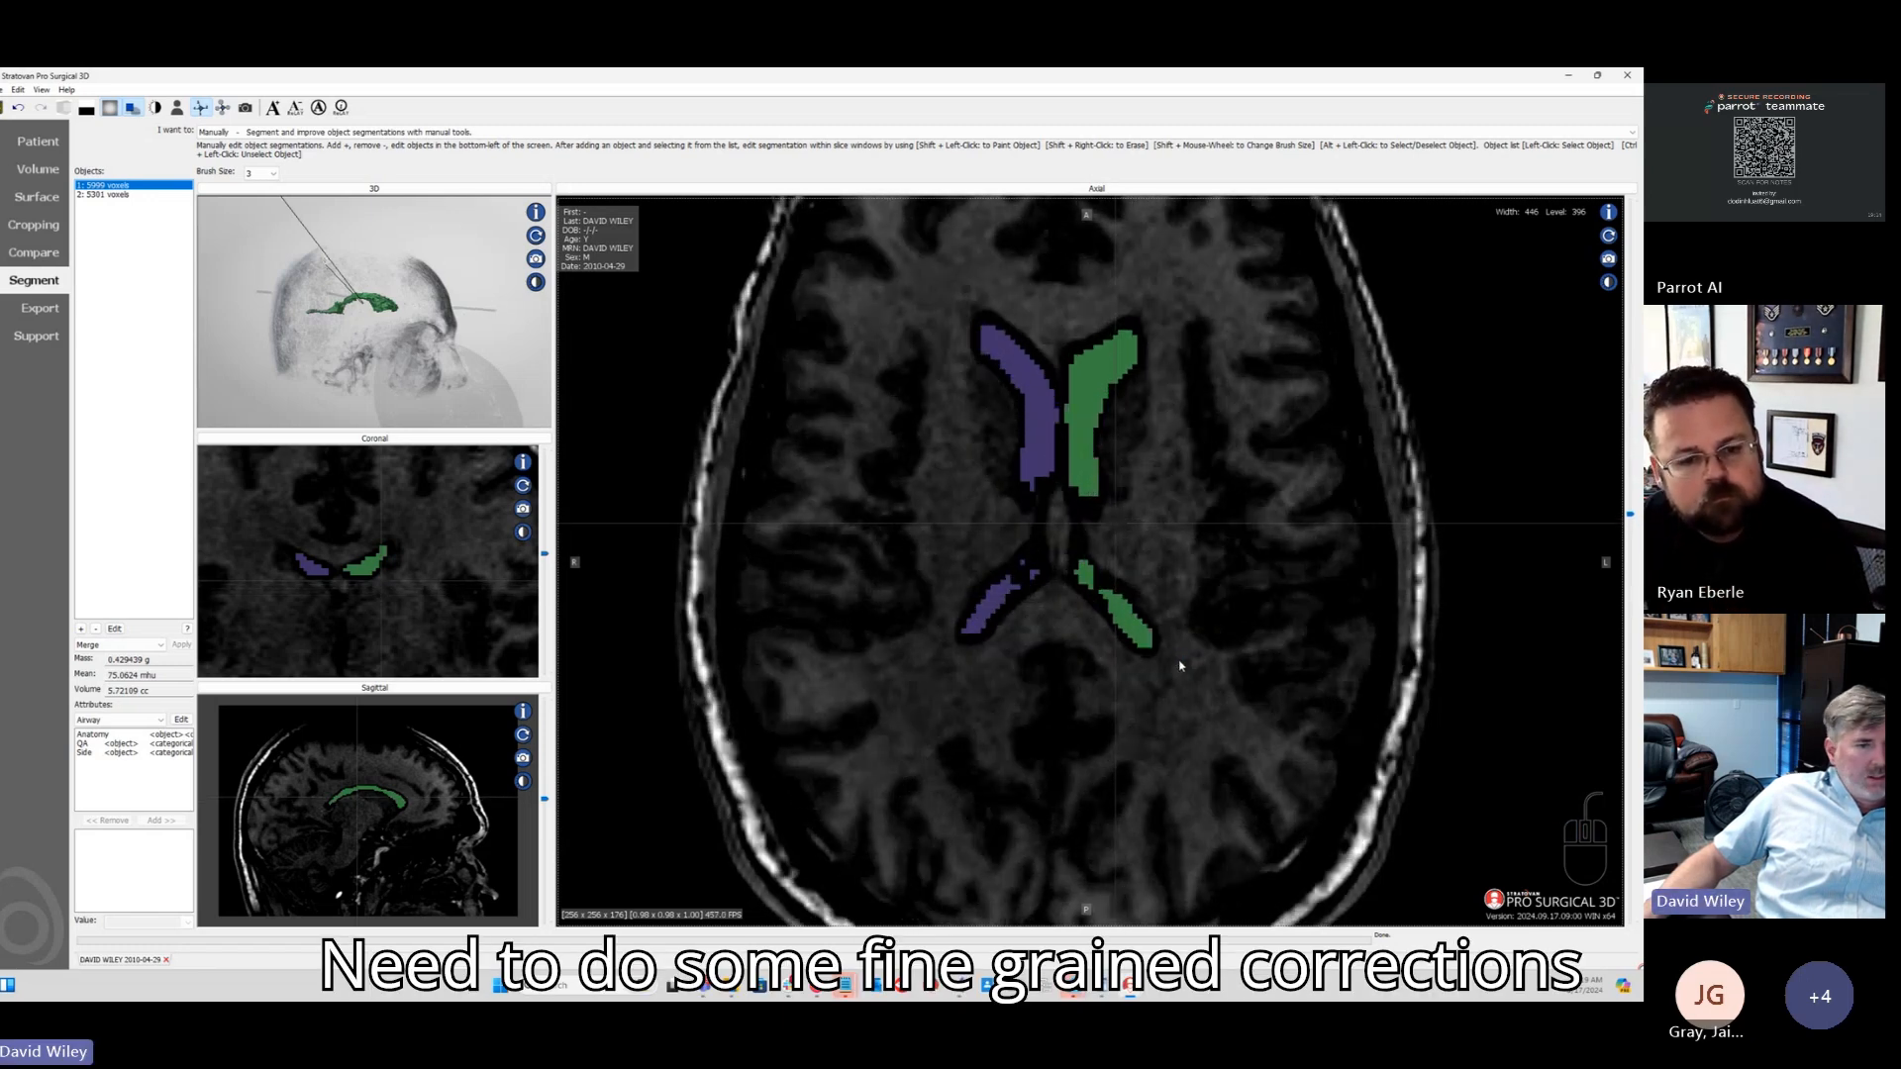
scroll(1194, 663, "up", 1)
scroll(1196, 666, "up", 2)
scroll(1175, 668, "down", 1)
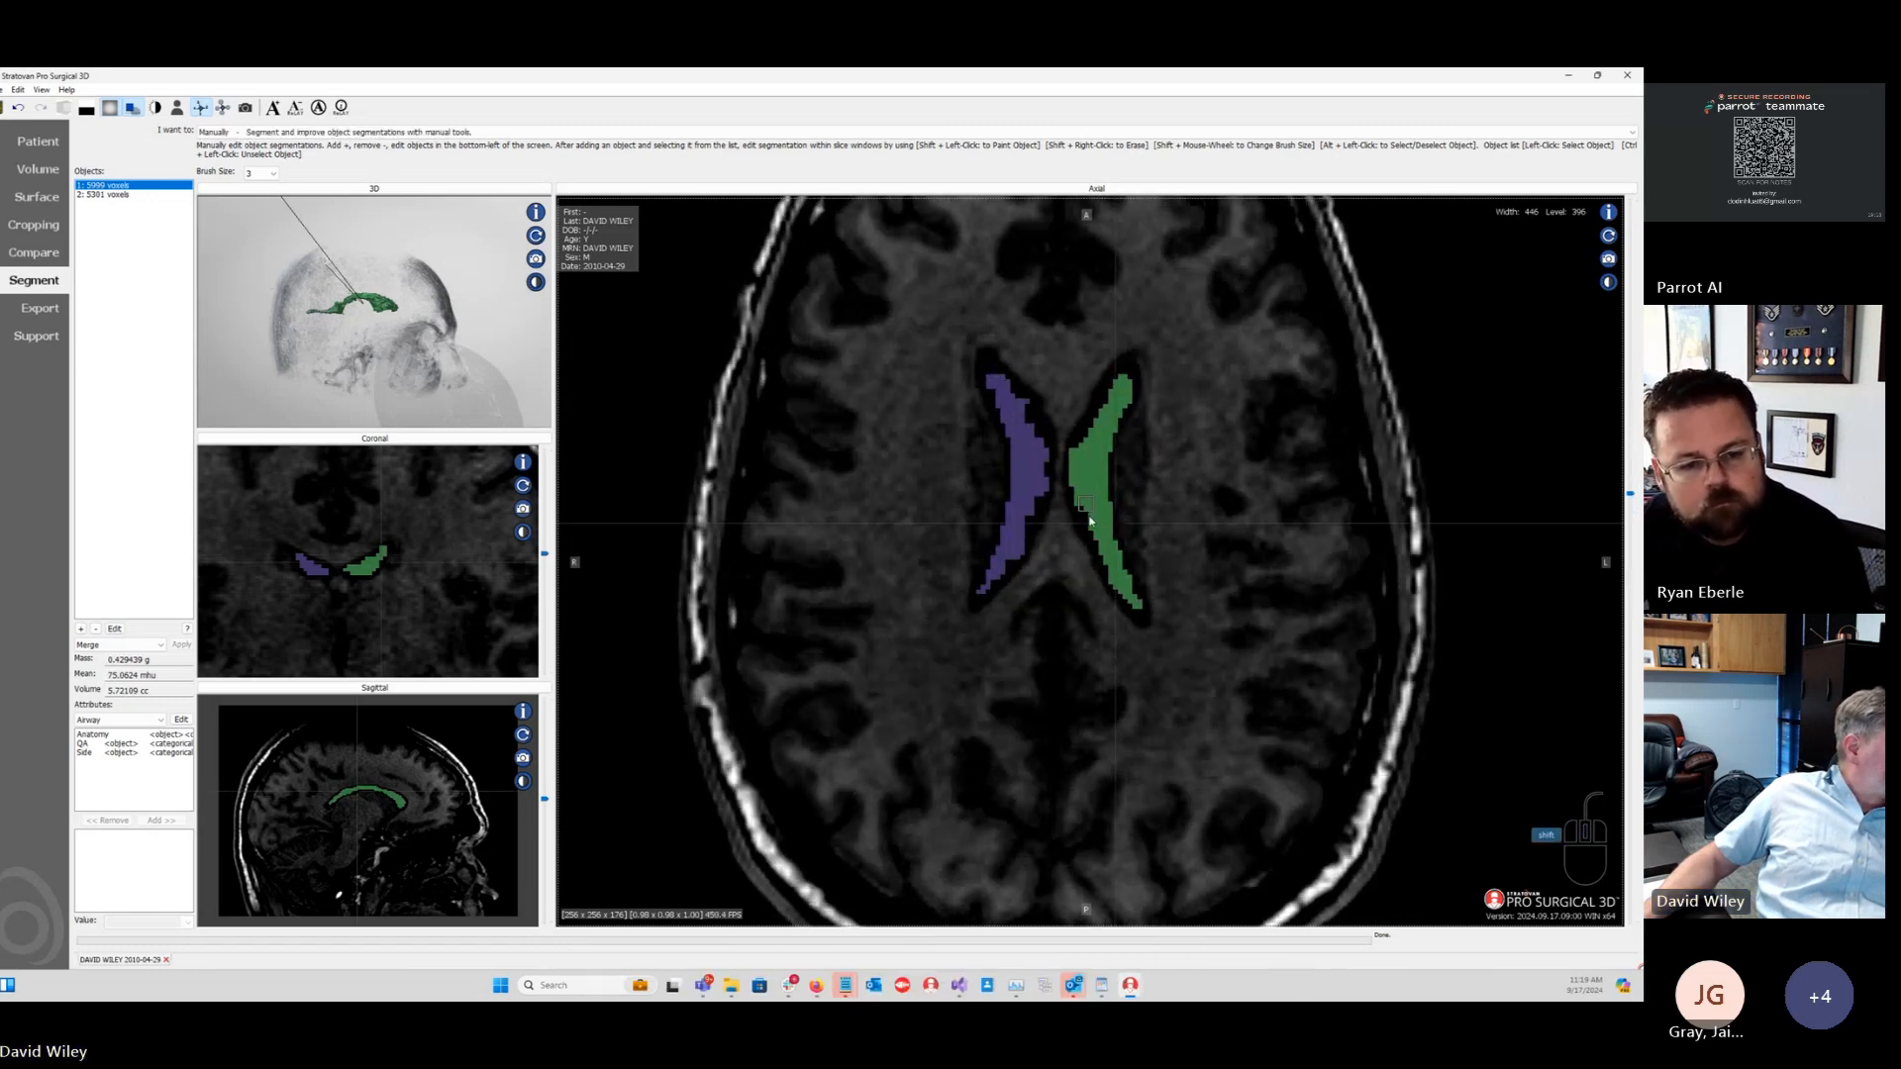
scroll(1139, 594, "down", 3)
scroll(1168, 649, "up", 2)
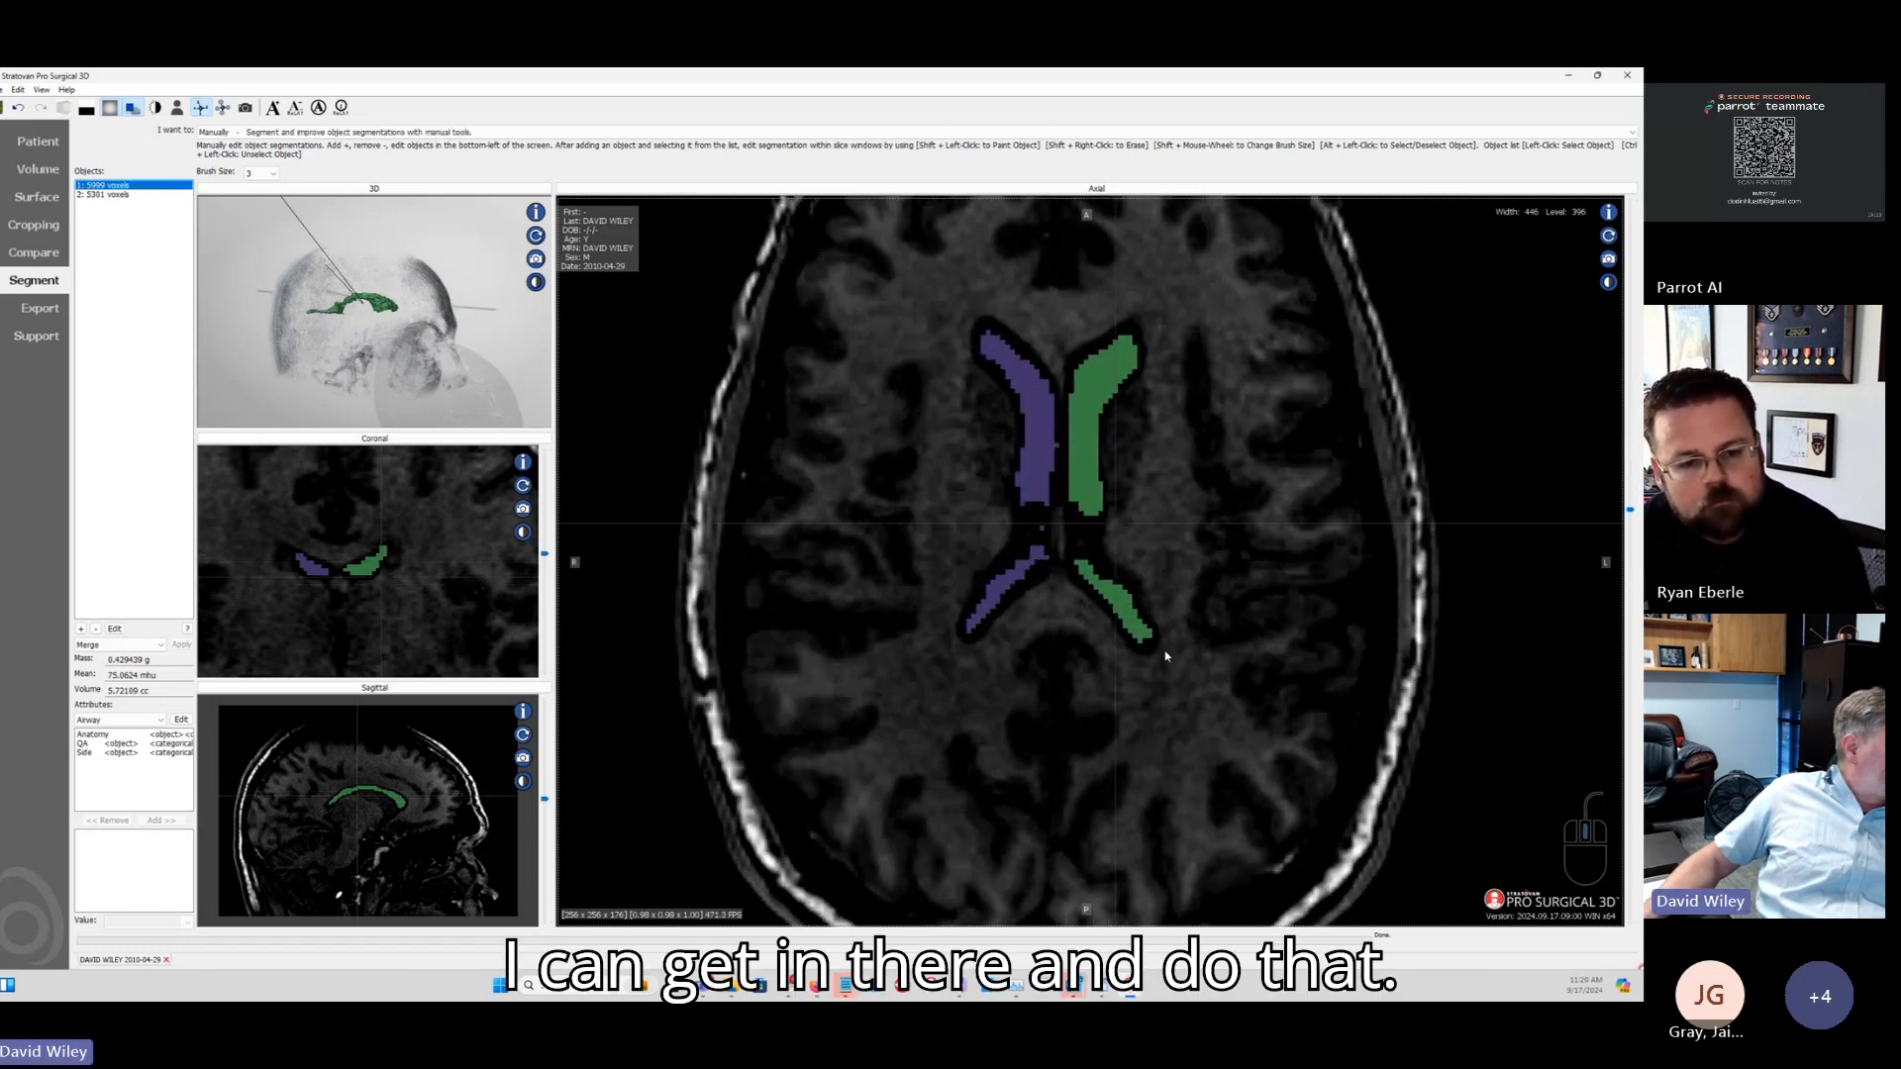
Step: With object 1 active, paint a trial stroke across the anterior part of the purple ventricle and undo it
left_click(114, 194)
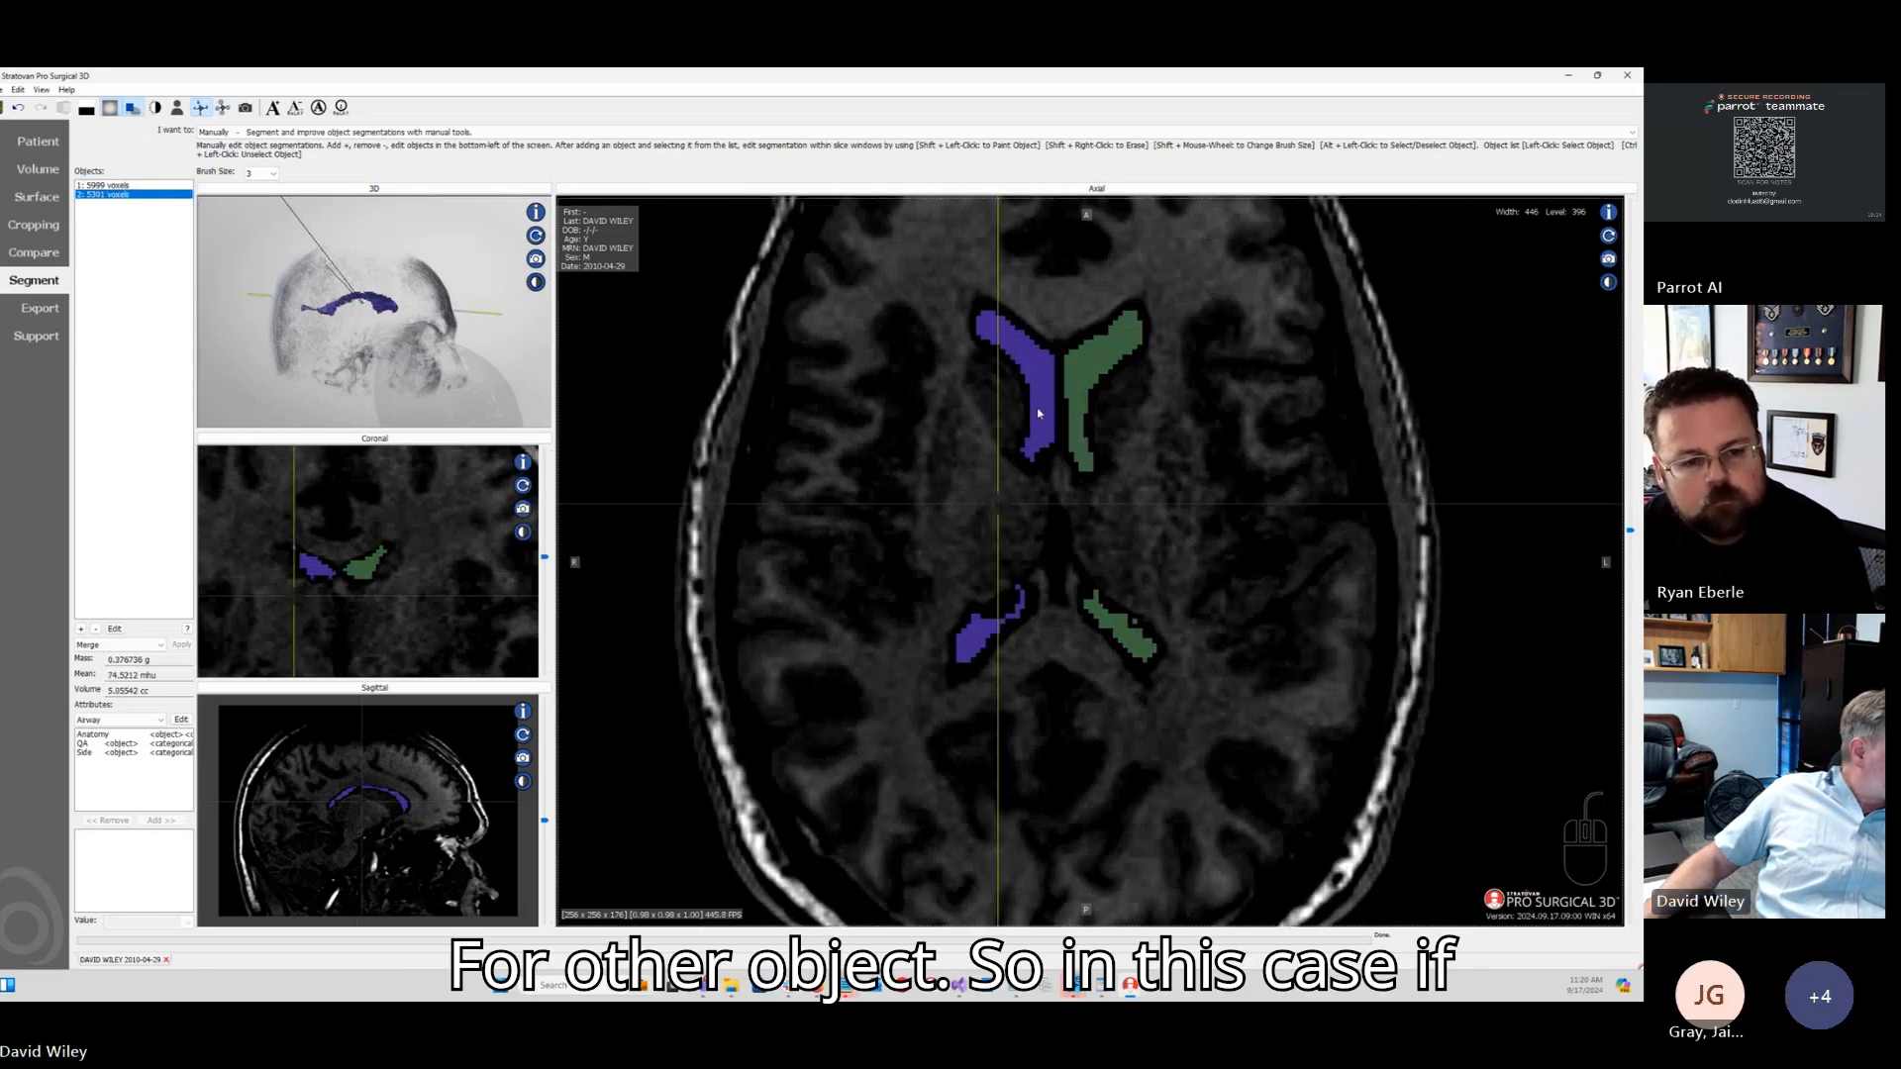
left_click(119, 186)
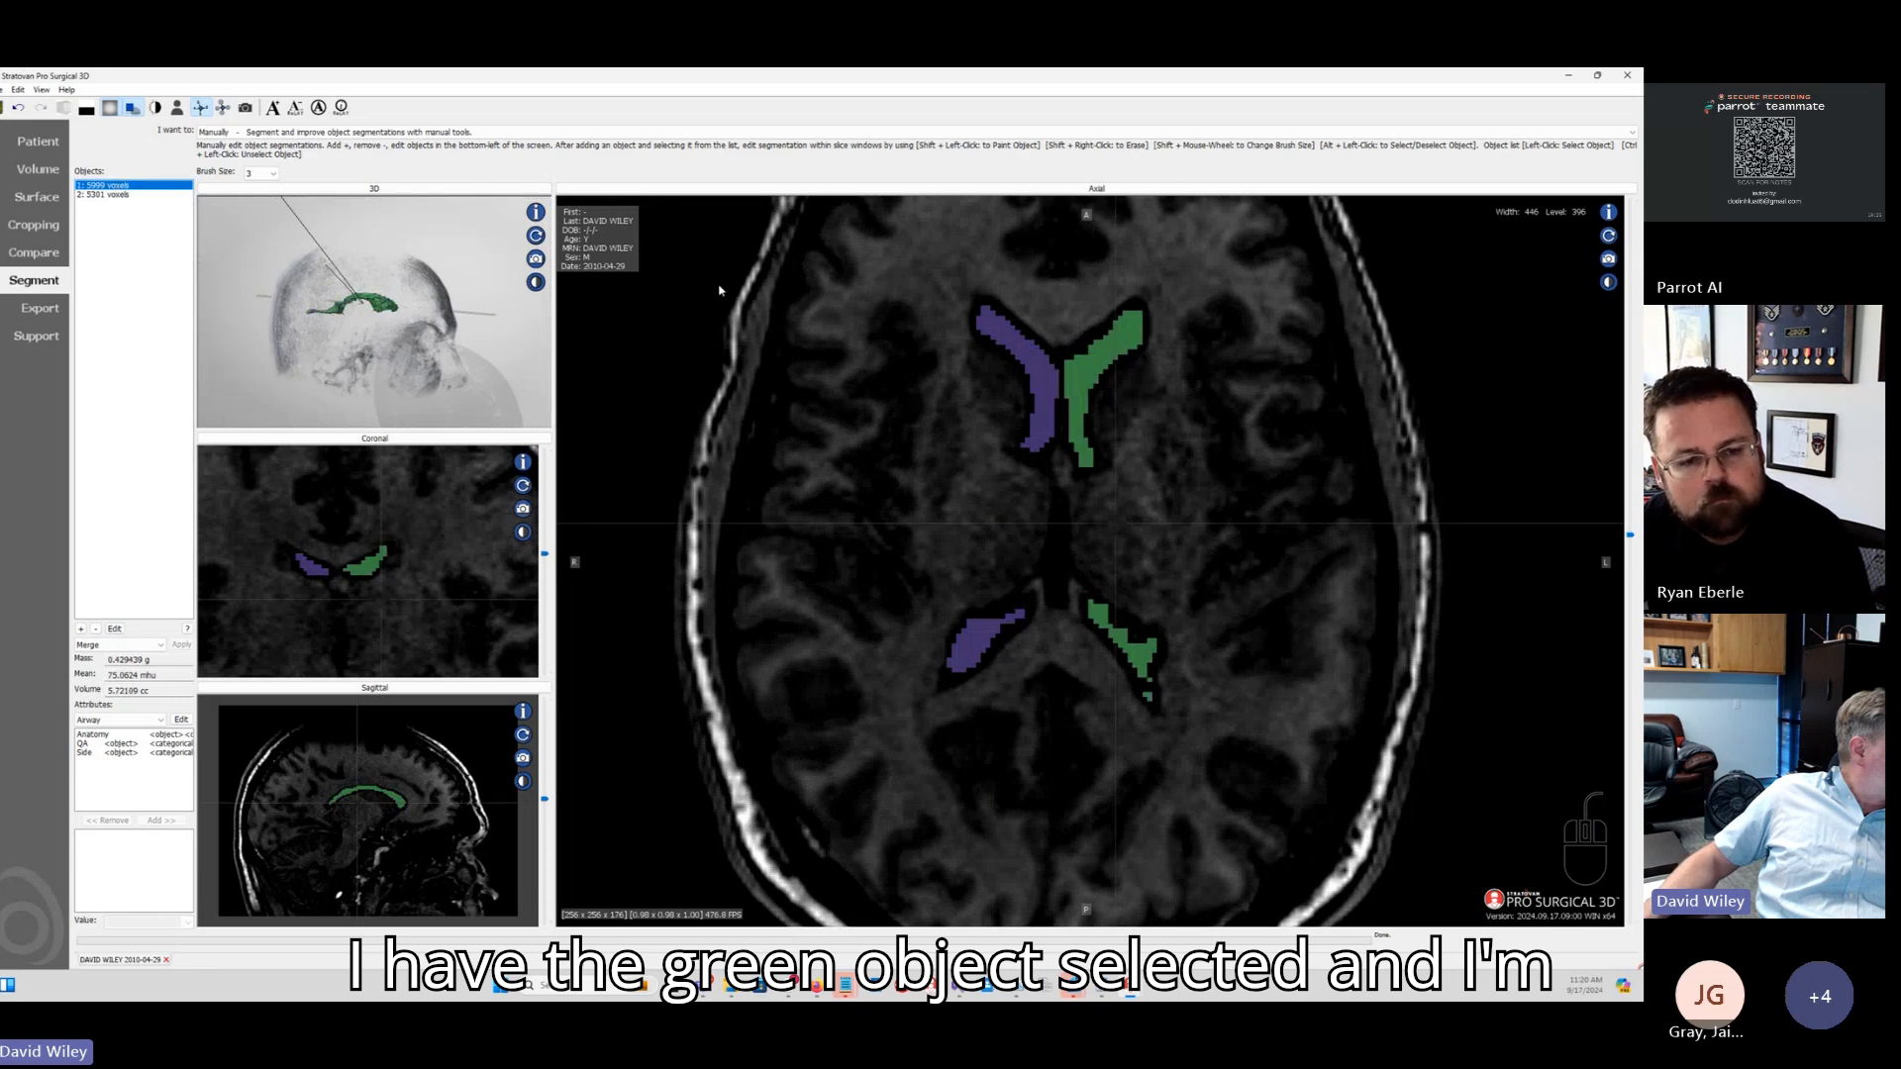
key("shift")
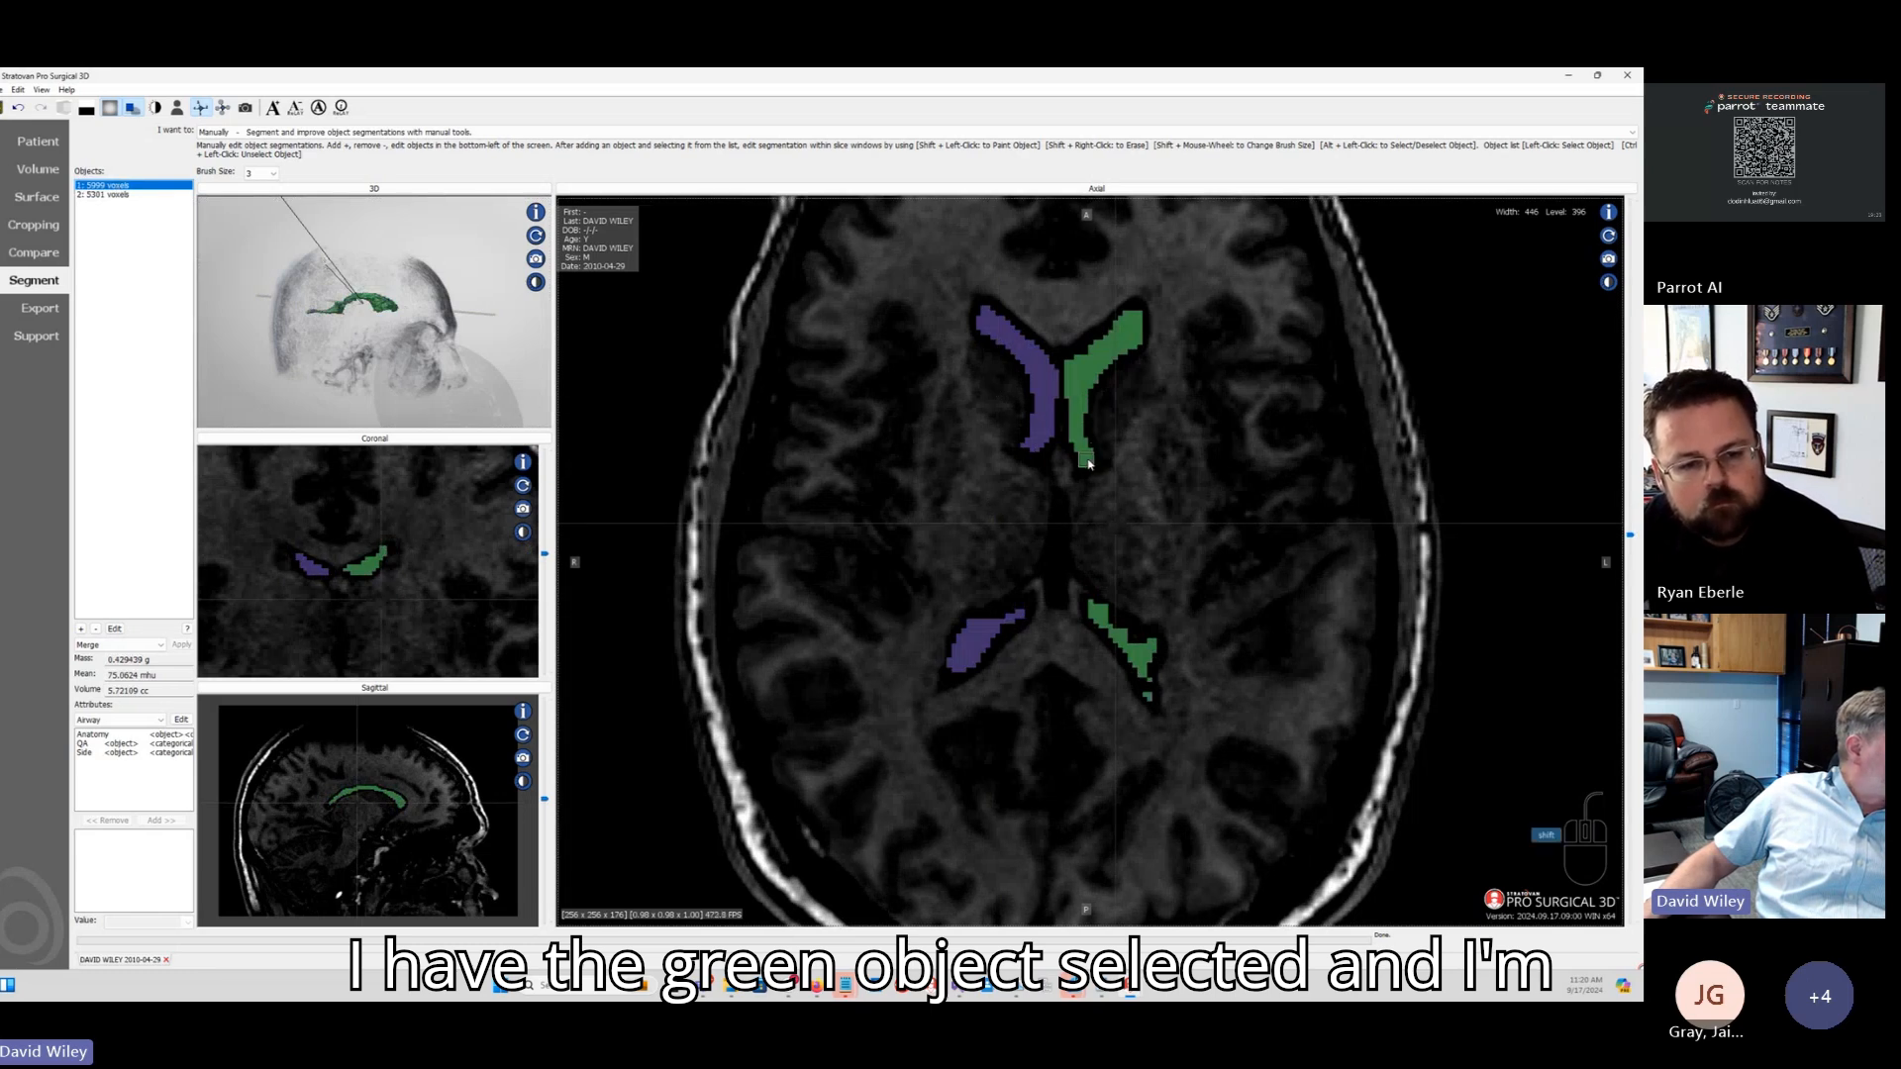
right_click(1097, 475, "shift")
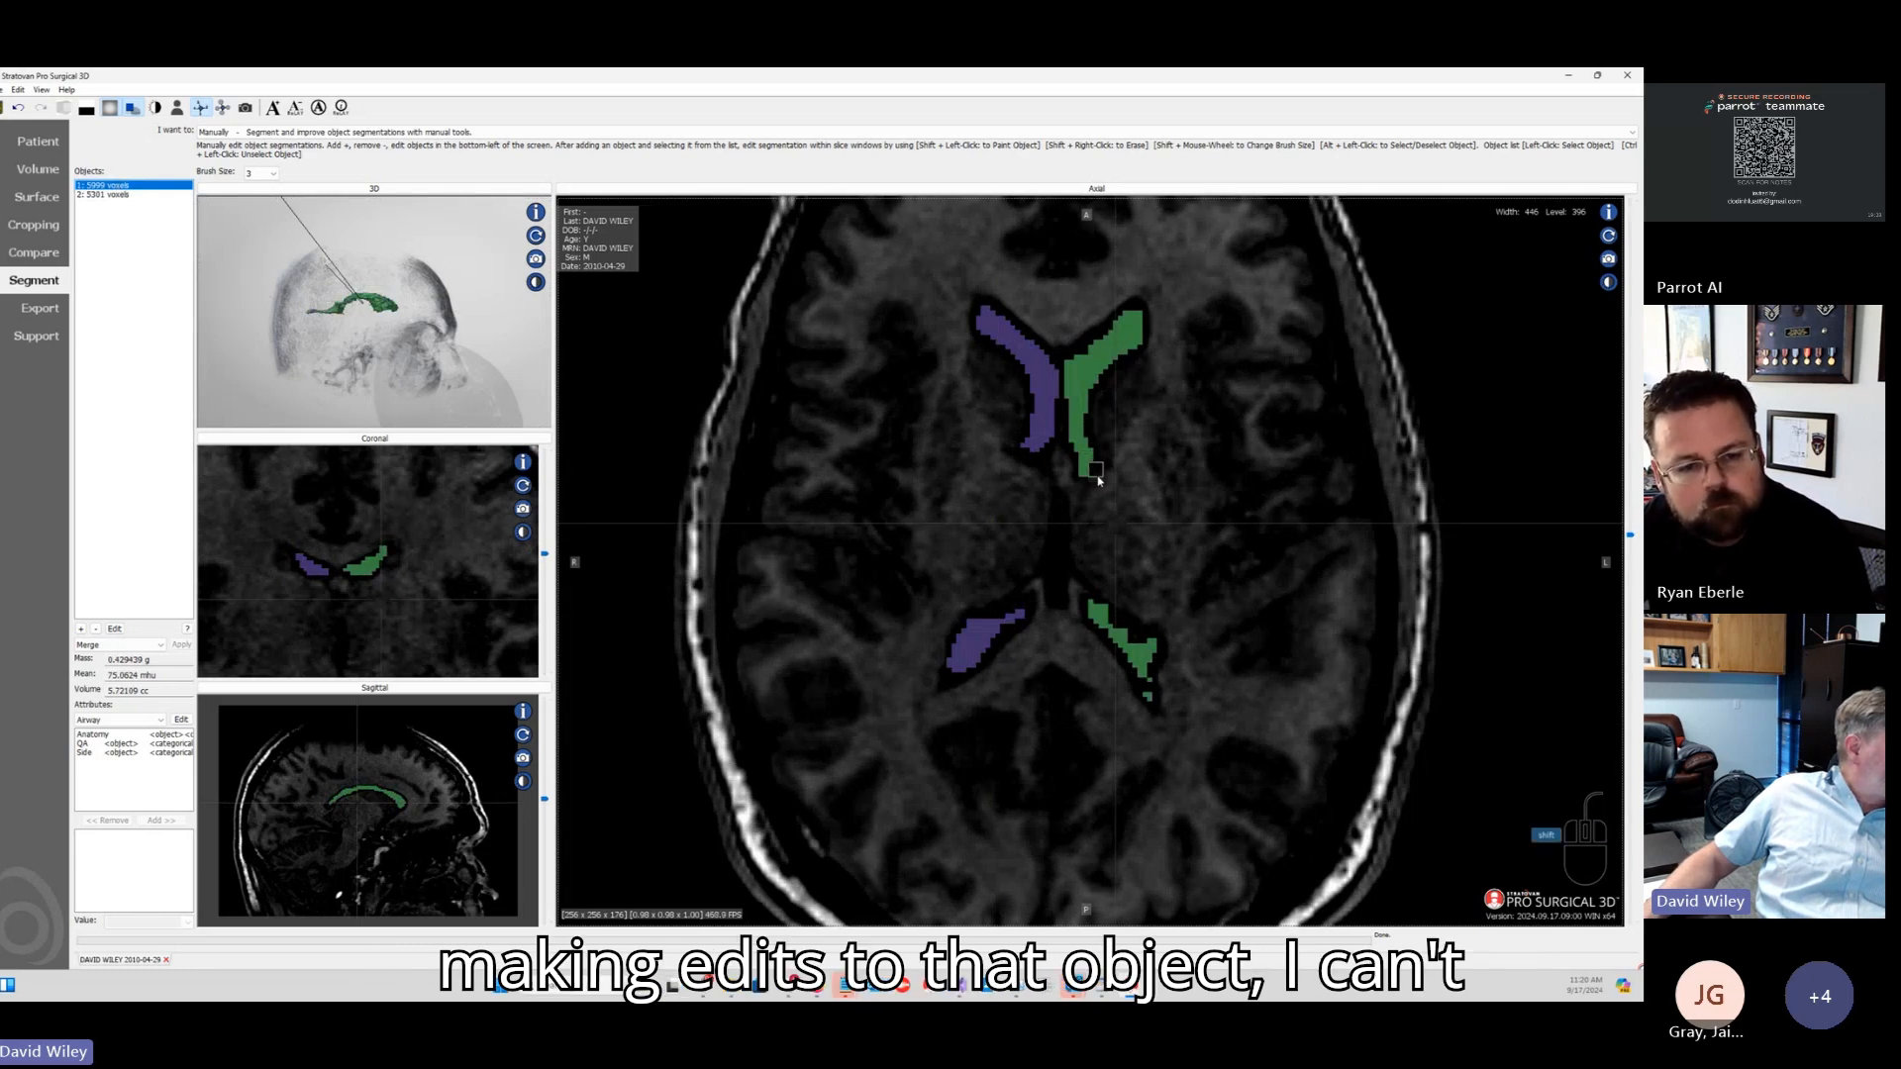
mouse_move(1077, 393)
left_mouse_down("shift")
mouse_move(953, 492)
mouse_move(1040, 322)
mouse_move(1055, 361)
mouse_move(1012, 435)
left_mouse_up("shift")
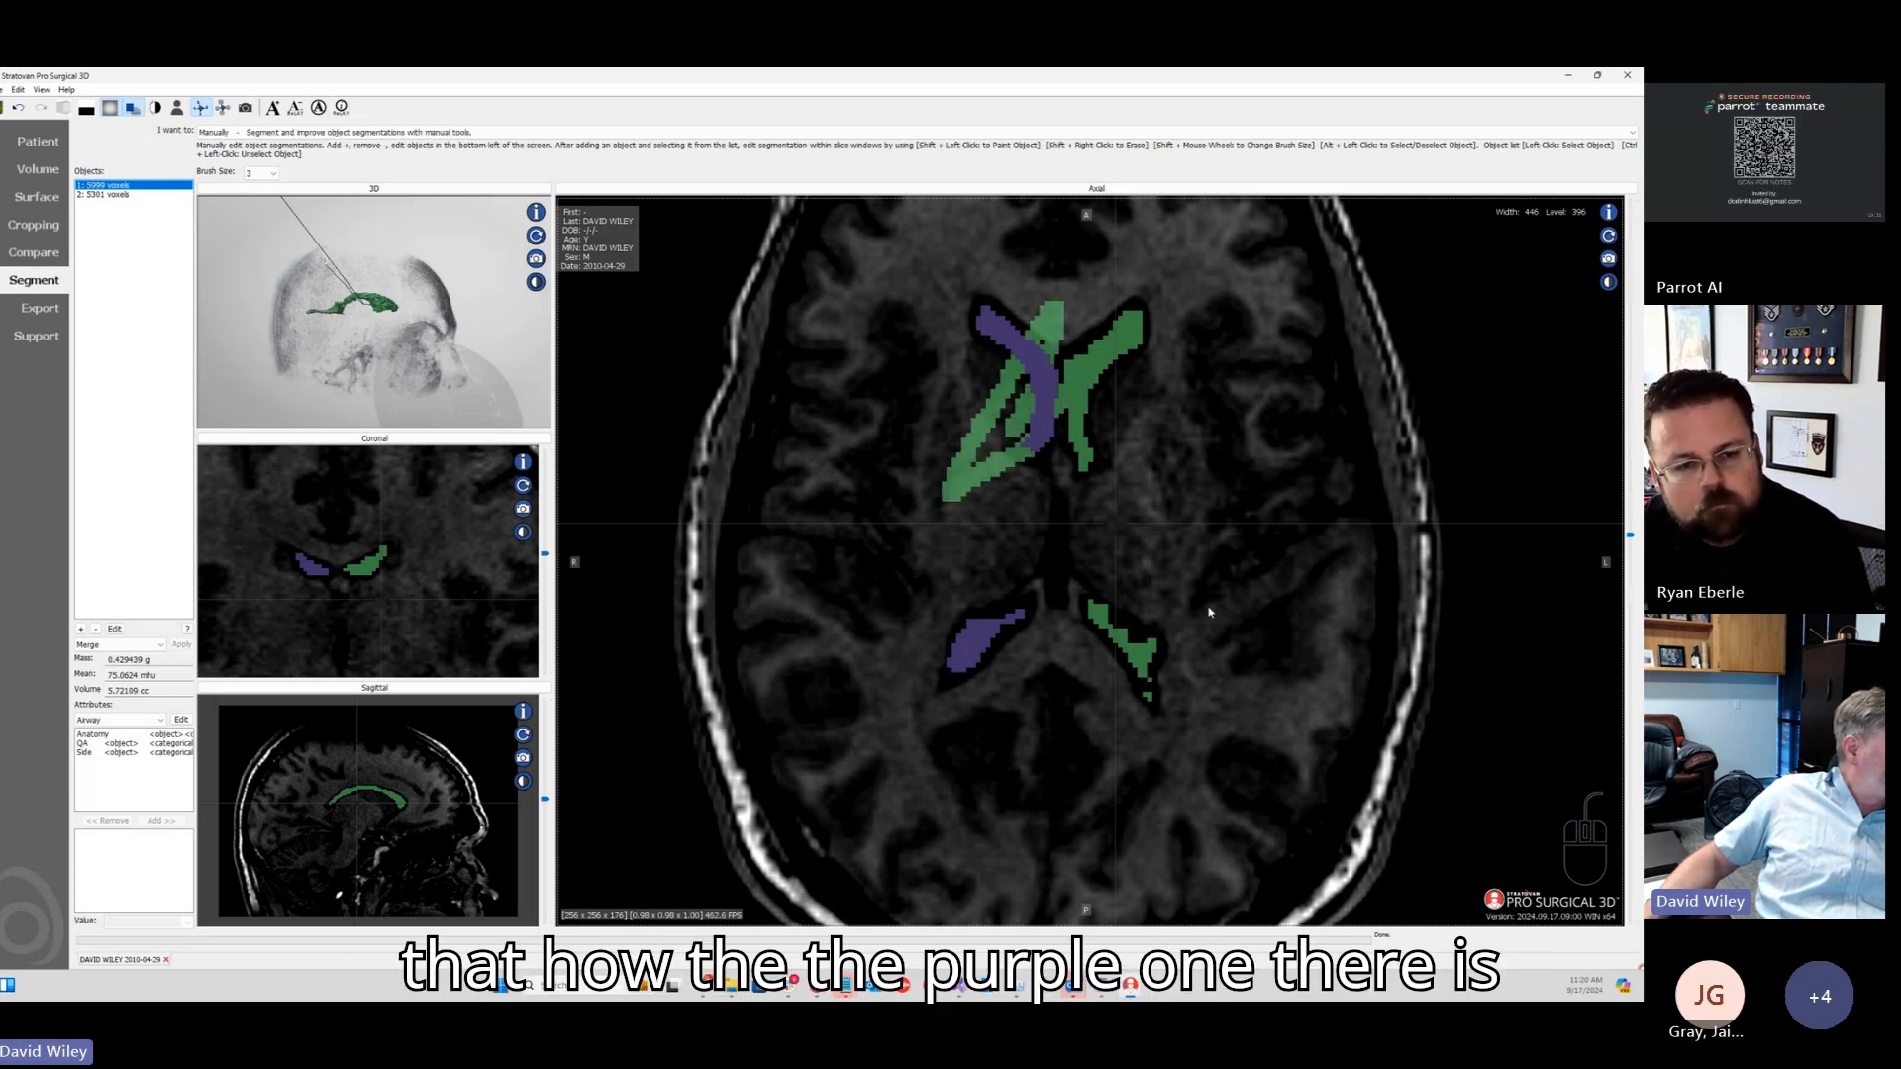
key("ctrl+z")
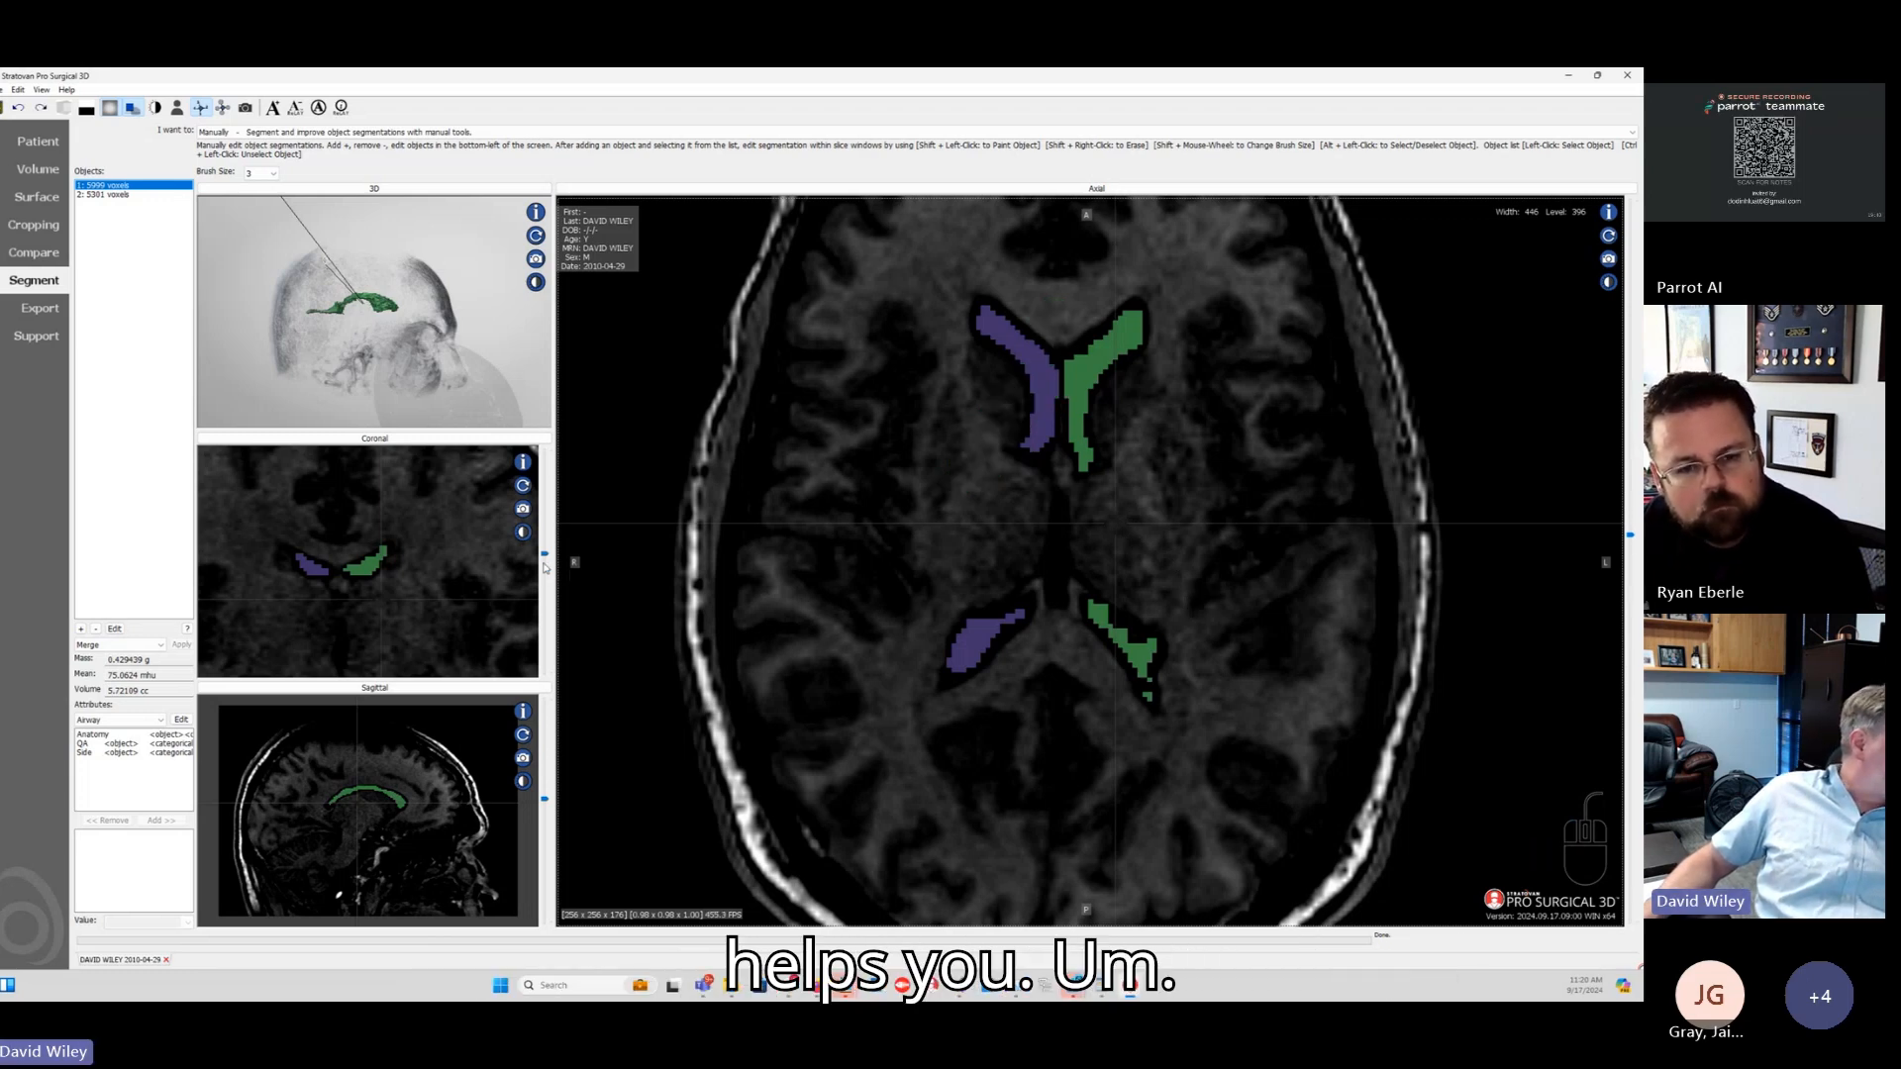
Step: View the ventricles enlarged in coronal, return to axial showing the whole head, and lower the window level to 361
left_click(419, 453)
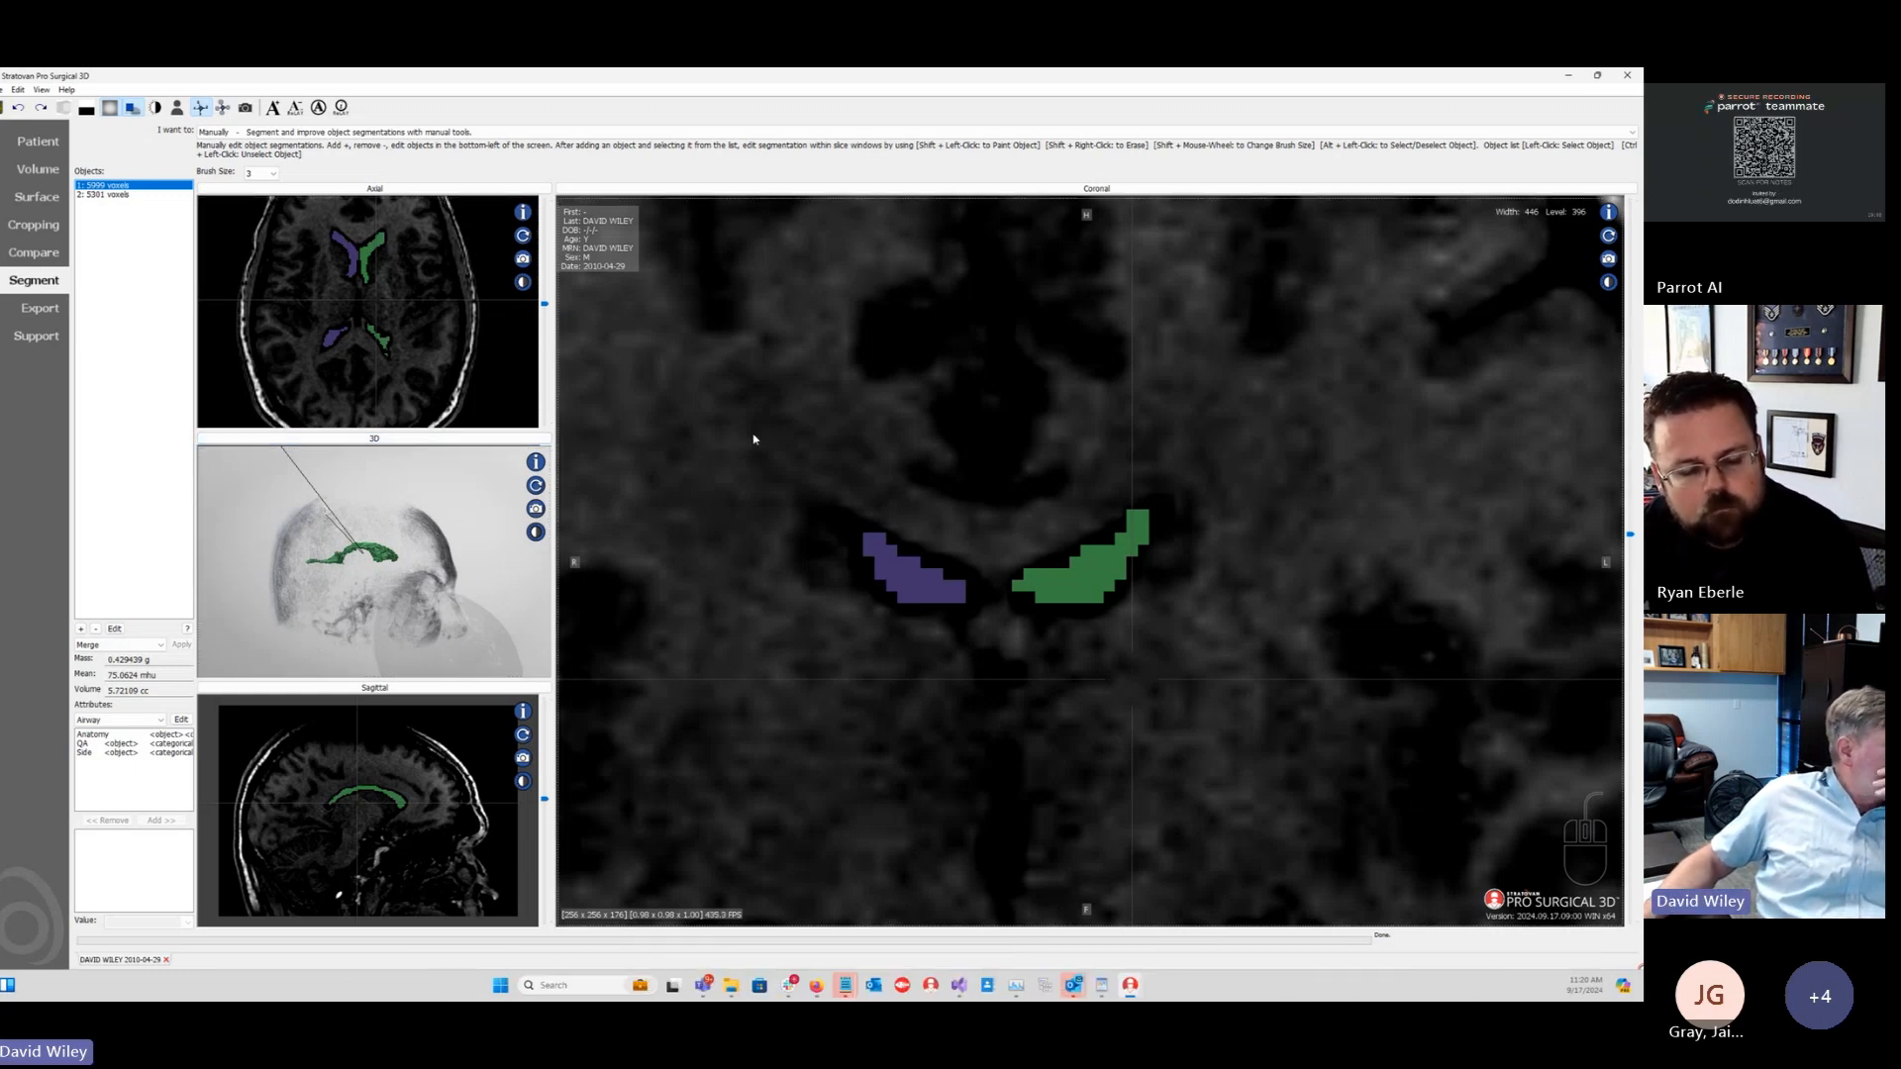
left_click(456, 190)
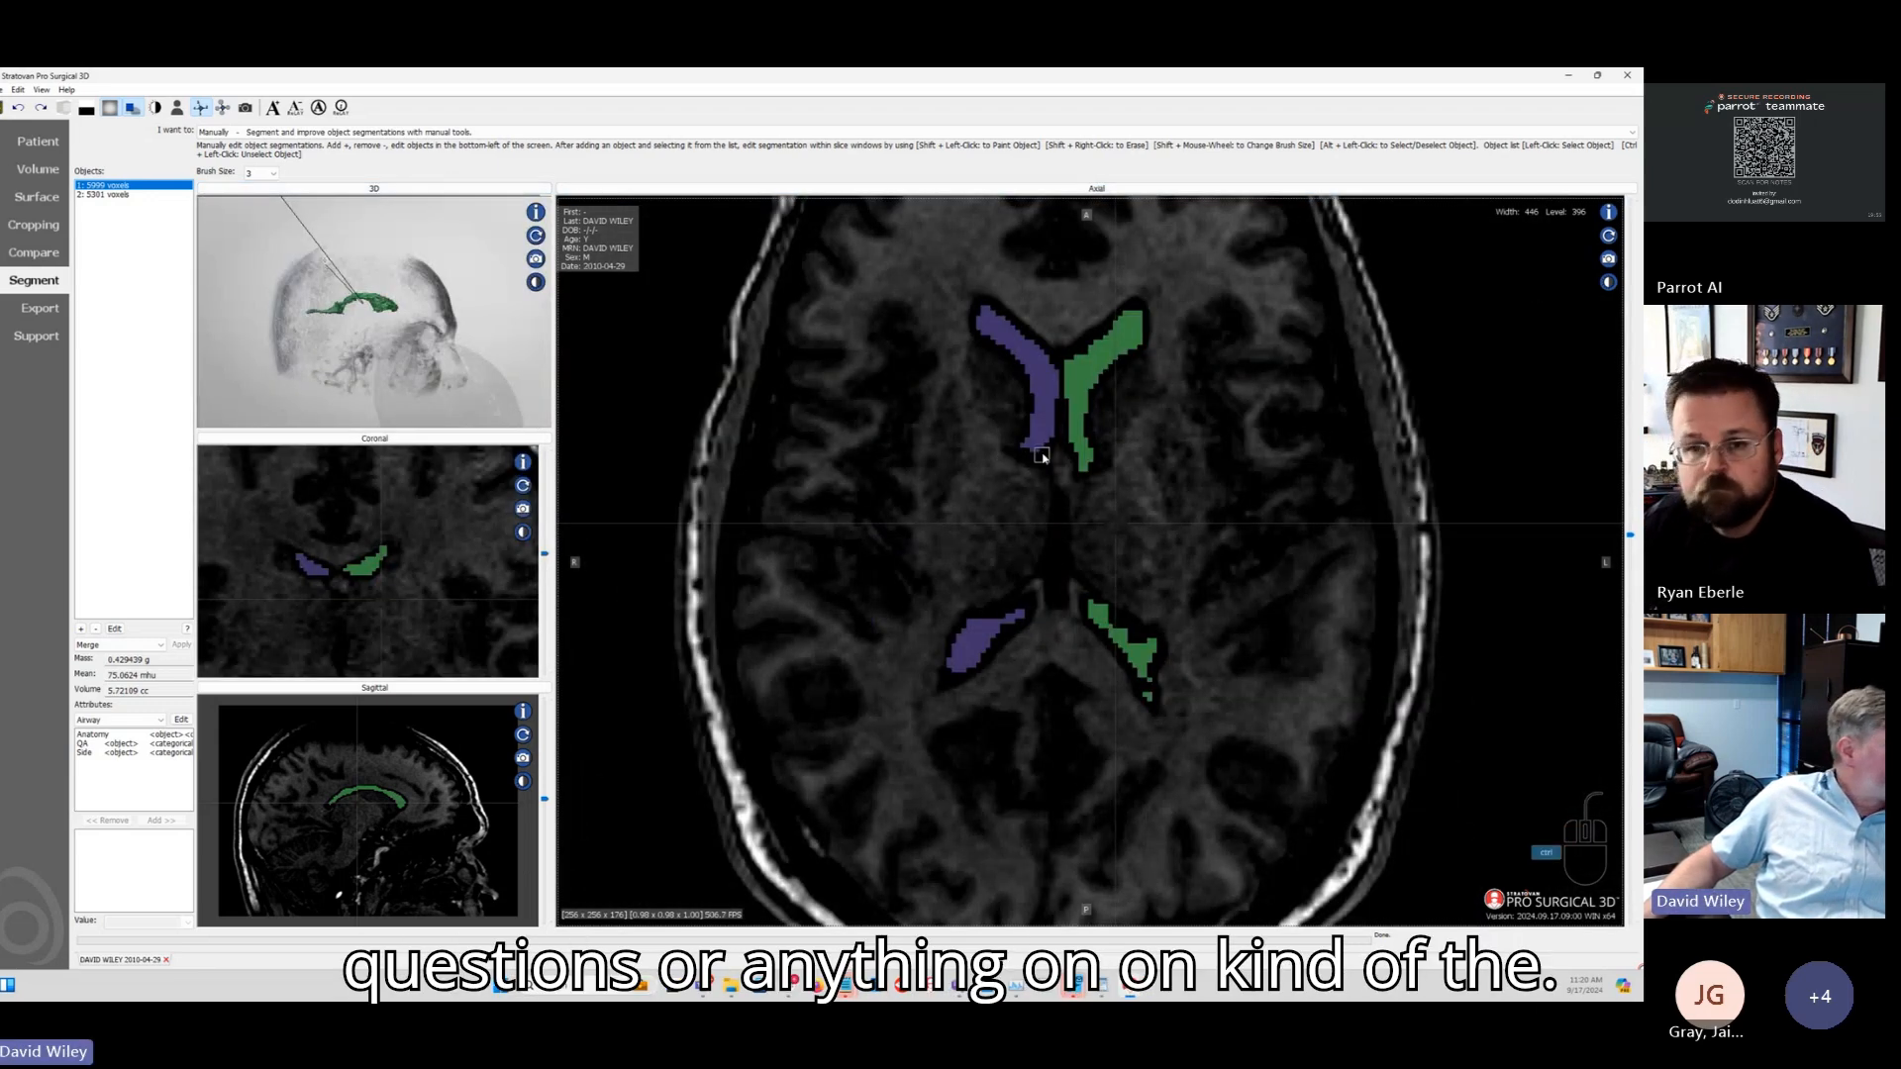
scroll(1043, 453, "down", 4, "ctrl")
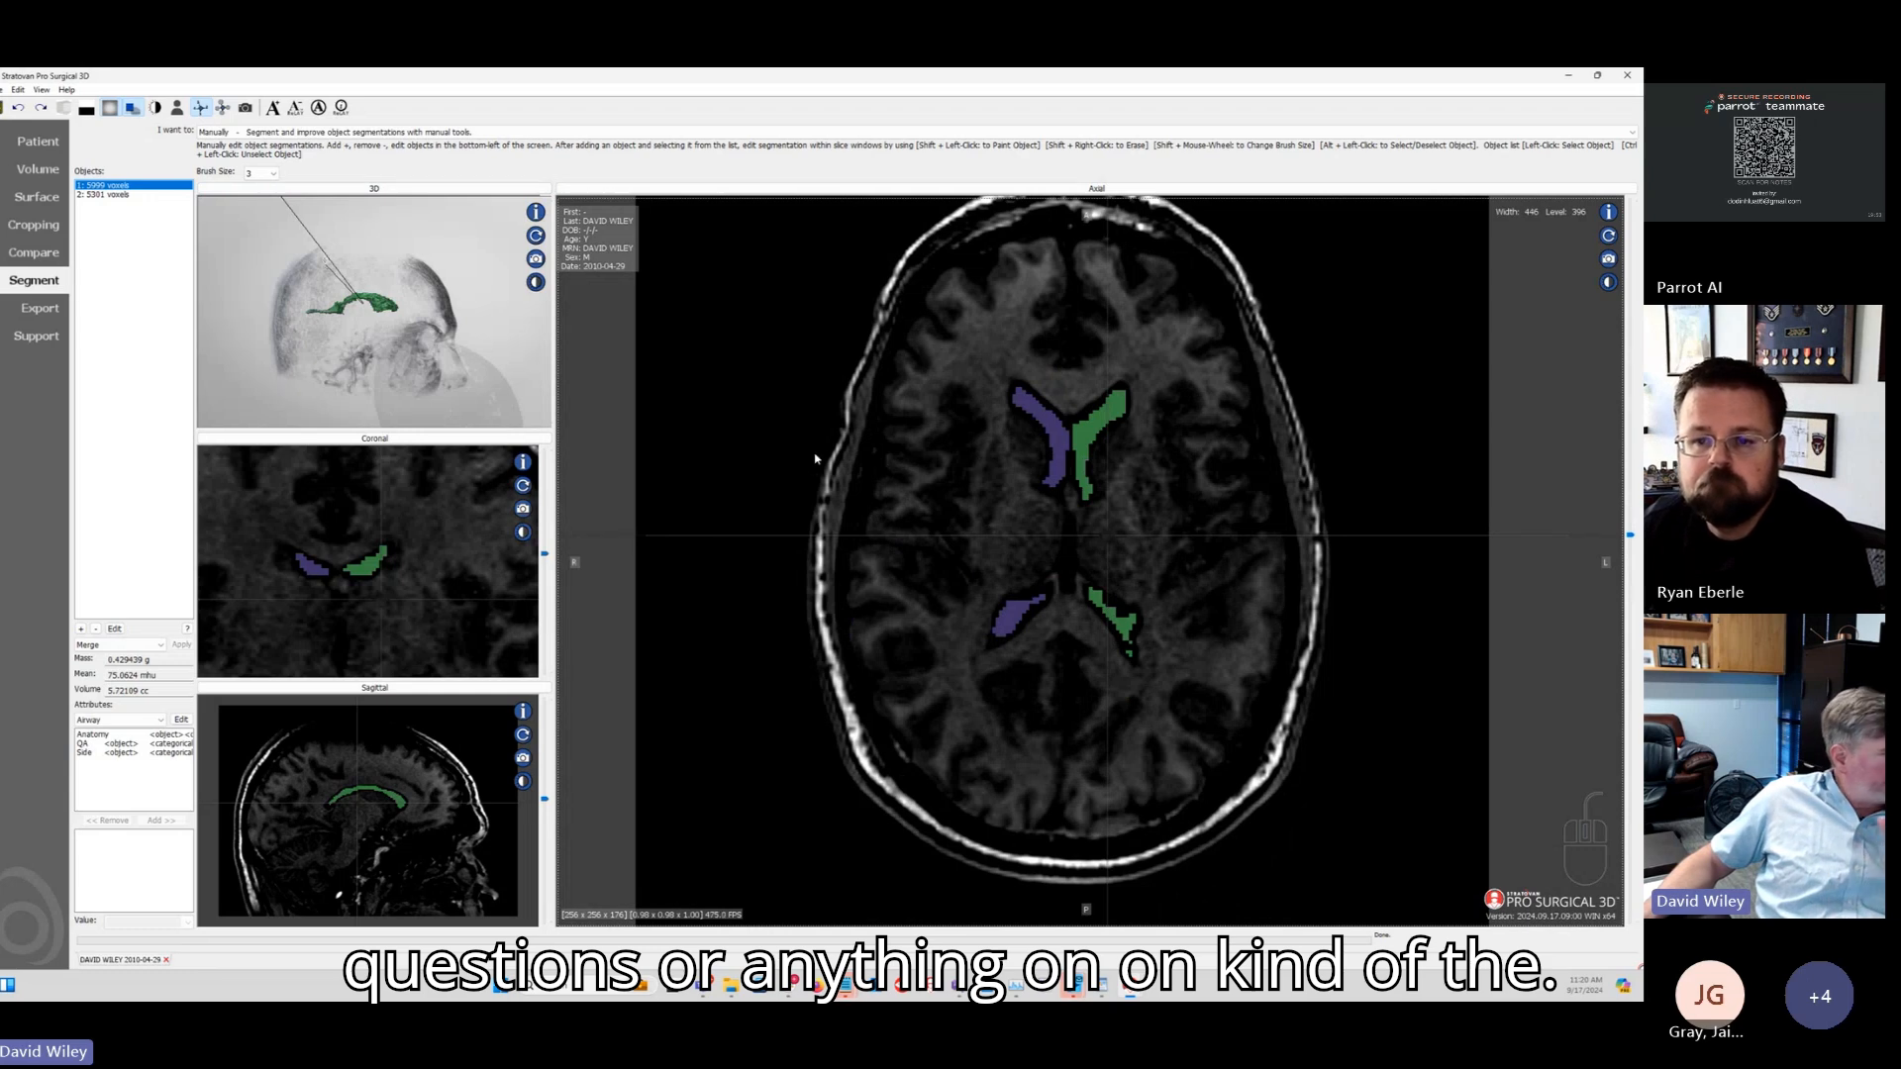
left_click_drag(953, 463, 967, 444)
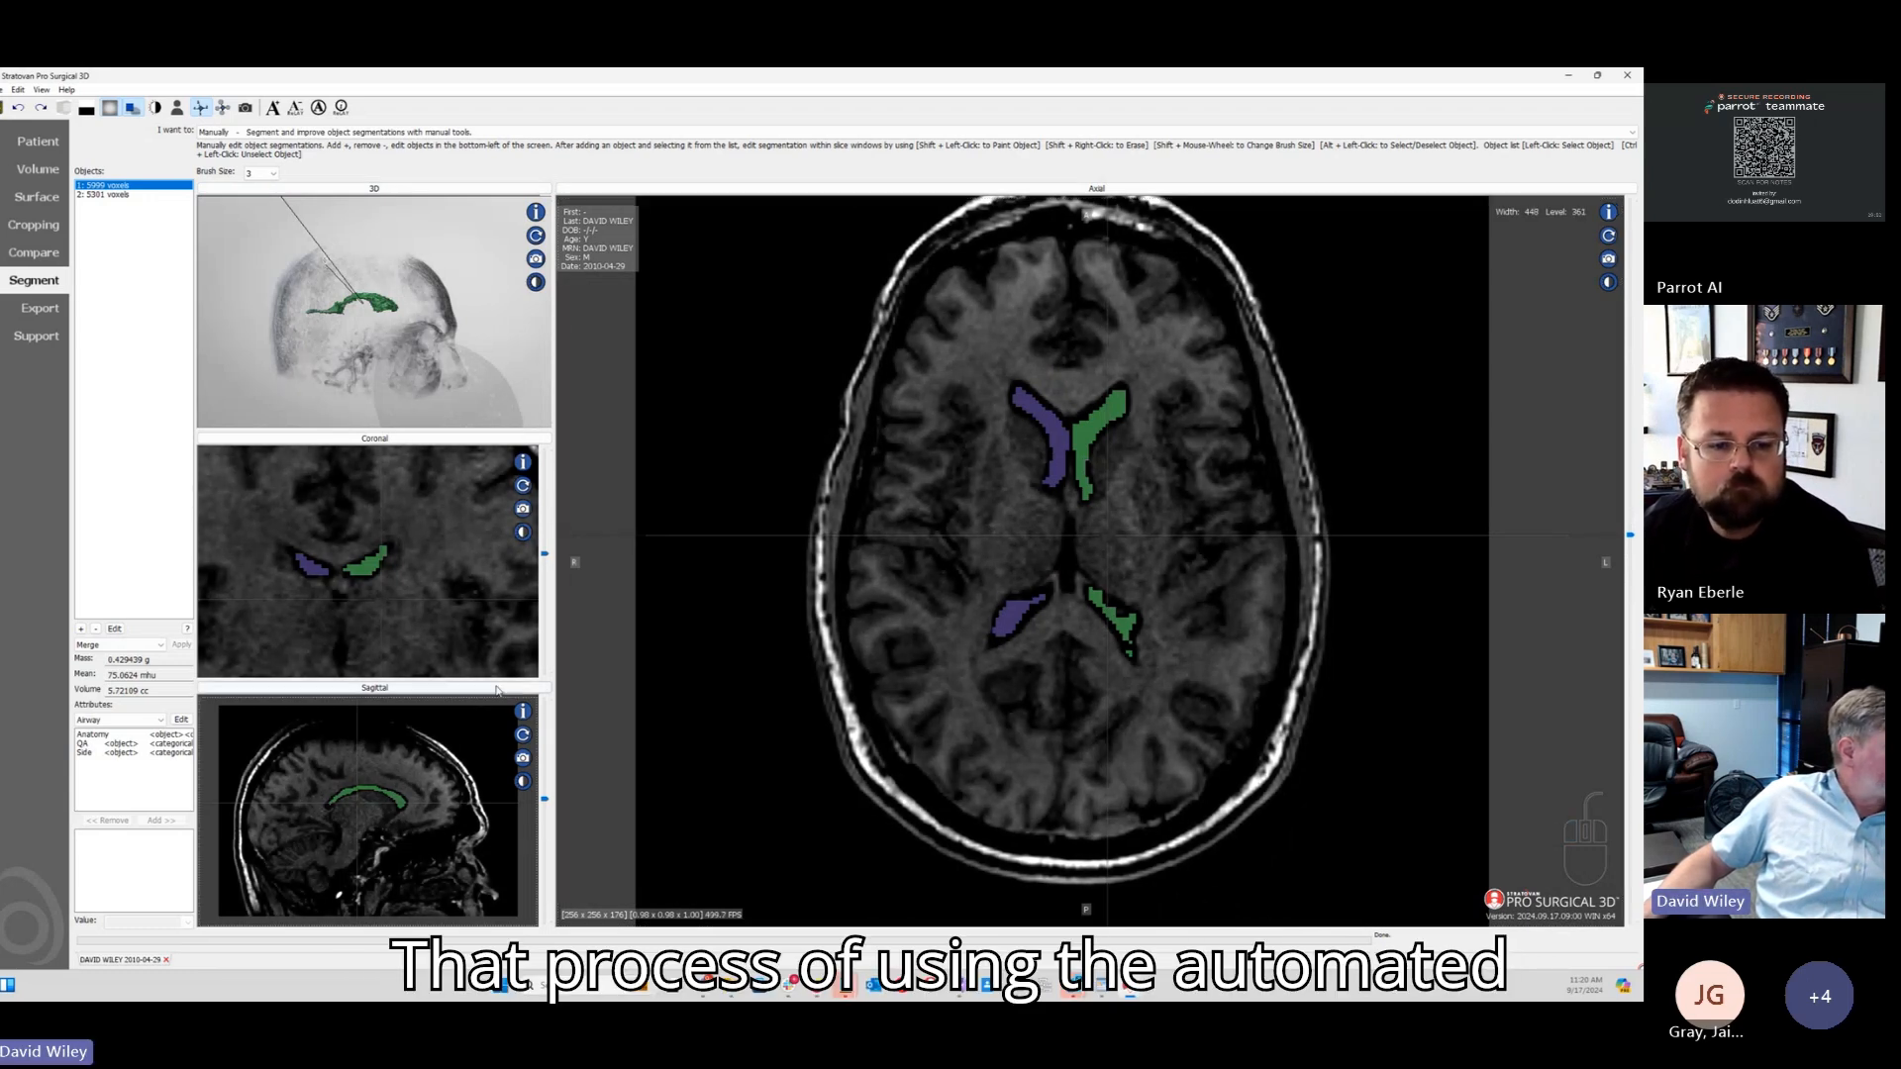
Step: View the ventricles enlarged in sagittal, lower the window level to 269, and enlarge the coronal view
left_click(462, 687)
scroll(1139, 672, "down", 4, "ctrl")
mouse_move(1207, 691)
left_mouse_down()
mouse_move(1171, 709)
mouse_move(1175, 682)
left_mouse_up()
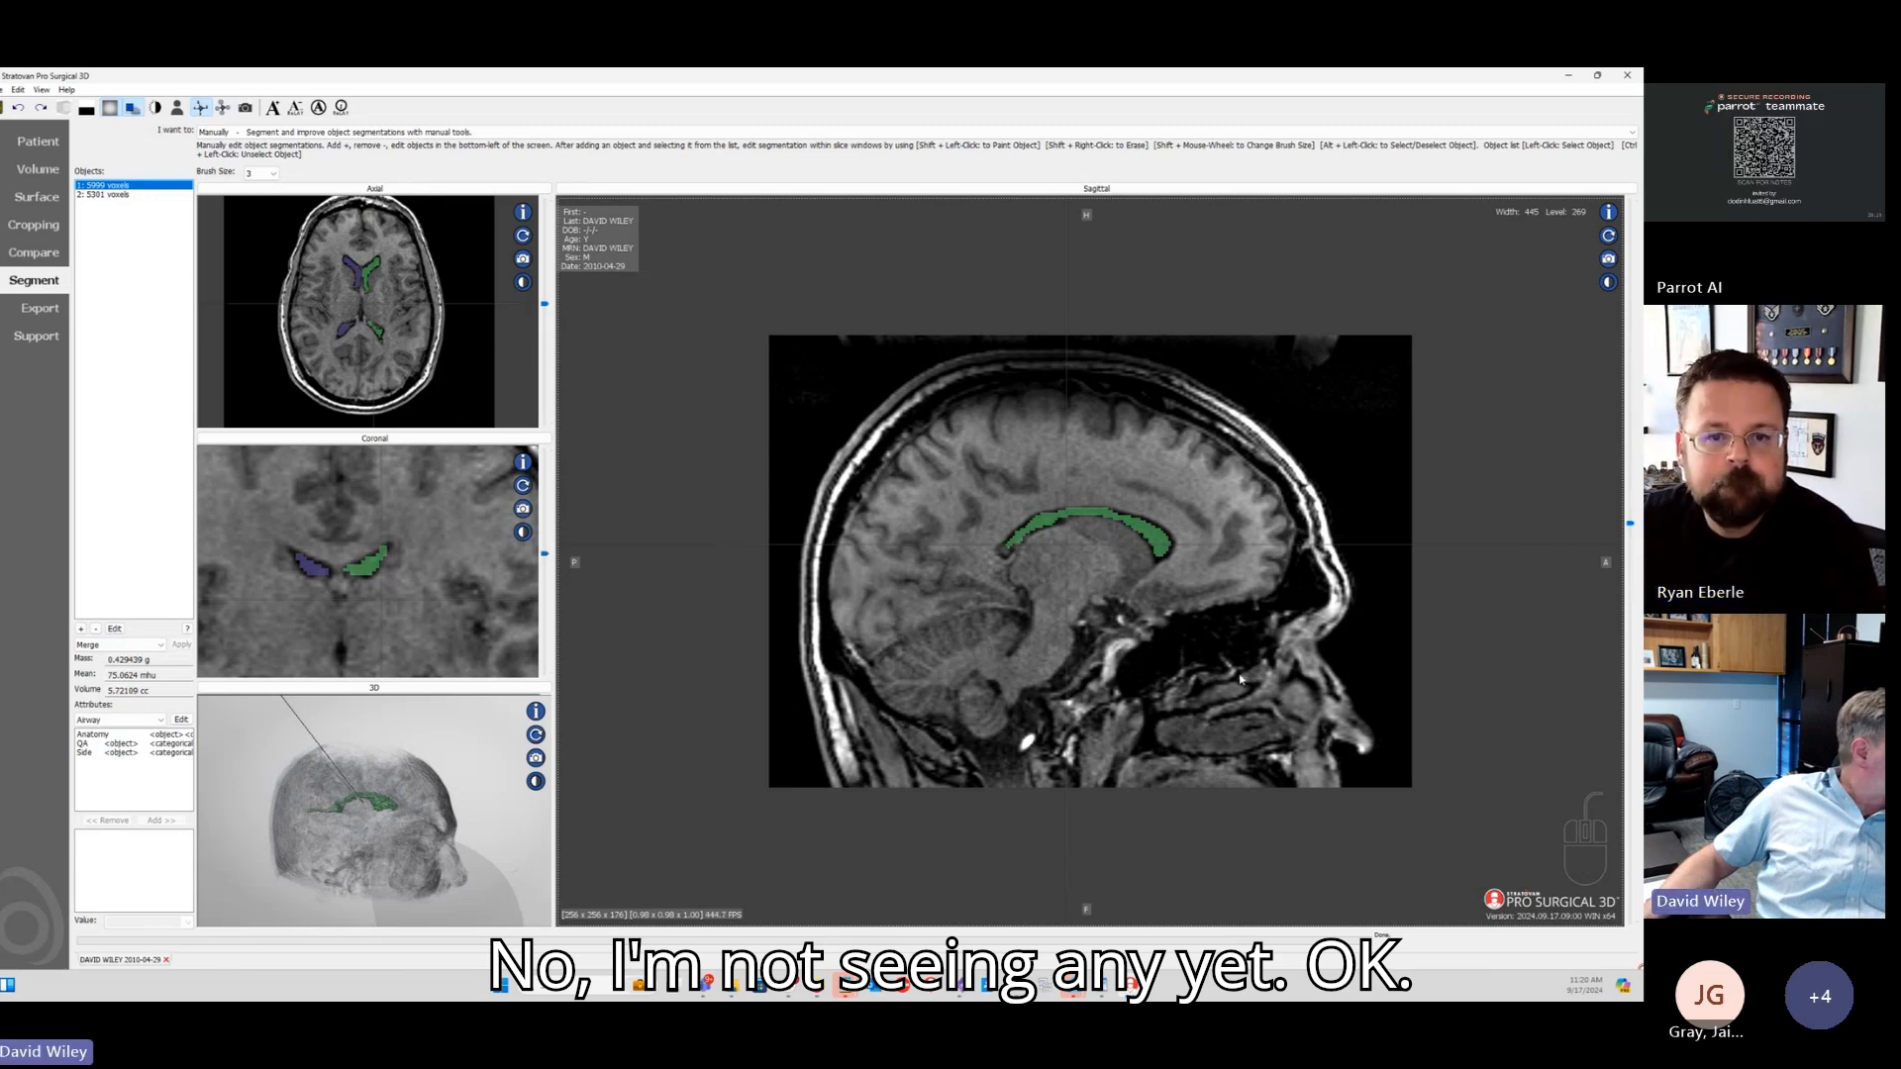
left_click(414, 438)
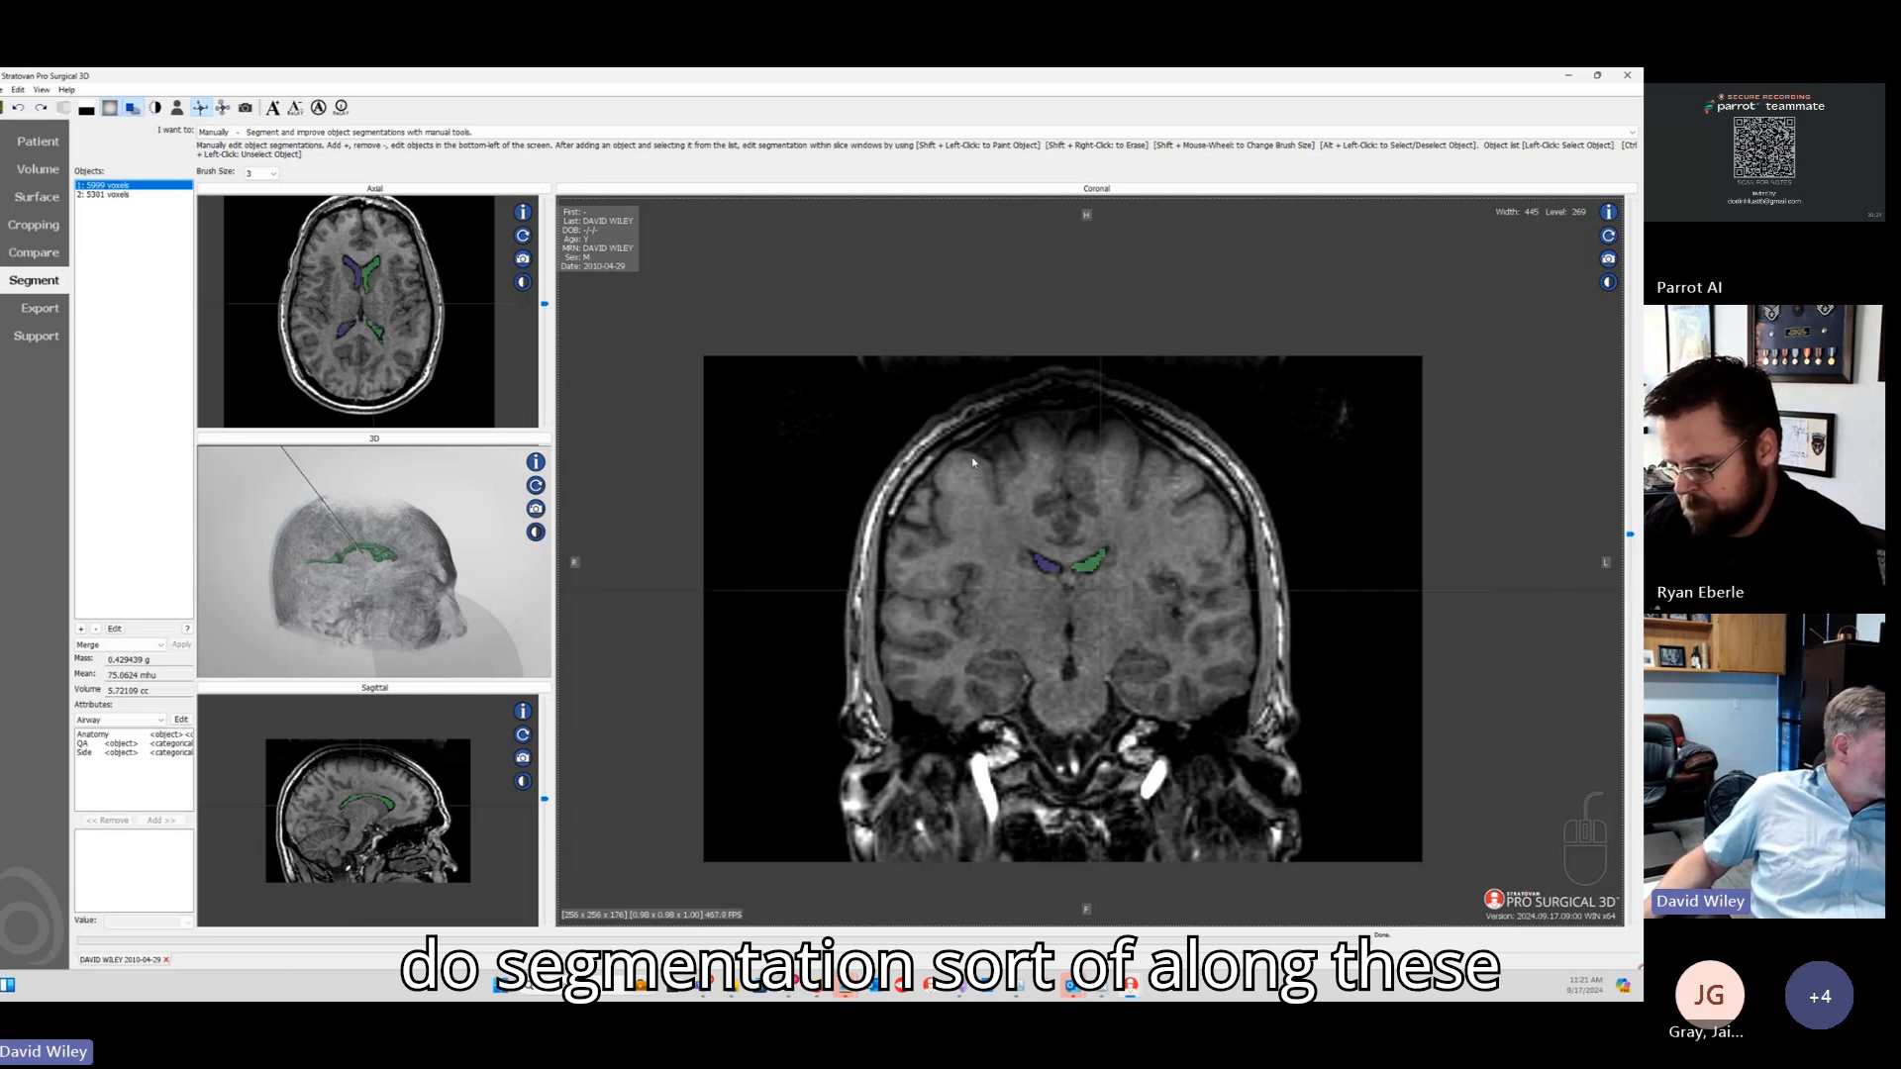
Step: Switch the segmentation mode from manual editing to Operator Performance for reviewing training data sets
left_click(437, 133)
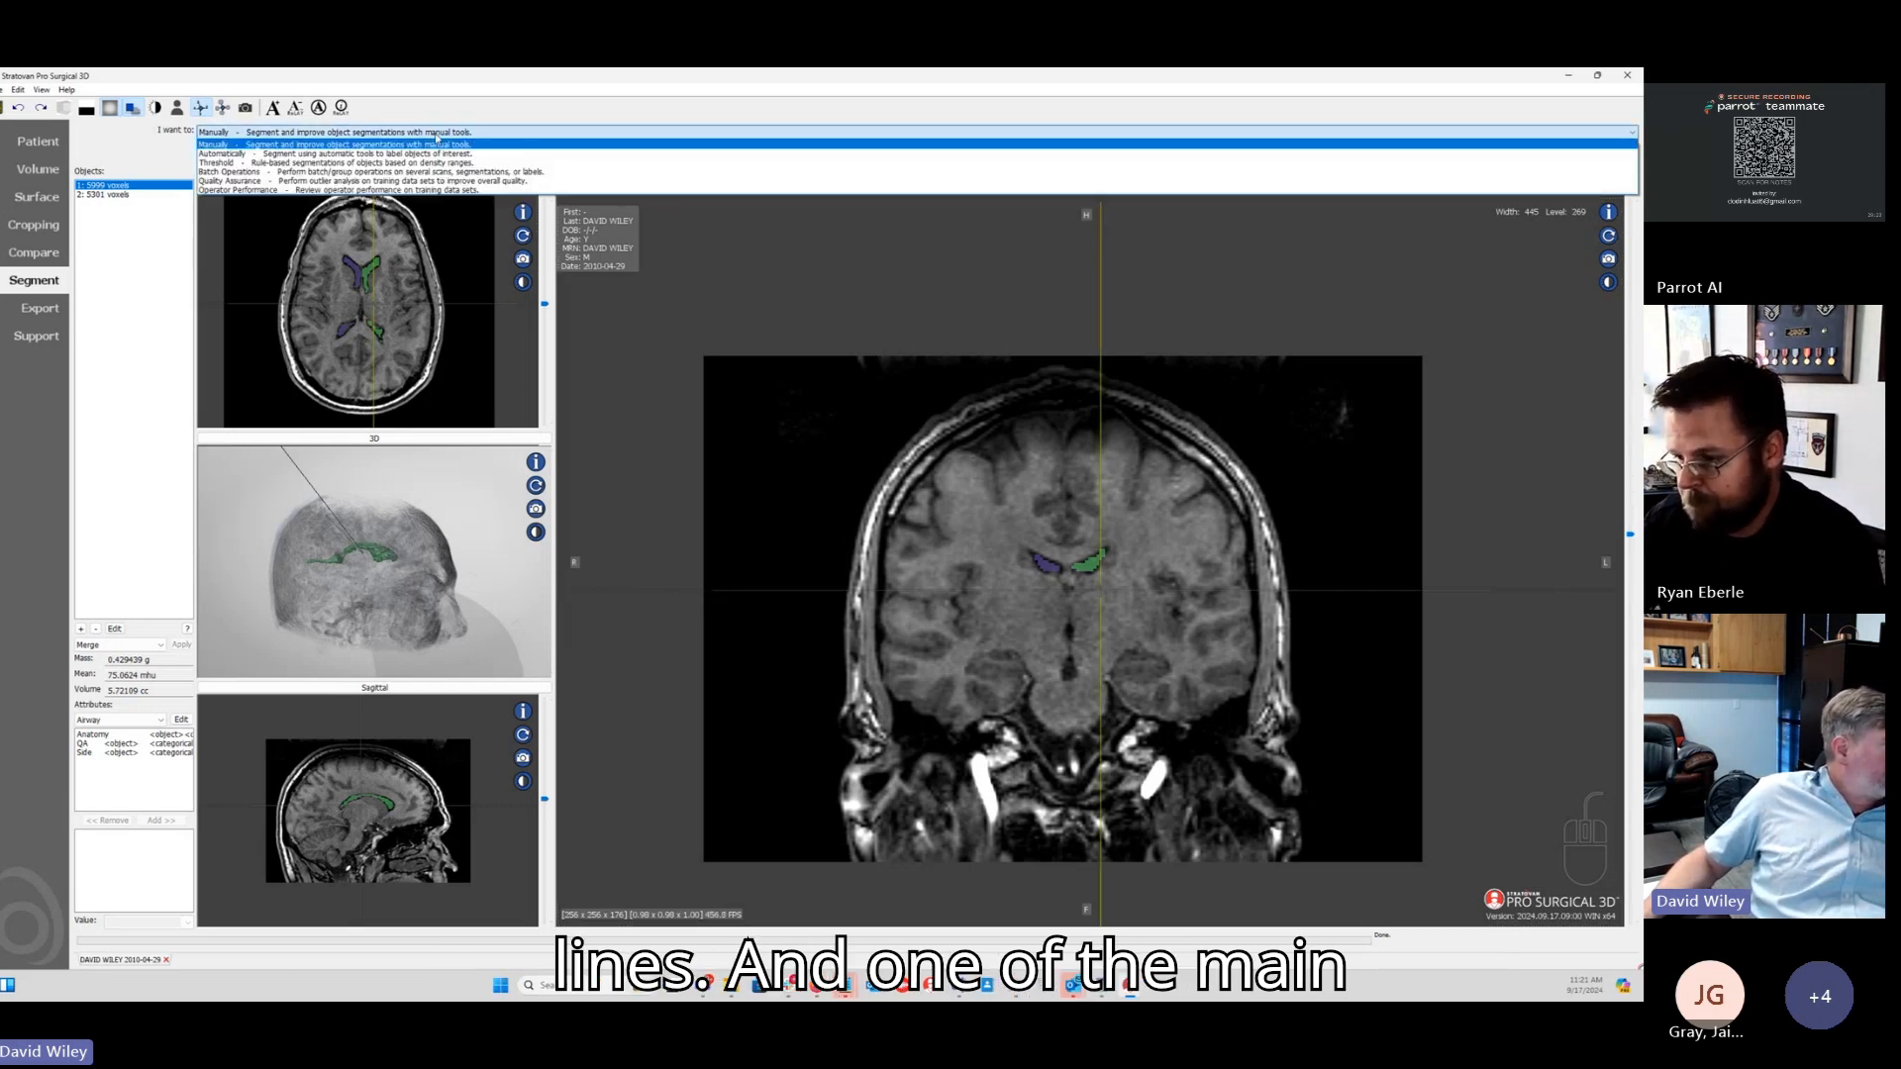
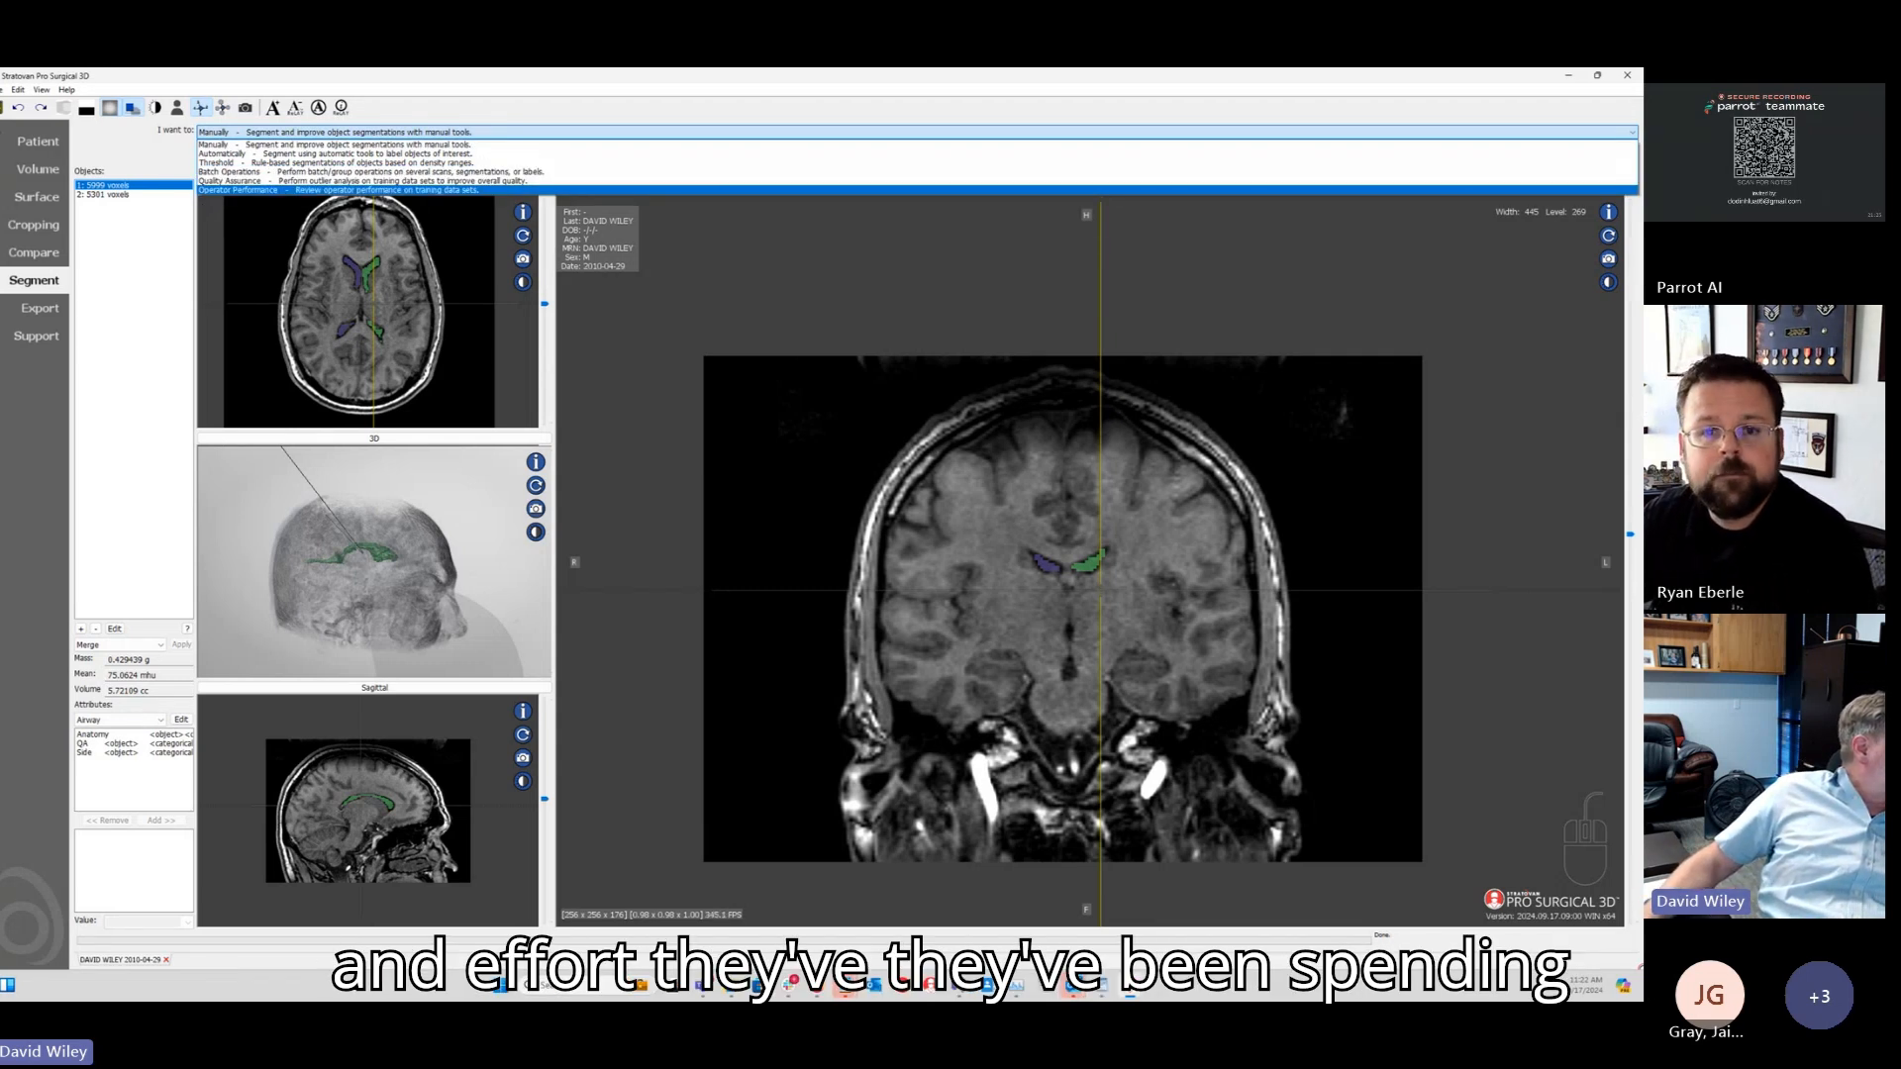
left_click(648, 319)
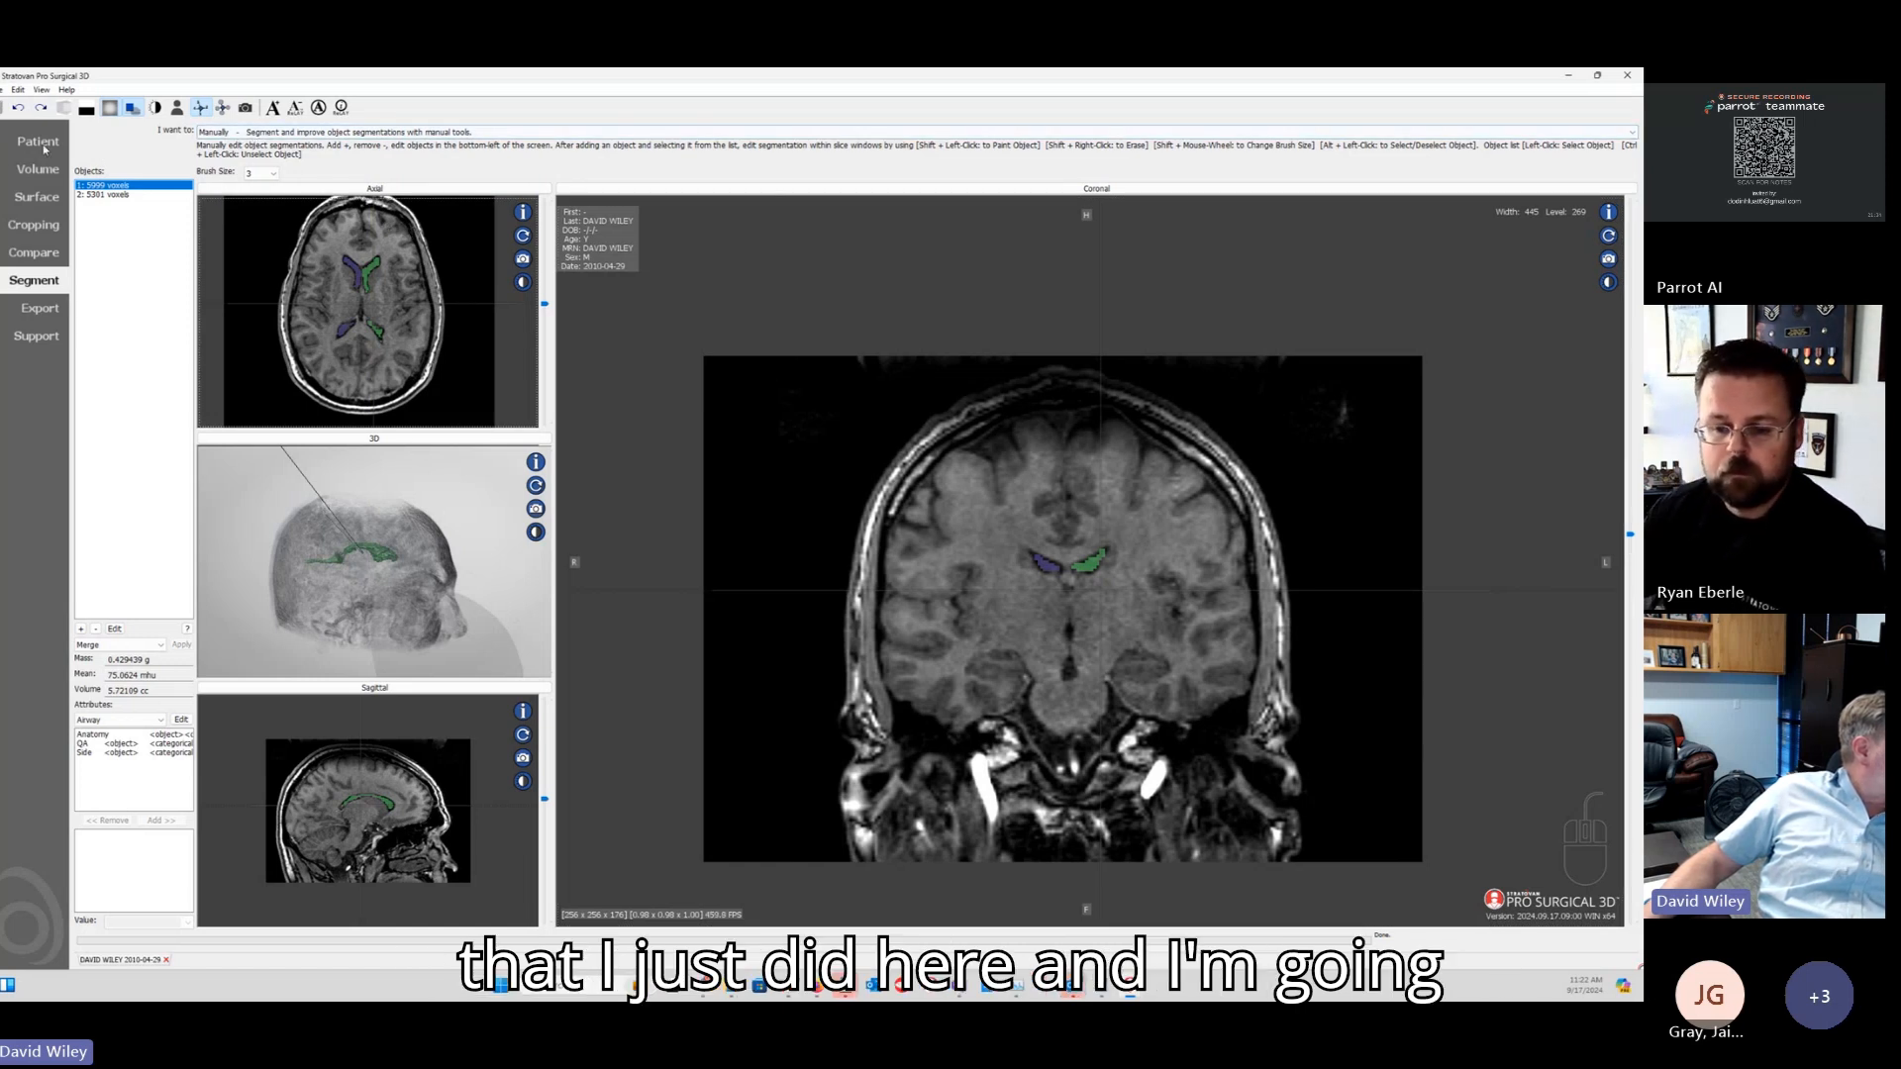
left_click(293, 132)
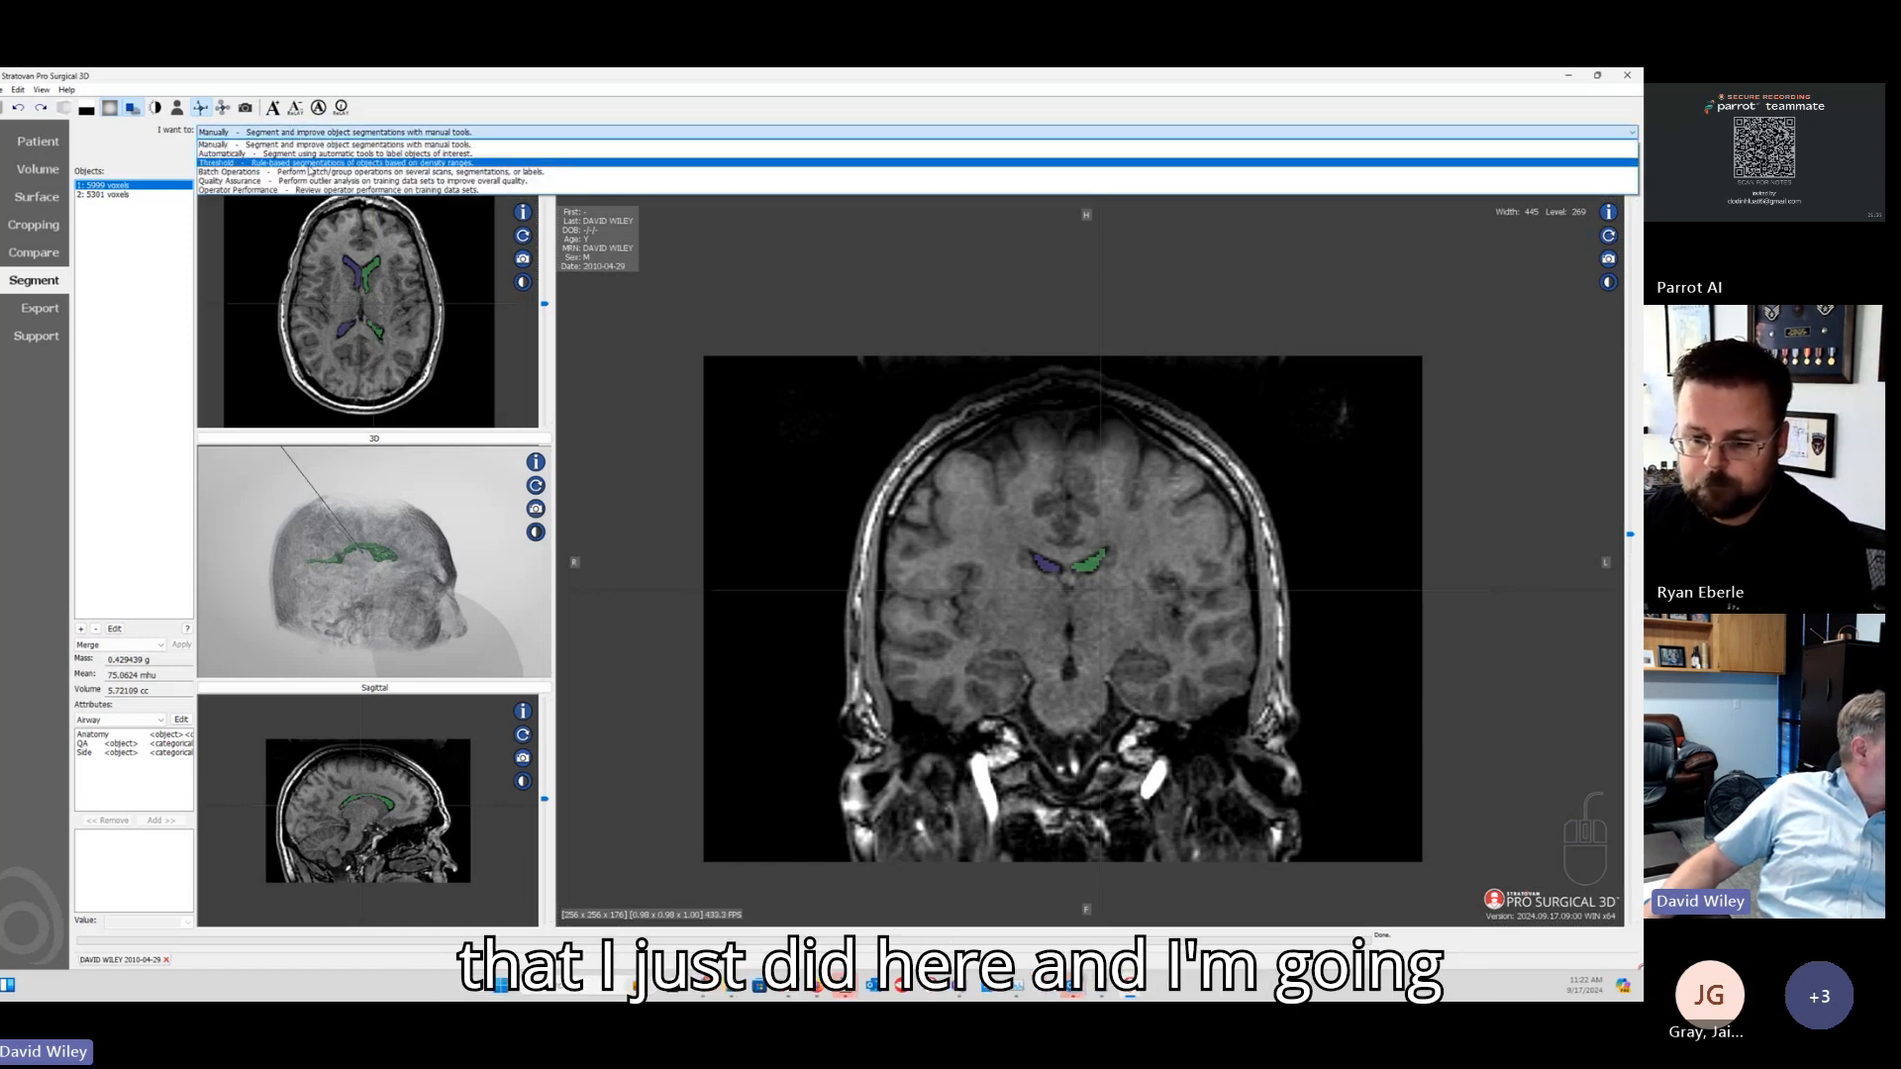
left_click(256, 193)
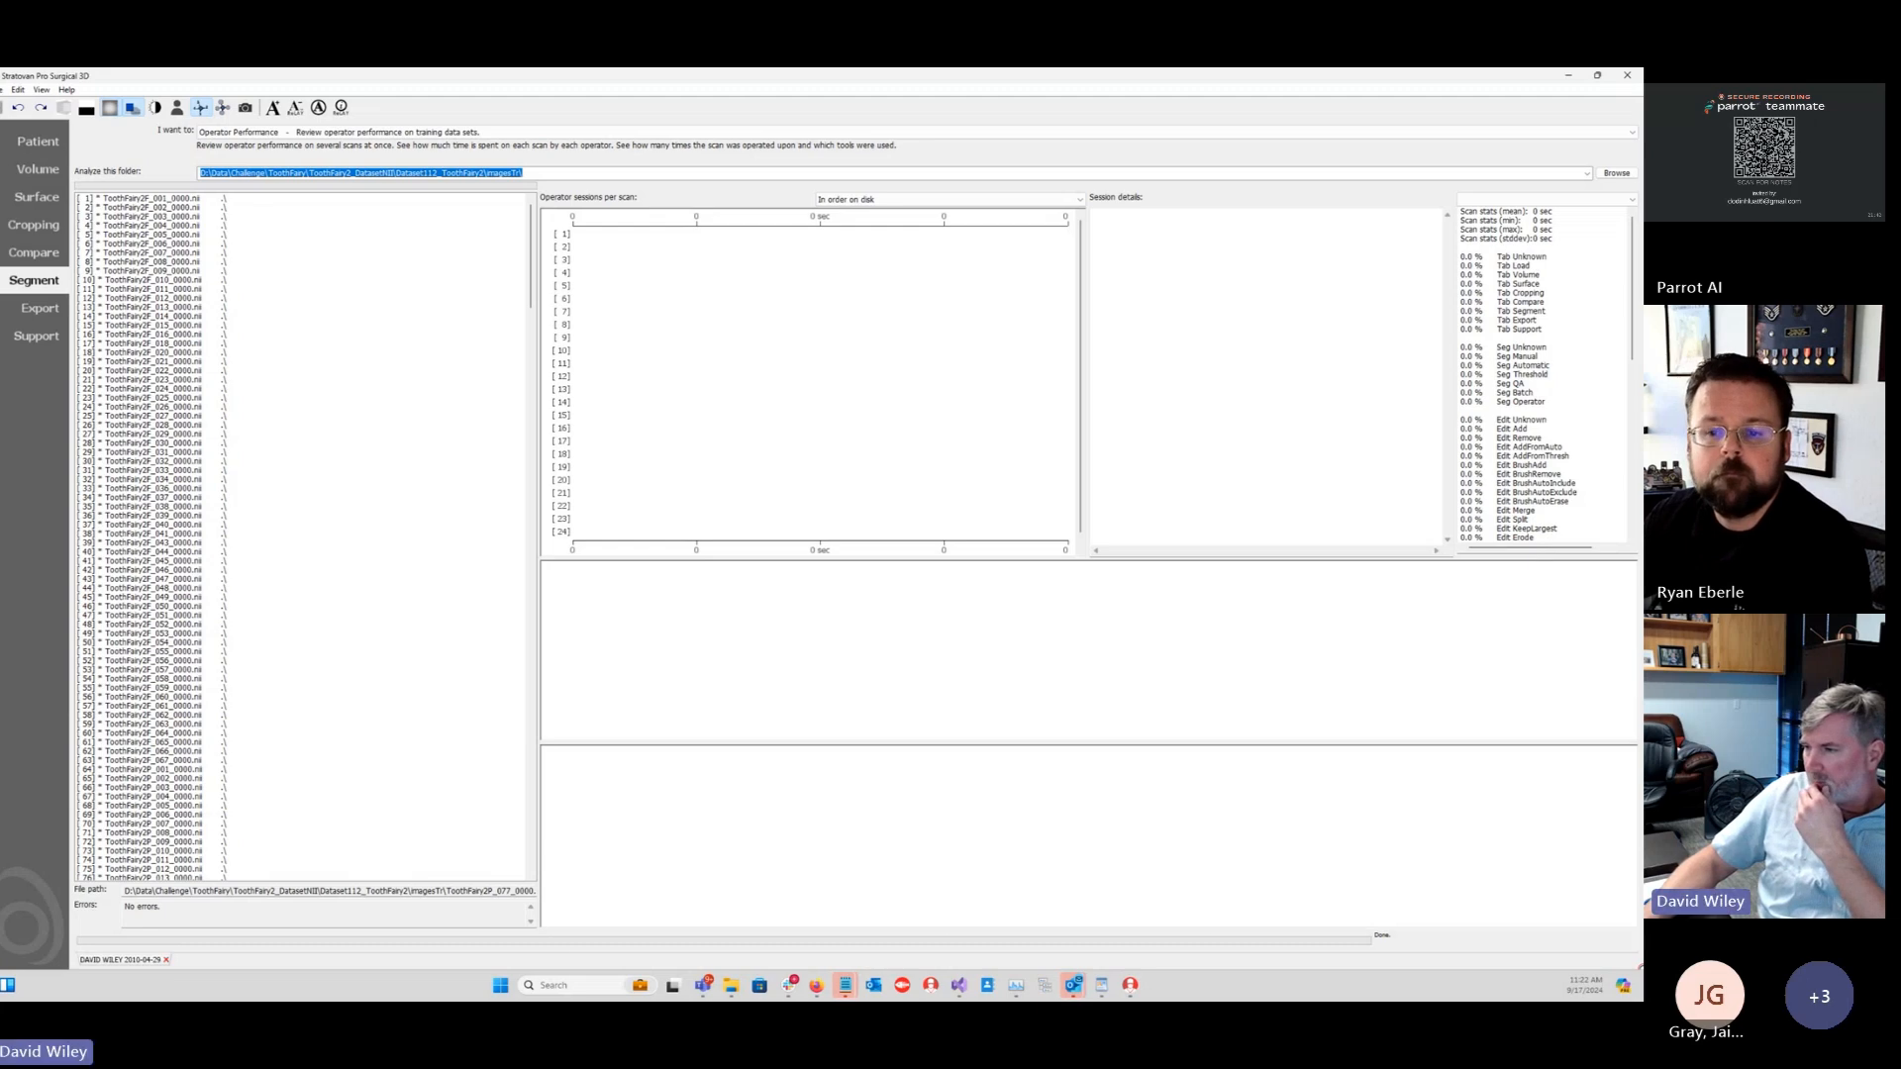
Step: Leave the Operator Performance window and switch to the other Pro Surgical 3D window holding the pelvis scan
key("super+d")
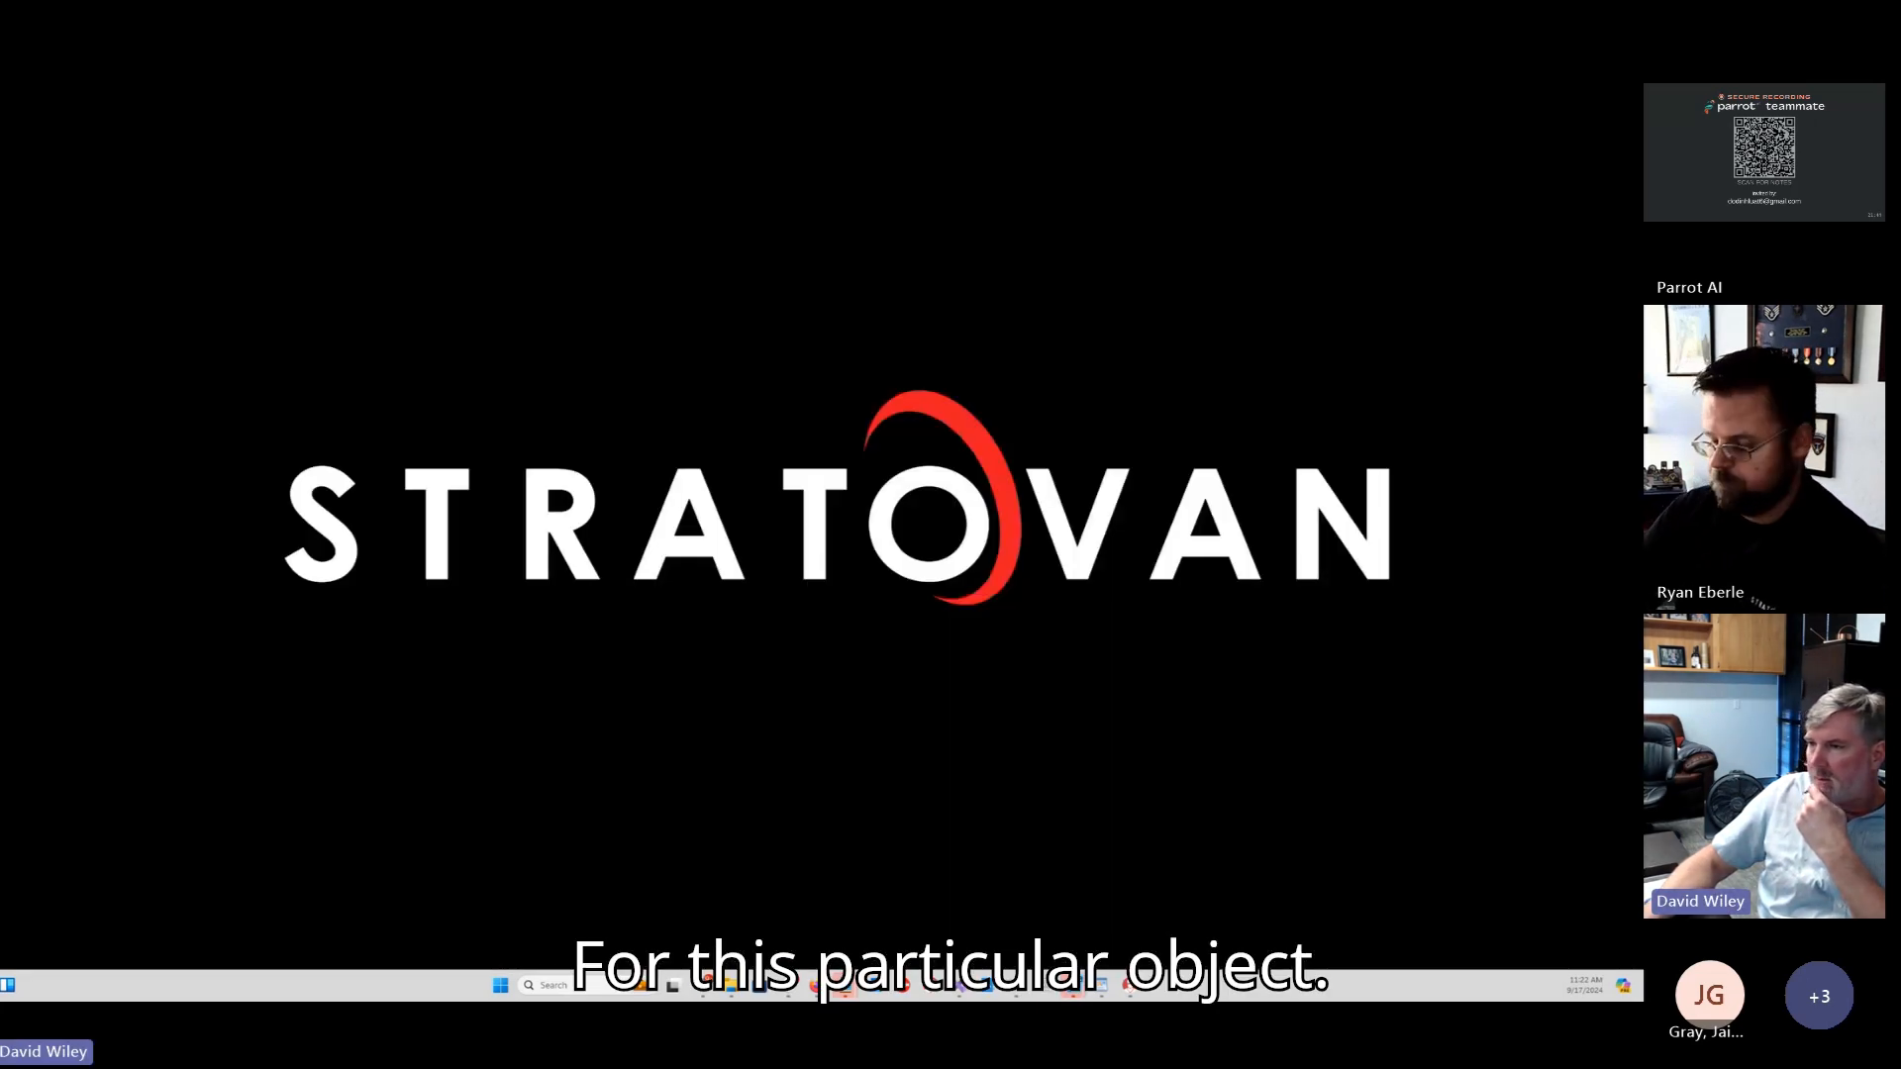
key("super+d")
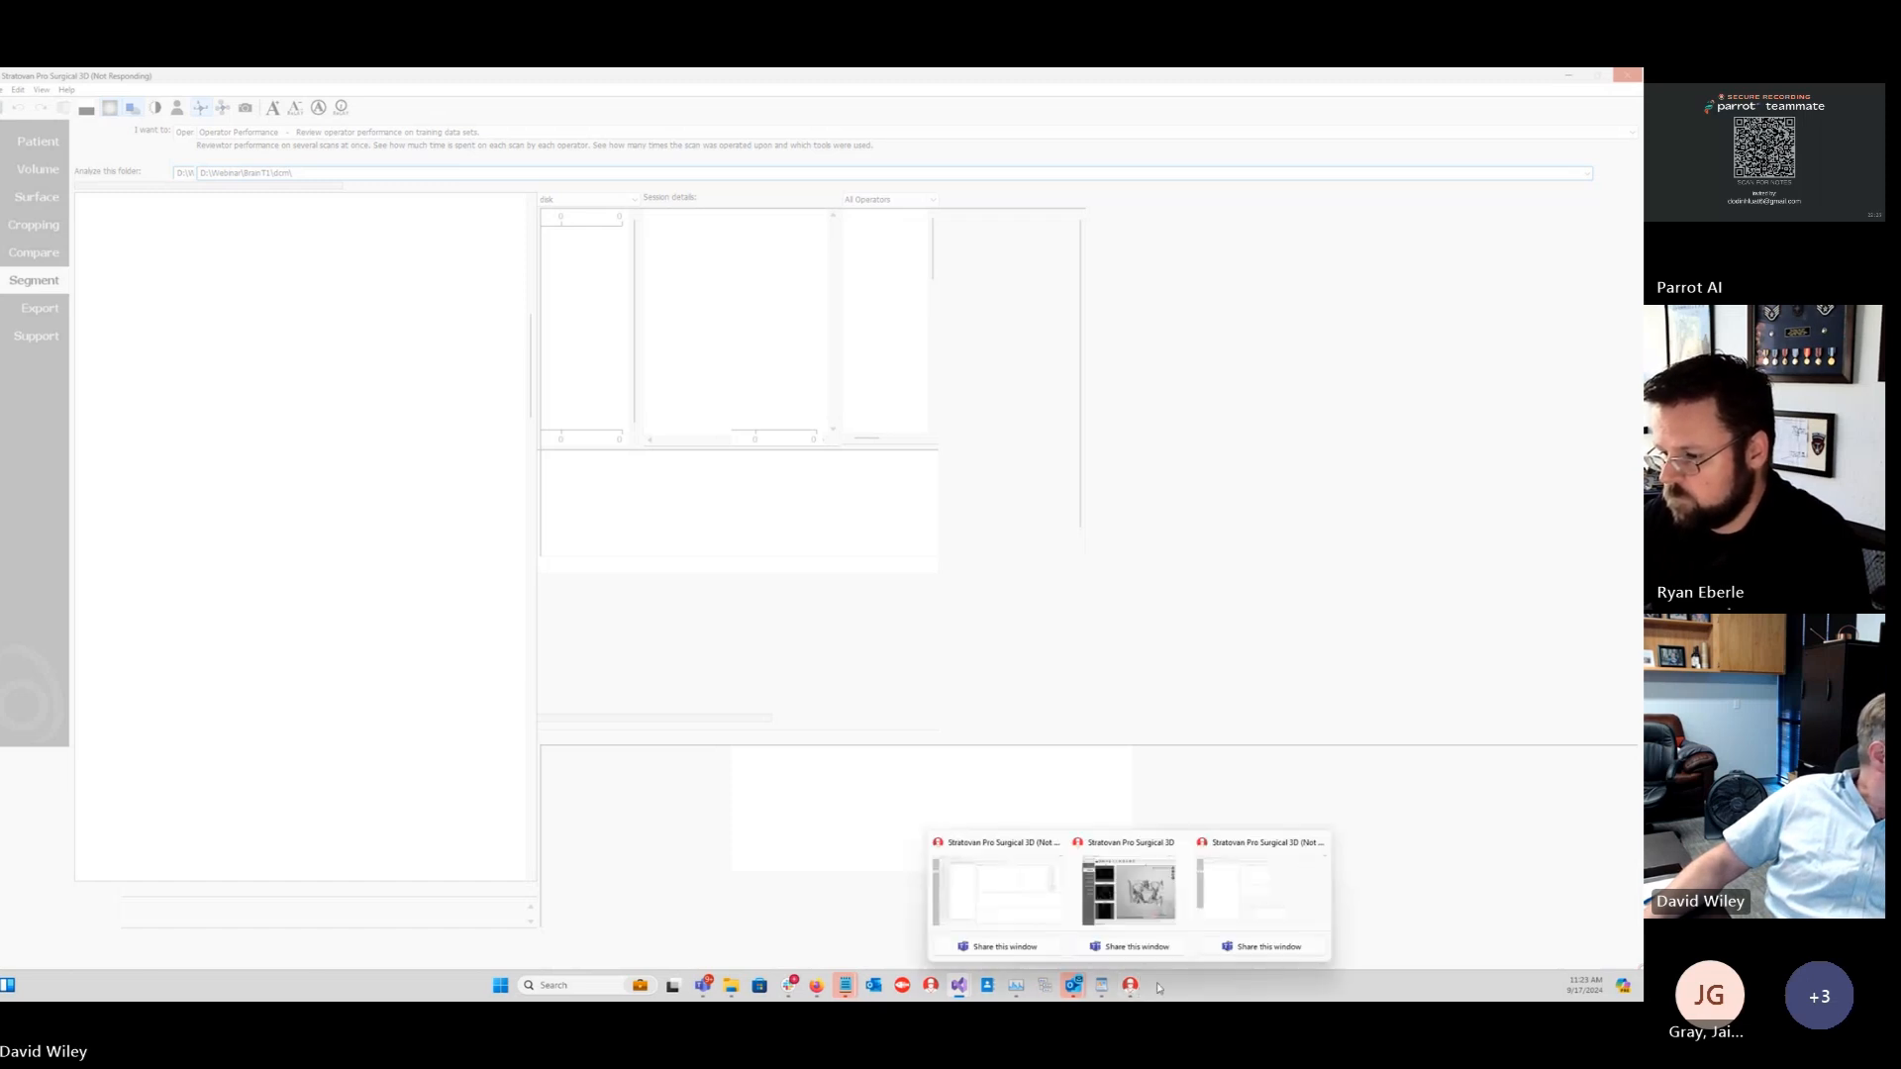
mouse_move(1136, 994)
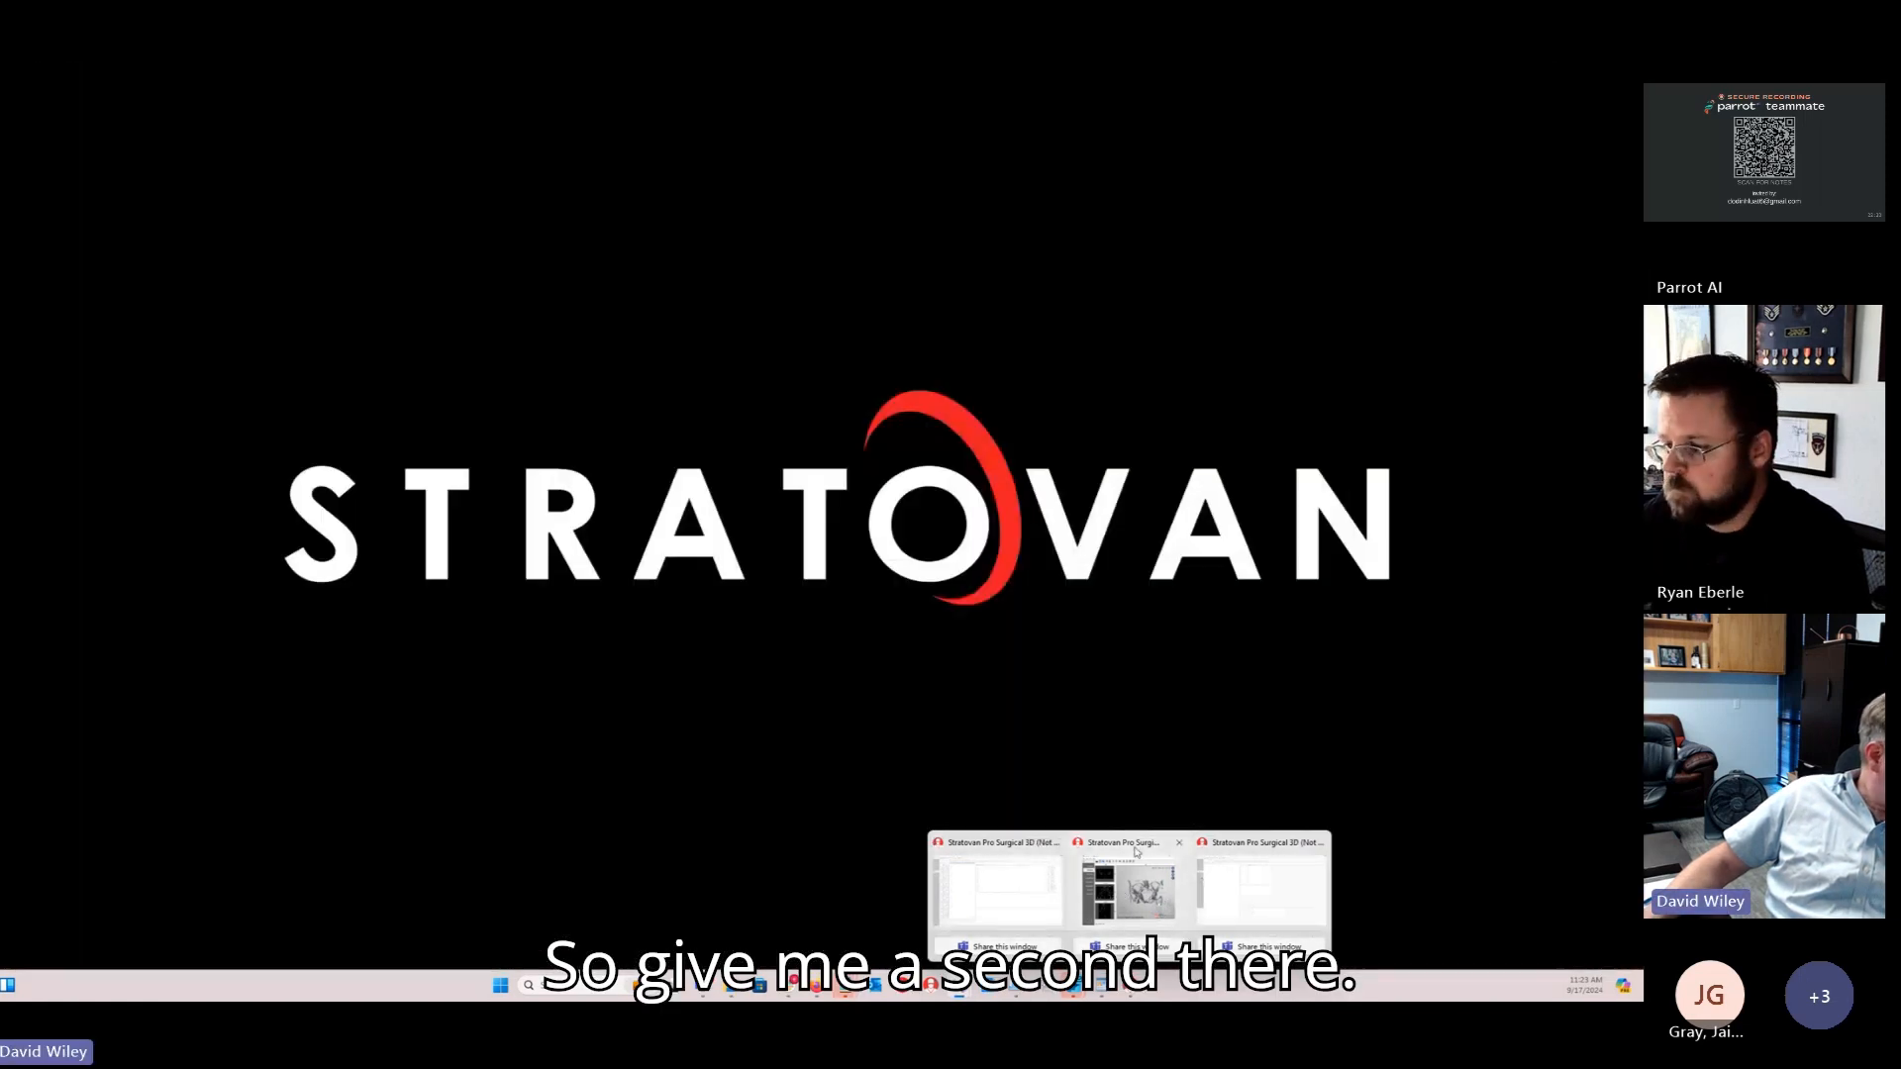
left_click(1260, 891)
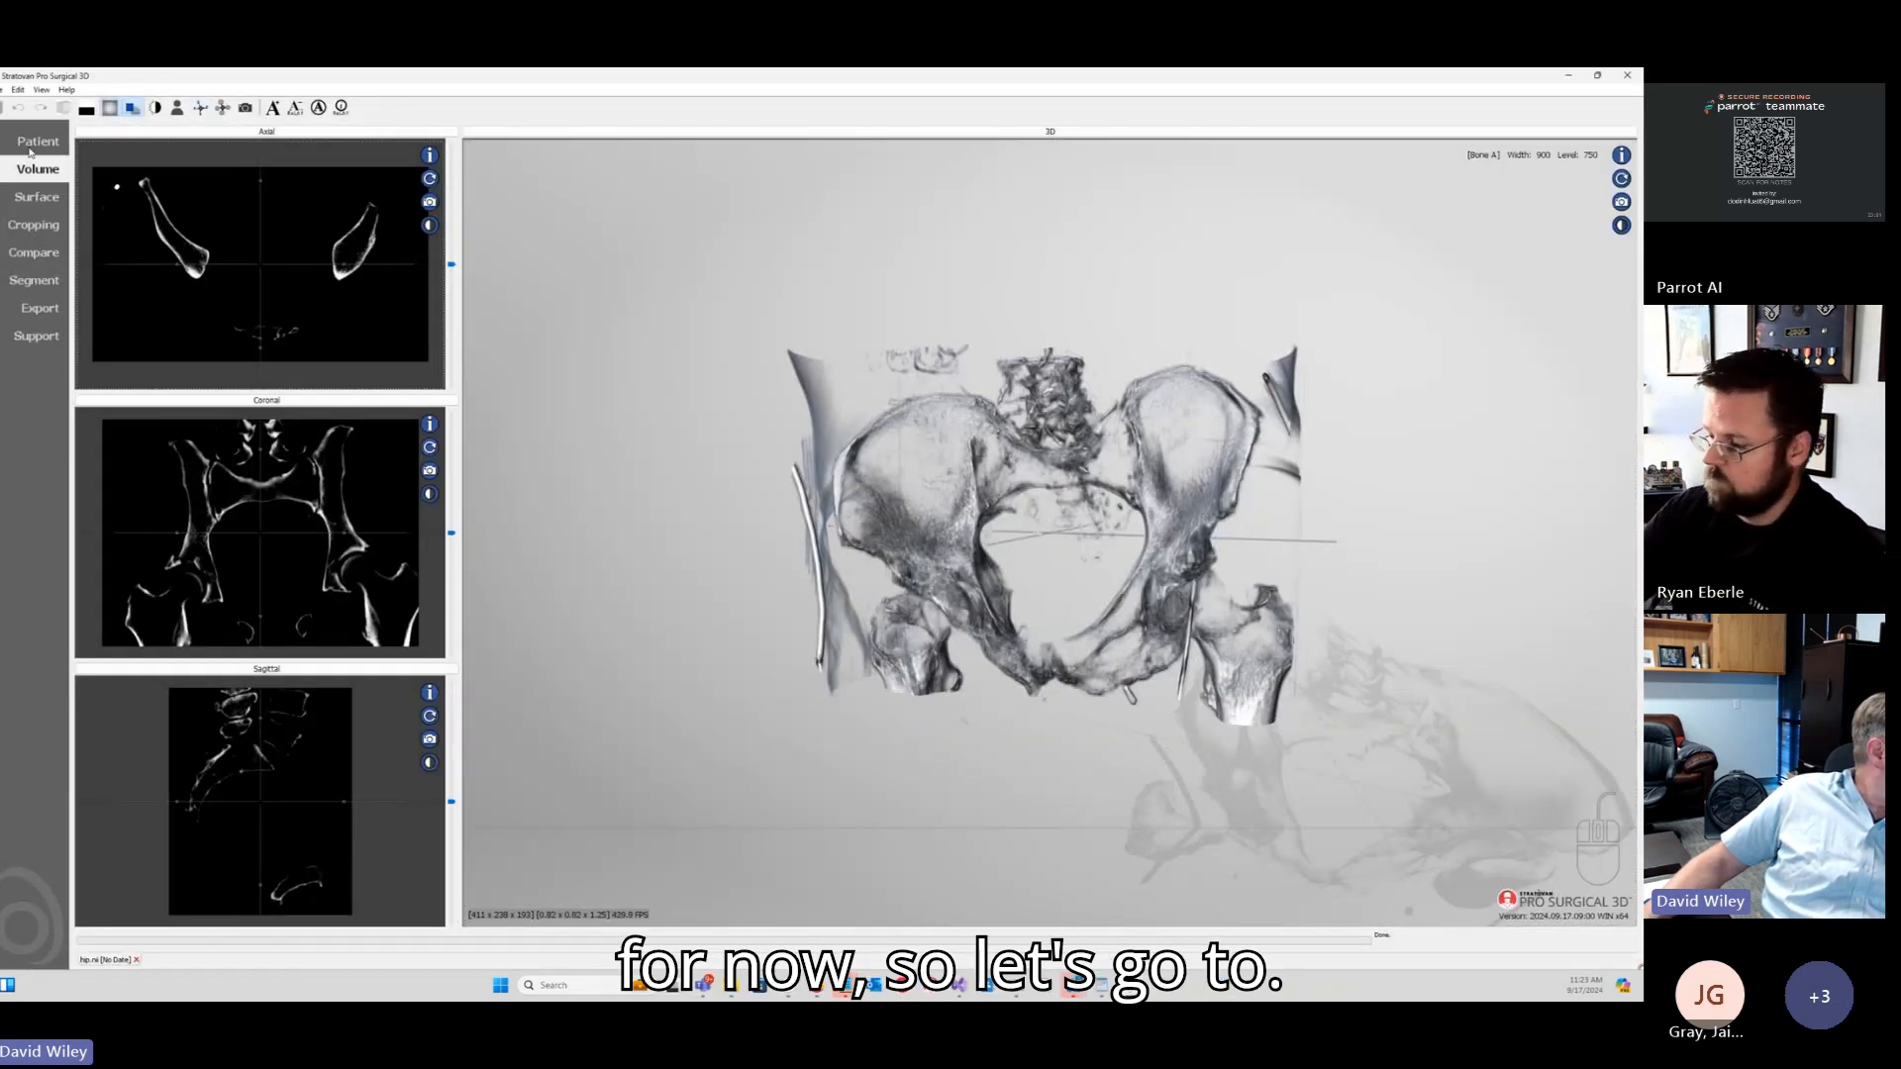
Step: Enter the segmentation workspace for the pelvis scan and switch its mode to Batch Operations
left_click(40, 282)
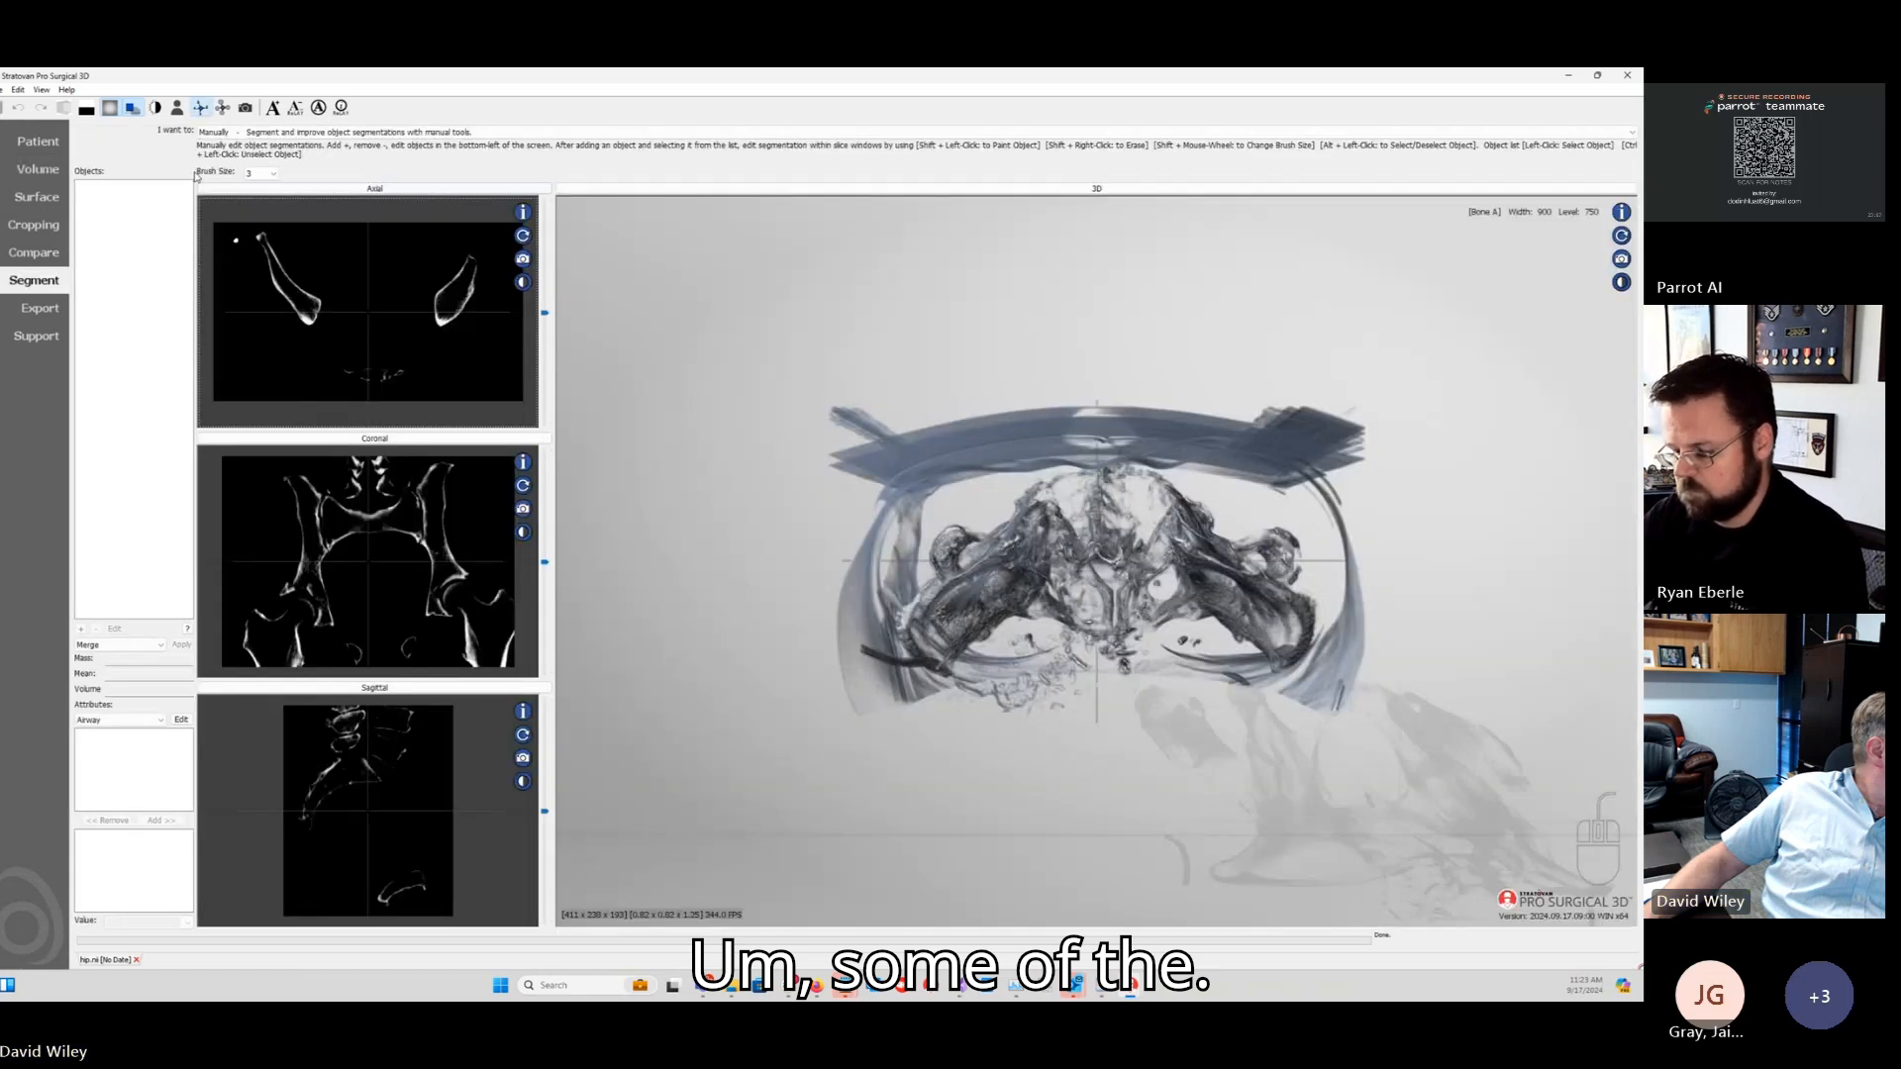
left_click(254, 132)
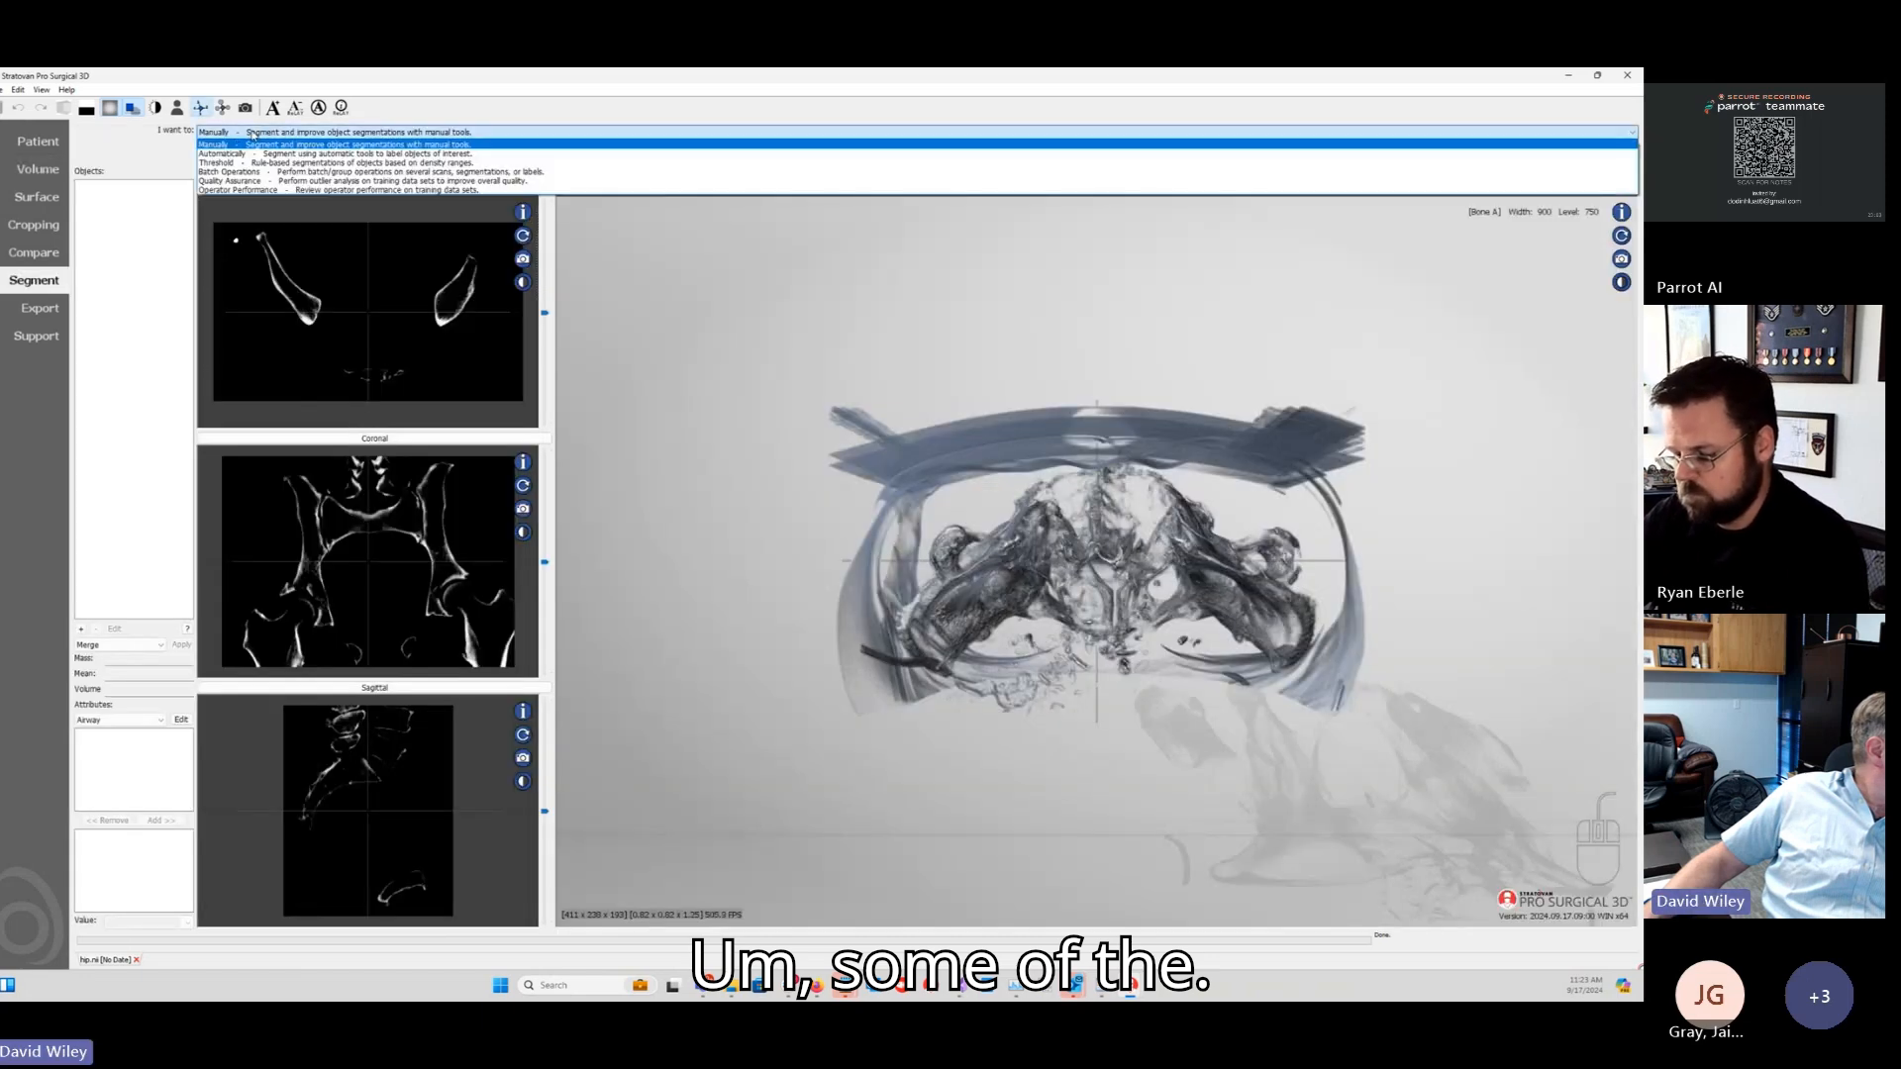
left_click(241, 172)
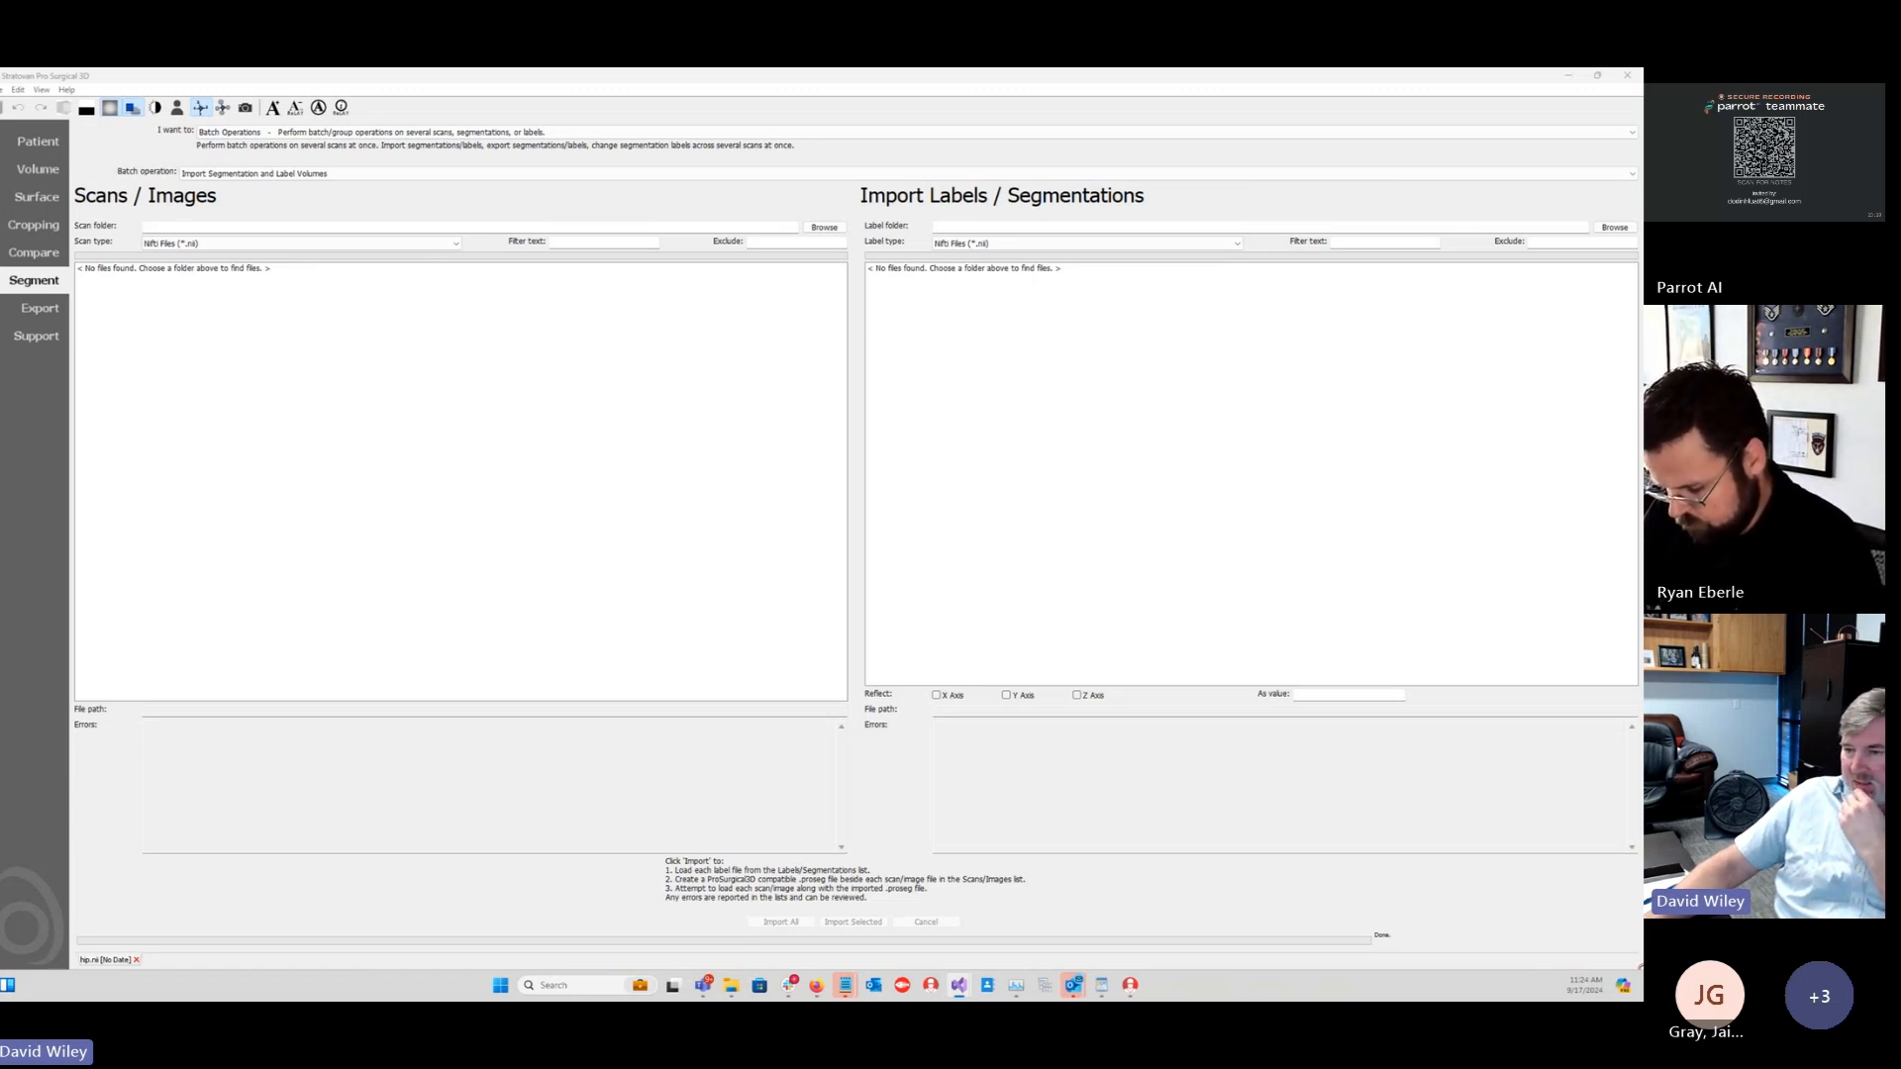
Step: Bring up File Explorer at the Dongyang folder and go up two levels to the 2023.SEG.A challenge folder
key("super+d")
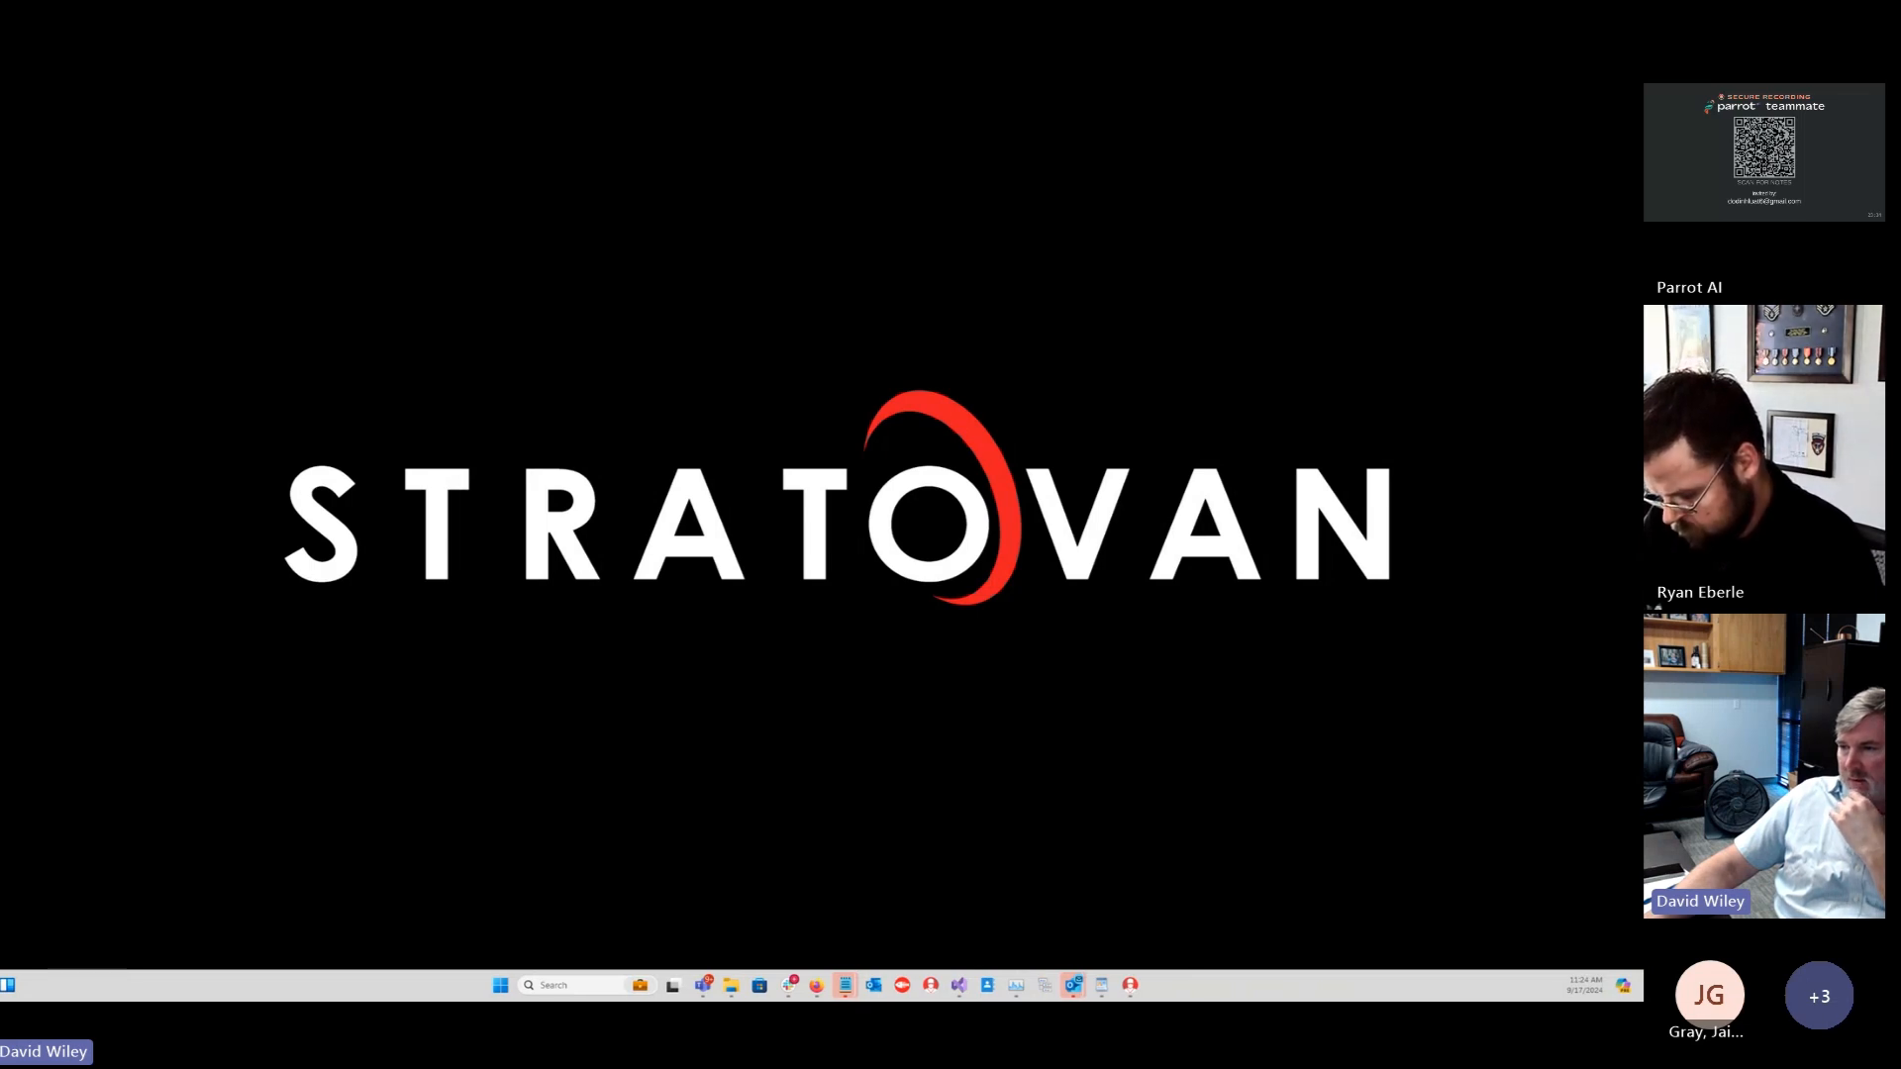
key("super+d")
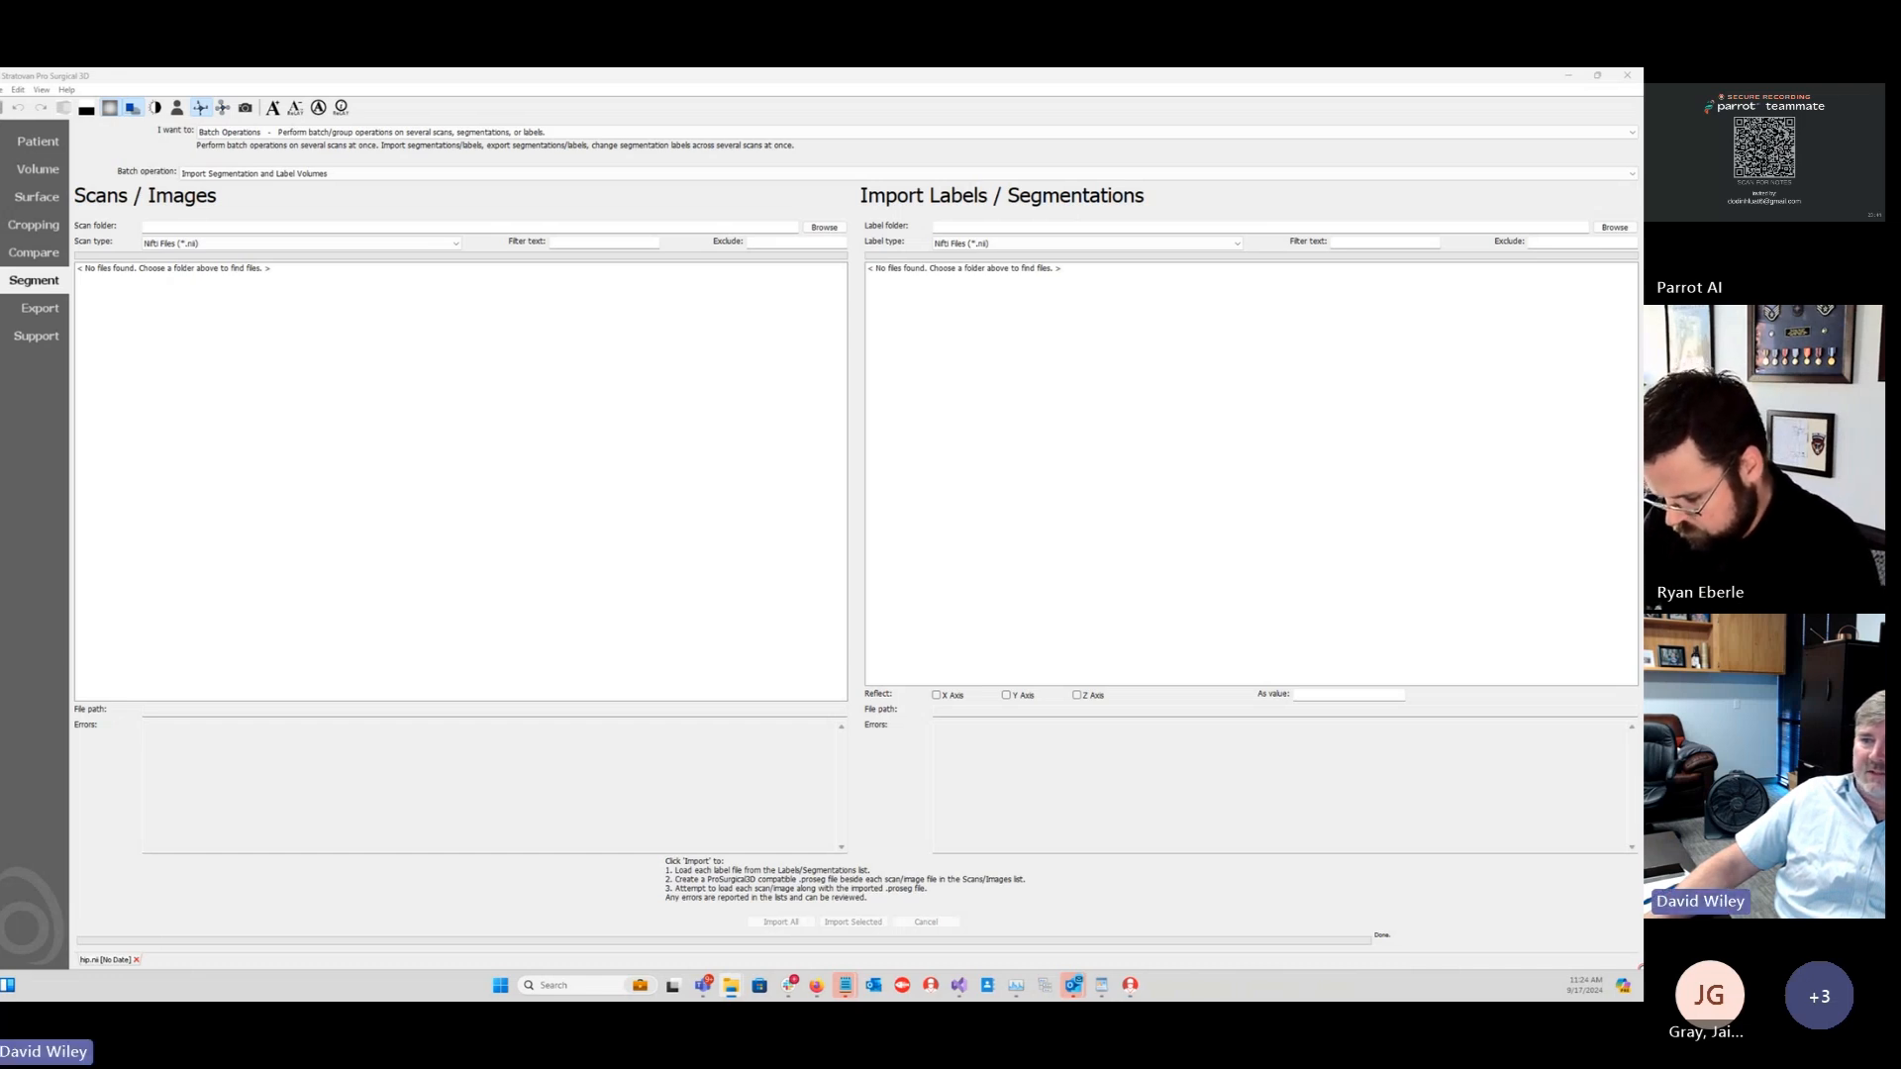
left_click_drag(1640, 426, 1227, 390)
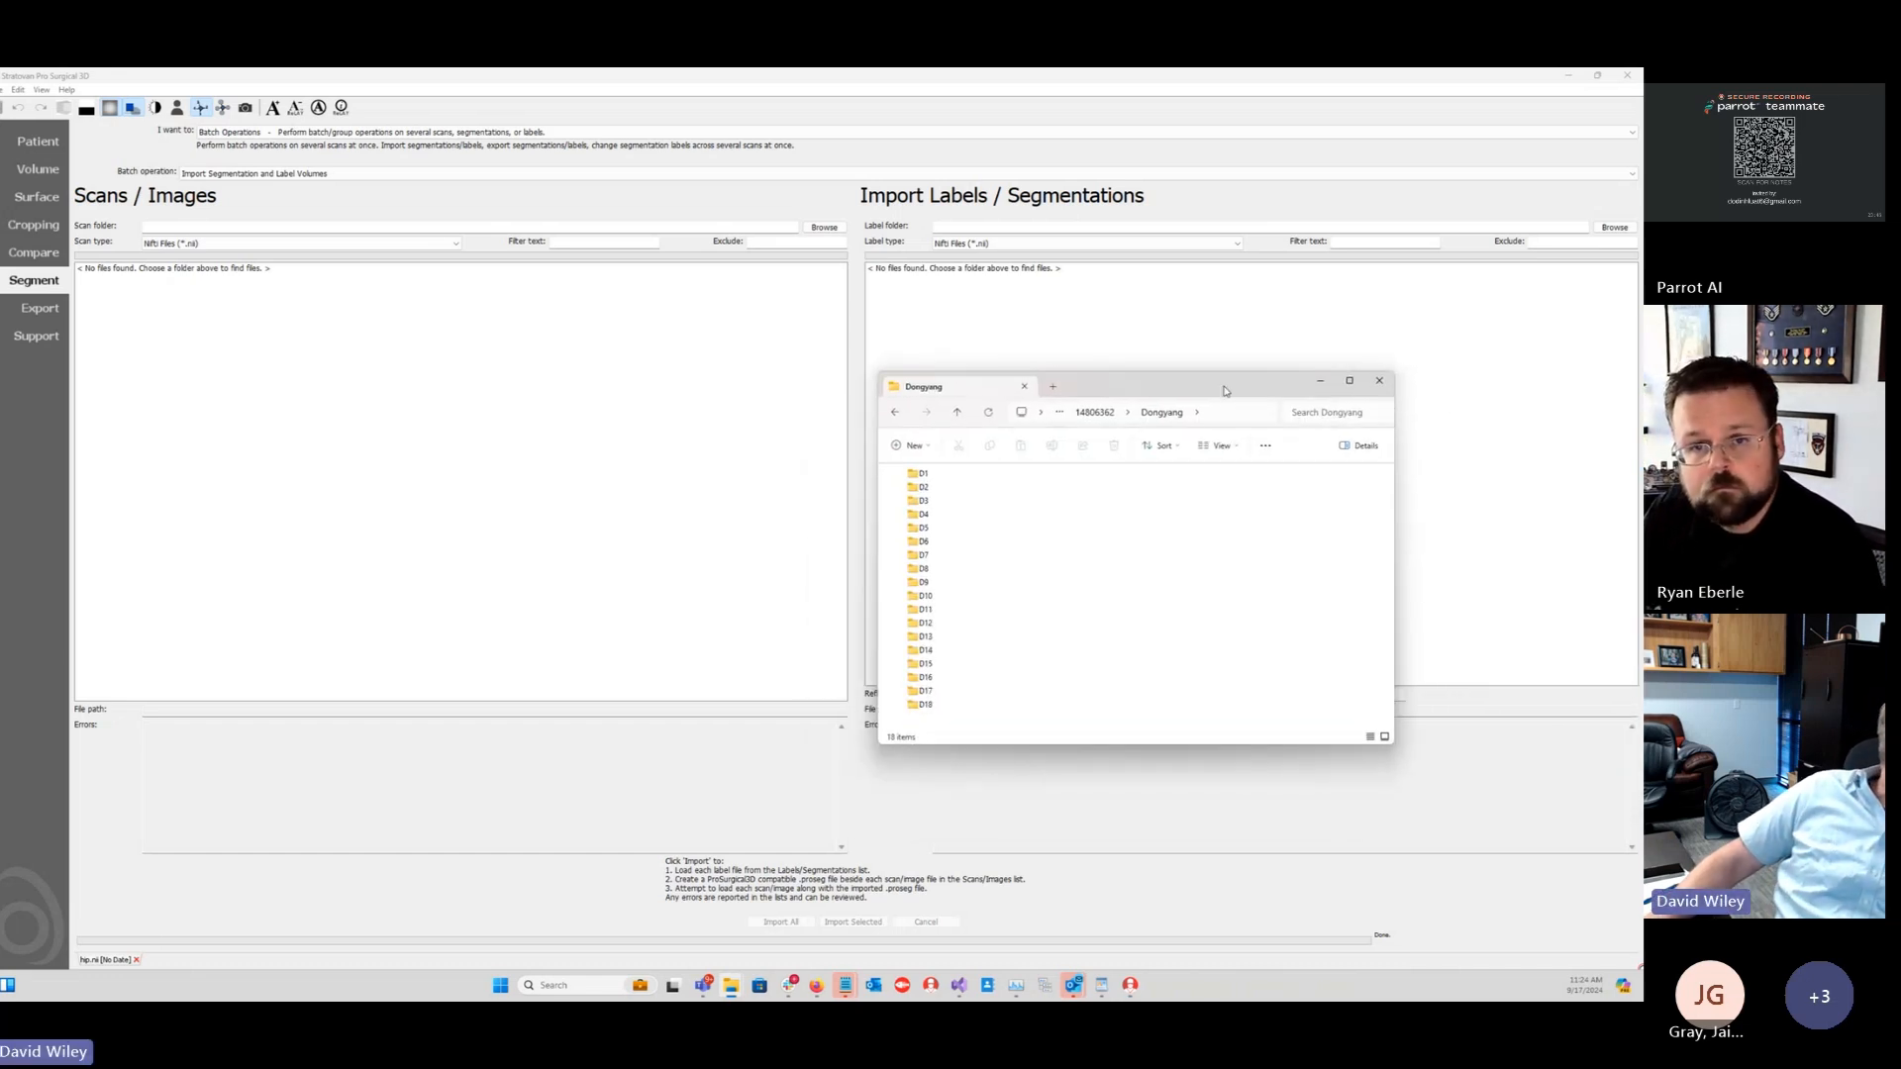
left_click(957, 412)
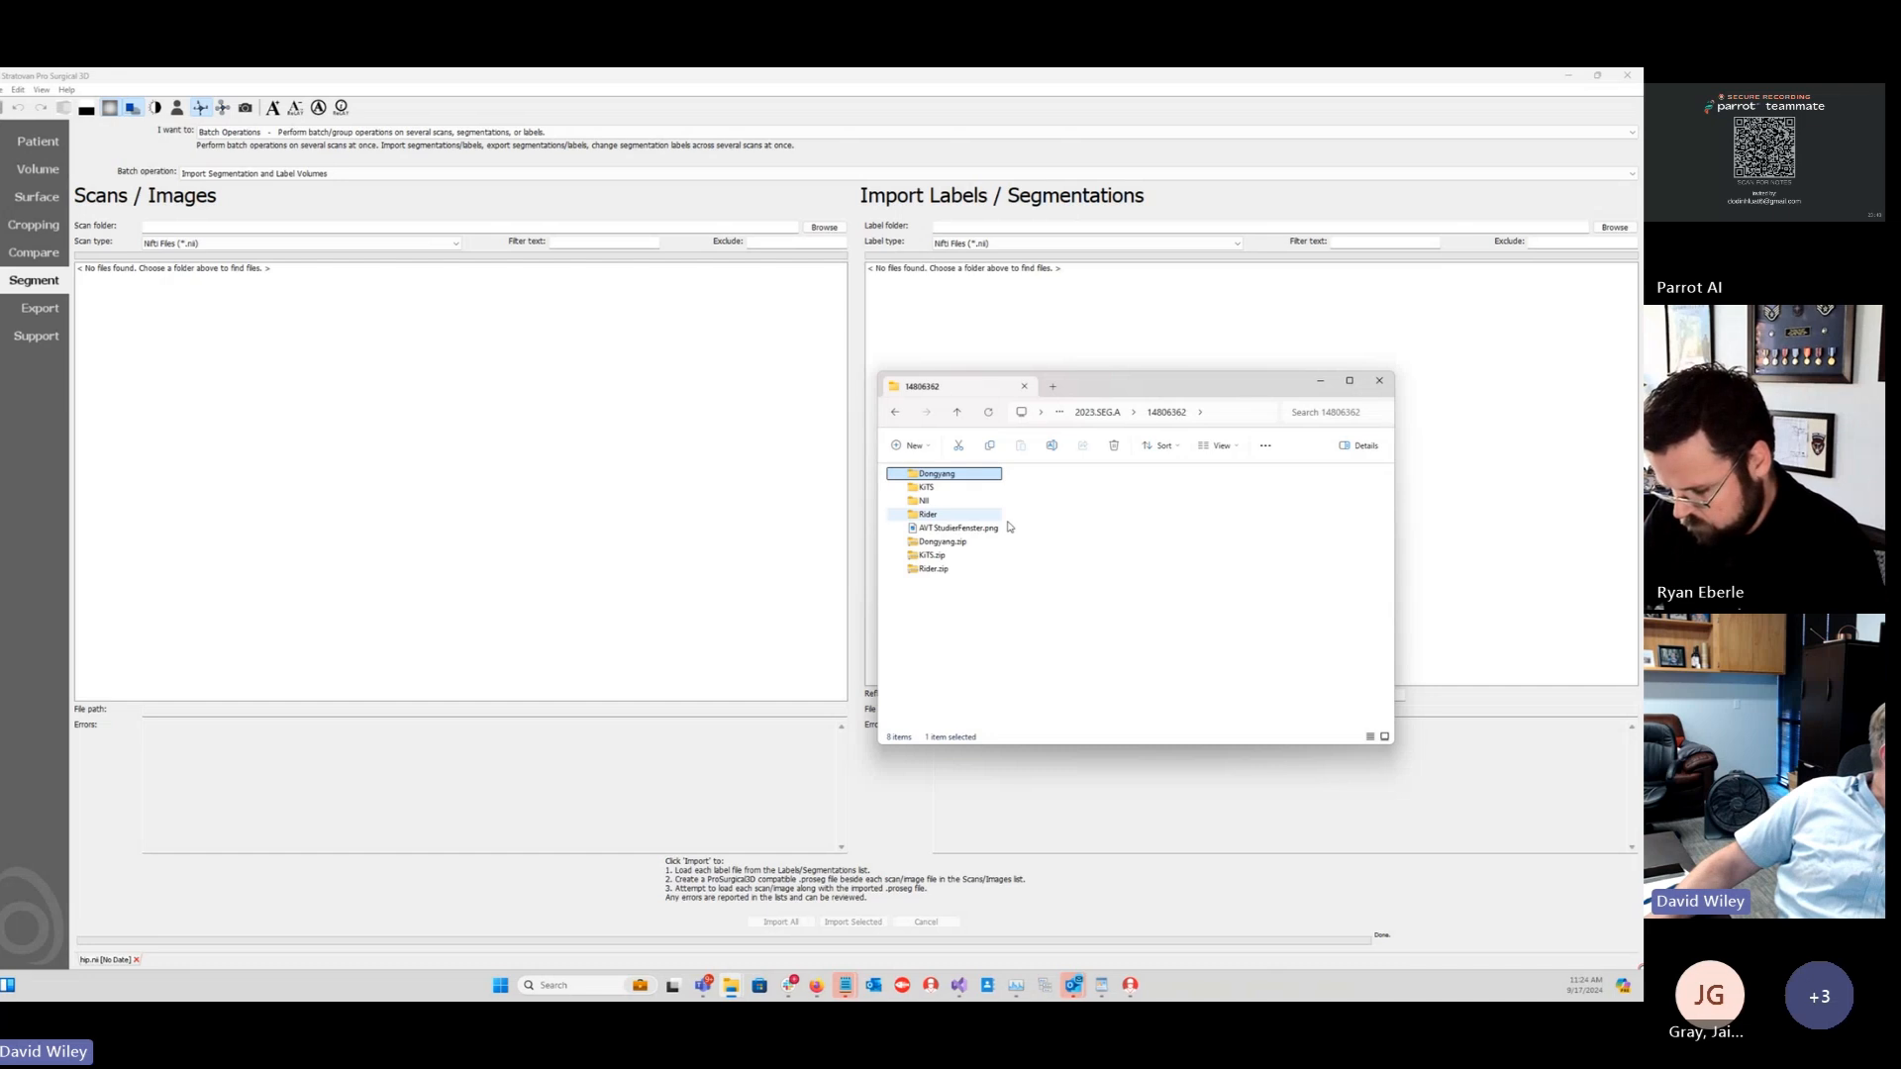
left_click(959, 413)
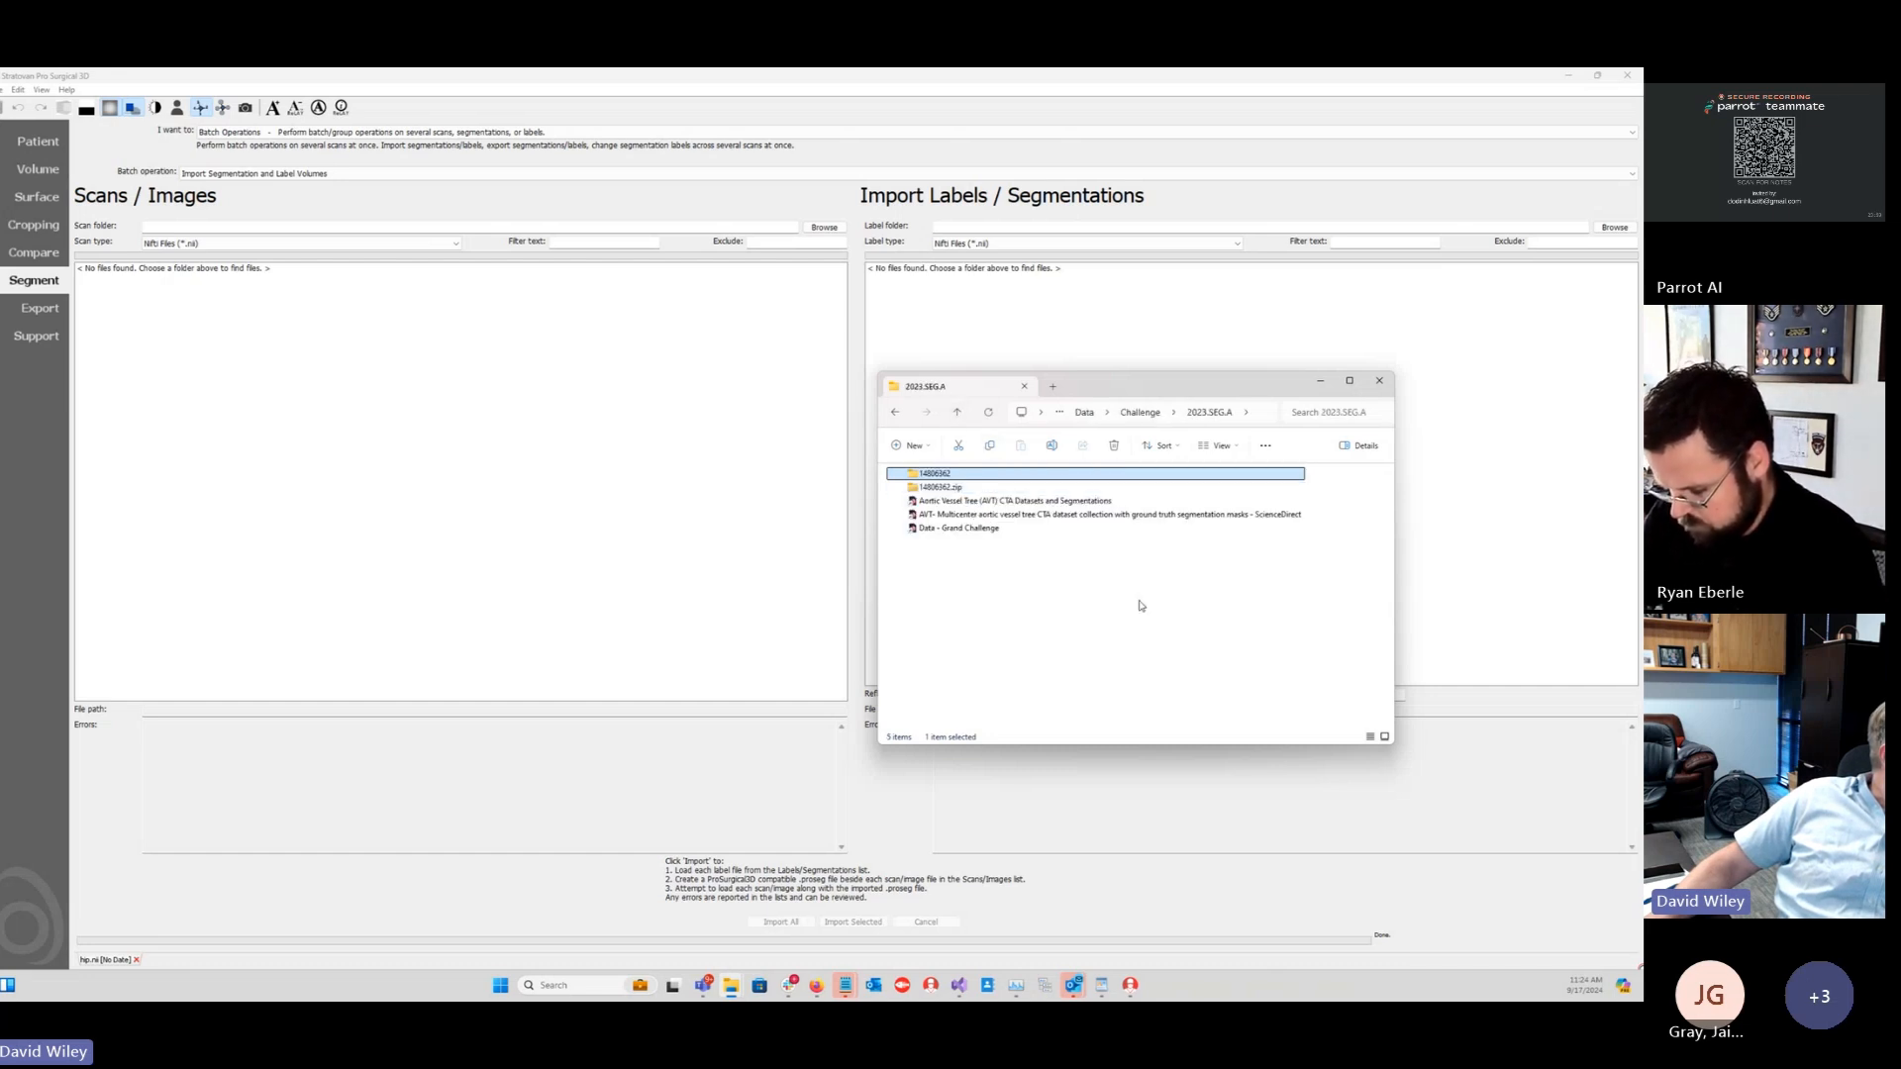
Step: Open the saved Aortic Vessel Tree (AVT) CTA dataset page, look over its archives and description, and minimize the browser
double_click(941, 504)
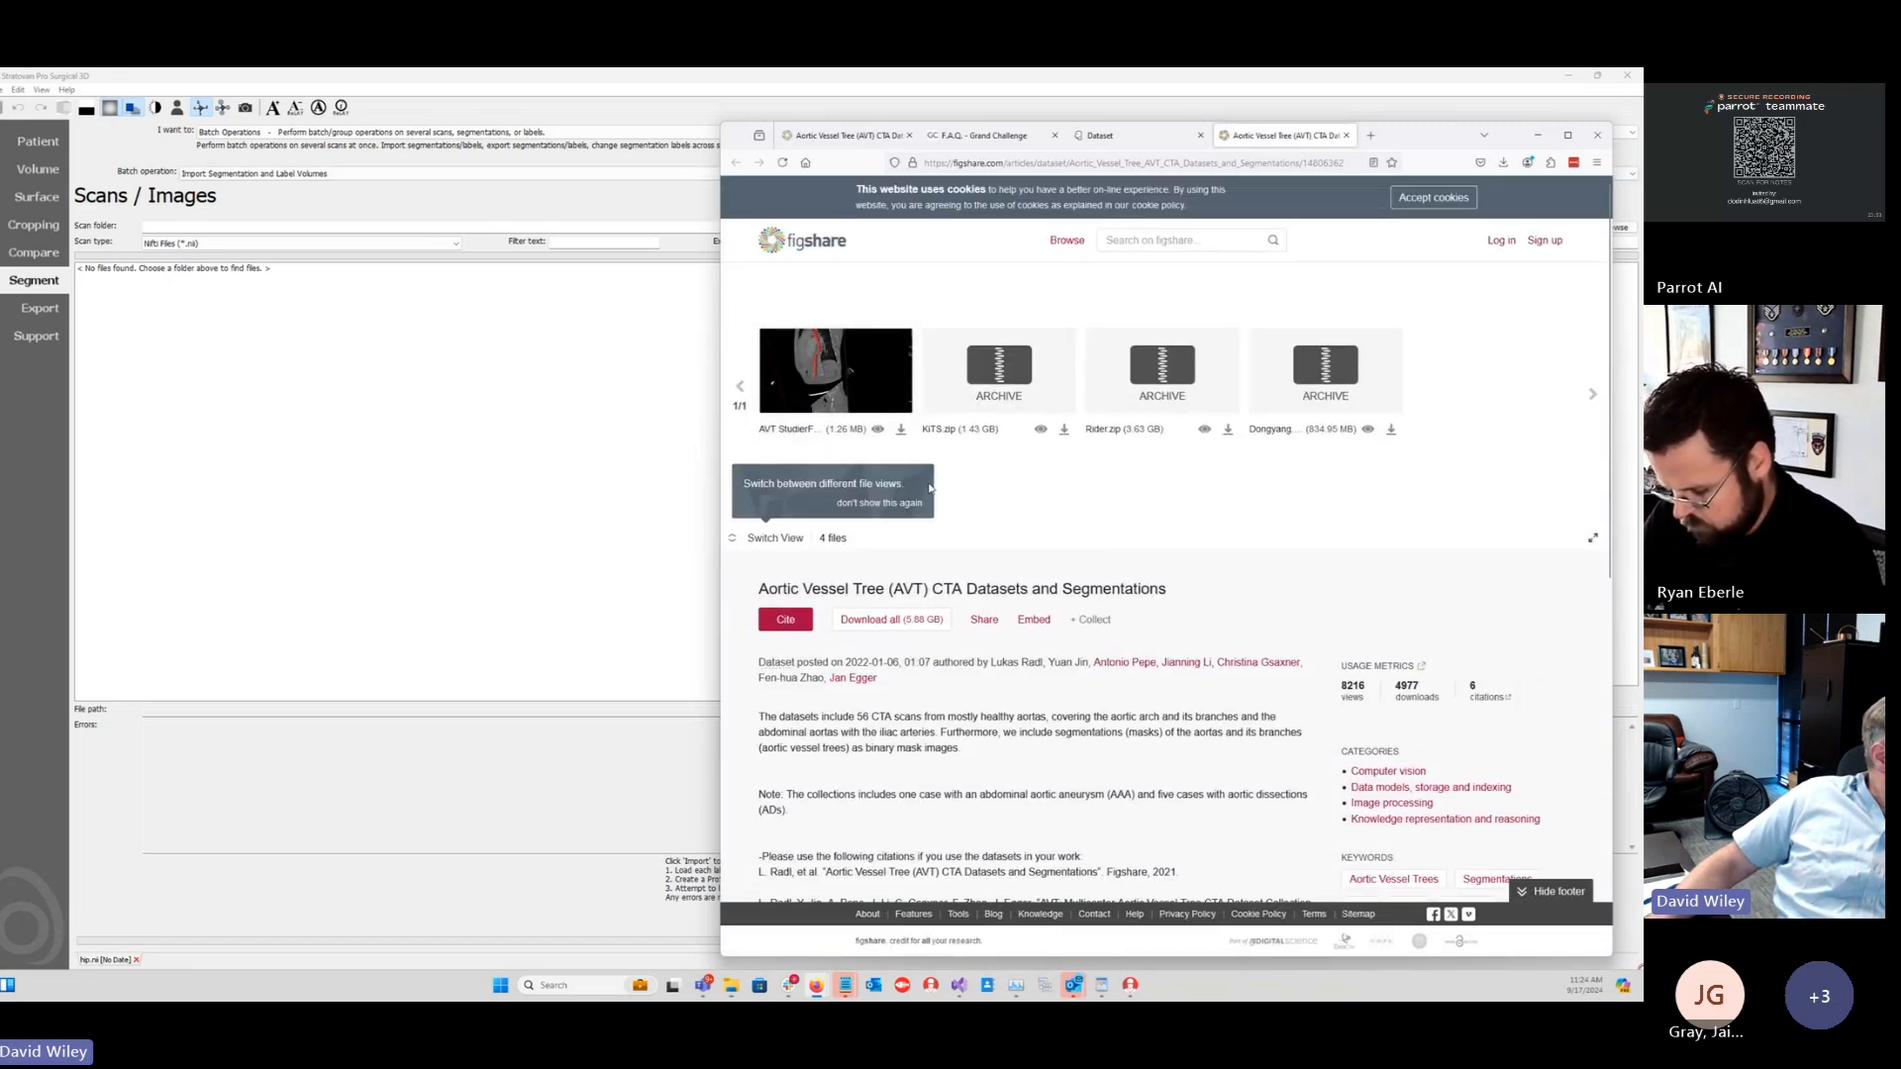
scroll(1047, 545, "down", 1)
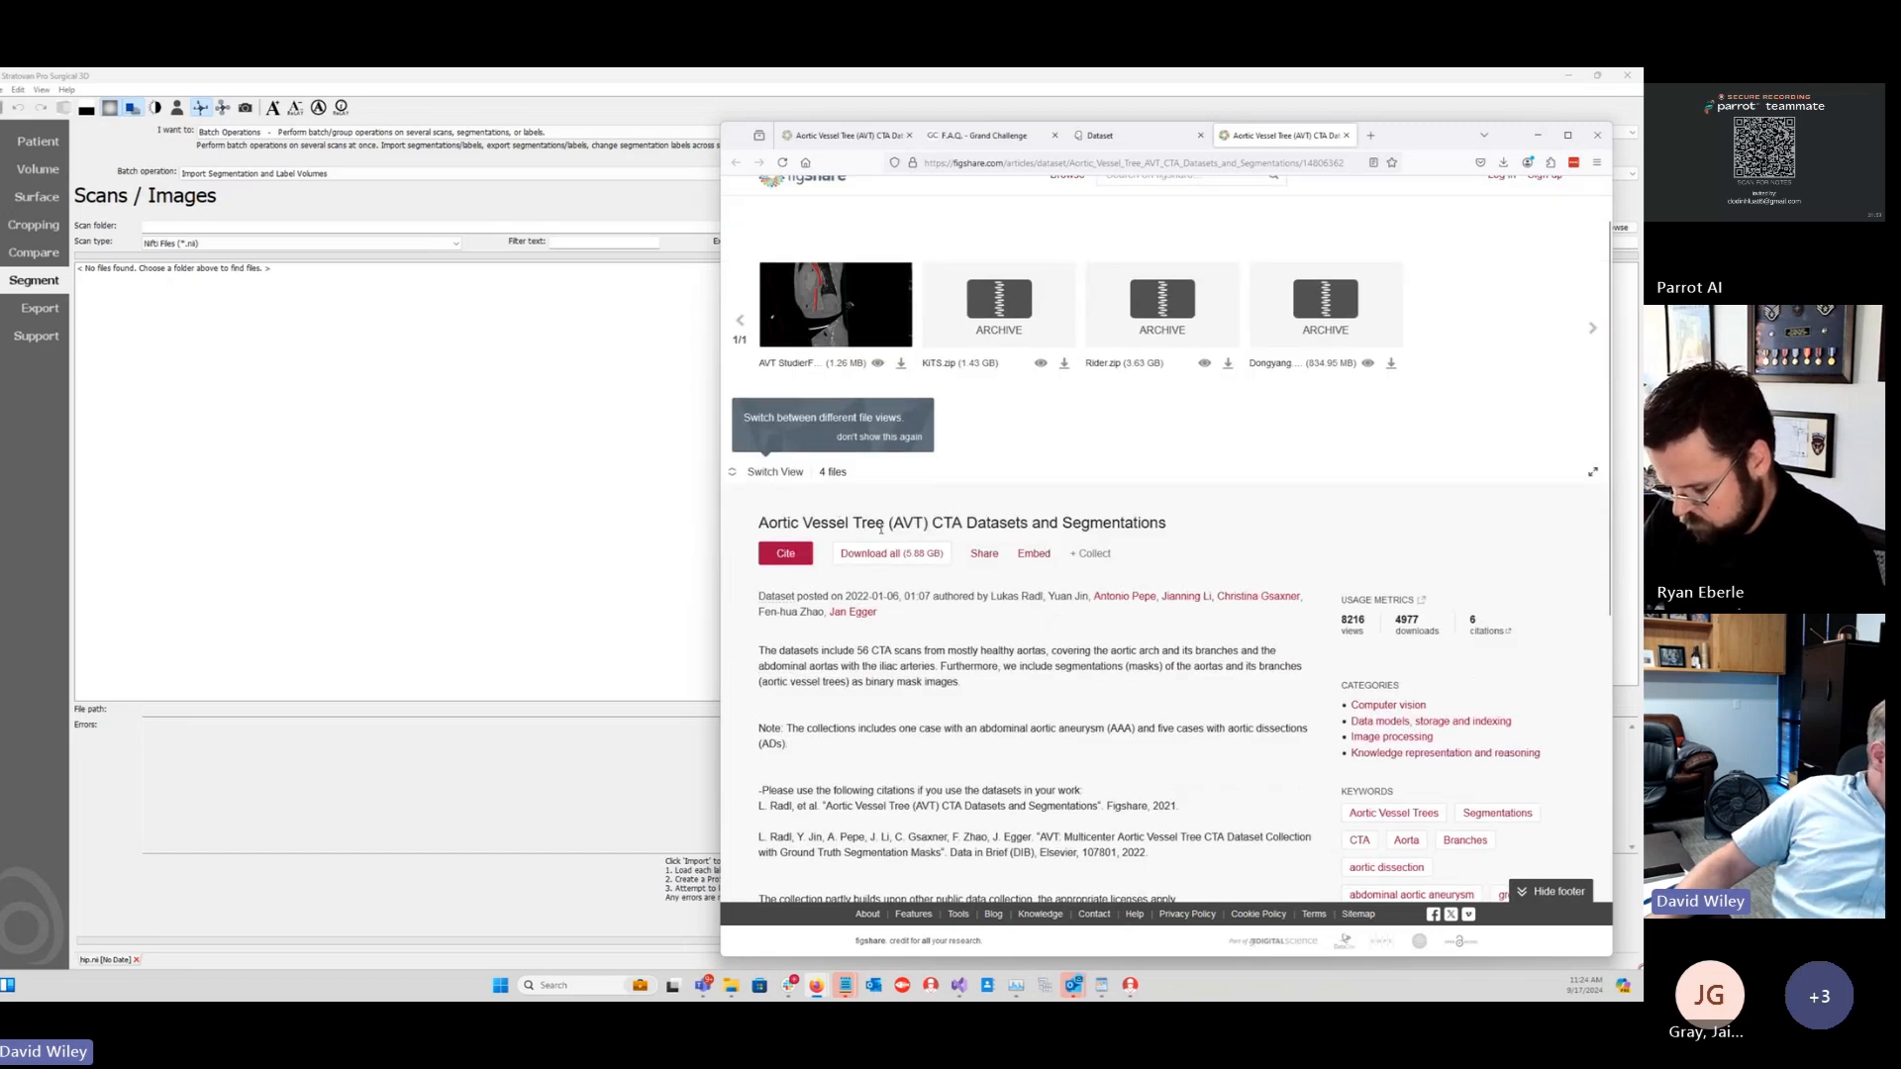
scroll(1139, 416, "up", 1)
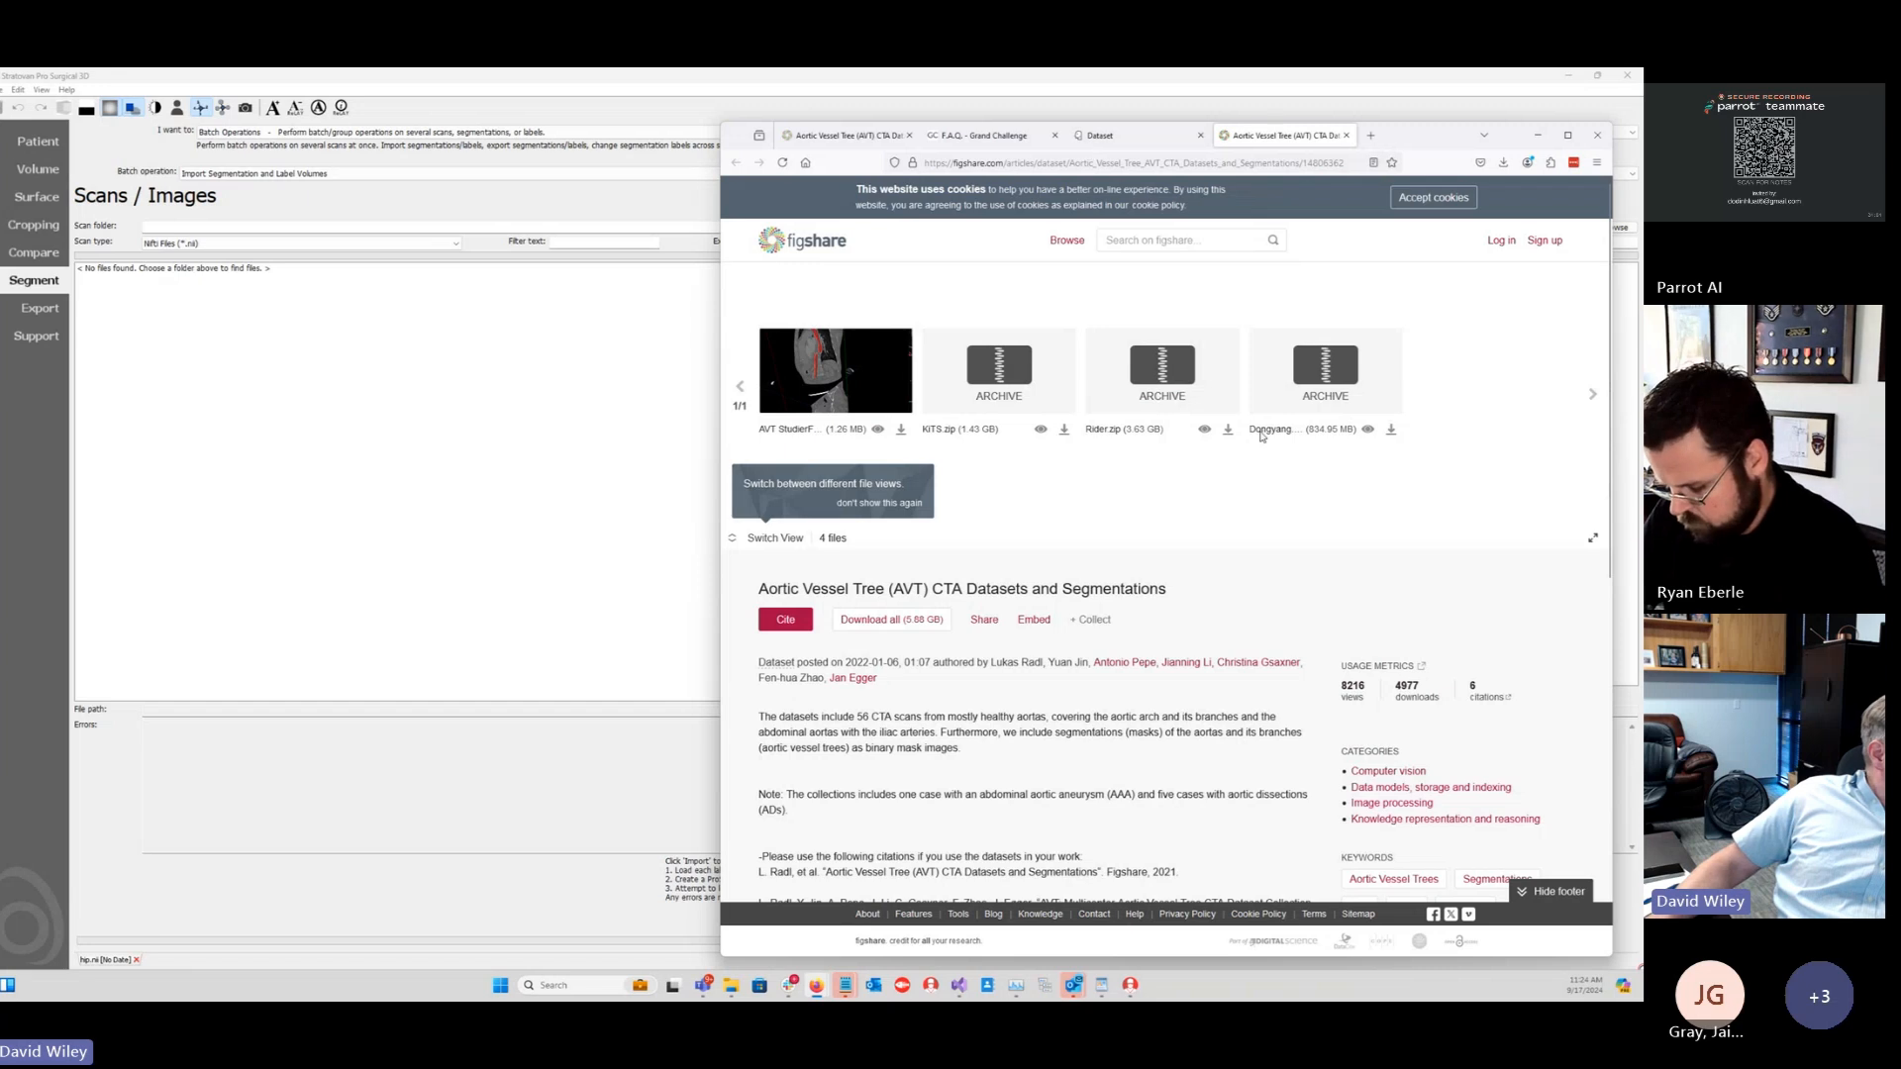
left_click(1539, 138)
Step: Navigate through 14806362 and Dongyang into the D1 folder, check its scan and segmentation files, and move the window aside
double_click(944, 483)
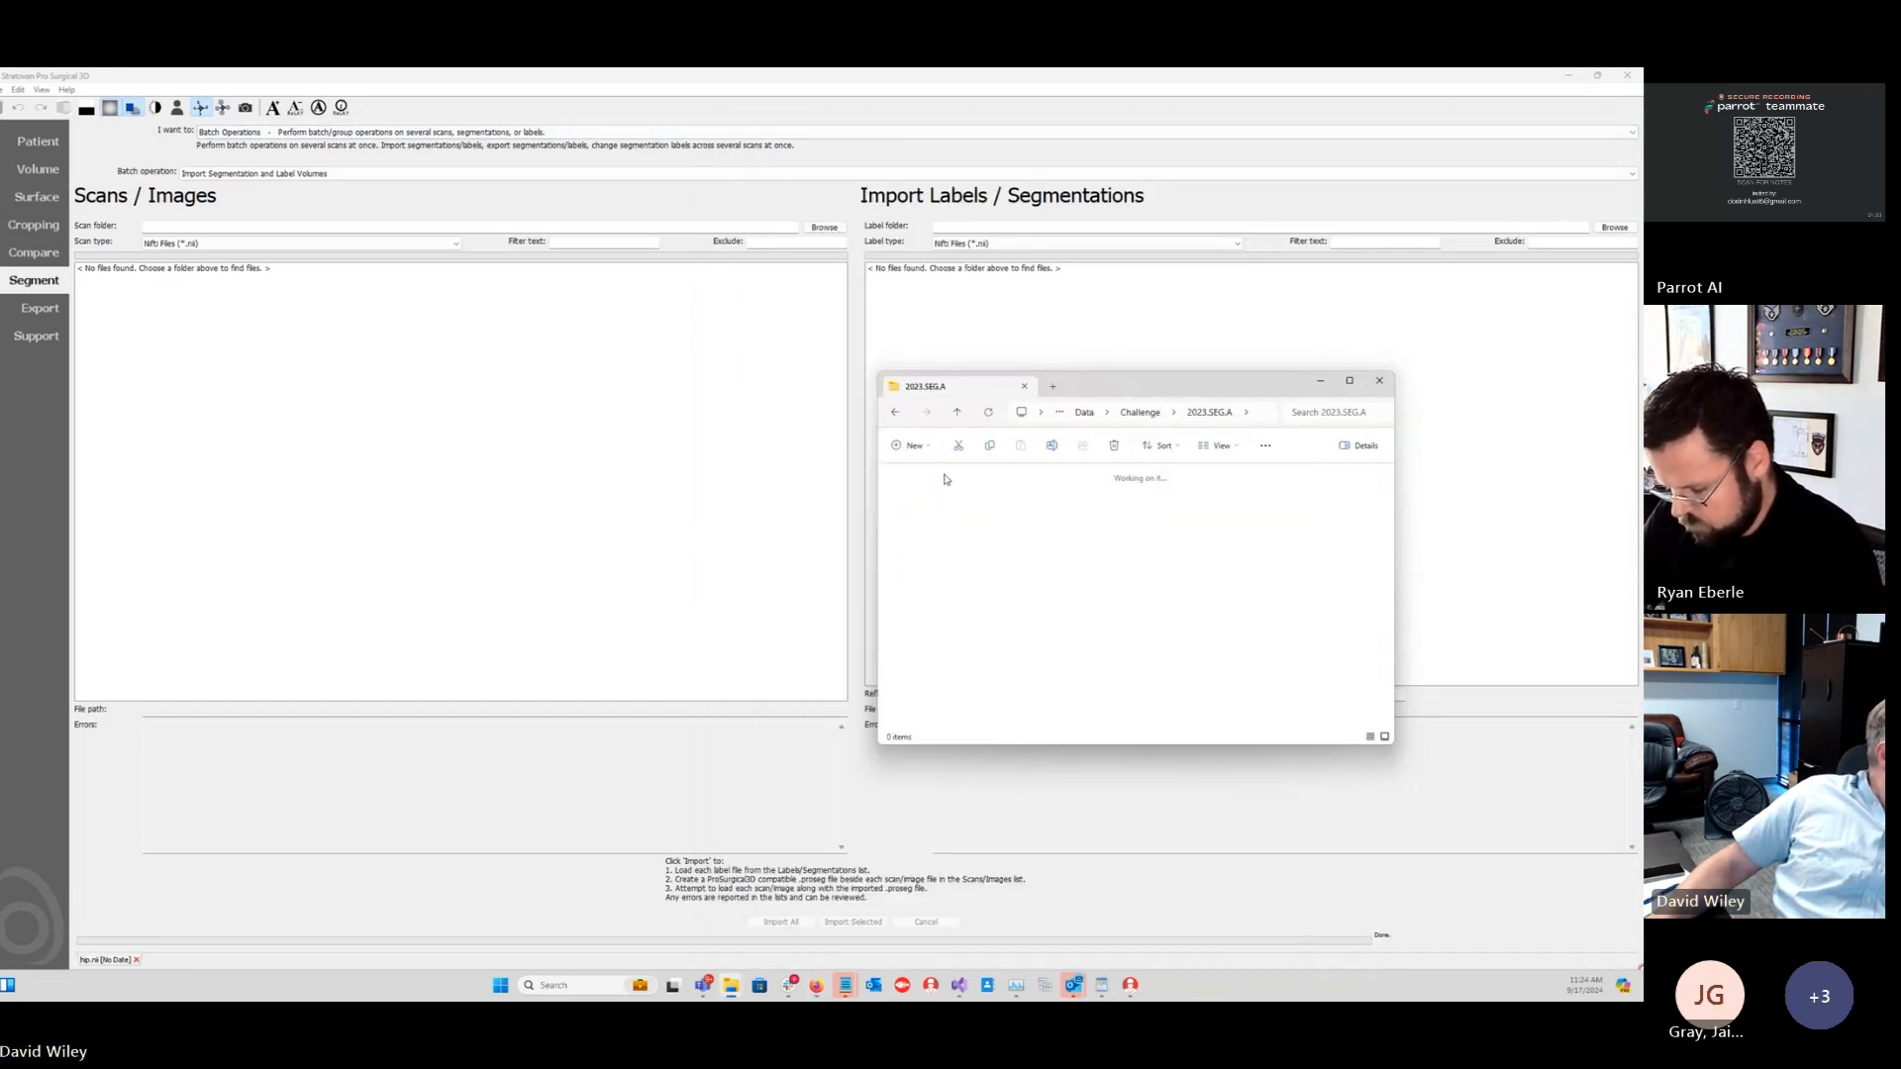
double_click(941, 474)
left_click_drag(992, 707, 912, 483)
left_click(1091, 551)
double_click(924, 474)
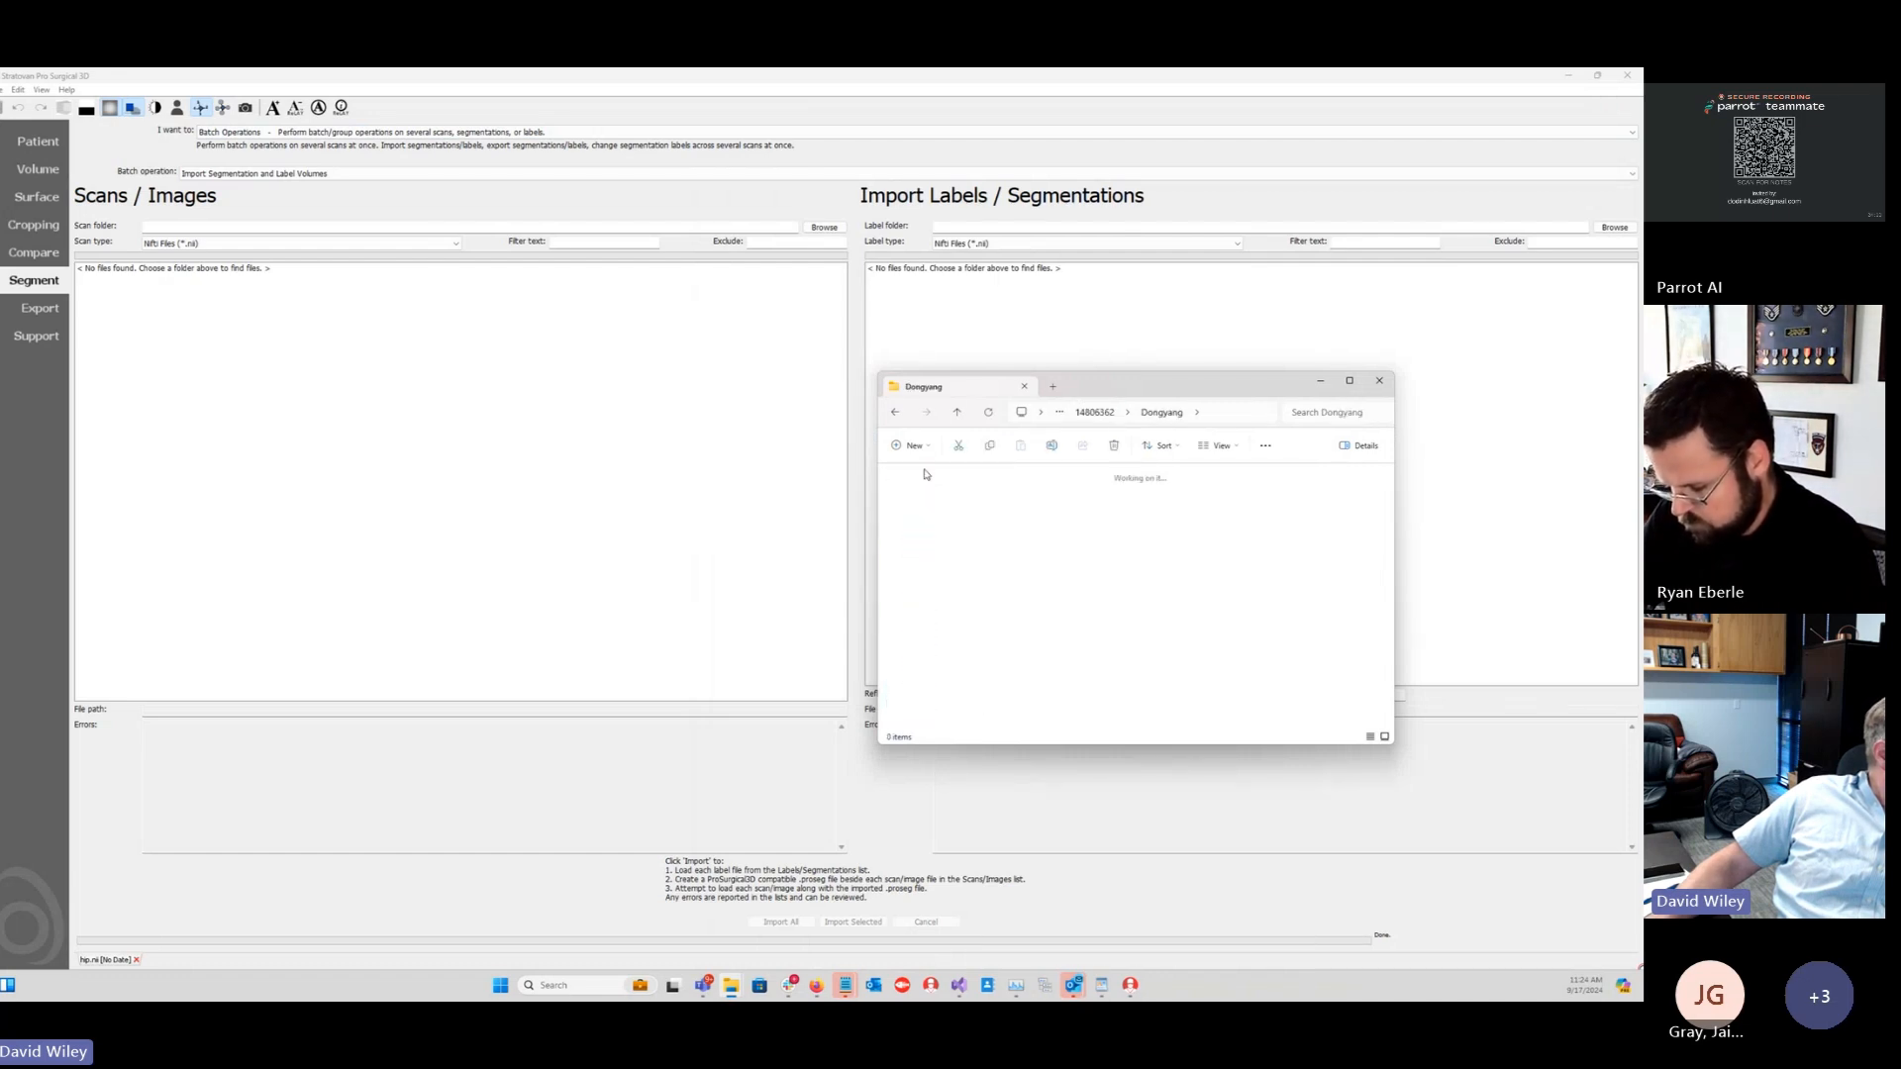
left_click(932, 474)
left_click(938, 488)
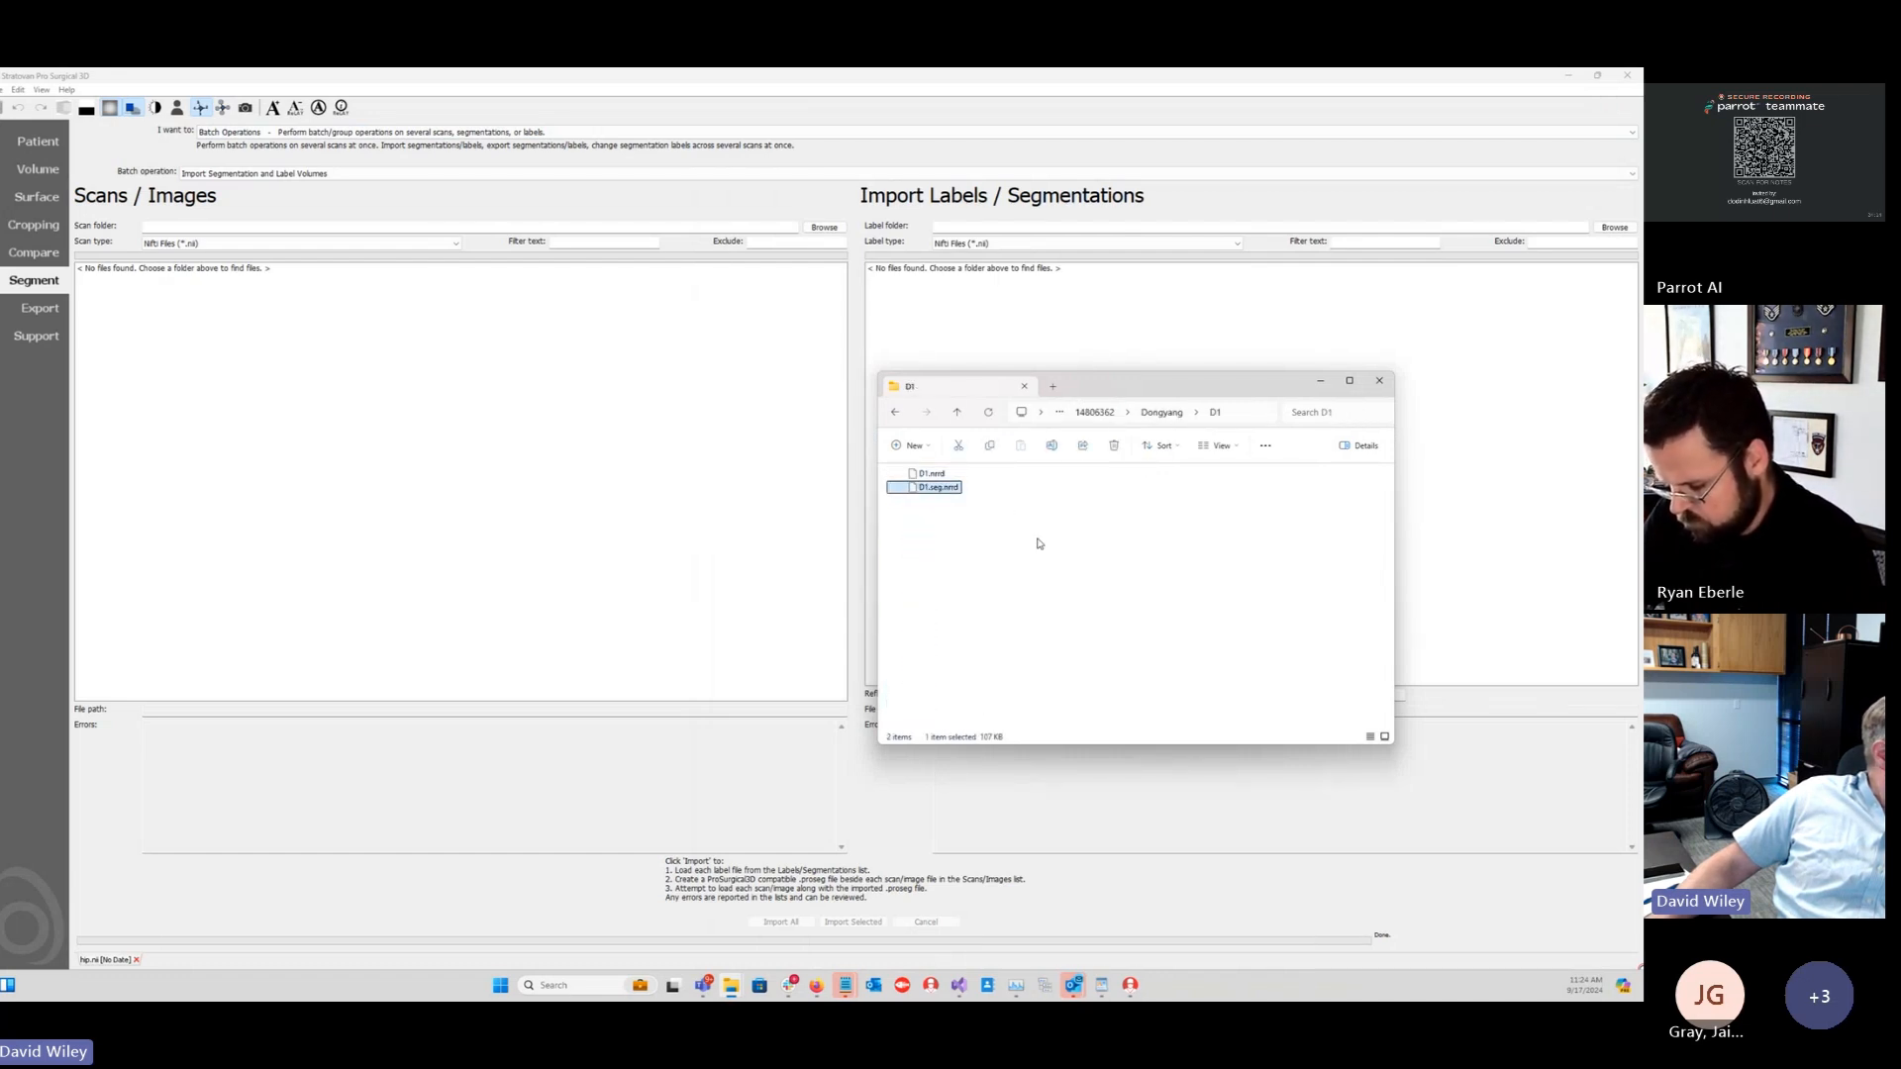
left_click(990, 522)
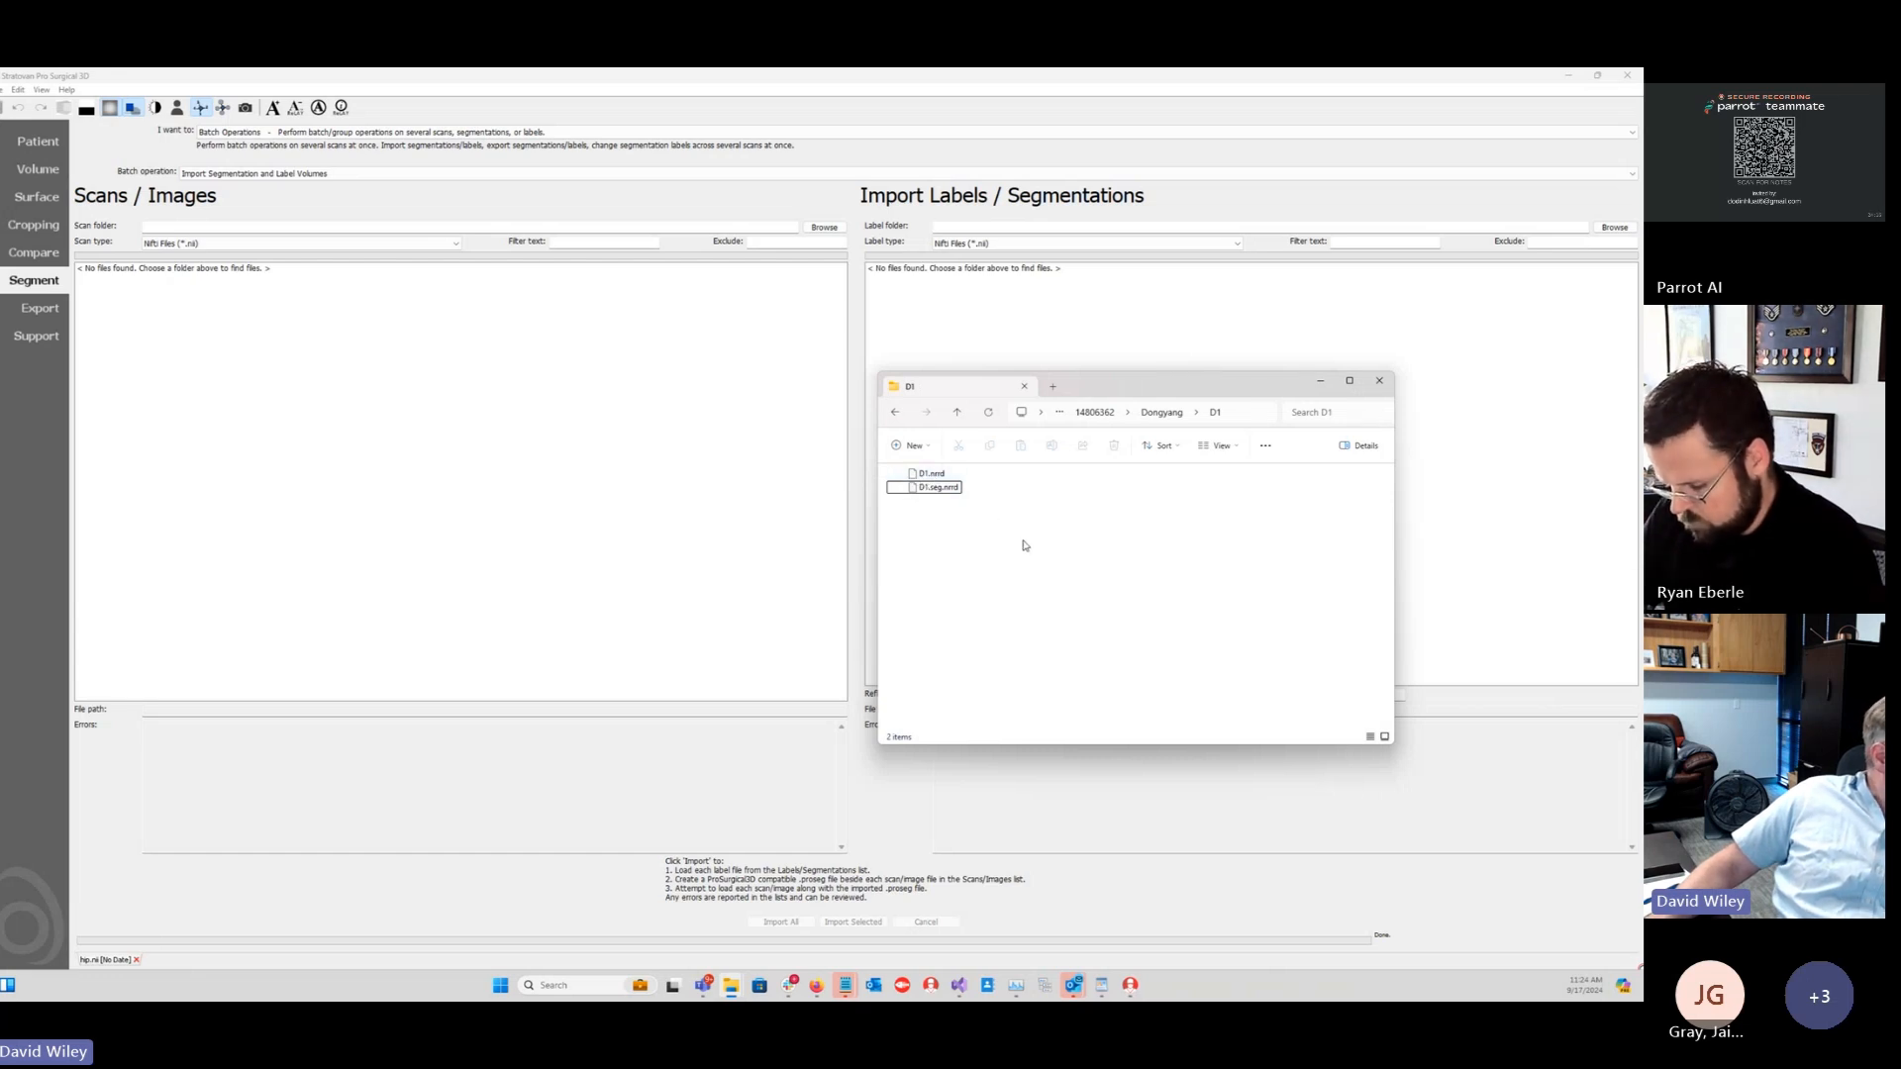
left_click_drag(1218, 374, 1283, 410)
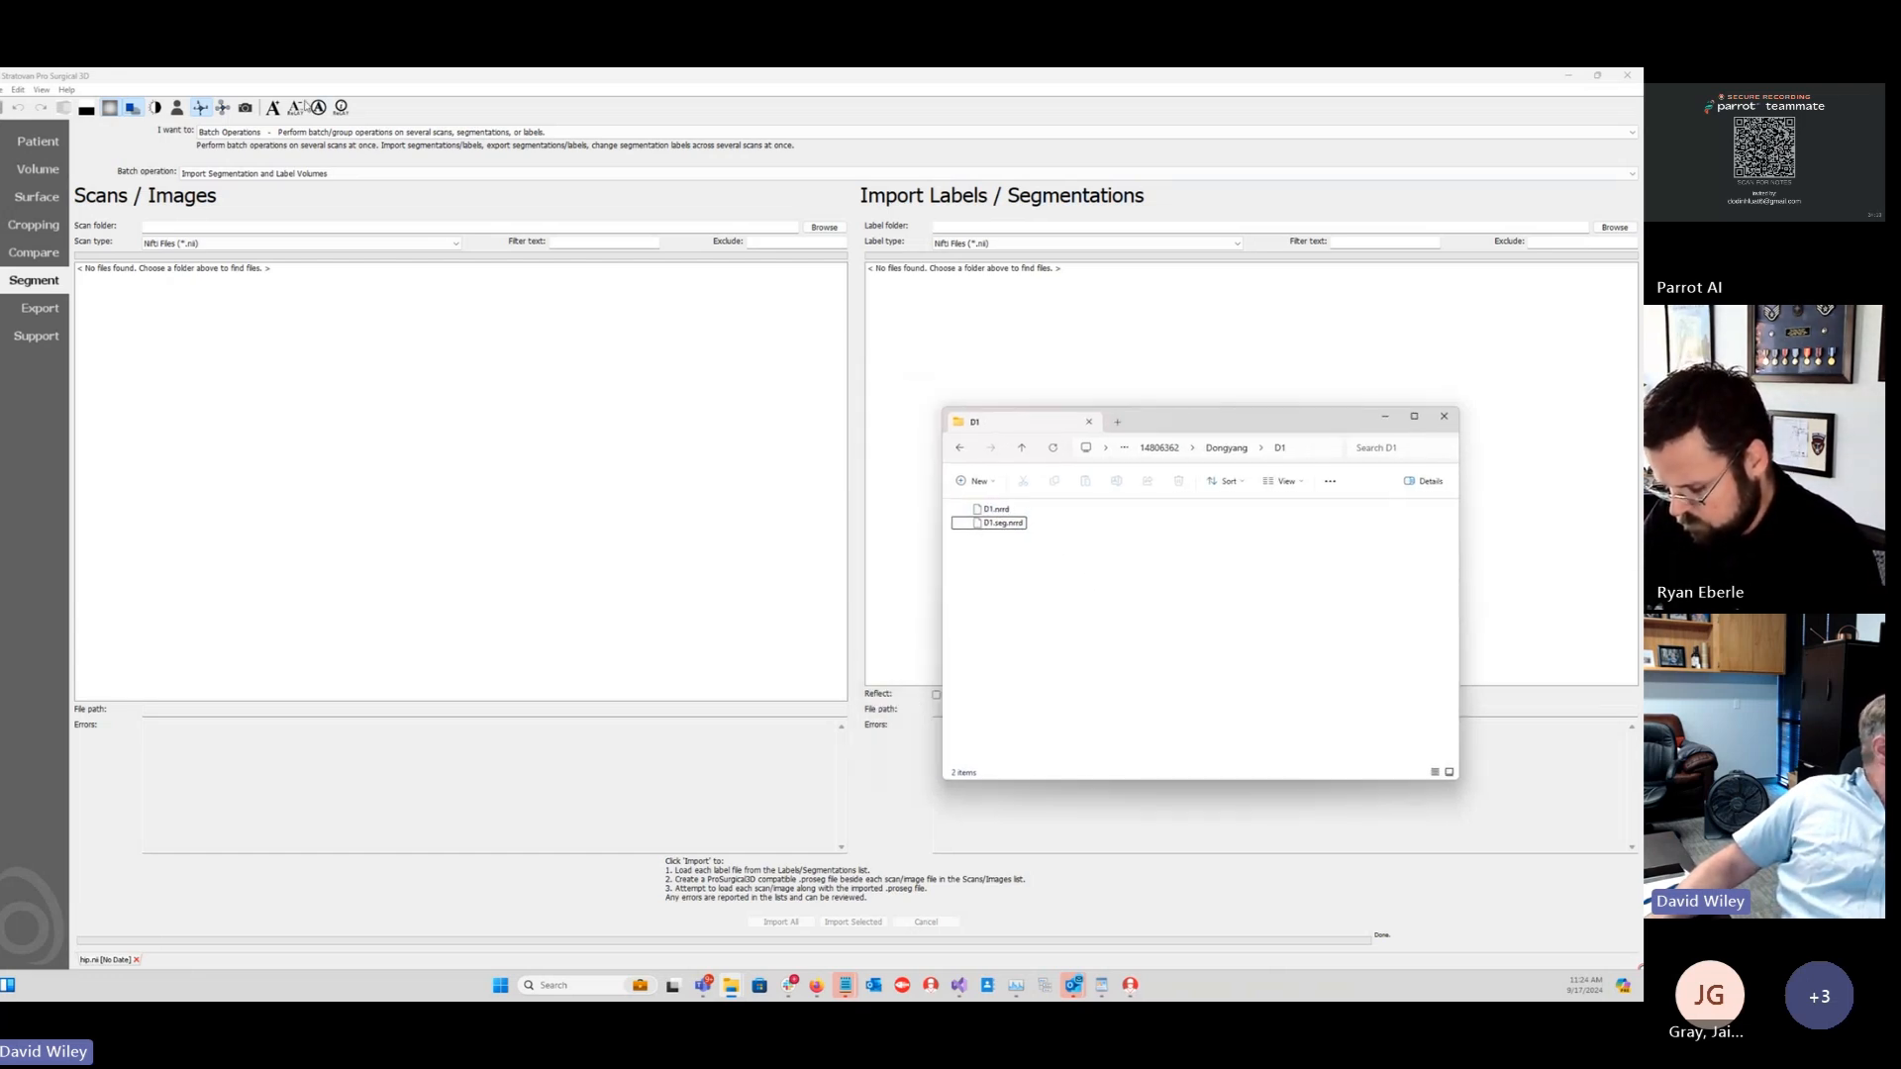
Step: Open Convert Image Files in the patient workspace and set the input format to Nearly Raw Raster Data (*.nrrd)
left_click(285, 132)
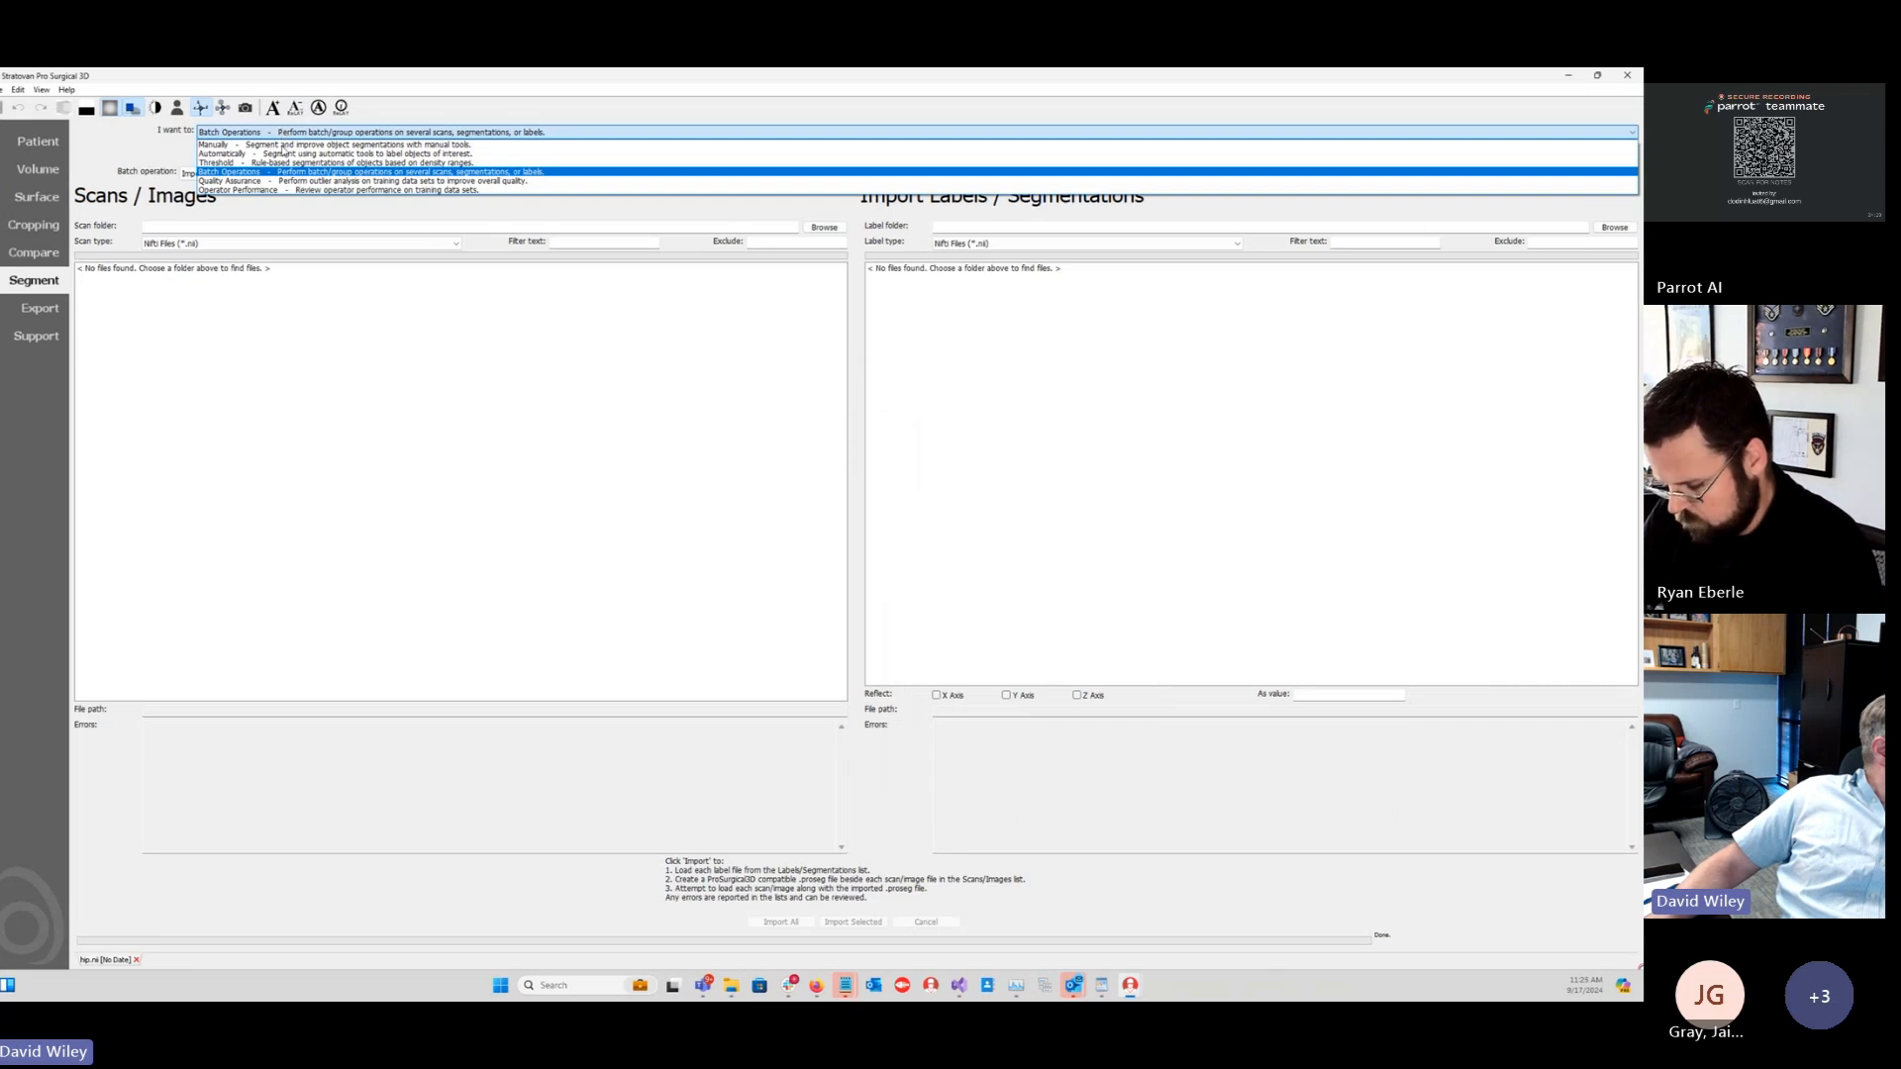
left_click(43, 141)
left_click(224, 132)
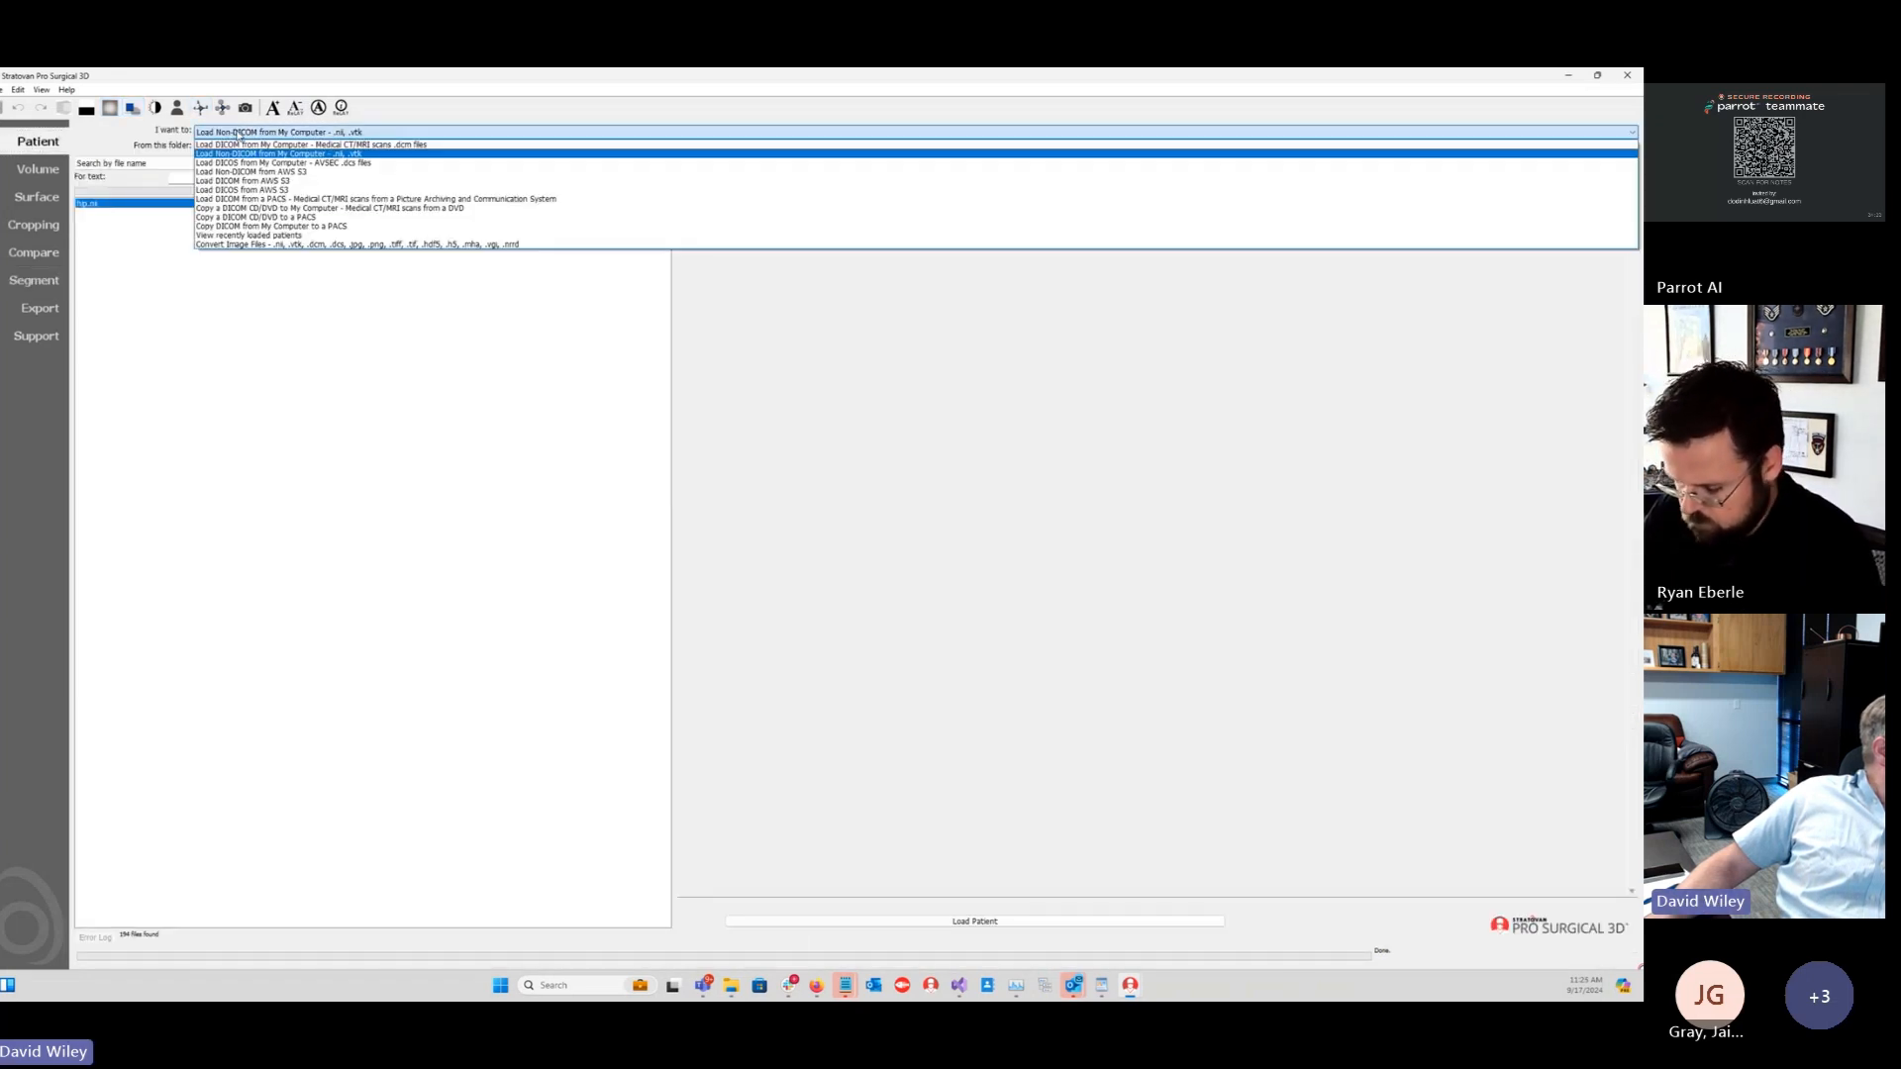
left_click(272, 243)
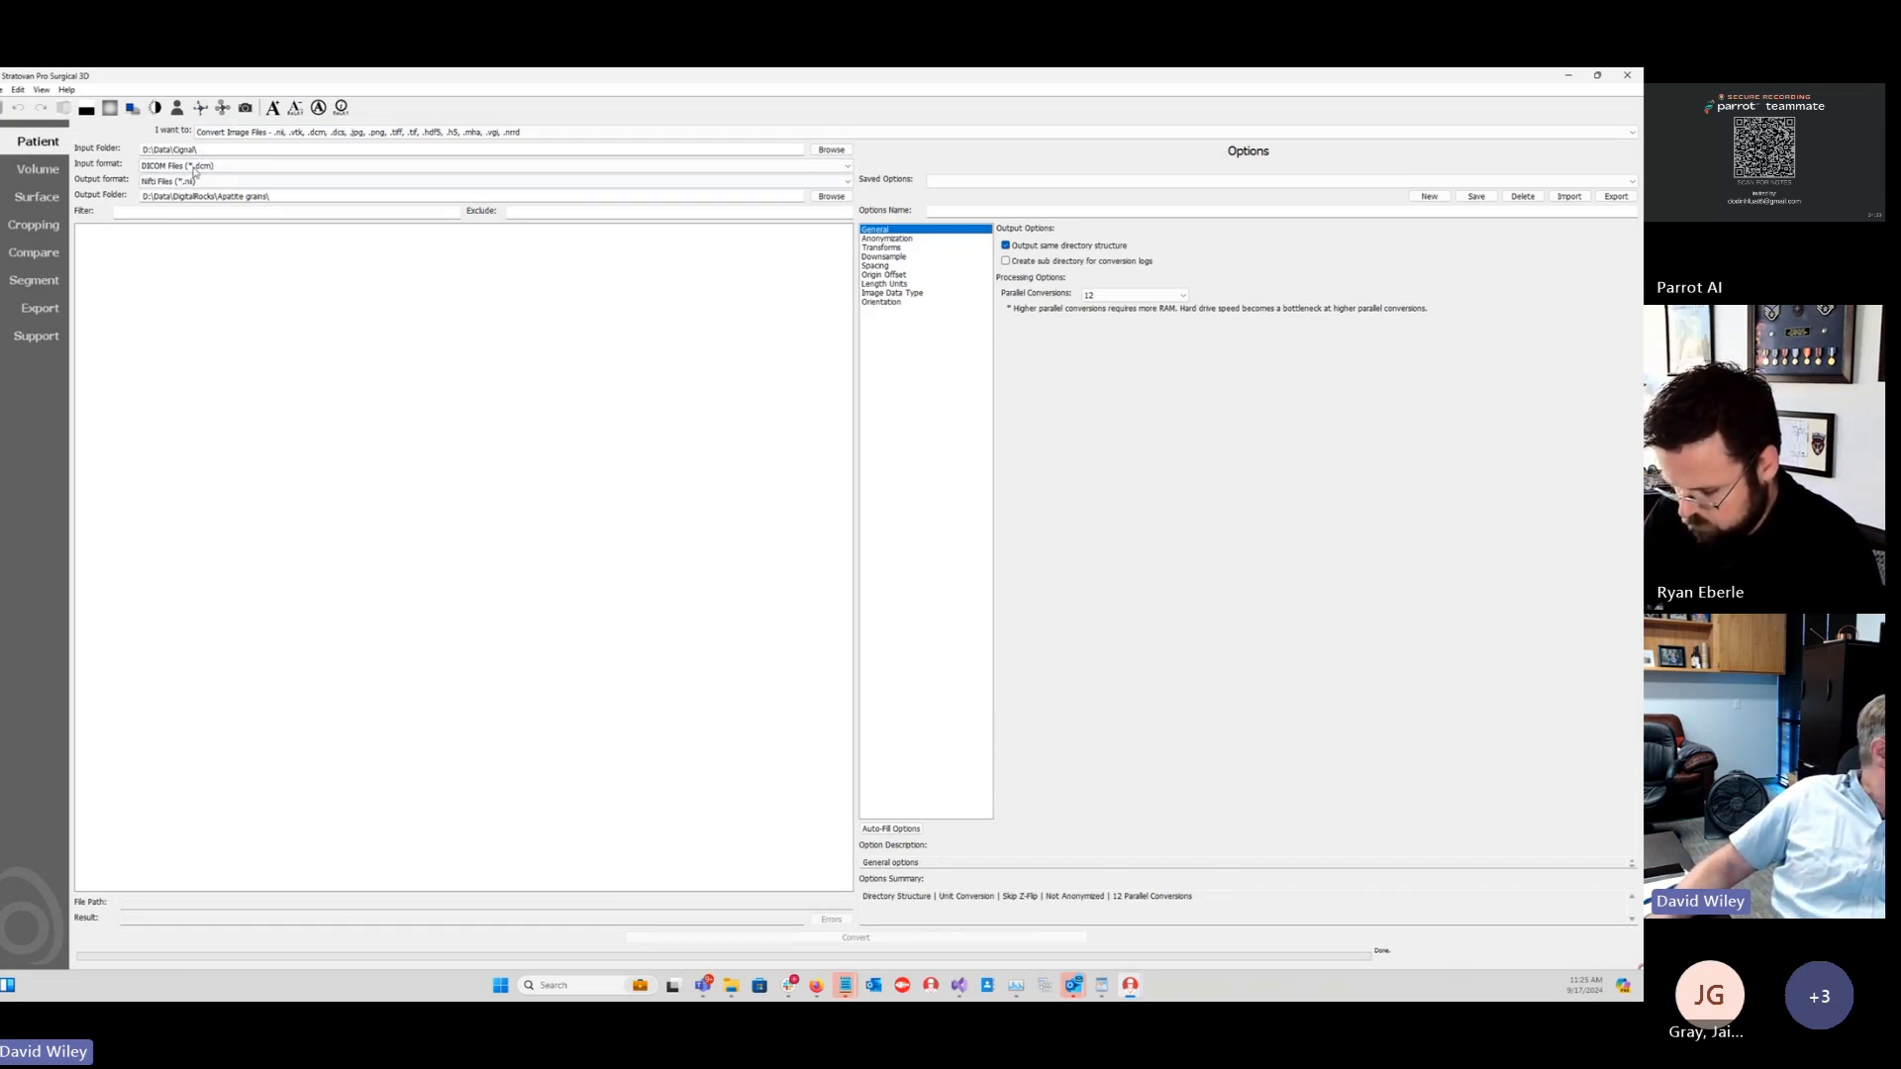
left_click(178, 165)
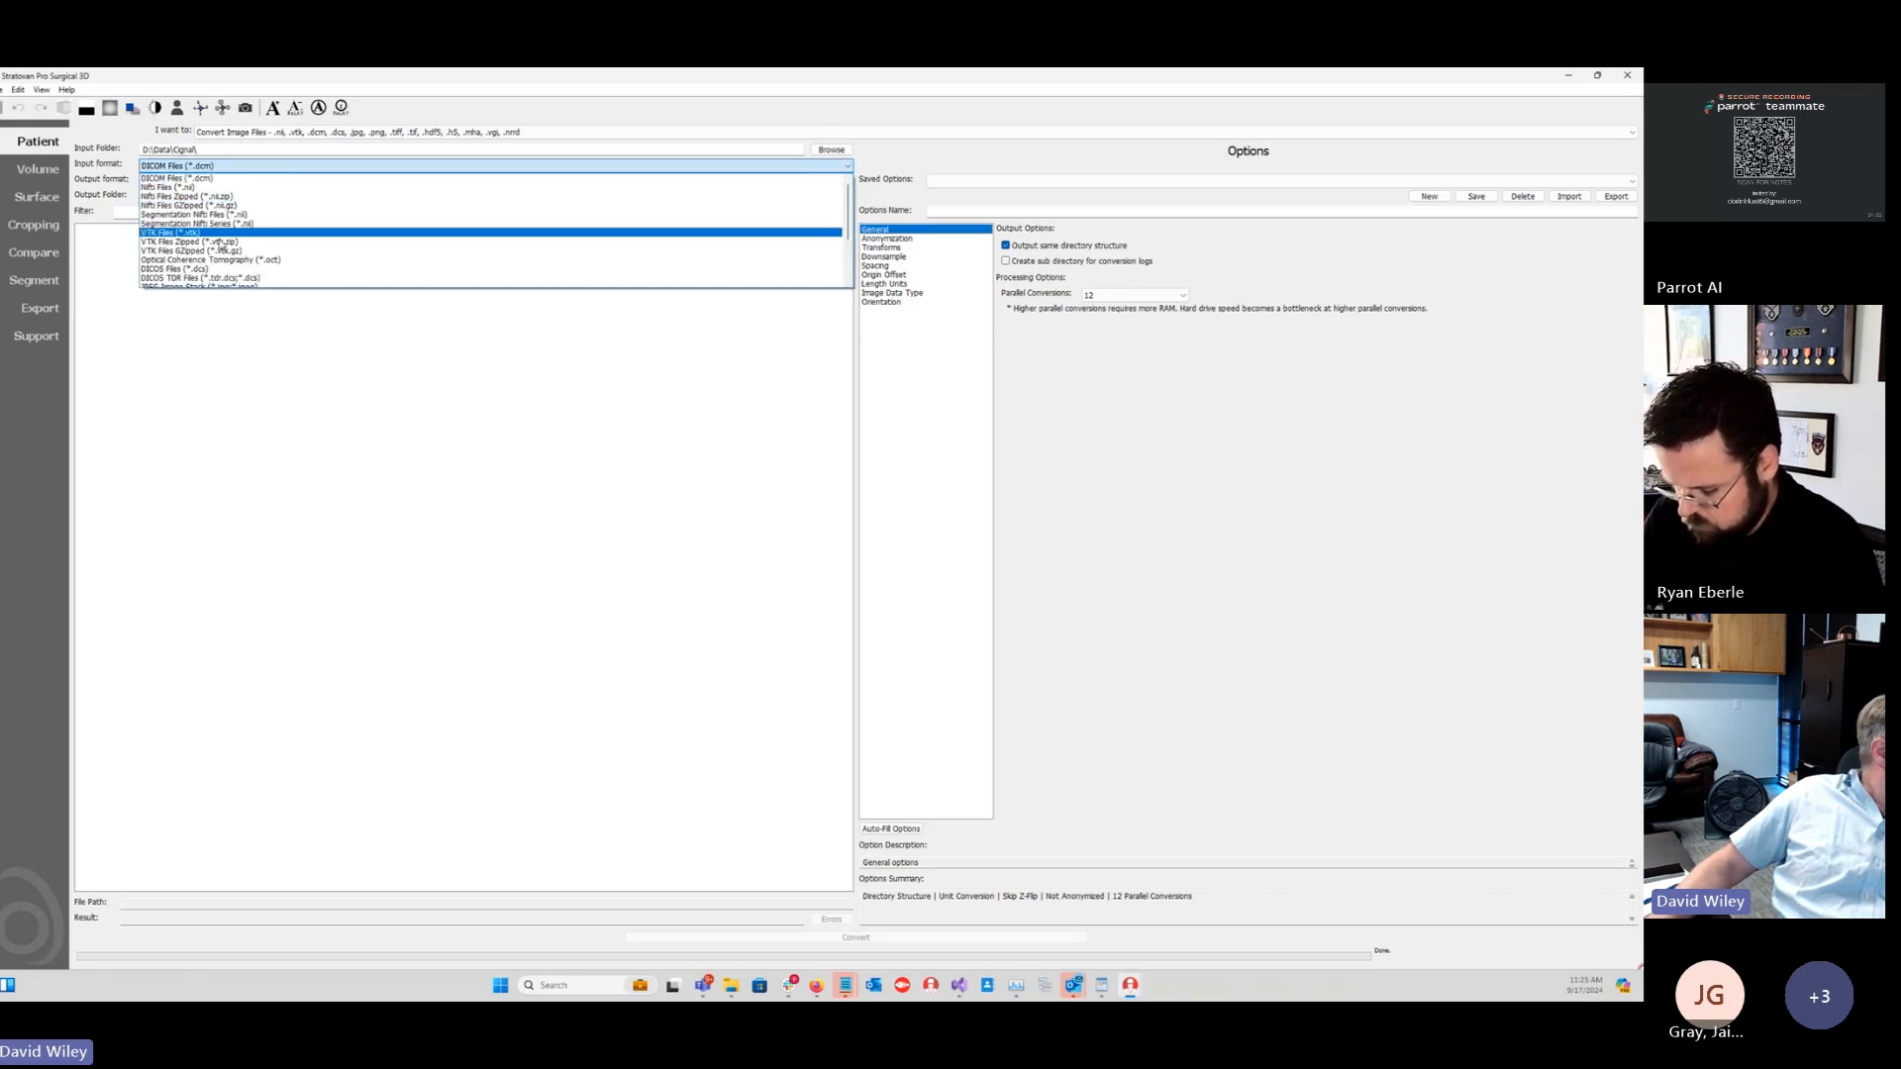
scroll(269, 247, "down", 2)
left_click(259, 281)
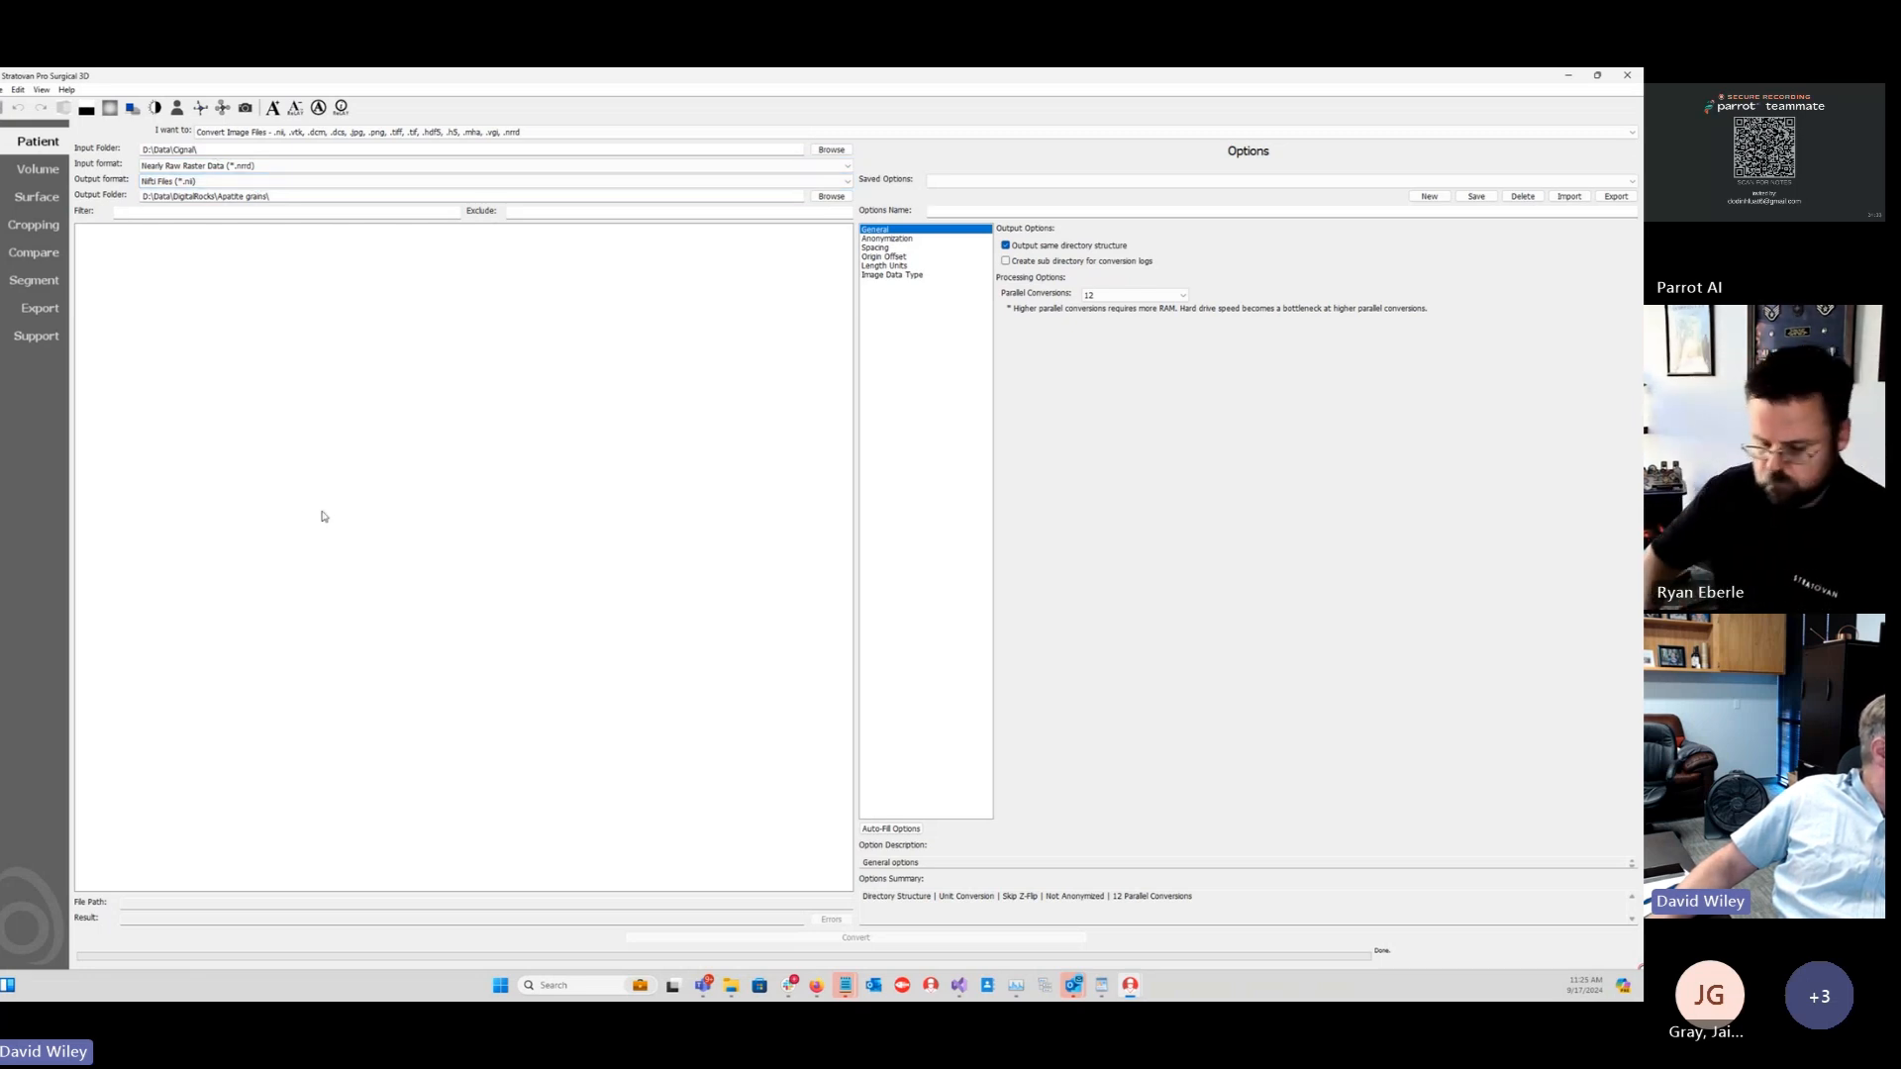
Step: Copy the D1 folder's path from File Explorer into the conversion's input folder and shorten it to D:\Data\Challenge\2023.SEG.A\14806362\Dongyang\
right_click(726, 988)
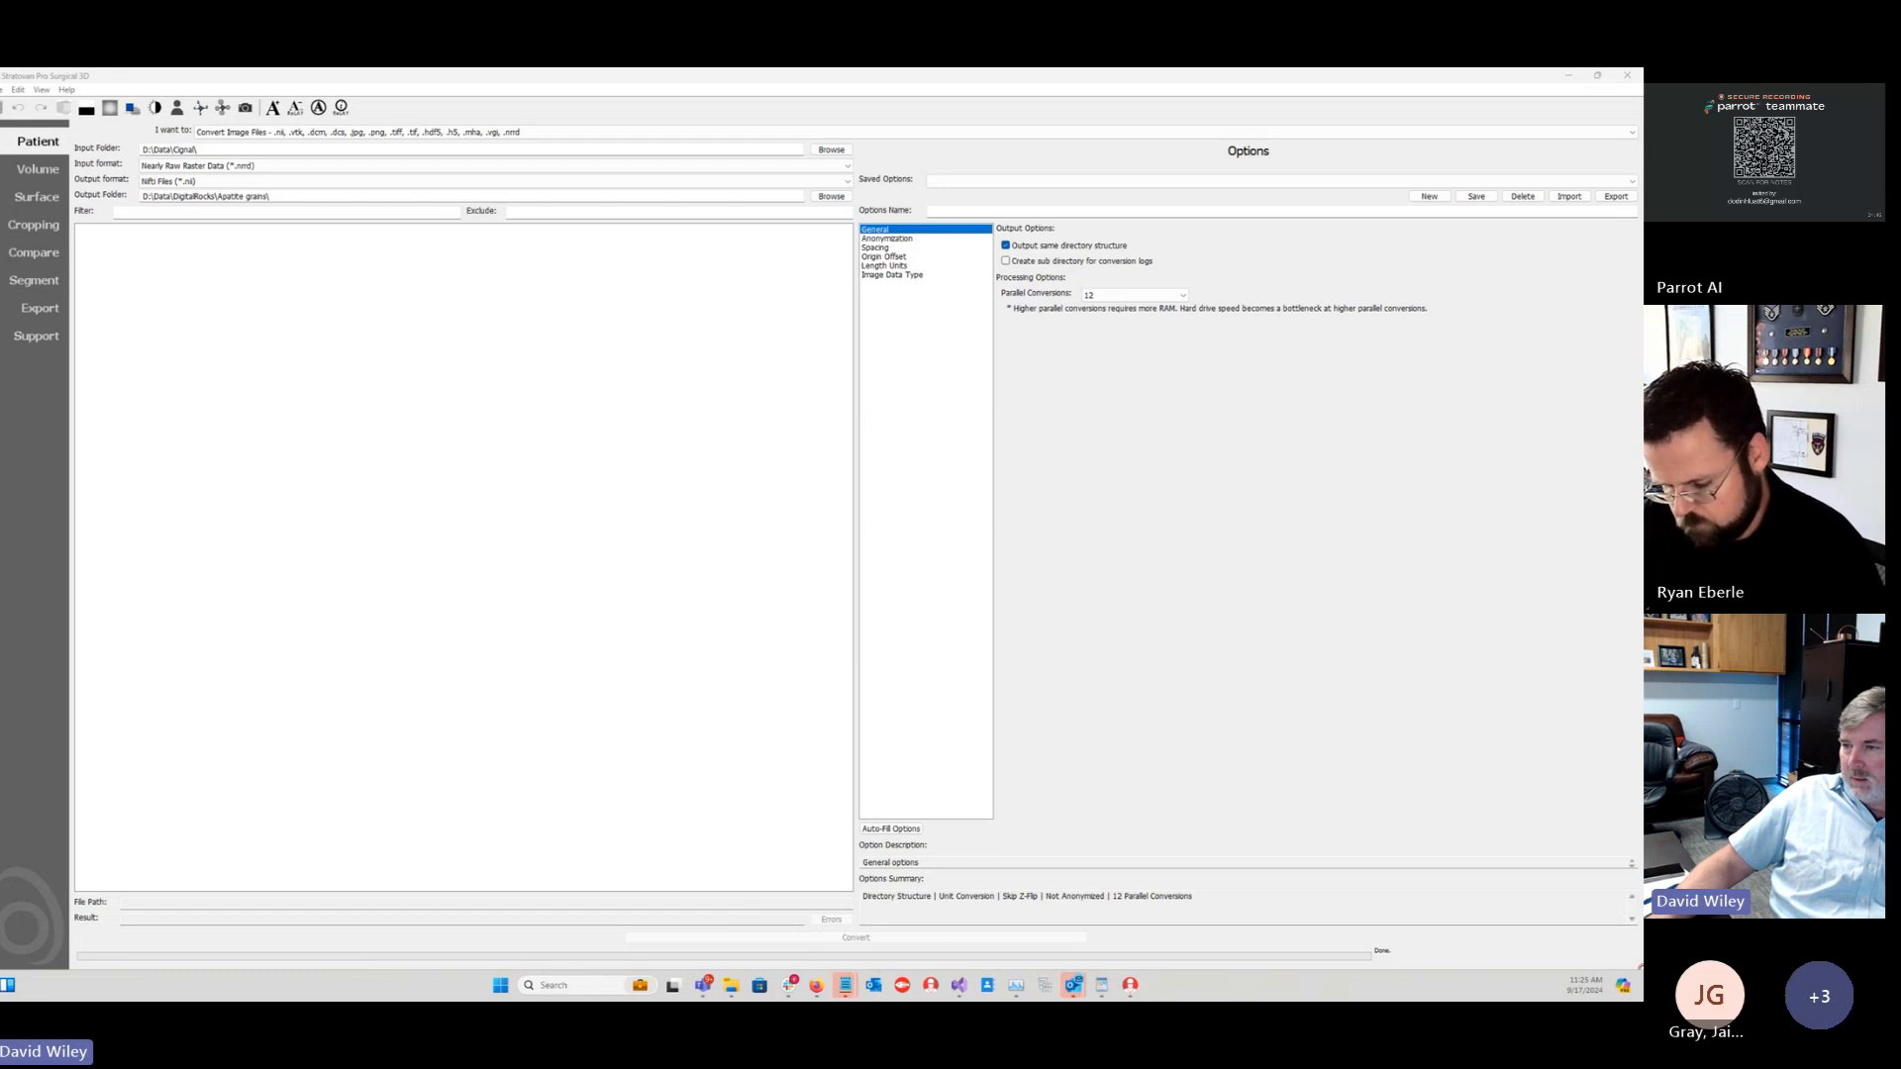
key("alt+Tab")
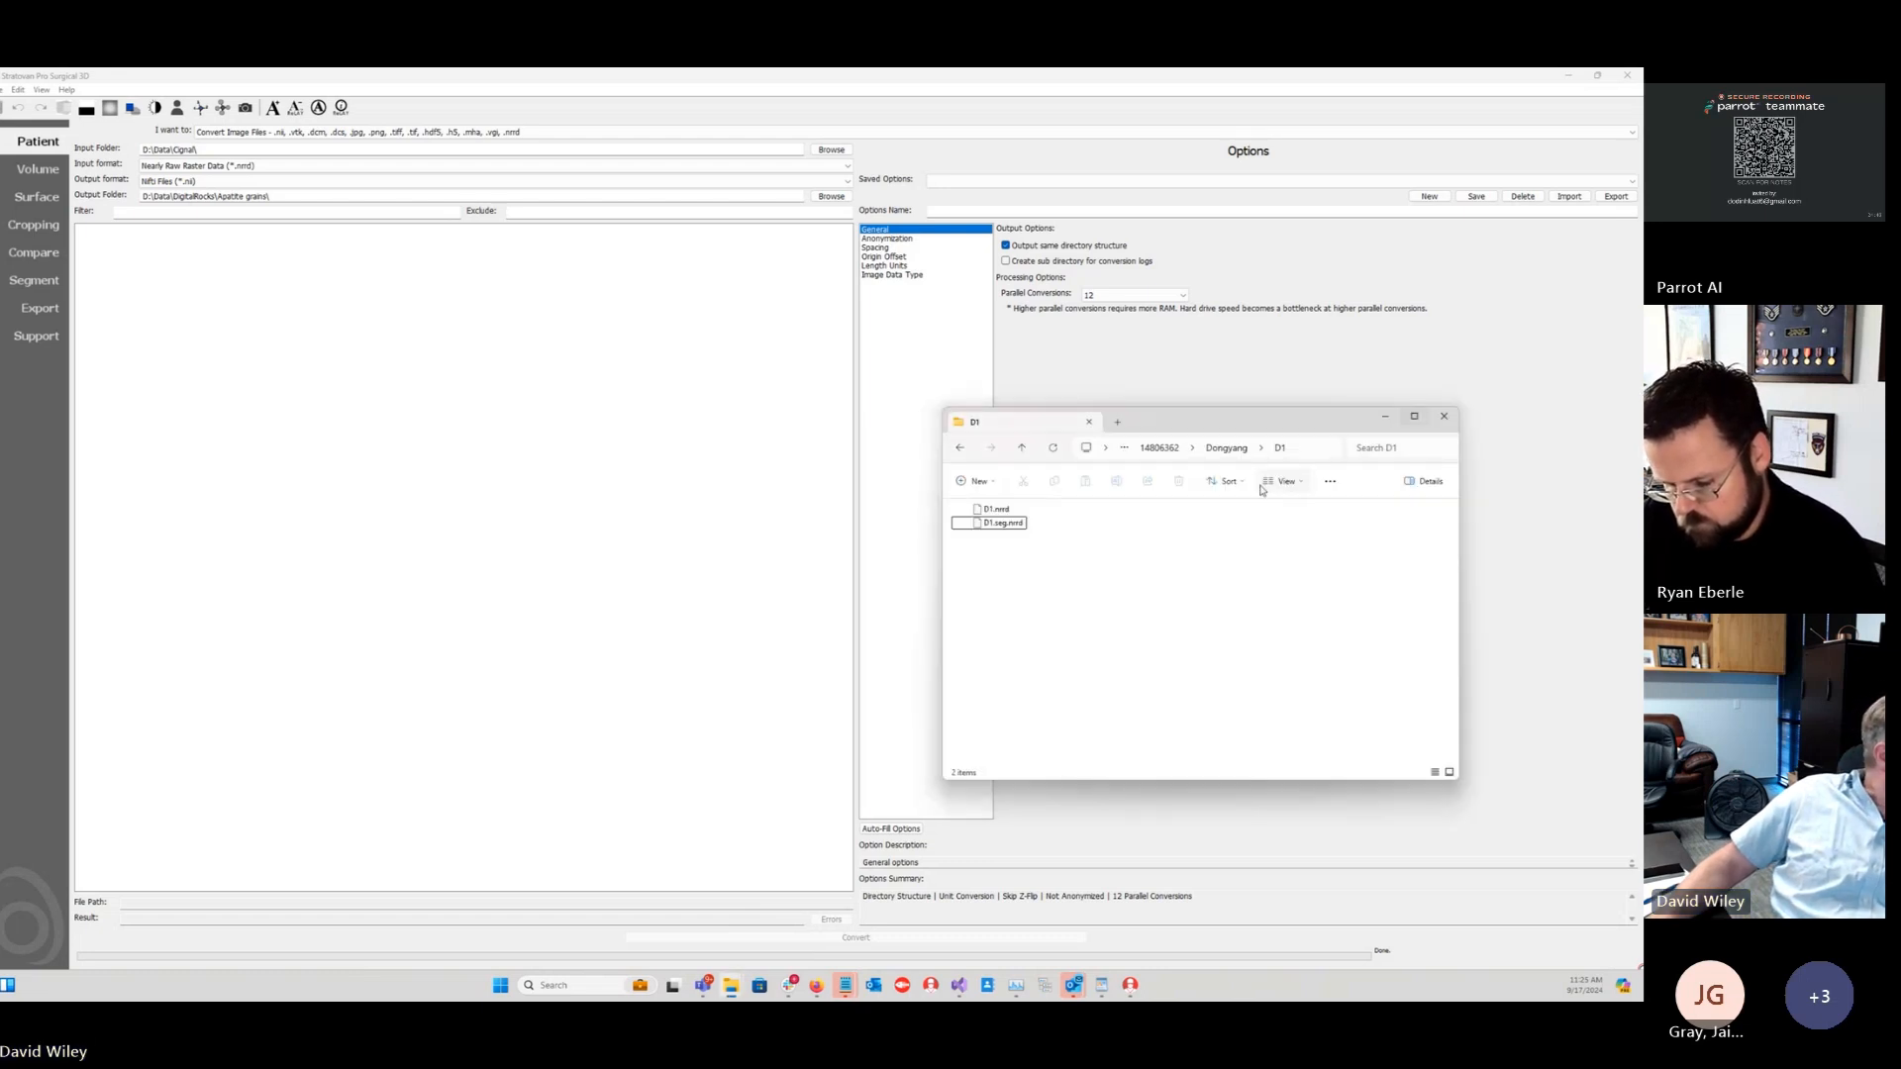
left_click(1307, 447)
key("ctrl+c")
left_click(220, 152)
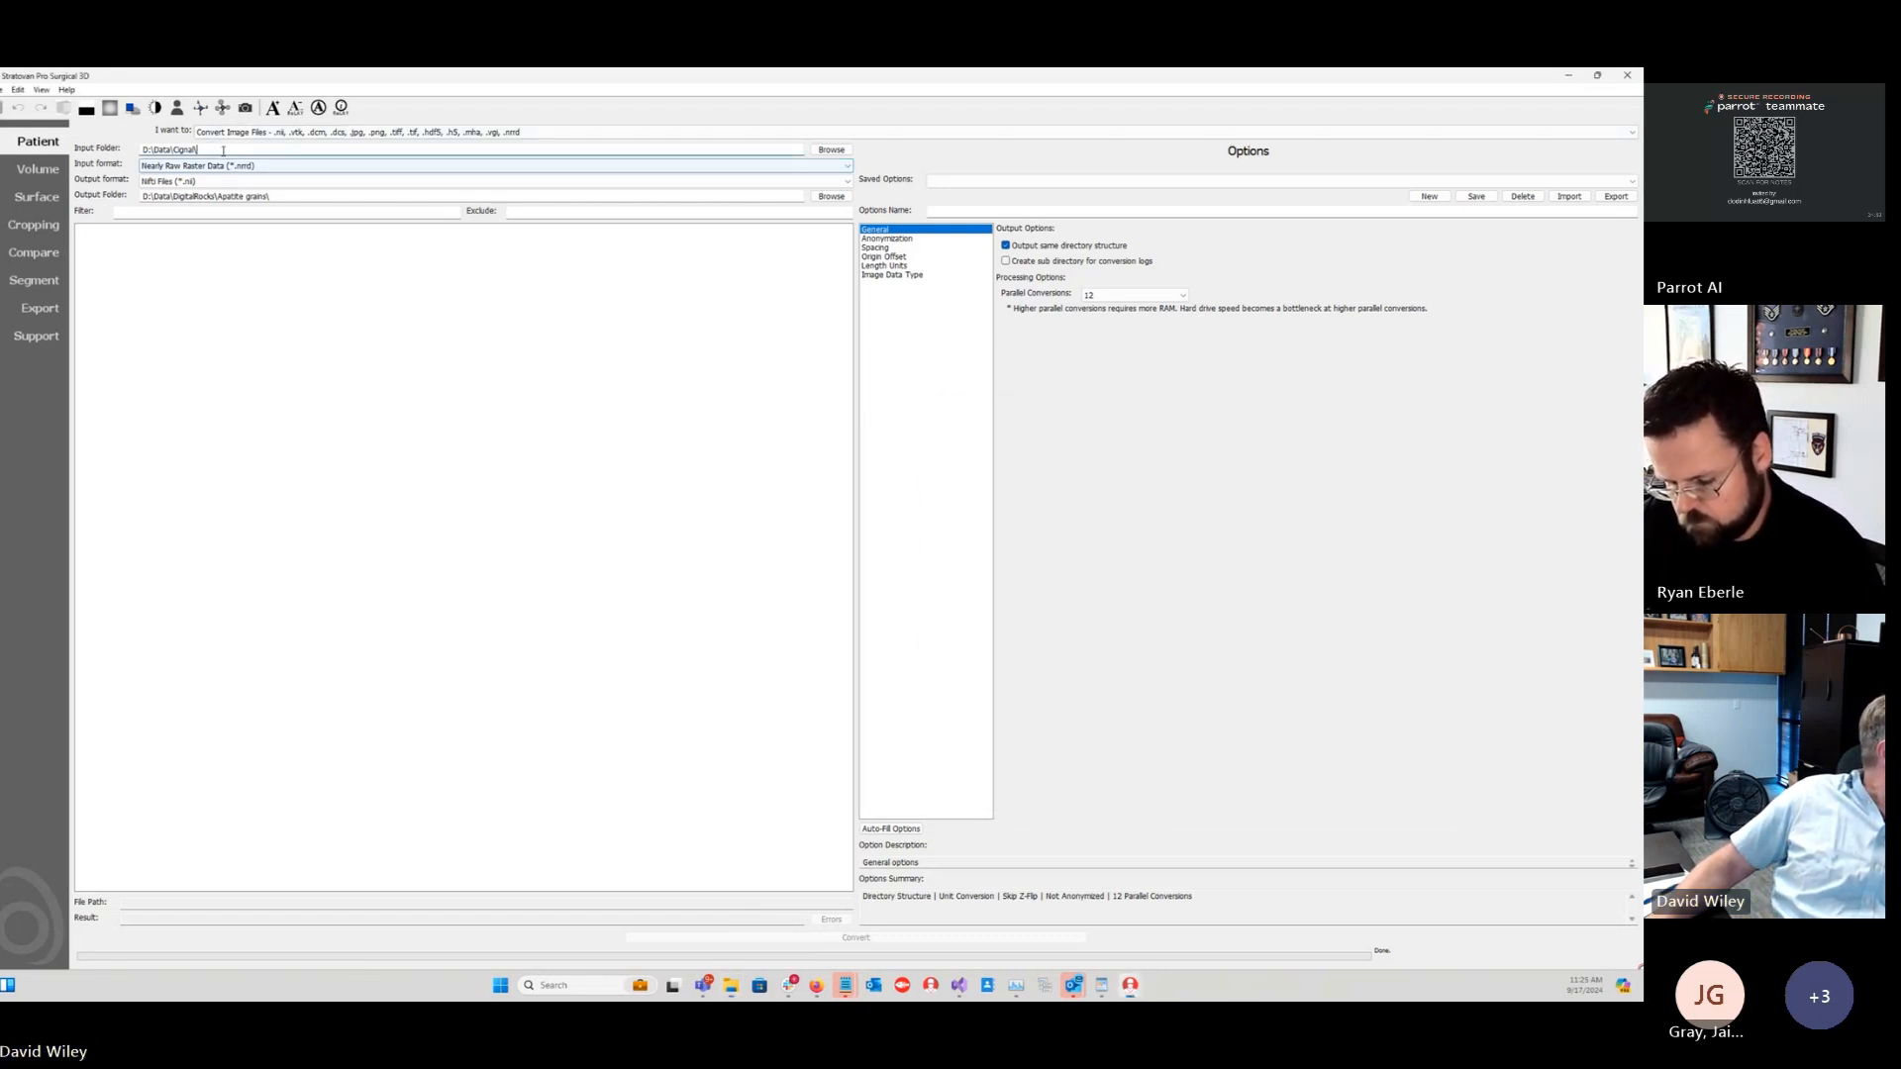
key("ctrl+a")
key("ctrl+v")
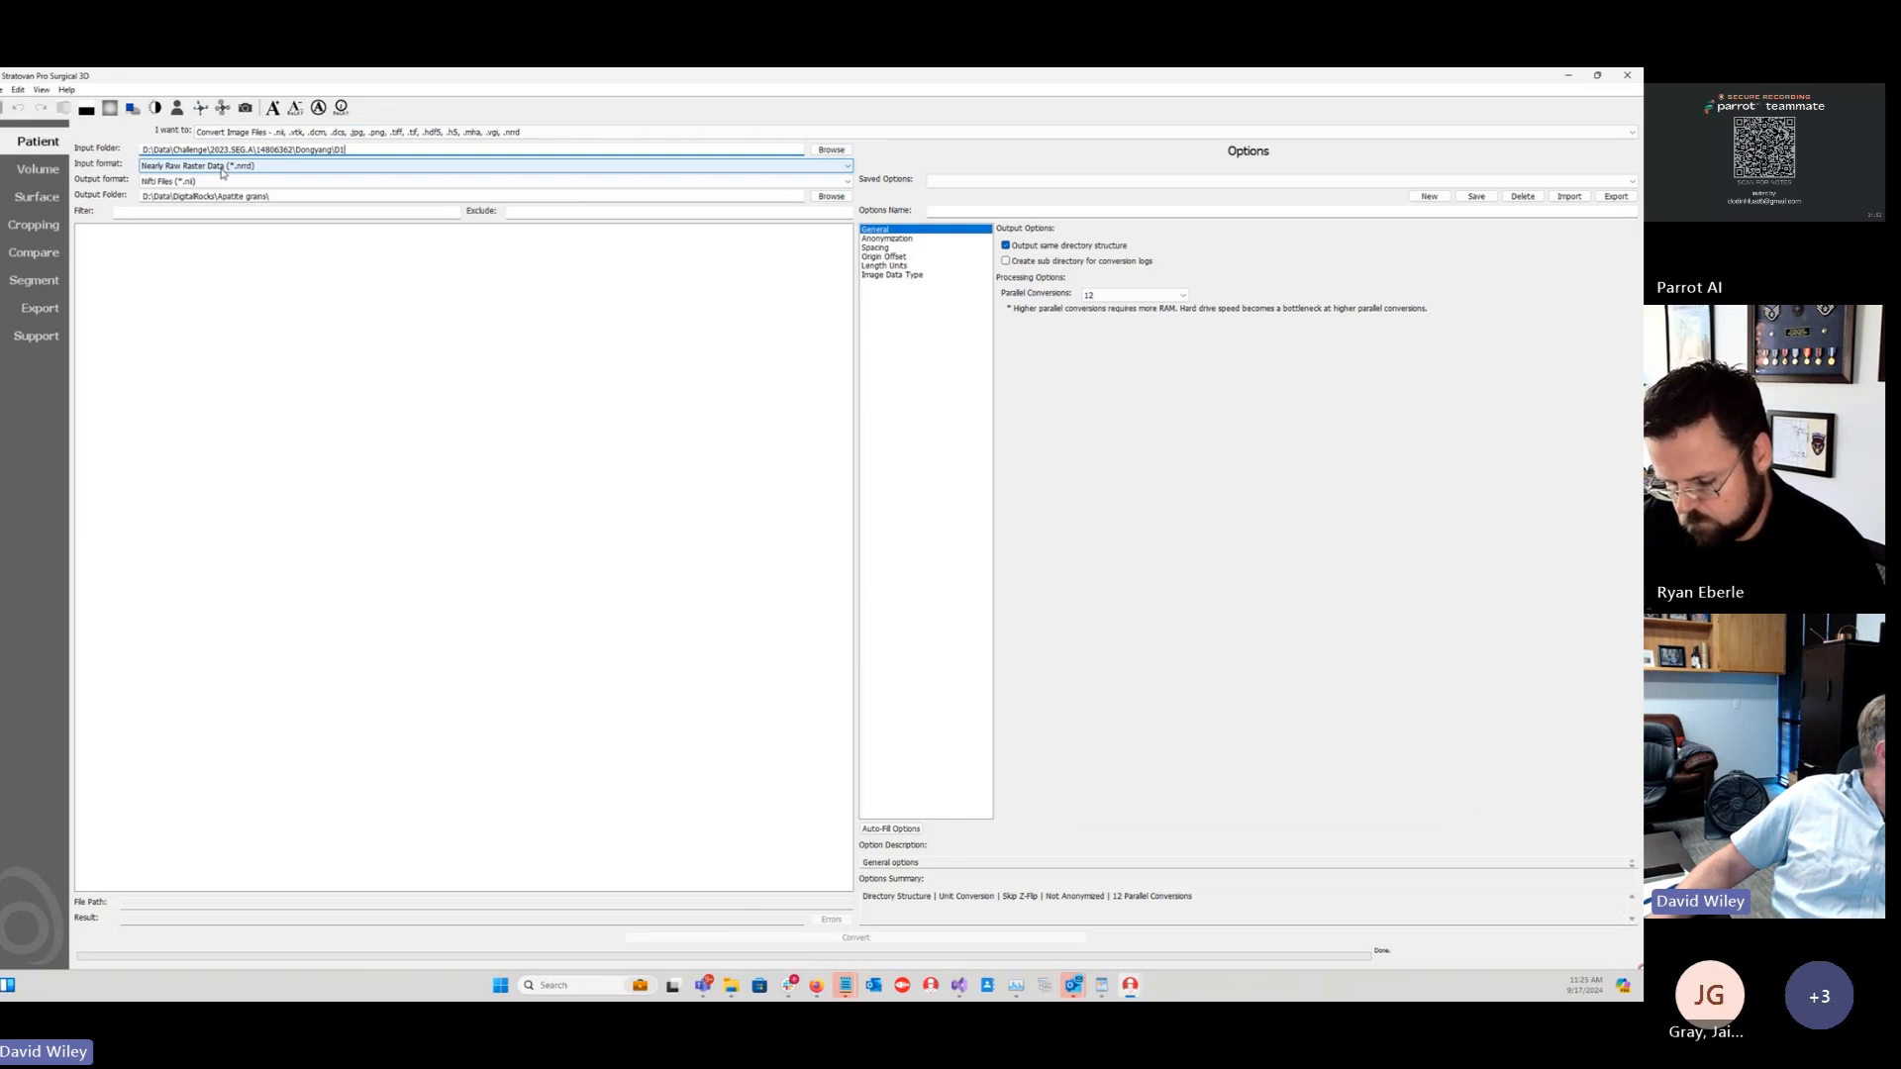
type("\\")
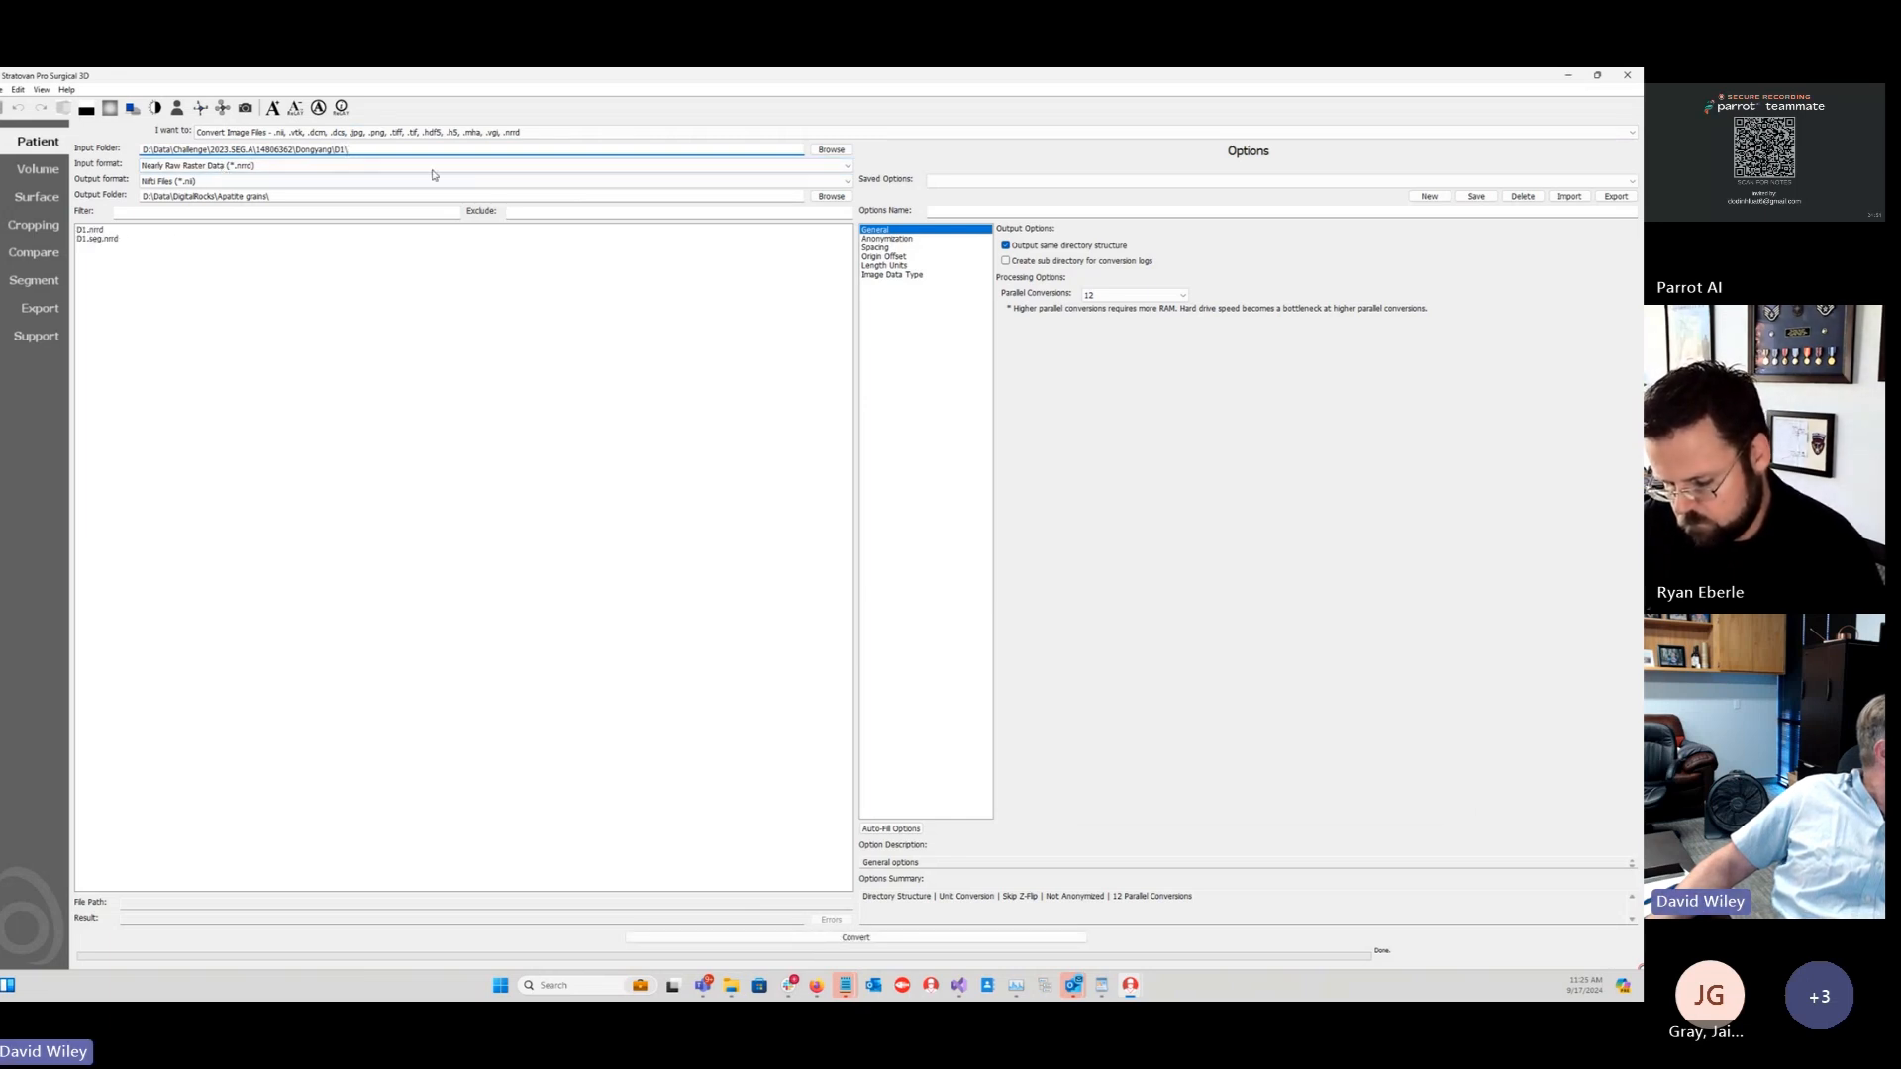
left_click_drag(333, 151, 369, 152)
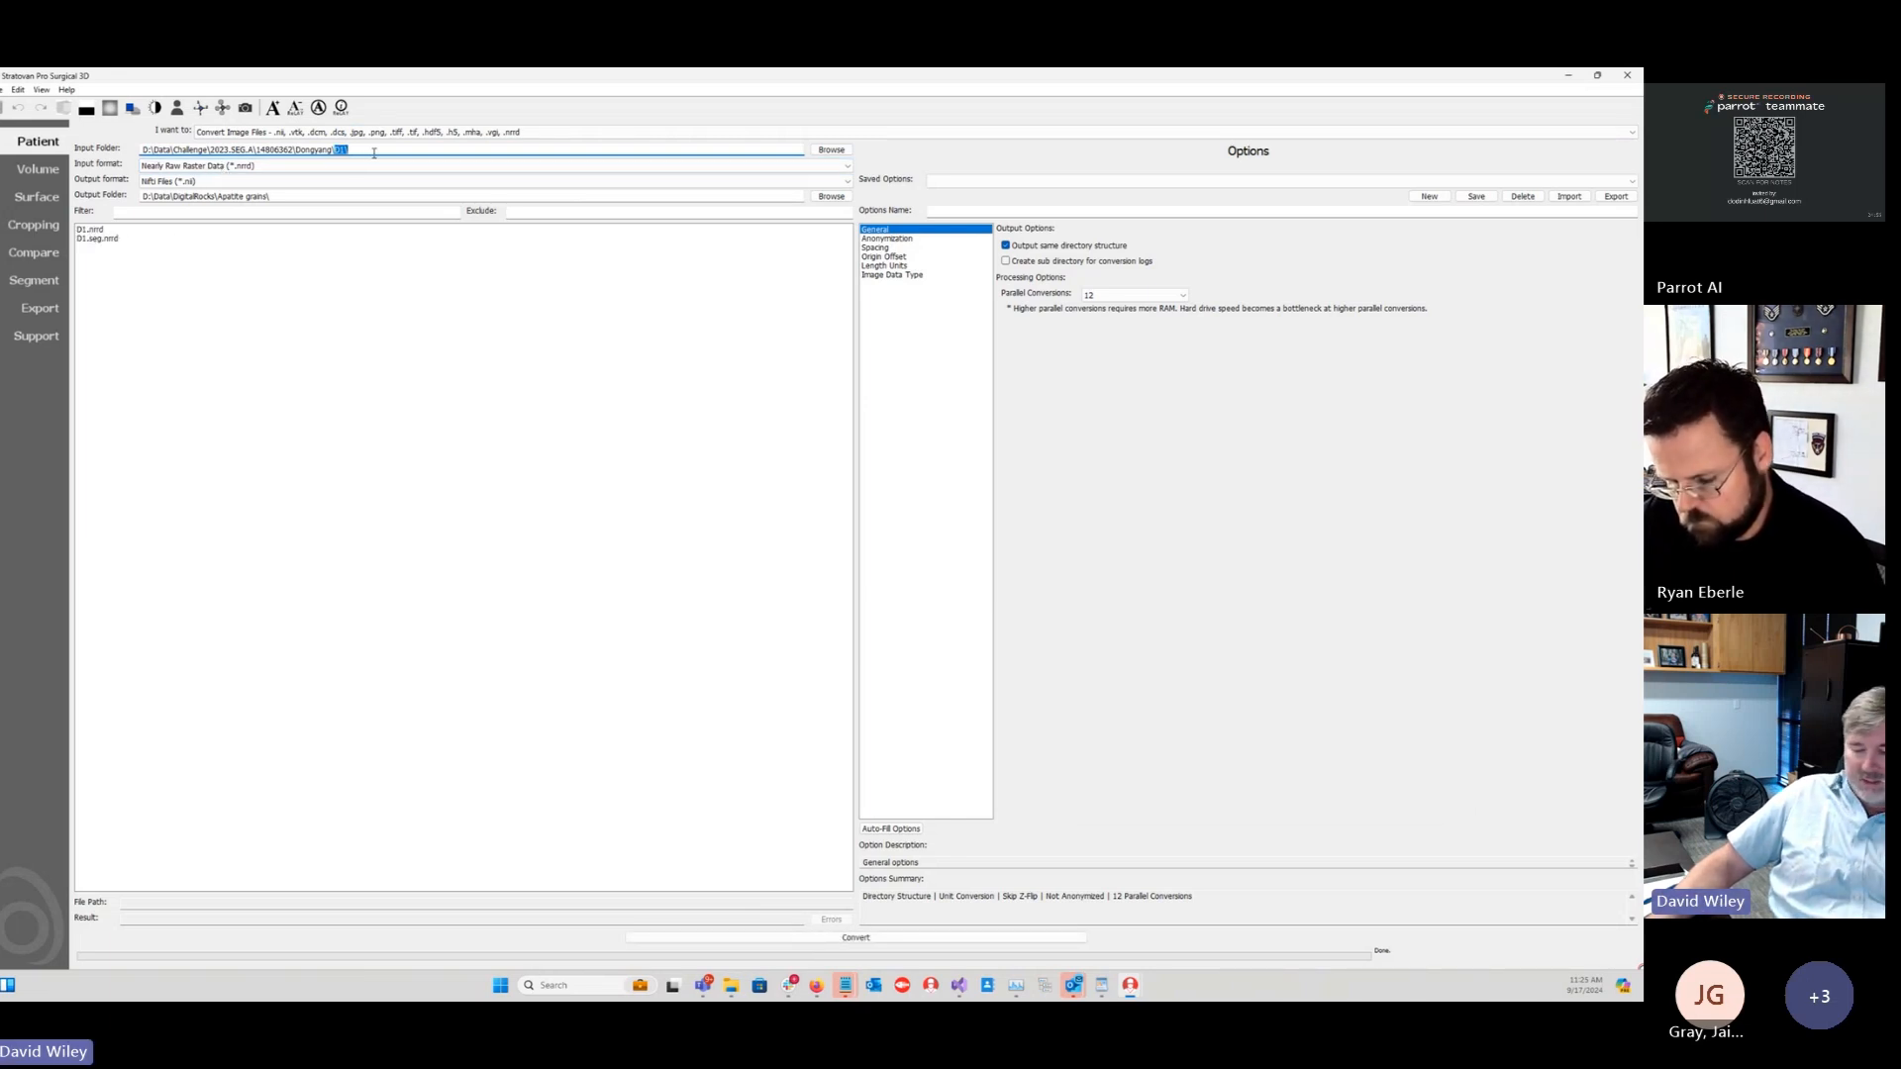
key("BackSpace")
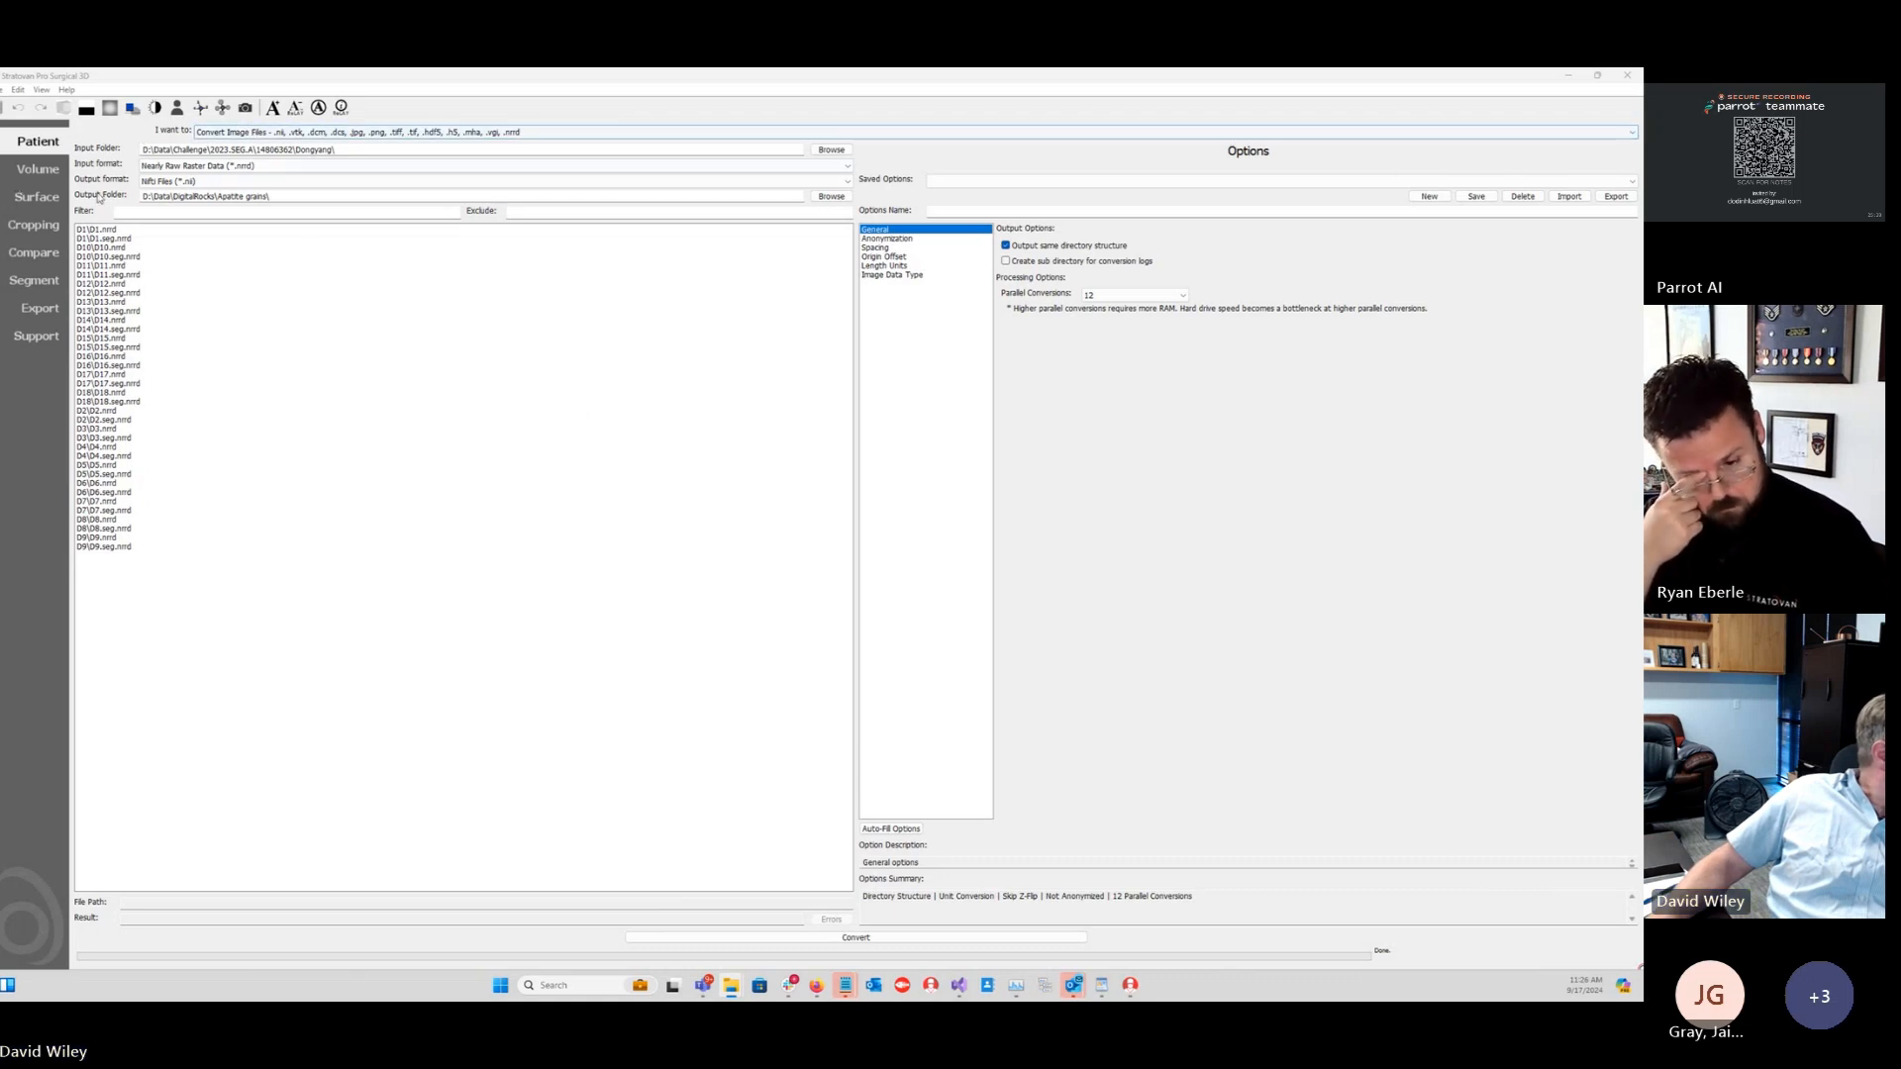
Step: Switch to batch import of segmentations, examine the converted scan, label and proseg files in the Webinar copy's D1 folder, and return to Dongyang
left_click(42, 282)
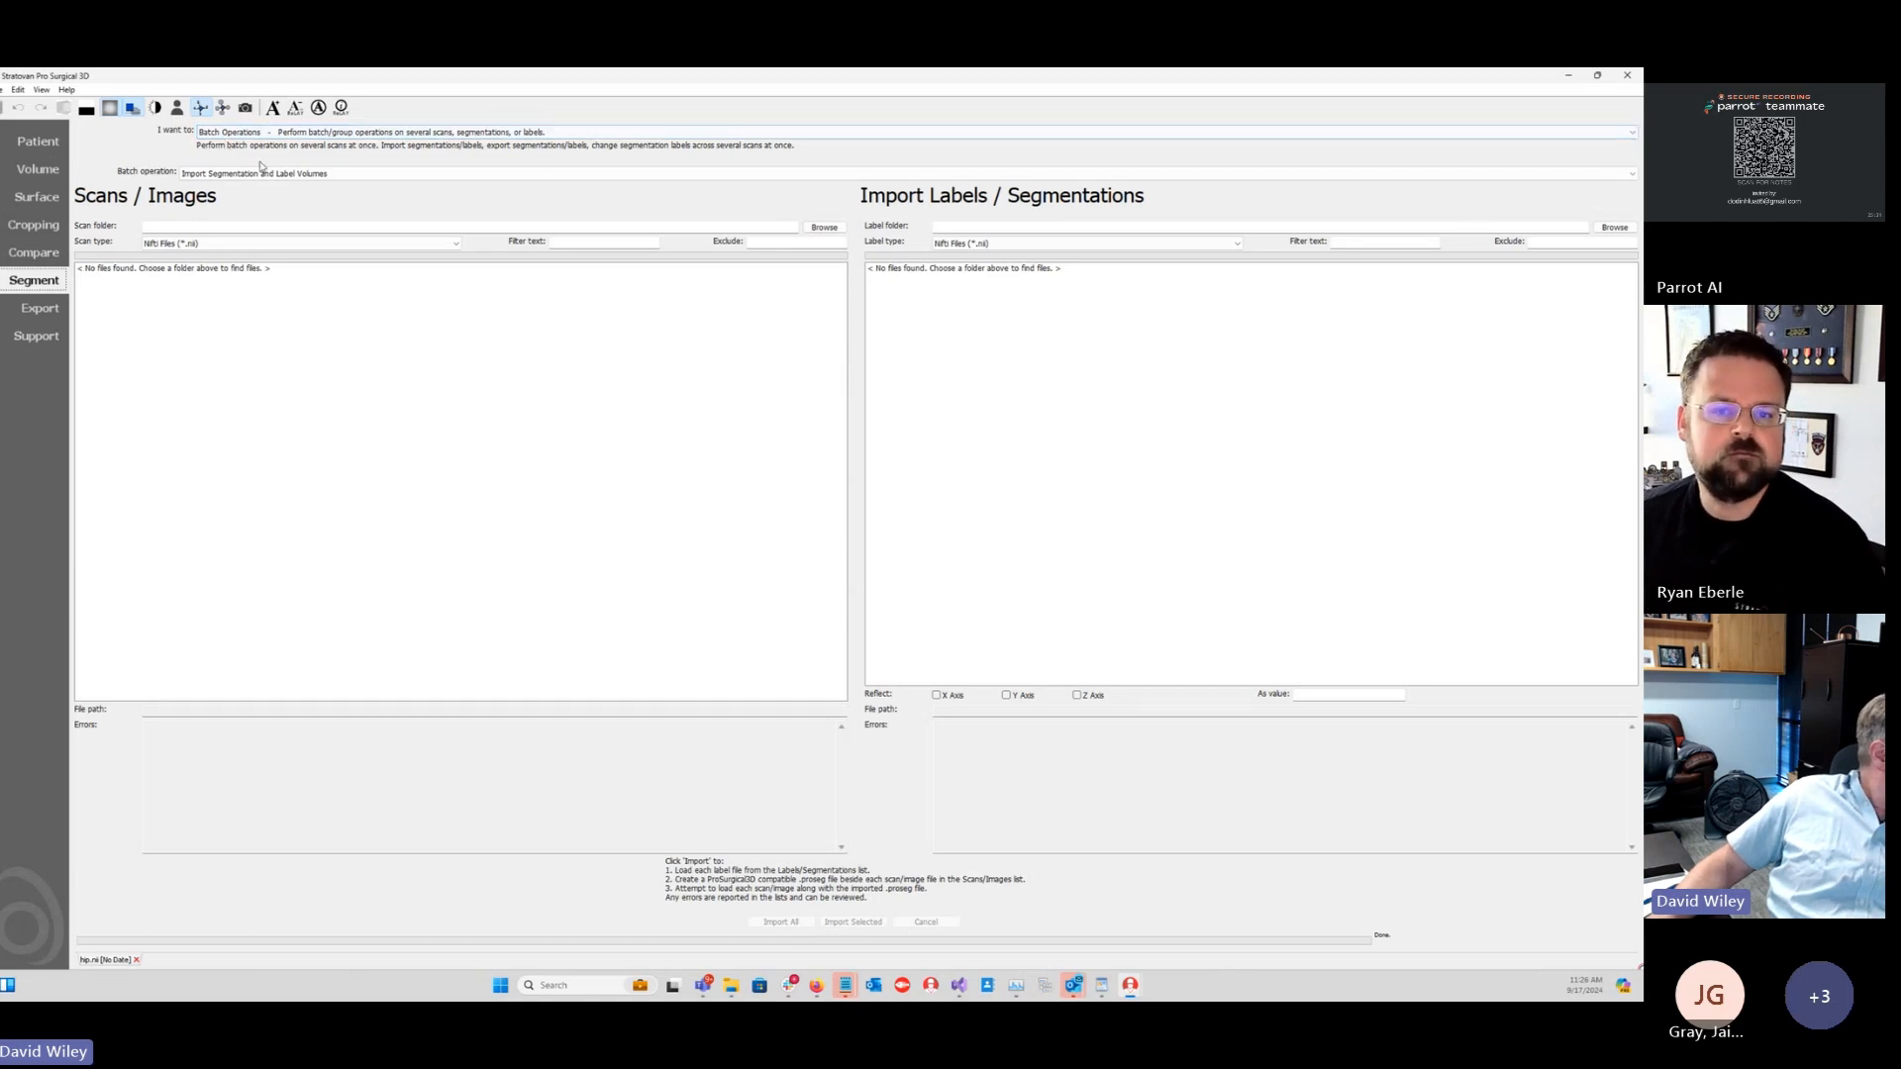
left_click(259, 227)
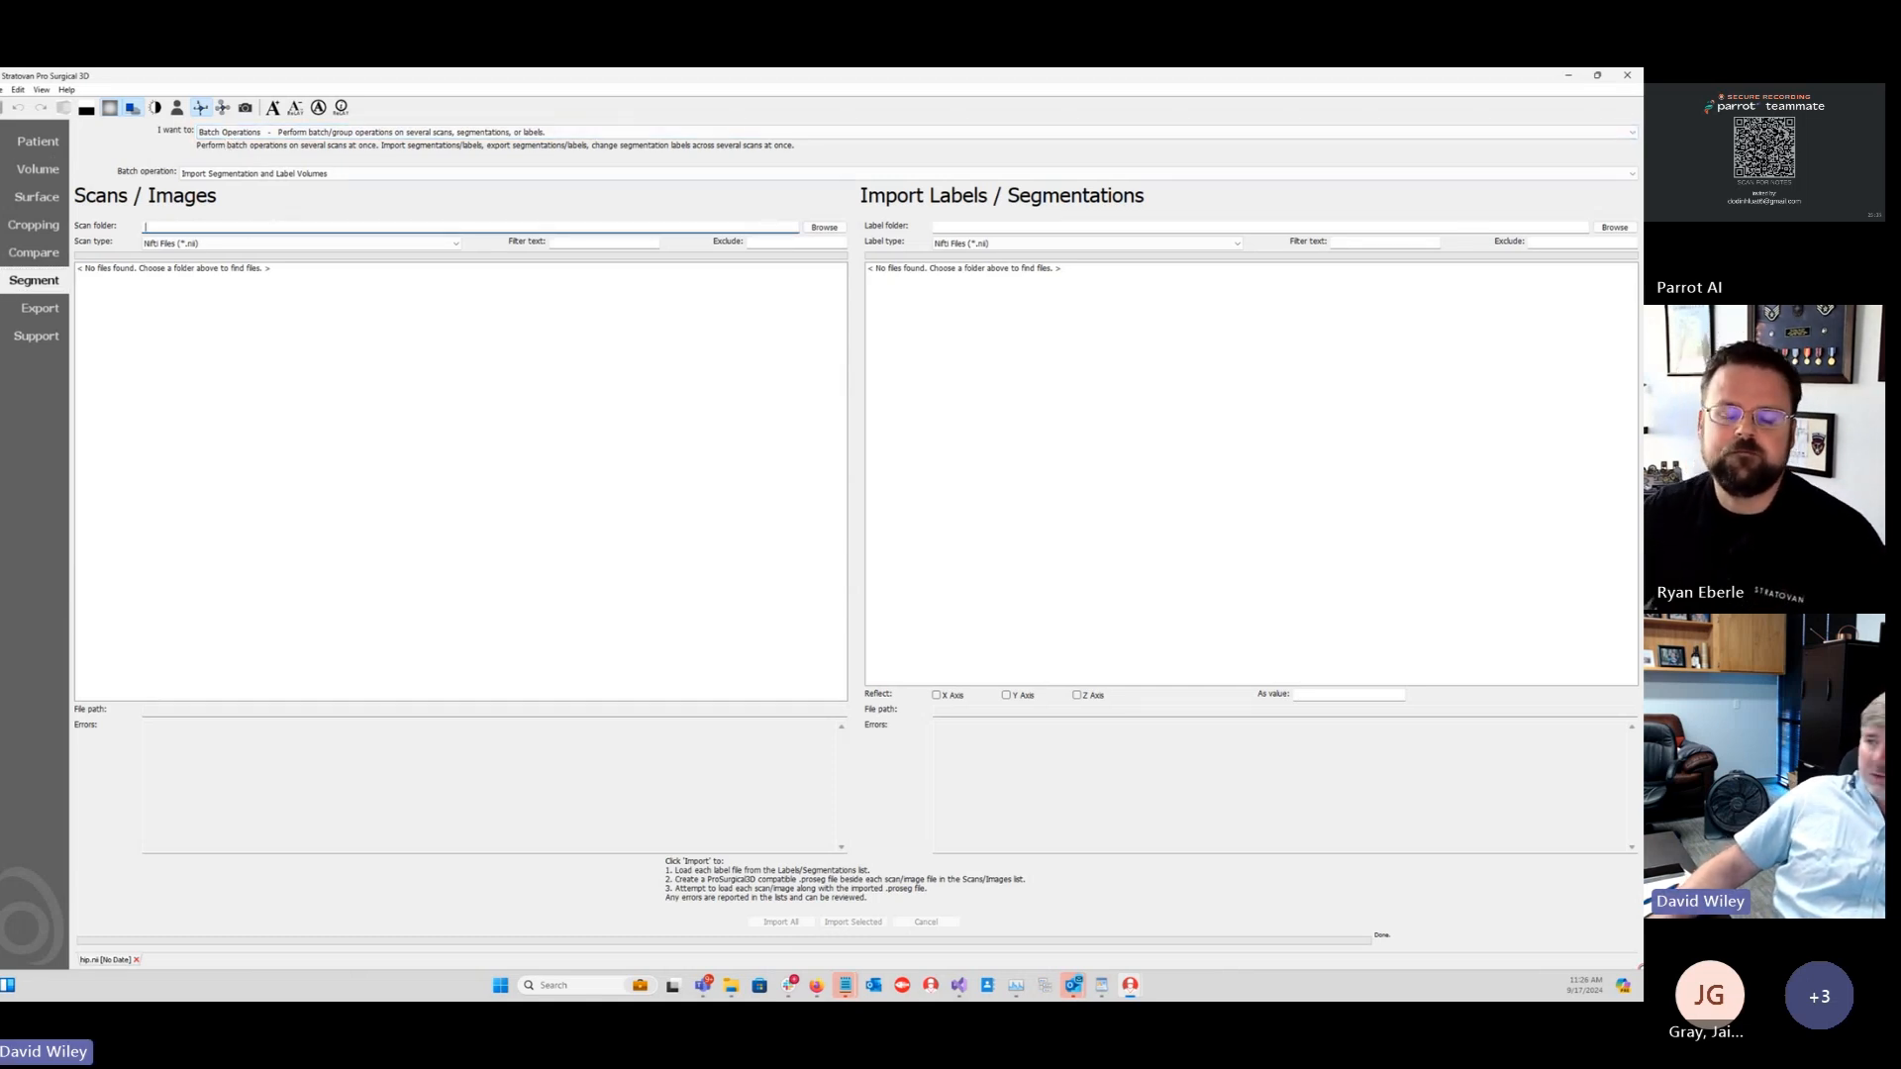
left_click_drag(1640, 347, 1328, 391)
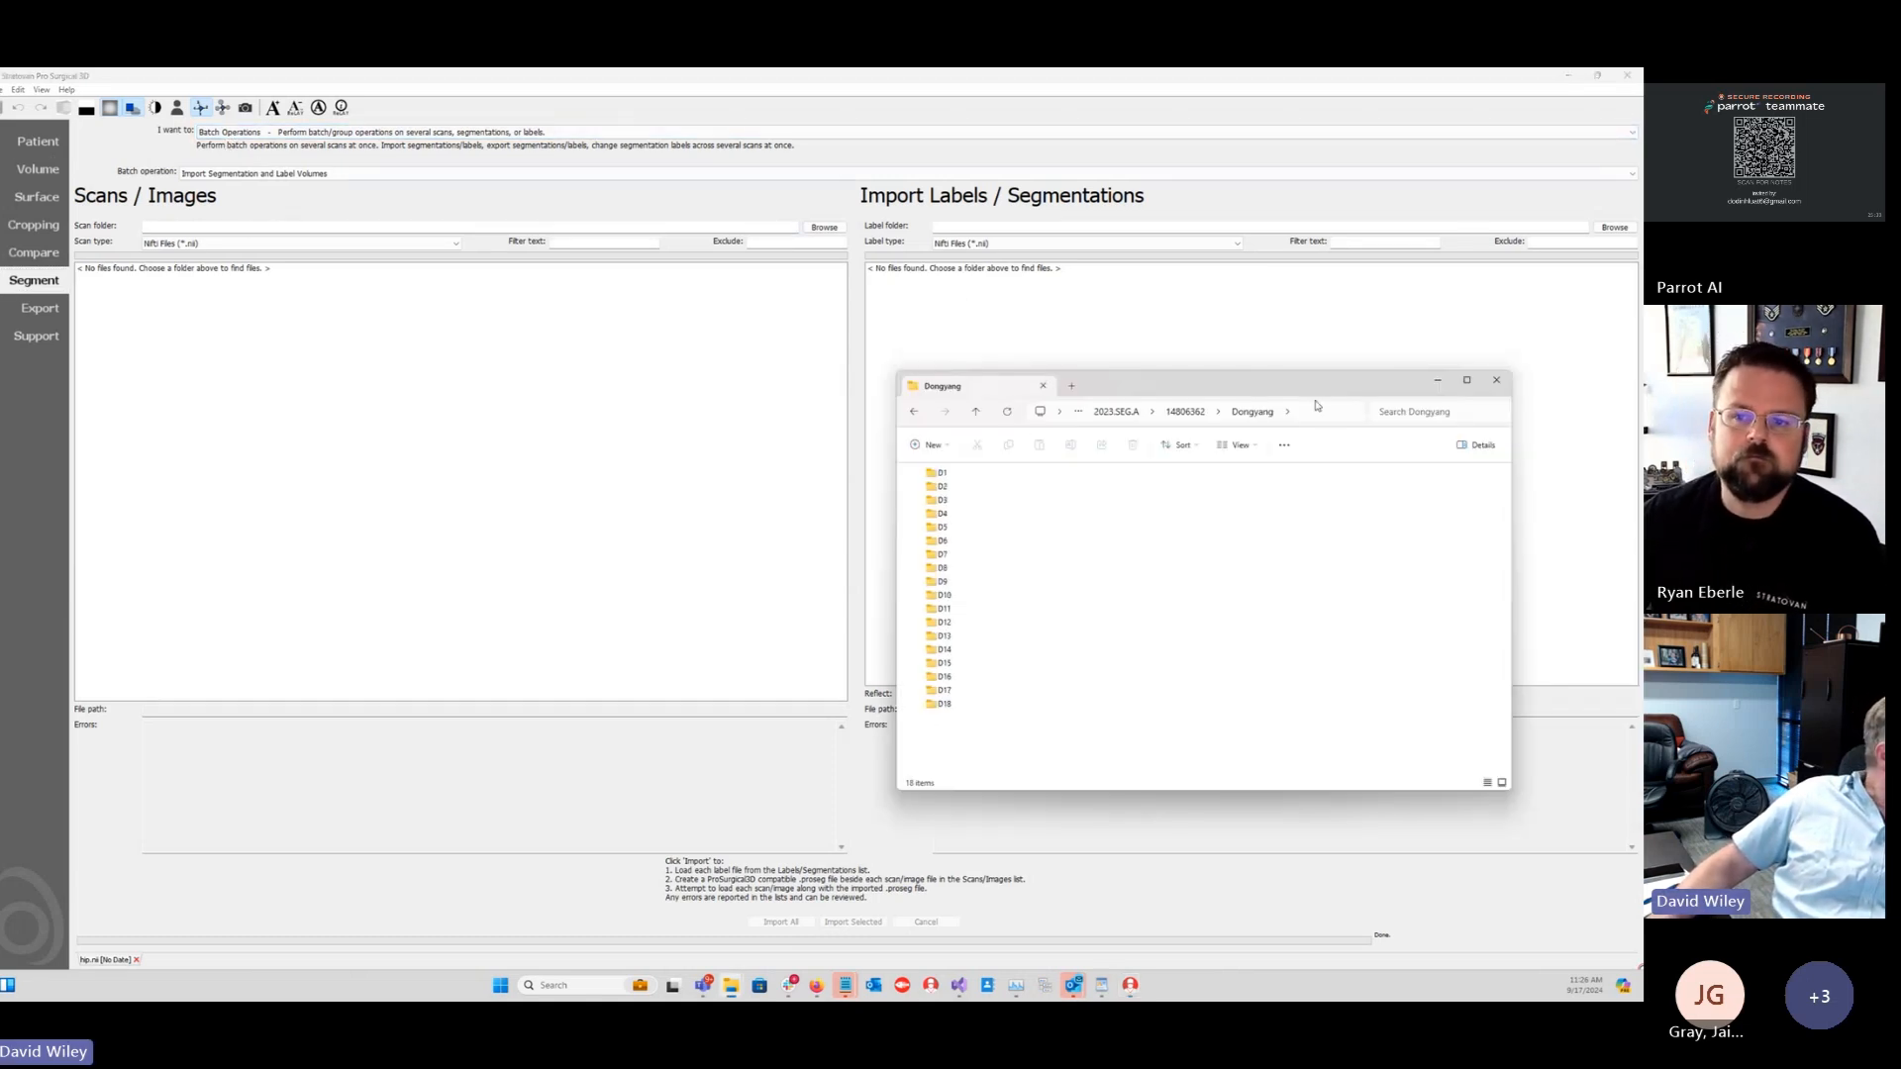
double_click(980, 474)
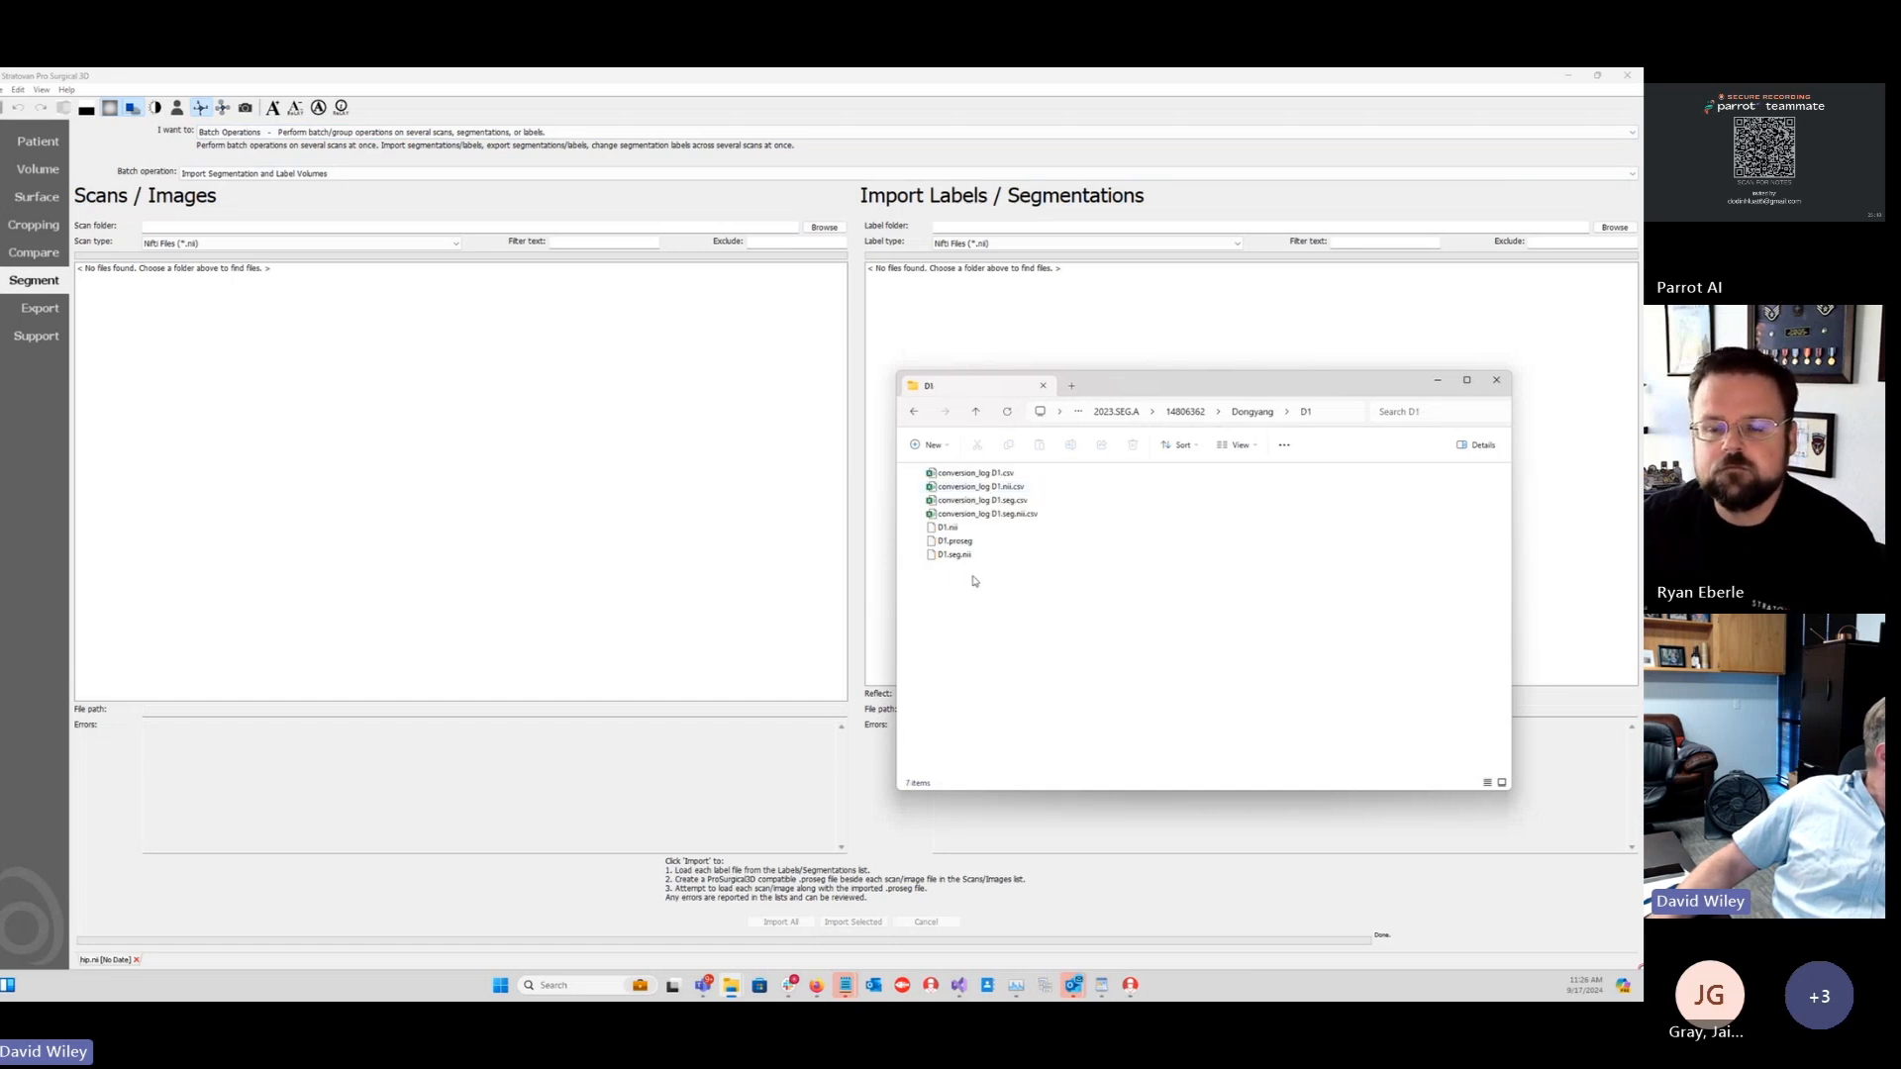
left_click(952, 528)
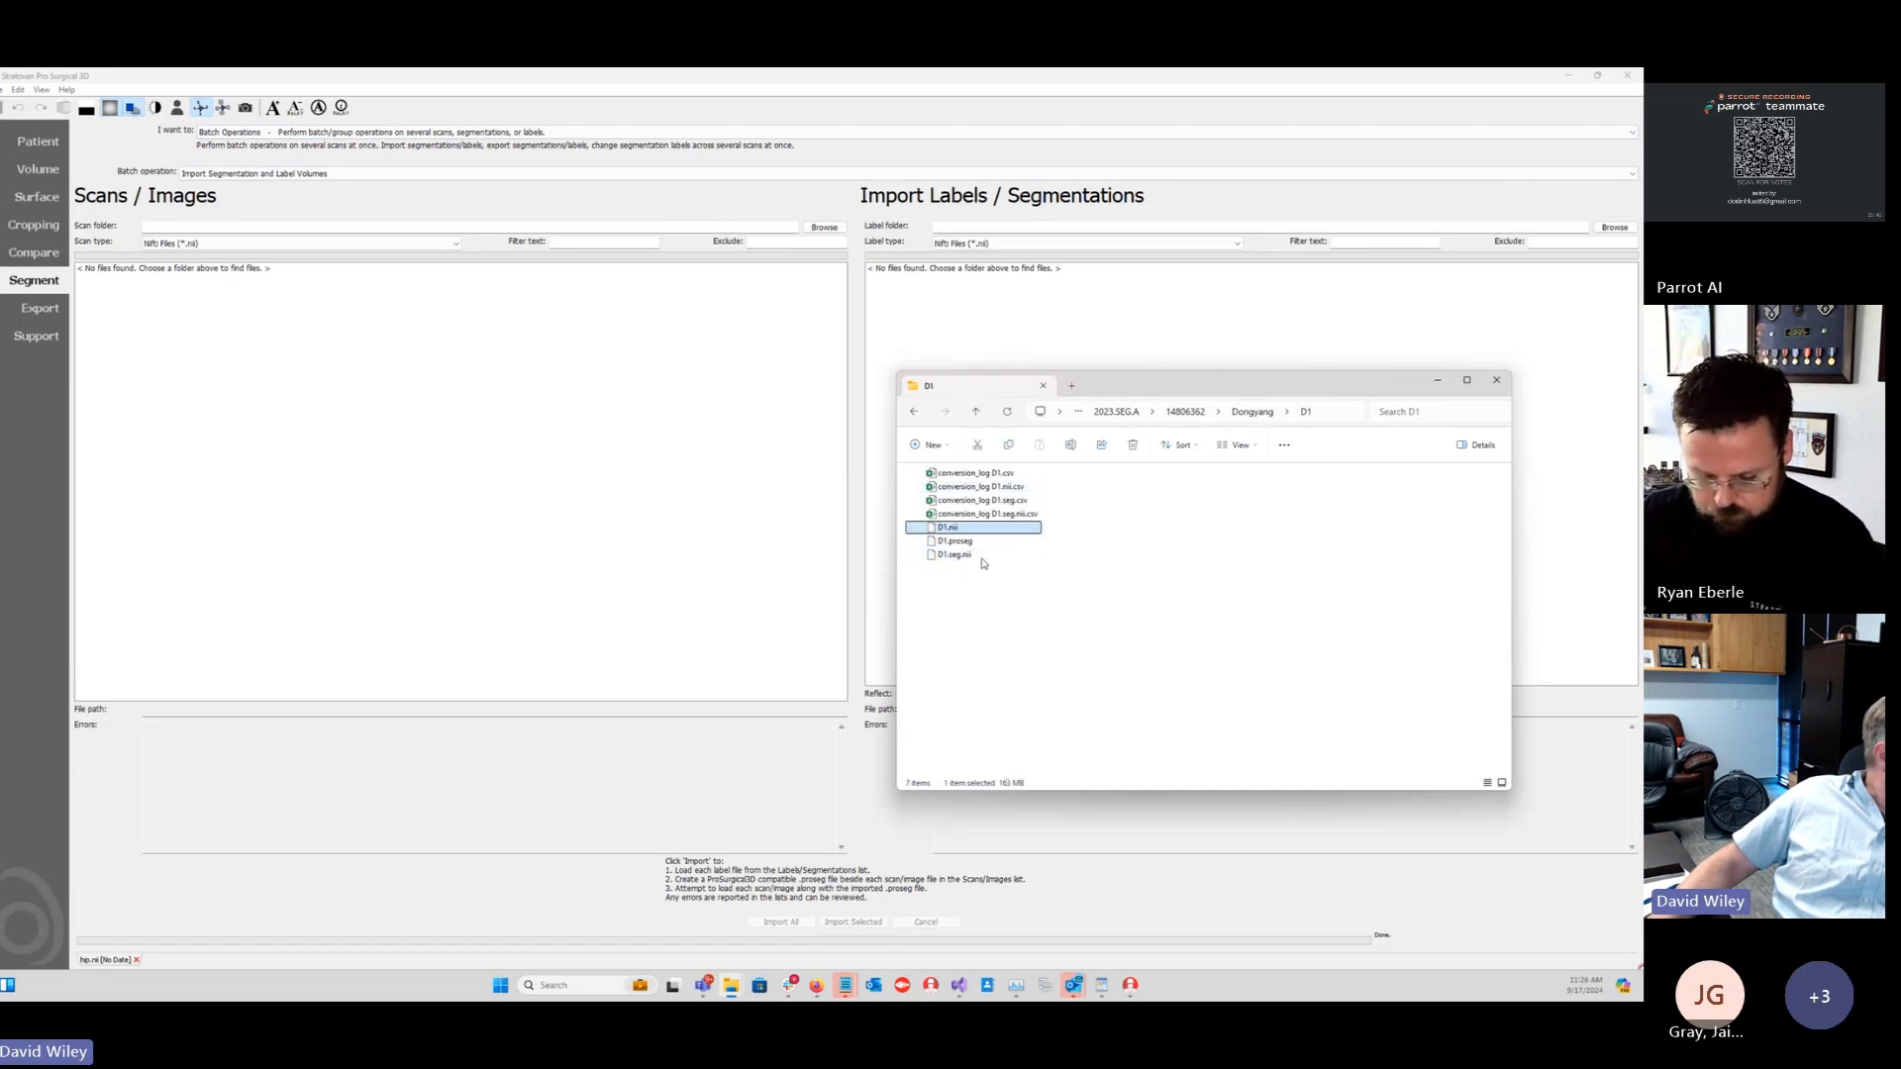
left_click(957, 542)
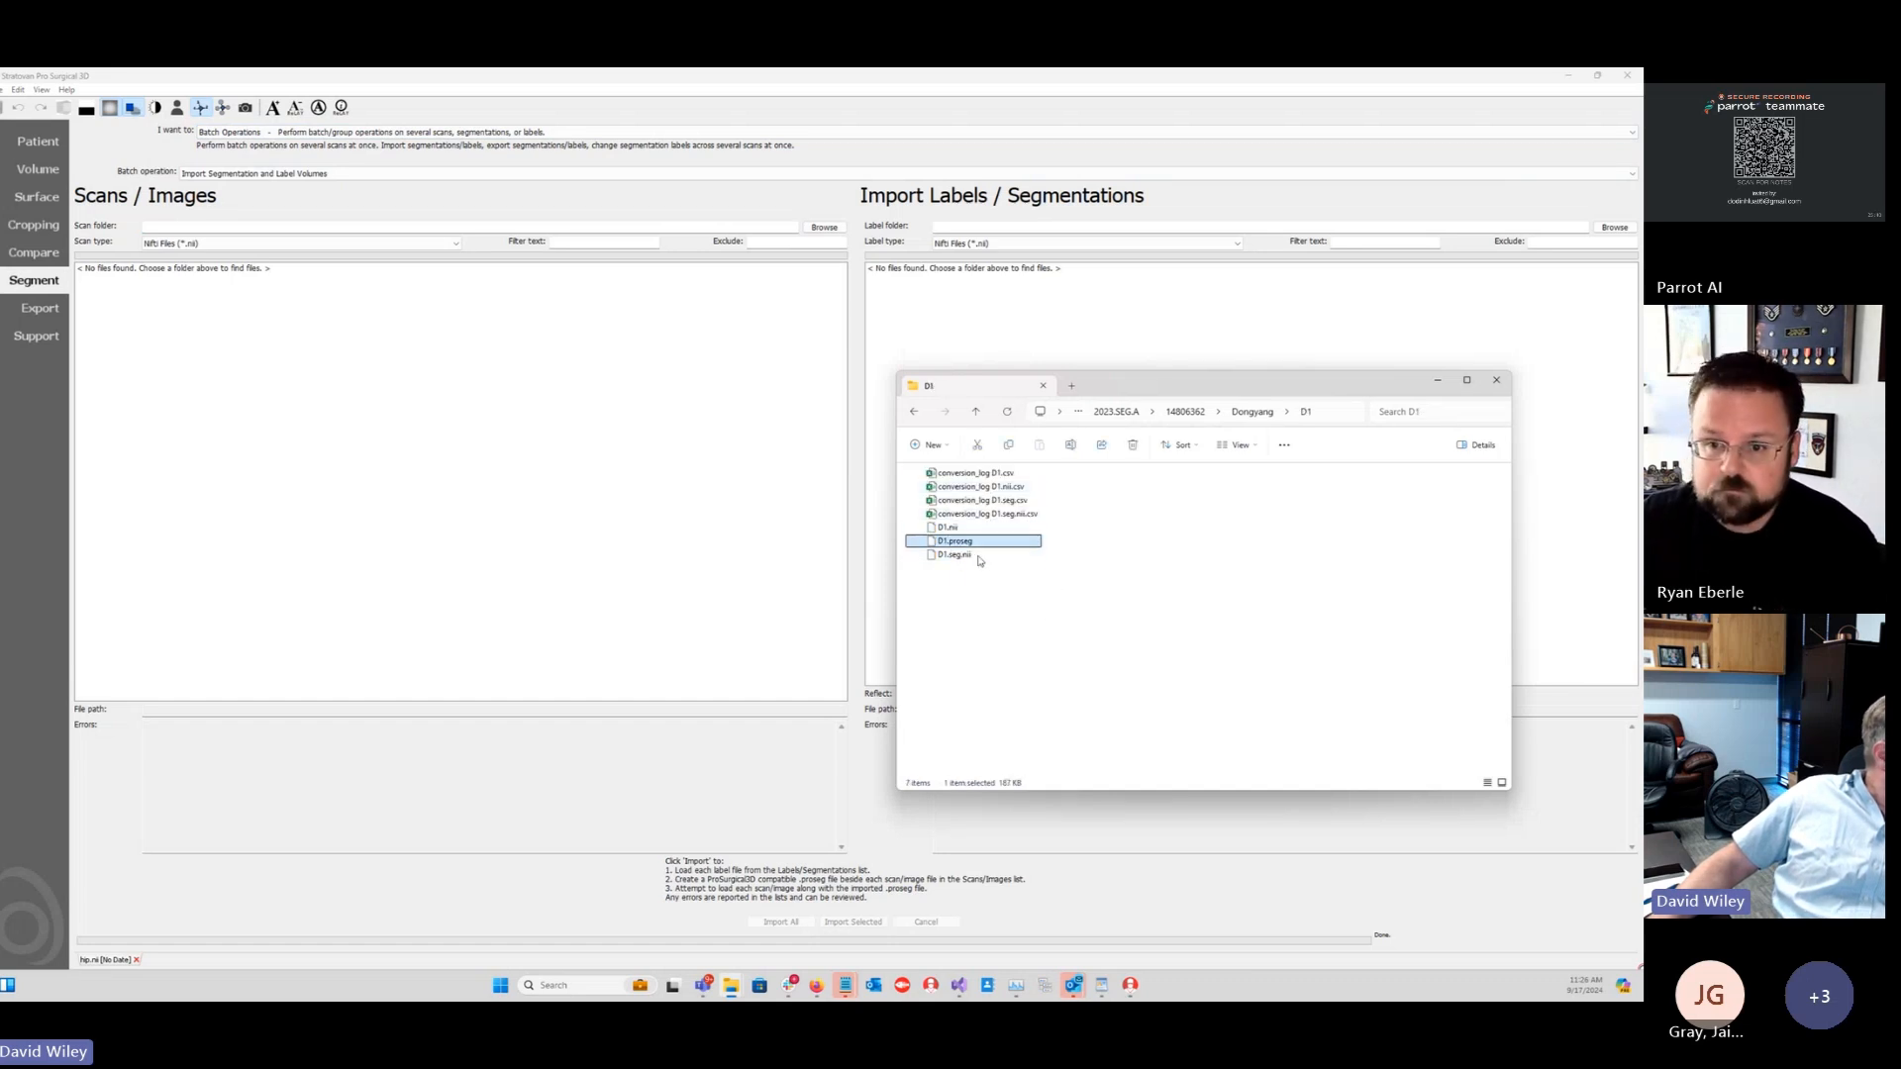
left_click(957, 556)
left_click(959, 542)
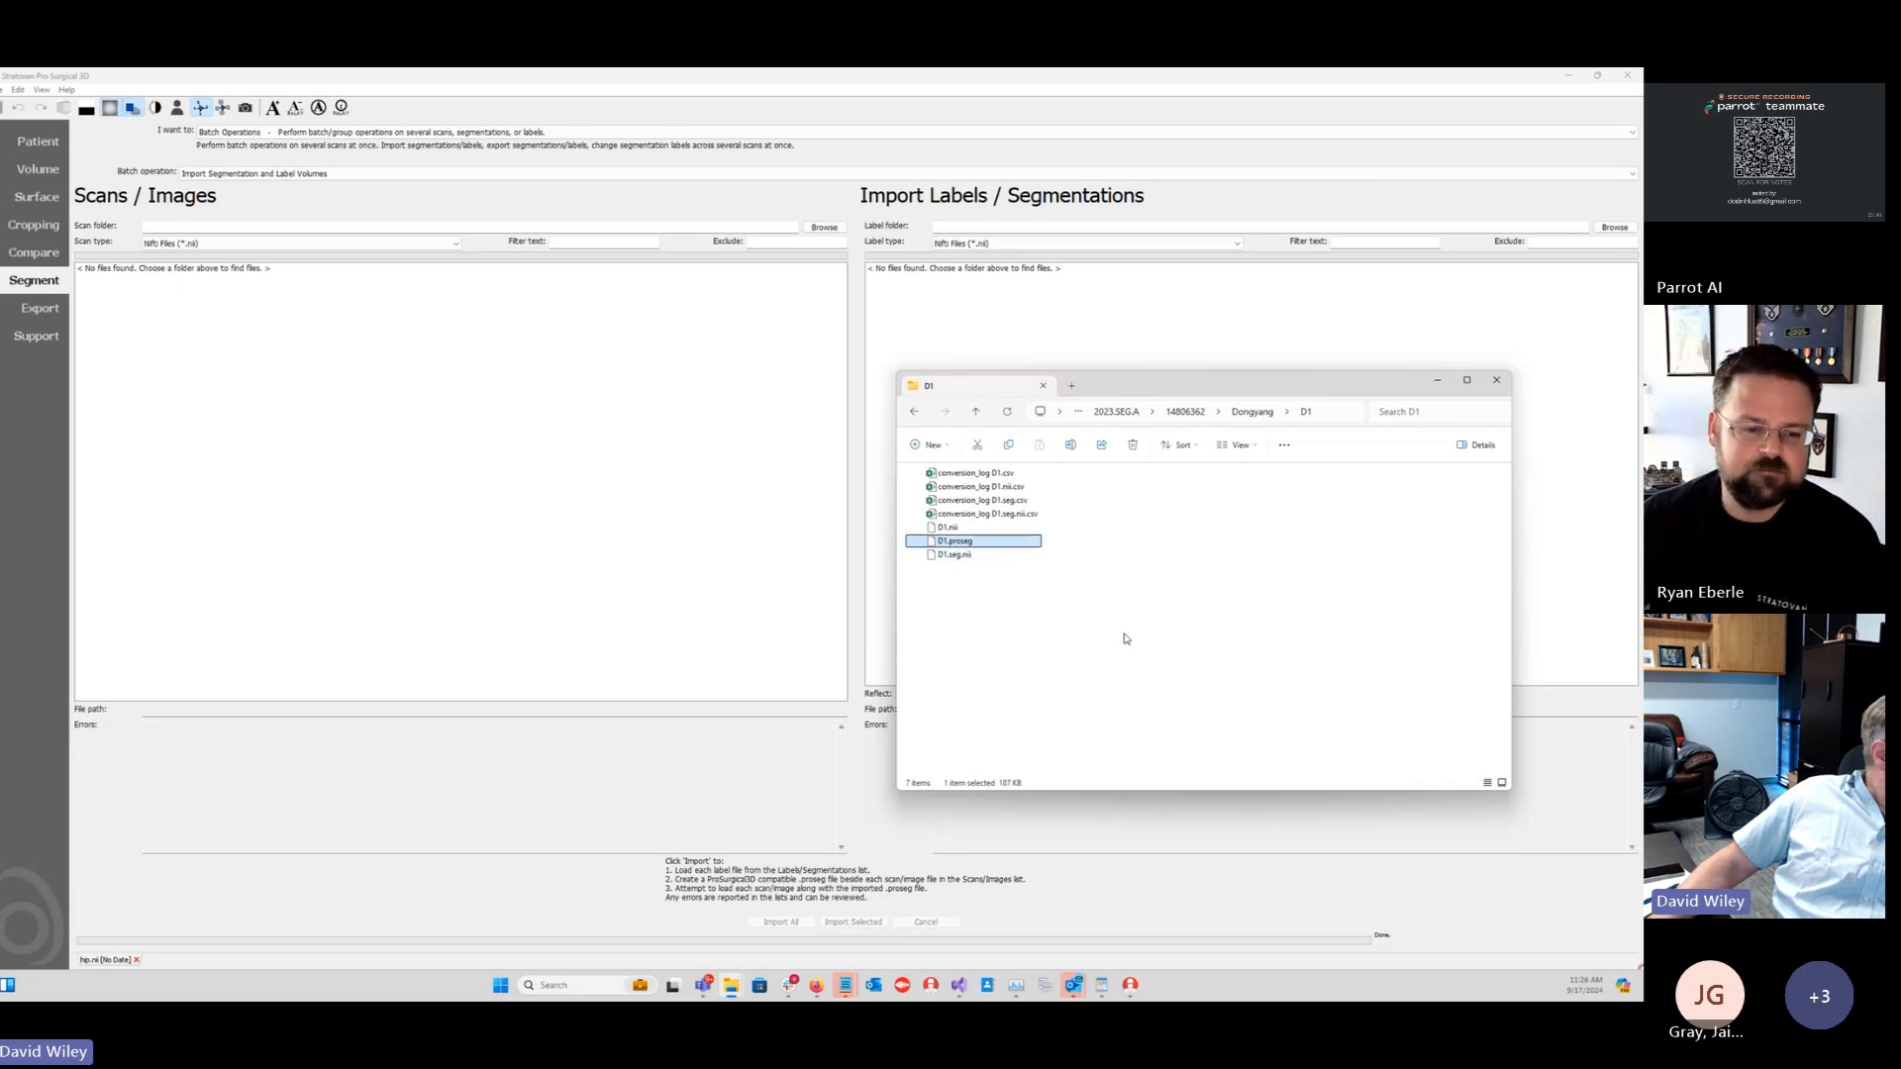
left_click_drag(1166, 385, 1219, 399)
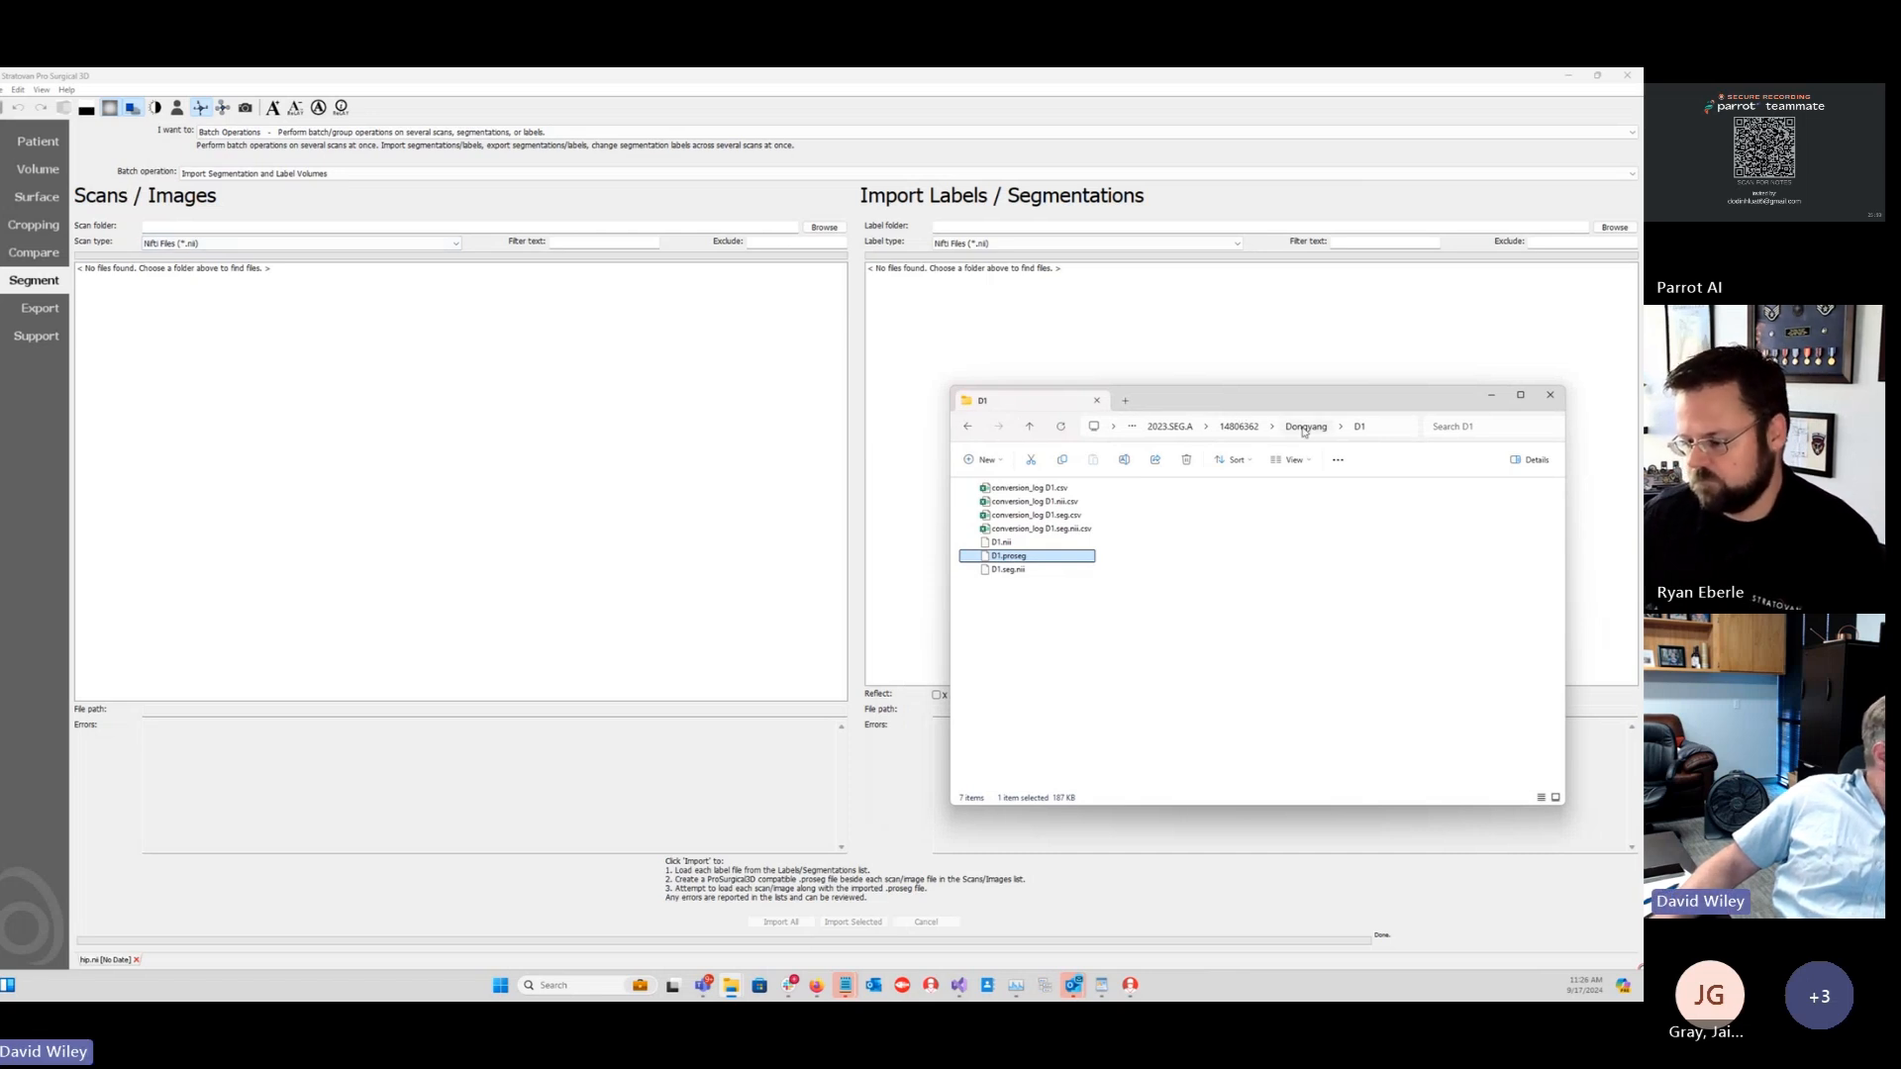
left_click(1029, 427)
left_click(1160, 552)
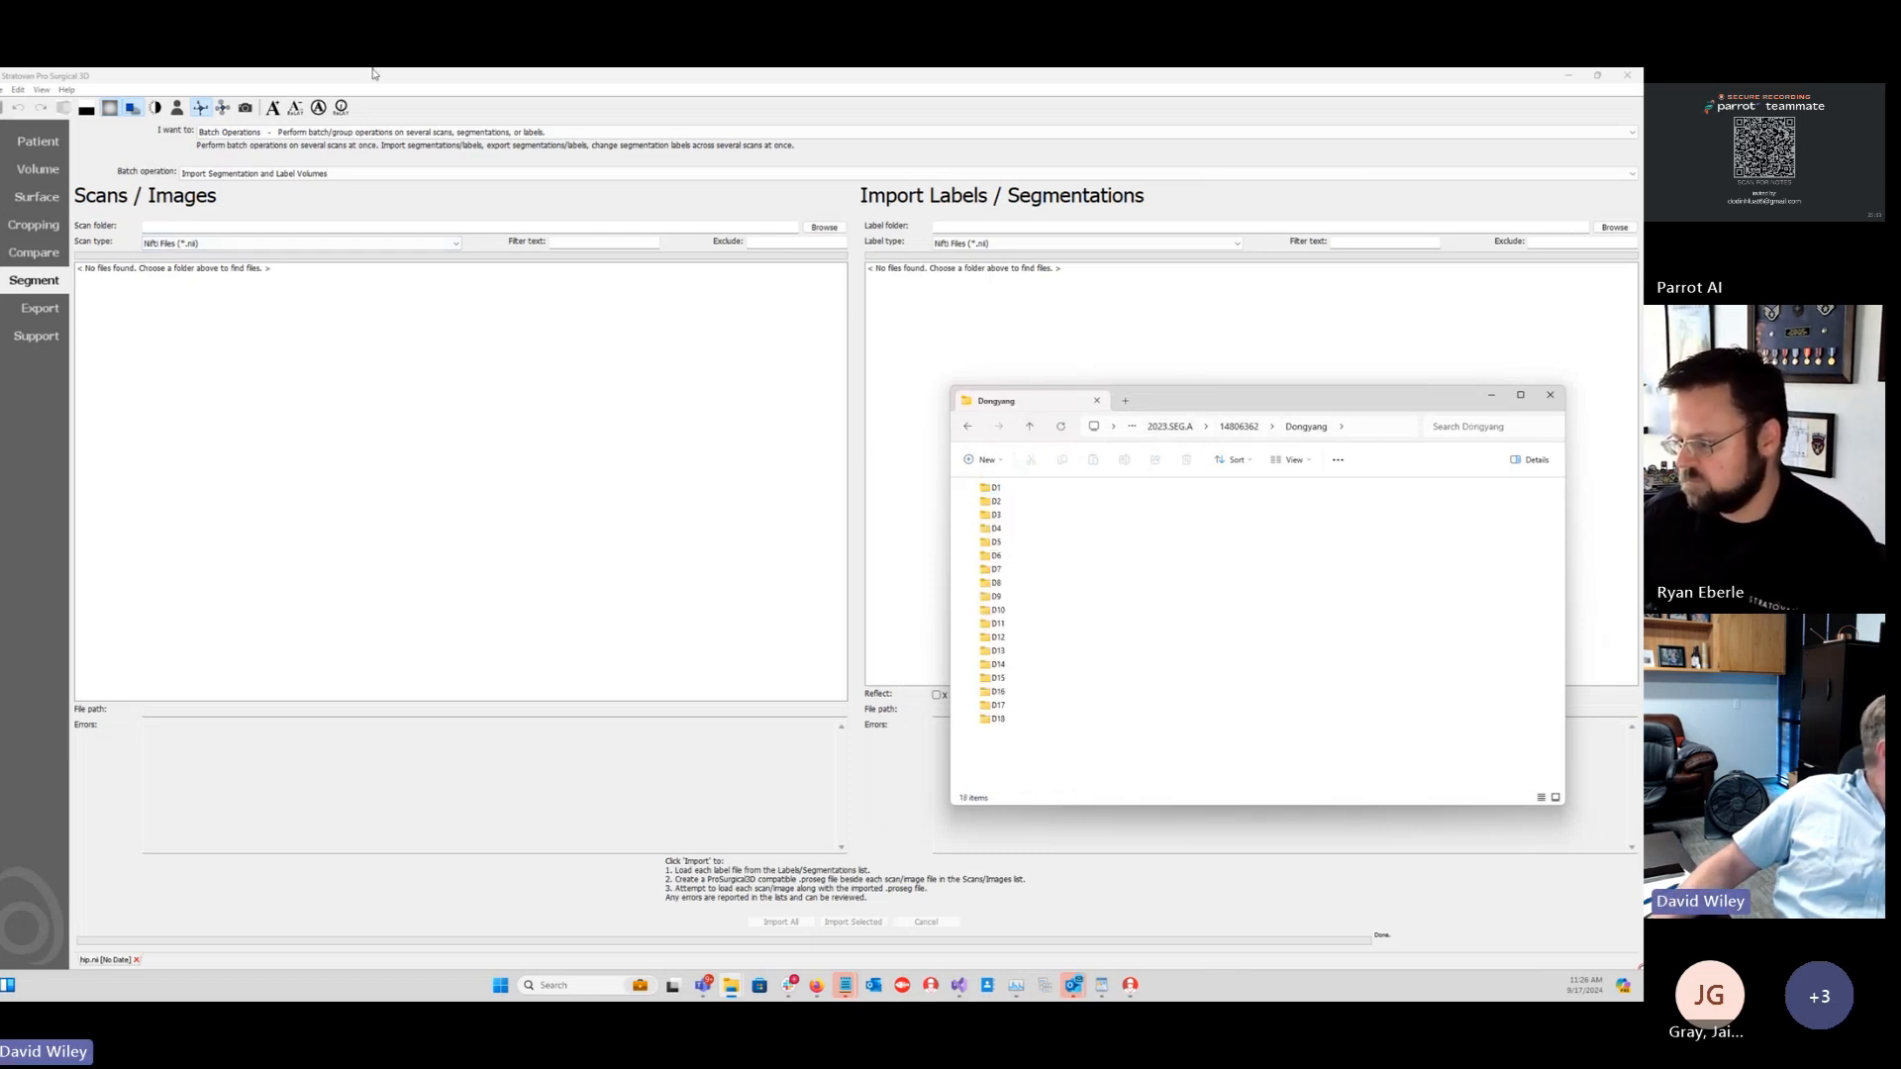
Step: Return to the image conversion page, bring up the Dongyang folder in File Explorer, and go up to the Webinar folder
left_click(33, 141)
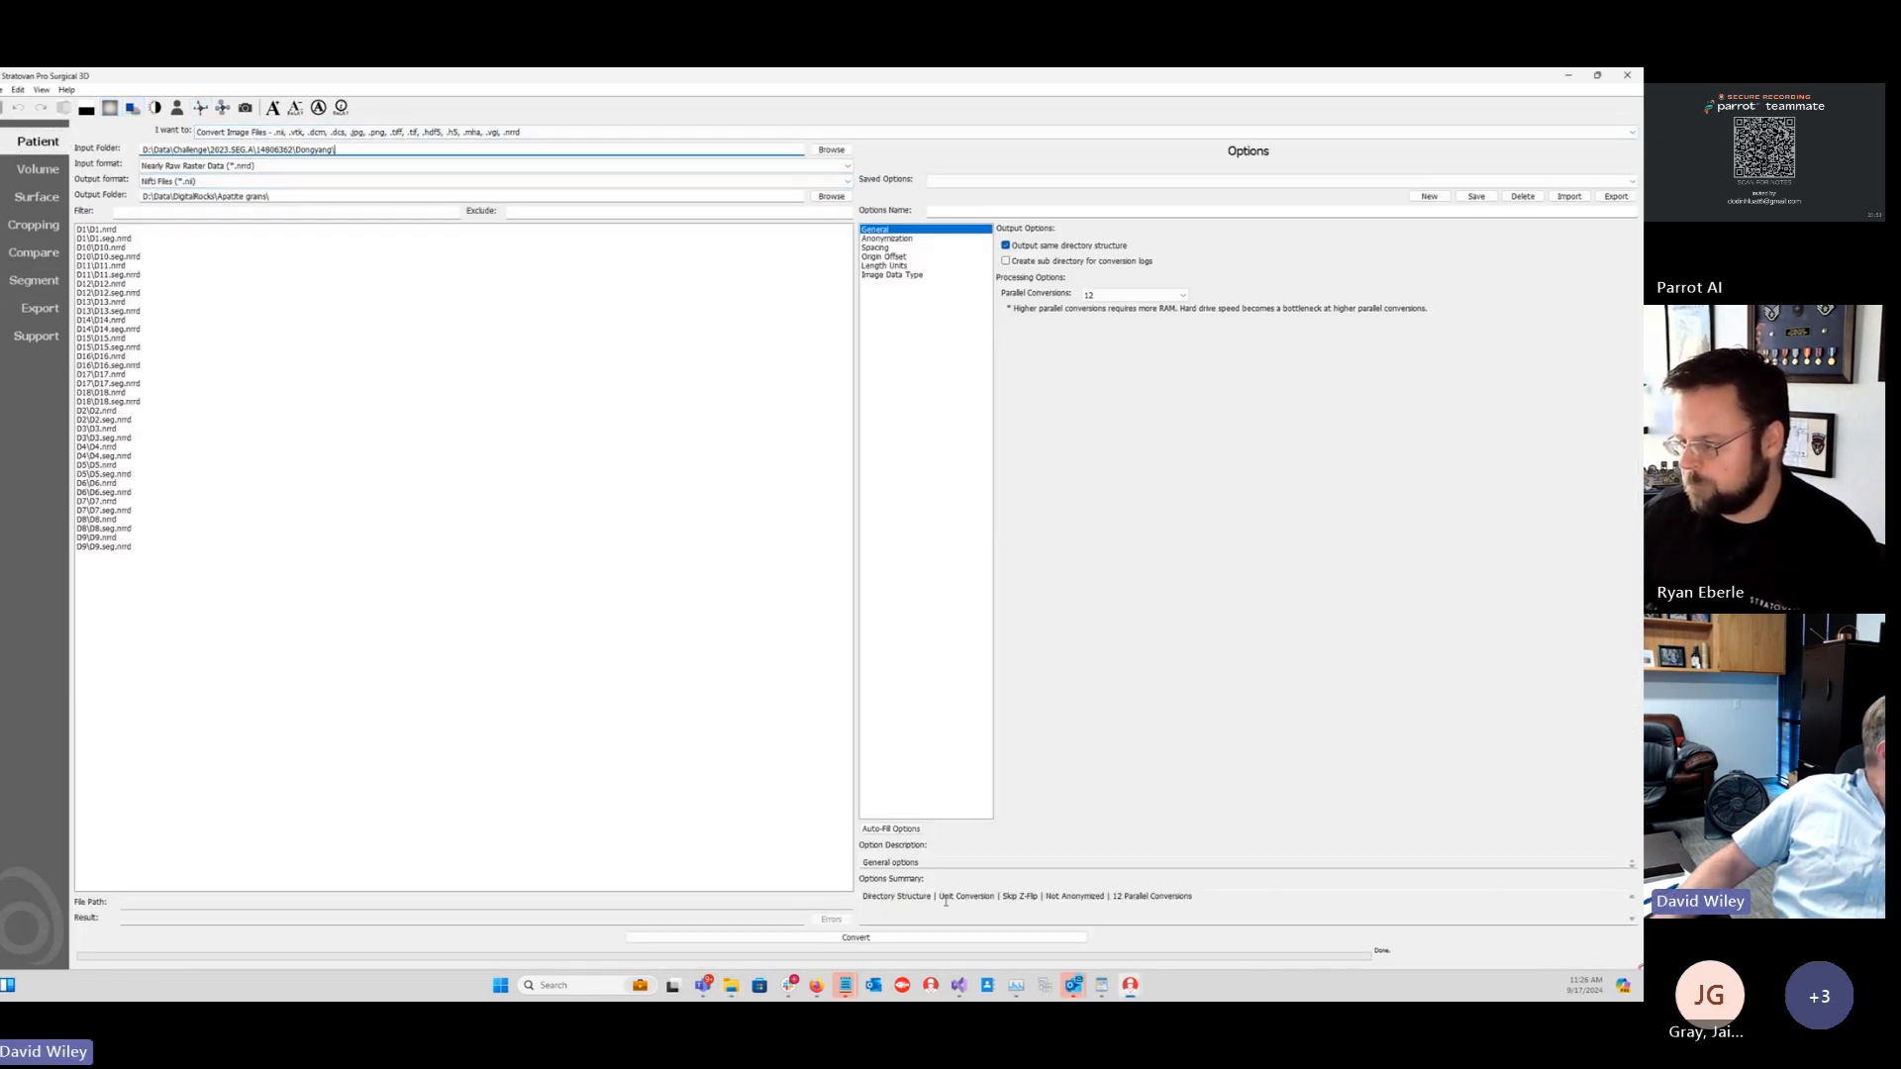
right_click(733, 988)
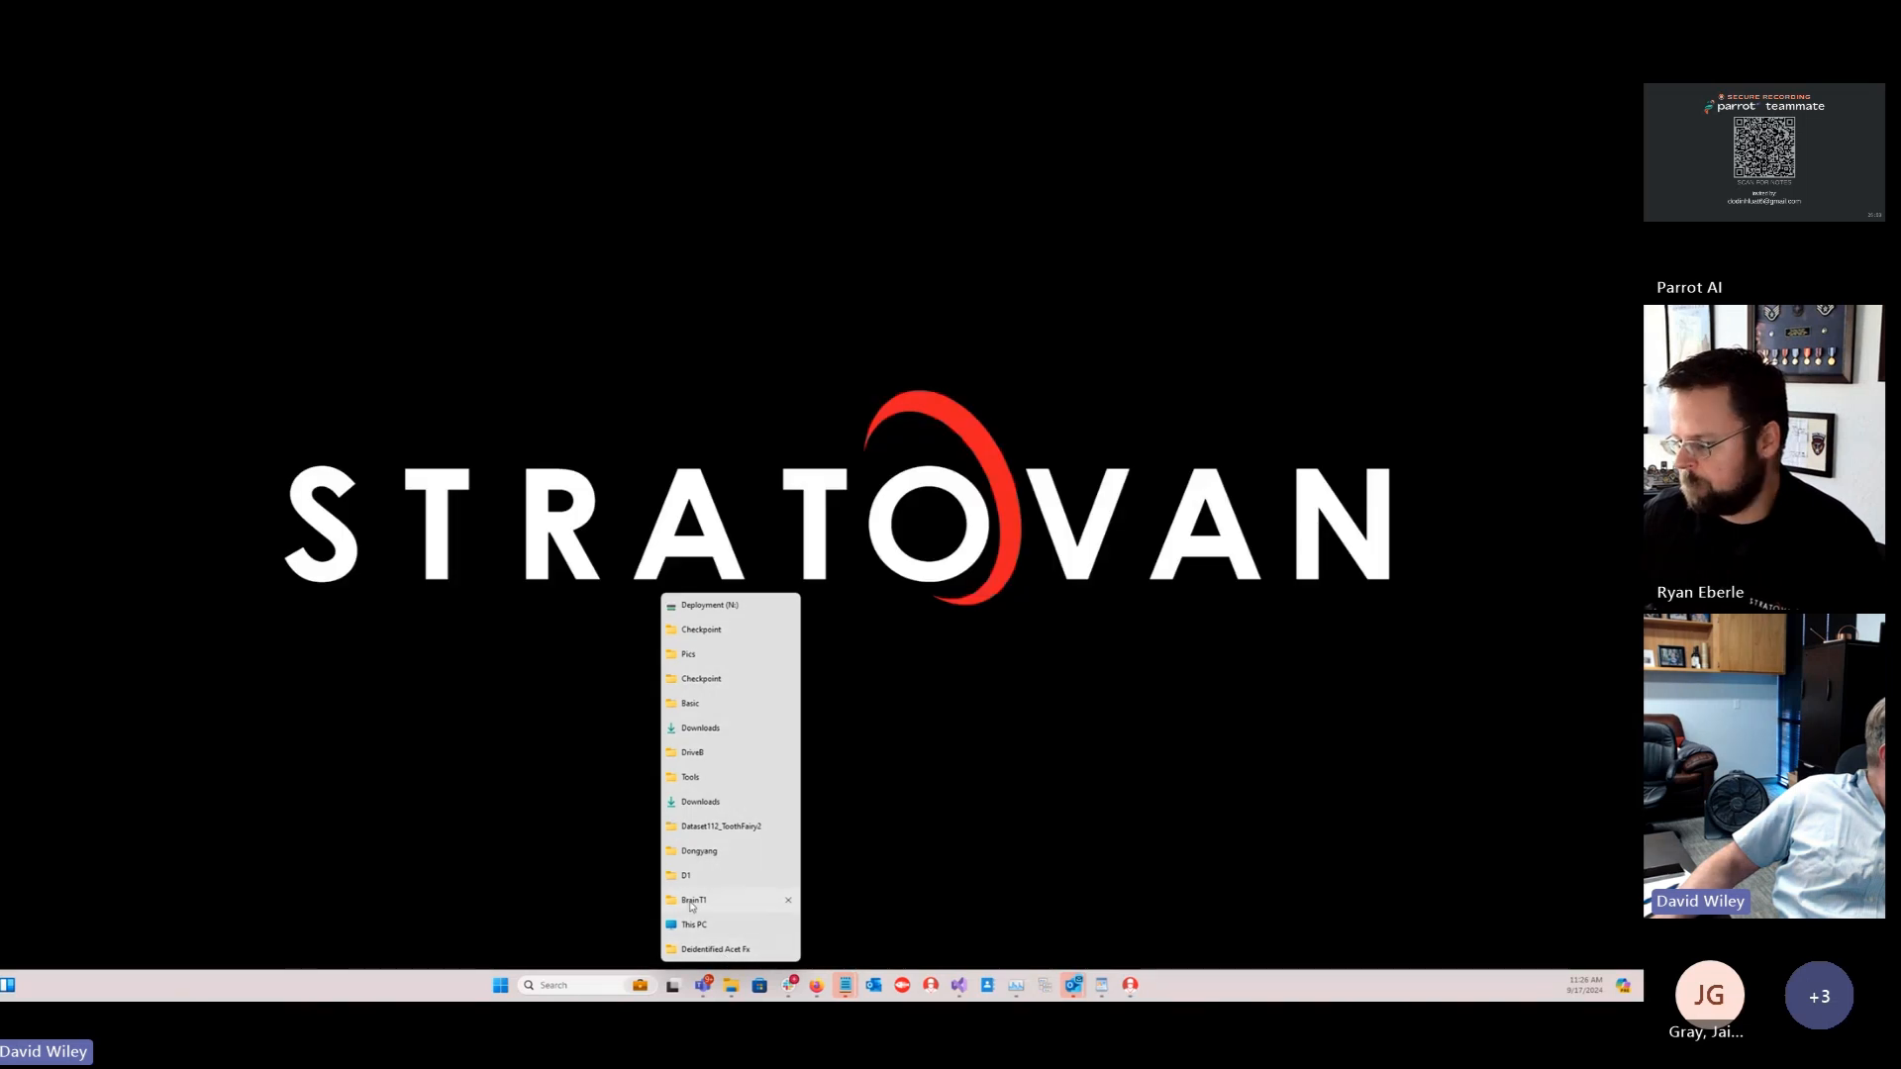
left_click(705, 850)
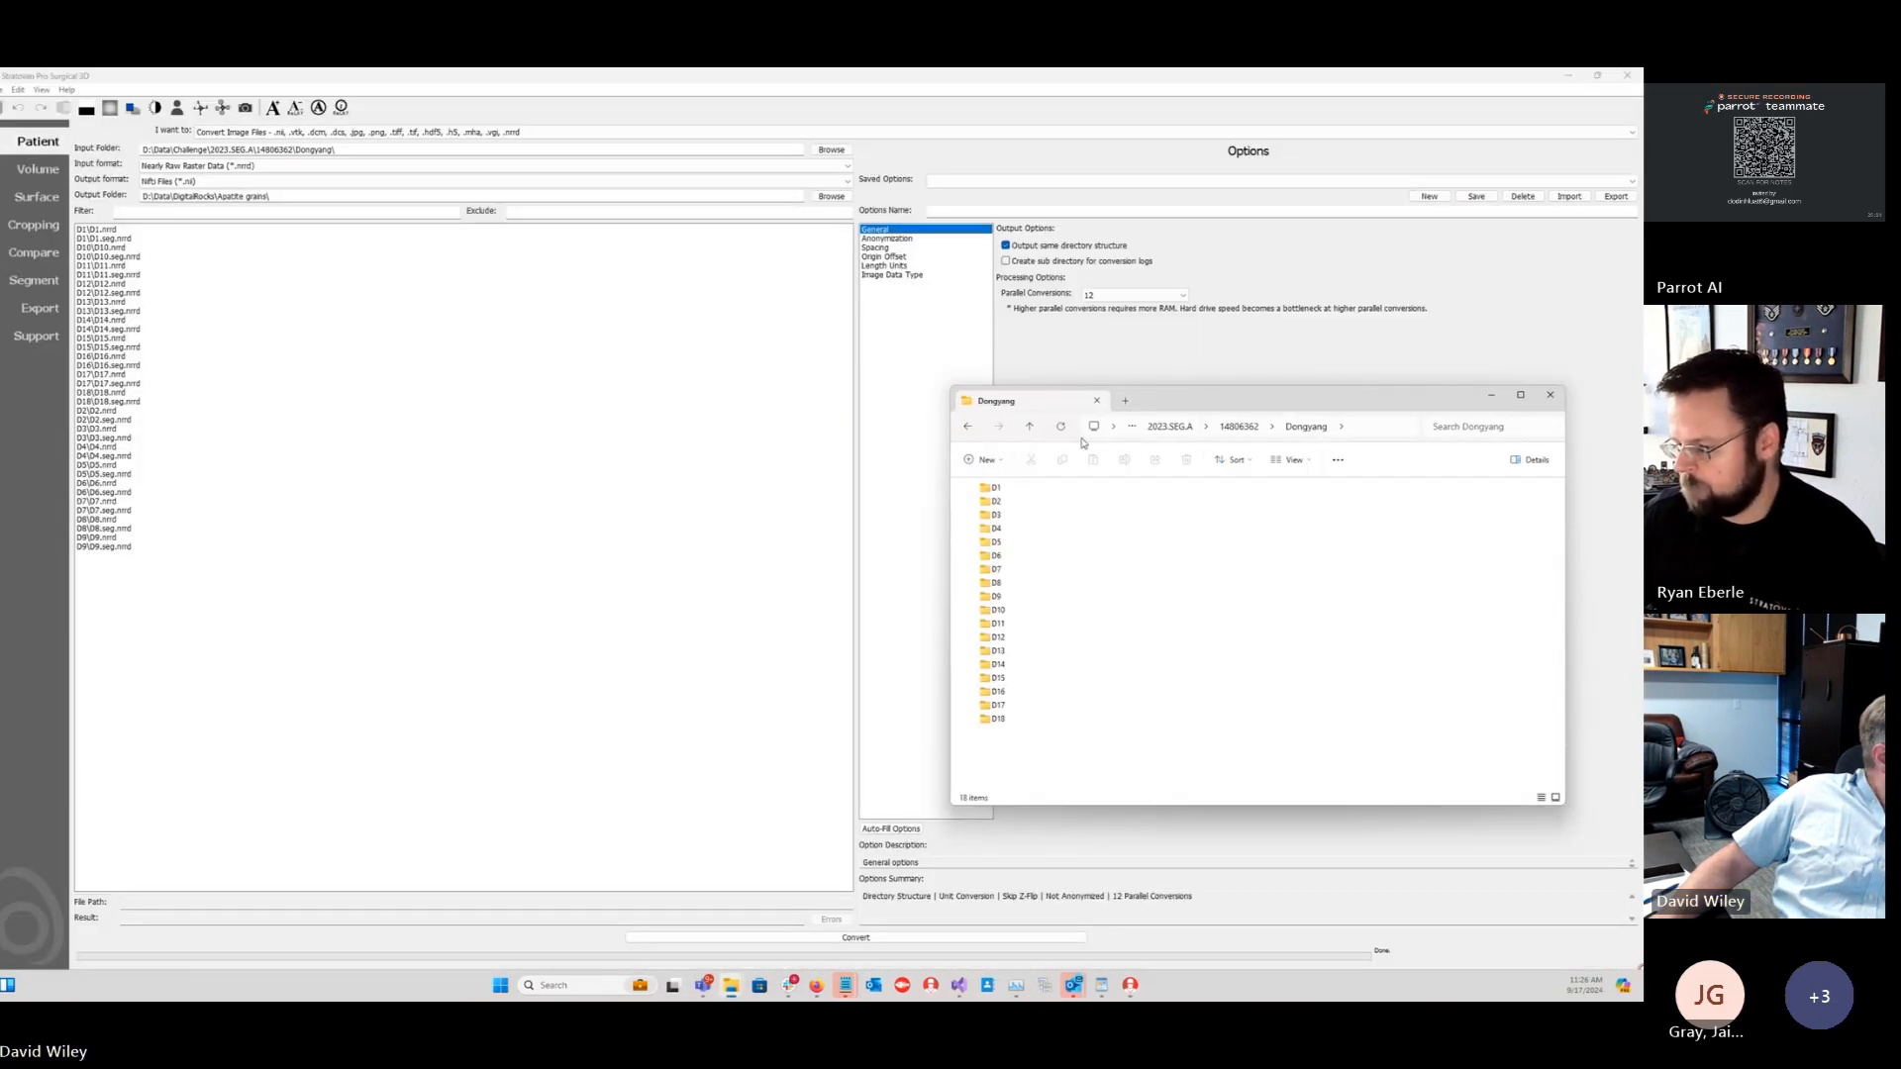
left_click(1030, 427)
left_click(1030, 426)
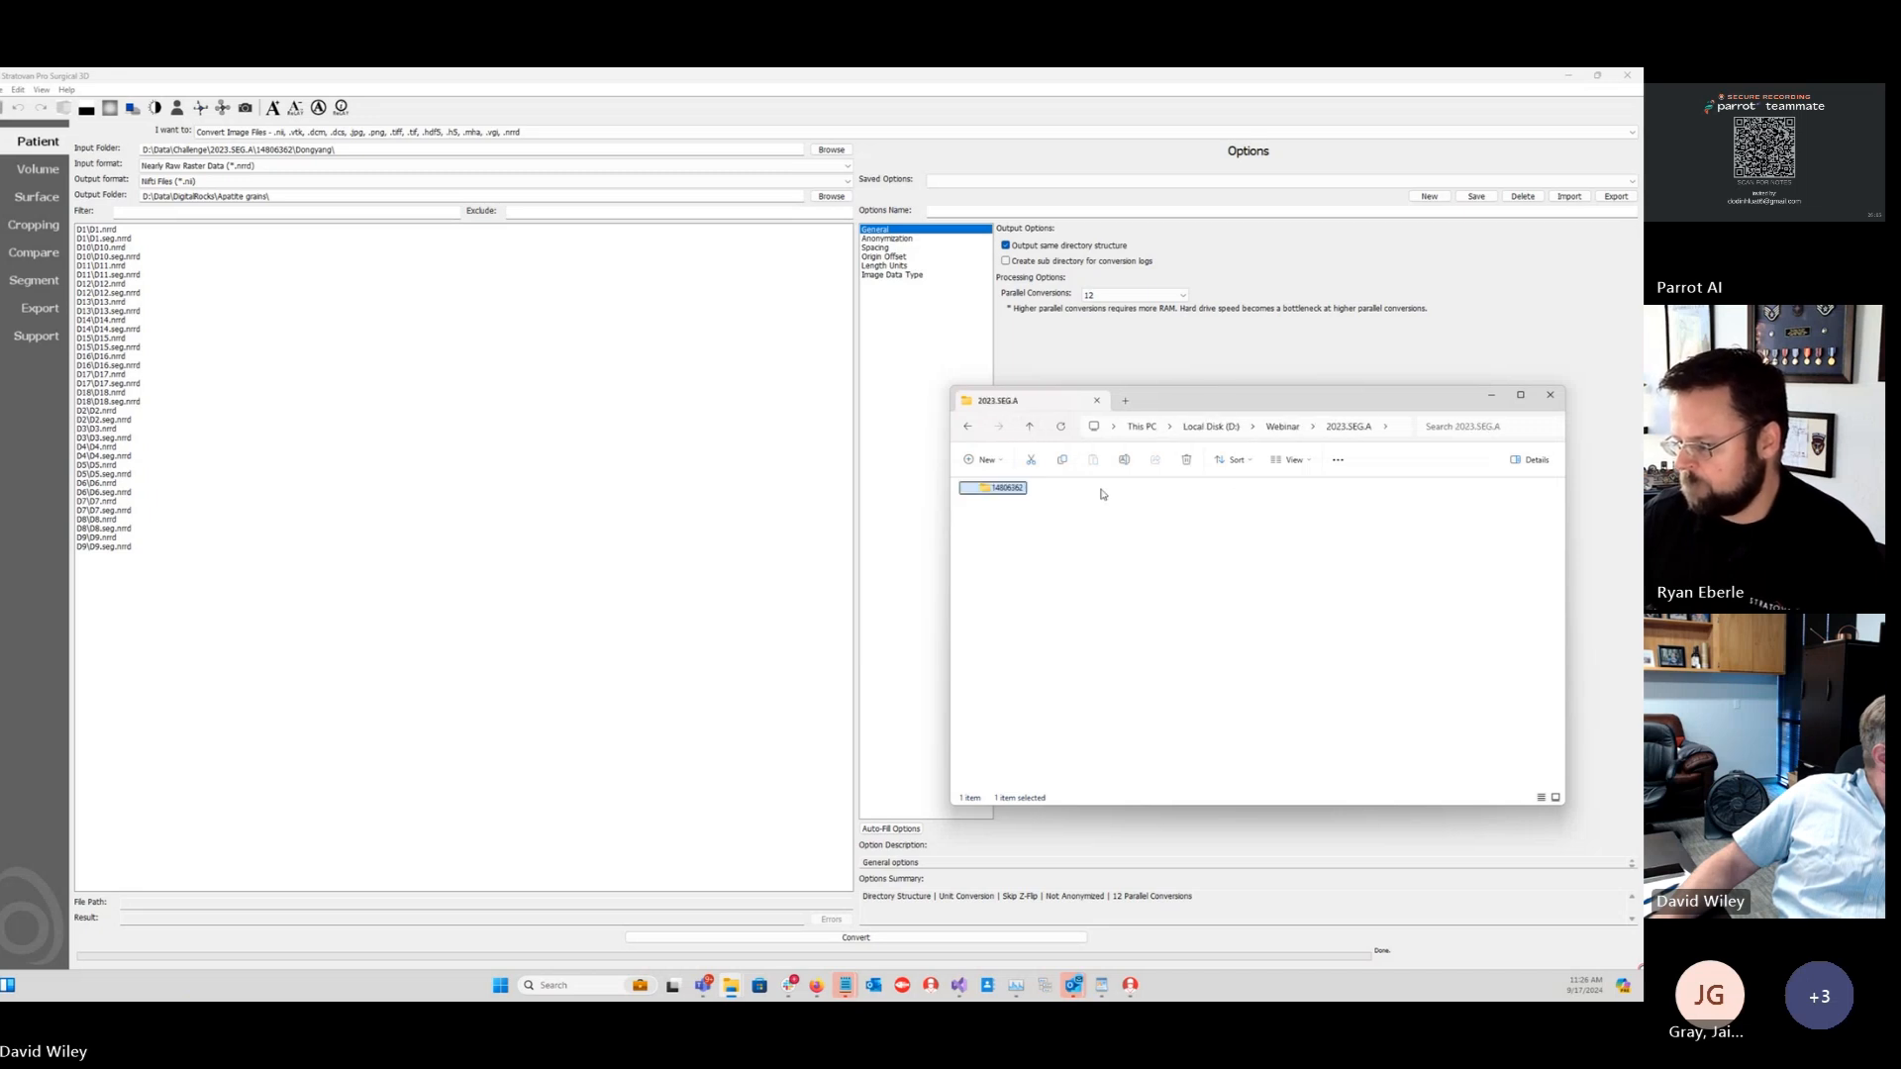
left_click(1030, 427)
Step: Create a folder with the default name New folder inside the Webinar folder and open it
left_click(1143, 598)
right_click(1042, 578)
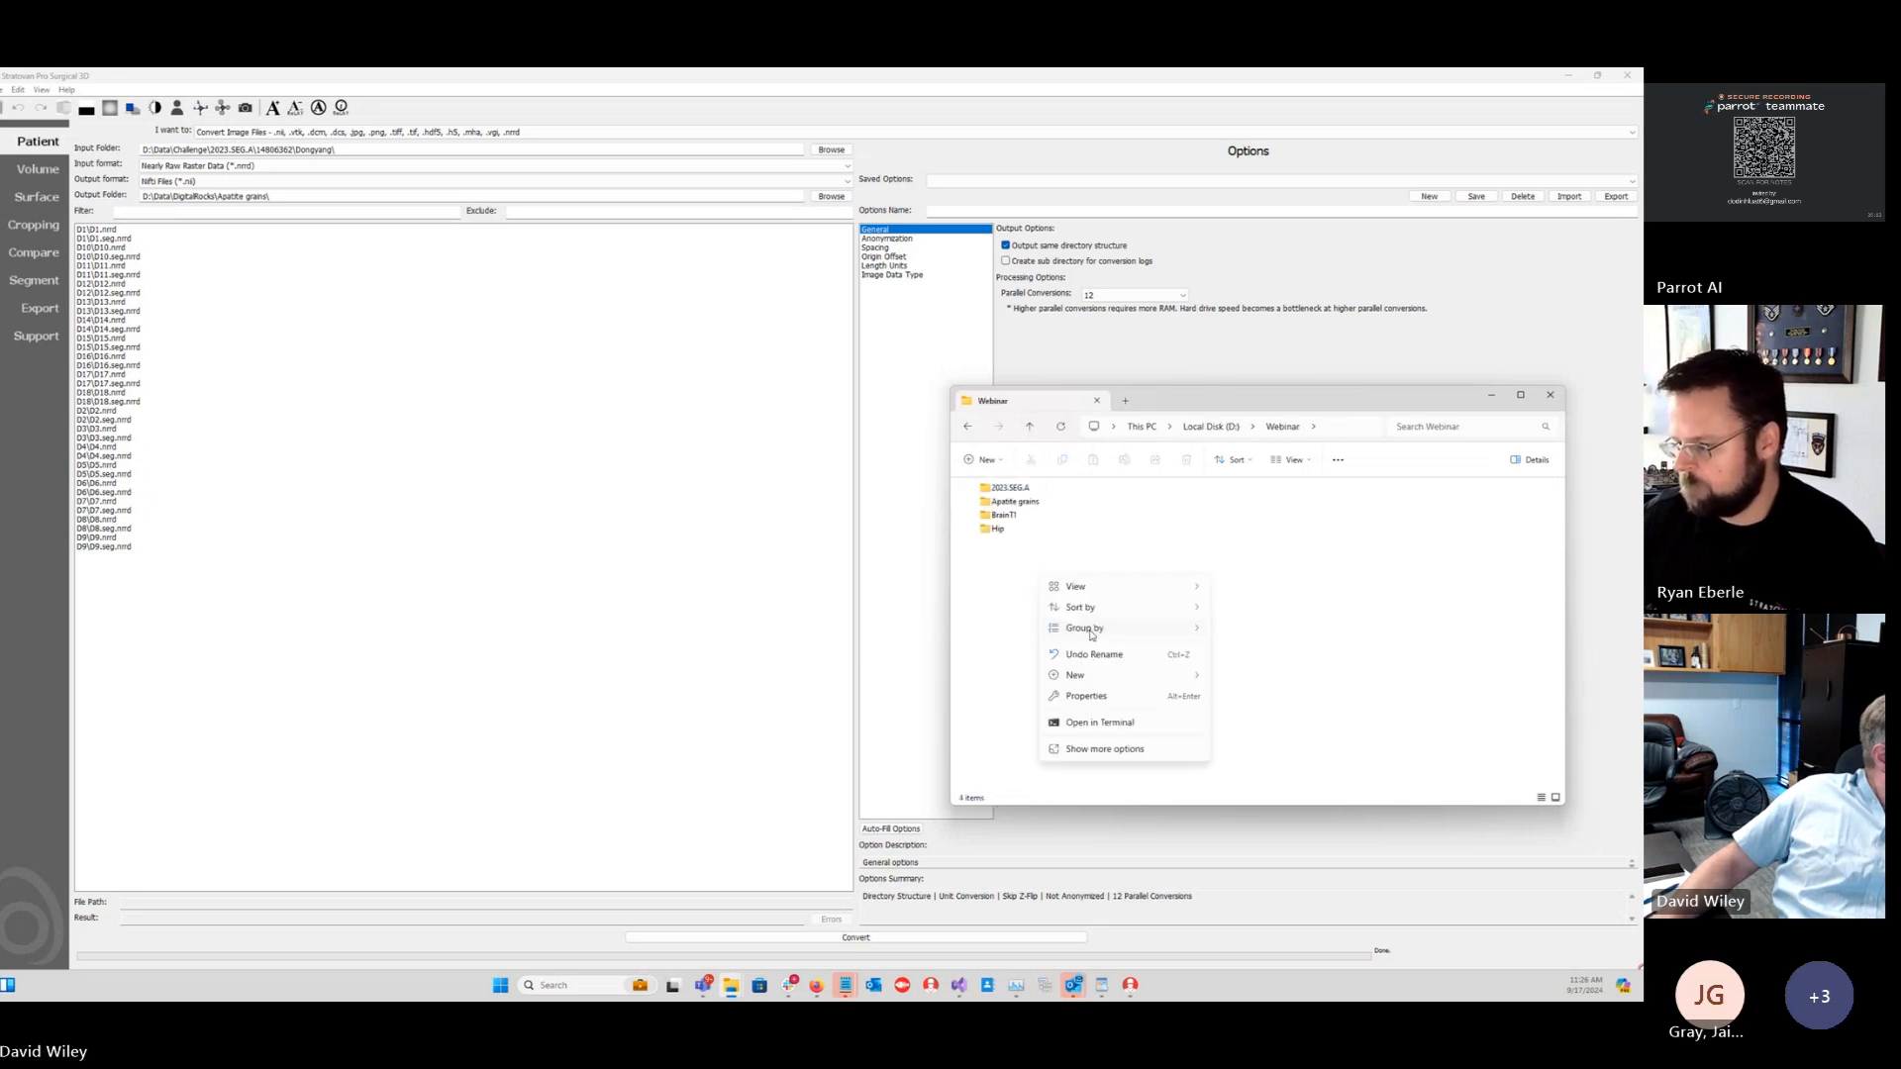
mouse_move(1085, 675)
left_click(1243, 665)
left_click(1026, 561)
double_click(1010, 542)
Step: Set the conversion's output folder to D:\Webinar\New folder\ using the path copied from File Explorer, and run the NRRD to NIfTI conversion
left_click(1378, 427)
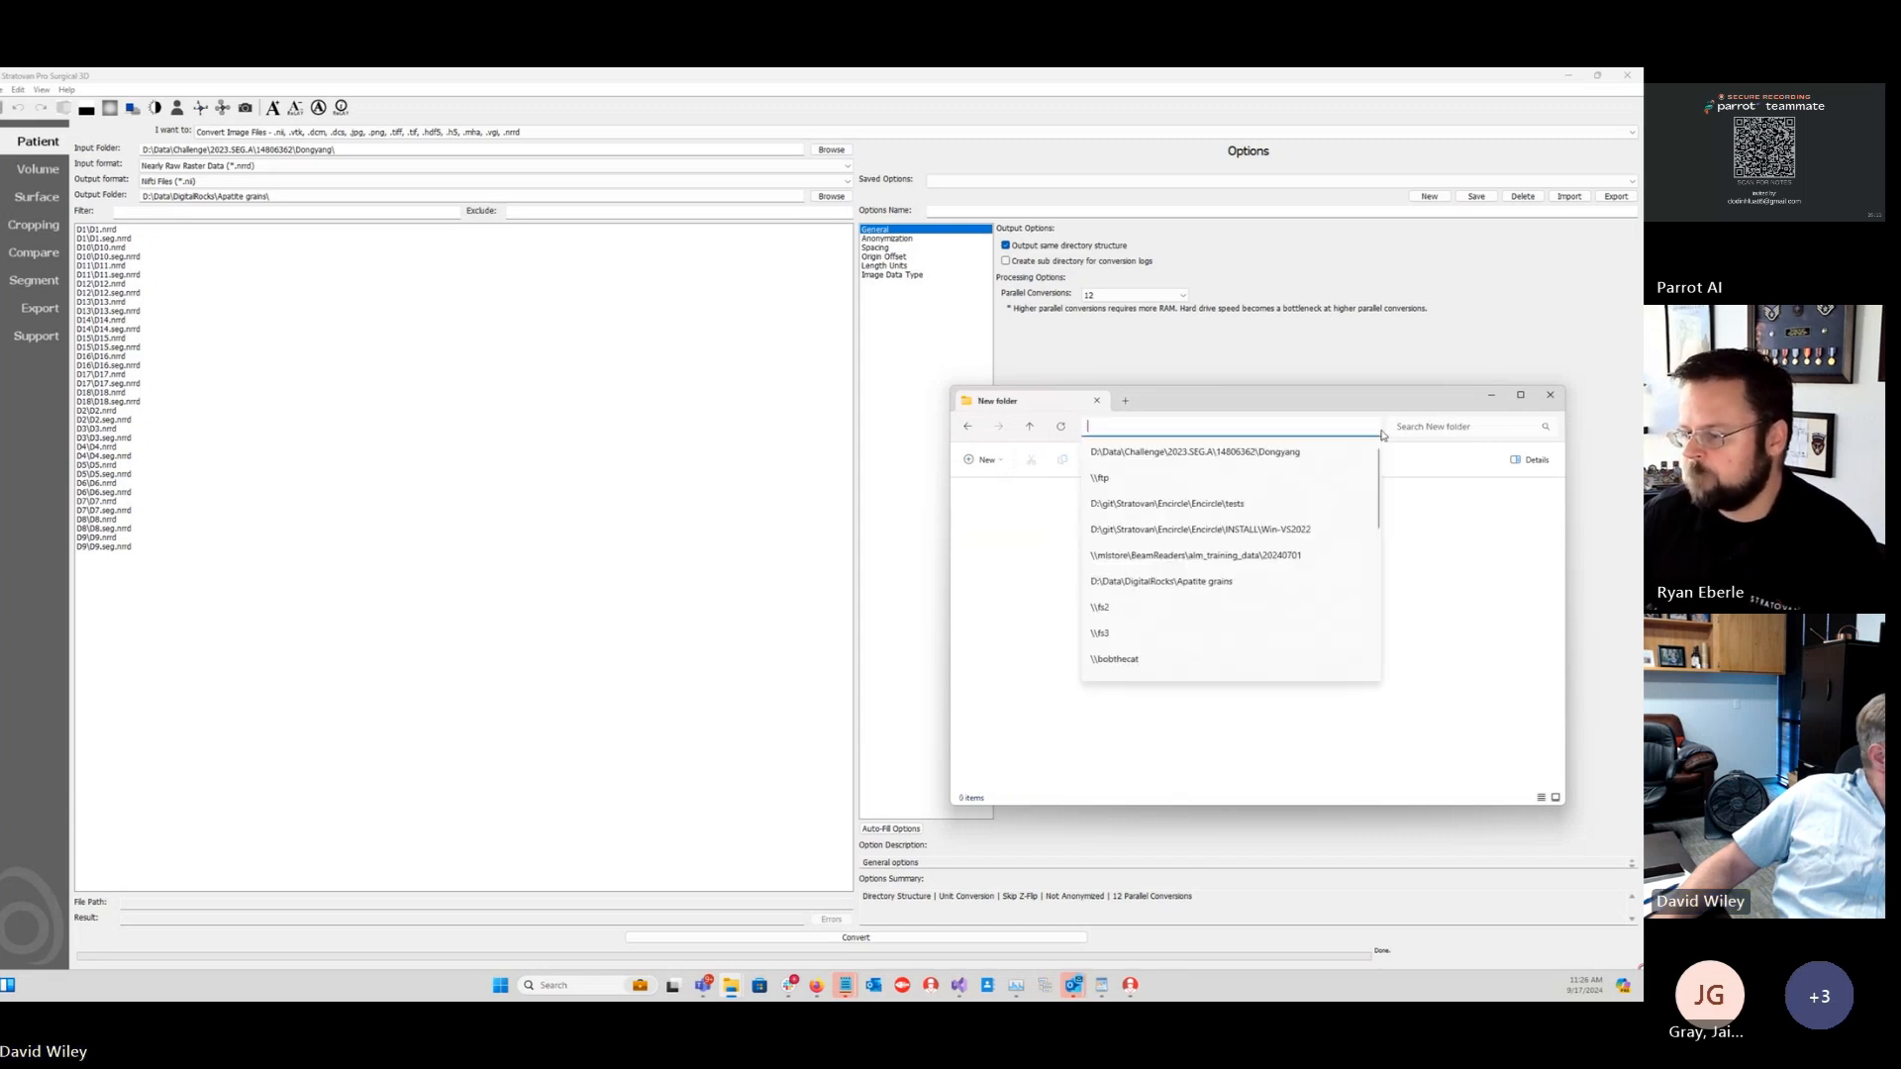
left_click(1429, 577)
left_click(1380, 430)
key("ctrl+c")
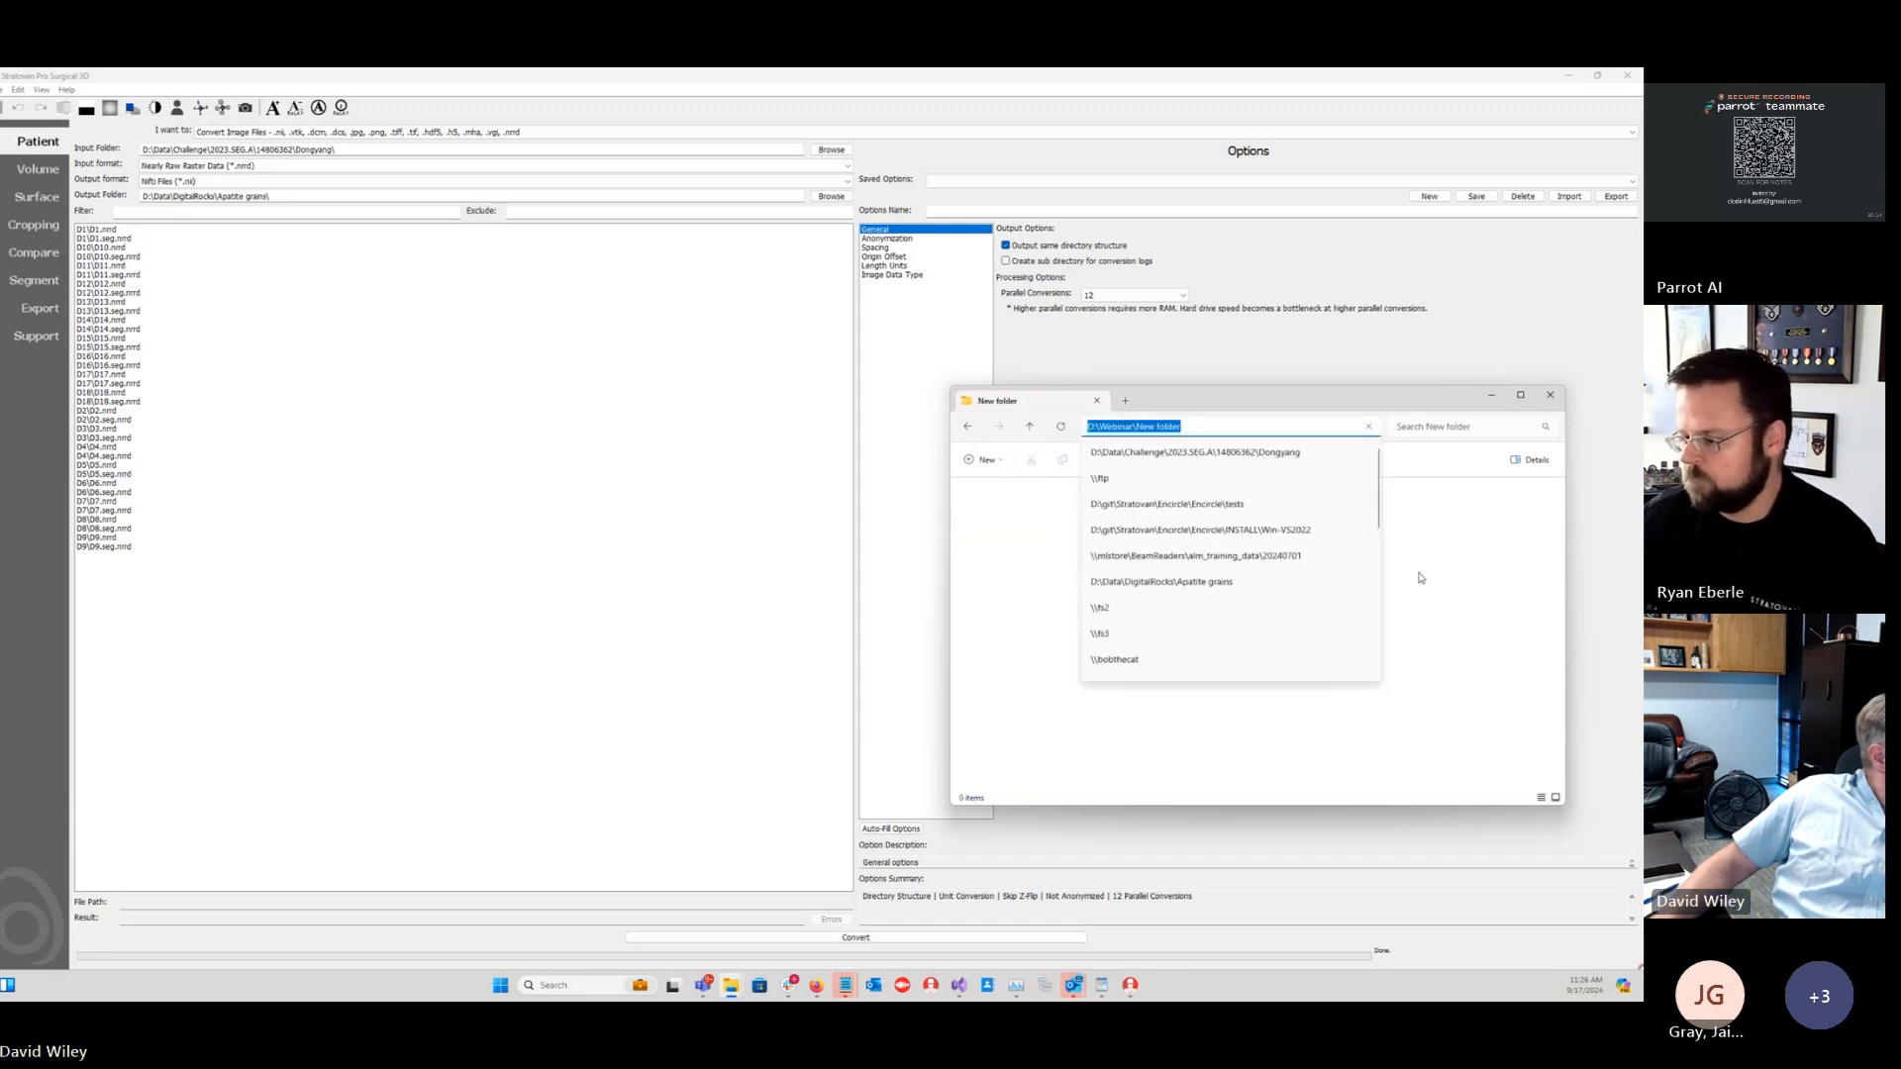
left_click(1428, 586)
left_click(269, 195)
key("ctrl+a")
key("ctrl+v")
type("\\")
left_click(901, 939)
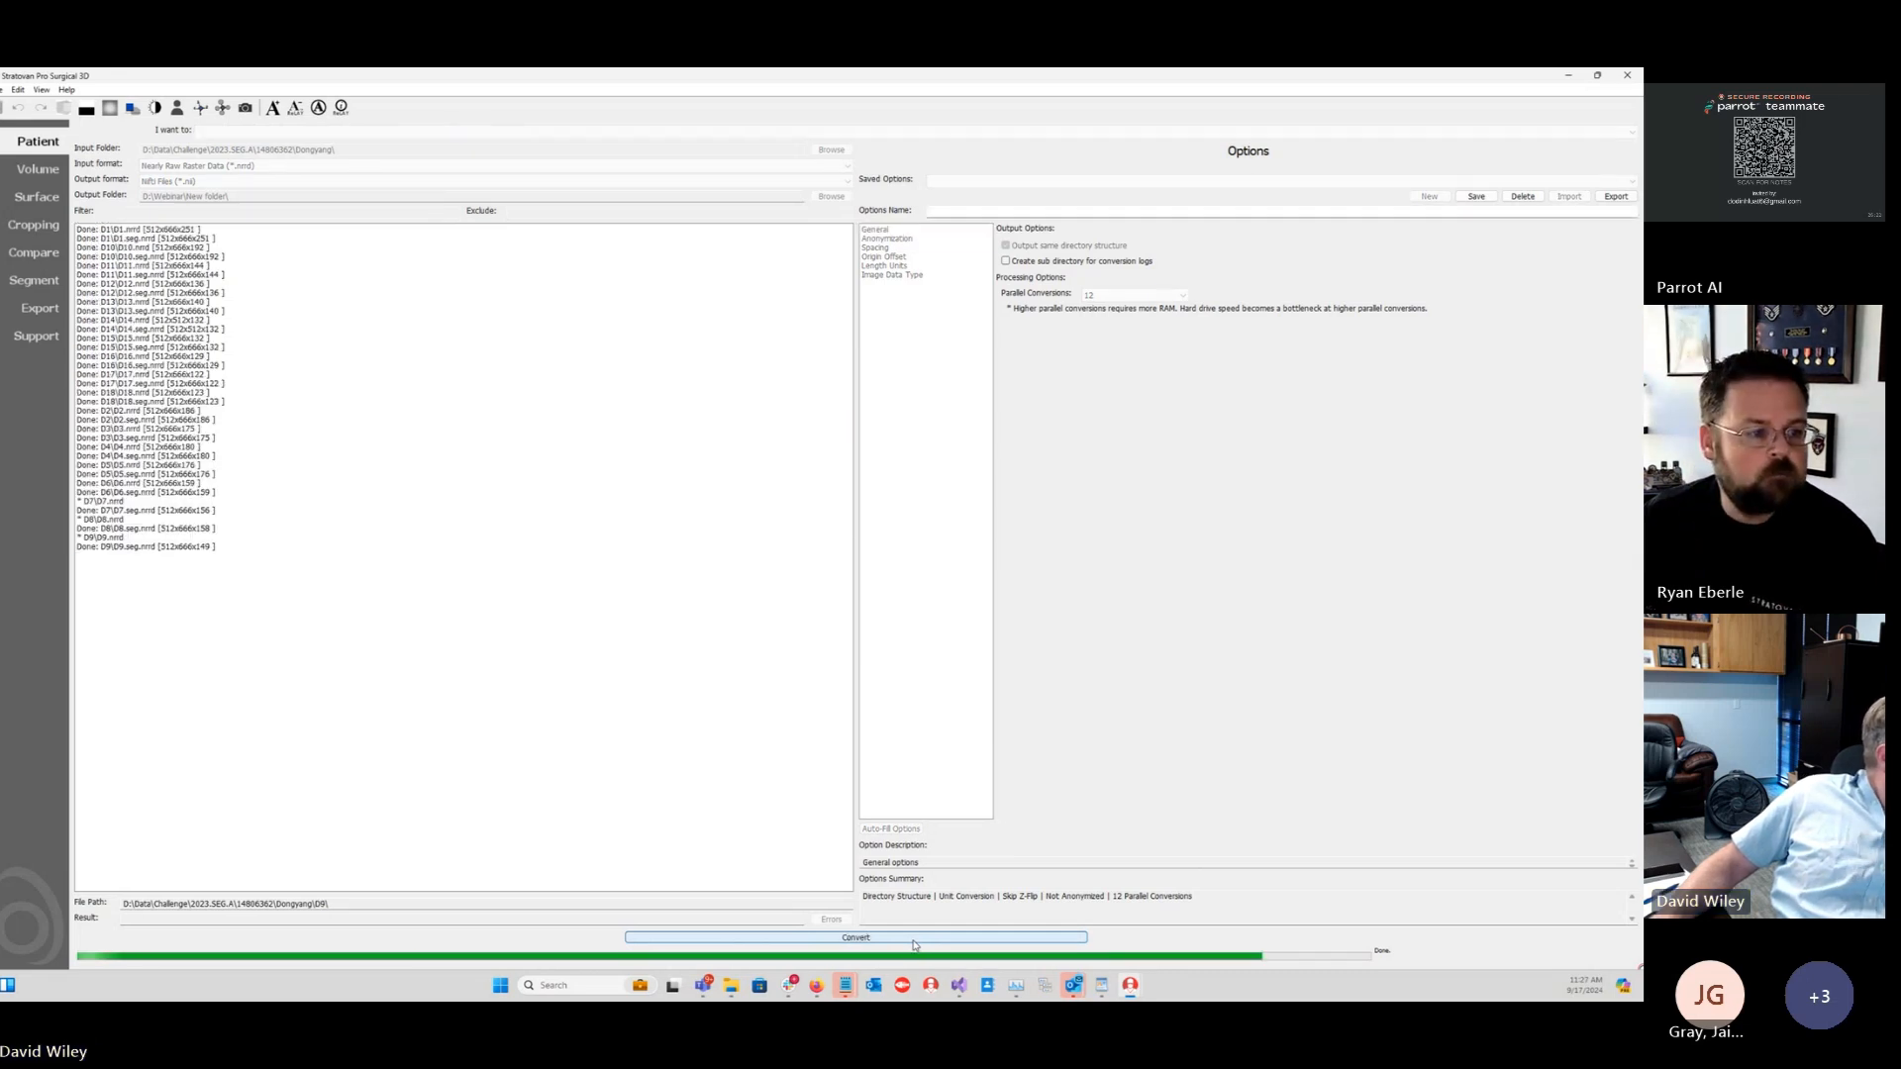
Step: Bring up an open File Explorer folder window over the conversion page
right_click(729, 985)
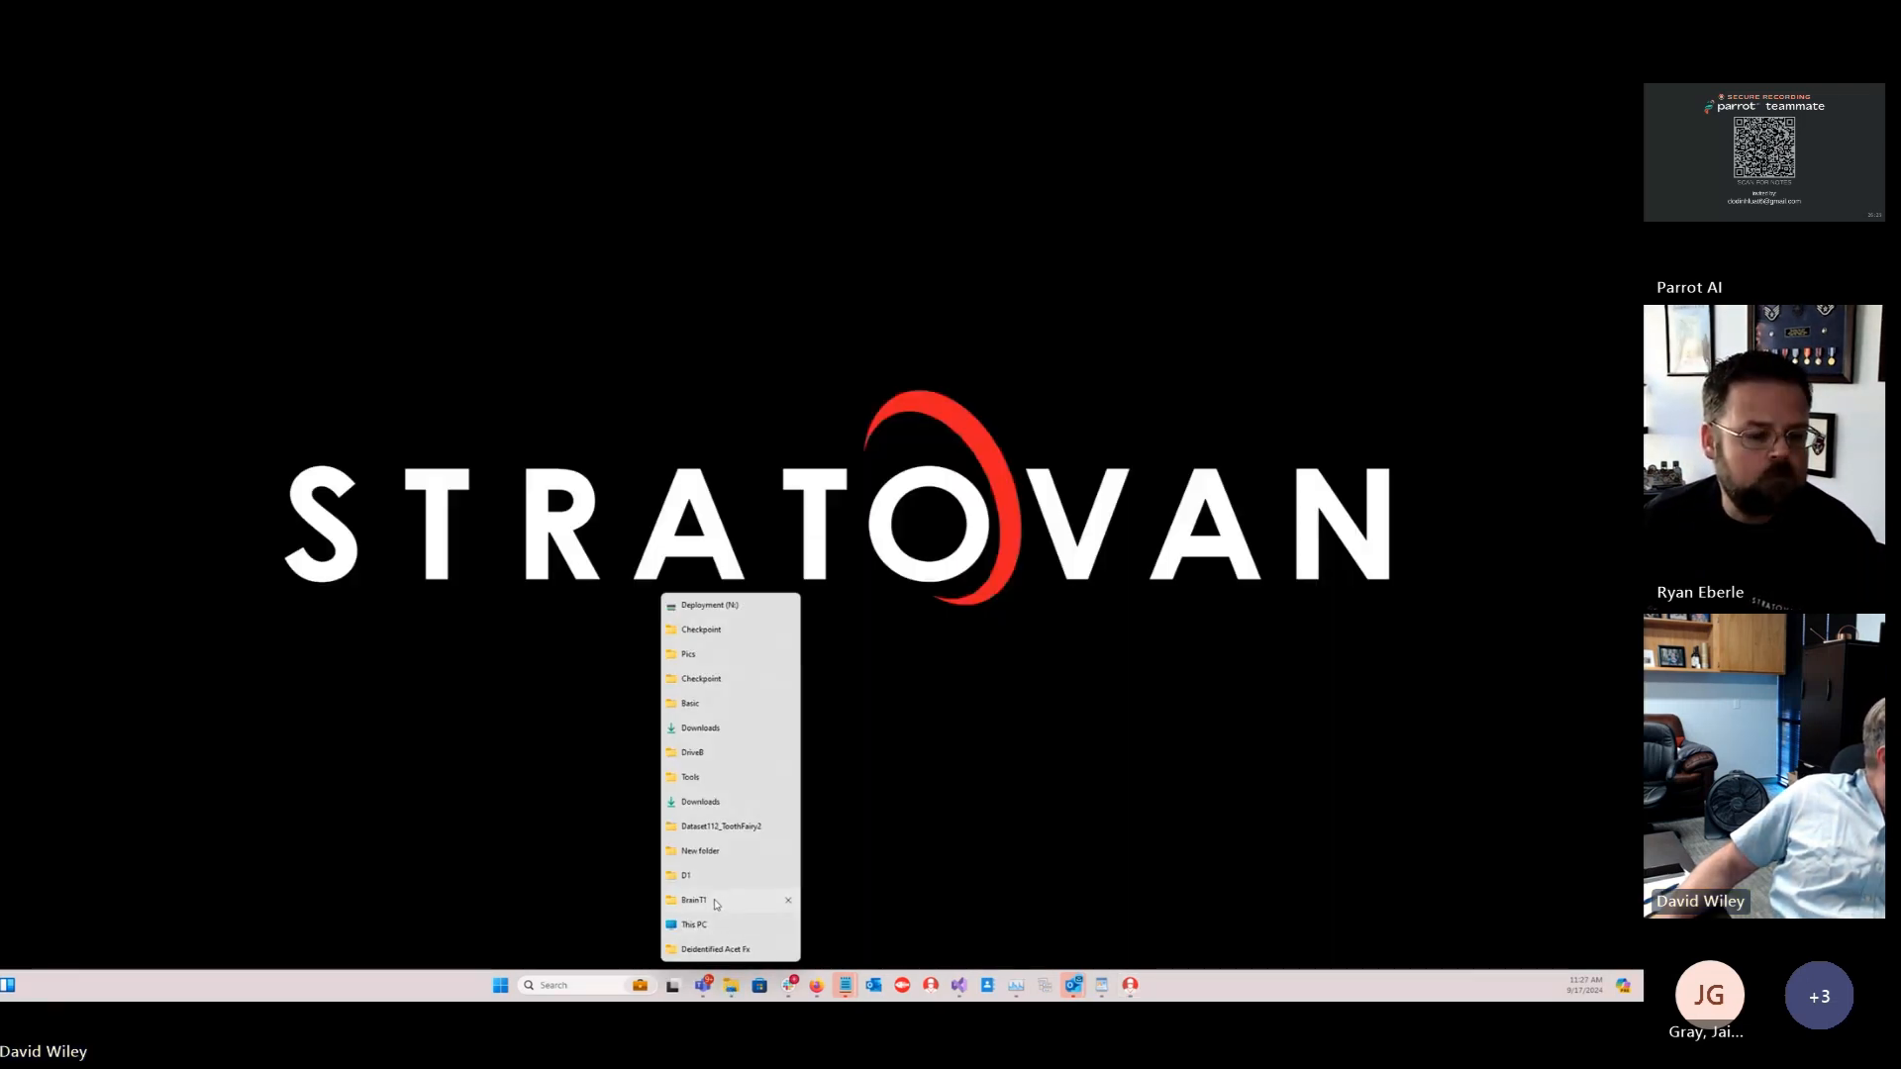
Step: In File Explorer, look through the converted files in the D1 subfolder of D:\Webinar\New folder
left_click(700, 850)
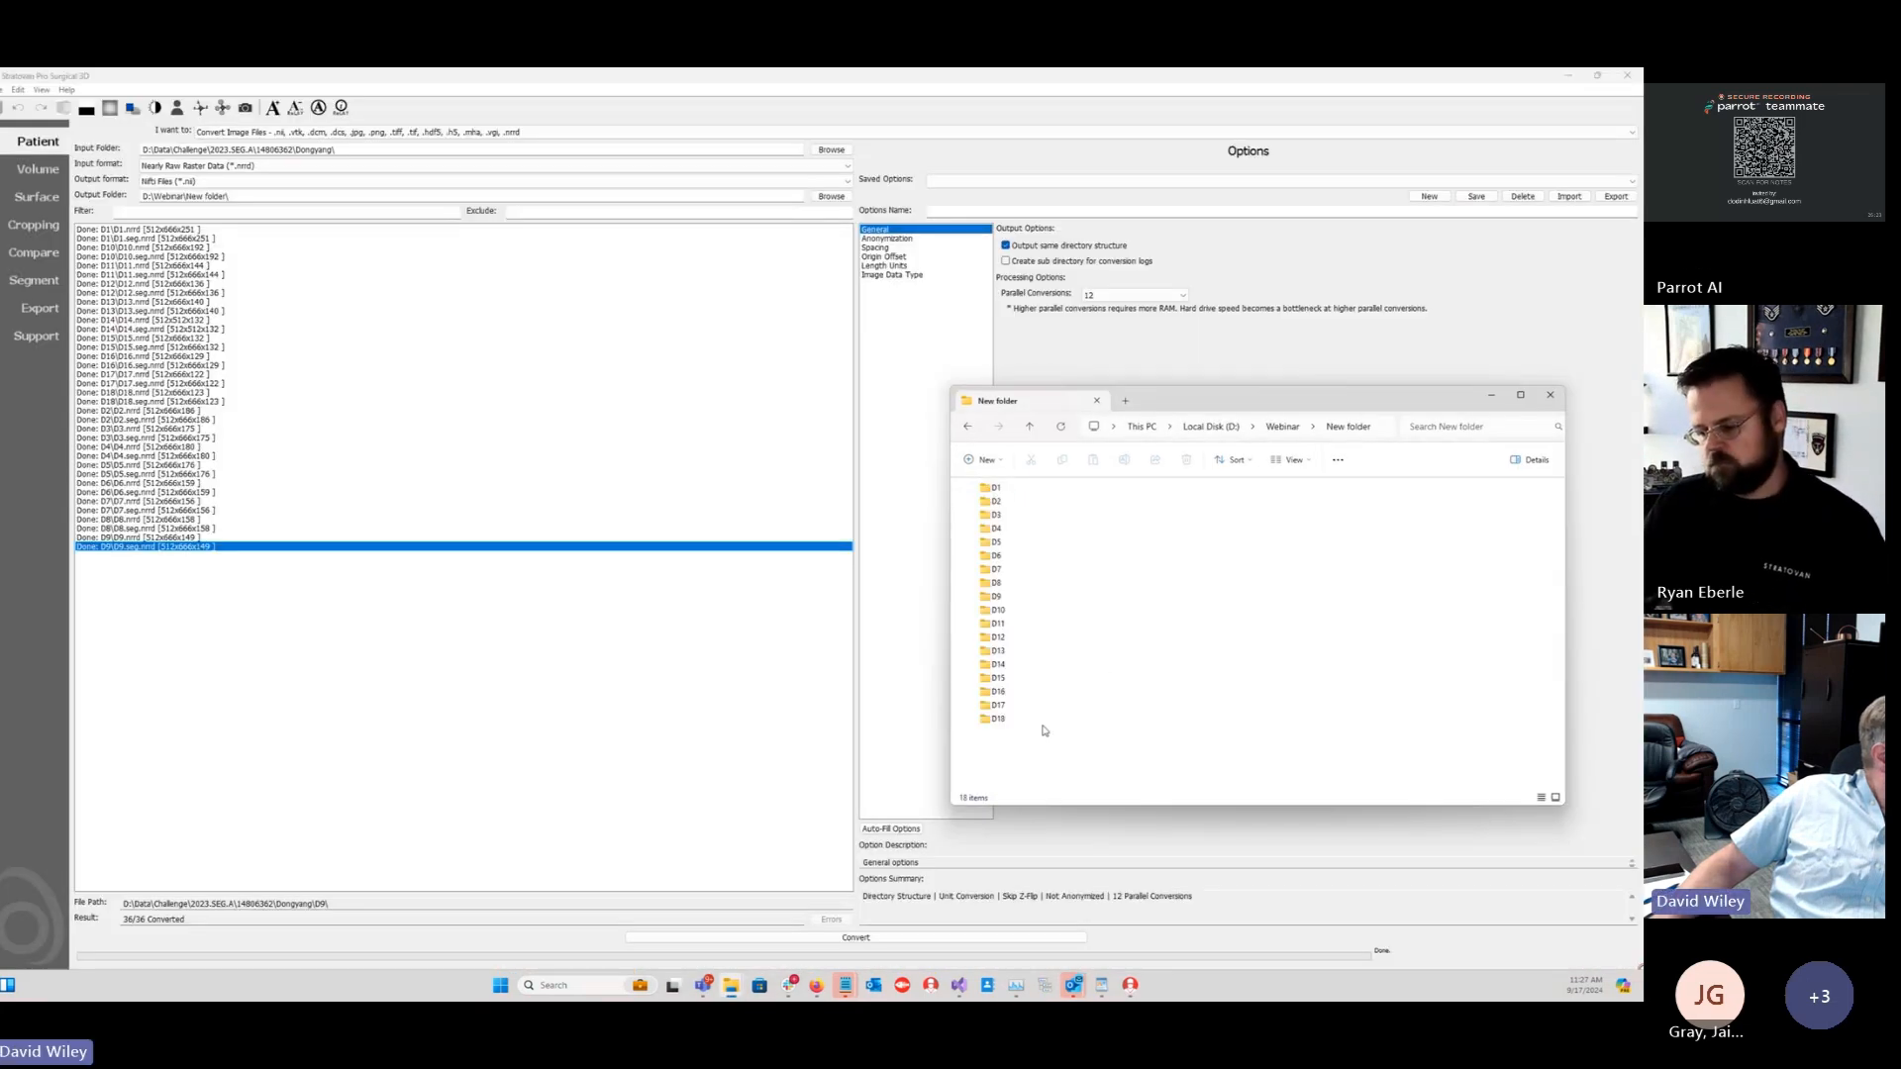
left_click_drag(1044, 728, 985, 485)
left_click(1062, 508)
double_click(992, 488)
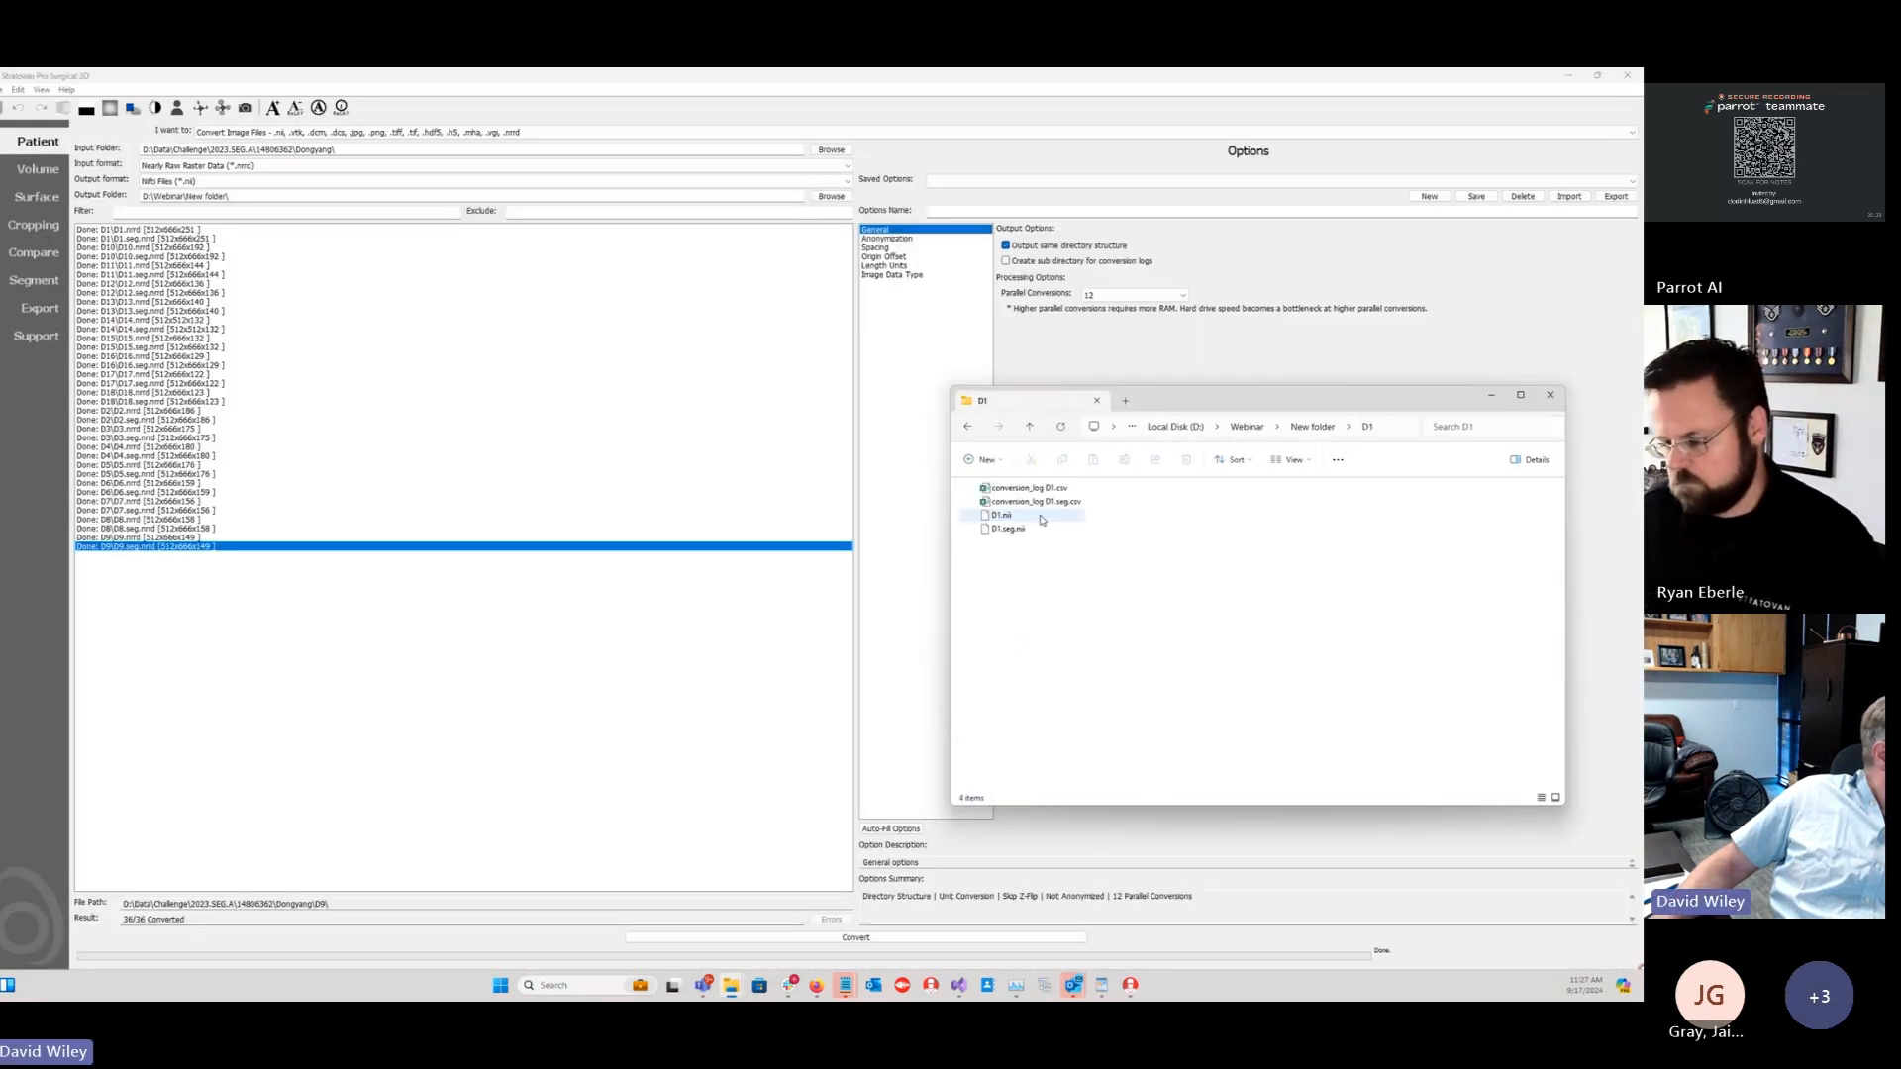
left_click_drag(1042, 551, 1005, 514)
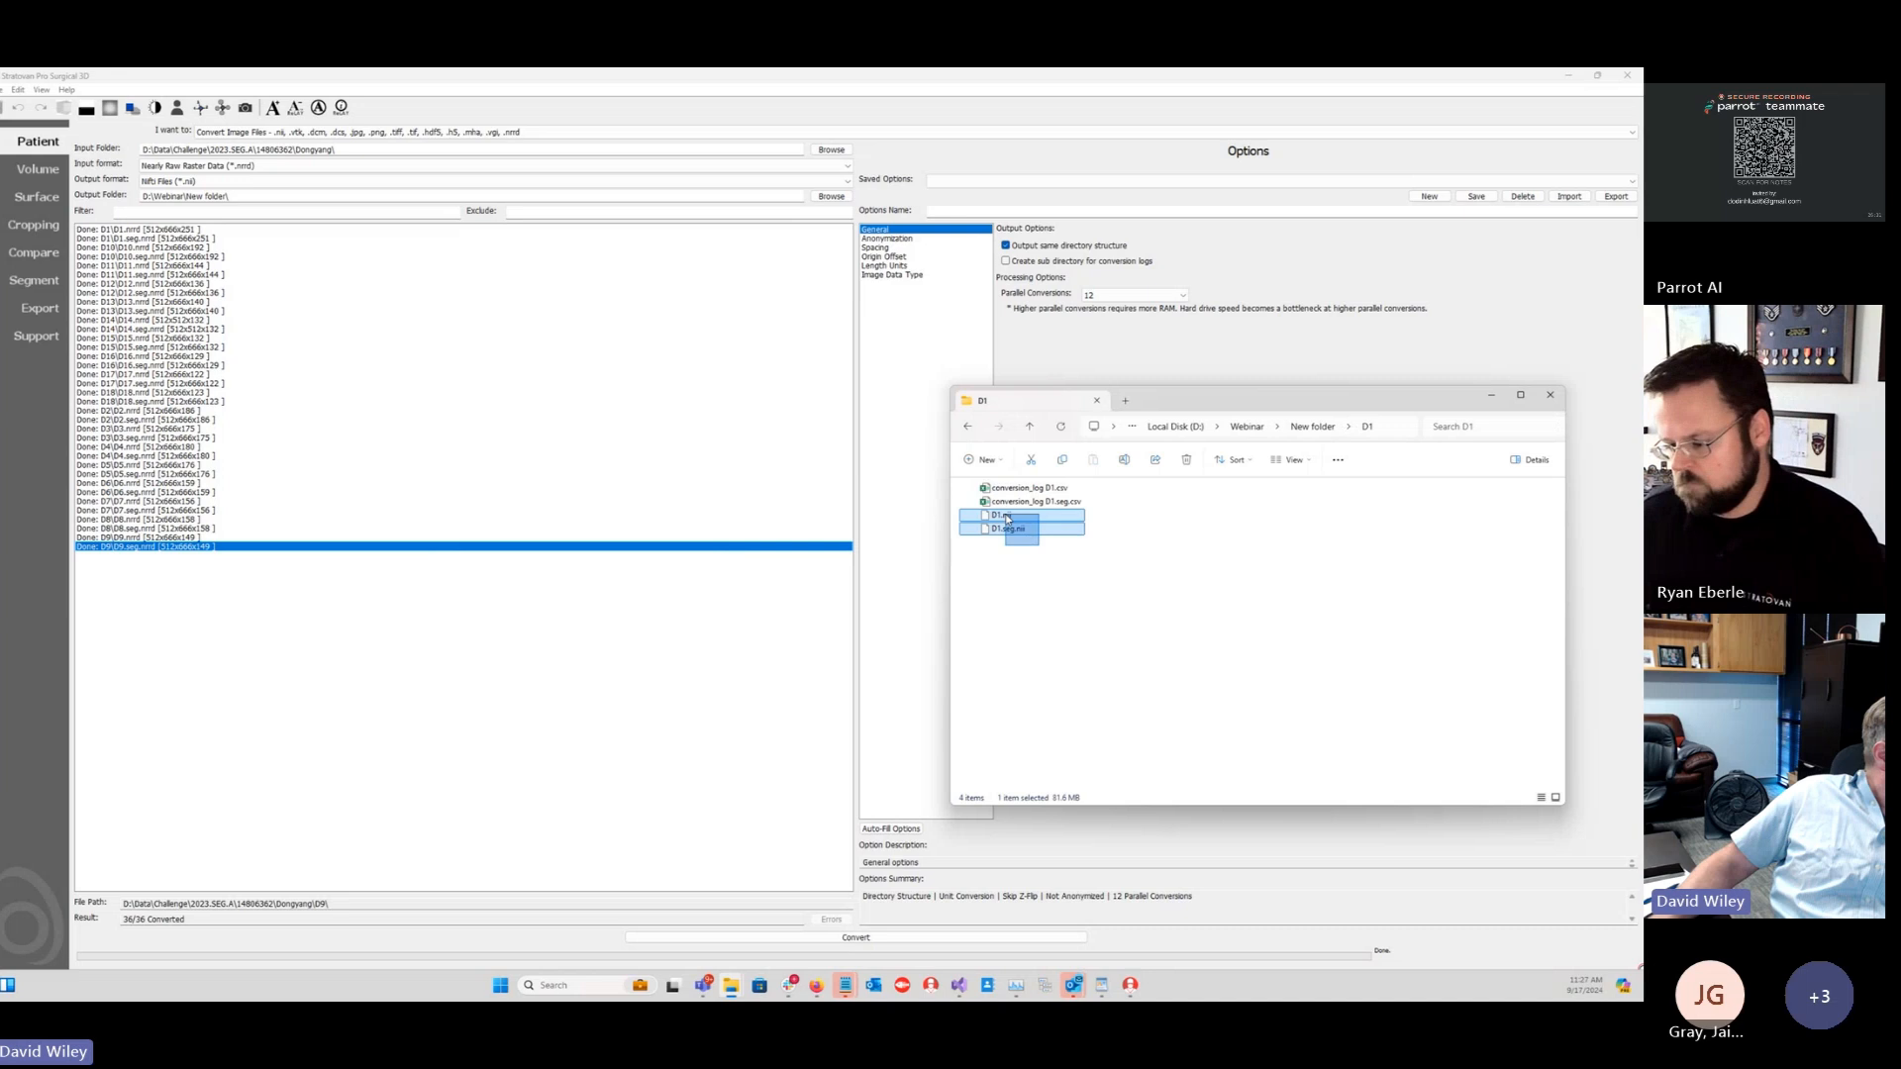
left_click(1116, 600)
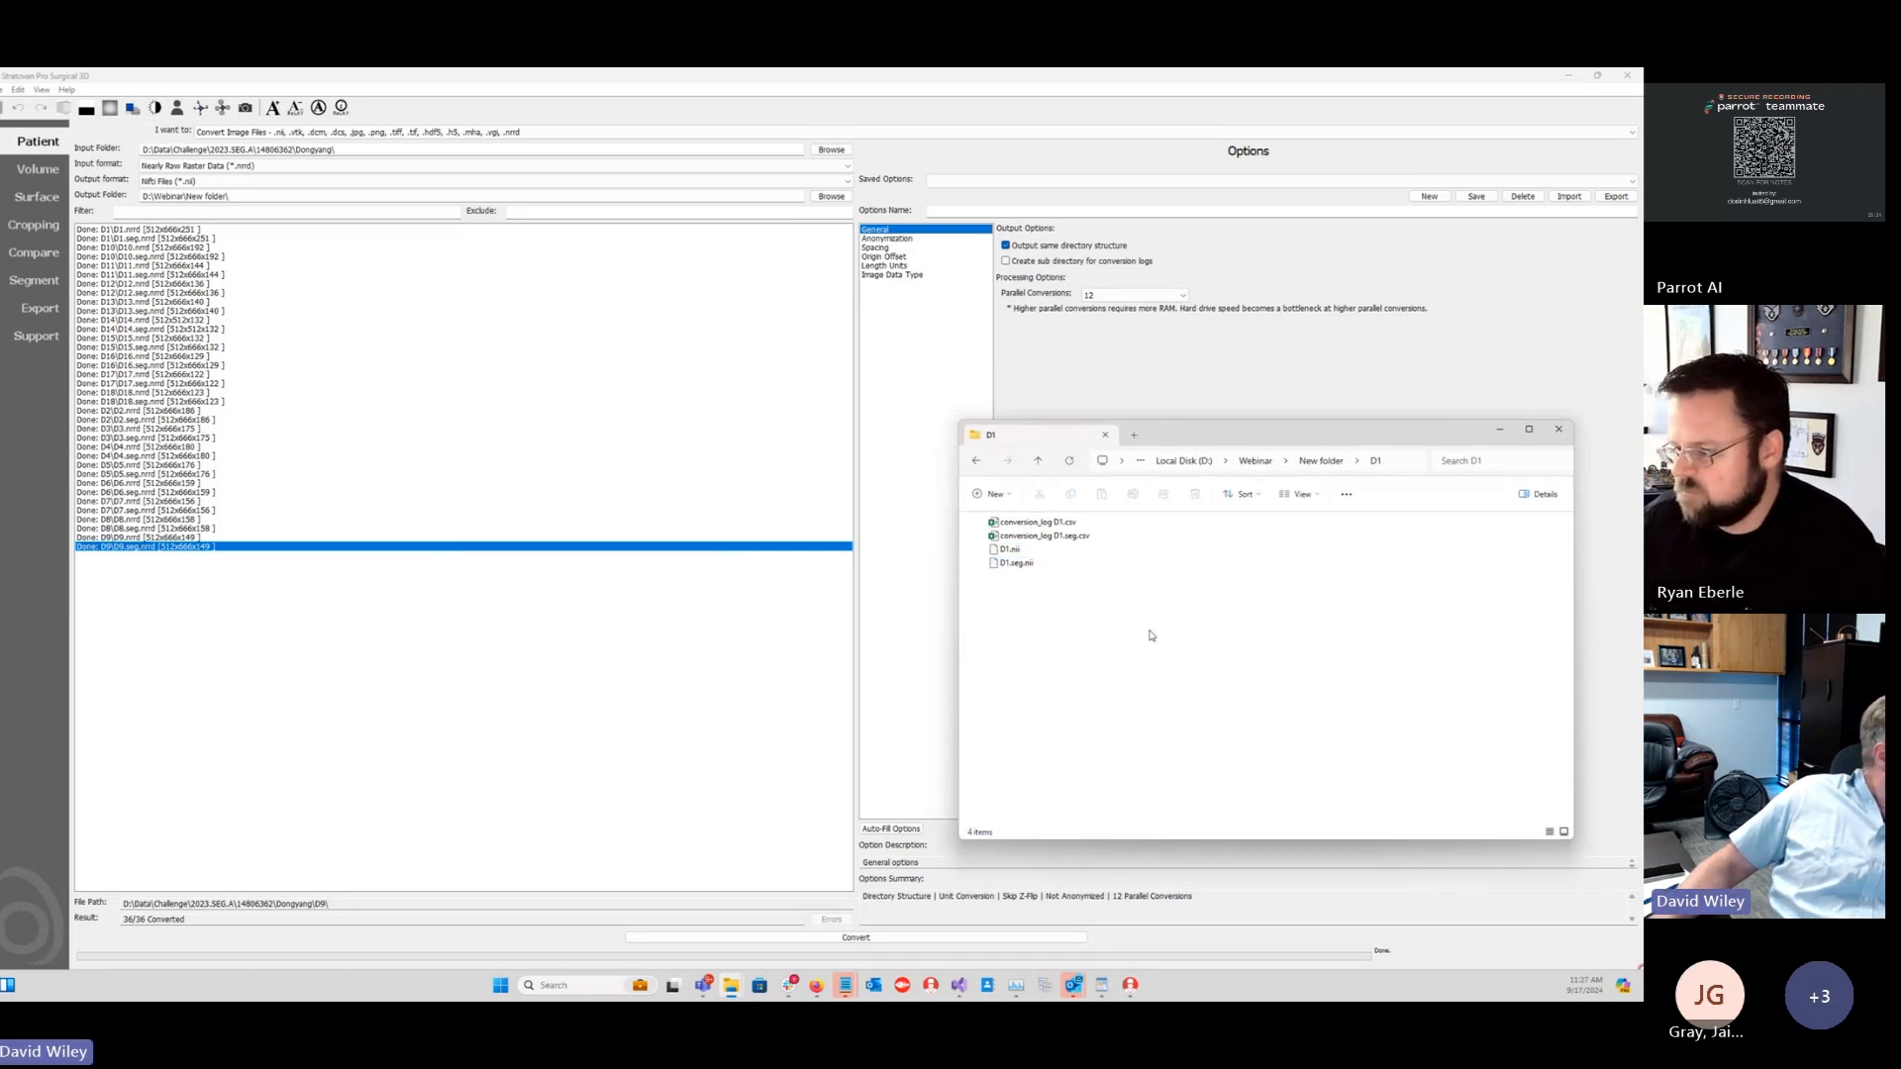
Step: Return to Pro Surgical 3D and set the scan folder of the batch segmentation import to D:\Webinar\New folder\
left_click(240, 195)
left_click(43, 282)
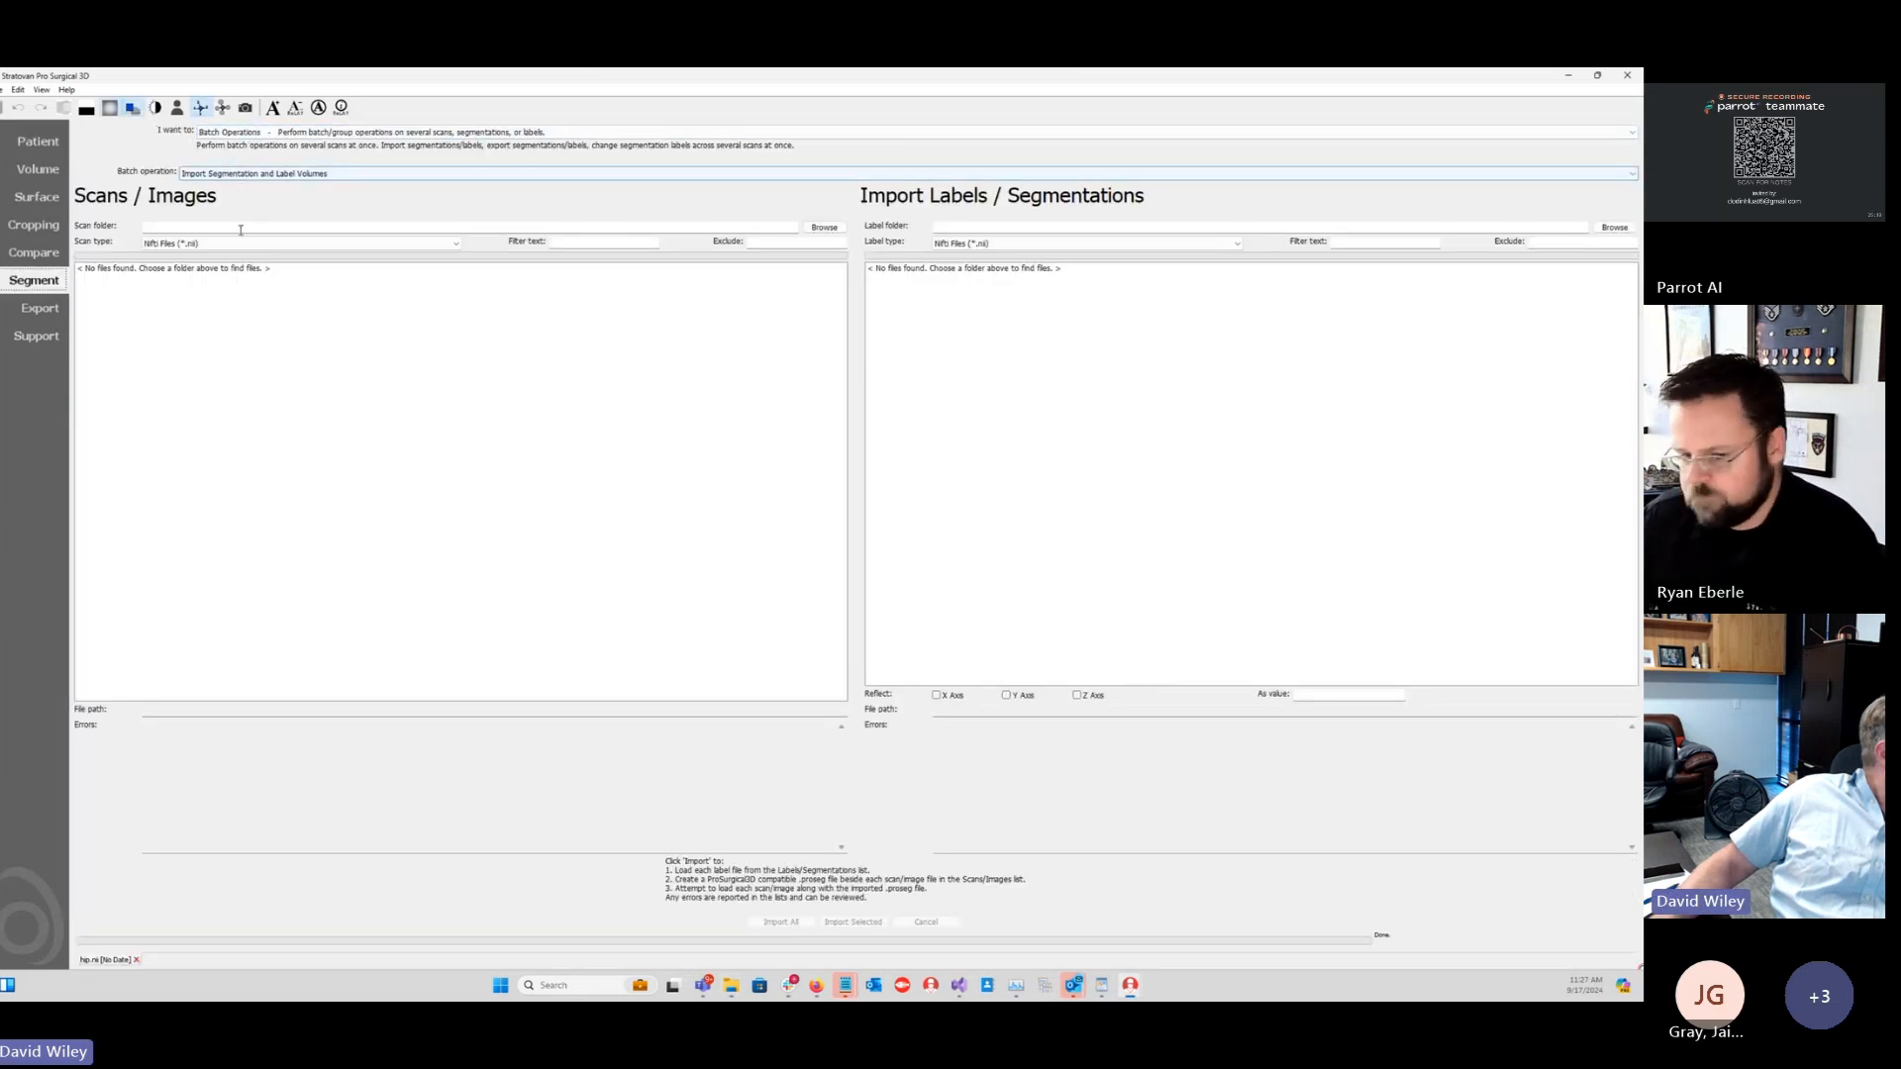
left_click(240, 230)
type("D:\\Webinar\\New folder\\")
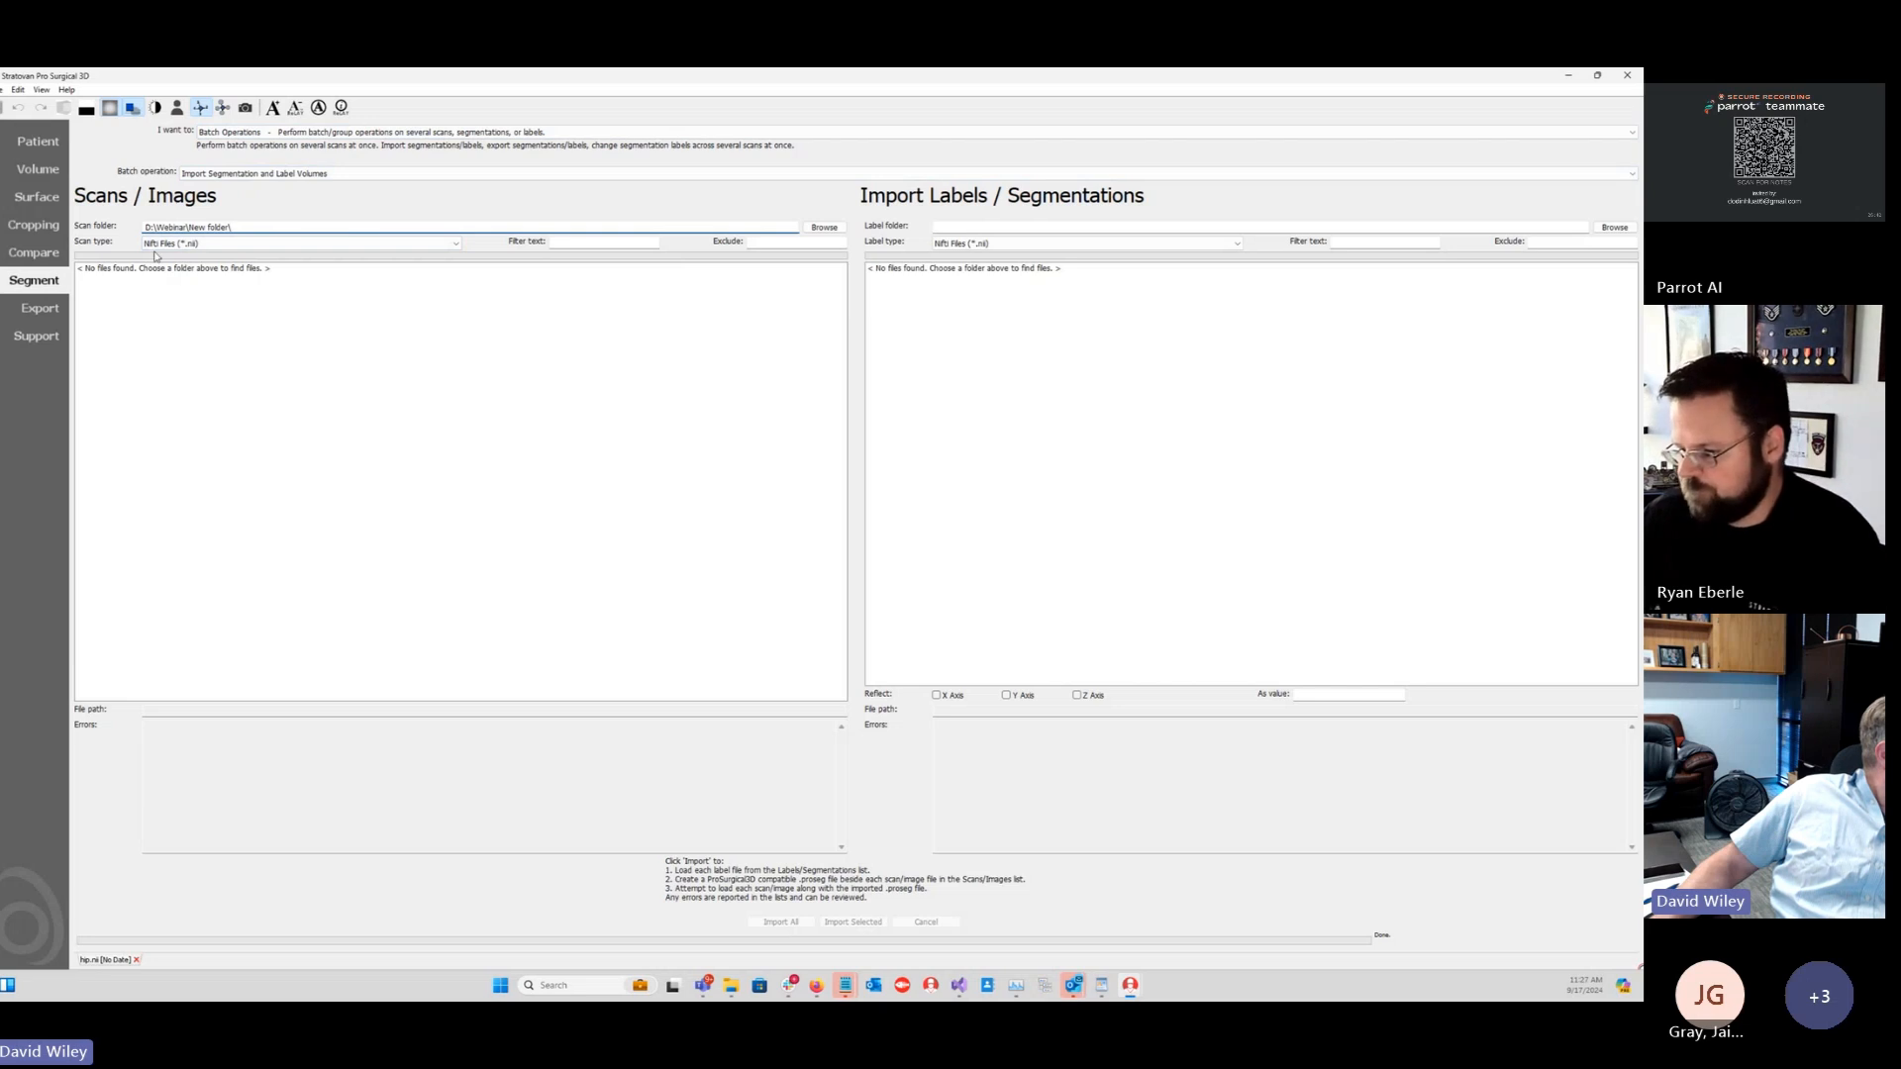
key("Tab")
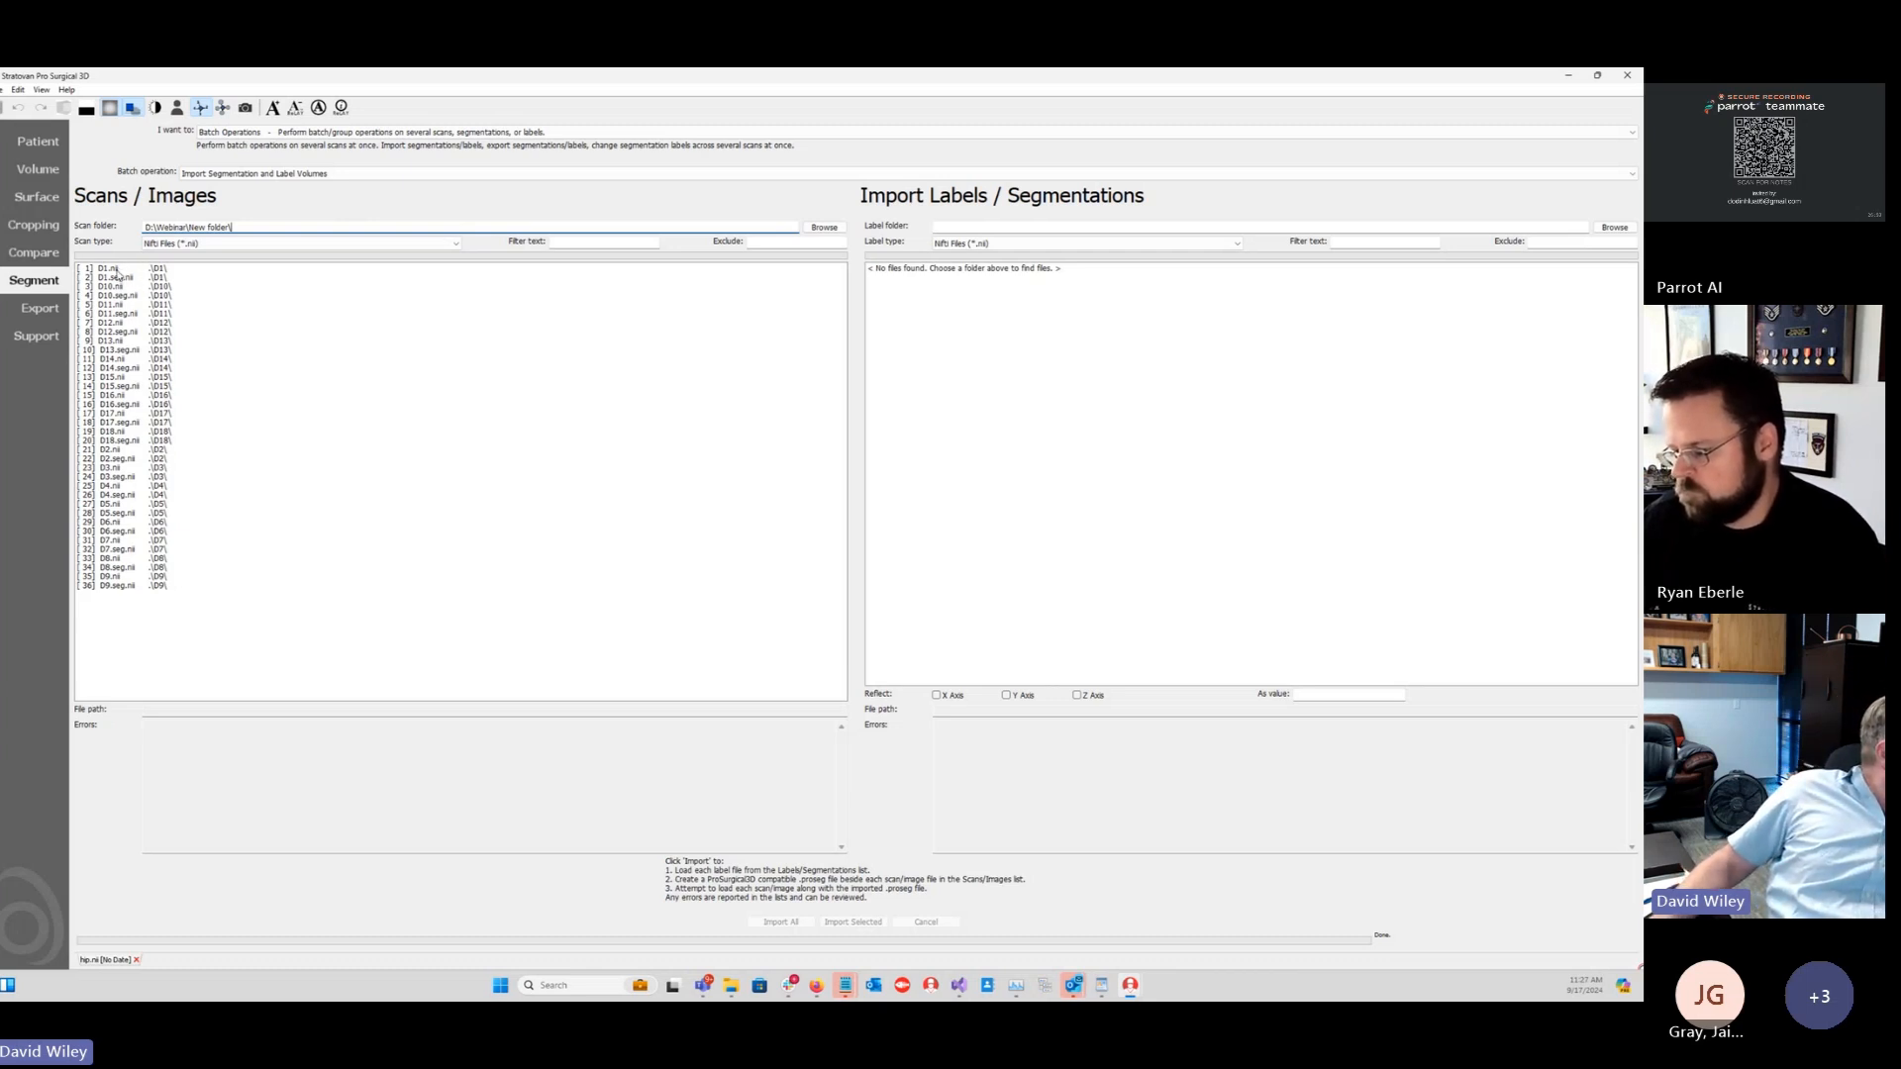
left_click(111, 277)
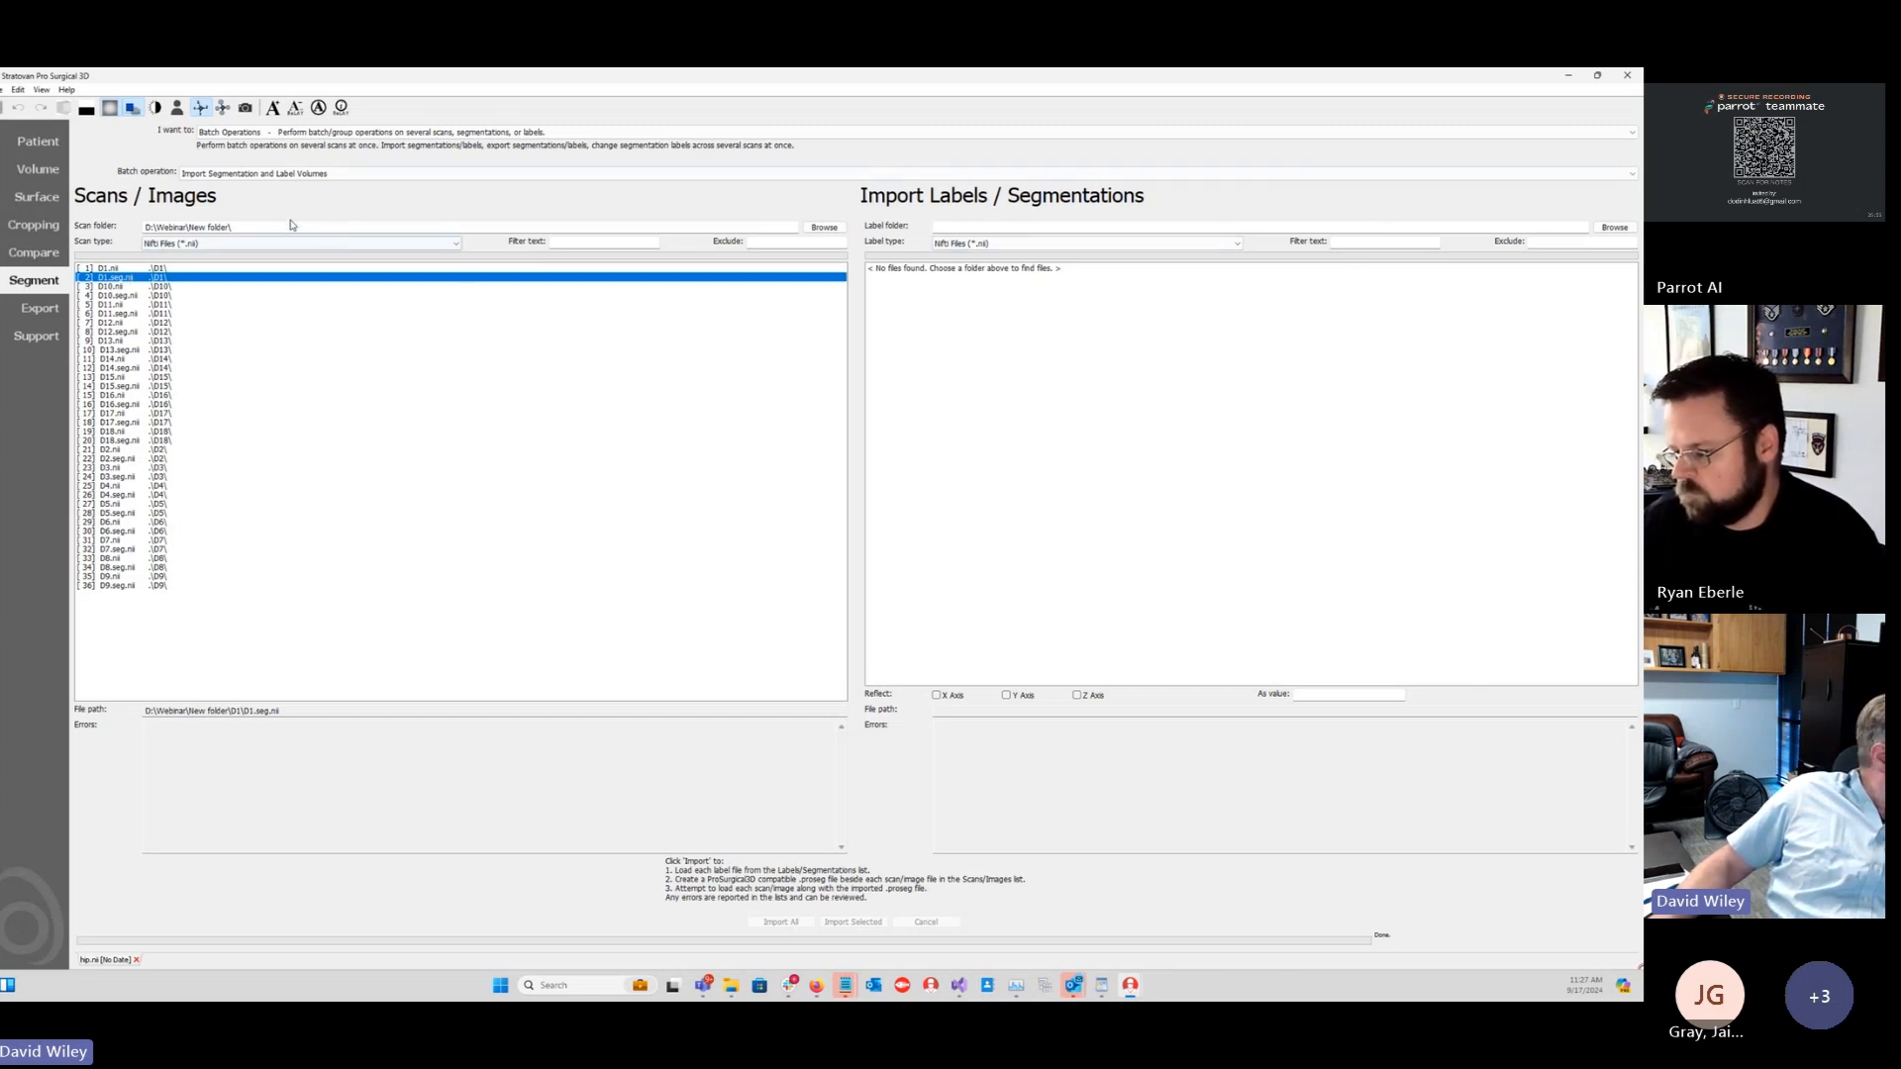
Step: Use the same D:\Webinar\New folder\ path as the label folder and filter the label files by "seg"
left_click(253, 226)
key("ctrl+c")
left_click(941, 227)
key("ctrl+v")
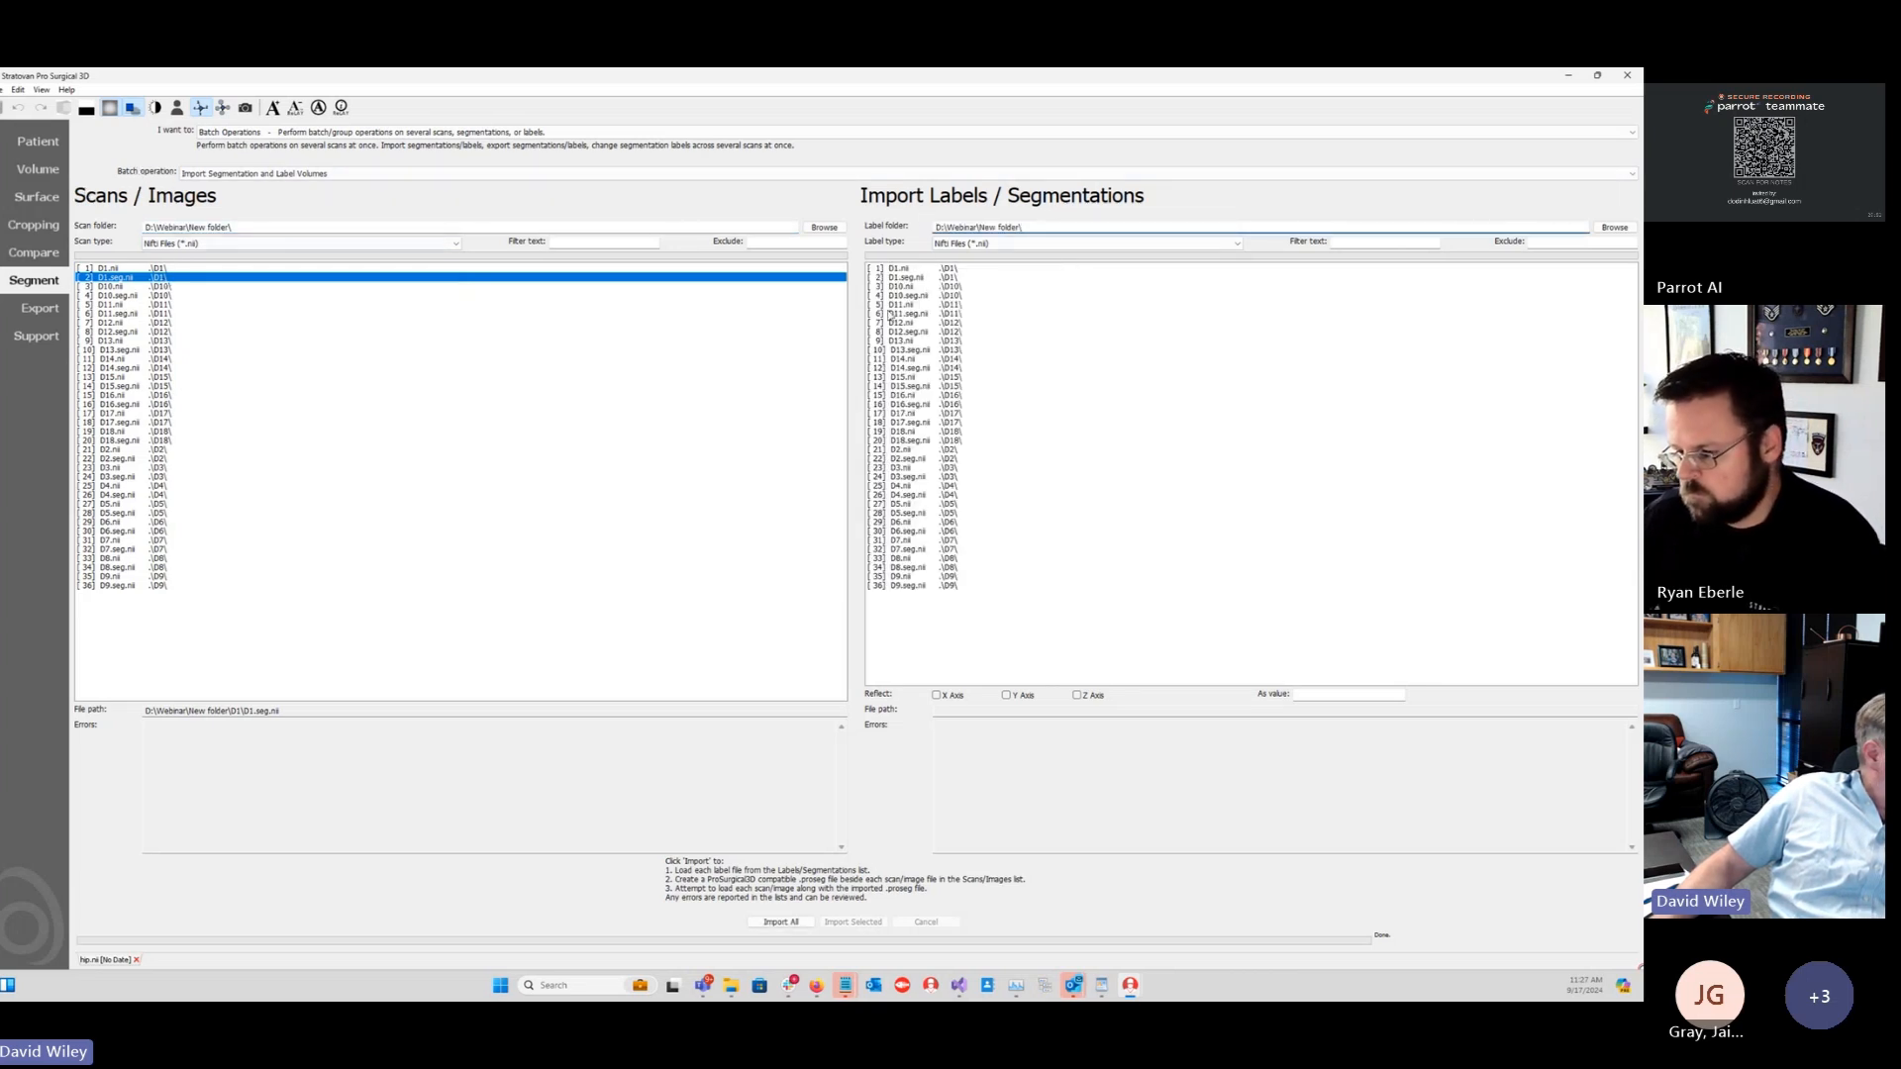
left_click(1354, 241)
type("seg")
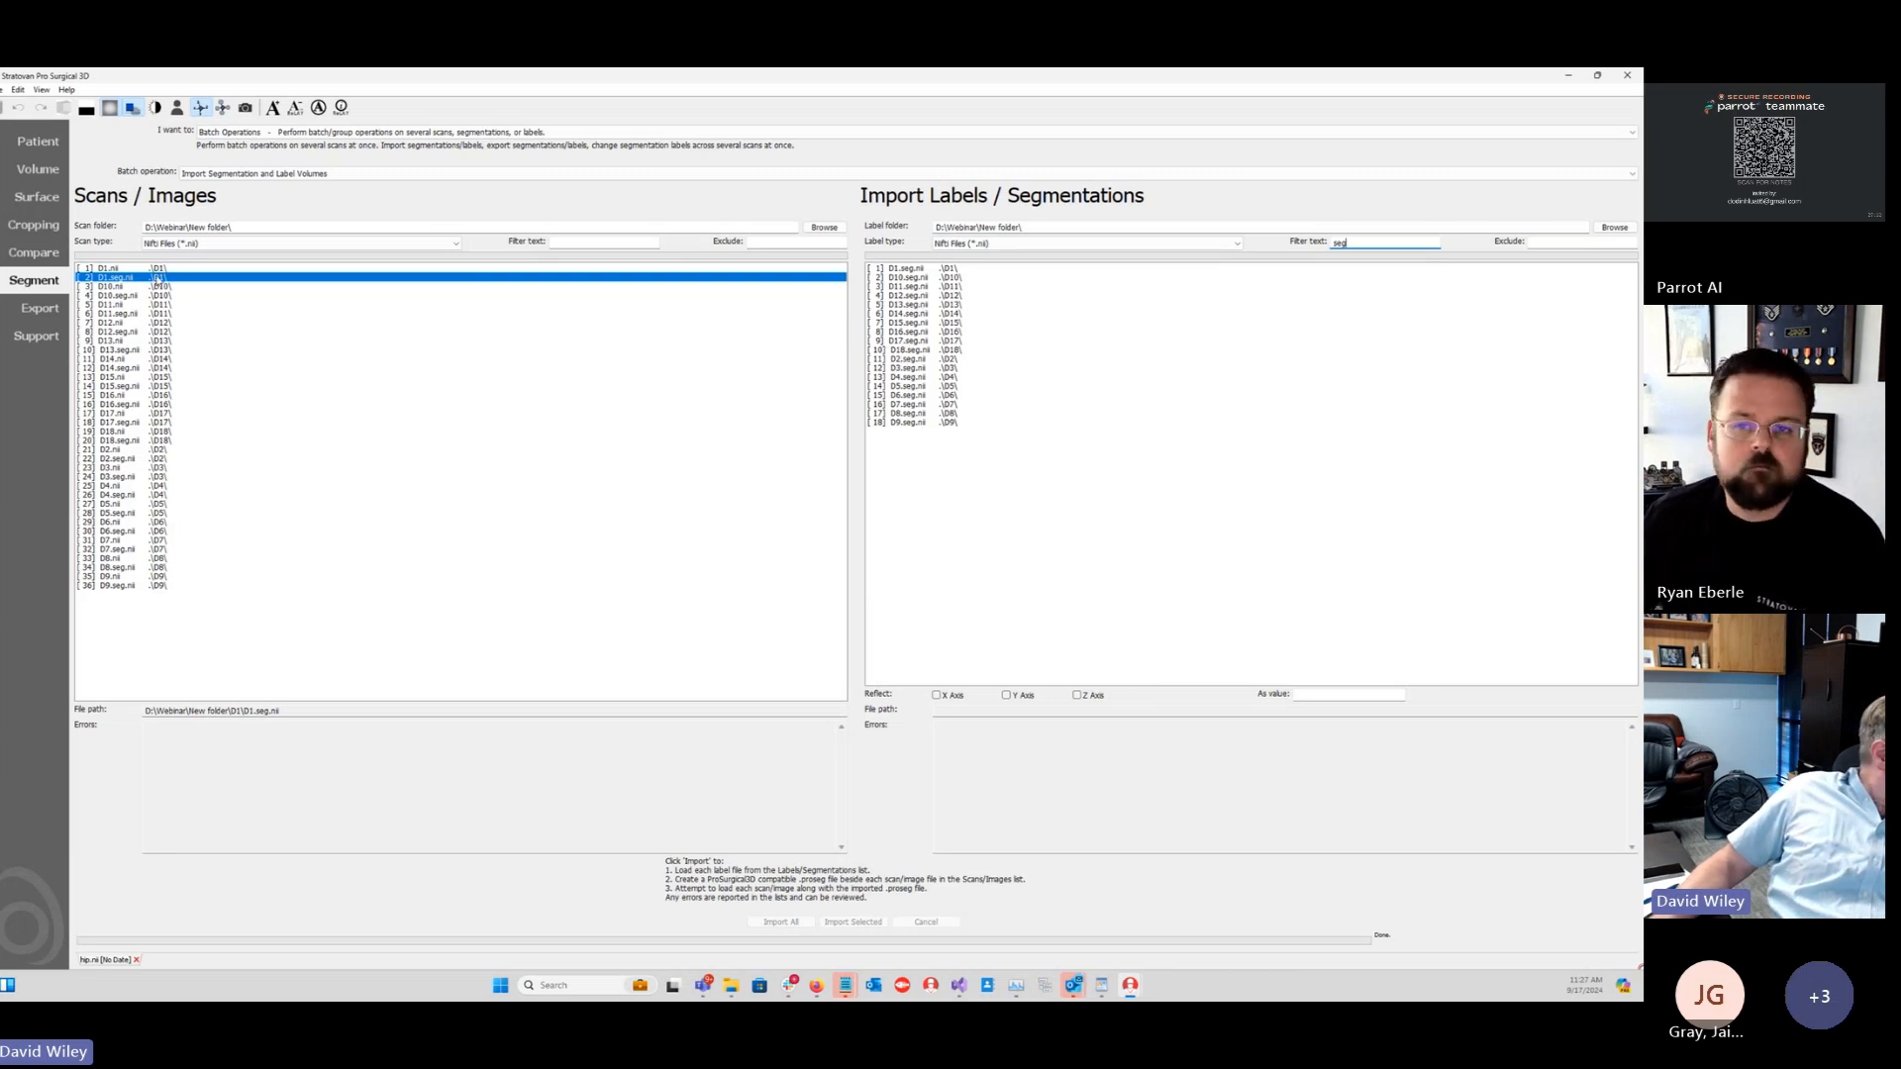
Step: Exclude files containing "seg" from the scans list
key("ctrl+v")
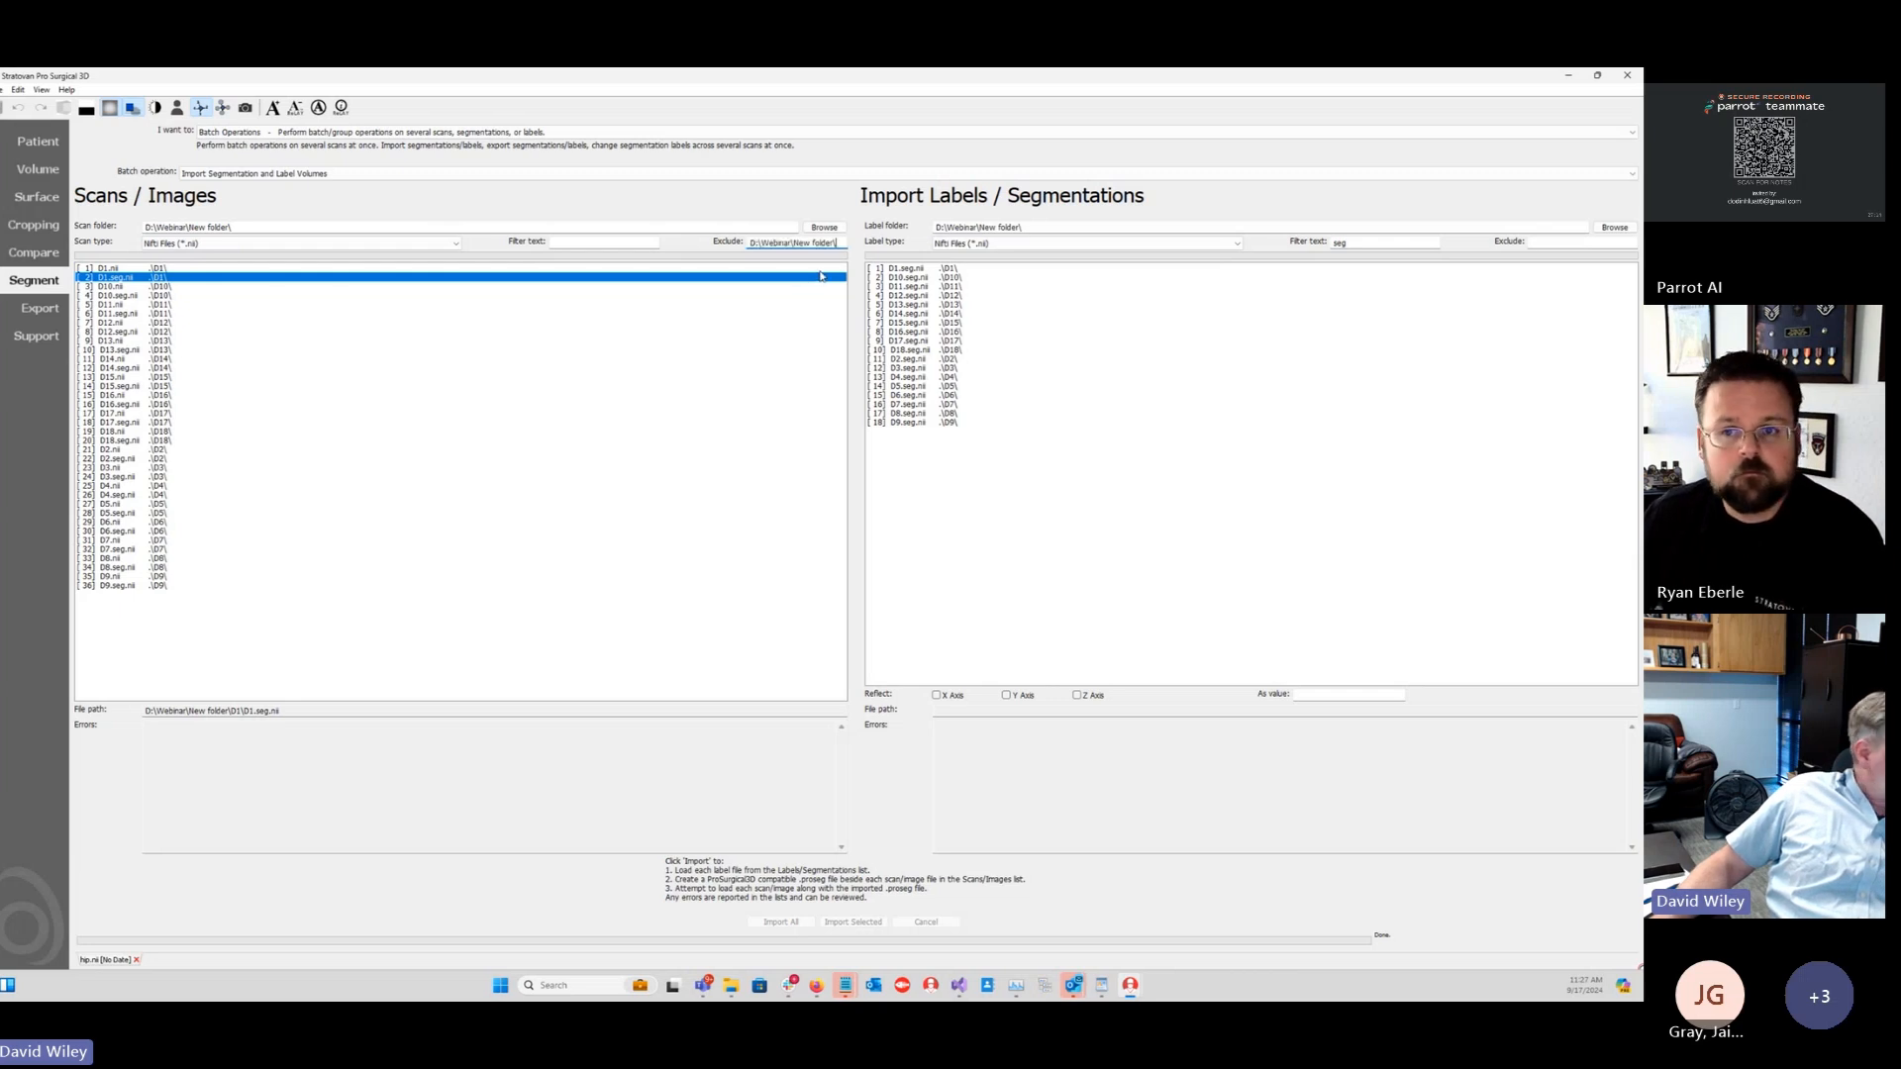
key("ctrl+a")
type("seg")
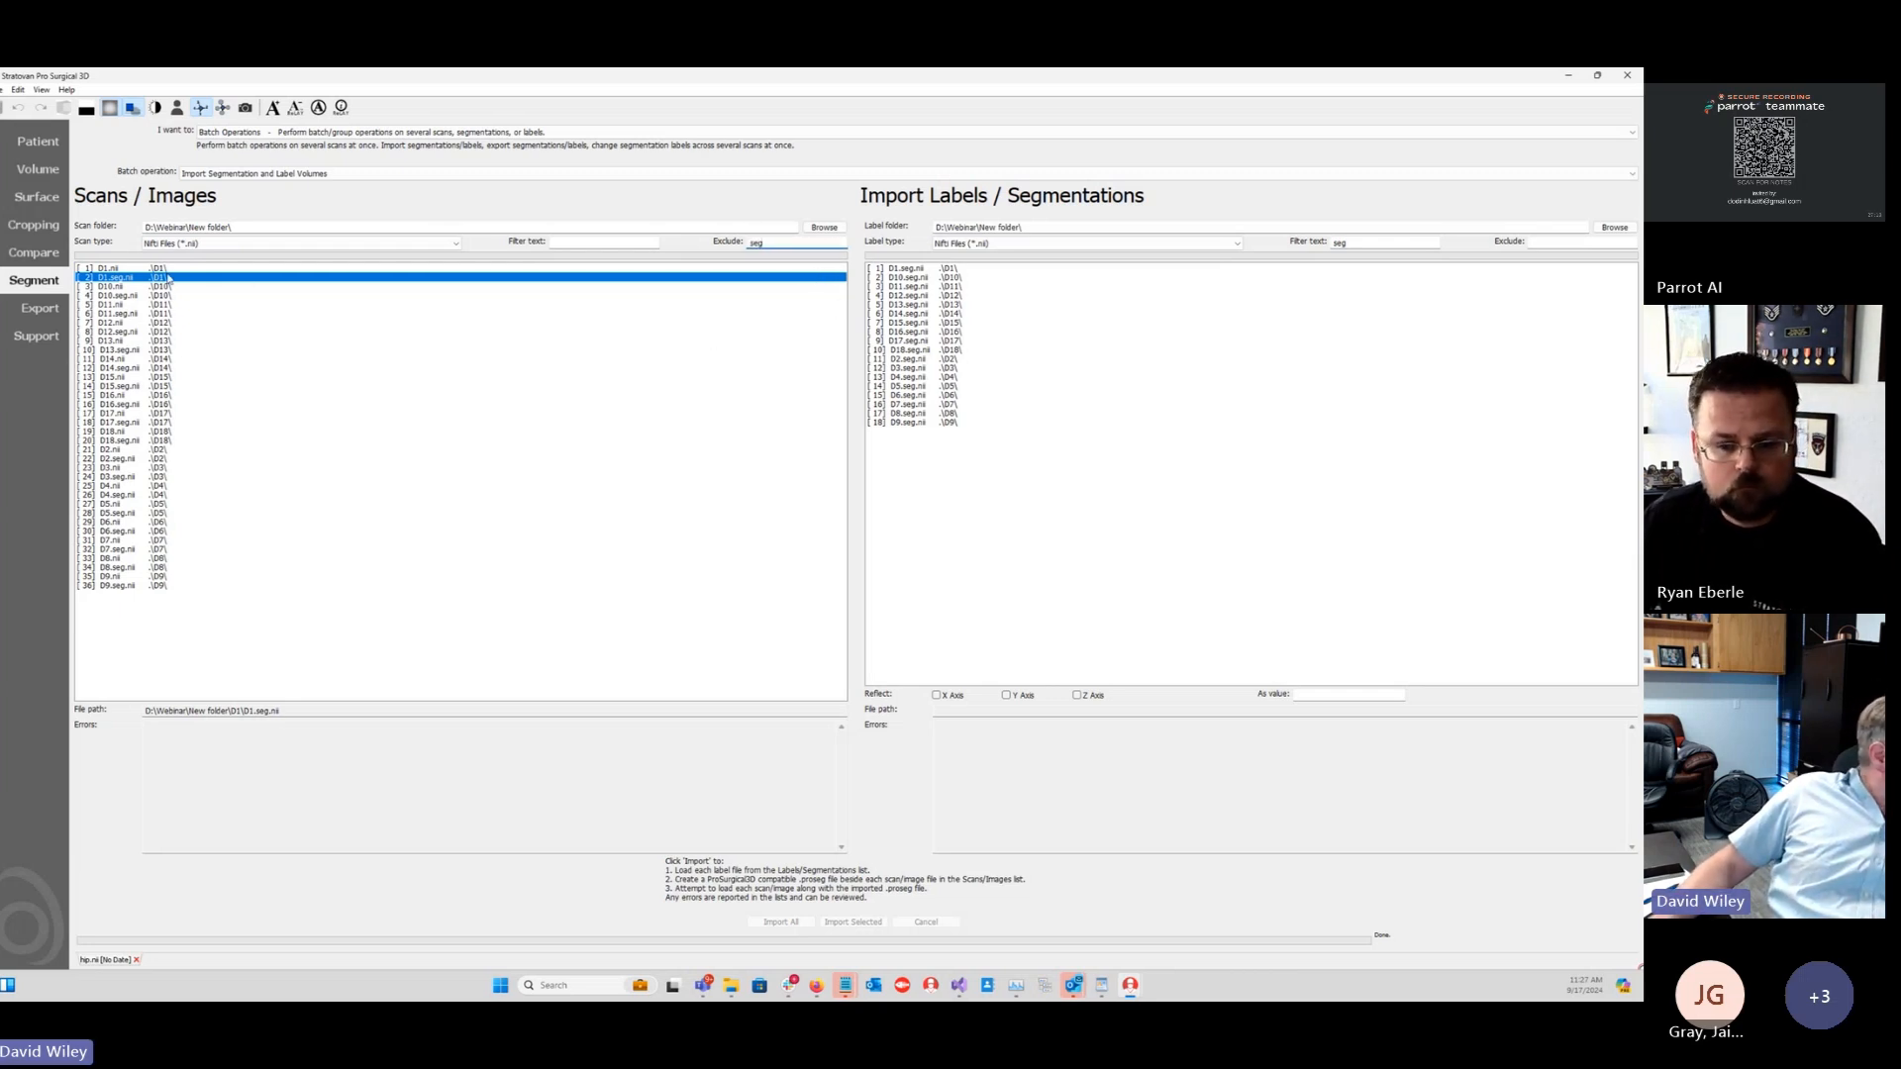
key("Return")
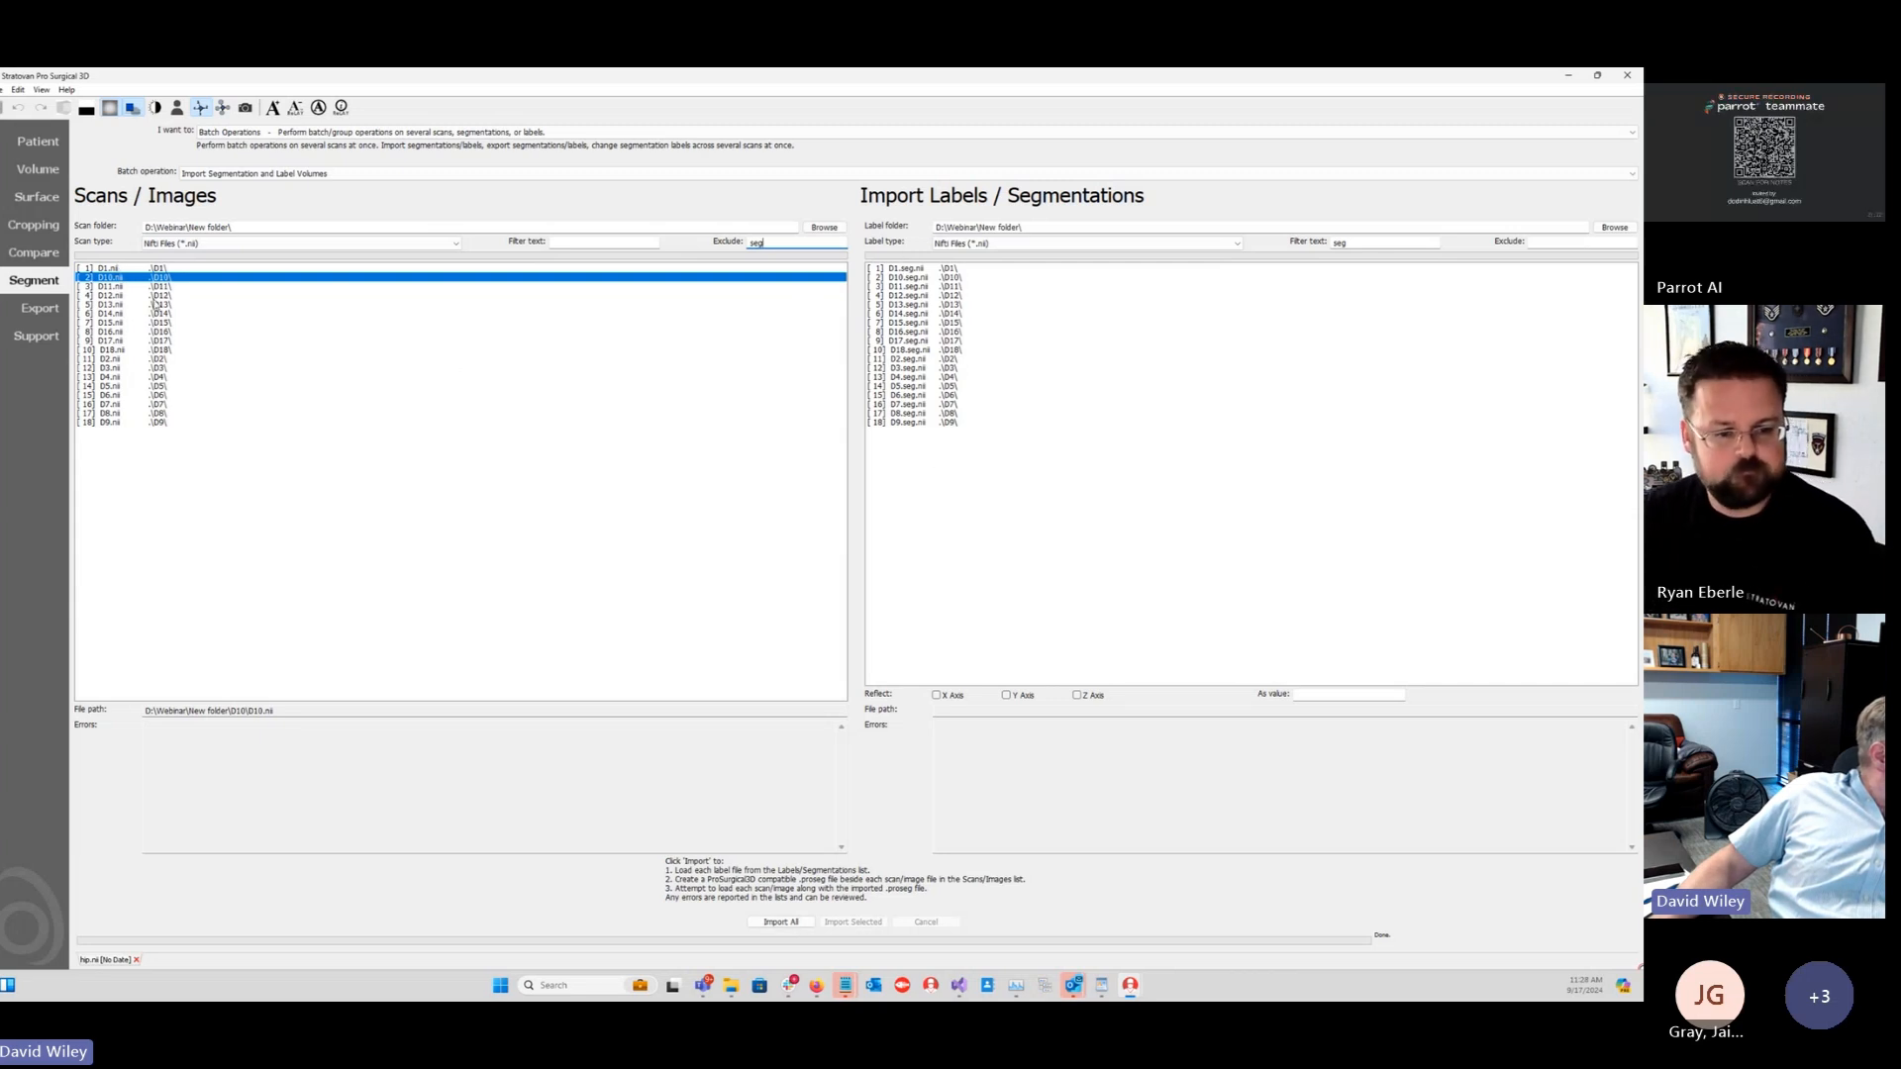
Step: Check that the first scan and label files match as a D1 pair and import all segmentations
left_click(116, 269)
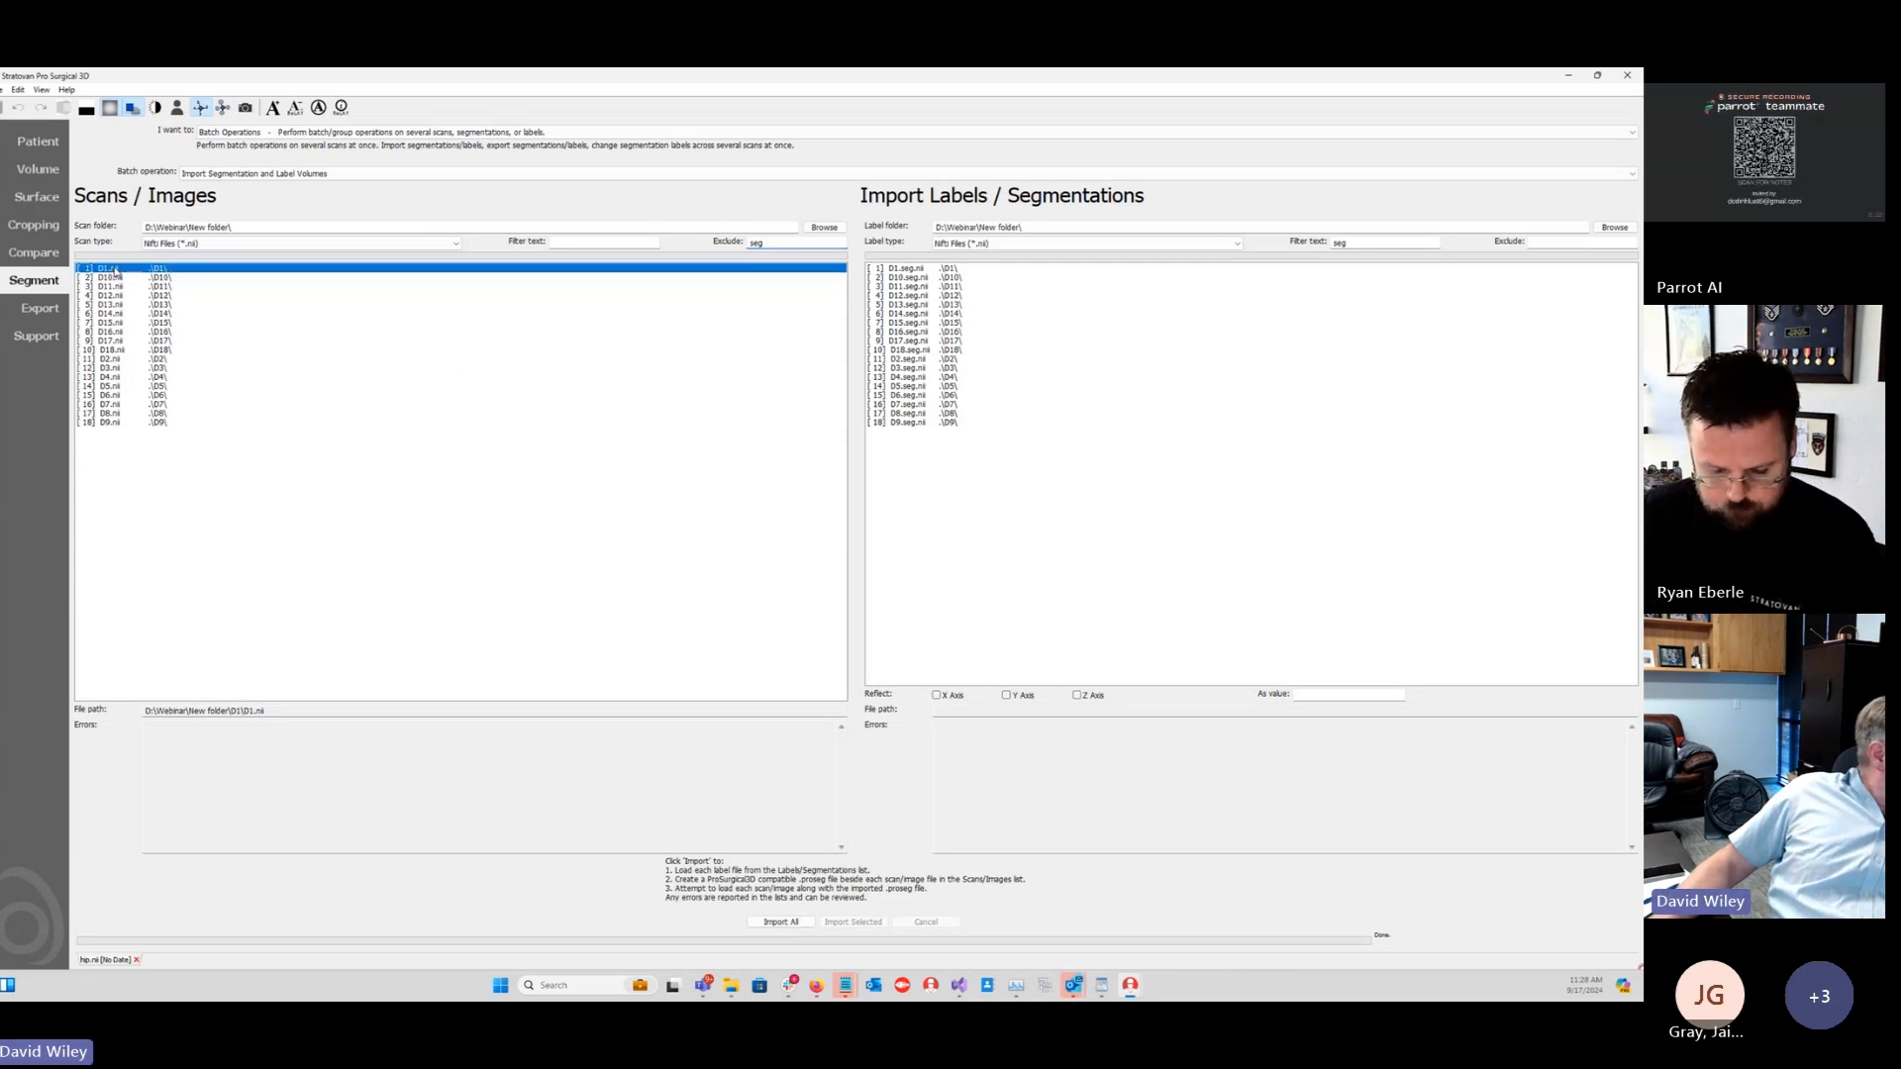
left_click(894, 271)
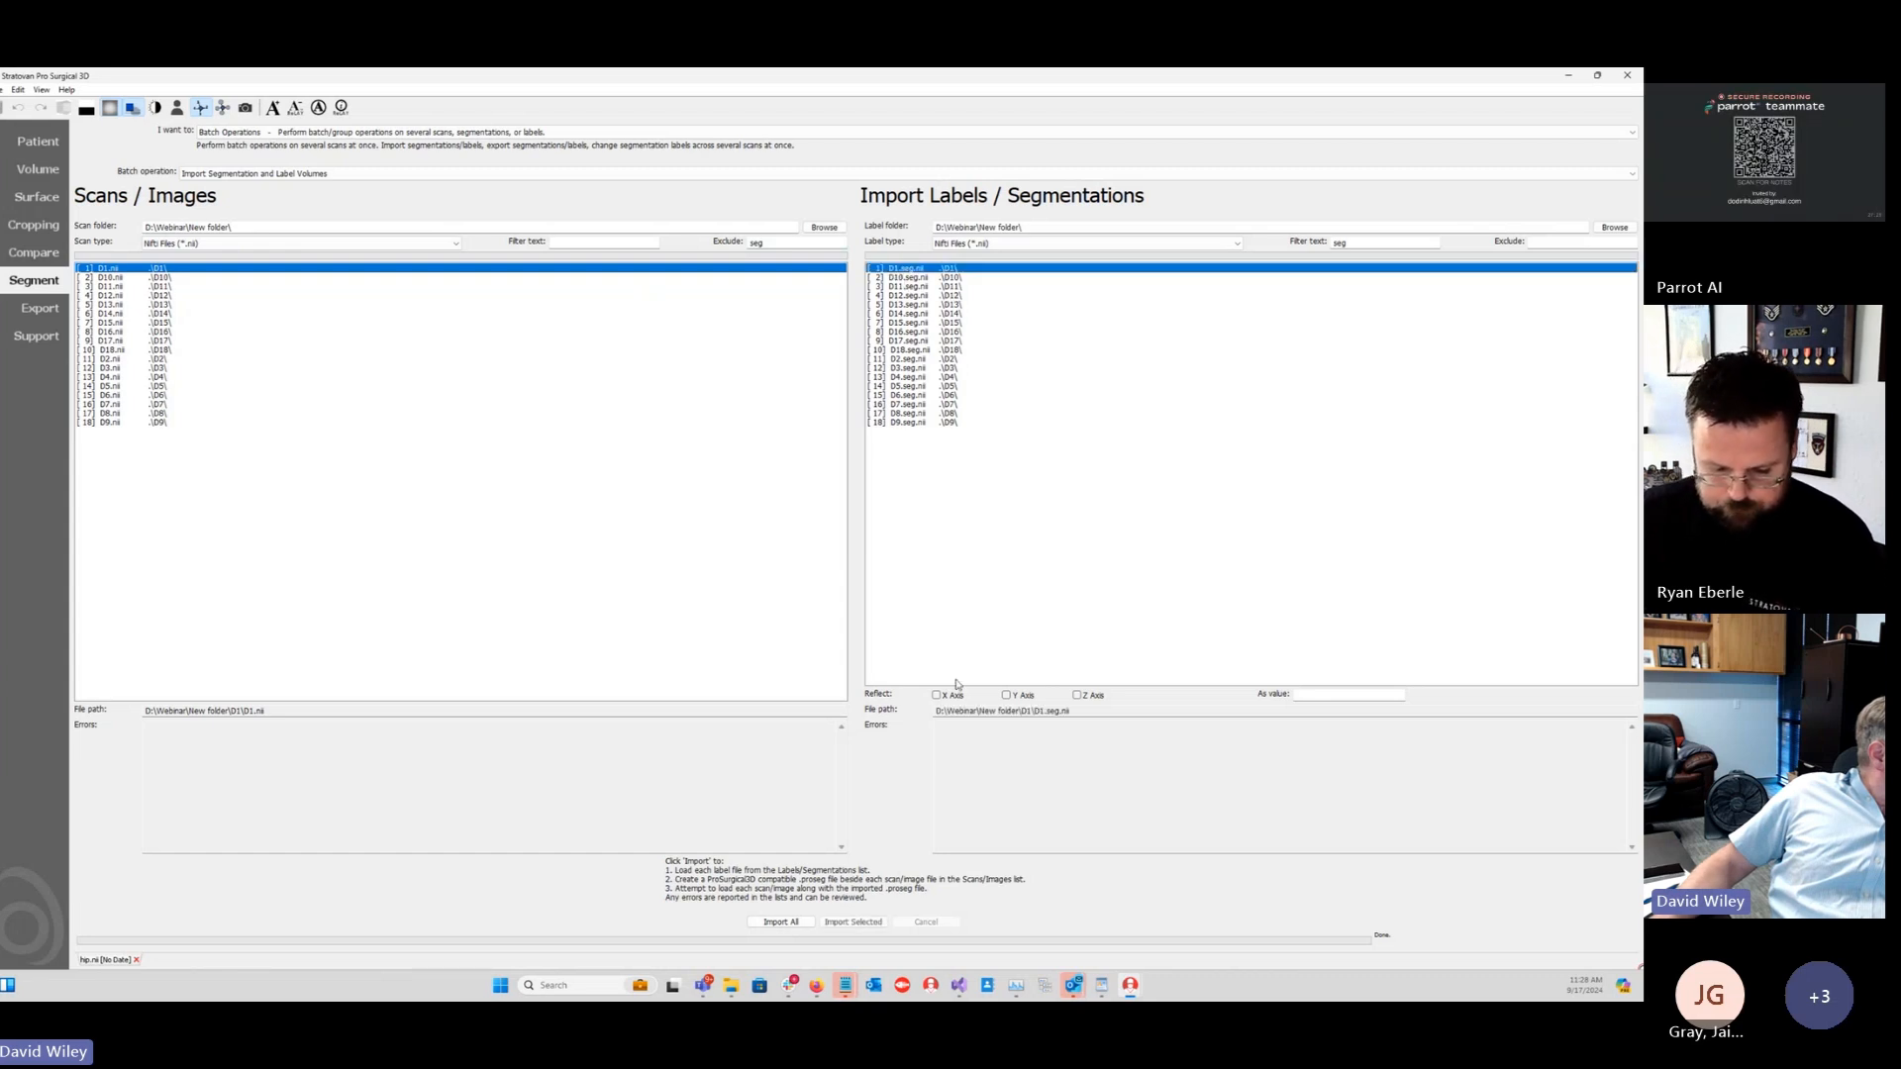
left_click(775, 924)
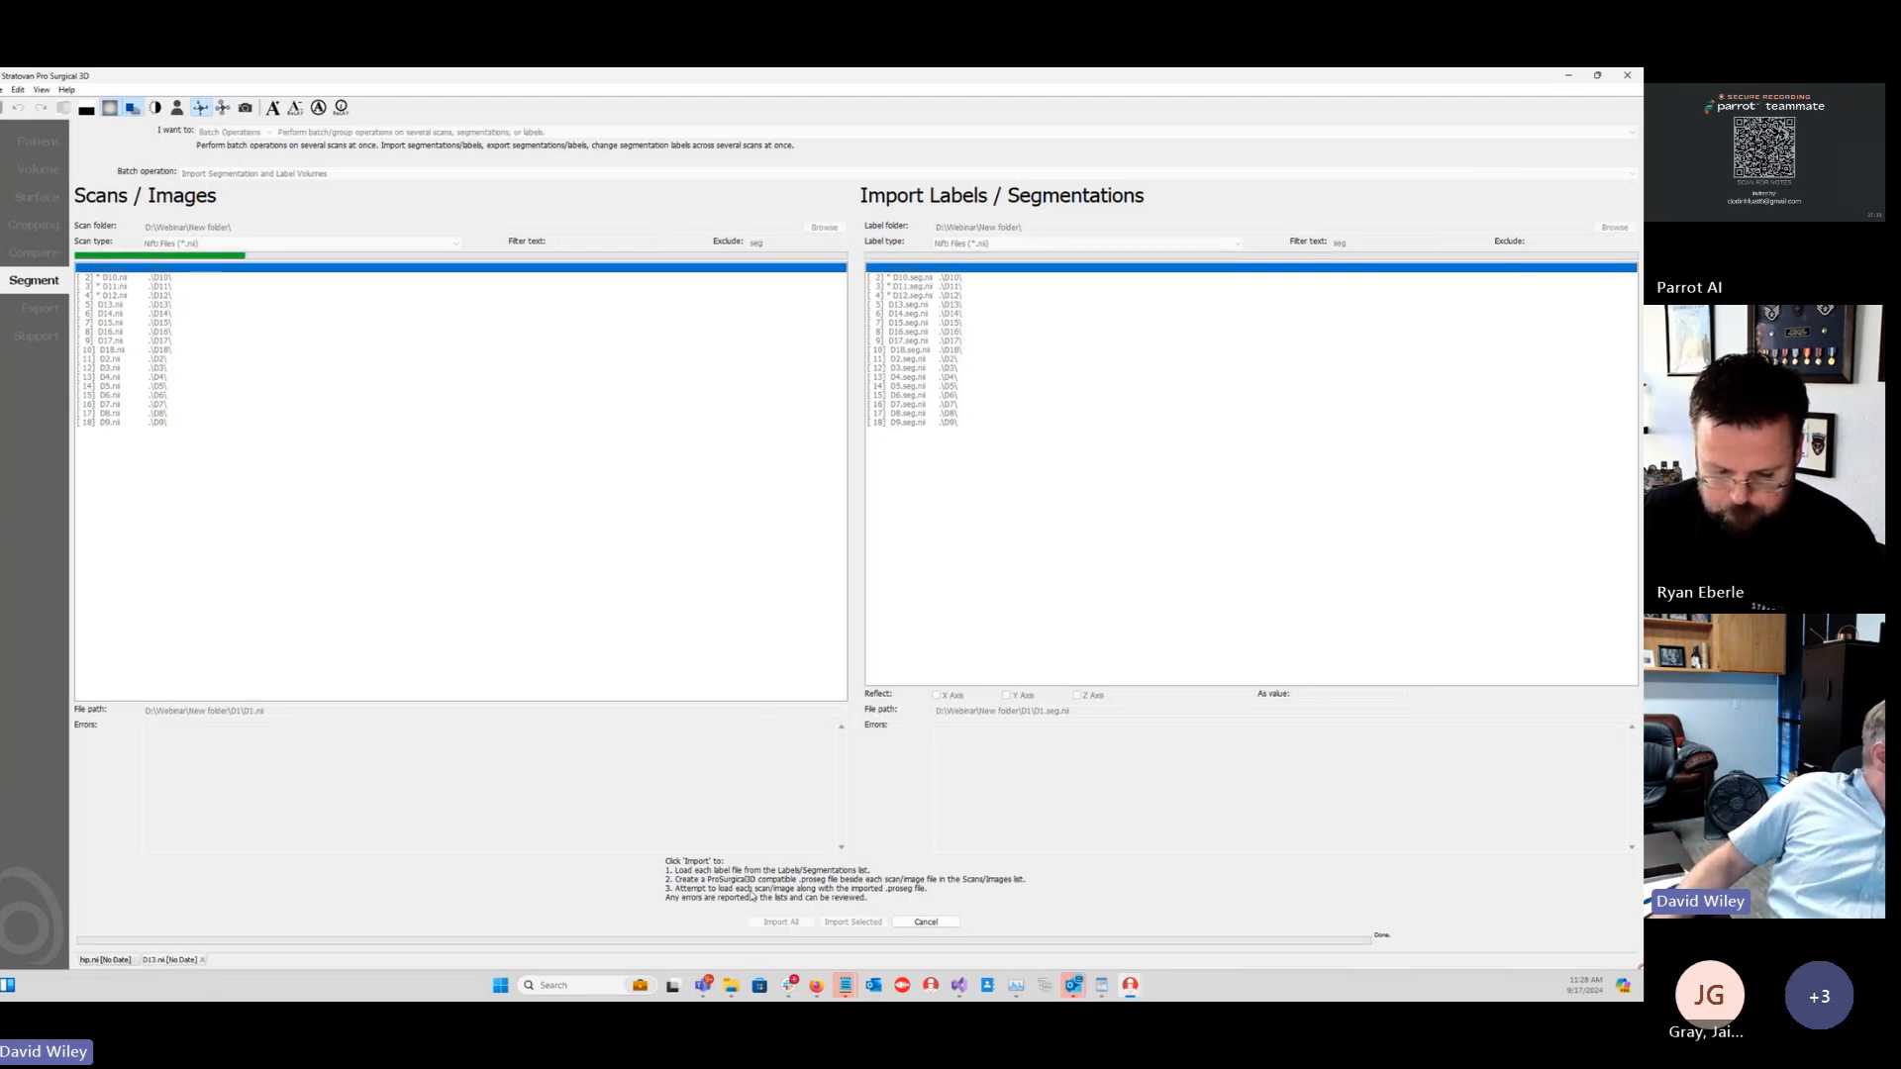
Step: In File Explorer, examine the D1 and D13 folders for the .proseg files written beside each scan
right_click(731, 985)
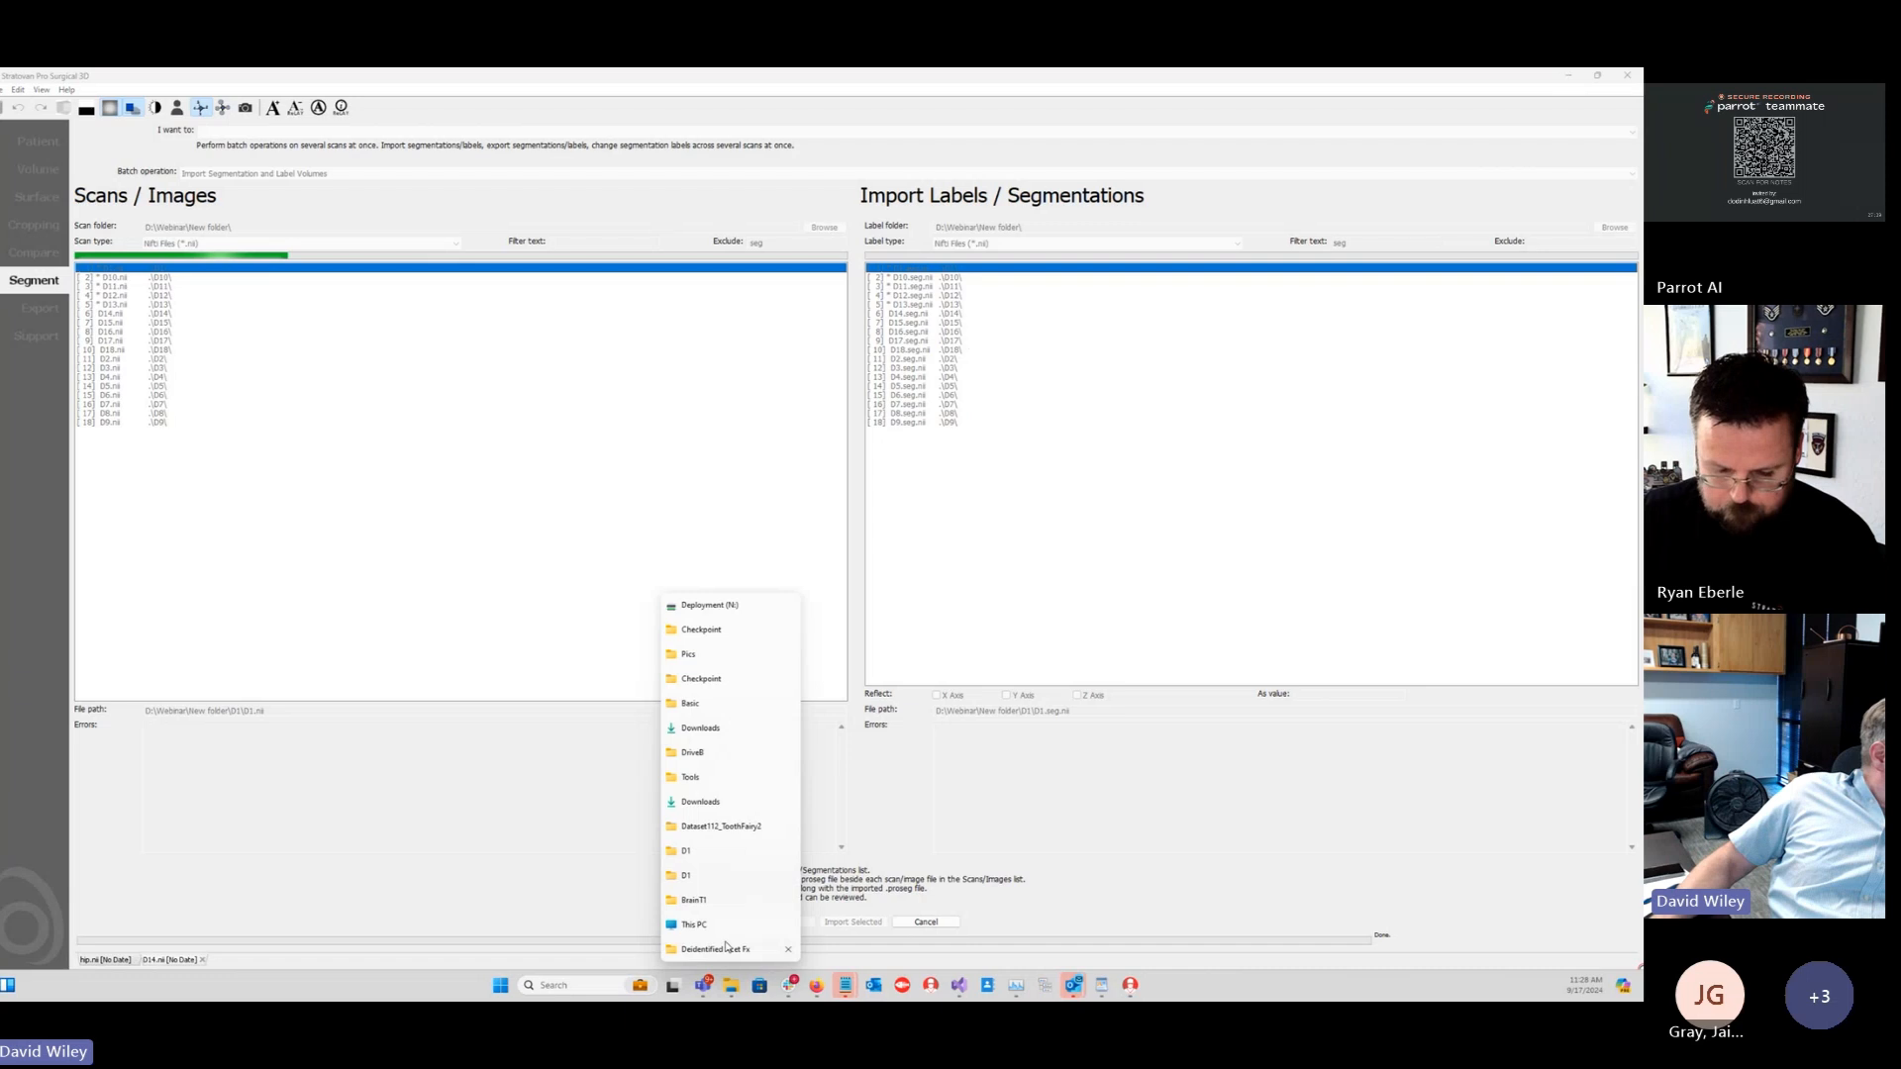
left_click(709, 852)
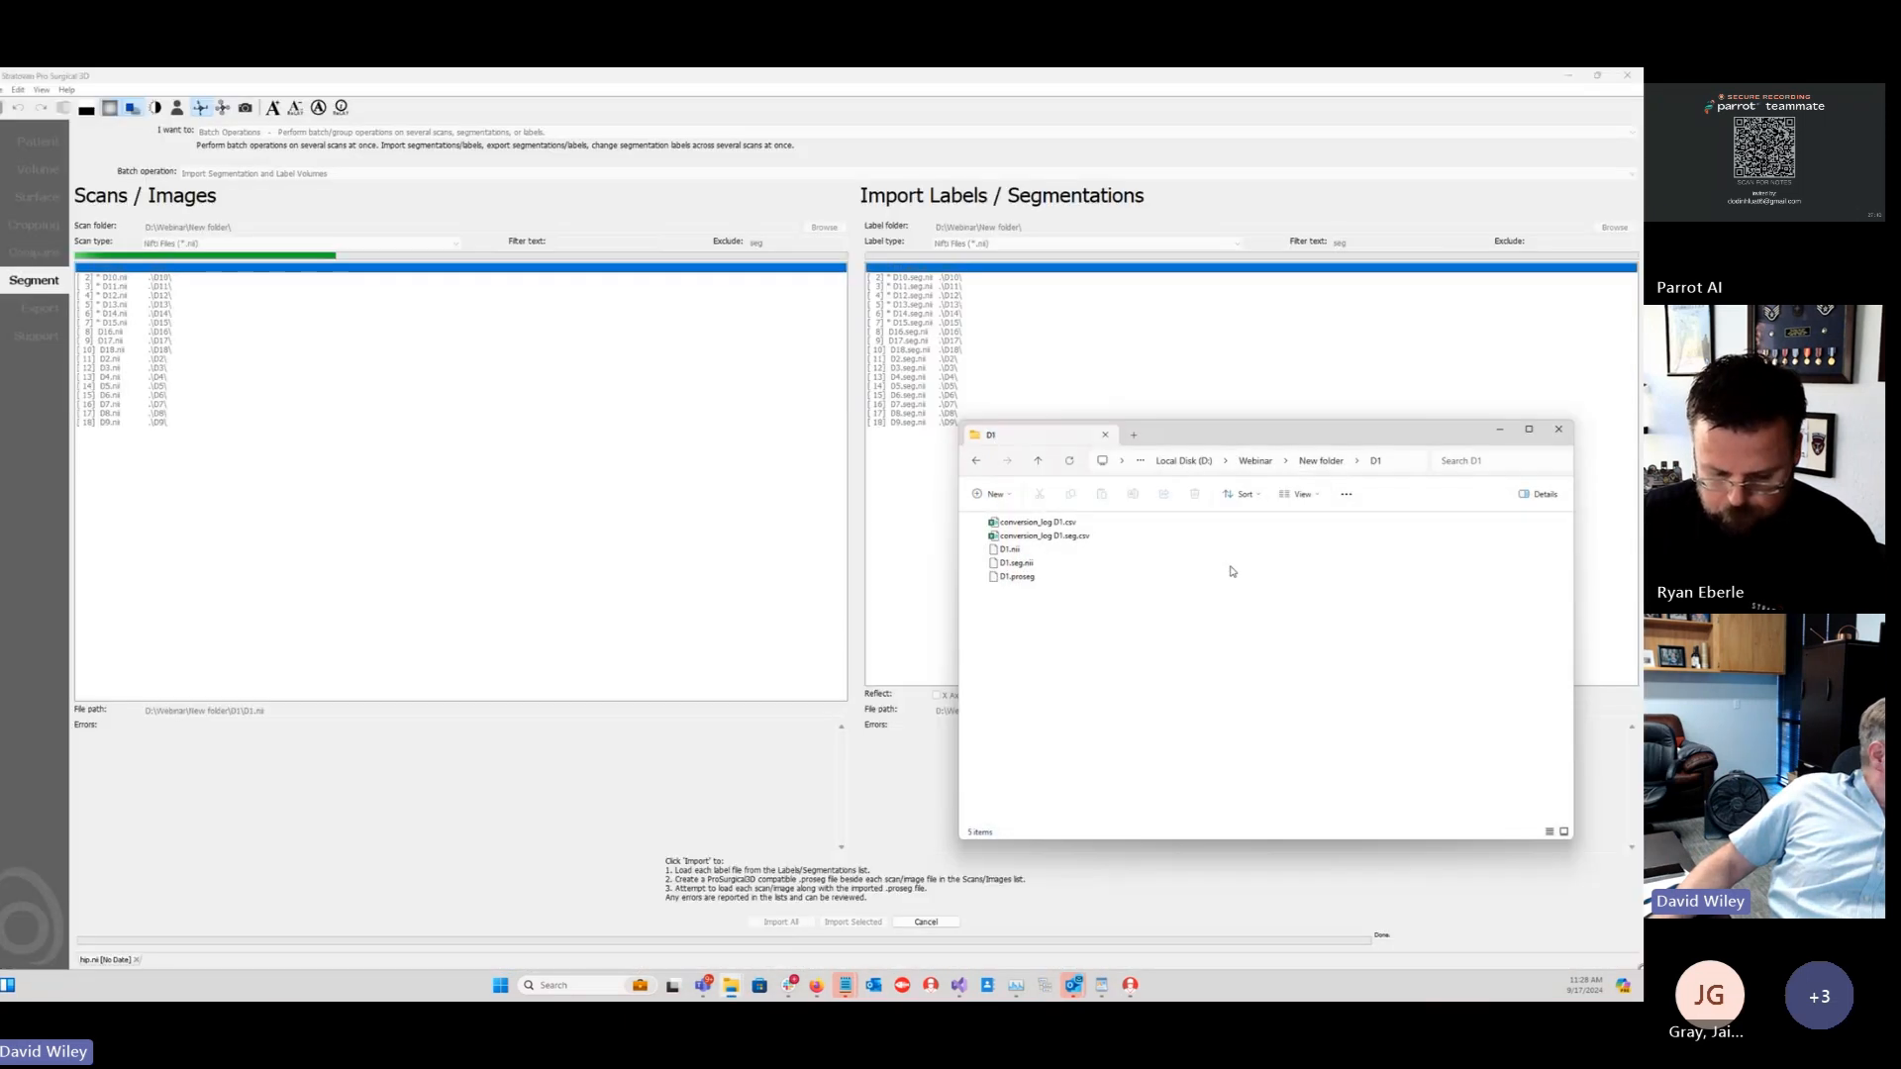
left_click(1017, 576)
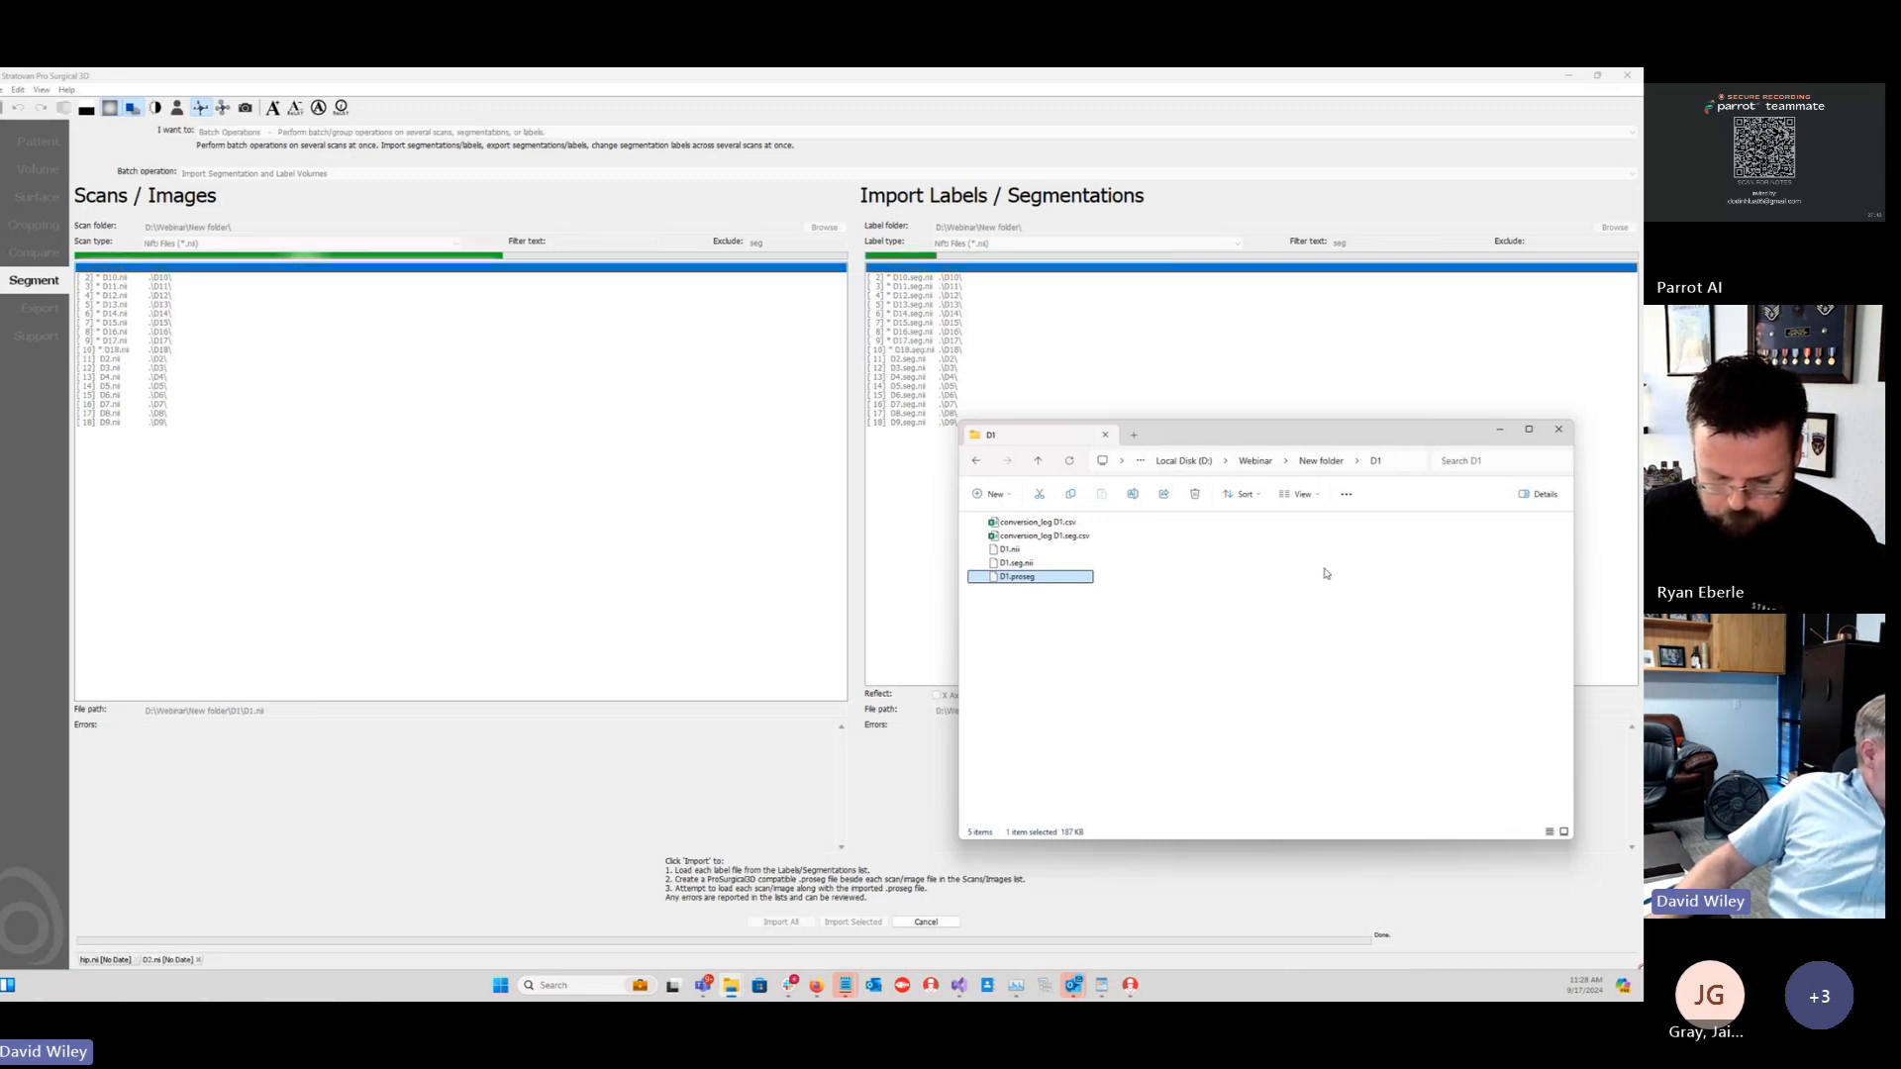
left_click(1323, 461)
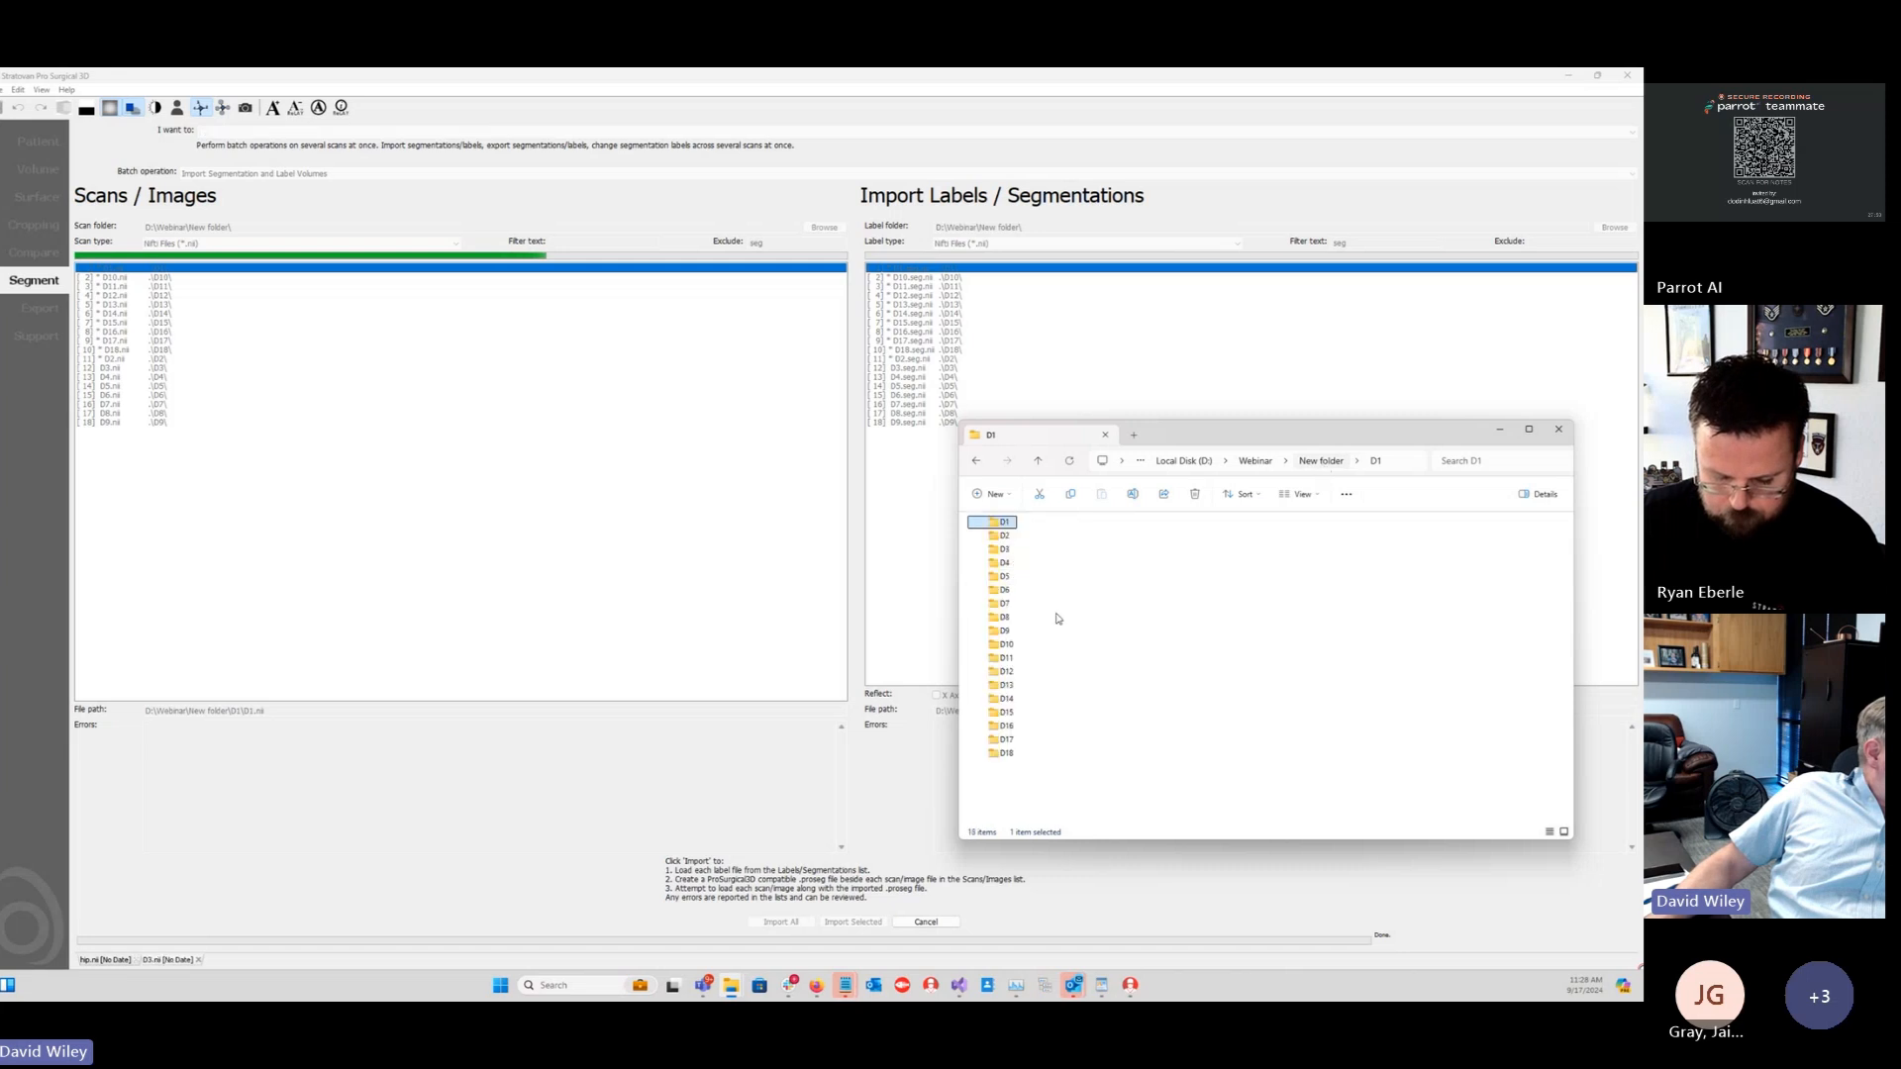
double_click(1006, 686)
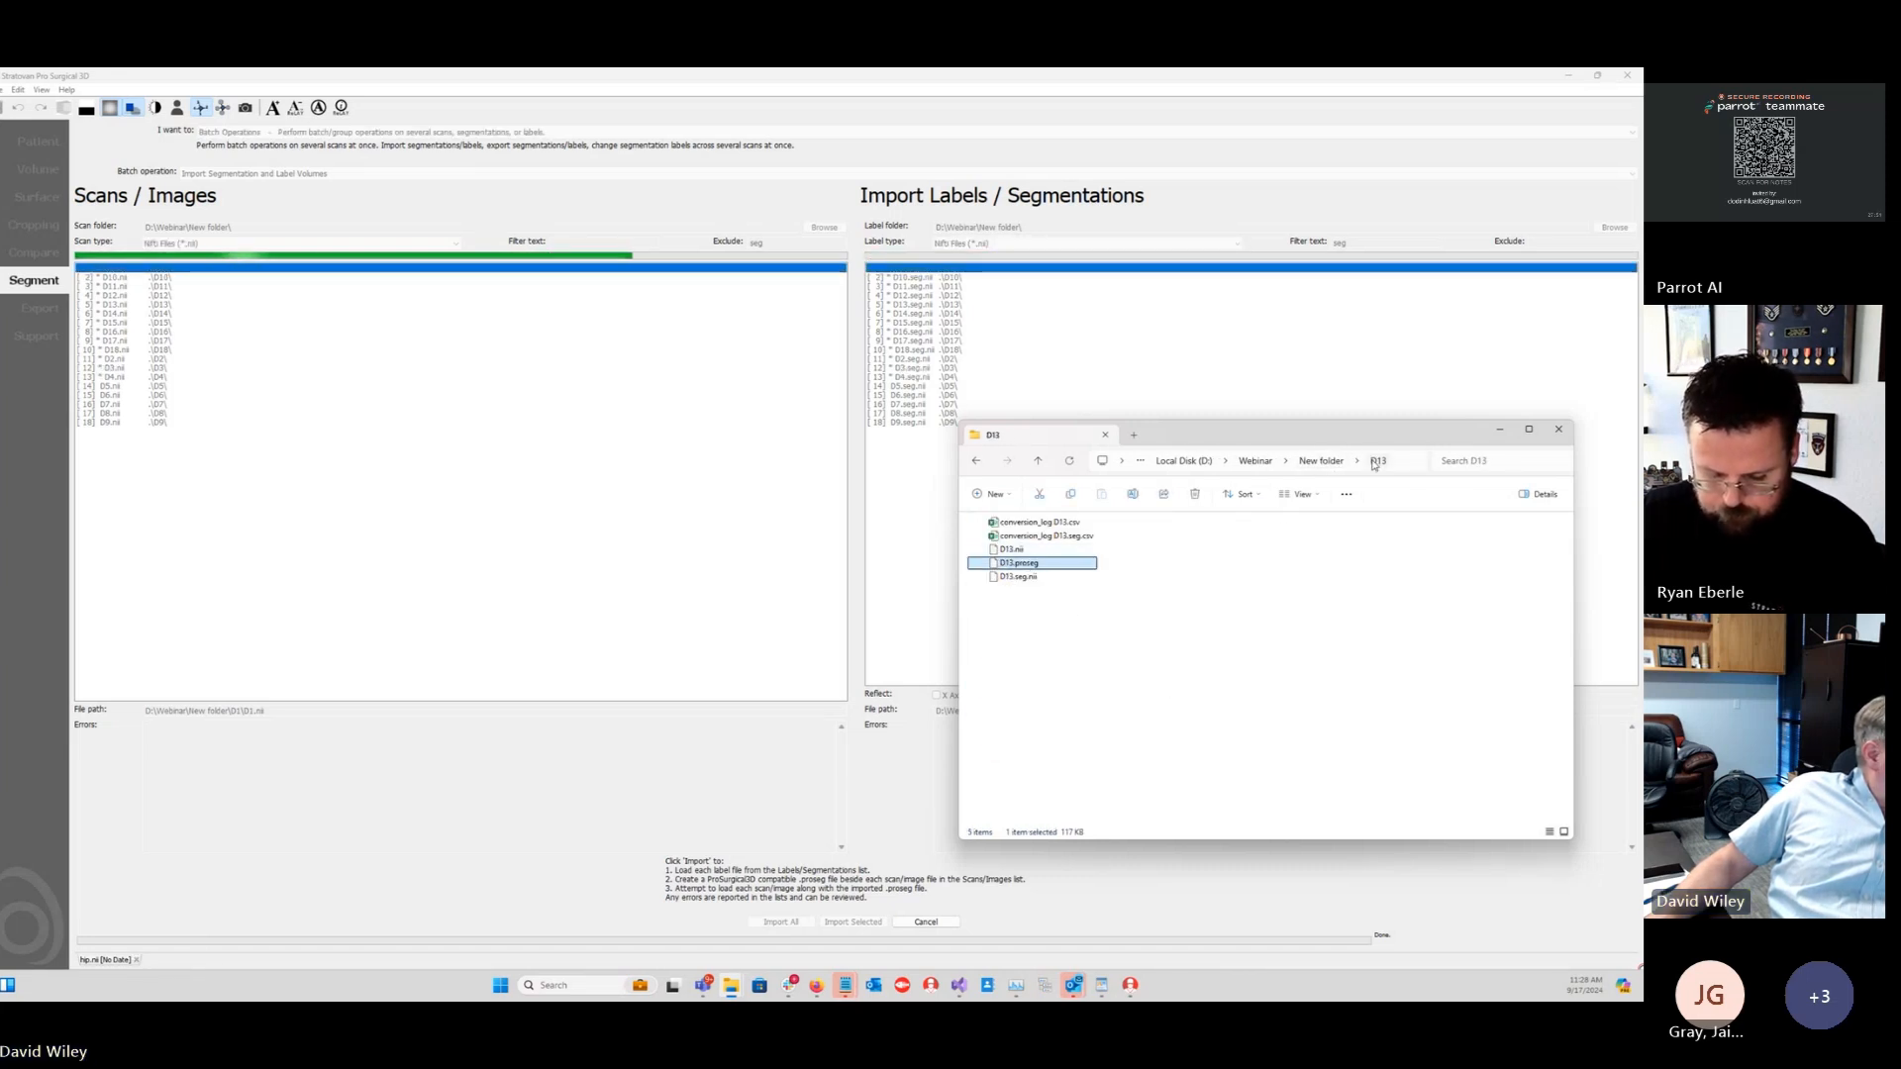
left_click(1003, 561)
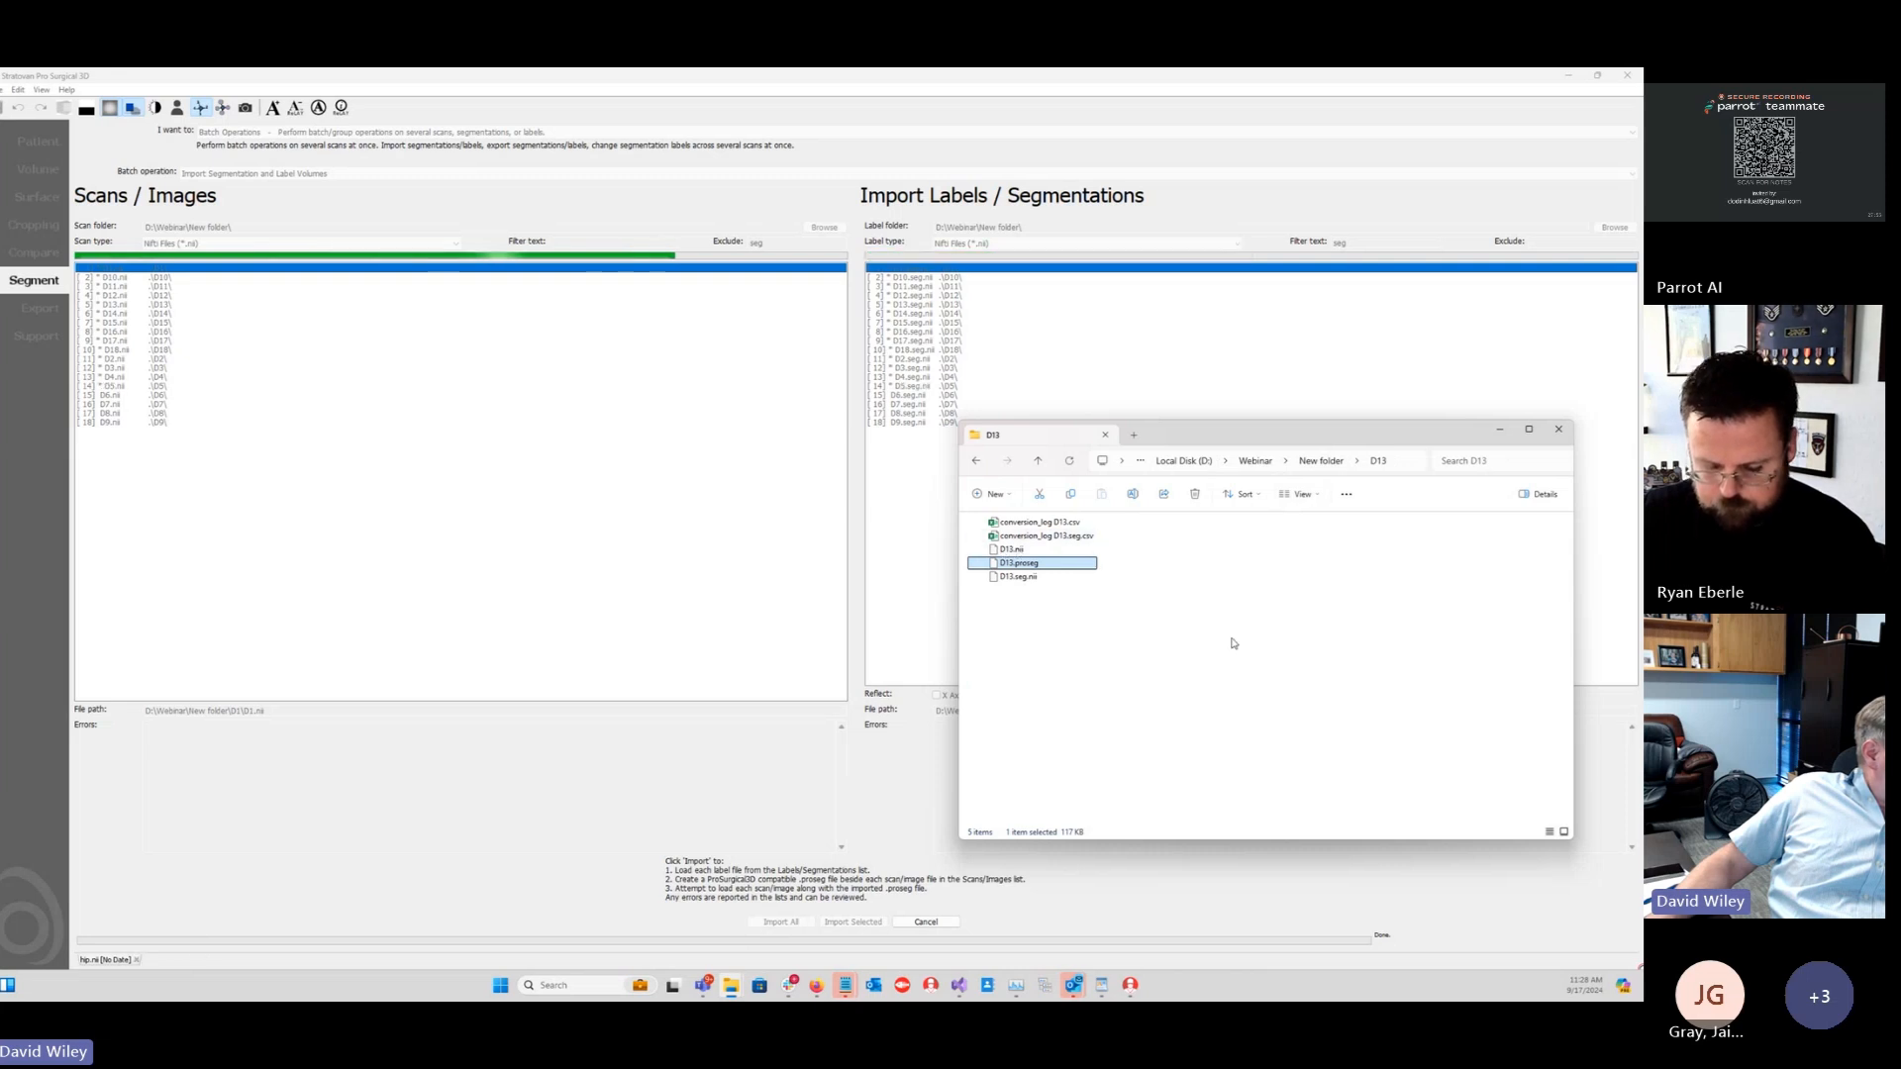
left_click(1025, 577)
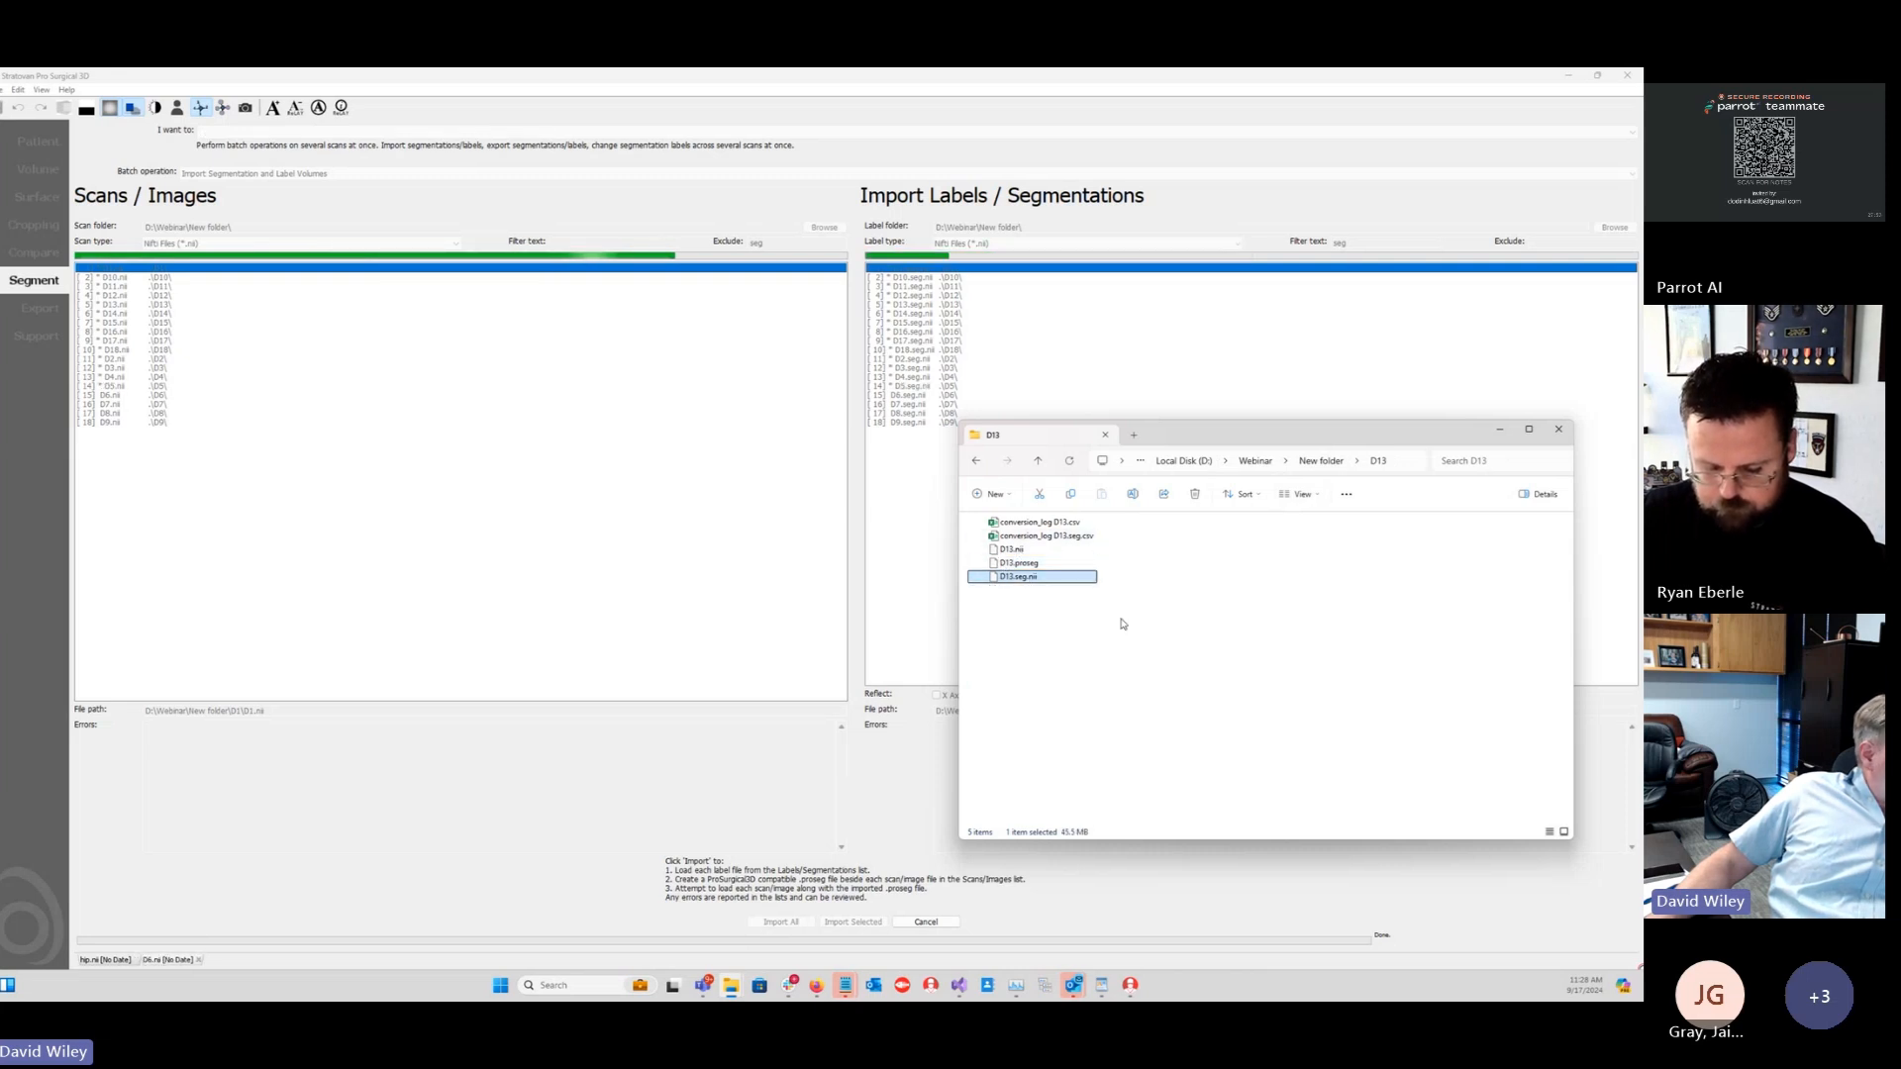
left_click(1019, 564)
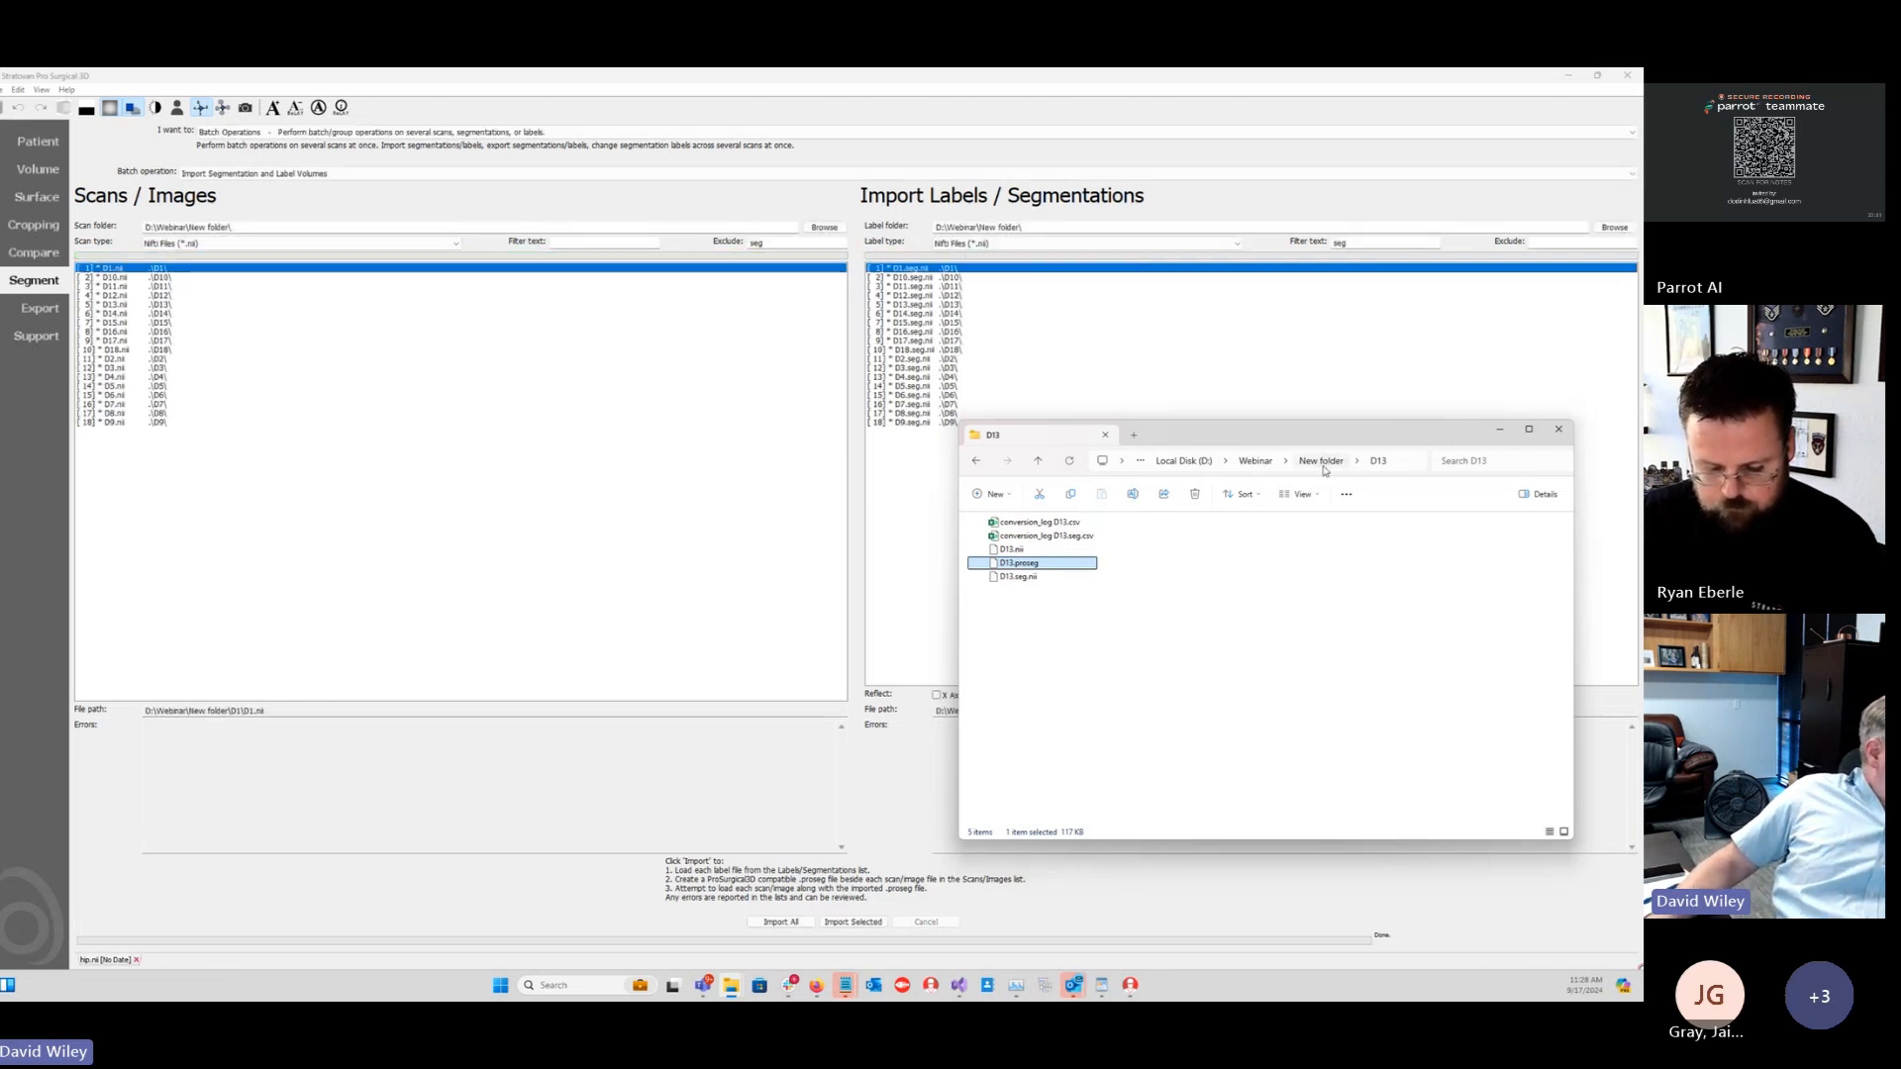
left_click(1294, 606)
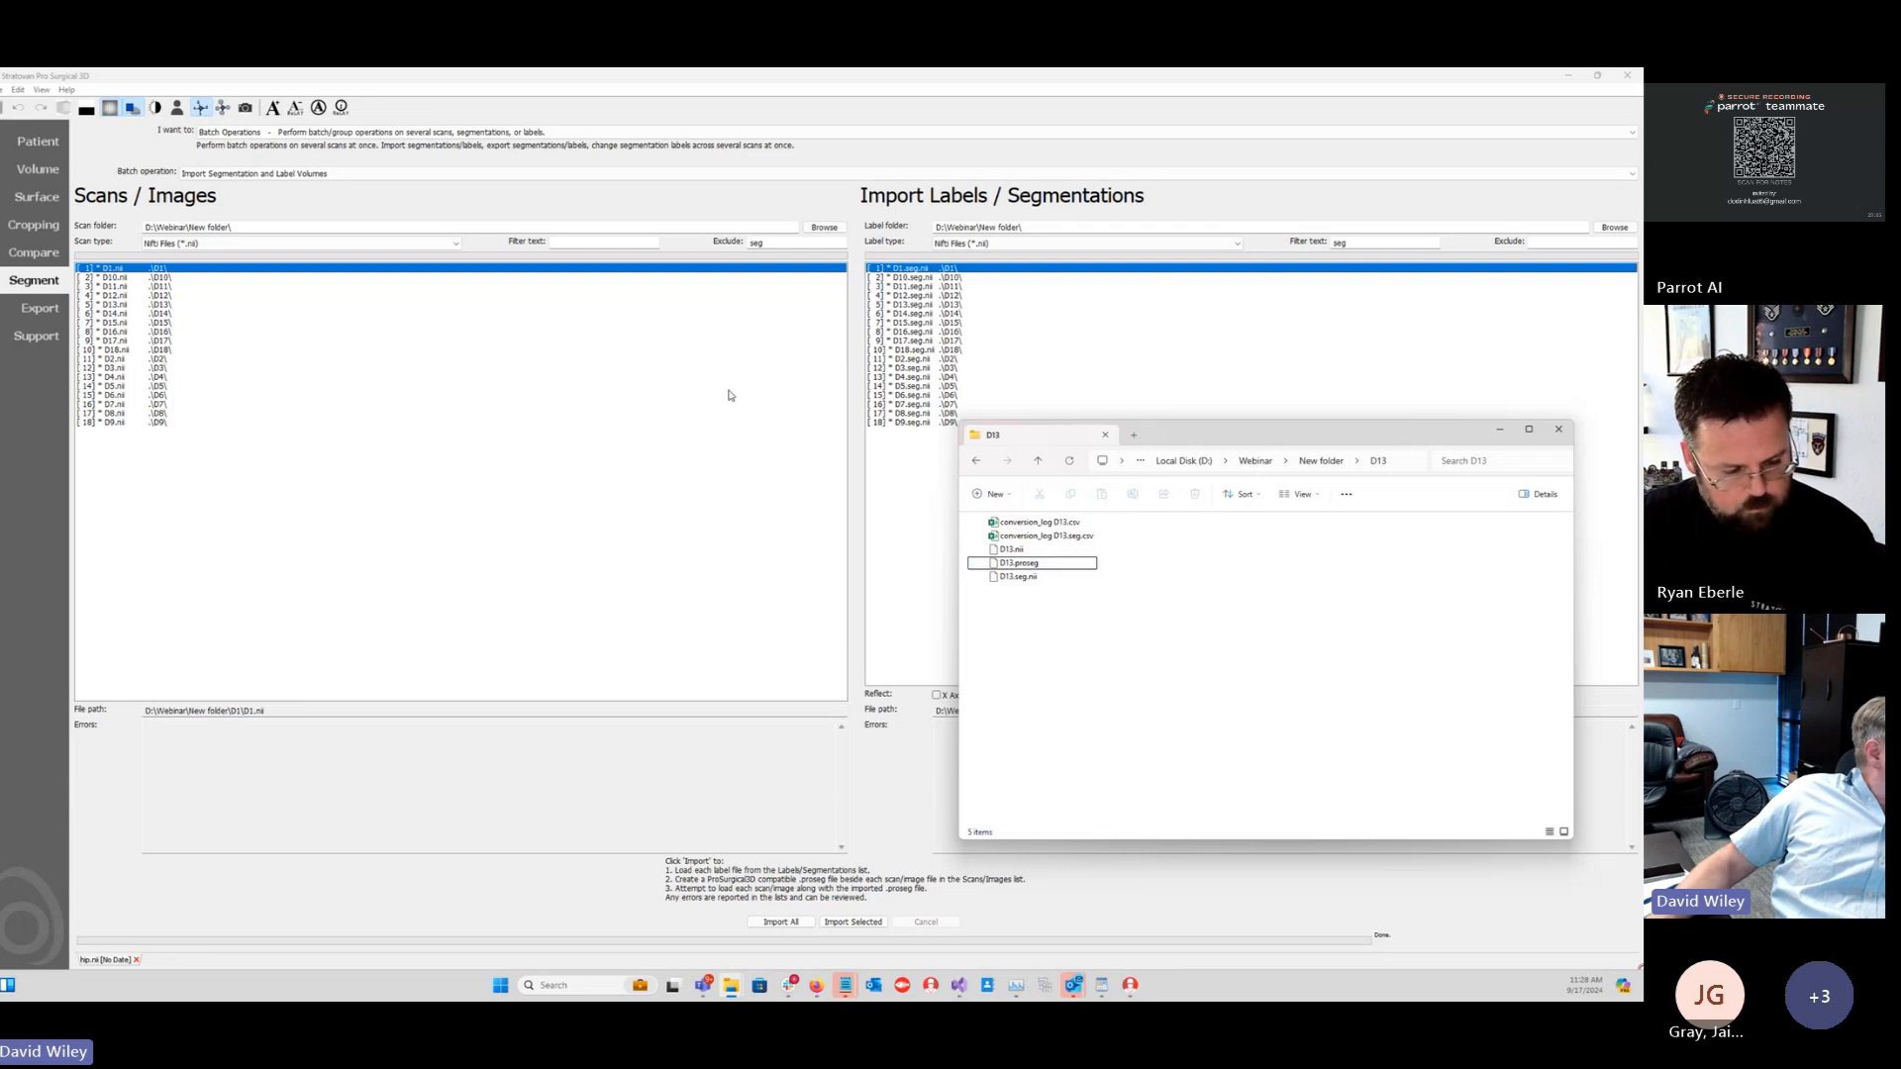
Step: Return to Pro Surgical 3D and choose to load non-DICOM patient files from the computer
left_click(478, 82)
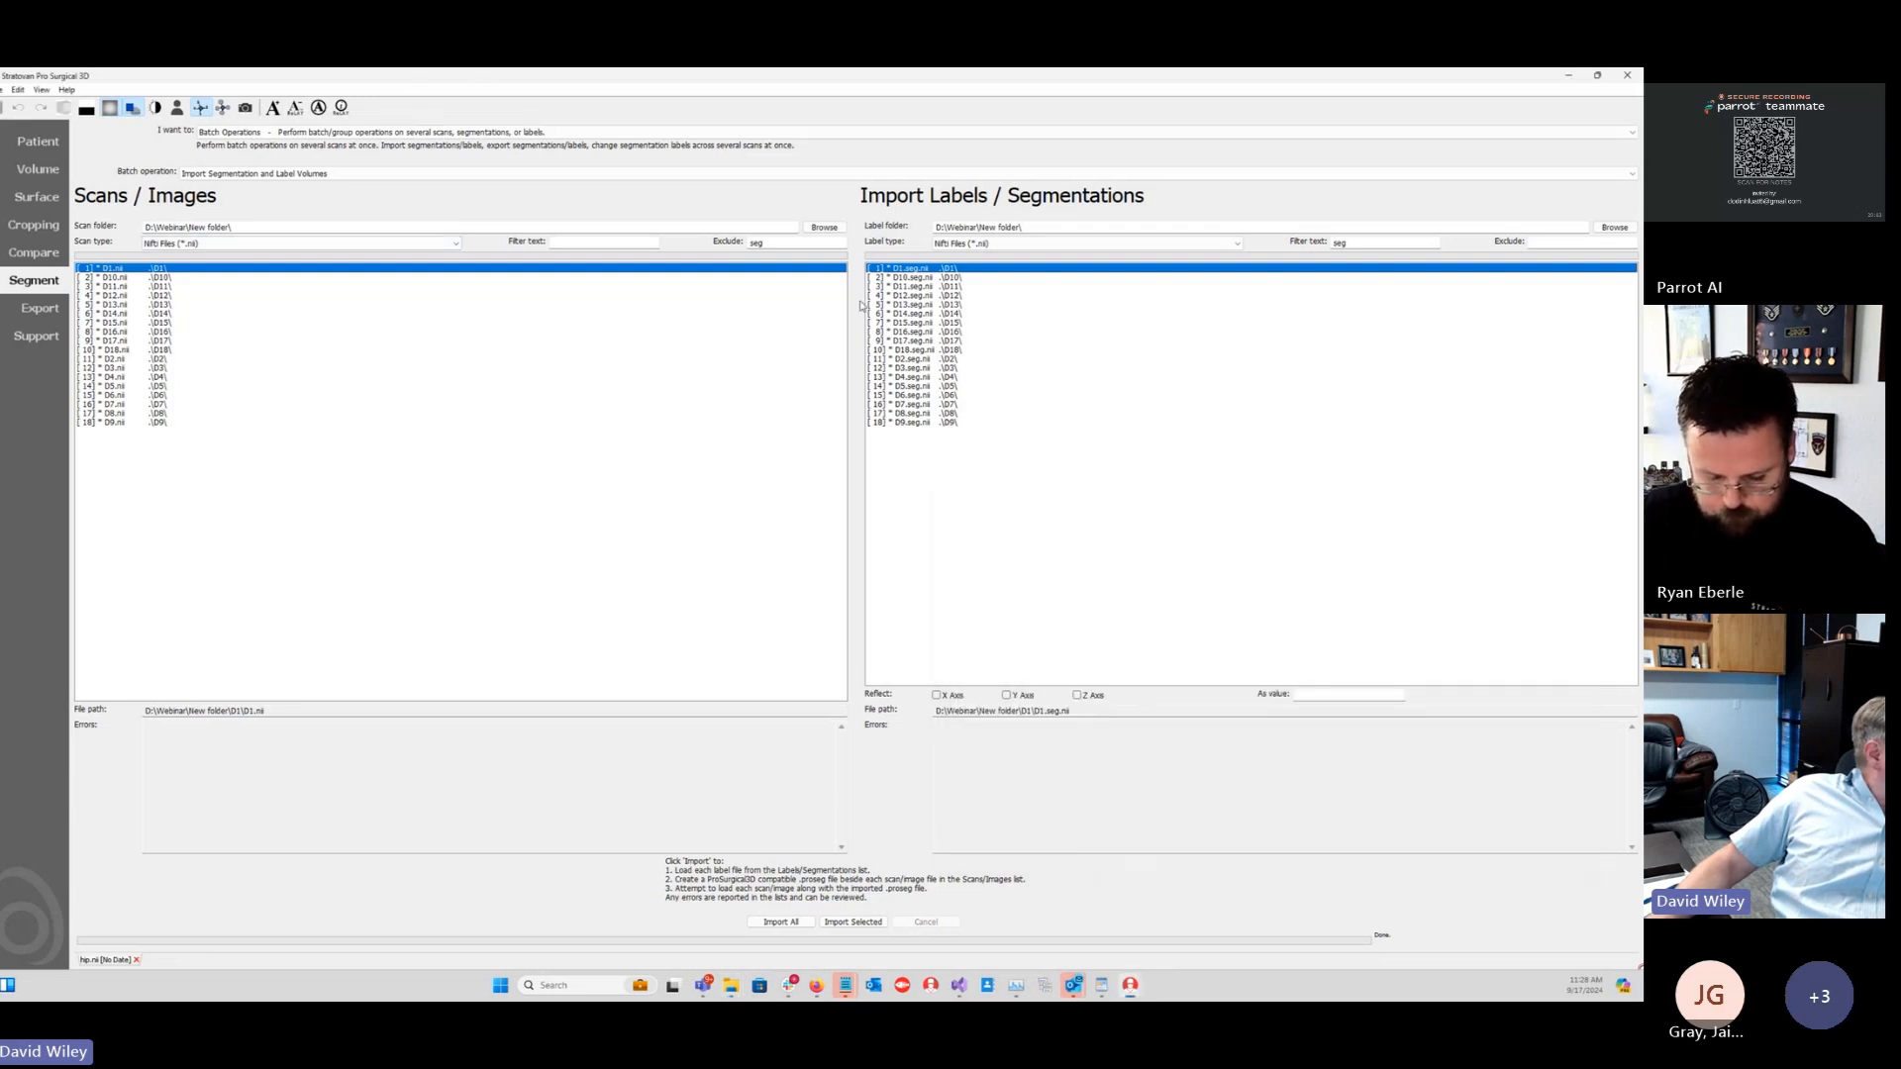
left_click(252, 174)
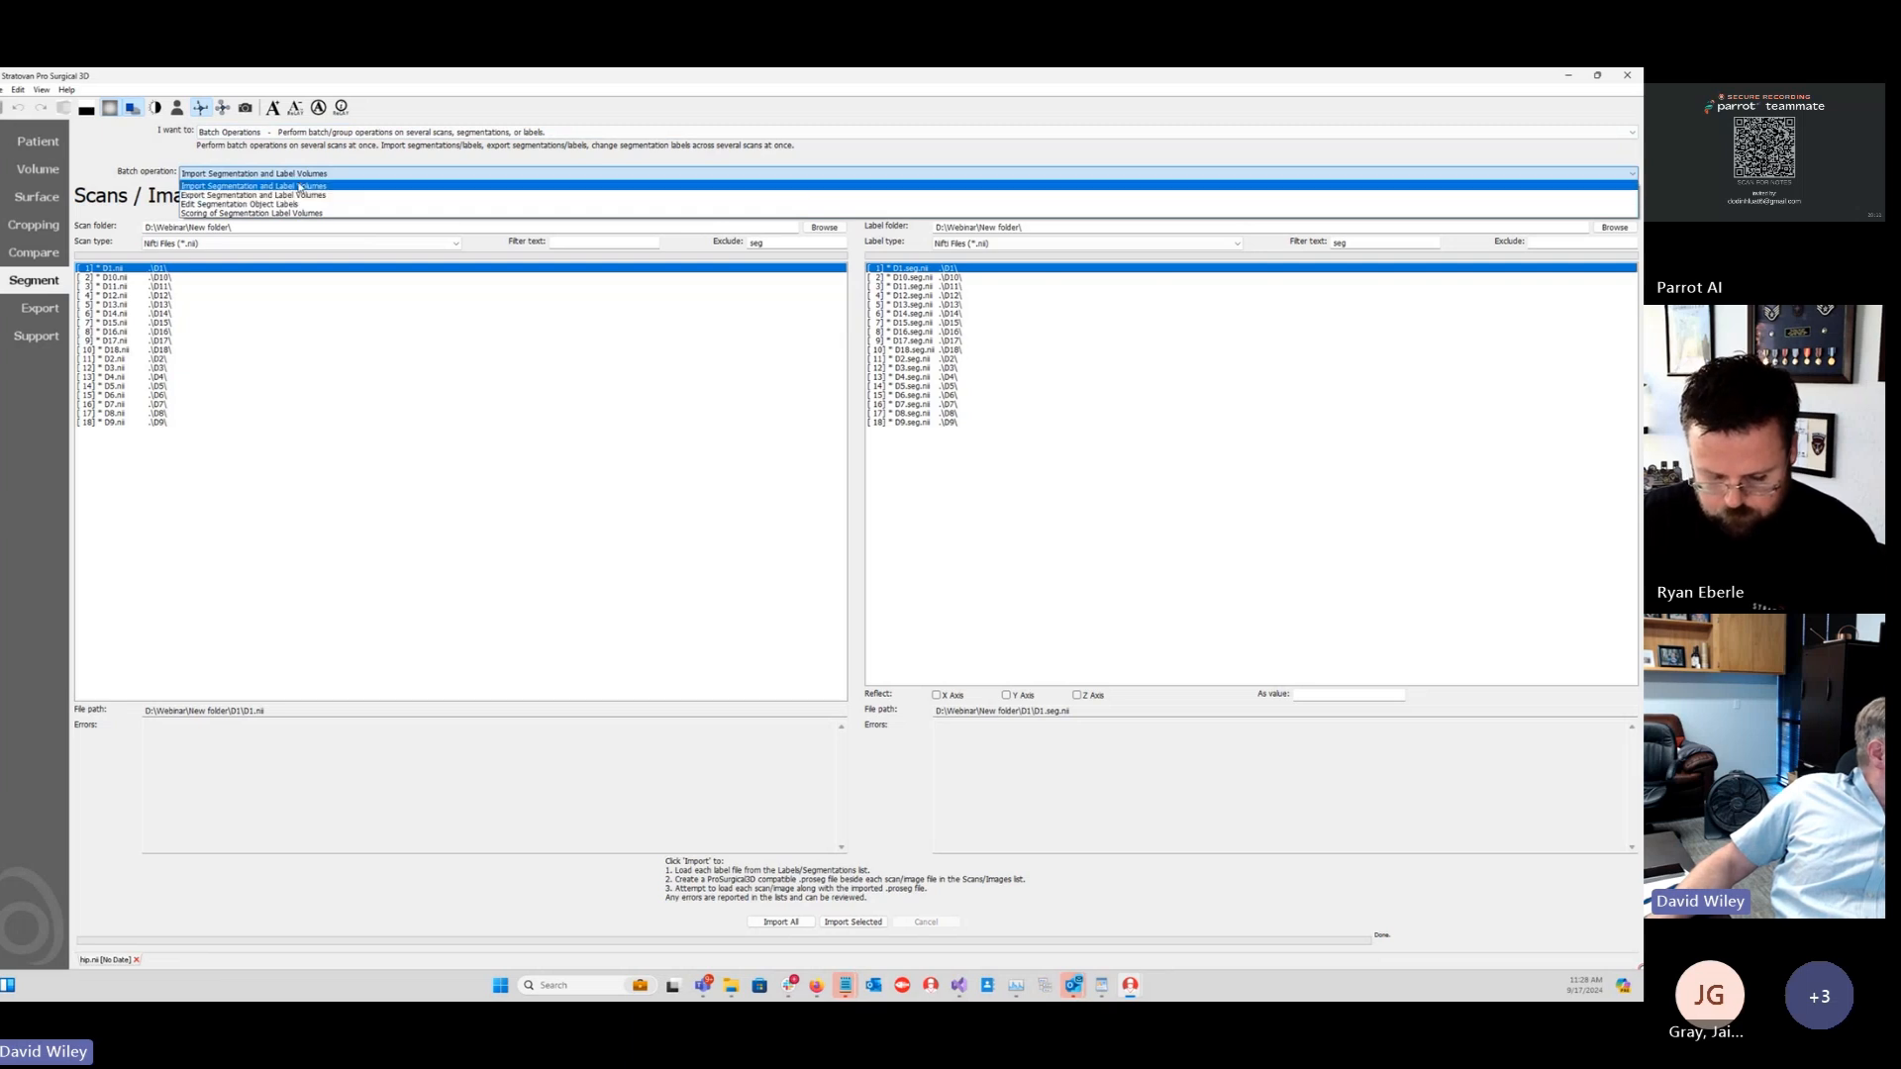
left_click(195, 205)
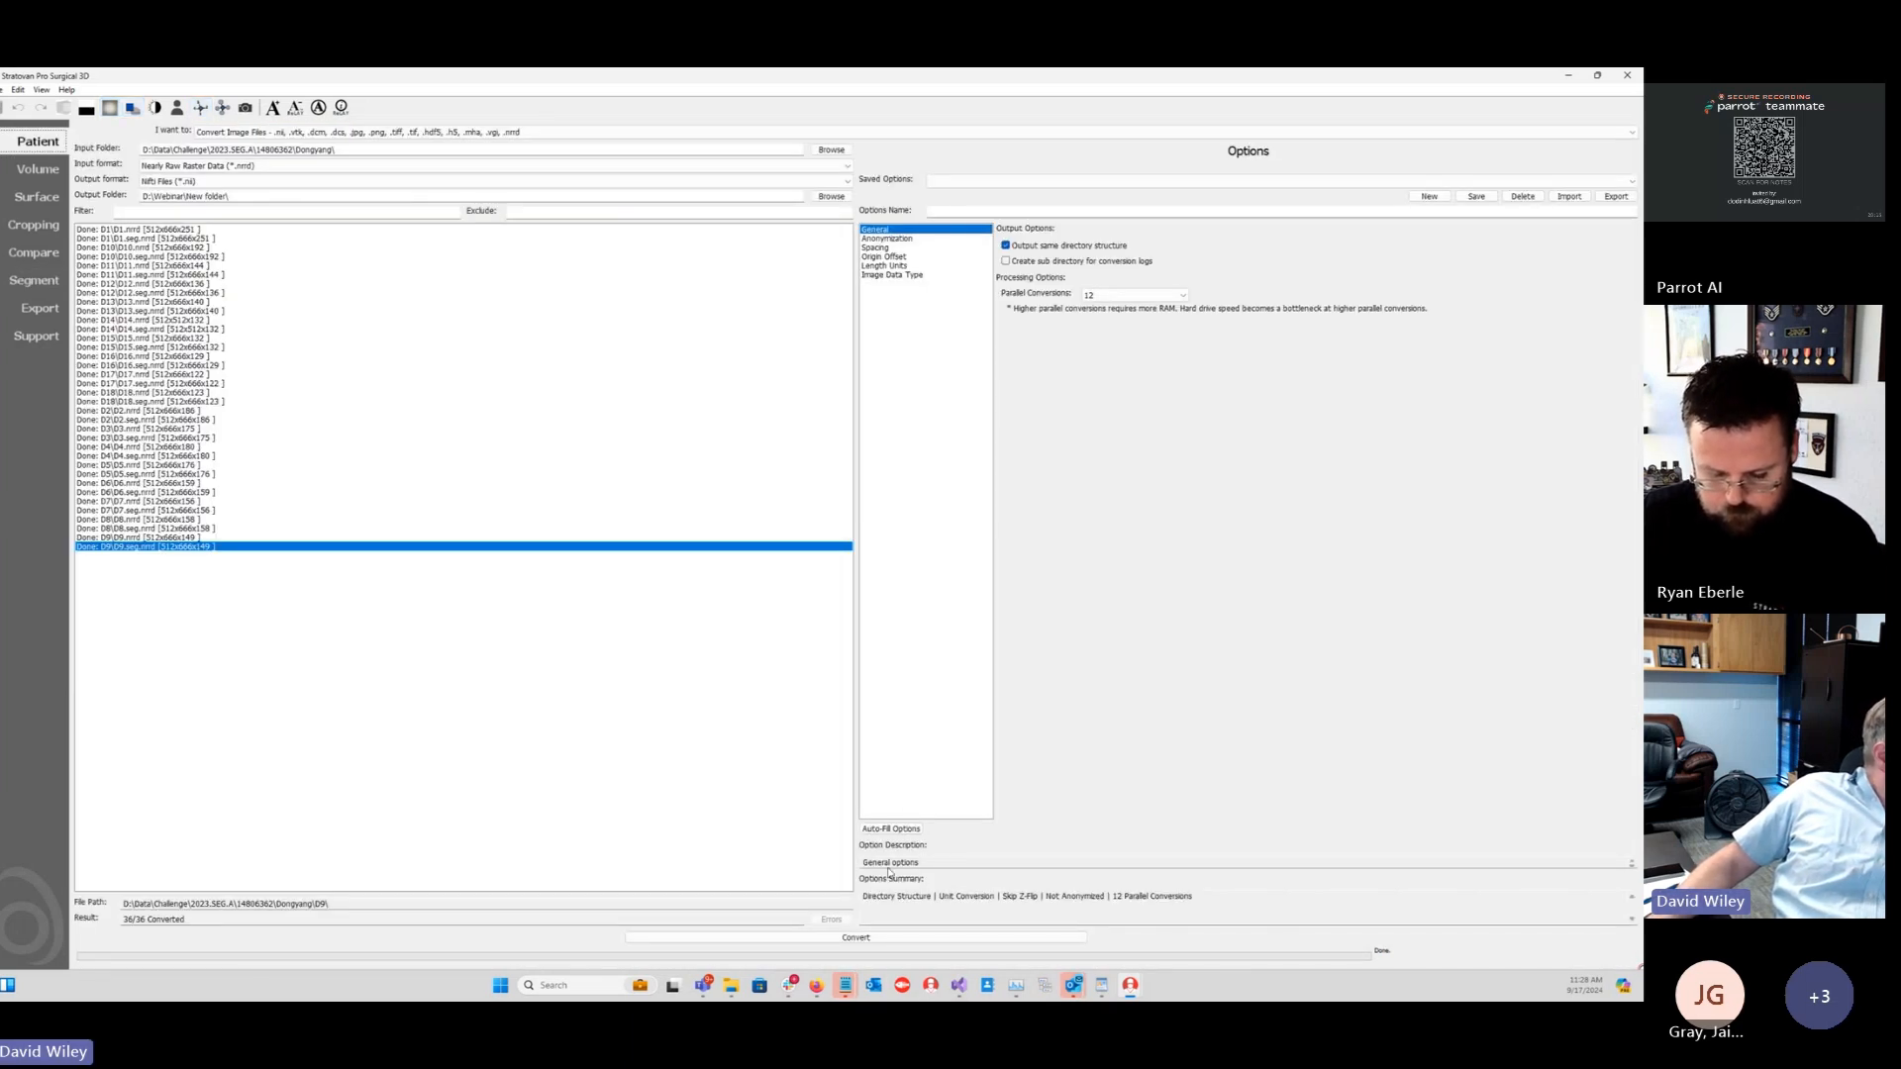
left_click(275, 133)
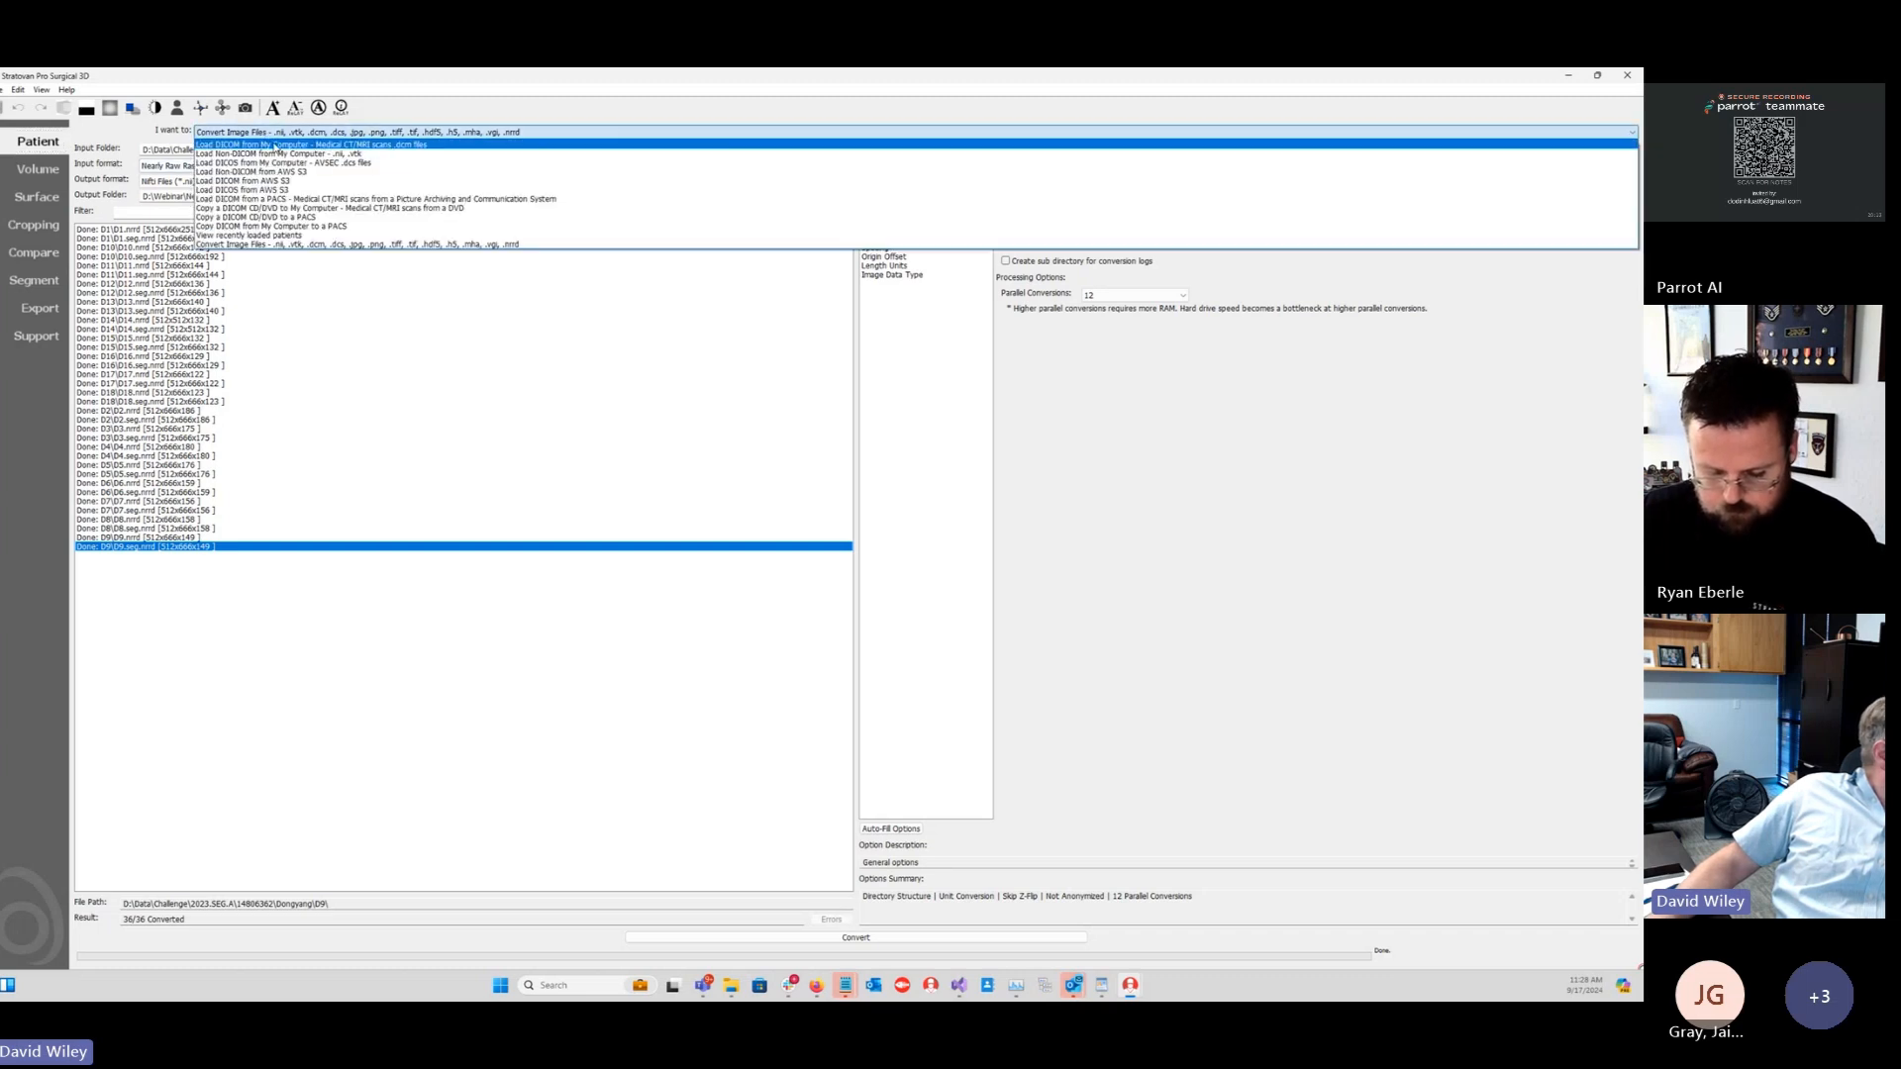
left_click(282, 153)
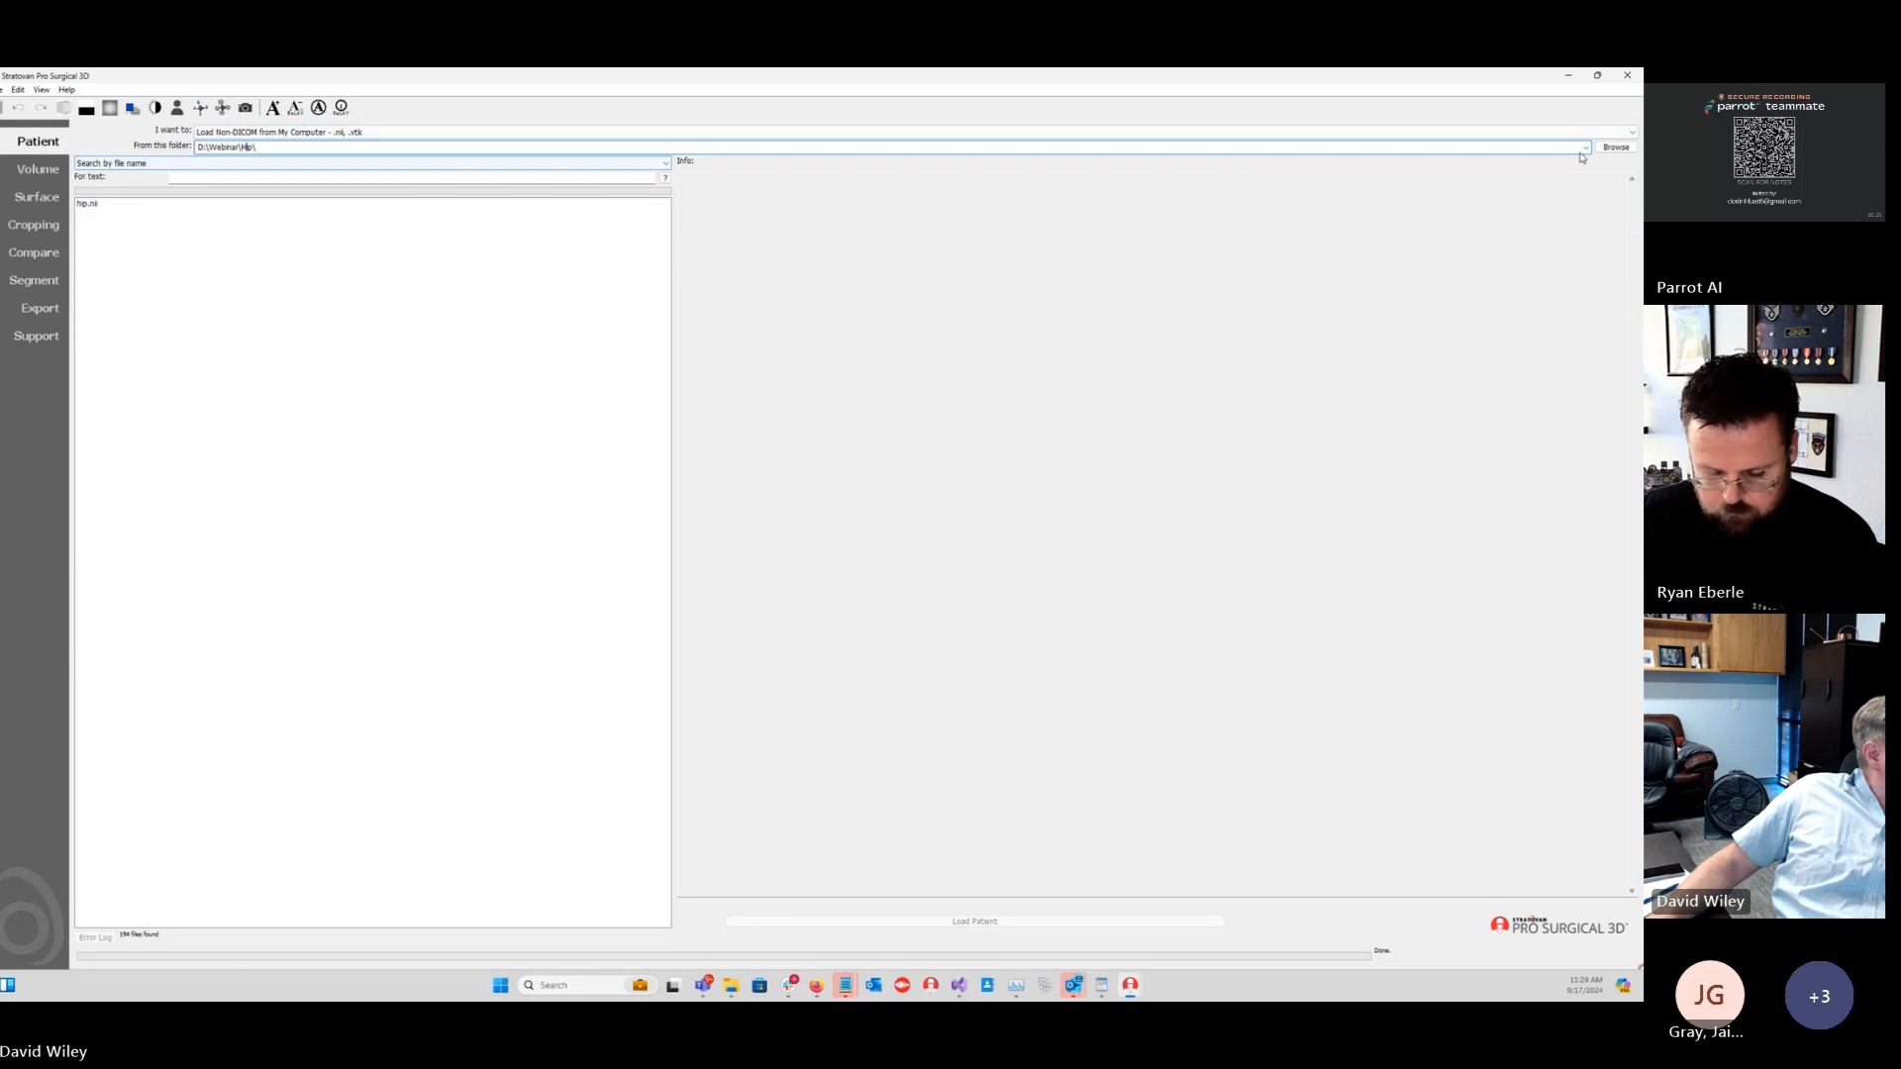
Step: Copy the D:\Webinar\New folder path from File Explorer and set it as the folder to load non-DICOM scans from
right_click(740, 991)
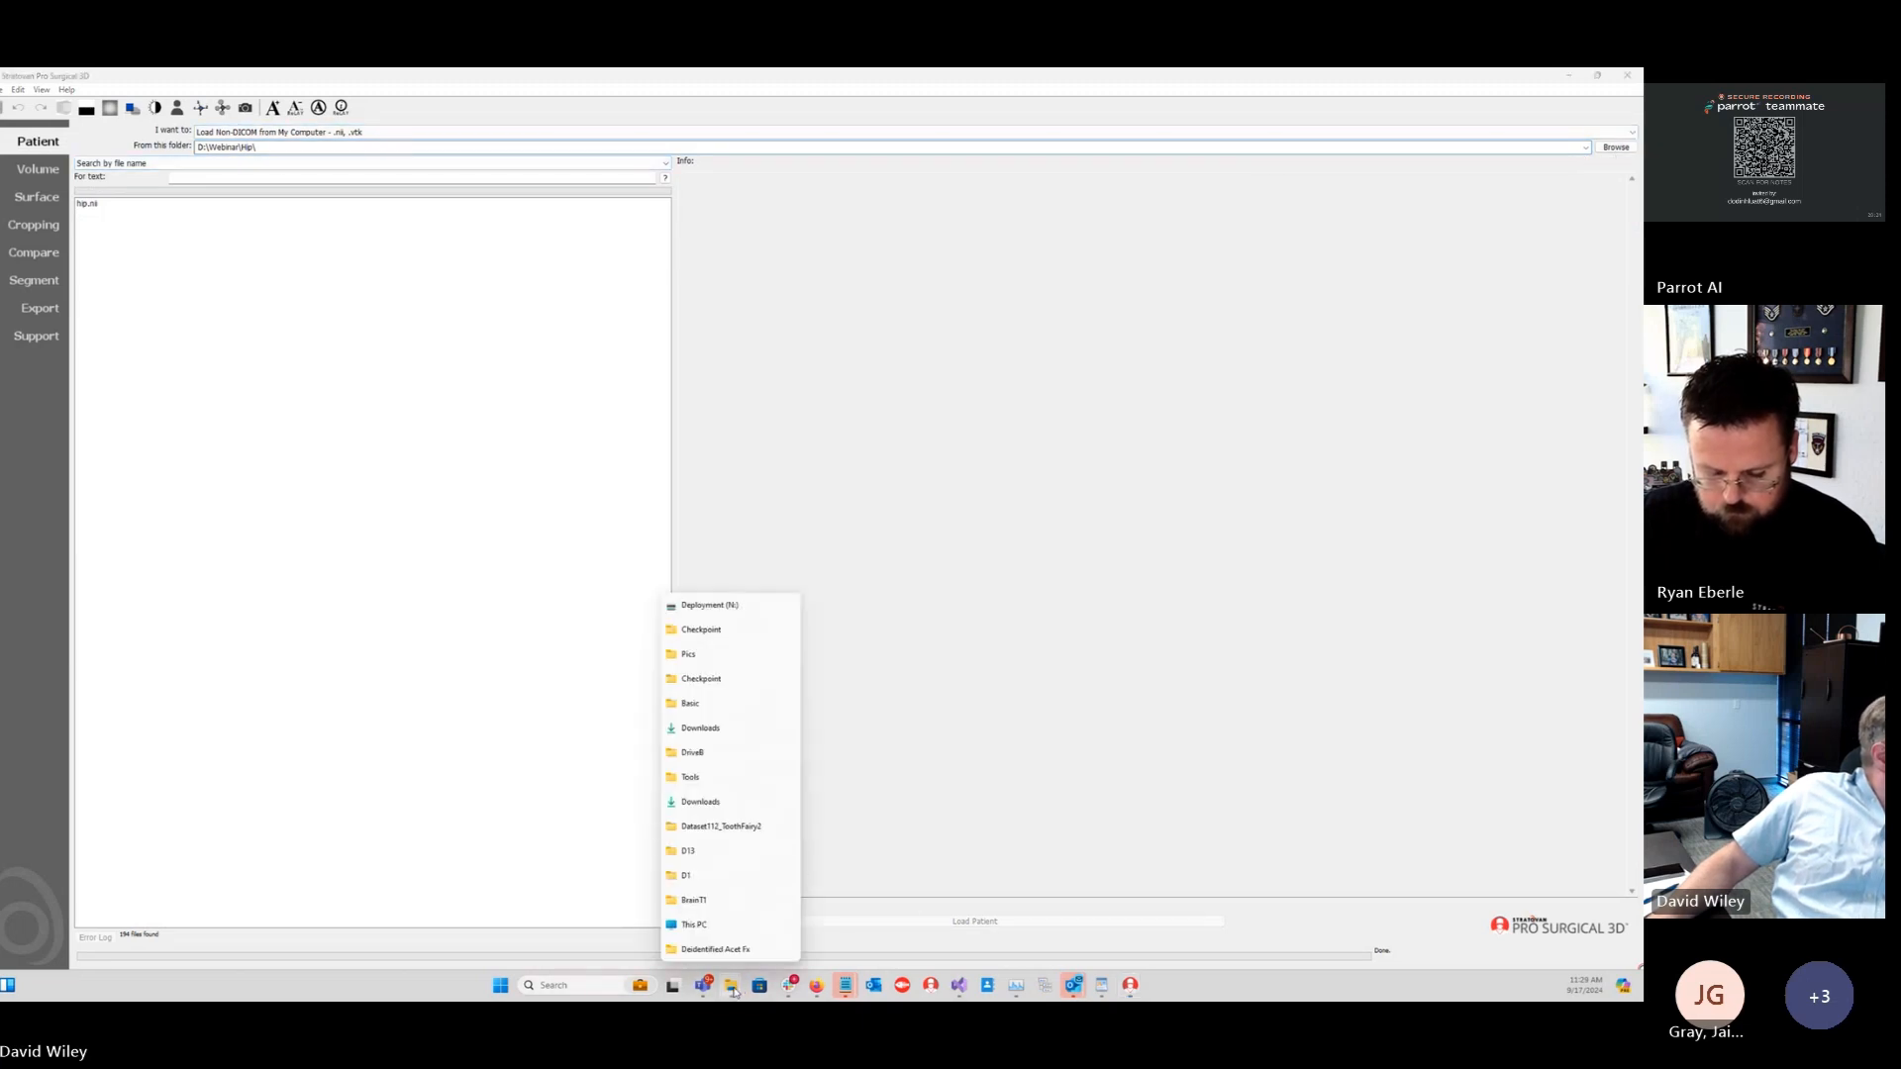
left_click(726, 849)
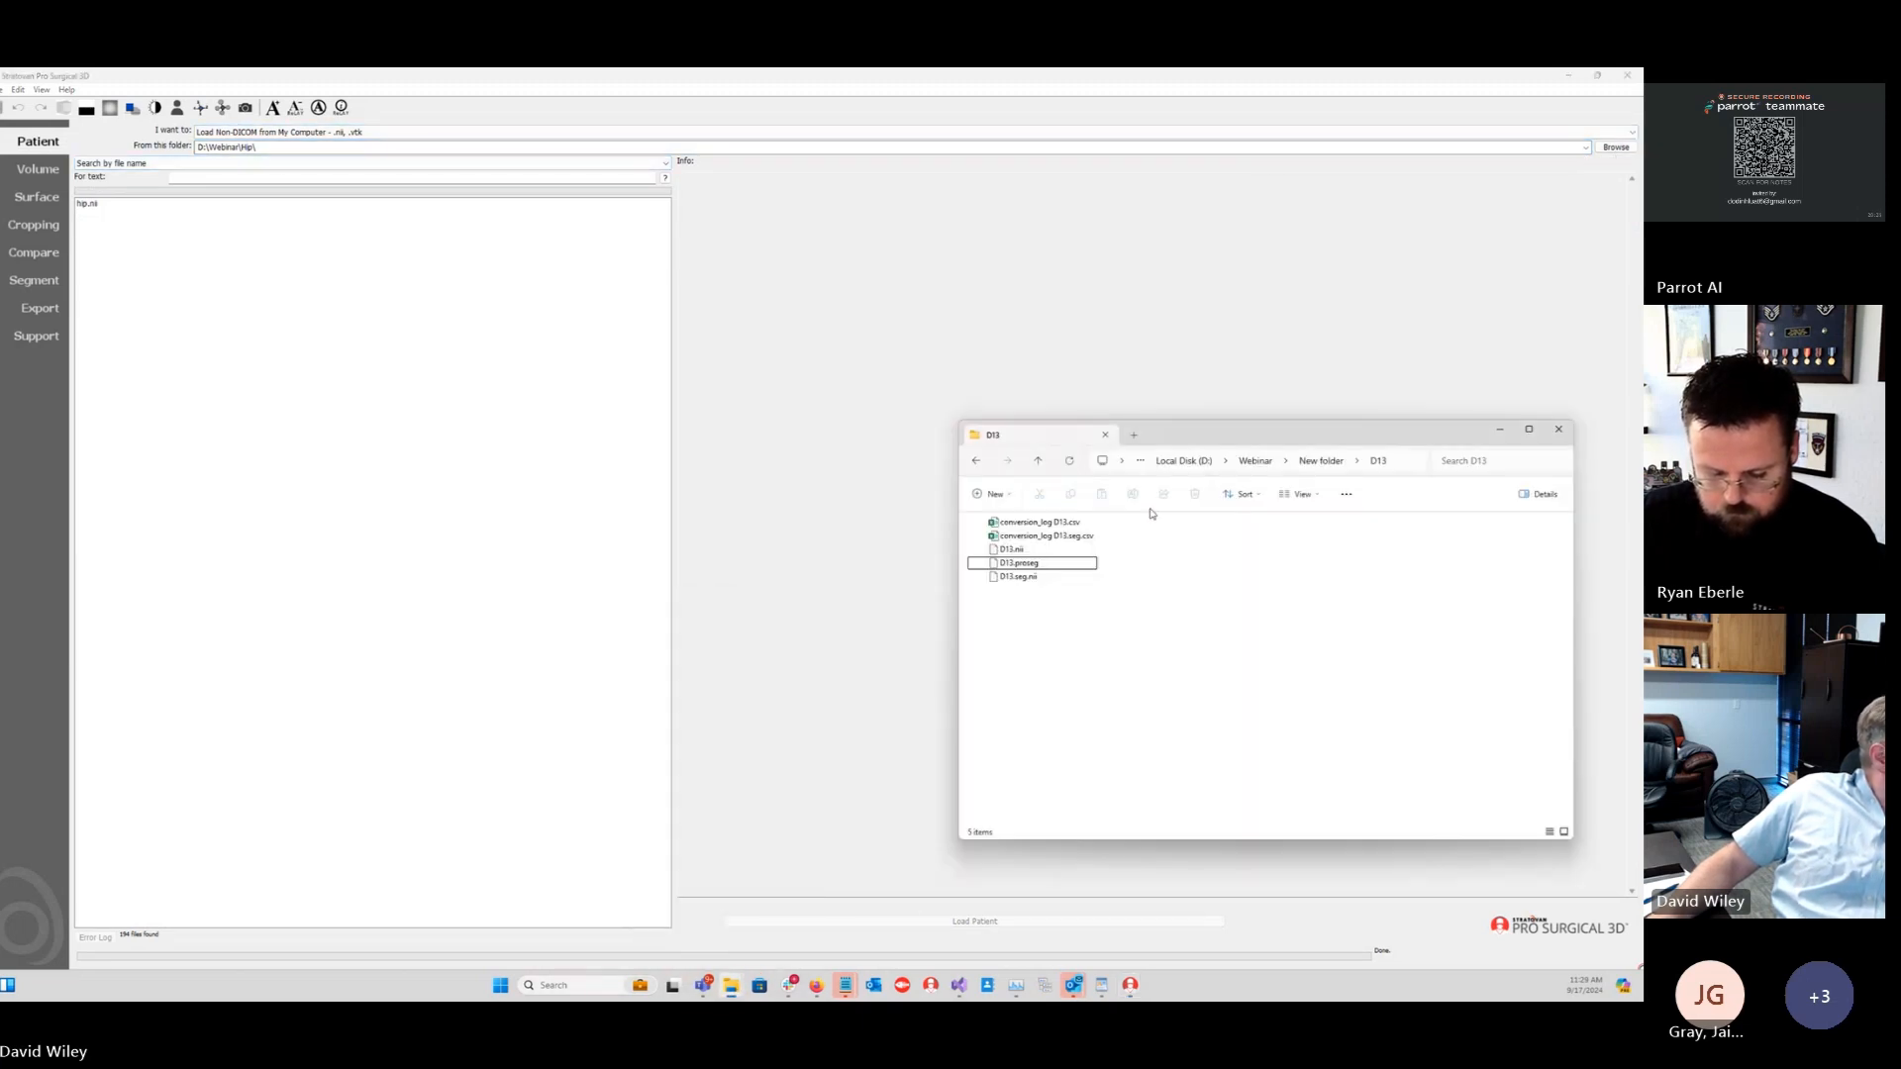
left_click(1408, 461)
left_click(1410, 535)
left_click(1406, 461)
key("ctrl+c")
left_click(1458, 615)
triple_click(265, 149)
key("ctrl+v")
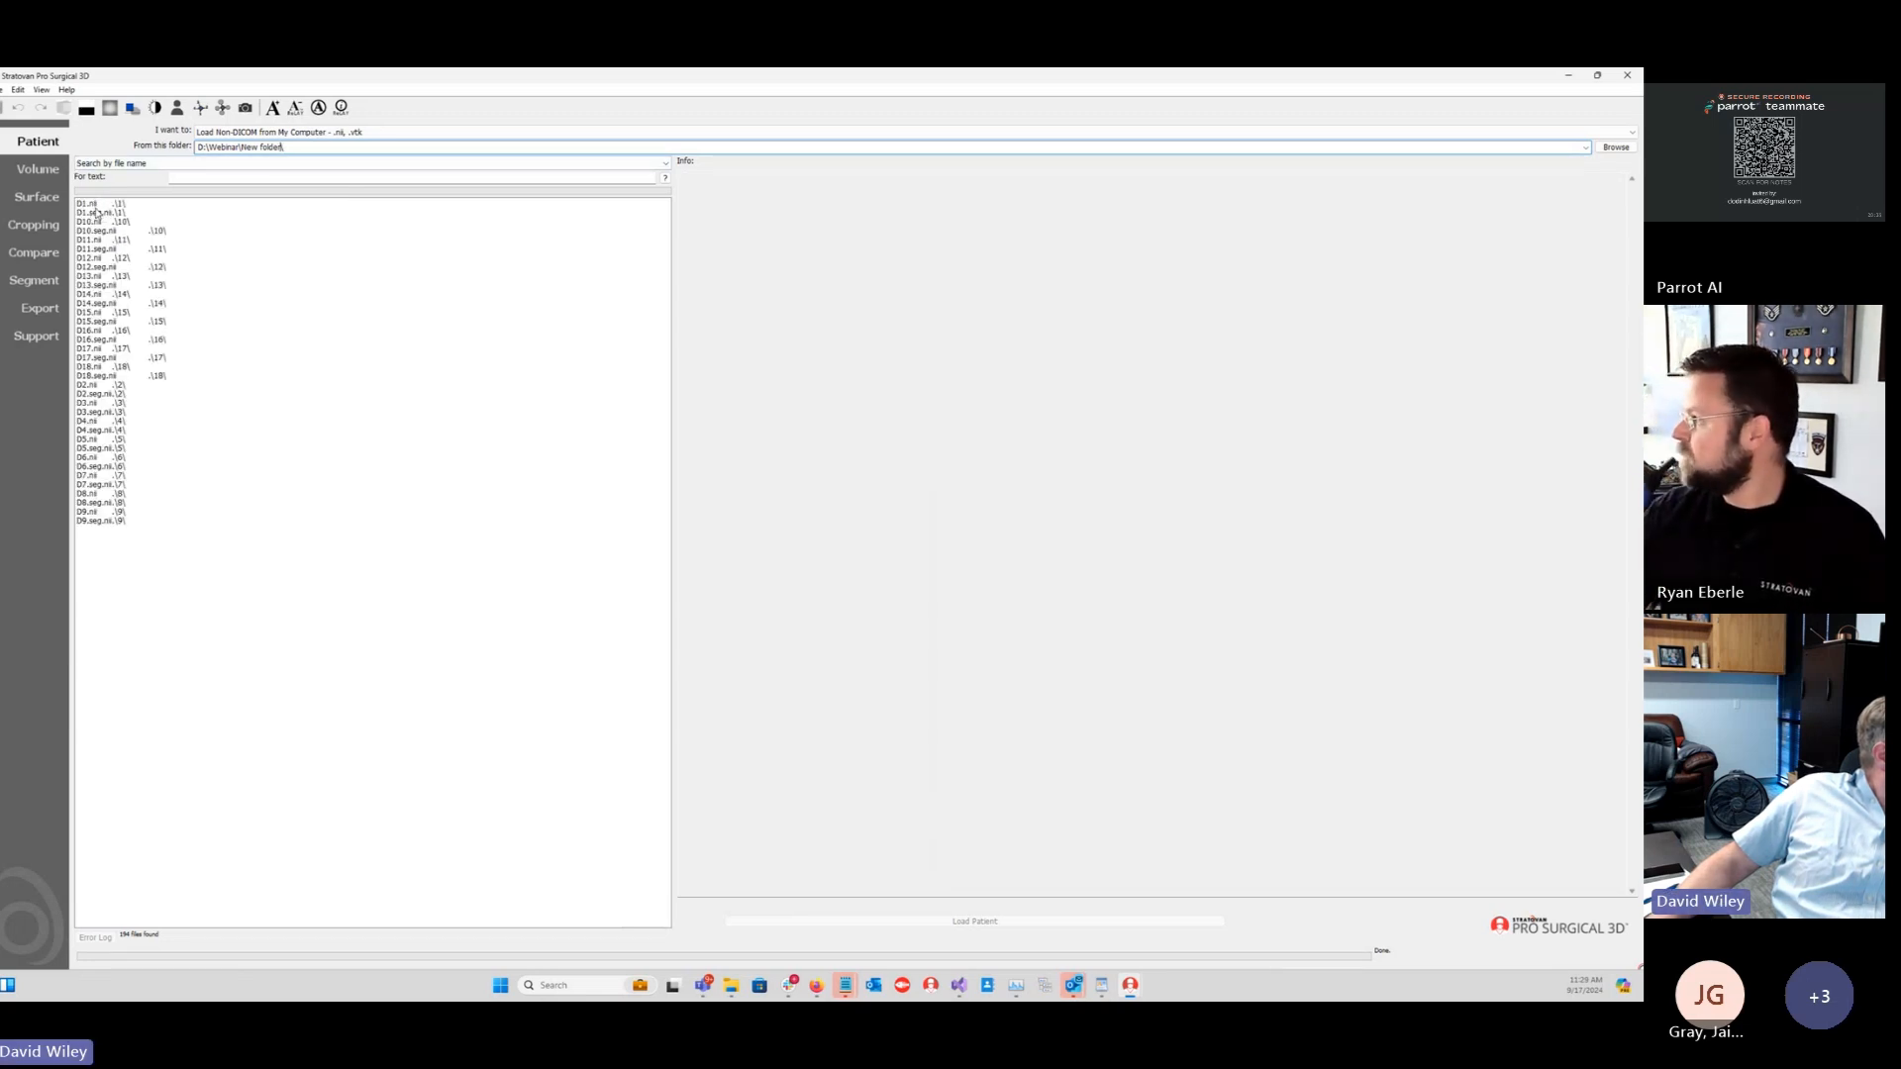
Step: Load the D10.nii scan with its imported segmentation and inspect the 3D rendering
left_click(99, 222)
left_click(940, 923)
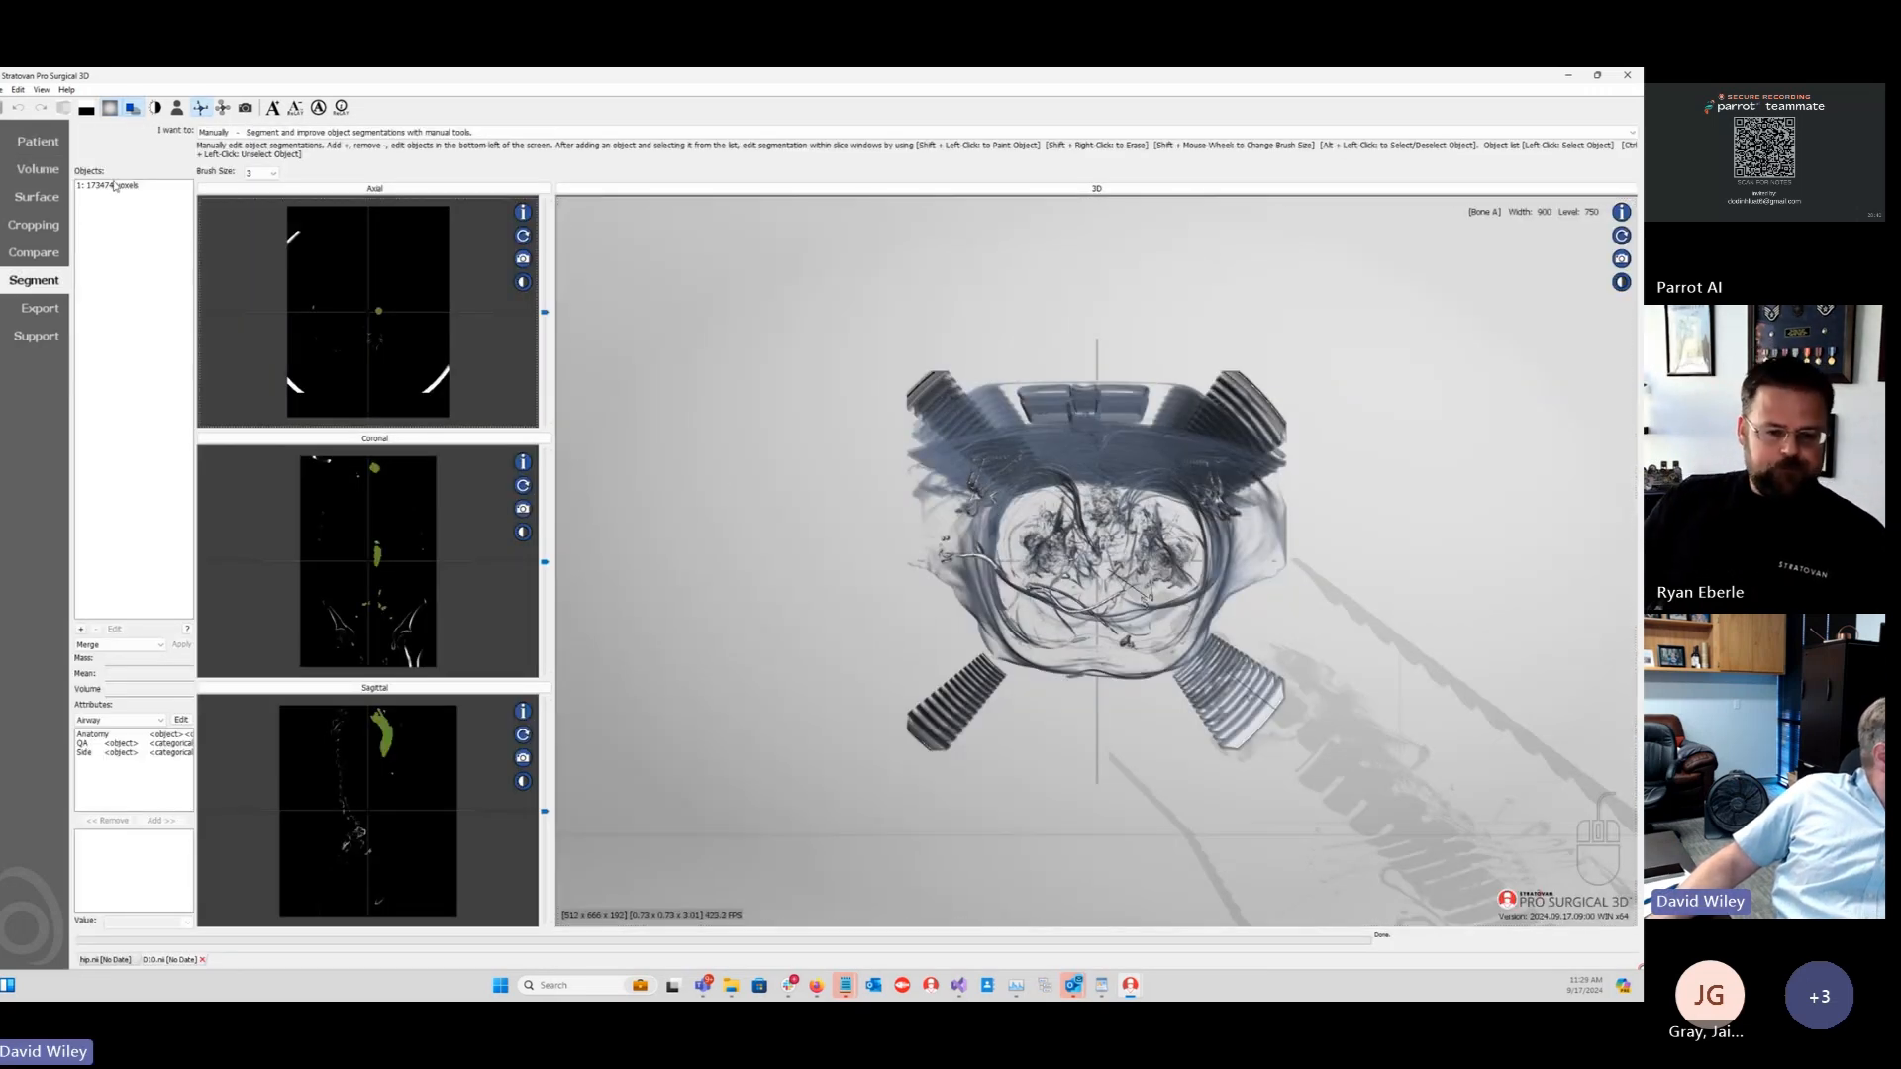
left_click_drag(668, 609, 781, 465)
left_click_drag(1205, 518, 733, 525)
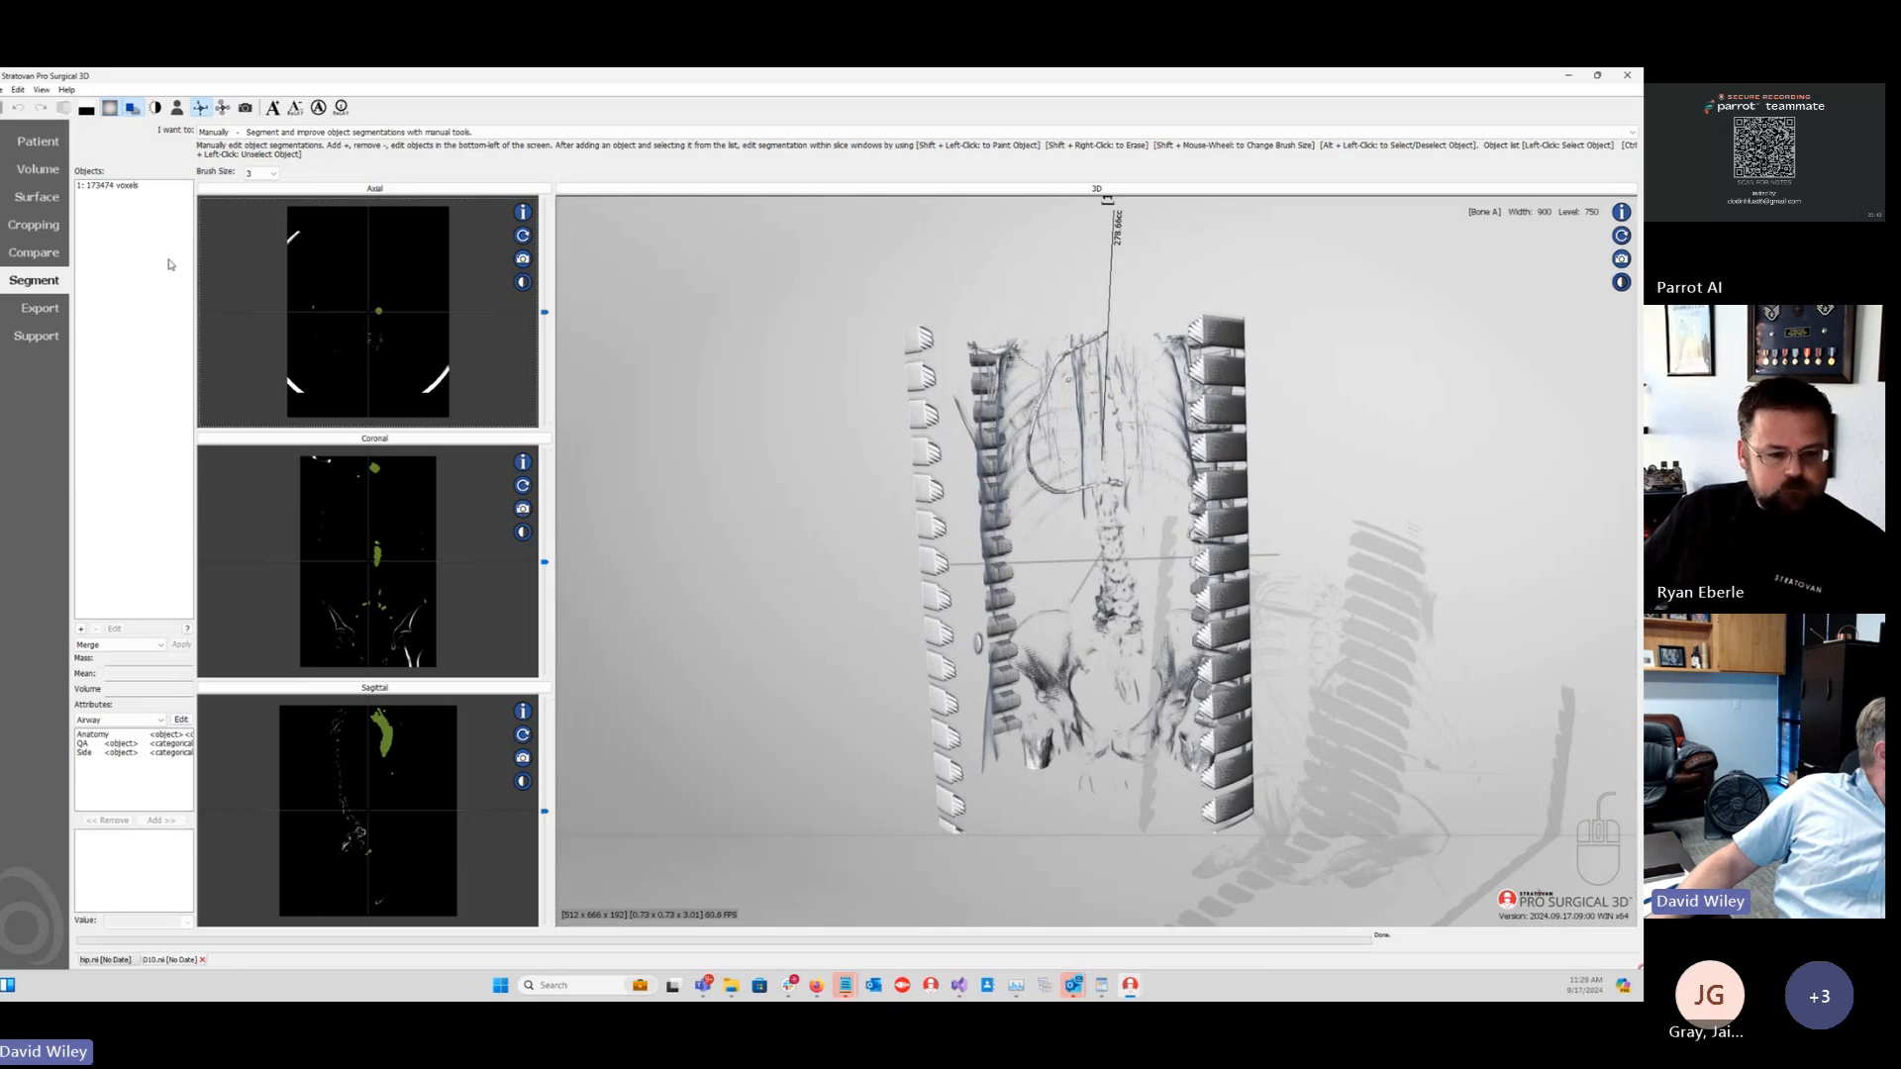
Step: Select the imported segmentation object, adjust the window and level to reveal soft tissue, and inspect it in the rotated 3D view
left_click(114, 185)
left_click_drag(998, 591, 1011, 581)
left_click_drag(422, 592, 427, 551)
left_click_drag(891, 539, 878, 586)
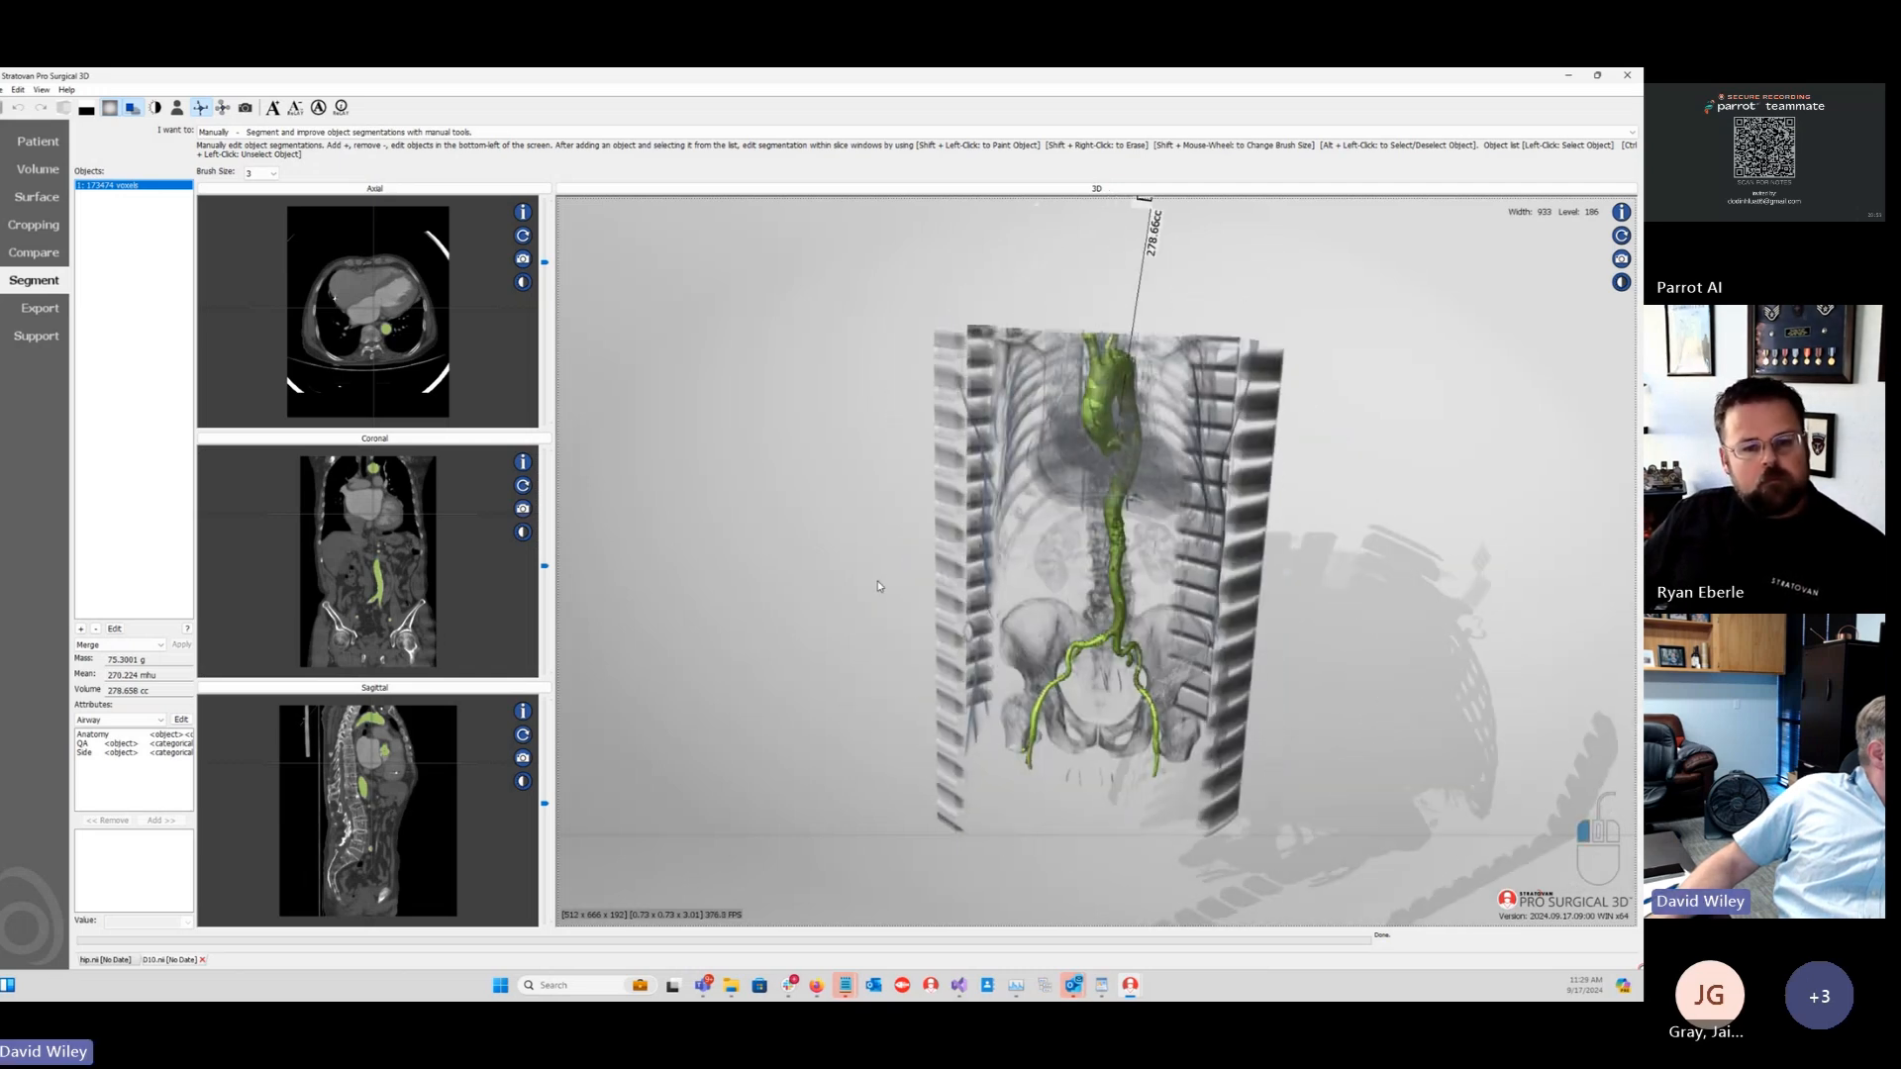
left_click_drag(849, 411, 778, 411)
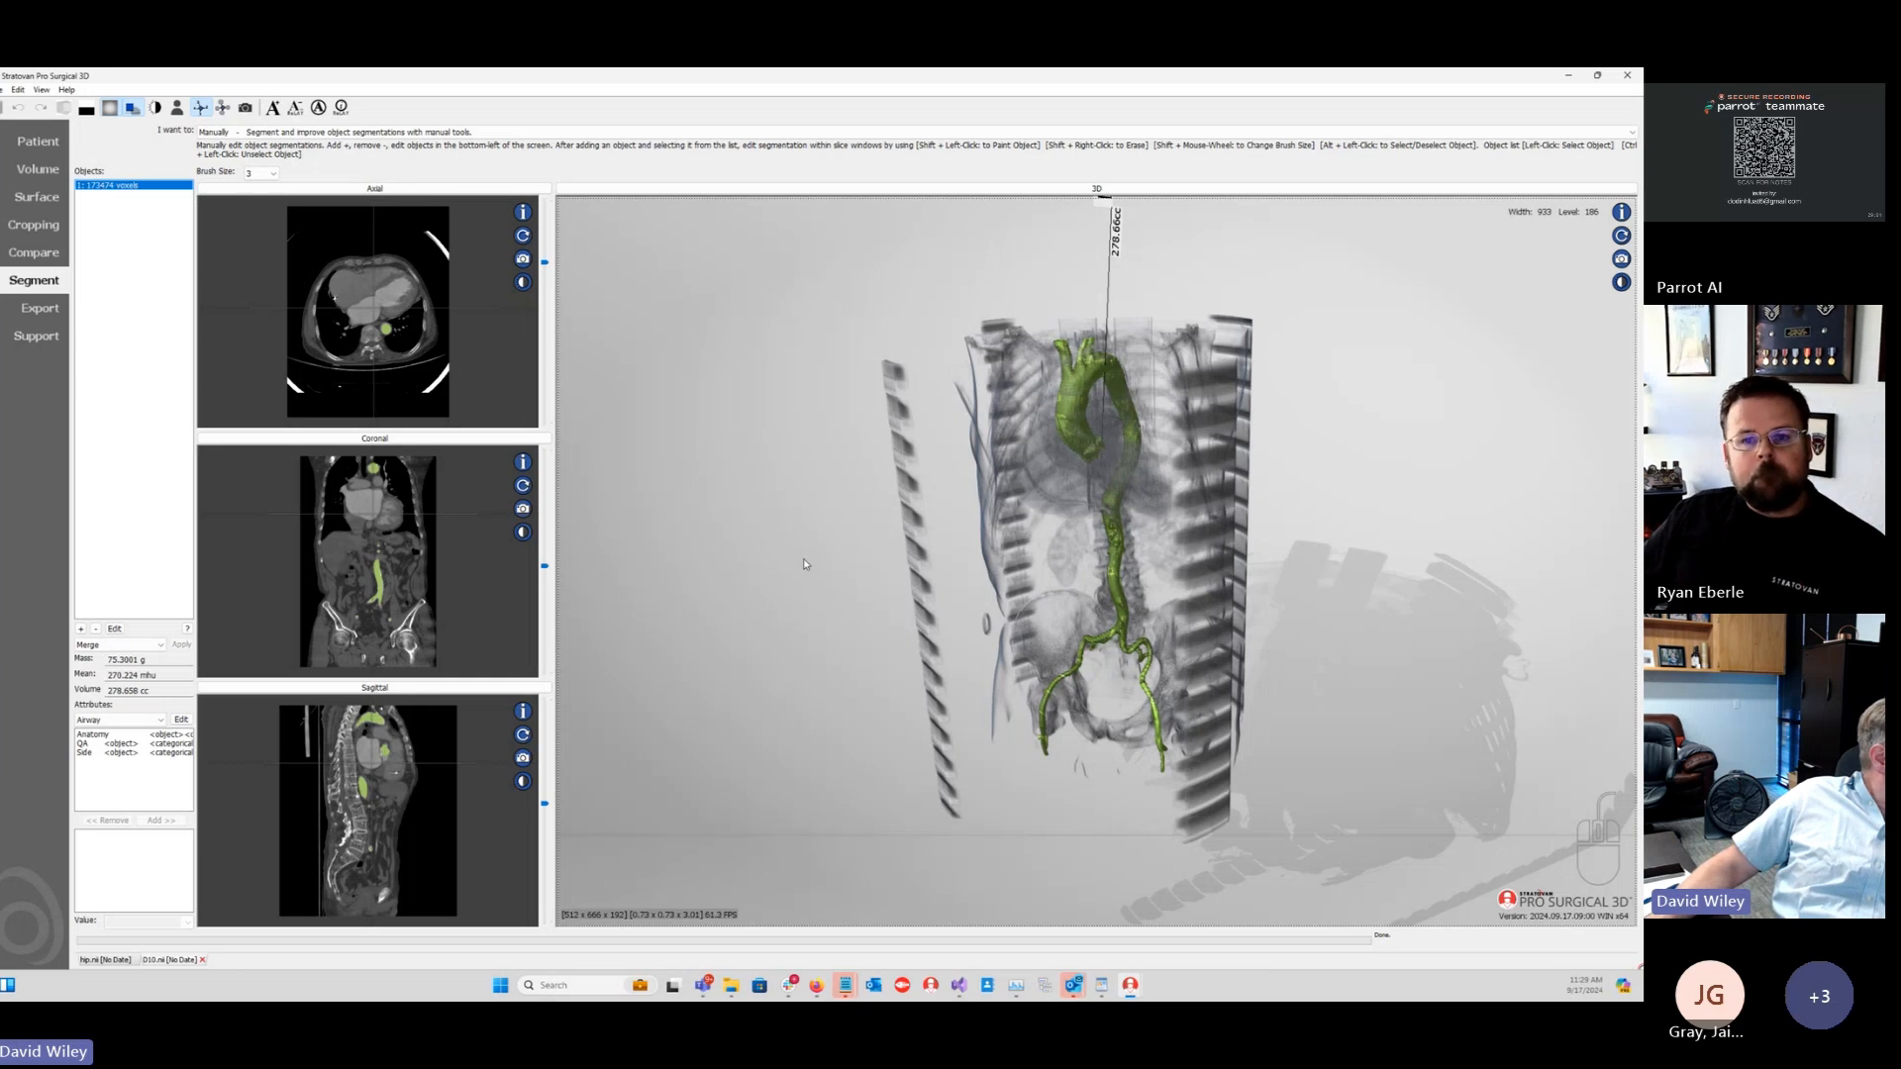
Step: Switch to Batch Operations and set up Edit Segmentation Object Labels for the D:\Webinar\New folder\ segmentations
left_click(317, 131)
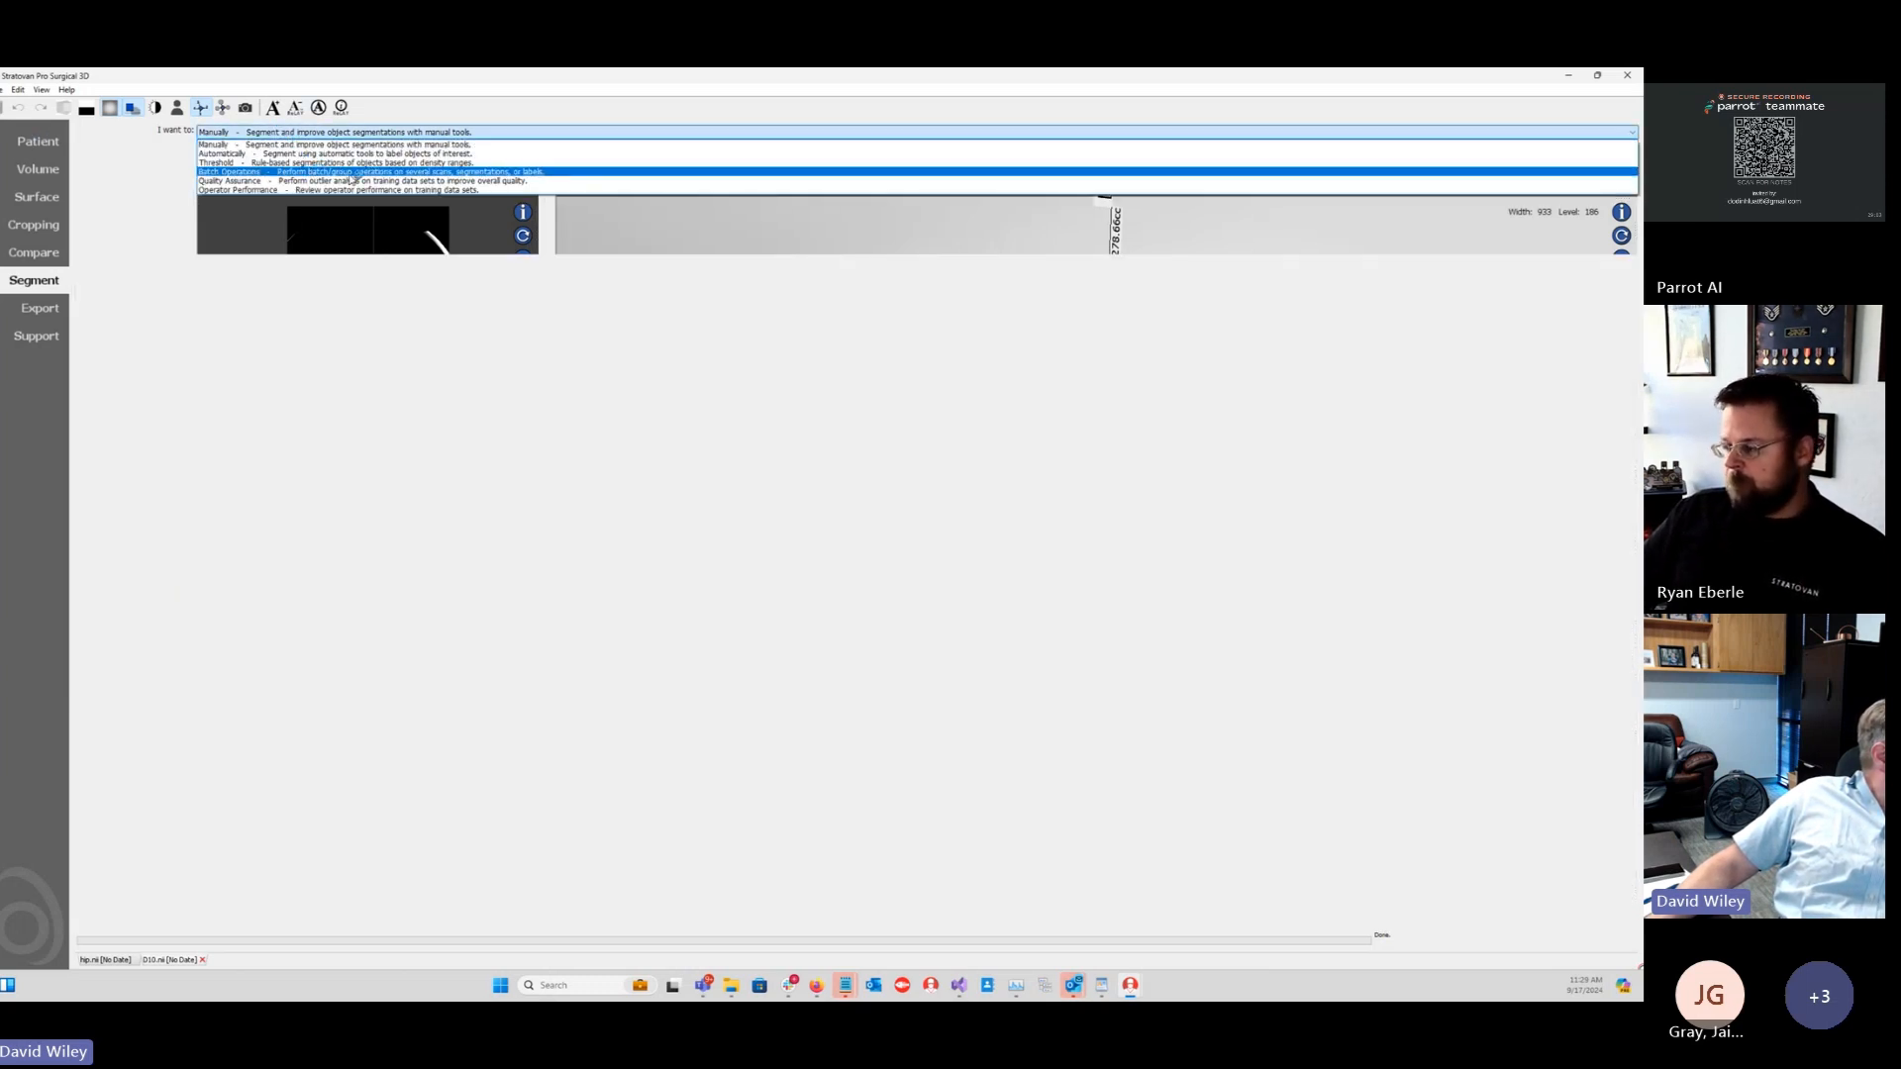
left_click(352, 172)
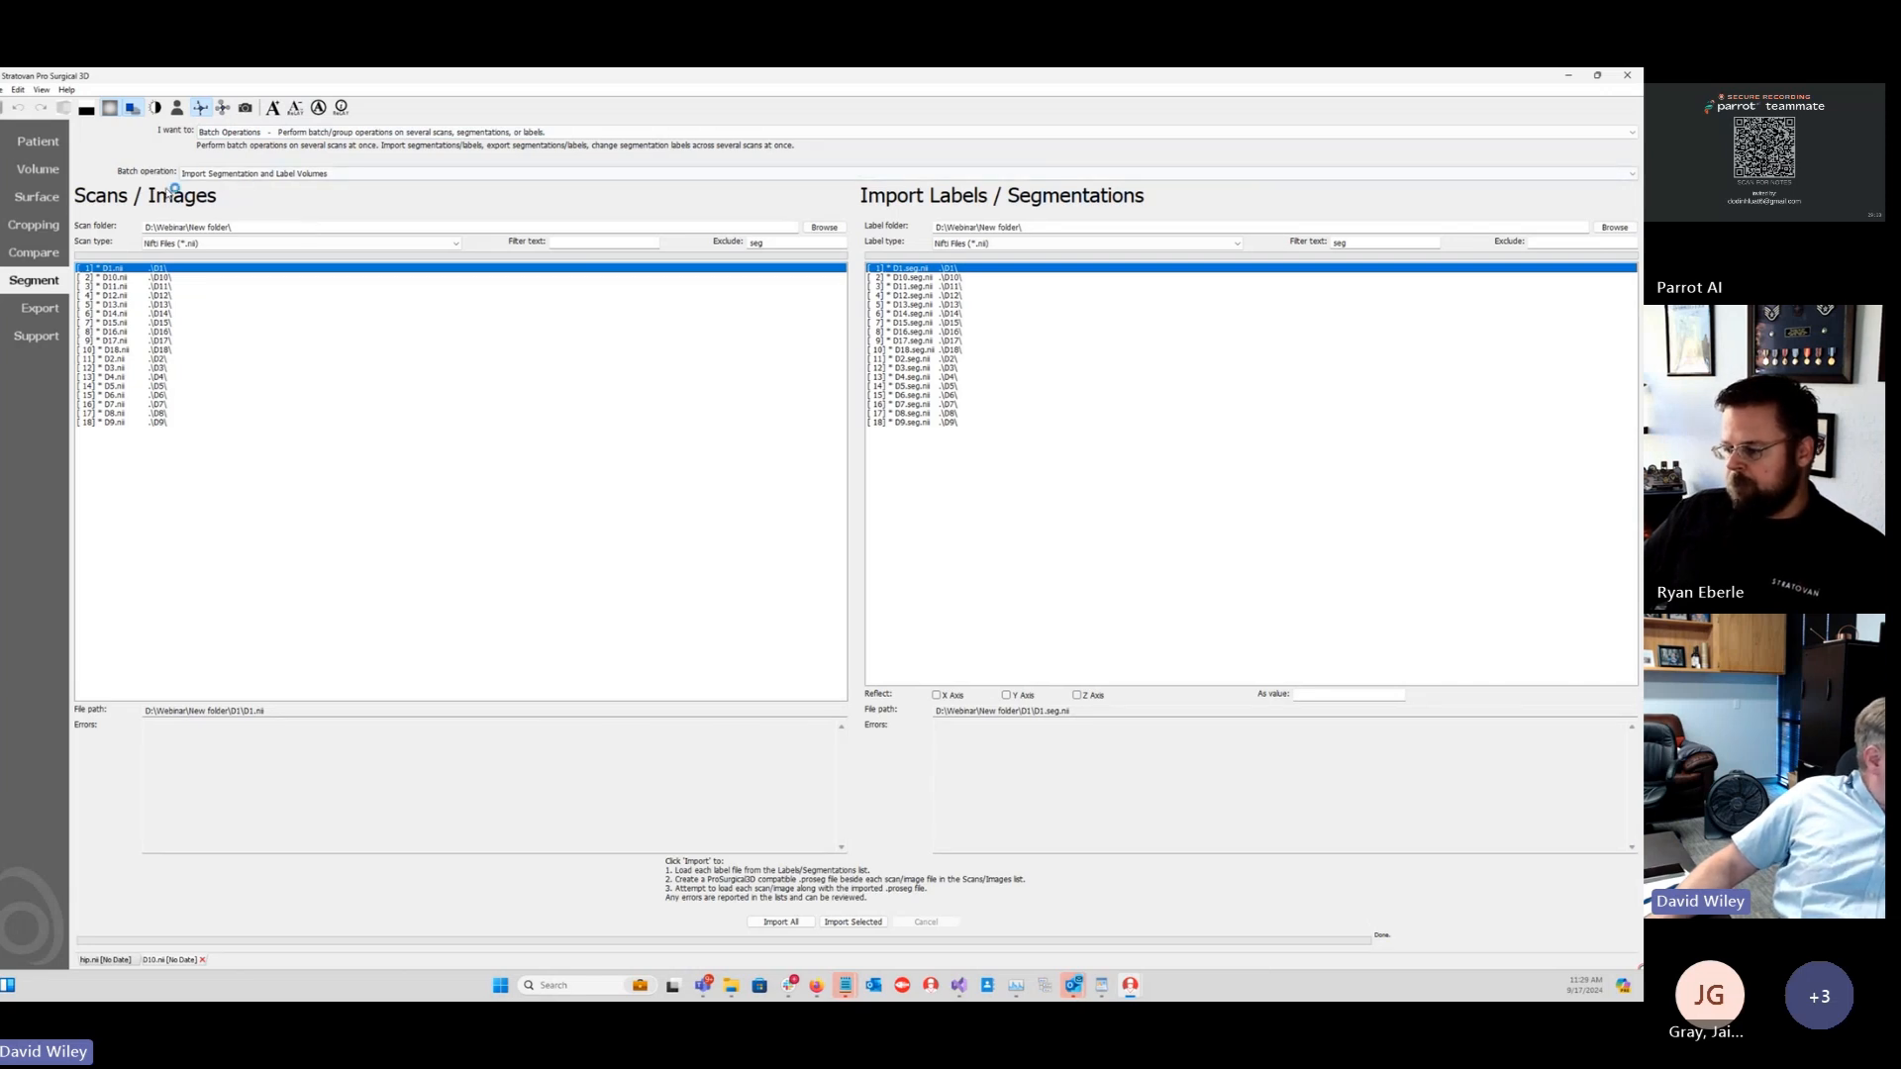
left_click(247, 174)
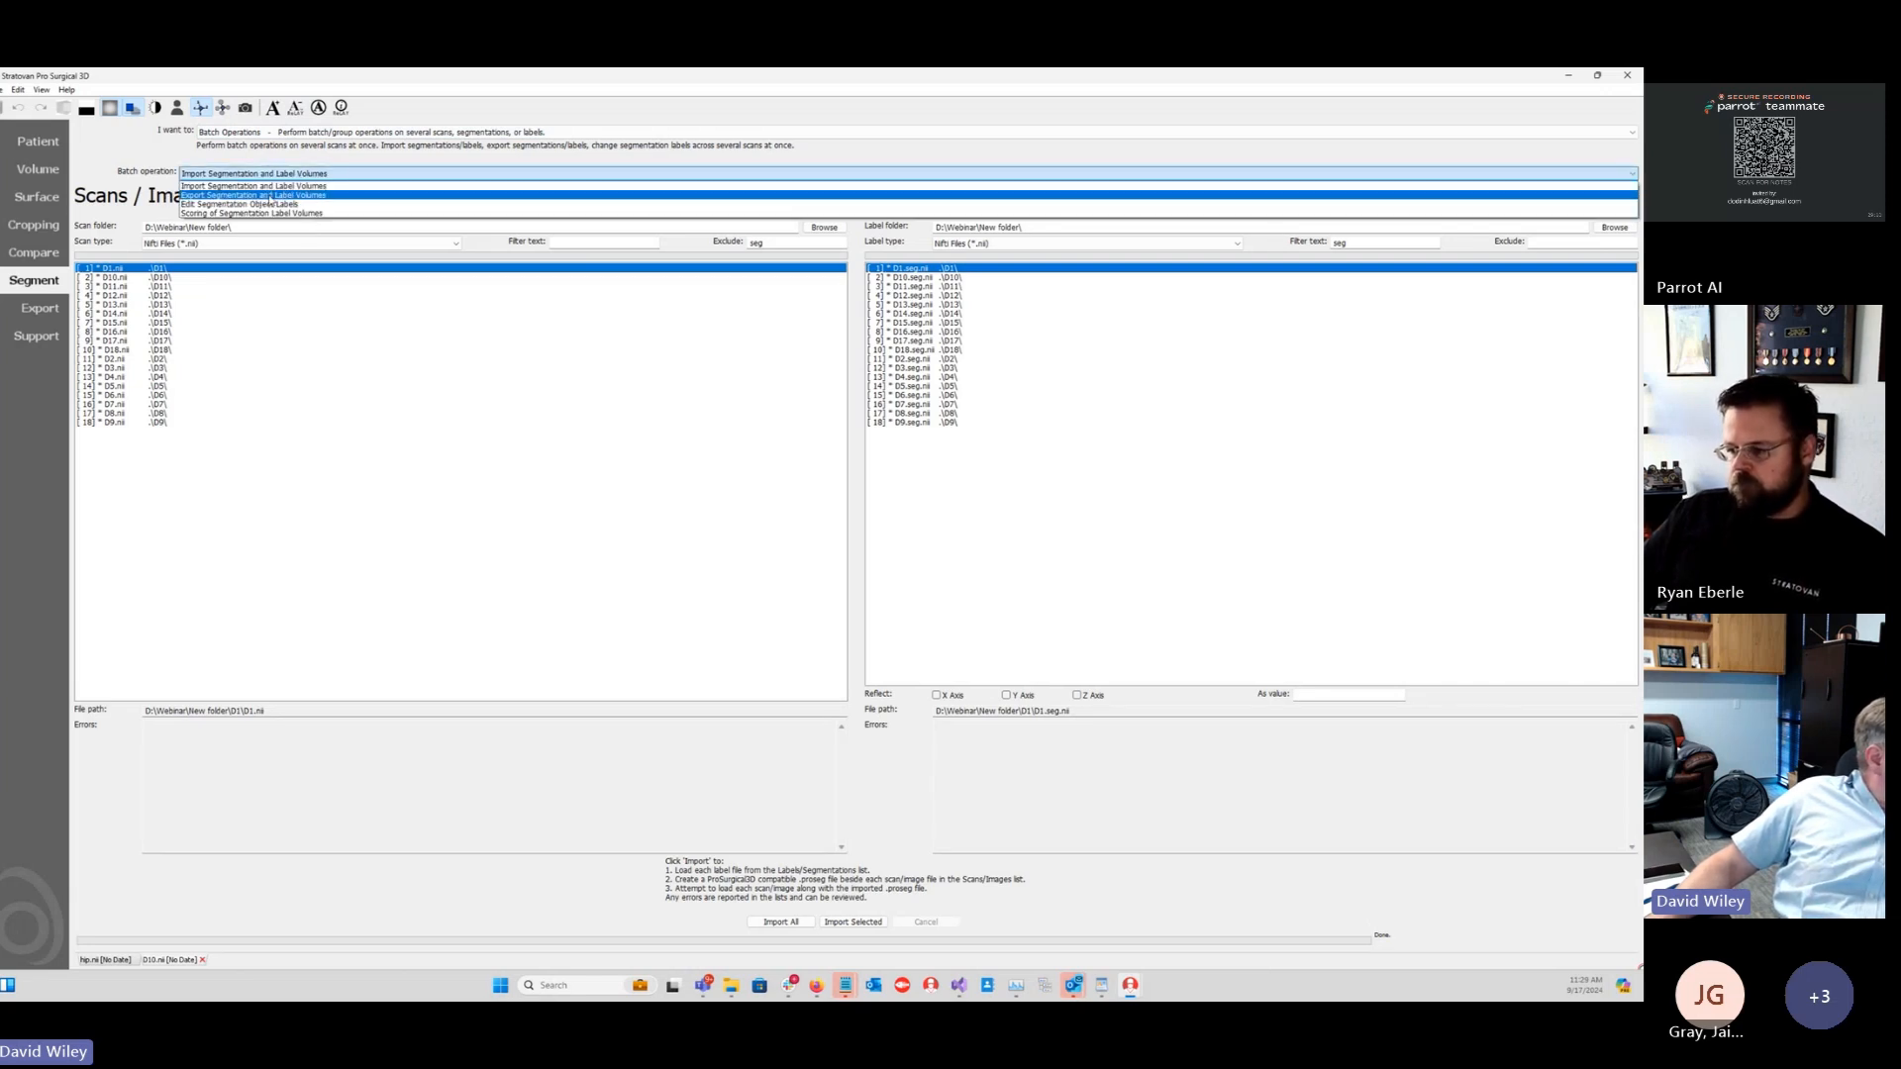
left_click(138, 206)
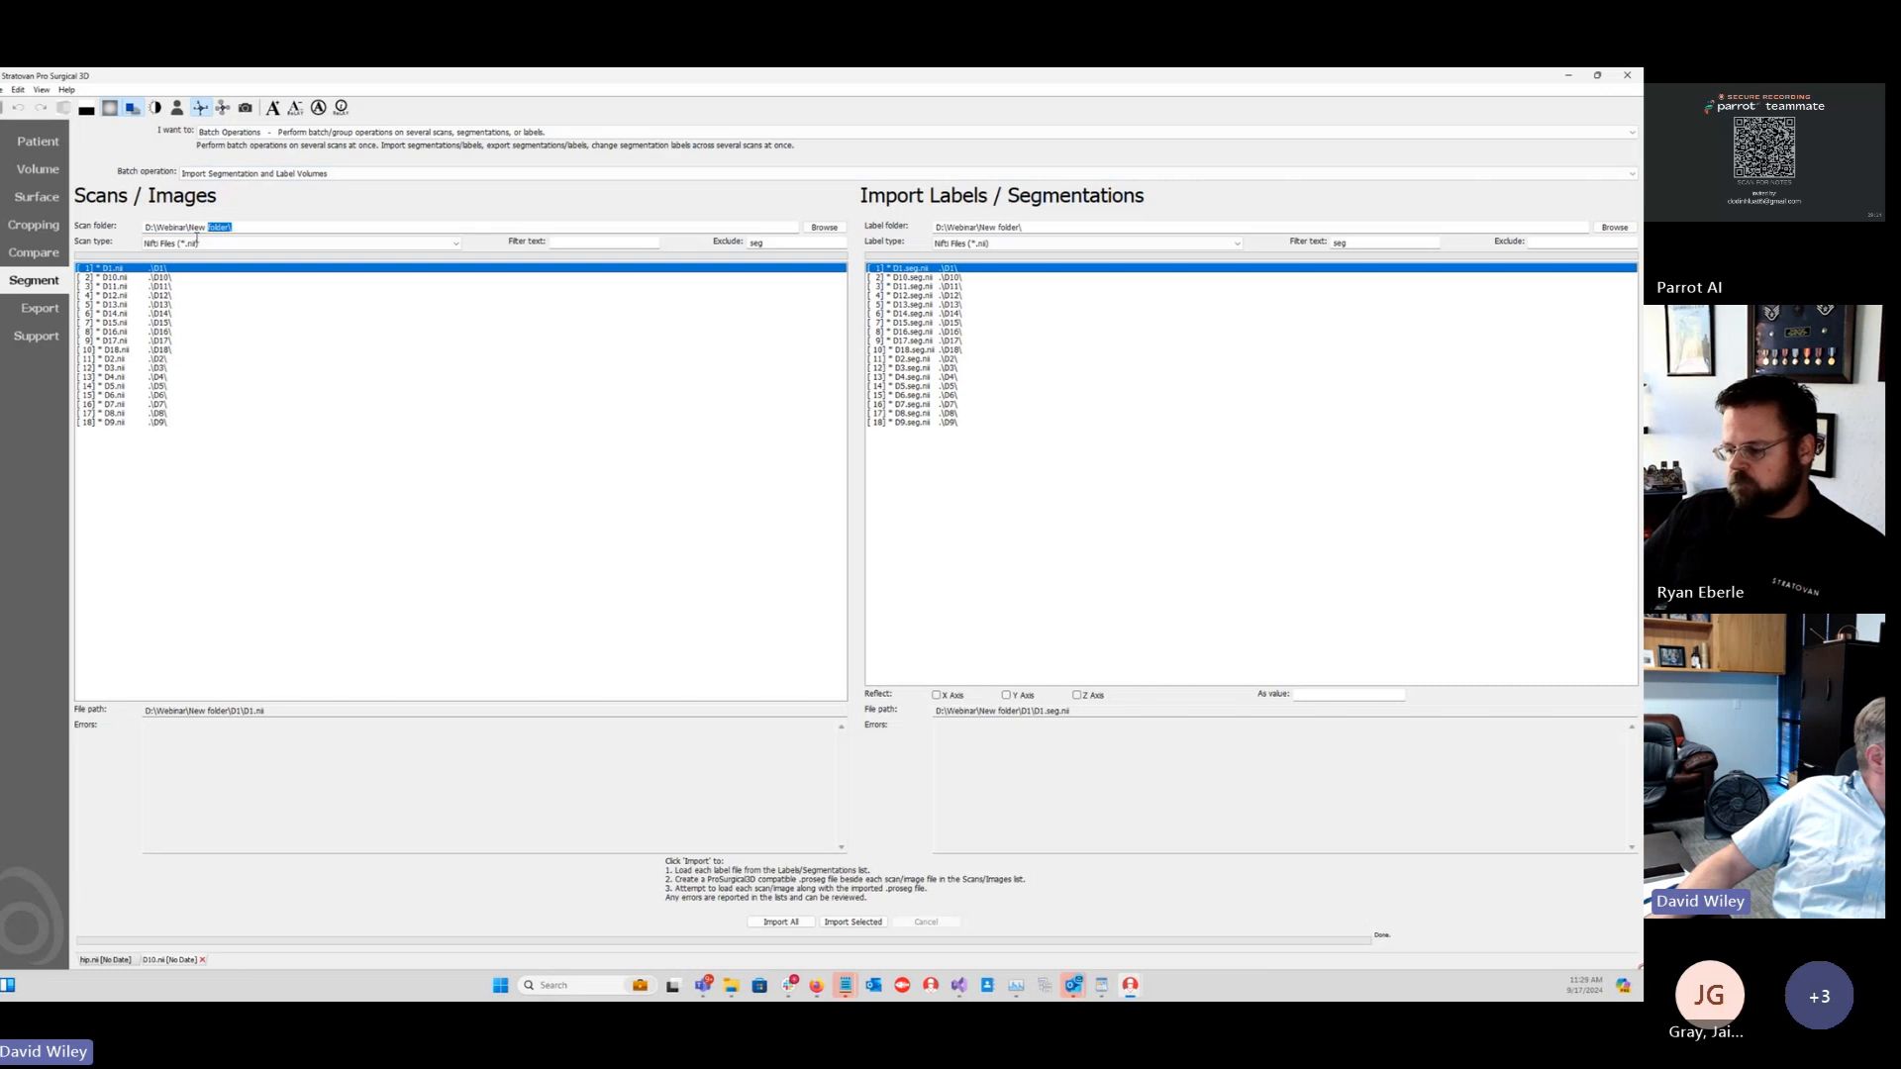
left_click(282, 173)
left_click(285, 204)
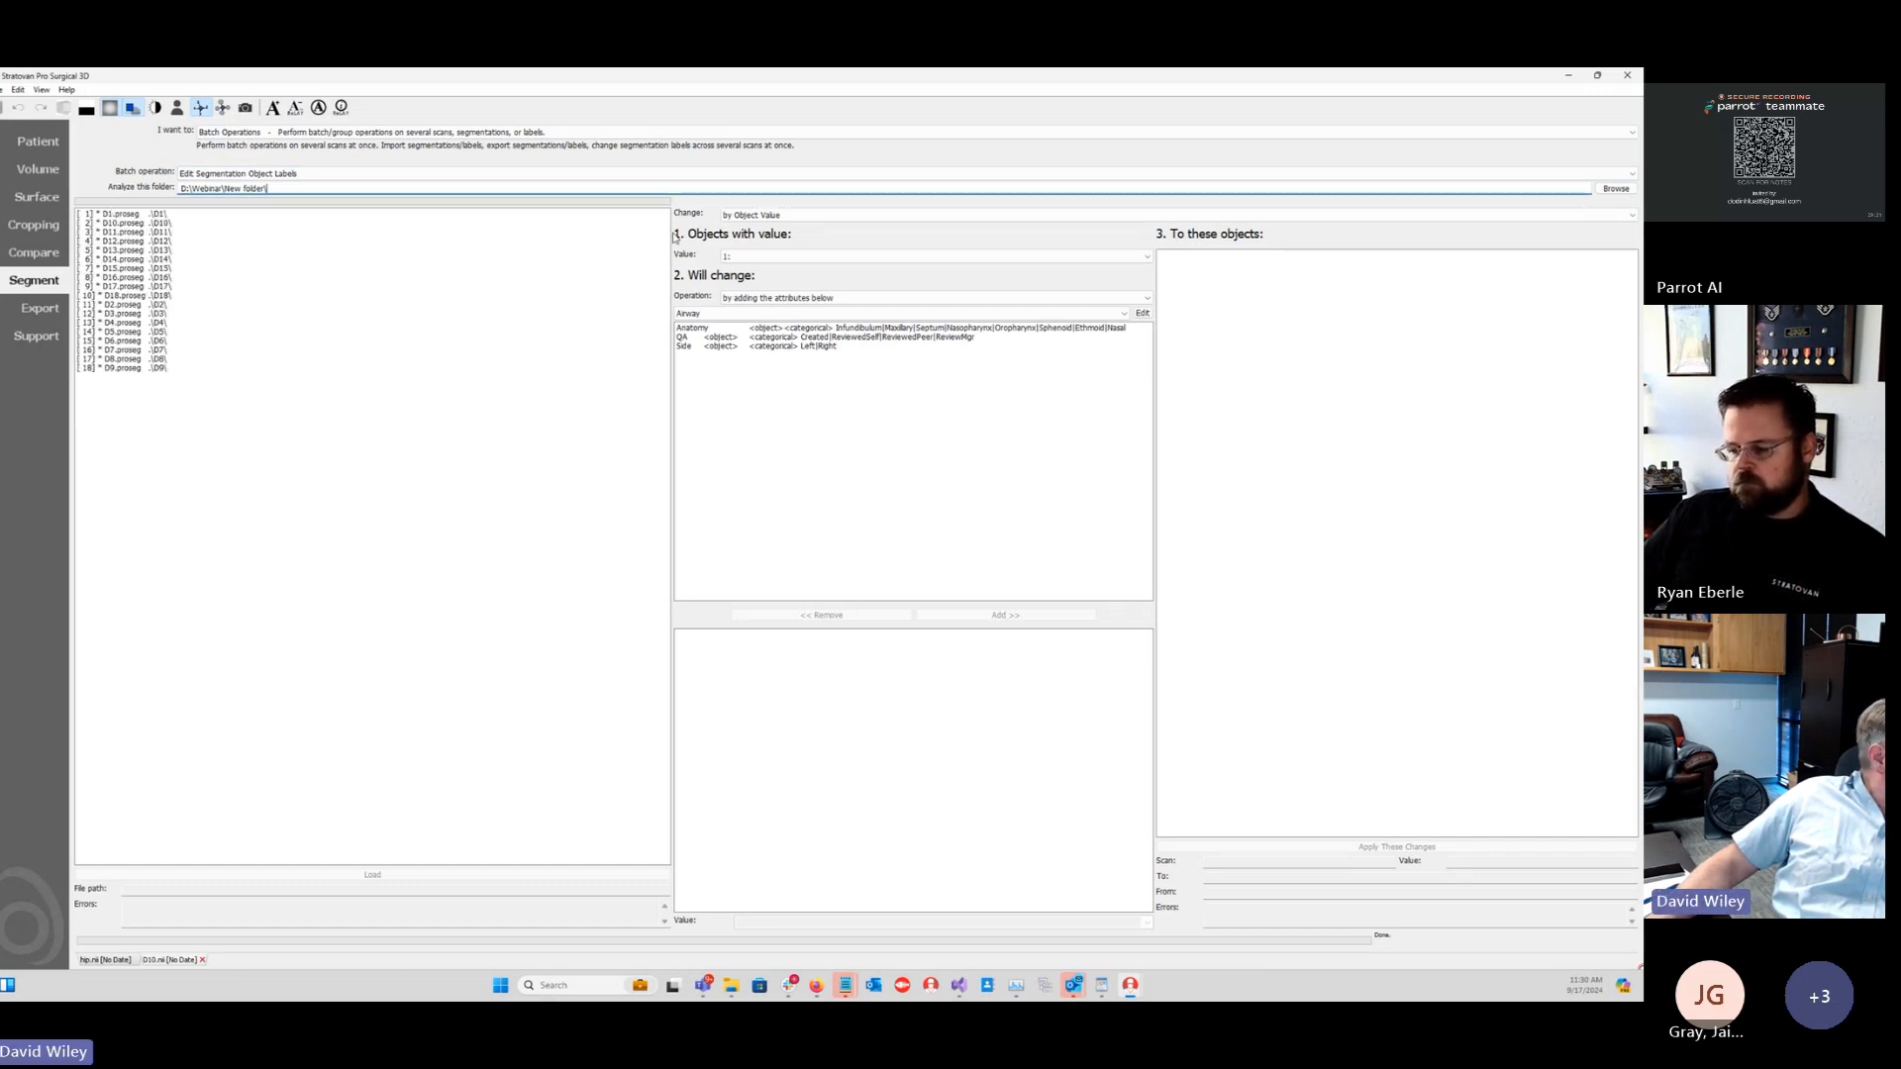
Step: Add the Anatomy attribute with value AVT to objects of value 1 and apply the change across all scans
left_click(771, 259)
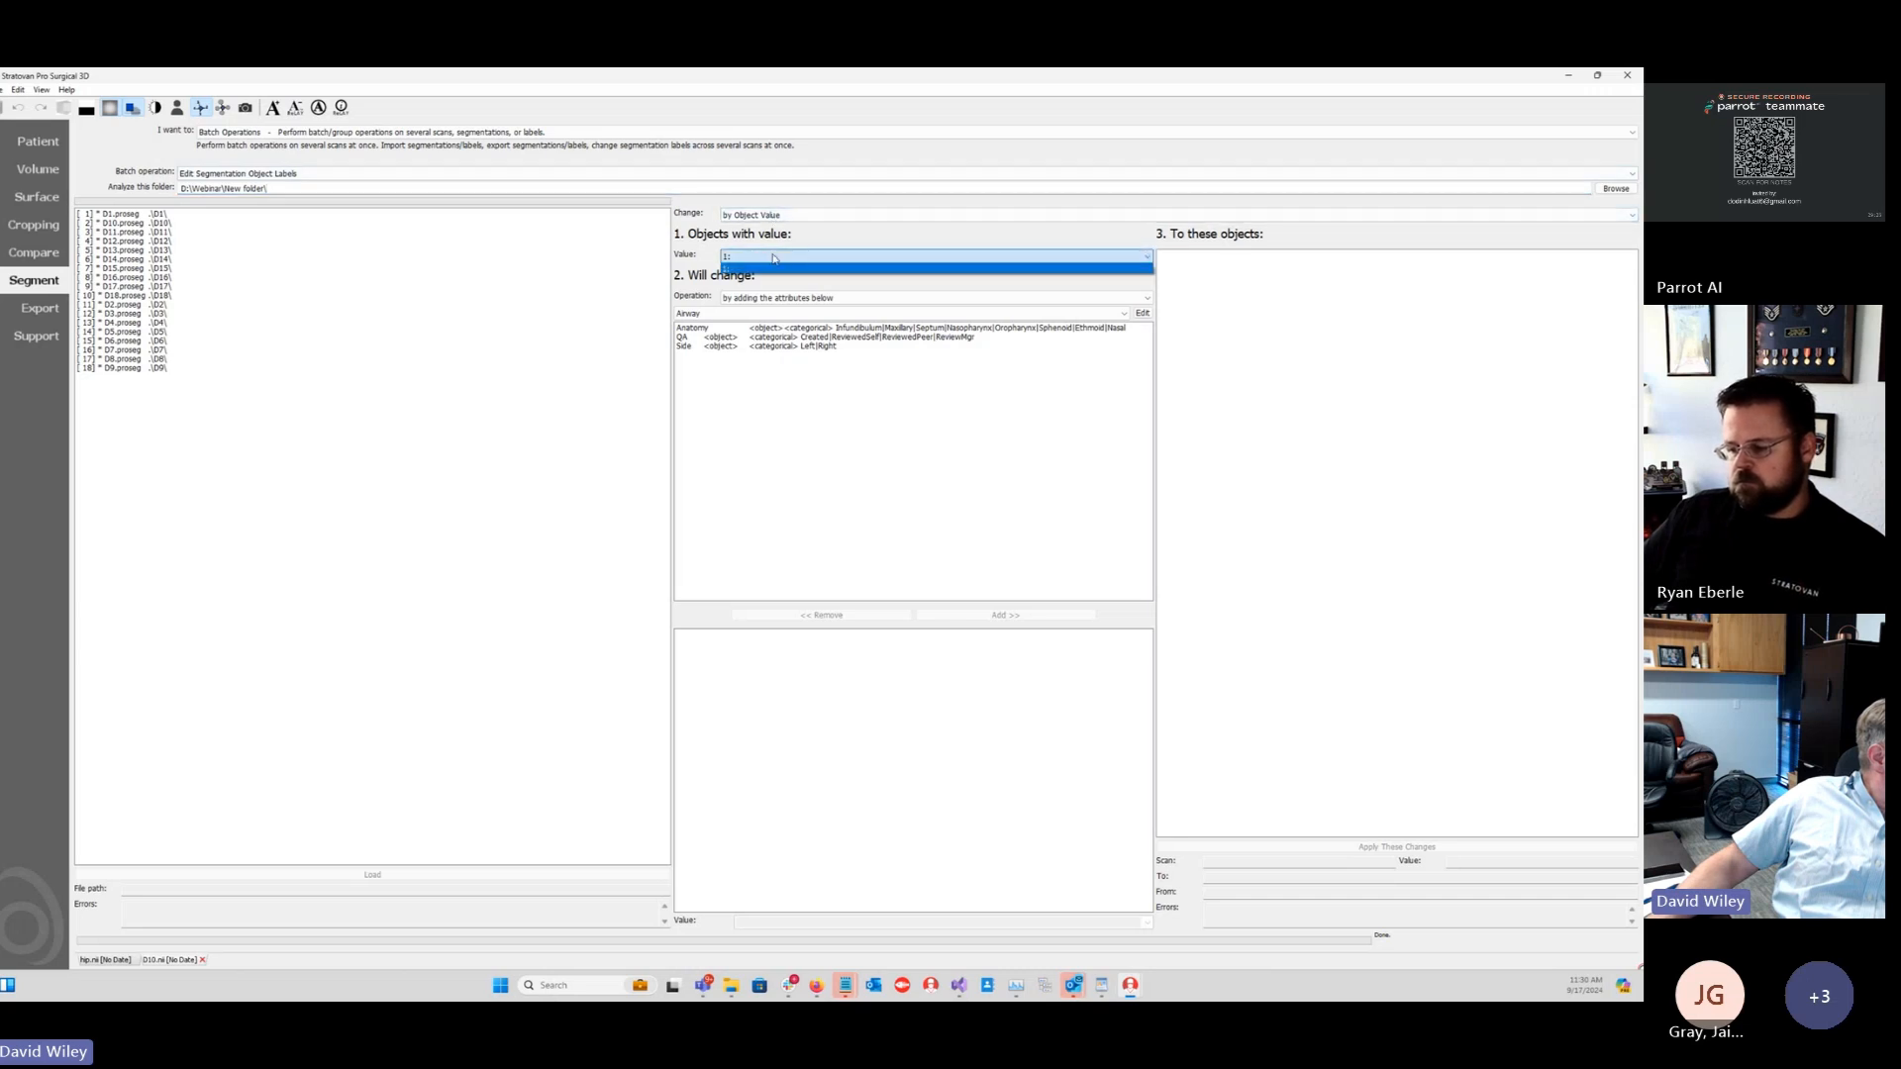
left_click(701, 258)
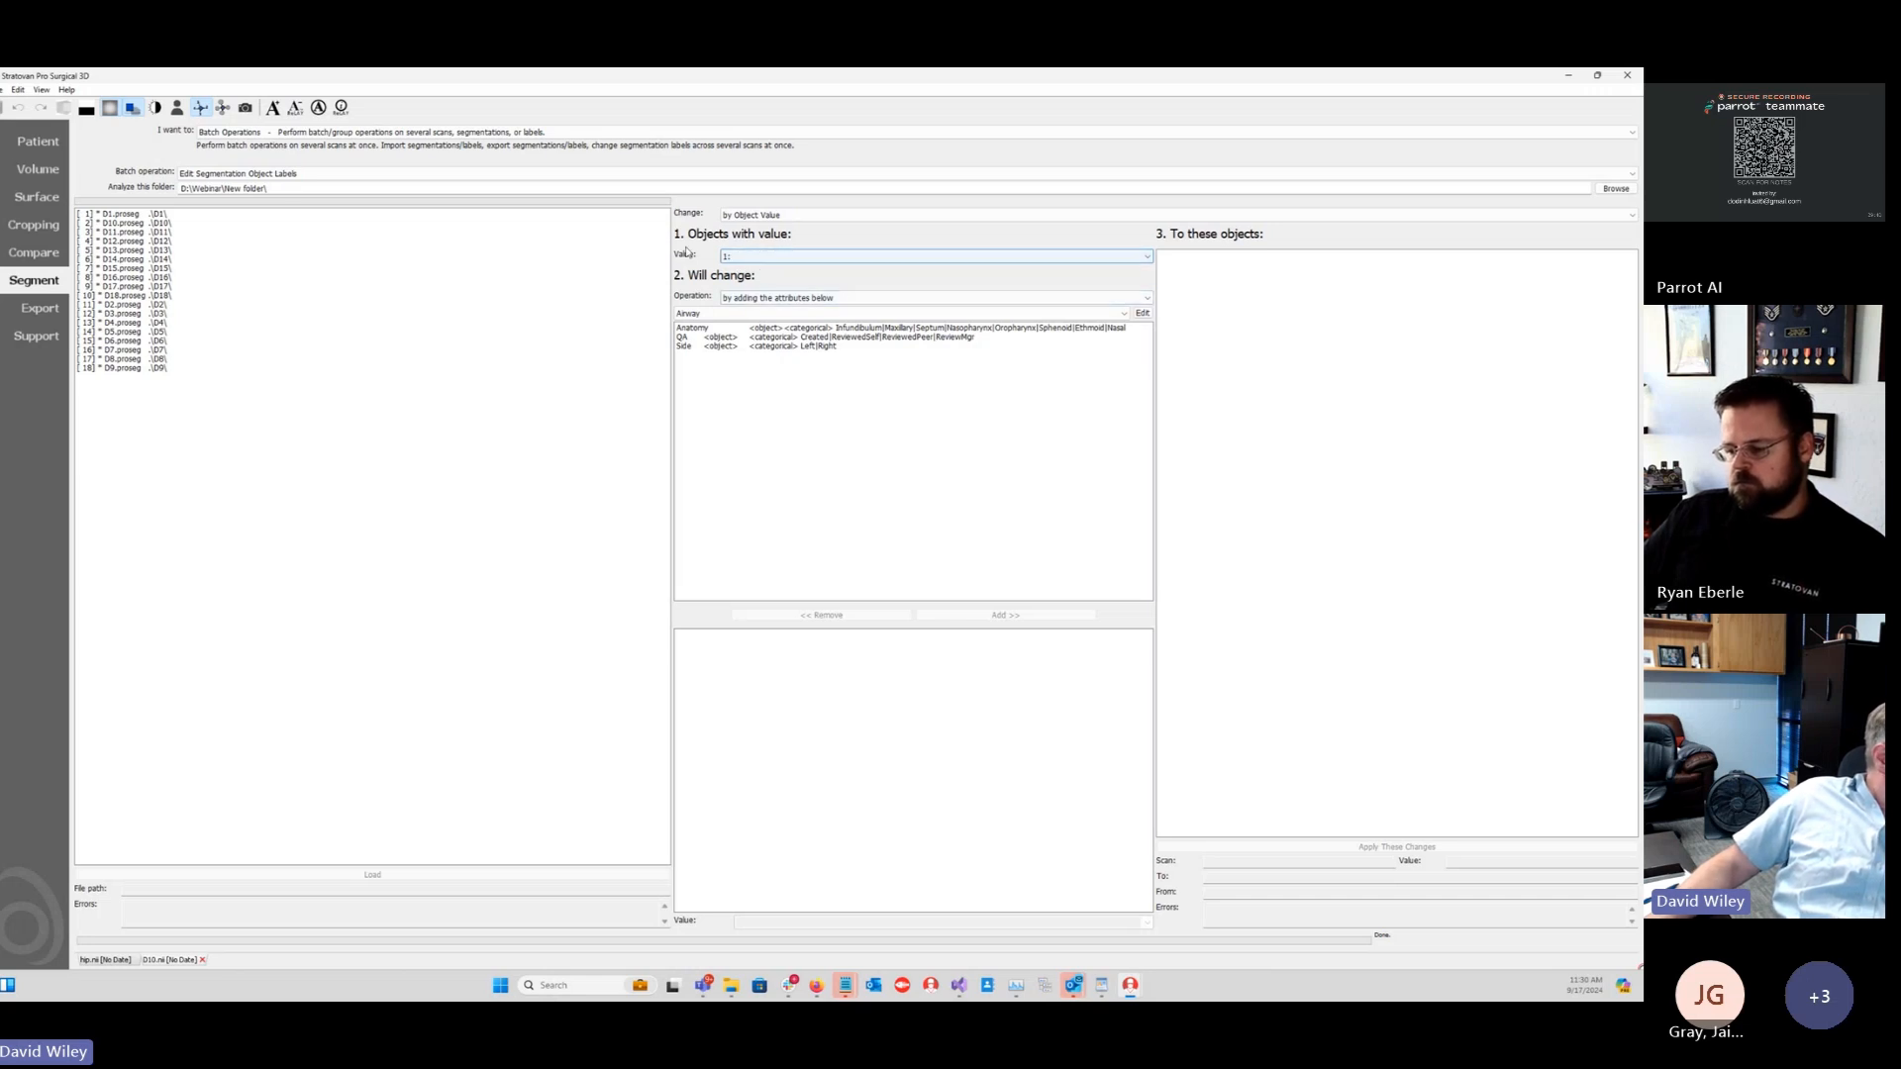
left_click(746, 258)
left_click(744, 259)
left_click(738, 329)
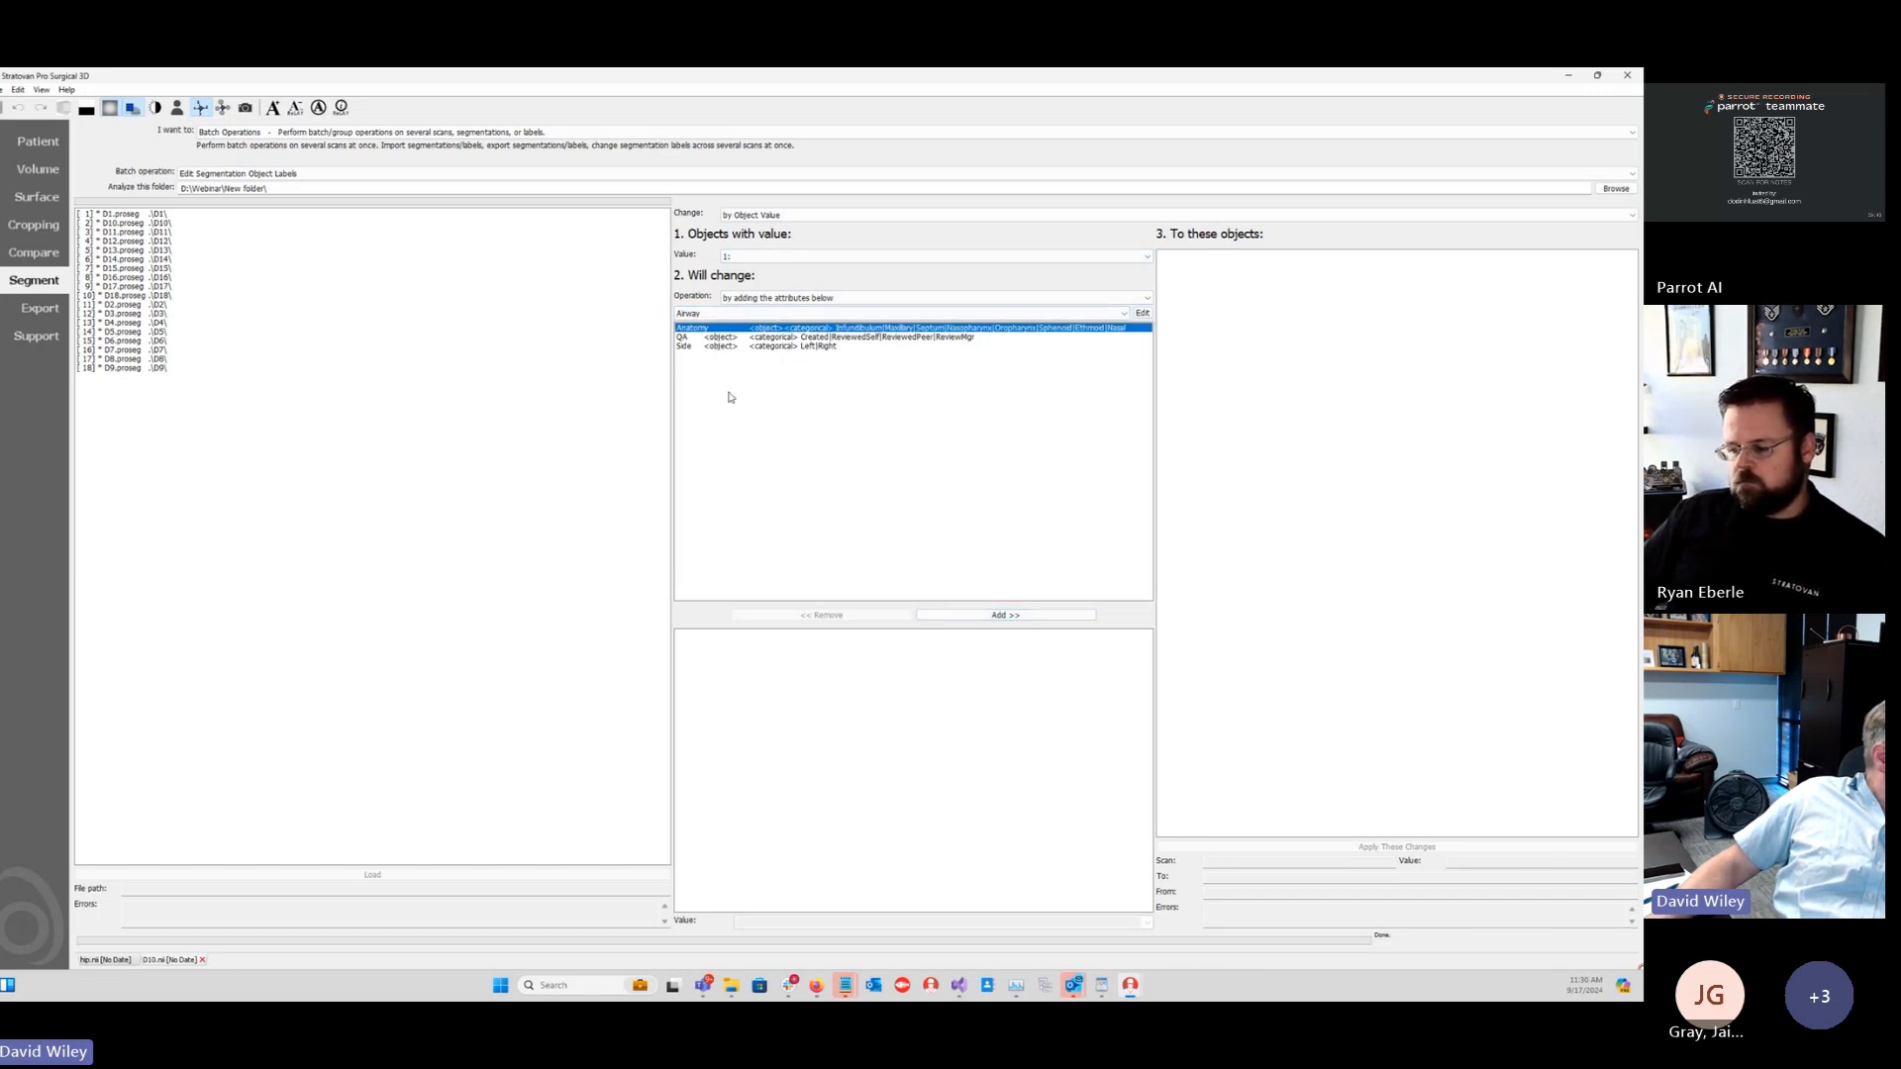
left_click(1005, 615)
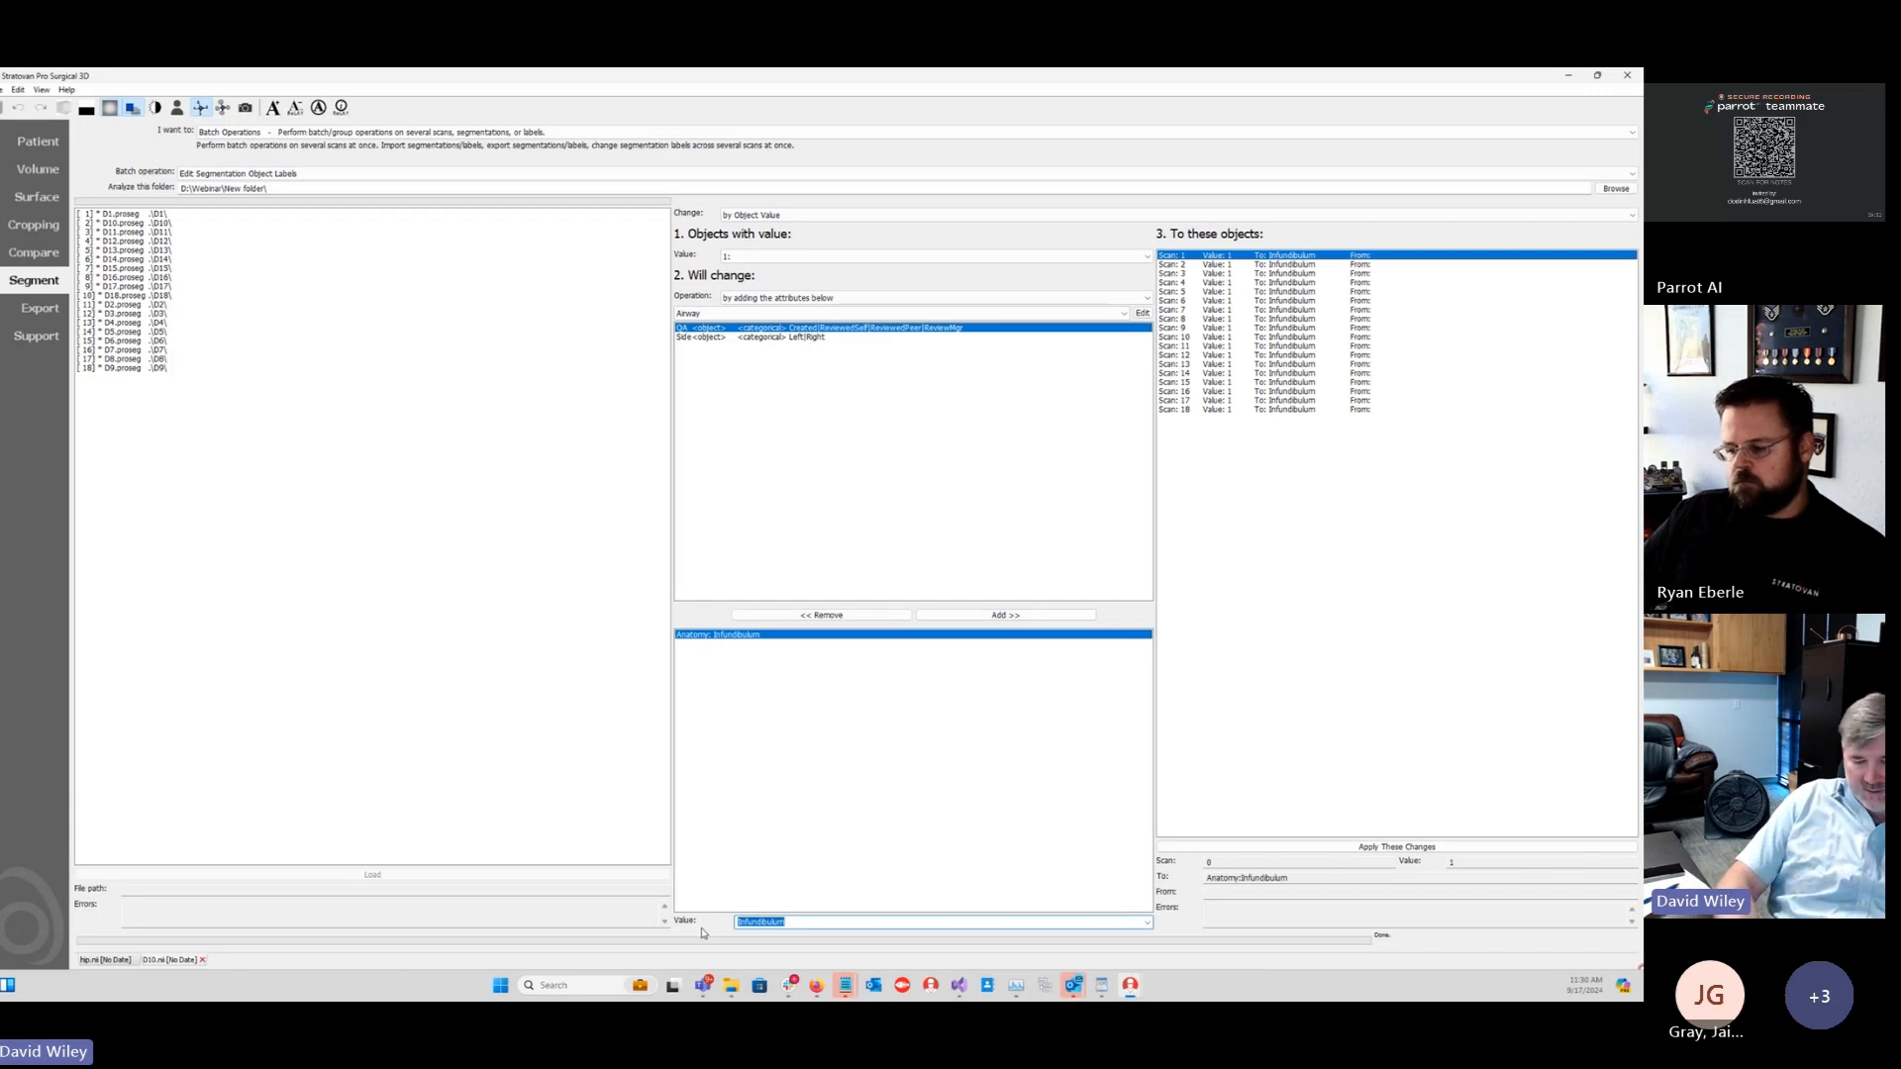
type("AVT")
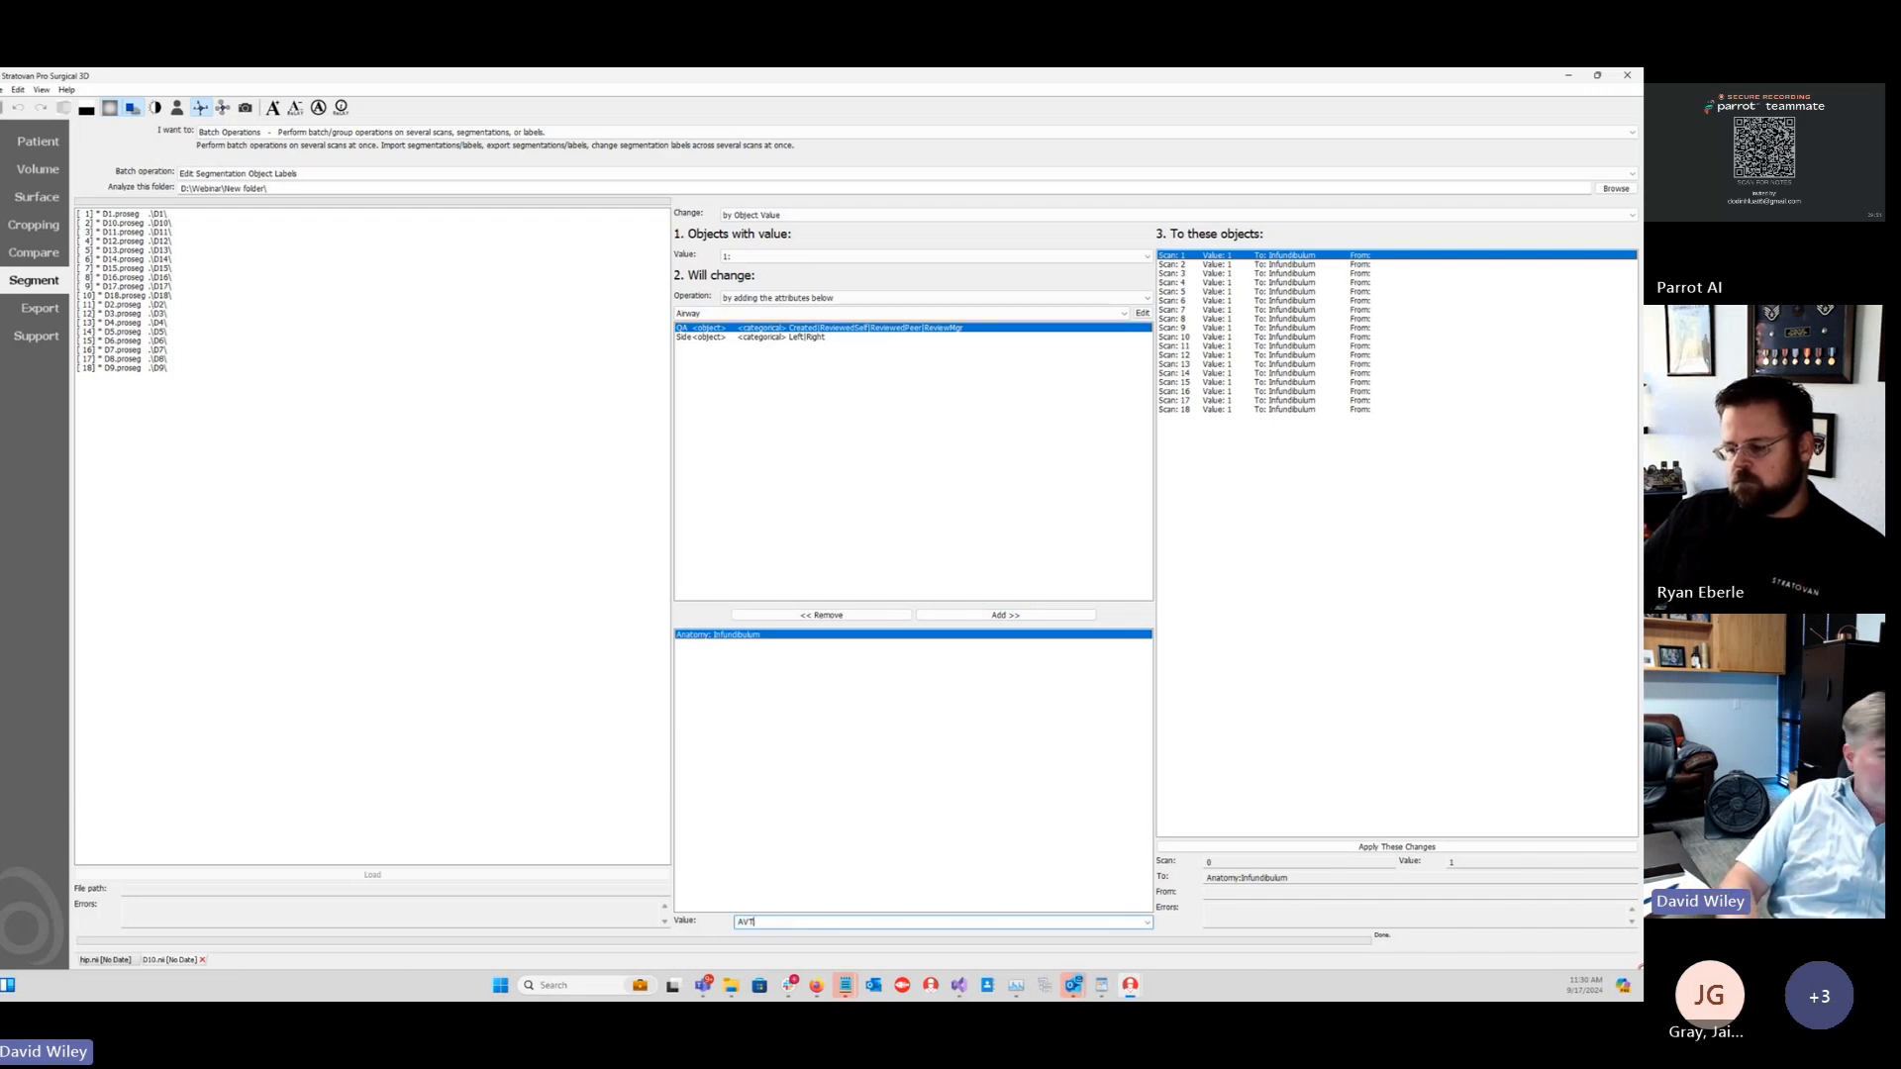
key("Return")
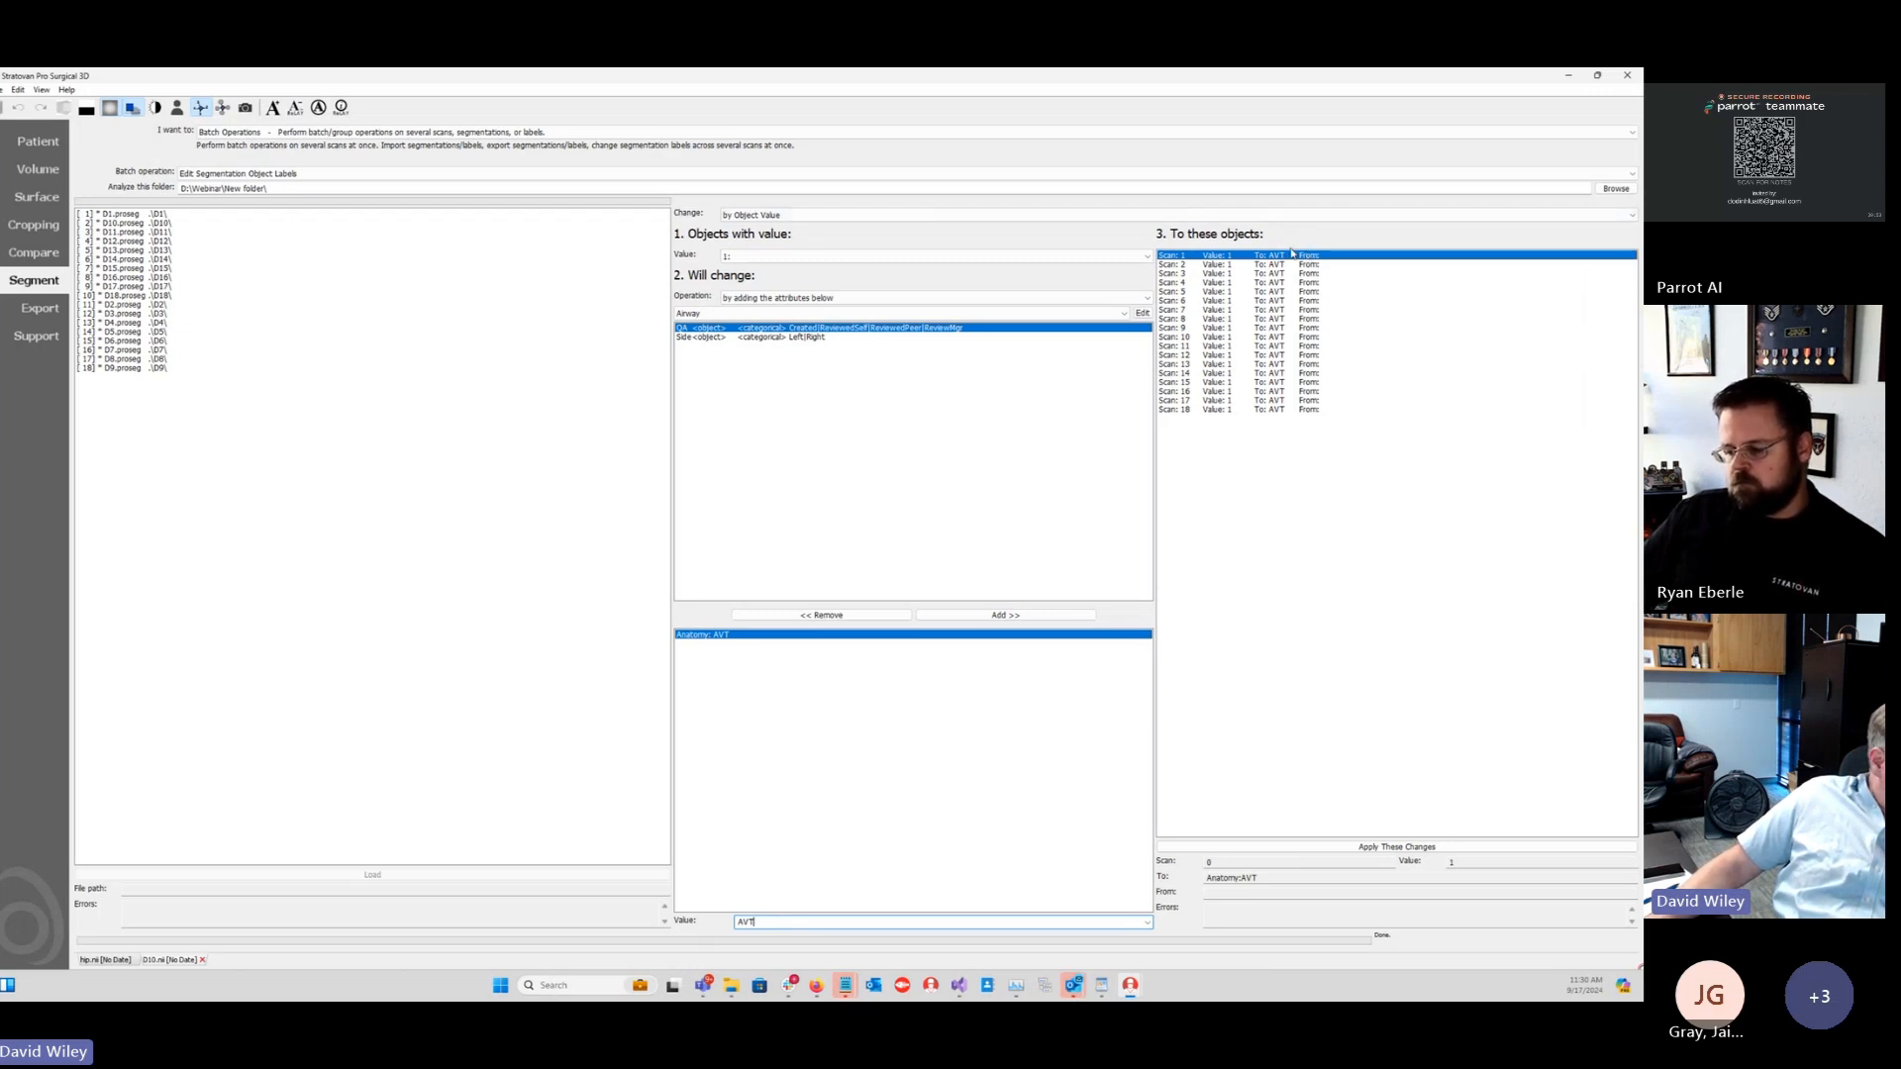
left_click(1376, 849)
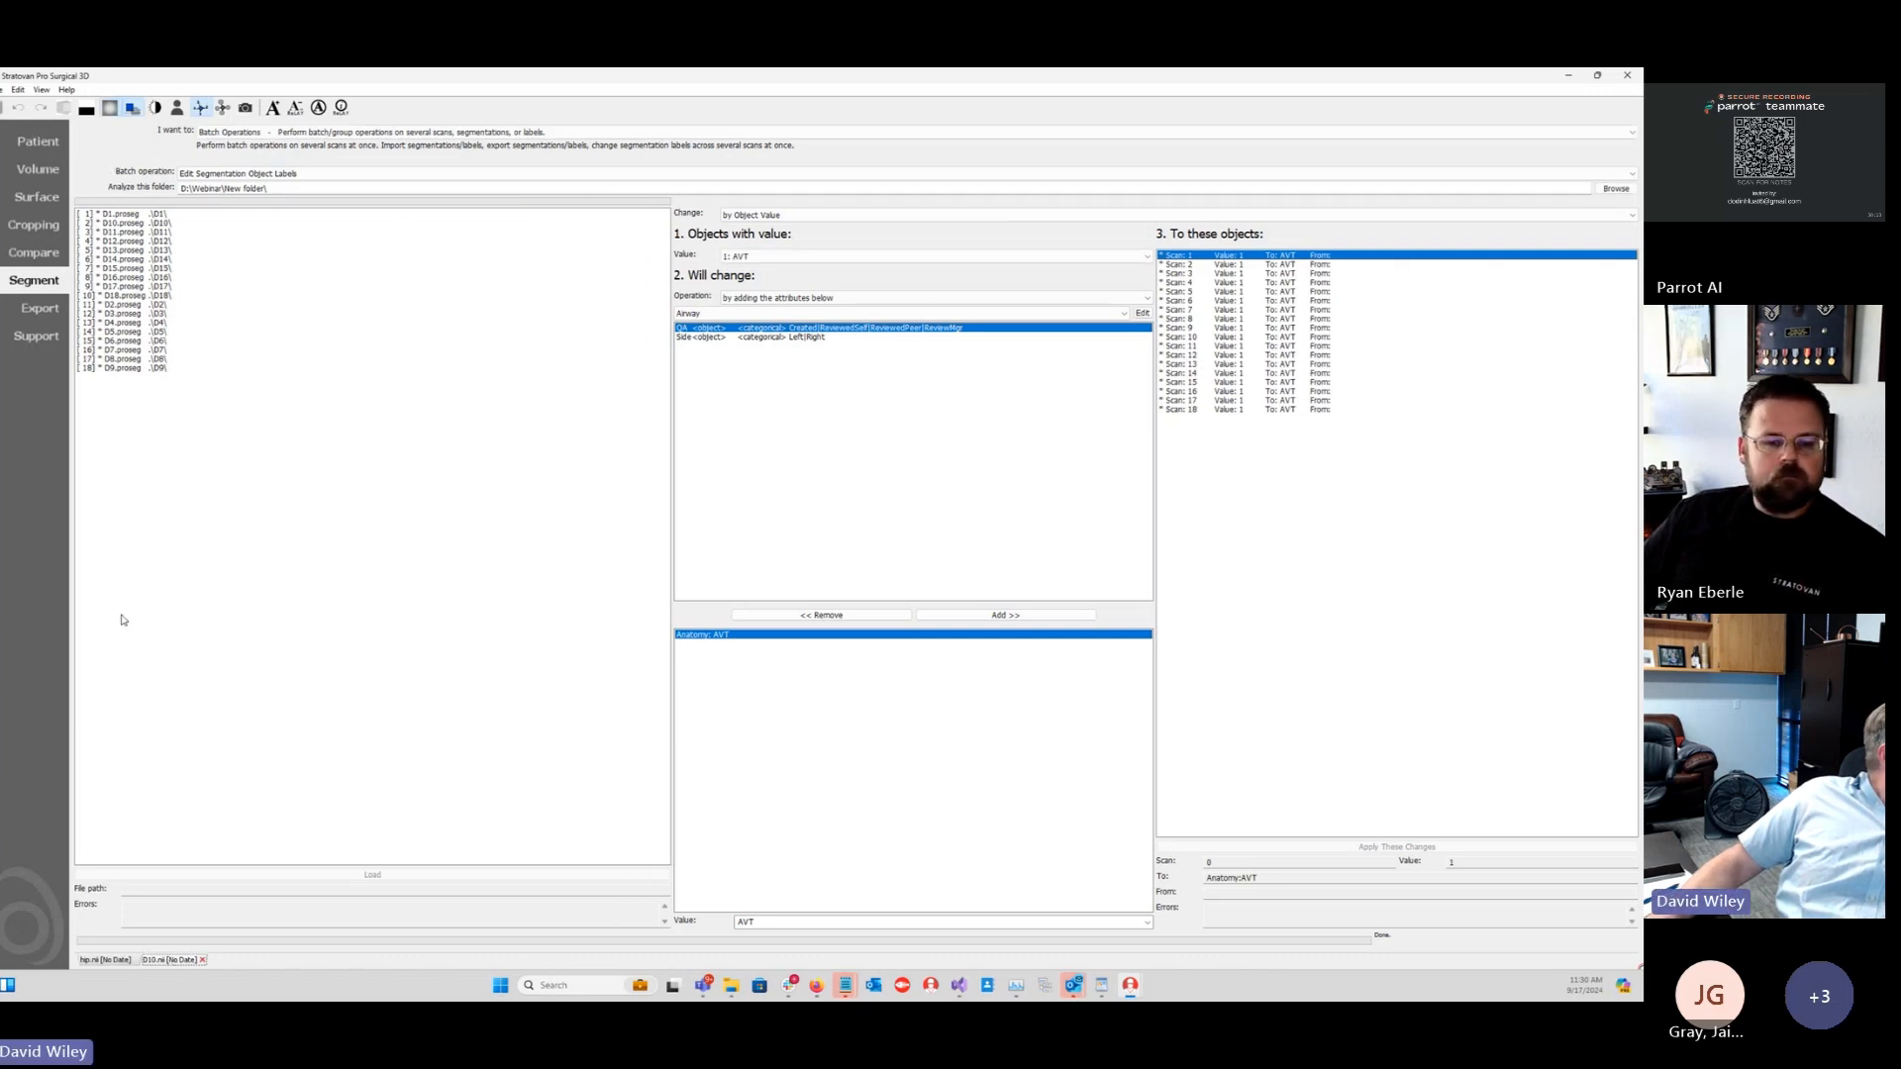
Step: Close the open D10.nii scan and load it again from the non-DICOM patient files
left_click(22, 173)
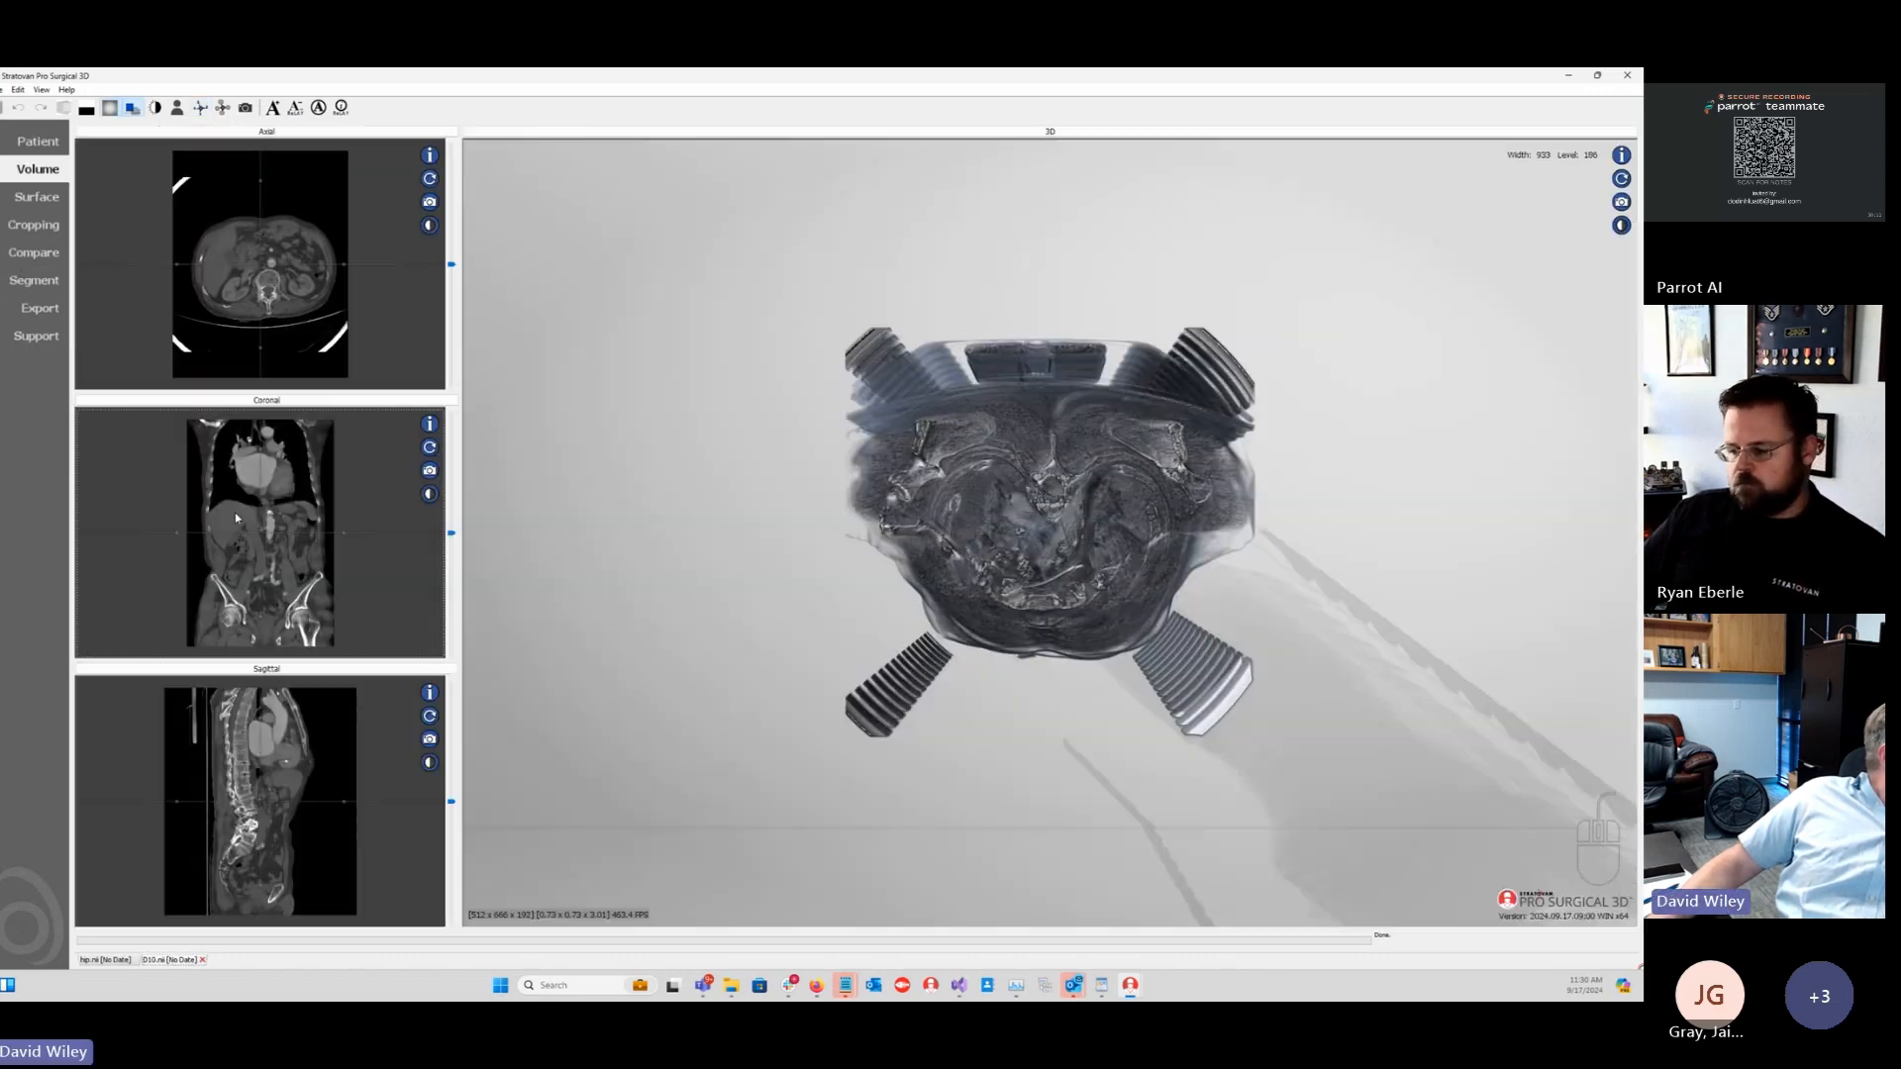
left_click(202, 960)
left_click(824, 564)
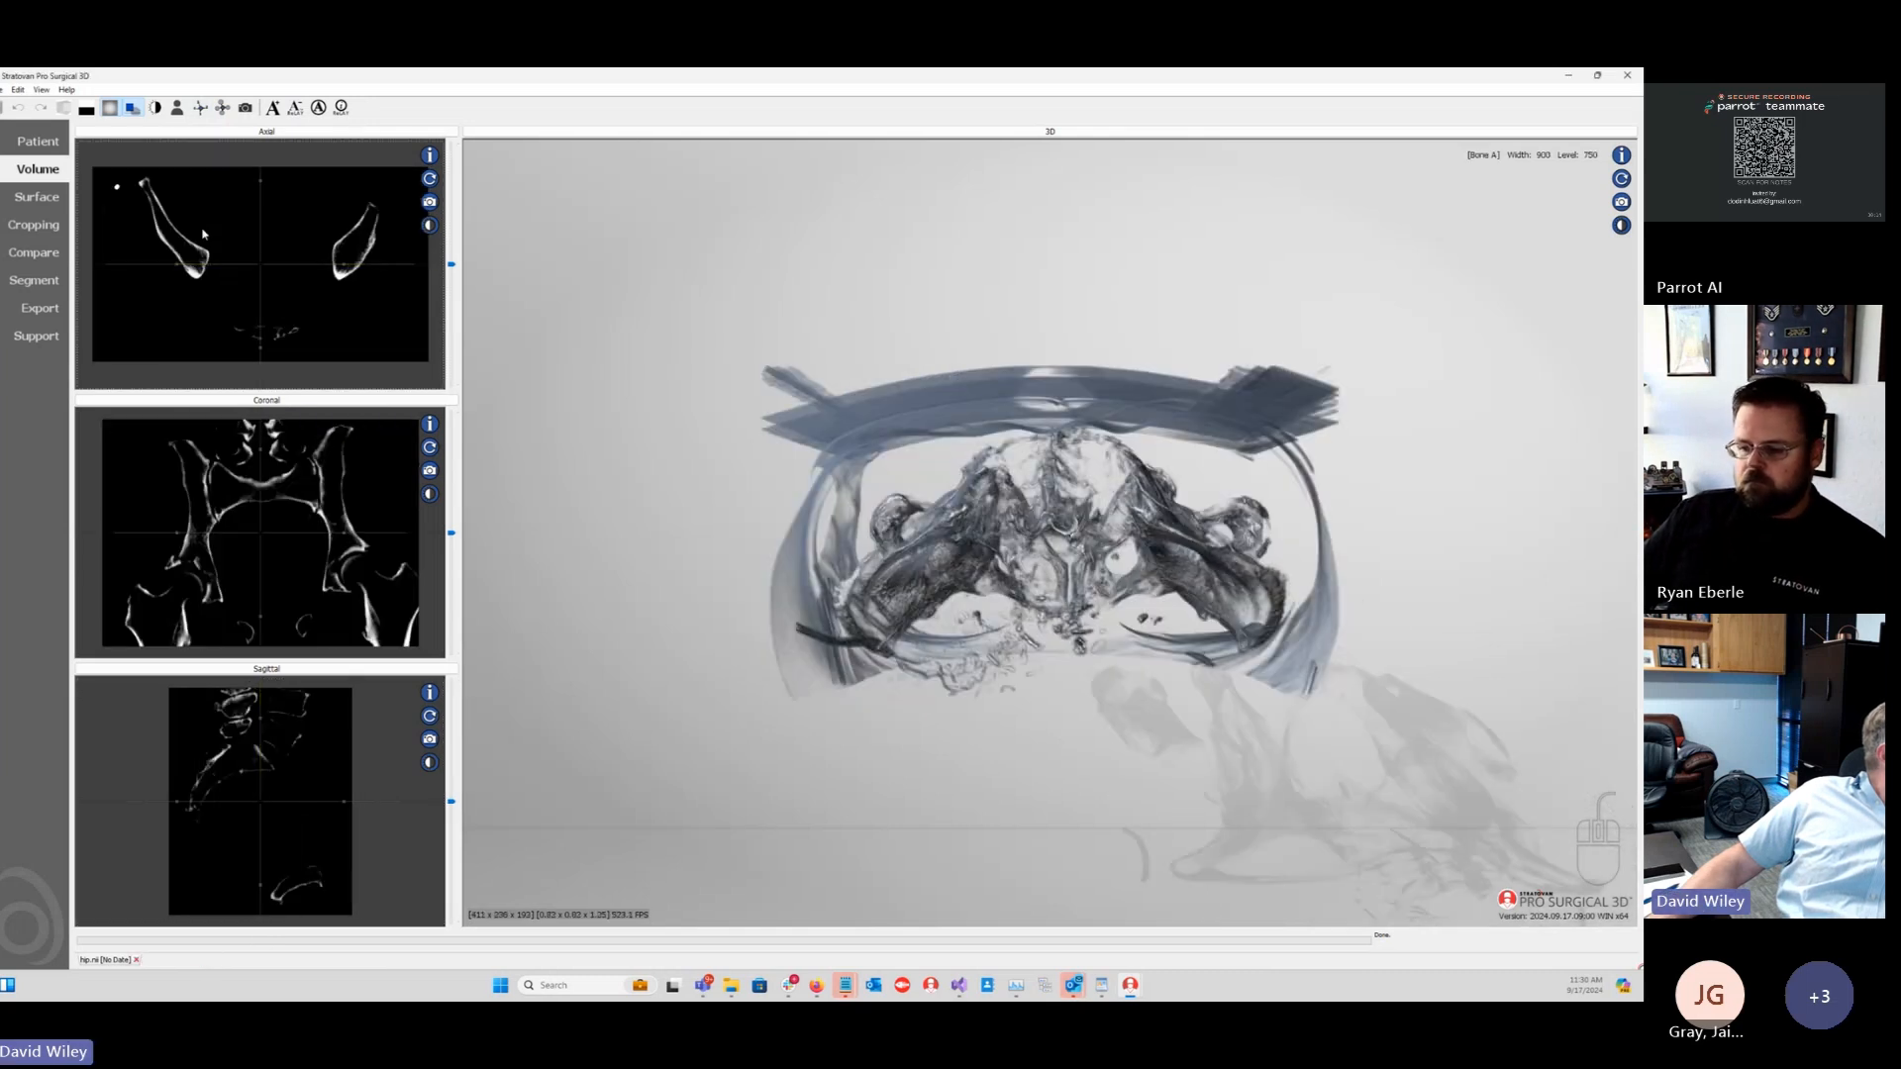
left_click(38, 142)
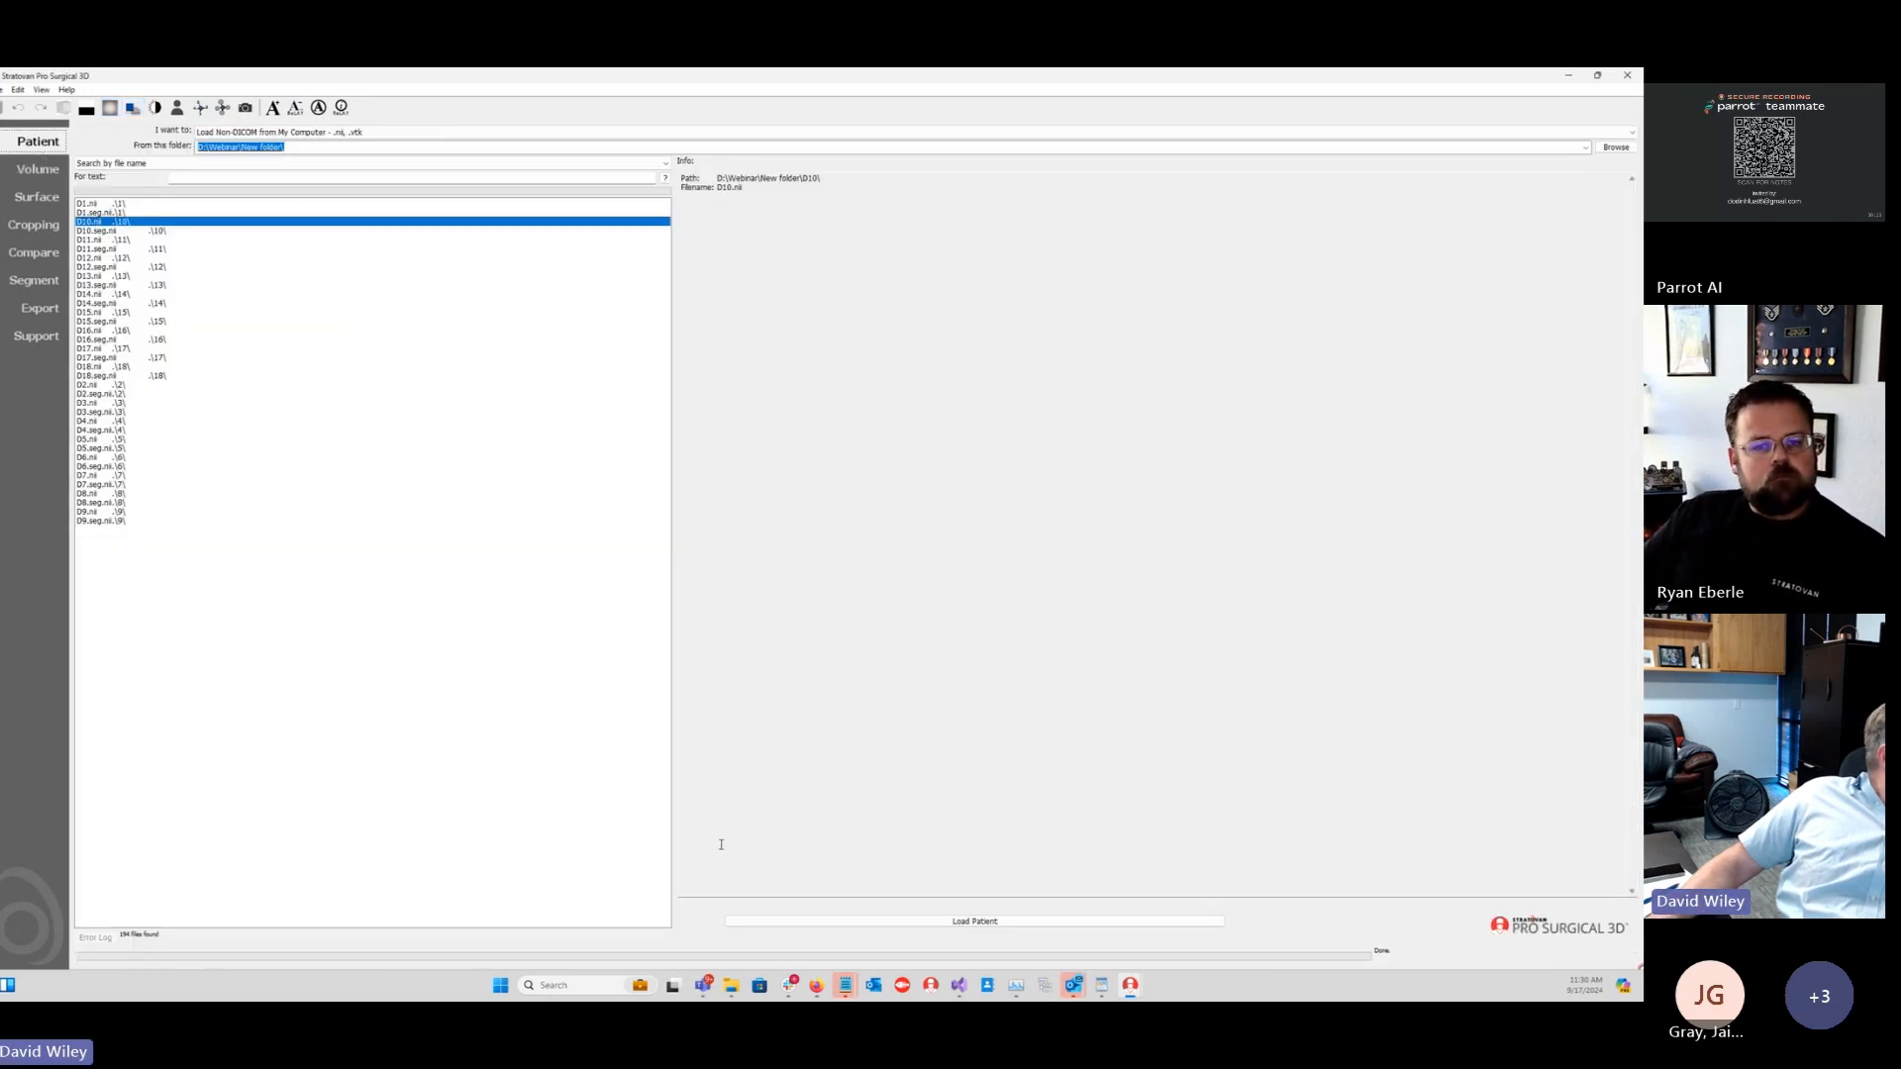
left_click(825, 921)
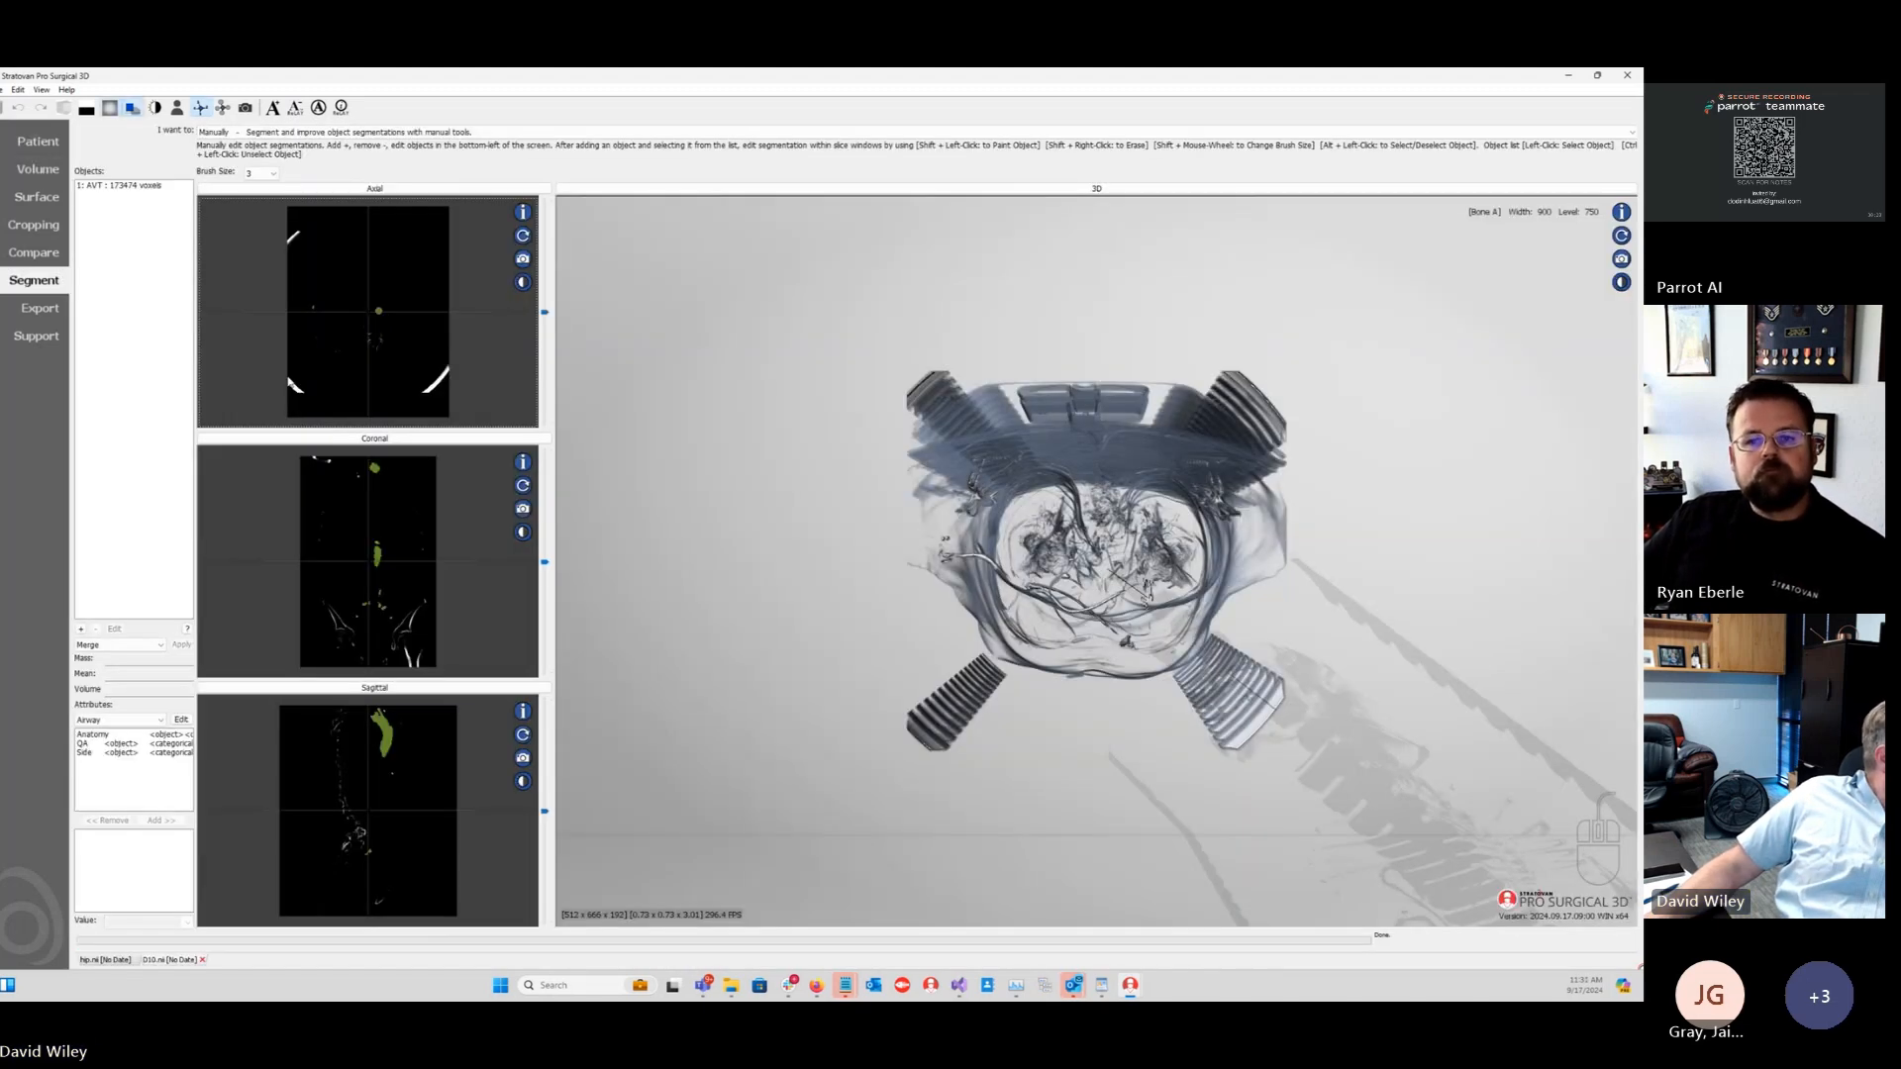
Step: Select the AVT object in the reloaded scan's segmentation and rotate the 3D view to inspect its label
left_click(33, 280)
left_click(99, 188)
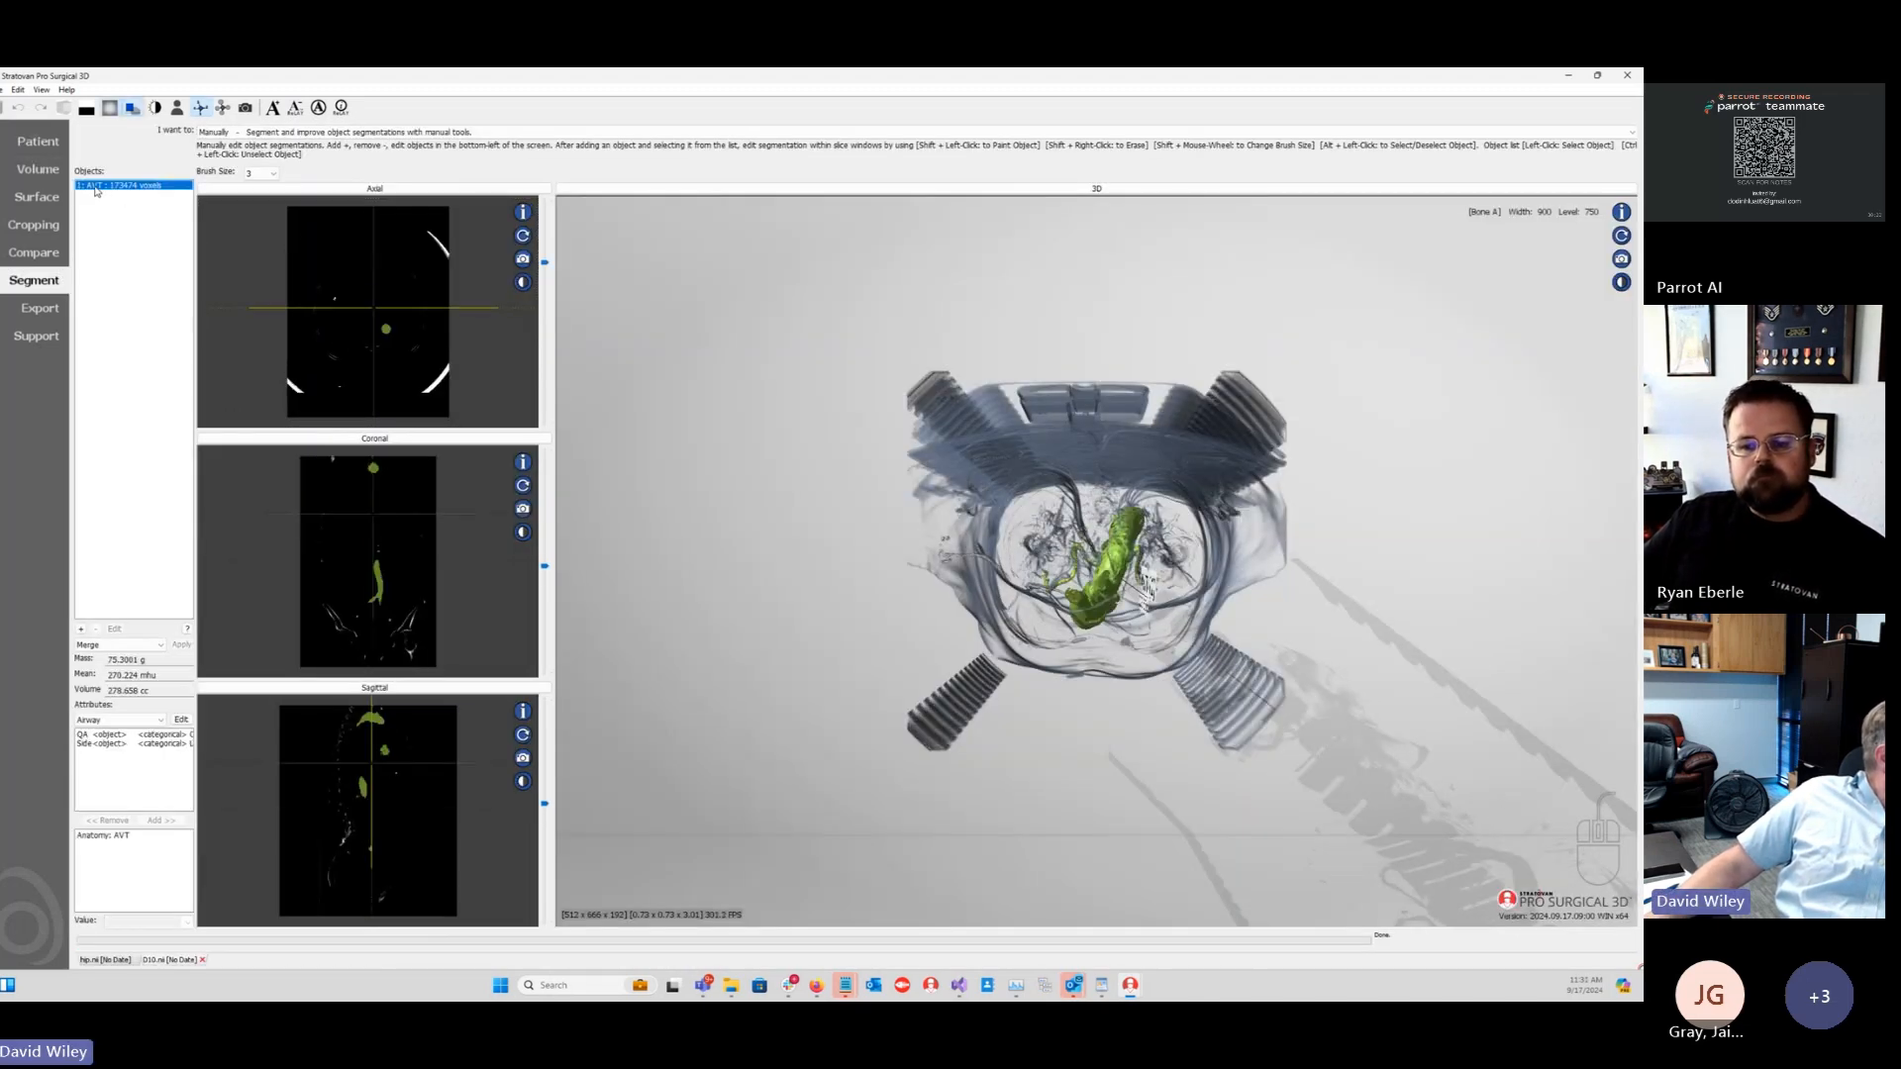
left_click_drag(854, 656, 792, 602)
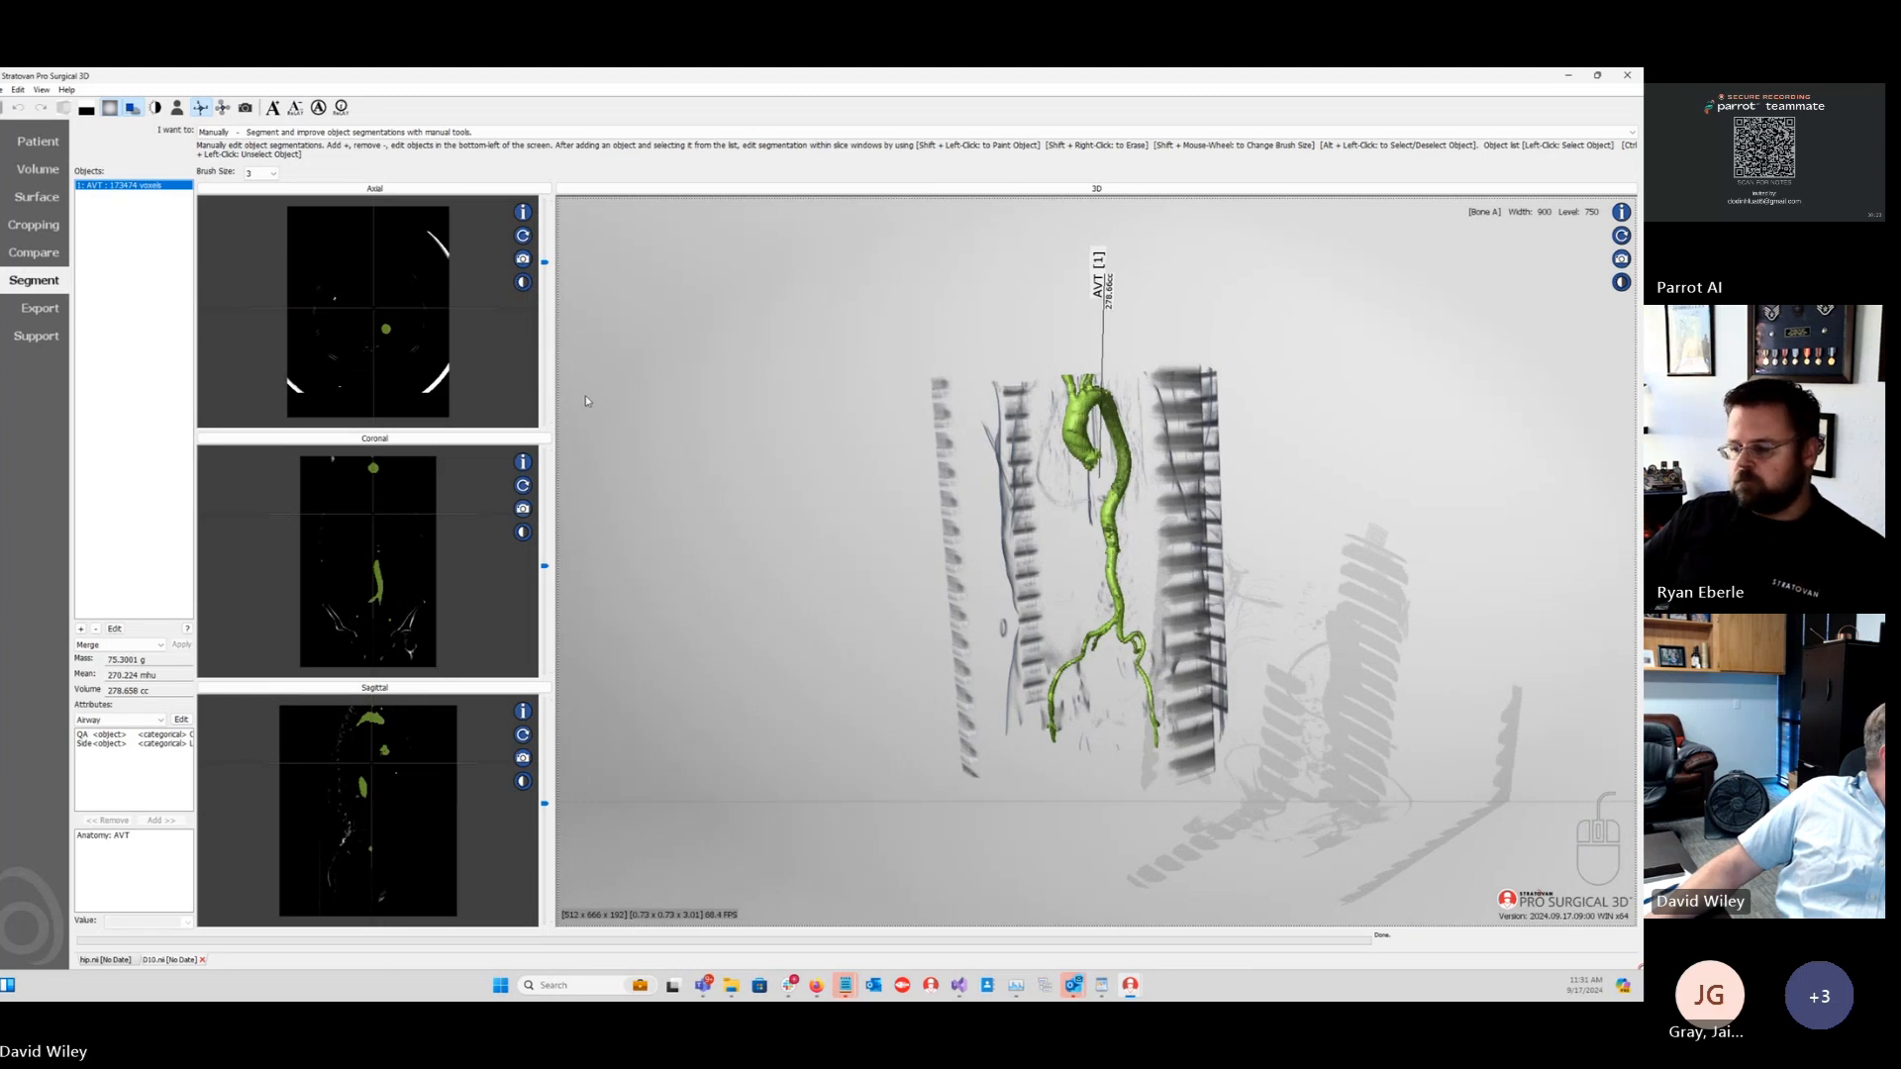
Step: Switch to Quality Assurance outlier analysis and copy the preset ToothFairy2 dataset folder path
left_click(293, 132)
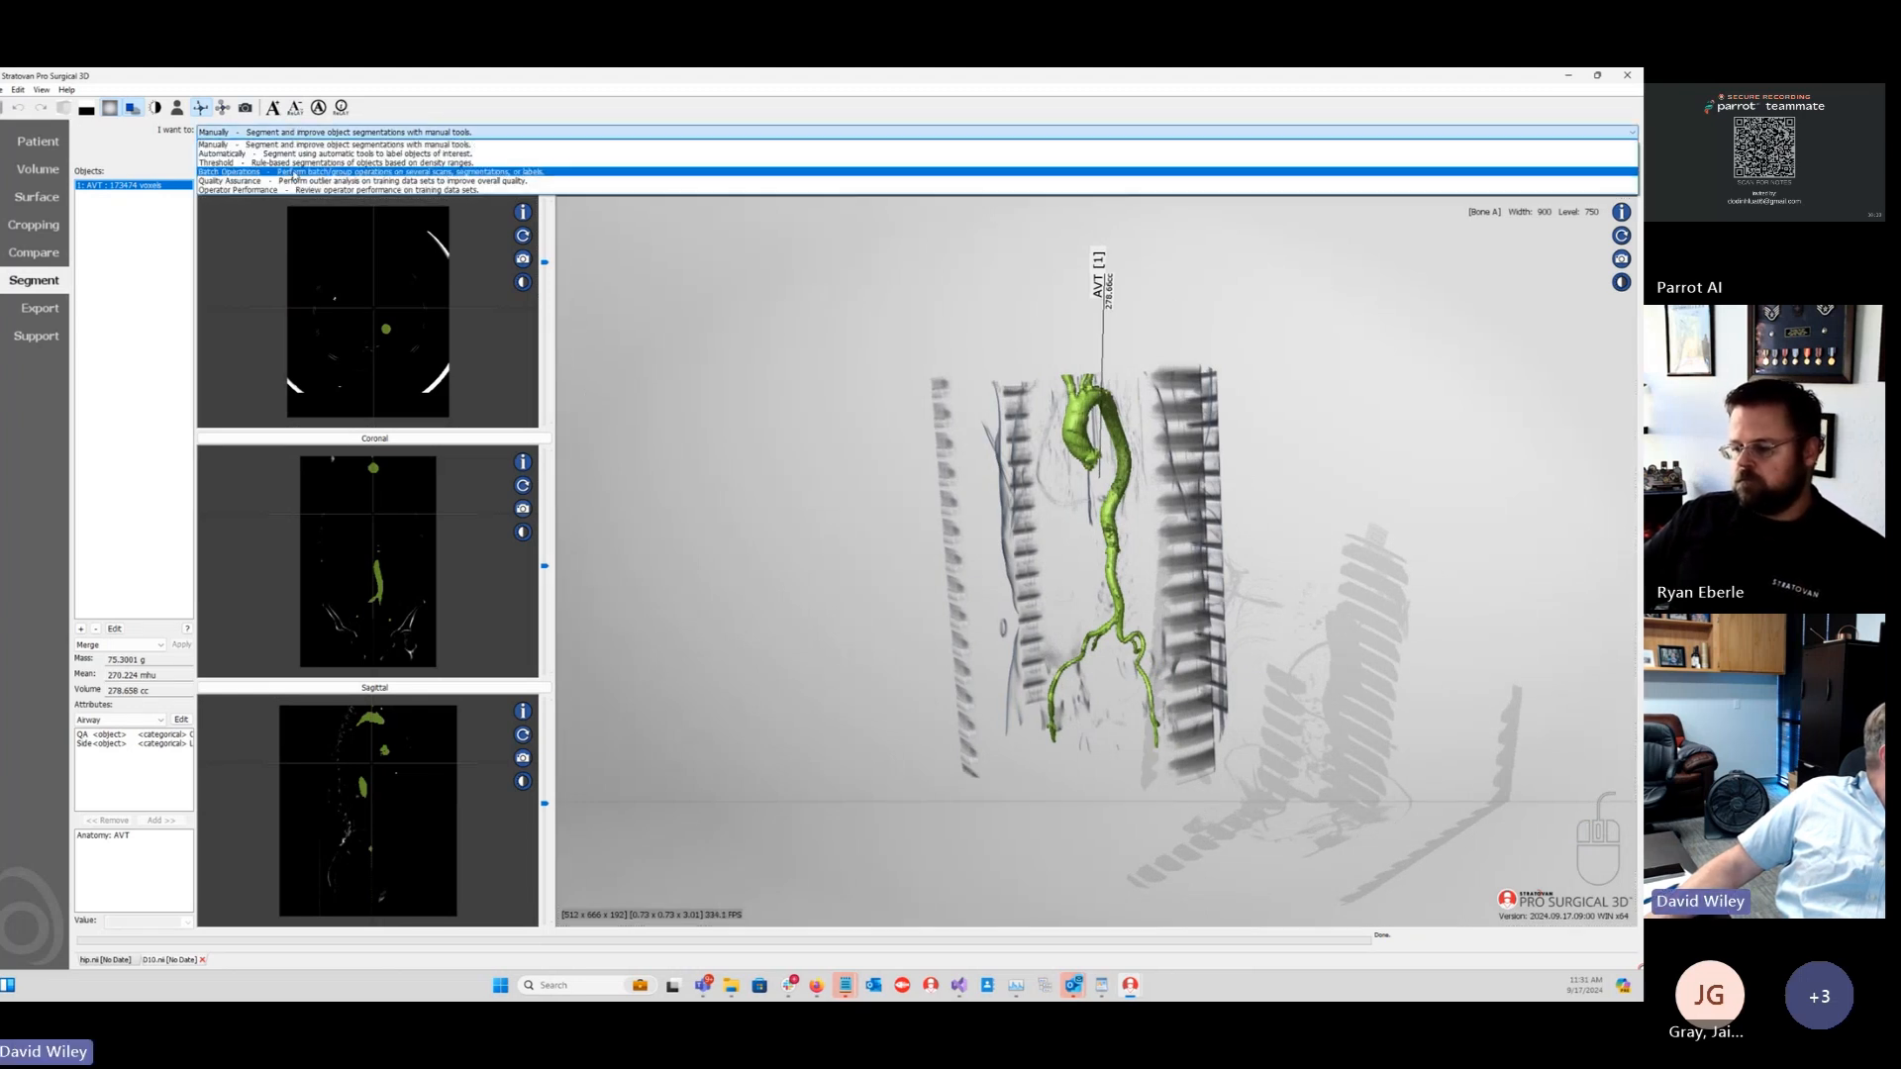
left_click(230, 184)
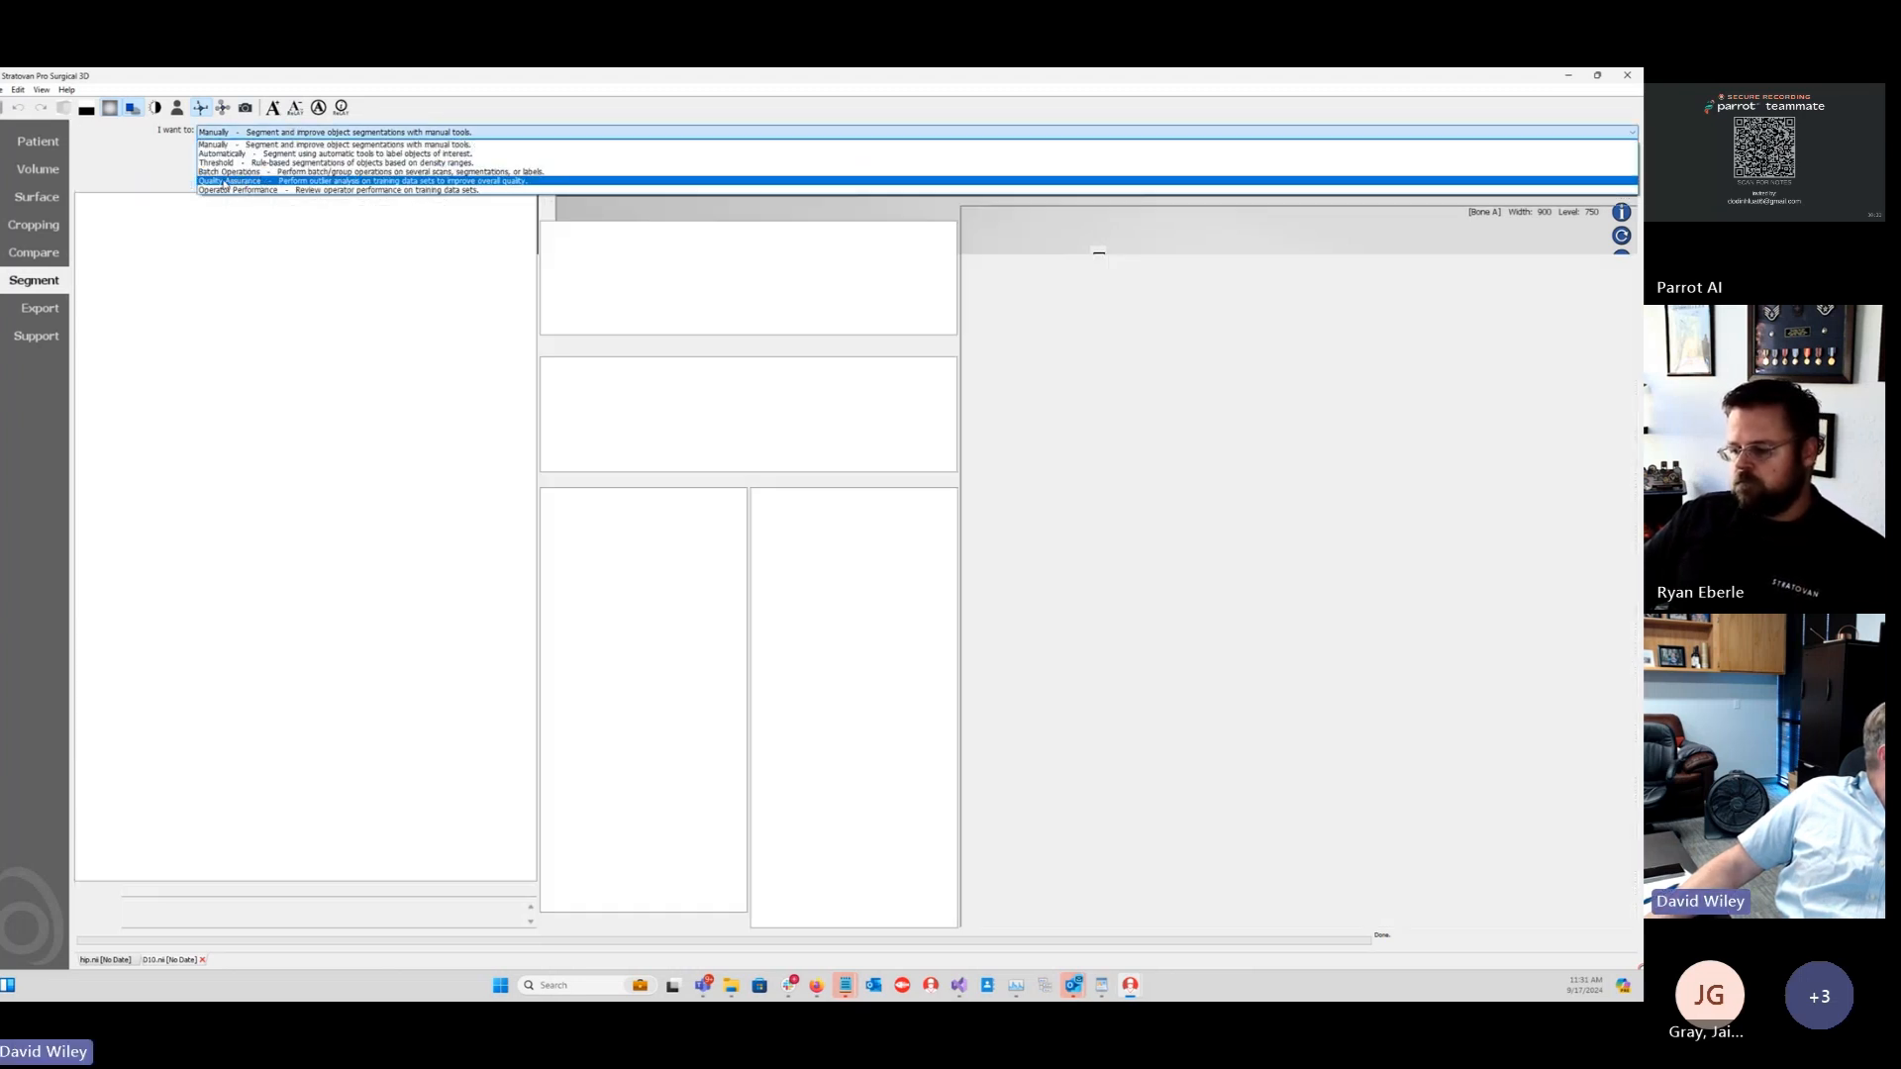
left_click(548, 175)
key("Return")
key("ctrl+c")
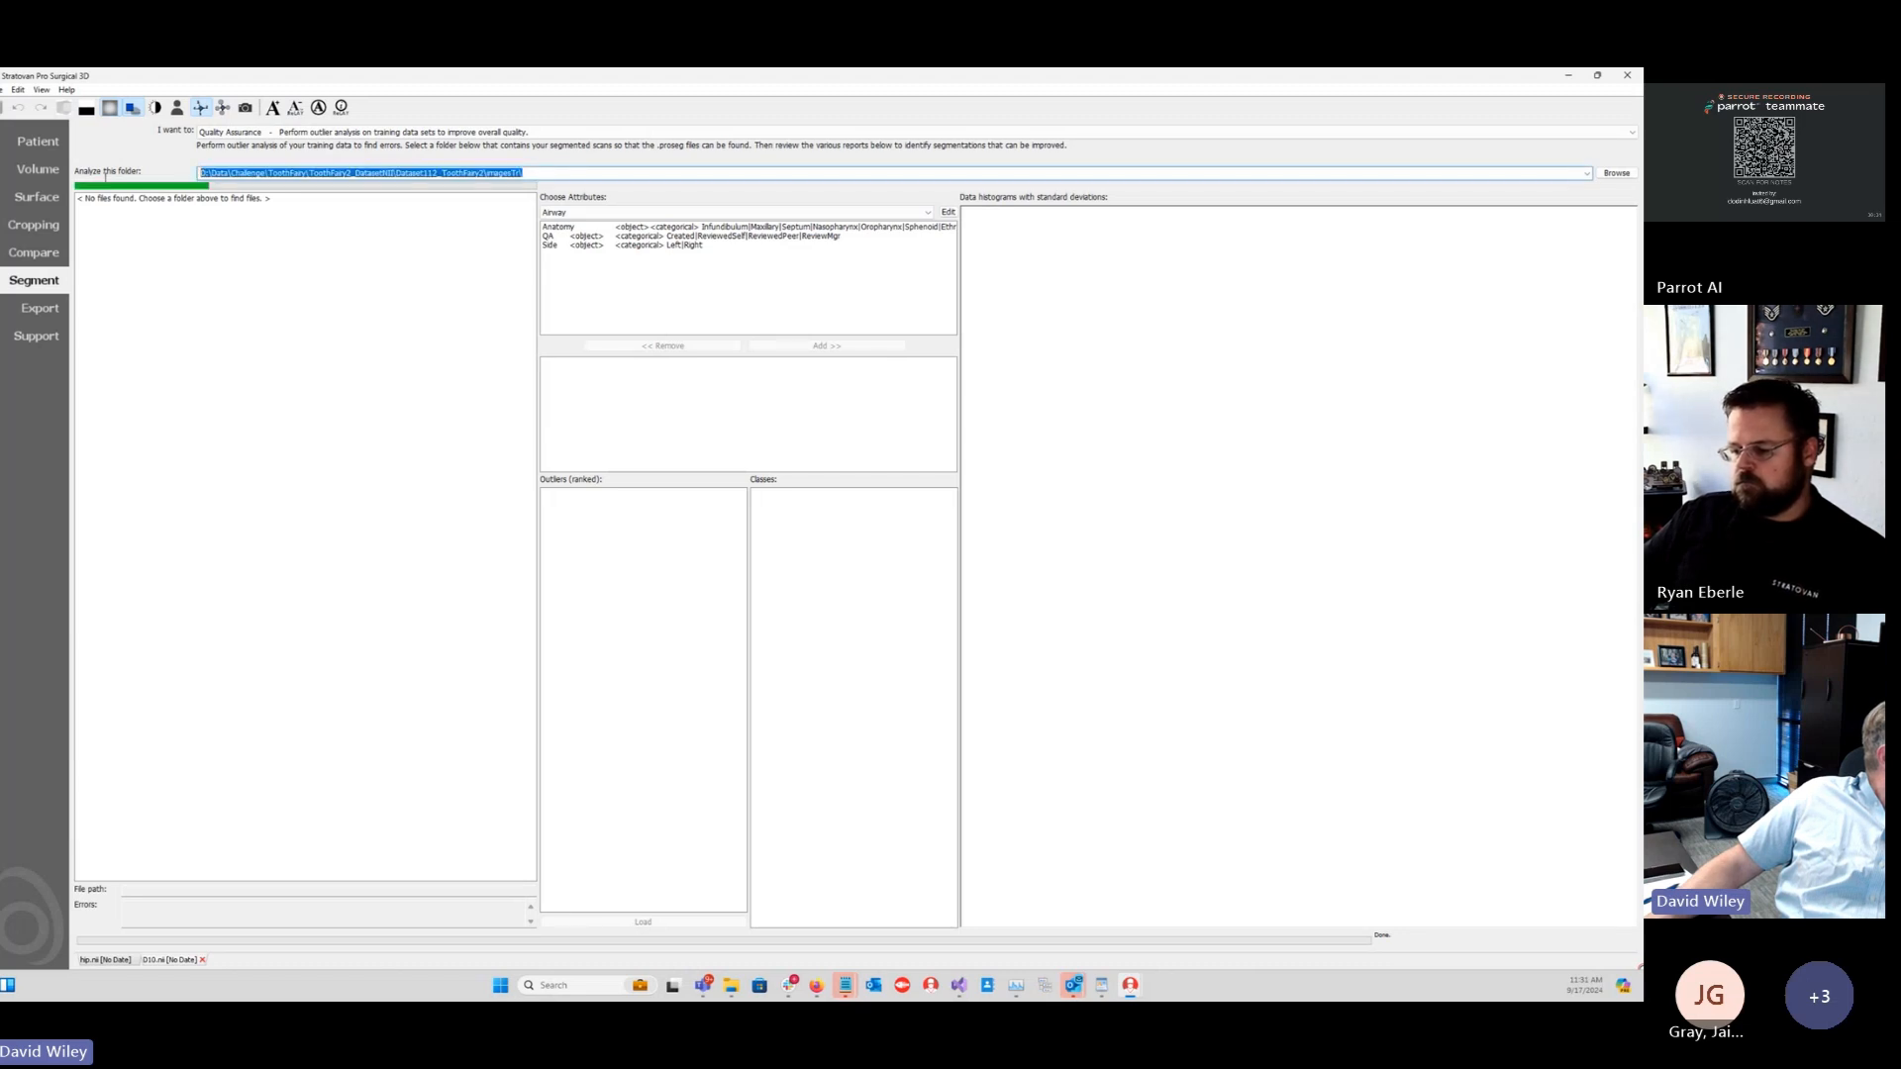
Step: Set the outlier analysis folder to D:\Webinar\New folder\ and run the analysis on the AVT segmentations
left_click_drag(556, 175, 194, 181)
type("D:\\Webinar\\New folder\\")
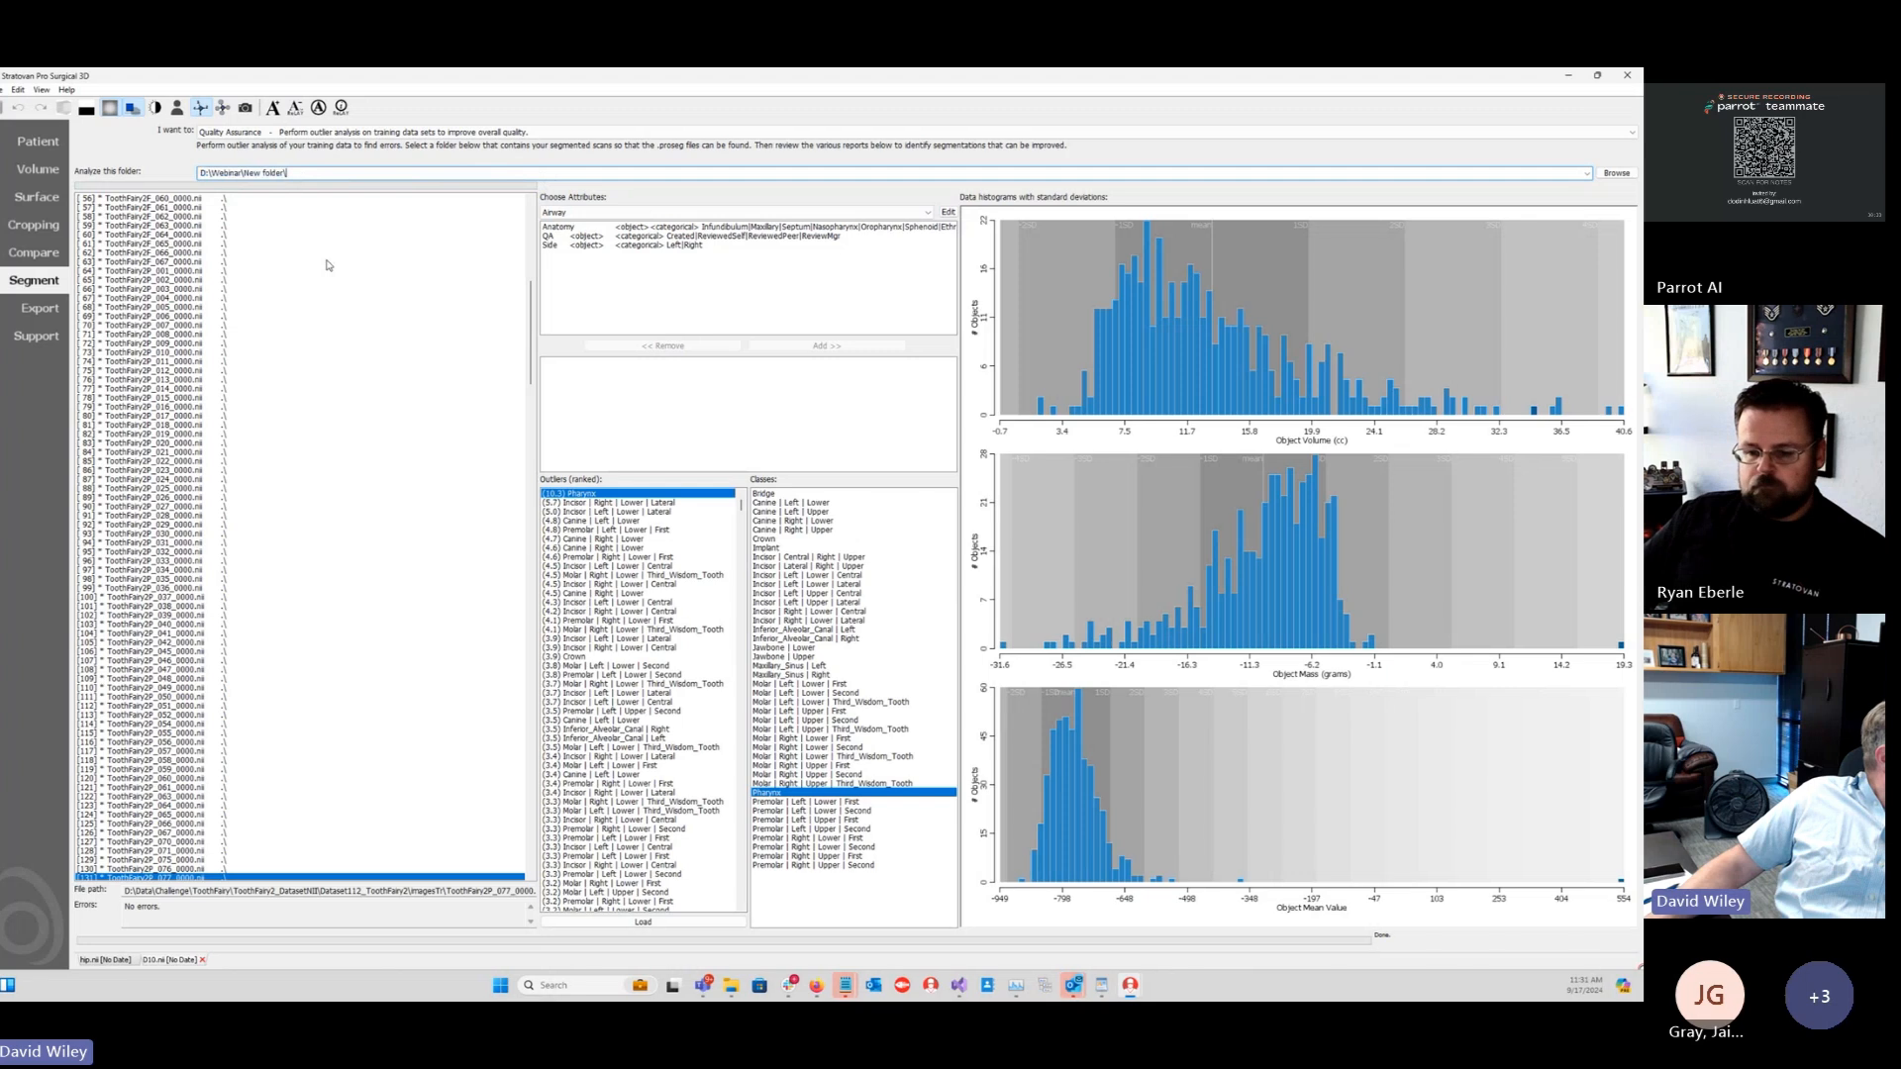
key("Return")
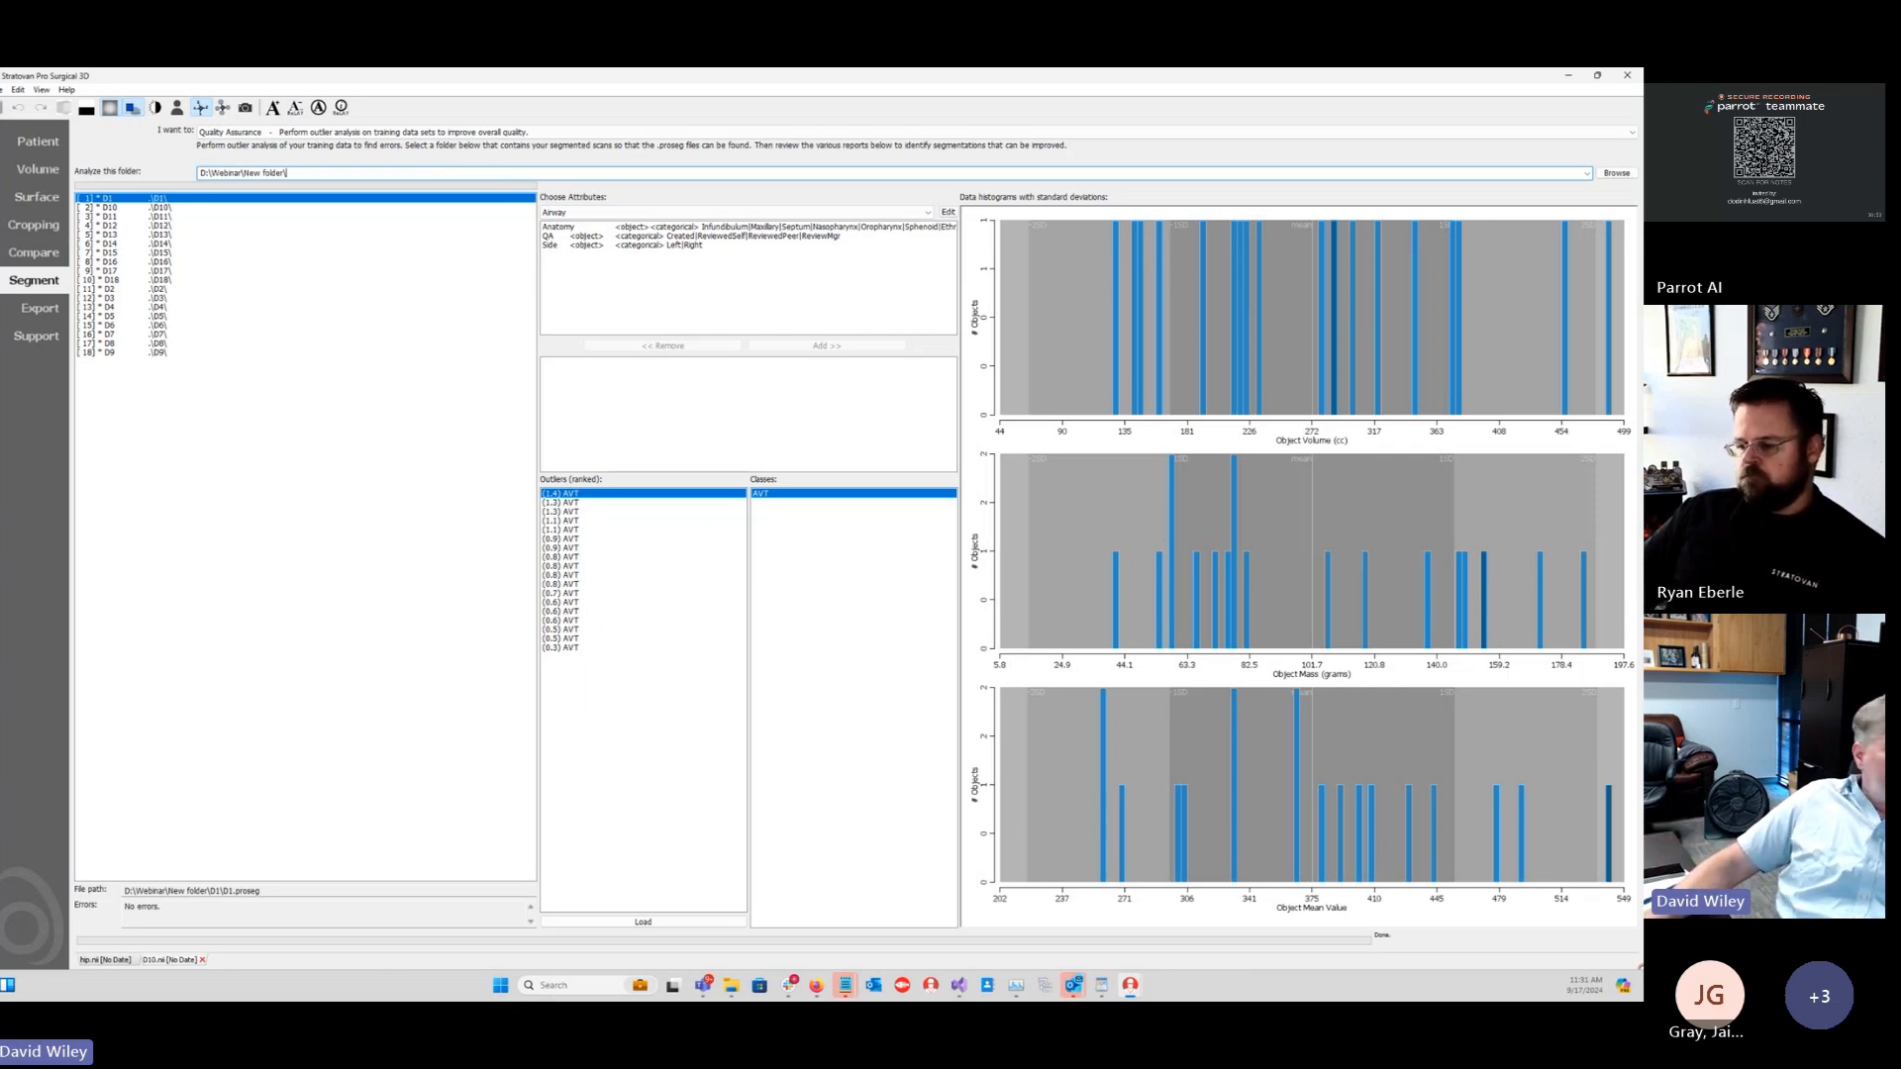
Step: In the web browser, examine the ToothFairy2 challenge F.A.Q. and the dataset page's features and structure sections
mouse_move(817, 987)
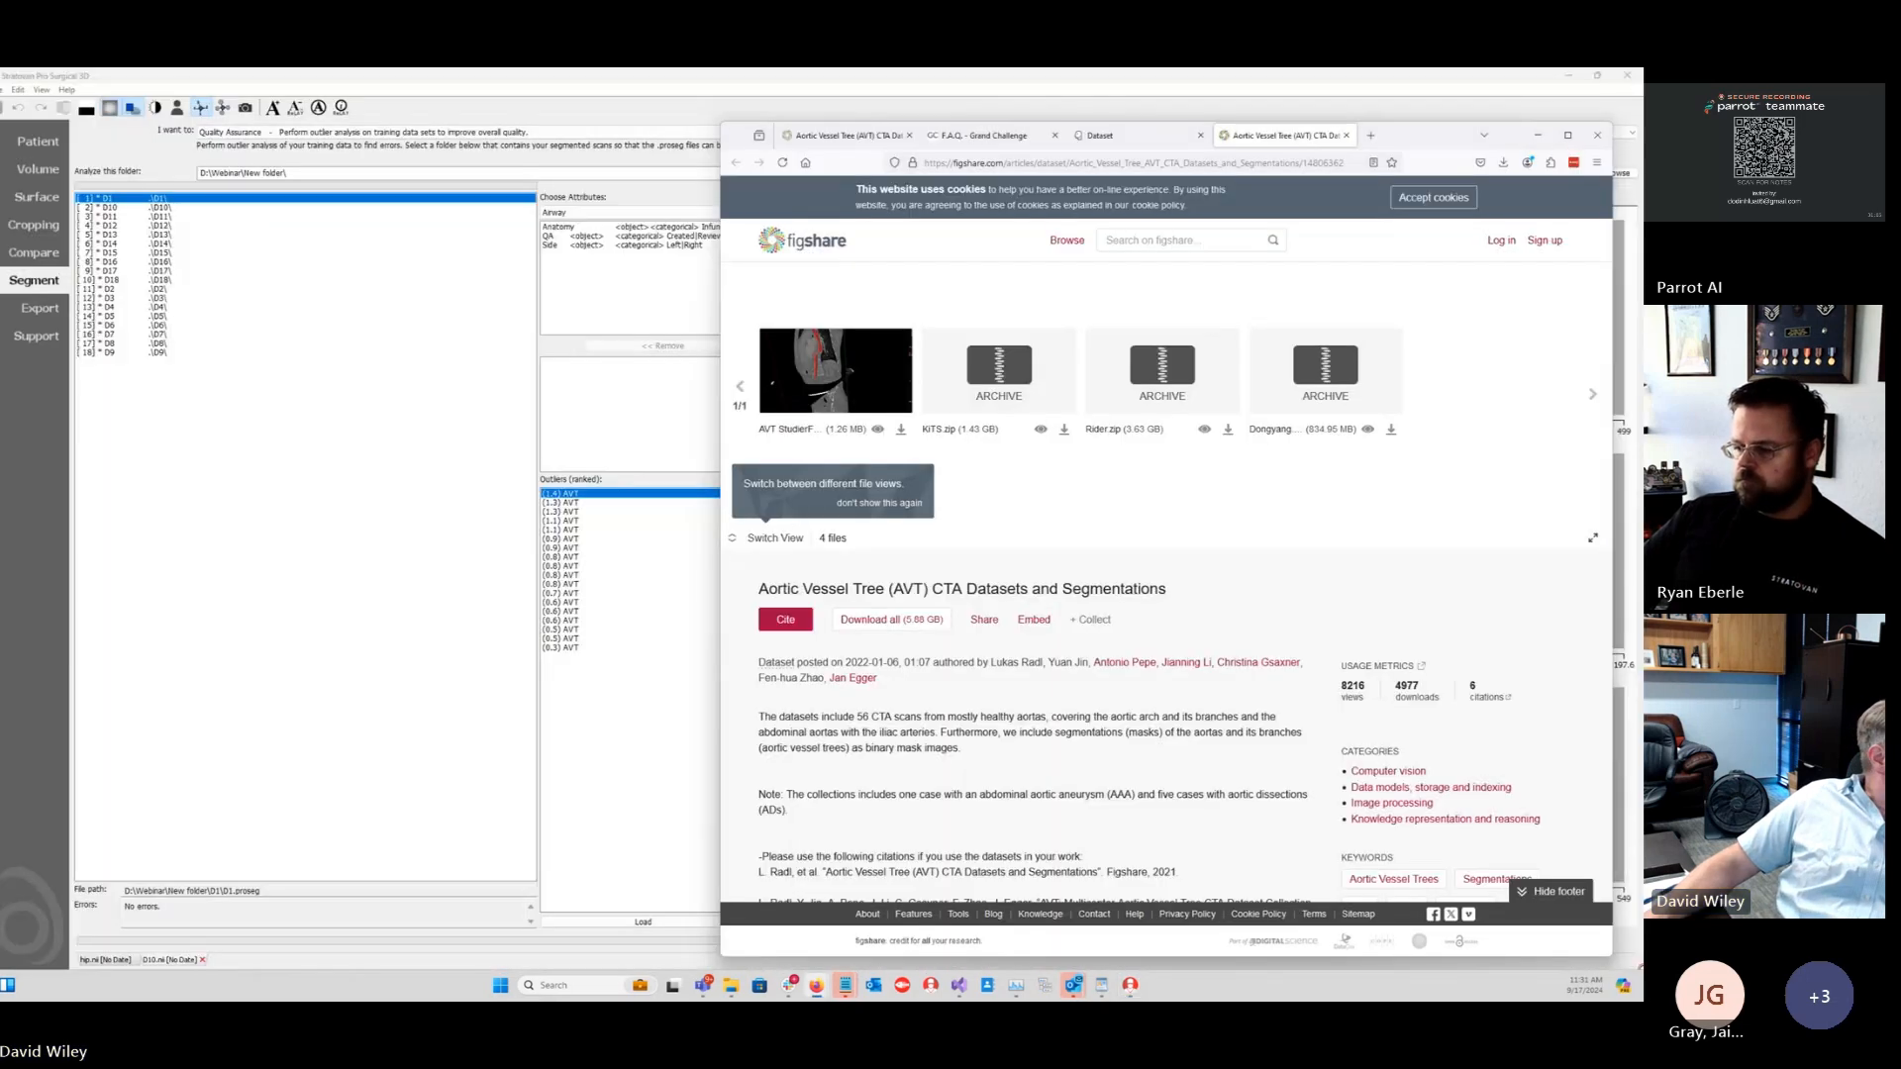
left_click(976, 135)
scroll(1111, 345, "up", 2)
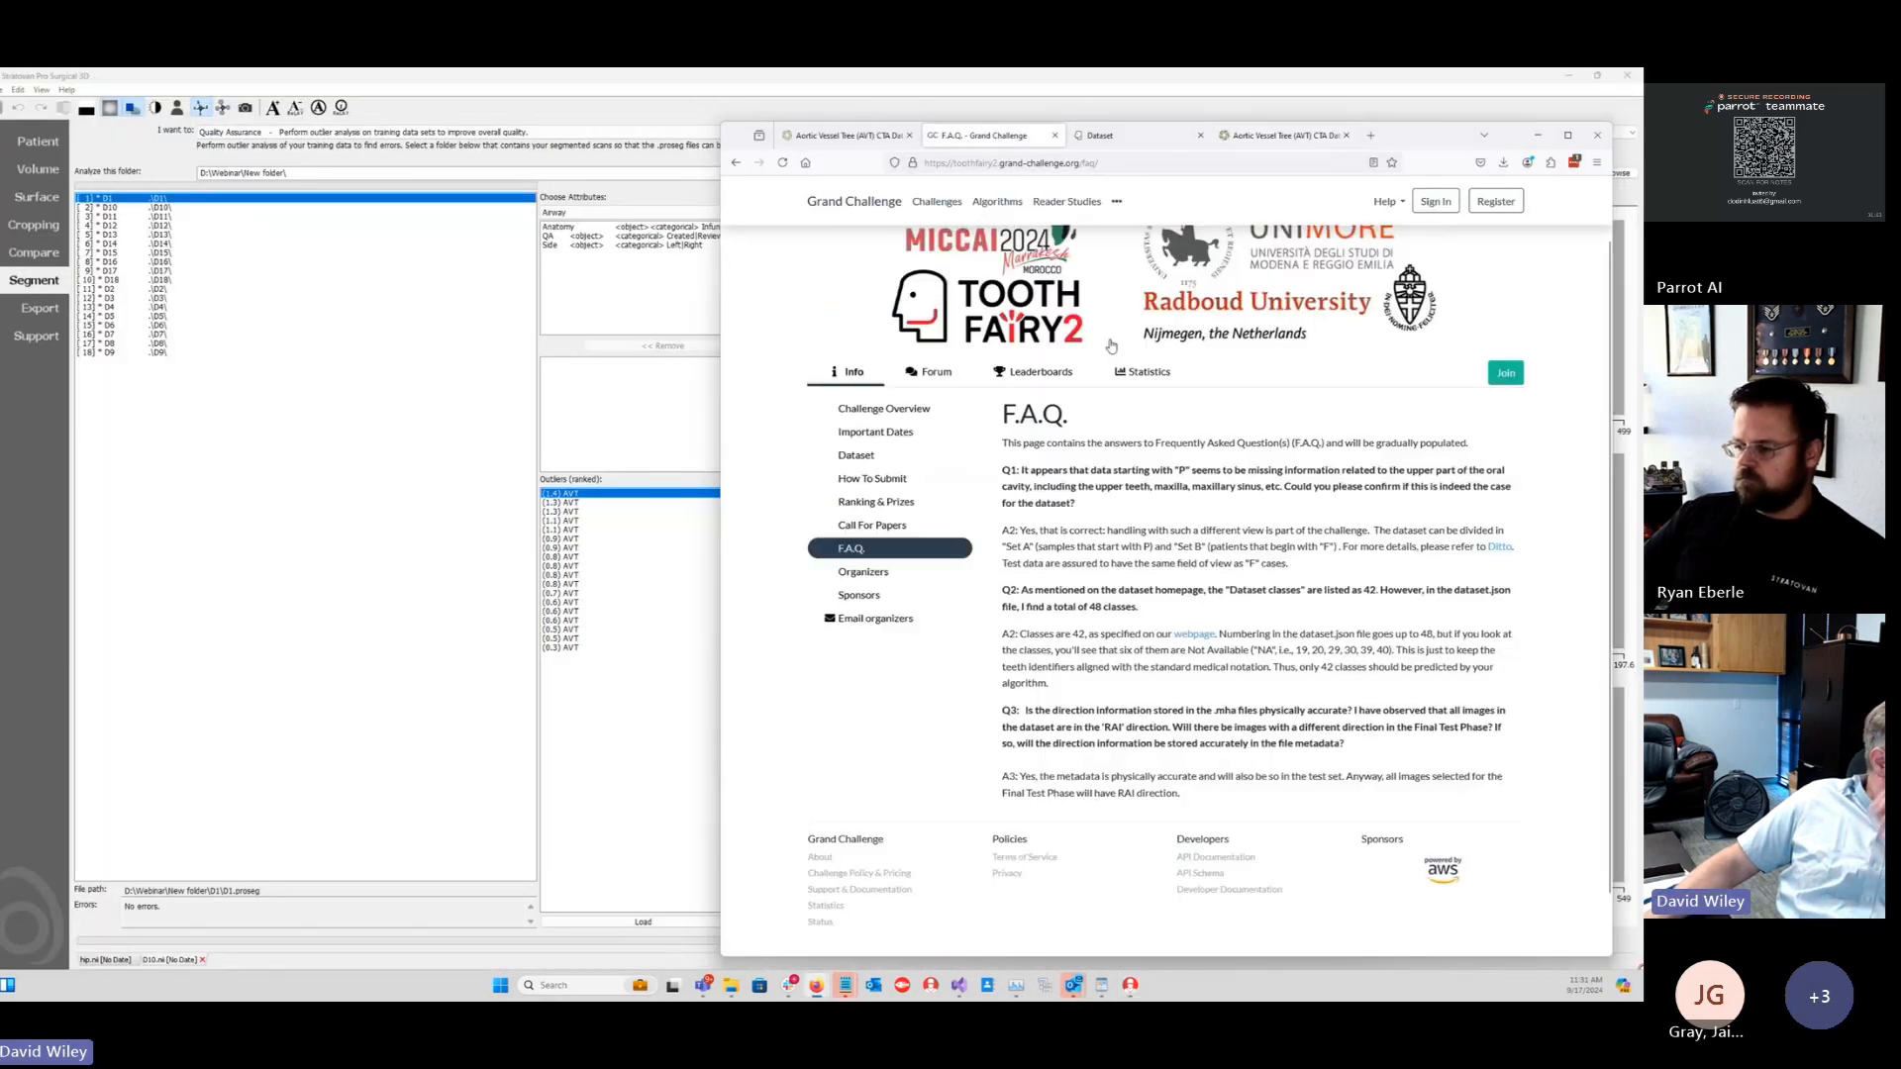
scroll(1111, 345, "up", 1)
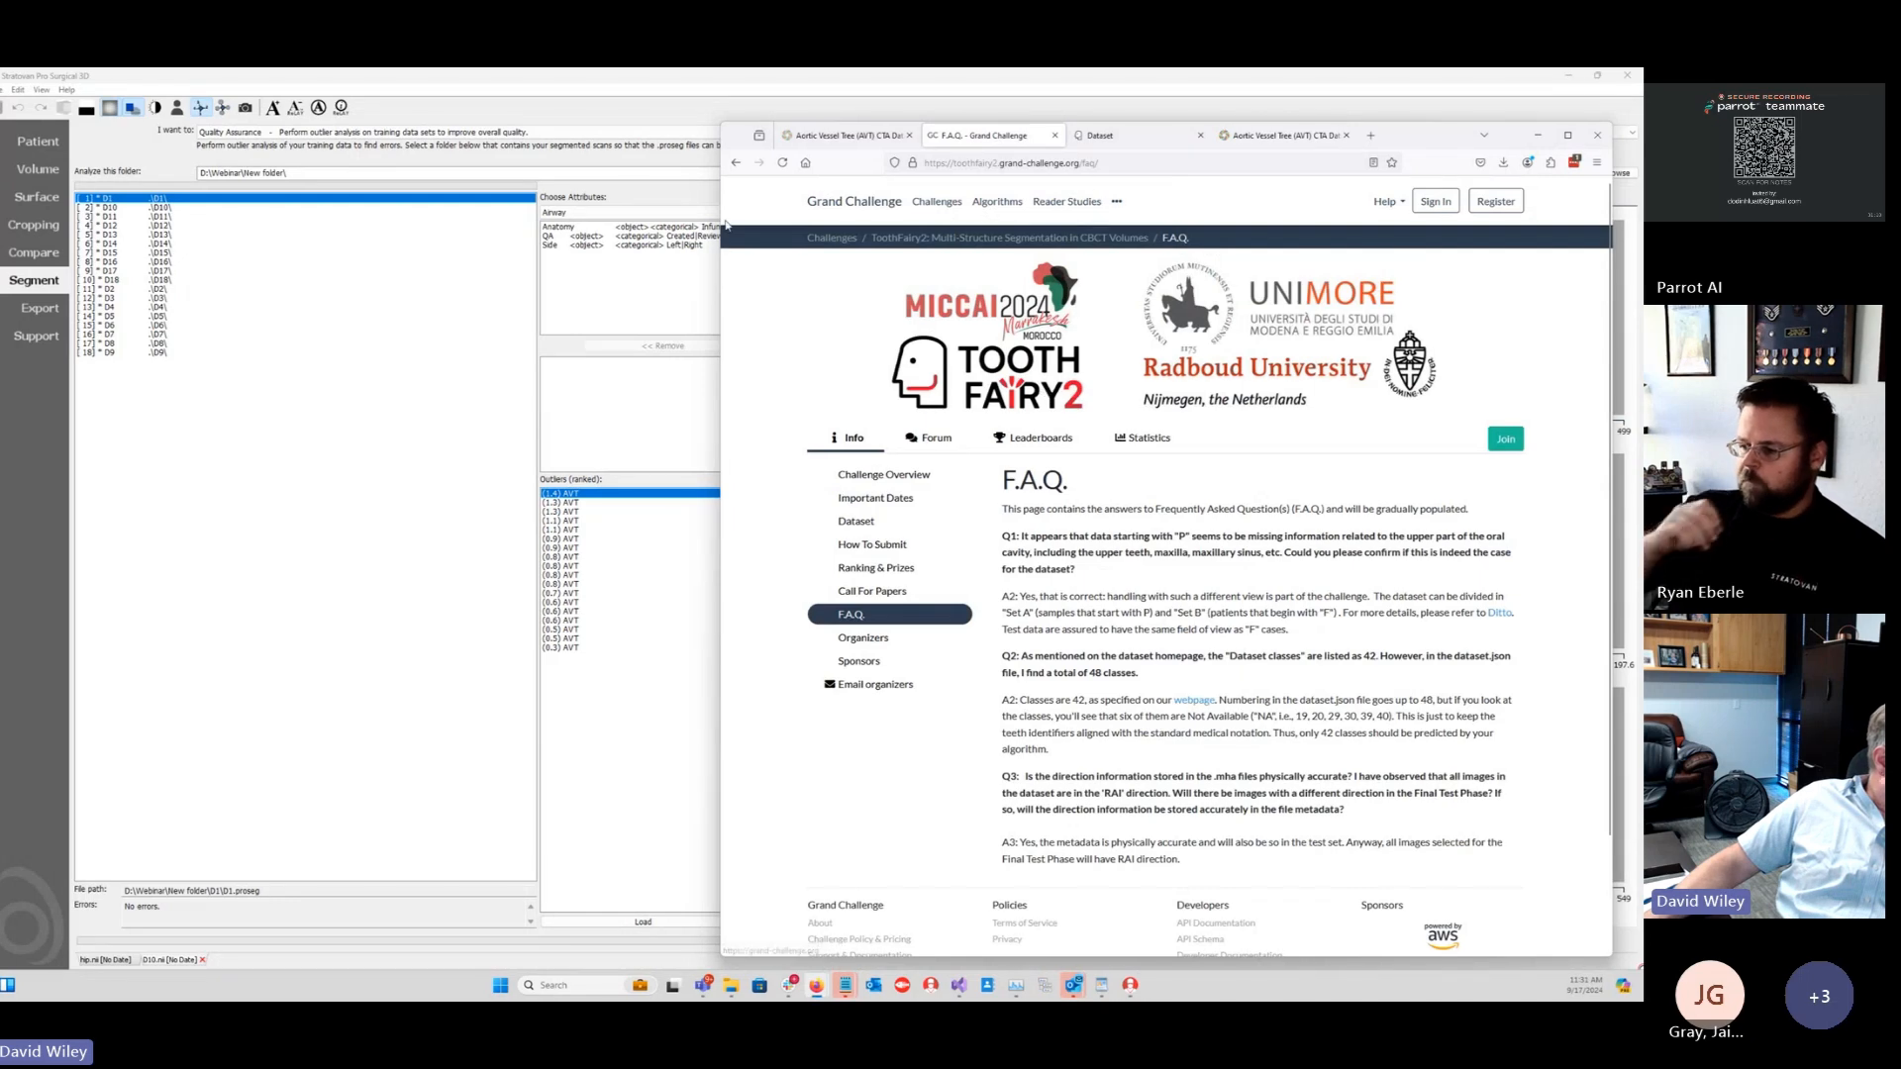
left_click(1099, 136)
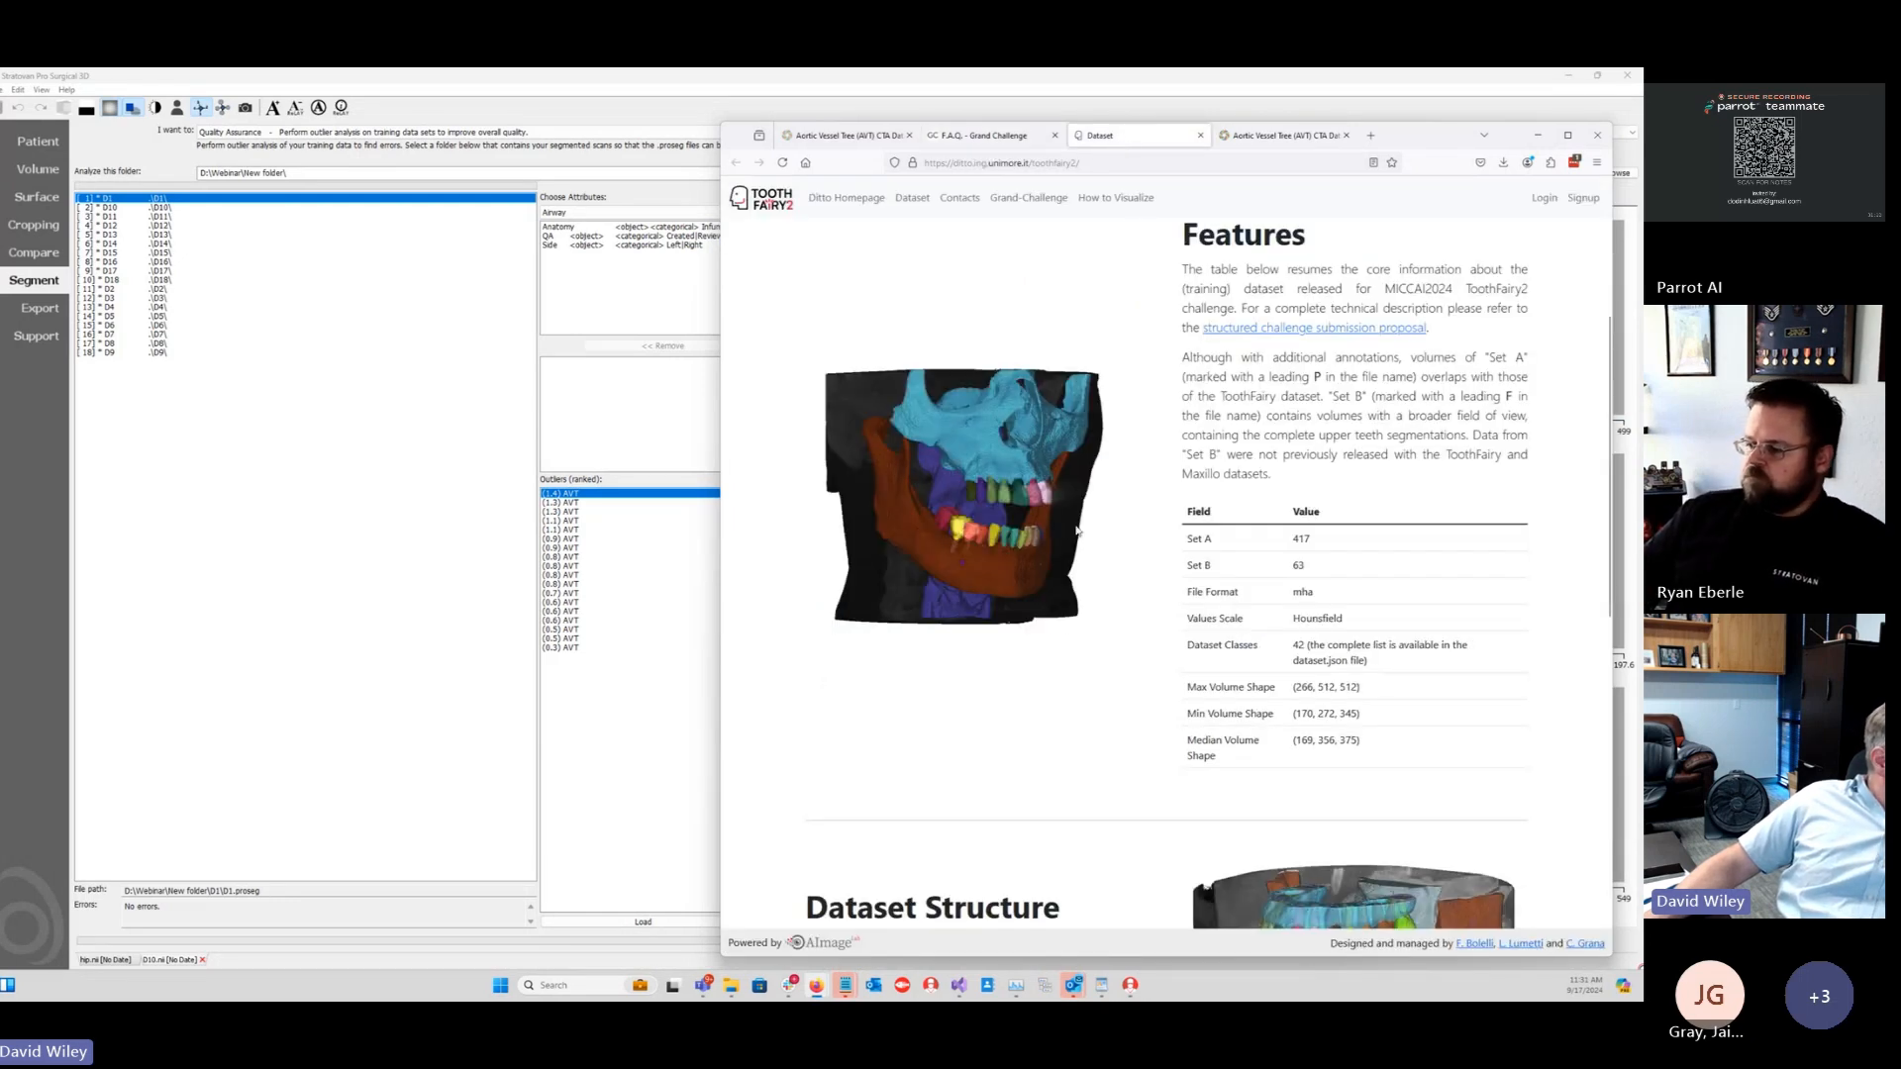
scroll(1037, 520, "down", 1)
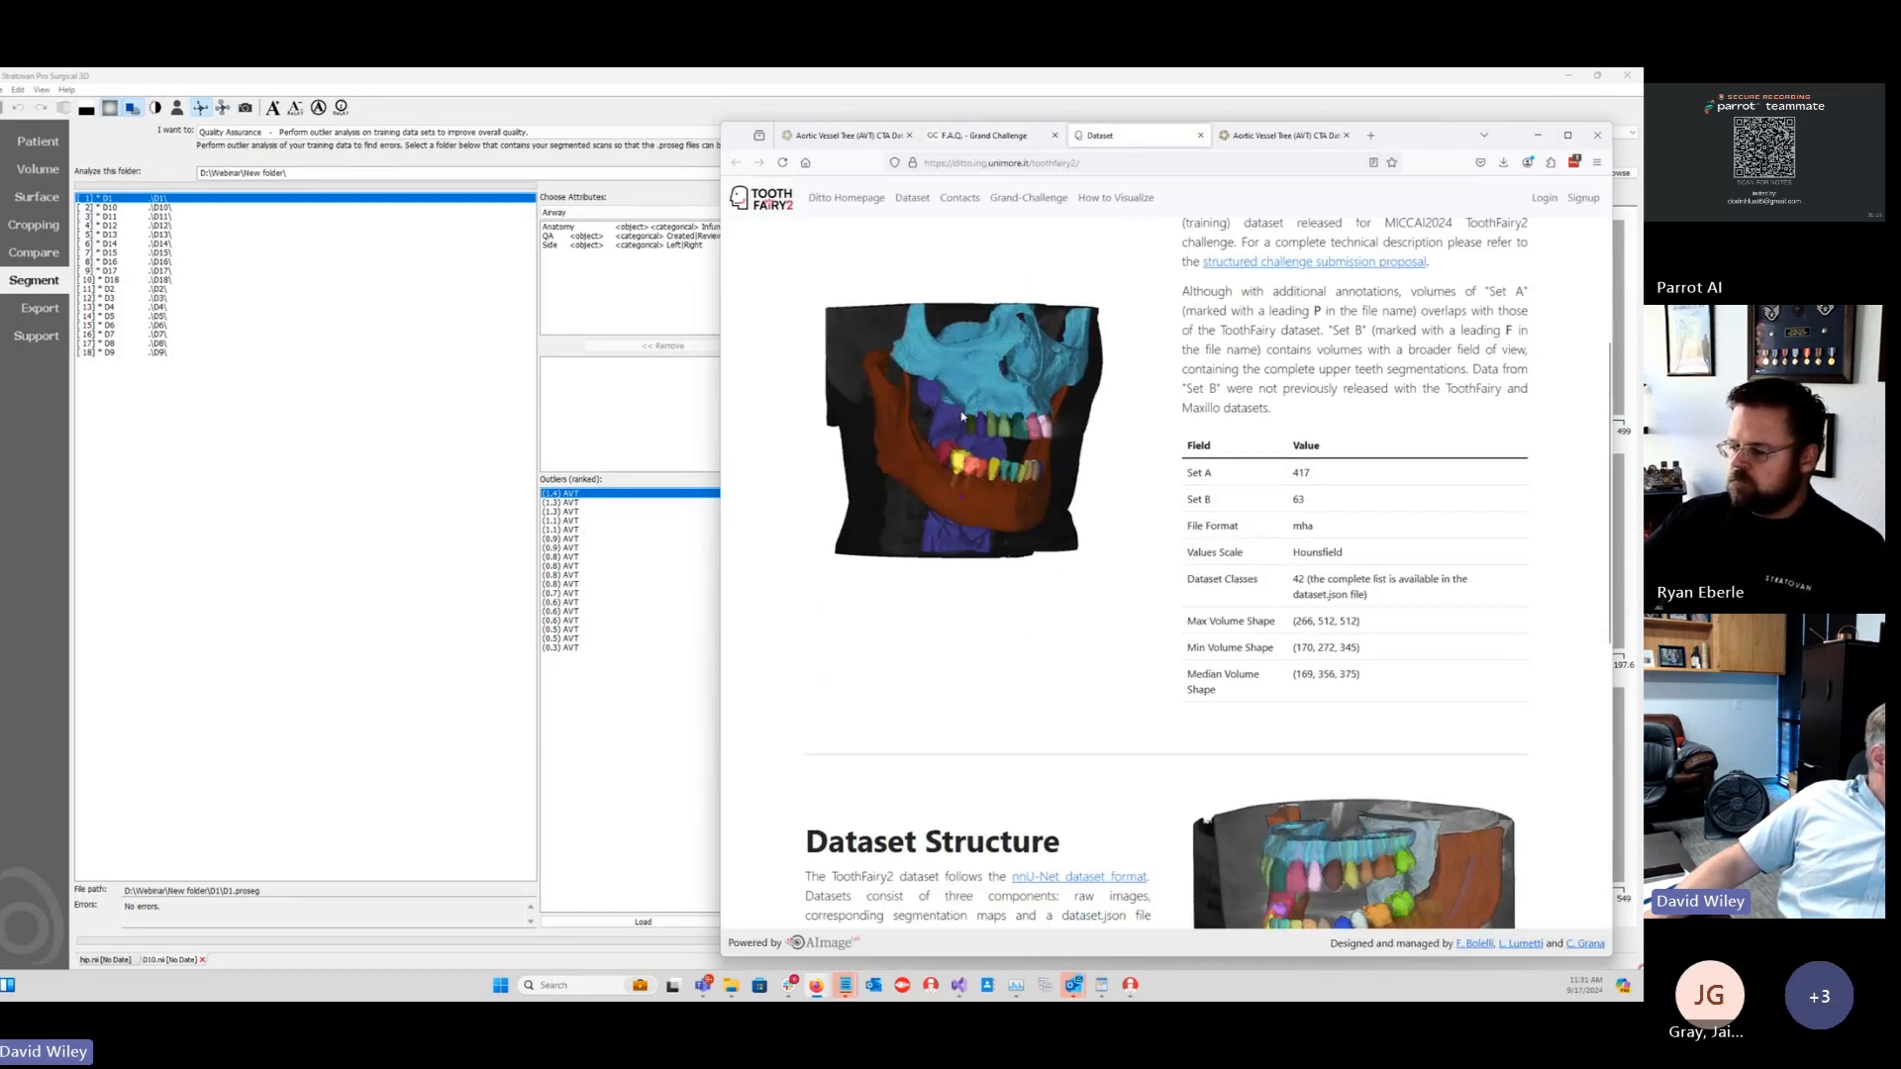
scroll(1119, 557, "down", 3)
scroll(1119, 558, "up", 4)
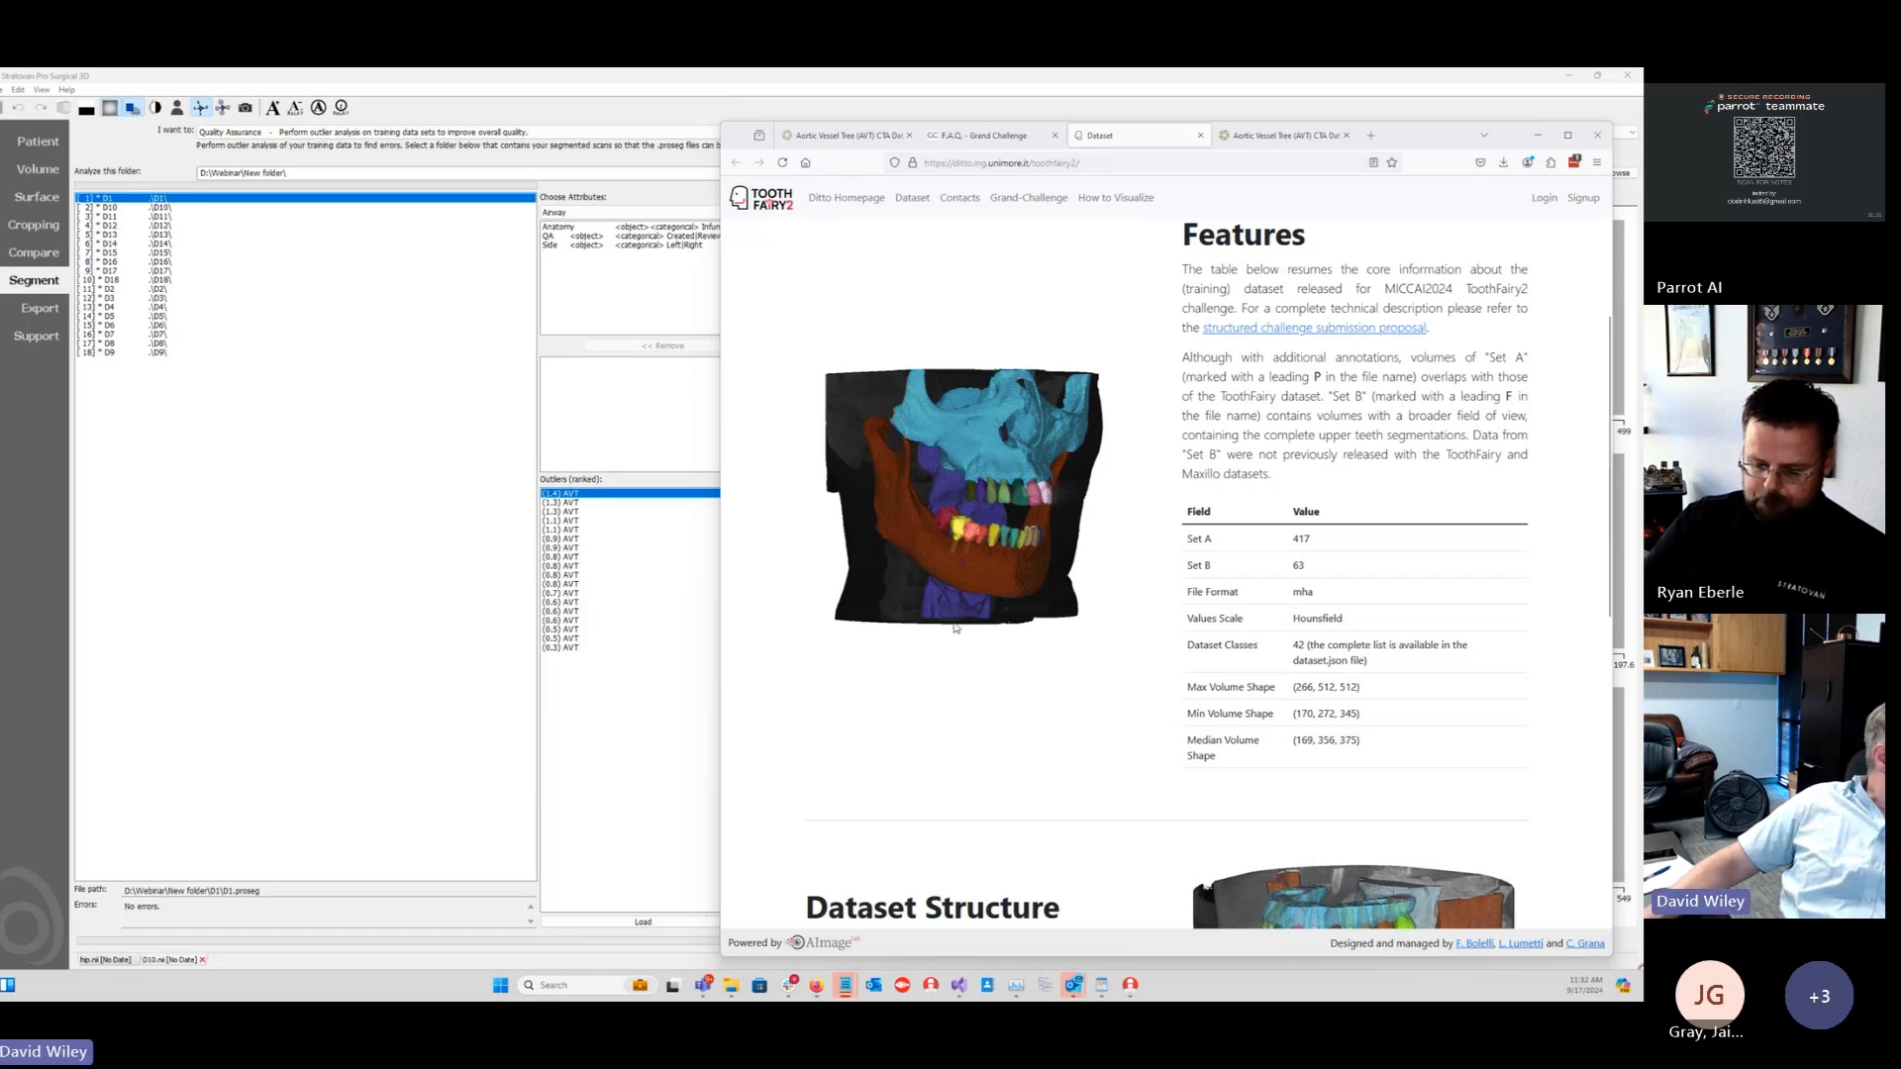
Step: Return to Pro Surgical 3D and run the outlier analysis on the copied ToothFairy2 imagesTr folder path
left_click(293, 172)
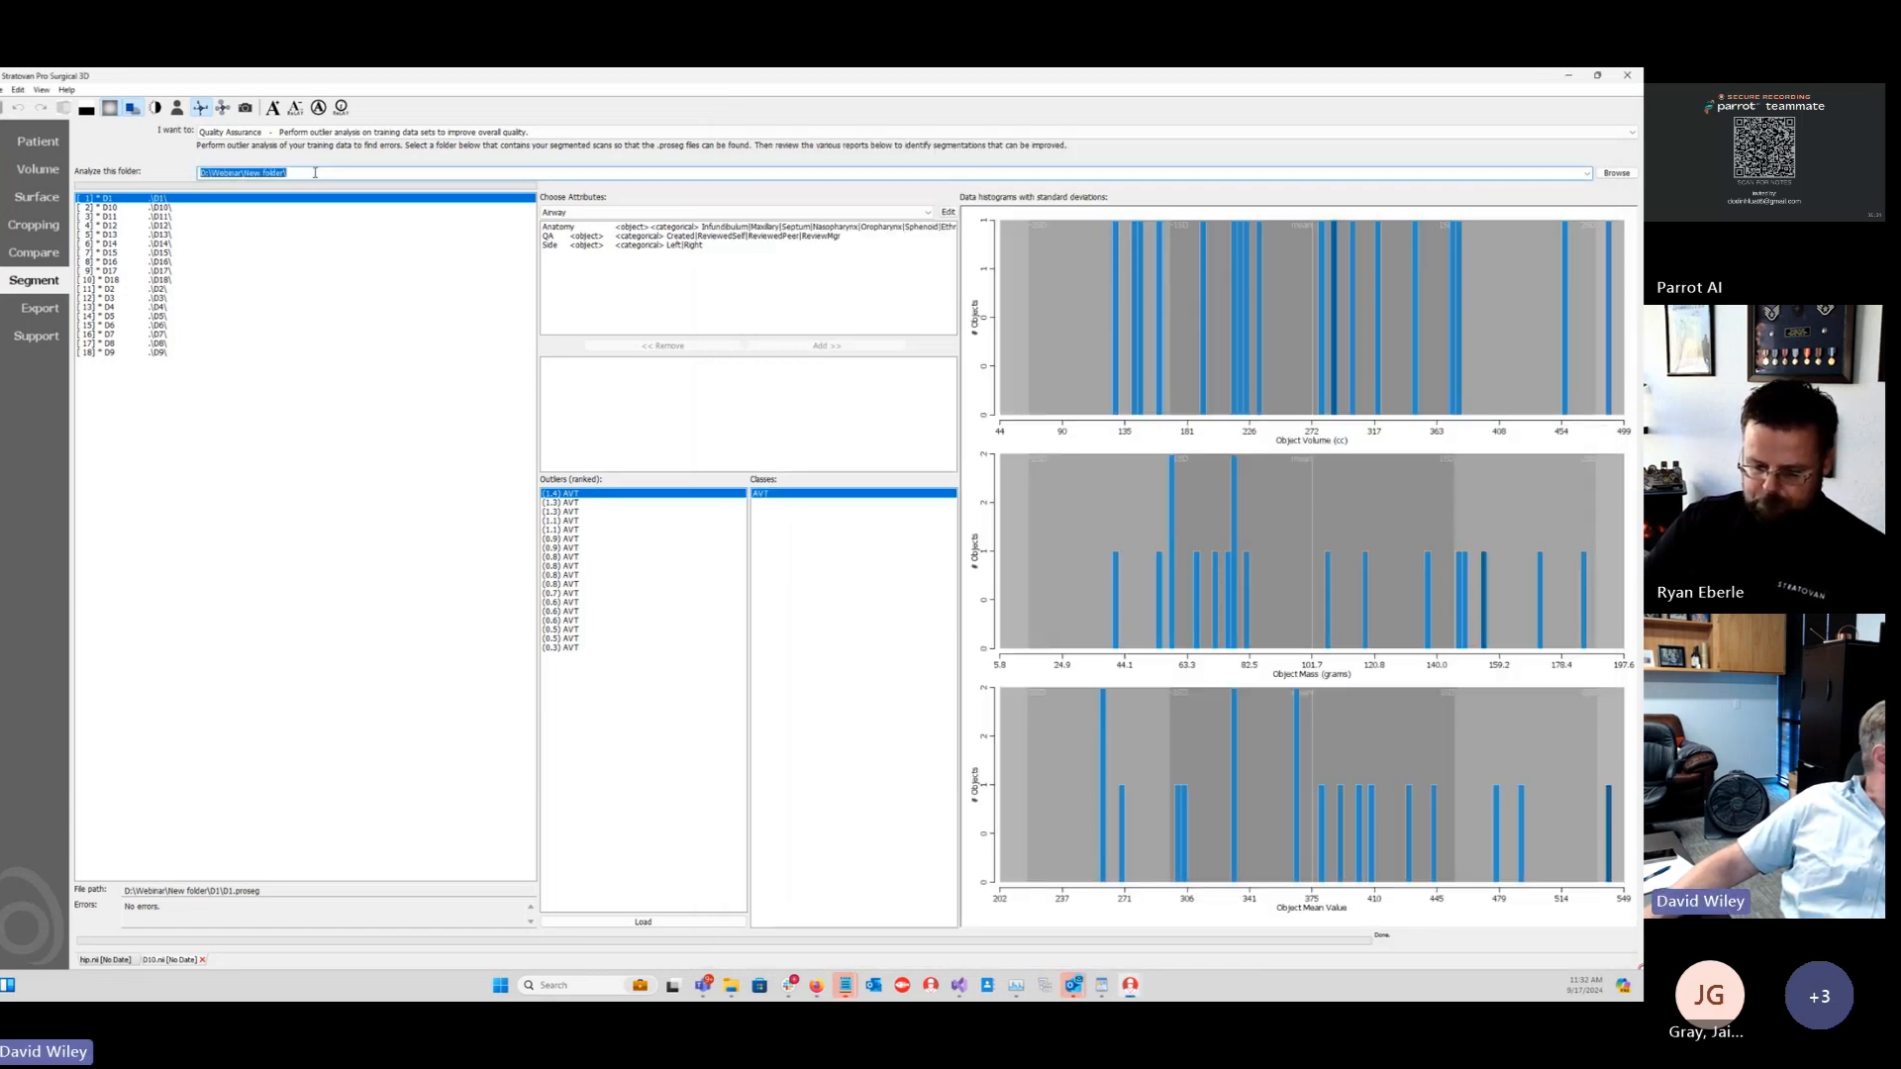
key("ctrl+v")
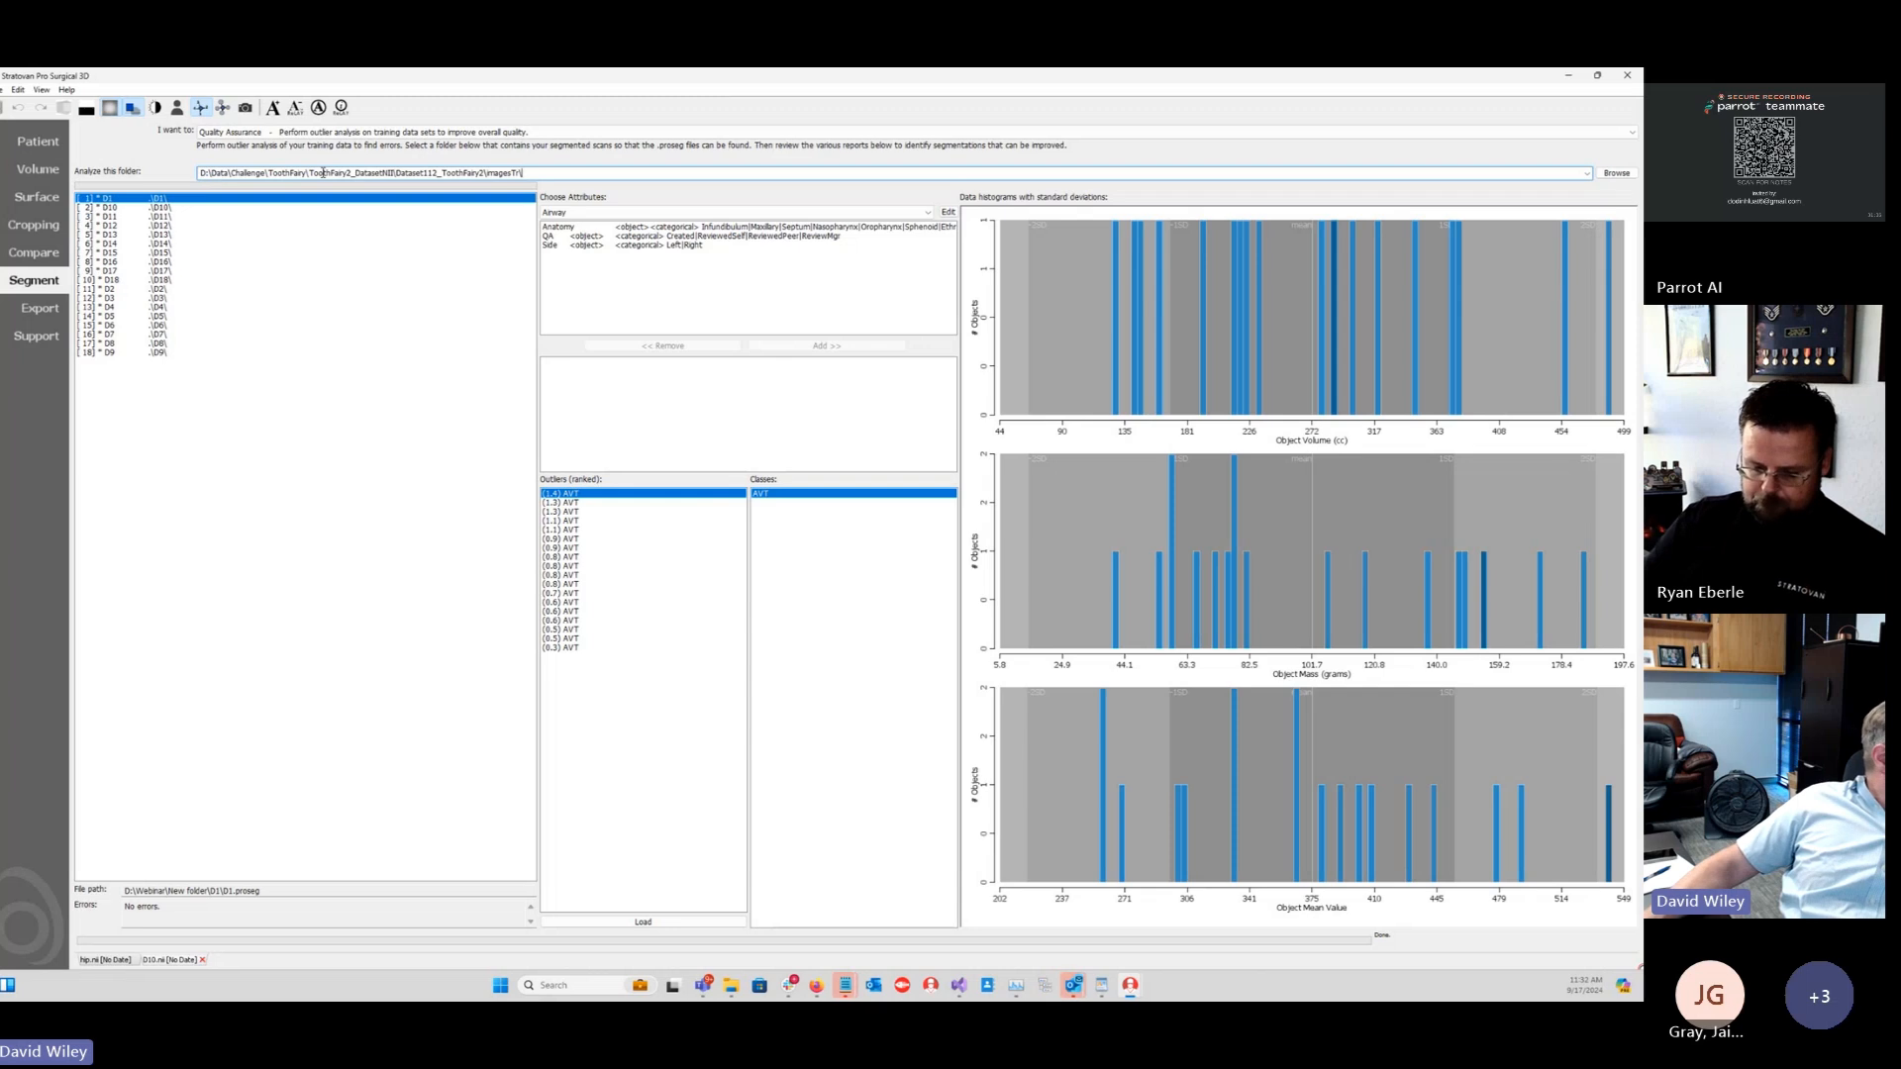
key("Return")
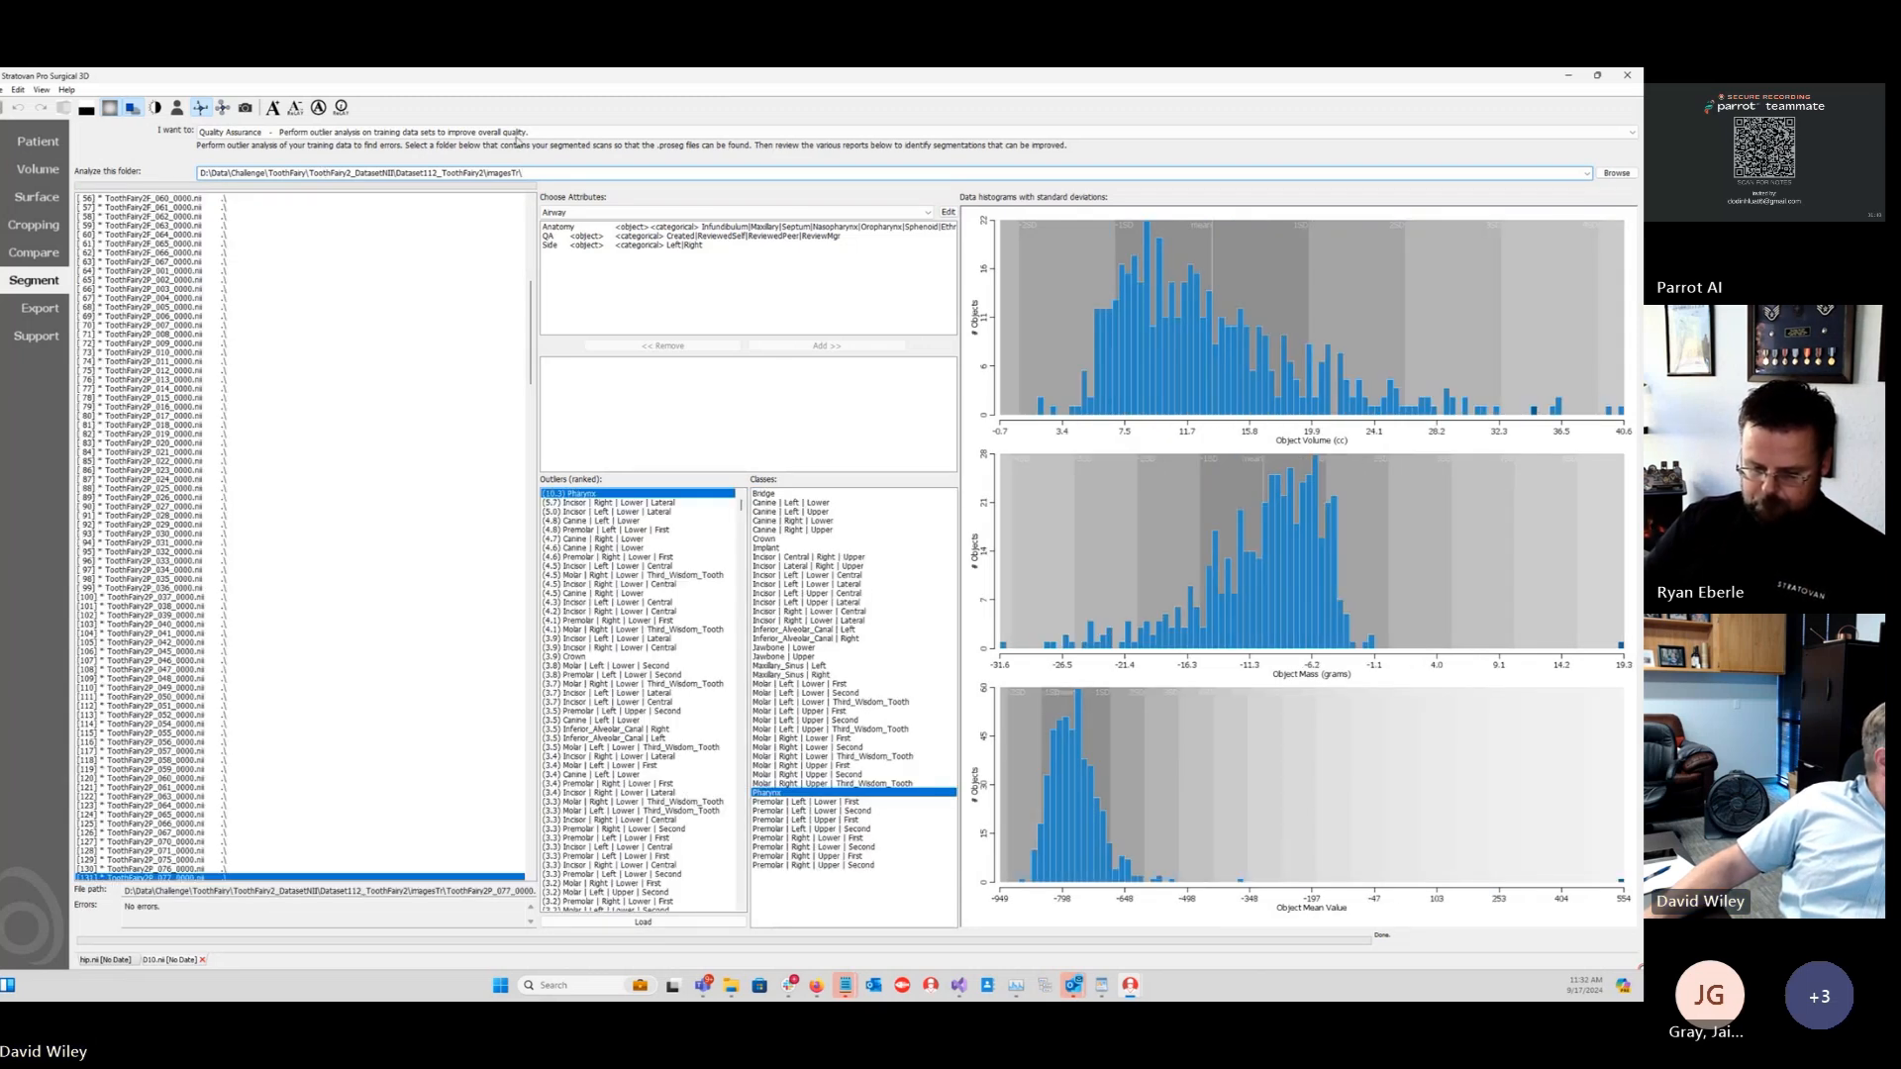
Step: Choose the ToothFairy attribute set for the outlier analysis and open the ToothFairy database in the attribute database editor
left_click(842, 212)
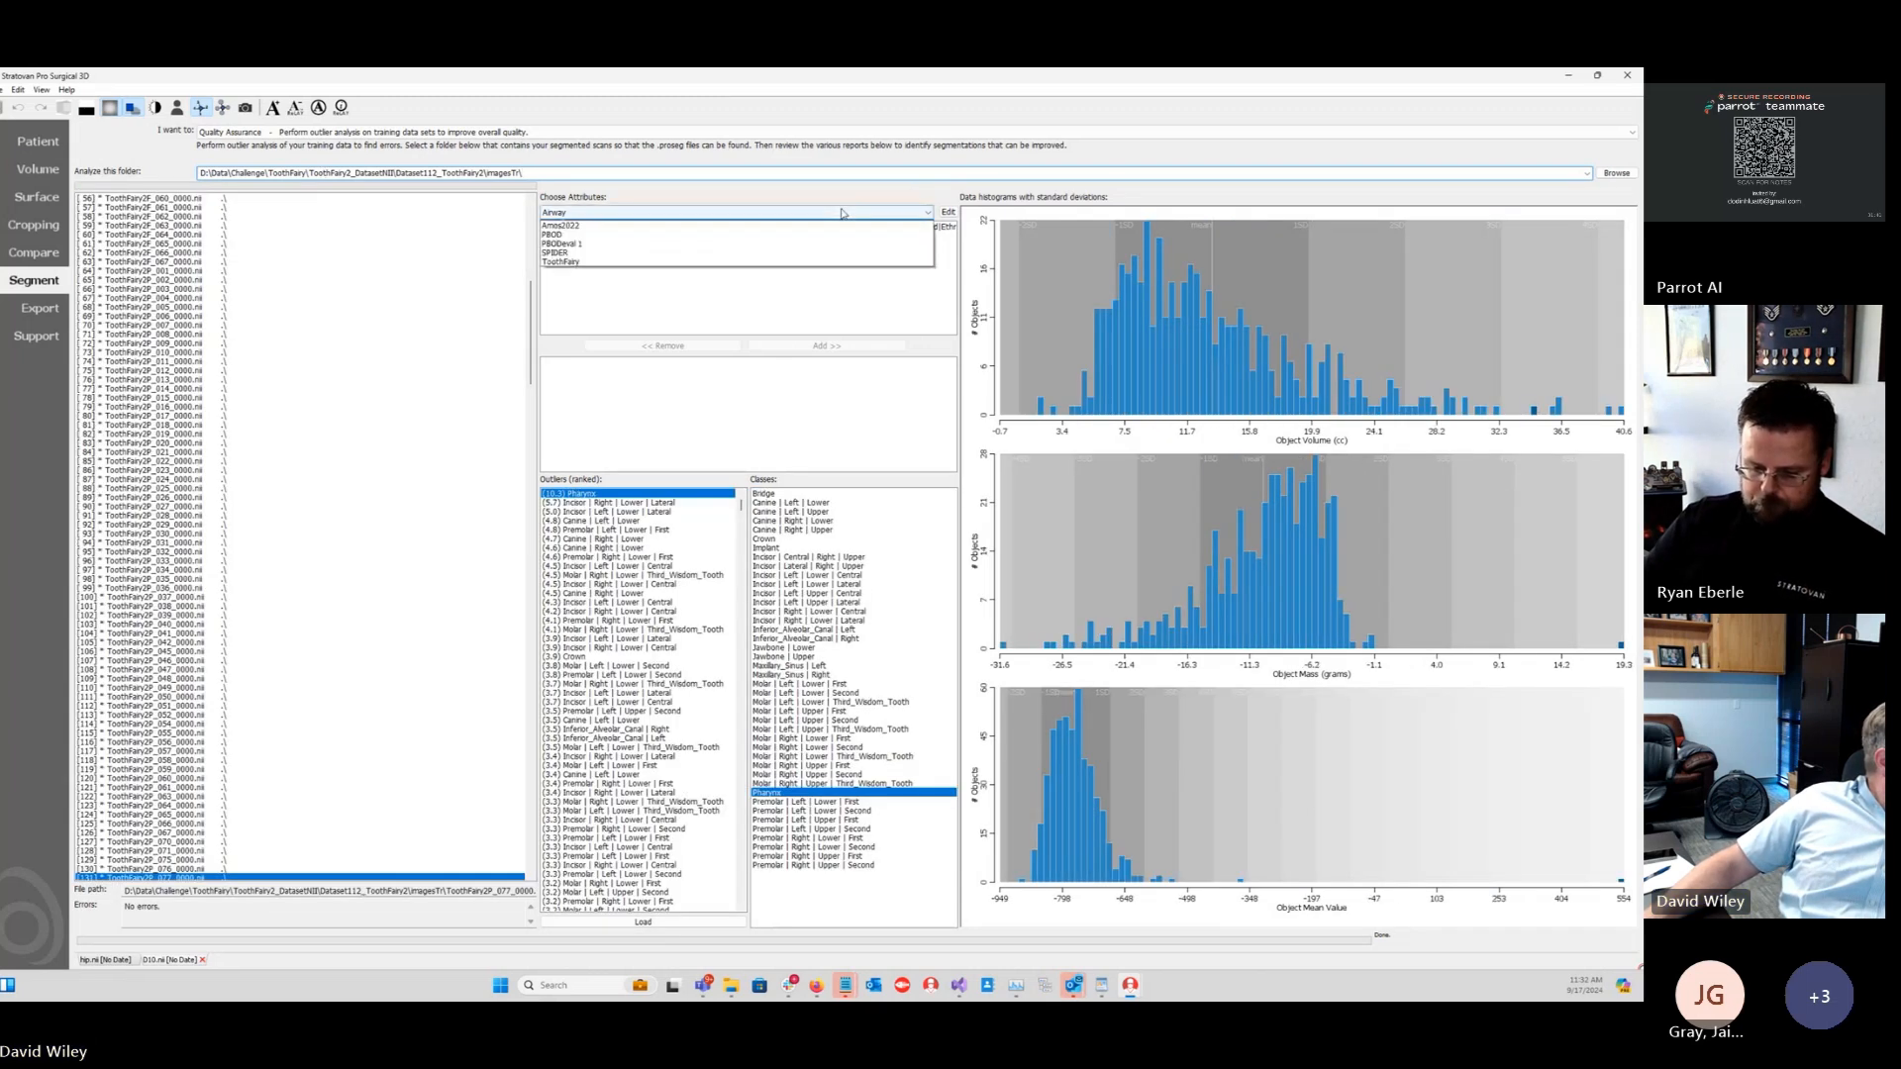
left_click(822, 270)
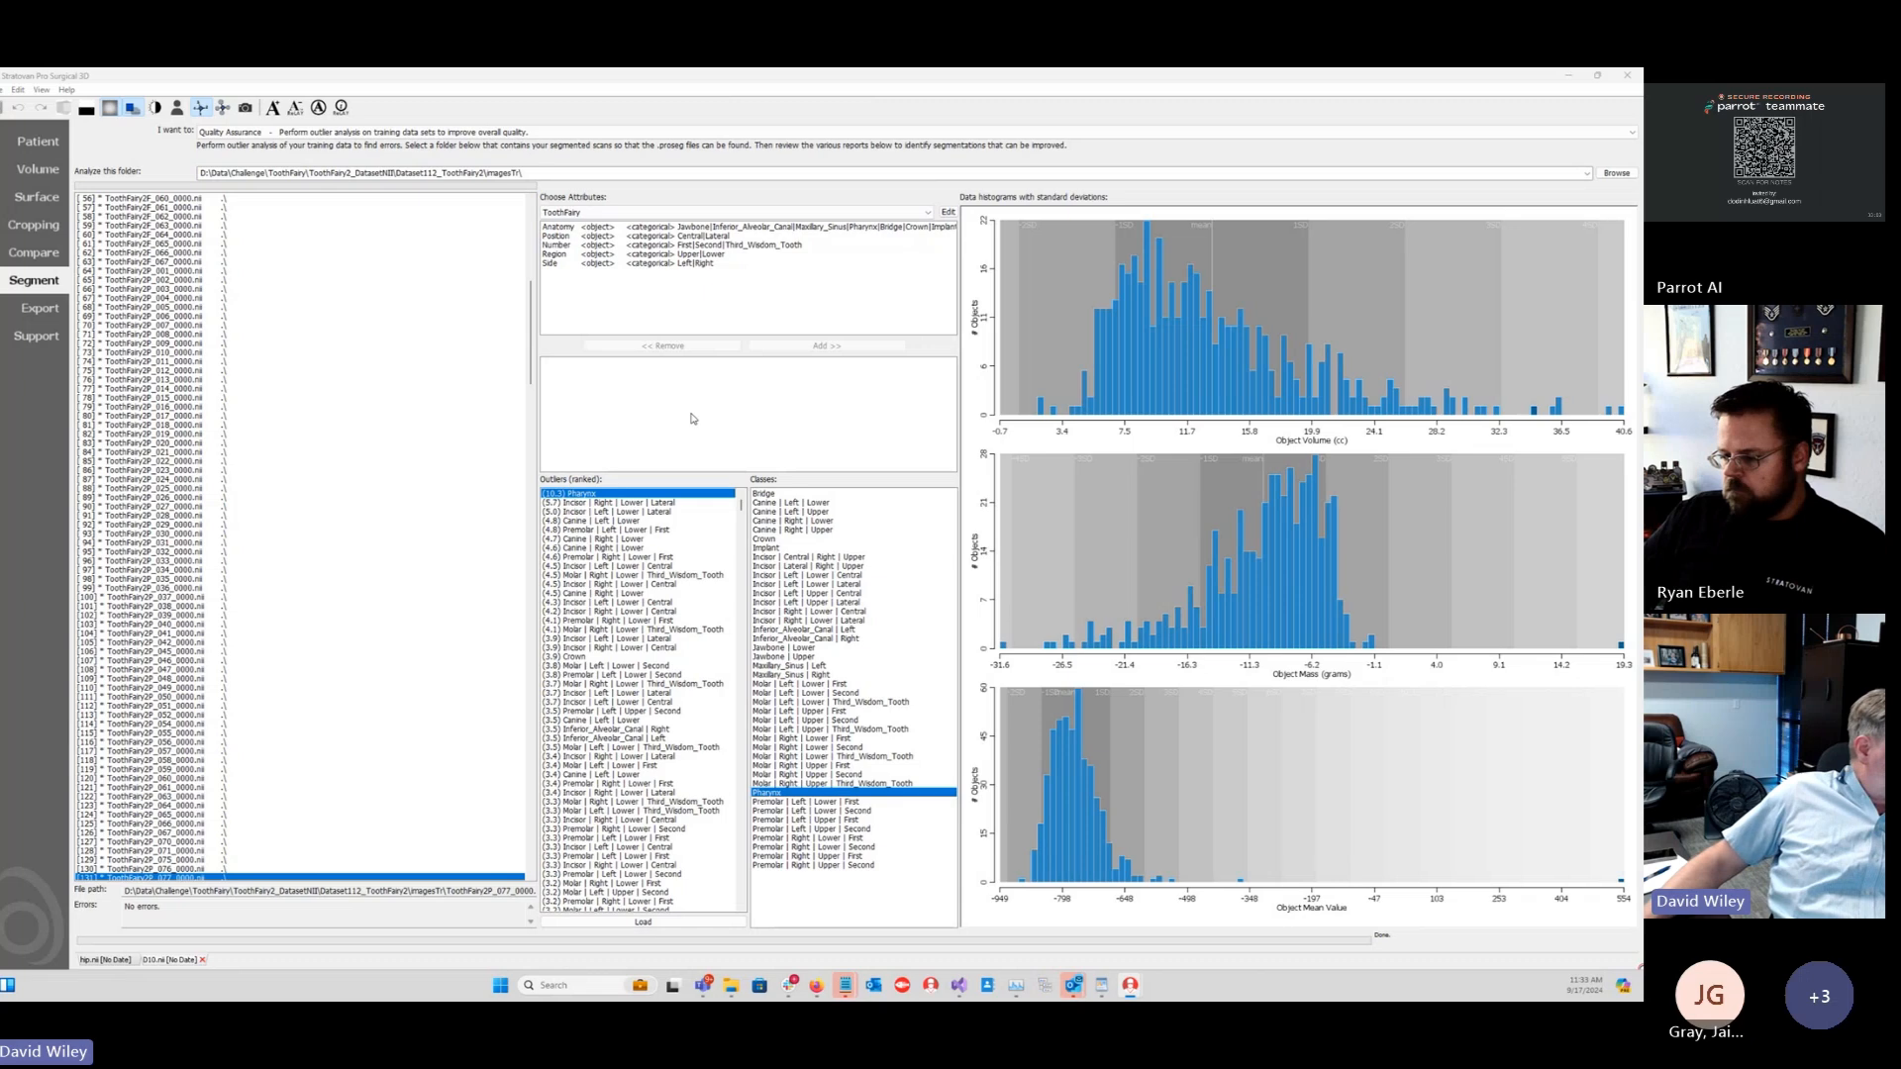
left_click(947, 212)
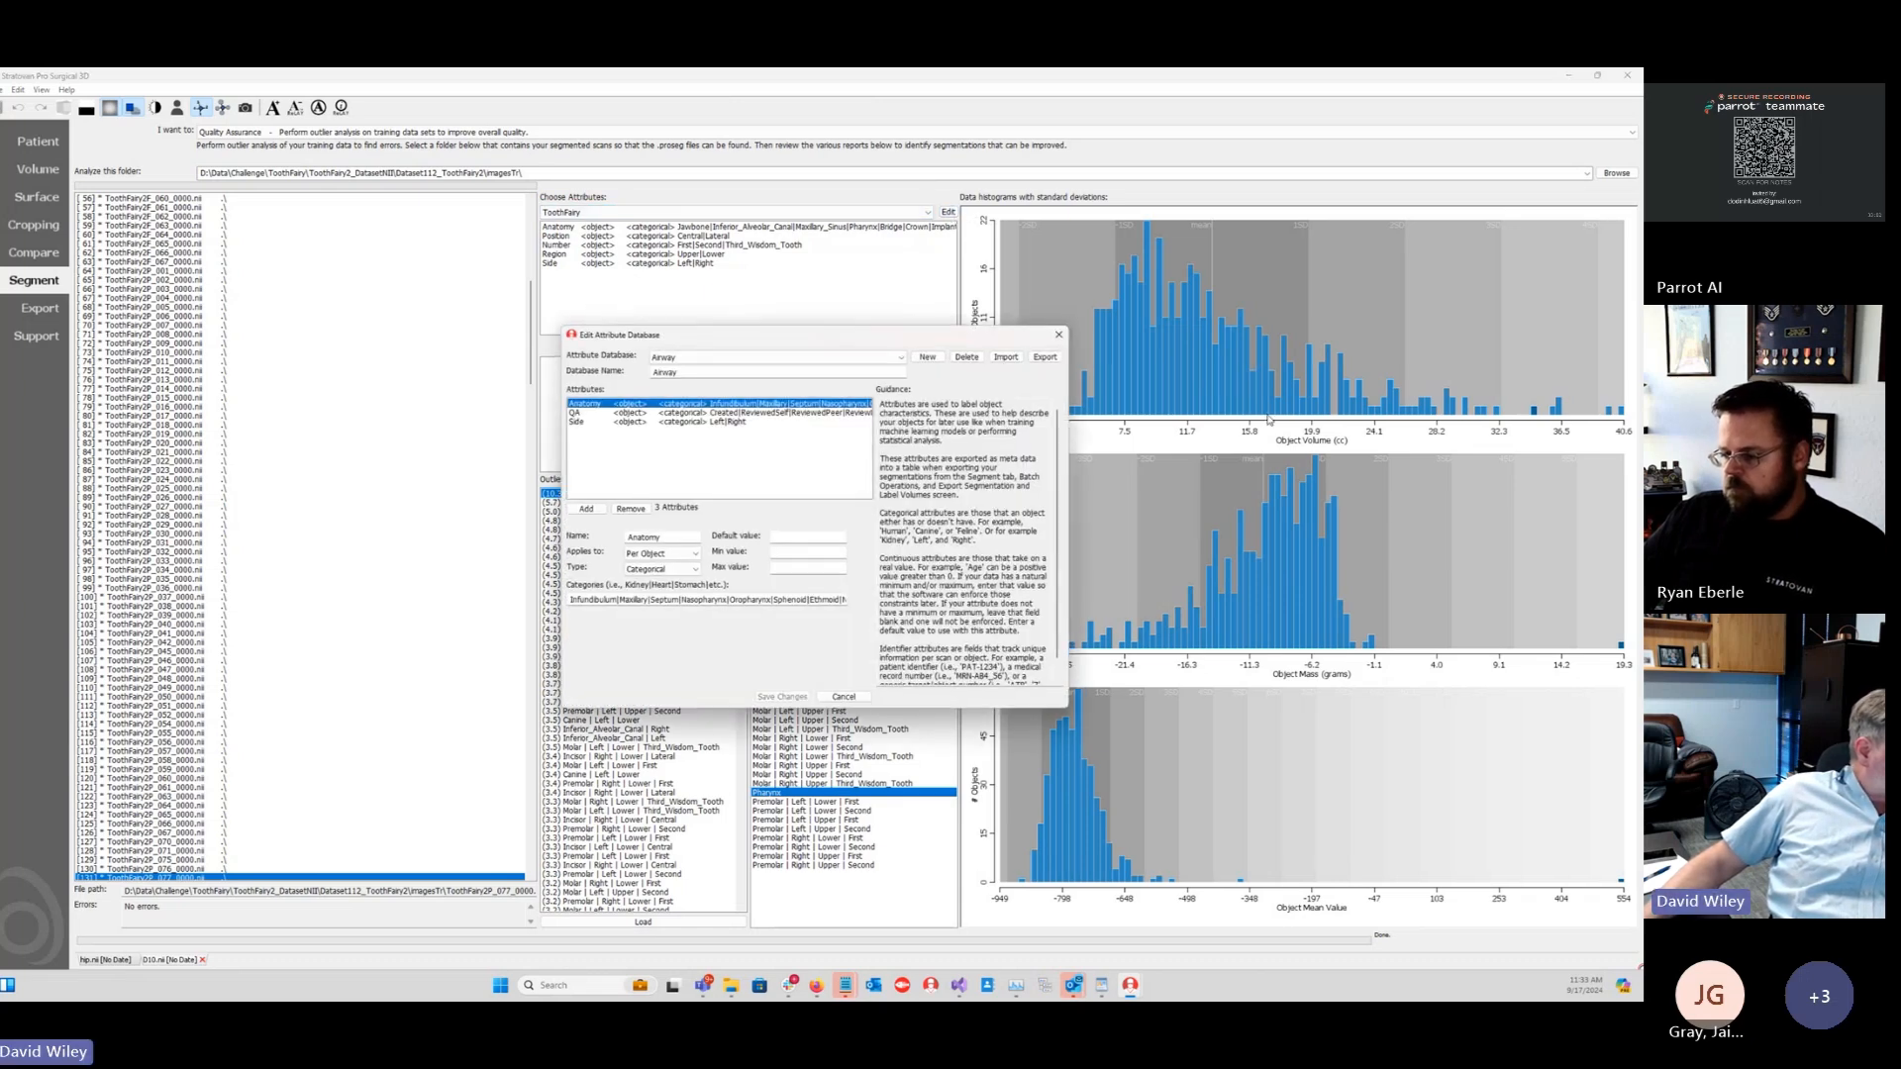
left_click_drag(810, 338, 709, 354)
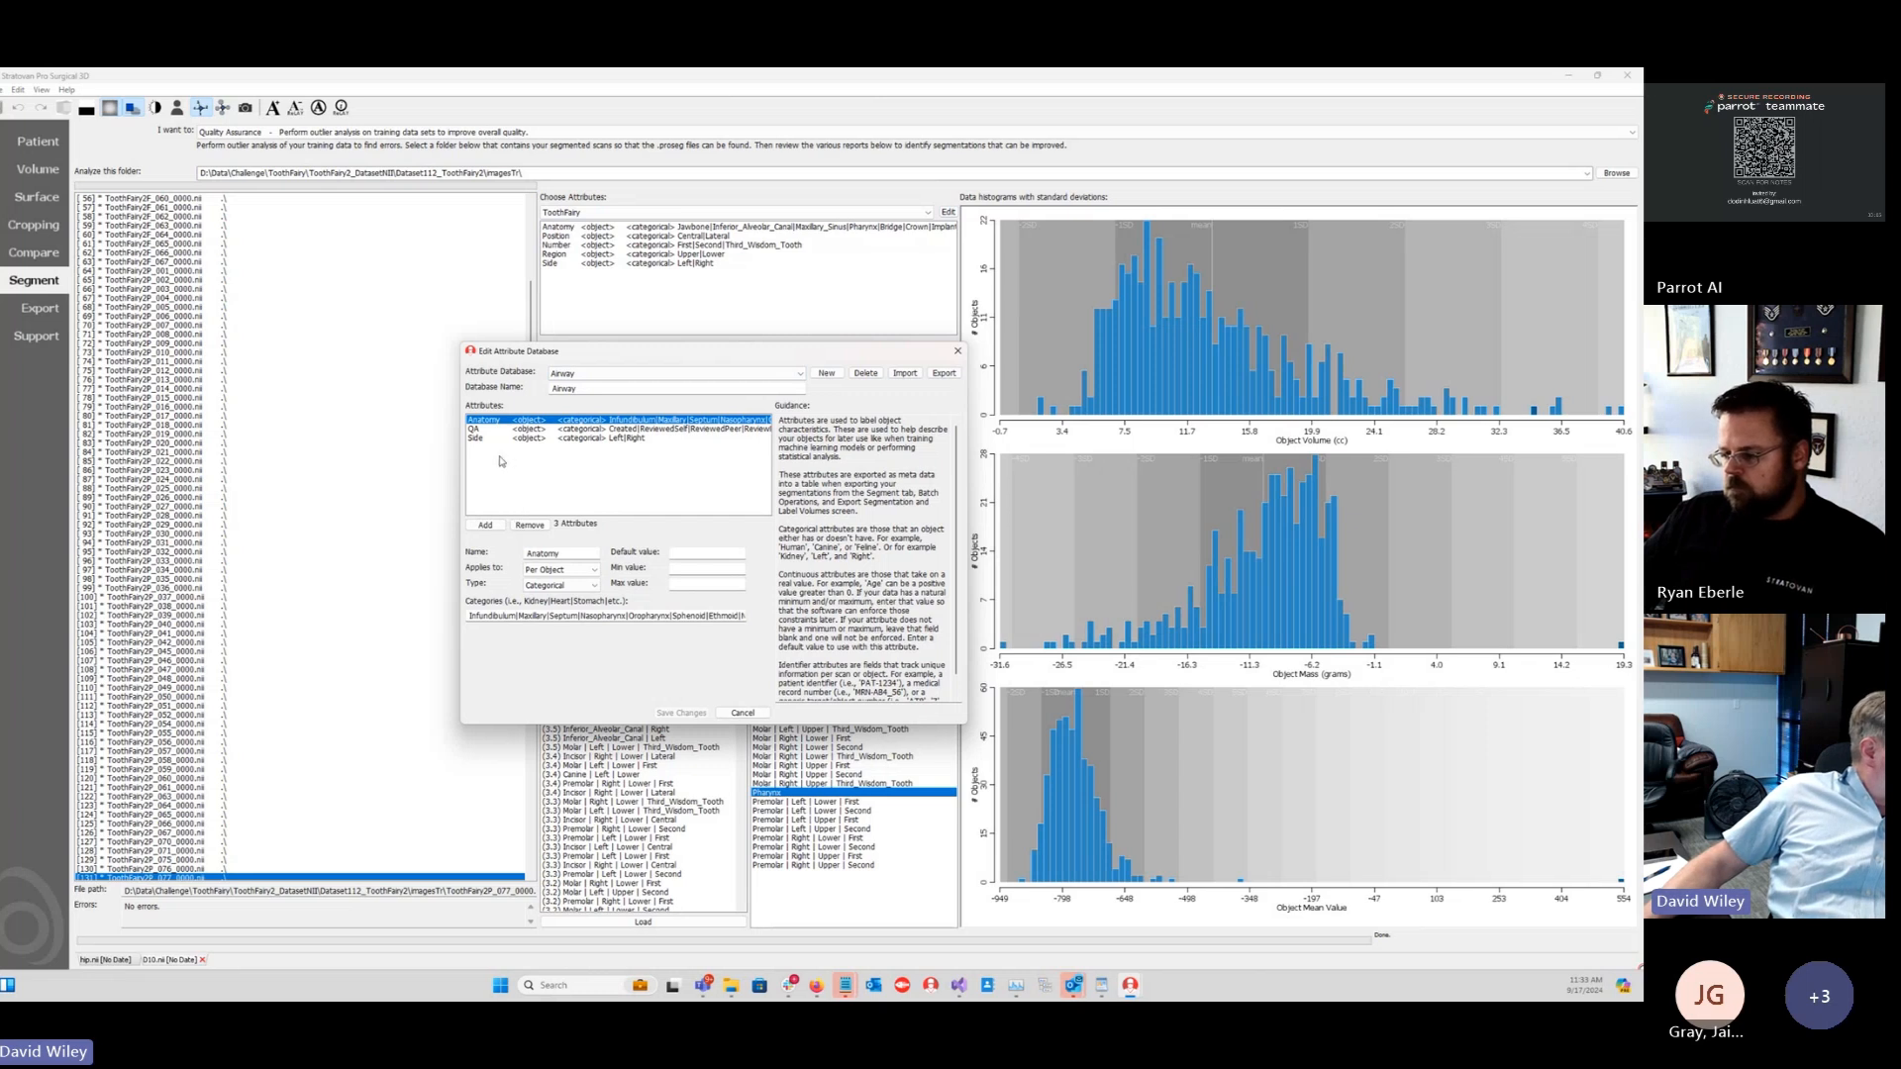
left_click(583, 373)
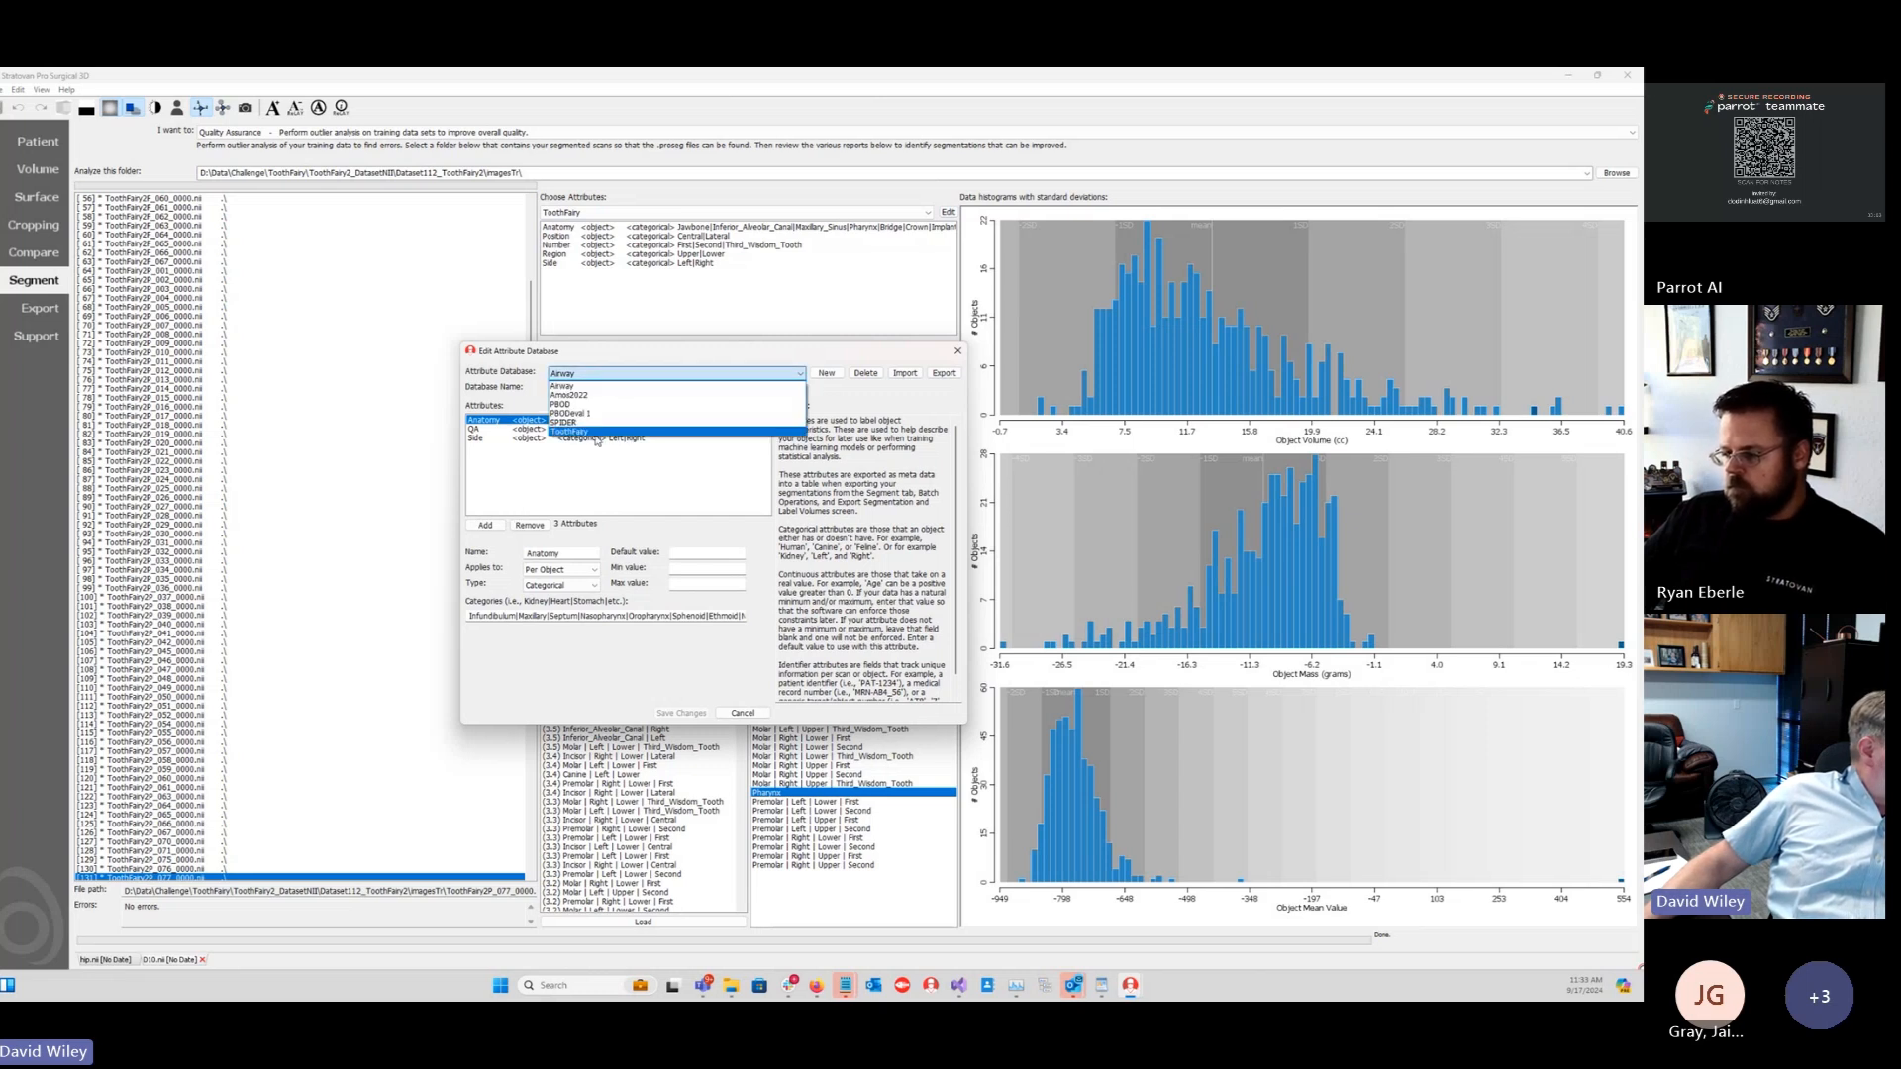
left_click(576, 433)
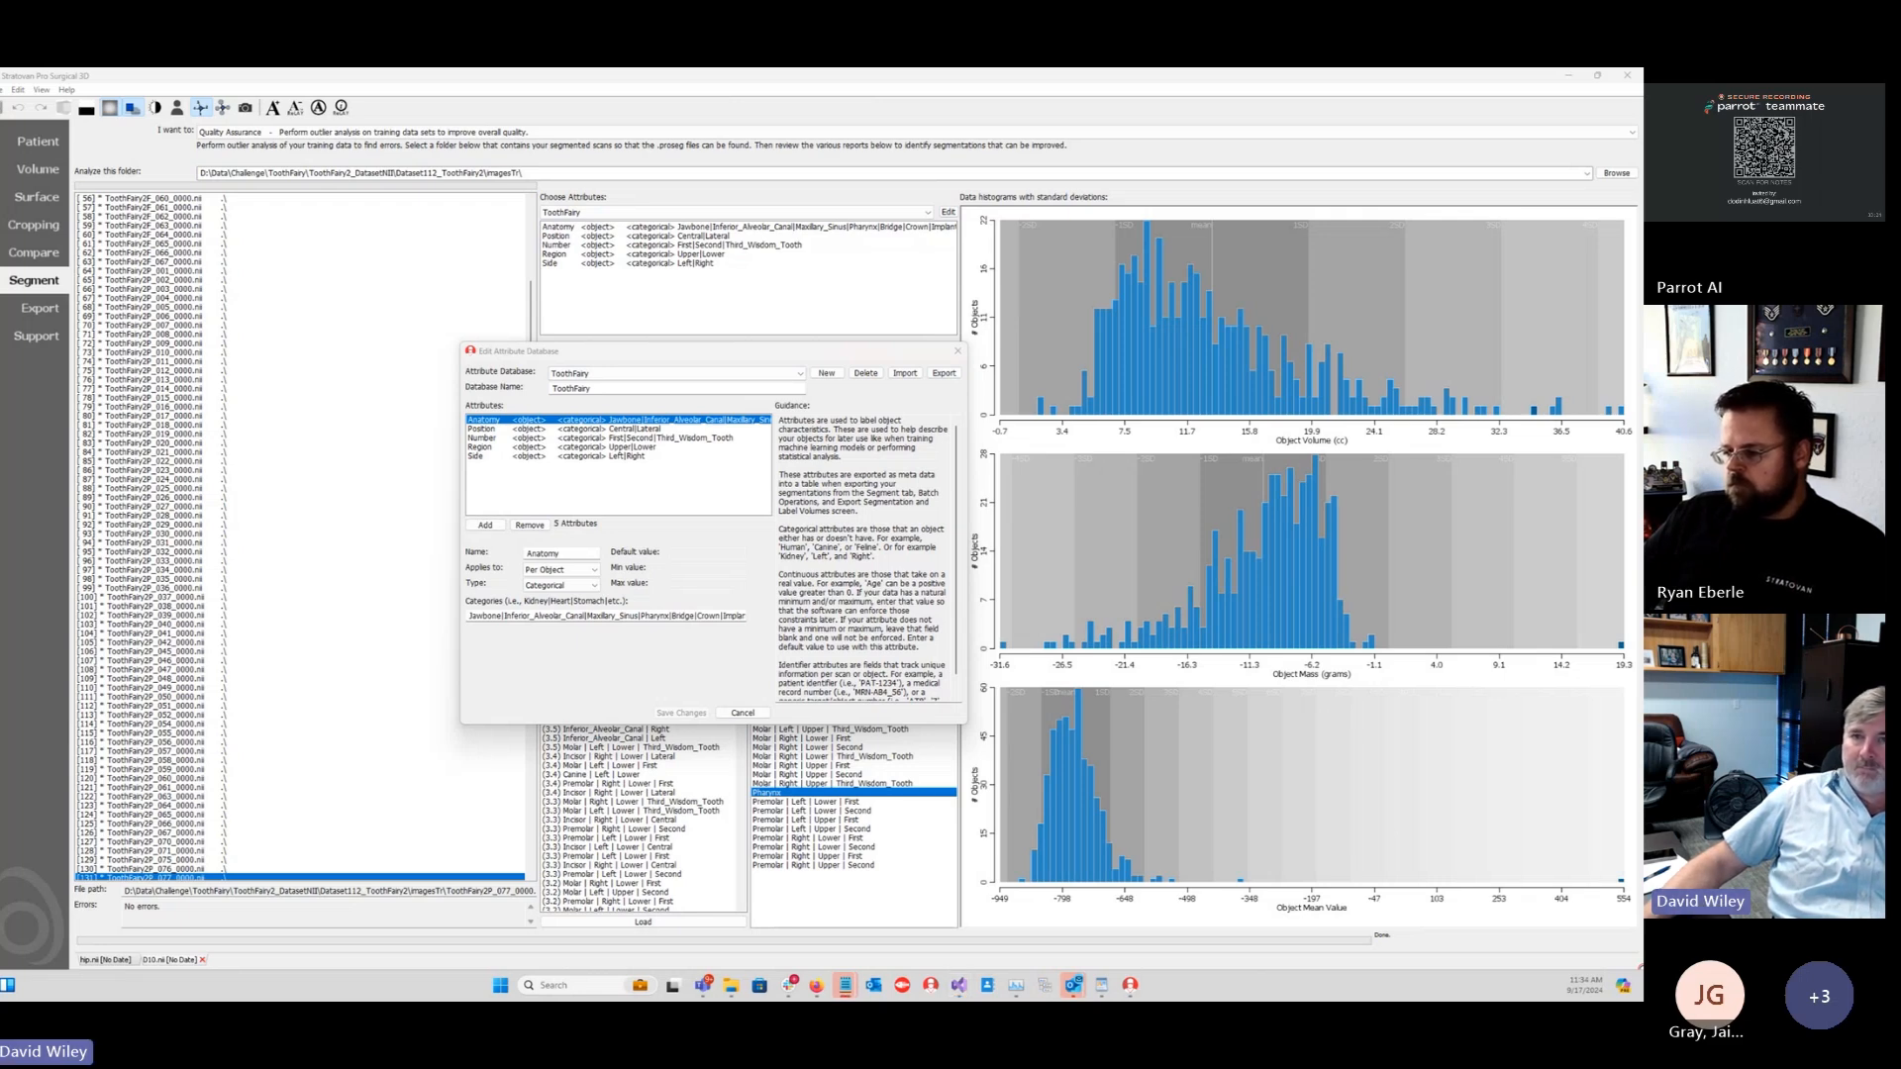
Step: Examine the label names and numbers in the ToothFairy 2 dataset text file, from Background through the jawbones and teeth
left_click_drag(1642, 297, 1071, 189)
scroll(783, 342, "up", 1)
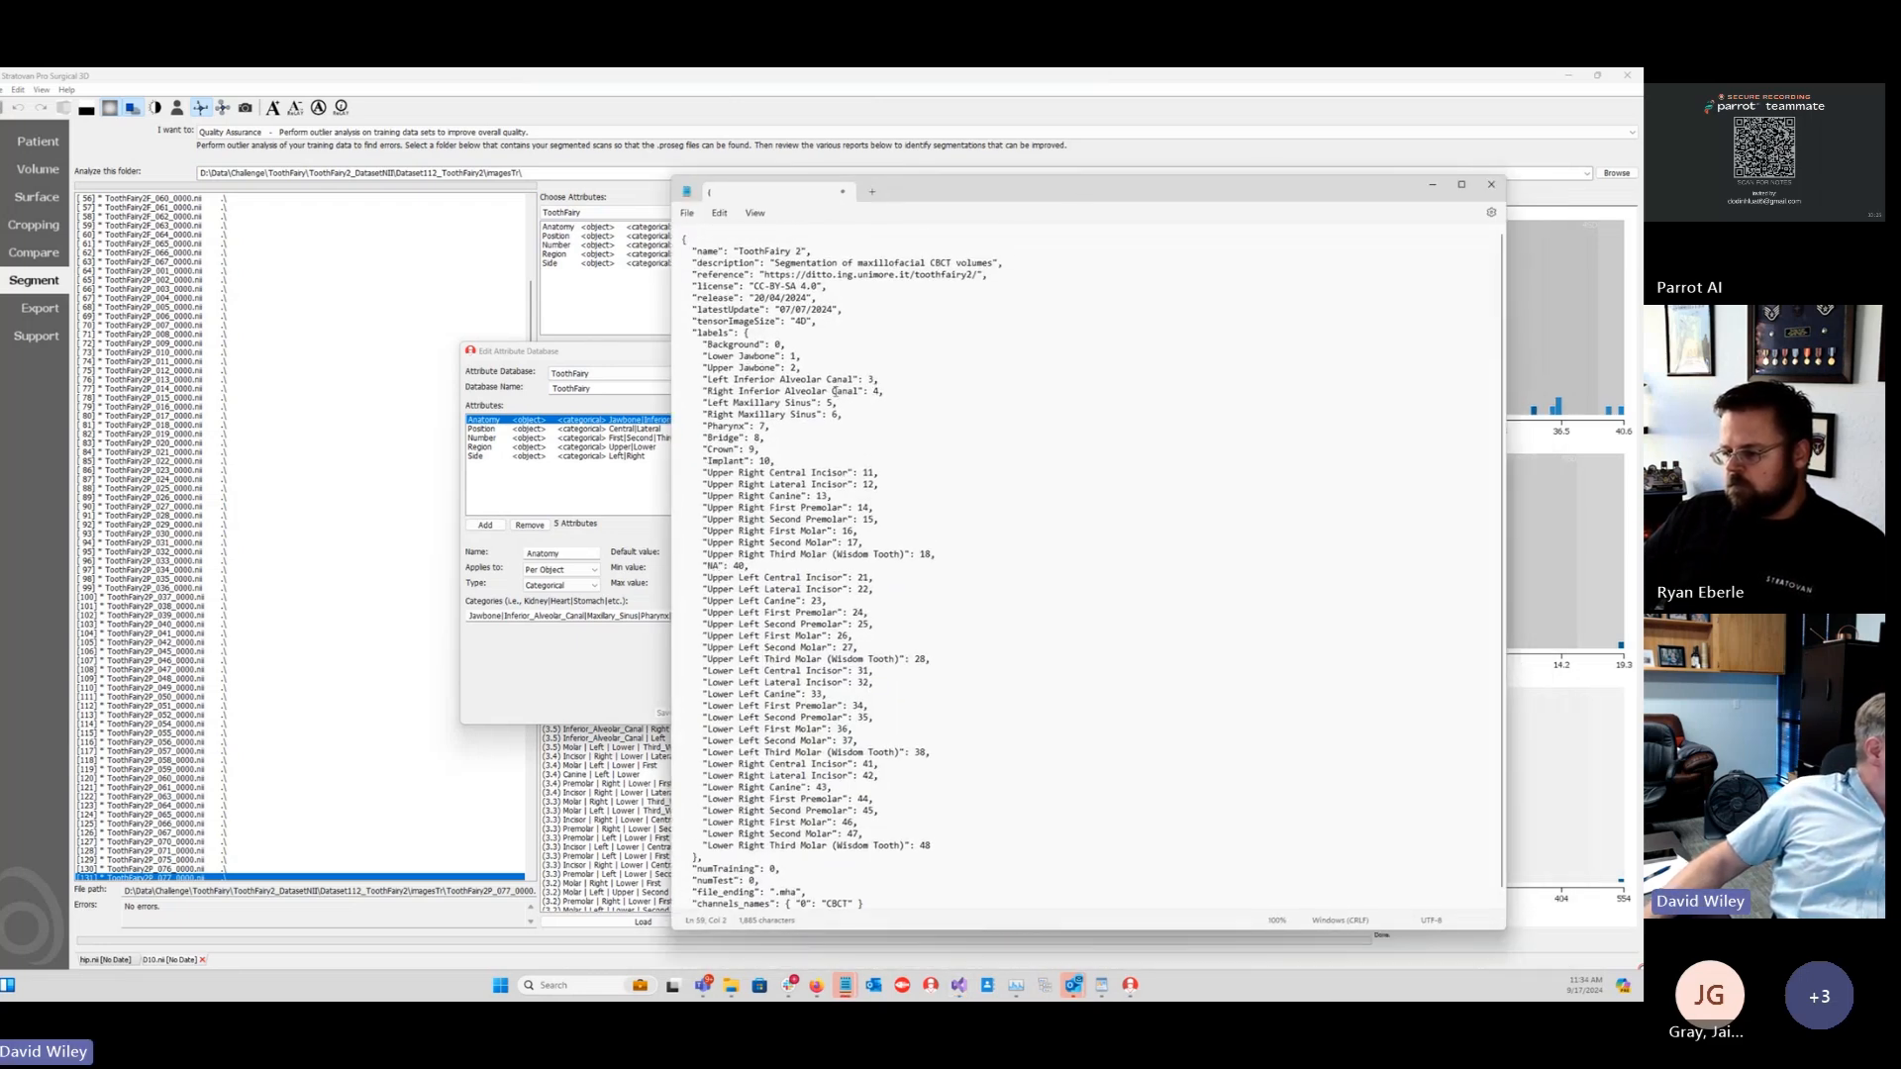
scroll(816, 416, "down", 1)
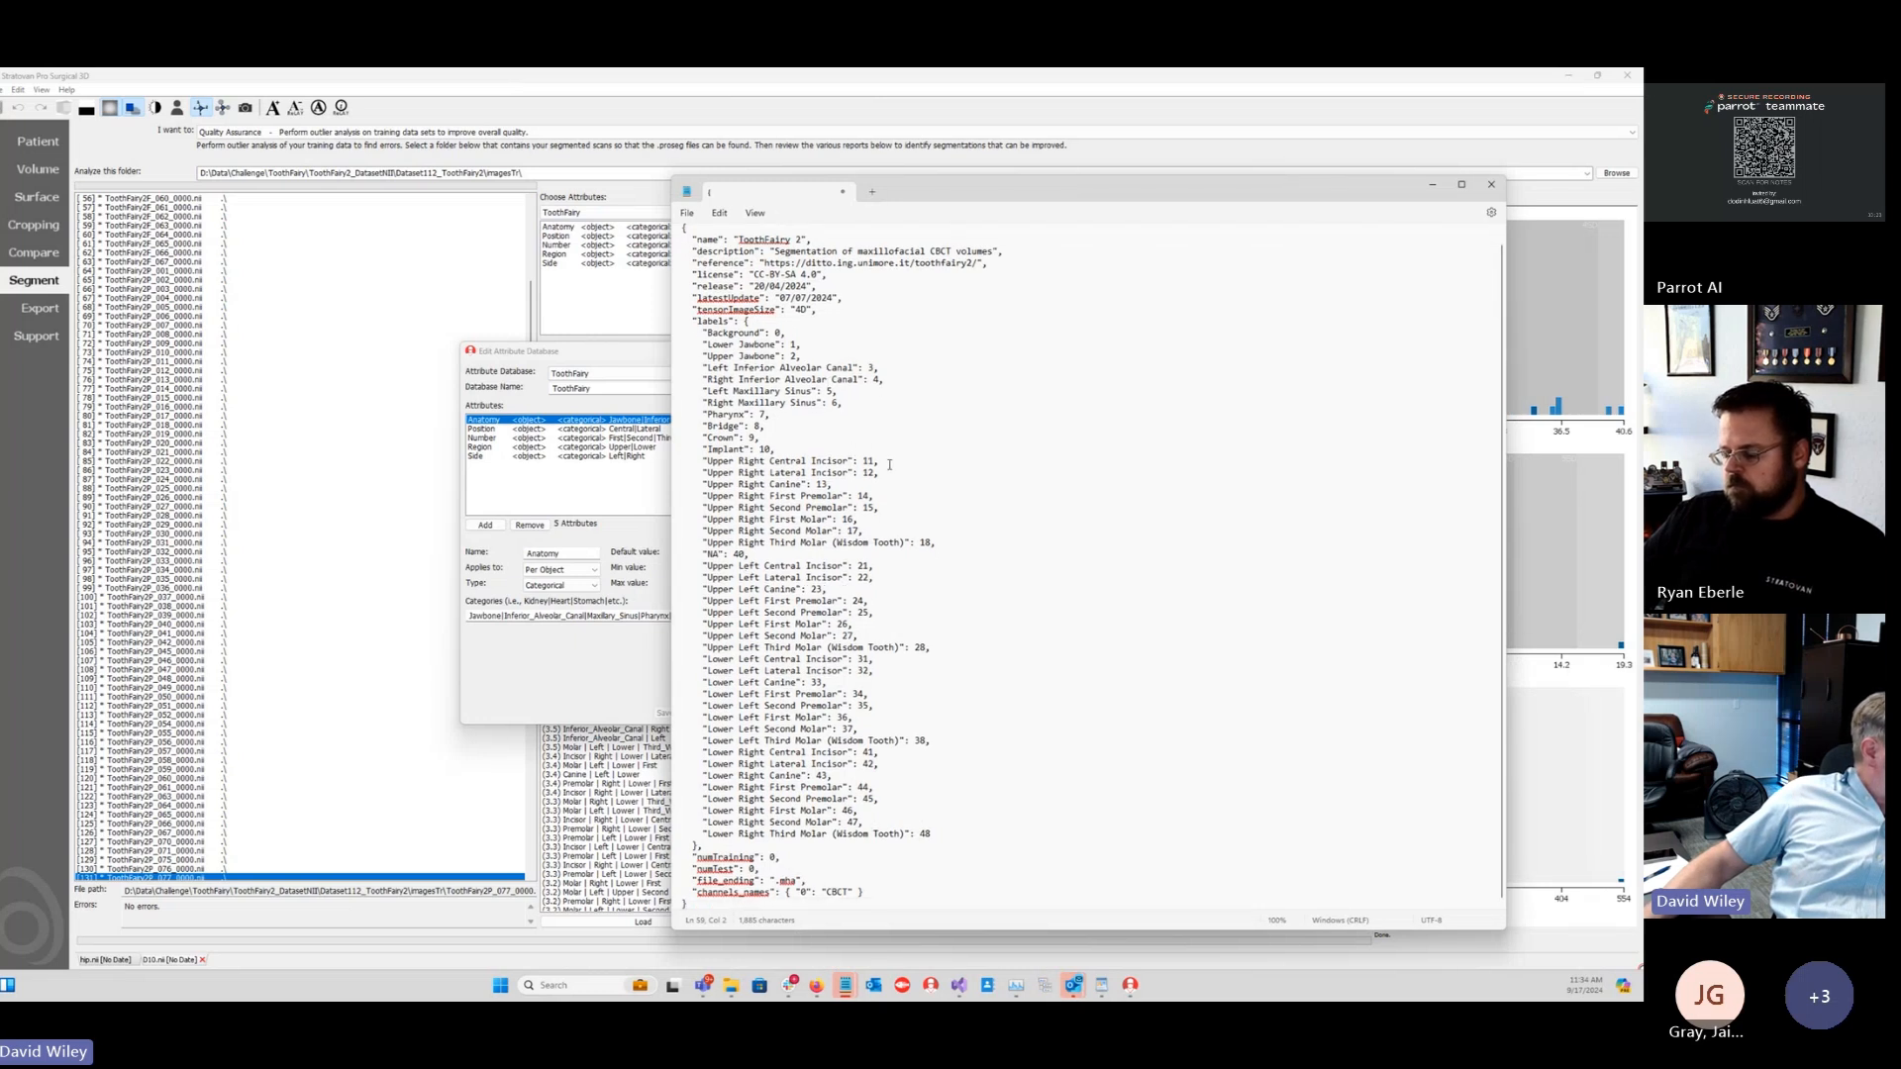
scroll(837, 422, "up", 1)
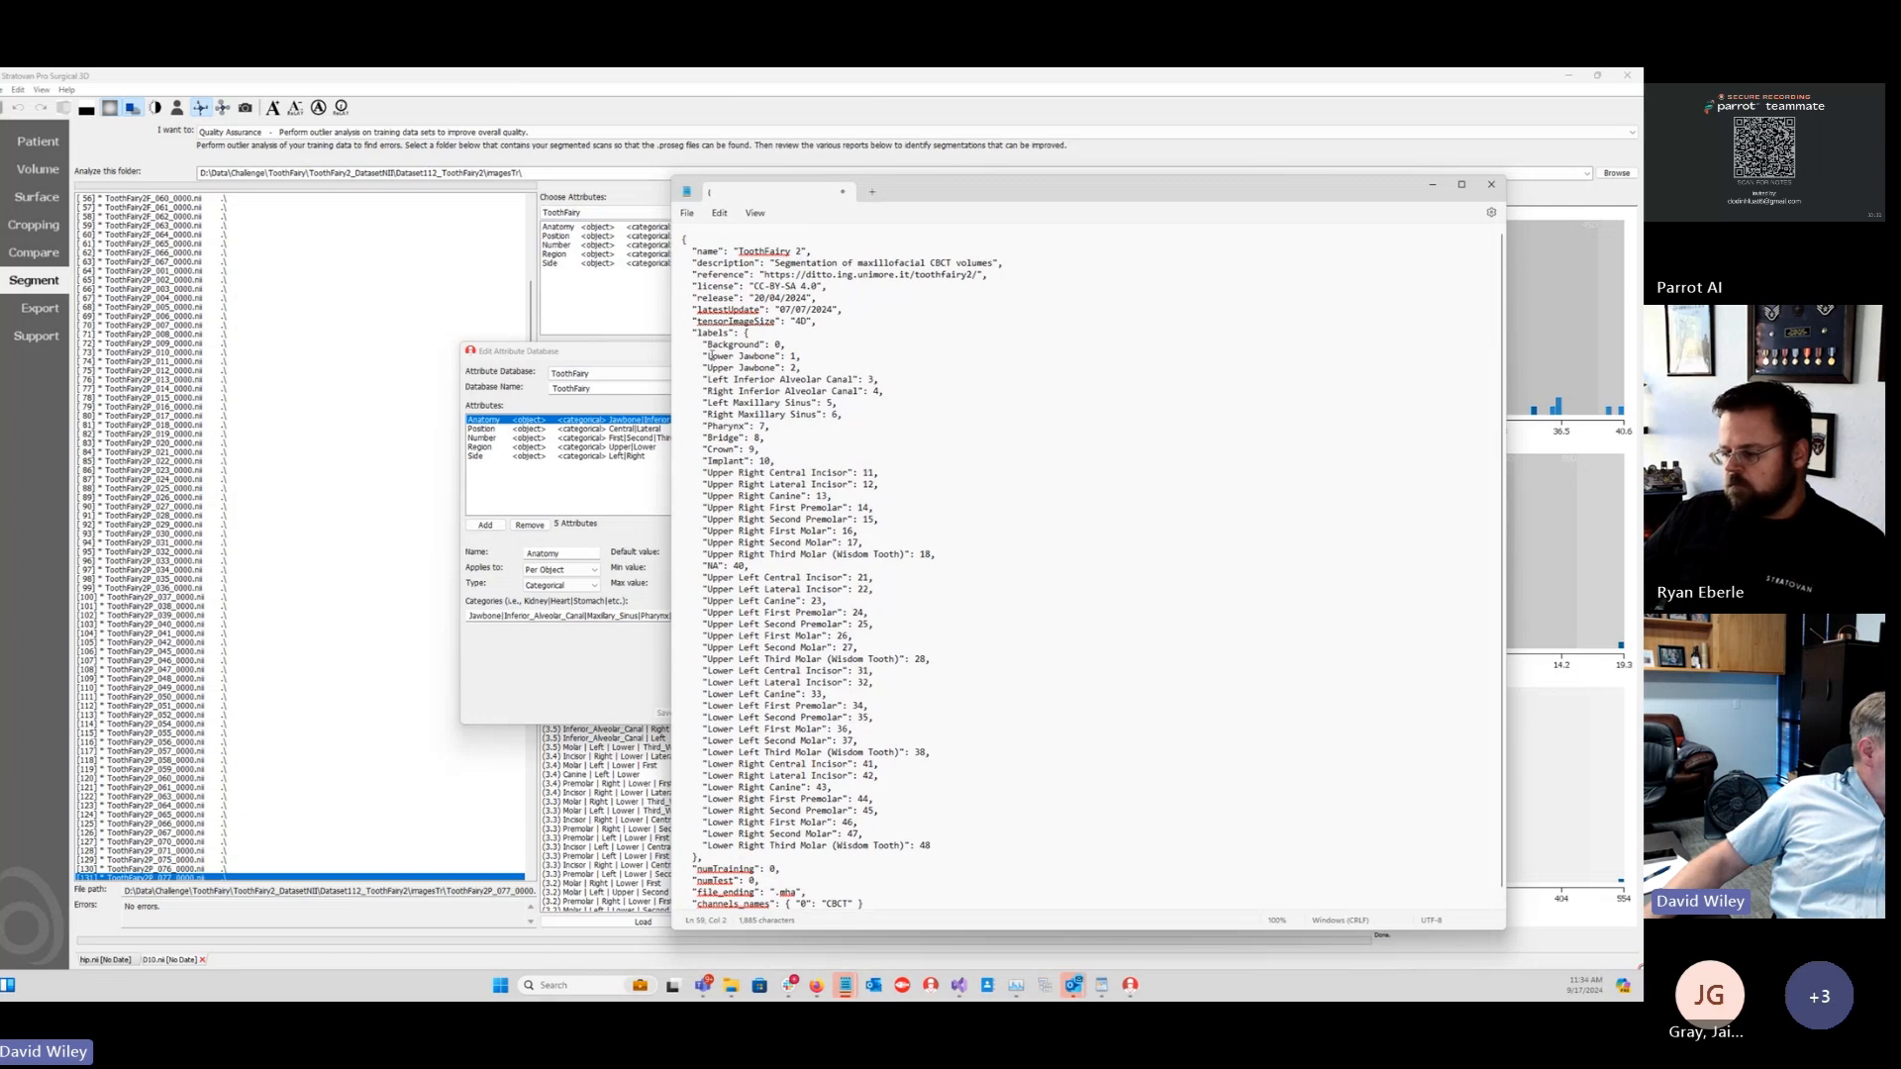
double_click(778, 345)
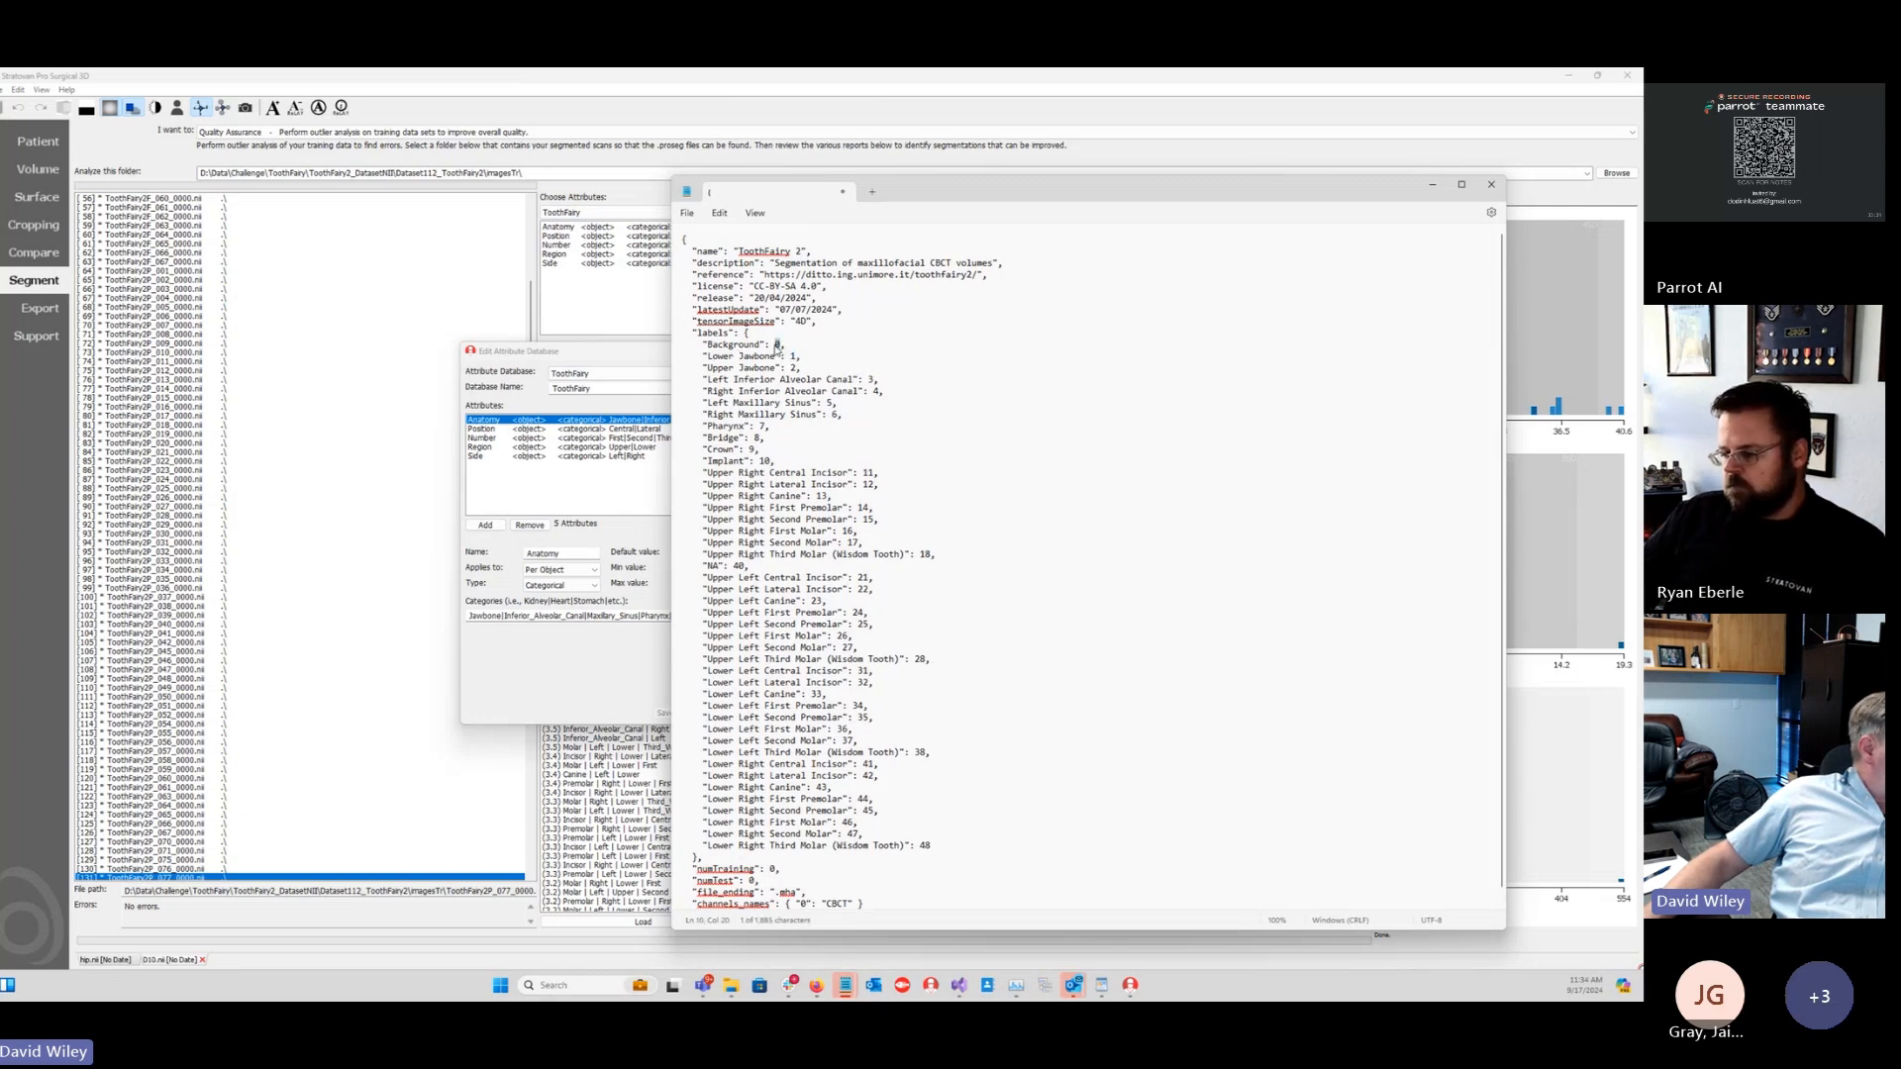
left_click_drag(722, 345, 756, 362)
double_click(795, 368)
left_click(755, 367)
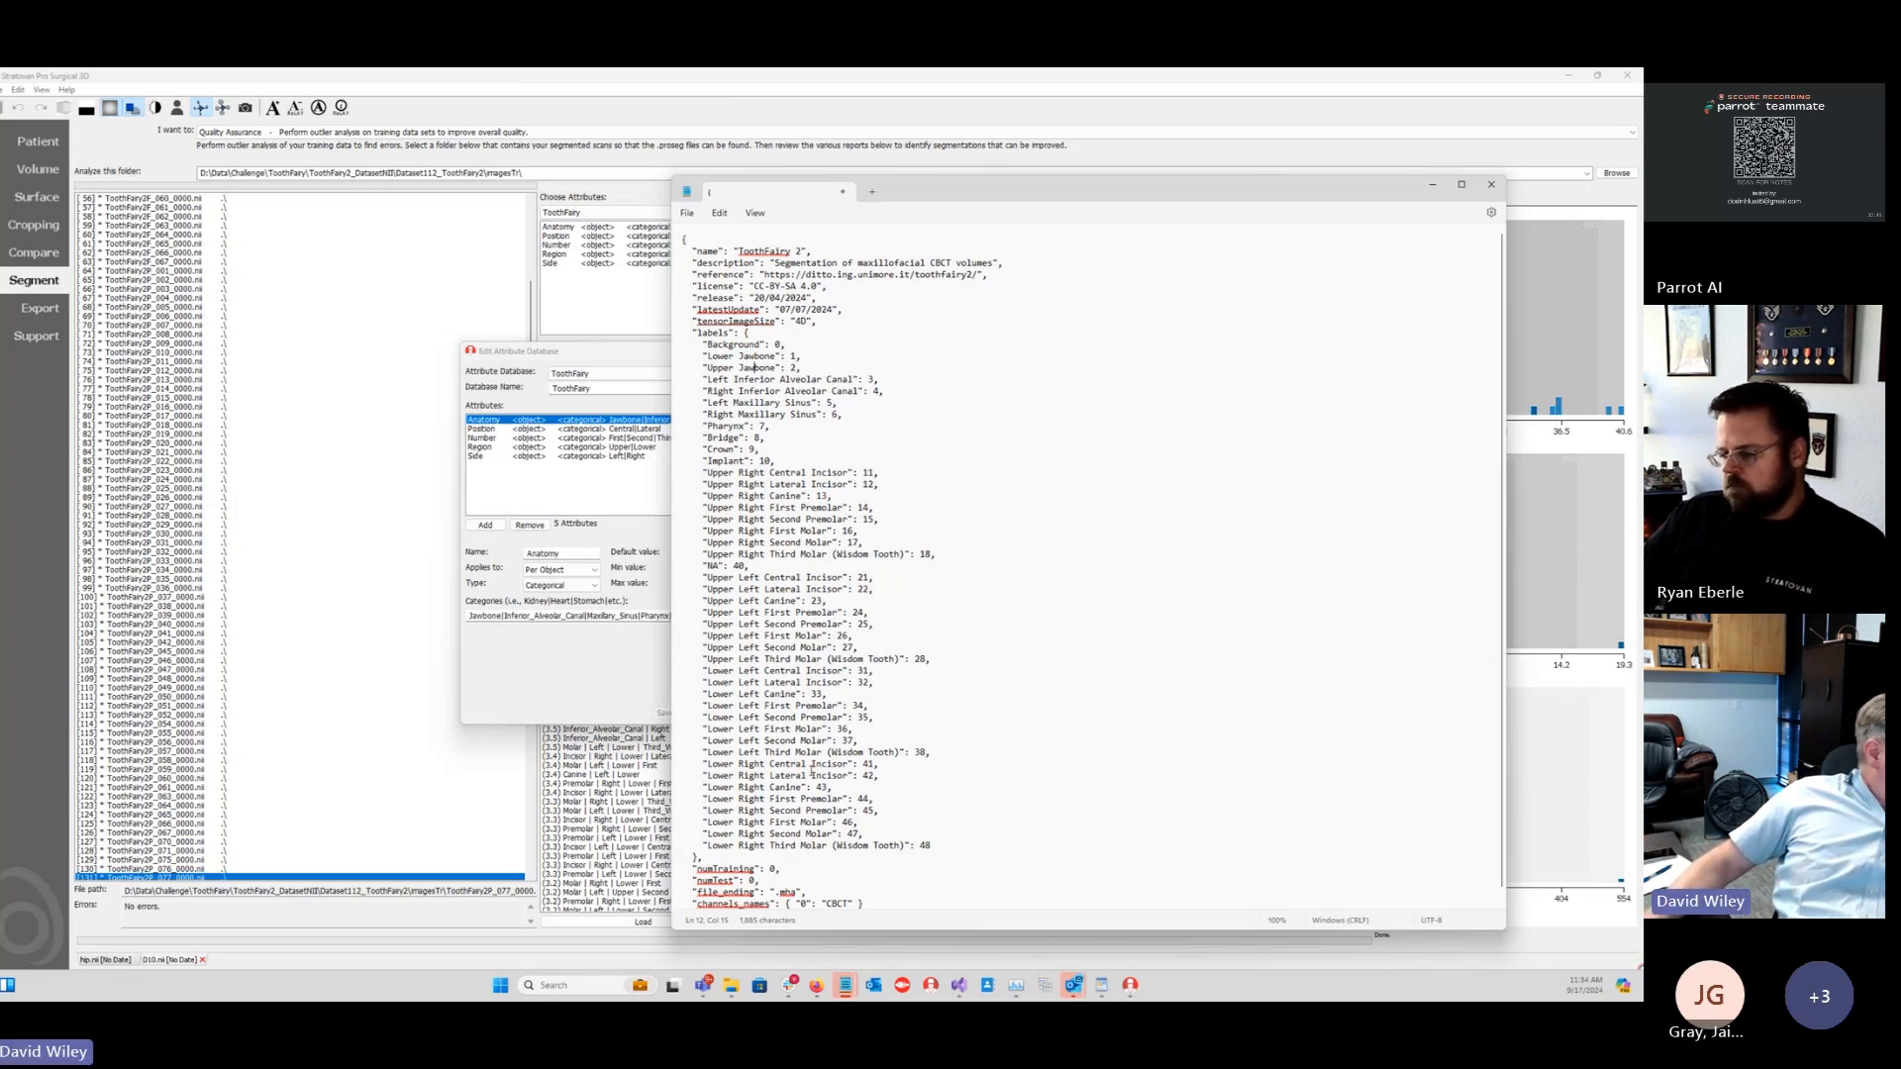
left_click(598, 683)
Step: Inspect the categories of the Anatomy, Side, Region and Position attributes in the ToothFairy database and close the editor without saving changes
left_click(509, 617)
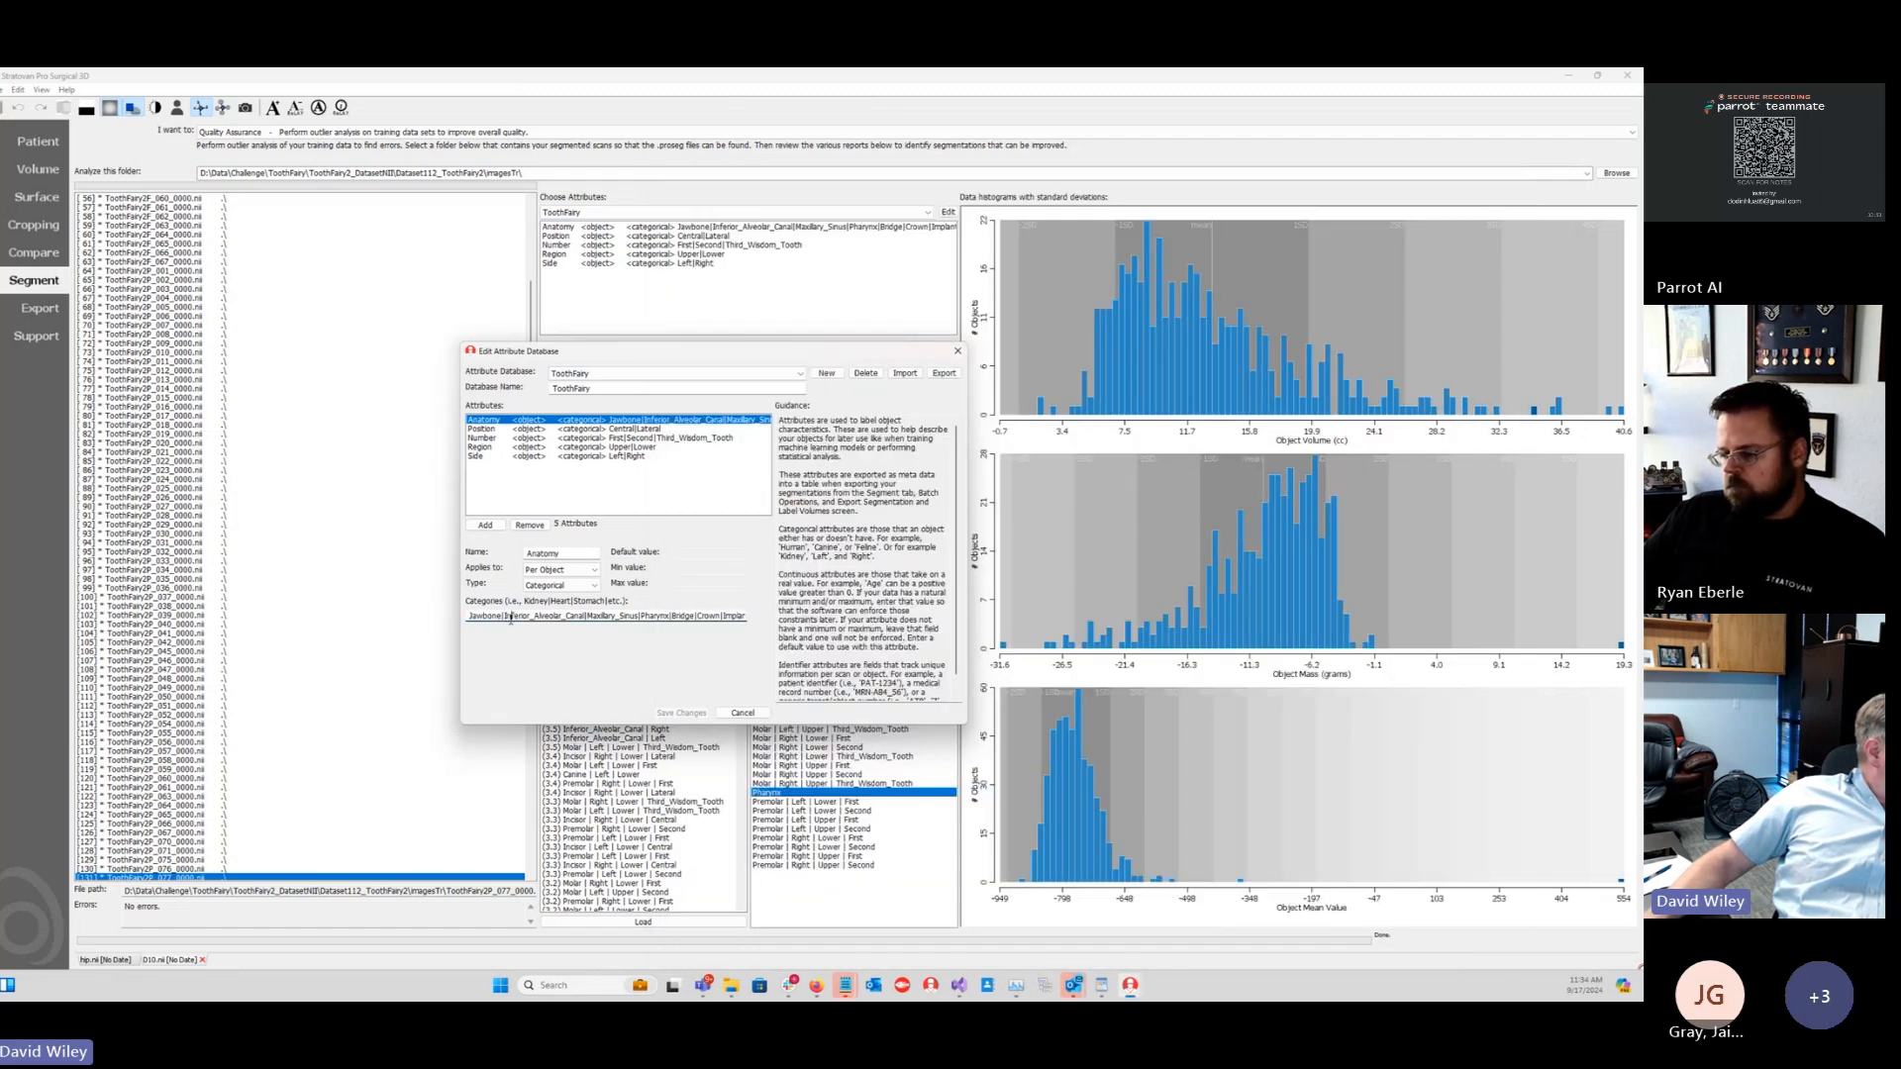
left_click_drag(494, 618, 459, 618)
double_click(569, 553)
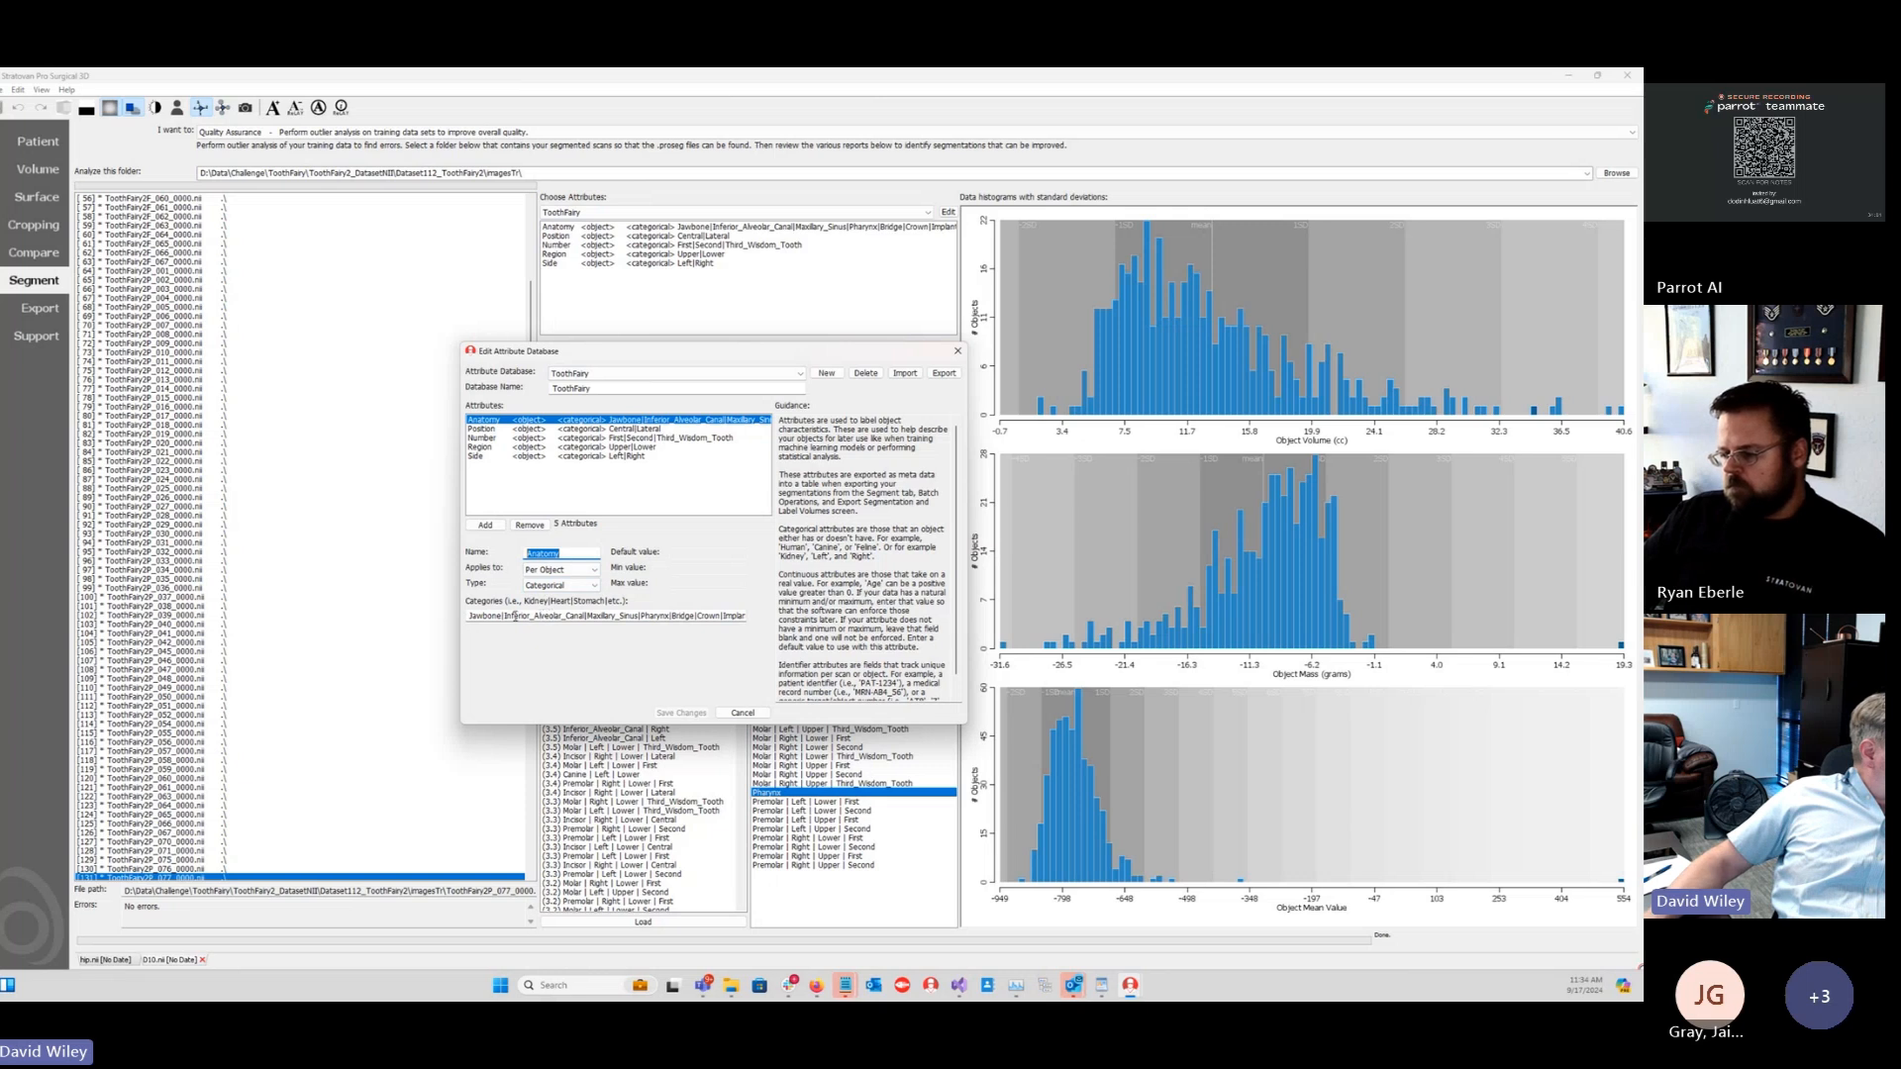
left_click_drag(515, 615, 392, 624)
left_click(722, 620)
left_click(478, 616)
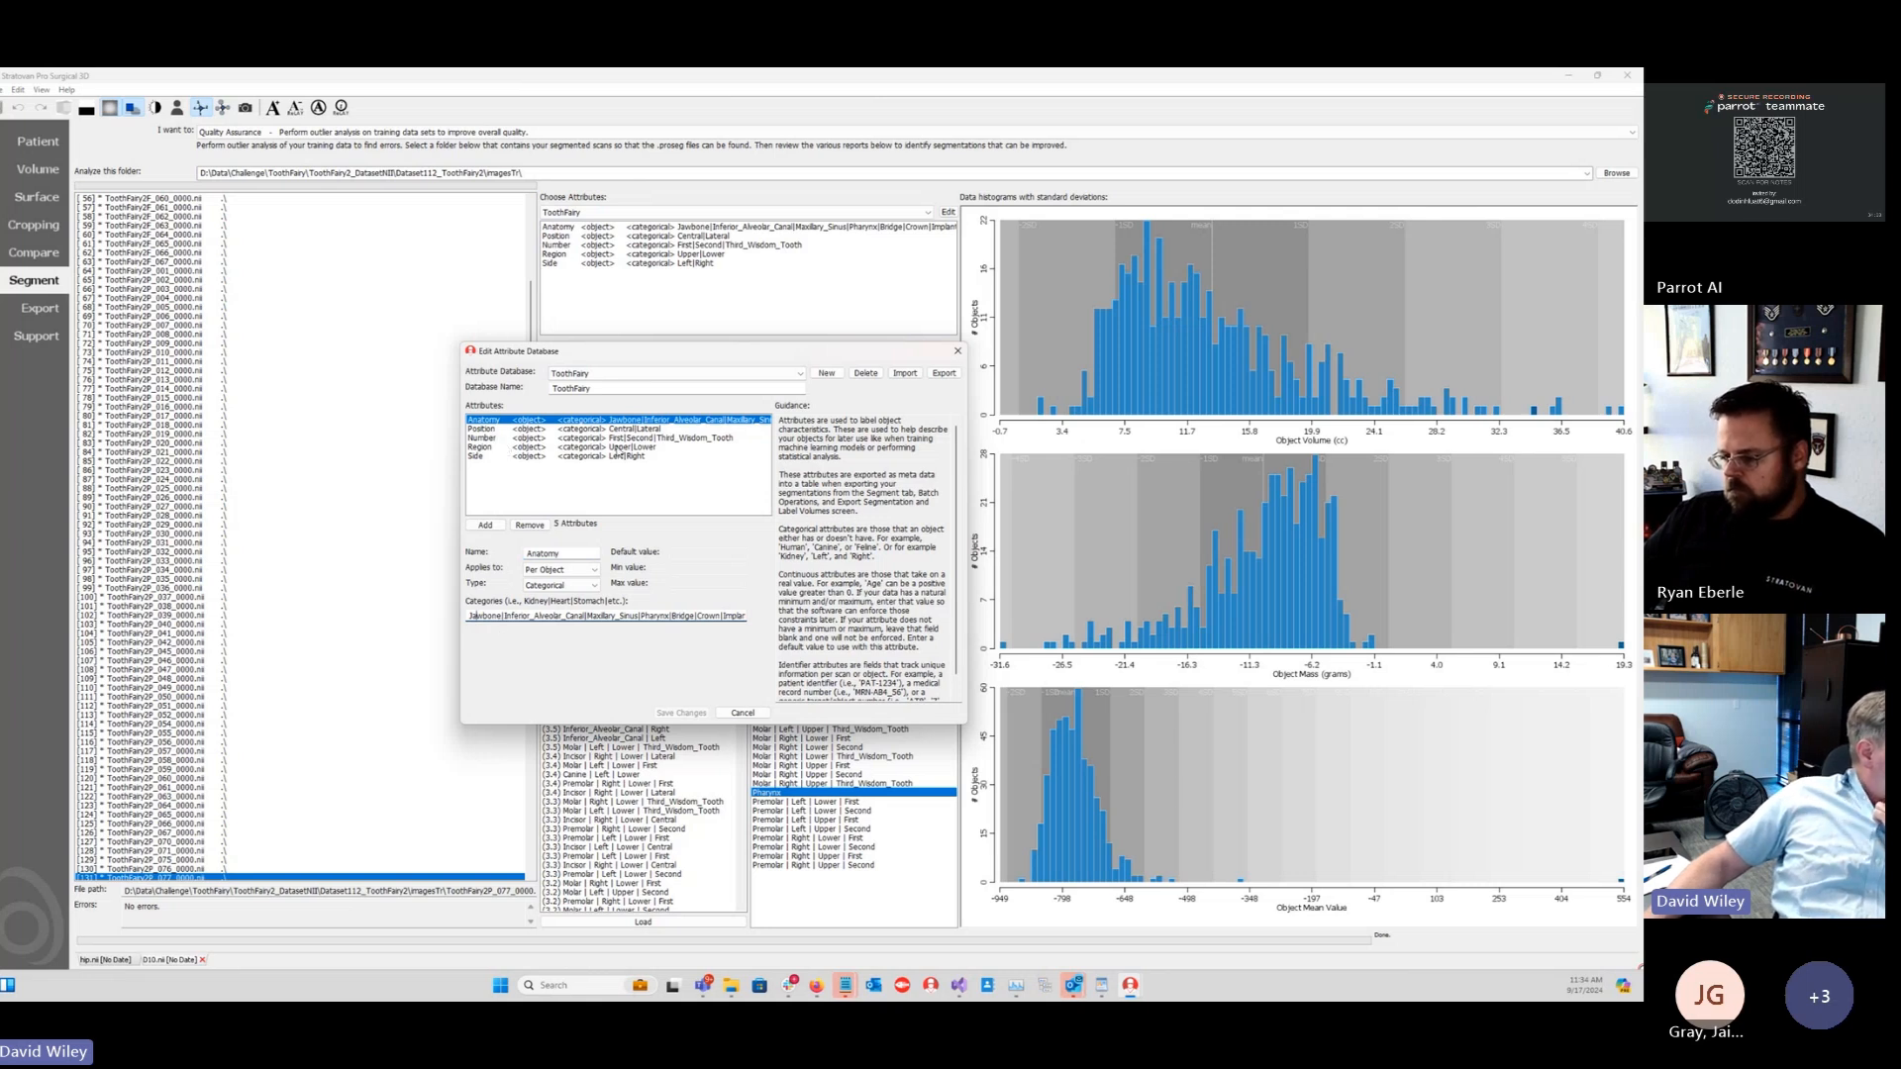
left_click(615, 456)
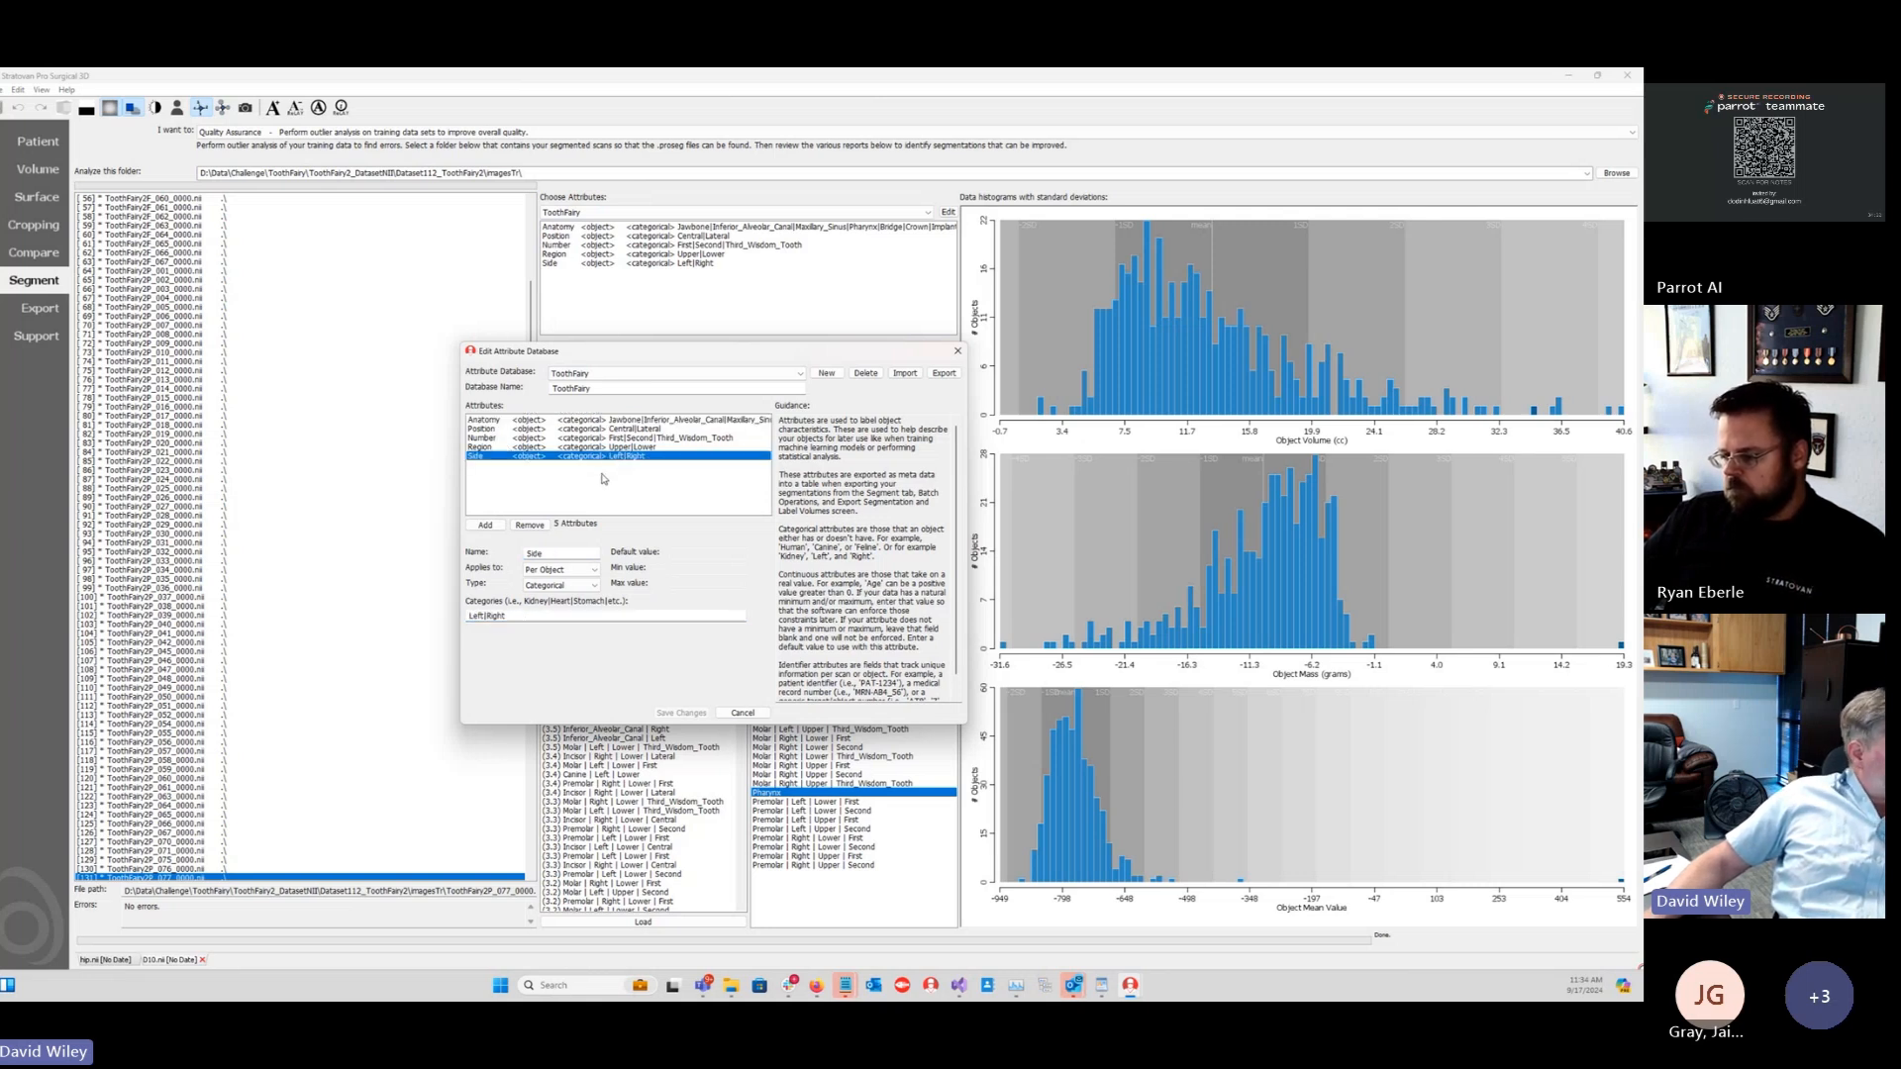
left_click(634, 447)
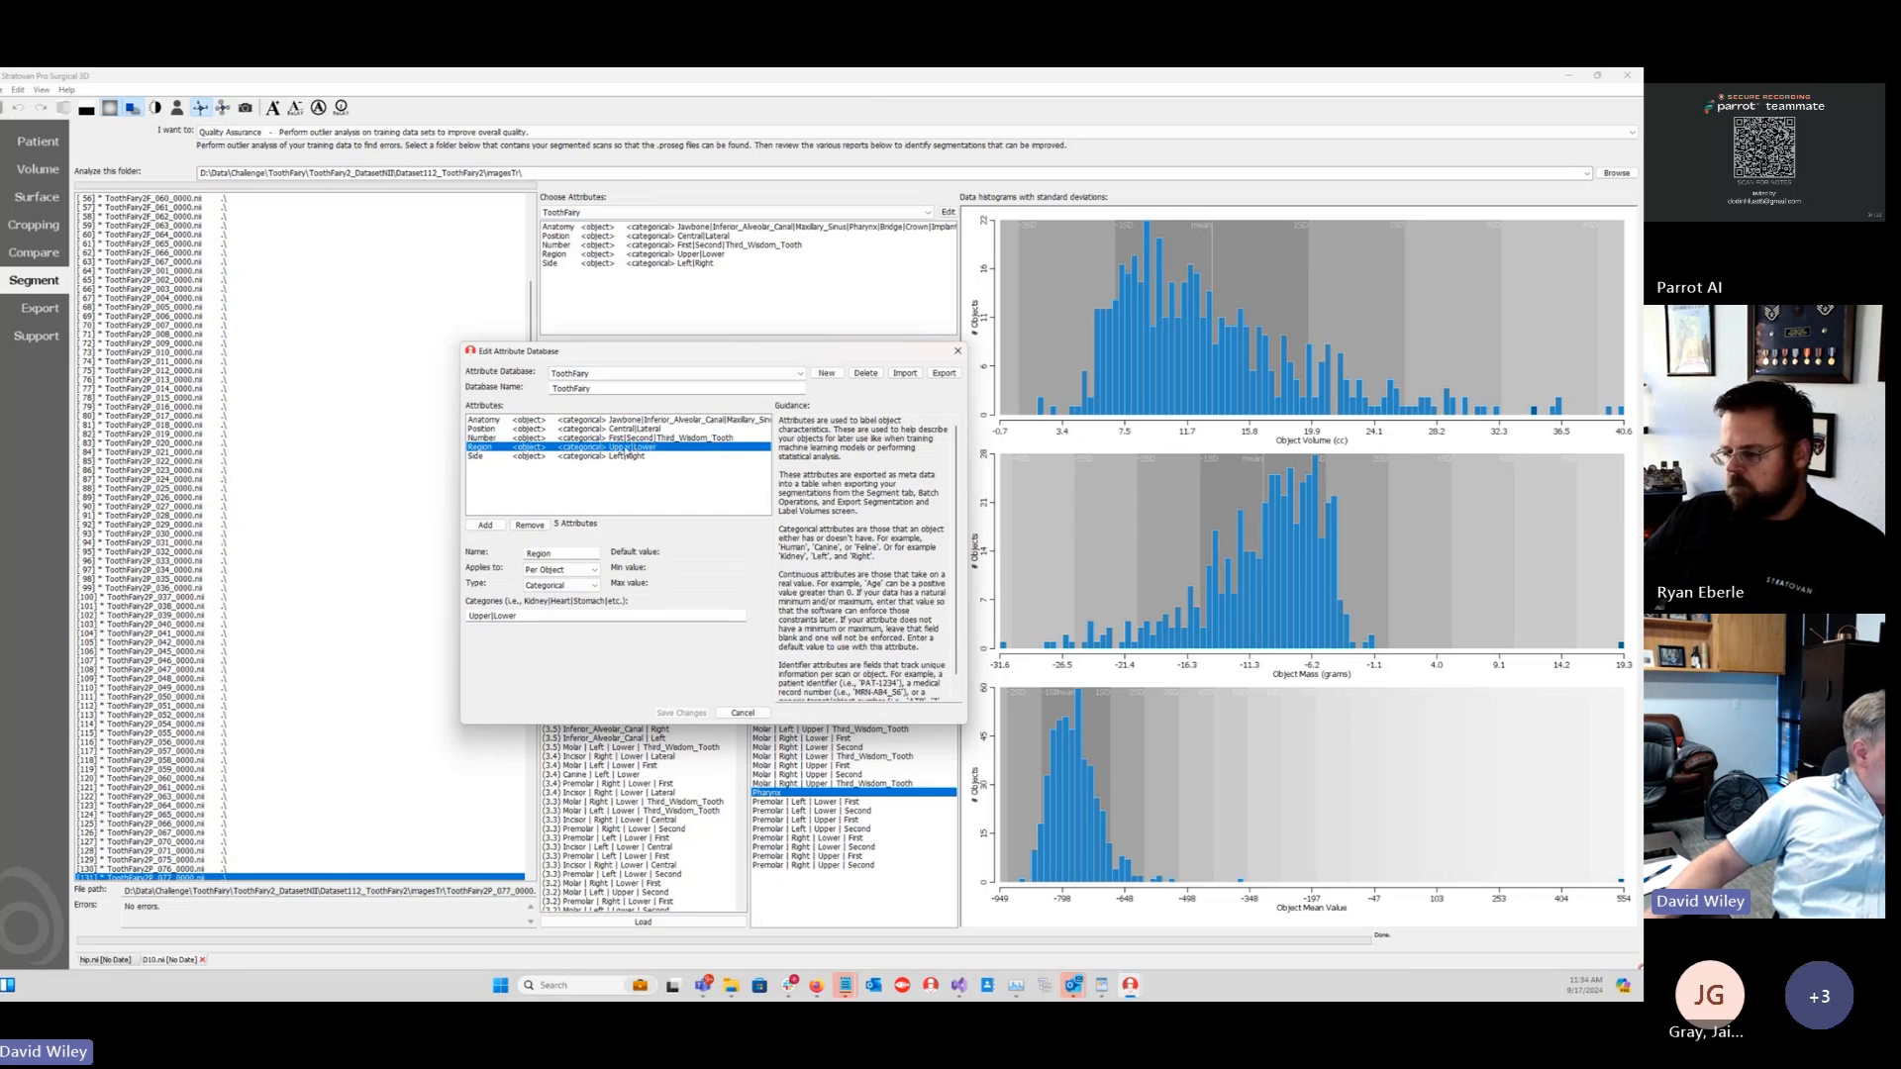
left_click(632, 430)
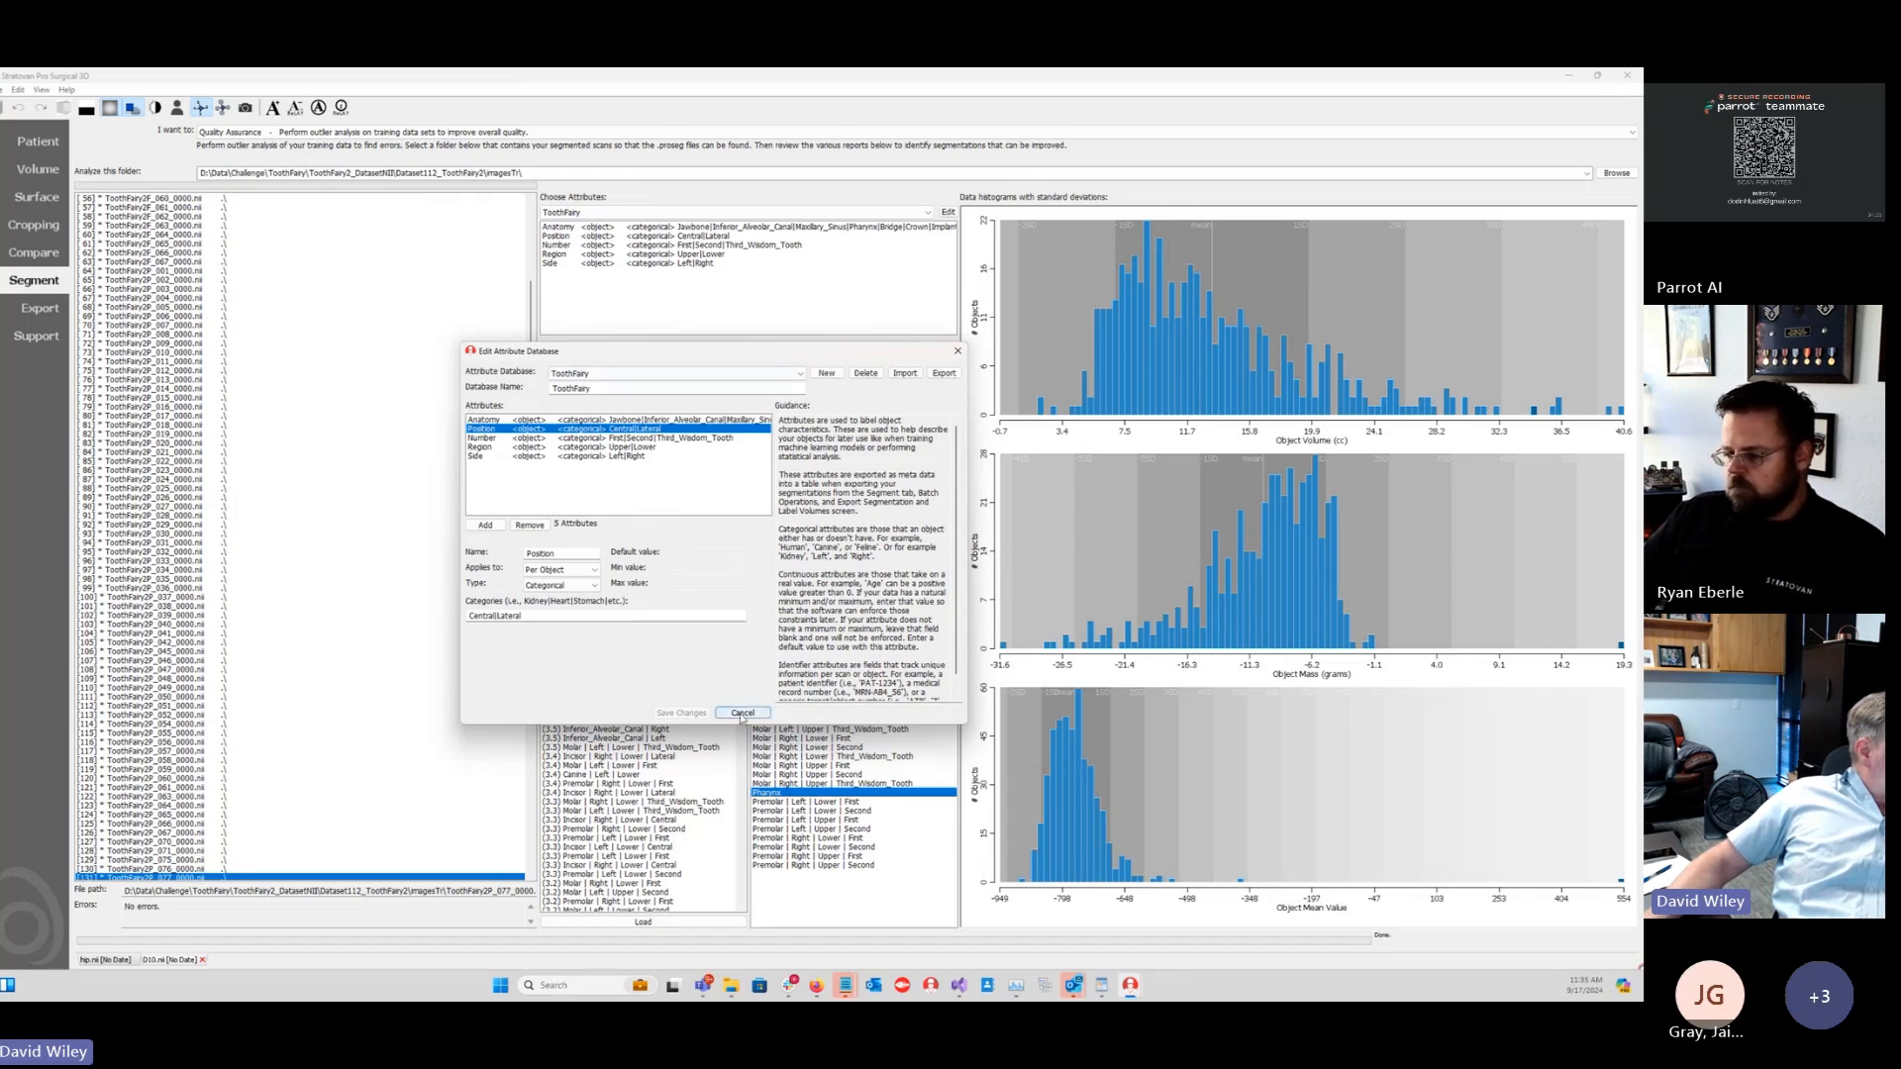
left_click(743, 714)
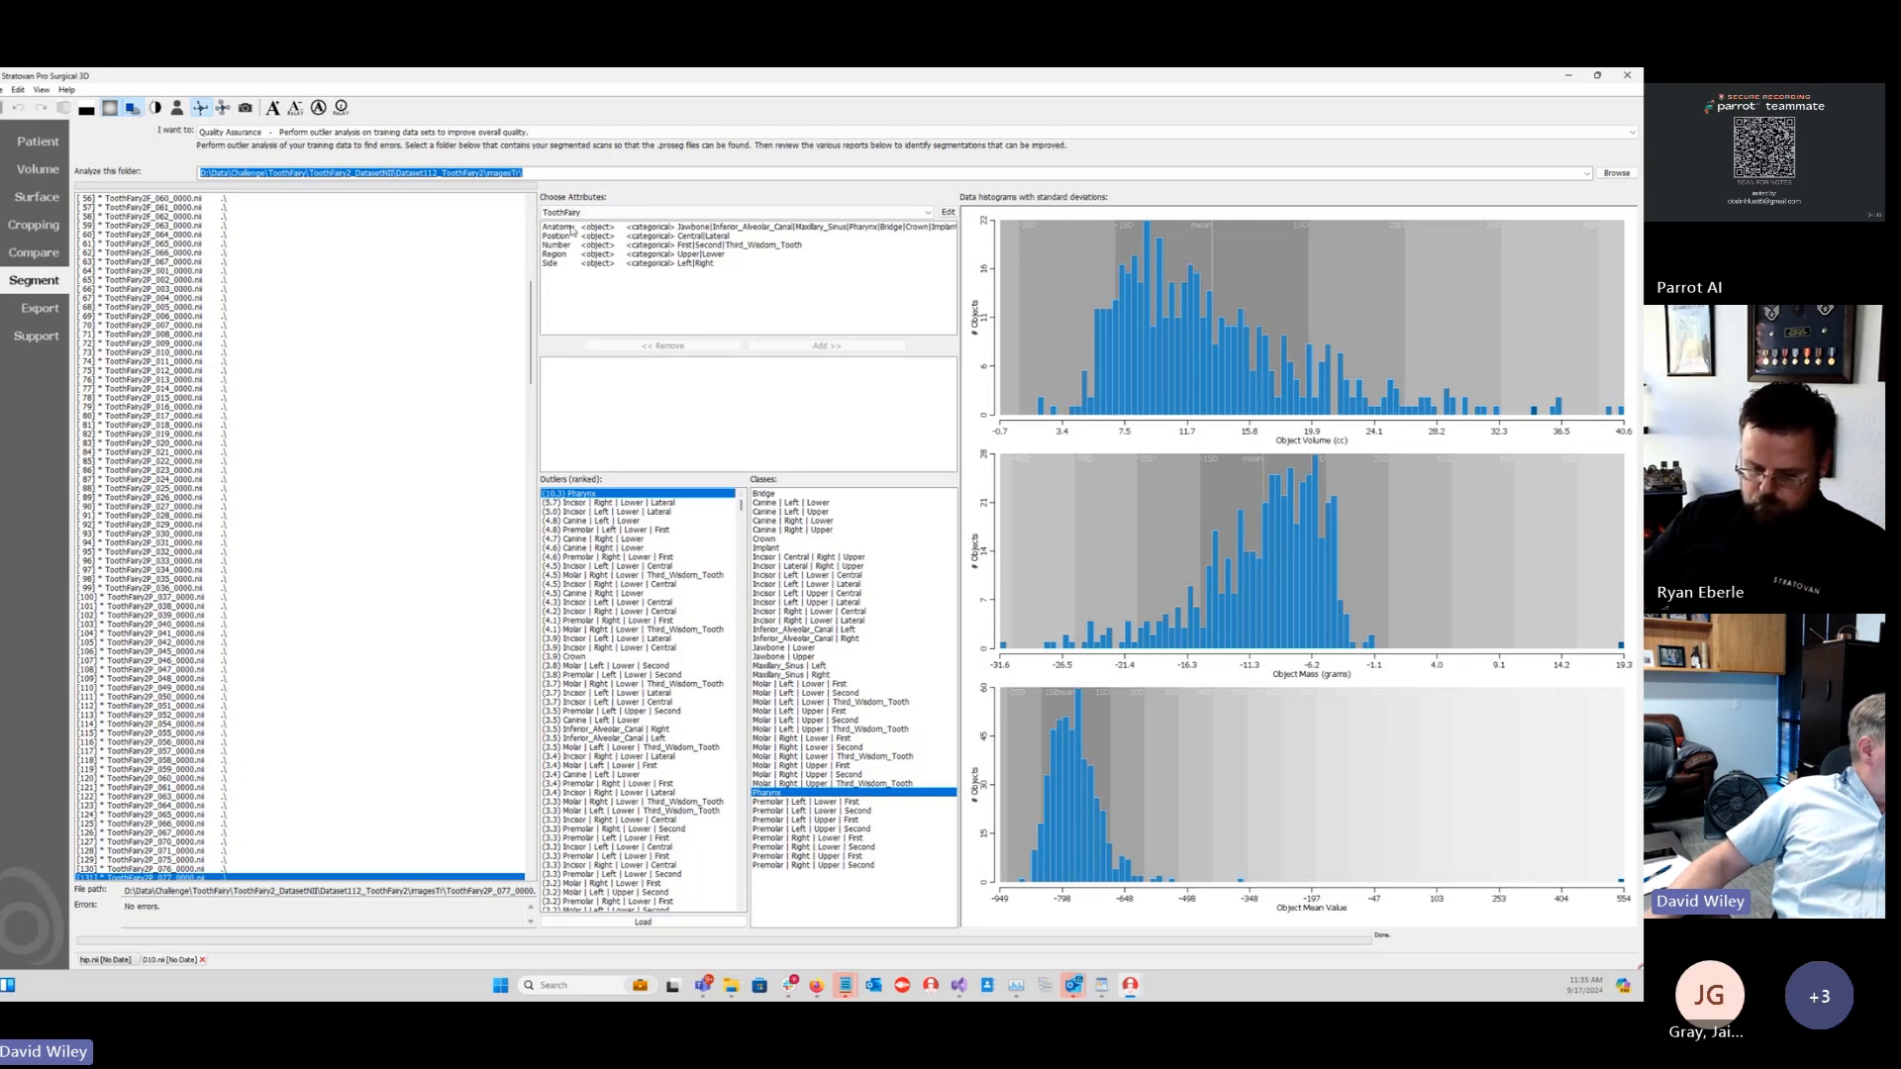
Step: Group the outlier analysis by the Side attribute and view the histograms of the Left, Right and empty classes
left_click(572, 228)
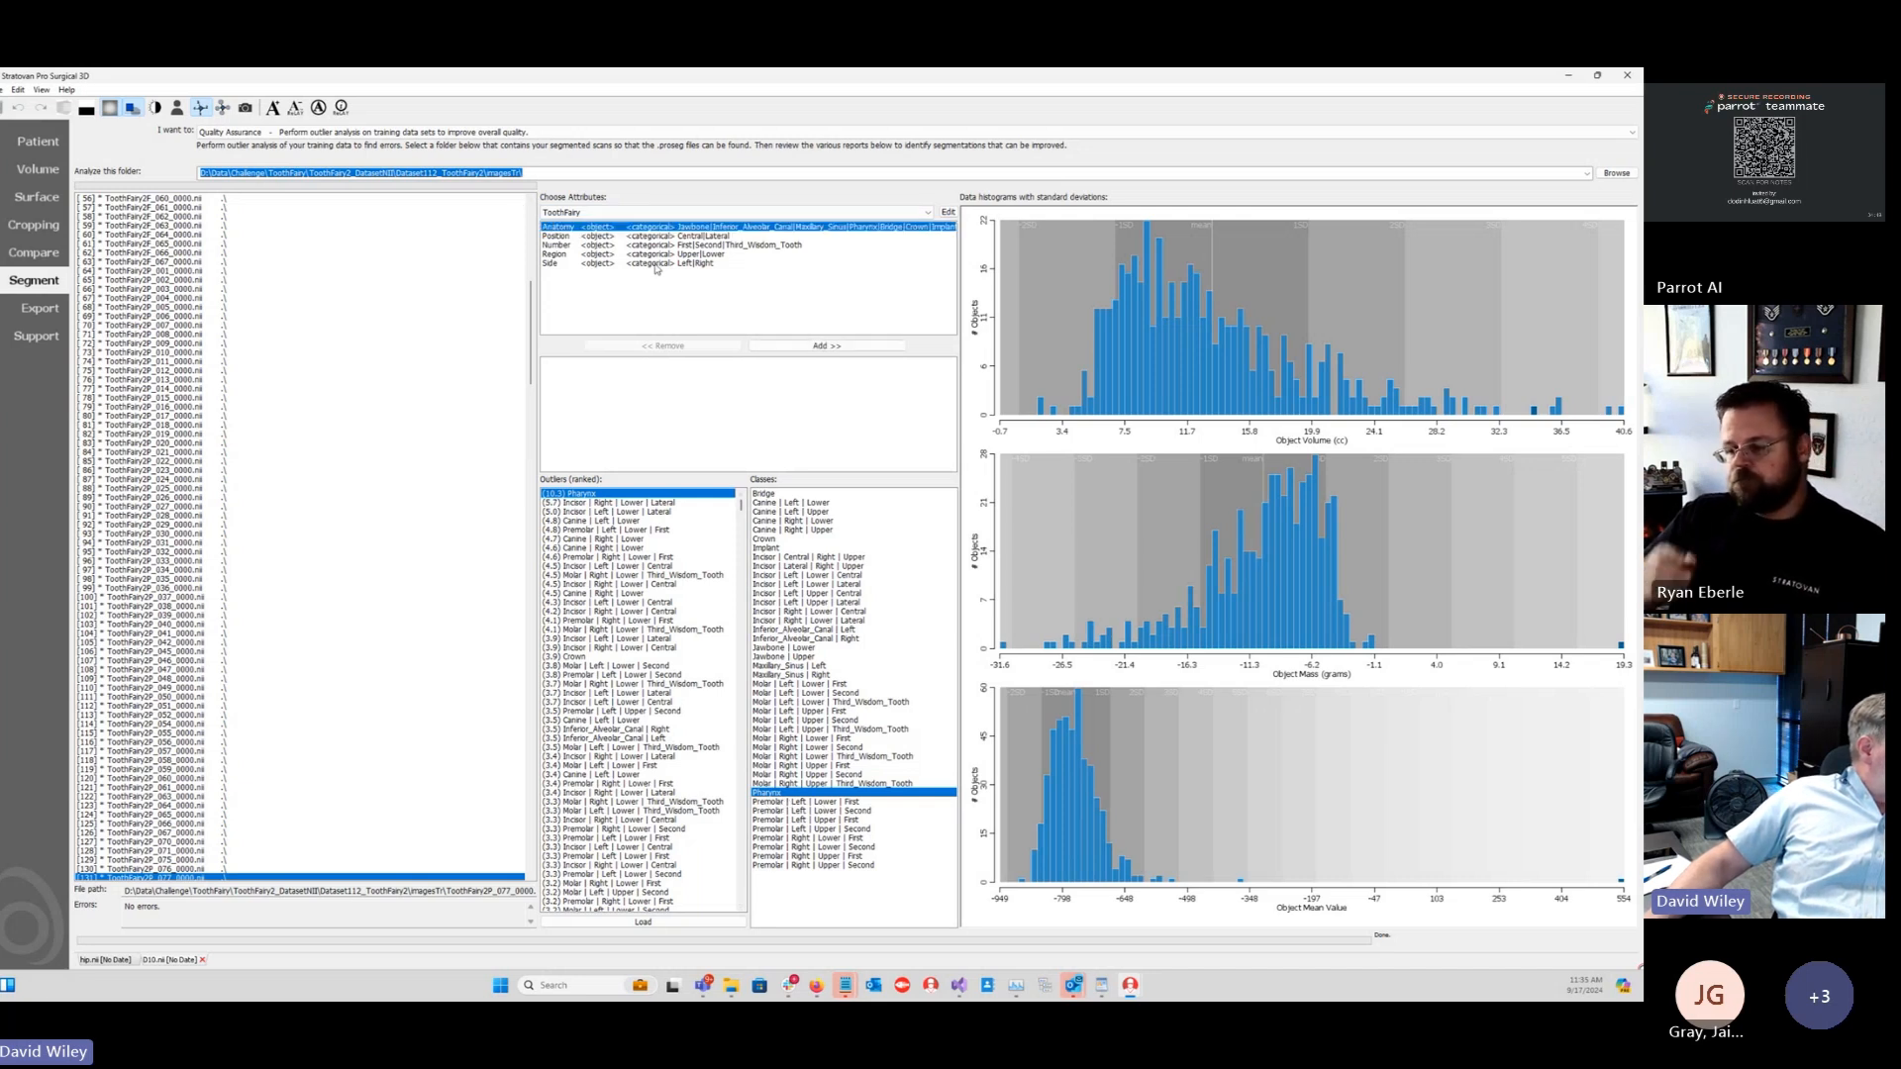
left_click(561, 263)
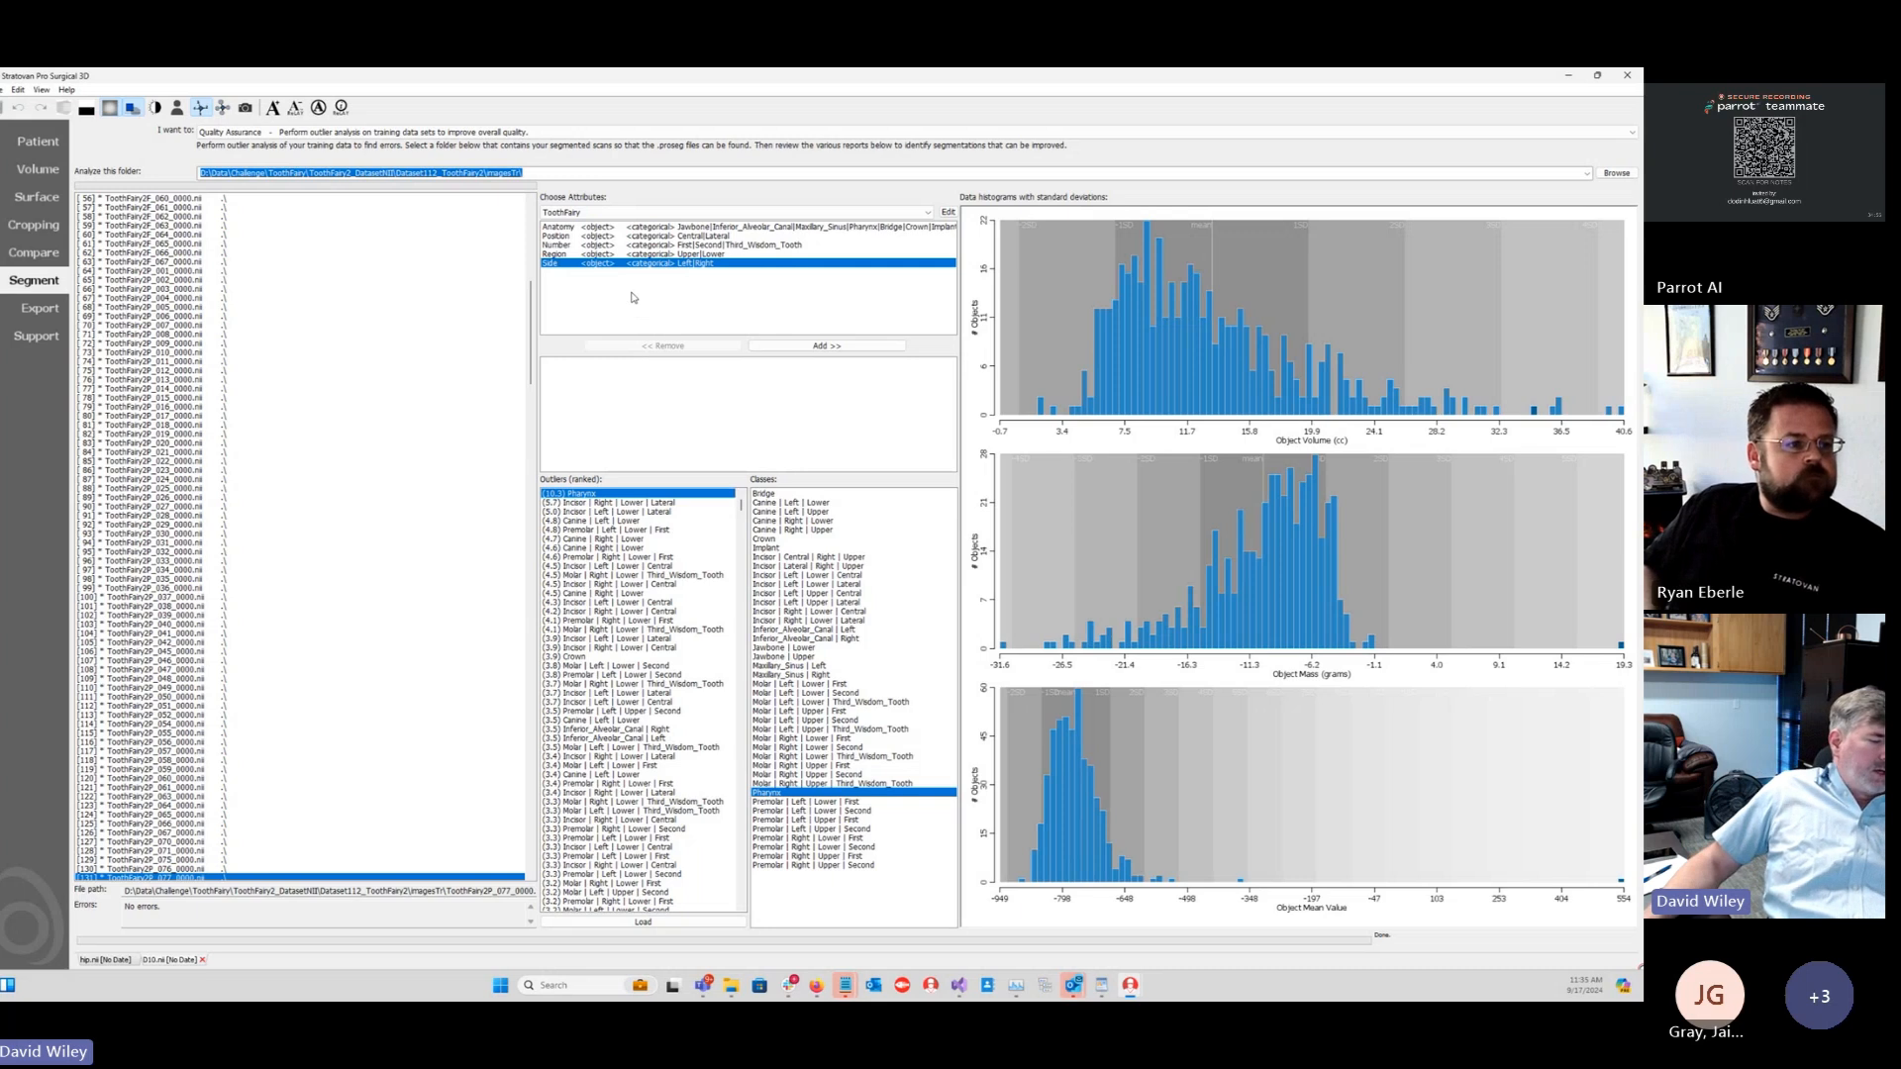
left_click(804, 346)
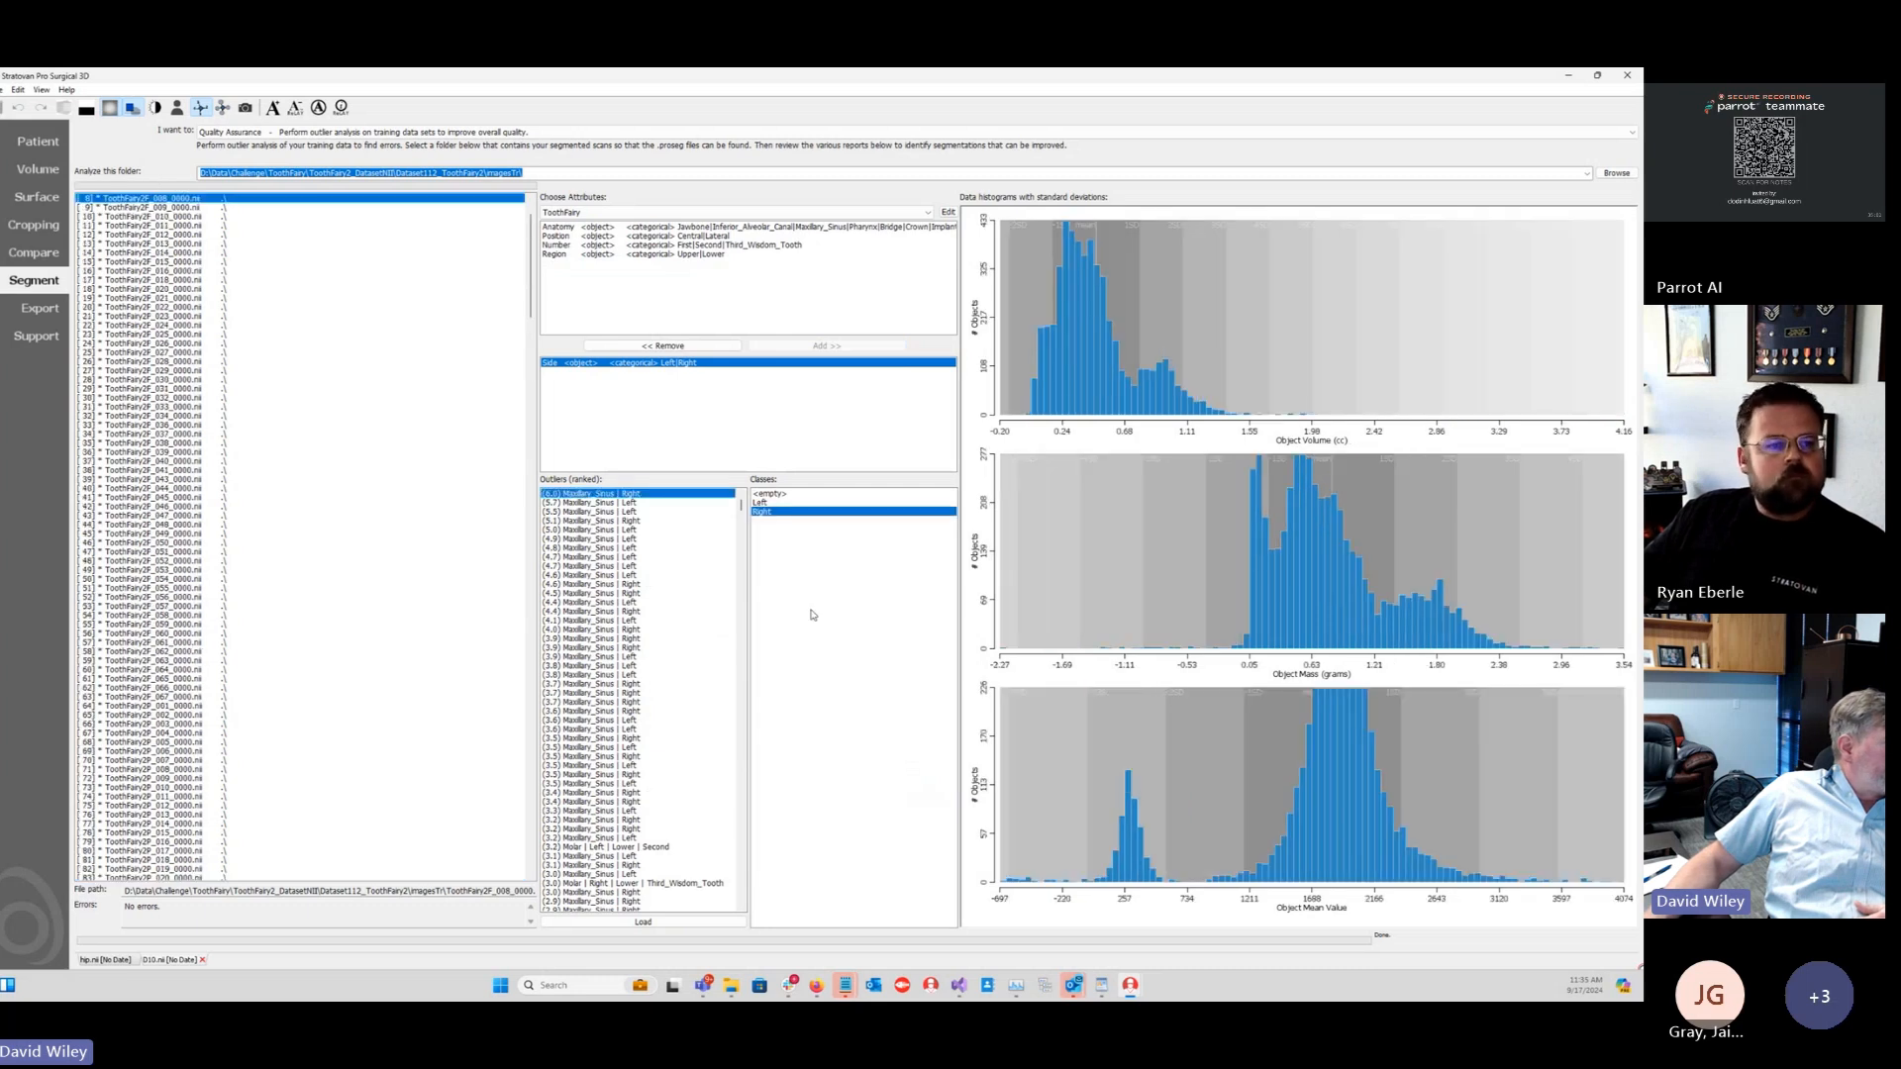
left_click(768, 503)
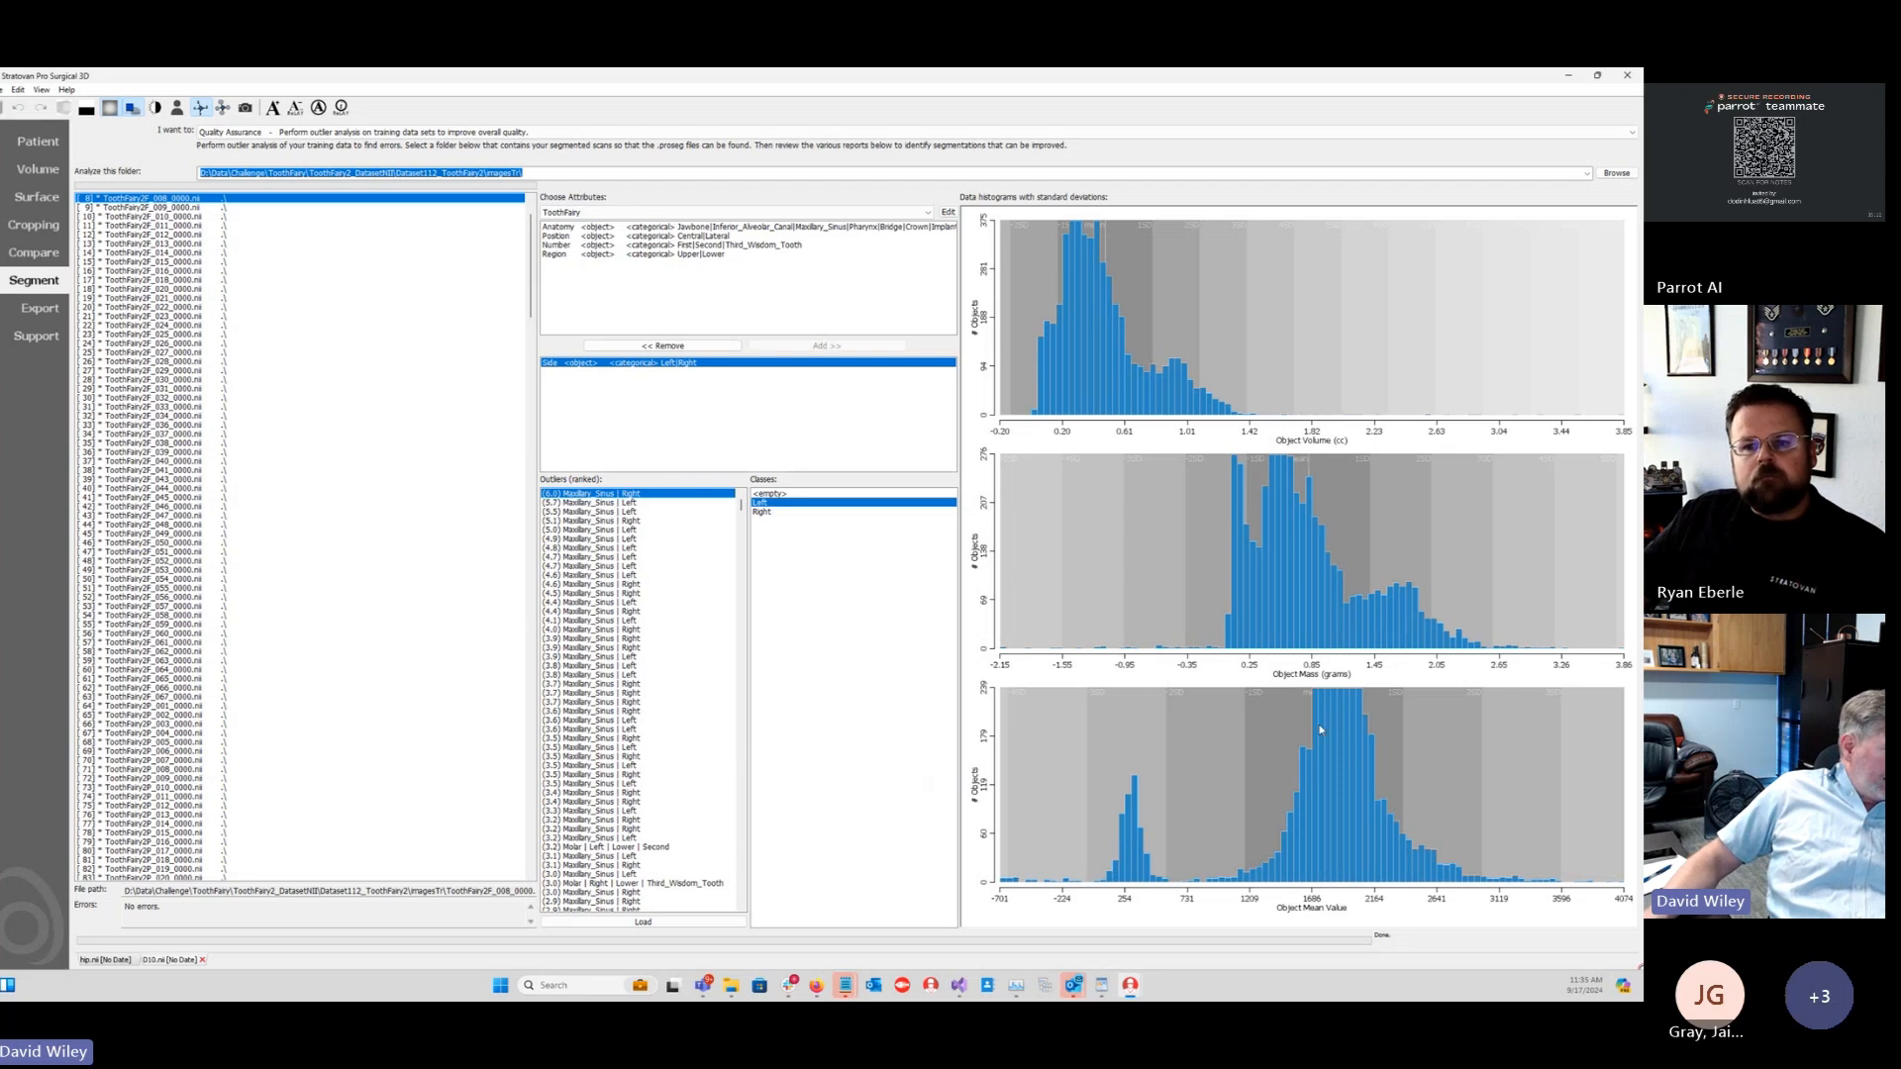
left_click(768, 513)
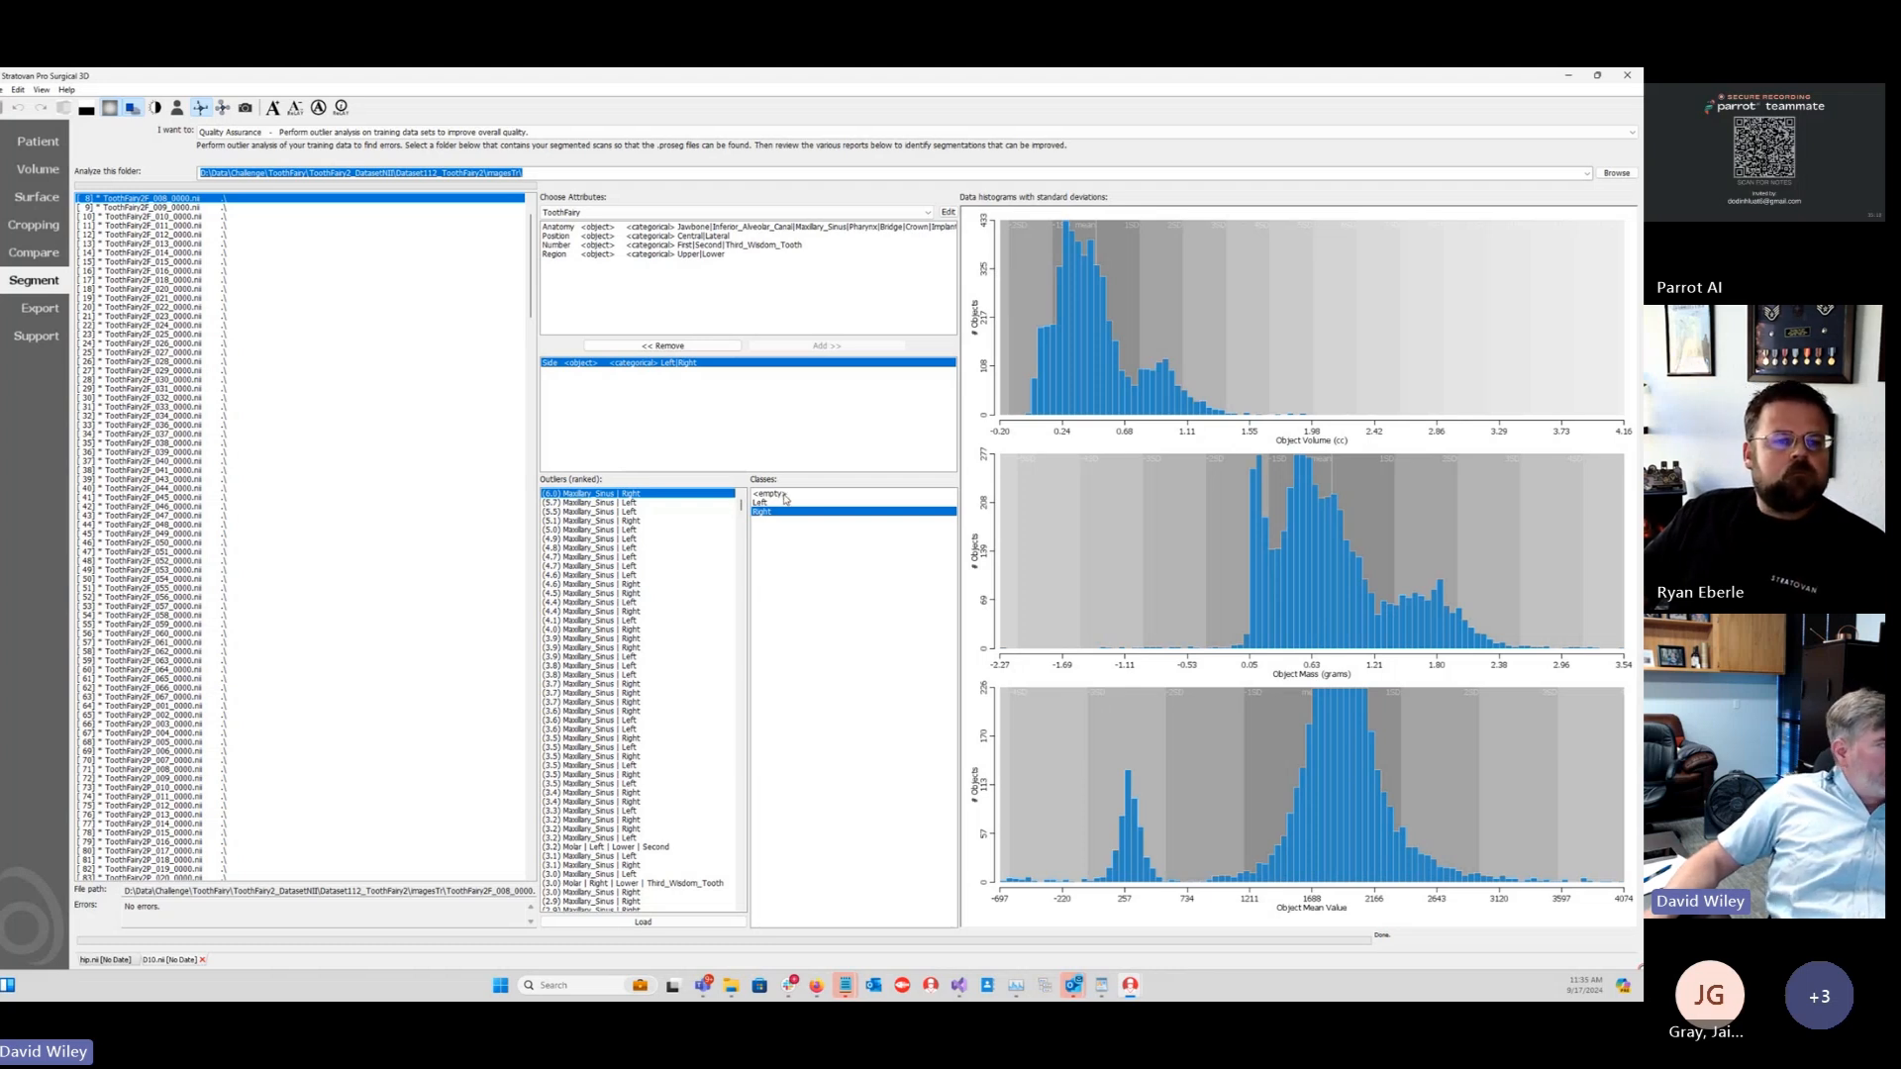
left_click(777, 494)
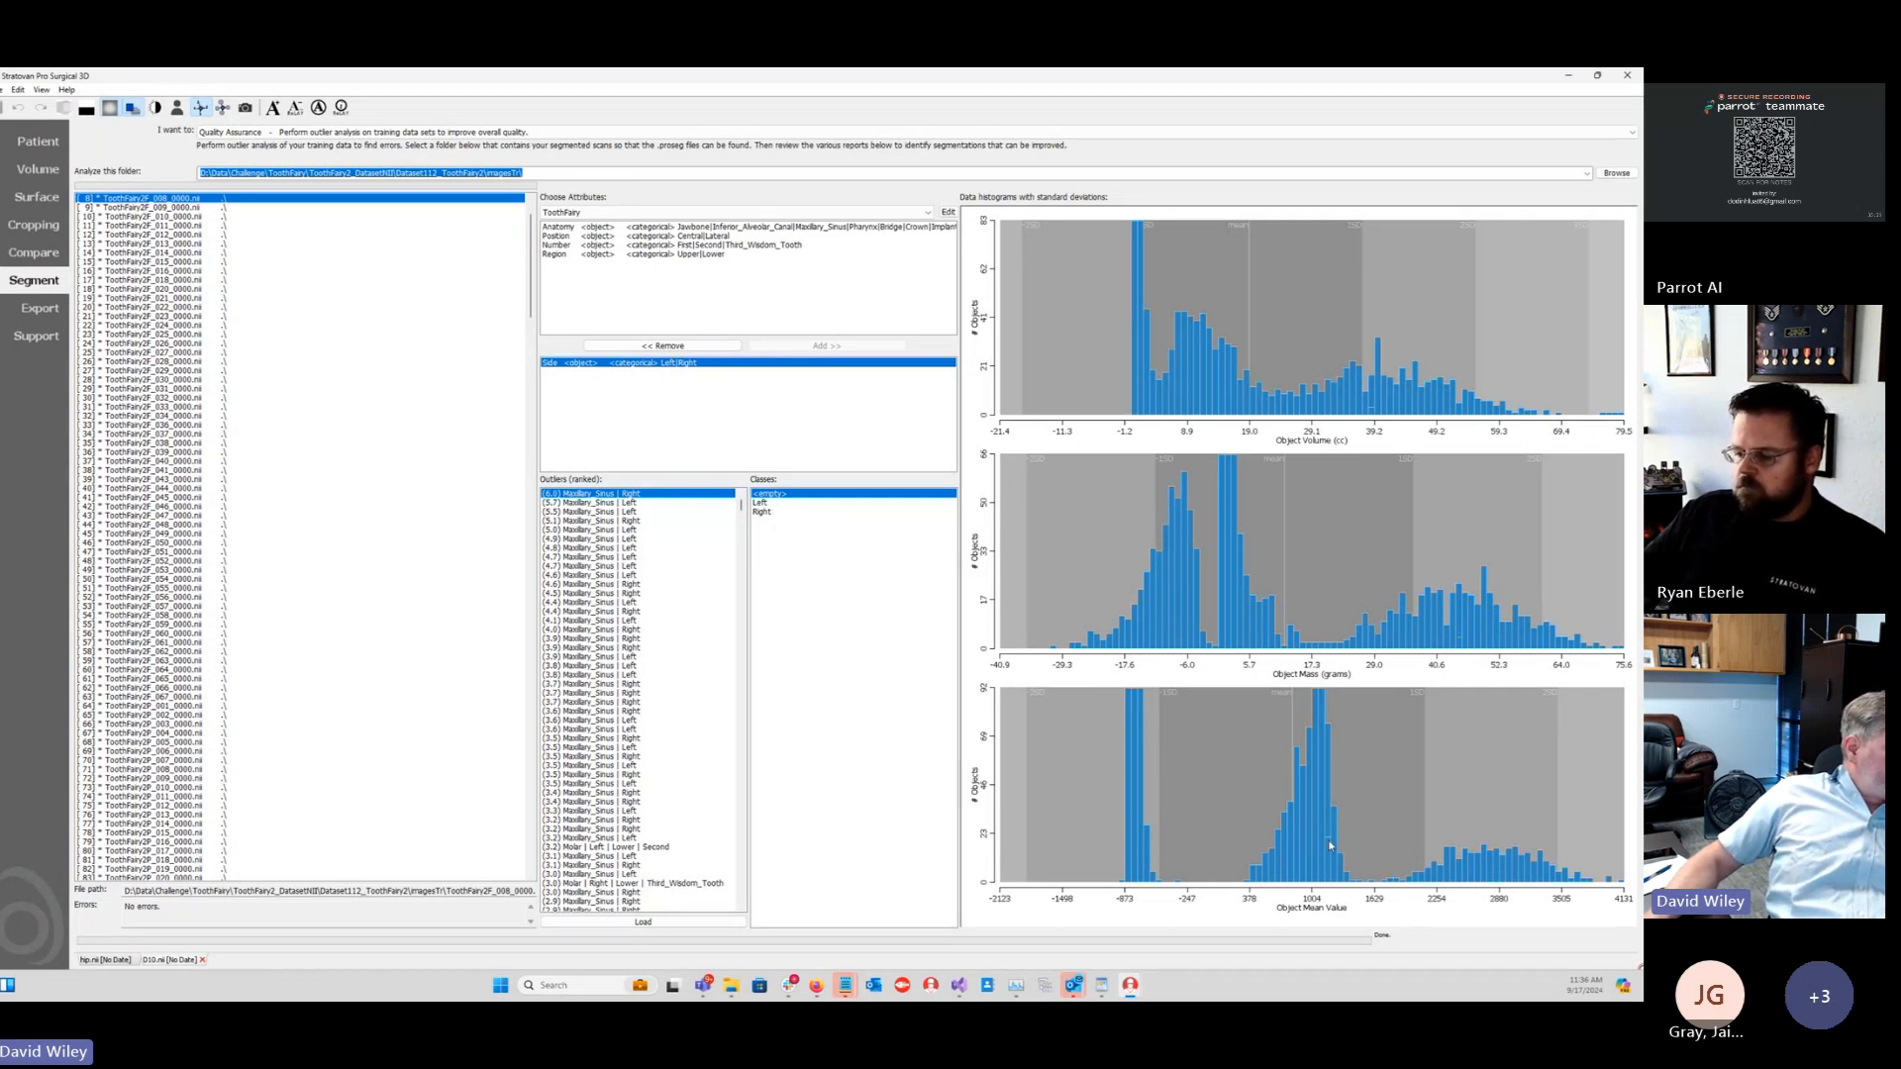
Step: Replace Side with Anatomy as the grouping attribute and review the histograms of the Bridge, Canine, Crown, Implant and Jawbone classes
left_click(670, 346)
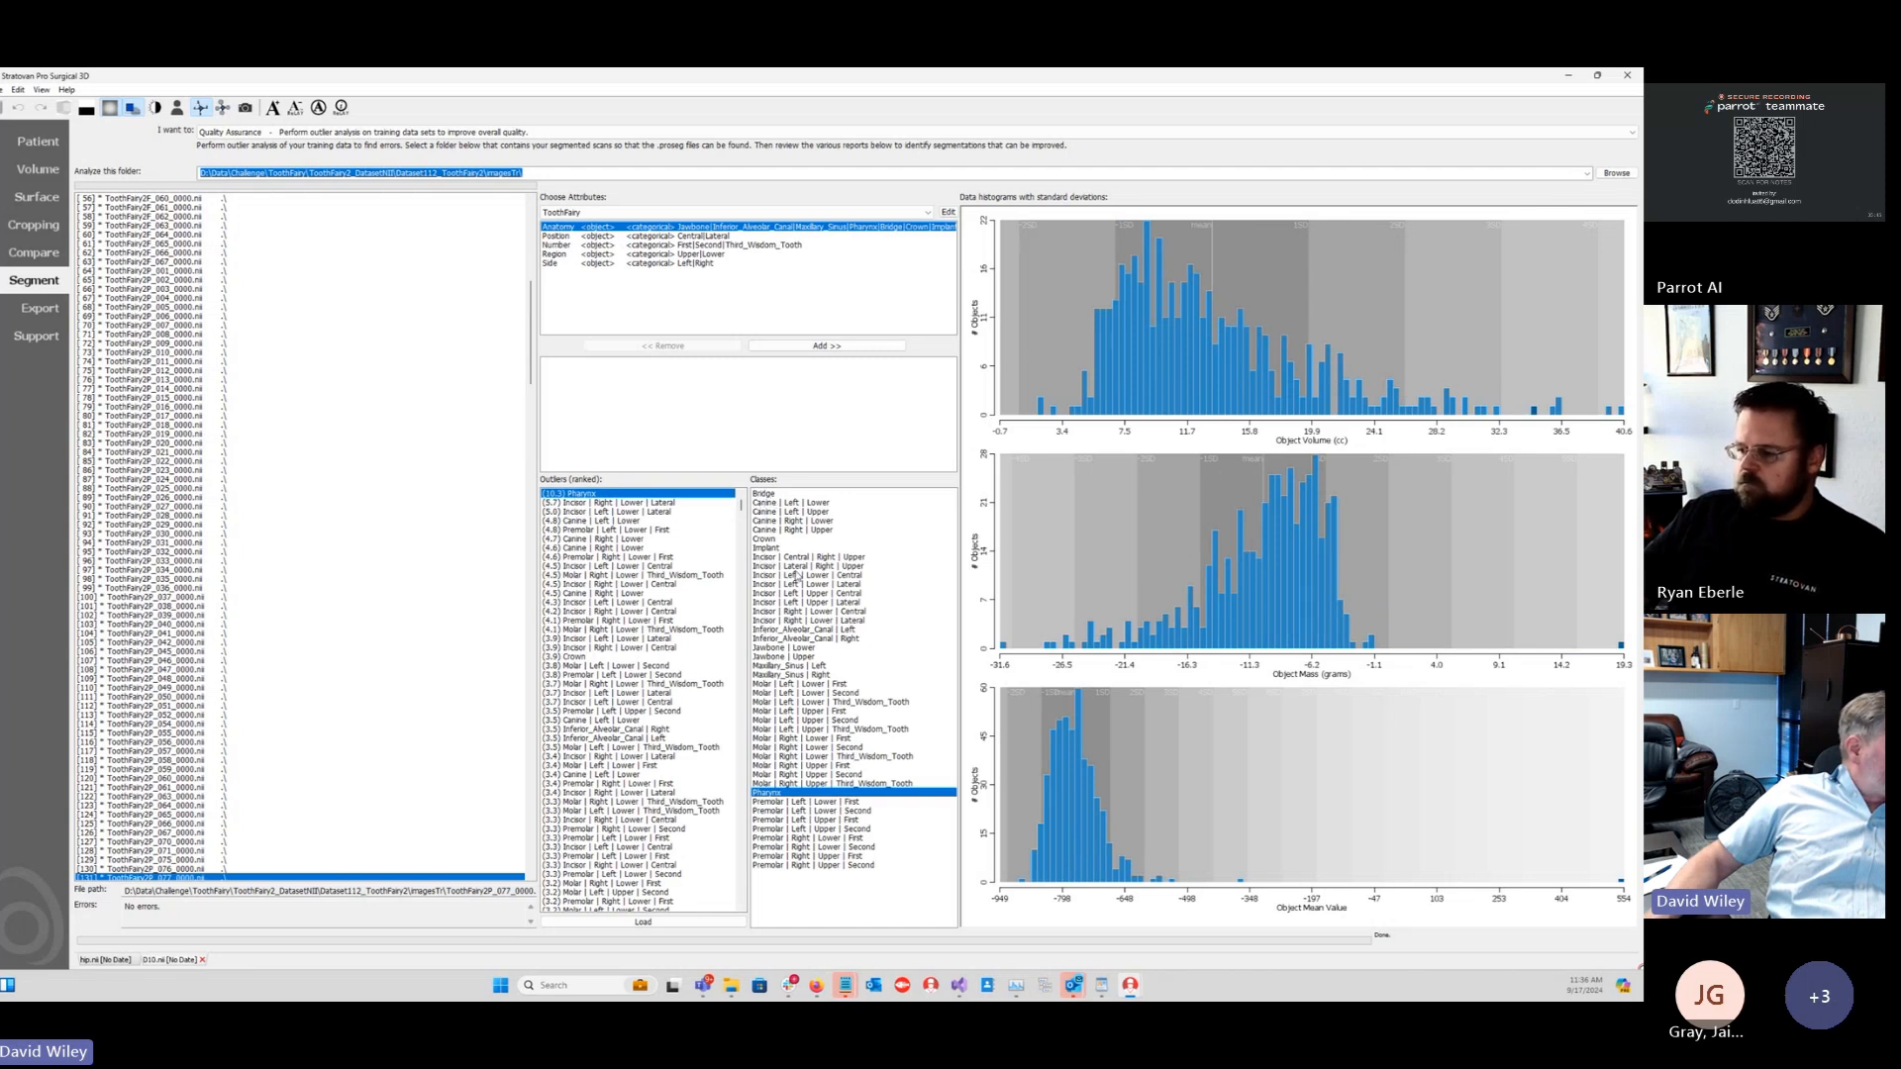
left_click(822, 346)
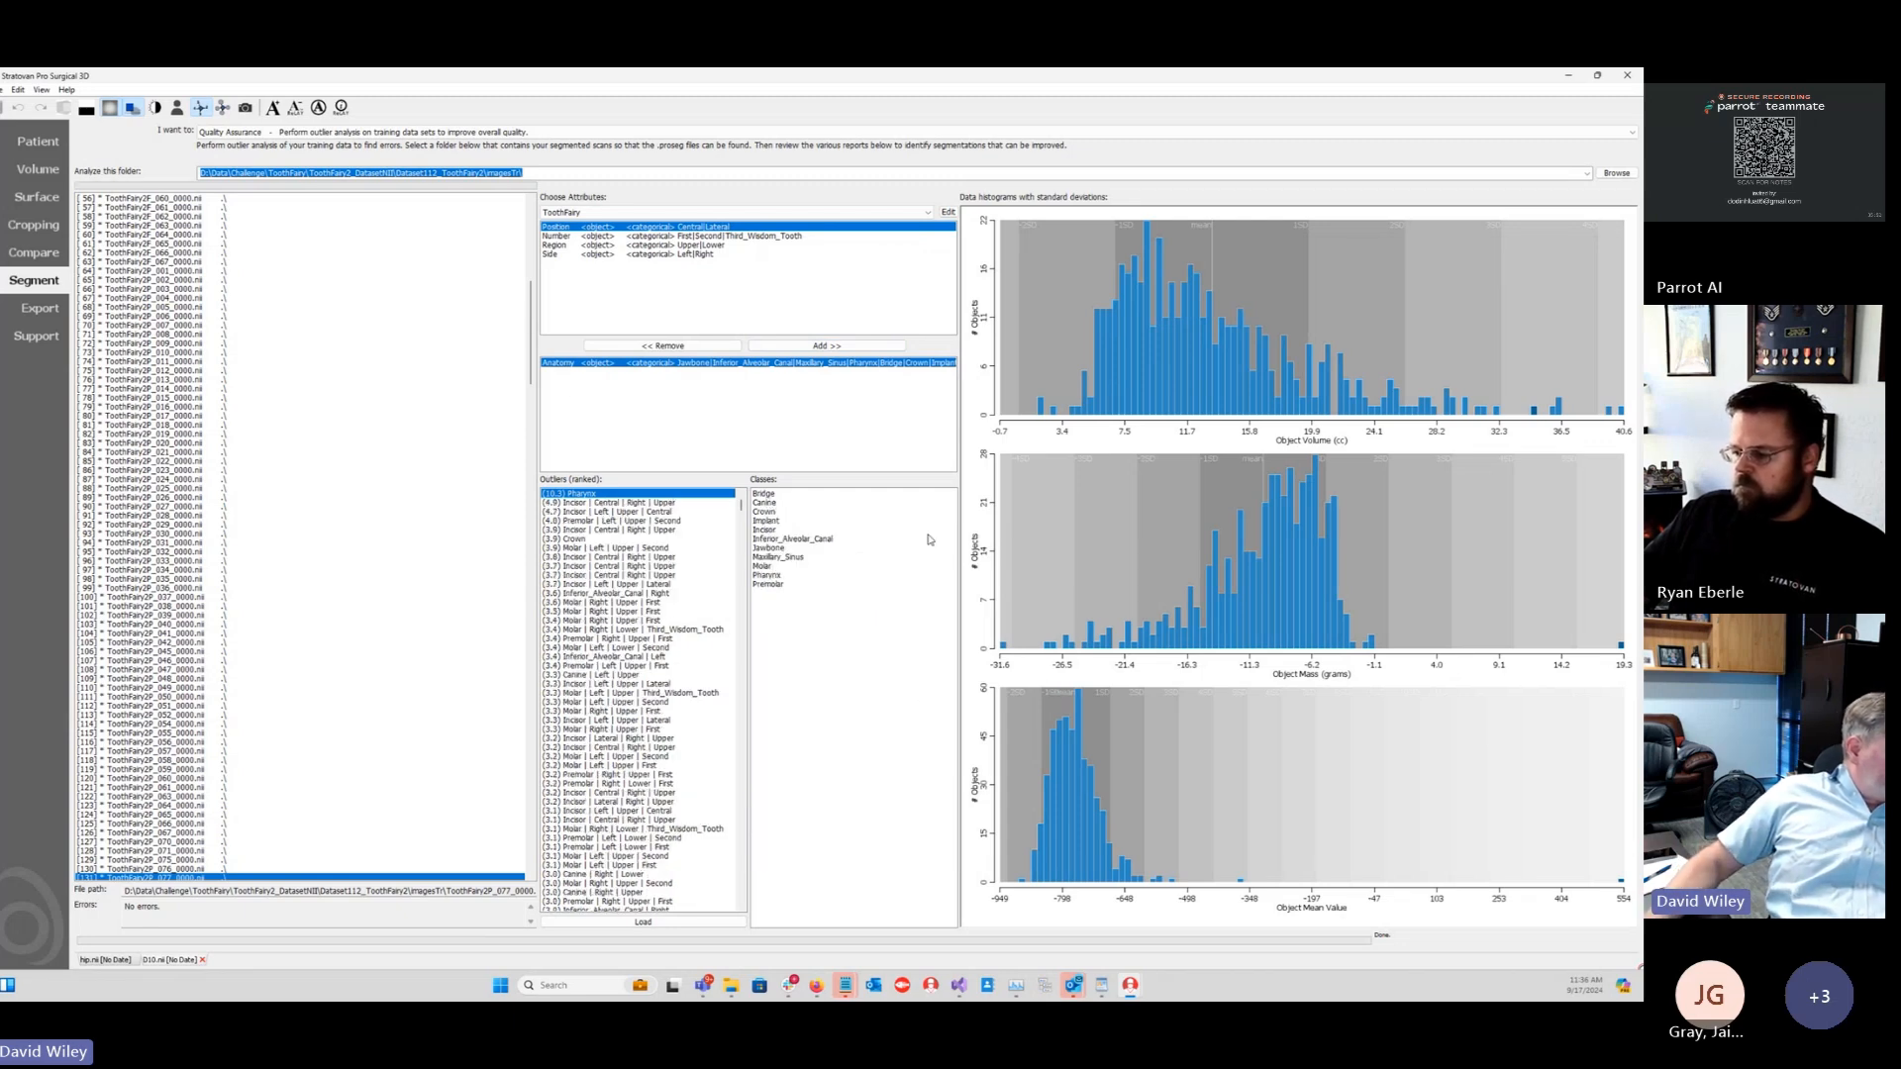
left_click(773, 495)
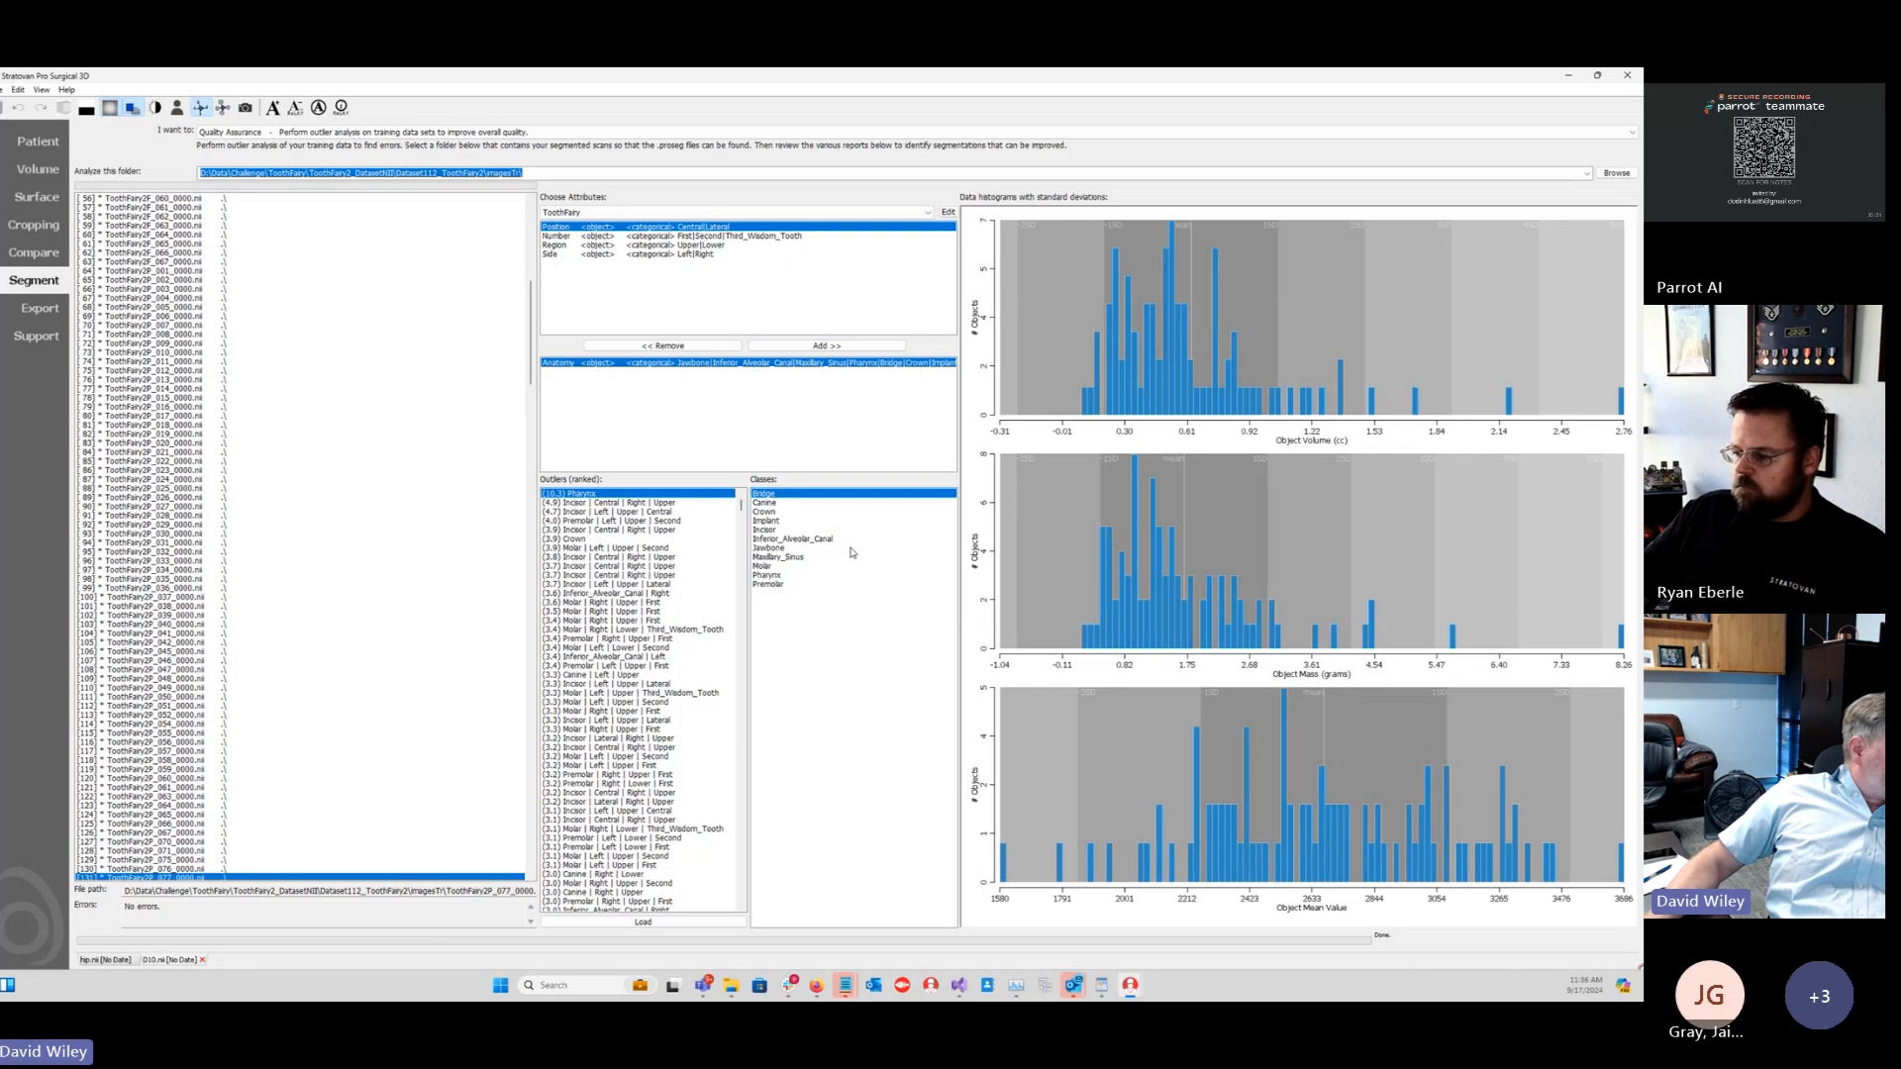
left_click(769, 504)
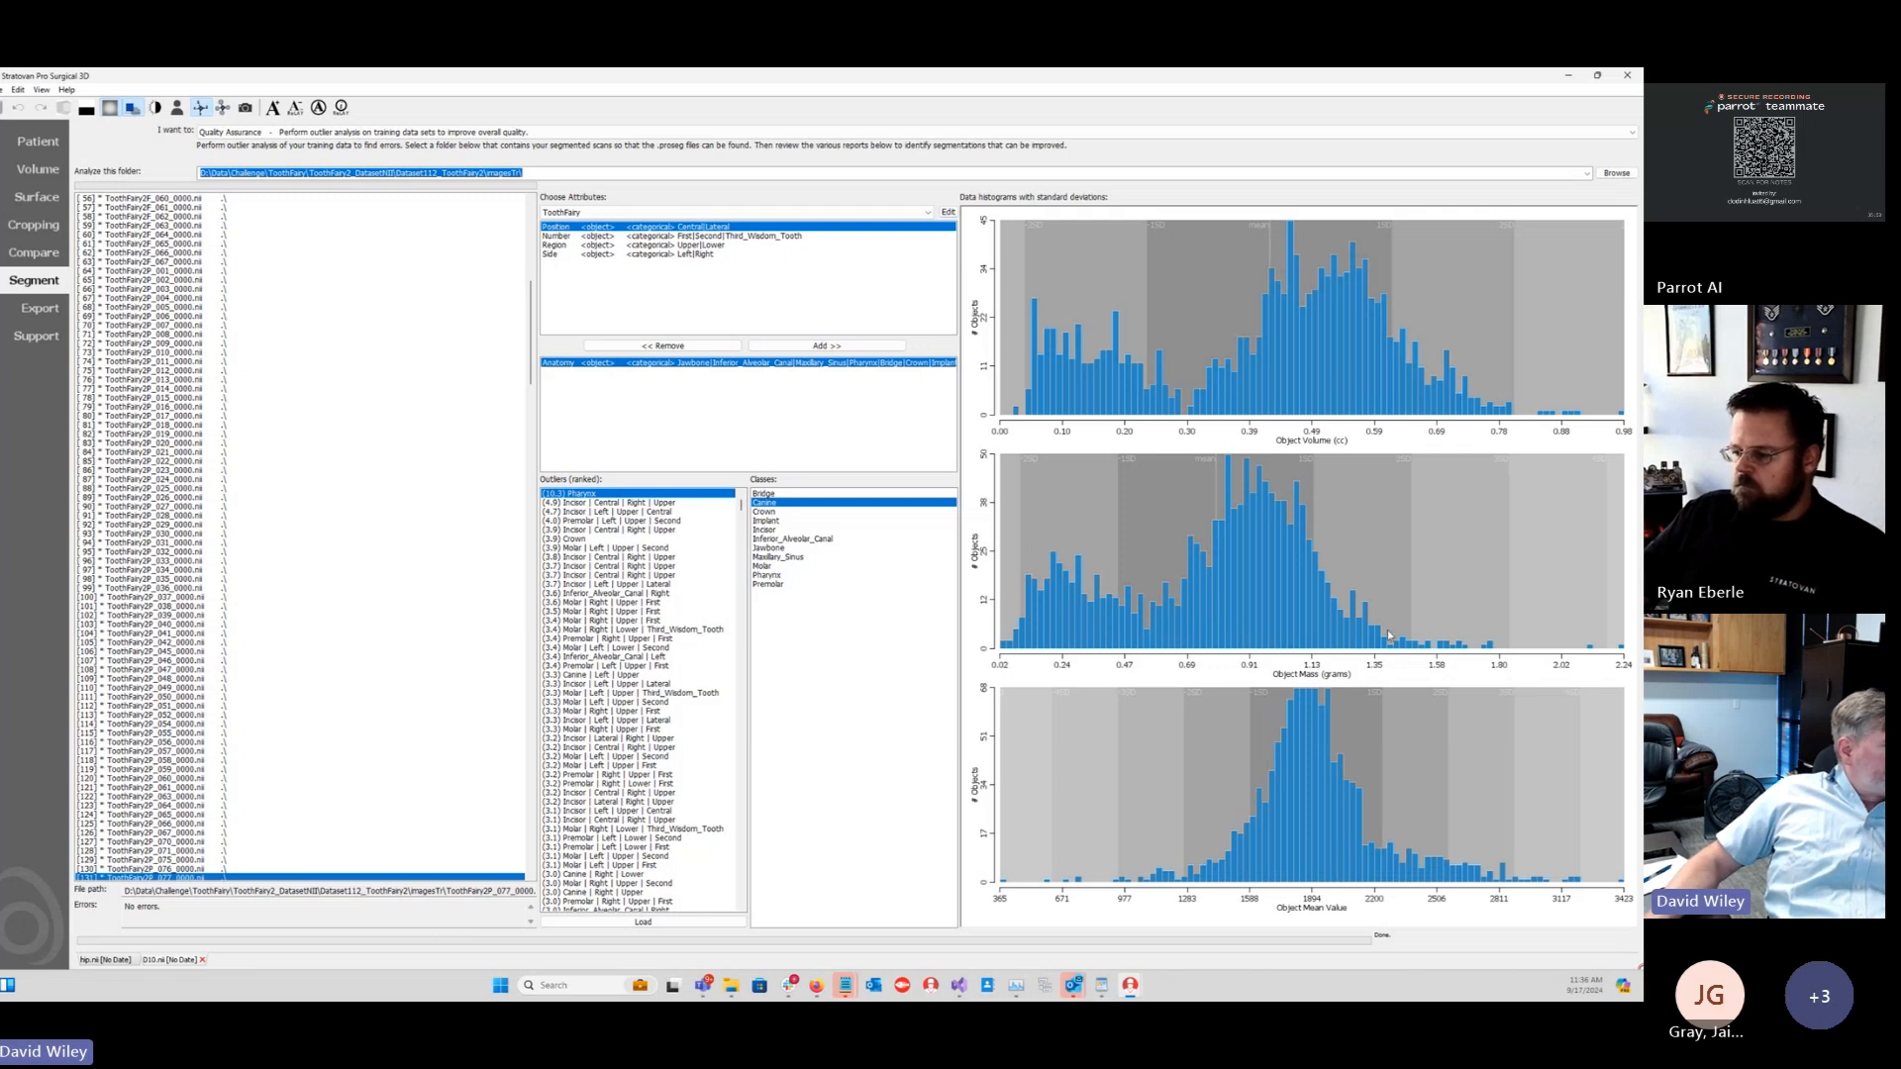
left_click(763, 513)
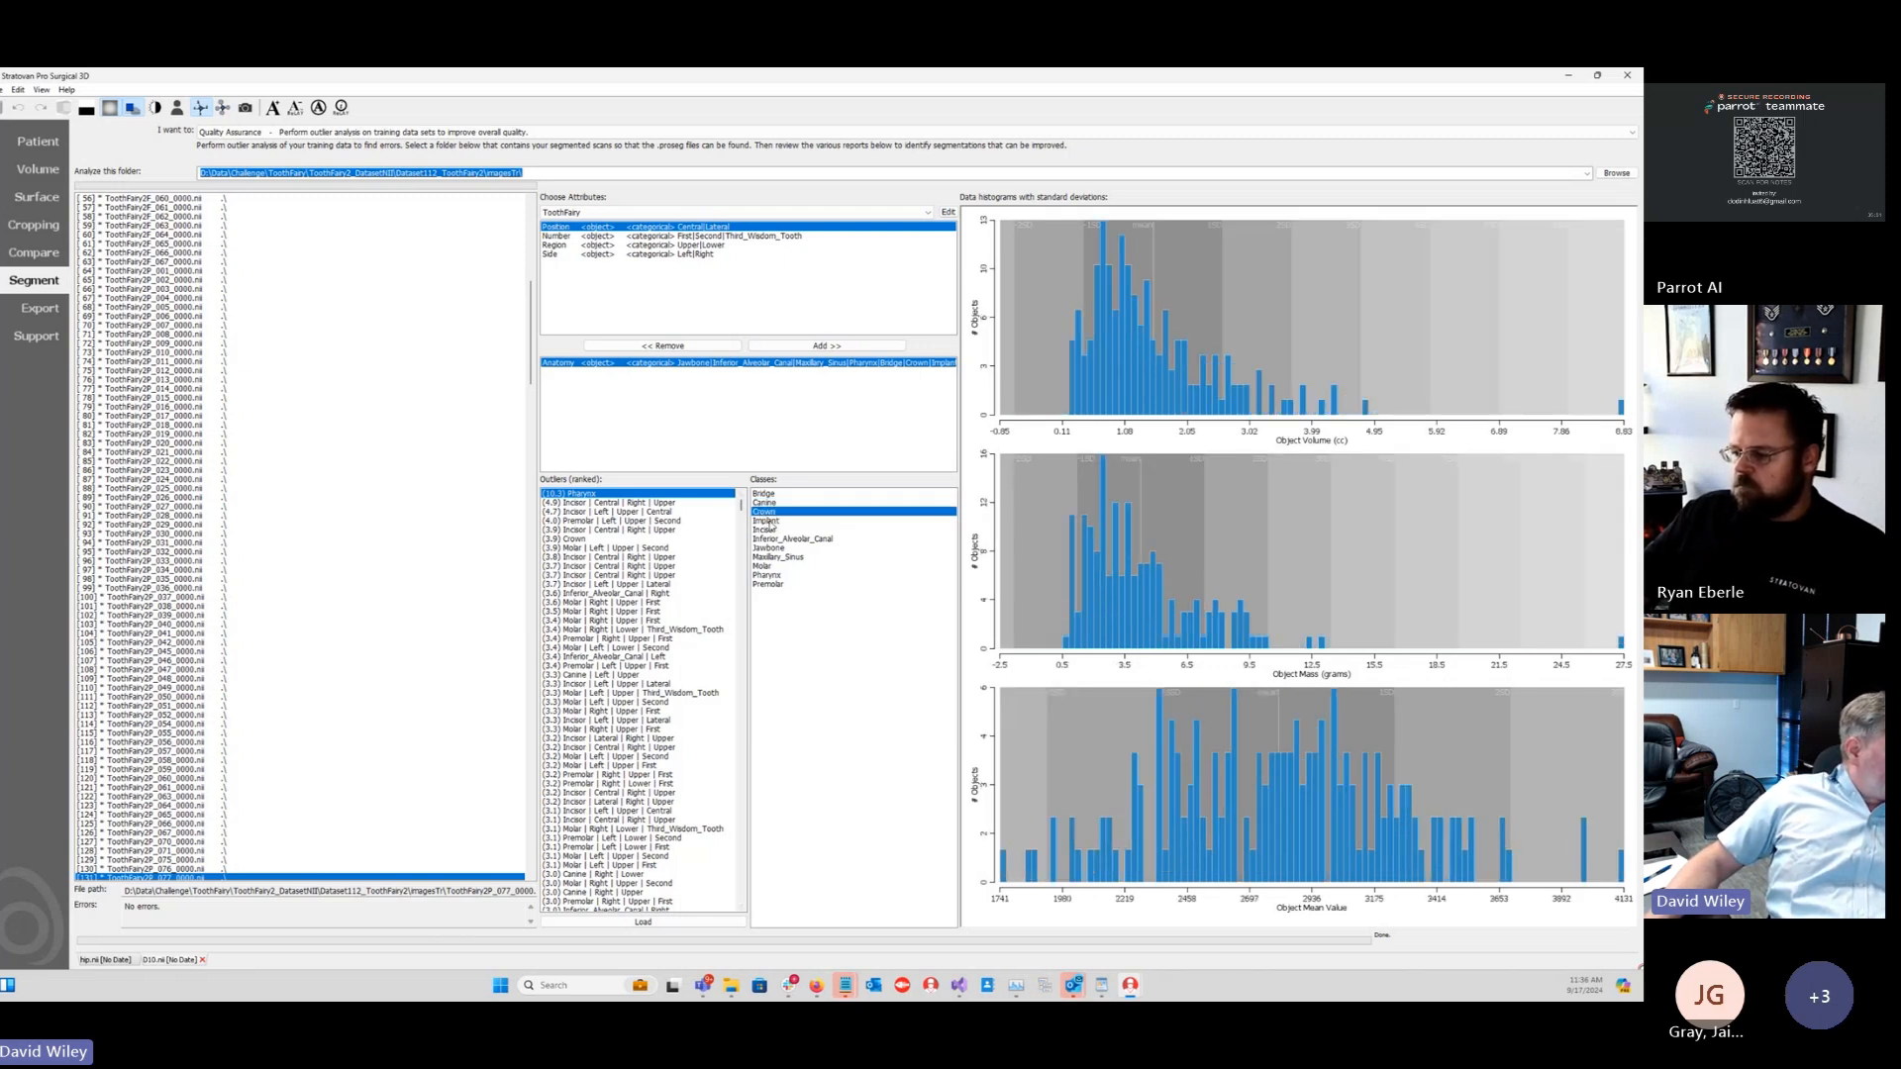
left_click(770, 522)
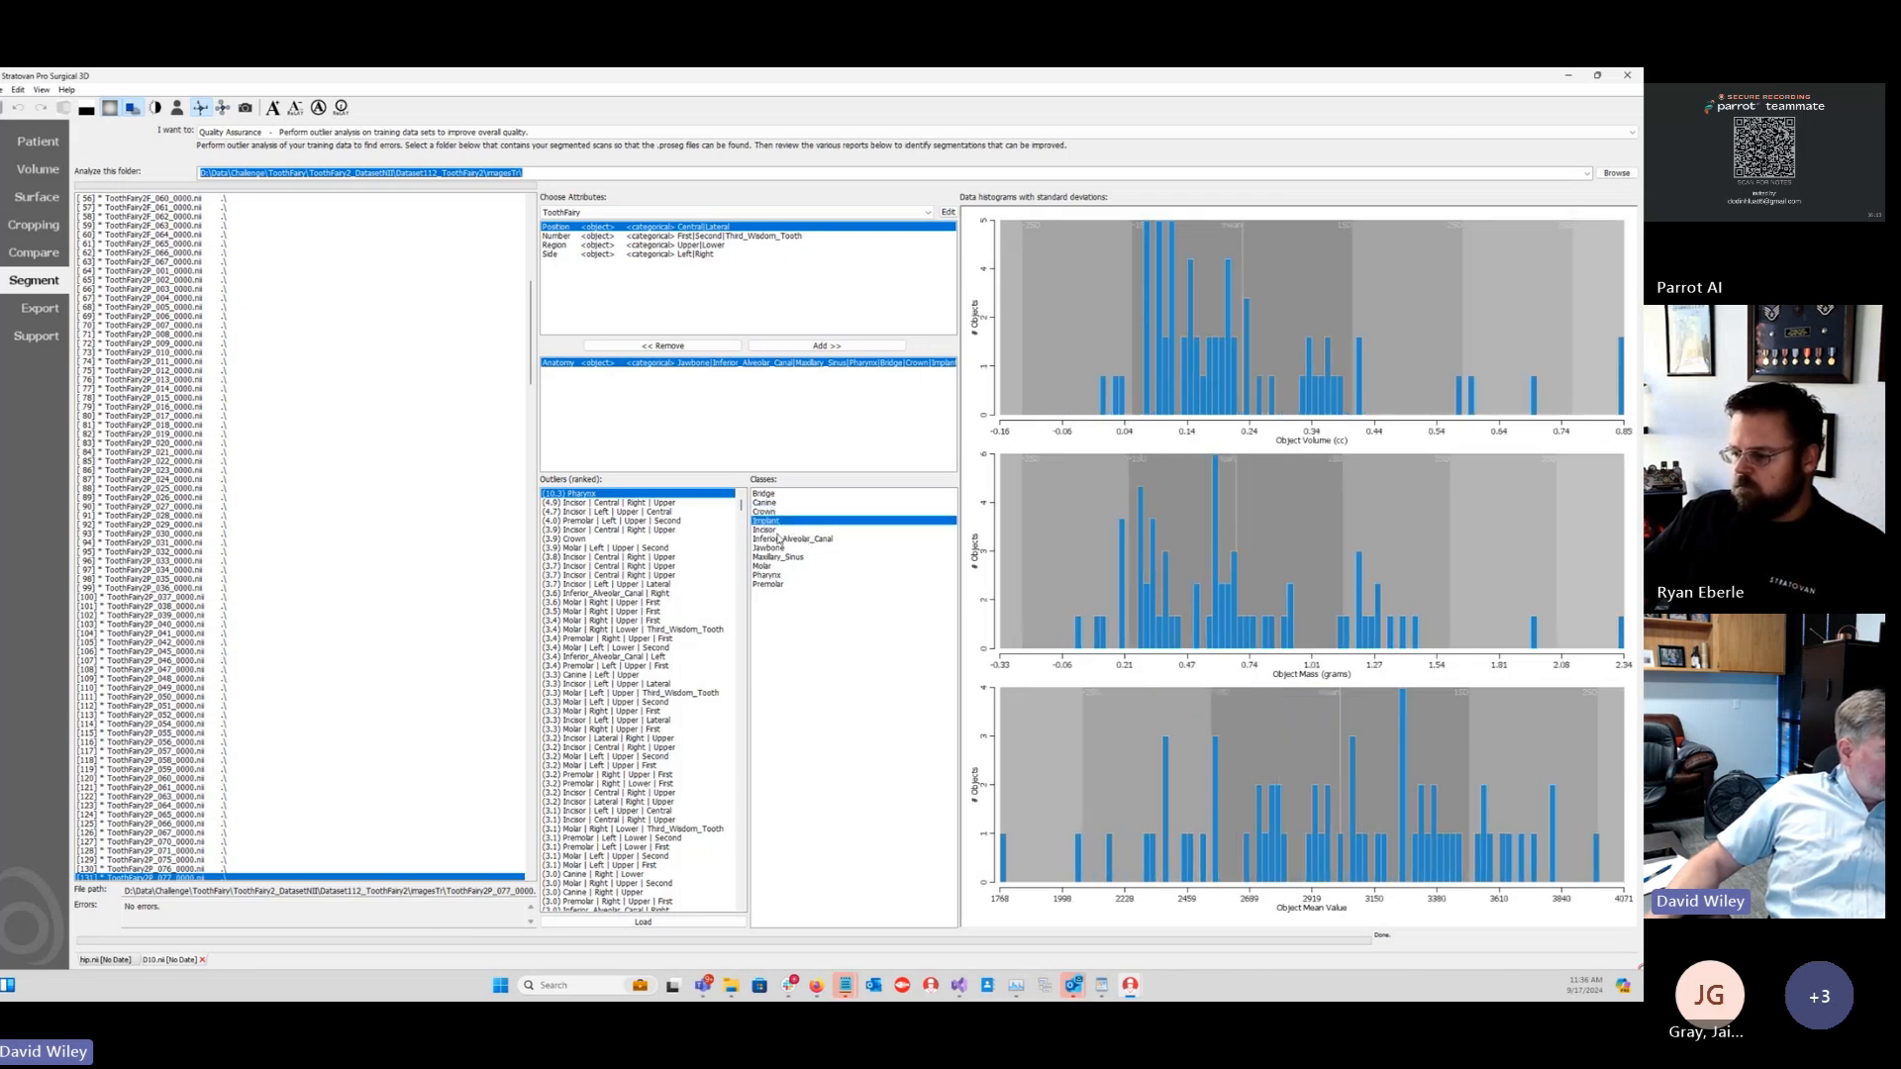
left_click(778, 548)
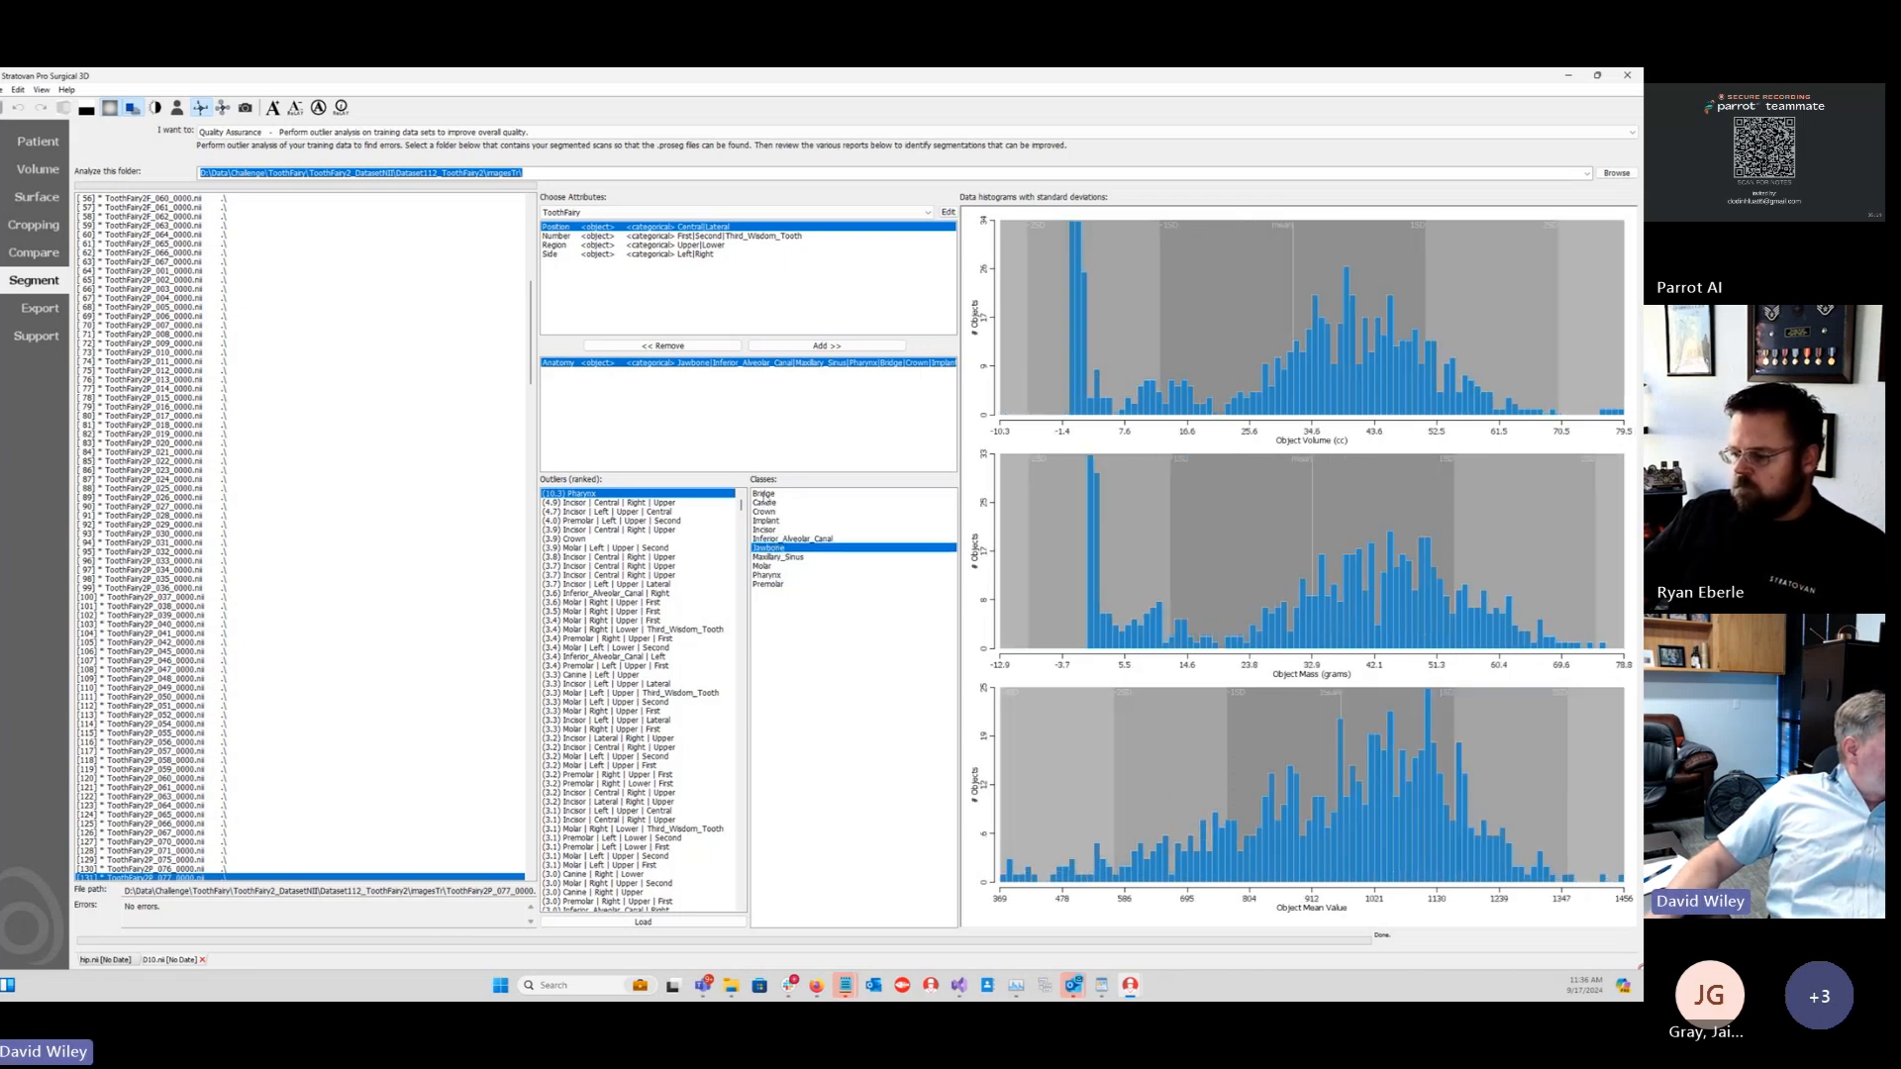
left_click(766, 494)
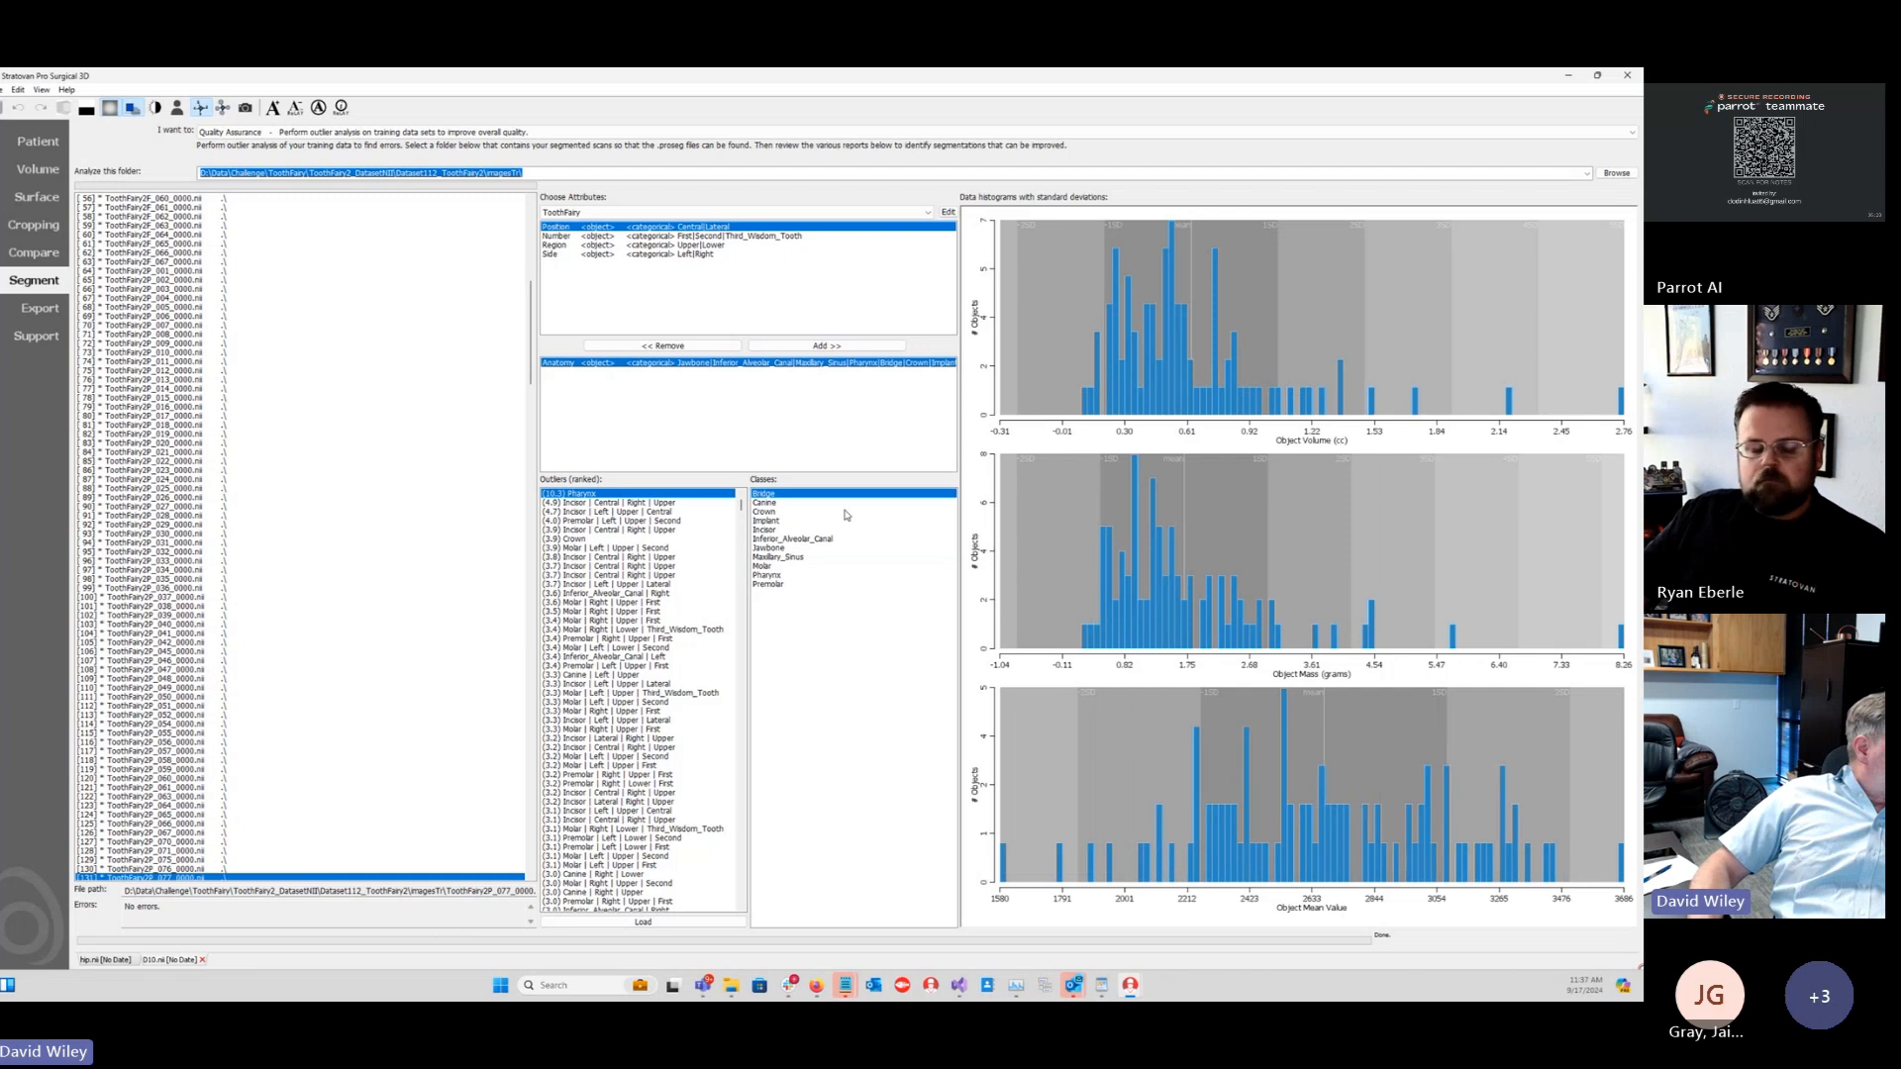
key("Down")
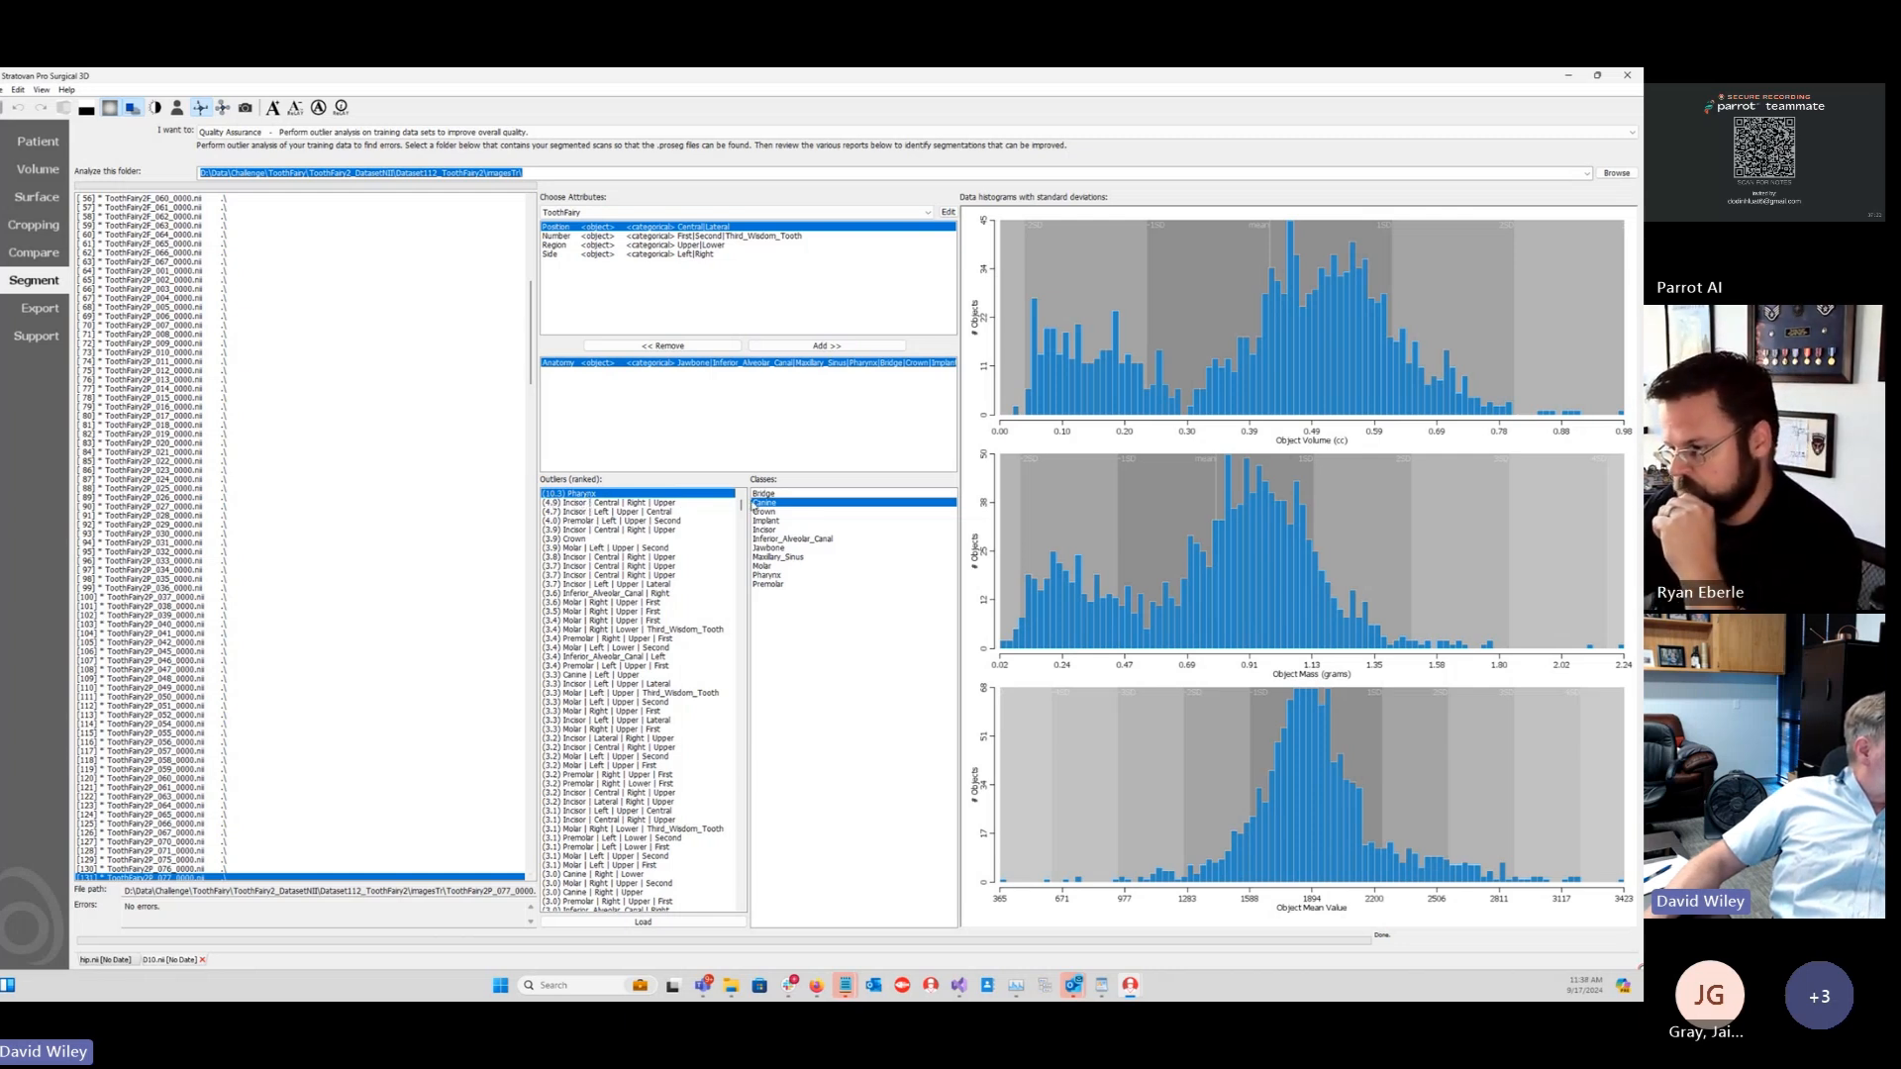
Step: View the histograms for the lowest-ranked right lower central incisor and third wisdom tooth molar at the end of the outlier ranking
left_click_drag(742, 505, 723, 907)
left_click(628, 901)
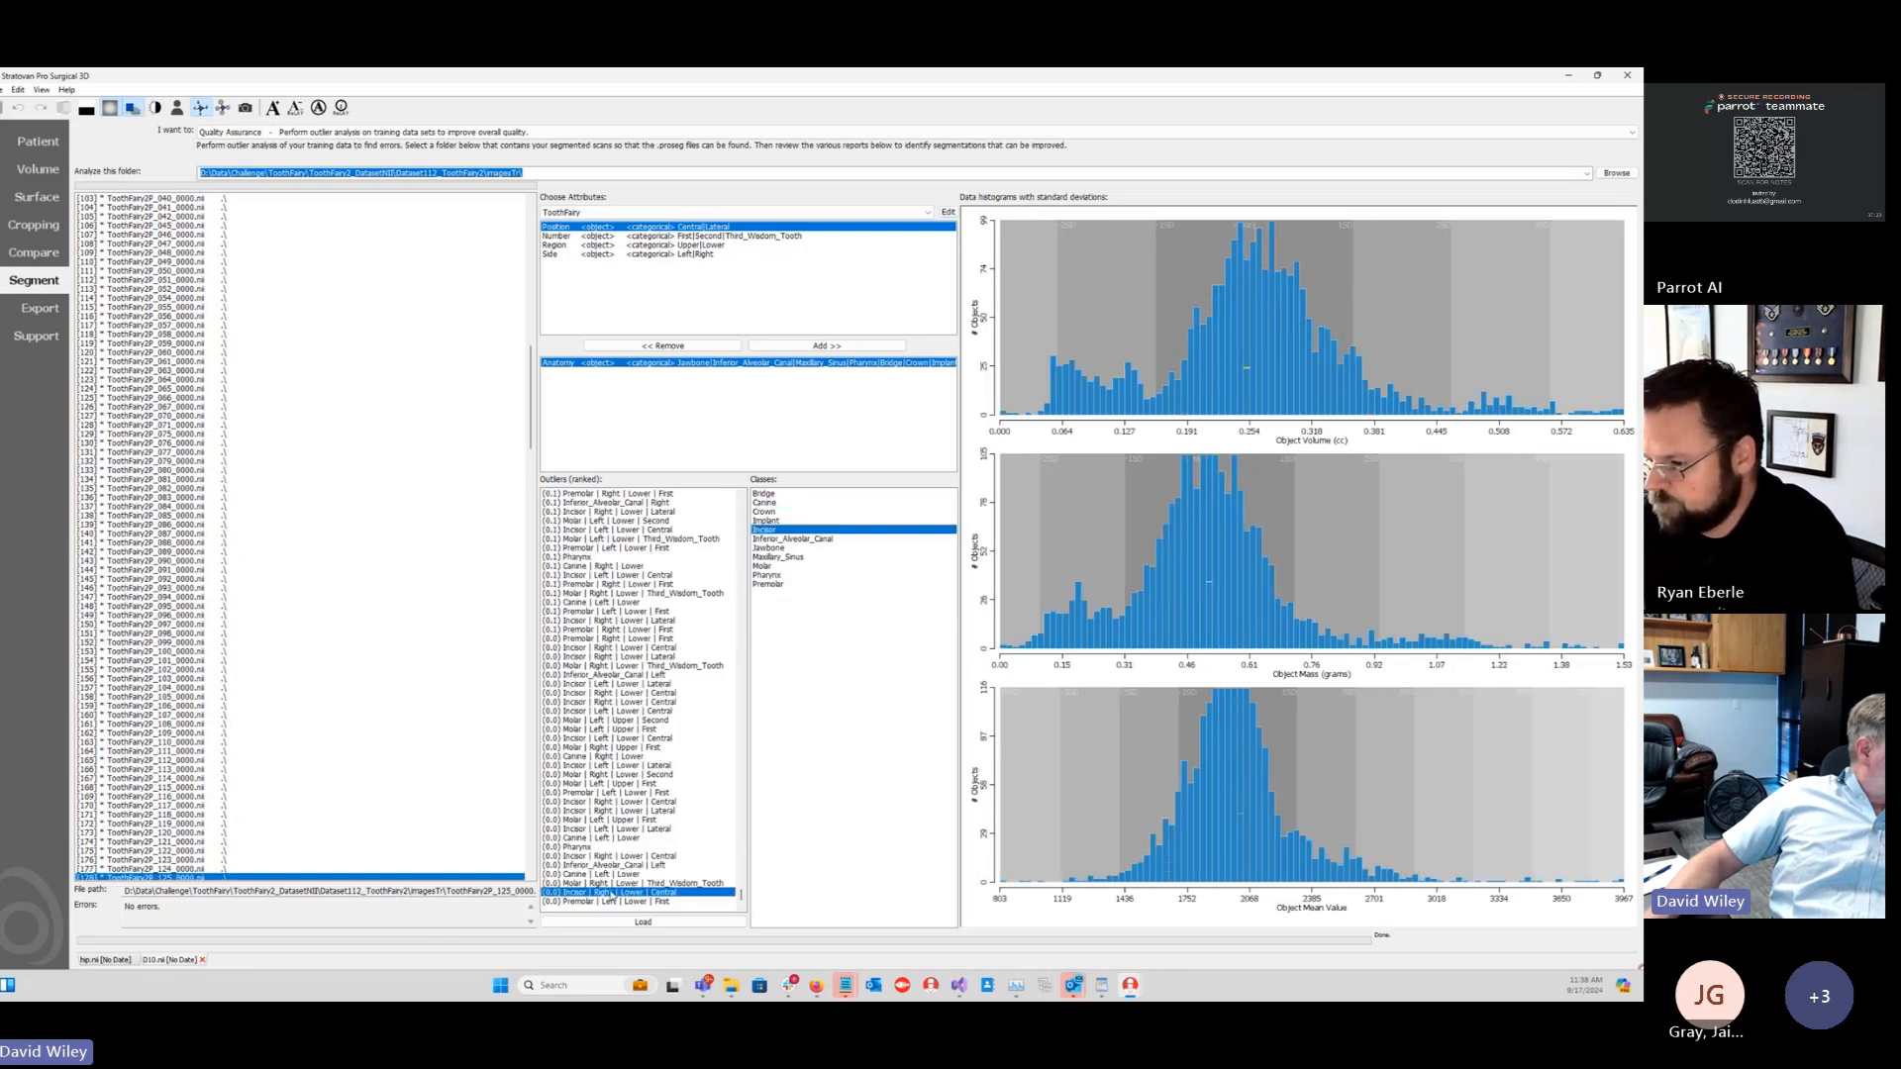
left_click(615, 885)
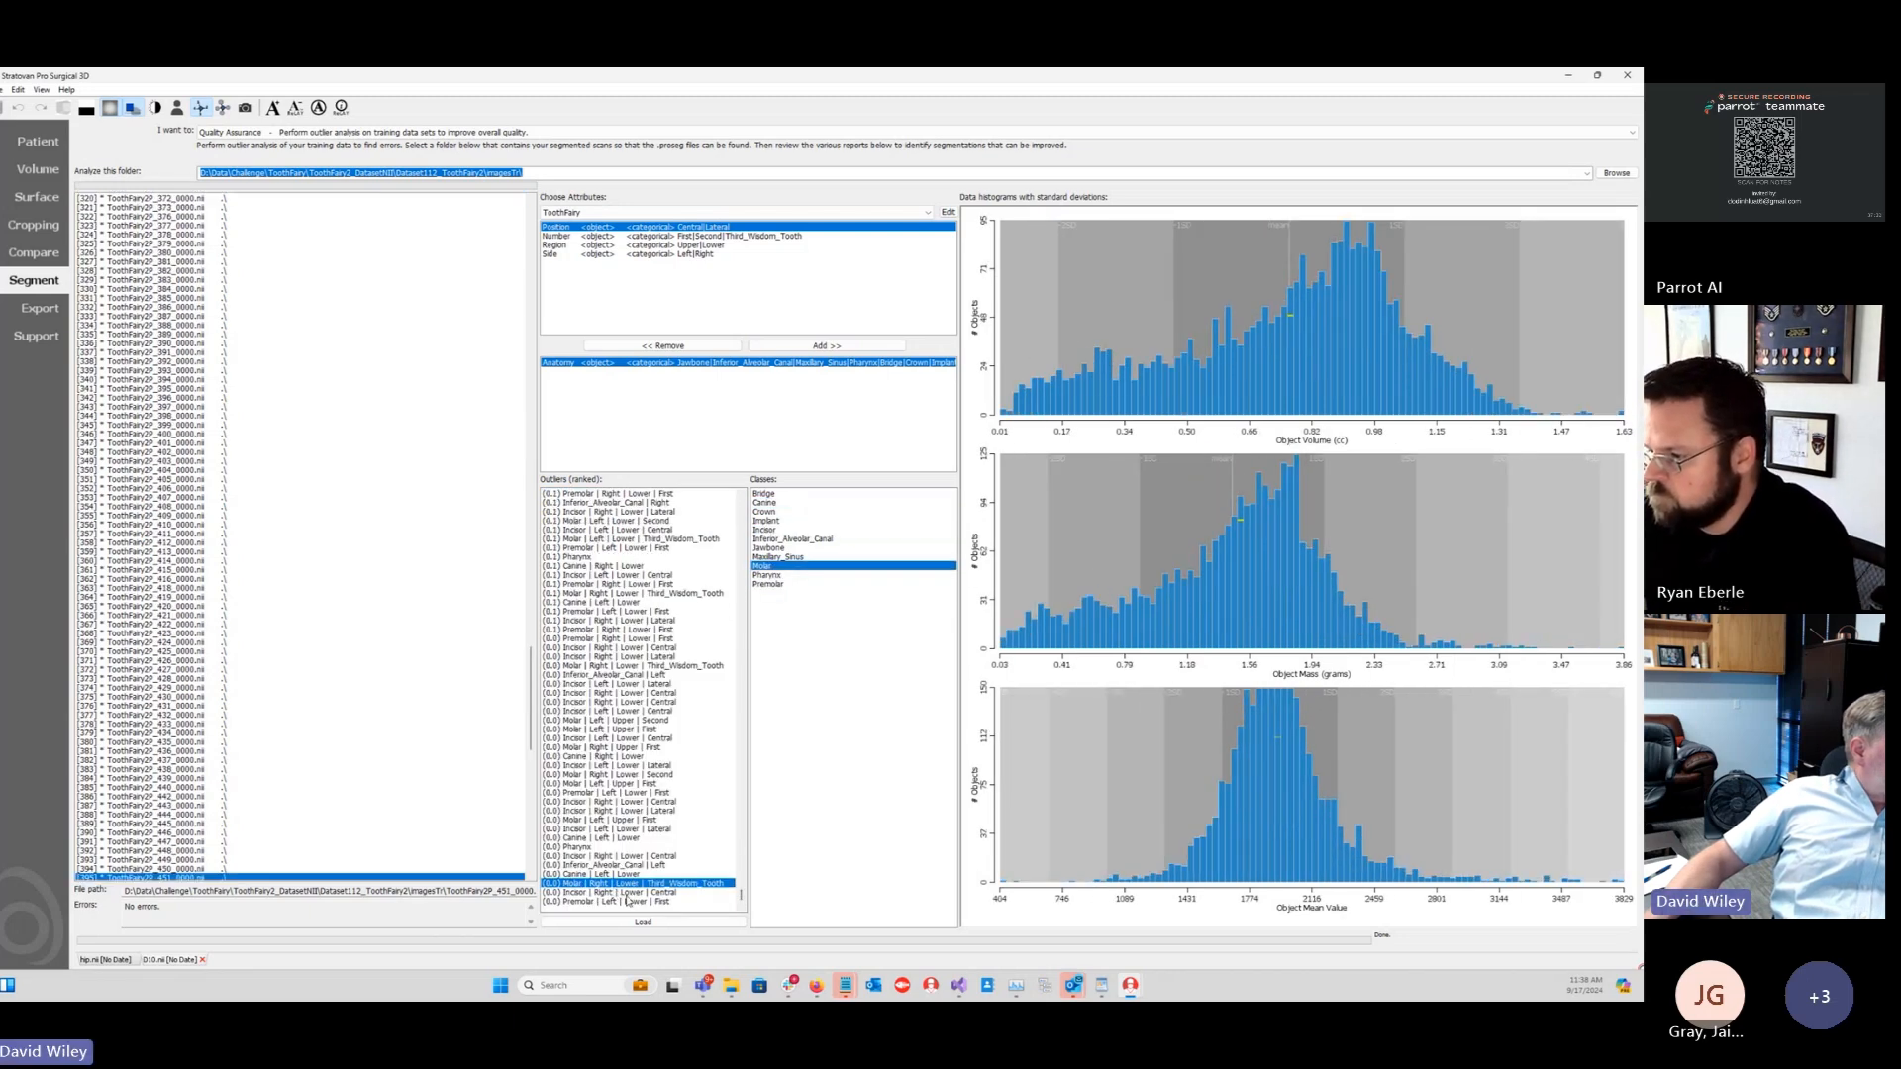
Step: View the histograms for a low-ranked right lower central incisor, a low-ranked right lower canine and the top-ranked pharynx outlier
left_click(614, 855)
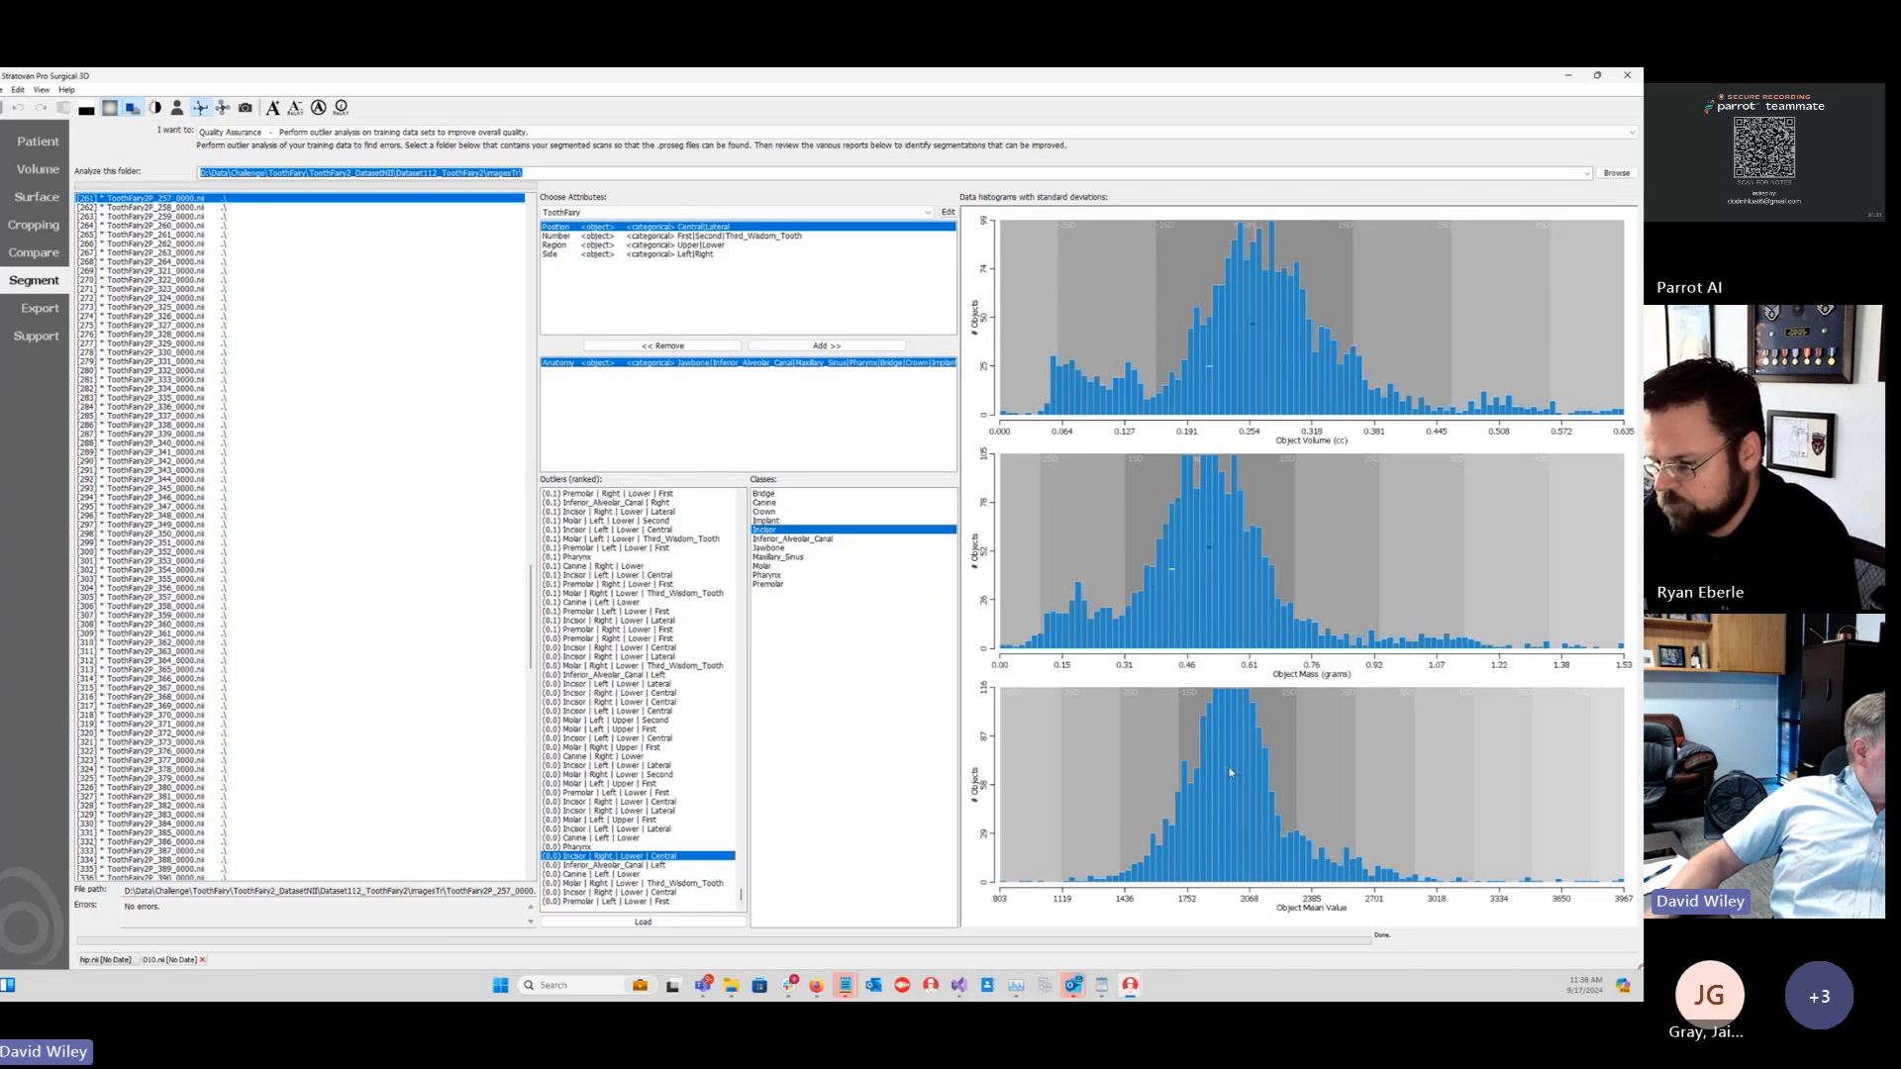
left_click(642, 758)
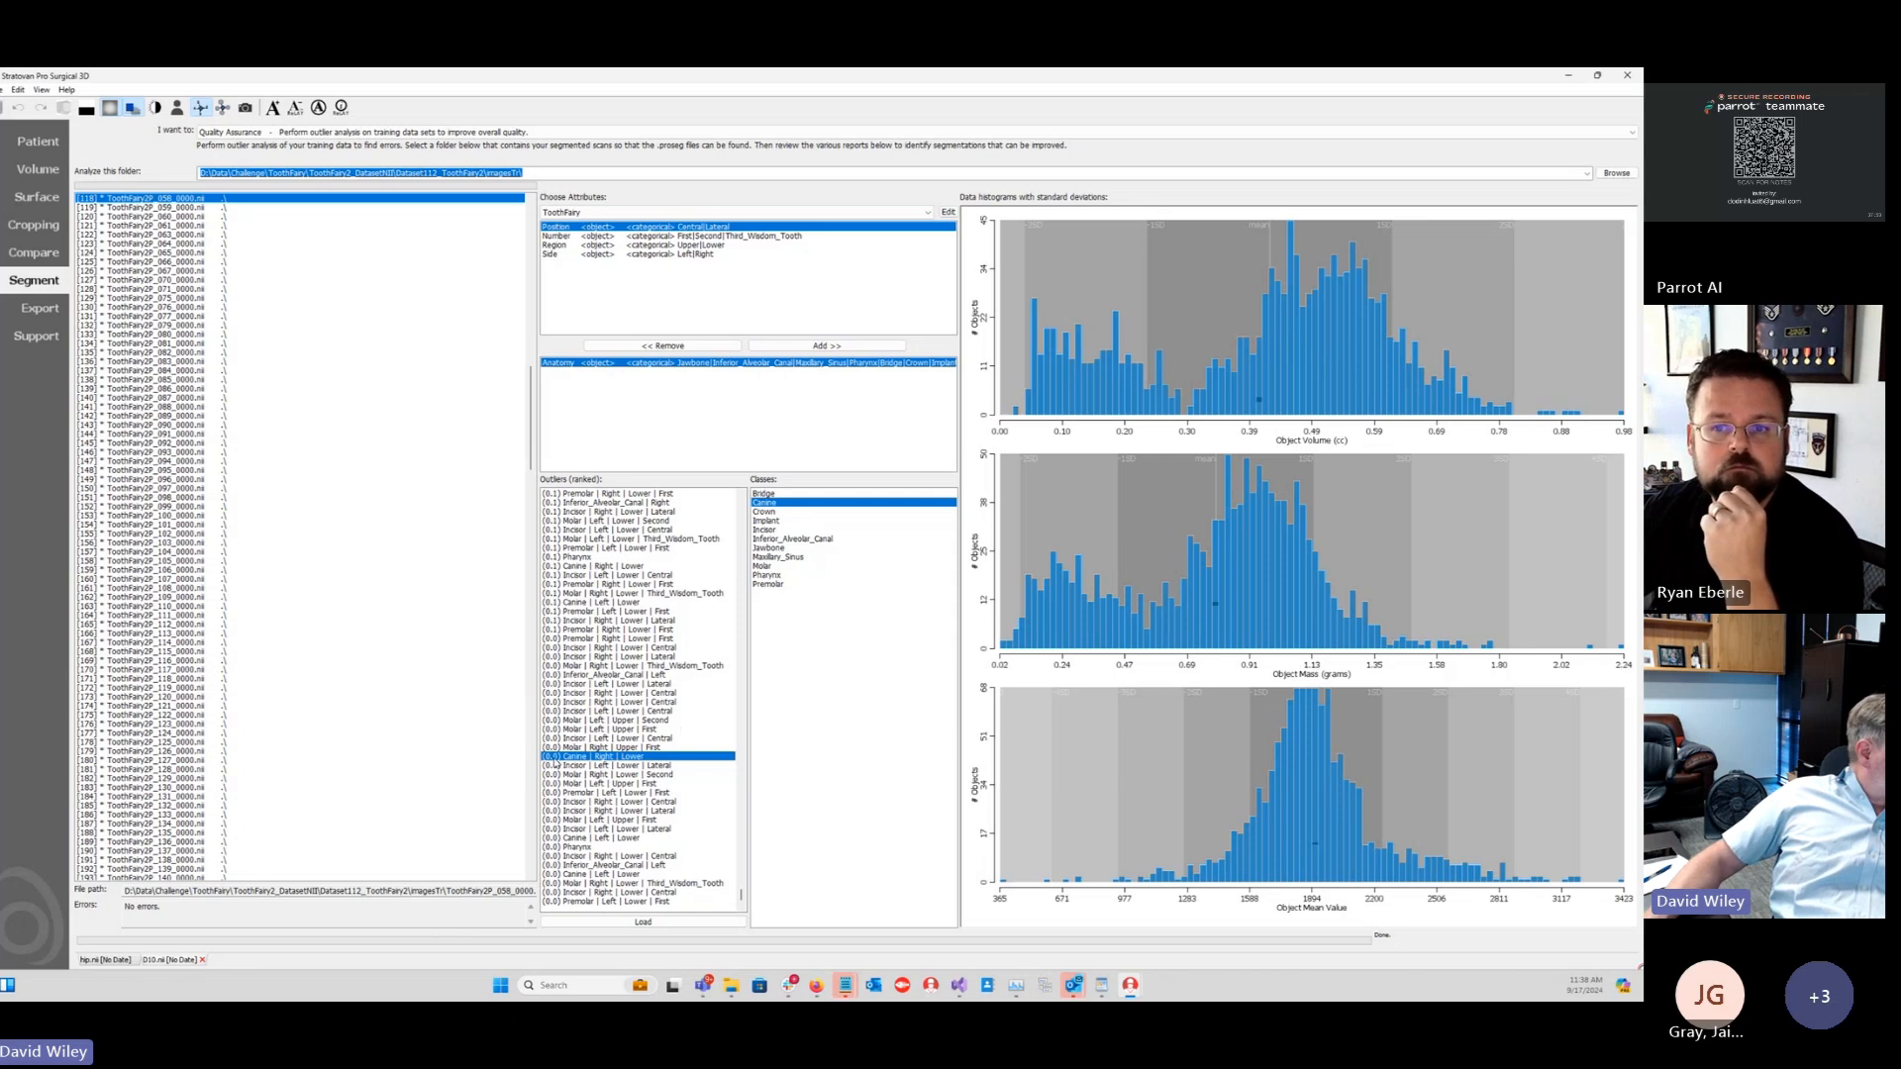
left_click_drag(741, 897, 742, 500)
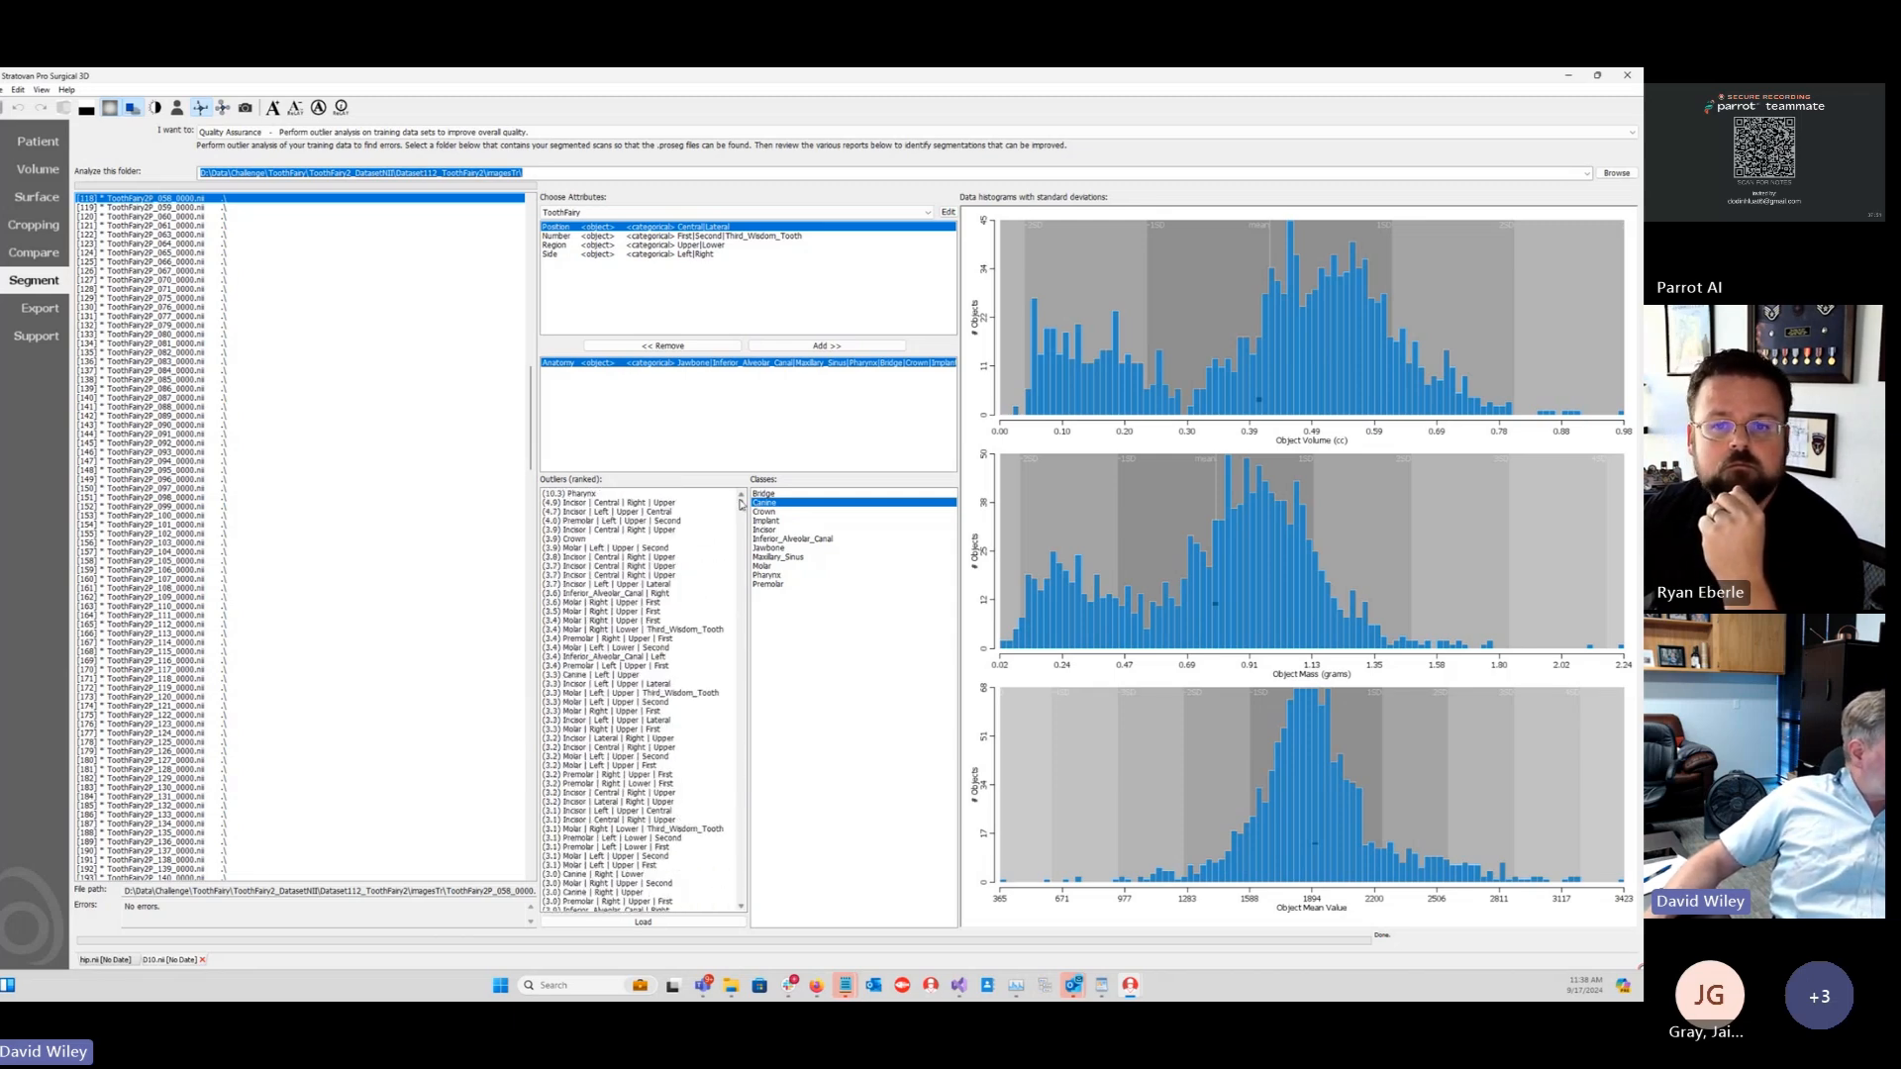
left_click(565, 493)
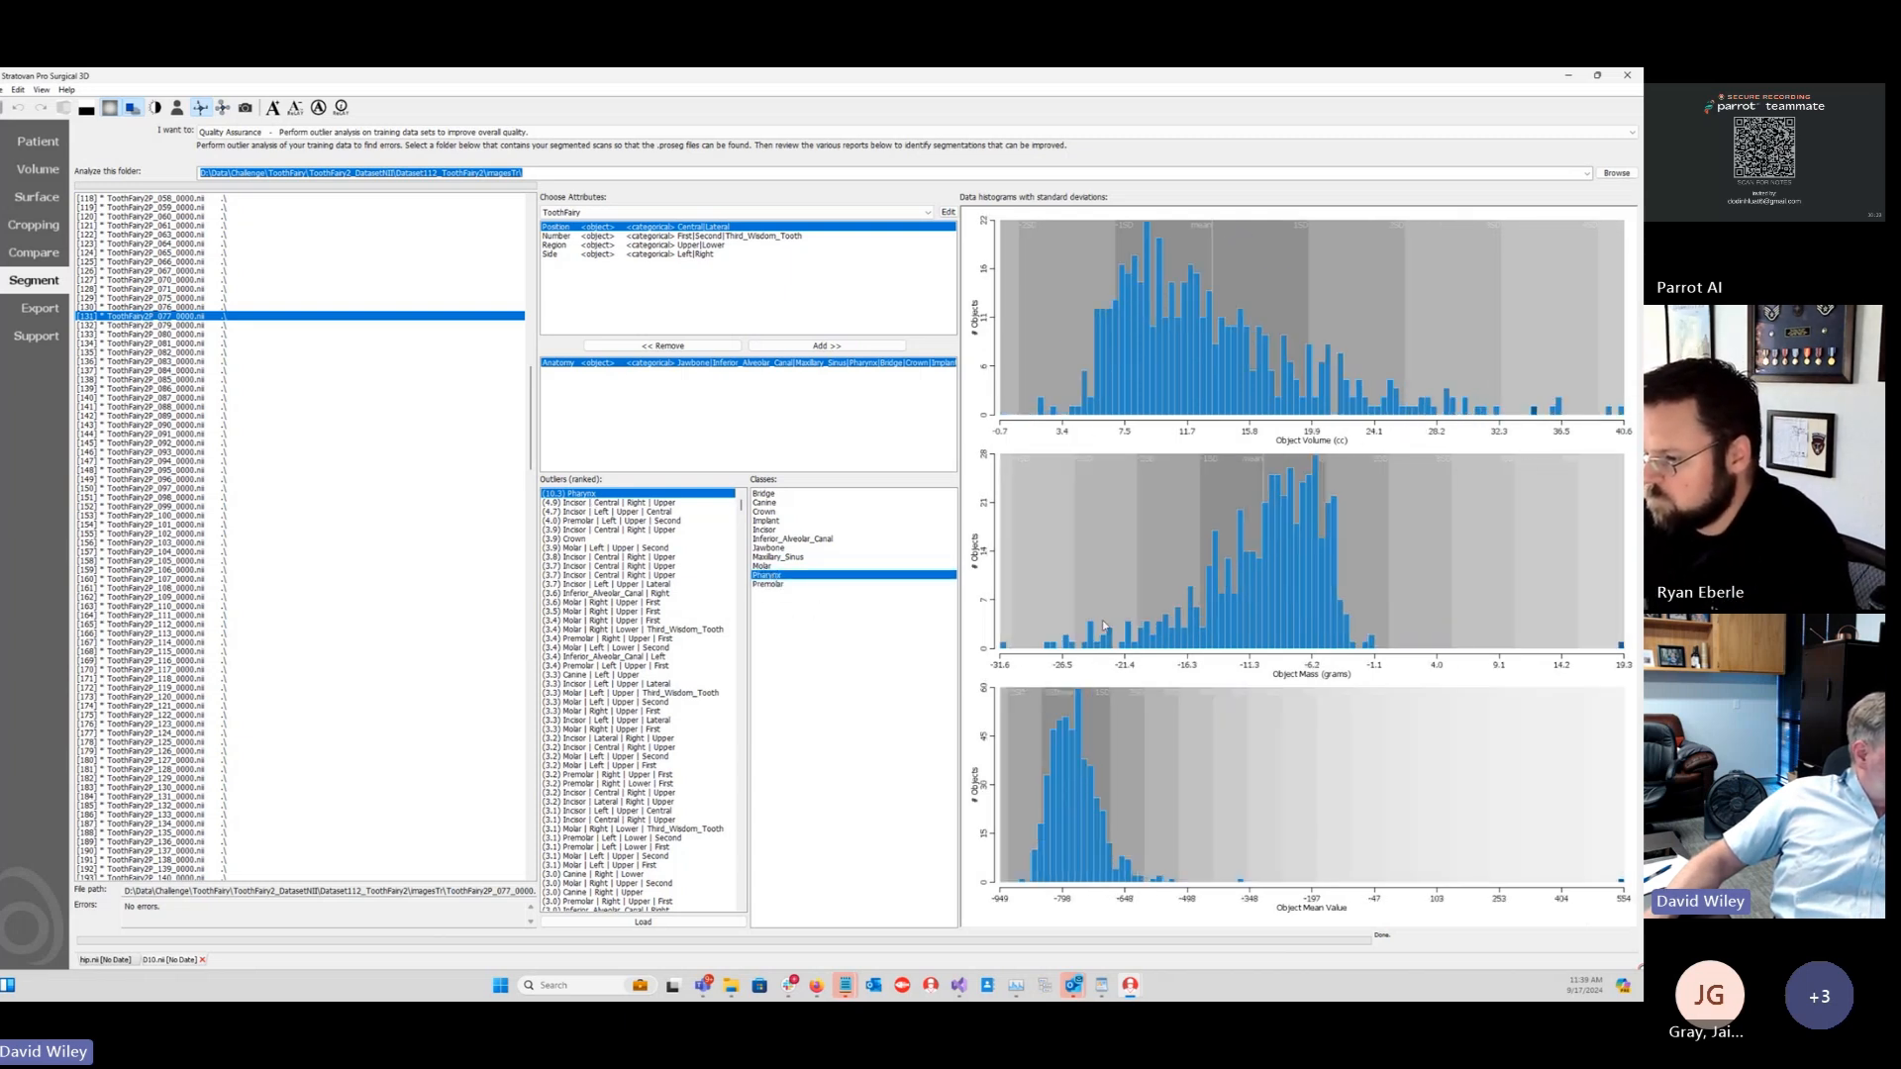
Step: Pick a typical pharynx from the mass histogram, load its scan ToothFairy2F_236_0000 and inspect the pharynx segmentation in 3D
left_click(1284, 591)
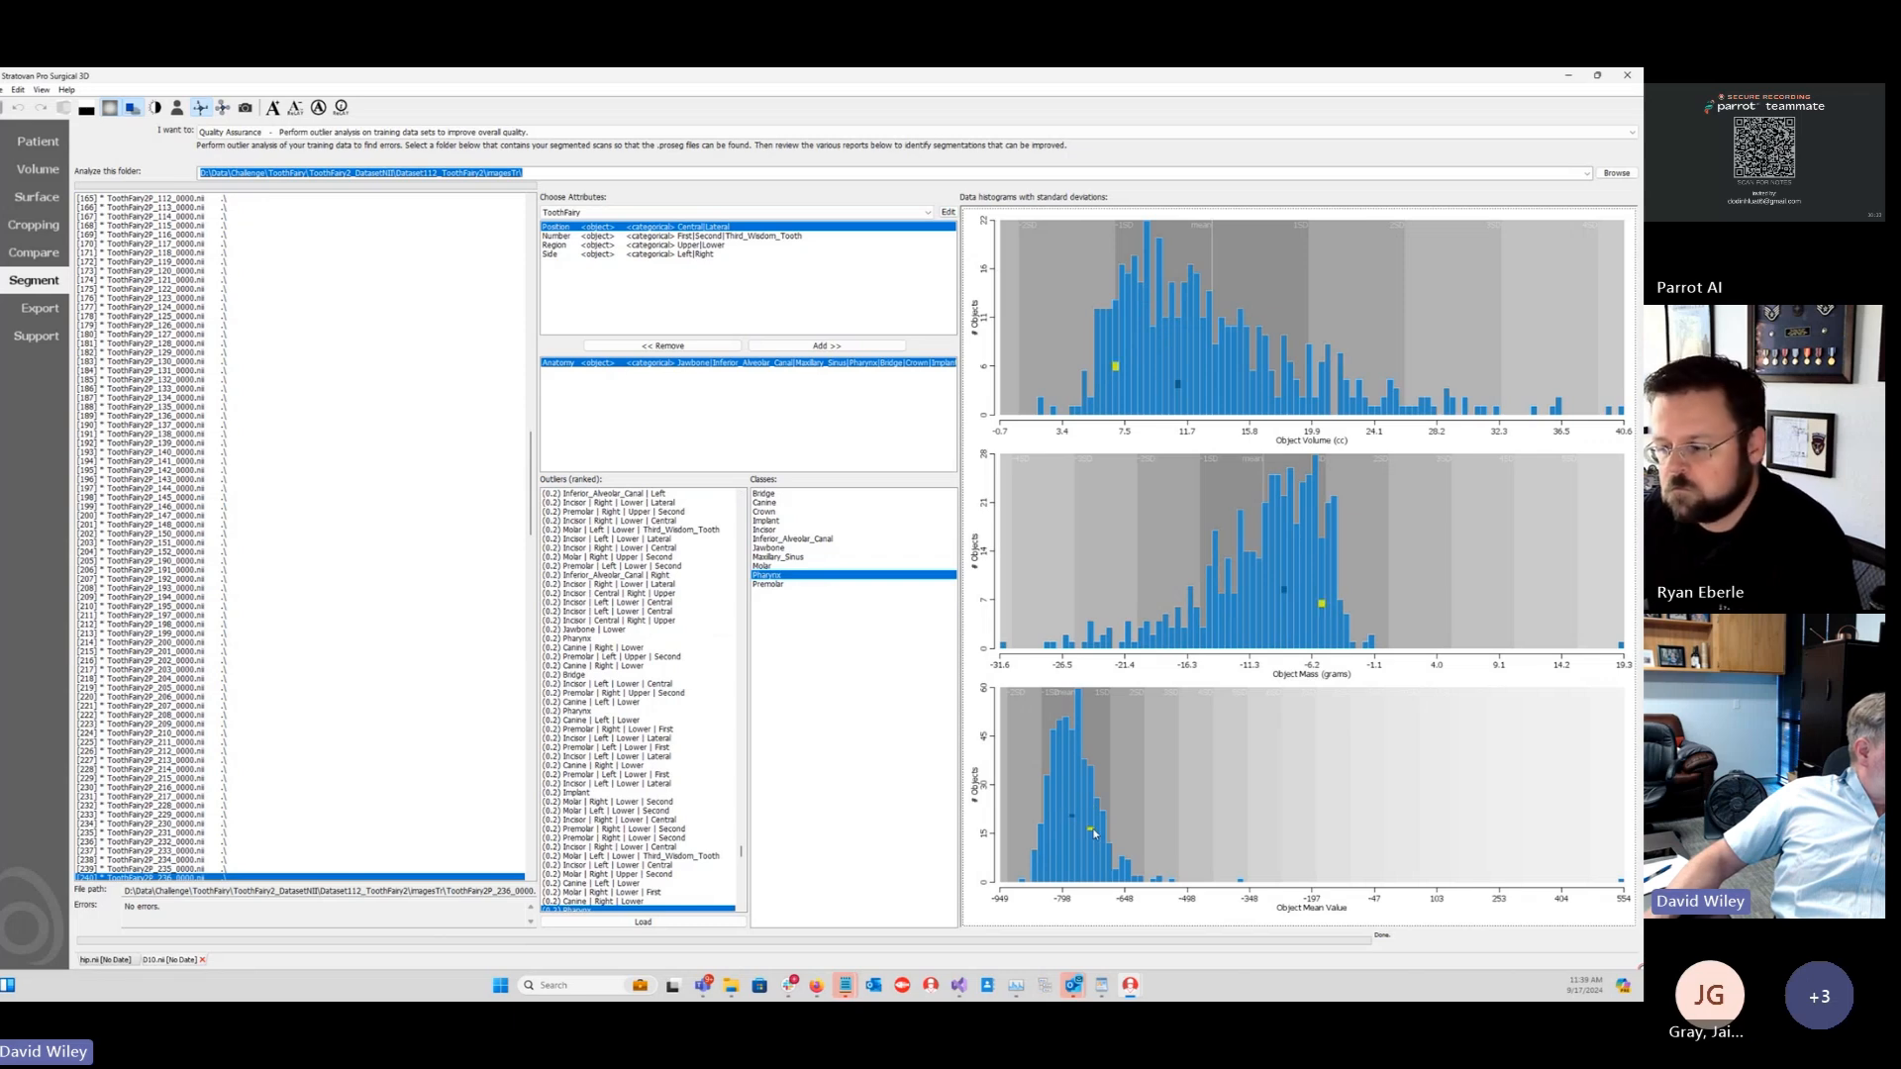
left_click(594, 922)
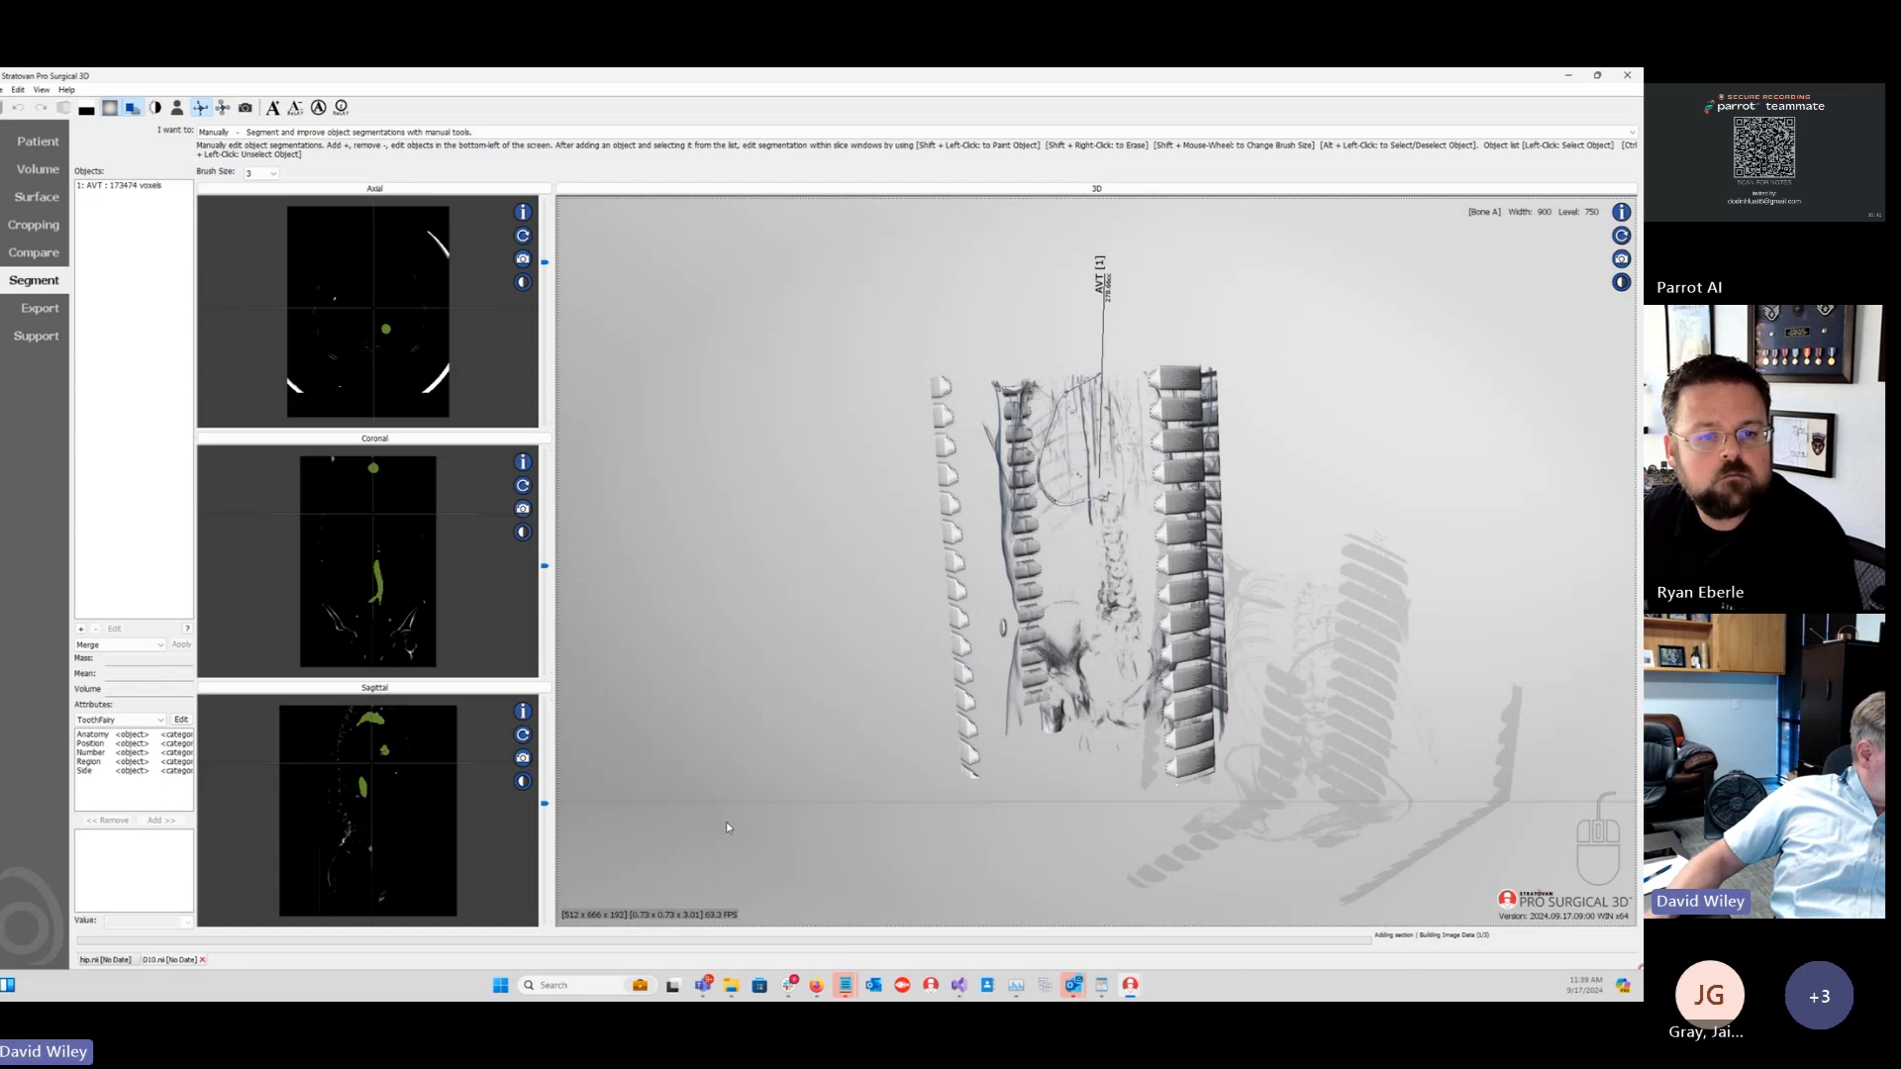
left_click(92, 214)
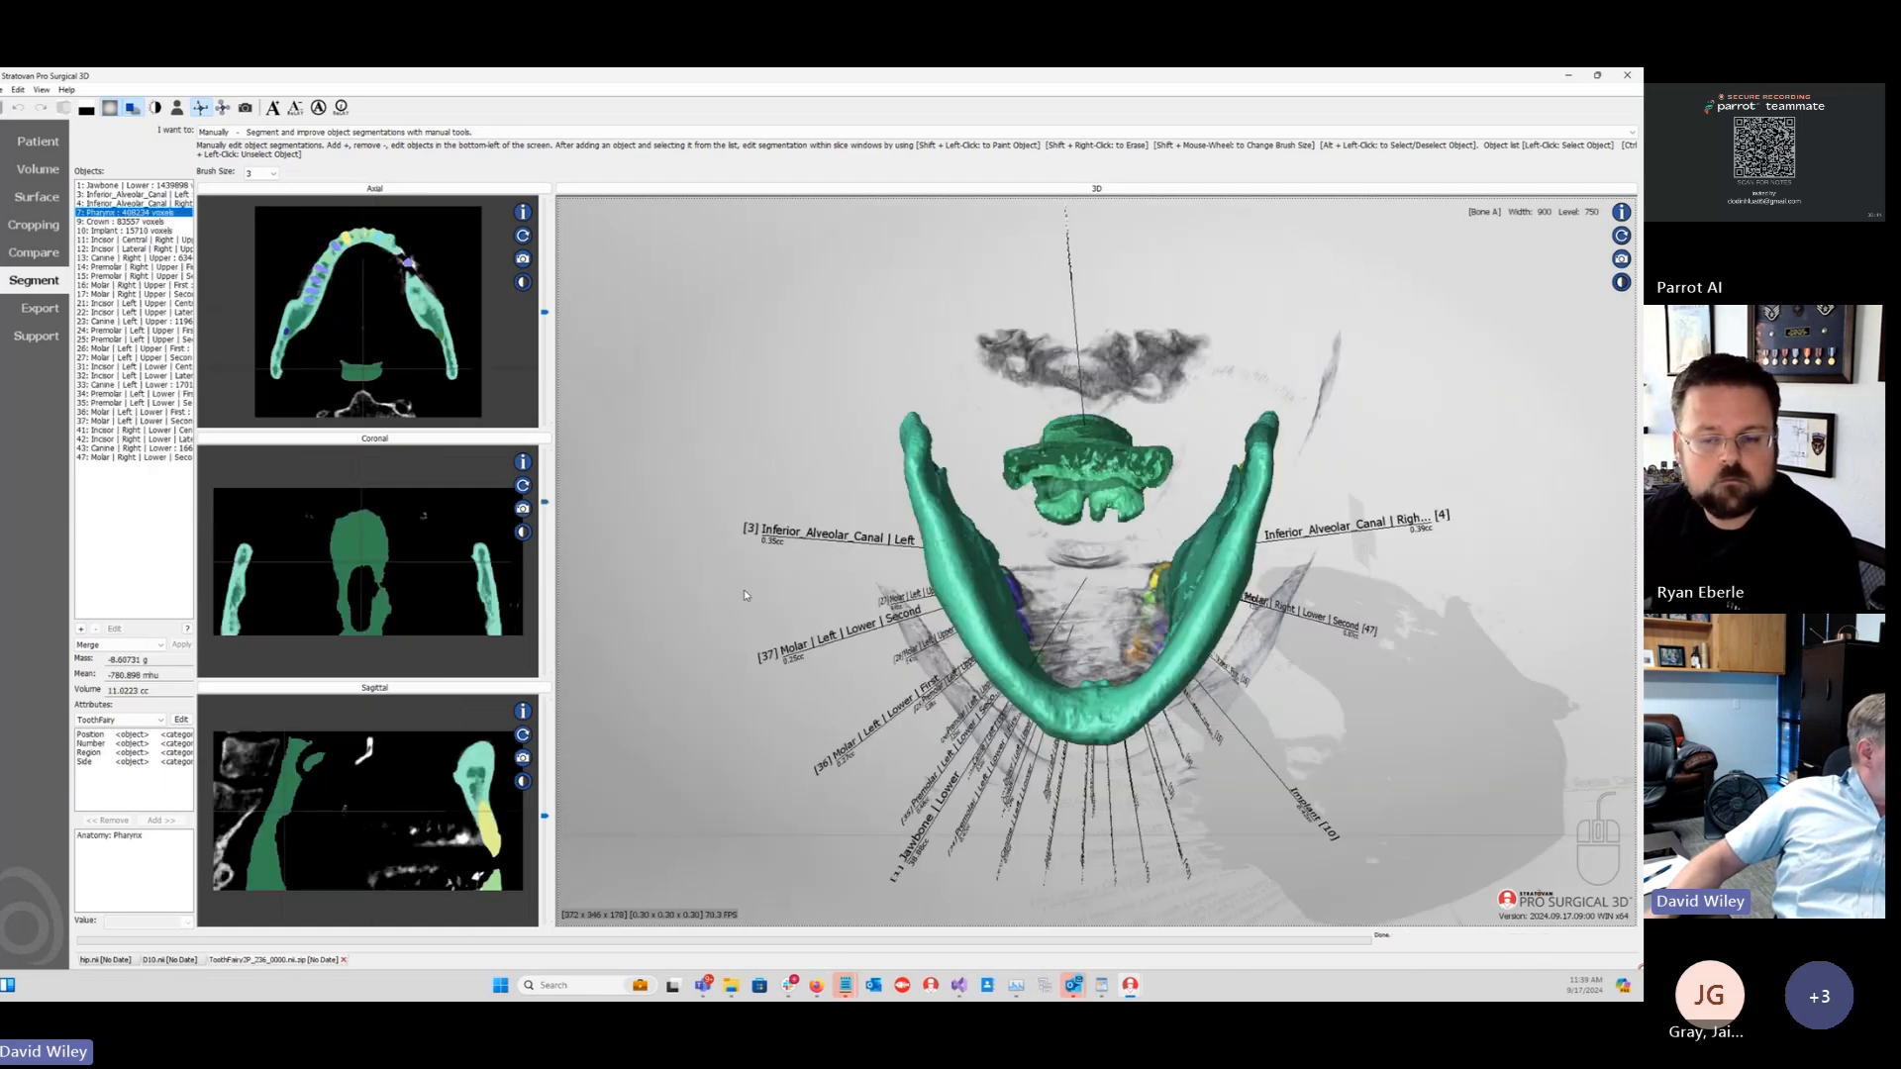
left_click(148, 221)
left_click(144, 213)
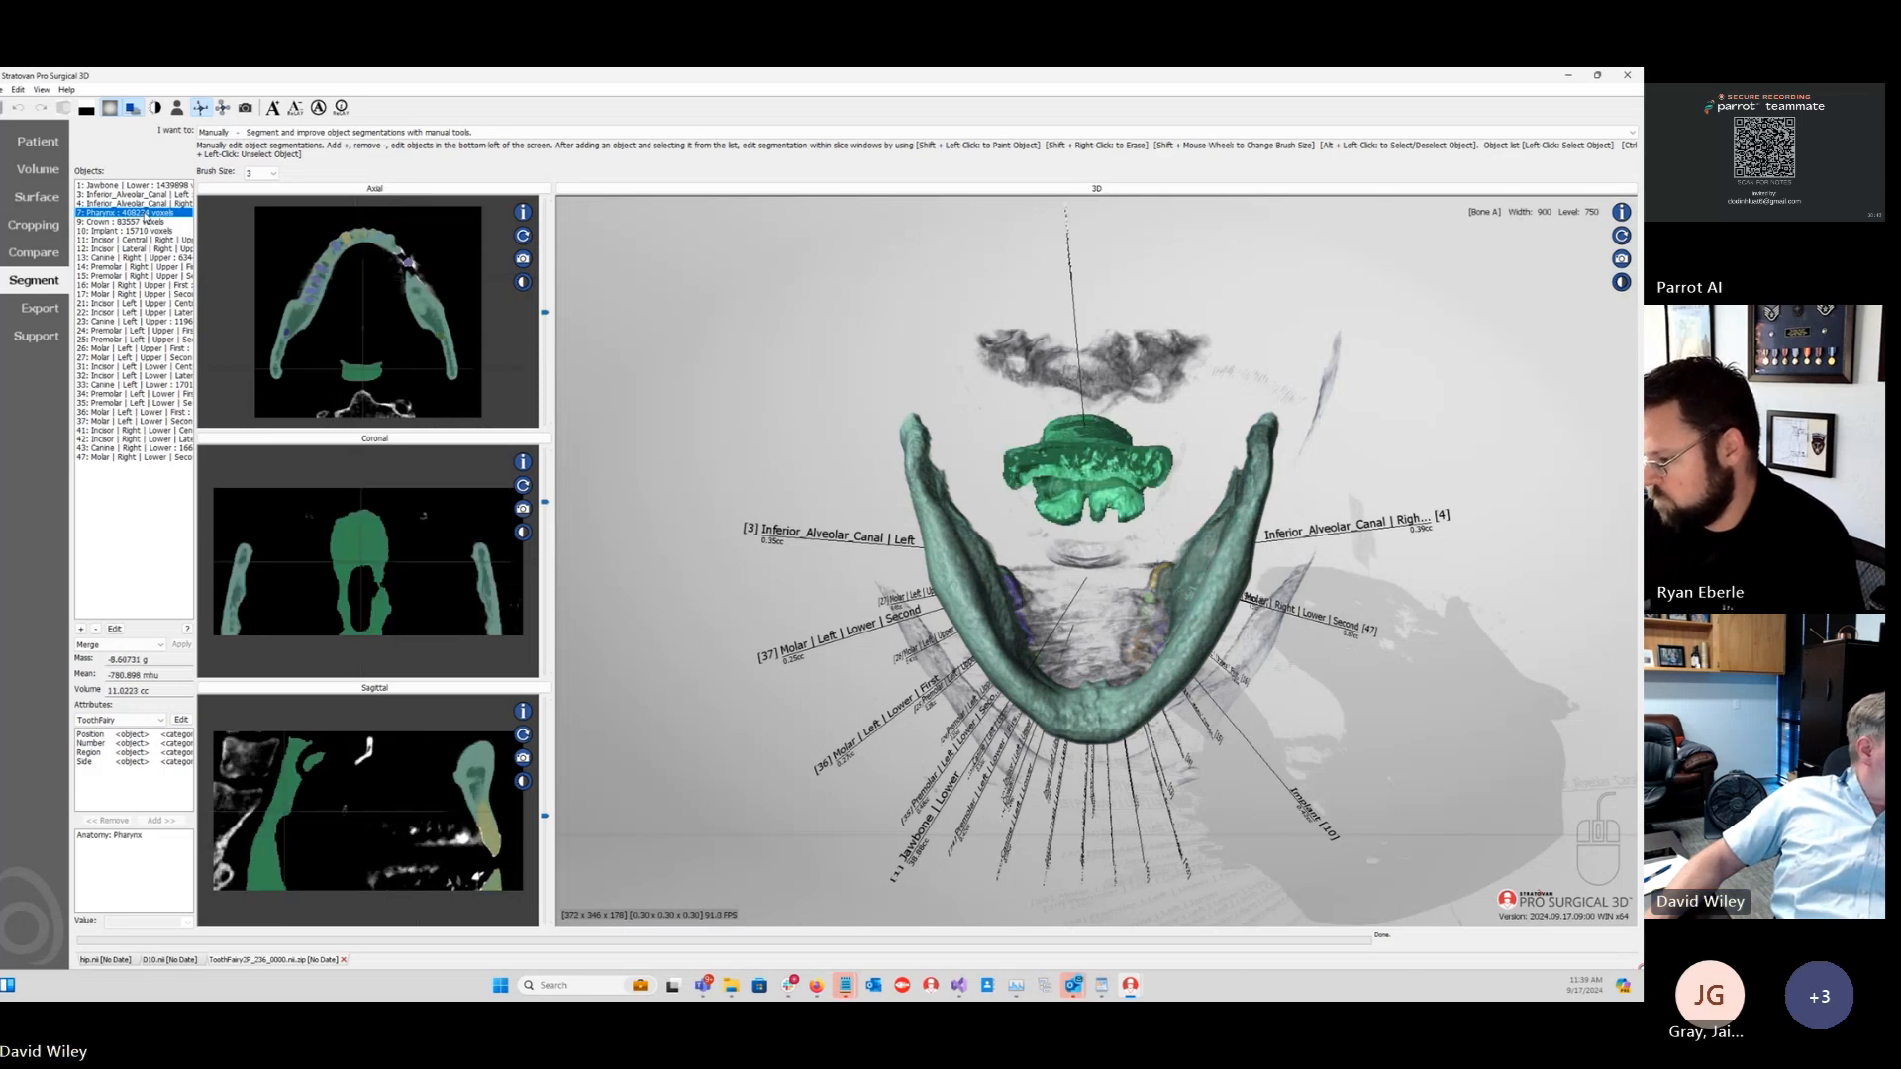
left_click_drag(764, 339, 743, 416)
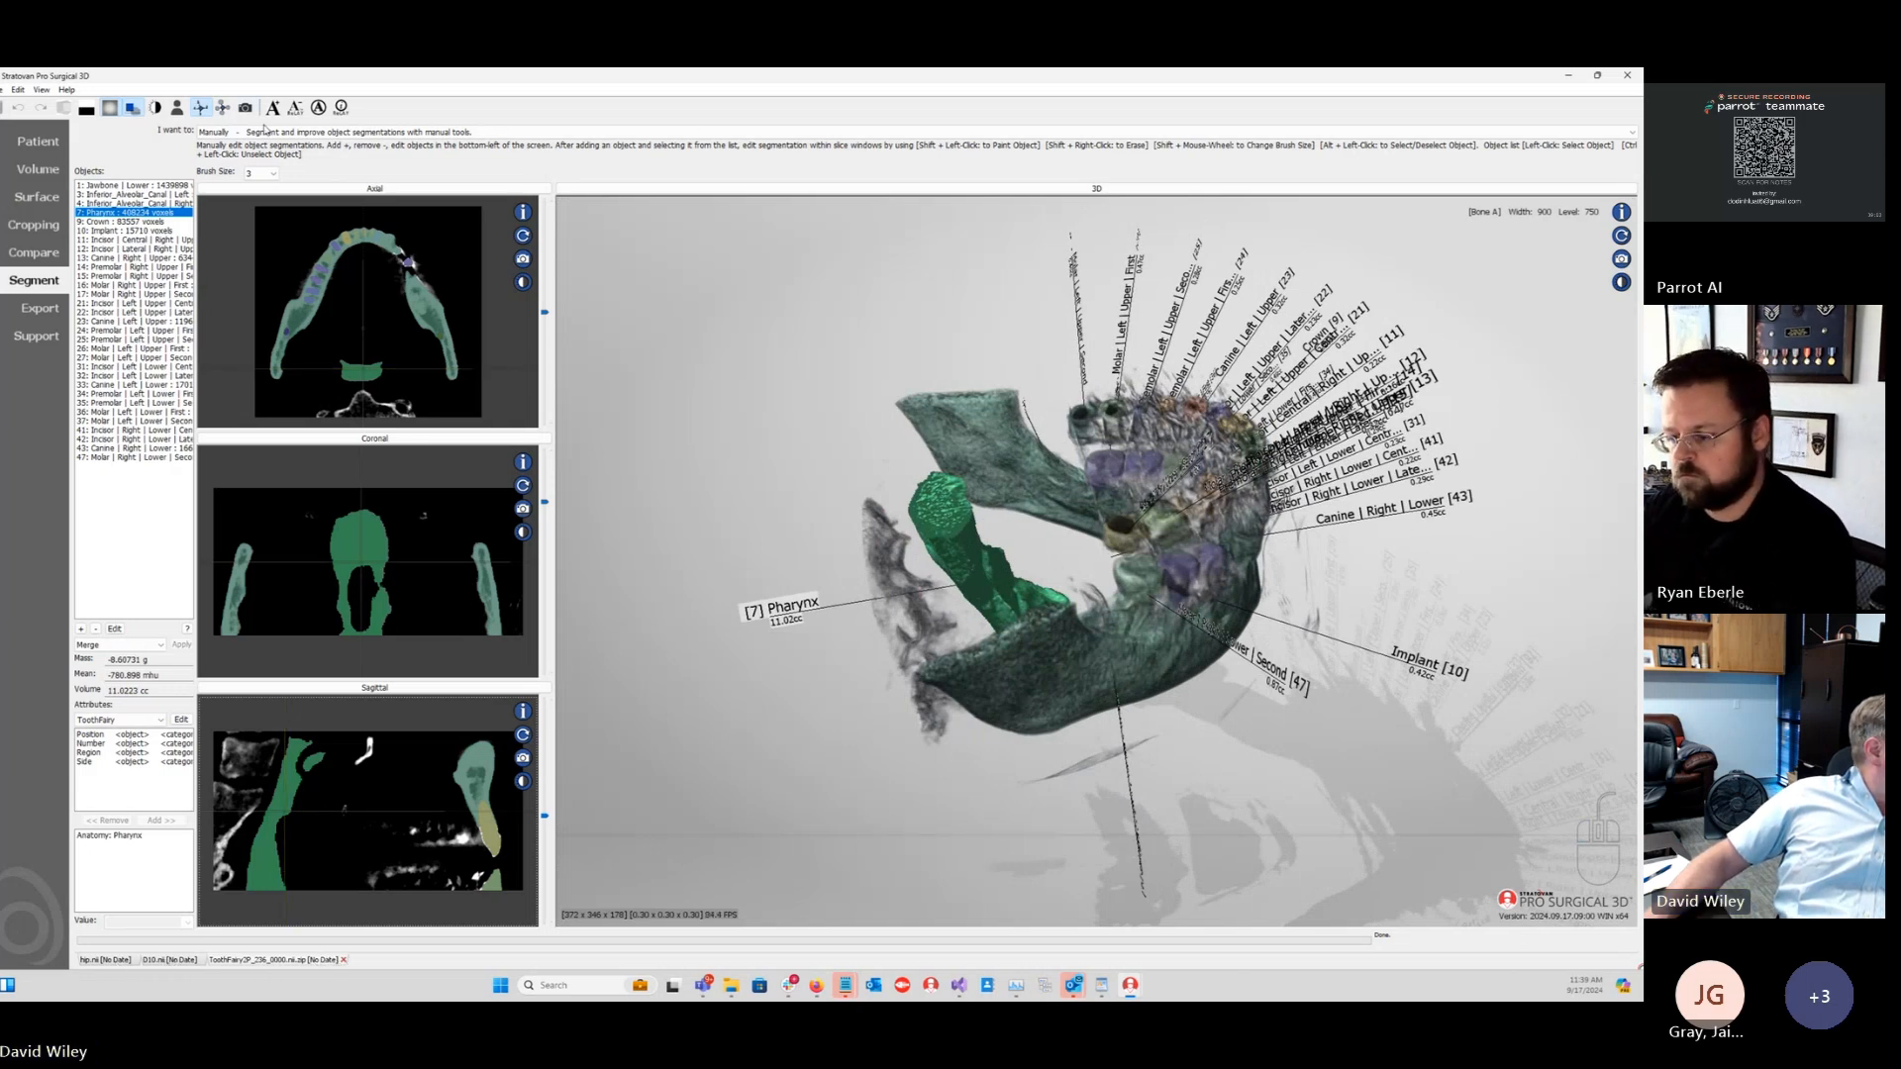
Step: Return to the Quality Assurance outlier analysis and load the scan of the top-ranked pharynx outlier, ToothFairy2F_077_0000
left_click(261, 133)
left_click(289, 180)
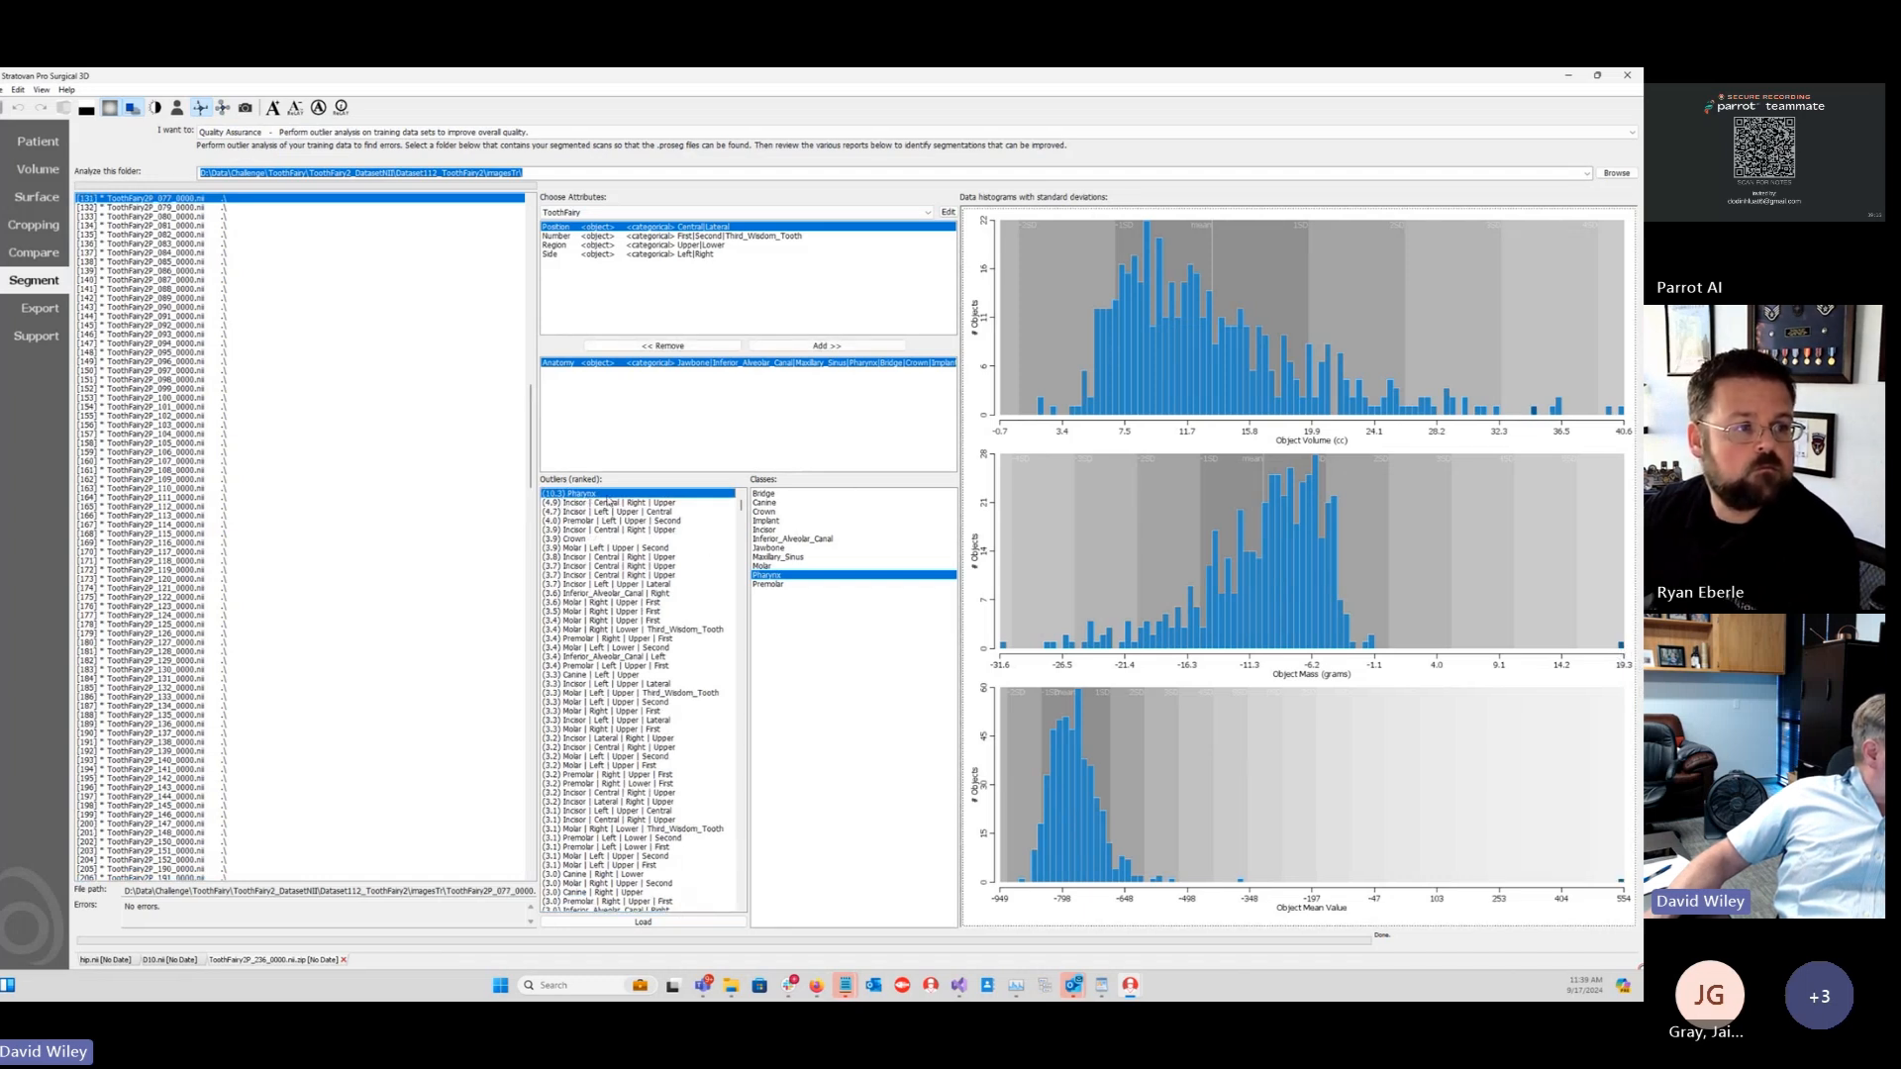
left_click(728, 931)
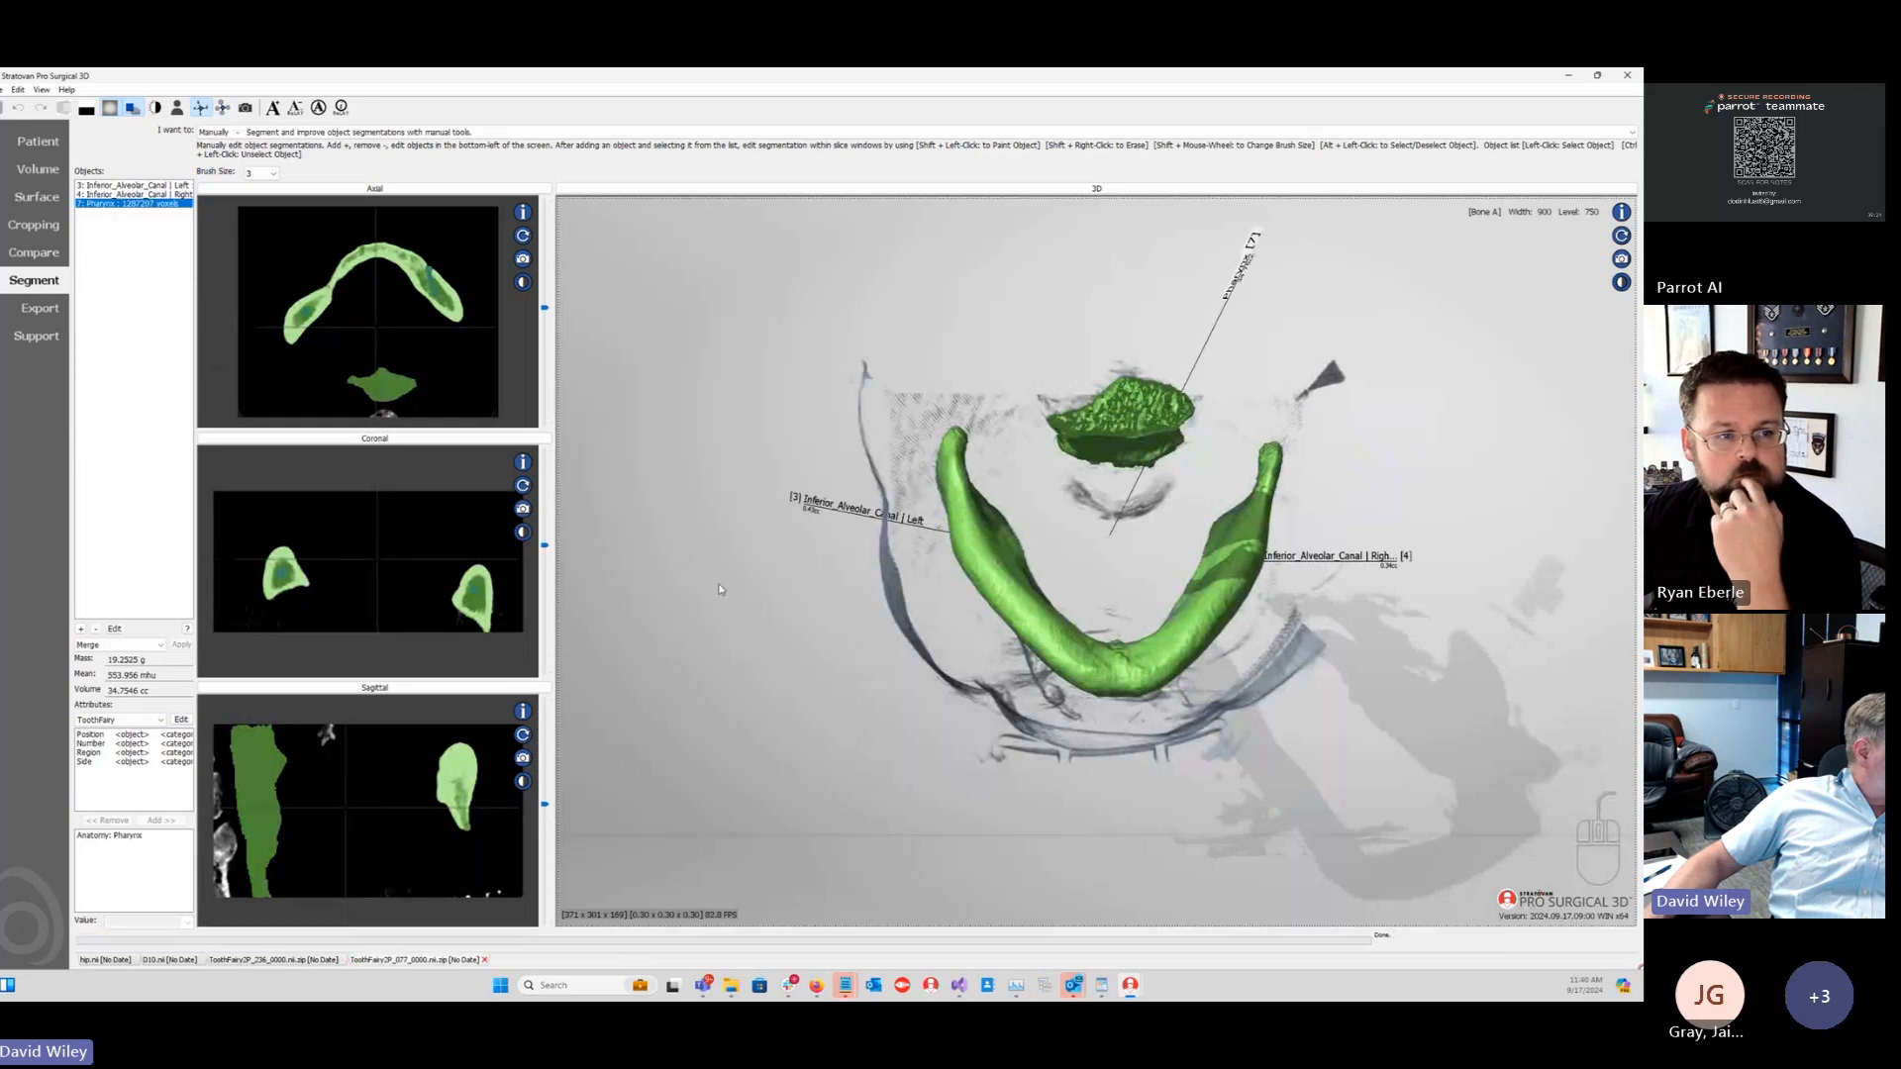
left_click_drag(763, 341, 970, 337)
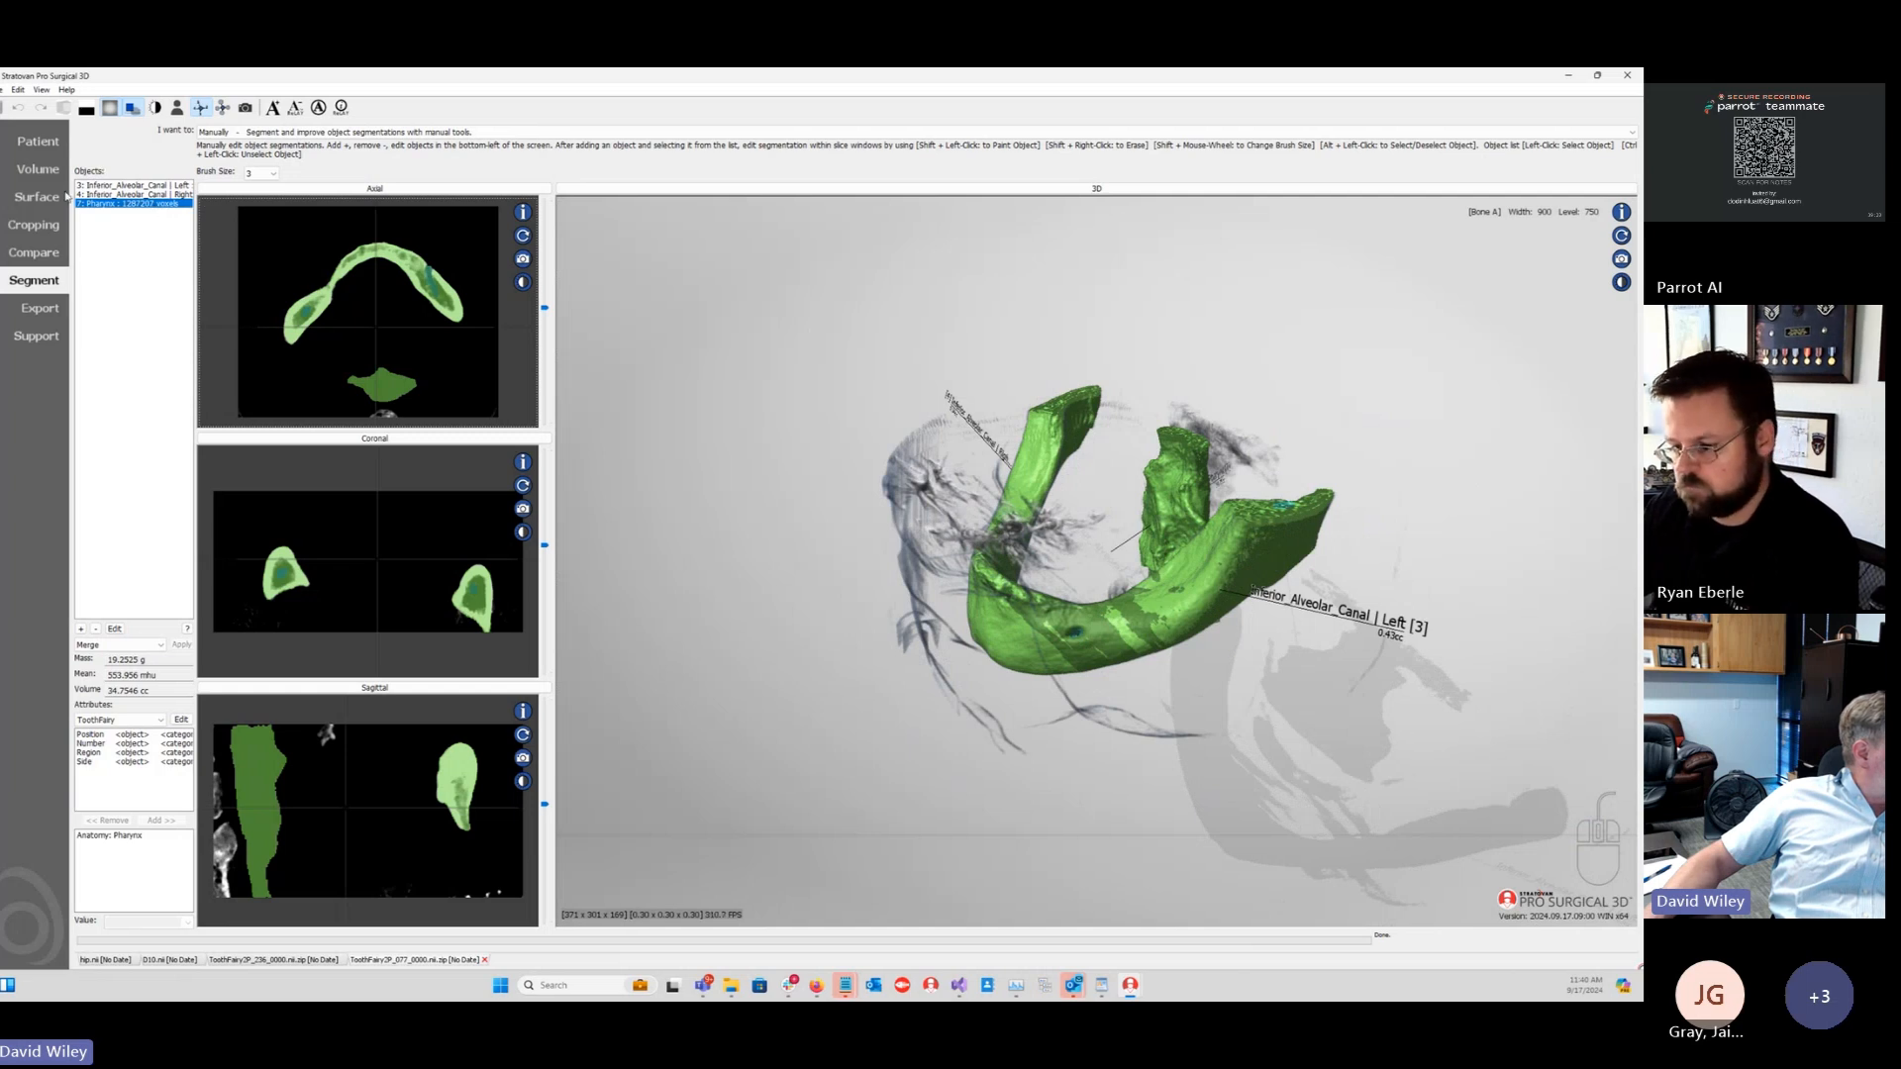
Step: Inspect the left and right inferior alveolar canals and the pharynx object one by one in 3D with adjusted window and level
left_click(132, 185)
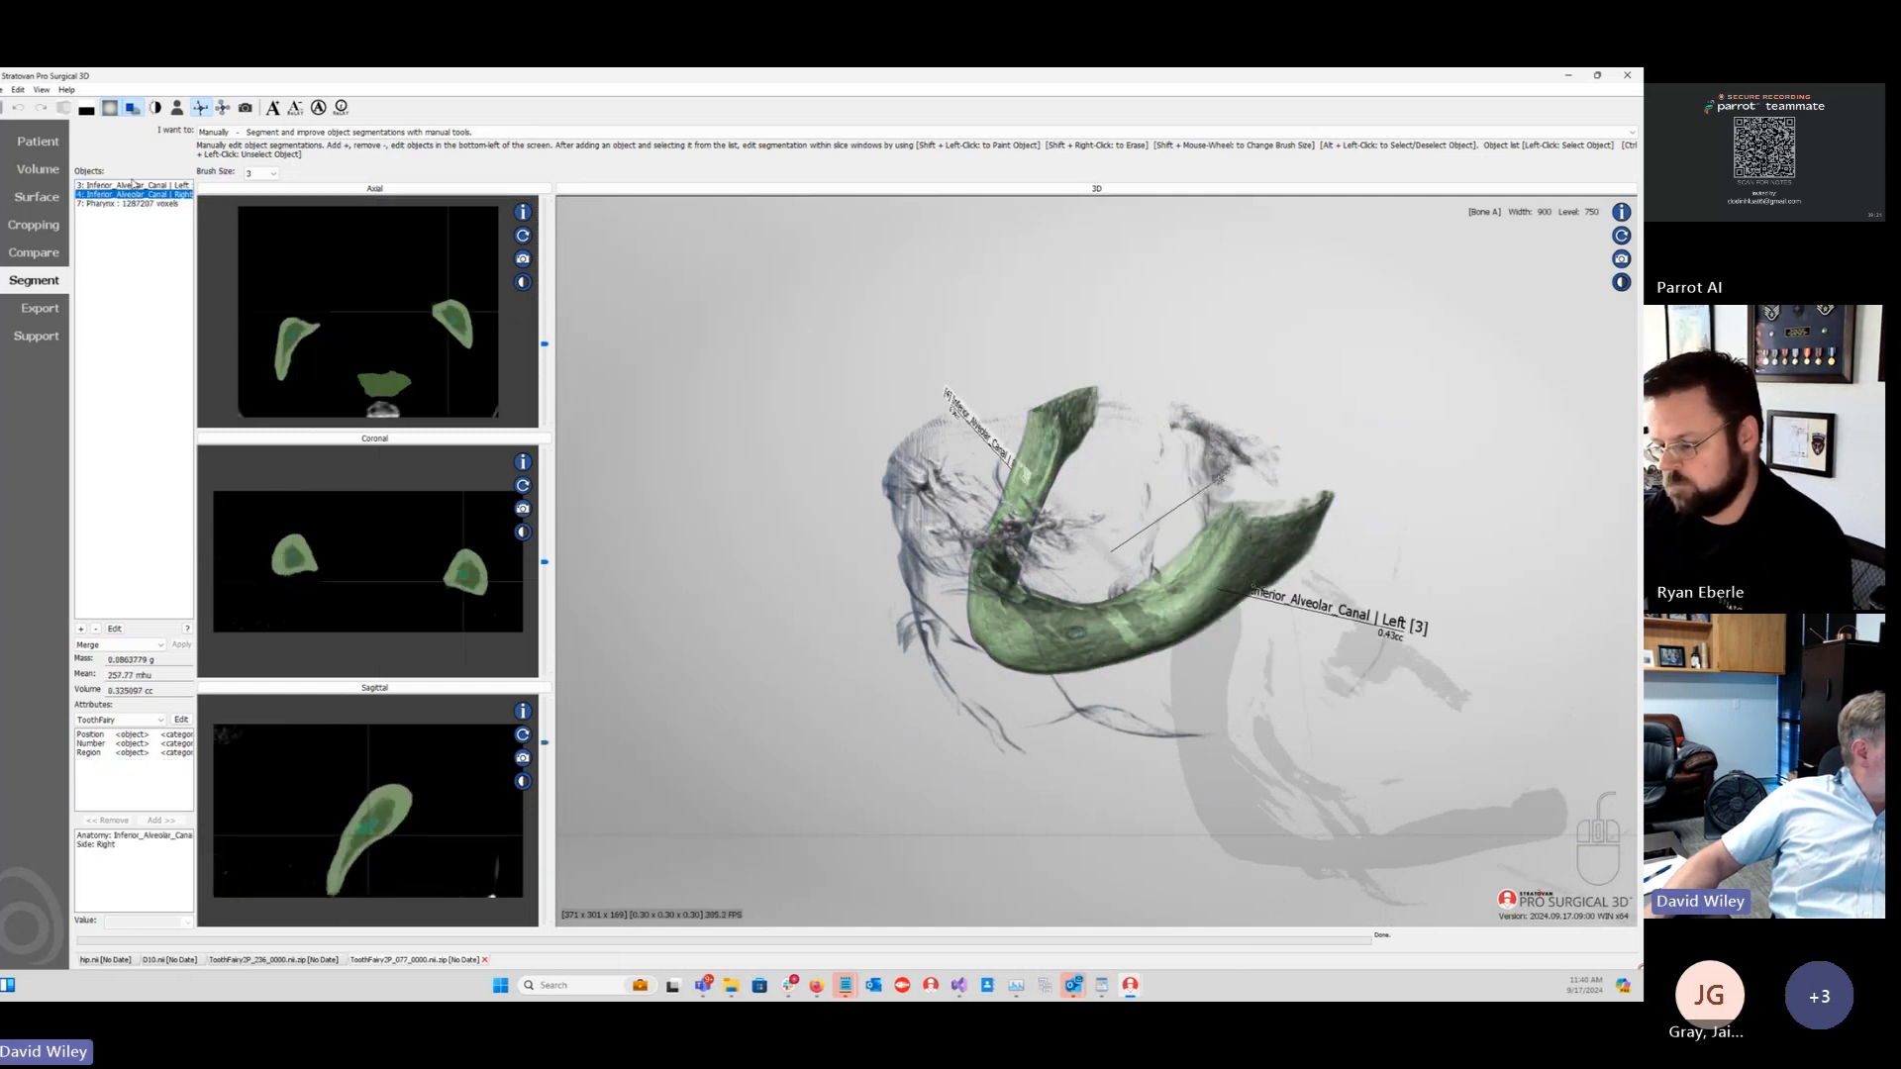
left_click_drag(653, 416, 543, 657)
left_click_drag(390, 349, 381, 273)
left_click_drag(758, 368, 764, 471)
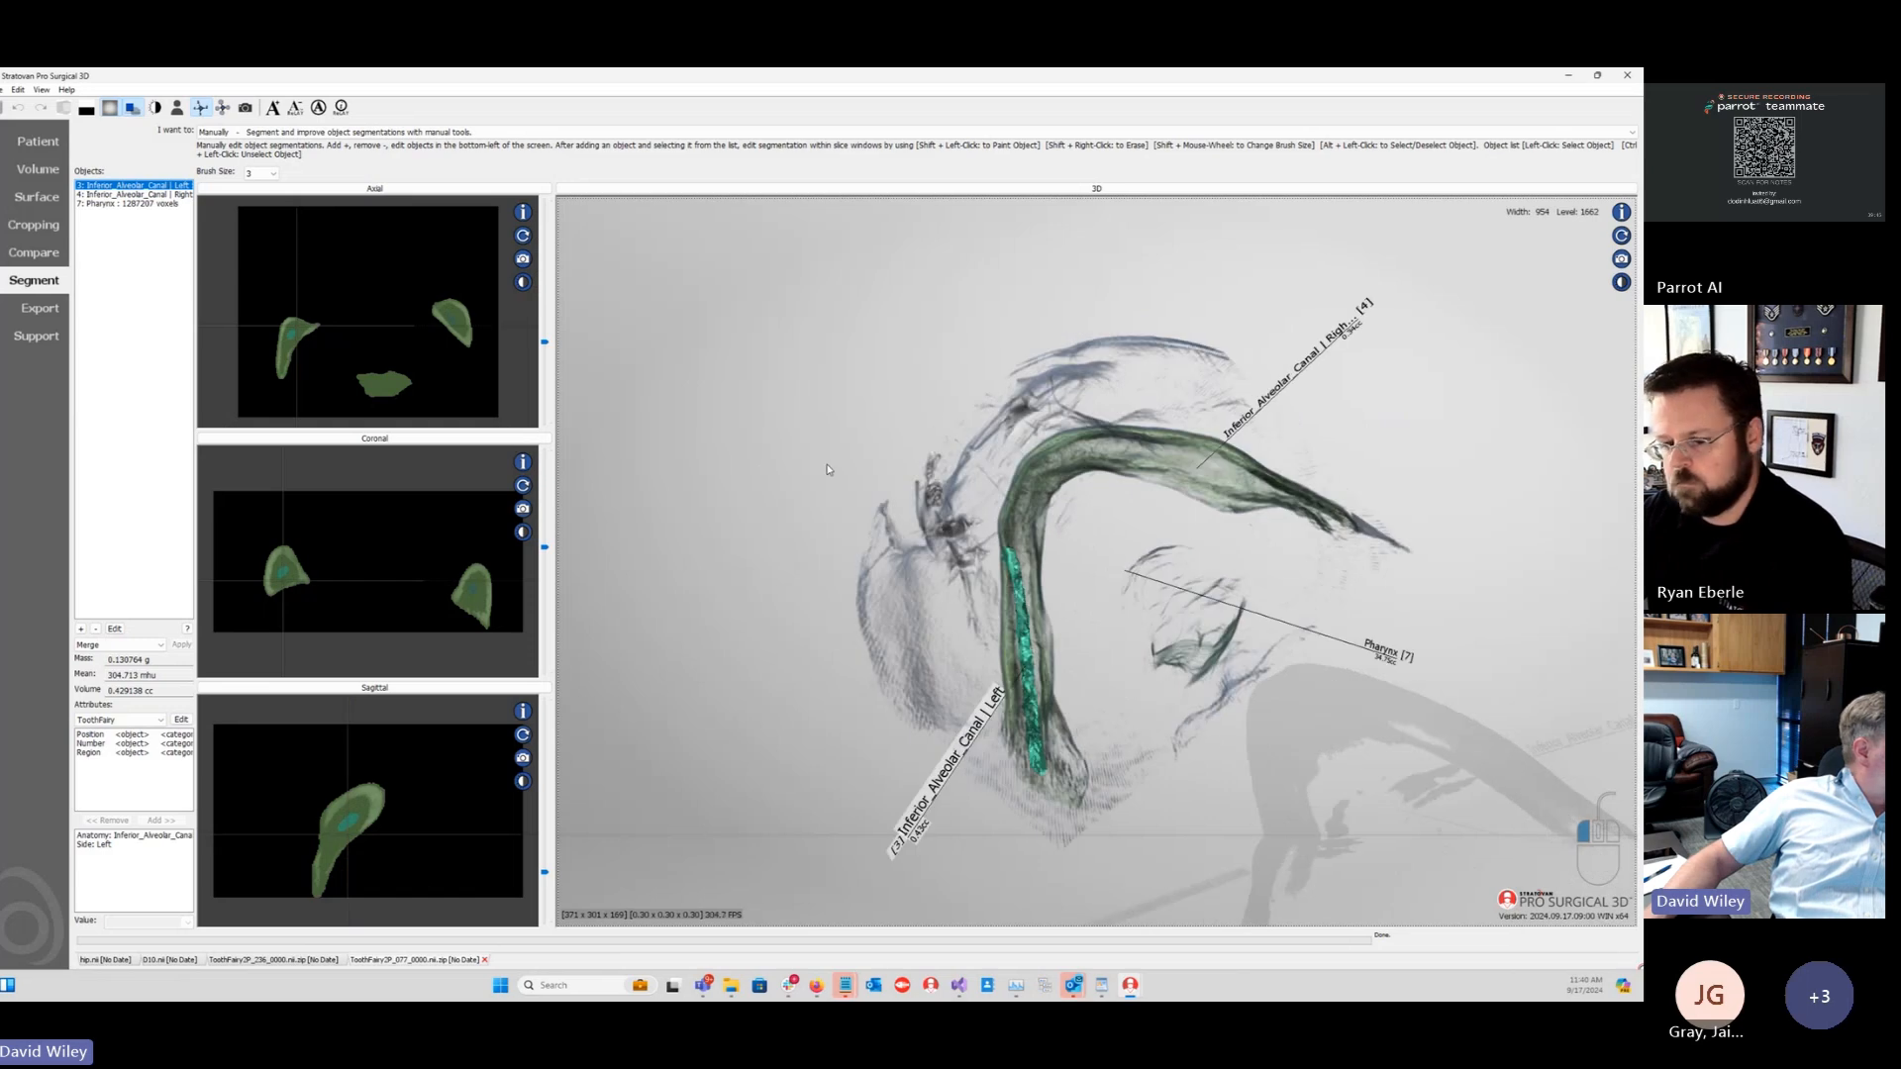
left_click(153, 194)
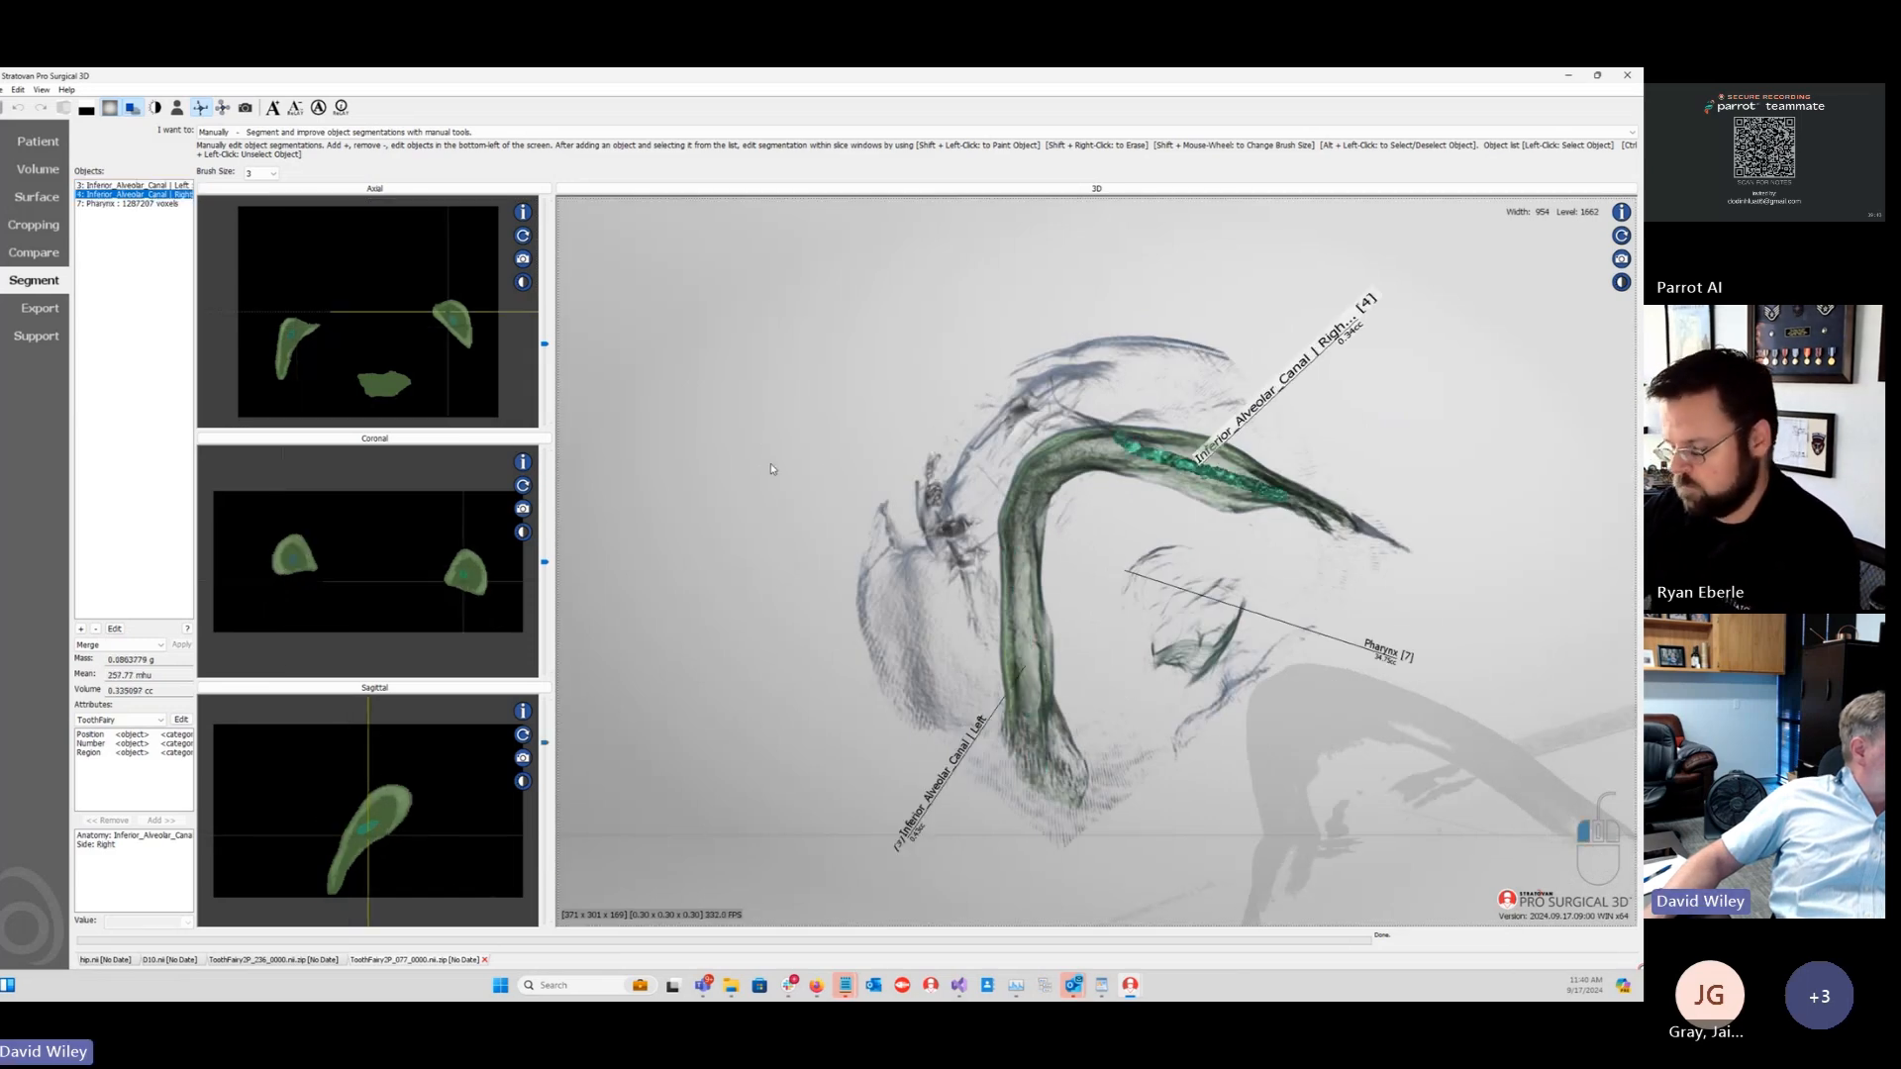
mouse_move(797, 462)
left_mouse_down()
mouse_move(852, 459)
mouse_move(822, 450)
left_mouse_up()
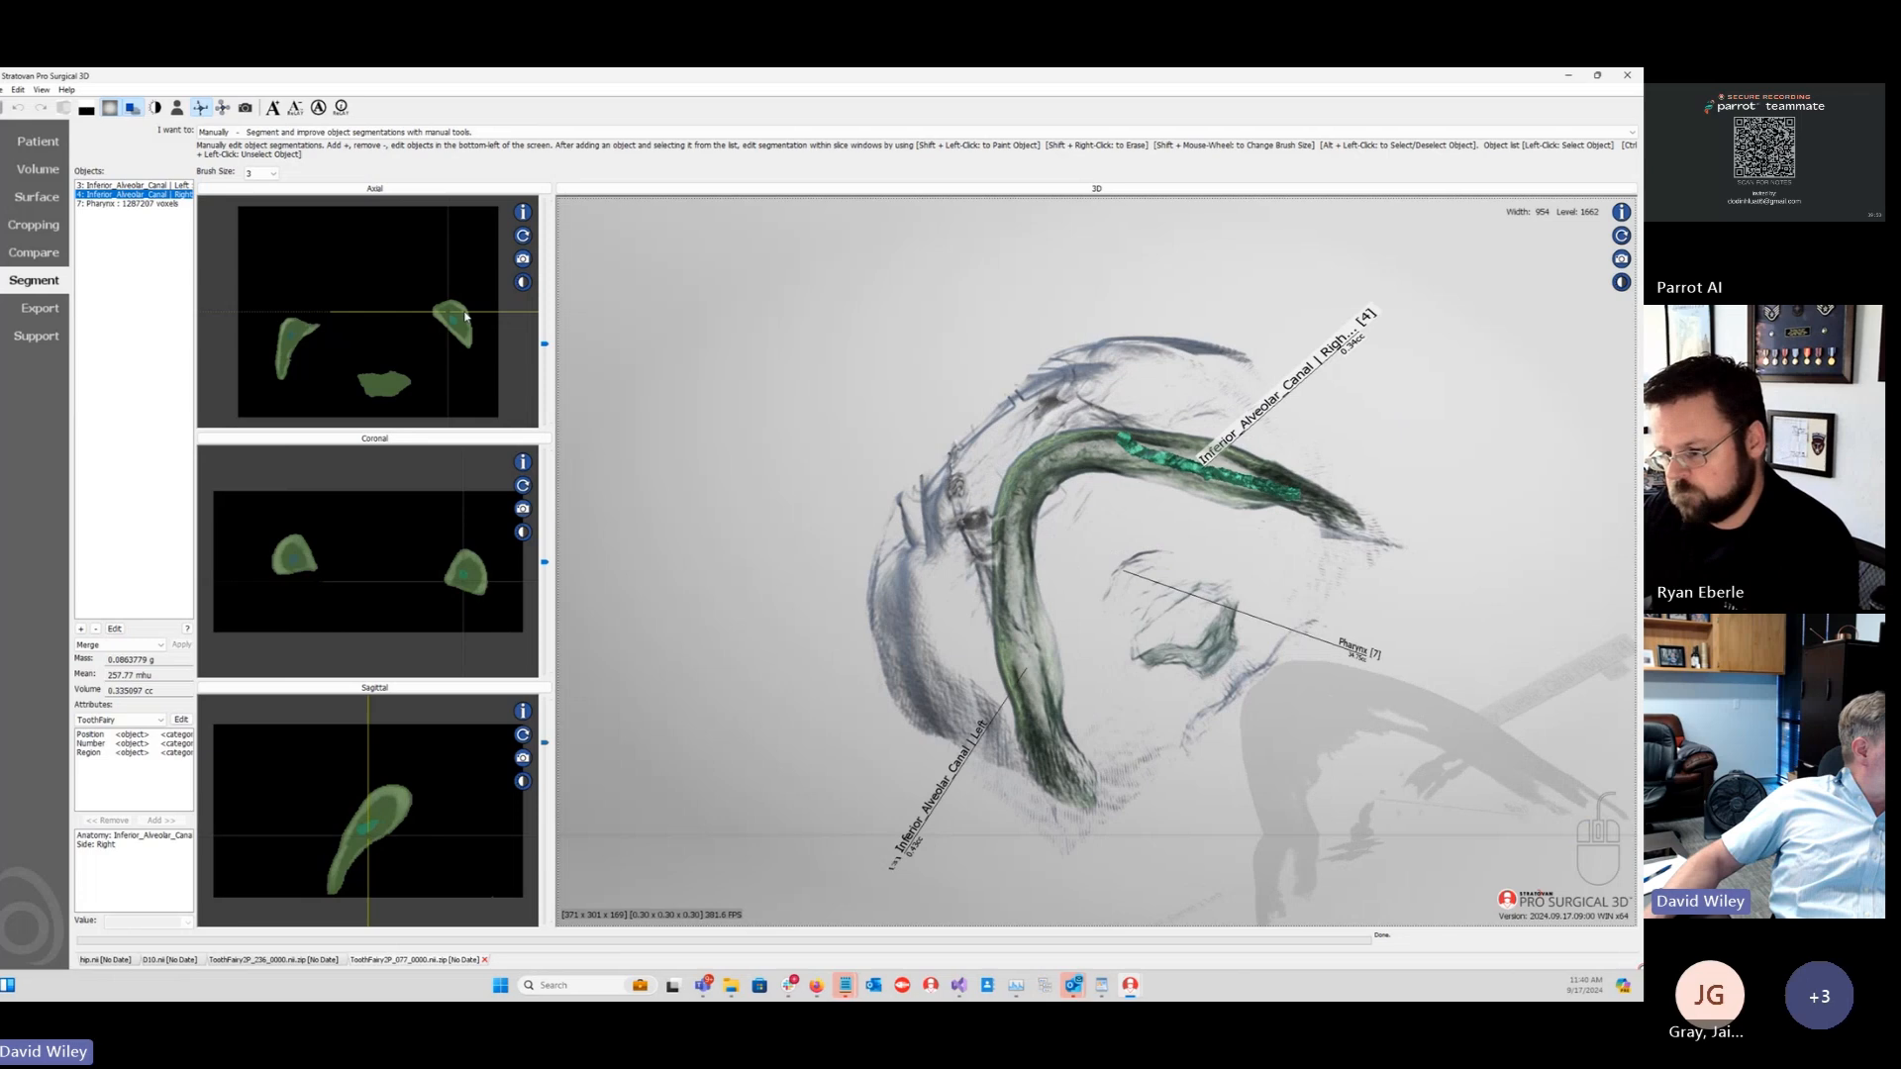
left_click(121, 204)
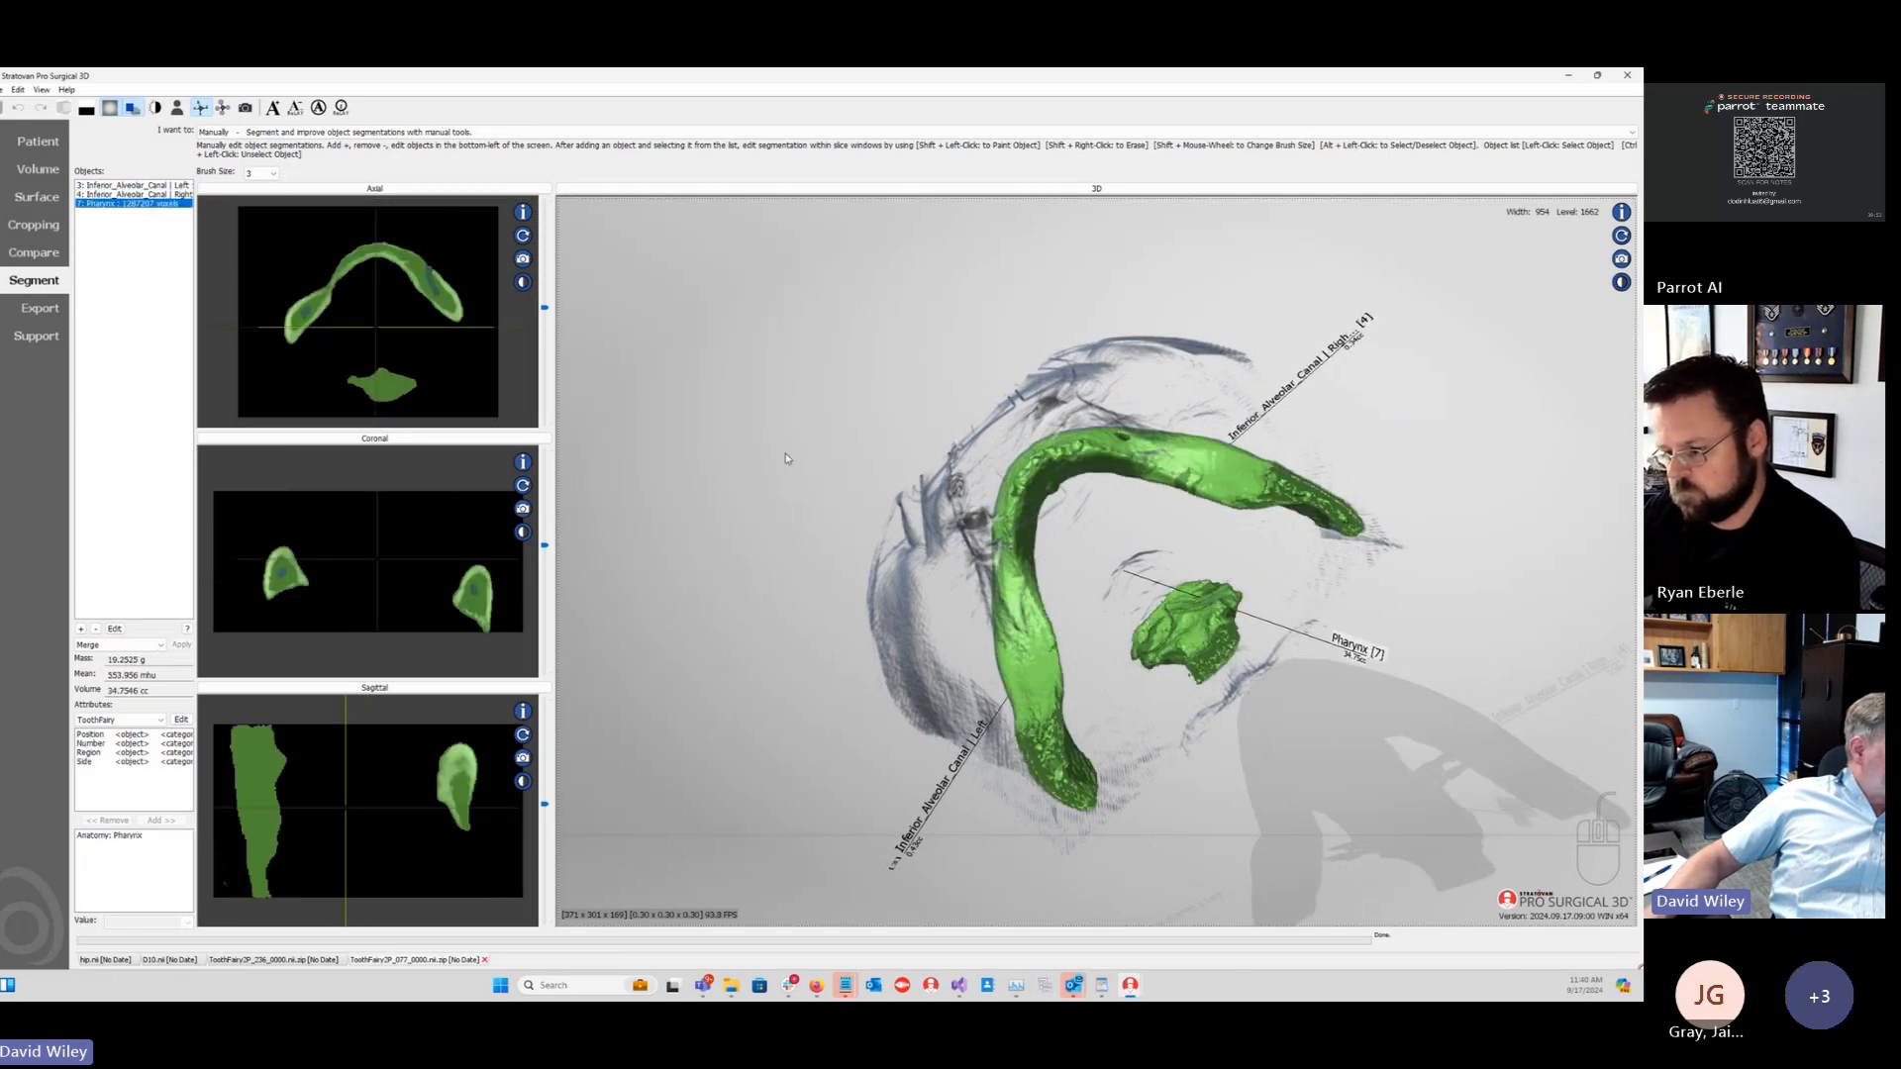
left_click_drag(756, 379, 810, 353)
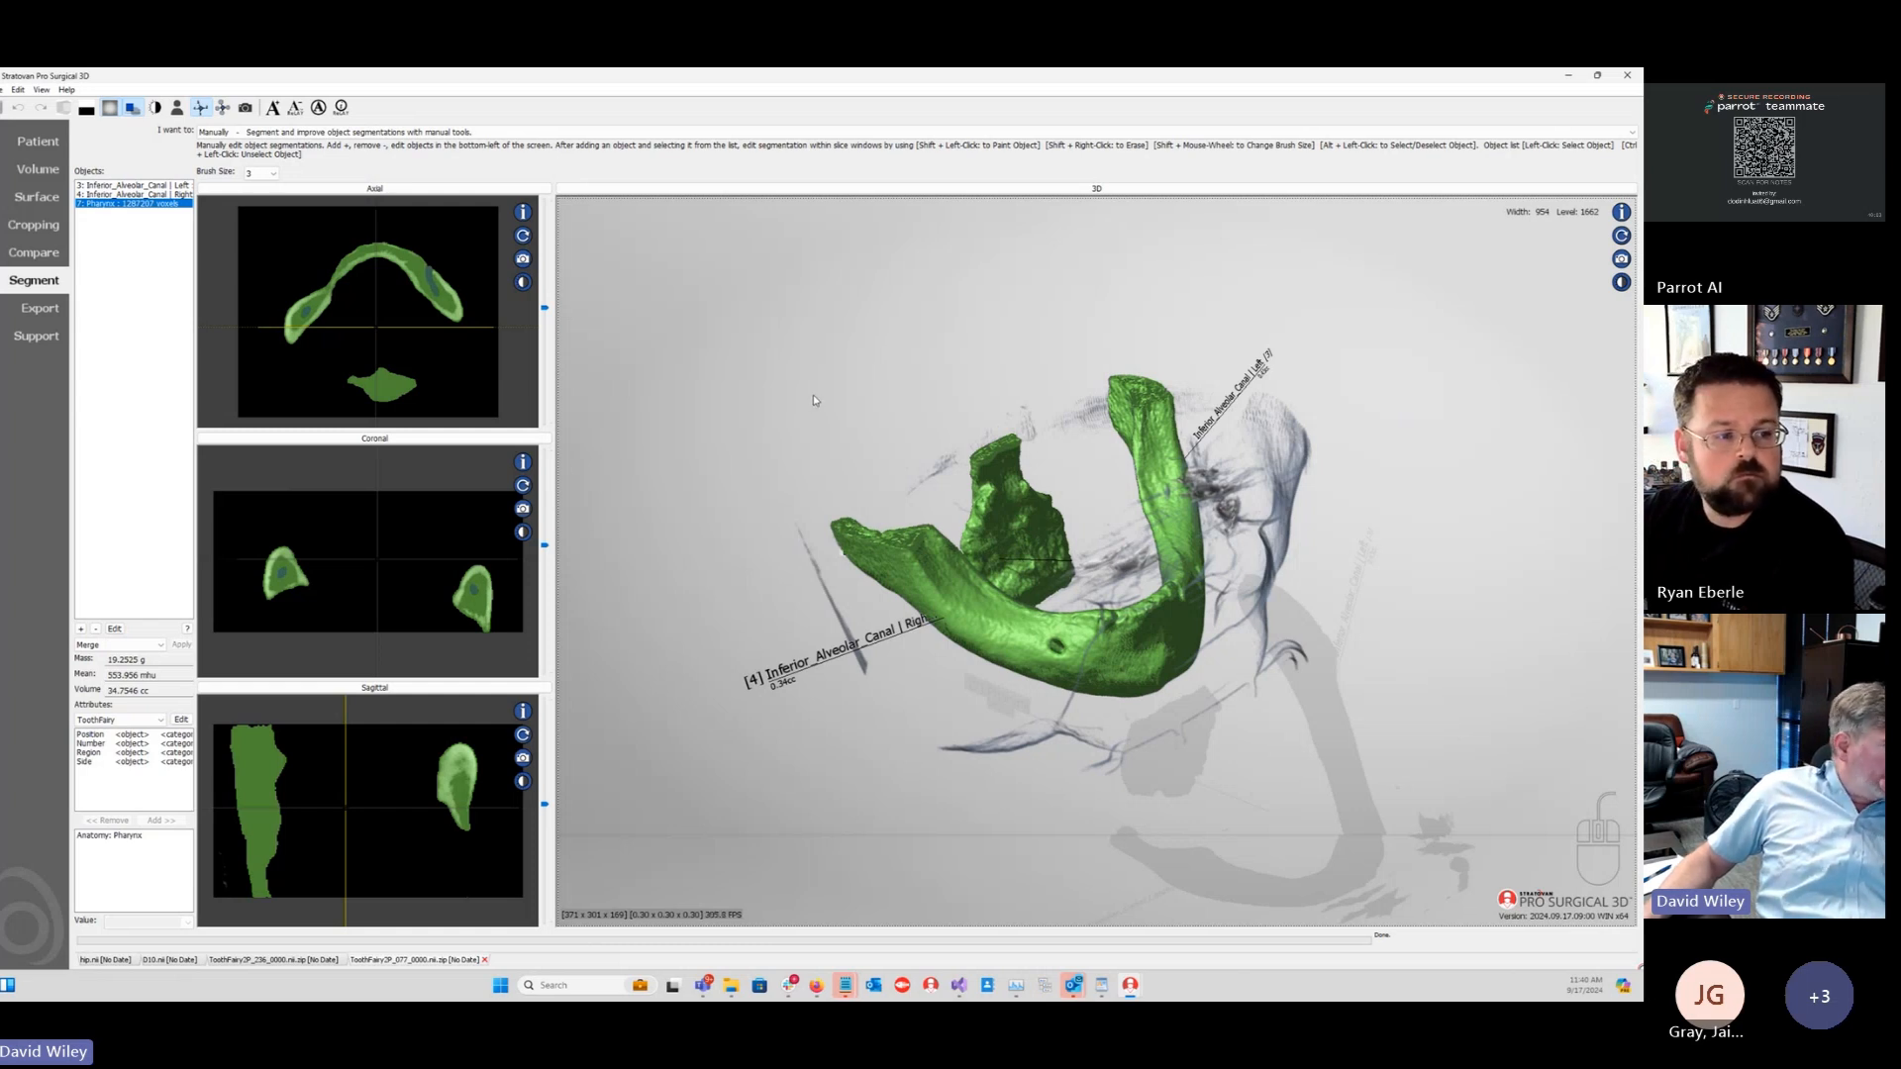
Step: Examine the pharynx segmentation closely from several angles and recheck which areas belong to each of the three objects
left_click_drag(823, 467, 776, 421)
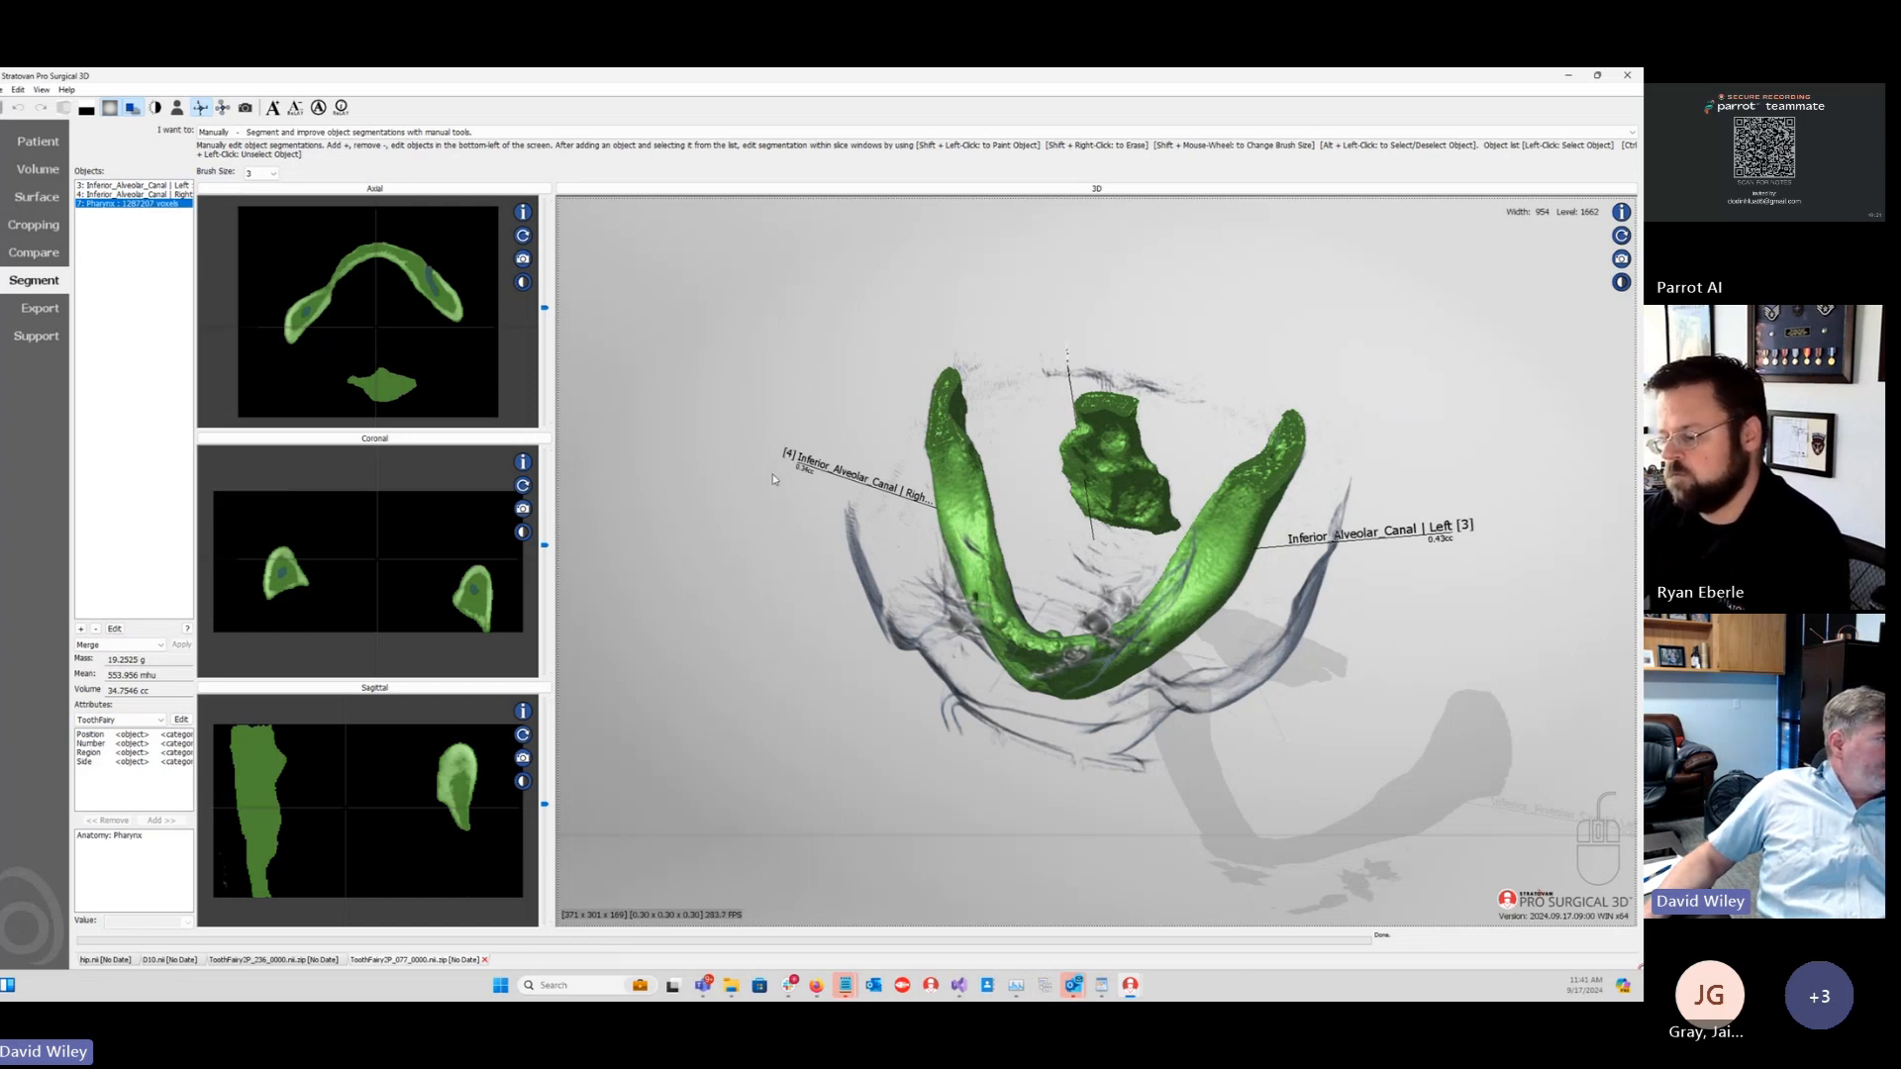
left_click_drag(774, 479, 775, 608)
scroll(775, 608, "up", 4)
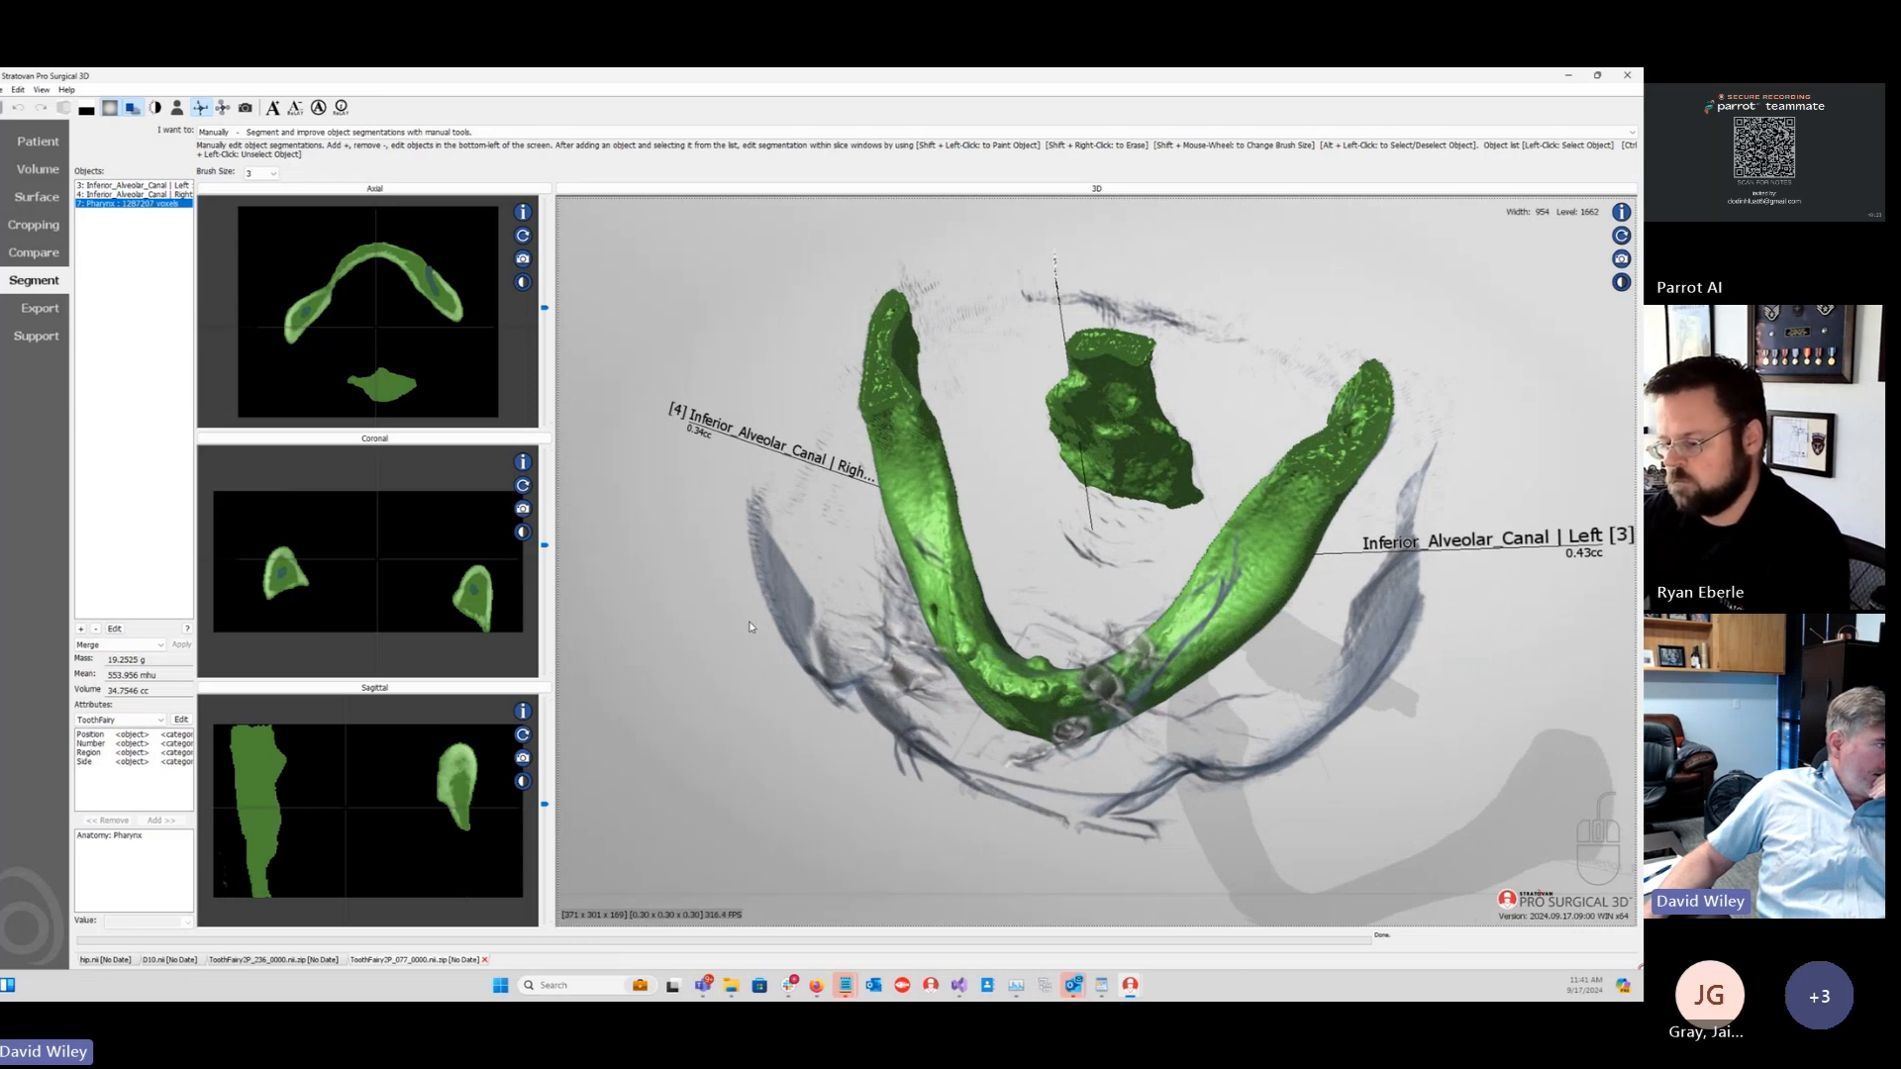
left_click_drag(734, 686, 1198, 462)
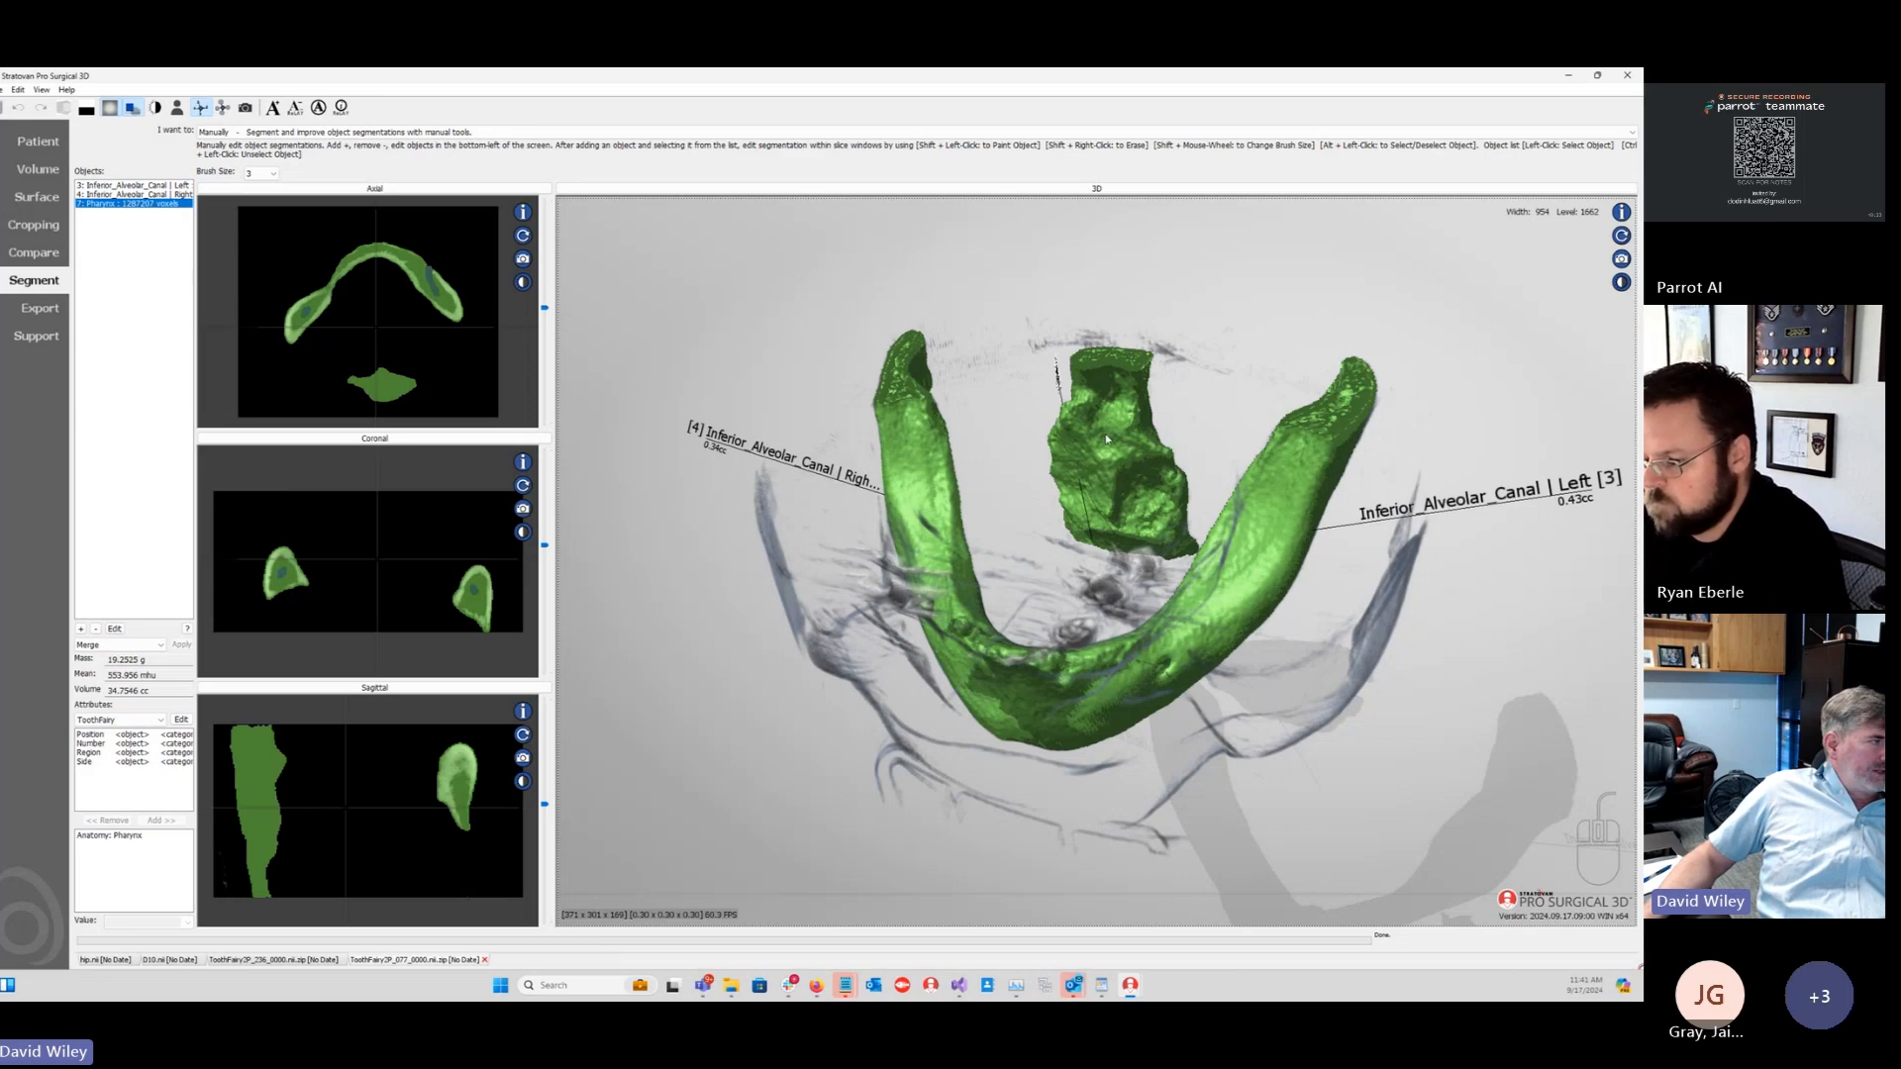
left_click_drag(1157, 468, 1133, 315)
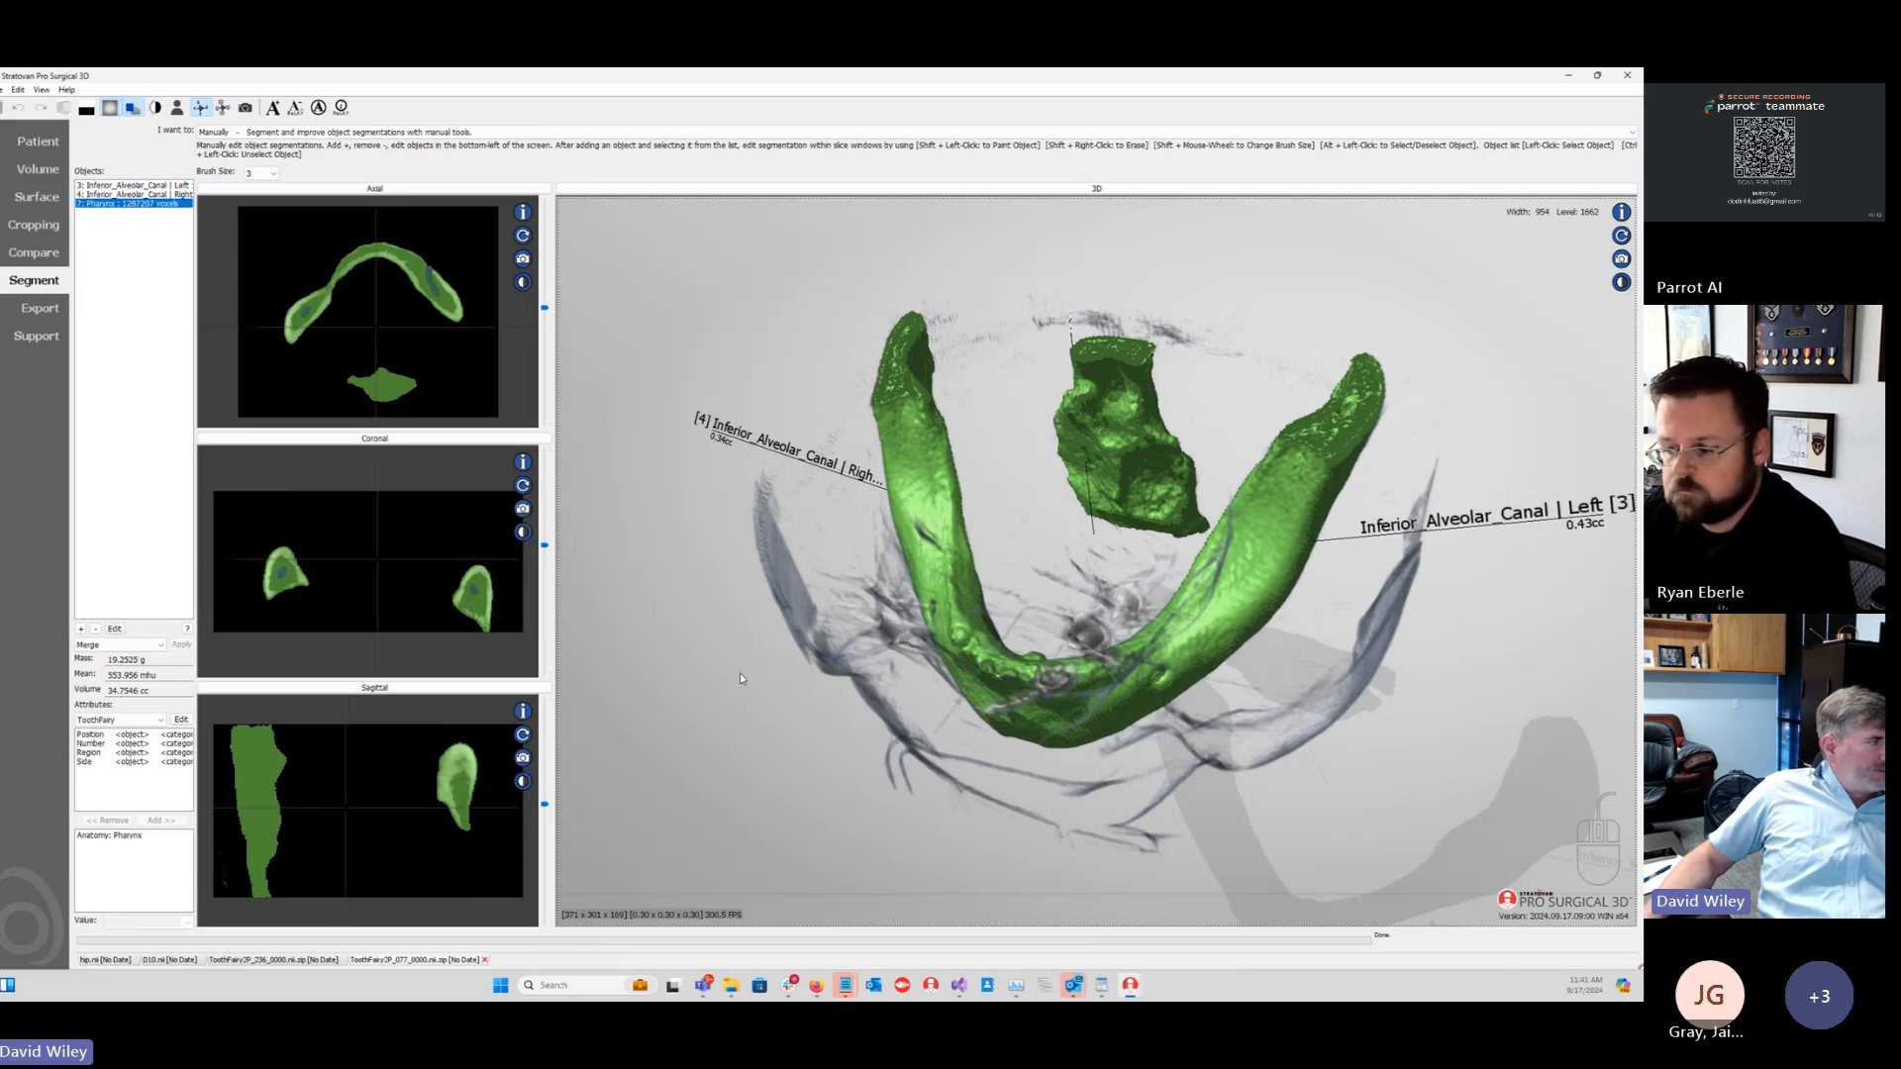
left_click_drag(715, 689, 698, 650)
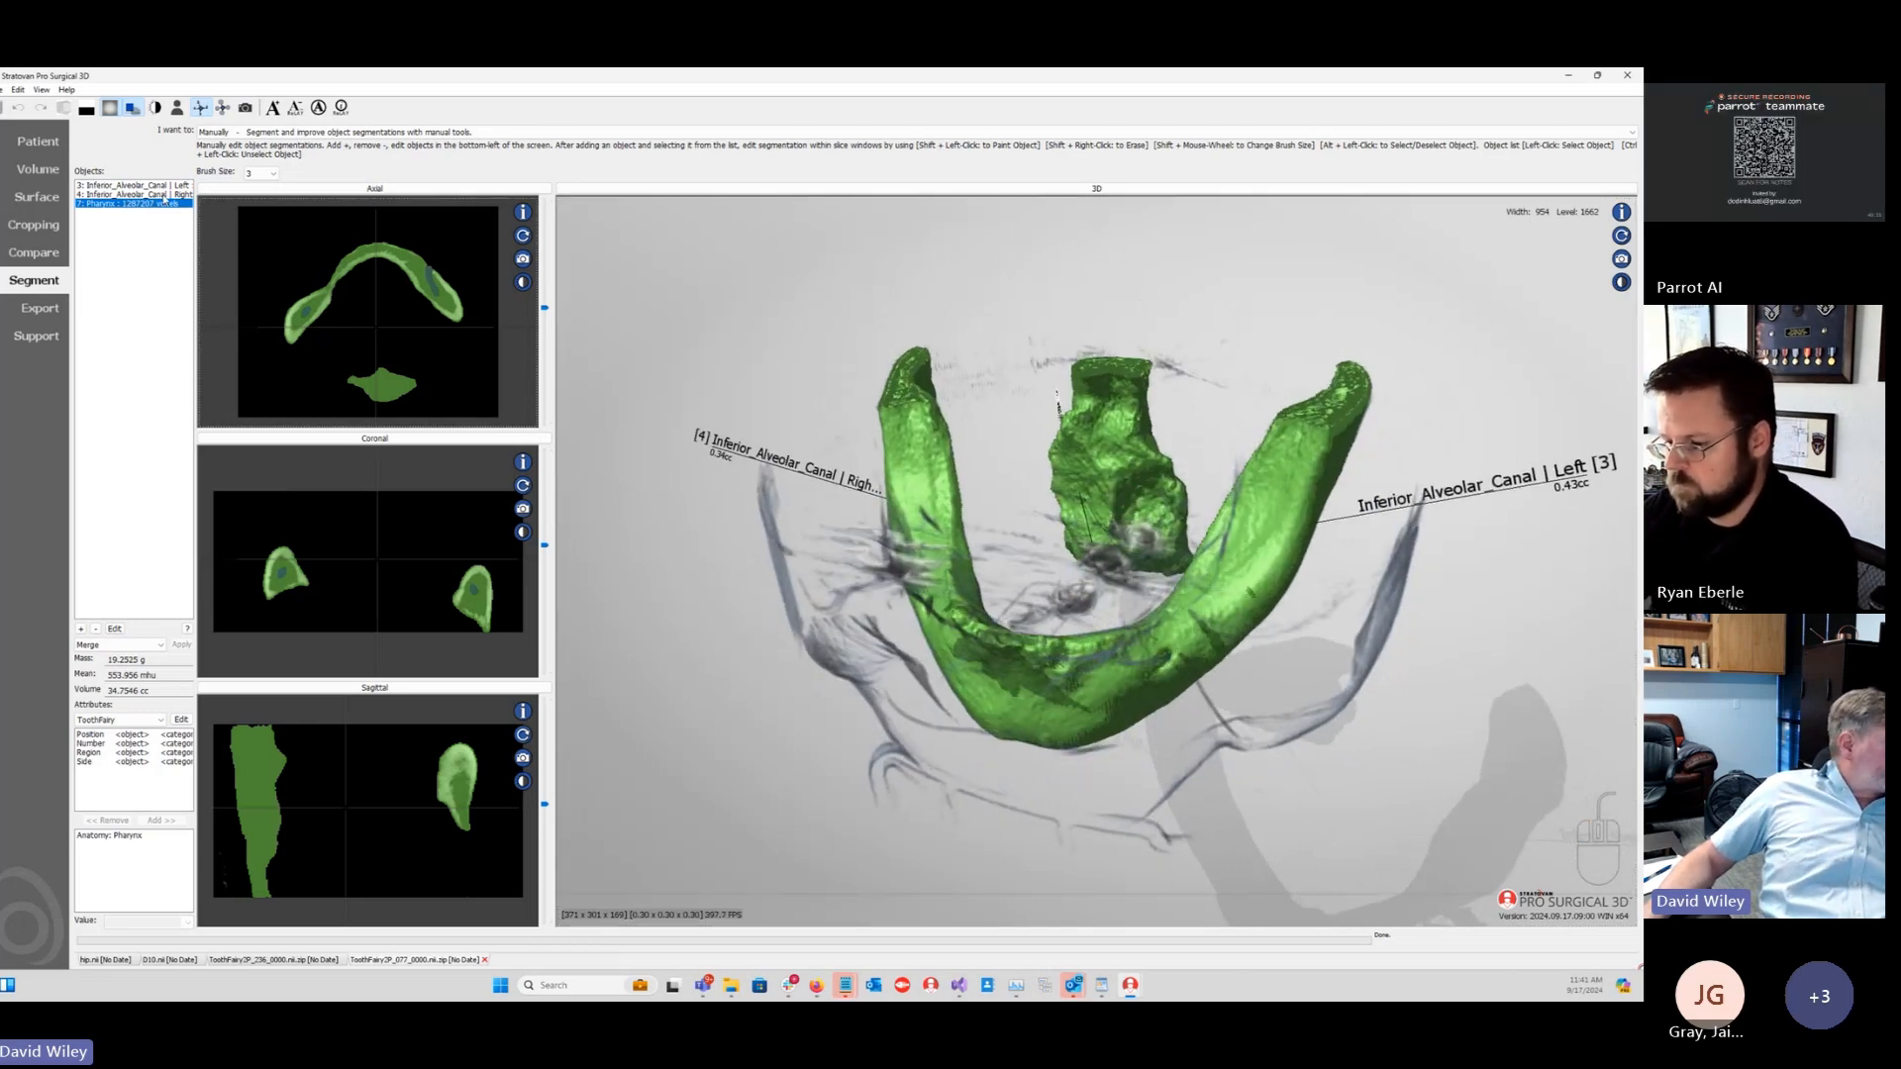
left_click(119, 195)
left_click(121, 186)
left_click(123, 204)
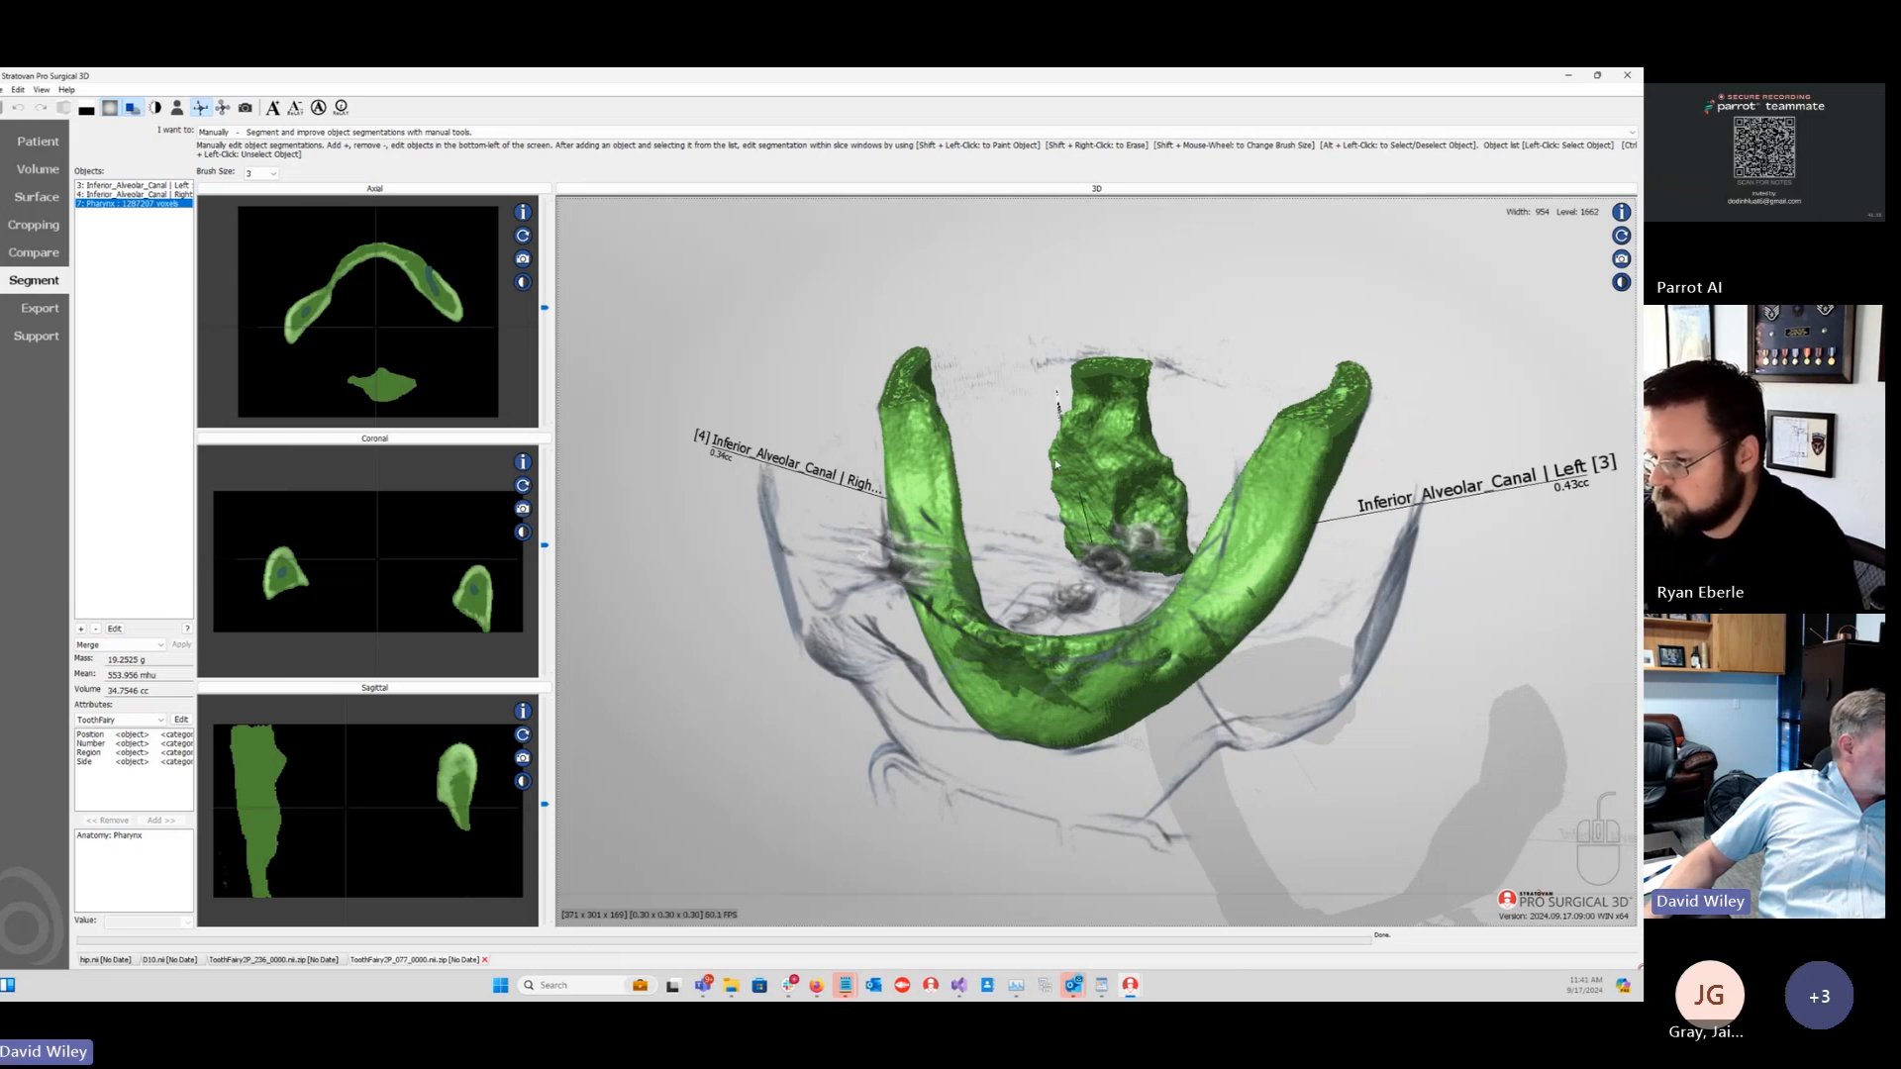
Step: Split the pharynx object into its separate disconnected pieces
left_click_drag(1001, 575, 1024, 646)
left_click(163, 648)
scroll(119, 683, "down", 3)
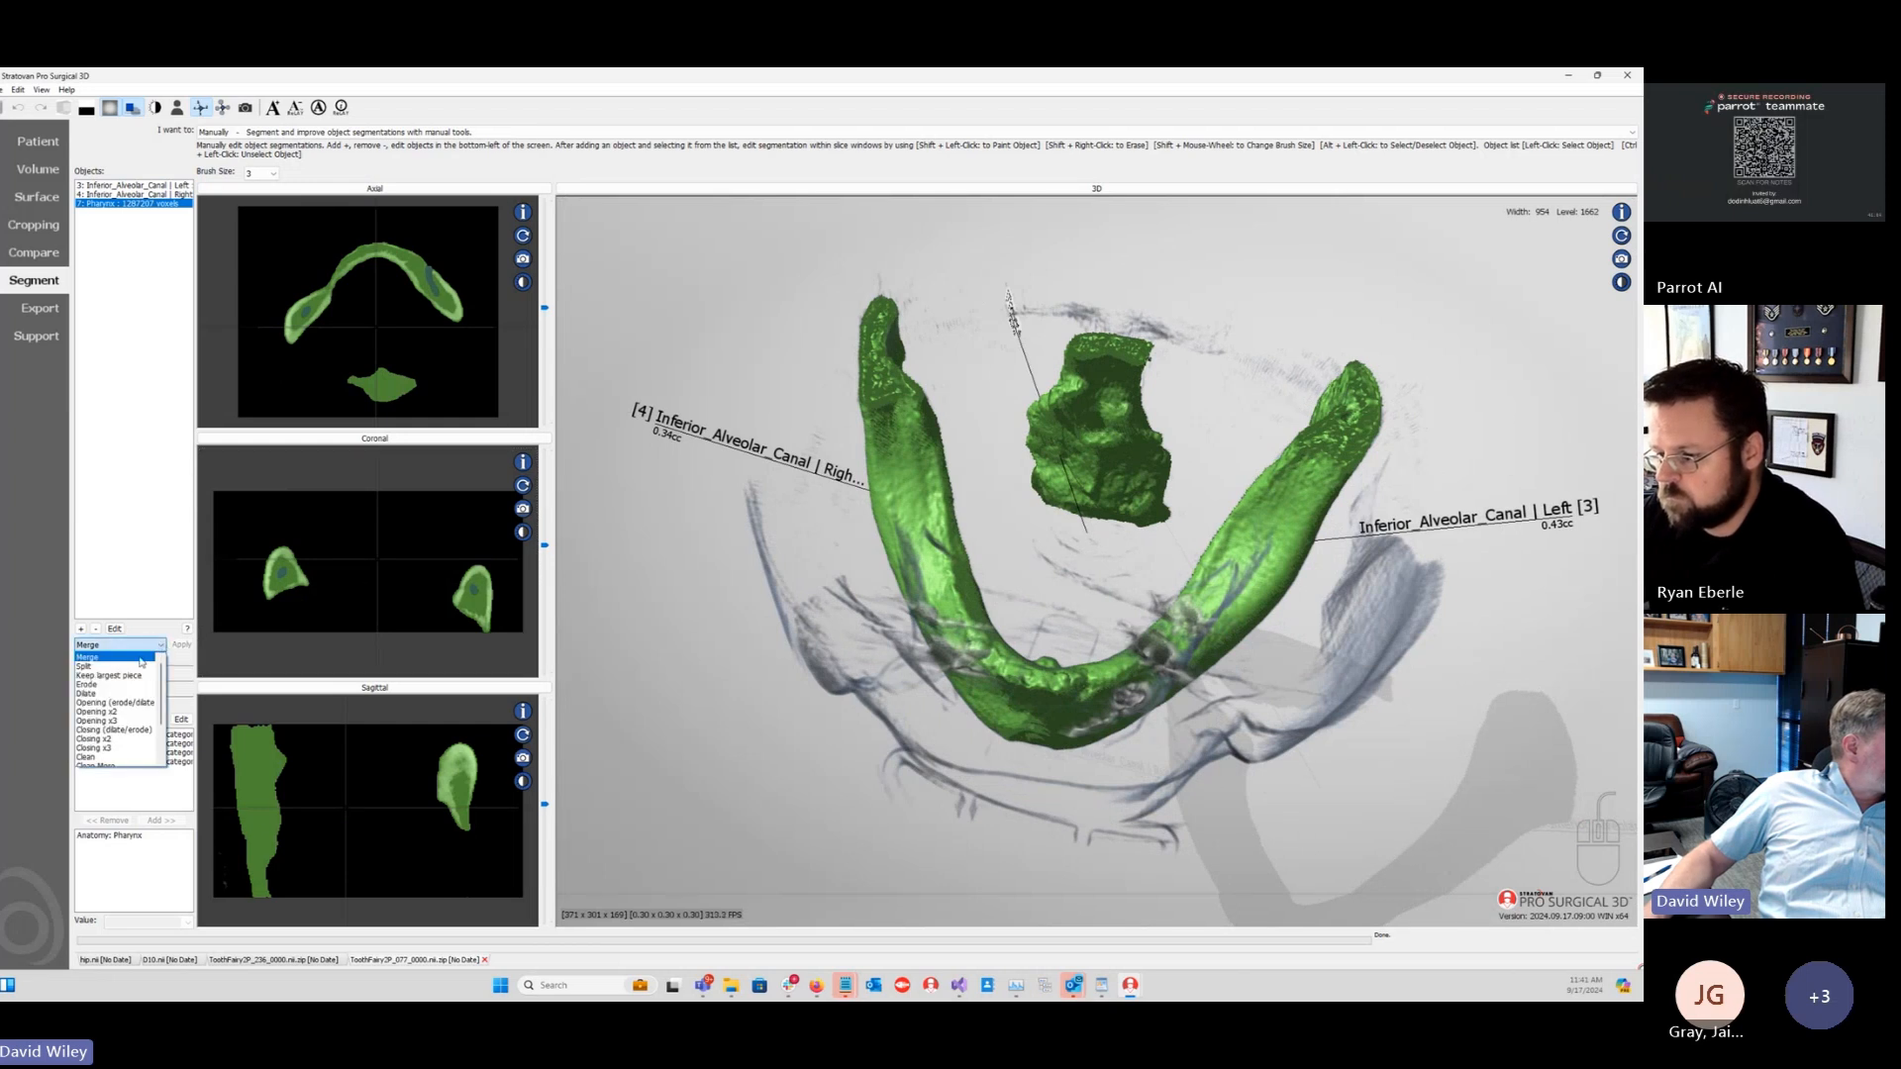
left_click(97, 673)
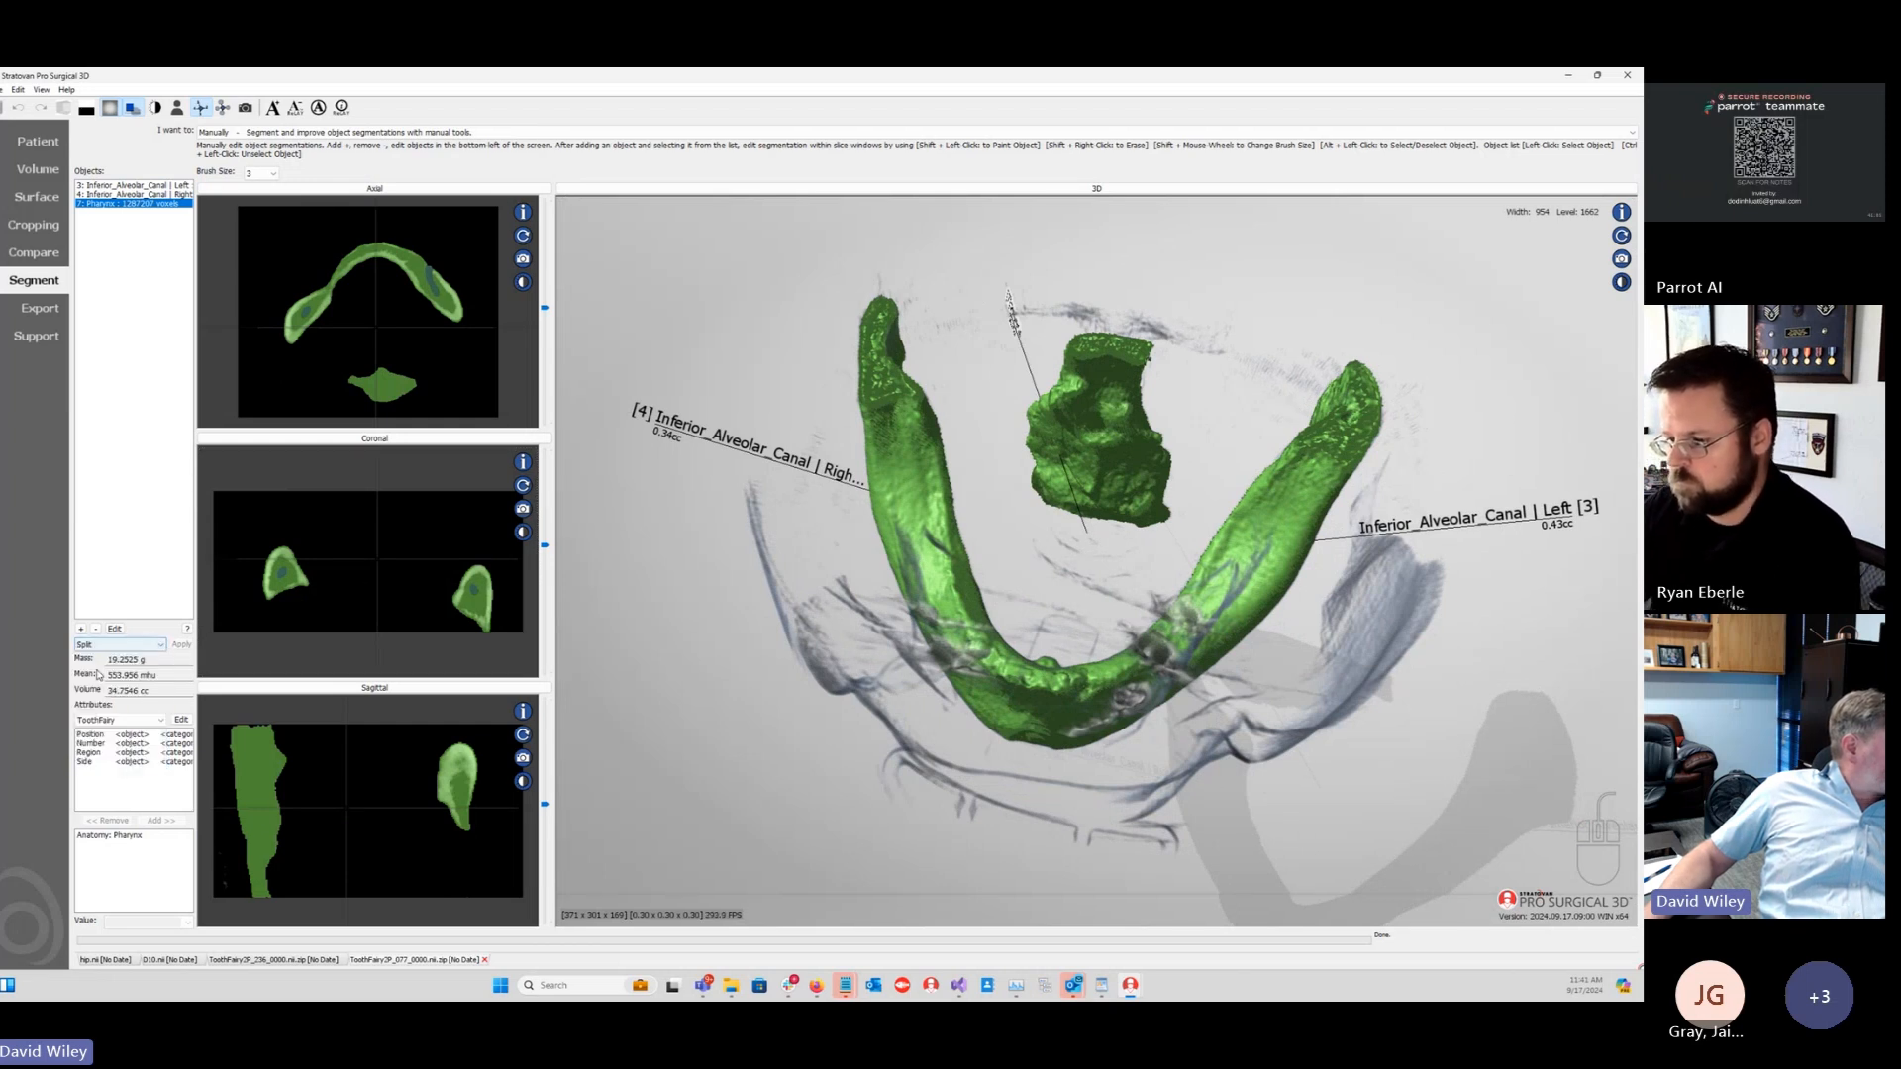
left_click(181, 644)
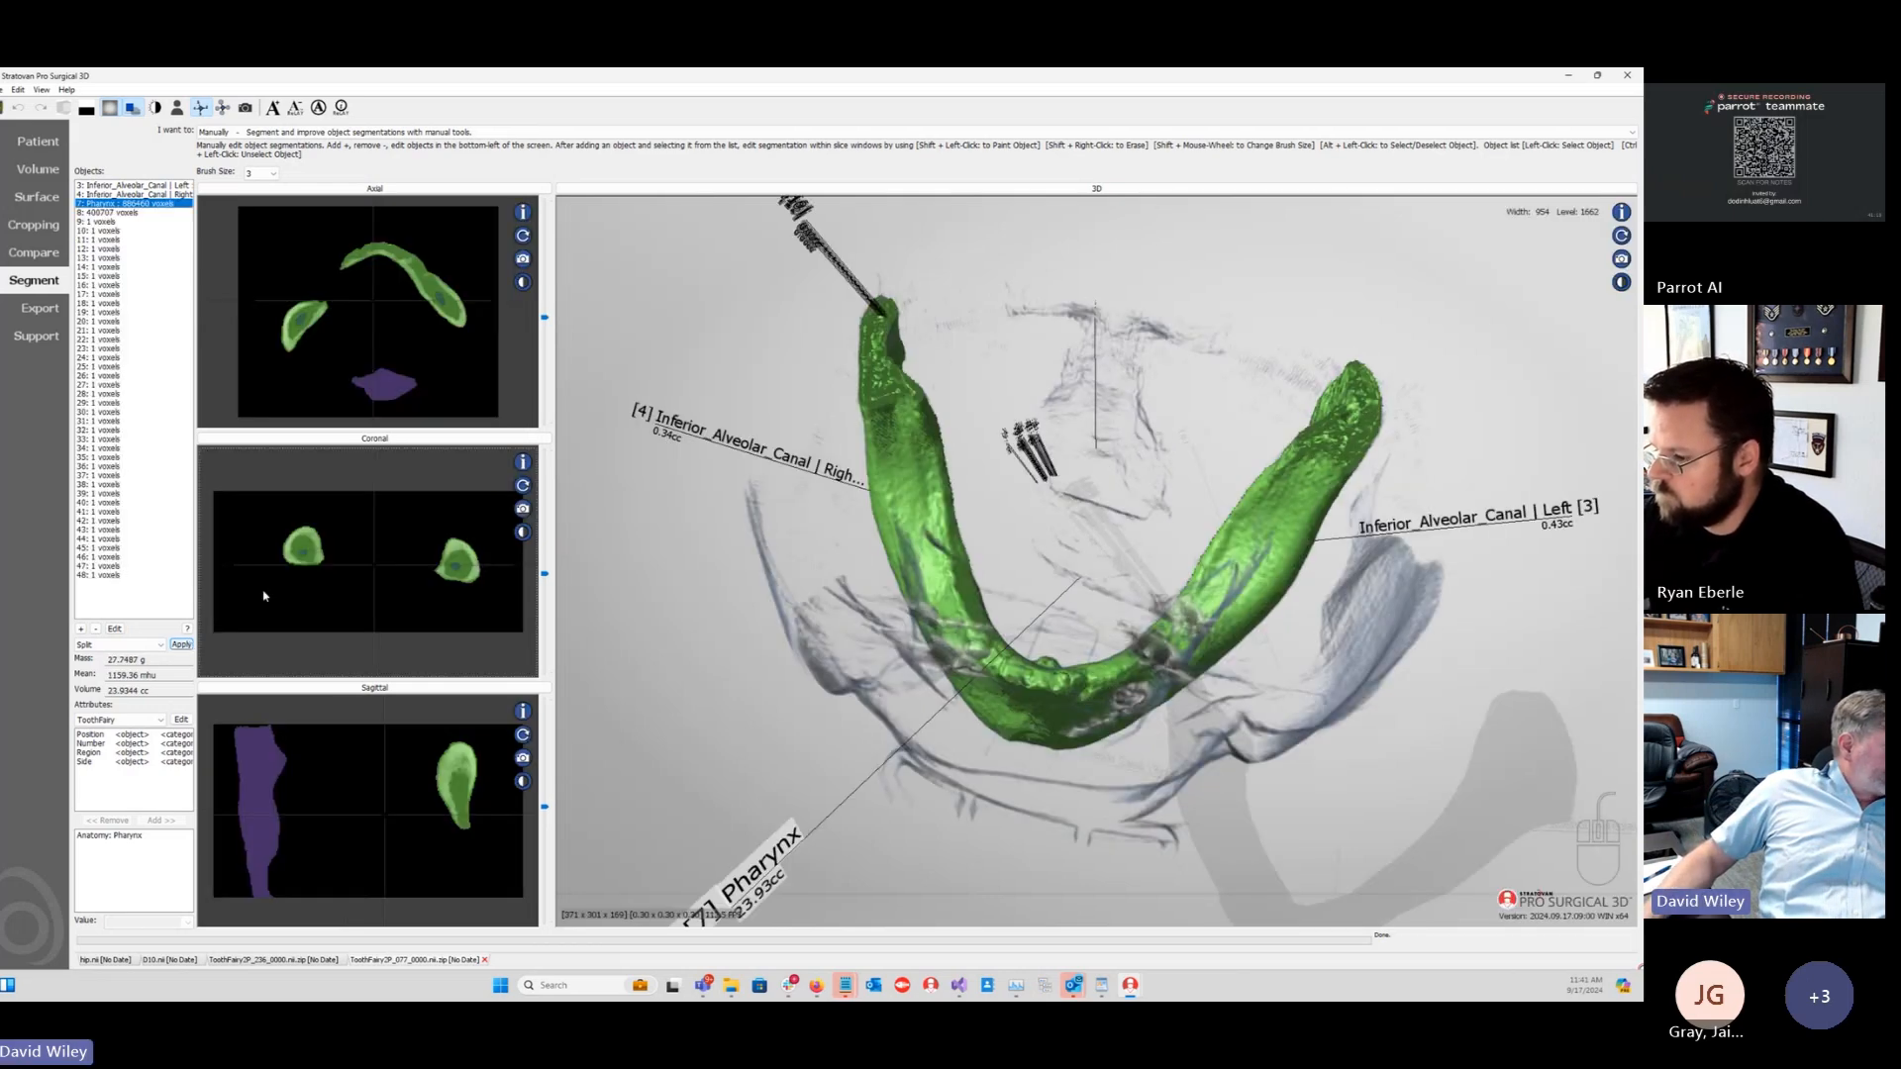
Step: Inspect several of the one-voxel pieces produced by the split, using an enlarged and zoomed axial view
left_click(118, 223)
left_click(116, 241)
left_click(114, 259)
left_click(112, 331)
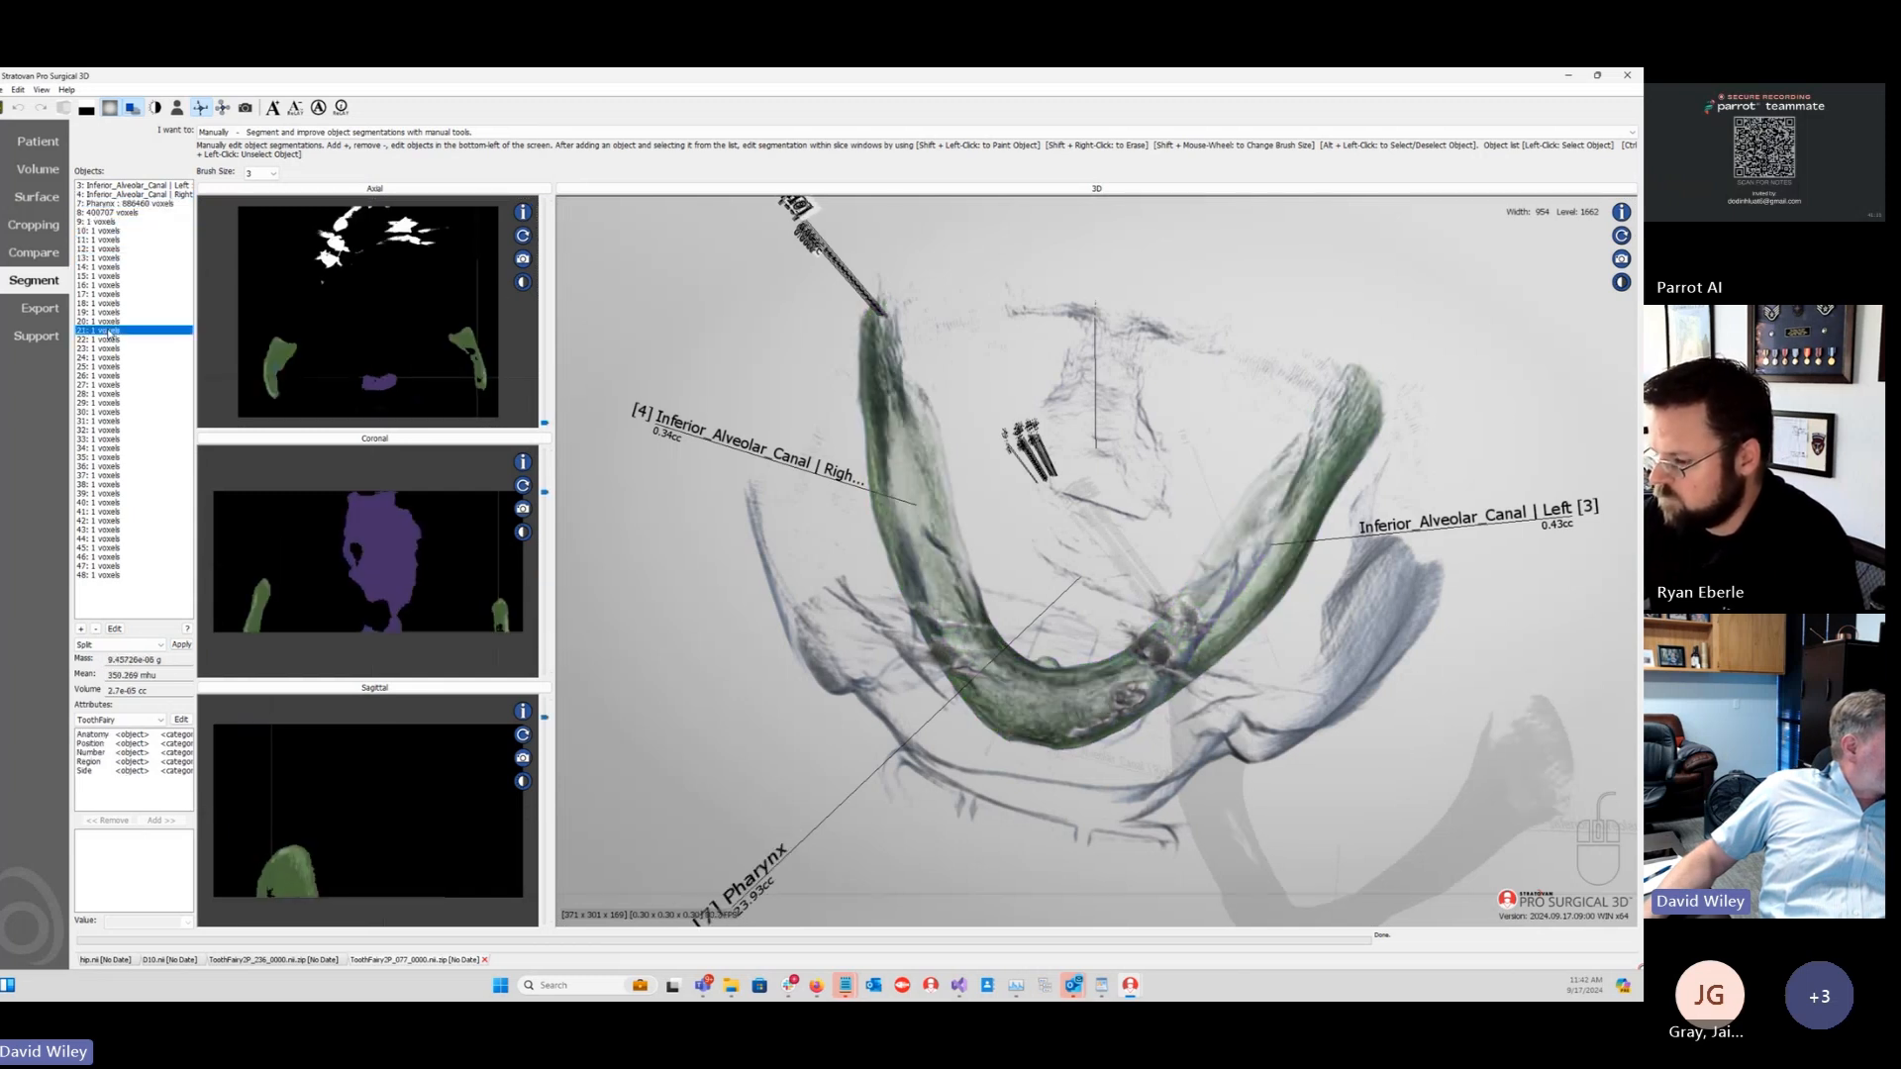
left_click(106, 576)
left_click(111, 475)
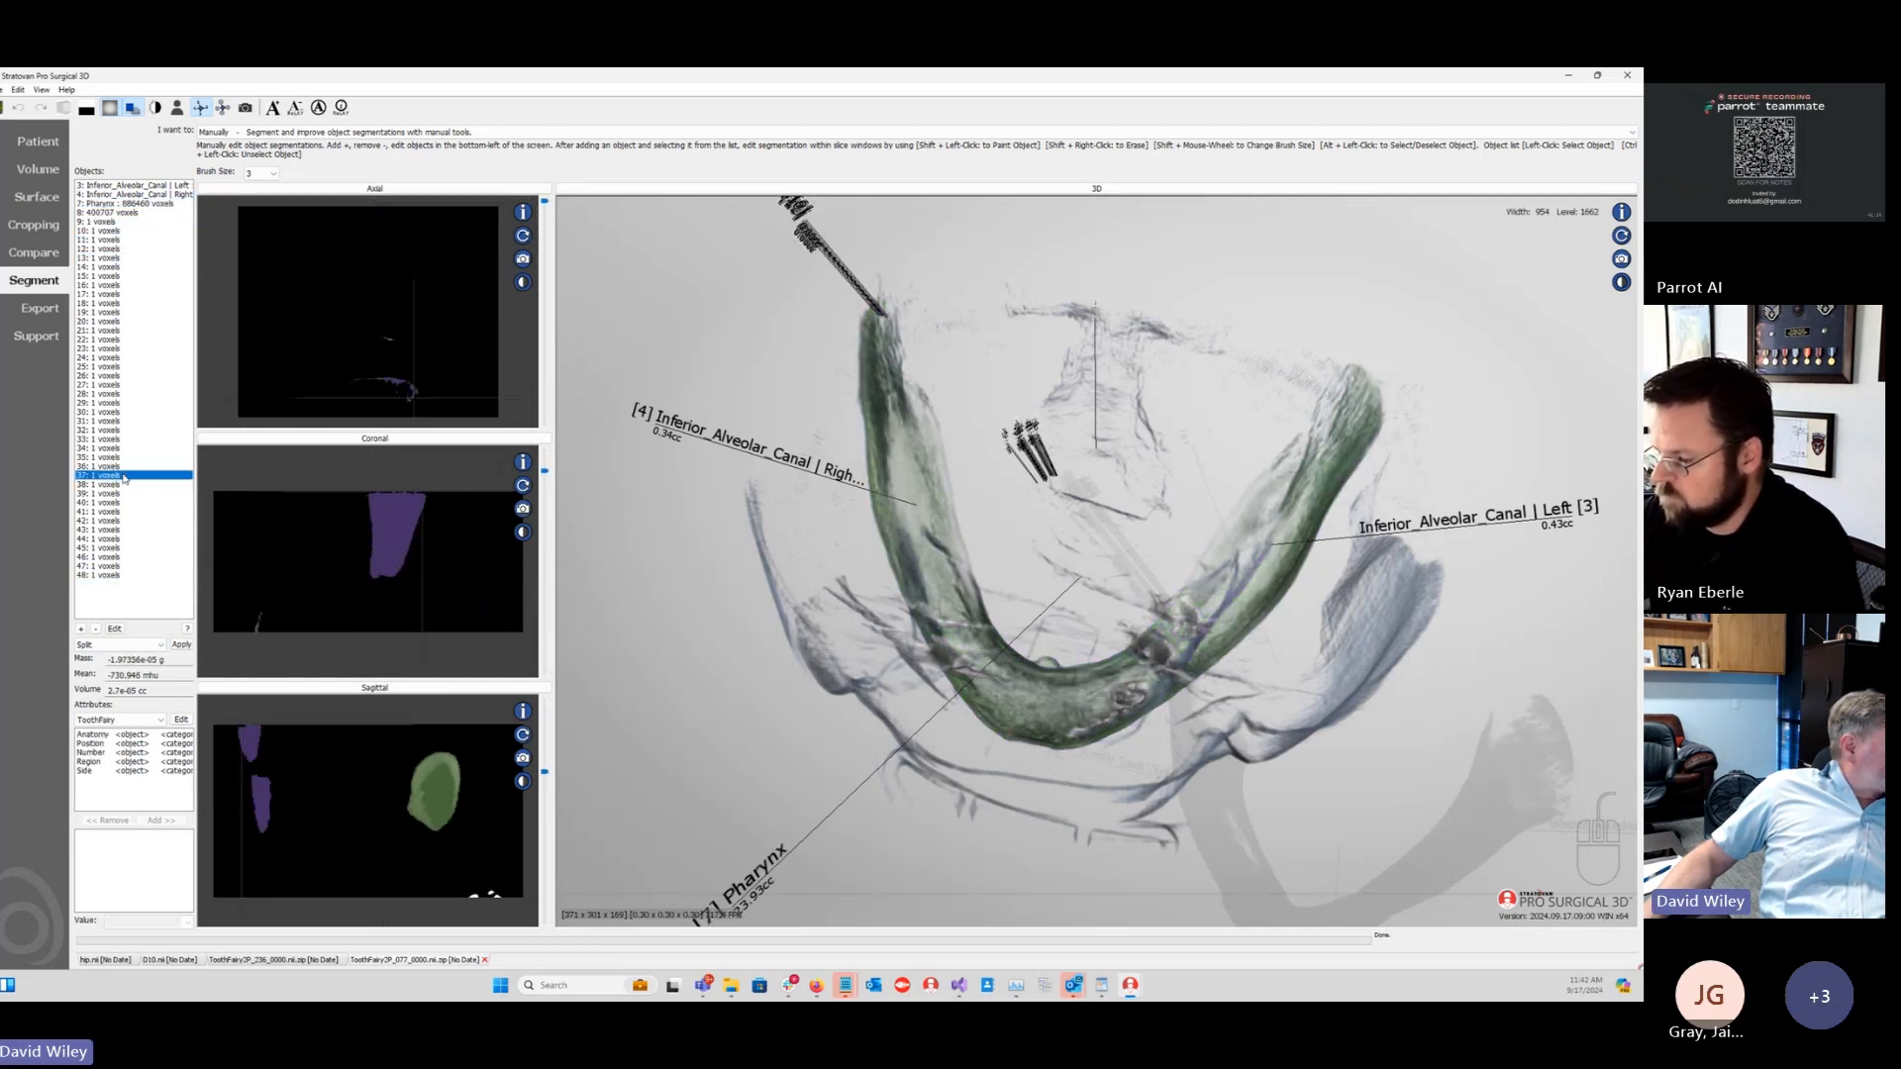
double_click(468, 199)
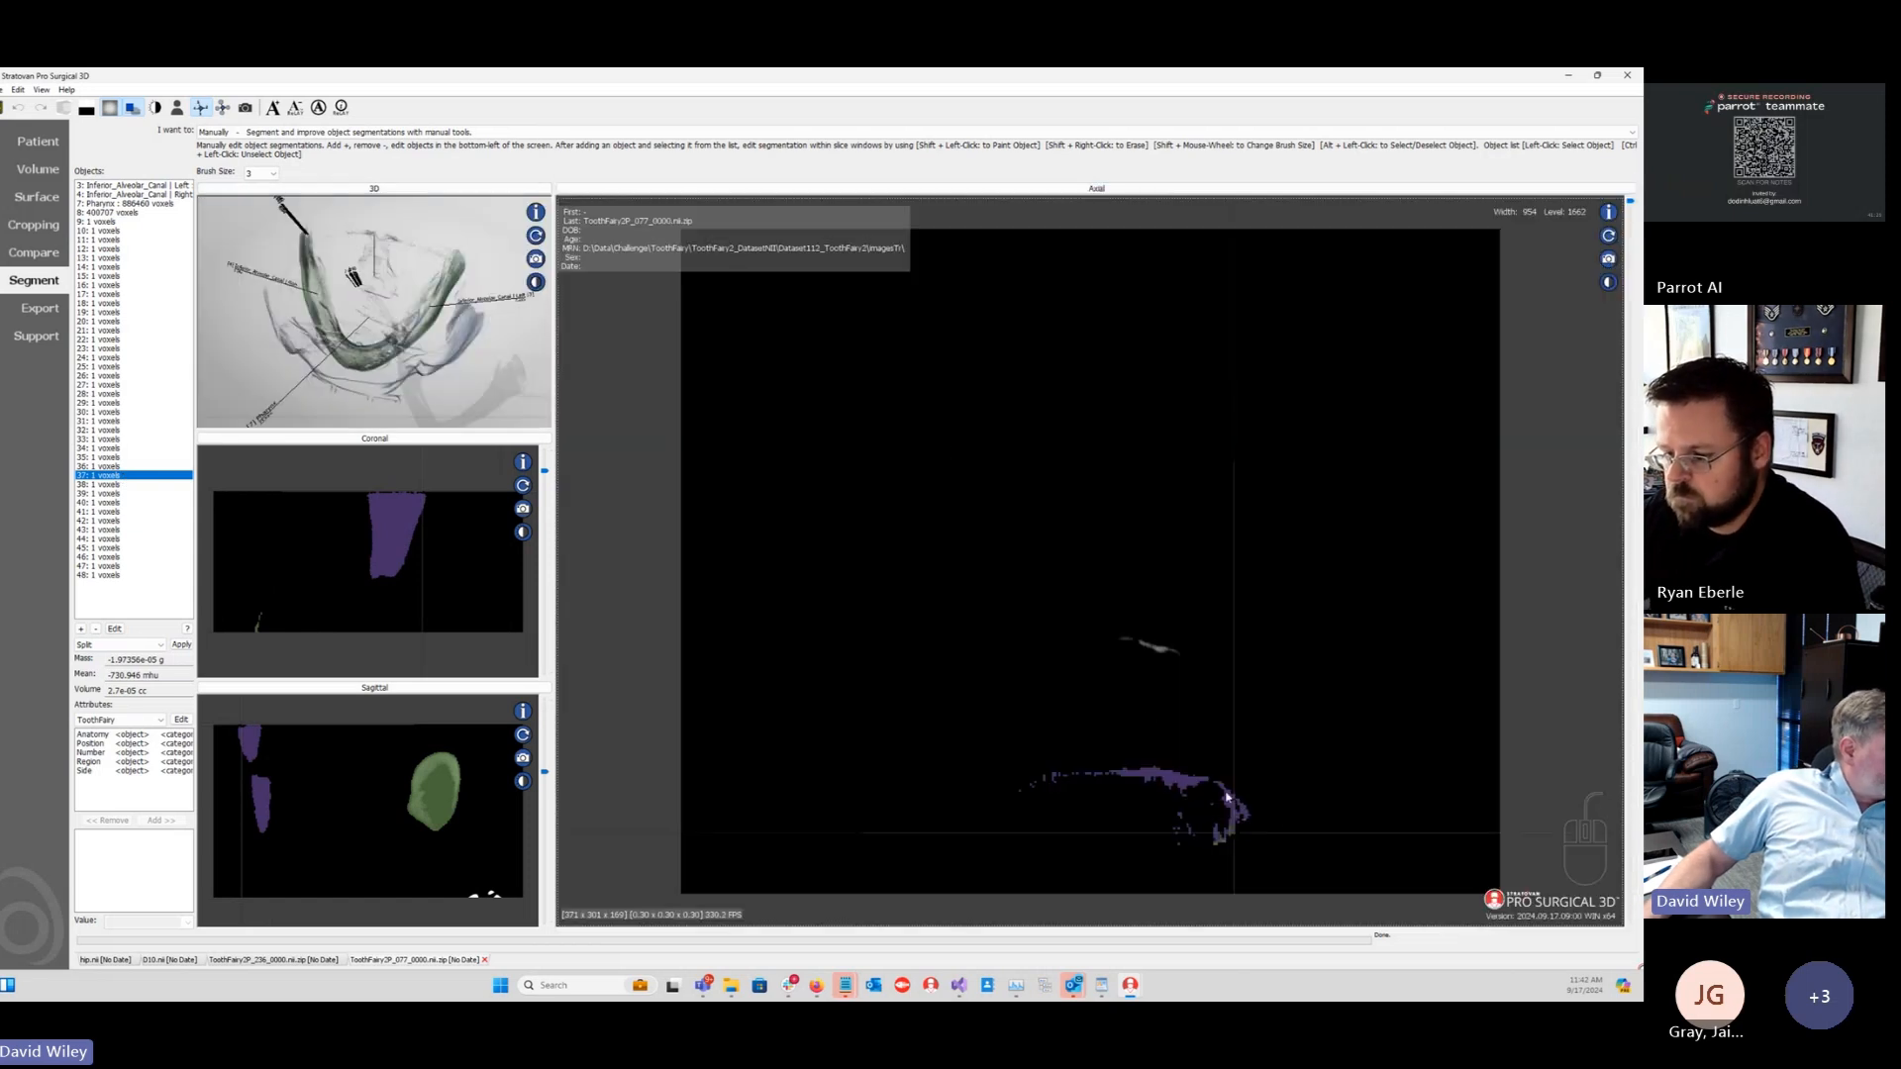
middle_click_drag(1251, 820, 1161, 355)
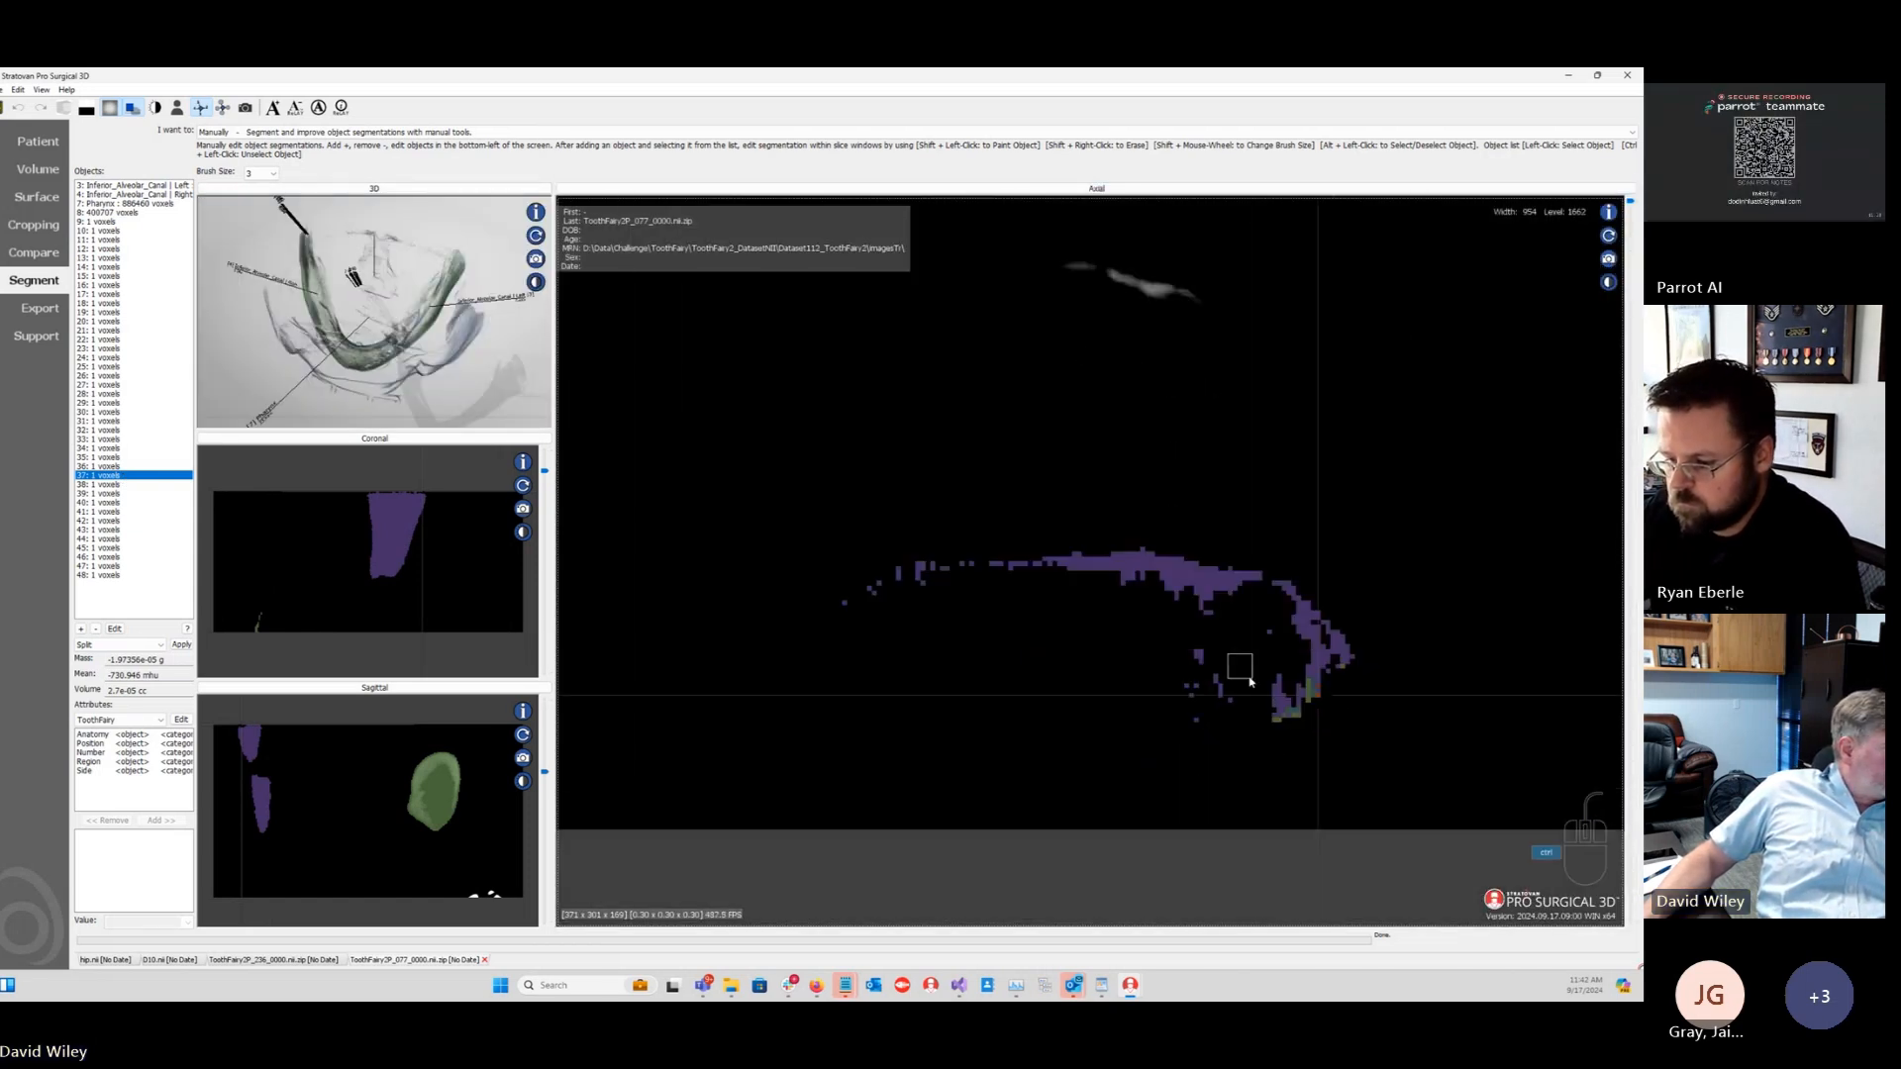
scroll(1239, 670, "up", 2, "ctrl")
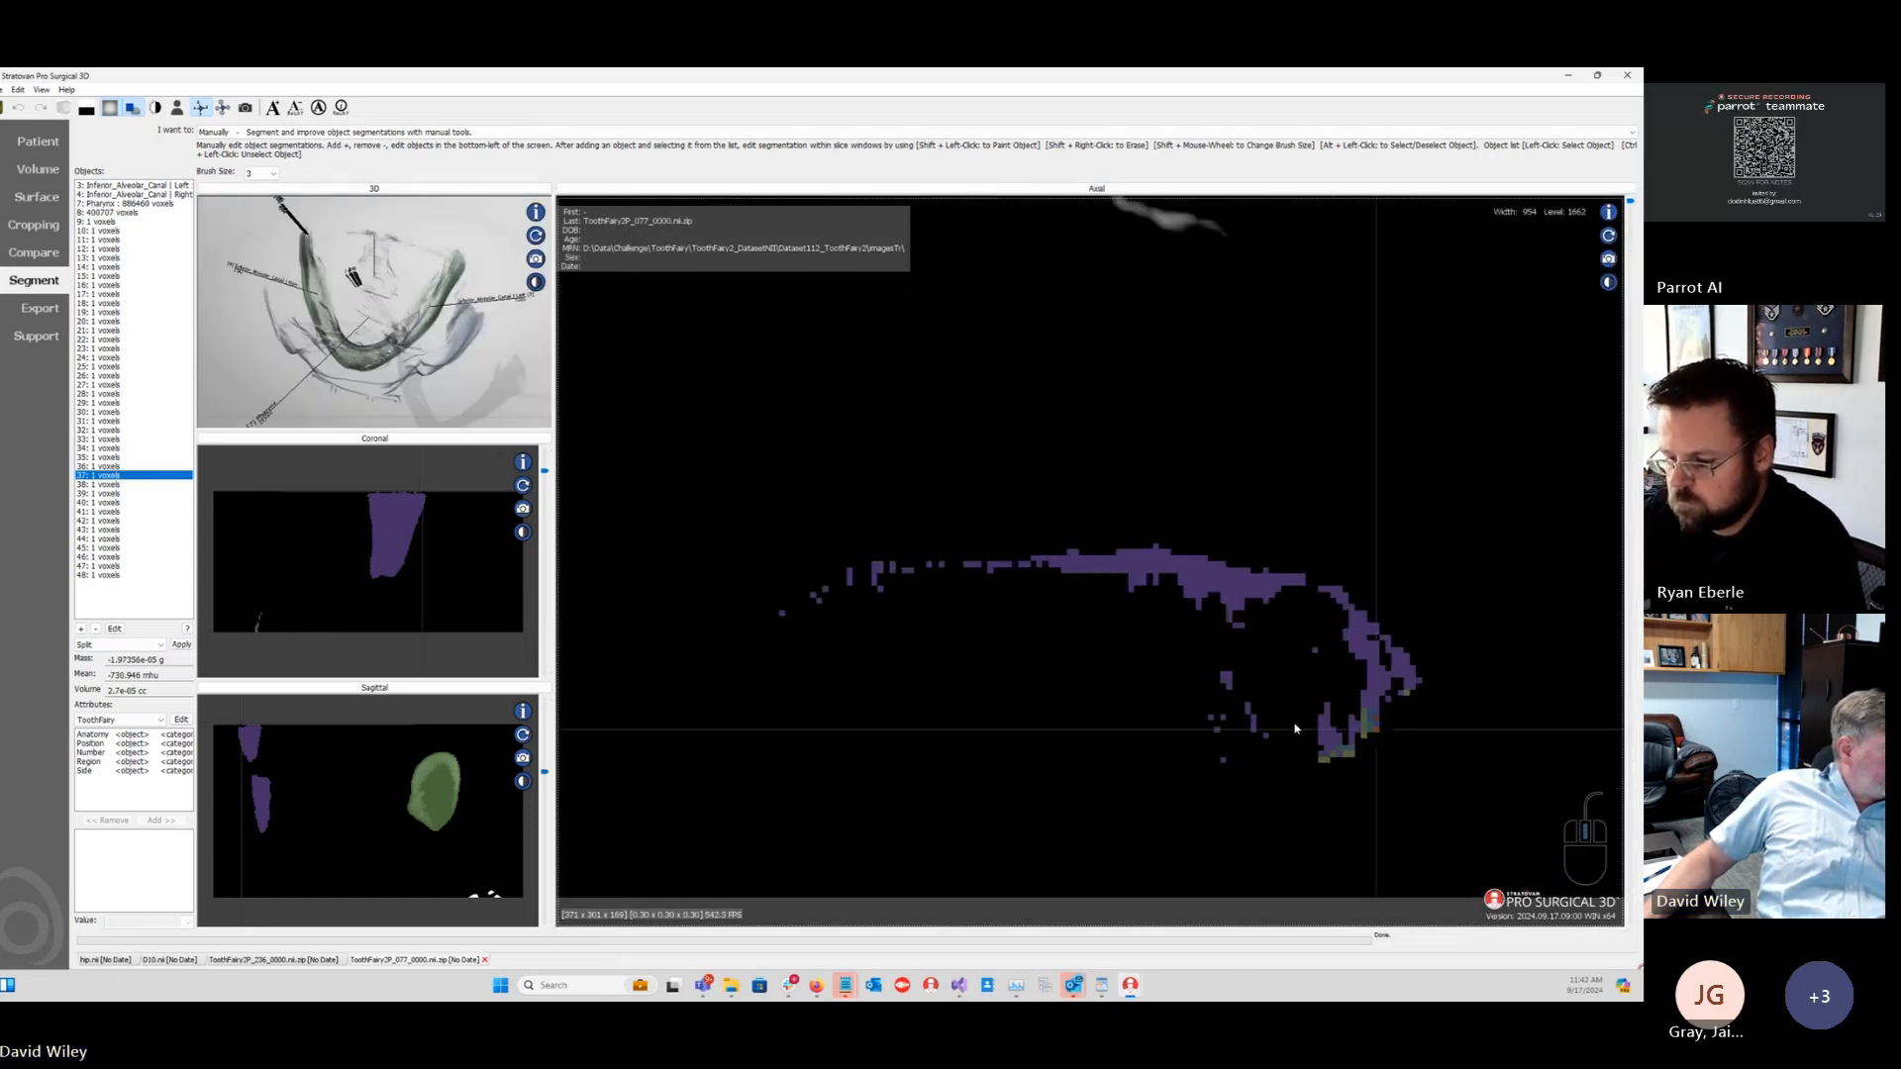
Step: Delete all the one-voxel objects, numbers 9 to 48, from the object list
left_click(115, 222)
left_click_drag(112, 569, 122, 579, "shift")
left_click(114, 222, "shift")
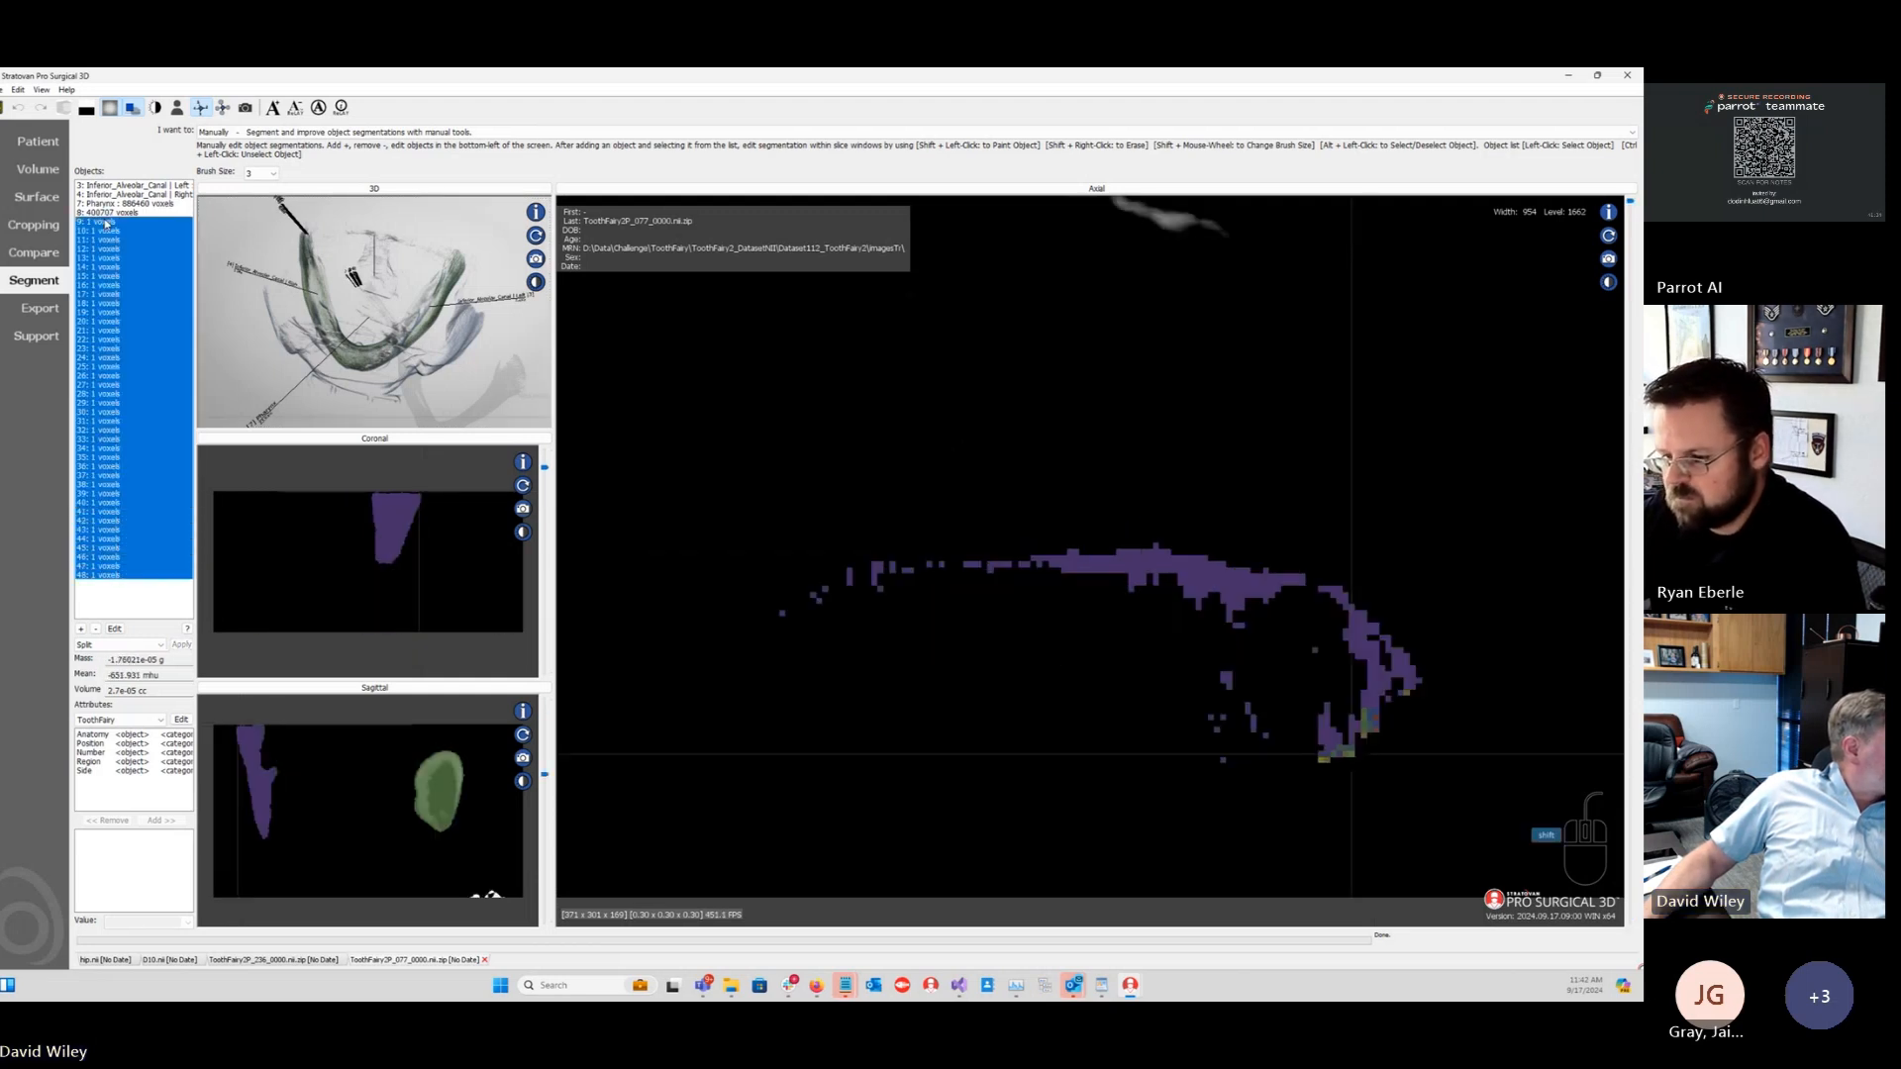
left_click(95, 630)
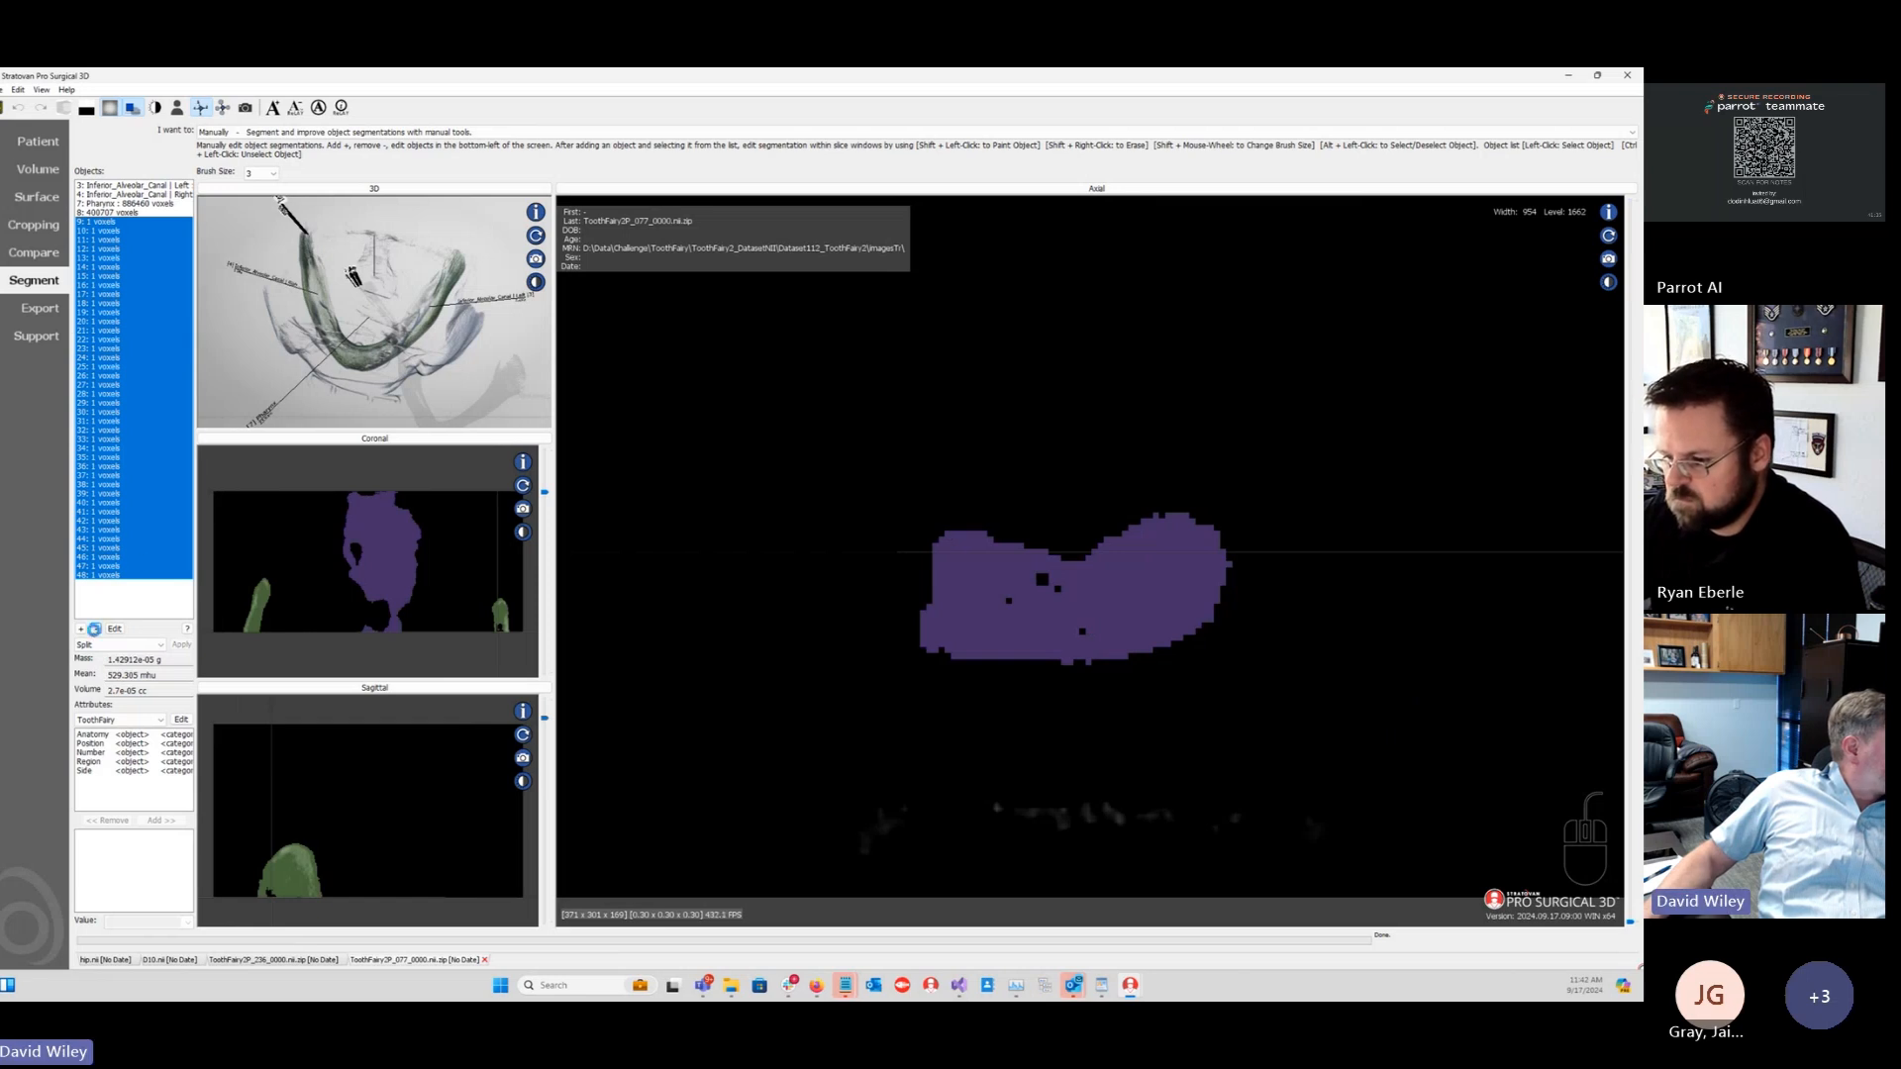
left_click(771, 565)
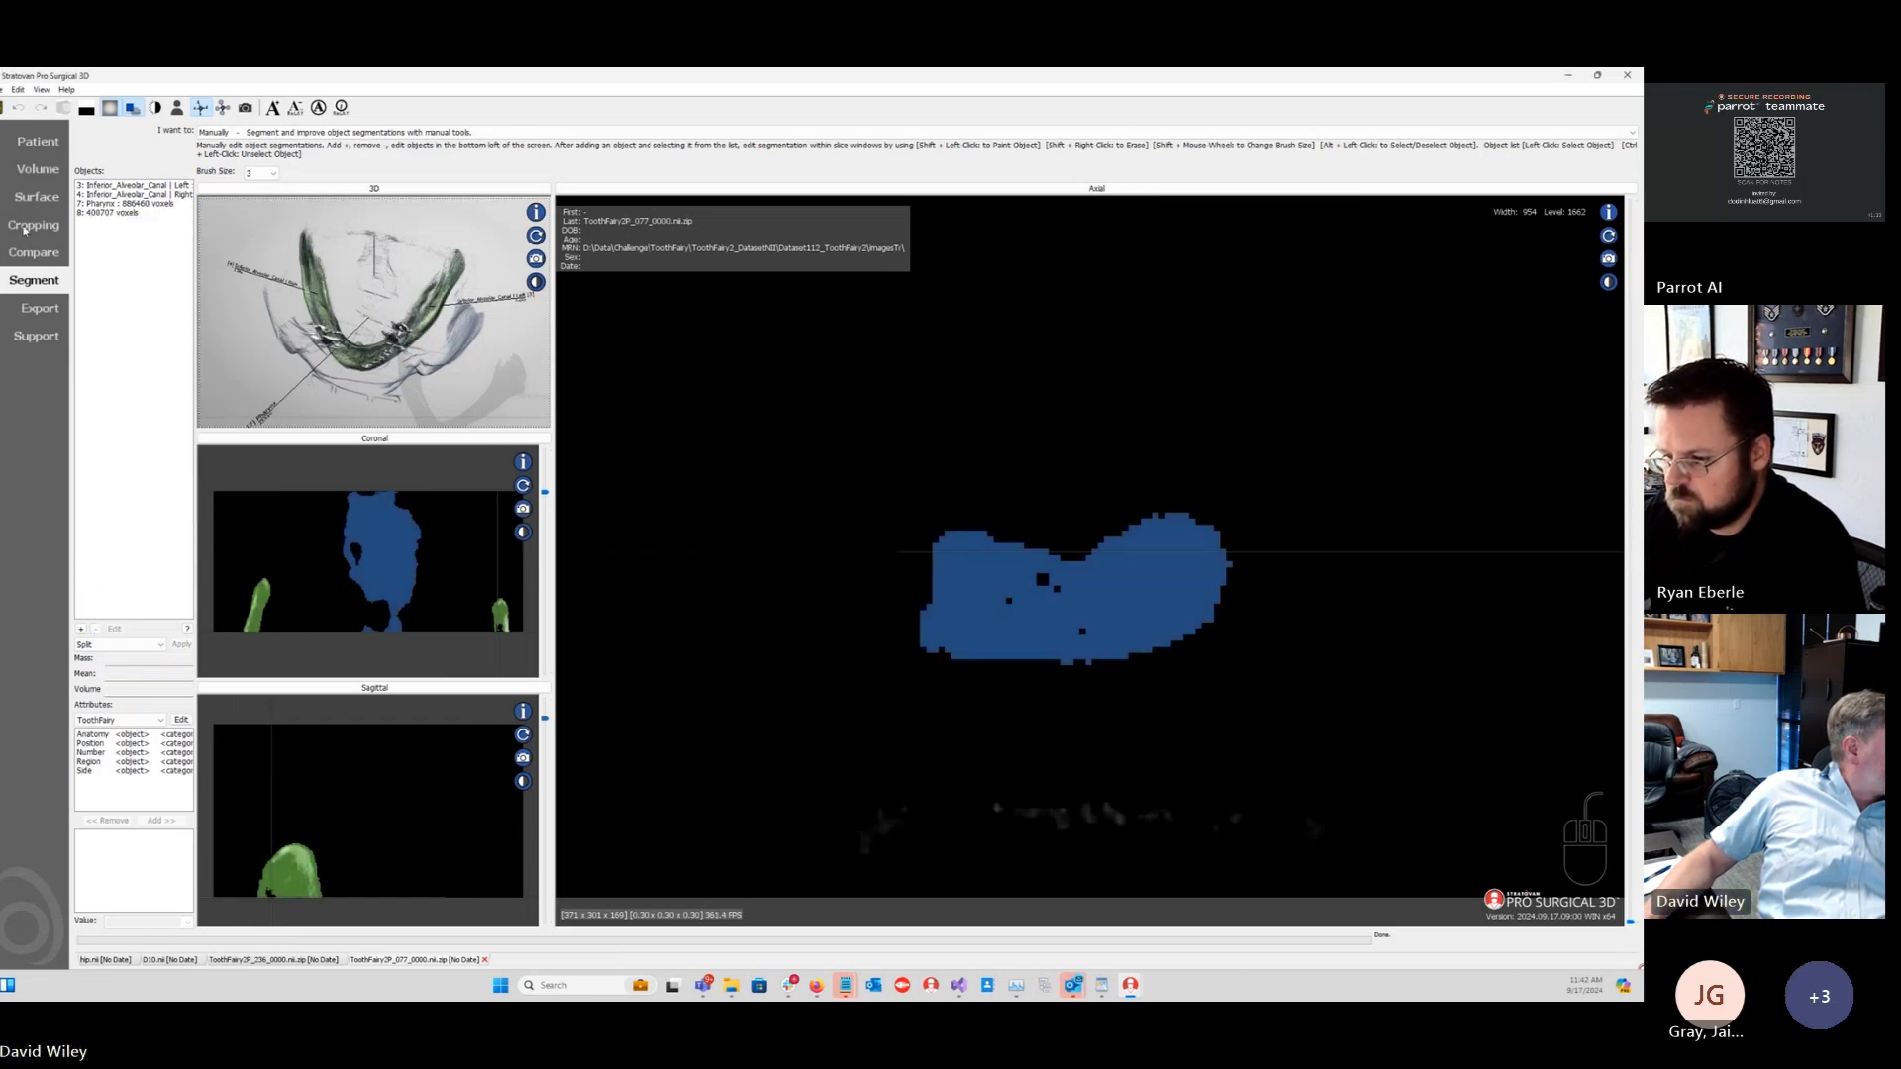
Step: Enlarge the 3D view and compare the two remaining split pieces, objects 7 and 8, by highlighting each in turn
left_click(115, 204)
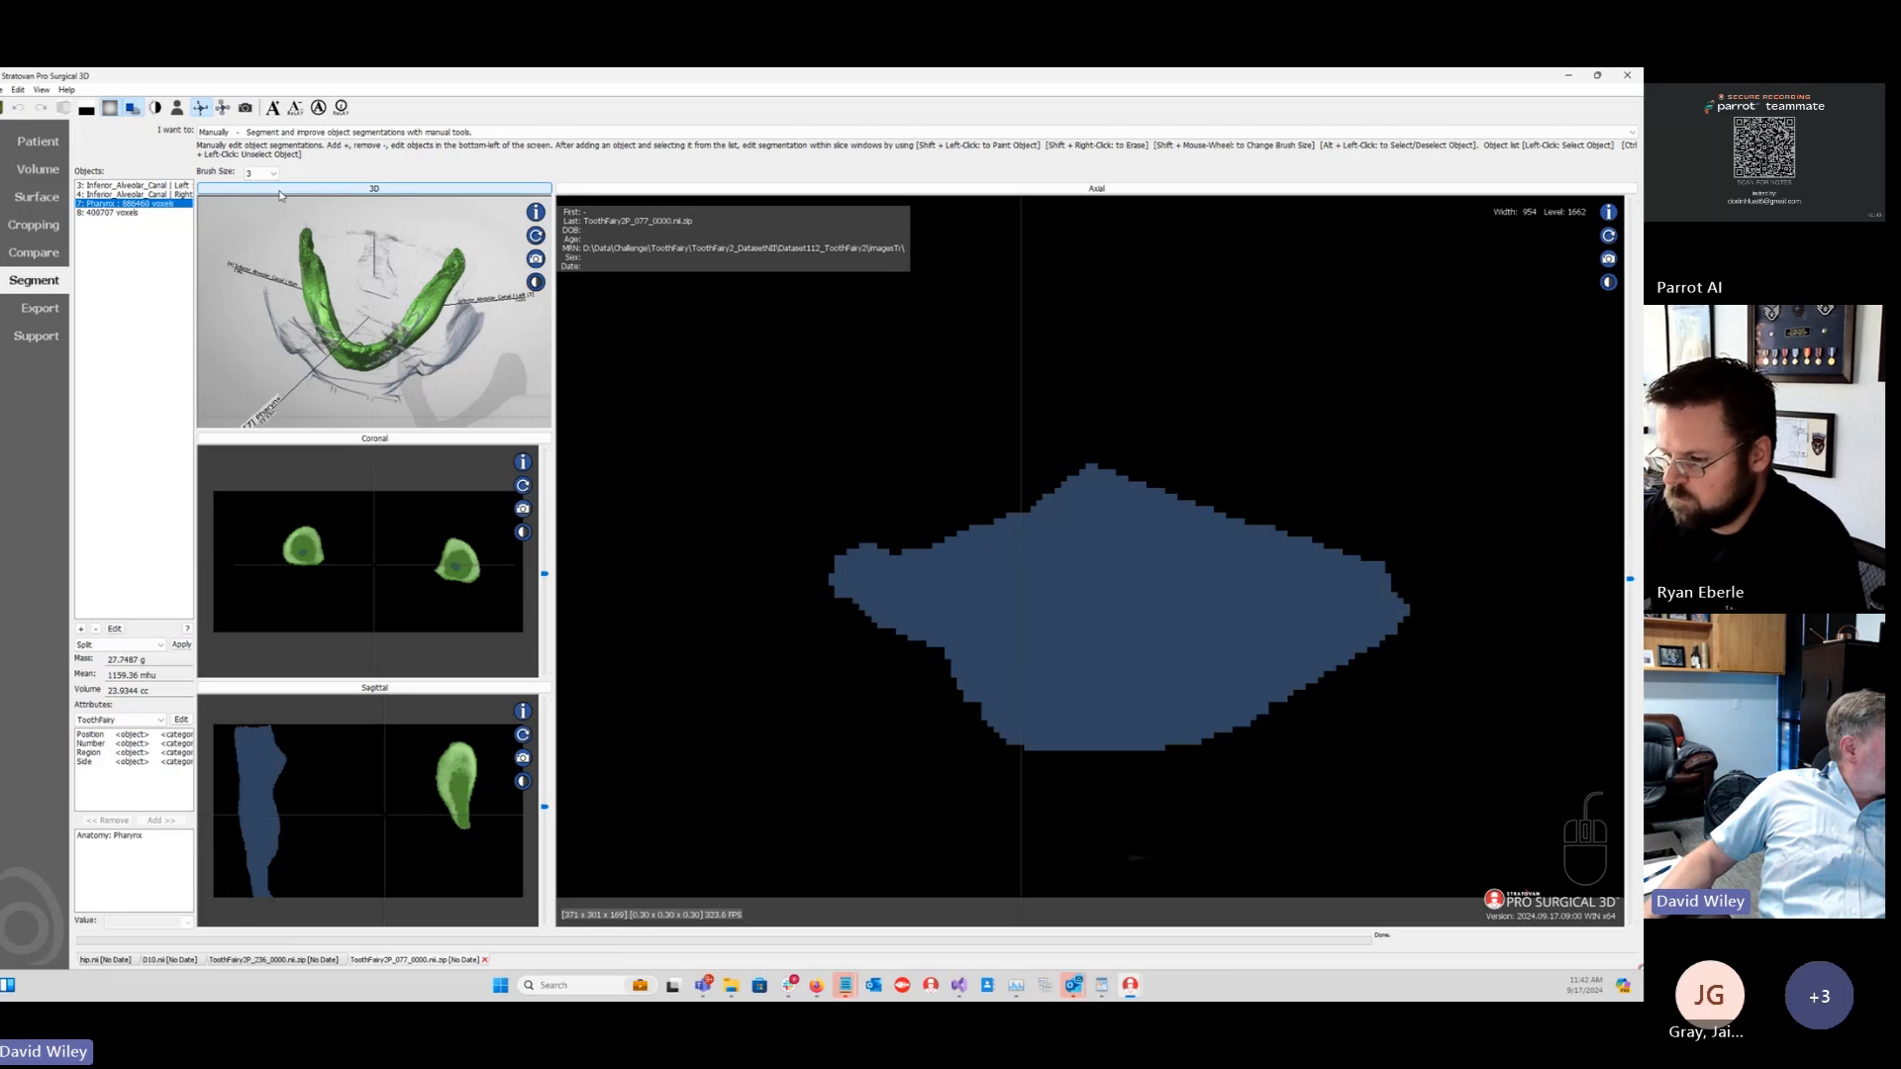
double_click(284, 262)
left_click(117, 212)
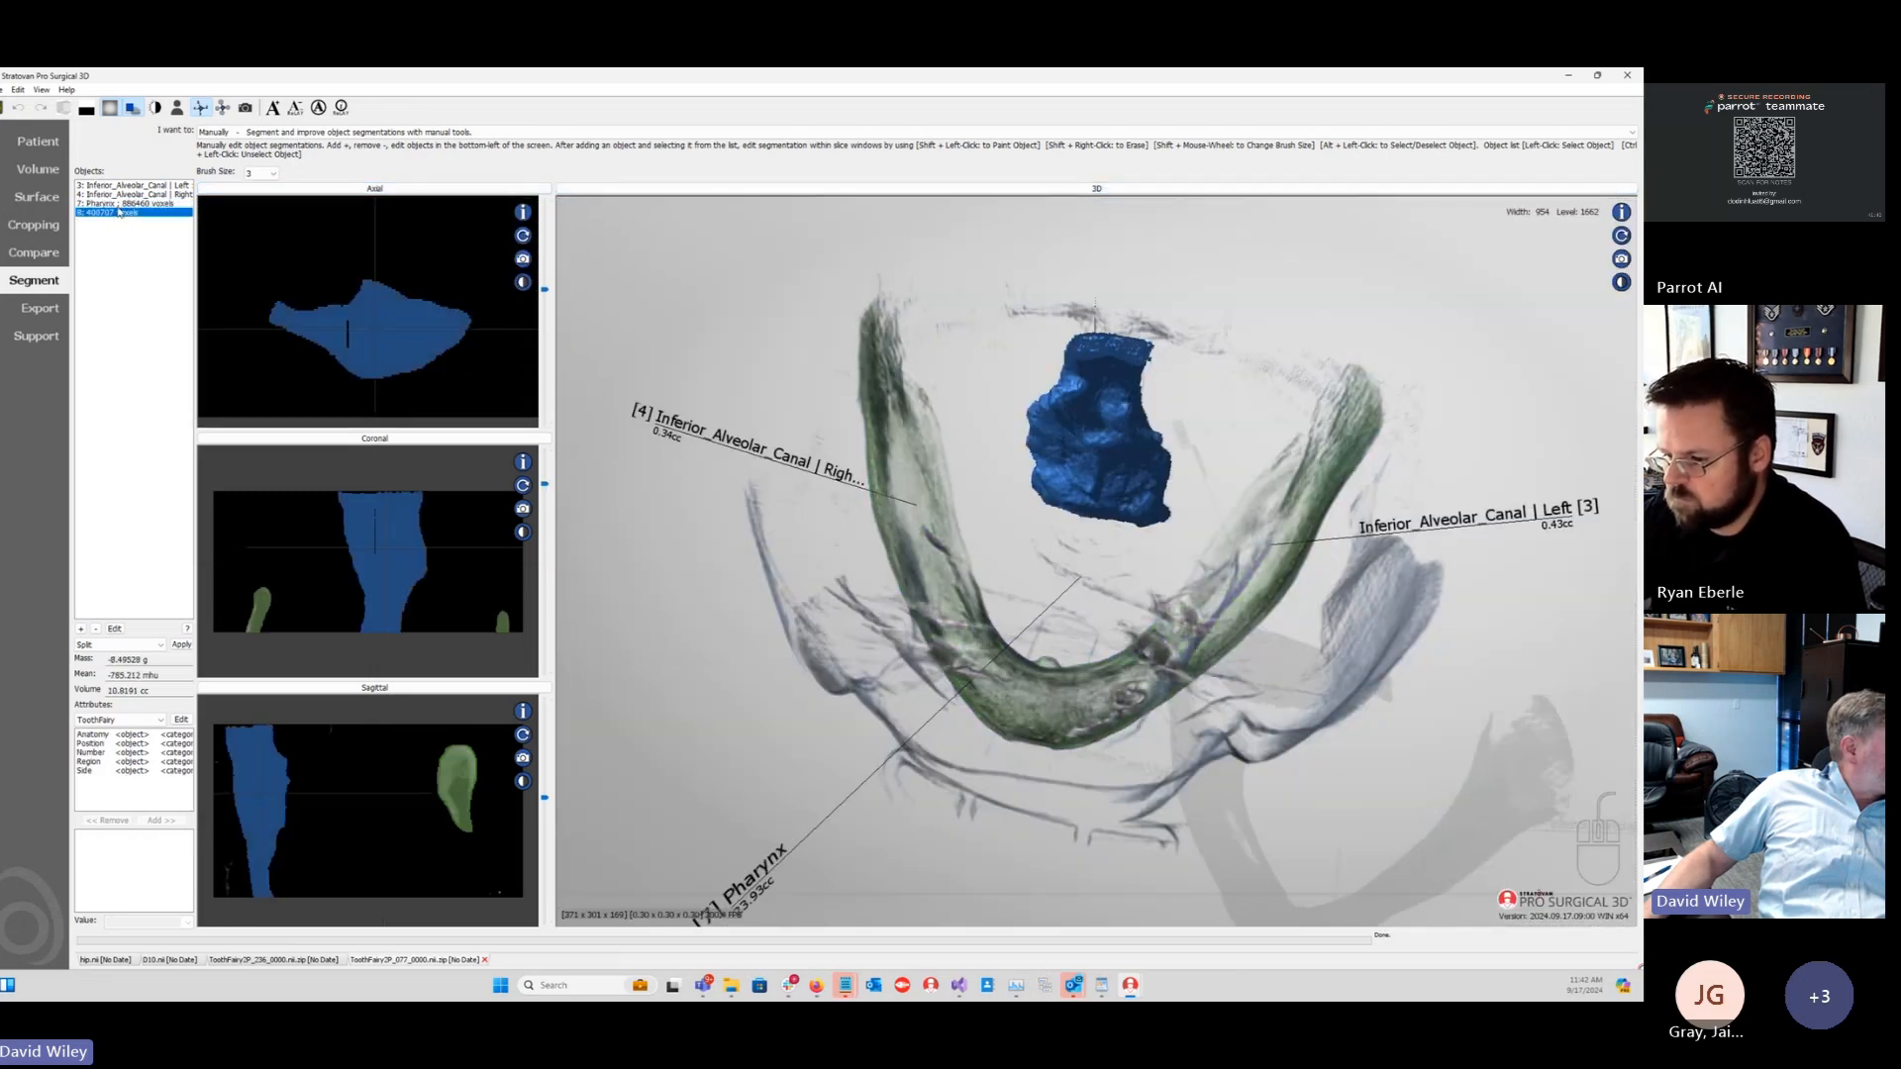
left_click(120, 203)
left_click(123, 214)
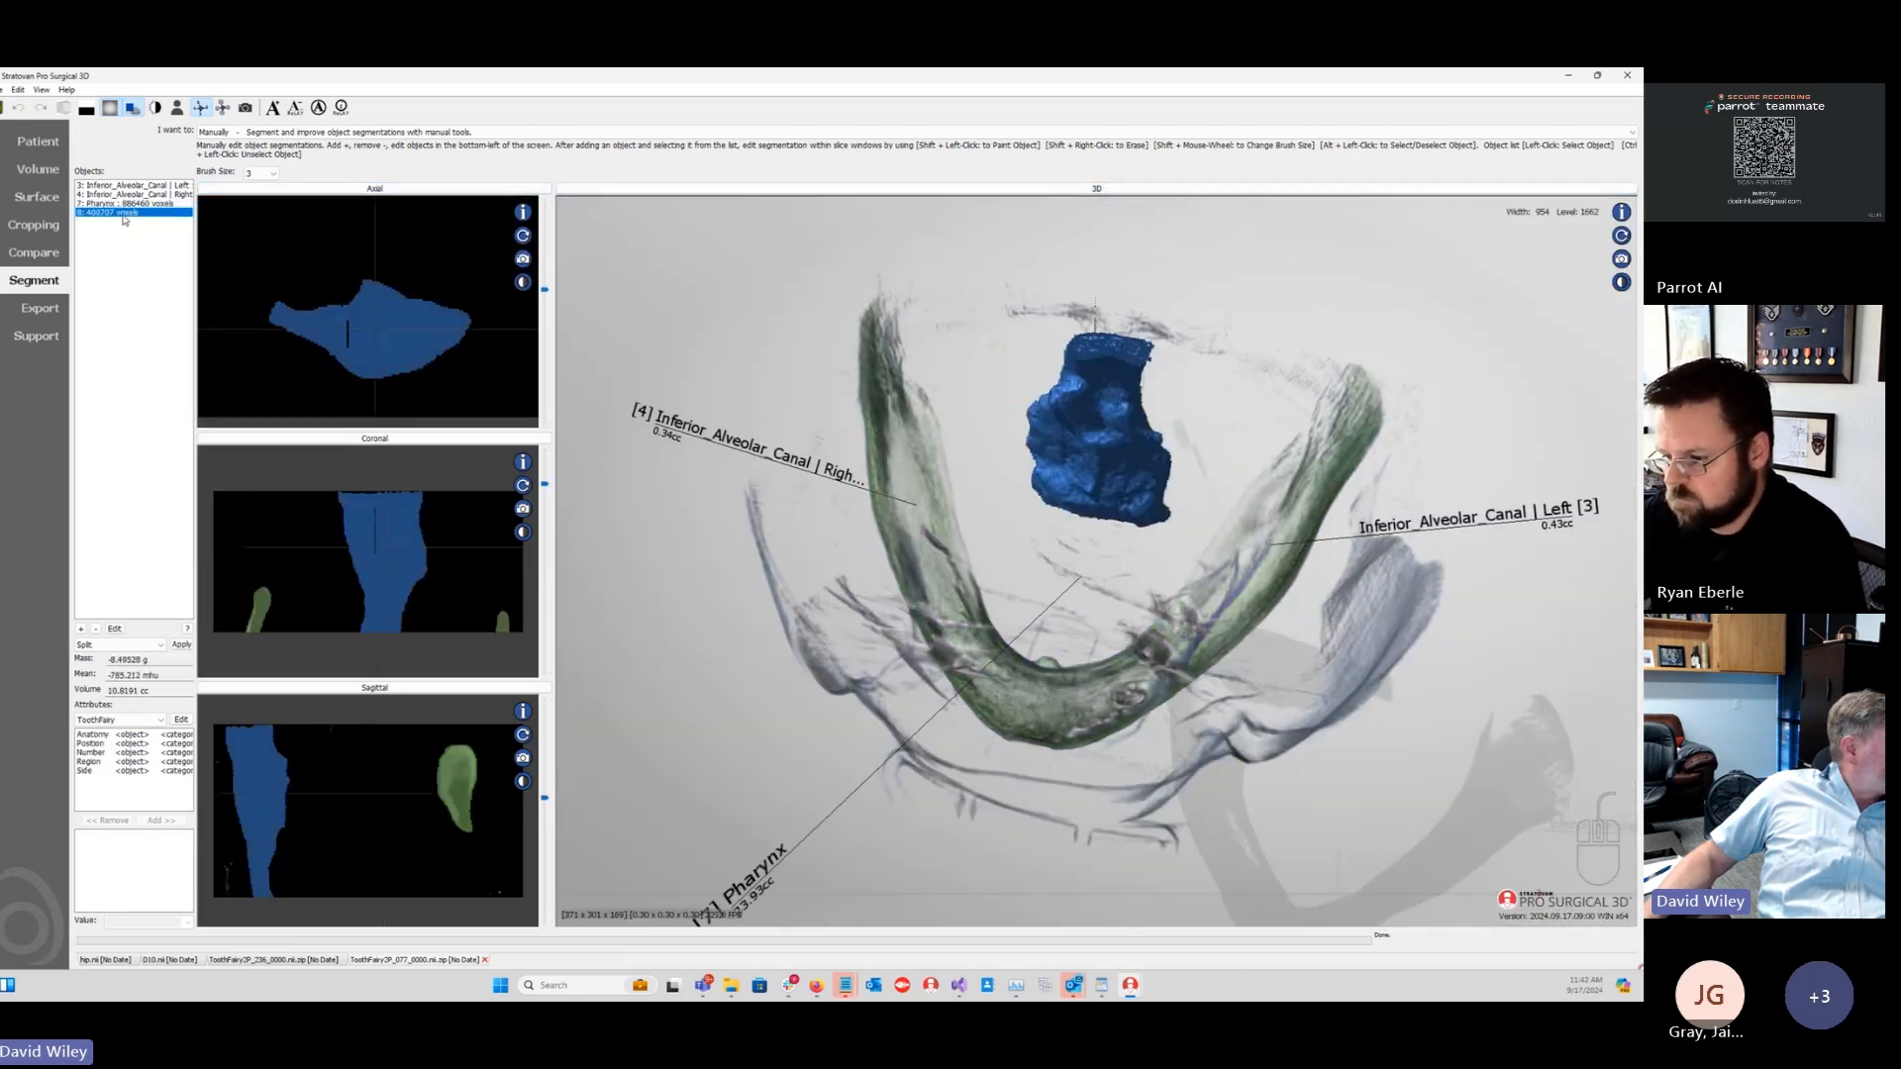
left_click(127, 204)
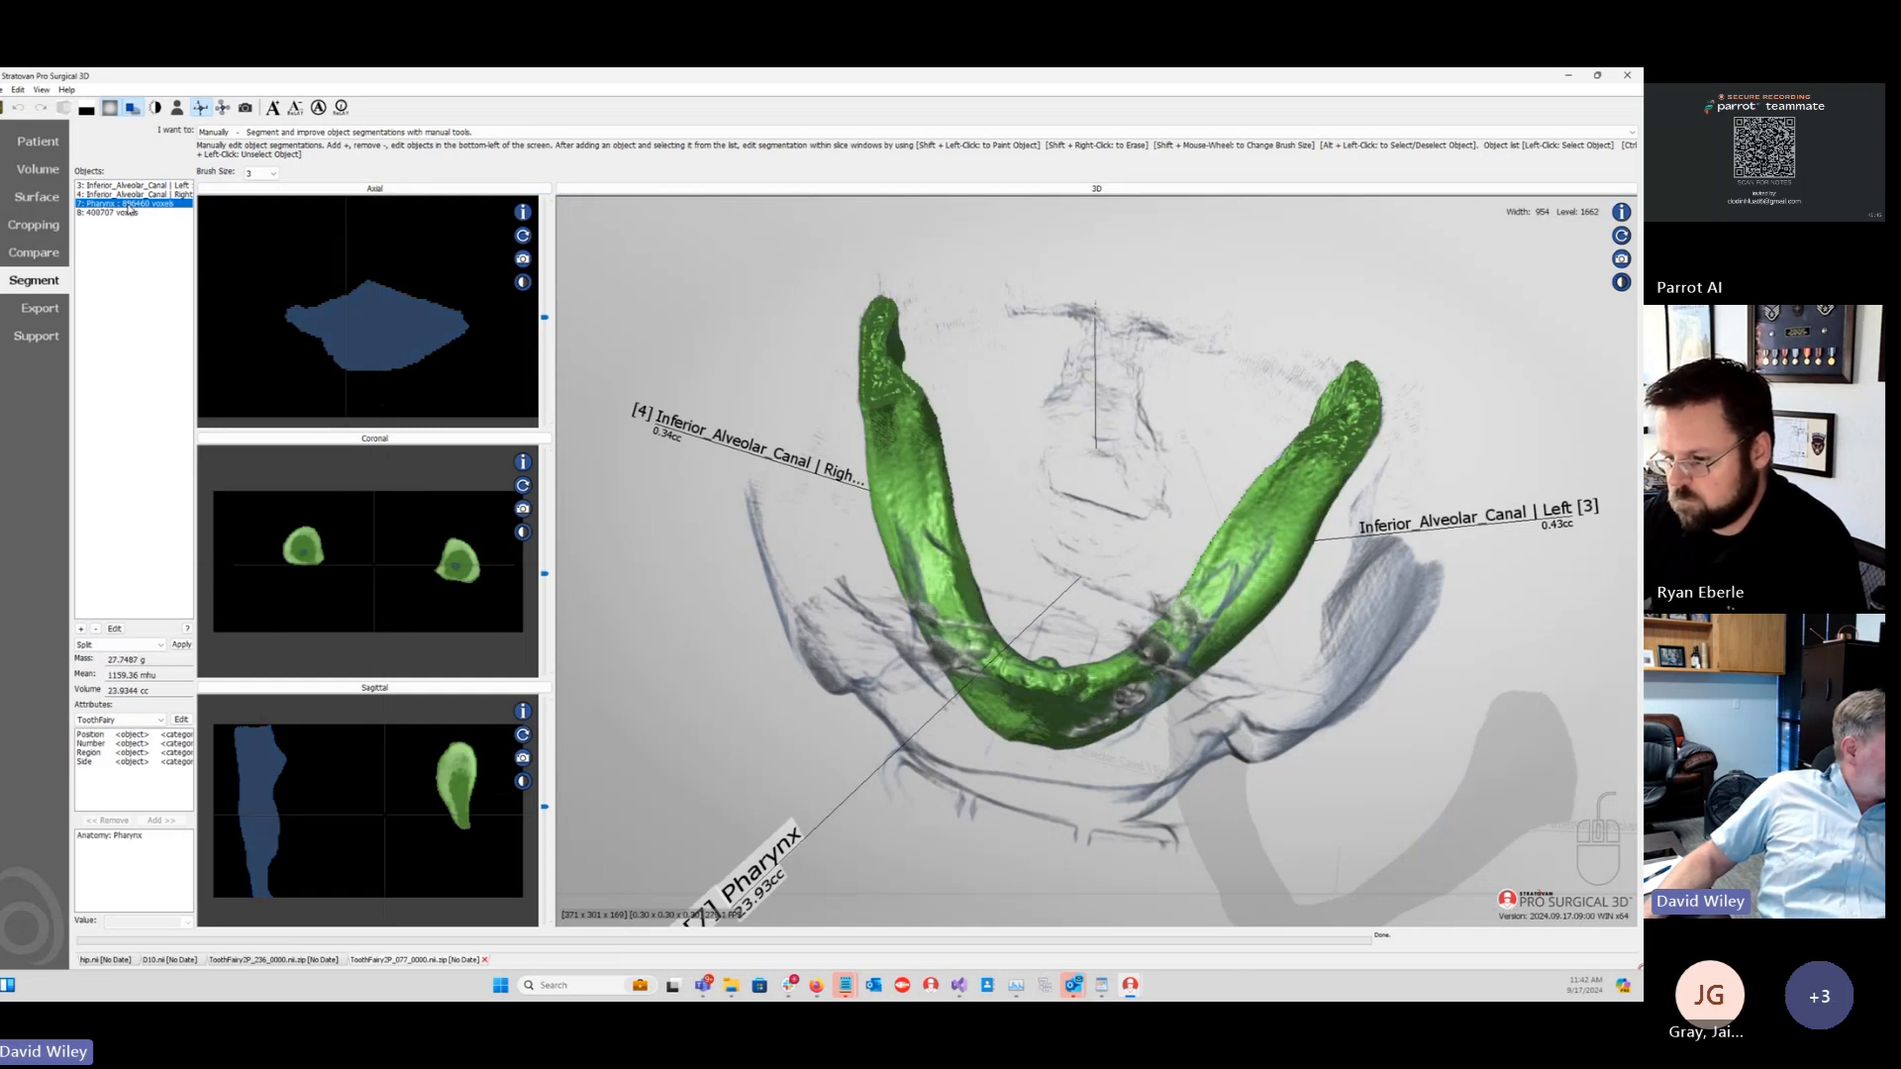
Step: Add the Anatomy attribute to unlabeled object 8 and set its value to Pharynx
left_click(128, 212)
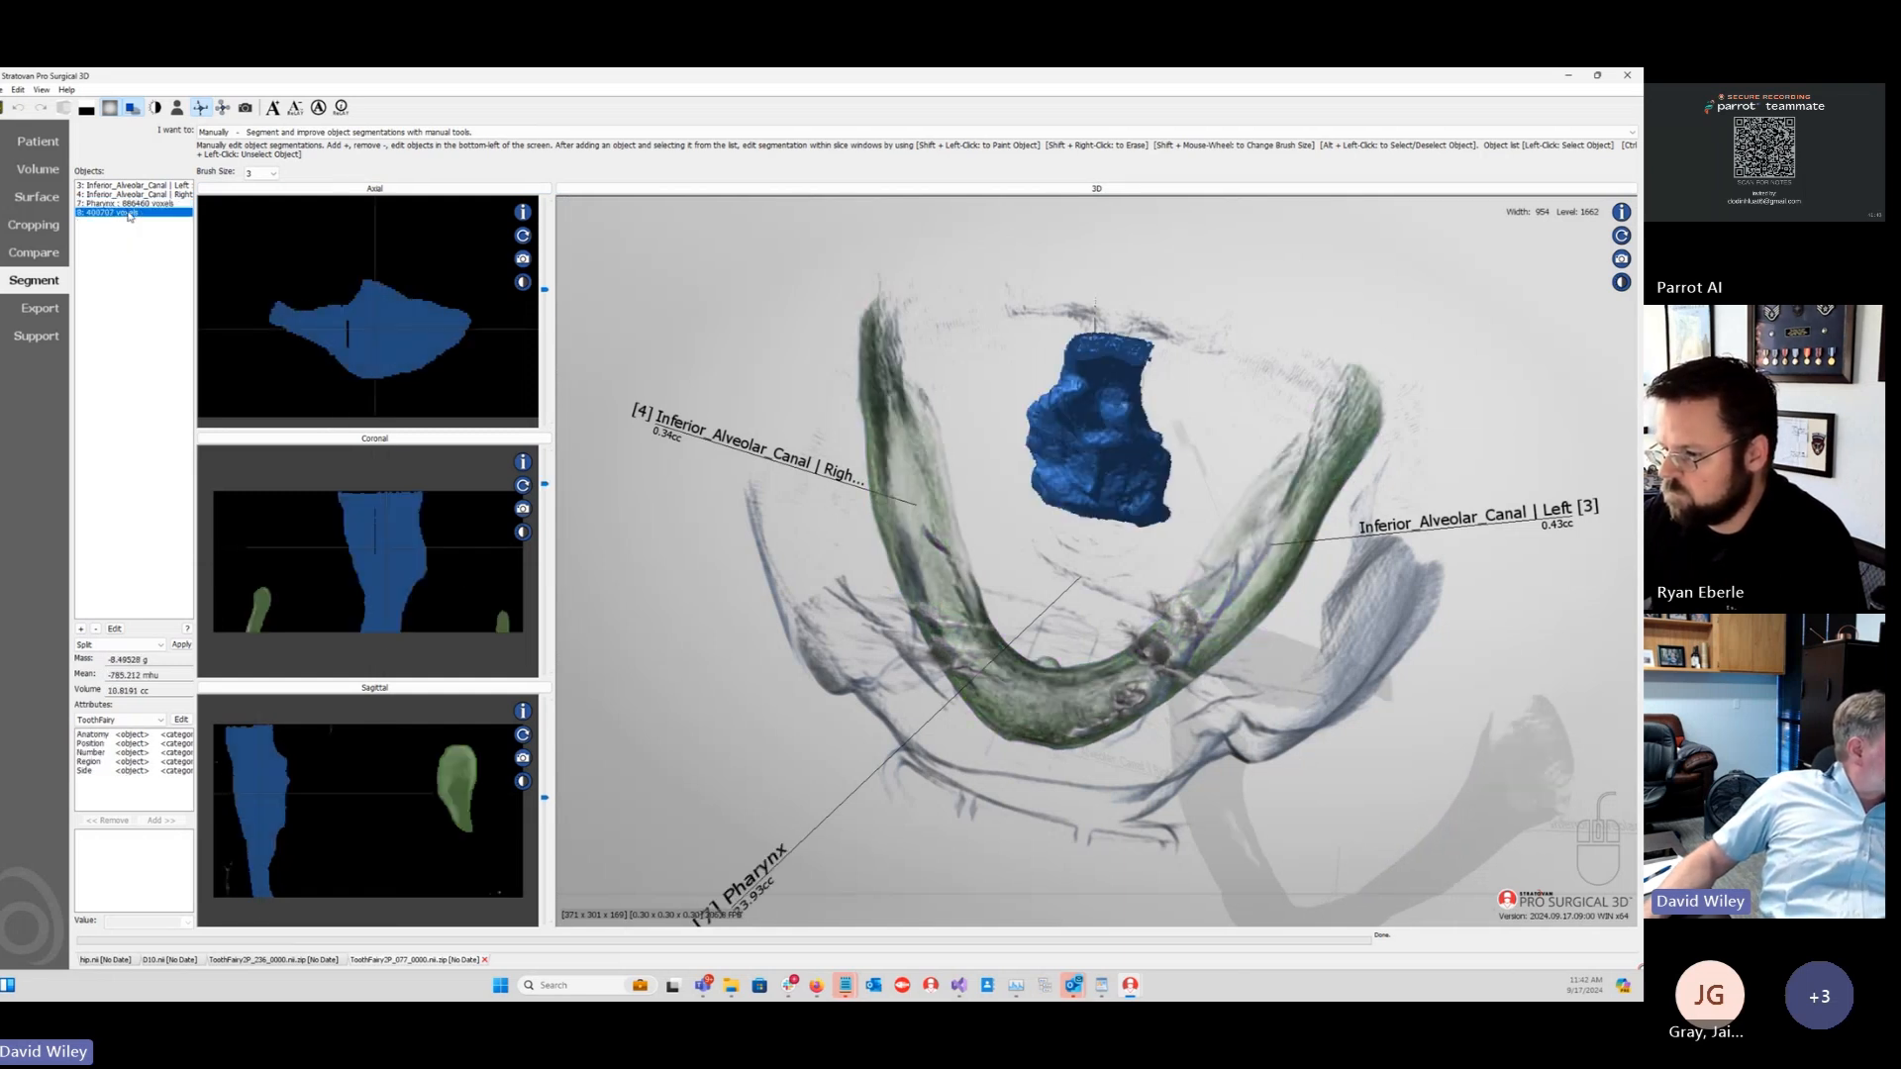
left_click(95, 737)
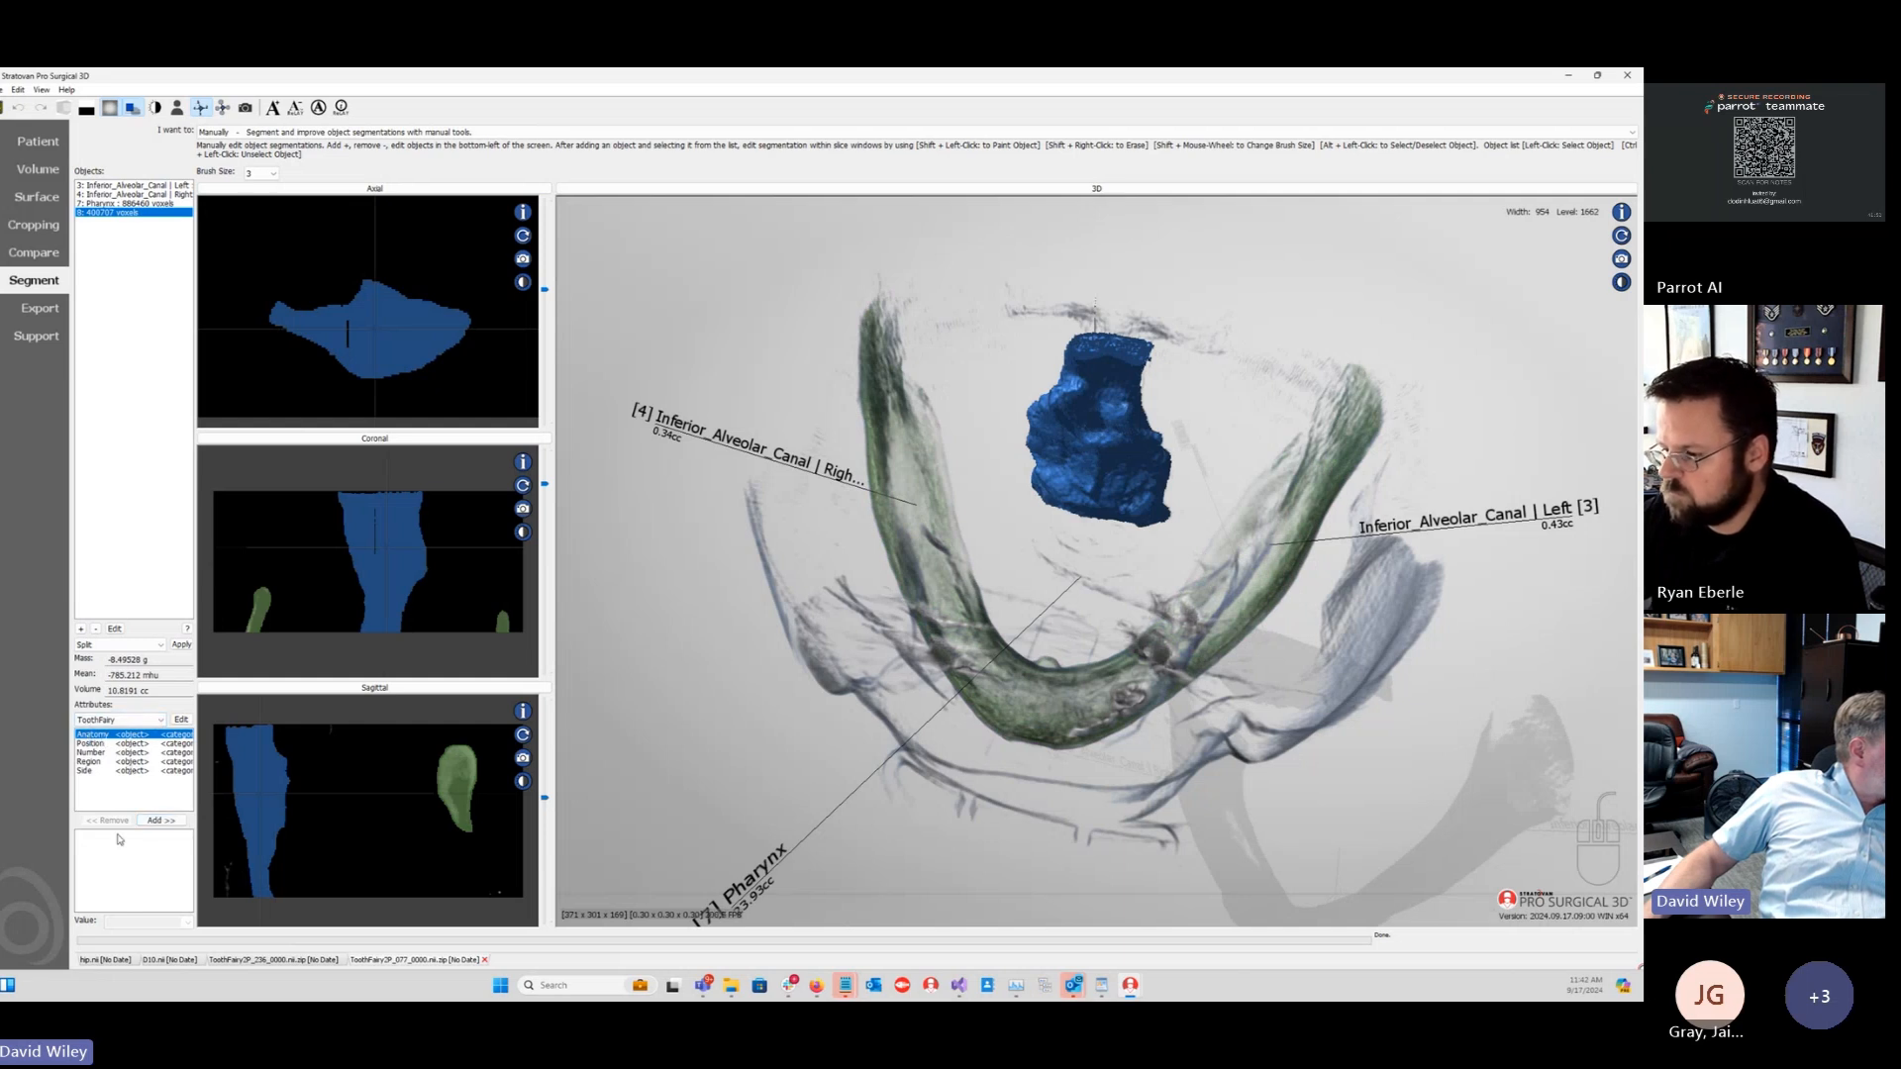
left_click(162, 820)
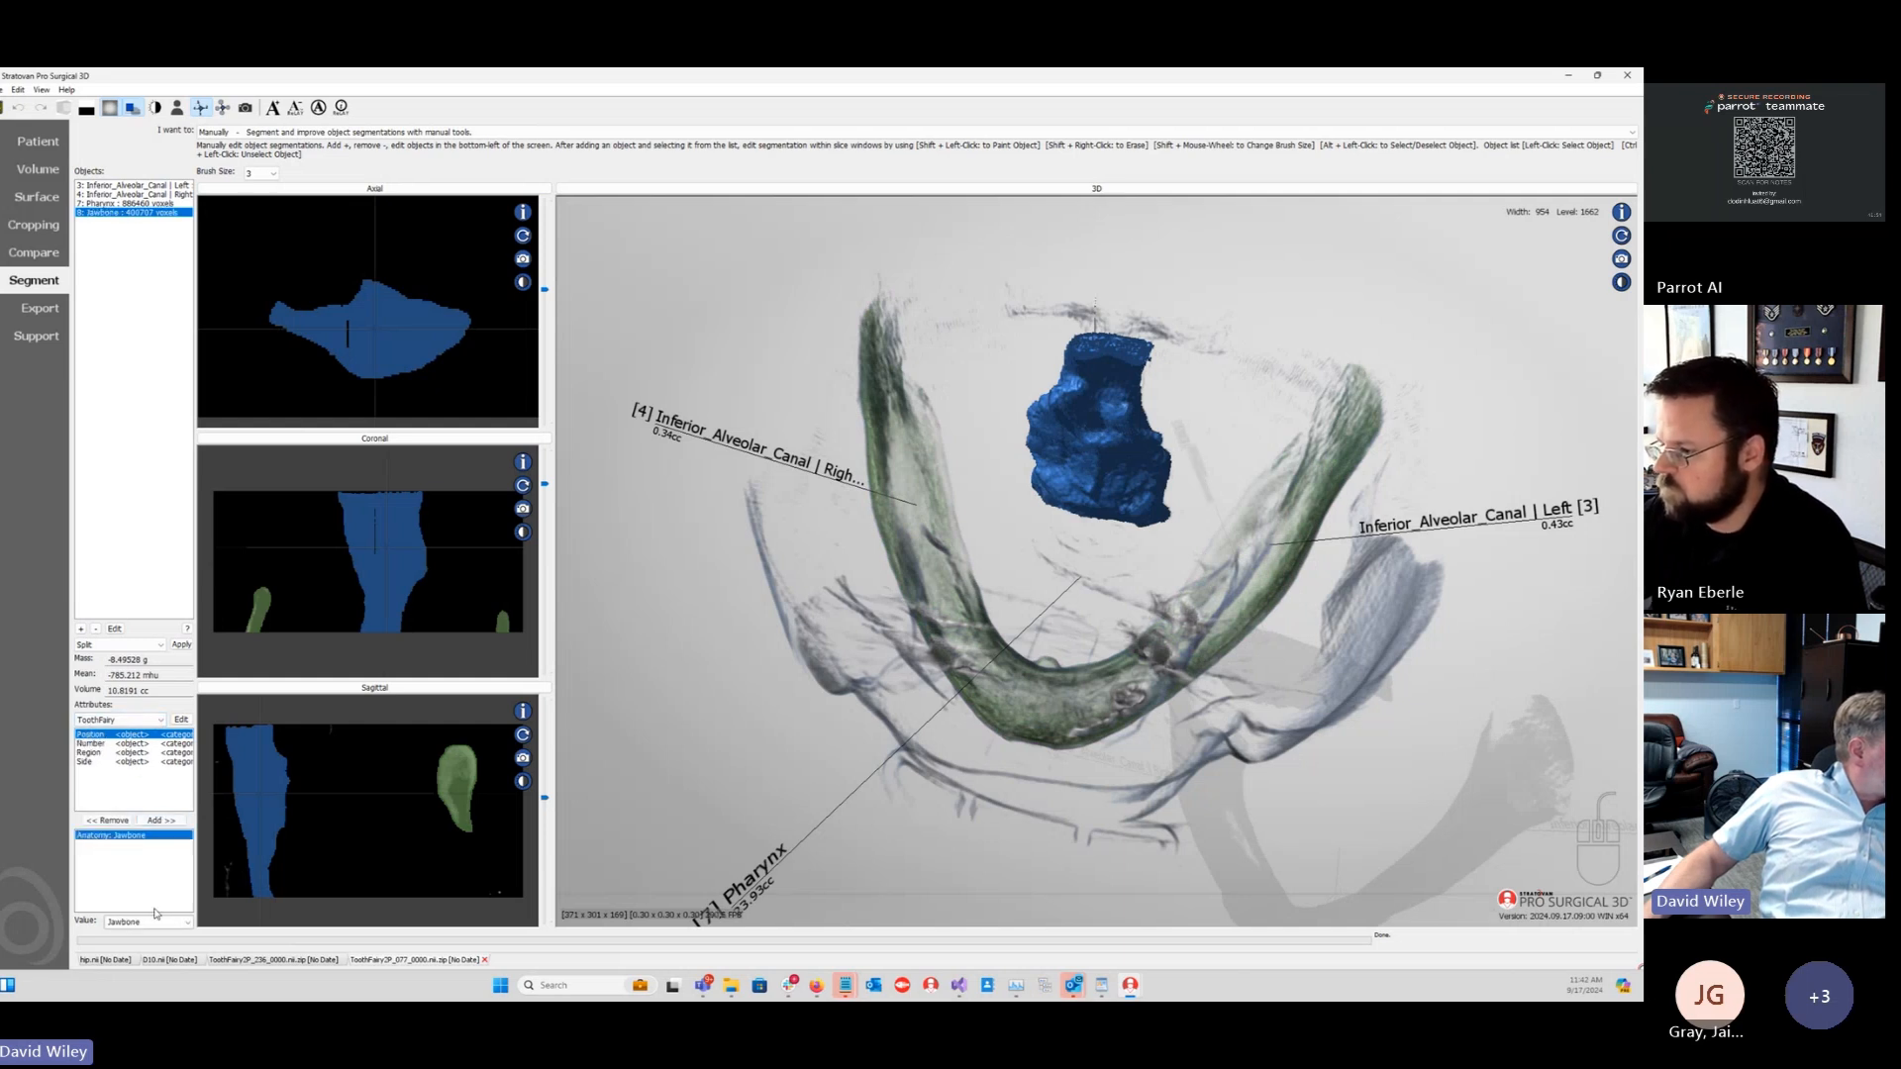
left_click(188, 922)
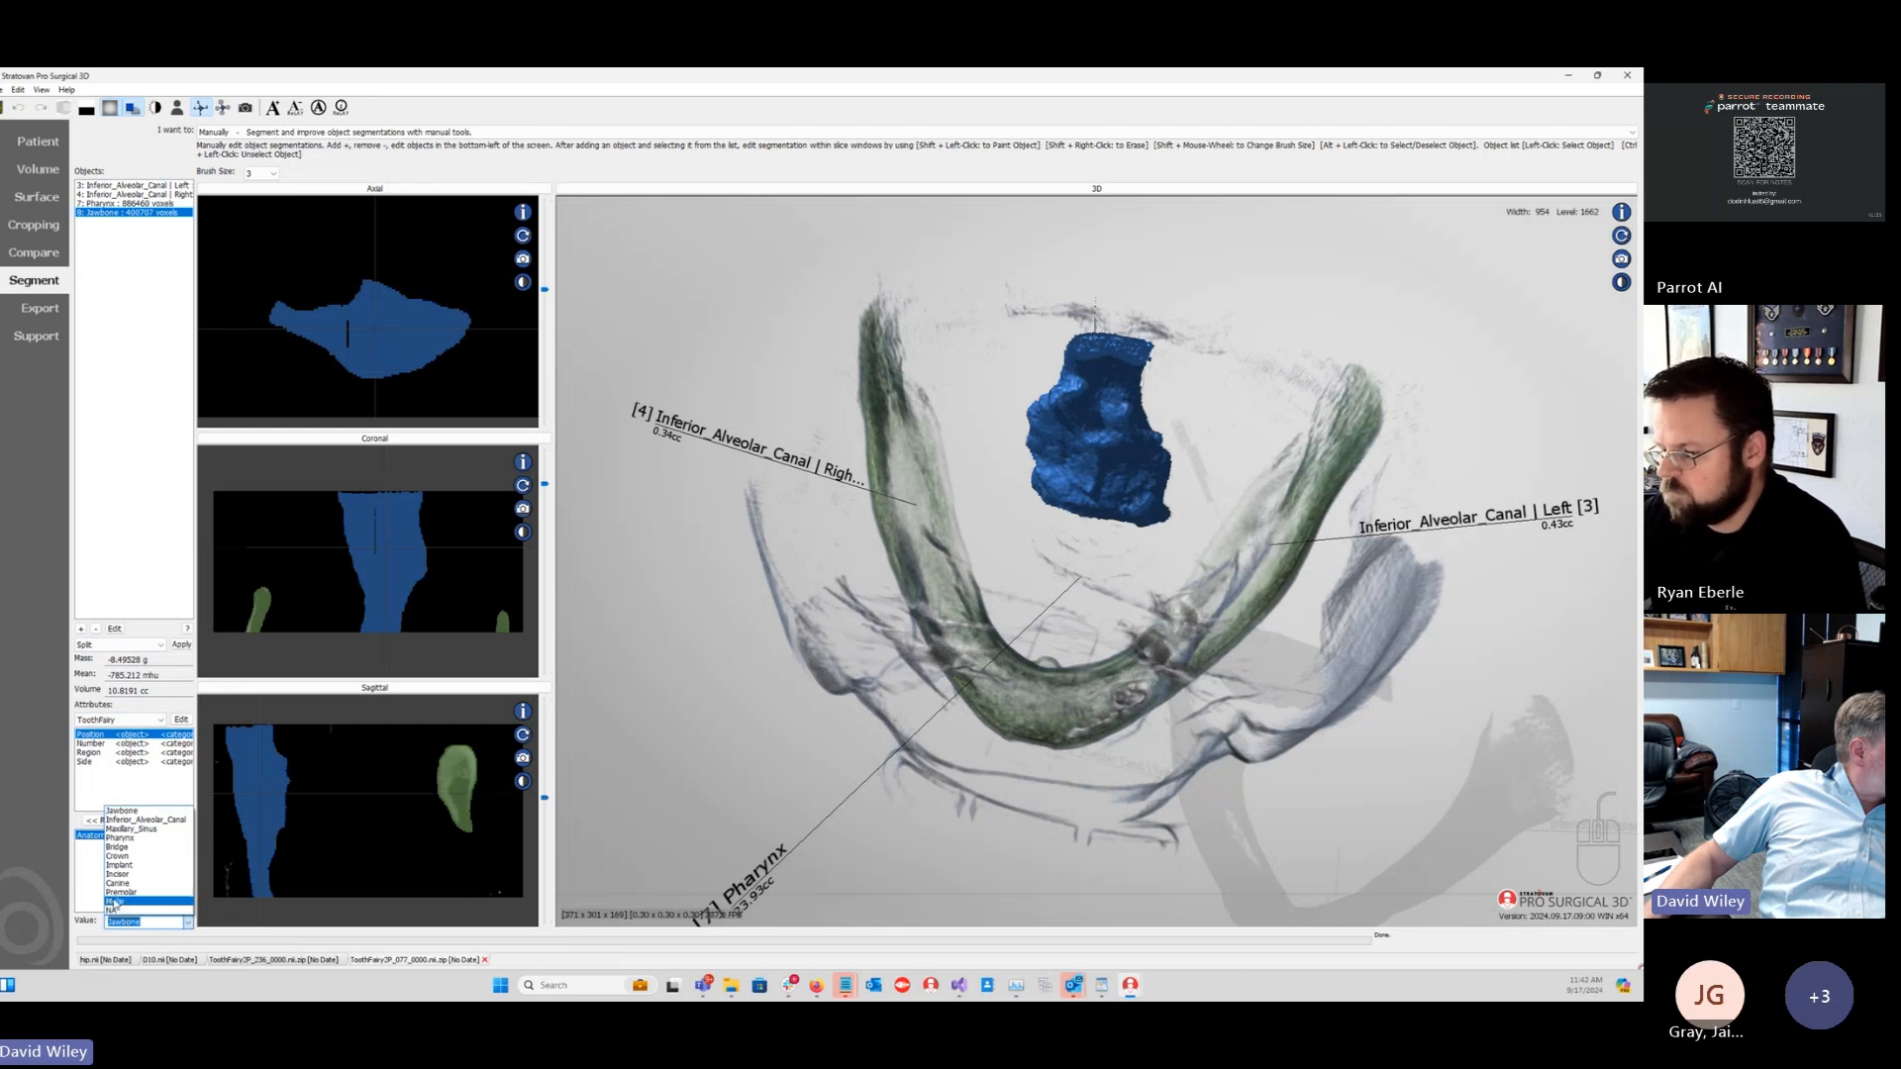
left_click(127, 839)
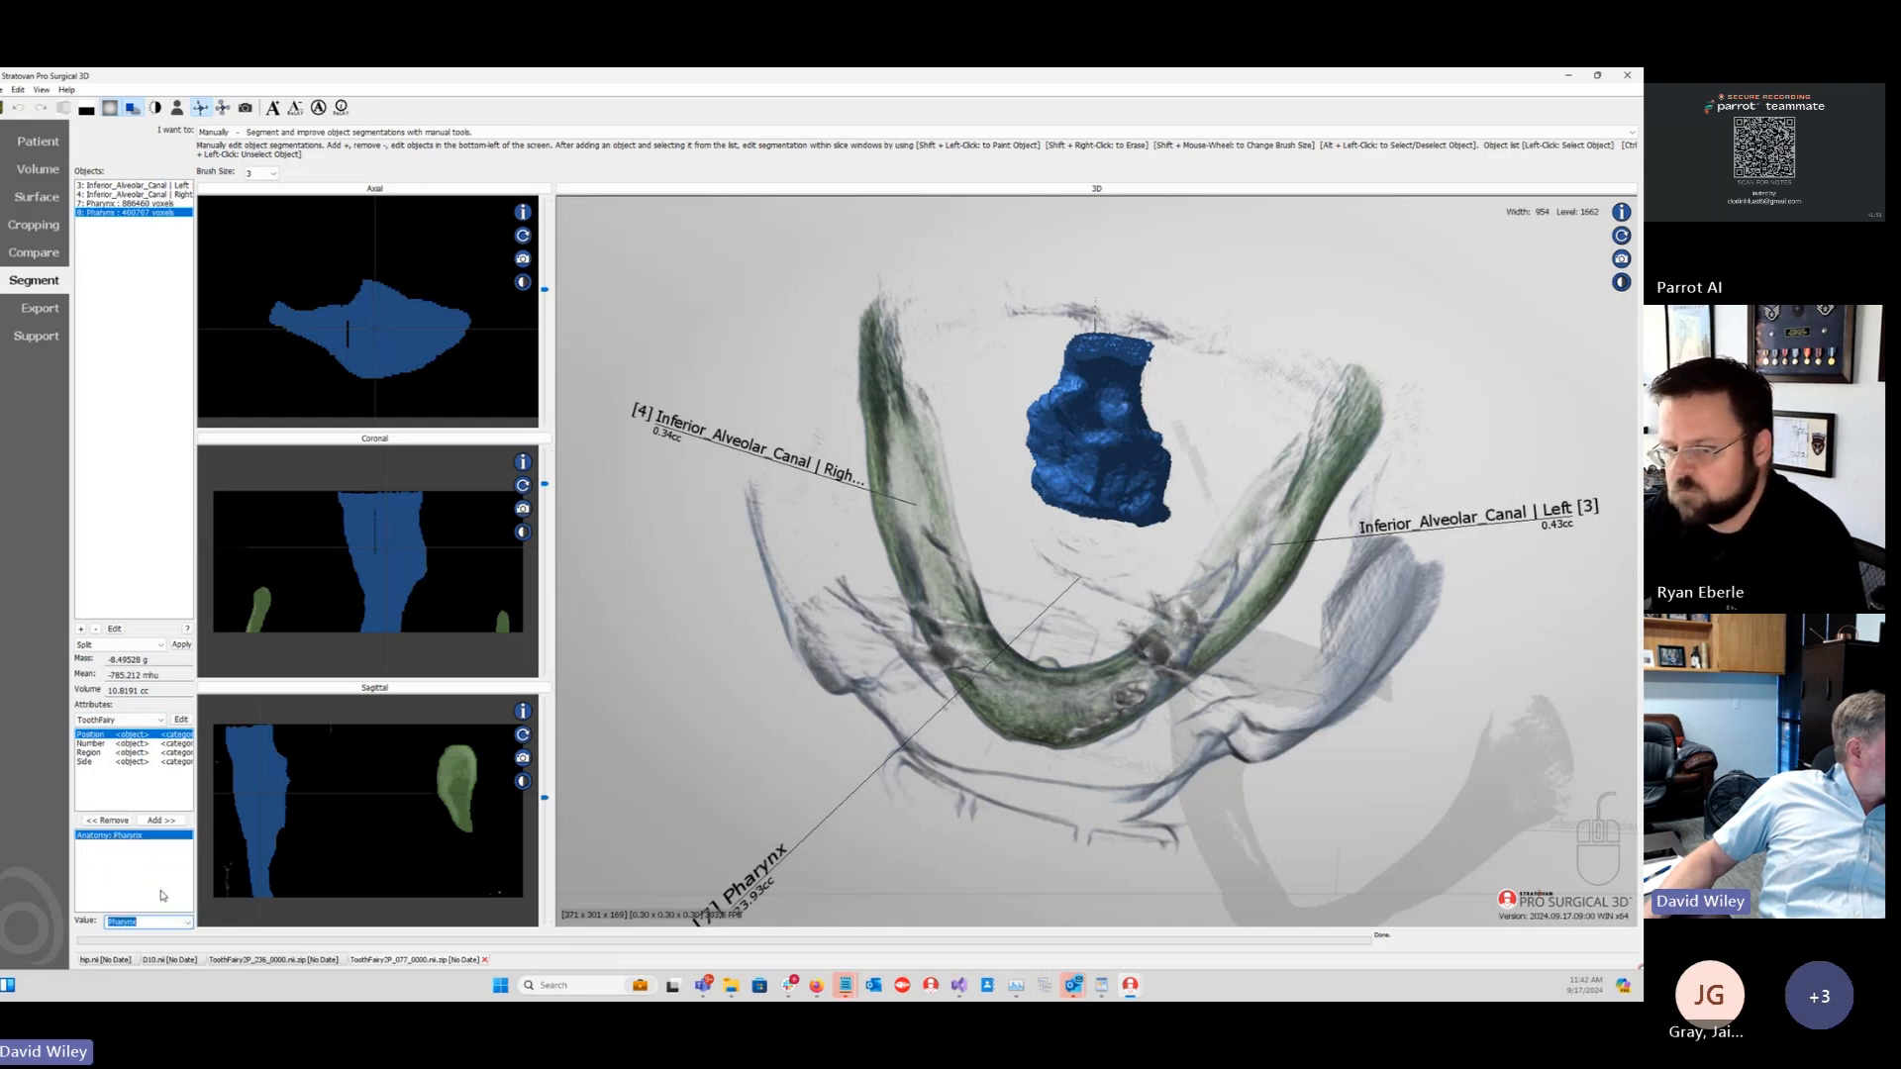
Step: Change the Anatomy value of object 7, the curved green bone, to Jawbone
left_click(129, 203)
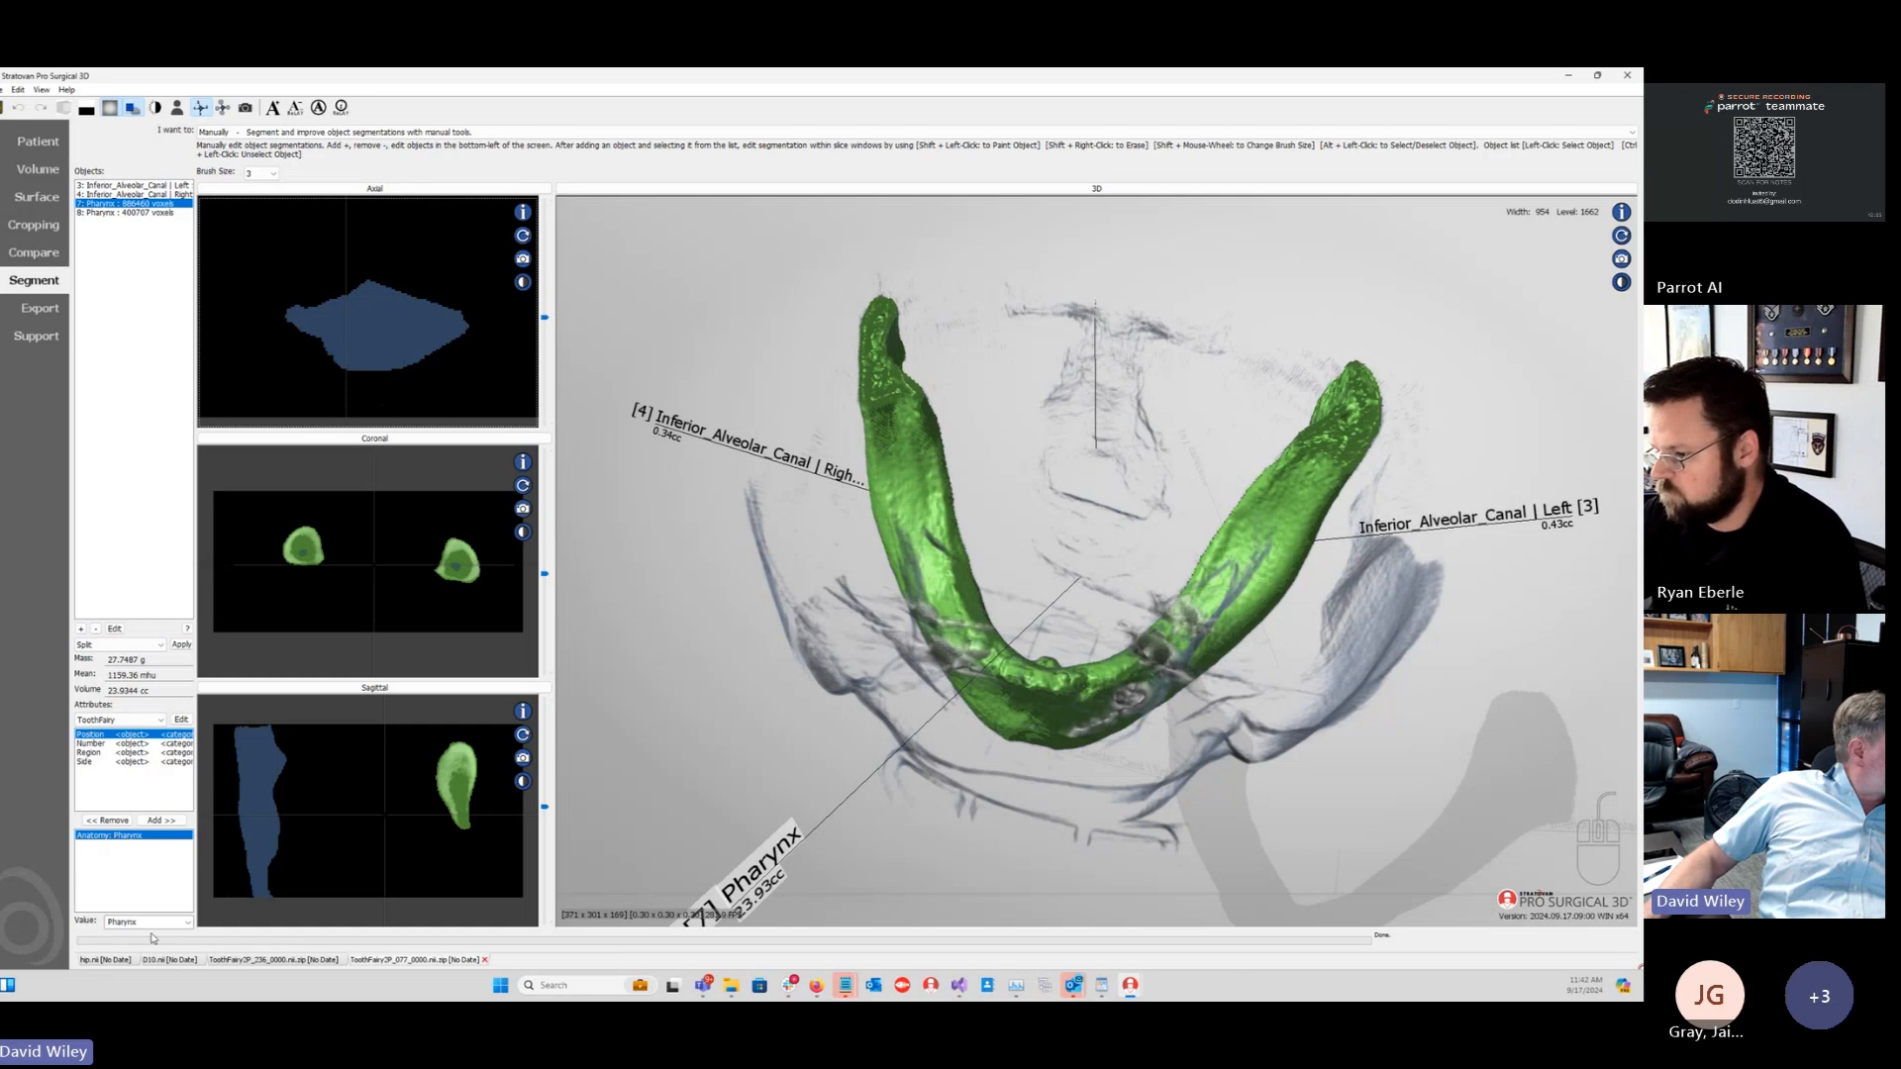
left_click(188, 923)
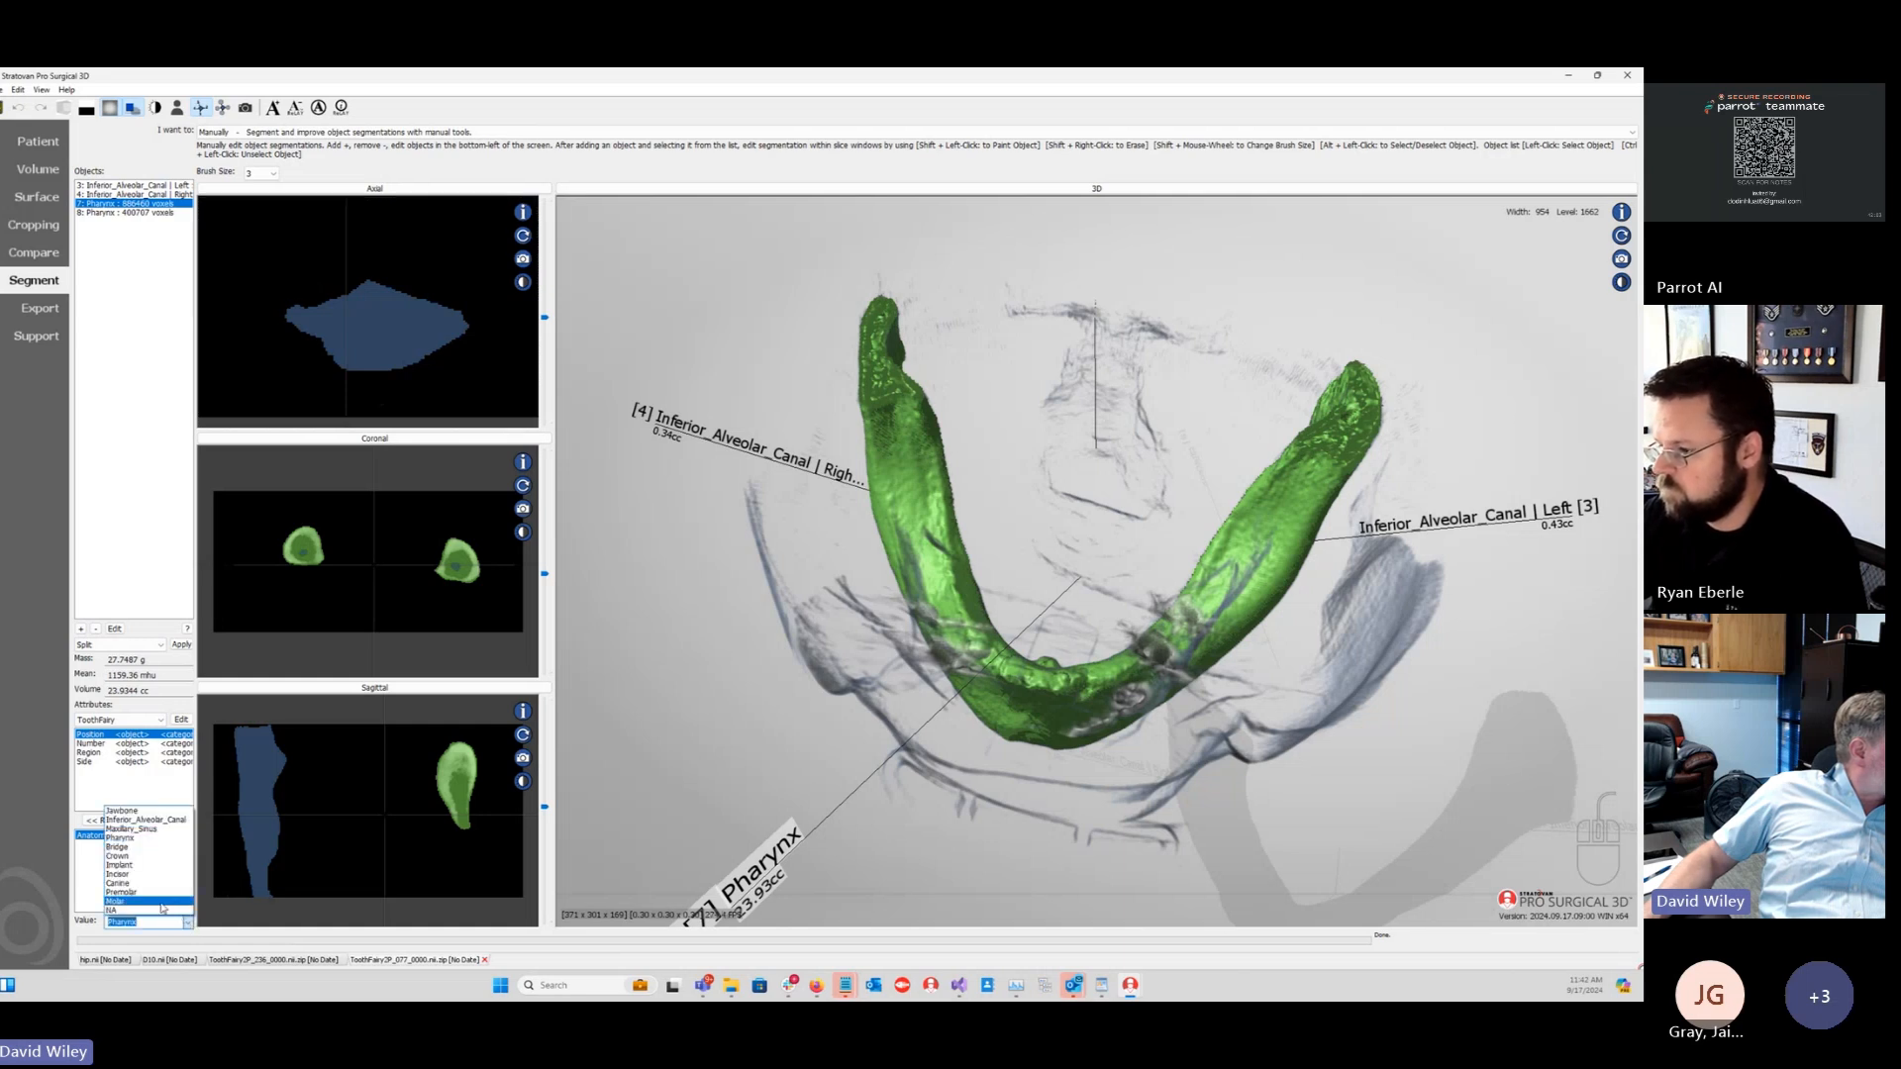
left_click(124, 812)
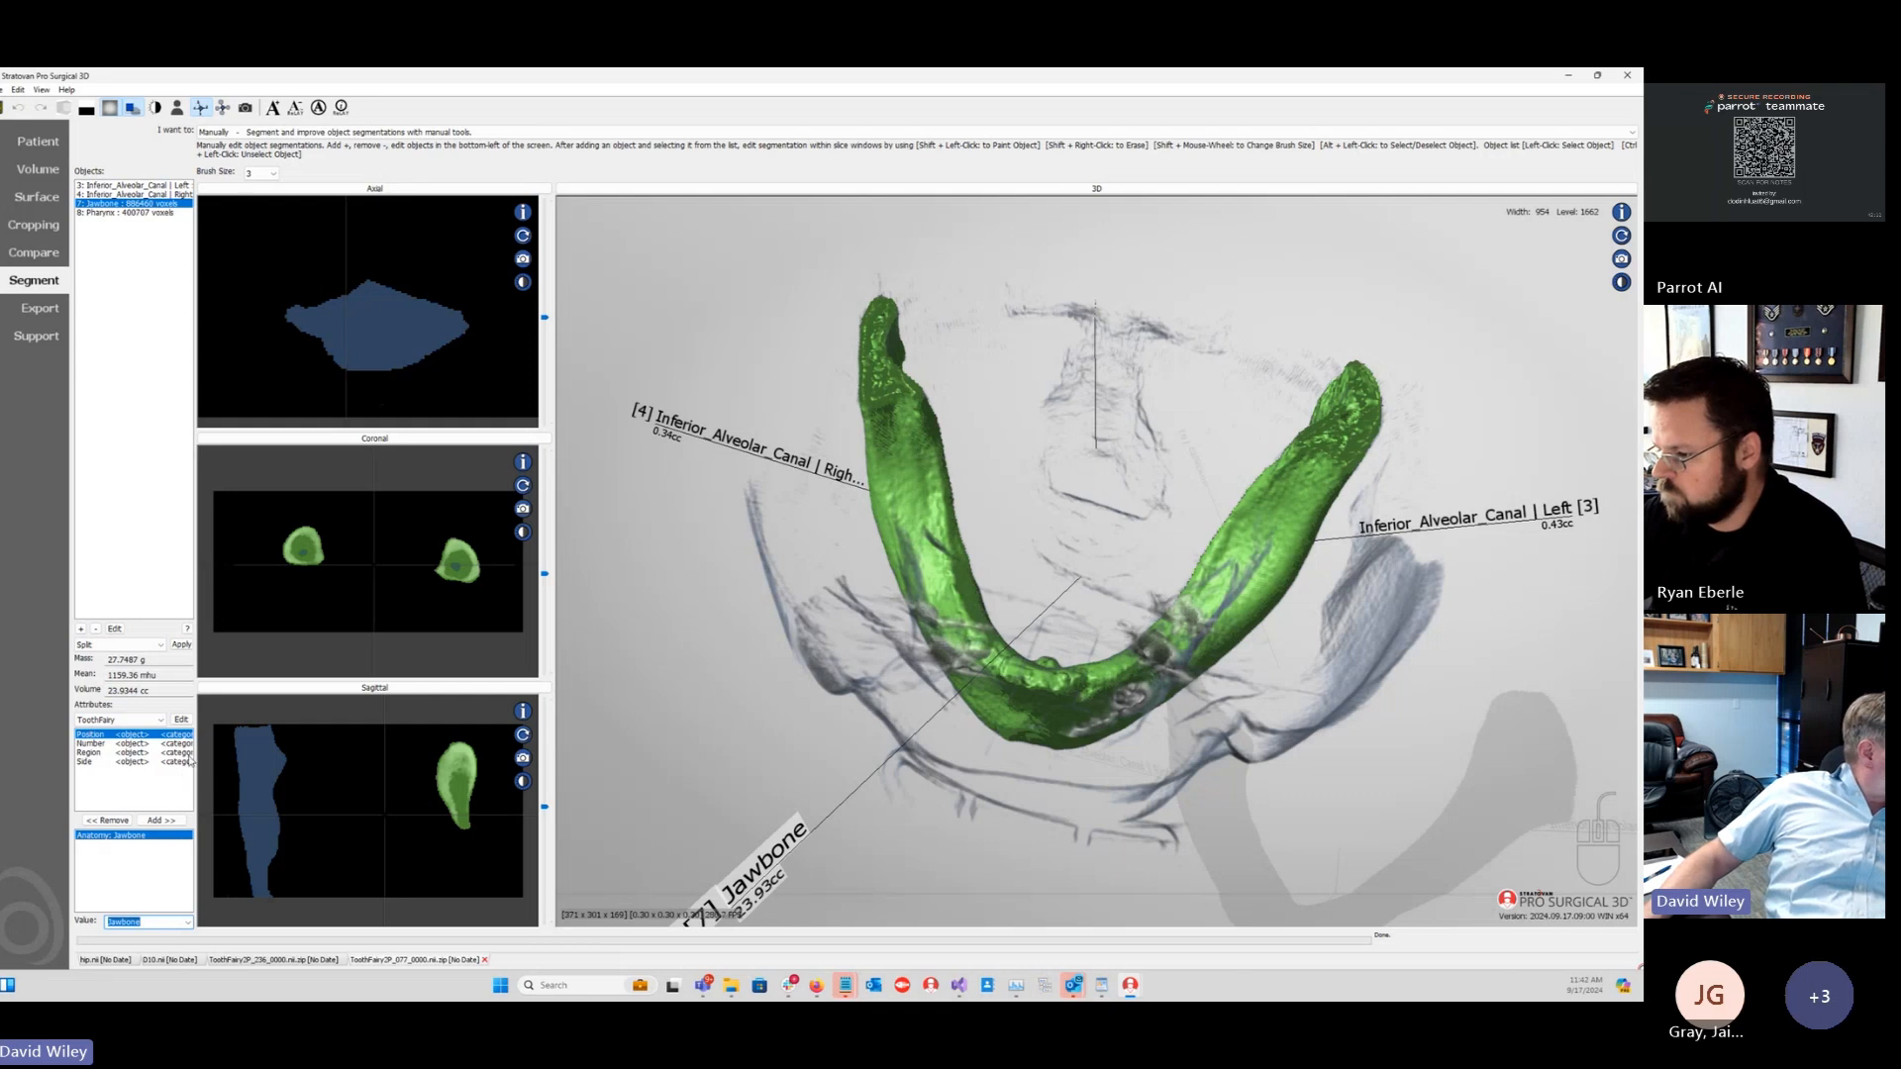
Step: Check the Region categories of the ToothFairy attribute database, and leave the database unchanged
left_click(86, 744)
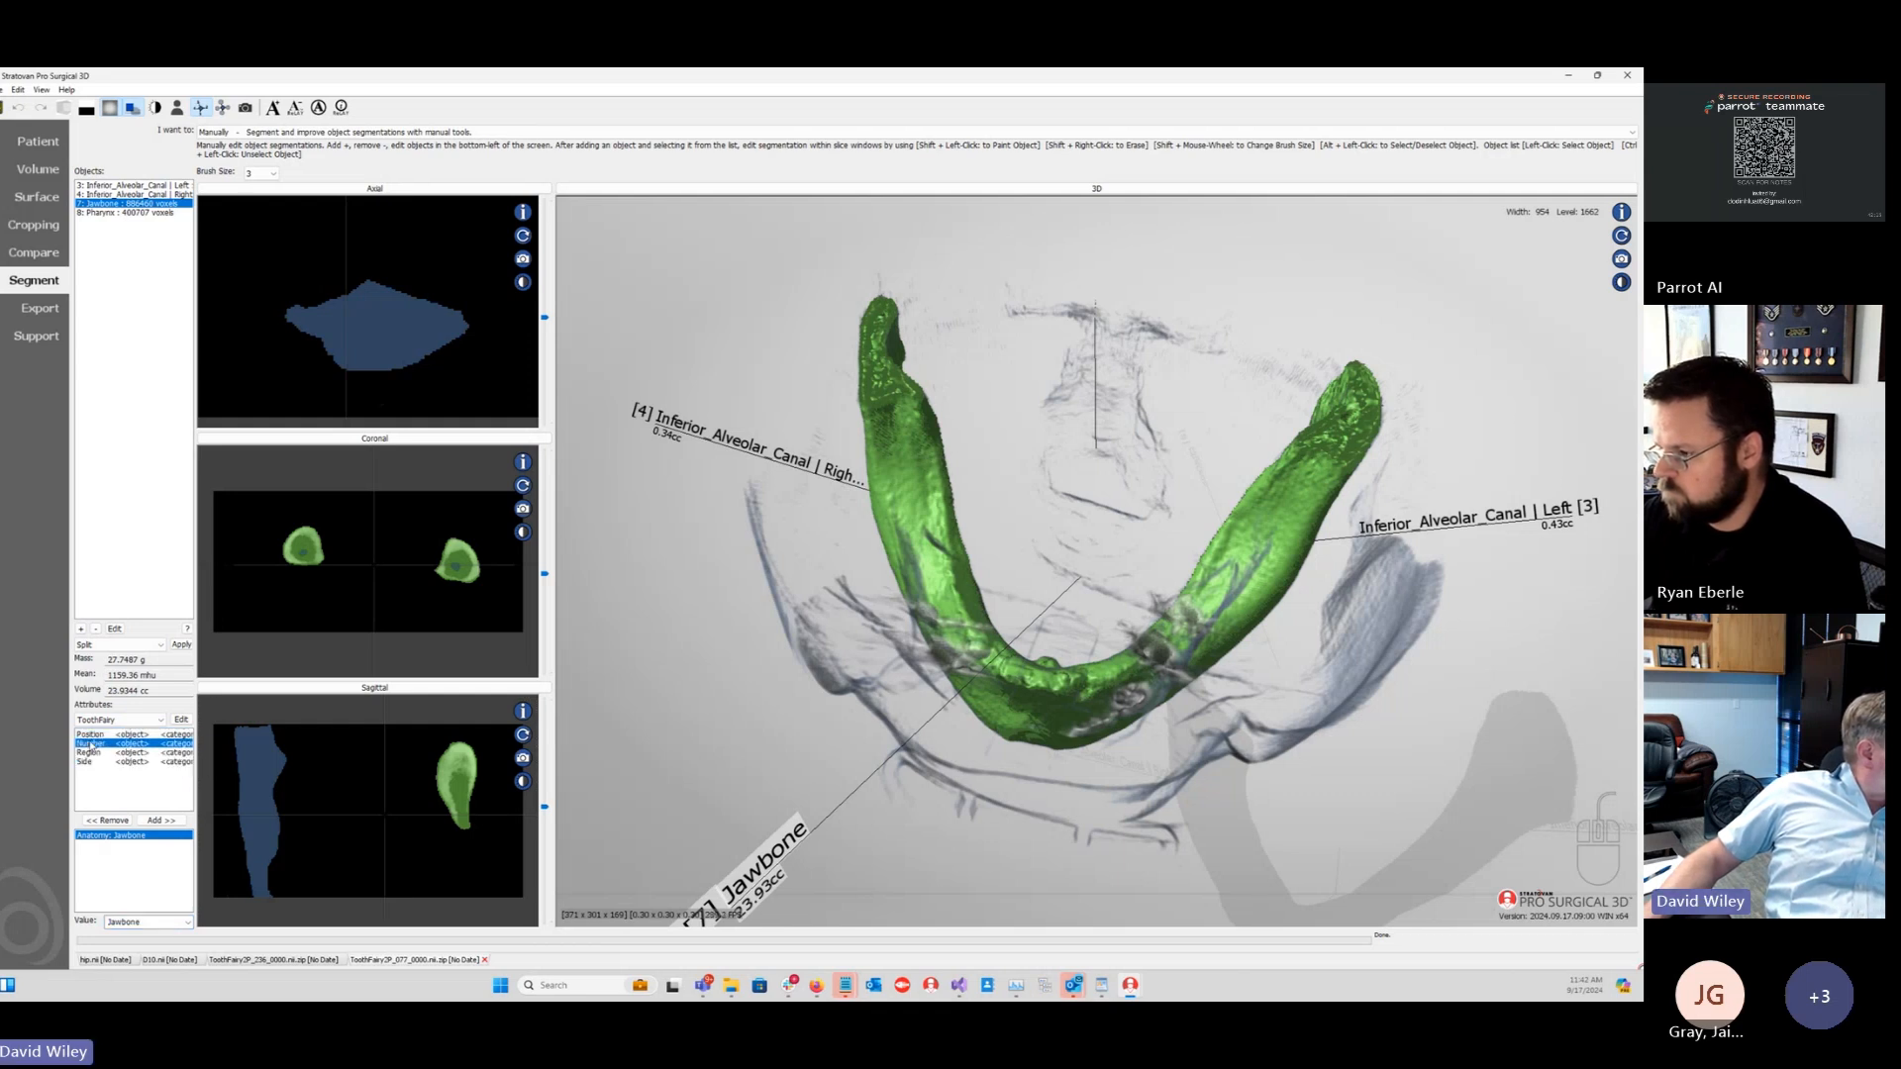
left_click(180, 721)
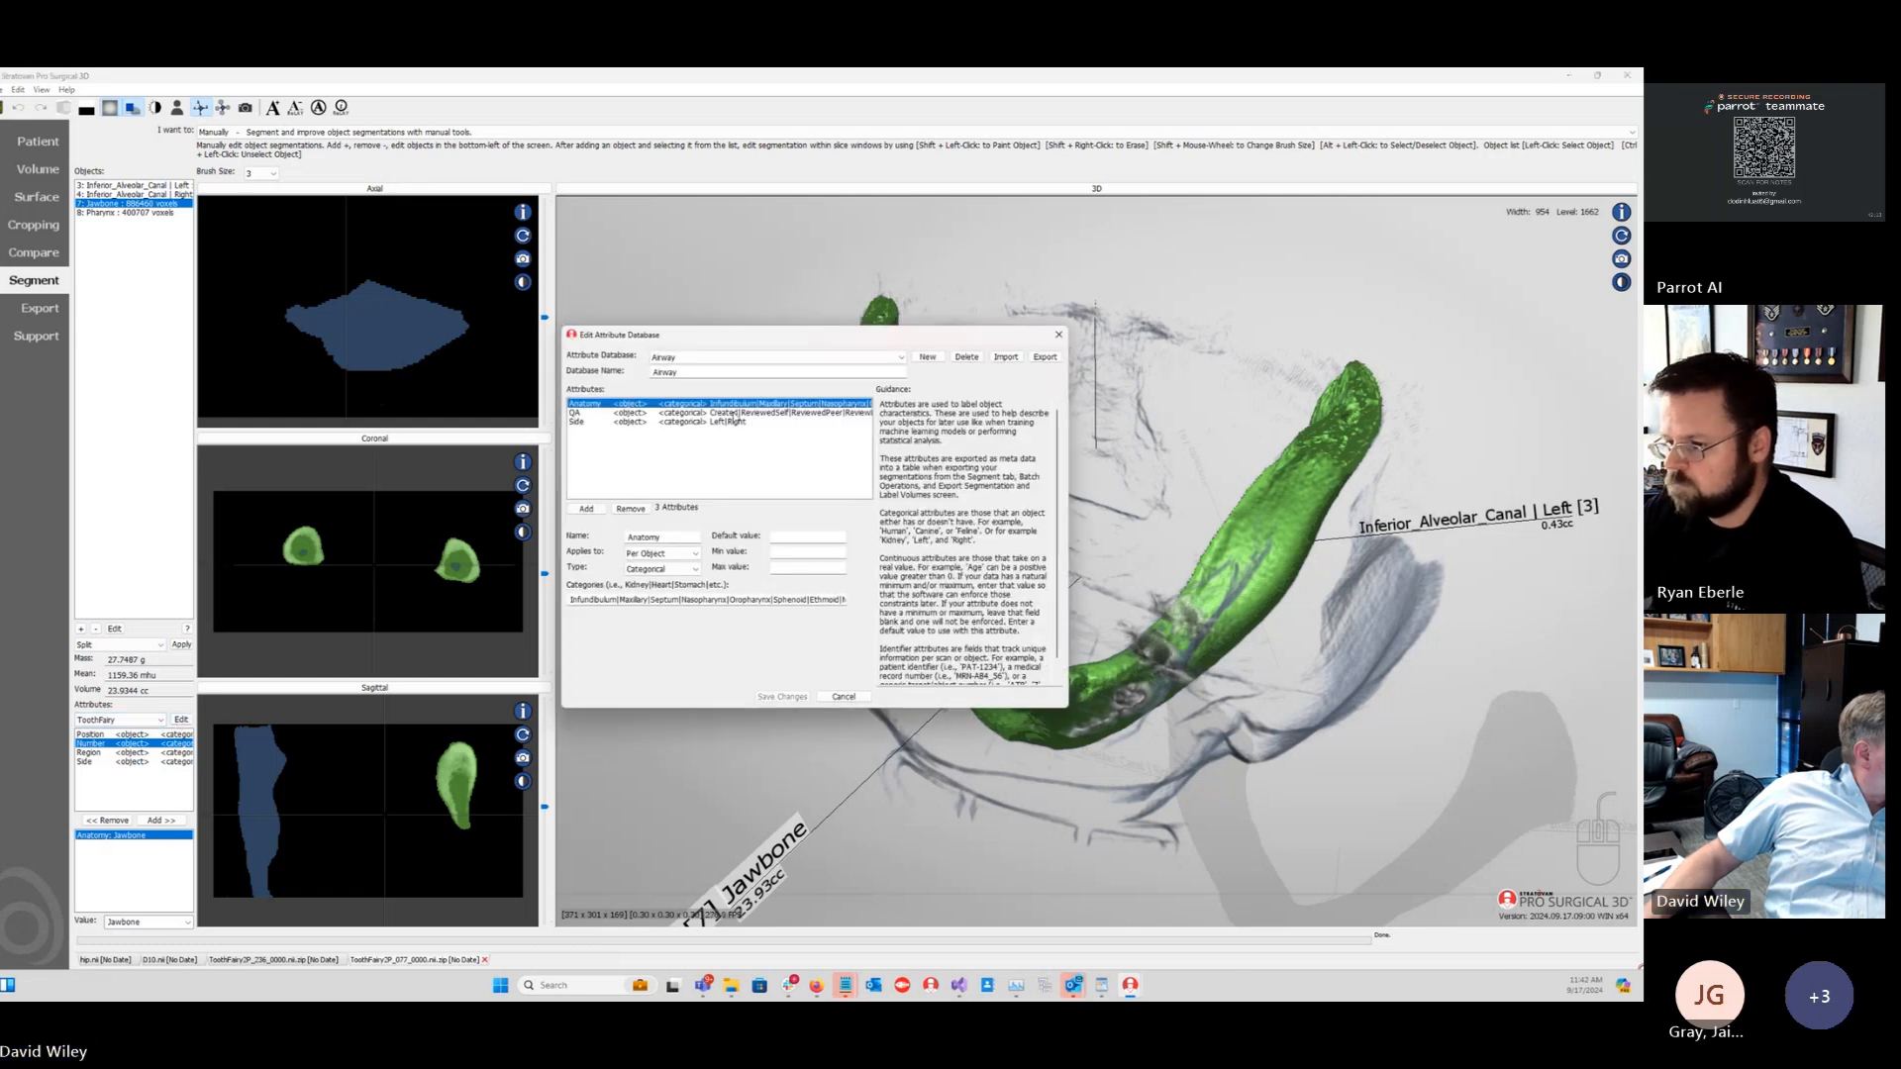
left_click(739, 358)
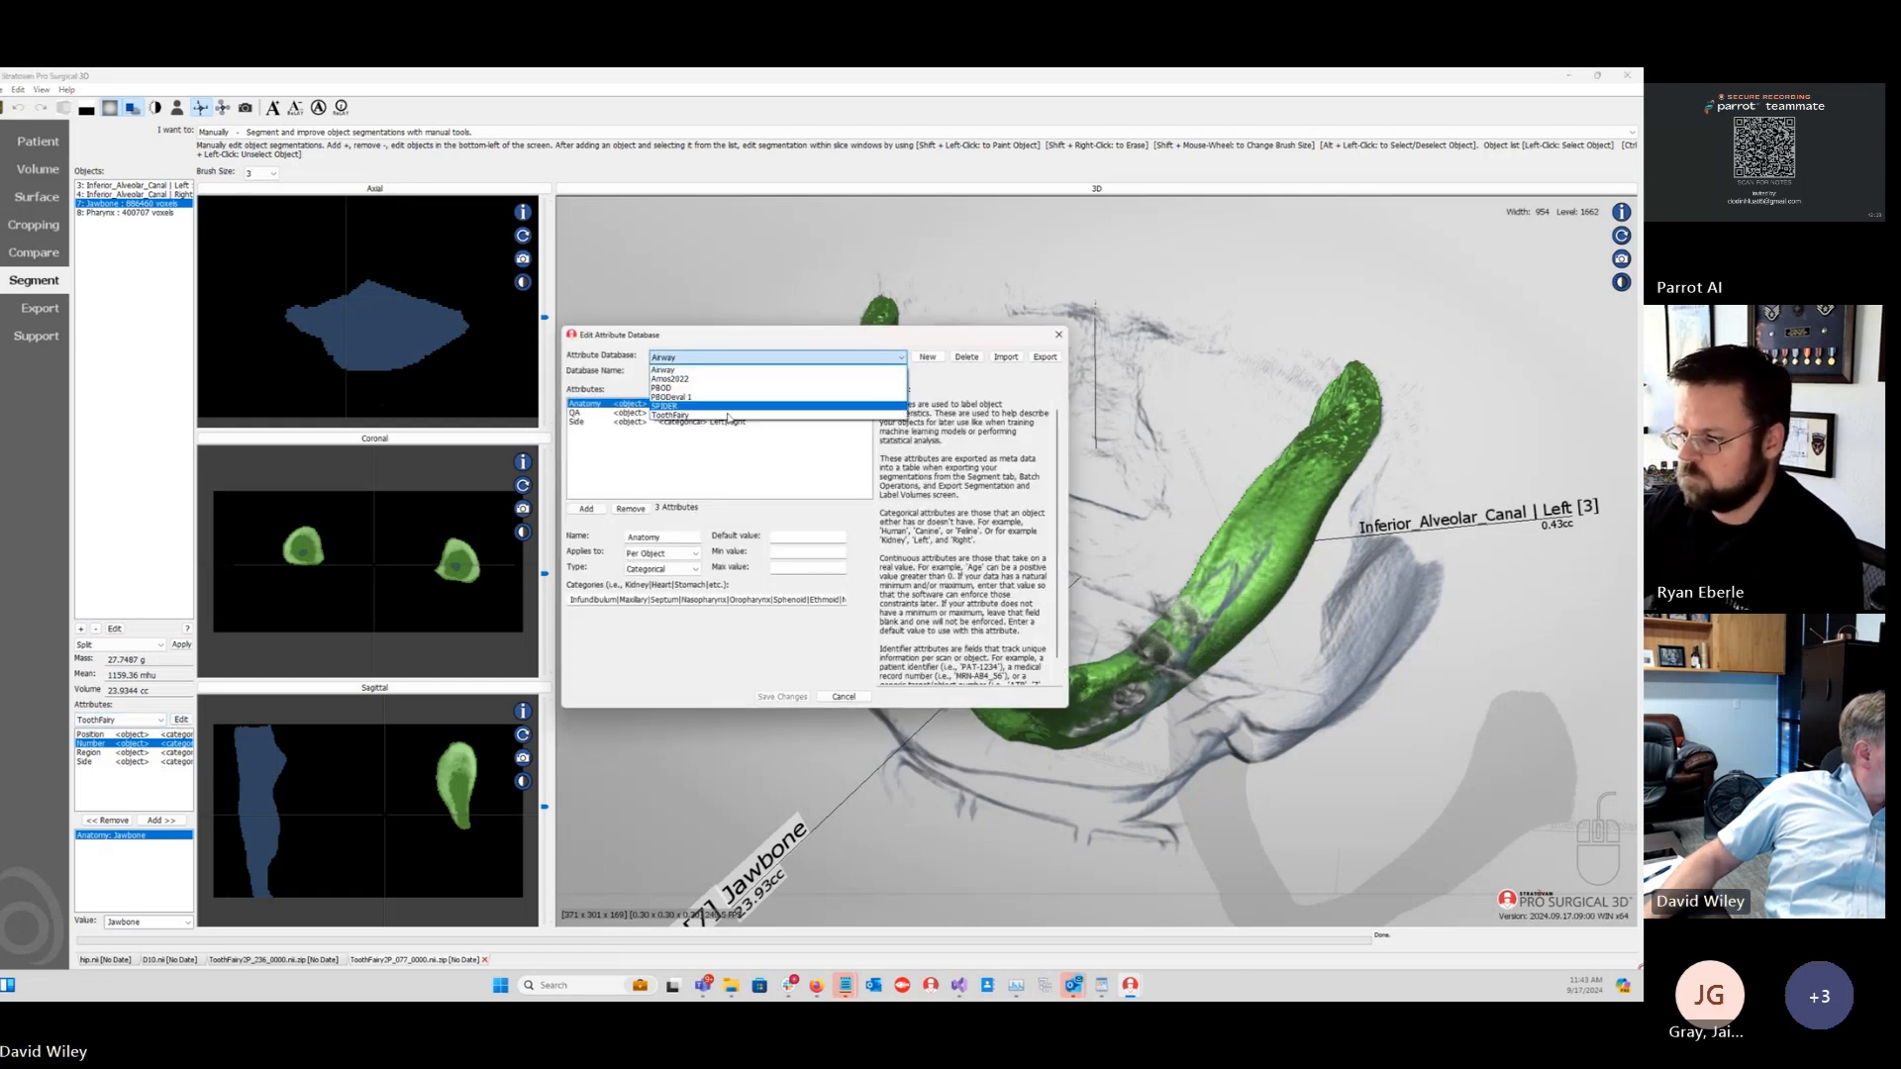
left_click(703, 424)
left_click(741, 439)
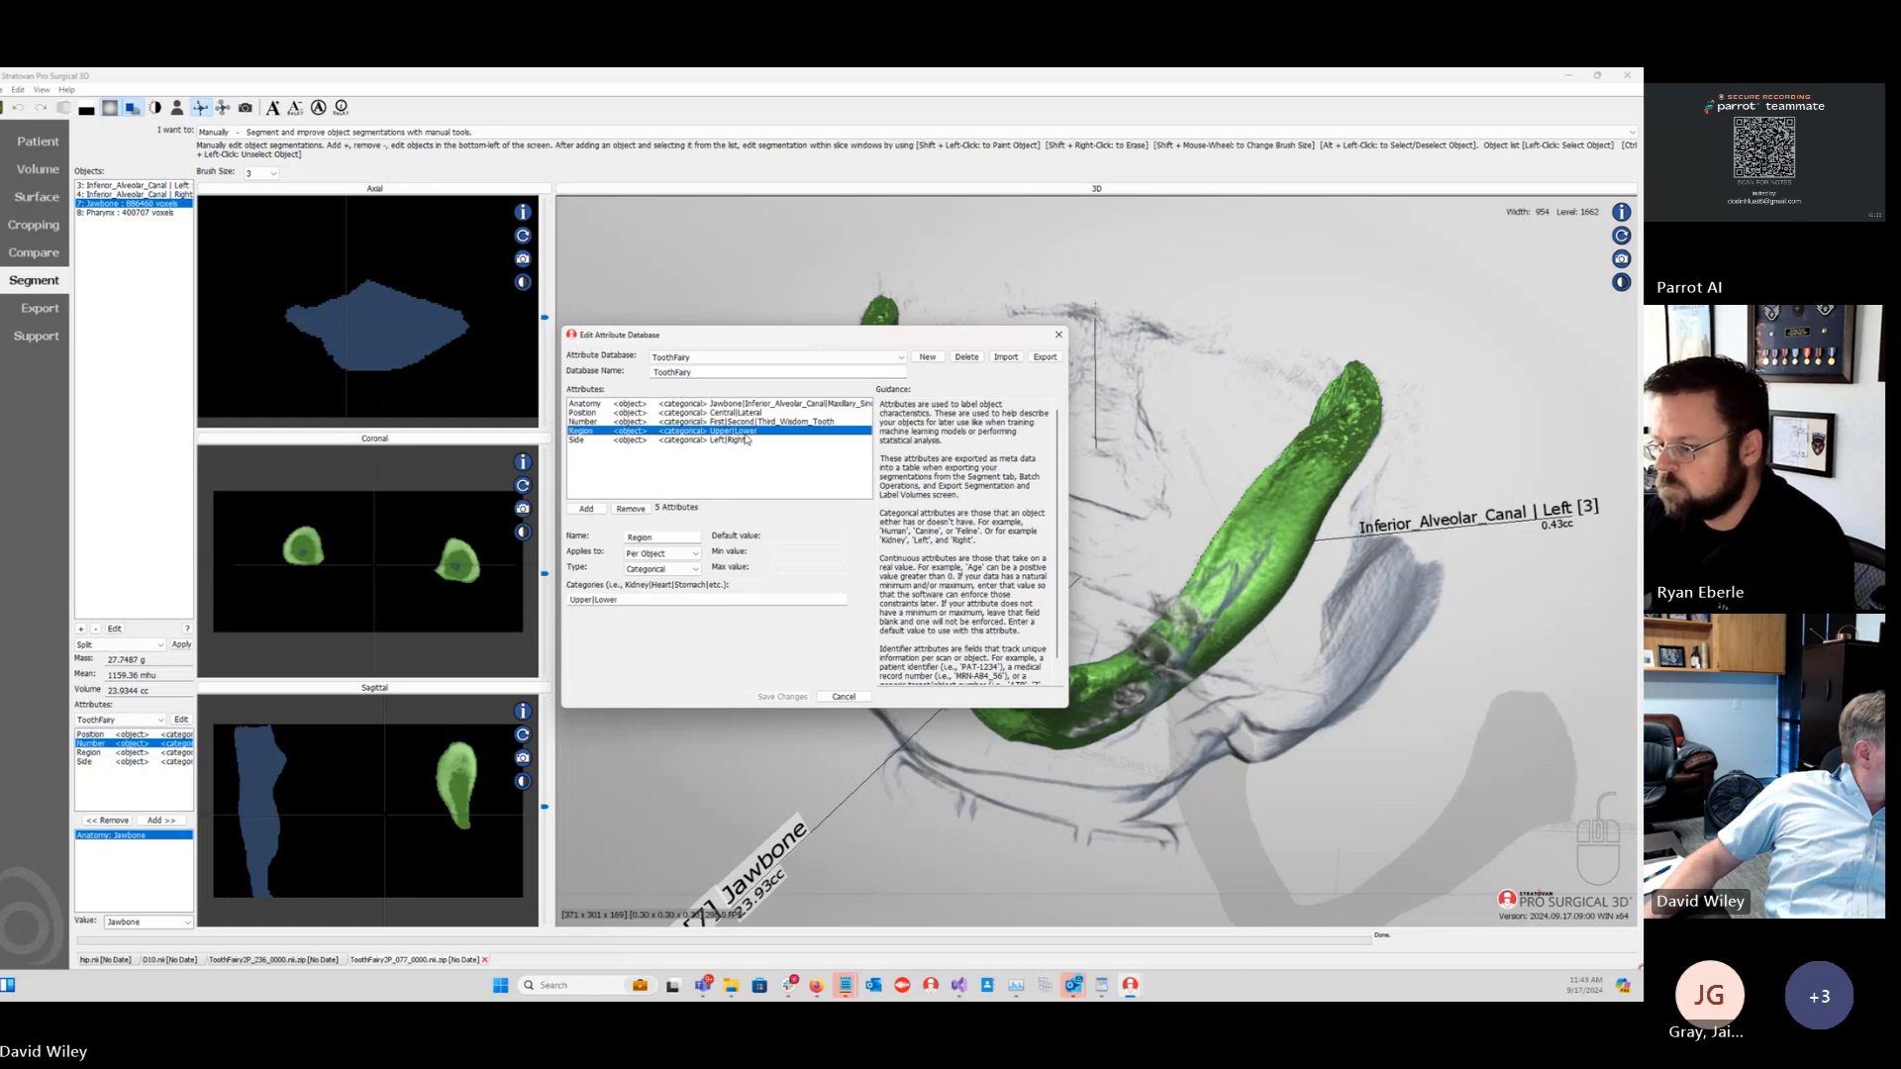
left_click(843, 696)
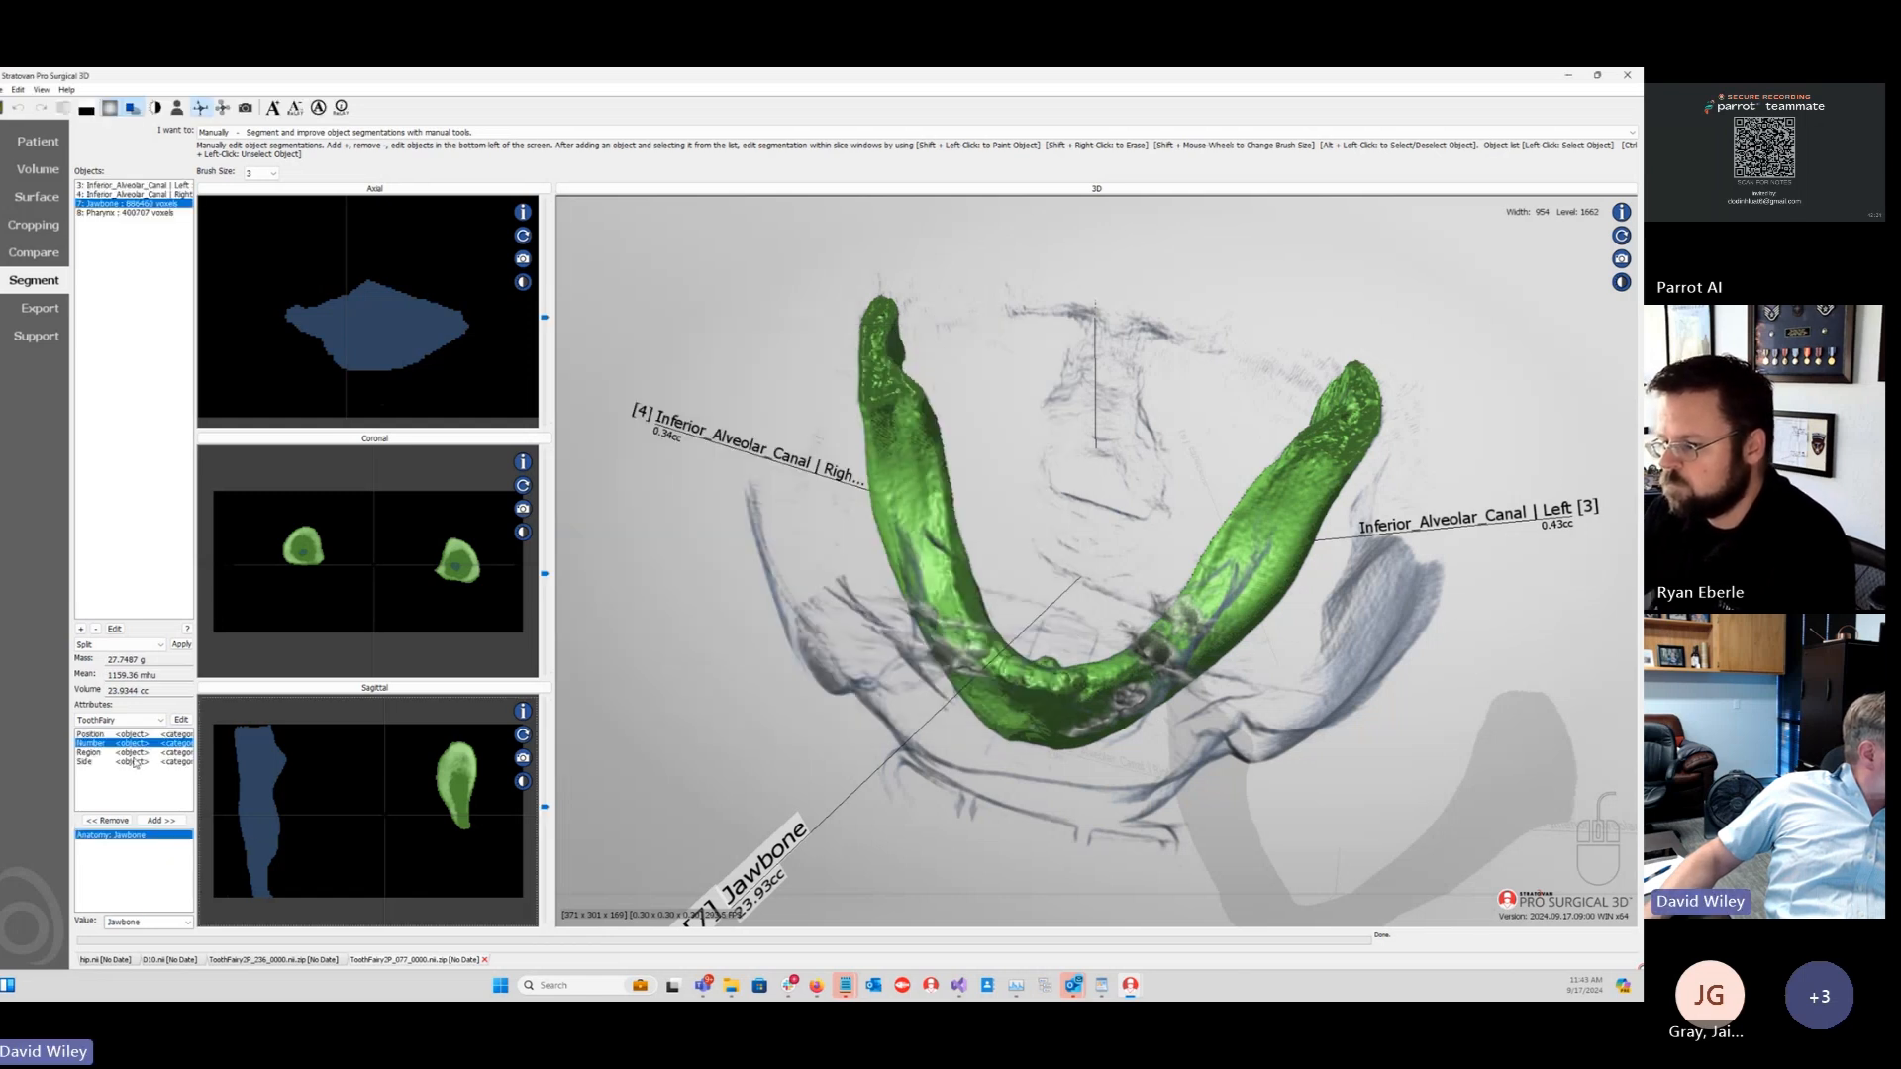
Step: Add the Region attribute to the Jawbone object with the value Lower, and check the labeled object in 3D
left_click(99, 763)
left_click(158, 821)
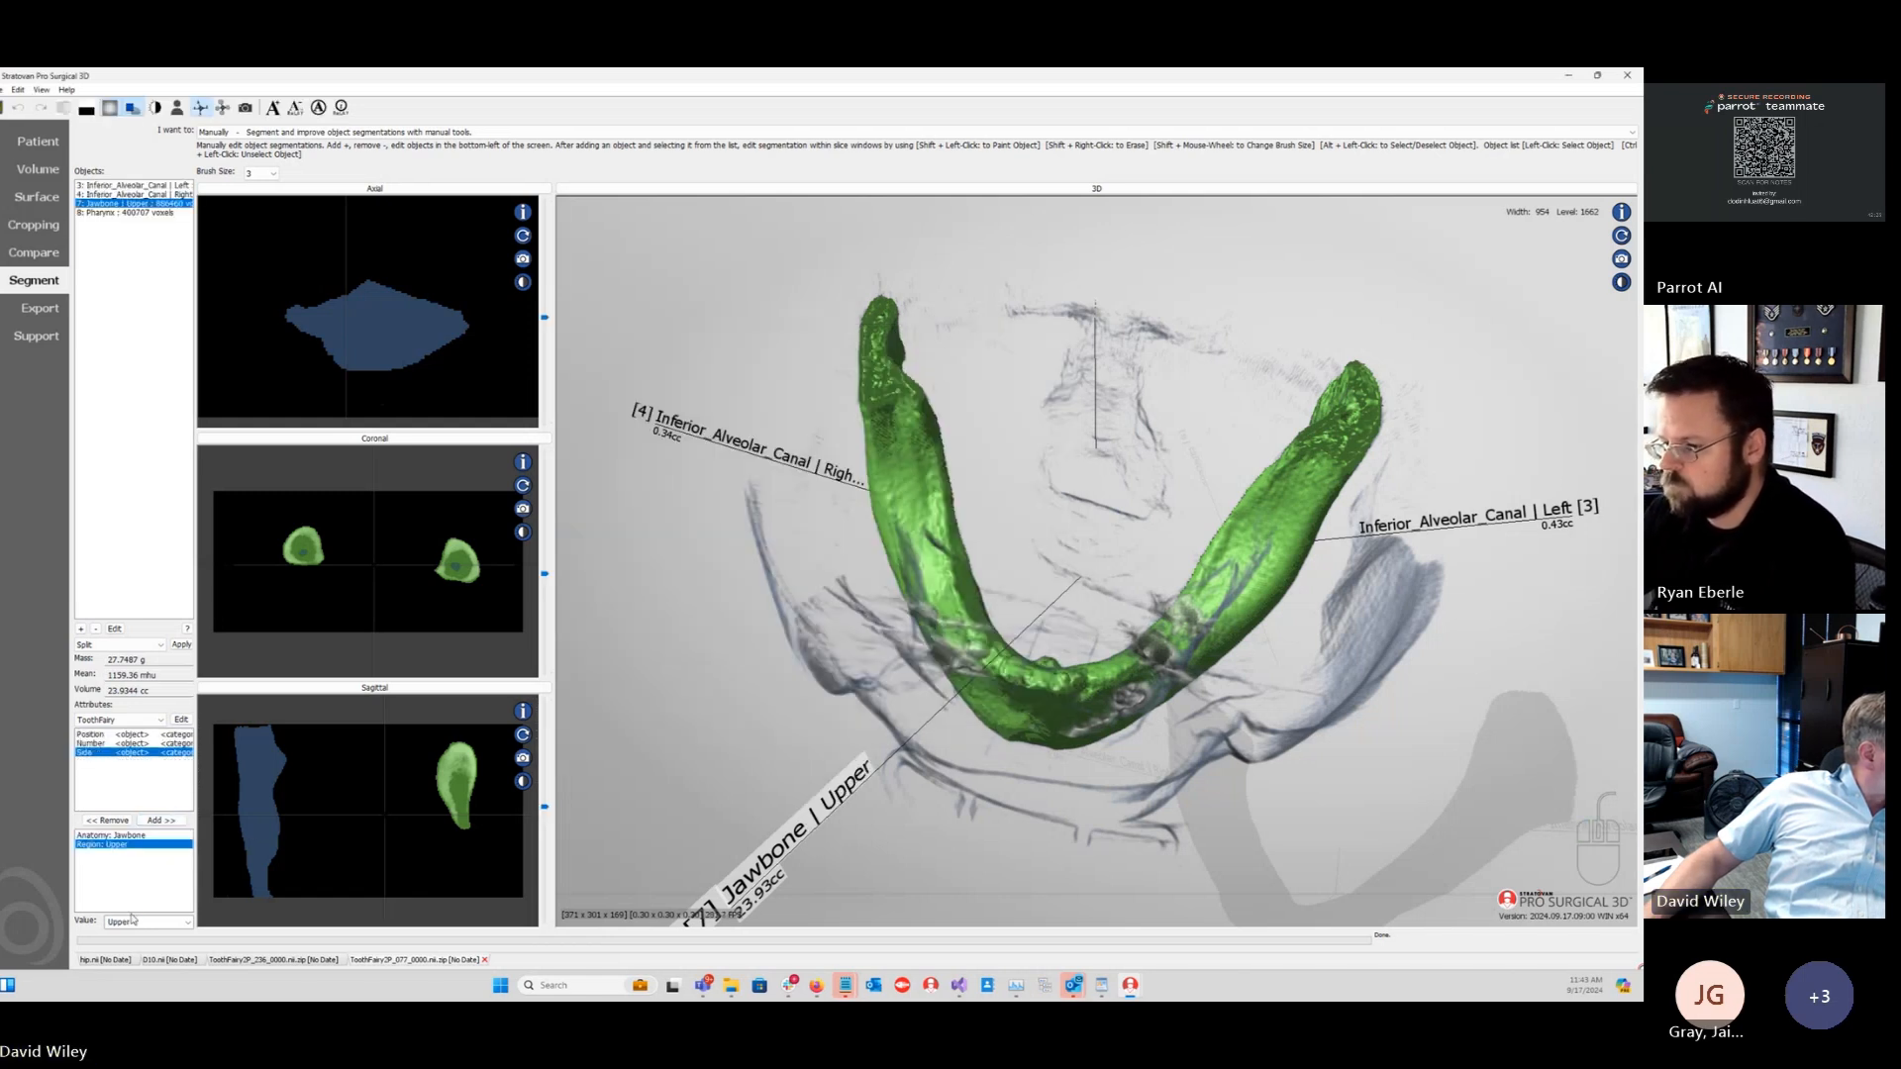
left_click(187, 922)
left_click(157, 946)
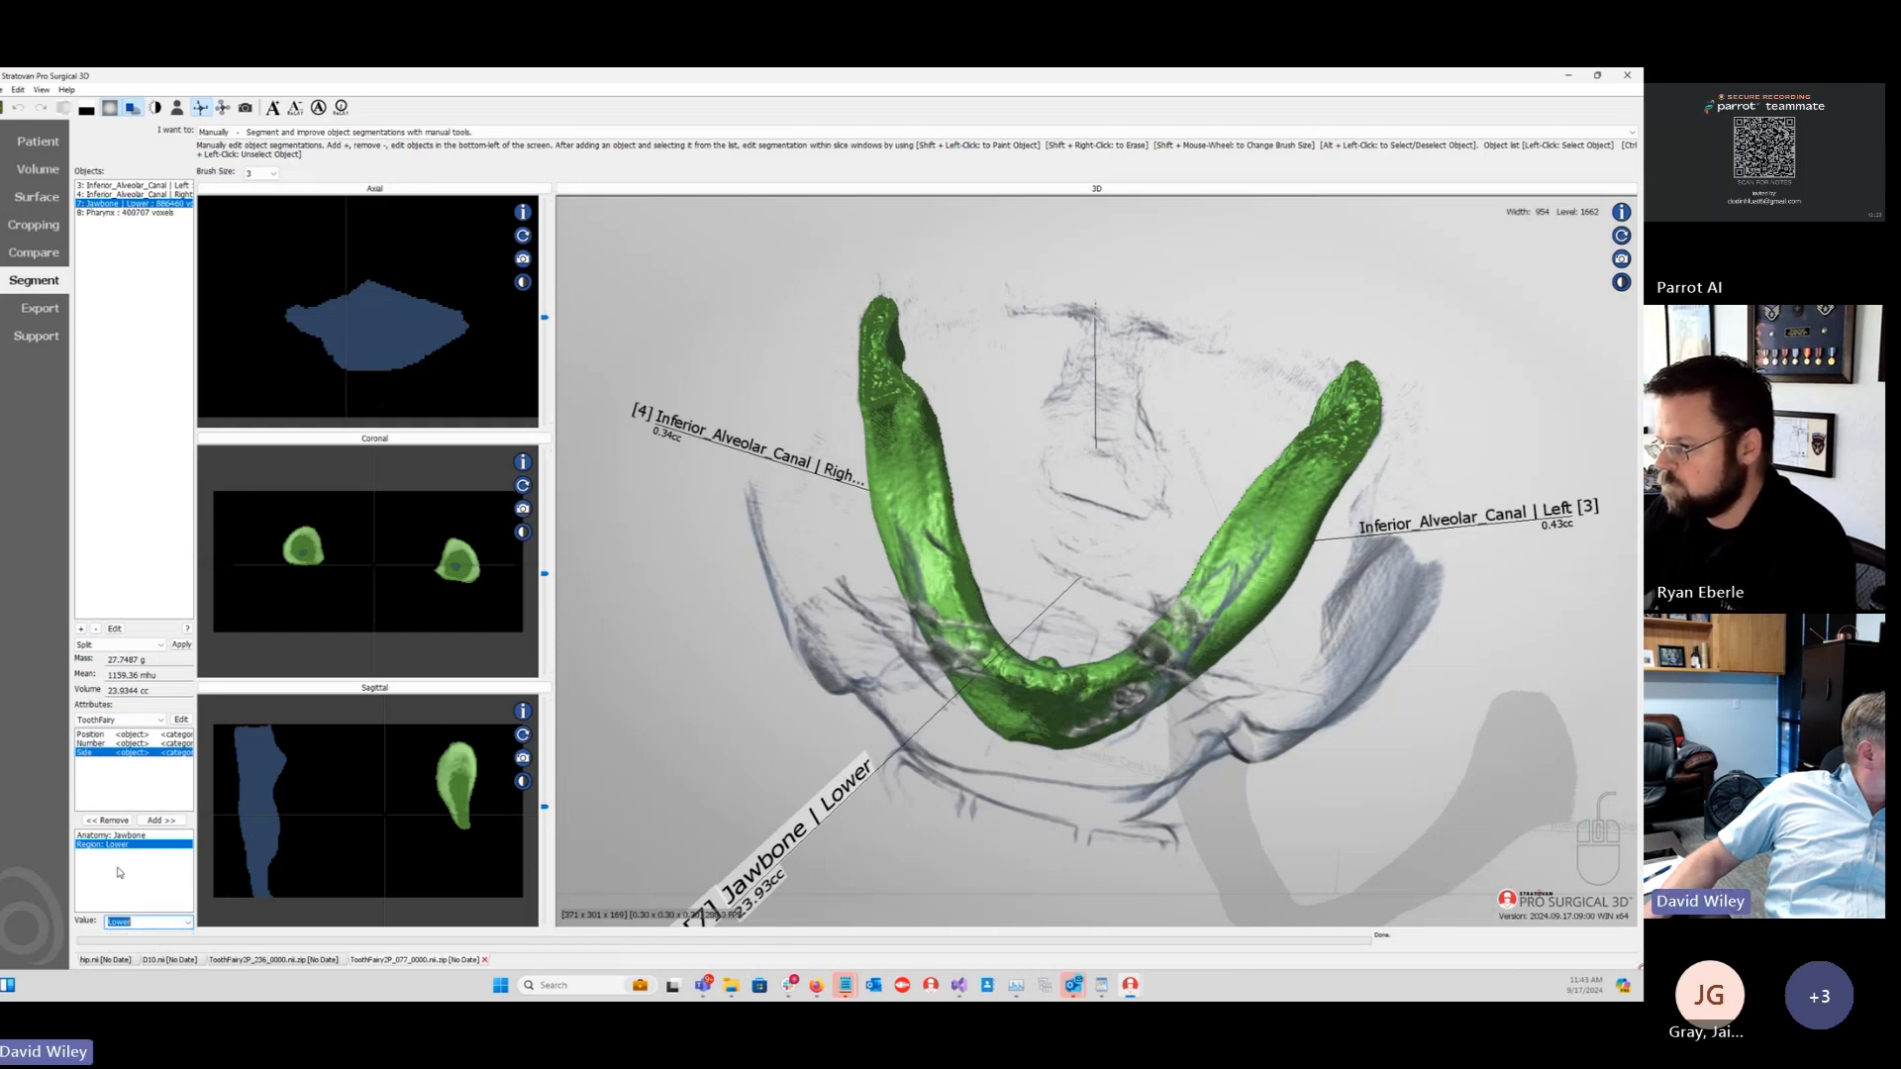
left_click_drag(663, 683, 711, 572)
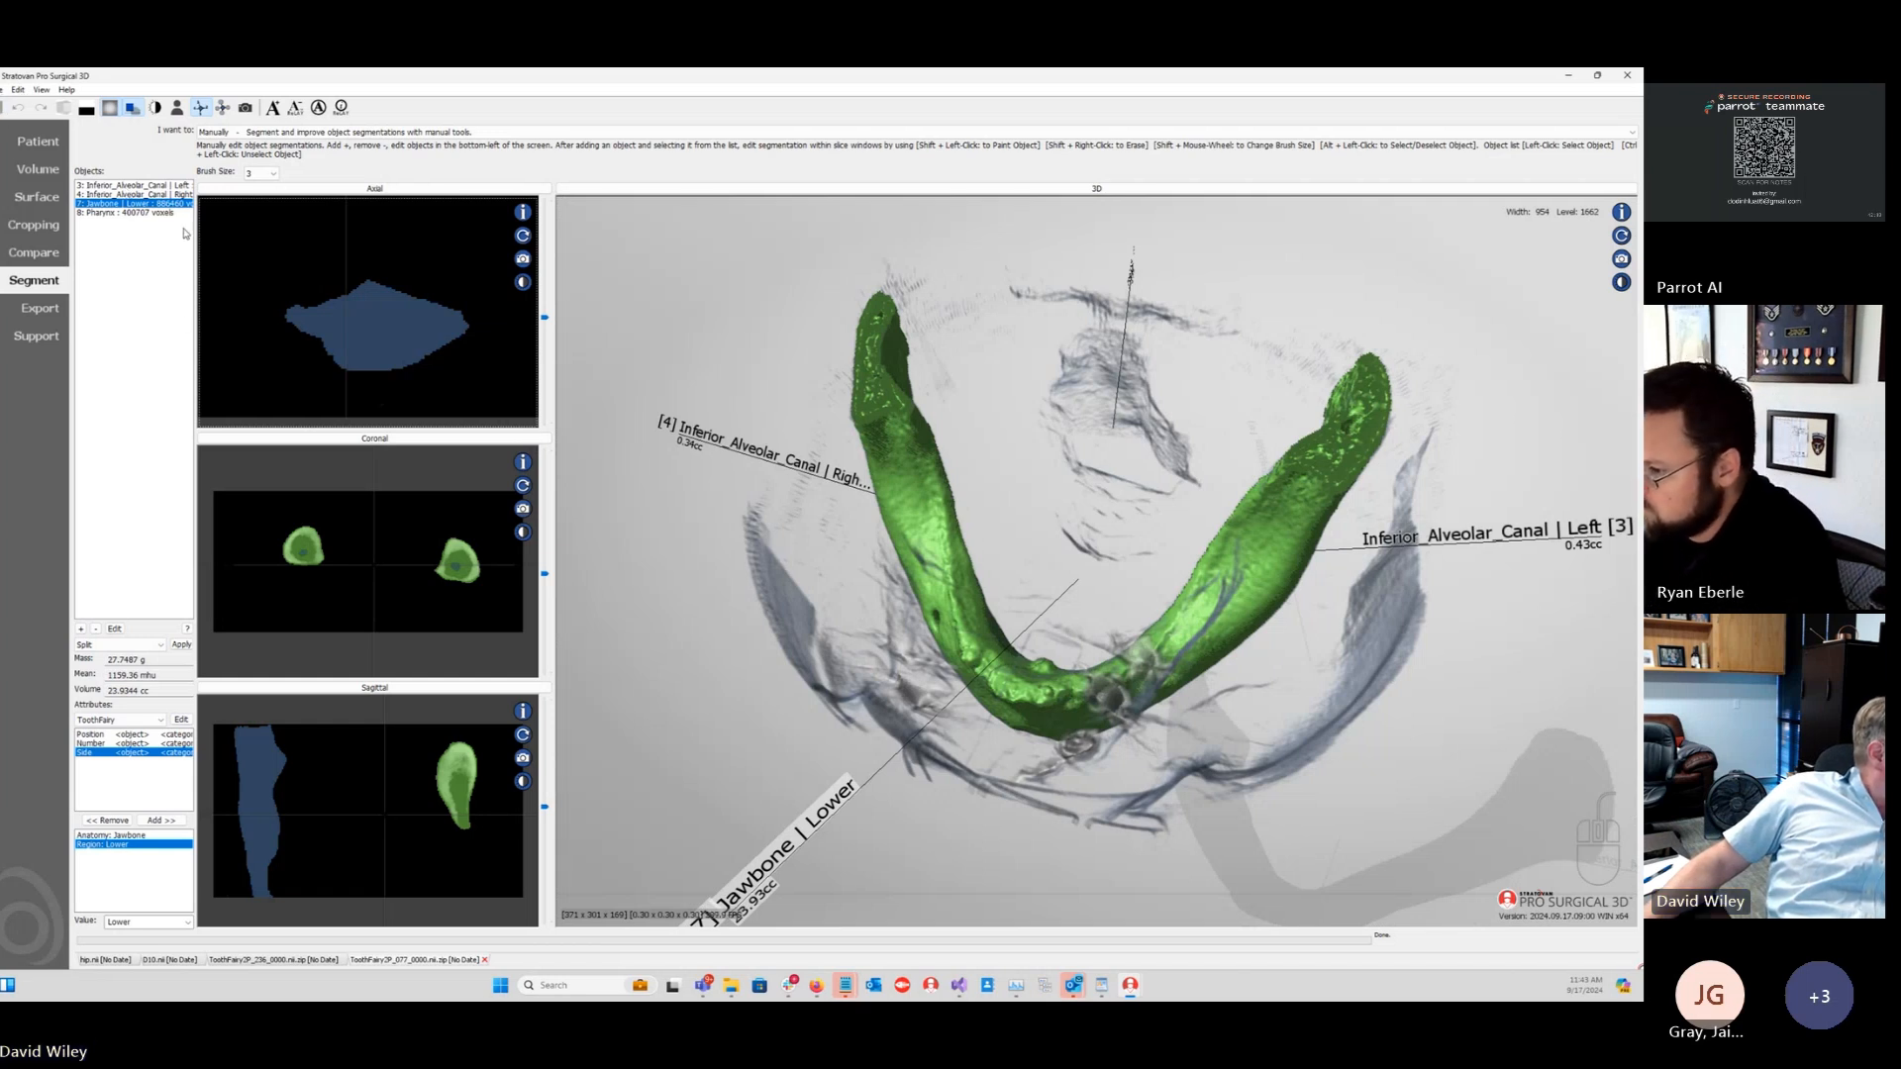
left_click_drag(804, 555, 780, 559)
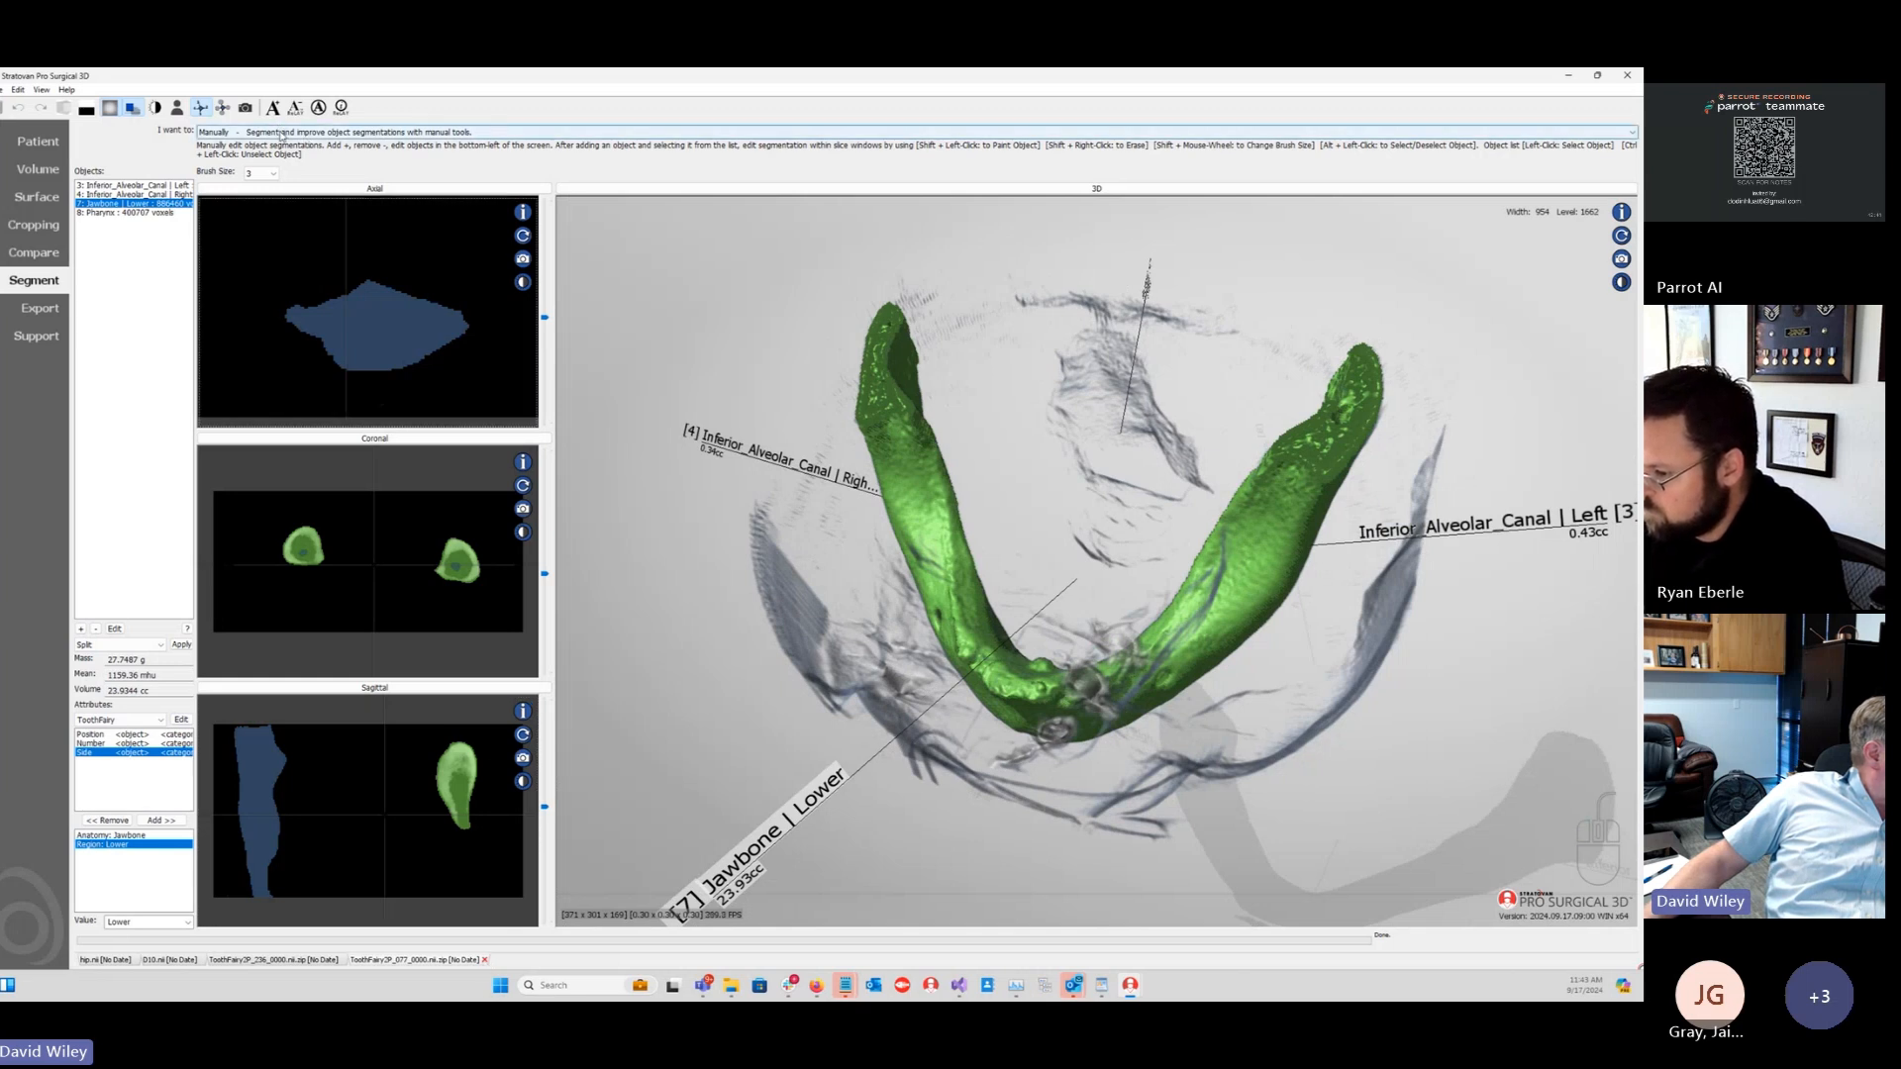
Step: Close the ToothFairy2F_077_0000 scan without saving and go back to the Quality Assurance outlier analysis
left_click(484, 959)
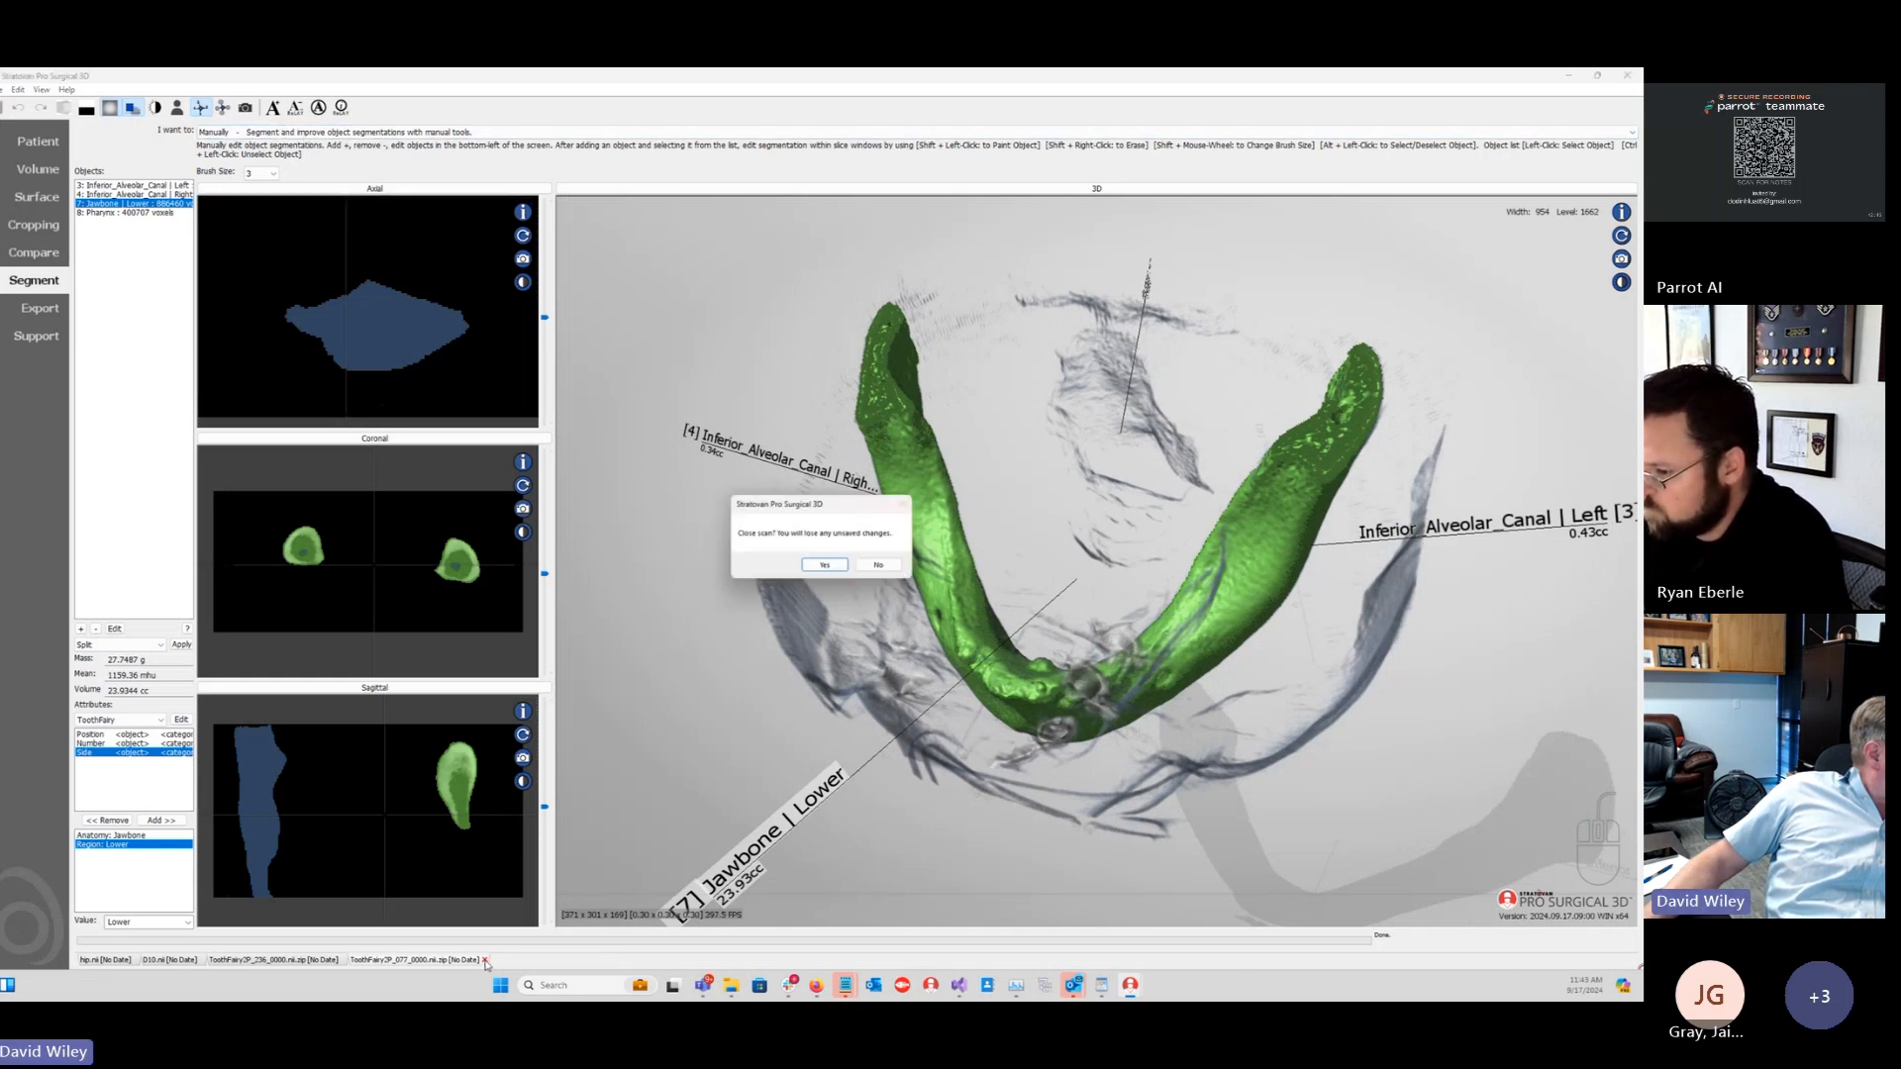
left_click(824, 565)
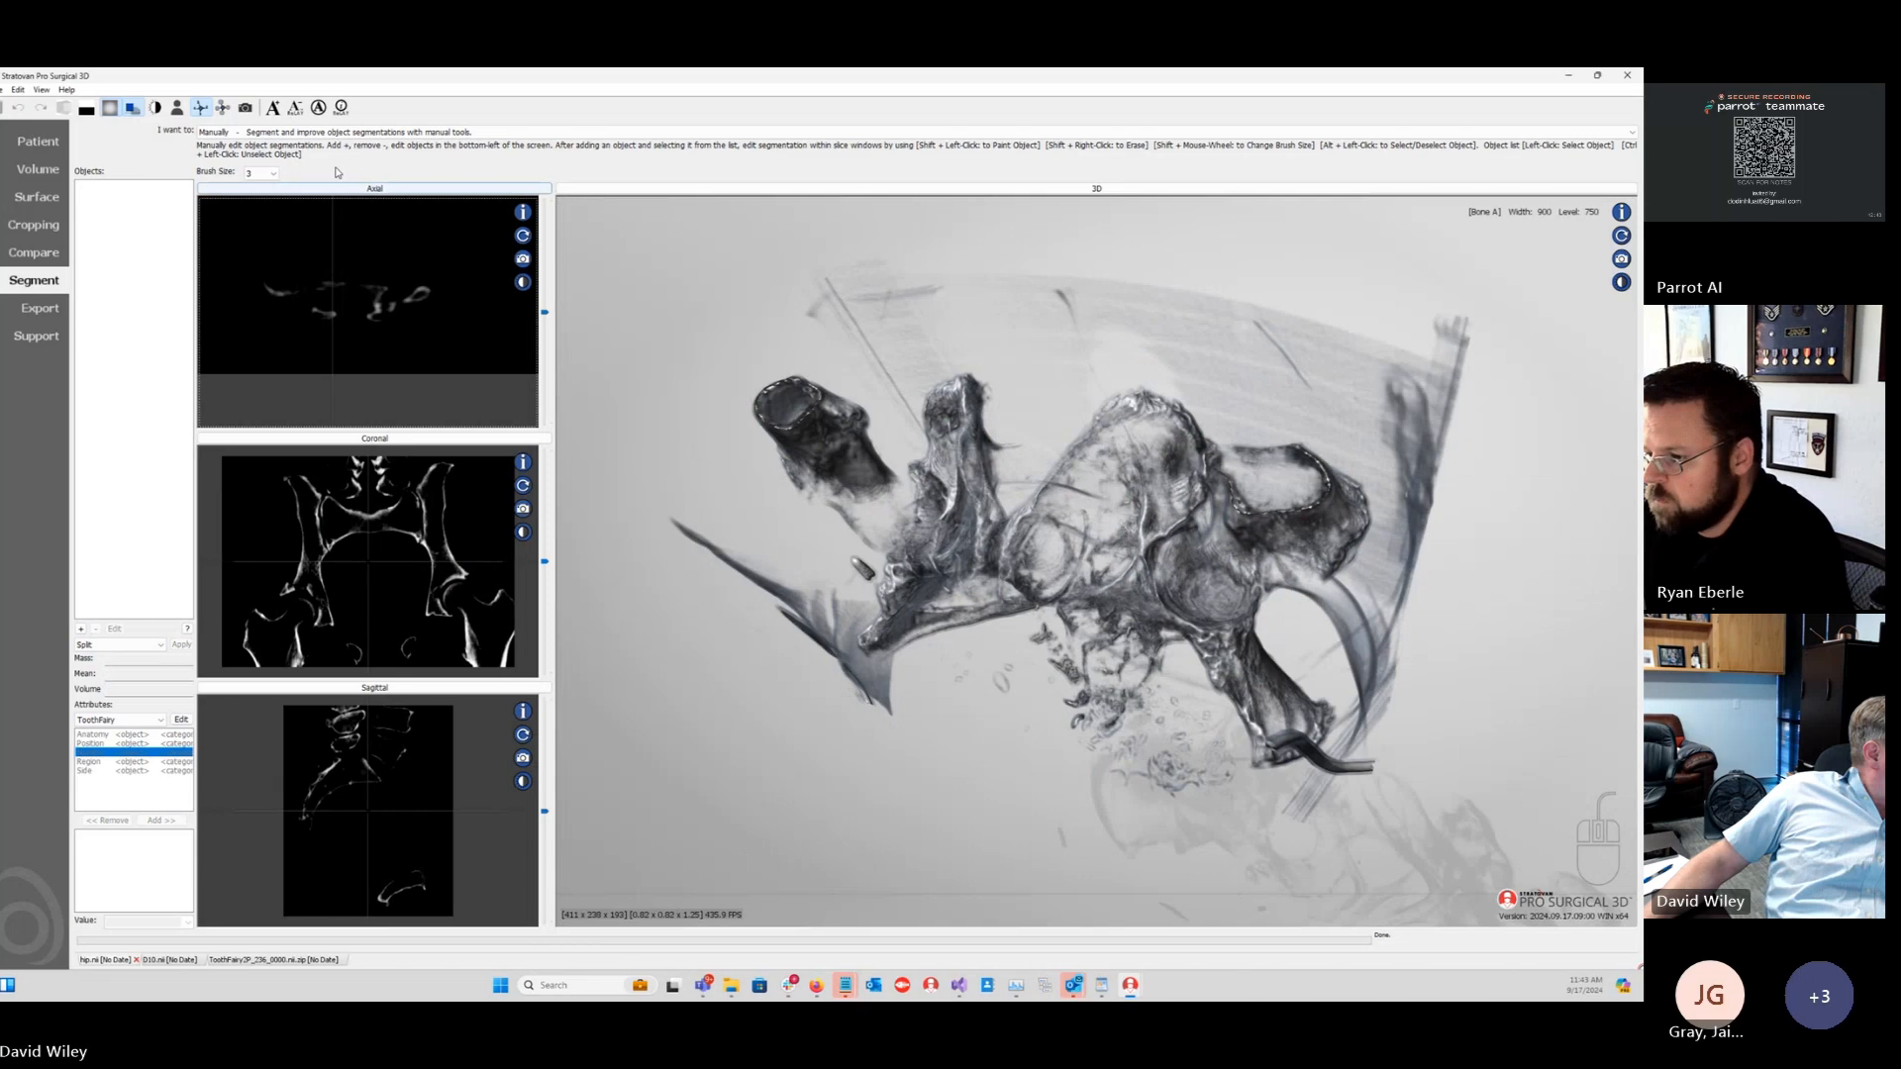
left_click(297, 132)
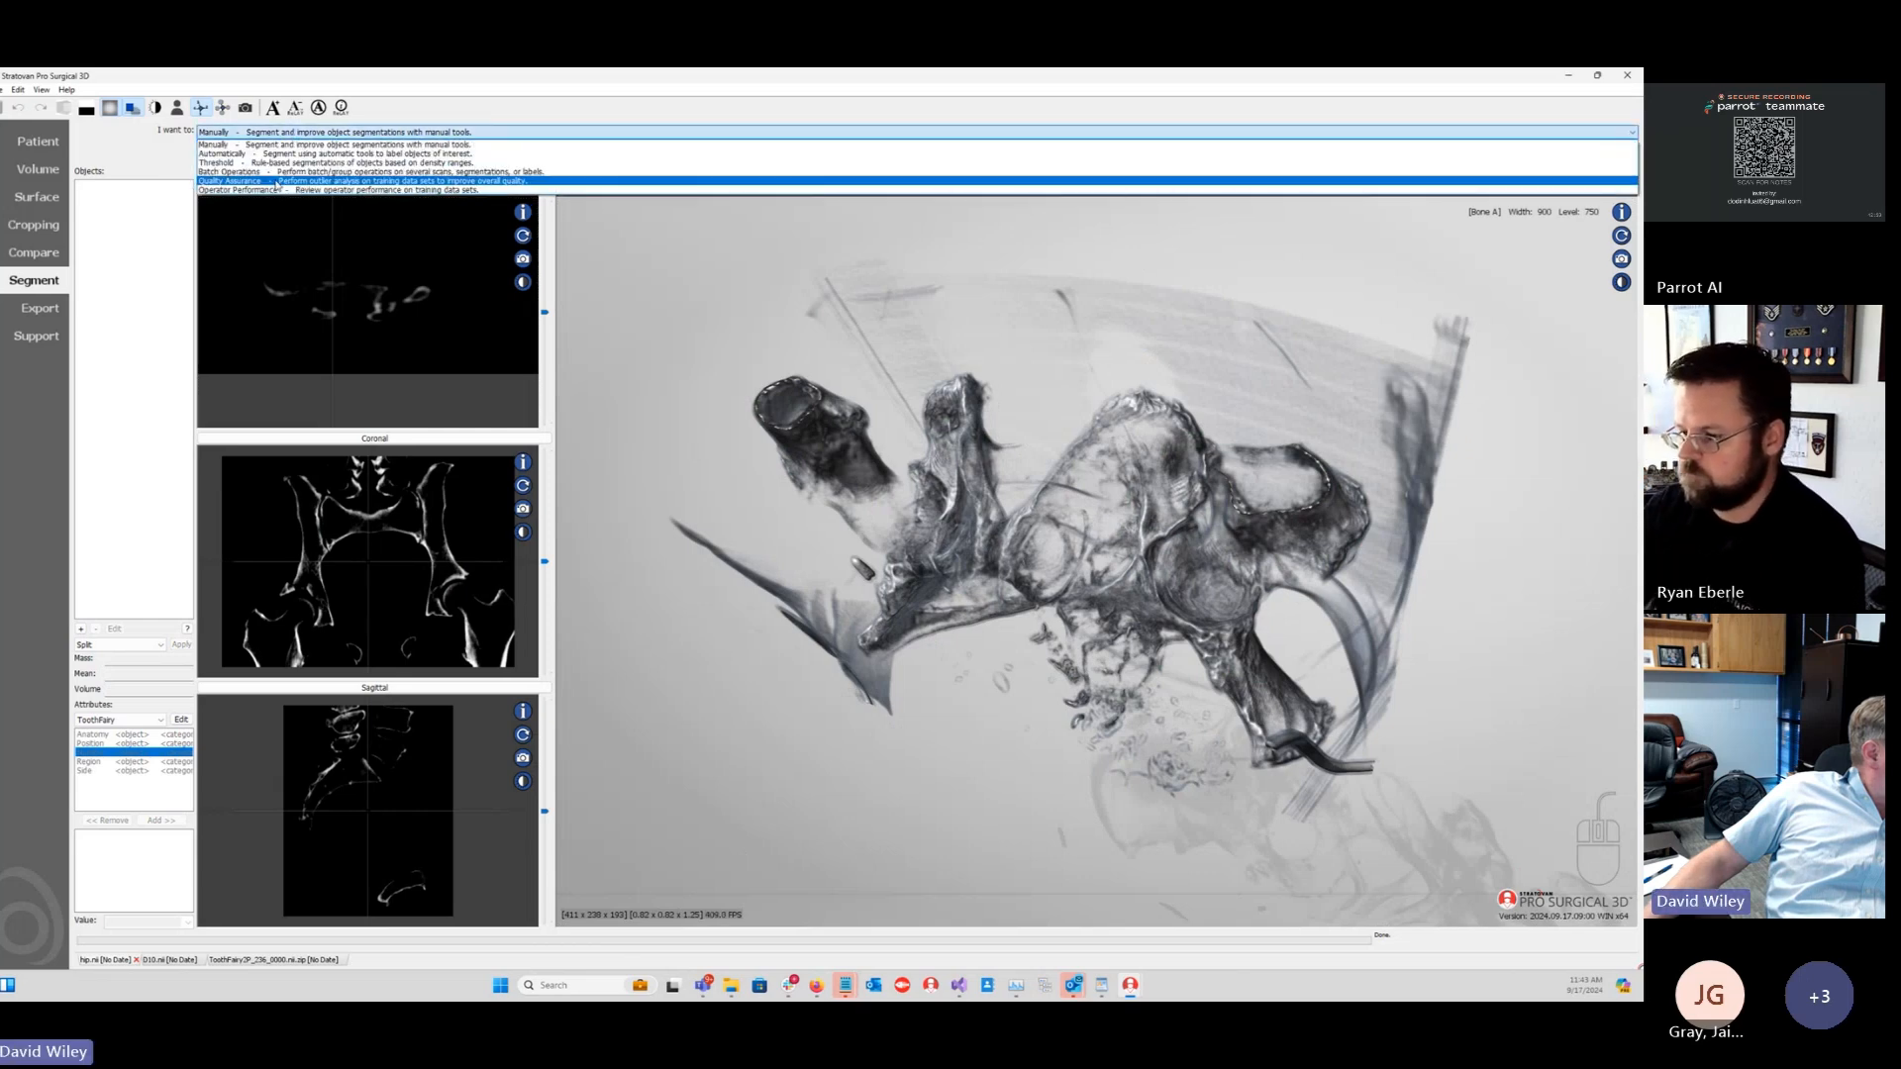
left_click(278, 182)
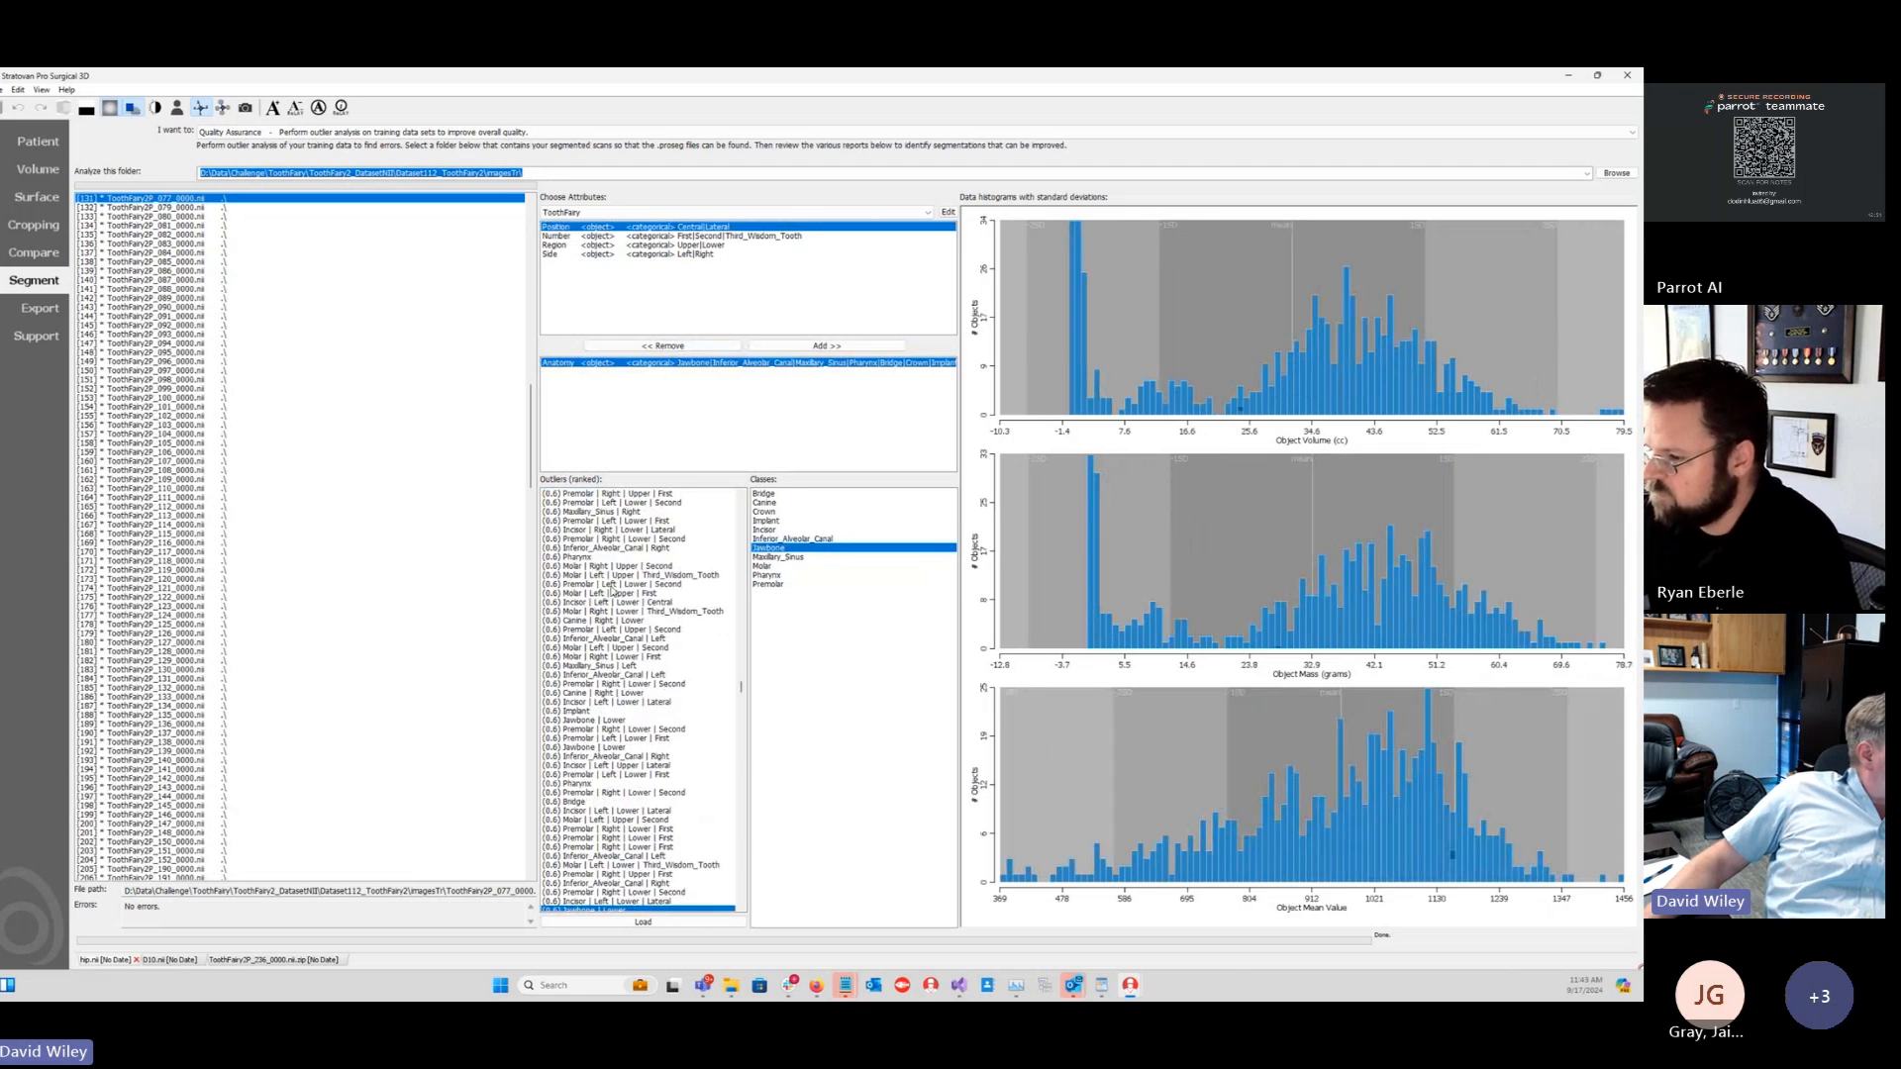
Step: Examine the top entries of the ranked outlier list, comparing the incisor and pharynx outliers in the histograms
scroll(596, 882, "down", 2)
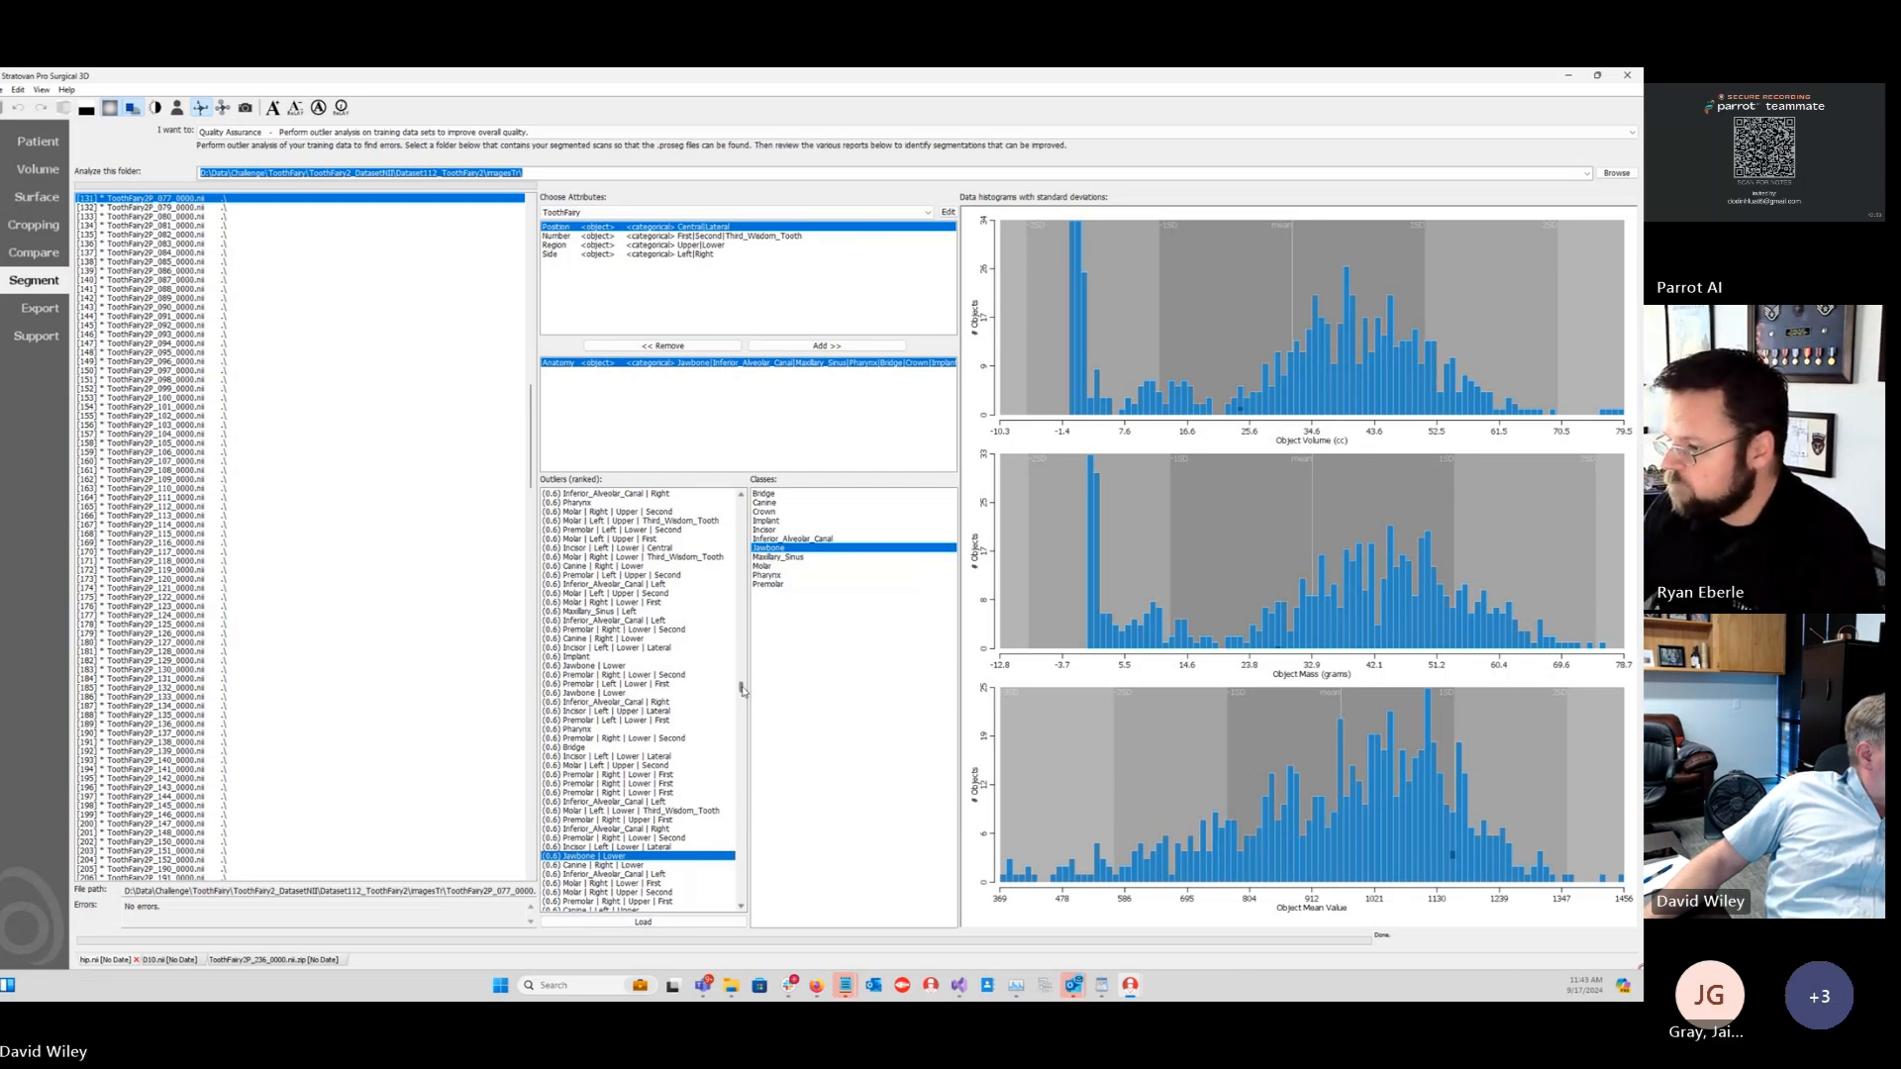
left_click_drag(743, 690, 750, 495)
left_click(574, 493)
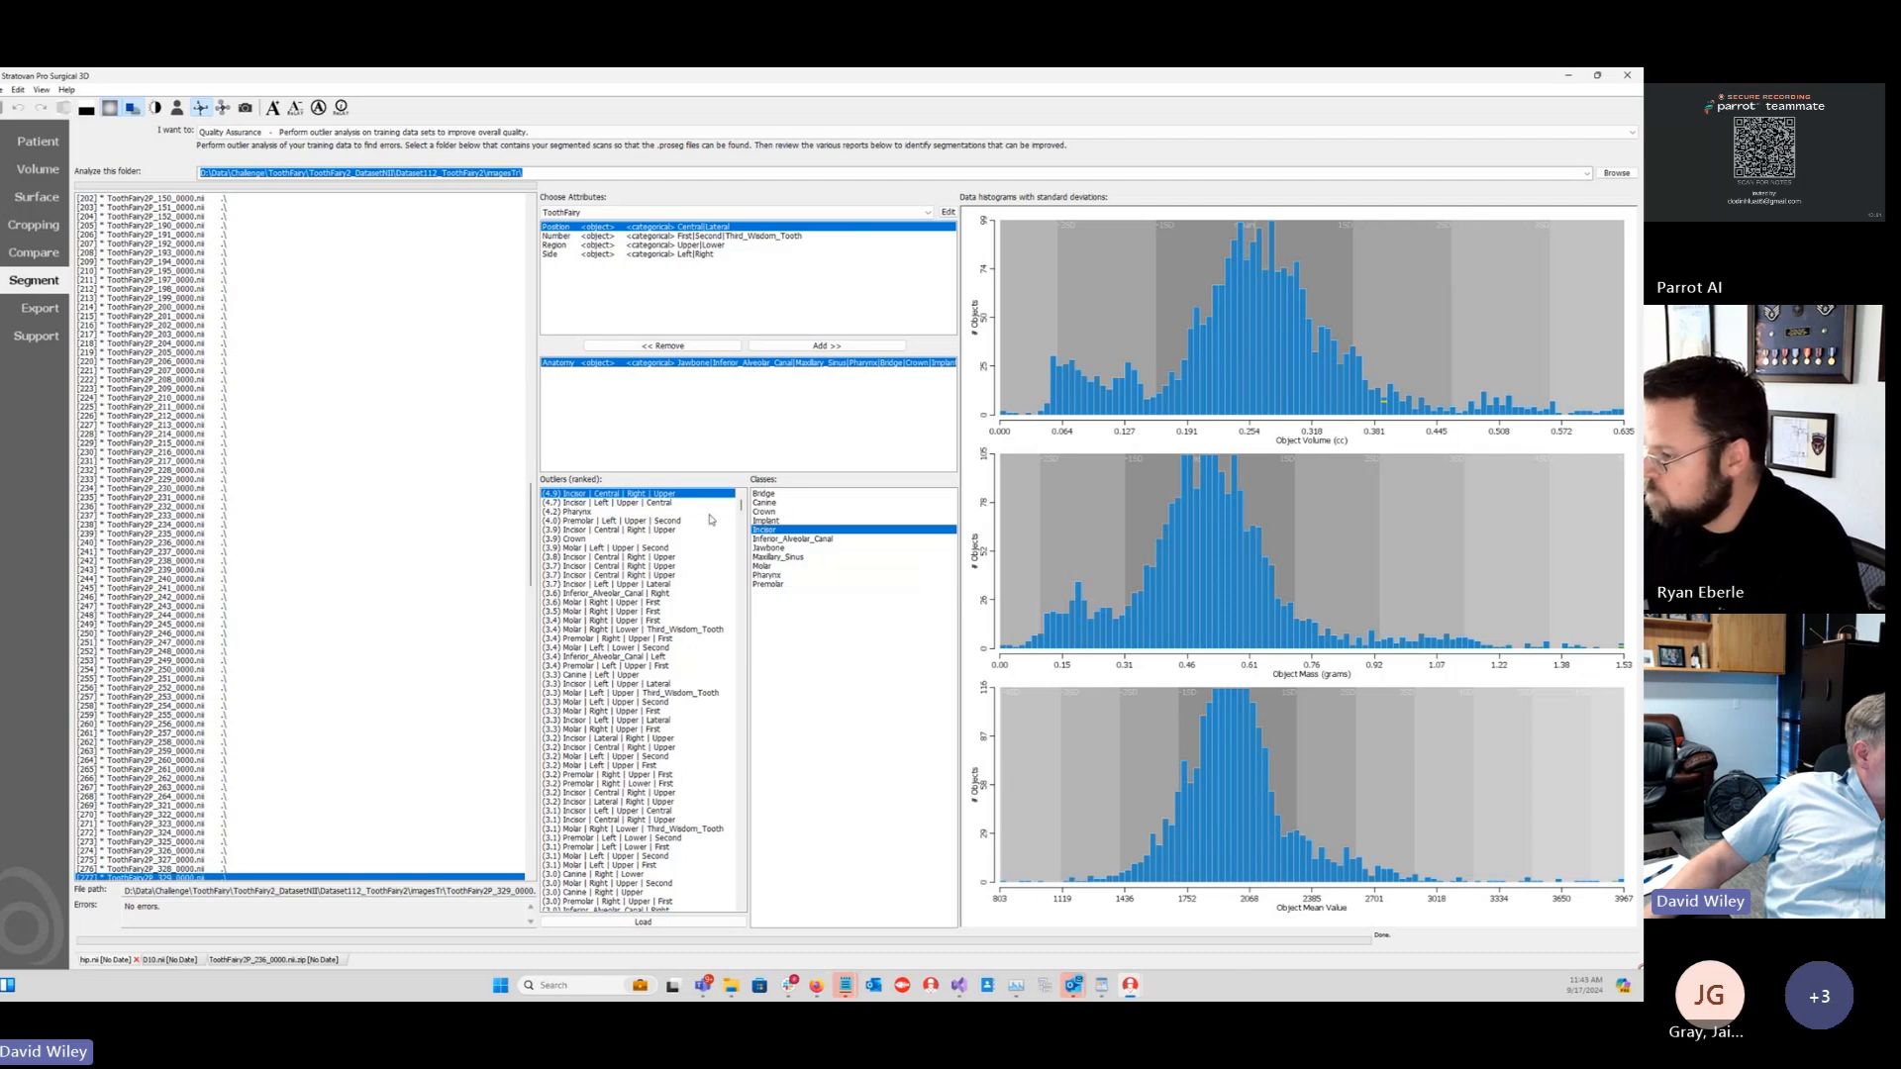
left_click(567, 504)
left_click(569, 512)
left_click(574, 493)
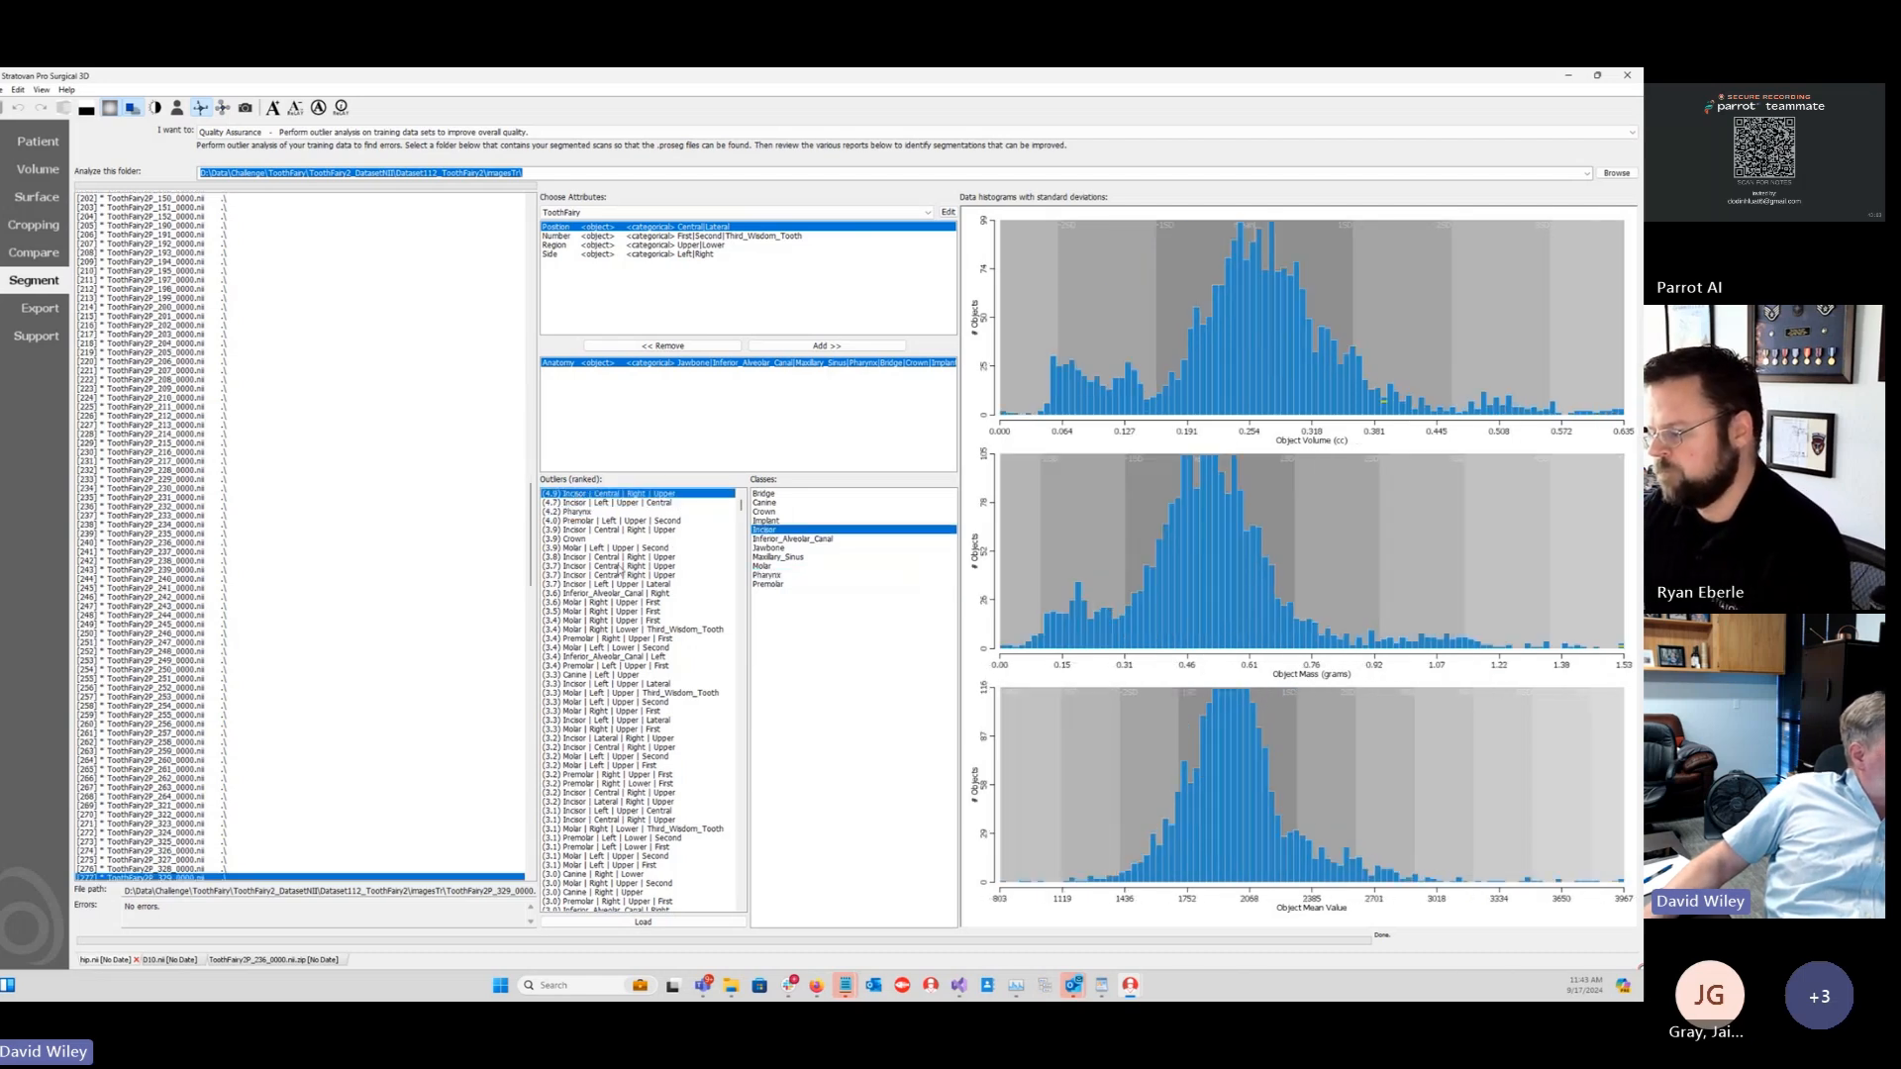
left_click(613, 512)
left_click(613, 495)
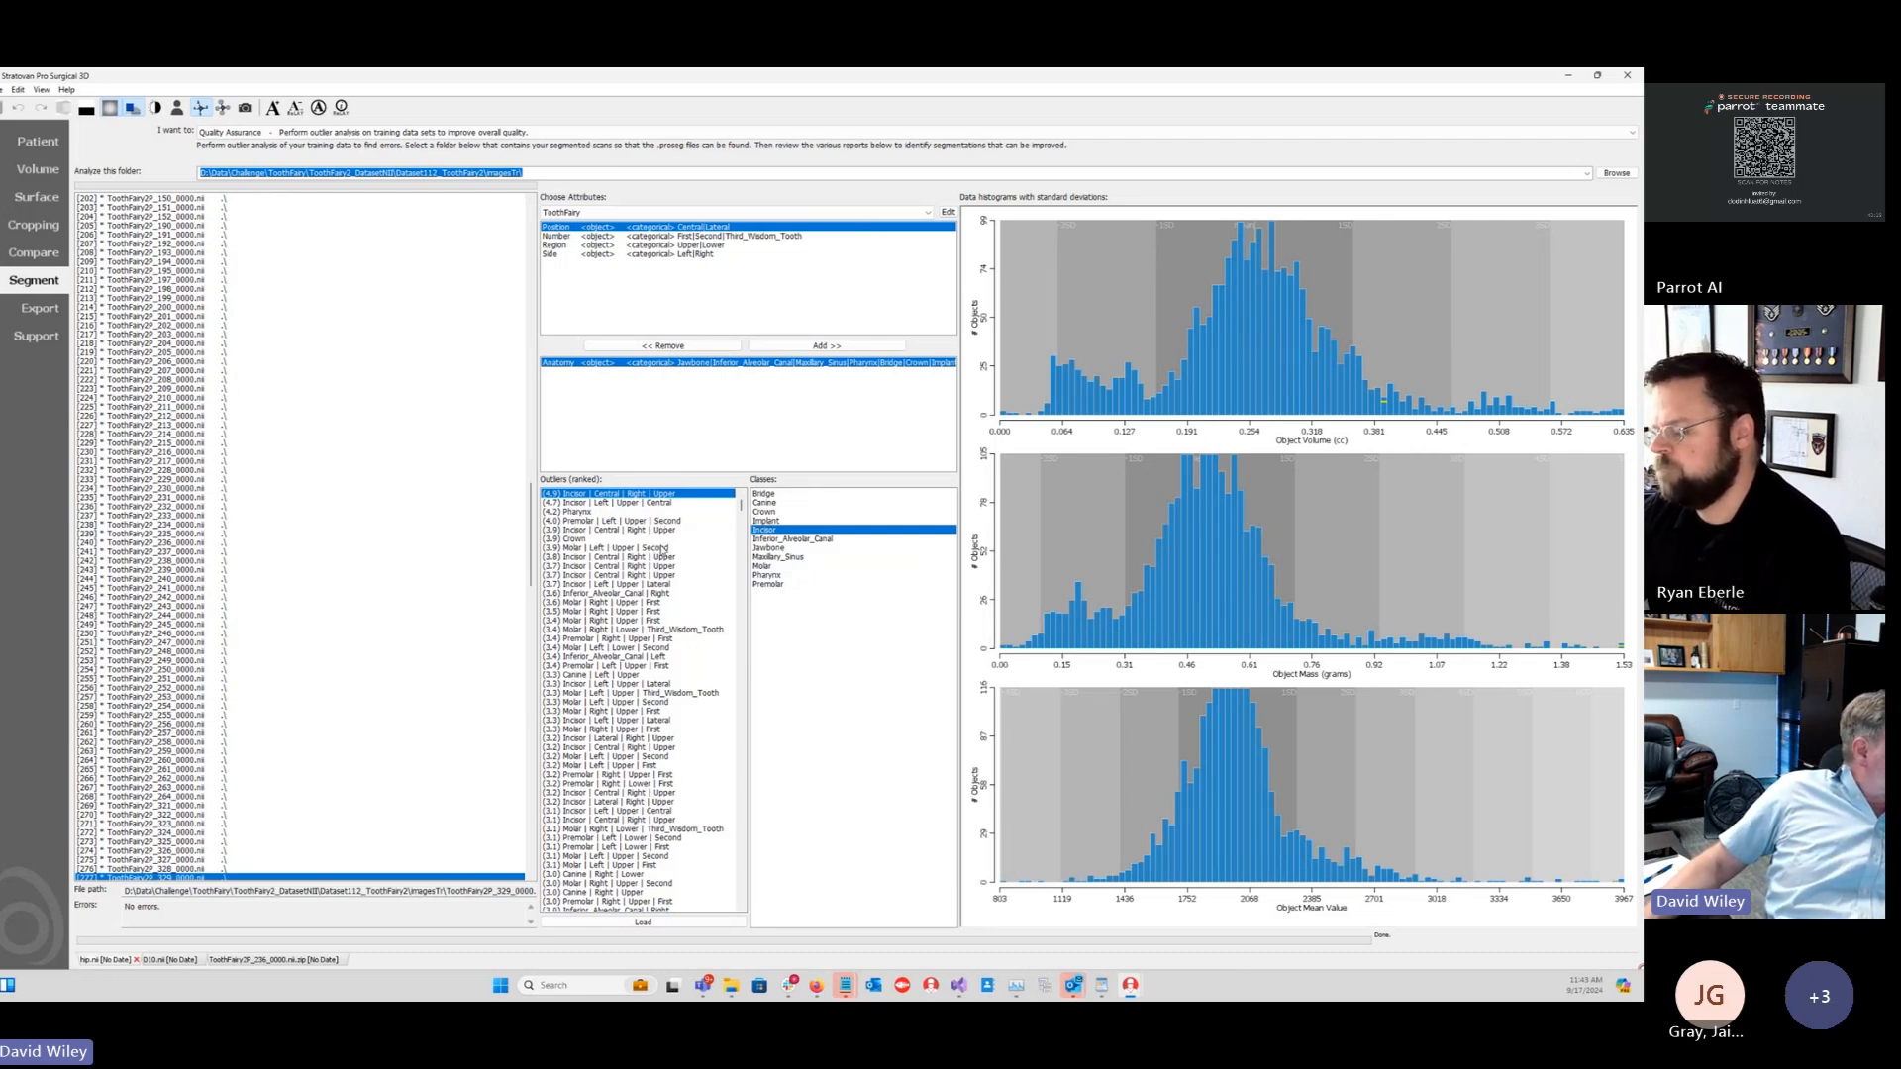
Step: Switch to Batch Operations and review the available operations, keeping Edit Segmentation Object Labels selected
left_click(257, 132)
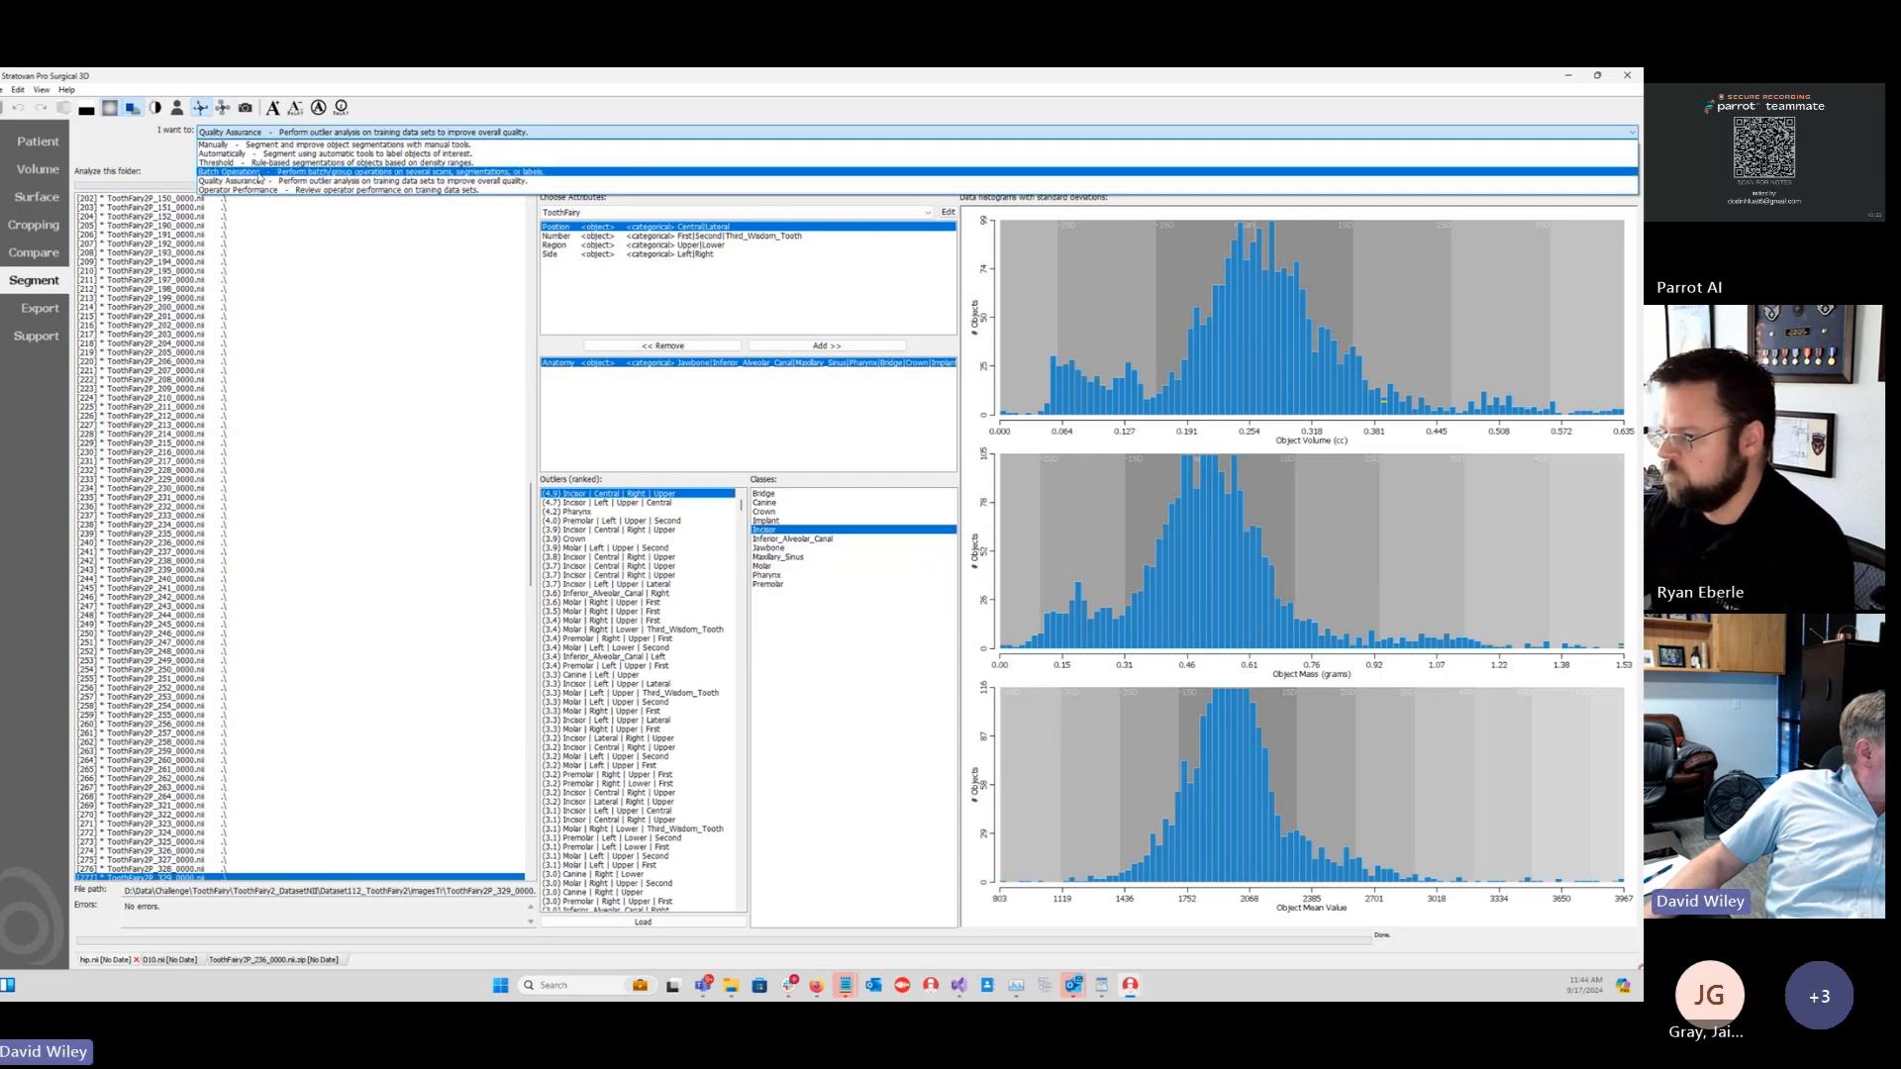
left_click(238, 173)
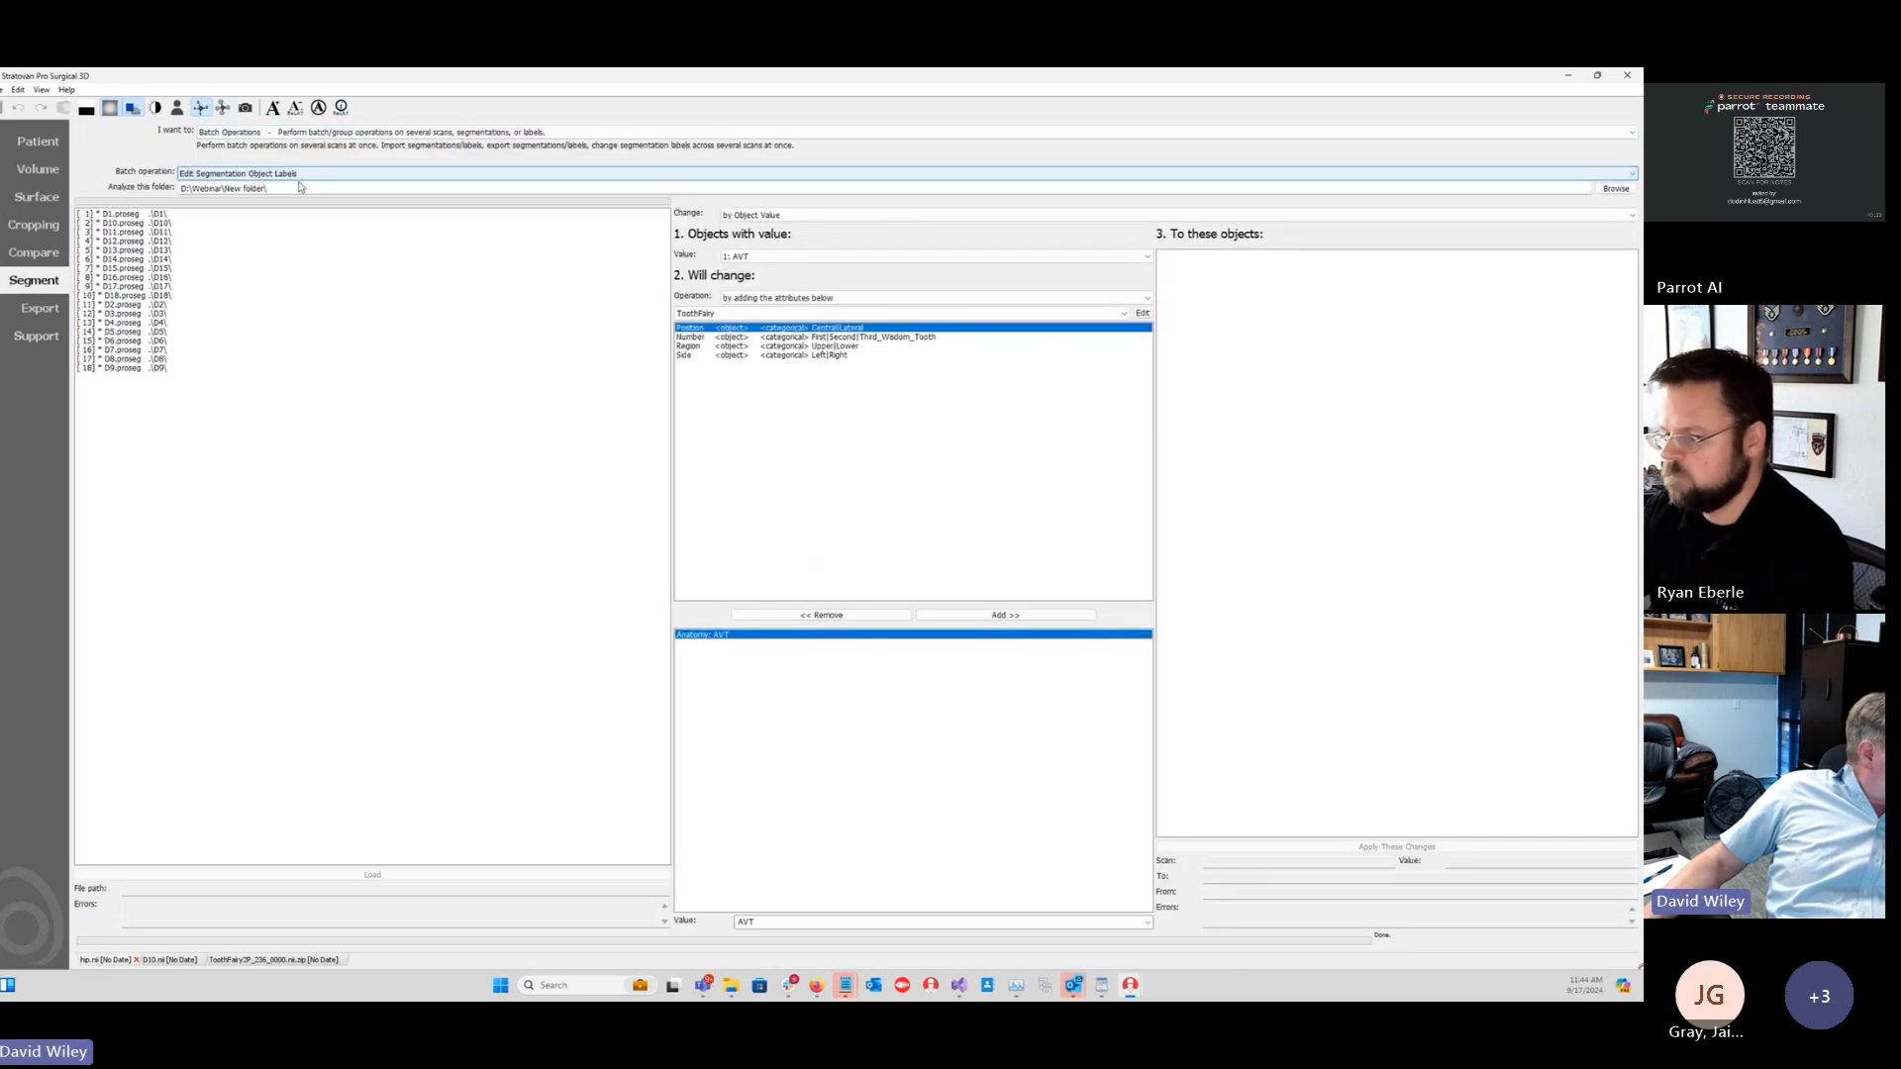
left_click(227, 174)
left_click(211, 203)
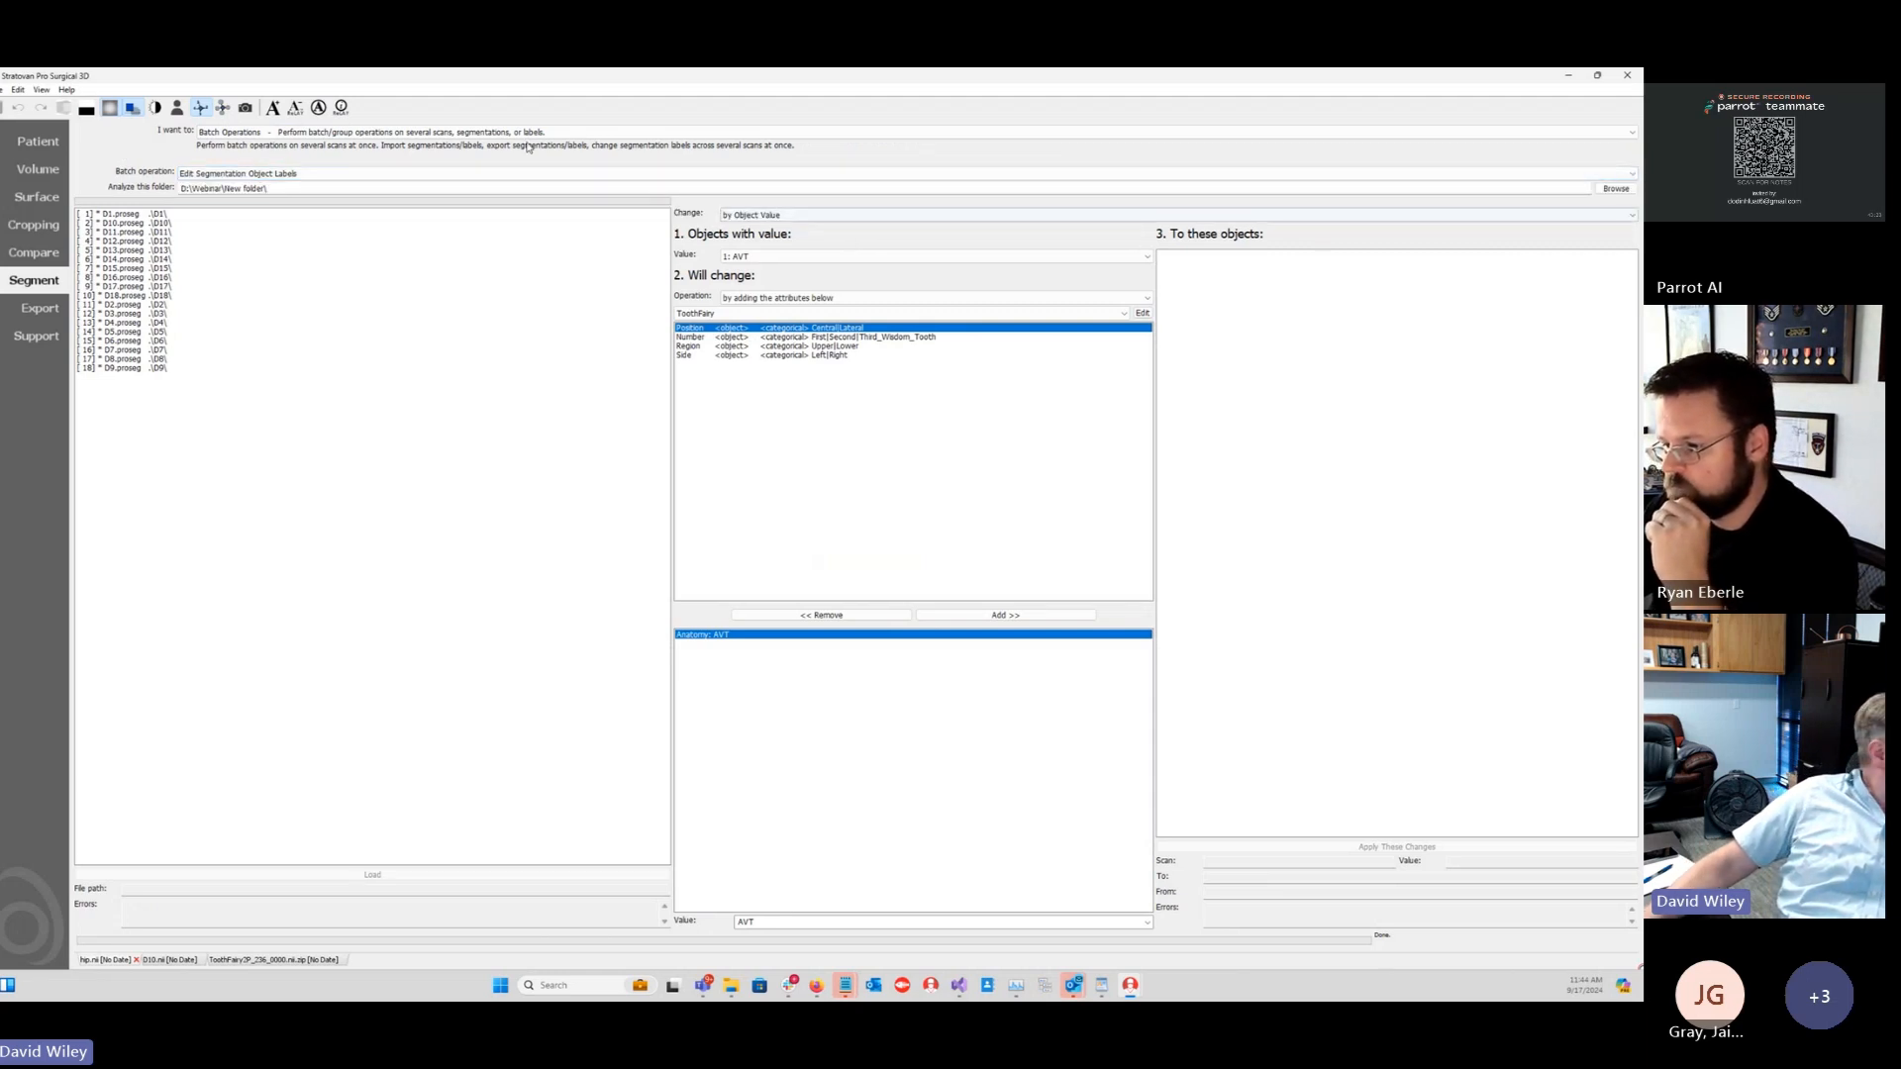
Step: Copy the ToothFairy2 folder path from the Quality Assurance analysis and return to Batch Operations
left_click(336, 132)
left_click(347, 183)
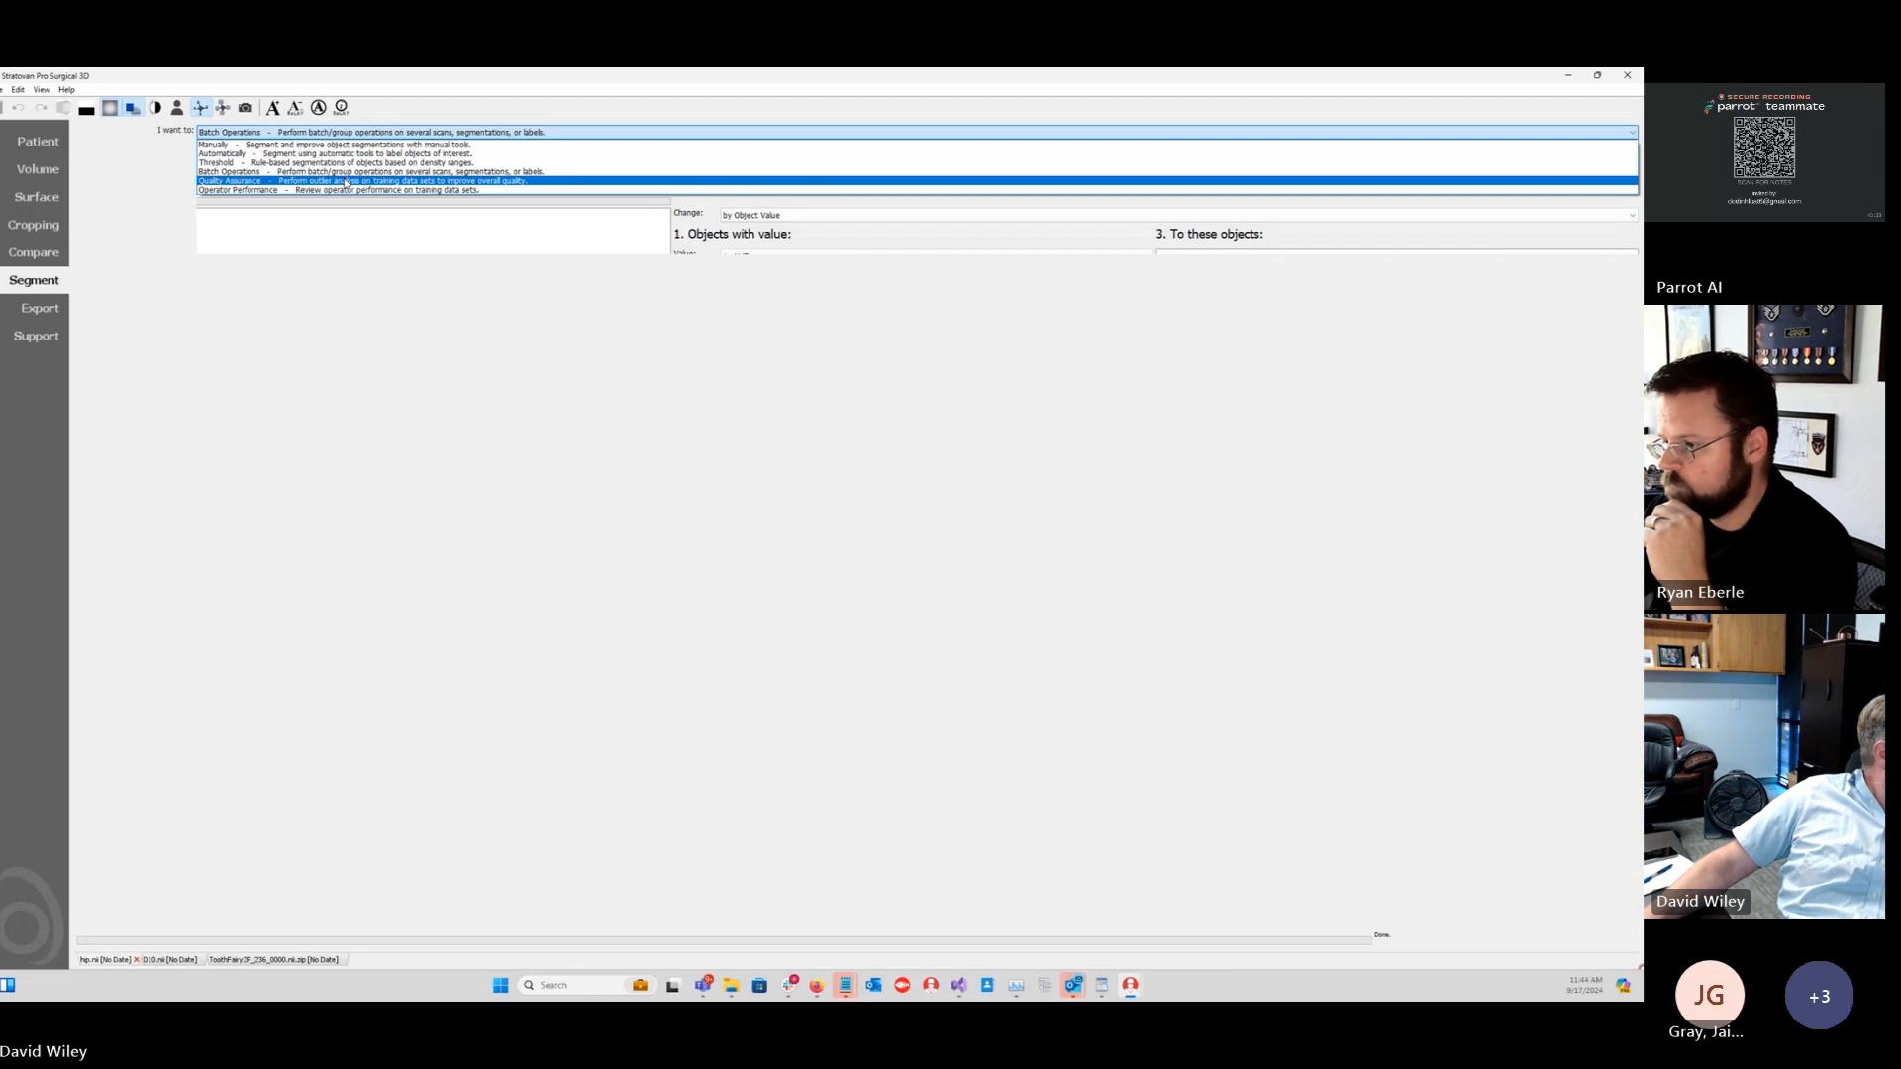
triple_click(210, 172)
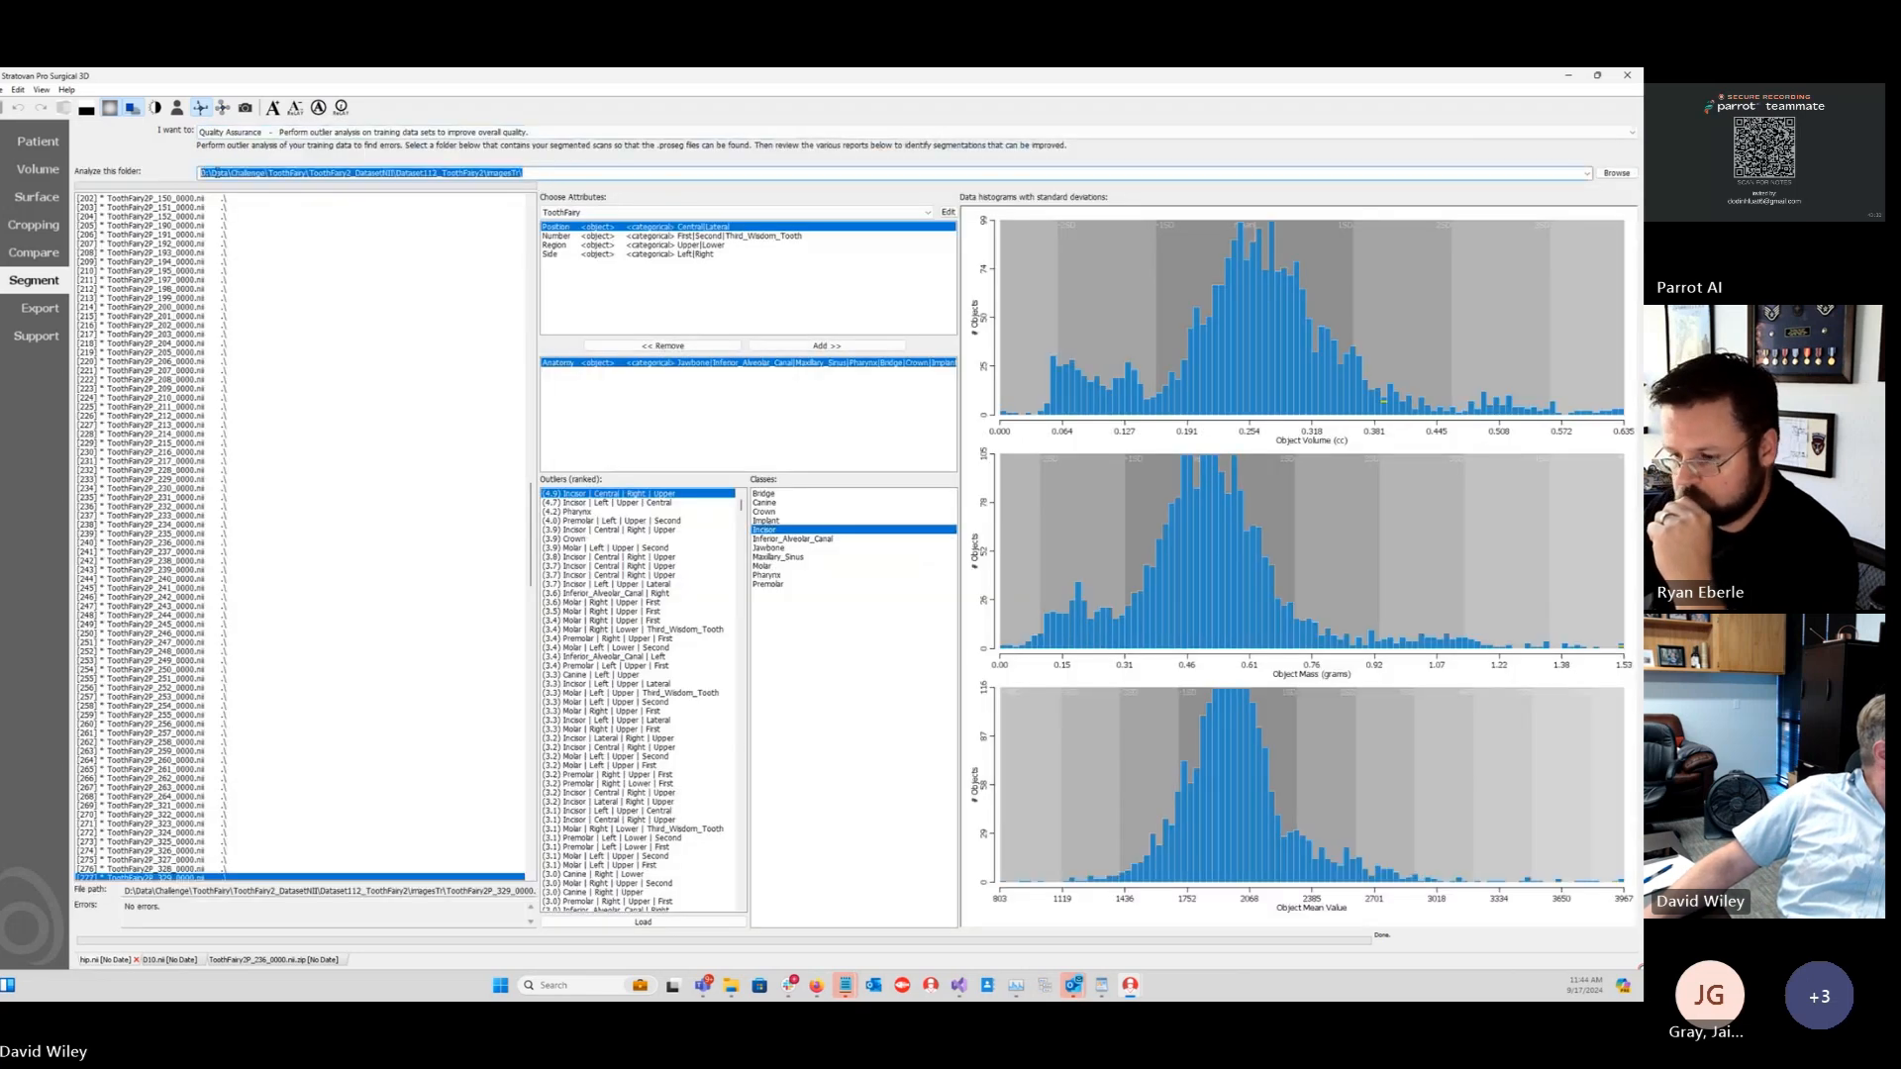
left_click(292, 131)
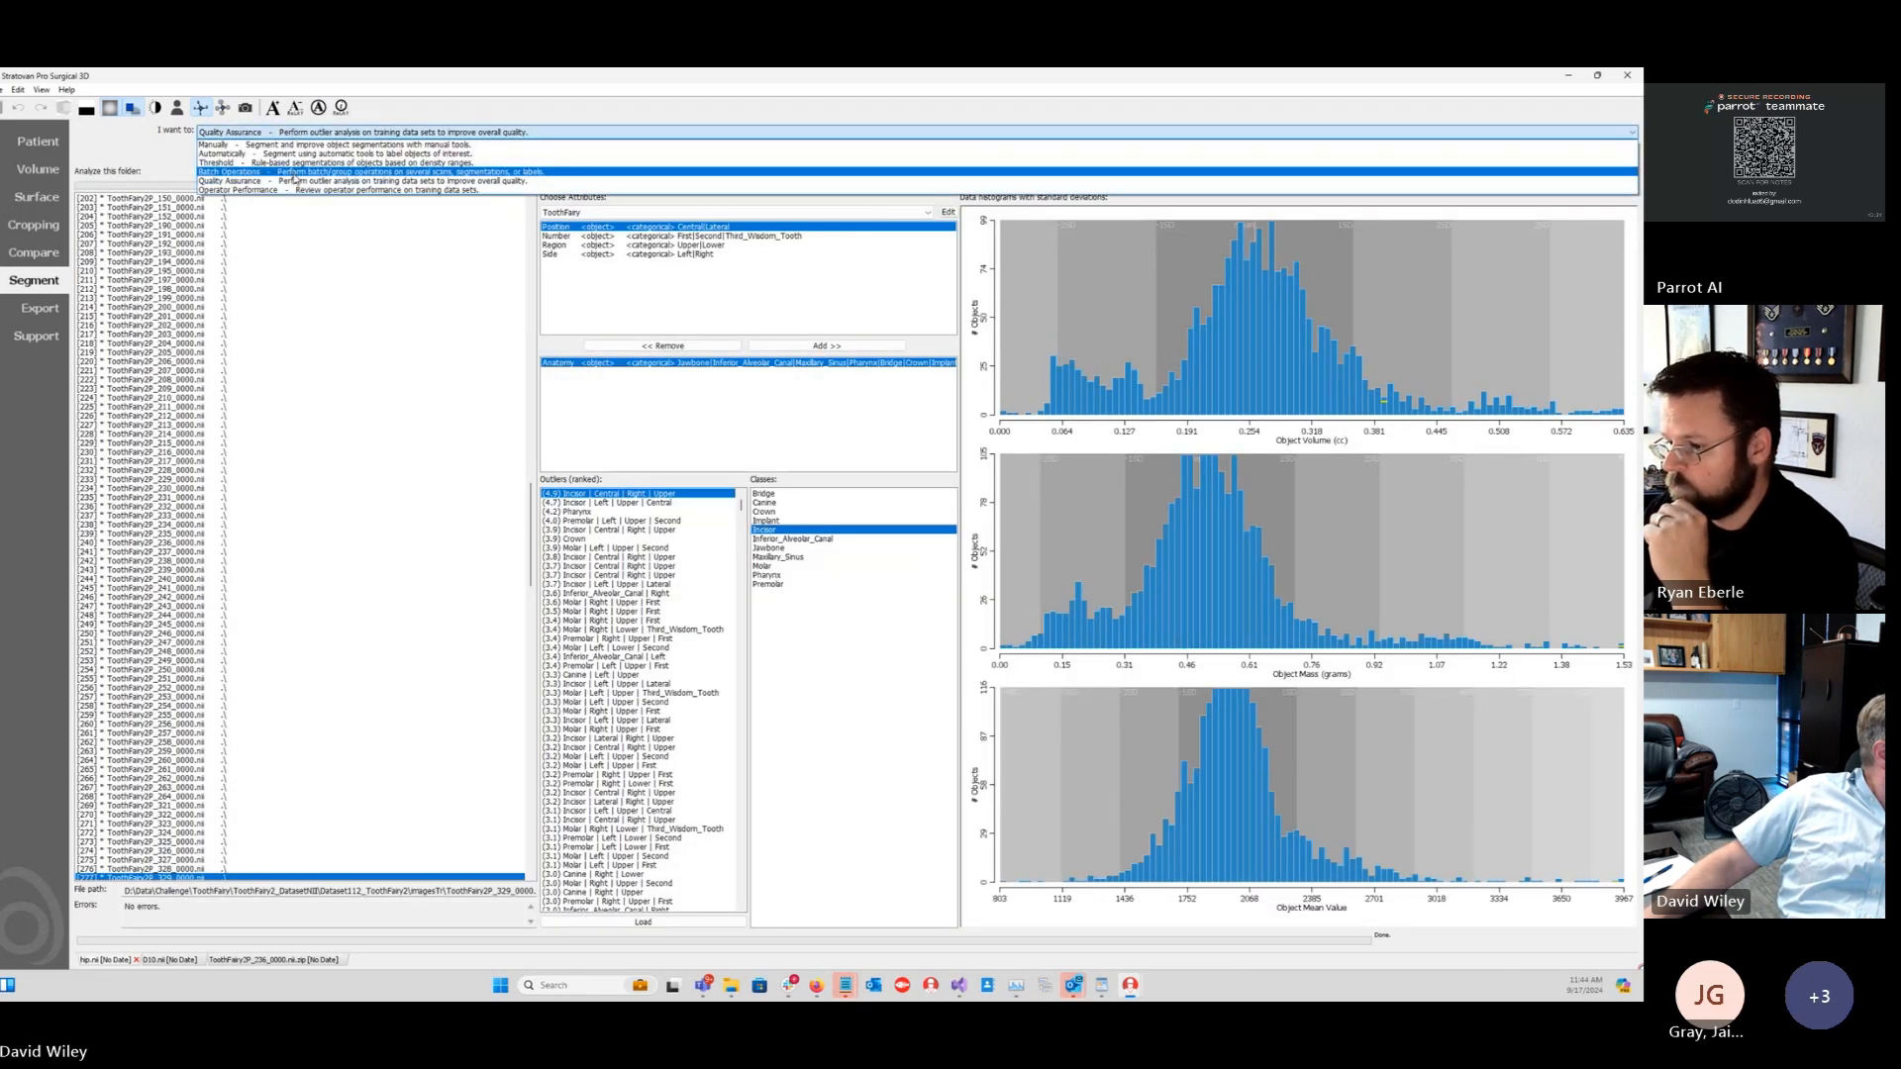
left_click(292, 173)
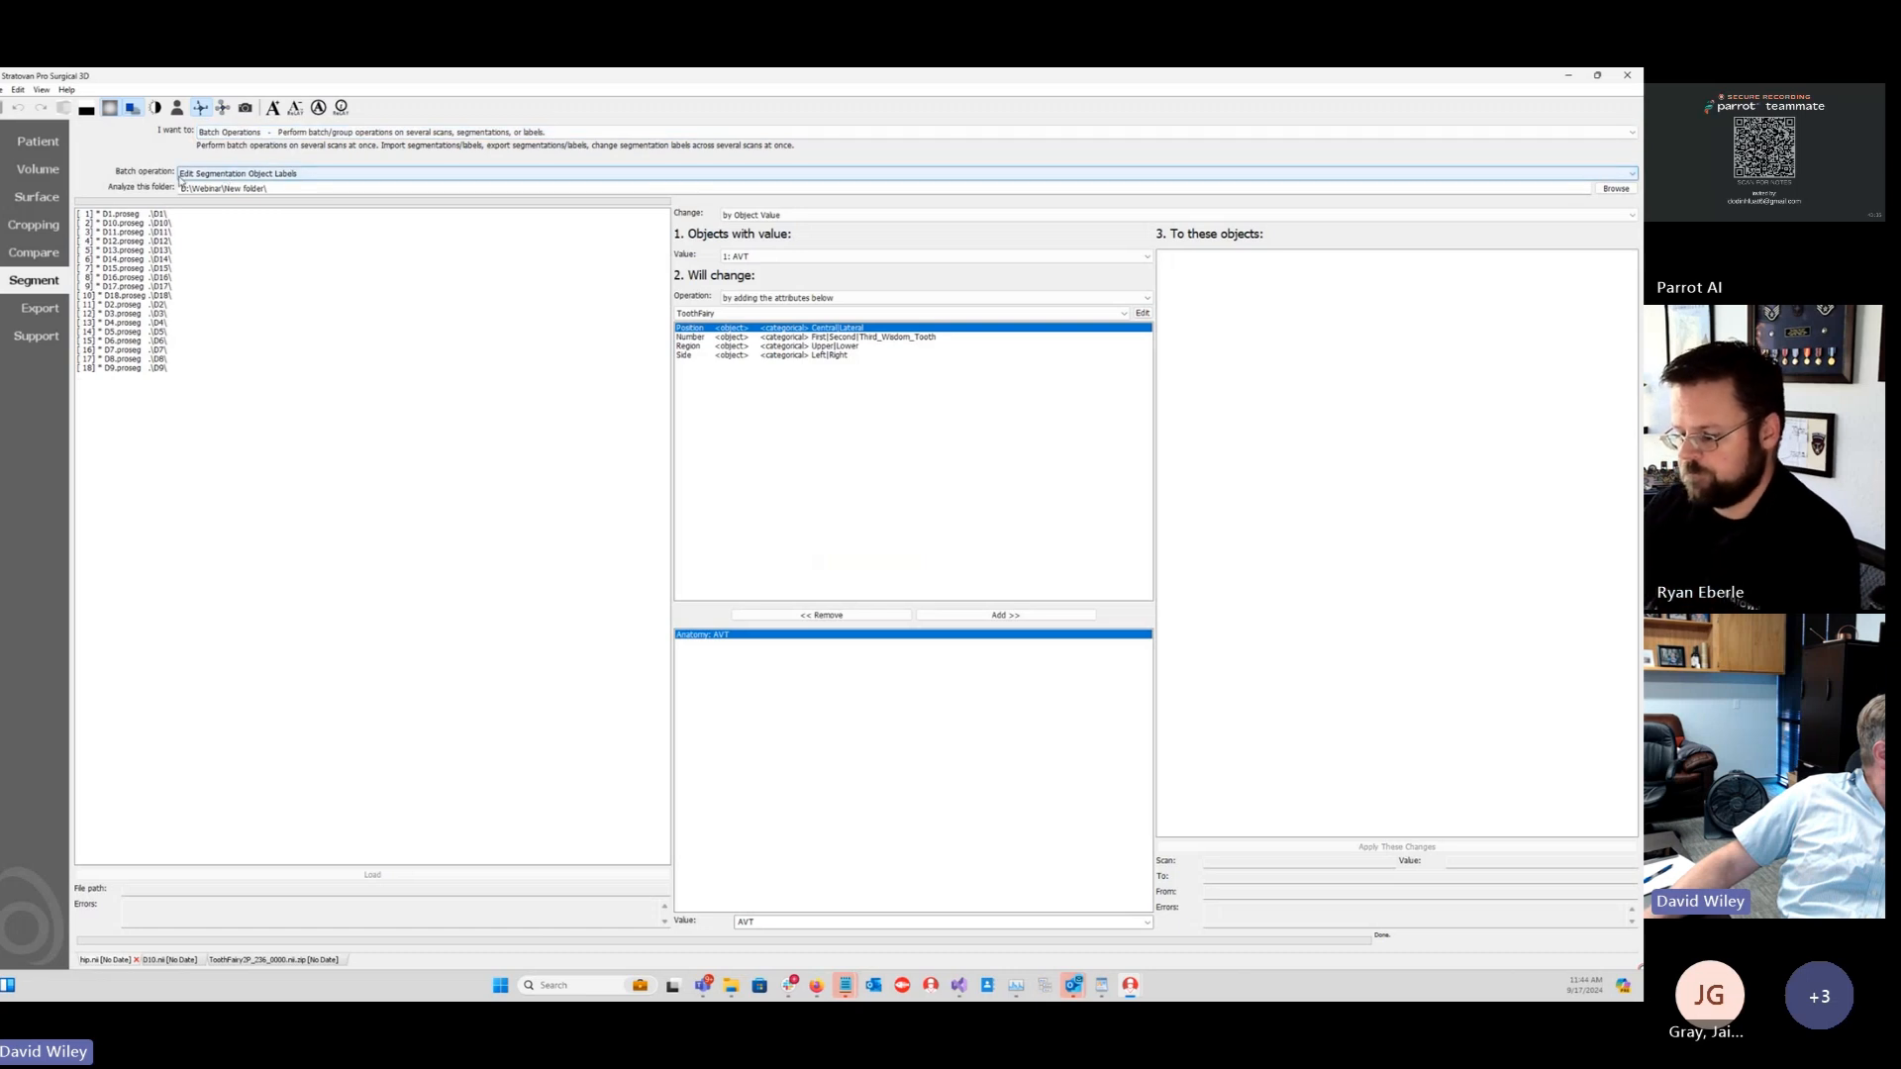
Step: Choose the Export Segmentation and Label Volumes operation and load the scan folder D:\Data\Challenge\ToothFairy\ToothFairy2_DatasetNII\Dataset112_ToothFairy2\imagesTr\
left_click(219, 175)
left_click(224, 196)
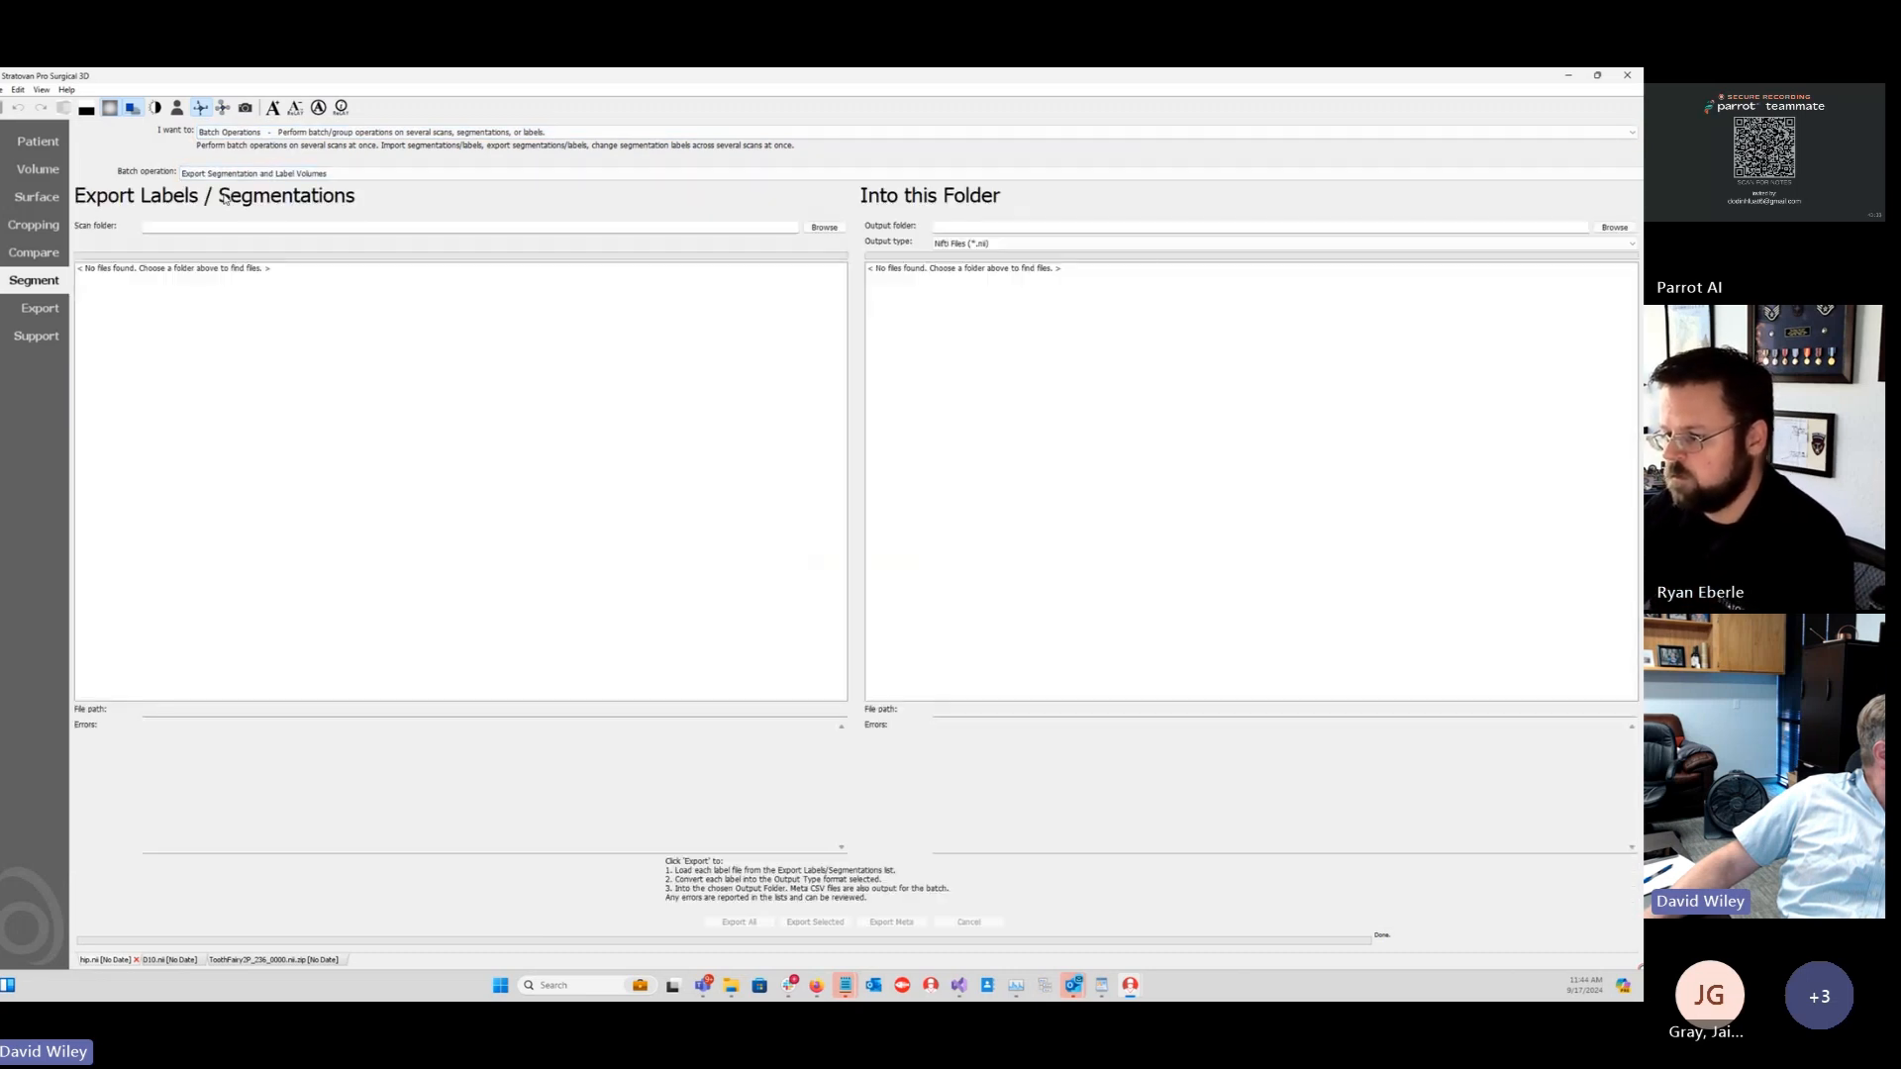
left_click(287, 226)
type("D:\\Data\\Challenge\\ToothFairy\\ToothFairy2_DatasetNII\\Dataset112_ToothFairy2\\imagesTr\\")
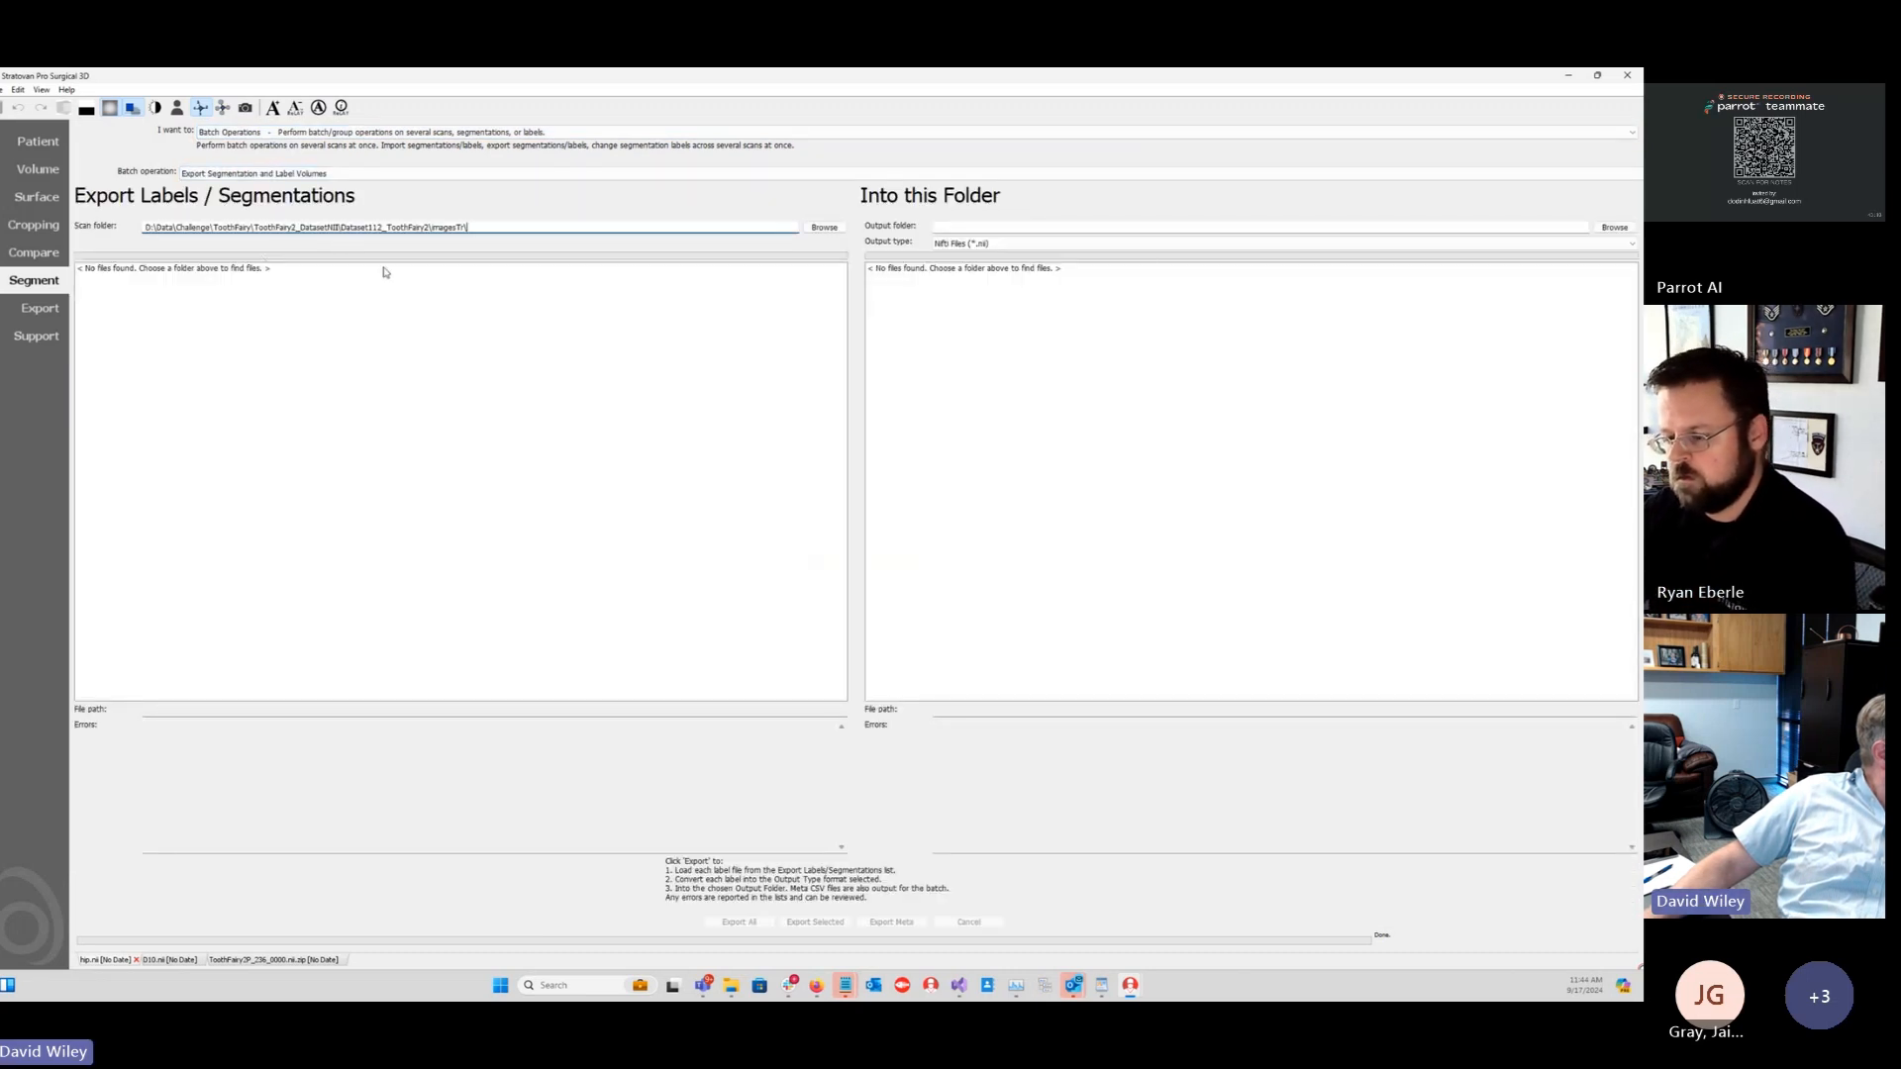
key("Return")
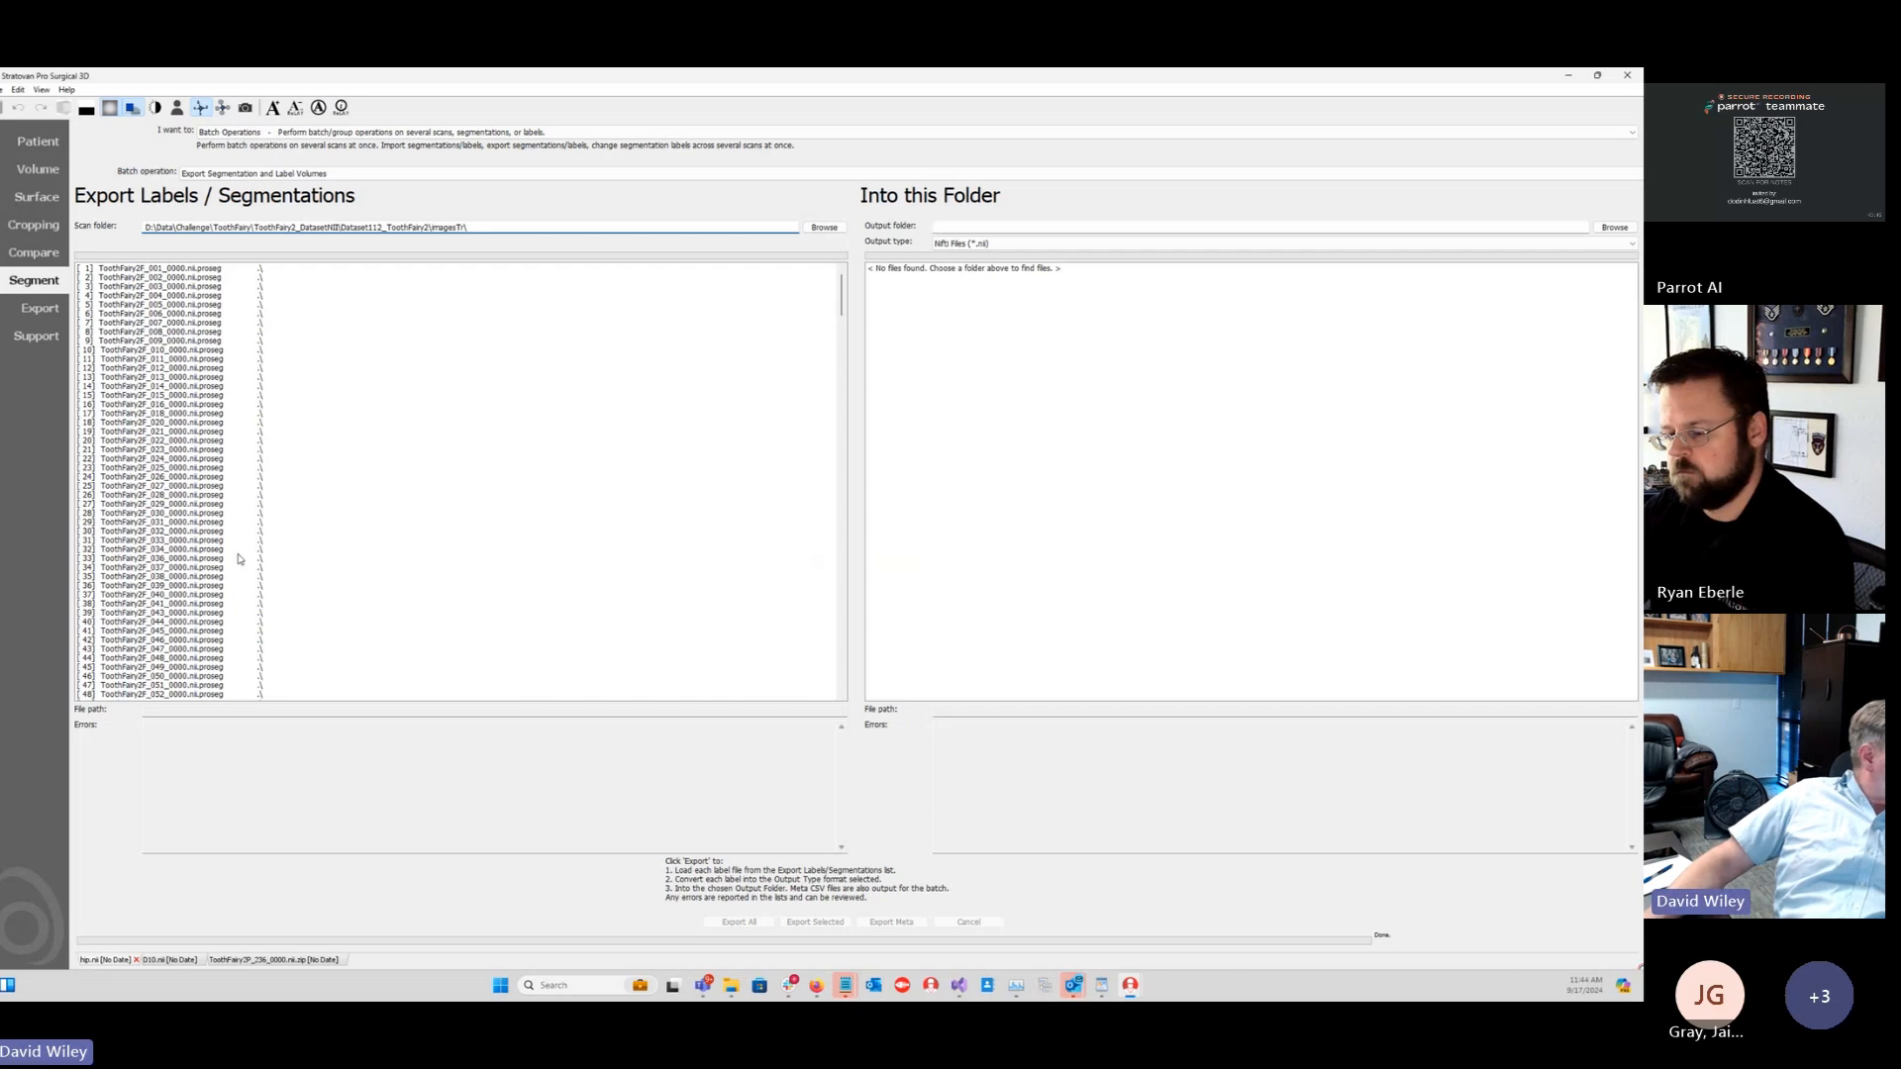
scroll(683, 347, "down", 6)
left_click_drag(841, 319, 845, 280)
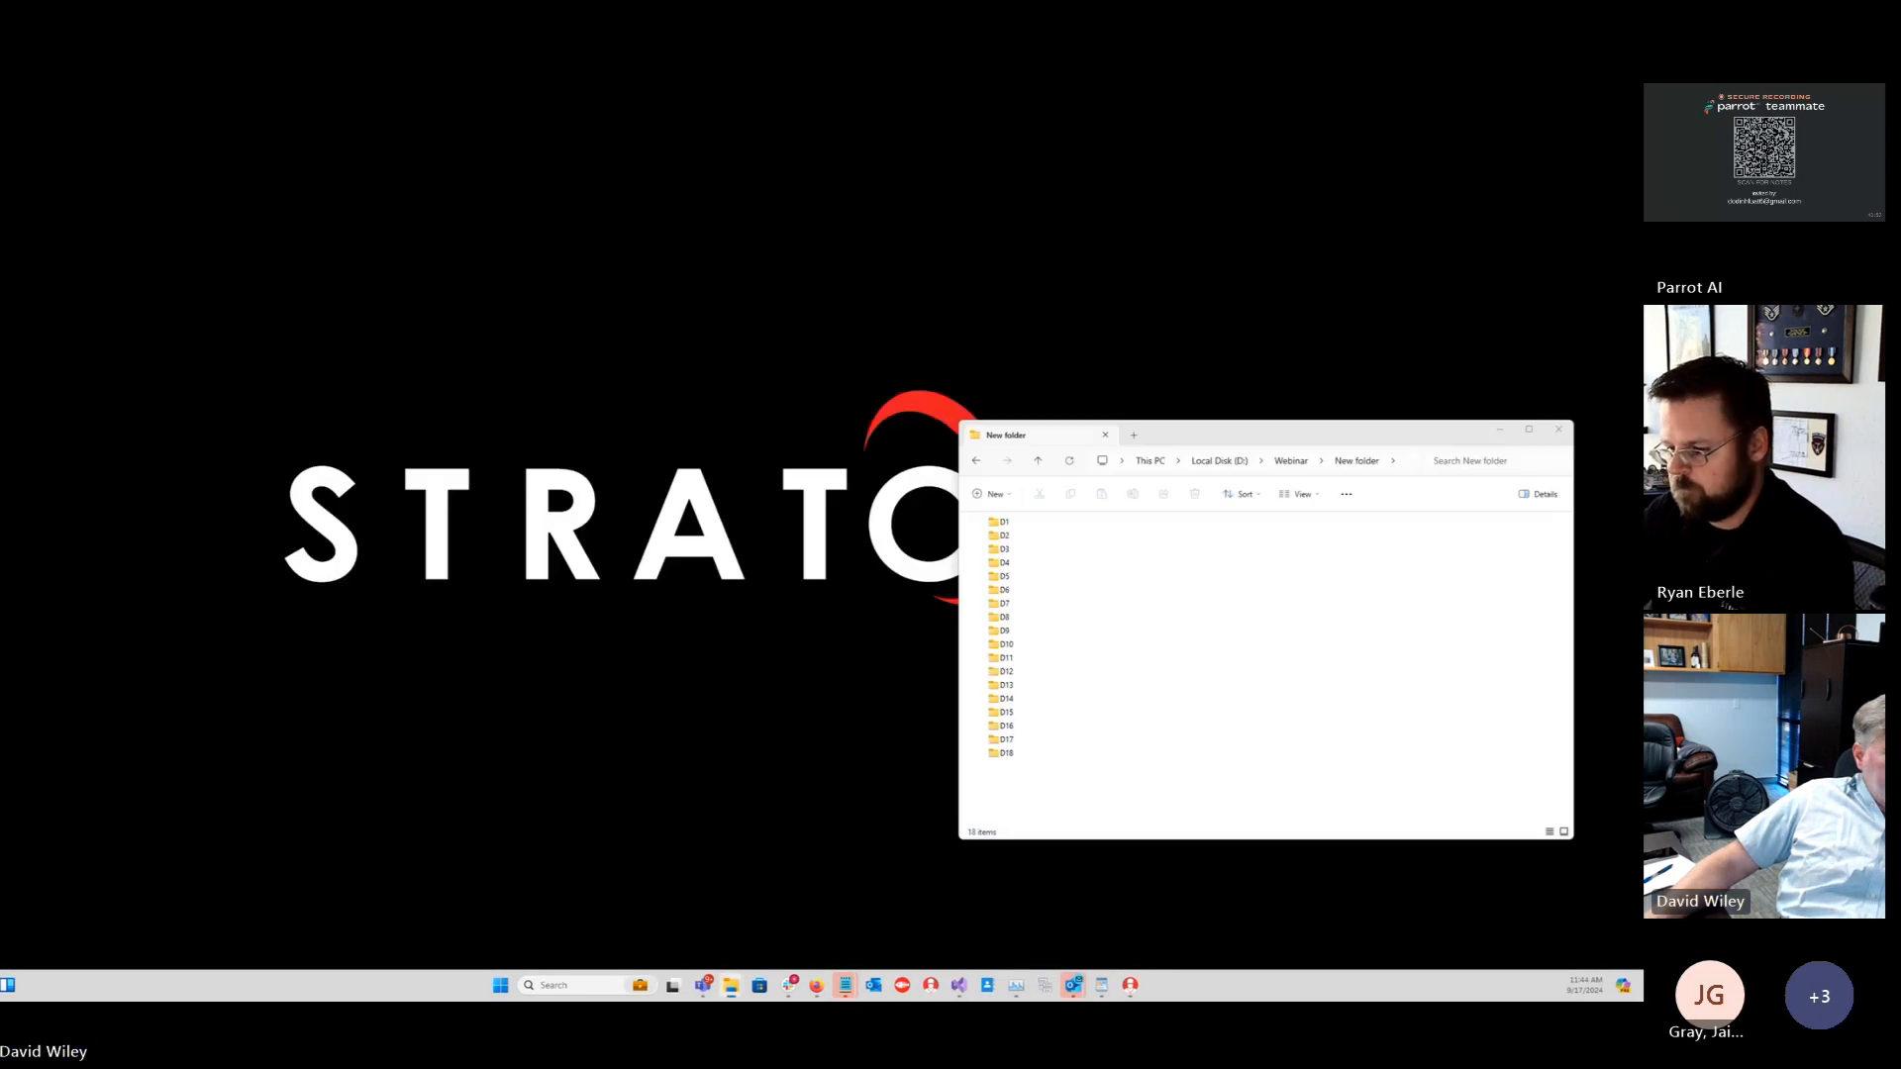
Step: Switch to File Explorer, create a new folder with the default name inside D:\Webinar, and open it
left_click(730, 911)
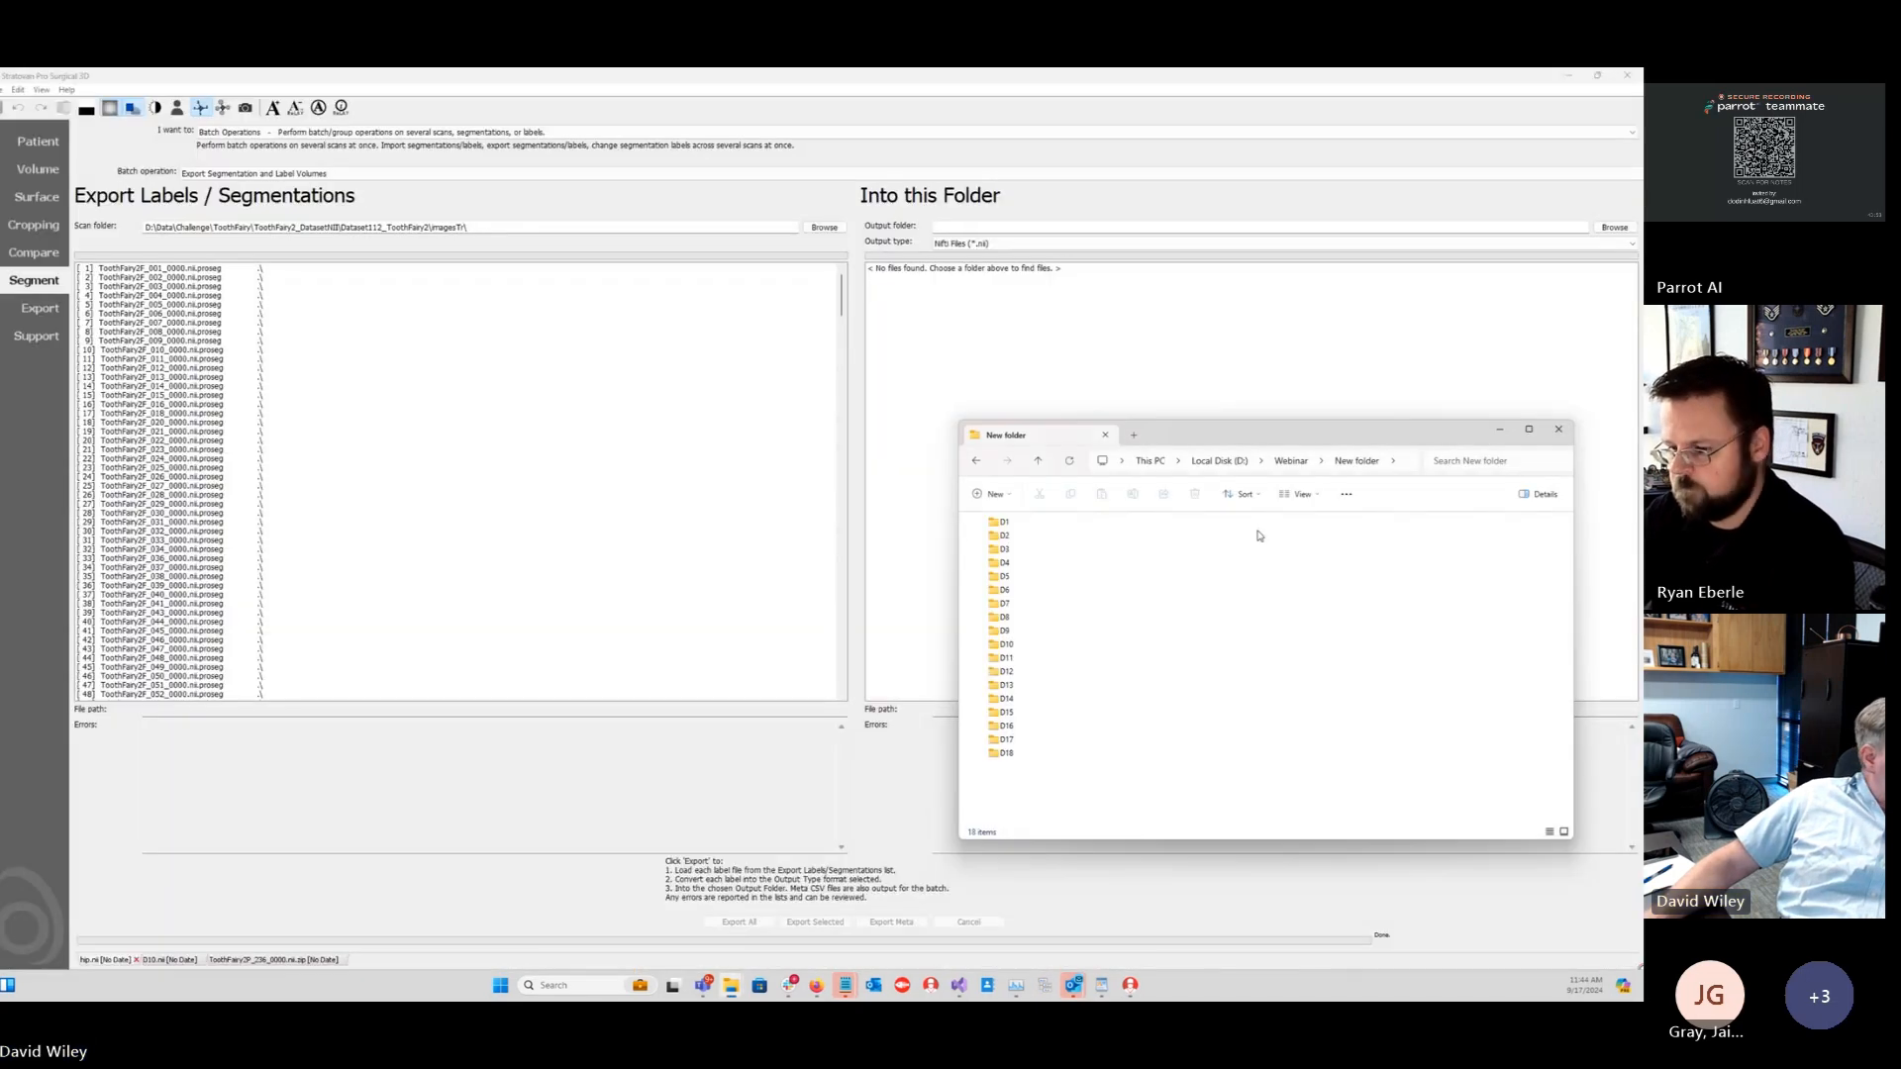
left_click(1291, 461)
right_click(1218, 659)
mouse_move(1285, 764)
left_click(1404, 521)
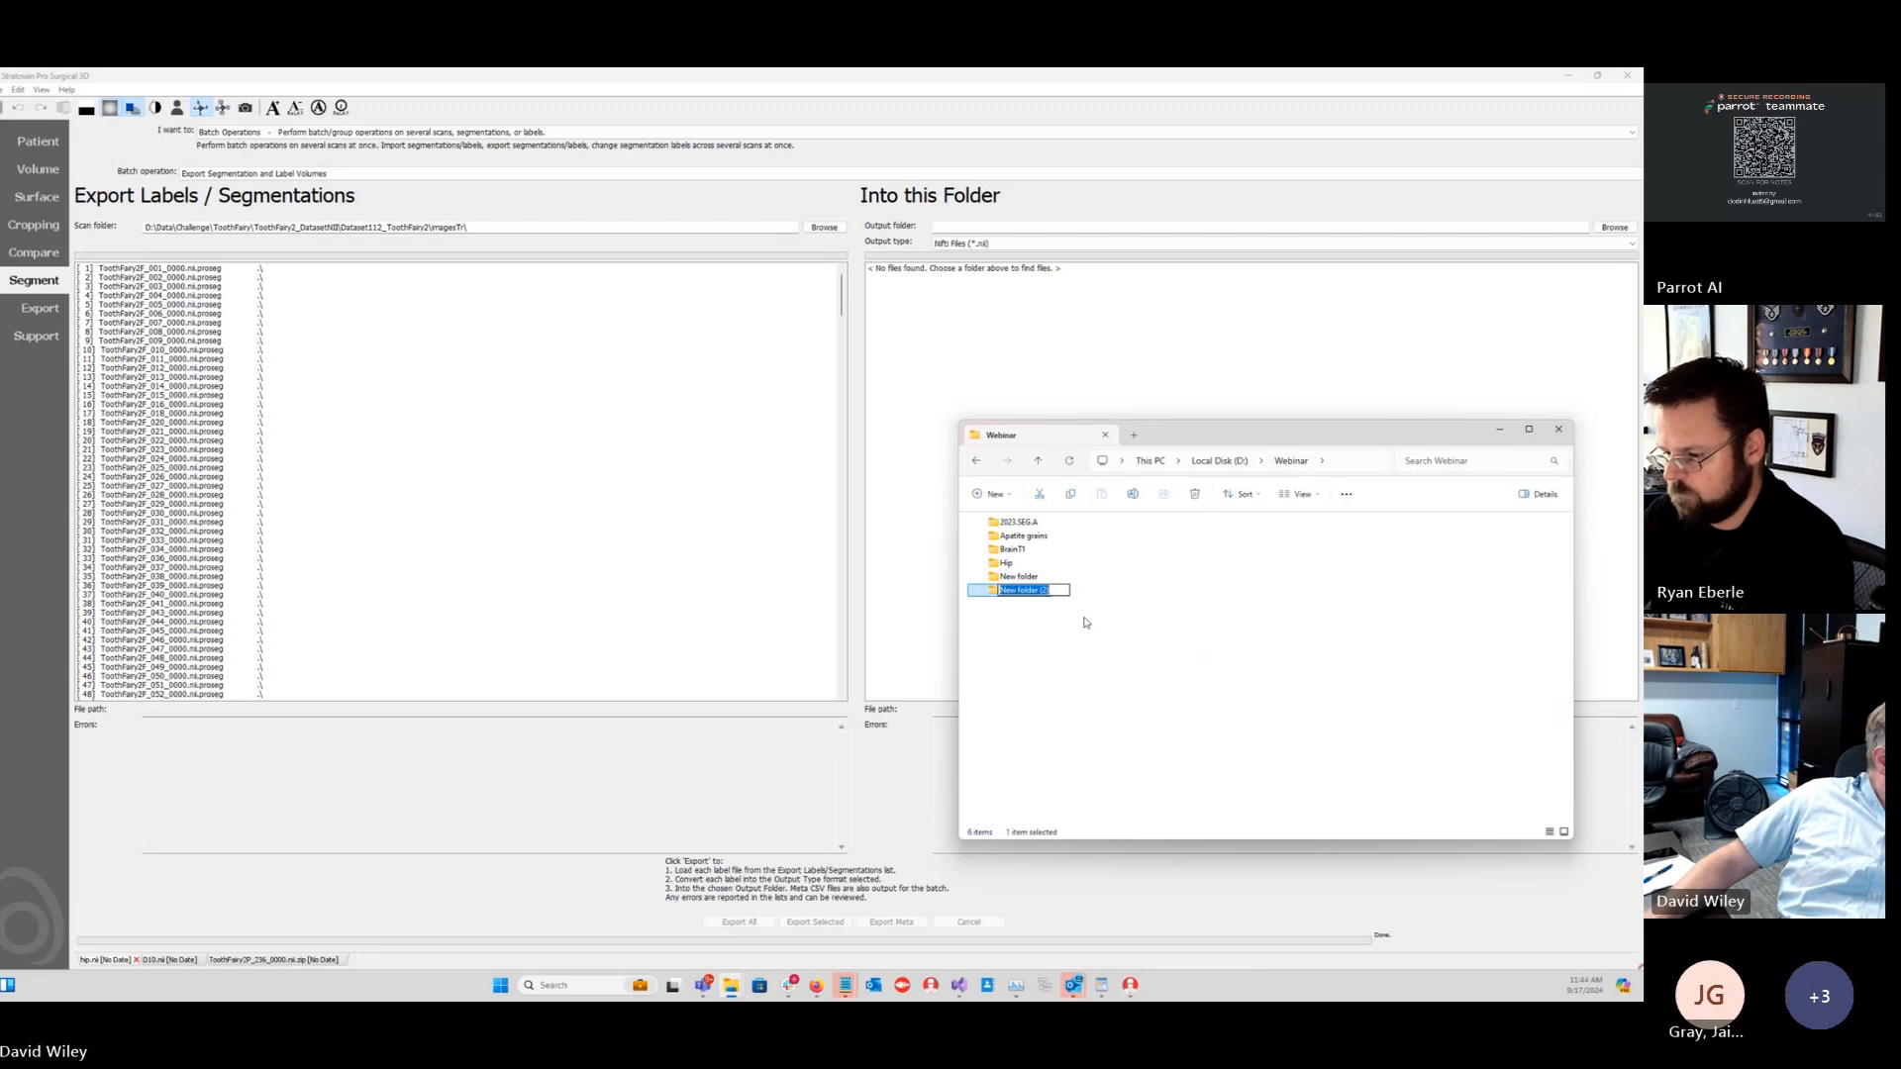
double_click(1036, 594)
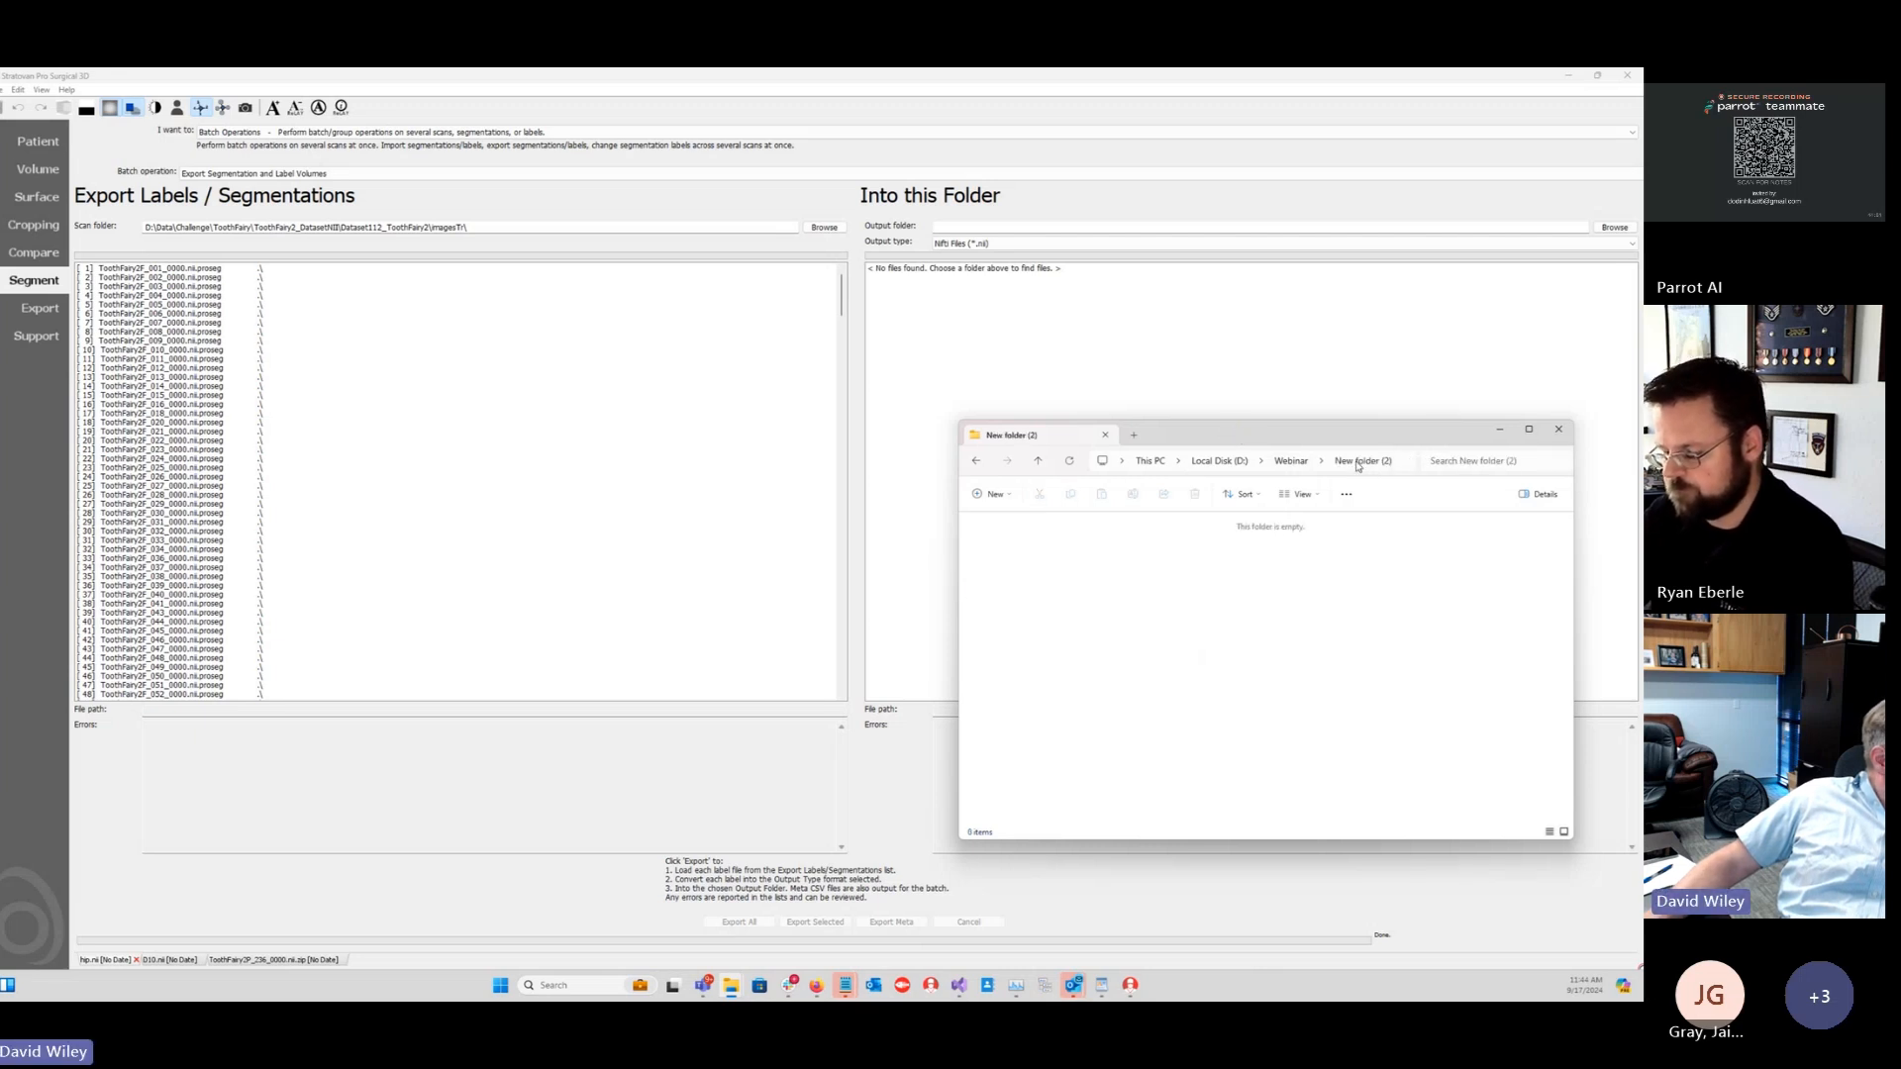
Step: Copy the new folder's path and set it as the export's output folder, D:\Webinar\New folder (2)\
left_click(1409, 462)
key("ctrl+c")
left_click(1473, 584)
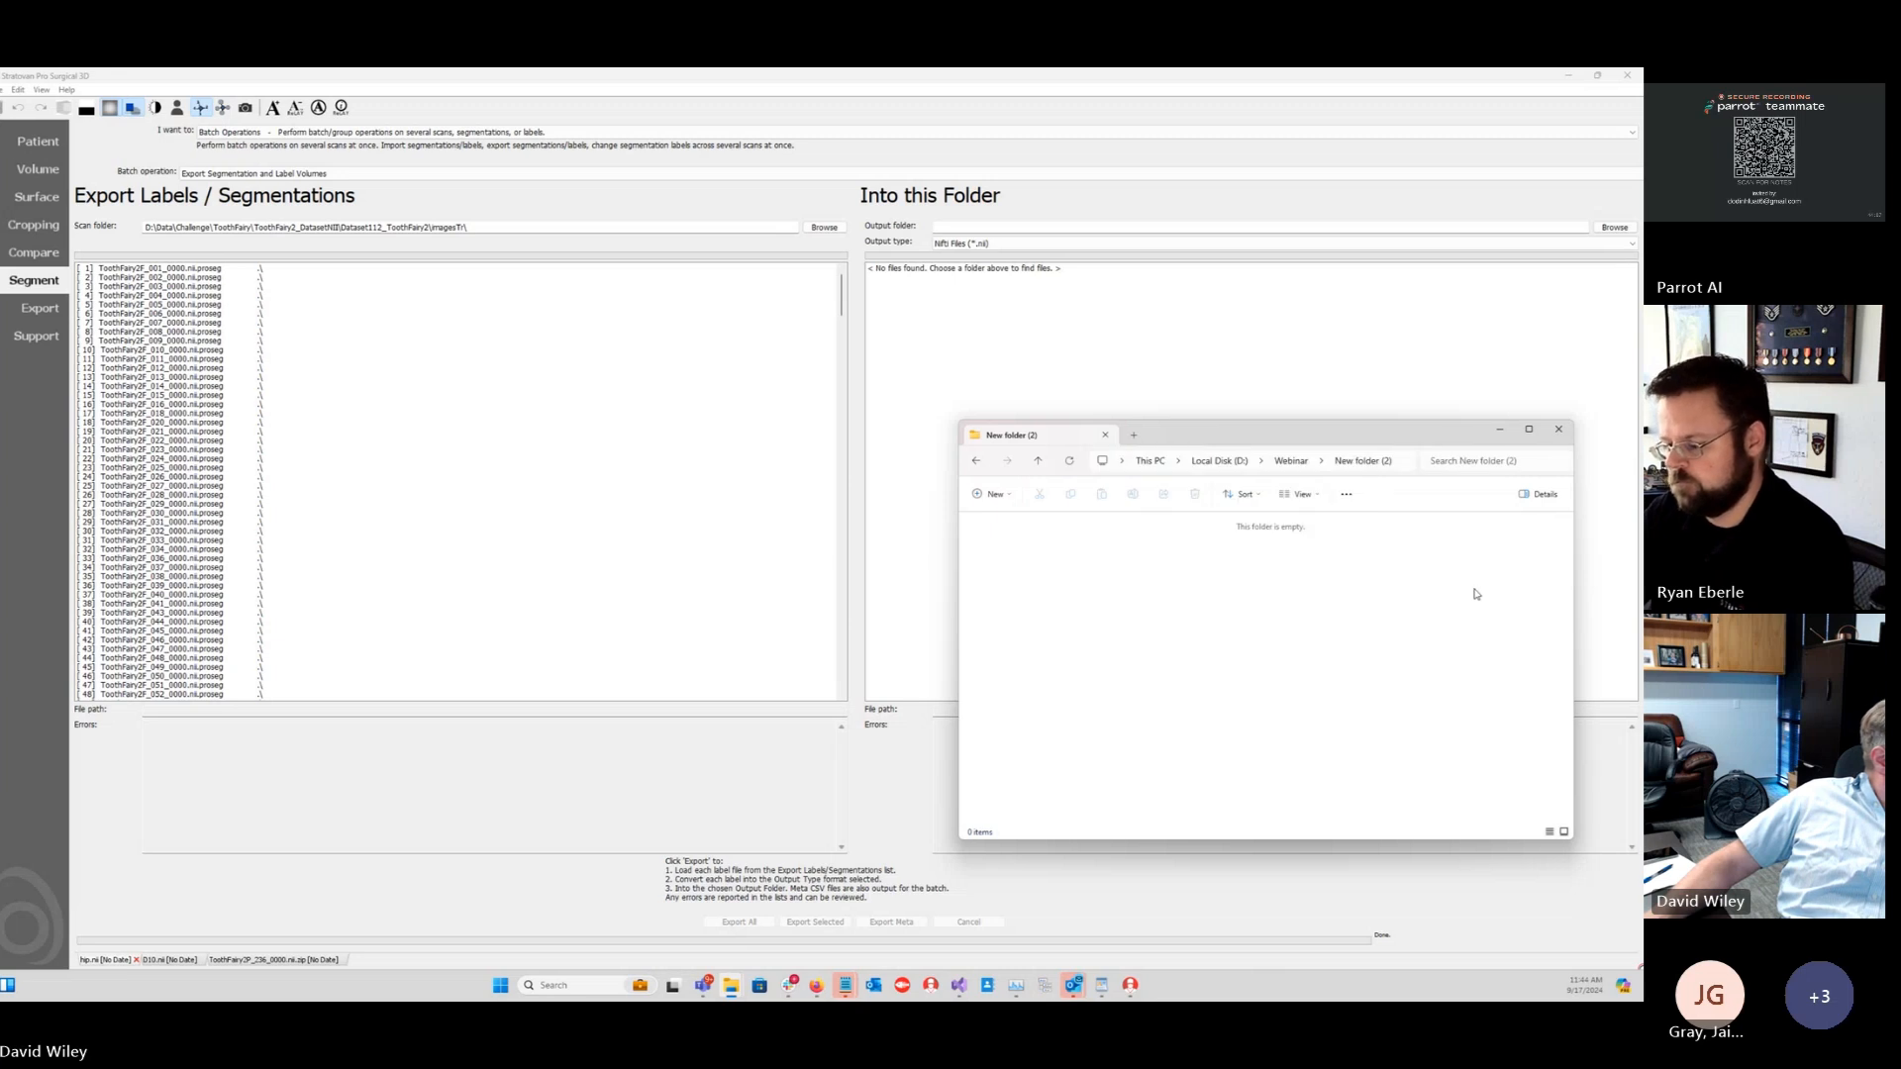
left_click(988, 228)
key("ctrl+v")
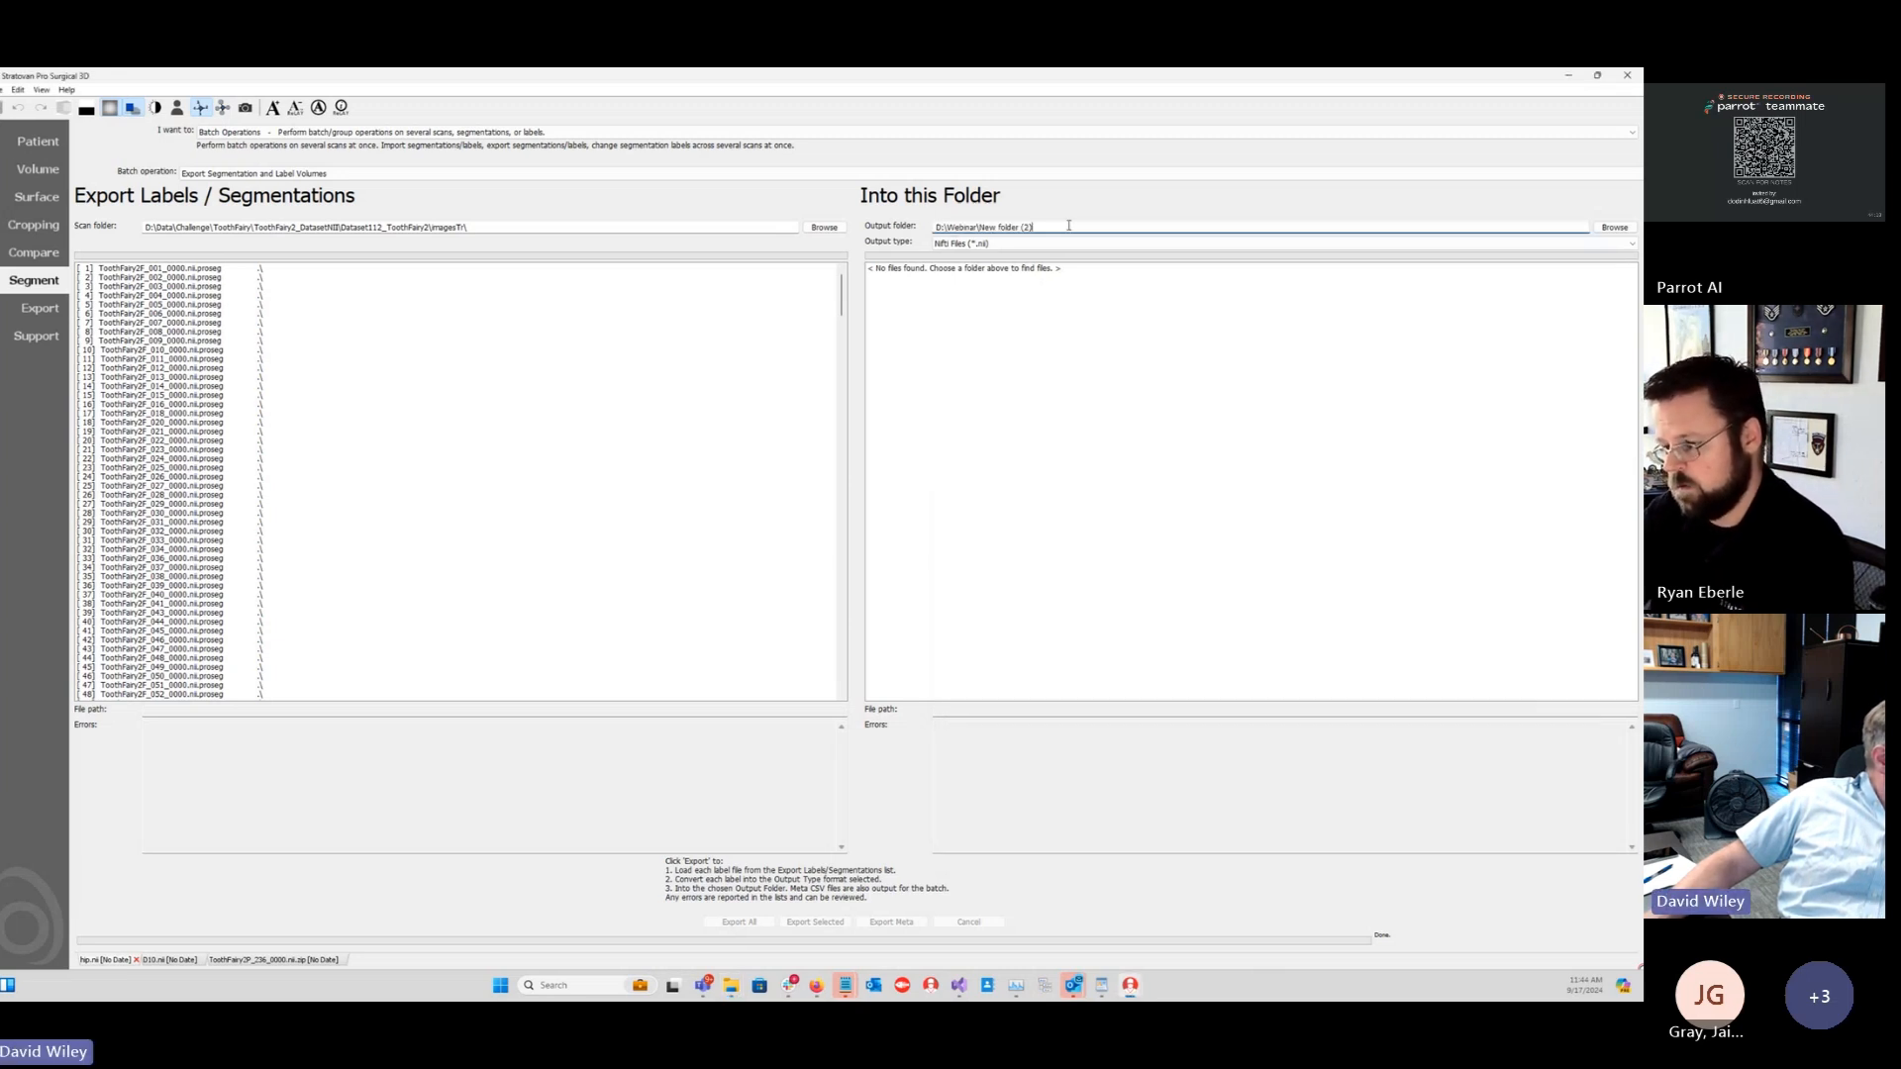
key("Return")
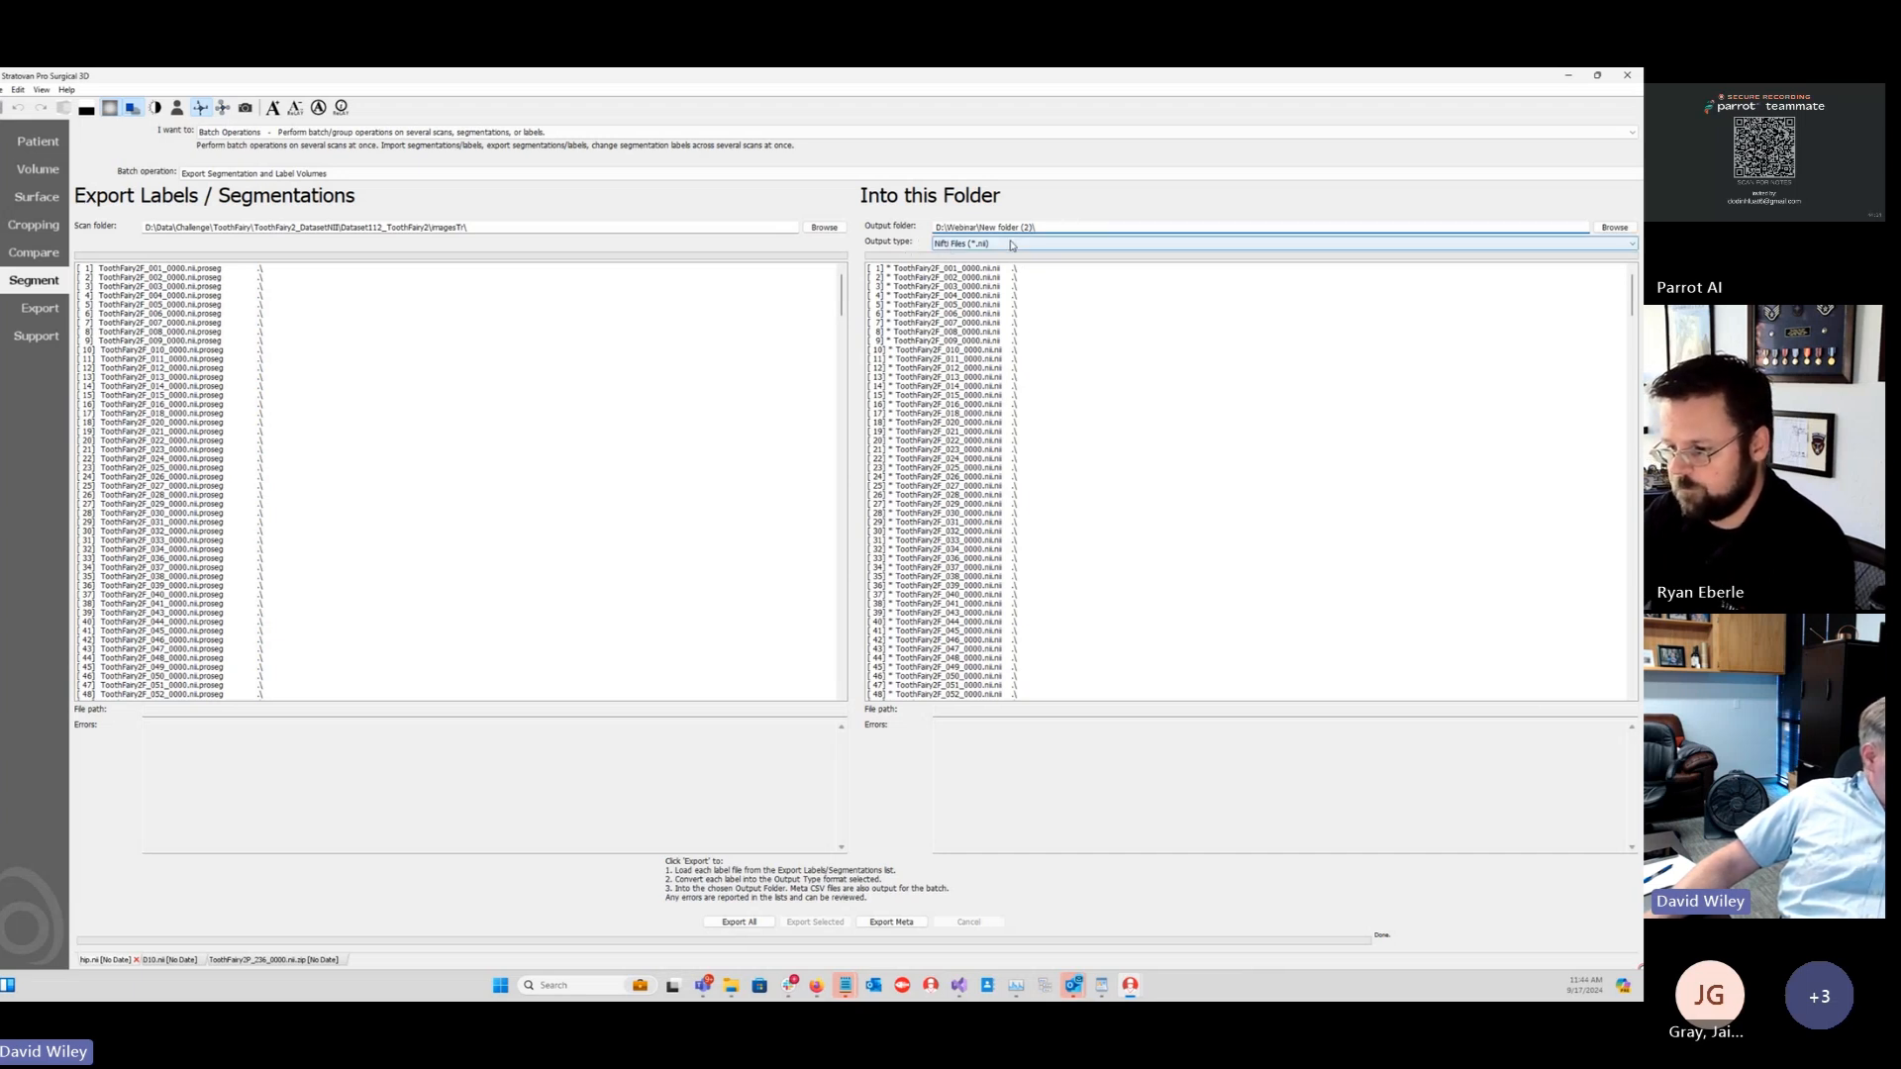
Step: Review the available output types, keep Nifti Files (*.nii), and export only the batch's metadata
left_click(951, 245)
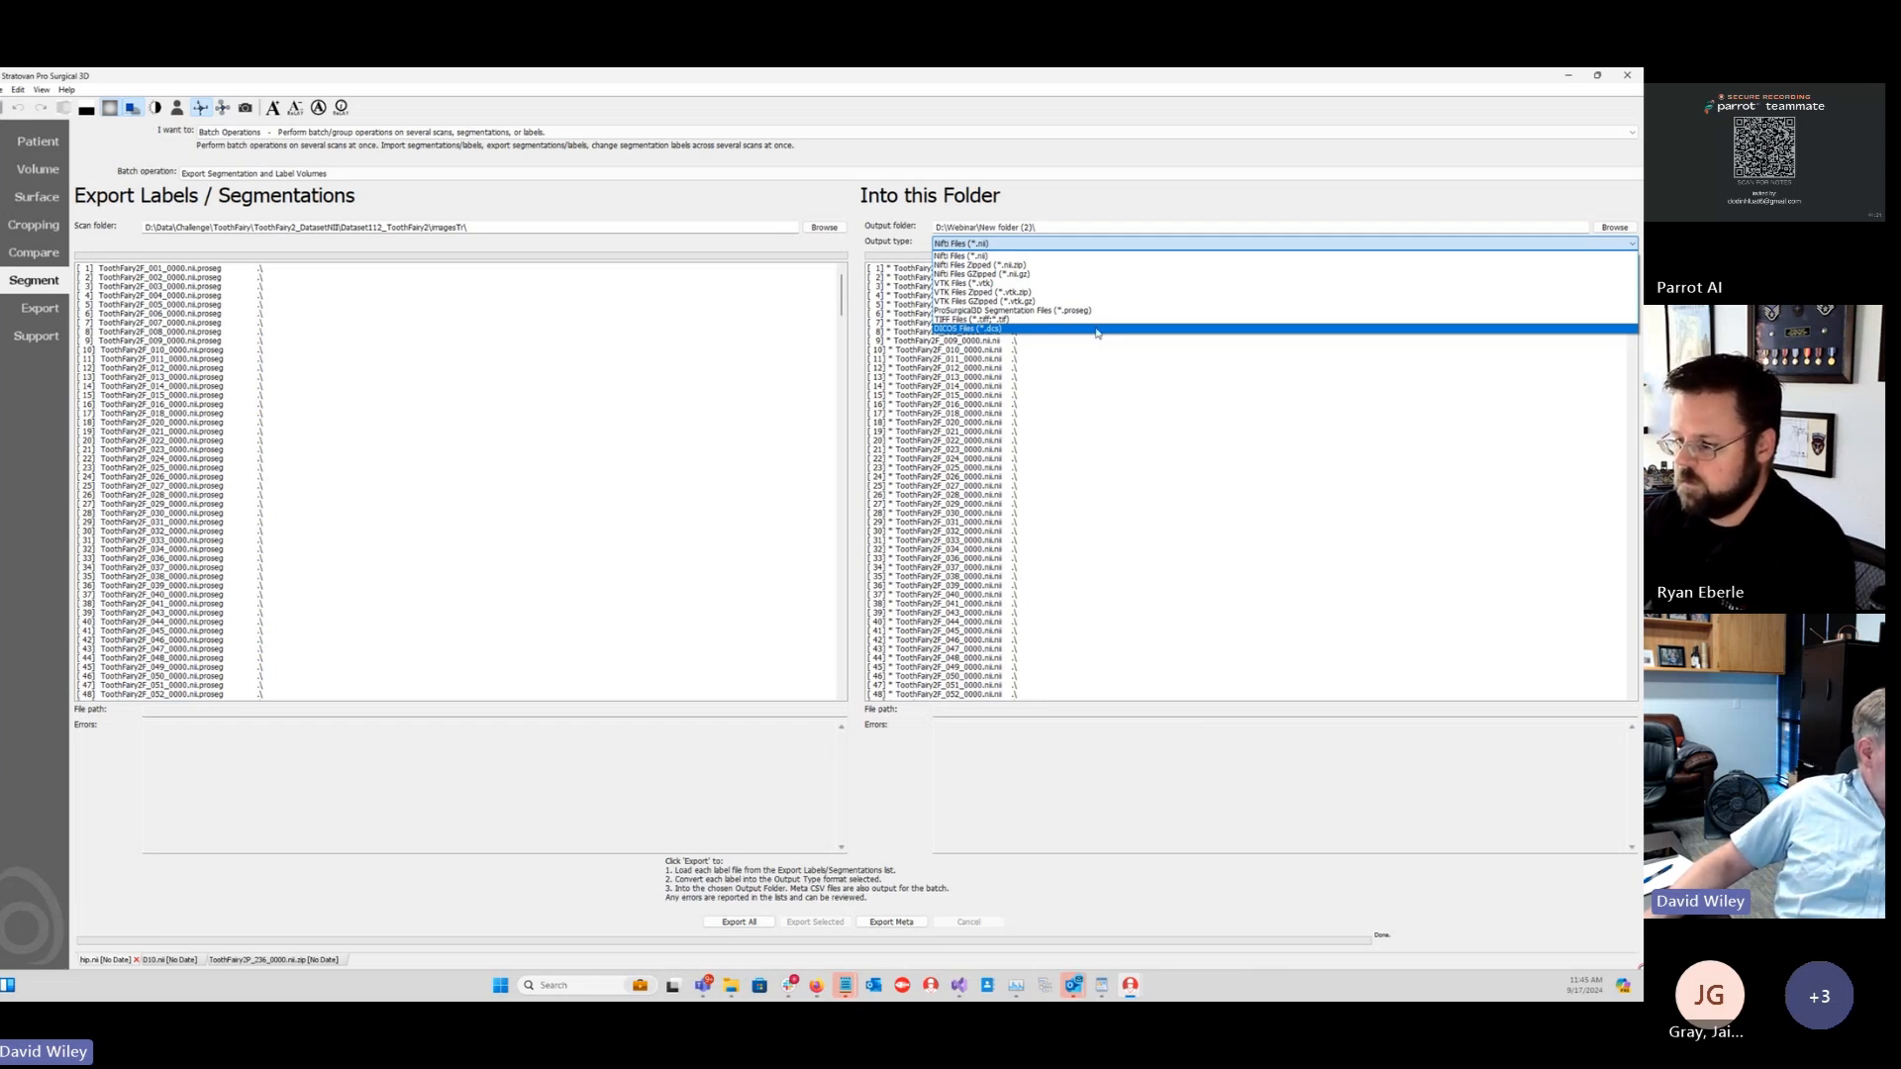
left_click(907, 771)
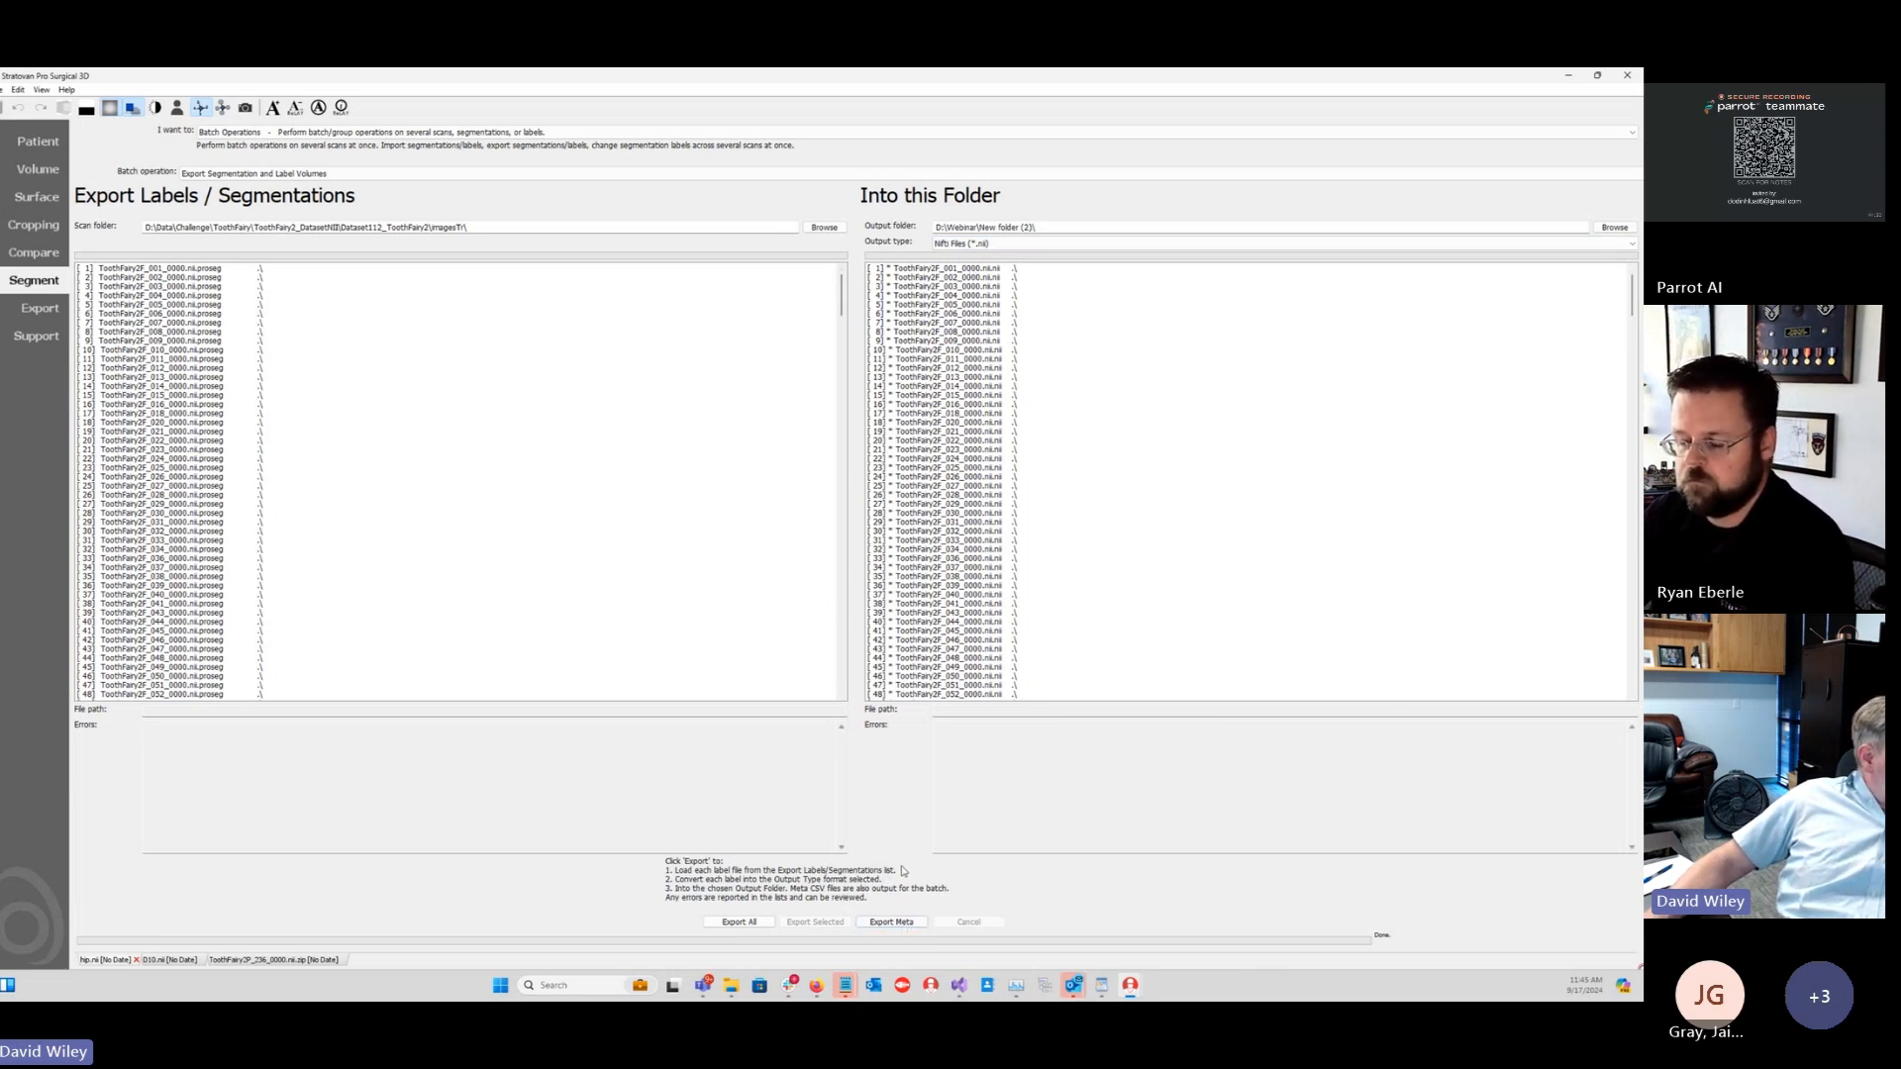
right_click(734, 988)
left_click(834, 908)
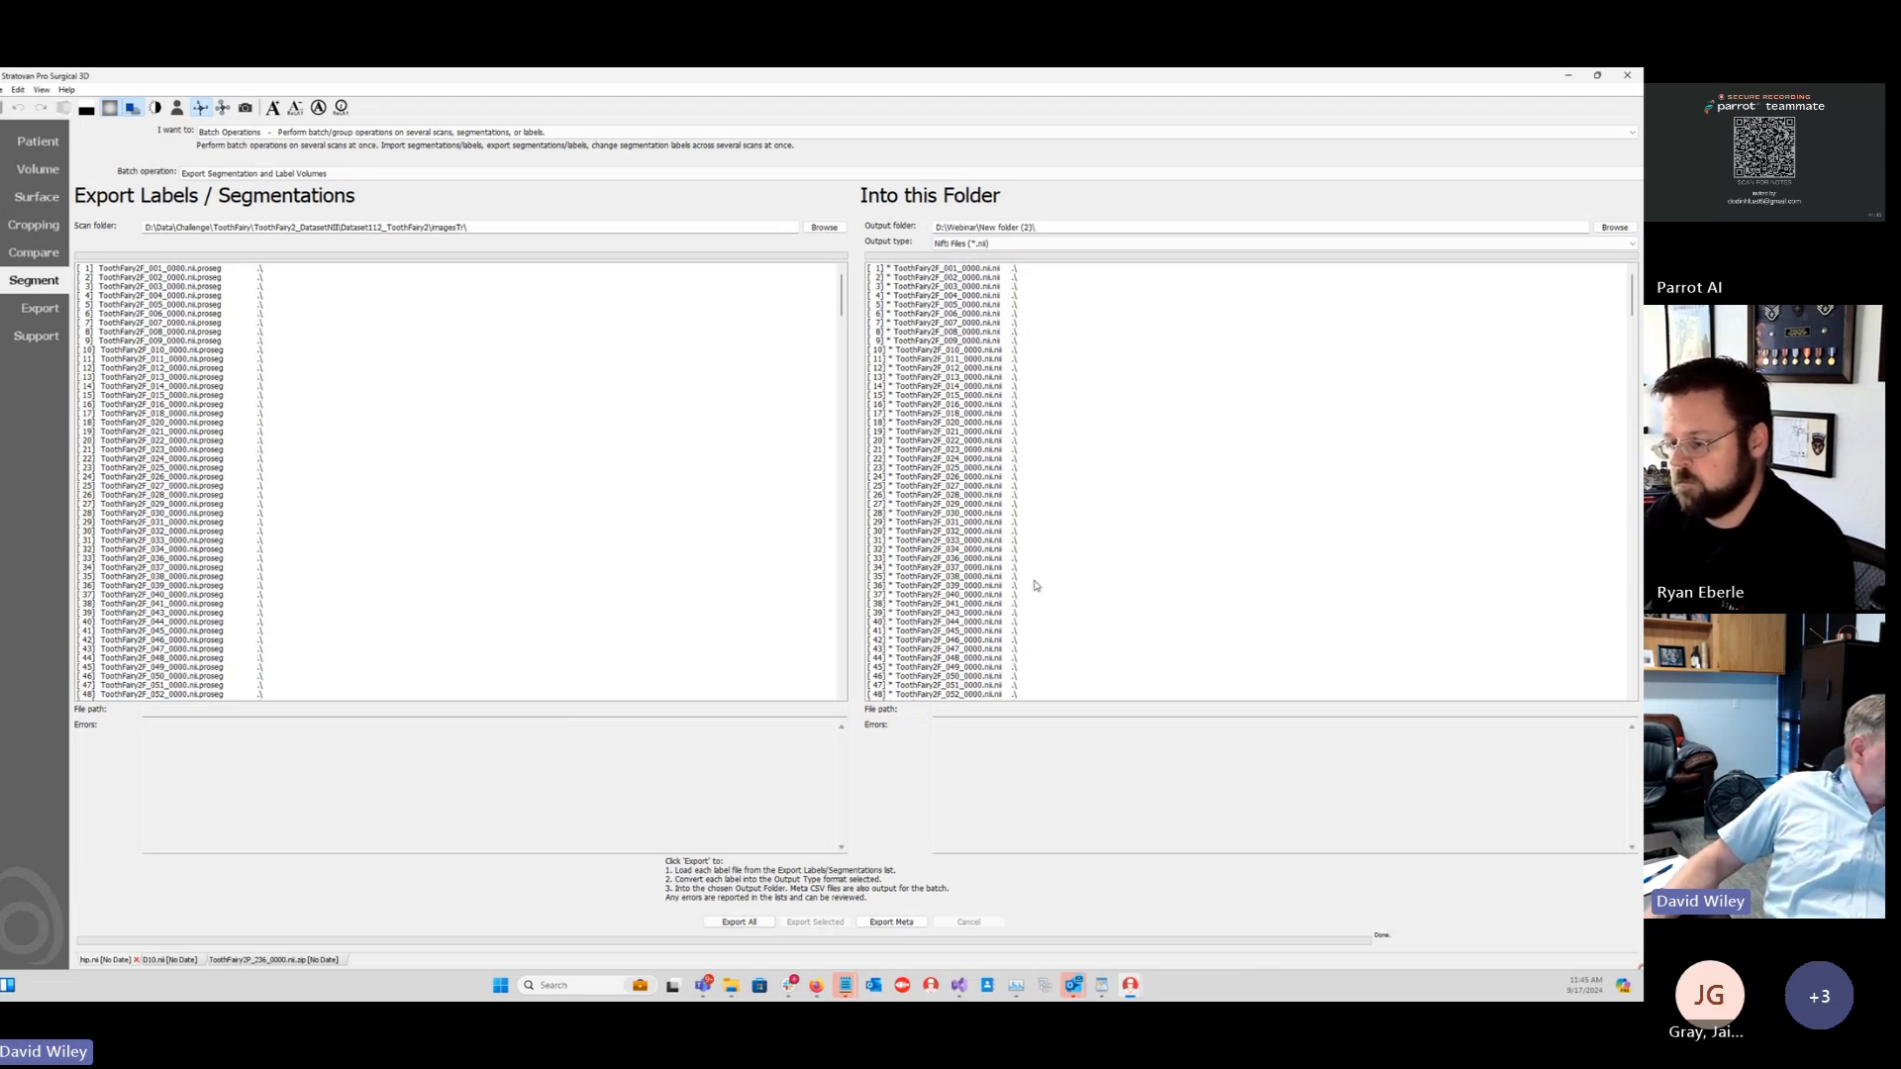
left_click(893, 923)
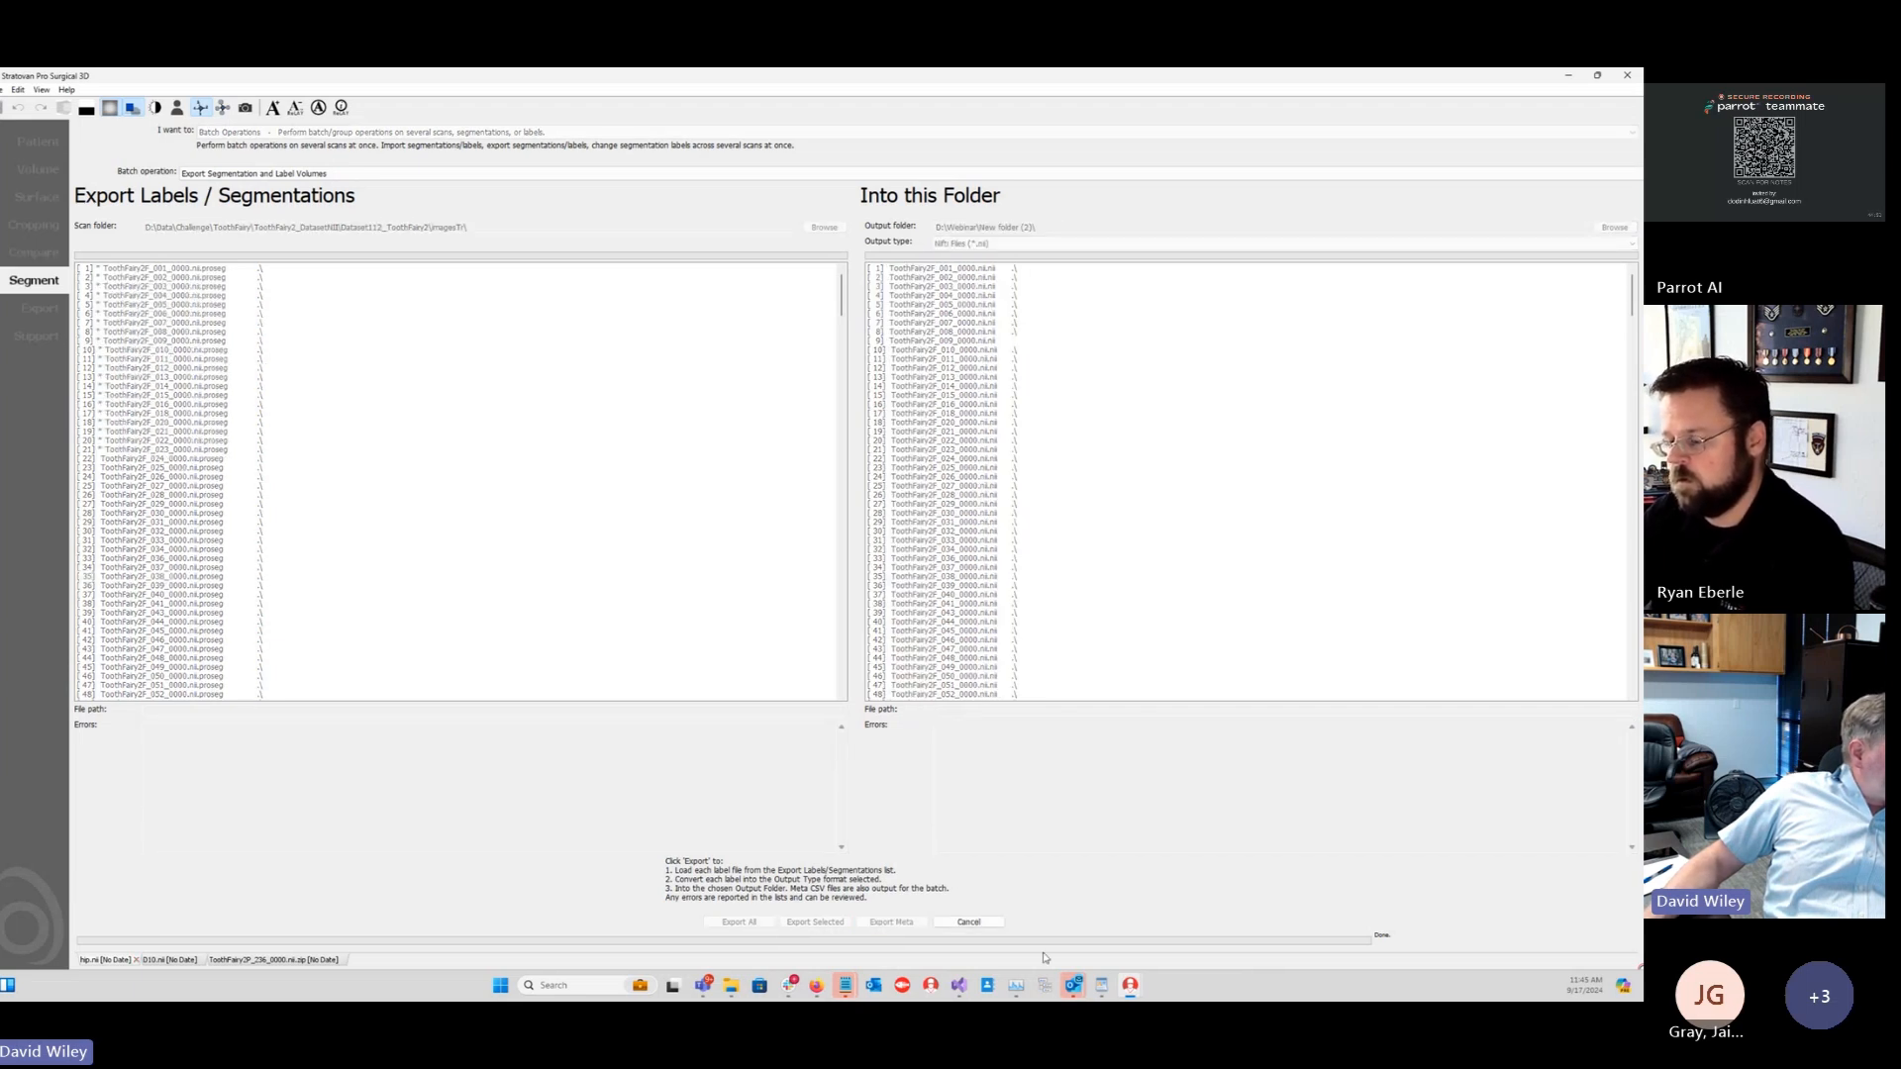
Step: Bring up the output folder in File Explorer and open the exported scans.csv in Excel
right_click(731, 985)
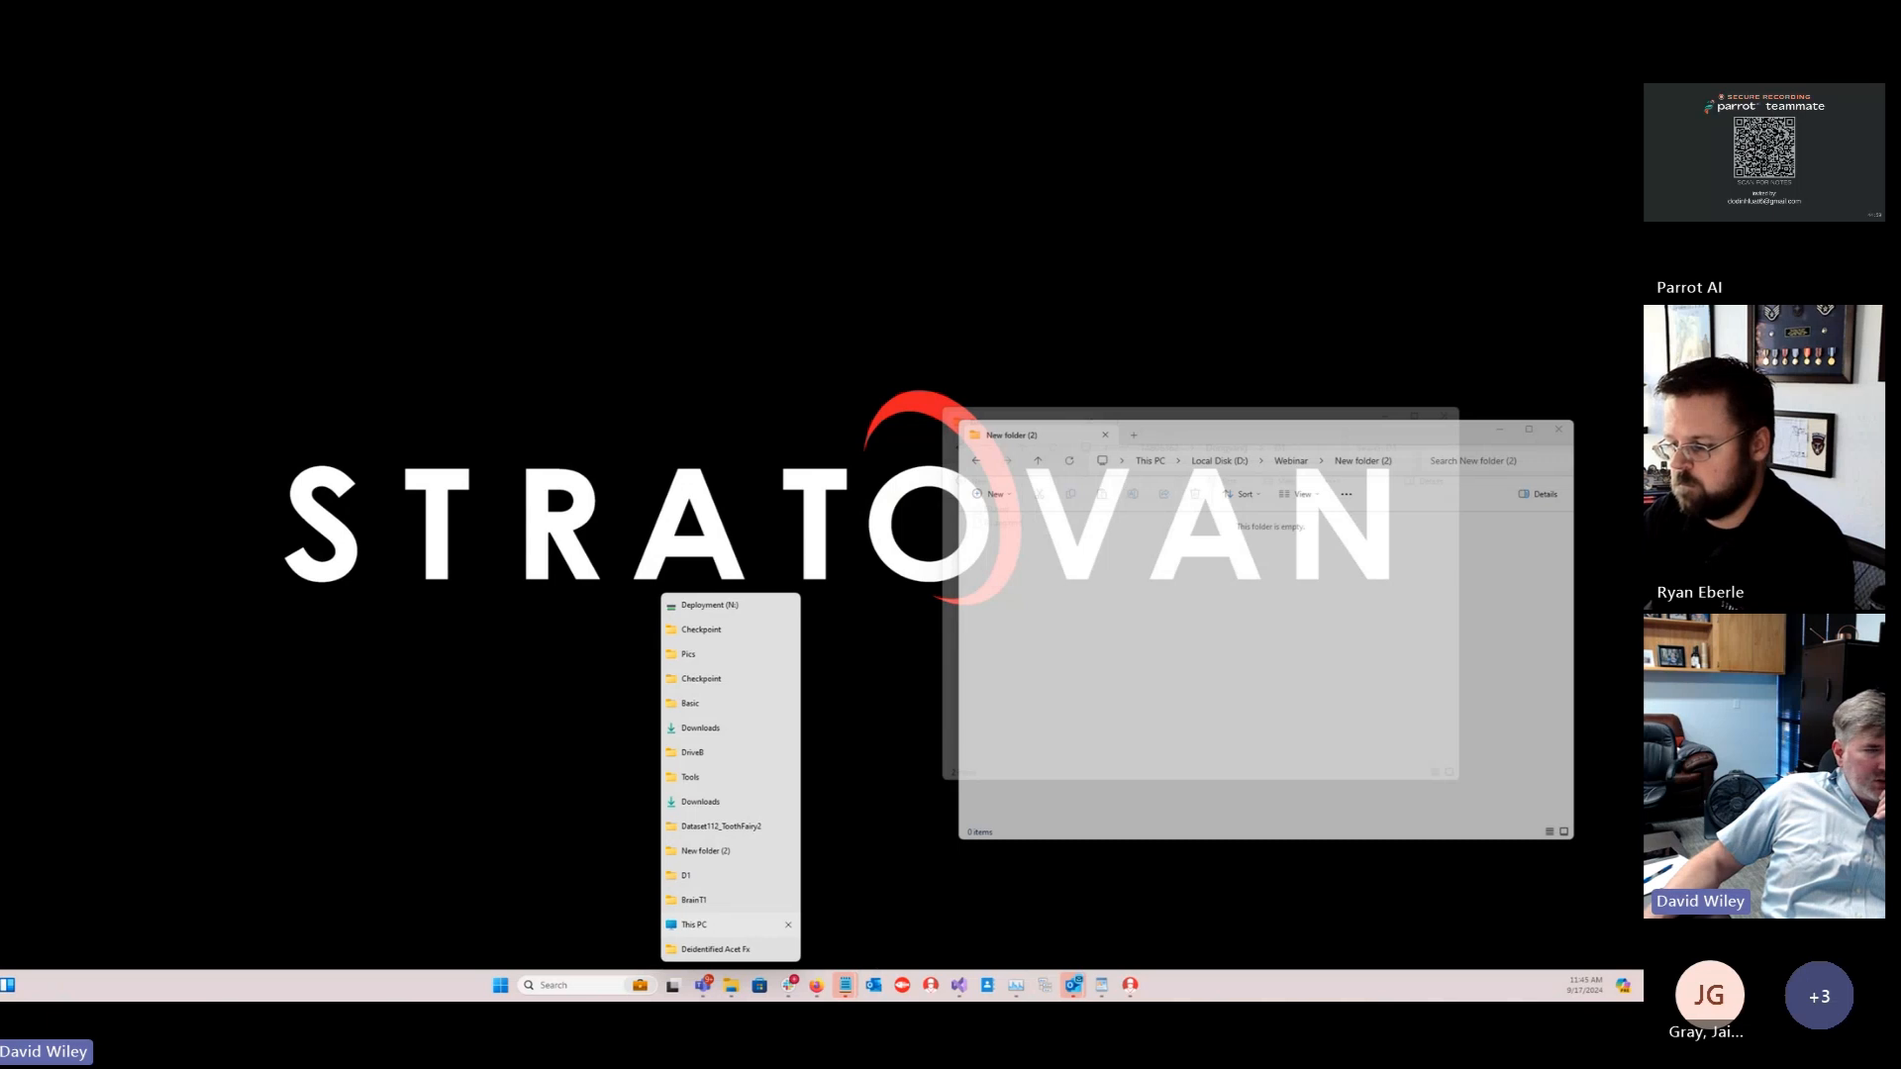
left_click(725, 925)
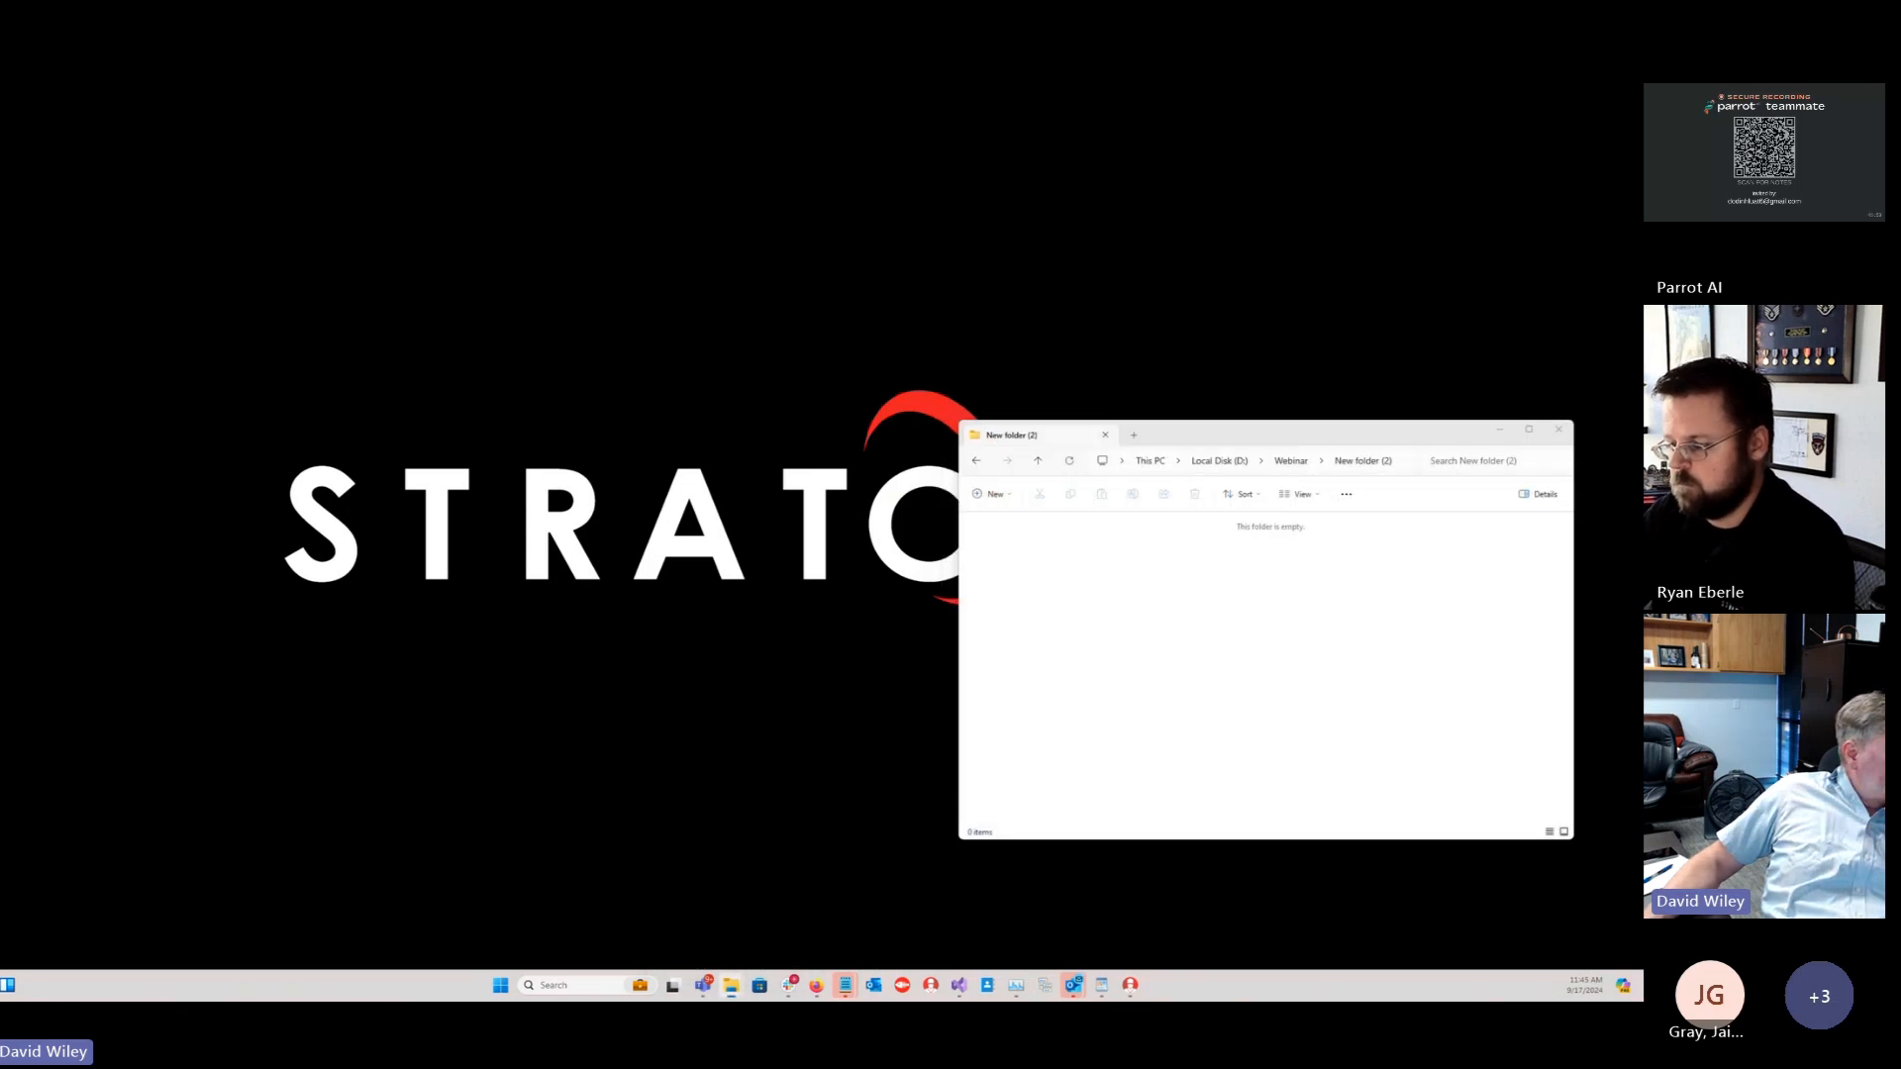
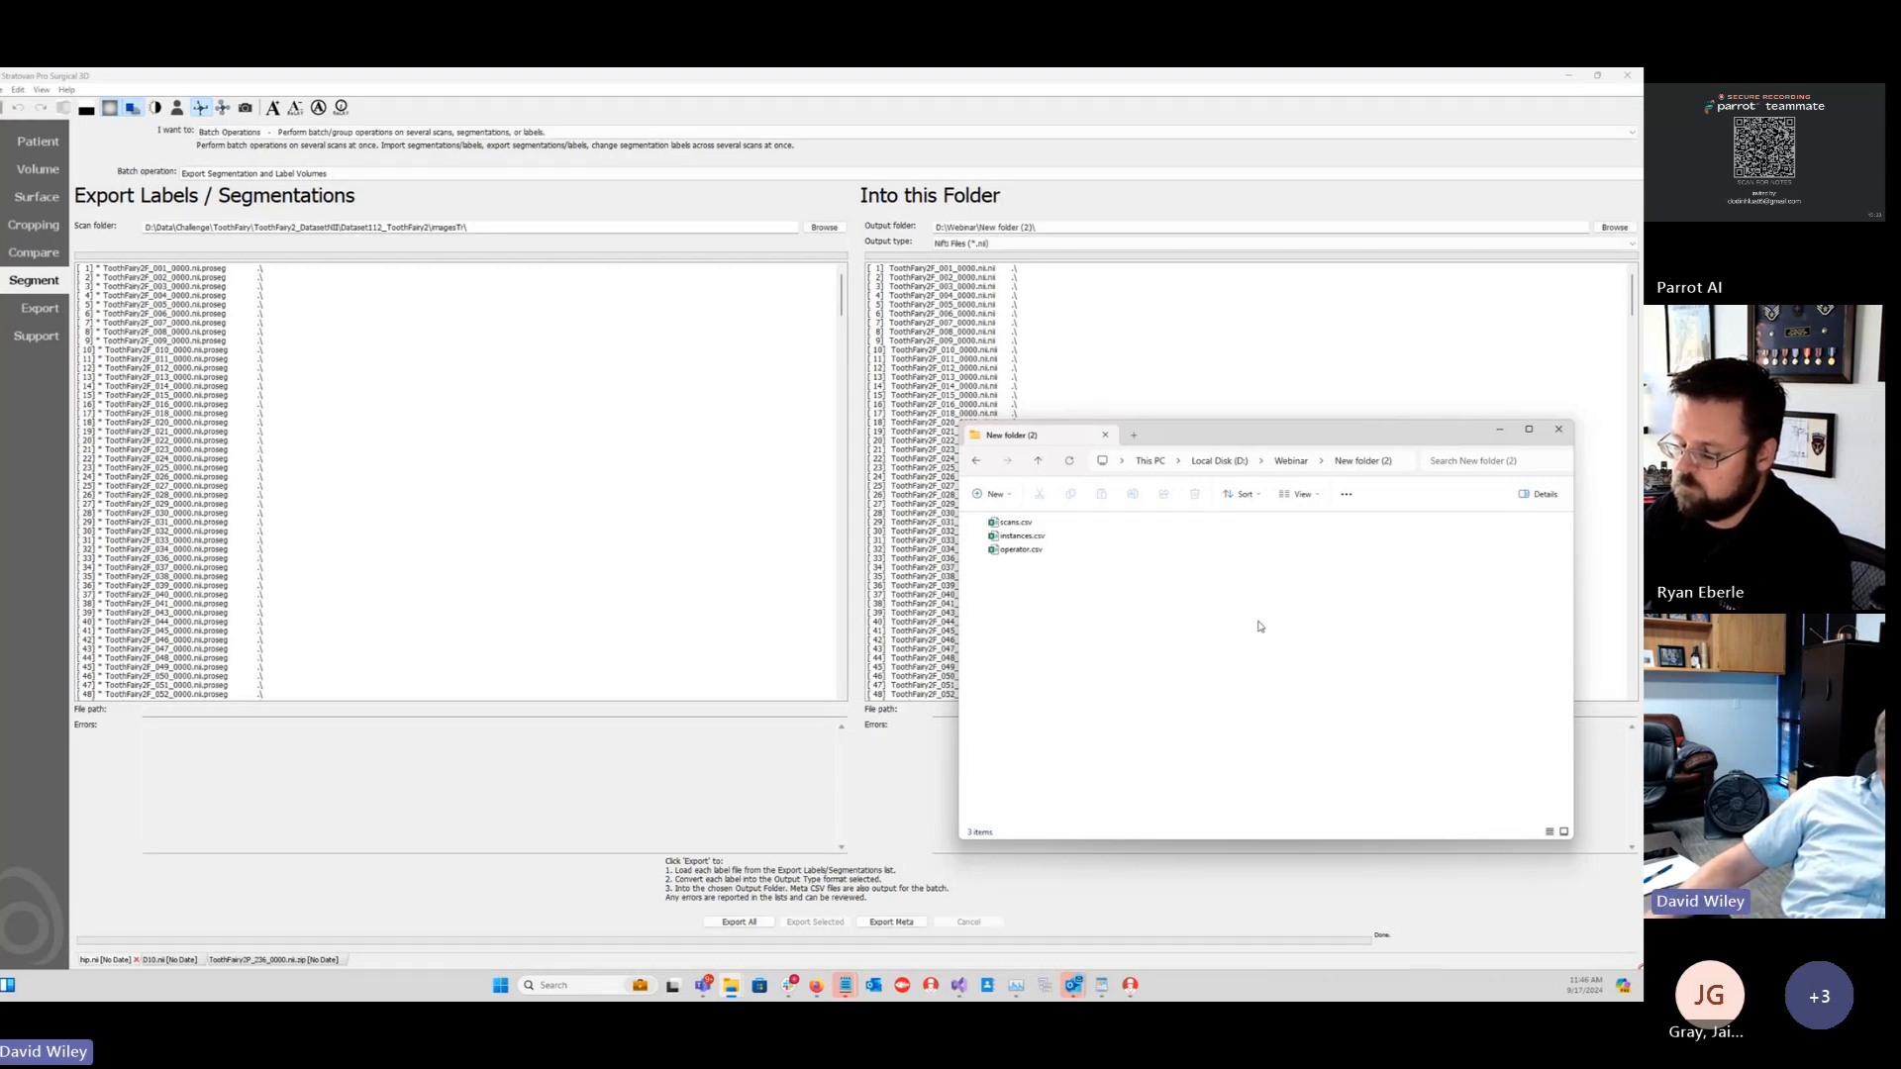
left_click(1012, 522)
left_click(1145, 567)
left_click_drag(1083, 575, 1029, 525)
left_click(1076, 577)
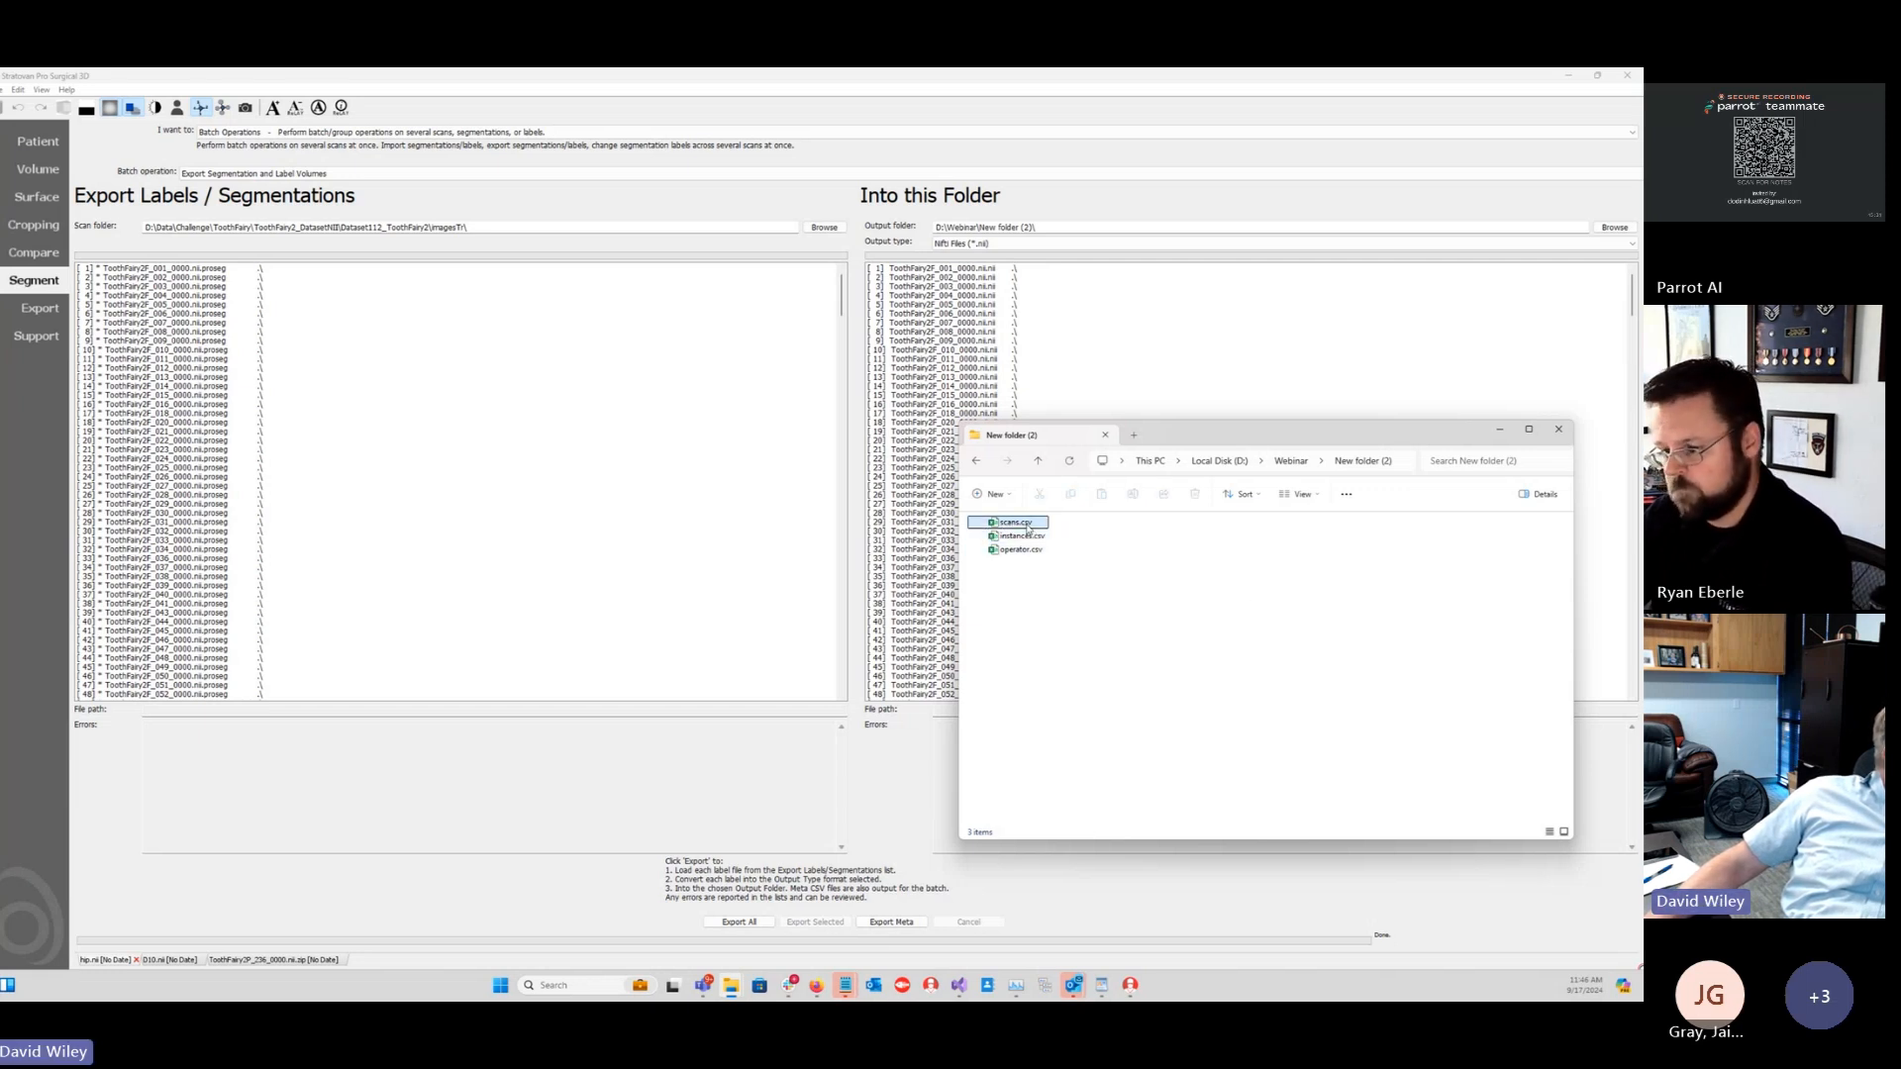
left_click(1017, 525)
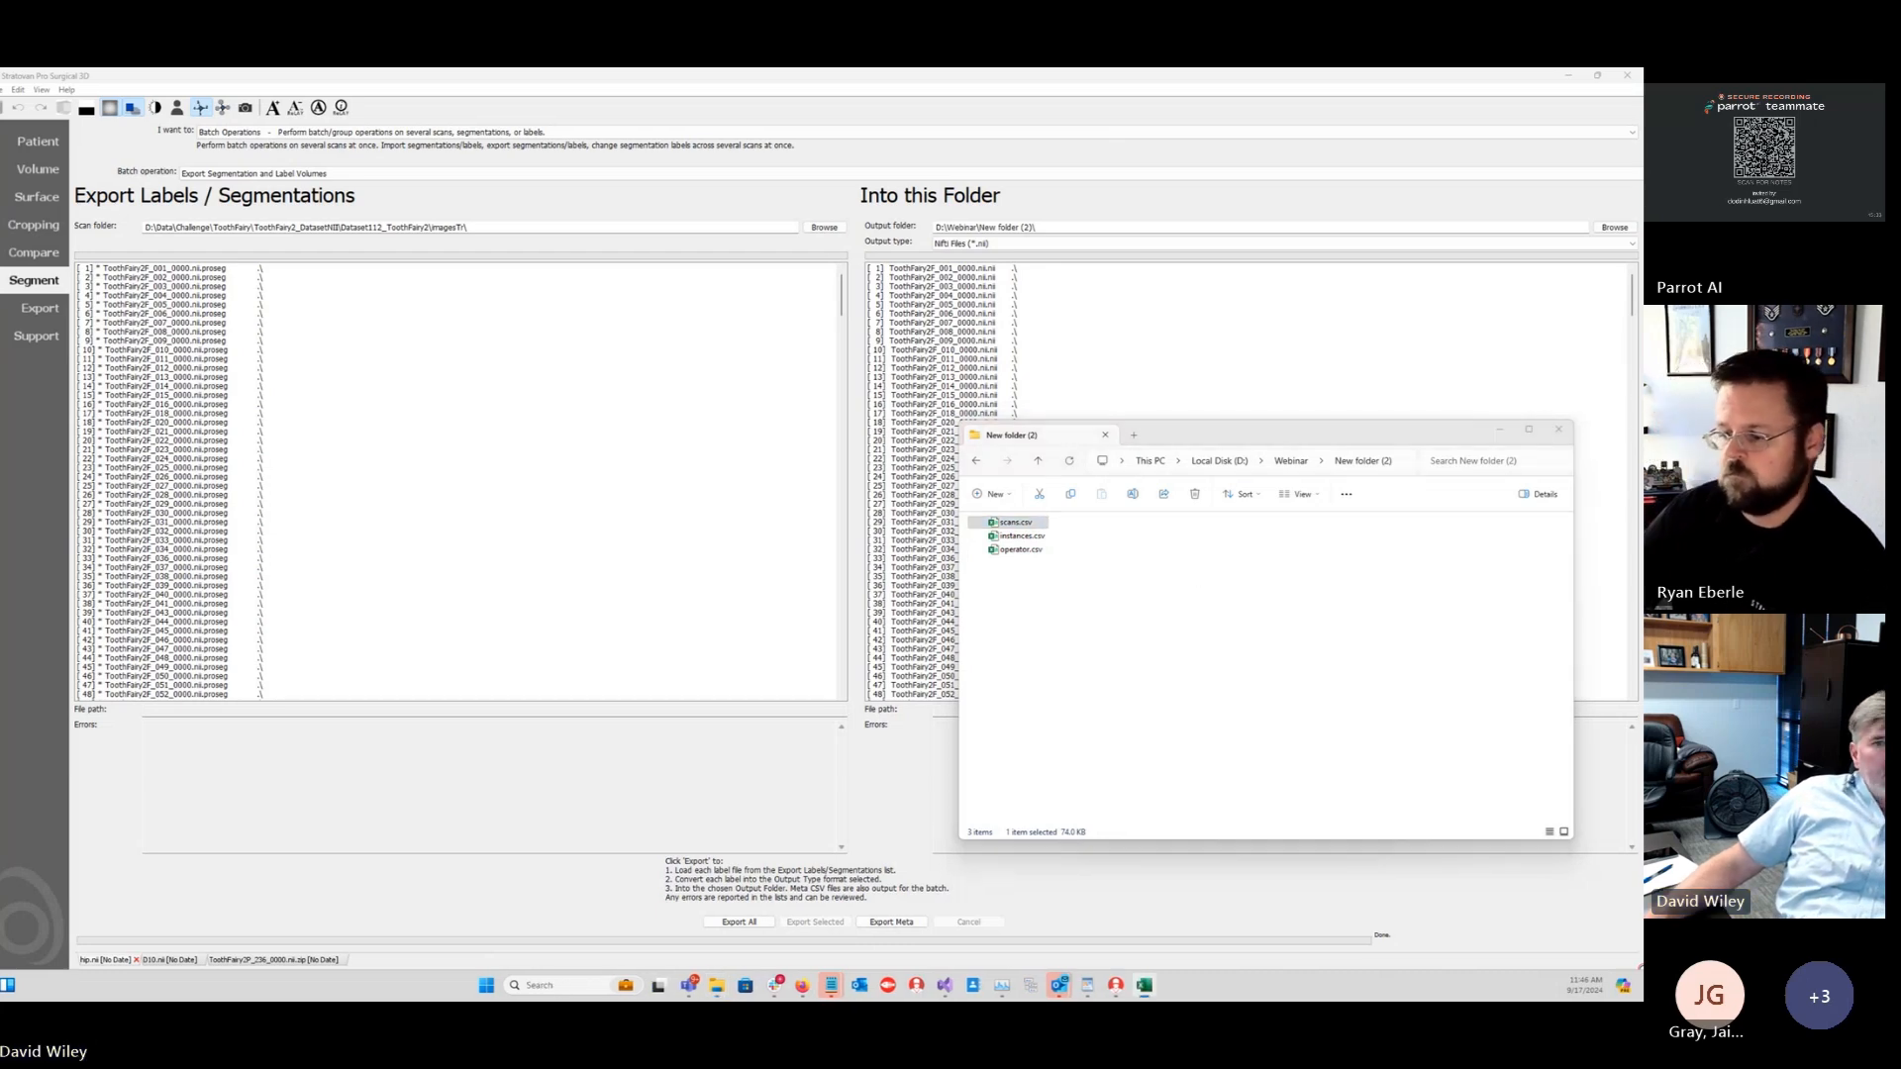
left_click_drag(1224, 345, 1157, 69)
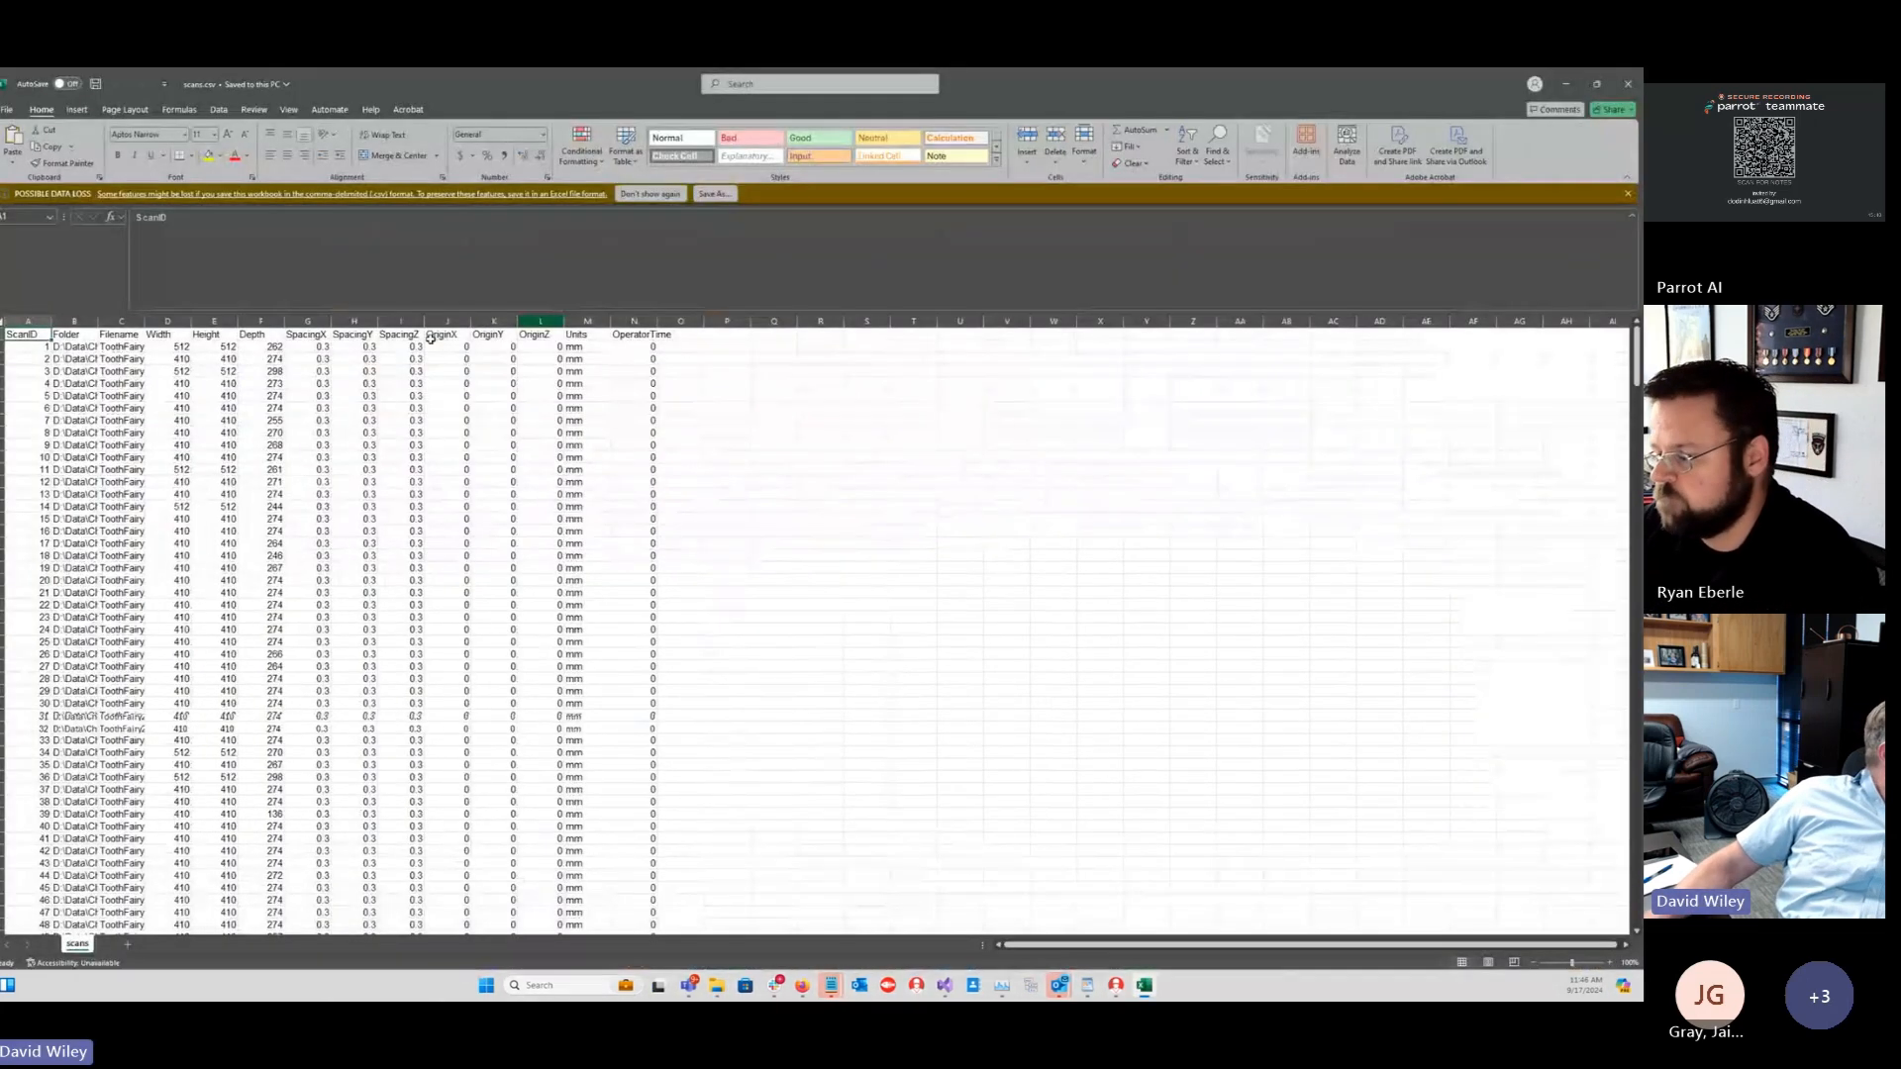
Step: Fit the widths of columns ScanID through OperatorTime to their contents in scans.csv
left_click_drag(37, 319, 631, 319)
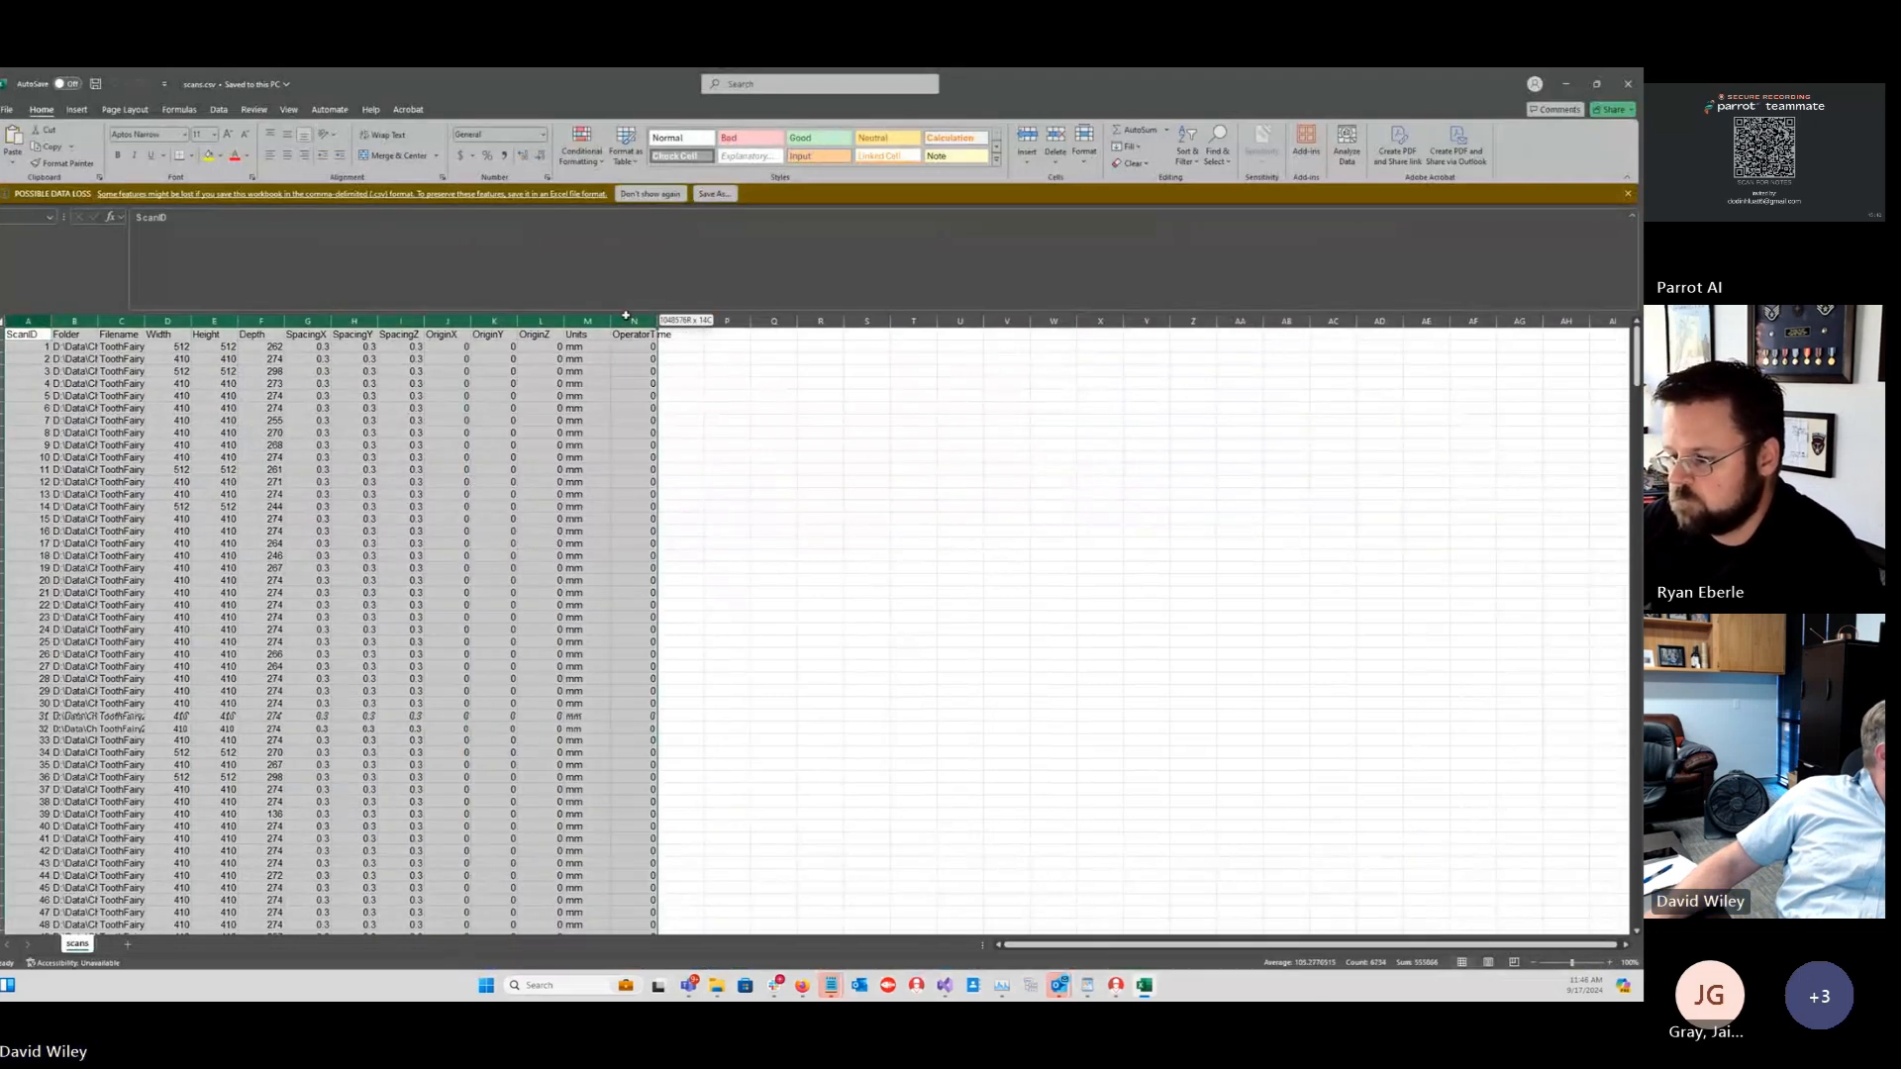
double_click(611, 319)
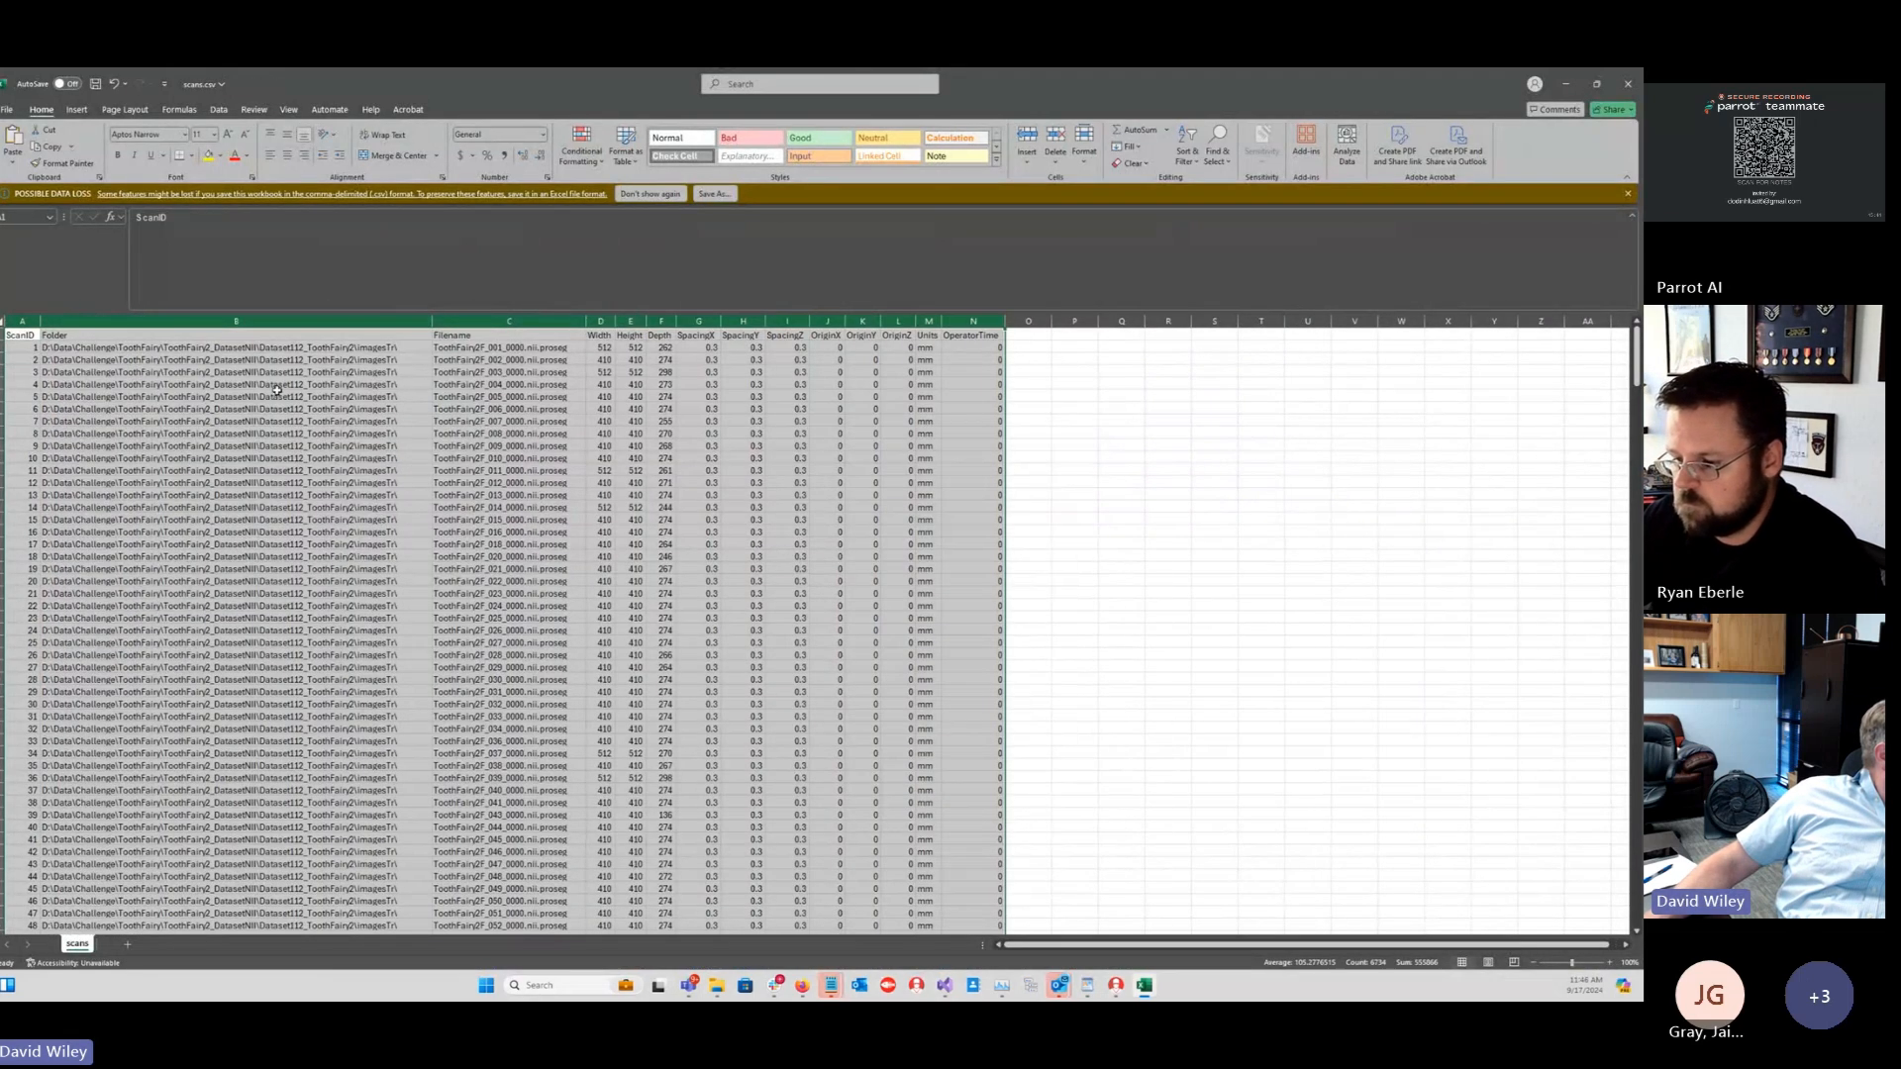
left_click(99, 356)
Step: Examine the first scan's row, checking its filename, dimensions, spacing, origin, units and operator time values
left_click(2, 347)
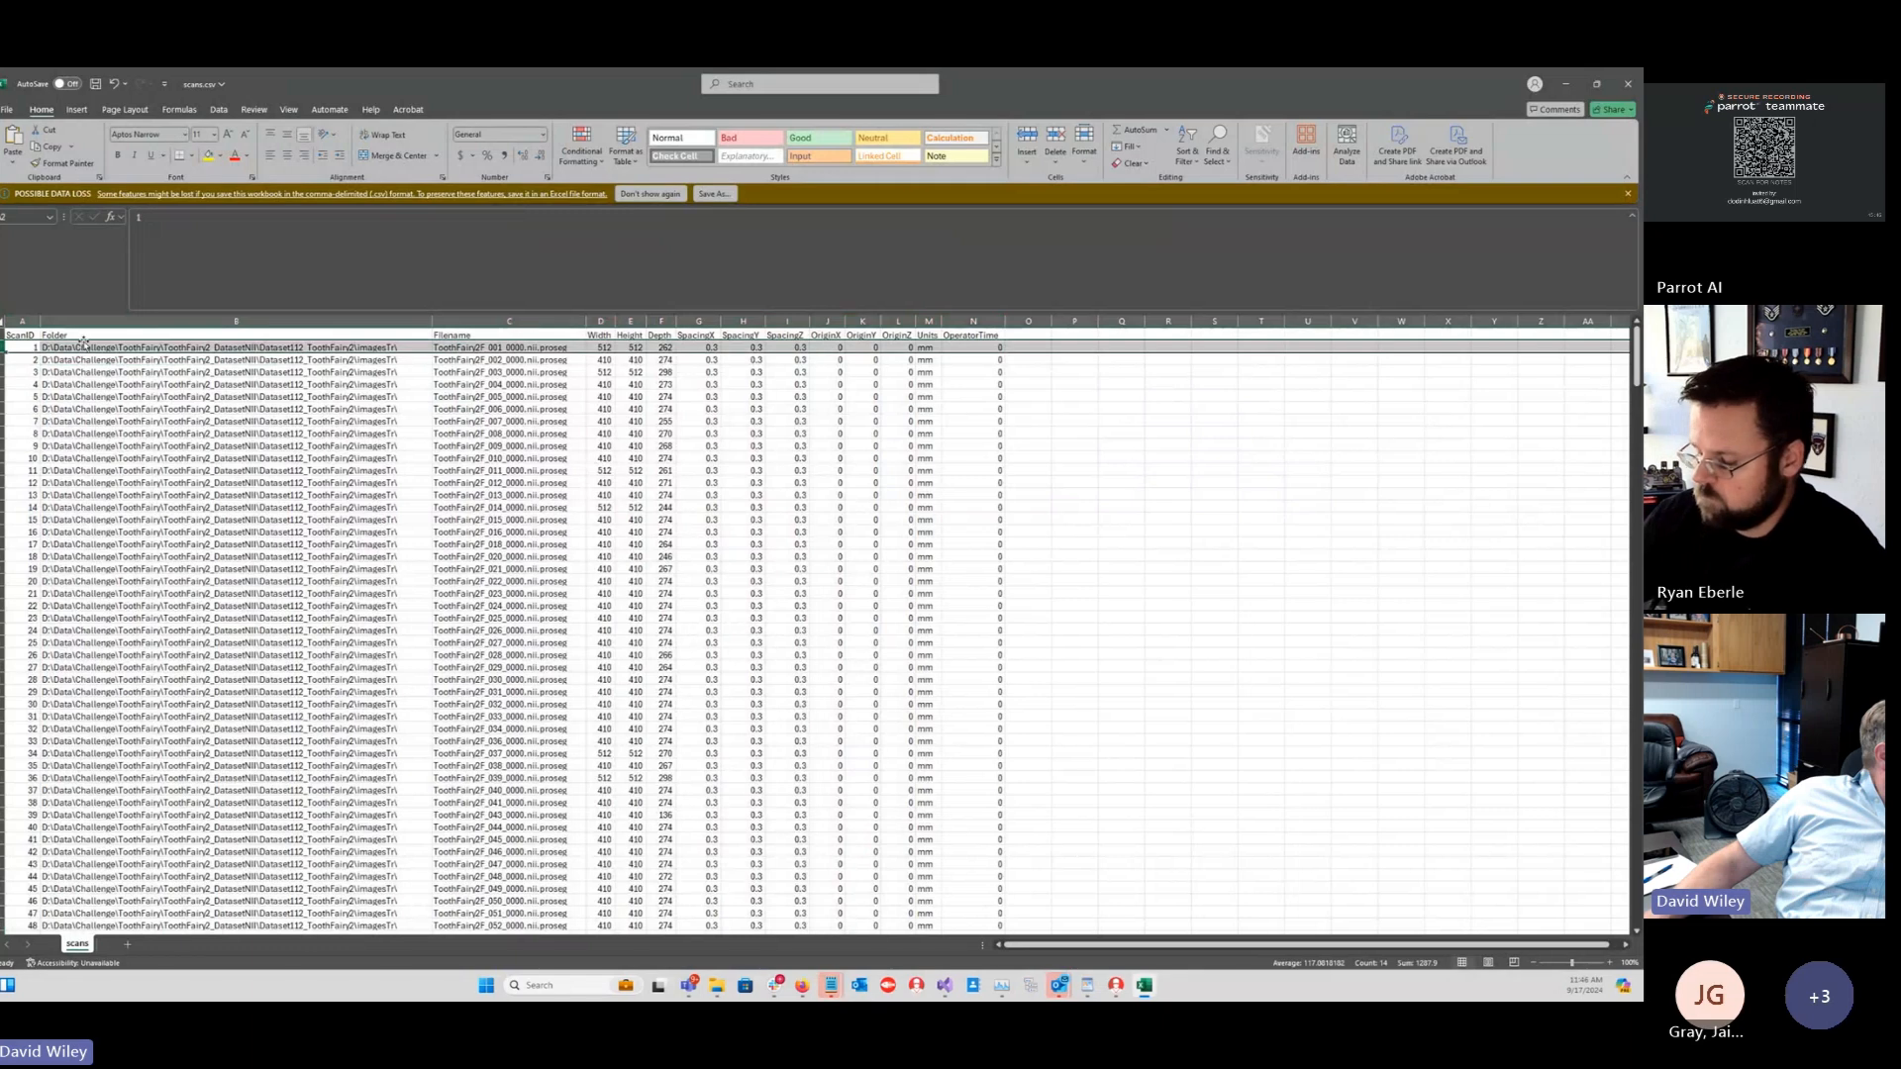
left_click(540, 349)
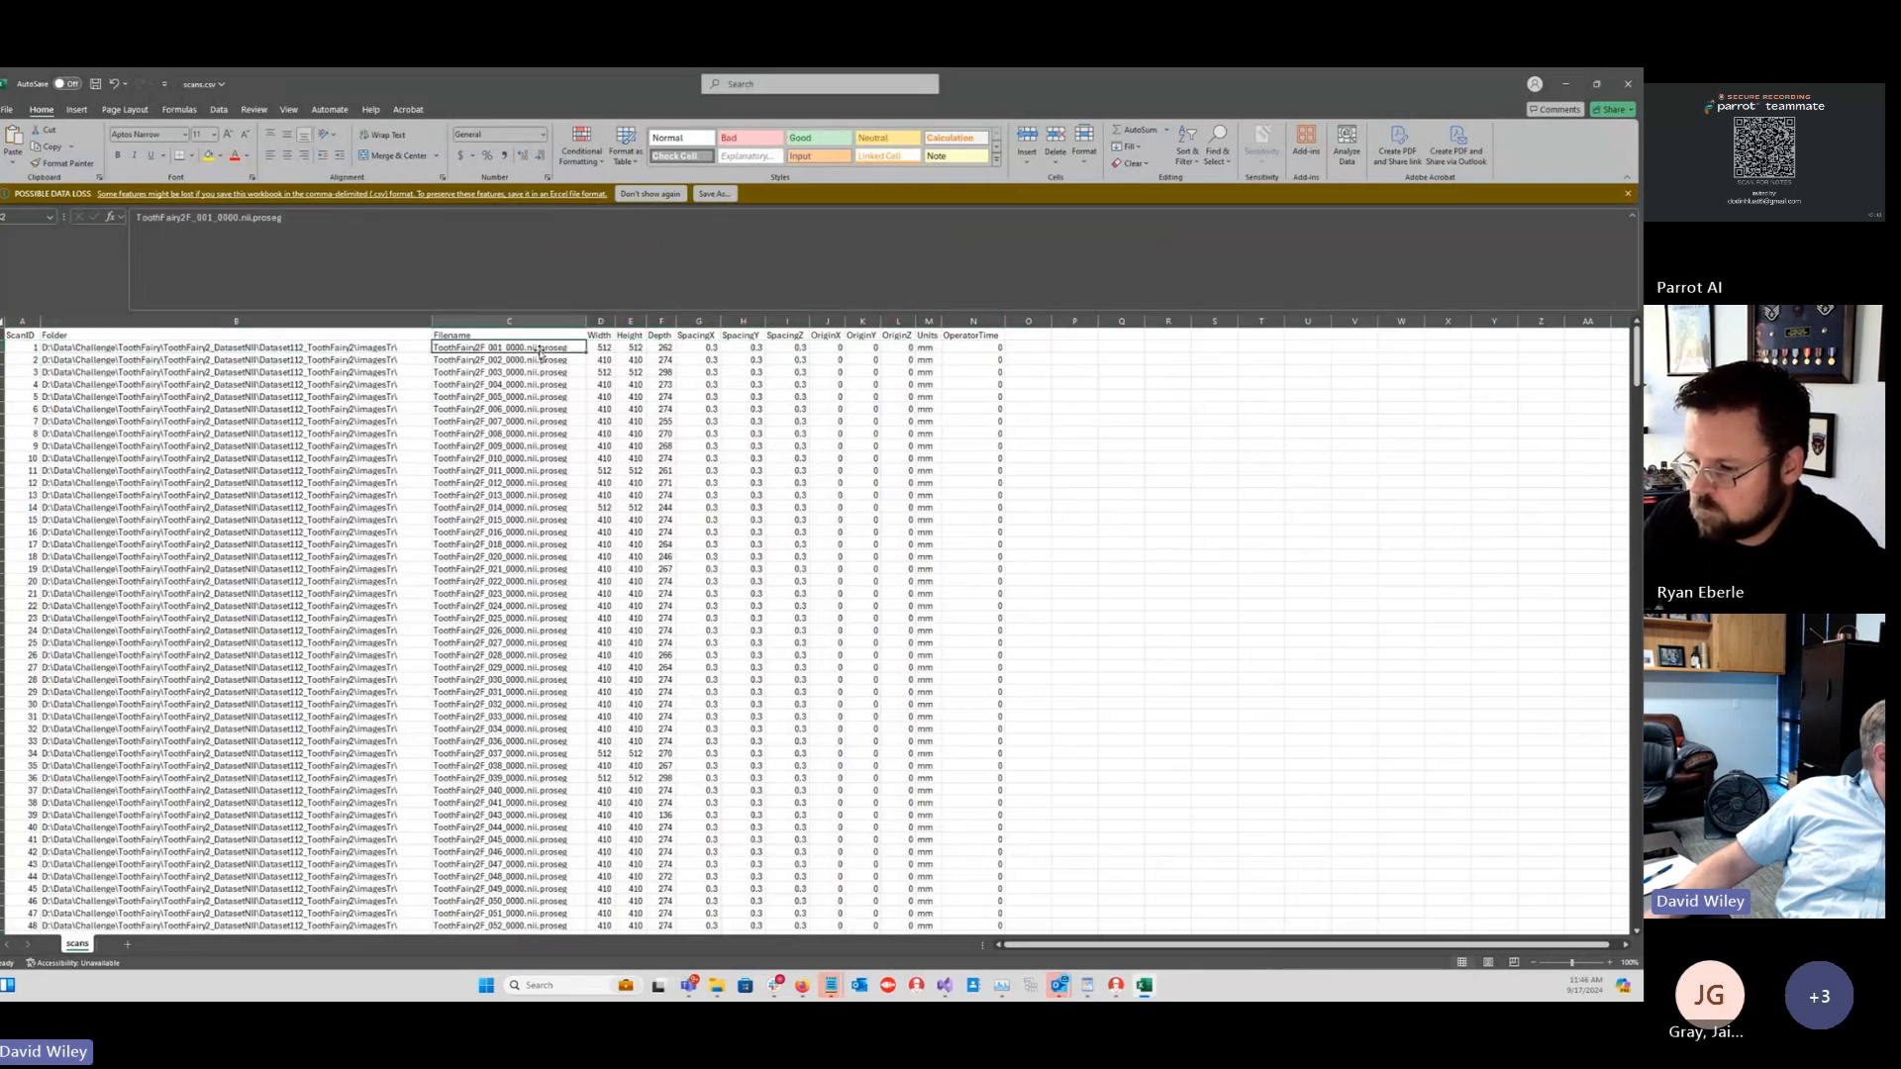
left_click_drag(604, 347, 661, 347)
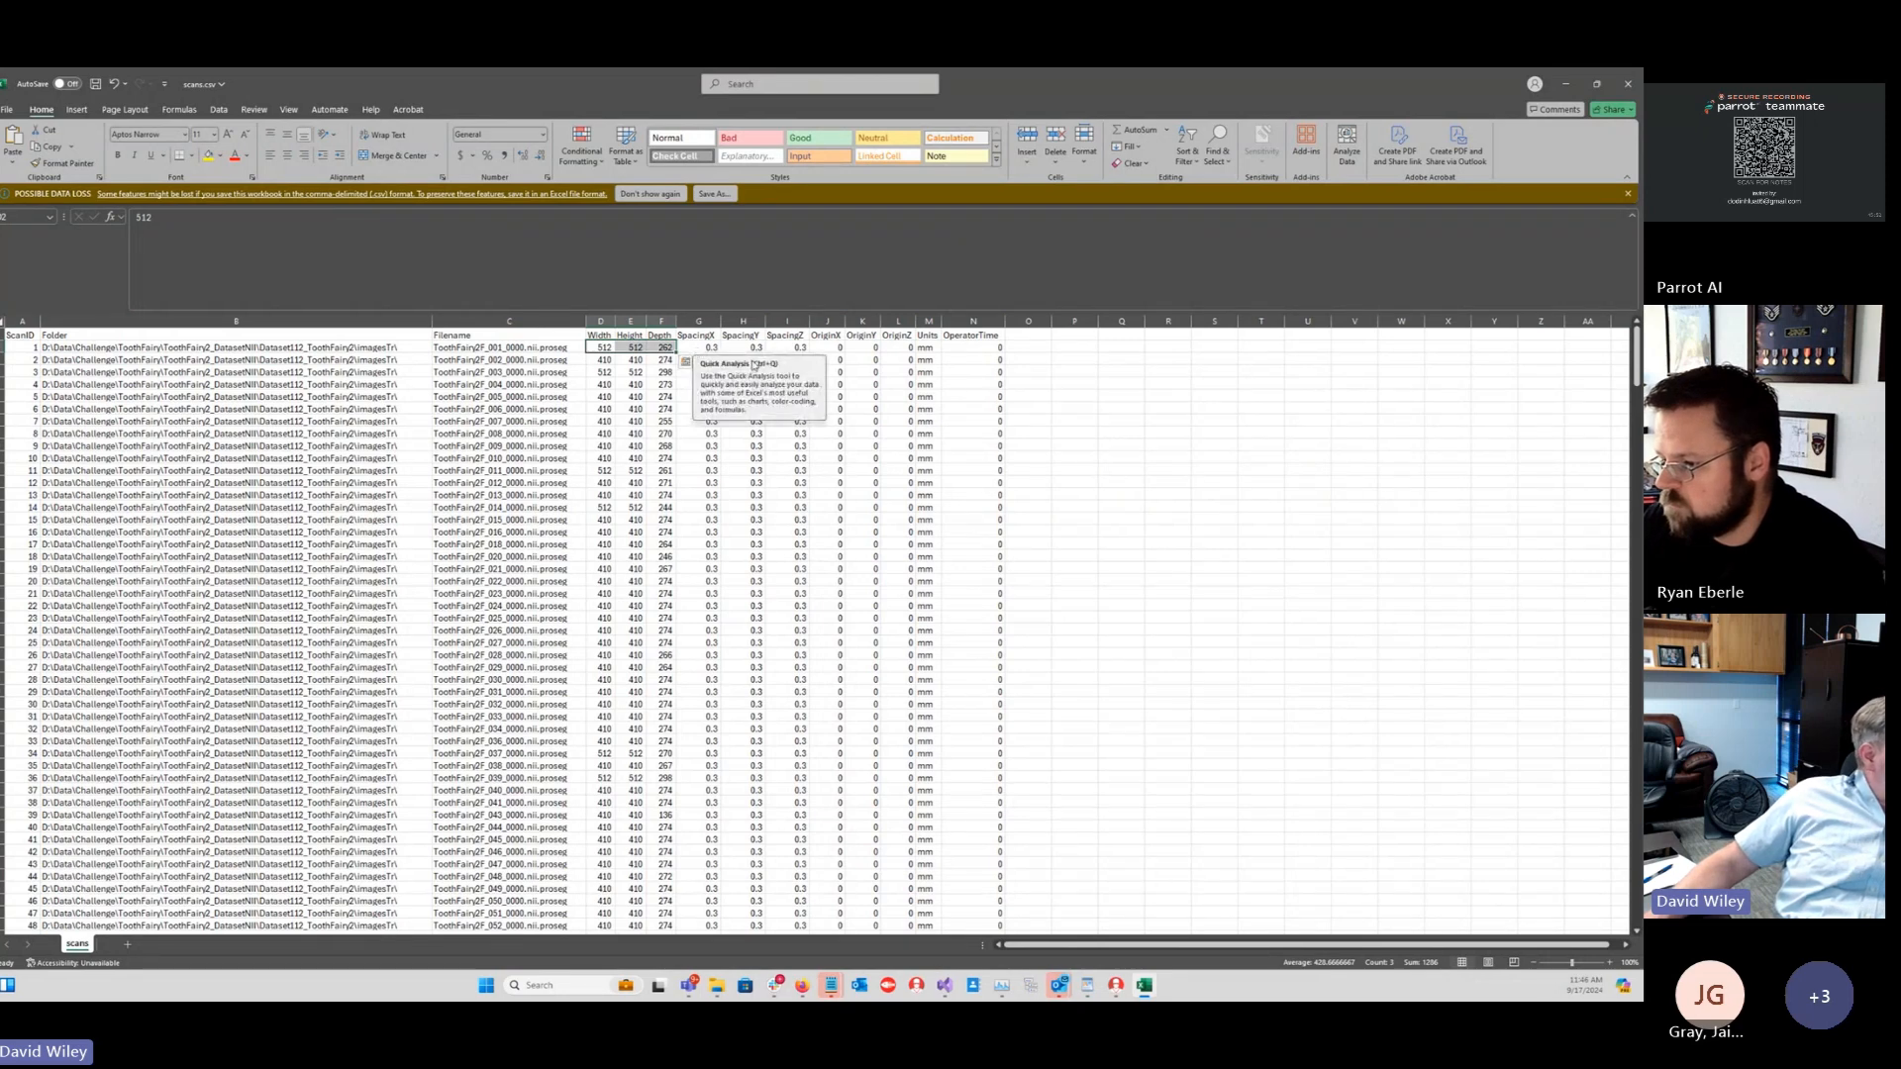
left_click(1030, 360)
left_click_drag(698, 348, 780, 478)
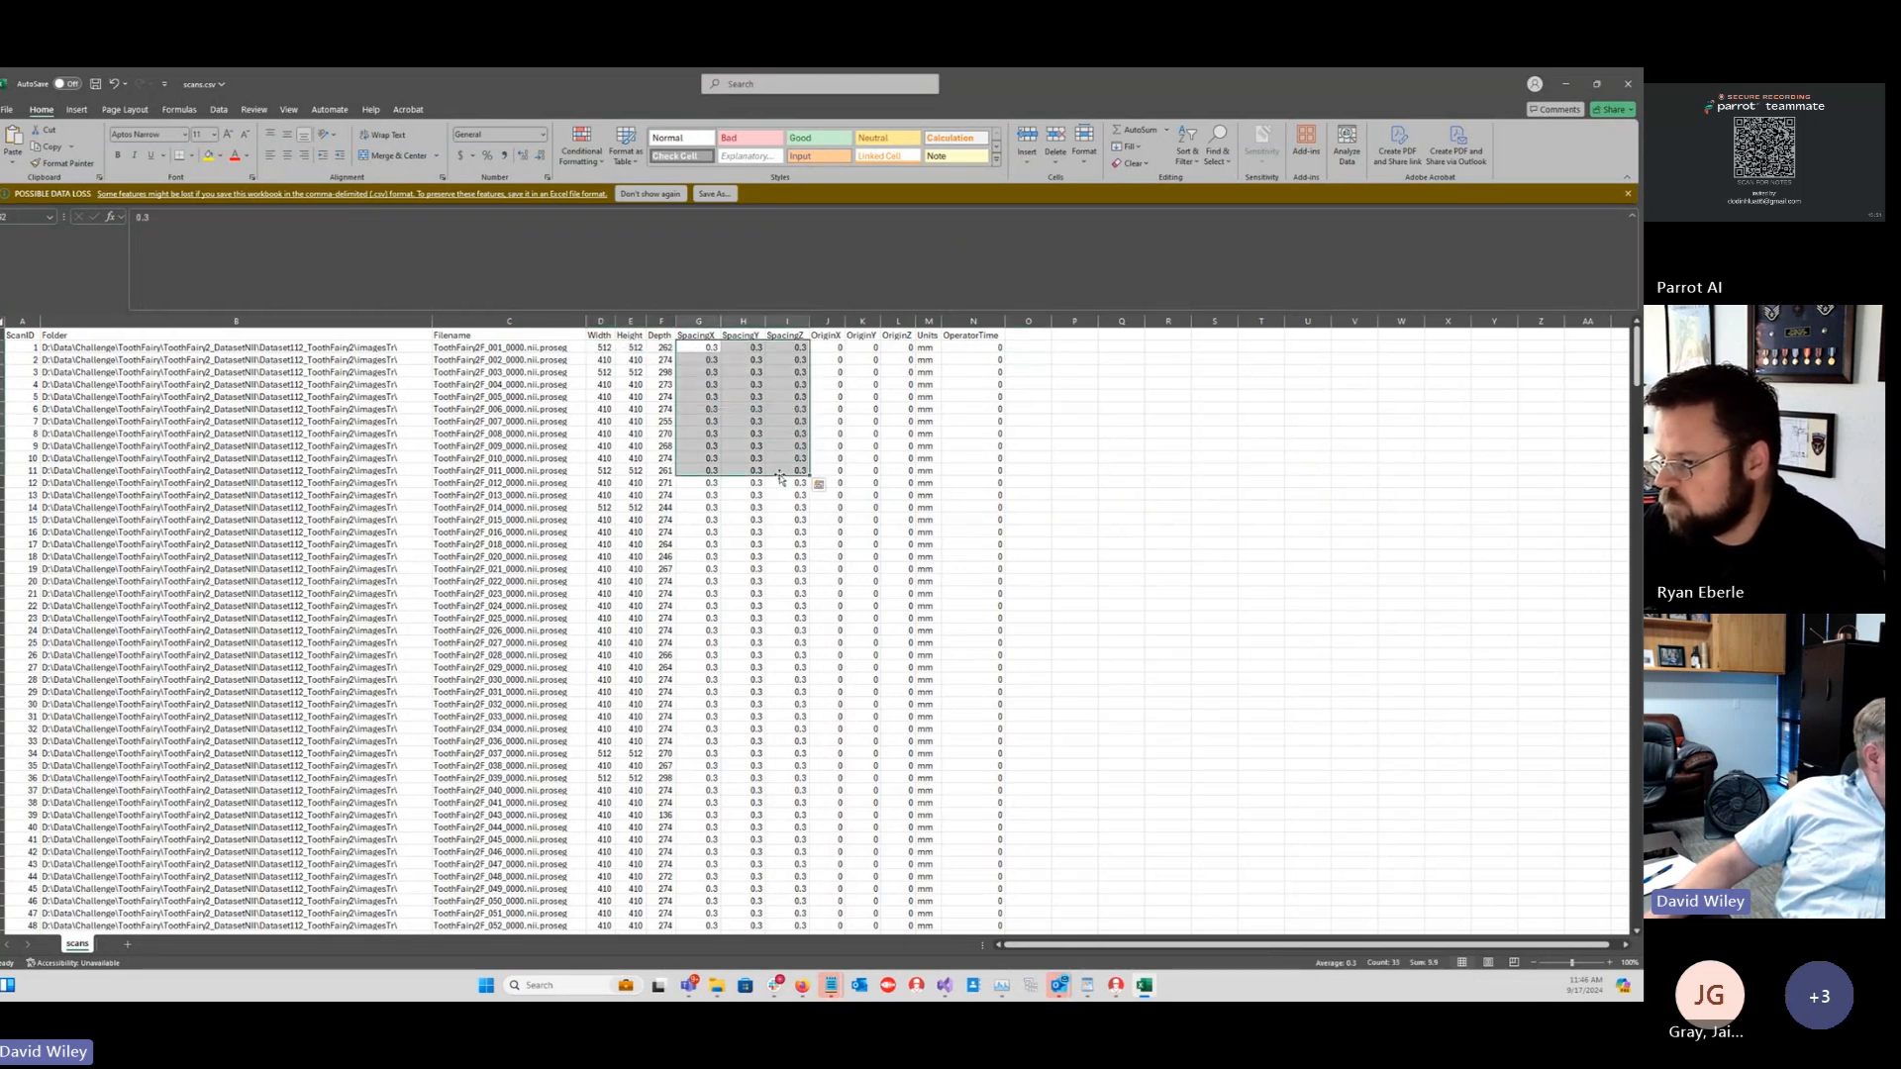
left_click_drag(837, 353, 902, 434)
left_click(926, 352)
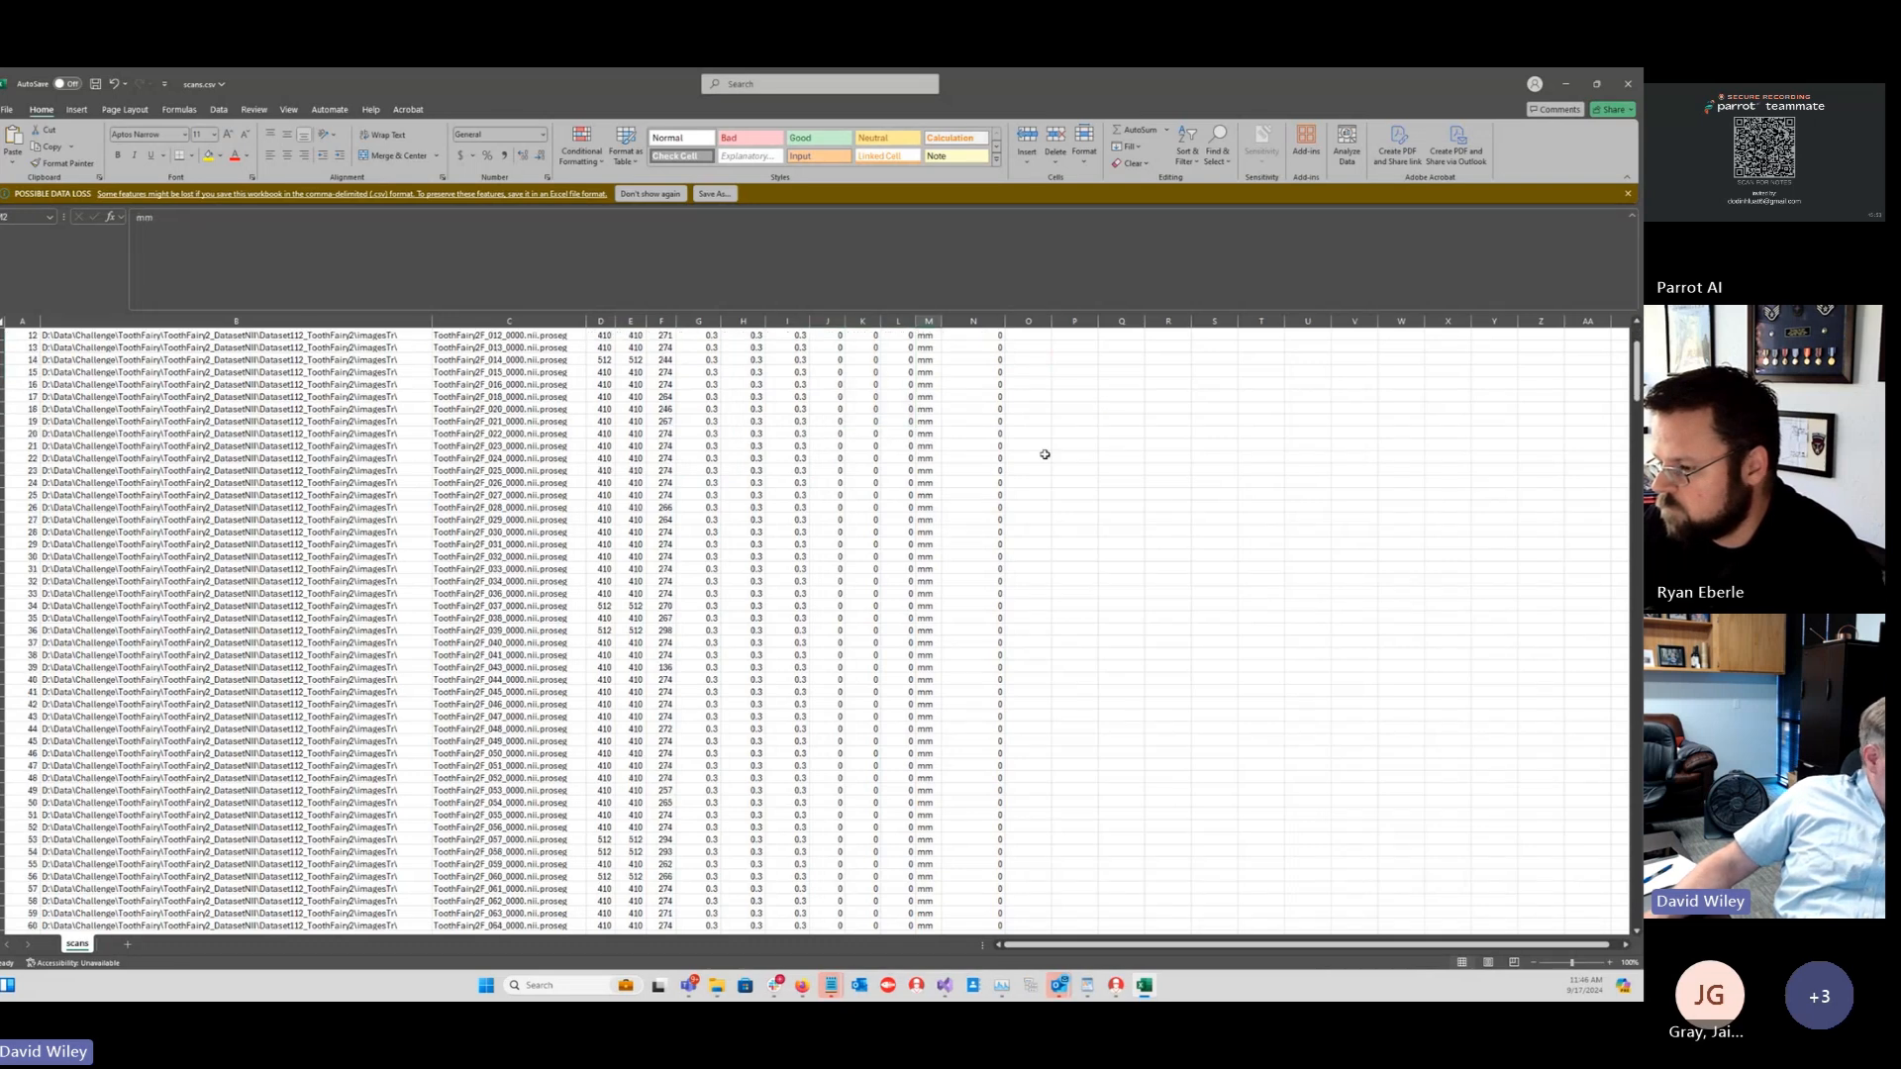
left_click(975, 348)
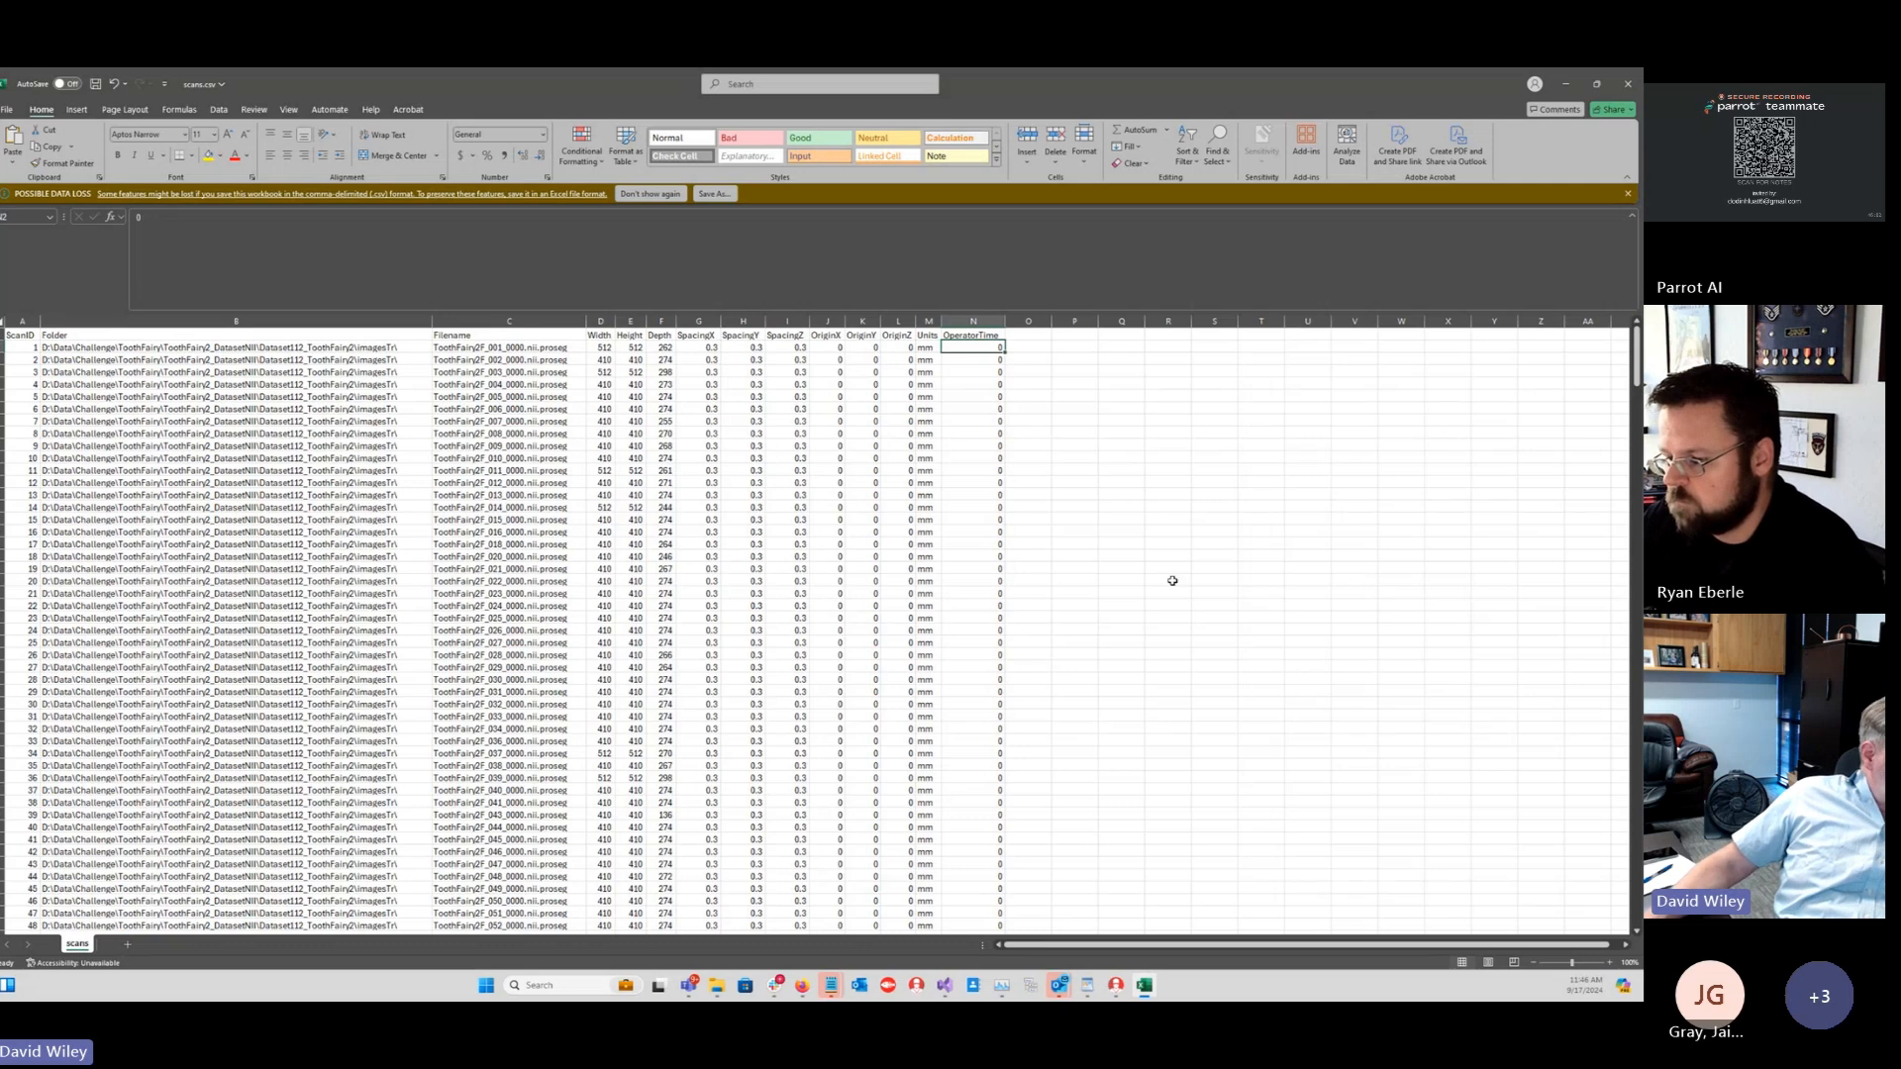
Step: Look through the scan records down to the last row, return to the start, and minimize the spreadsheet
left_click_drag(1633, 358, 1606, 920)
scroll(1370, 858, "down", 1)
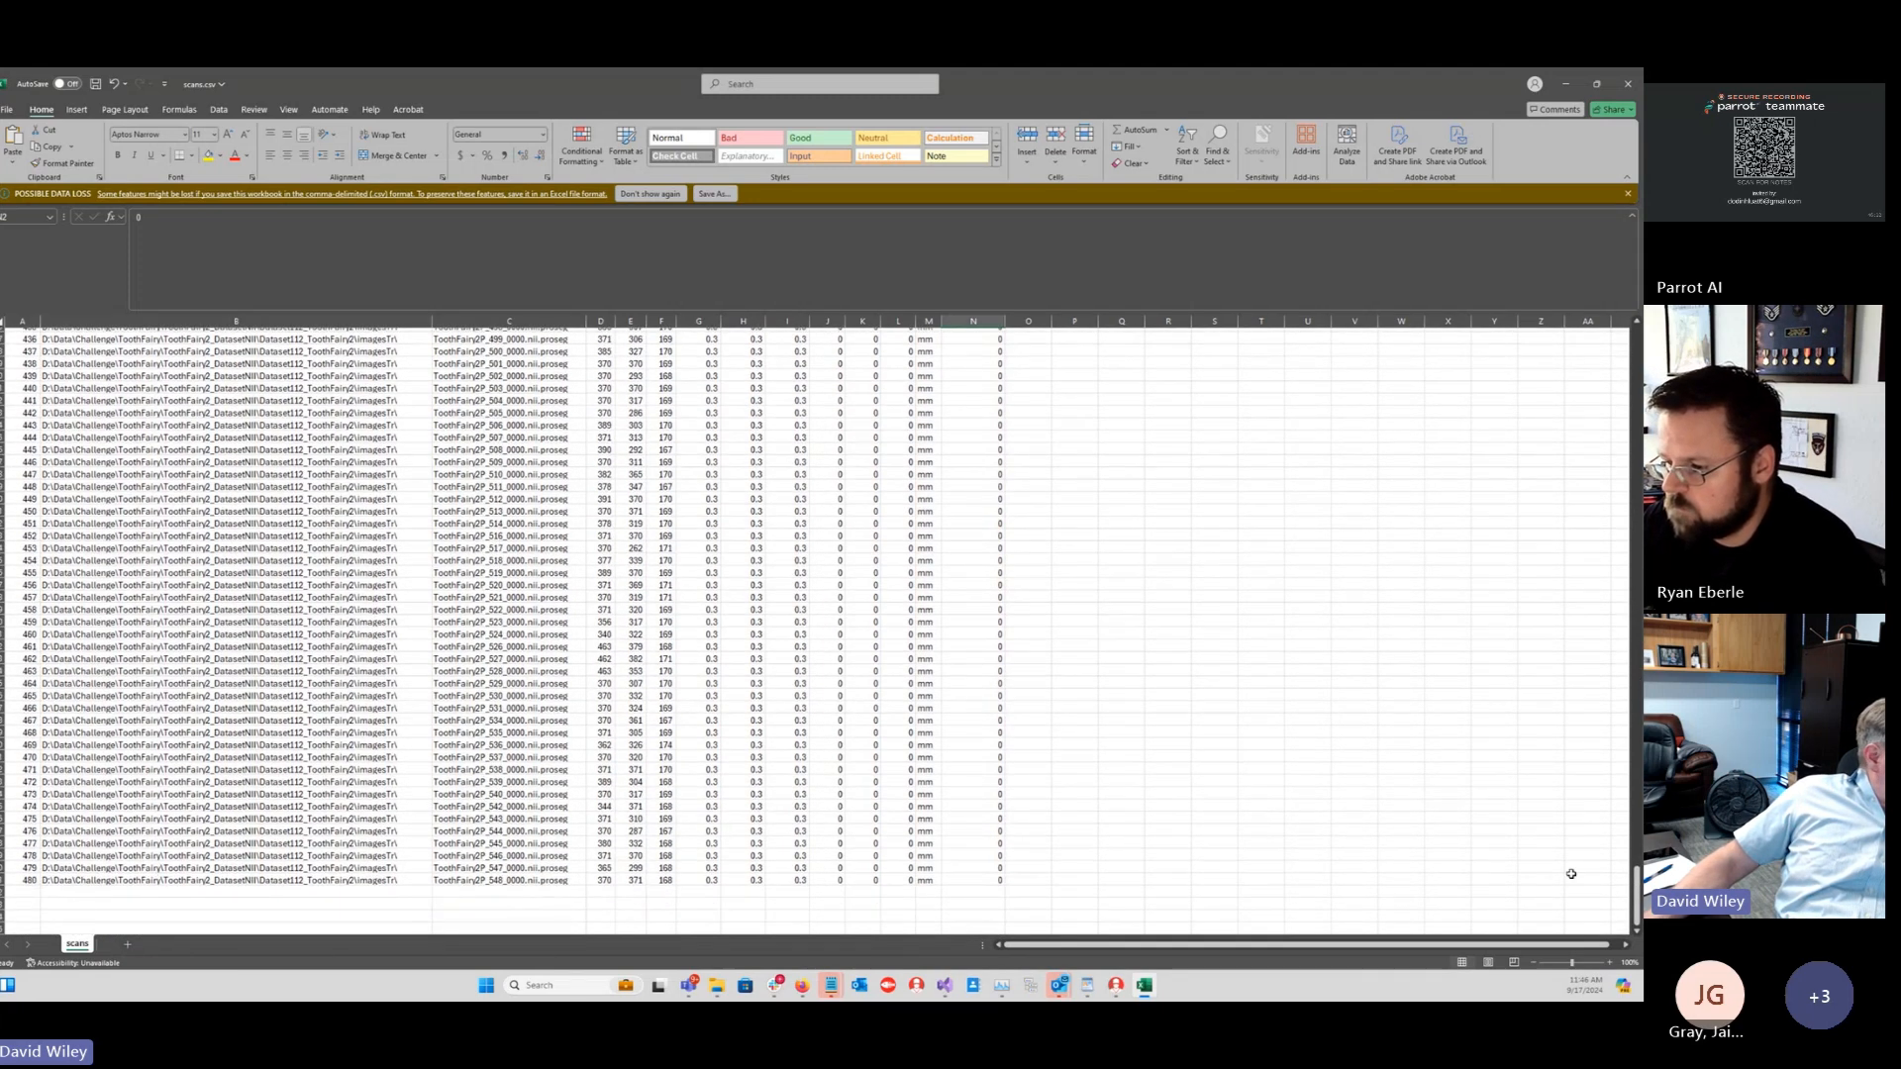
left_click_drag(1636, 903, 1589, 352)
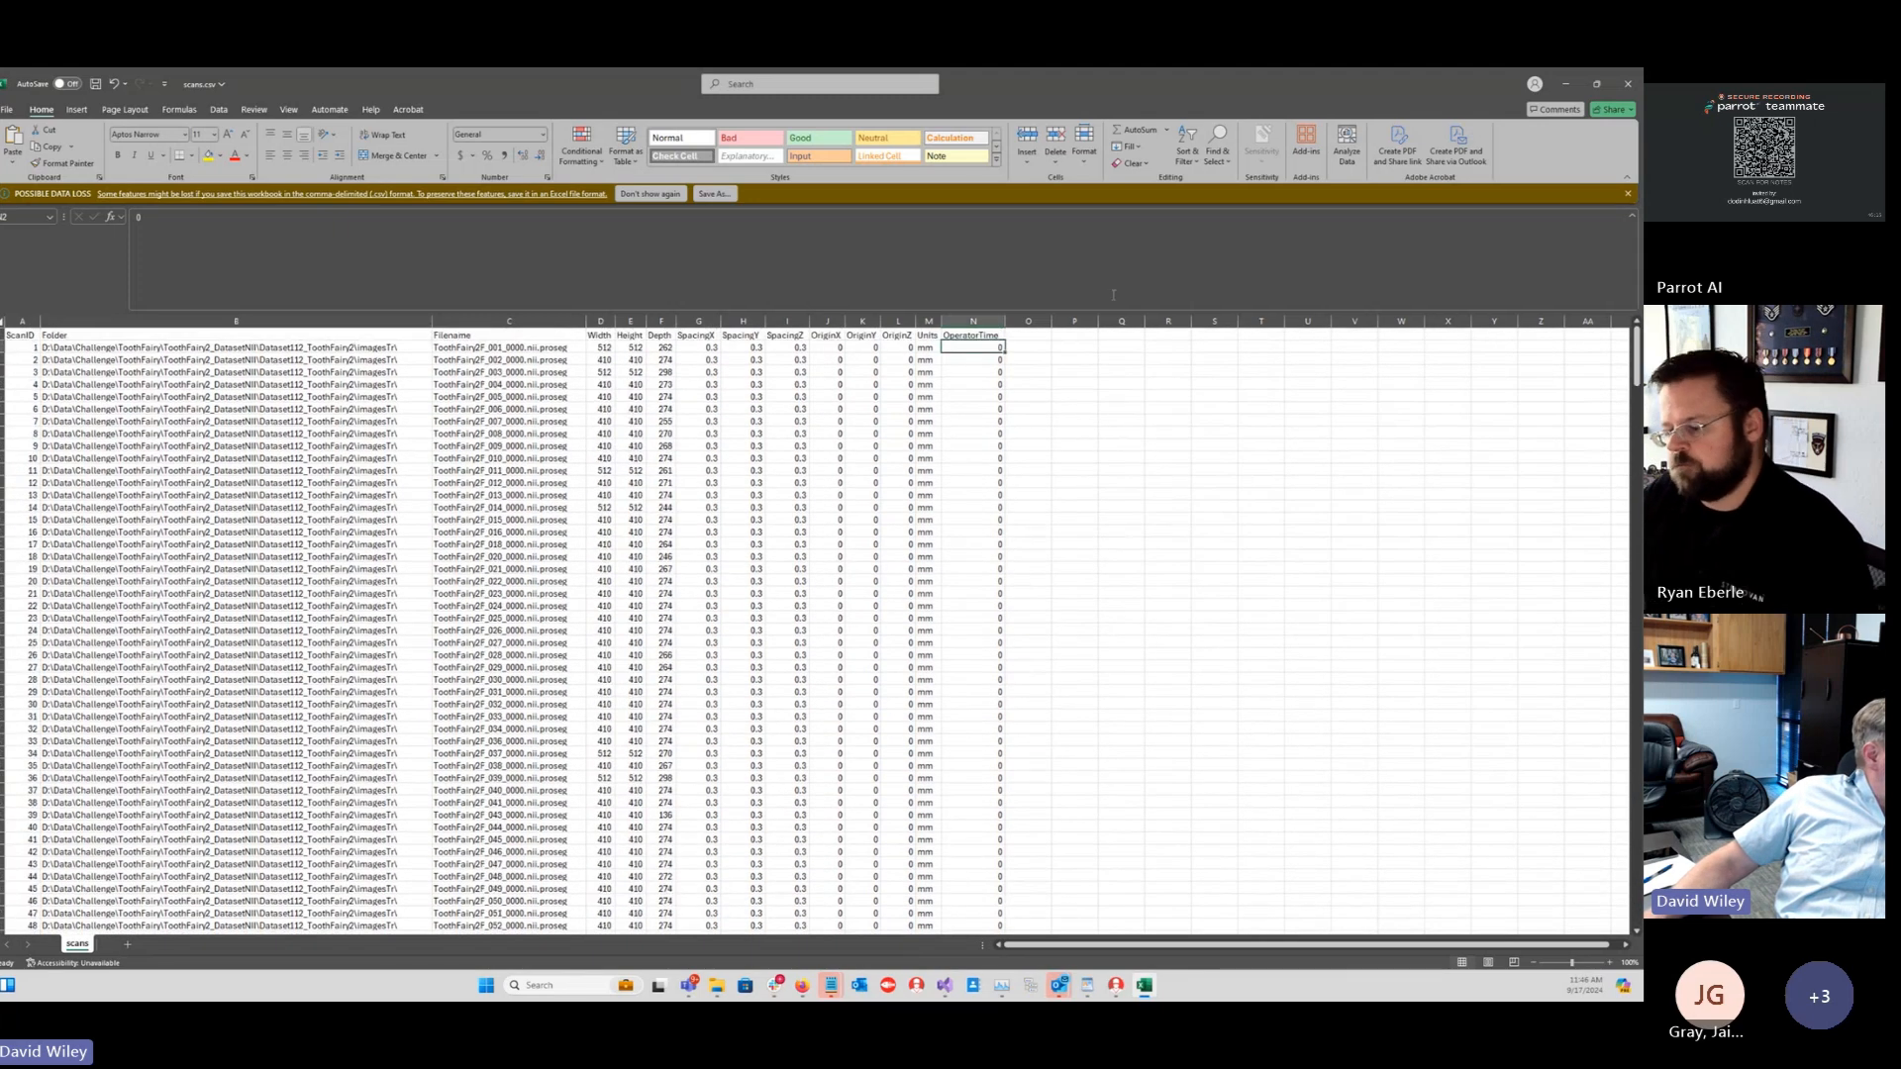
left_click(1569, 89)
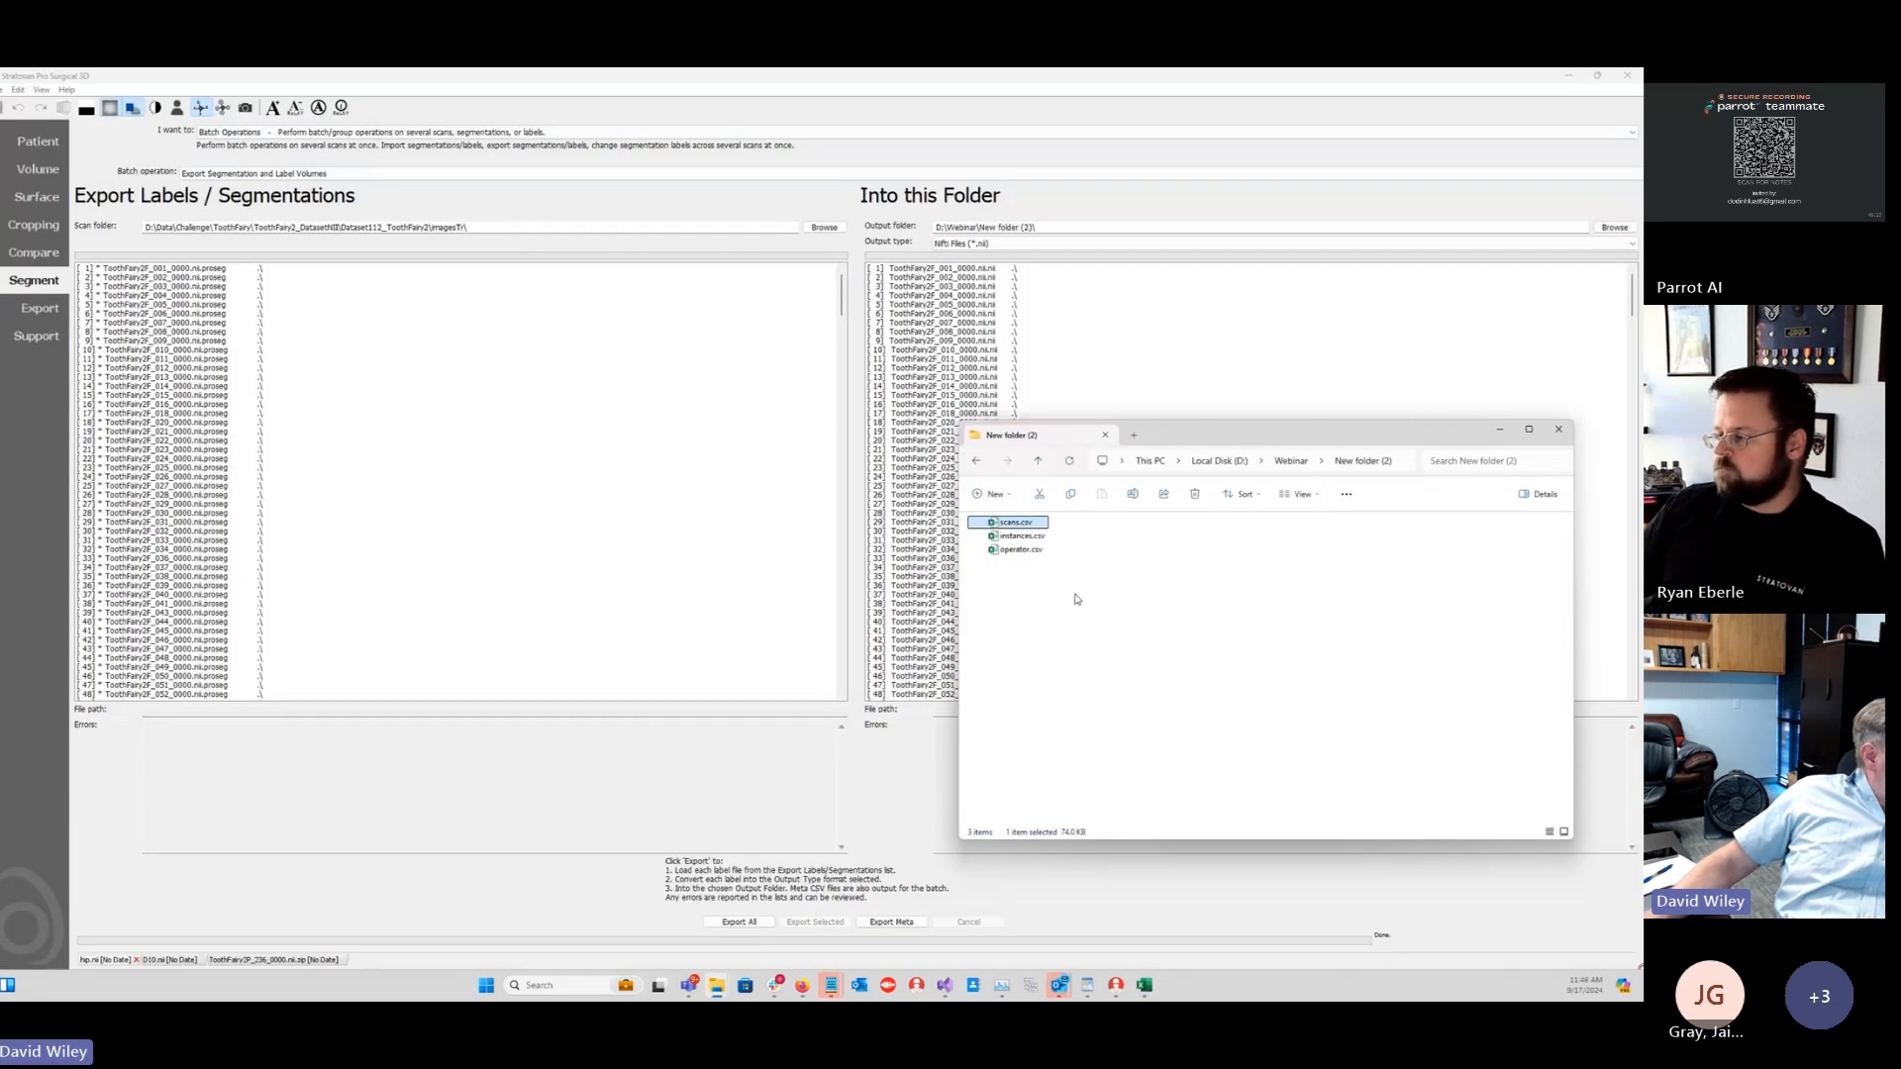
Step: Open instances.csv from the output folder and examine the first scan's InstanceID, ScanID and Value entries
double_click(1030, 536)
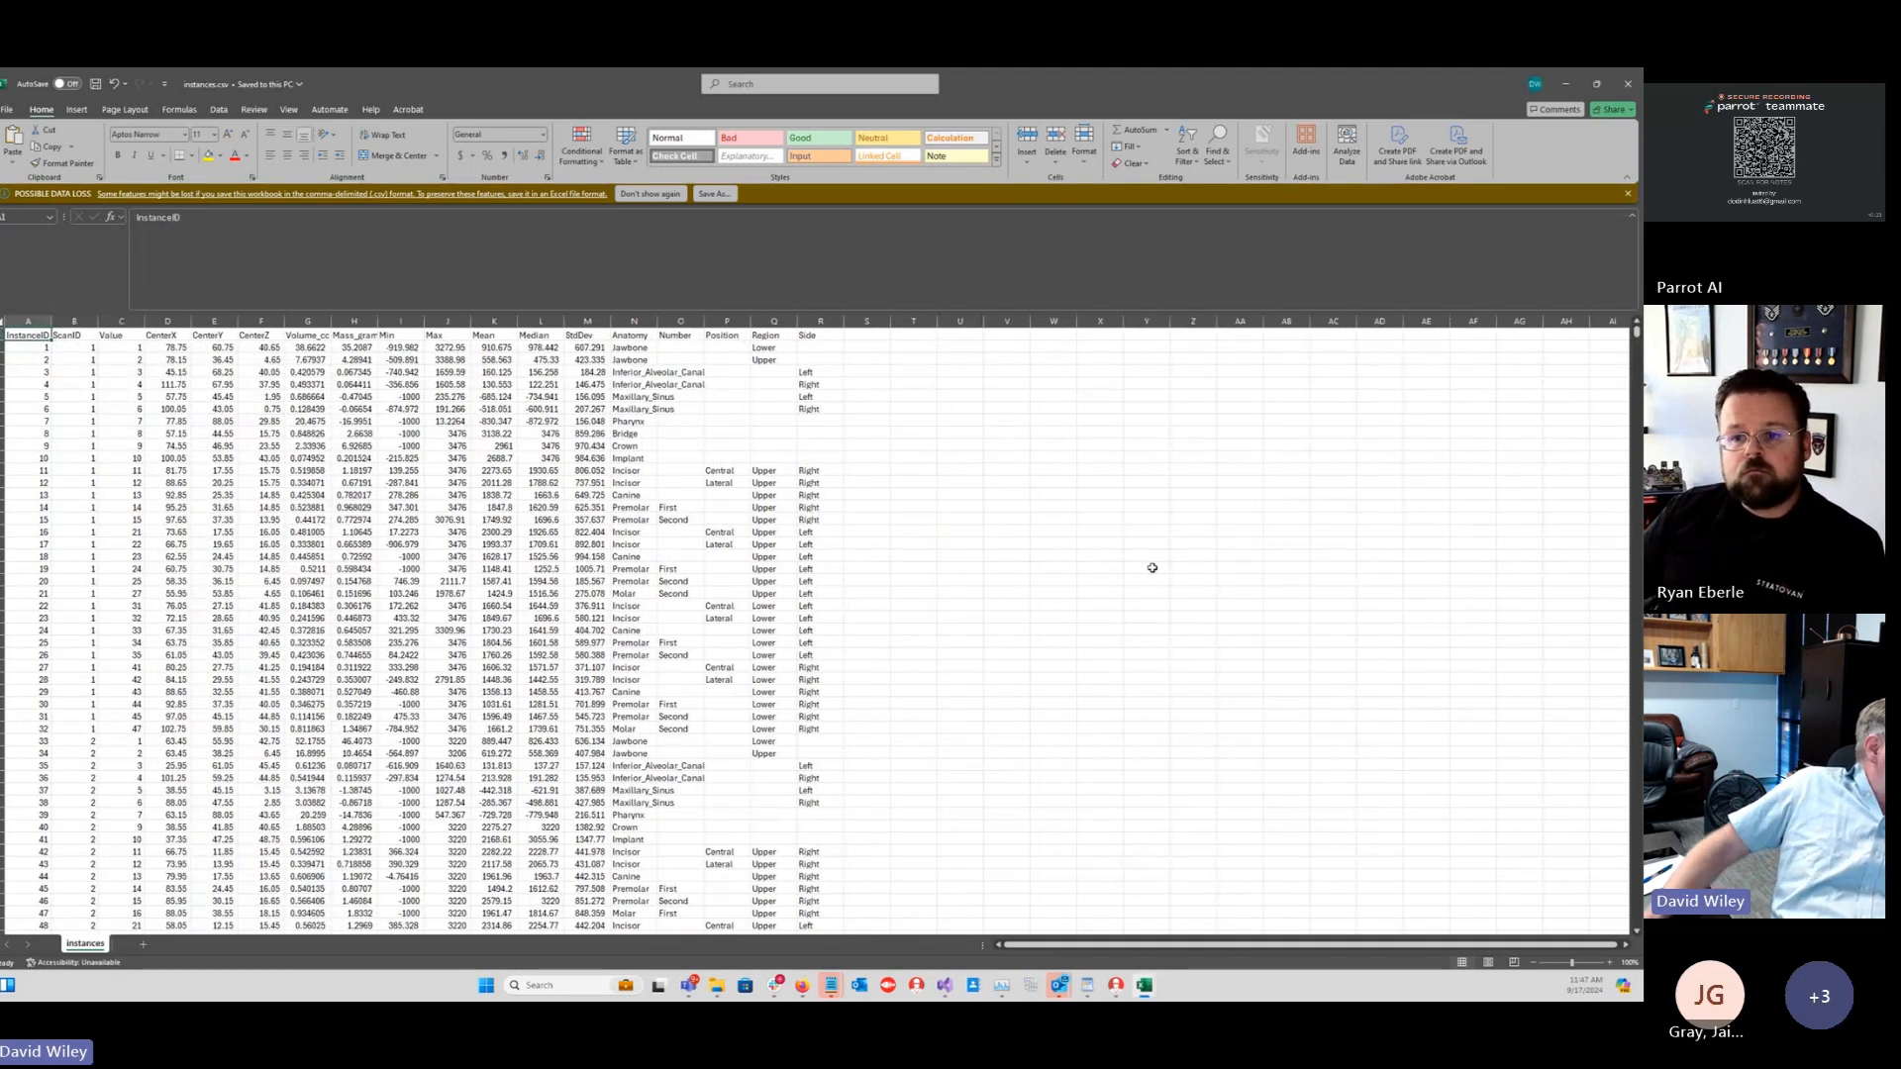
left_click(61, 347)
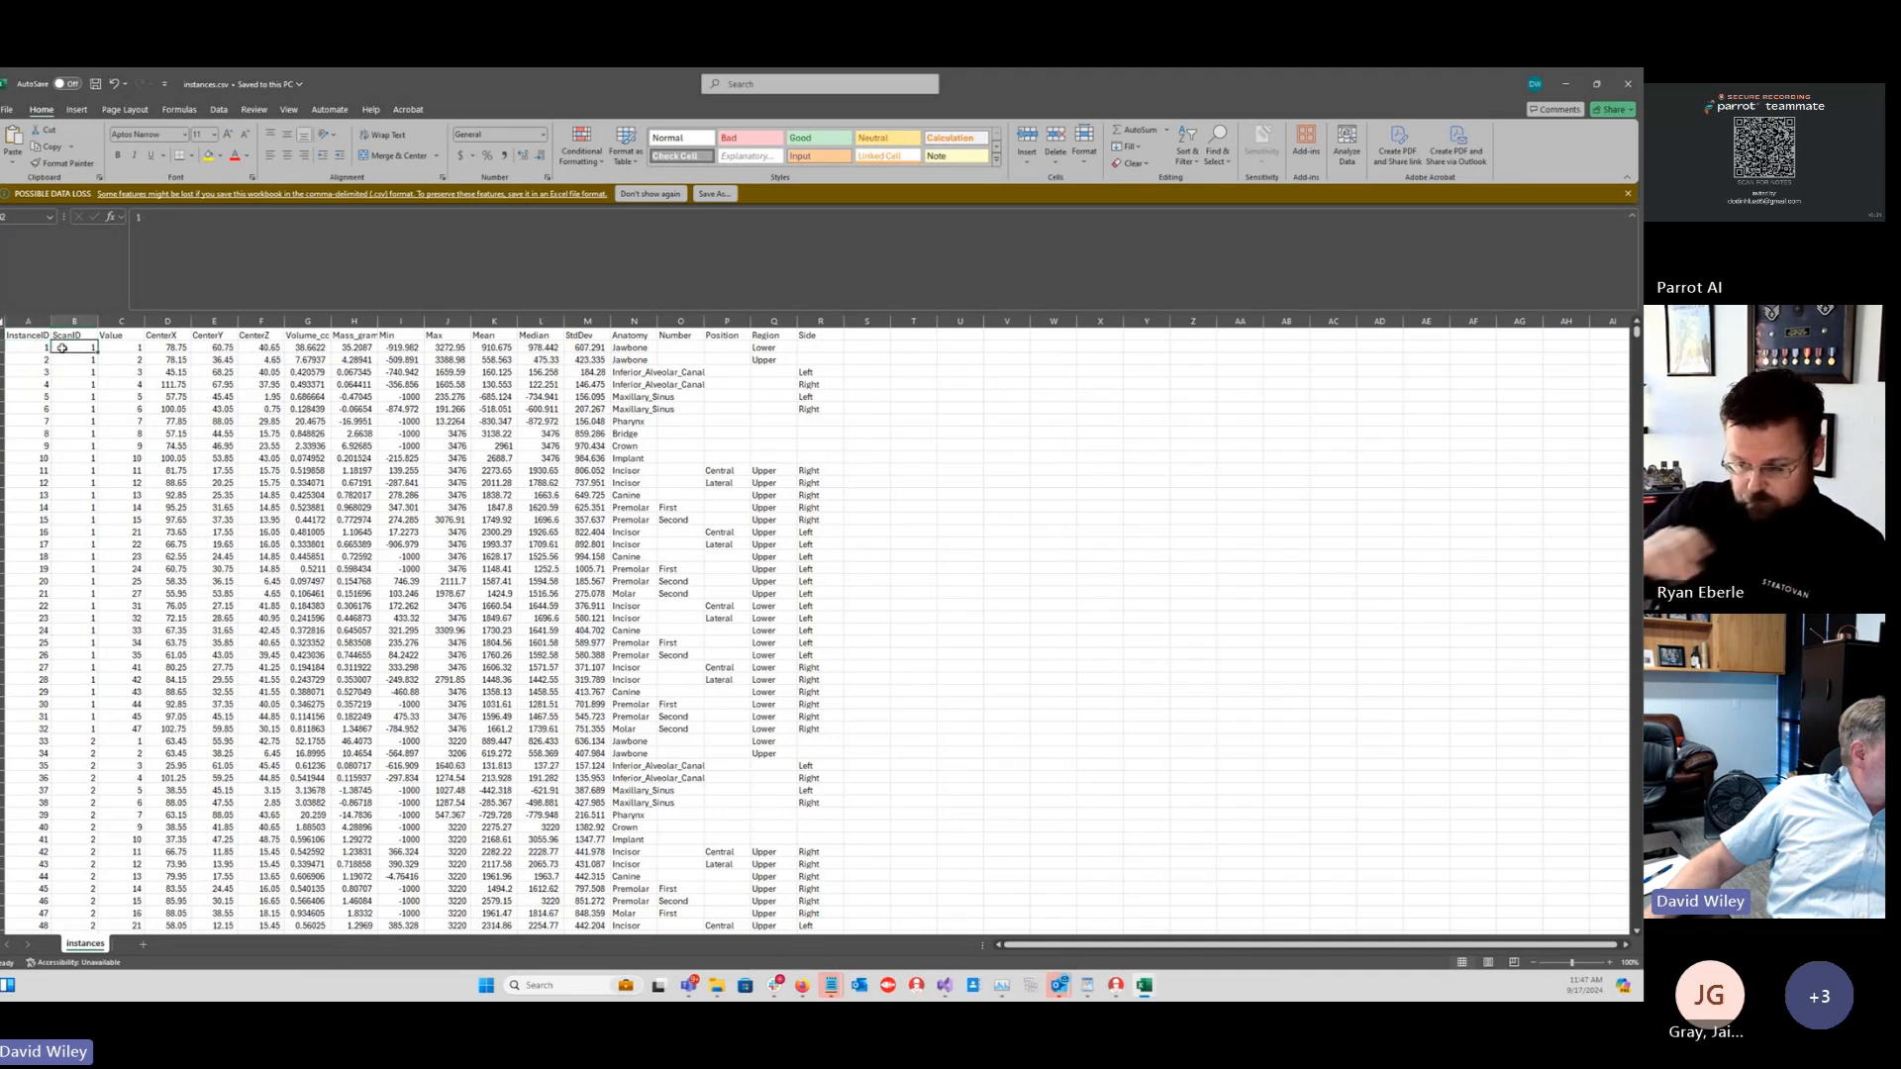
left_click_drag(75, 347, 9, 733)
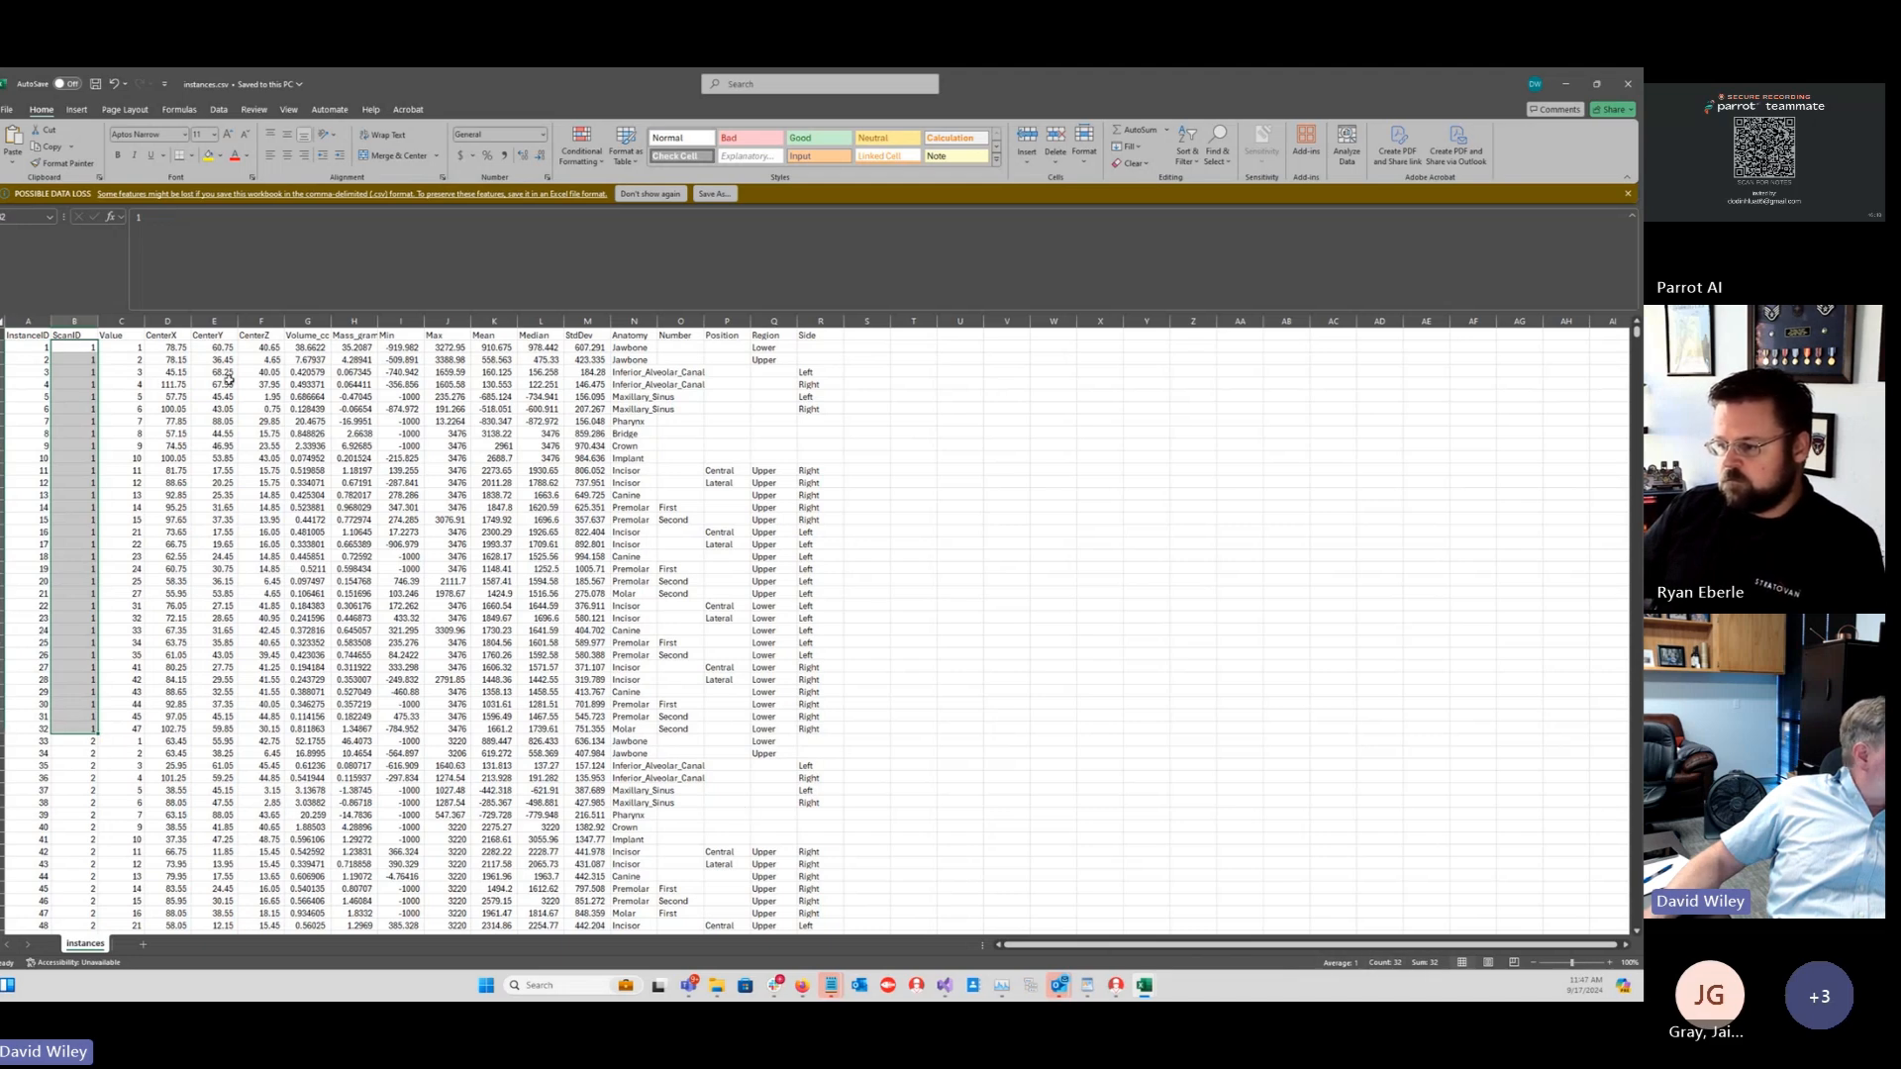
left_click_drag(22, 349, 15, 705)
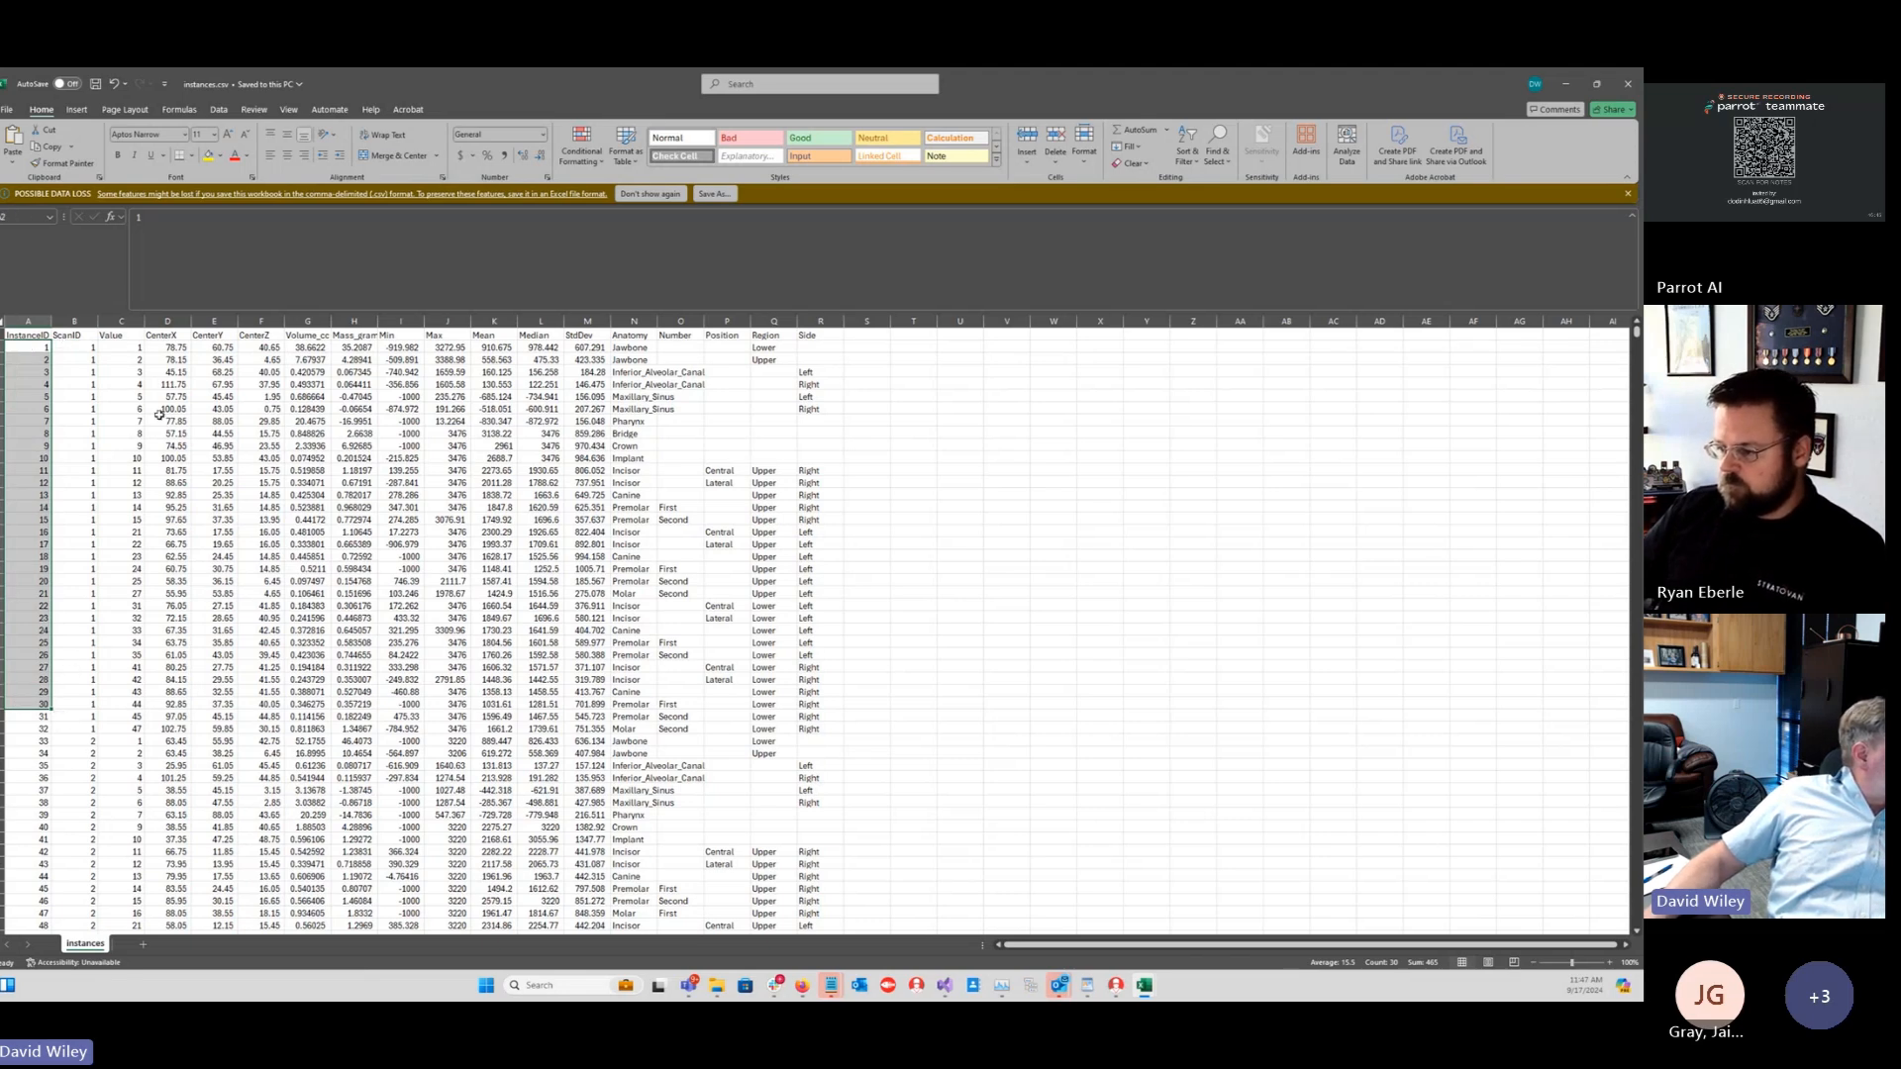
left_click_drag(122, 350, 124, 701)
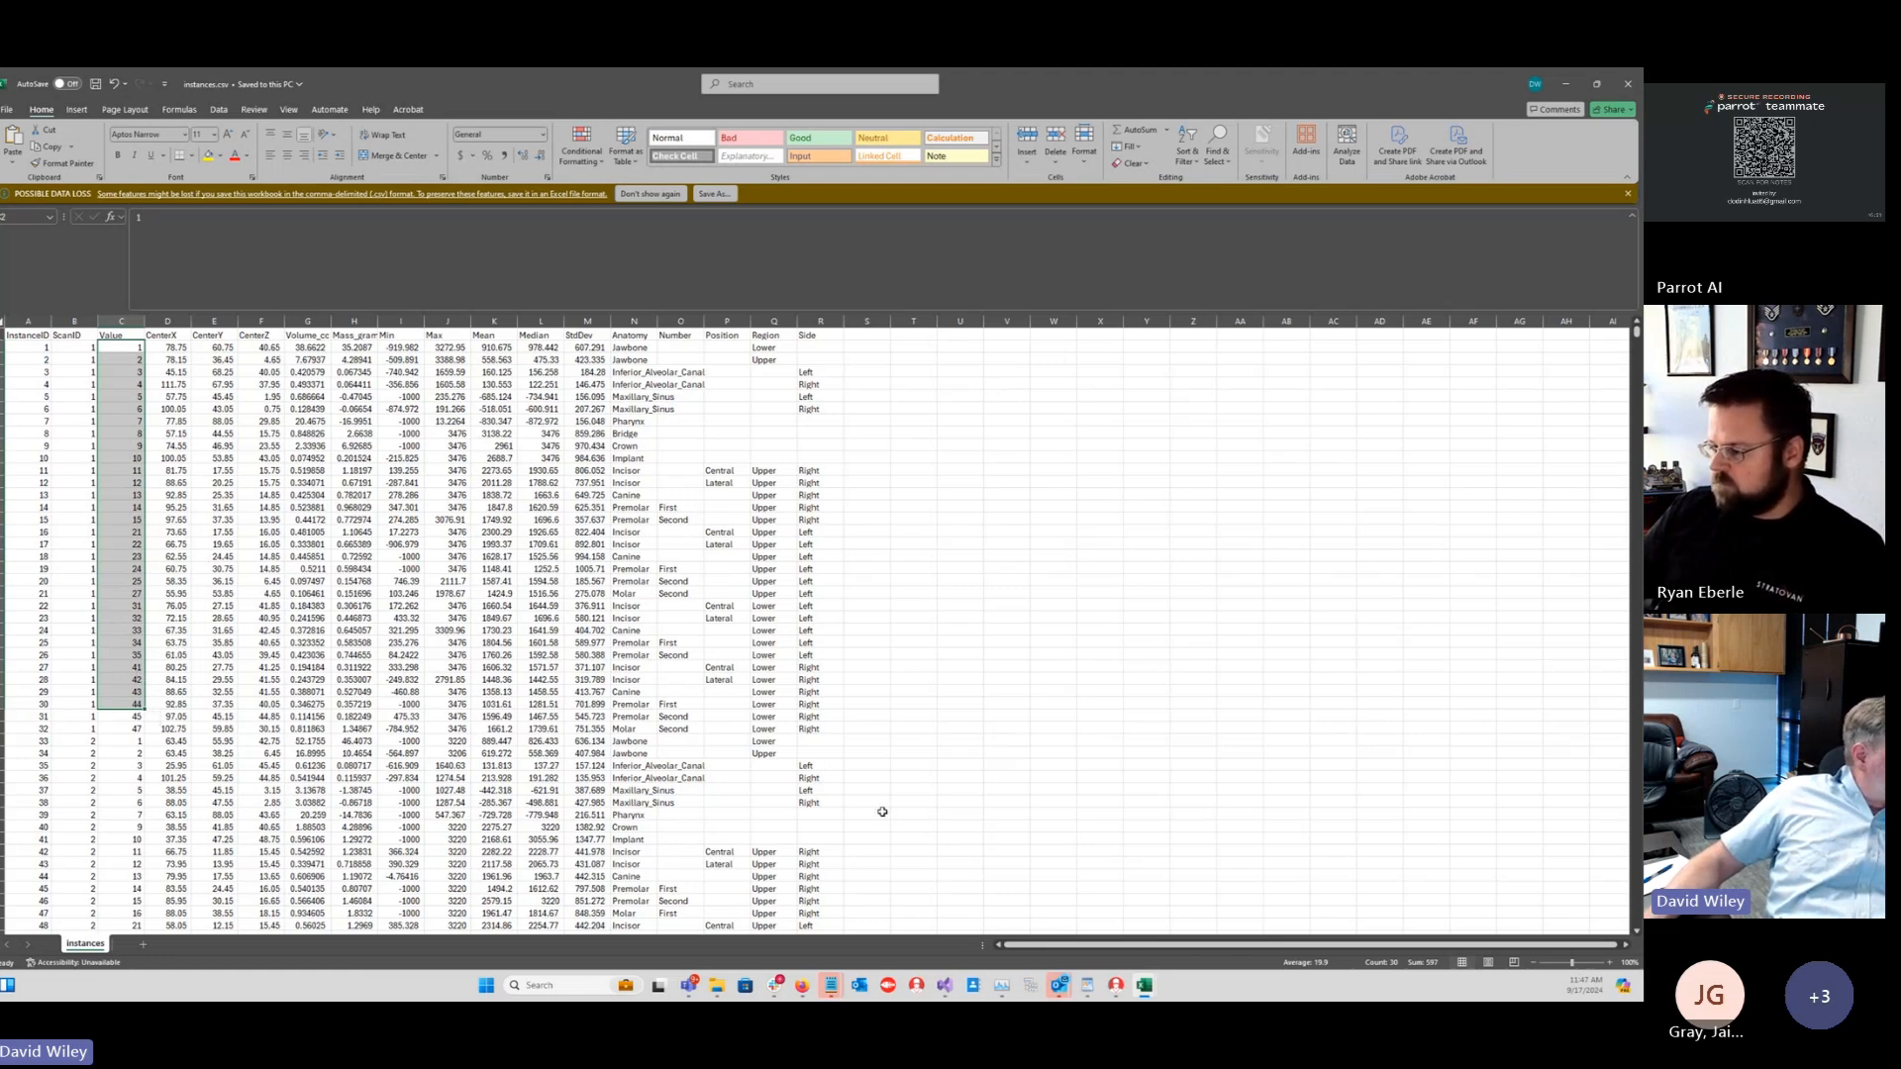
left_click_drag(94, 361, 78, 426)
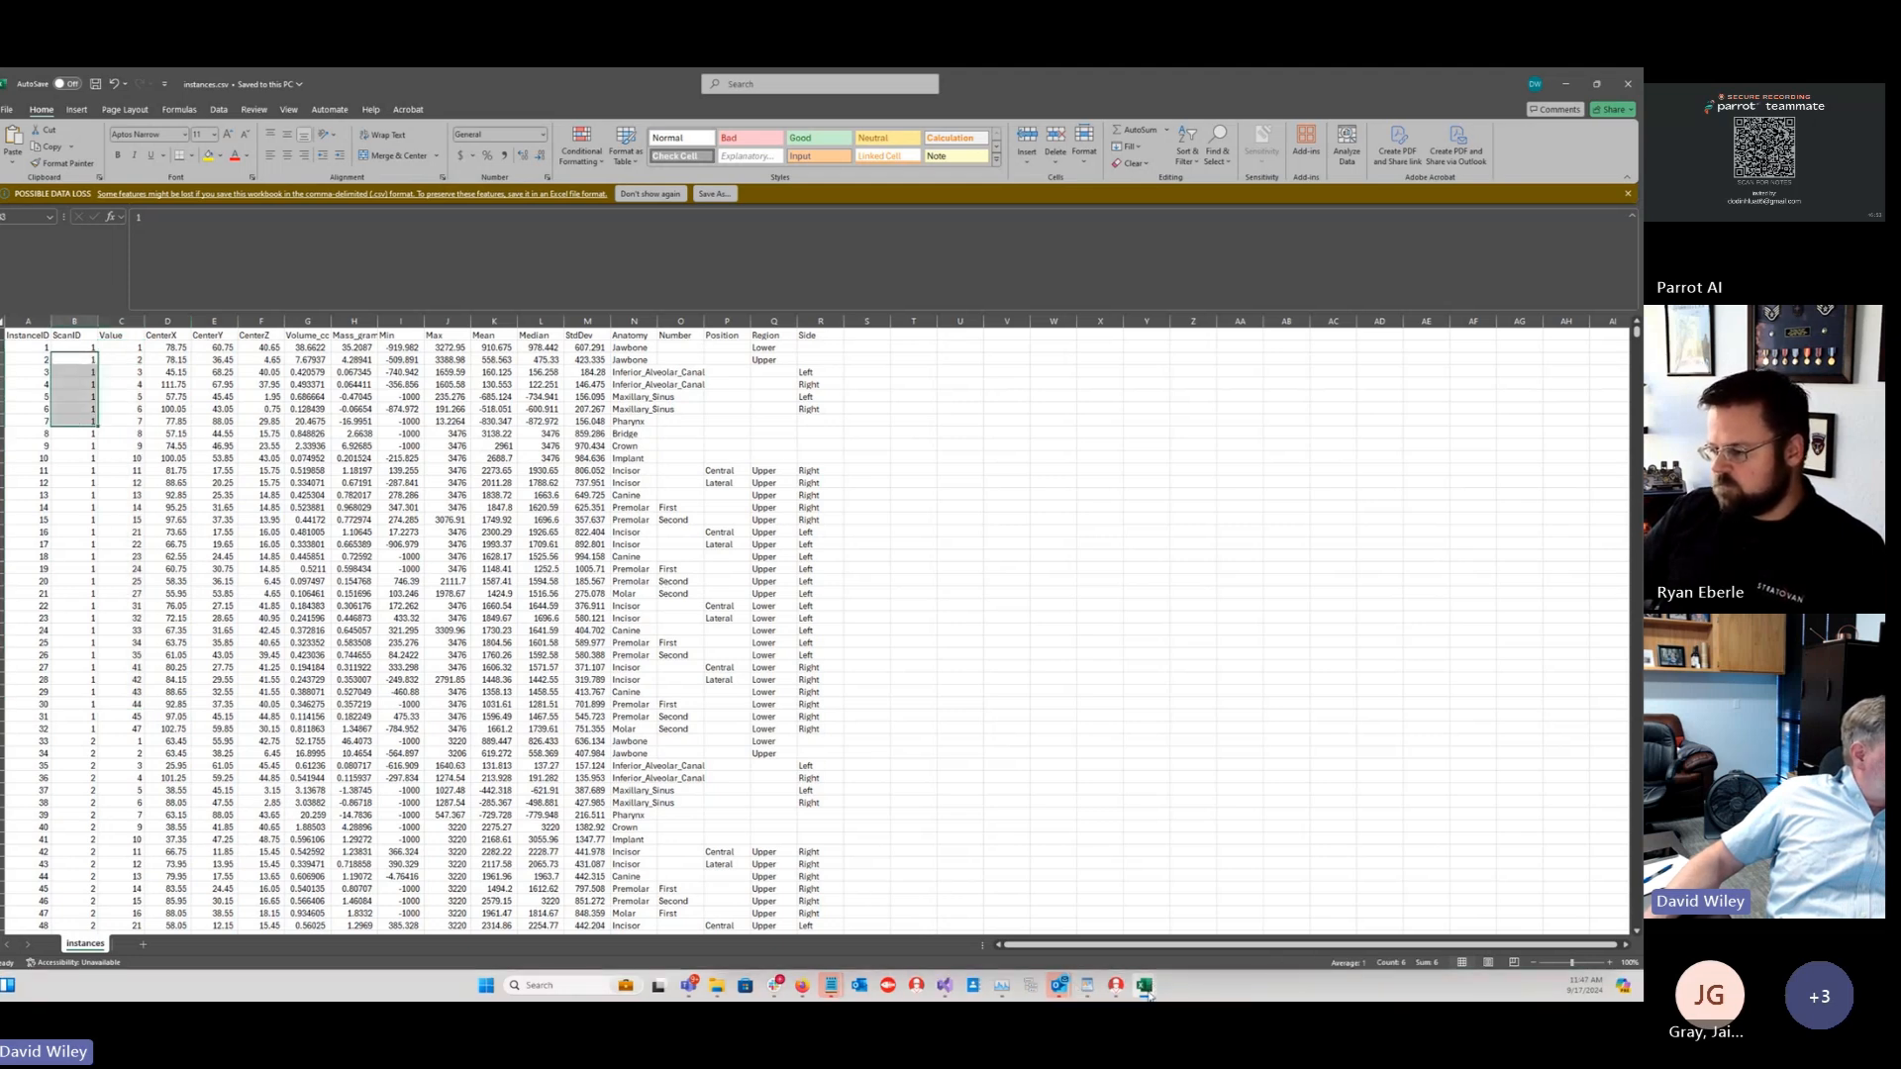
Step: Check the ScanID entries in scans.csv against those in instances.csv, and return to instances.csv
mouse_move(1146, 993)
left_click(1043, 893)
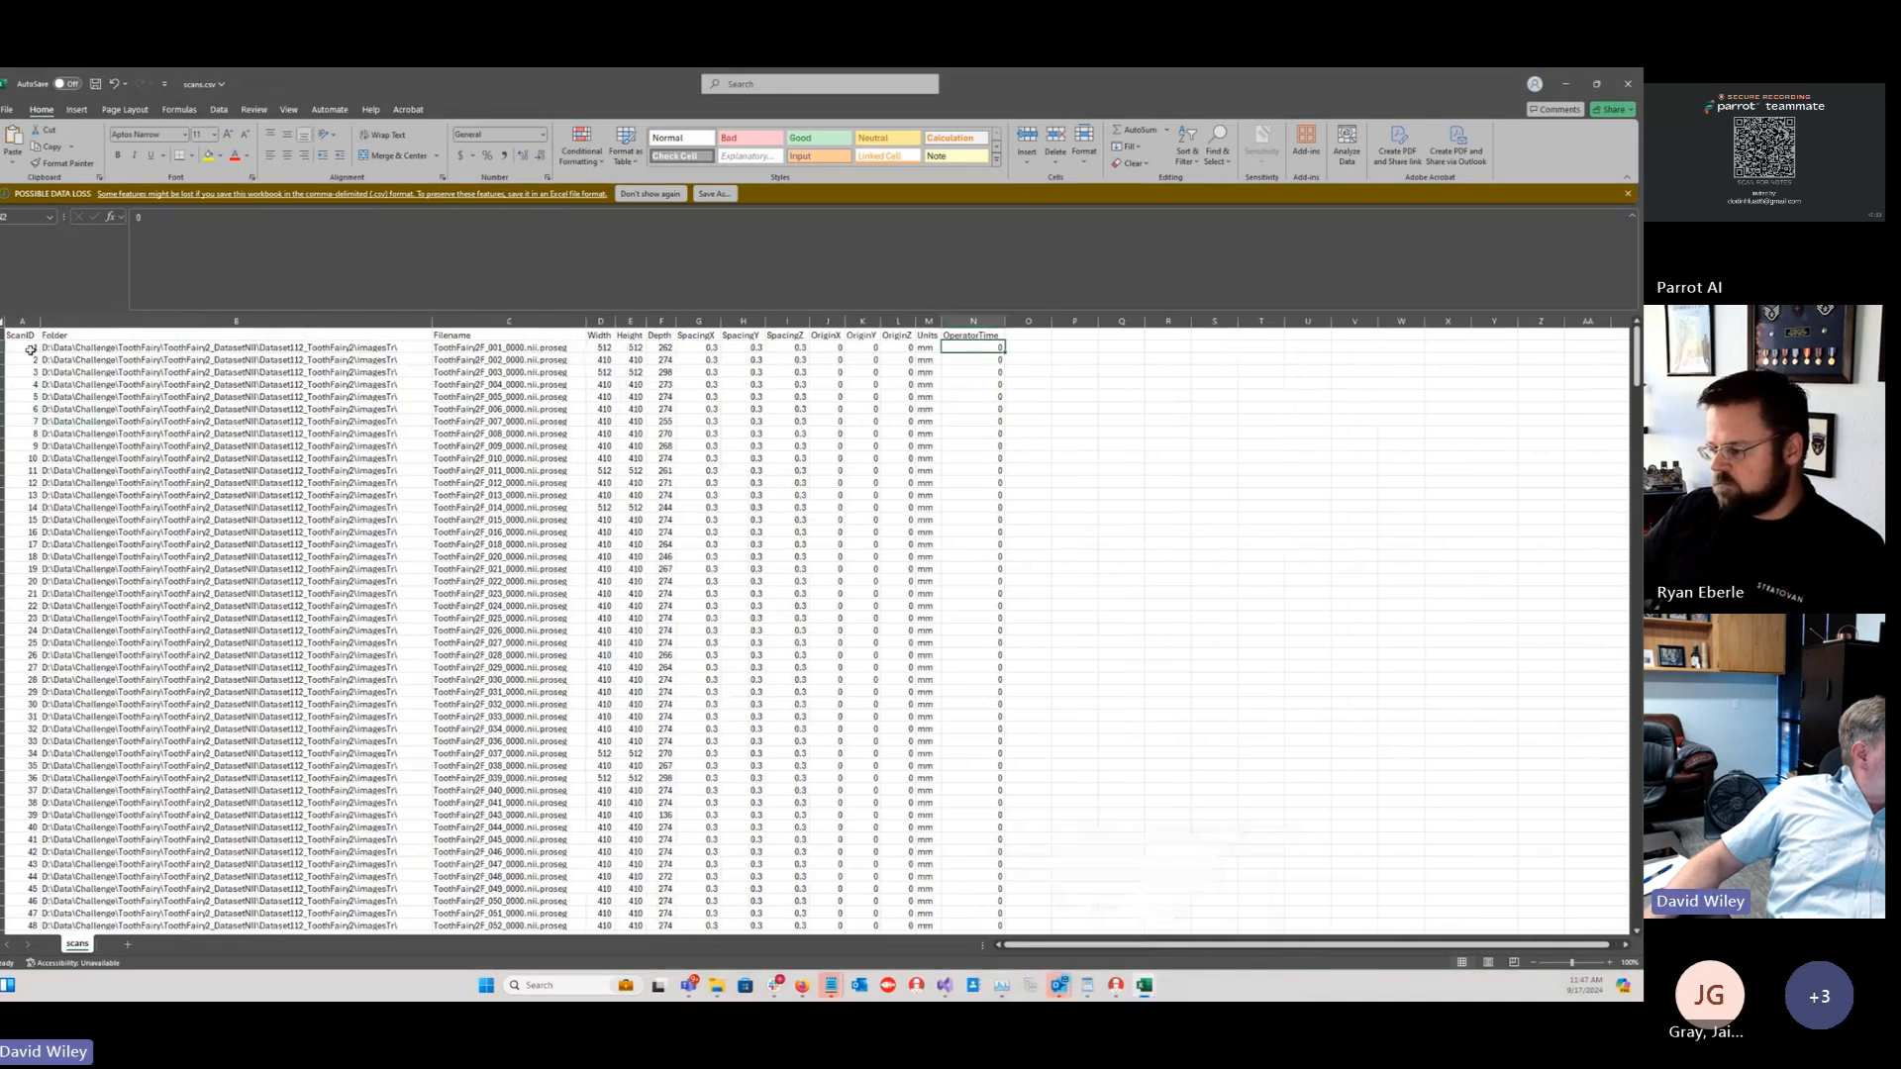
left_click_drag(25, 385, 19, 533)
left_click(18, 394)
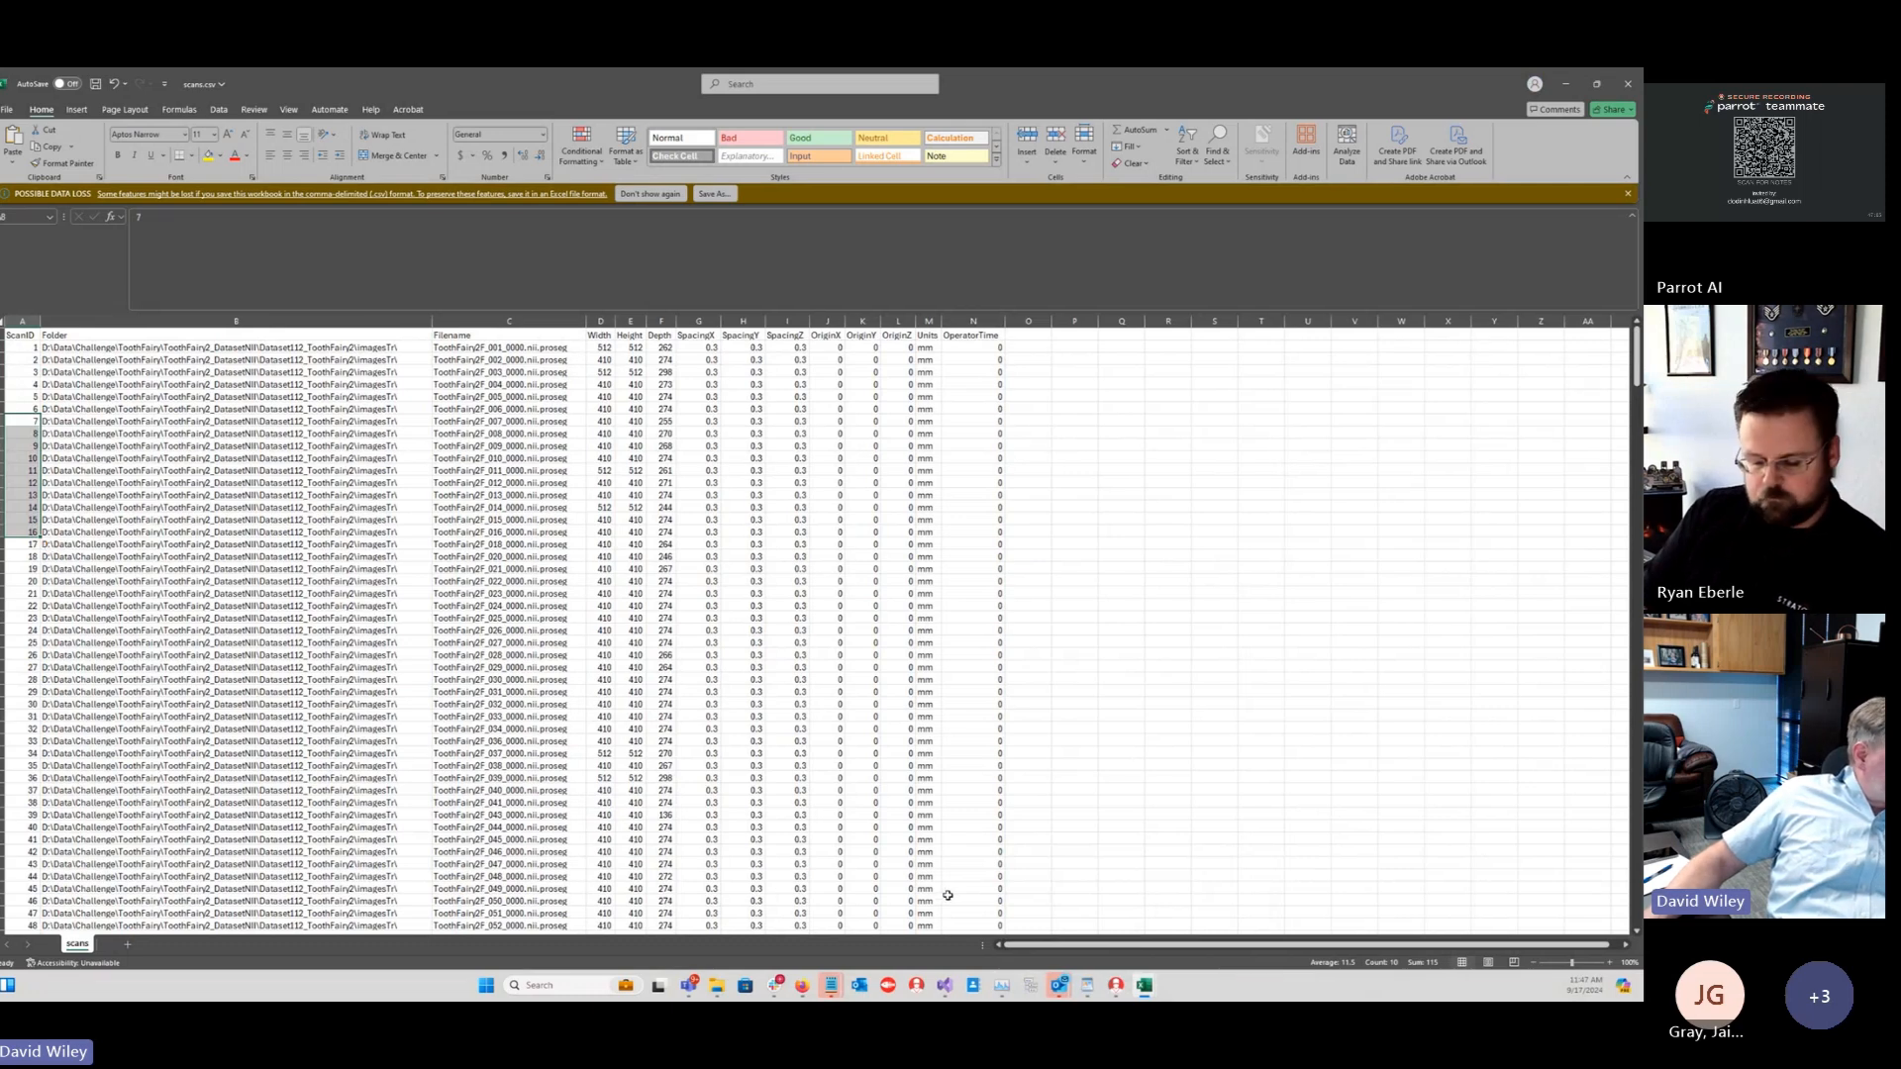
mouse_move(1155, 993)
left_click(1218, 896)
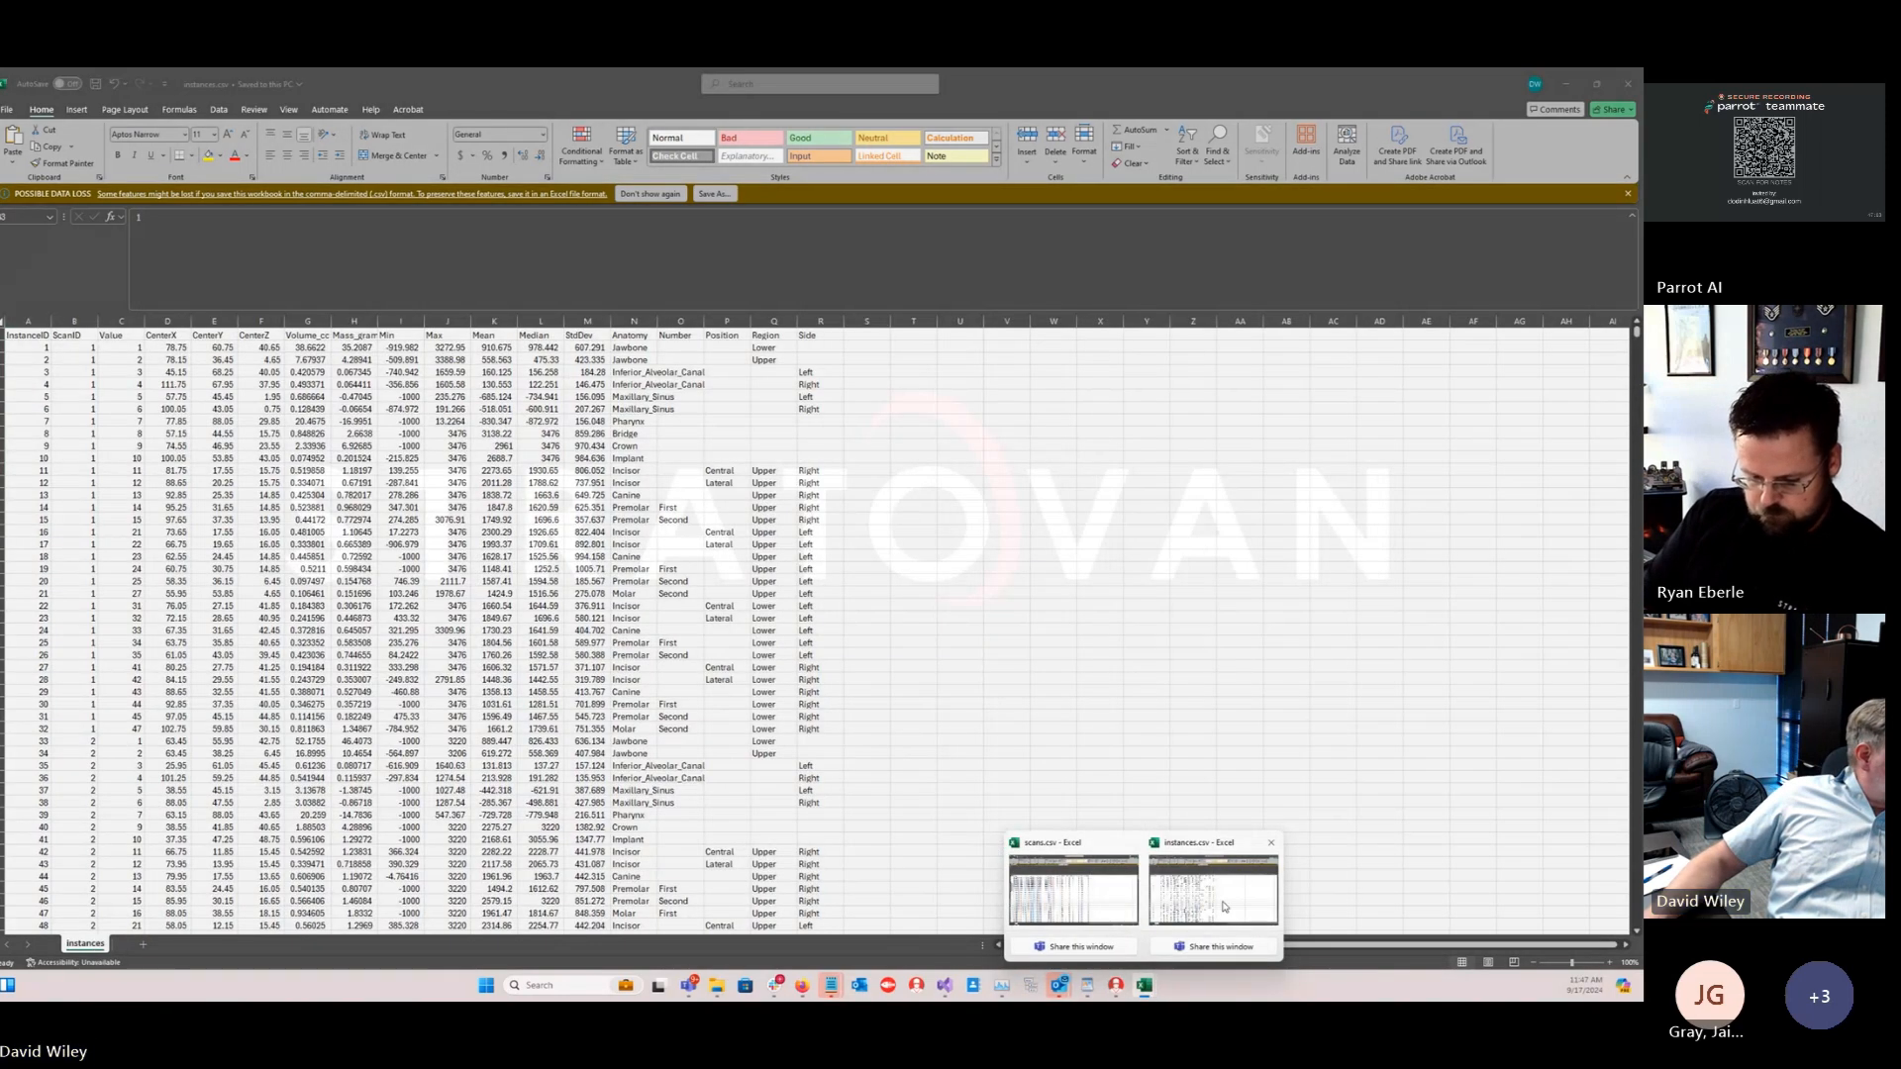
left_click(1225, 906)
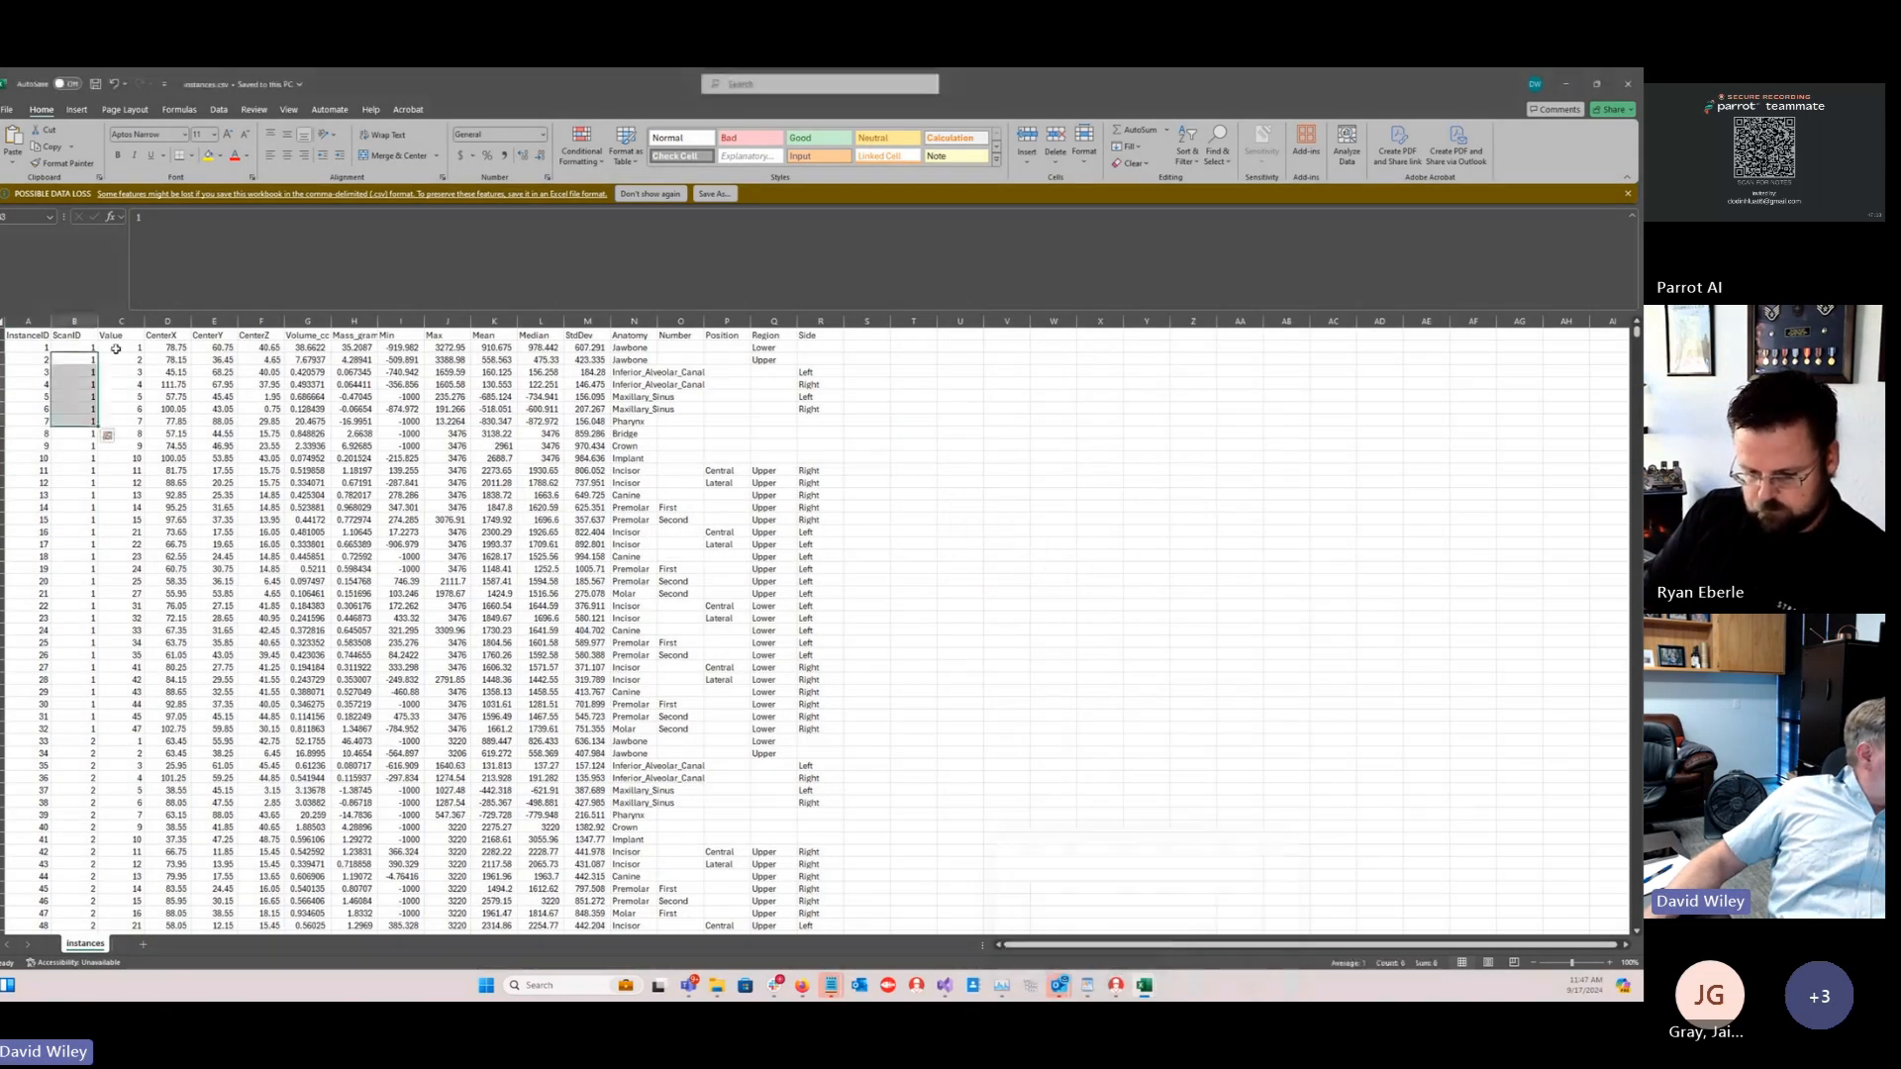
Step: Examine the row for instance 4, checking its scan ID, center coordinates, volume, mass and the intensity statistics from Min to StdDev
left_click(18, 361)
left_click(18, 385)
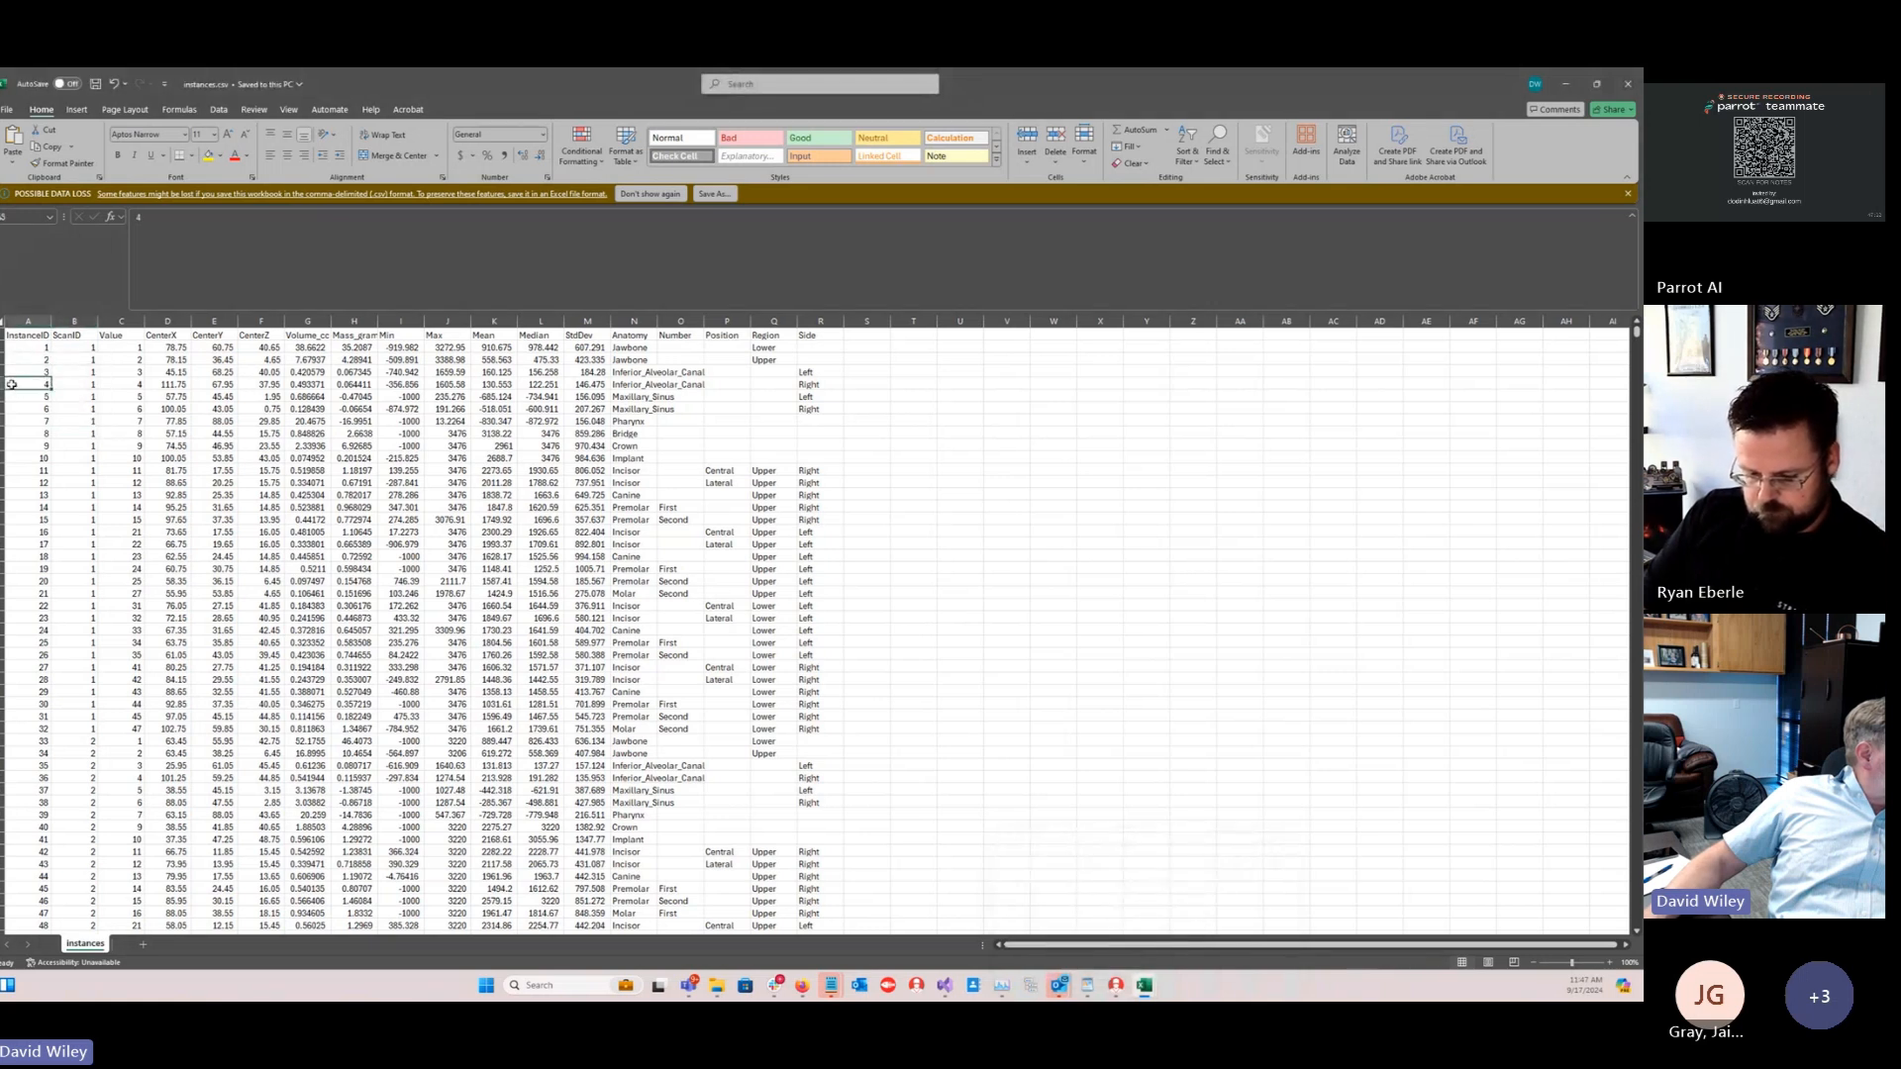
left_click(79, 386)
left_click_drag(173, 384, 262, 384)
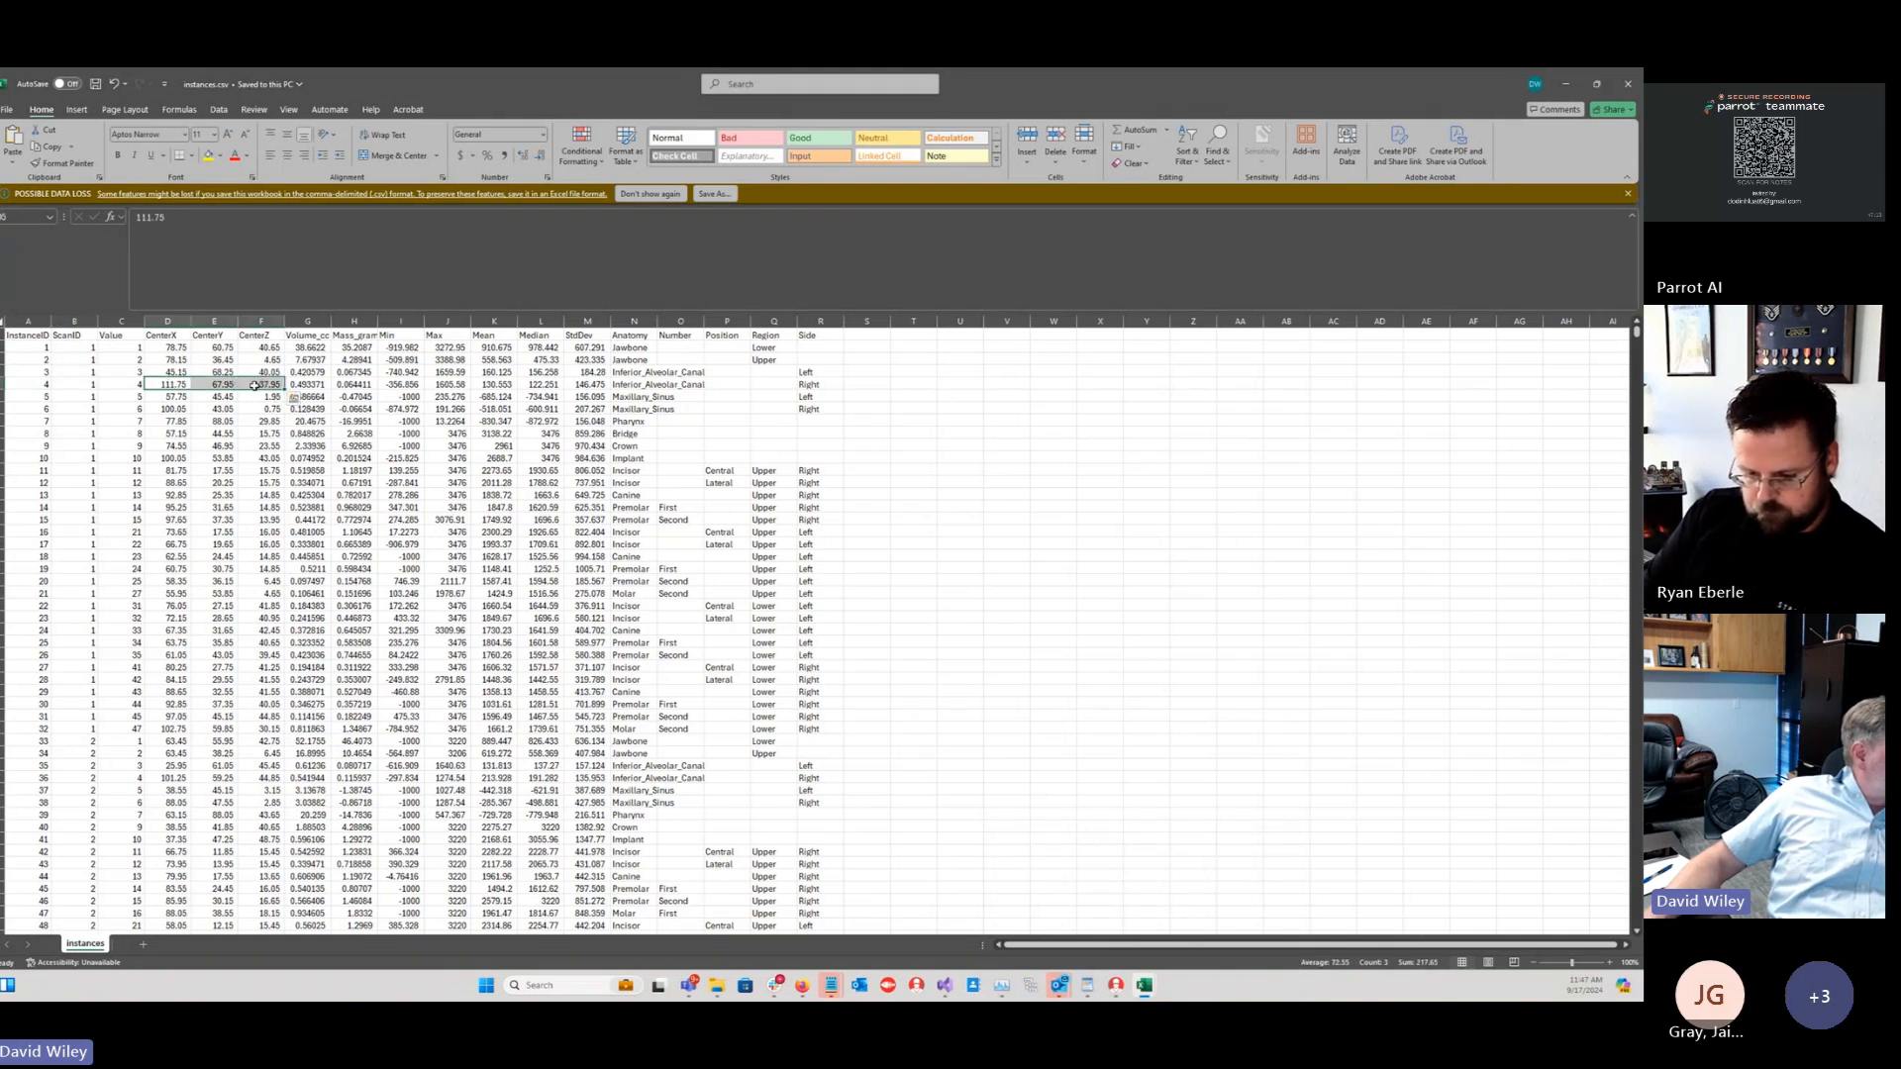
left_click(309, 387)
left_click(359, 384)
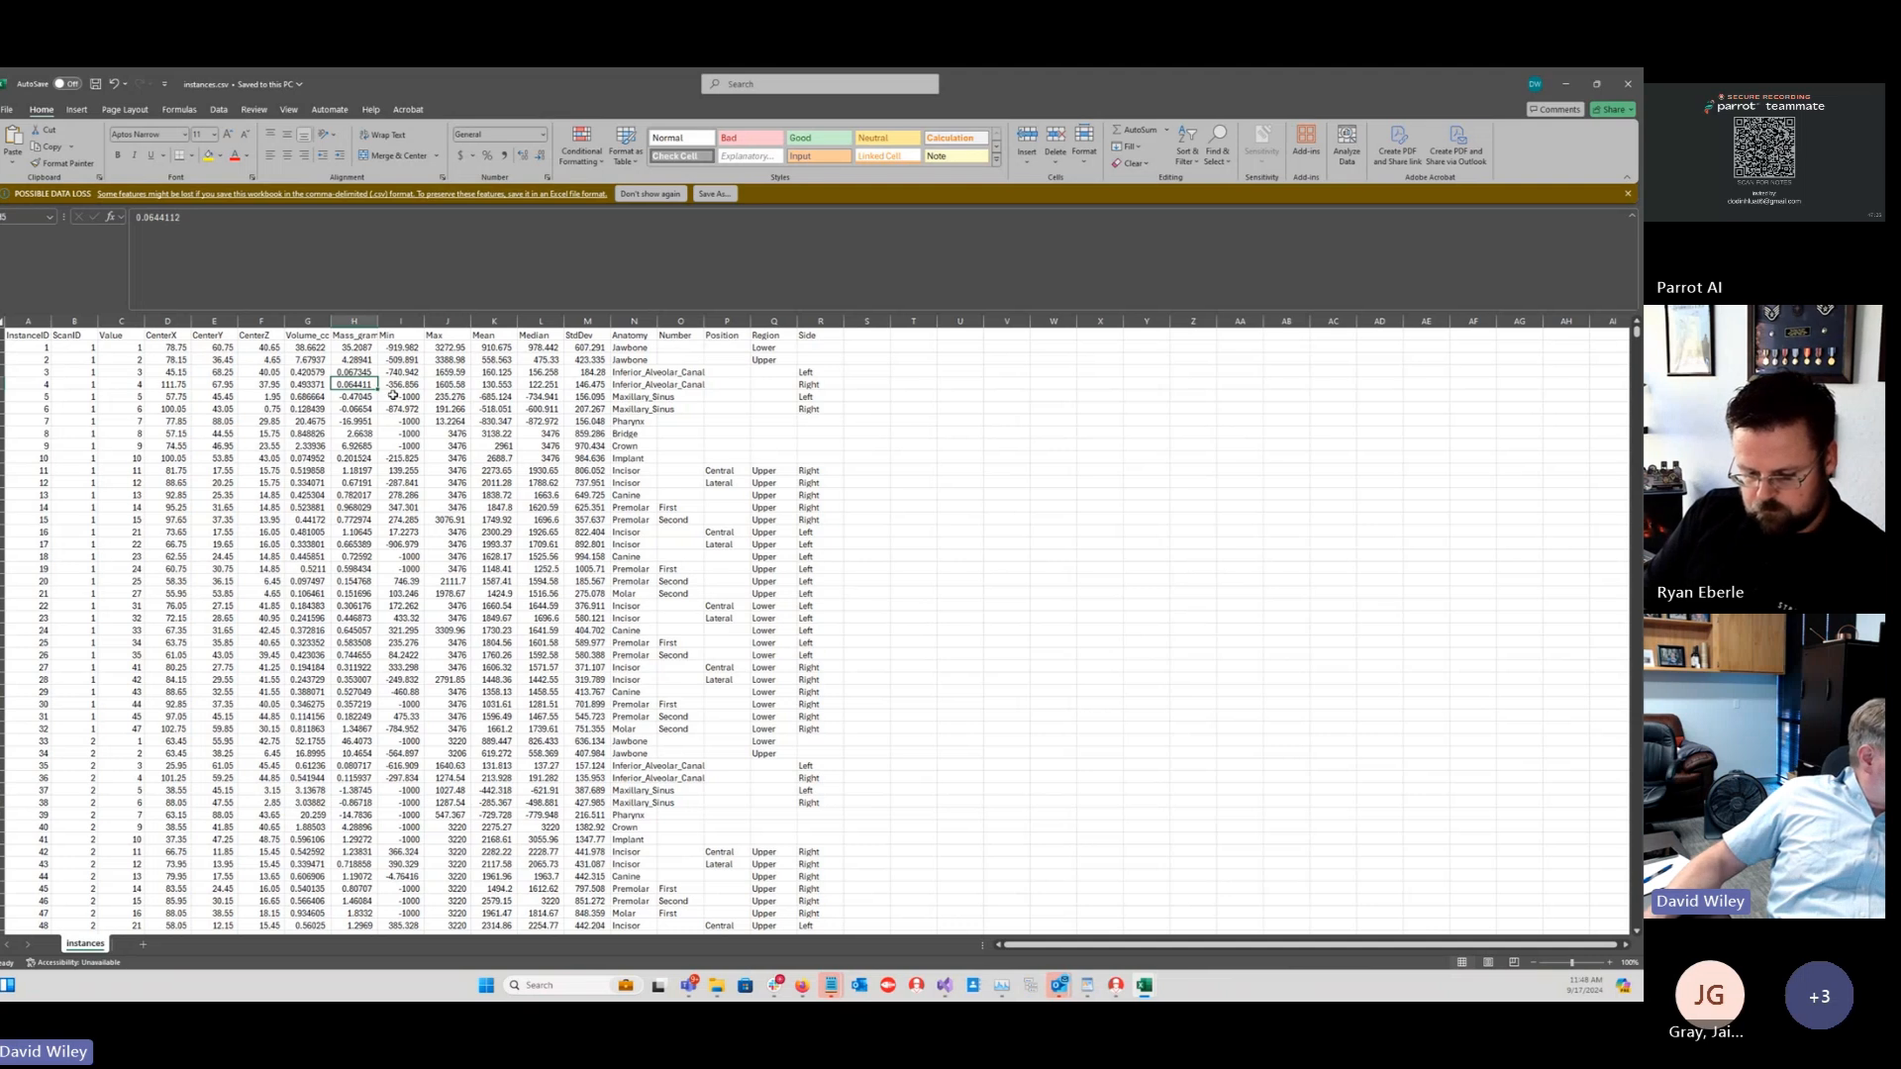
left_click(400, 383)
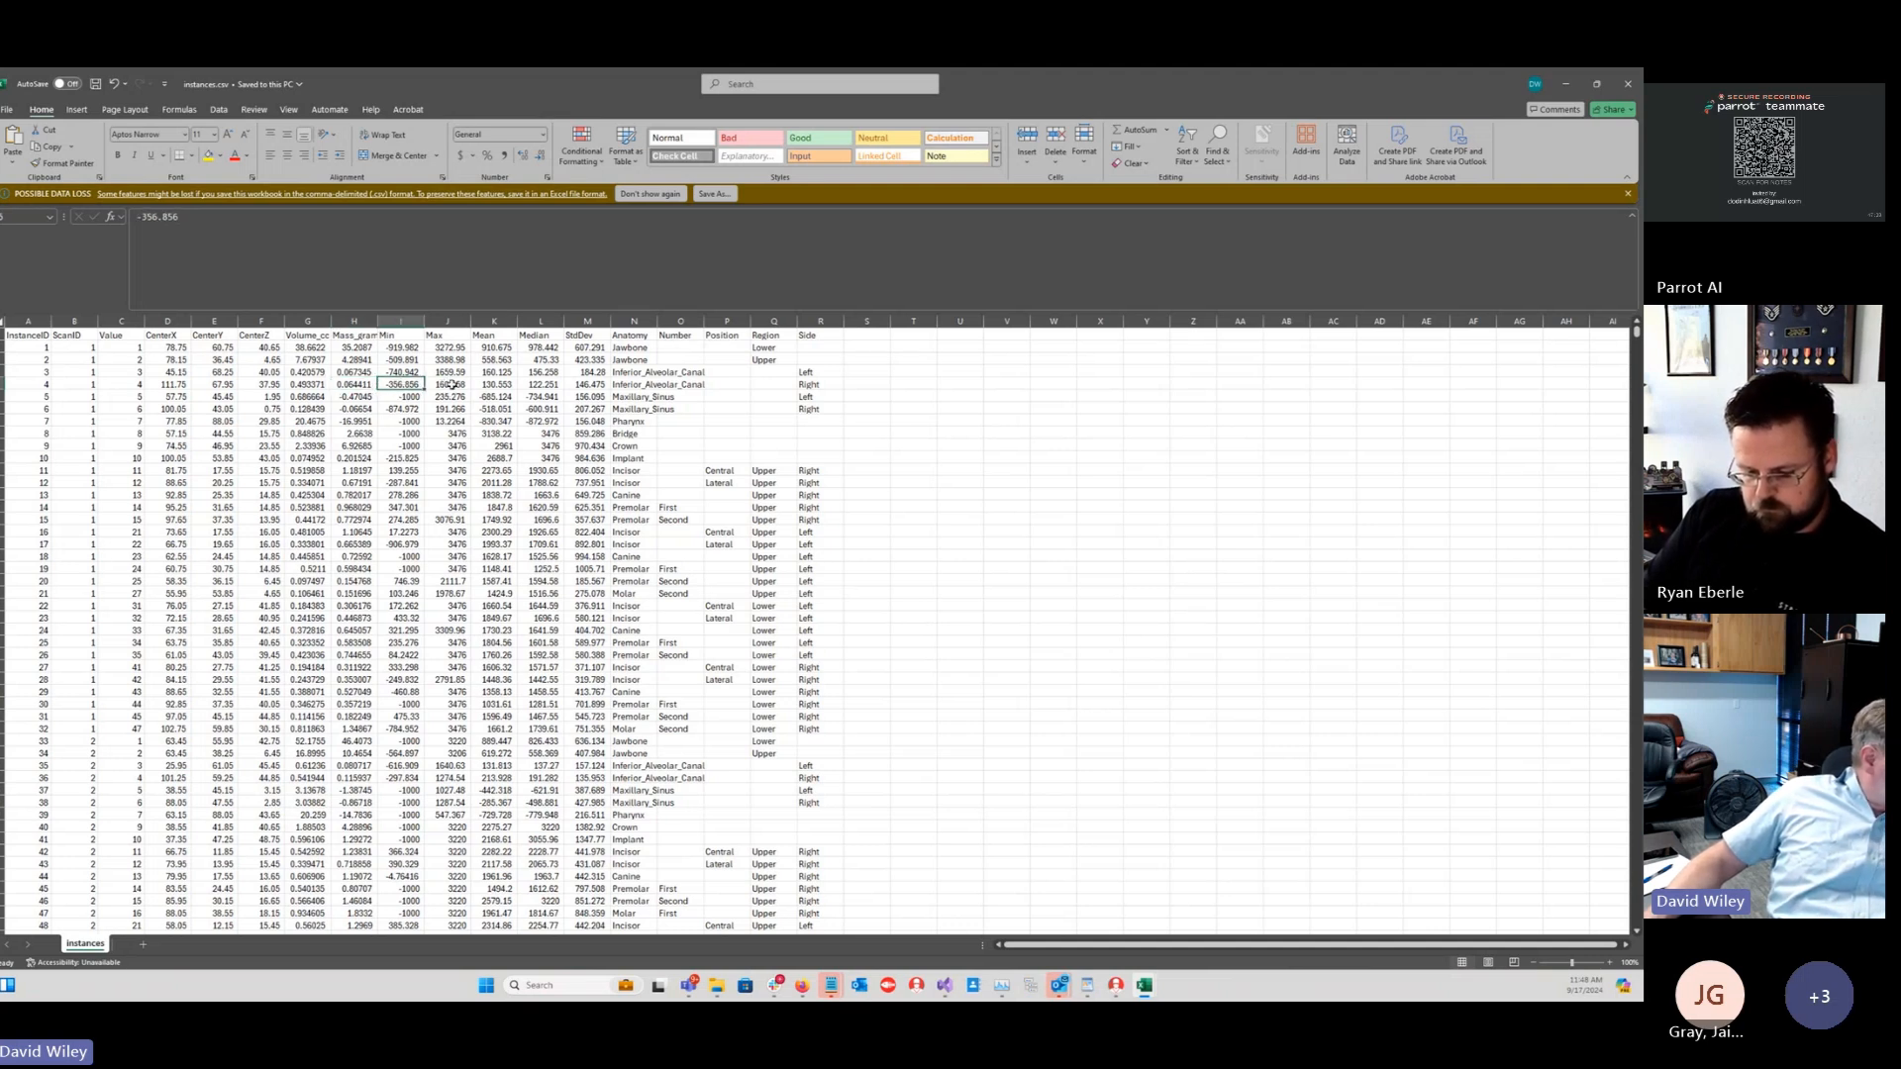
left_click(492, 385)
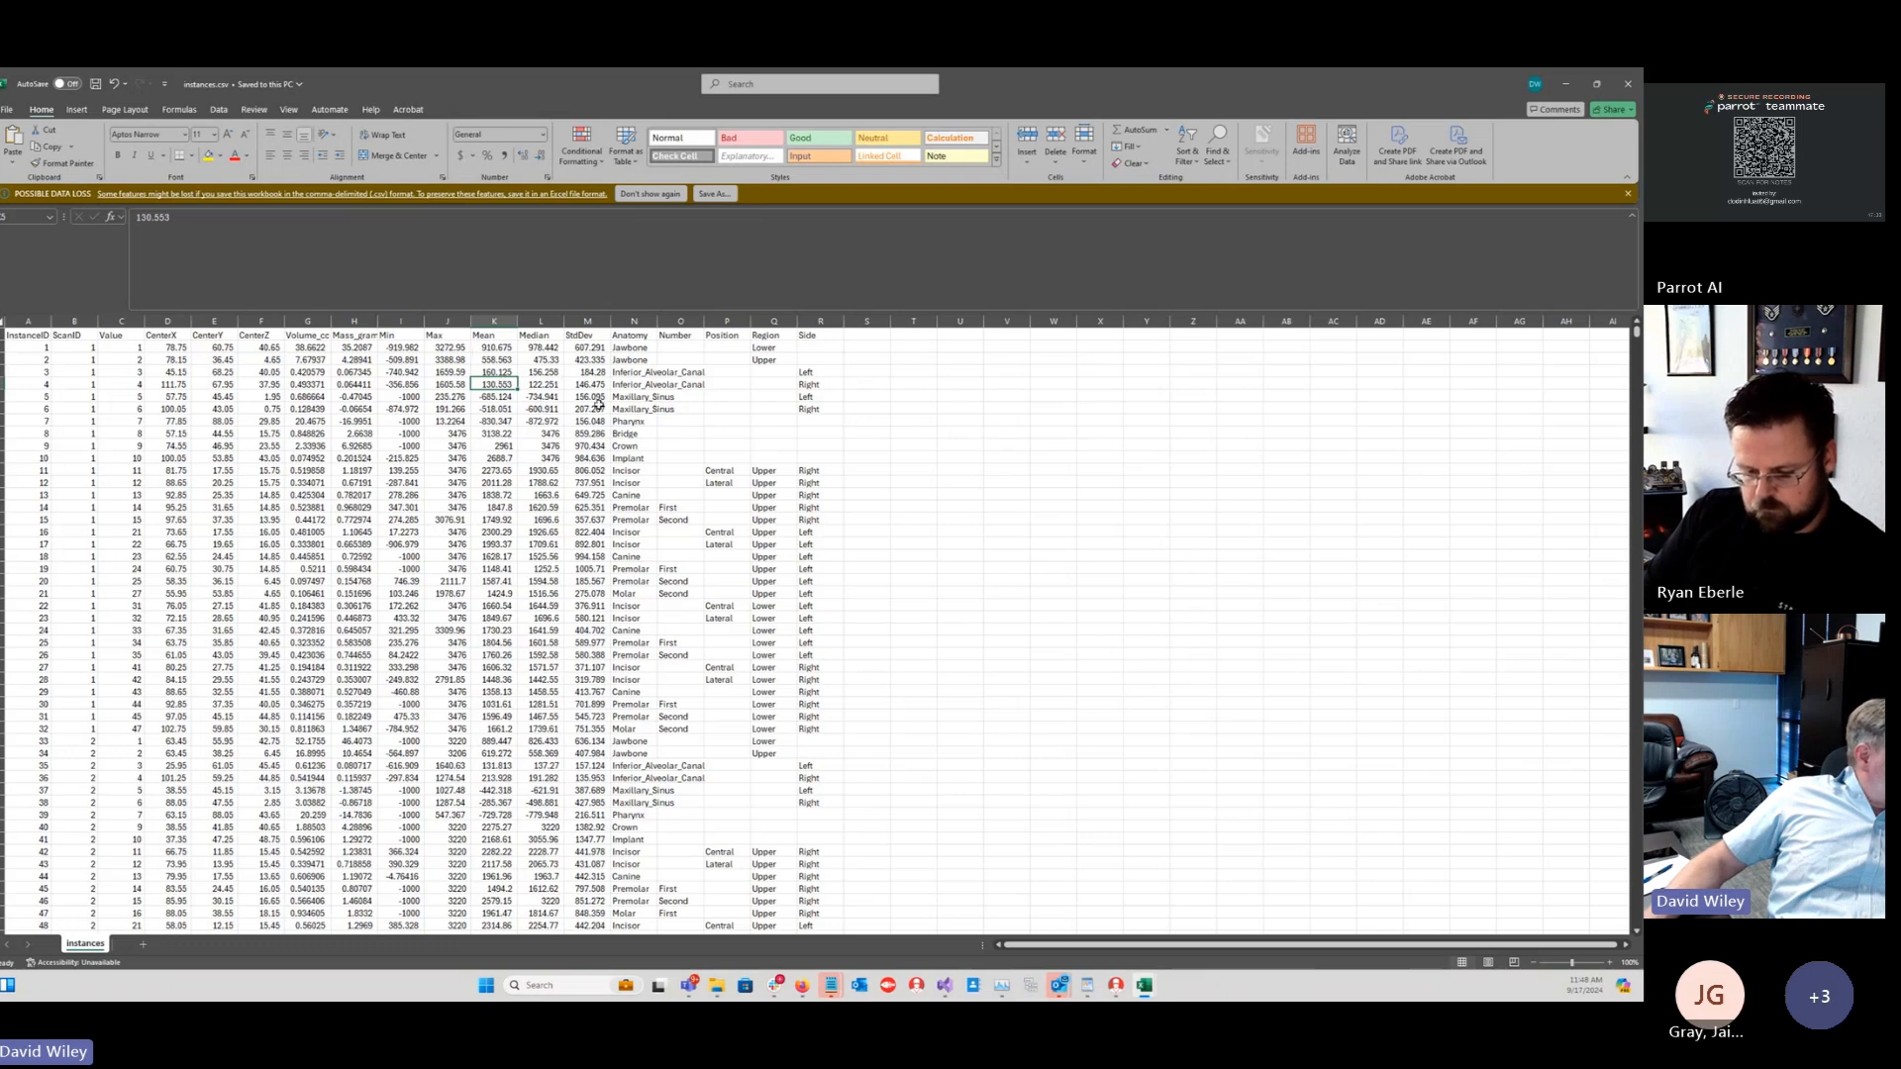
left_click_drag(401, 359, 590, 409)
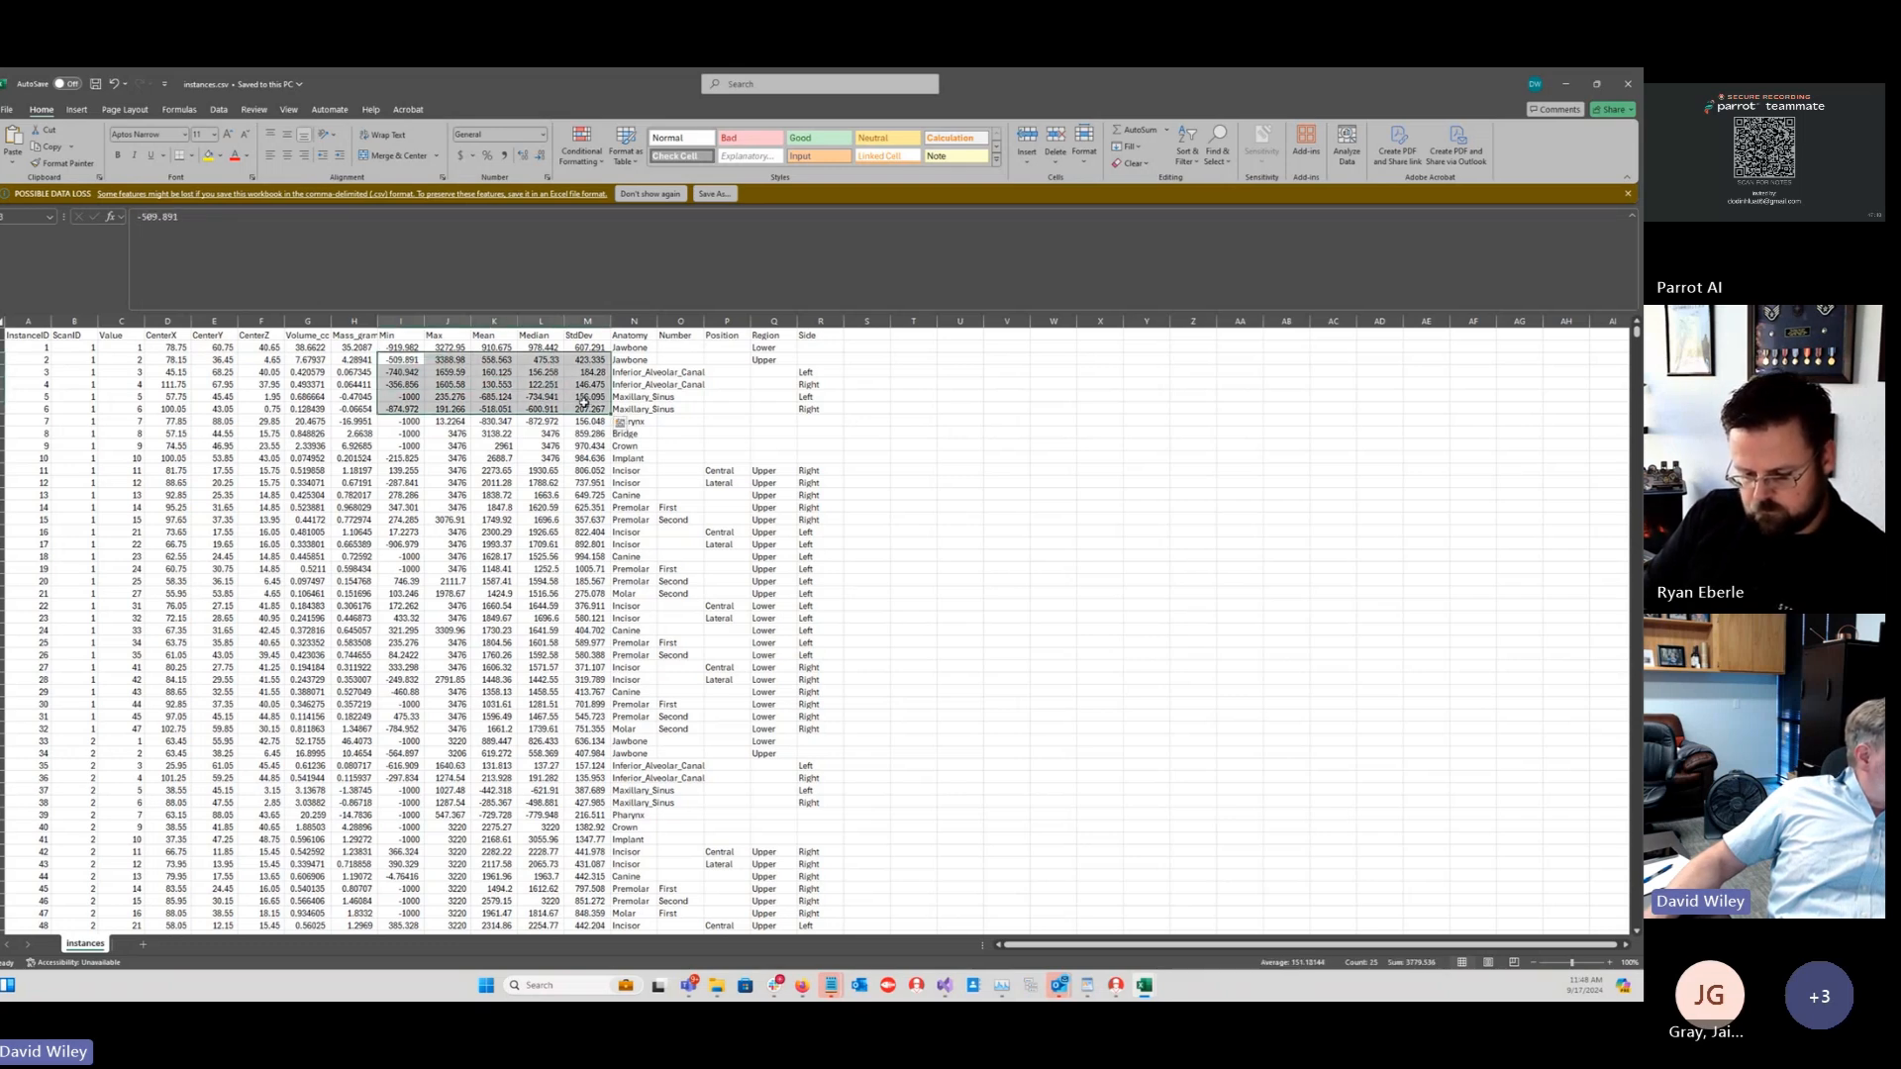
Step: Review the label columns from Anatomy through Side, focusing on Anatomy, Number and Position
left_click_drag(634, 321, 820, 321)
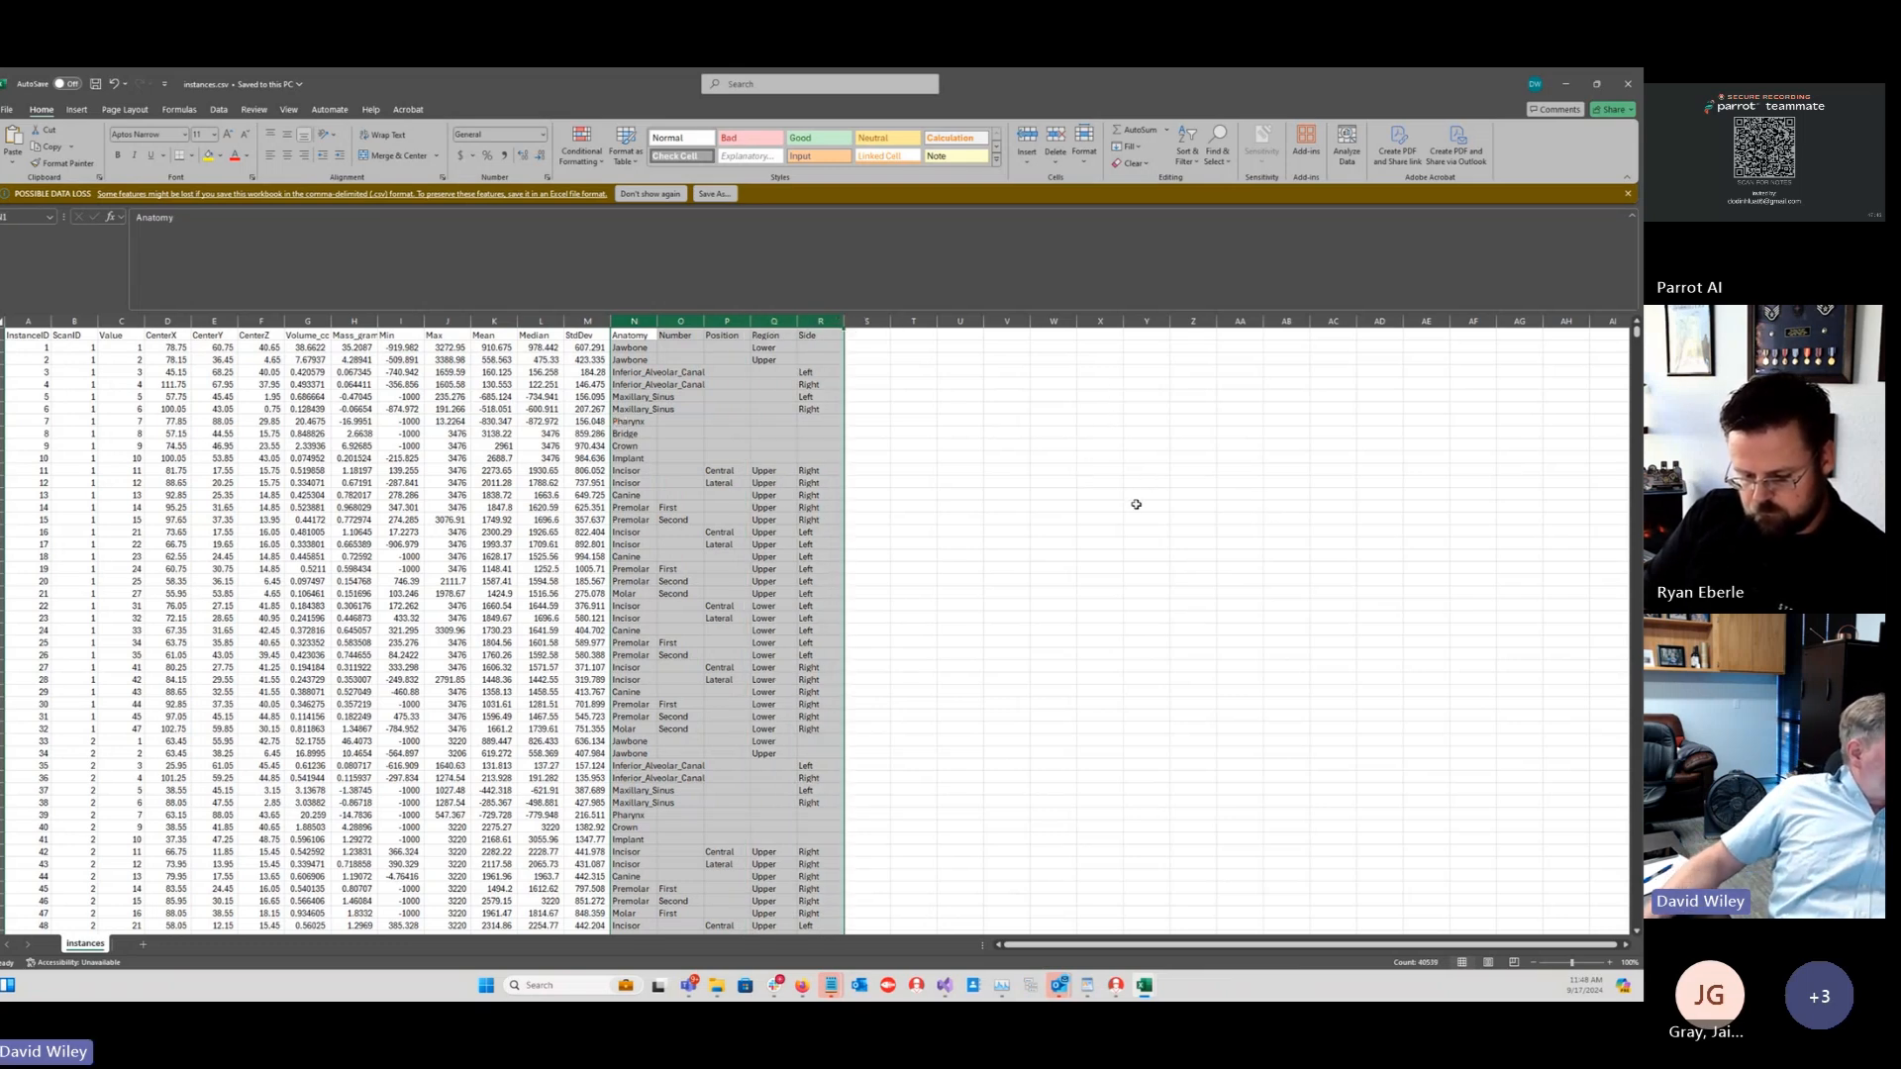
left_click(635, 346)
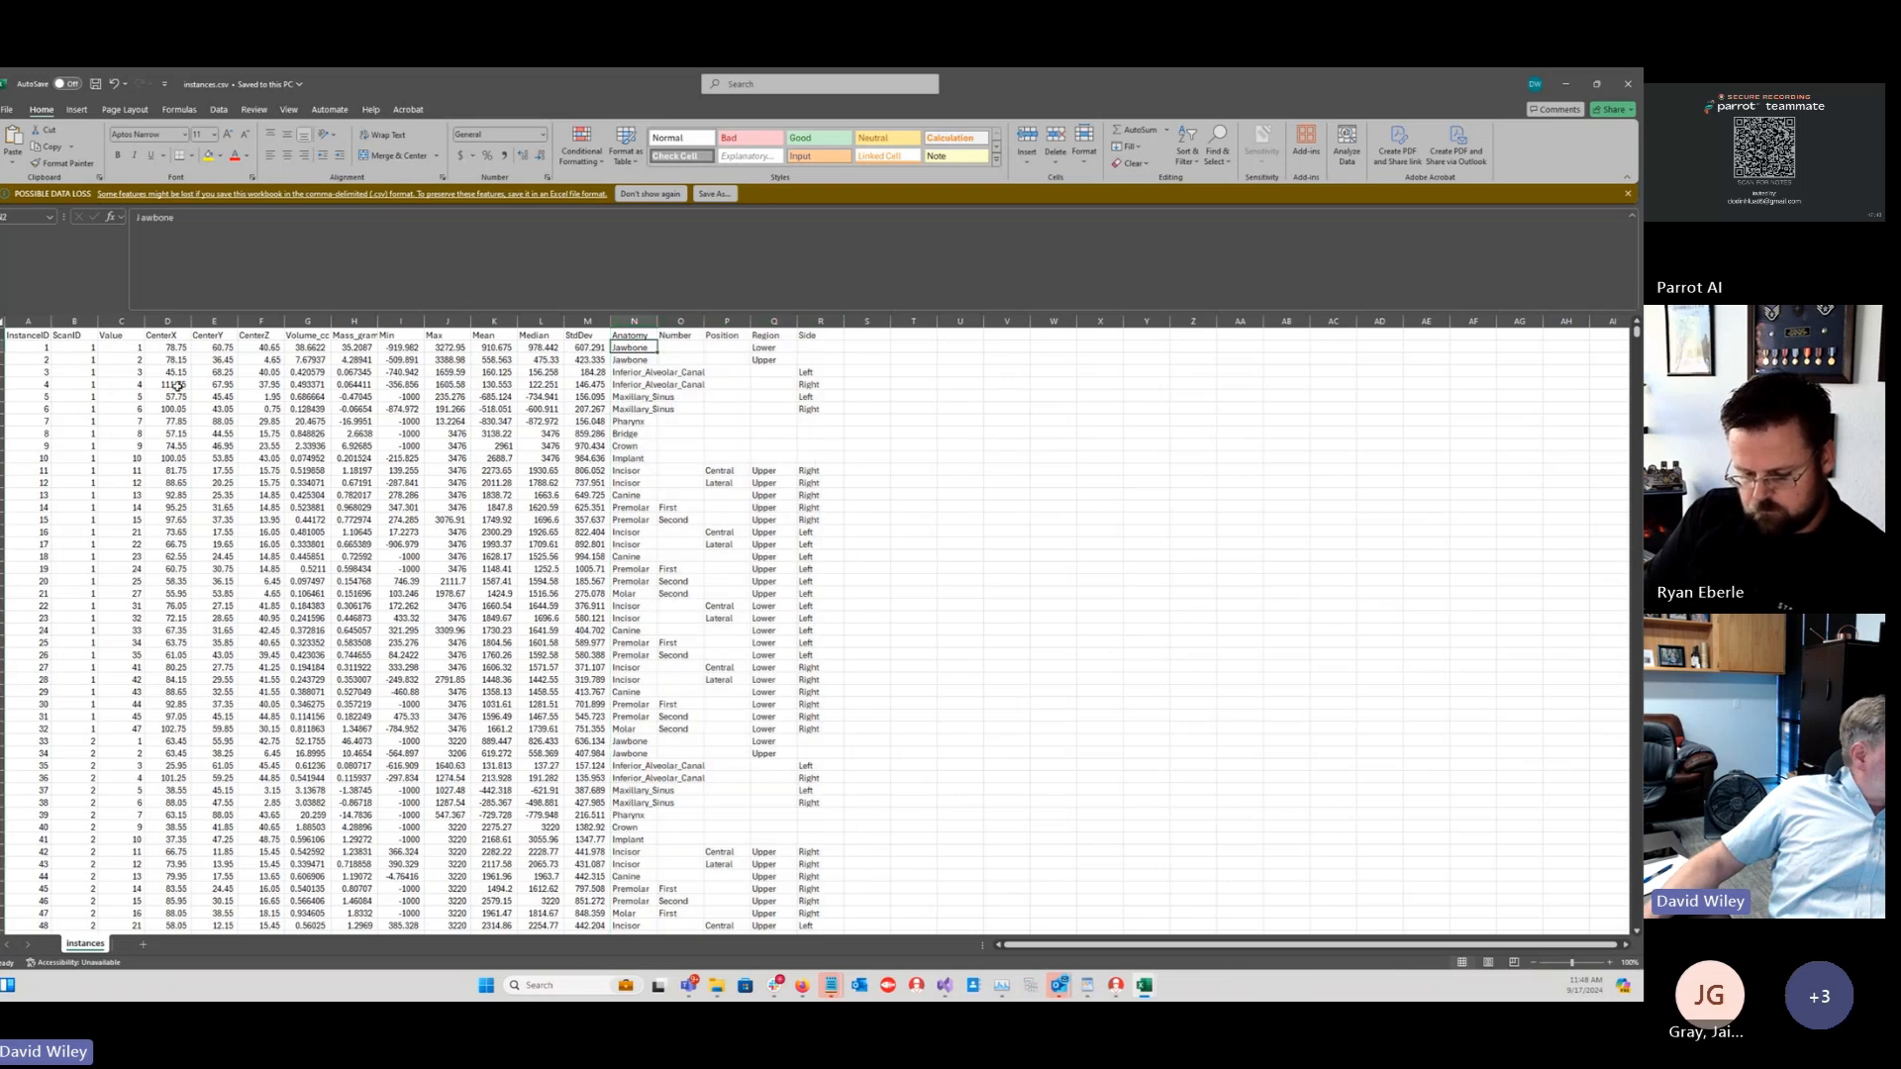
left_click(635, 320)
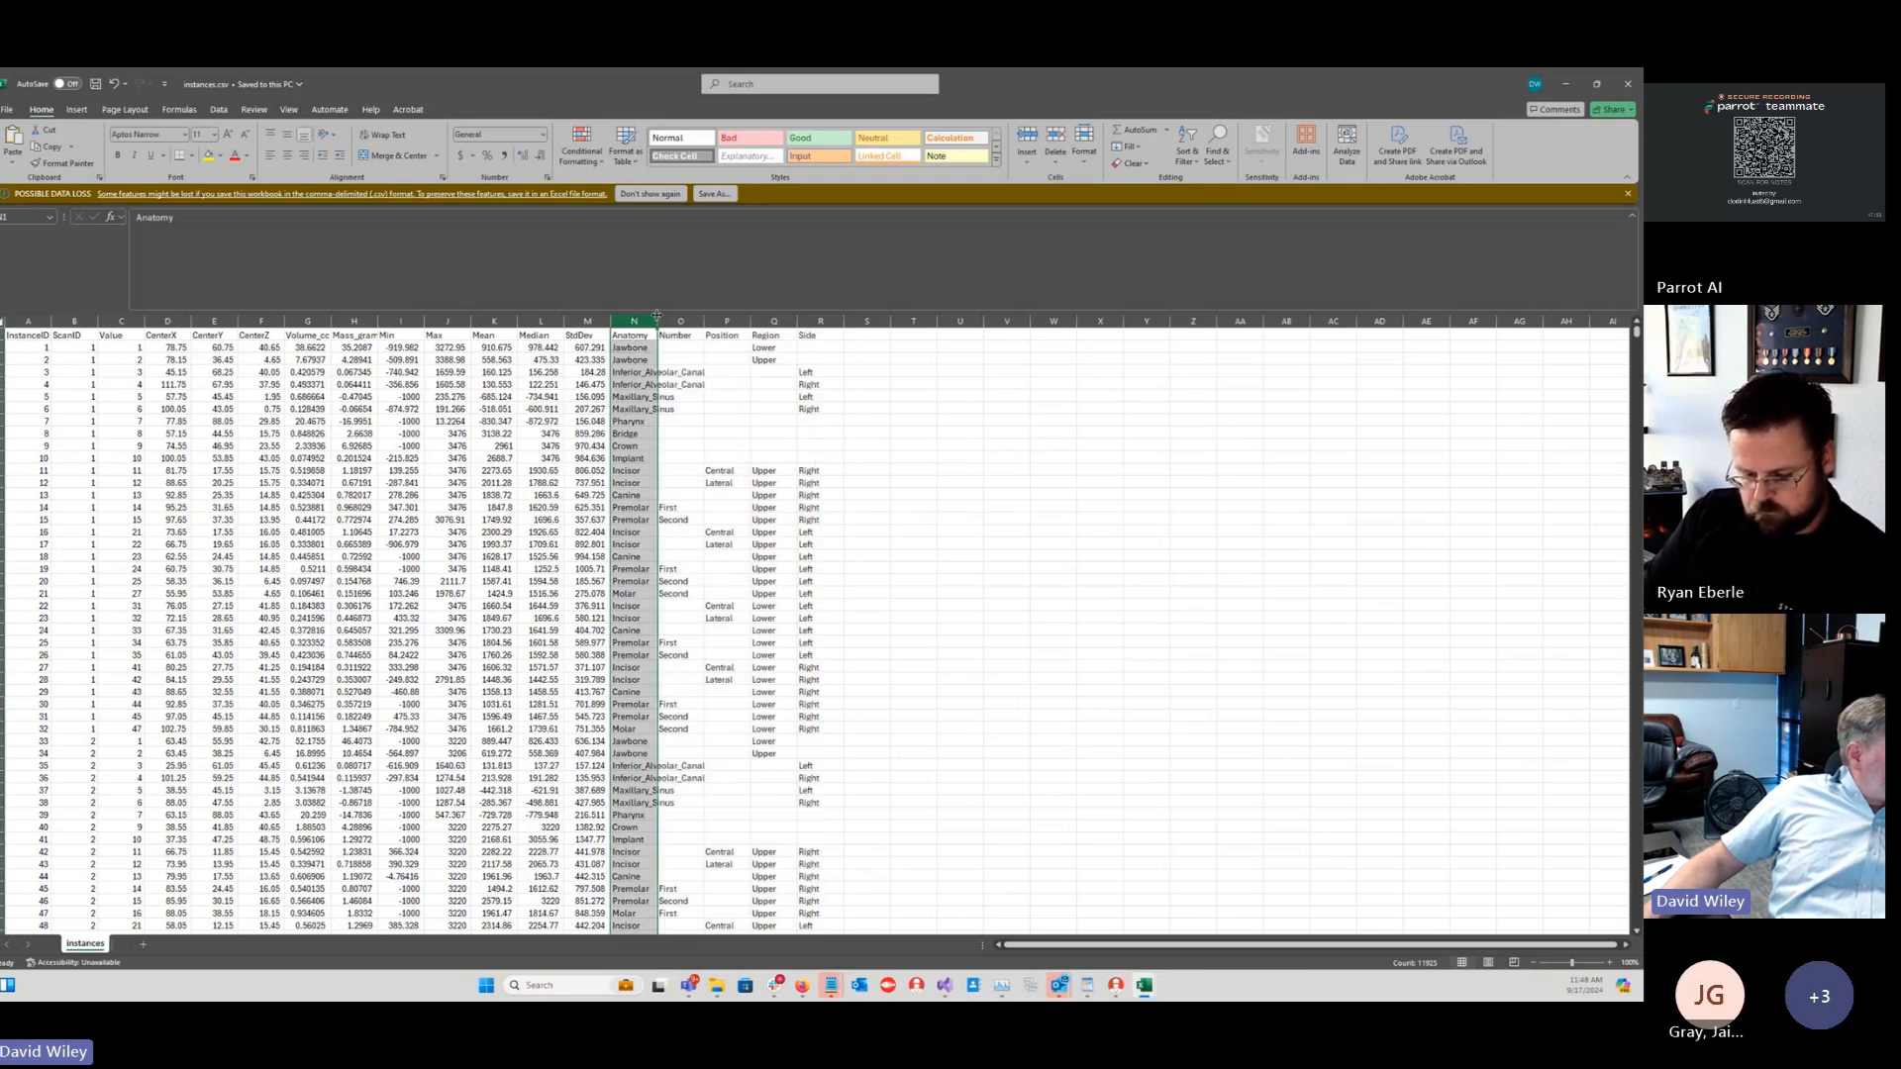
left_click(680, 320)
left_click(727, 320)
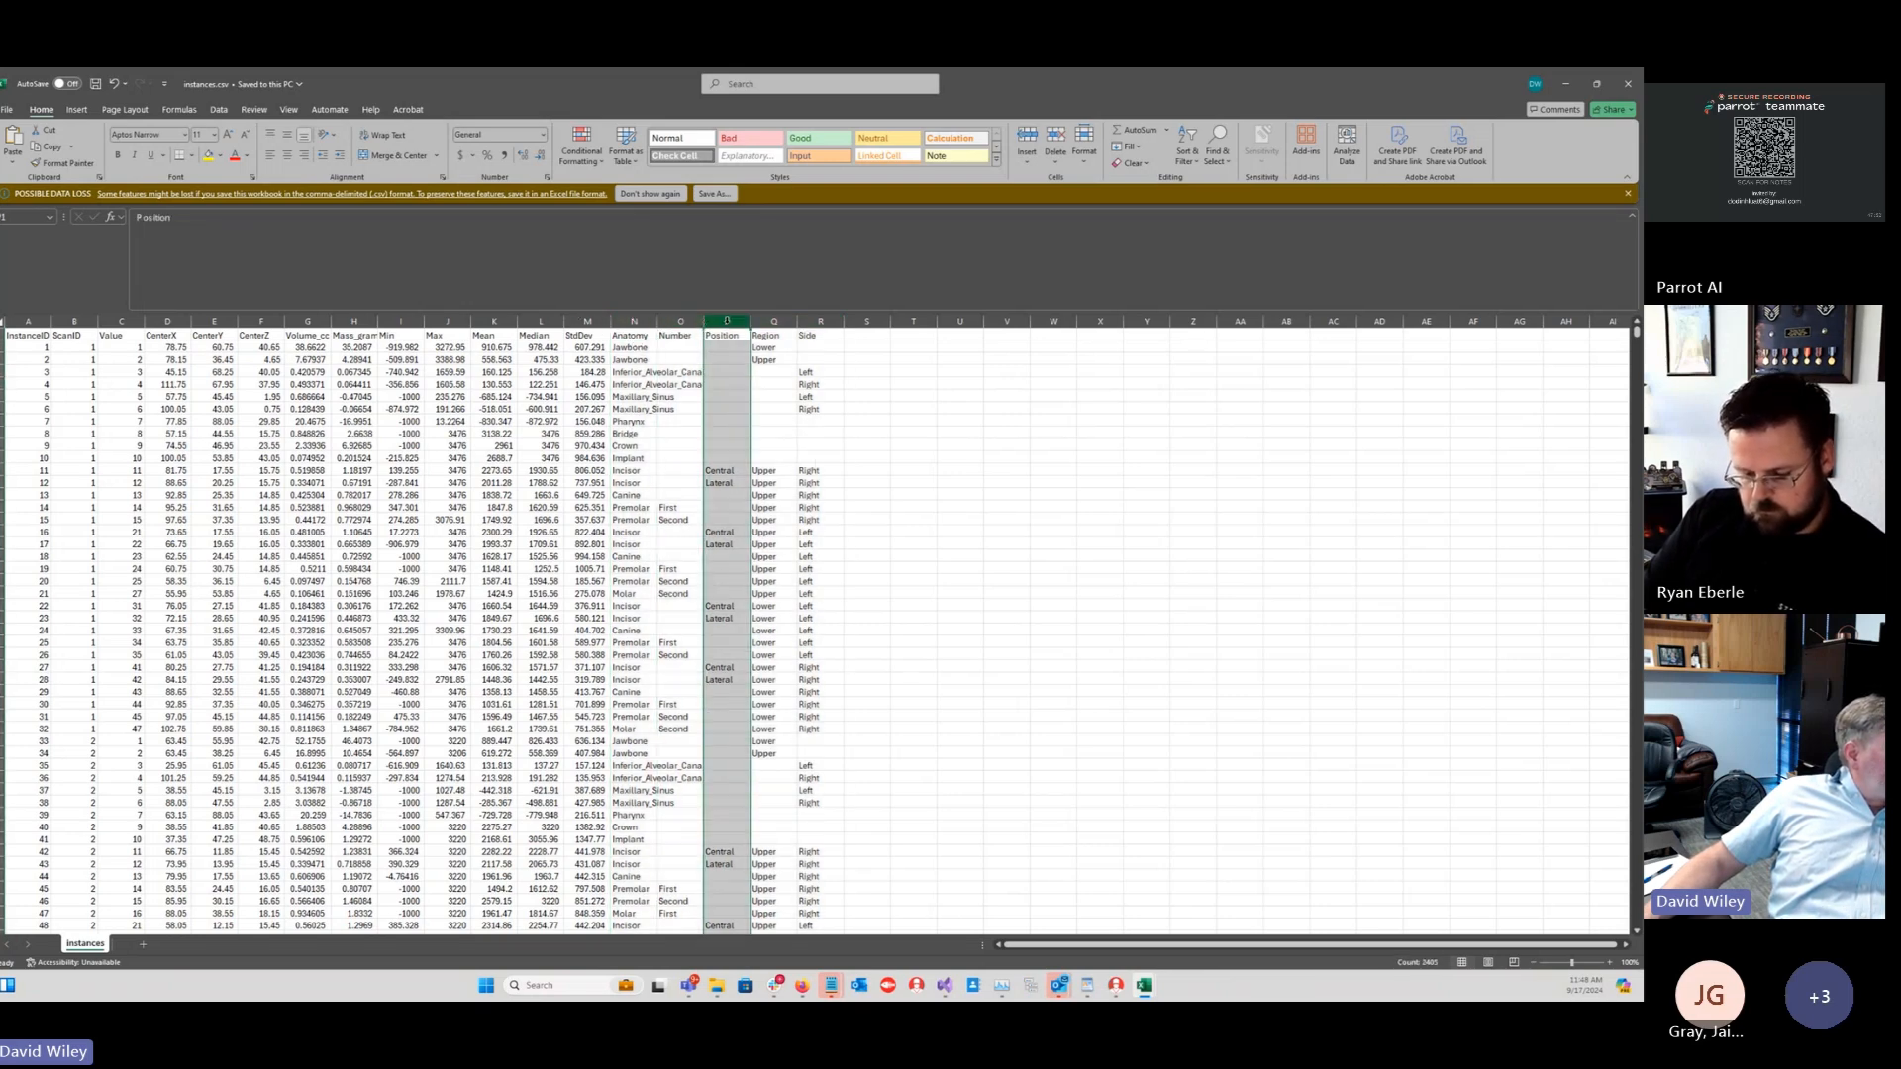
left_click(636, 320)
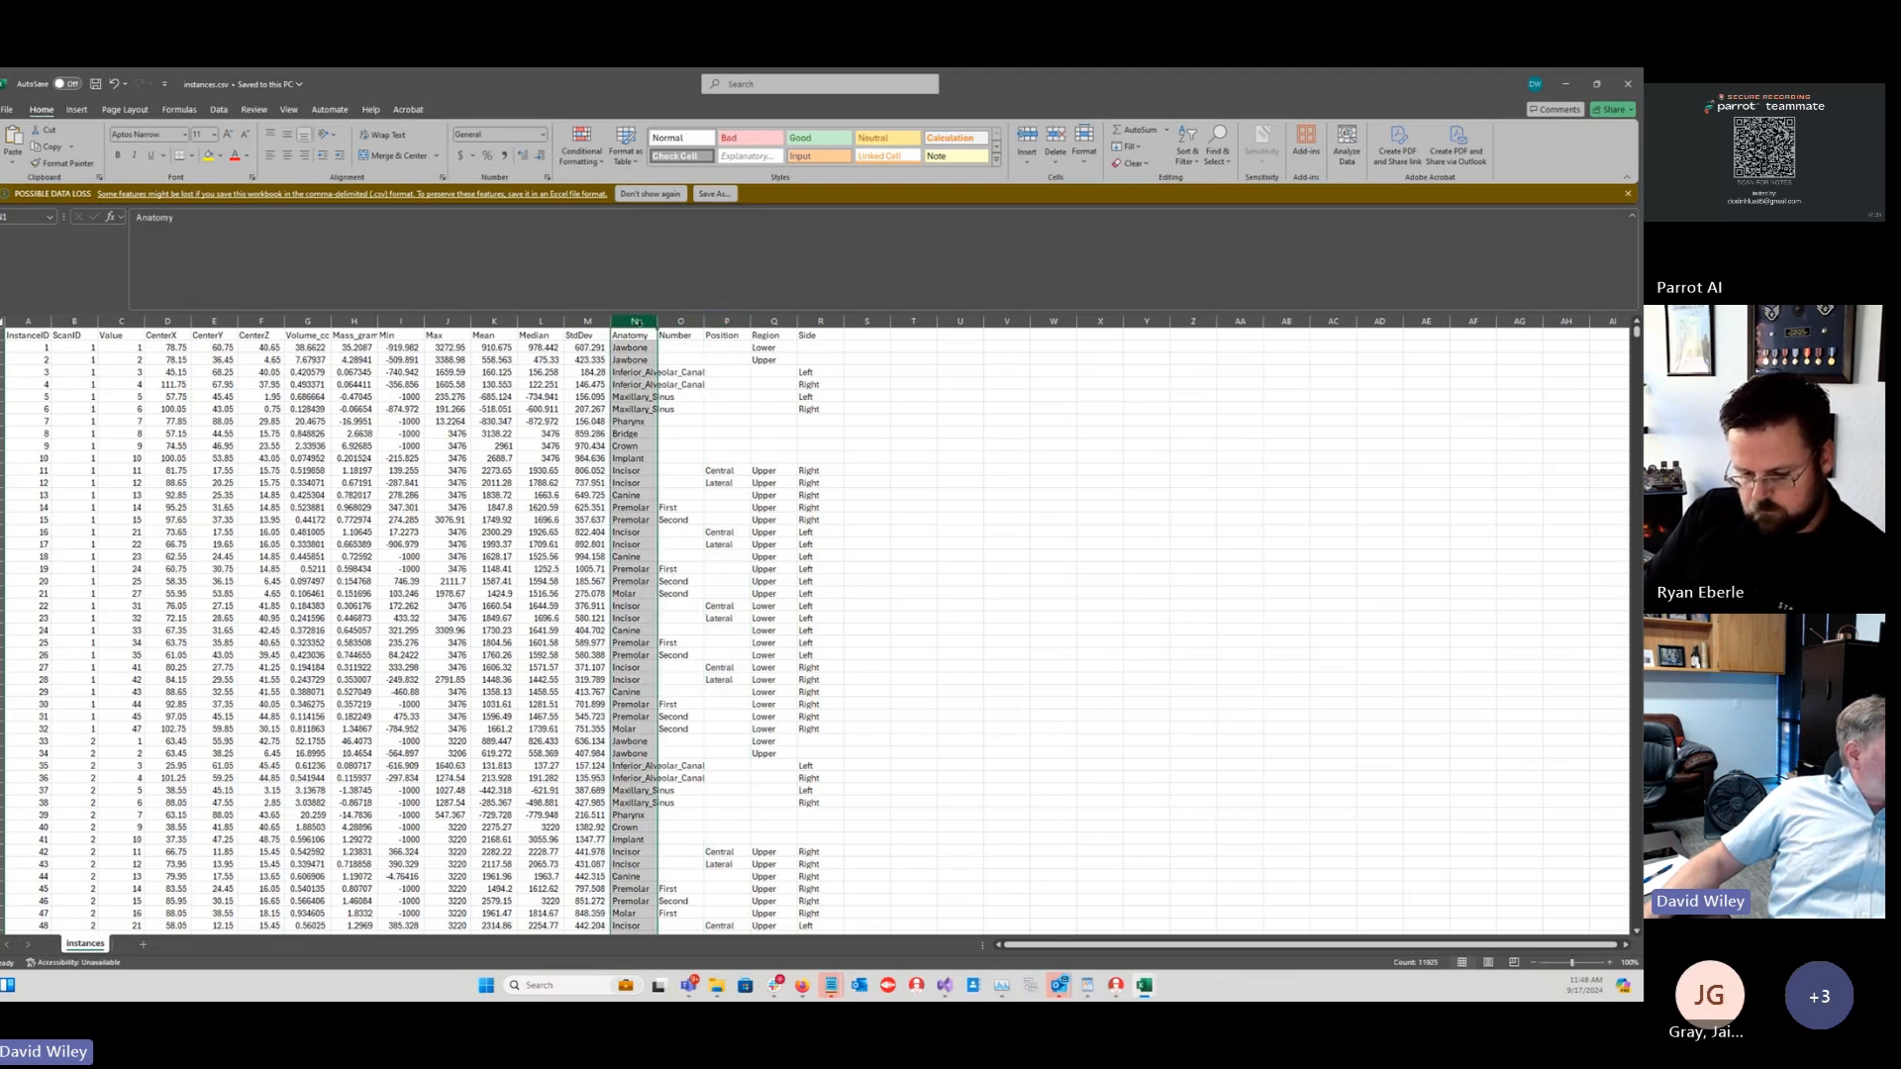
Step: Inspect the Region, Number and Position entries of the first two Jawbone rows, and skim further instance rows before returning to the start
left_click(637, 350)
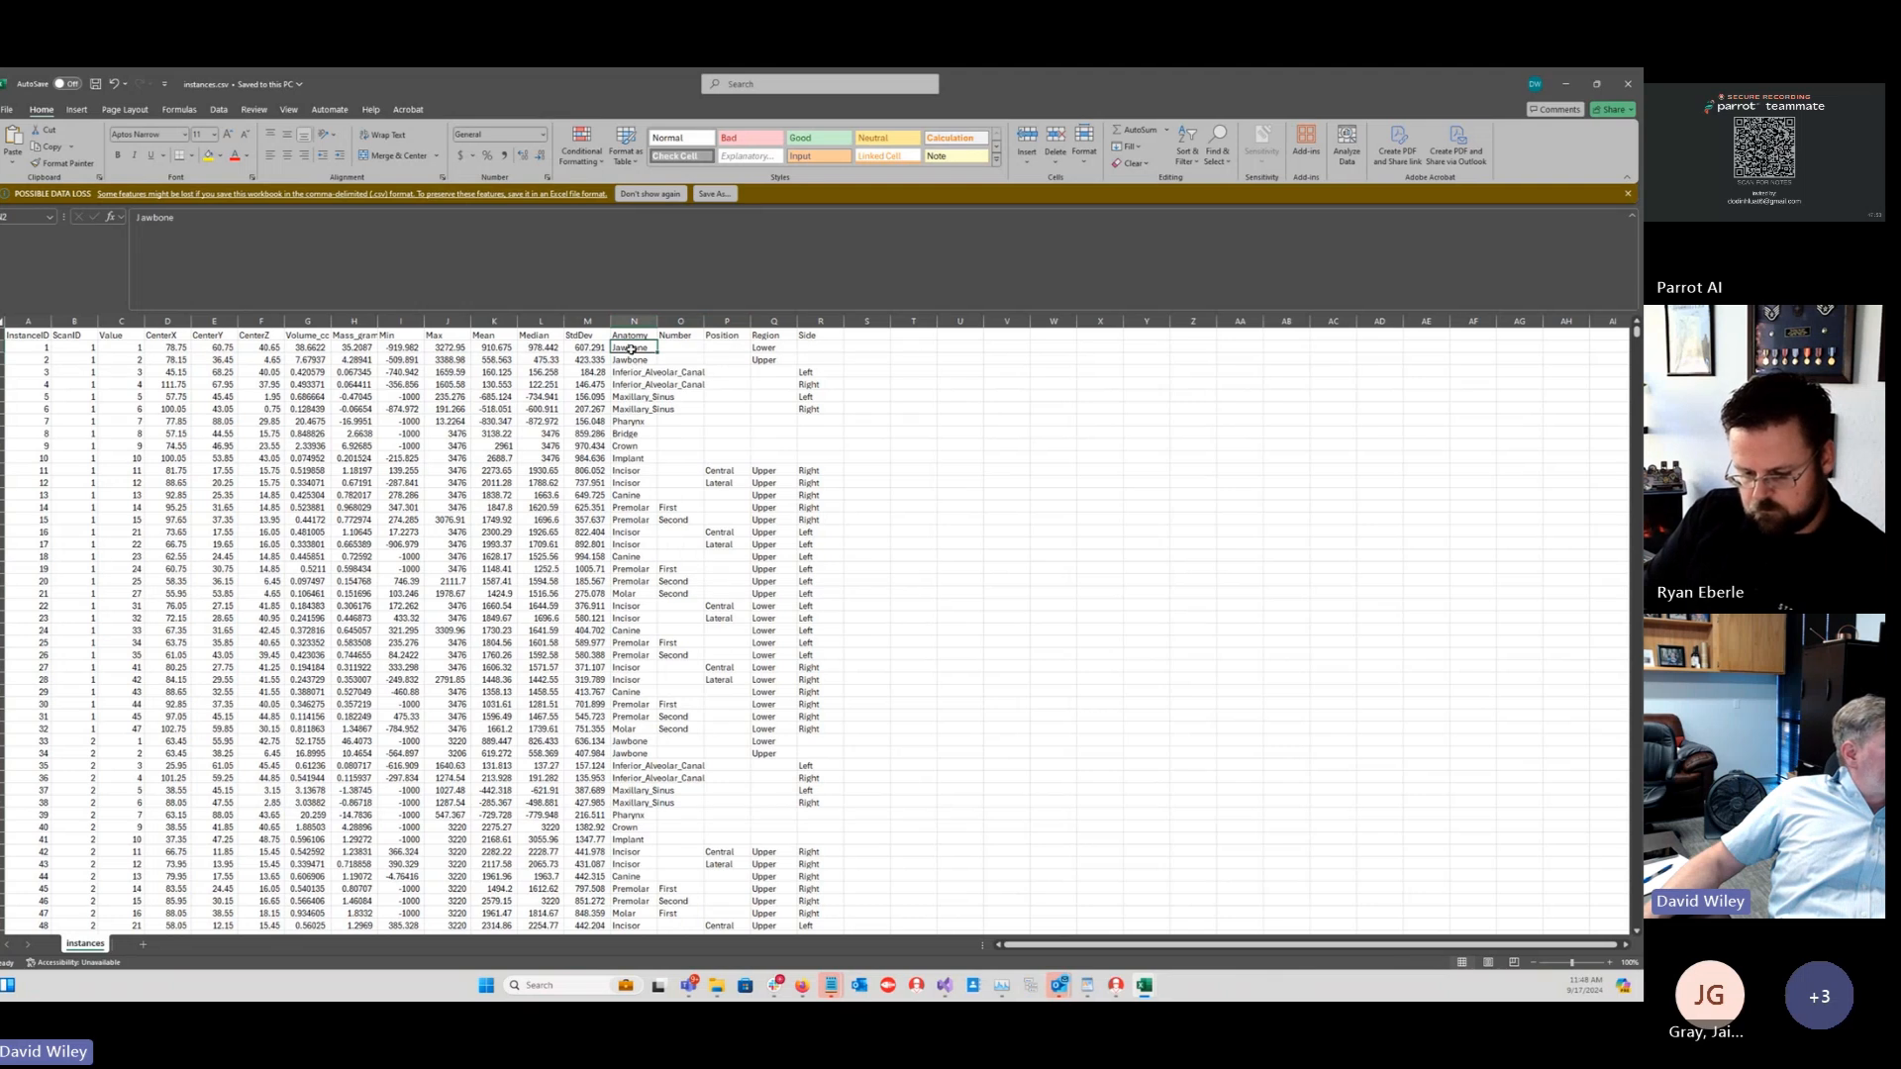
left_click(769, 348)
left_click(770, 362)
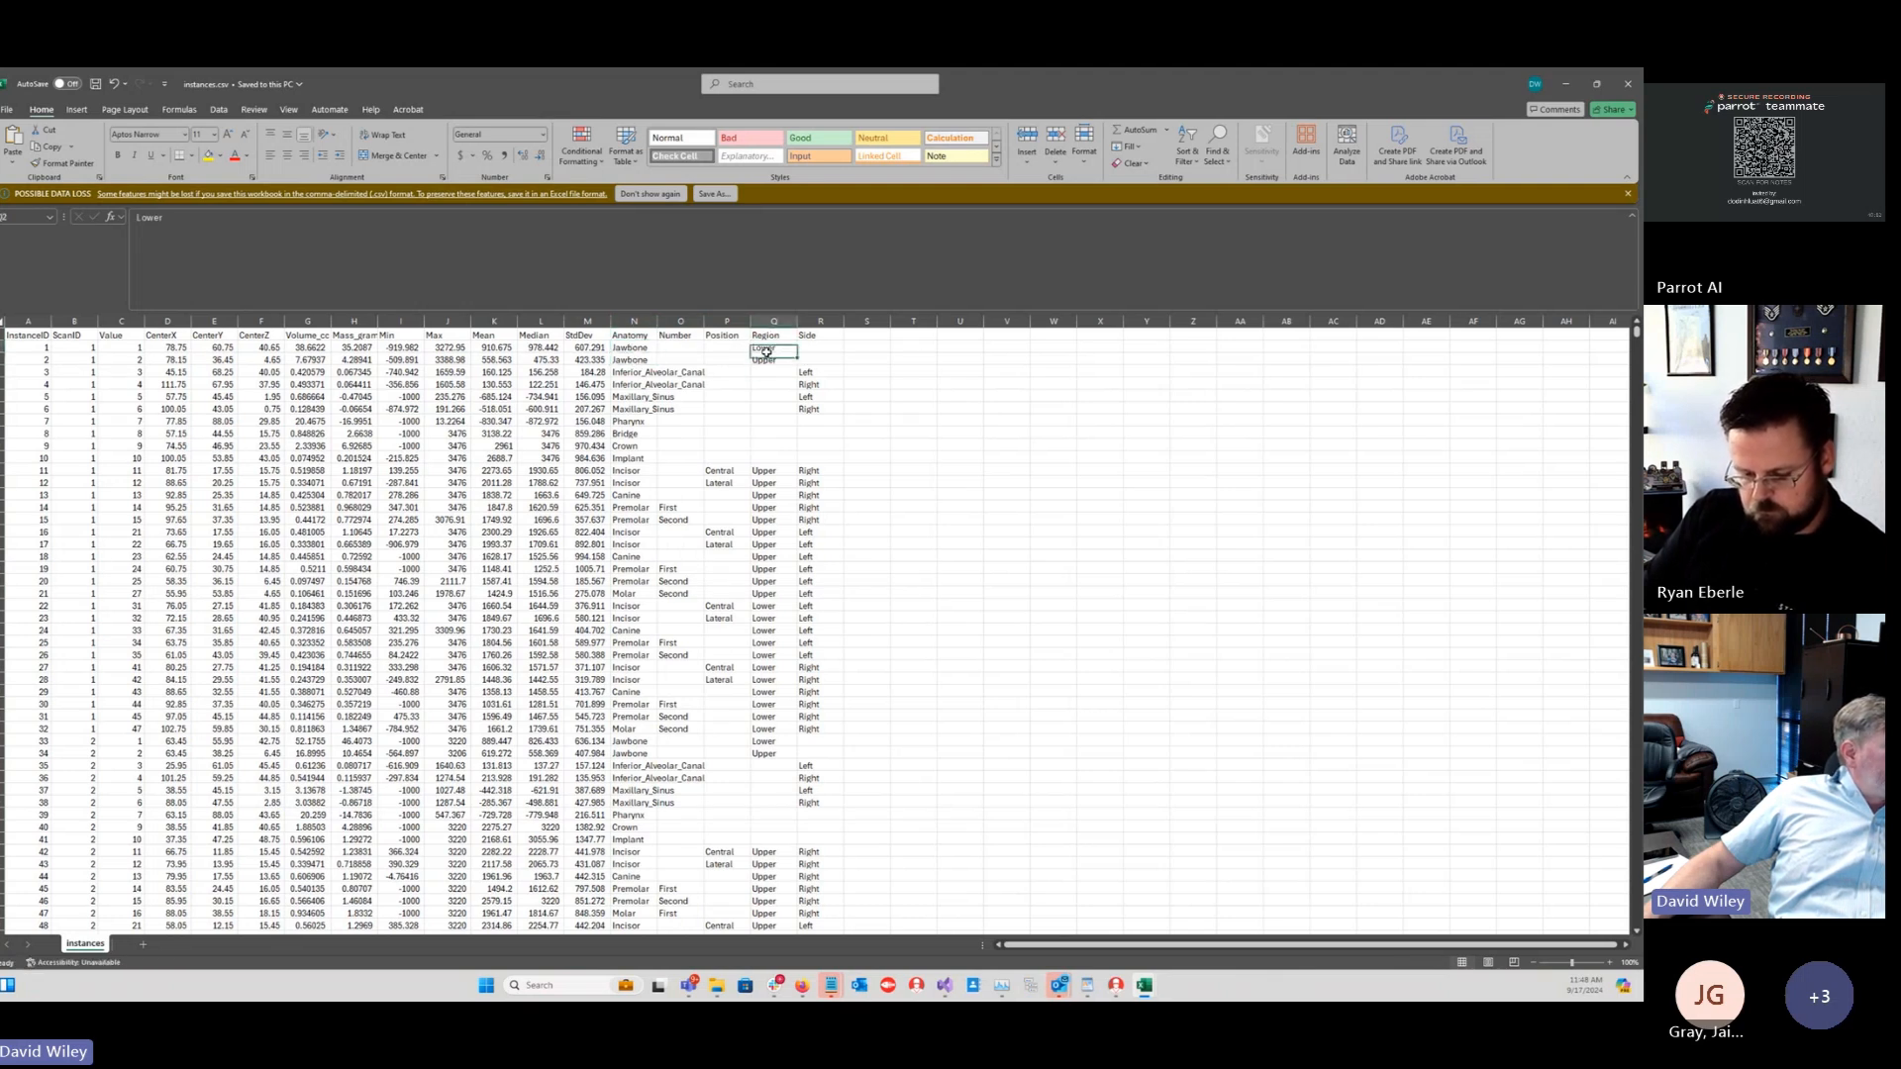
left_click(683, 349)
left_click(720, 350)
left_click(683, 361)
left_click(727, 361)
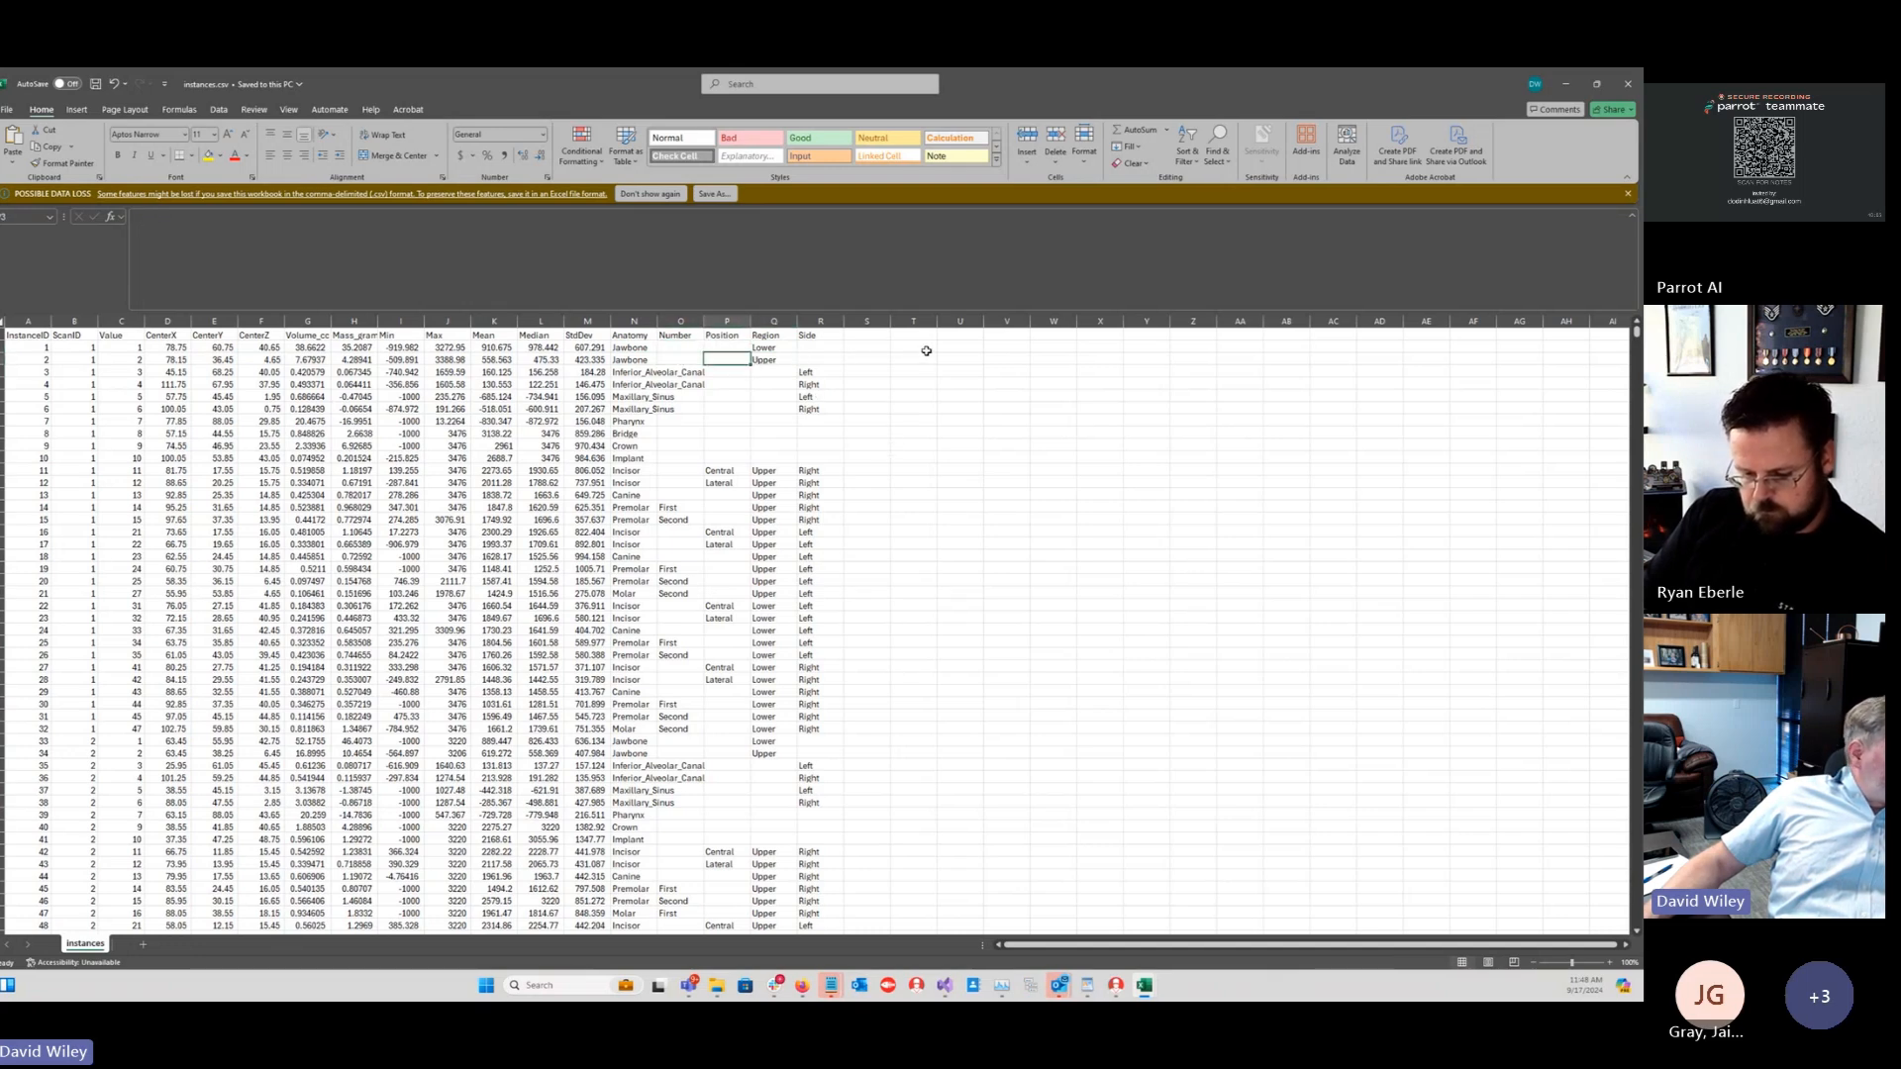
scroll(753, 604, "down", 8)
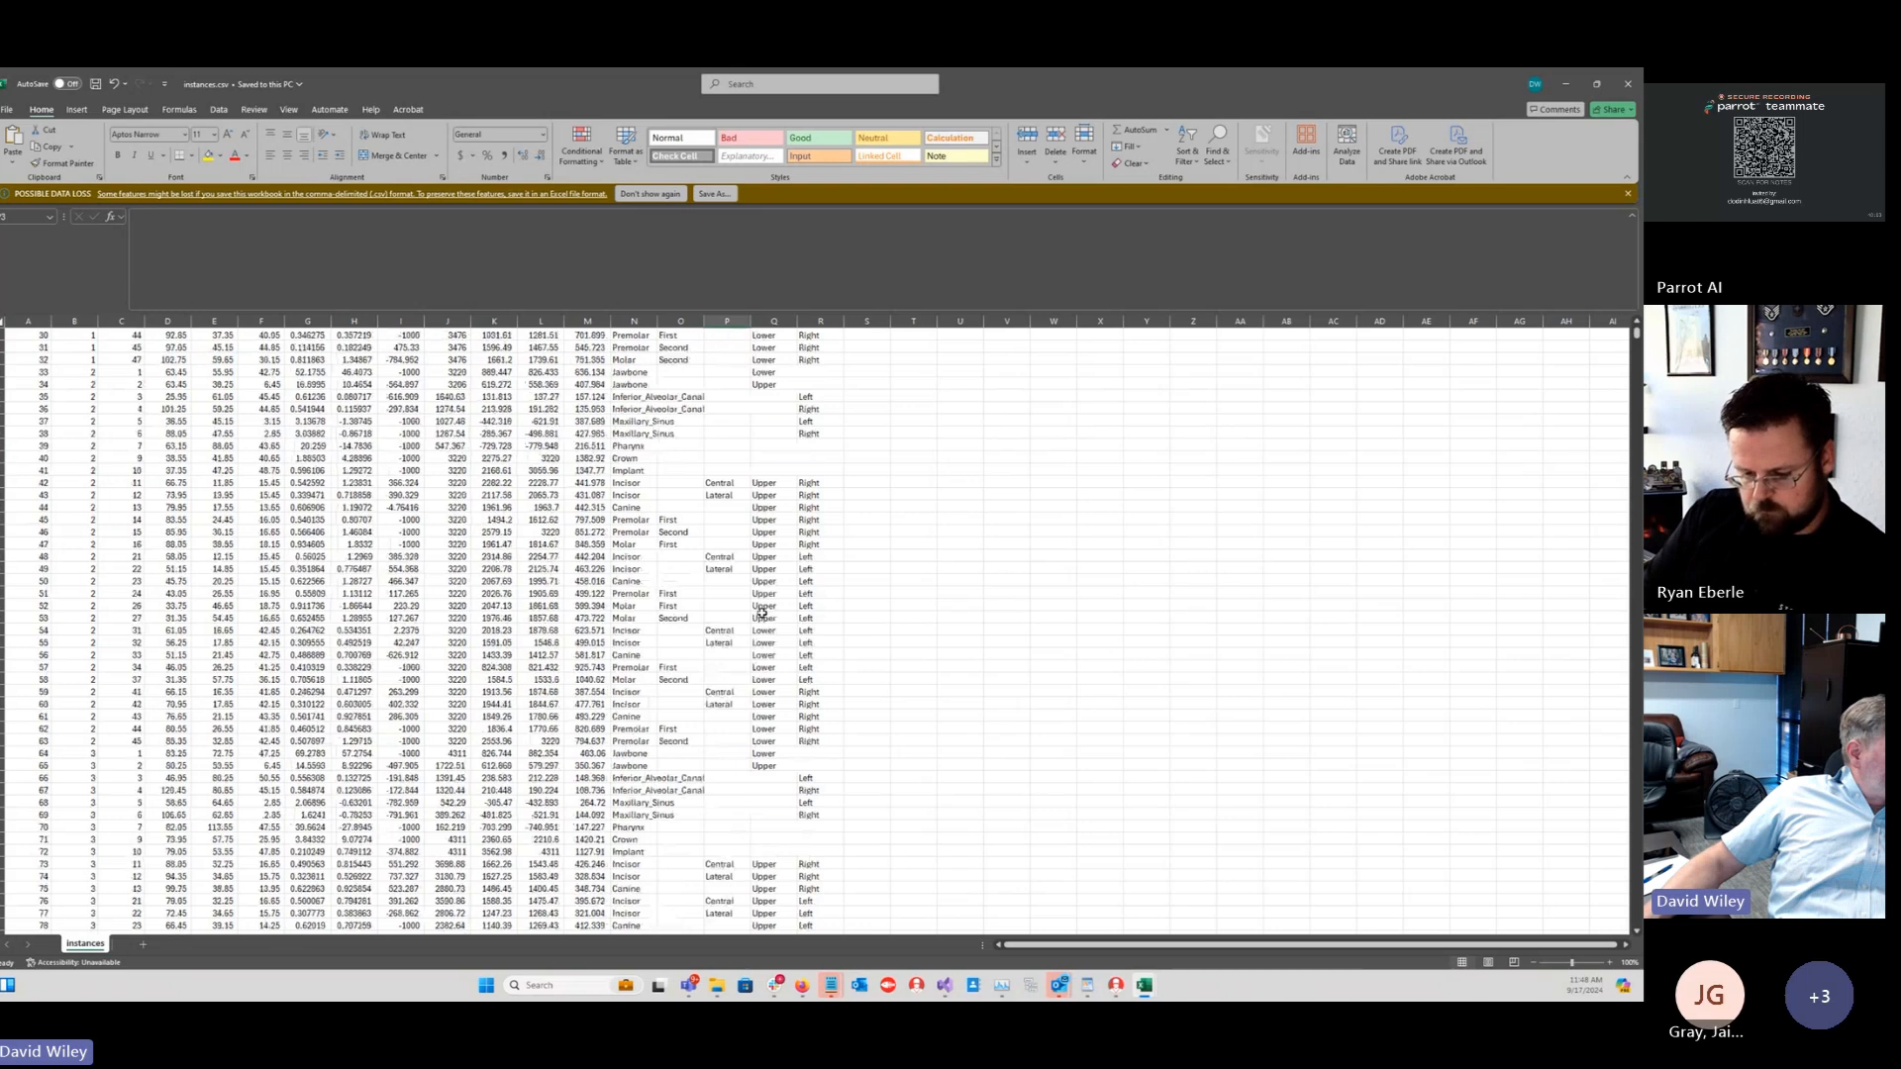
scroll(761, 618, "up", 8)
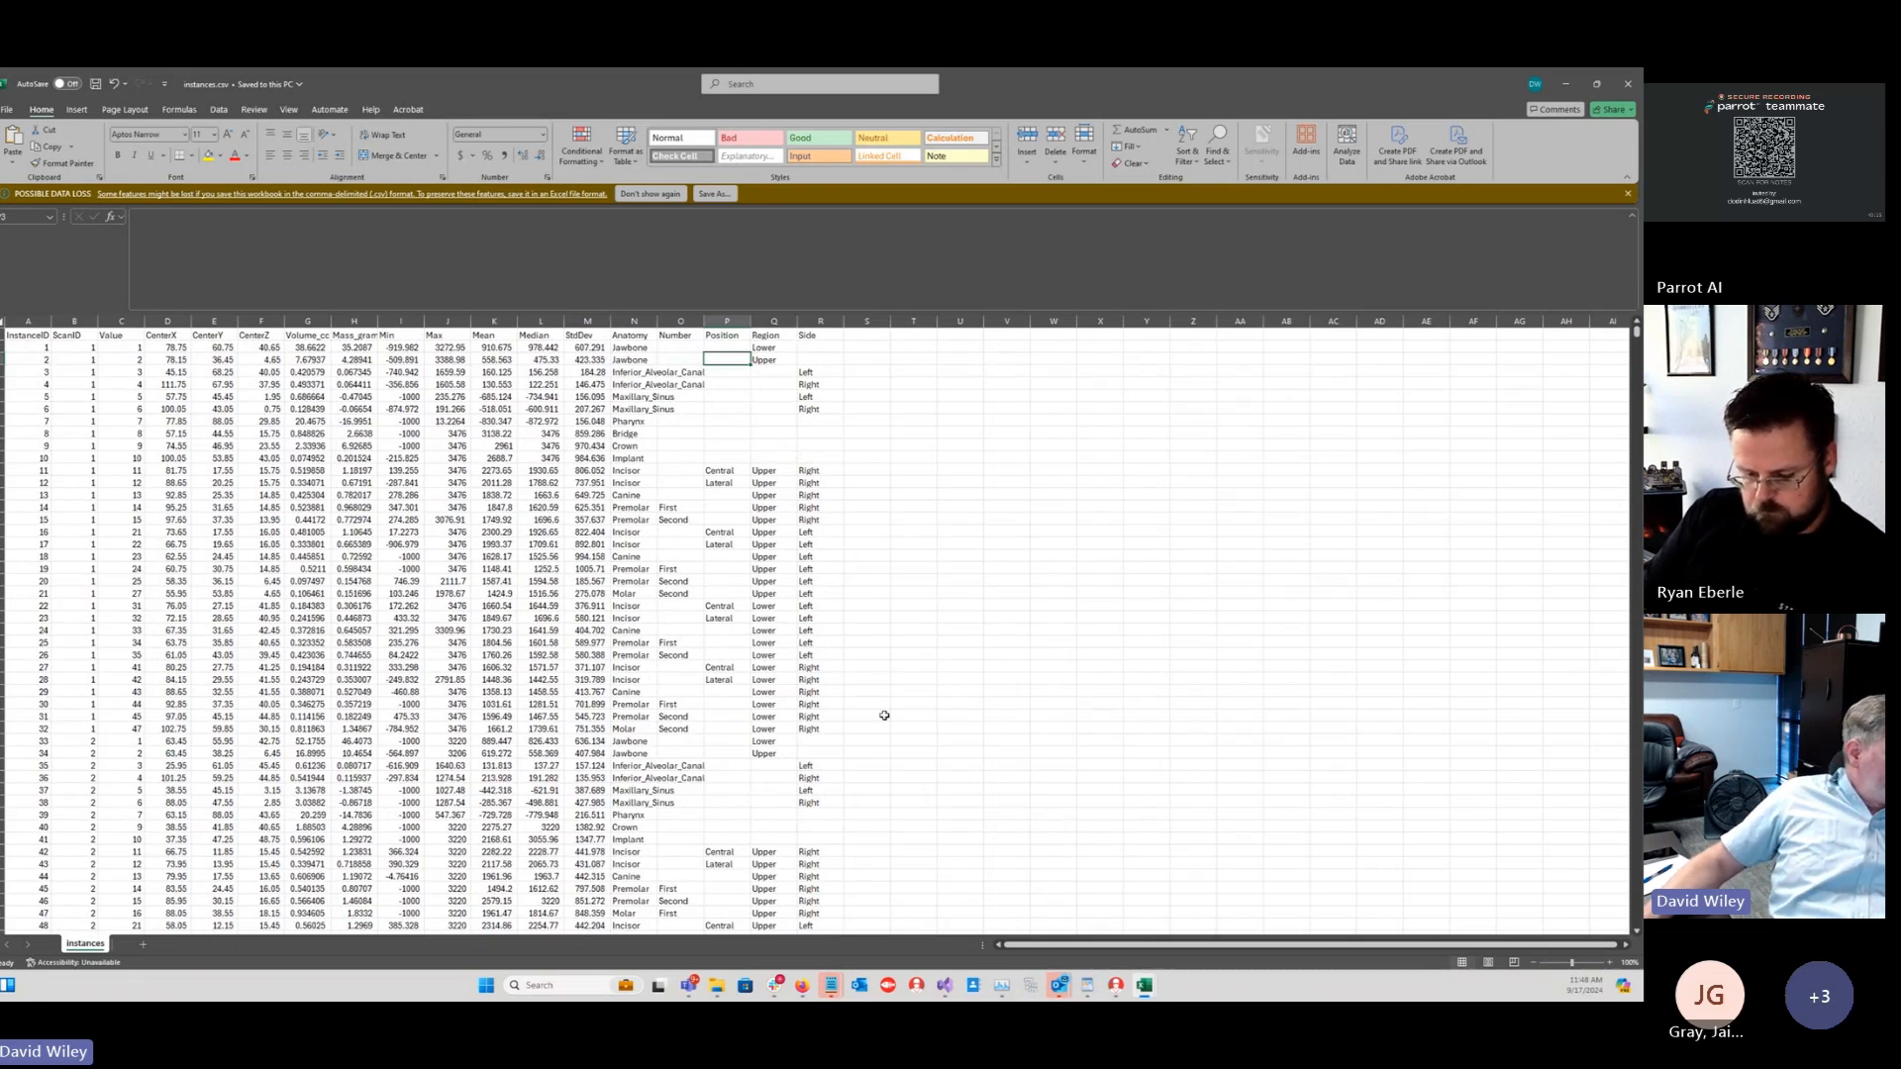
Step: Open operator.csv from the output folder, look through its activity records towards the last scans, and return to the first row
mouse_move(1165, 998)
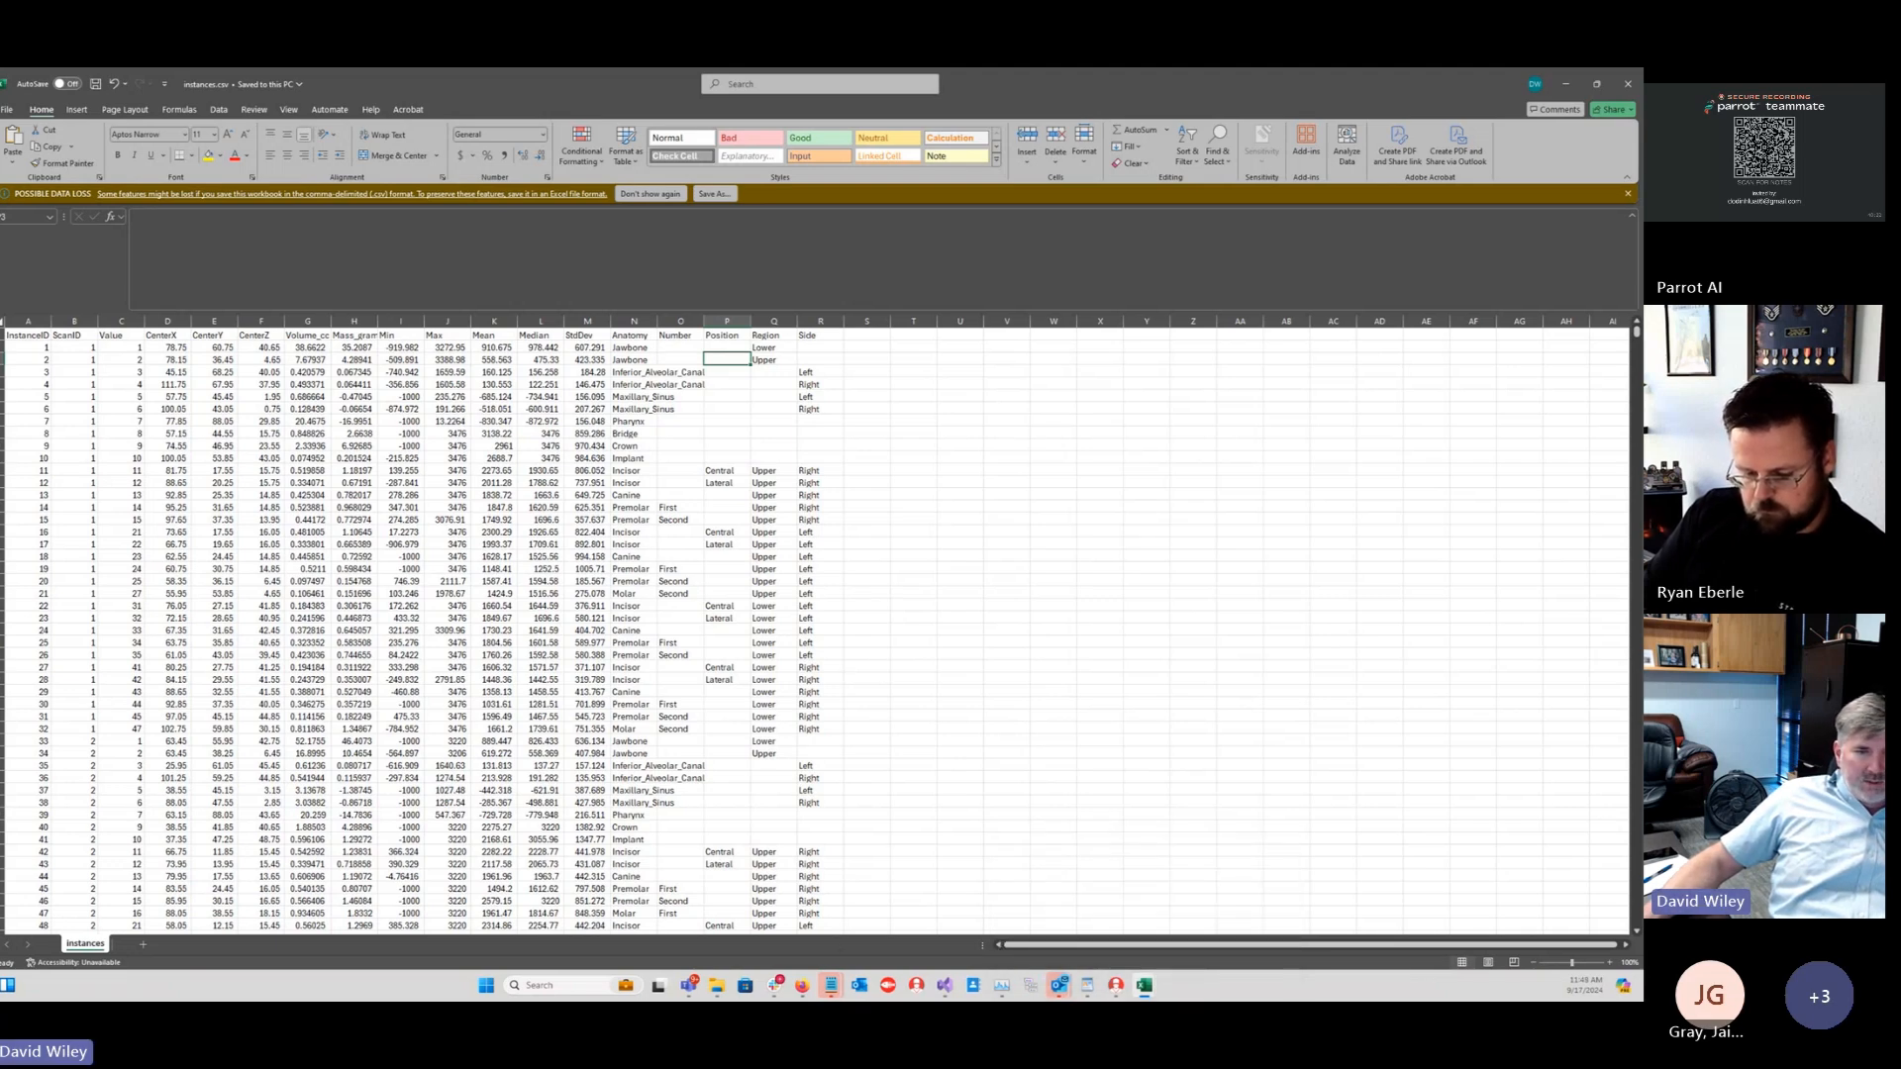
key("alt+F4")
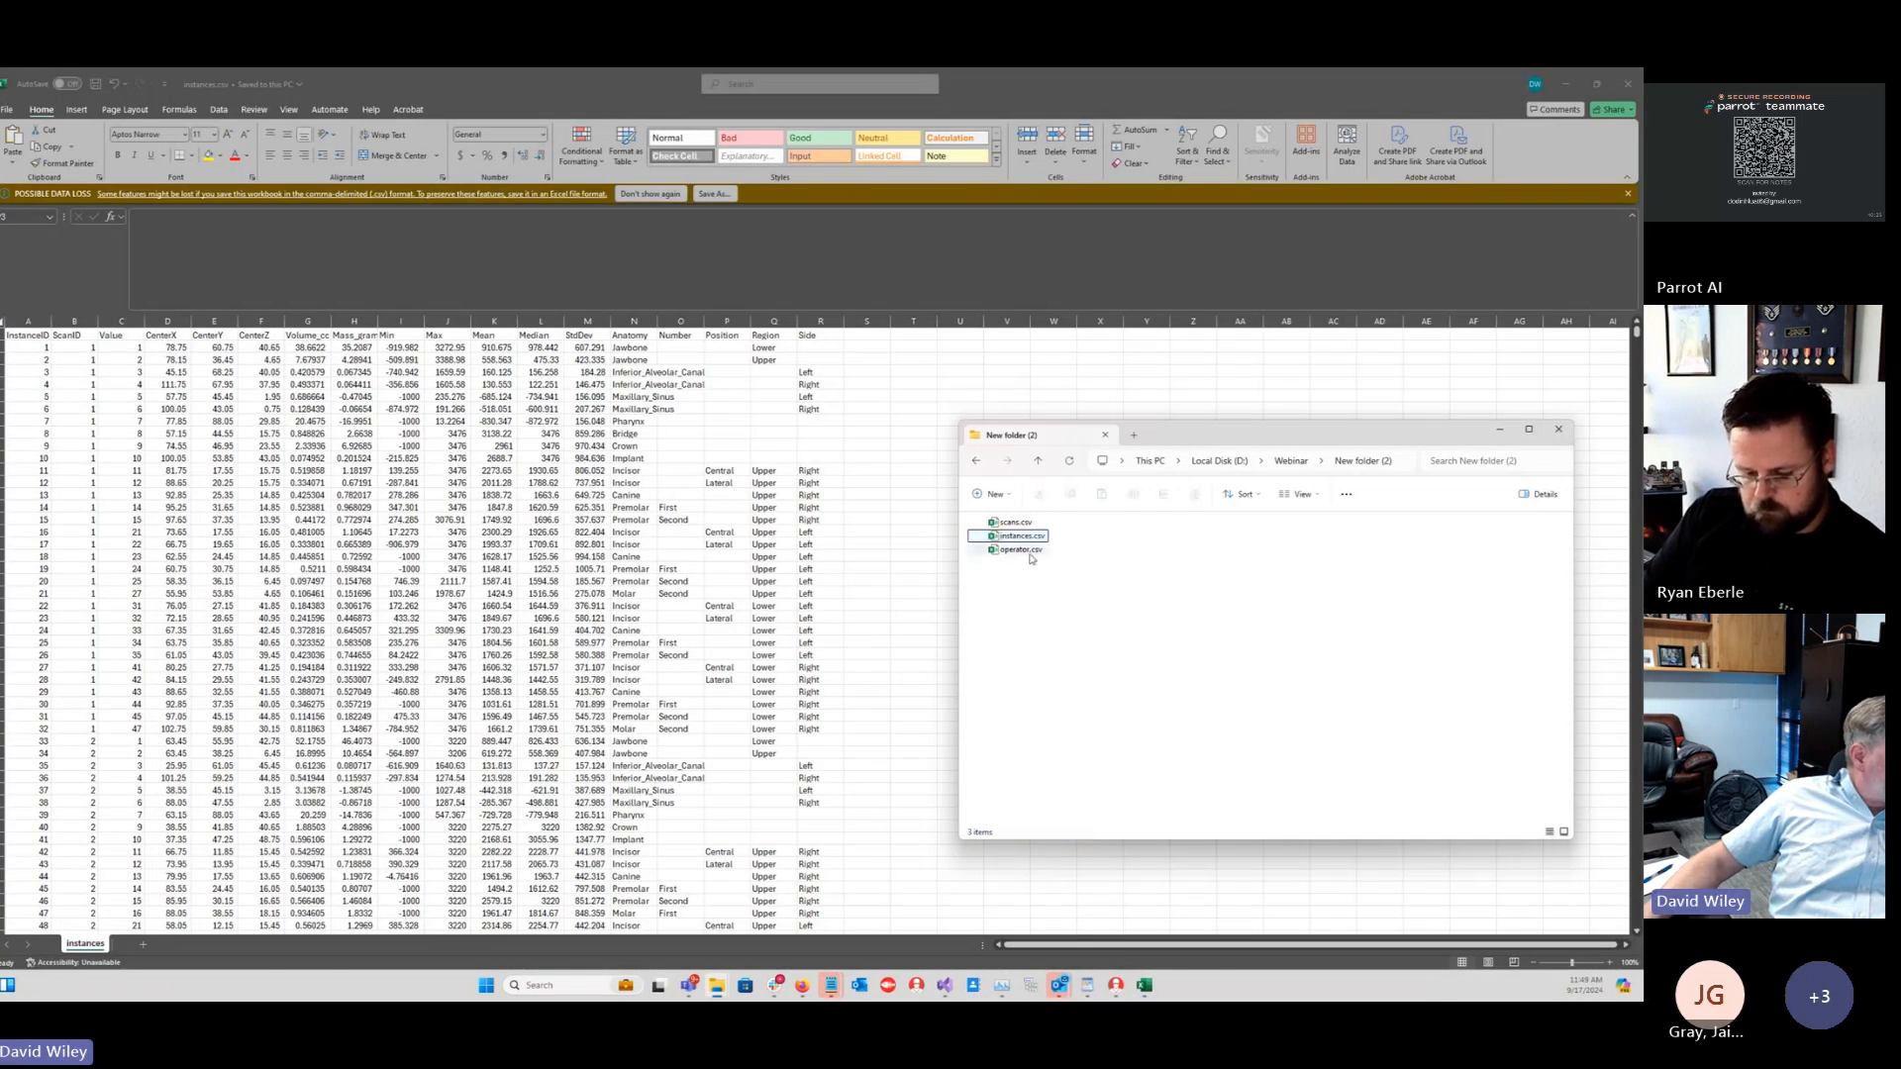
double_click(1025, 552)
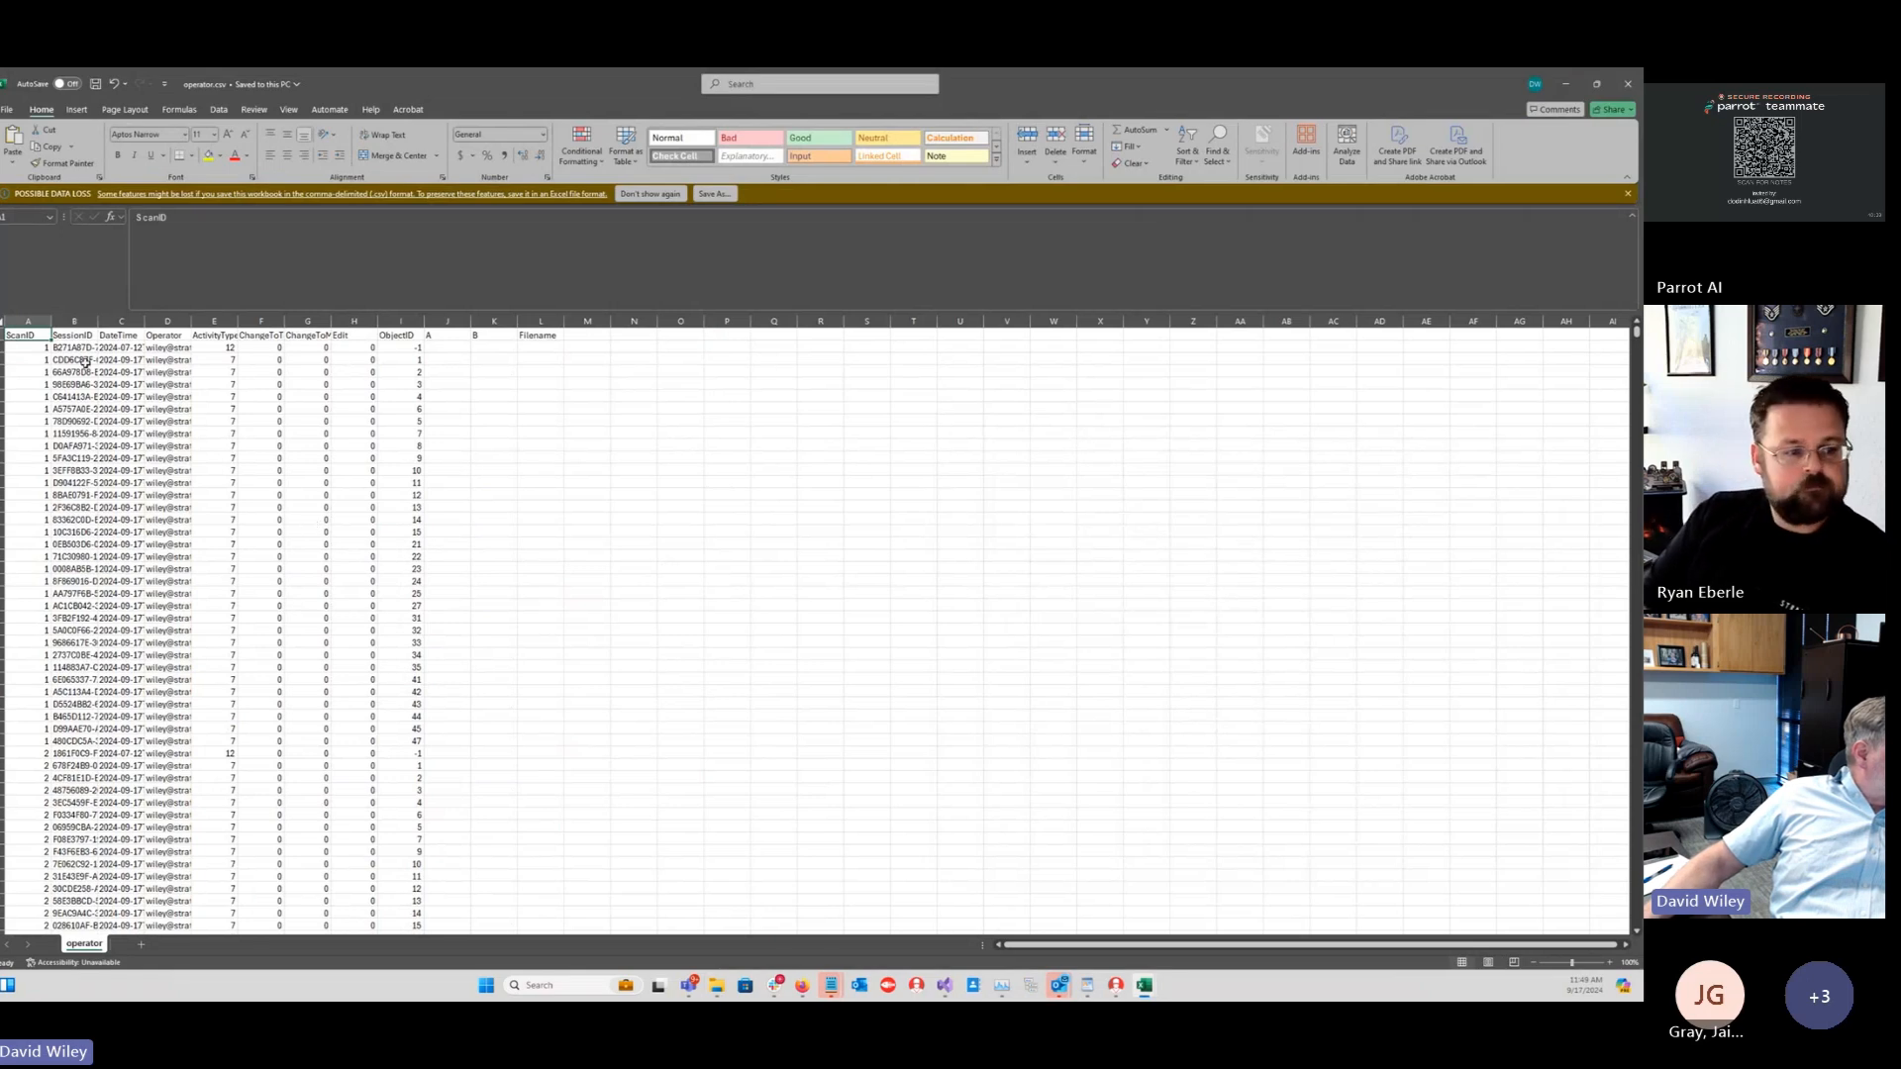
scroll(203, 554, "down", 20)
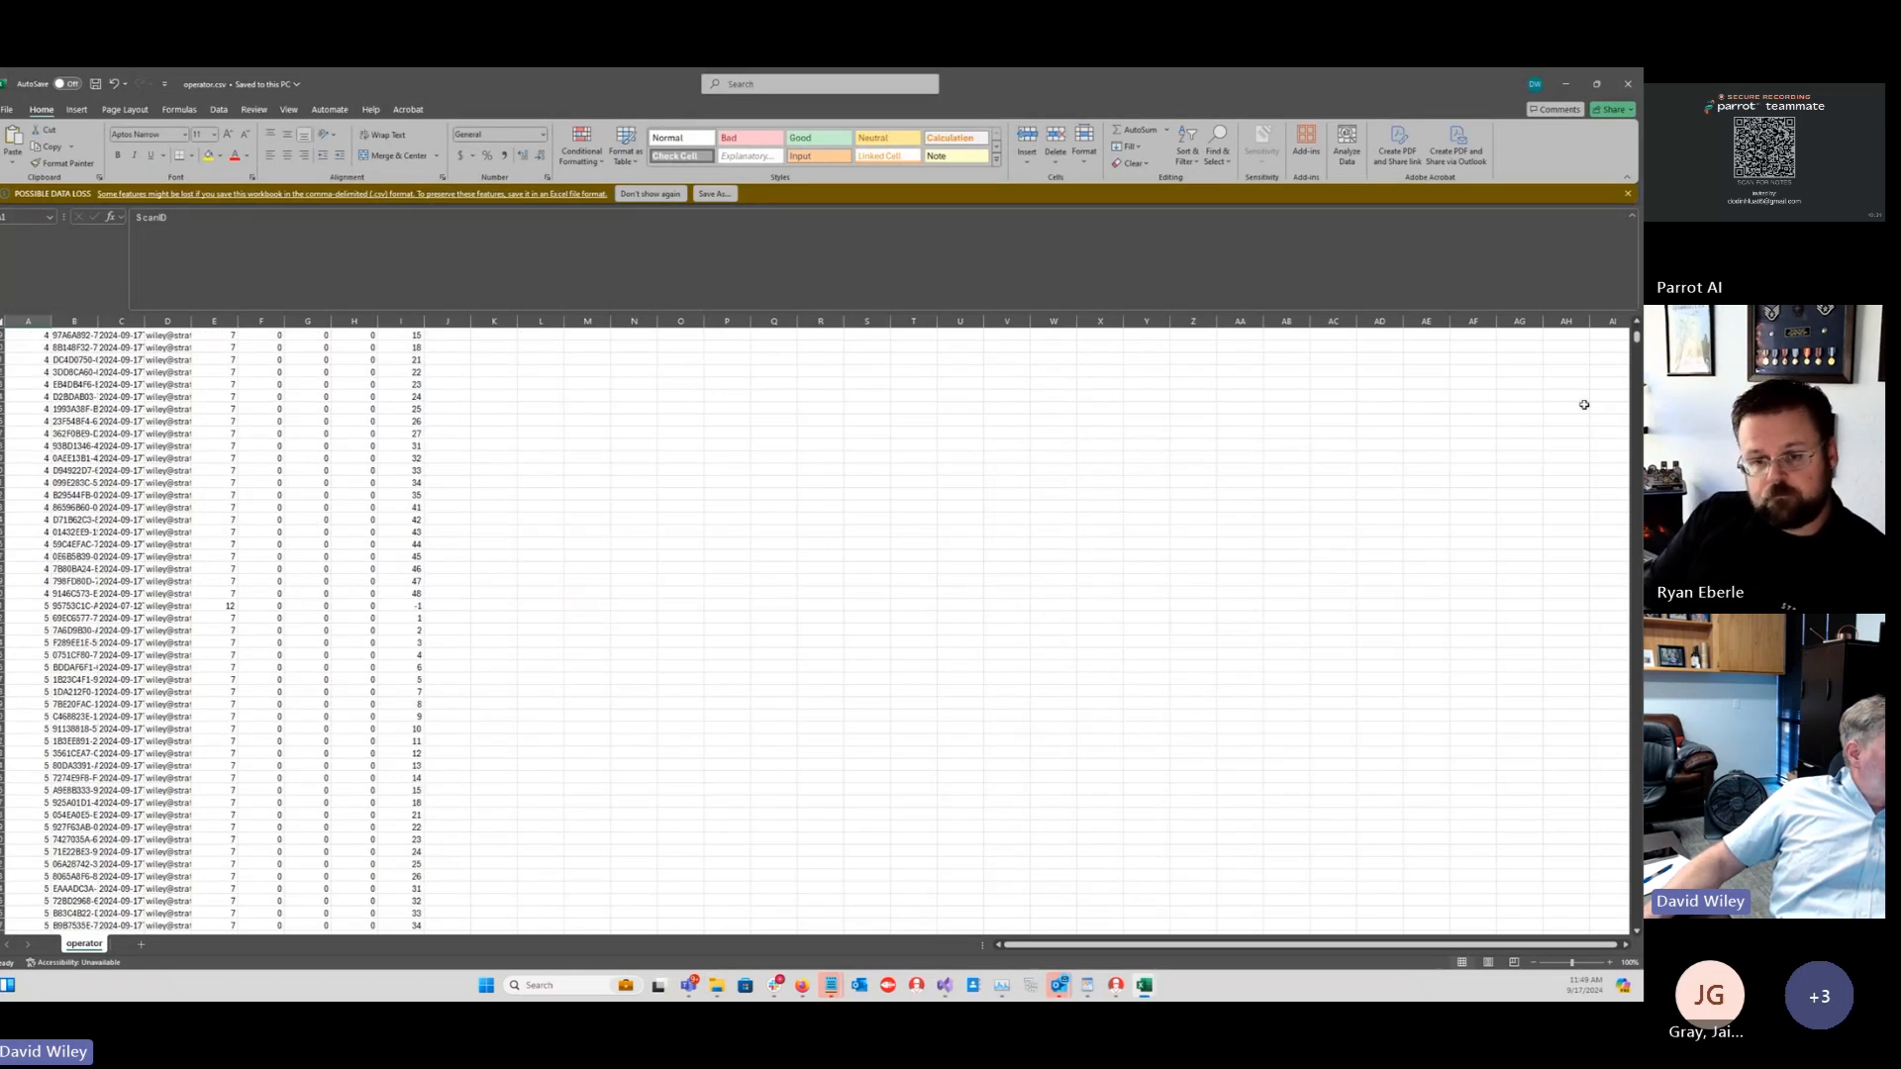
left_click_drag(1636, 338, 1637, 457)
left_click(1637, 458)
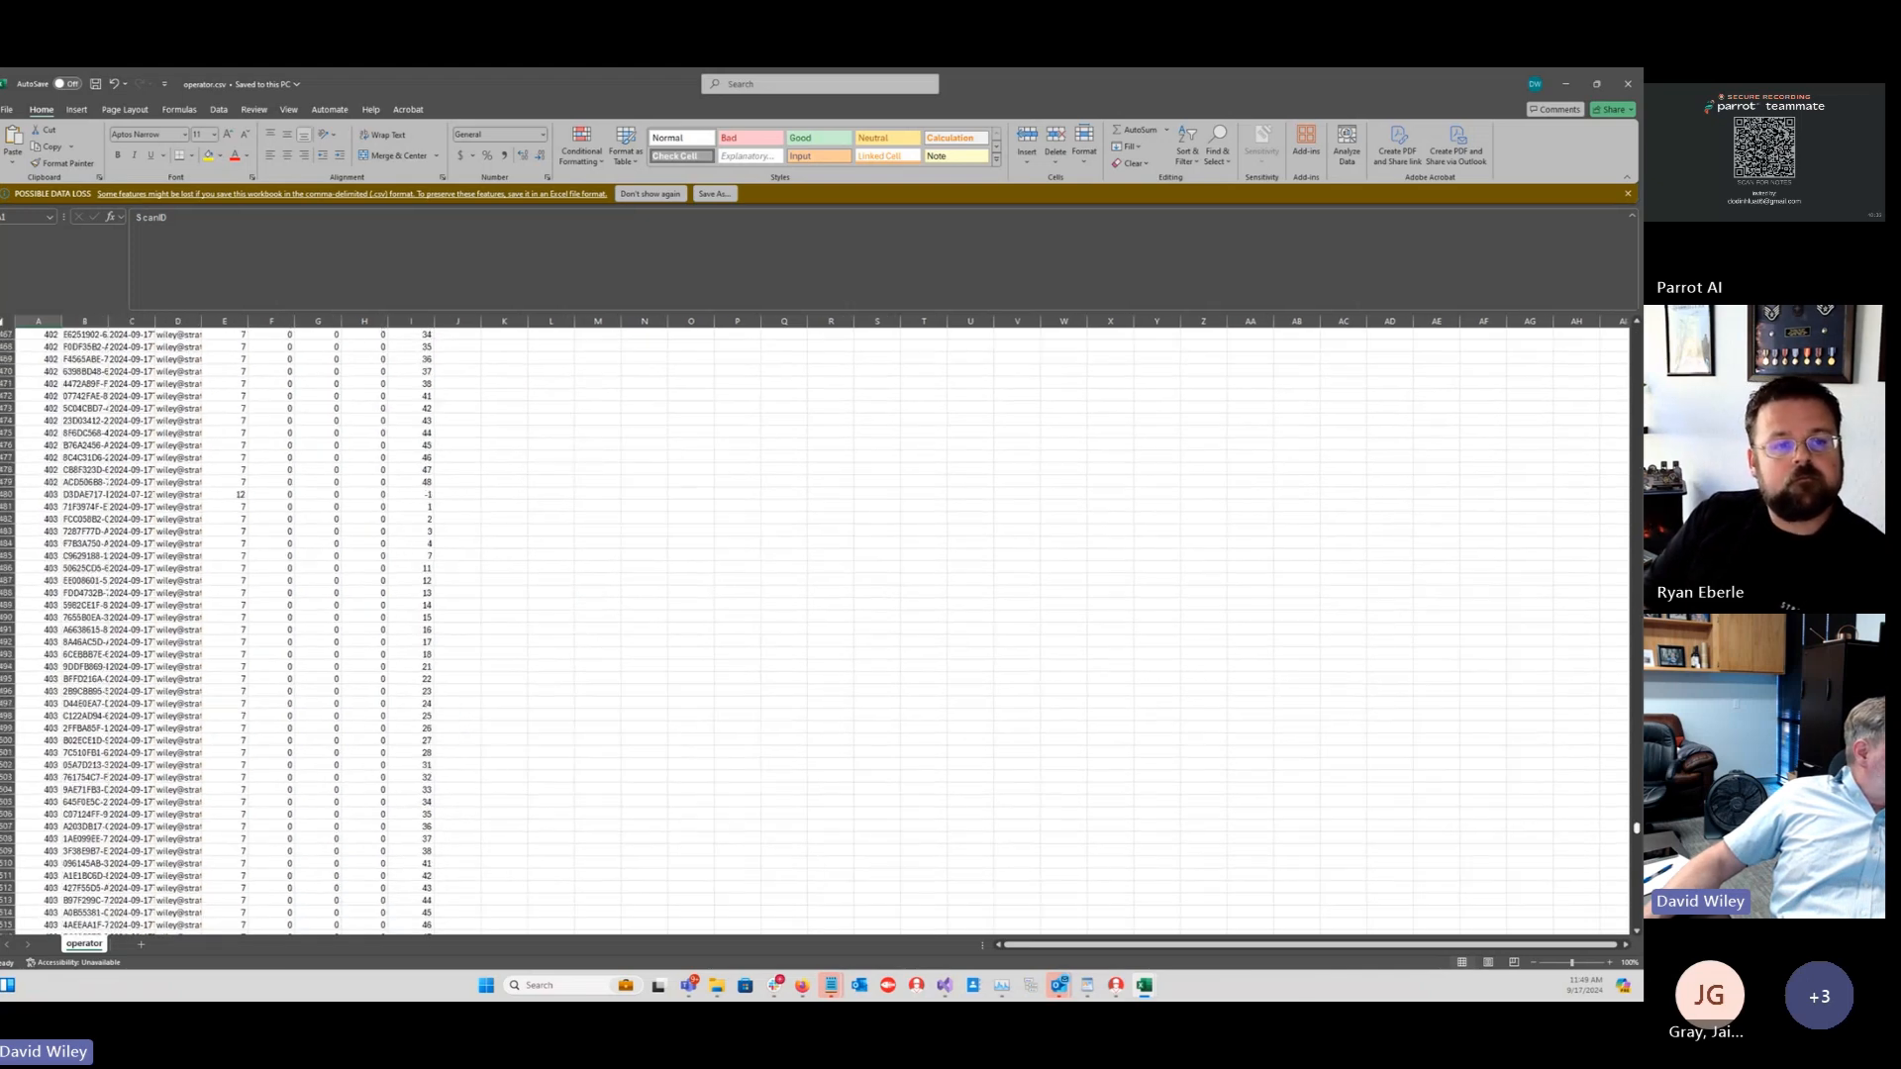
key("ctrl+Home")
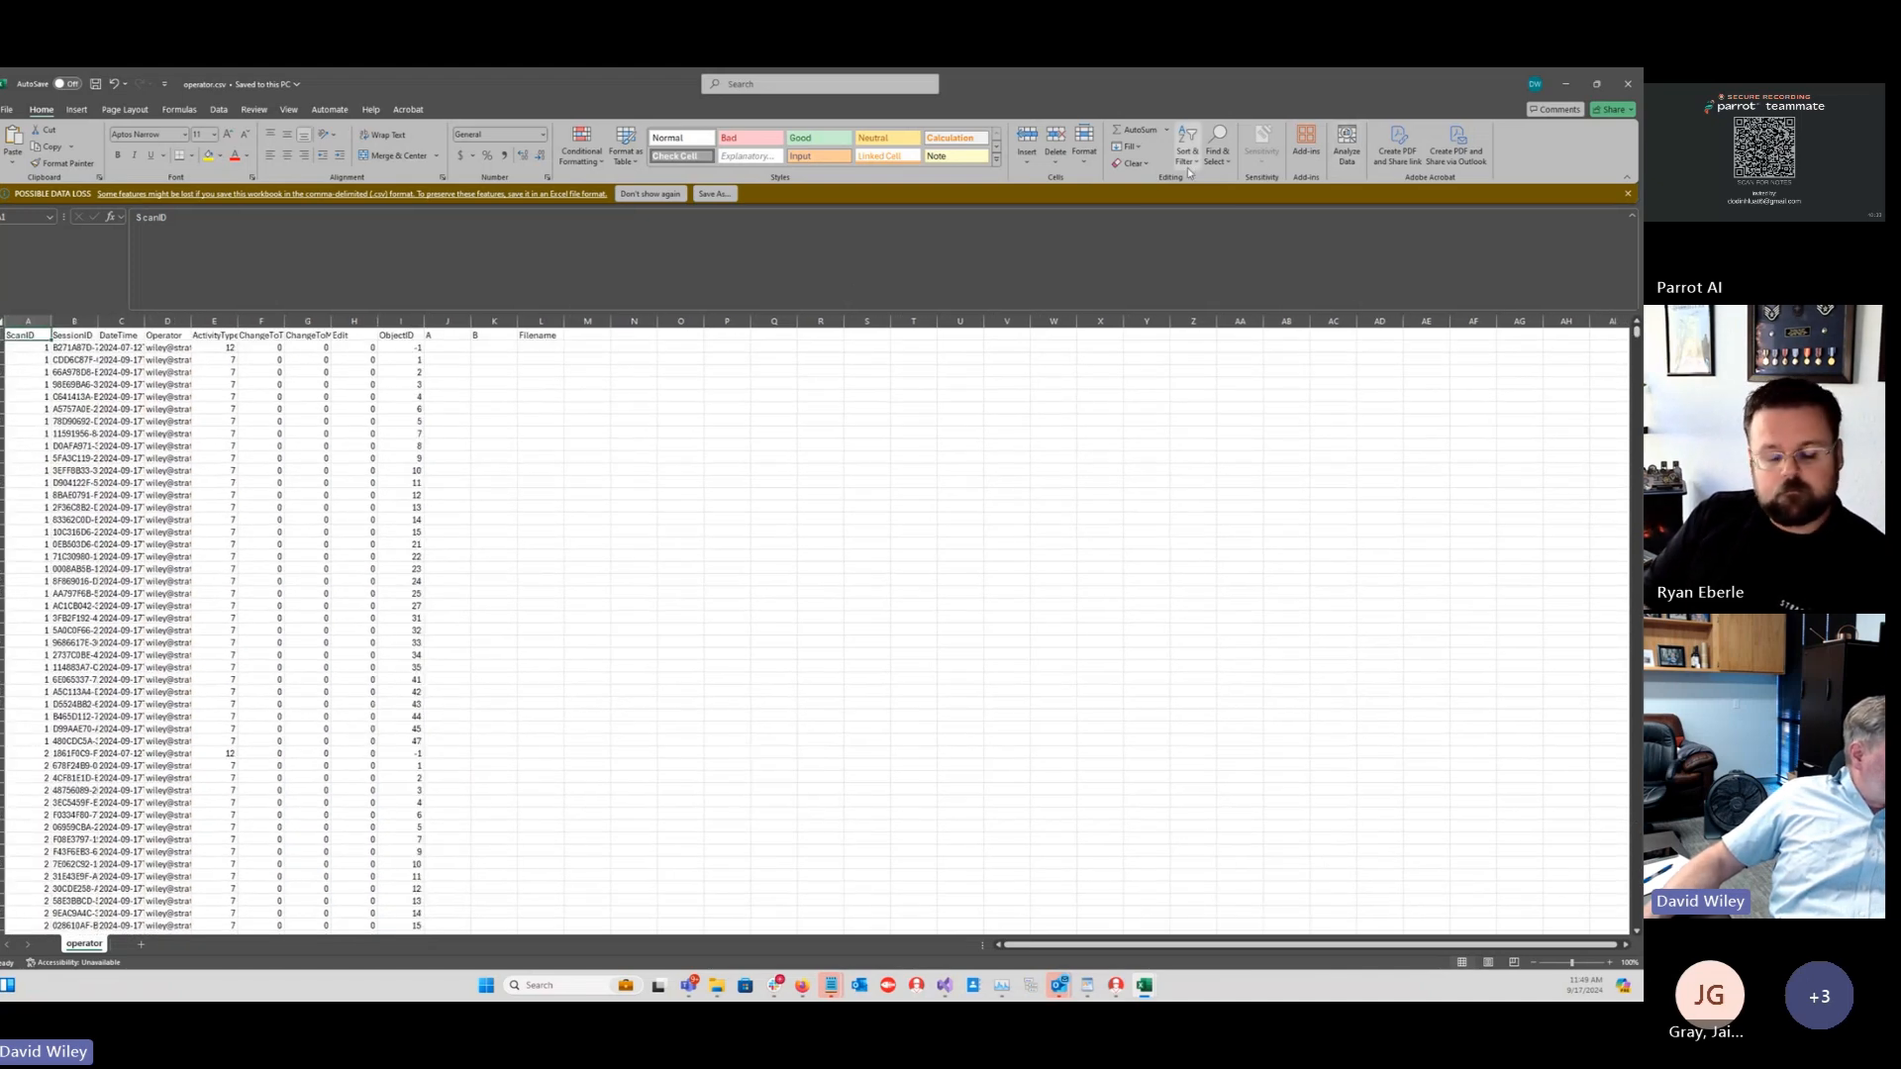
Step: Minimize the open spreadsheets and return to the batch export page in Stratovan Pro Surgical 3D
left_click(1566, 86)
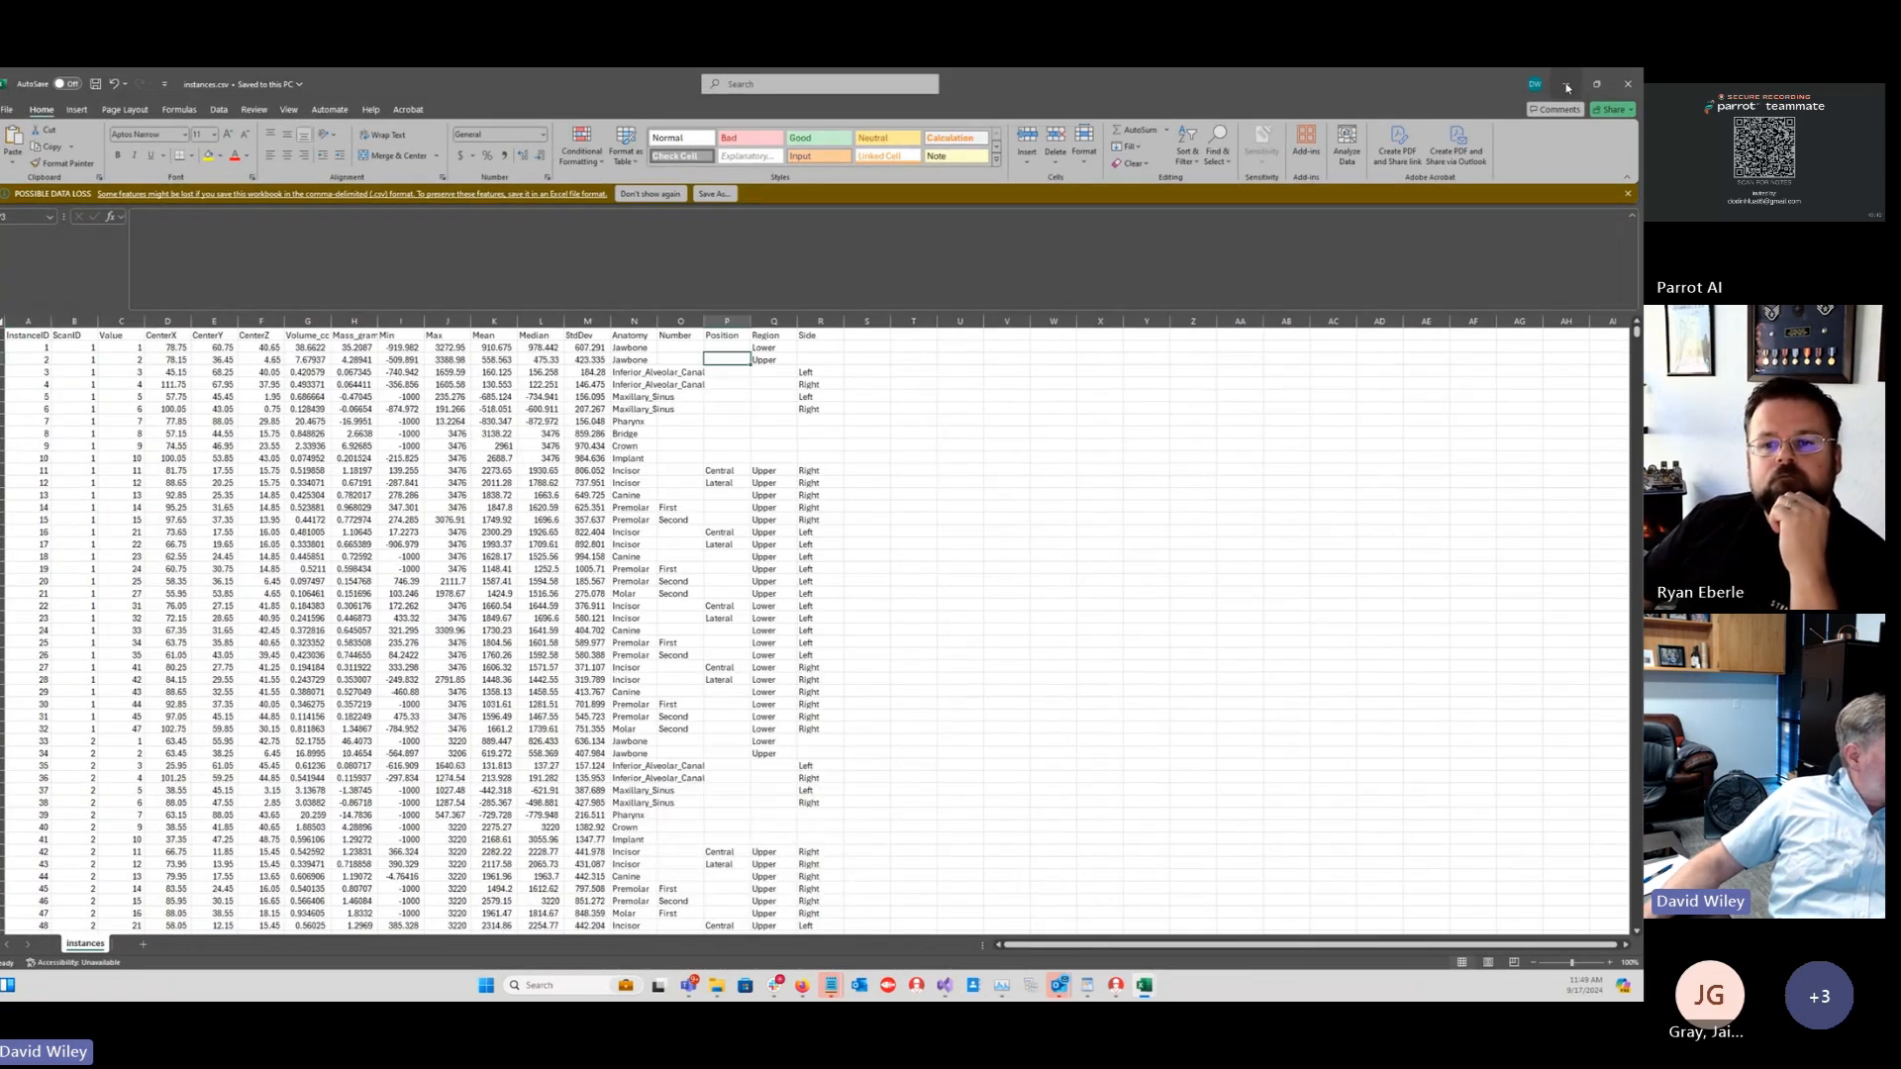
left_click(1565, 85)
left_click(1573, 86)
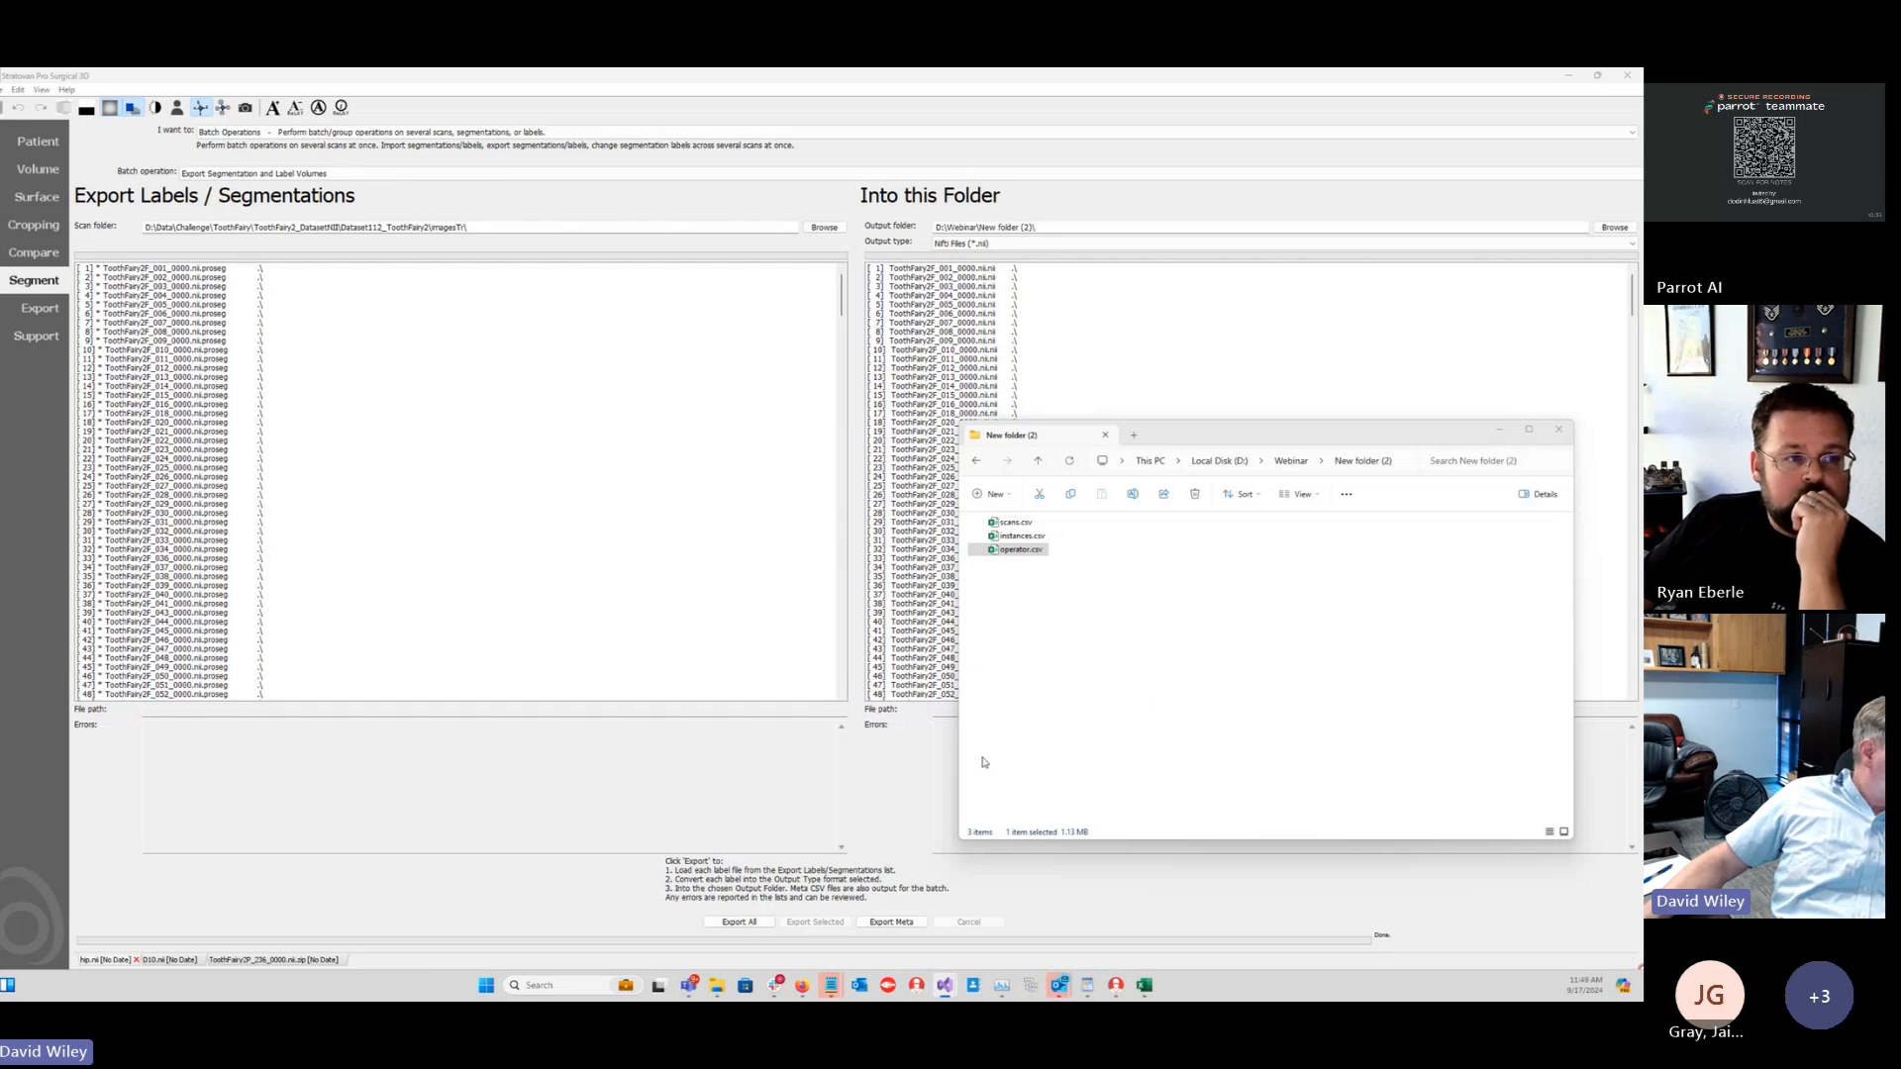
left_click(883, 750)
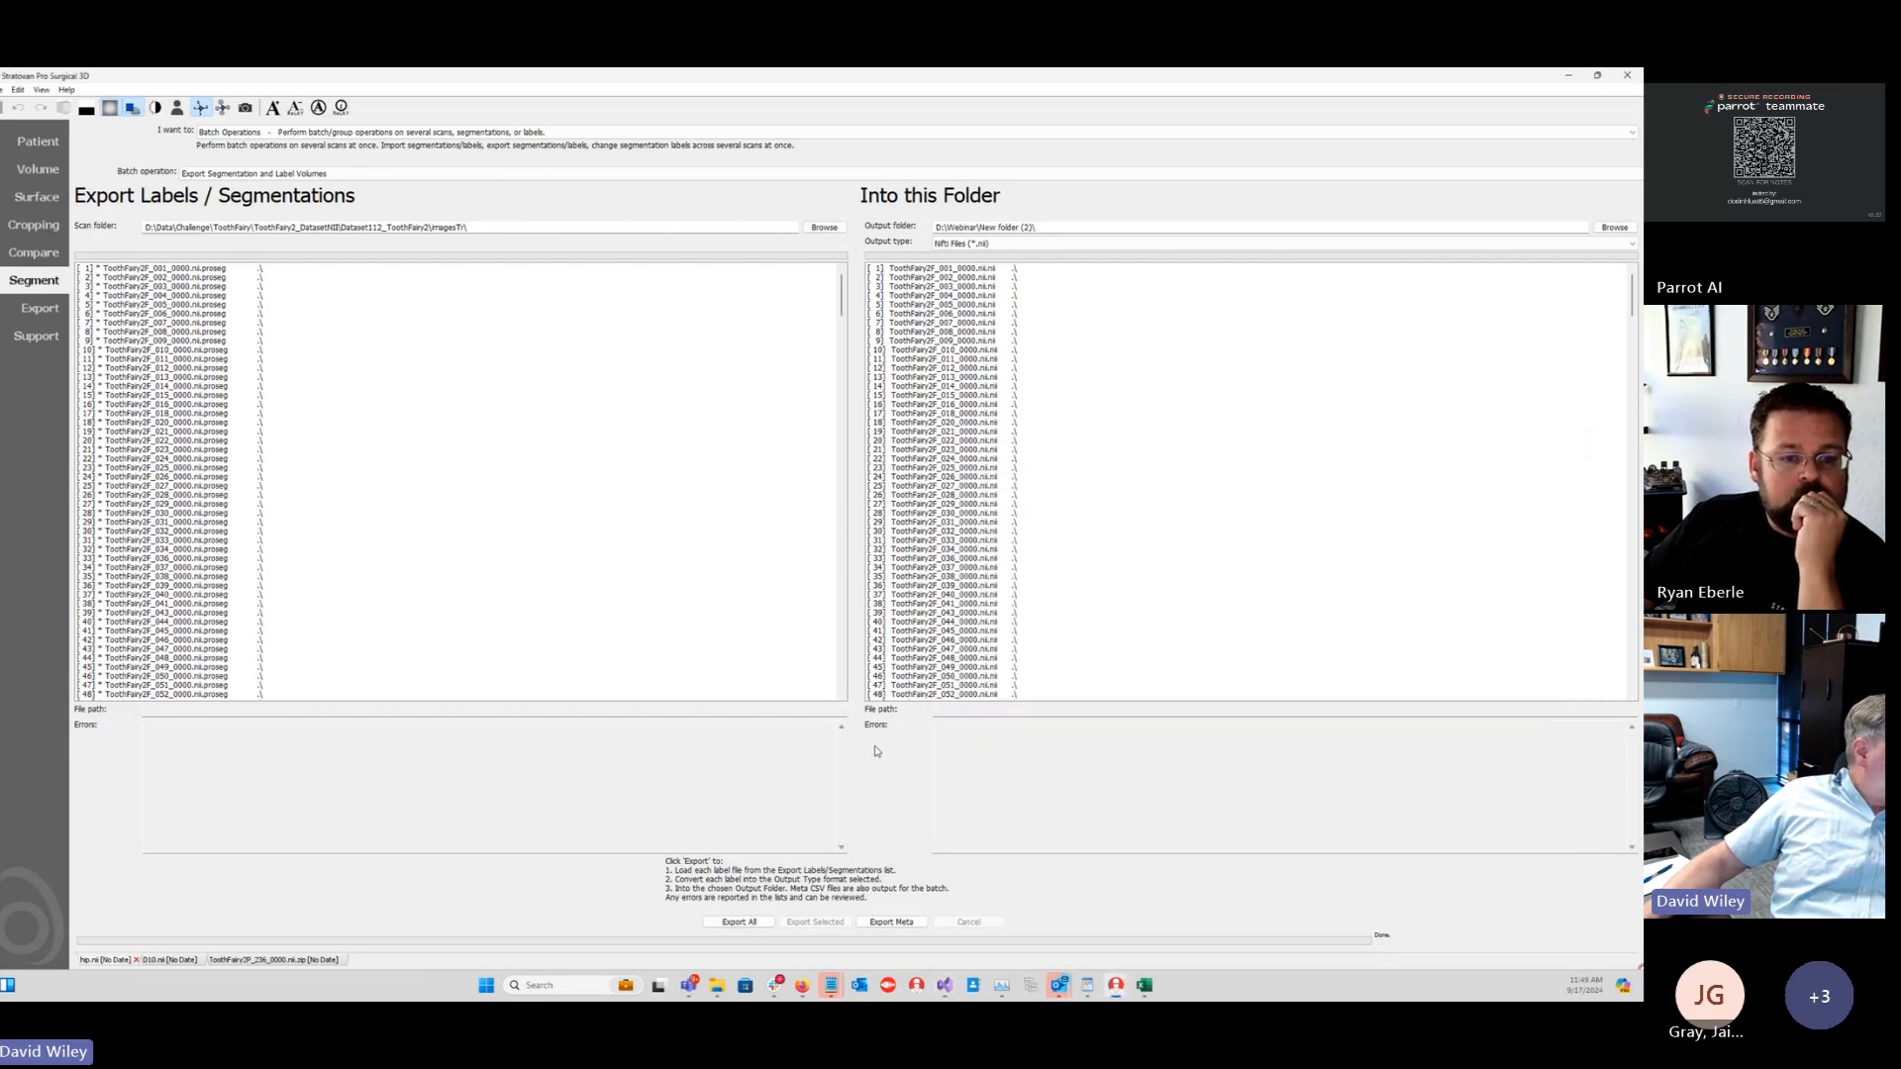
Step: Display the hip scan's bone surface, turn it to face forward, and fine-tune the surface extraction threshold
left_click(38, 197)
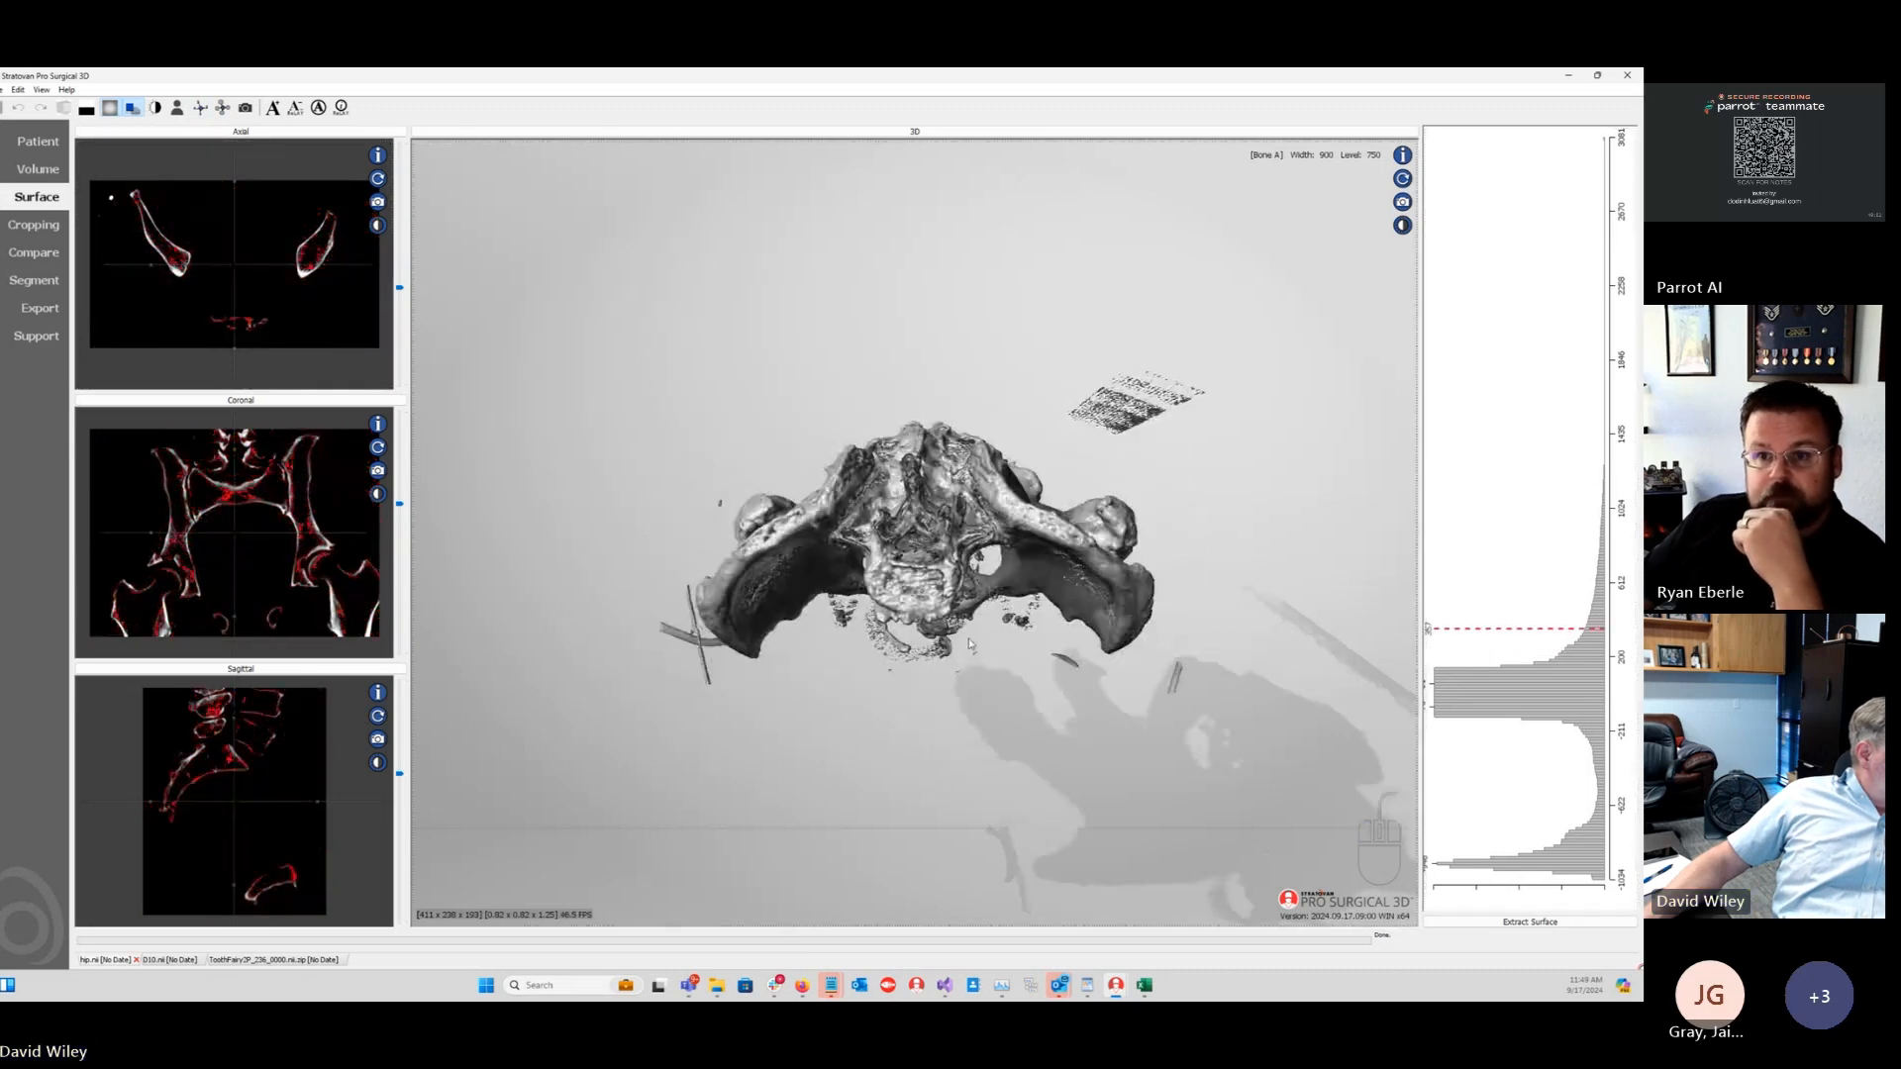
left_click_drag(598, 477, 627, 409)
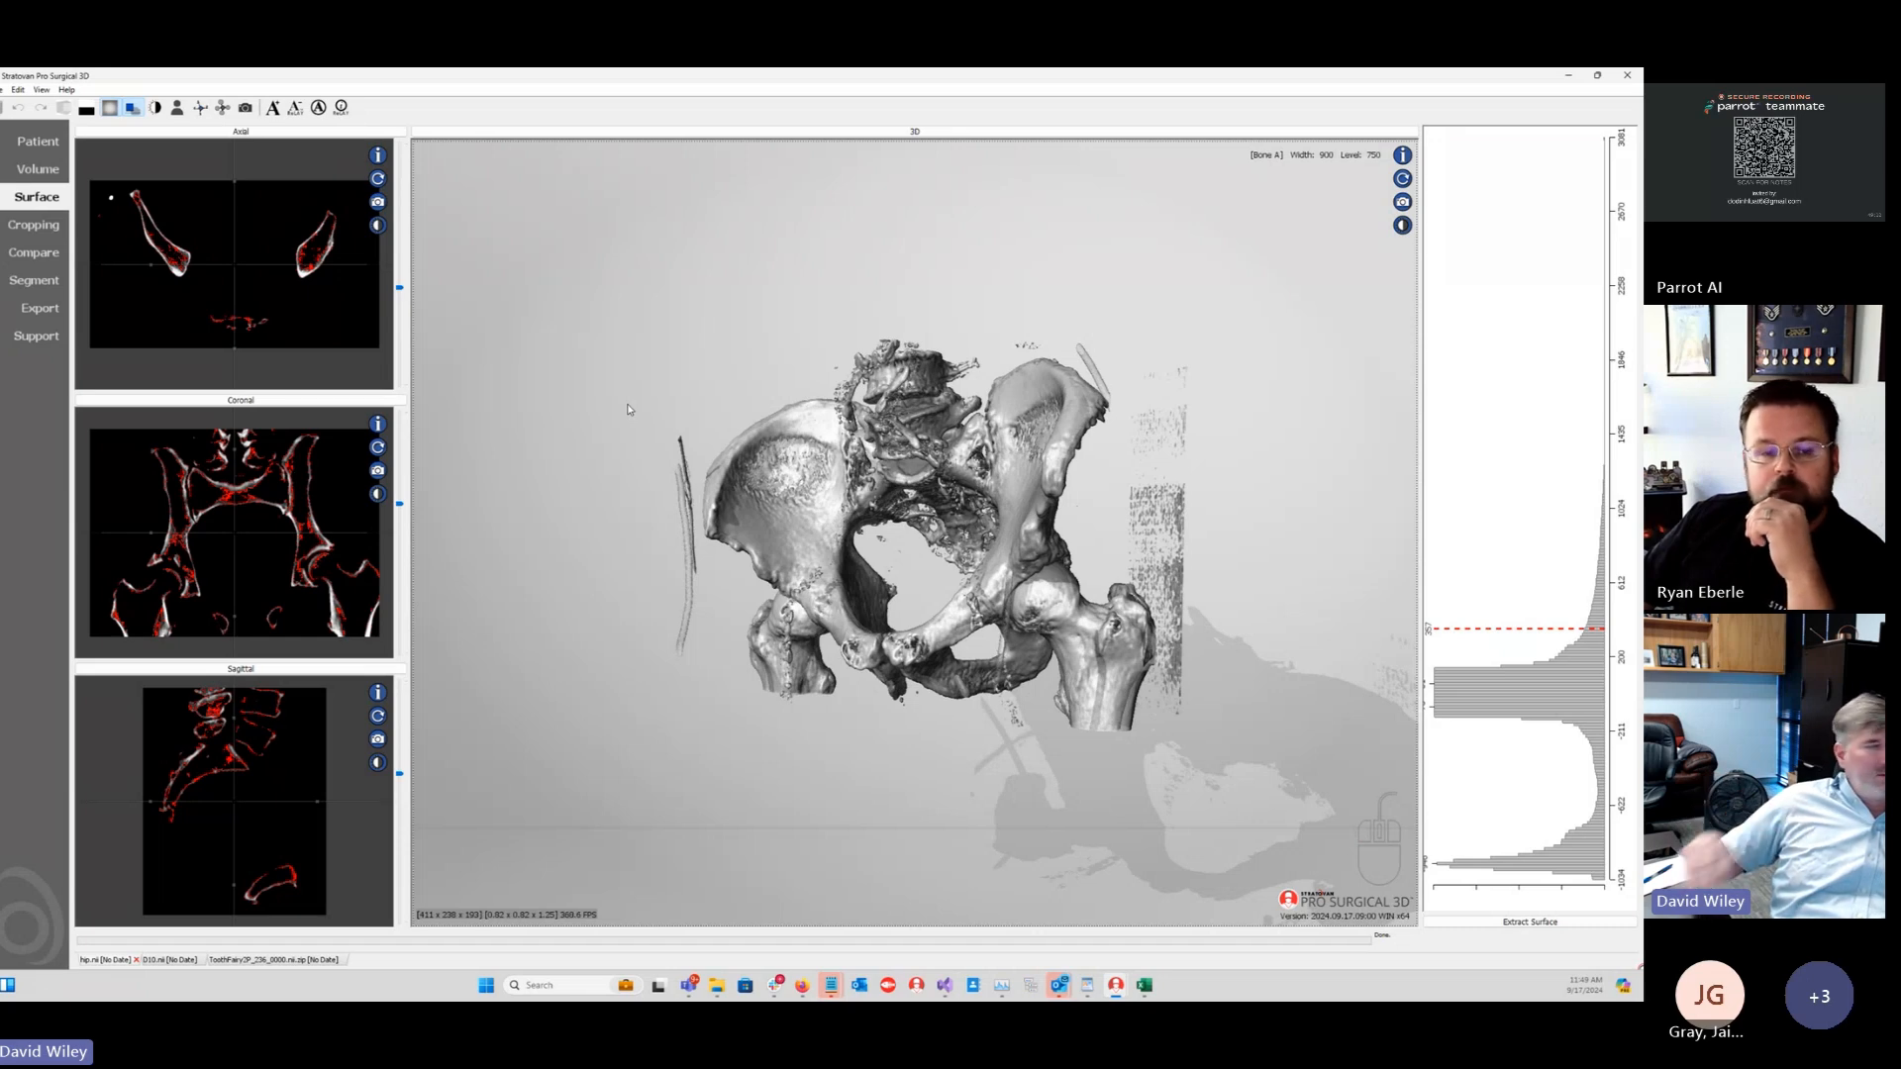
left_click_drag(703, 376, 729, 379)
mouse_move(1574, 646)
left_mouse_down()
mouse_move(1535, 616)
mouse_move(1549, 632)
left_mouse_up()
left_click_drag(878, 511, 951, 531)
left_click_drag(1504, 625, 1504, 628)
left_click_drag(1035, 500, 978, 513)
Step: Extract the hip surface and save it in PLY format as test.ply in the Webinar Hip folder
left_click(1525, 925)
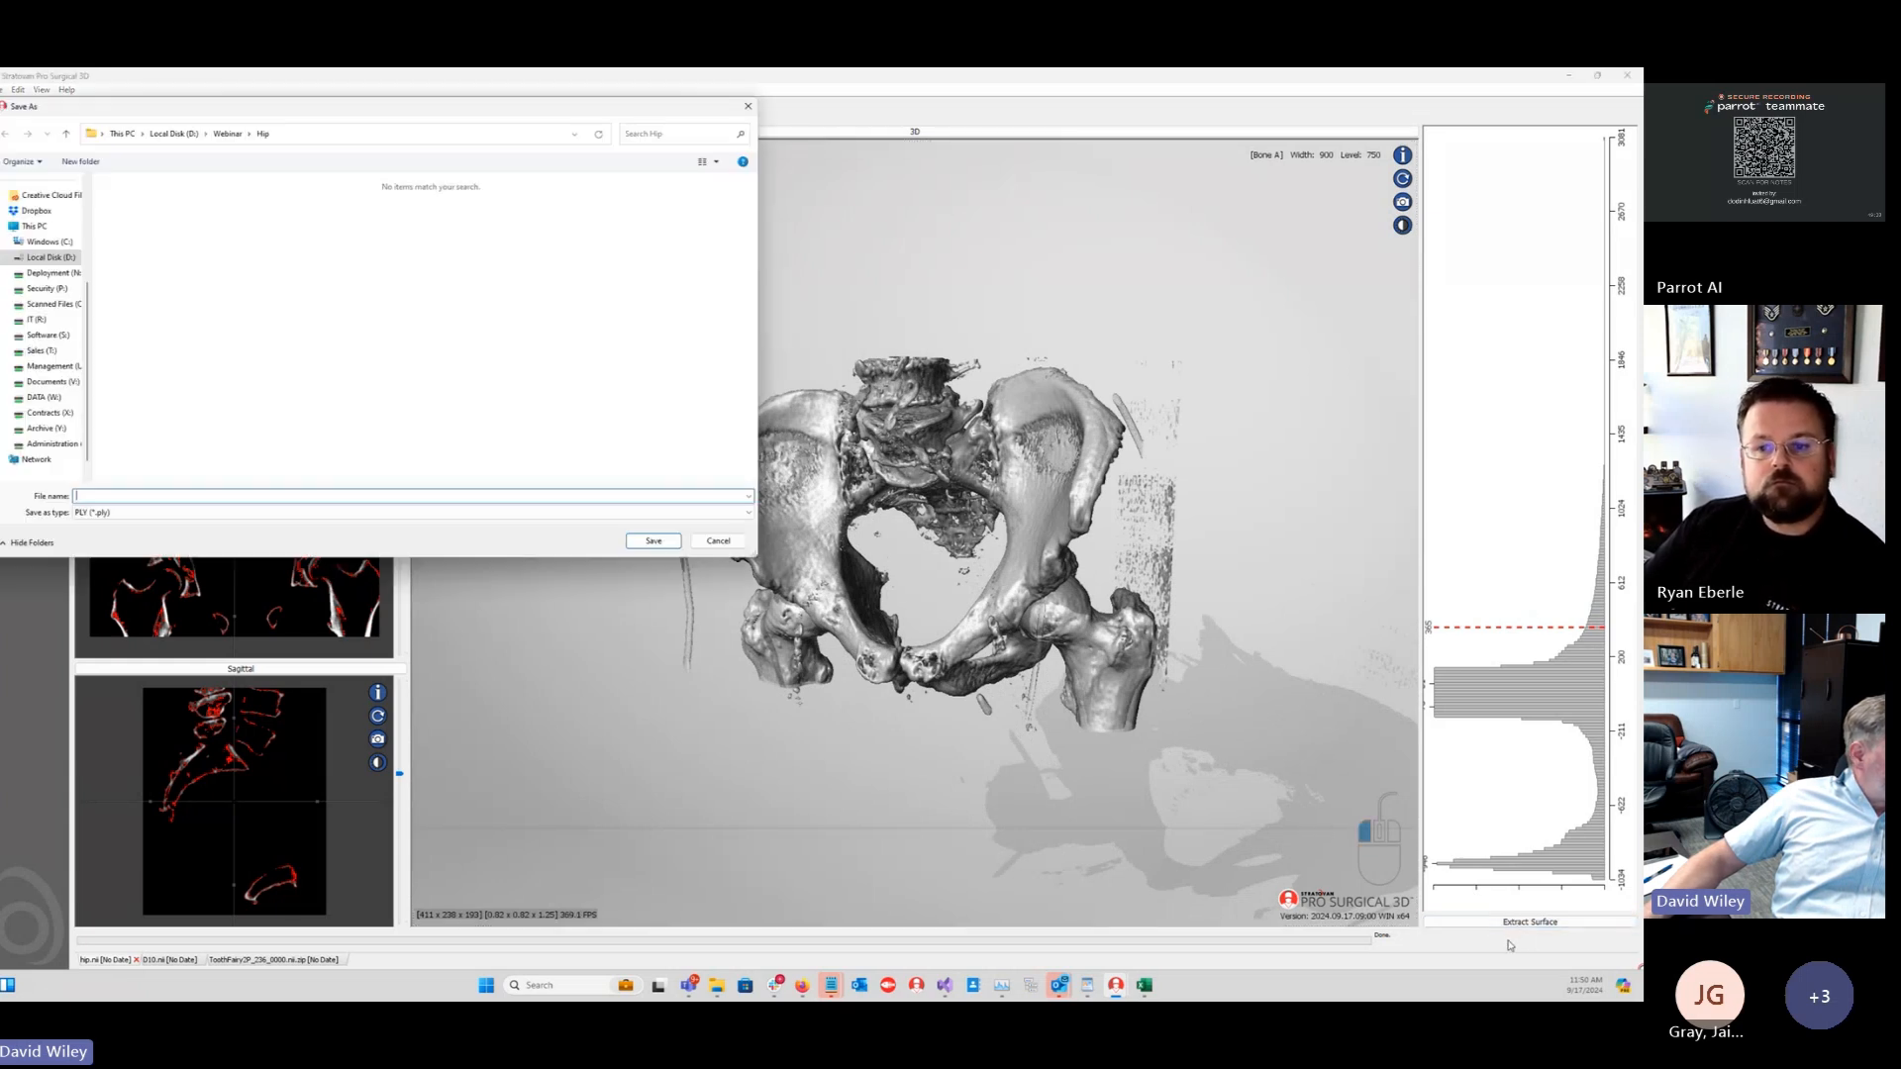
left_click(142, 515)
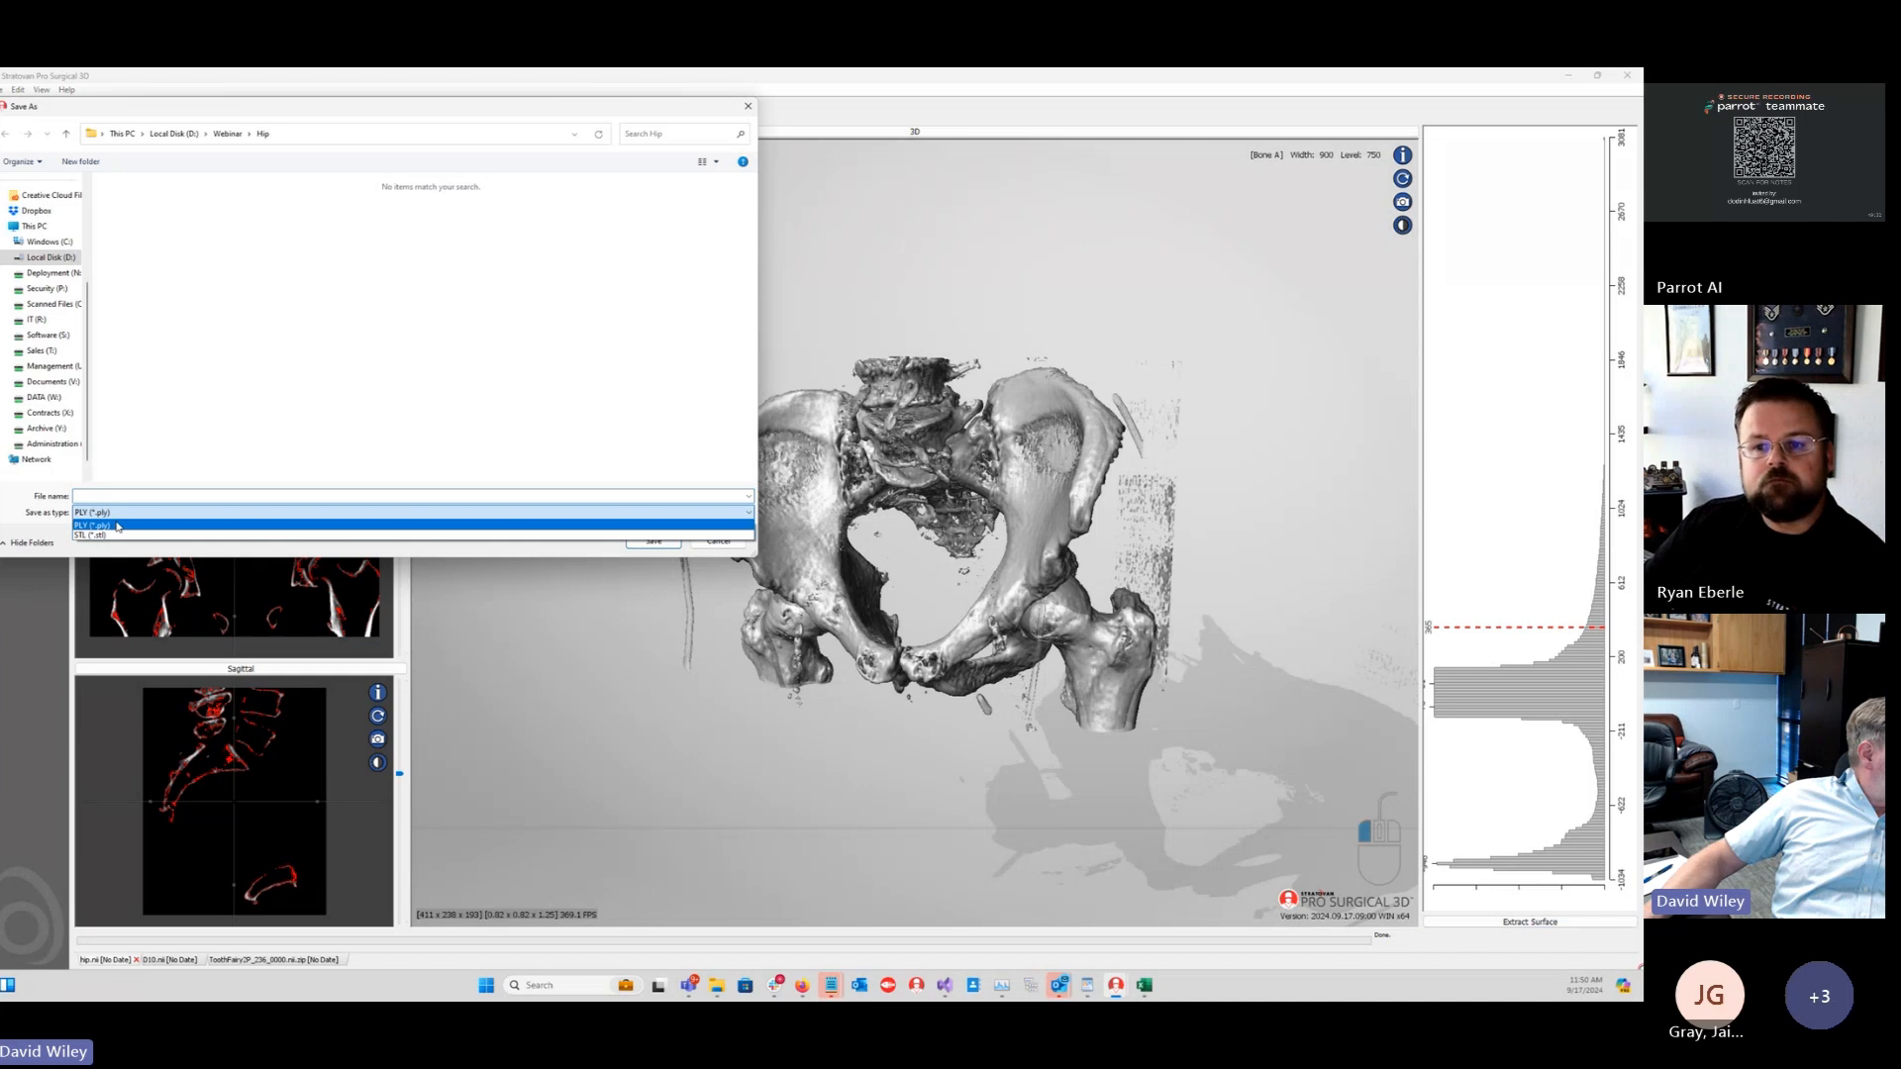
left_click(131, 497)
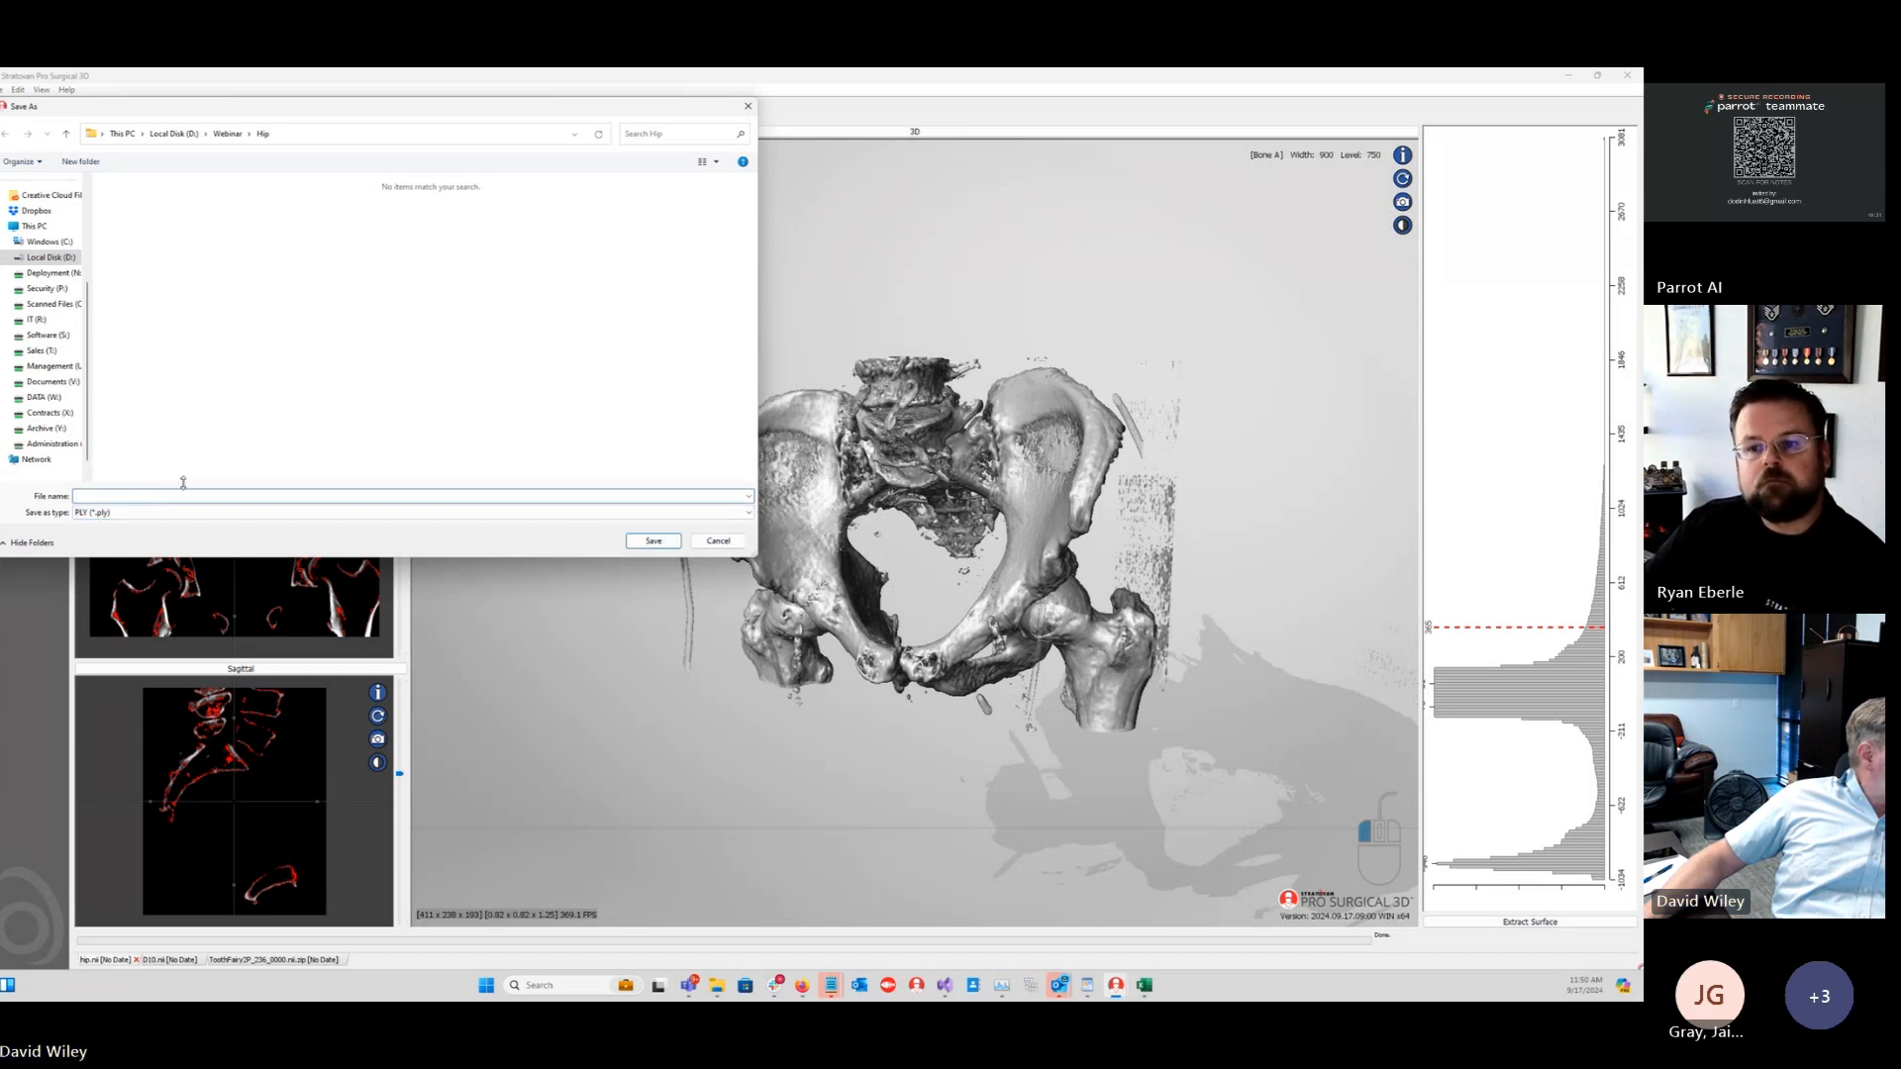
left_click(135, 495)
type("test.pl")
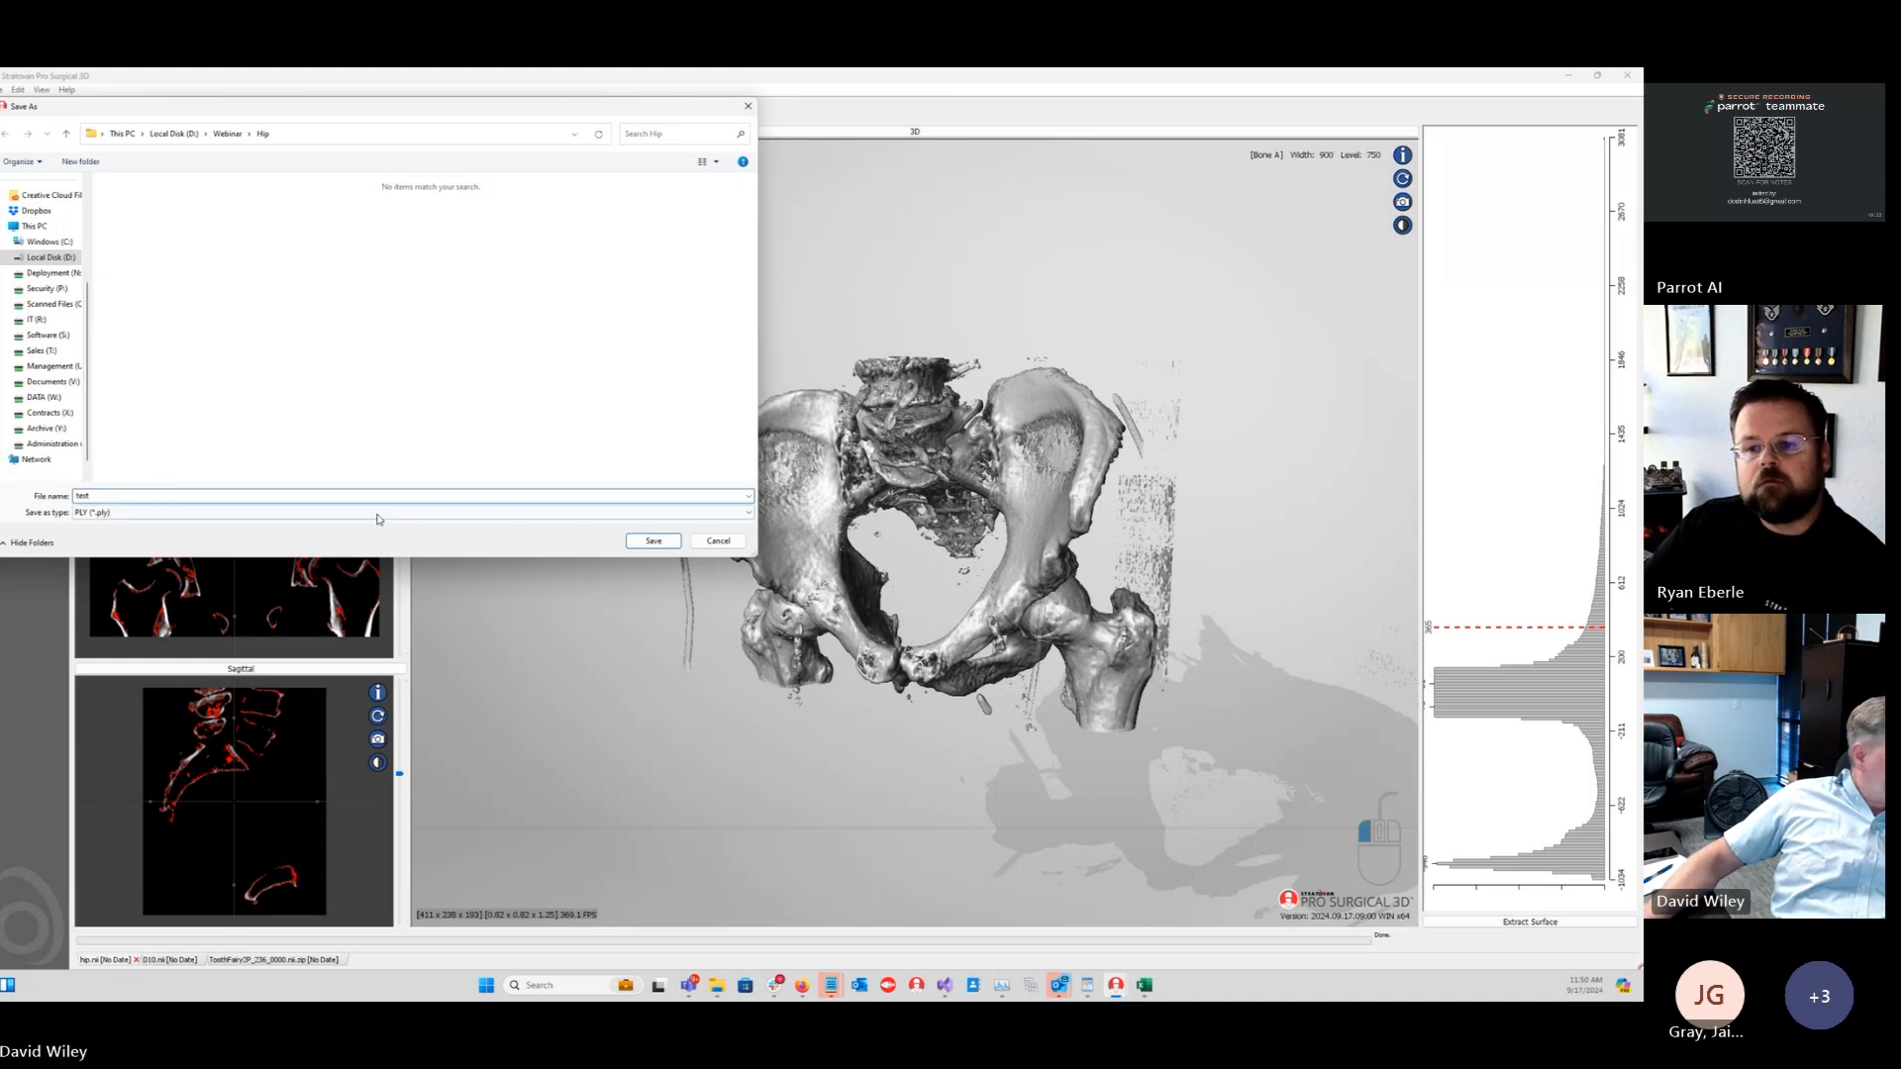
type("y")
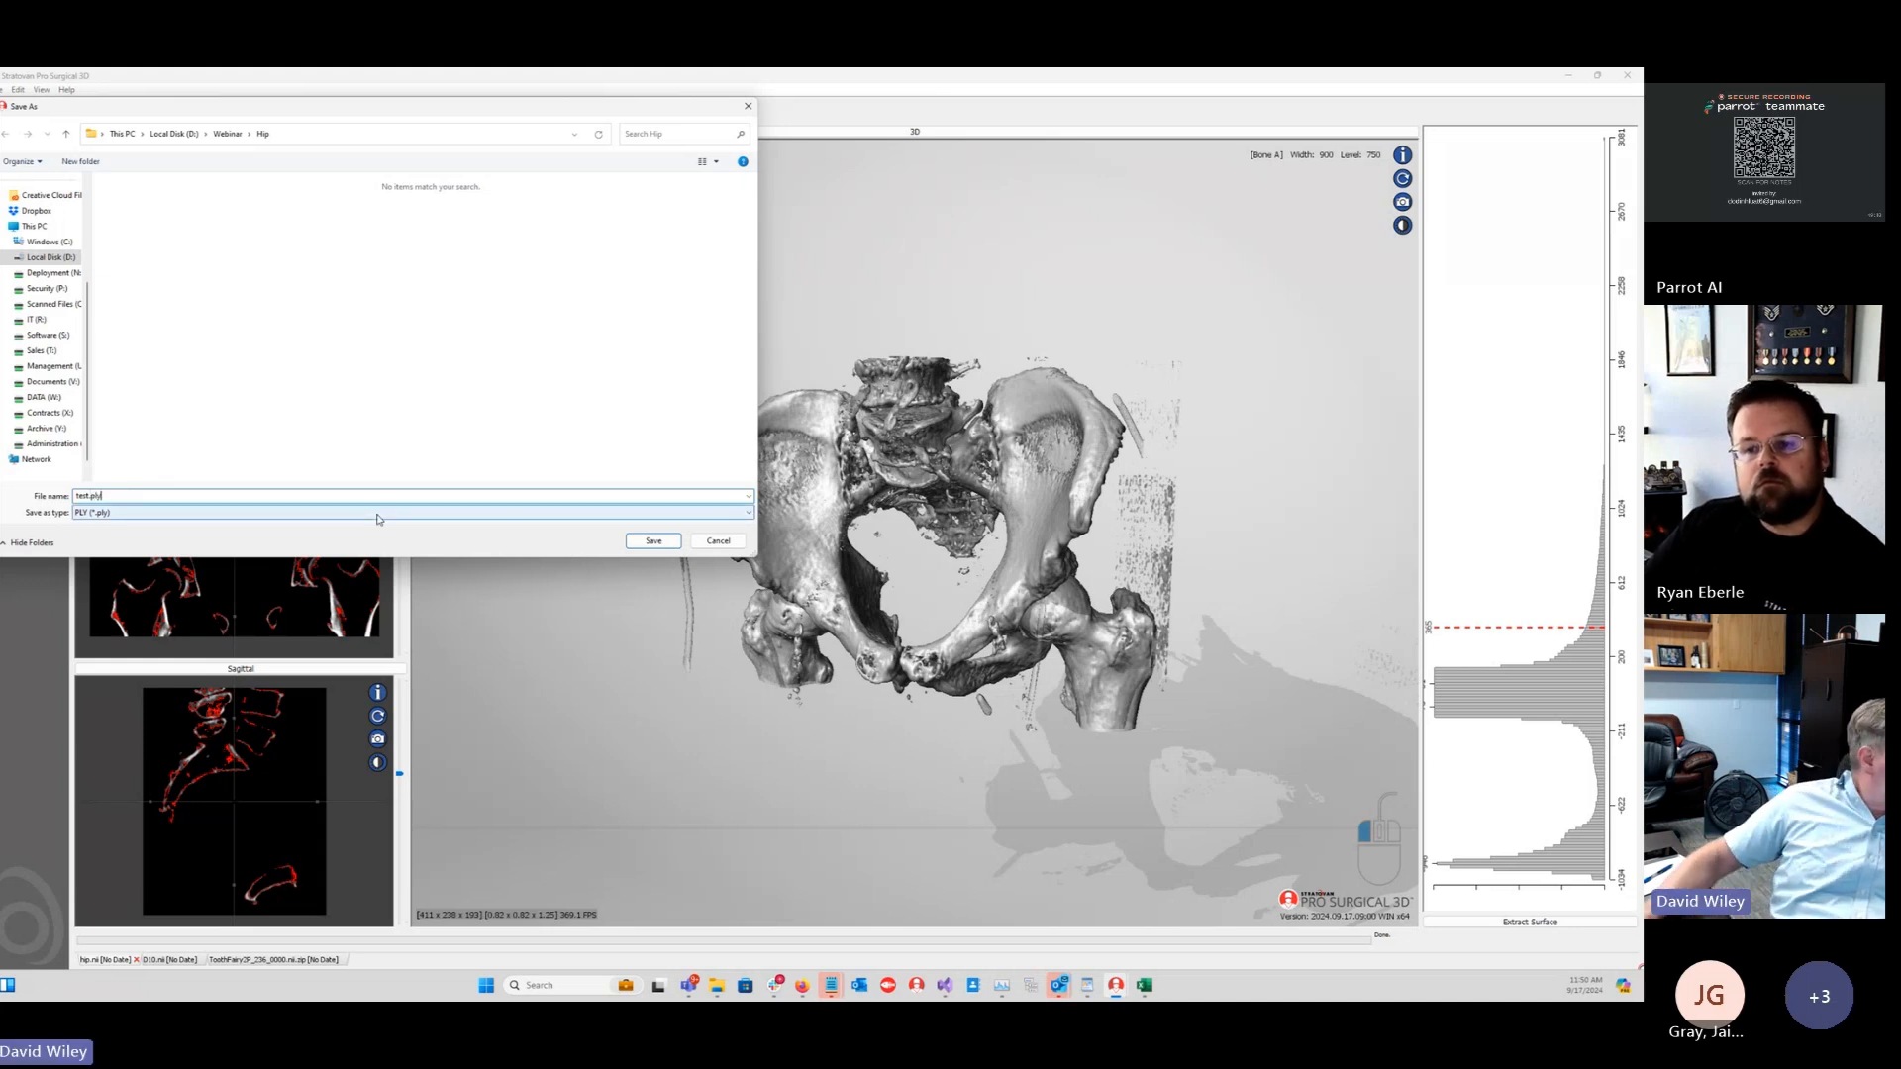
left_click(649, 544)
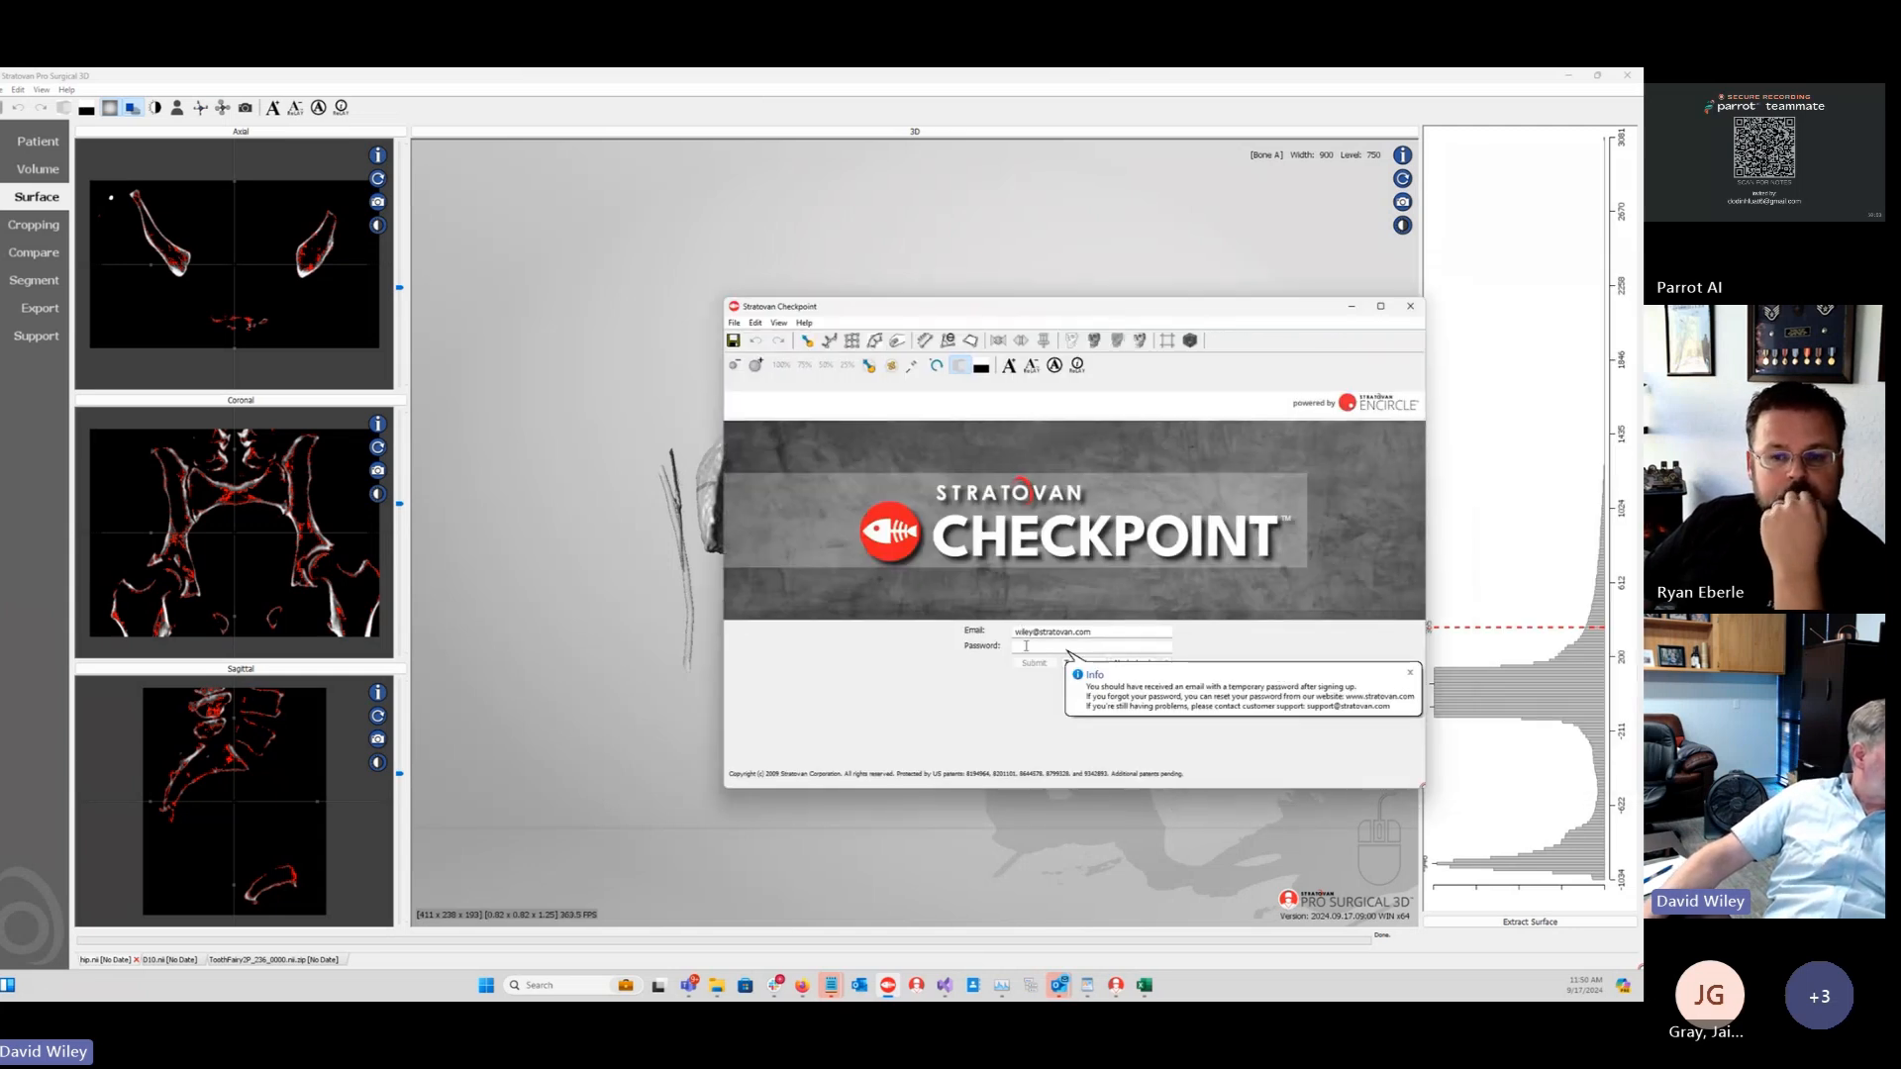
Step: Sign in to Stratovan Checkpoint by entering the account password, and maximize its window
left_click(1040, 650)
type("•••••••")
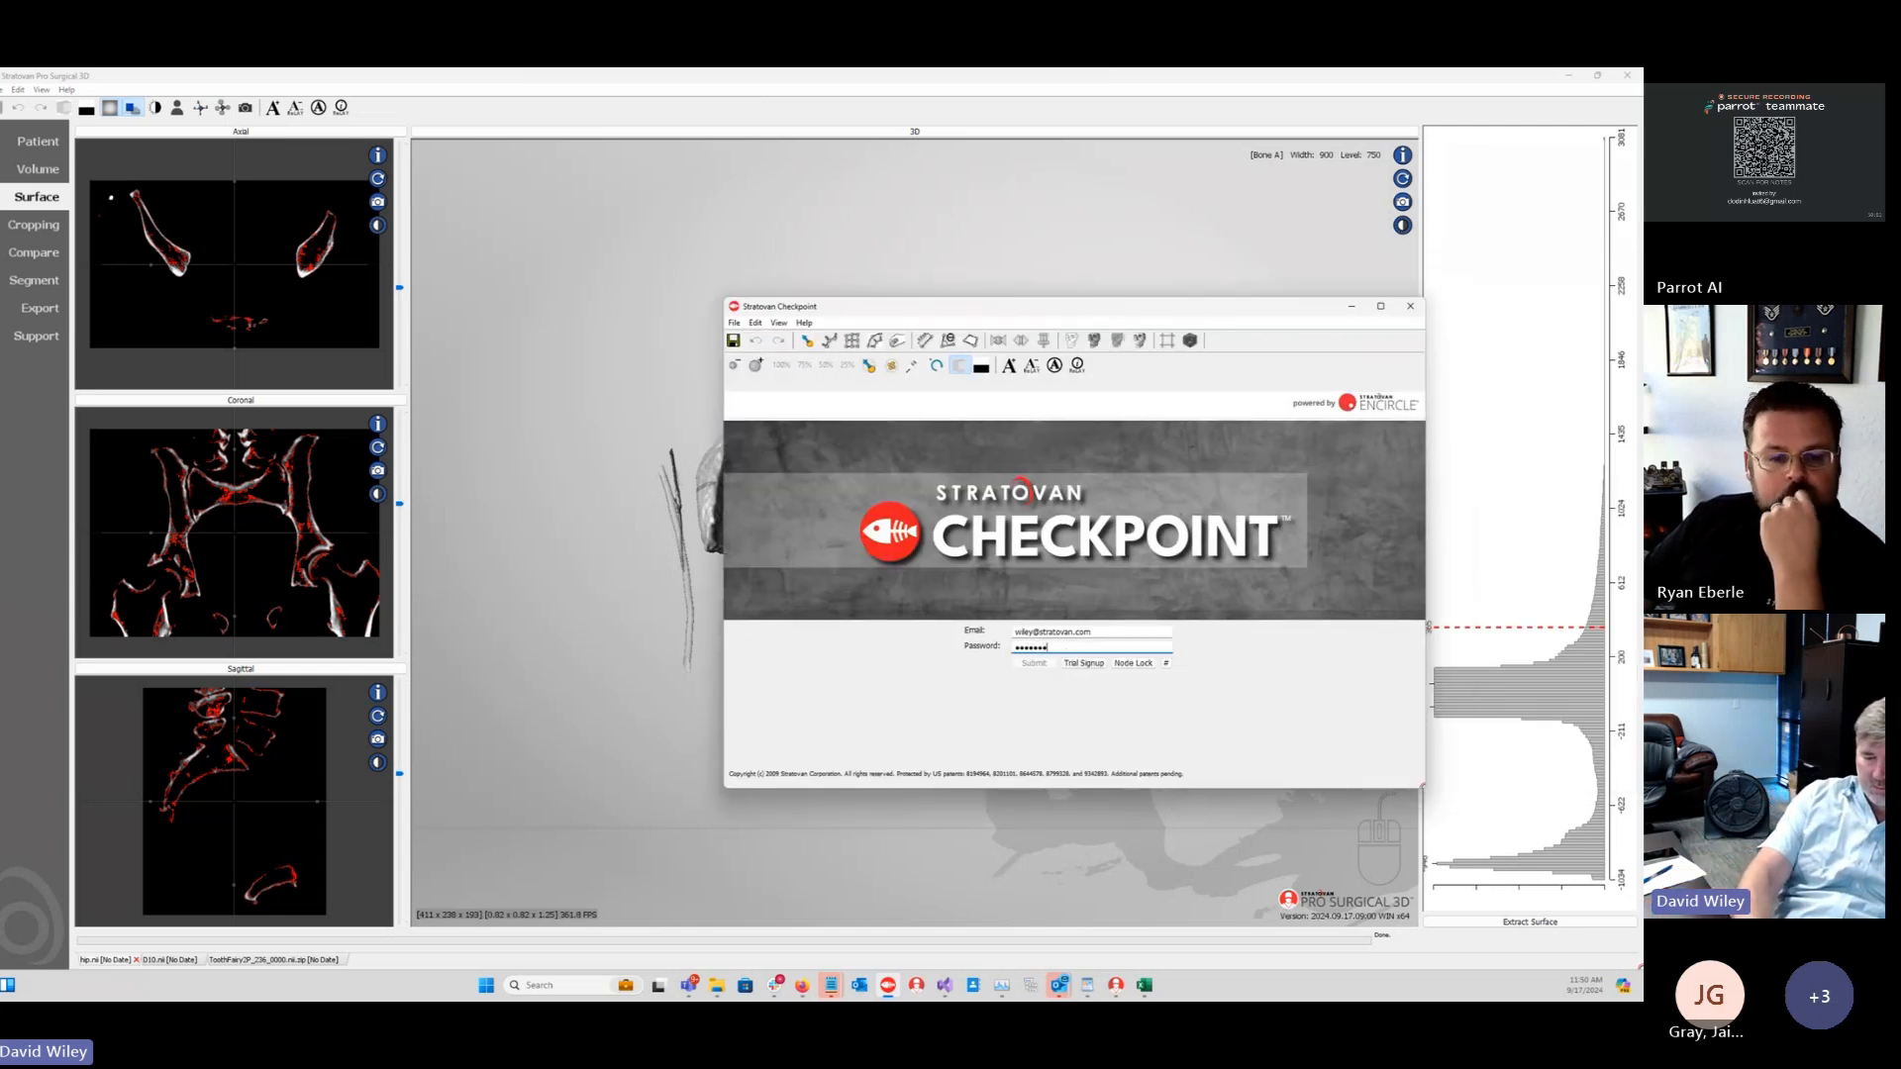
type("••••")
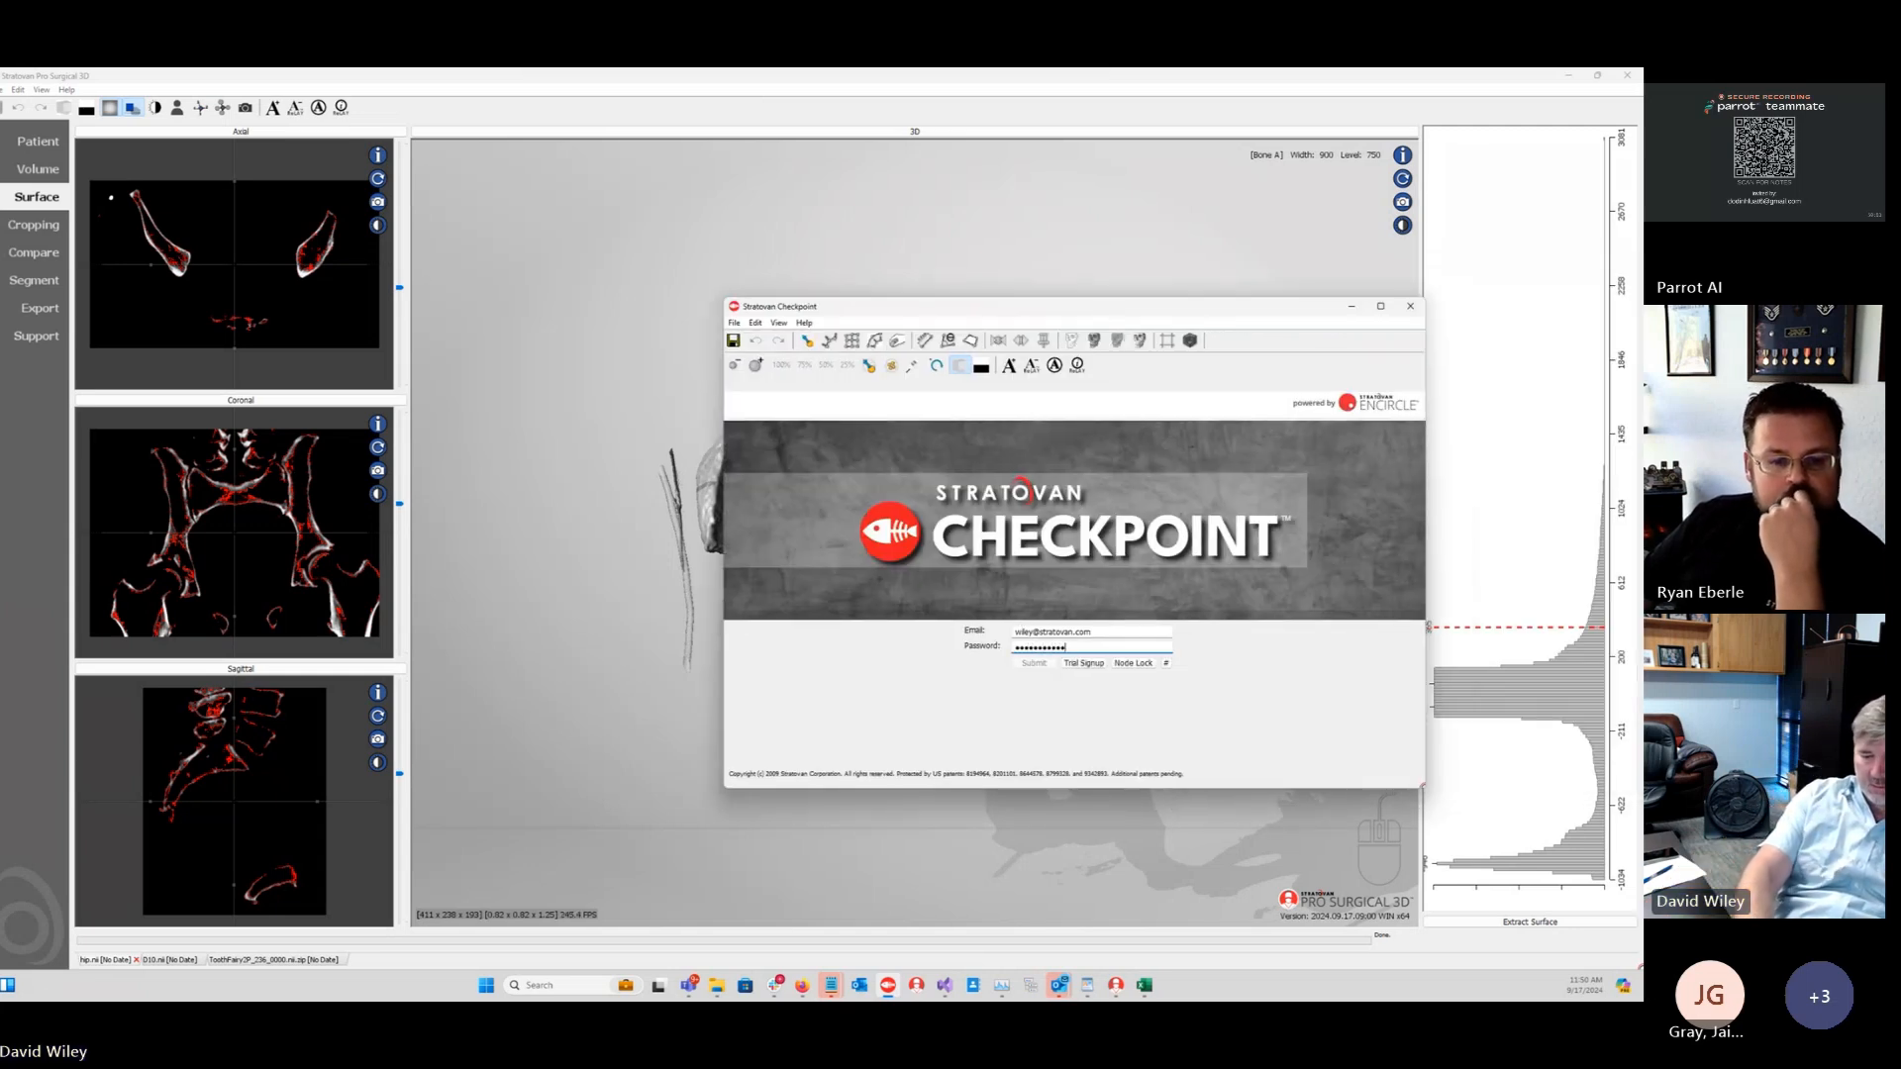
left_click(1036, 664)
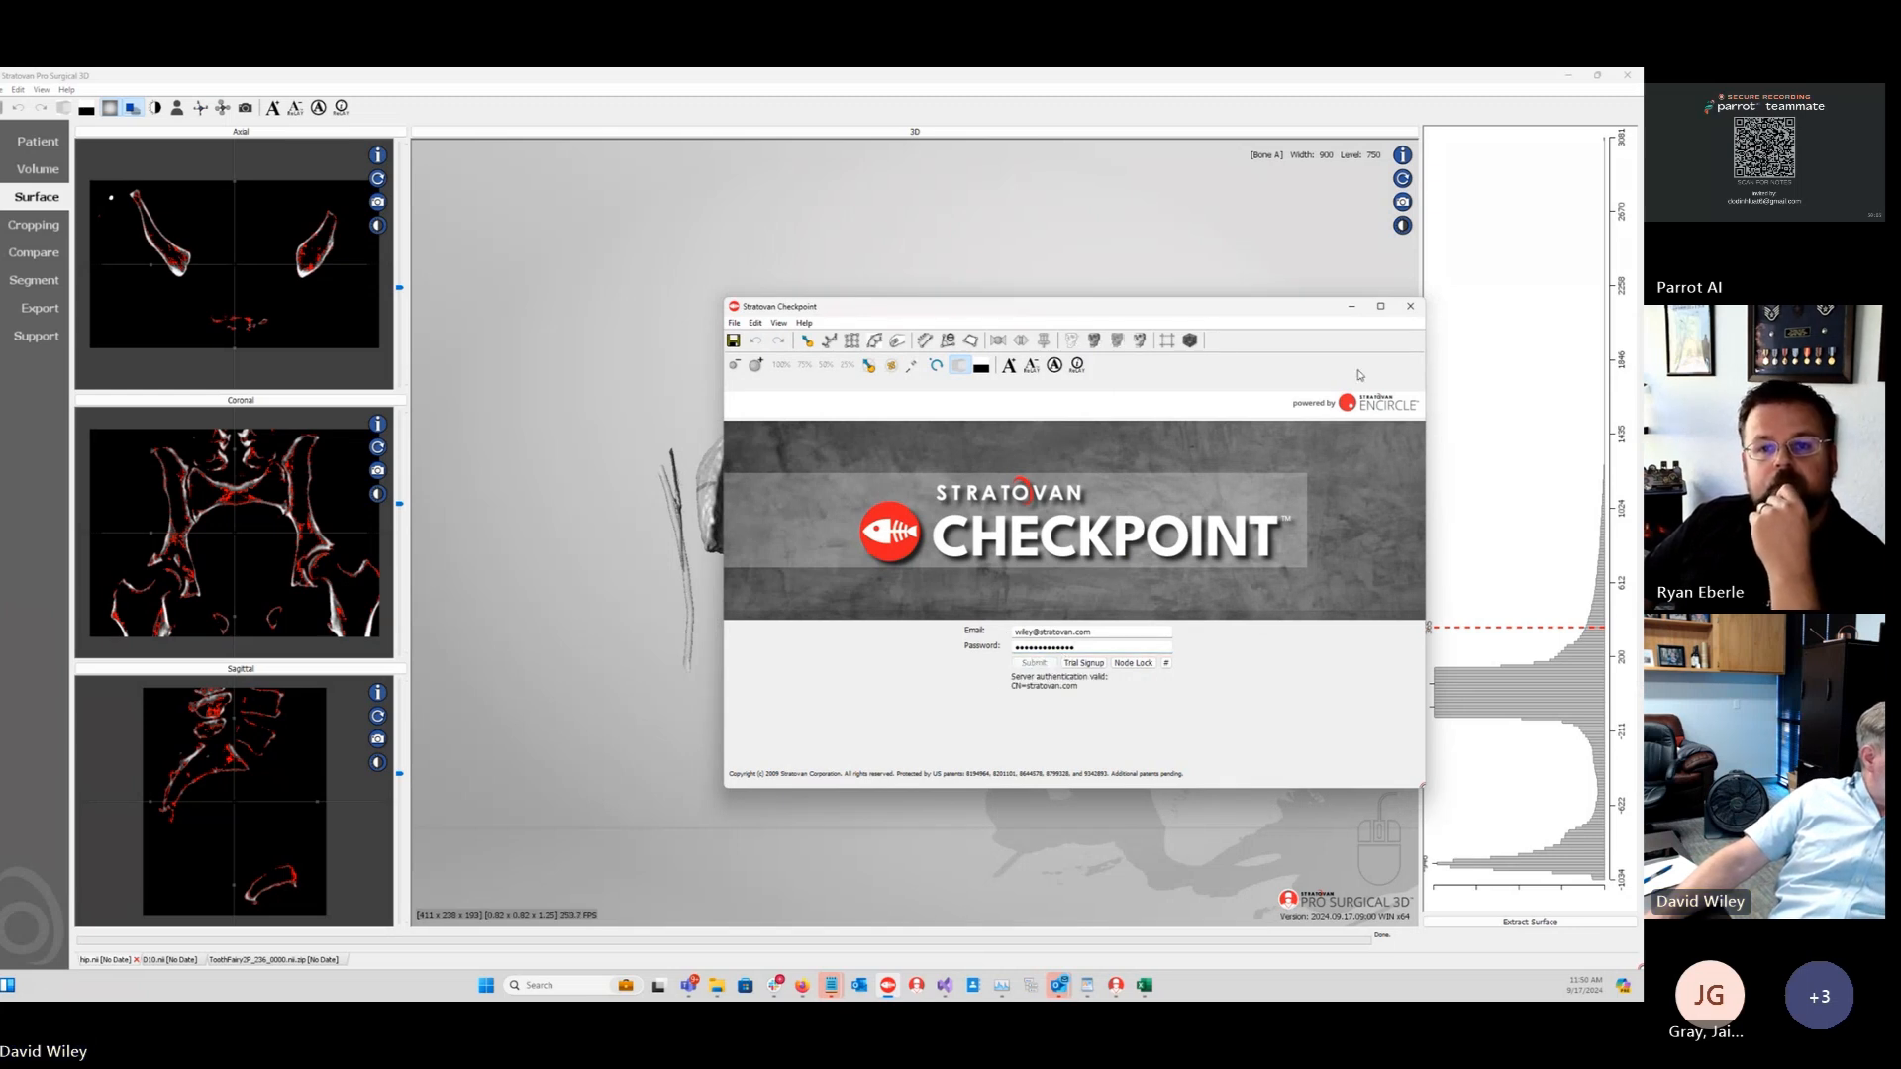
left_click(1382, 309)
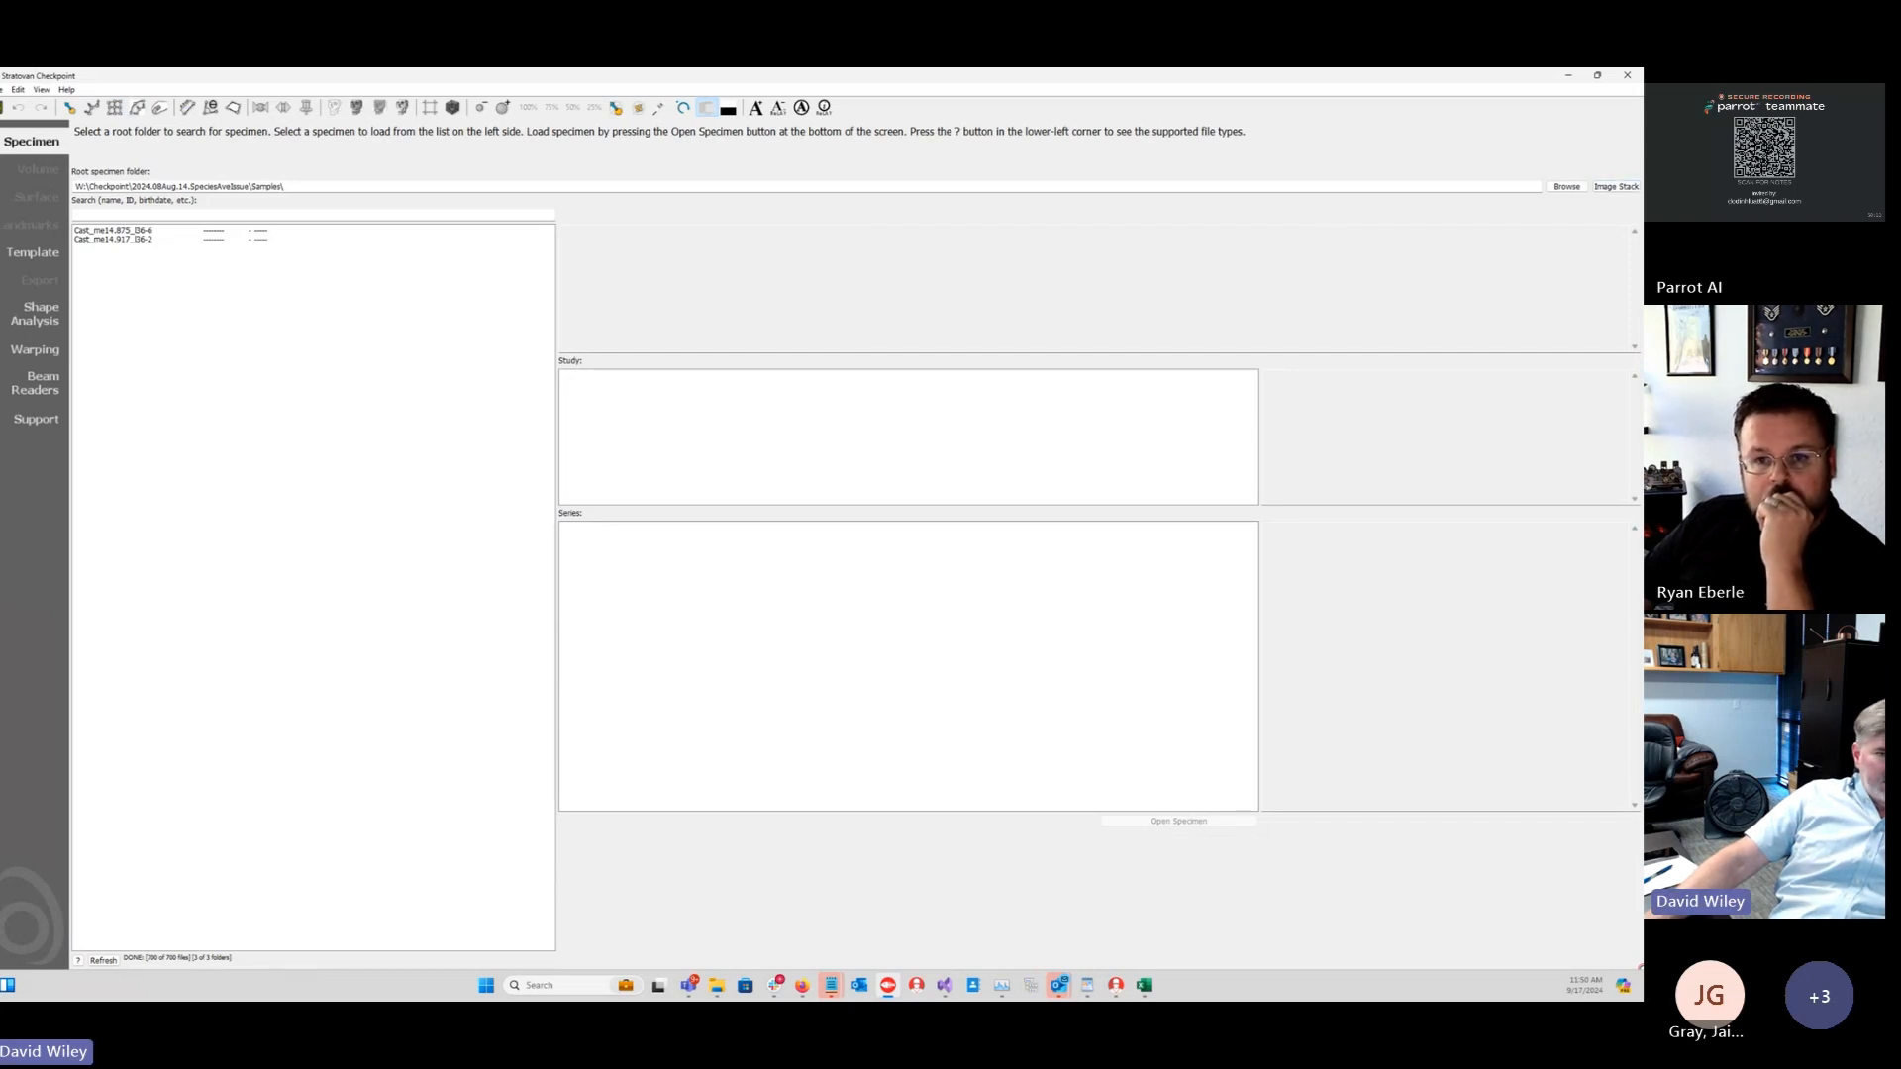
Step: Copy the path of the Webinar Hip folder from File Explorer and set it as Checkpoint's root specimen folder
key("alt+Tab")
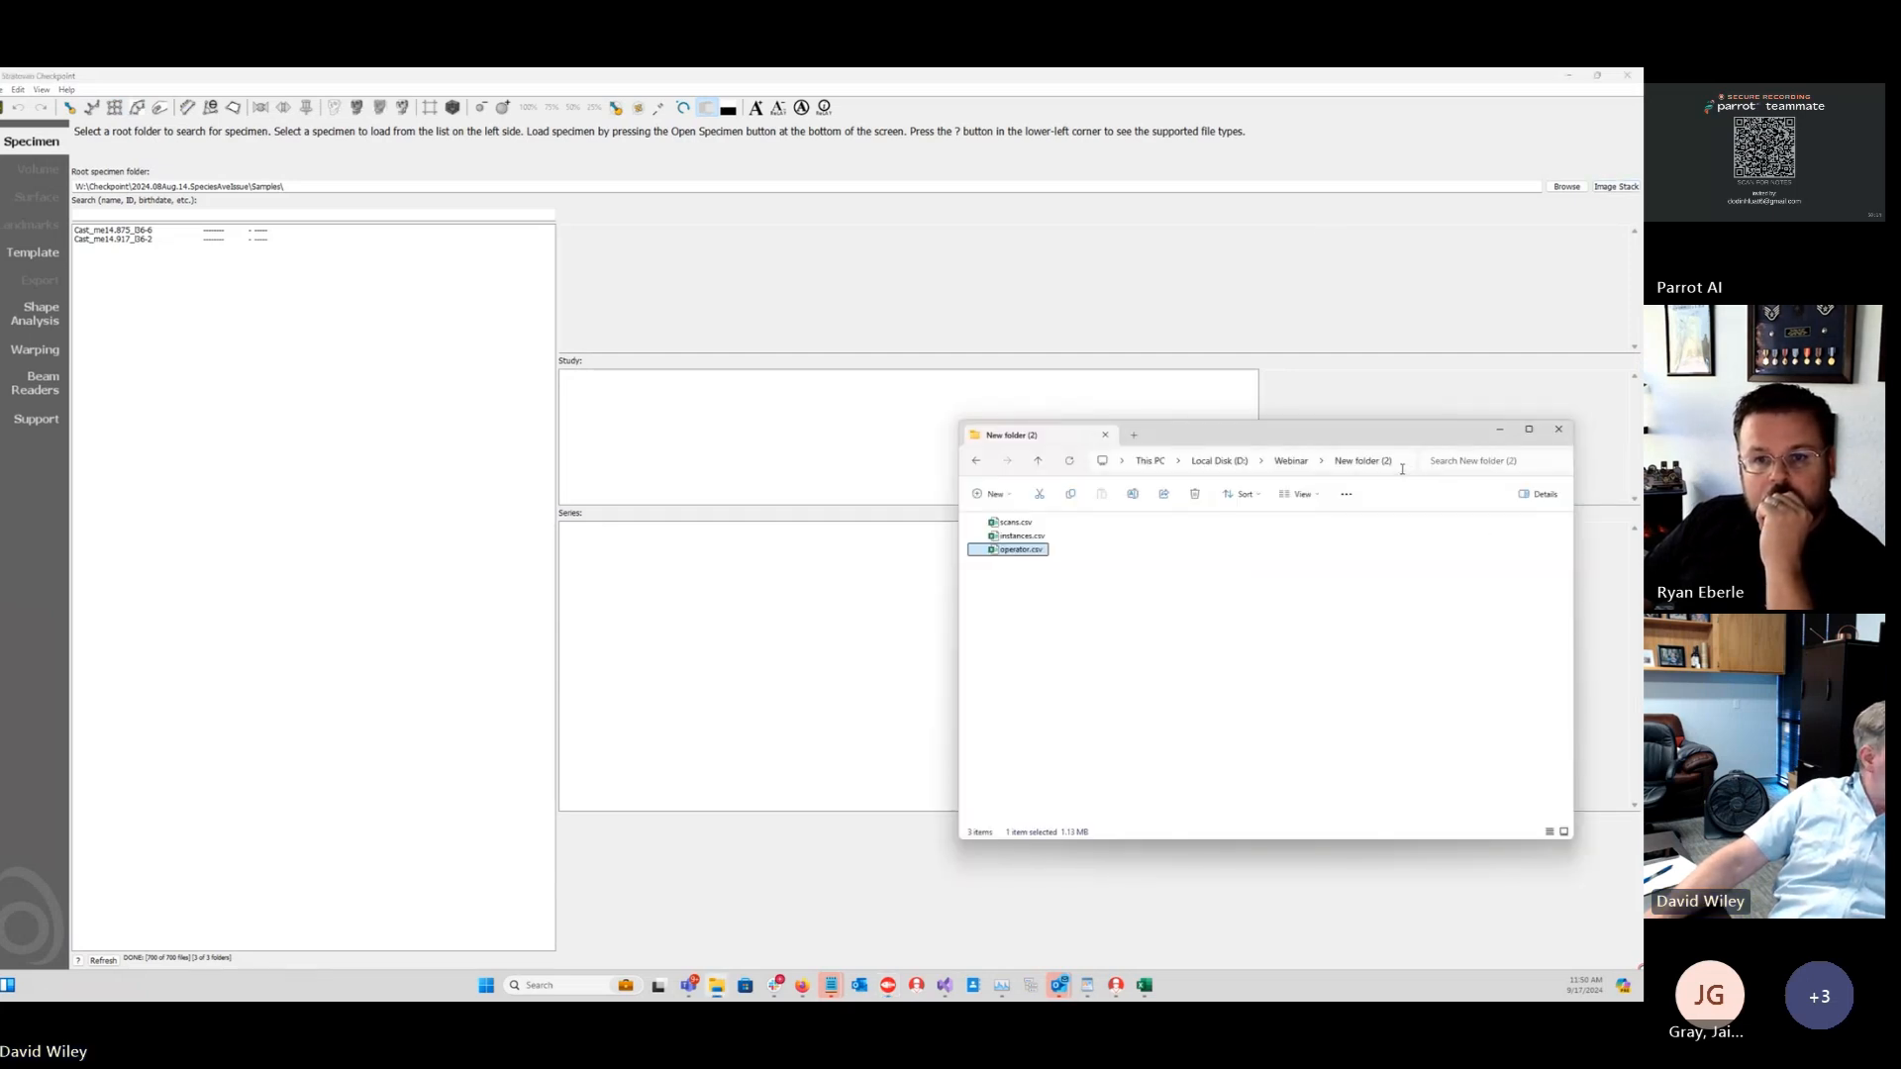
left_click(1290, 462)
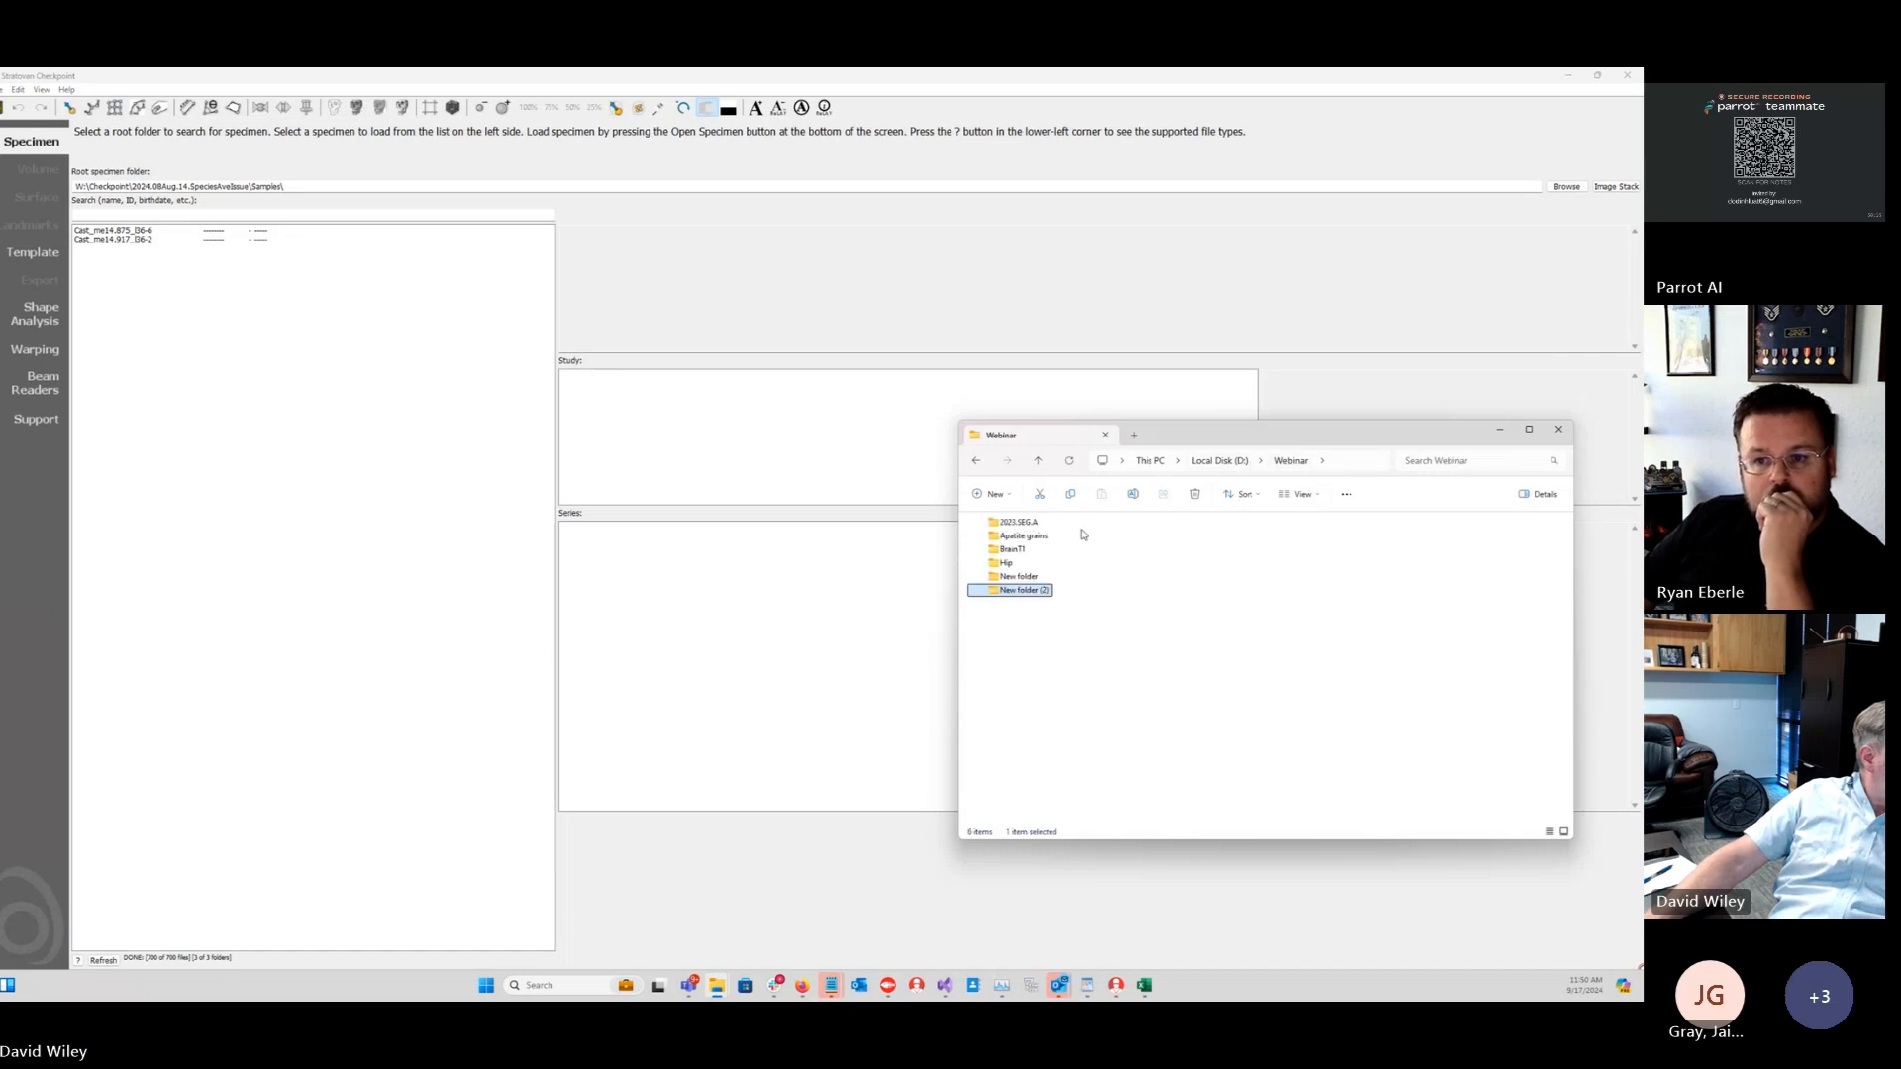
double_click(1025, 562)
left_click(1009, 541)
left_click(1367, 463)
key("ctrl+c")
left_click(1460, 604)
left_click(261, 187)
key("ctrl+a")
key("ctrl+v")
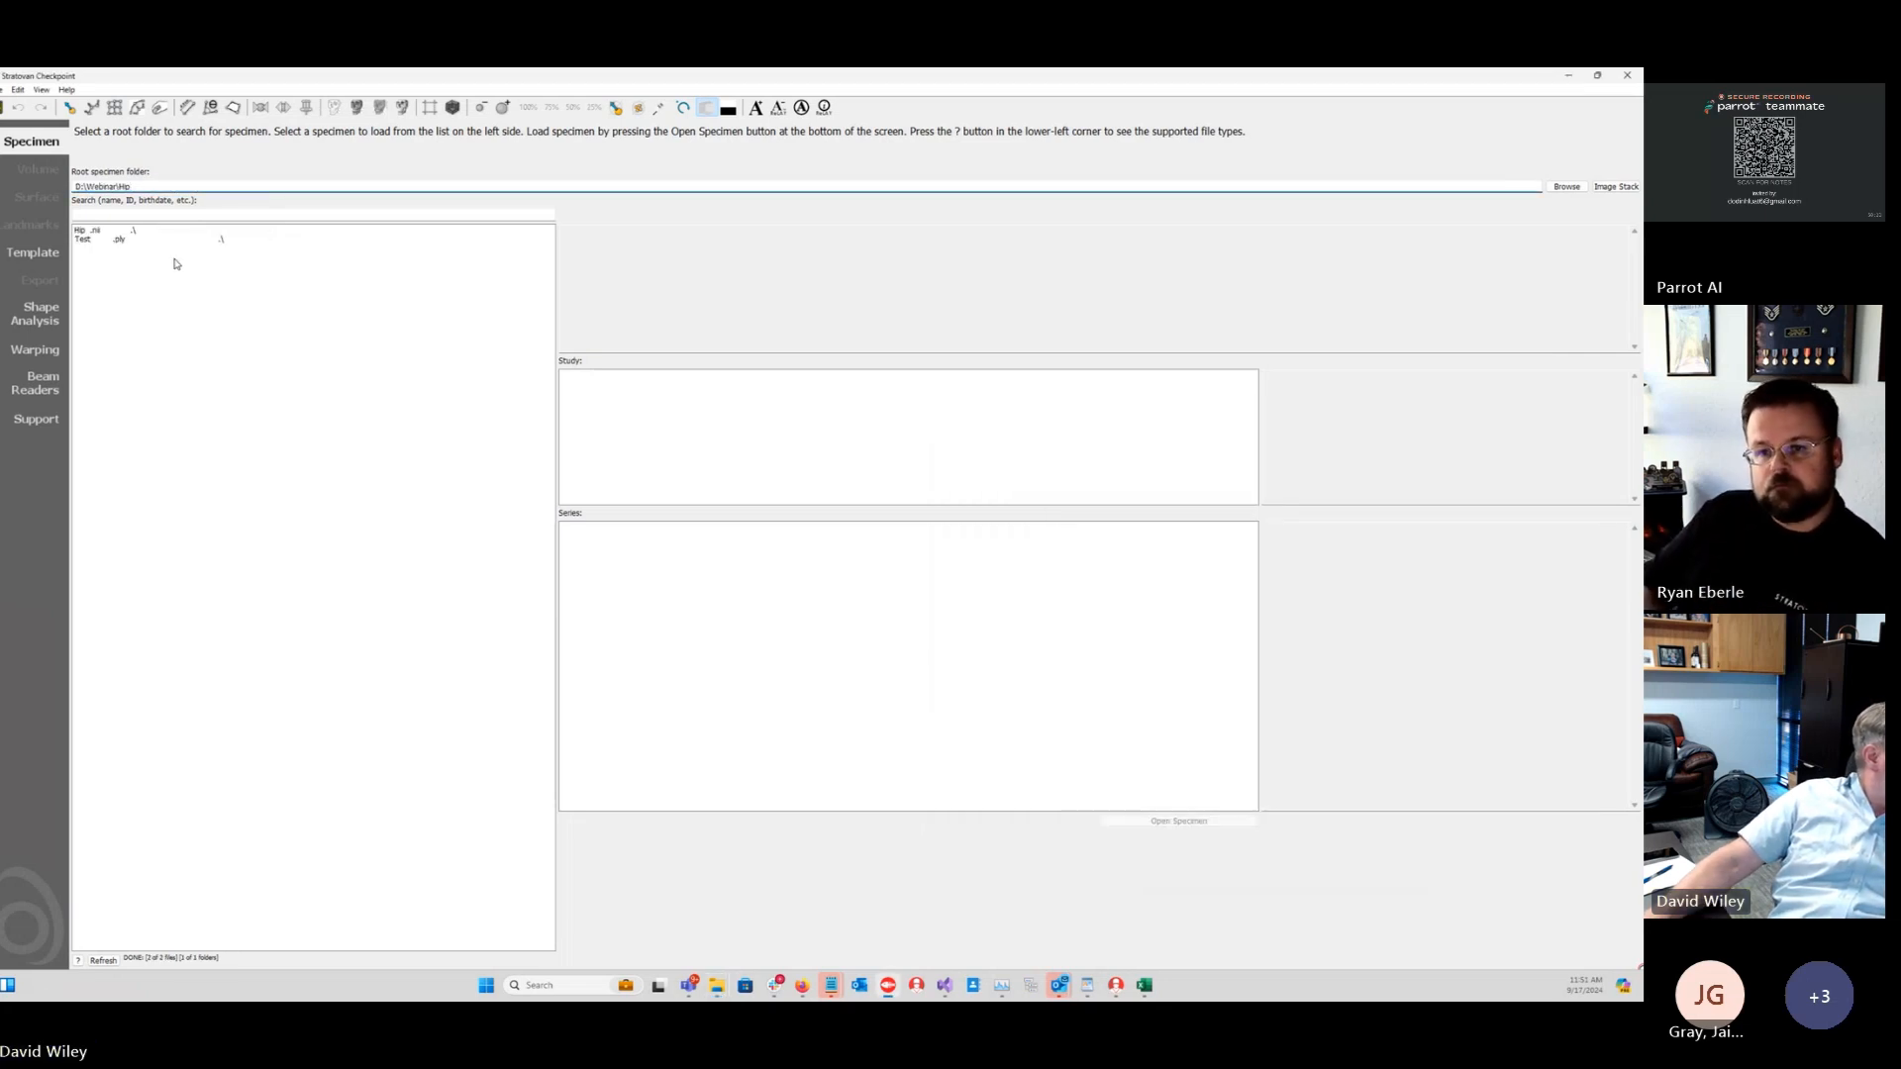
Step: Load the test.ply specimen from the Hip folder into Checkpoint
left_click(104, 239)
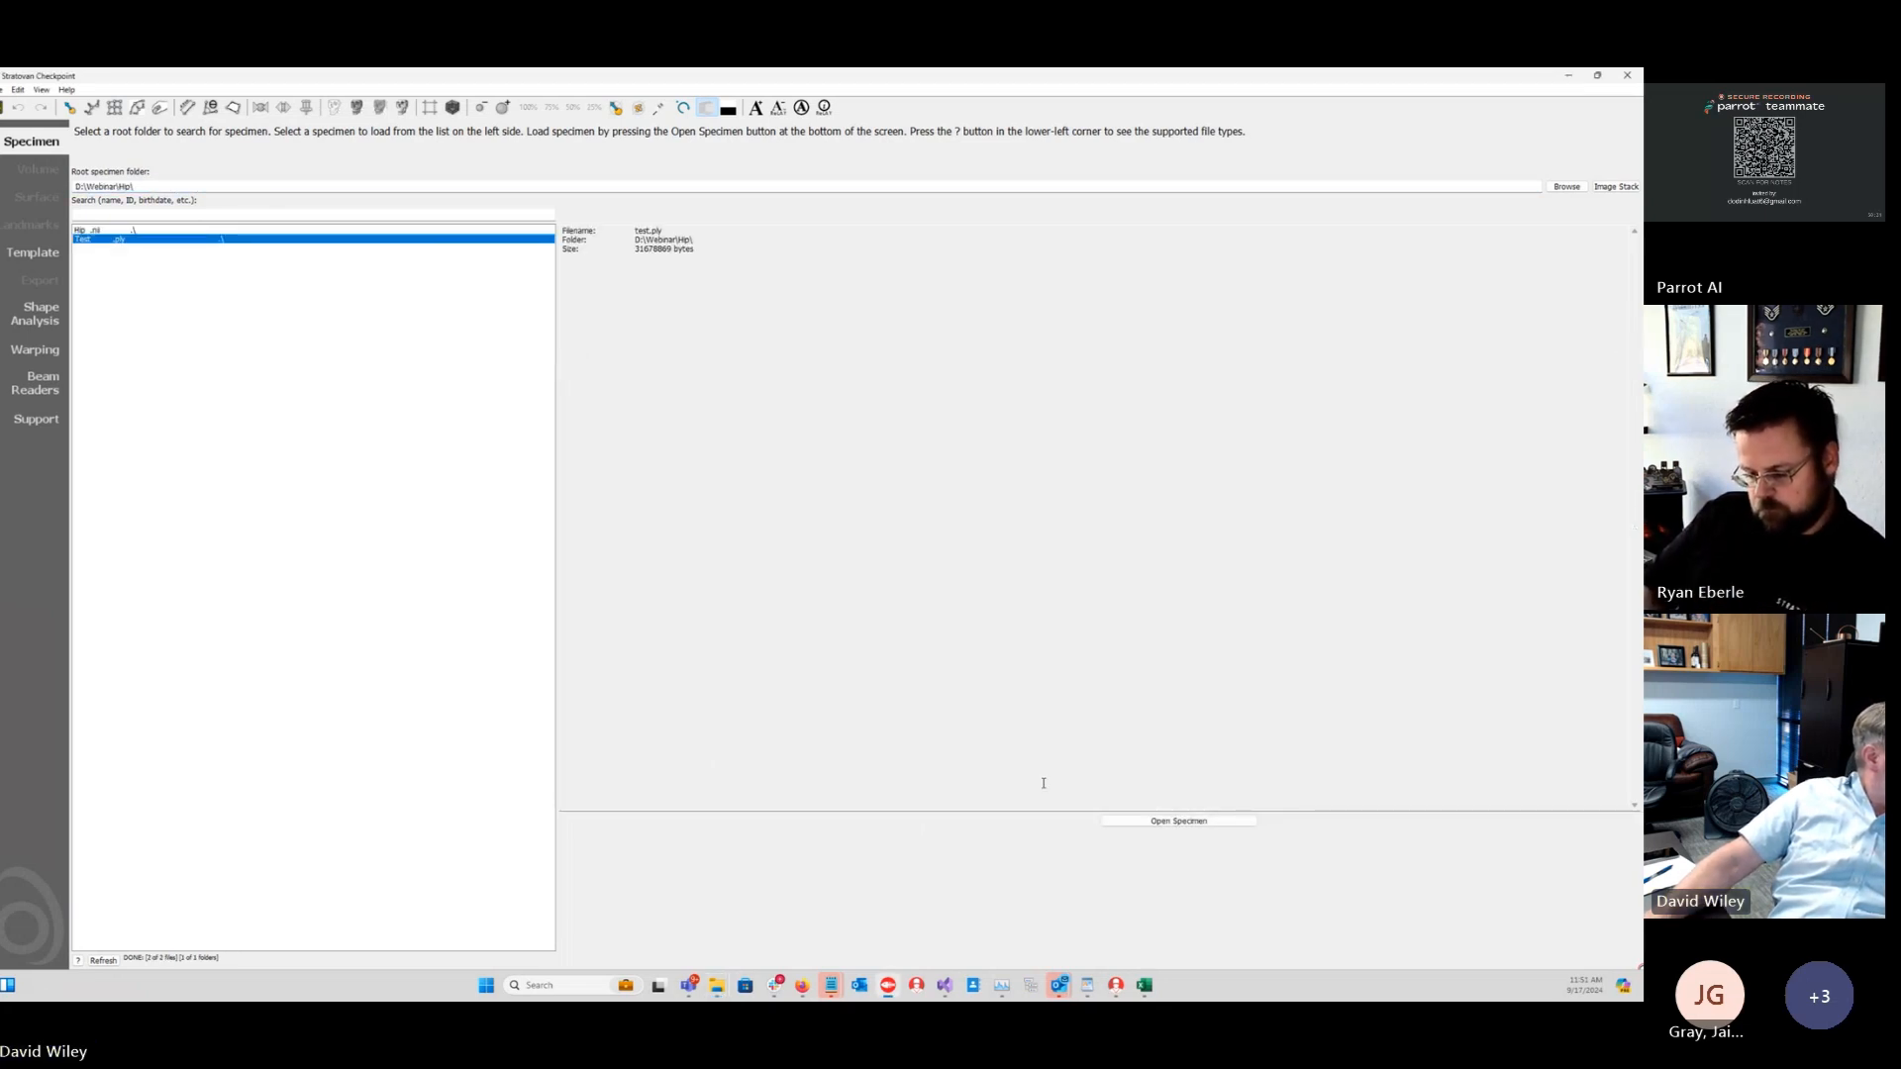
left_click(1179, 820)
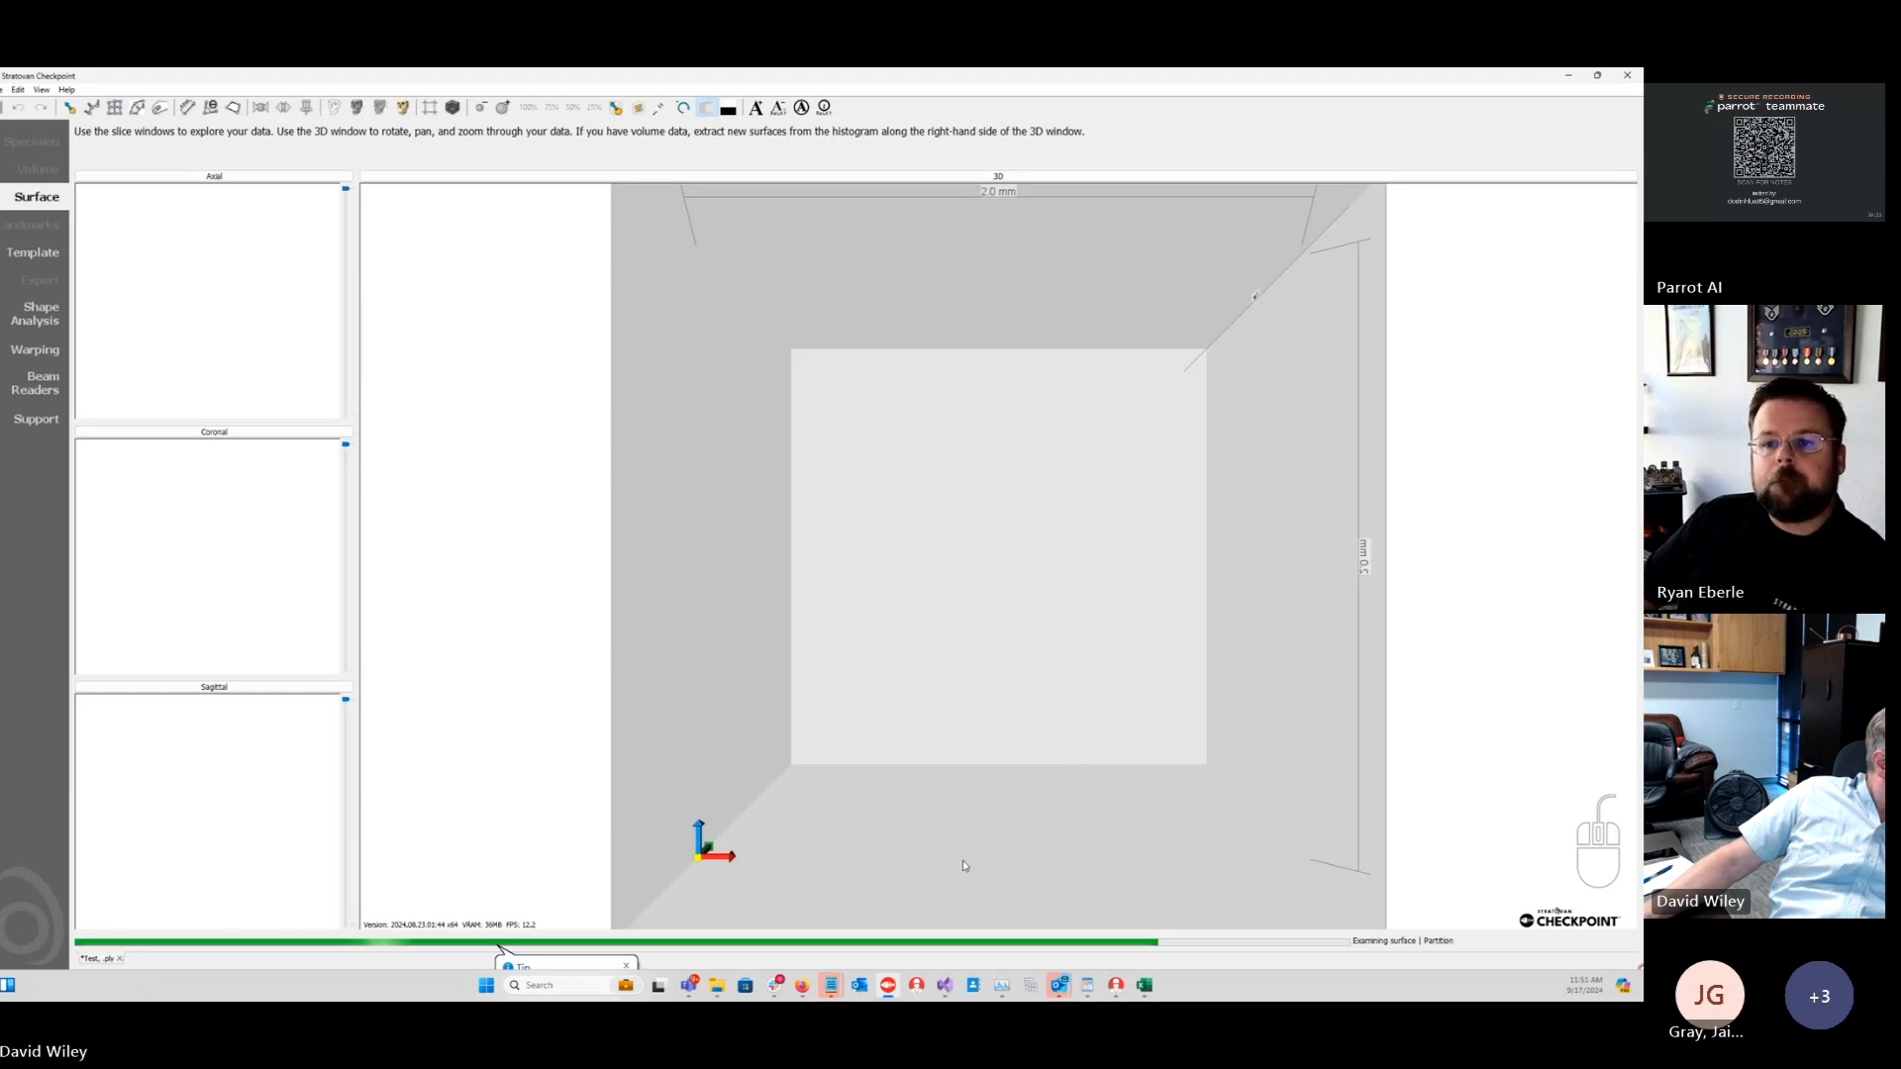
left_click_drag(964, 727, 753, 674)
scroll(912, 776, "up", 4)
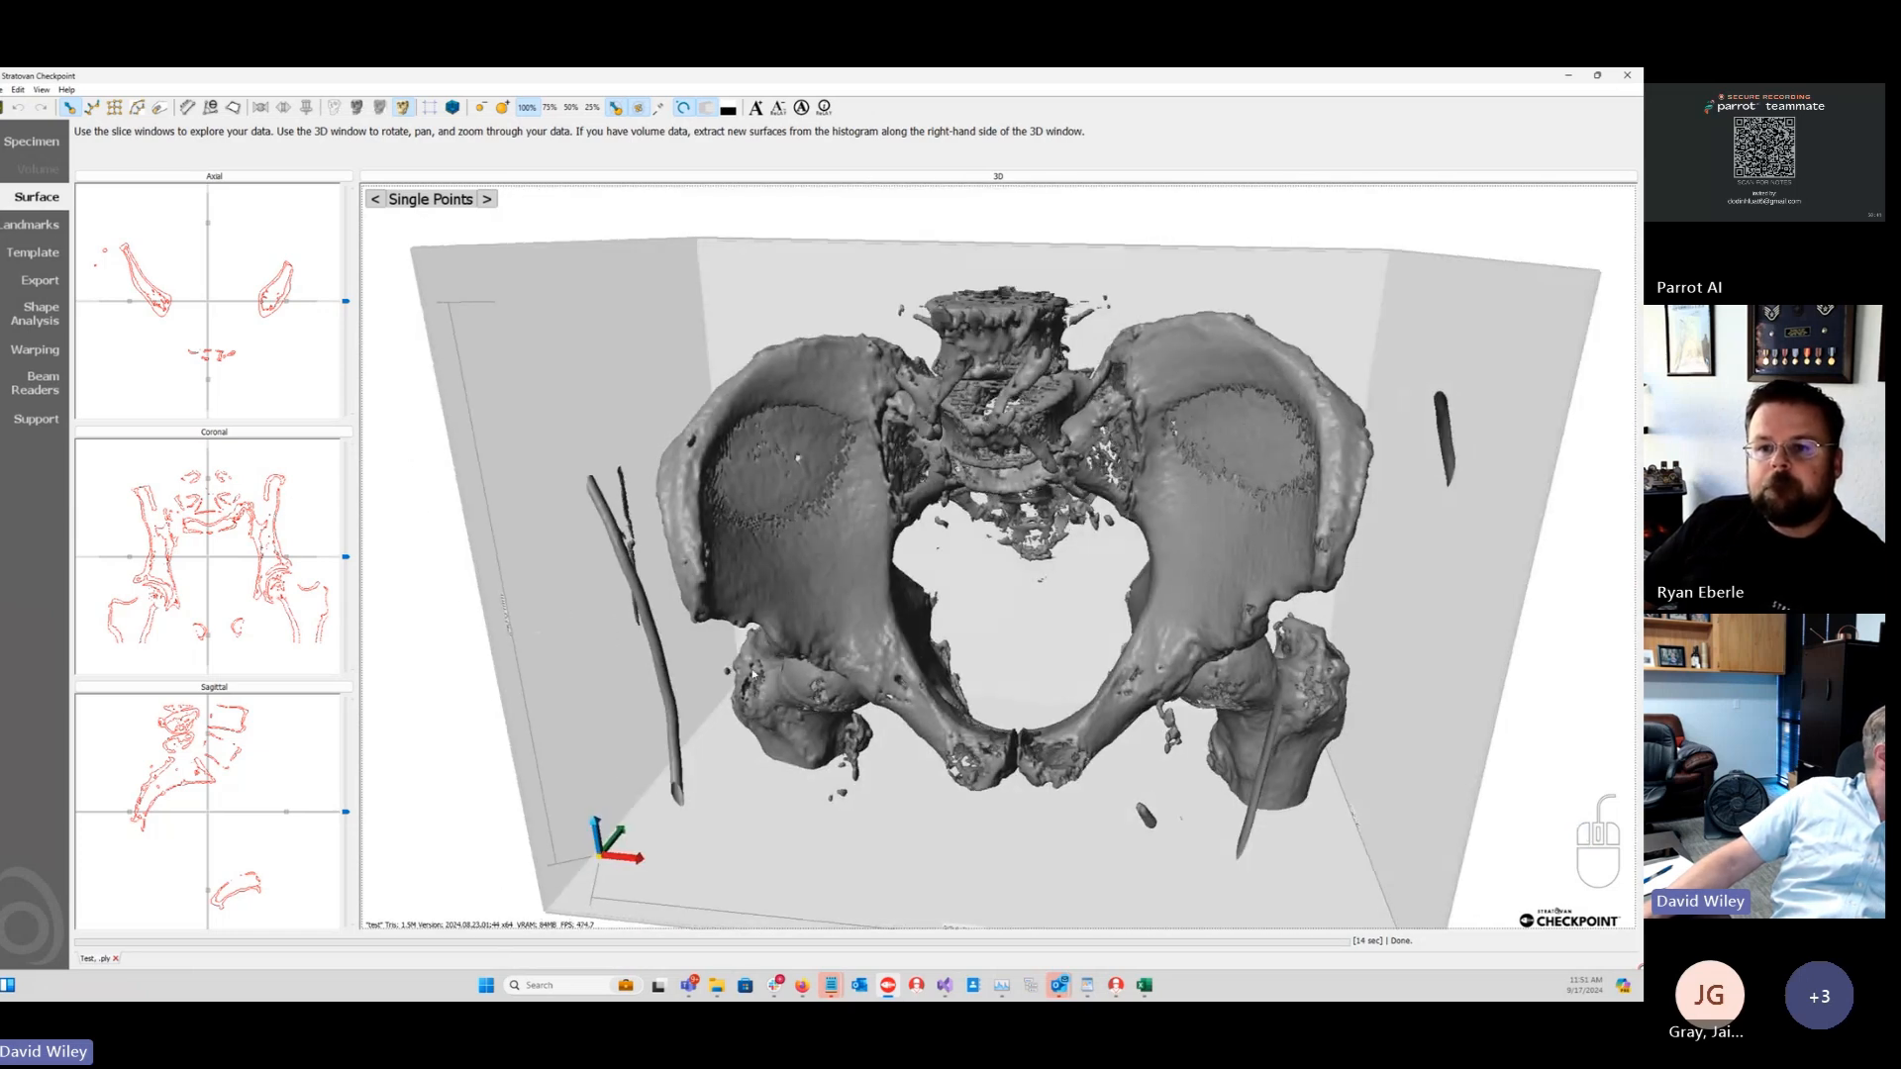
Step: Place three single-point landmarks in a row down the pubic branch of the pelvis, beside the pelvic opening
left_click_drag(792, 456, 839, 653)
scroll(751, 571, "up", 3)
left_click(840, 635, "shift")
left_click(878, 683, "shift")
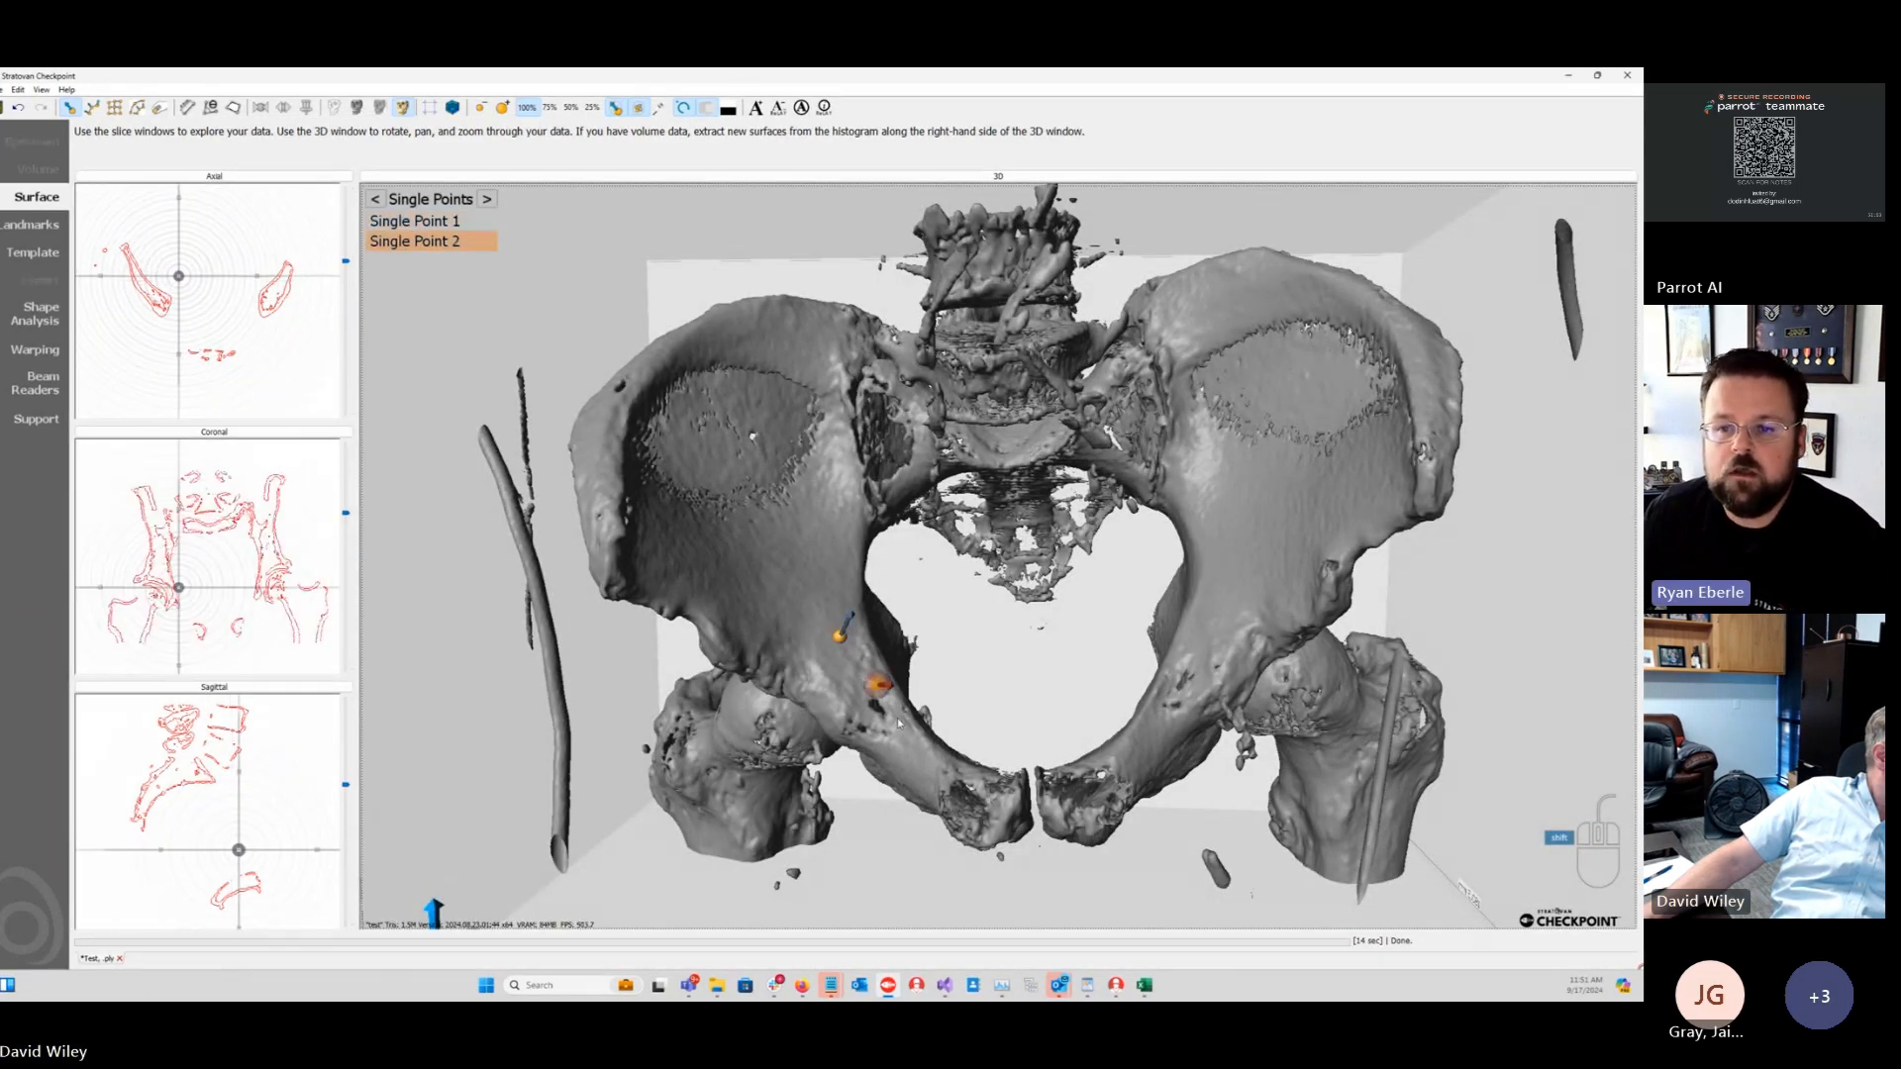
left_click(909, 746, "shift")
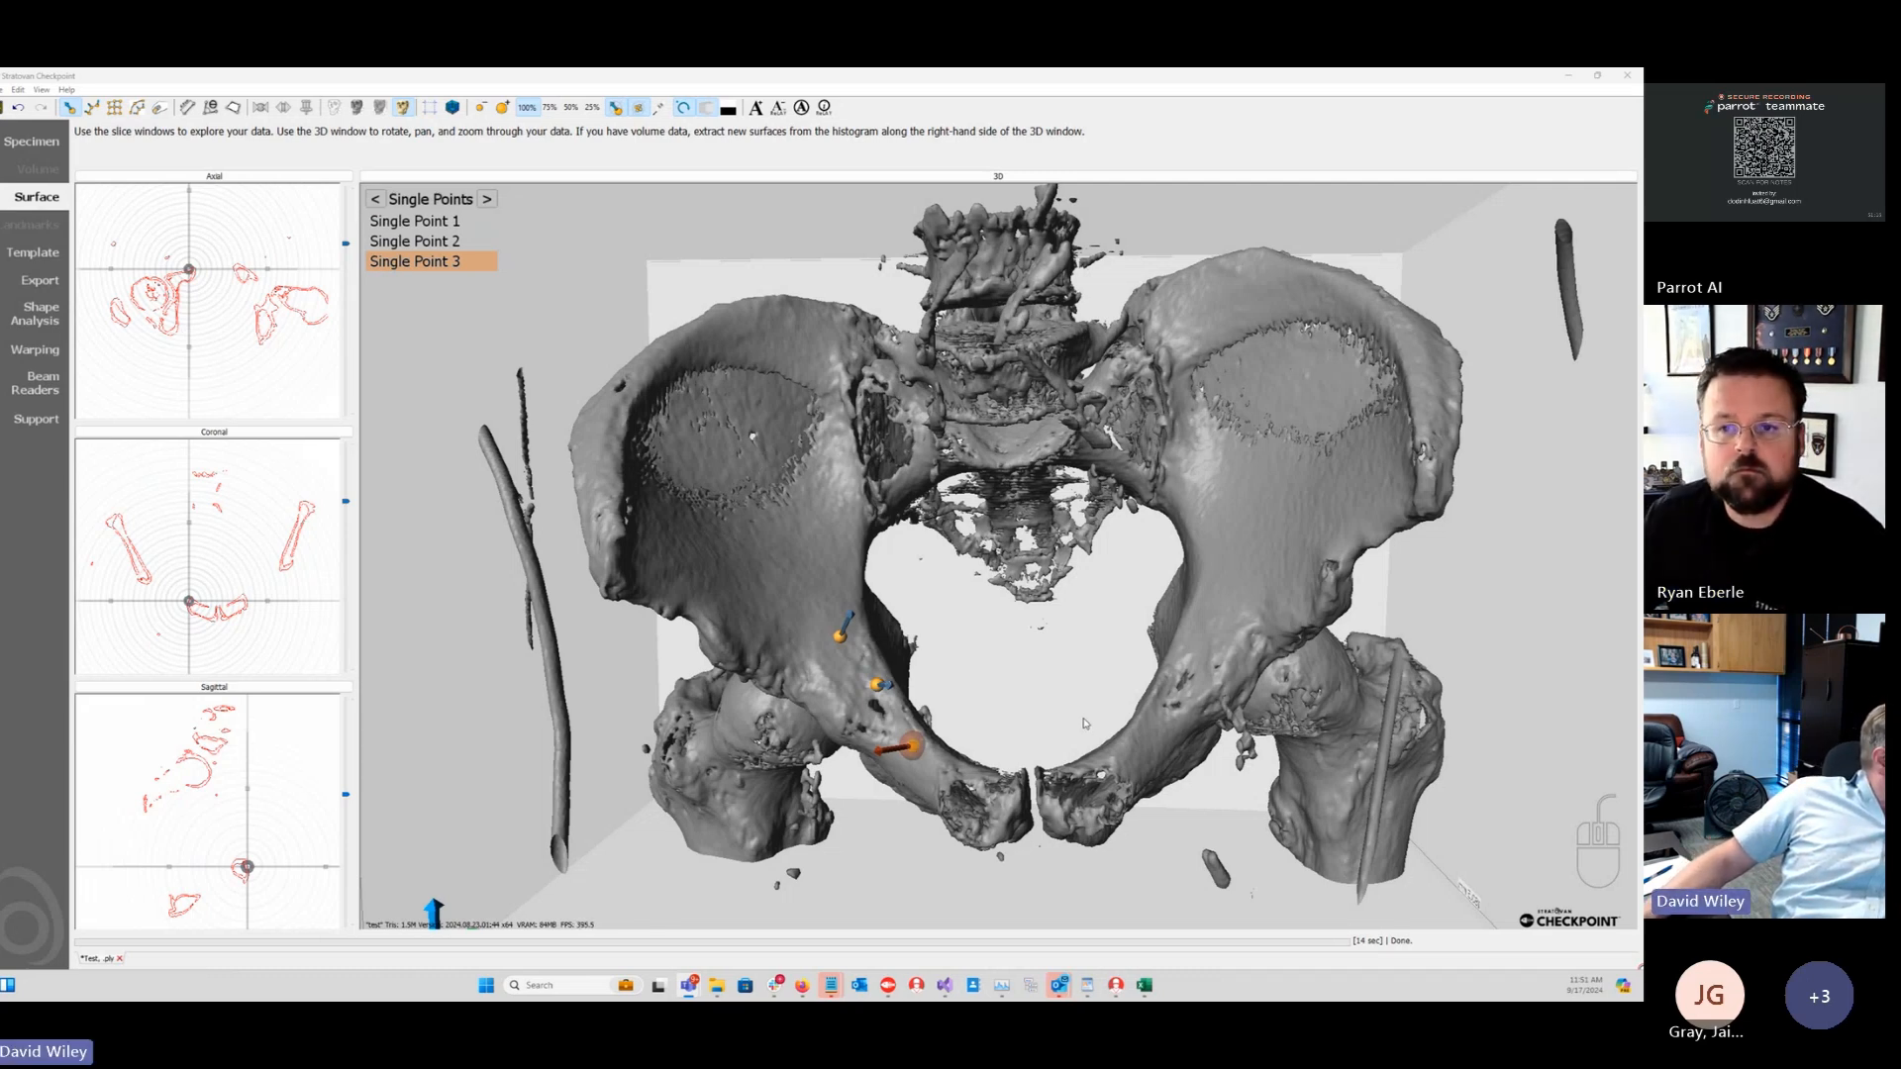
left_click_drag(1084, 724, 1091, 743)
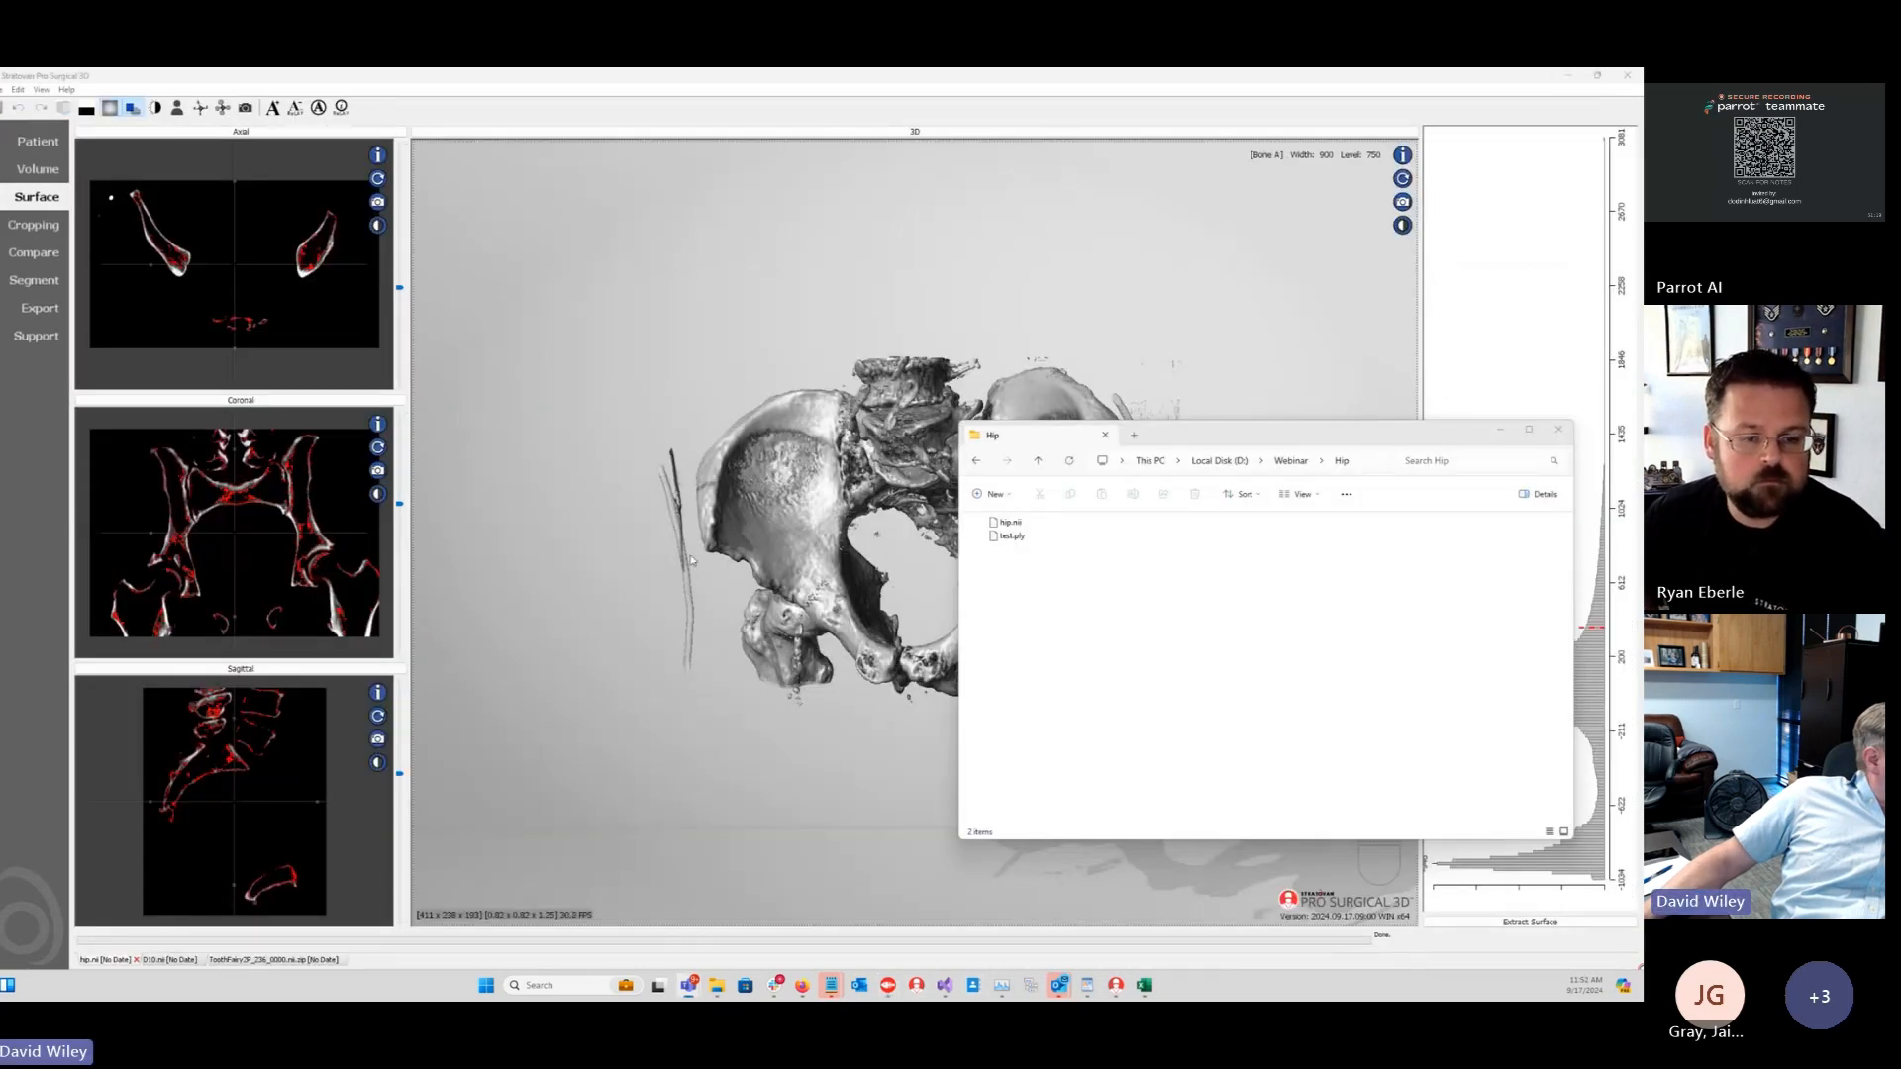
Step: Switch back to Stratovan Pro Surgical 3D and open manual segmentation for the ToothFairy2F_236 scan
left_click(691, 561)
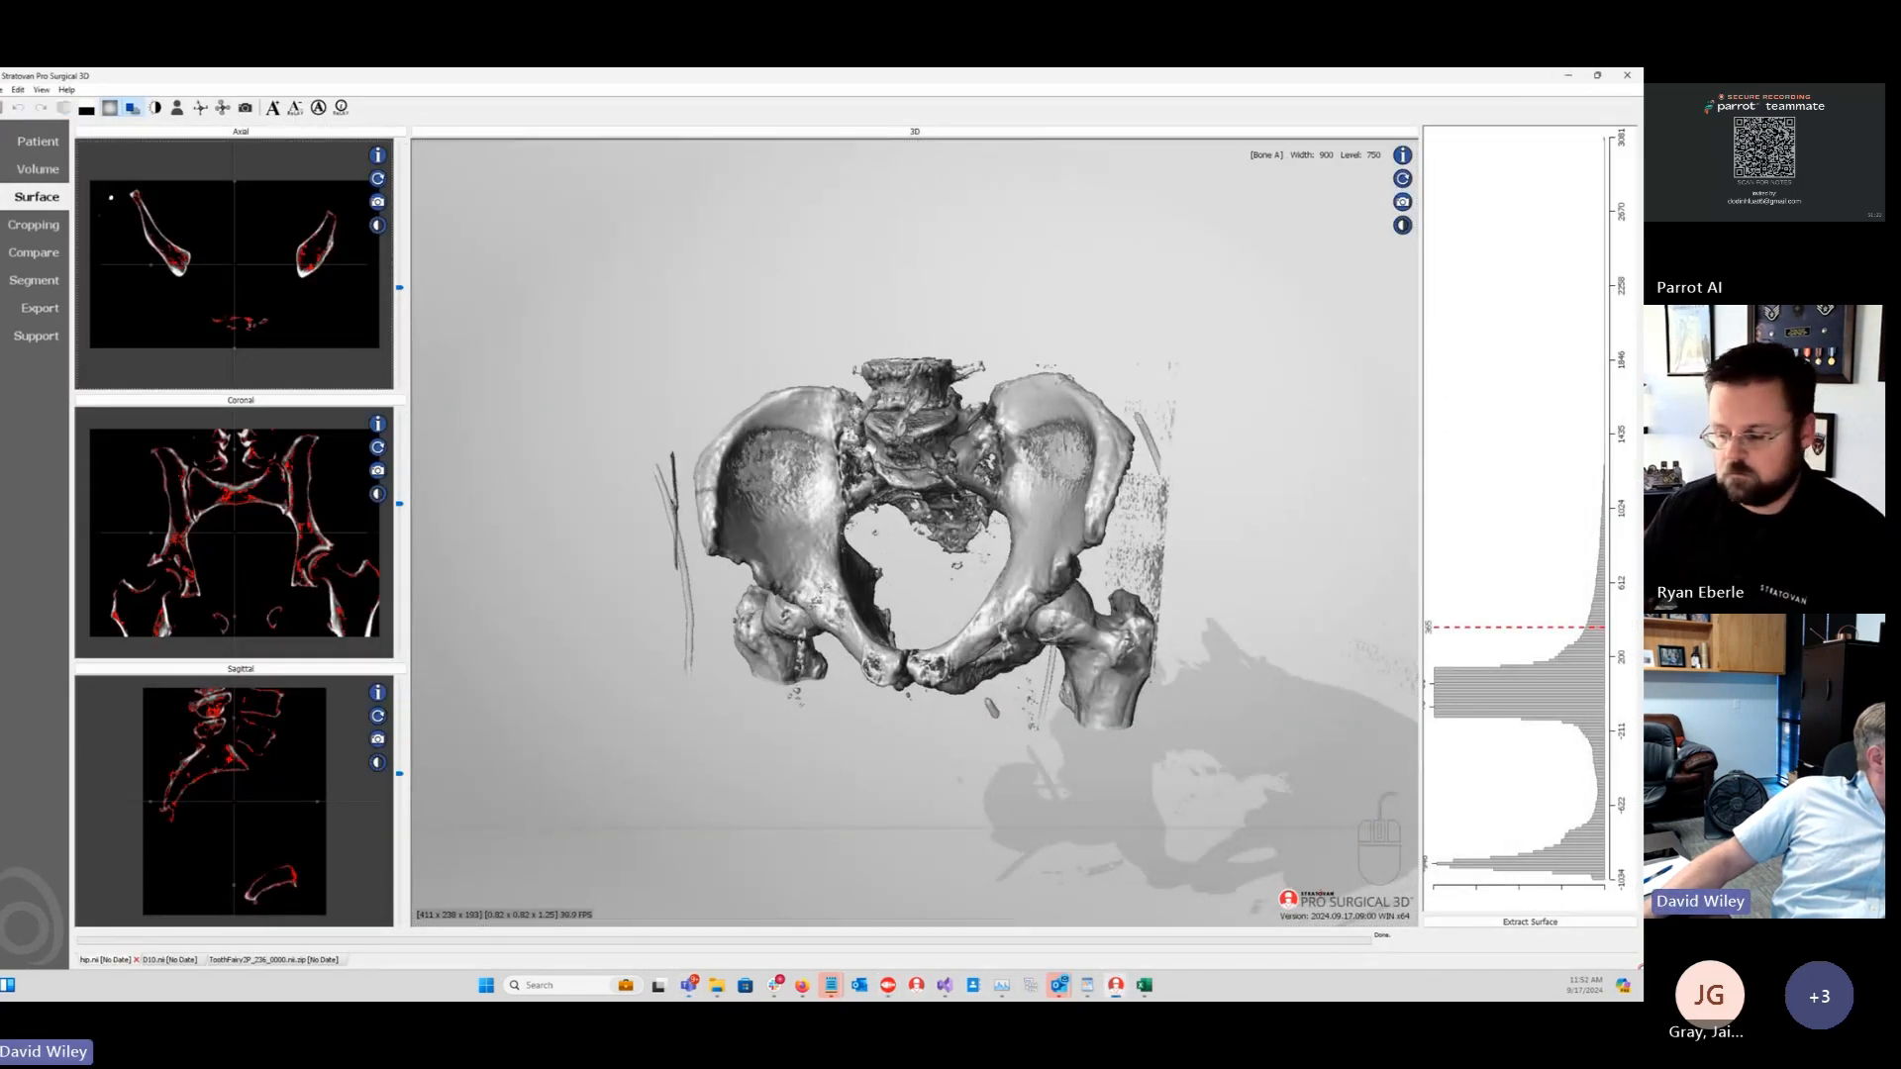
left_click(33, 282)
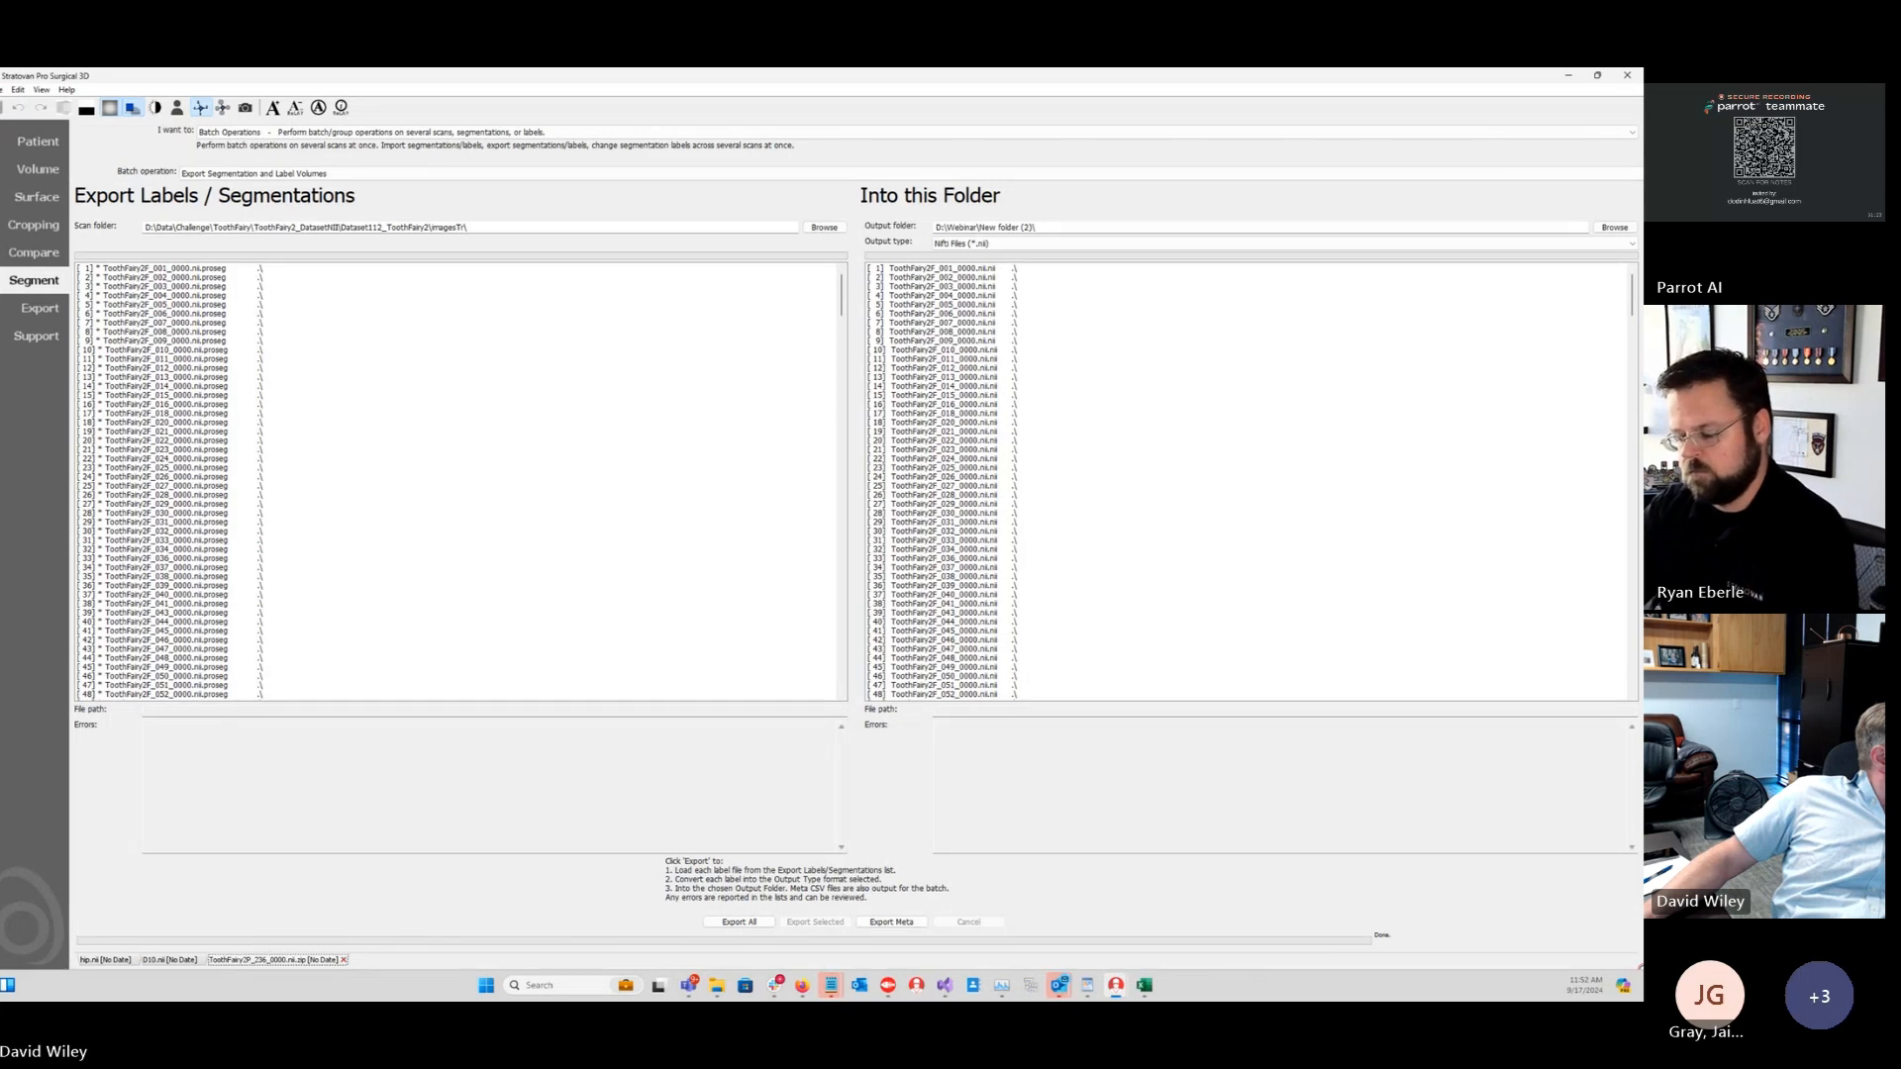
left_click(287, 133)
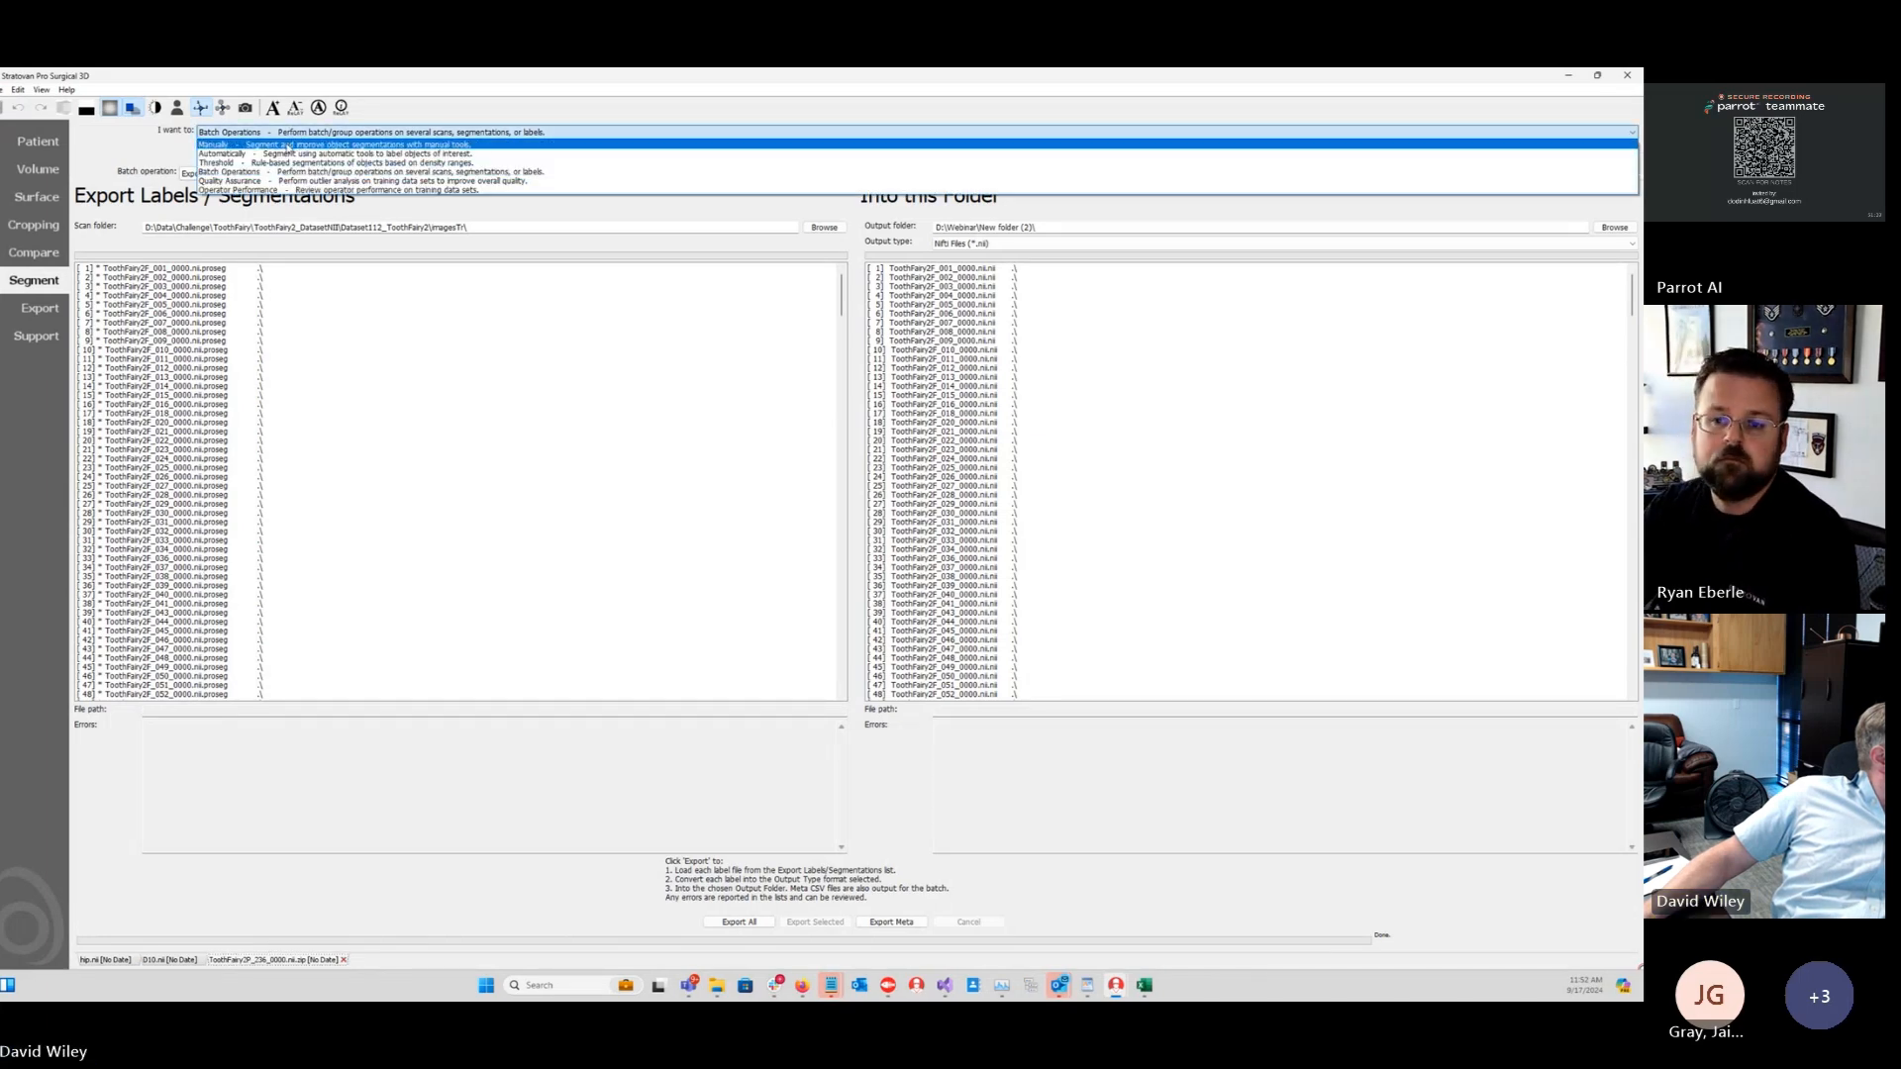
left_click(287, 146)
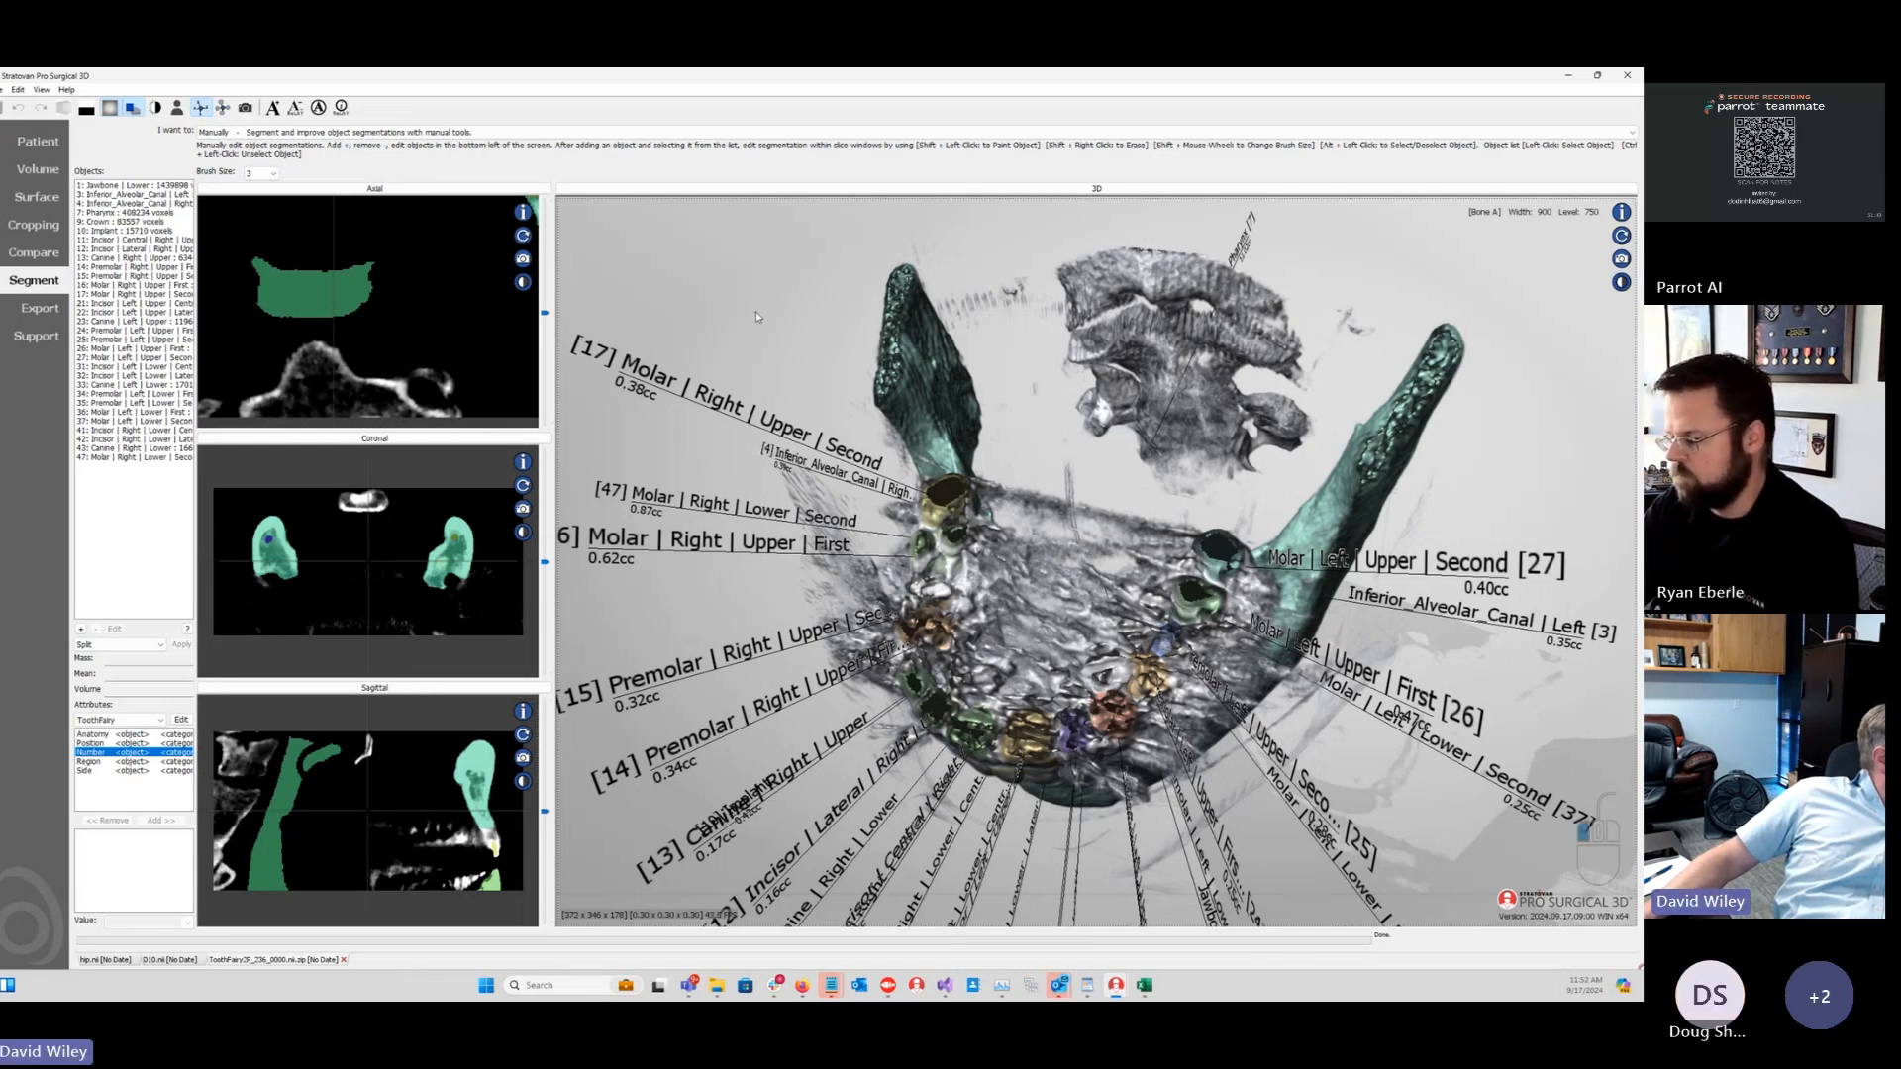
Step: Select the lower Jawbone object and raise the window level to dim the surrounding scan data
scroll(869, 447, "down", 5)
left_click_drag(814, 450, 932, 443)
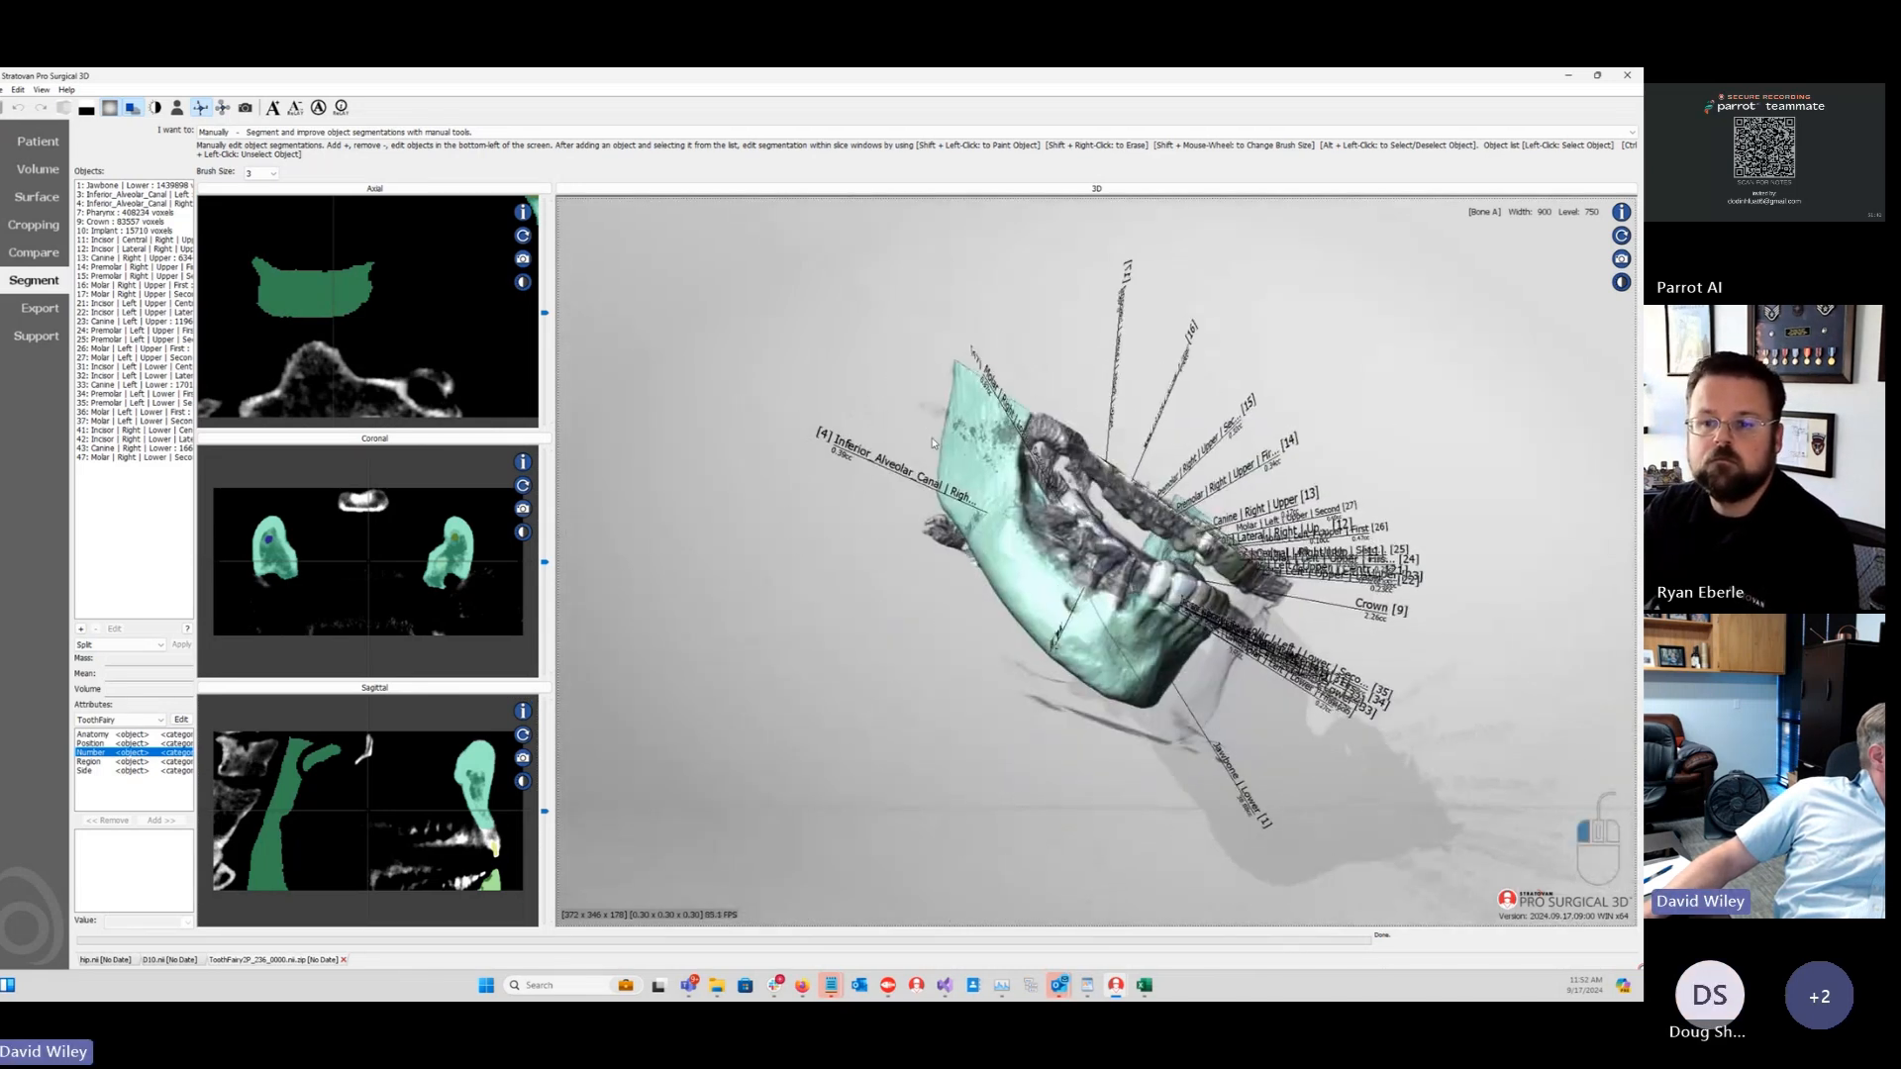
left_click(129, 187)
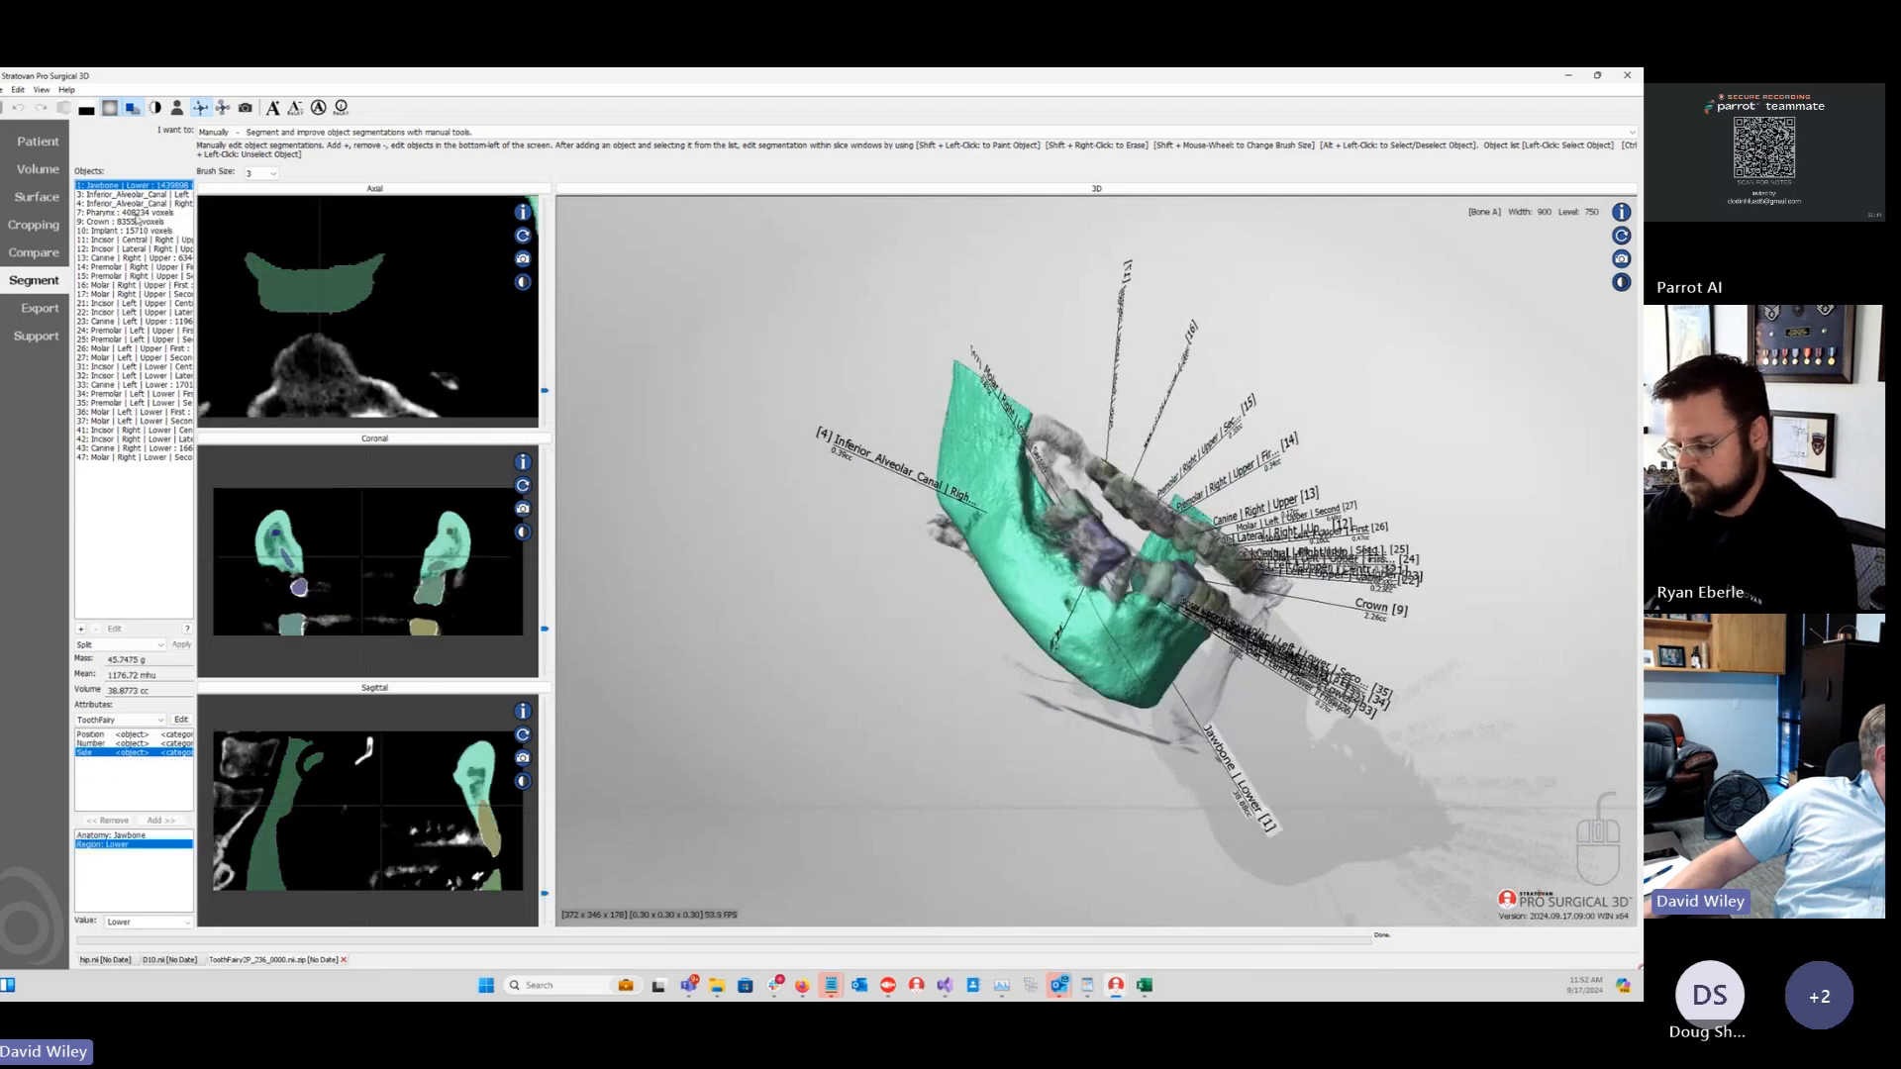
left_click_drag(424, 287, 424, 375)
left_click_drag(739, 460, 574, 587)
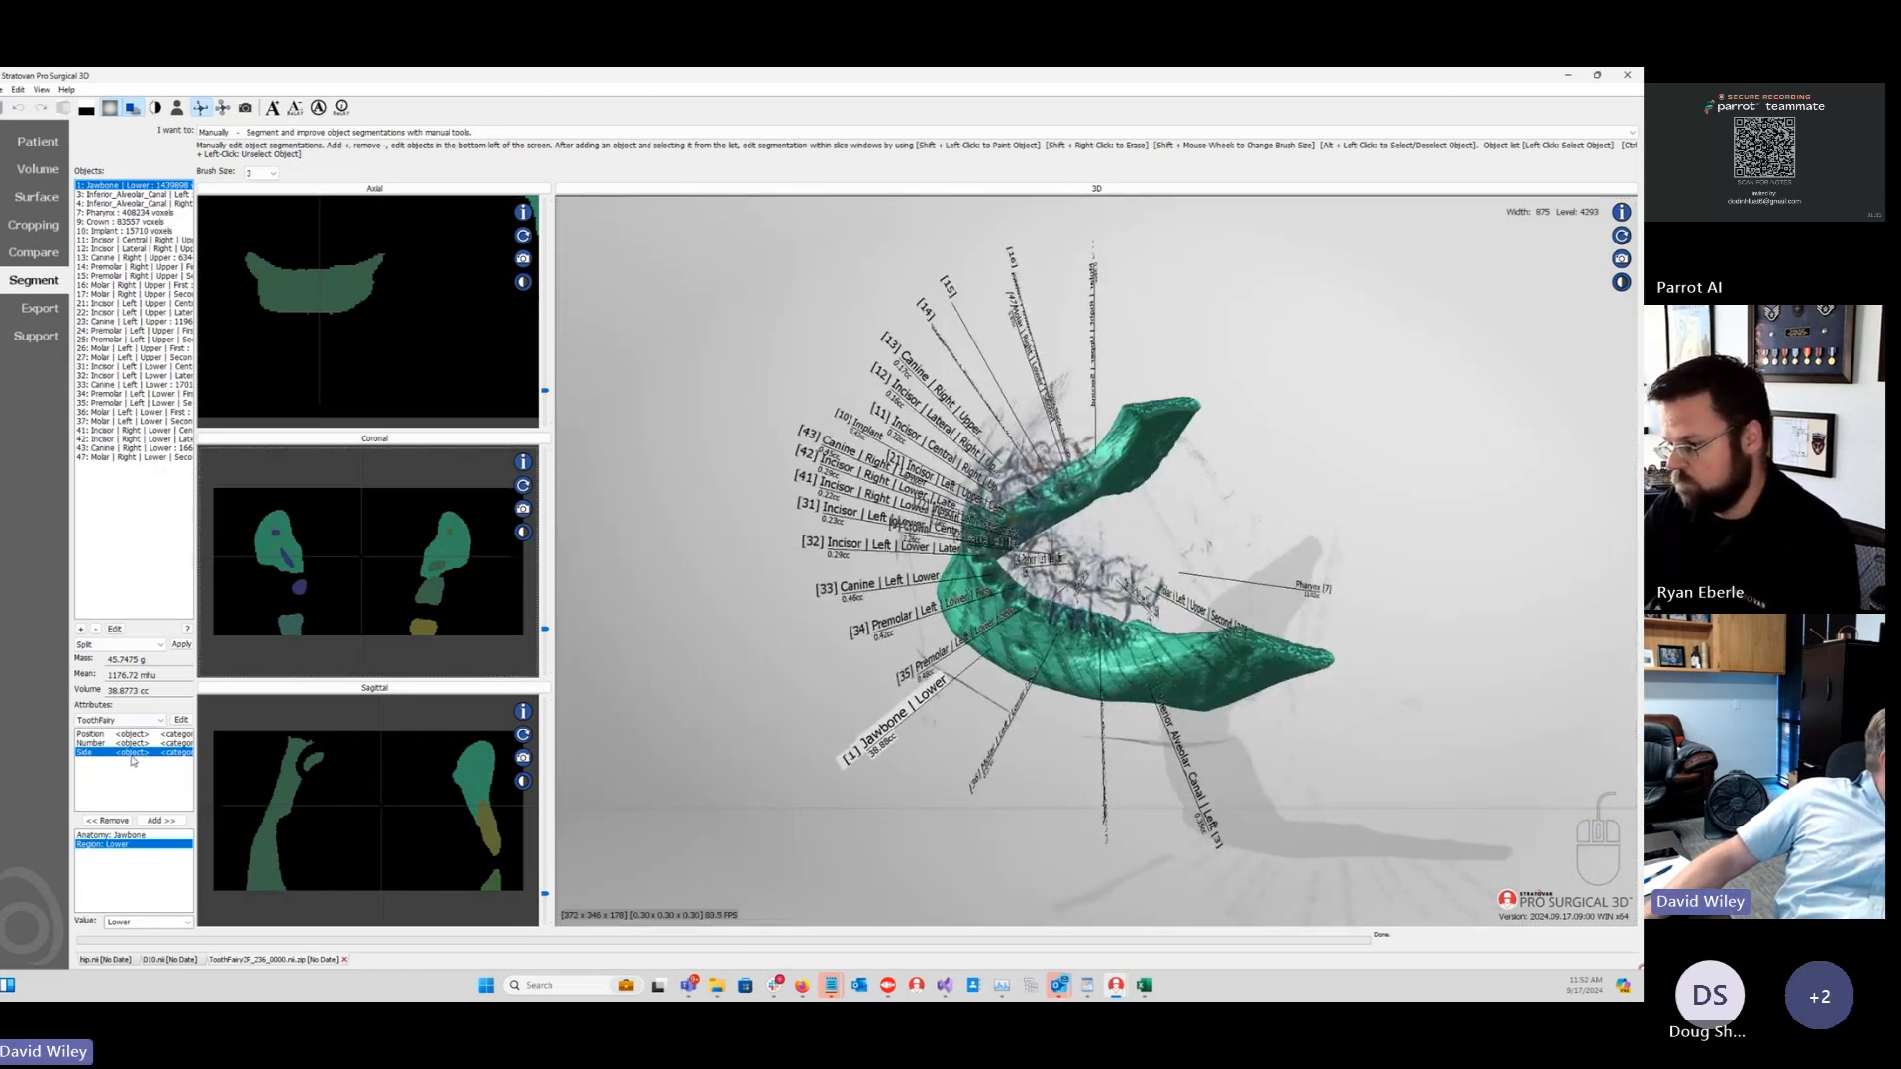
Step: Apply the Isolate Selected Object operation to the lower Jawbone, bringing up its Save As dialog
left_click(137, 645)
scroll(114, 713, "down", 2)
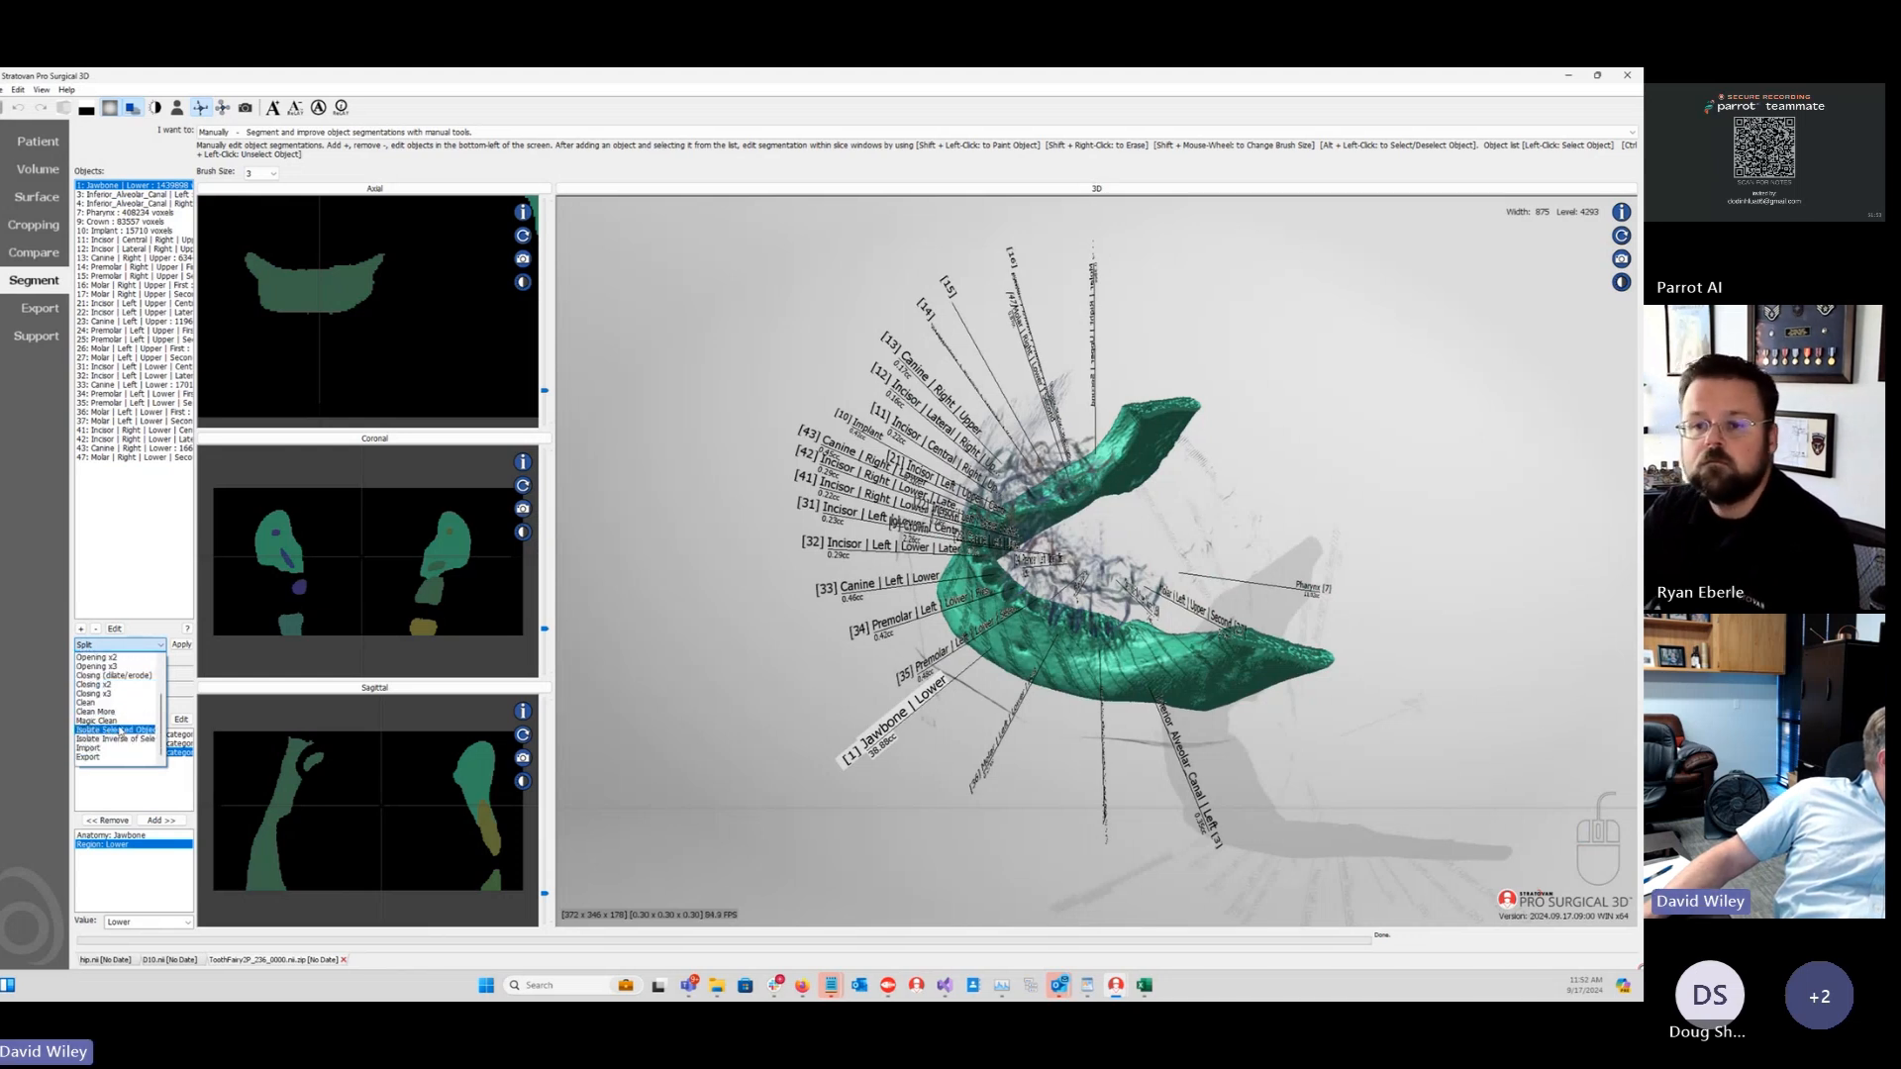
left_click(115, 731)
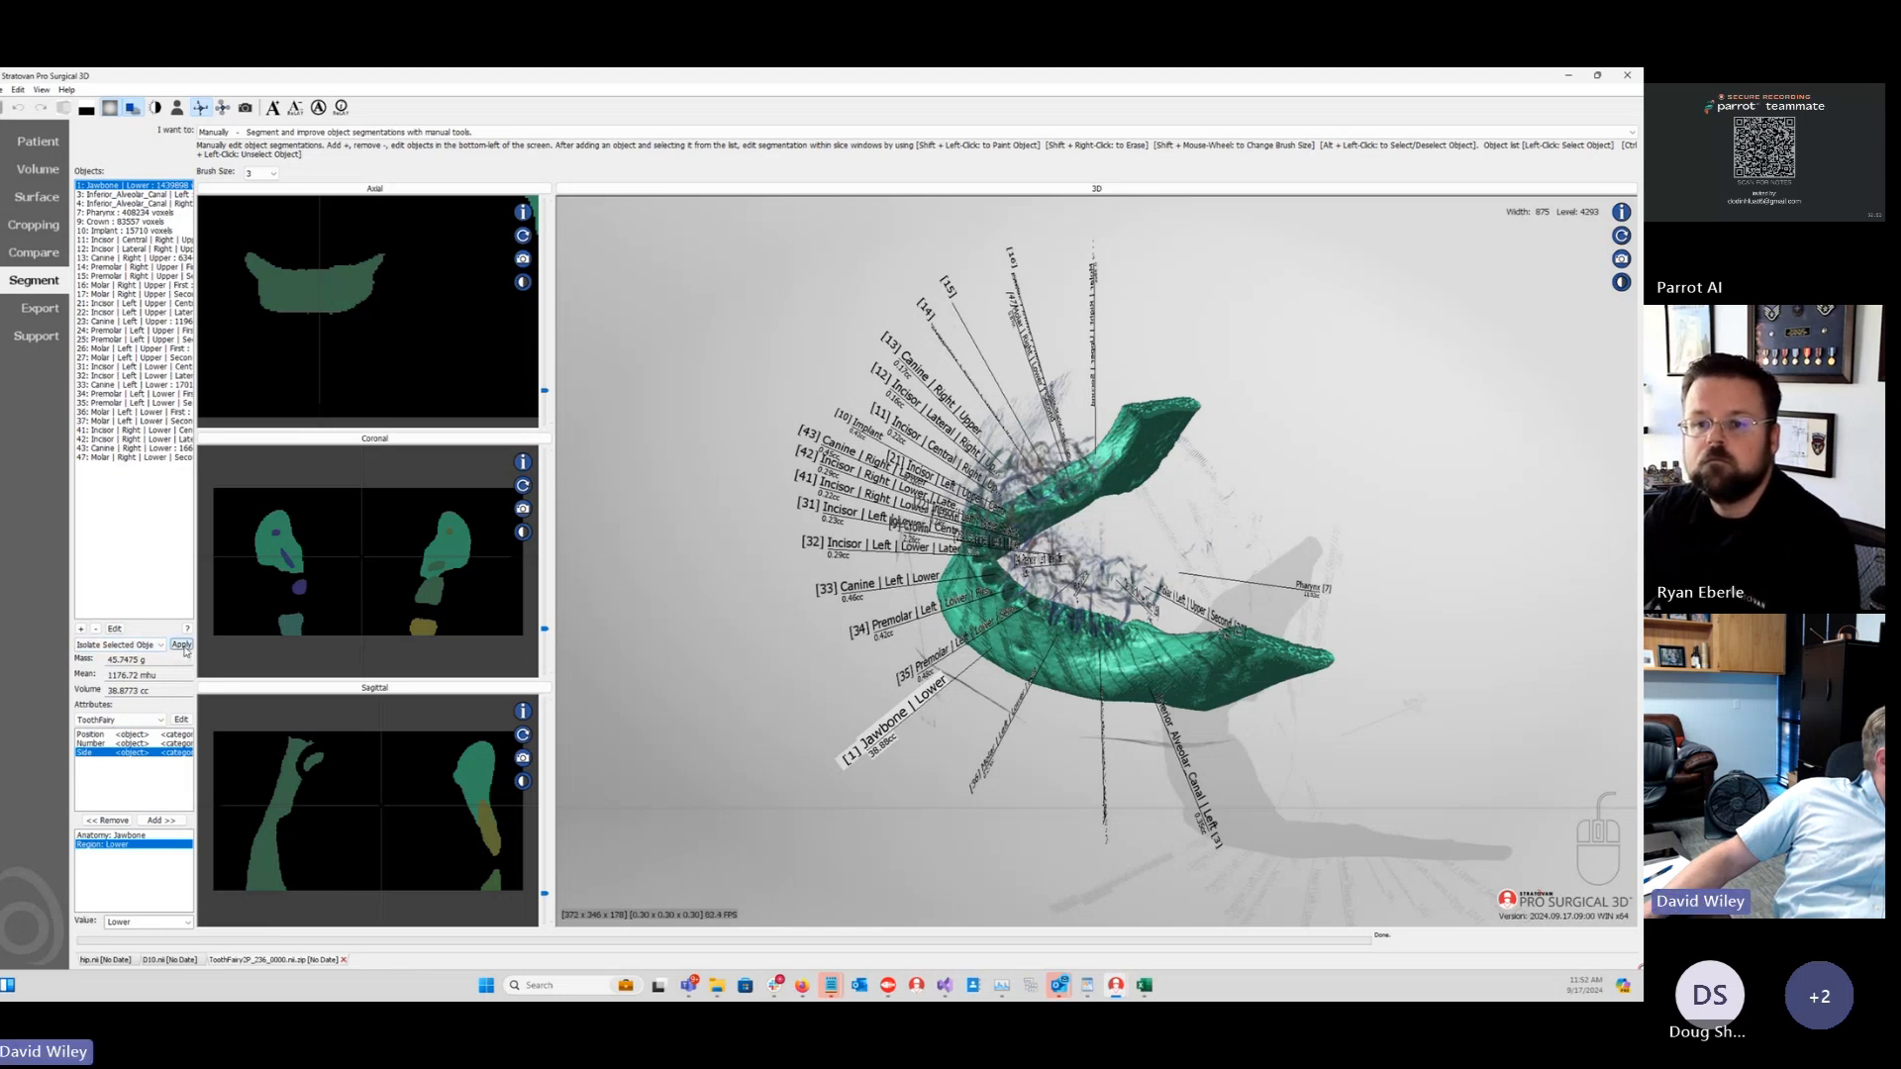
key("ctrl+s")
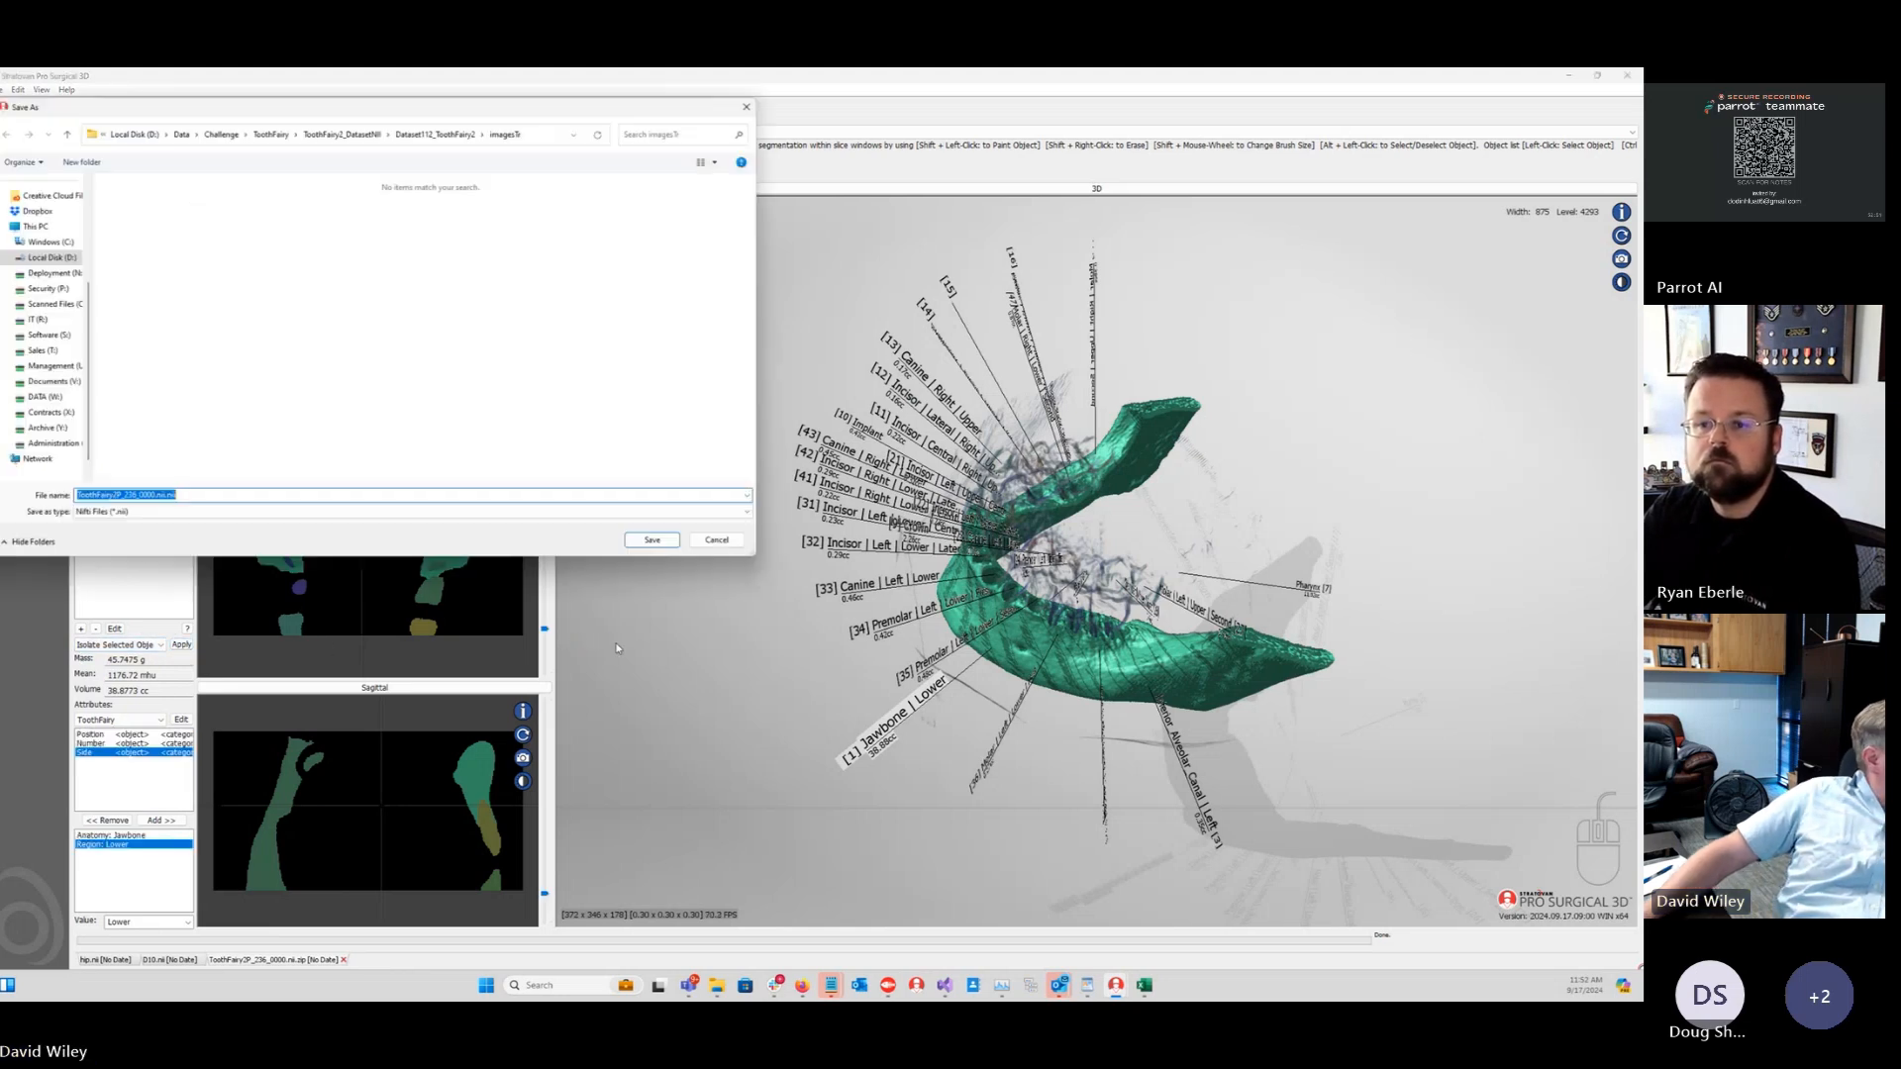
Step: Move the Save As dialog aside, and create and open New folder (3) inside the Webinar folder in File Explorer
left_click_drag(410, 116, 833, 395)
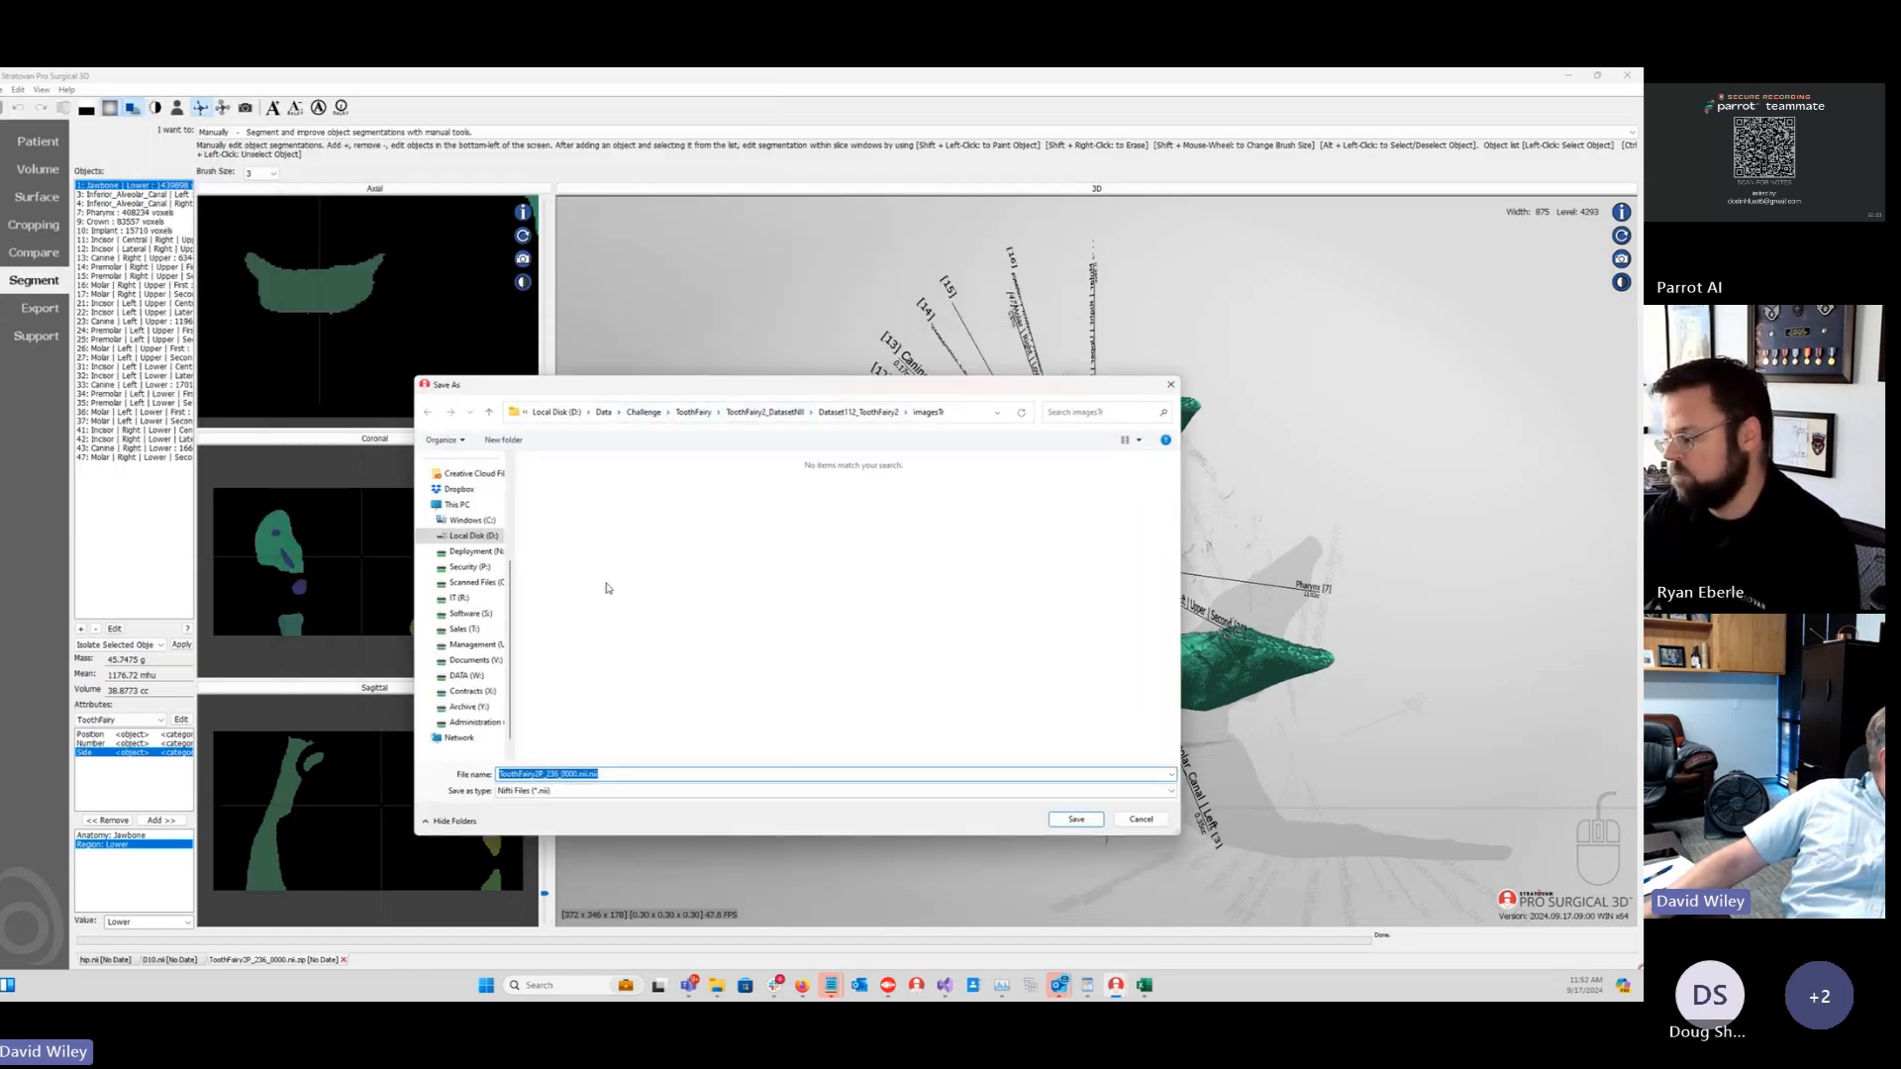
right_click(720, 991)
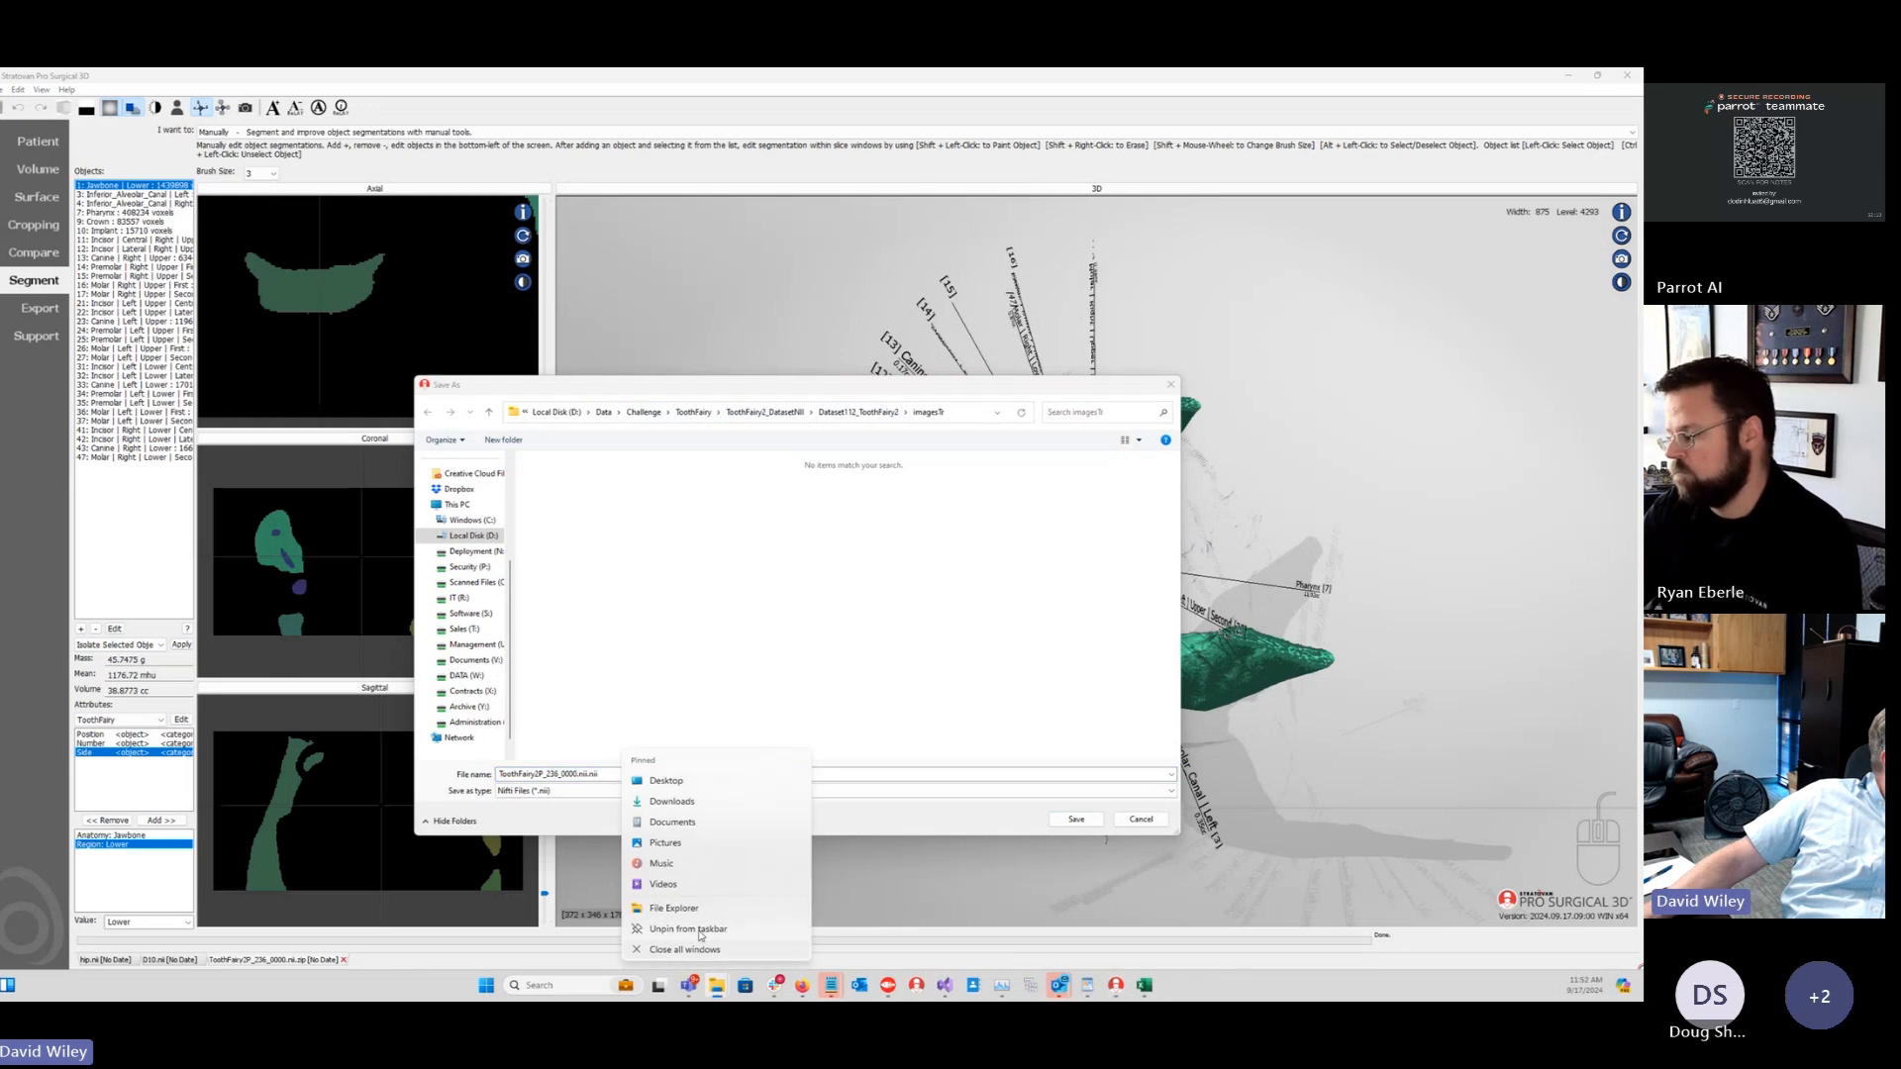
left_click(698, 910)
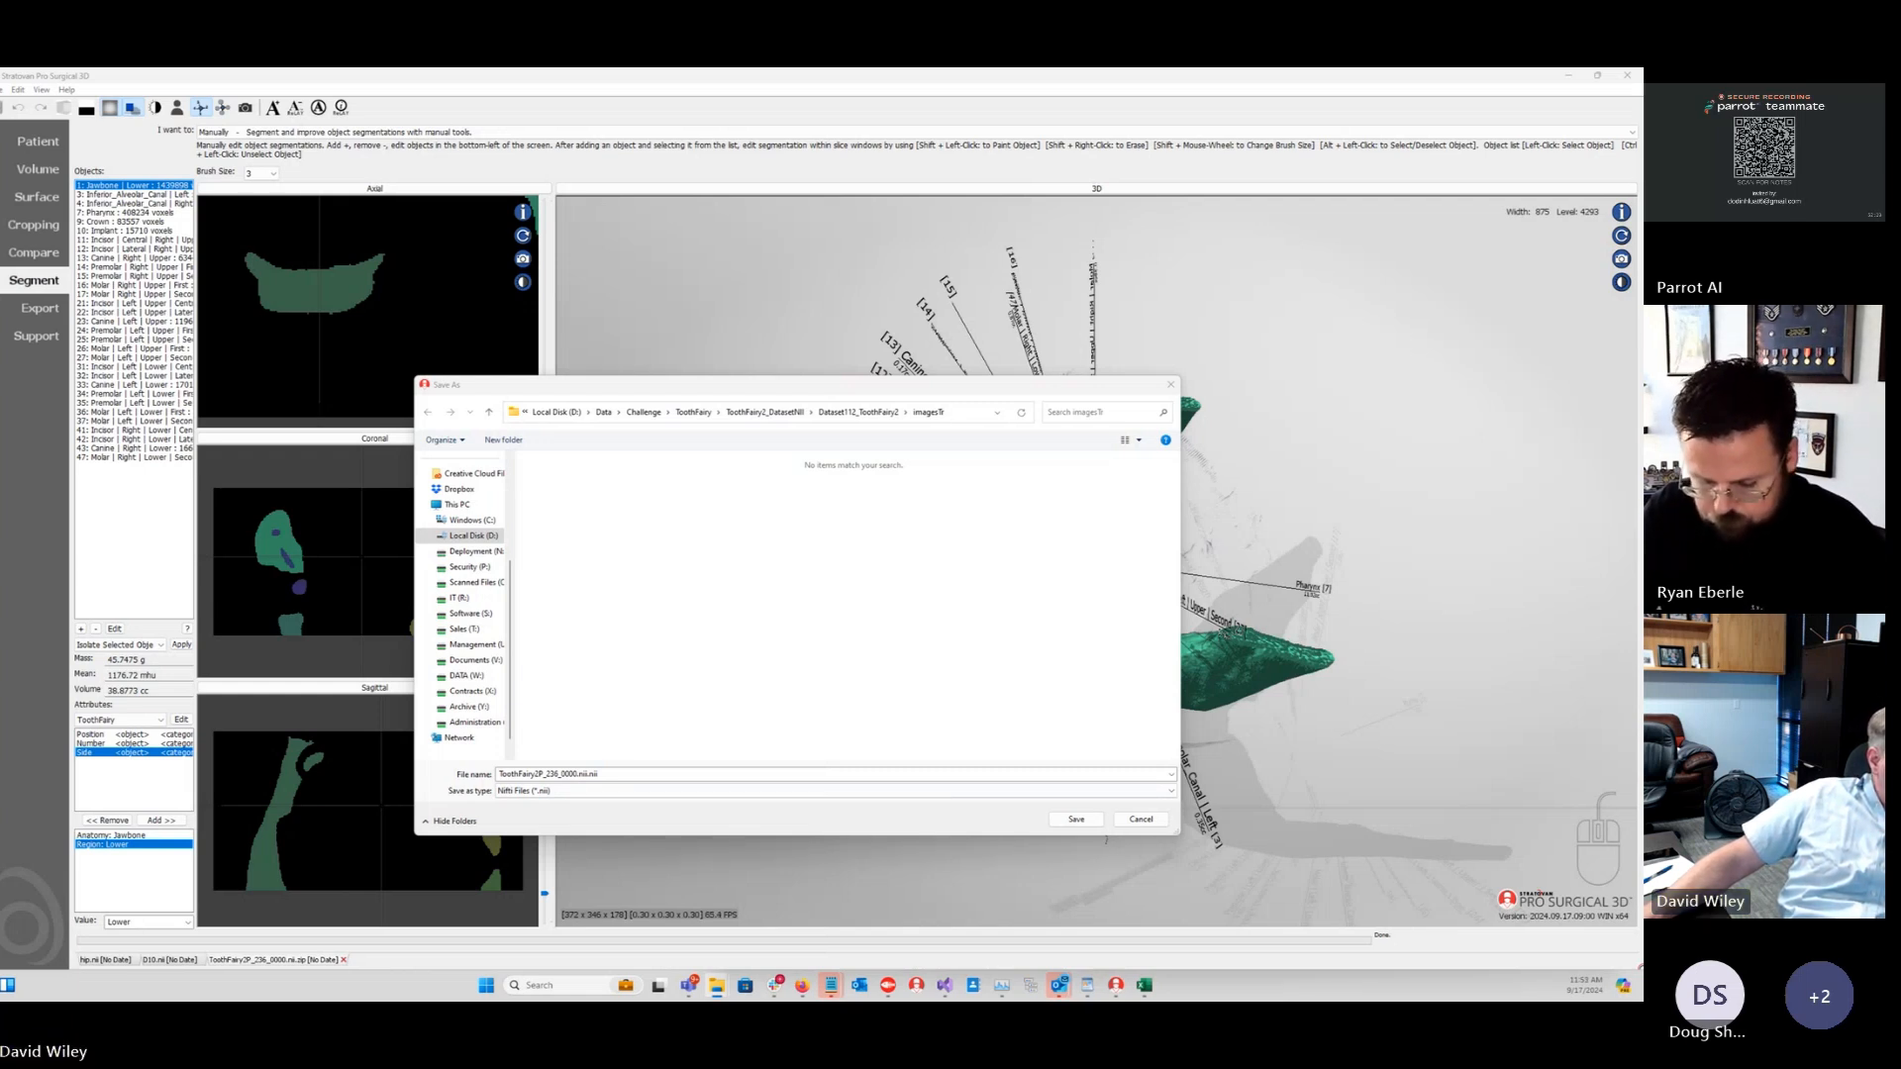
left_click_drag(1900, 593, 1294, 487)
double_click(1073, 644)
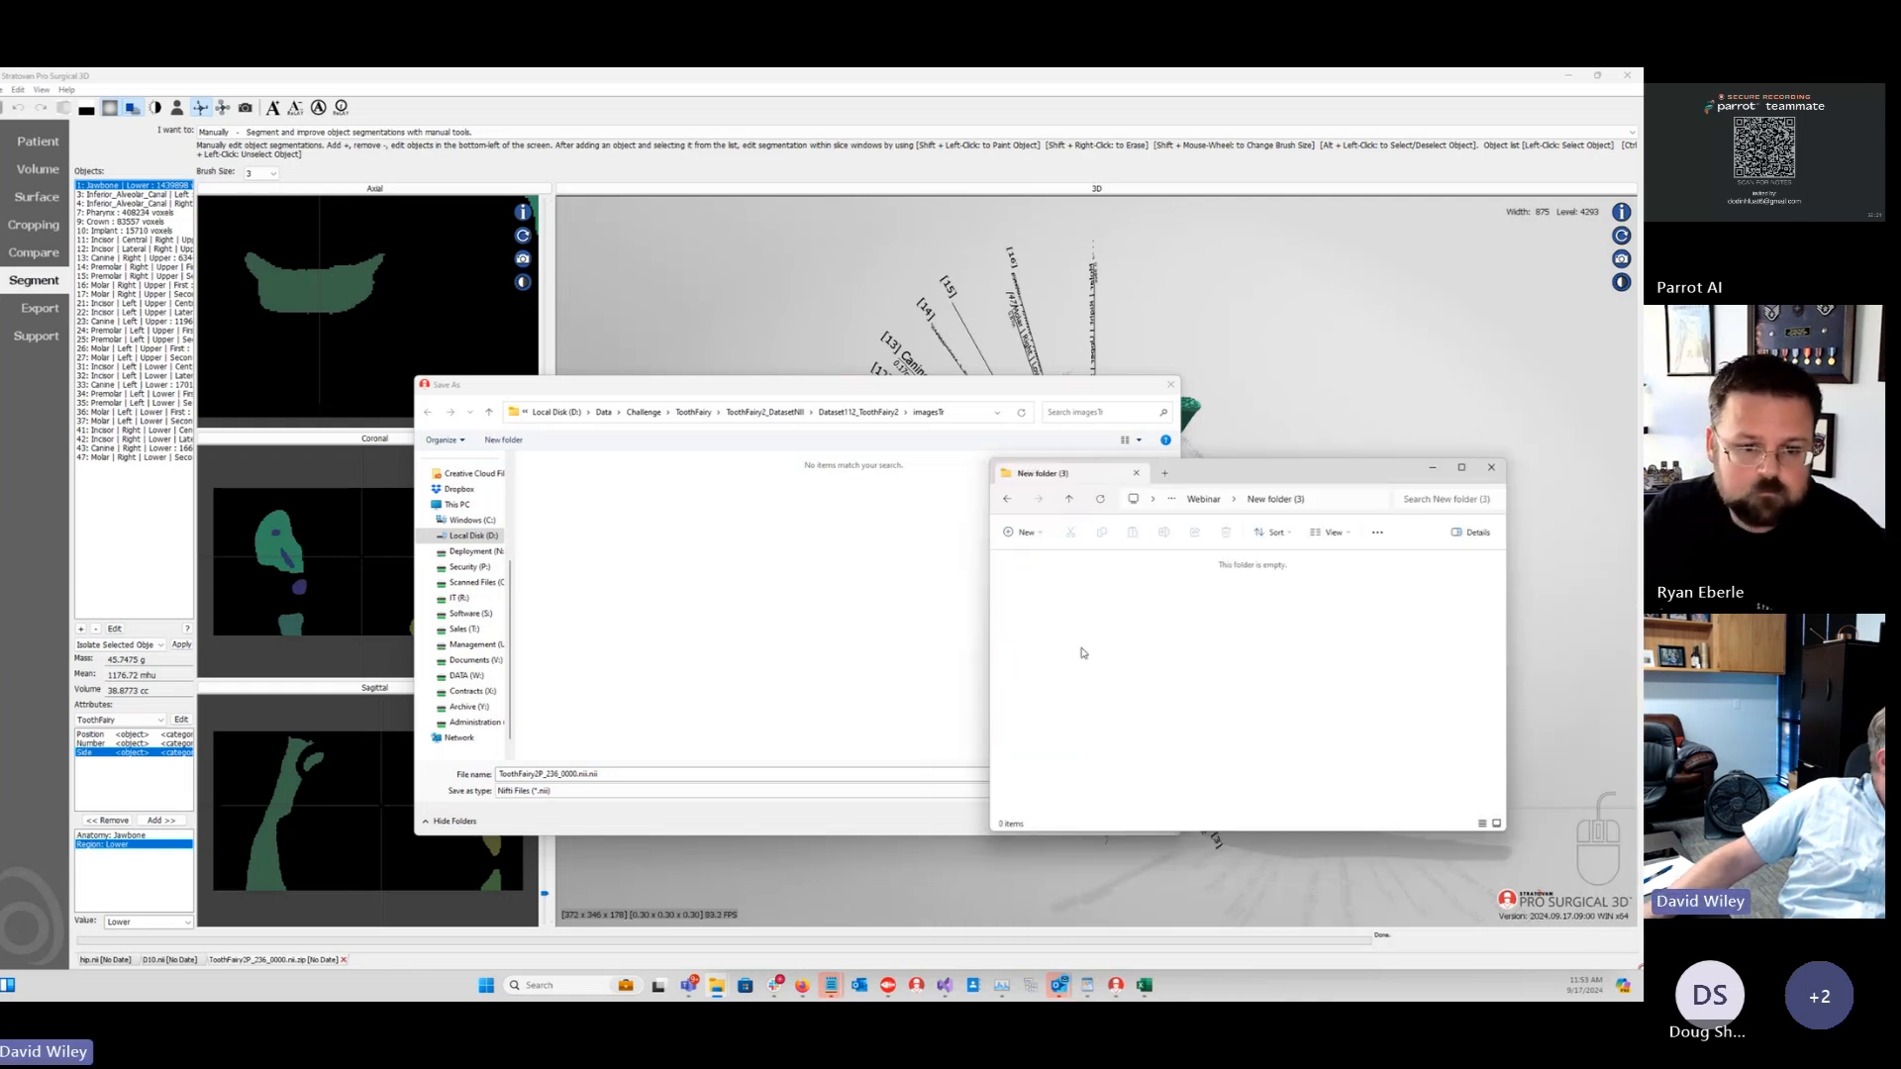
Step: Point the Save As dialog to the folder D:\Webinar\New folder (3), using the path from File Explorer
left_click(1329, 501)
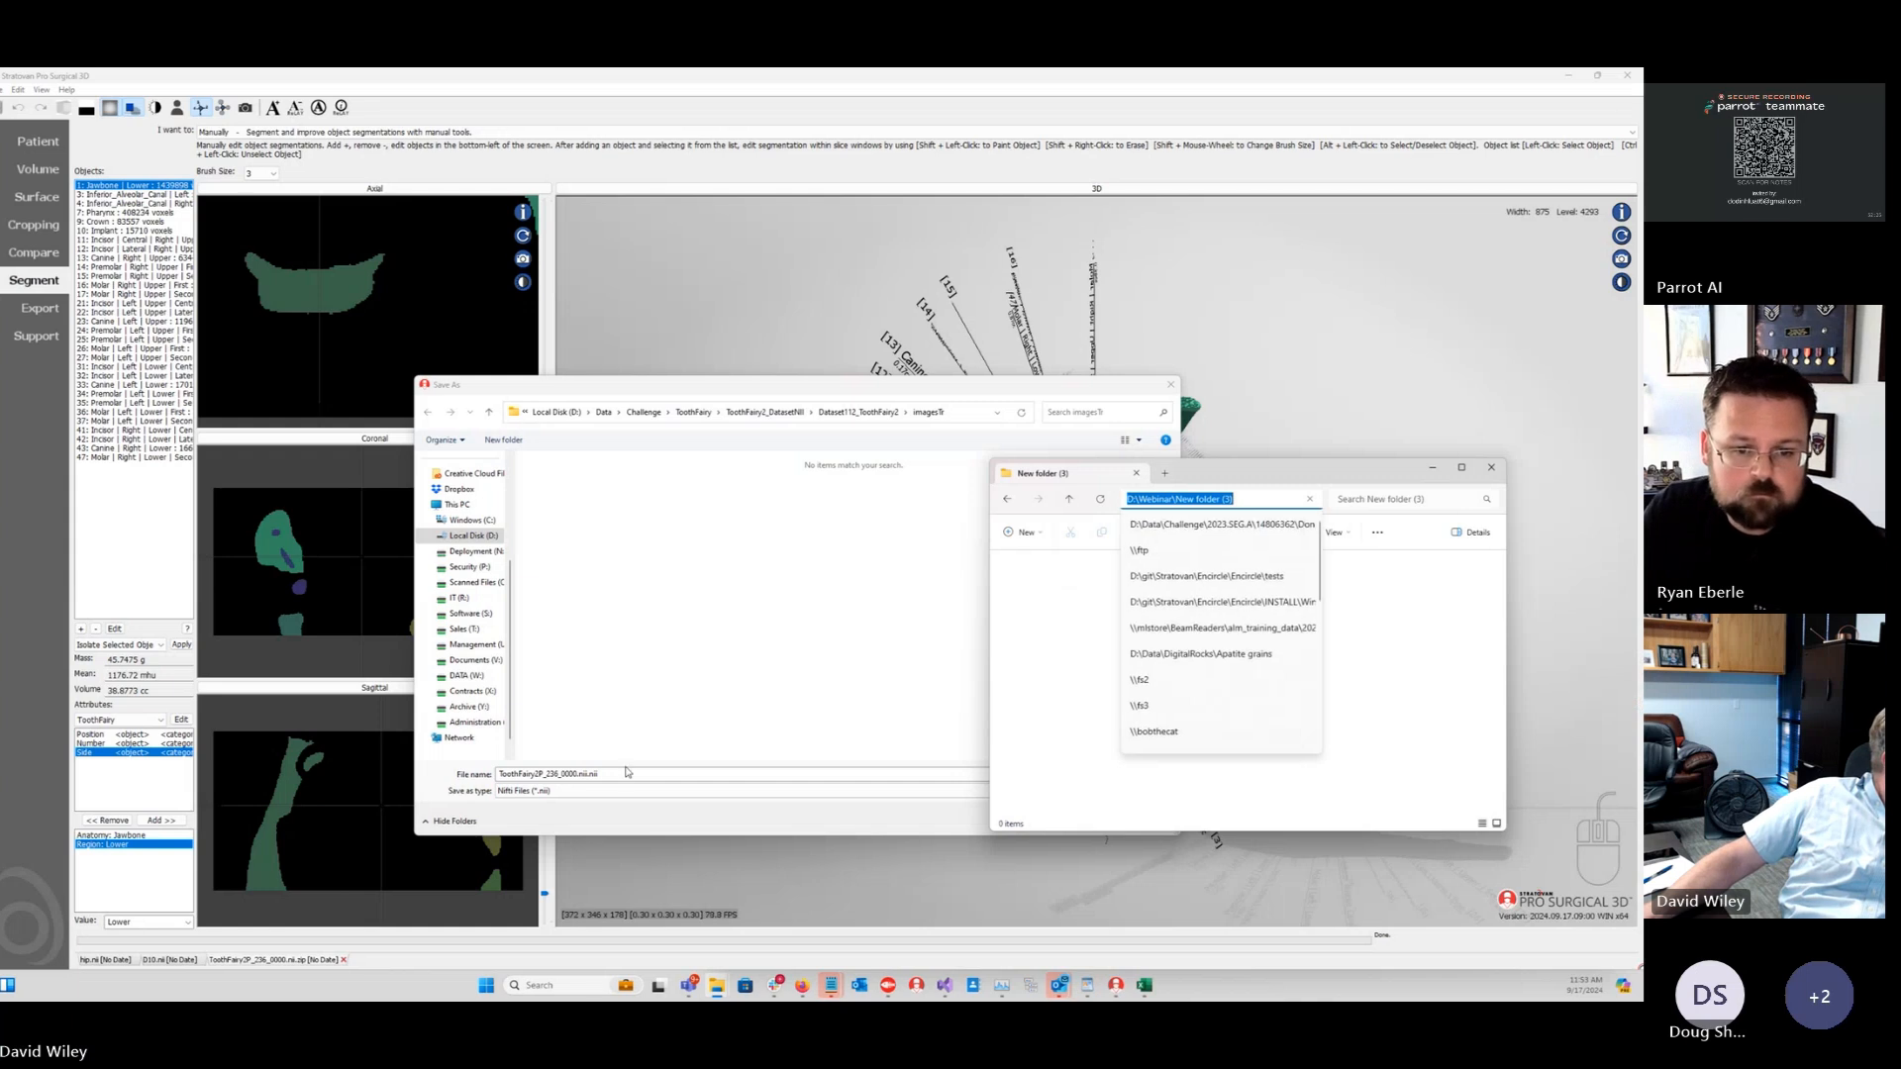
left_click(636, 774)
key("ctrl+v")
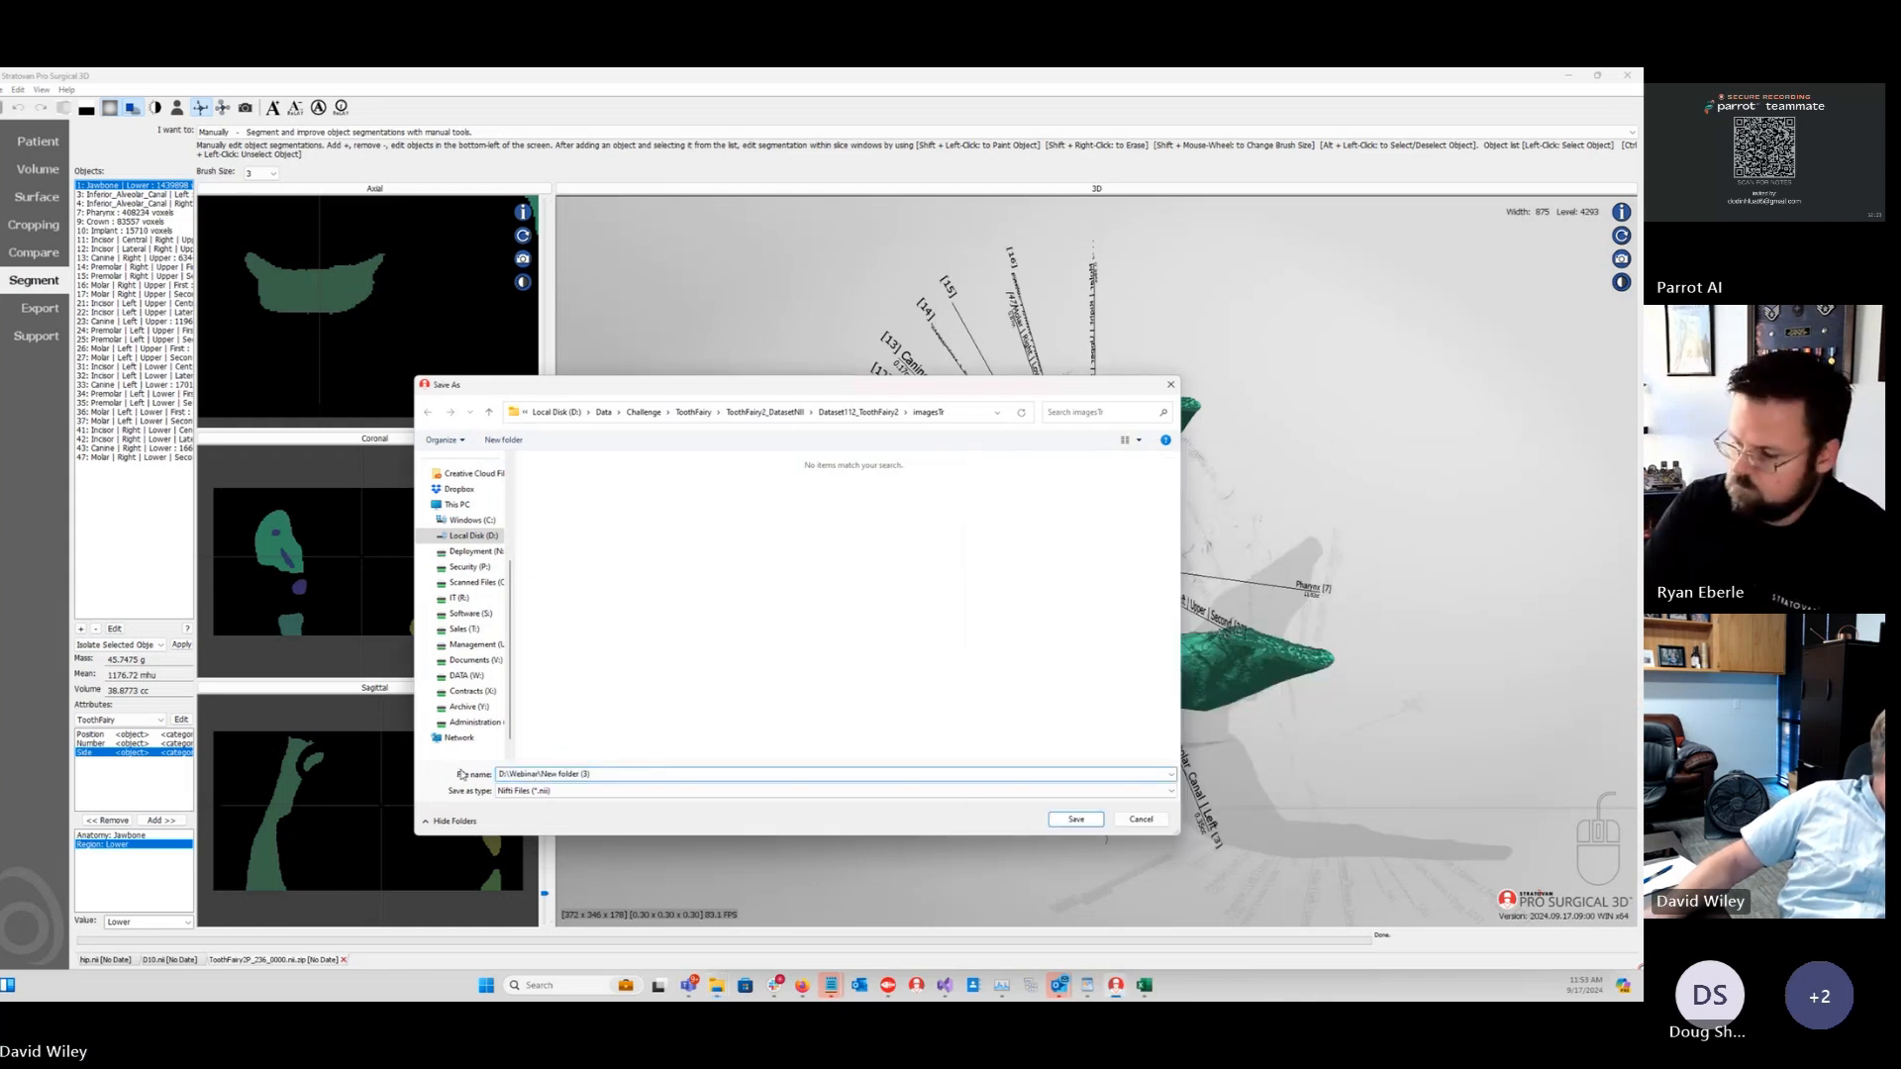
key("Return")
left_click(585, 774)
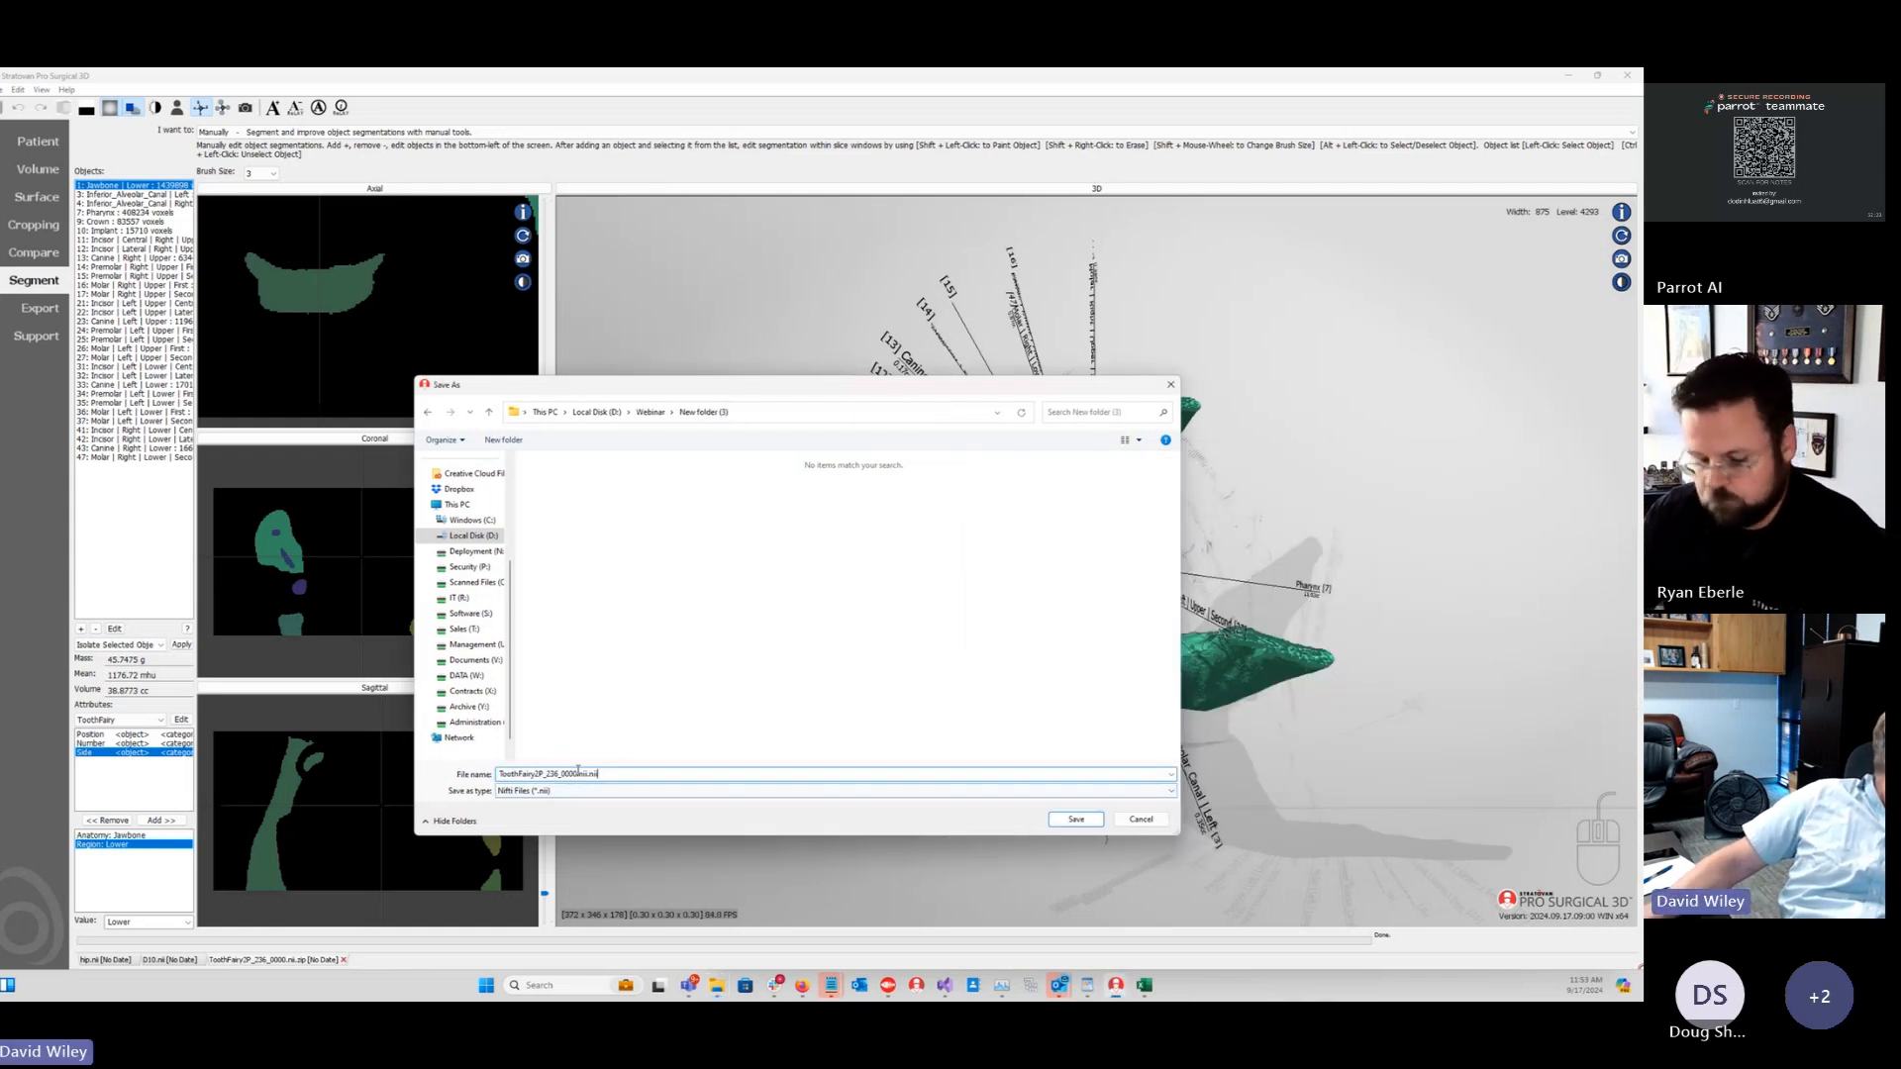
Step: Name the isolated jawbone file mandible.nii, save it and dismiss the confirmation message
left_click_drag(584, 773, 474, 775)
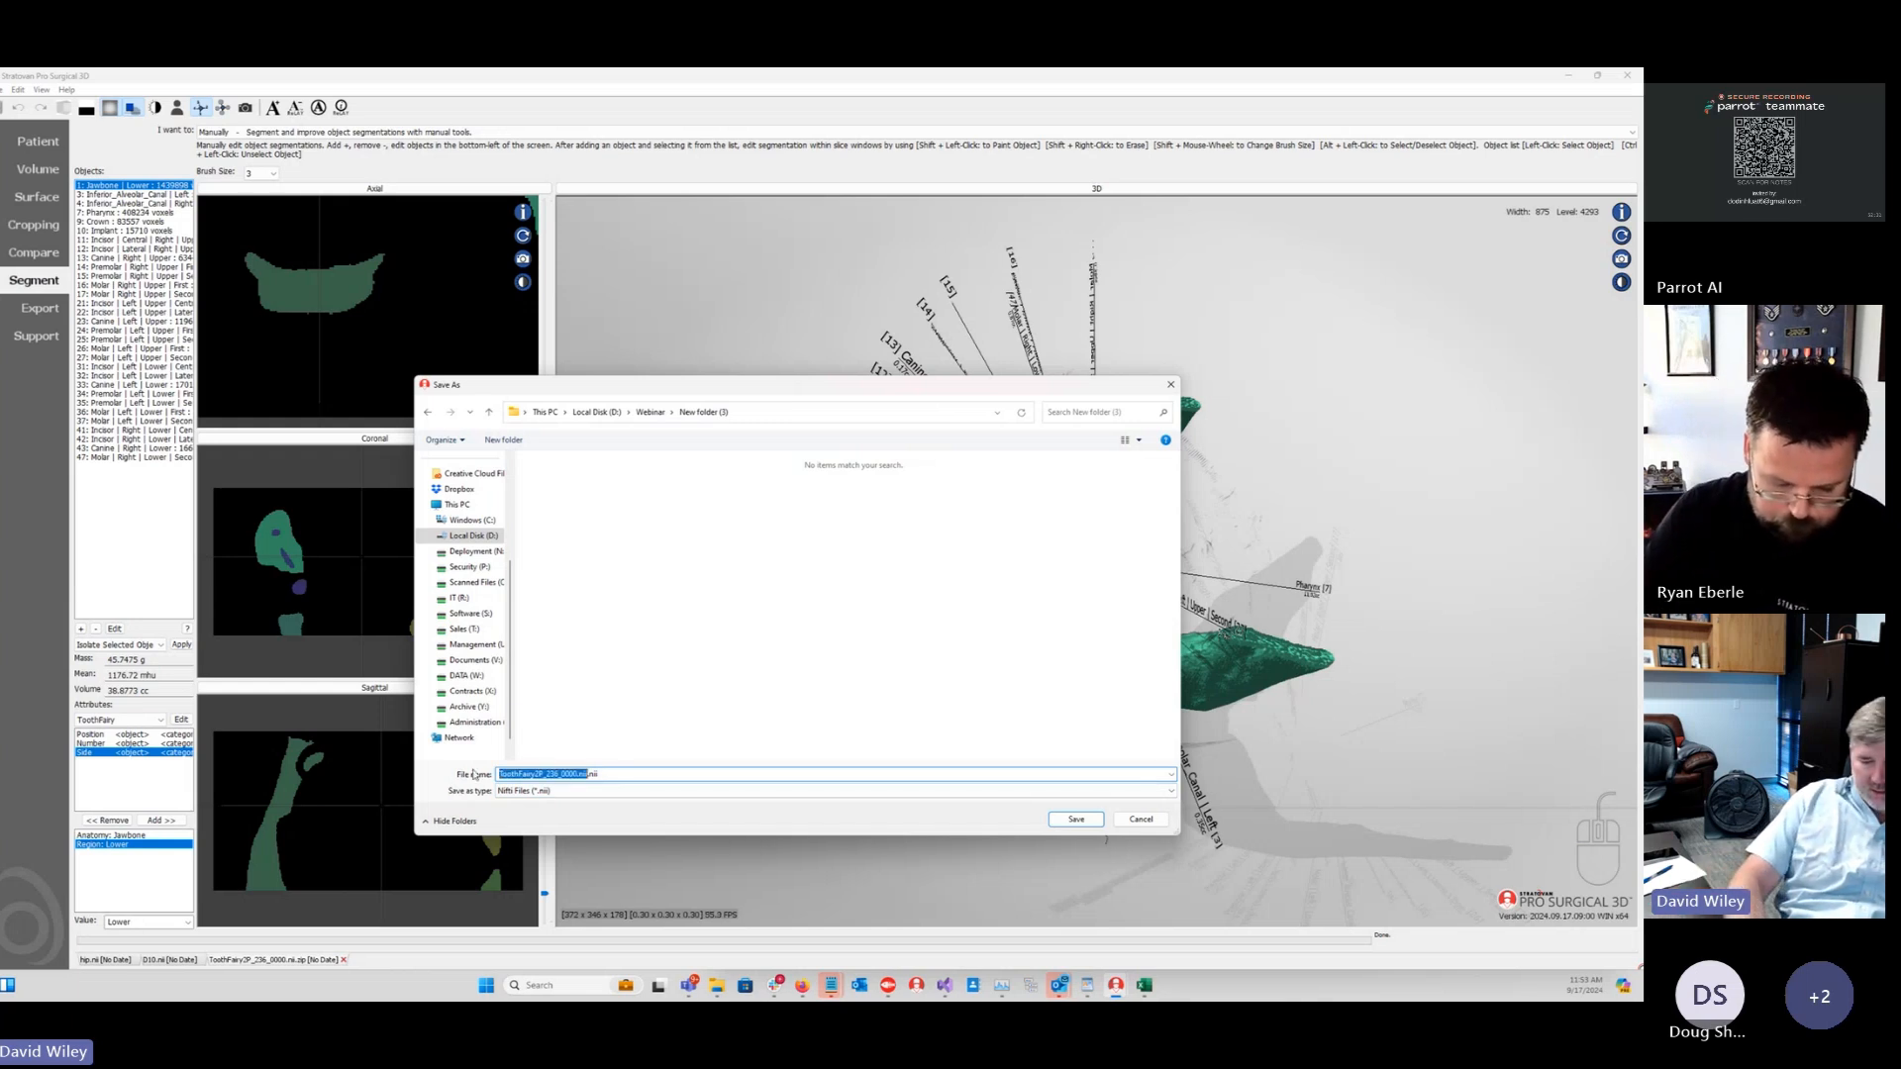
key("BackSpace")
type("mand")
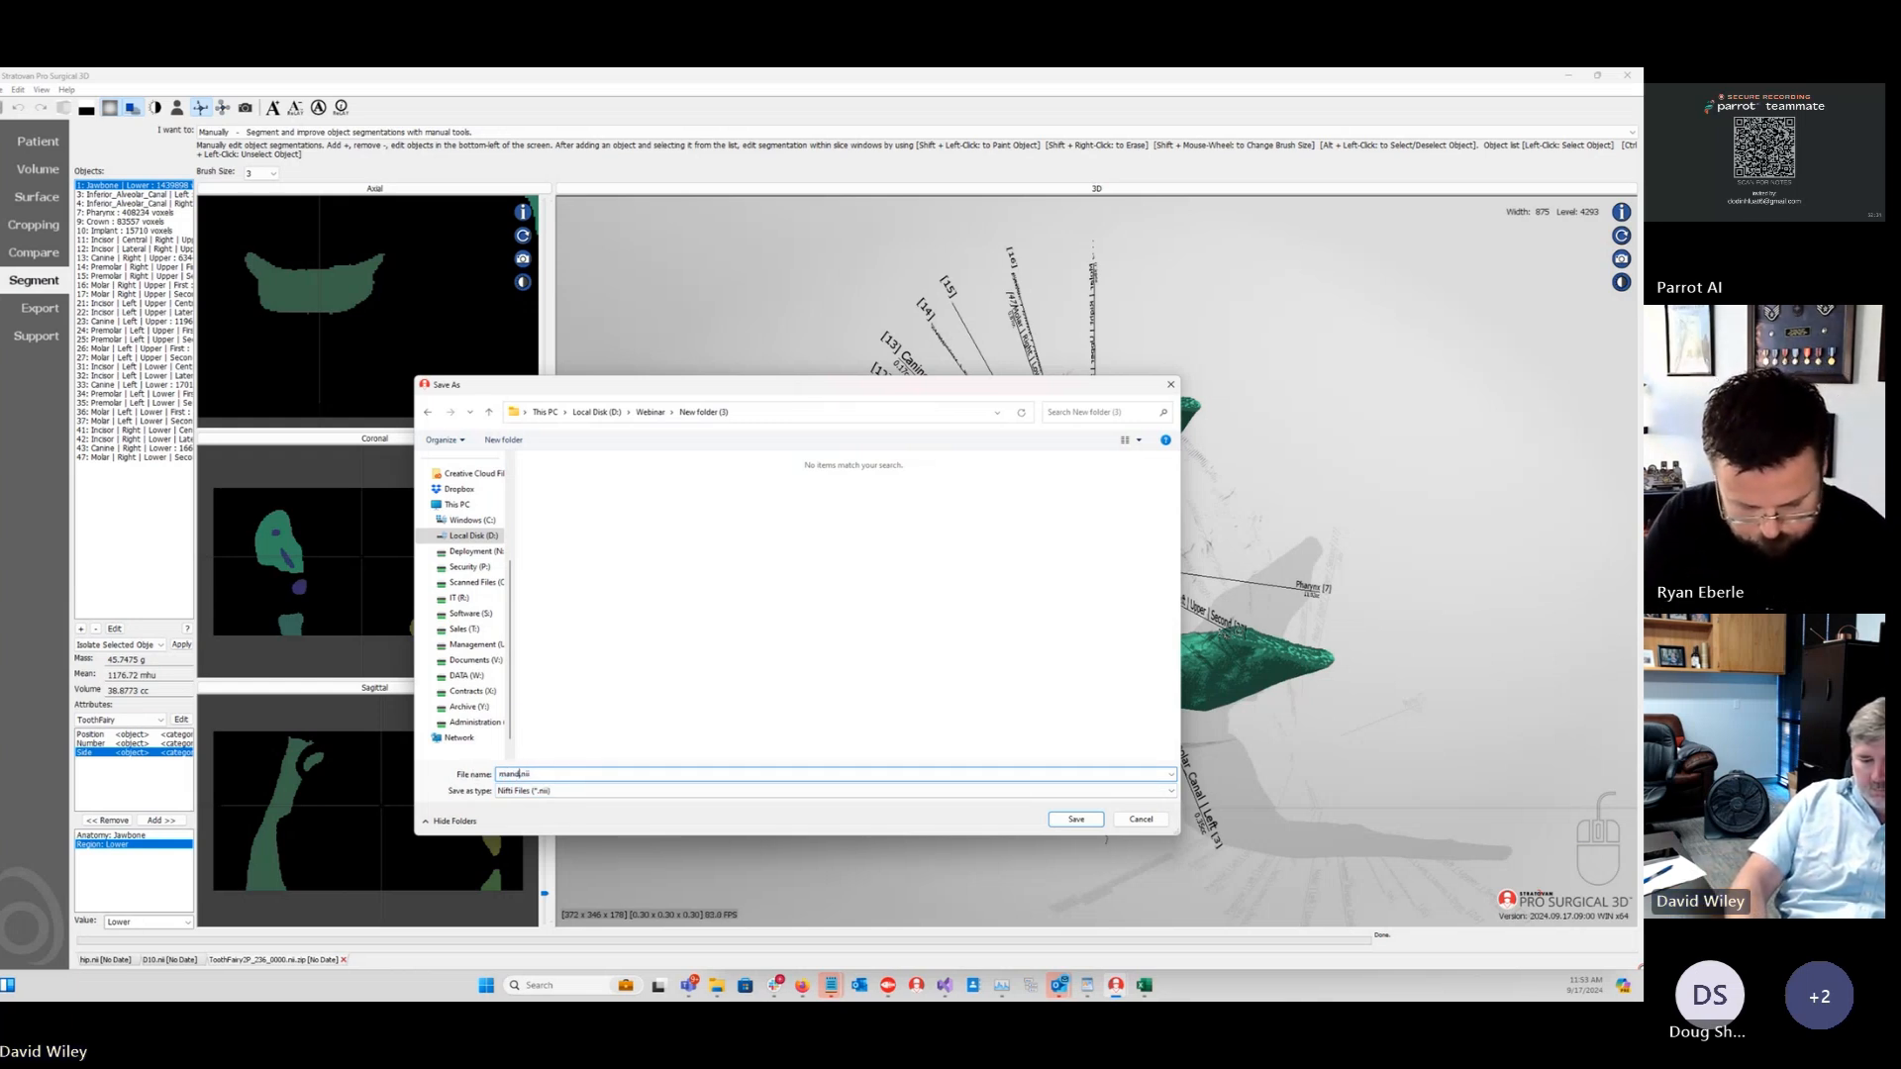
type("ible")
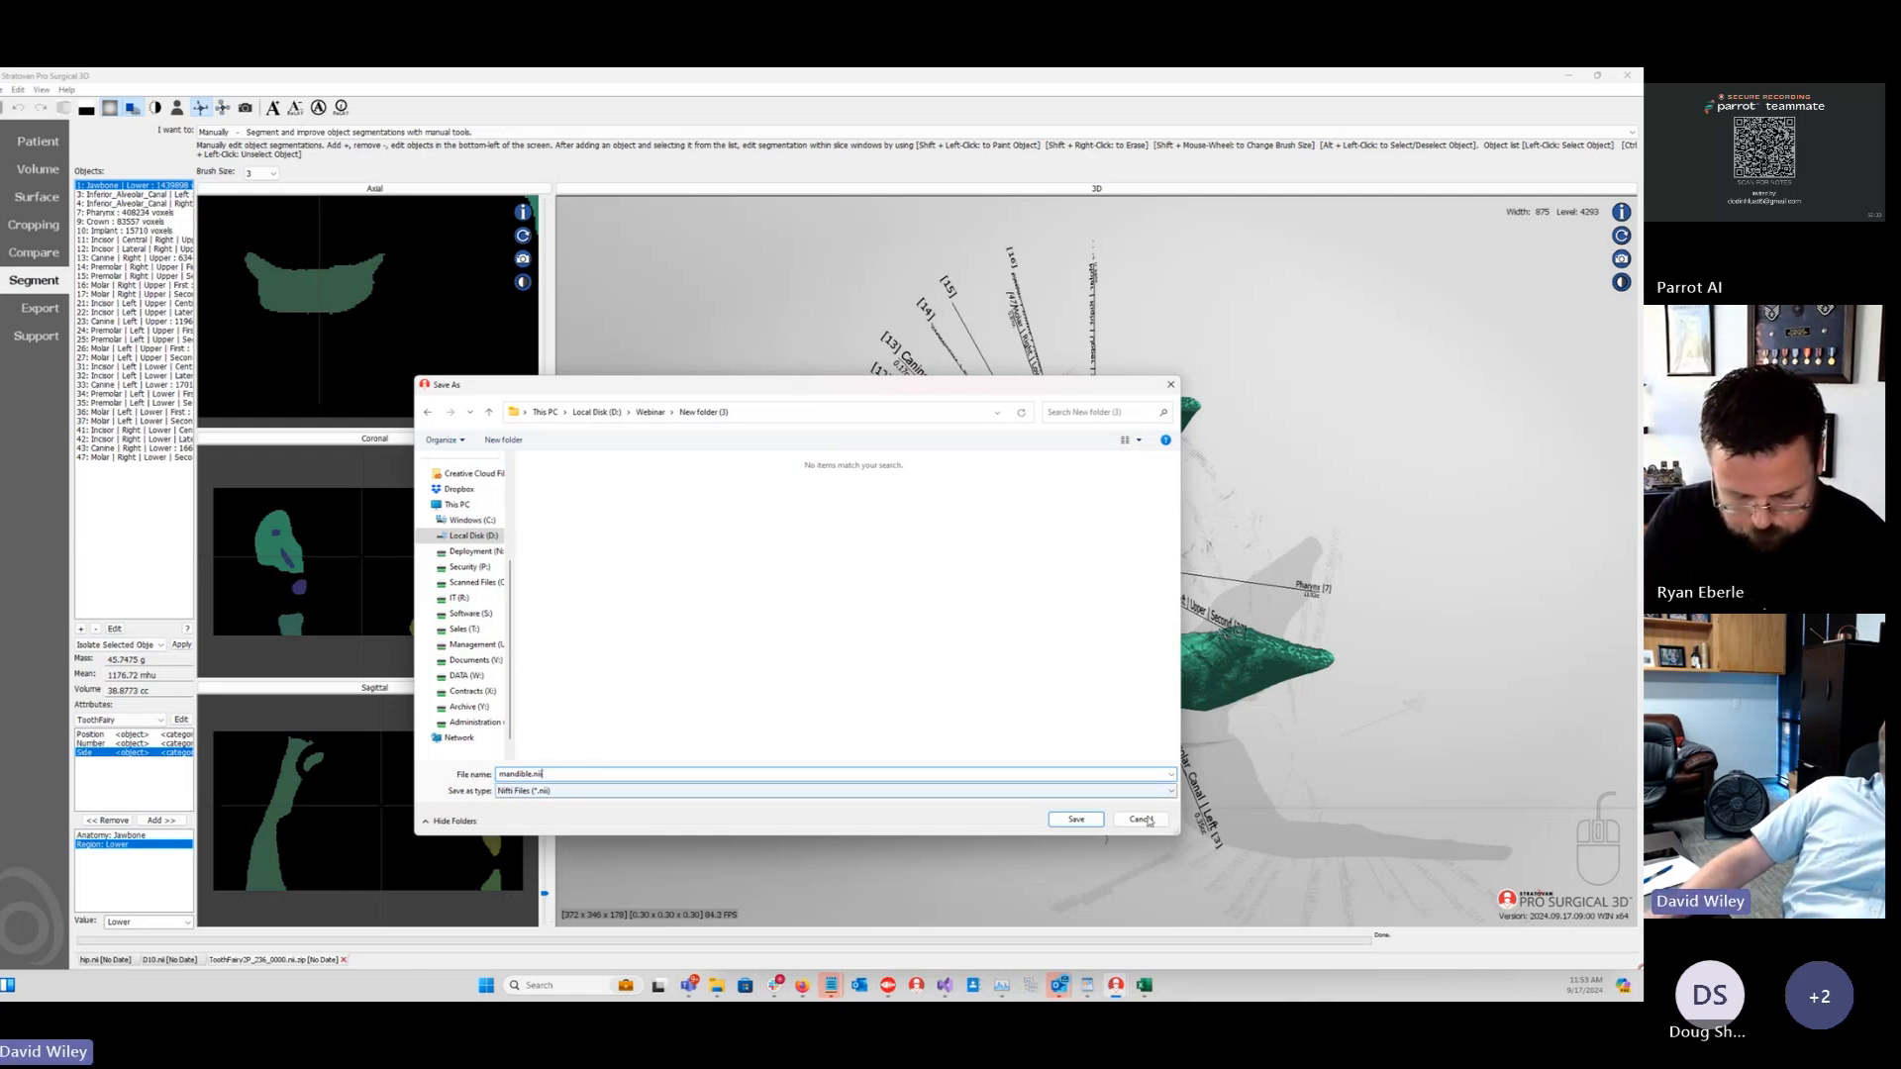
left_click(1076, 819)
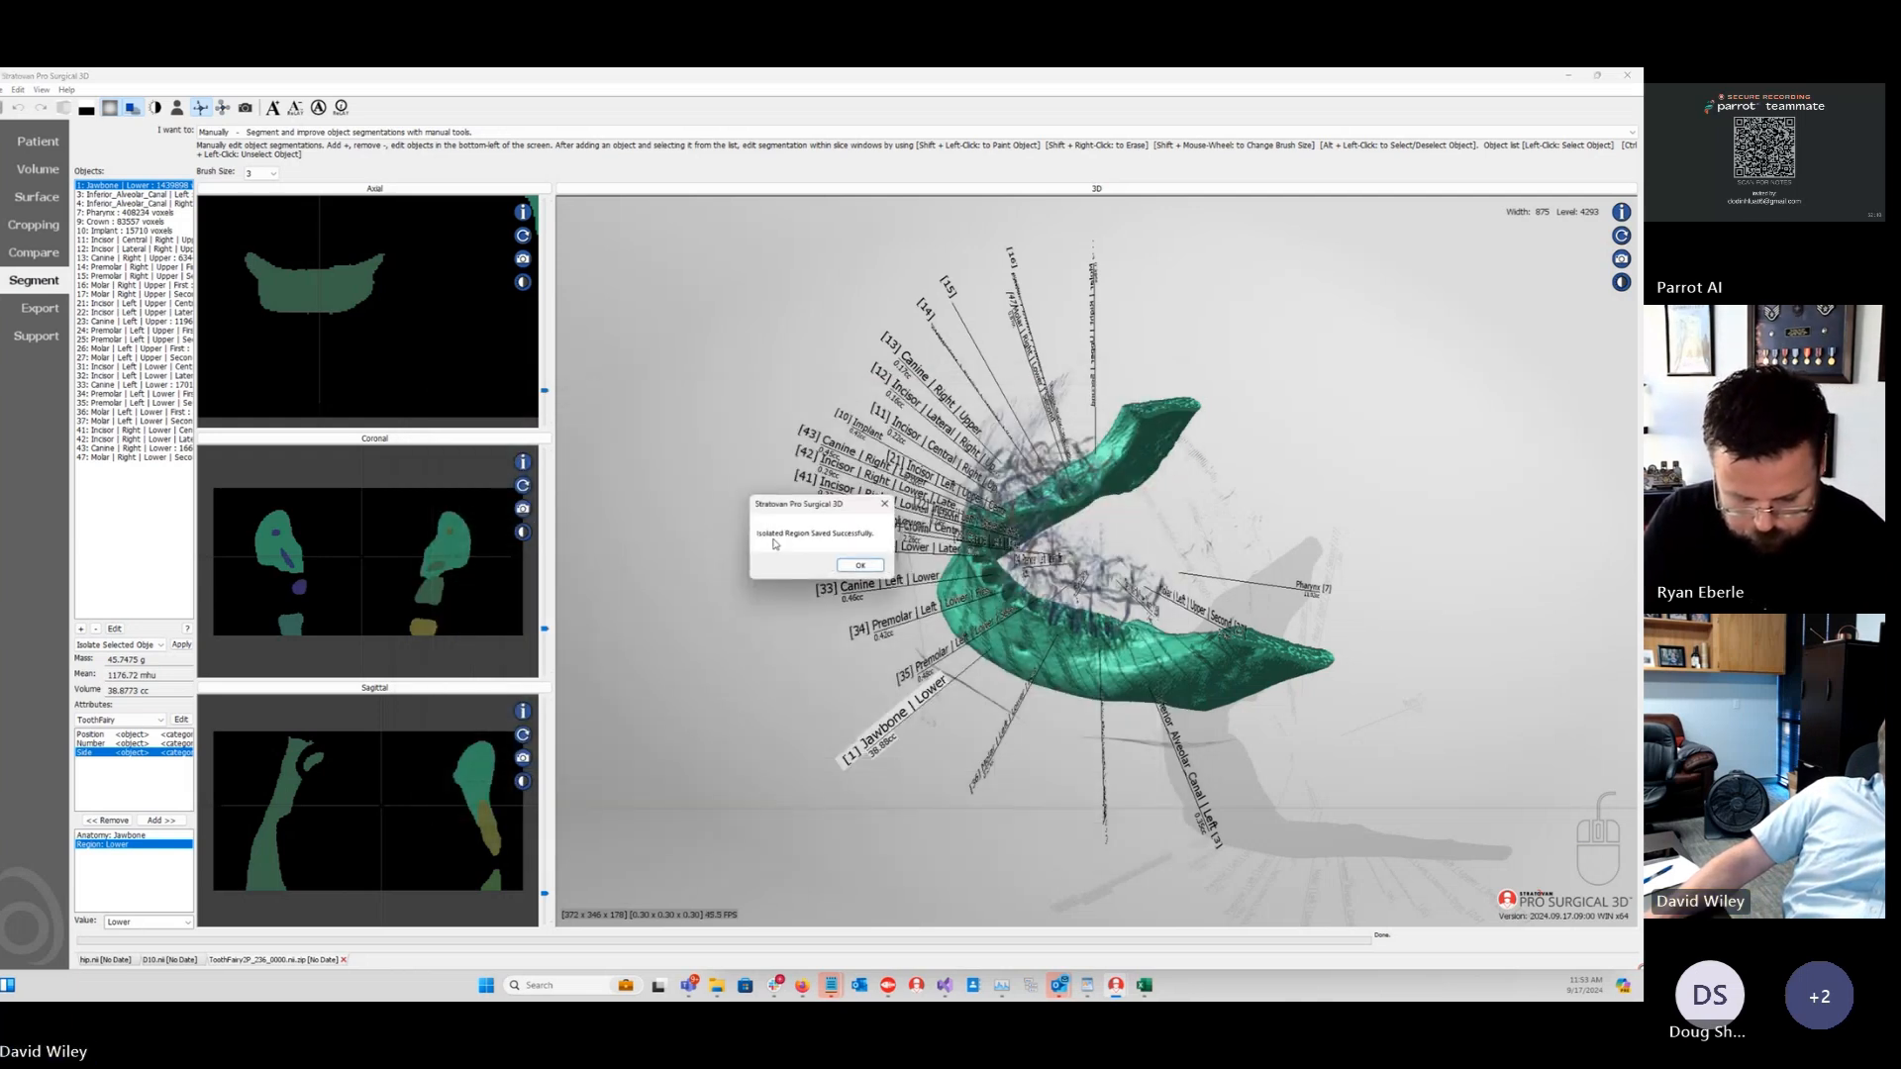
left_click(859, 565)
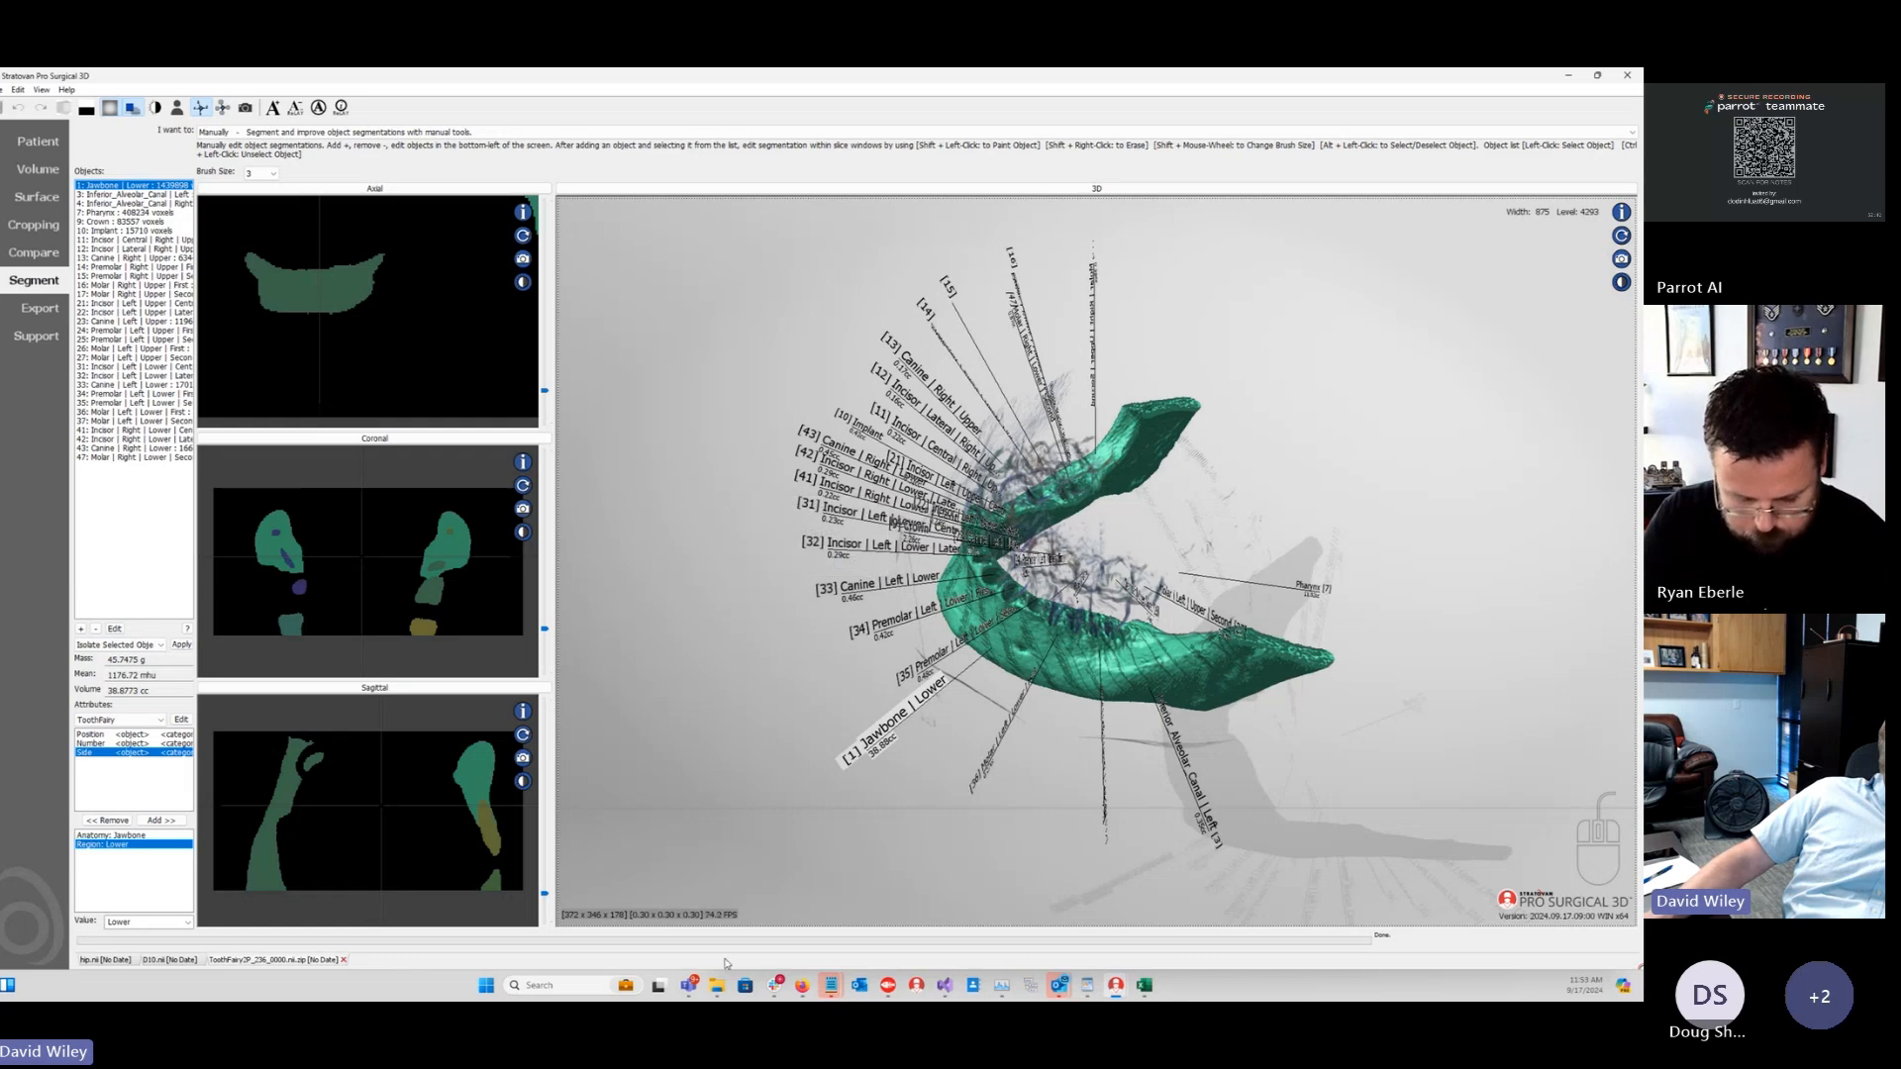
Step: Switch to File Explorer, open New folder (3) inside Webinar to check mandible.nii, and pick up the folder's full path
right_click(716, 988)
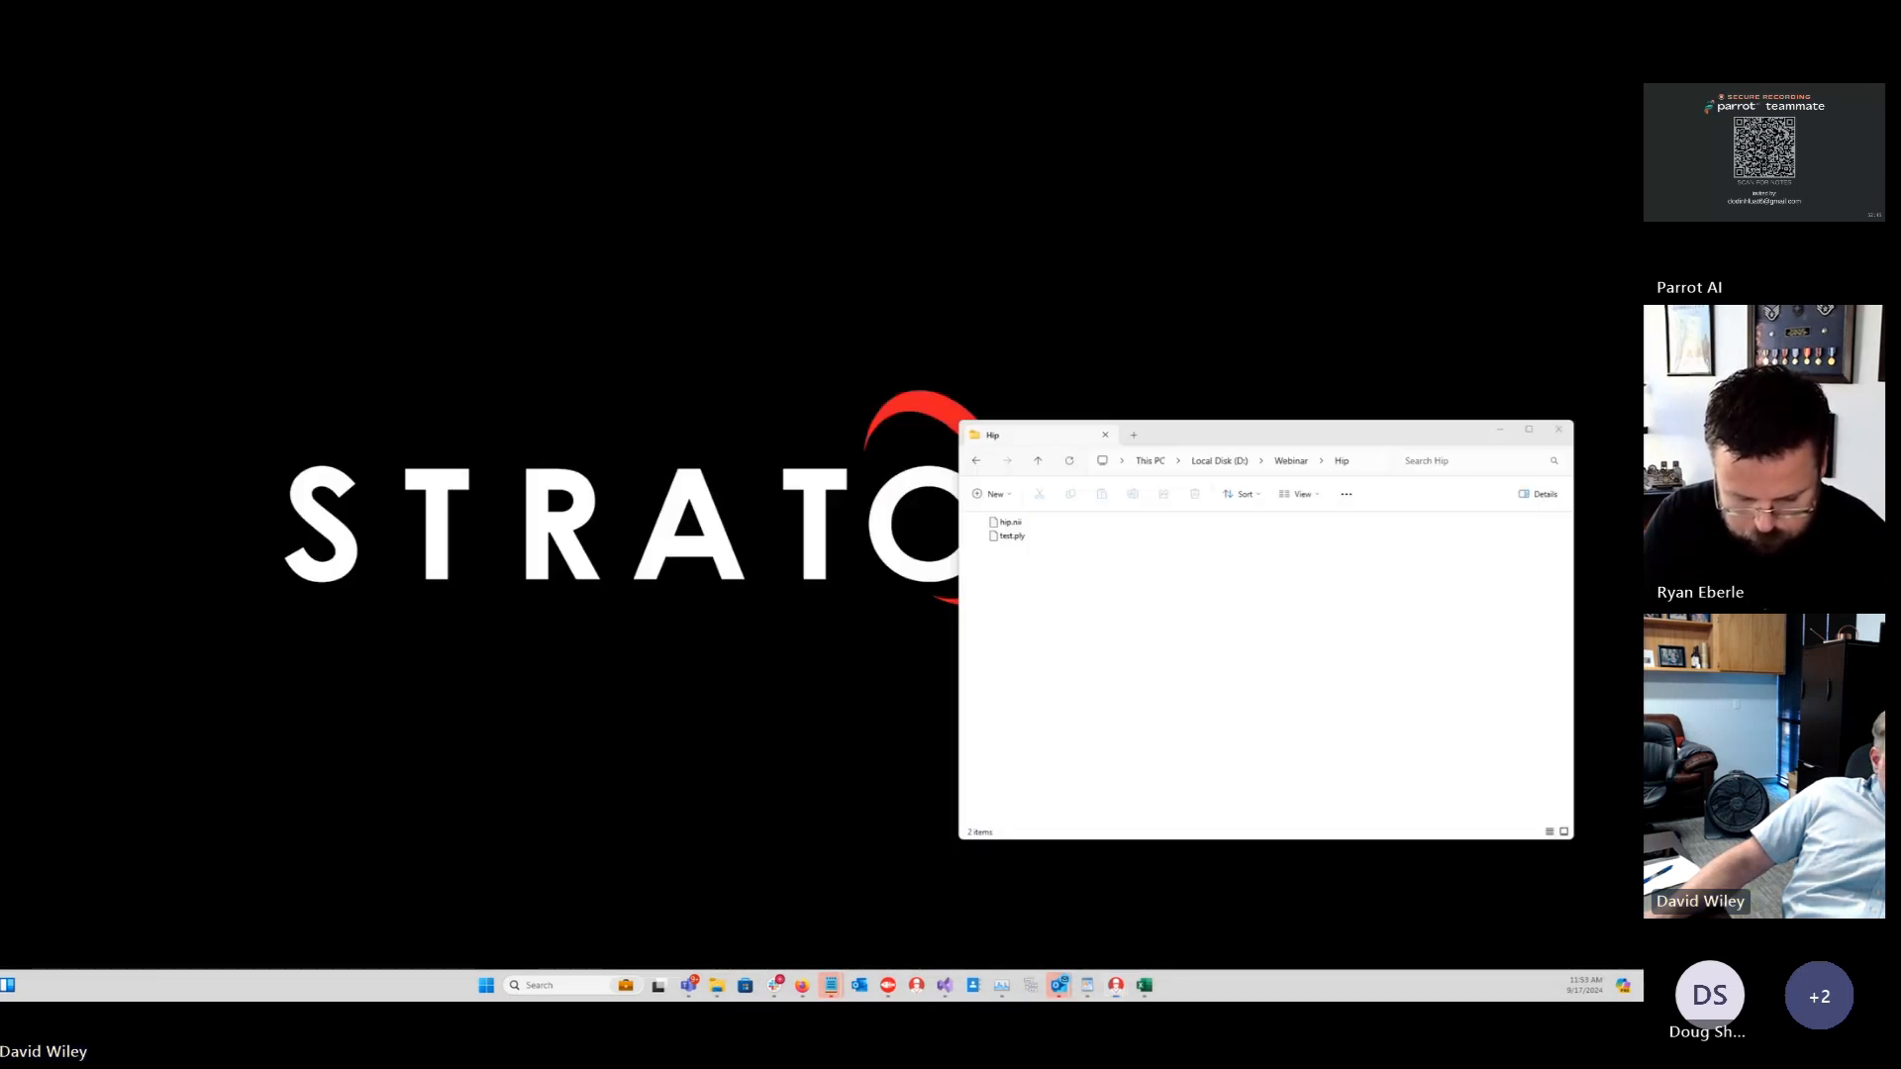
left_click(717, 986)
left_click(1292, 462)
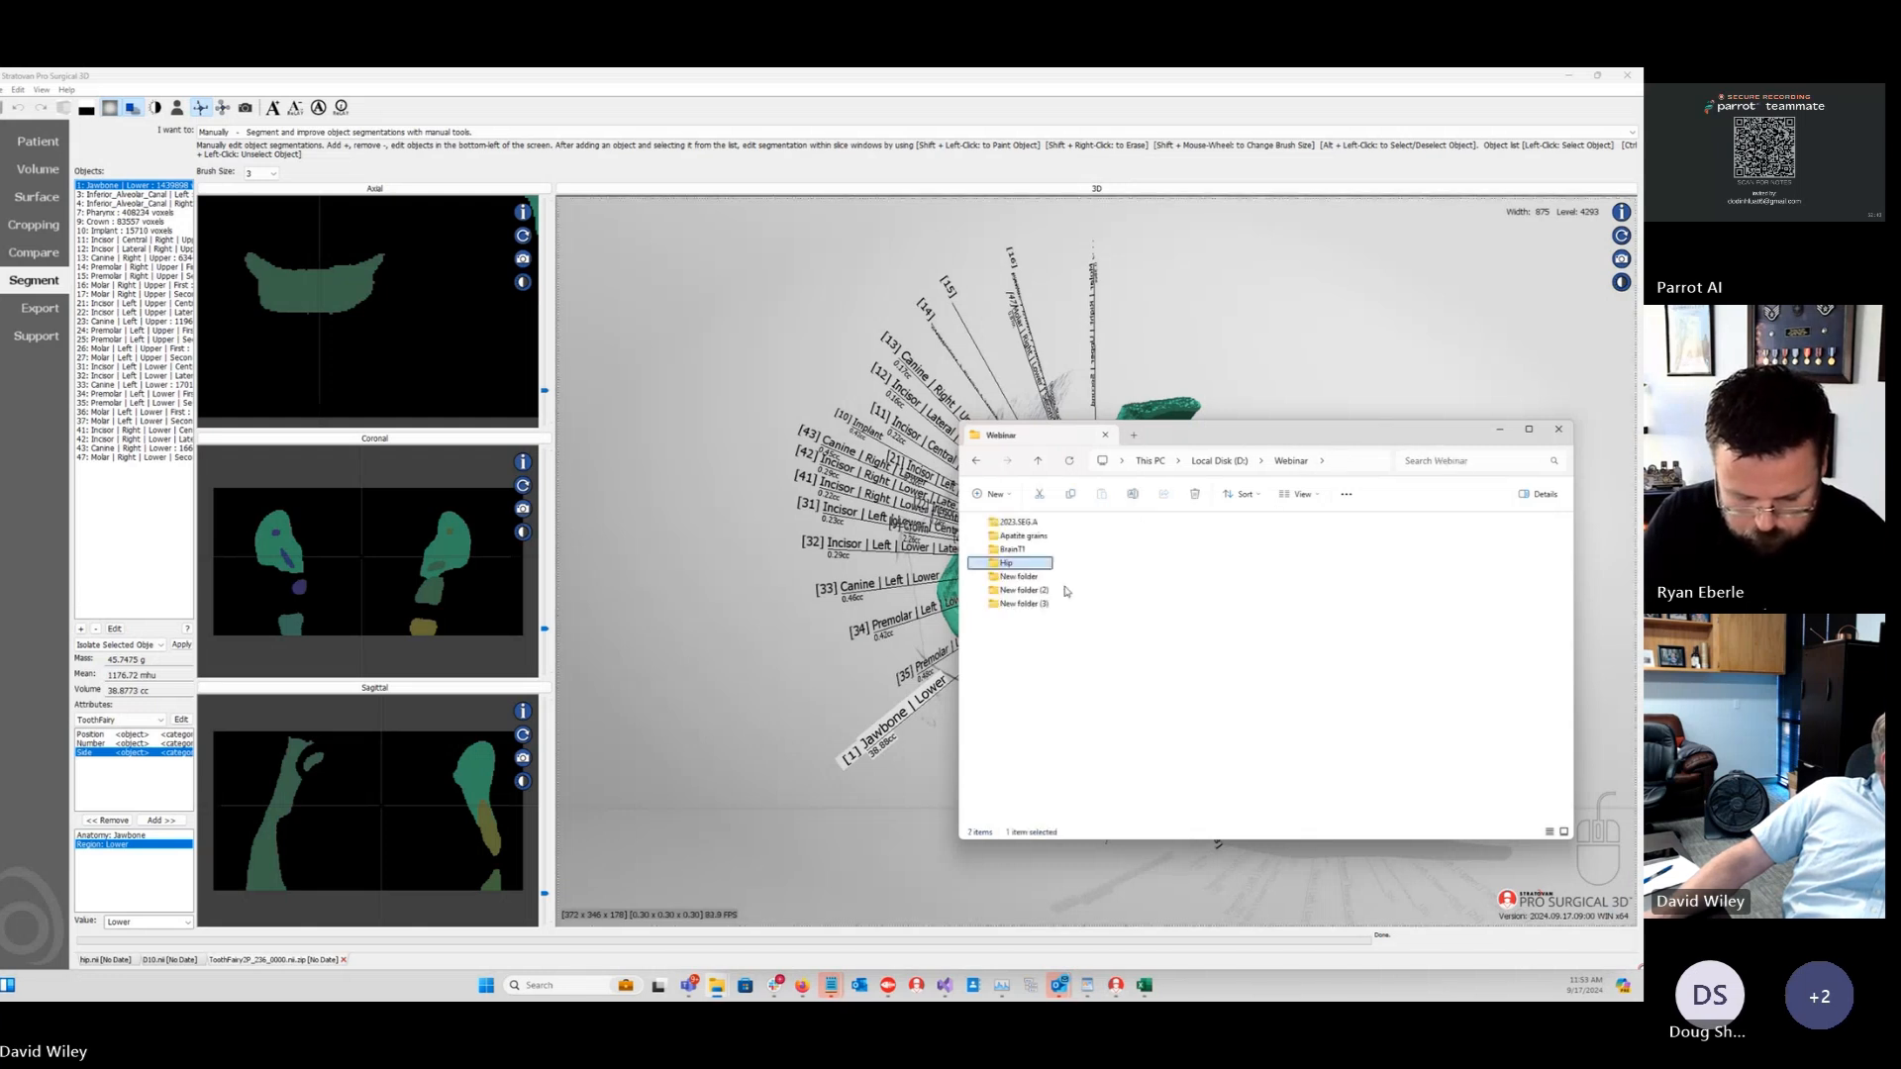
double_click(1015, 604)
left_click(1020, 528)
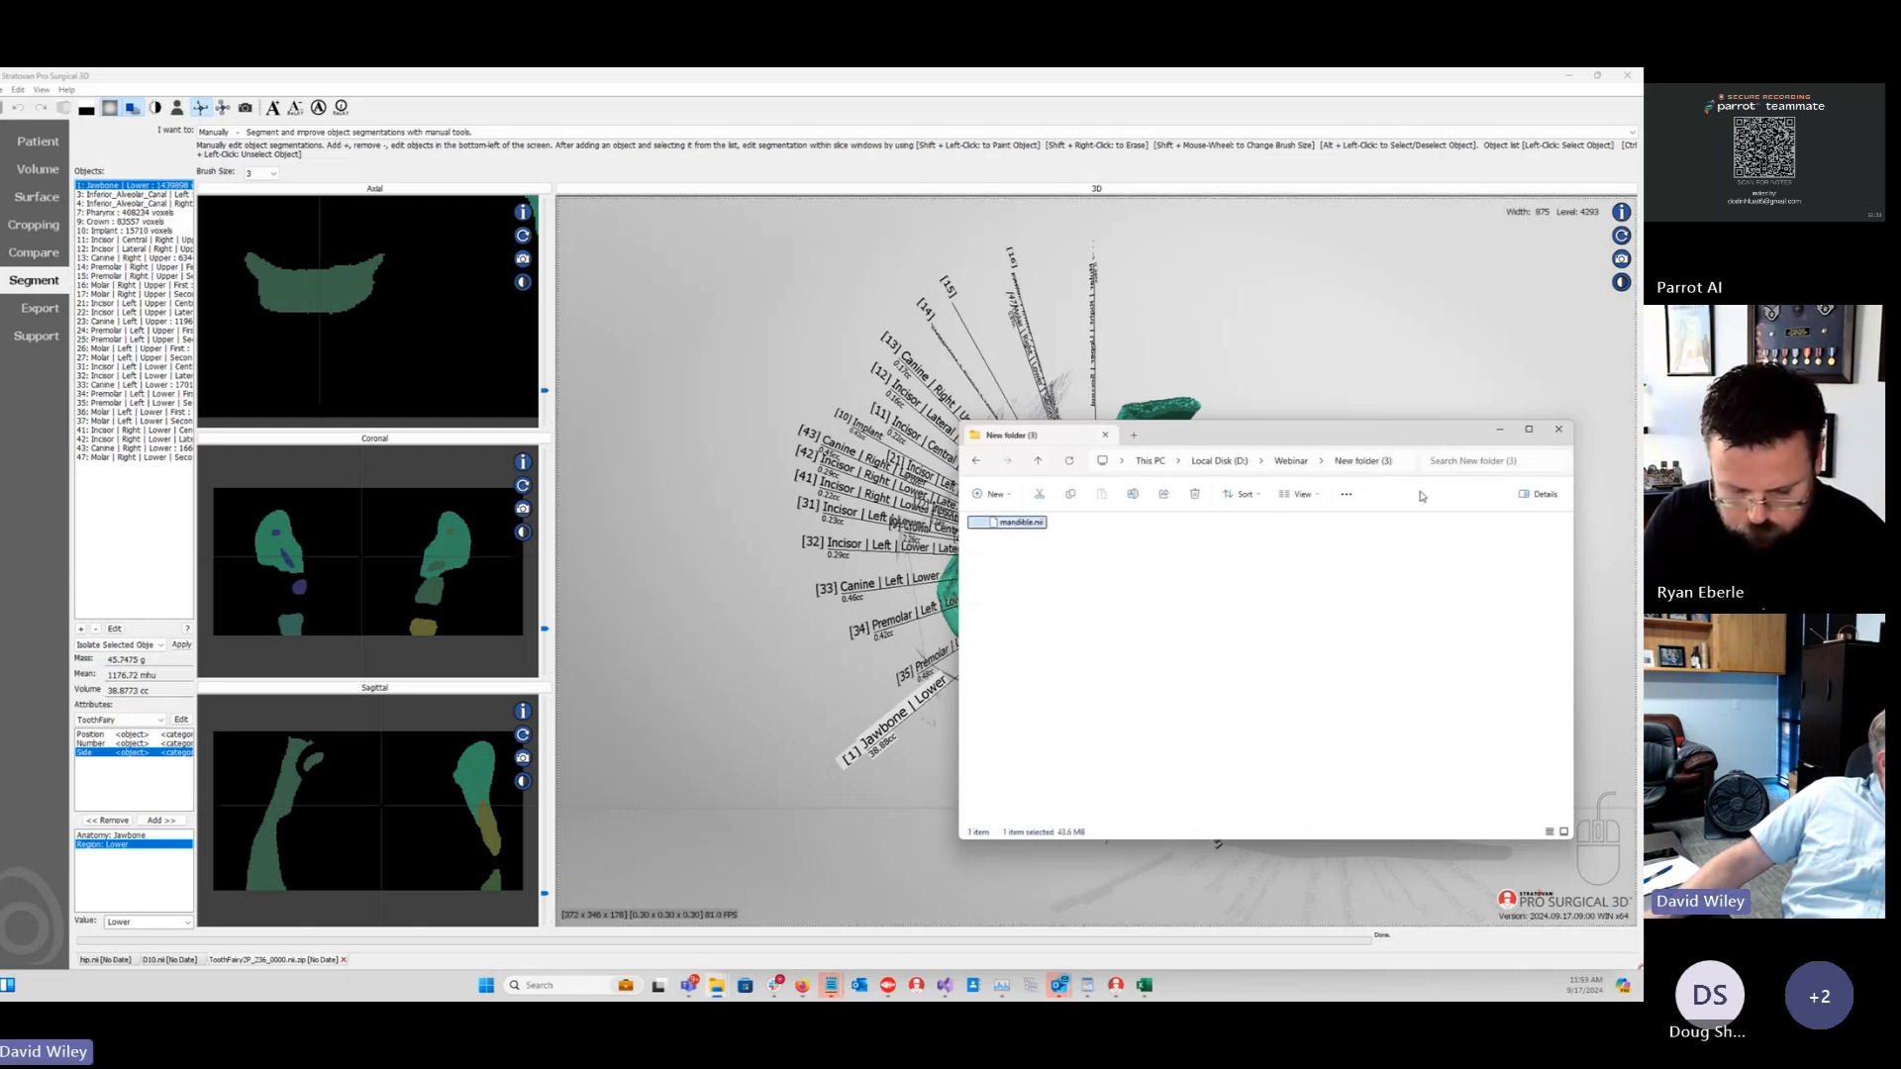
left_click(1404, 461)
left_click(1431, 556)
left_click(1401, 463)
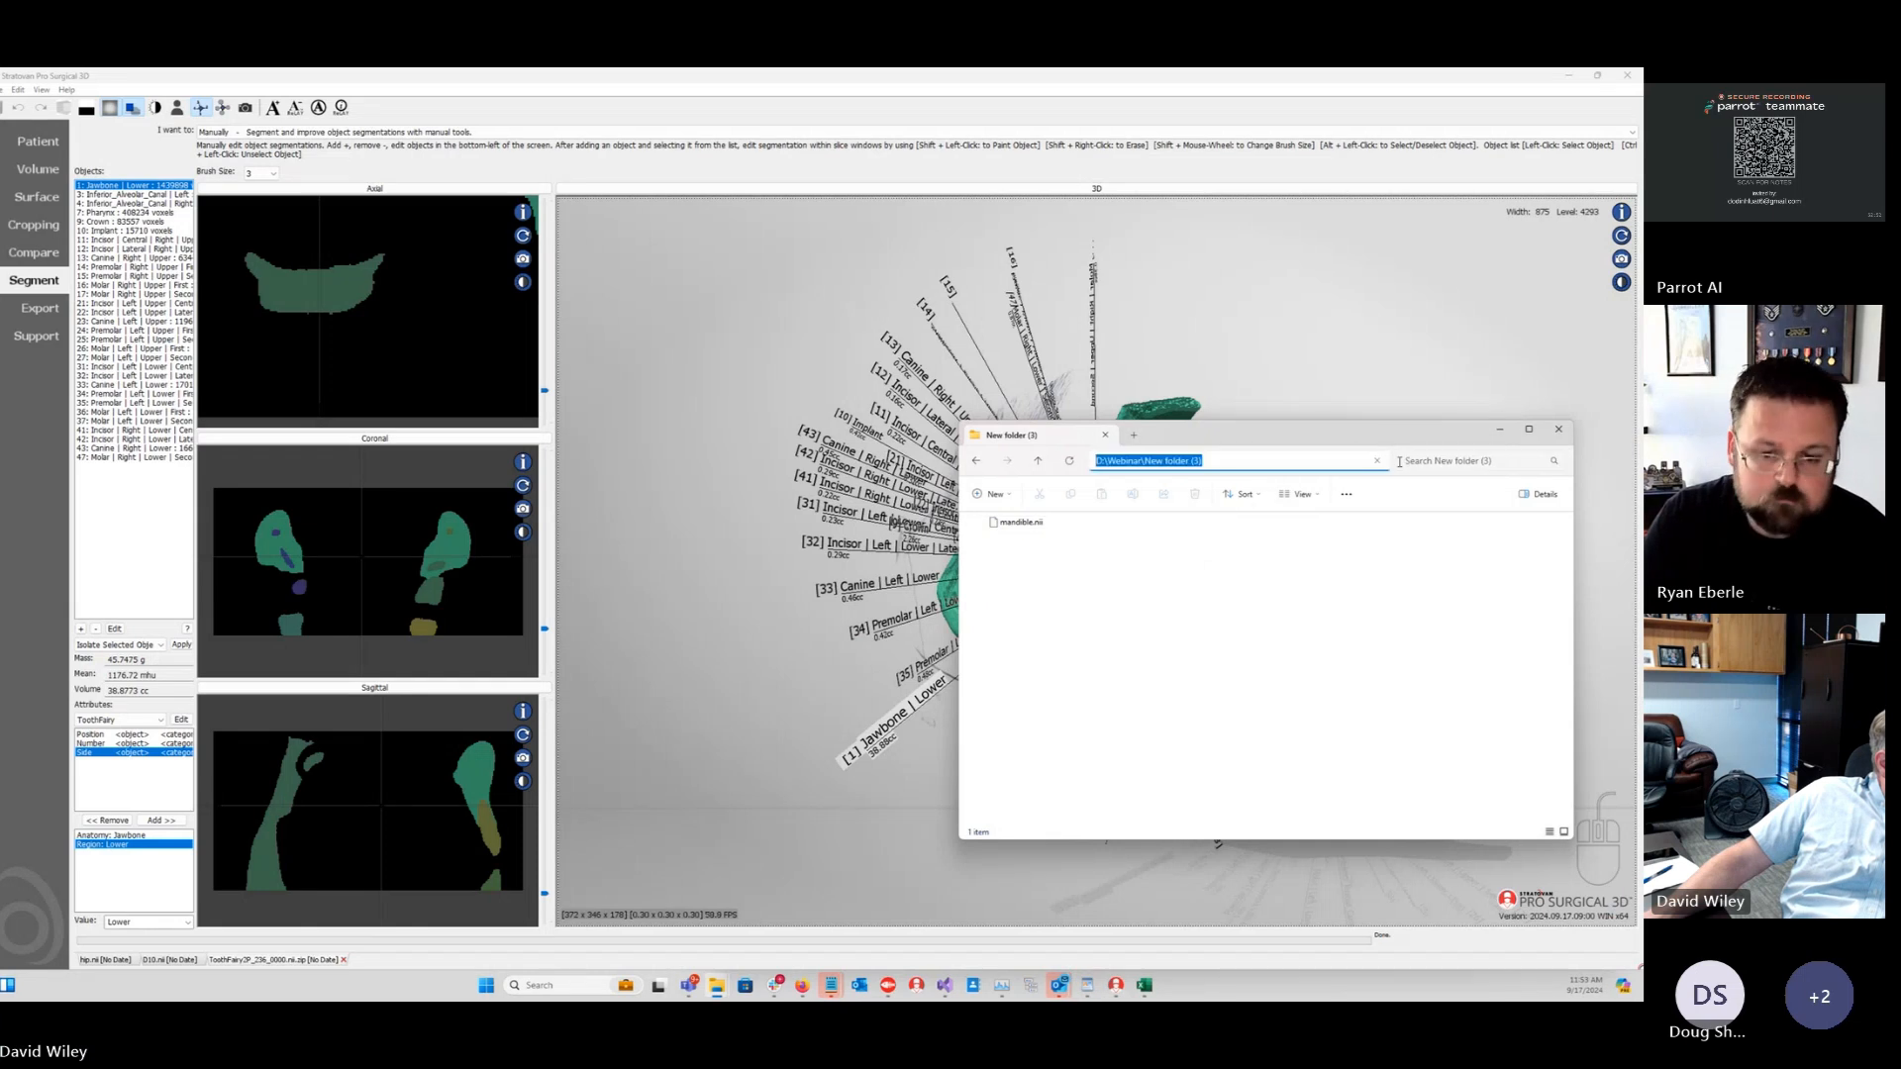
left_click(1487, 649)
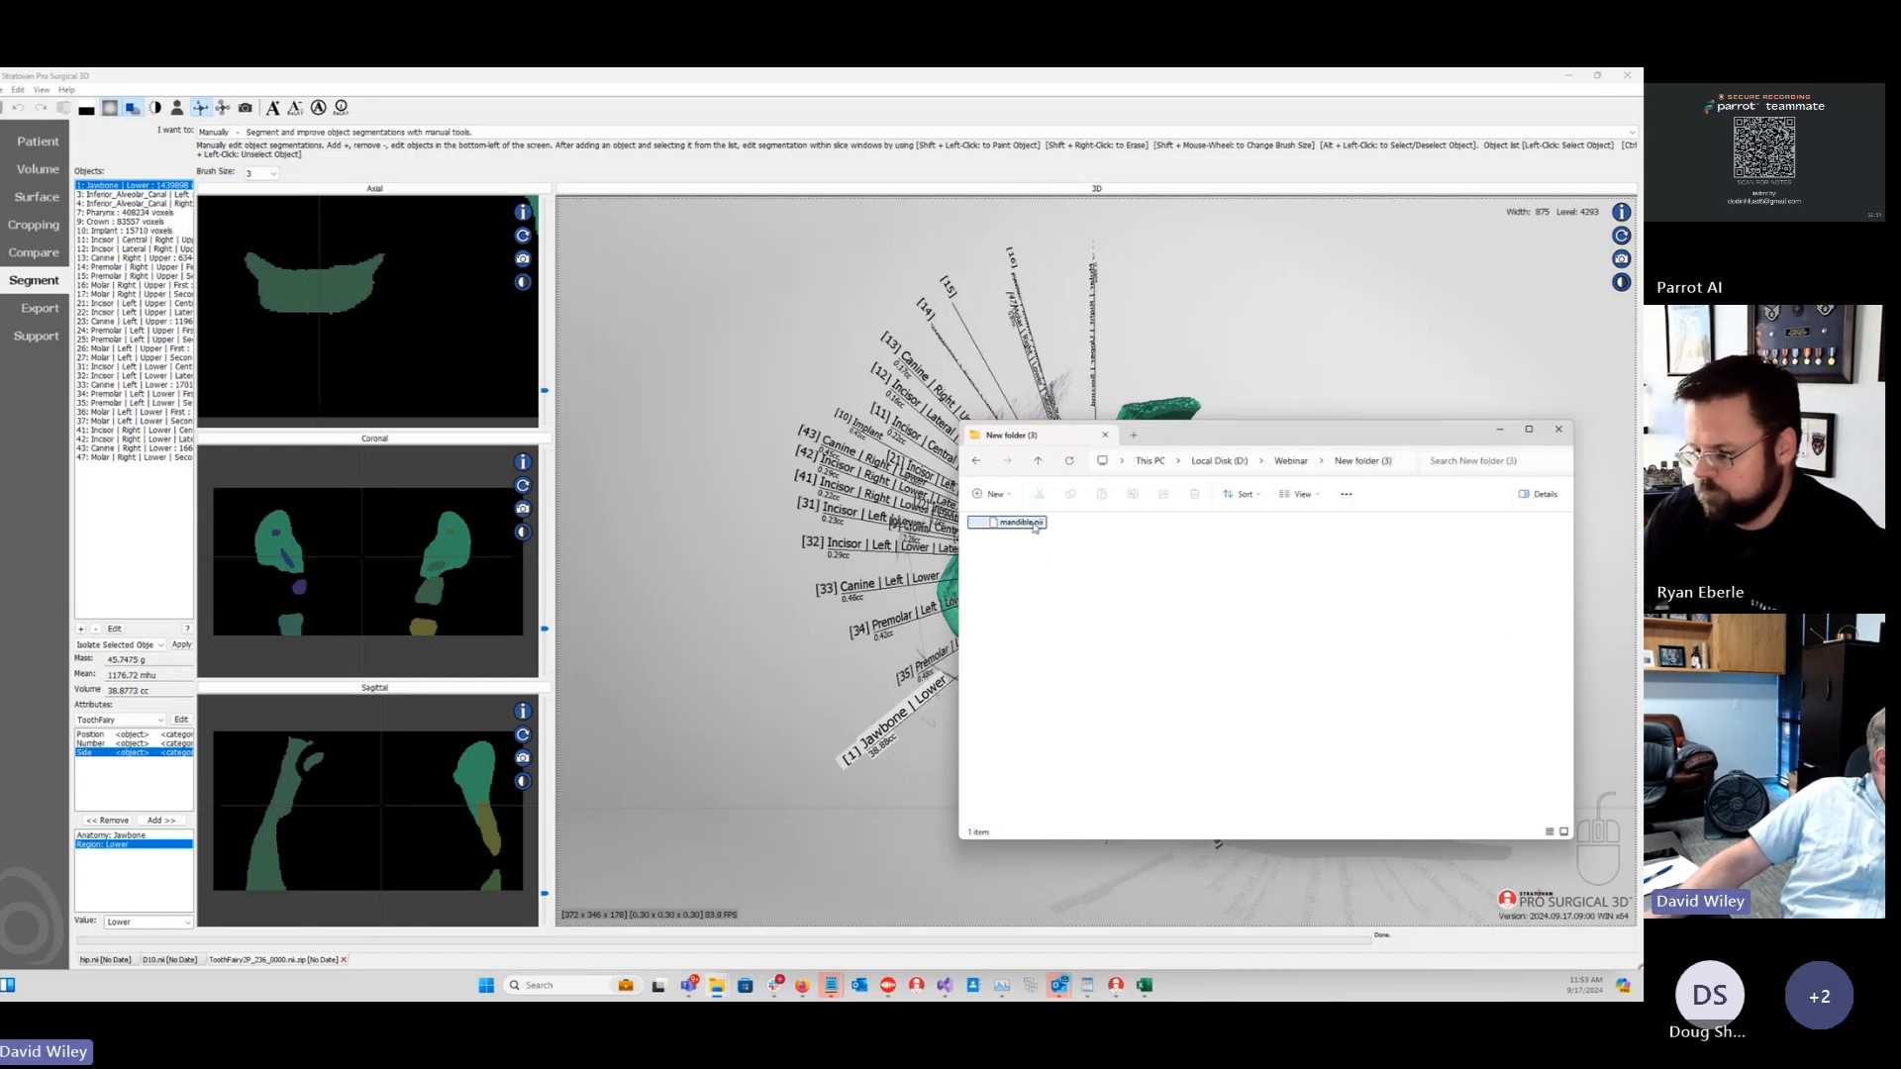
Step: Return to Stratovan Pro Surgical 3D and load mandible.nii from New folder (3) as a non-DICOM patient volume
left_click(38, 140)
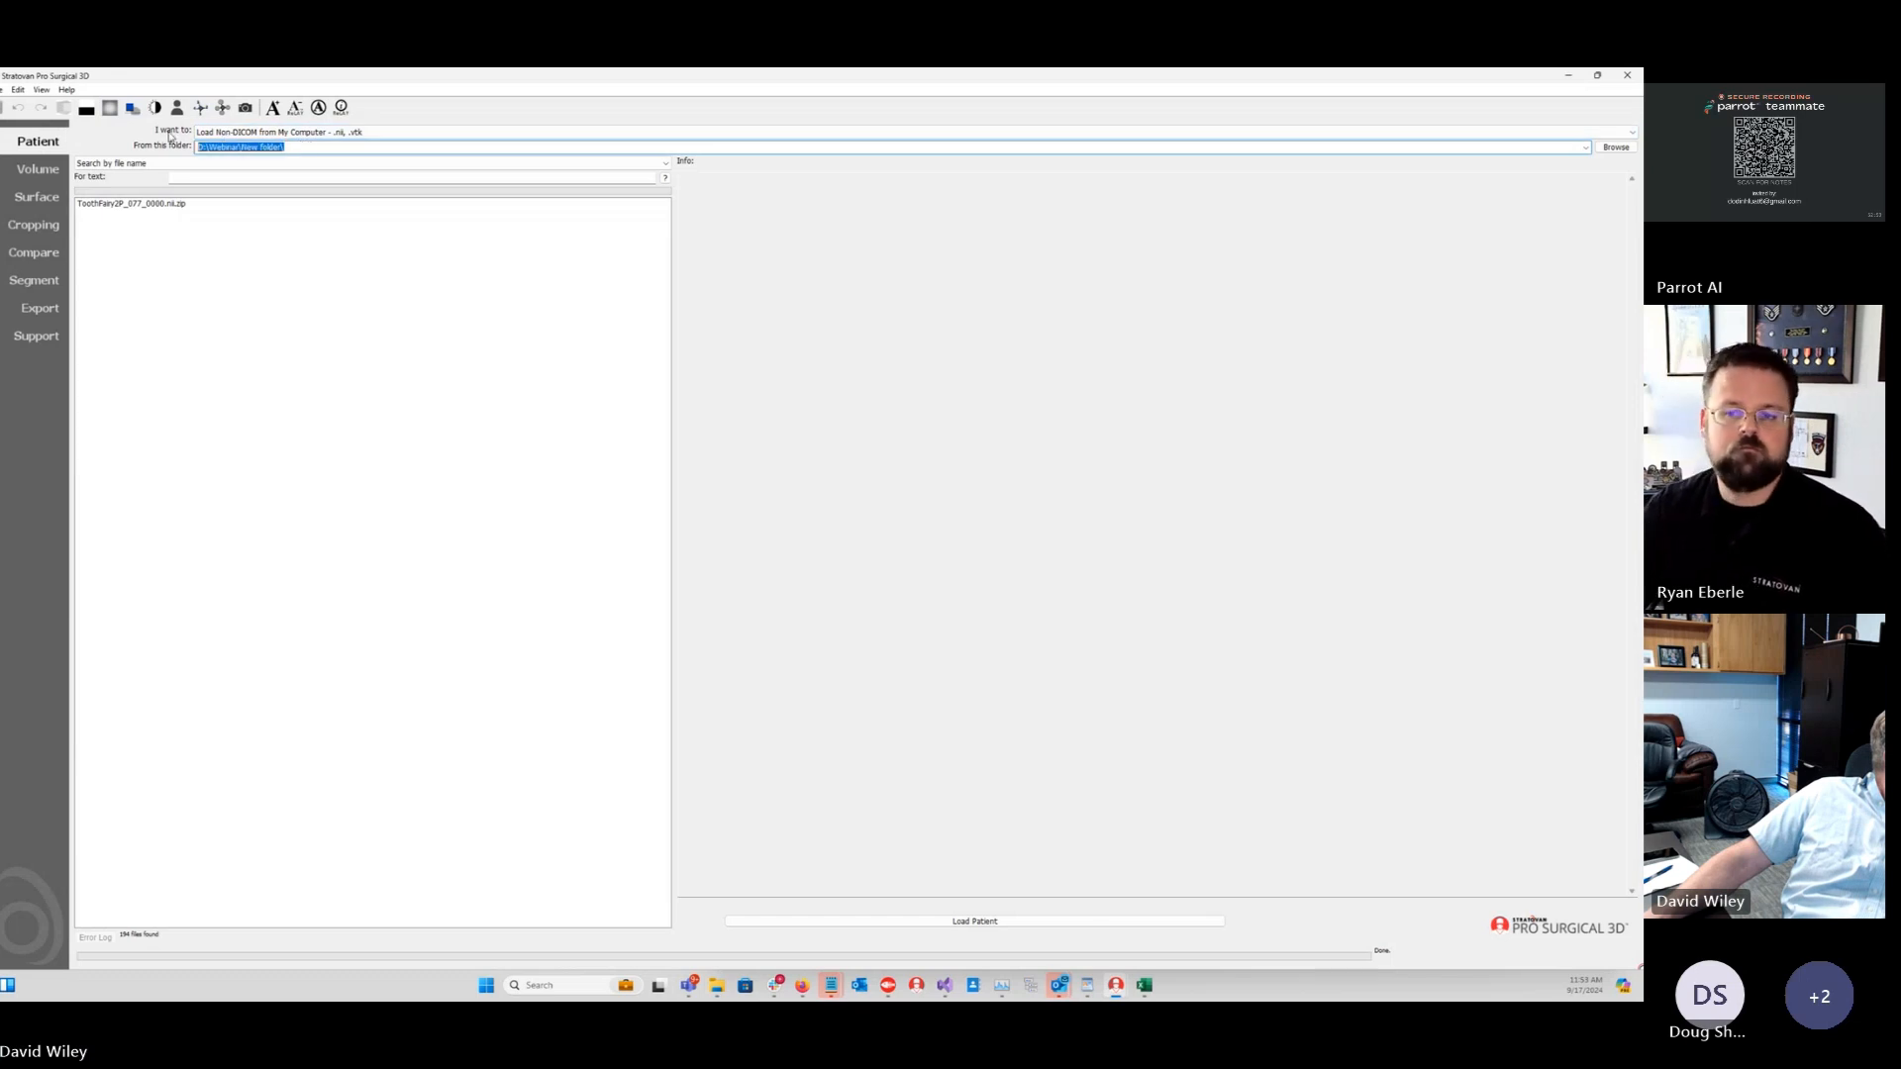
left_click(102, 204)
left_click(776, 921)
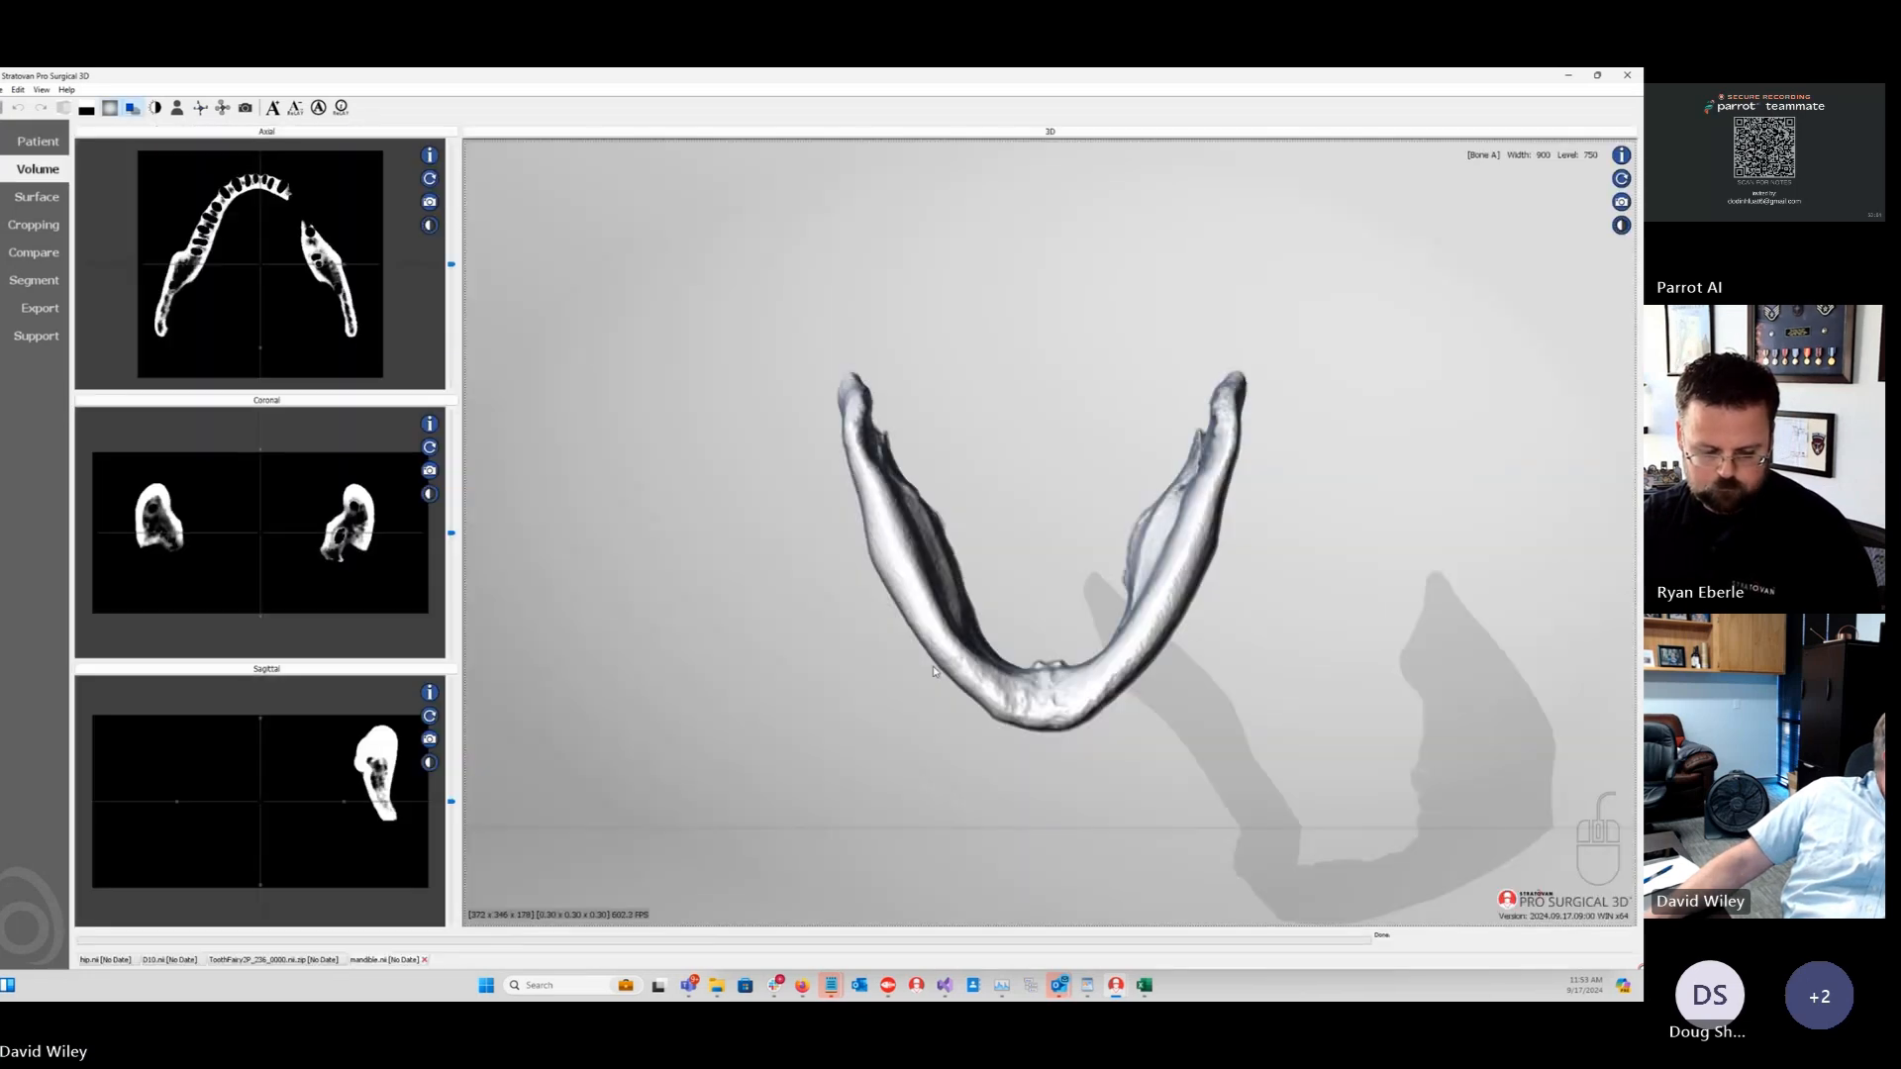
Step: Adjust the mandible's windowing to about width 912 and level 140, and inspect the 3D rendering from several angles
left_click_drag(744, 507, 751, 592)
mouse_move(302, 335)
left_mouse_down()
mouse_move(304, 305)
mouse_move(305, 322)
left_mouse_up()
left_click_drag(695, 457, 703, 545)
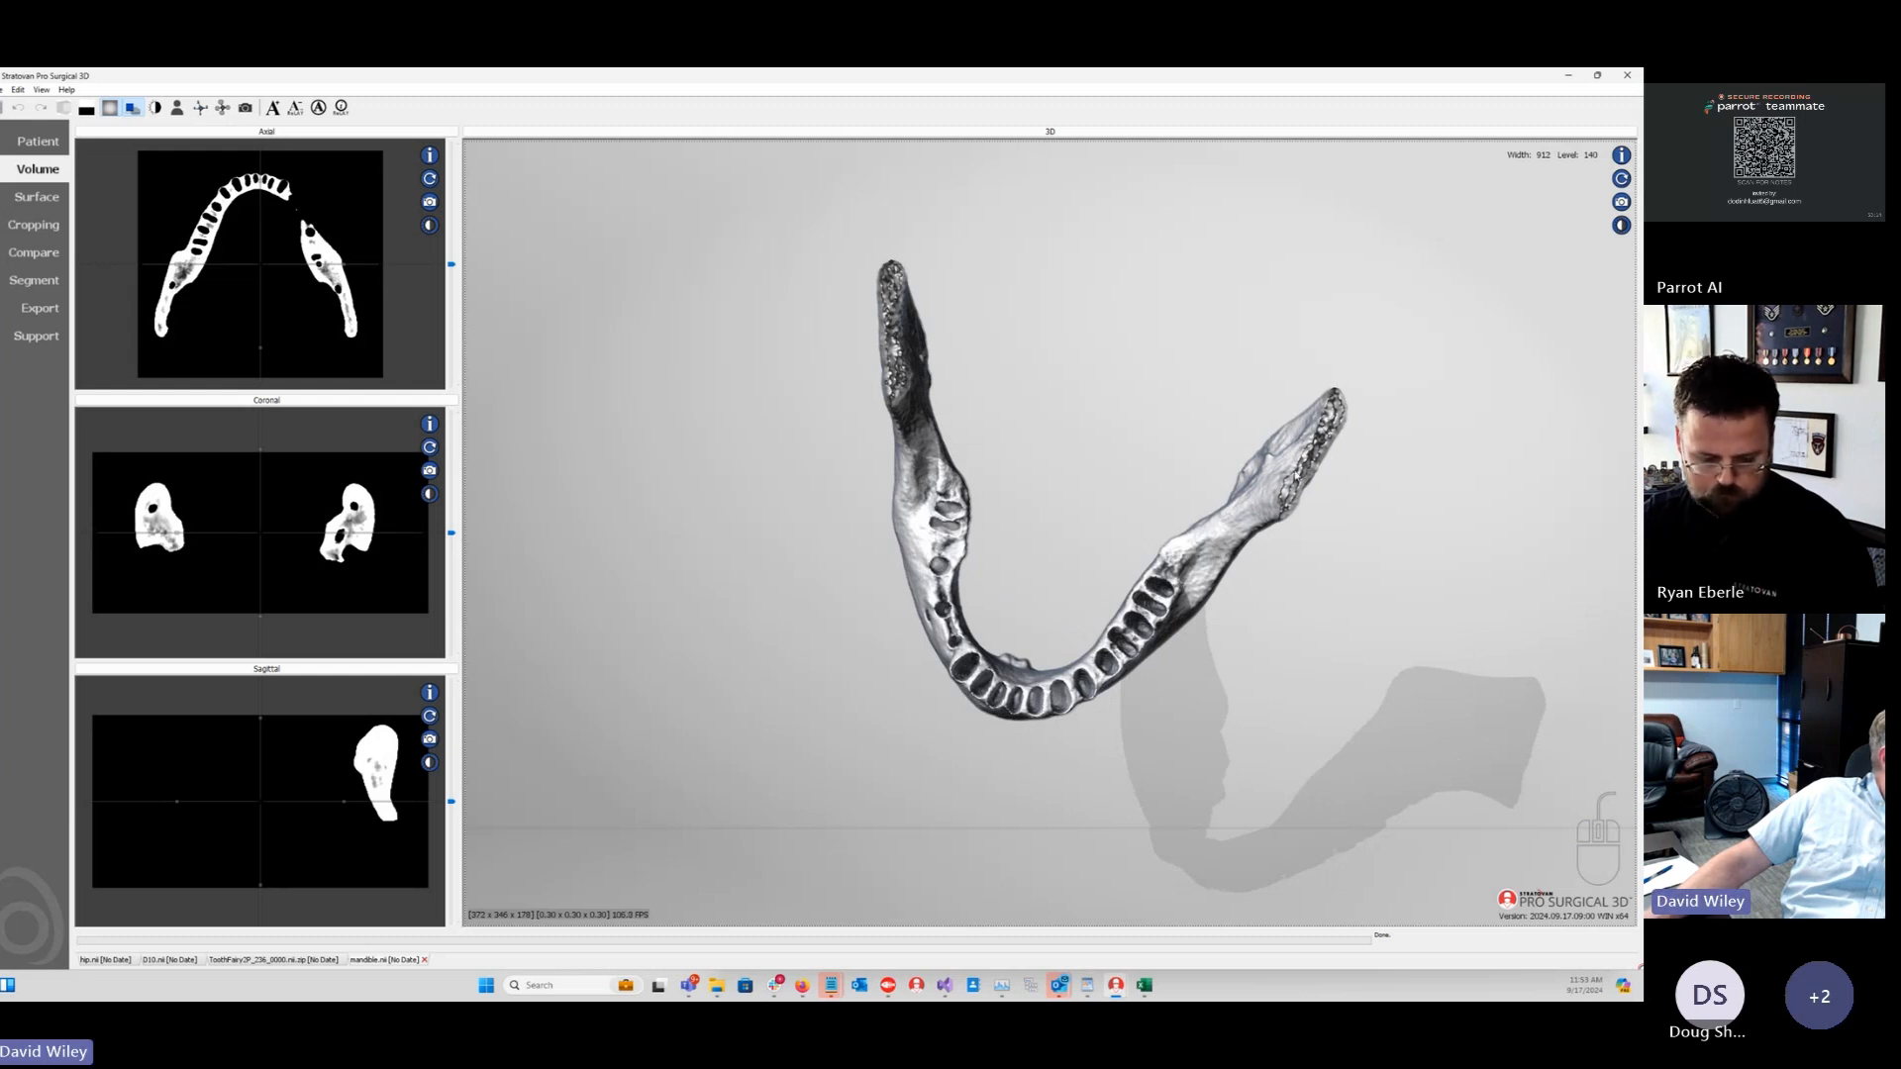
left_click_drag(659, 530, 594, 435)
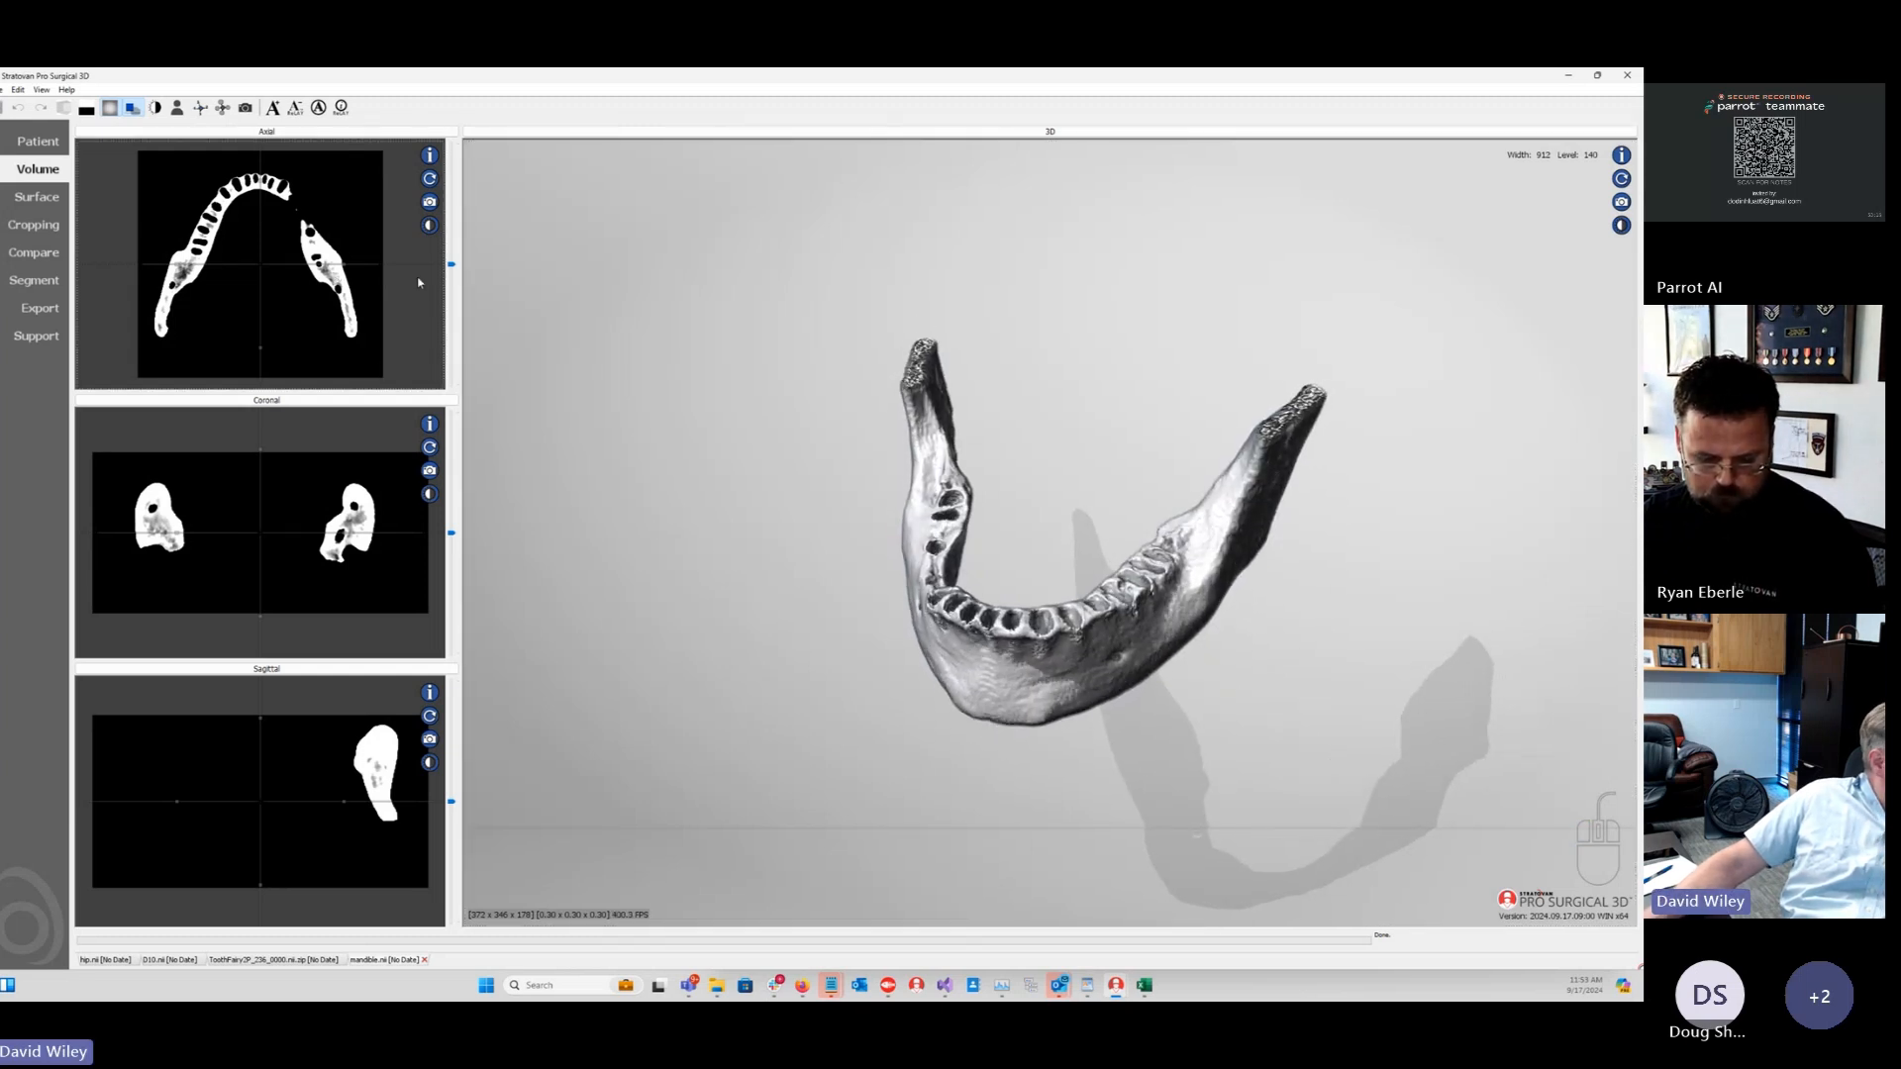
Step: Open surface extraction for the mandible, enlarge the axial slice view, and lower the surface threshold well below the bone intensities
left_click(36, 197)
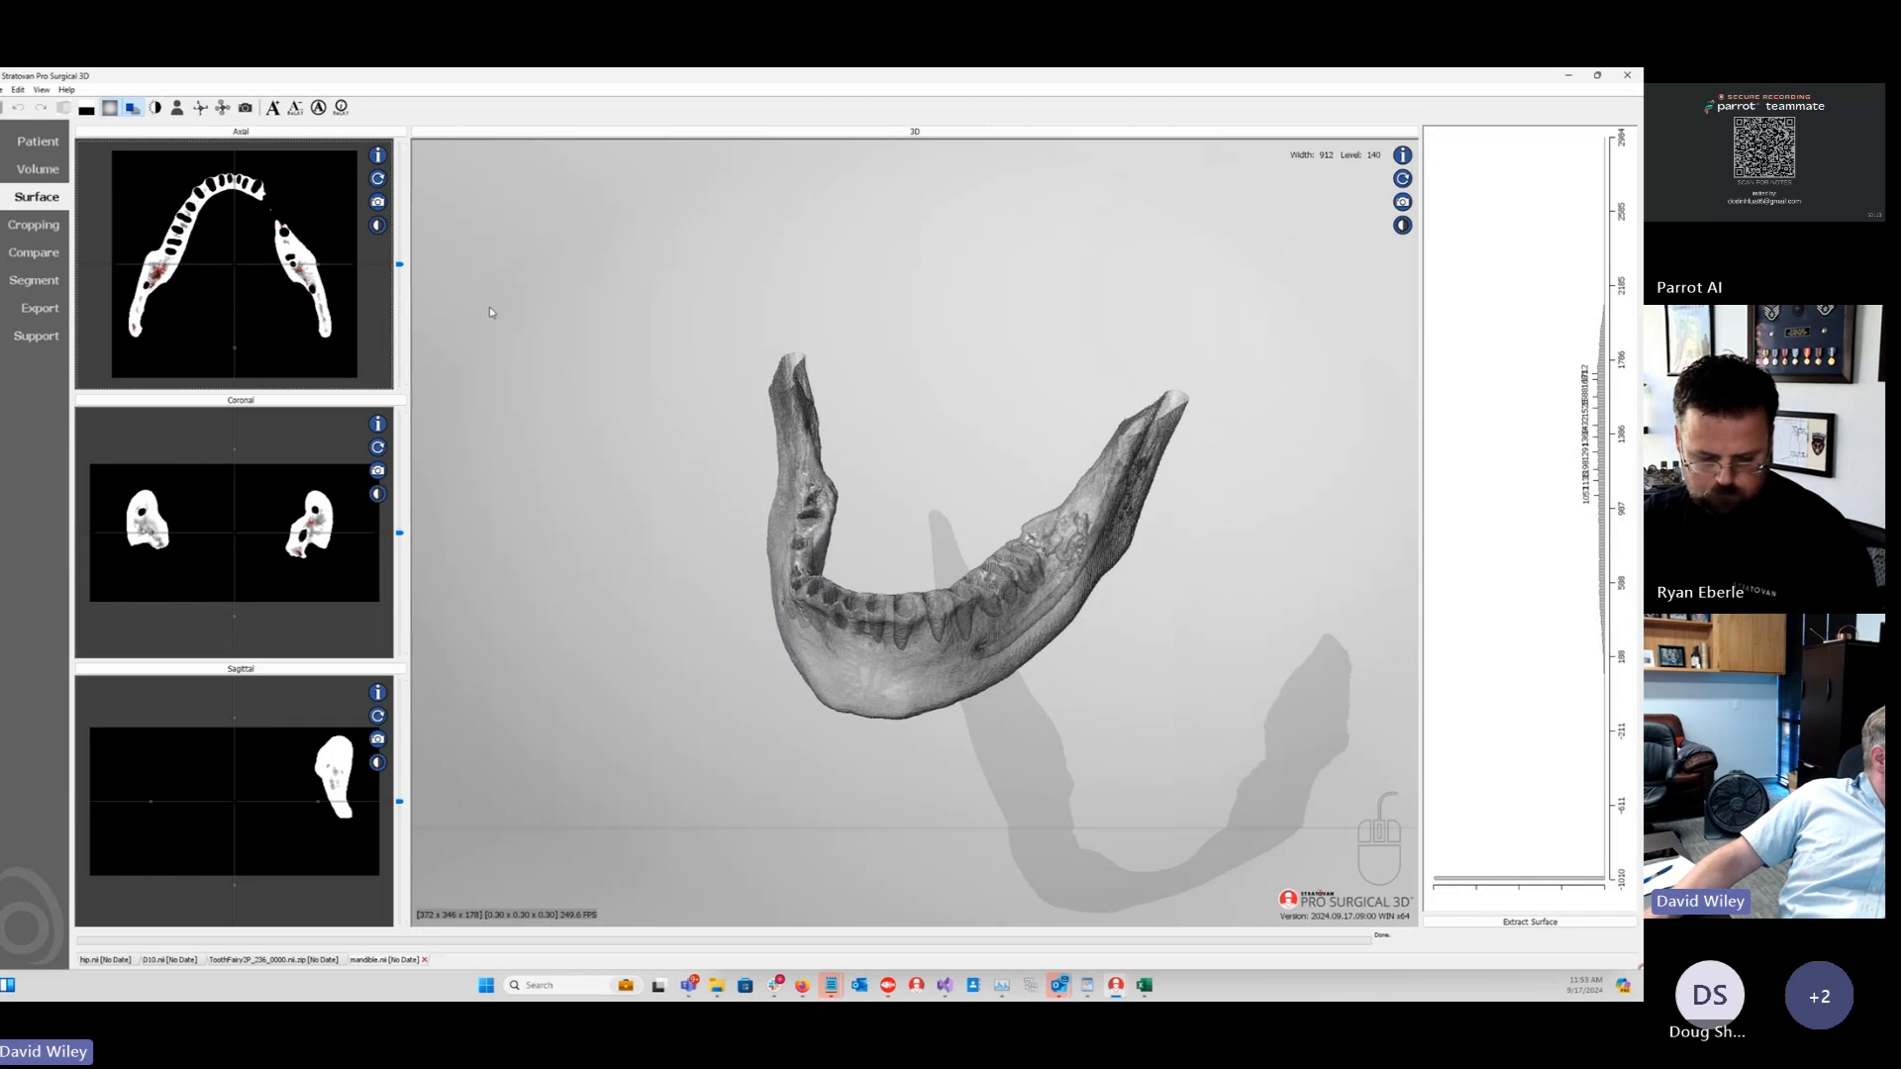
left_click_drag(1020, 373, 947, 479)
left_click_drag(1563, 621, 1565, 505)
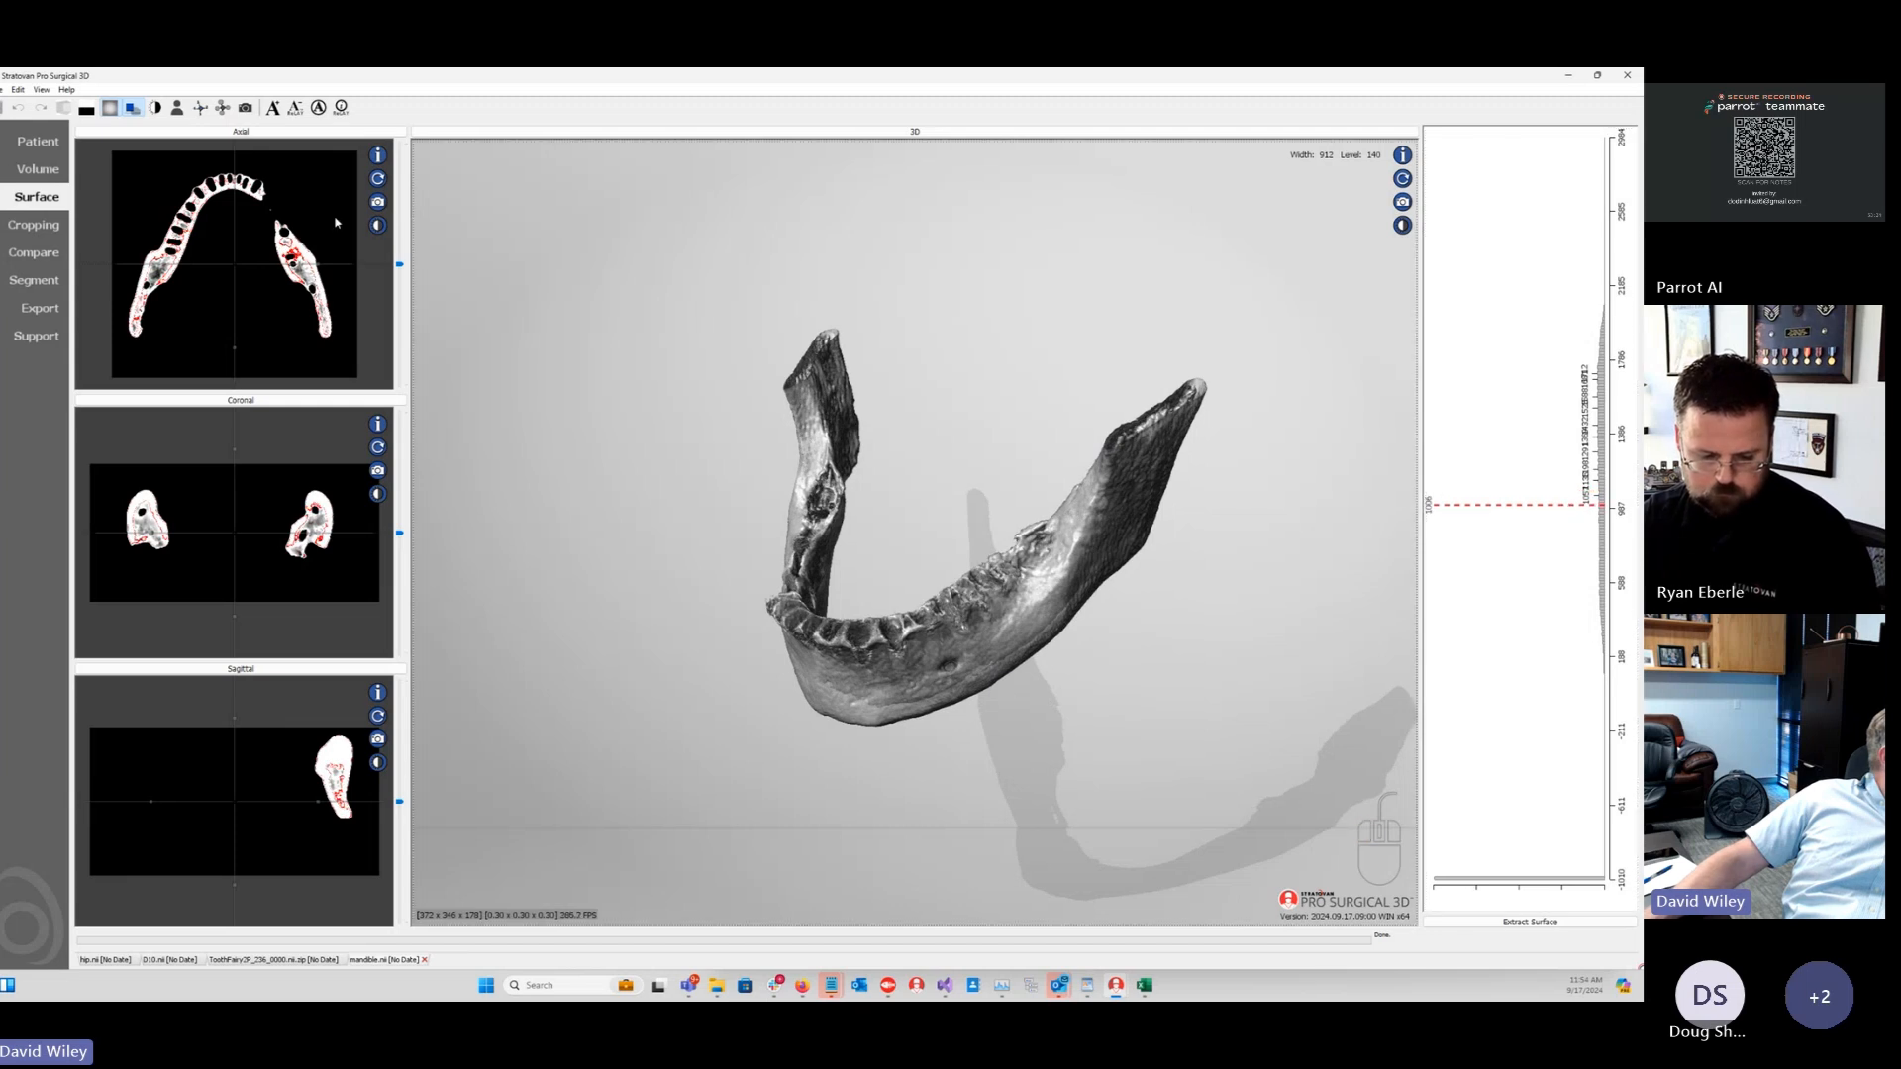
double_click(287, 140)
left_click_drag(1555, 515, 1552, 815)
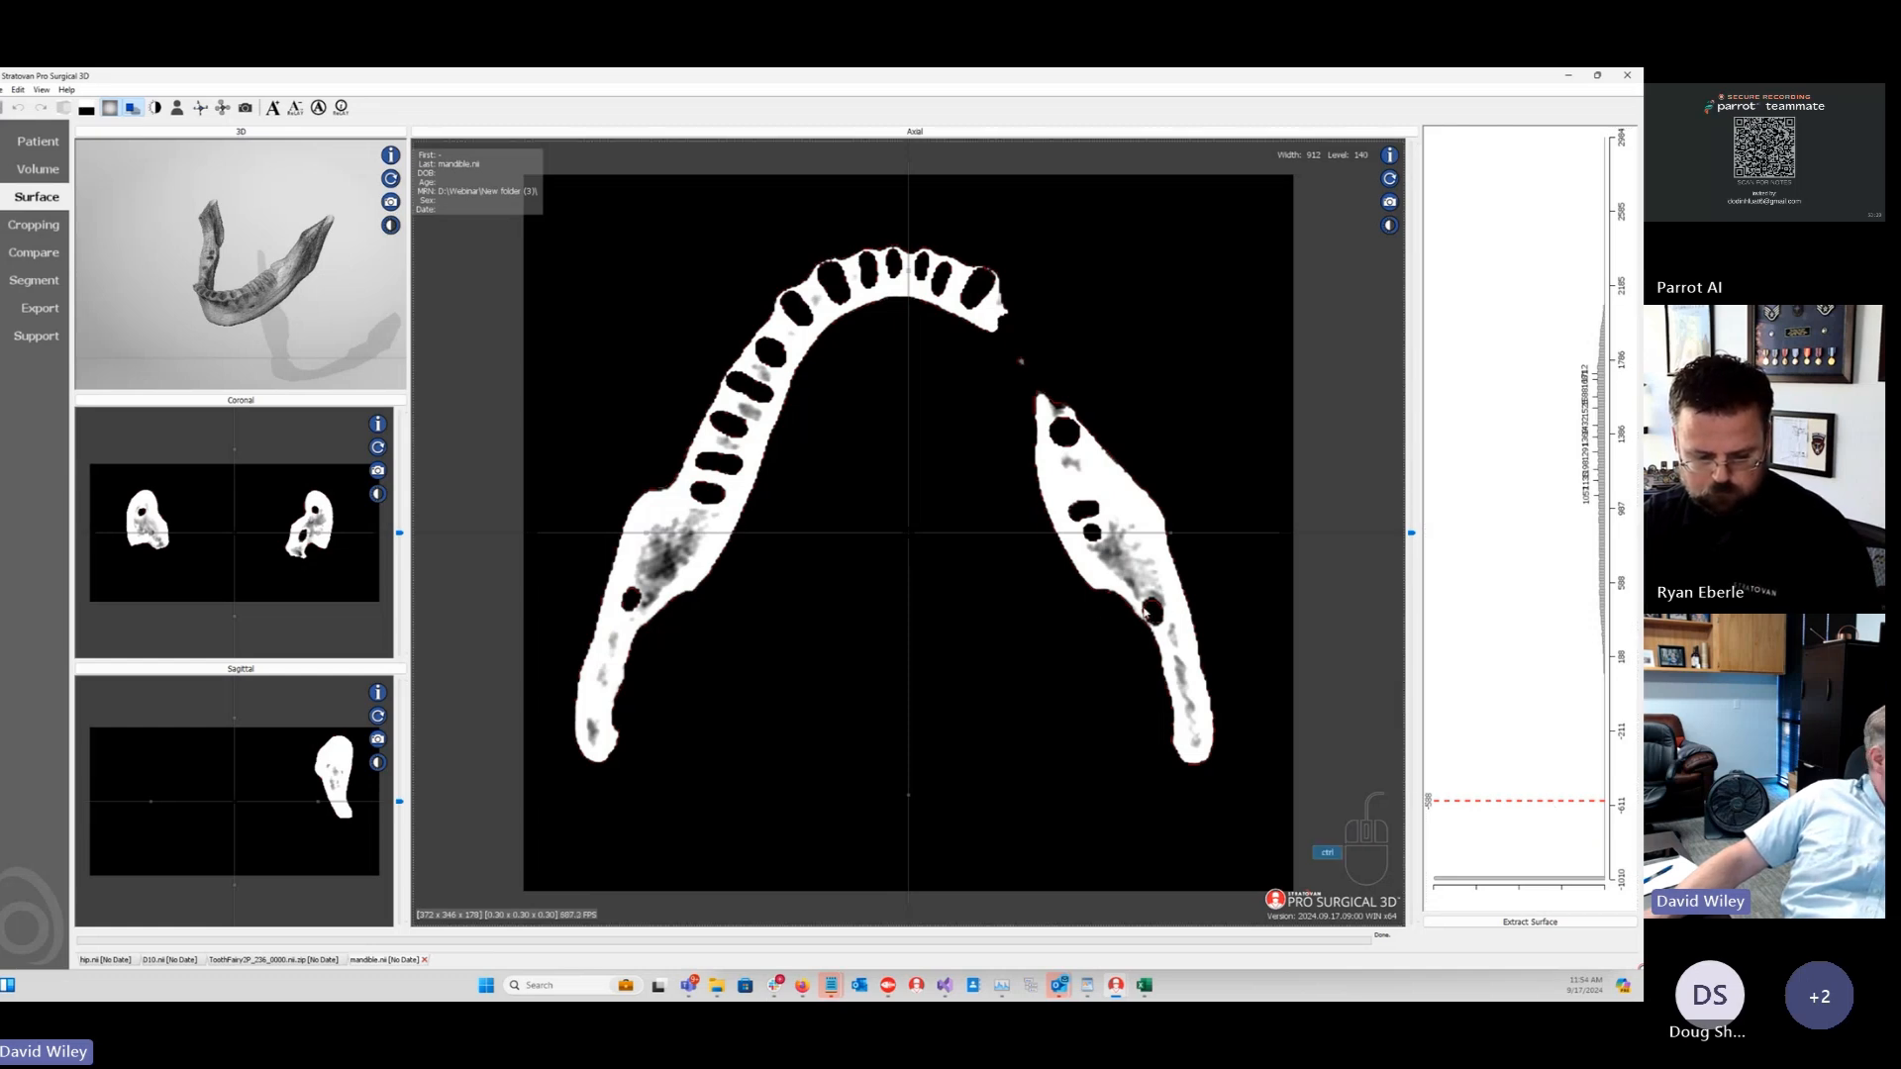
Step: Lower the window level in a close-up of the axial slice to distinguish bone from background, and raise the surface threshold slightly
scroll(1144, 611, "up", 5, "ctrl")
right_click_drag(1184, 657, 551, 505)
scroll(1013, 623, "up", 5, "ctrl")
left_click_drag(976, 745, 1011, 649)
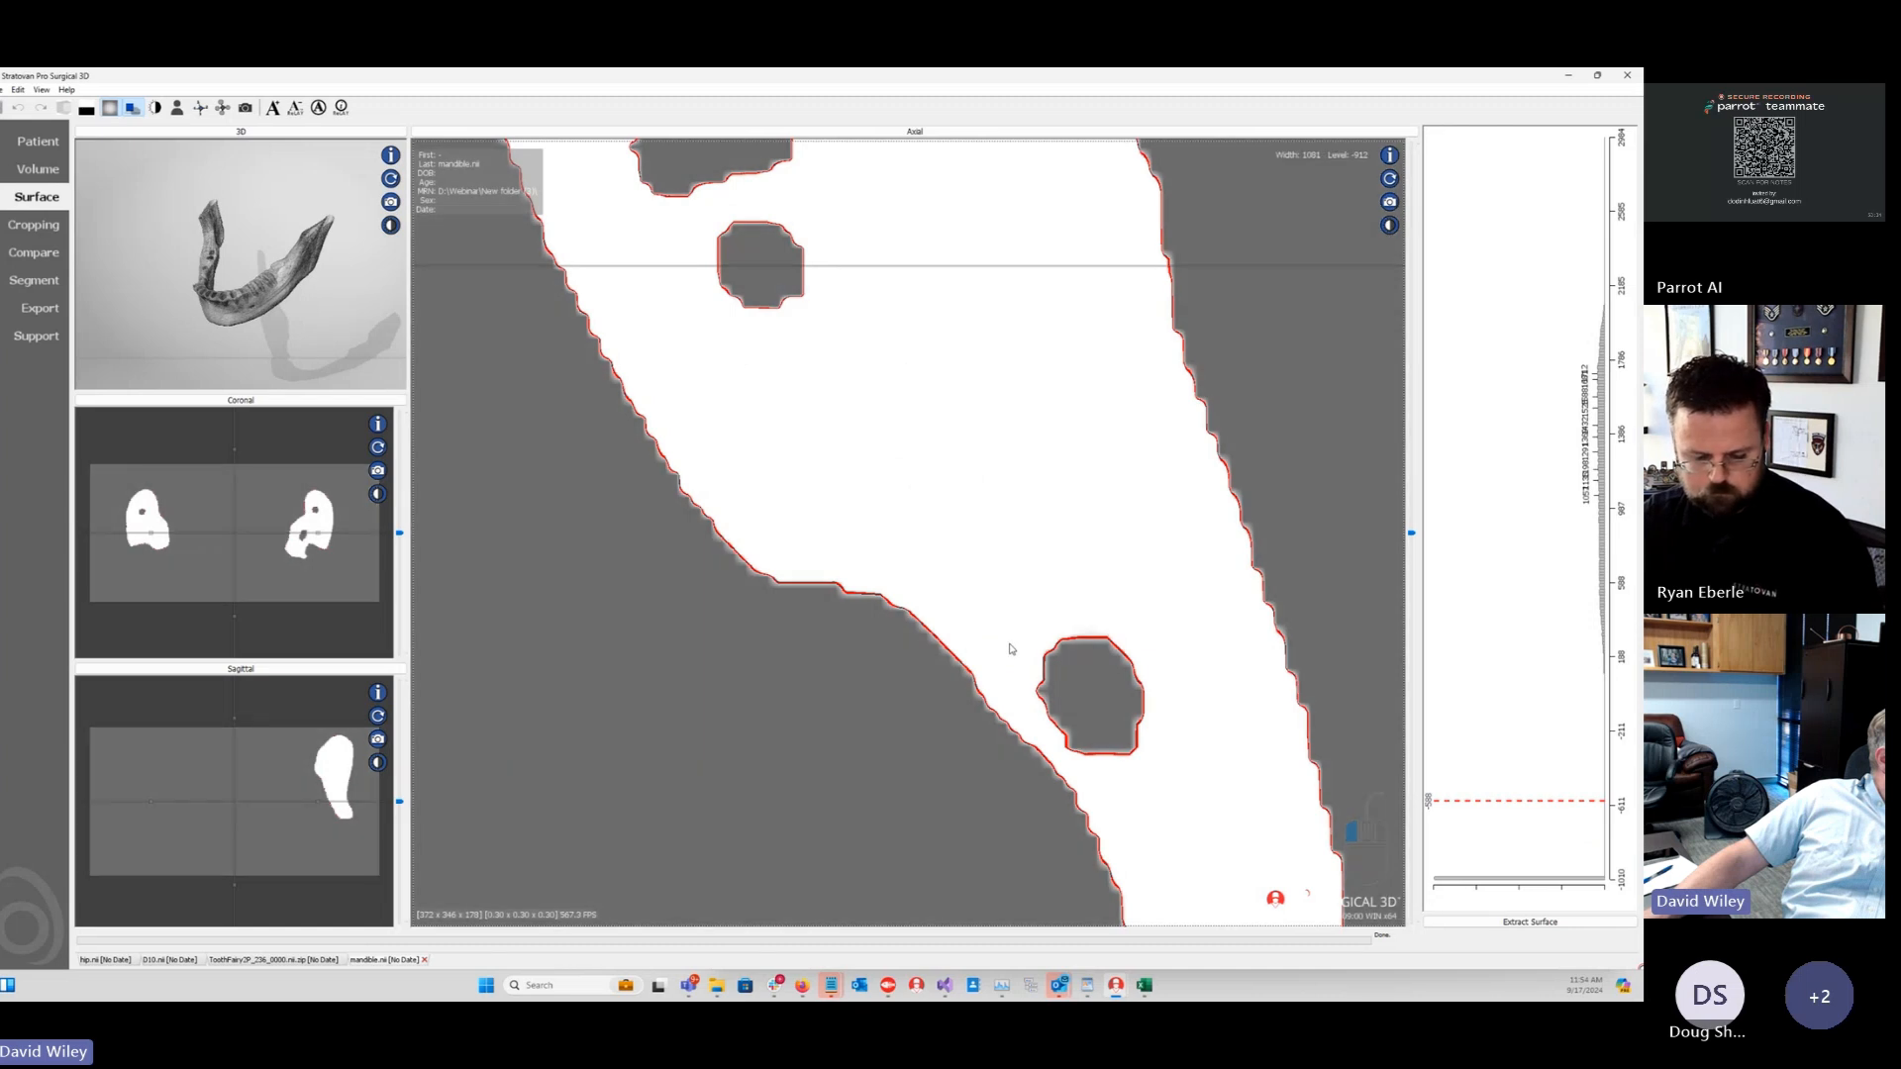
left_click_drag(1577, 801, 1577, 777)
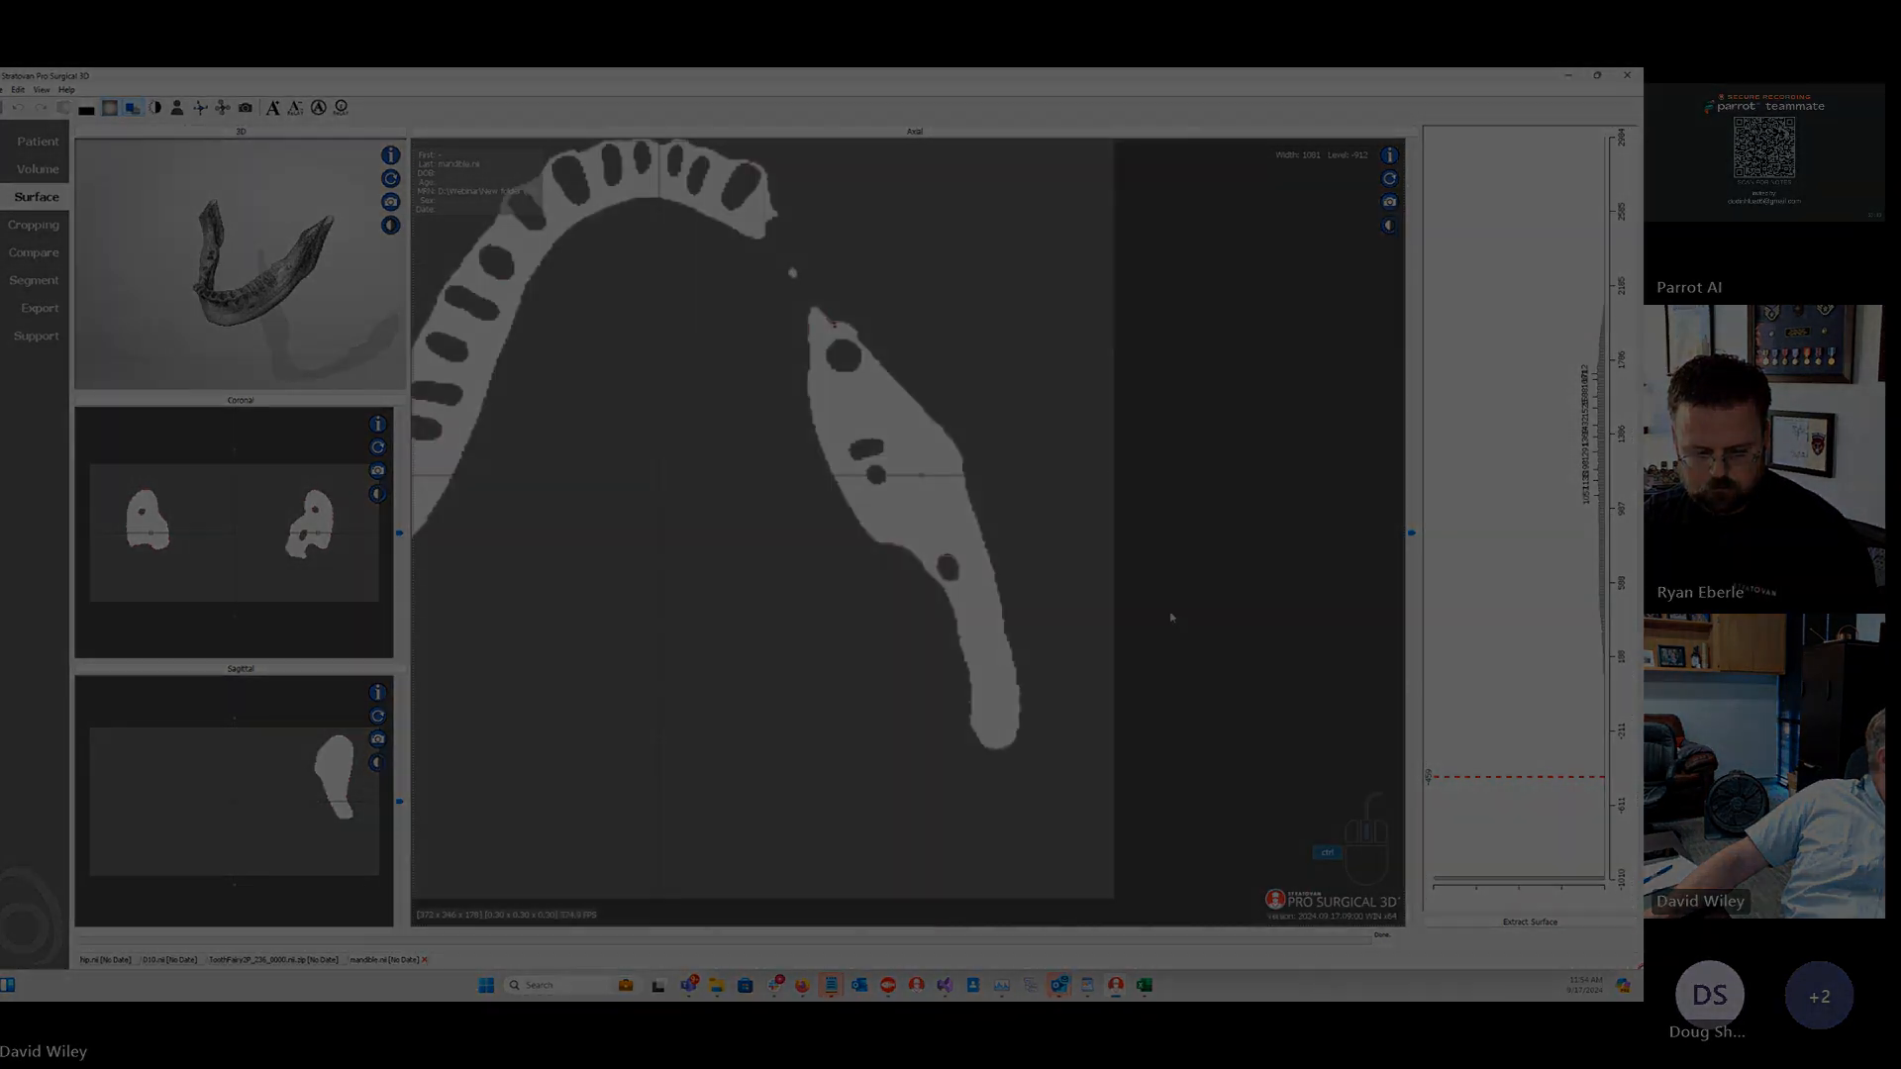